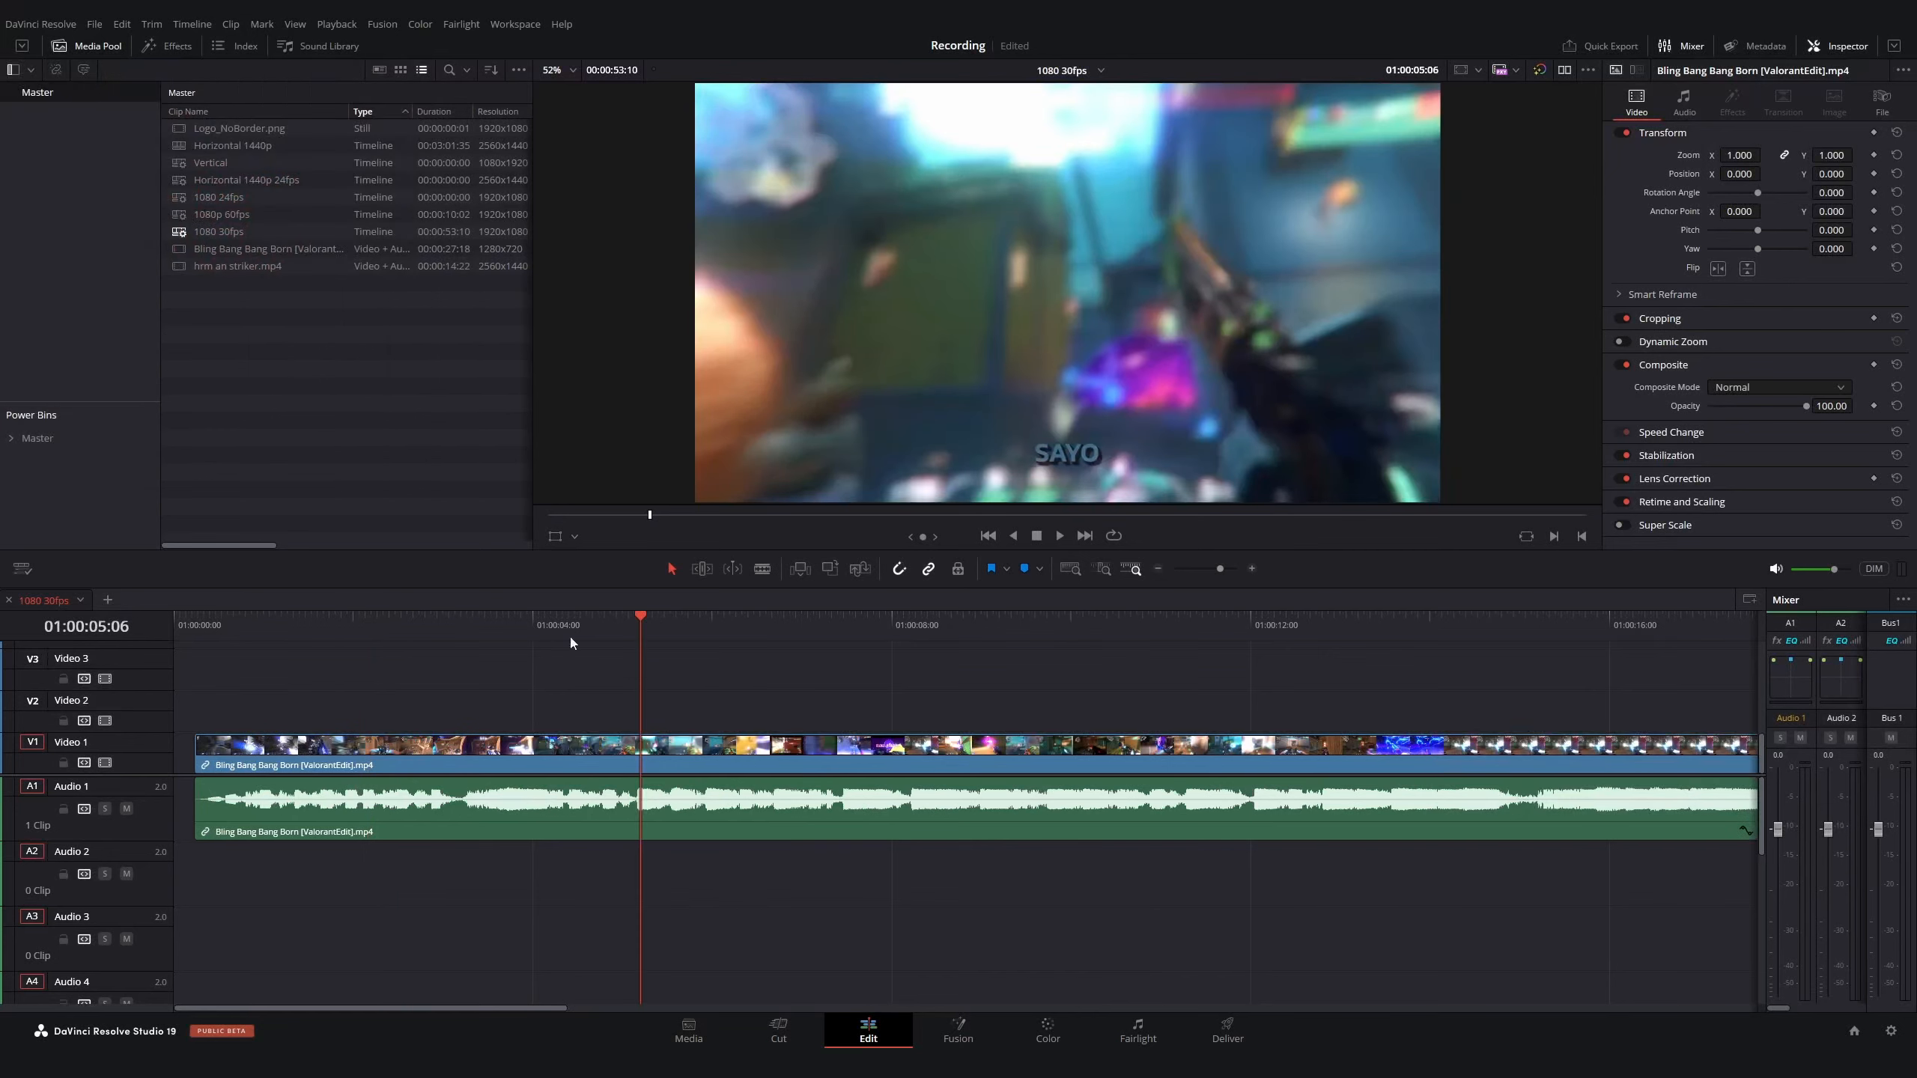
Split the Bling Bang Bang Born clip at 01:00:07:29 and 01:00:09:29 to isolate the transition section
drag(643, 619, 915, 630)
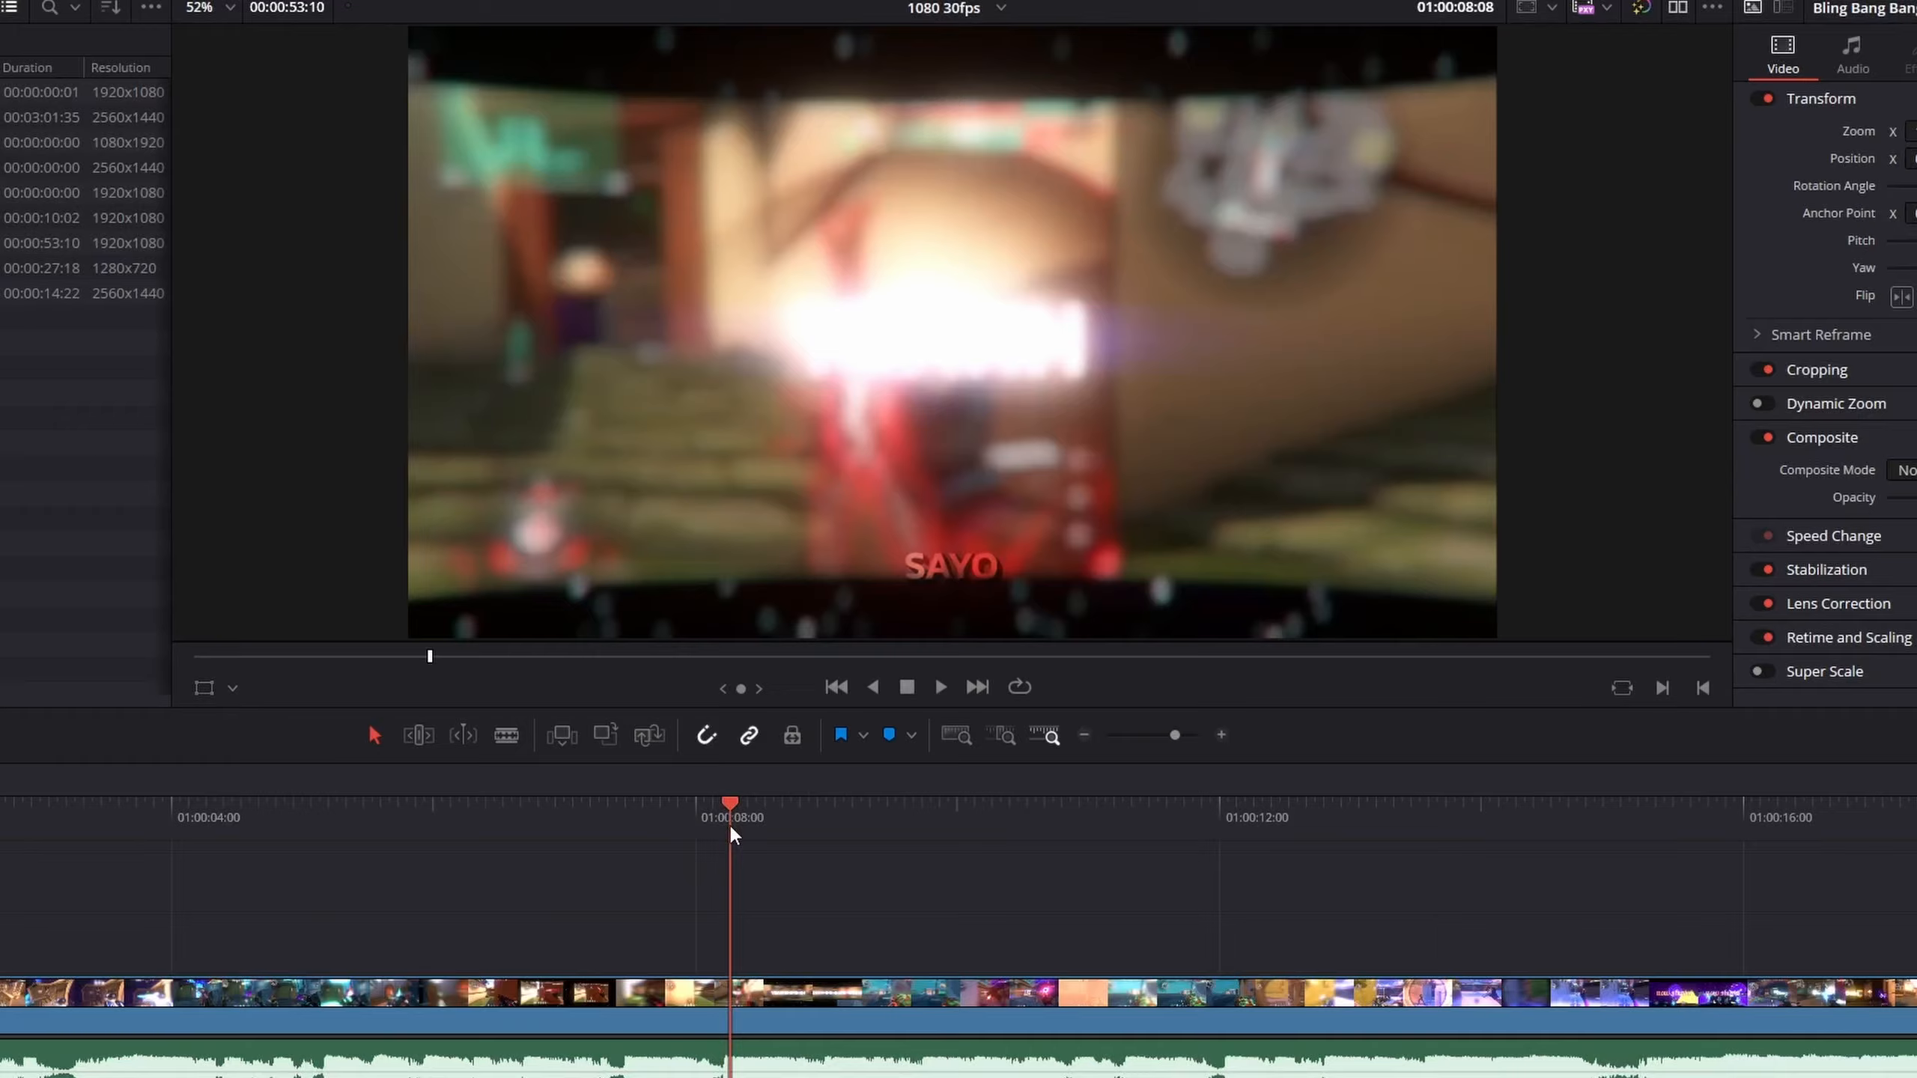
drag(730, 829, 957, 897)
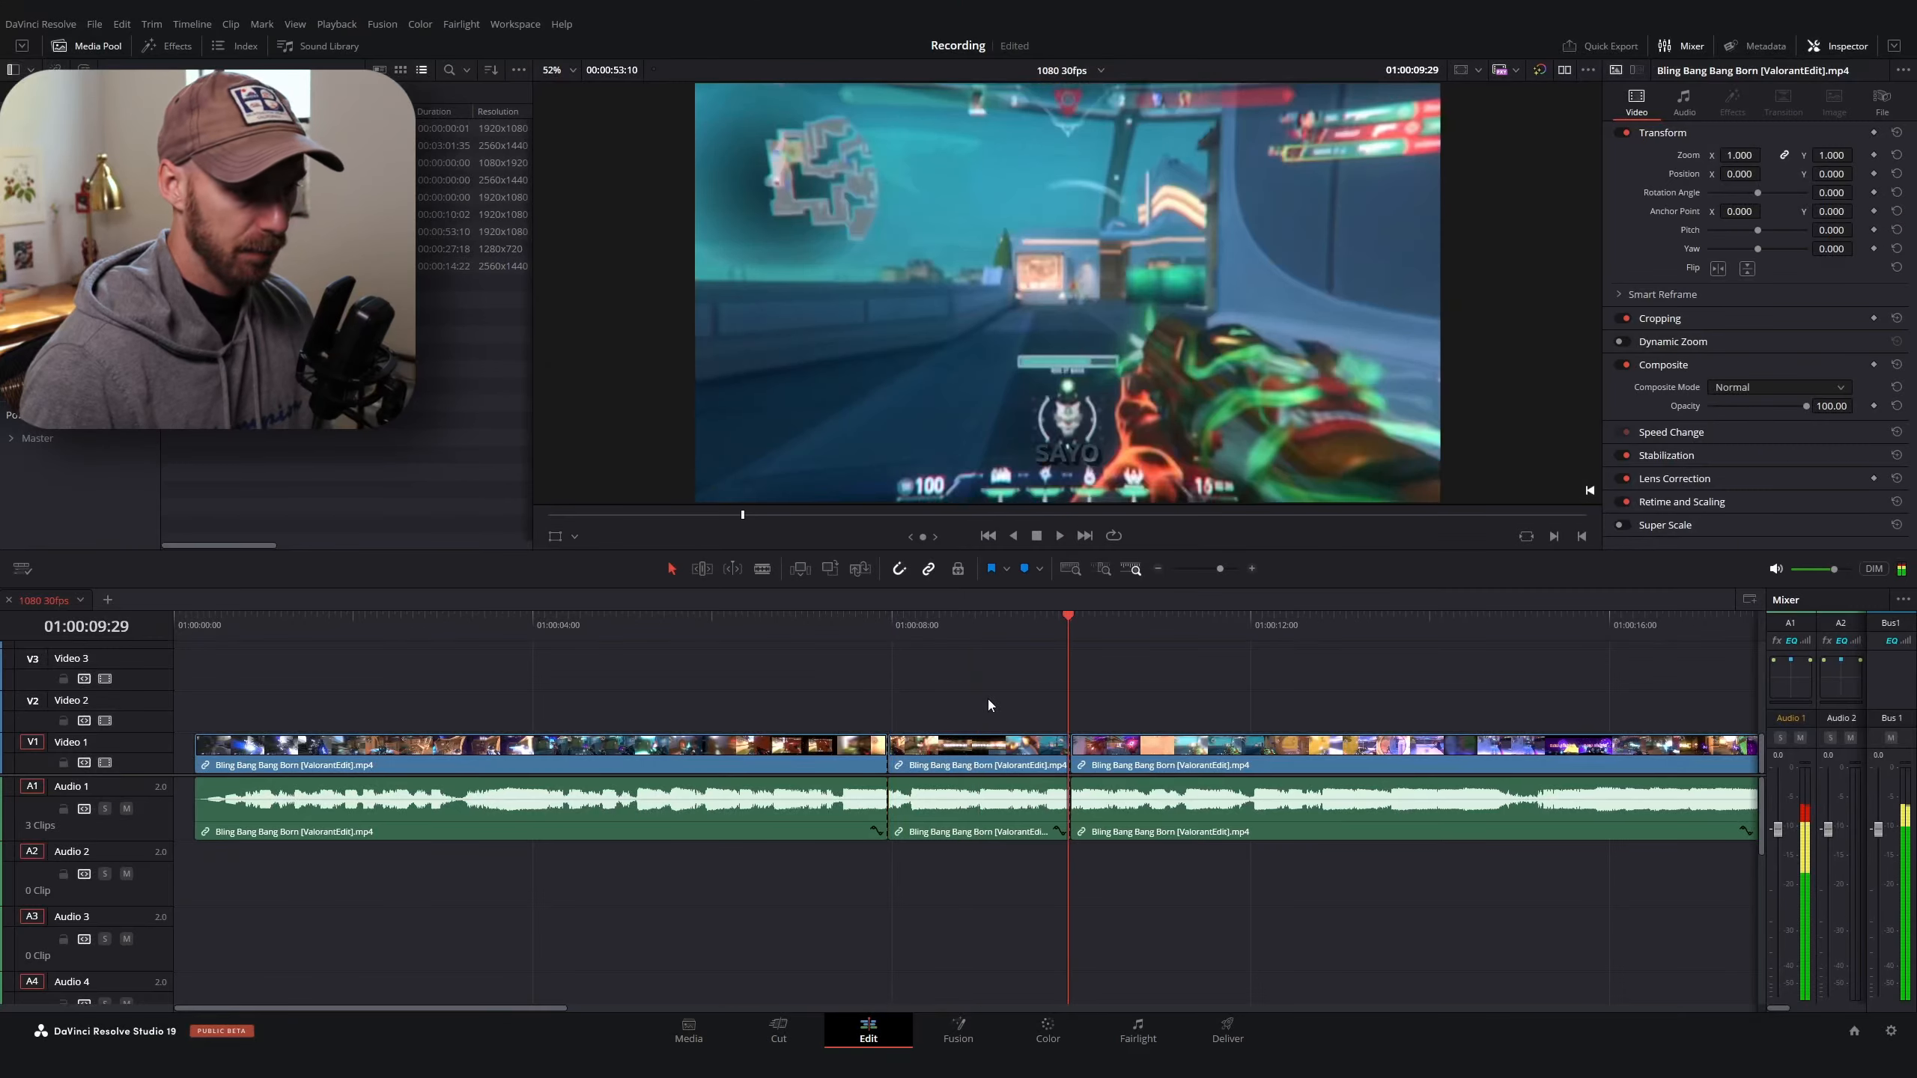
drag(909, 621, 977, 626)
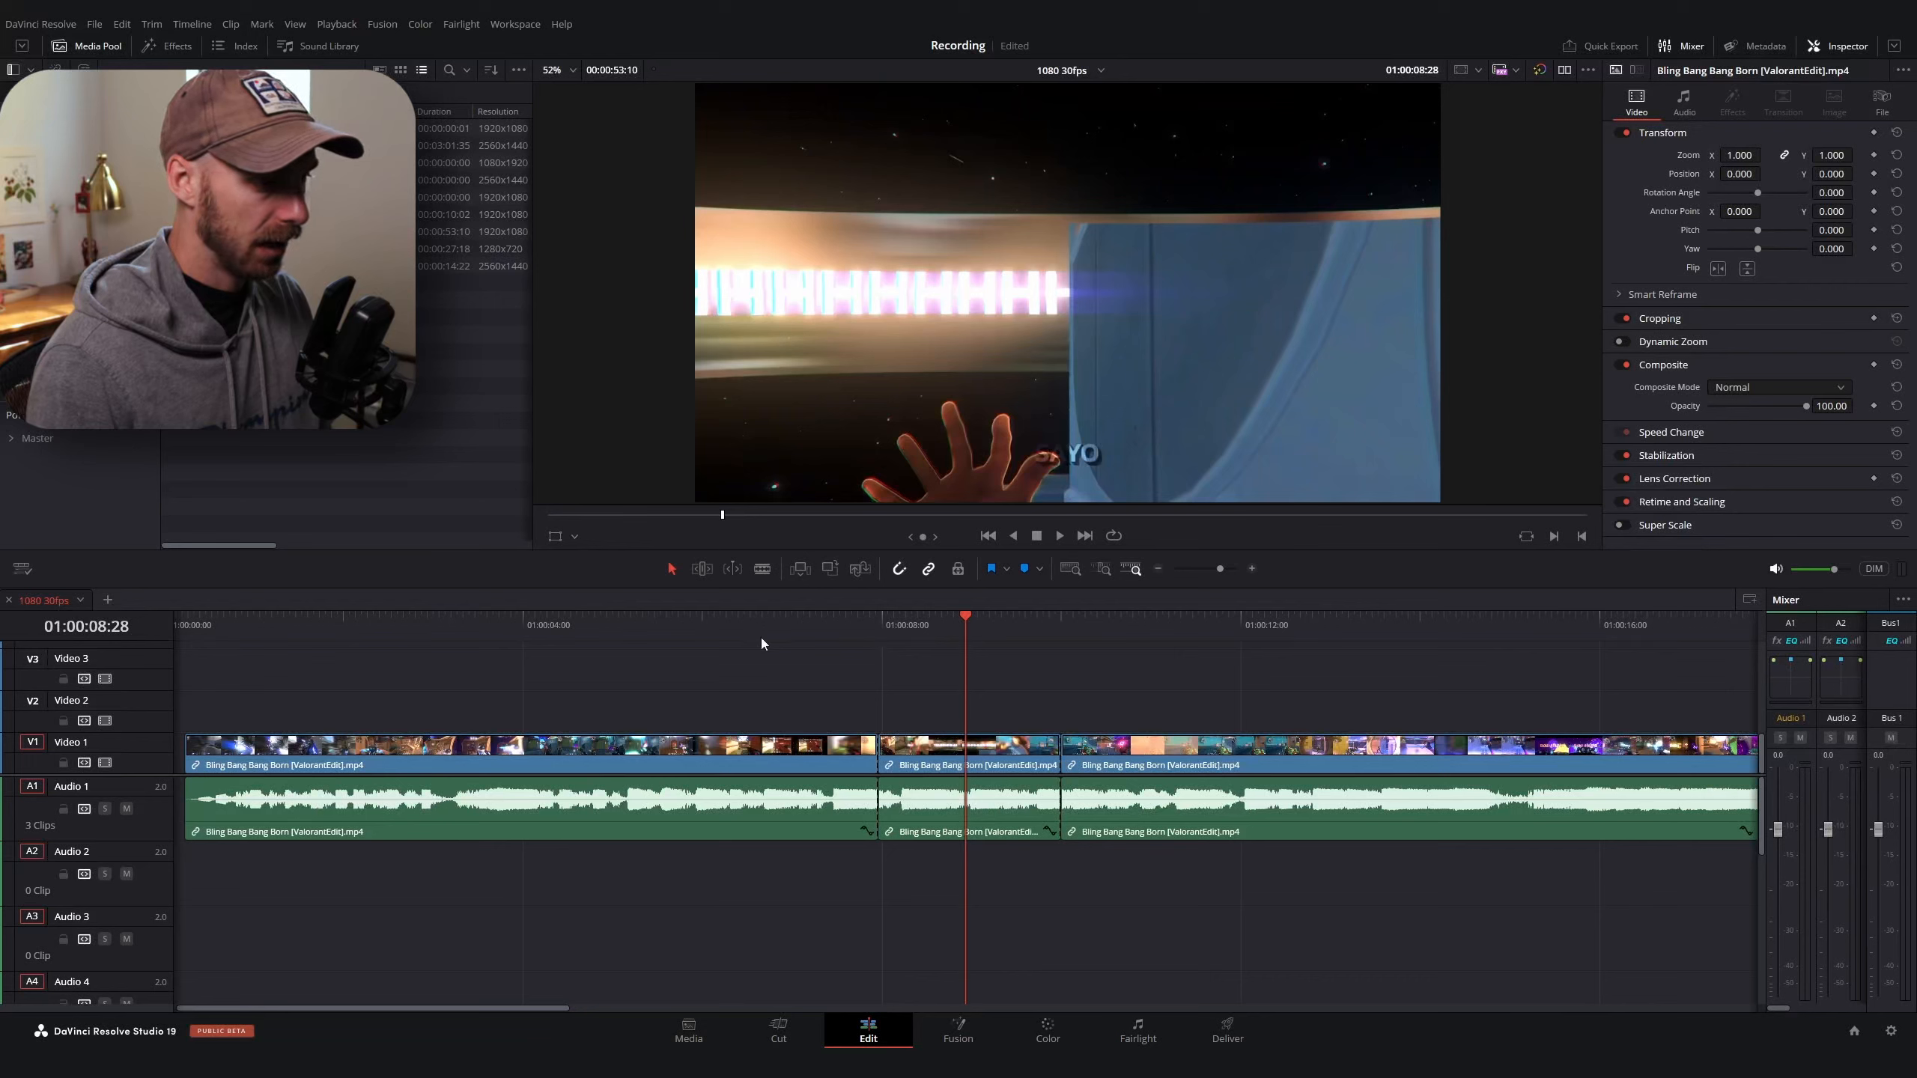
Delete the clip segments before and after the isolated transition section
click(715, 762)
key(BackSpace)
click(1166, 801)
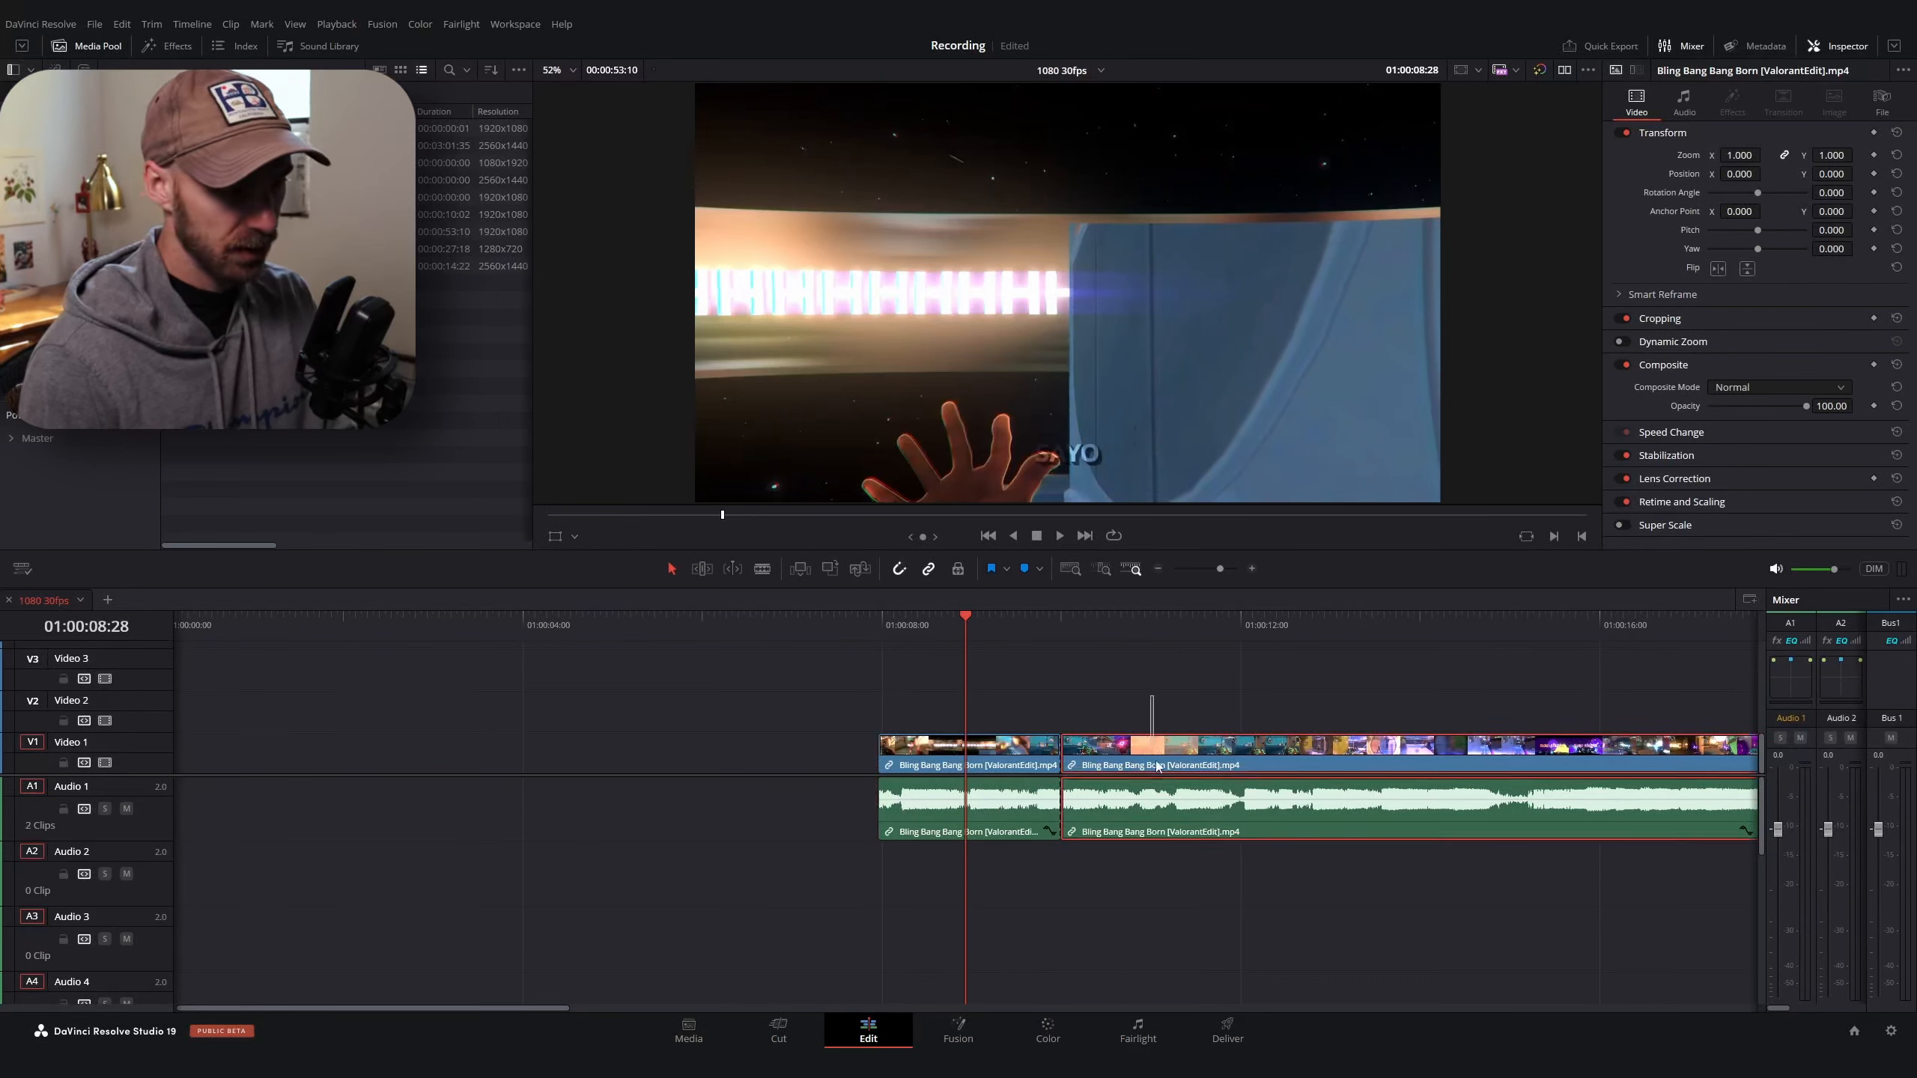
key(BackSpace)
Scrub the isolated segment and the hrm an striker.mp4 clips farther along the timeline to compare the effects
drag(908, 638, 952, 644)
scroll(910, 668, down, 2)
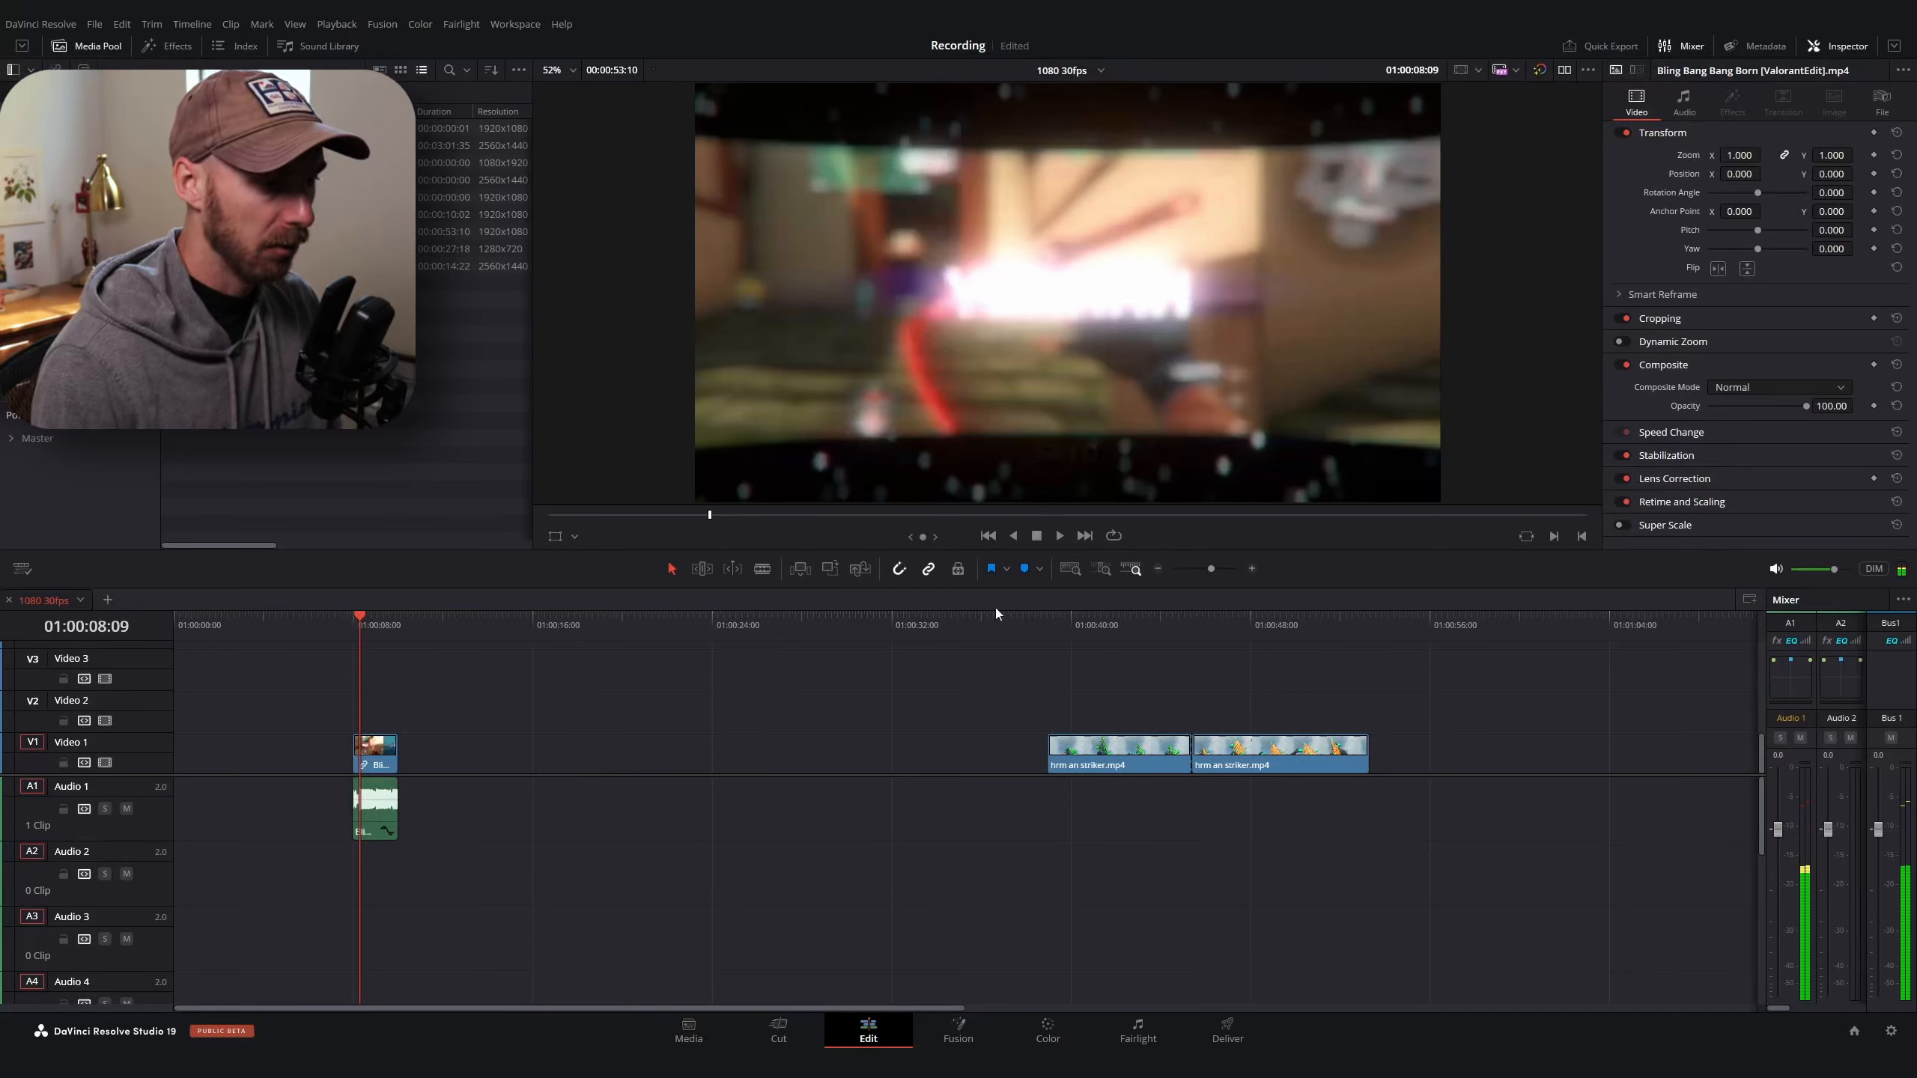
click(1062, 621)
key(Up)
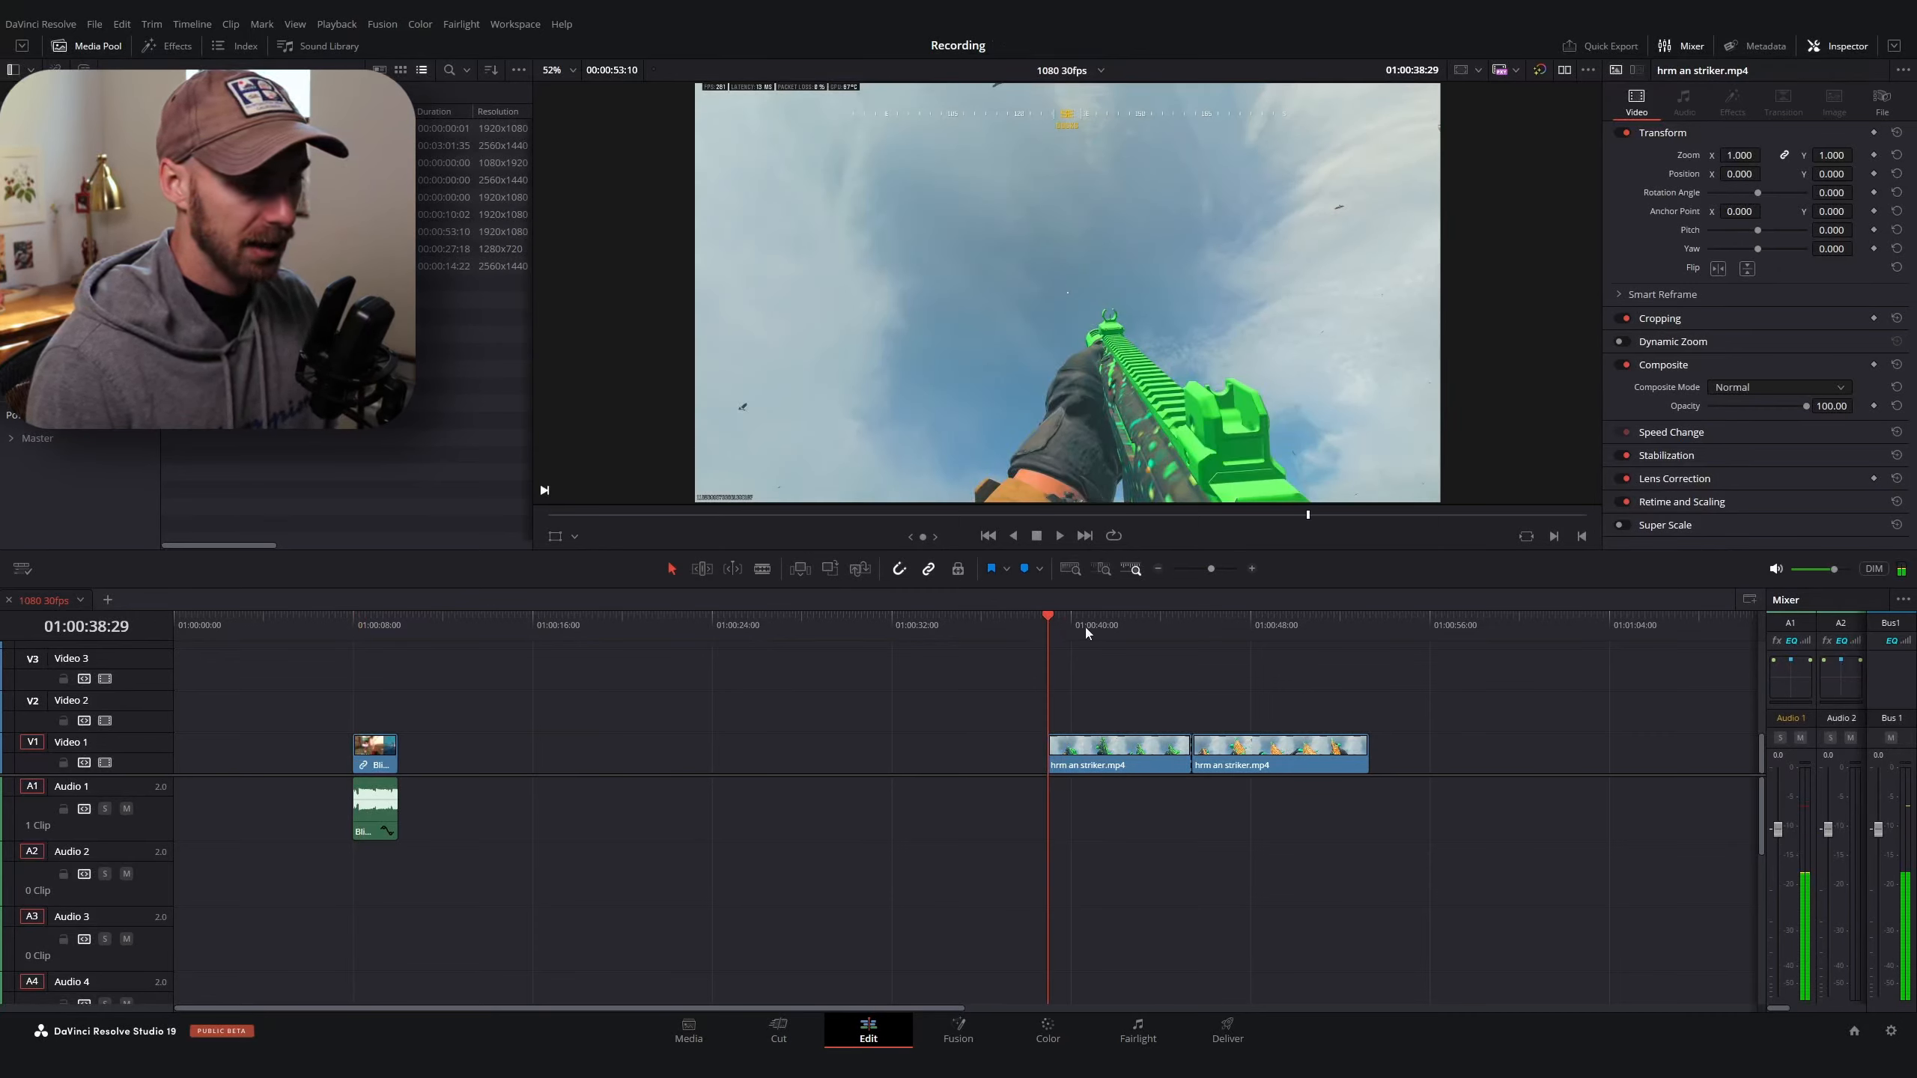
drag(1085, 629, 1265, 629)
drag(373, 633, 363, 636)
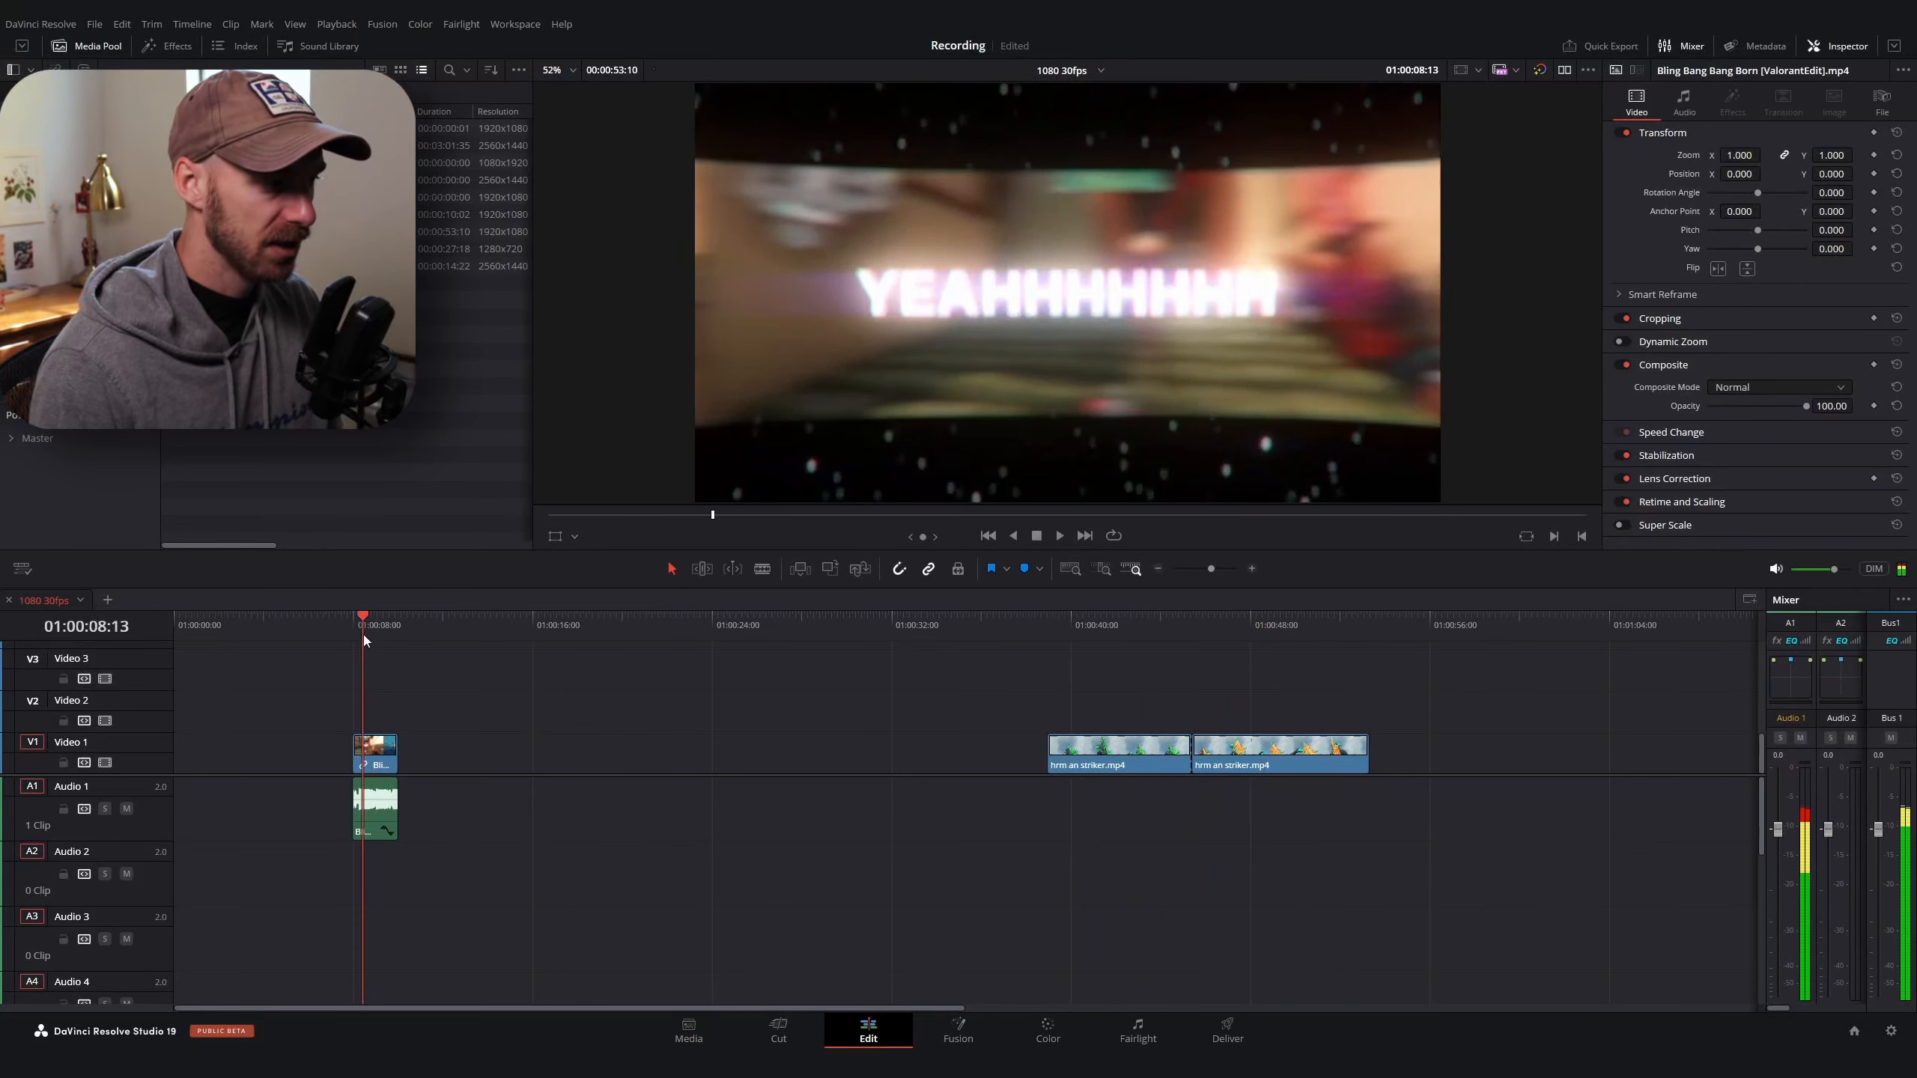
Examine the isolated transition segment from its start to about 01:00:09:08 to identify its separate phases
key(ctrl+equal)
key(ctrl+equal)
key(ctrl+equal)
drag(959, 631, 965, 629)
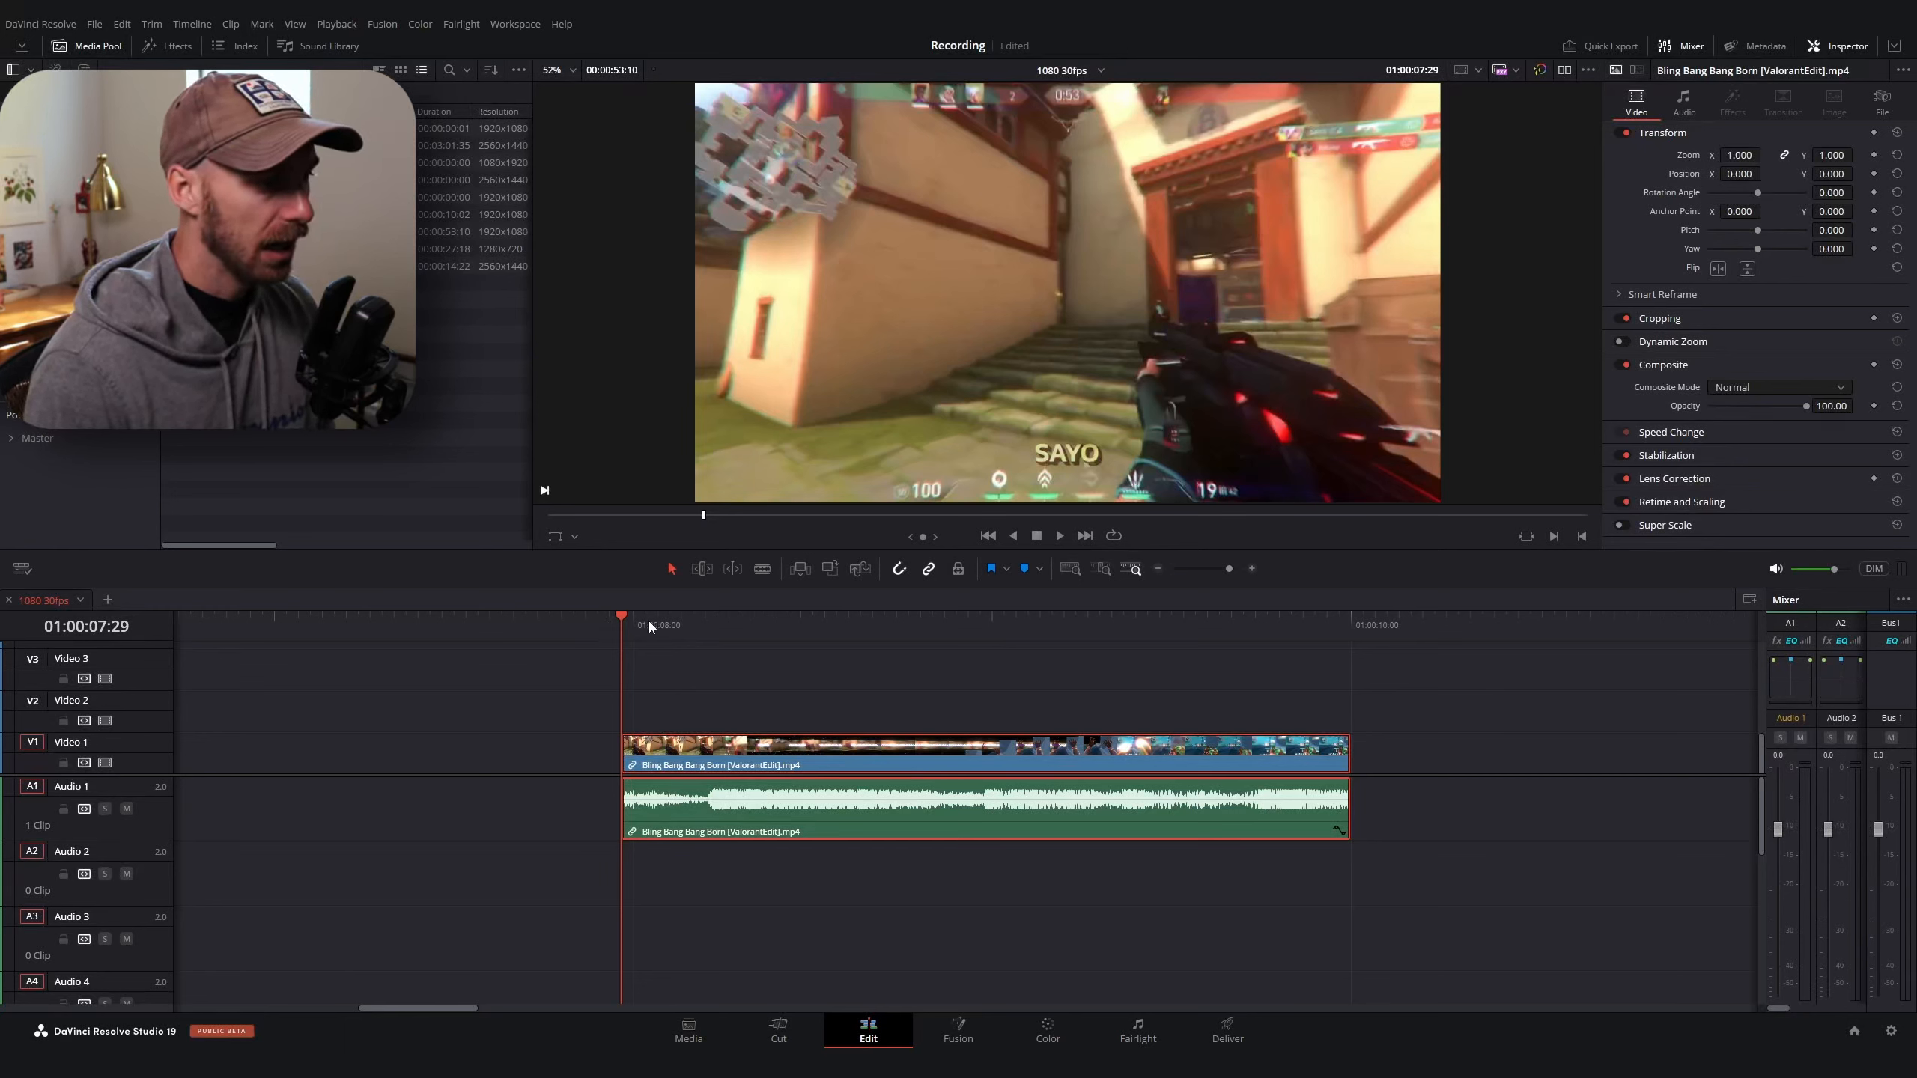
drag(649, 621, 688, 630)
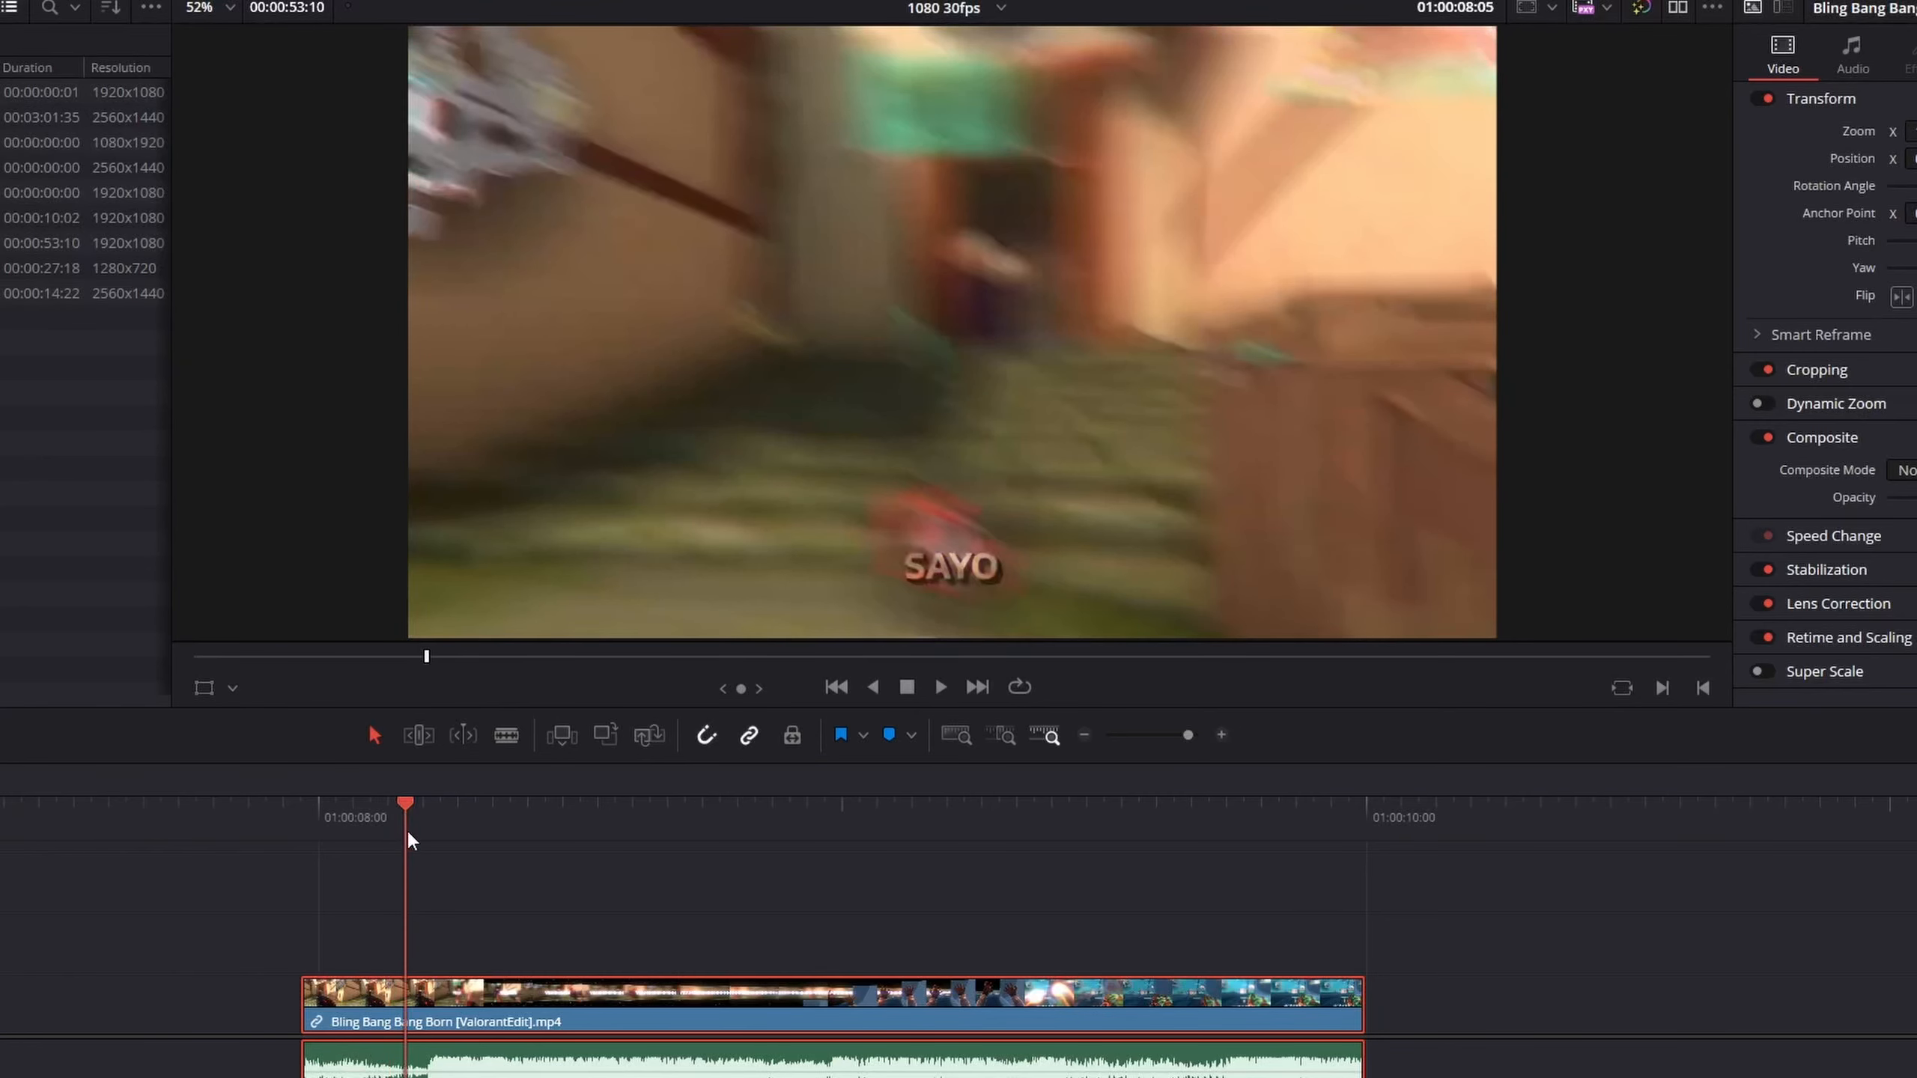
drag(410, 834, 1078, 920)
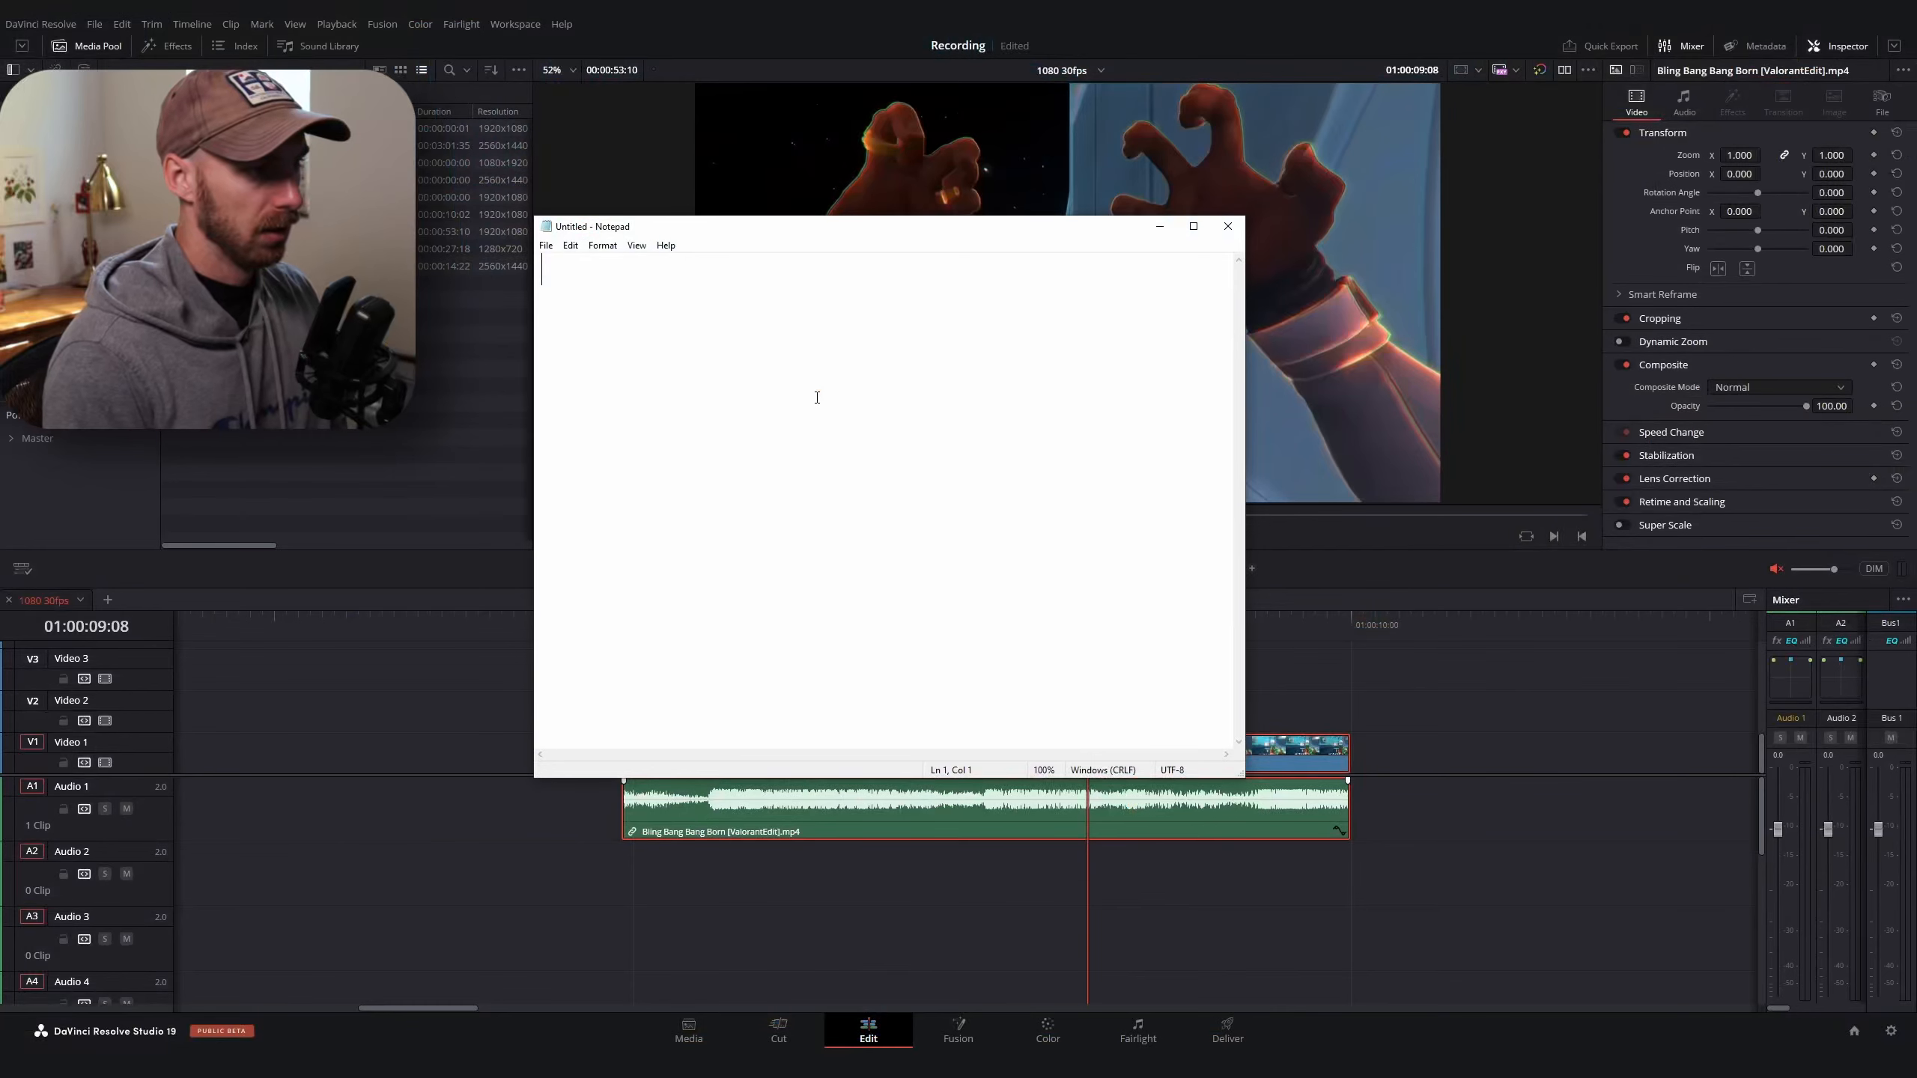
In Notepad, write a numbered outline of the effect: 1. Opener, 2. Film Reel, 3. Closer
text(1. )
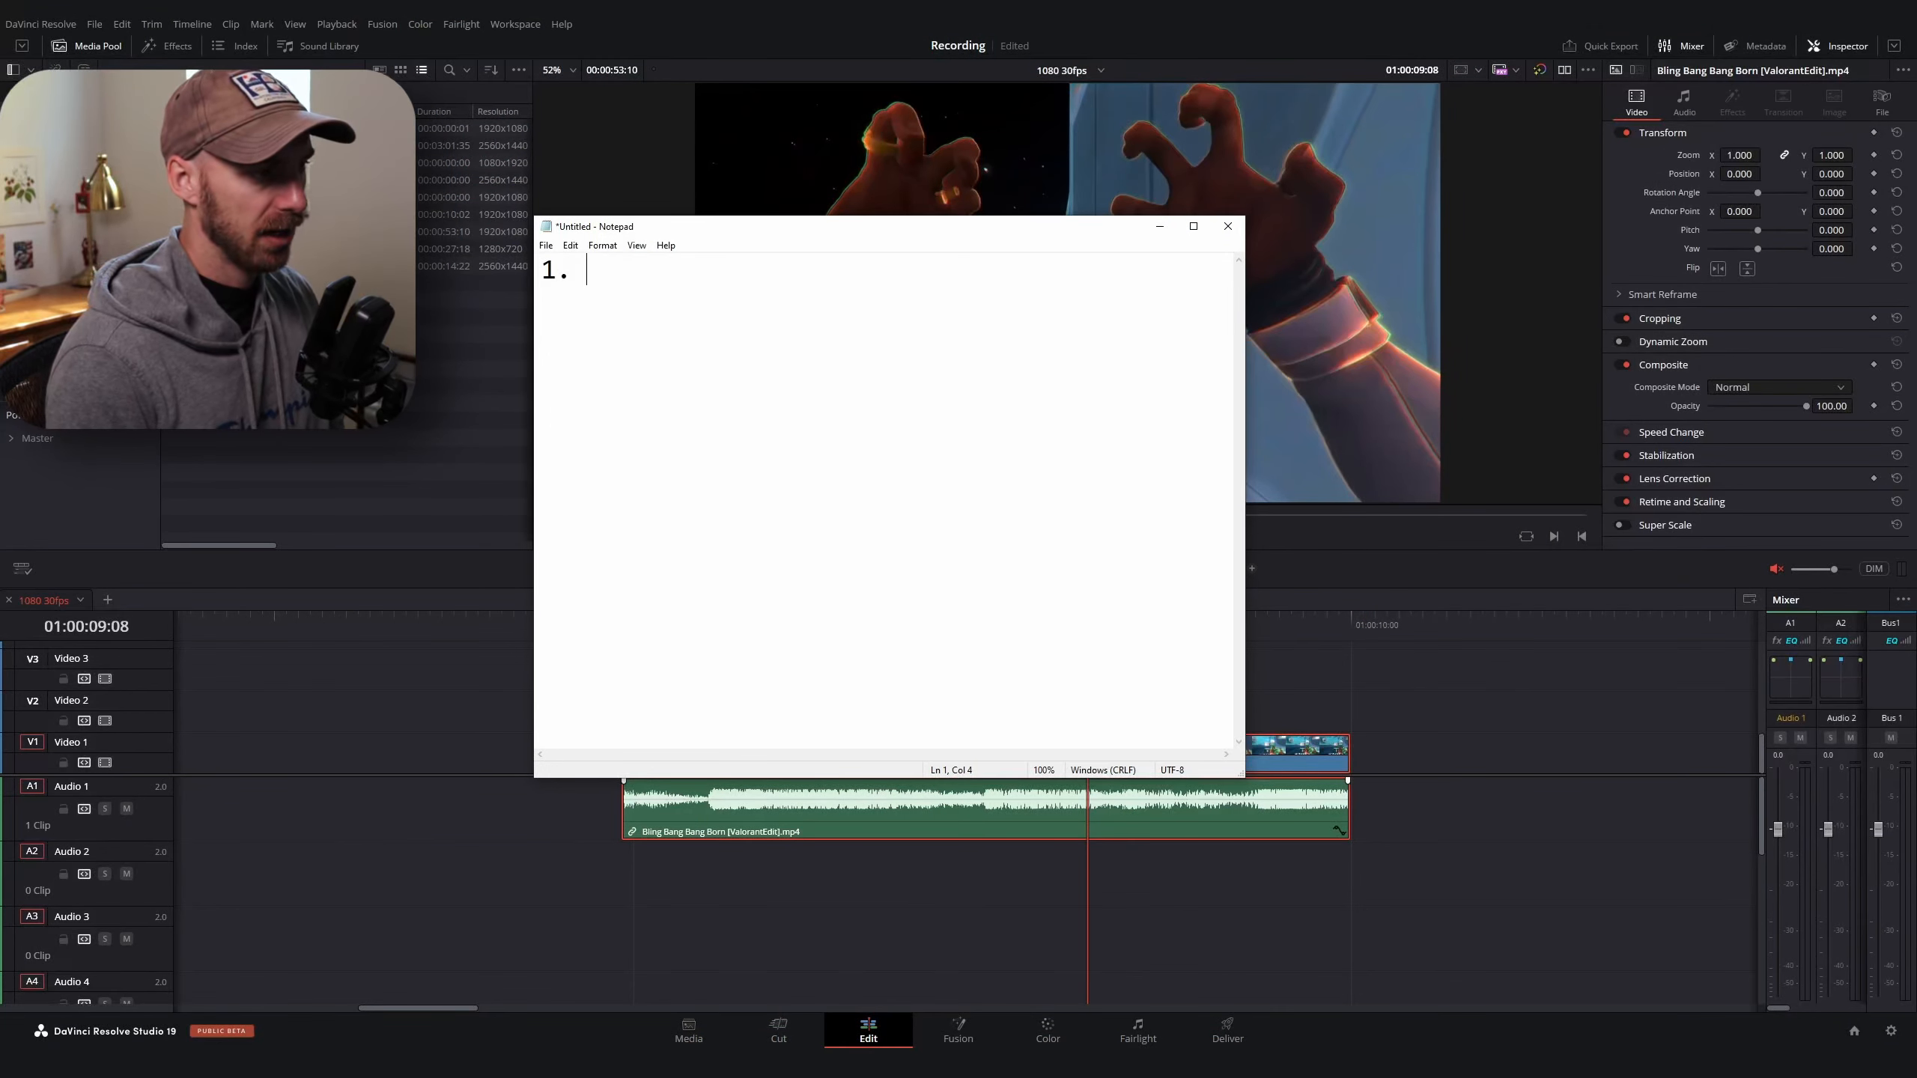
text(OPe)
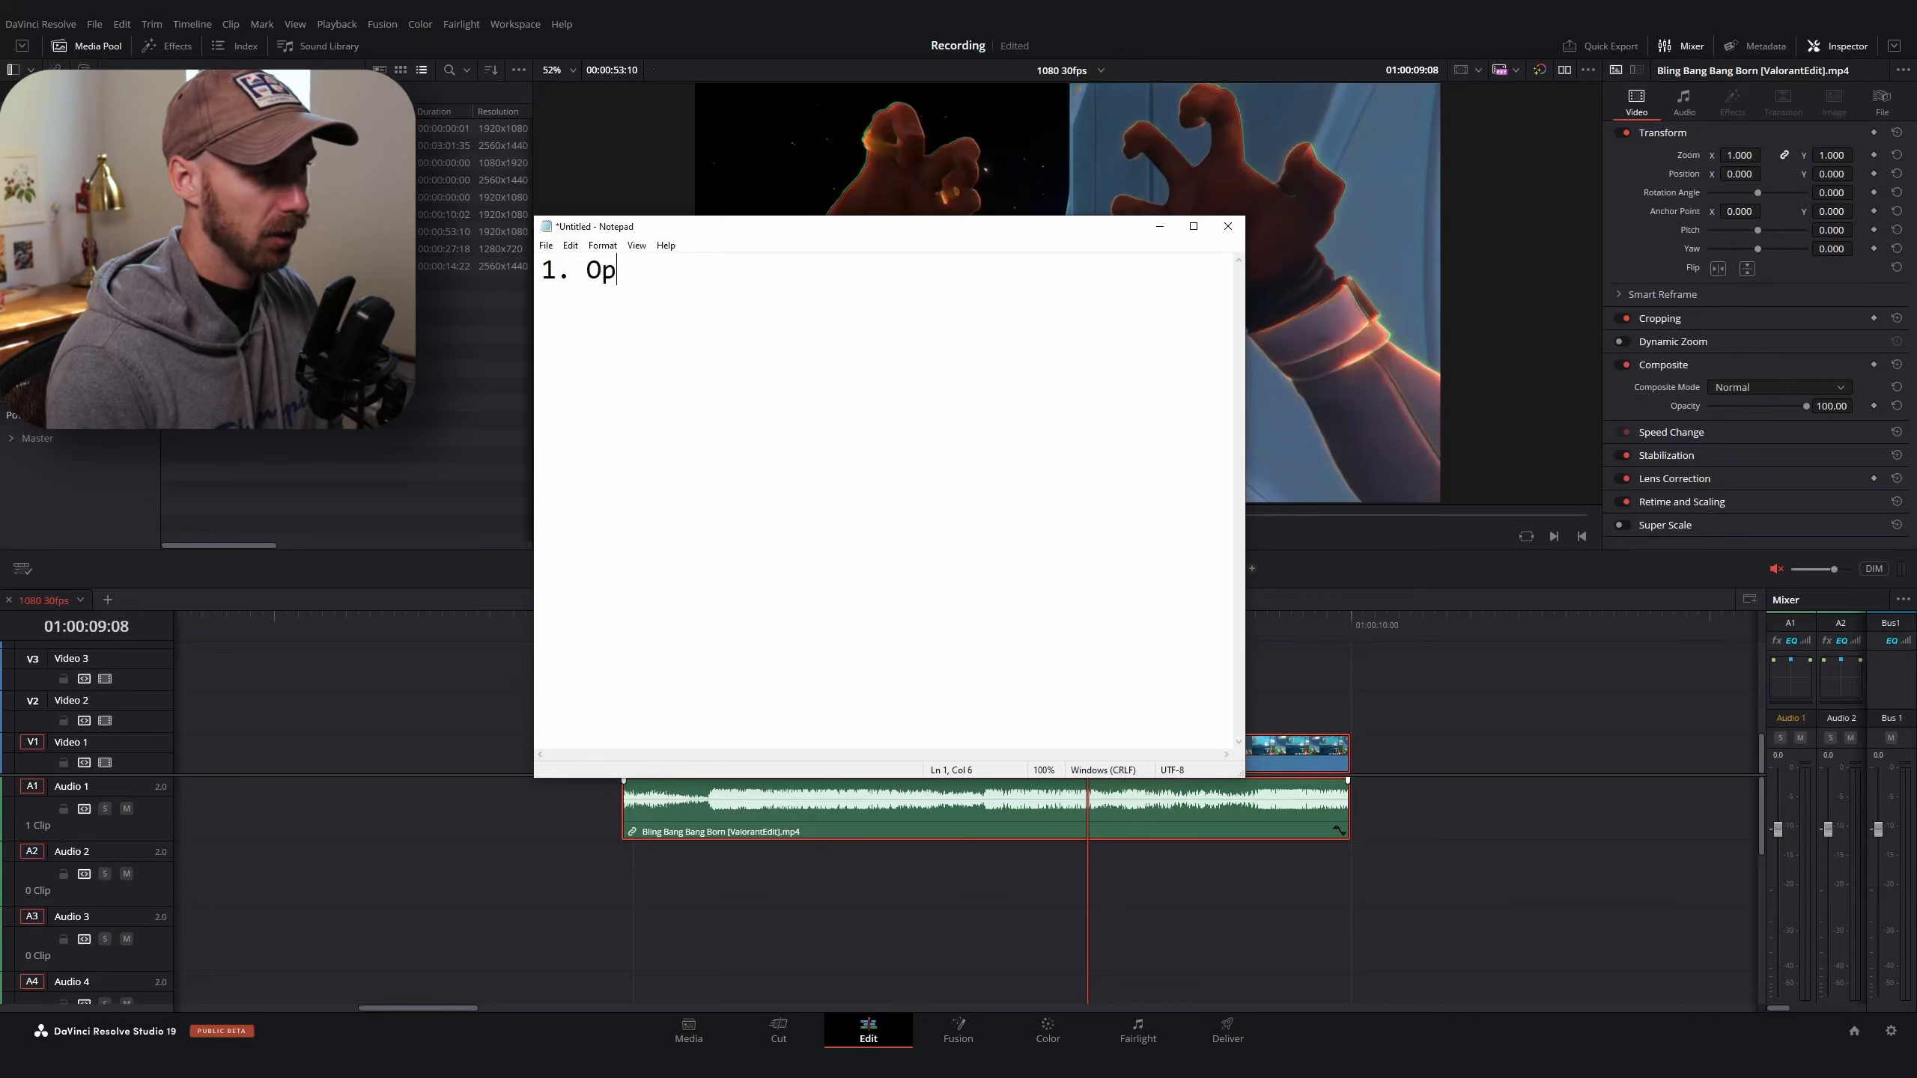
text(ener)
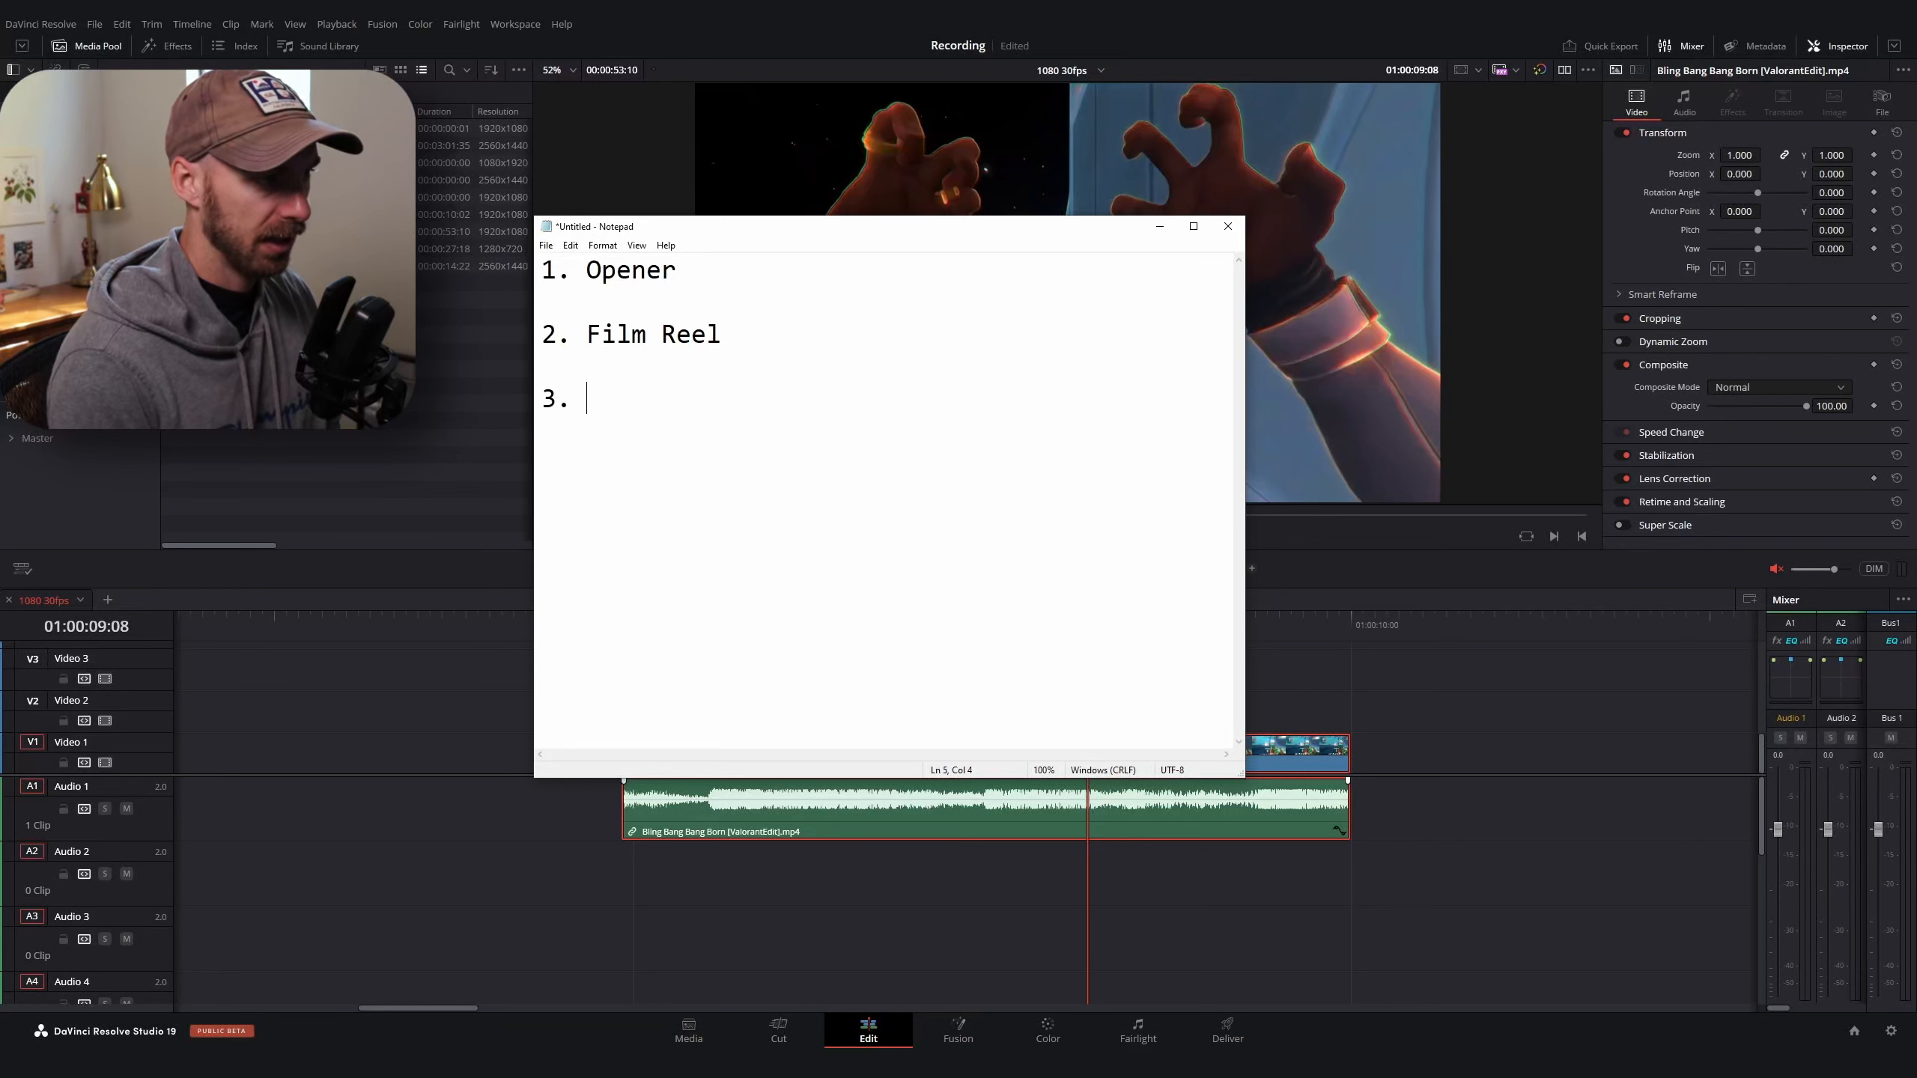
text(loser)
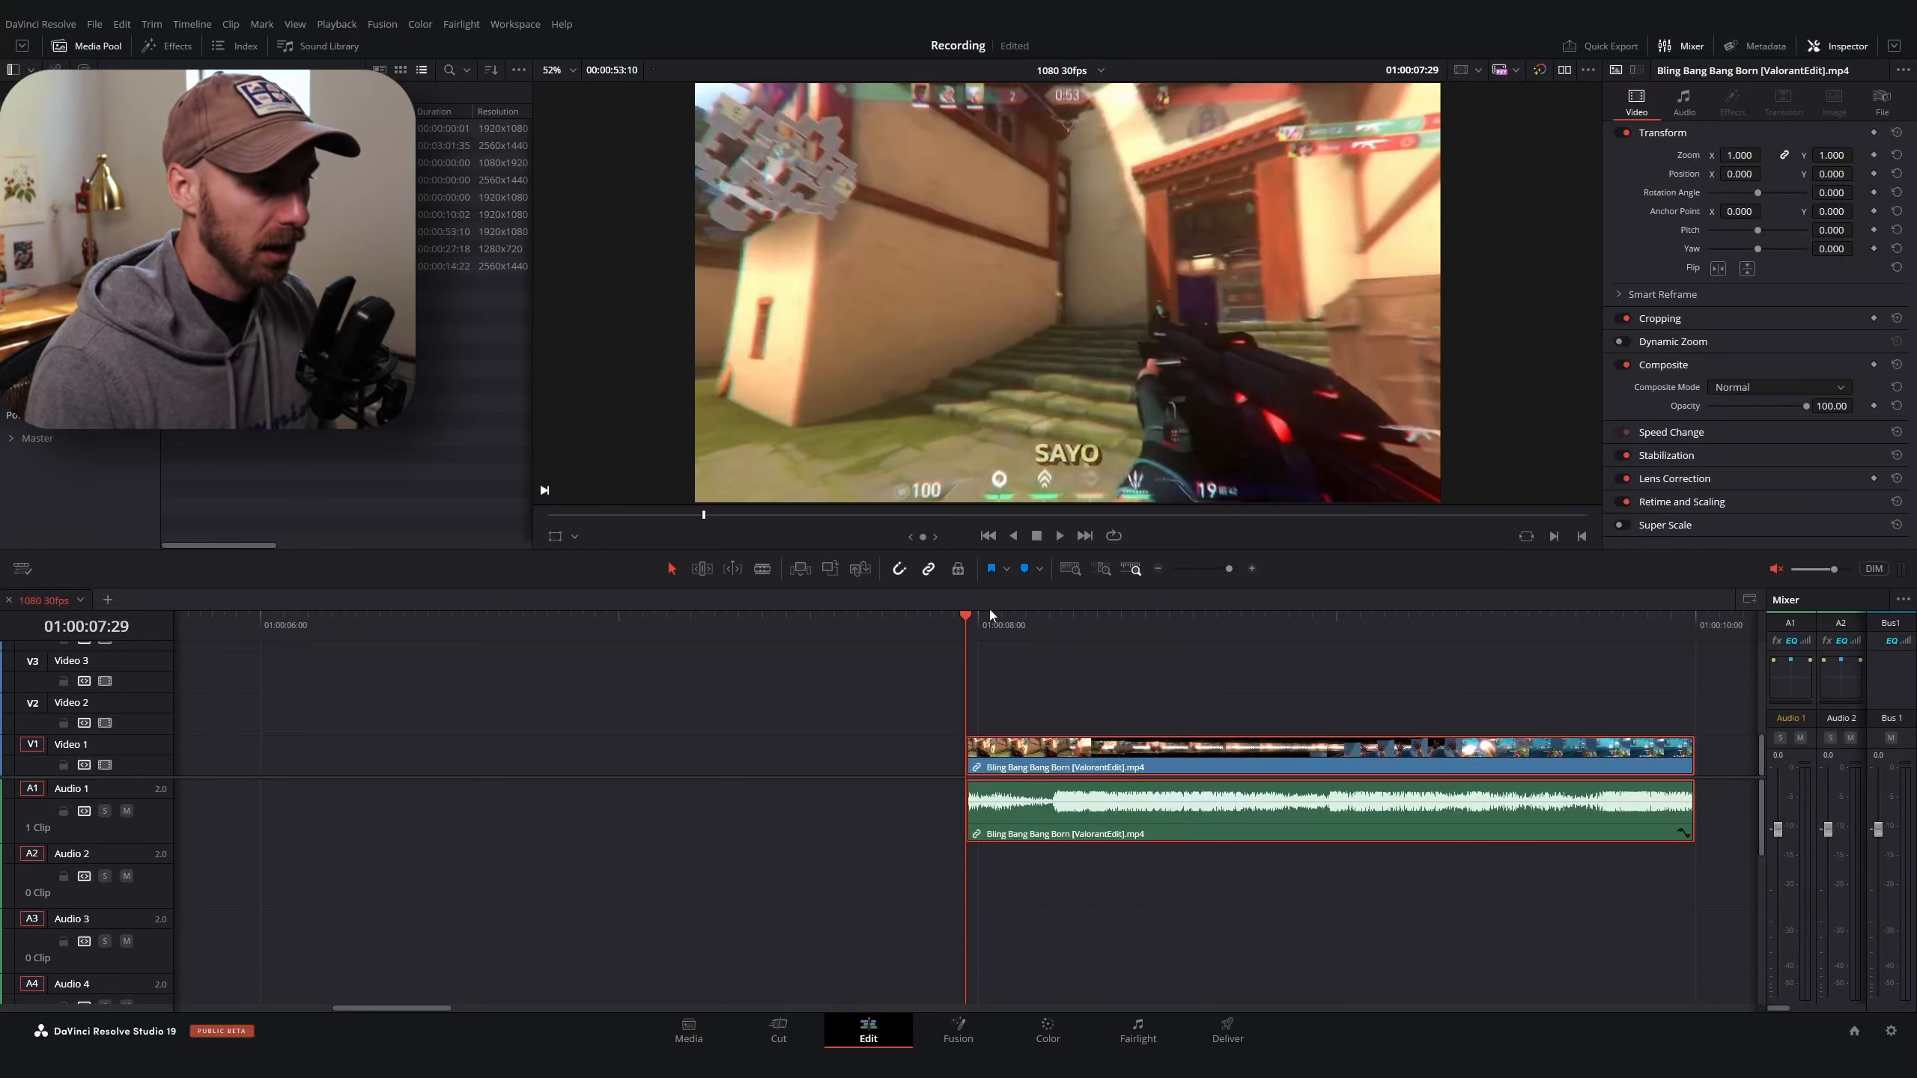
Check the segment's opening frames and add the note "-- Zoom In" under 1. Opener in Notepad
scroll(1018, 705, right, 4)
click(839, 620)
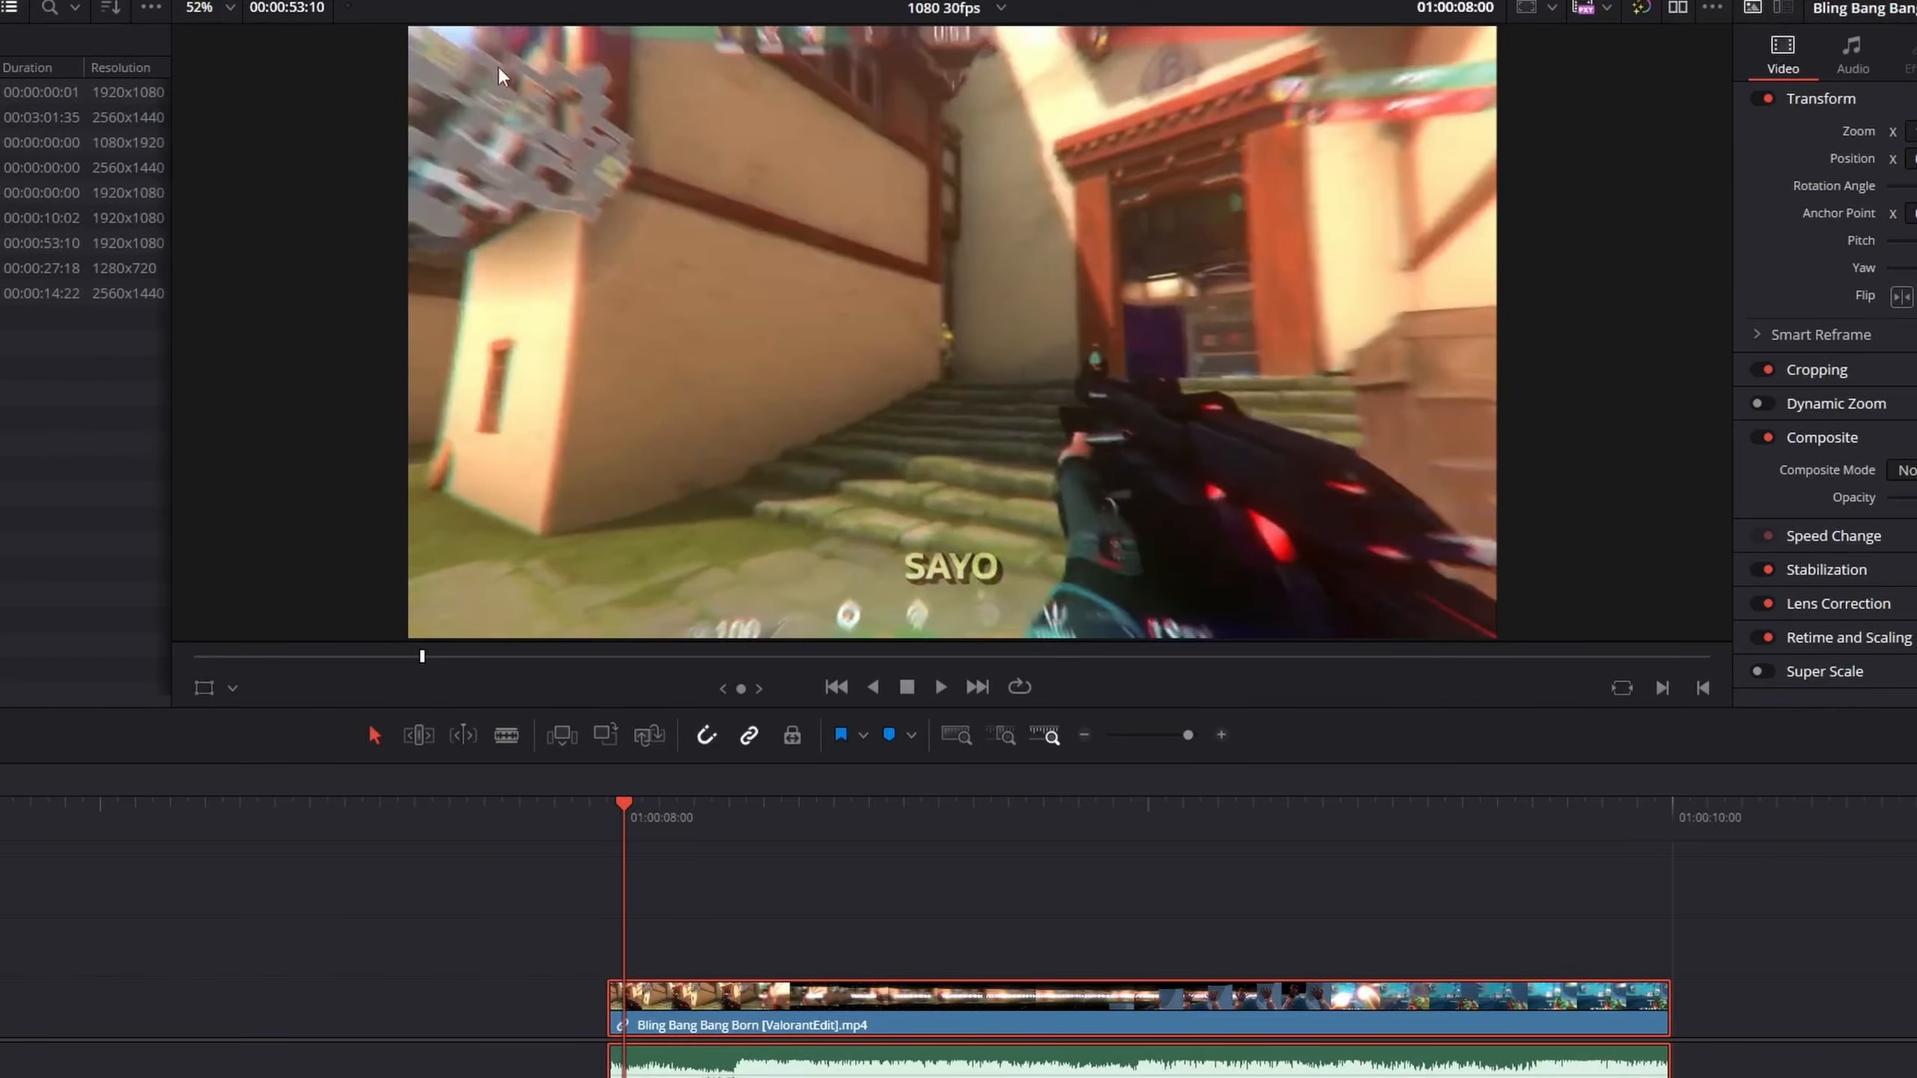
drag(619, 832, 615, 949)
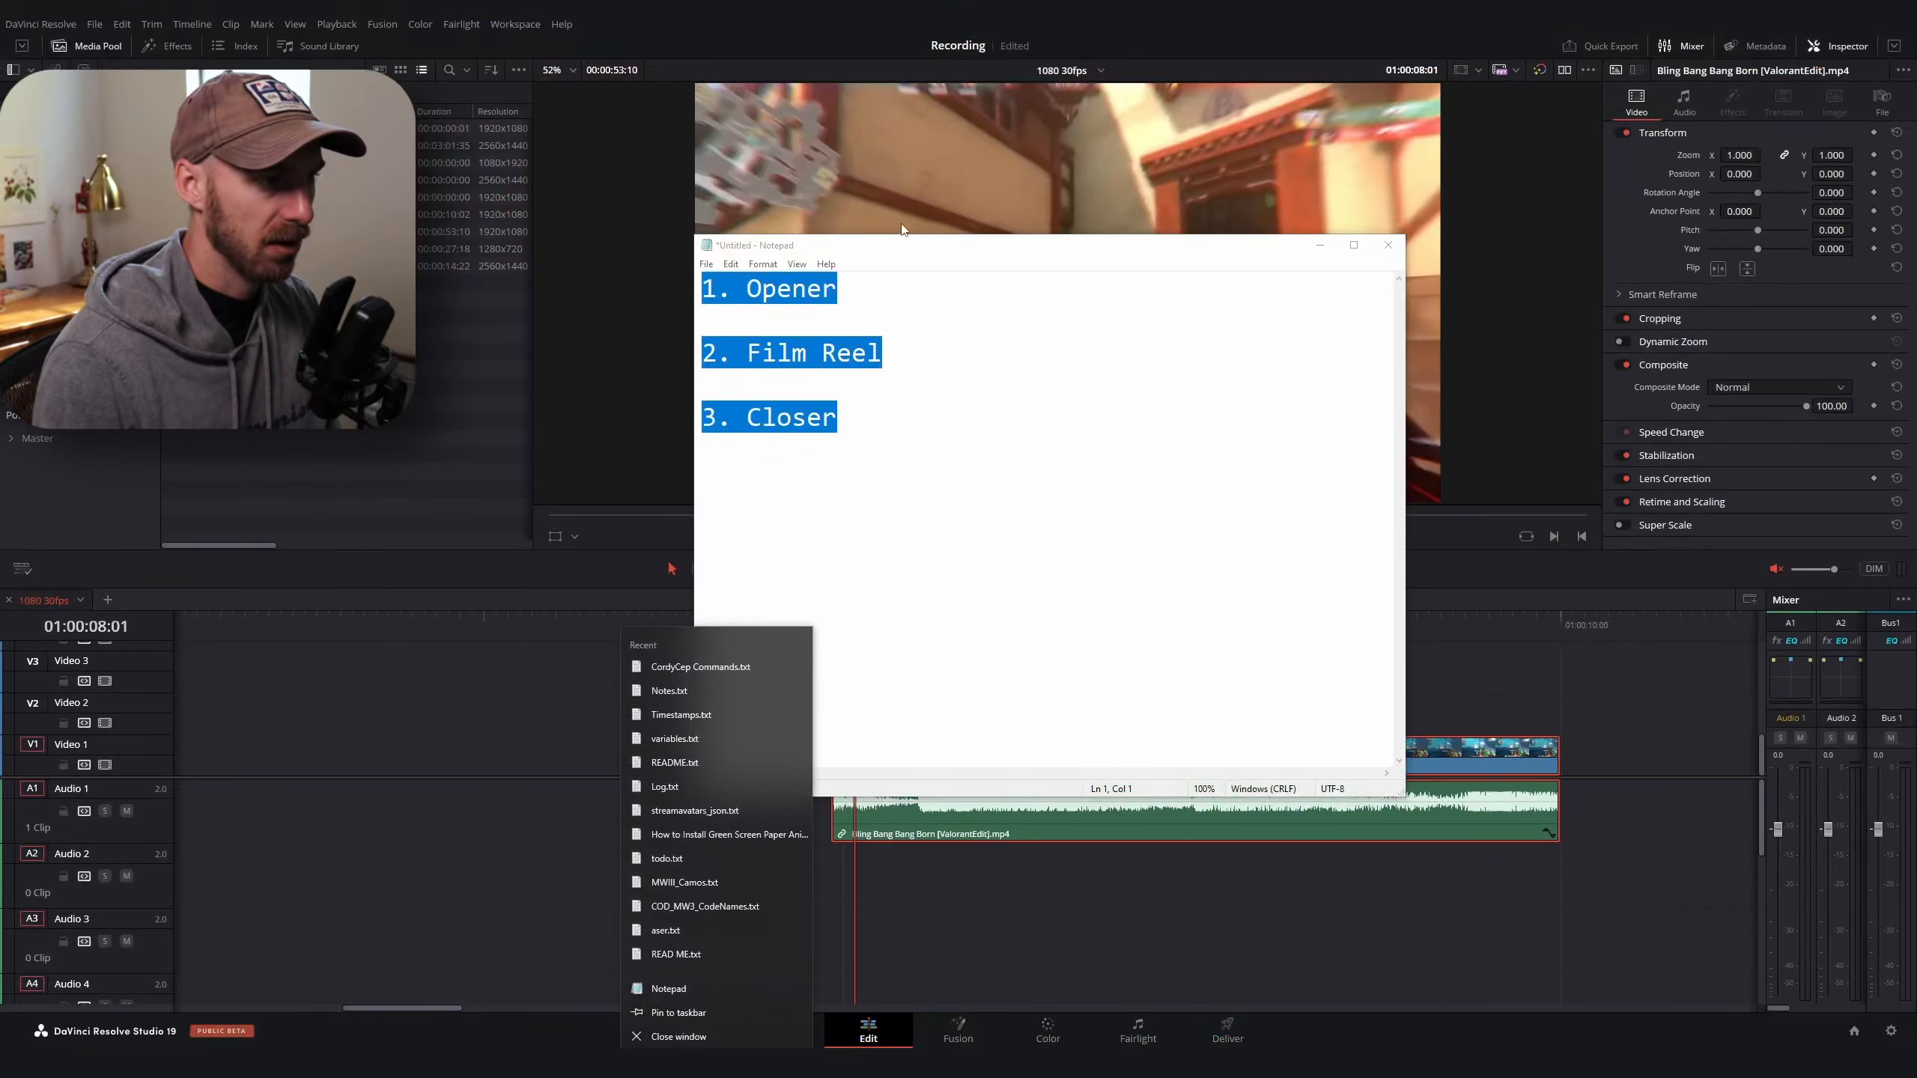
click(705, 321)
text(-- )
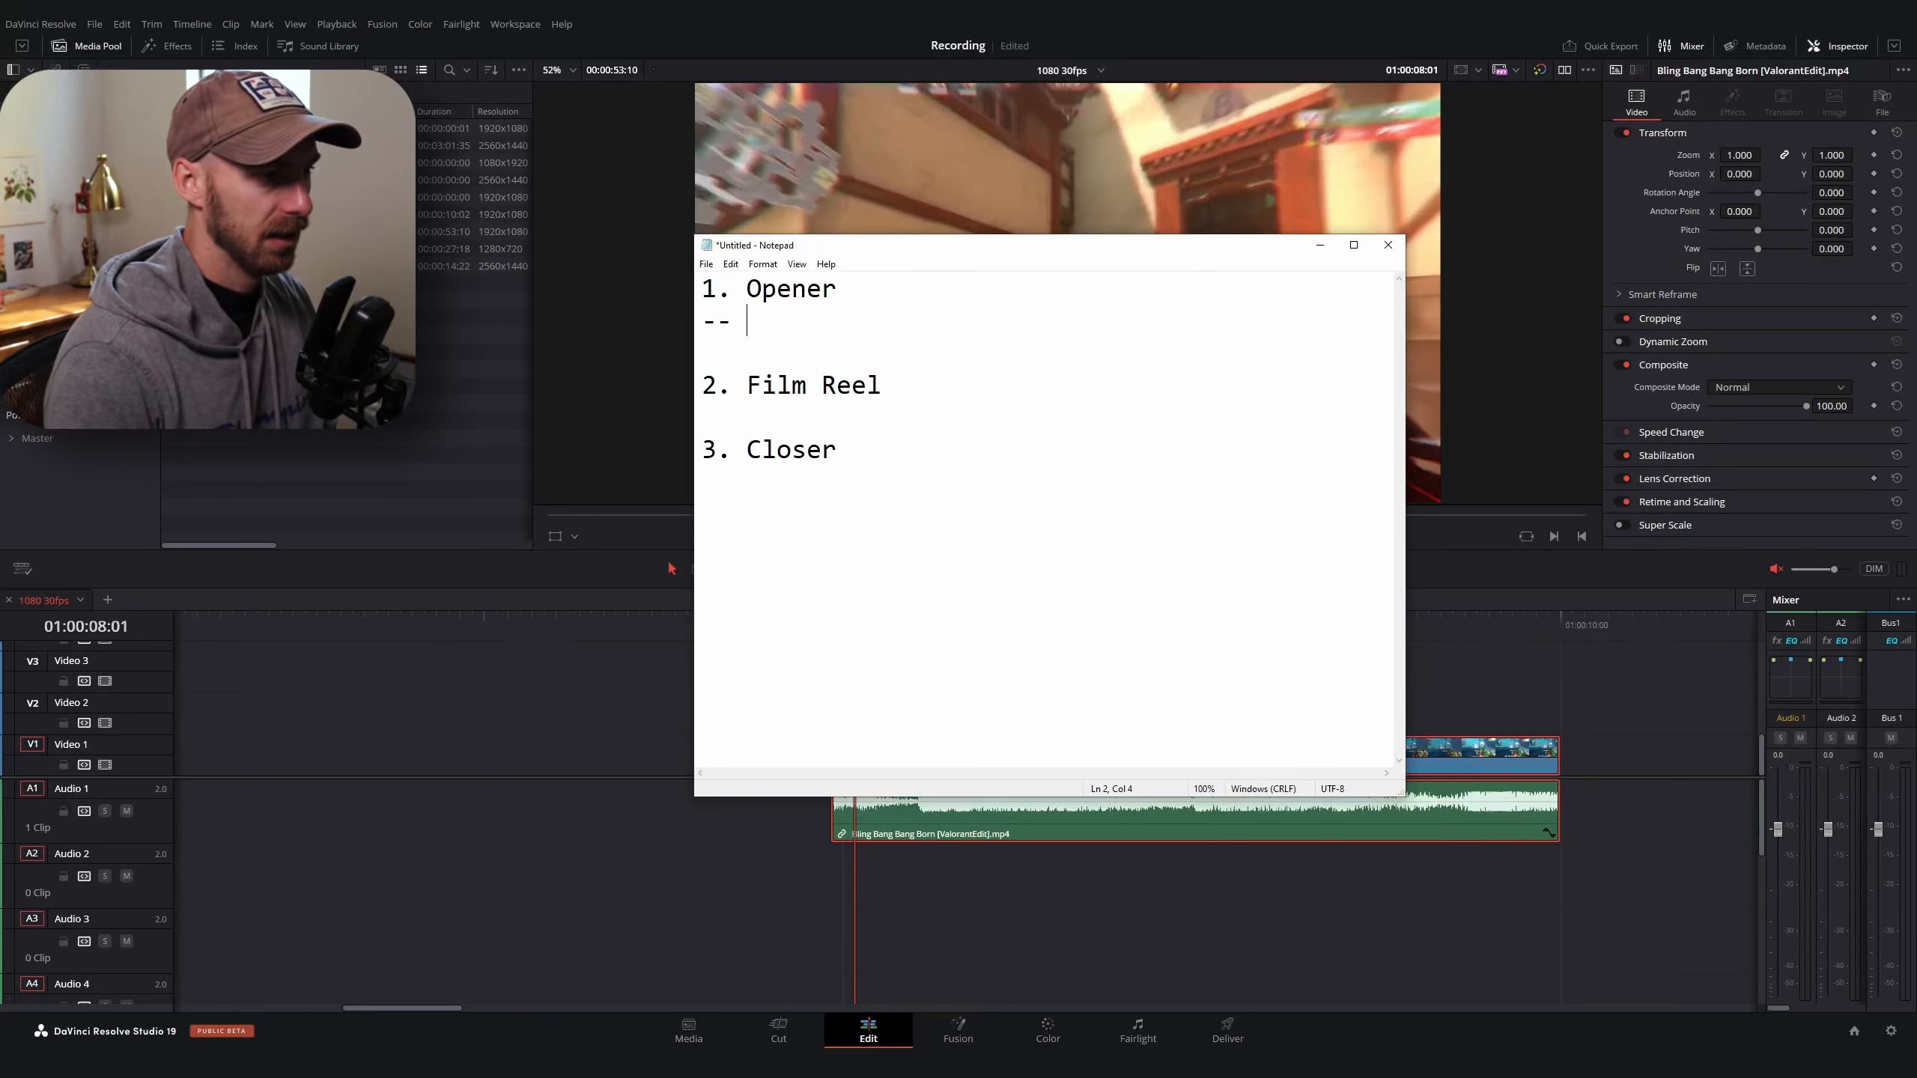
text(Zoom In)
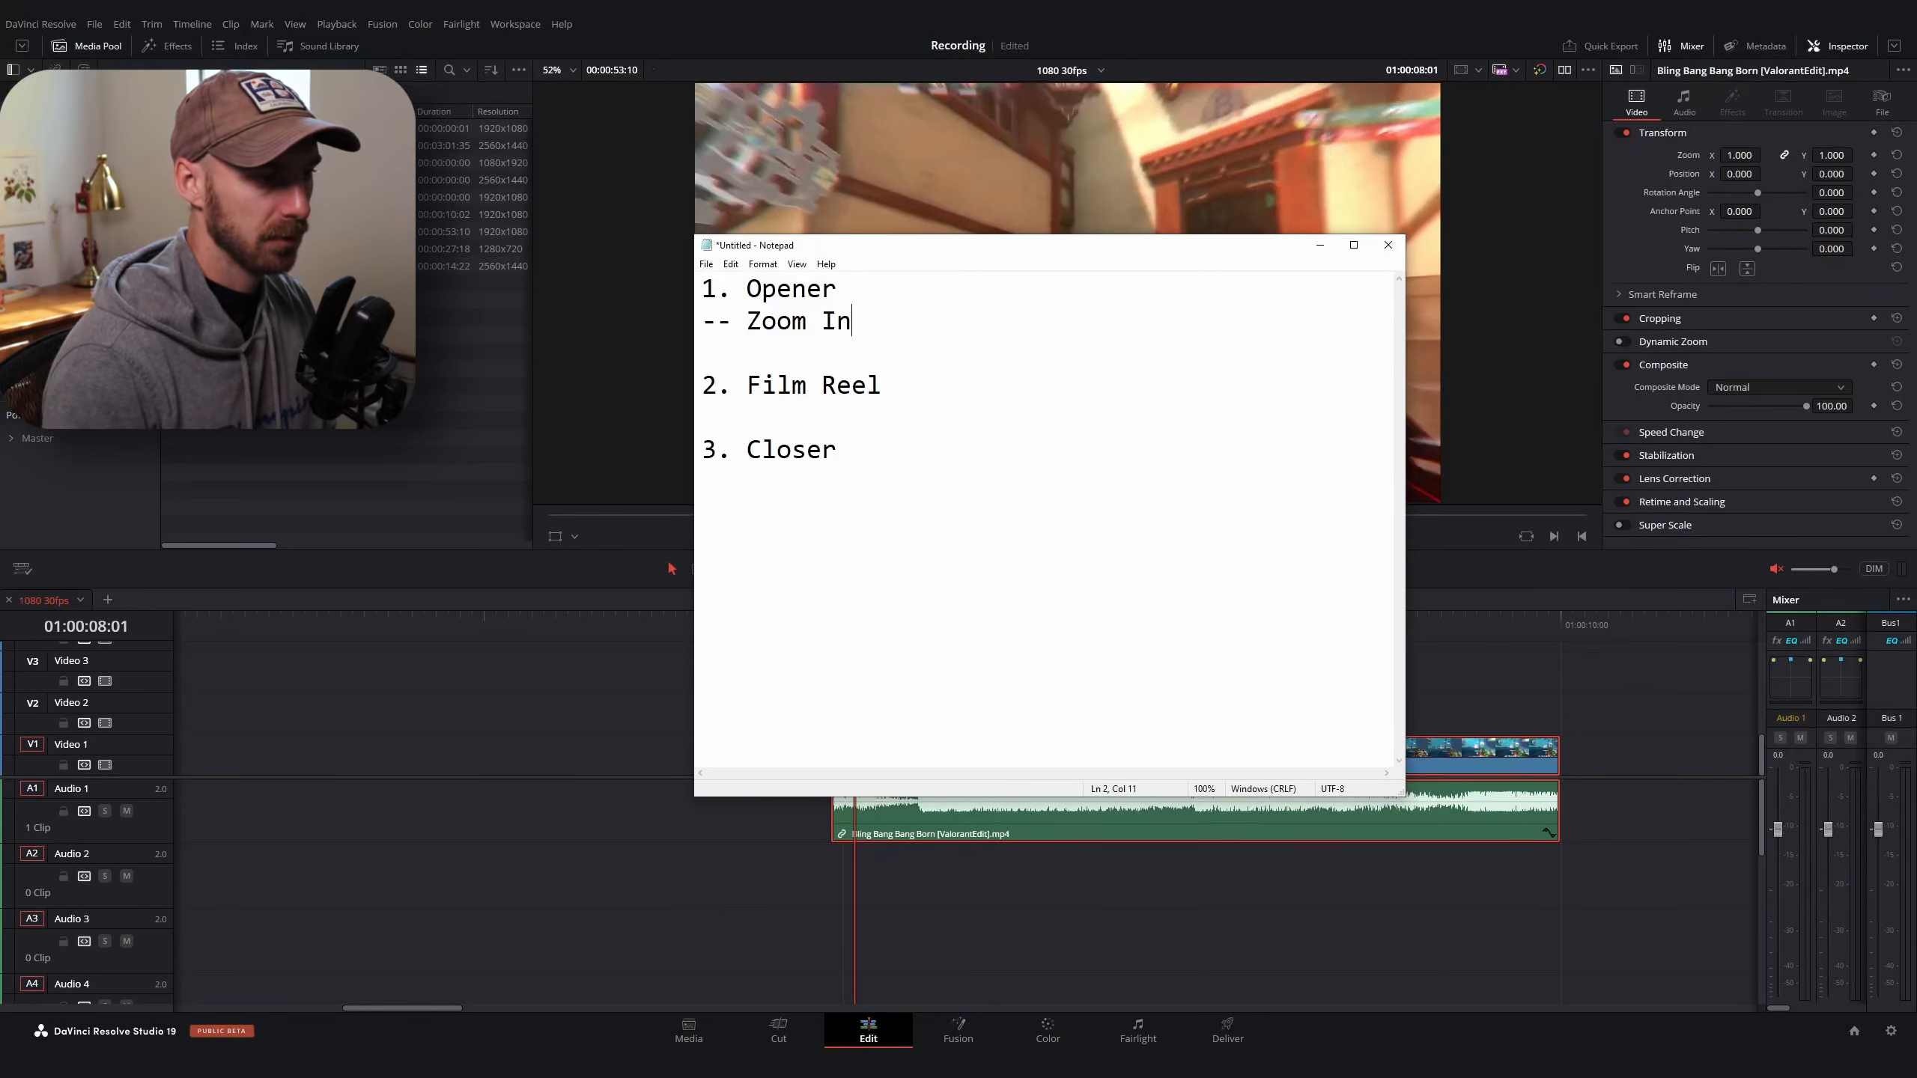
Examine the opening frames between 01:00:07:29 and 01:00:08:00 up close for zoom and colour fringing at the edges
click(833, 71)
click(844, 636)
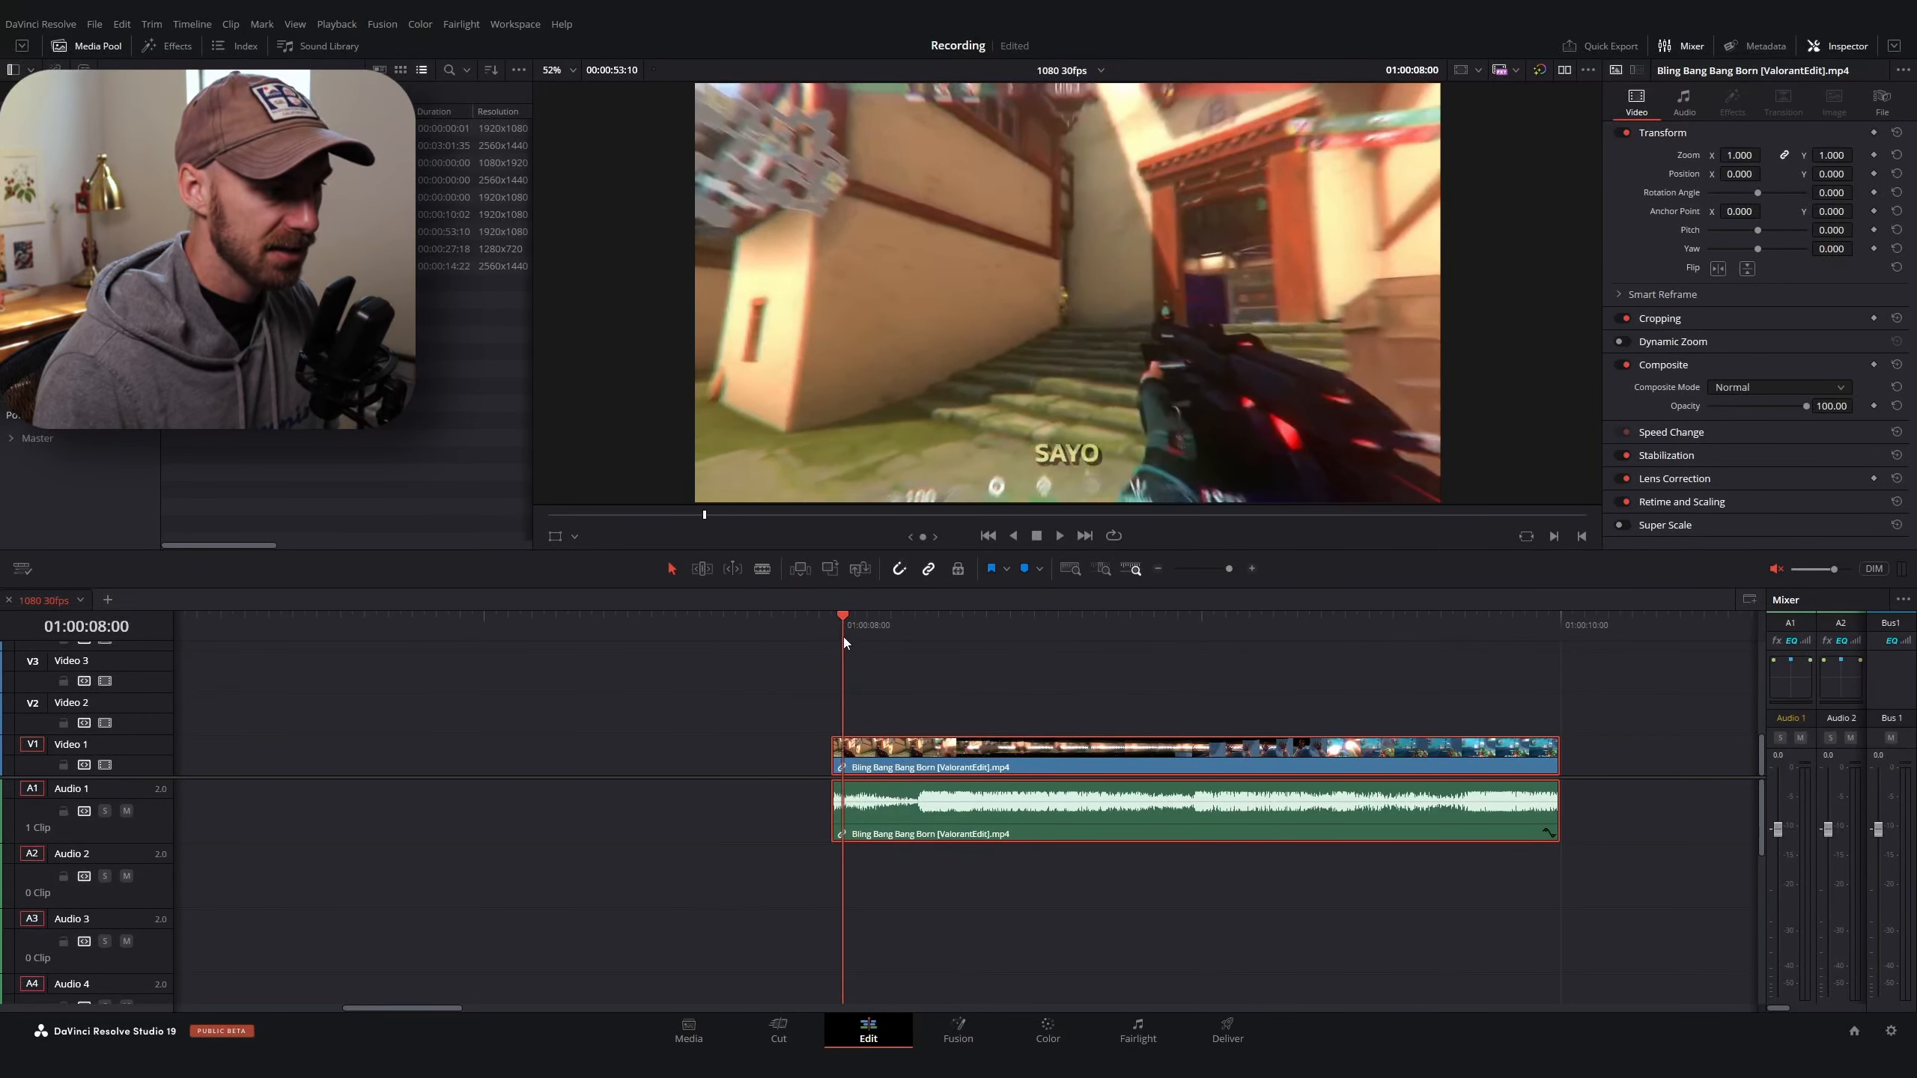
key(ctrl+=)
drag(770, 257, 866, 285)
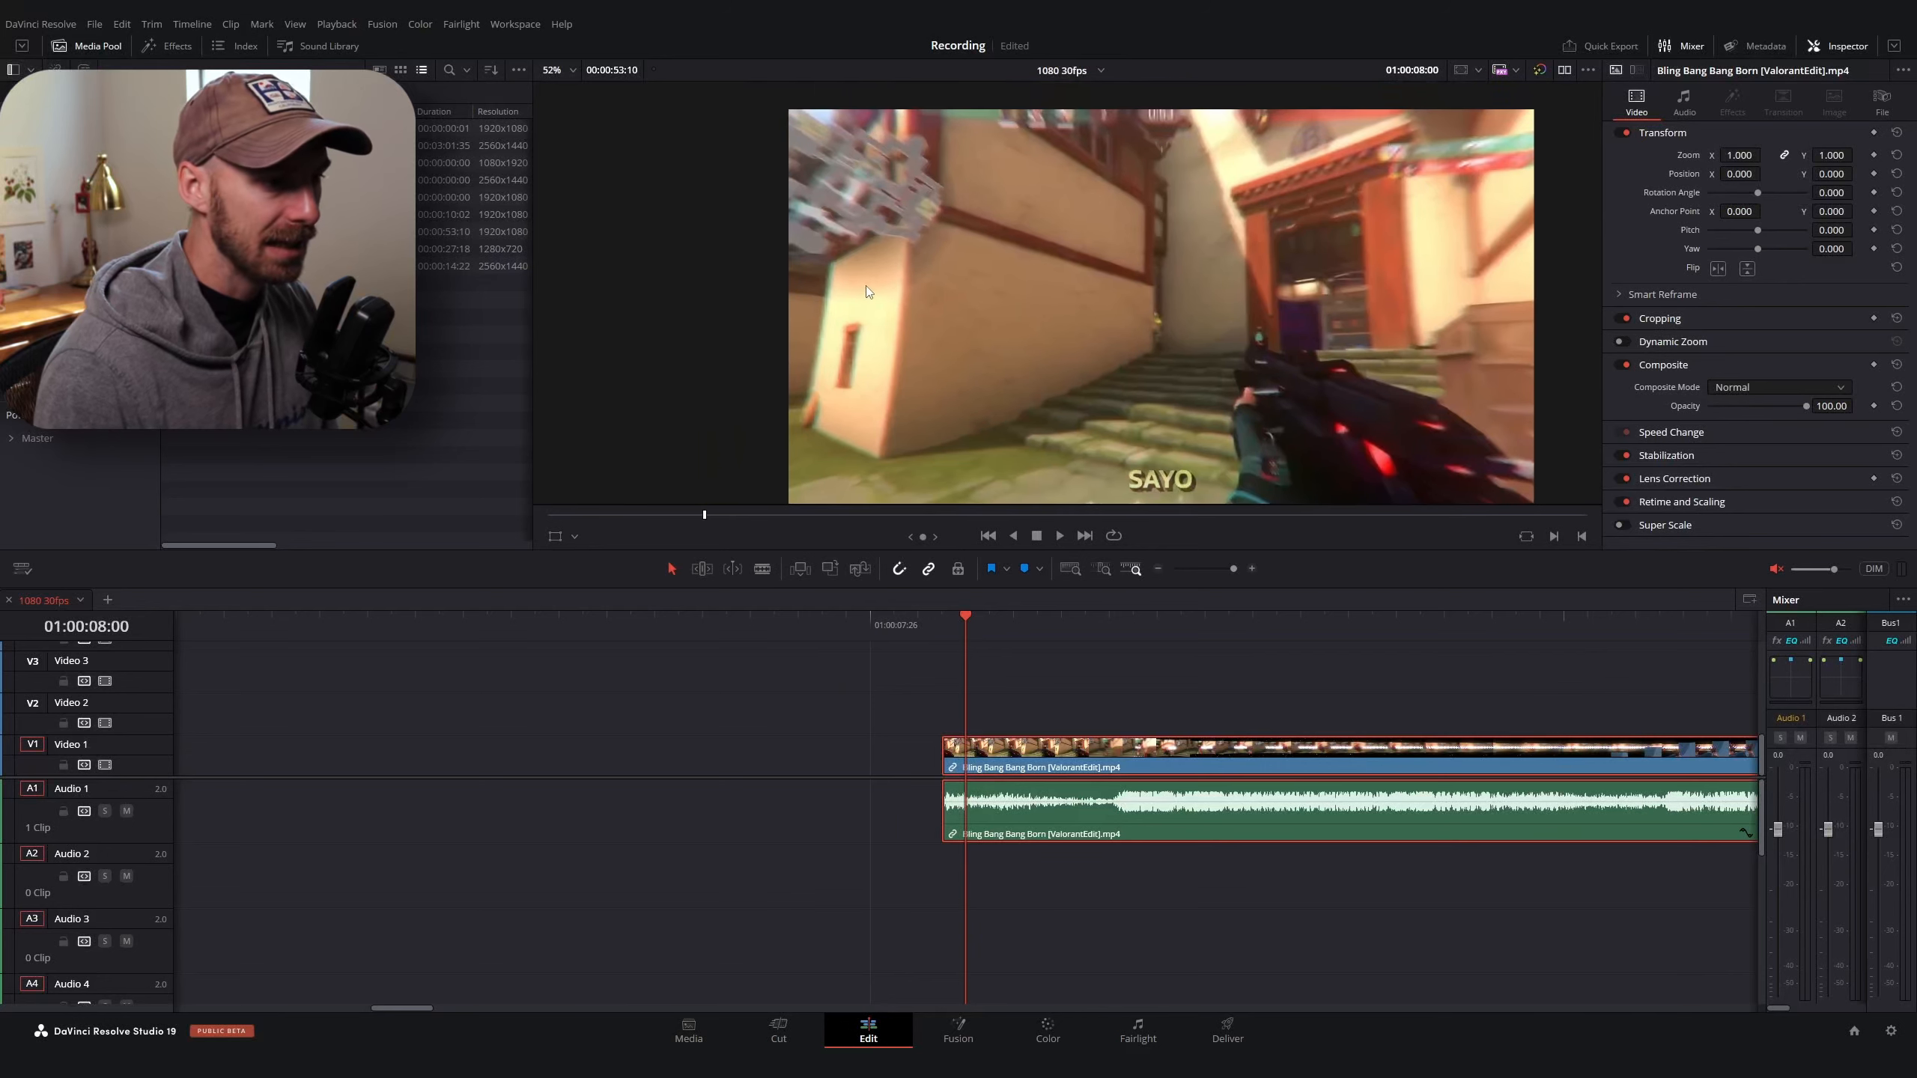
key(ctrl+=)
click(931, 636)
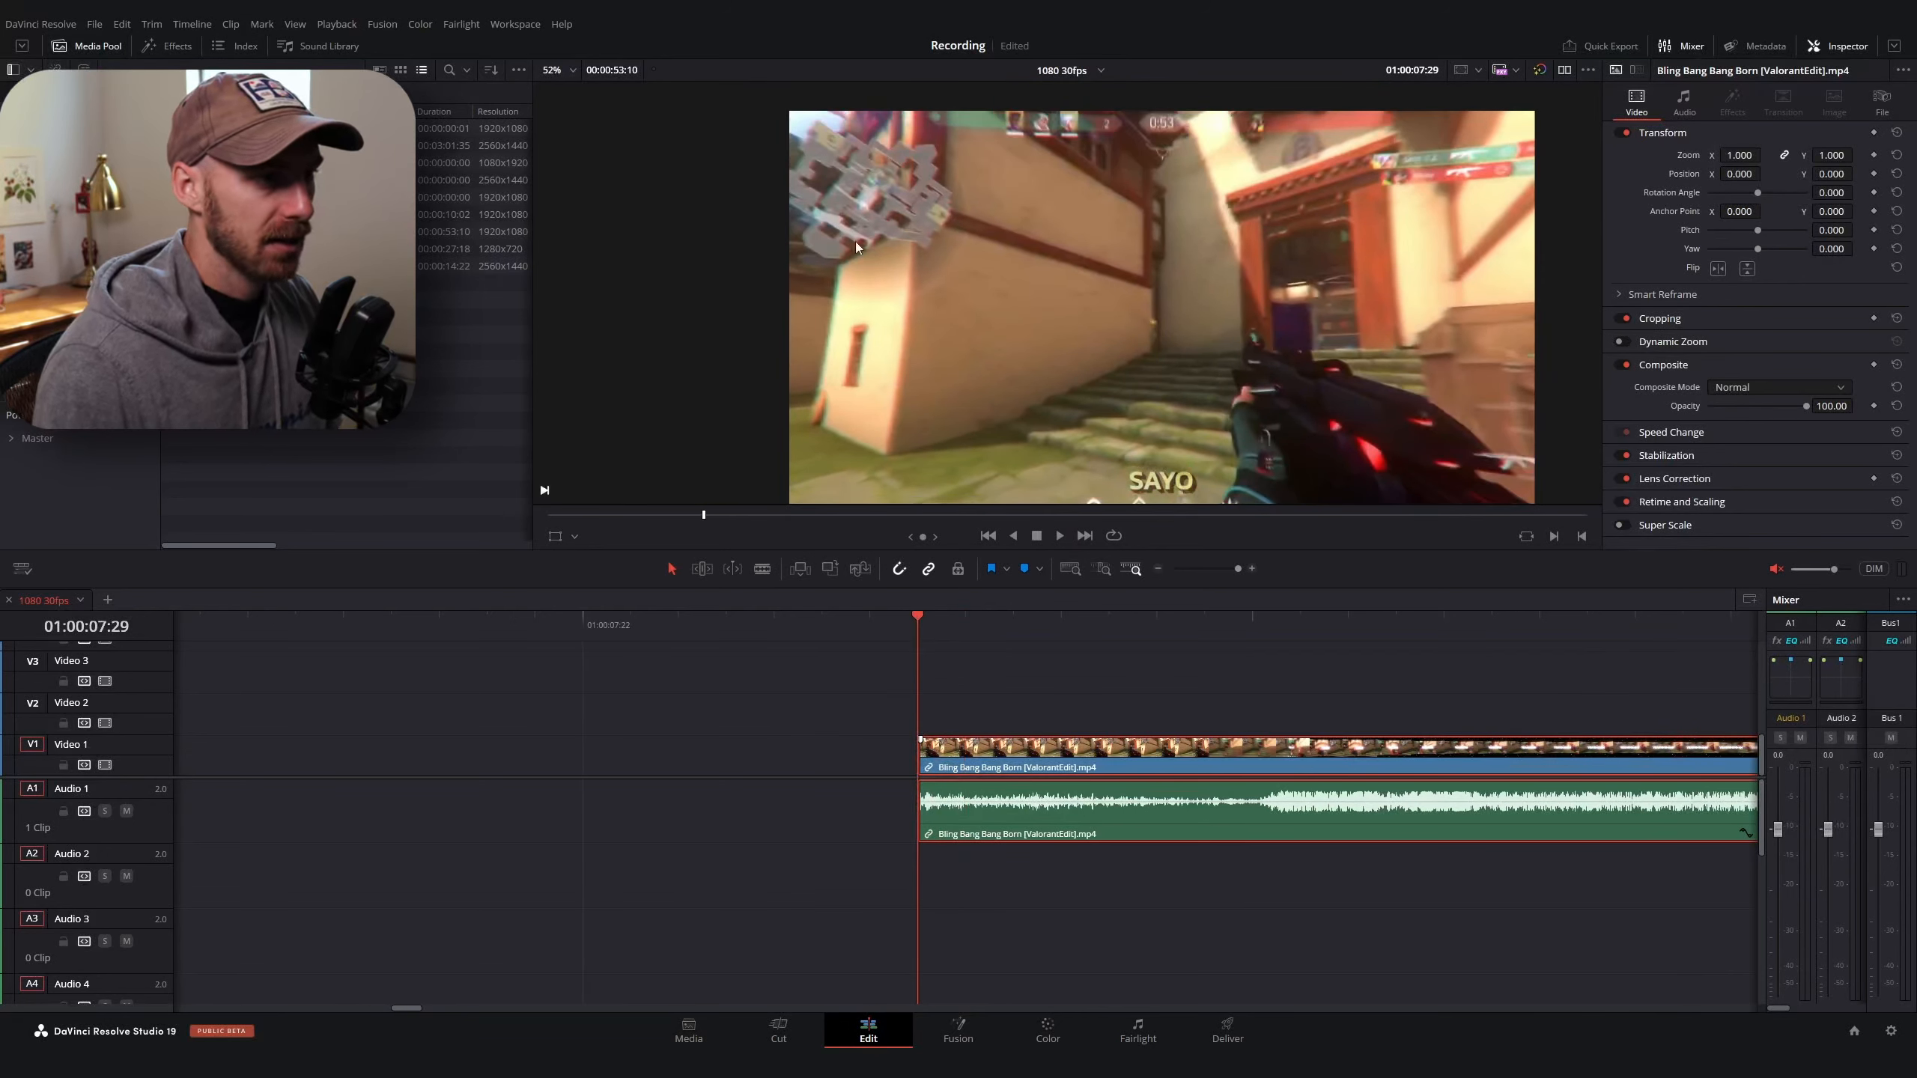
scroll(811, 231, up, 1)
drag(783, 218, 957, 347)
scroll(953, 280, up, 2)
scroll(1129, 400, up, 3)
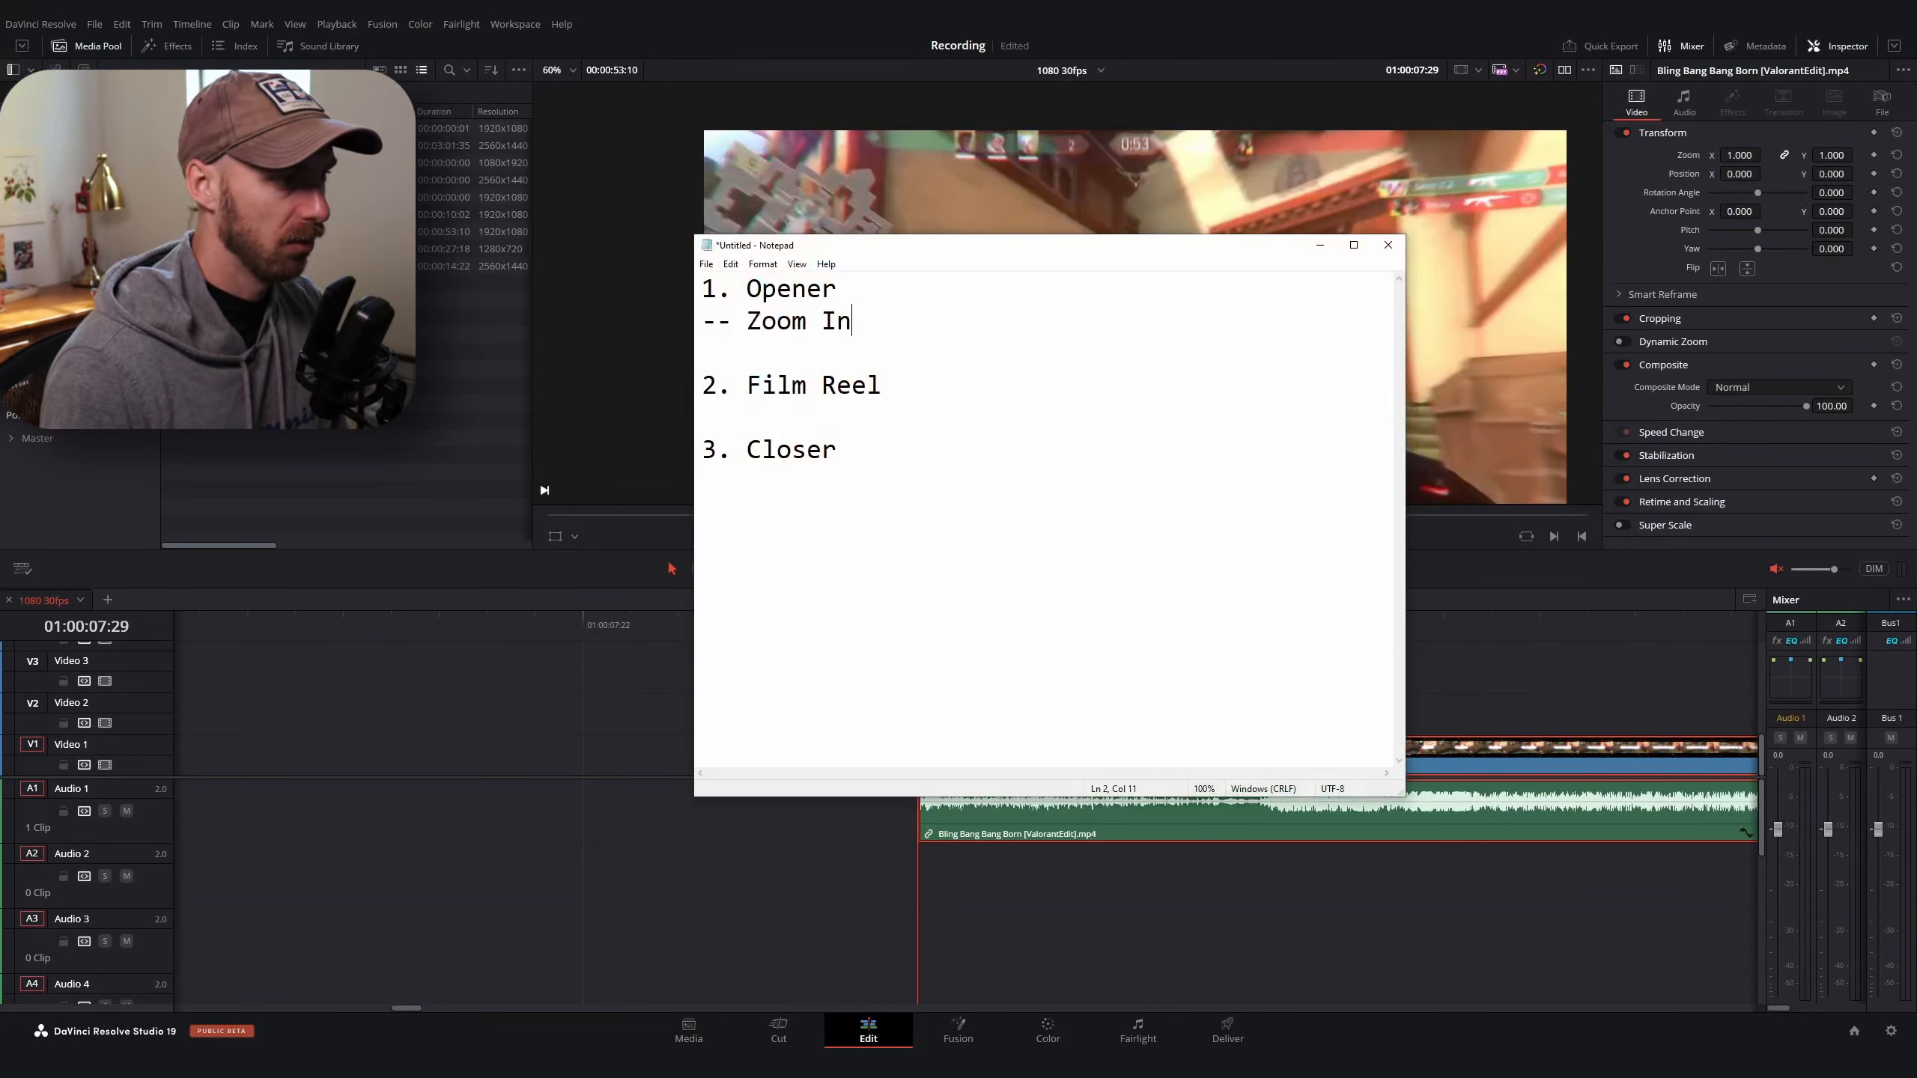
Add the note "-- Chromatic Abberation" below Zoom In in the Notepad outline
key(Return)
text(-- Chromatic)
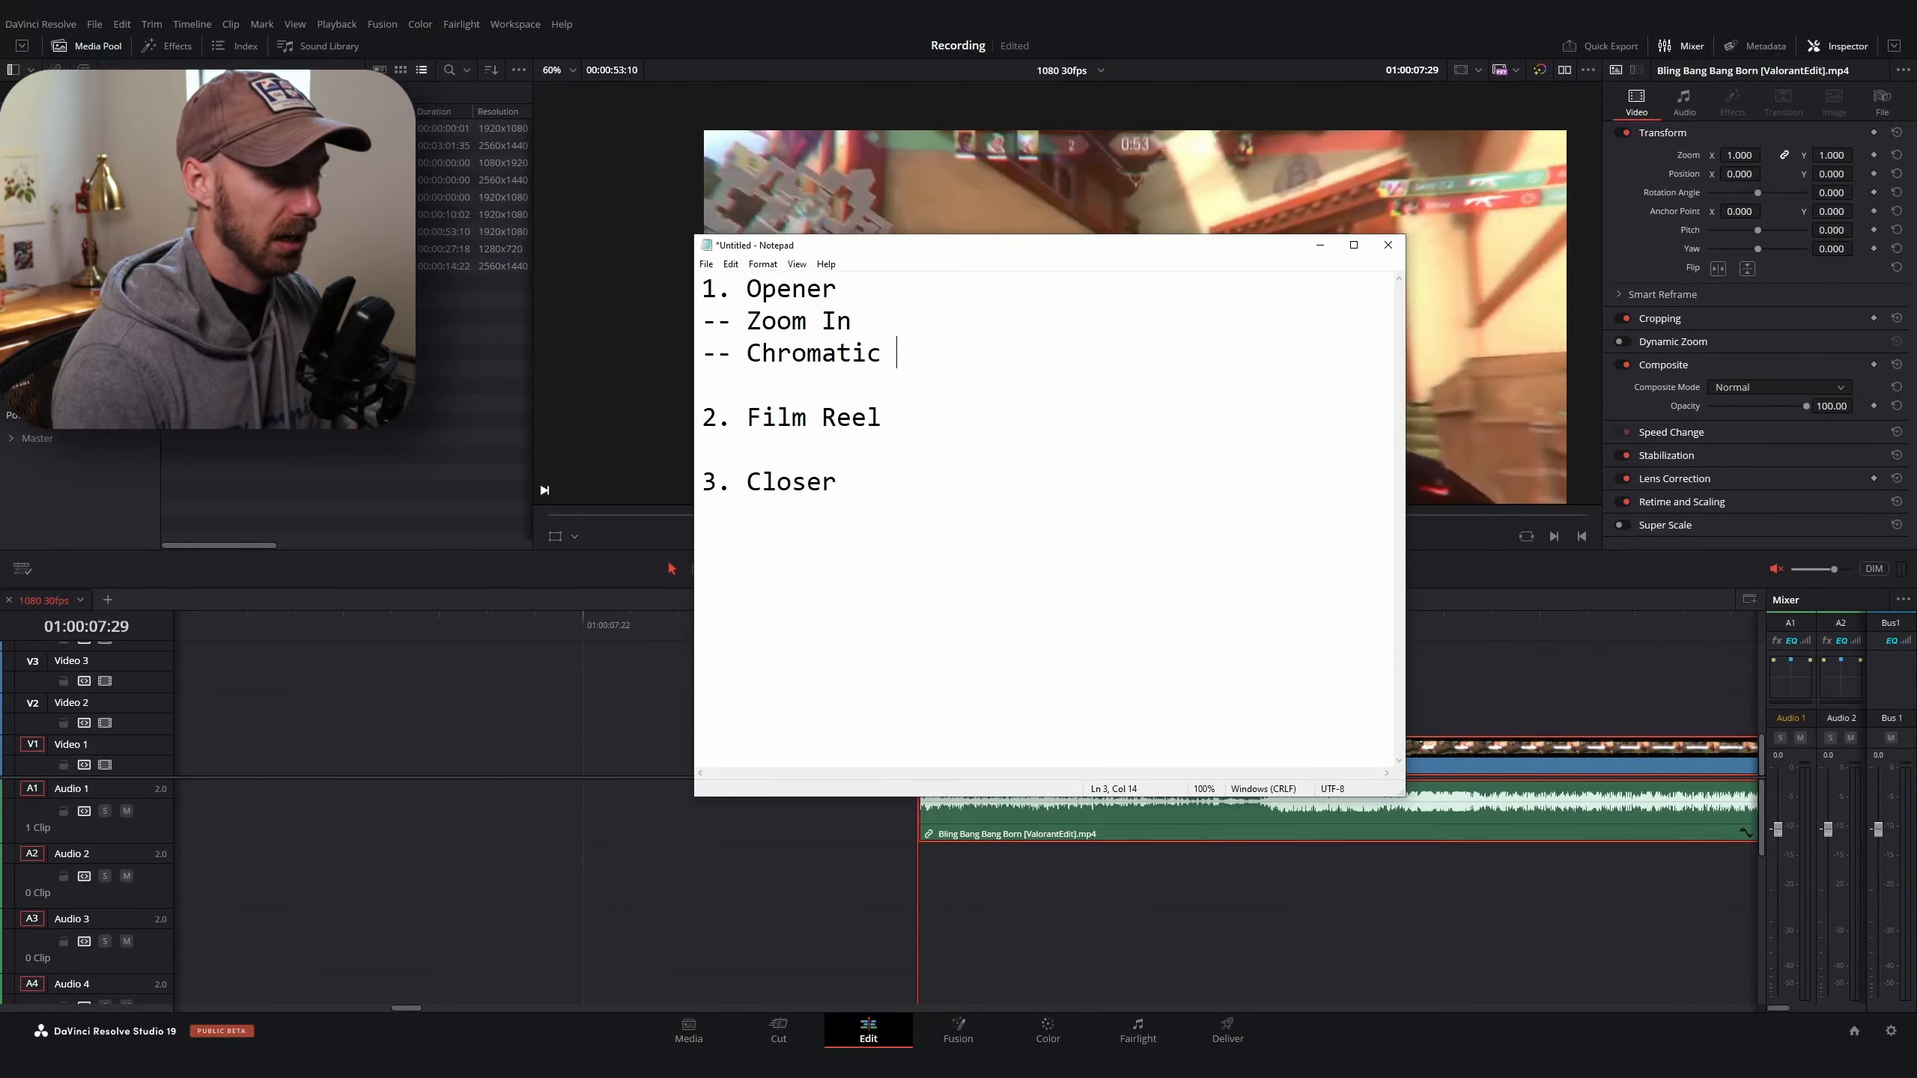
text( Abberation)
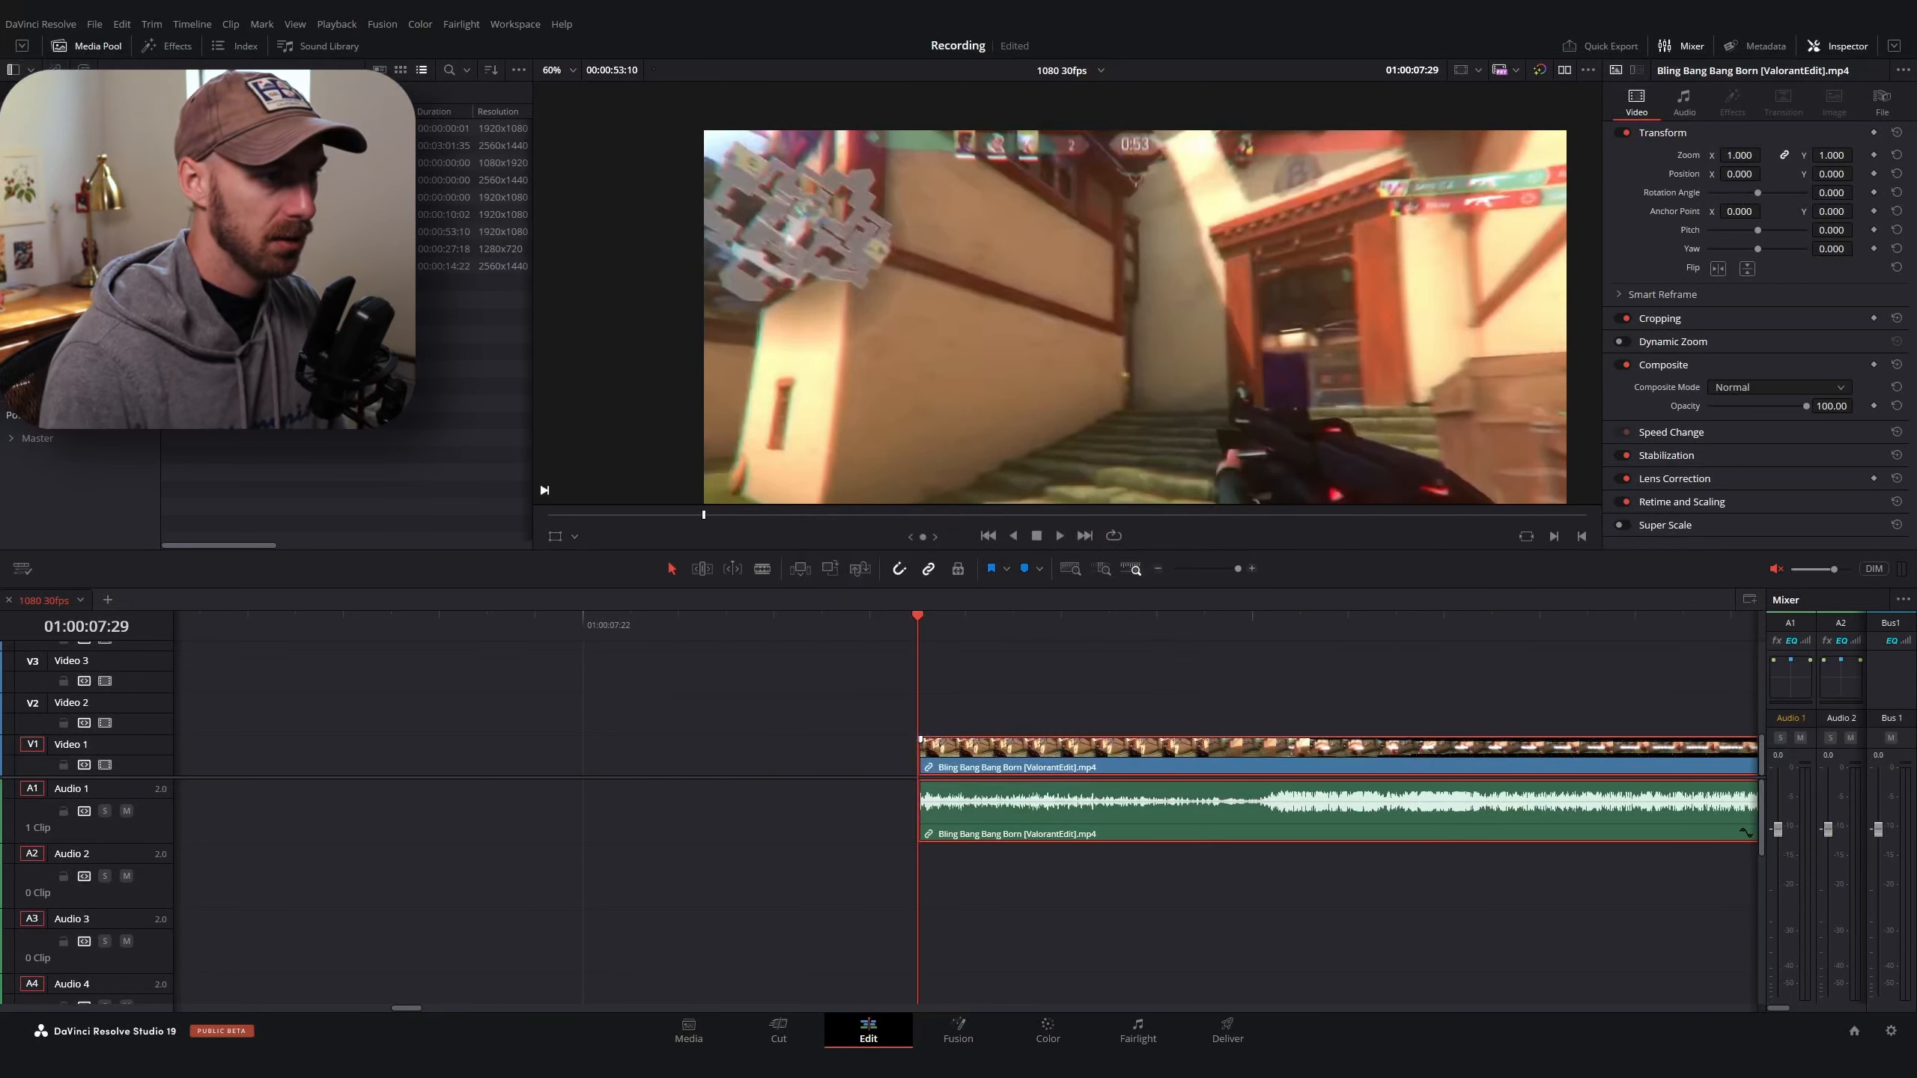
Compare the frames from 01:00:07:29 to 01:00:08:01 at full and enlarged size for blur around the image
click(573, 75)
click(576, 91)
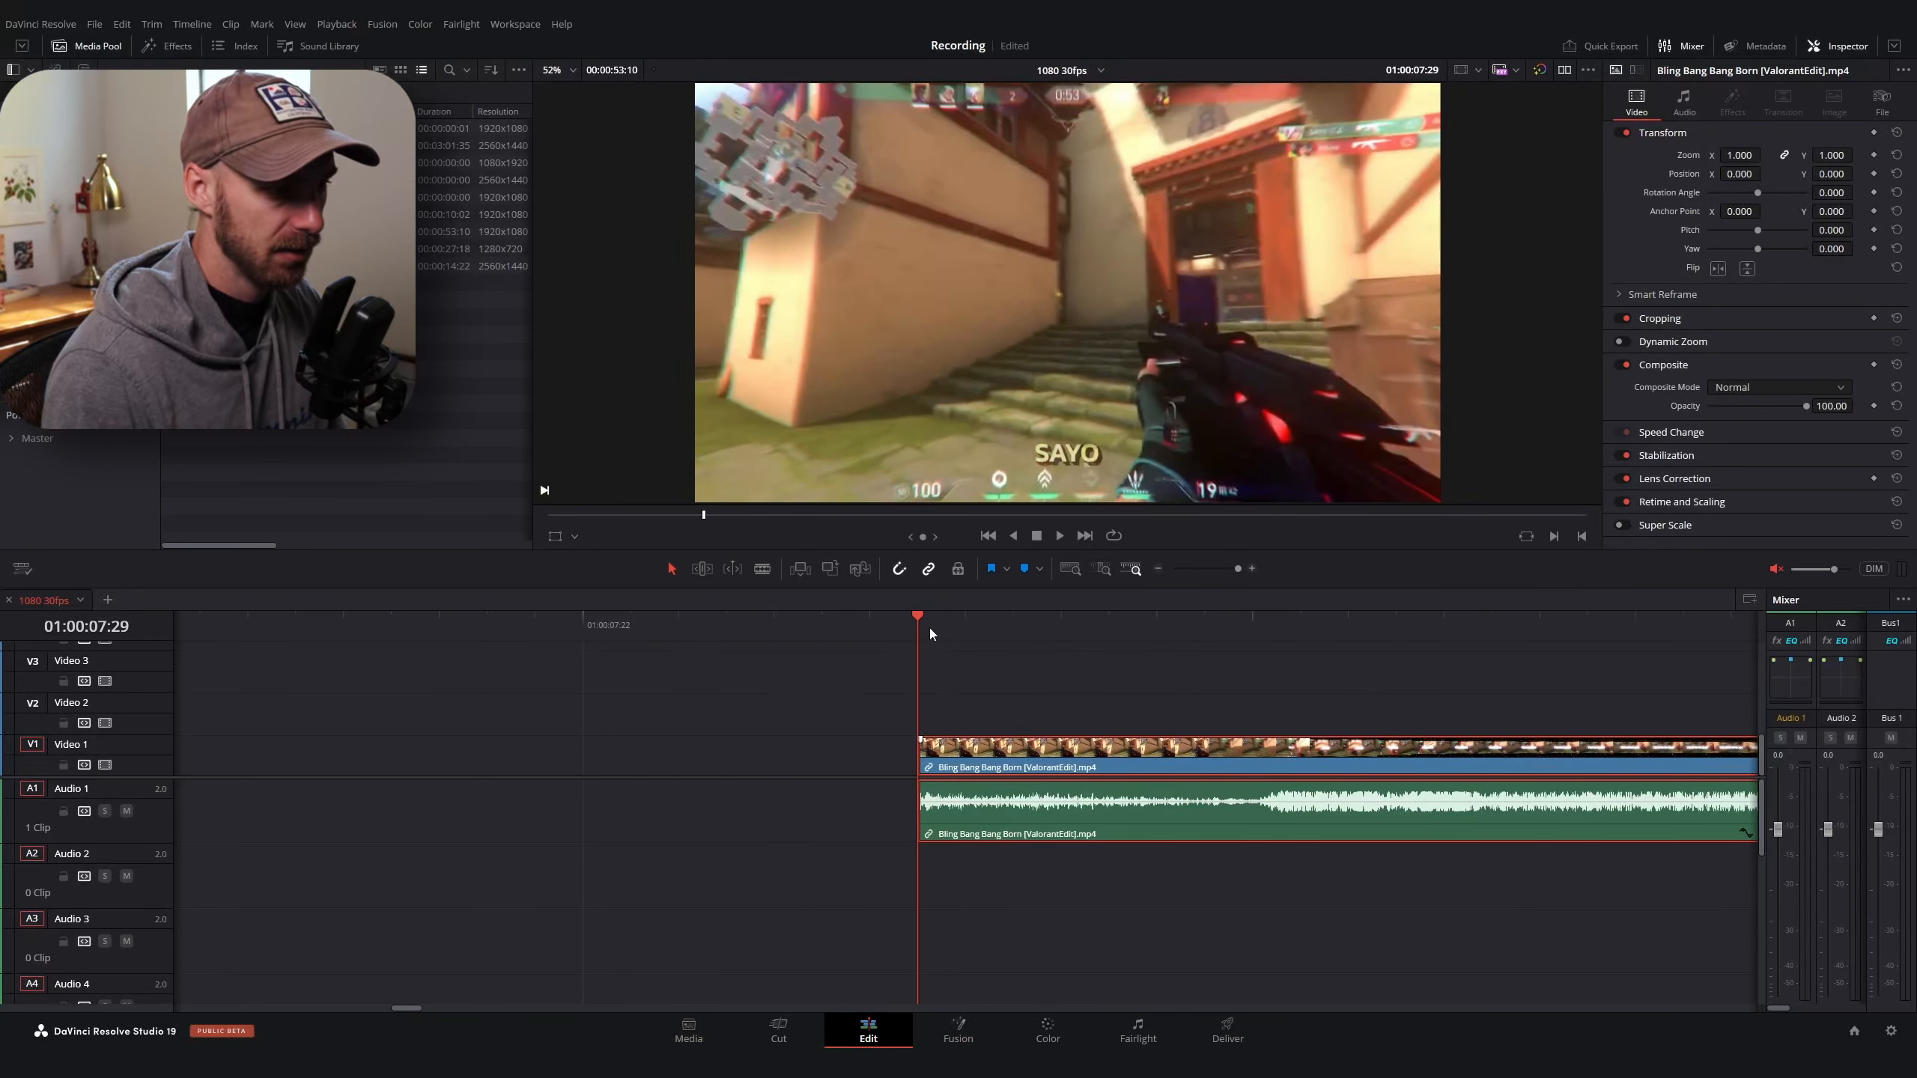
key(Right)
key(Right)
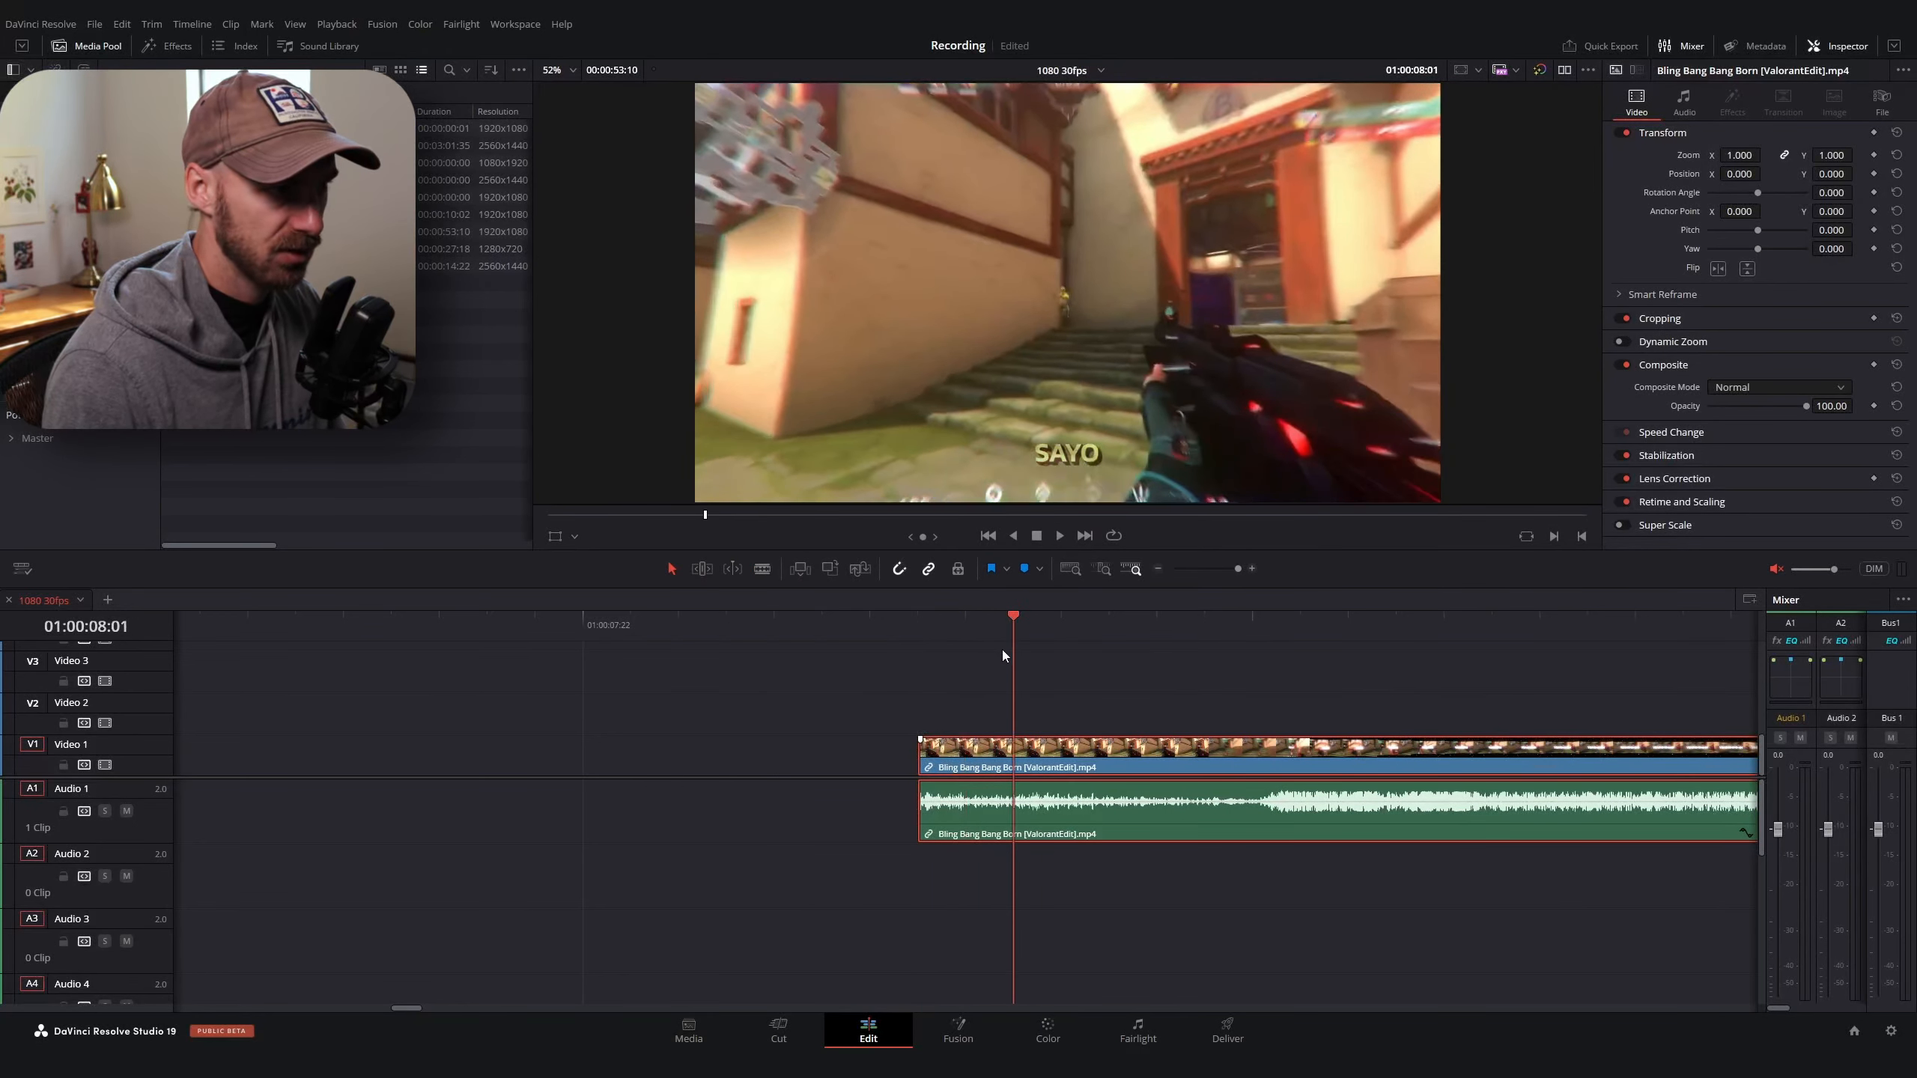
key(Right)
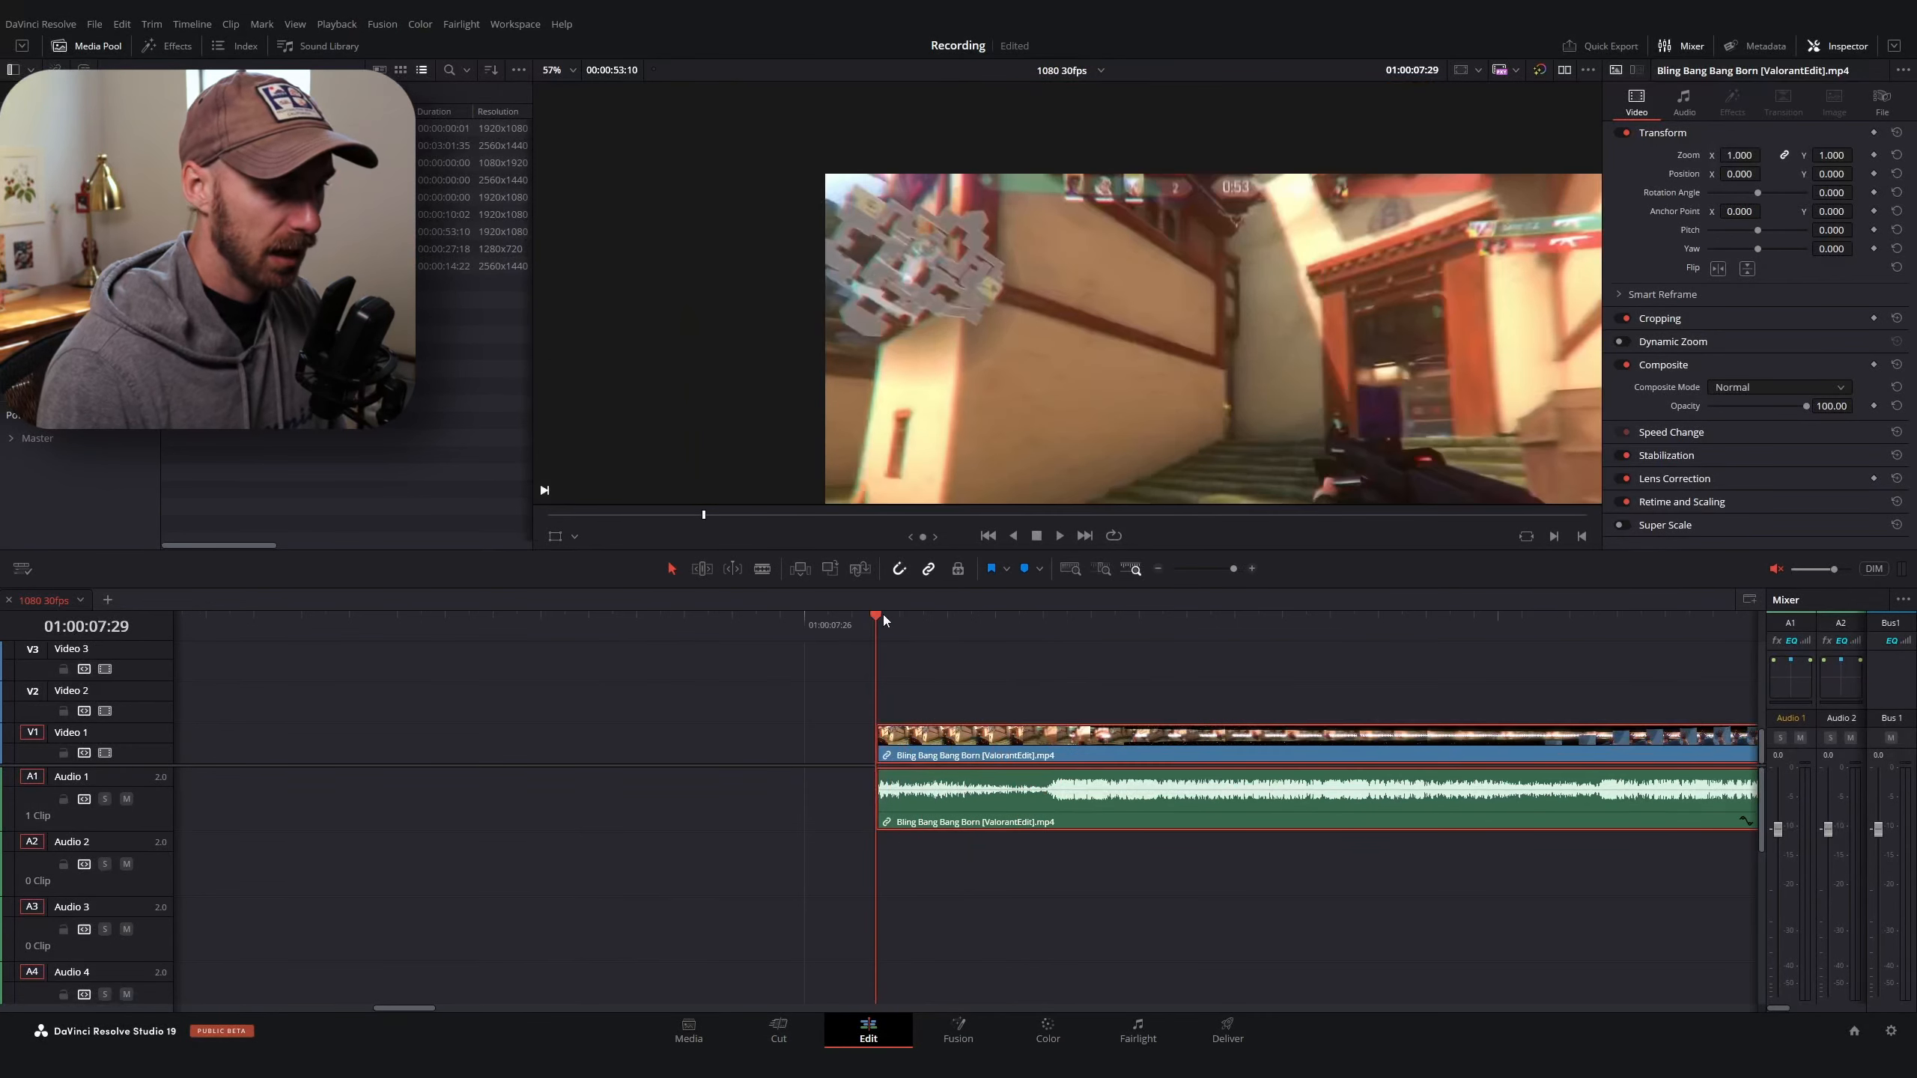
drag(883, 615, 924, 645)
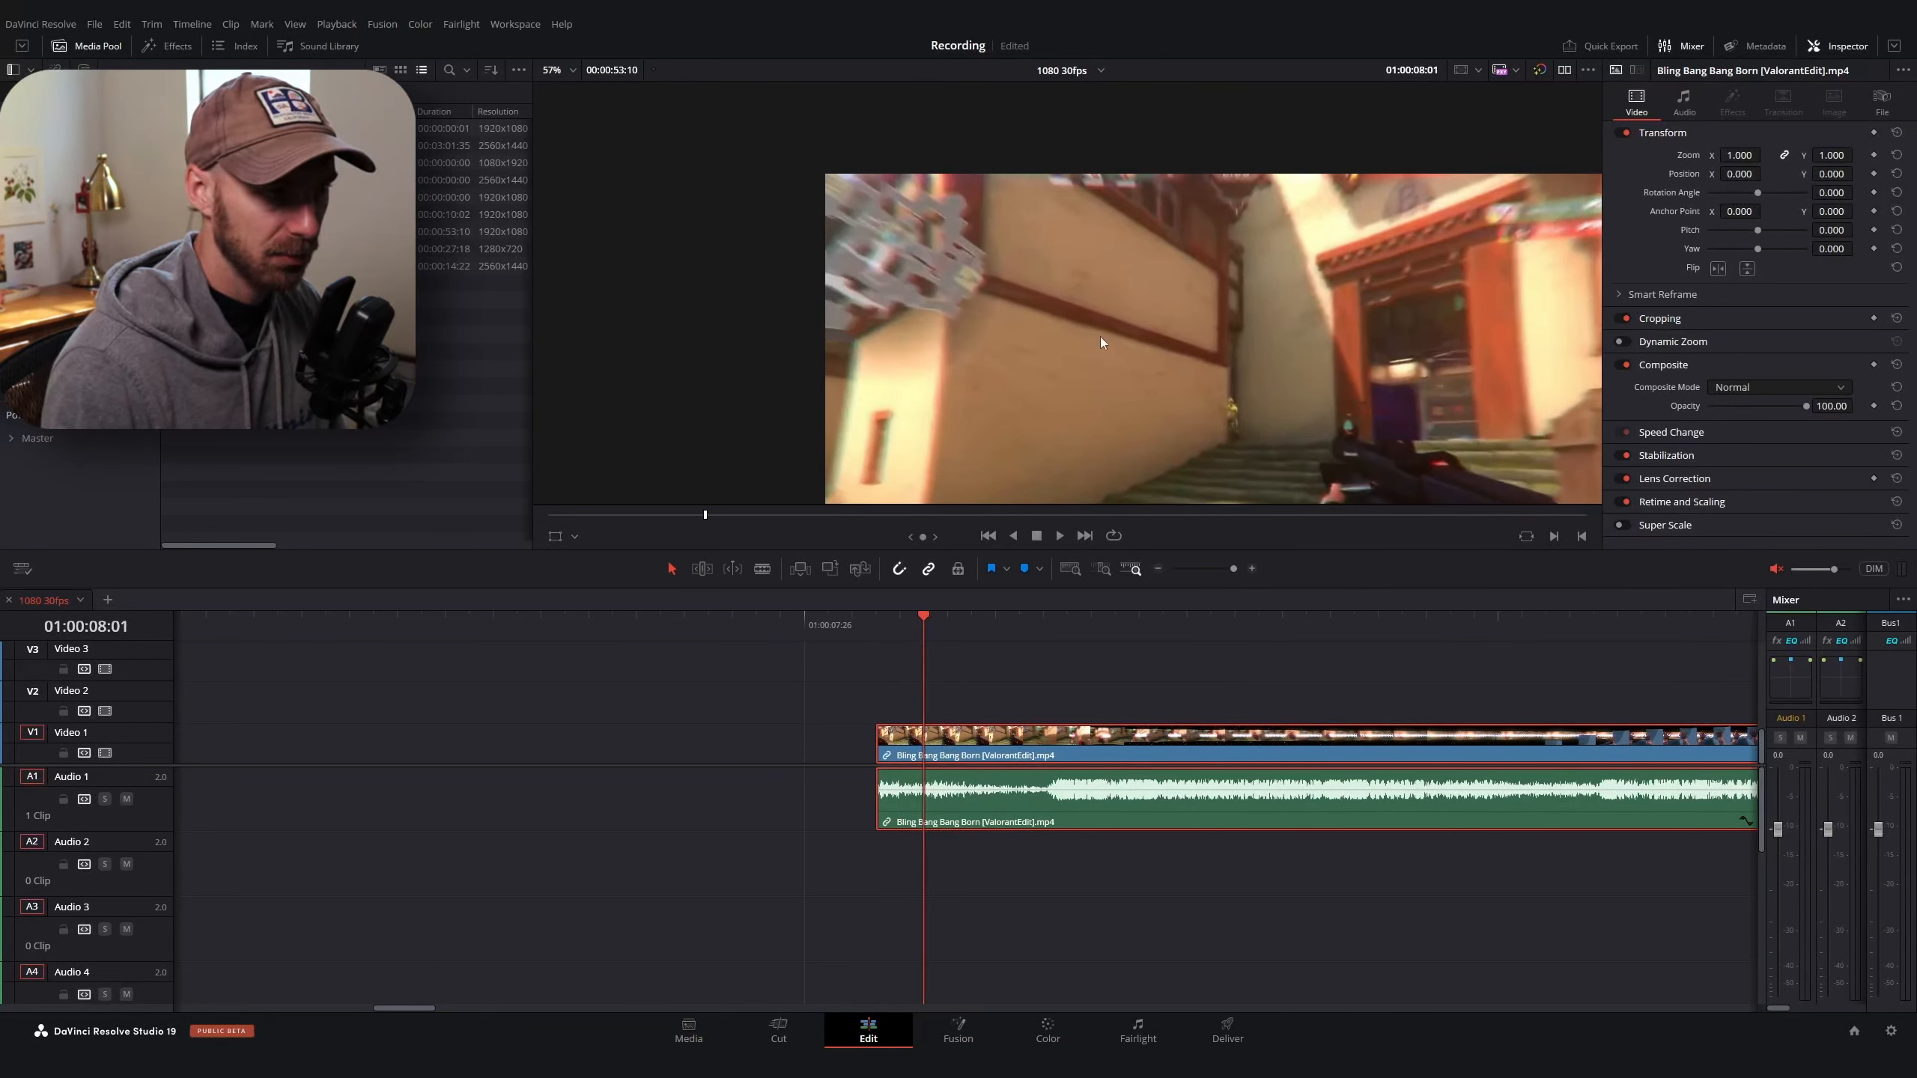
drag(1249, 425, 1055, 332)
scroll(1055, 331, down, 2)
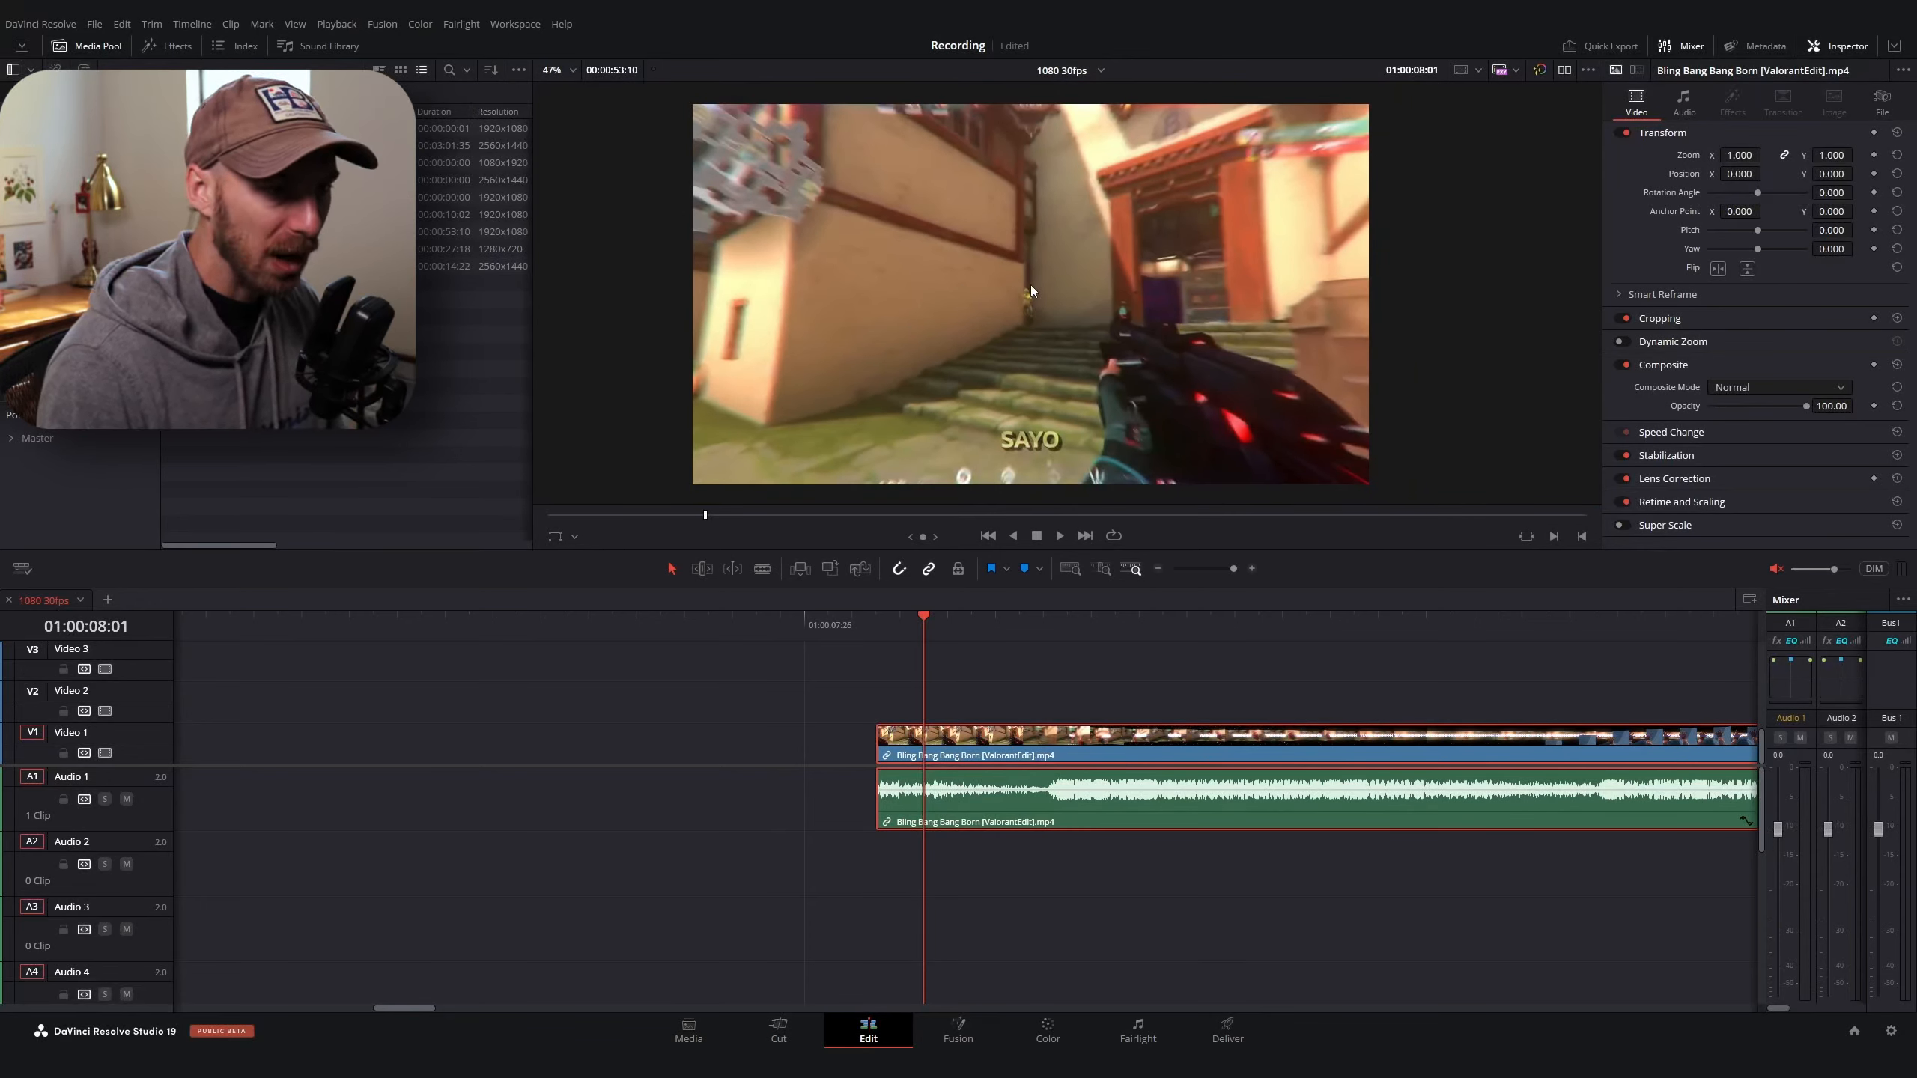
Add the note "-- Zoom Blur" below Chromatic Abberation in the Notepad outline and return to DaVinci Resolve
click(755, 1066)
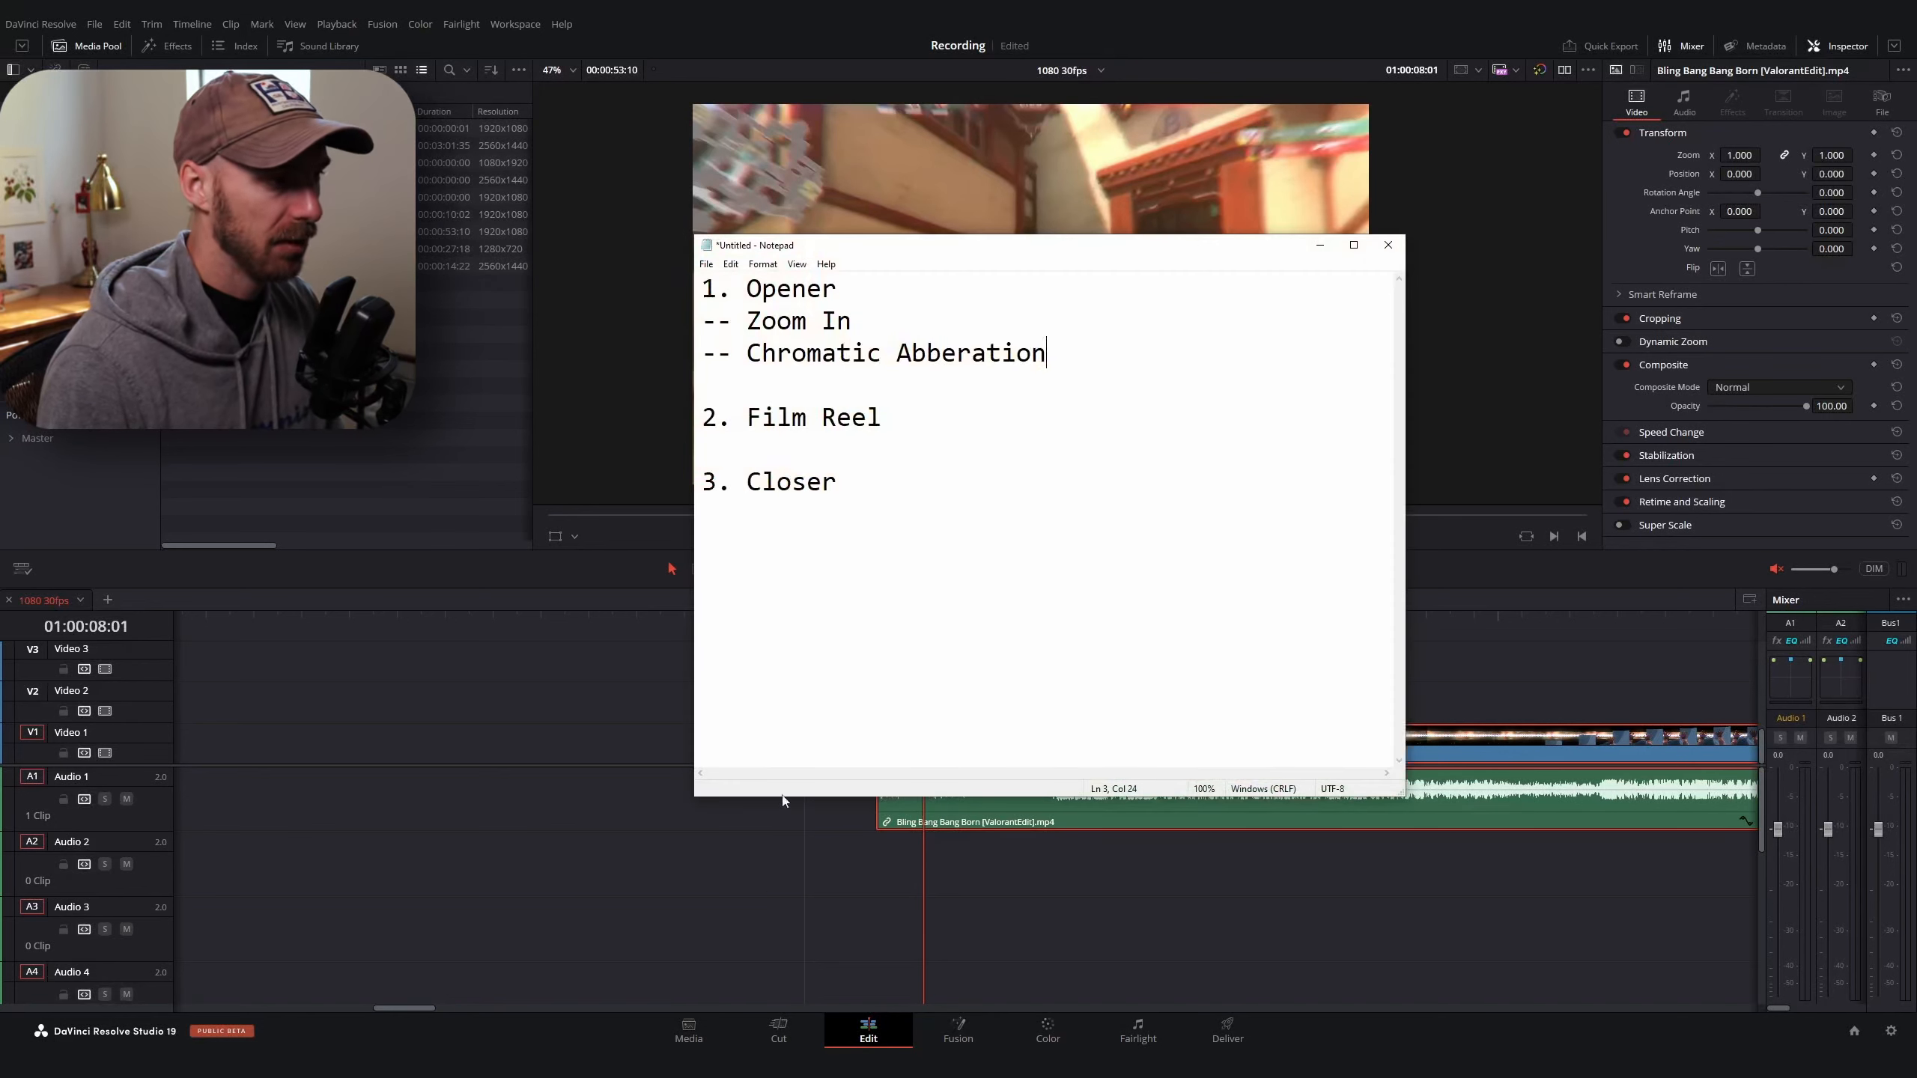
key(Return)
text(-- Zoom Blur)
key(alt+Tab)
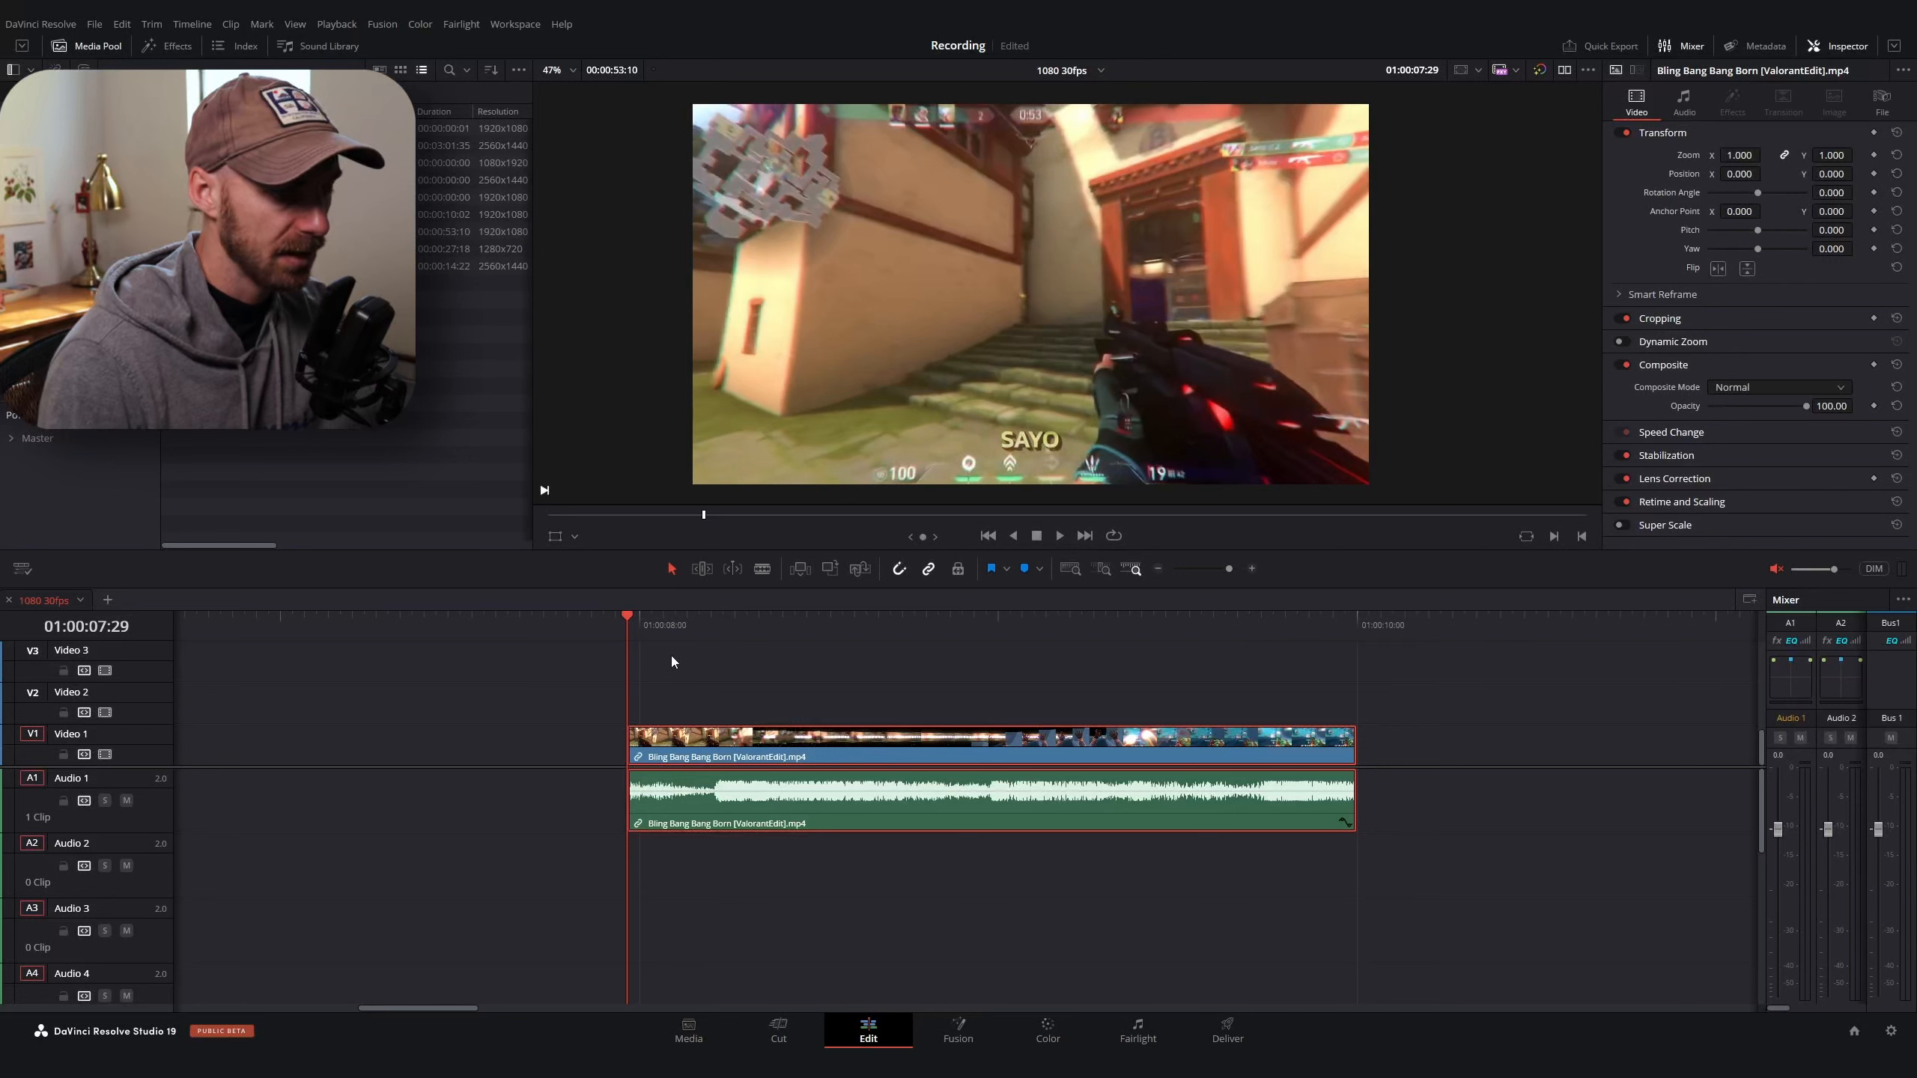
Compare neighbouring frames up to 01:00:08:05 back and forth to examine how the picture moves and blurs
click(672, 626)
key(Right)
key(Right)
key(Left)
key(Right)
key(Left)
key(Right)
key(Left)
key(Right)
key(Left)
key(Right)
key(Left)
key(Right)
key(Left)
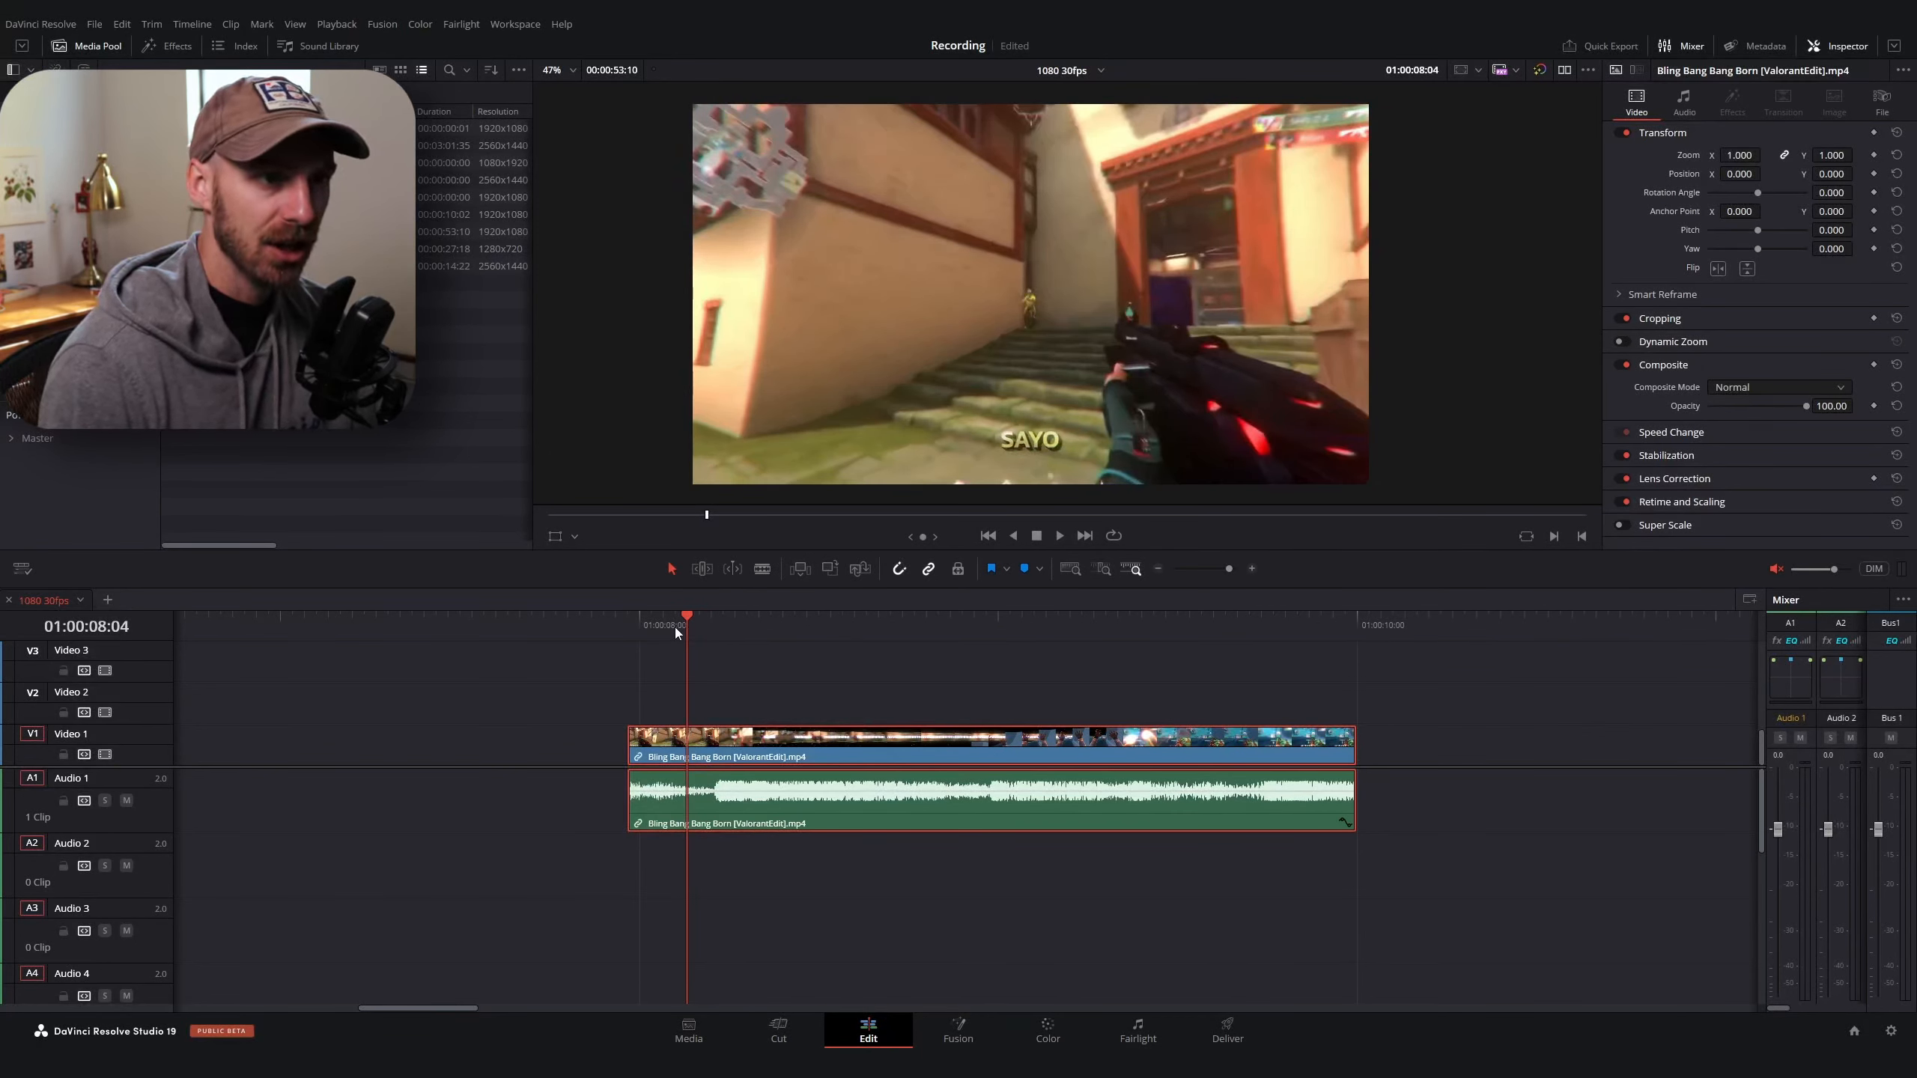
key(Right)
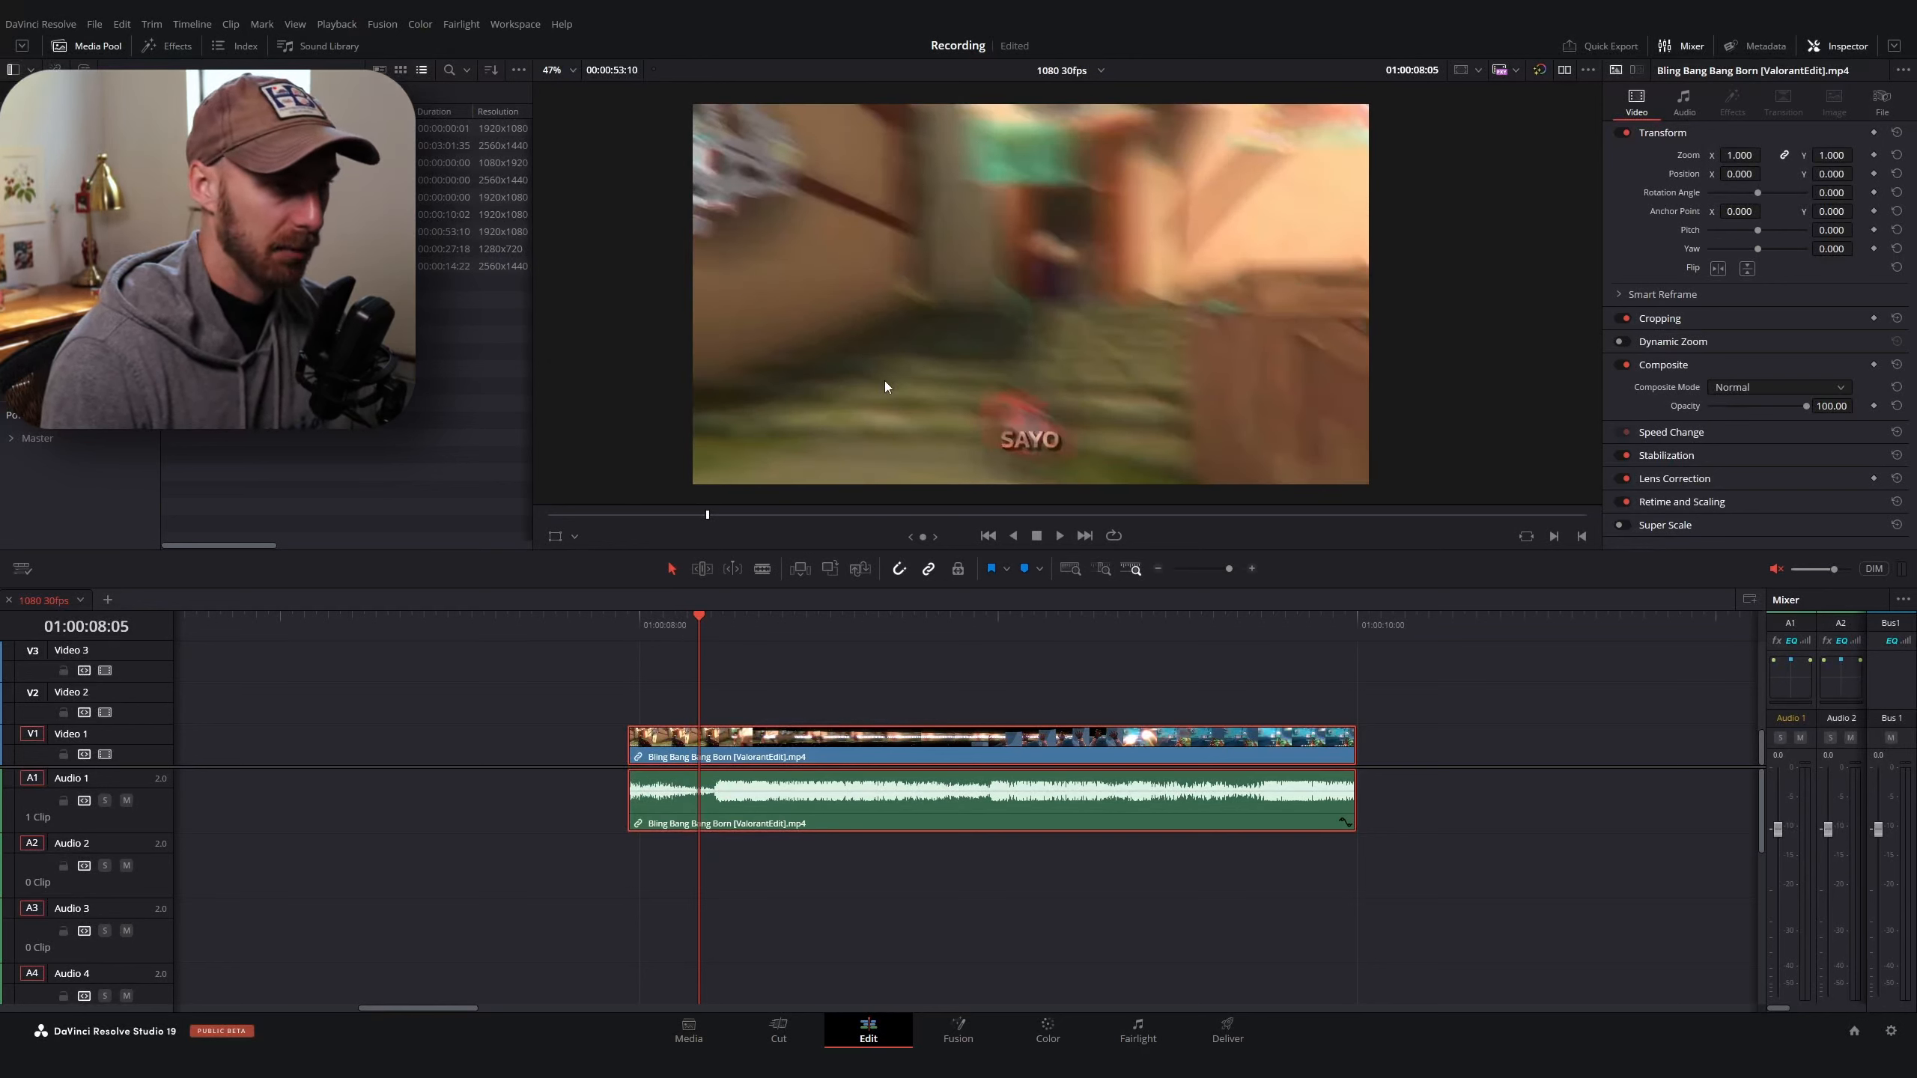
scroll(854, 771, down, 1)
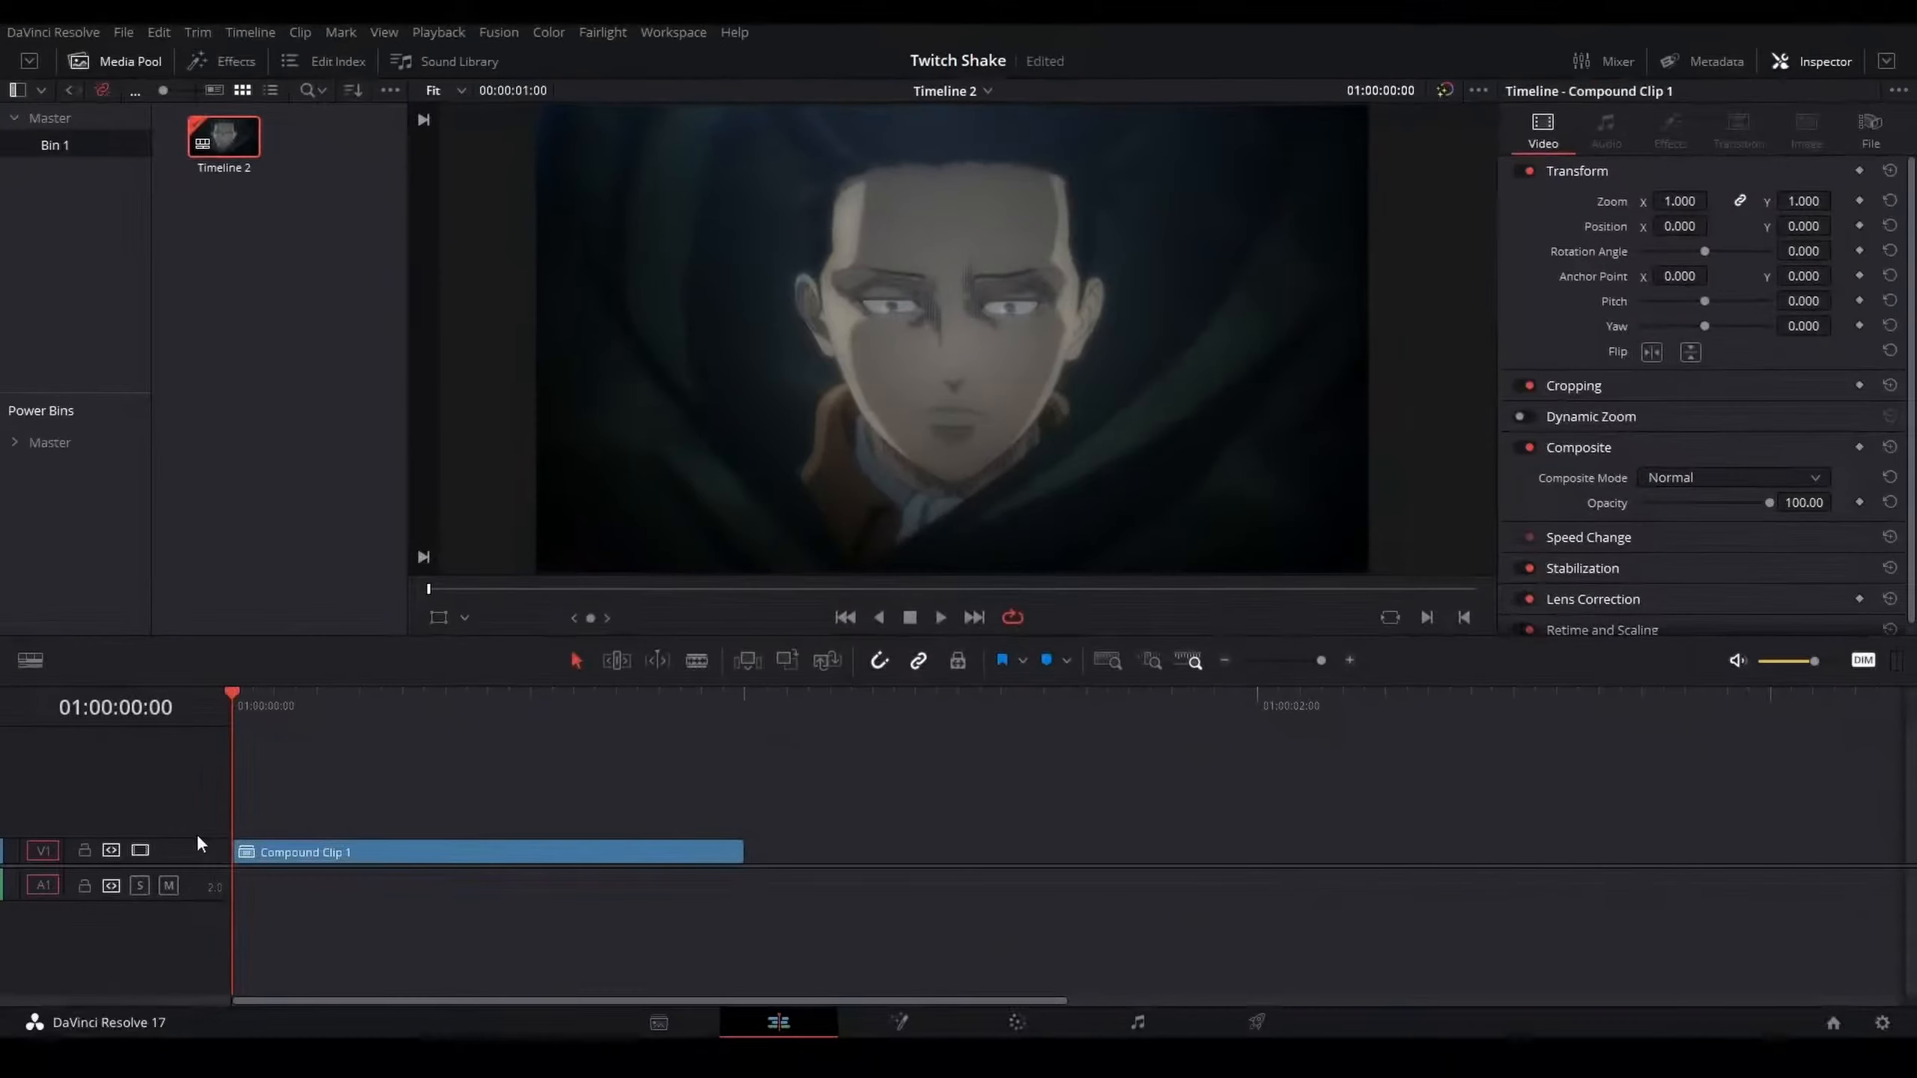
drag(199, 834, 202, 882)
key(Down)
key(Up)
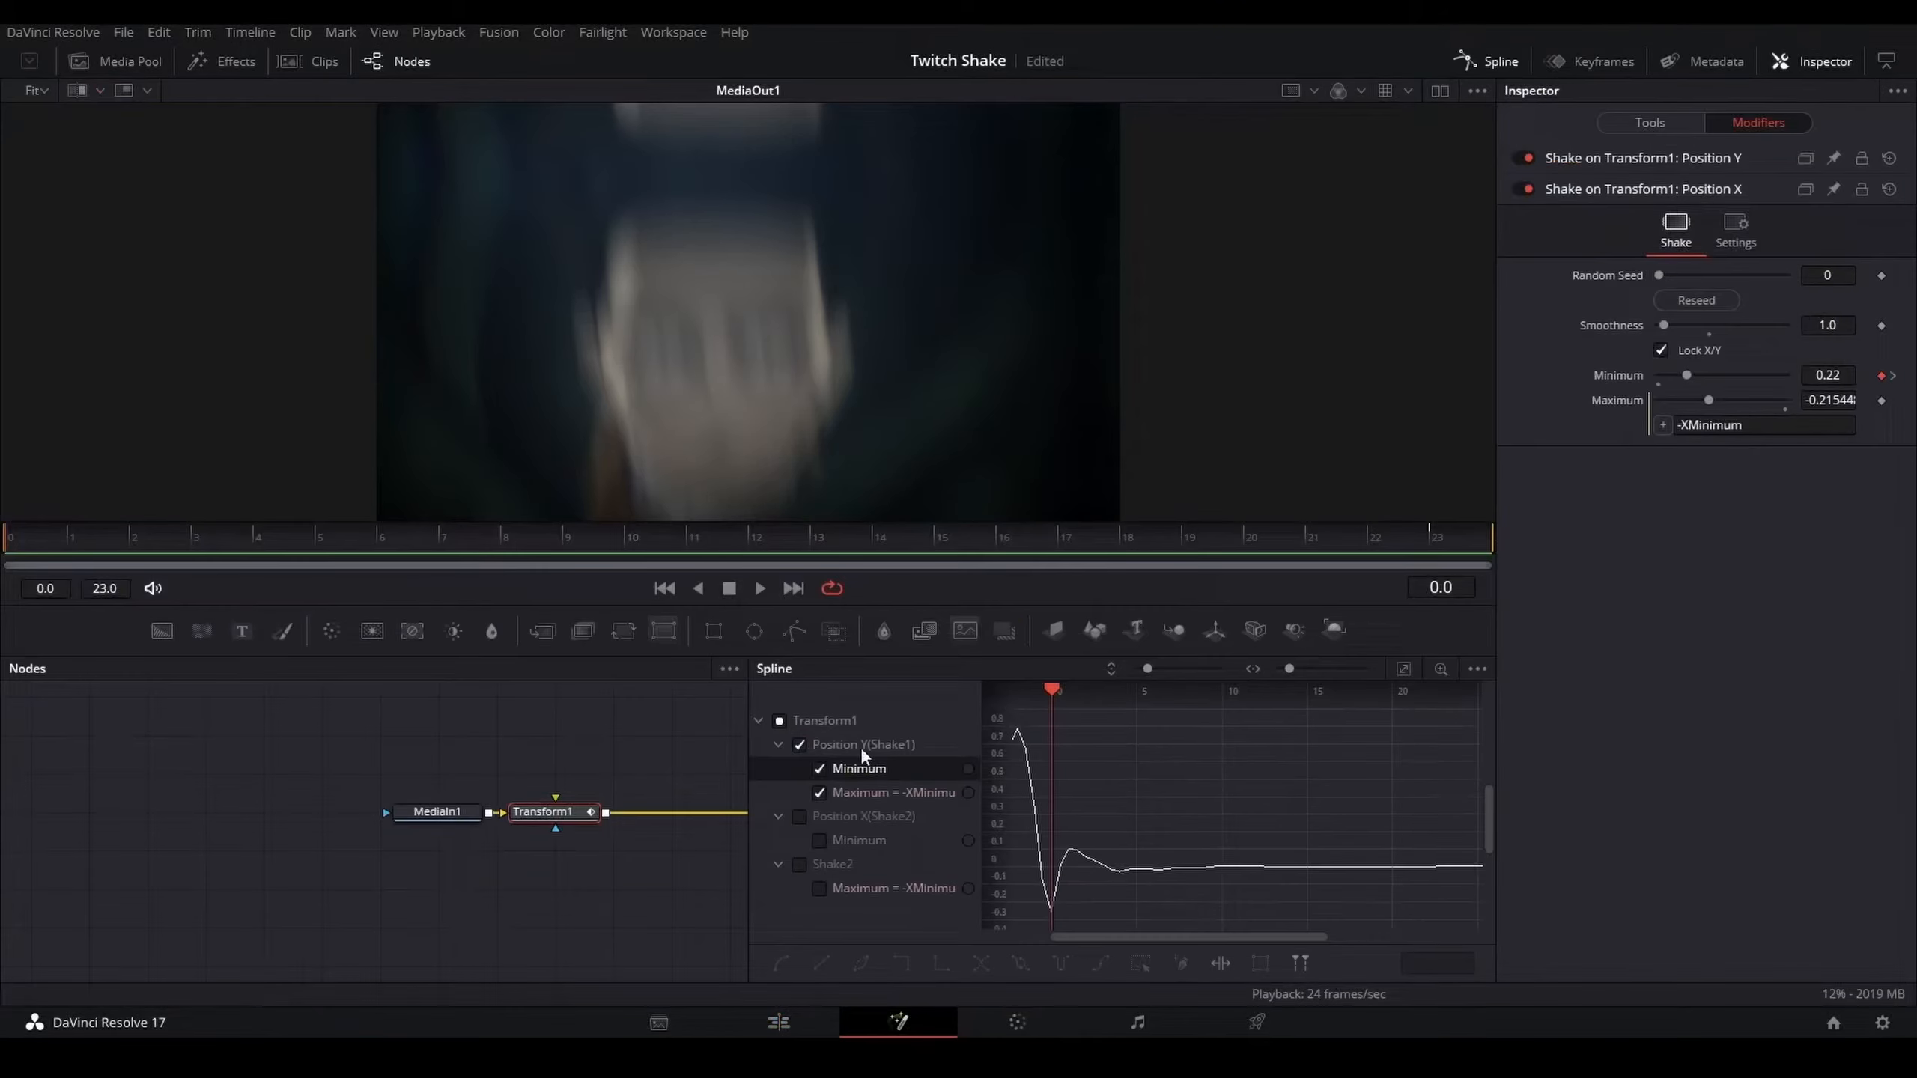
Show only the Position X shake's Minimum curve in the spline editor and reshape it to fall steeply at the start and level off gradually
click(799, 744)
click(820, 840)
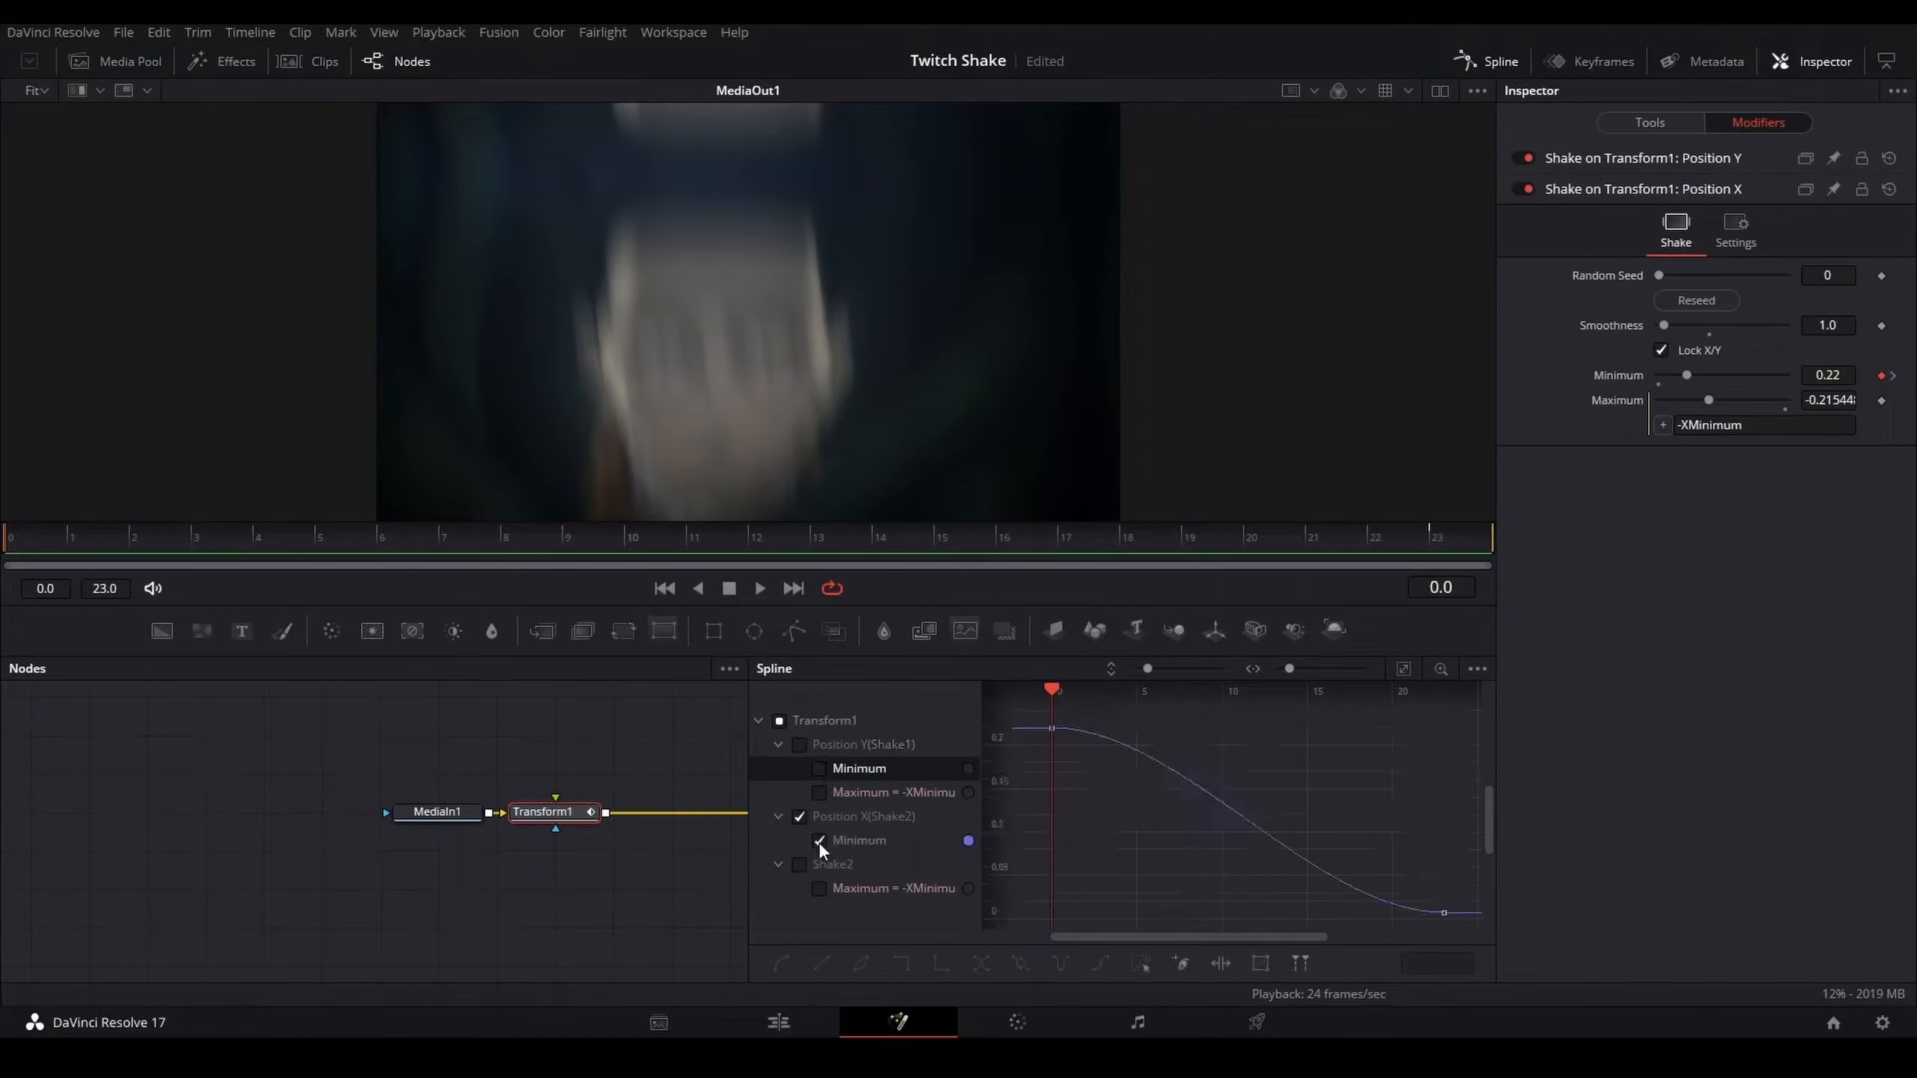
key(ctrl+a)
drag(1180, 730, 1052, 928)
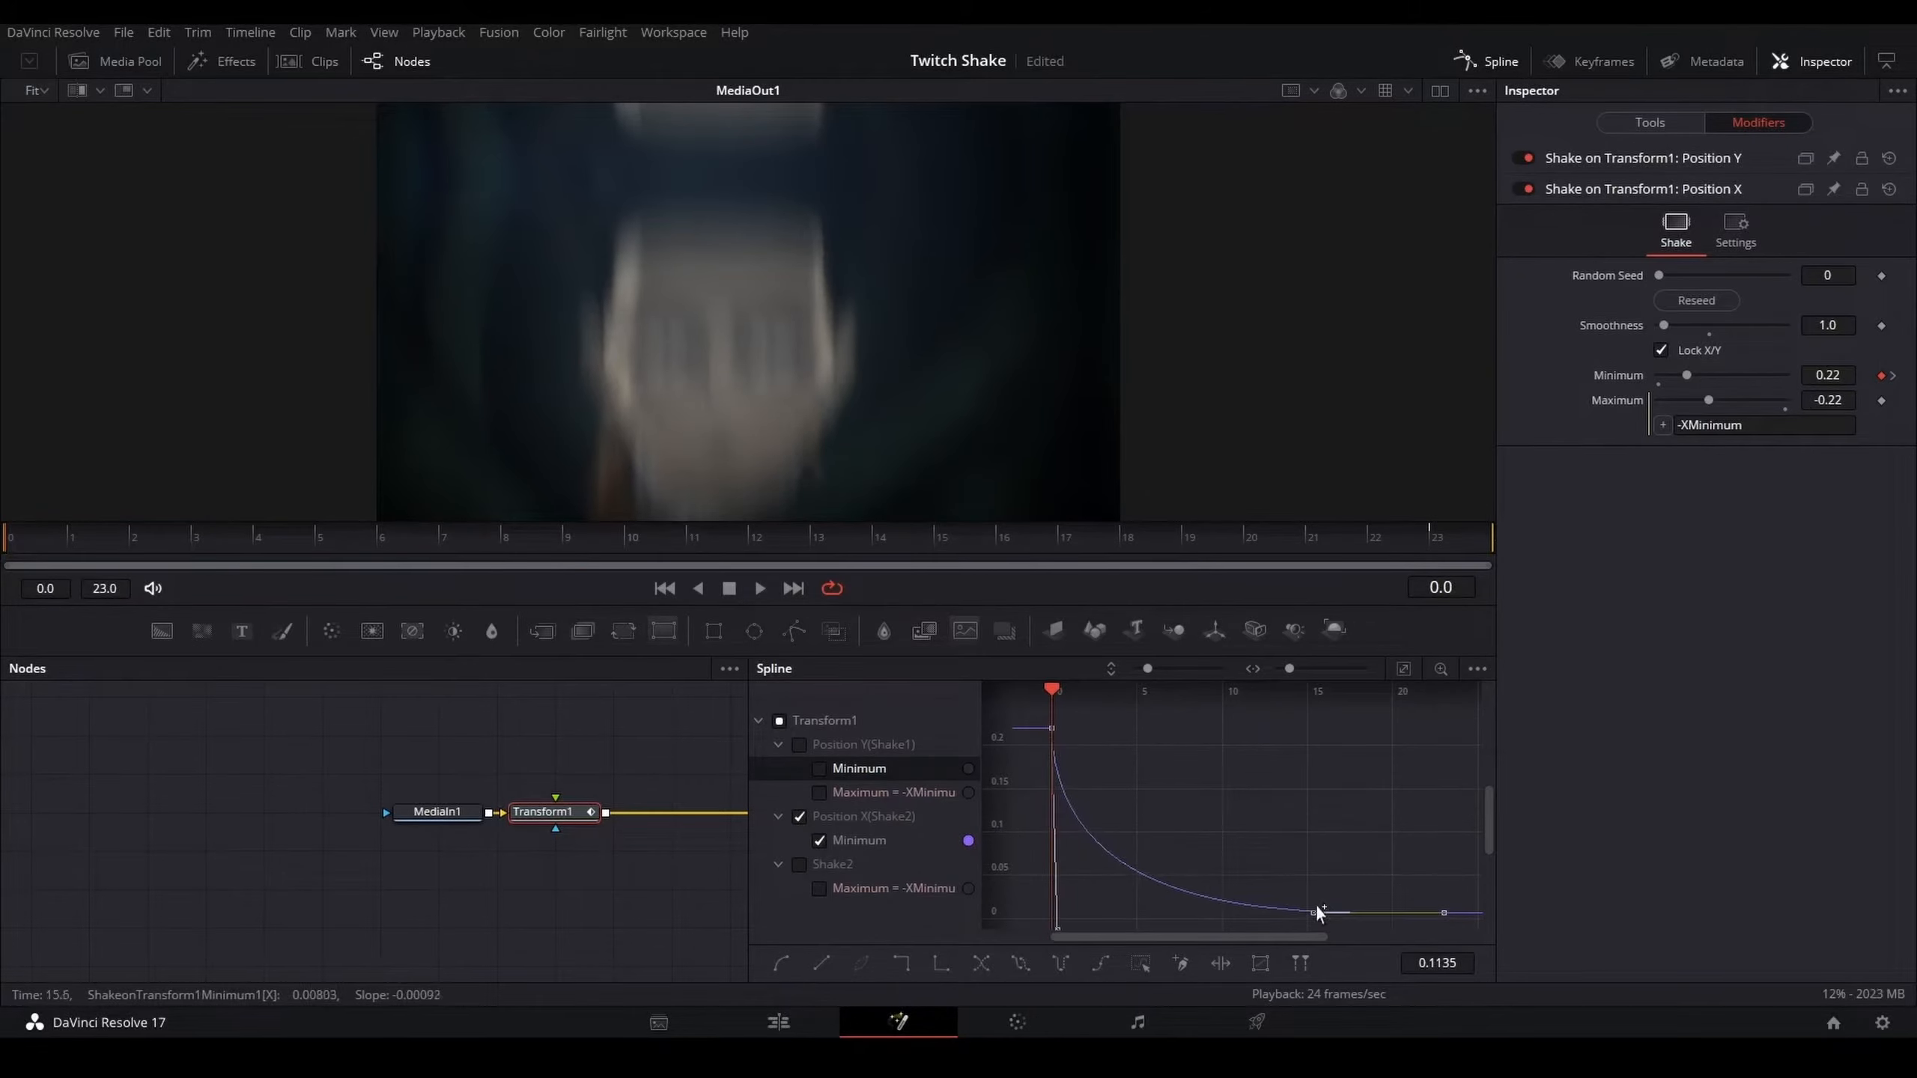
drag(1316, 910, 1039, 933)
Reseed the Position X shake, play back the result, and open the options for Transform1's Rotate parameter
click(1672, 301)
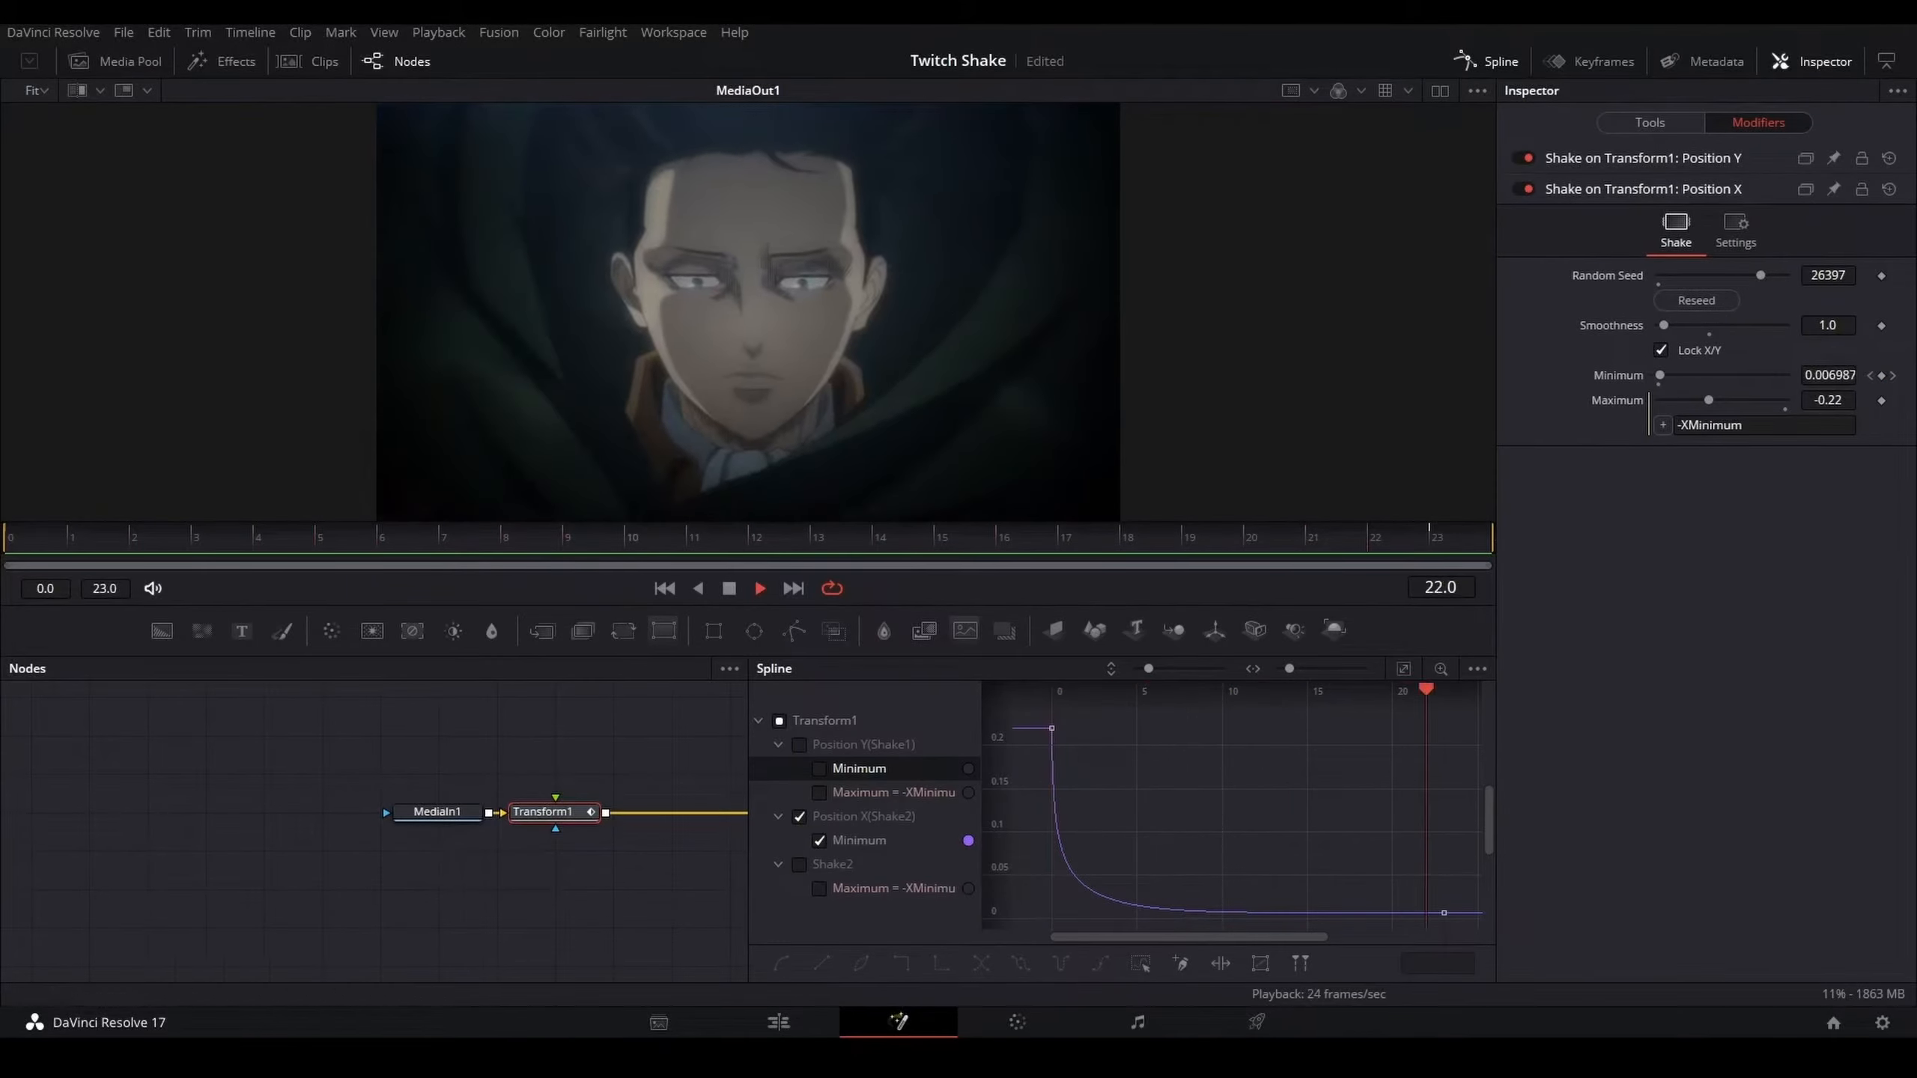
click(1441, 528)
key(space)
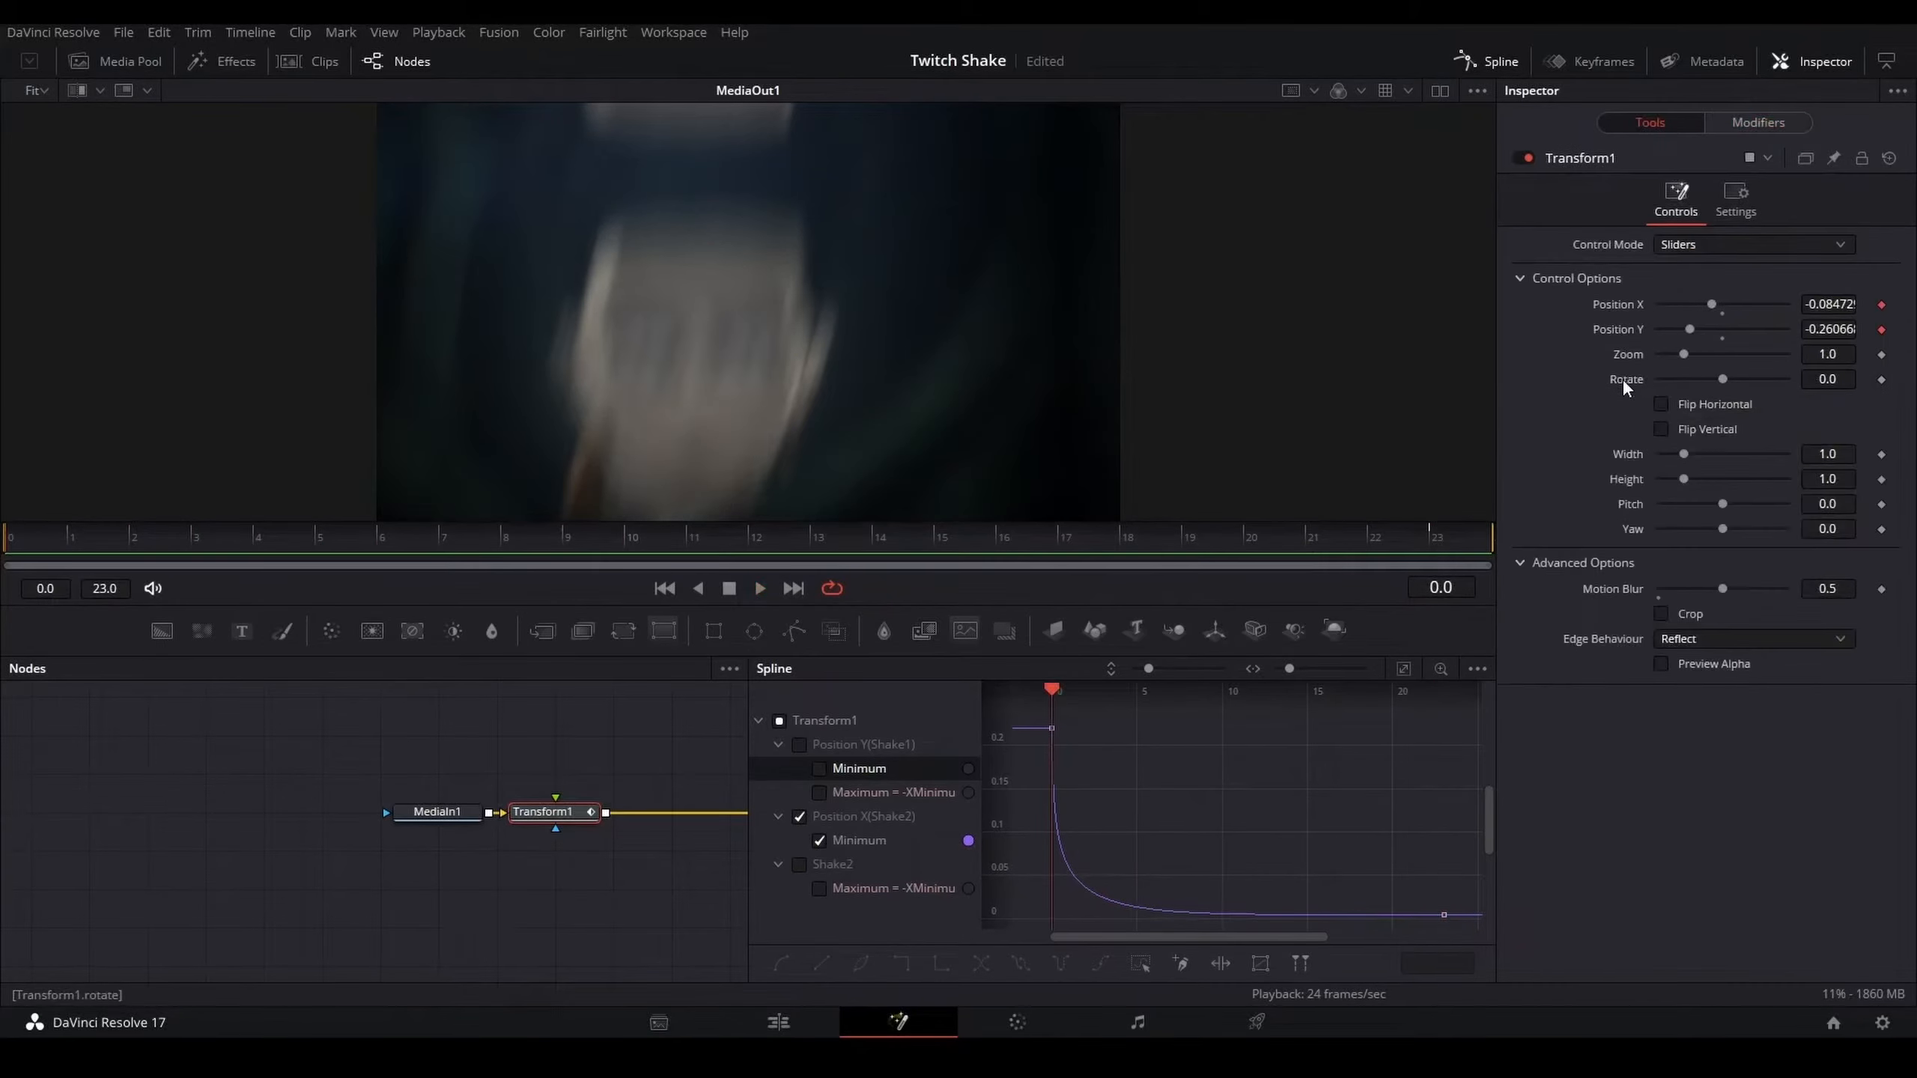
right_click(1622, 385)
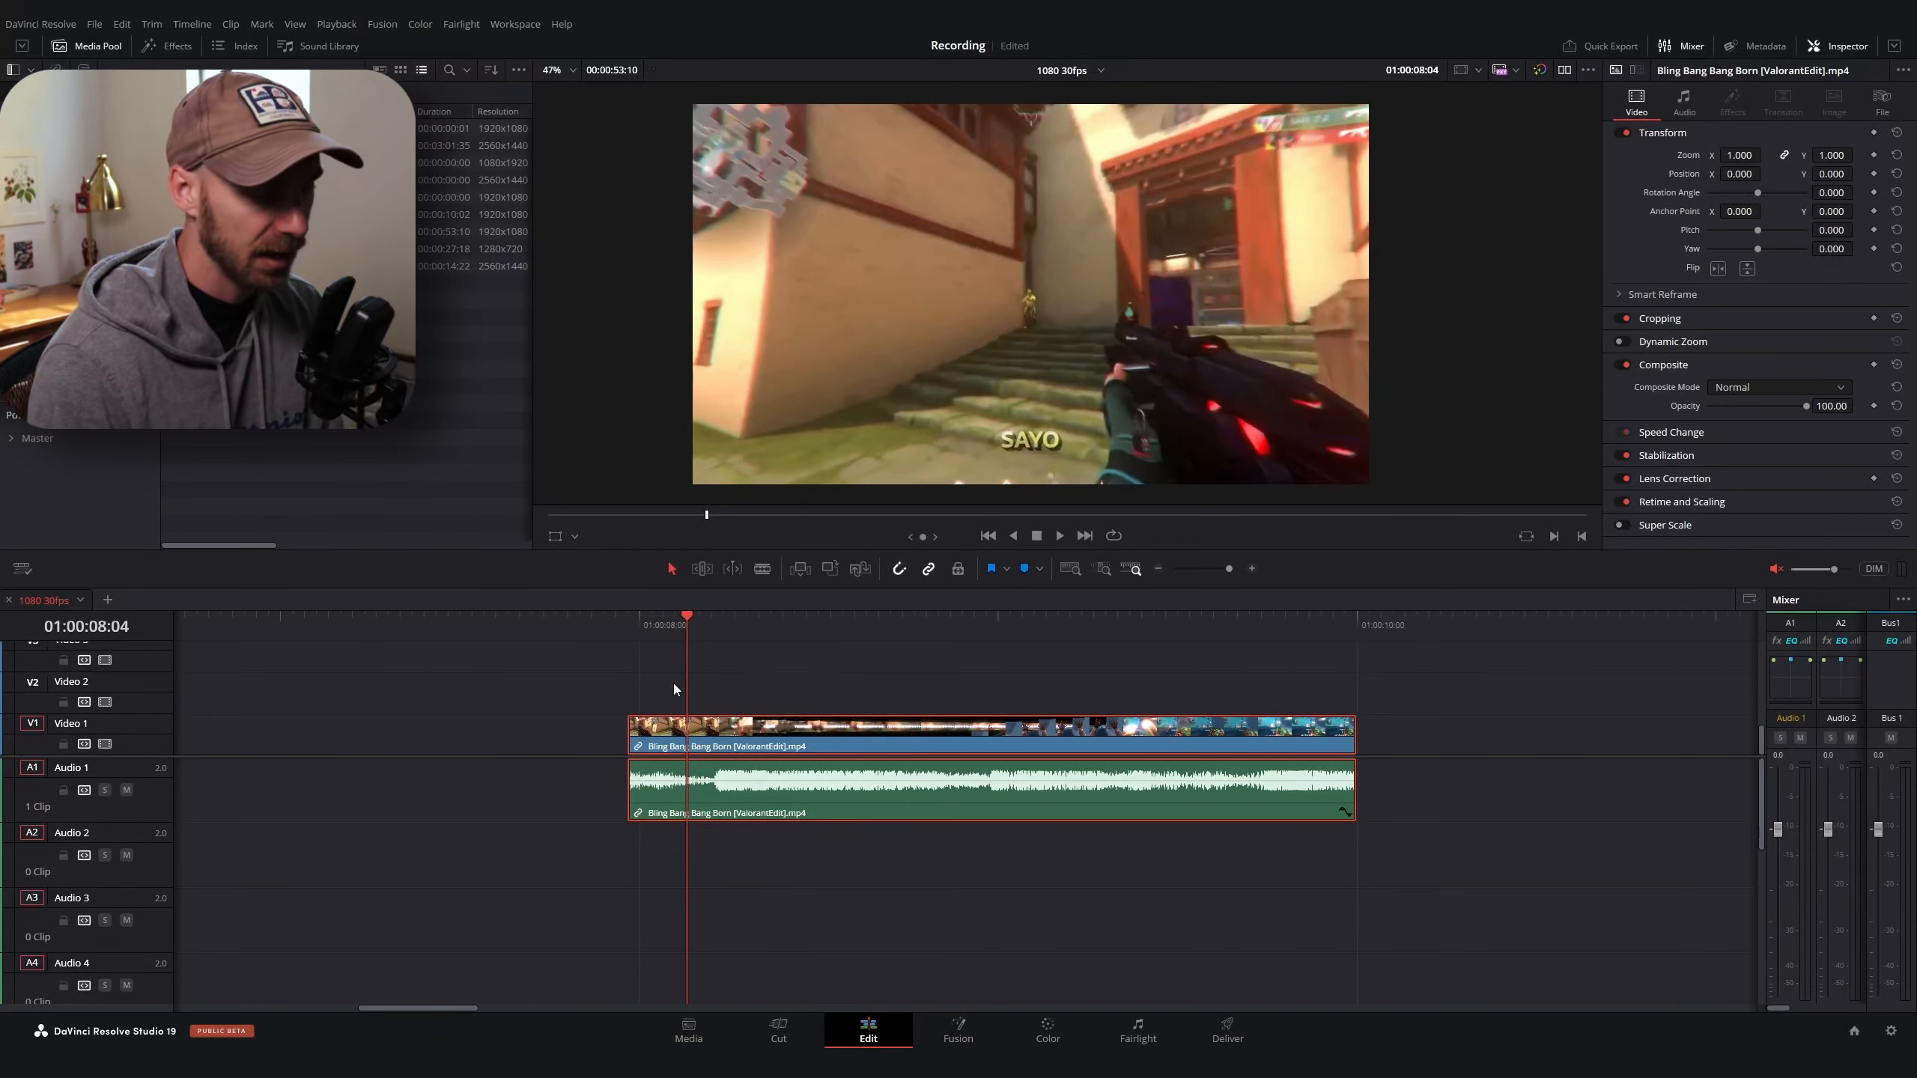
Compare the frames from 01:00:08:04 to 01:00:08:07 back and forth to examine the shaking movement between them
key(Right)
key(Left)
key(Right)
key(Right)
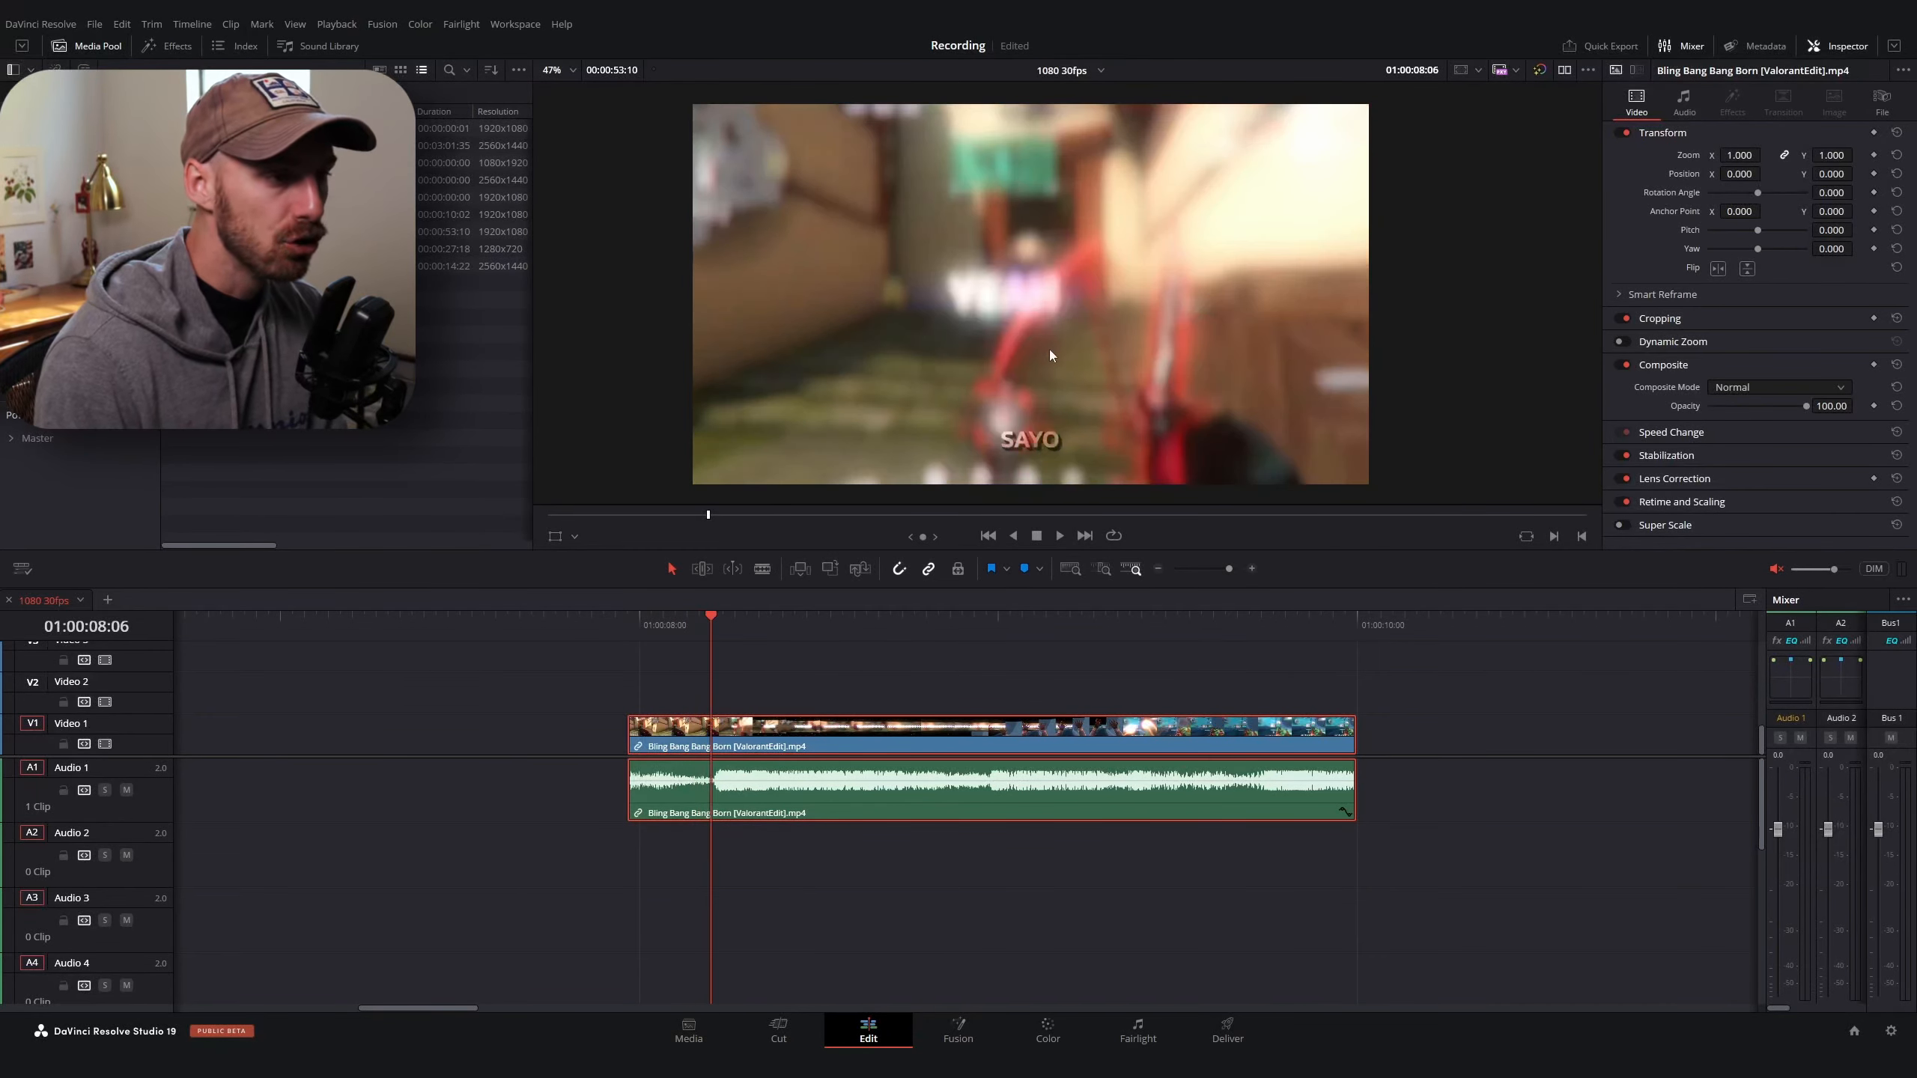
key(Right)
key(Left)
key(Left)
key(Left)
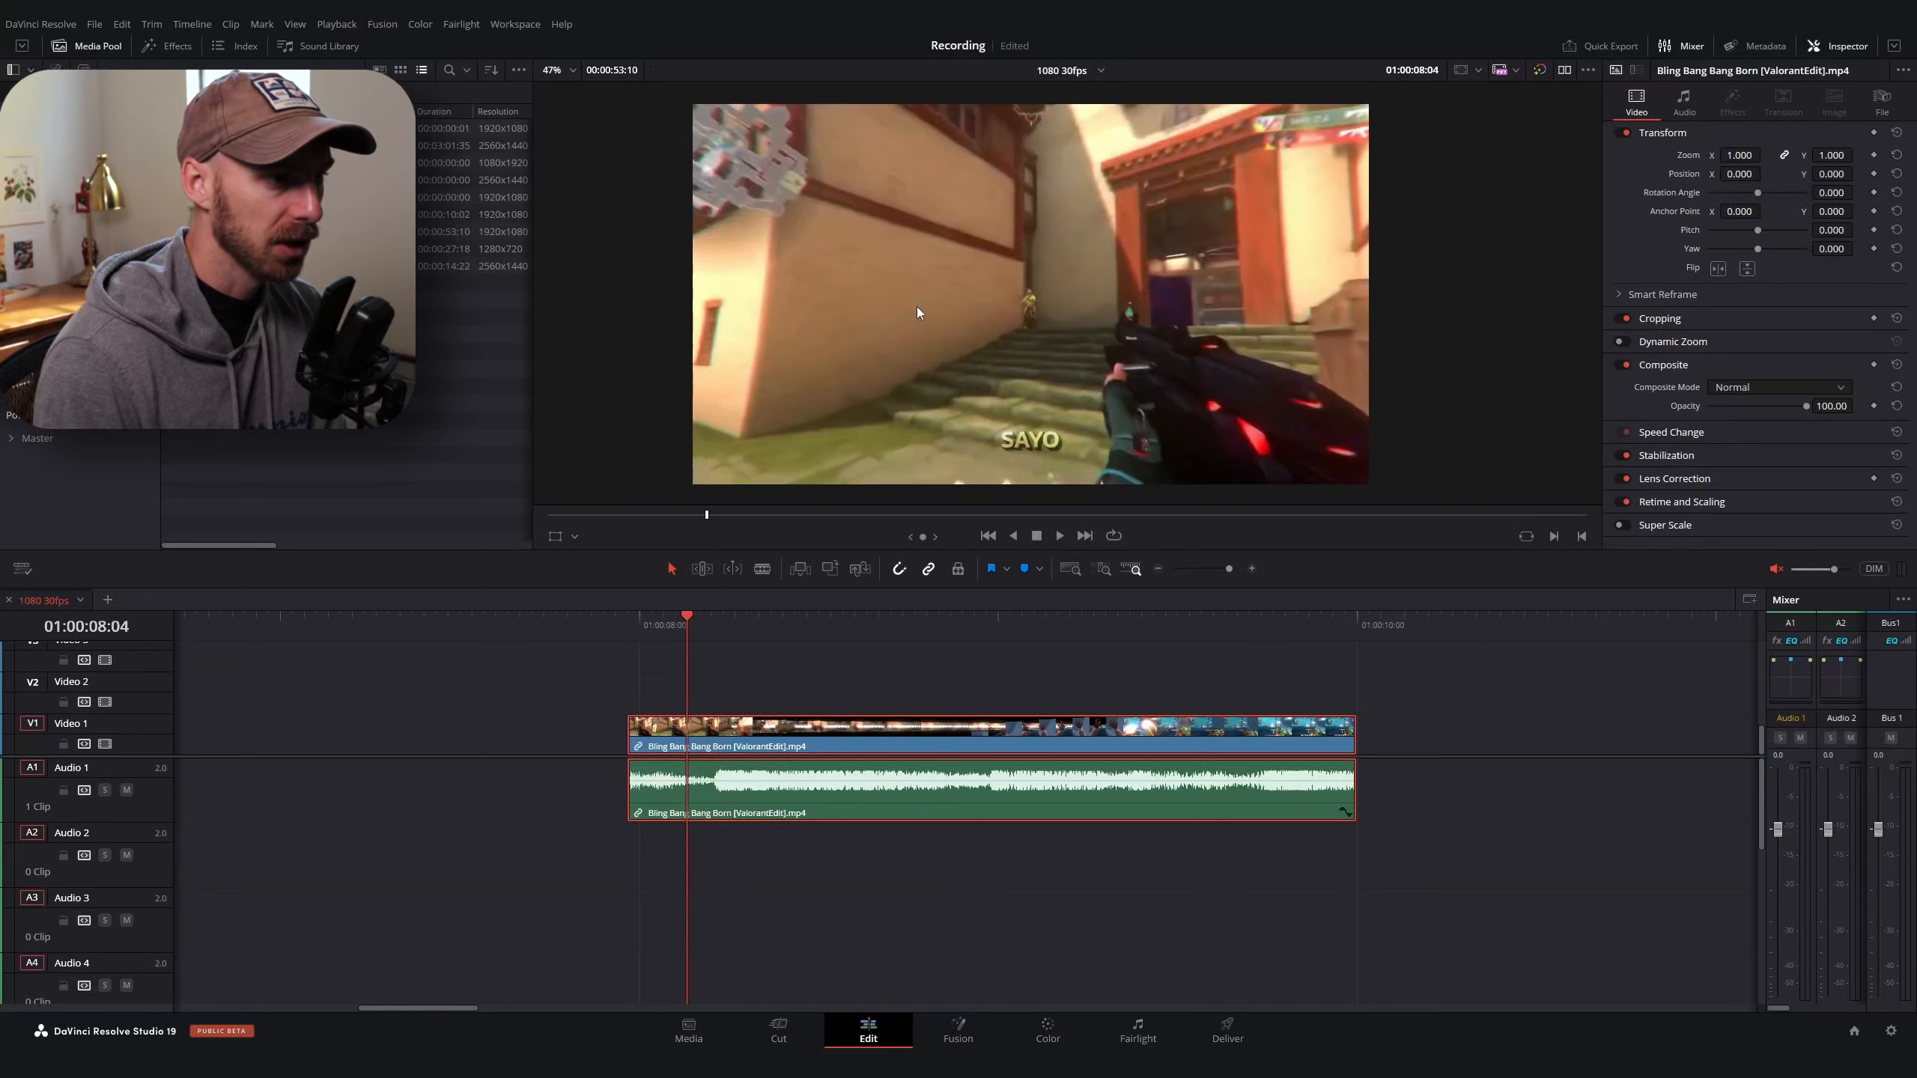
Add the note "-- Twitch Shake" below Film Reel in the Notepad outline and return to DaVinci Resolve
key(alt+Tab)
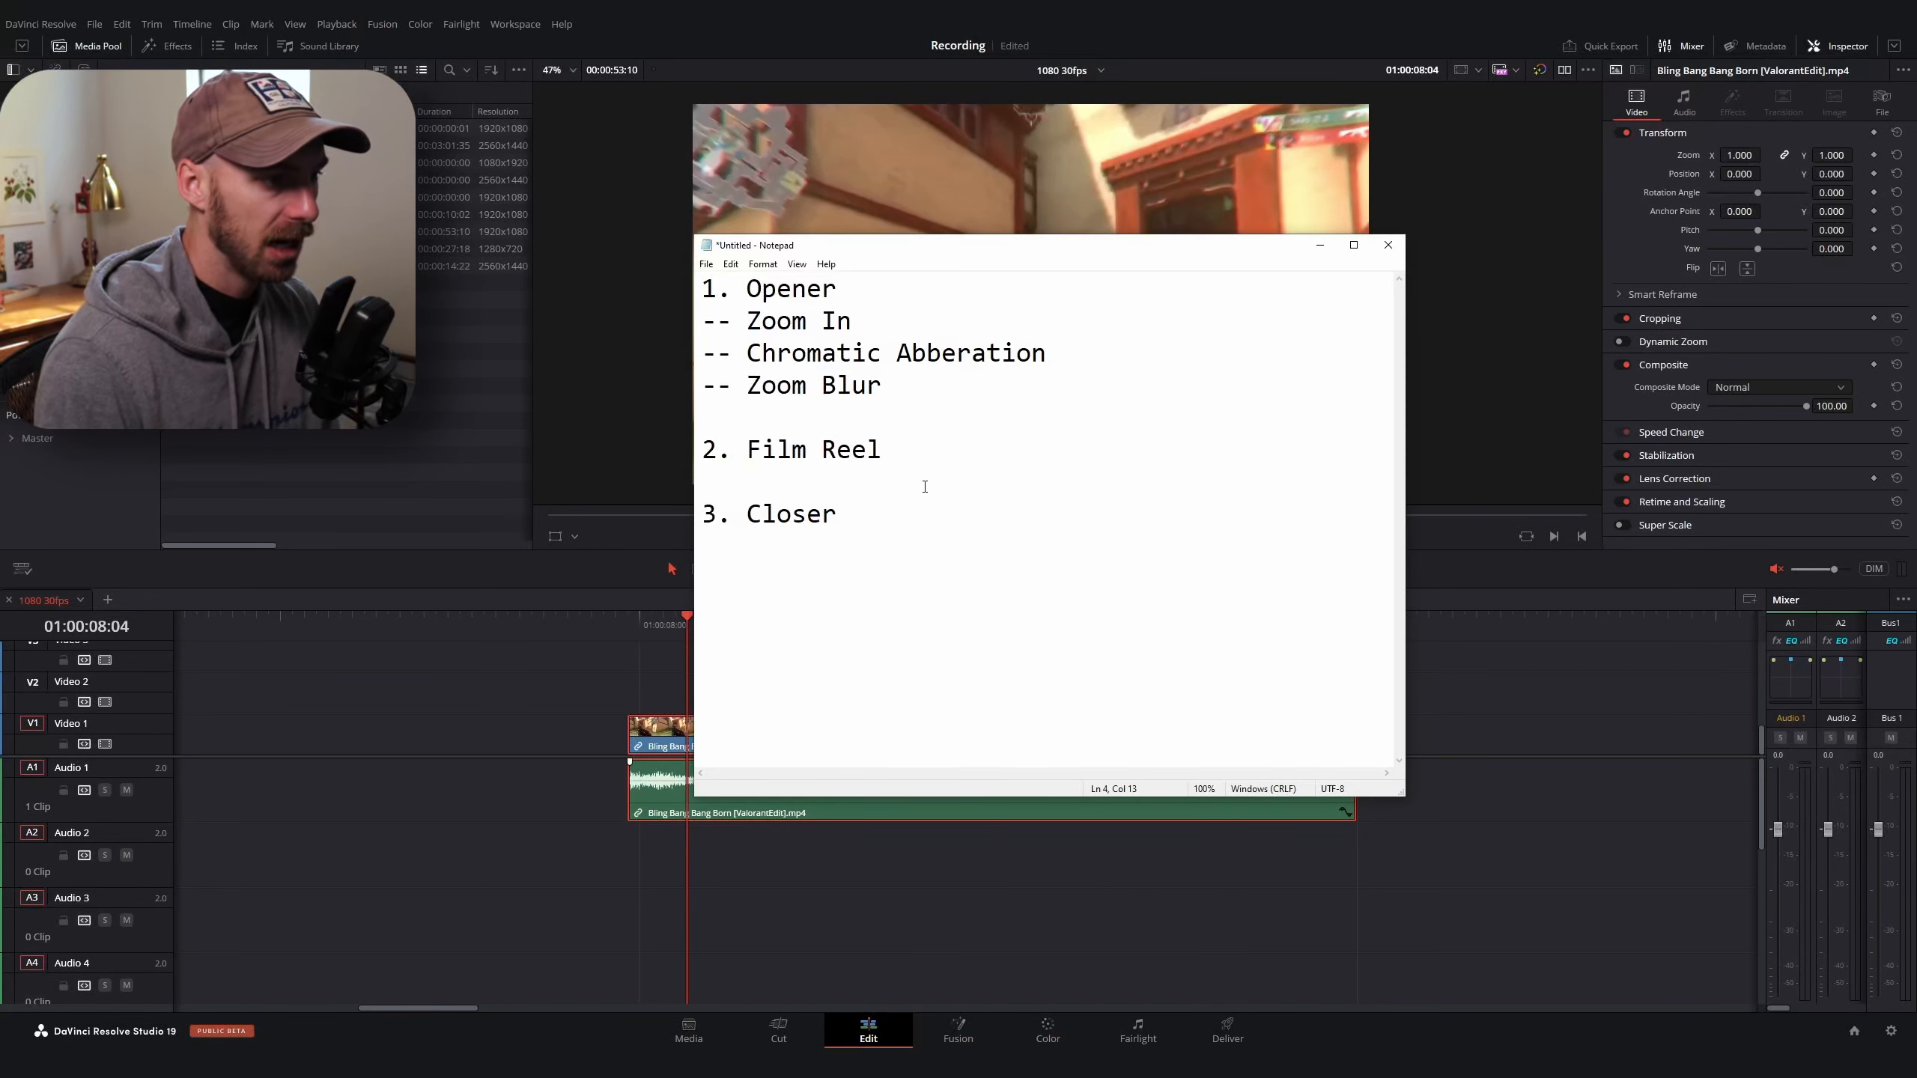
key(Return)
text(-- )
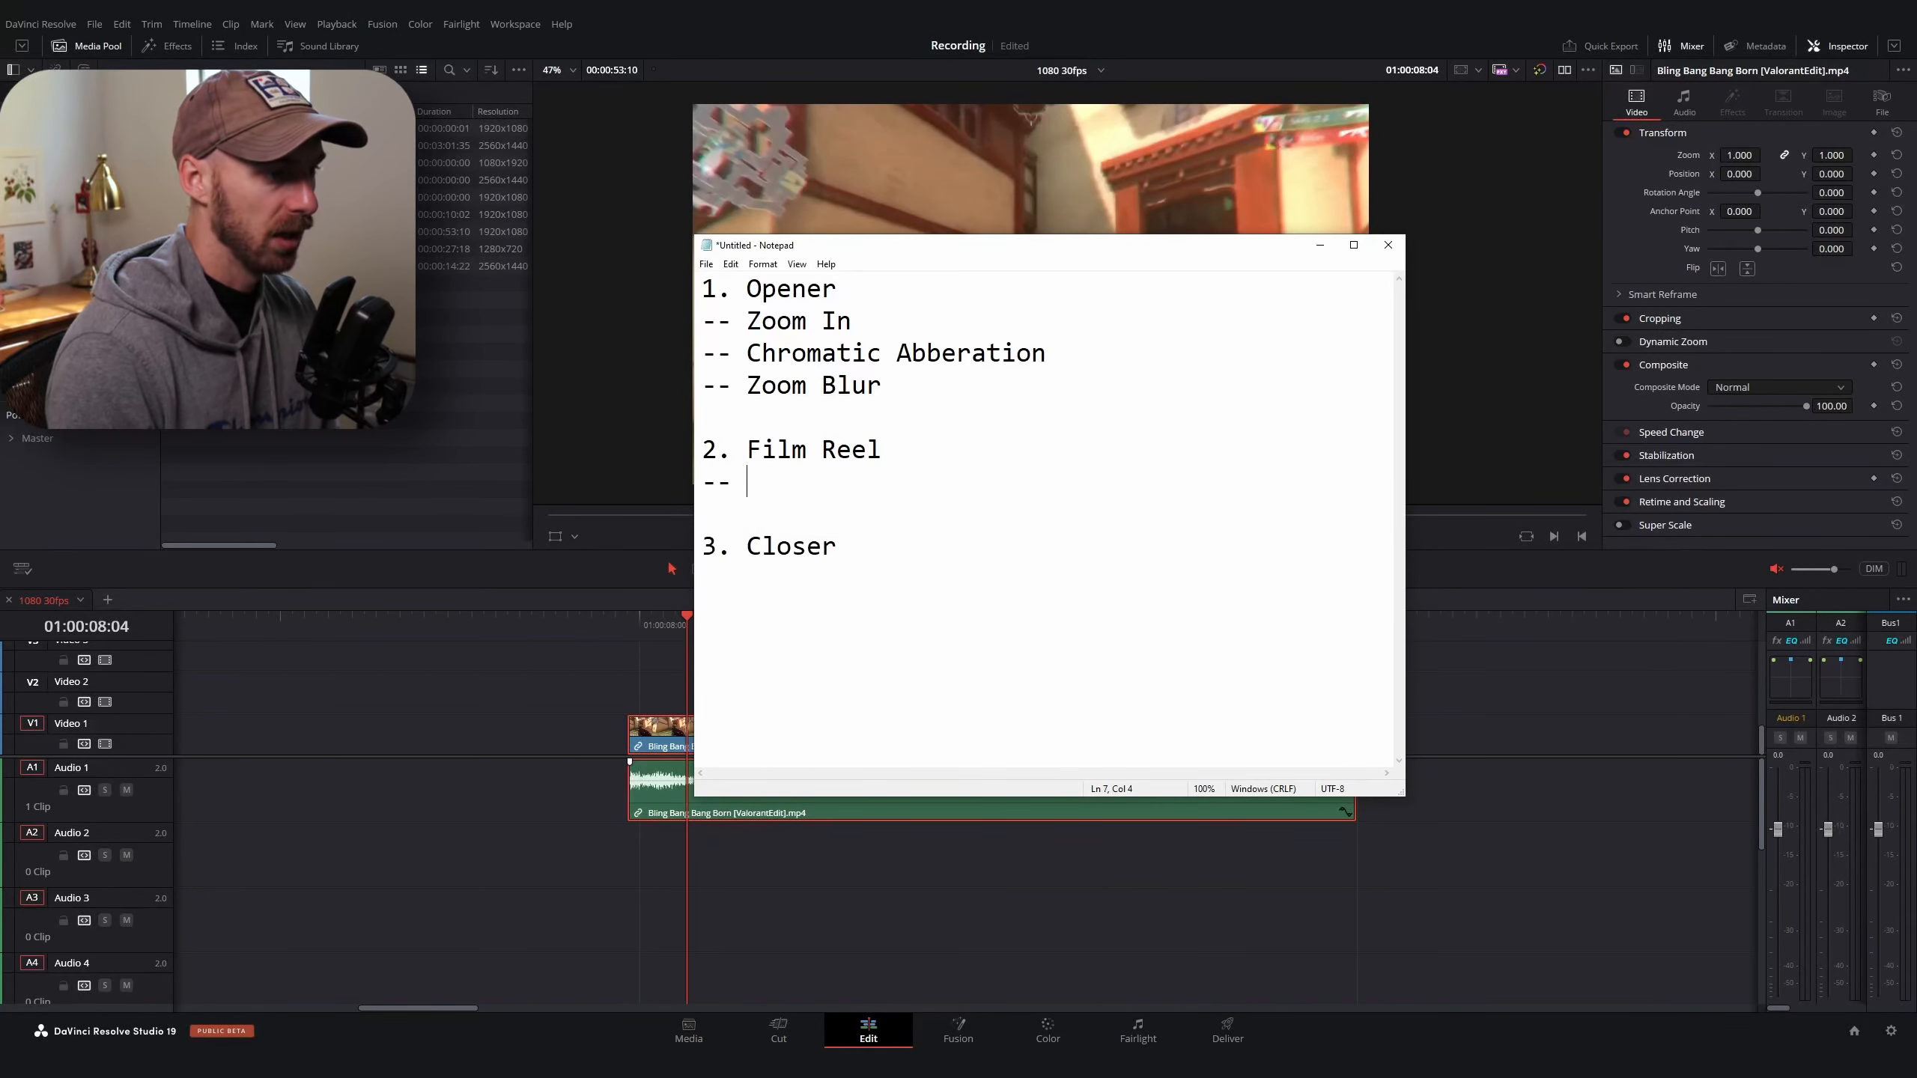
text(Twitch C)
text(hake)
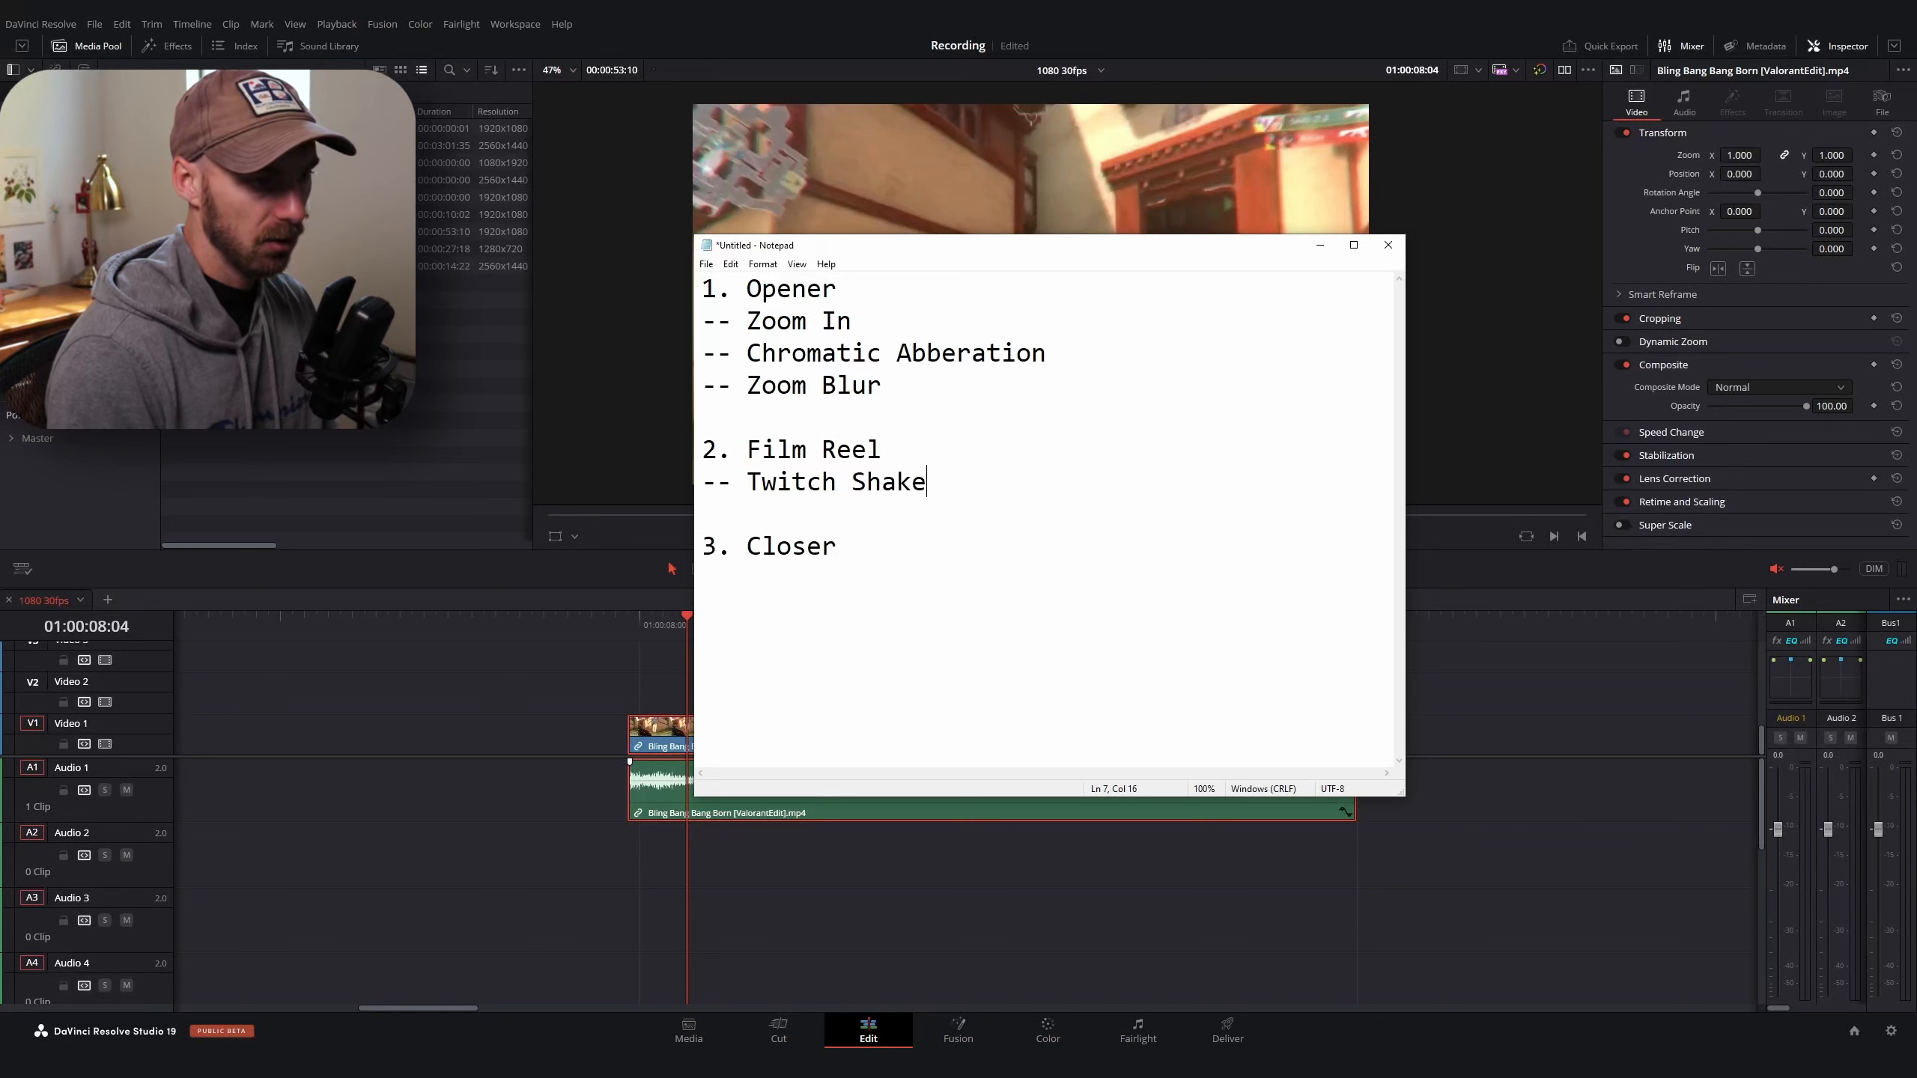
click(773, 22)
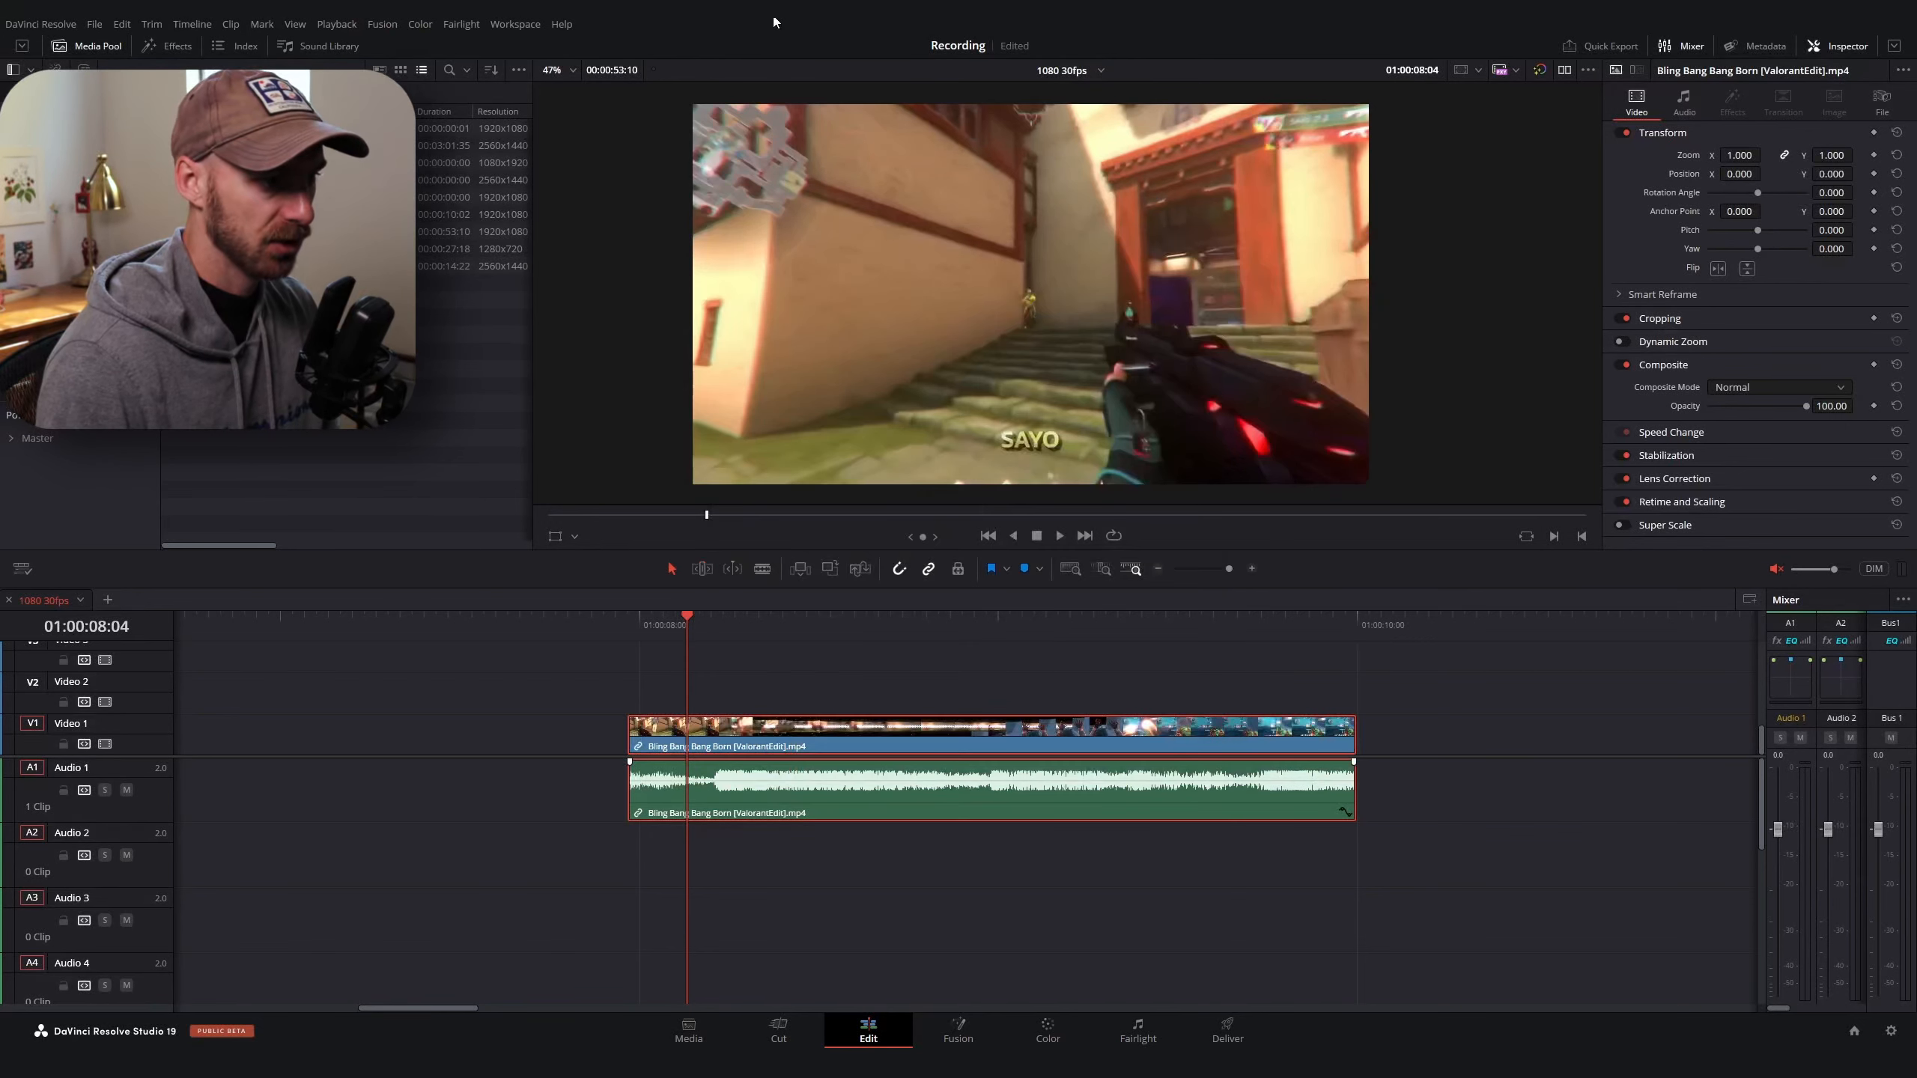
Move frame by frame between 01:00:08:04 and 01:00:08:15 to examine how the film reel and glowing text come in
key(Right)
key(Right)
key(Right)
key(Right)
key(Right)
key(Left)
key(Left)
key(Left)
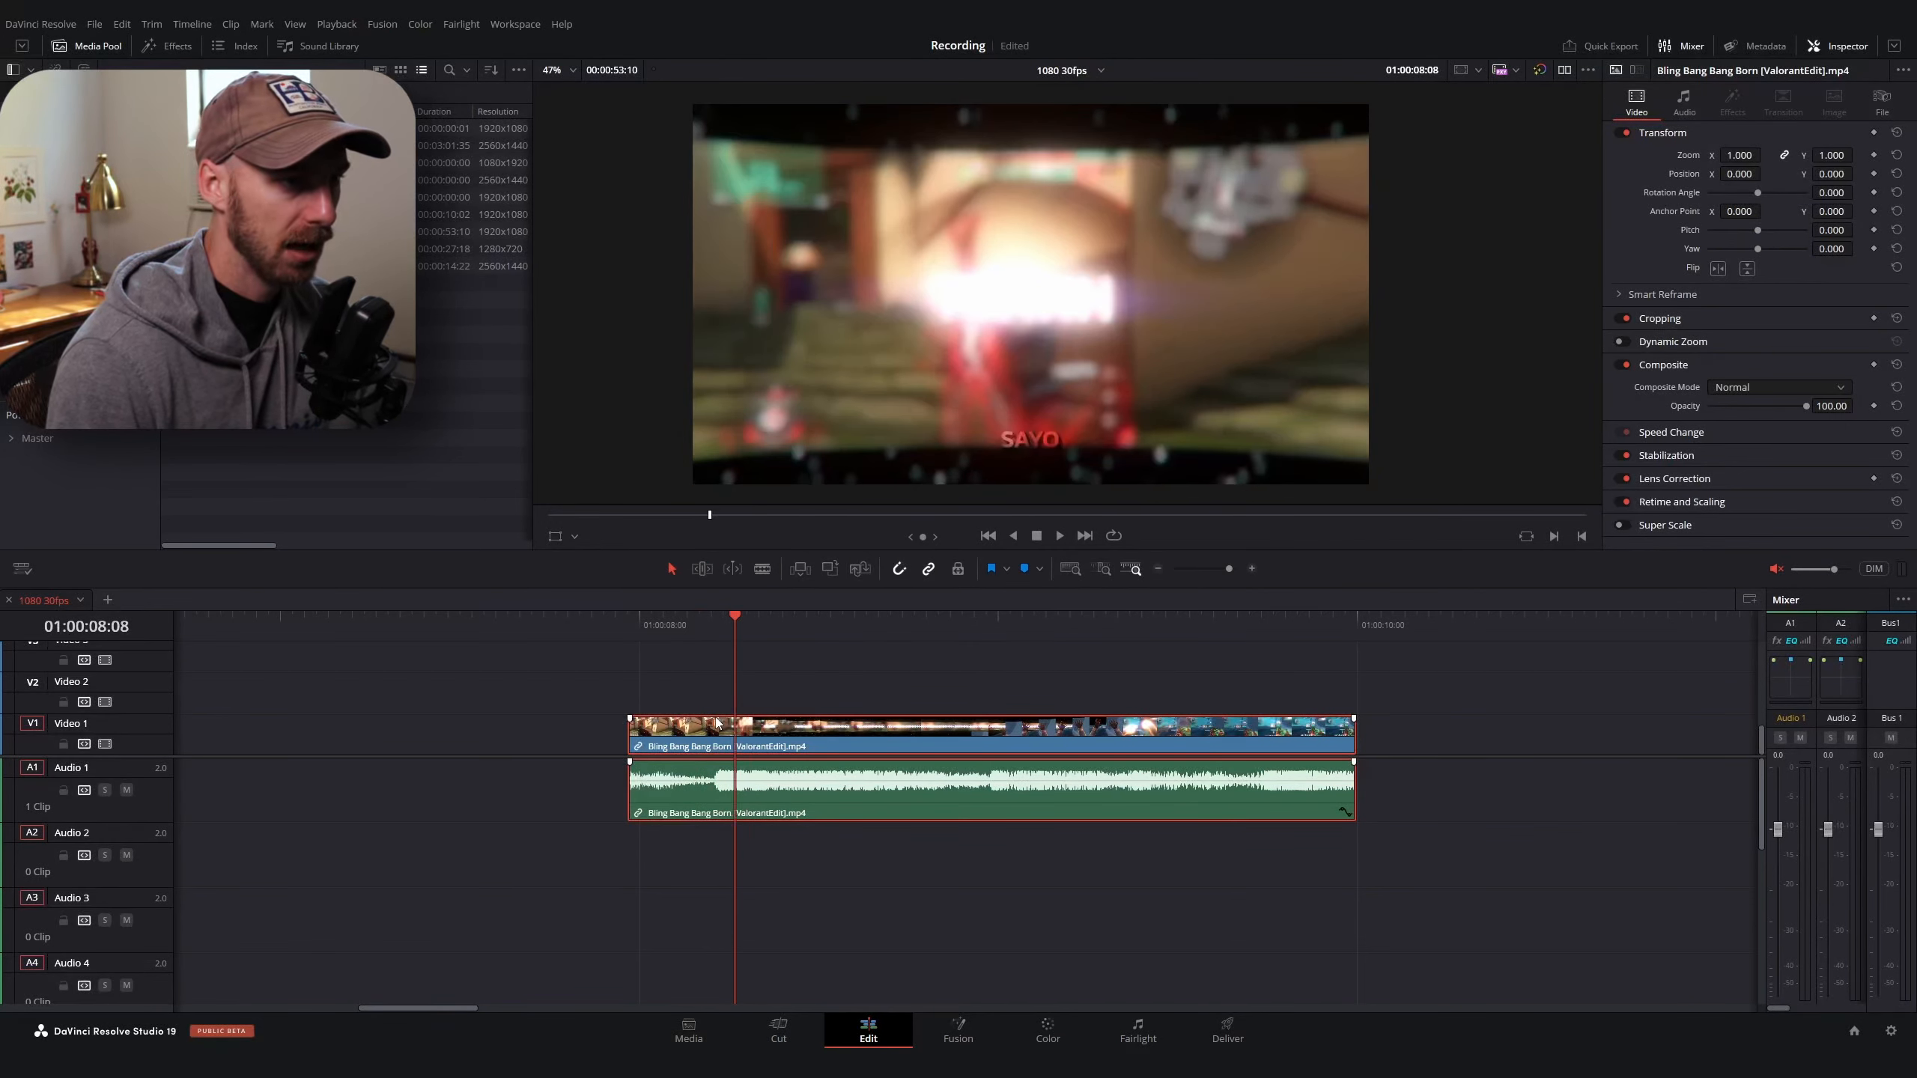
key(Right)
key(Right)
key(Right)
key(Right)
key(Right)
key(Right)
key(Right)
key(Right)
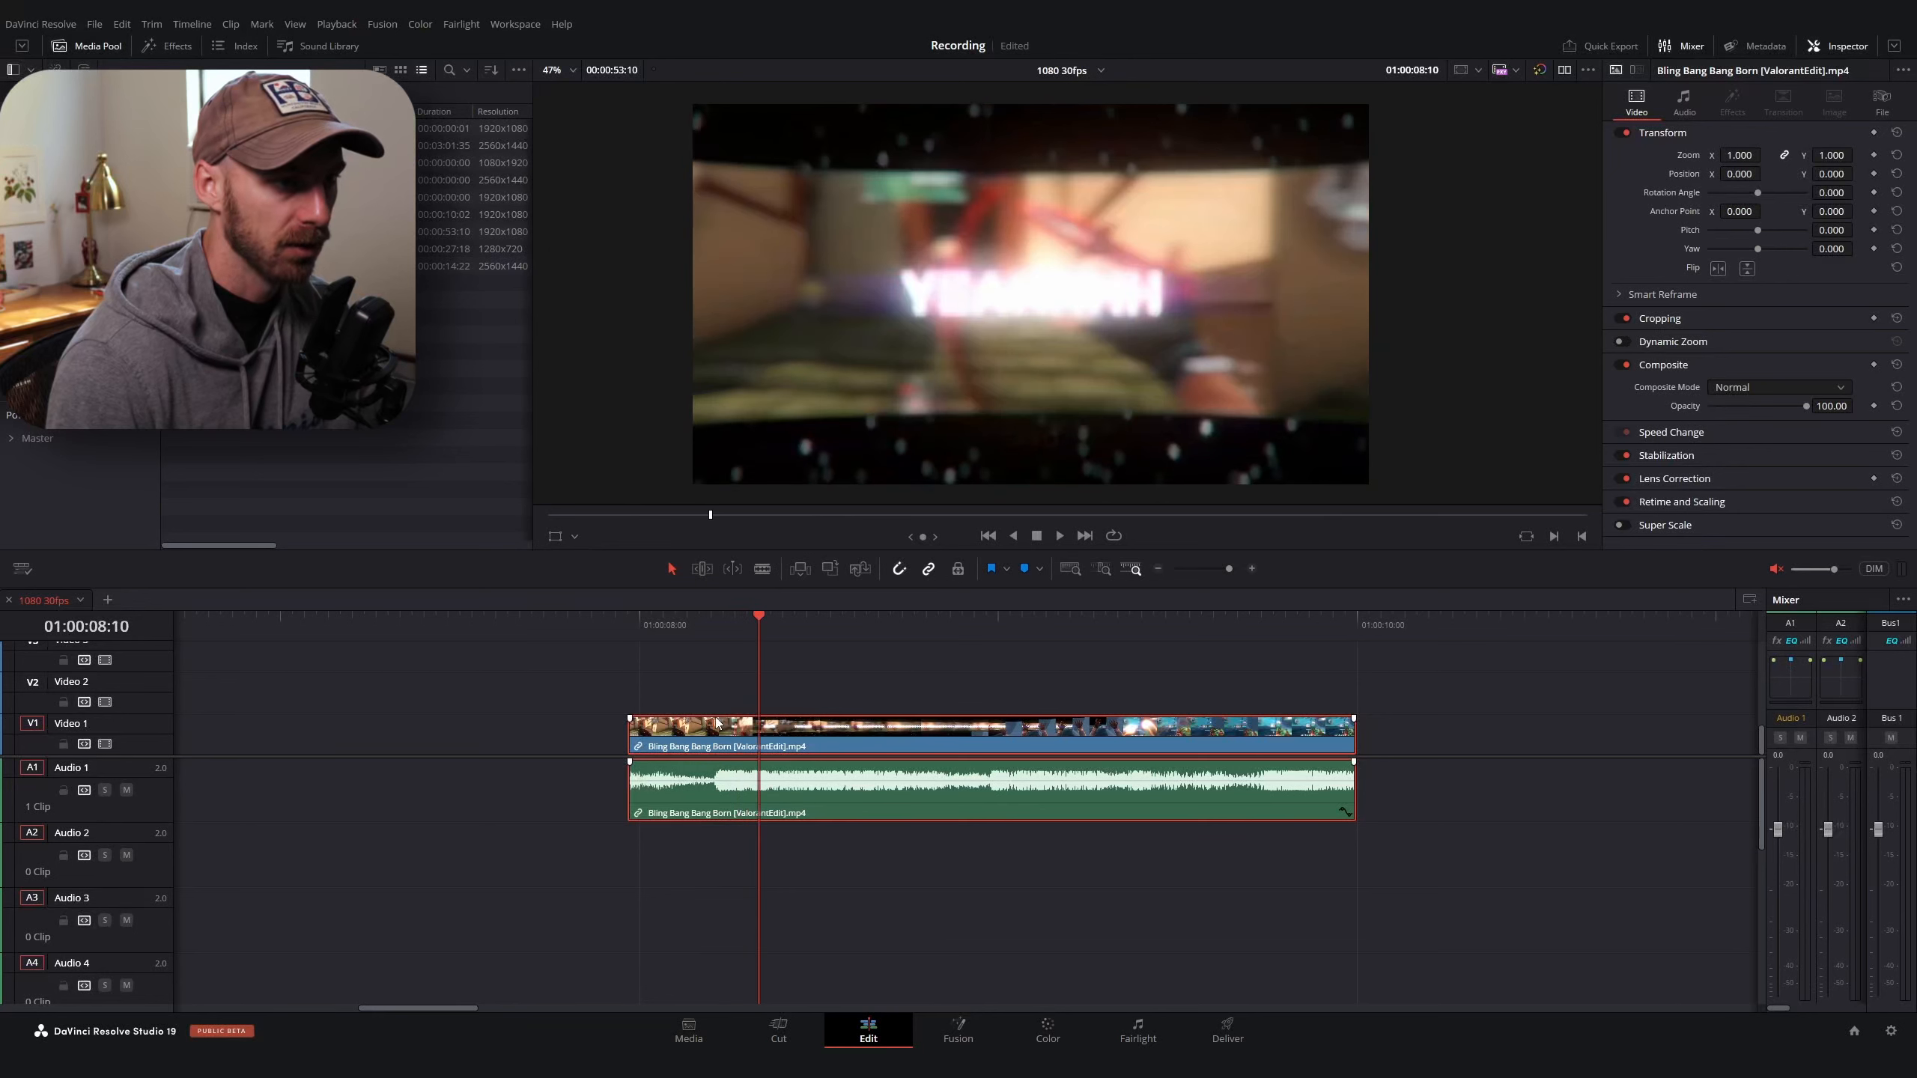
key(Right)
key(Right)
key(Left)
key(Left)
key(Left)
key(Left)
key(Left)
key(Left)
key(Left)
key(Left)
key(Left)
key(Left)
key(Right)
key(Right)
key(Right)
key(Right)
key(Right)
key(Right)
key(Right)
key(Right)
key(Right)
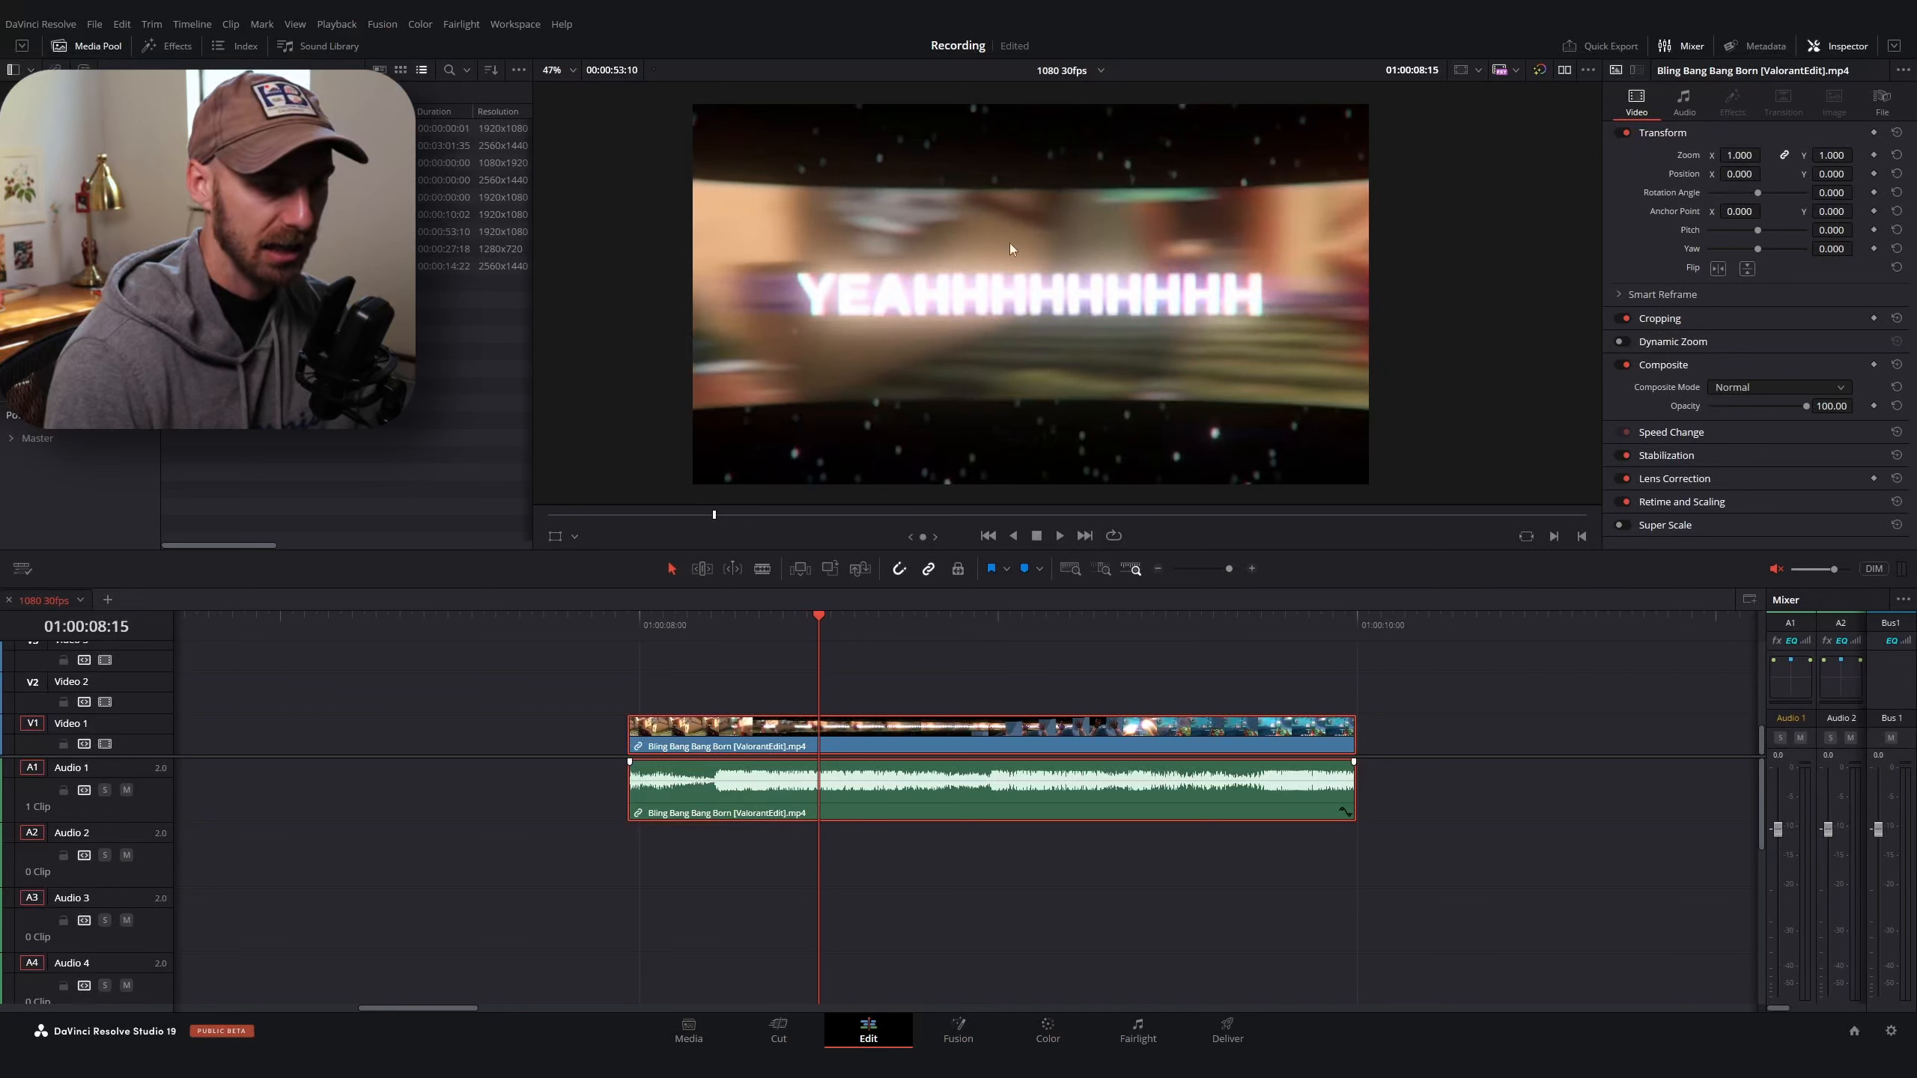
Go back and forth through the frames from 01:00:08:15 down to 01:00:08:06 to examine the change from the gameplay to the film reel
key(Left)
key(Left)
key(Left)
key(Left)
key(Left)
key(Left)
key(Left)
key(Left)
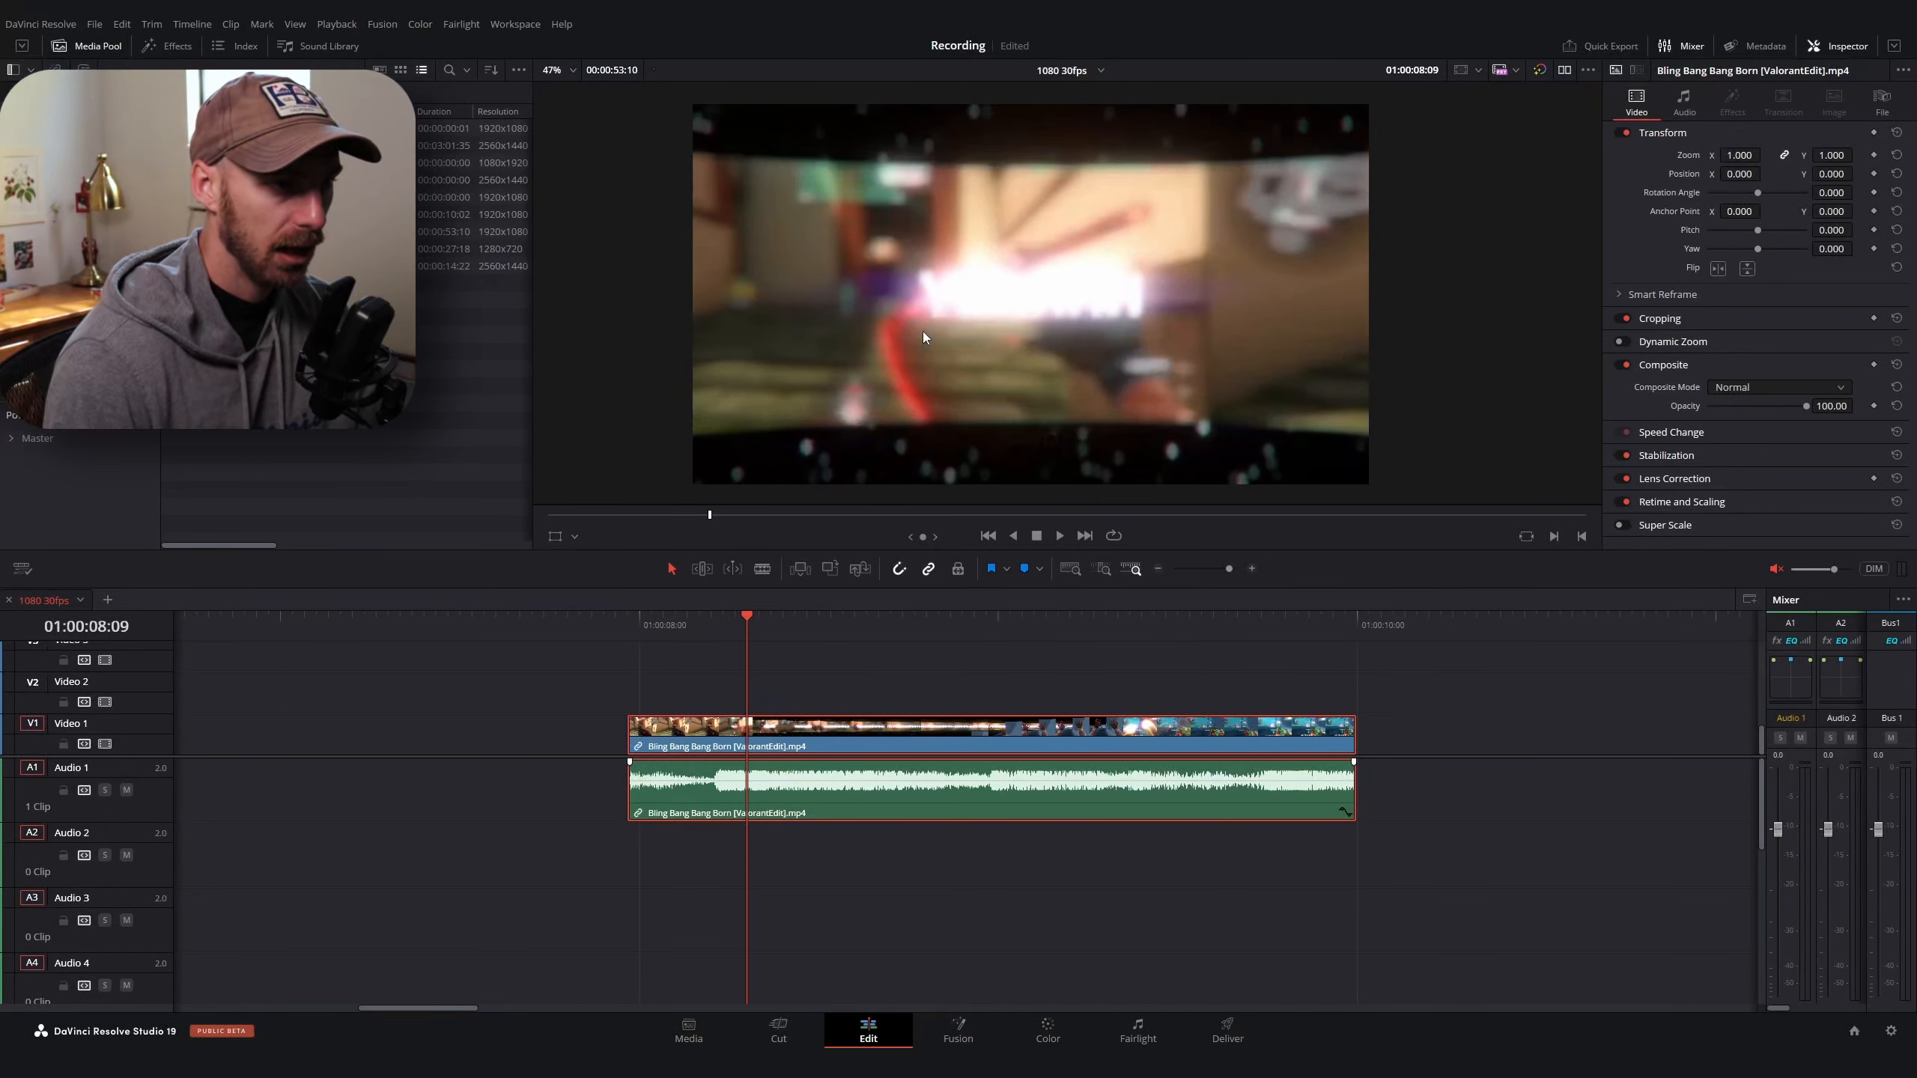
key(Left)
key(Right)
key(Right)
key(Right)
key(Right)
key(Right)
key(Right)
key(Left)
key(Left)
key(Left)
key(Left)
key(Left)
key(Left)
key(Left)
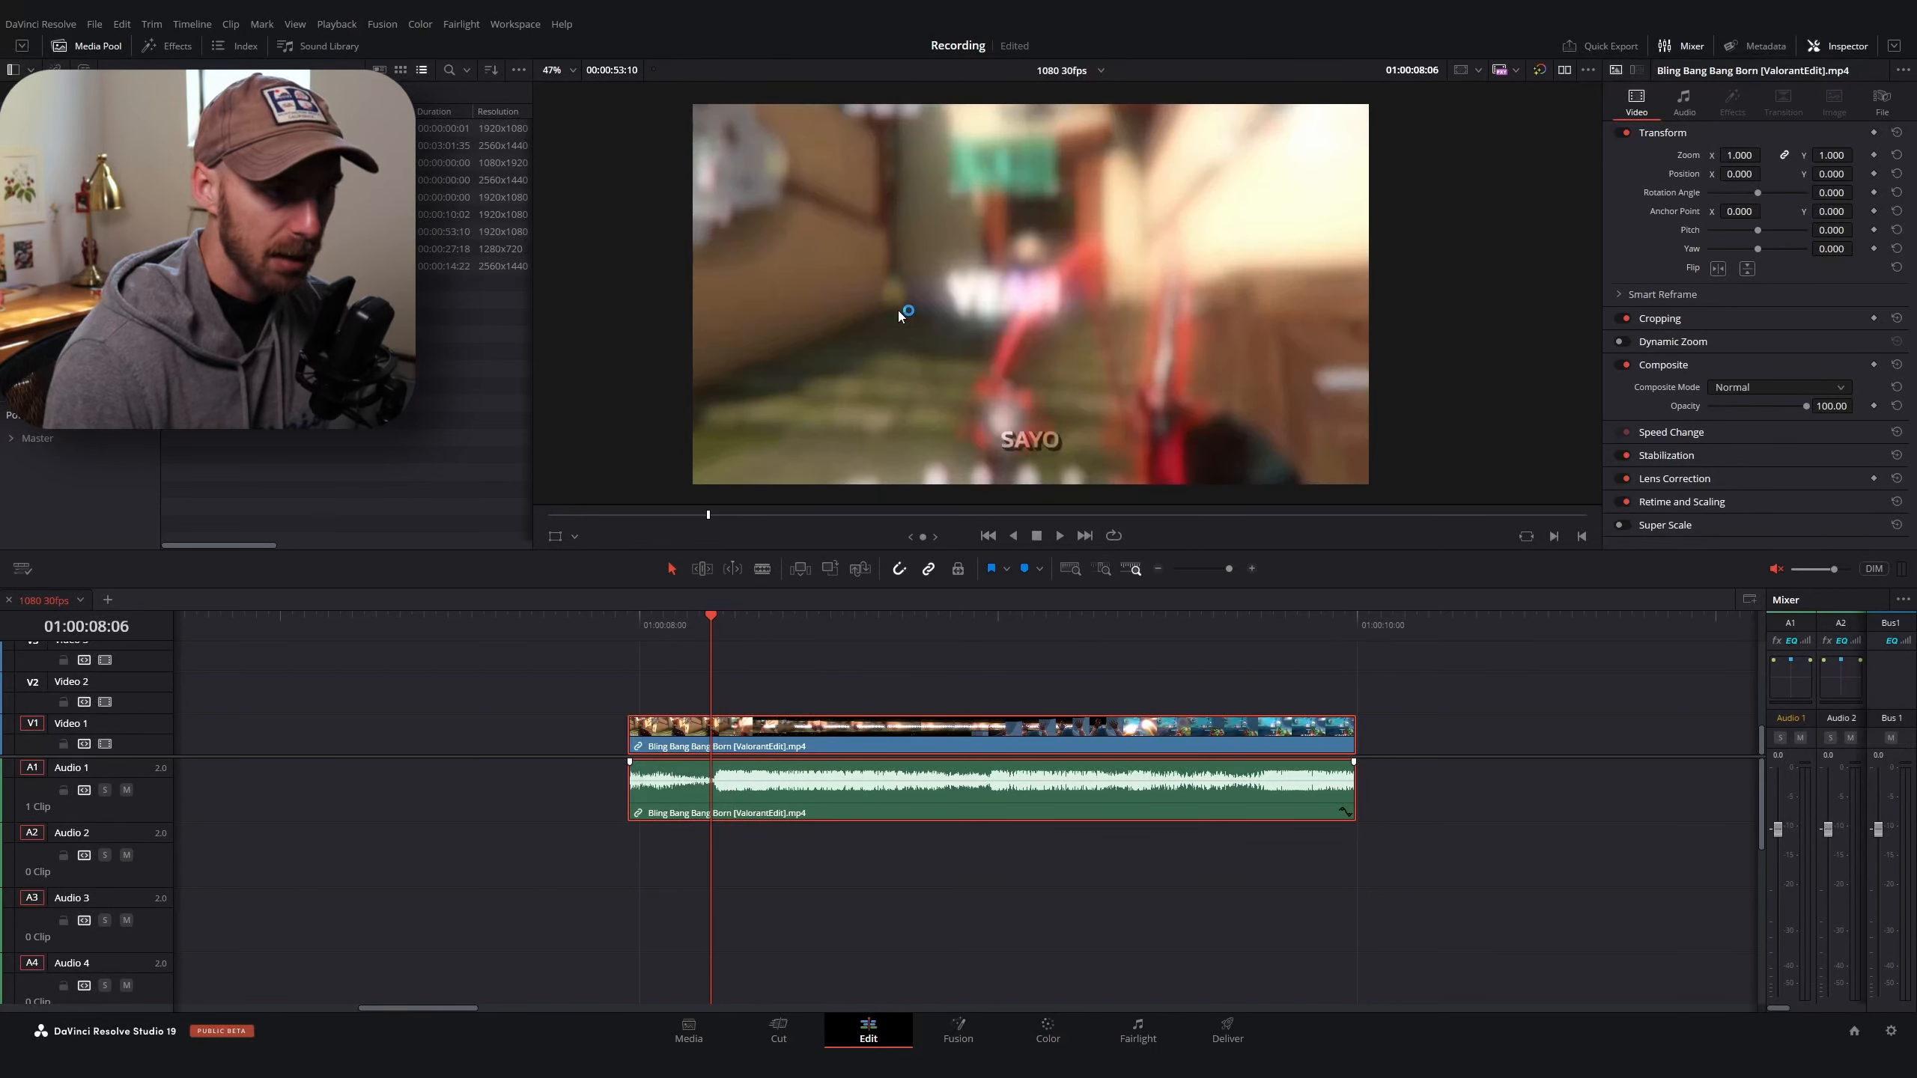
Compare the frames between 01:00:08:06 and 01:00:08:13 repeatedly to examine how the blurred images blend into each other
key(Right)
key(Right)
key(Right)
key(Right)
key(Right)
key(Right)
key(Right)
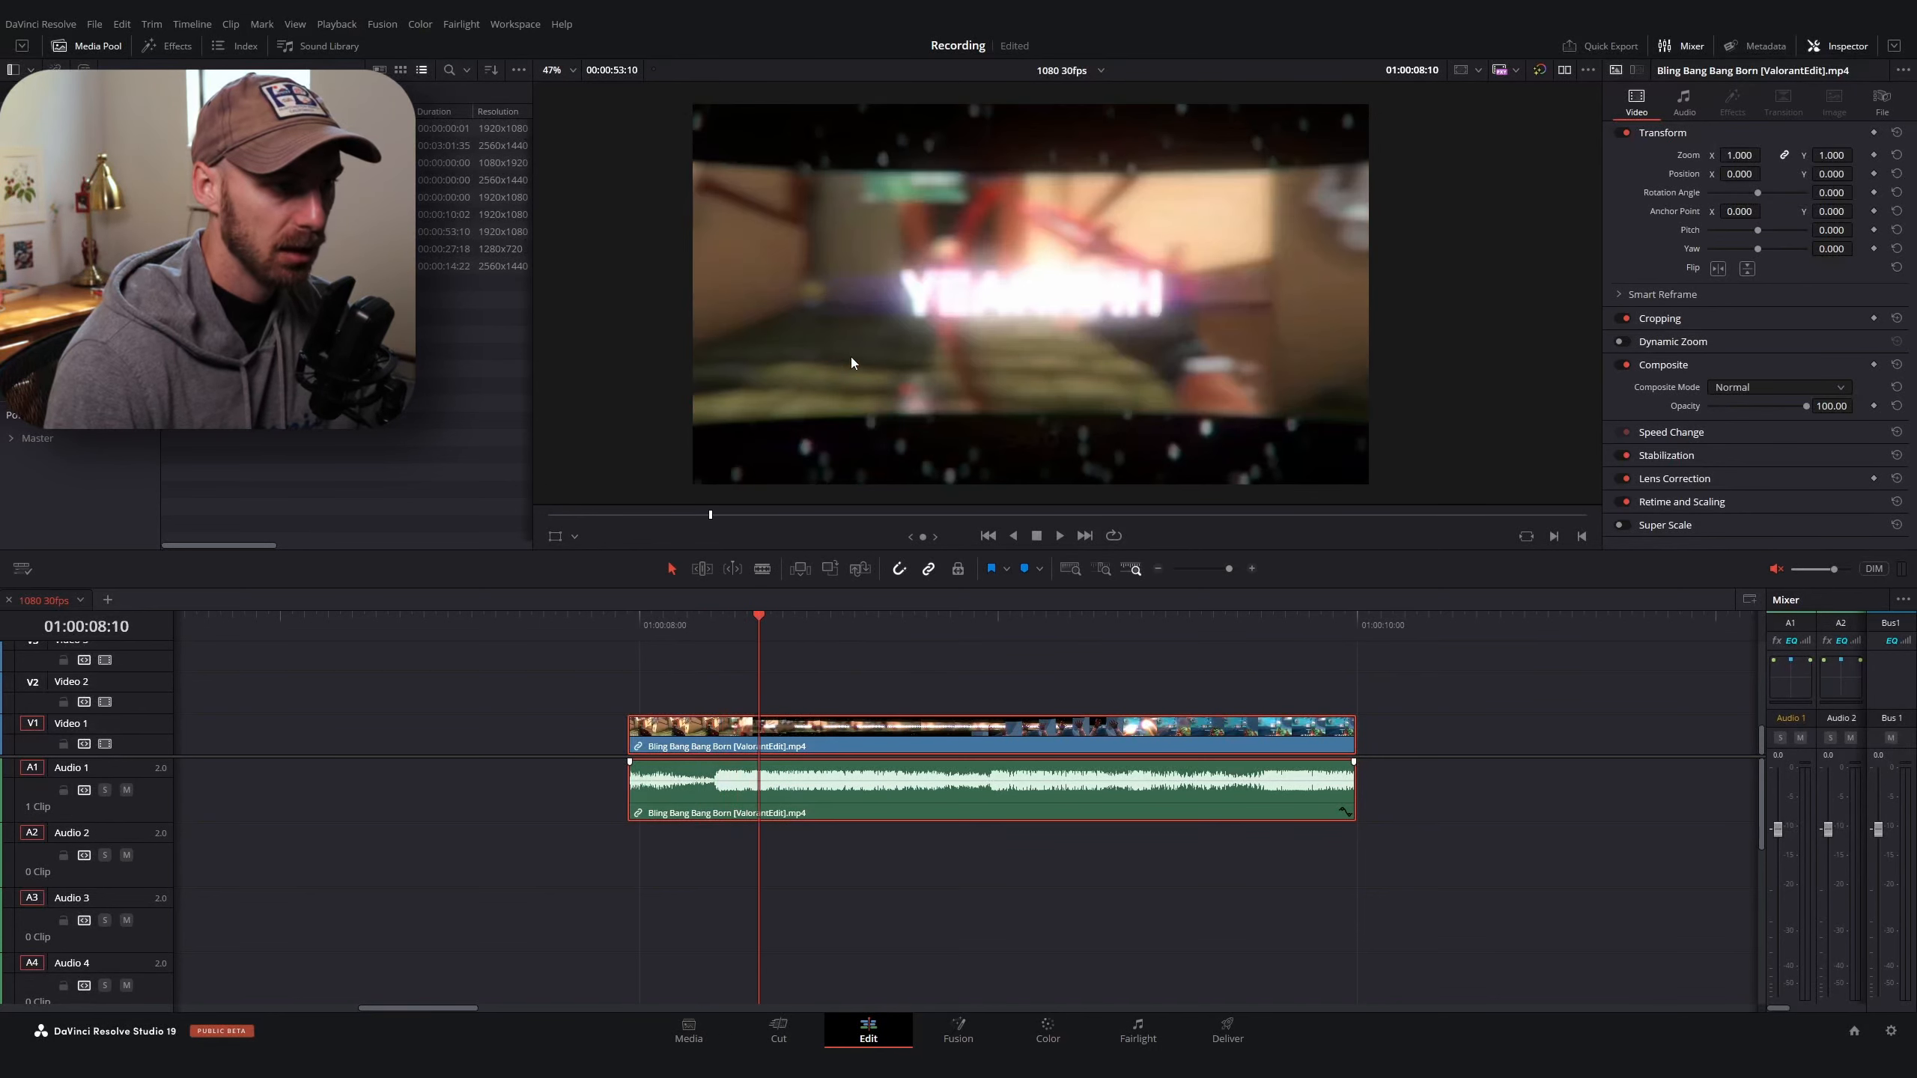
key(Right)
key(Right)
key(Right)
key(Right)
key(Left)
key(Left)
key(Left)
key(Left)
key(Left)
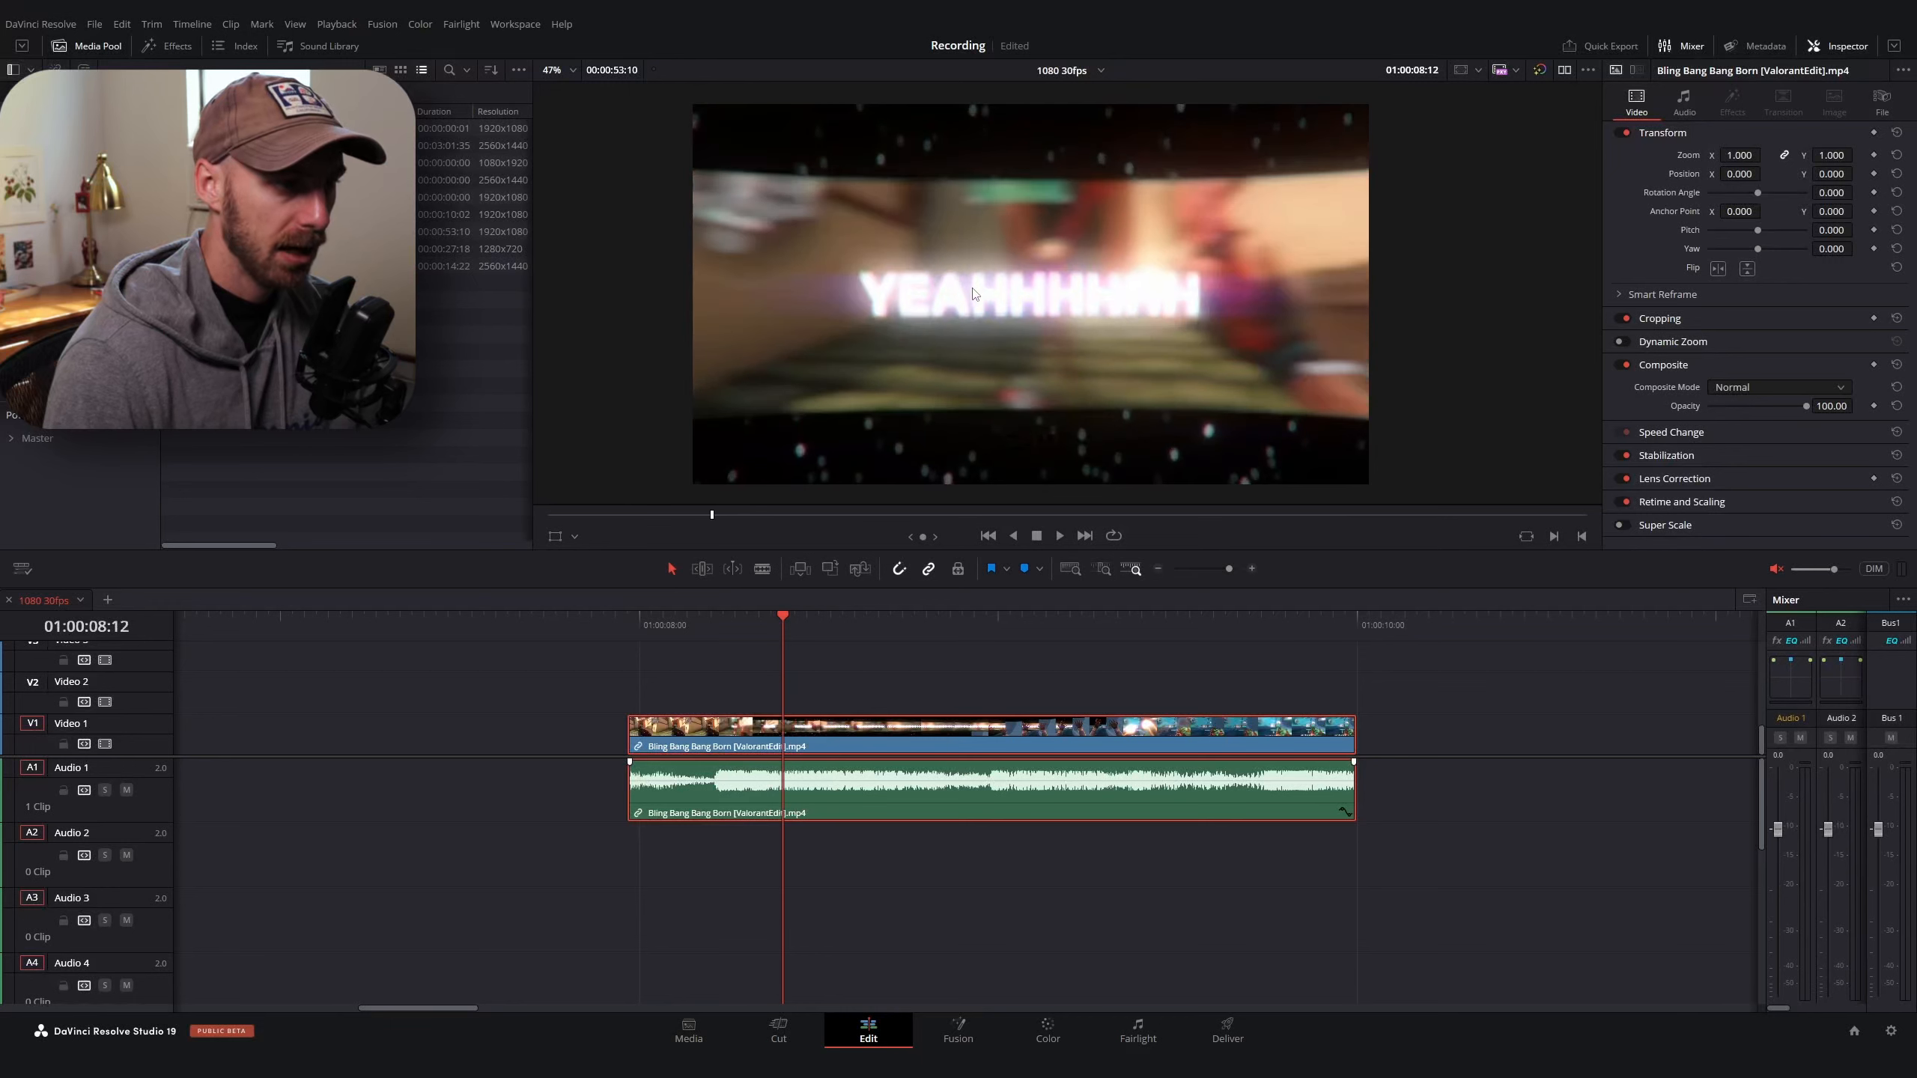
key(Left)
key(Left)
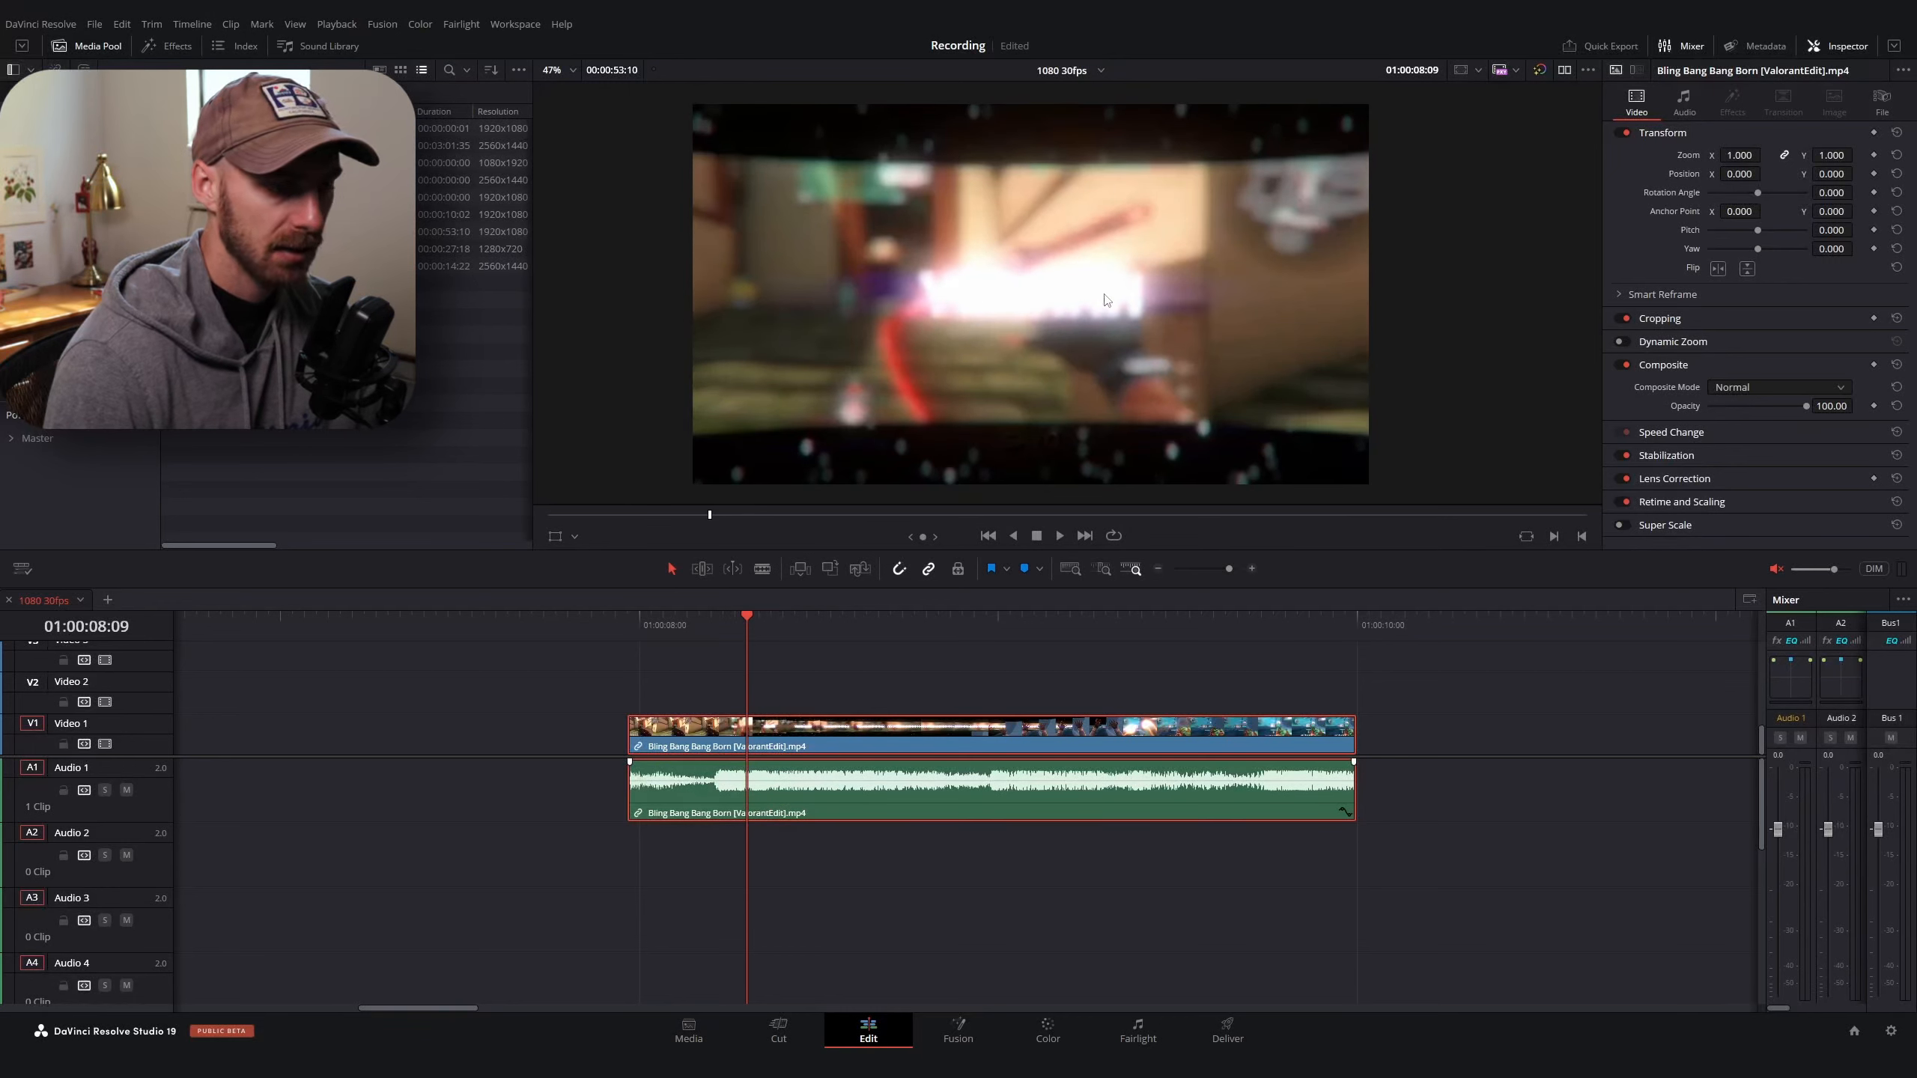
key(Right)
key(Right)
key(Right)
key(Right)
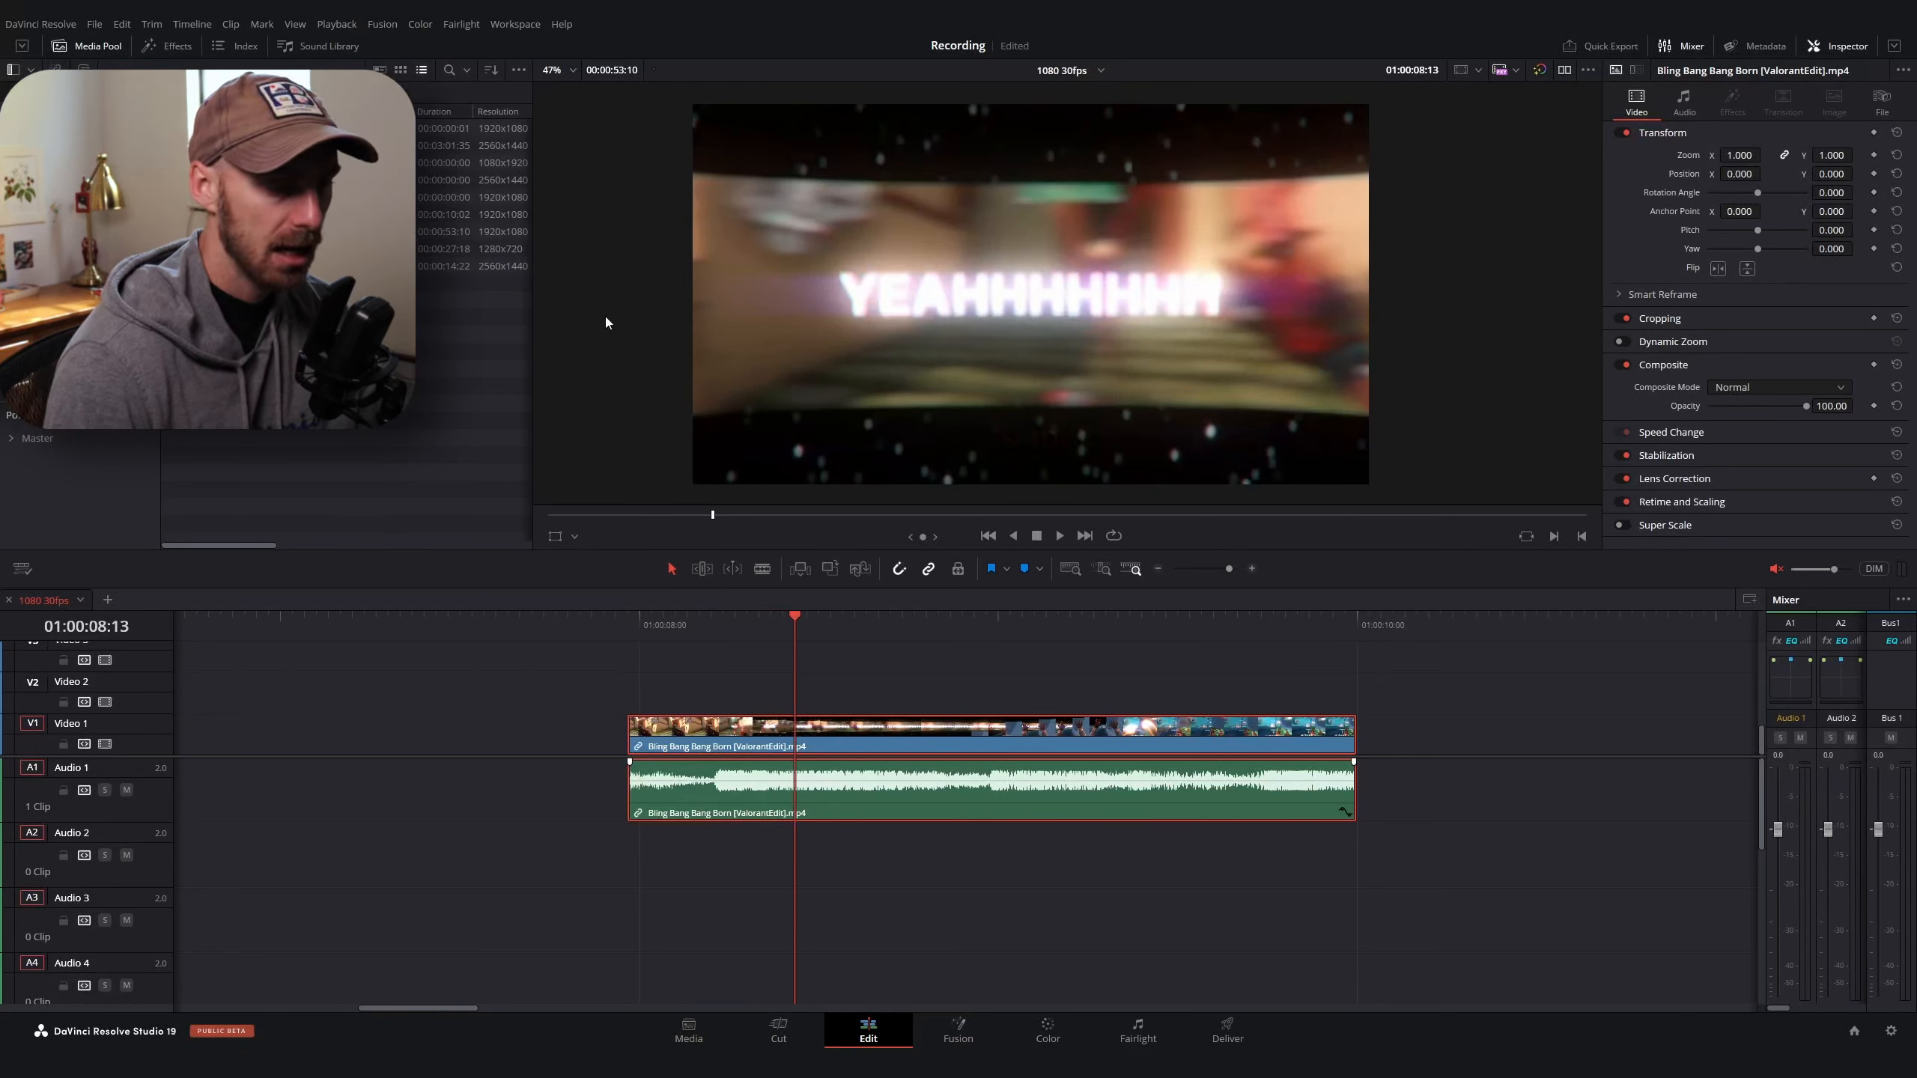
key(Left)
key(Left)
key(Left)
key(Left)
key(Left)
key(Left)
key(Right)
key(Right)
key(Right)
key(Right)
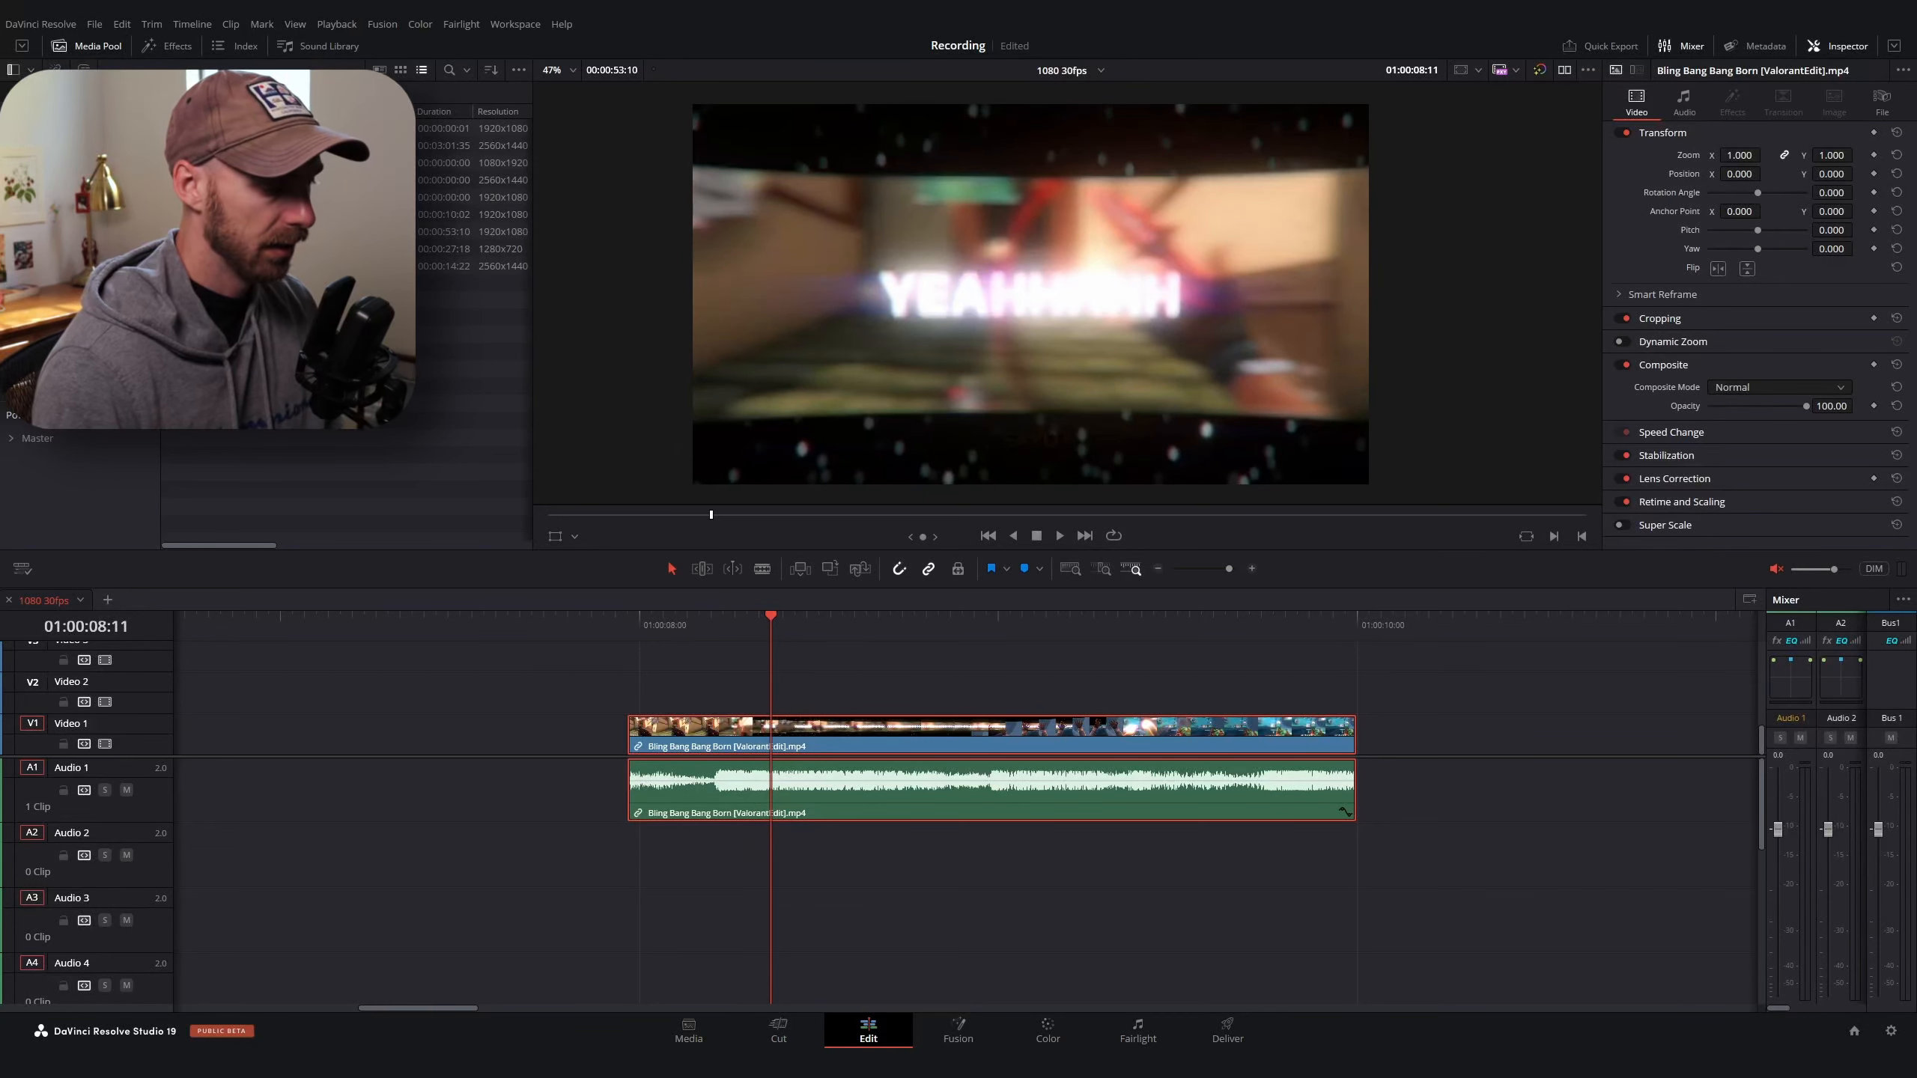
Add the note "-- Blur Fade/ Blur Transition In" below Twitch Shake in the Notepad outline and return to DaVinci Resolve
key(alt+Tab)
text(lur Fase)
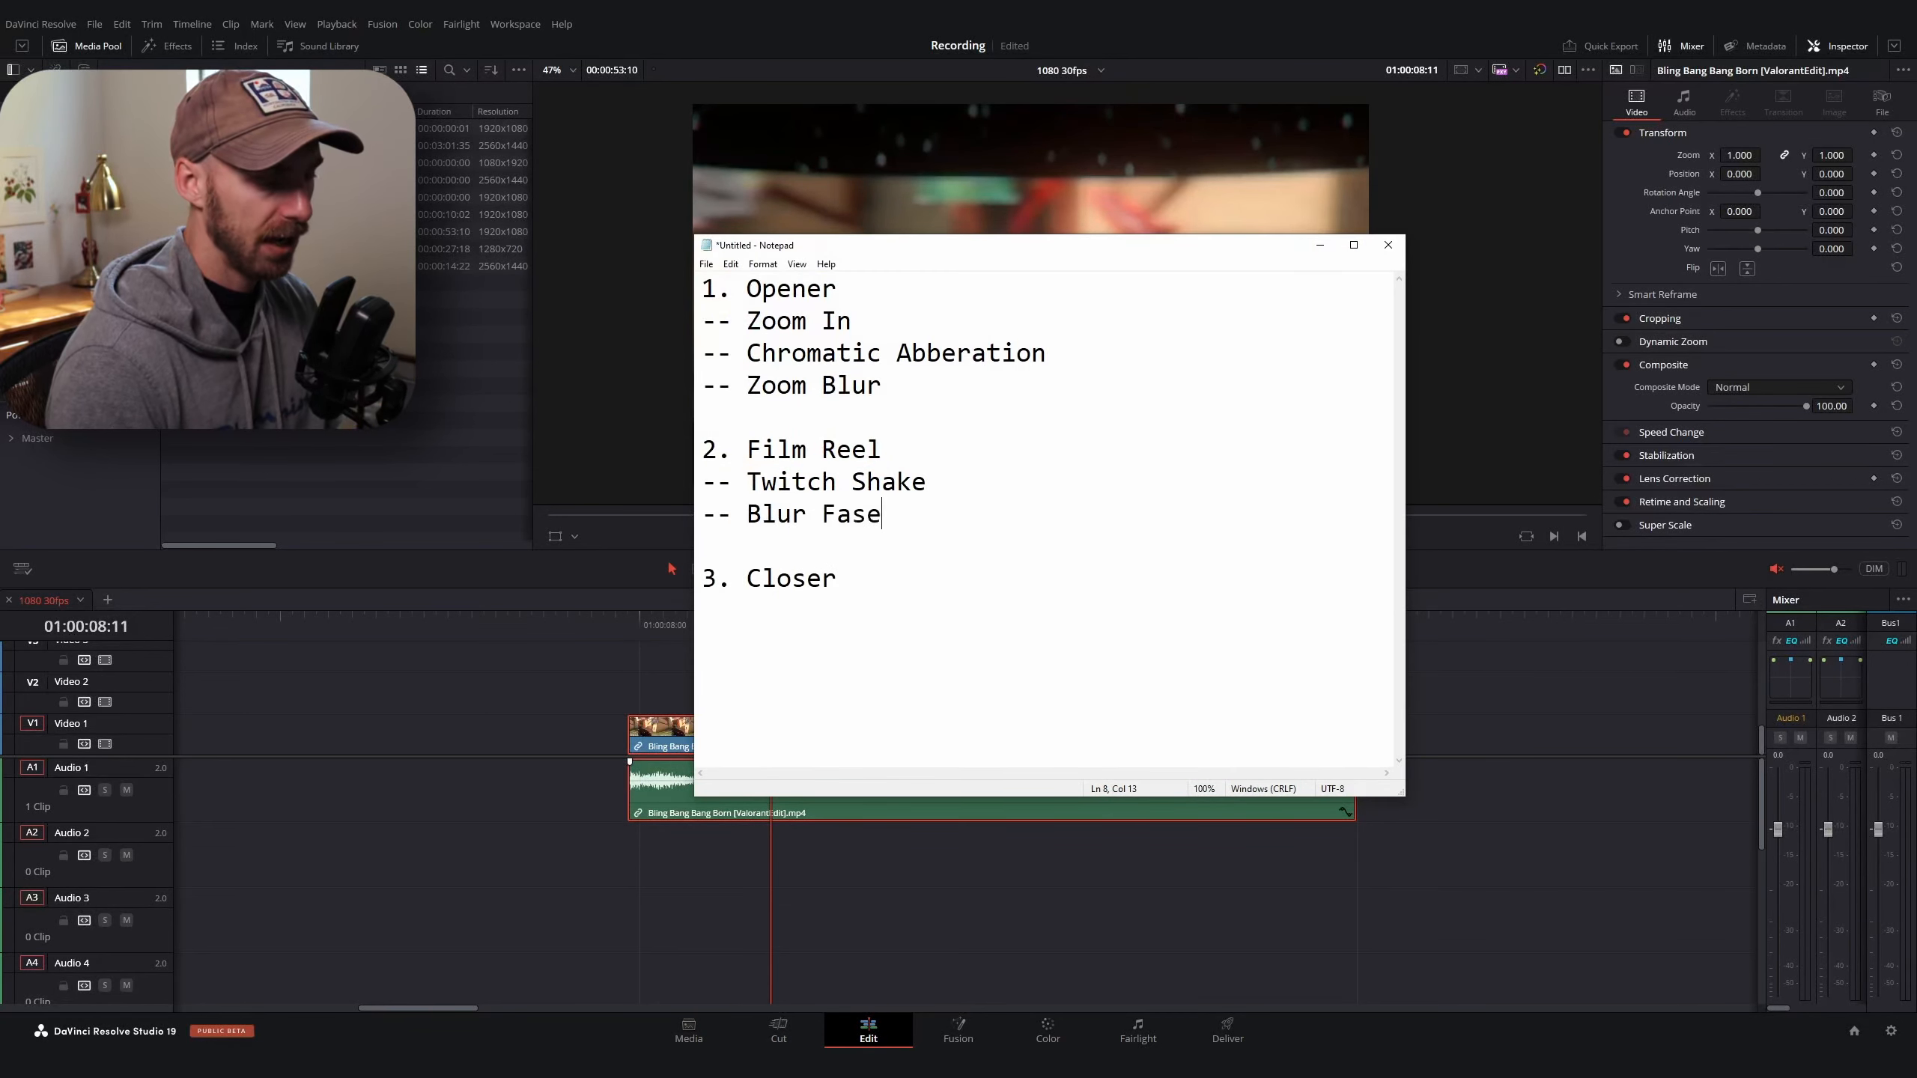
key(BackSpace)
key(BackSpace)
text(de/ B)
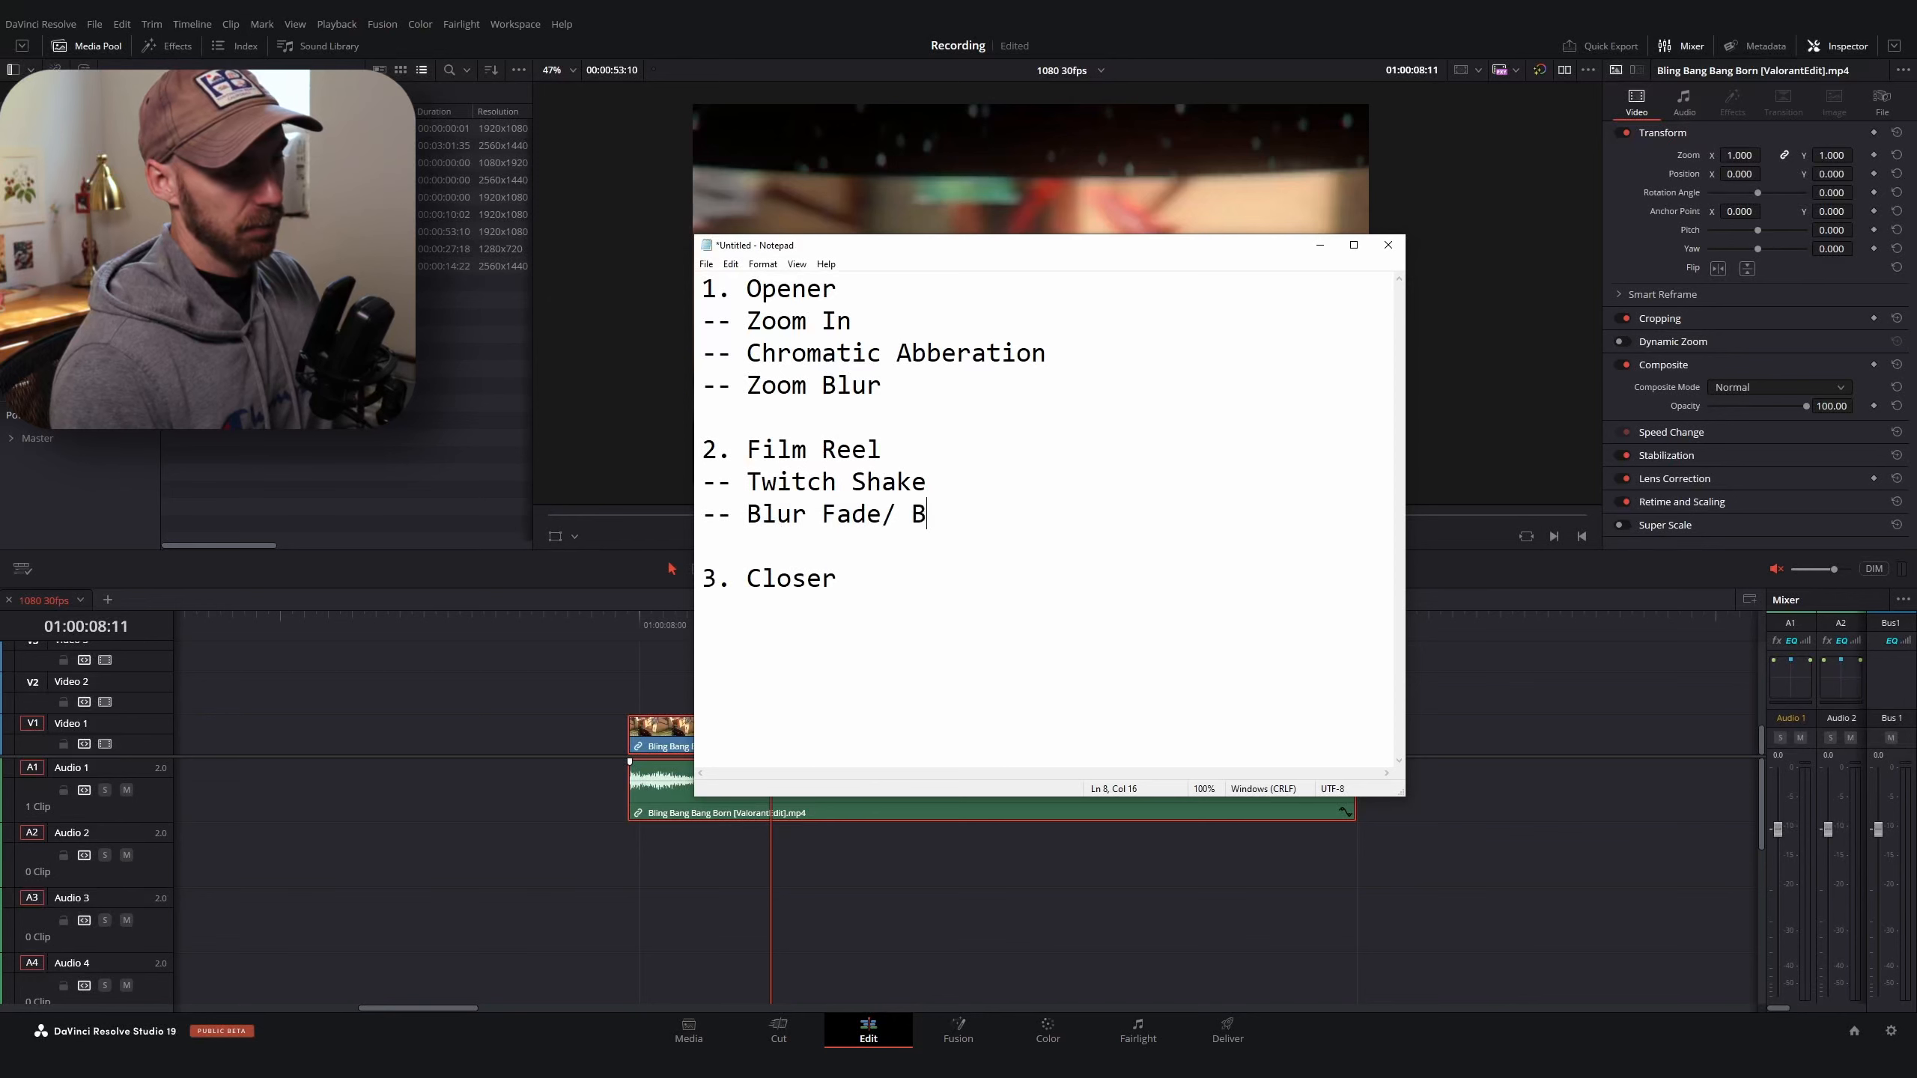
text(lur Transition)
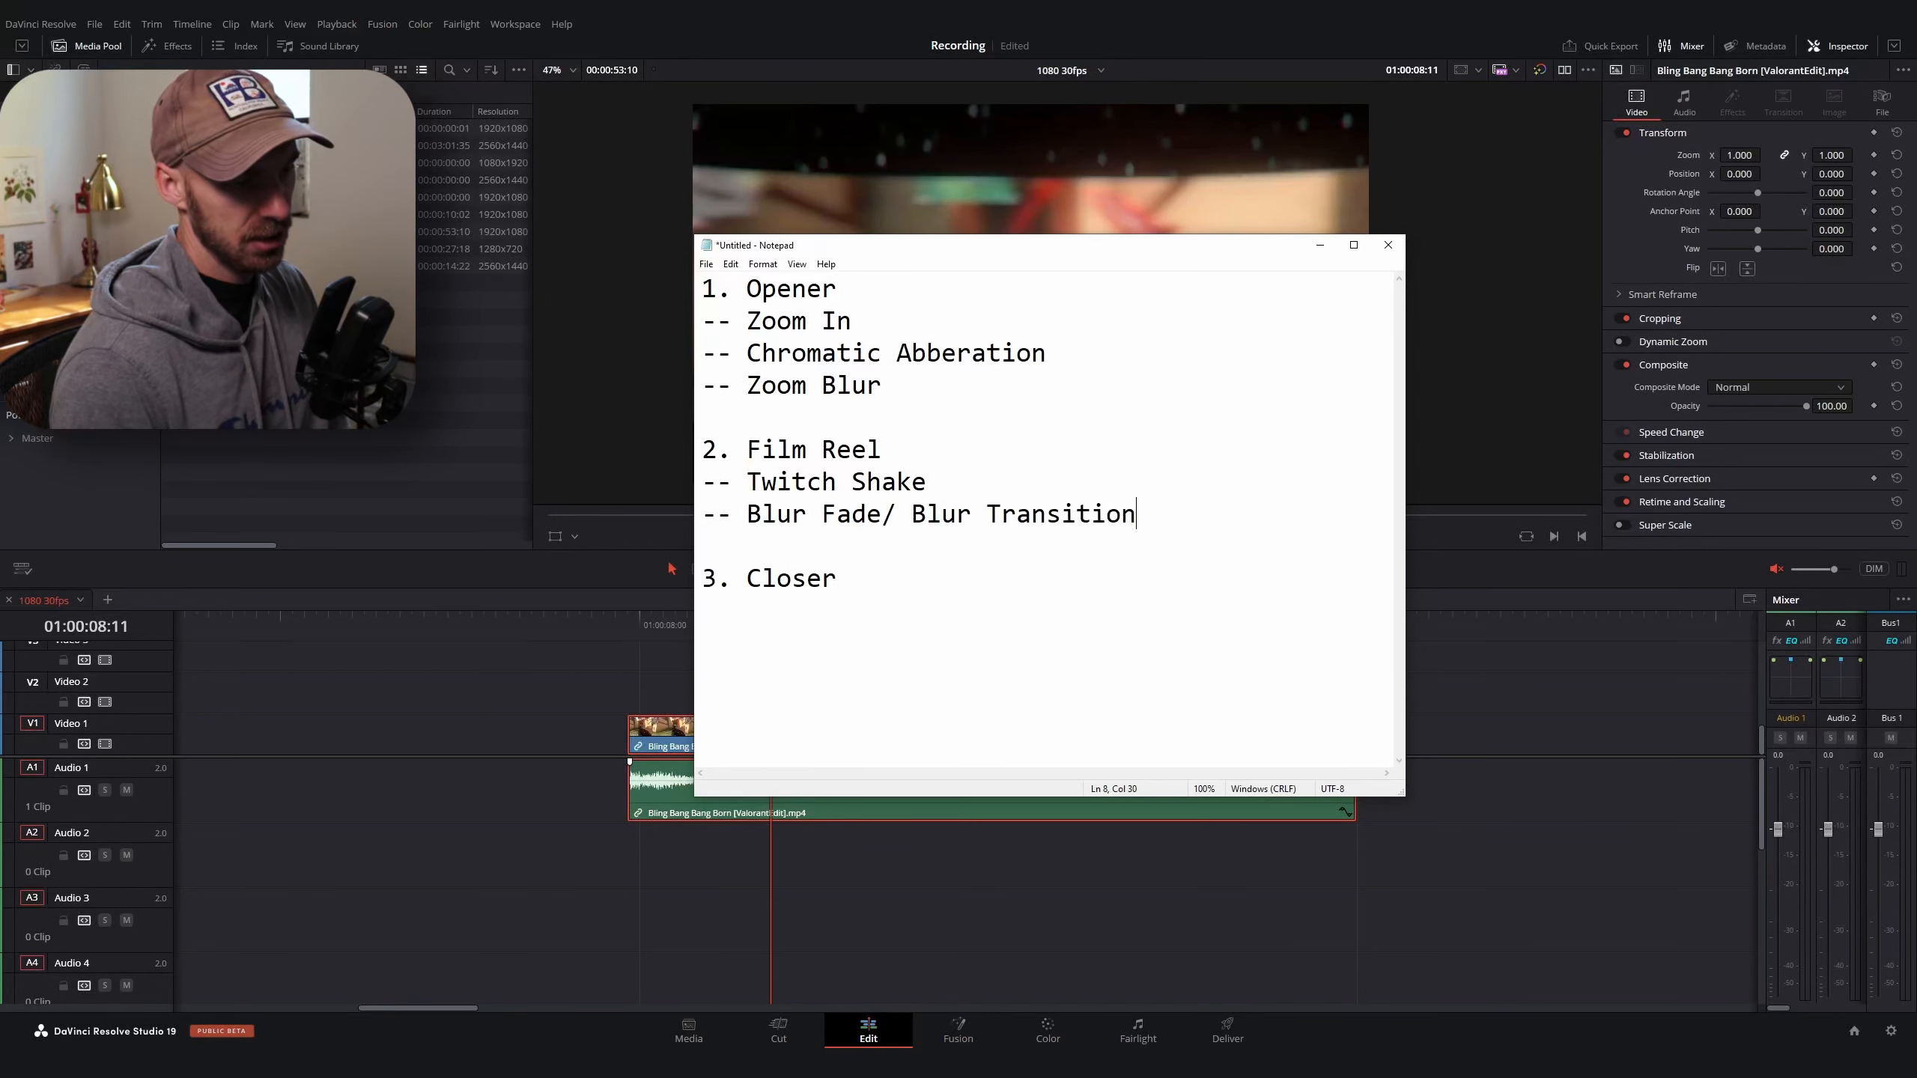
key(alt+Tab)
Examine the film reel's frames in both directions around 01:00:08:12 to 01:00:08:14 to identify the background, text and video layers
key(Right)
key(Right)
key(Right)
key(Right)
key(Right)
key(Right)
key(Right)
key(Right)
key(Right)
key(Left)
key(Left)
key(Left)
key(Left)
key(Left)
key(Left)
key(Left)
key(Left)
key(Left)
key(Left)
key(Left)
key(Left)
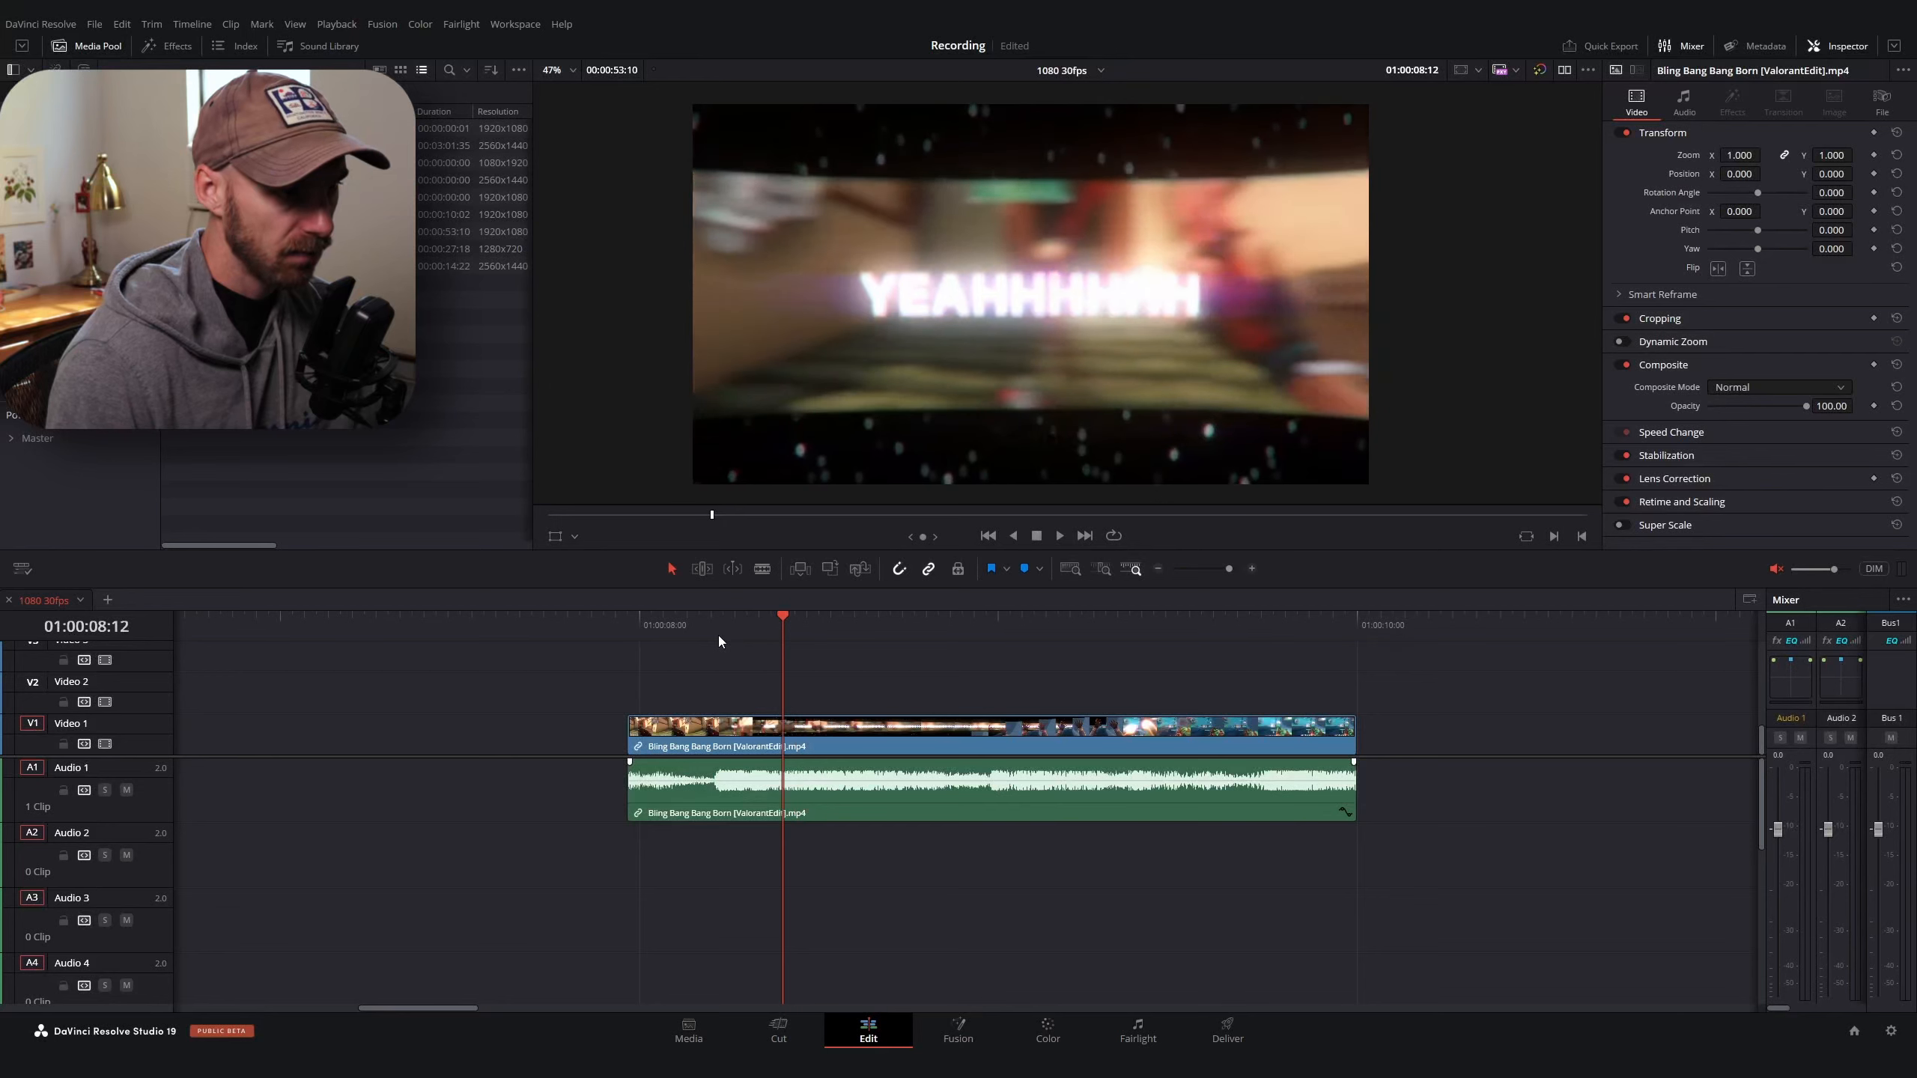
key(Right)
key(Right)
key(Right)
key(Right)
key(Right)
key(Right)
key(Right)
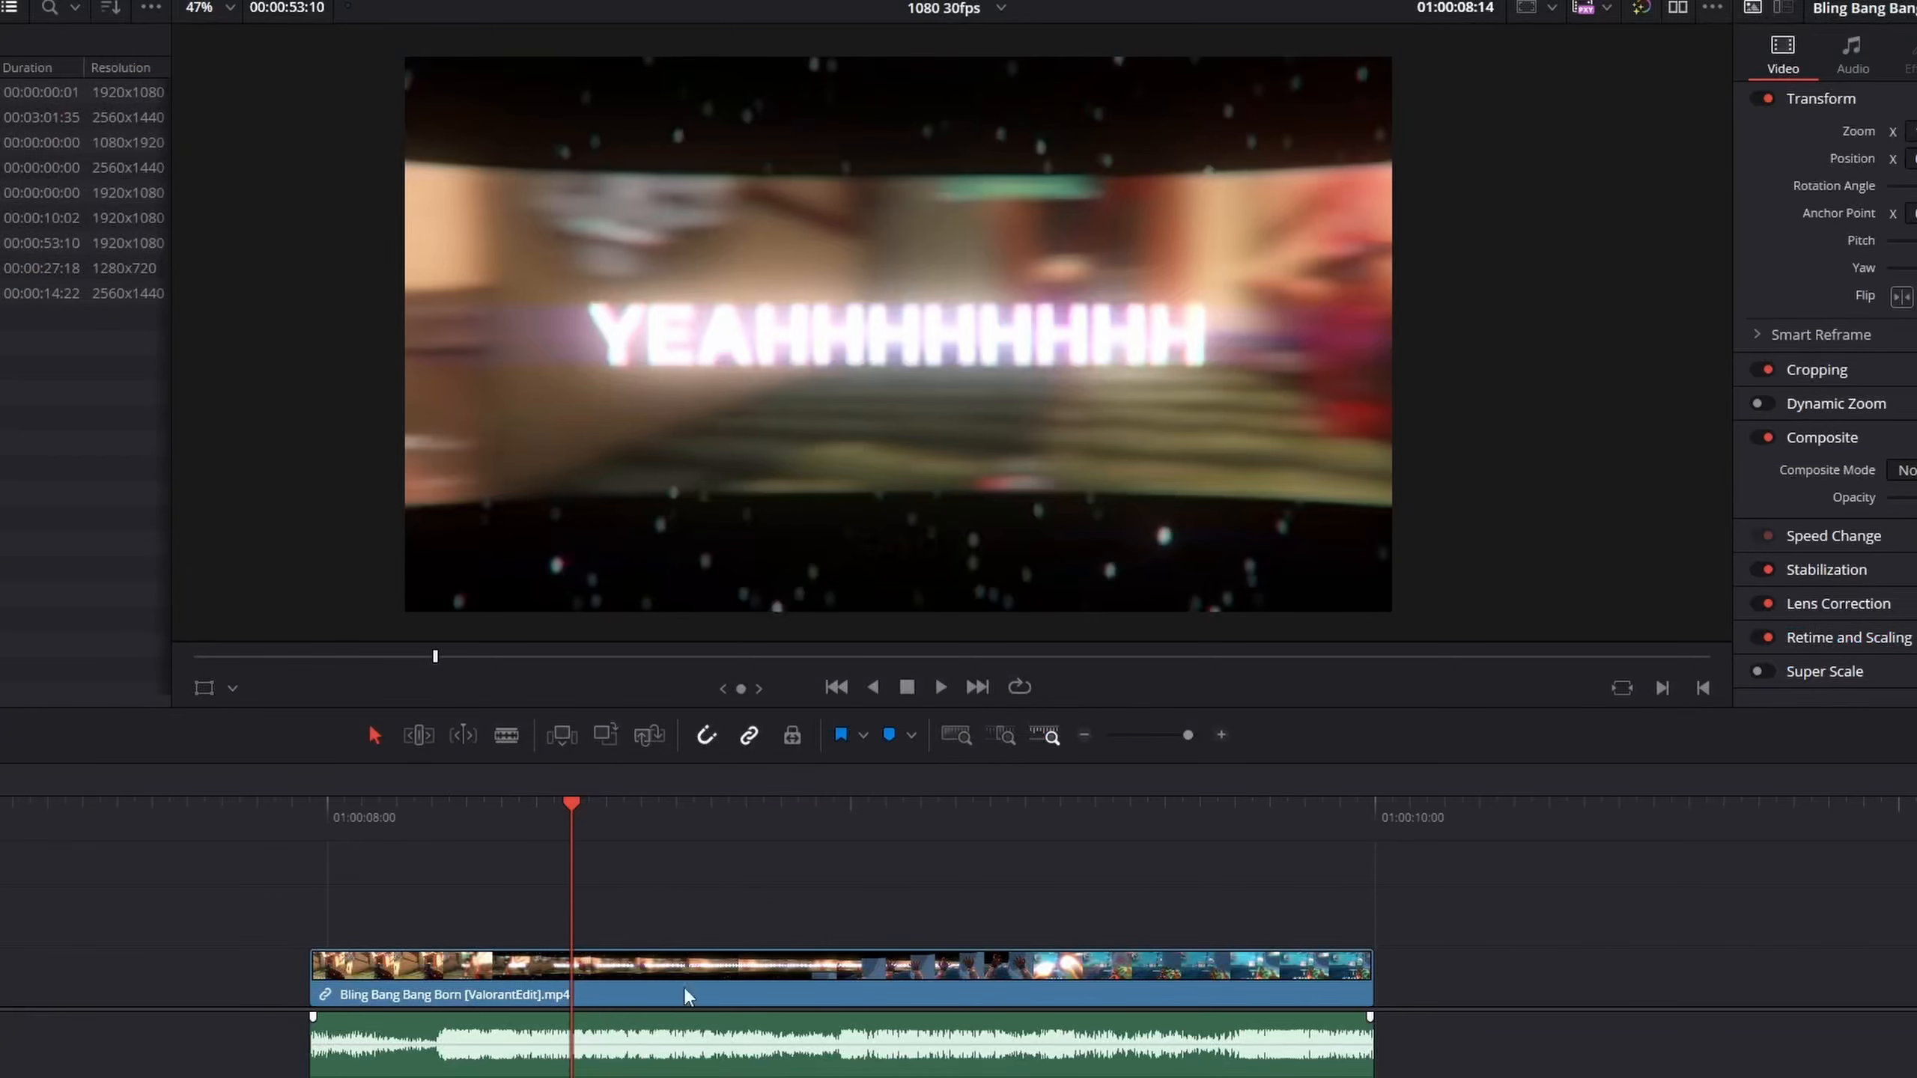
Add the sub-notes "--- Space Background" and "--- Text" below Blur Transition In in Notepad, moving its window lower to uncover the viewer
key(alt+Tab)
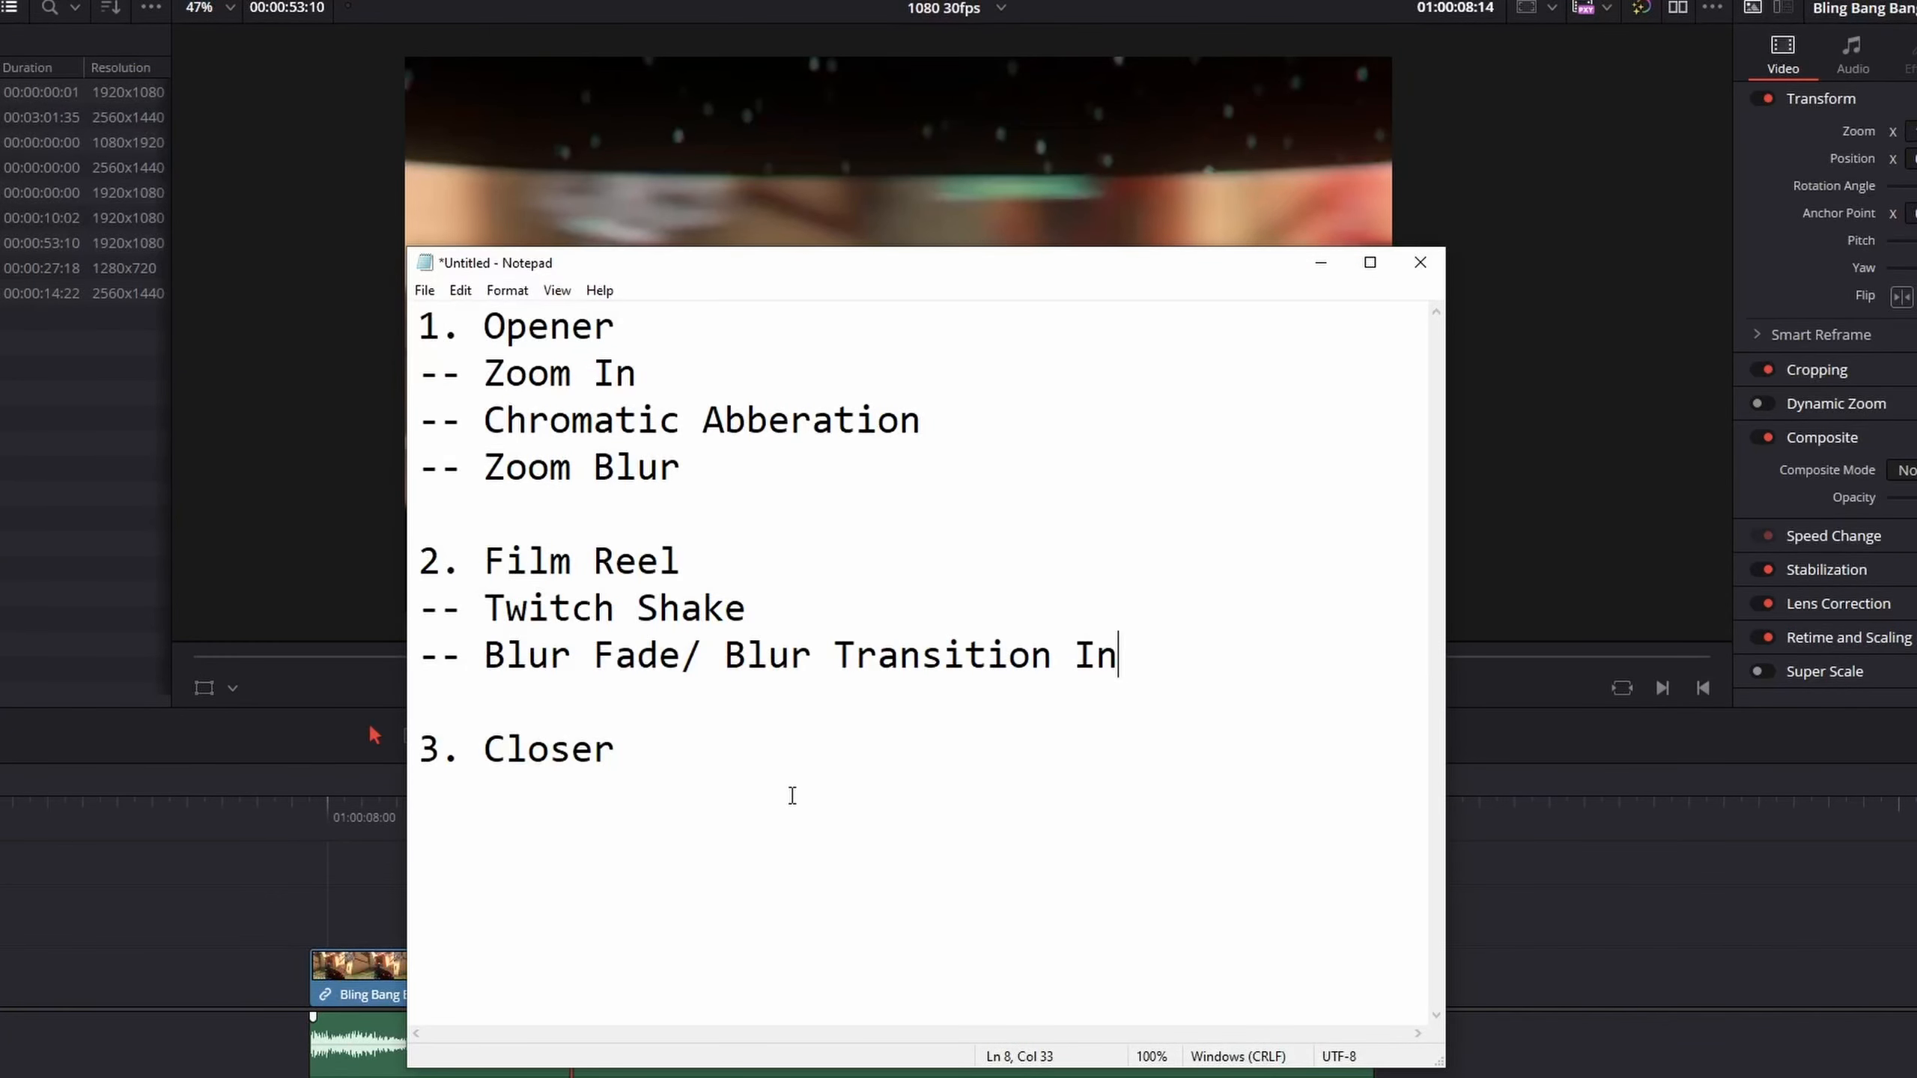
key(Return)
text(--- Space Background)
drag(967, 276, 838, 510)
key(Return)
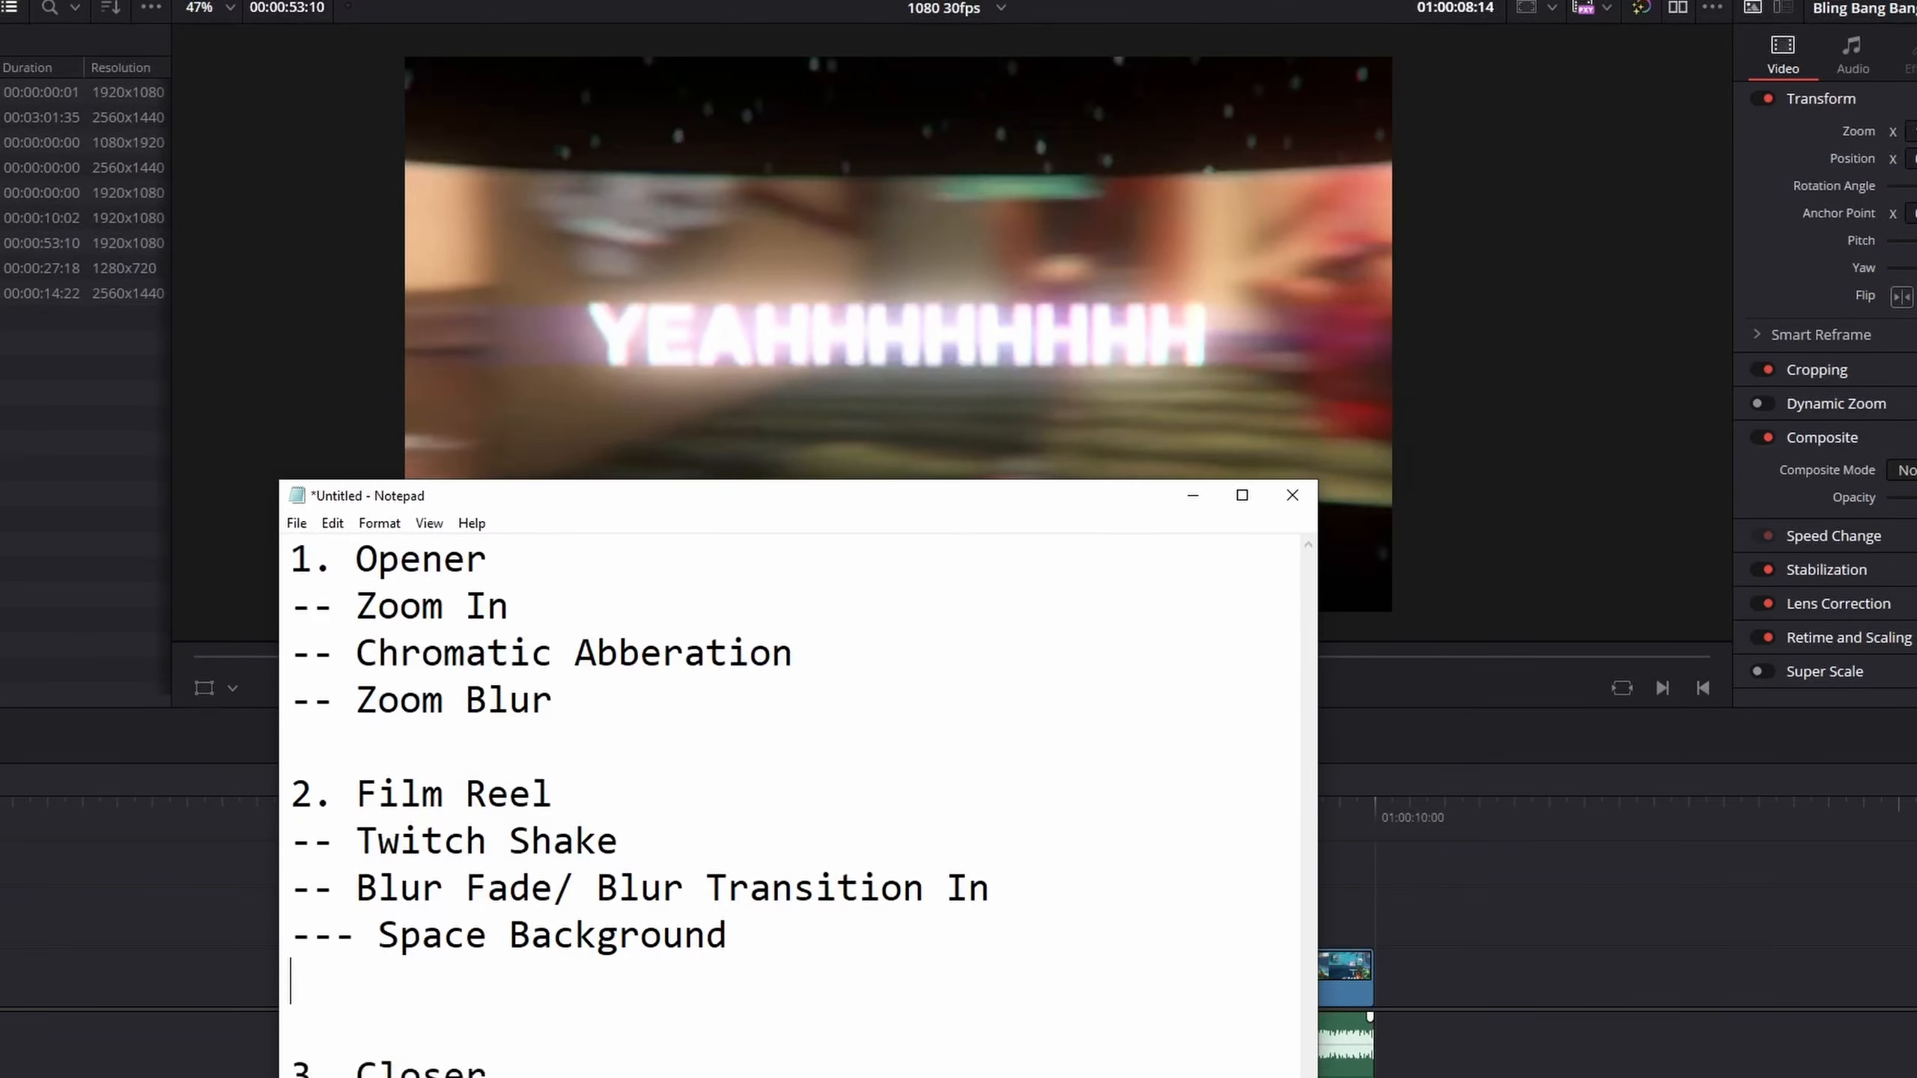
text(--- Text)
Add the sub-note "--- Film Reel Video Thing" below Text in the Notepad outline and move the window back up
key(Return)
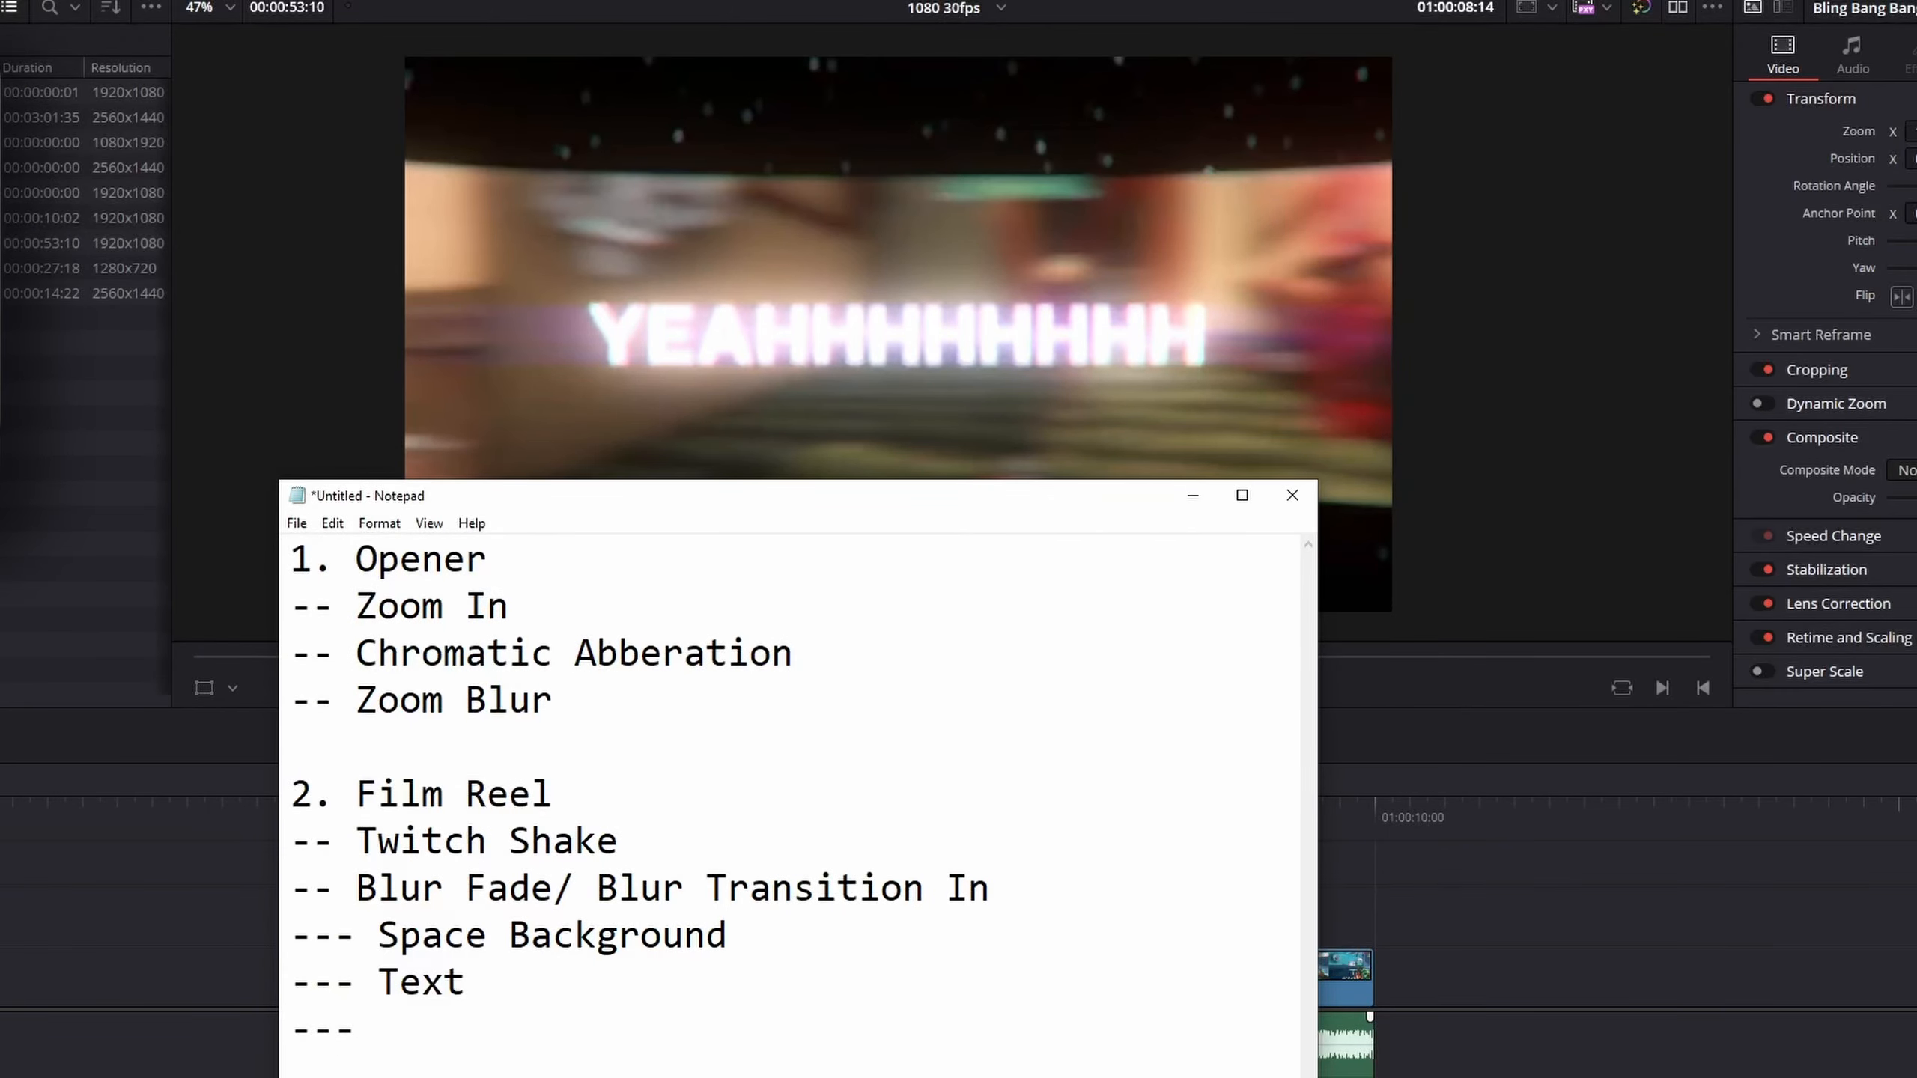
text(--- Film Reel Vi)
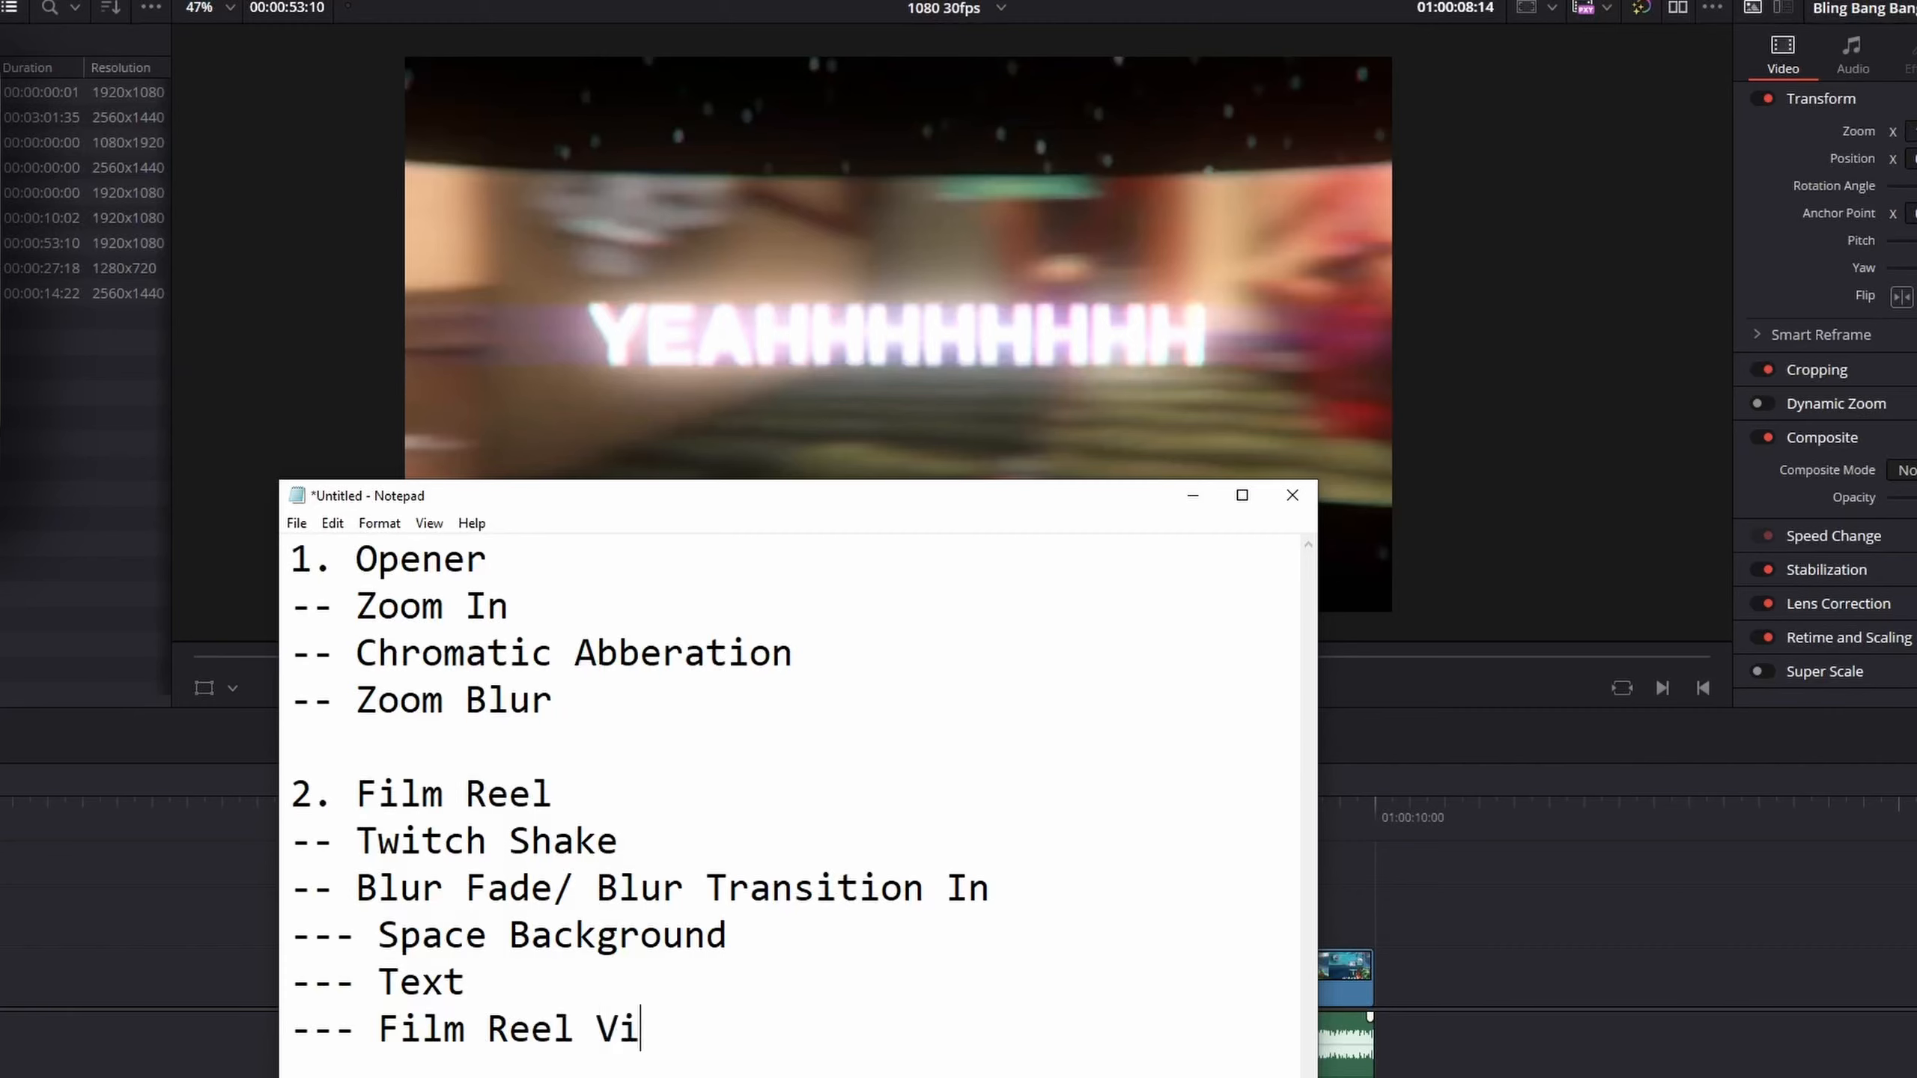
text(deo Thing)
drag(952, 496, 998, 368)
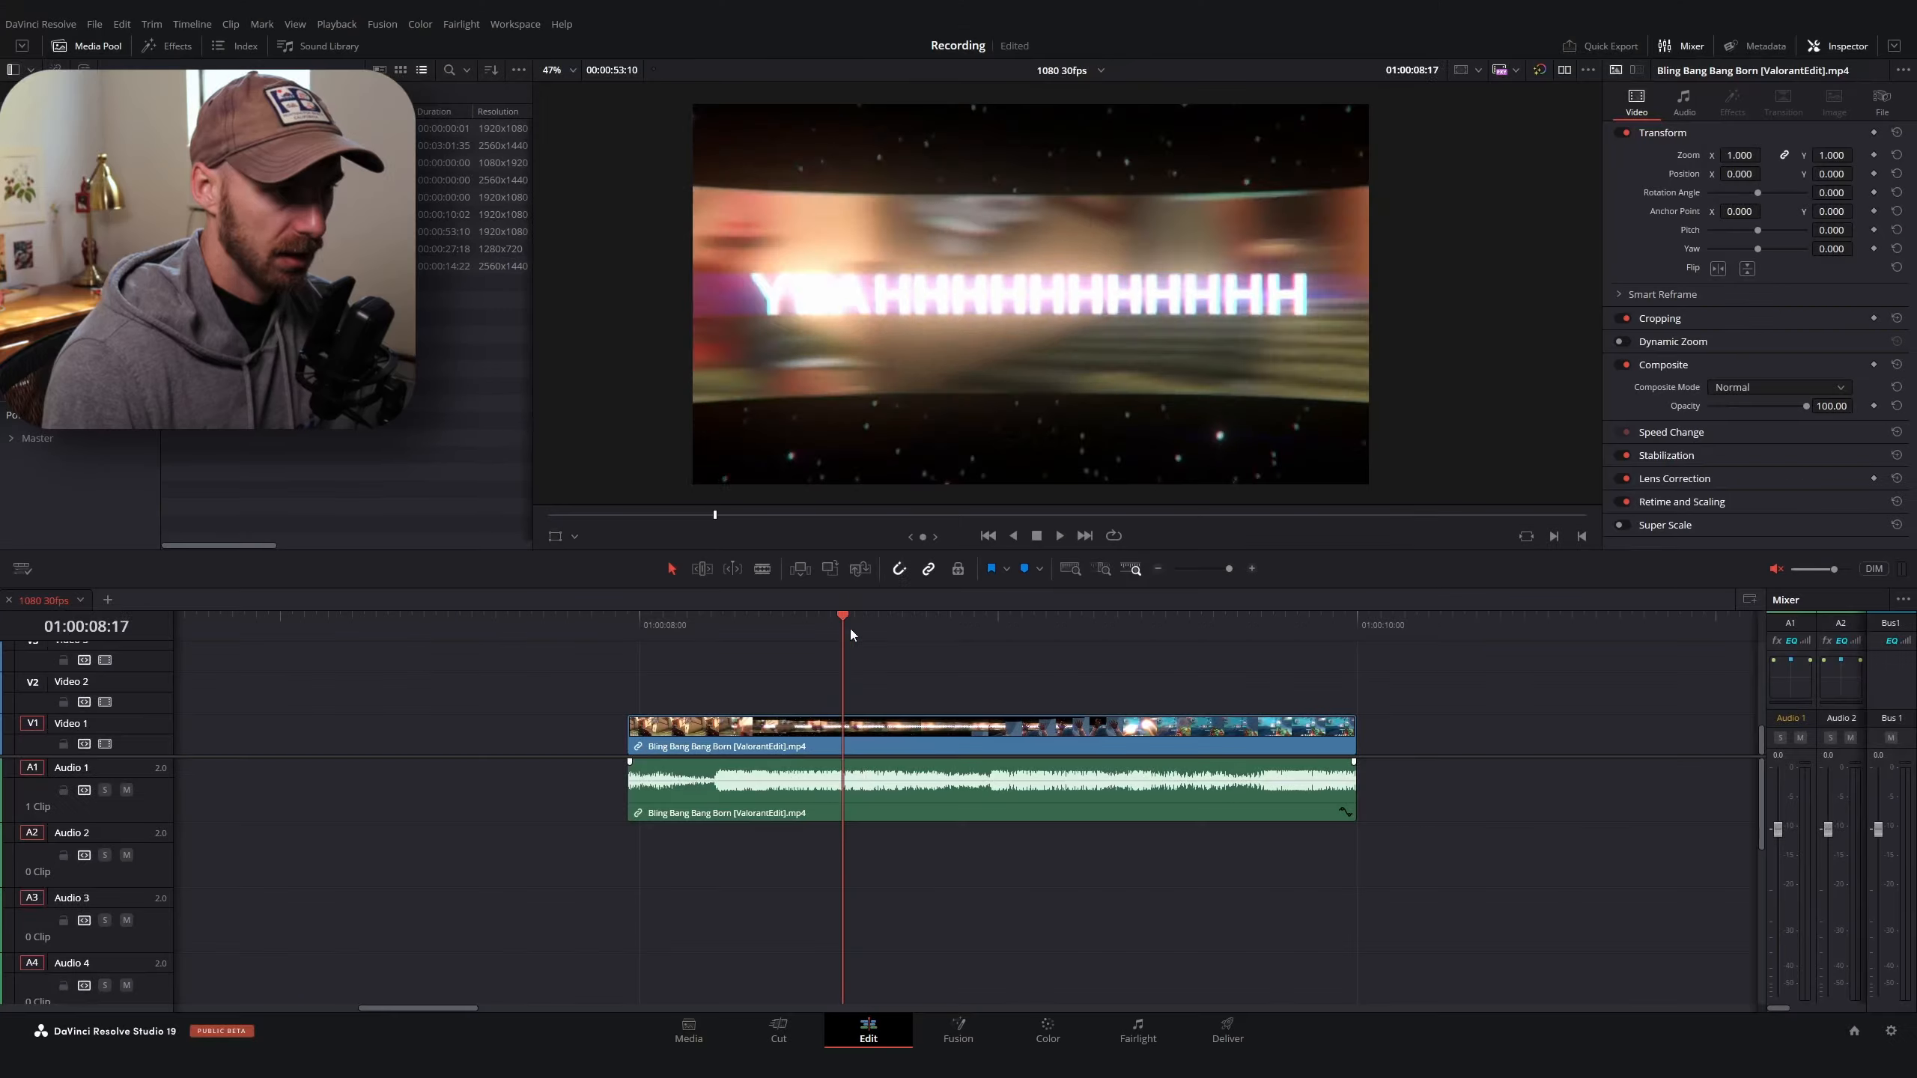
Examine the film reel frame at 01:00:08:15 up close, including its starry background, curved video strip and glowing text
mouse_move(851, 629)
mouse_down()
mouse_move(962, 627)
mouse_move(858, 632)
mouse_move(905, 653)
mouse_move(794, 651)
mouse_move(866, 642)
mouse_move(839, 624)
mouse_move(764, 631)
mouse_move(821, 639)
mouse_up()
scroll(780, 482, up, 6)
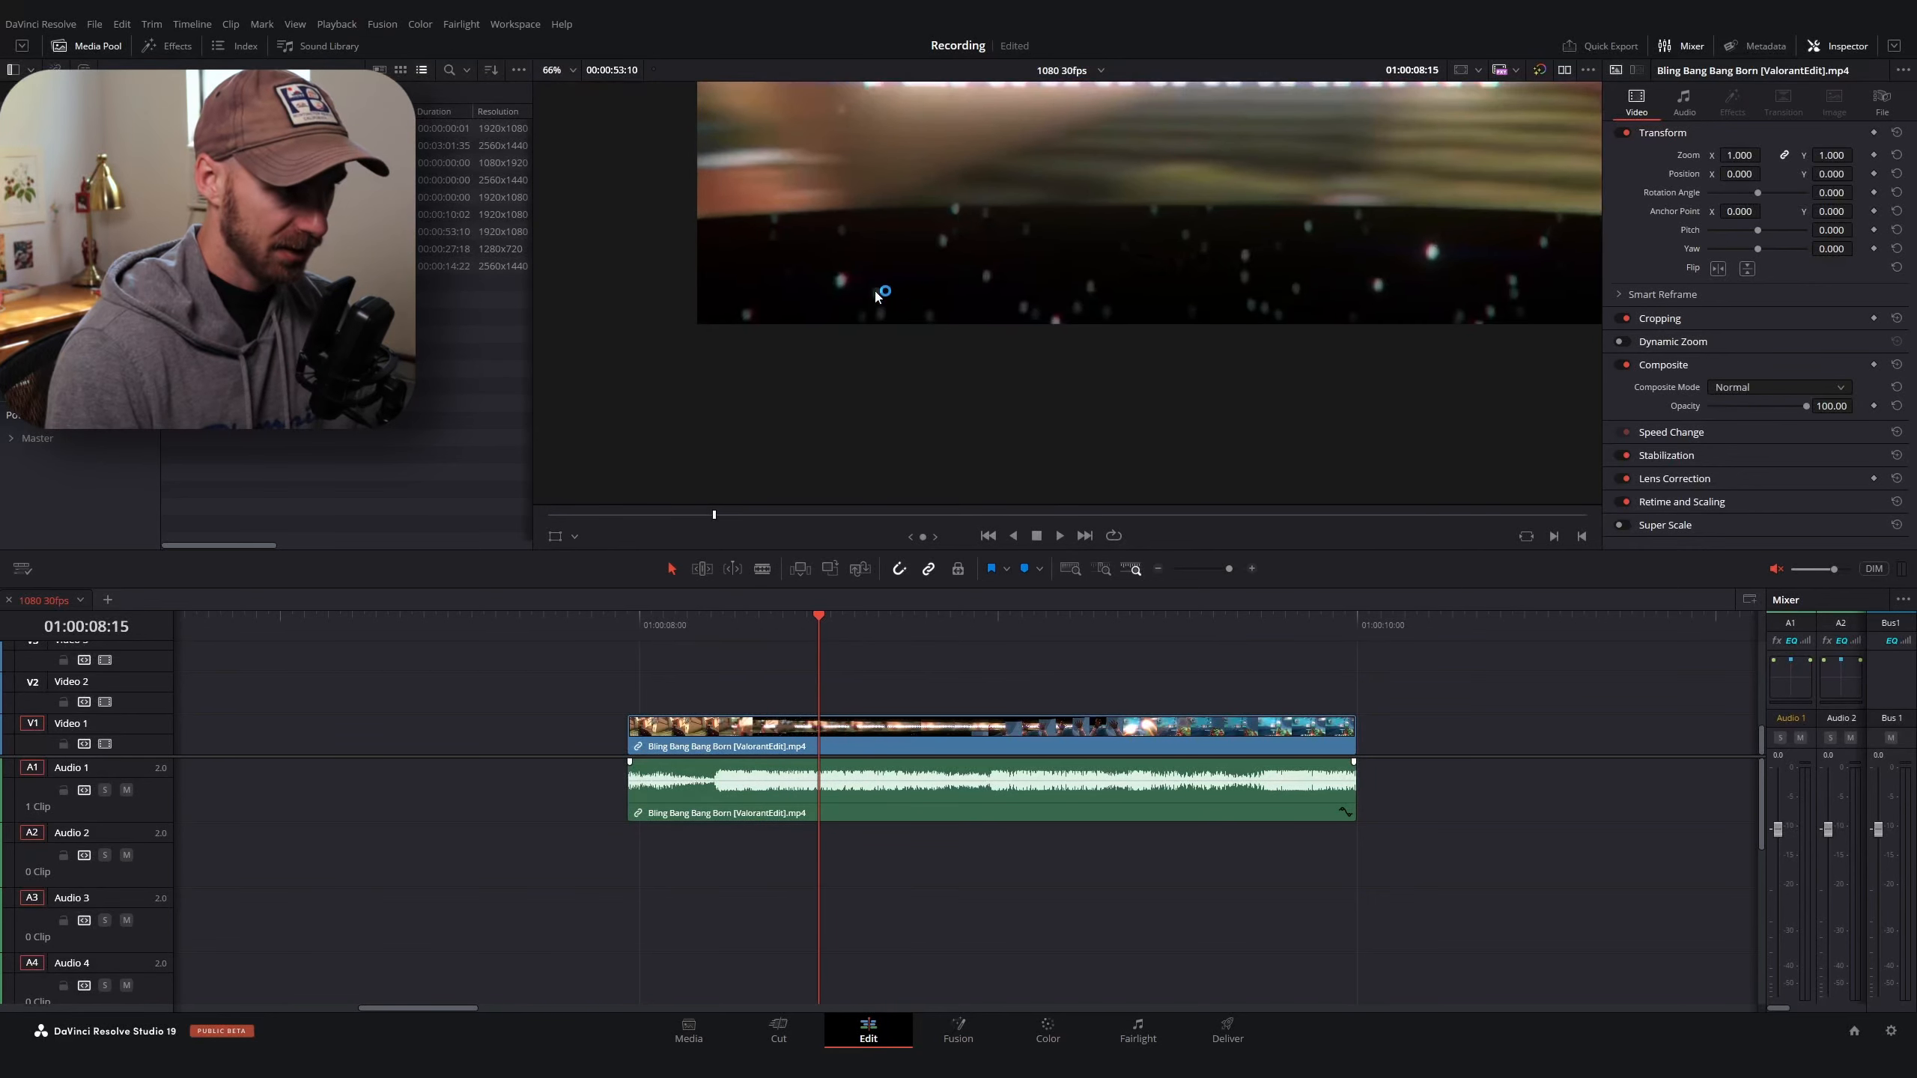
scroll(680, 345, down, 5)
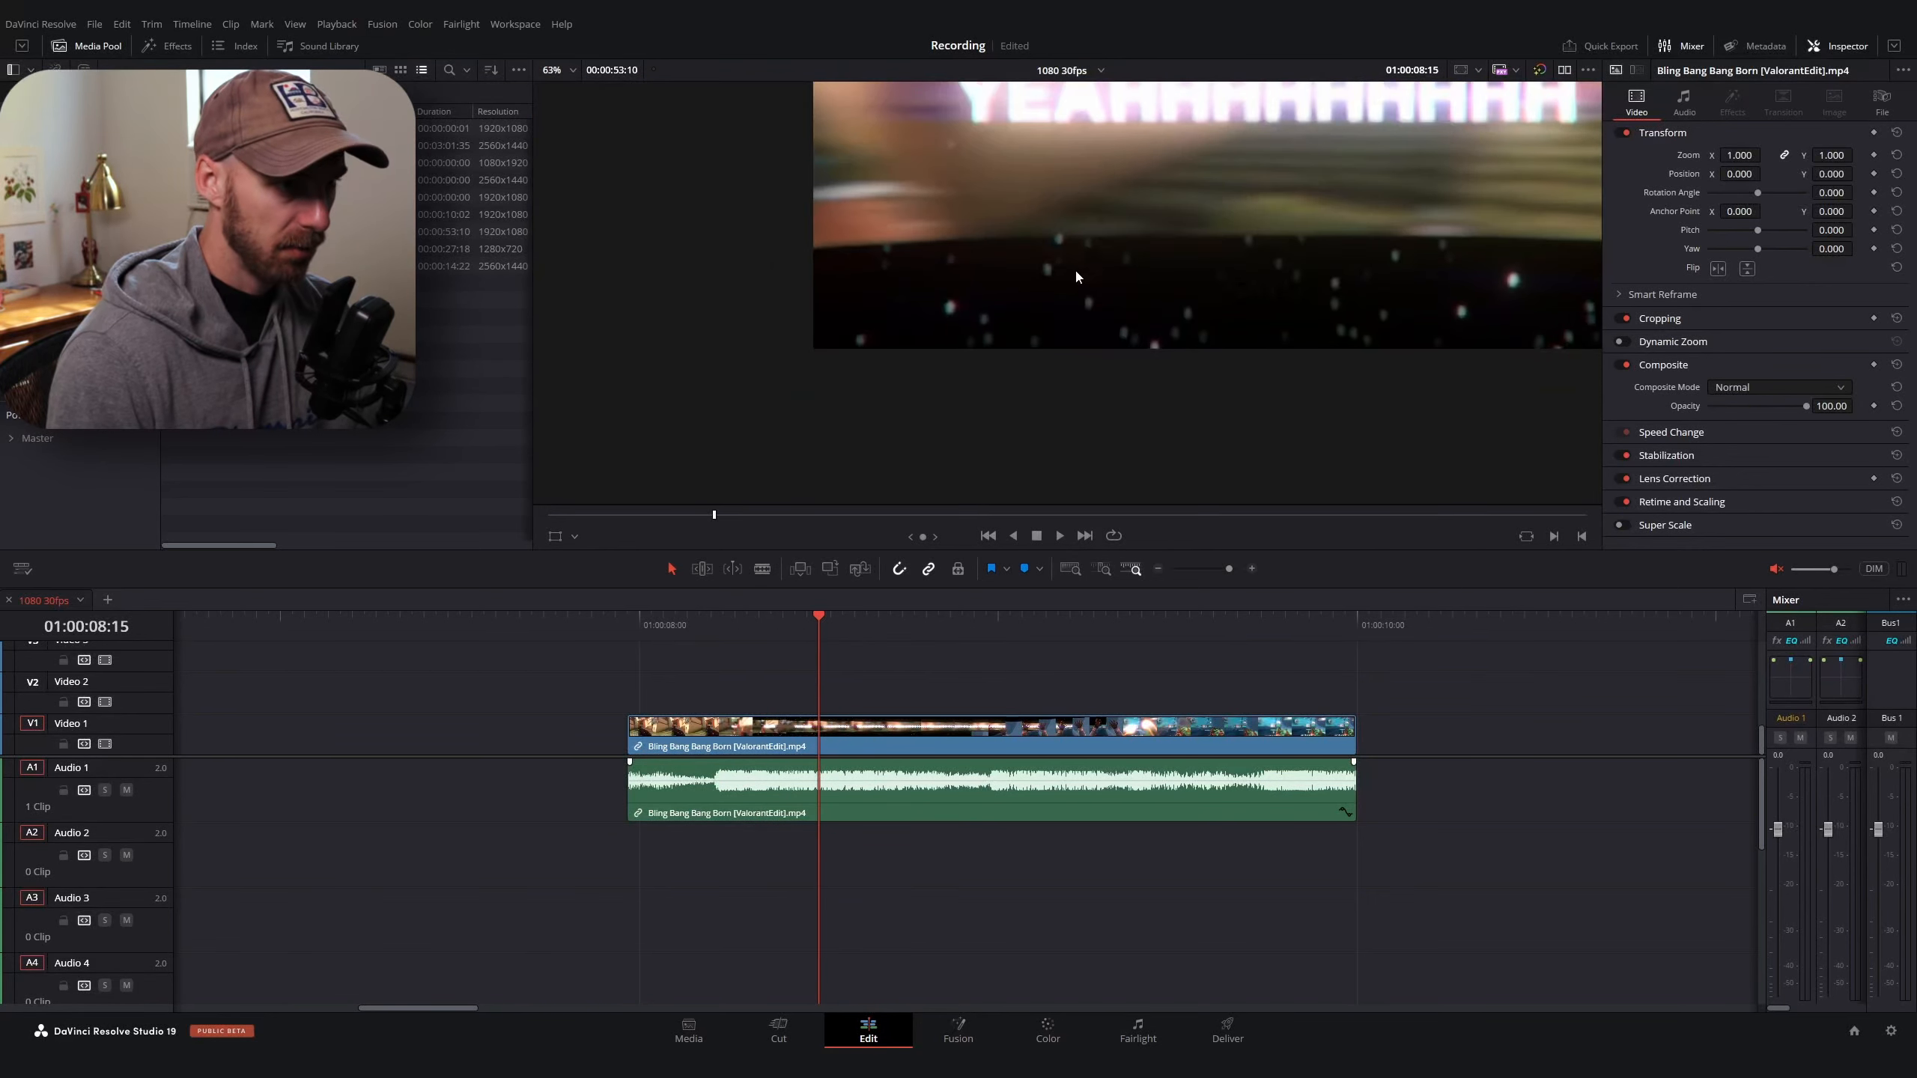
scroll(896, 379, up, 2)
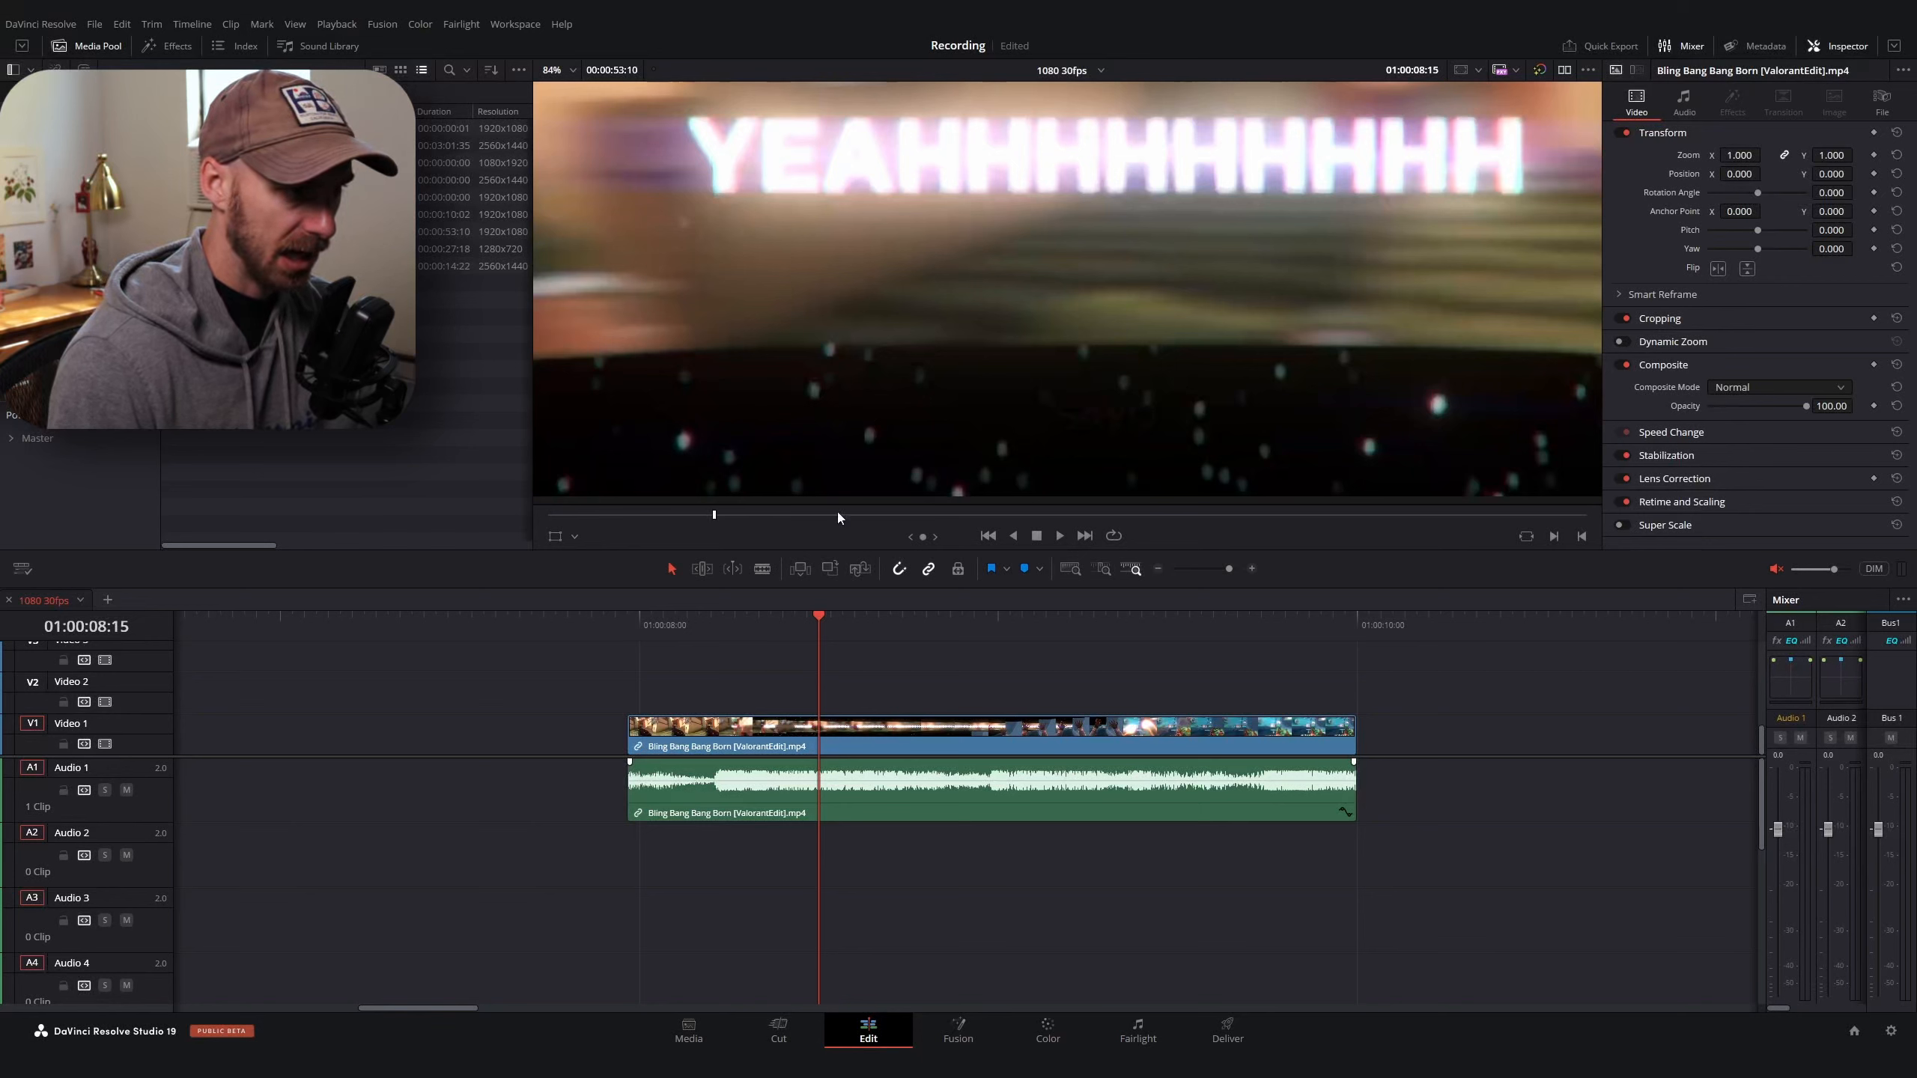
scroll(776, 372, down, 3)
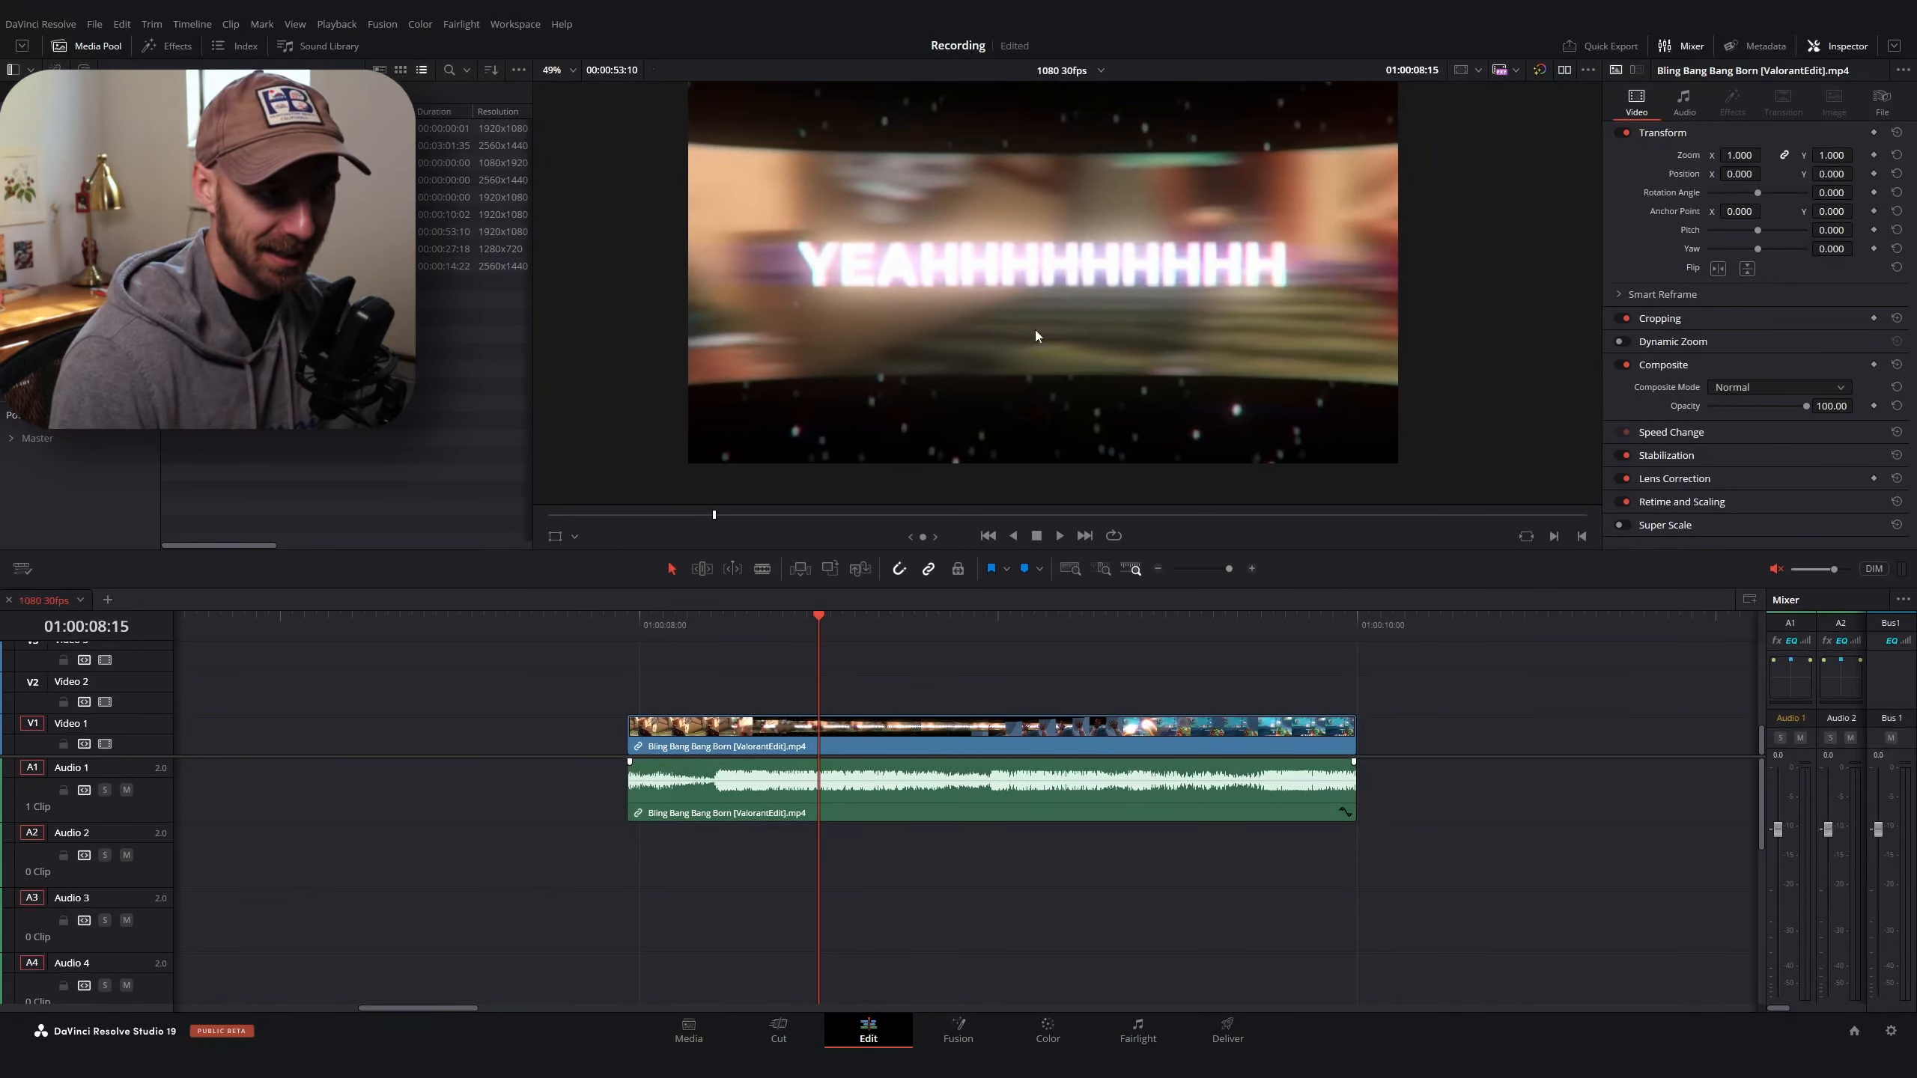
scroll(855, 280, up, 4)
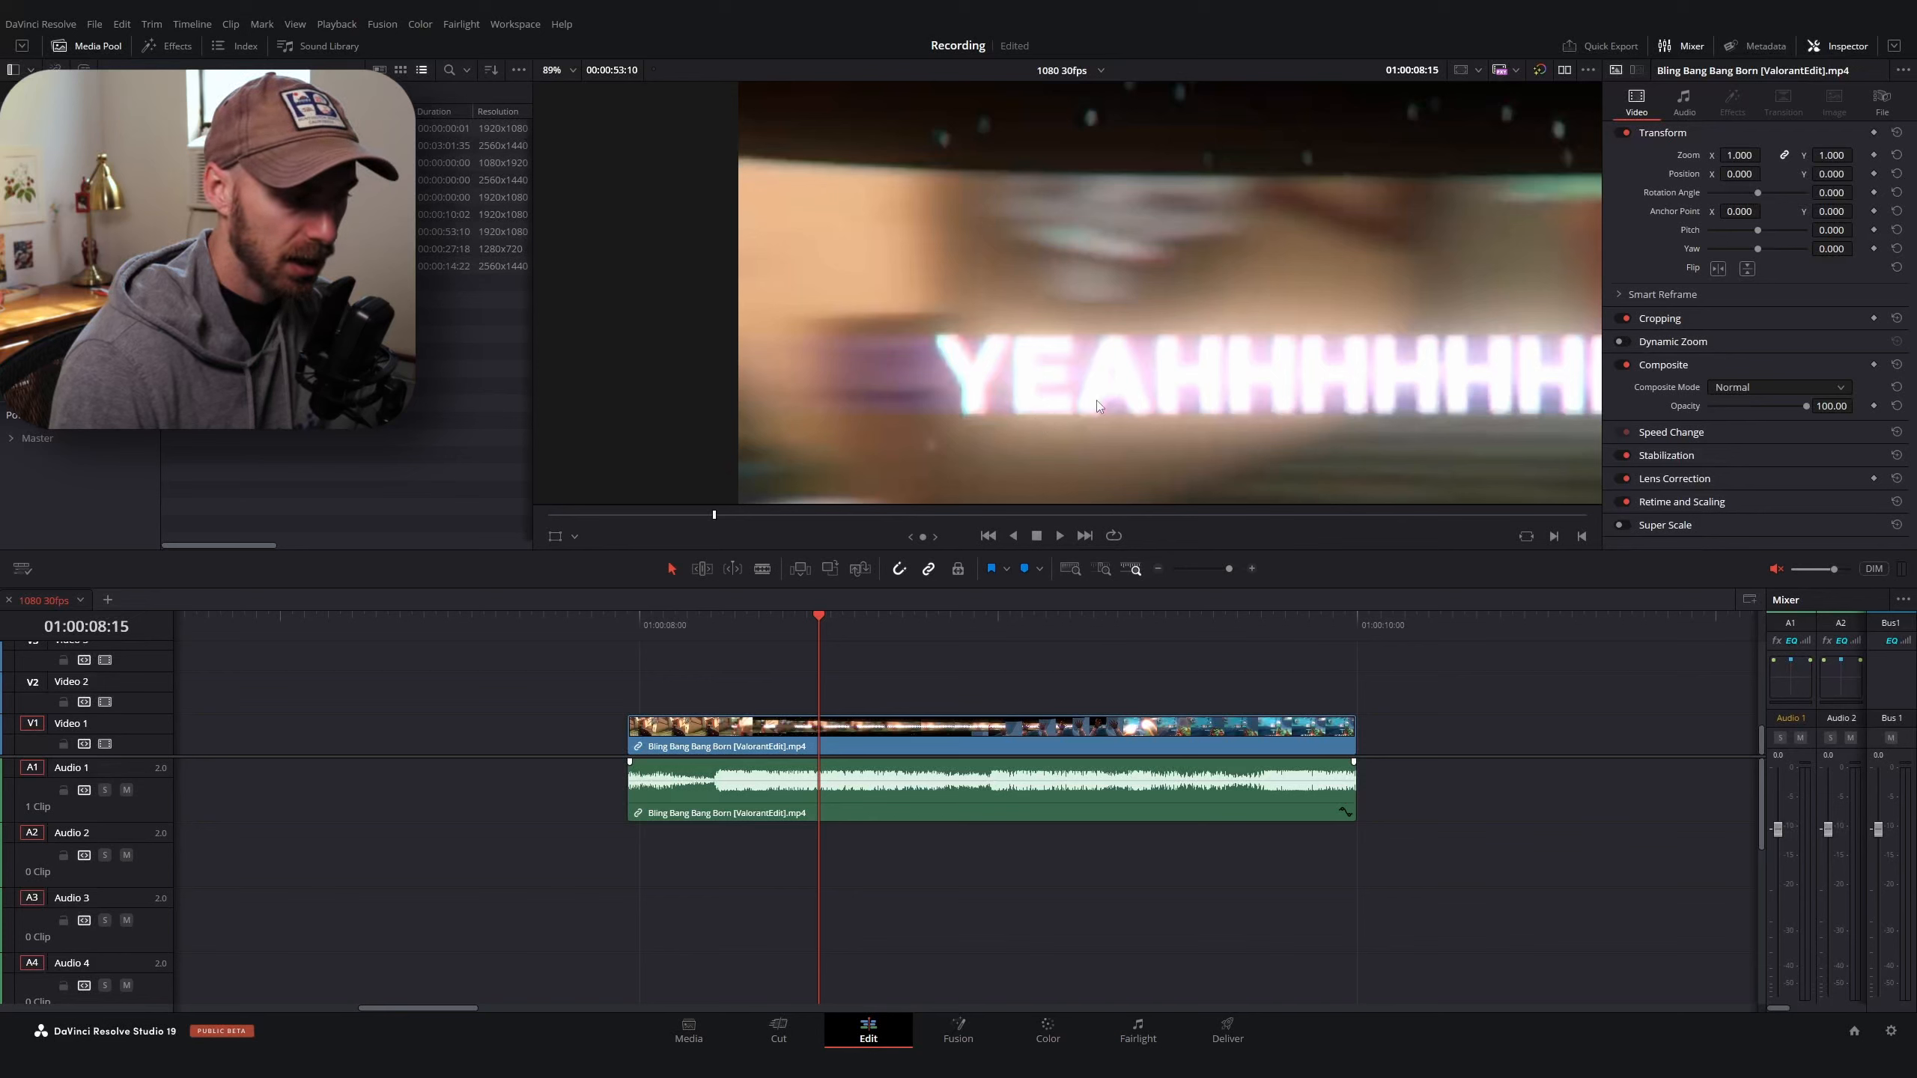
scroll(1097, 400, down, 4)
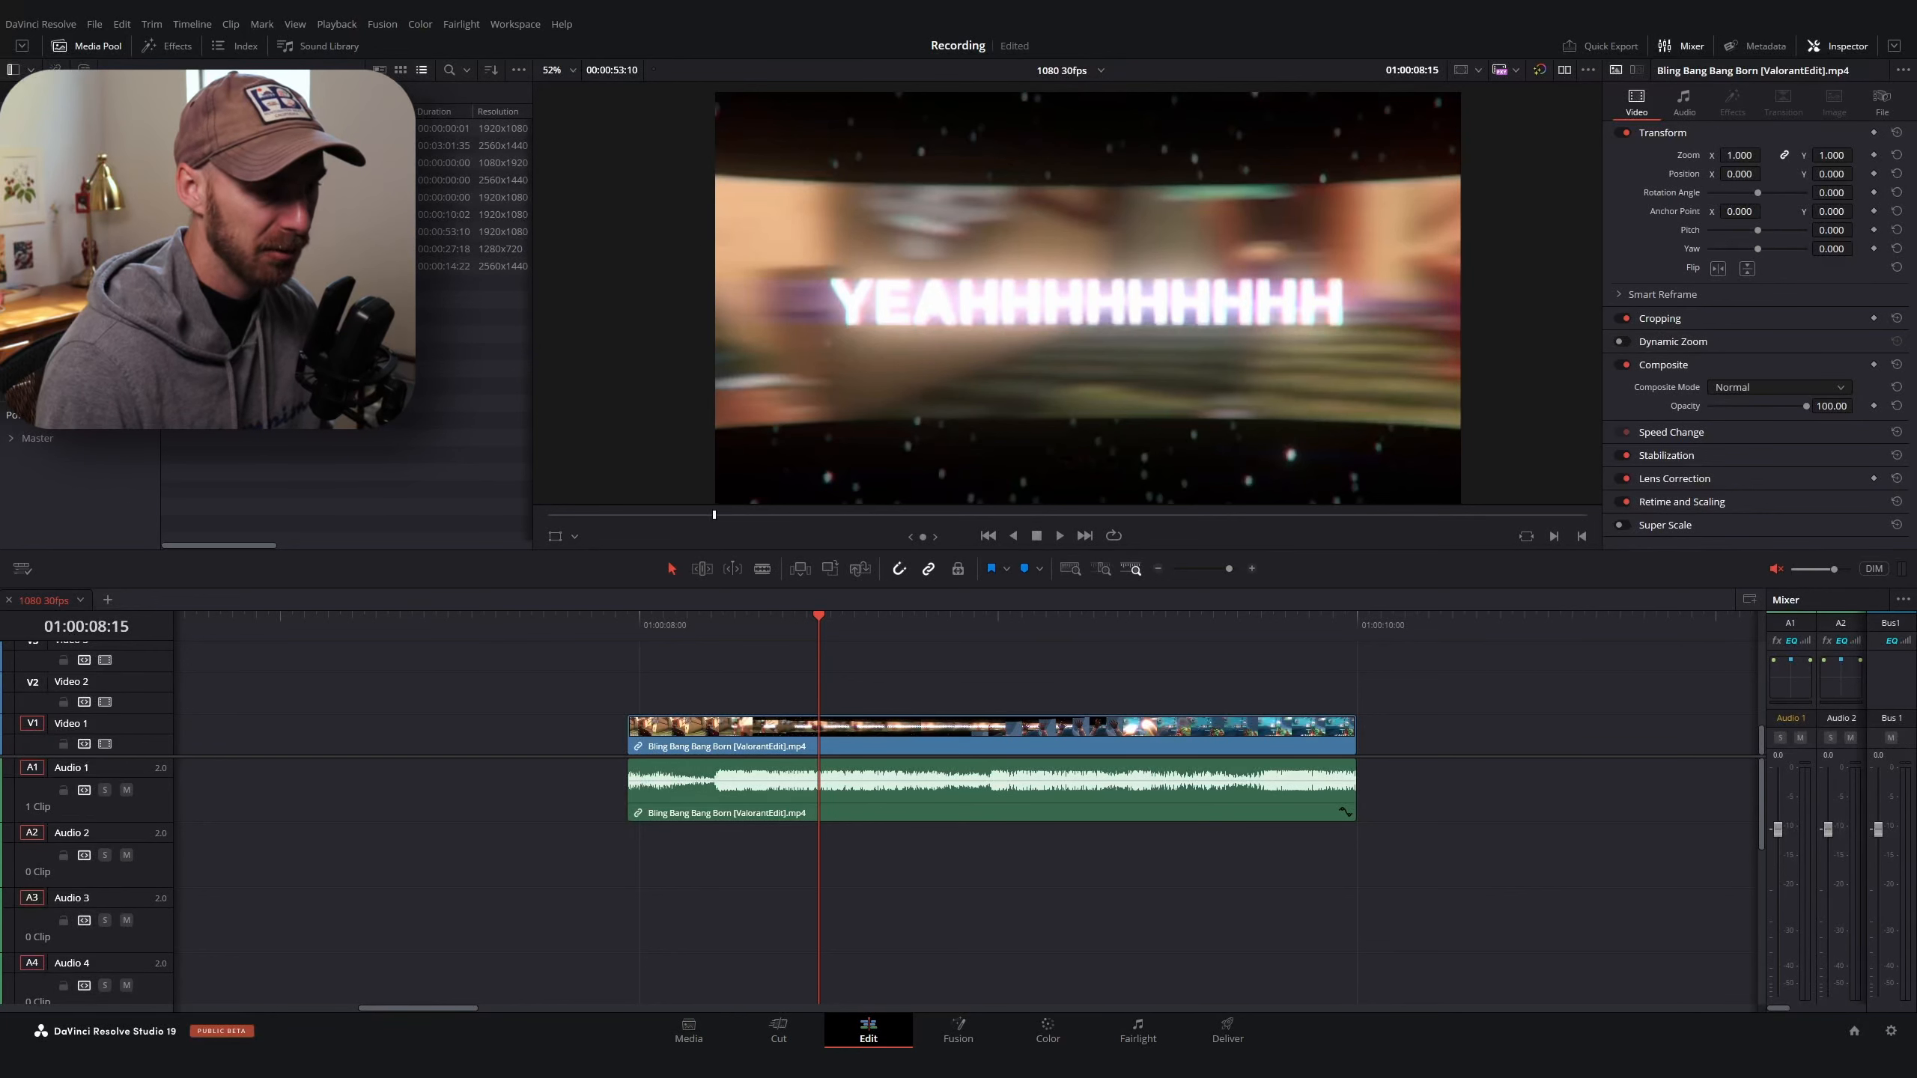
Add the note "- Halation/Soft Glow" above the Opener section in the Notepad outline, leave a blank line below, and return to DaVinci Resolve
key(alt+Tab)
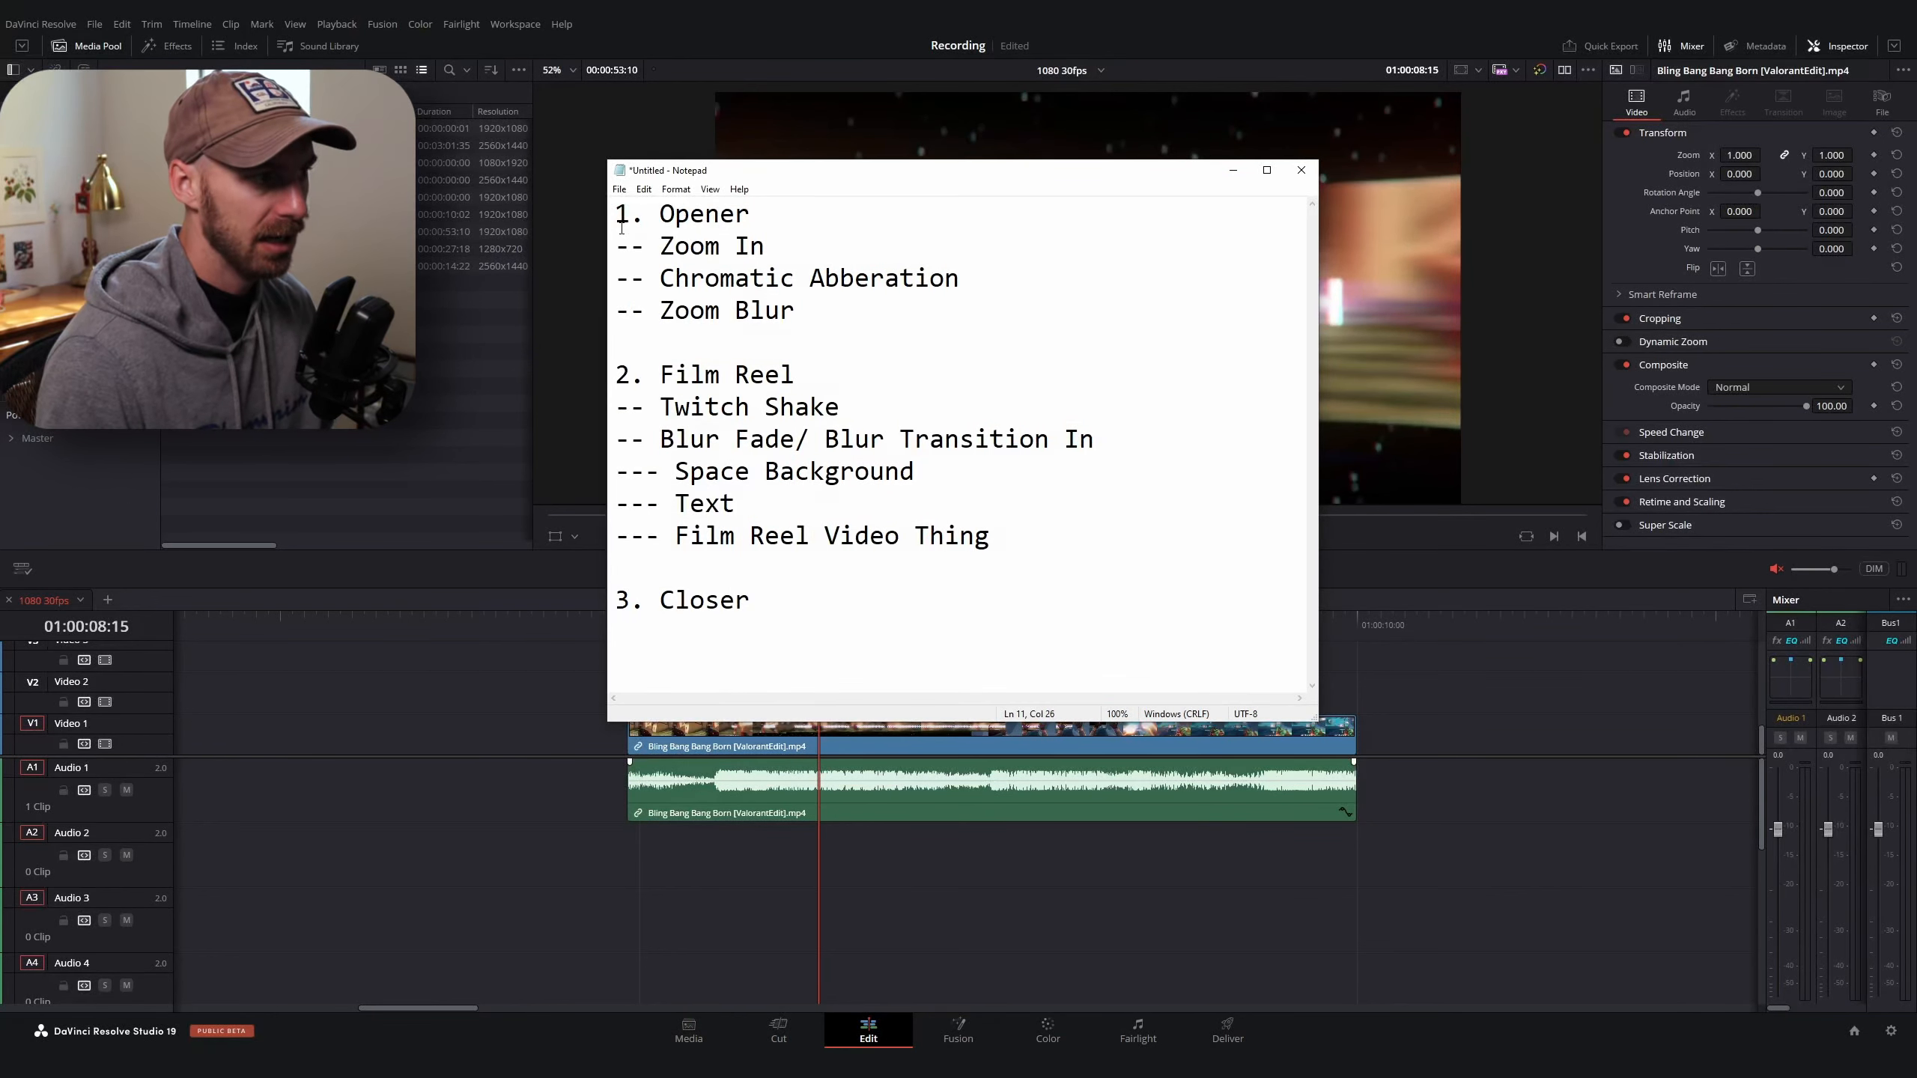
key(Return)
key(Return)
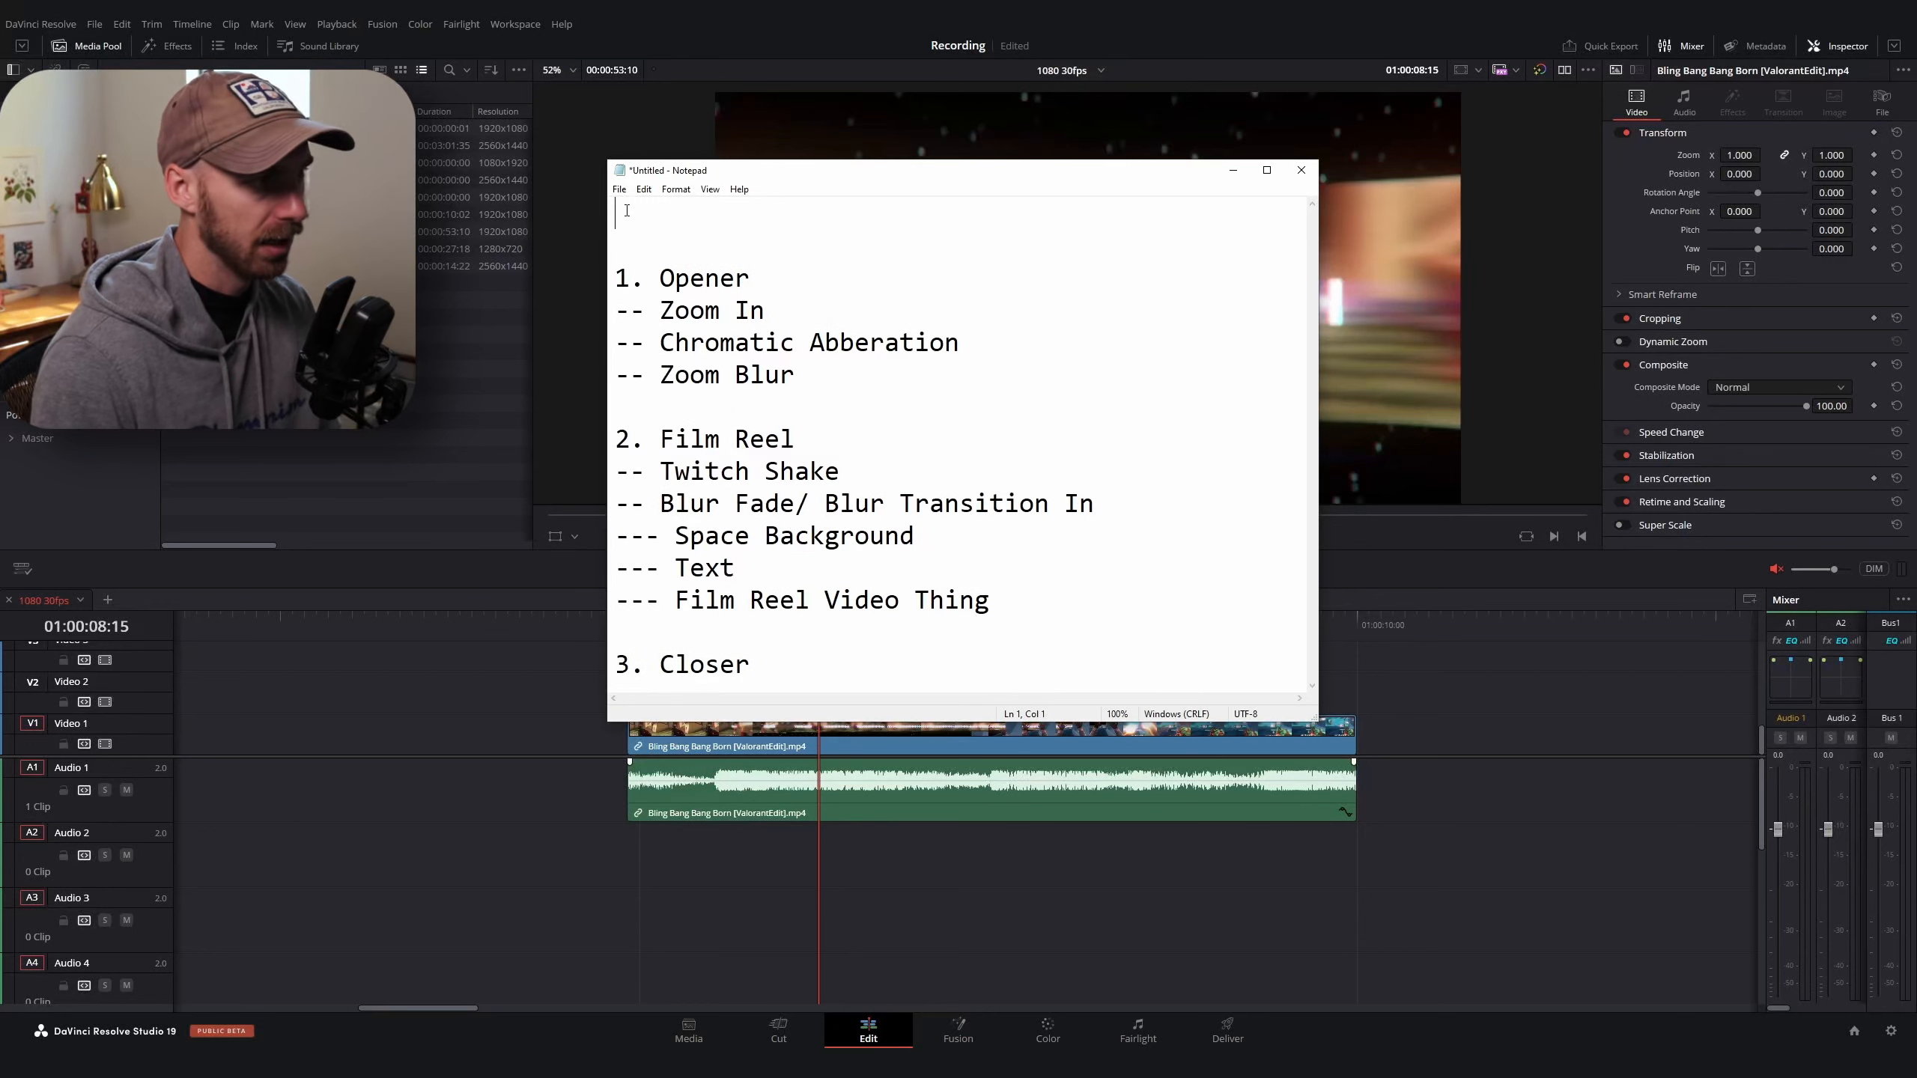
text(- Halation/Soft Glow)
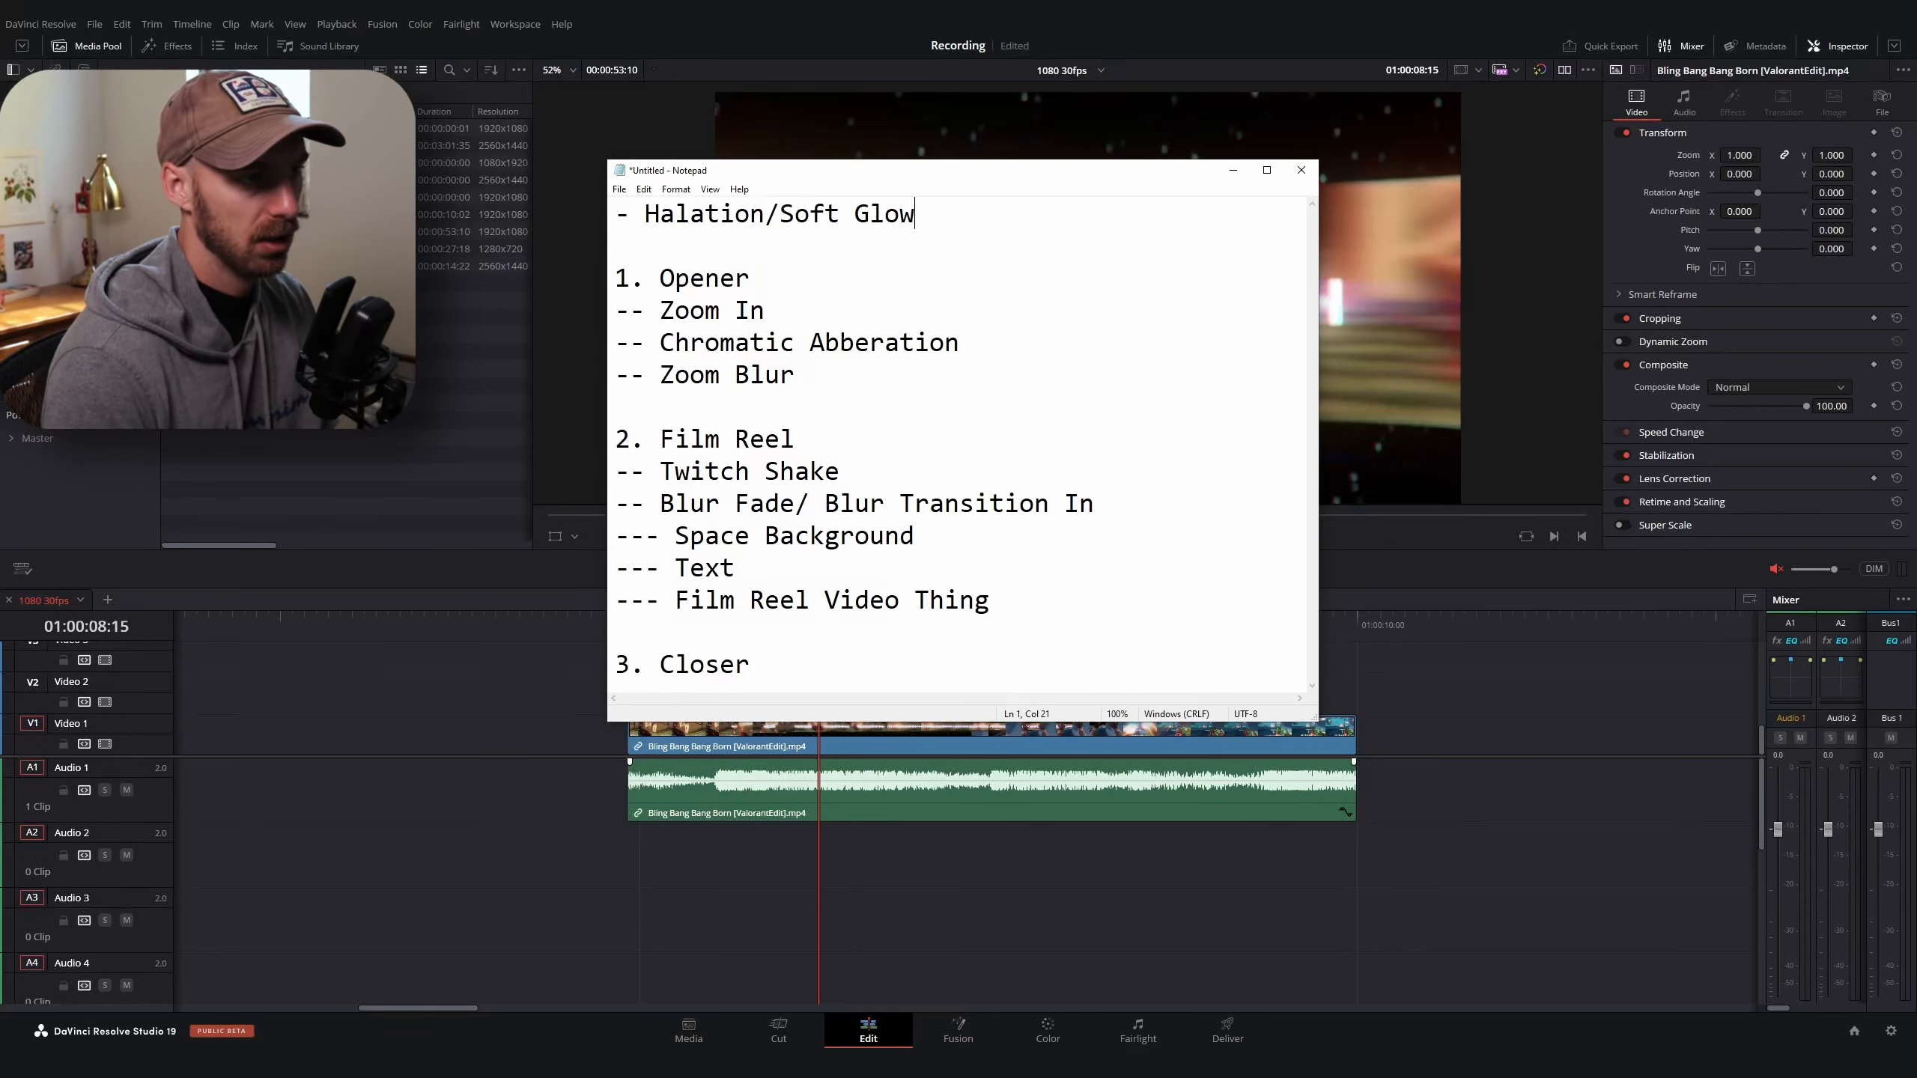
key(alt+Tab)
Examine the closing part of the transition frame by frame around 01:00:09:09 to 01:00:09:14, comparing it with the opening and playing it through
drag(987, 635, 1101, 606)
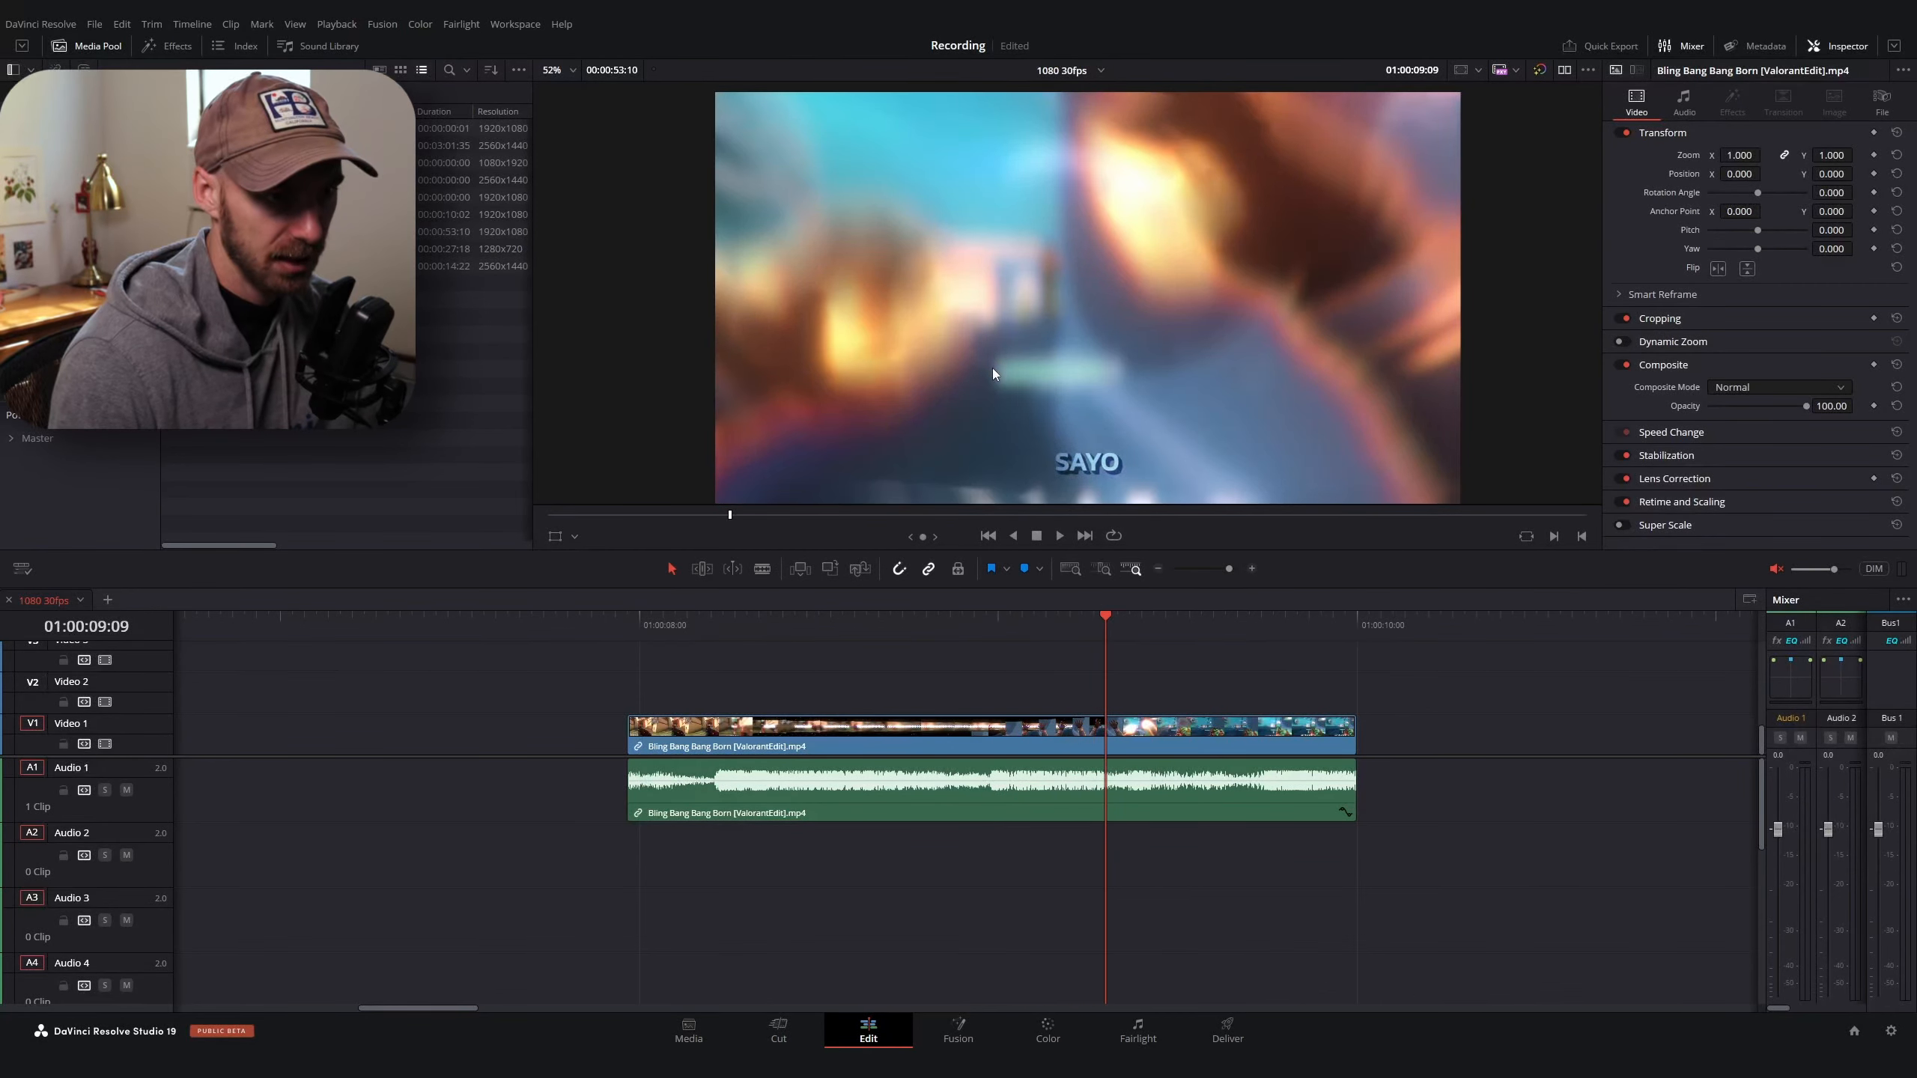
key(Right)
key(Right)
key(Right)
key(Right)
key(Left)
key(Left)
key(Left)
key(Left)
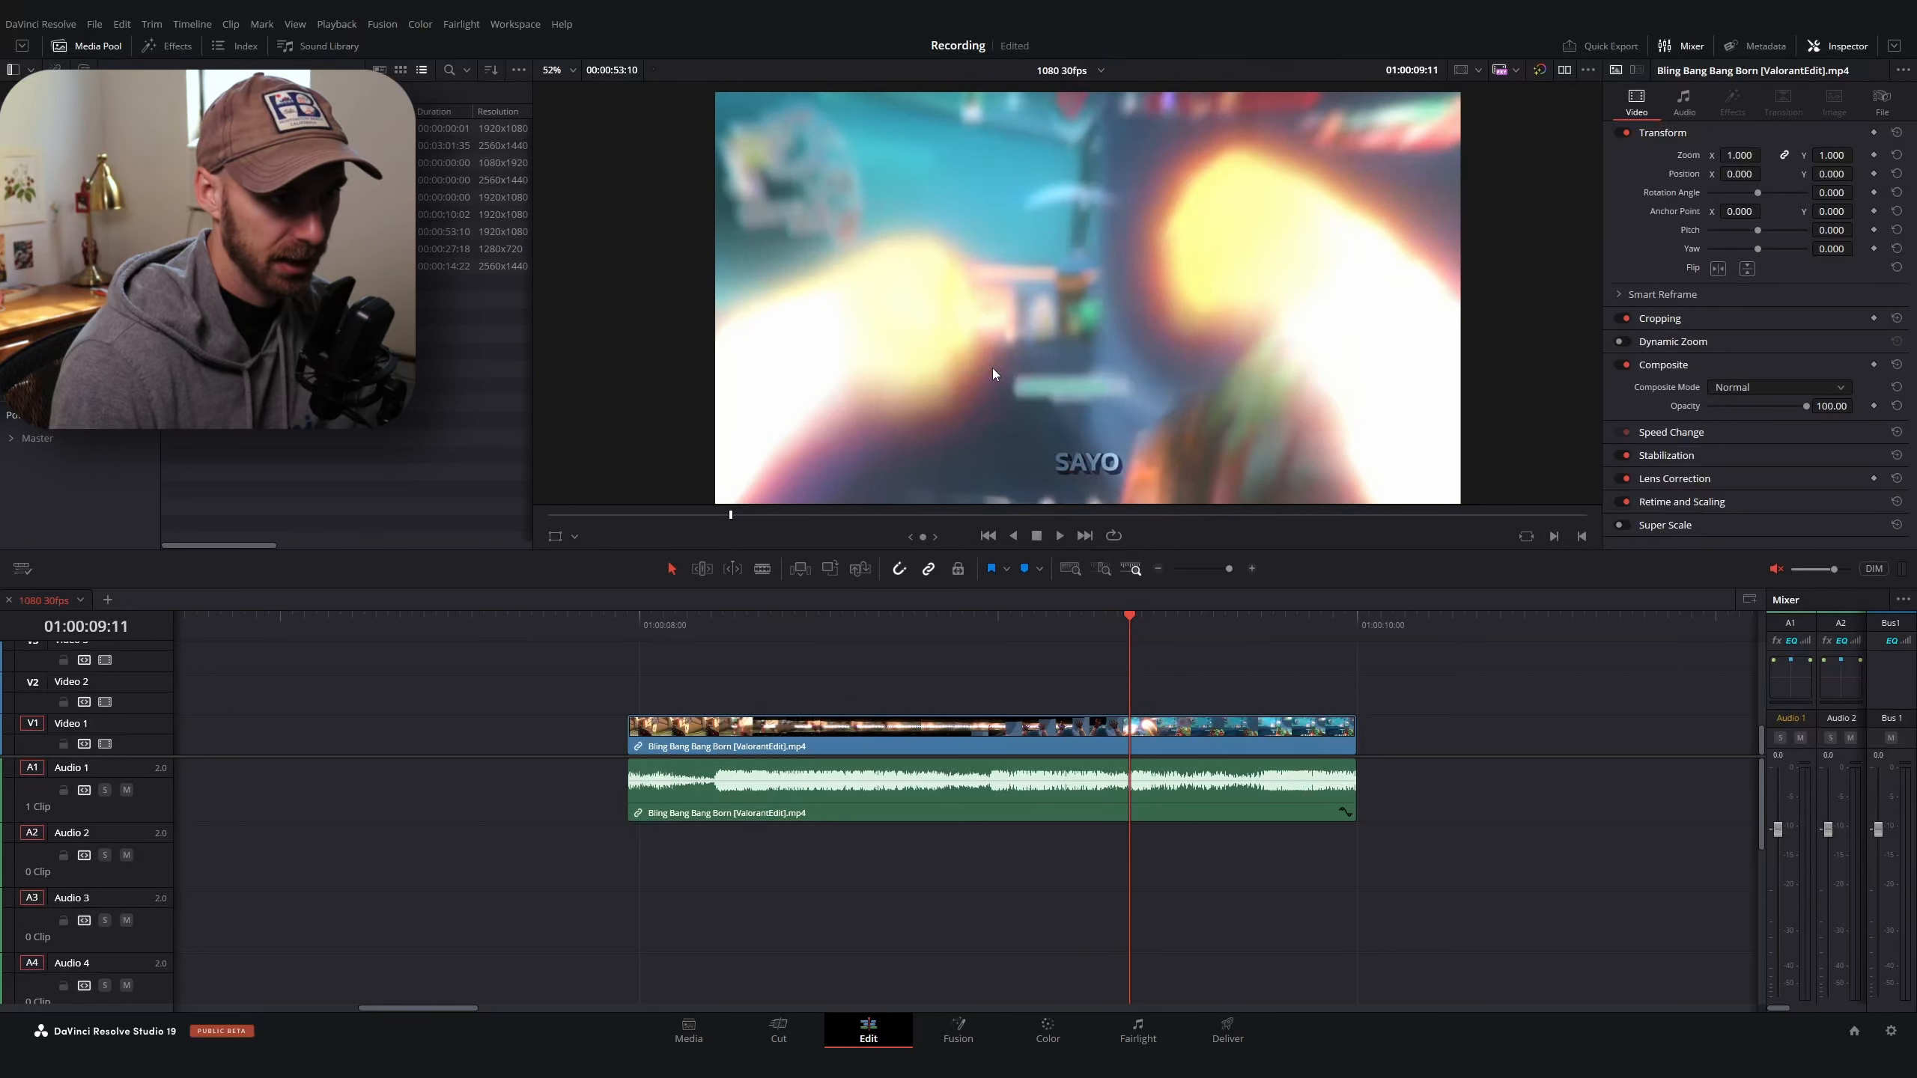
click(704, 618)
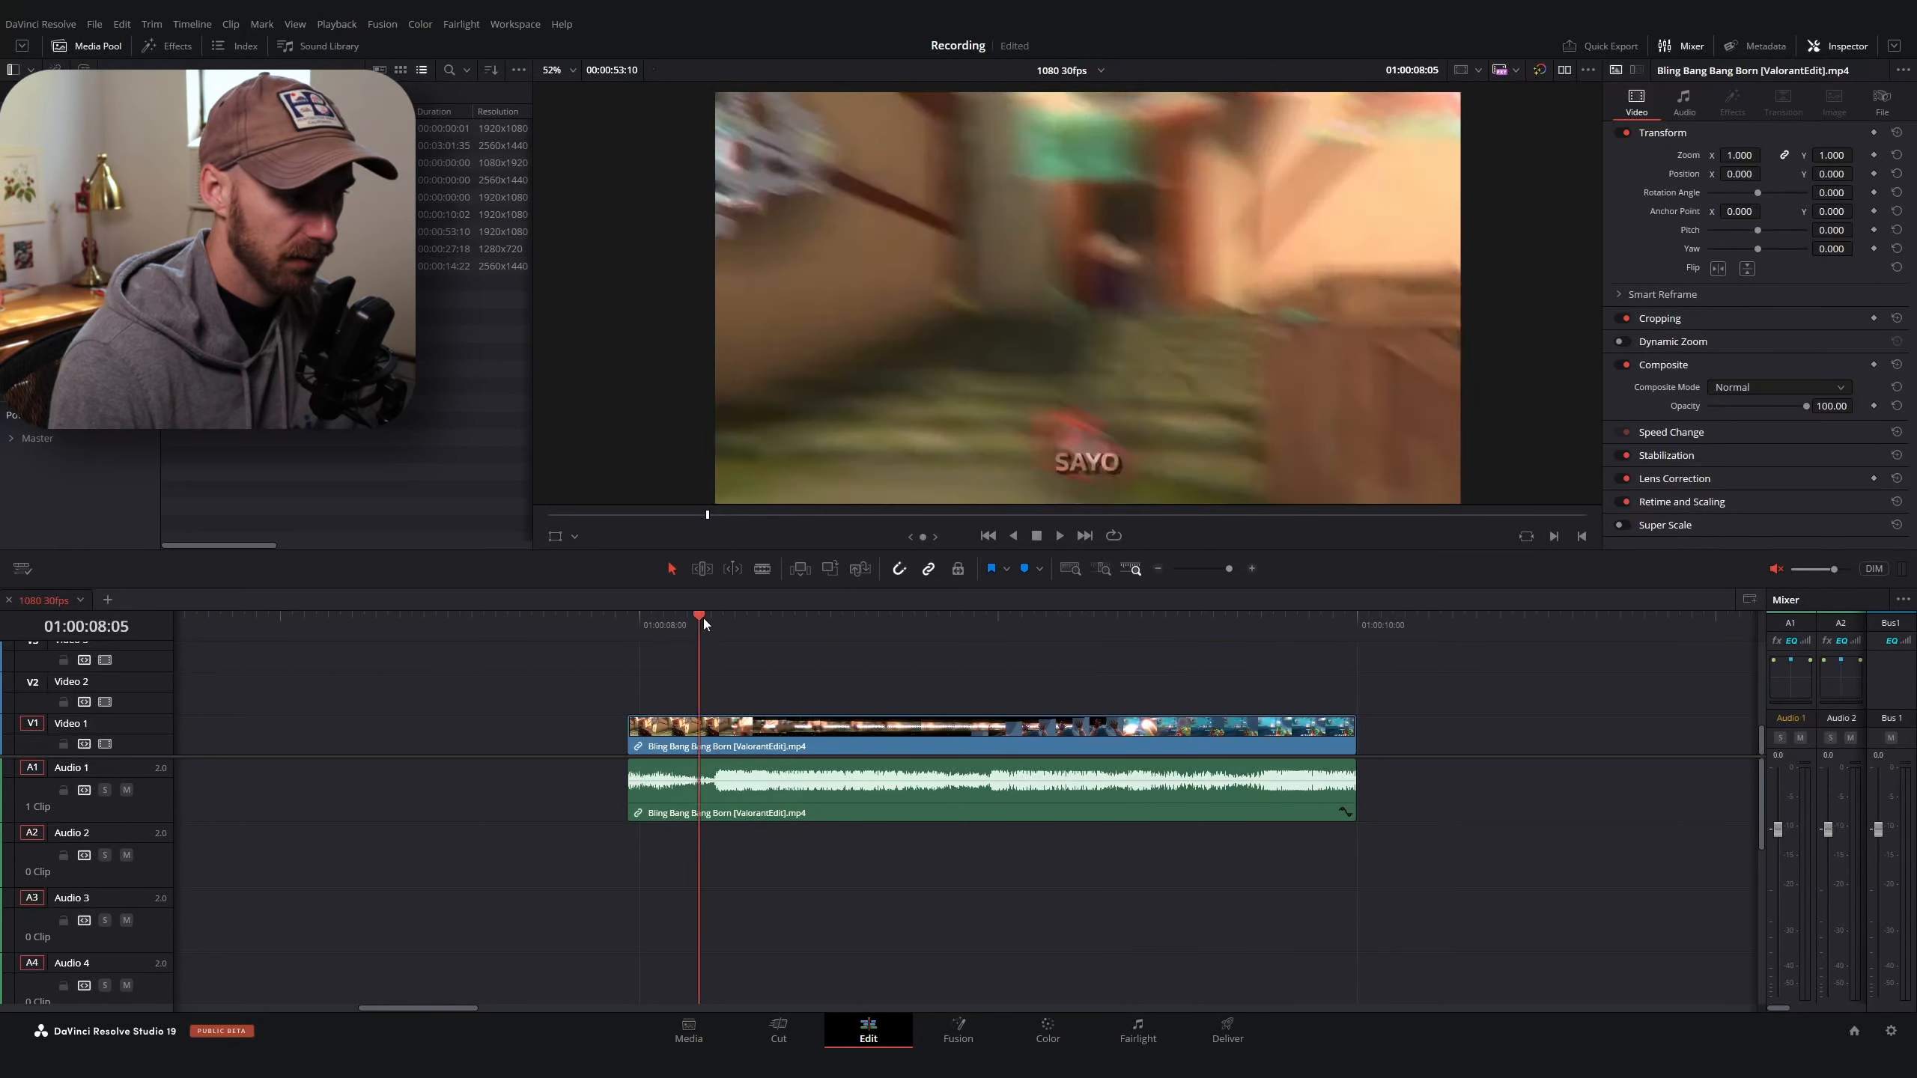
click(1005, 633)
key(space)
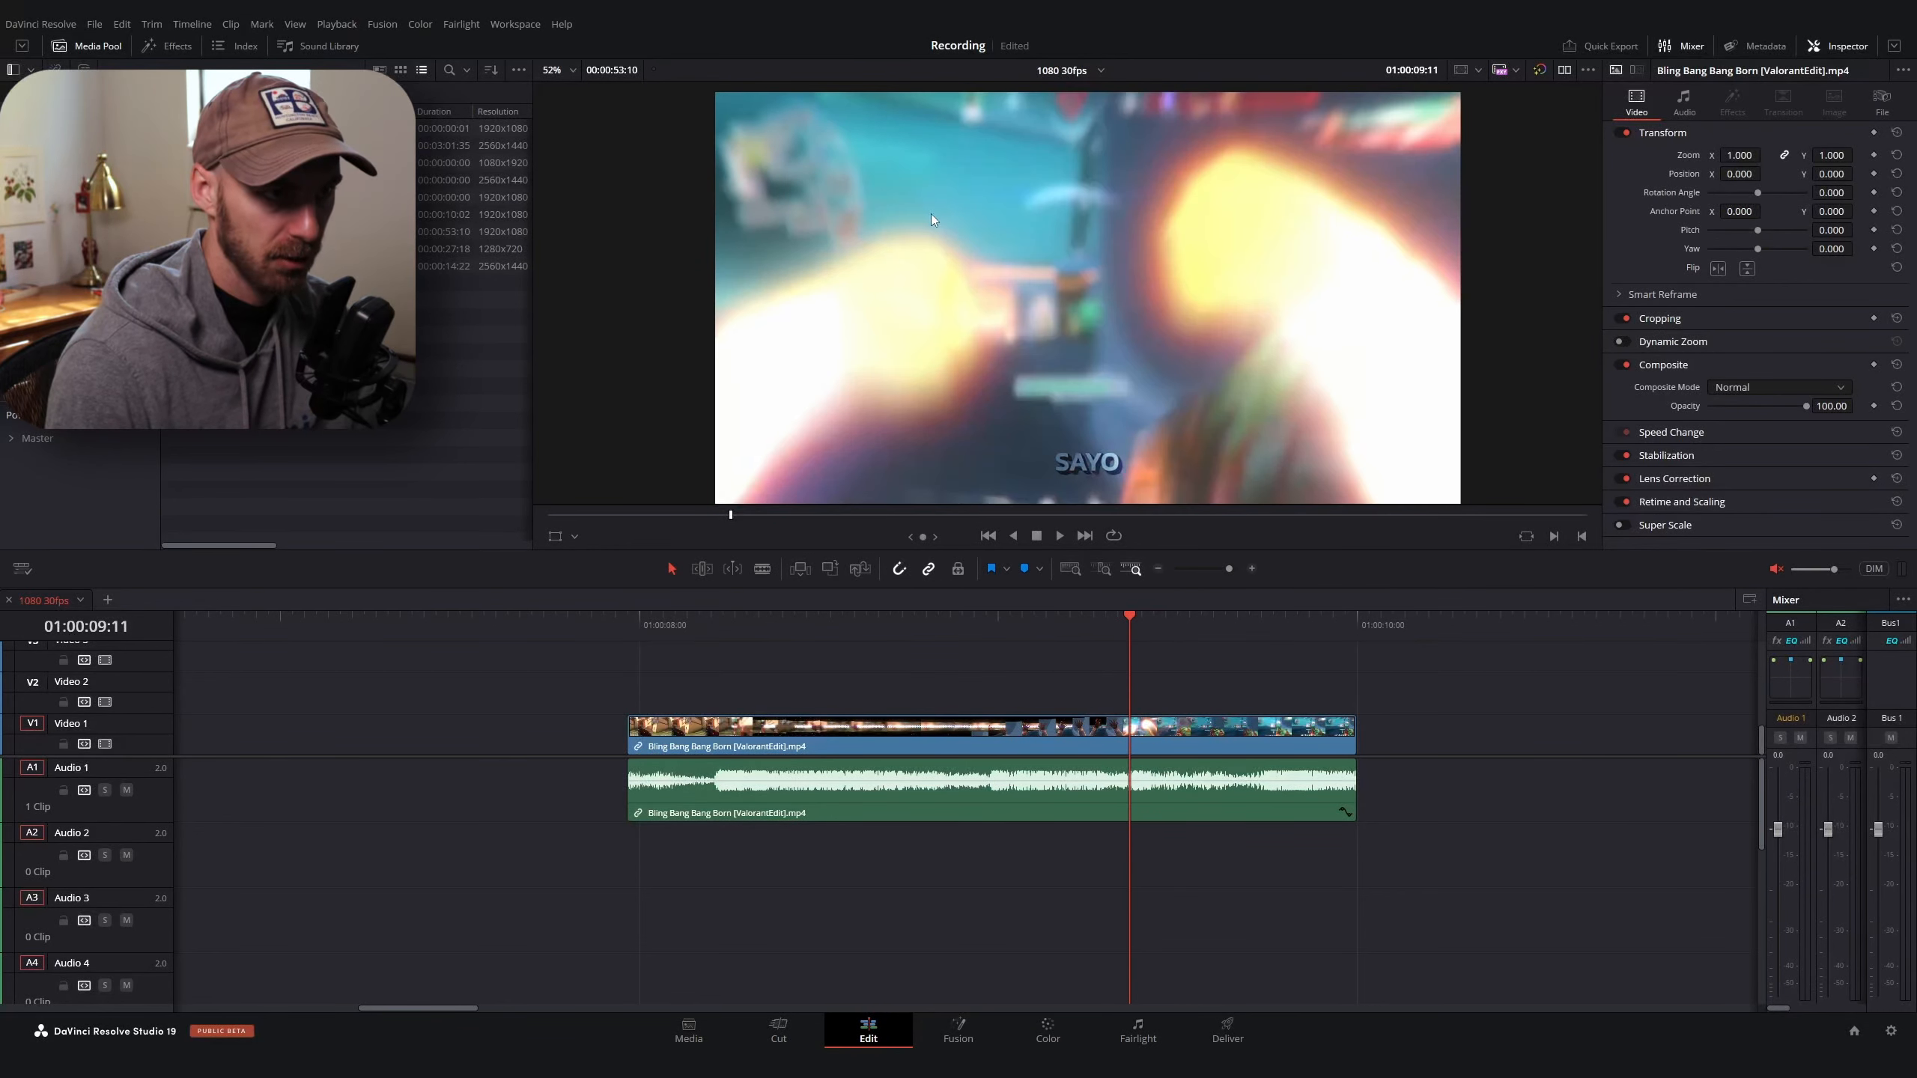
Add the notes "-- Shake Transition" and "-- Blur" below Jigsaw Transition in the Notepad outline and minimize Notepad
key(alt+Tab)
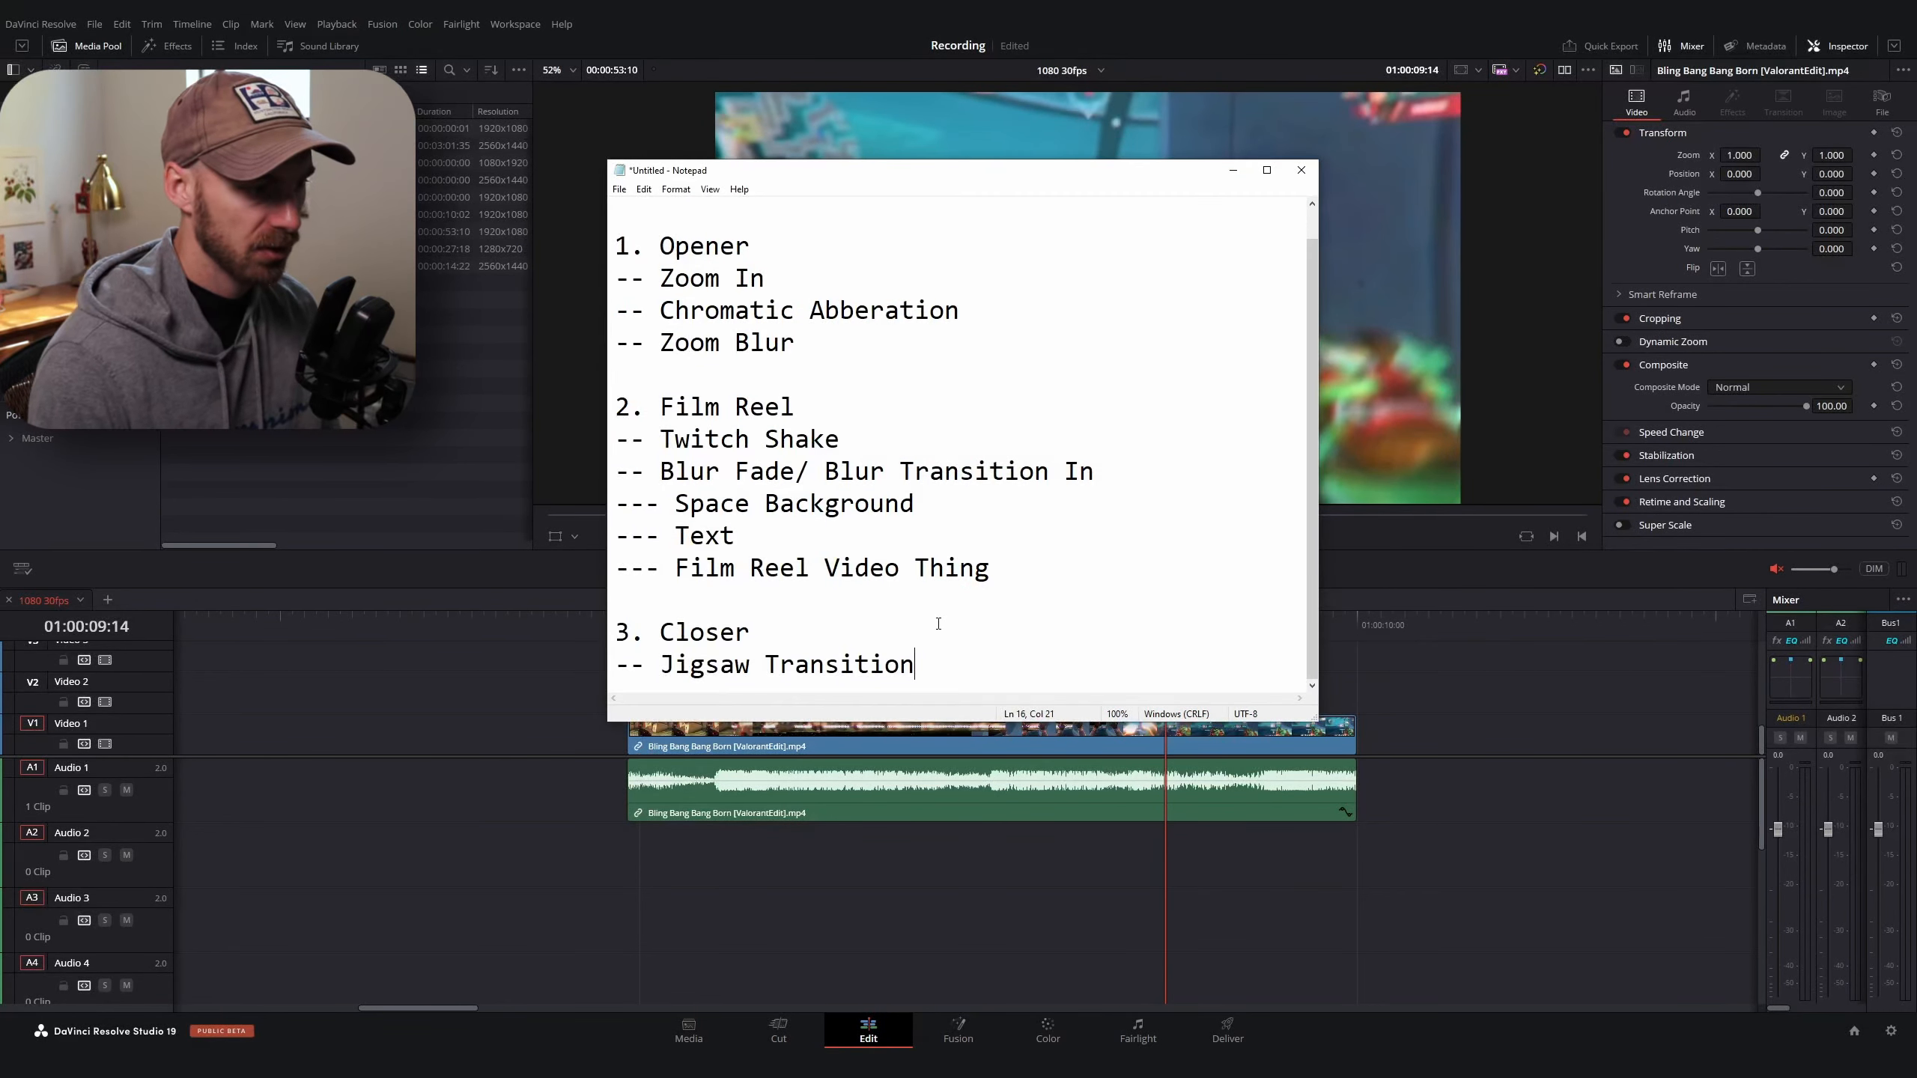
key(Return)
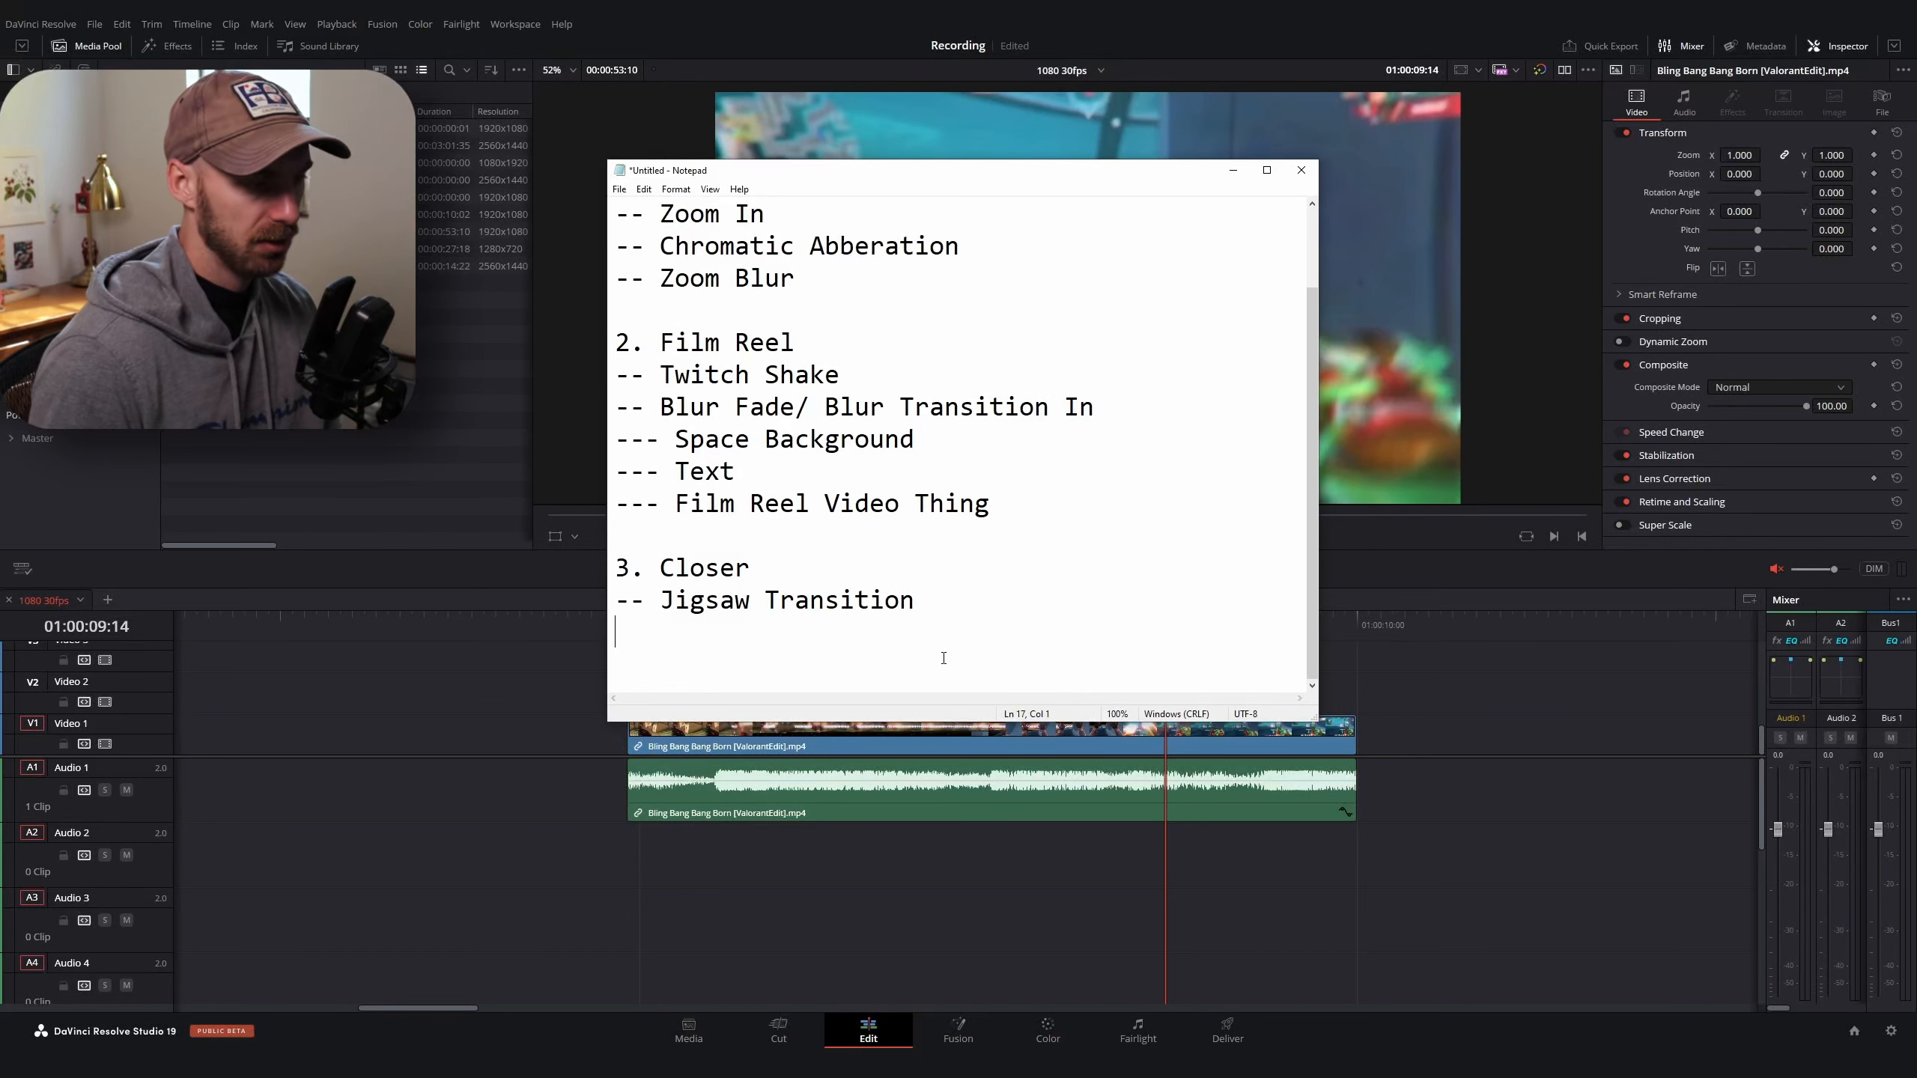
text(-- Shake Transit)
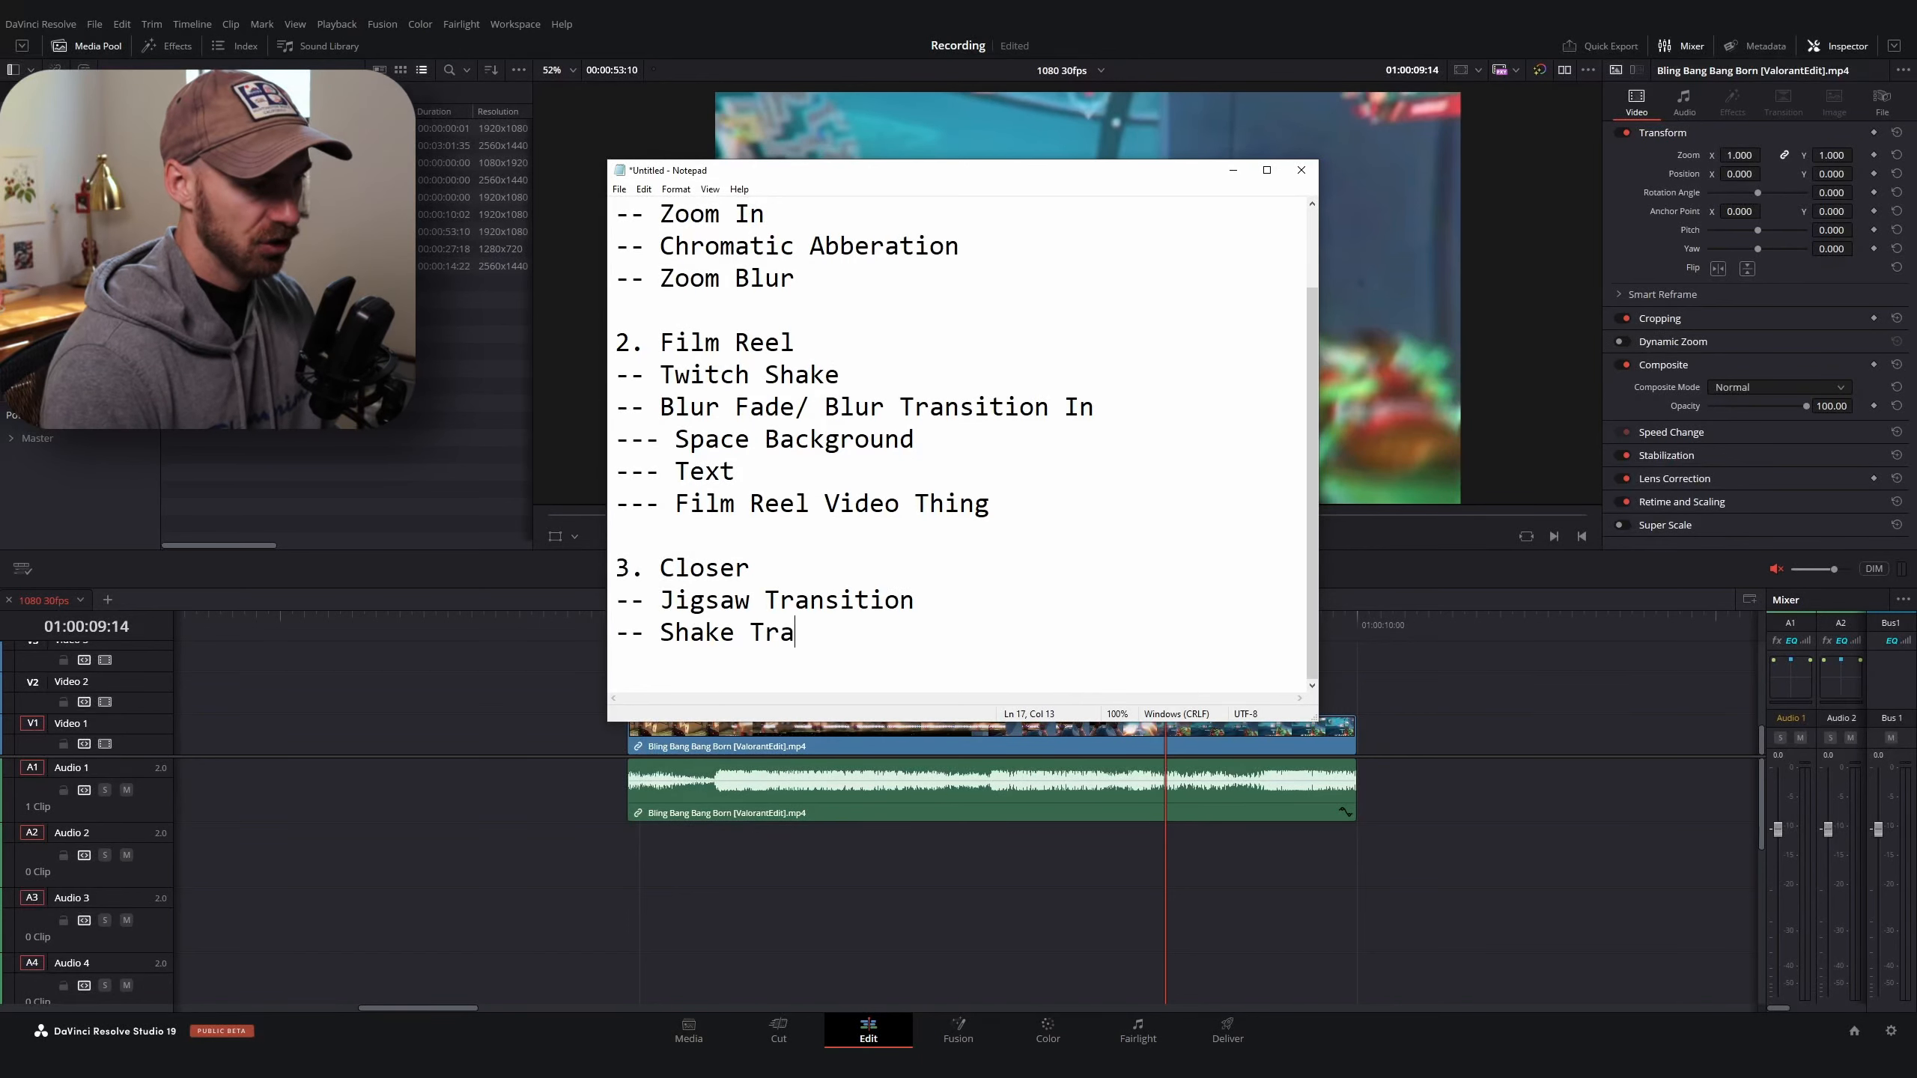
text(ion)
key(Return)
text(-- Blur)
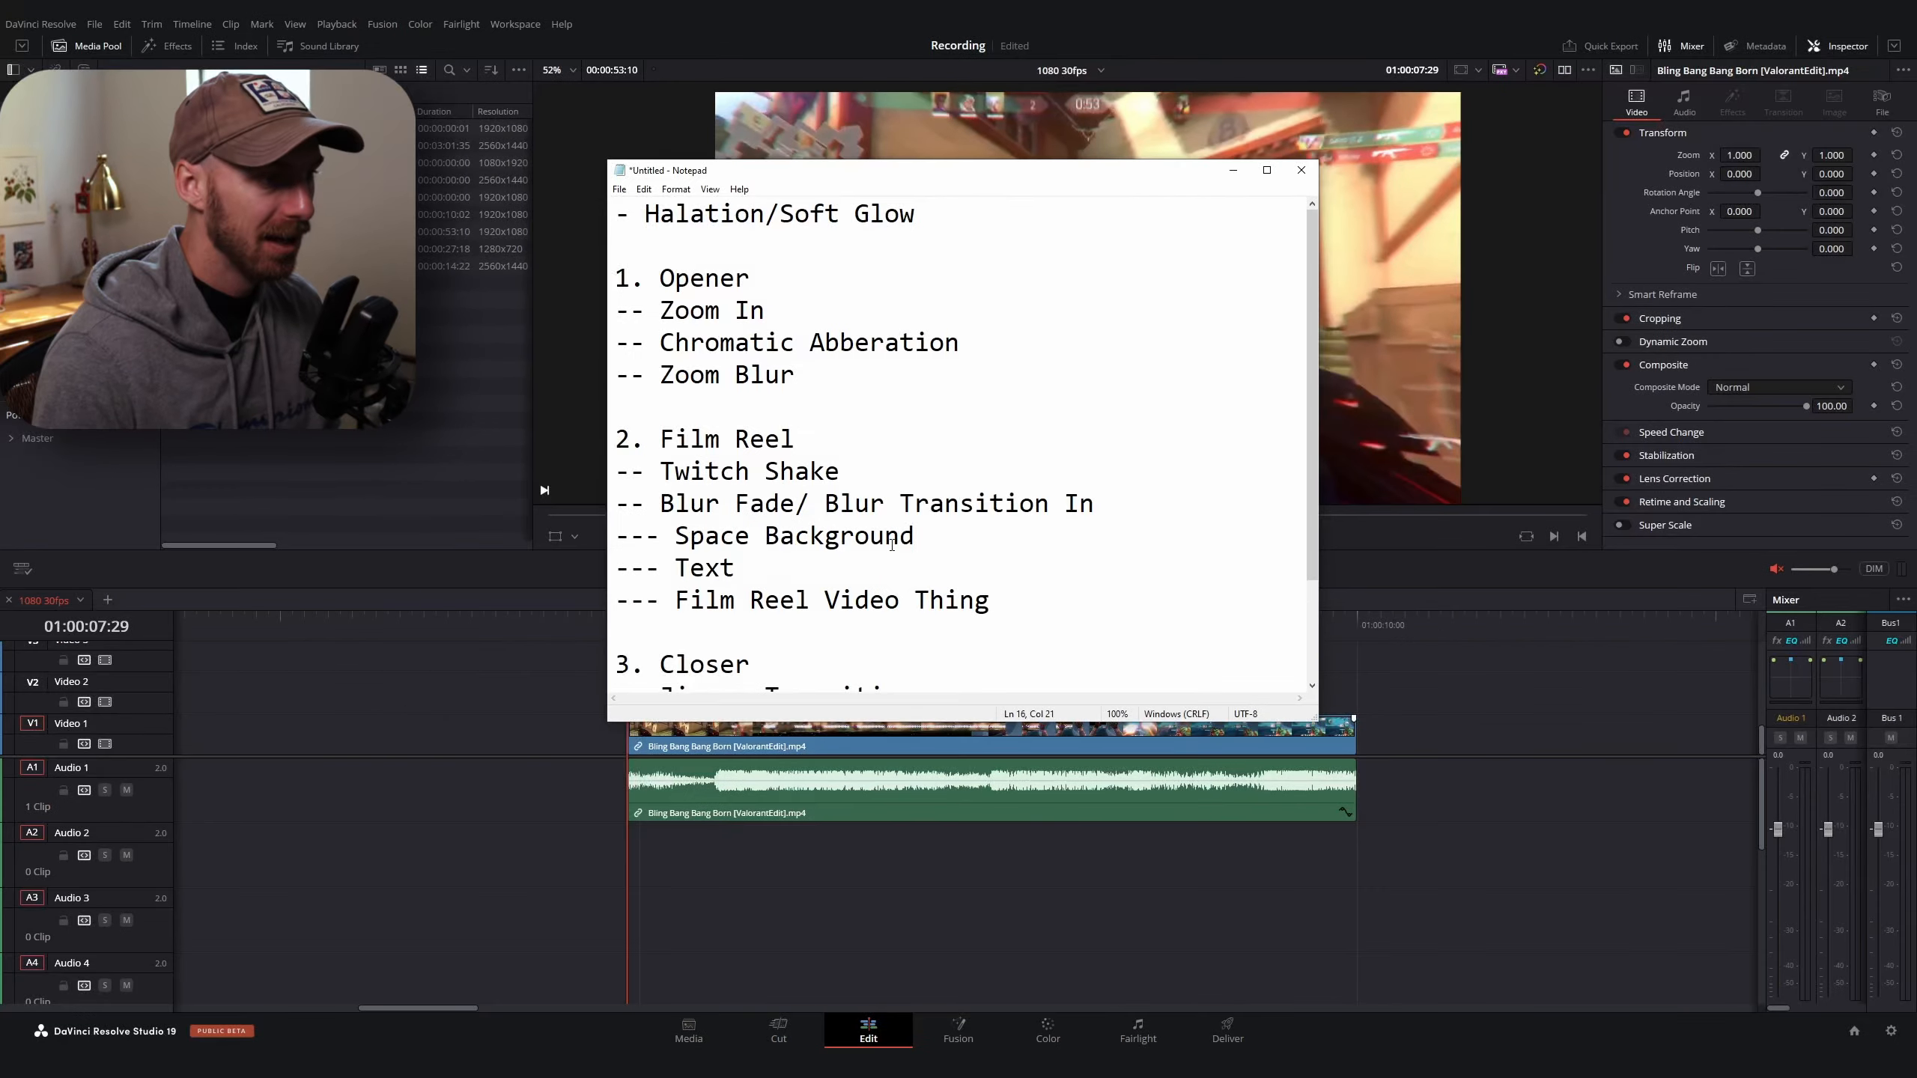
scroll(892, 542, down, 1)
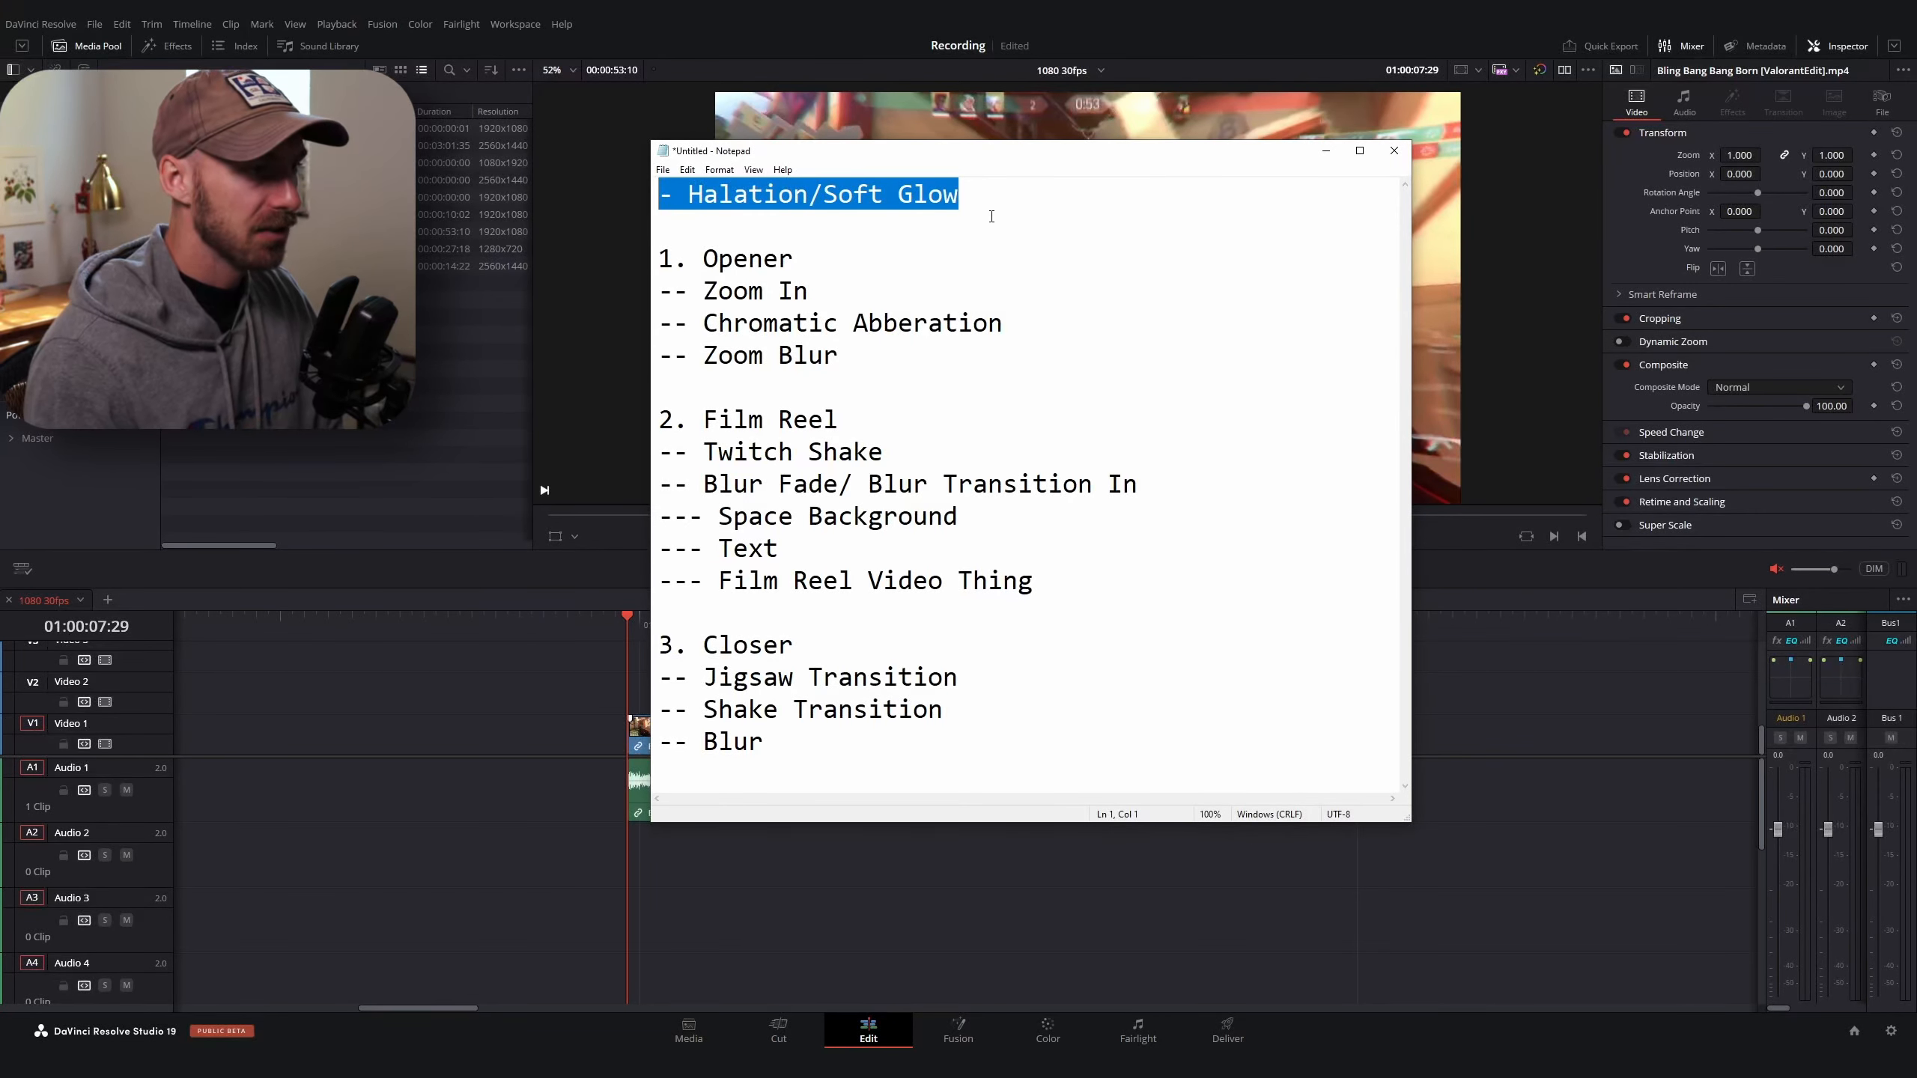
click(1314, 155)
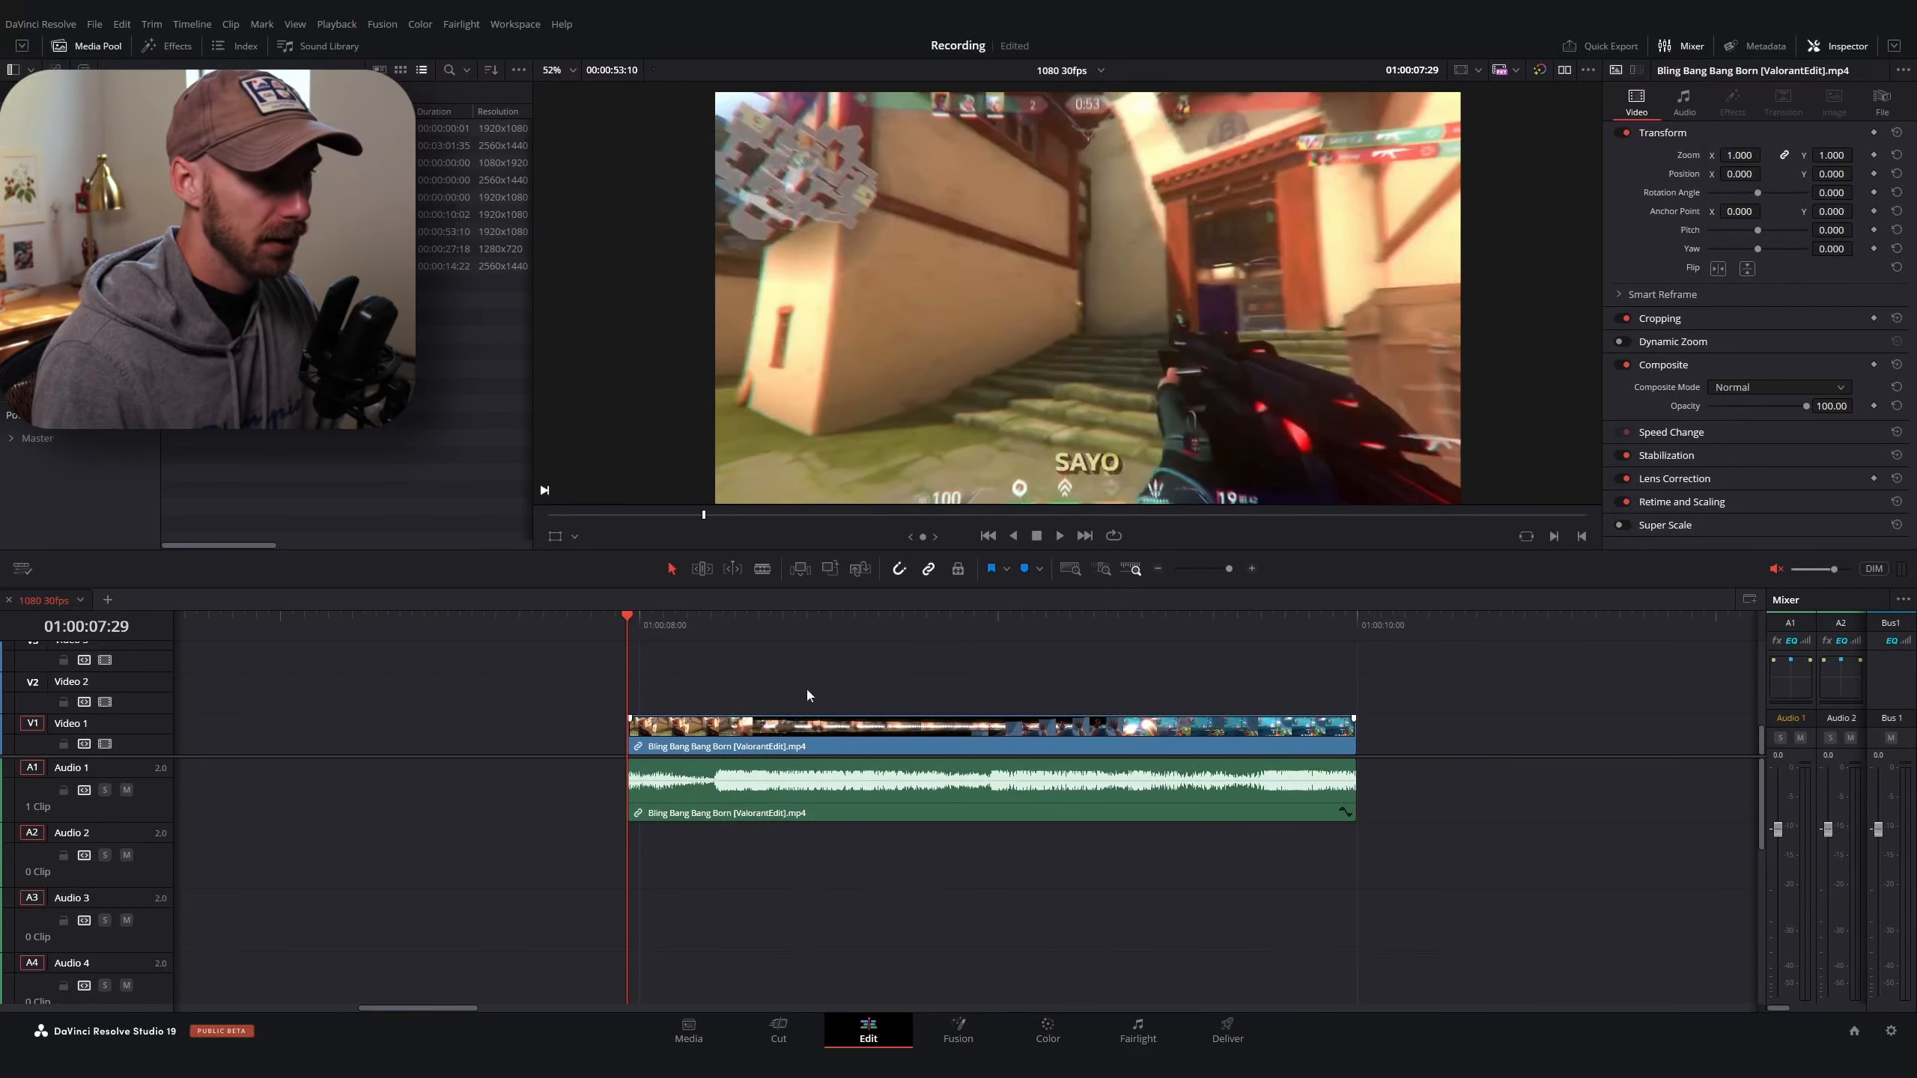
Move the two hrm an striker.mp4 clips earlier on Video 1 so that the first one starts at 01:00:12:18
click(1583, 618)
key(ctrl+minus)
key(ctrl+minus)
click(1141, 623)
key(ctrl+minus)
key(ctrl+minus)
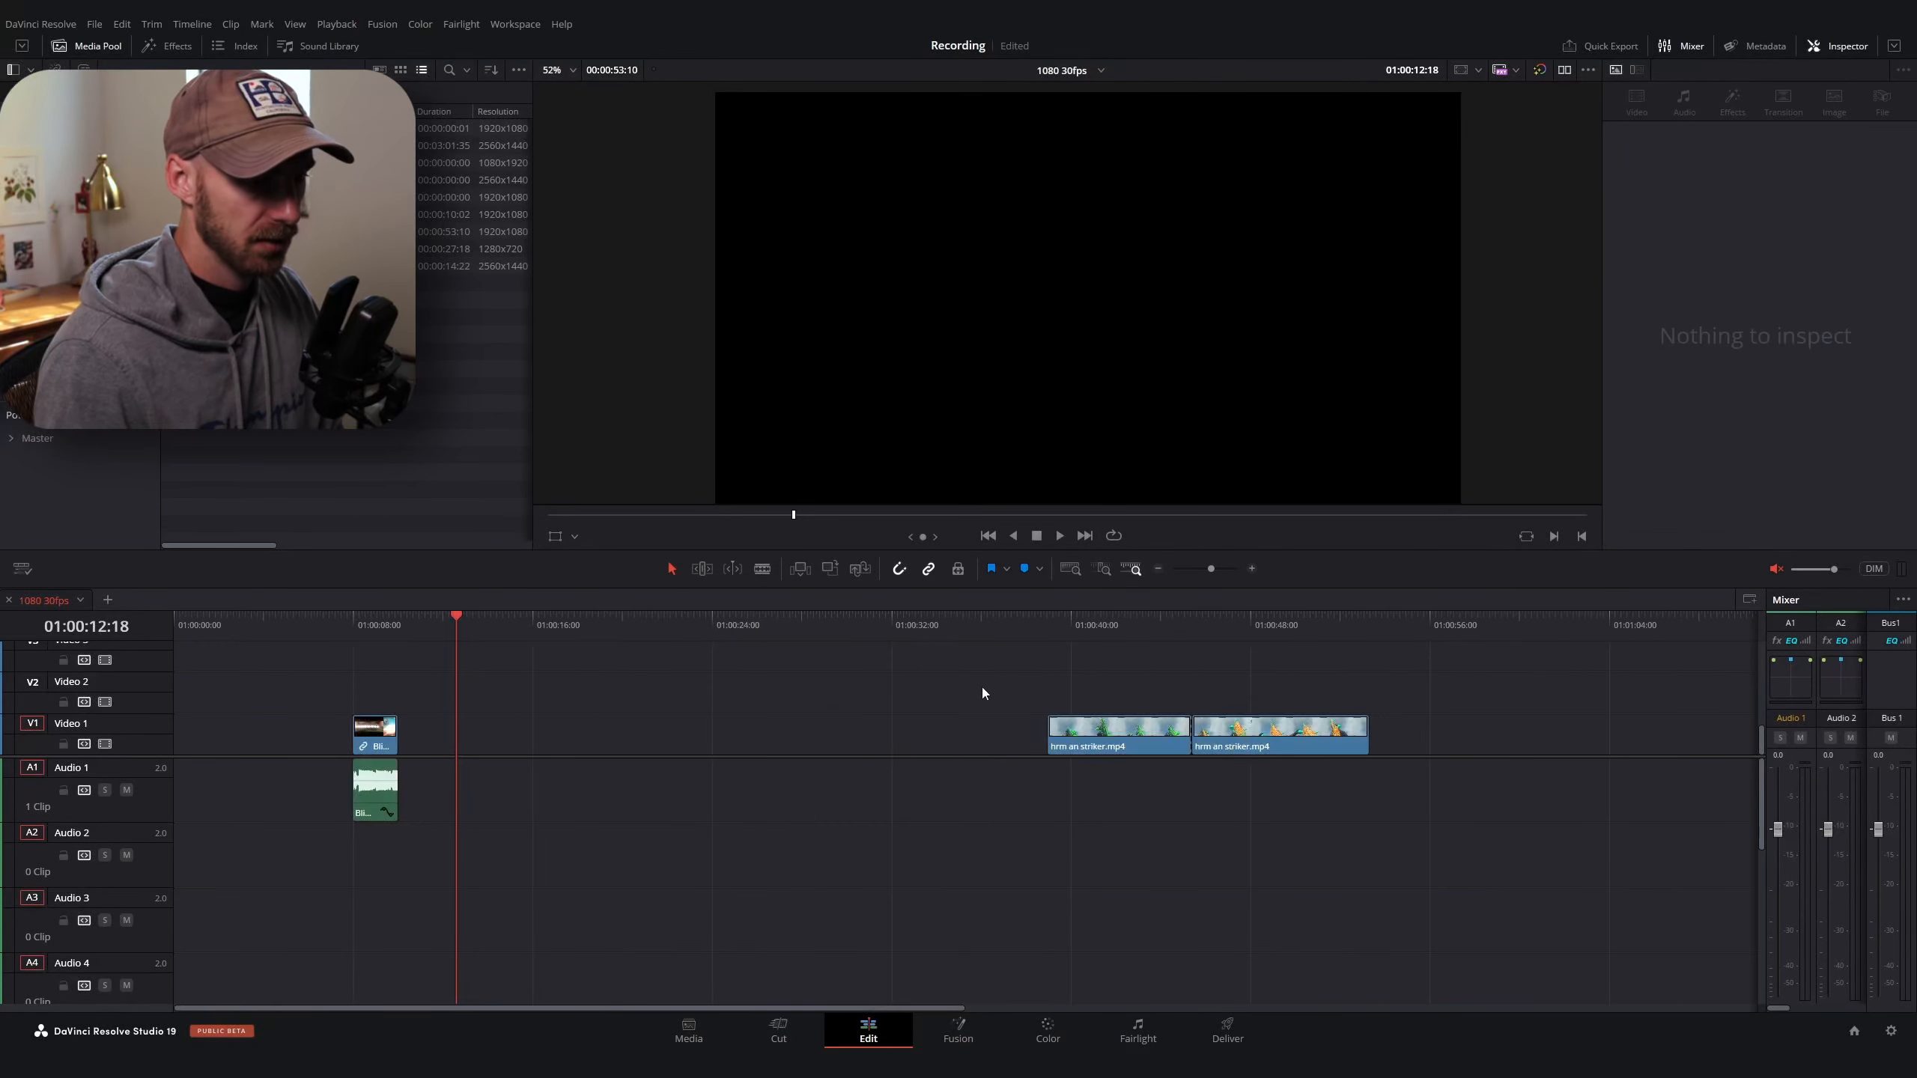
drag(981, 687, 554, 776)
click(570, 662)
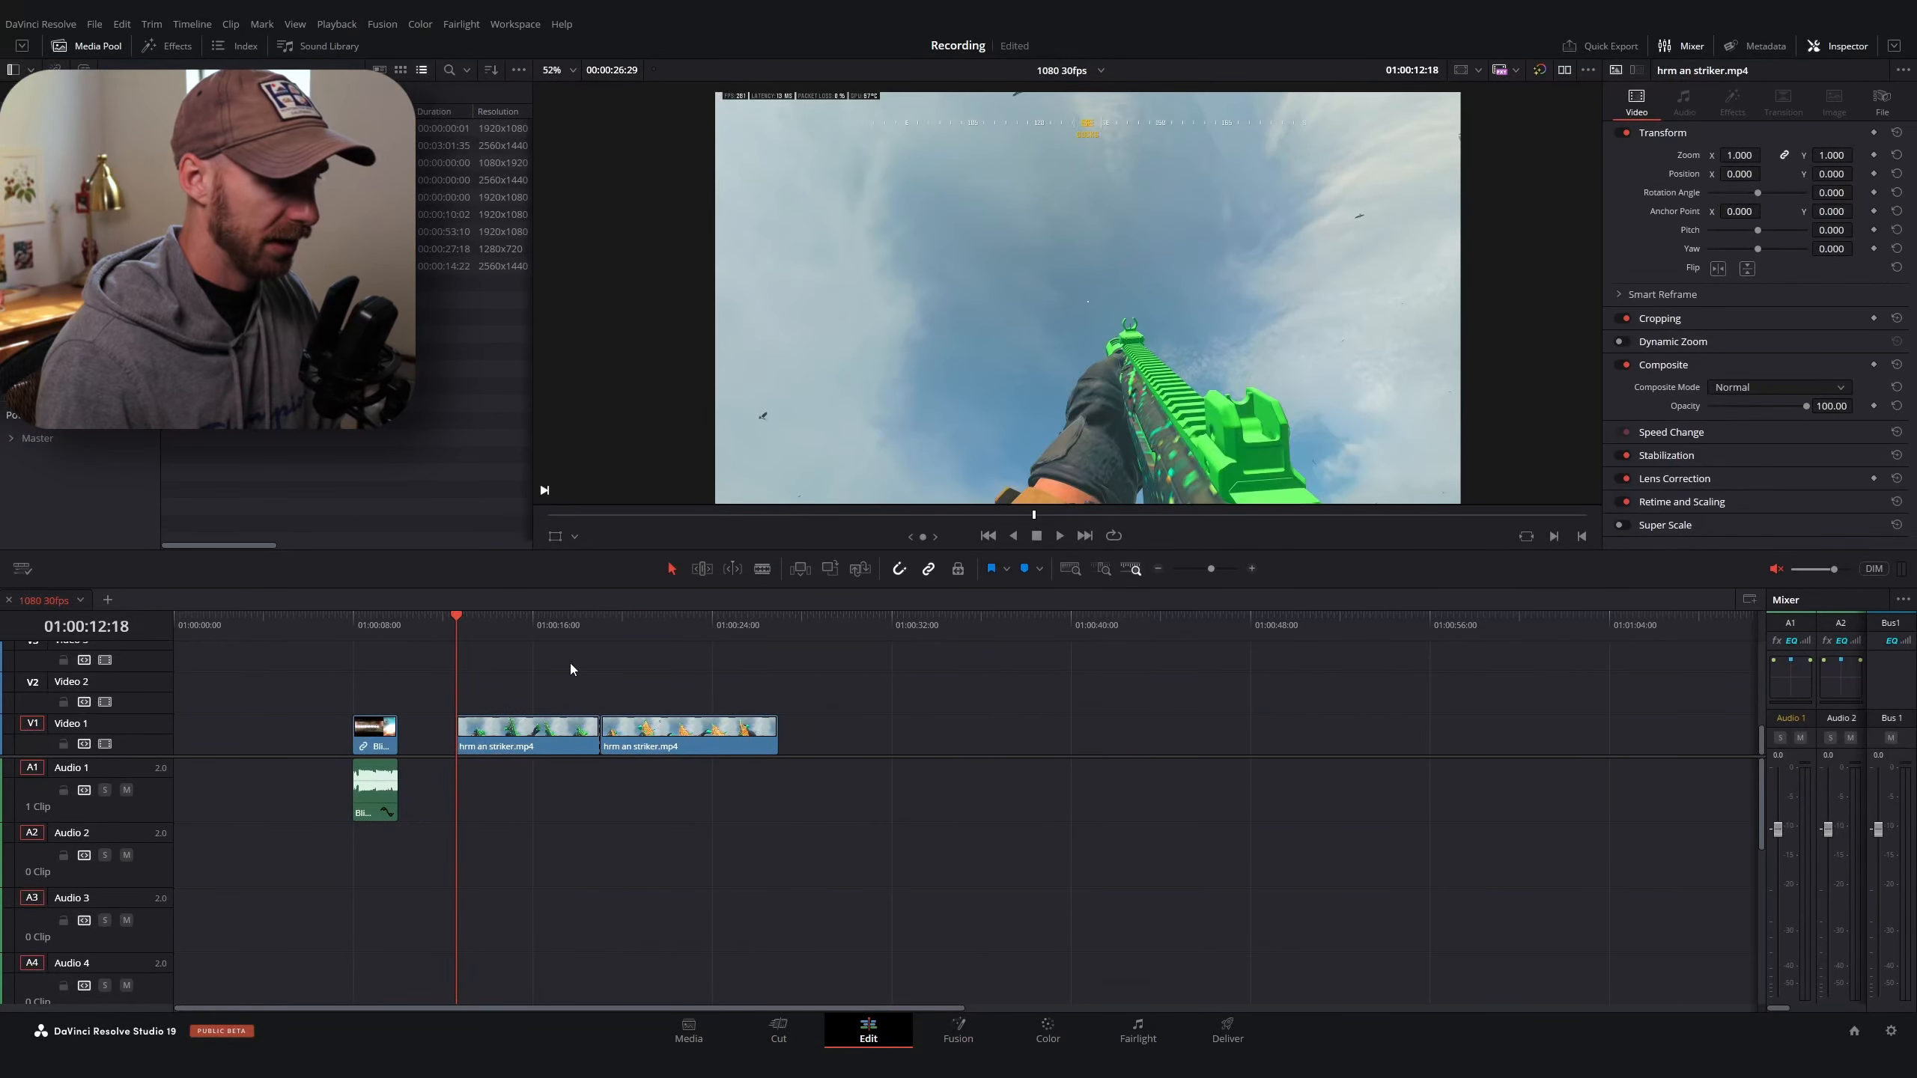
key(ctrl+equal)
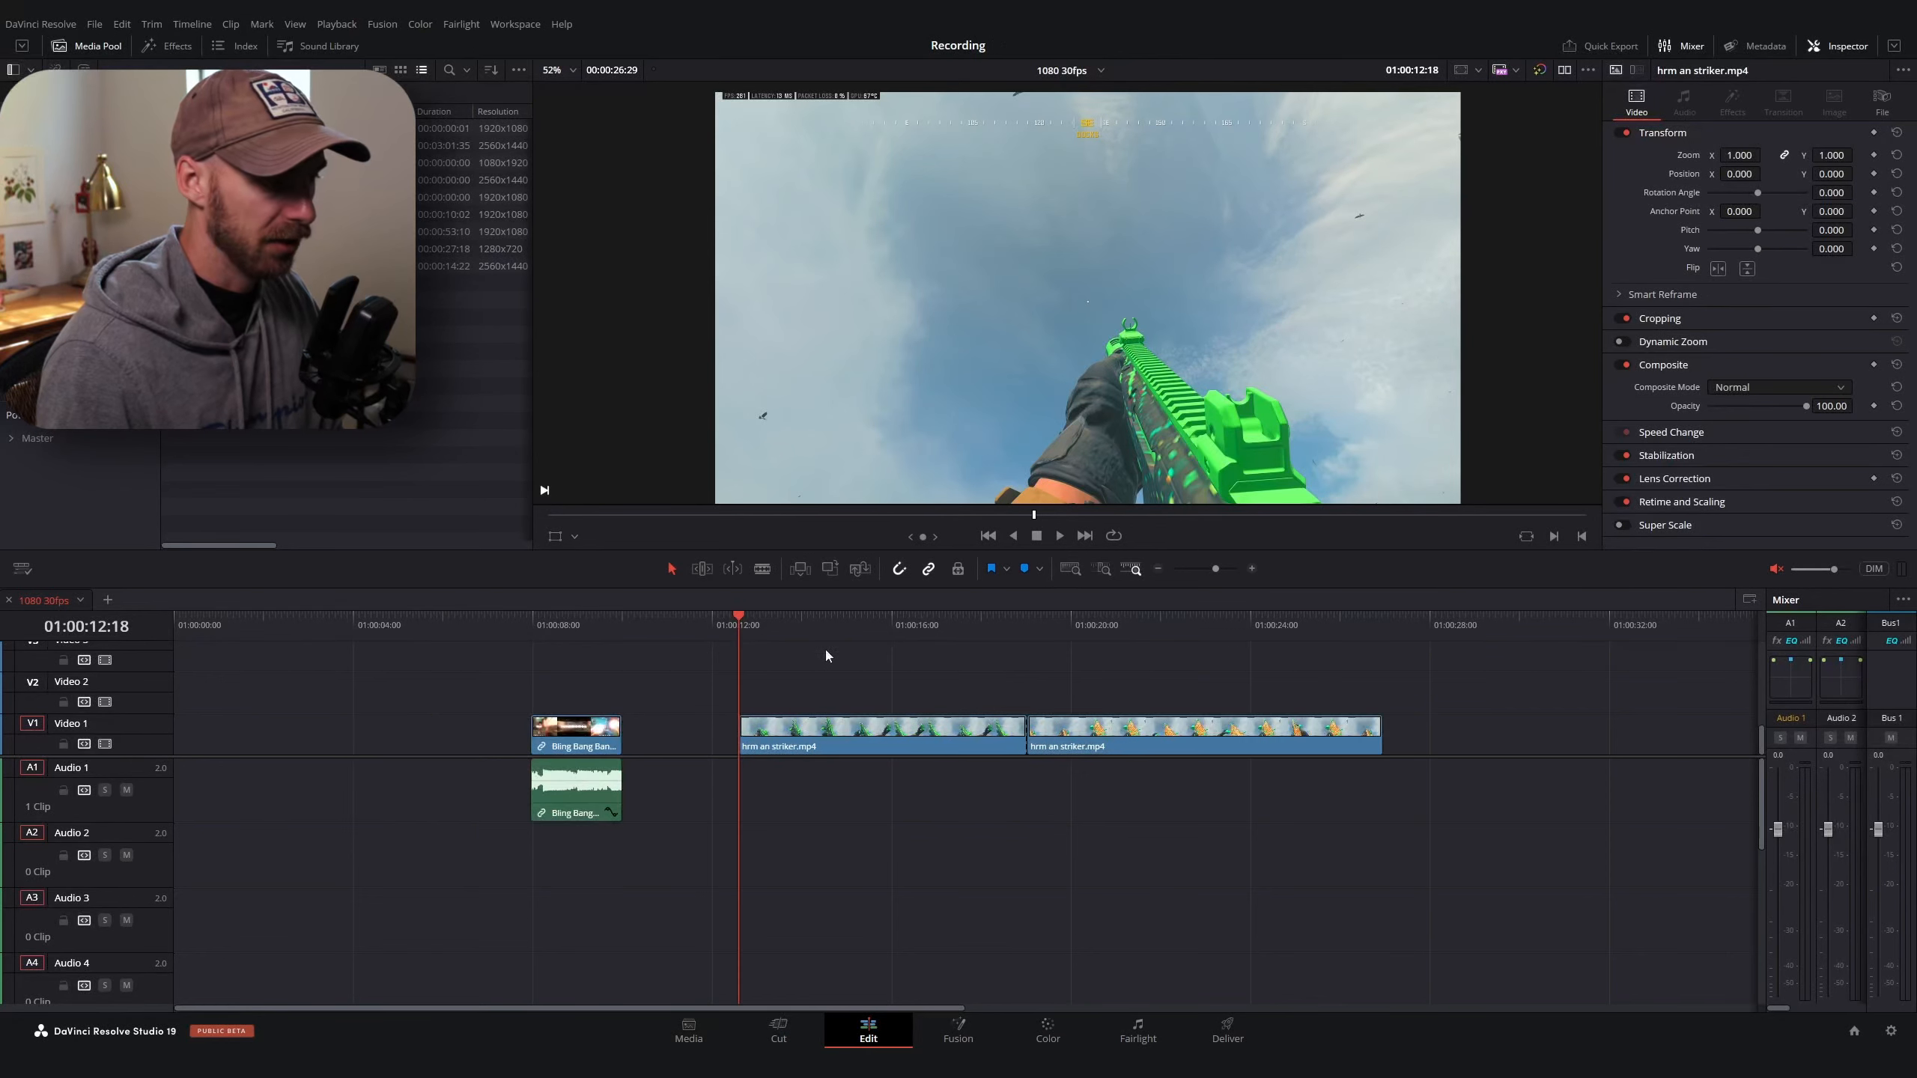
drag(820, 629, 752, 654)
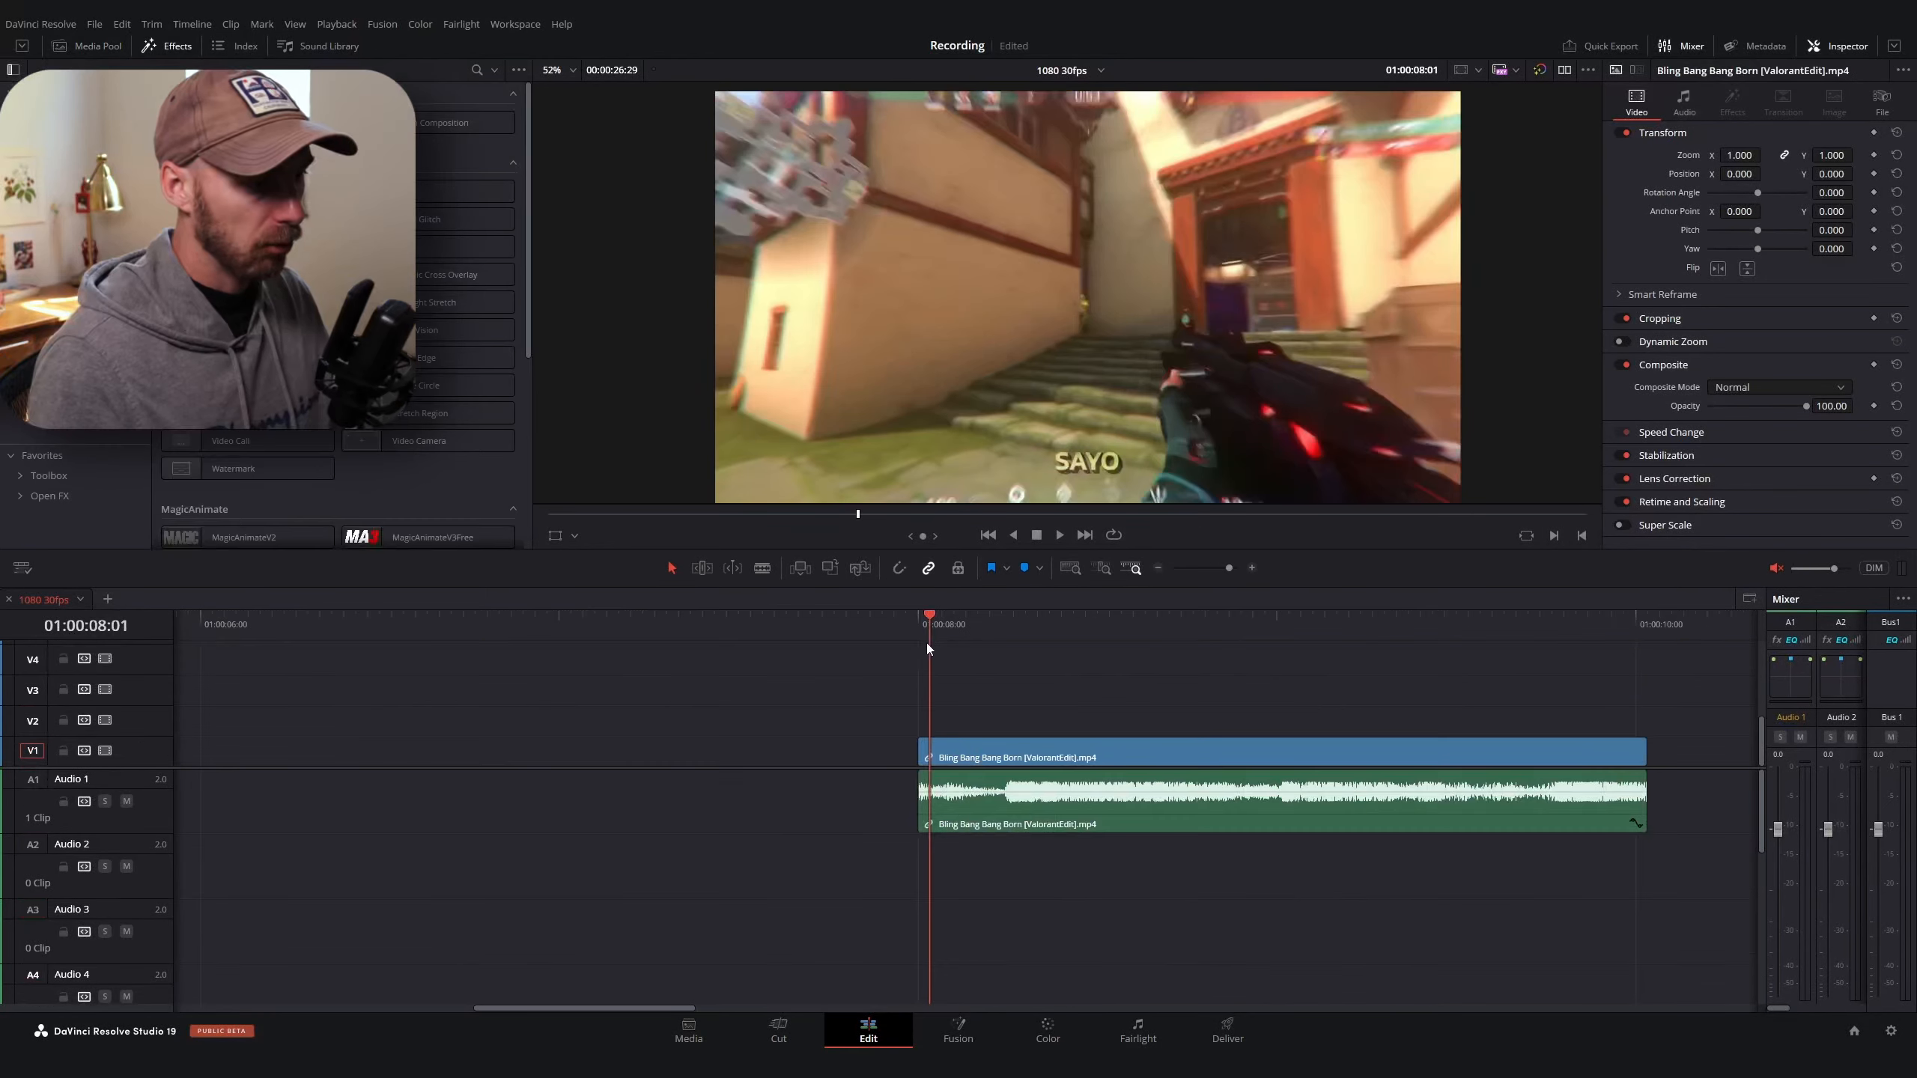
Review the Opener notes Zoom In, Chromatic Abberation and Zoom Blur in Notepad alongside the reference clip's frame at 01:00:08:03
mouse_move(926, 643)
mouse_down()
mouse_move(997, 647)
mouse_move(950, 653)
mouse_up()
click(690, 1066)
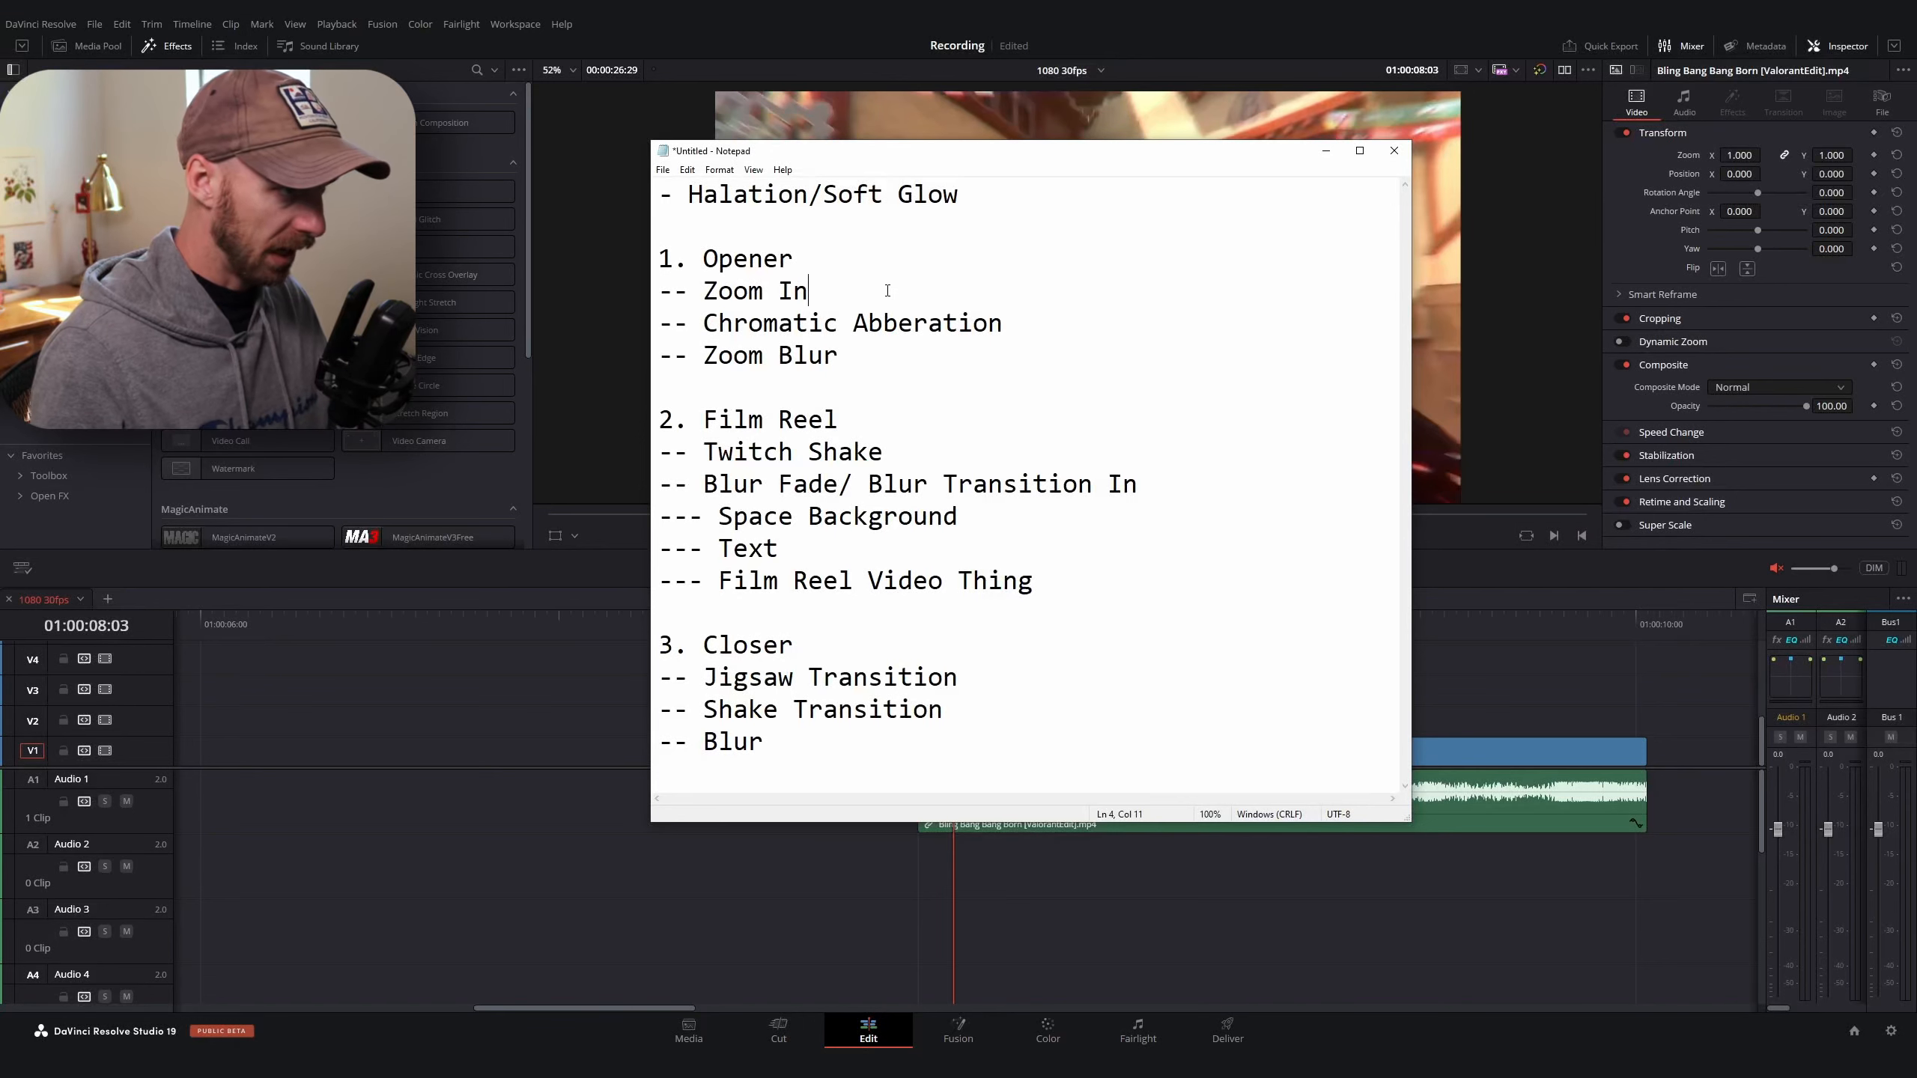
drag(811, 291, 657, 291)
drag(1055, 324, 596, 331)
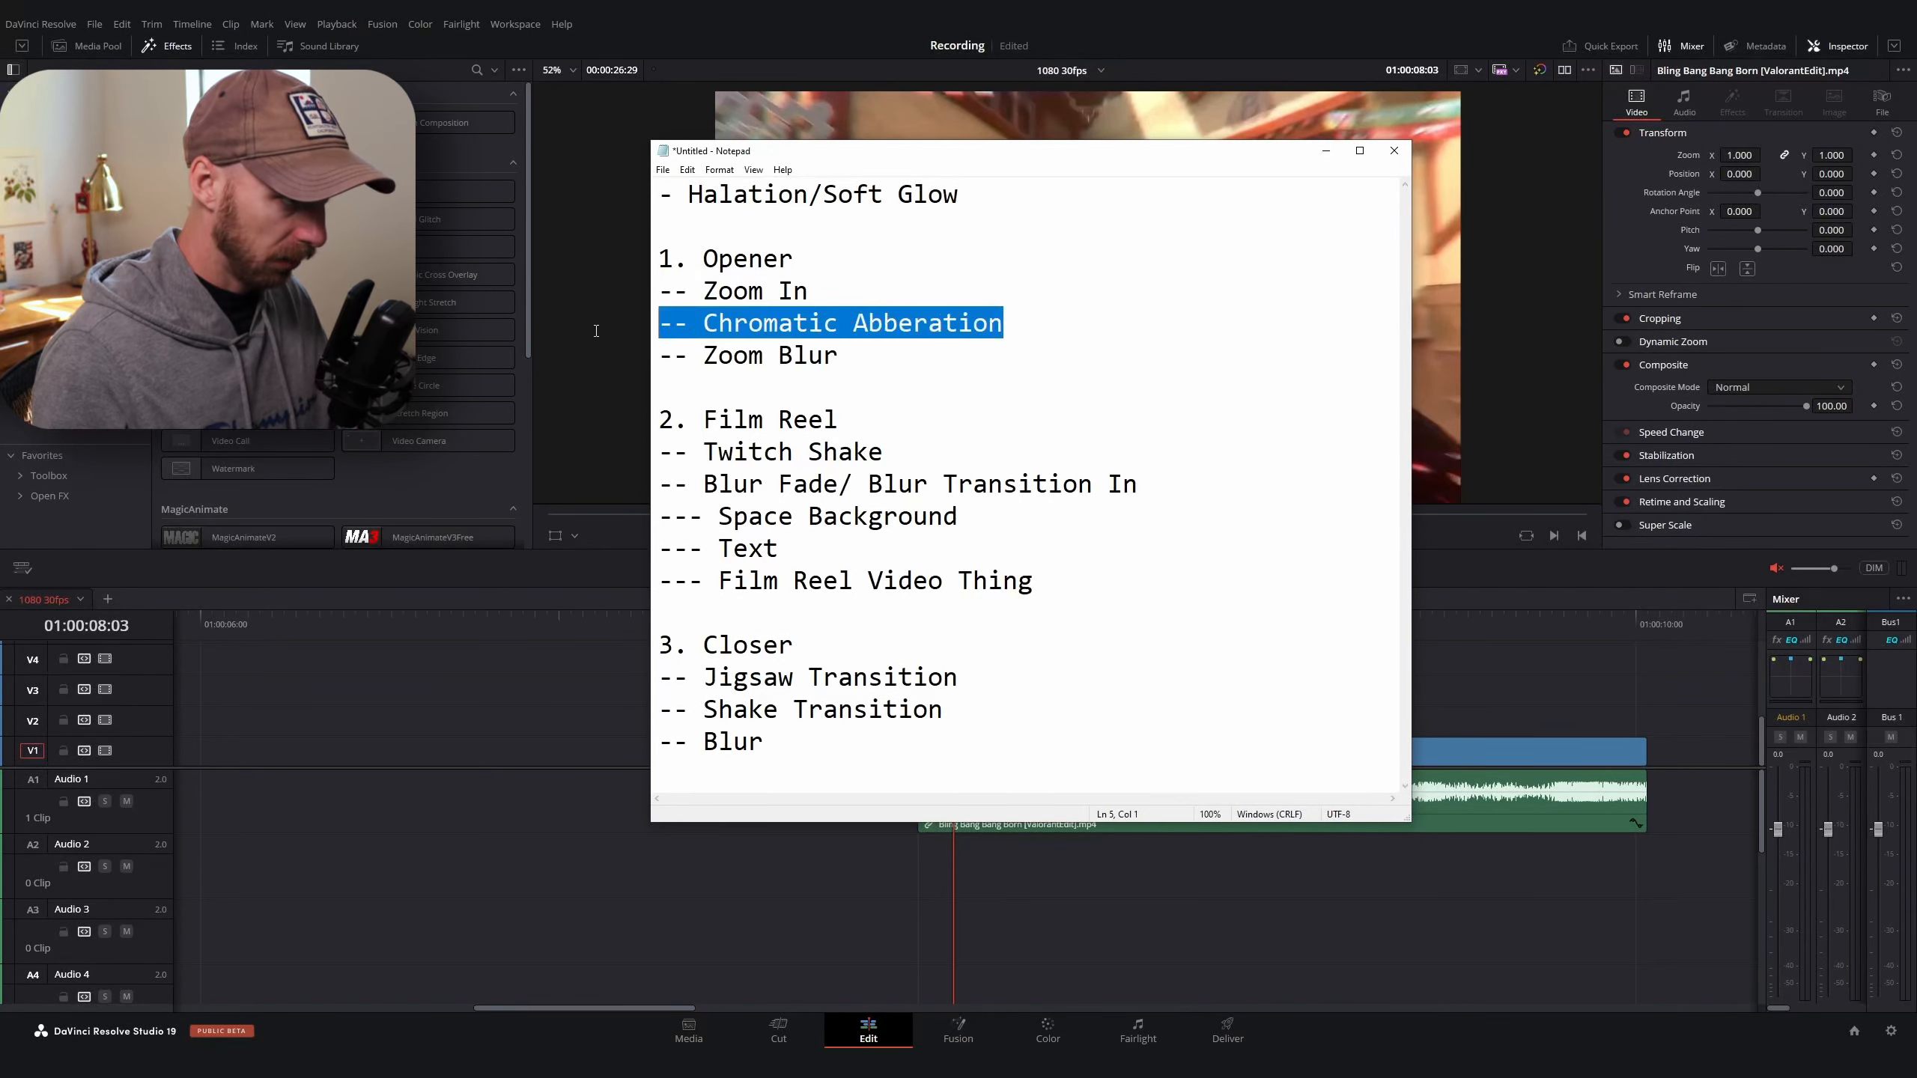
drag(886, 360, 654, 360)
click(1052, 30)
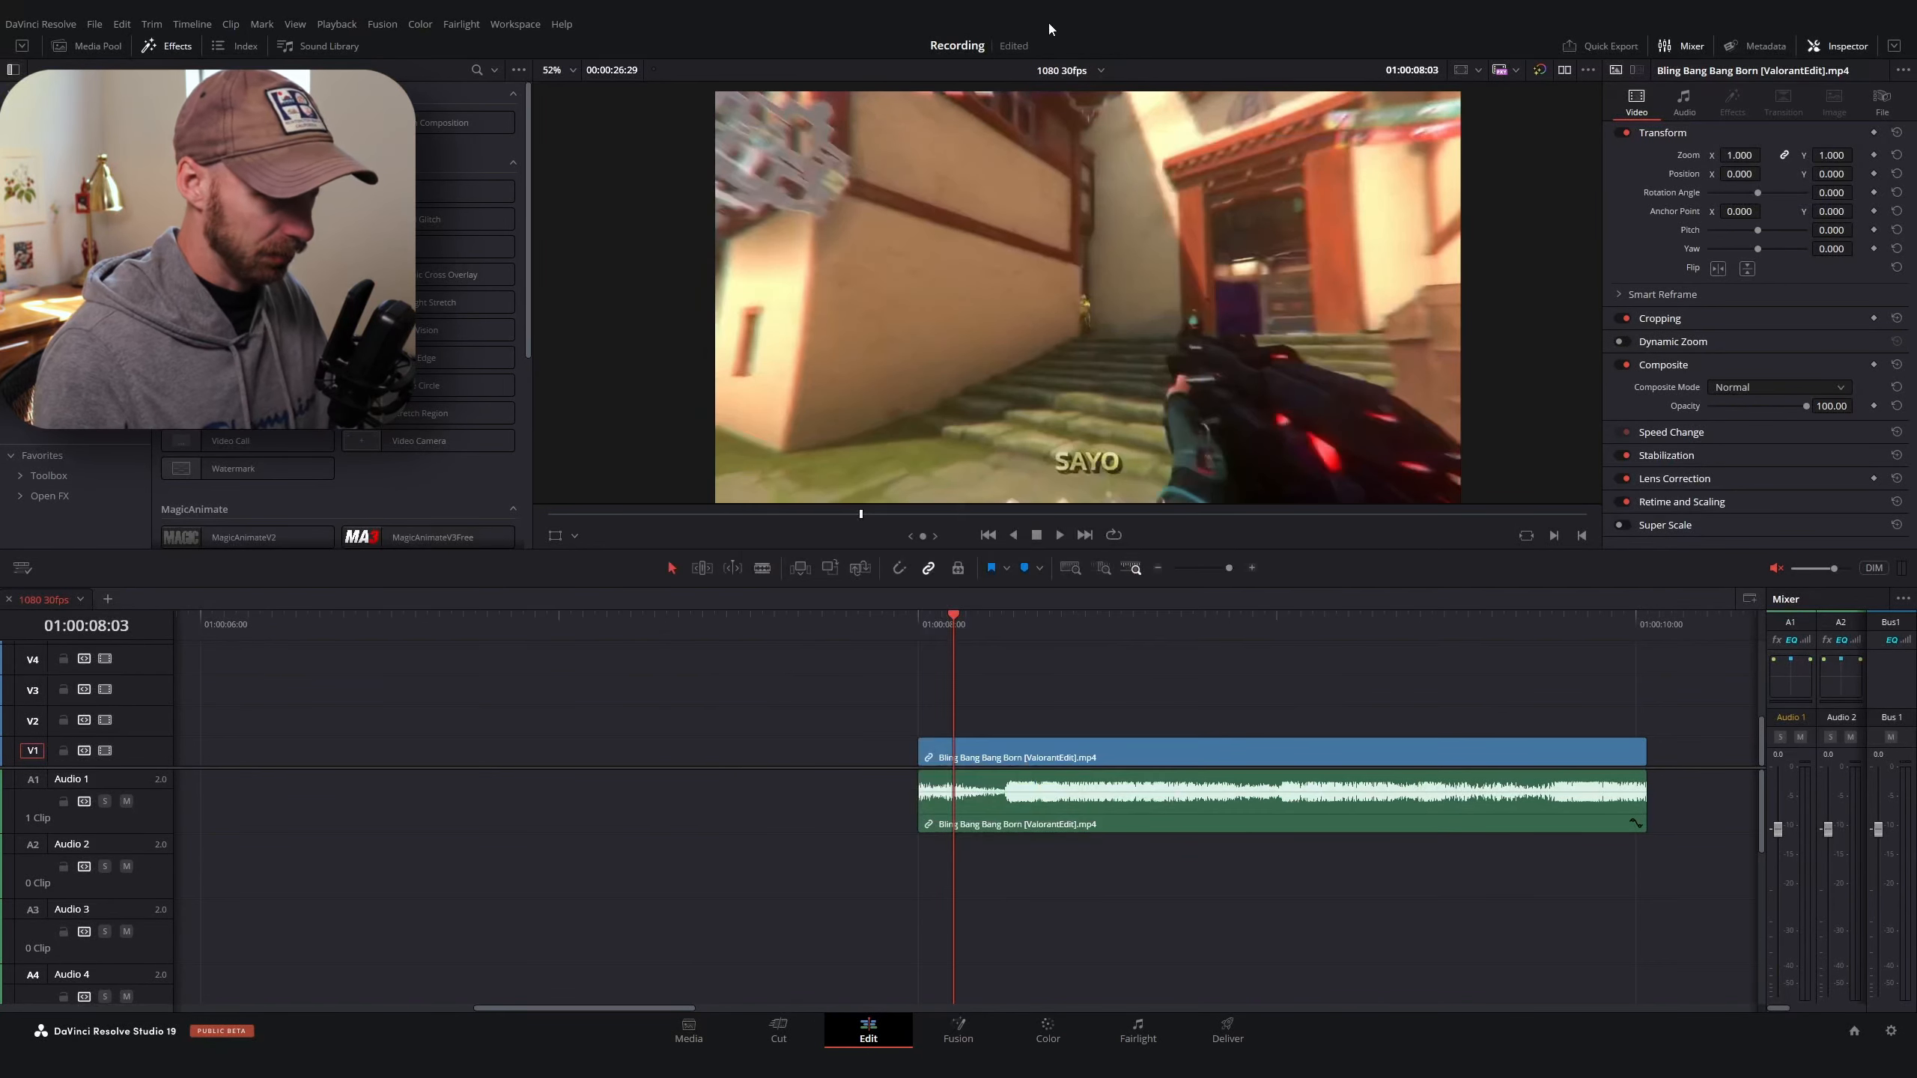
Open the short first hrm an striker.mp4 segment in Fusion, check its frame range and return to the Edit page
scroll(1108, 733, right, 3)
scroll(1107, 731, right, 5)
key(shift+z)
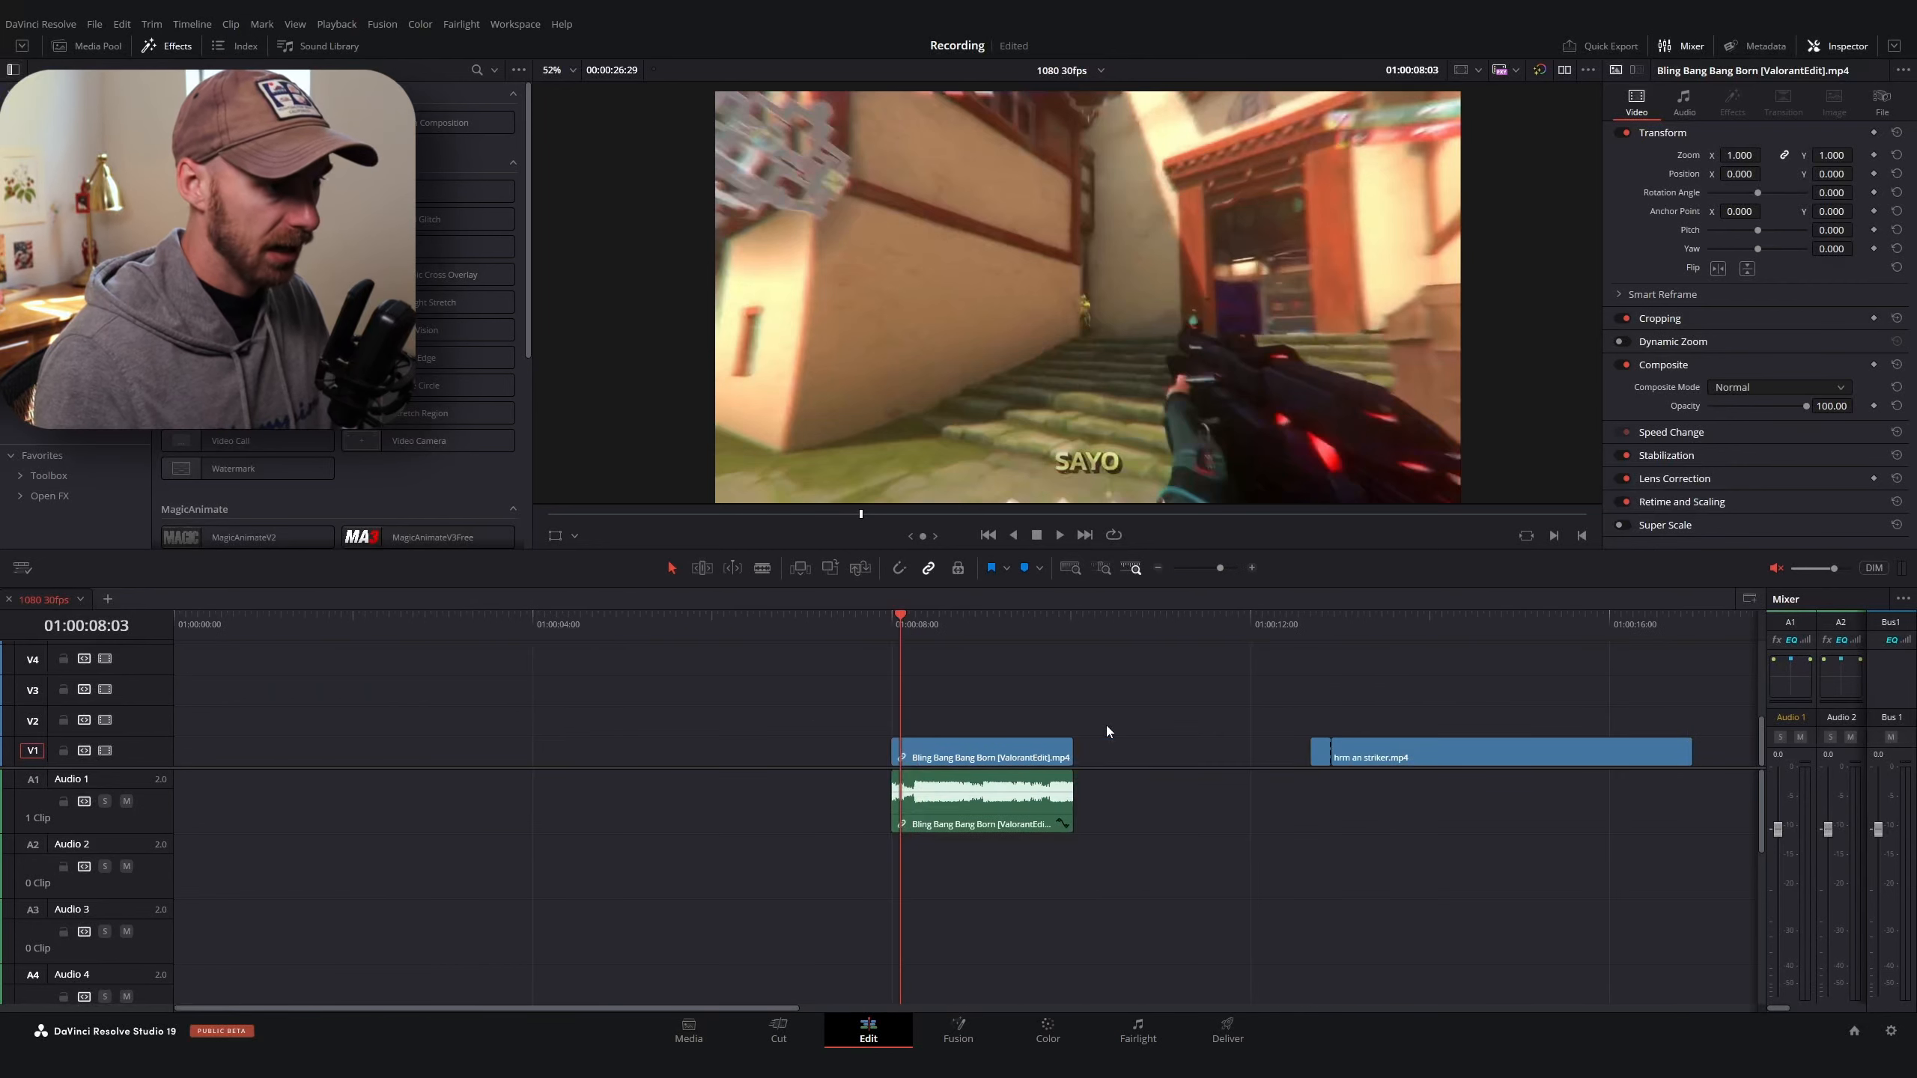
click(1314, 635)
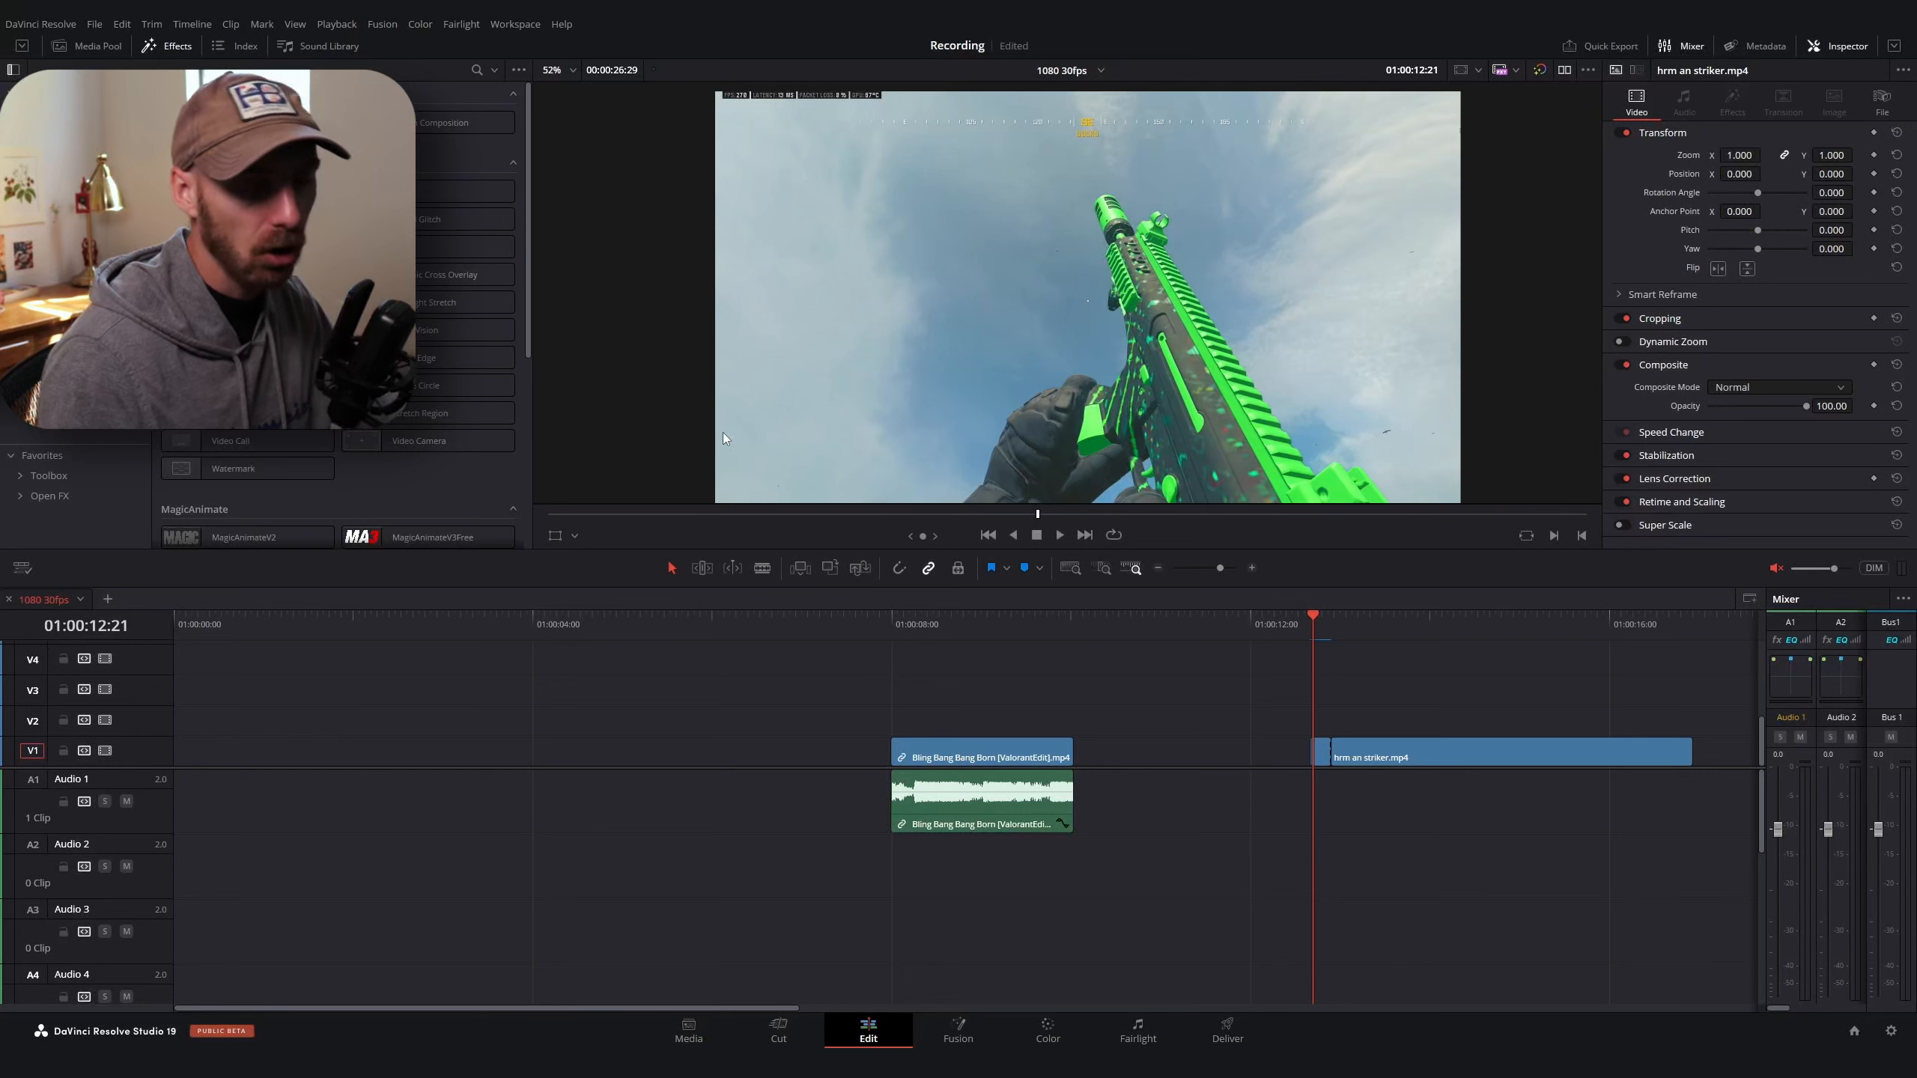
scroll(1285, 730, right, 5)
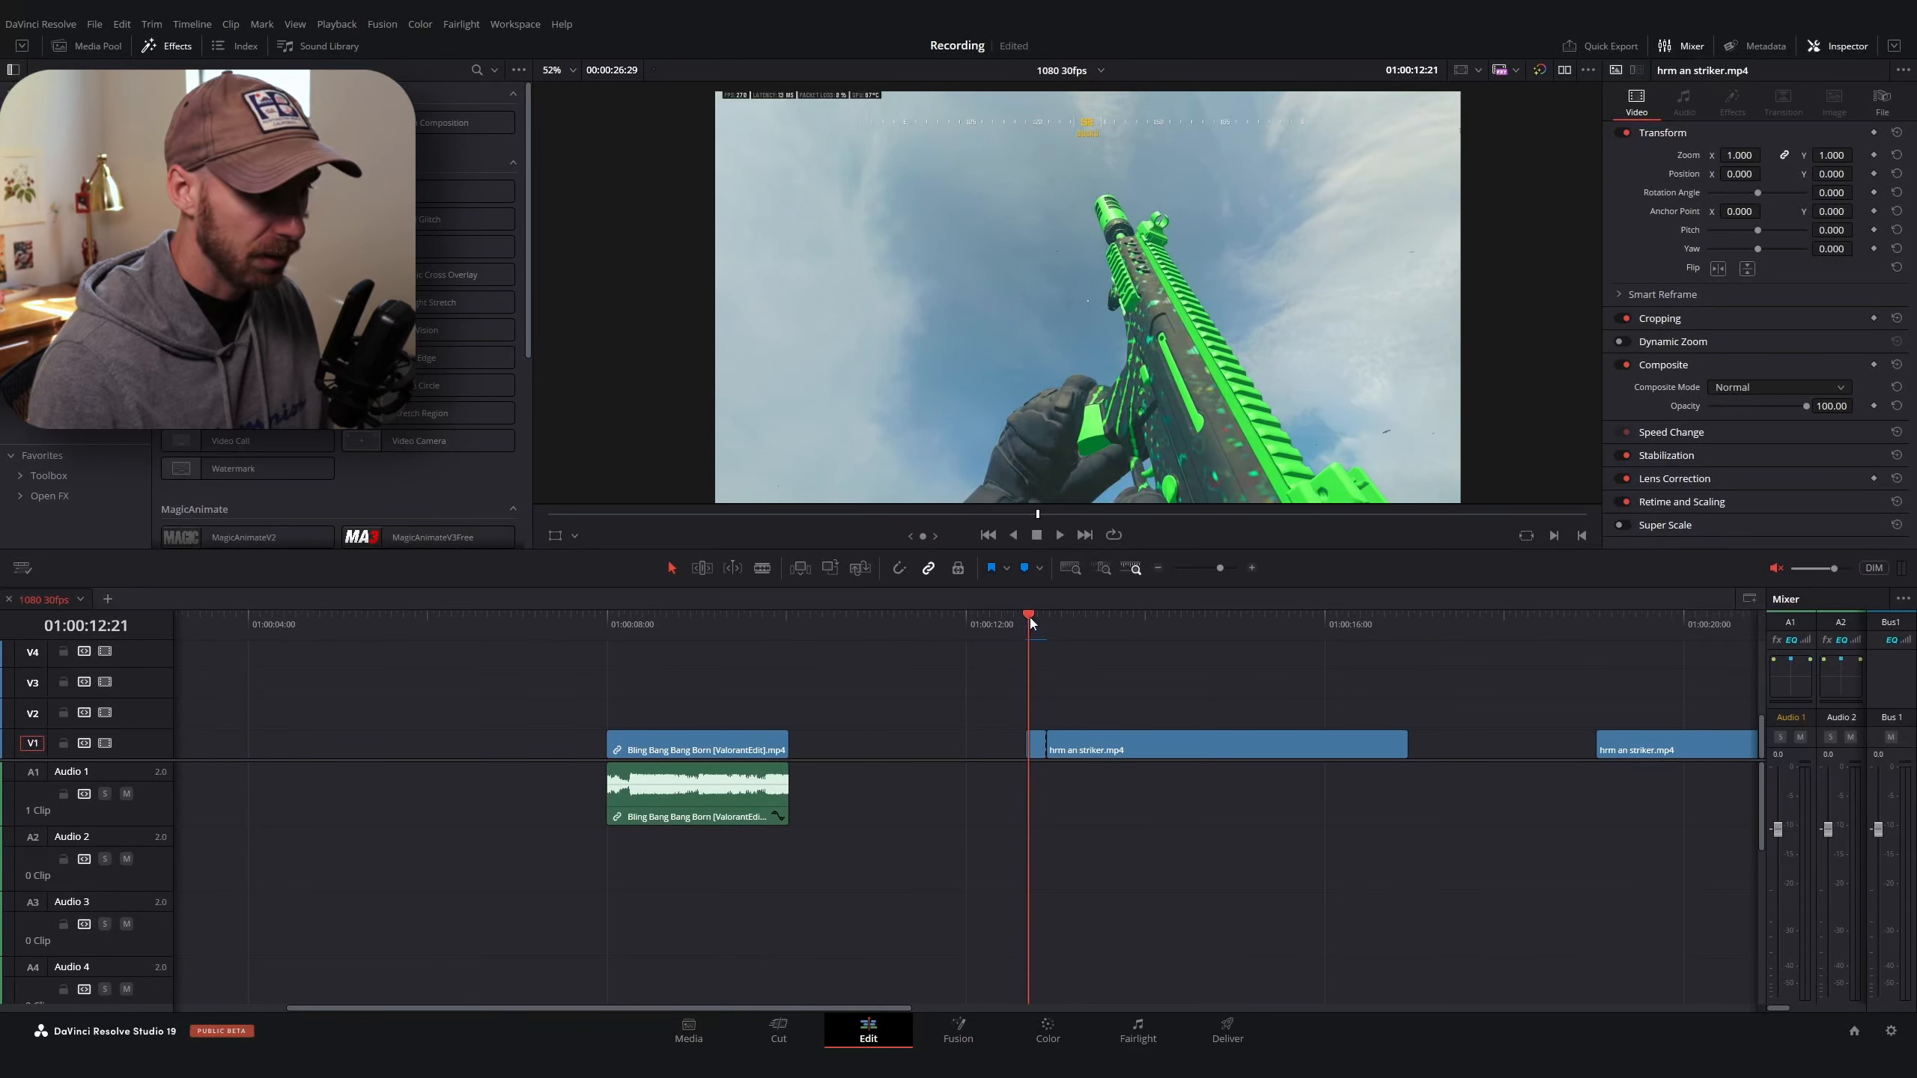
scroll(1046, 626, up, 5)
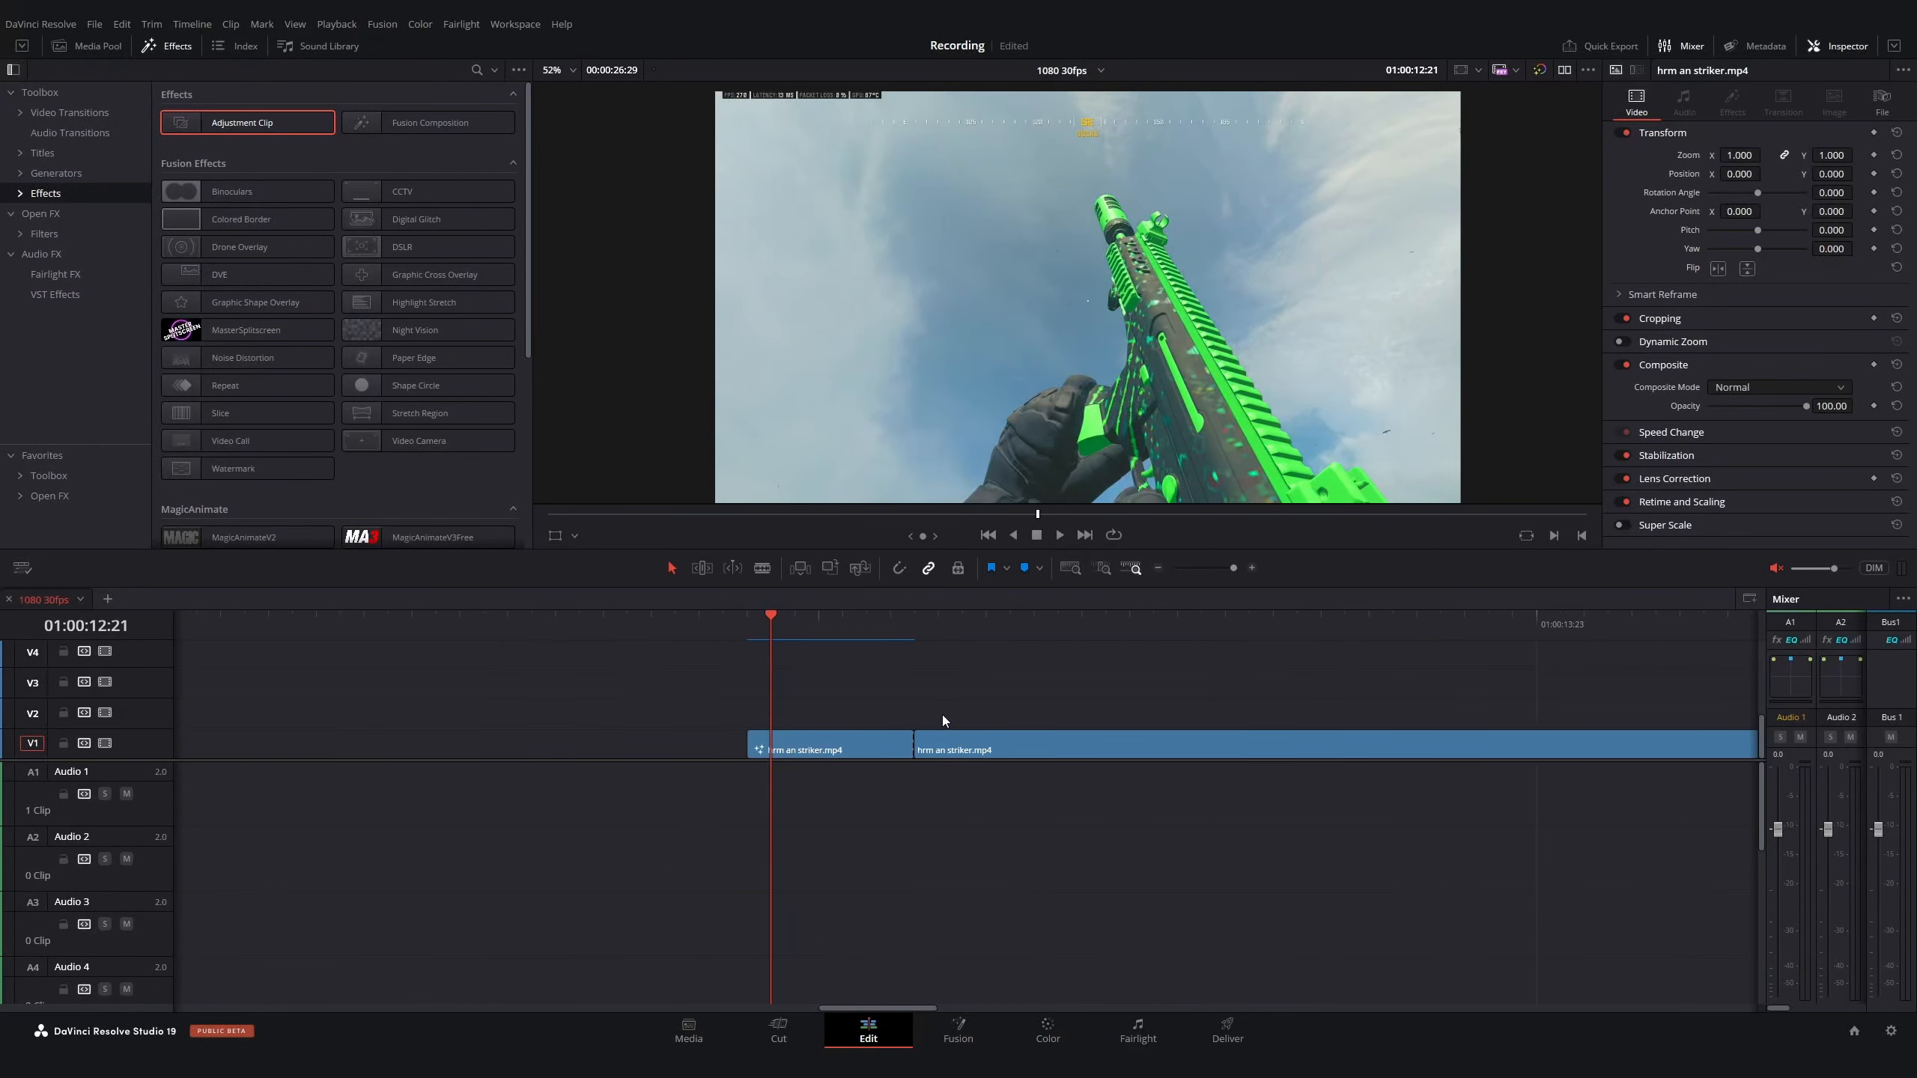
click(881, 741)
click(958, 1030)
mouse_move(725, 489)
mouse_down()
mouse_move(1354, 496)
mouse_move(720, 496)
mouse_up()
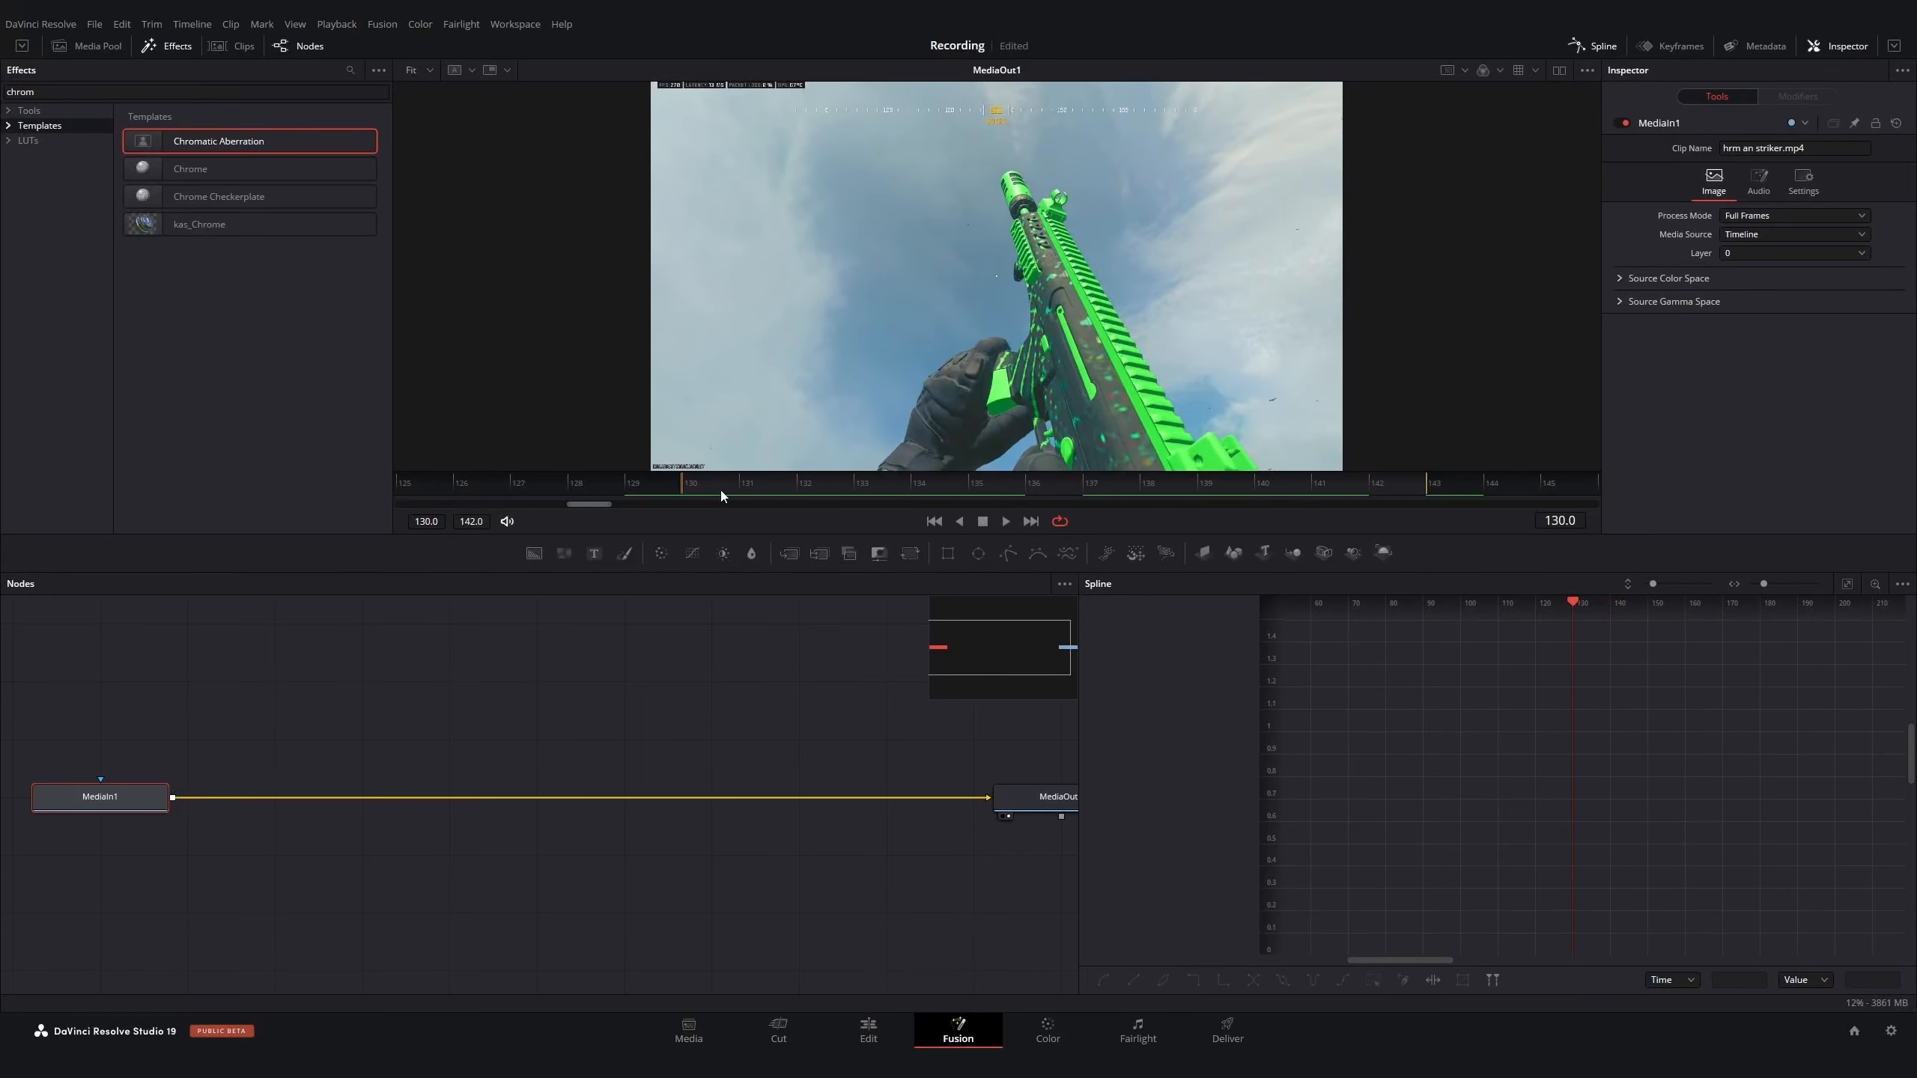
click(869, 1030)
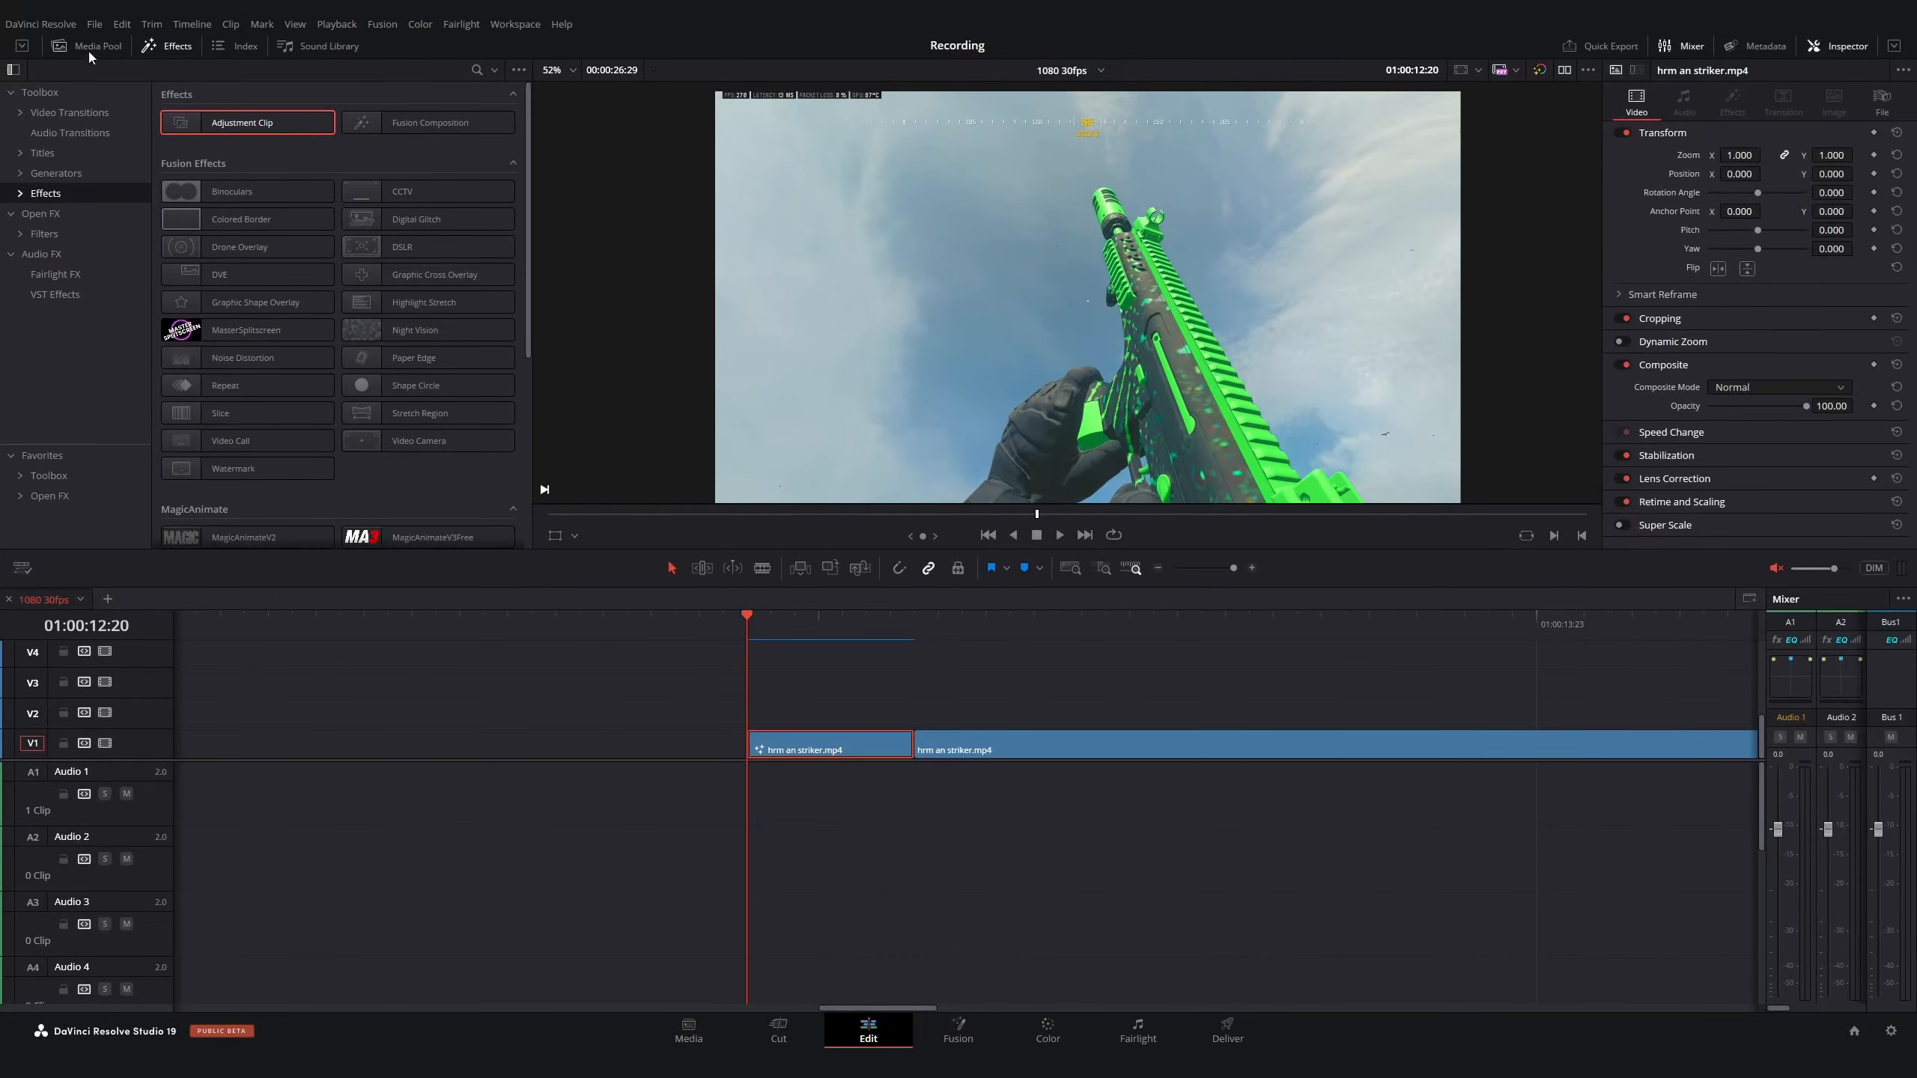
Convert the short first hrm an striker.mp4 segment into a new Fusion clip and open it on the Fusion page
right_click(816, 736)
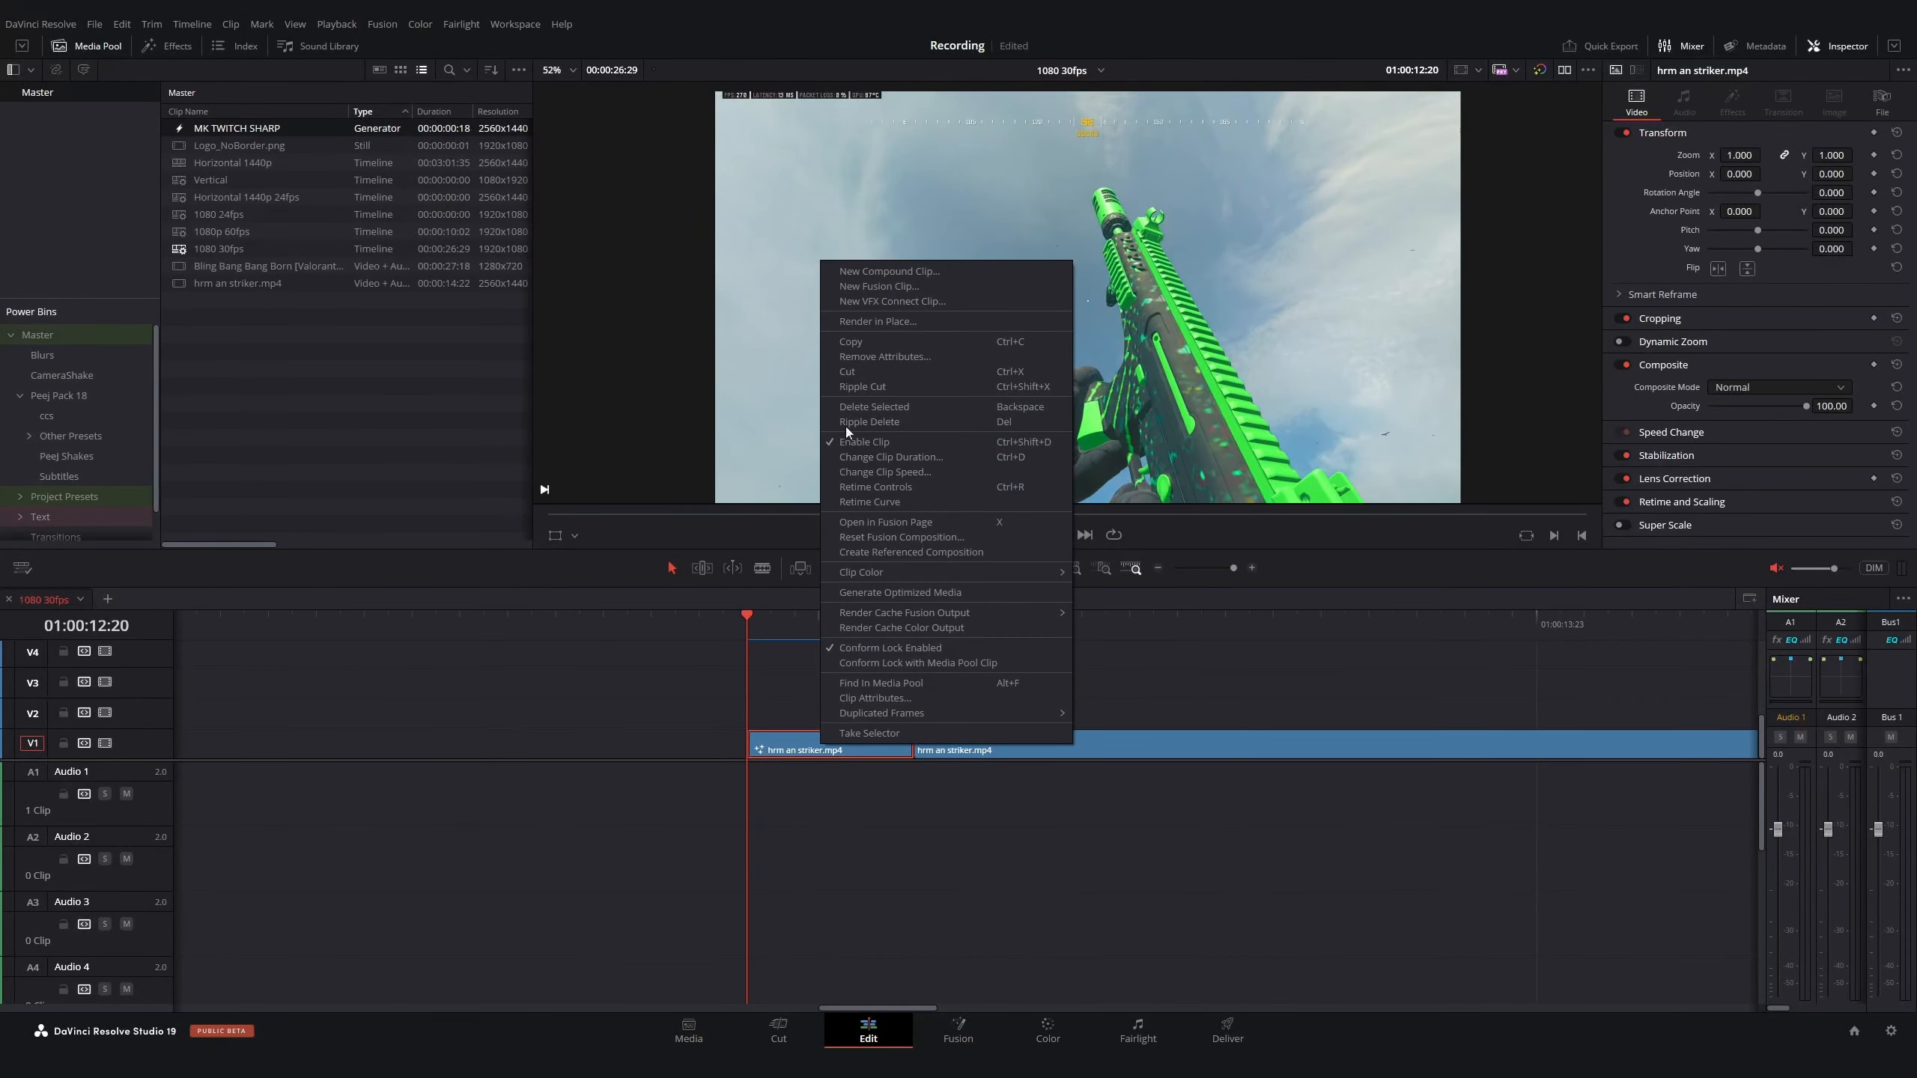
click(936, 302)
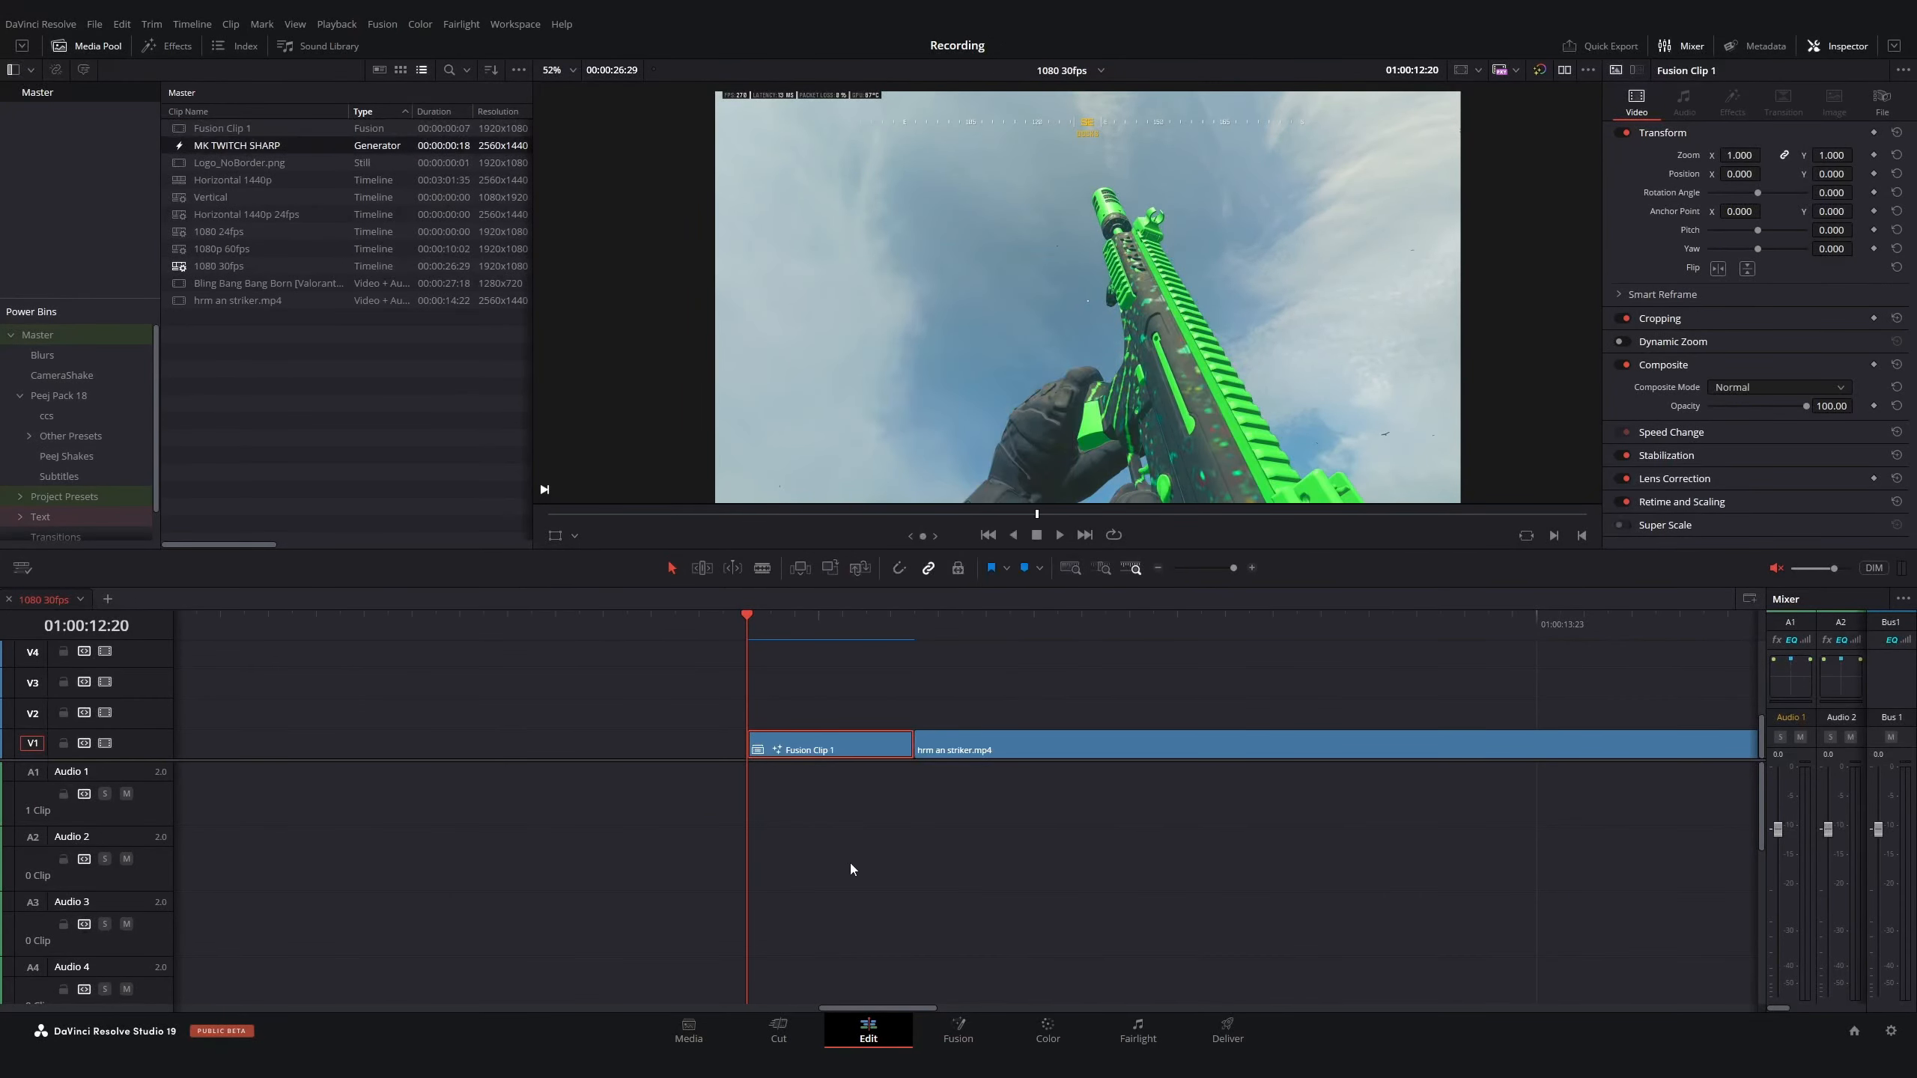
click(958, 1031)
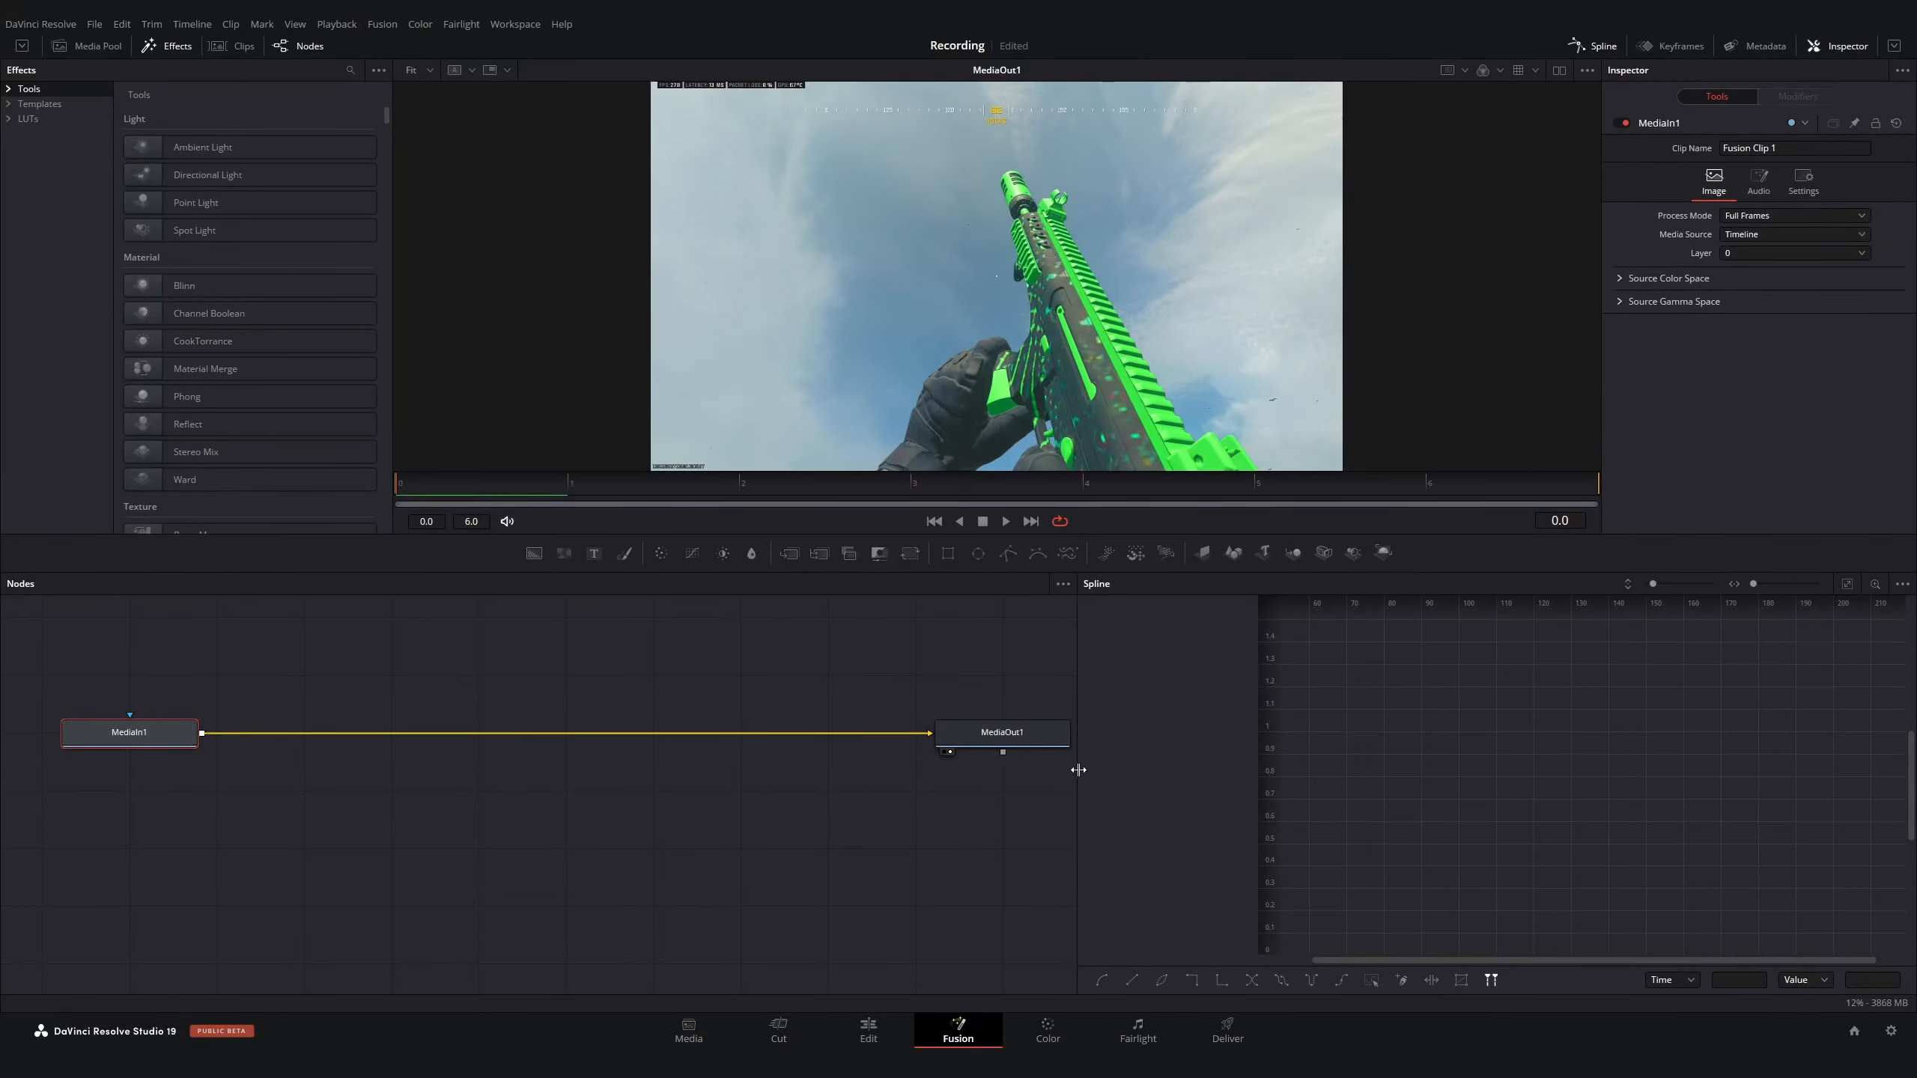
Enlarge the node area, scrub the Fusion clip to frame 4 and return to the Edit page
drag(1078, 771, 1316, 744)
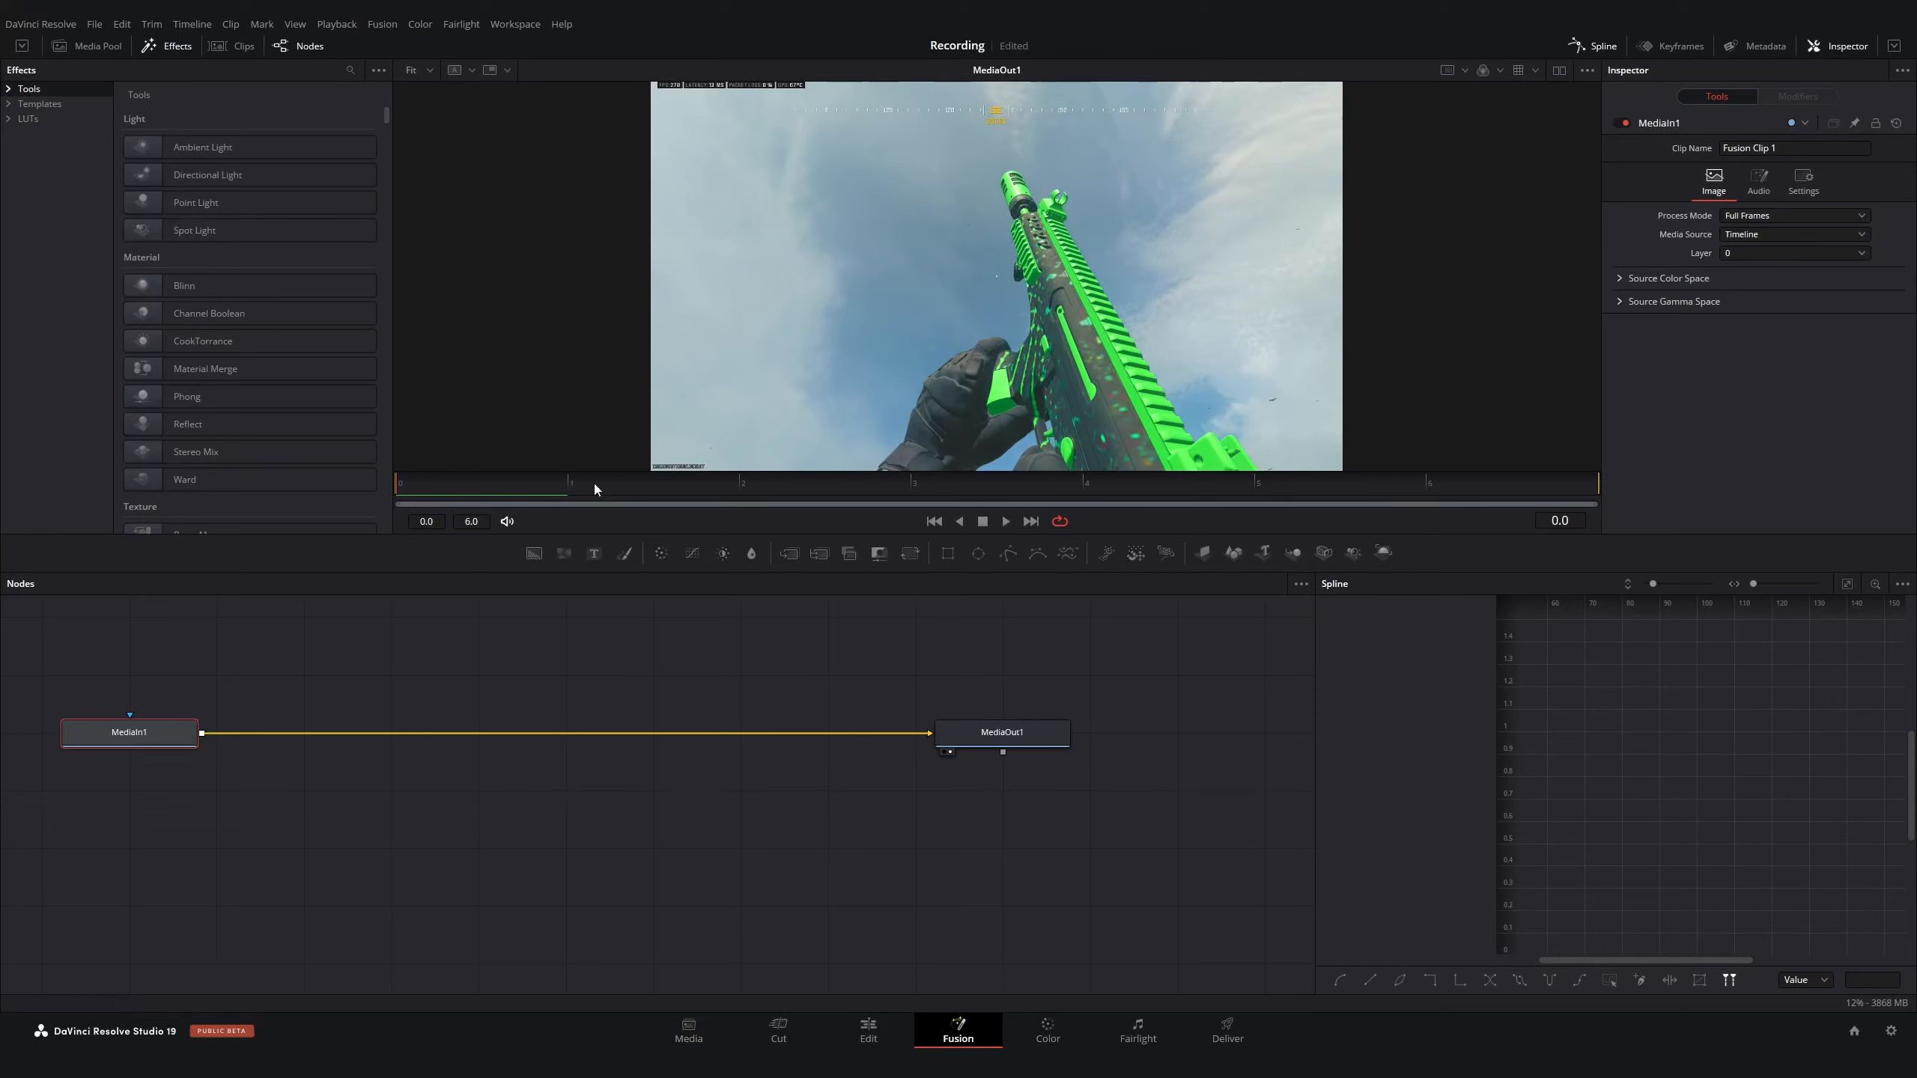
drag(449, 491, 1124, 508)
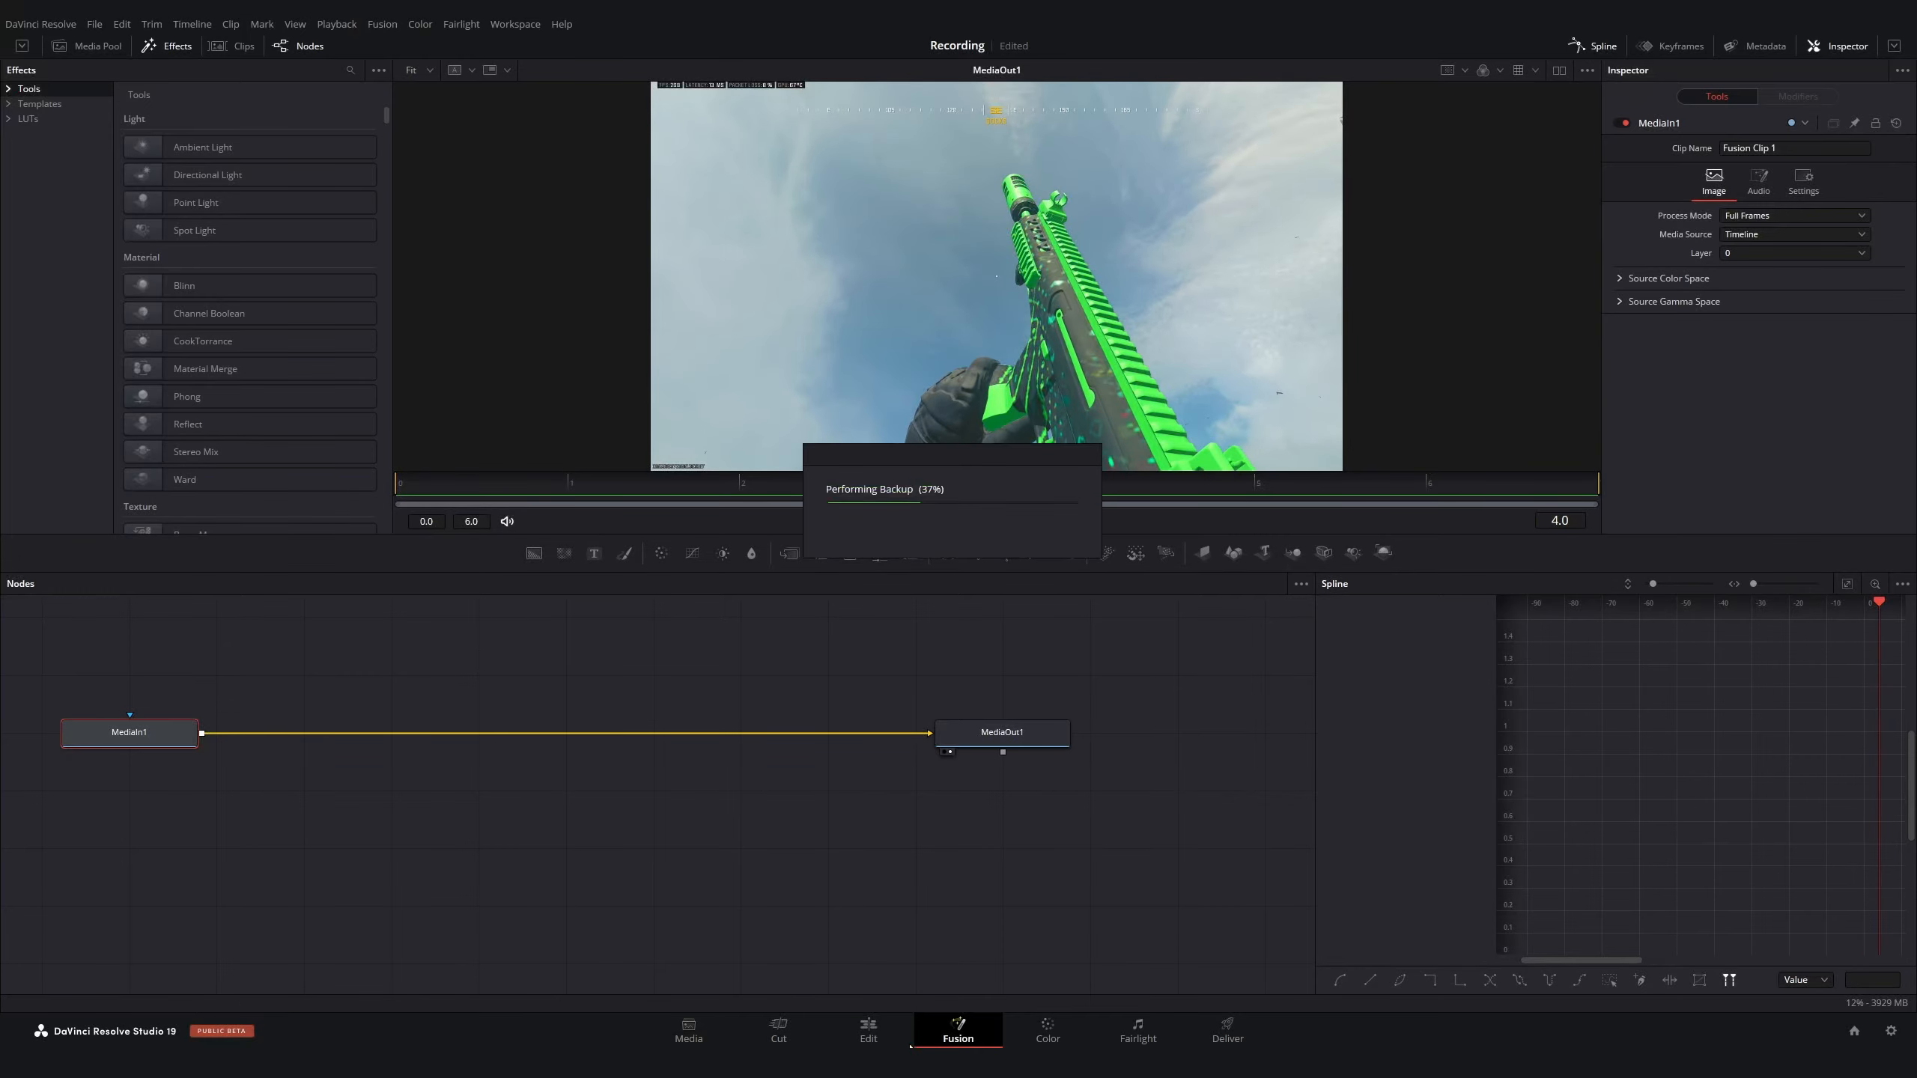
click(876, 1037)
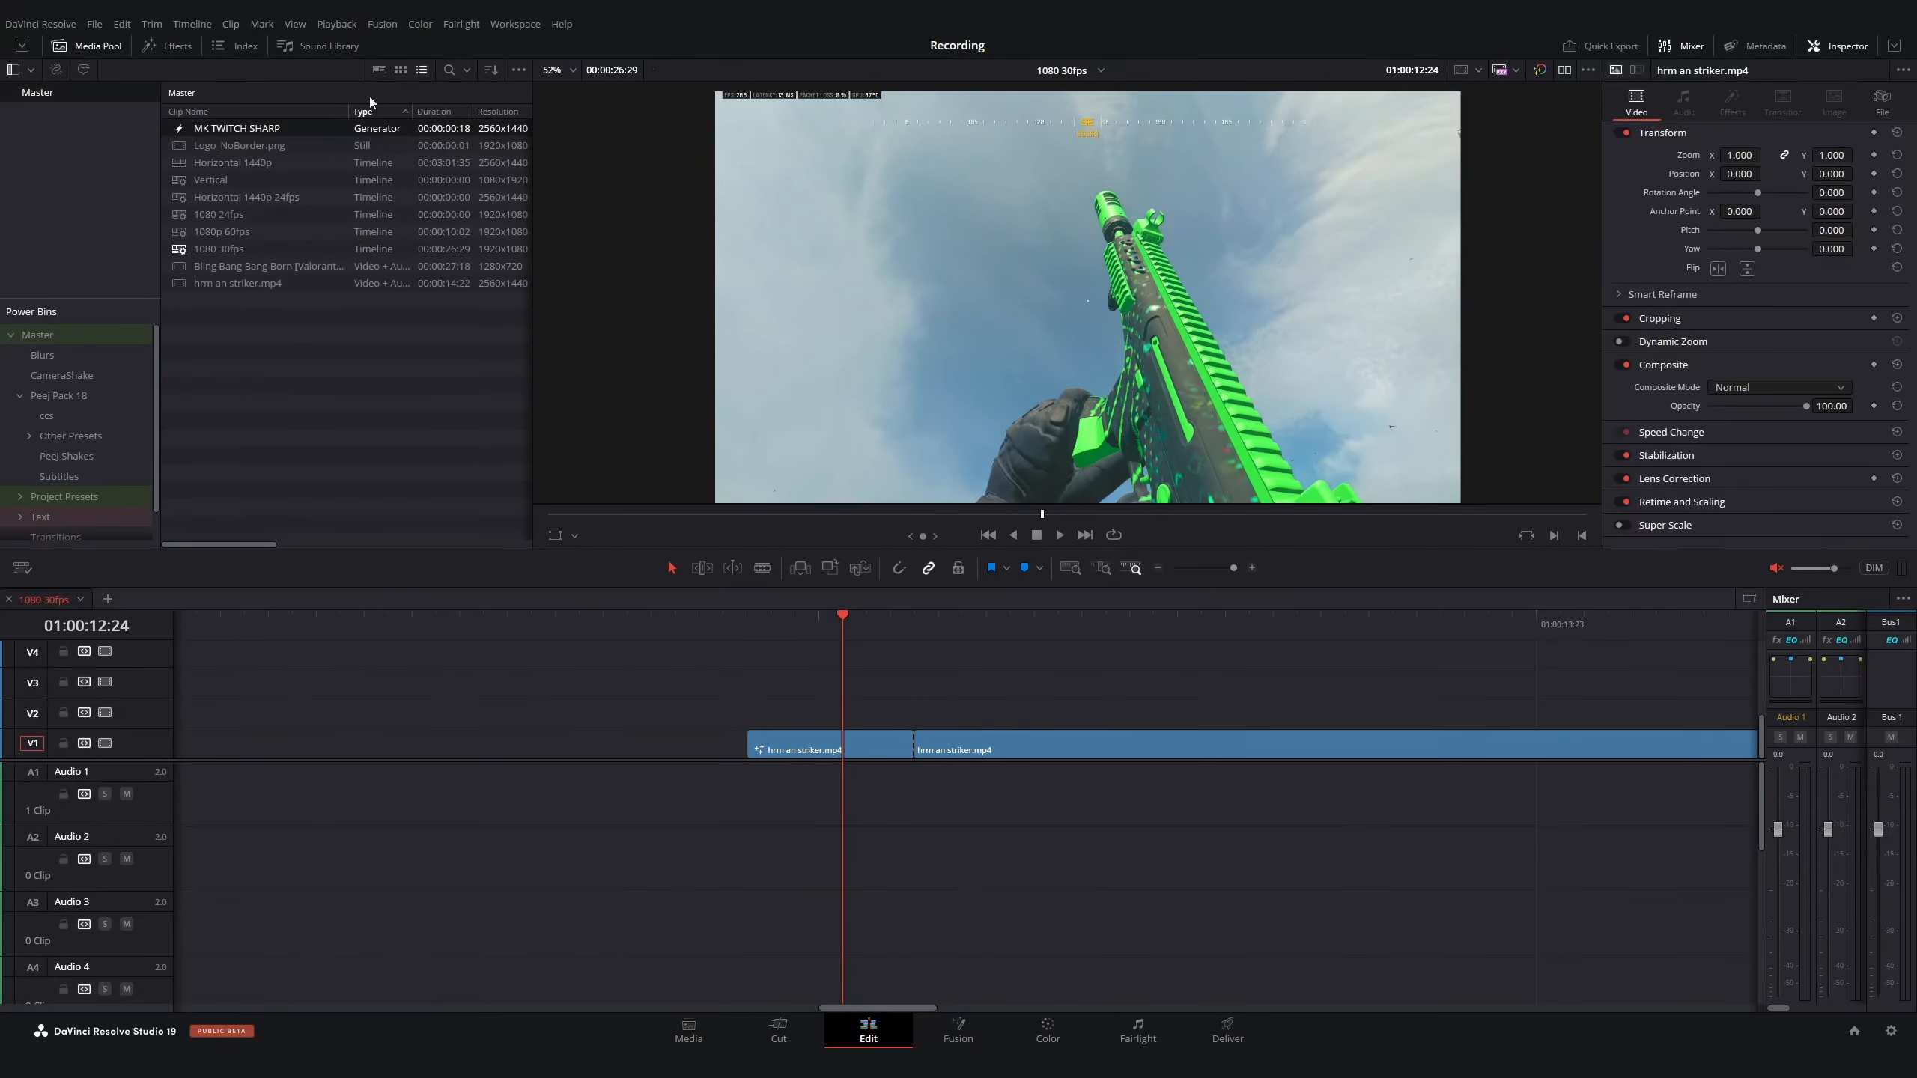
Add an Adjustment Clip on Video 2 above the short first hrm an striker.mp4 segment, trim it to the same length and color it Teal
click(173, 48)
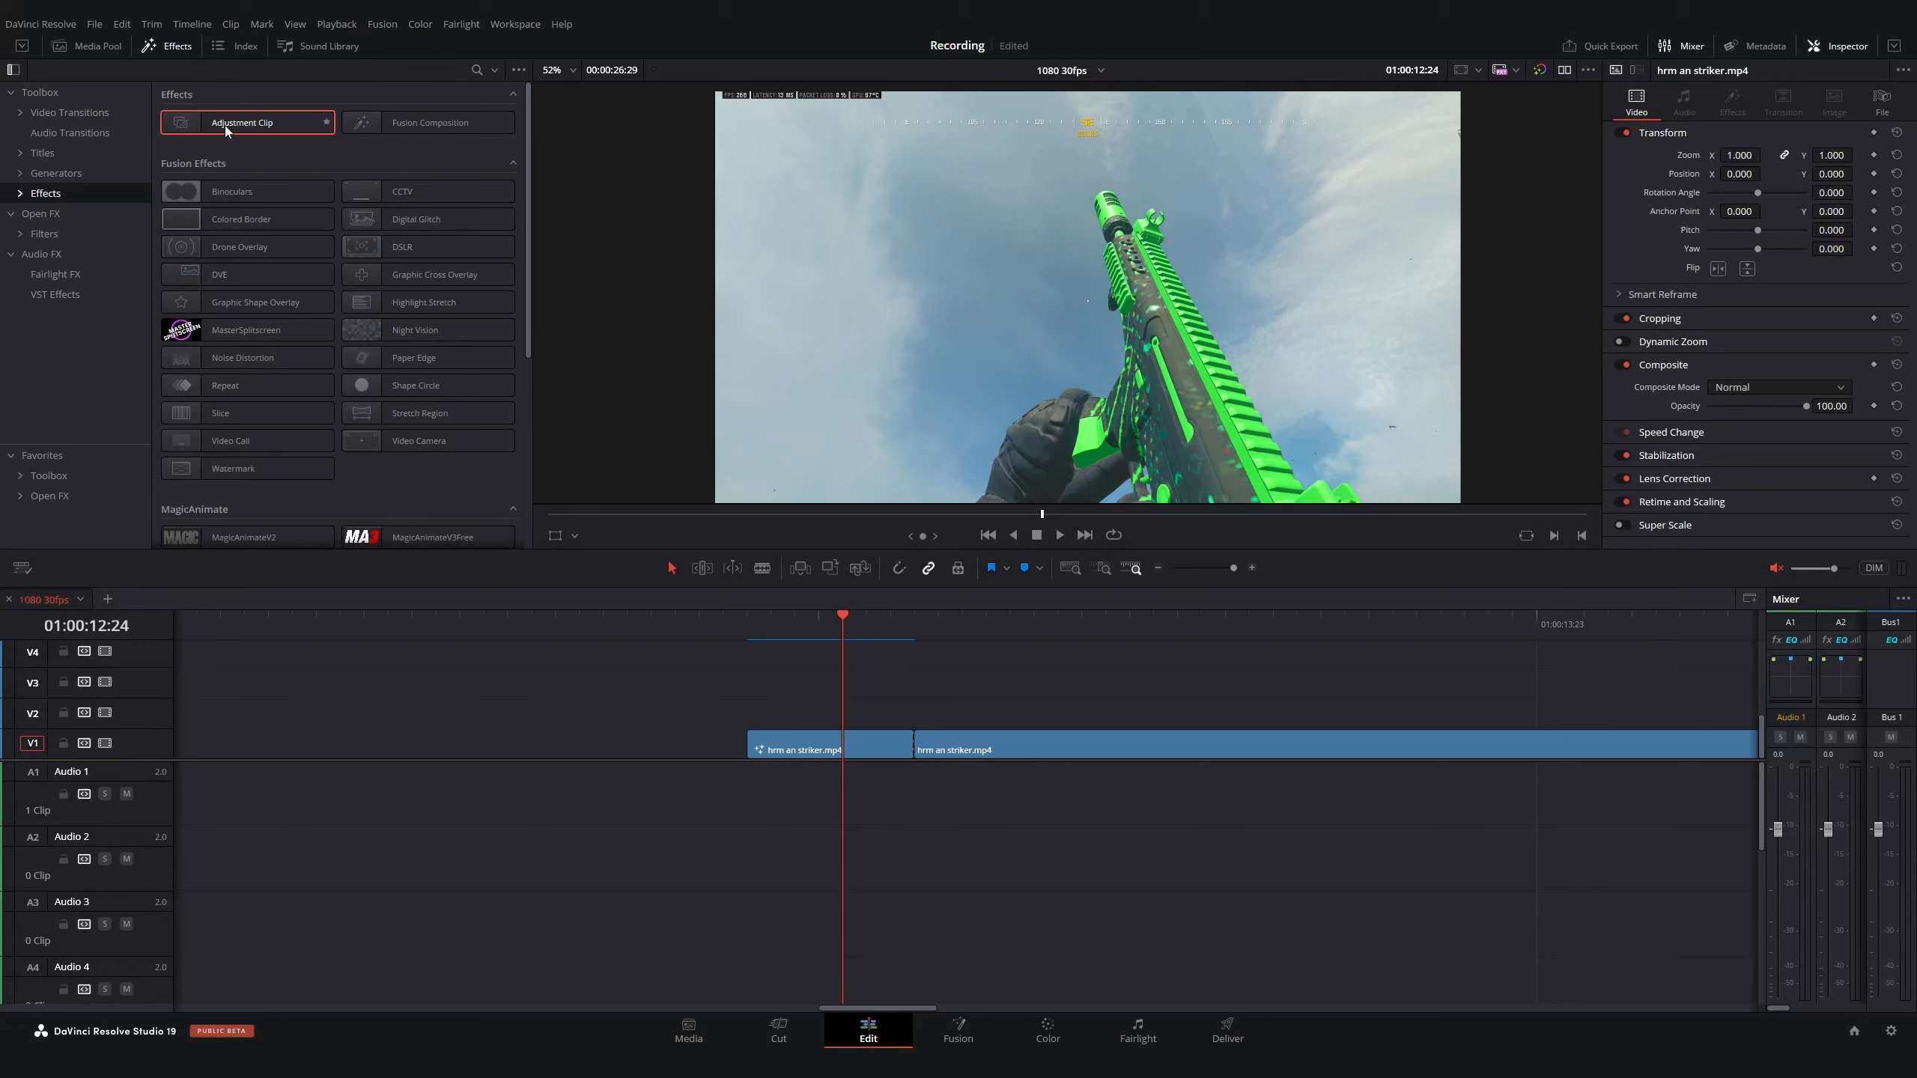
drag(283, 123, 734, 708)
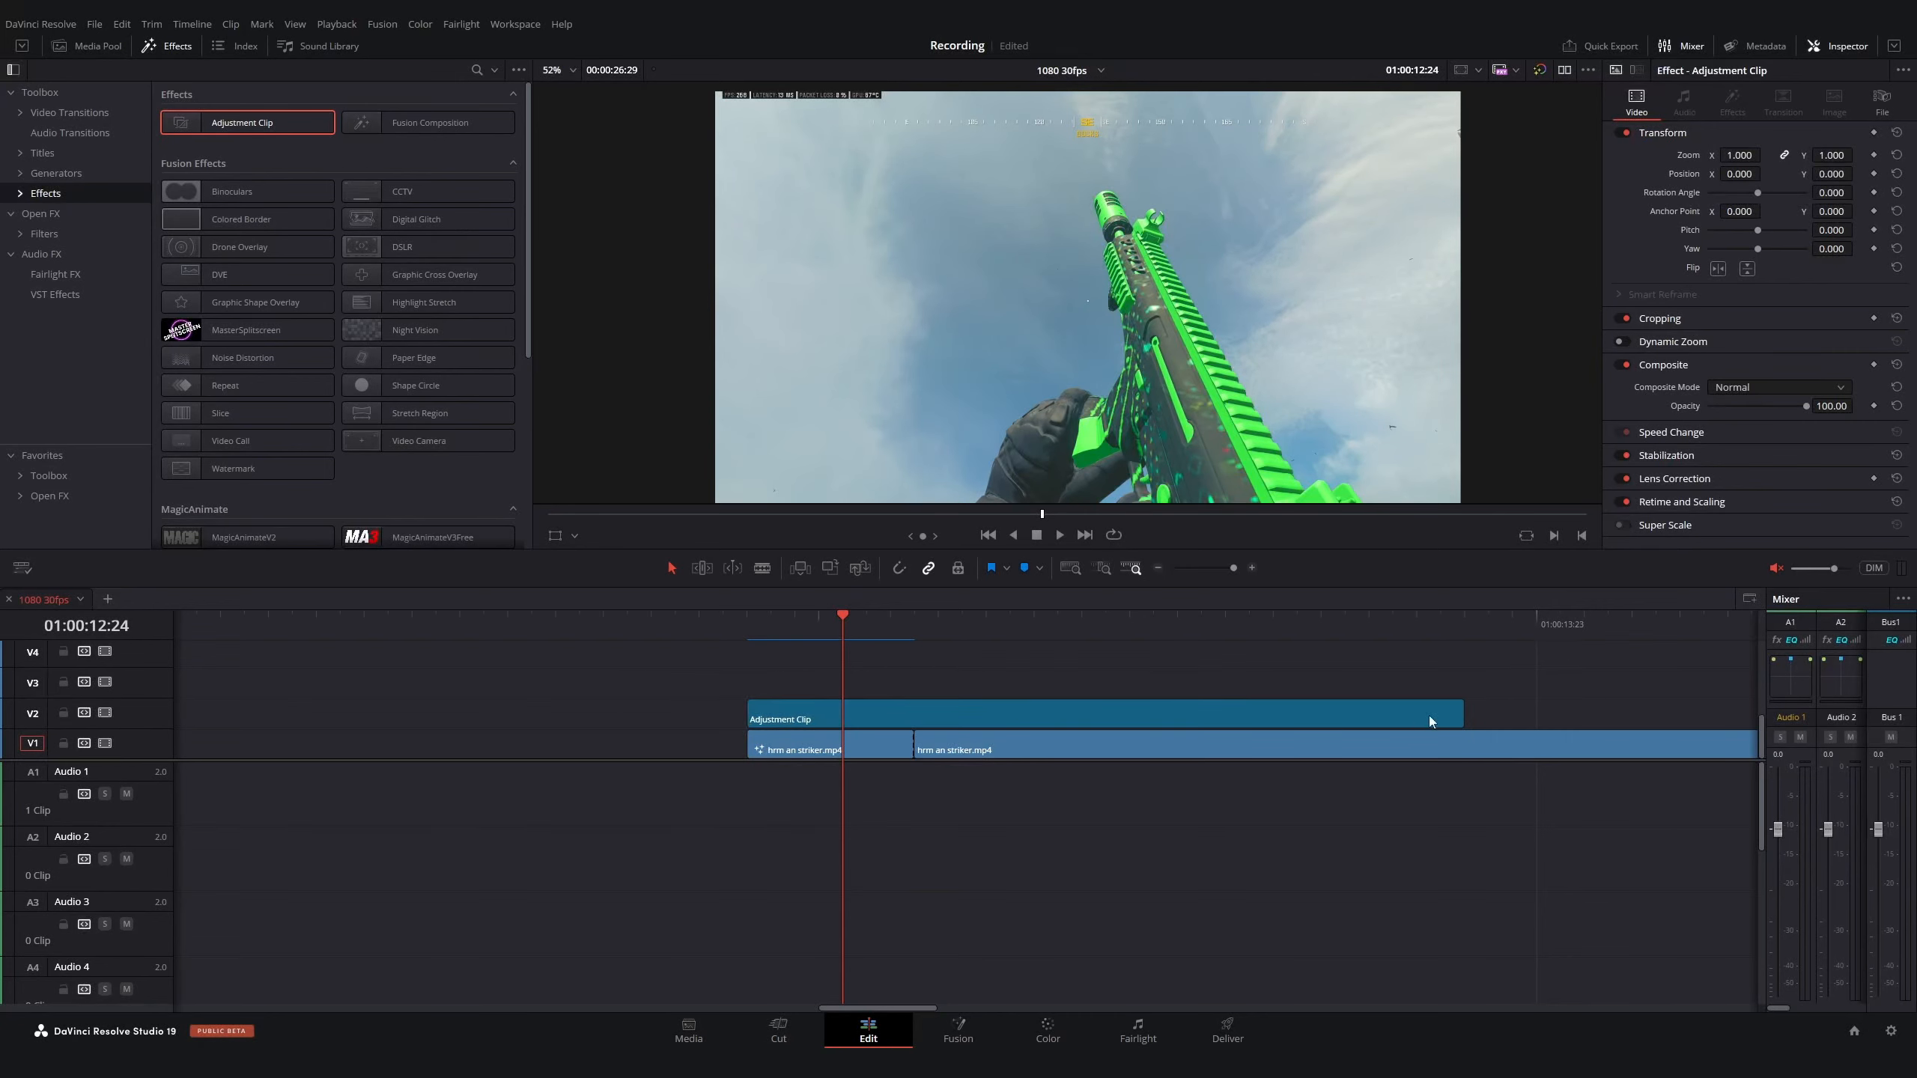
drag(1459, 713, 899, 716)
right_click(895, 717)
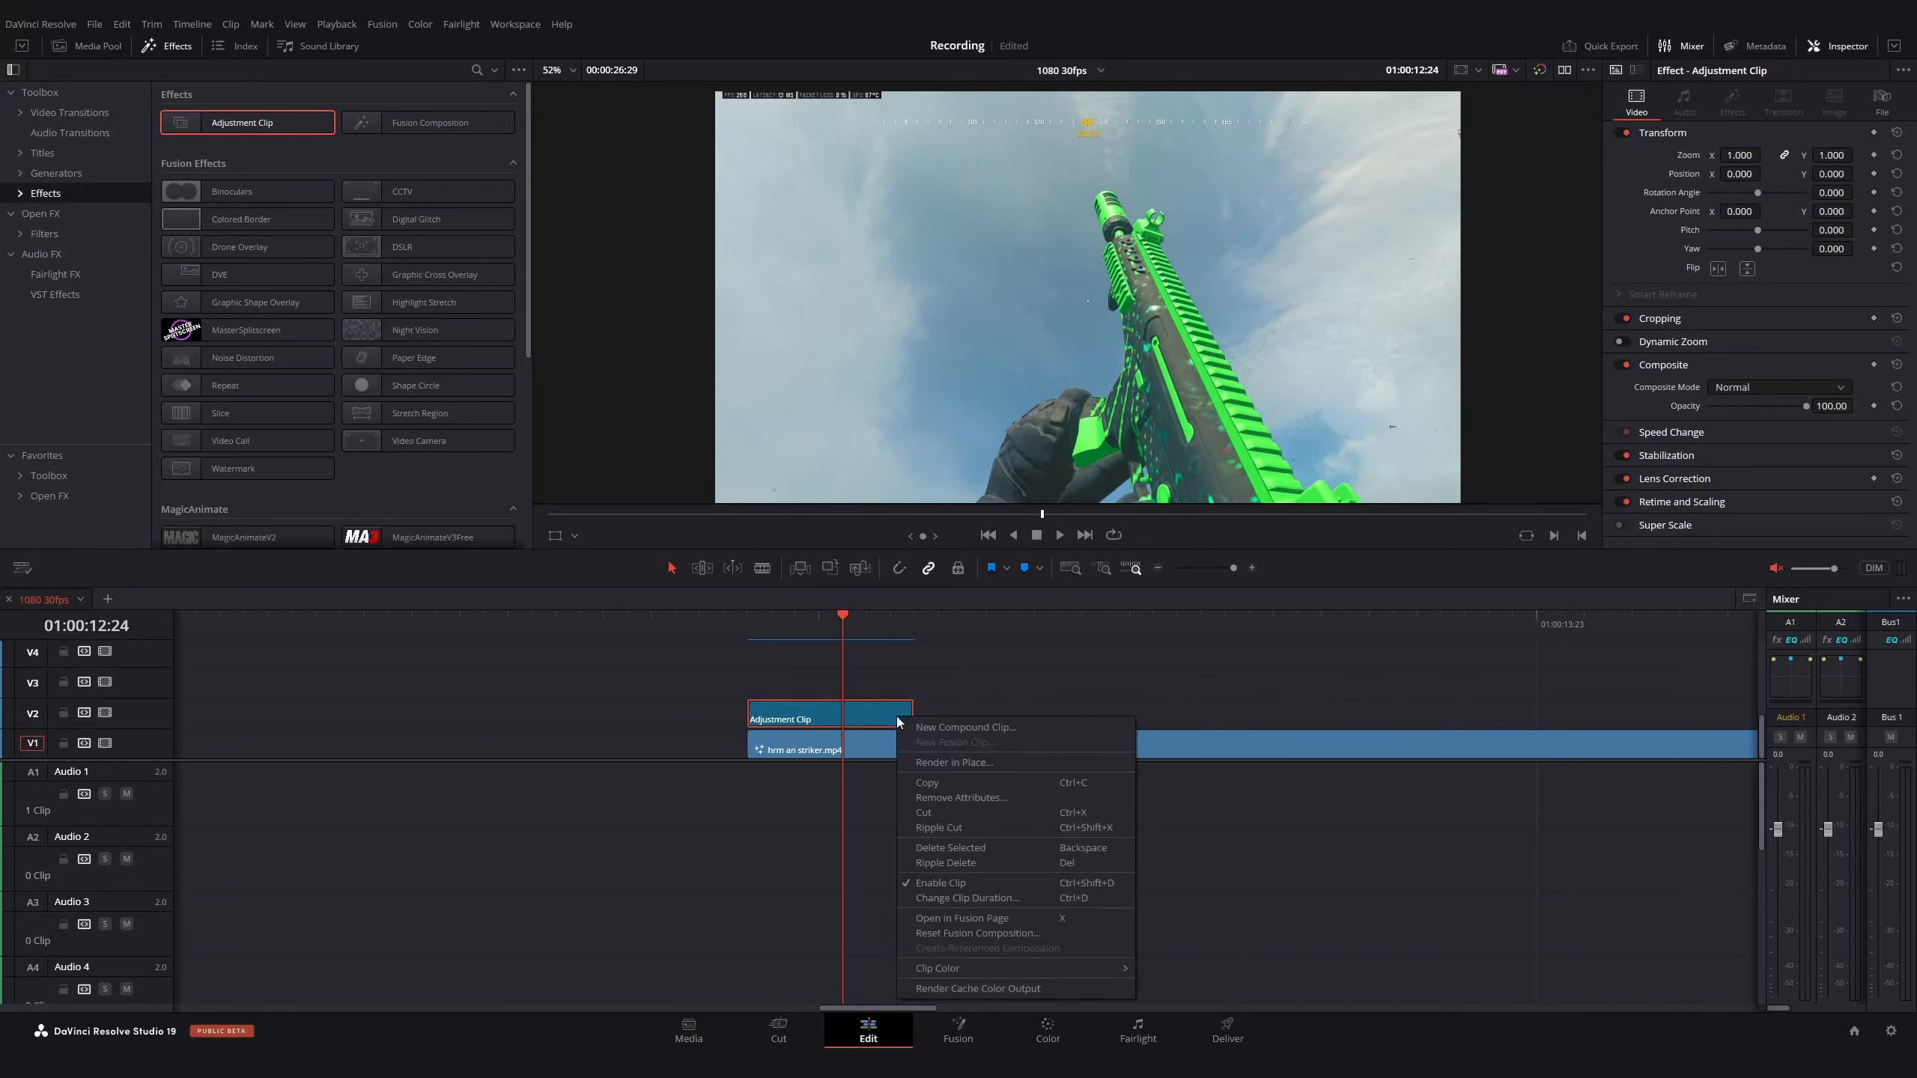
mouse_move(976, 969)
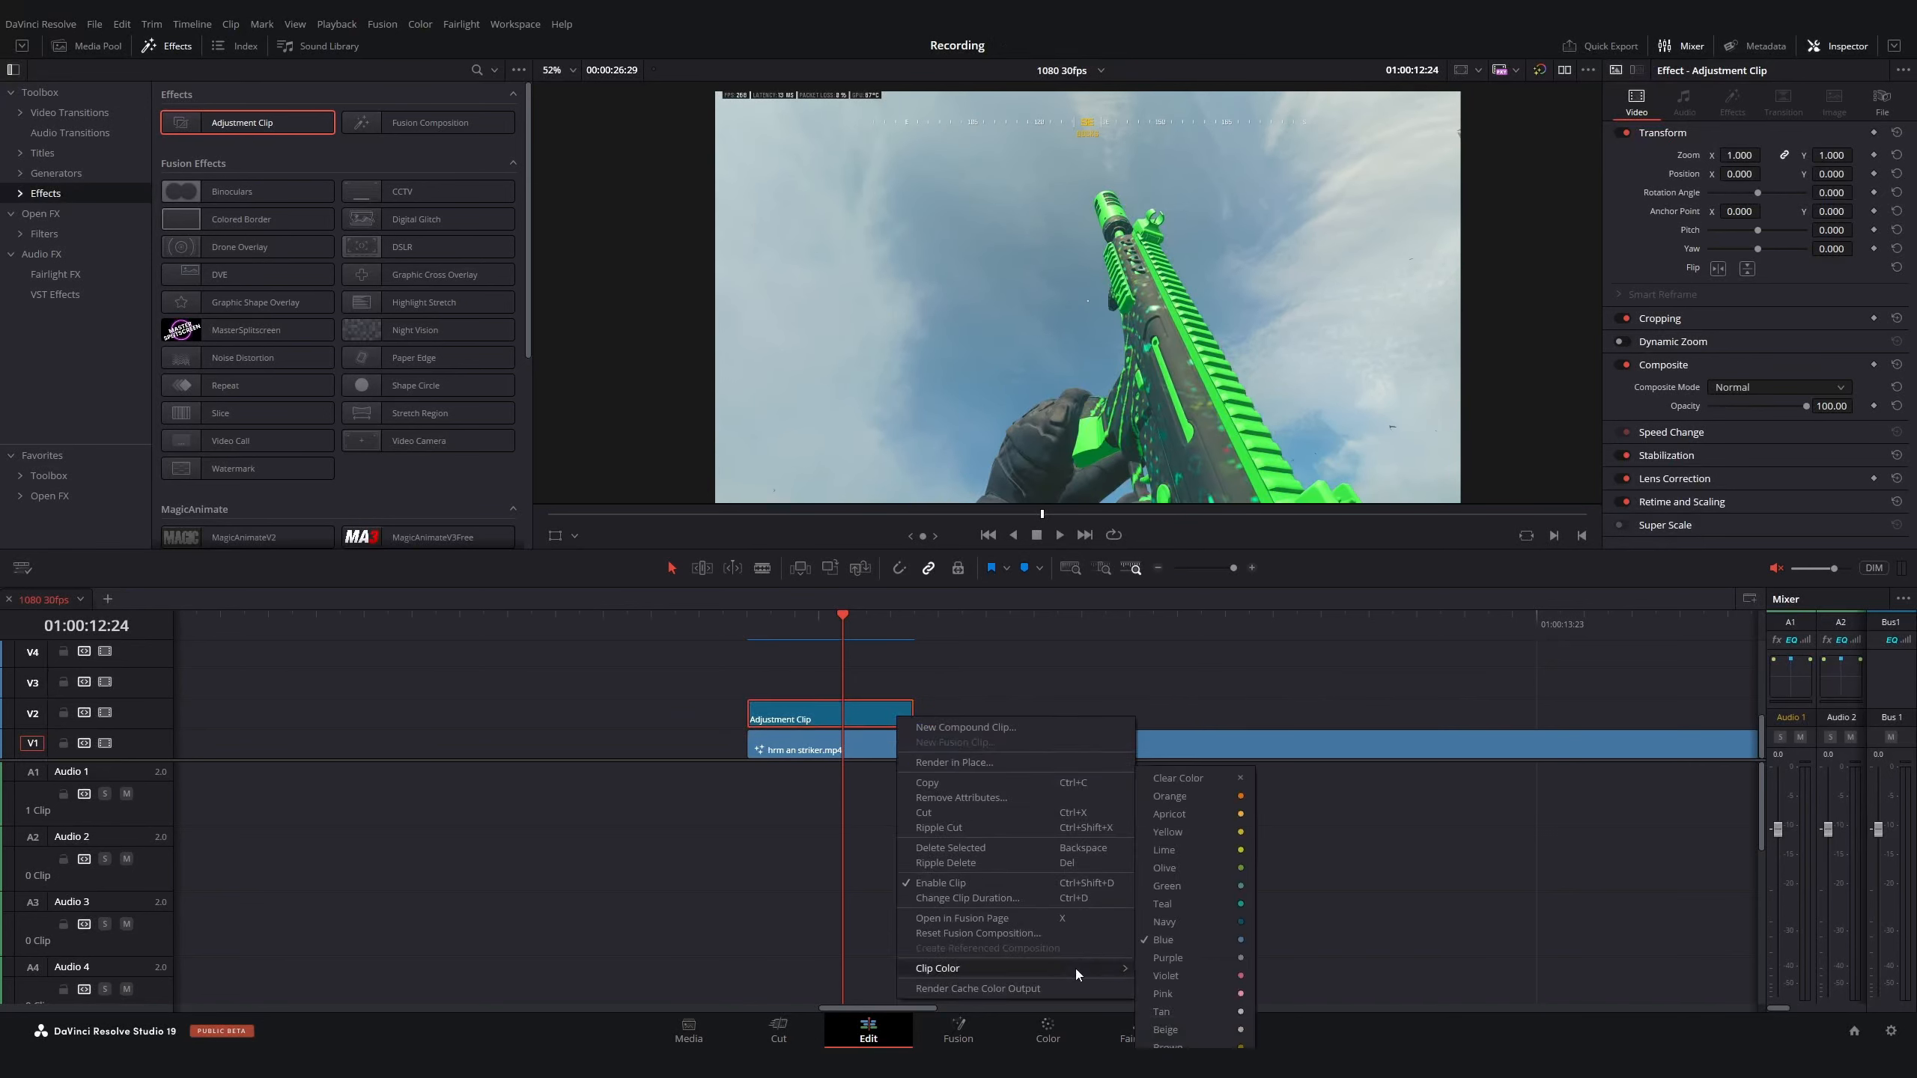
click(1186, 901)
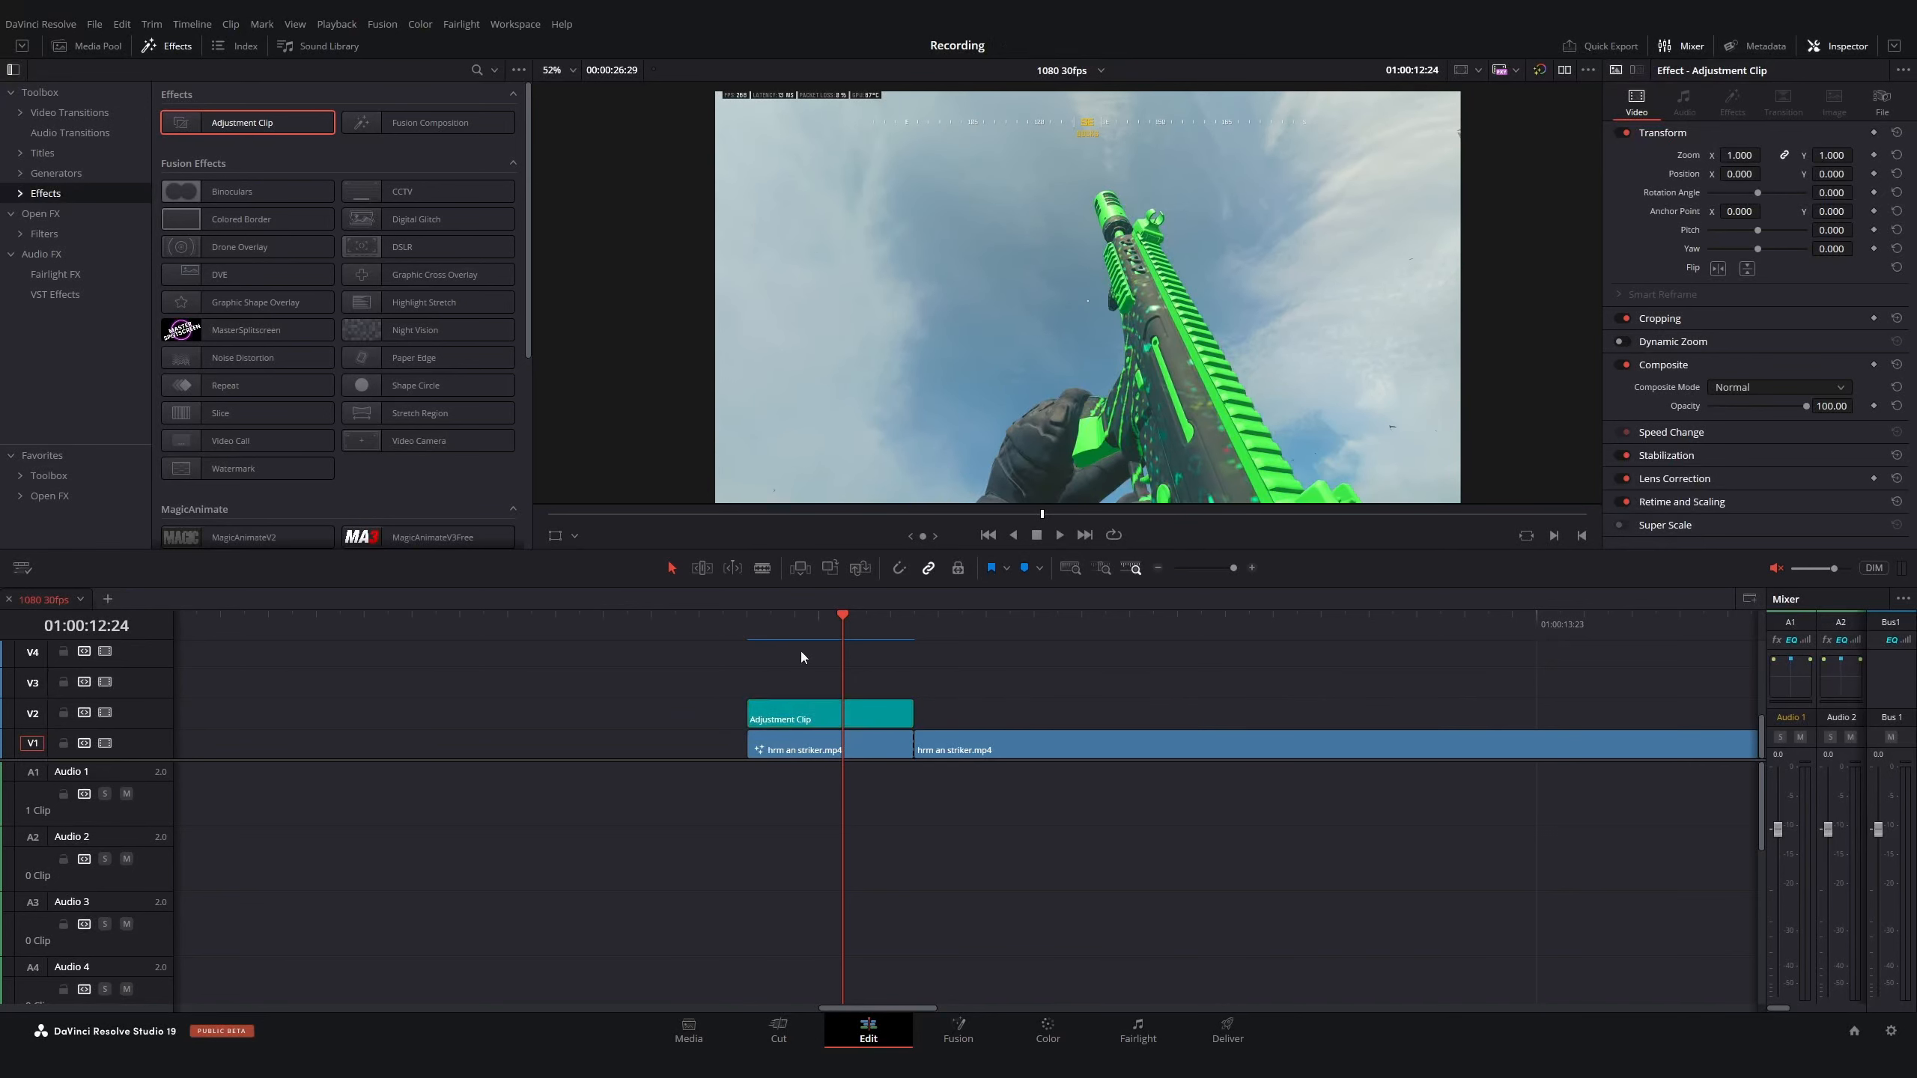
Open the teal Adjustment Clip on the Fusion page and move the MediaOut1 node farther away from MediaIn1
click(768, 624)
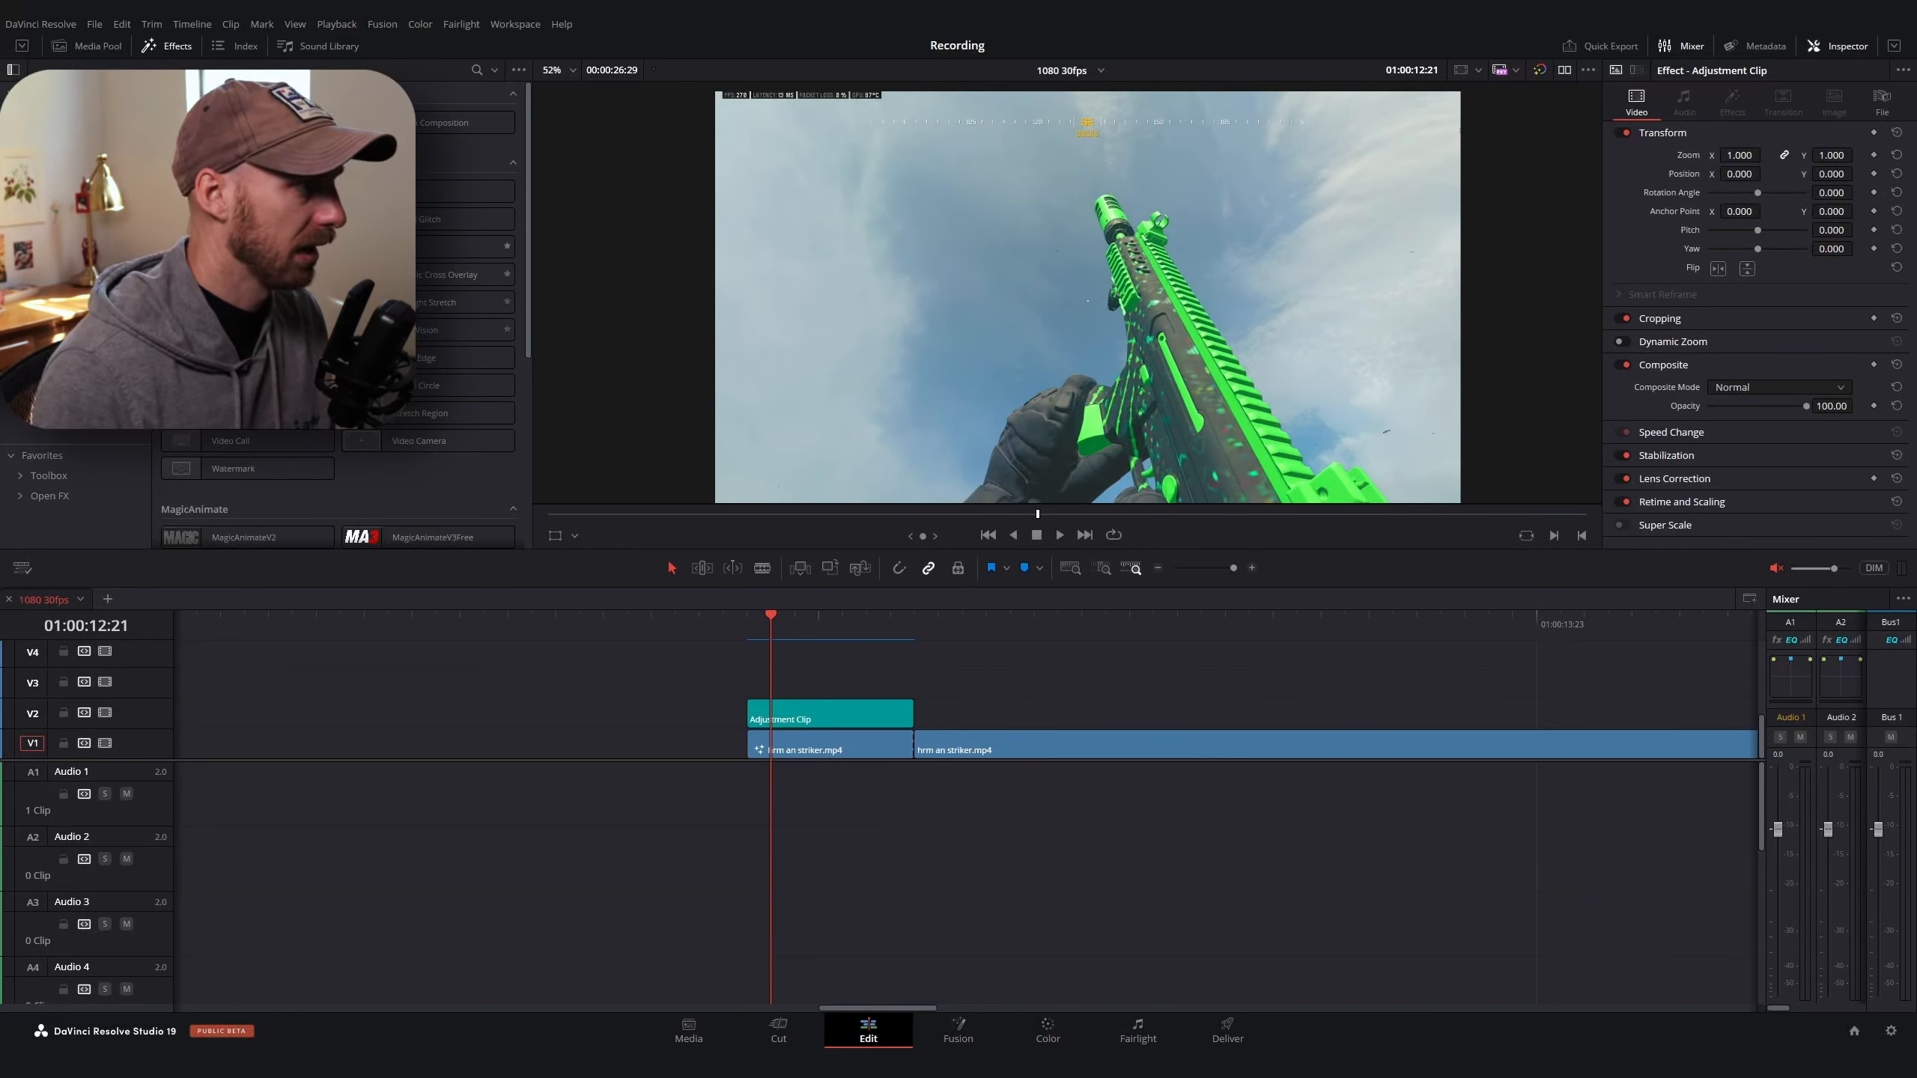
click(94, 47)
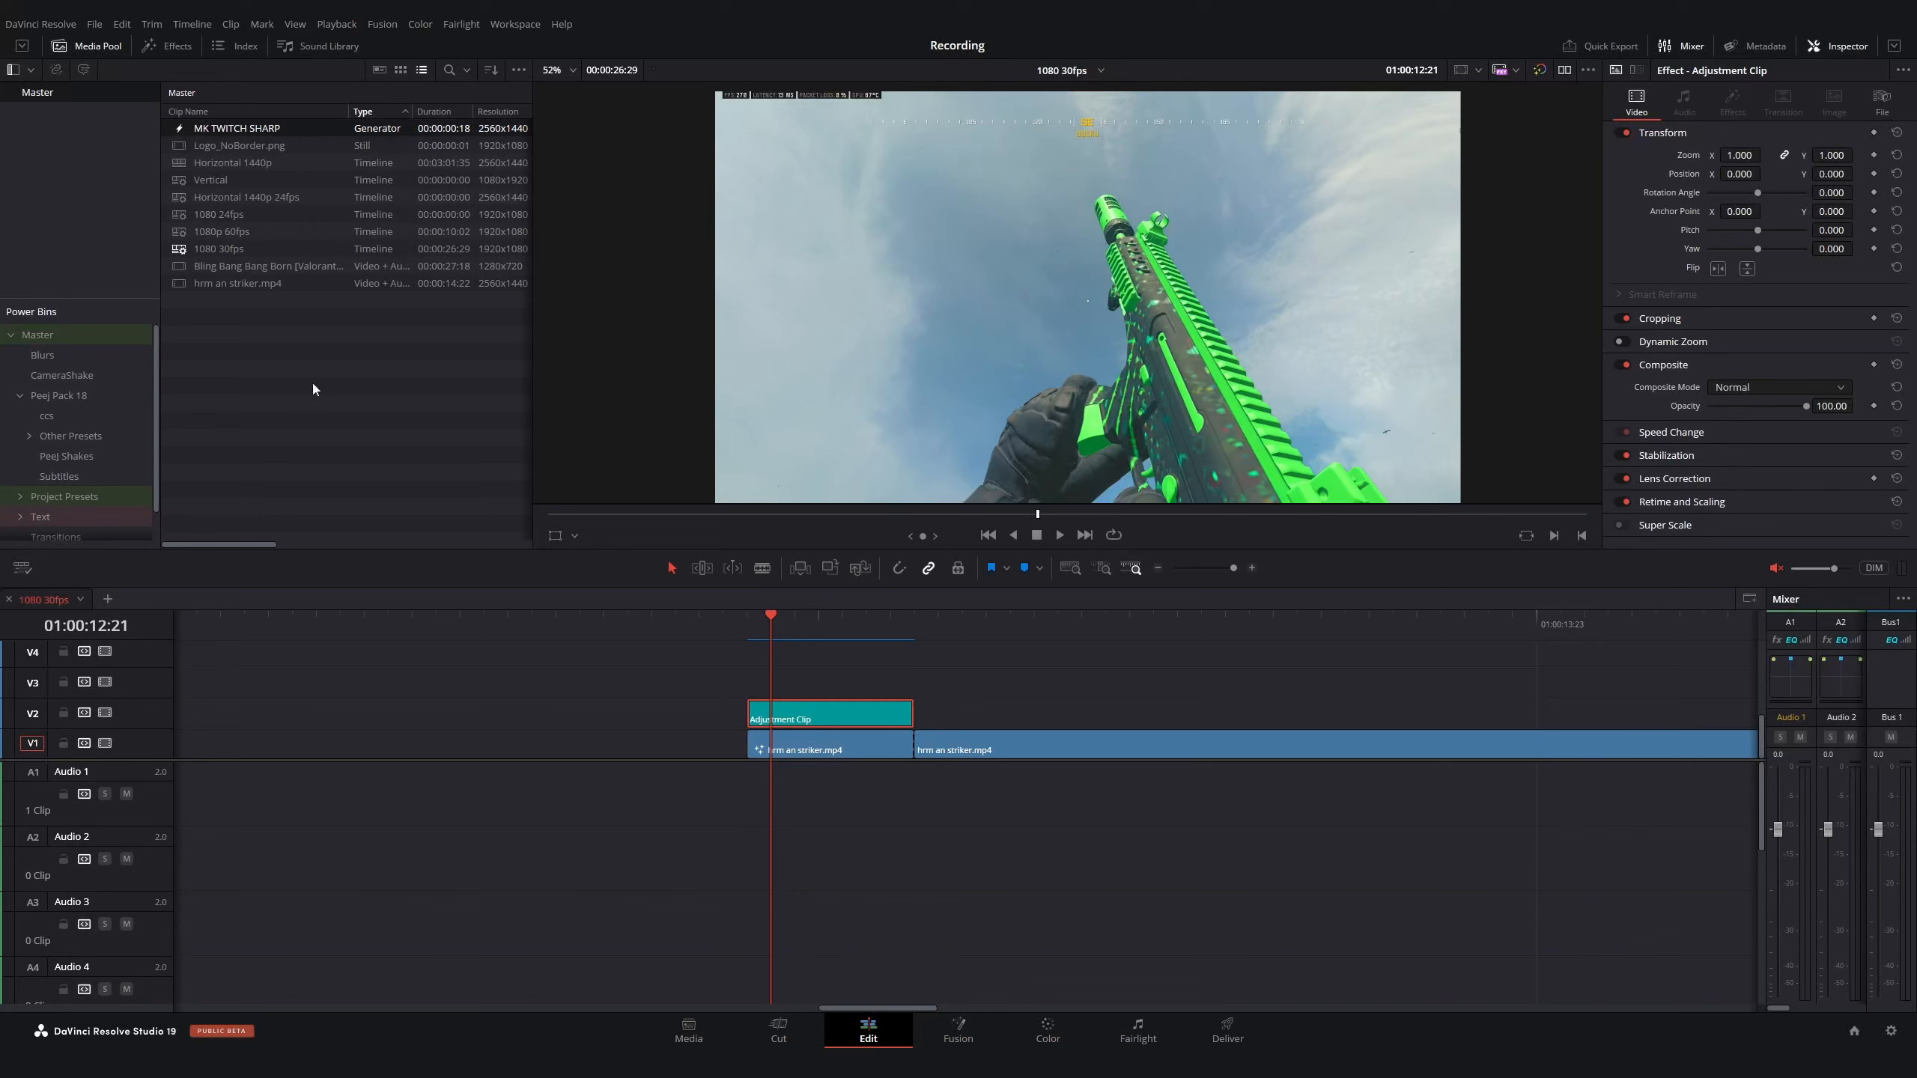
mouse_move(844, 721)
mouse_down()
mouse_move(909, 718)
mouse_move(673, 718)
mouse_move(1043, 725)
mouse_move(848, 718)
mouse_up()
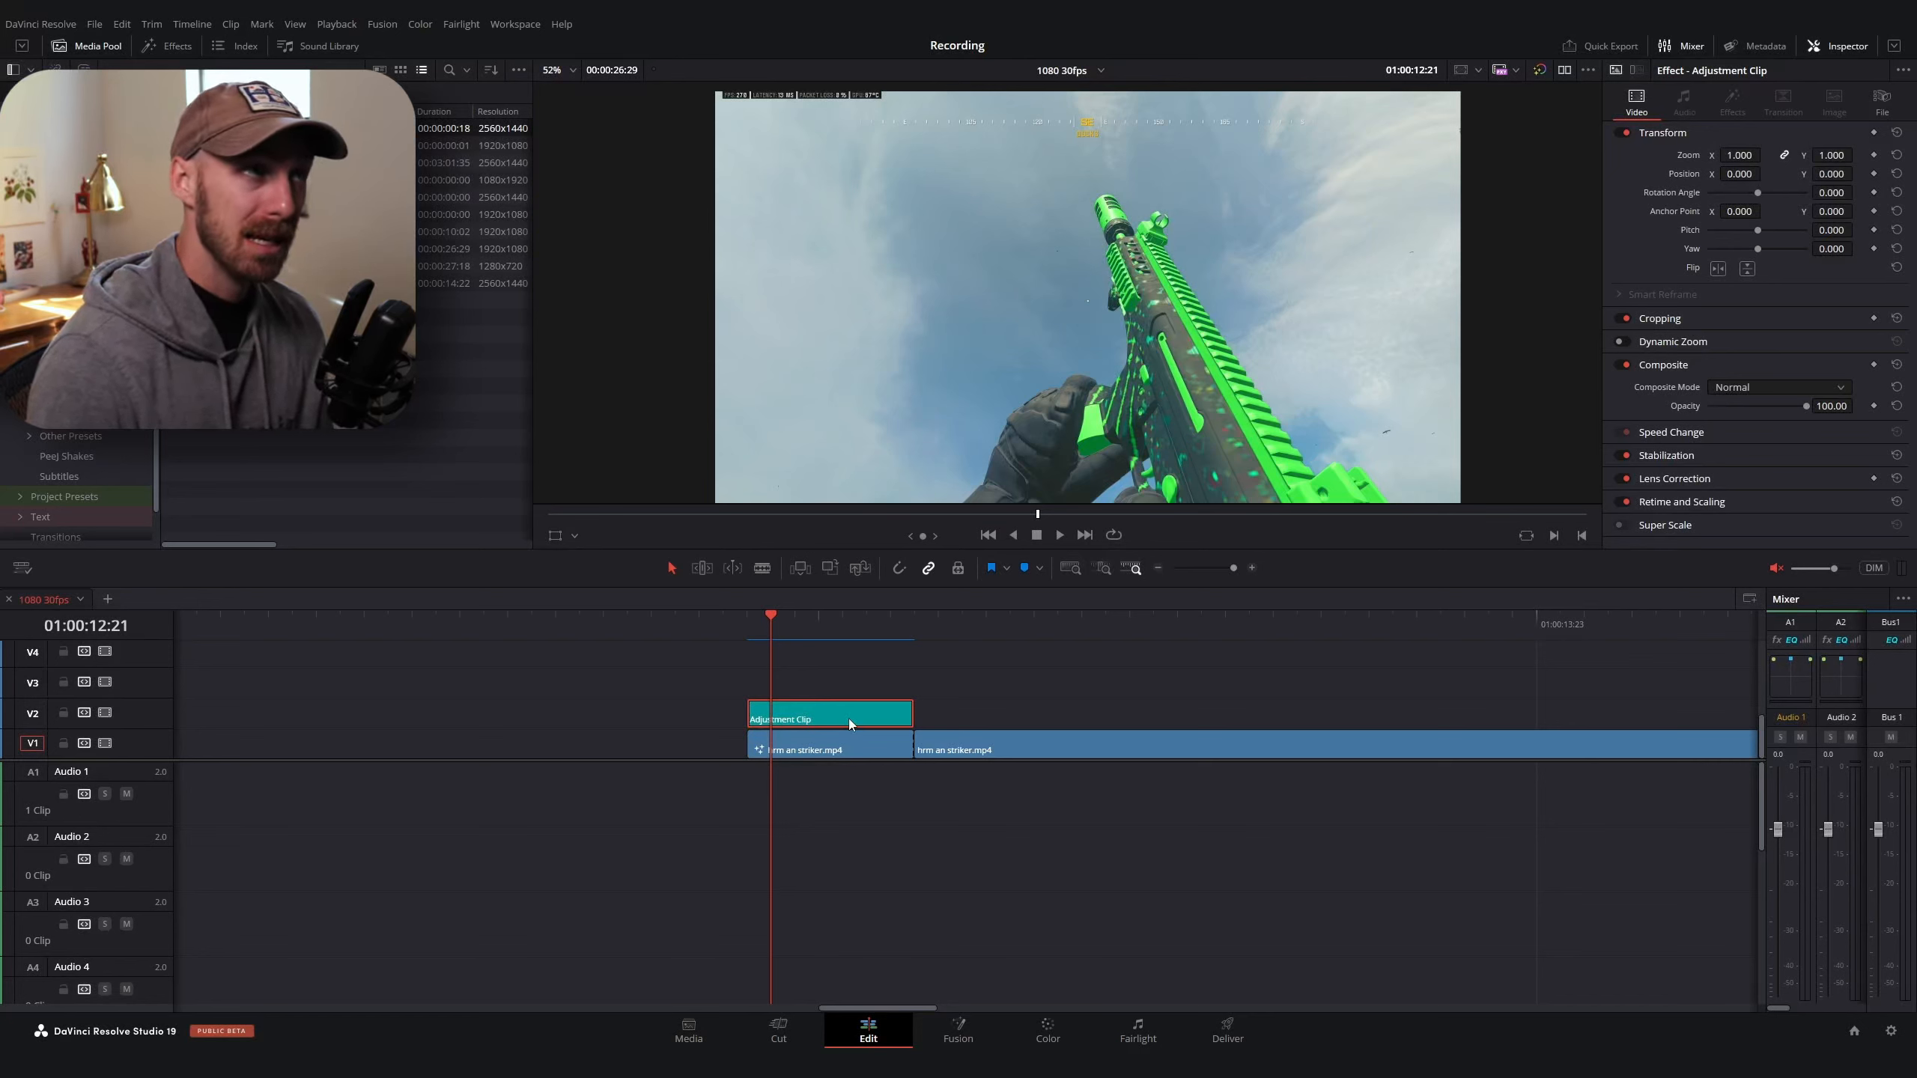
click(949, 1039)
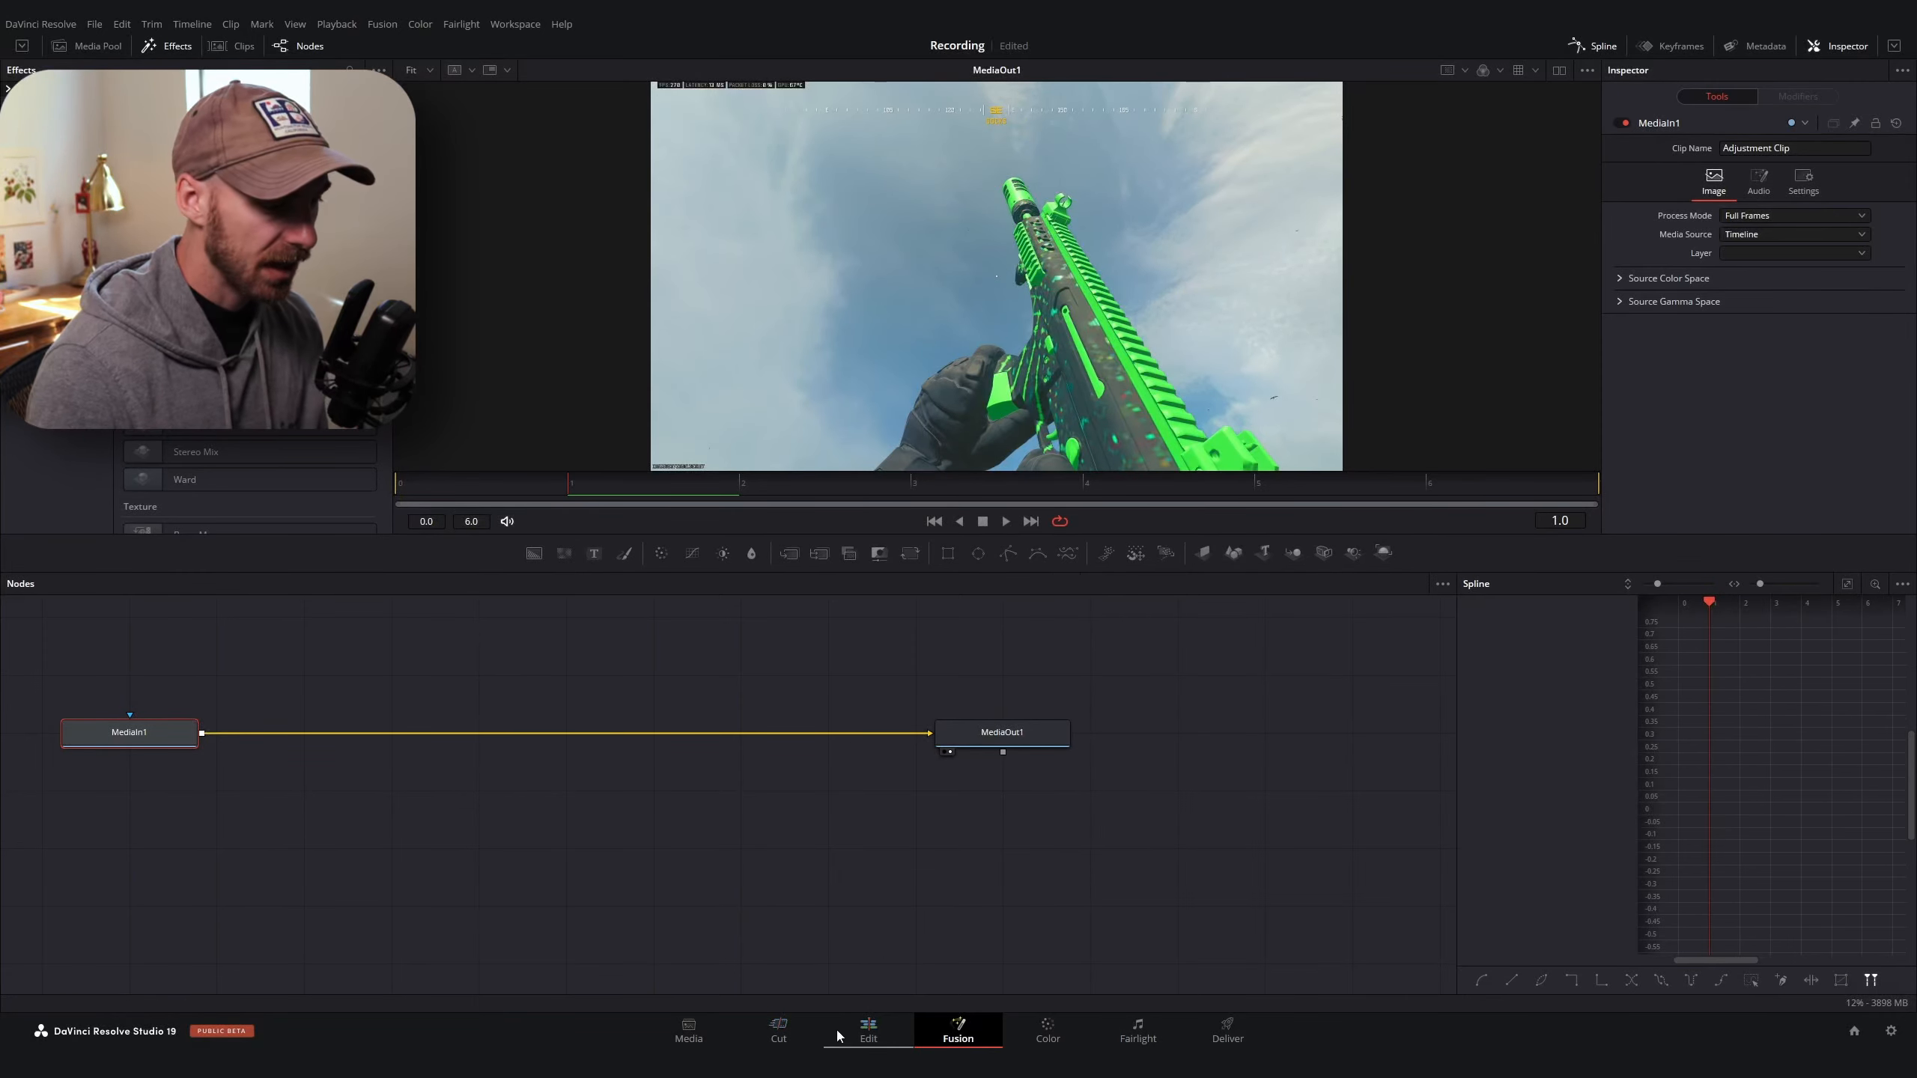
click(868, 1028)
click(801, 747)
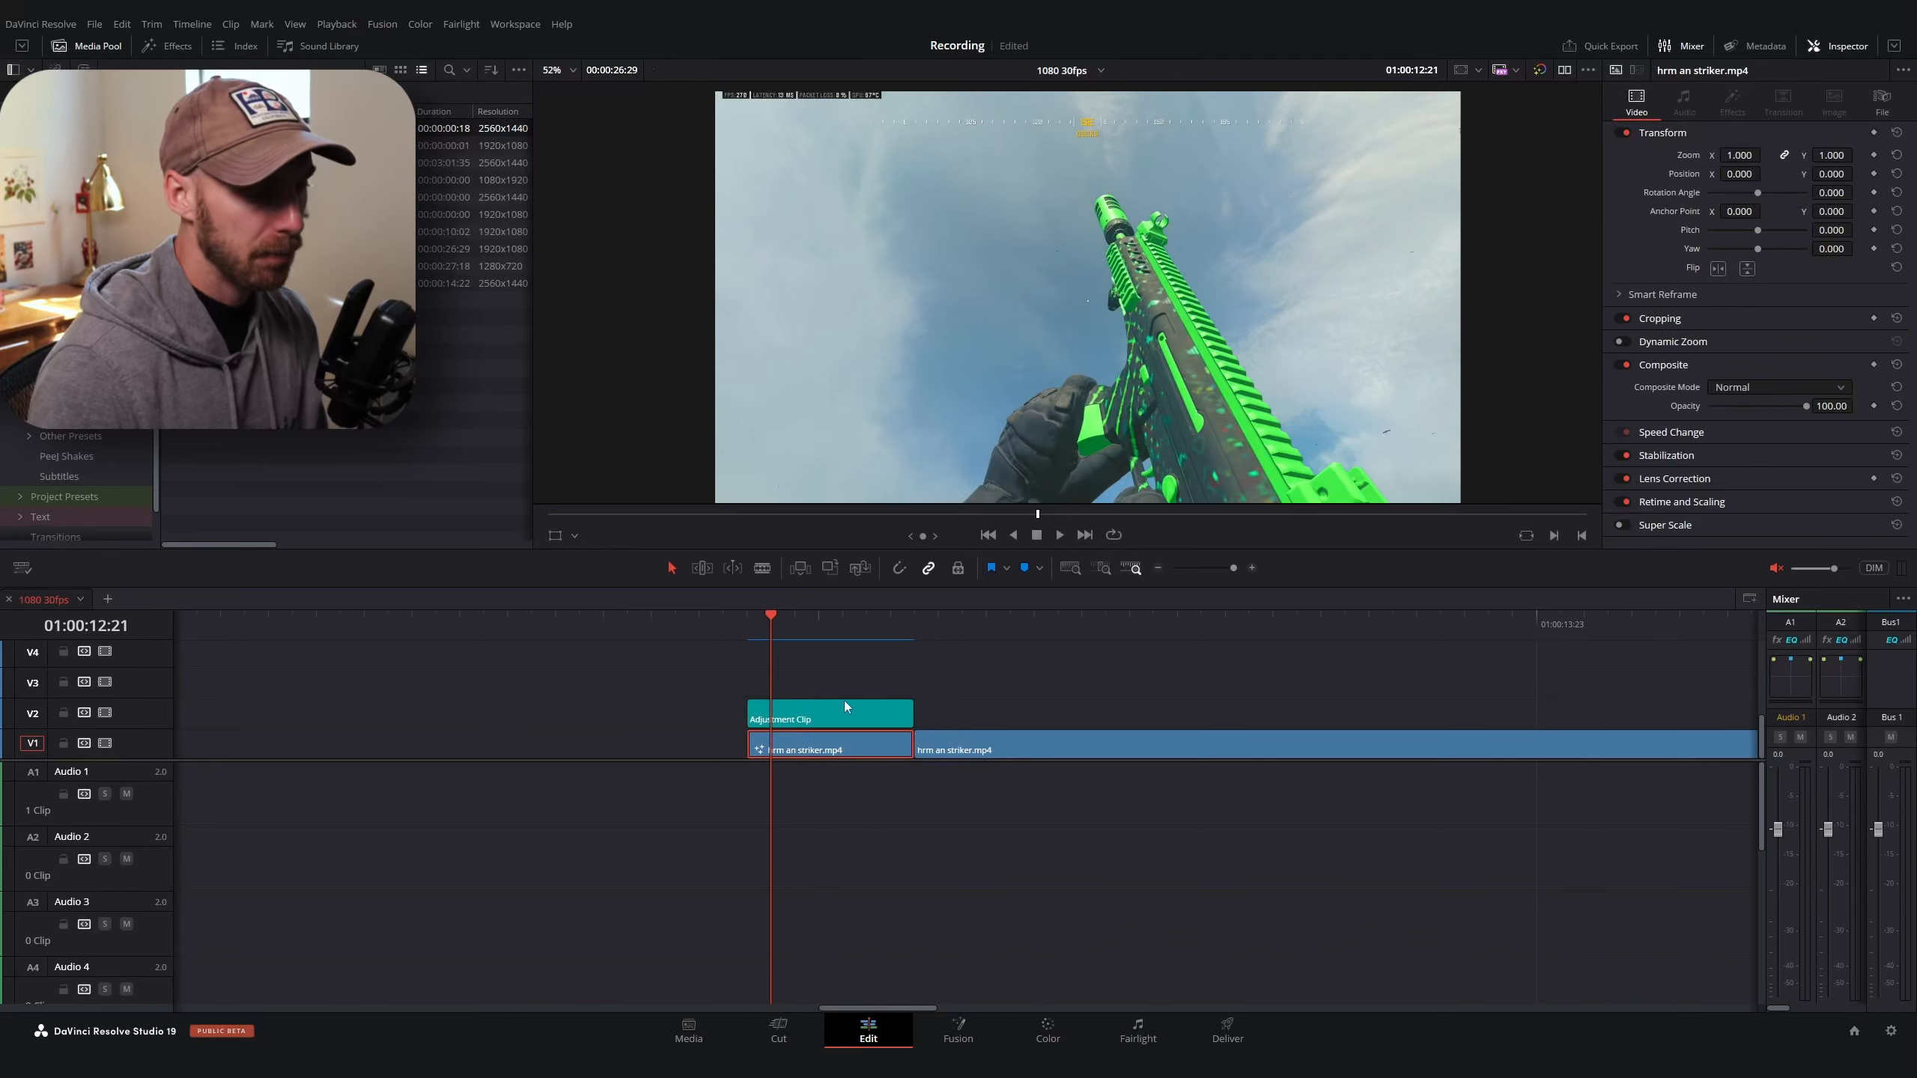
click(832, 716)
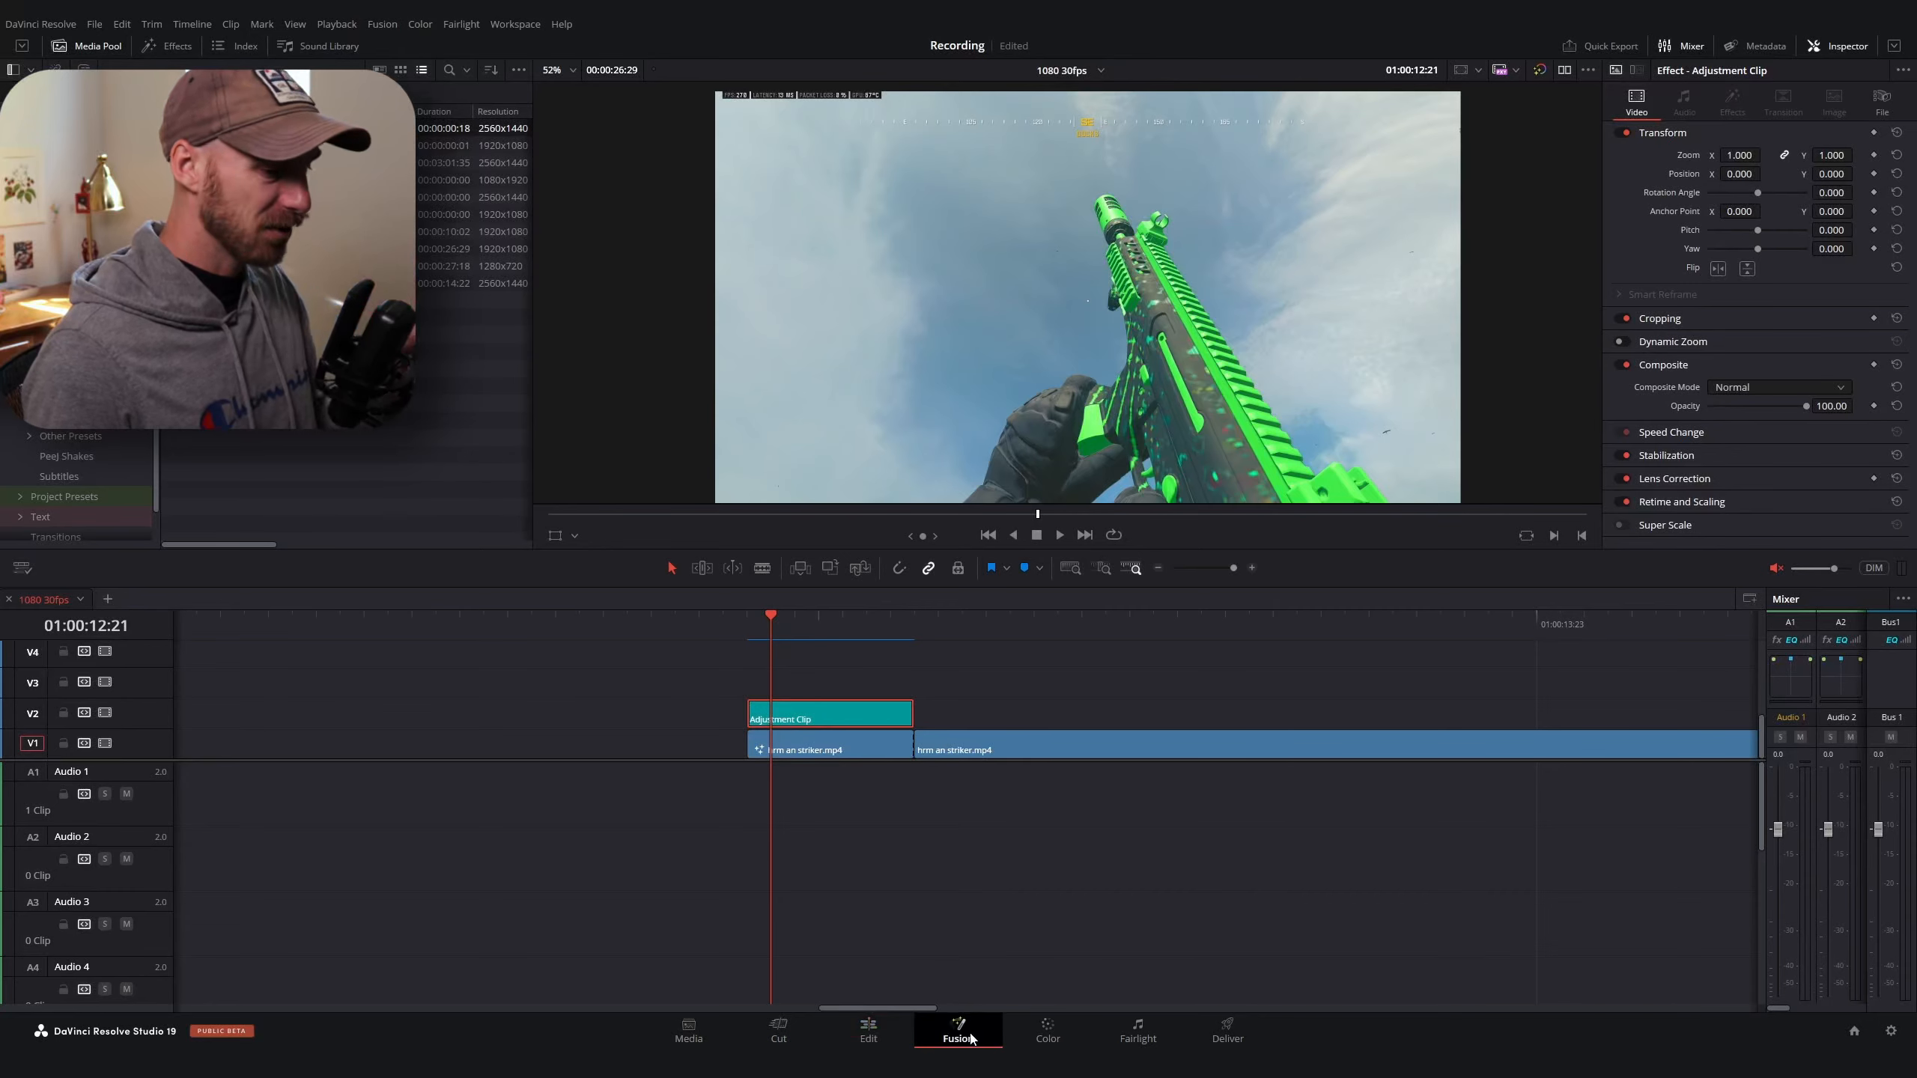
click(959, 1028)
drag(963, 731, 1279, 752)
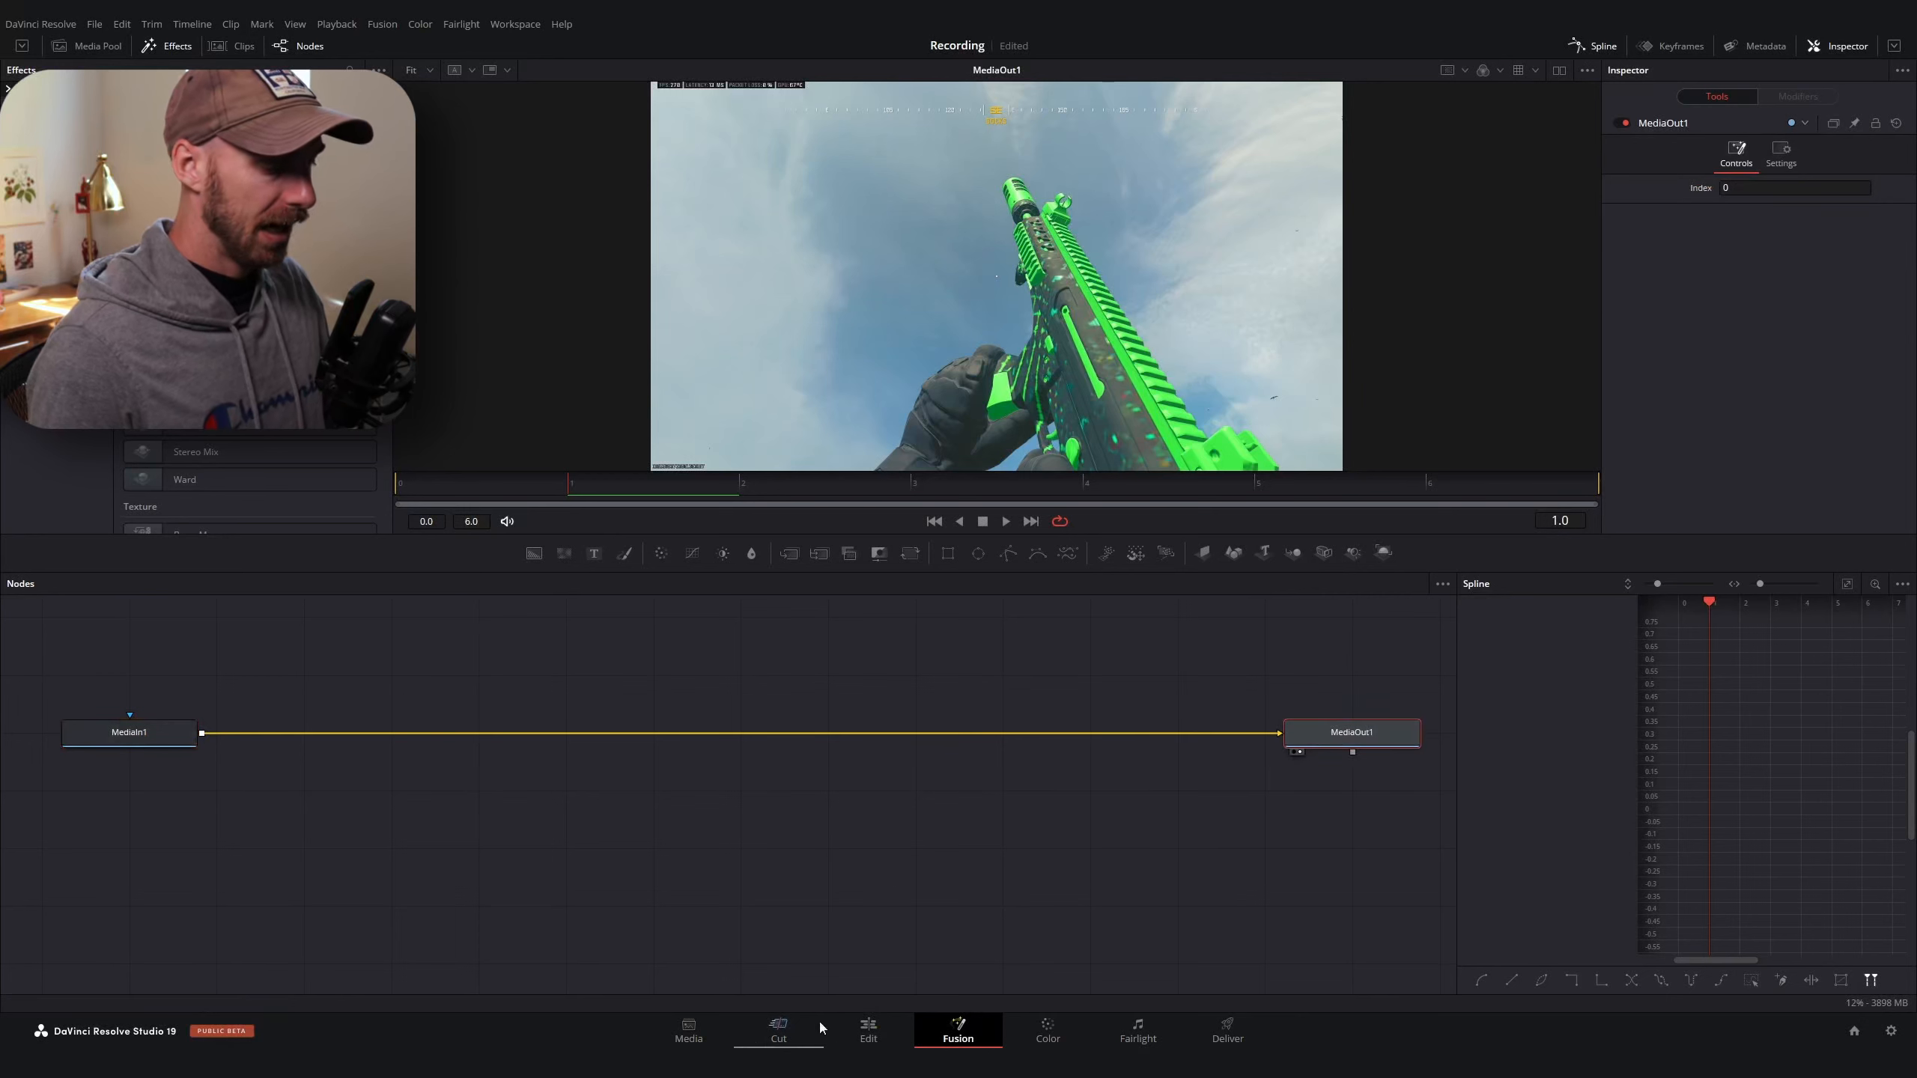
scroll(839, 841, down, 3)
Switch to Notepad, highlight the Zoom In line under Opener and return to DaVinci Resolve
key(alt+Tab)
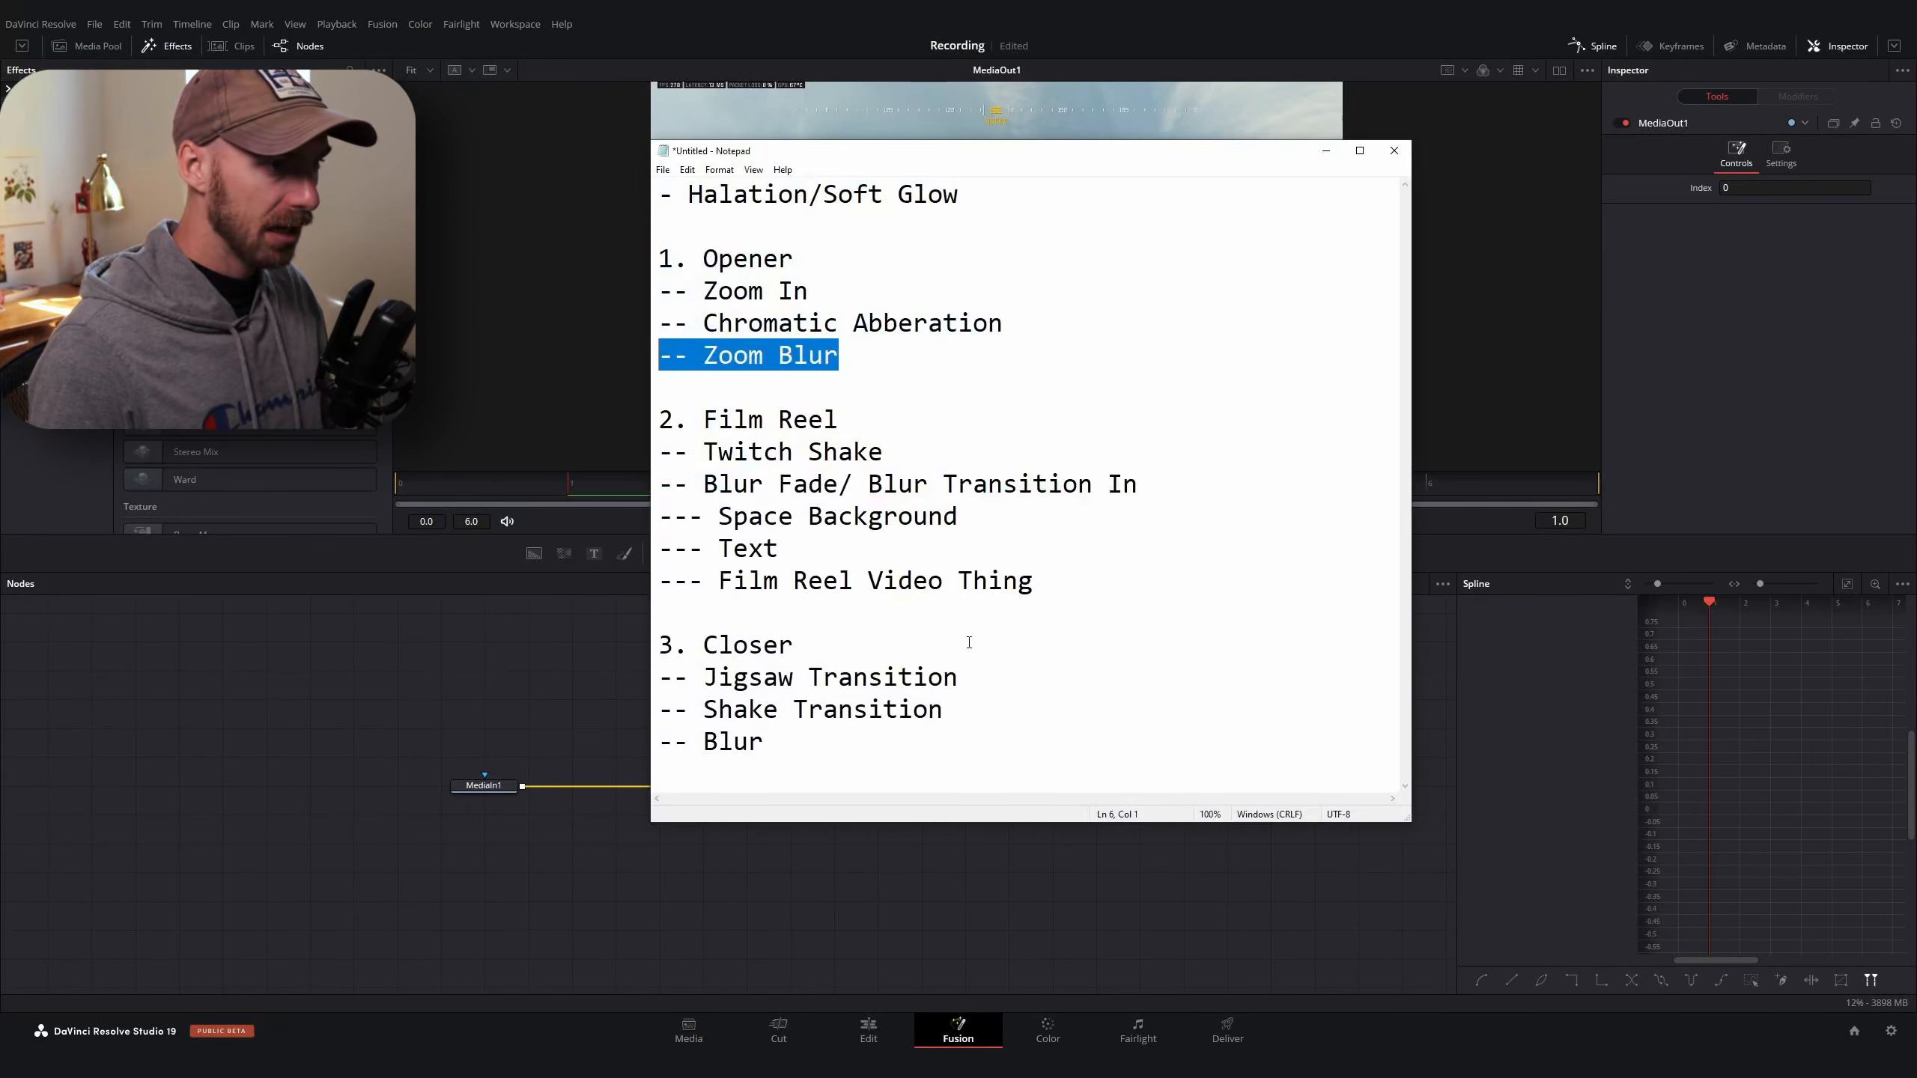
drag(811, 293, 591, 287)
key(alt+Tab)
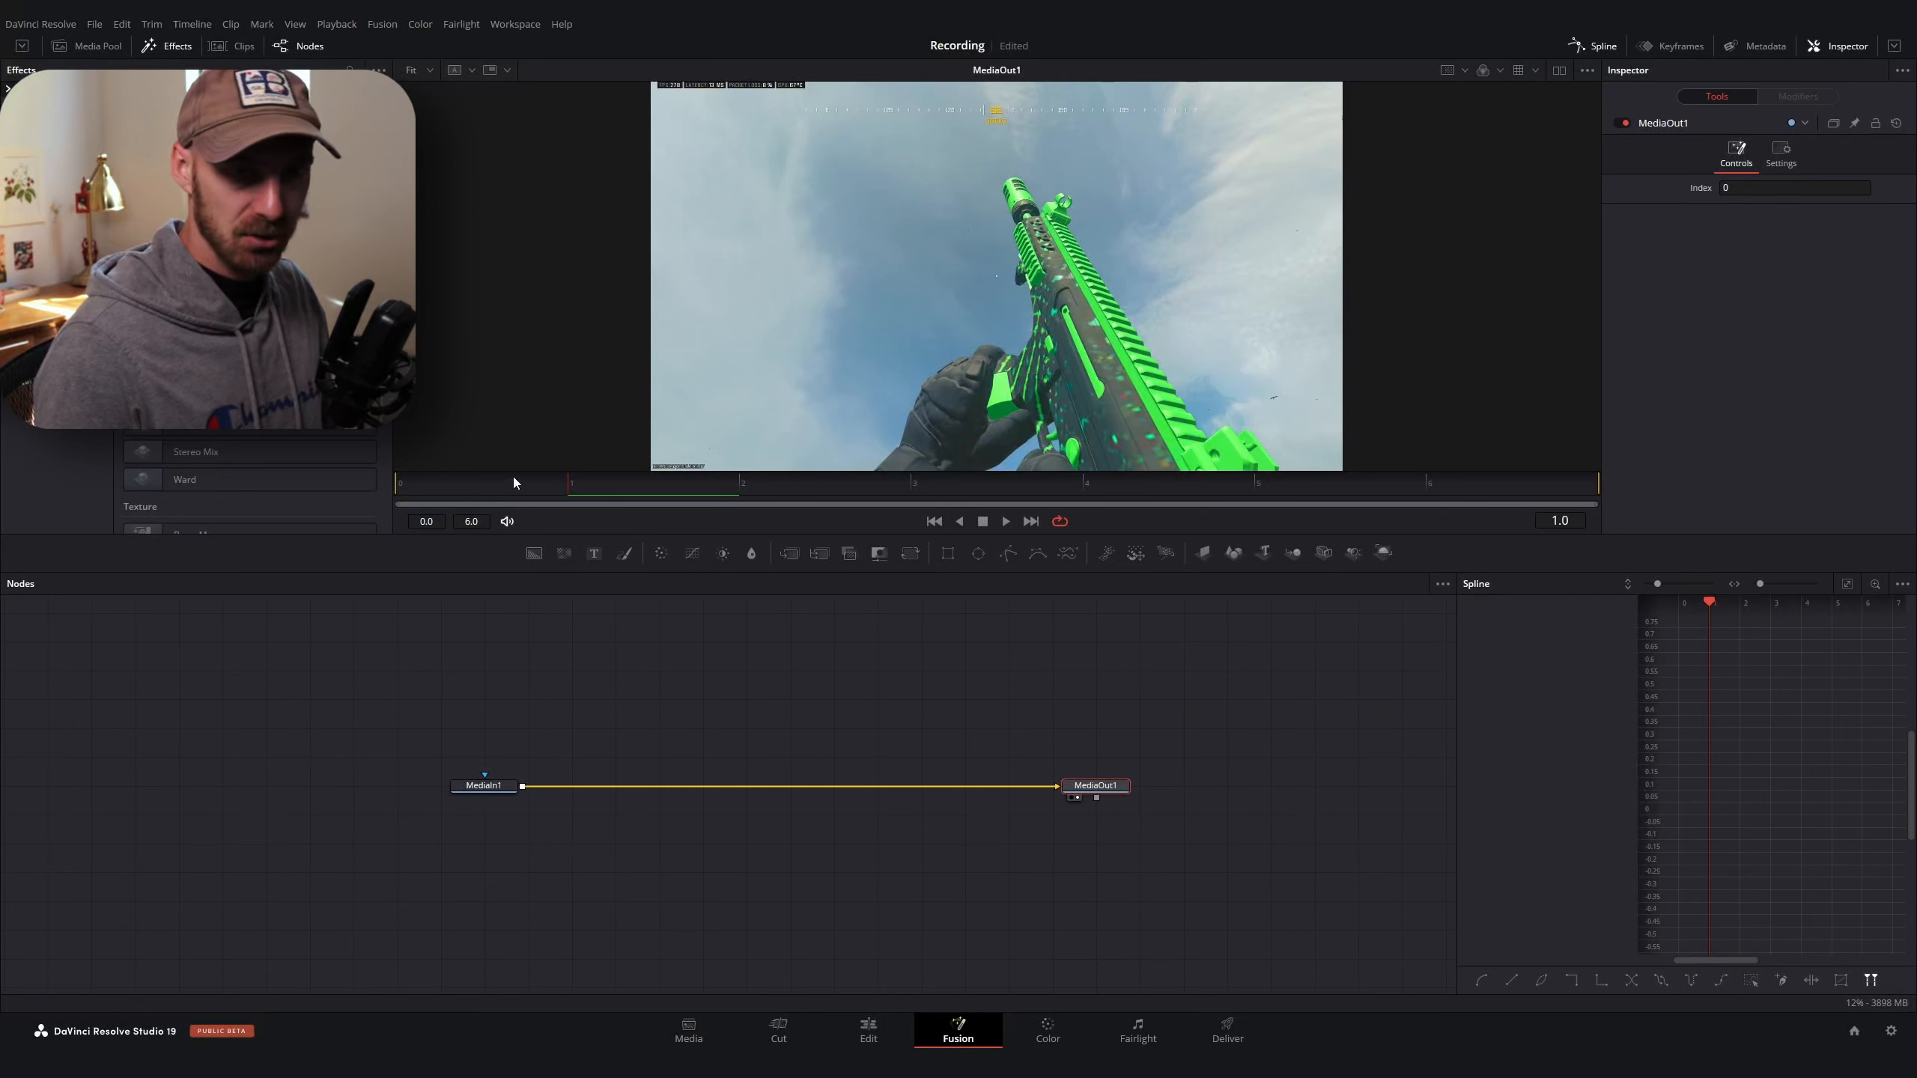
click(495, 784)
click(713, 708)
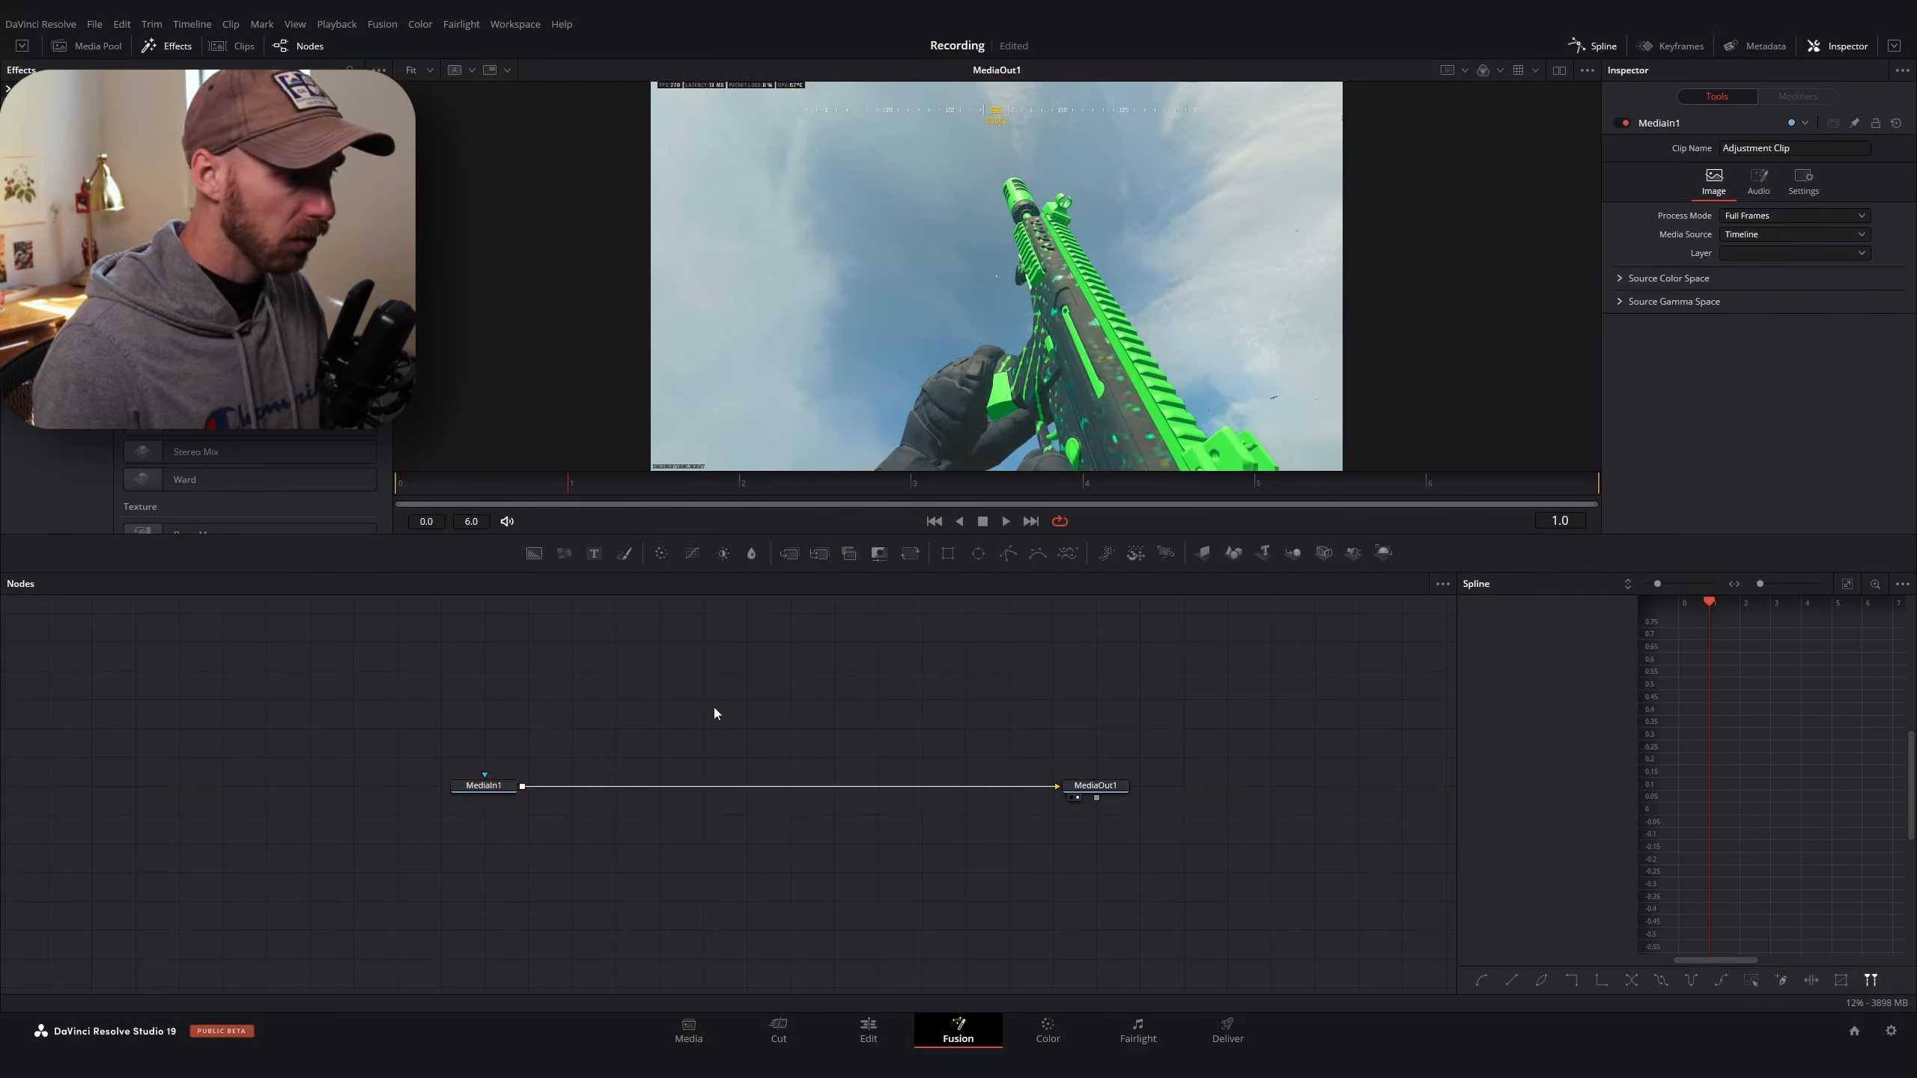
key(shift+space)
text(gaus)
text(transf)
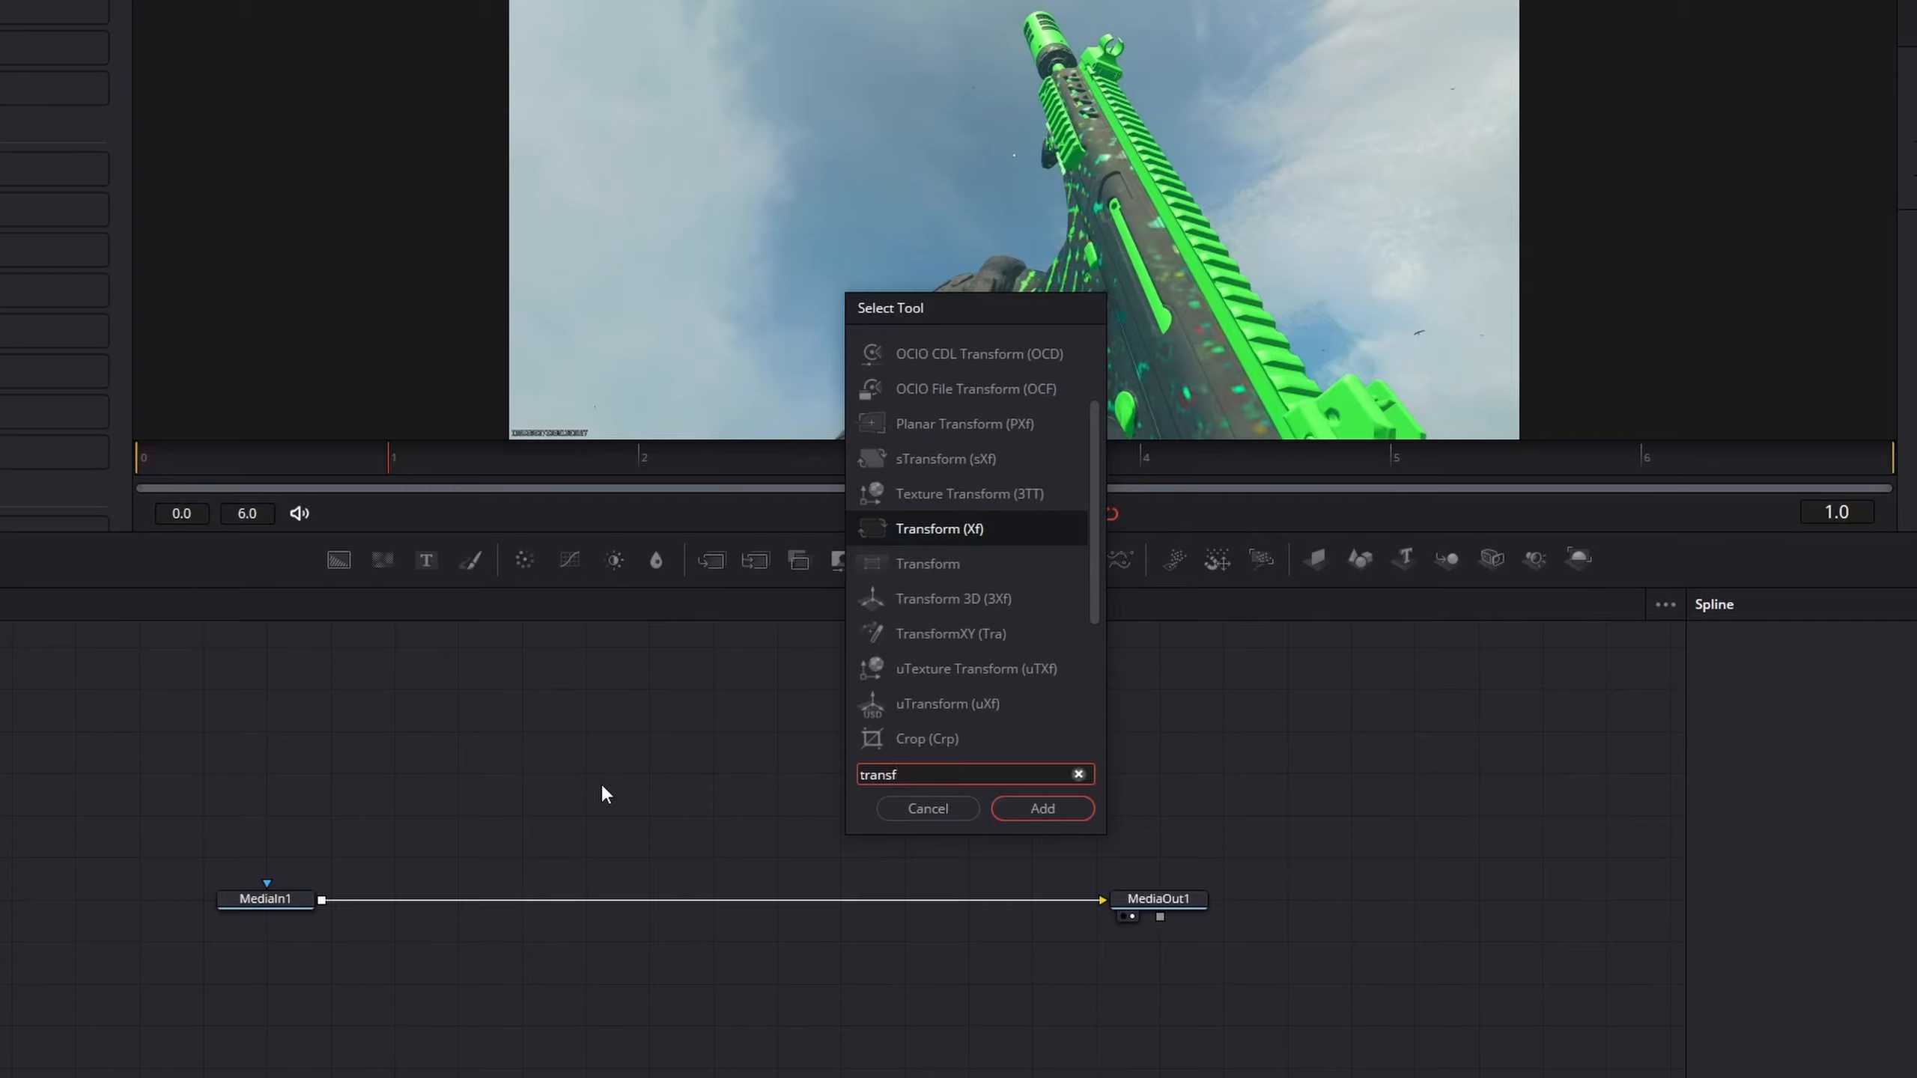
key(Up)
key(Return)
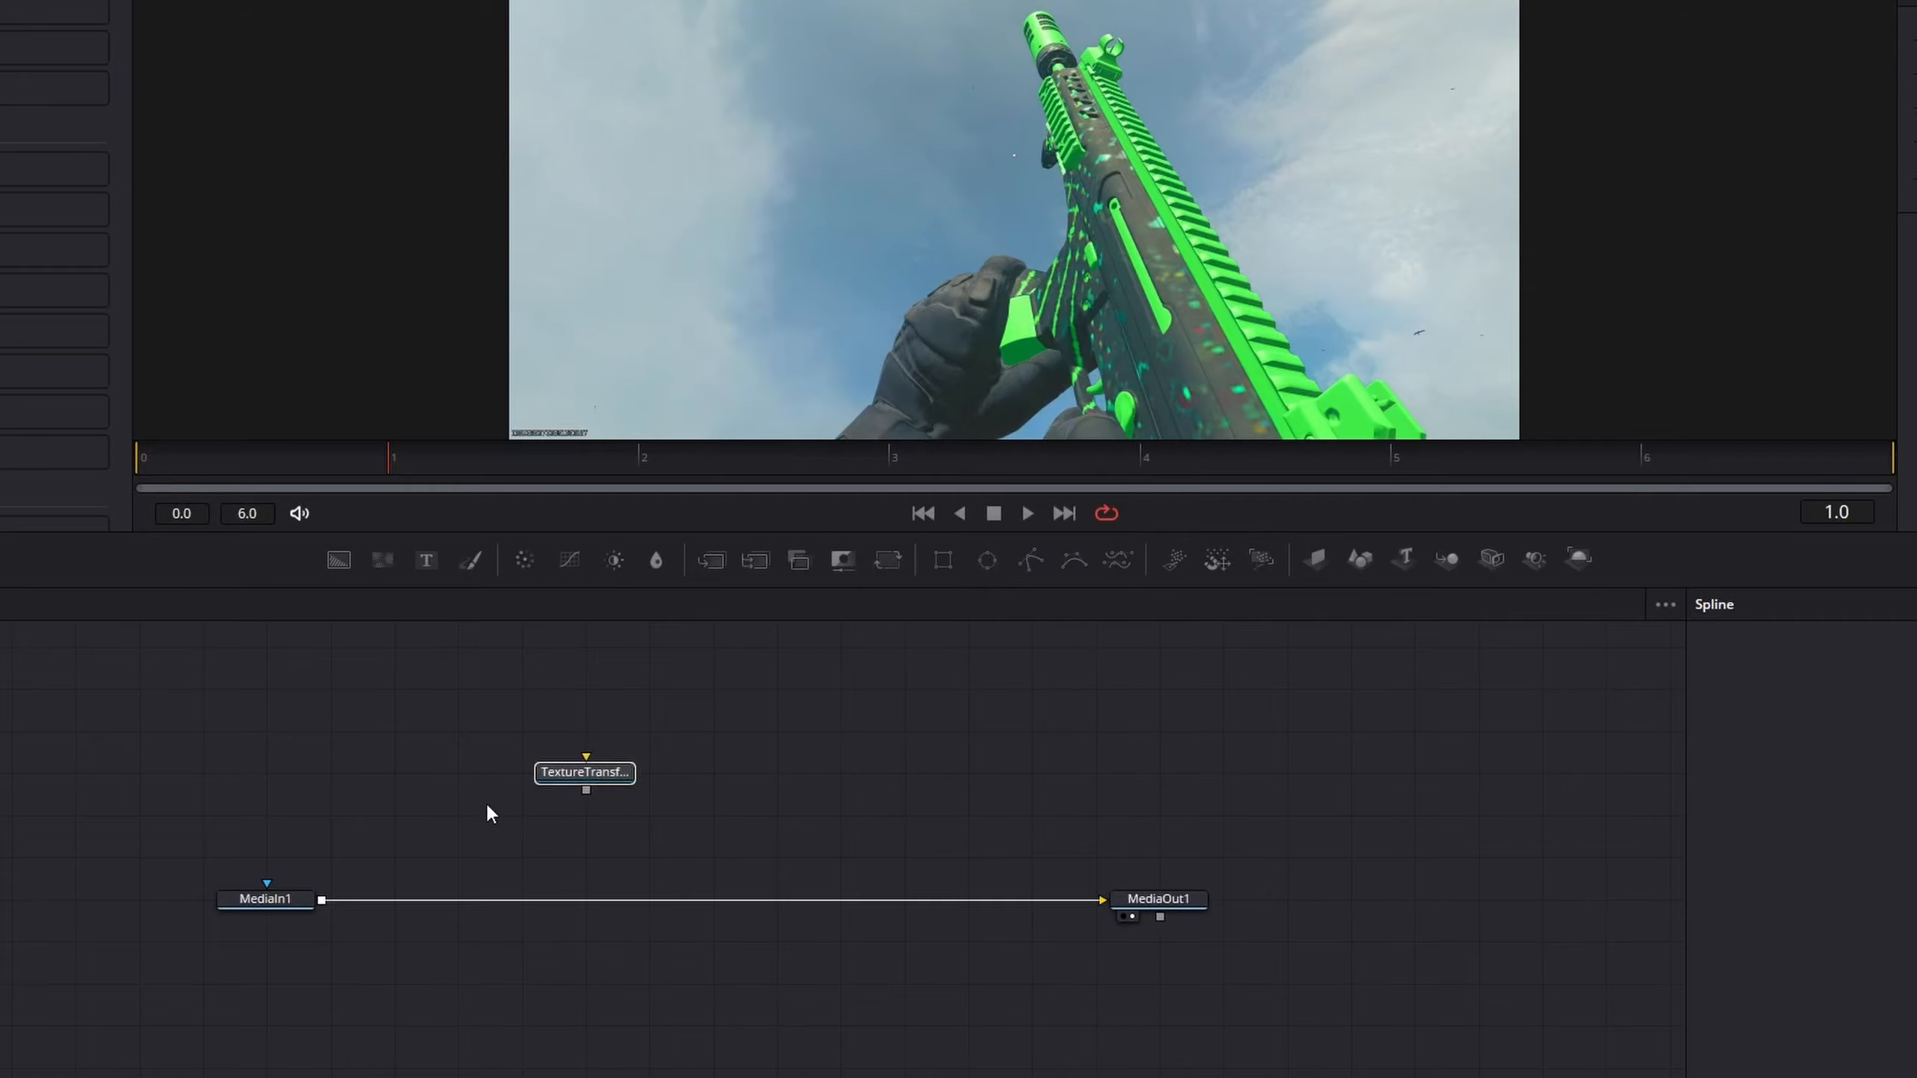
key(Delete)
Add a Transform (Xf) node and insert it between MediaIn1 and MediaOut1
key(shift+space)
text(transf)
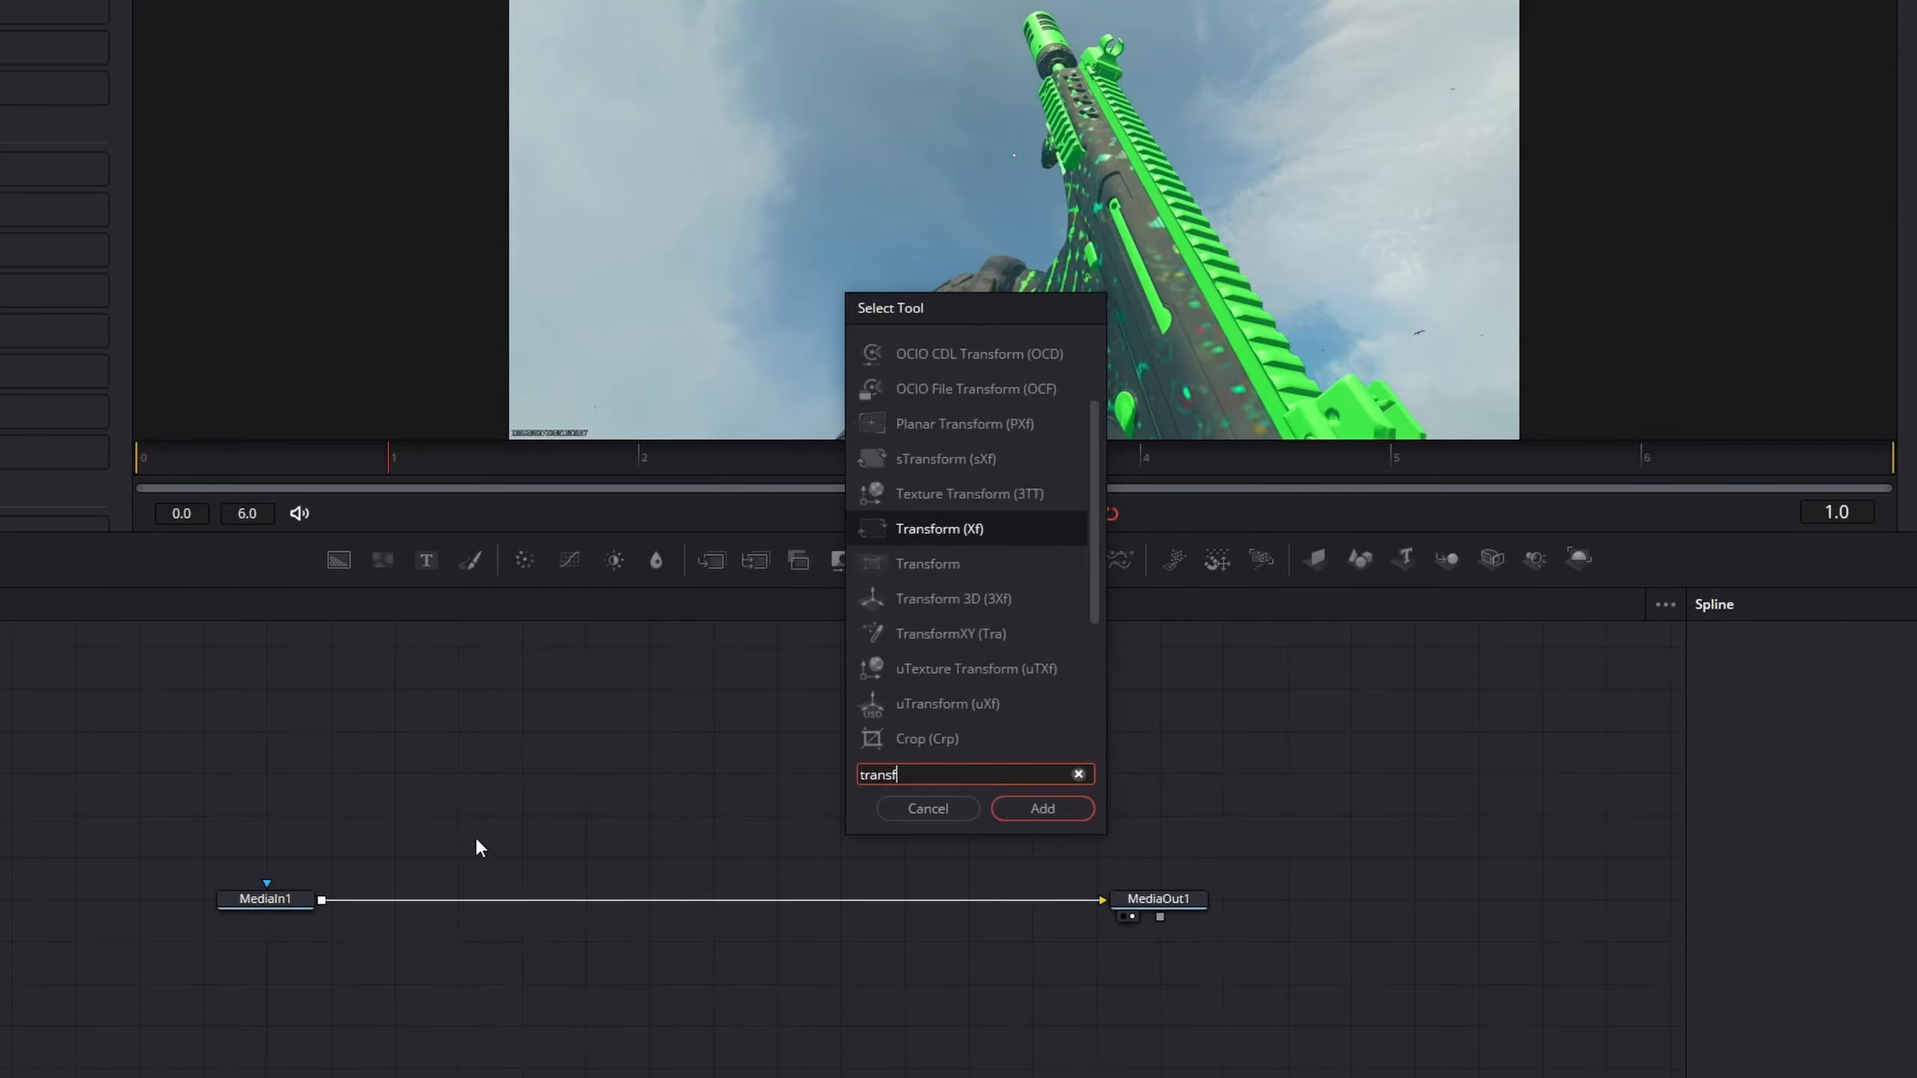
key(Return)
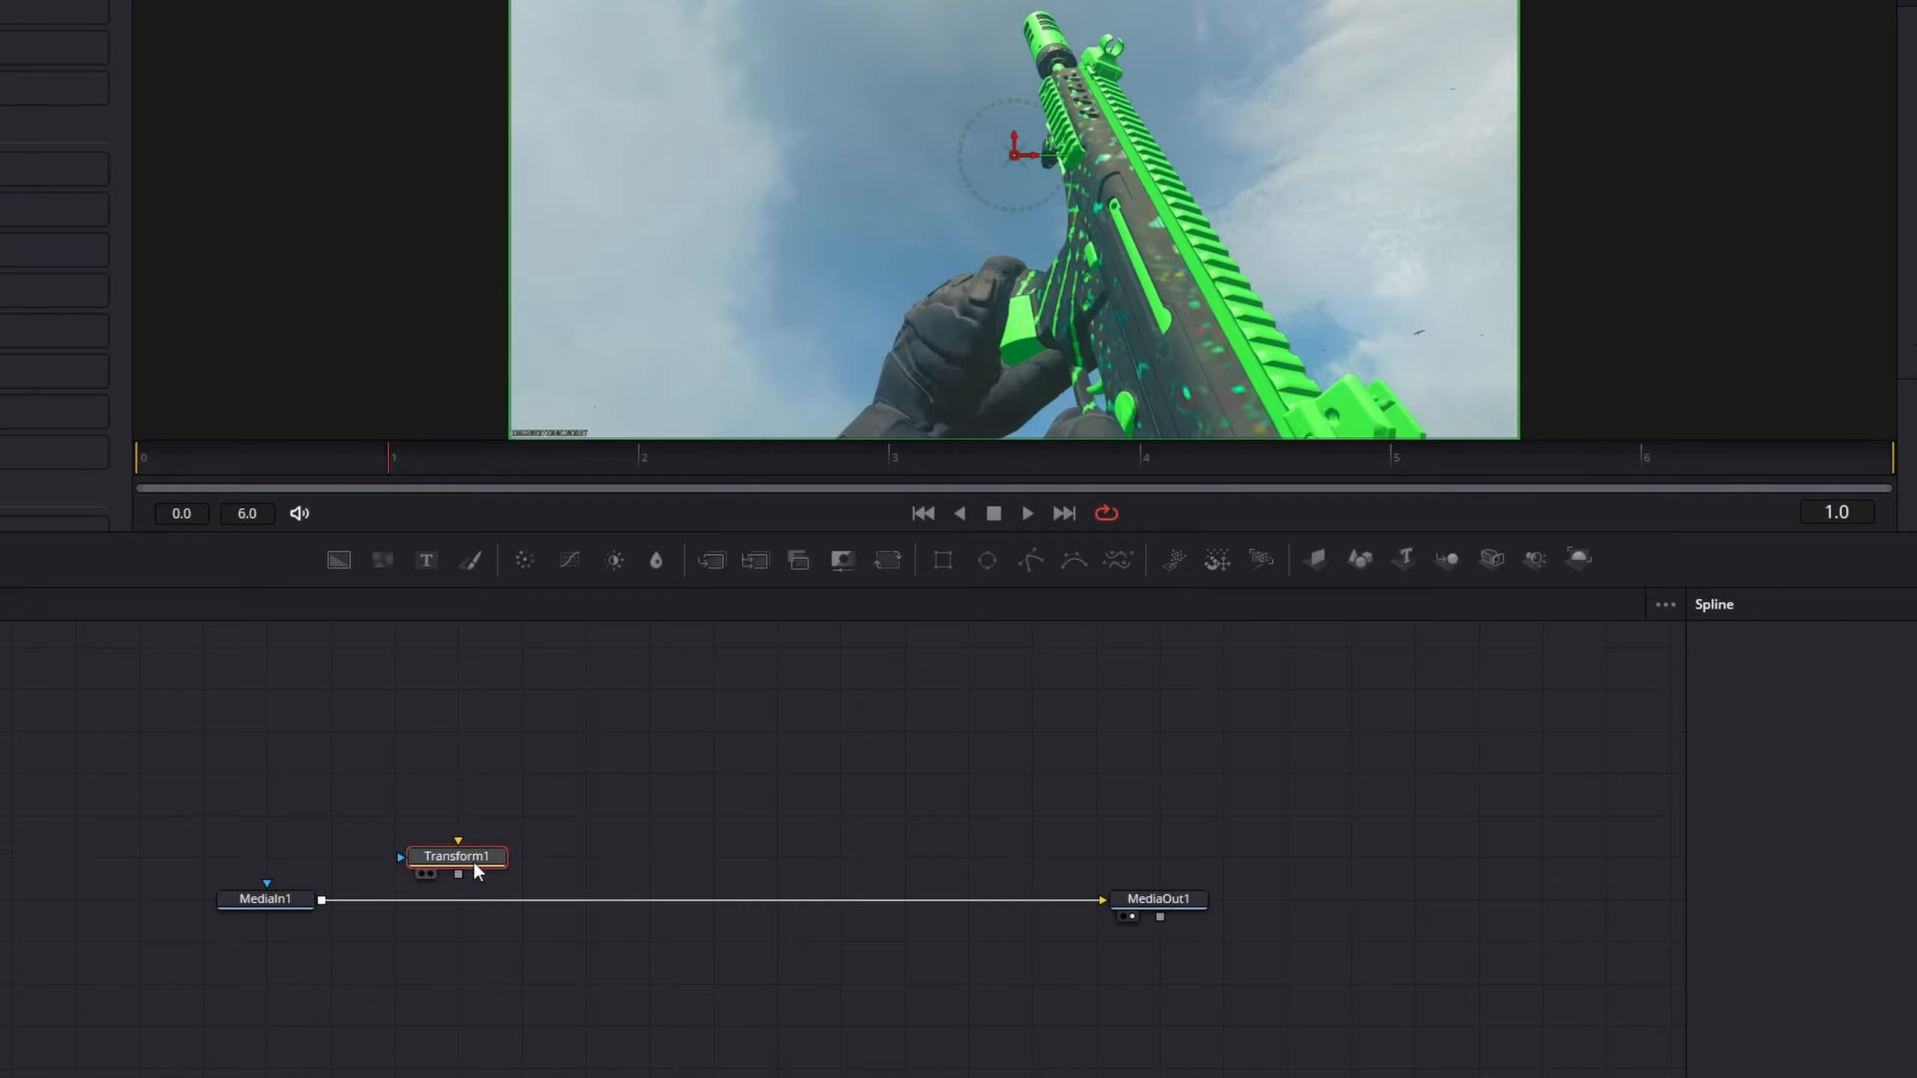
drag(477, 871, 472, 904)
scroll(429, 758, up, 2)
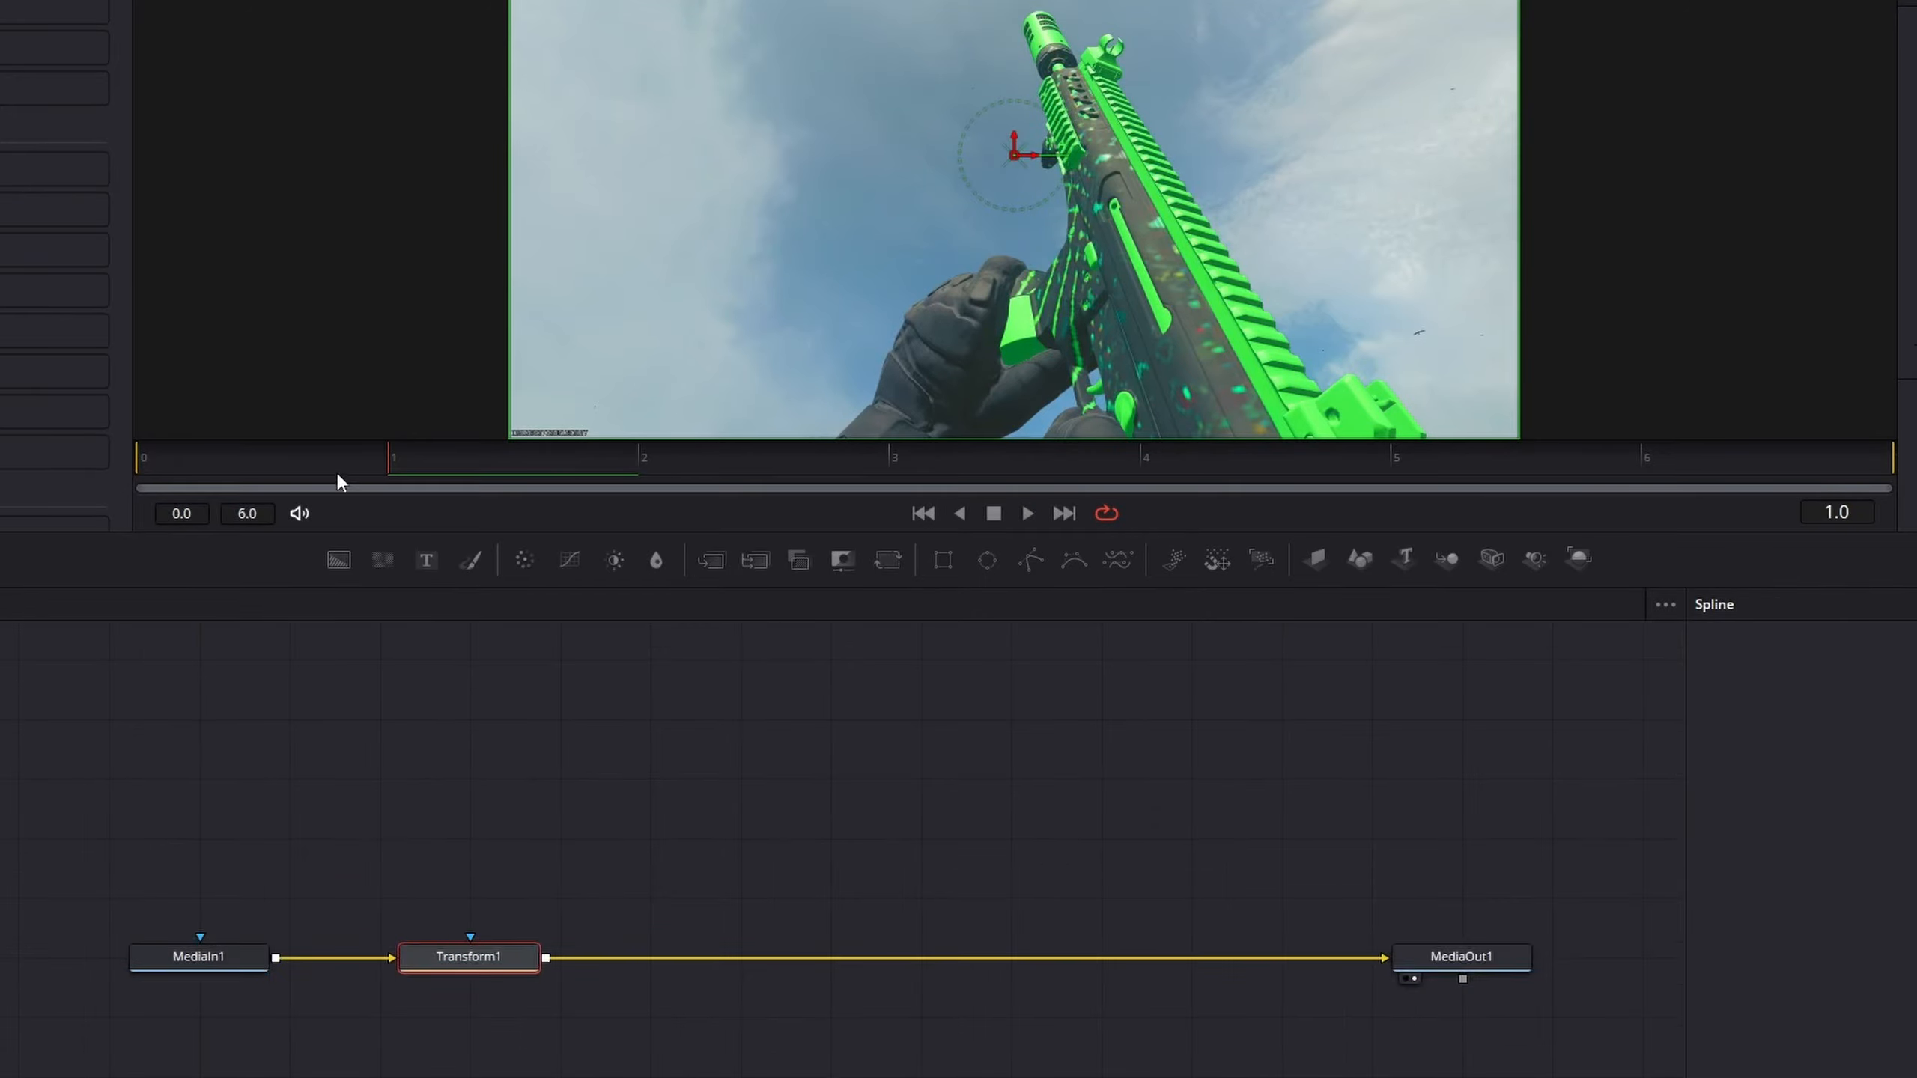
Keyframe the Transform node's Size at 1.0 on frame 0 and 1.25 on frame 6
drag(334, 471, 31, 475)
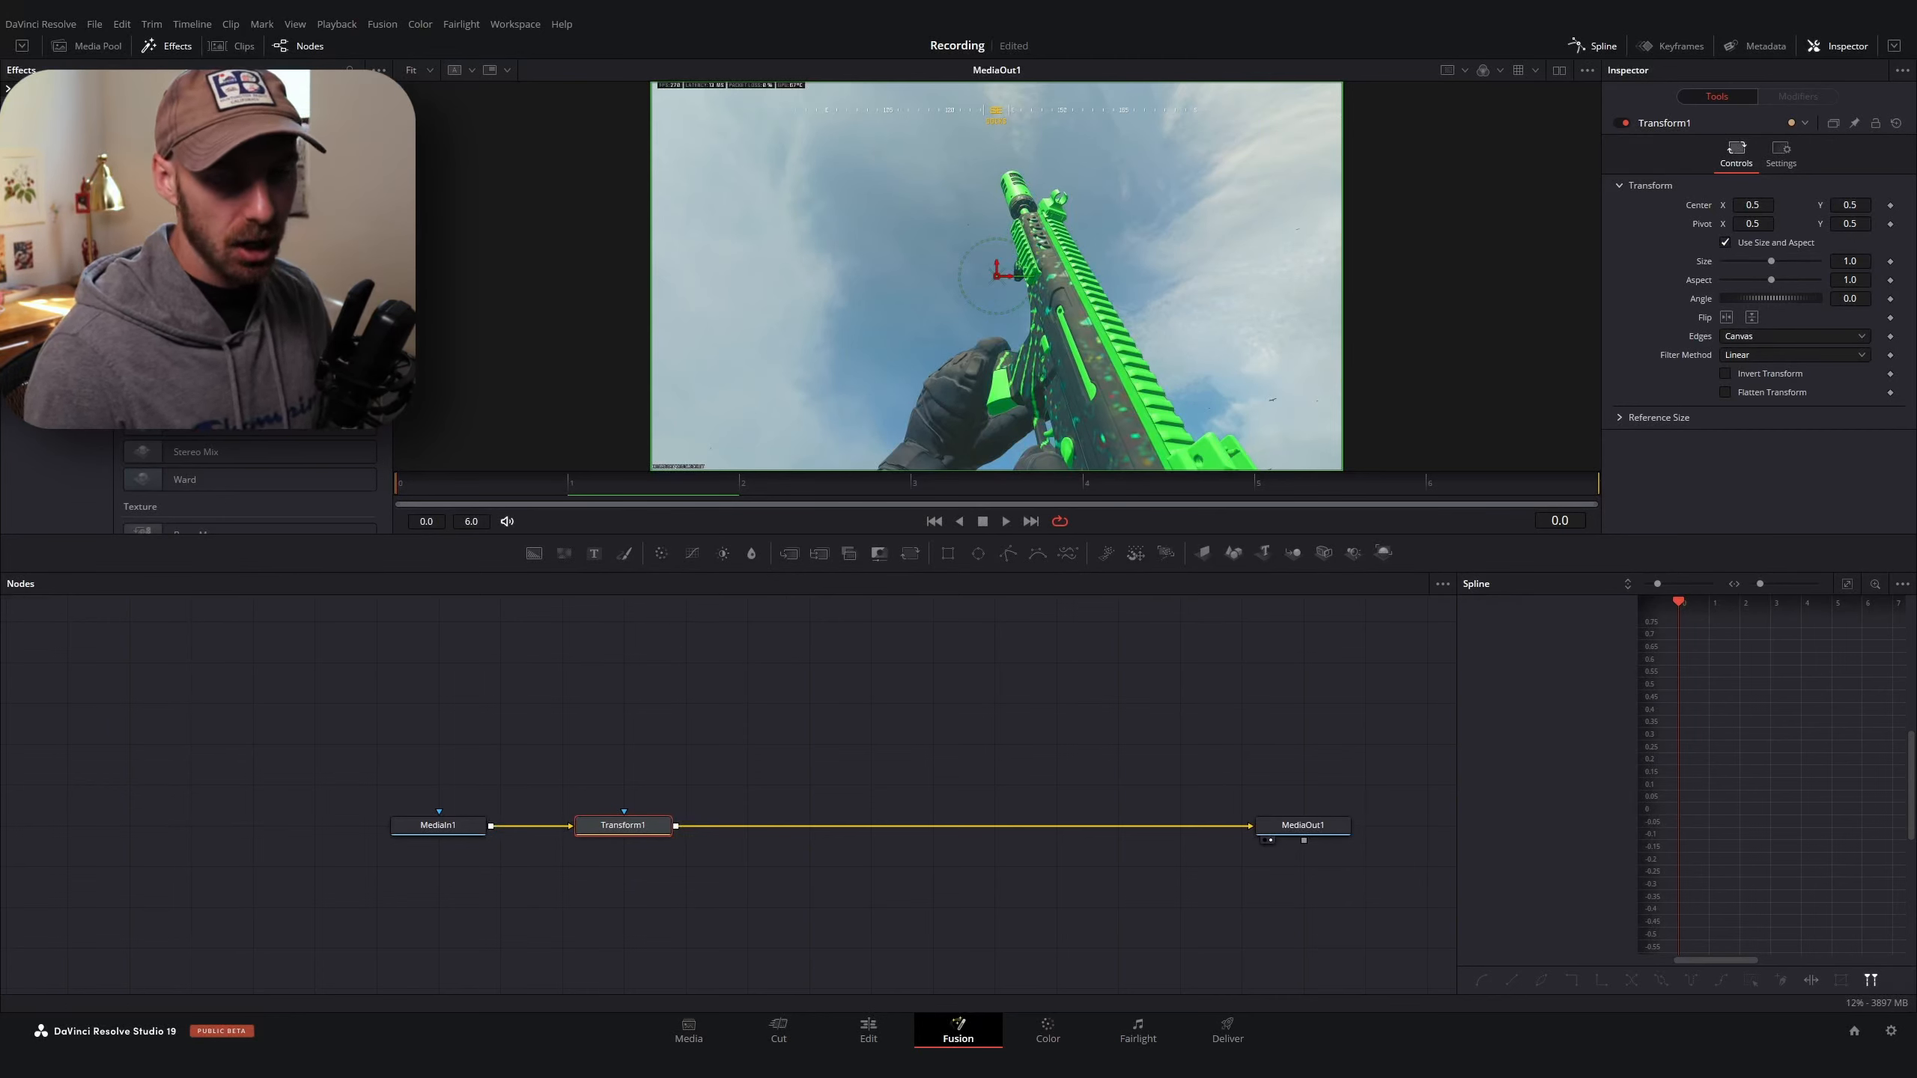
click(1891, 262)
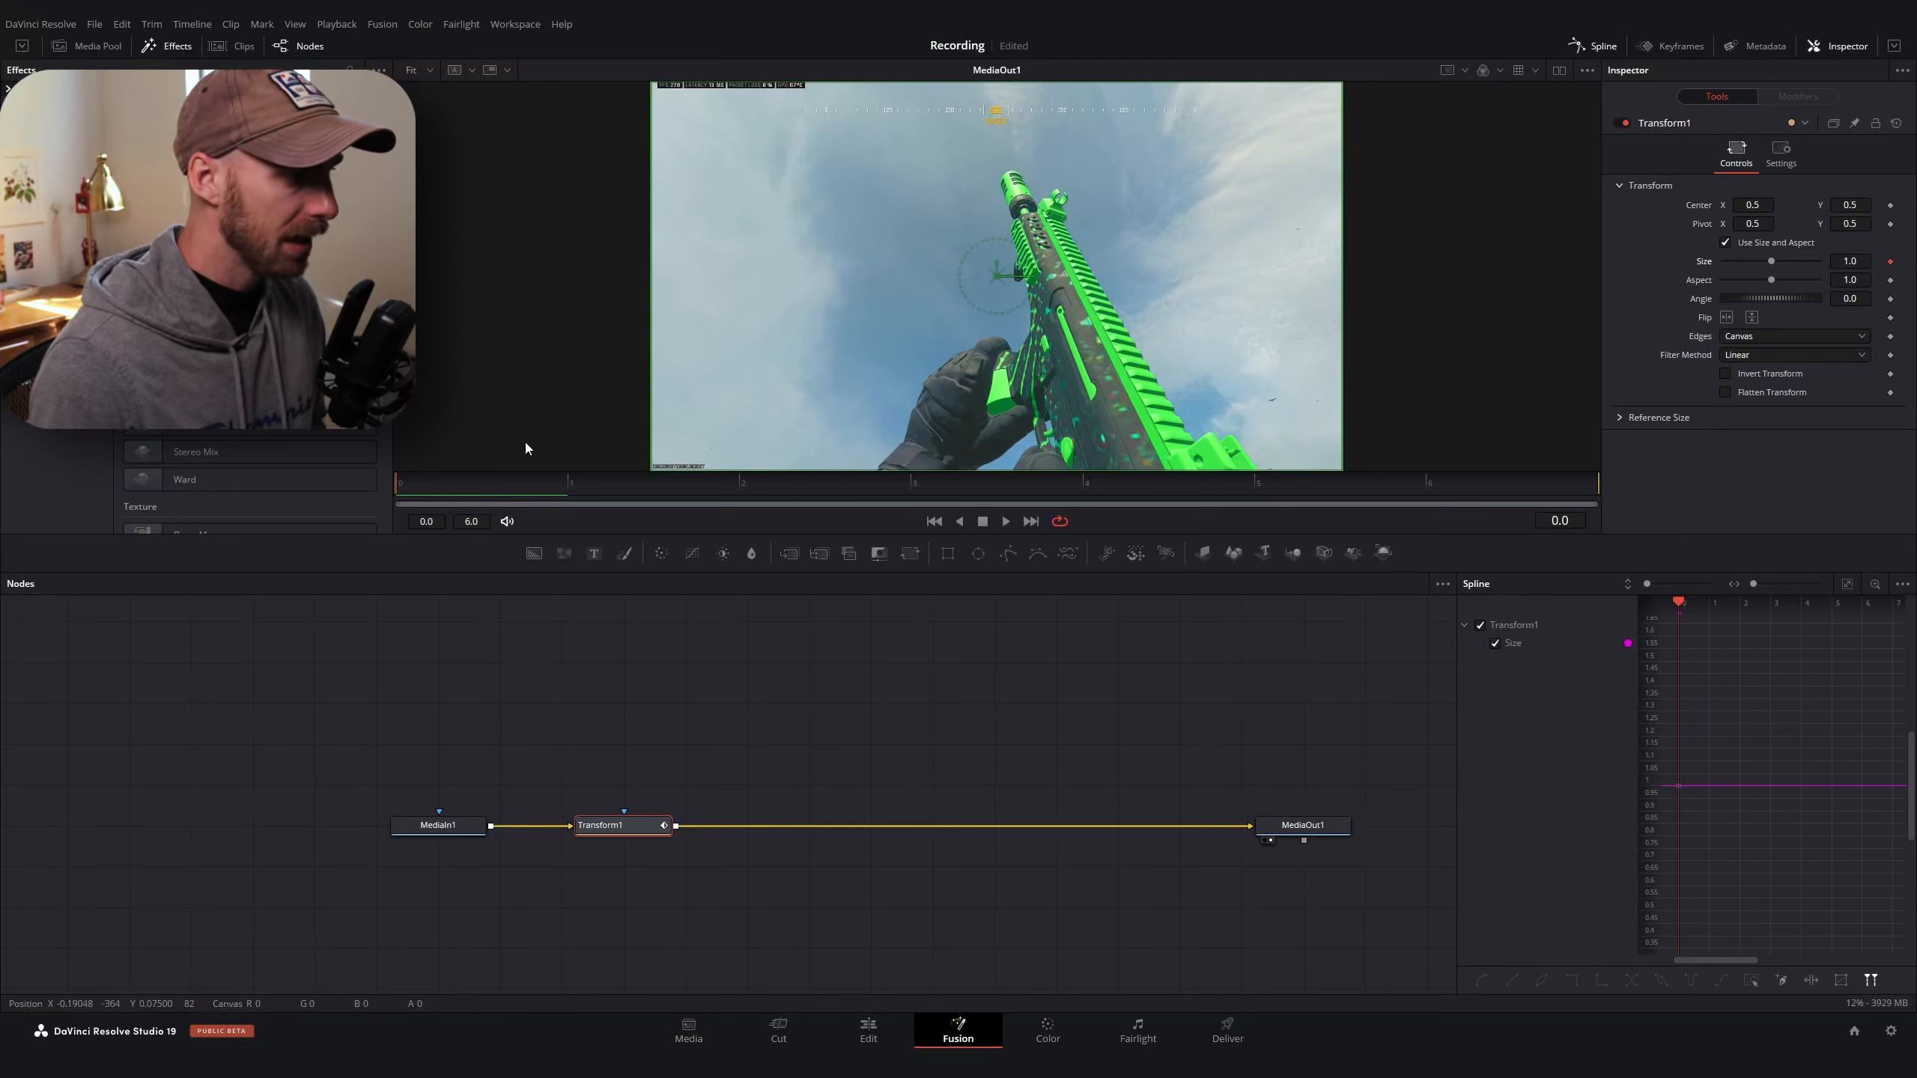
drag(526, 483, 1503, 482)
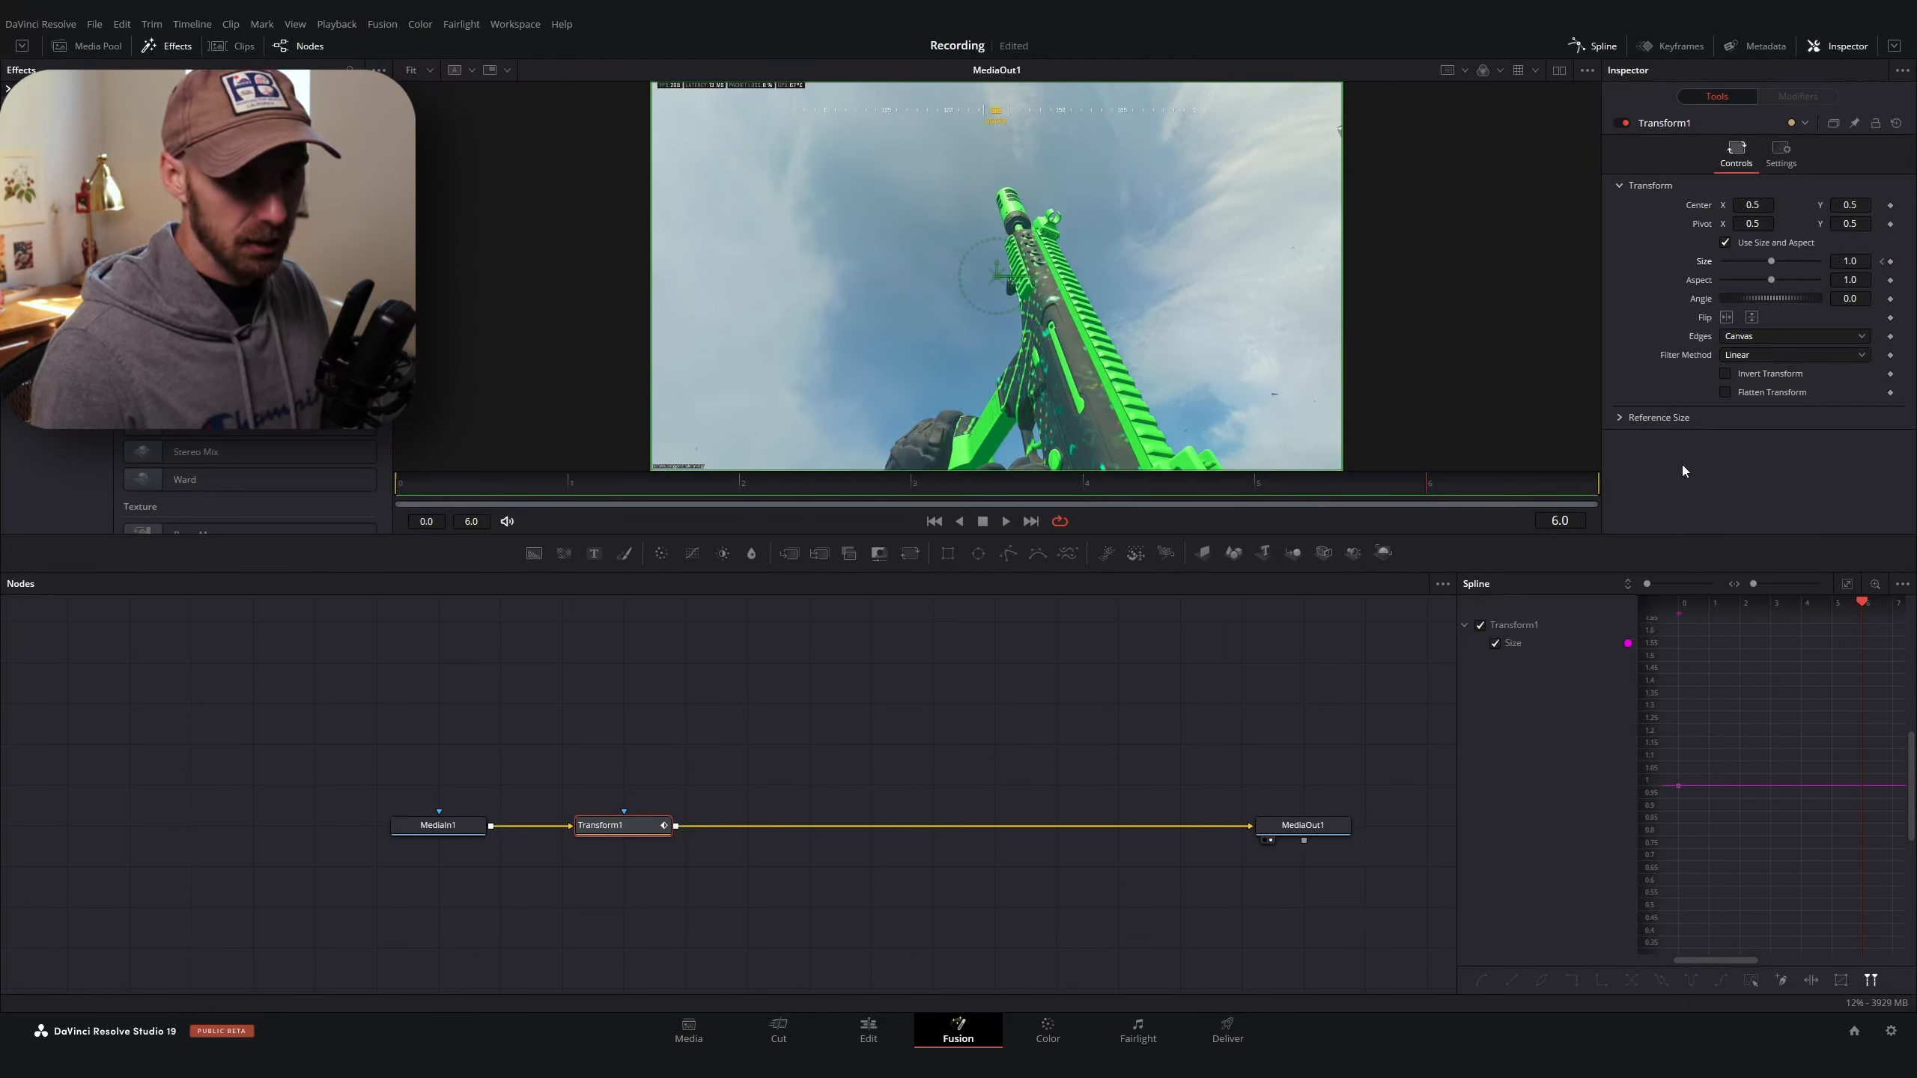
drag(1853, 261, 1893, 262)
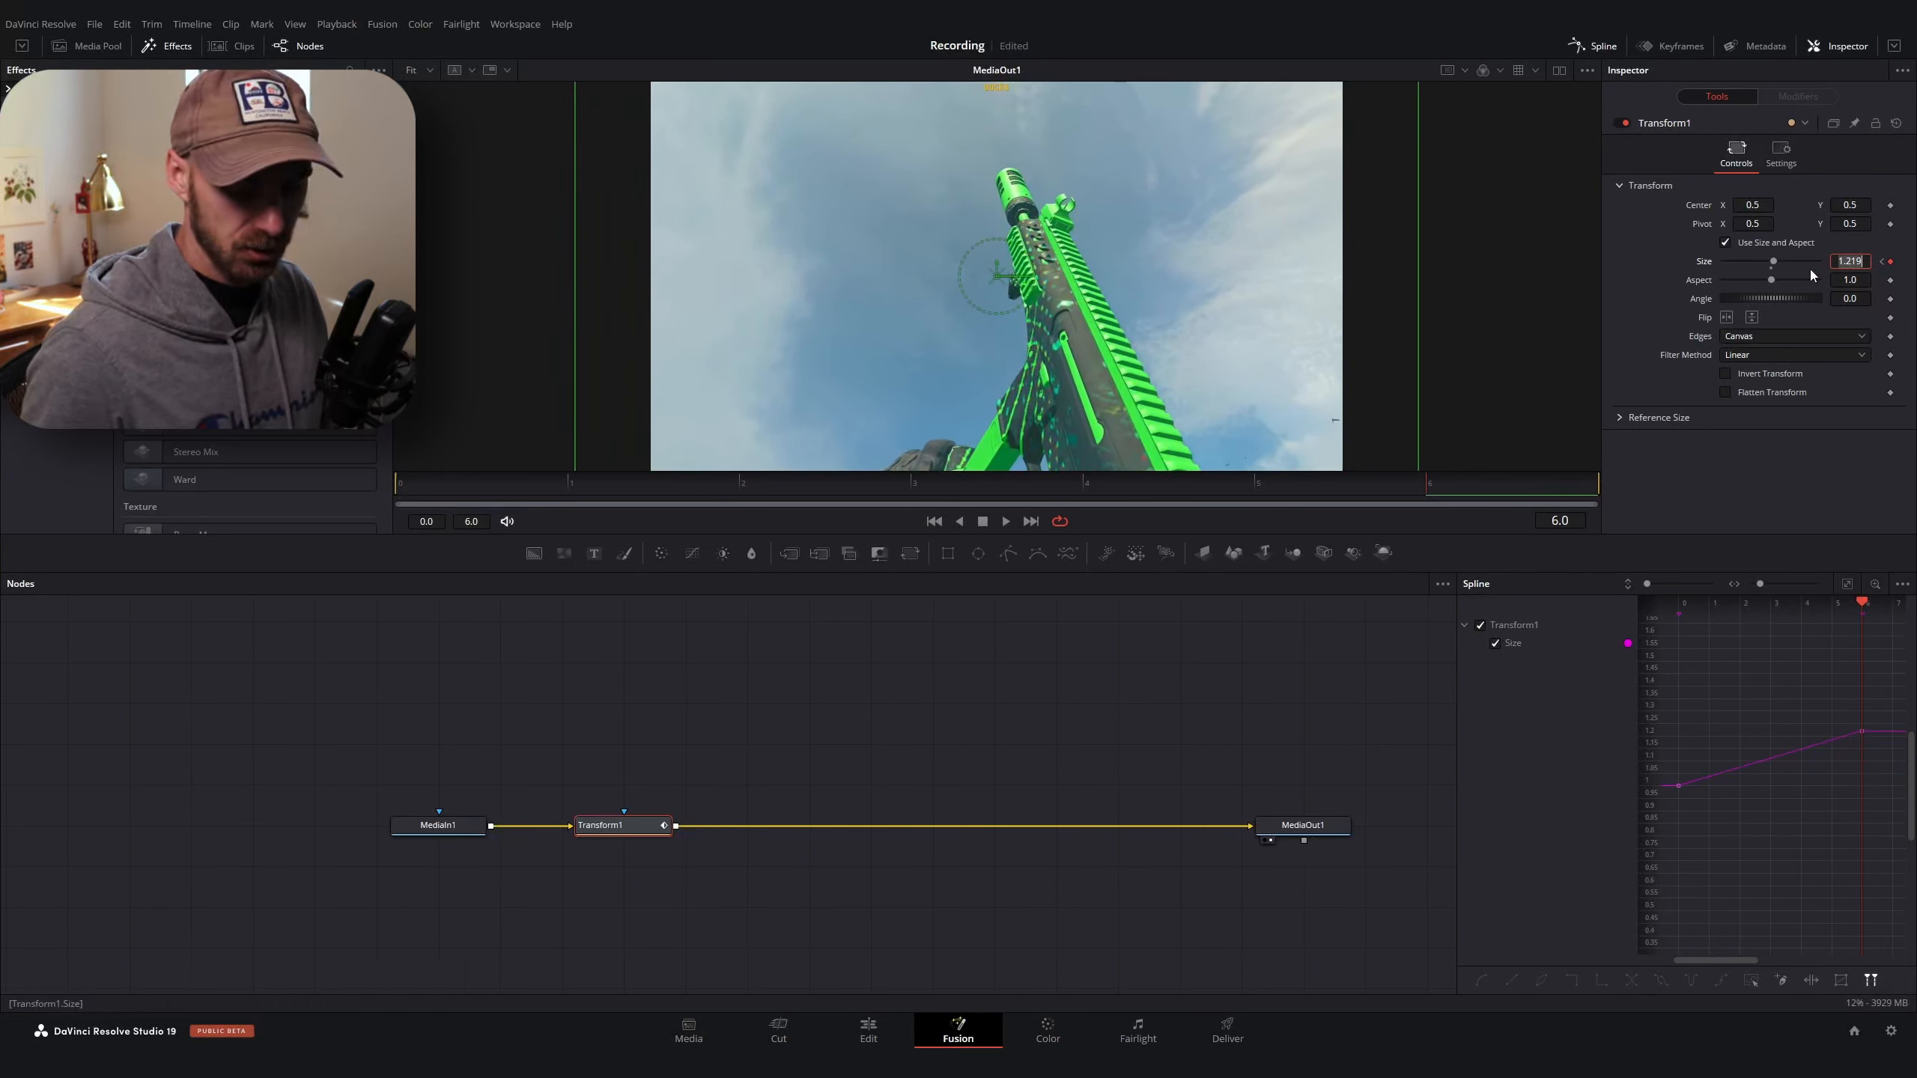
text(1.25)
key(Tab)
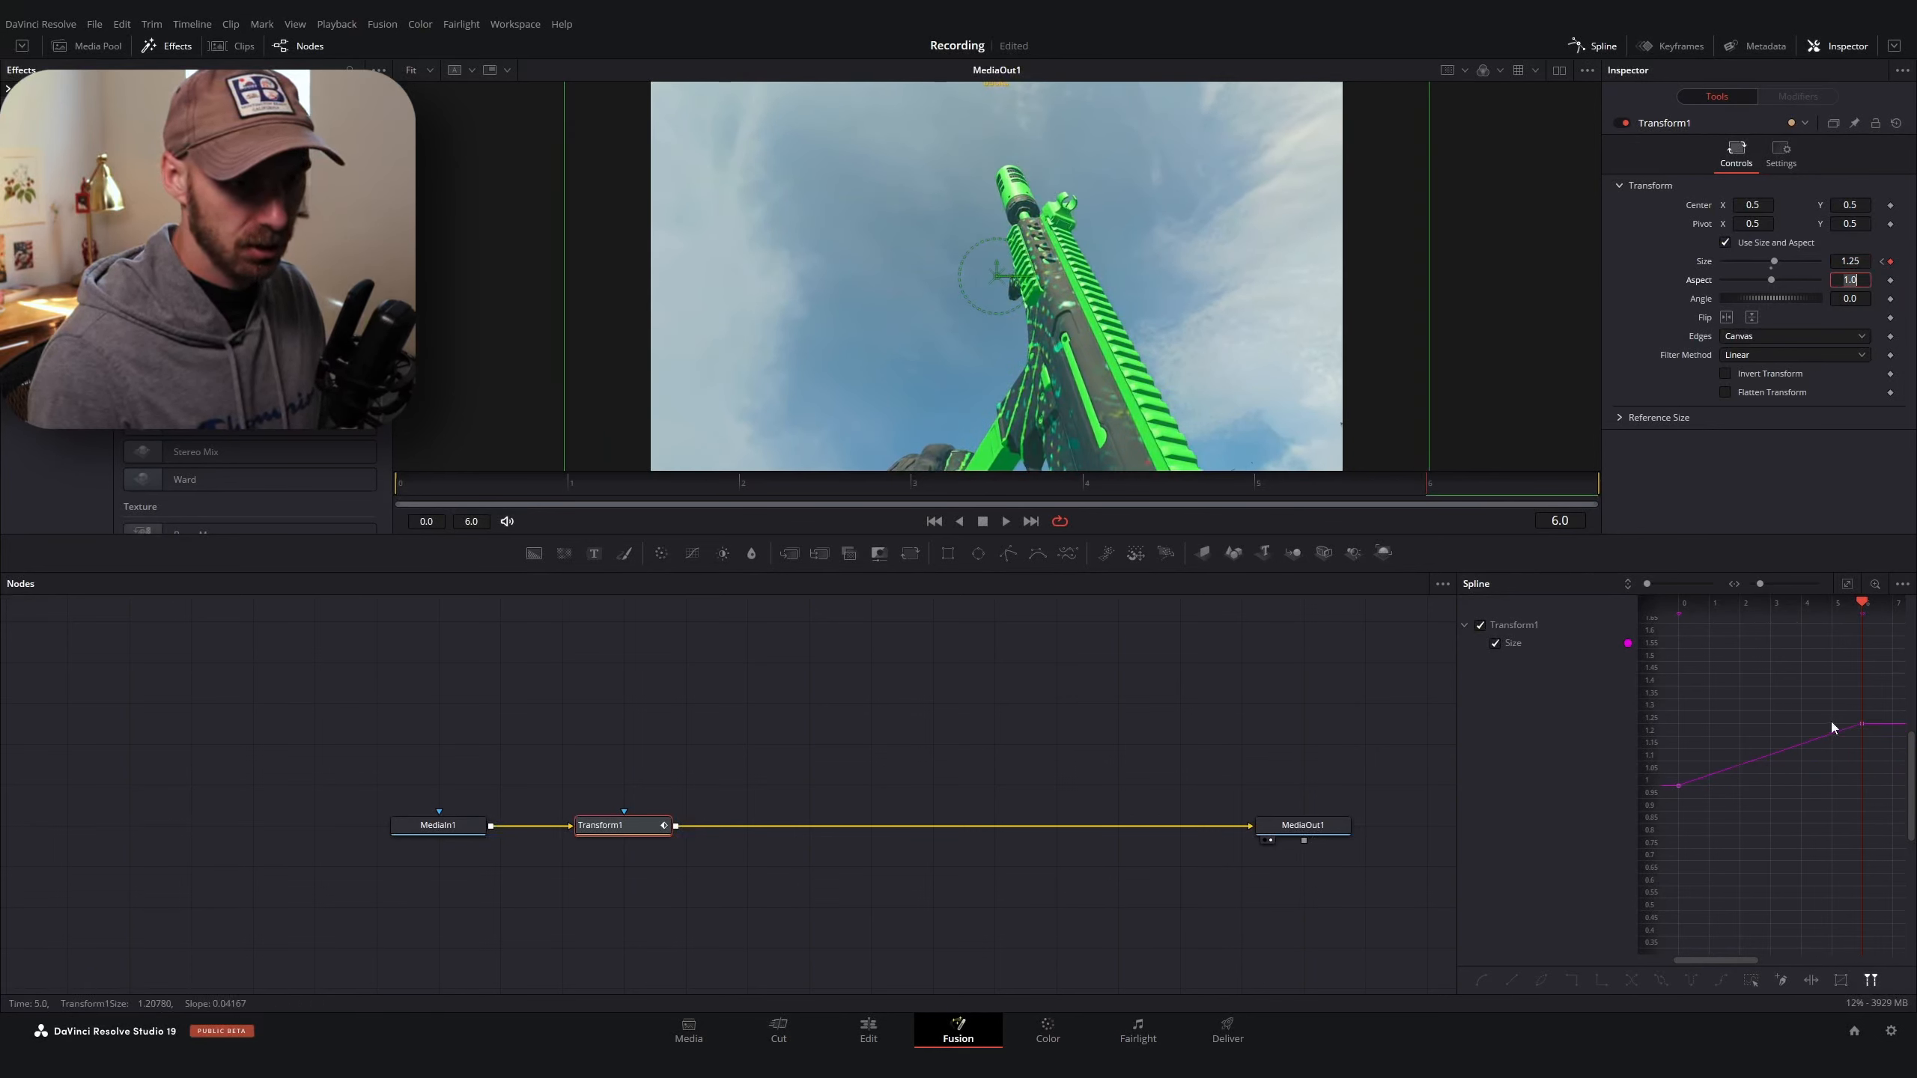
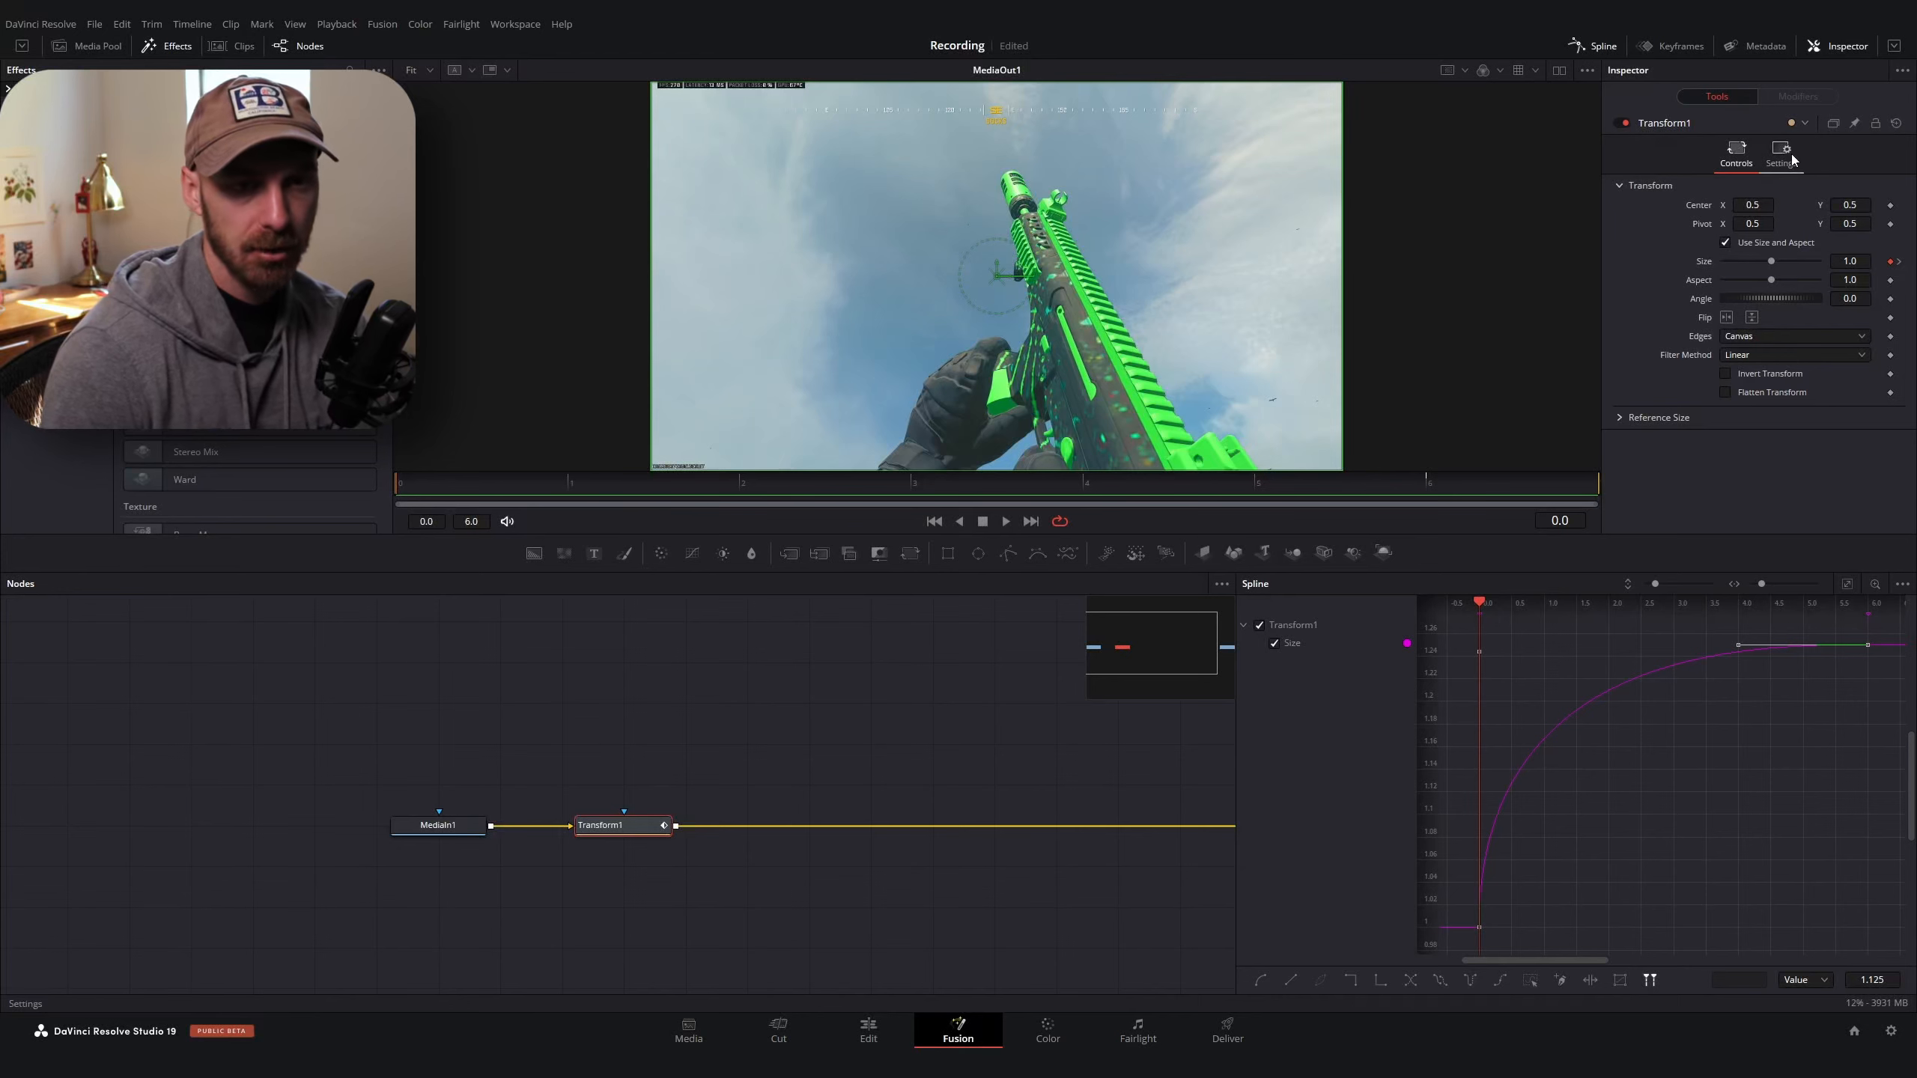
Enable Motion Blur on the Transform node with Quality 6 and Shutter Angle 260.8, previewing the zoom's frames
click(1781, 151)
click(1725, 345)
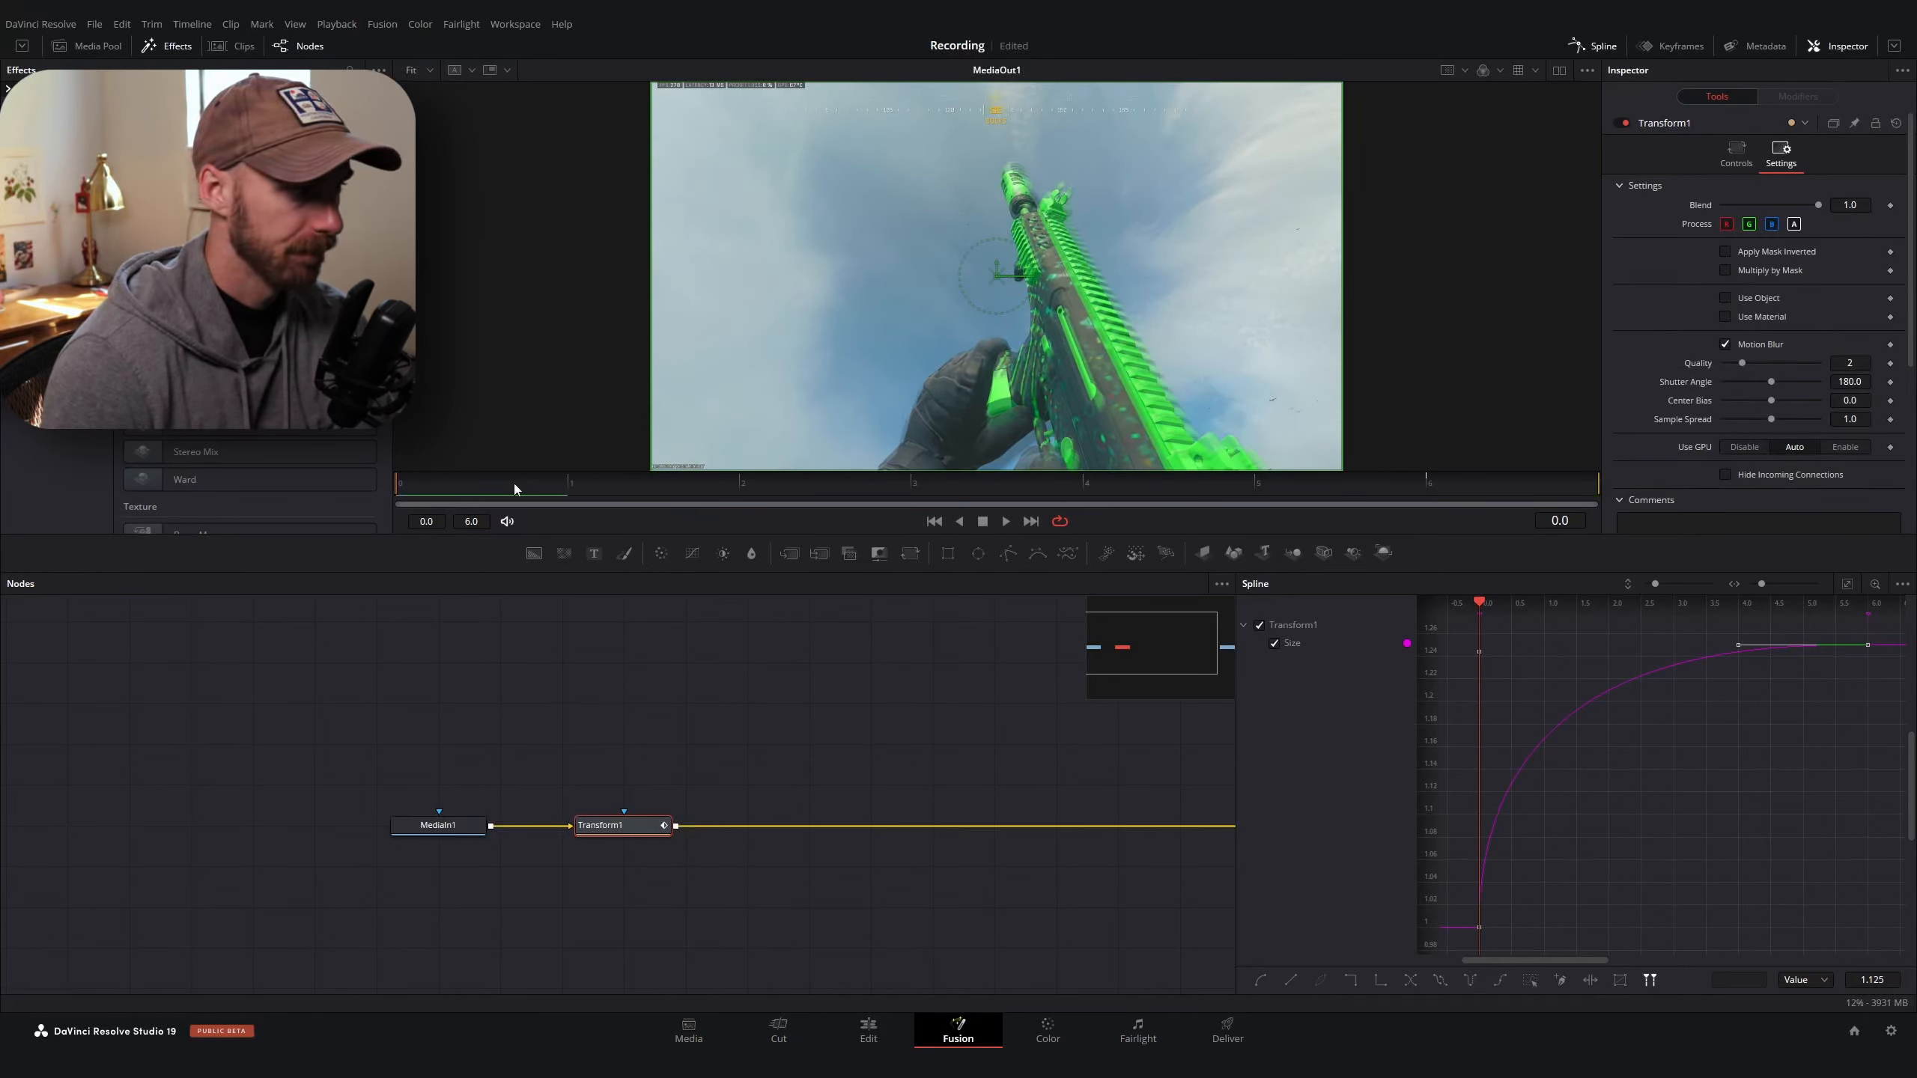
mouse_move(421, 478)
mouse_down()
mouse_move(1355, 497)
mouse_move(376, 469)
mouse_move(699, 504)
mouse_move(1412, 492)
mouse_move(456, 495)
mouse_up()
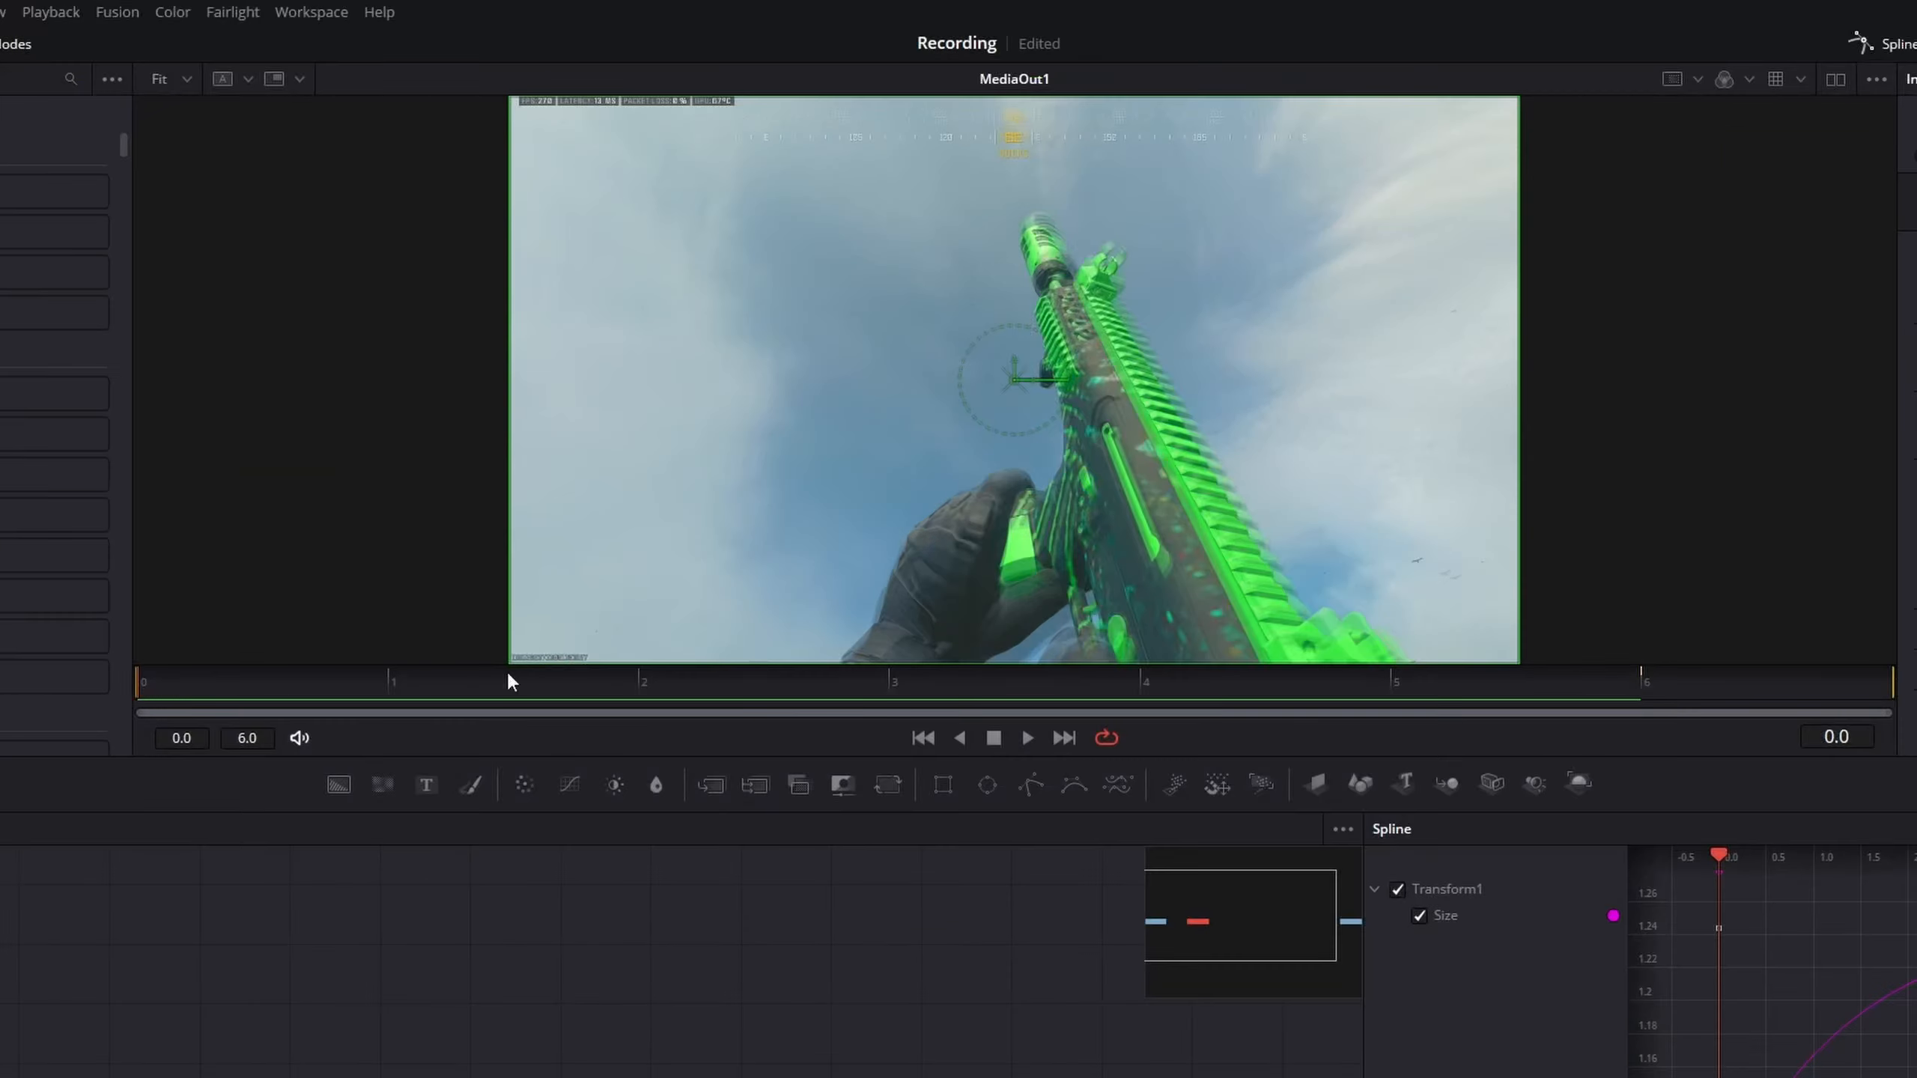
drag(508, 683, 214, 696)
scroll(1049, 305, up, 2)
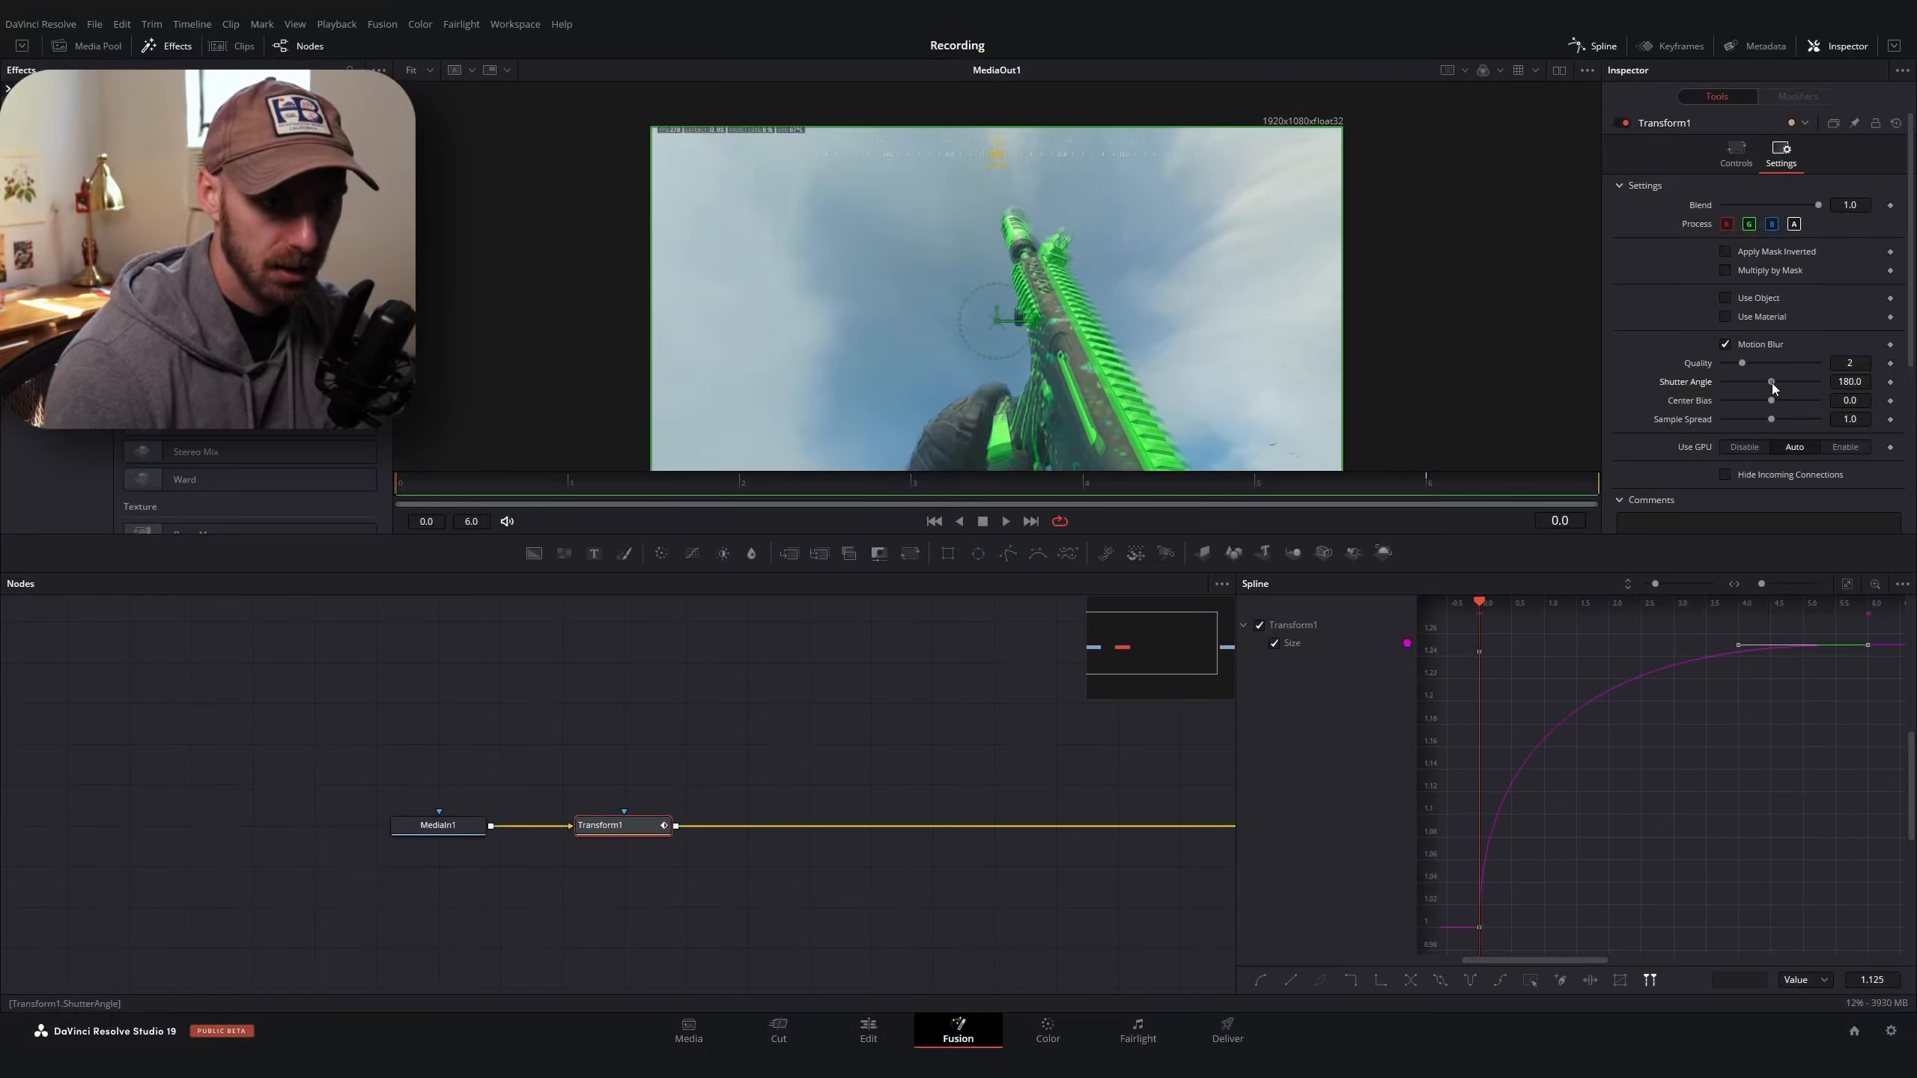
mouse_move(1772, 384)
mouse_down()
mouse_move(1802, 385)
mouse_move(1765, 362)
mouse_up()
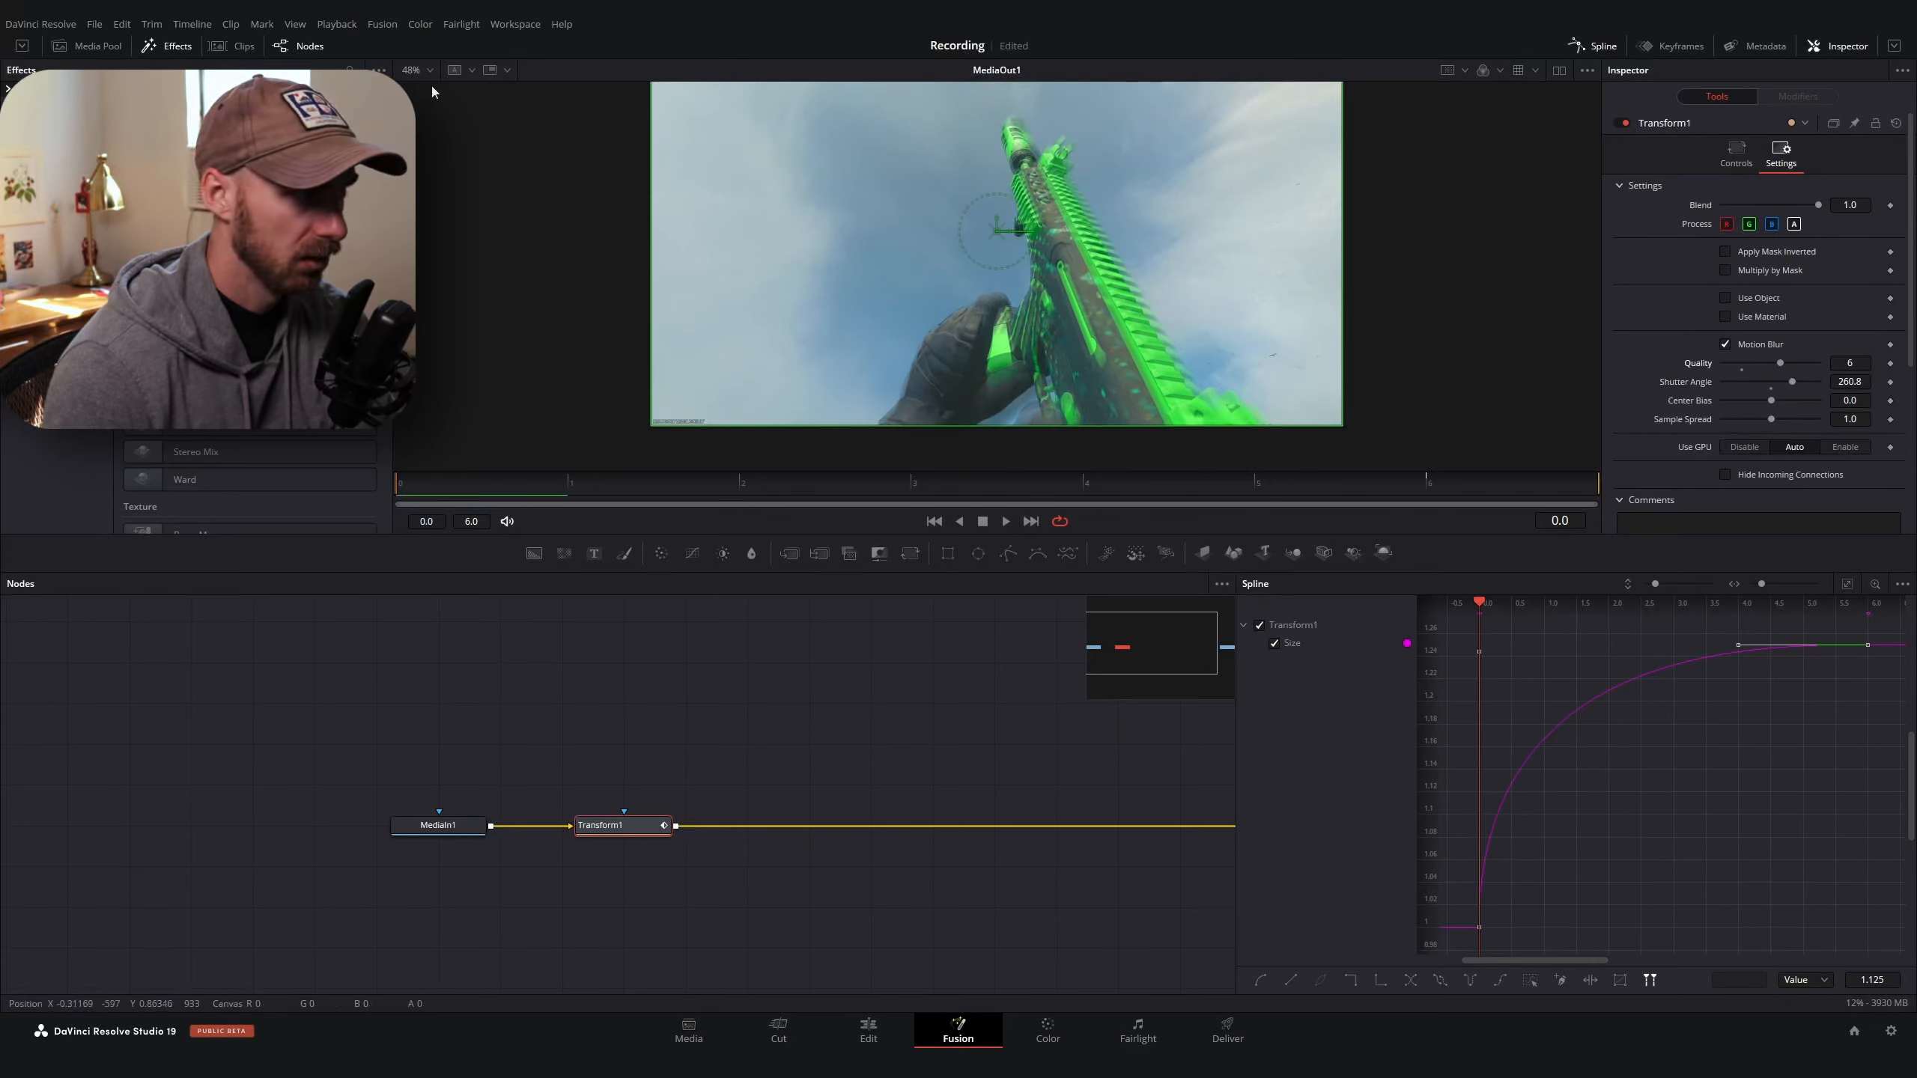
Fit the image to the Fusion viewer and return to the Edit page with the reference clip and striker clips in view
click(429, 72)
click(425, 91)
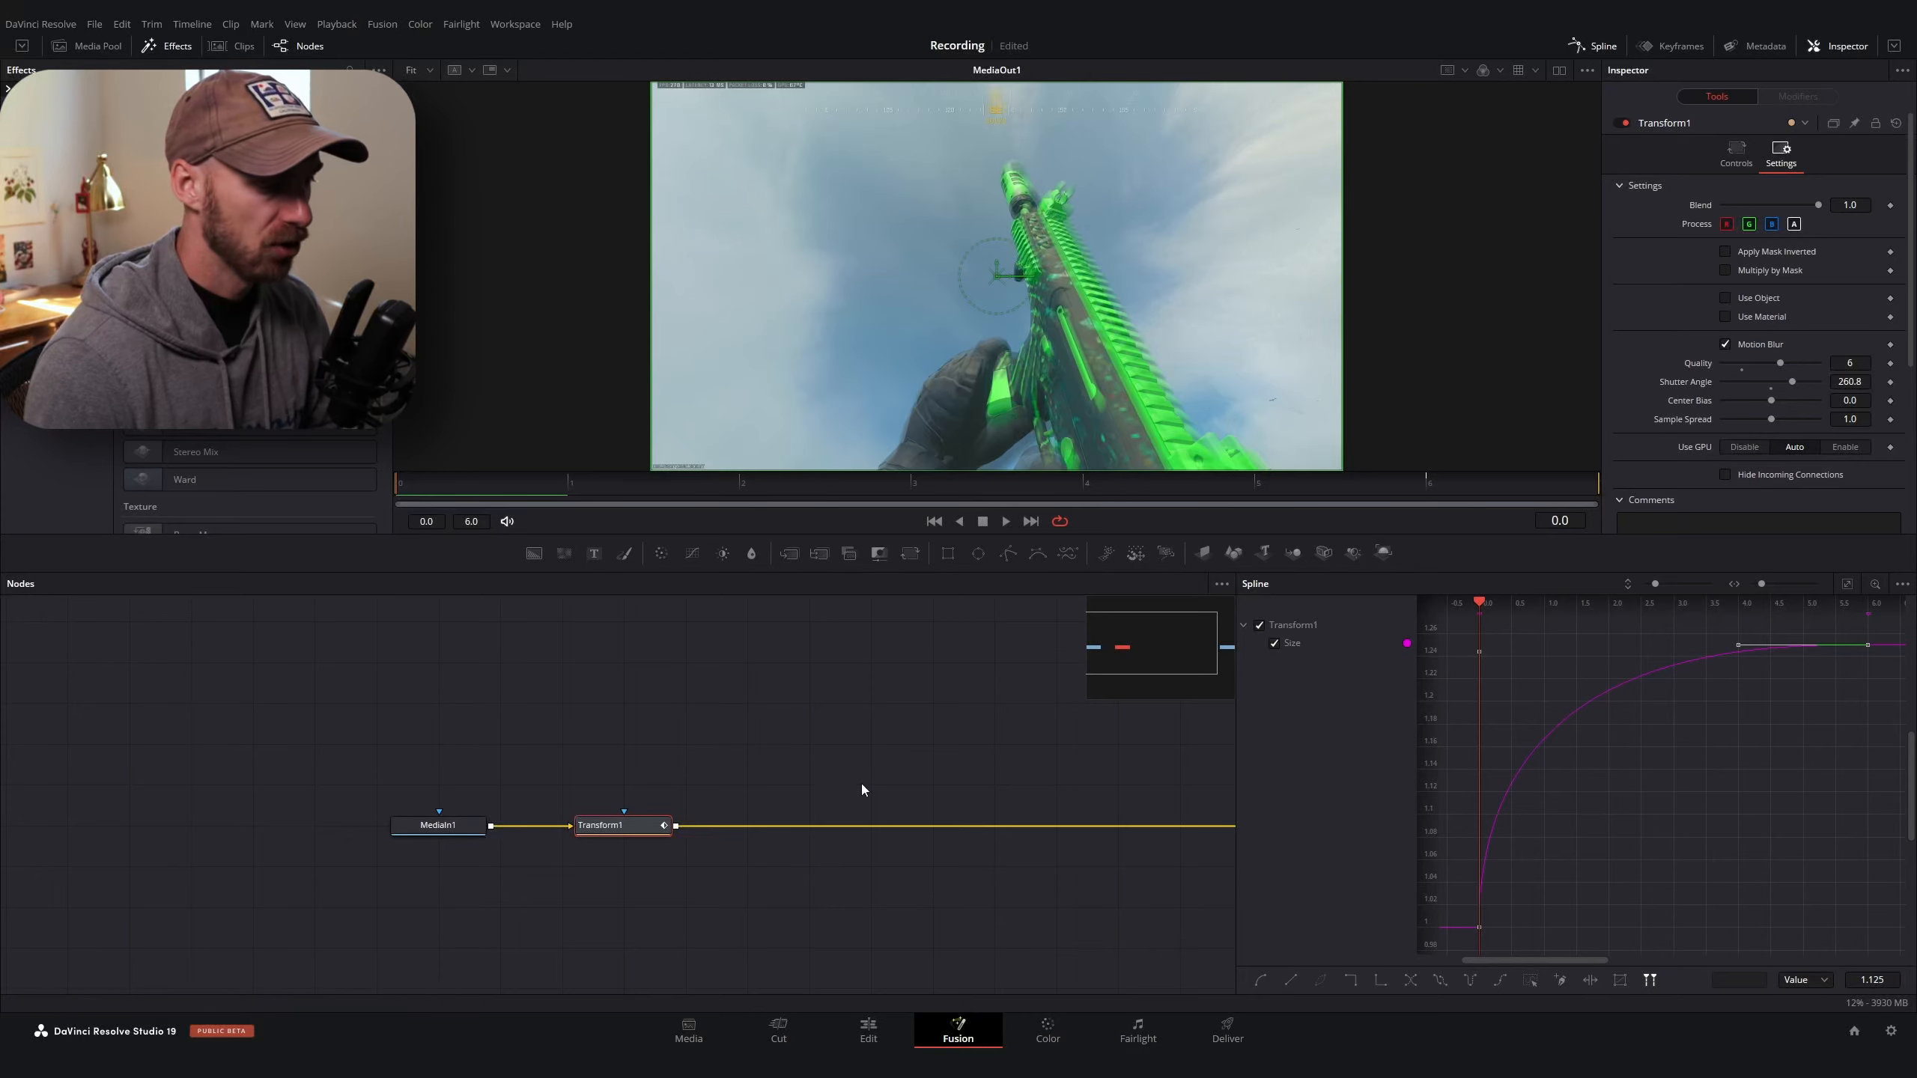
click(885, 1039)
scroll(651, 694, down, 5)
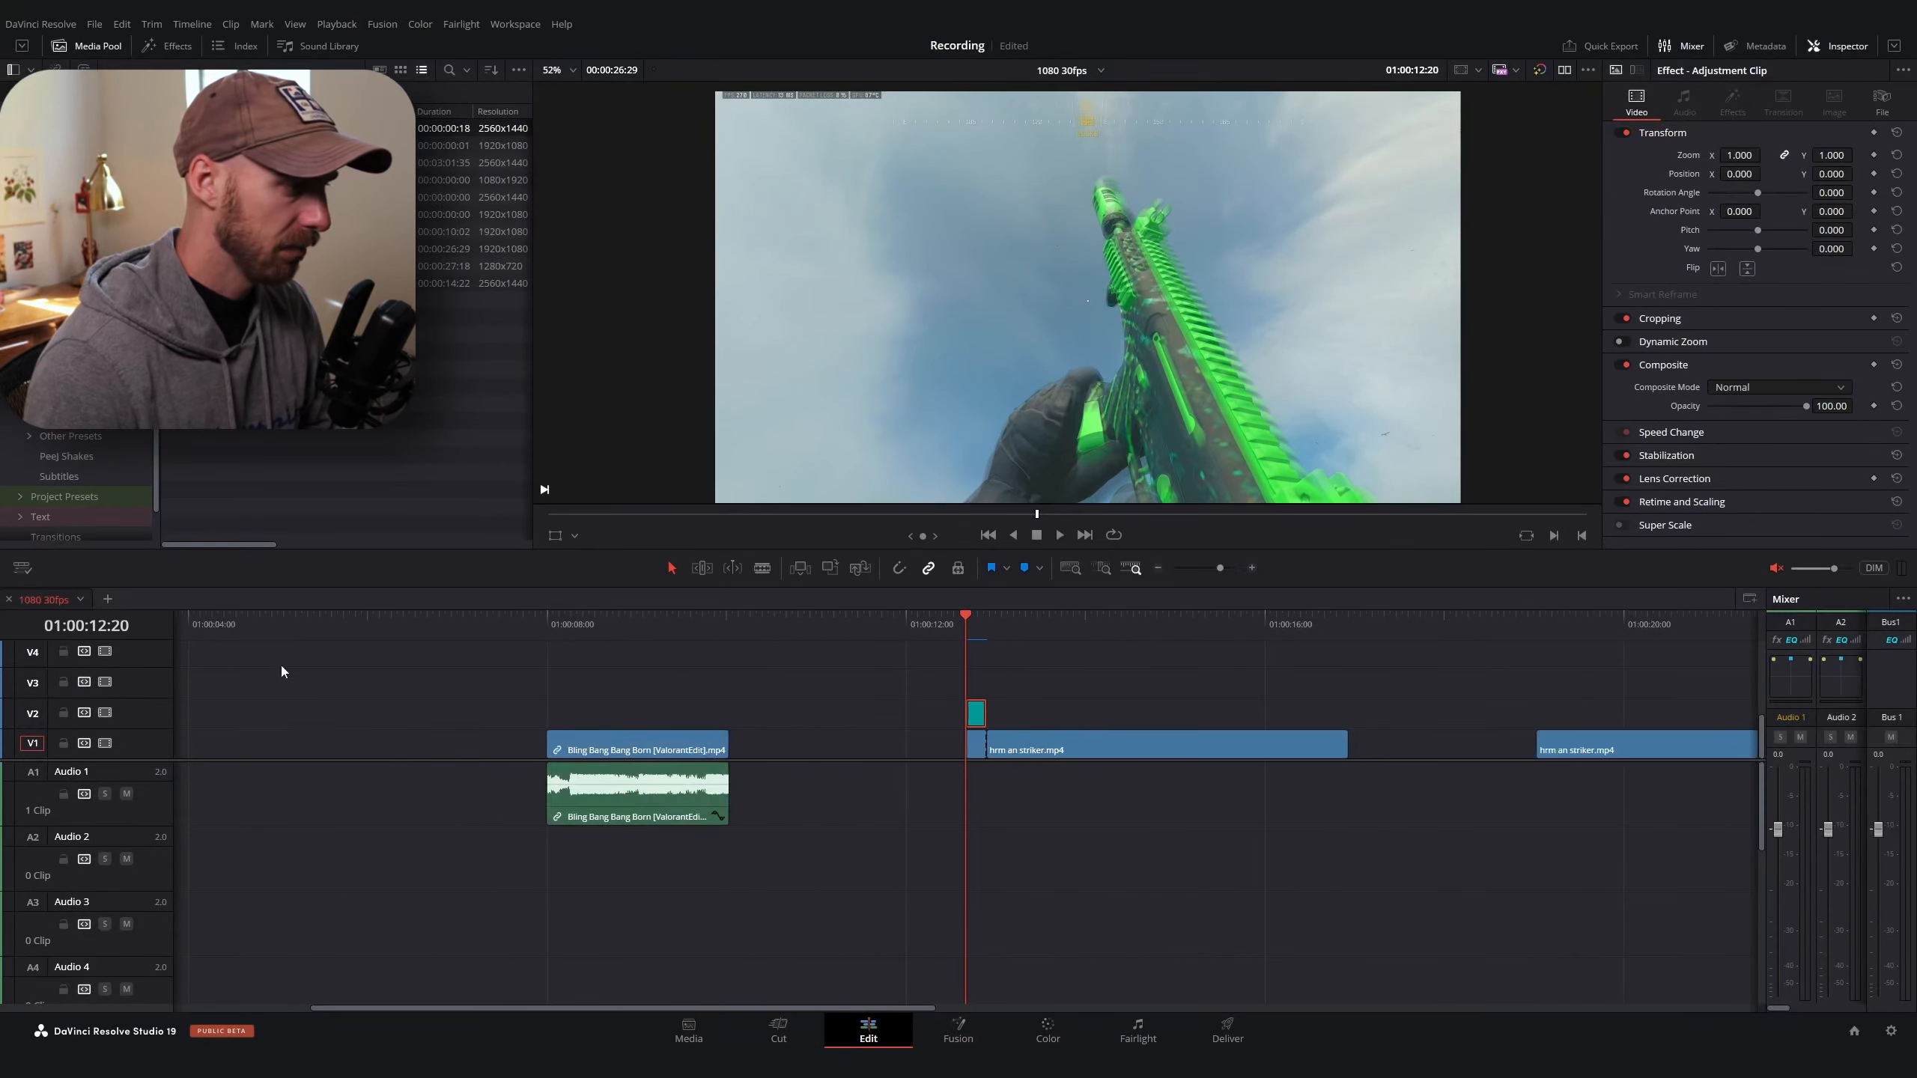
Examine the first frames of the Bling Bang Bang Born reference clip for the blur used in its opening zoom
click(550, 626)
scroll(848, 659, up, 5)
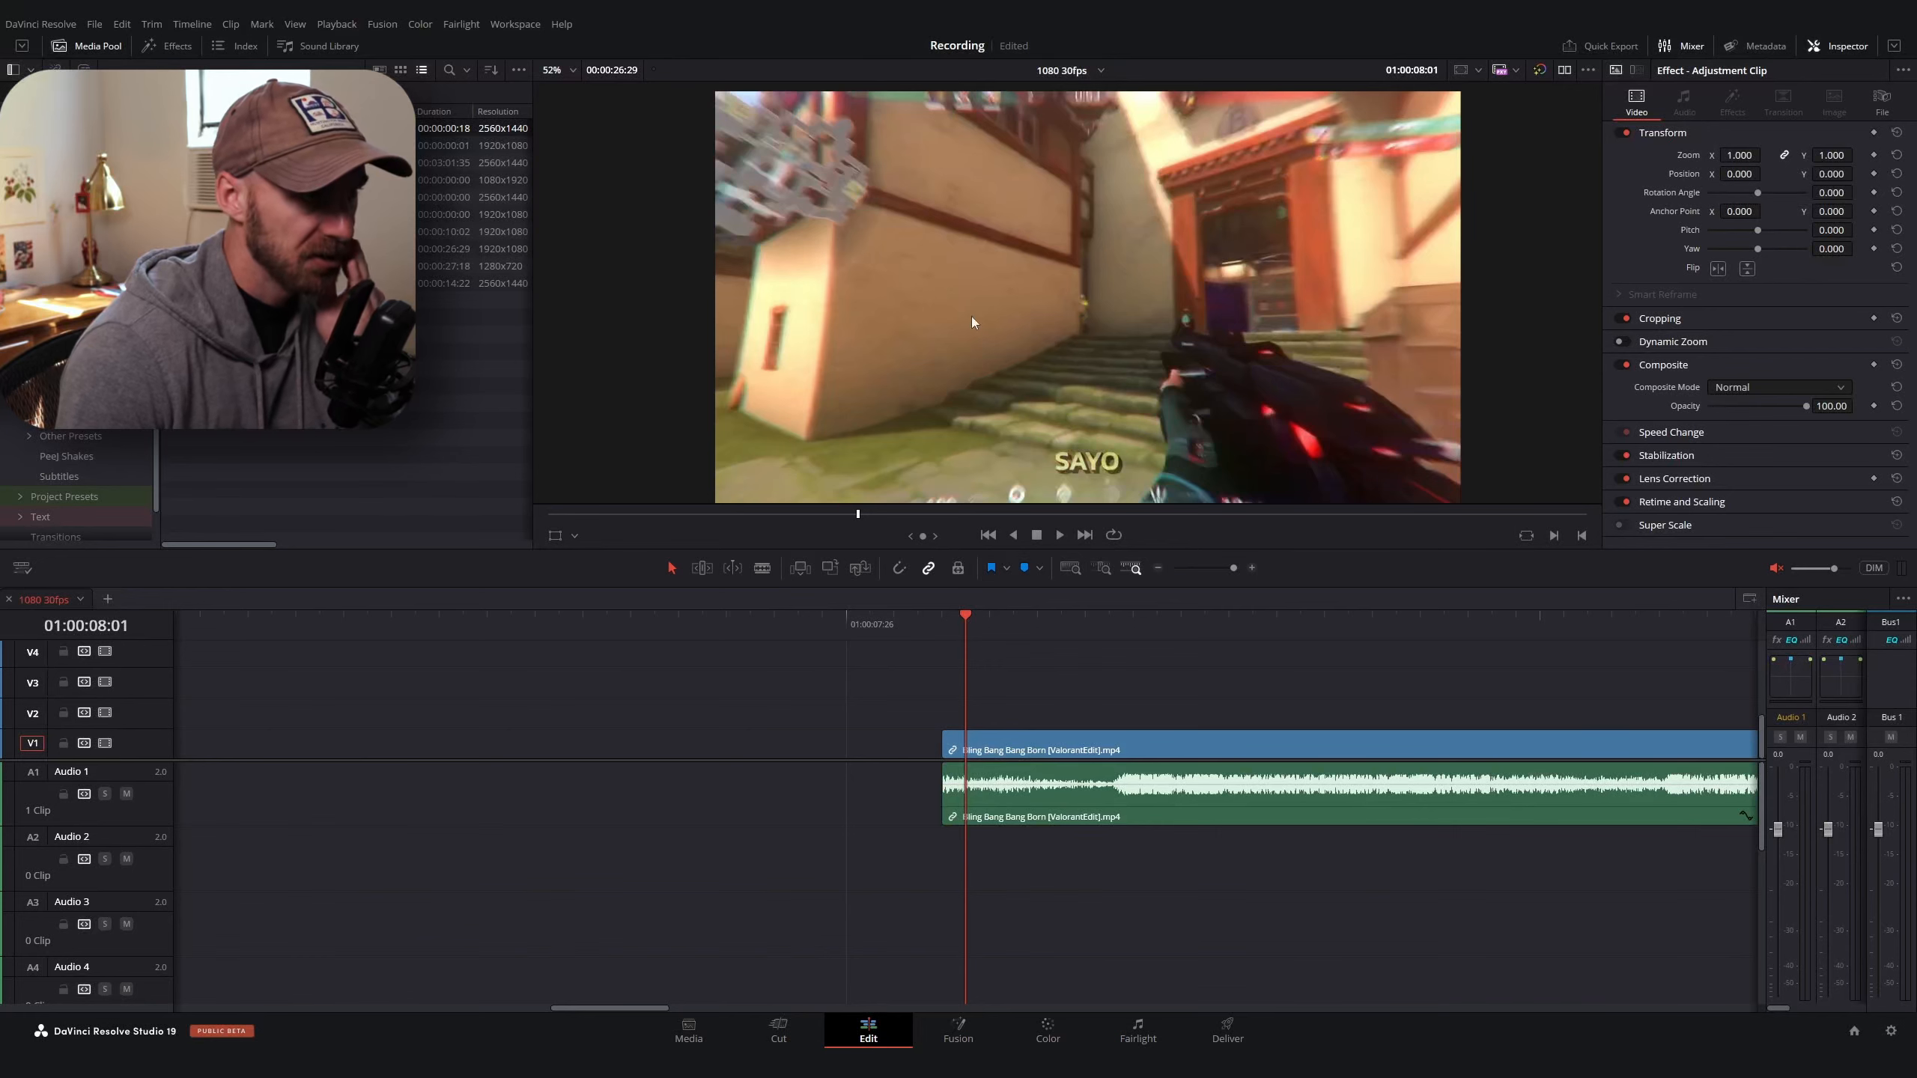
drag(956, 624, 981, 627)
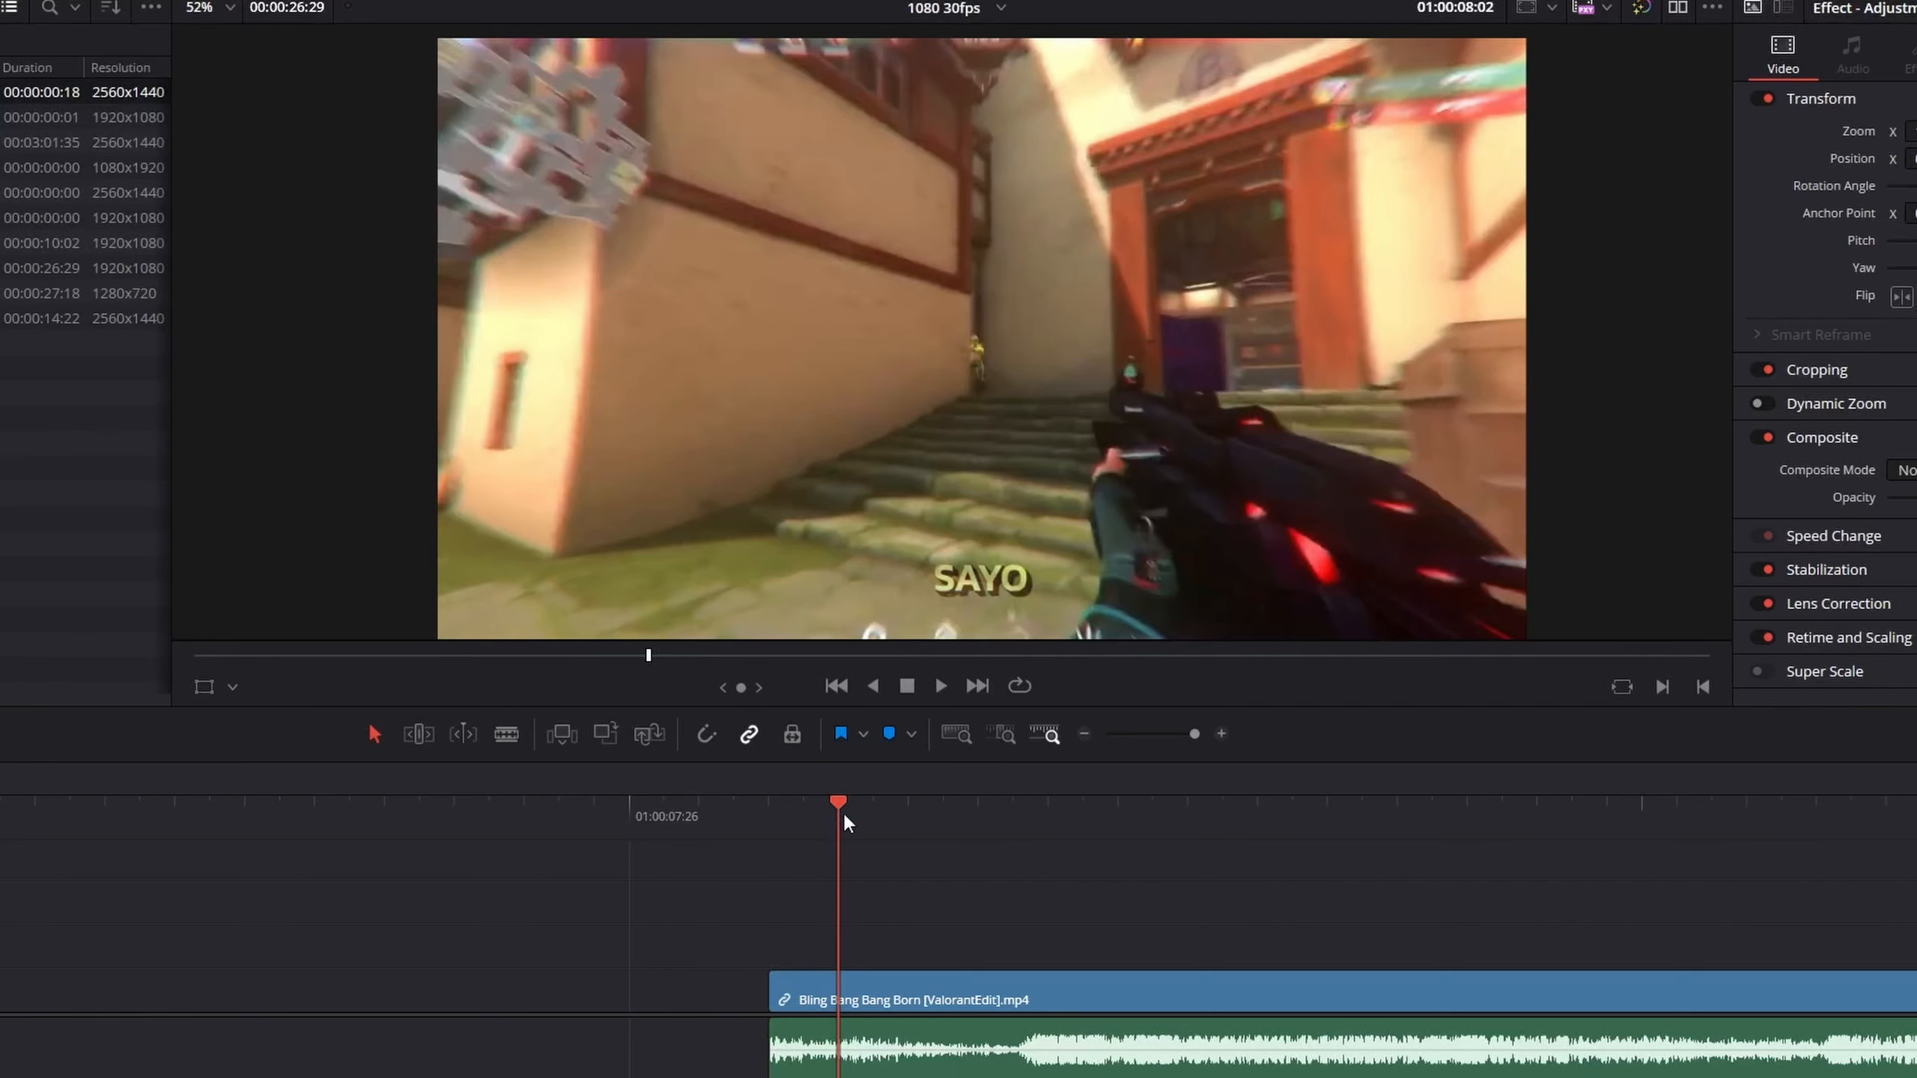
drag(842, 811, 941, 848)
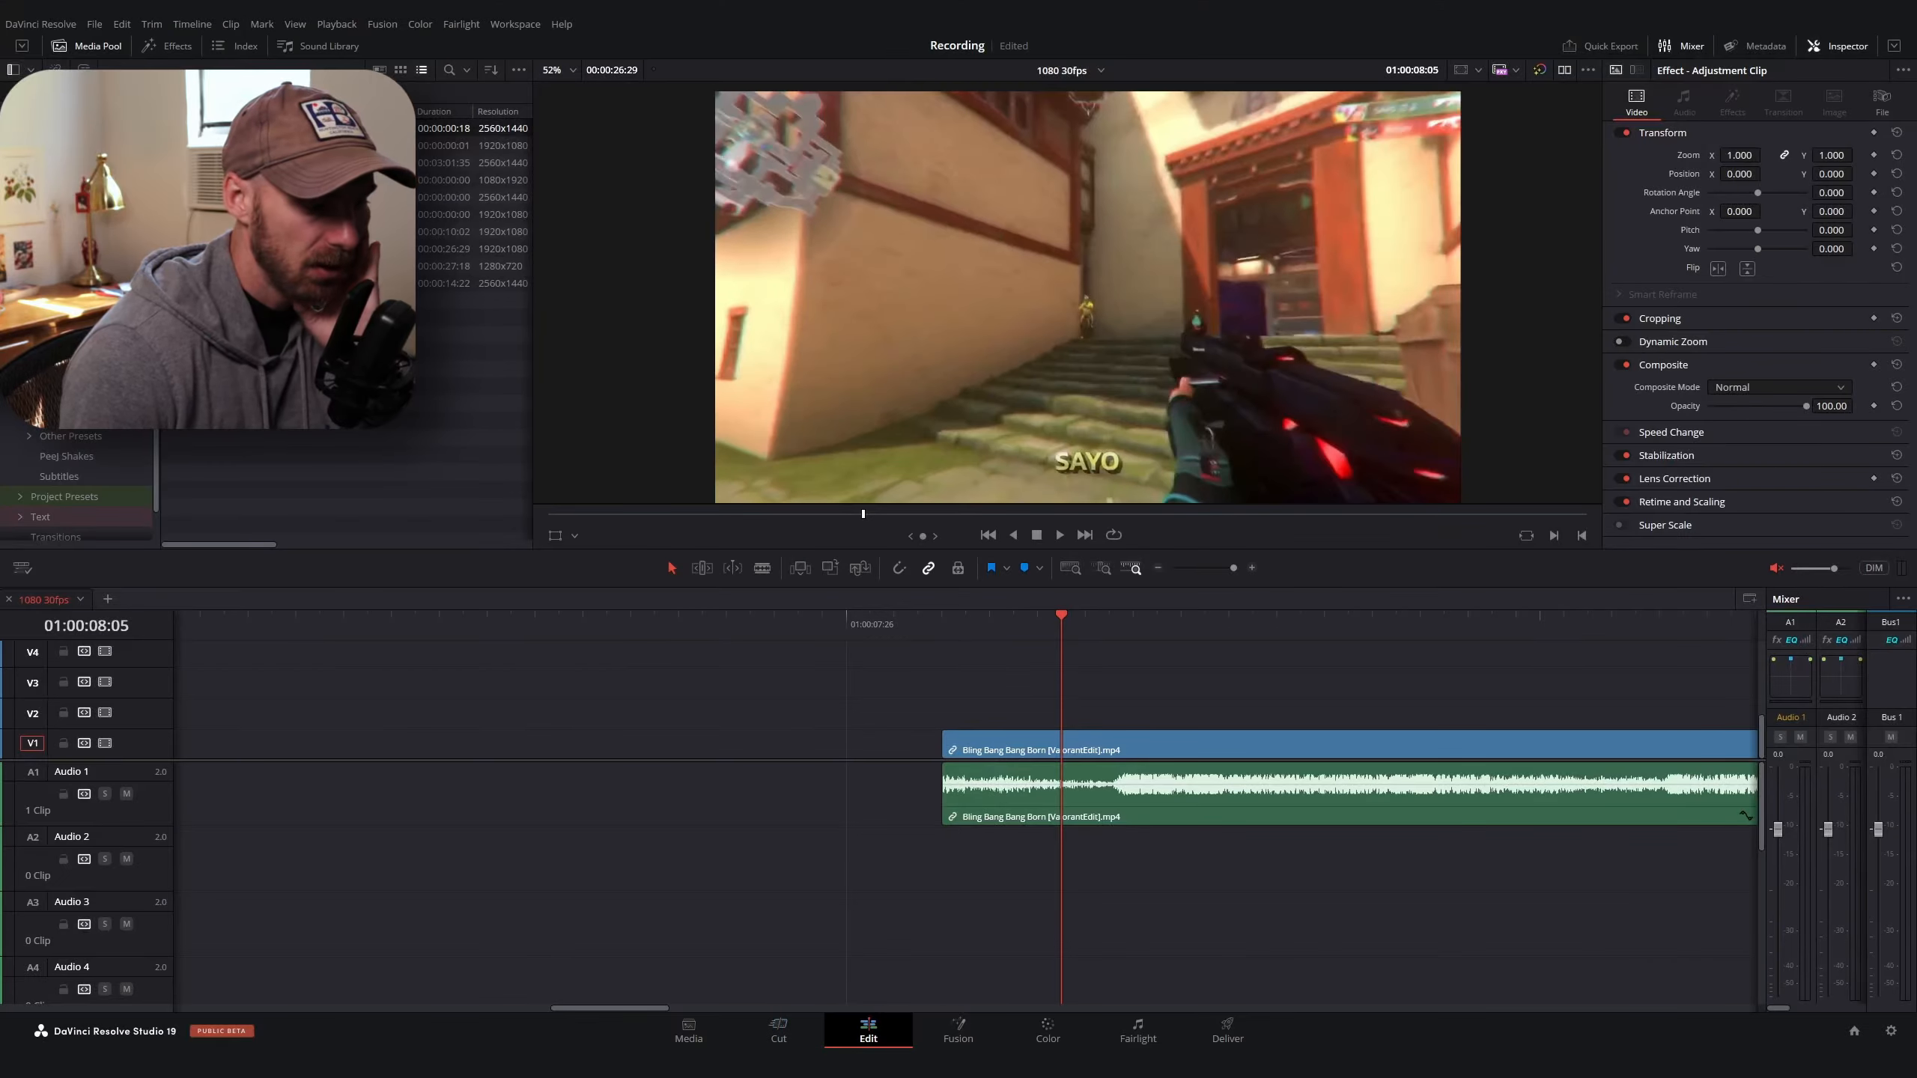
Switch to the Notepad list and change the Opener's Zoom Blur entry to Motion Blur
click(725, 1065)
drag(840, 356, 565, 372)
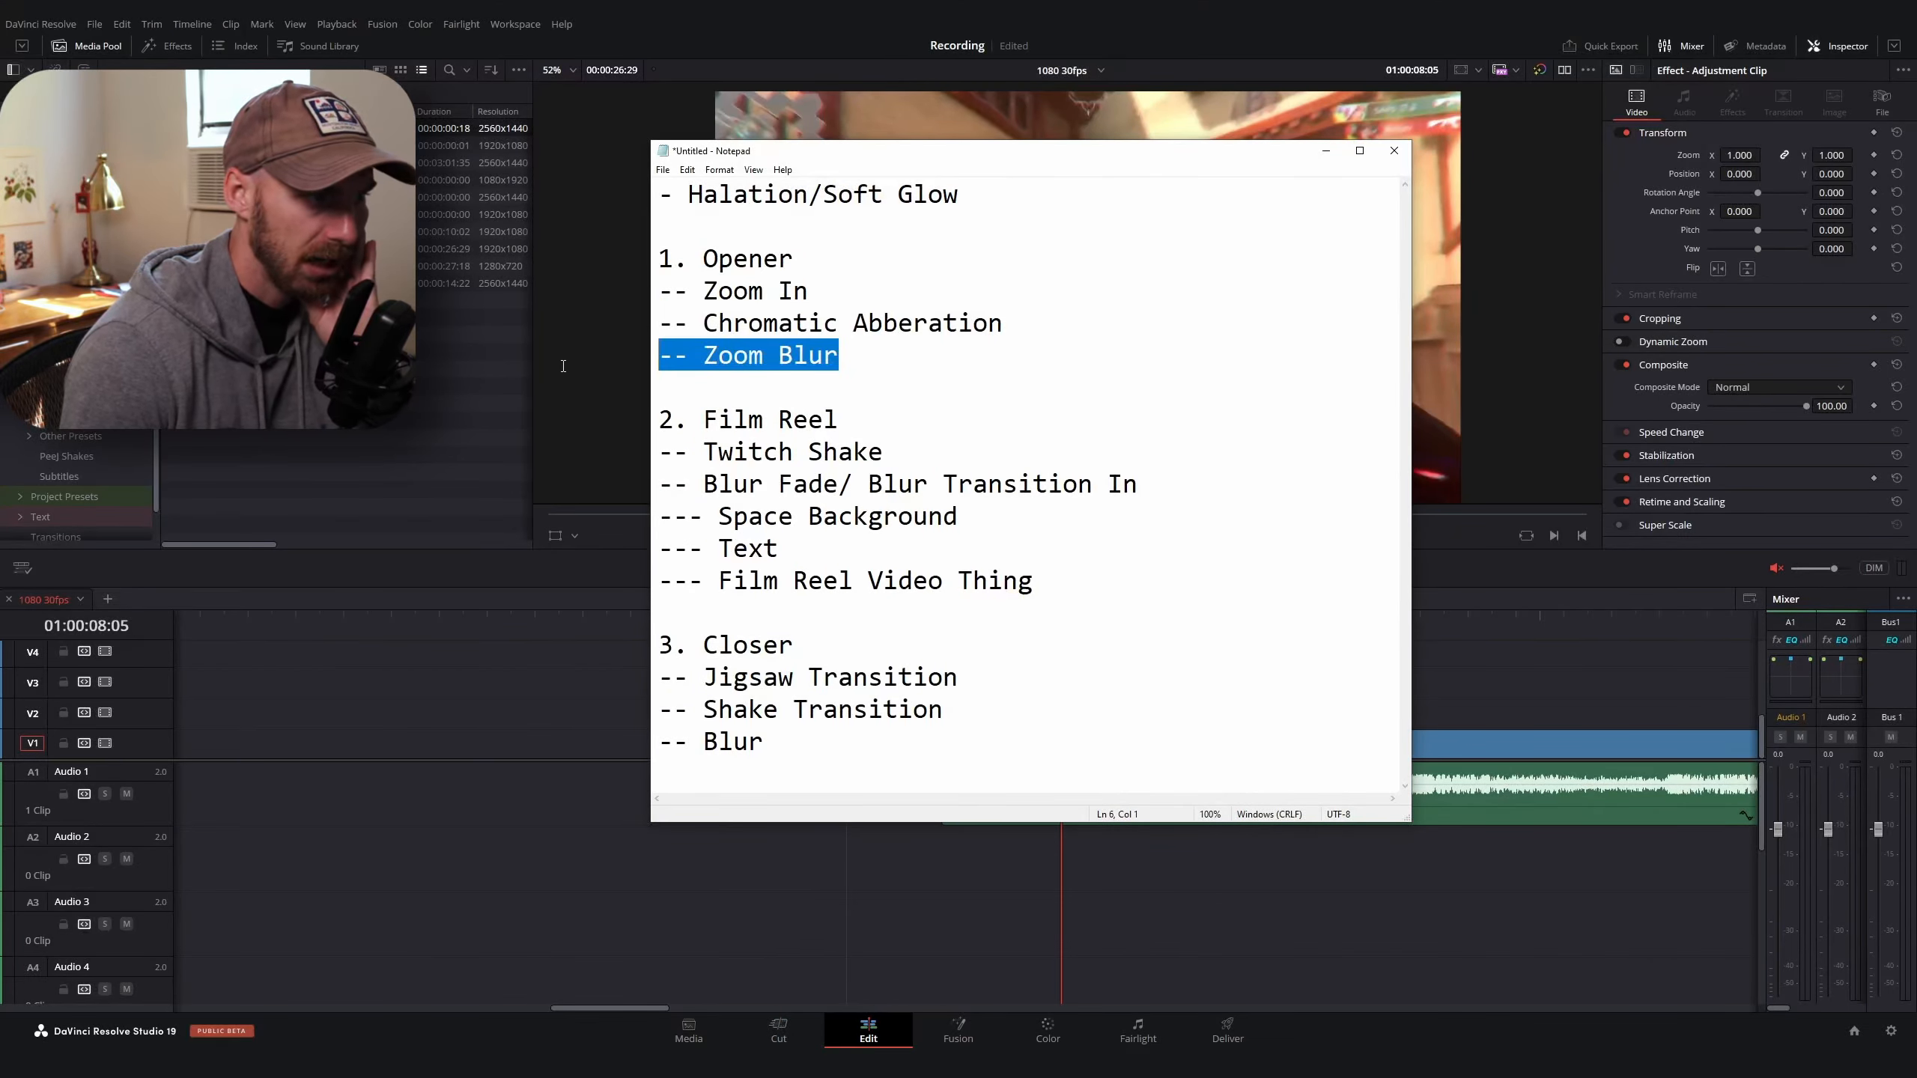
double_click(736, 355)
text(Motion)
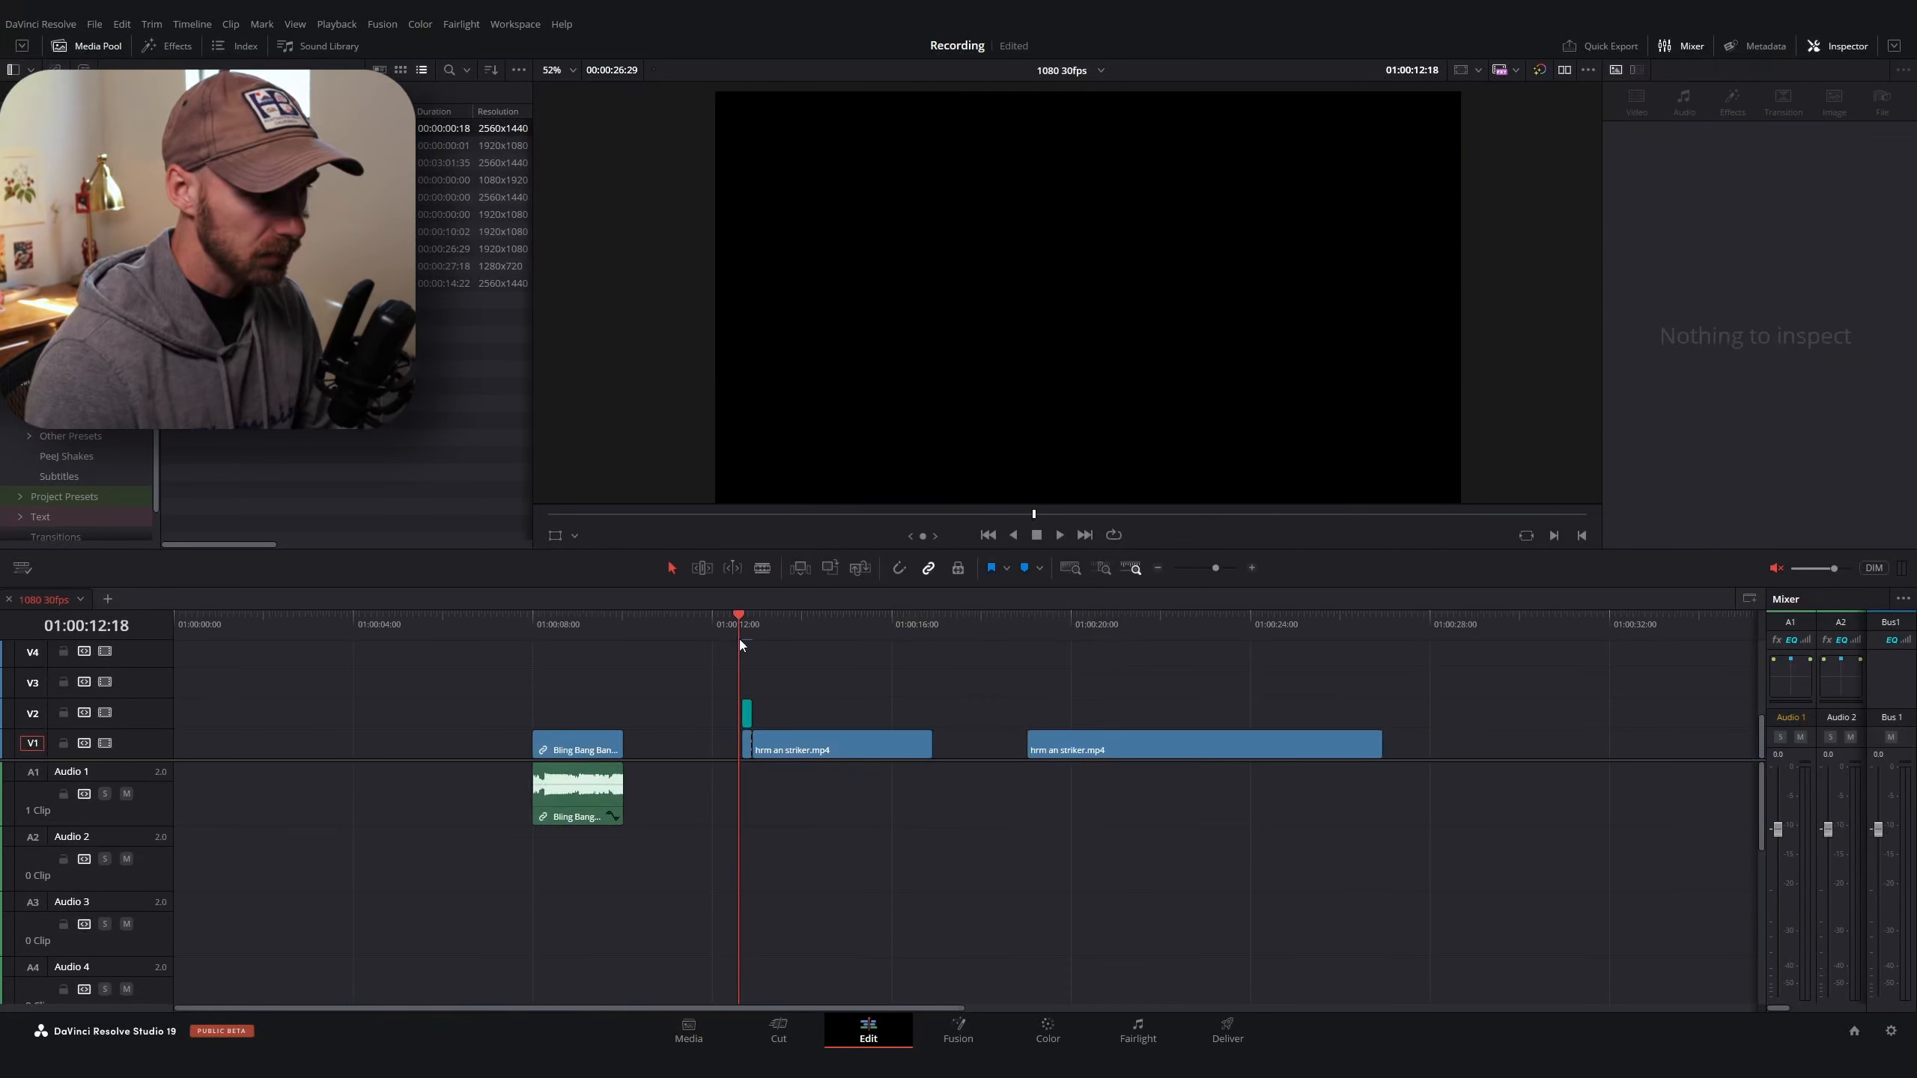
Open the adjustment clip above the first striker segment in Fusion and move MediaOut1 closer to Transform1
scroll(854, 645, up, 8)
click(1016, 628)
click(1036, 712)
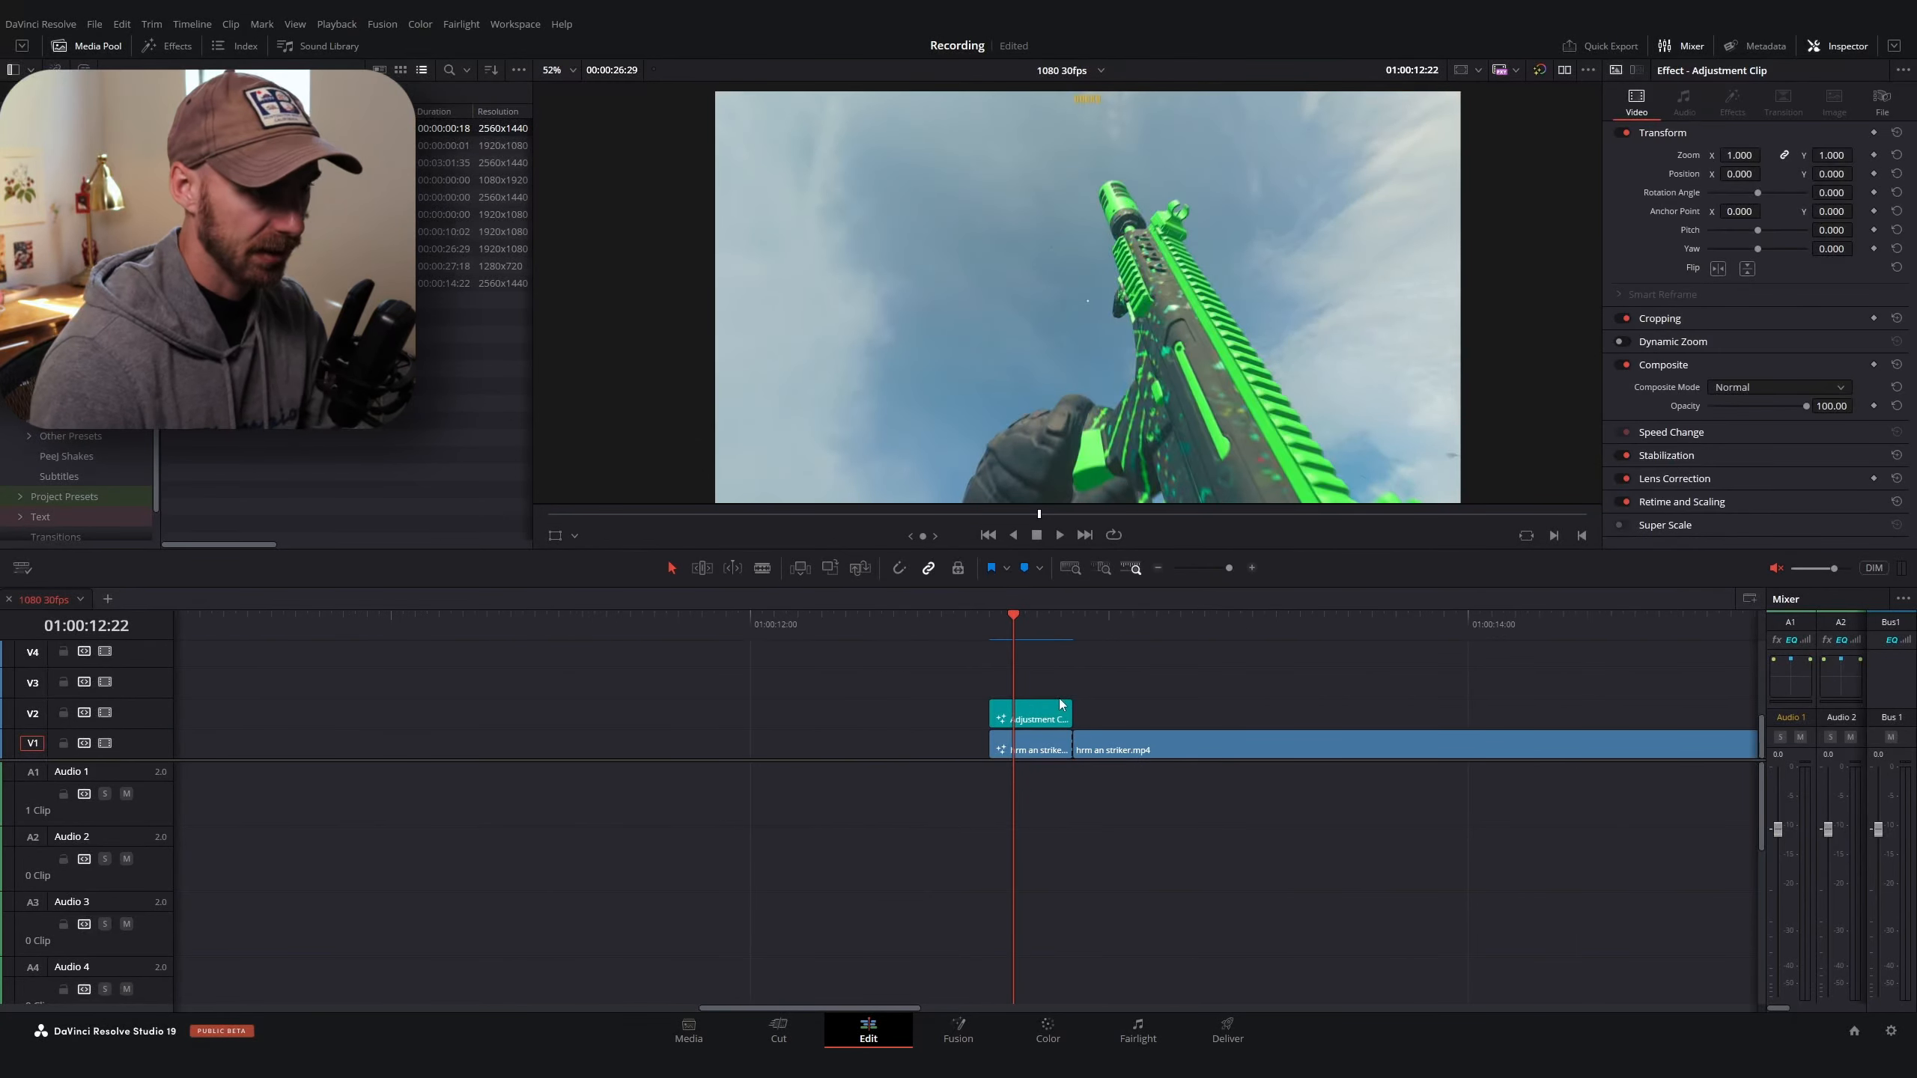
key(shift+5)
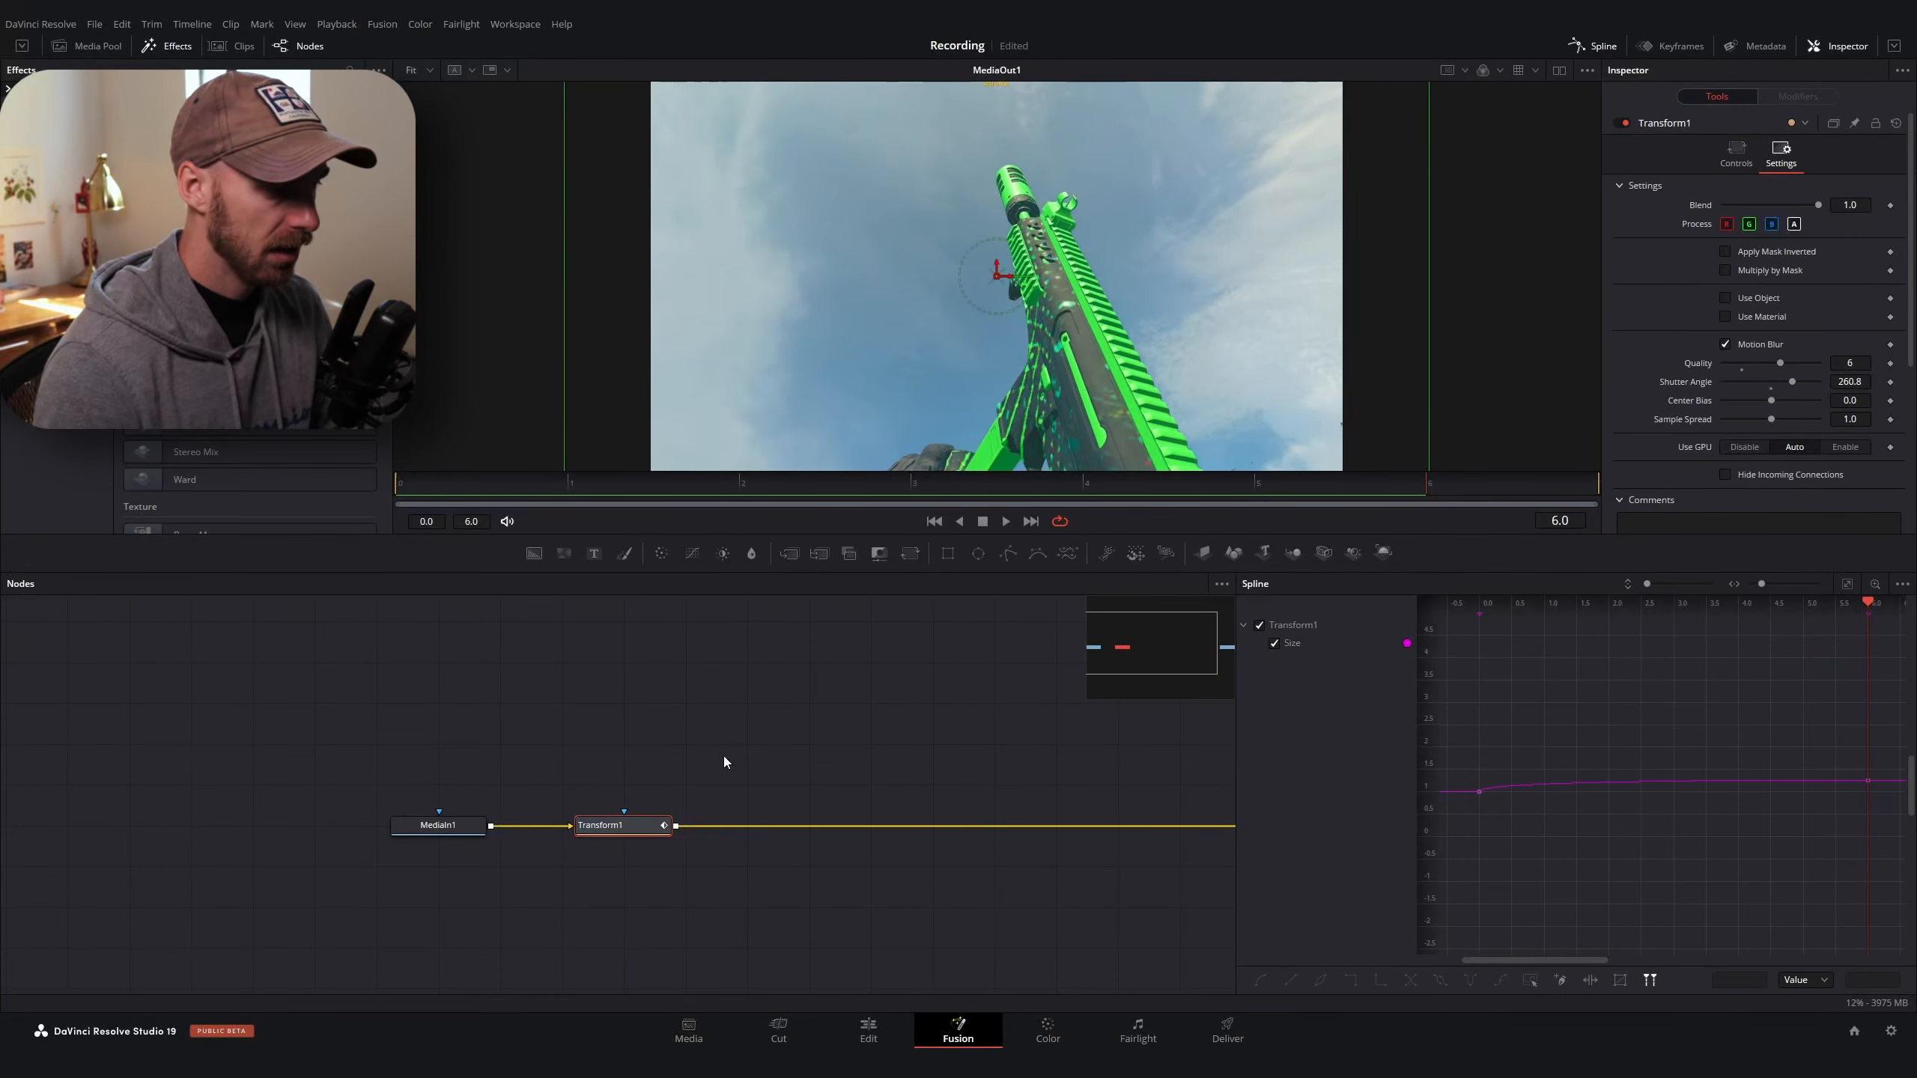
scroll(694, 793, right, 2)
scroll(726, 806, left, 1)
drag(1102, 816, 970, 816)
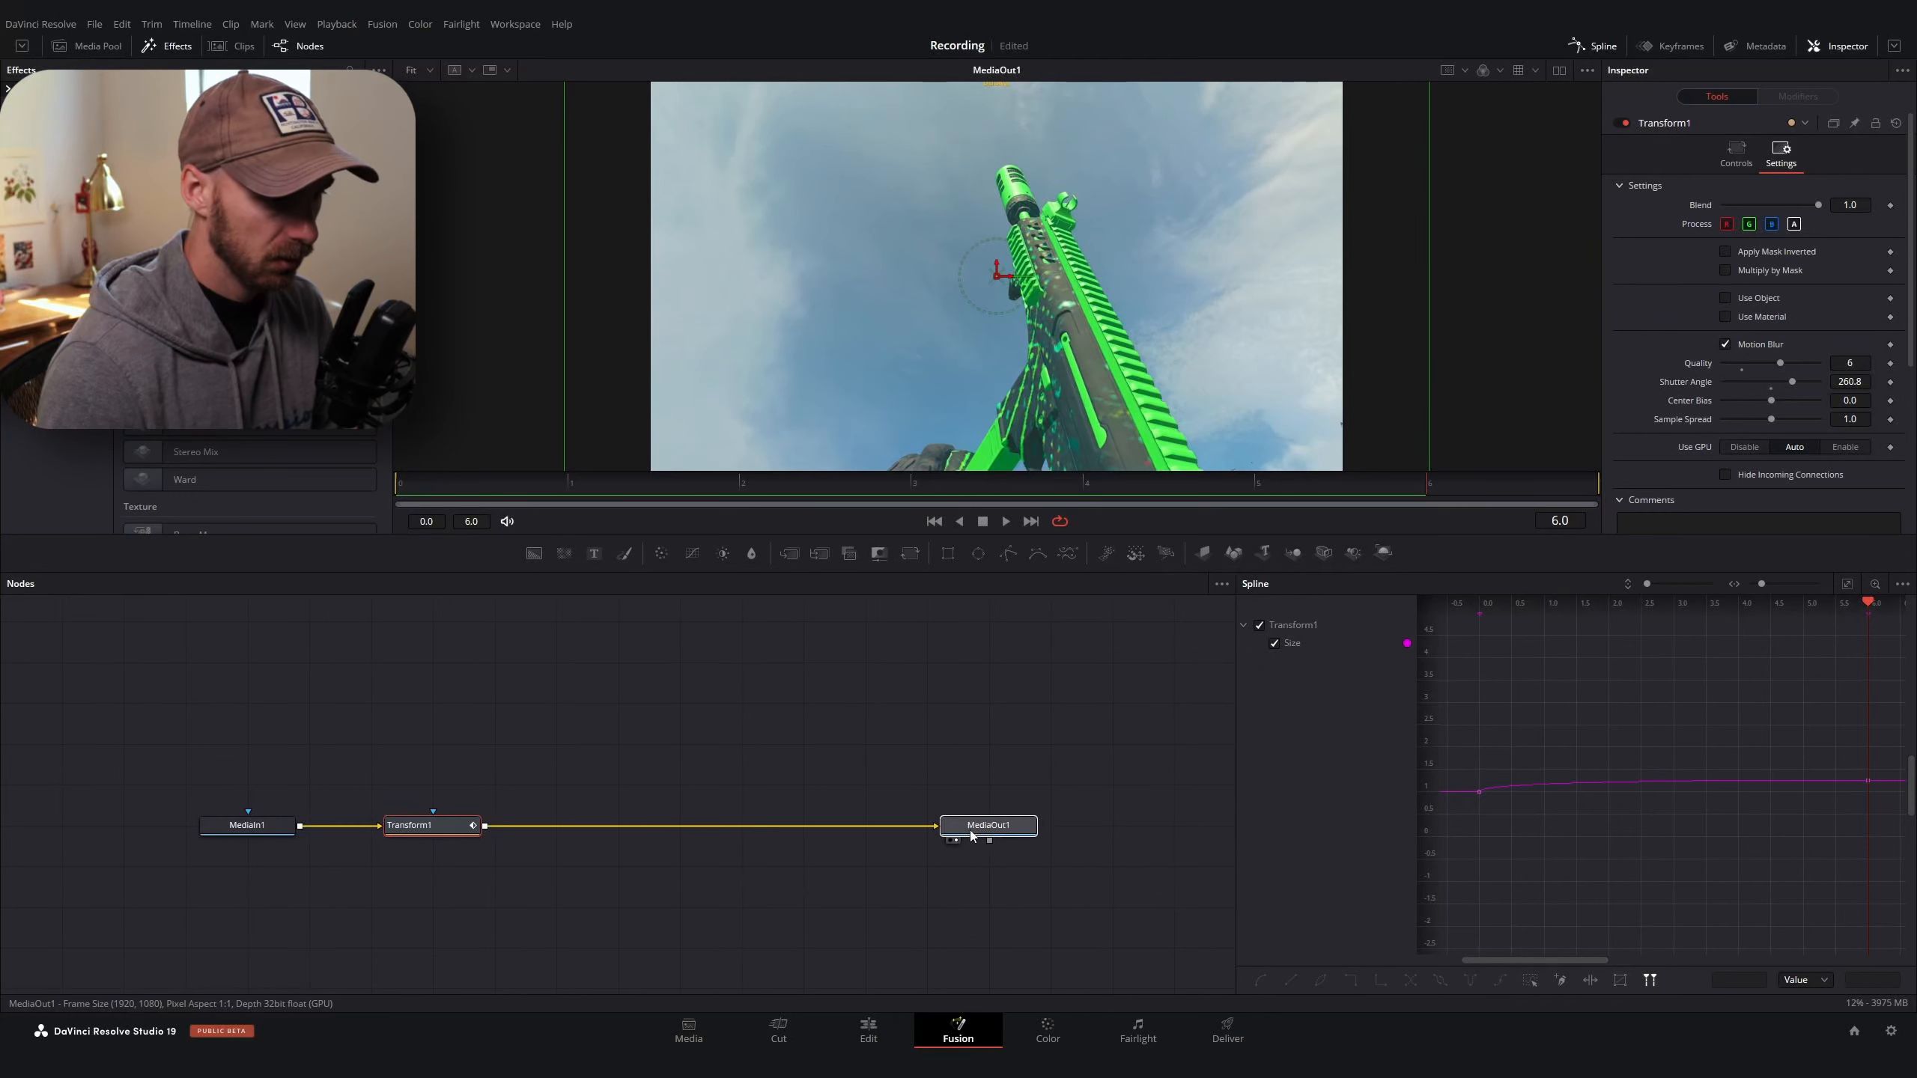
scroll(848, 784, down, 2)
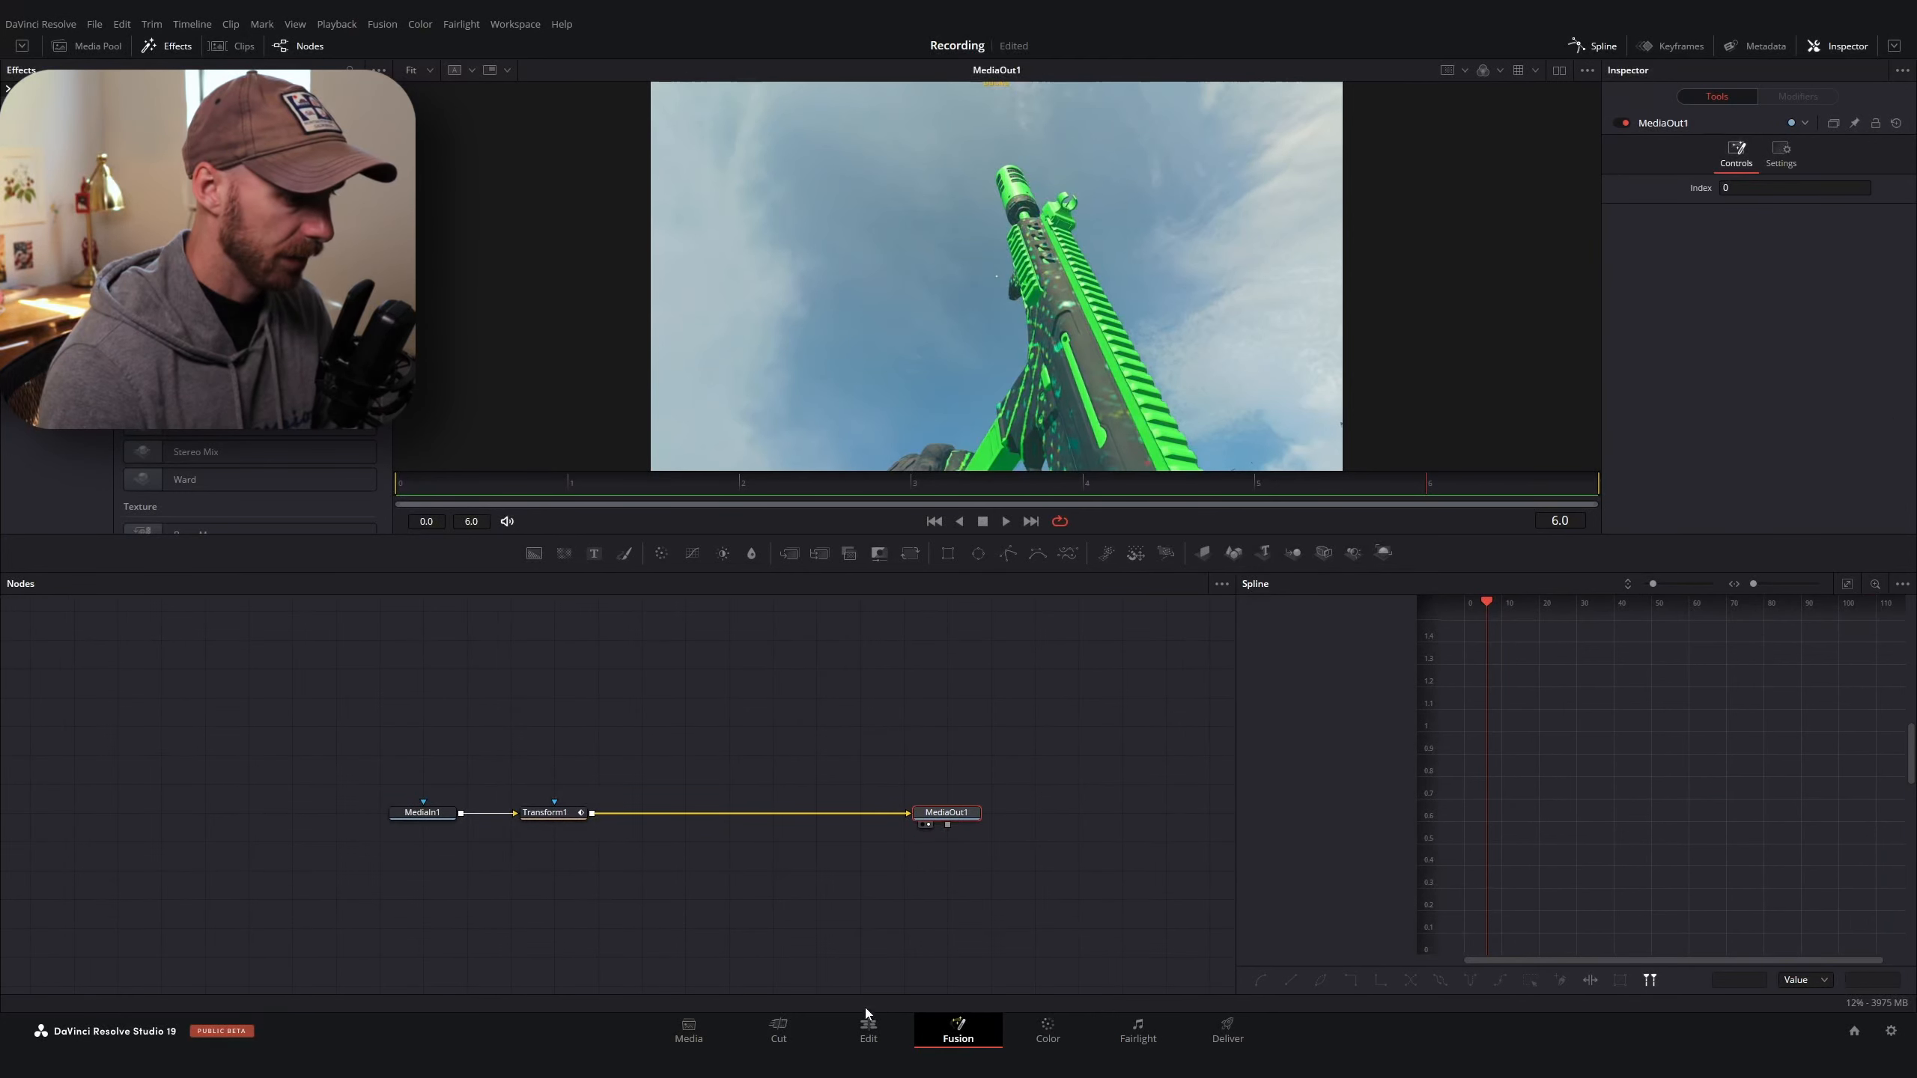
click(545, 814)
key(shift+space)
text(chromatic)
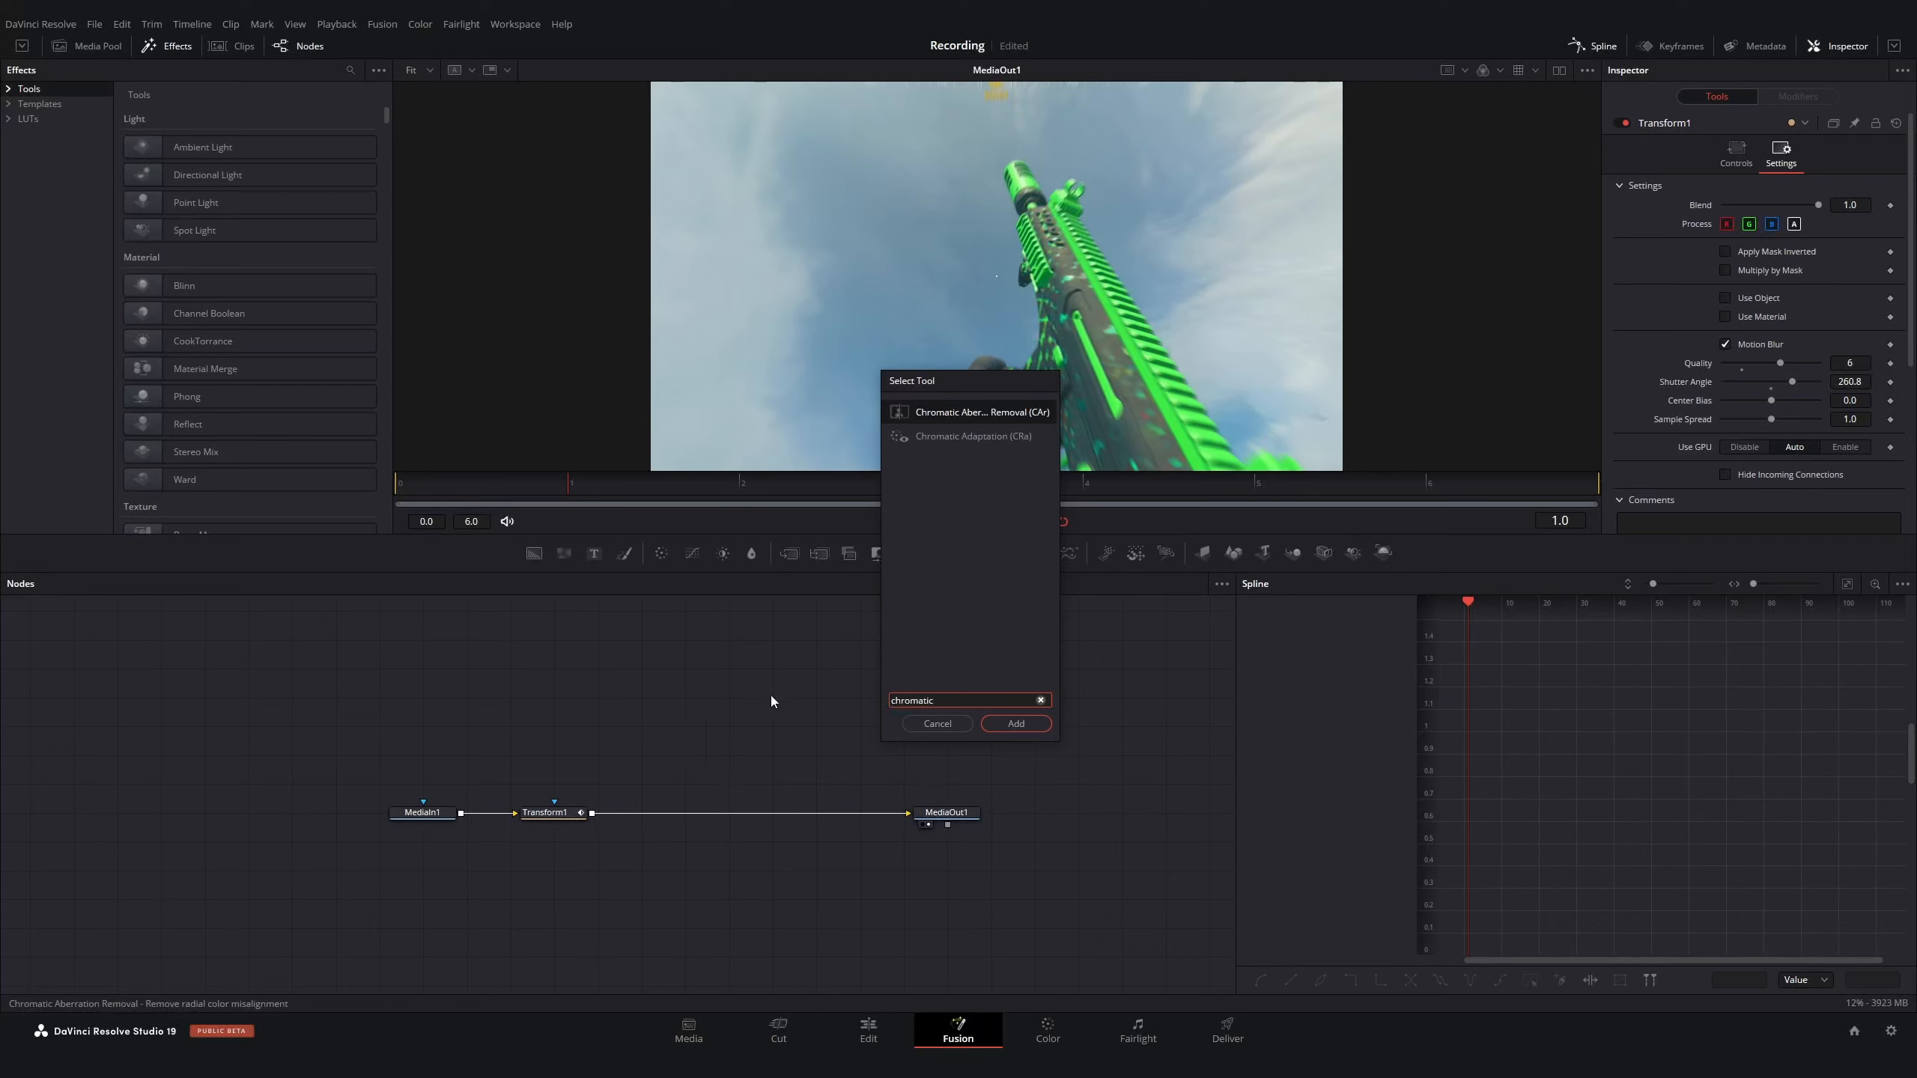
click(928, 726)
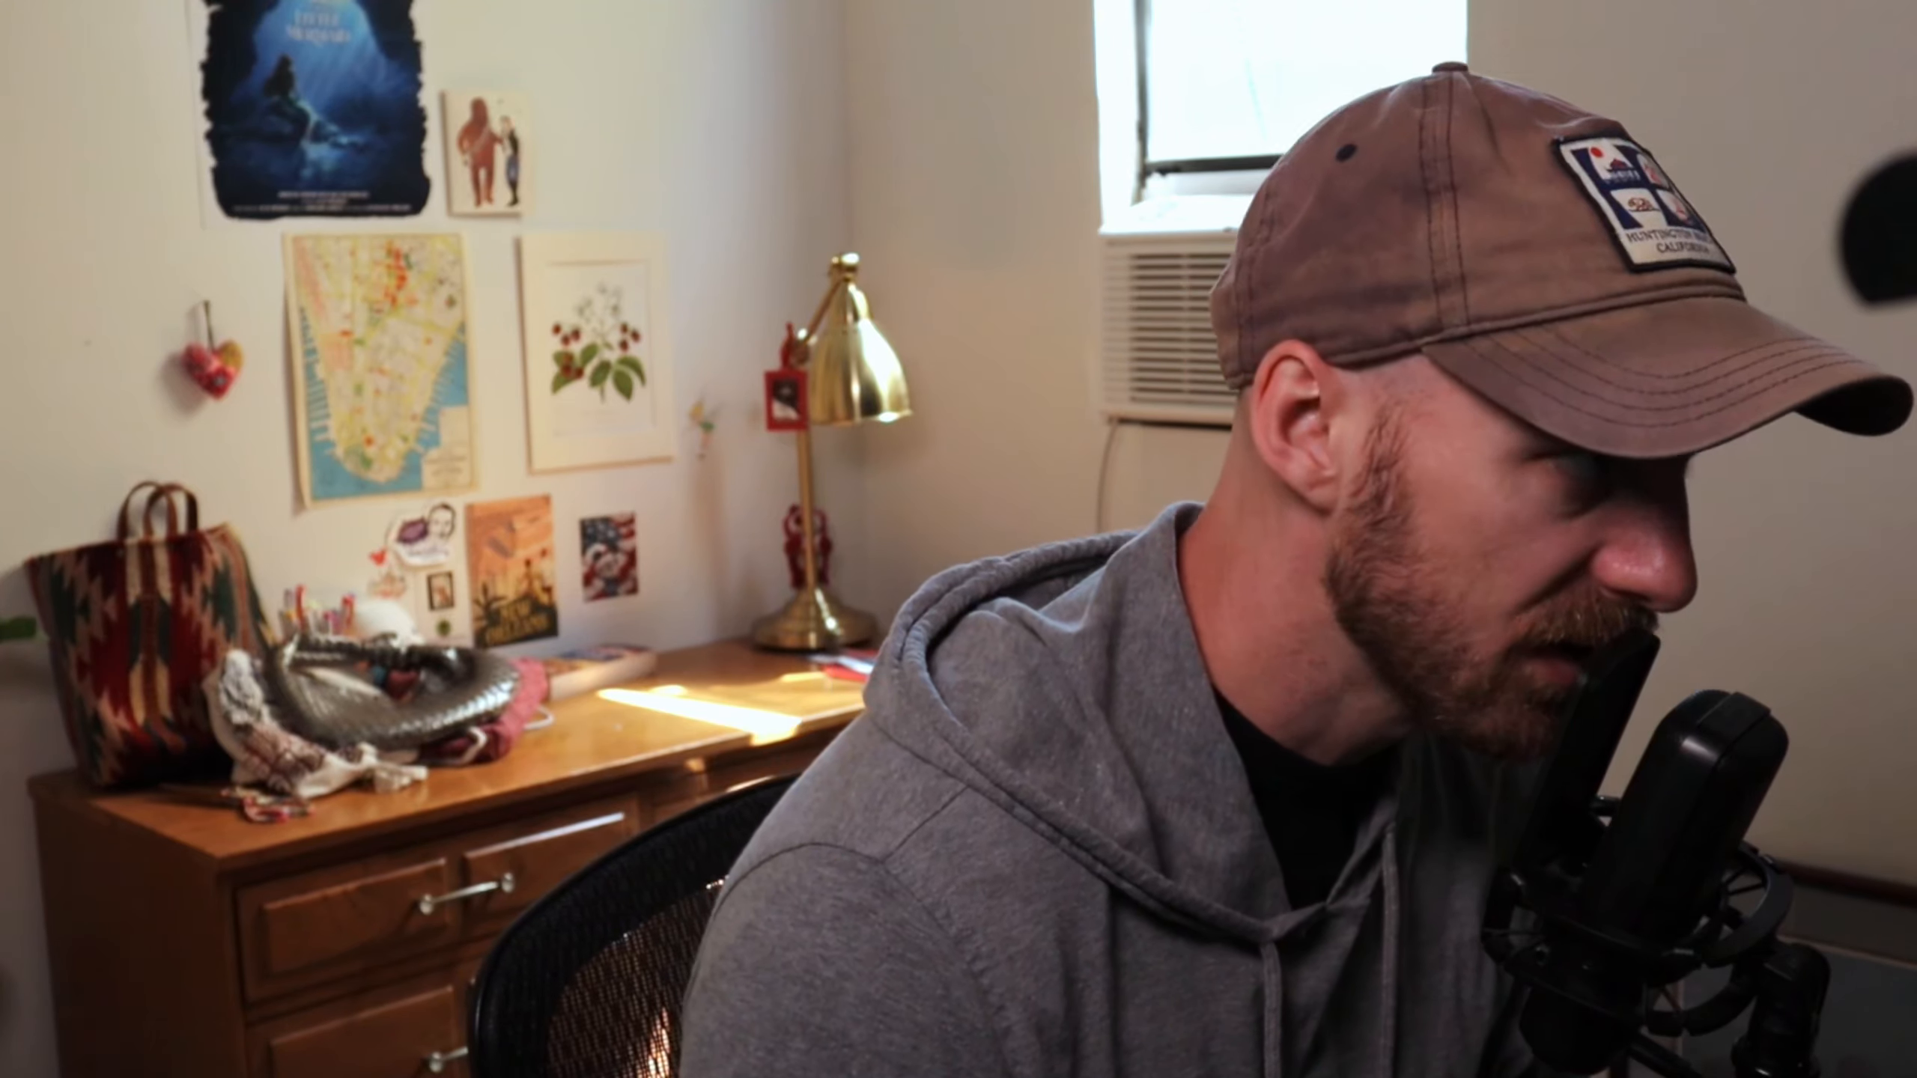
Search the effect templates for "chrom" and insert Chromatic Aberration between Transform1 and MediaOut1
click(33, 105)
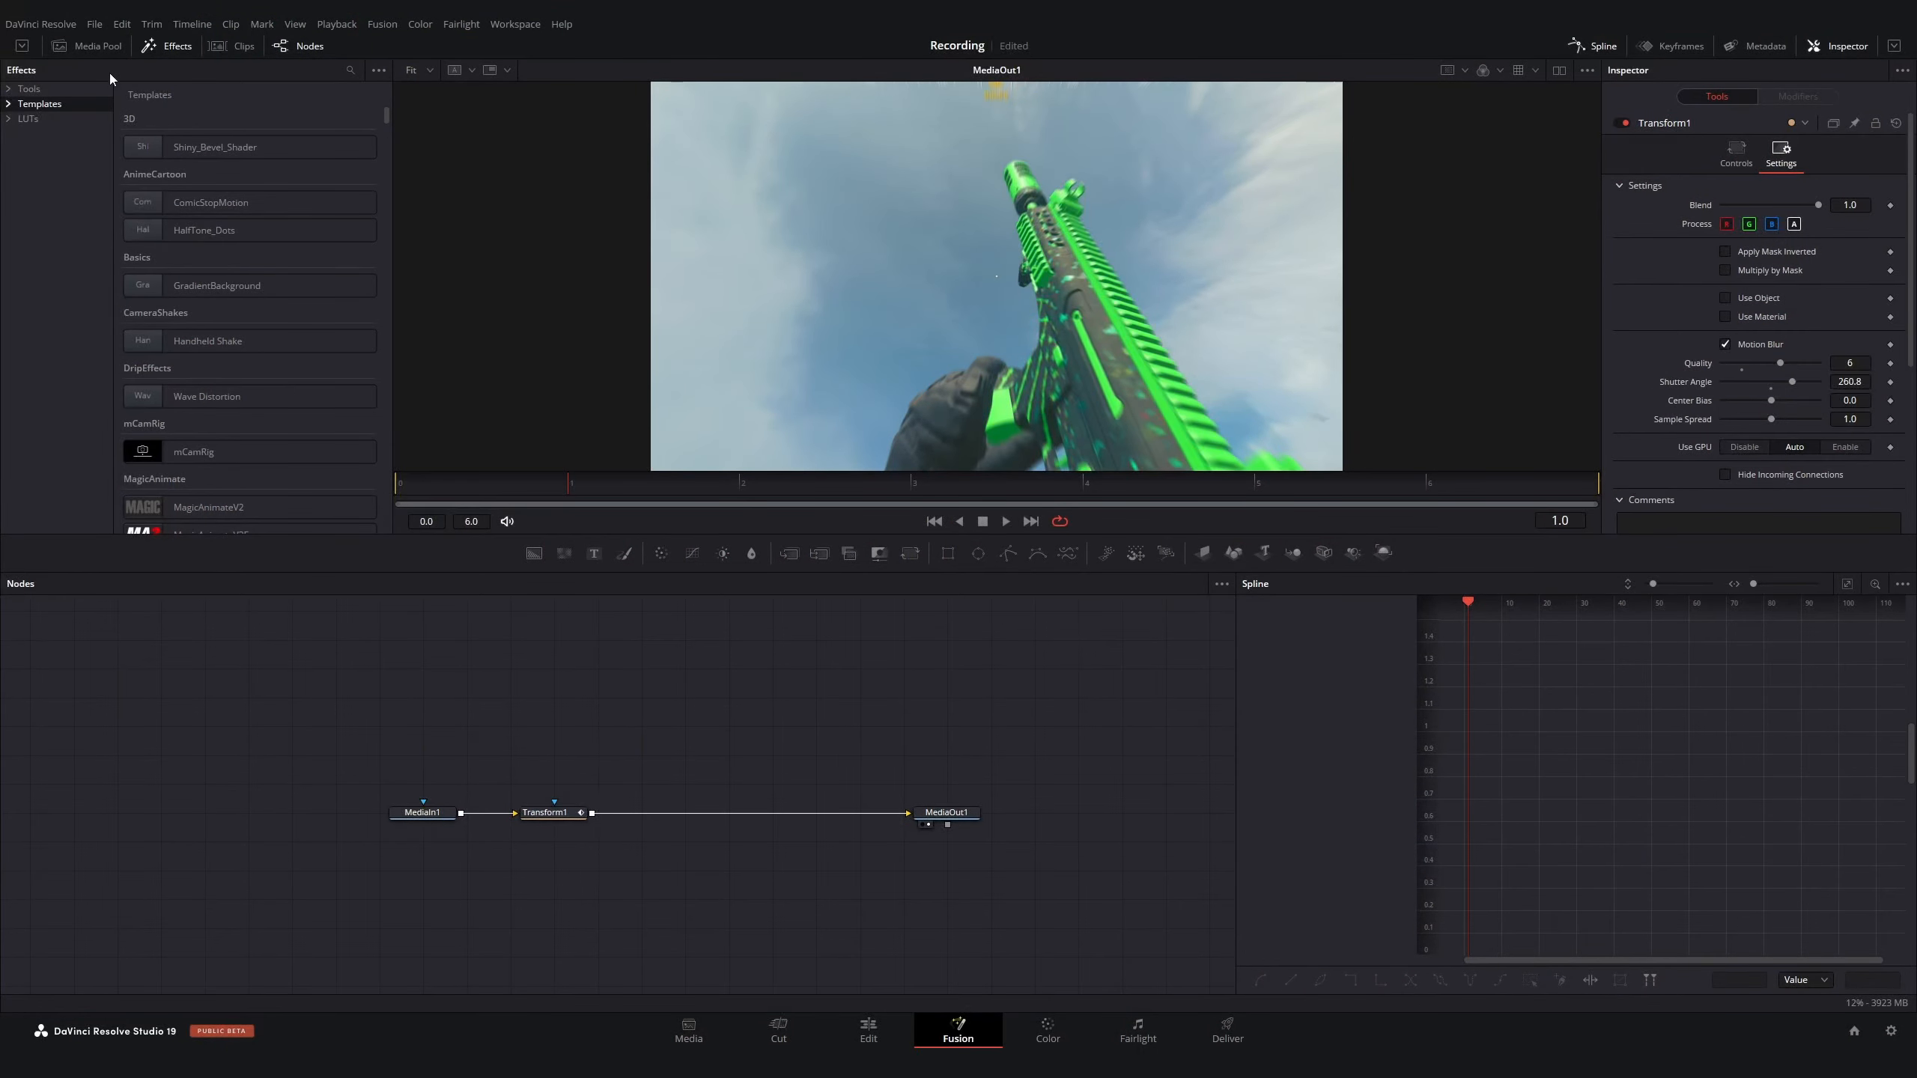
click(350, 71)
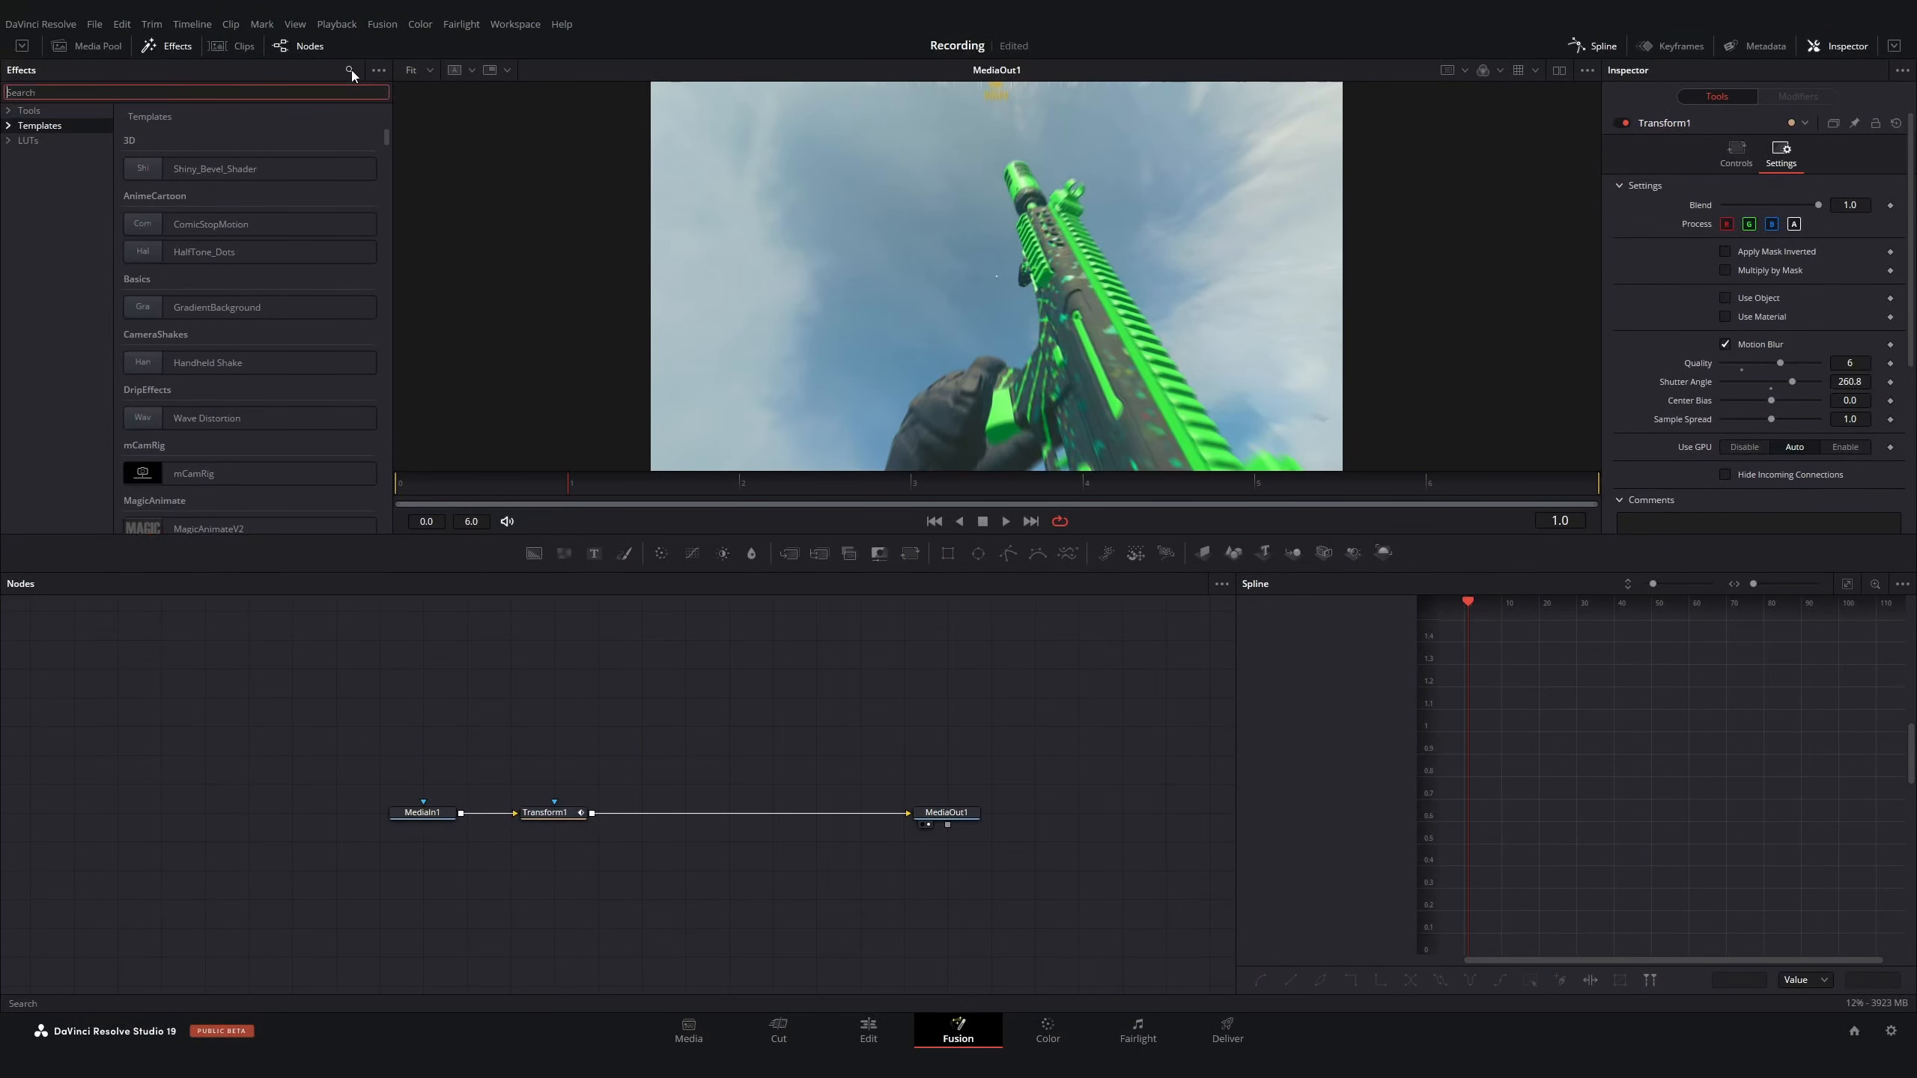
text(chrom)
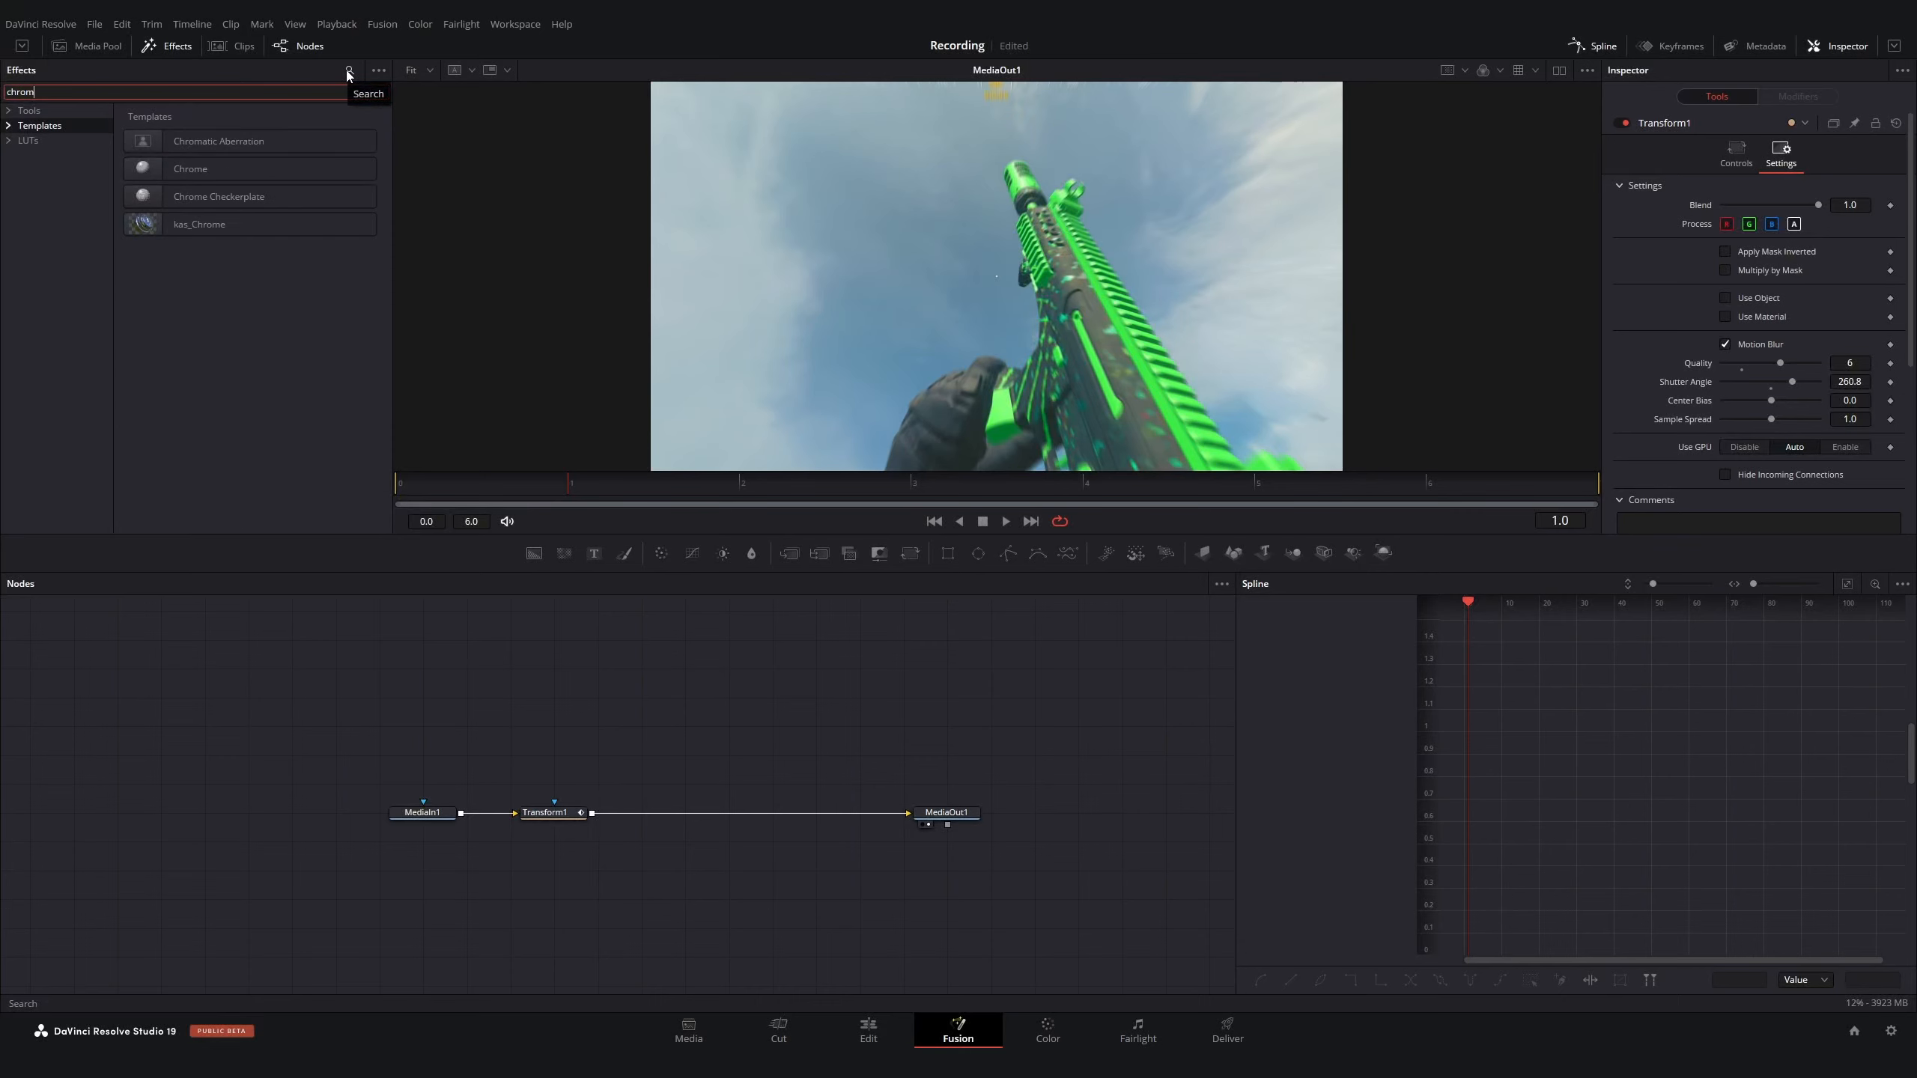
click(146, 143)
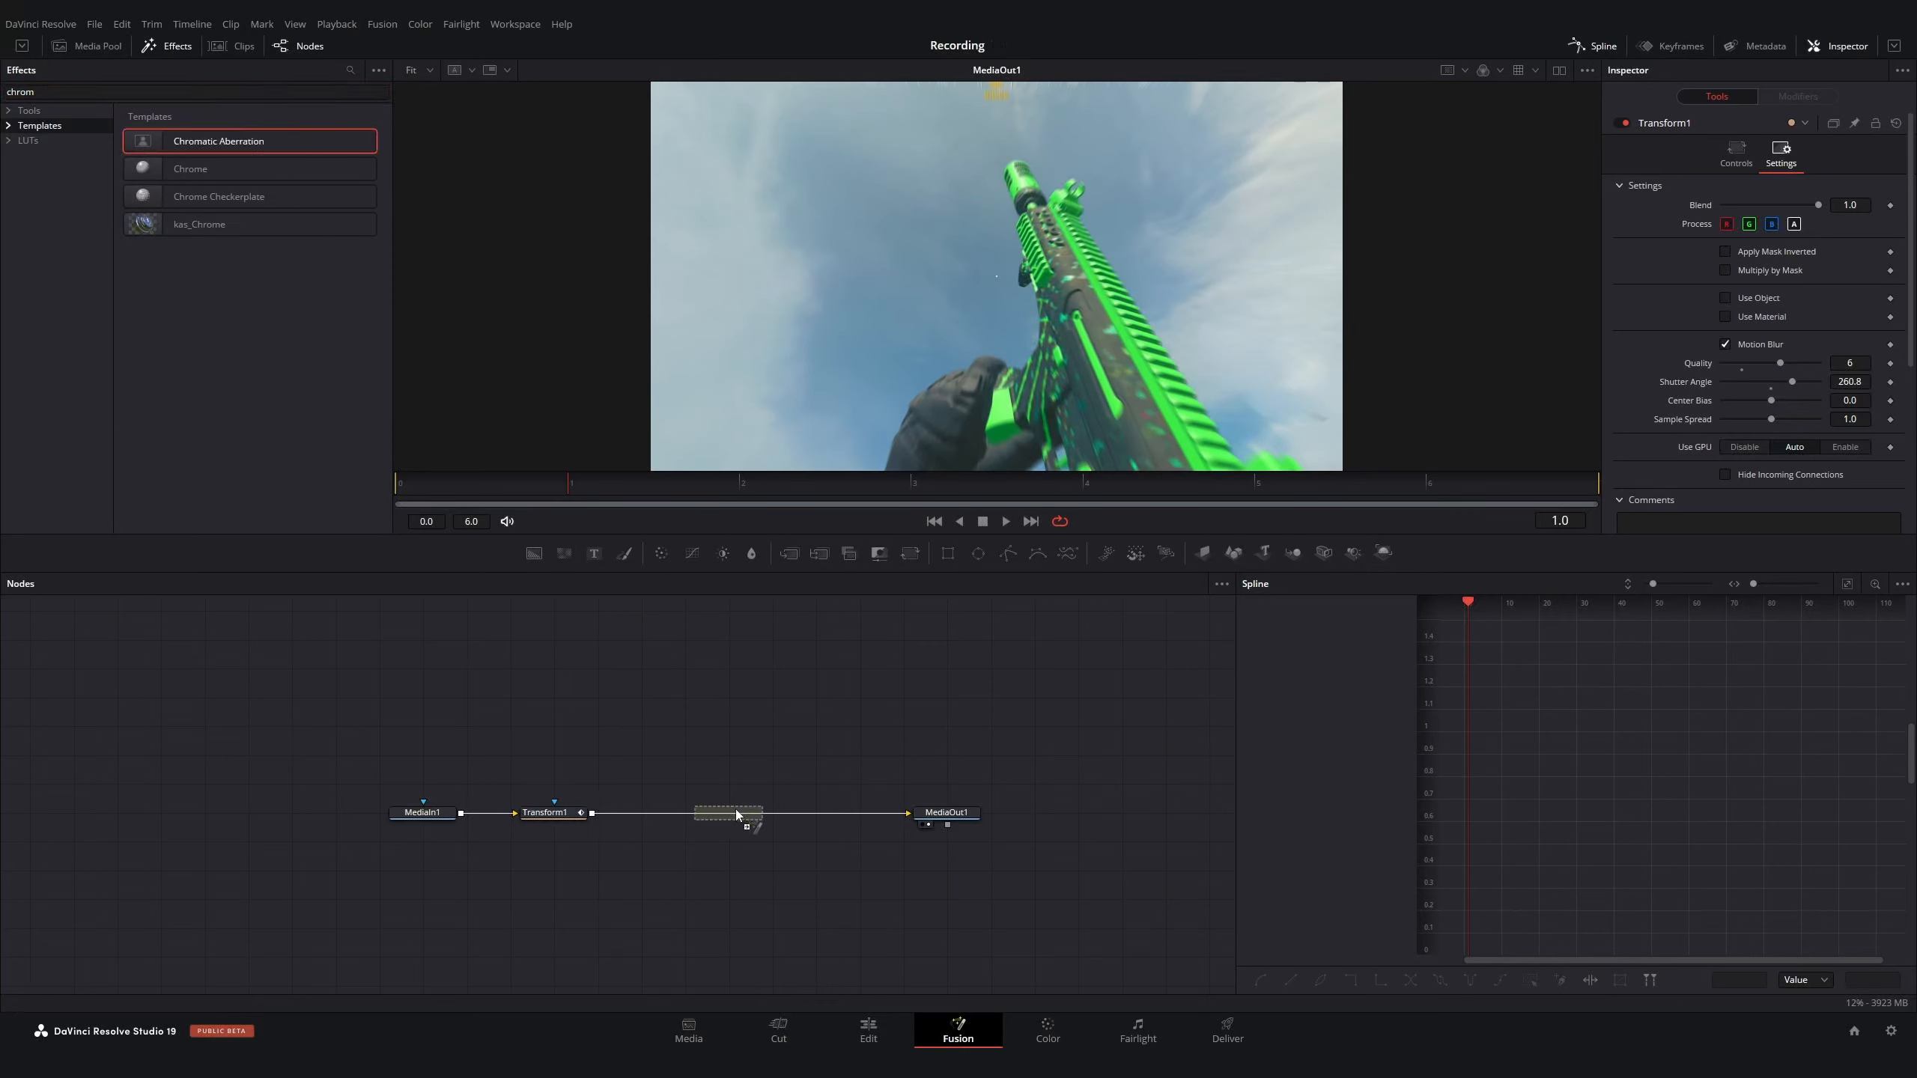
drag(736, 810, 734, 816)
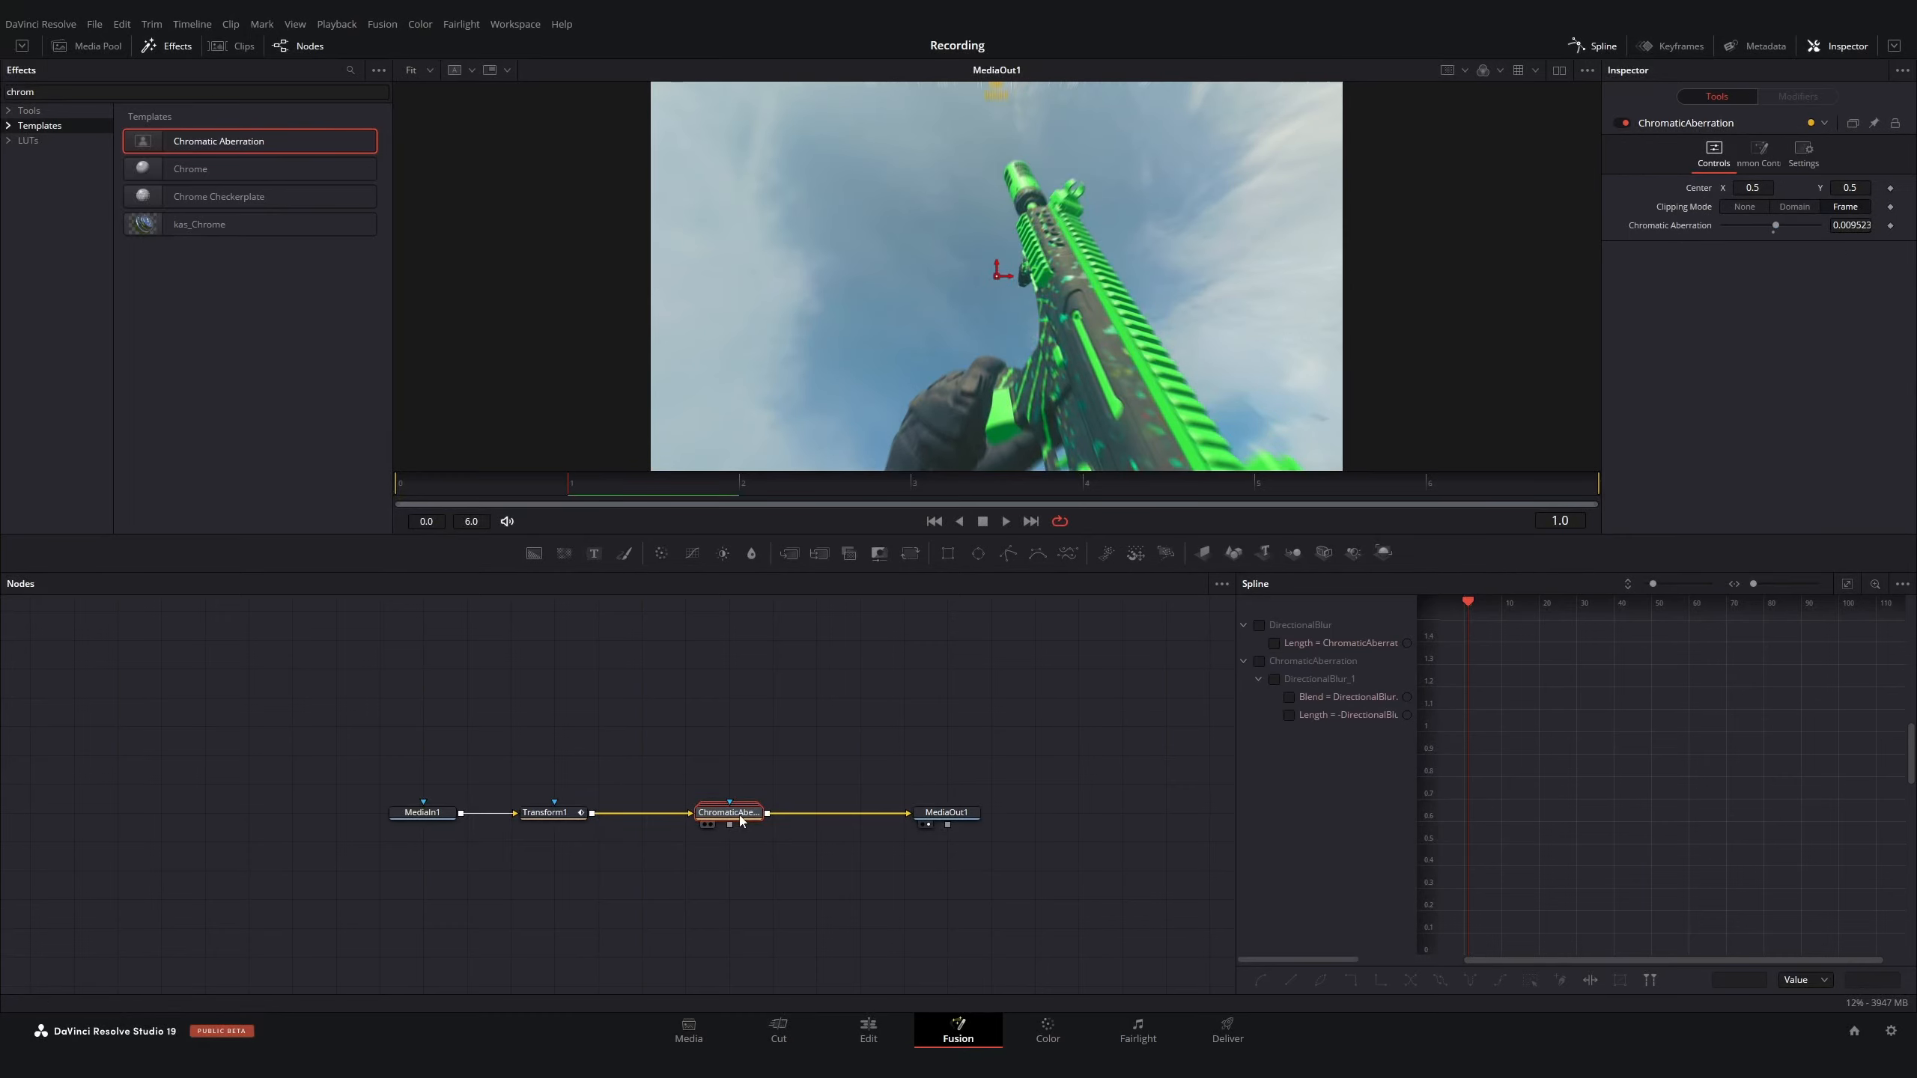
Set the Chromatic Aberration amount to 0.025, inspecting the colour fringing around the gloved hand
scroll(981, 288, up, 5)
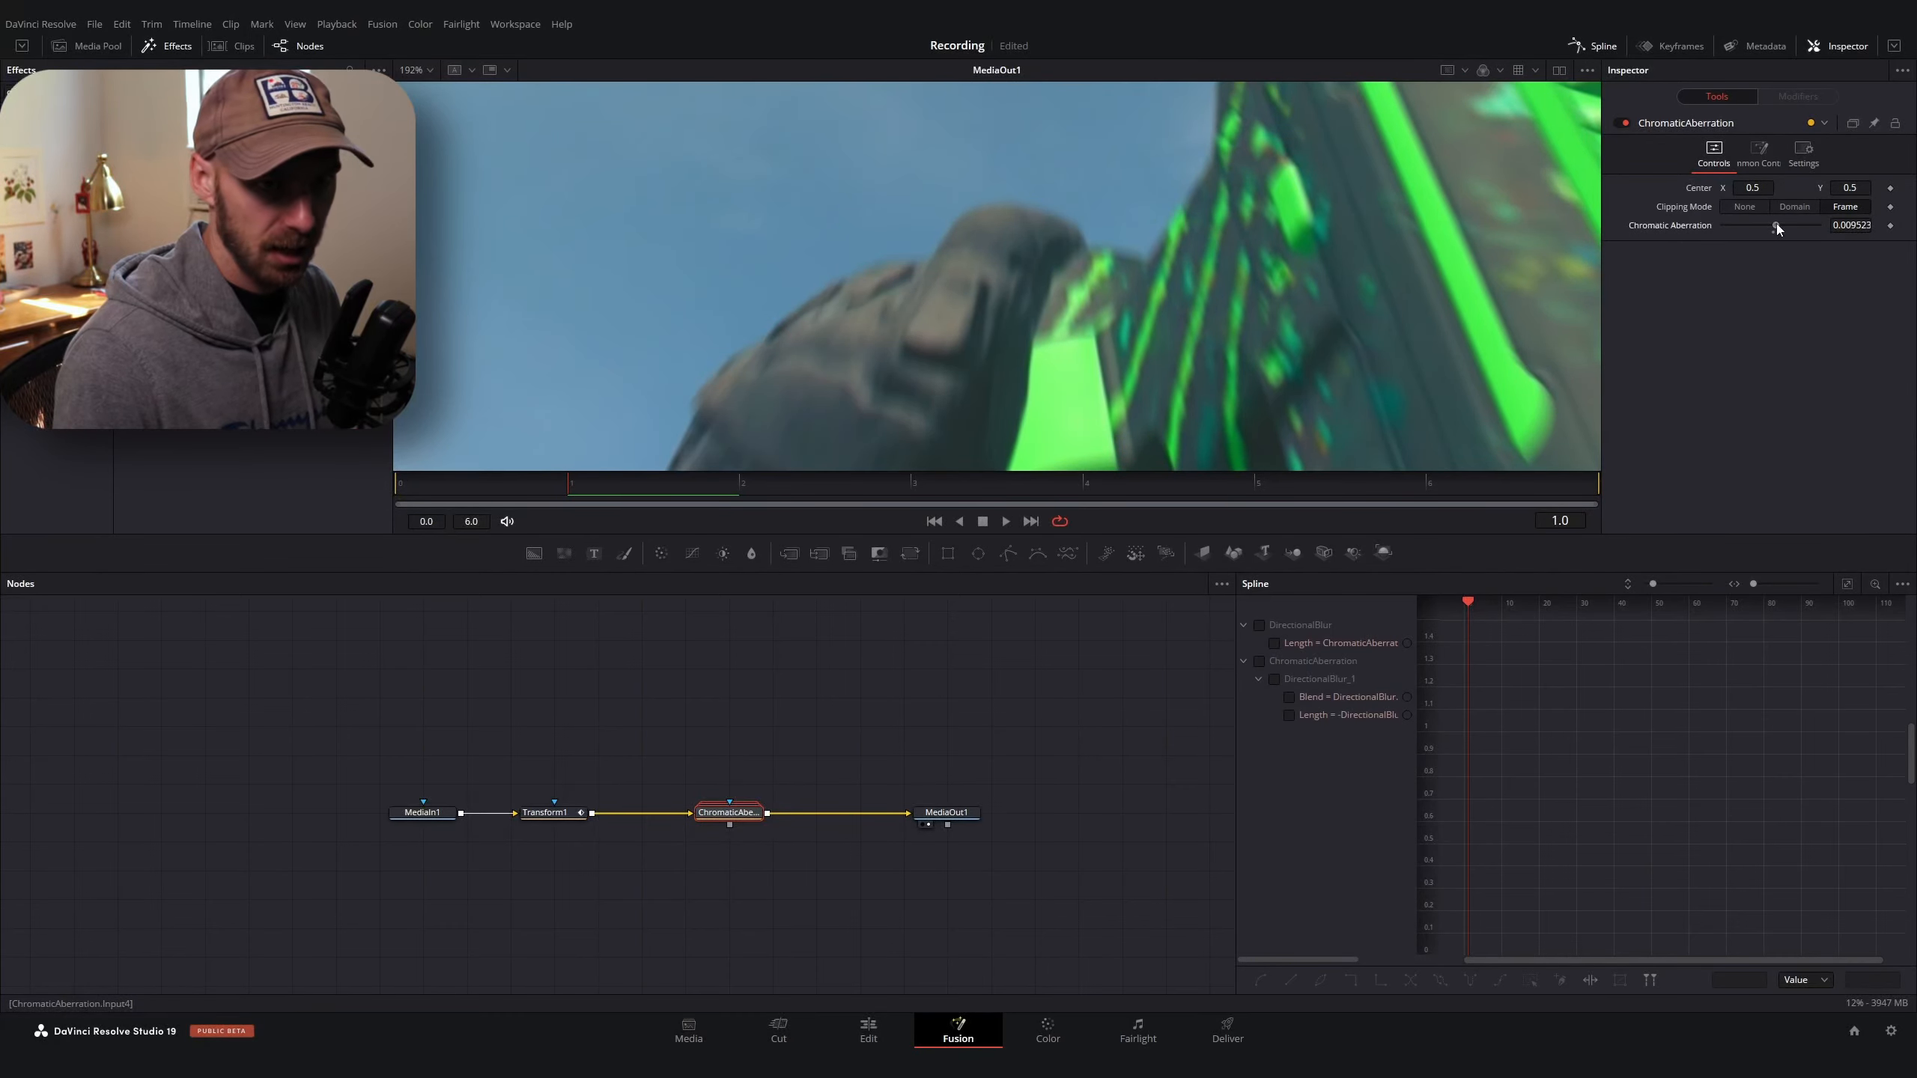
mouse_move(1777, 223)
mouse_down()
mouse_move(1810, 227)
mouse_move(1783, 240)
mouse_up()
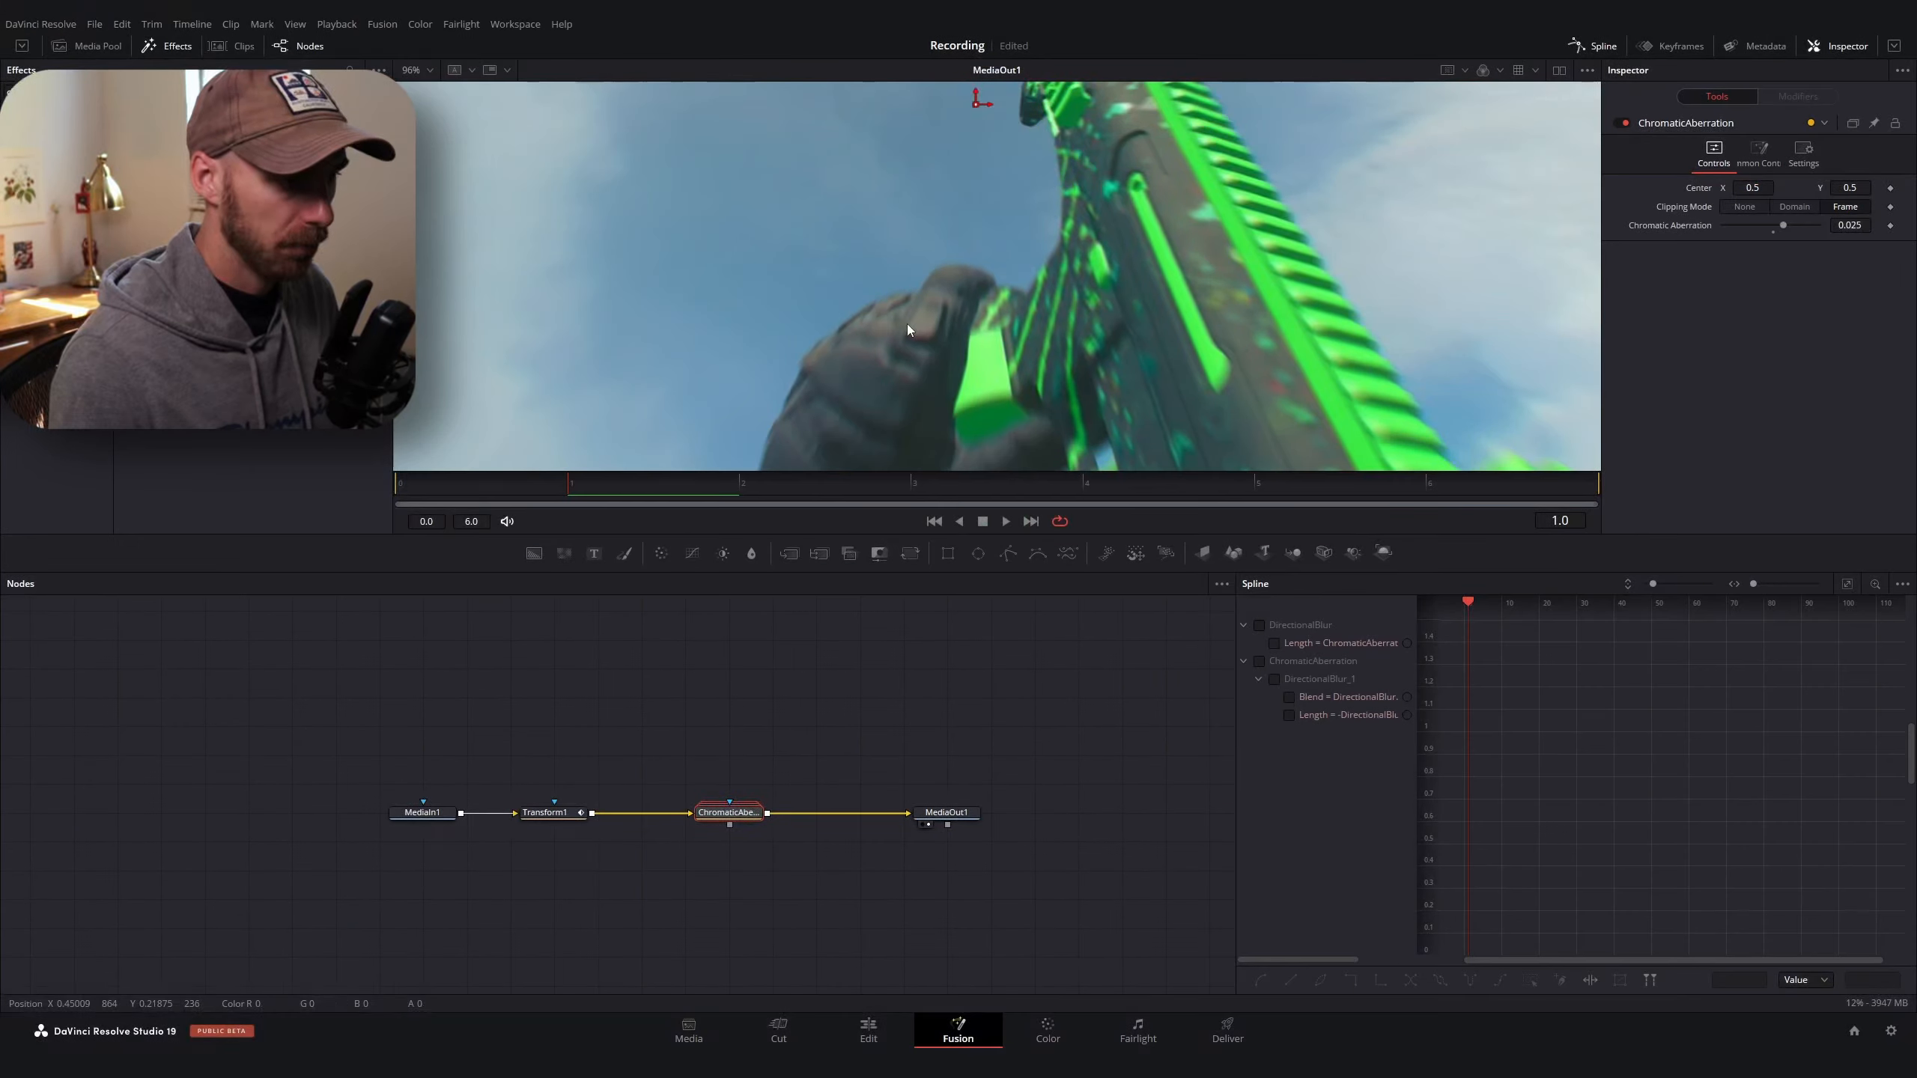
scroll(908, 324, down, 5)
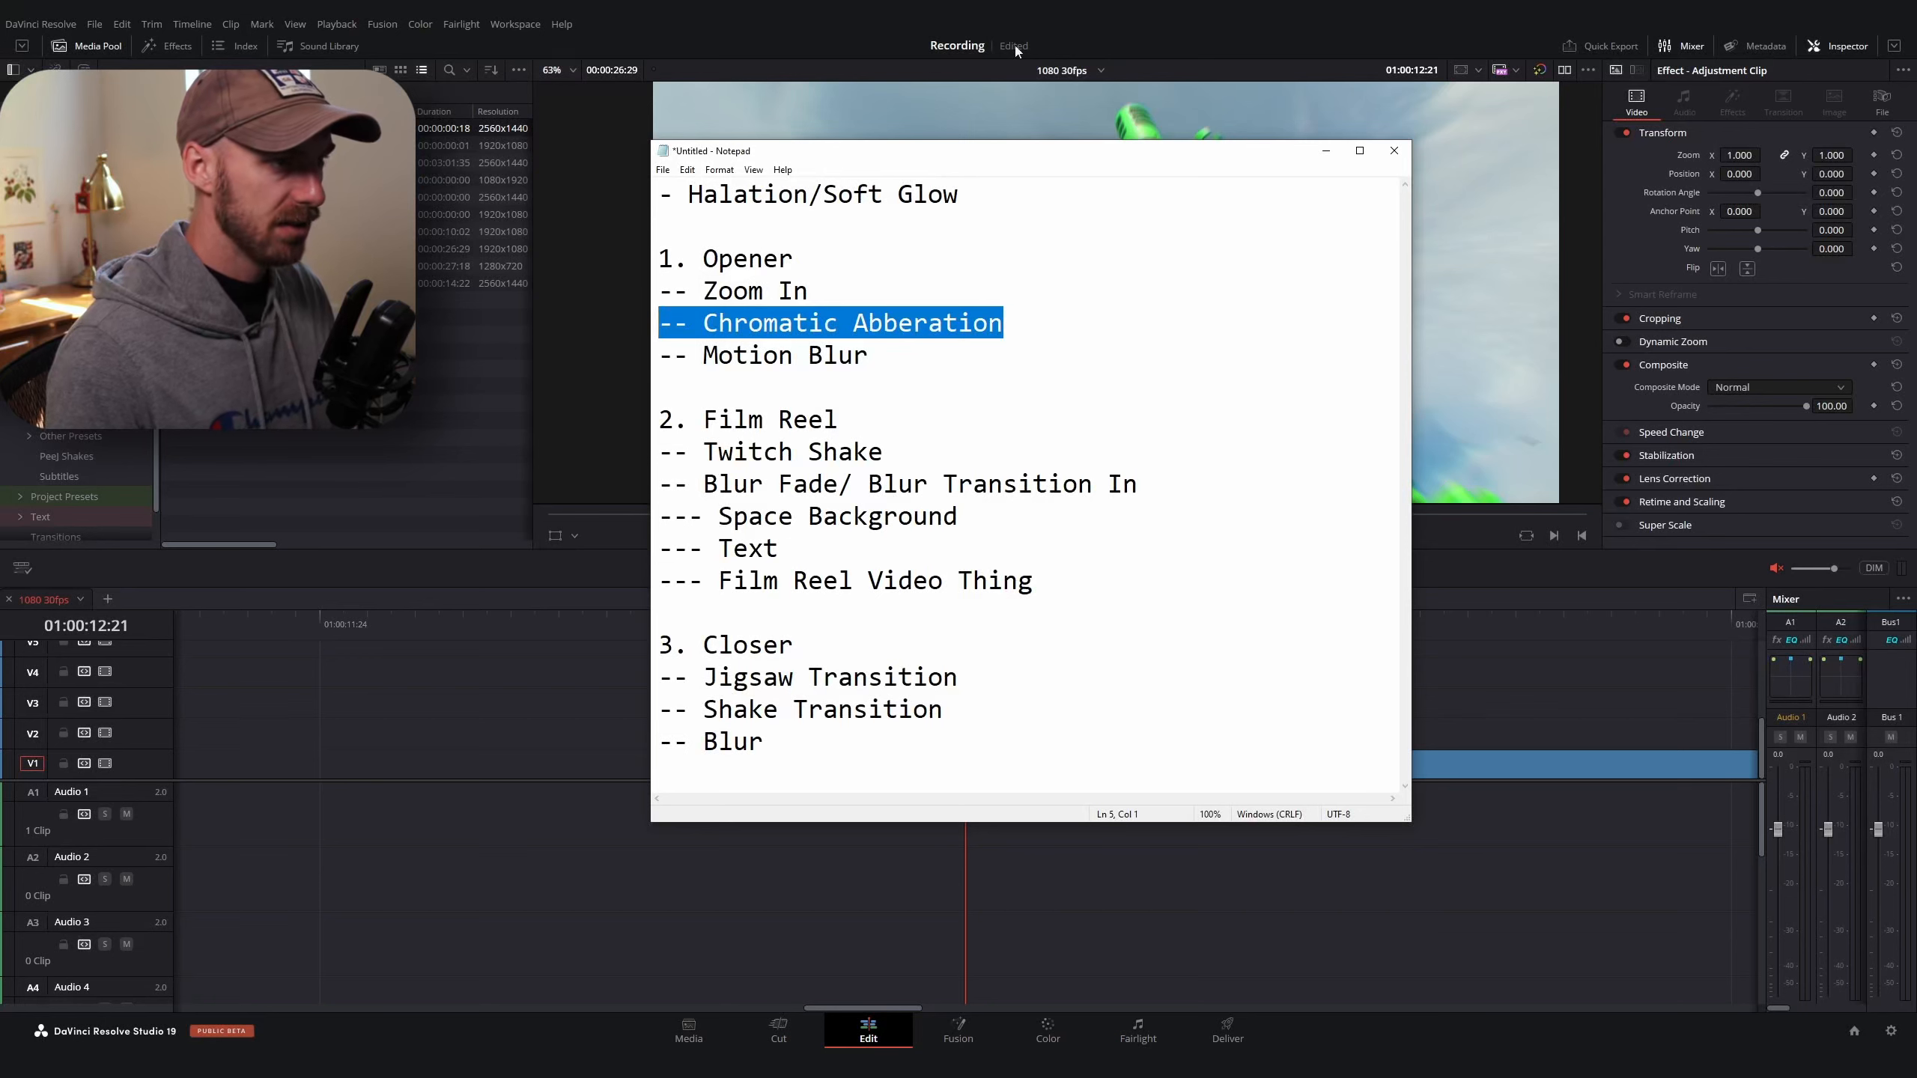
Preview the opener effect on the Edit page timeline and compare it with the opening frames of the reference clip
click(1016, 50)
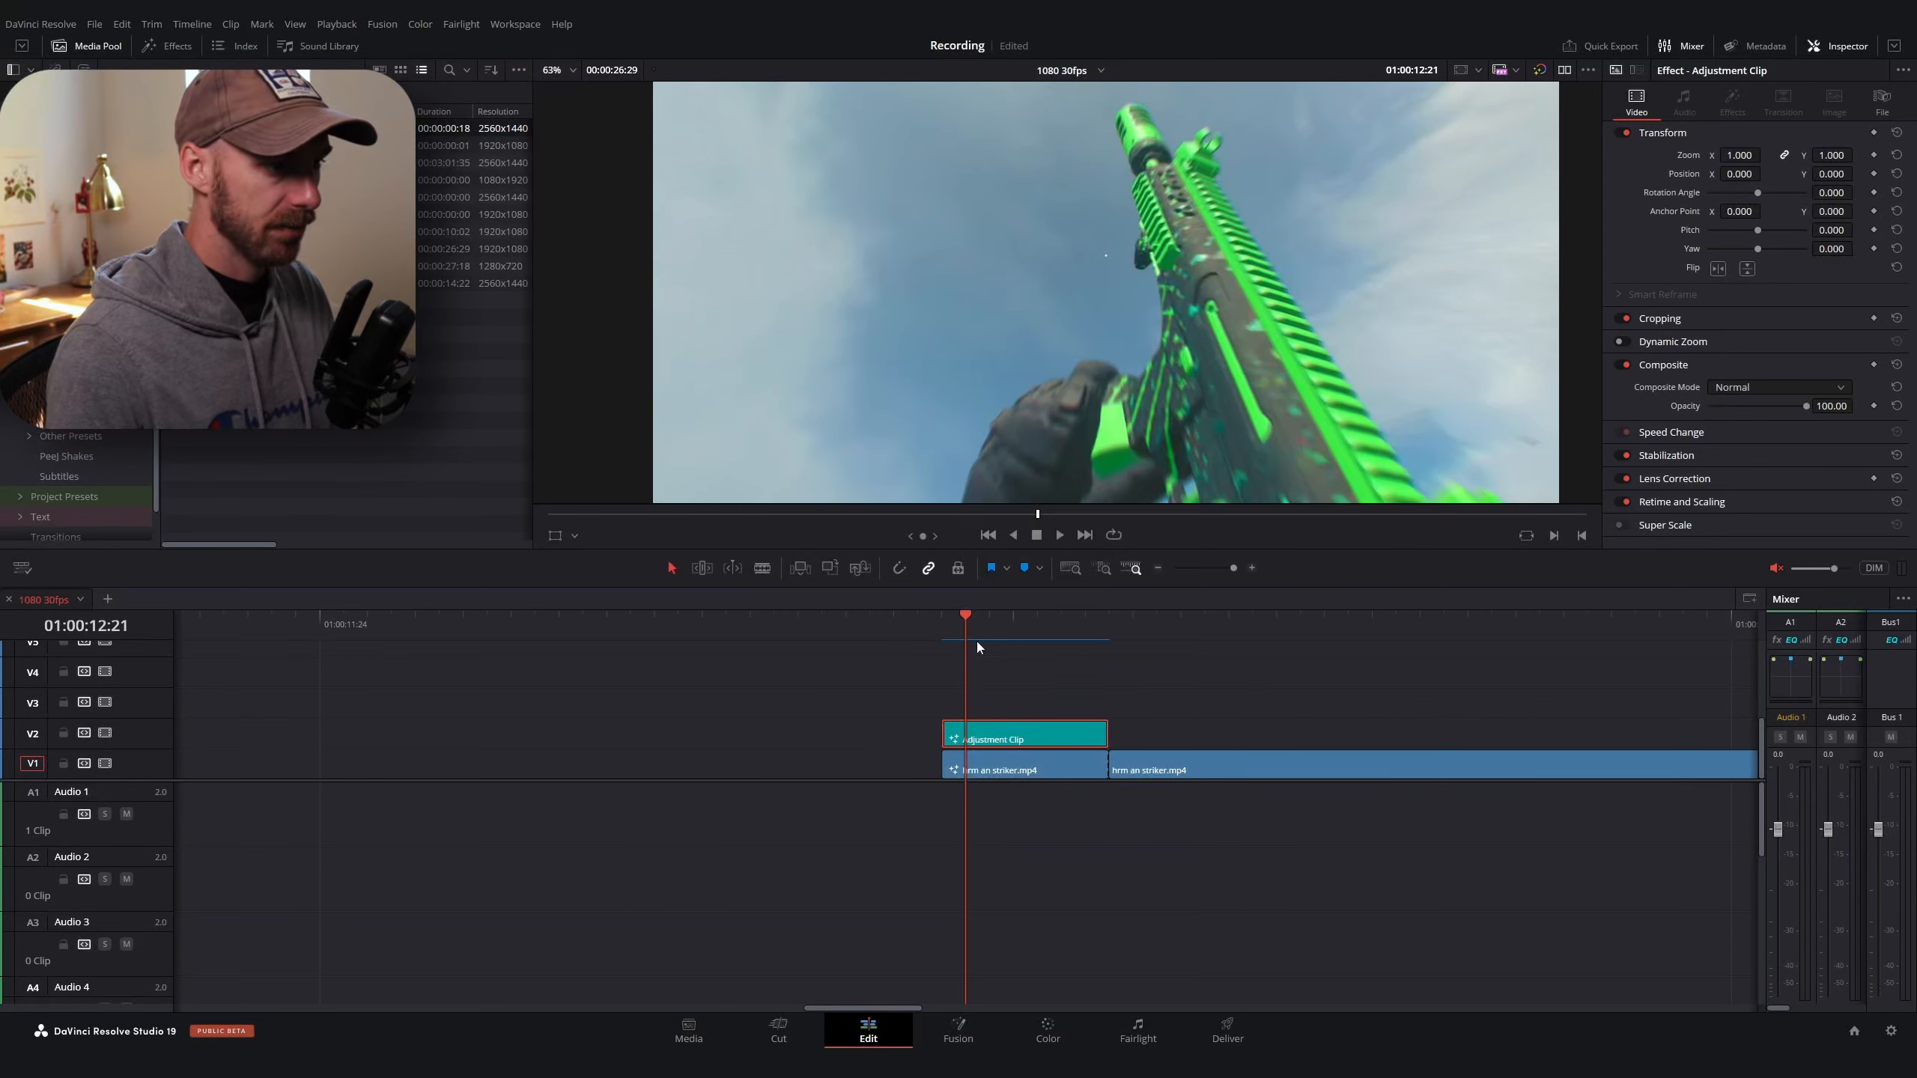
click(936, 620)
drag(947, 624, 1070, 693)
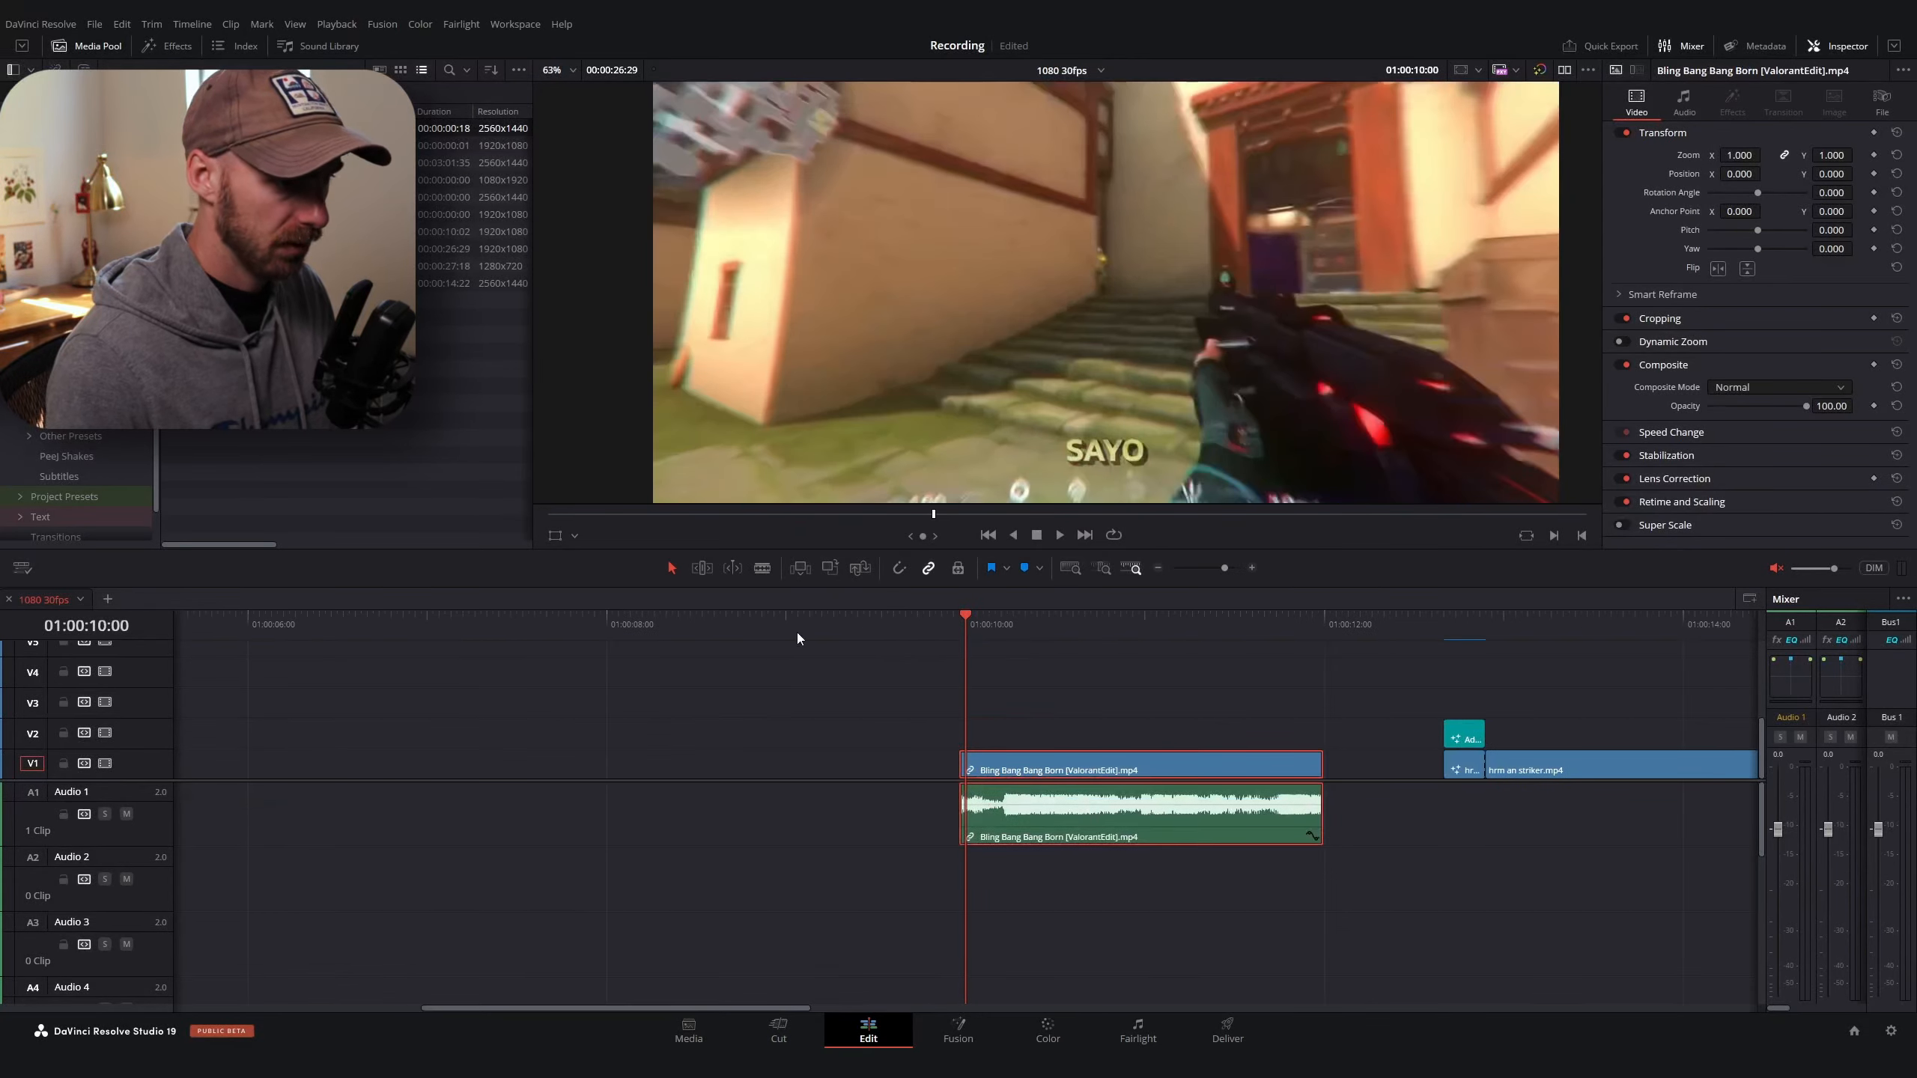
drag(967, 626, 997, 657)
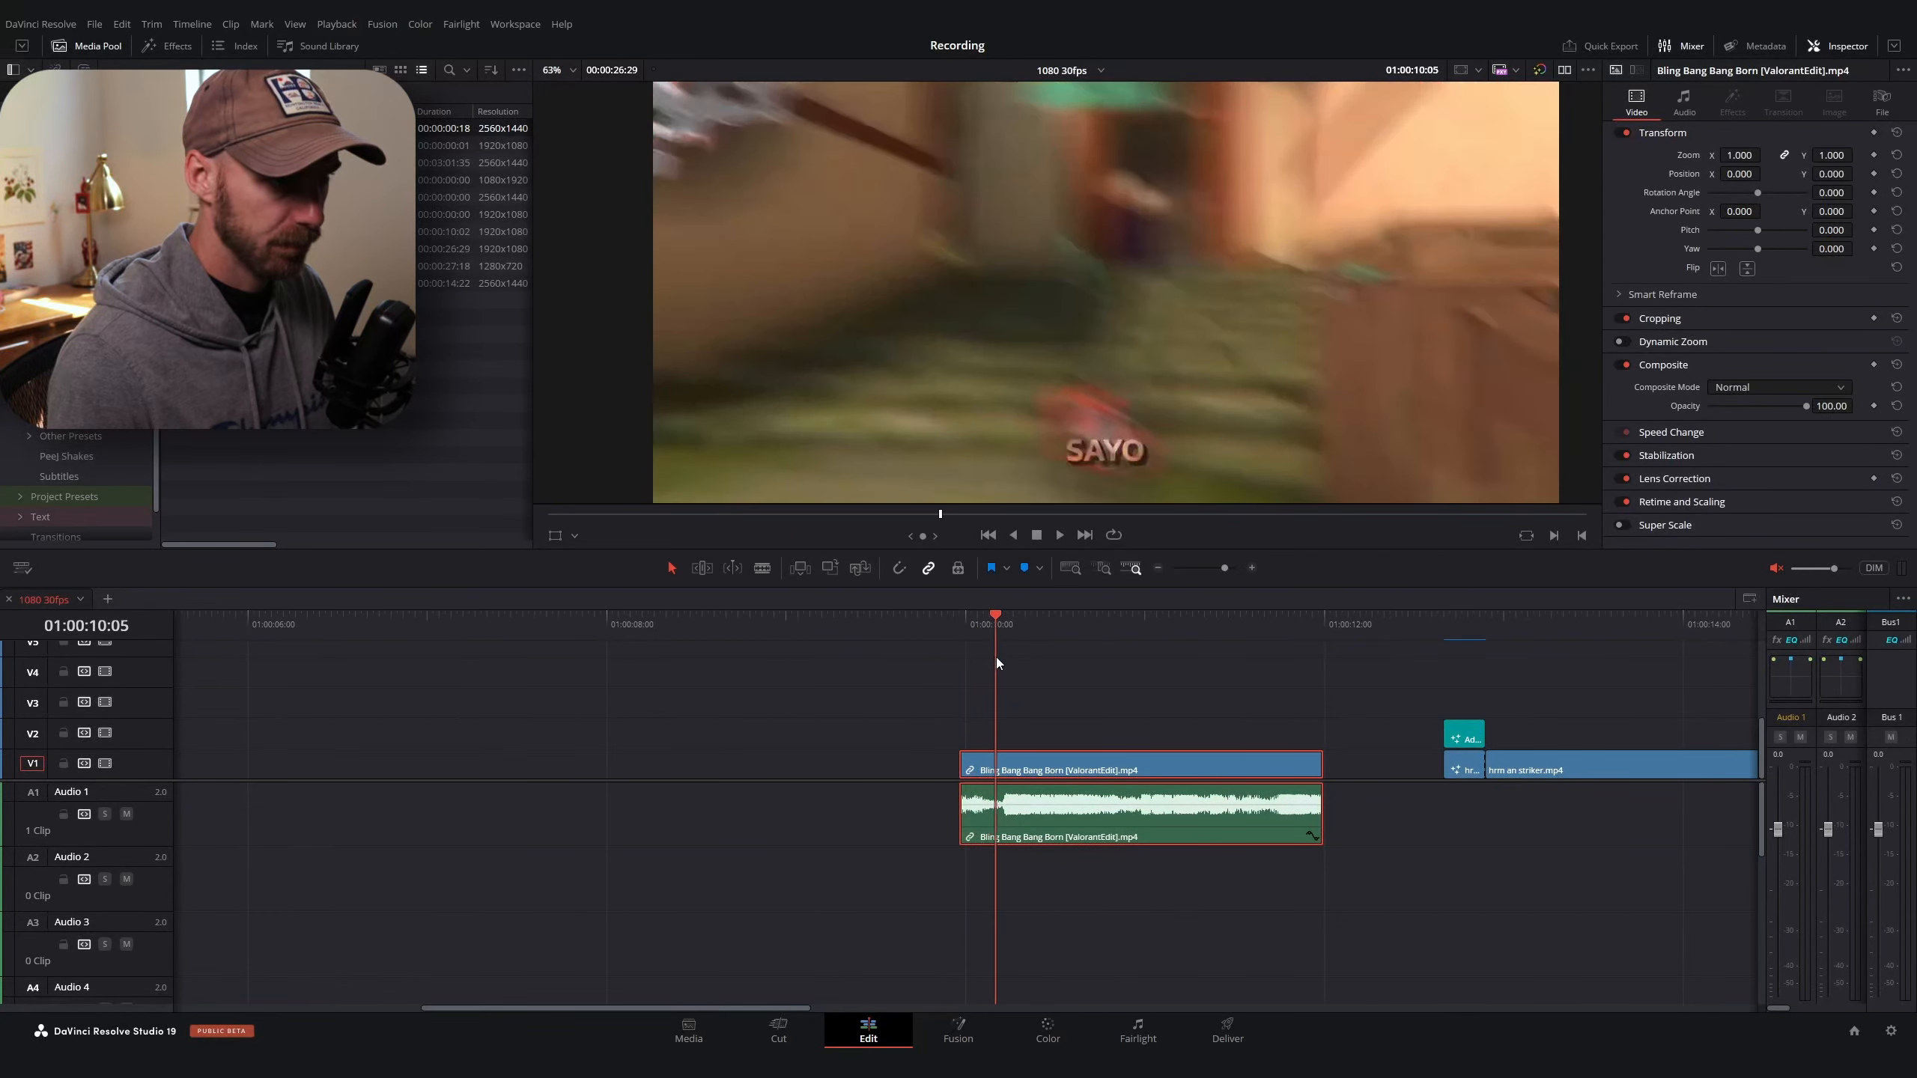
scroll(1271, 706, right, 4)
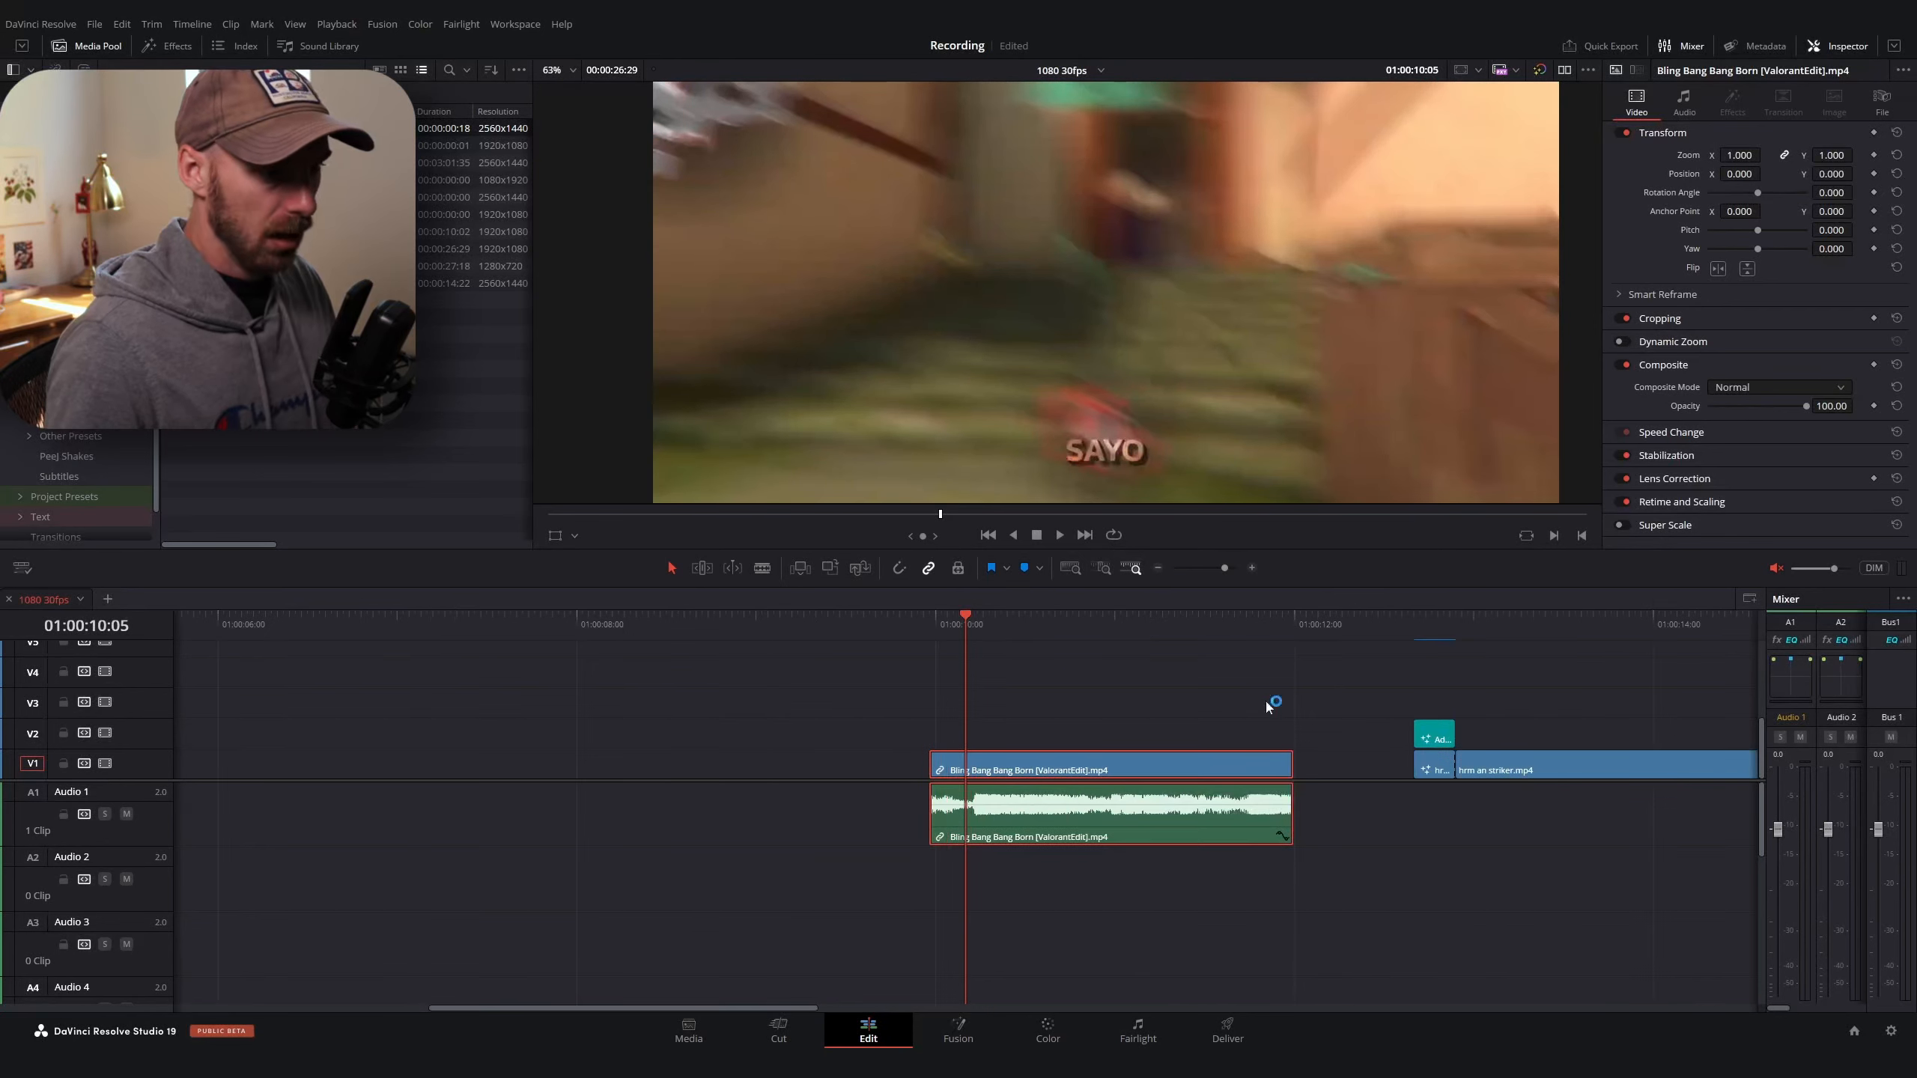
scroll(782, 283, down, 2)
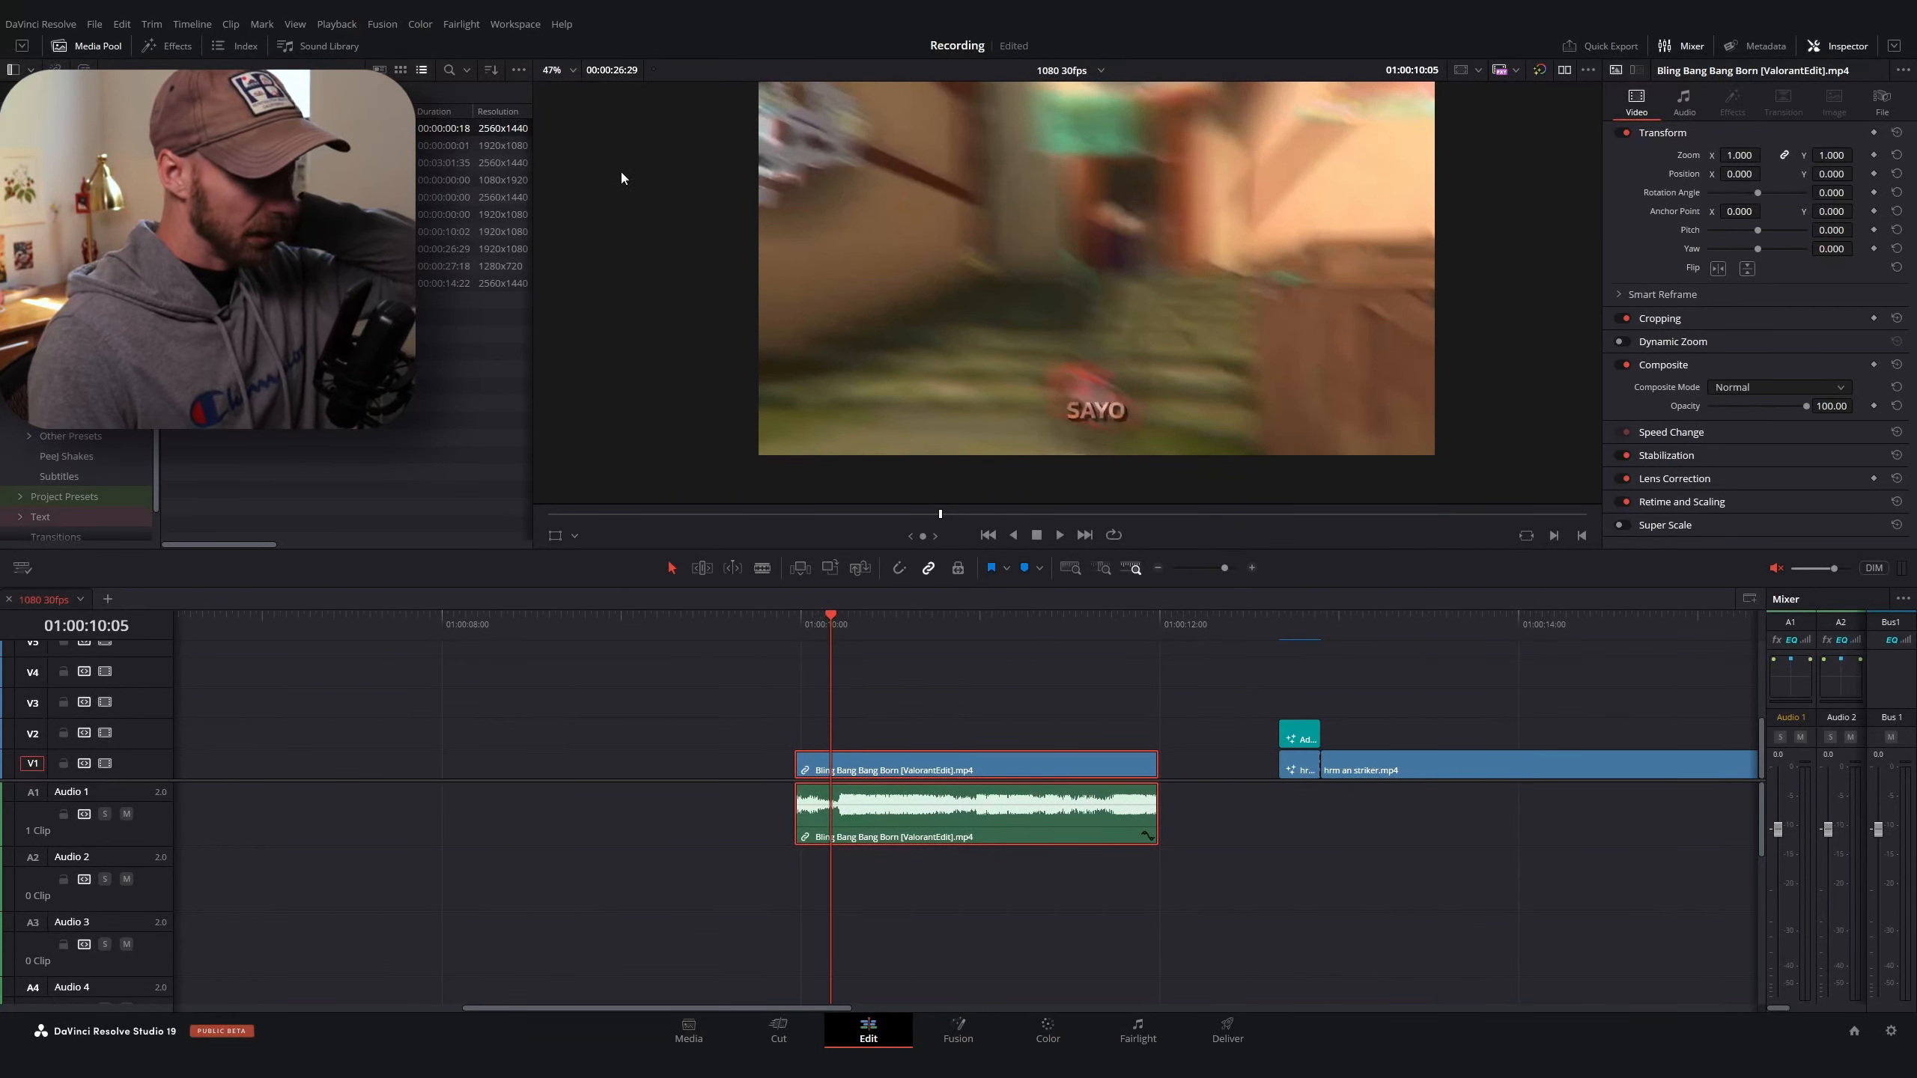
scroll(1252, 795, up, 1)
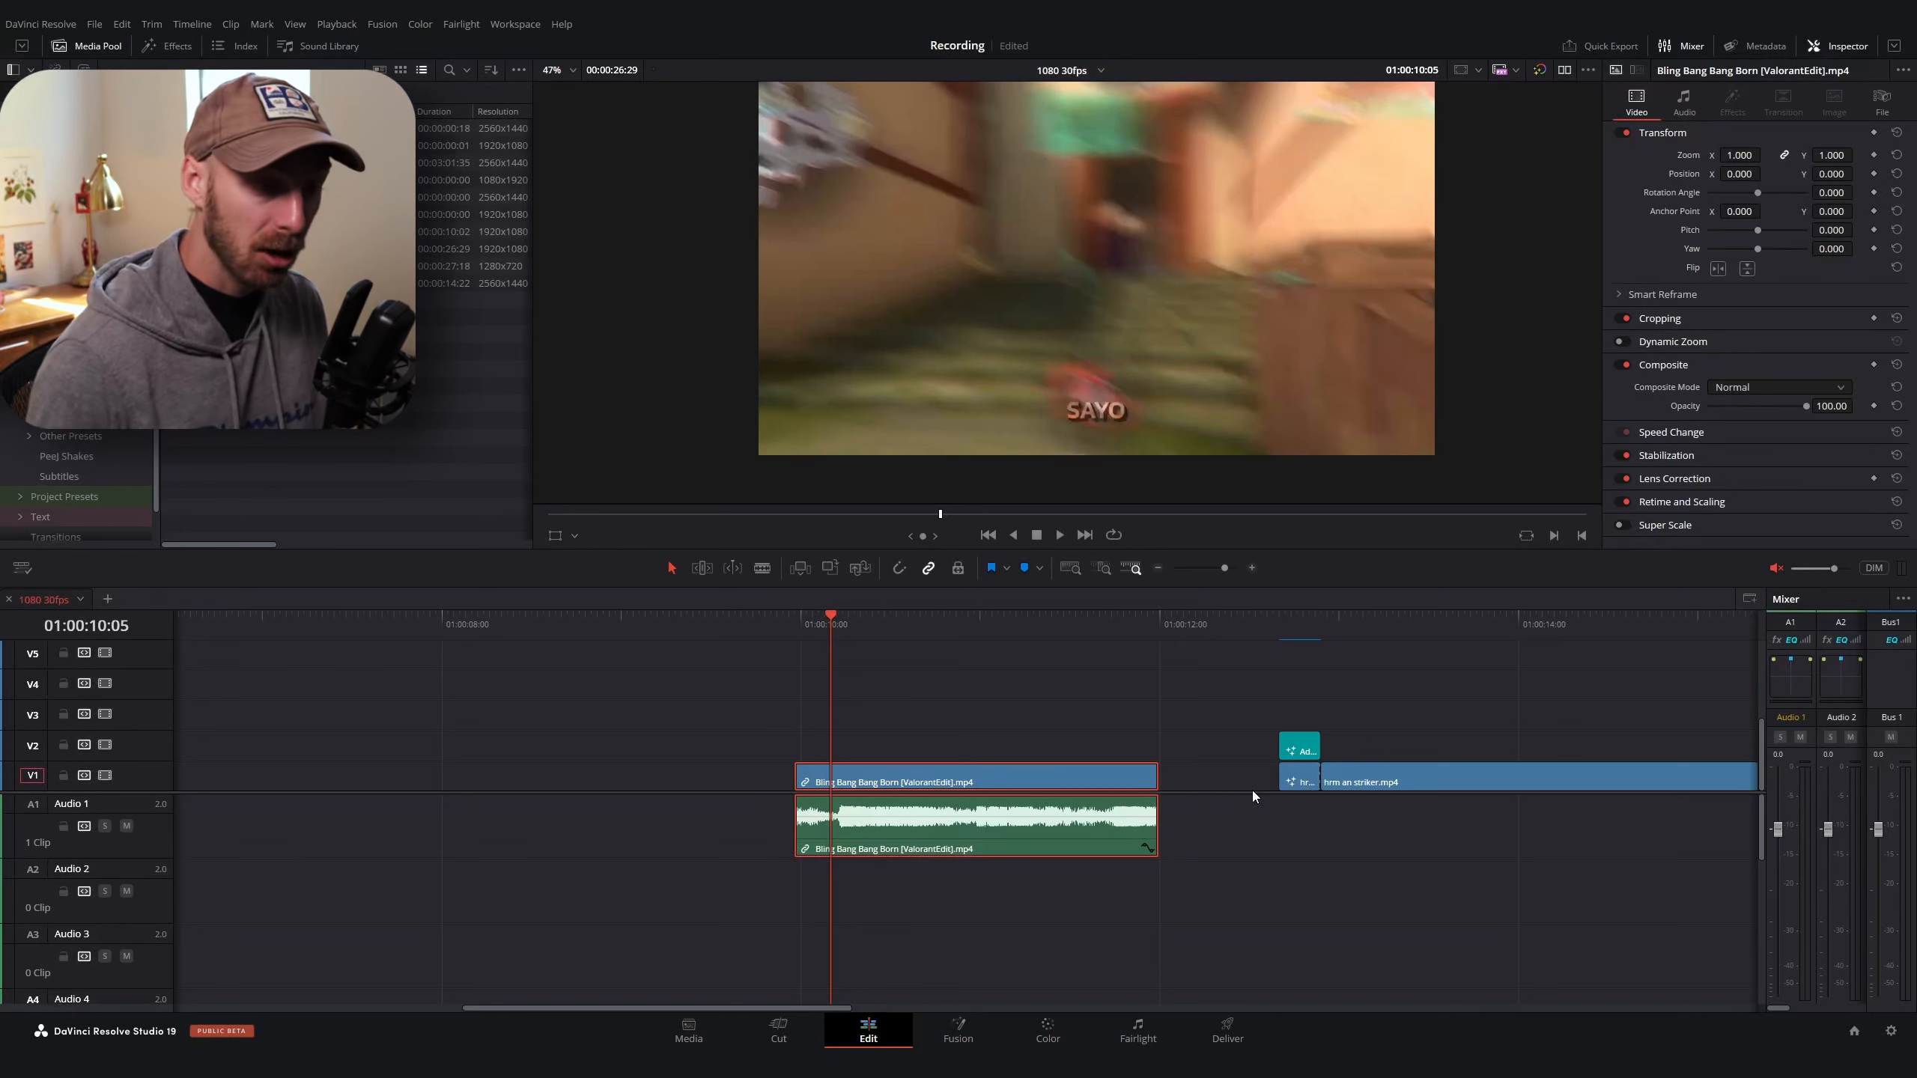
Add a second adjustment clip on V2 at 01:00:12:27, directly after the opener's adjustment clip
scroll(1178, 755, right, 5)
click(1065, 634)
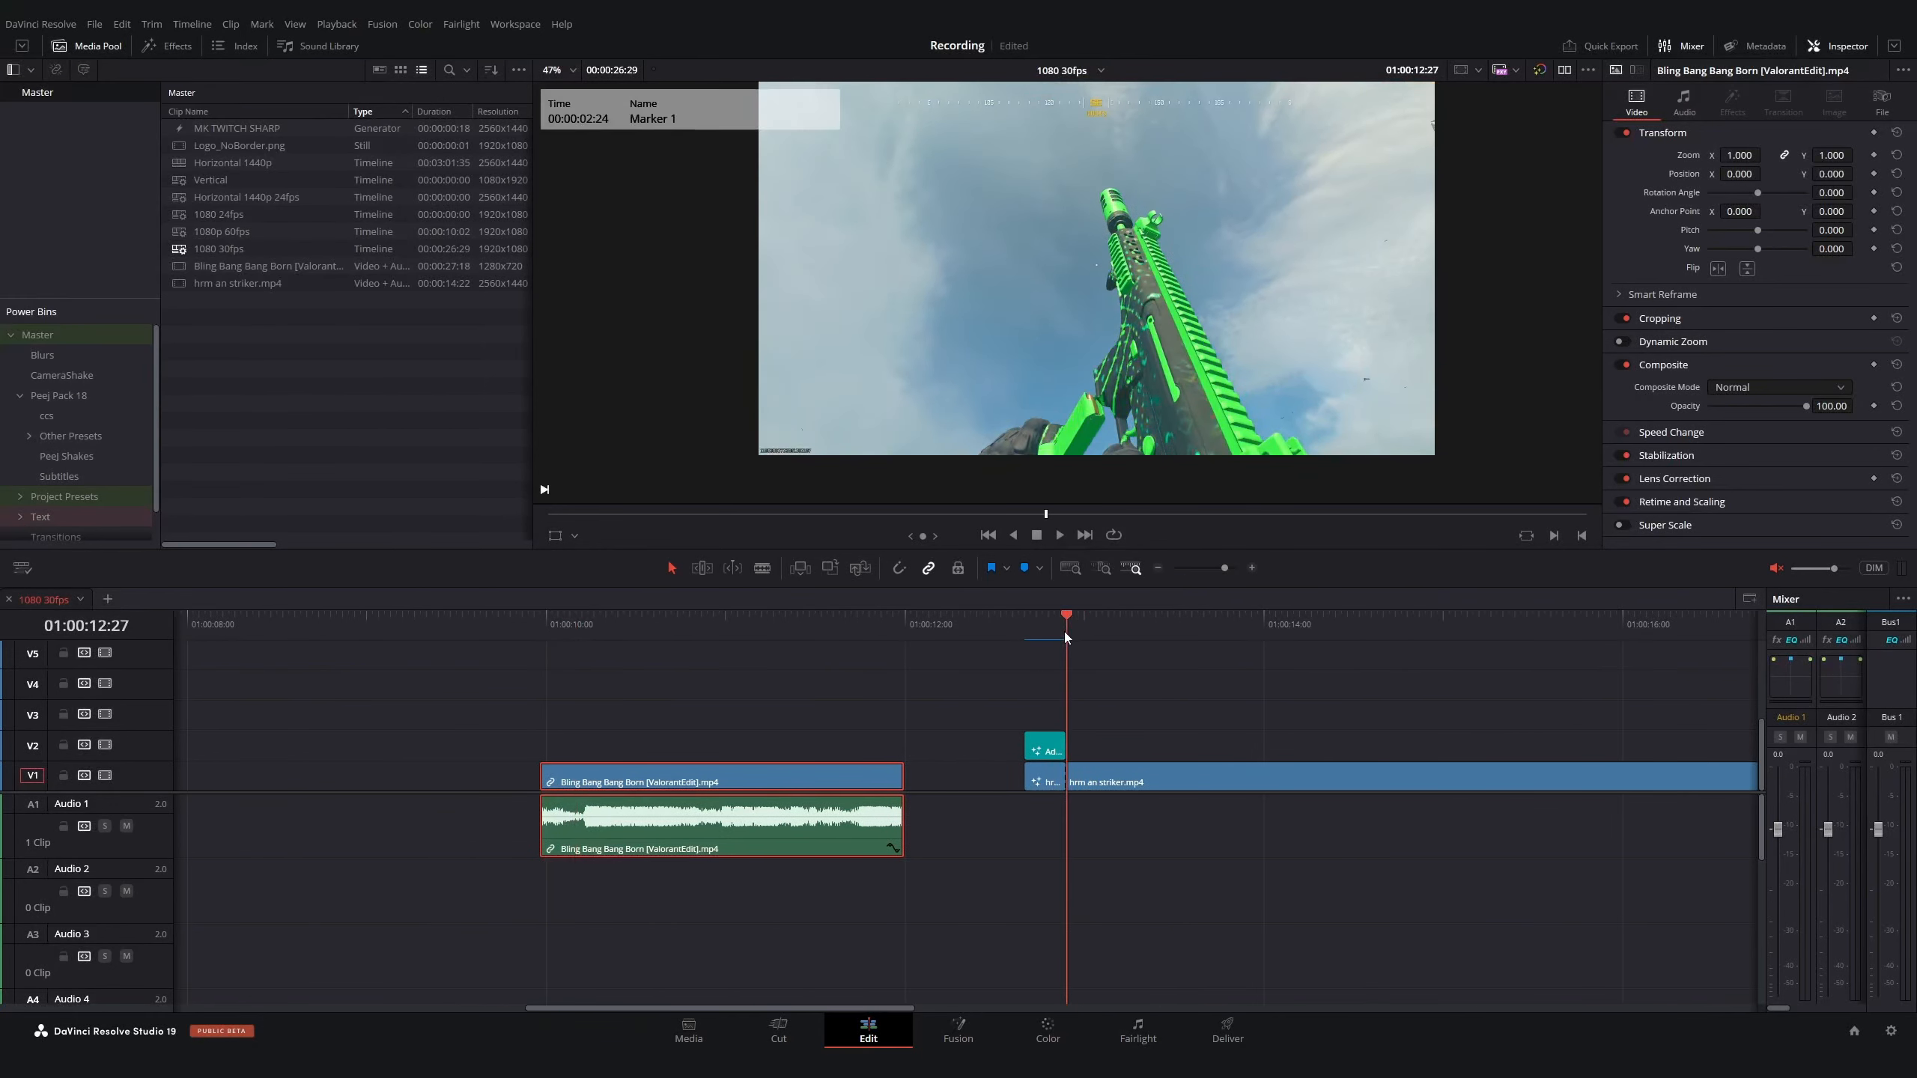
scroll(810, 845, right, 2)
click(156, 45)
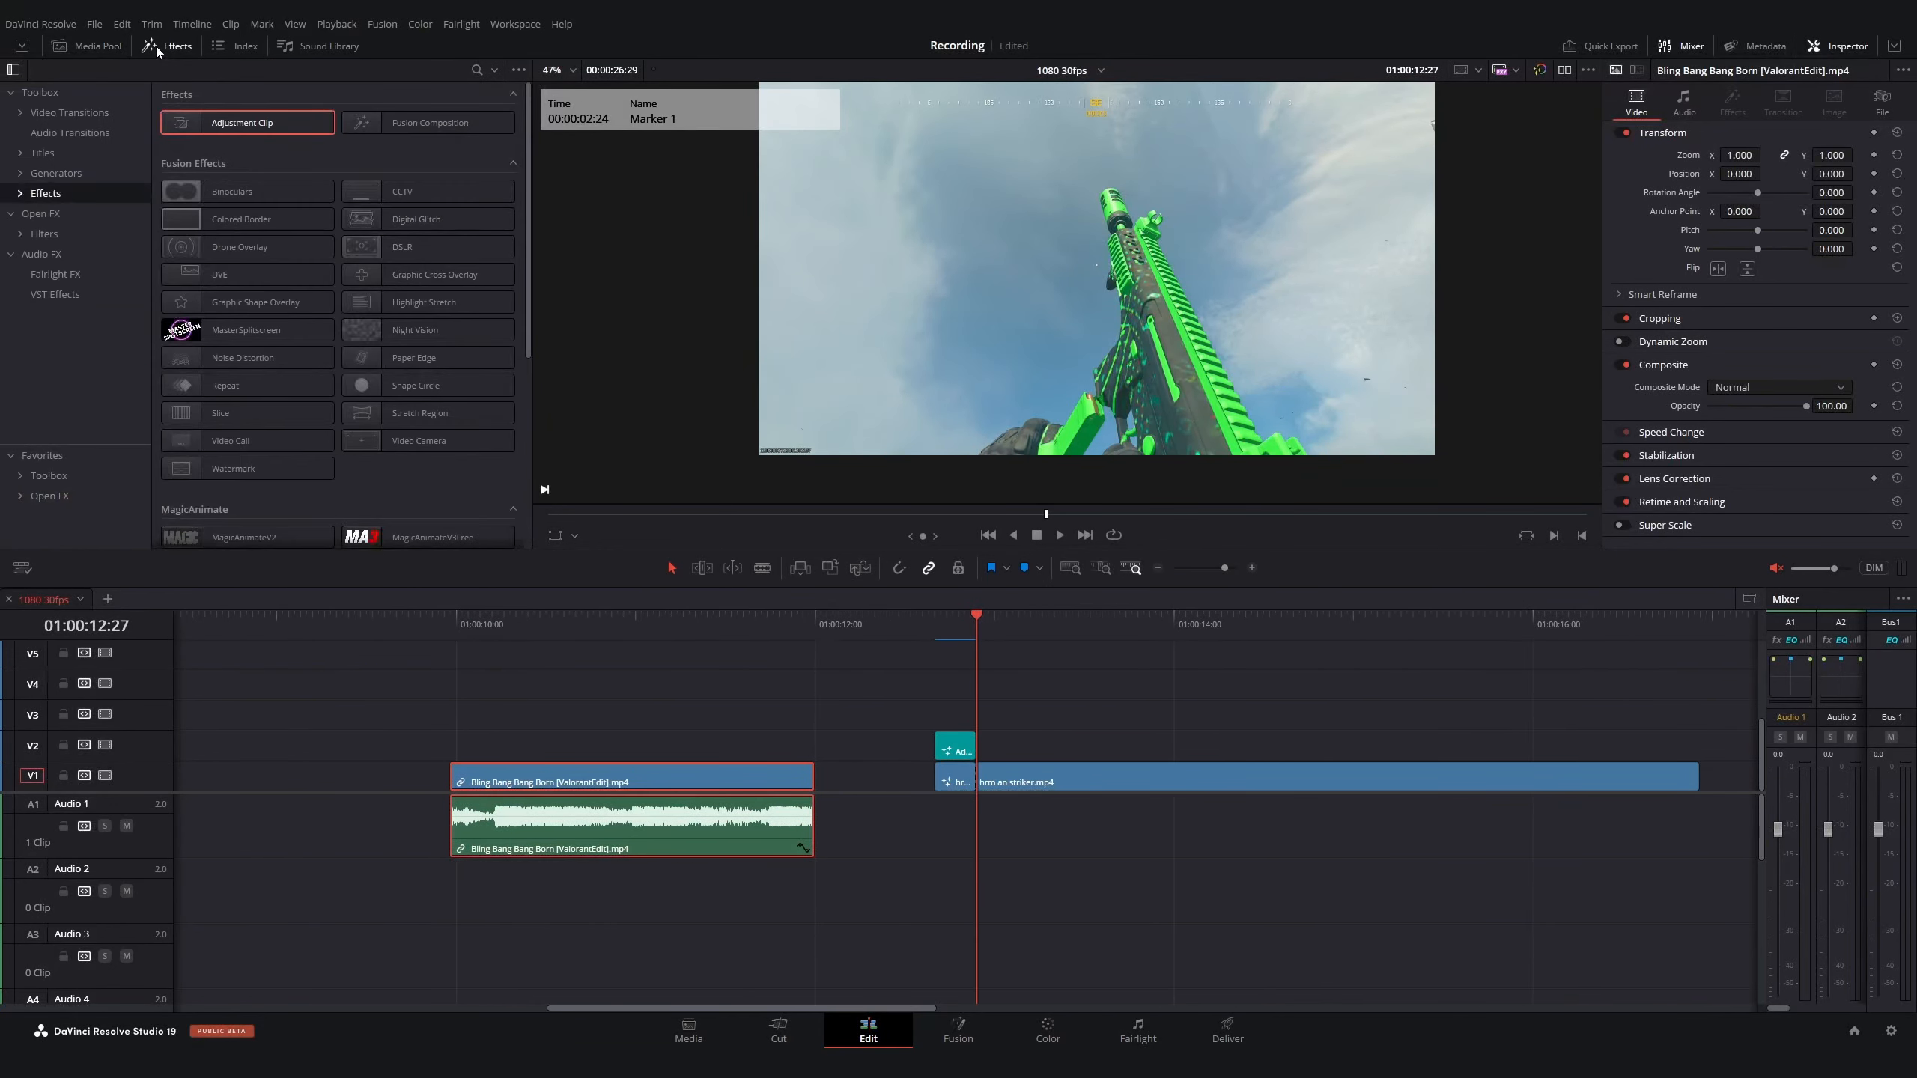
drag(253, 122, 976, 761)
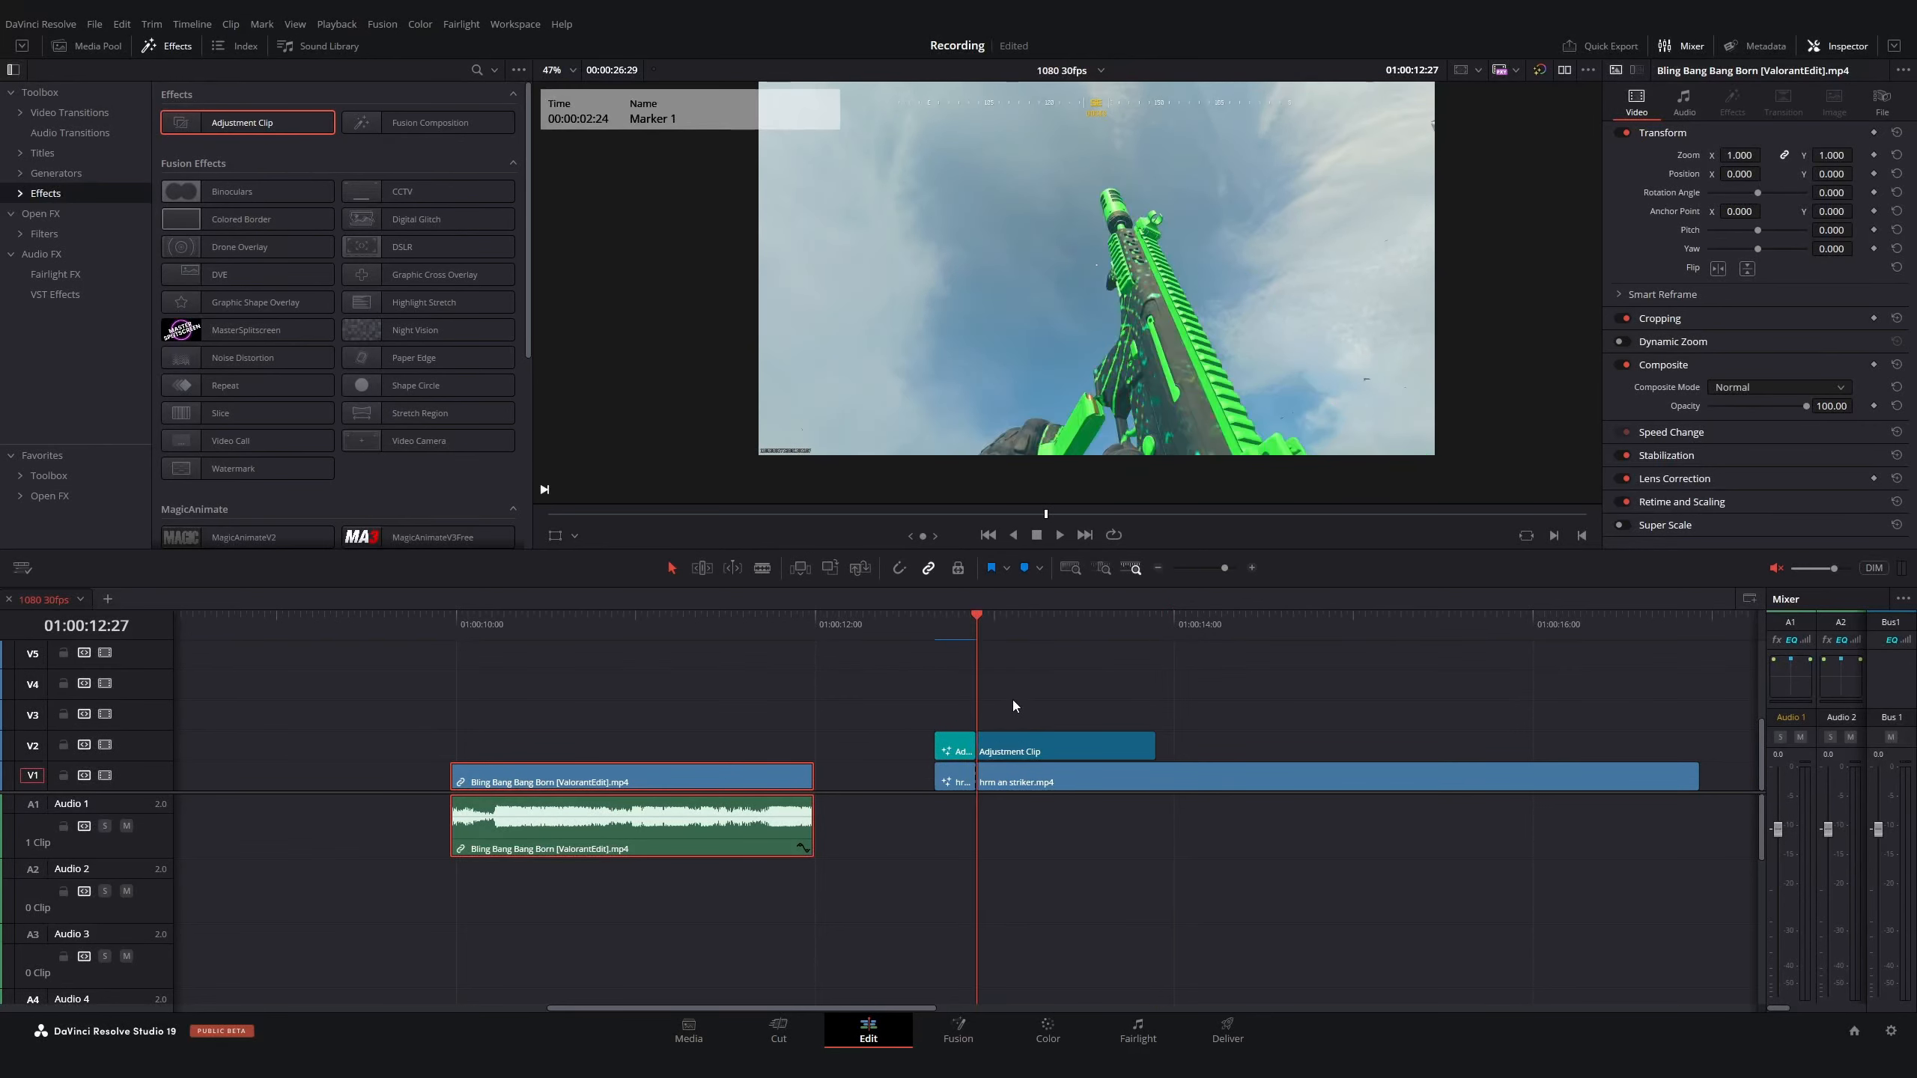
Set the new adjustment clip's colour to Orange
click(1032, 750)
right_click(1031, 749)
mouse_move(1177, 1000)
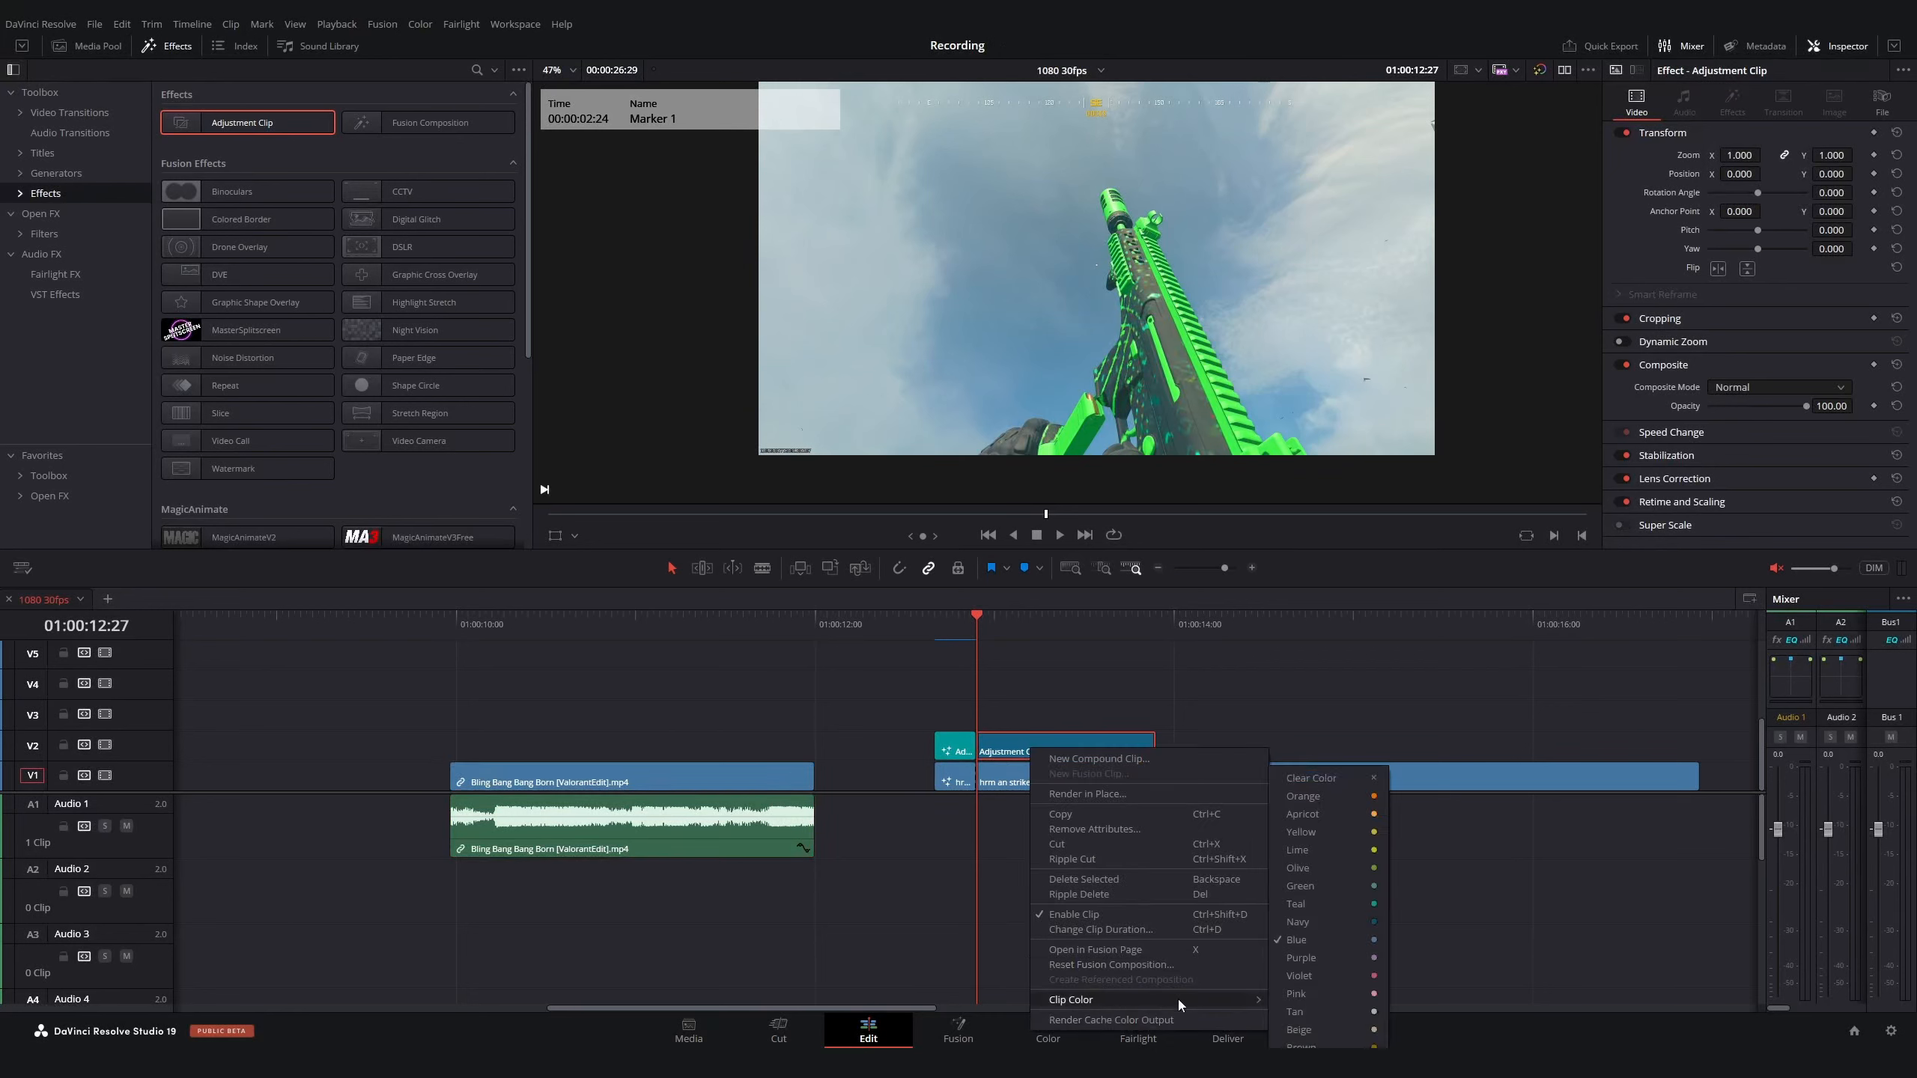
click(1301, 798)
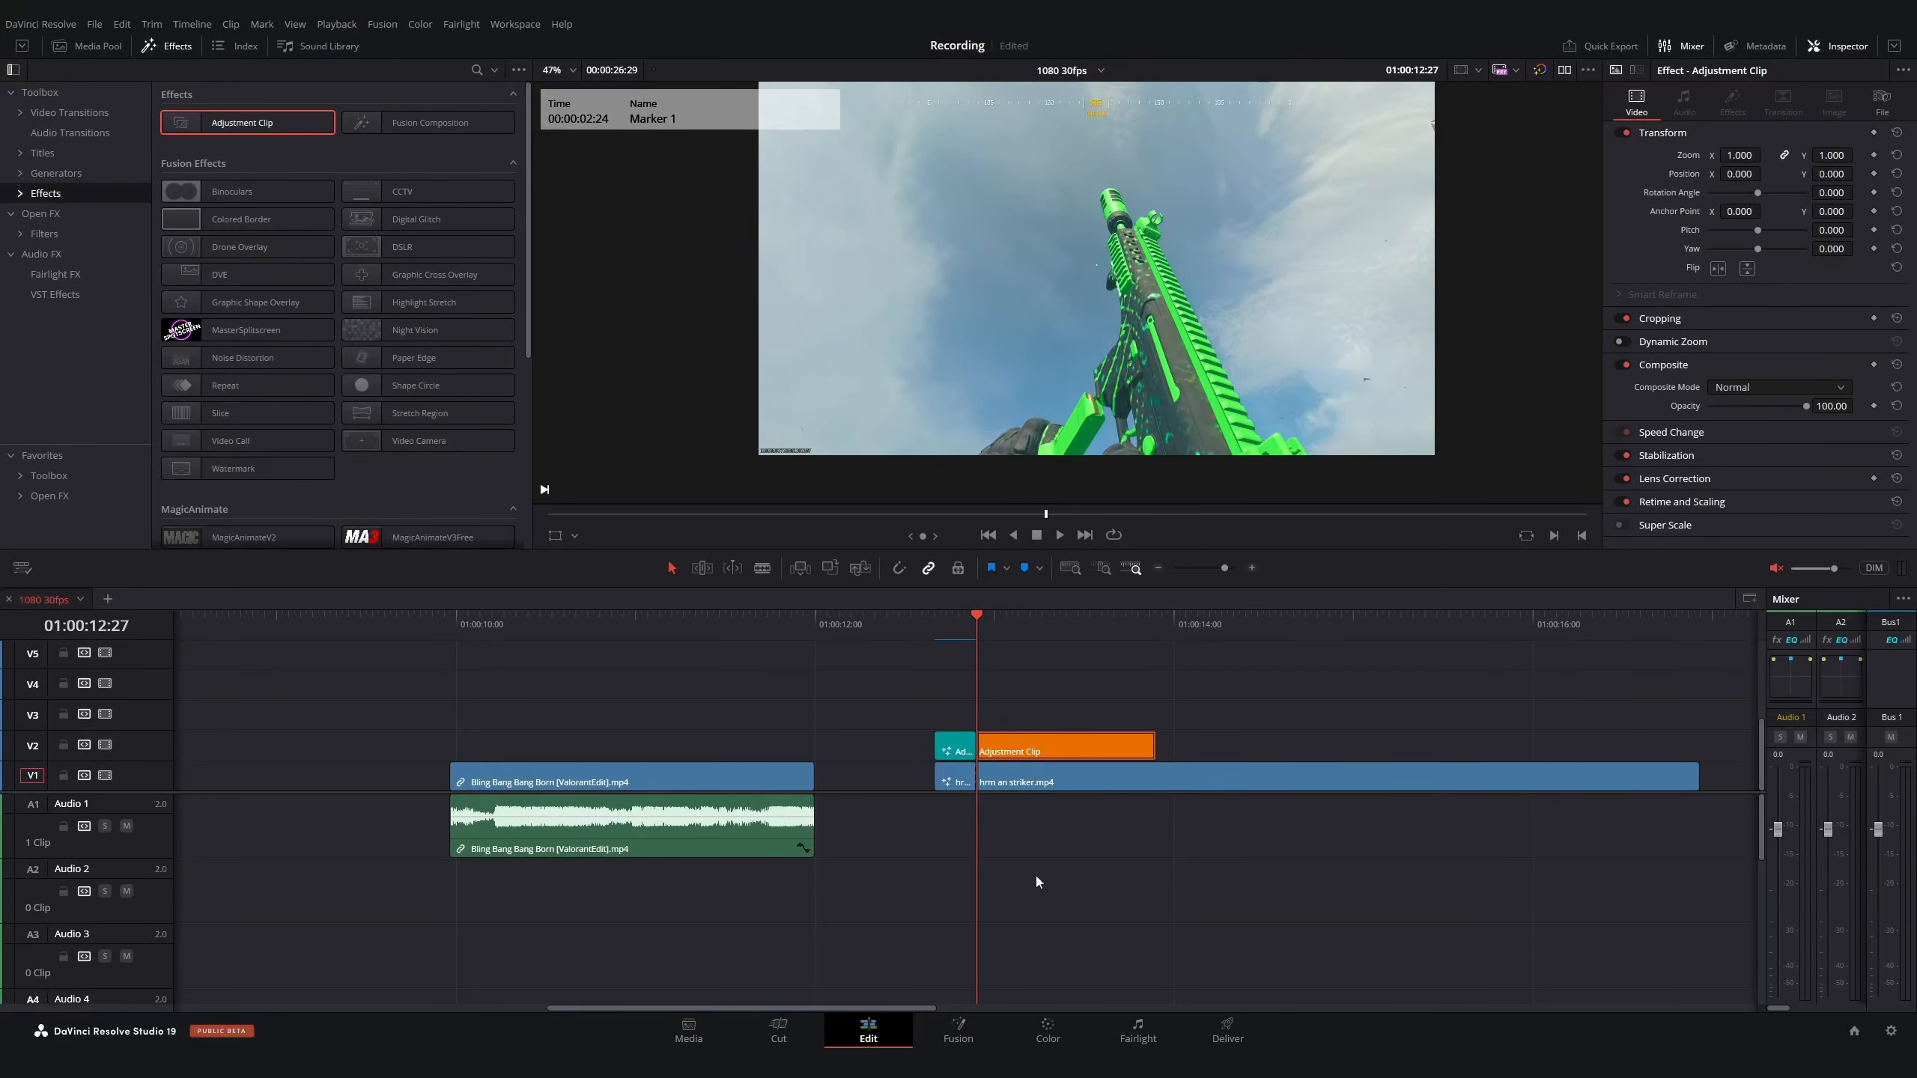
Open the orange adjustment clip in Fusion and add a Transform (Xf) node between MediaIn1 and MediaOut1
click(960, 1035)
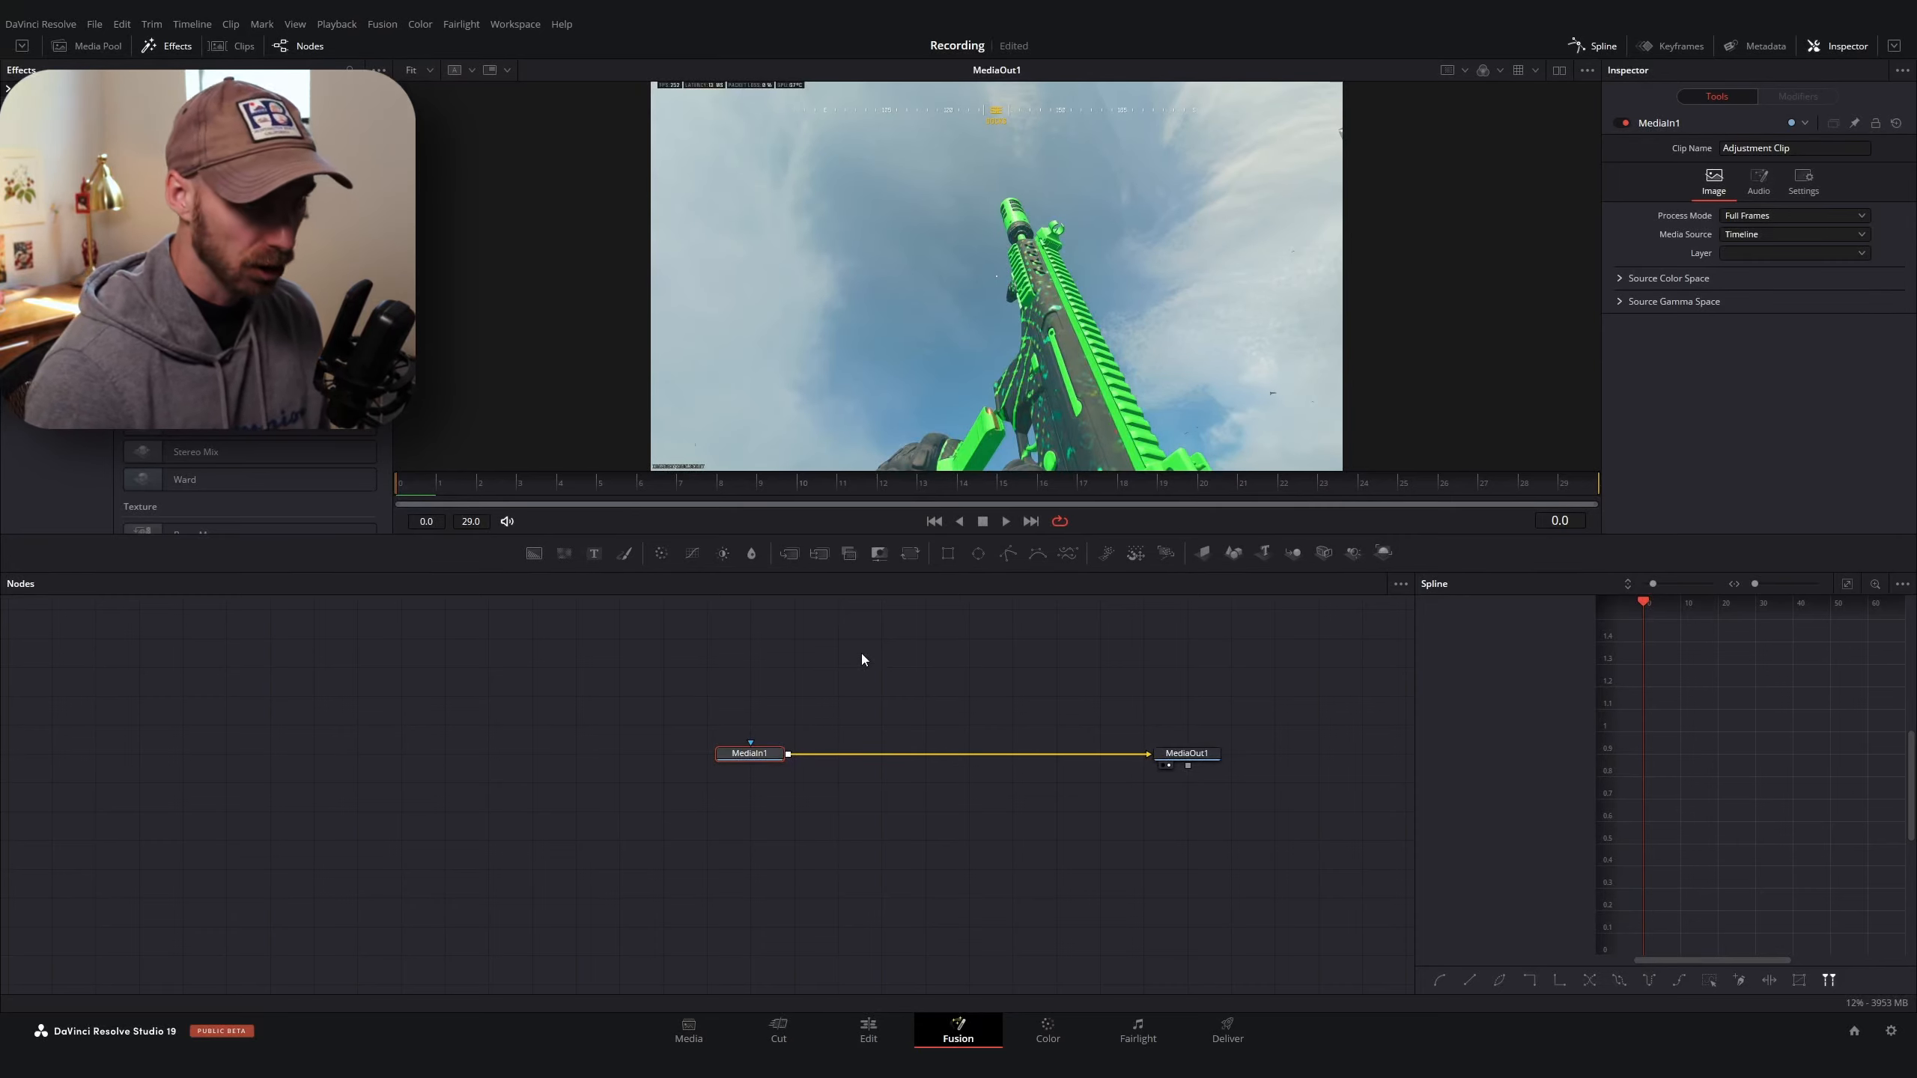
key(shift+space)
text(transf)
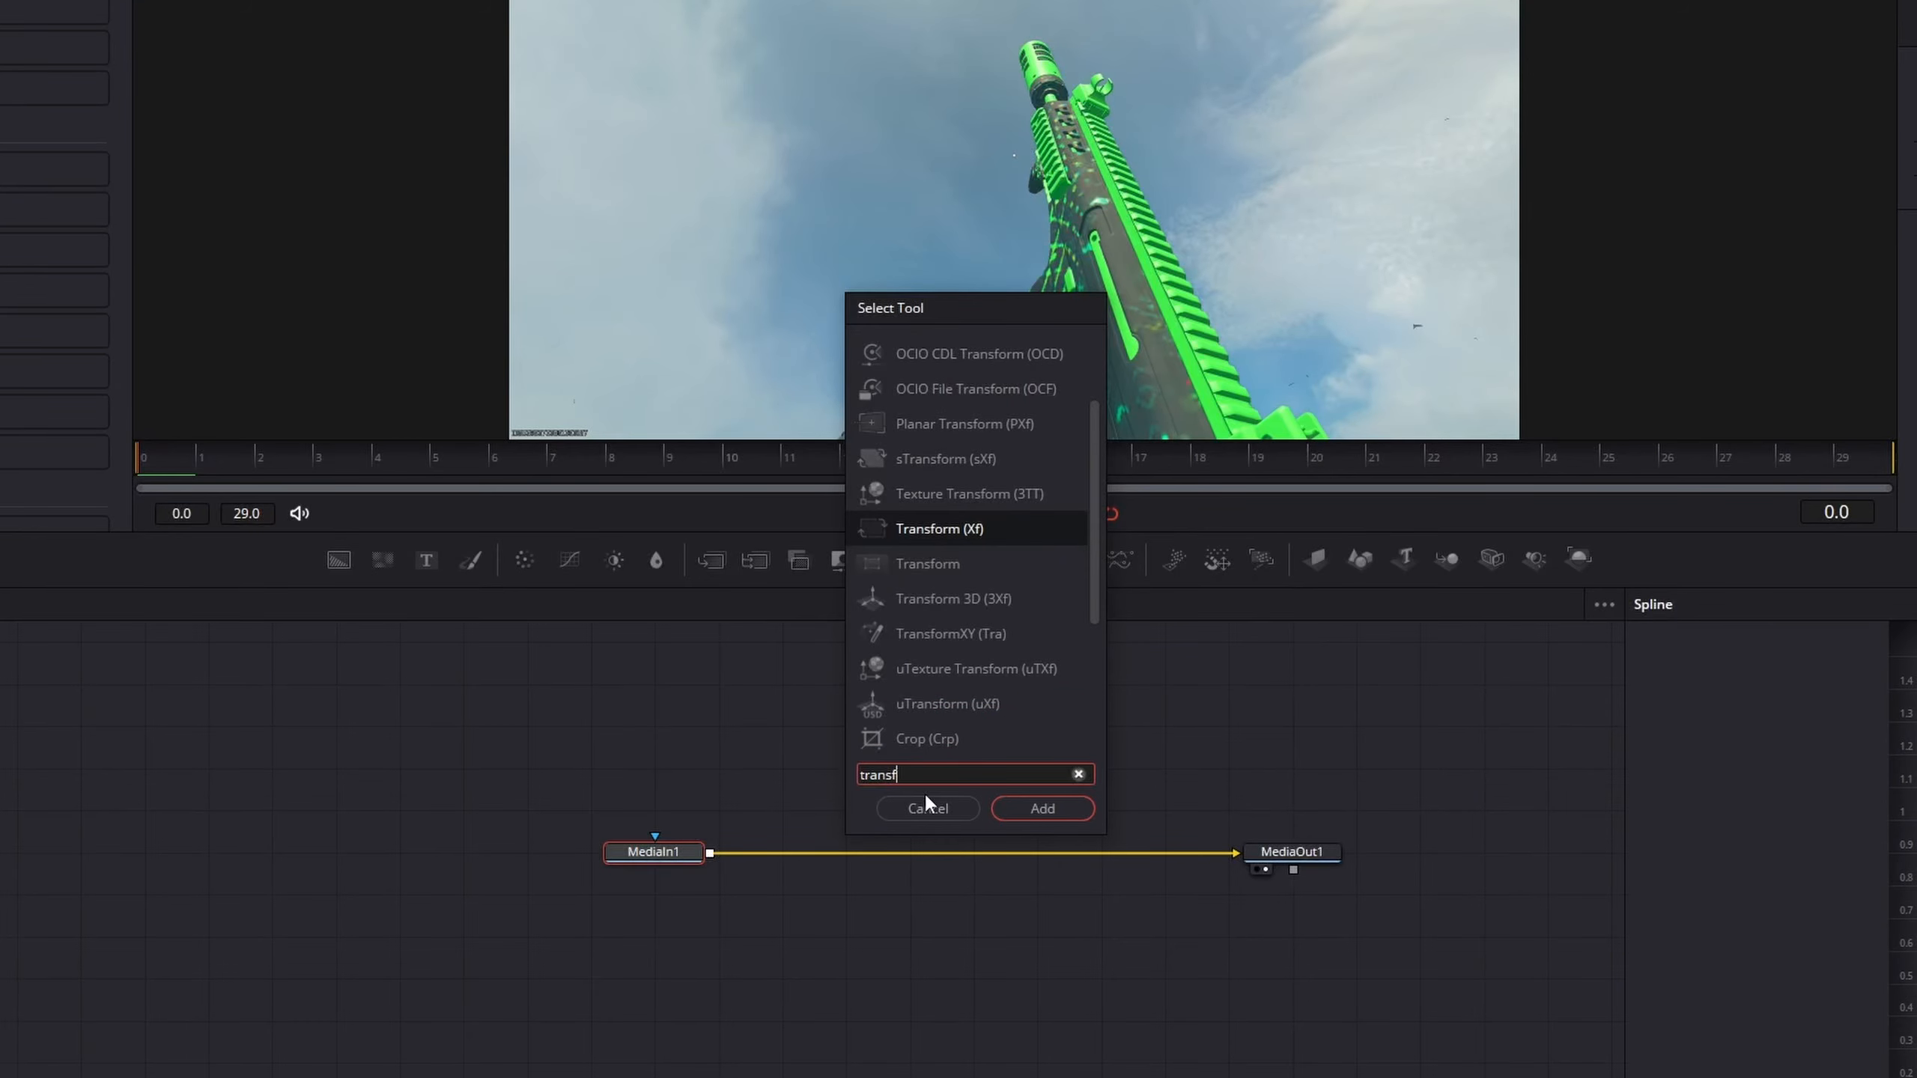
key(Down)
key(Up)
key(Return)
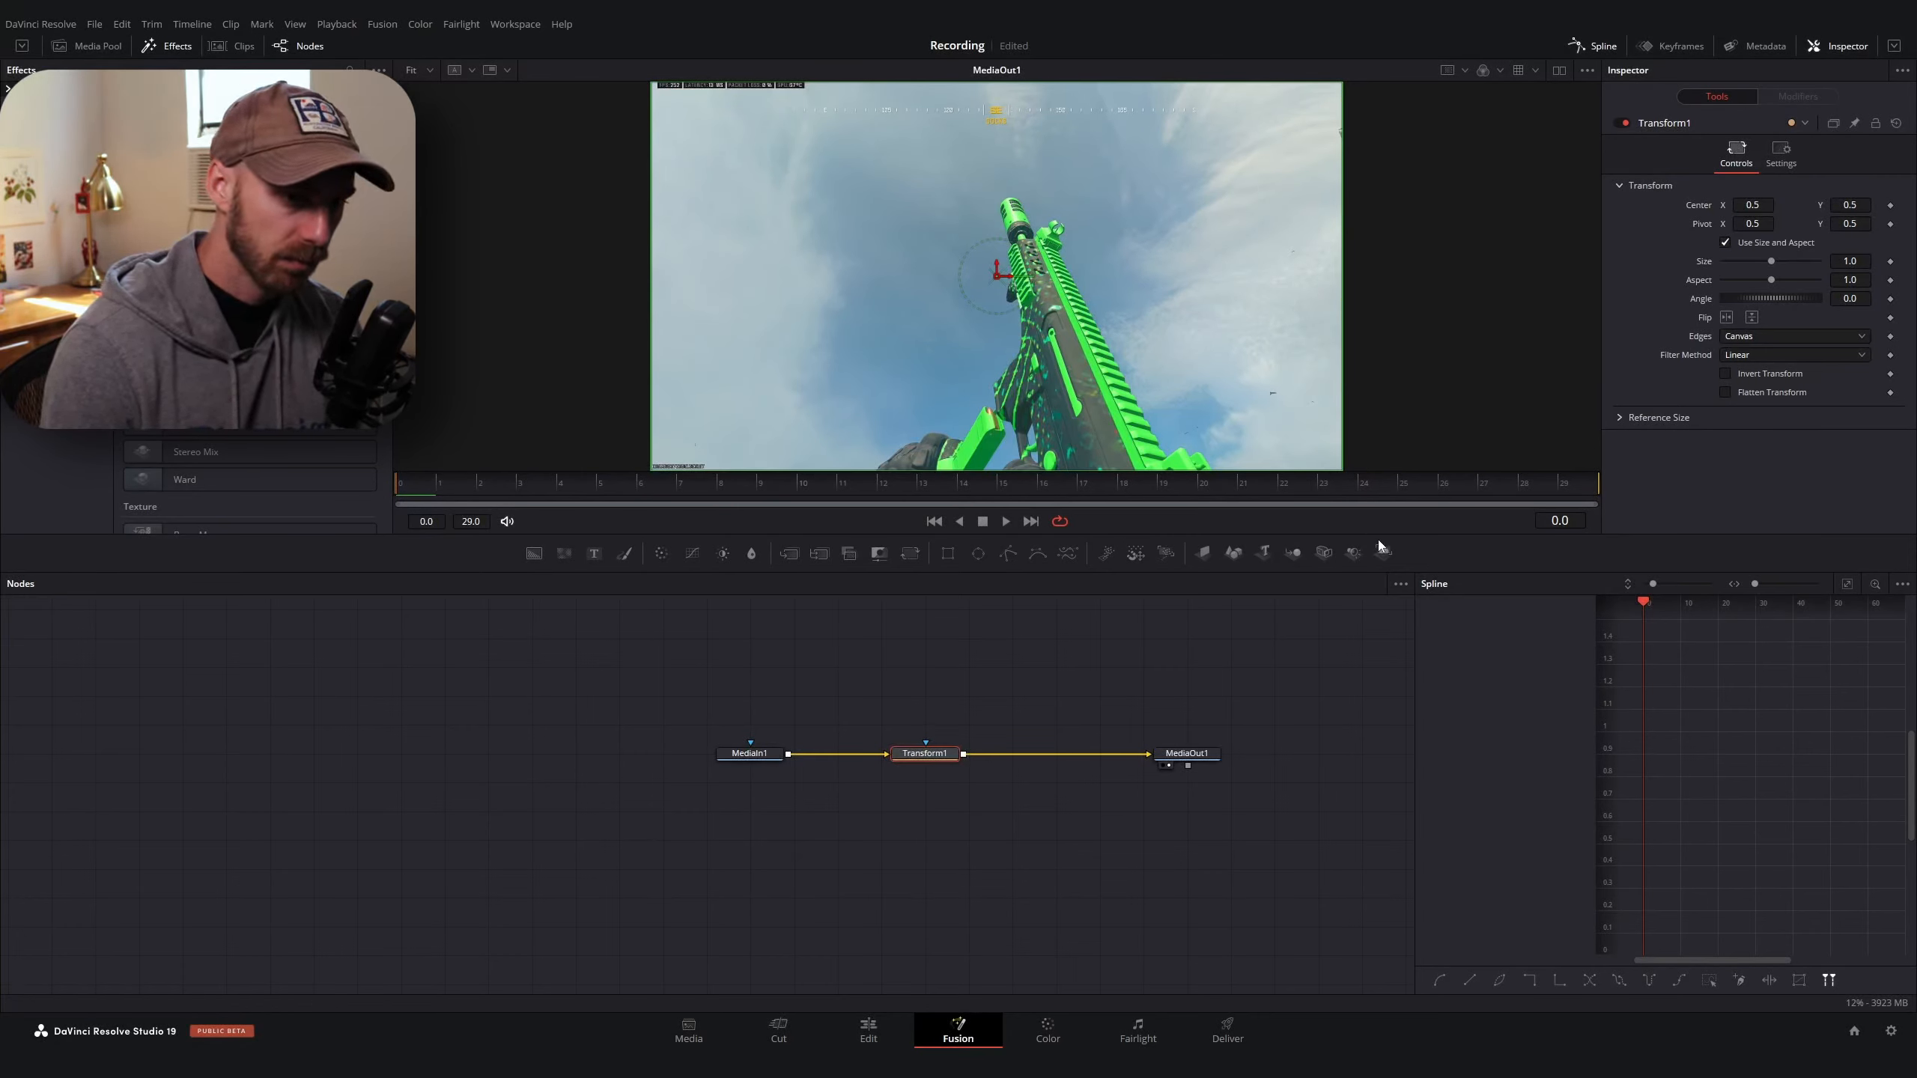
Modify the Center of Transform1 with a Shake modifier and open the modifier's settings
drag(1378, 539, 1378, 546)
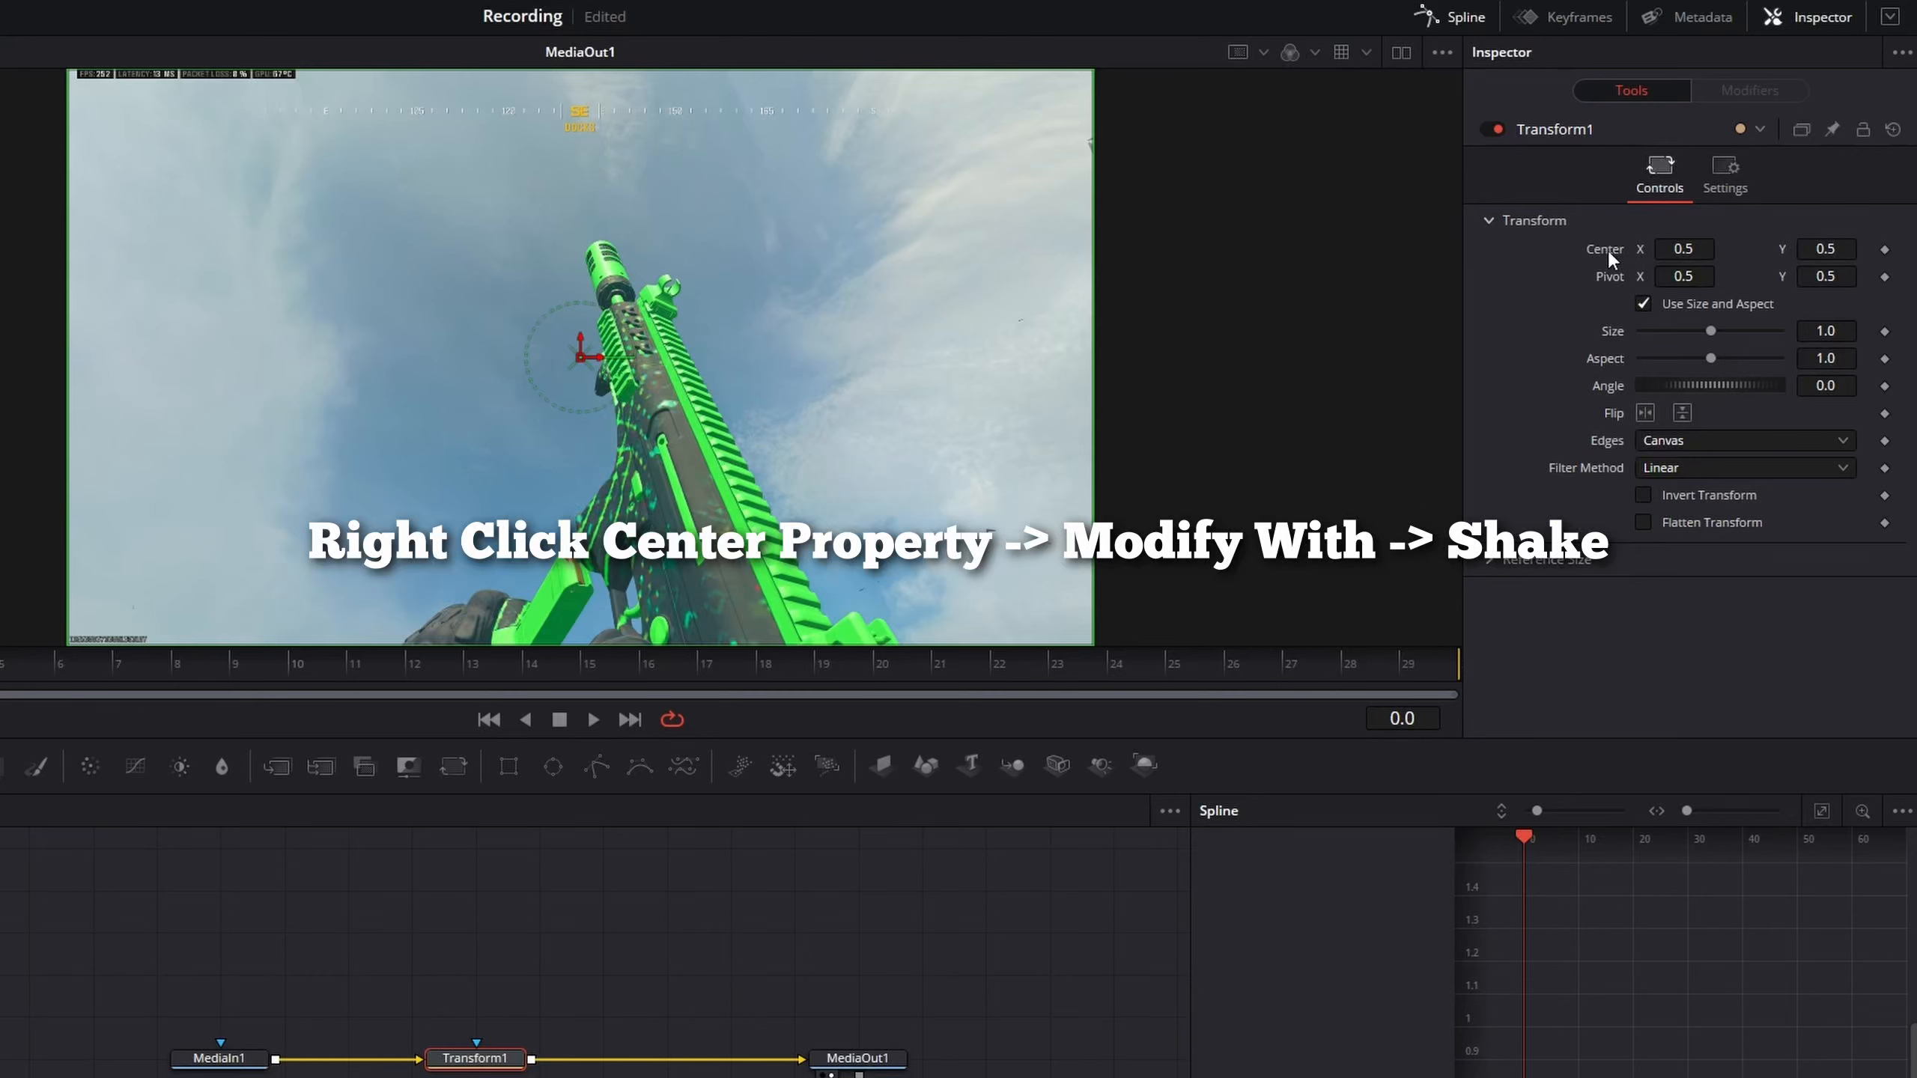
right_click(1710, 209)
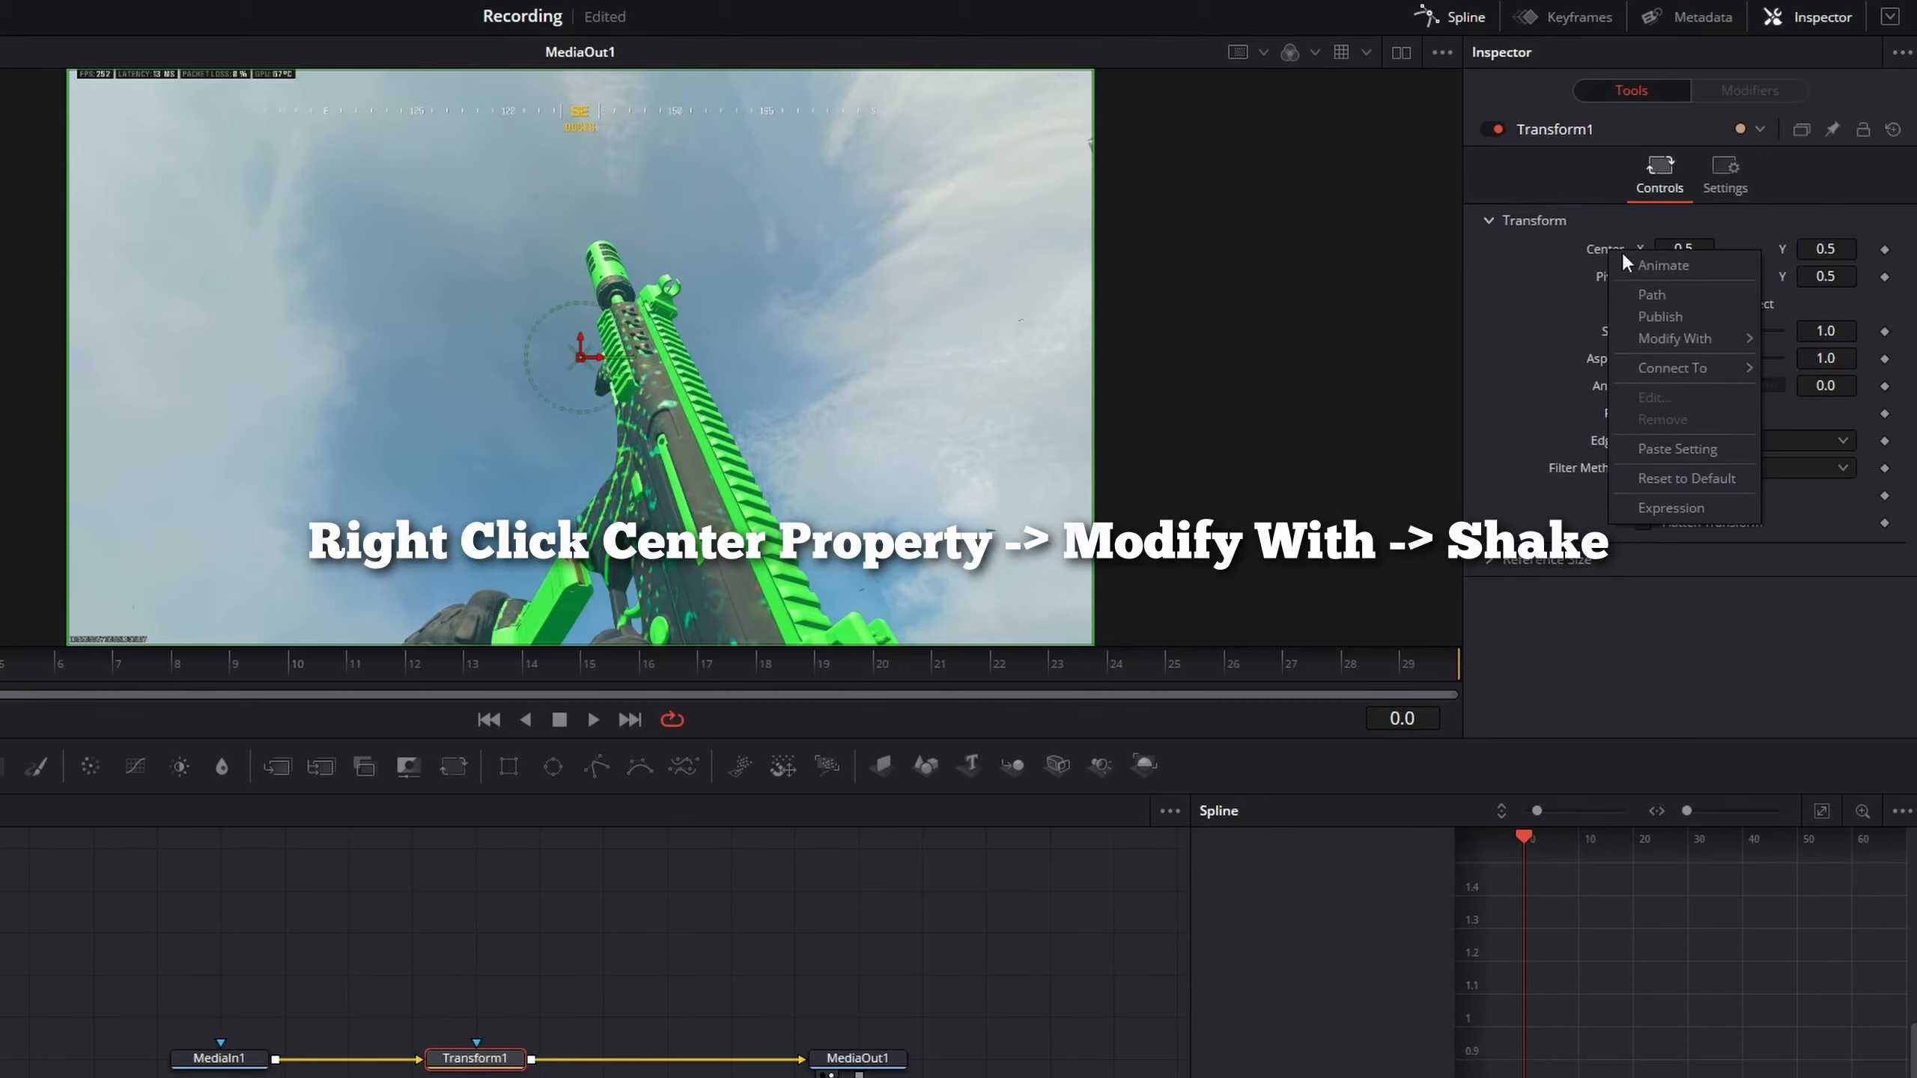
mouse_move(1658, 339)
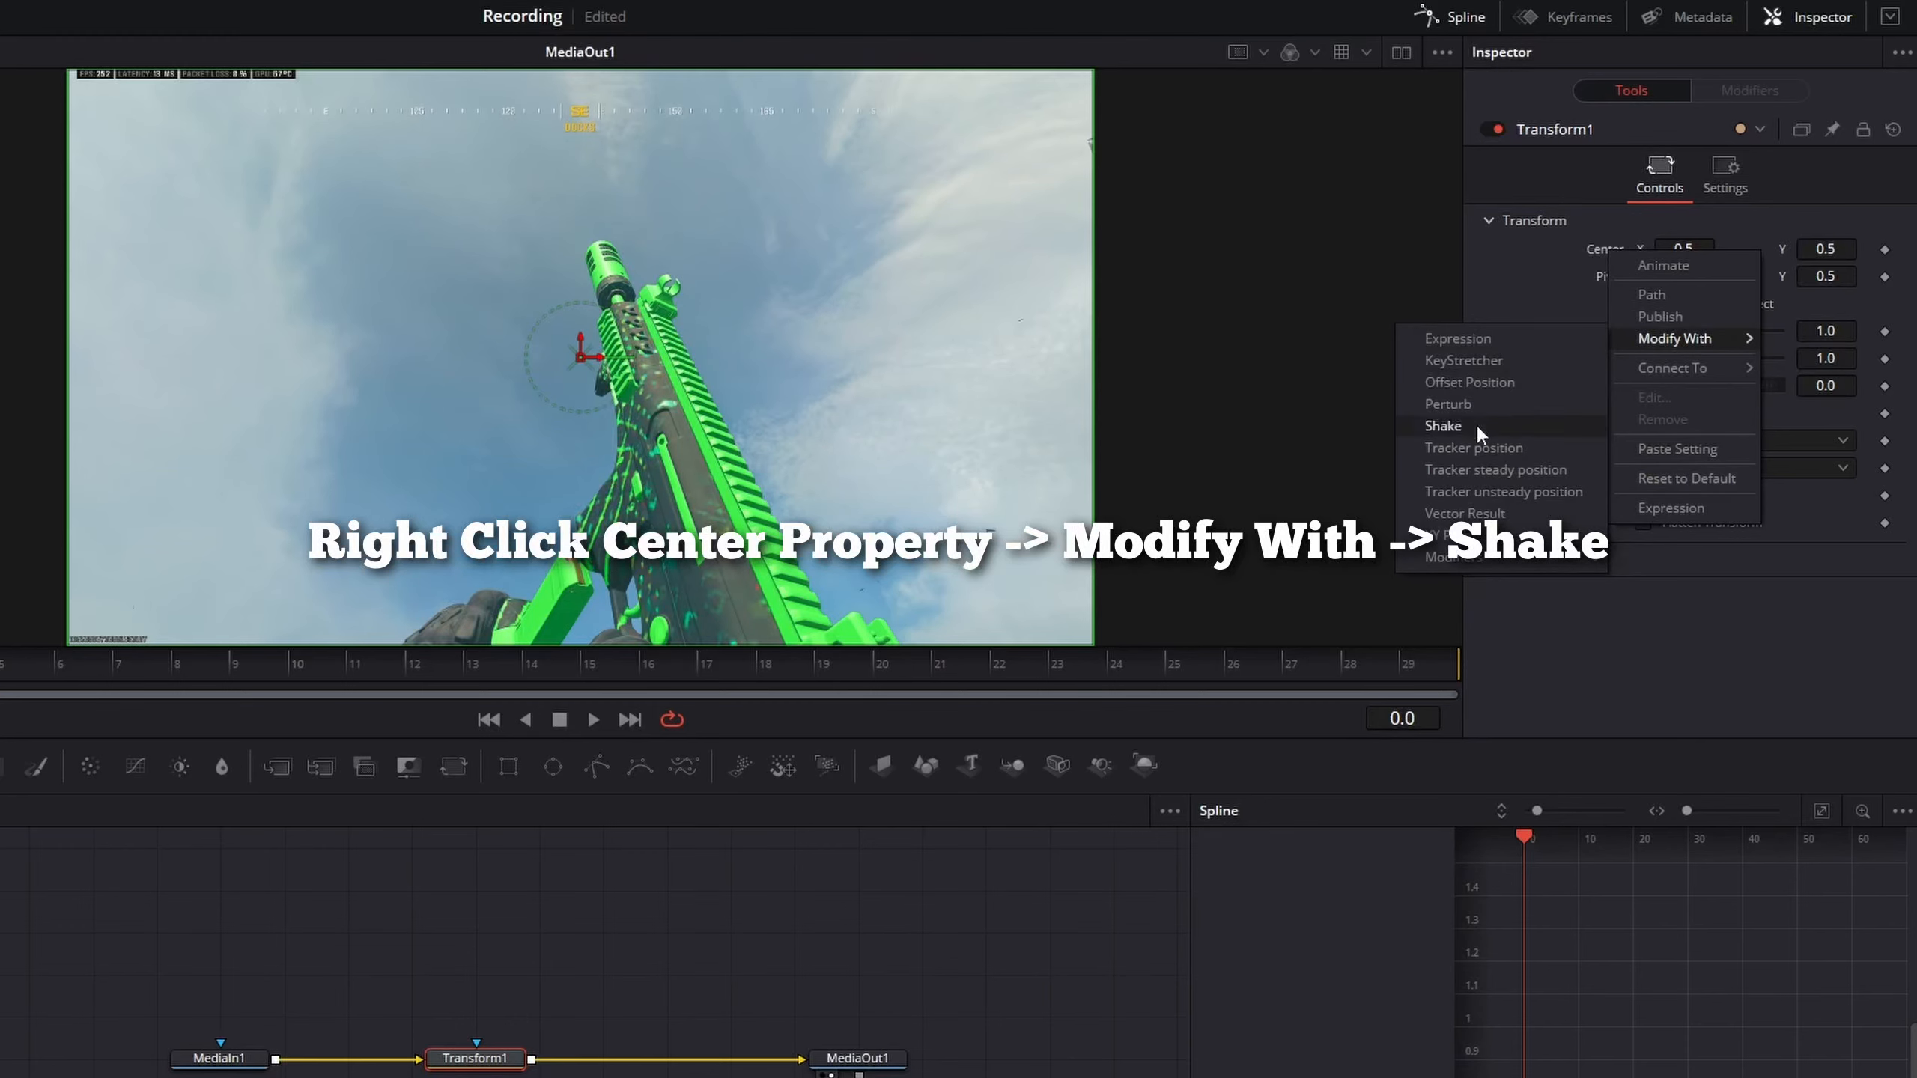
click(1521, 426)
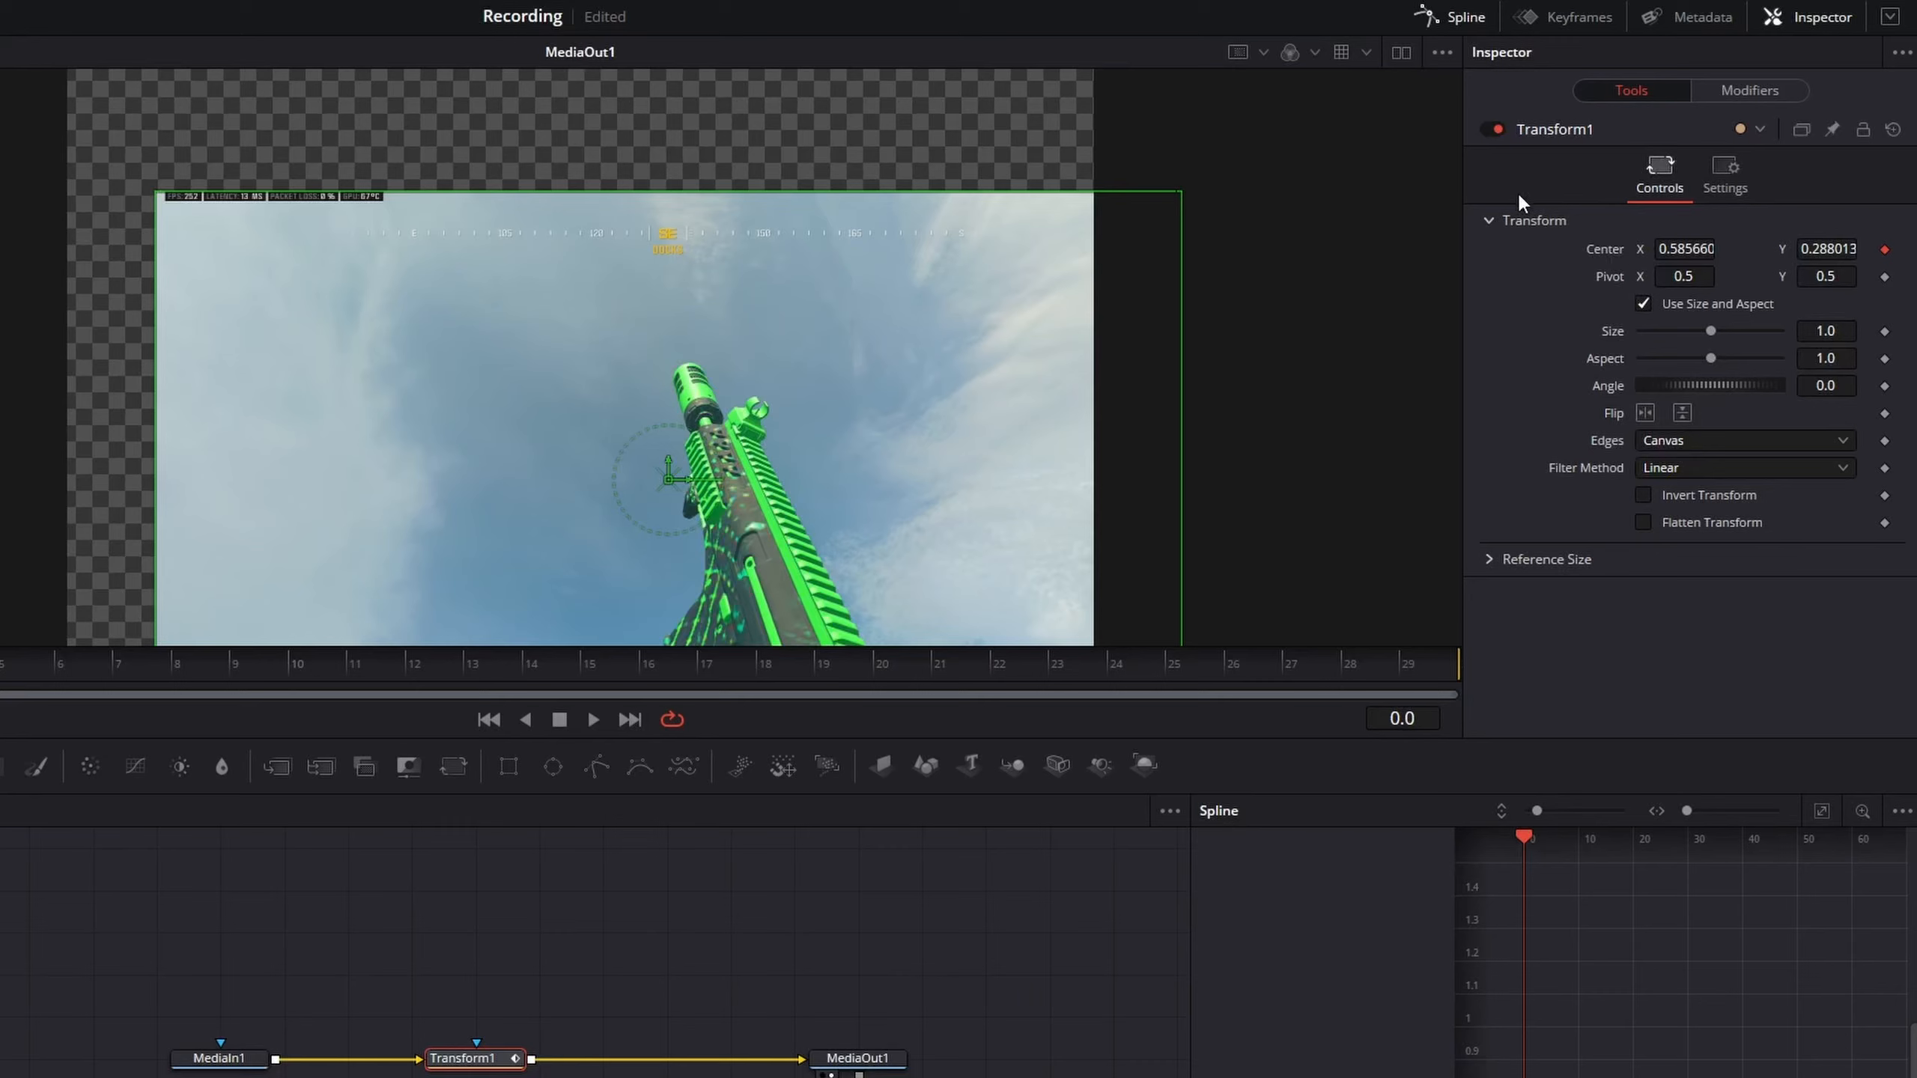
click(1750, 90)
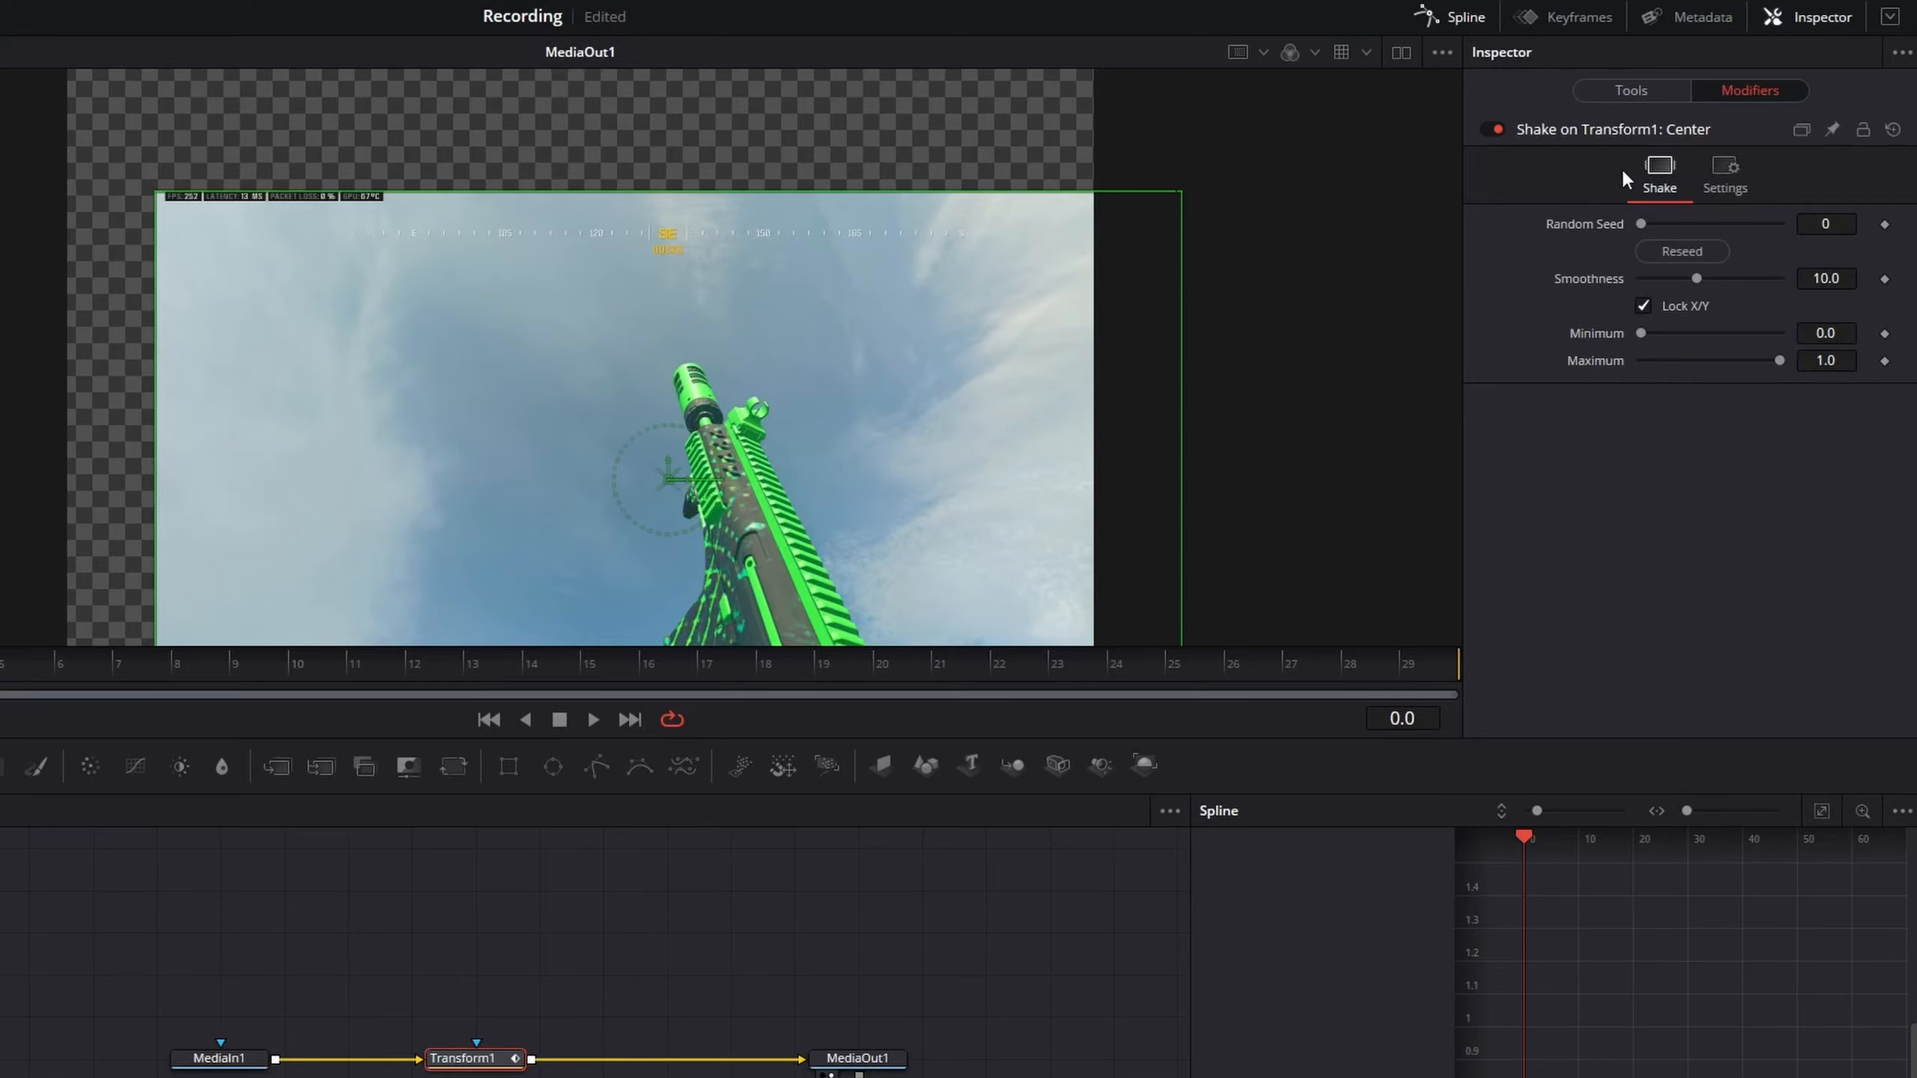
Preview the shake from the first frames and set Transform1's Edges to Mirror
click(1636, 86)
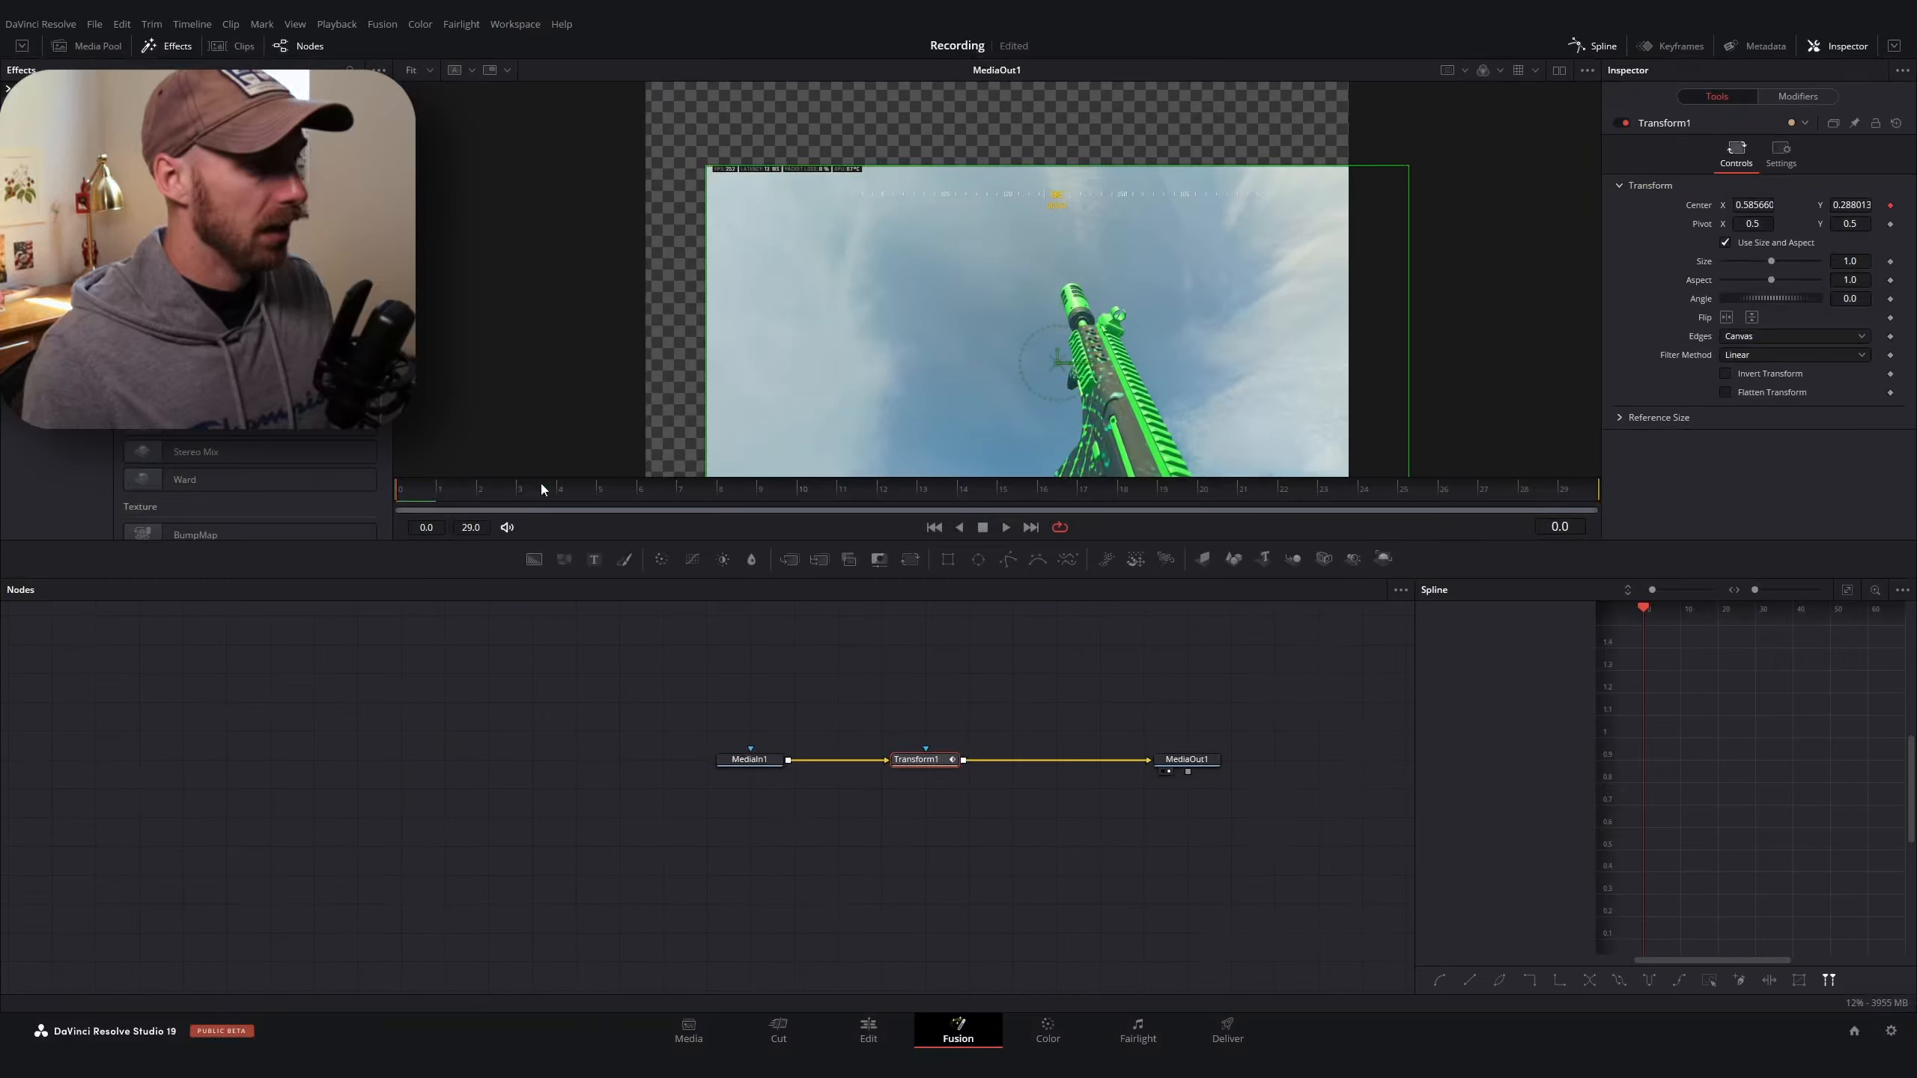
drag(541, 484, 400, 490)
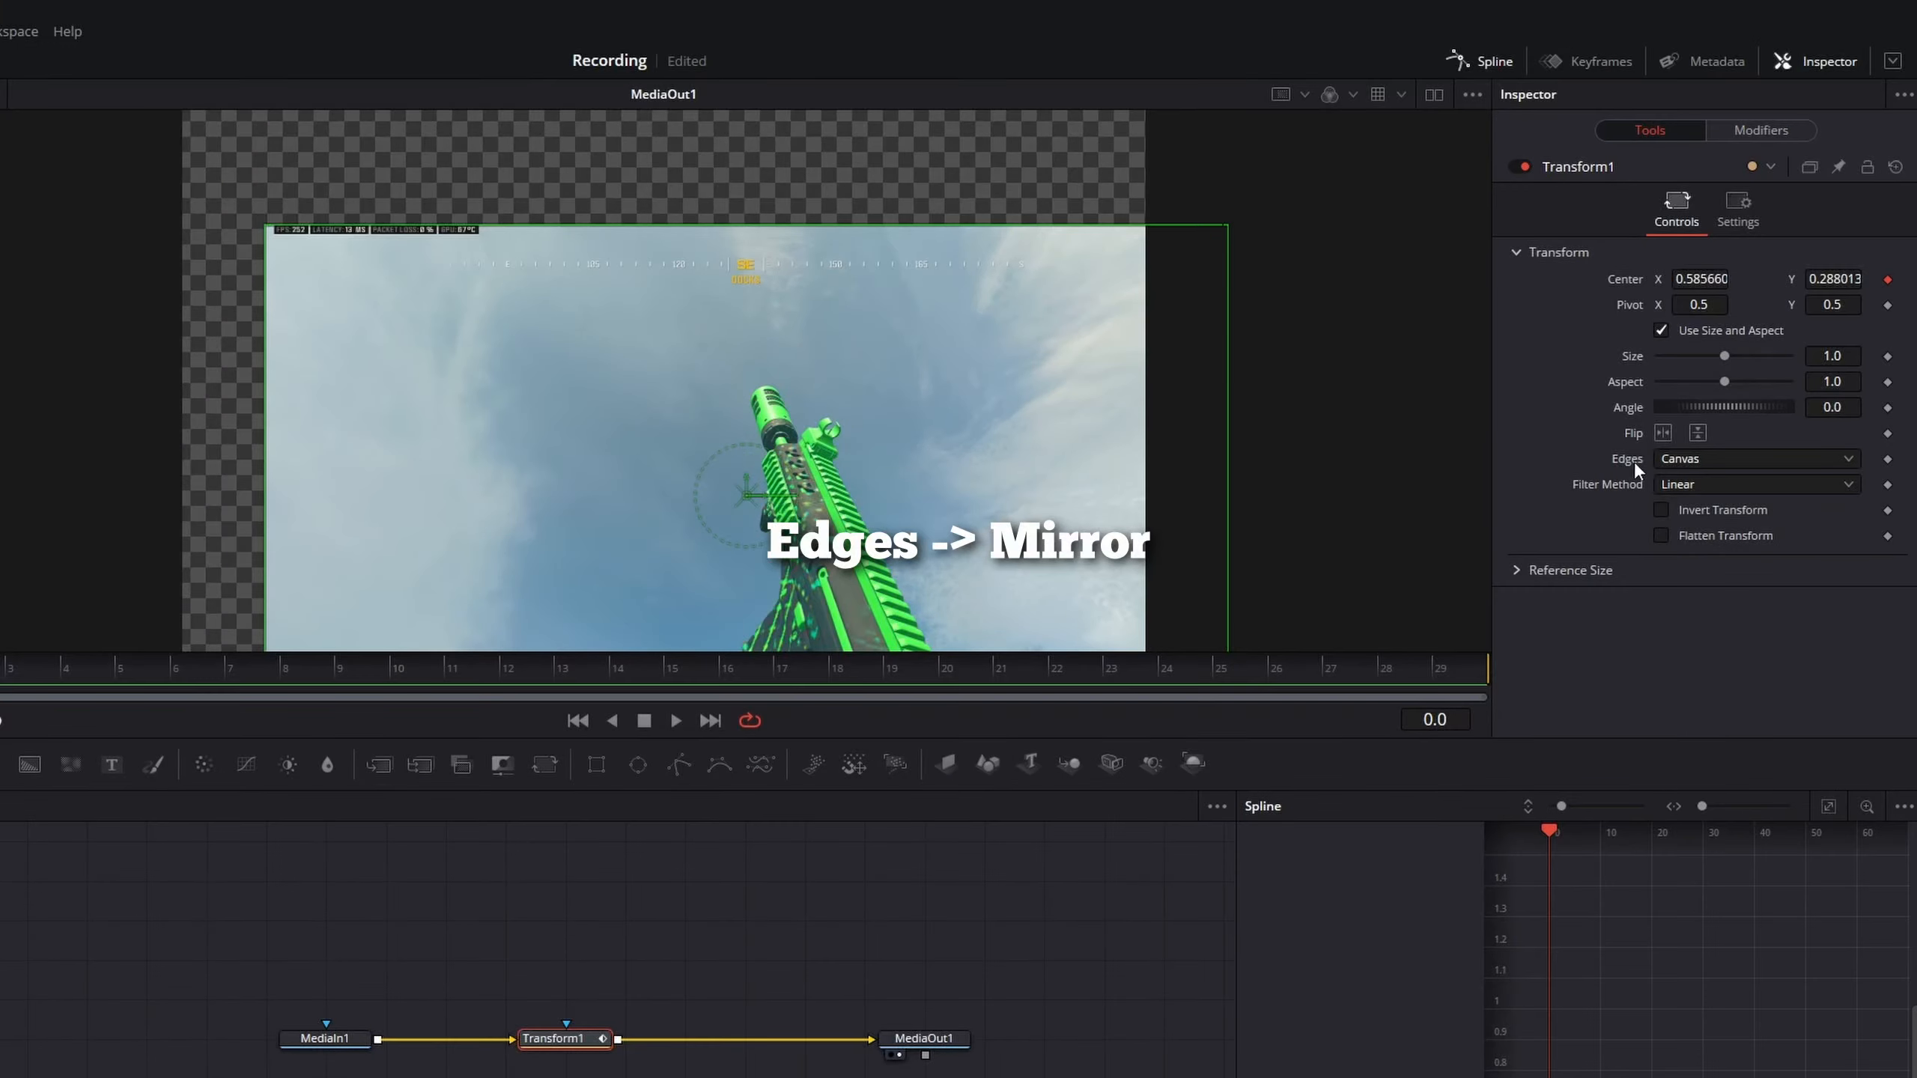
click(1668, 461)
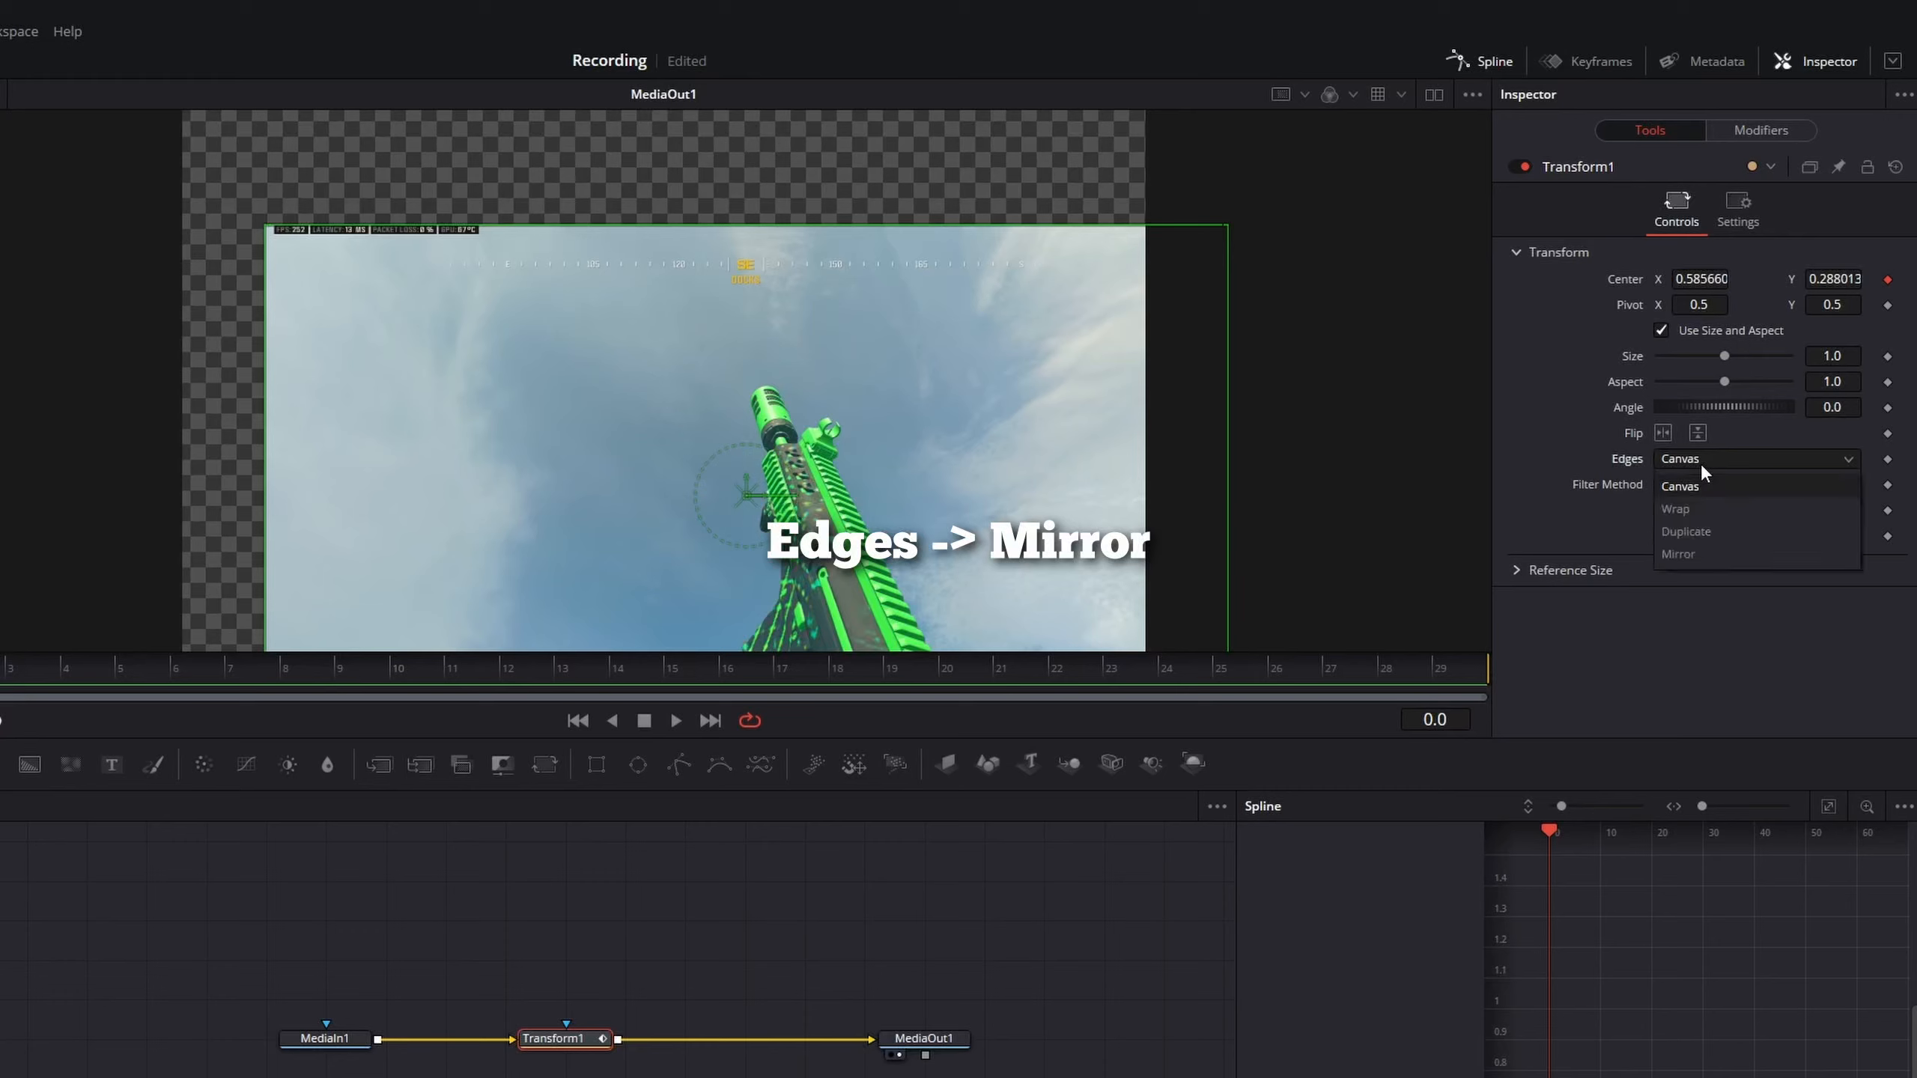
click(1688, 553)
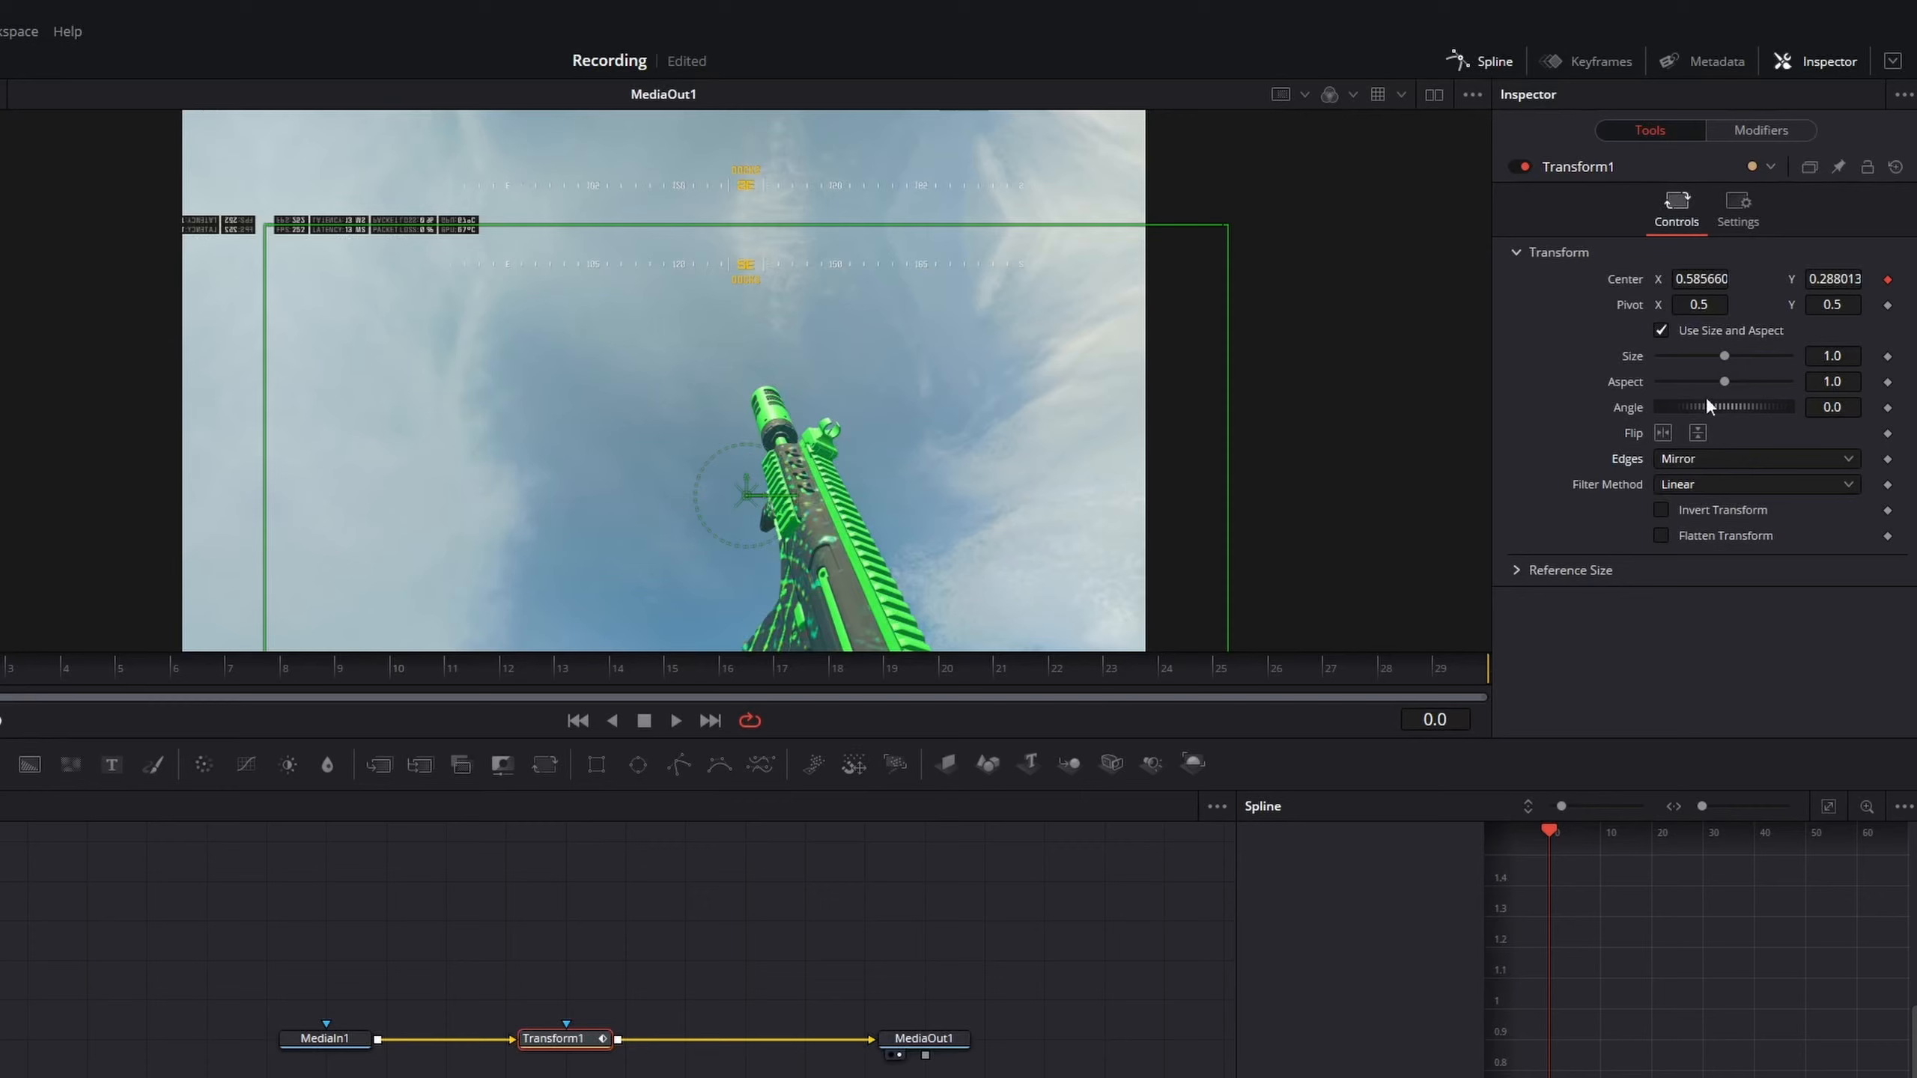
Compare the Duplicate and Wrap edge modes on Transform1 and return Edges to Mirror
click(1719, 453)
click(1688, 530)
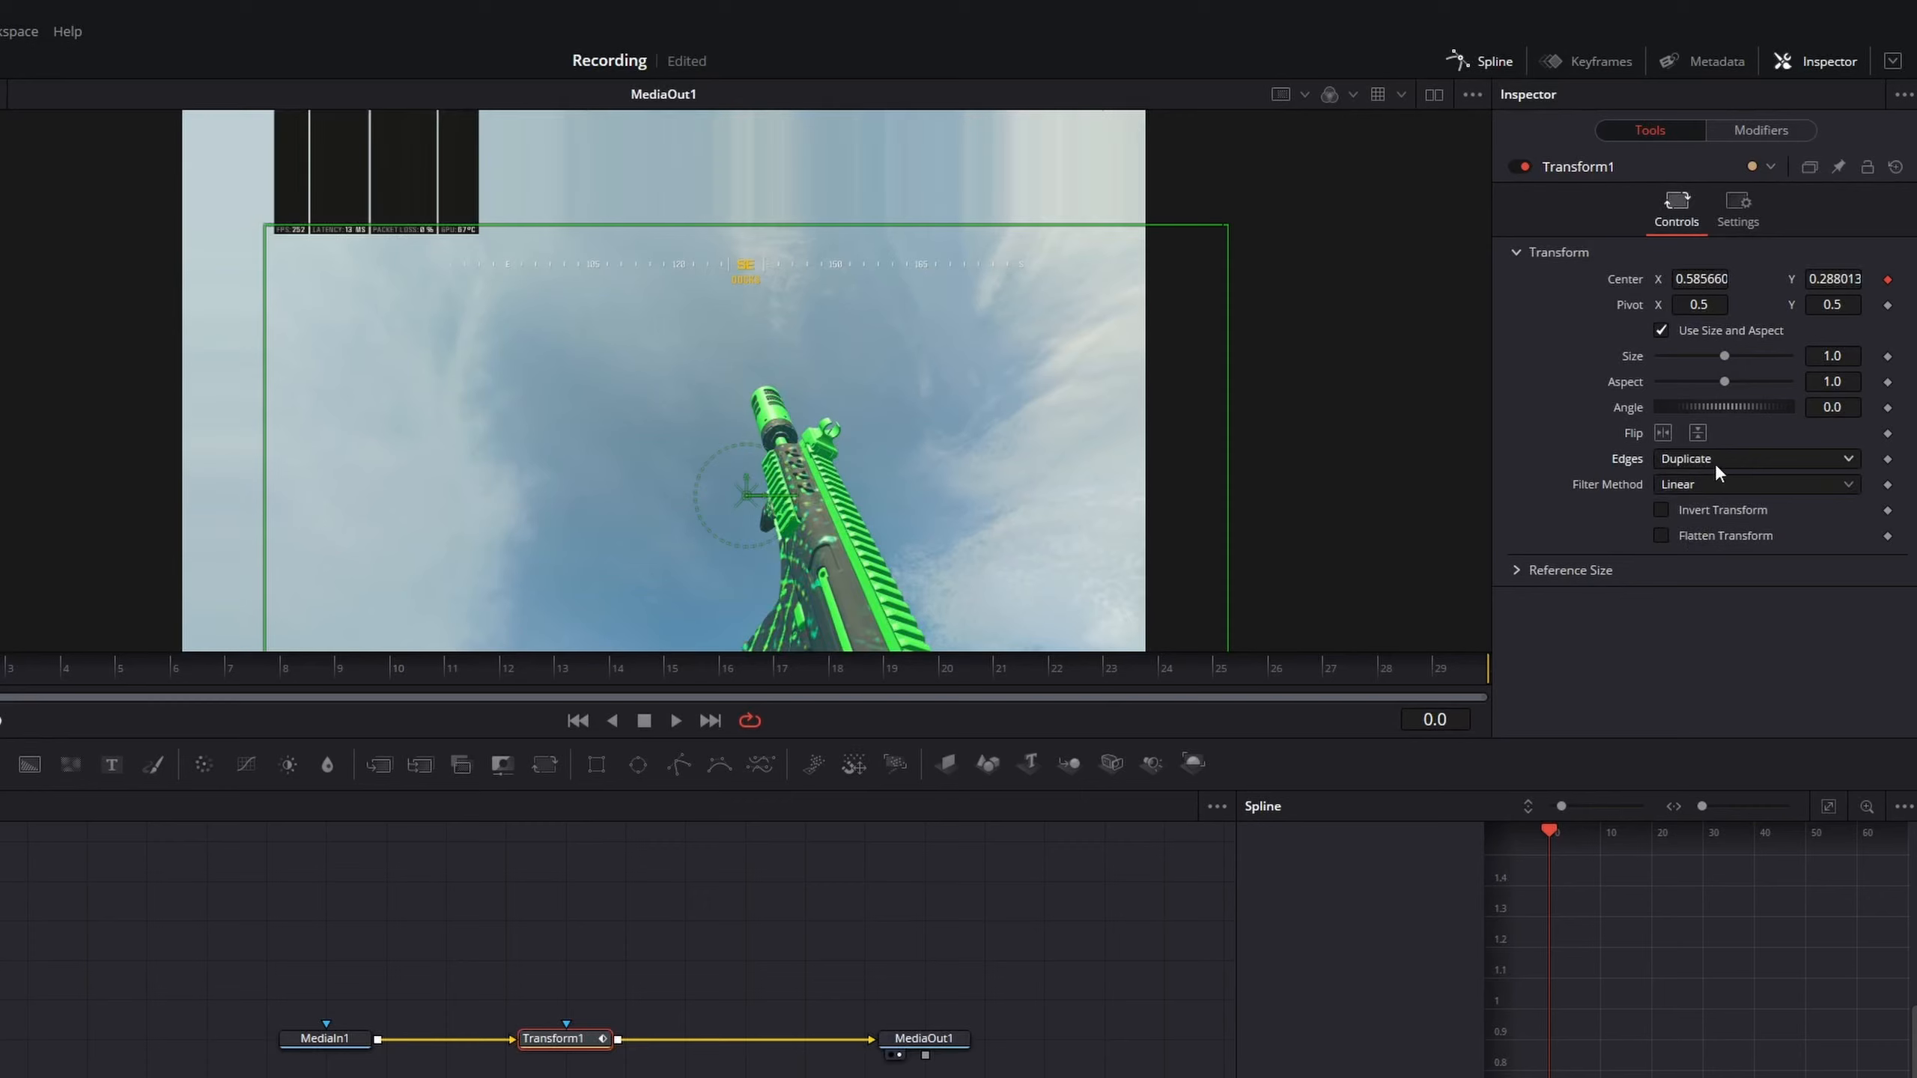
click(1715, 460)
click(1711, 506)
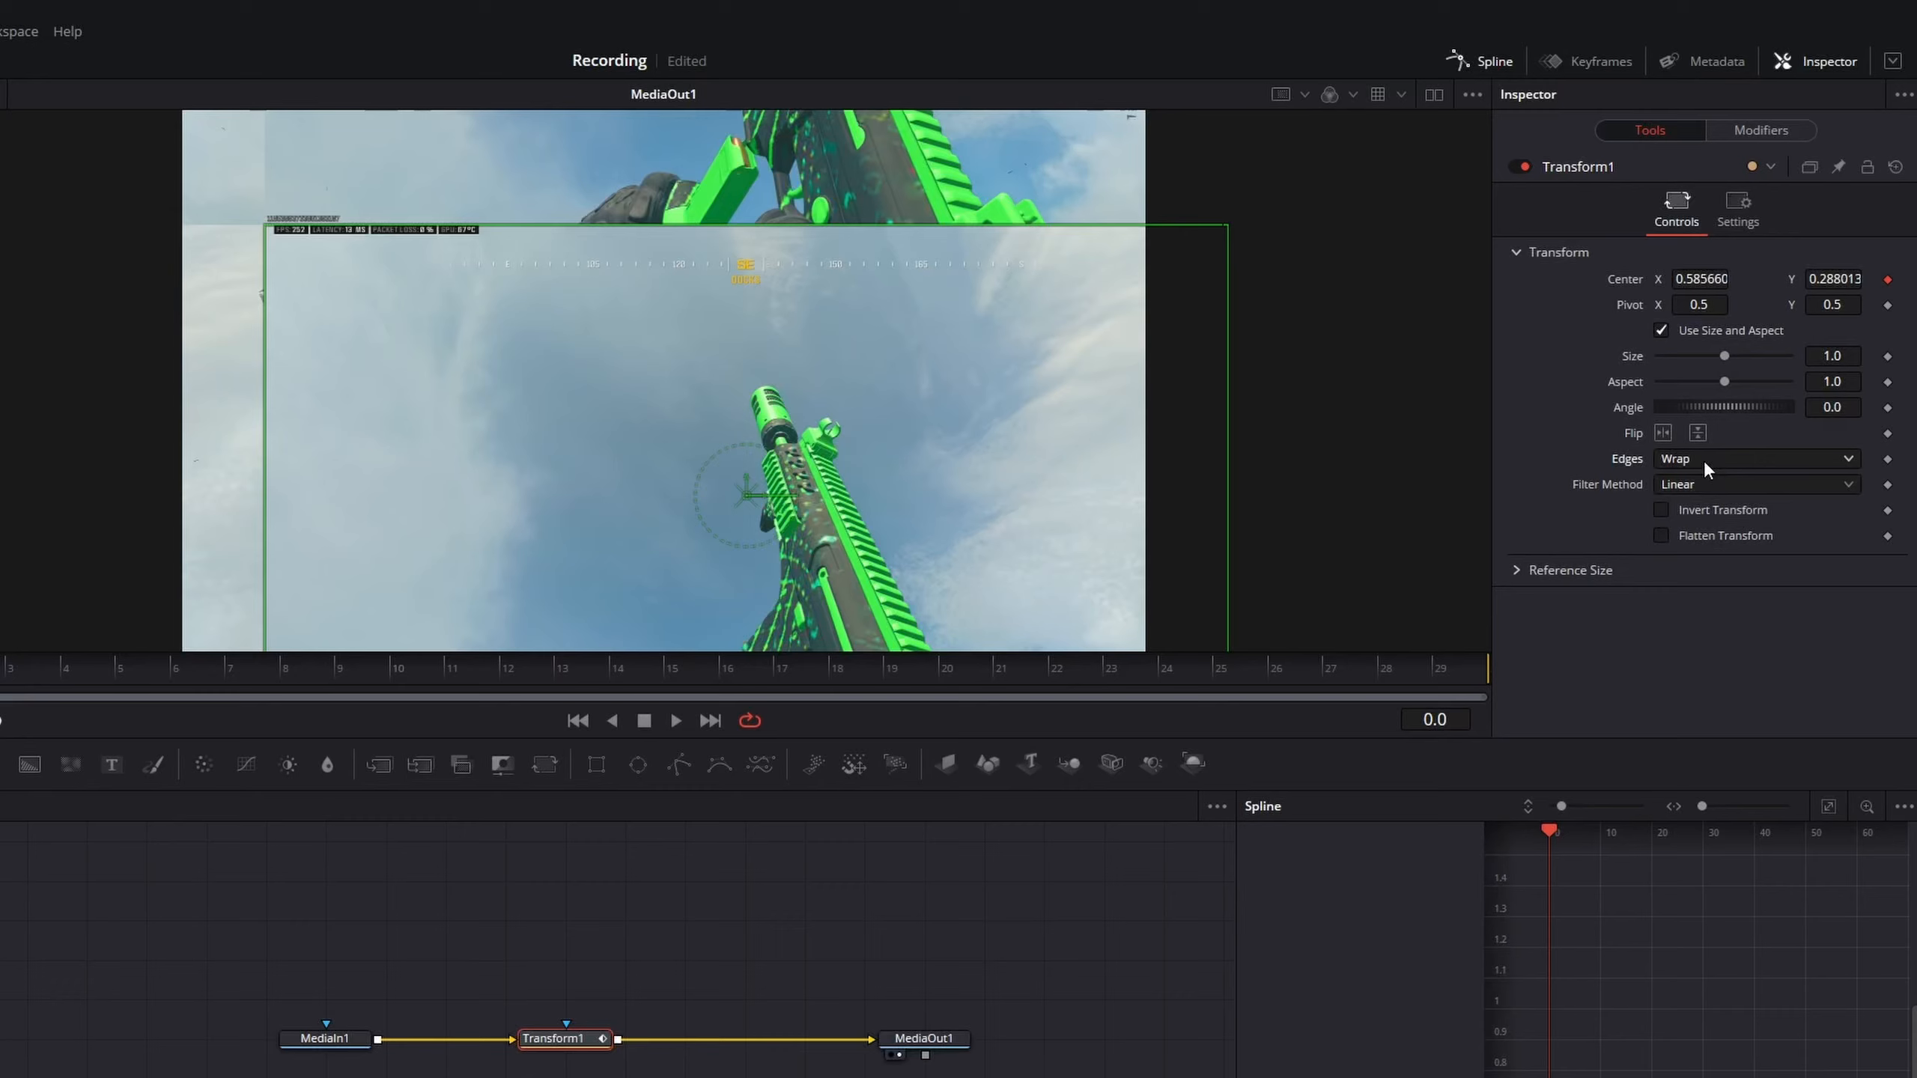
click(1705, 460)
click(1693, 547)
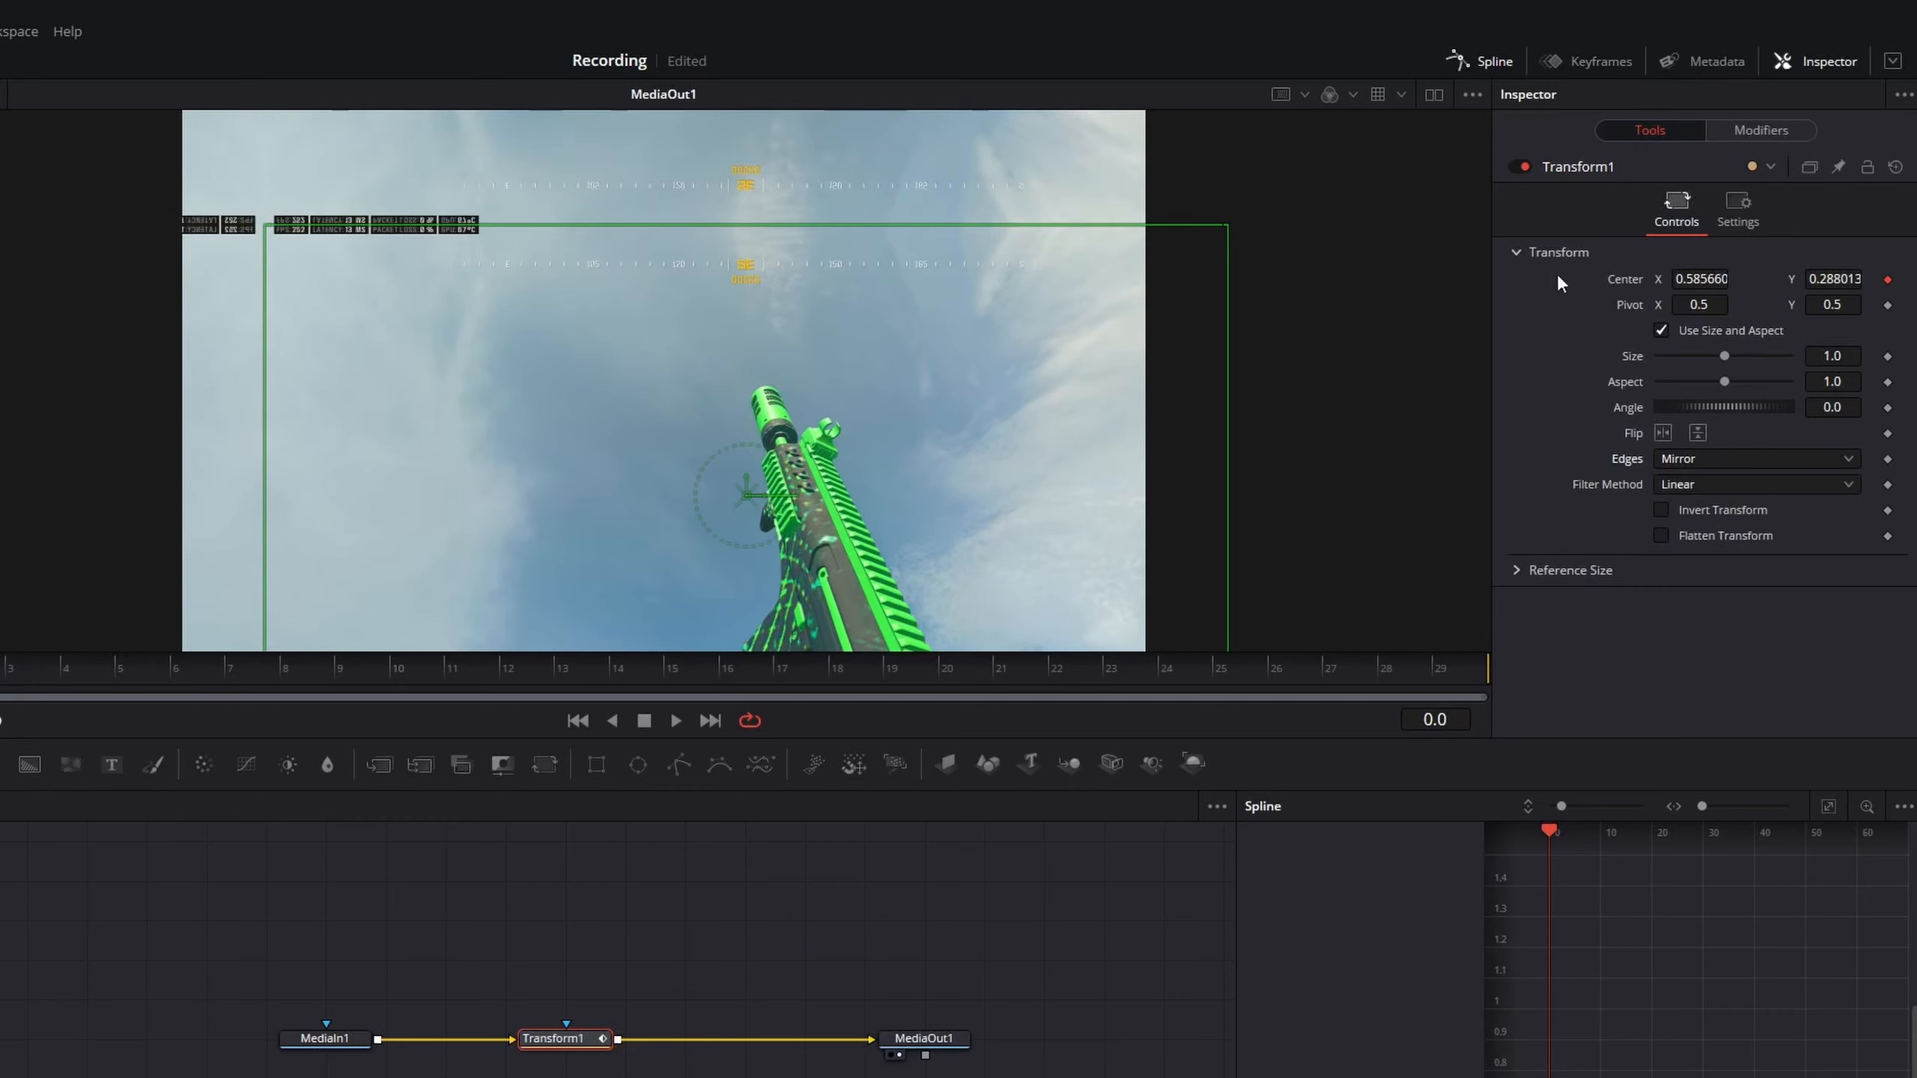
Enable Motion Blur on Transform1 with Quality 6 and a higher Shutter Angle, and scrub through the clip to preview the blurred shake
click(1740, 210)
click(1660, 469)
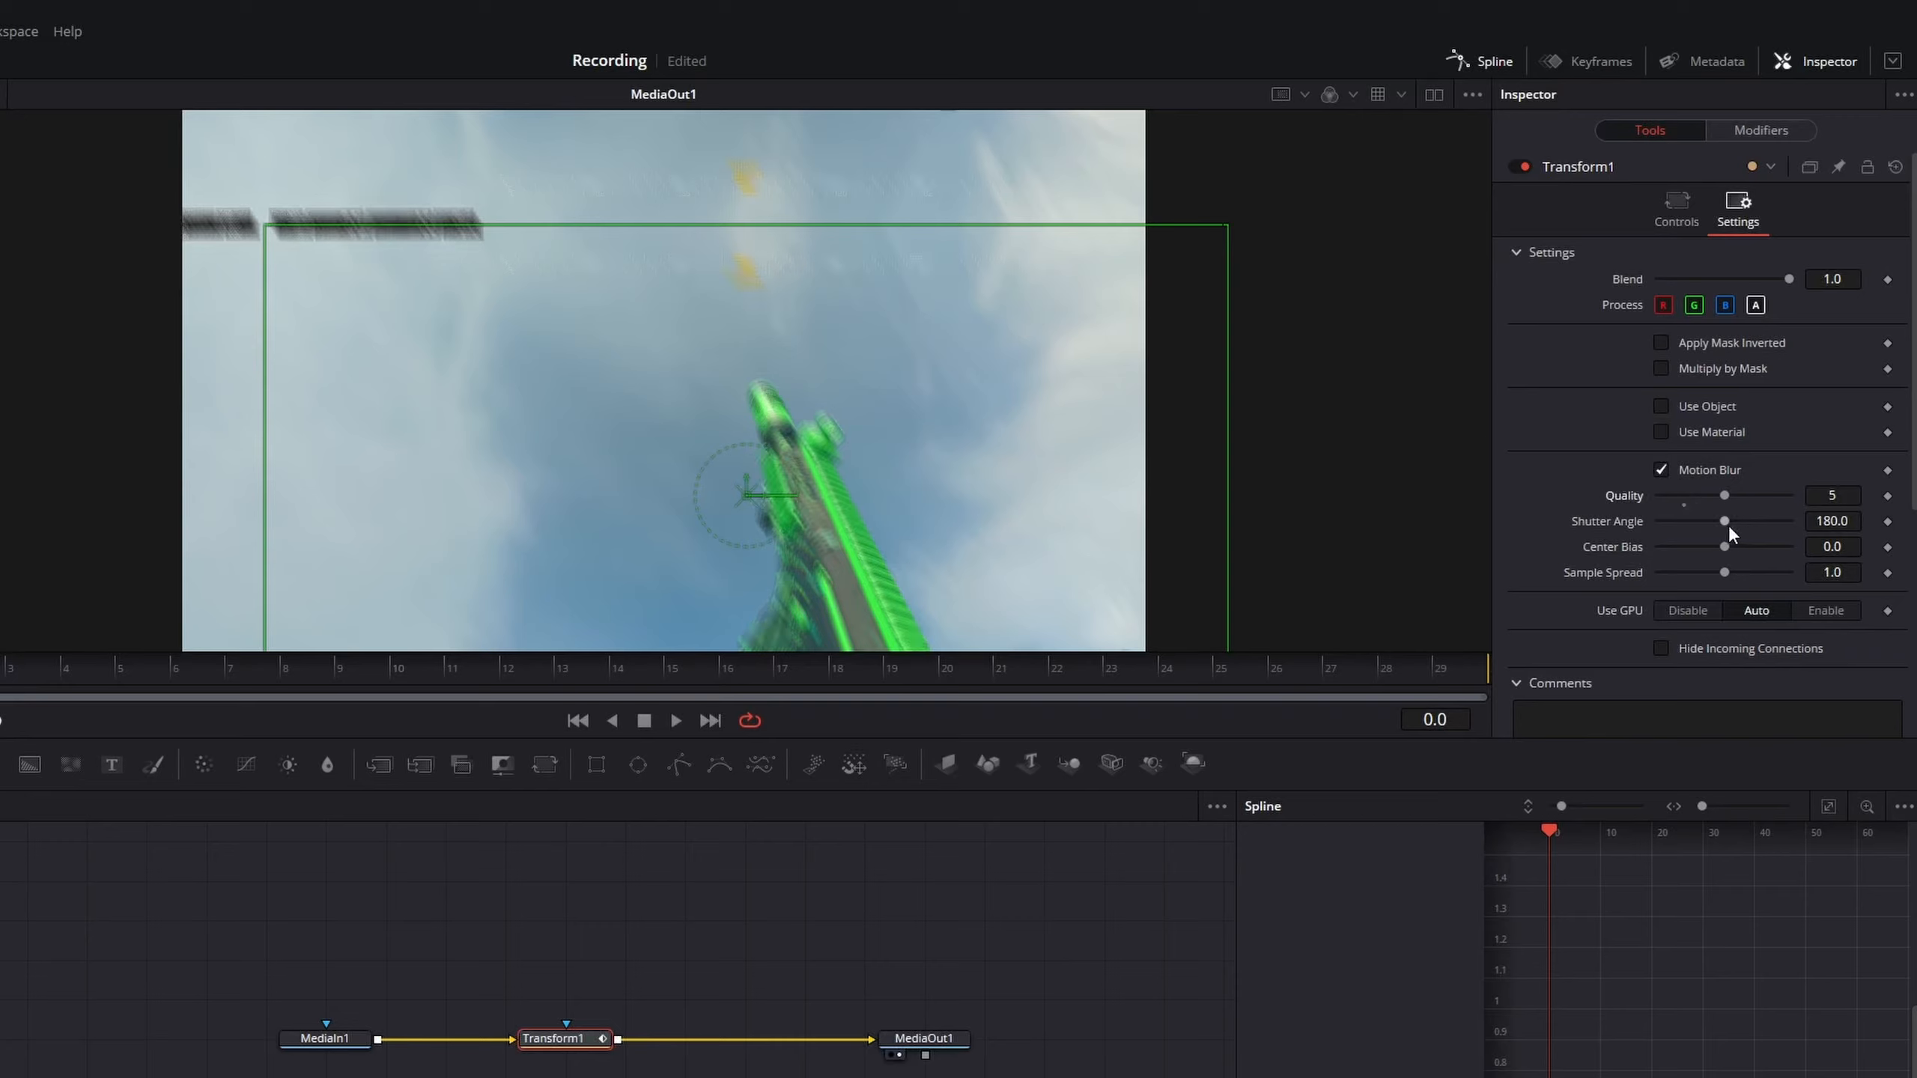
drag(1727, 523, 1755, 523)
click(1738, 496)
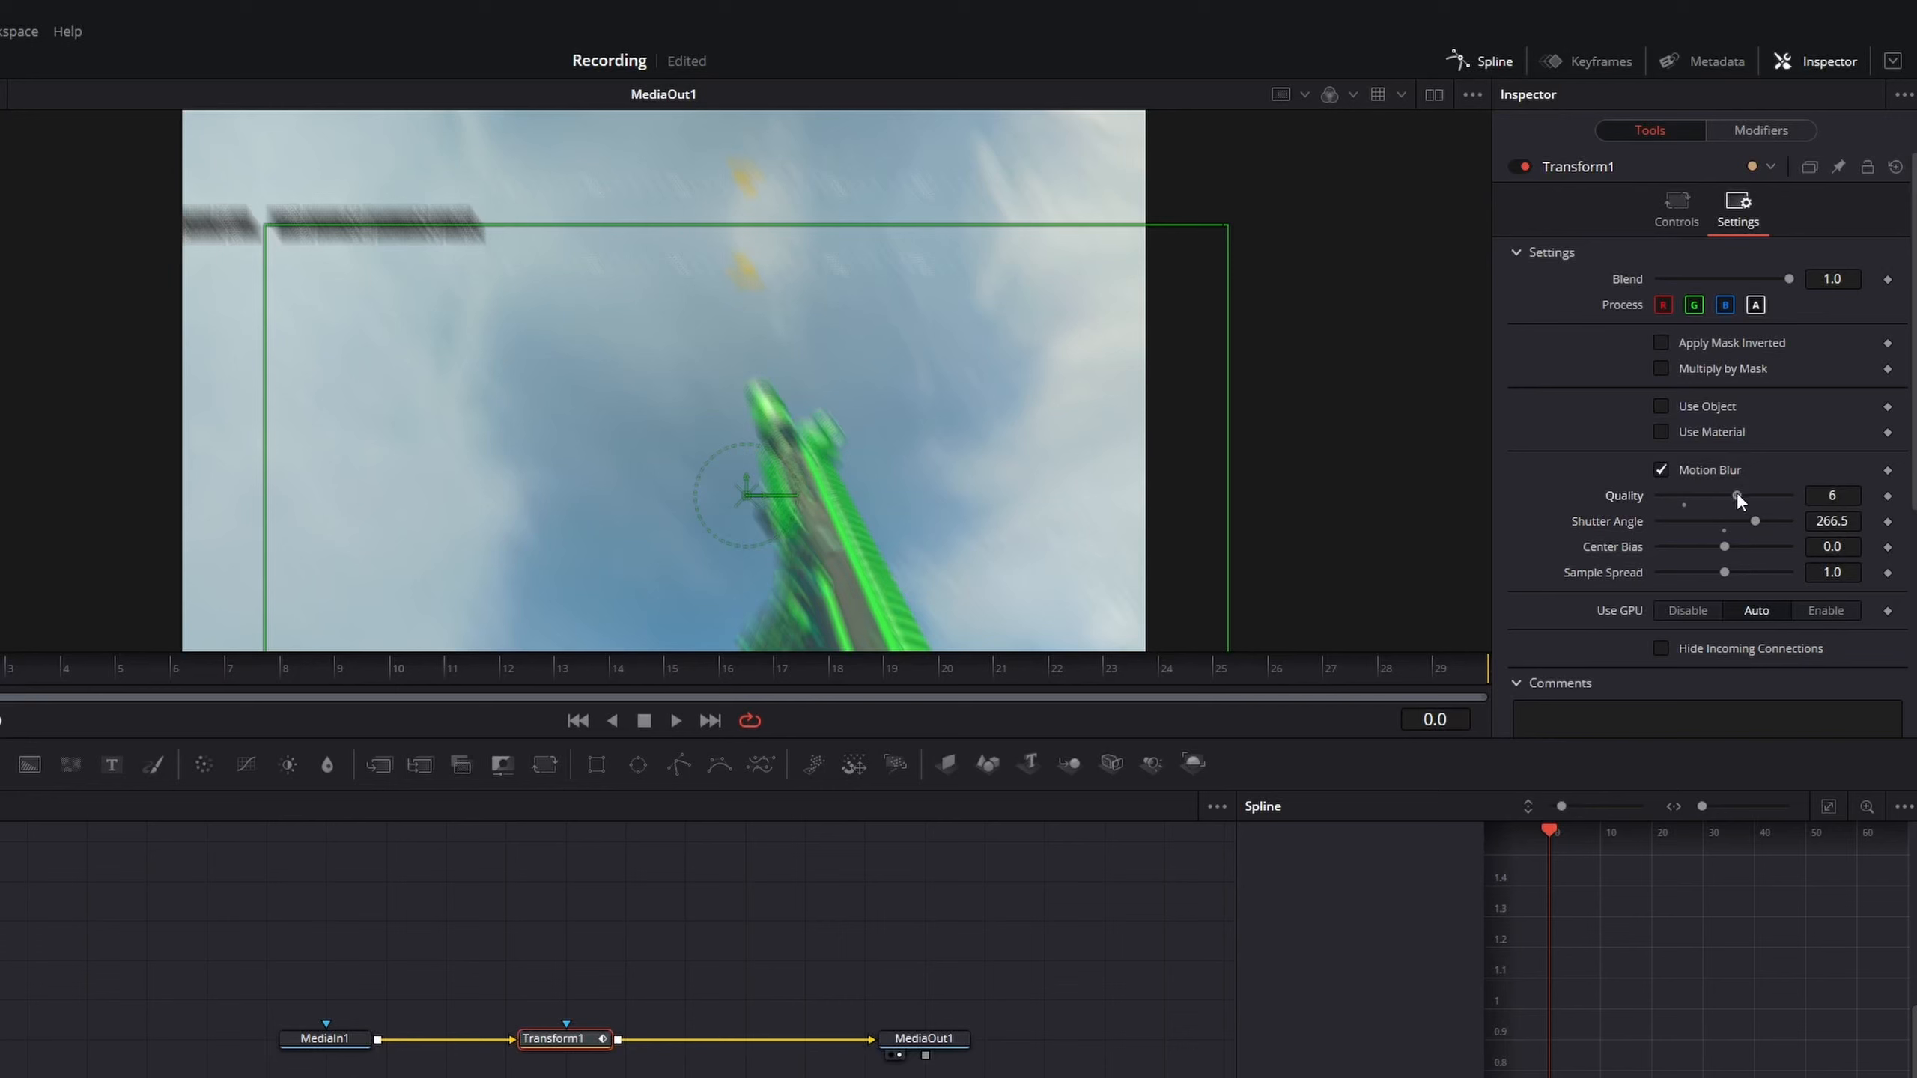
click(1766, 521)
click(1653, 223)
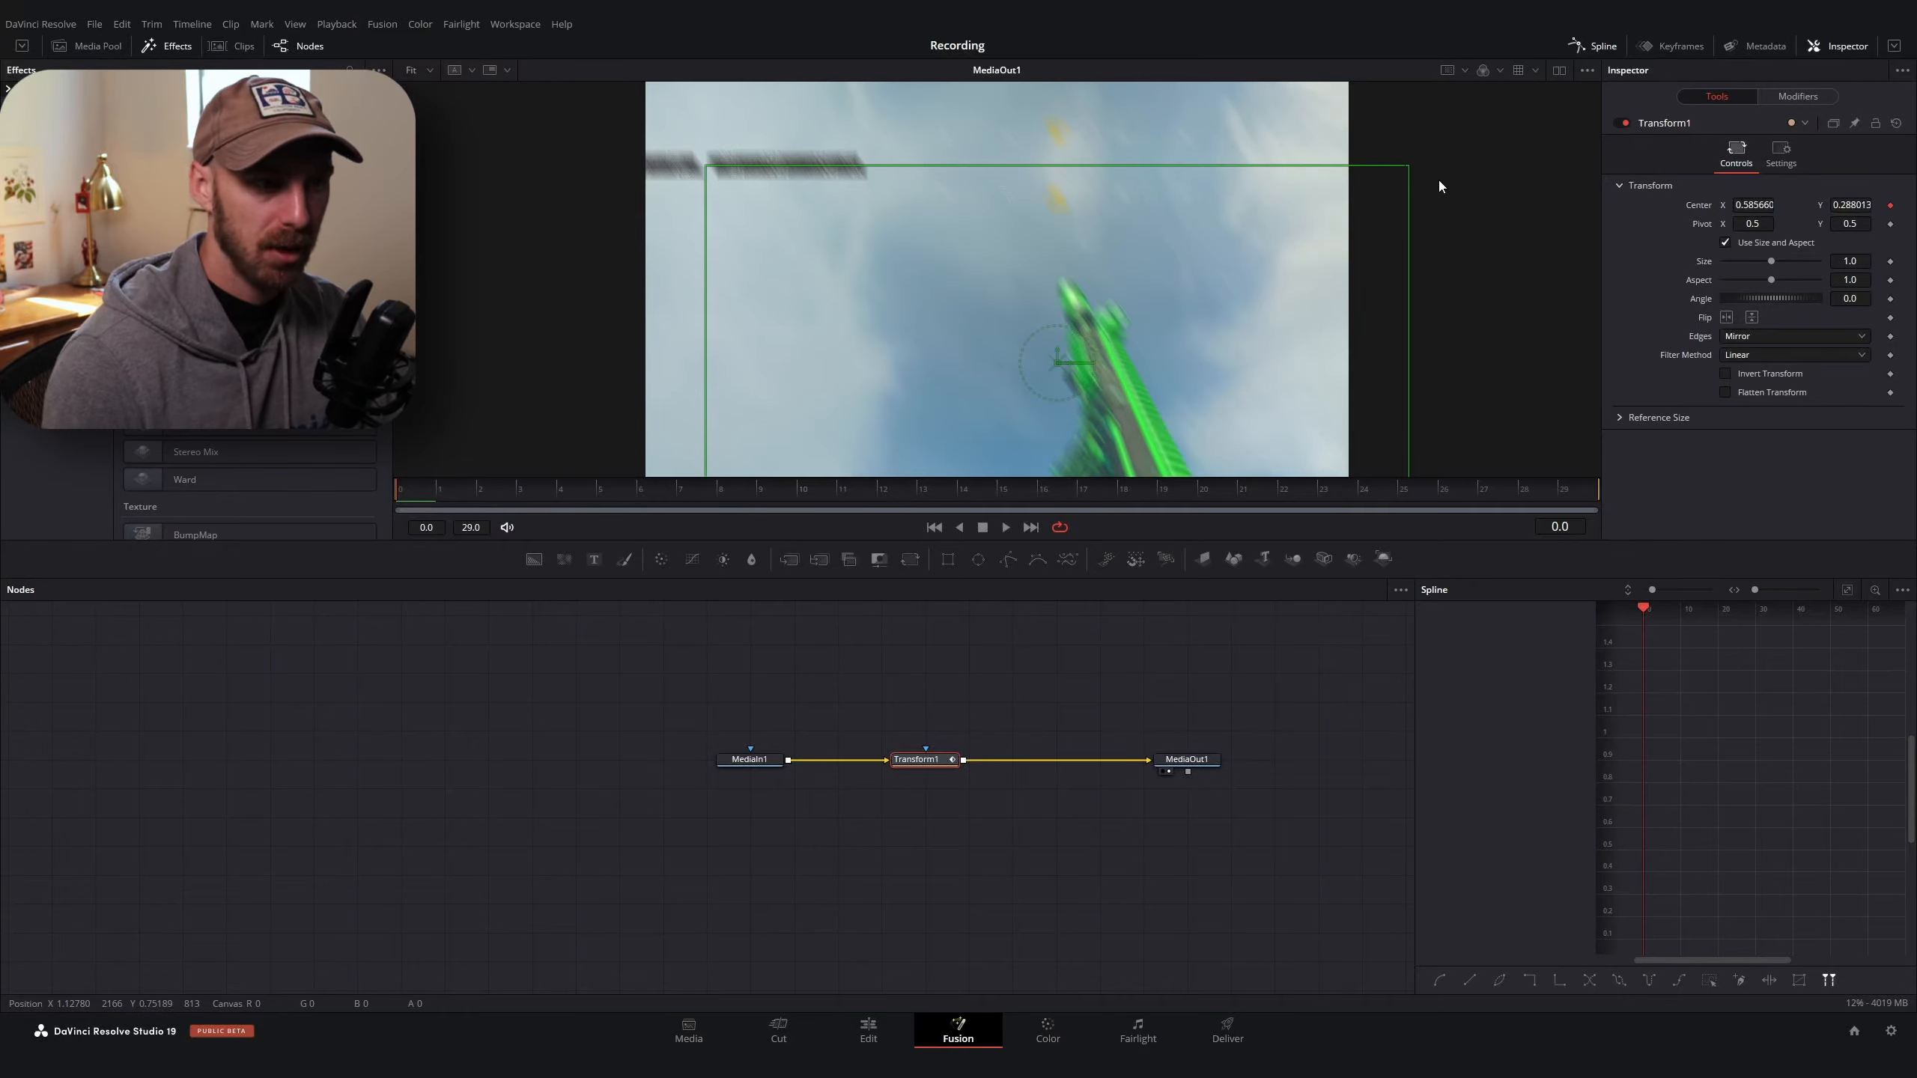
drag(461, 489, 1453, 510)
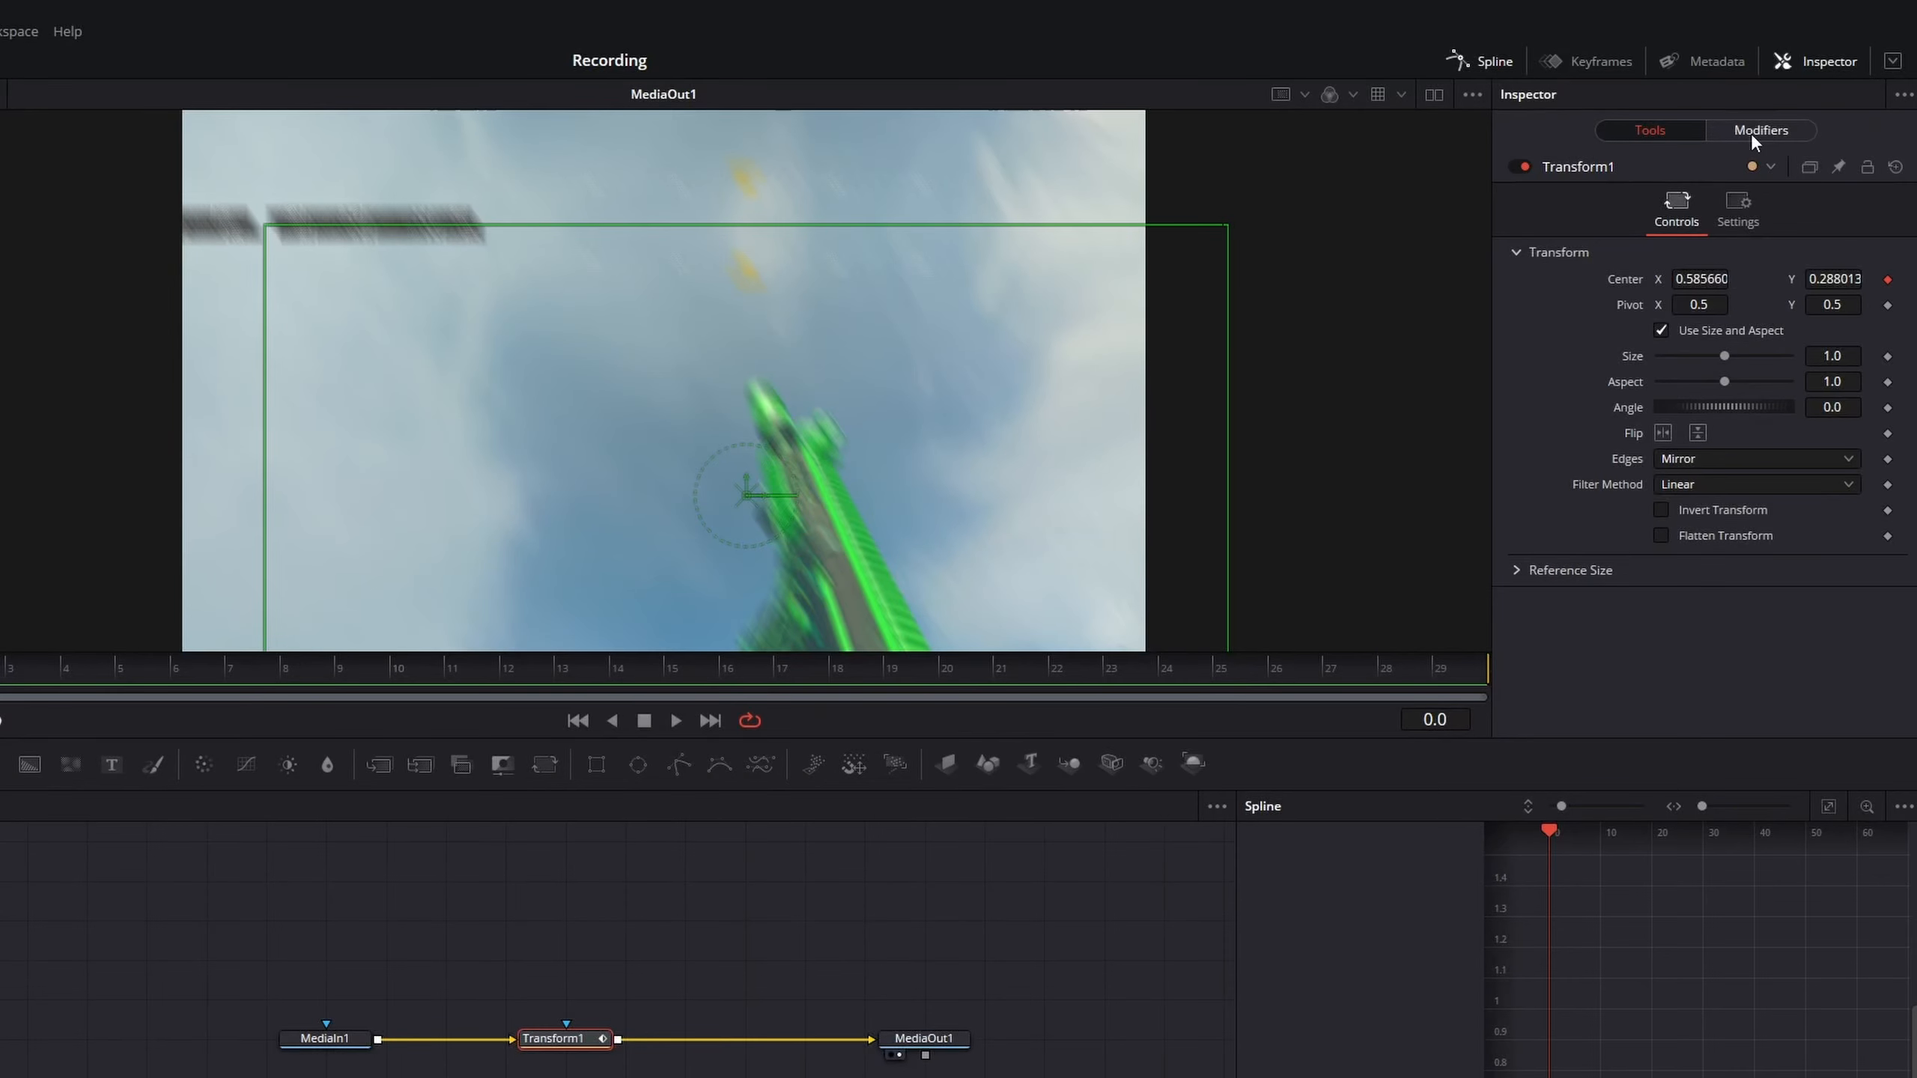
click(1751, 132)
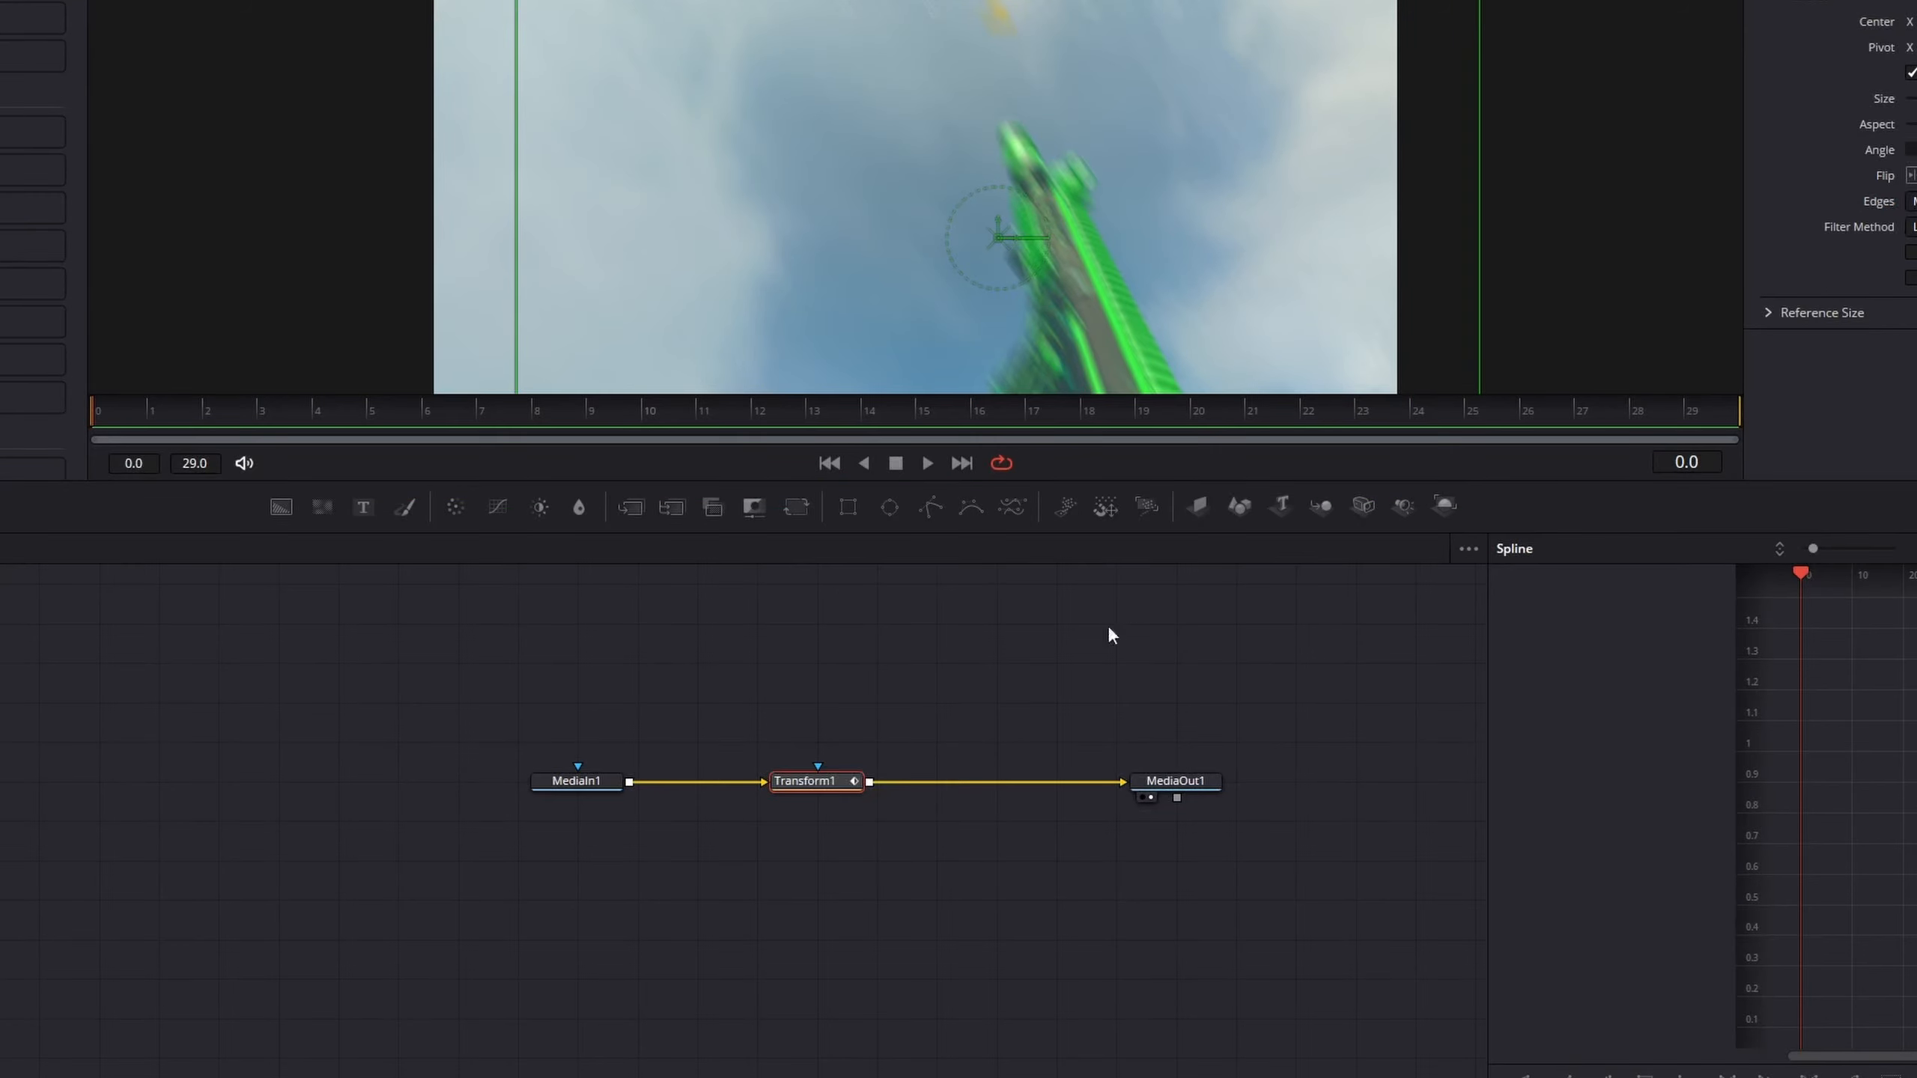
key(shift+space)
text(transf)
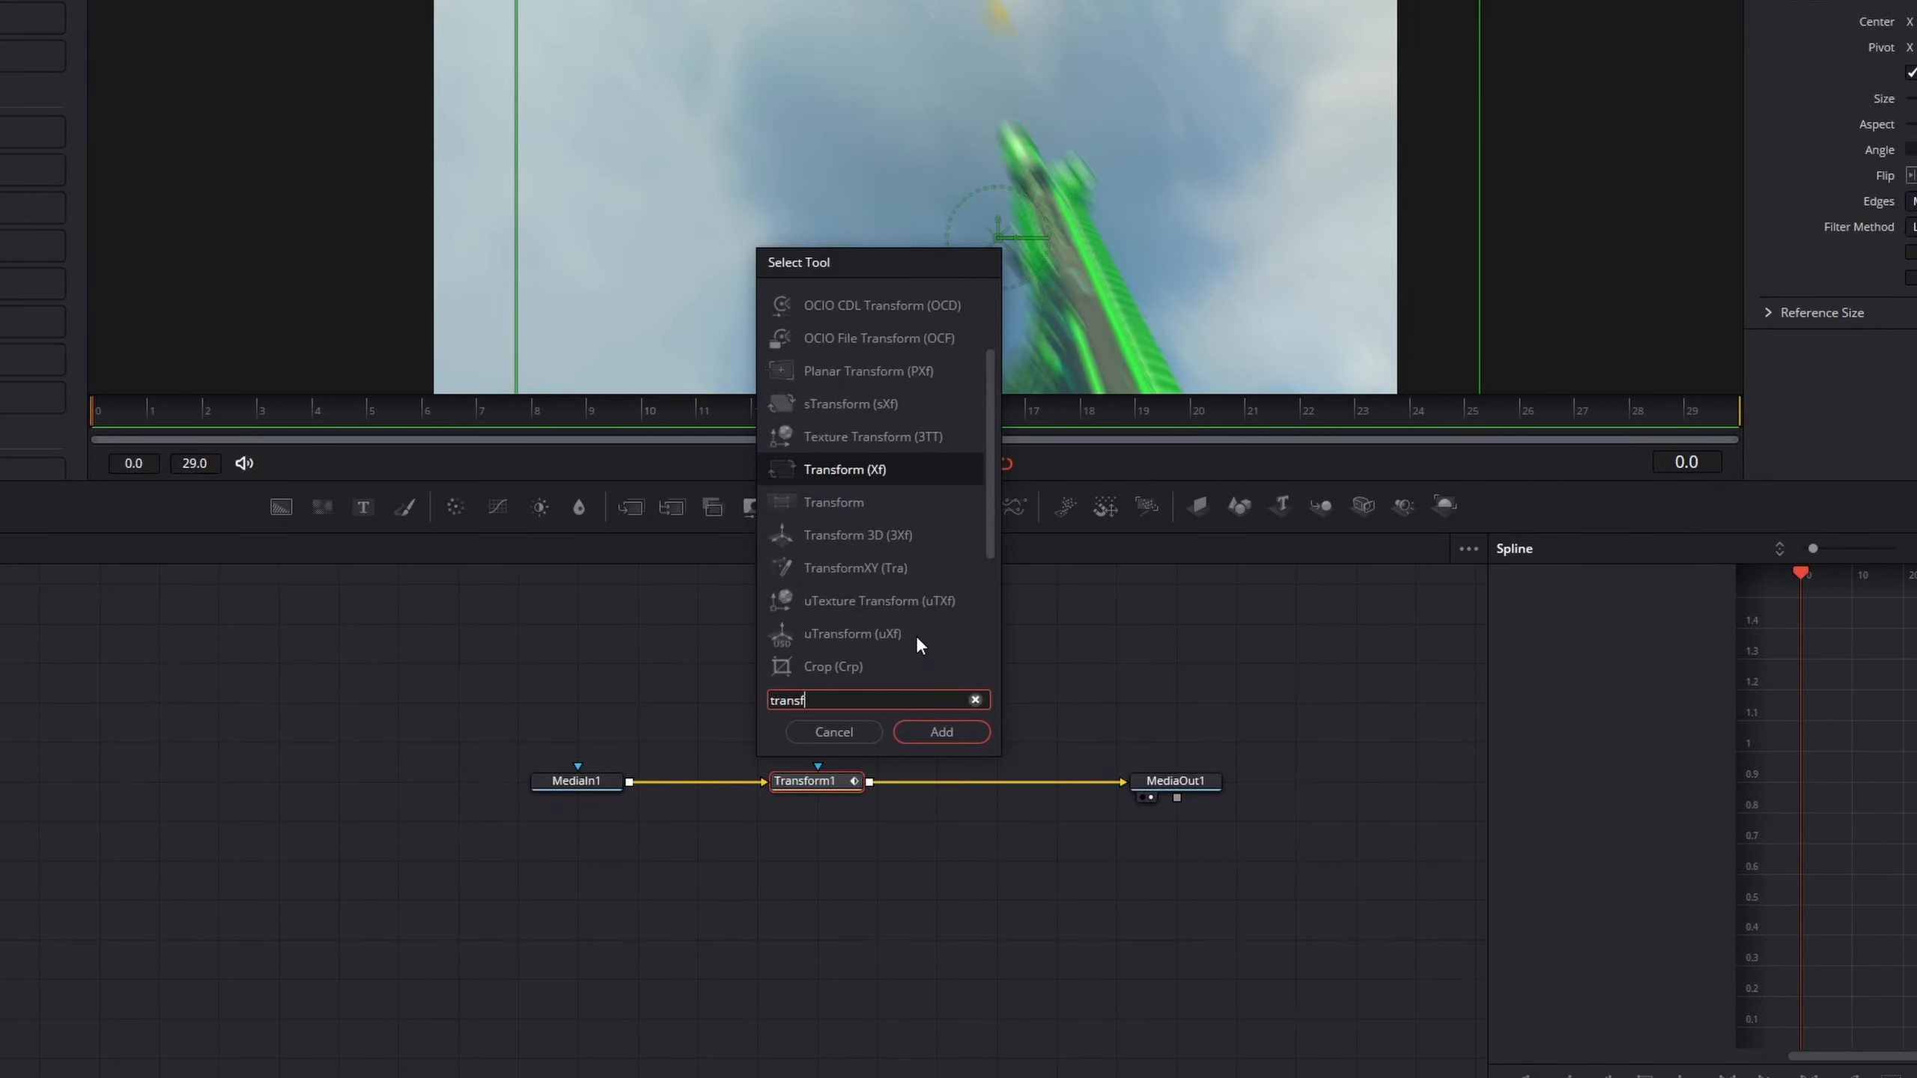
key(Down)
key(Return)
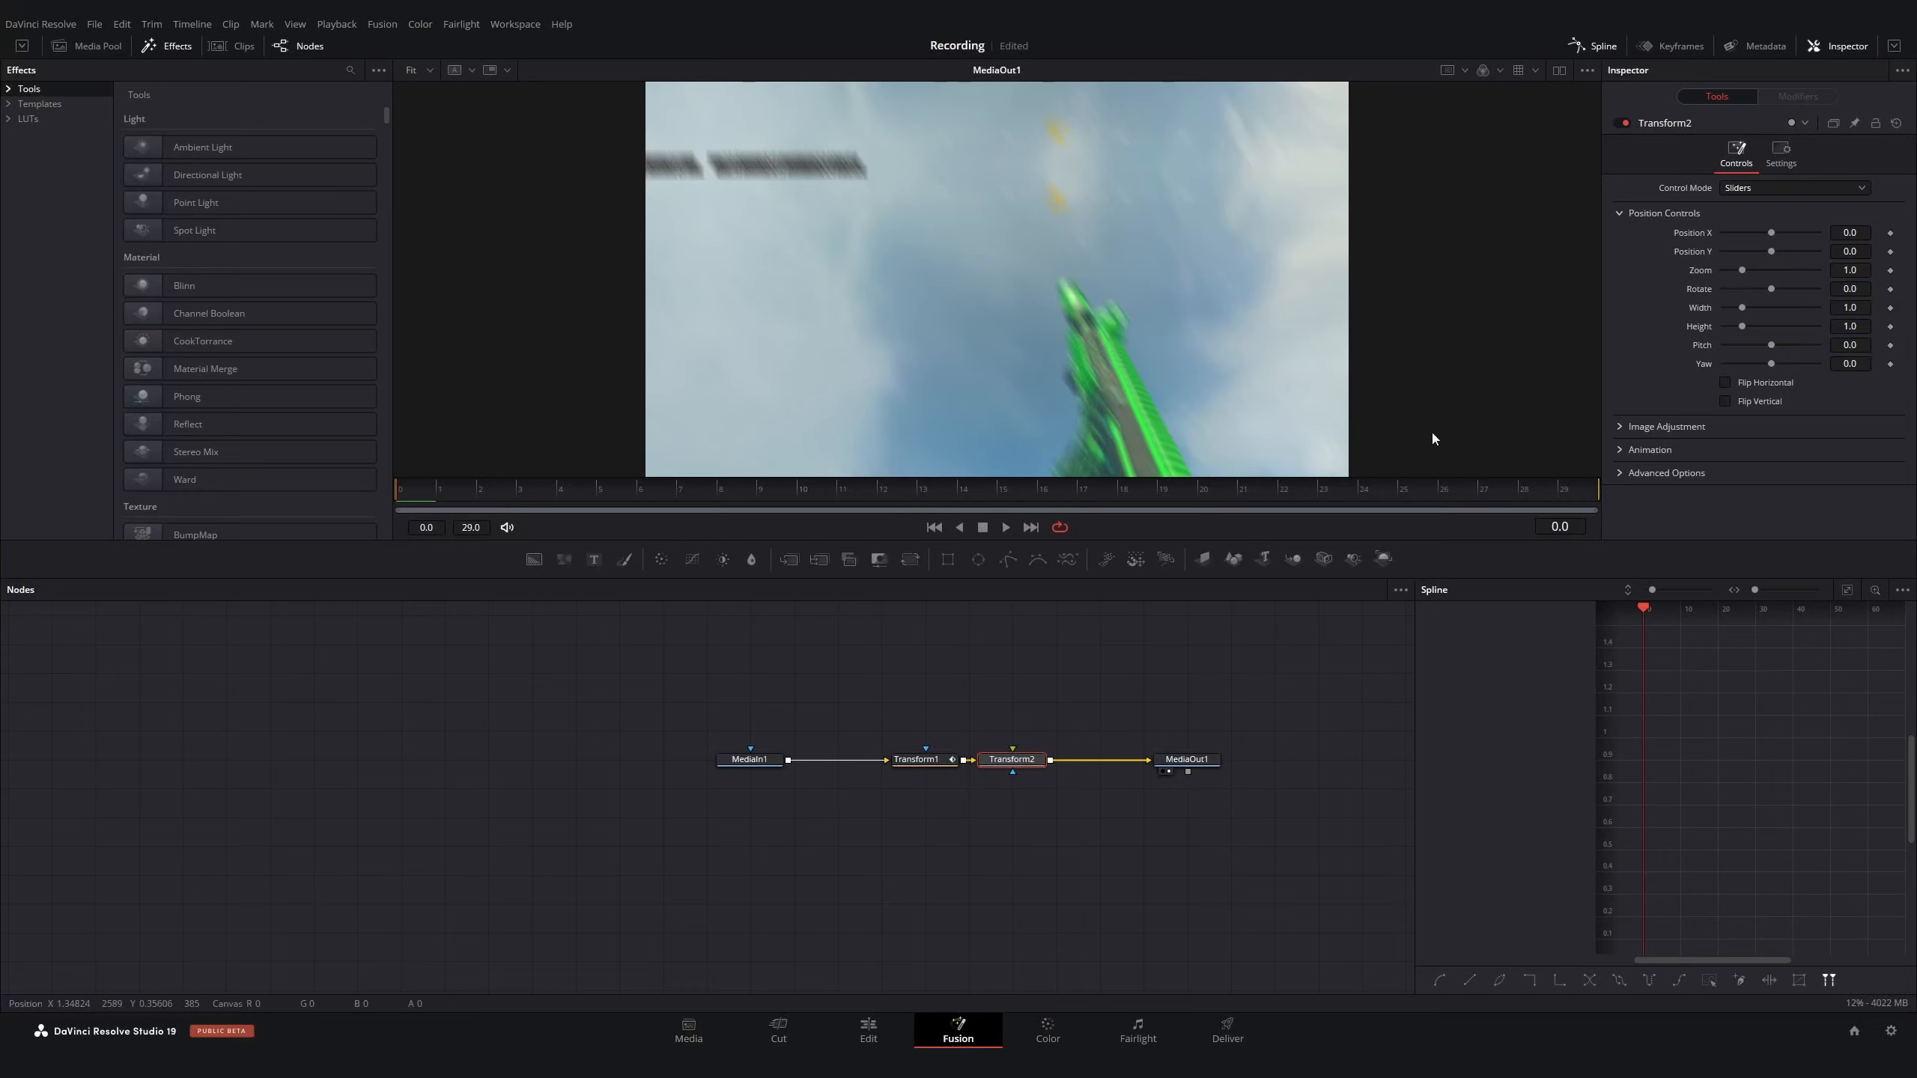
drag(982, 722, 922, 826)
key(Delete)
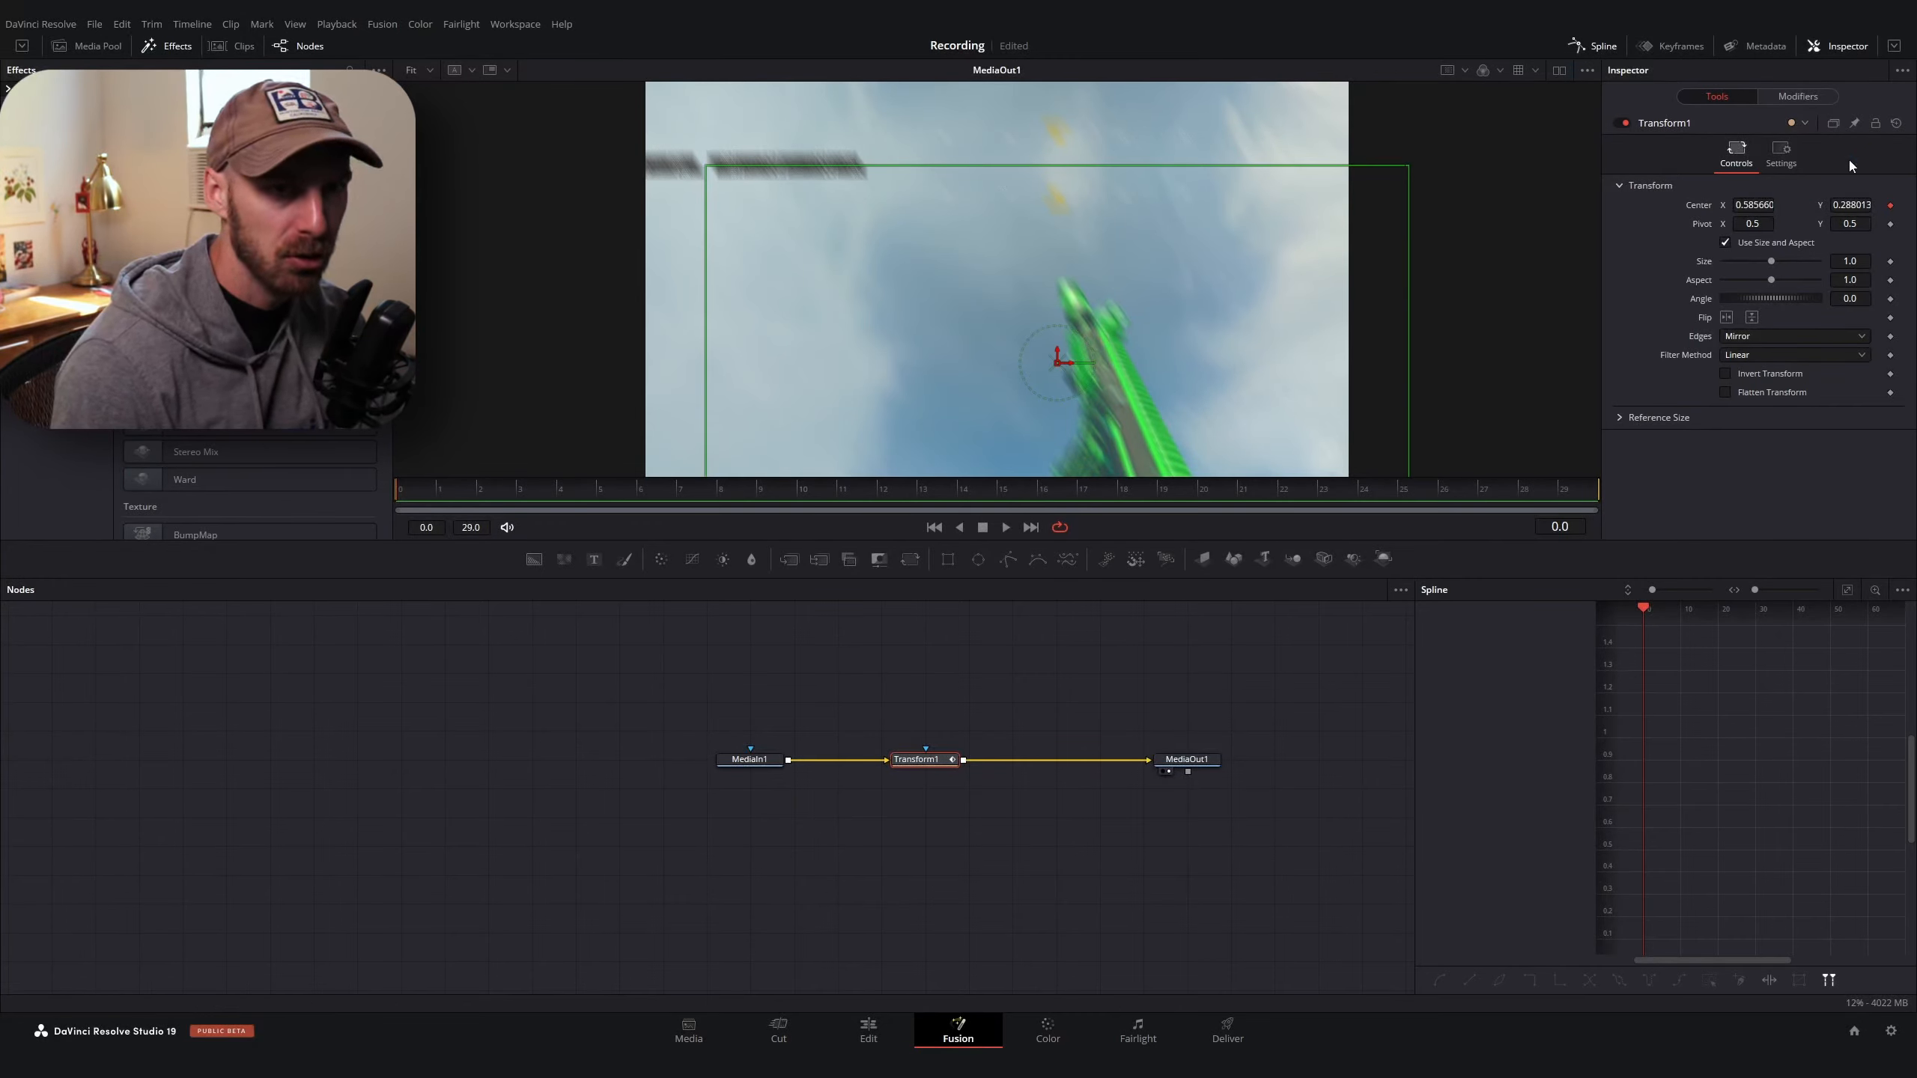
Add an unconnected Transform (Xf) node to check its default Center values, delete it and reselect Transform1
click(1799, 96)
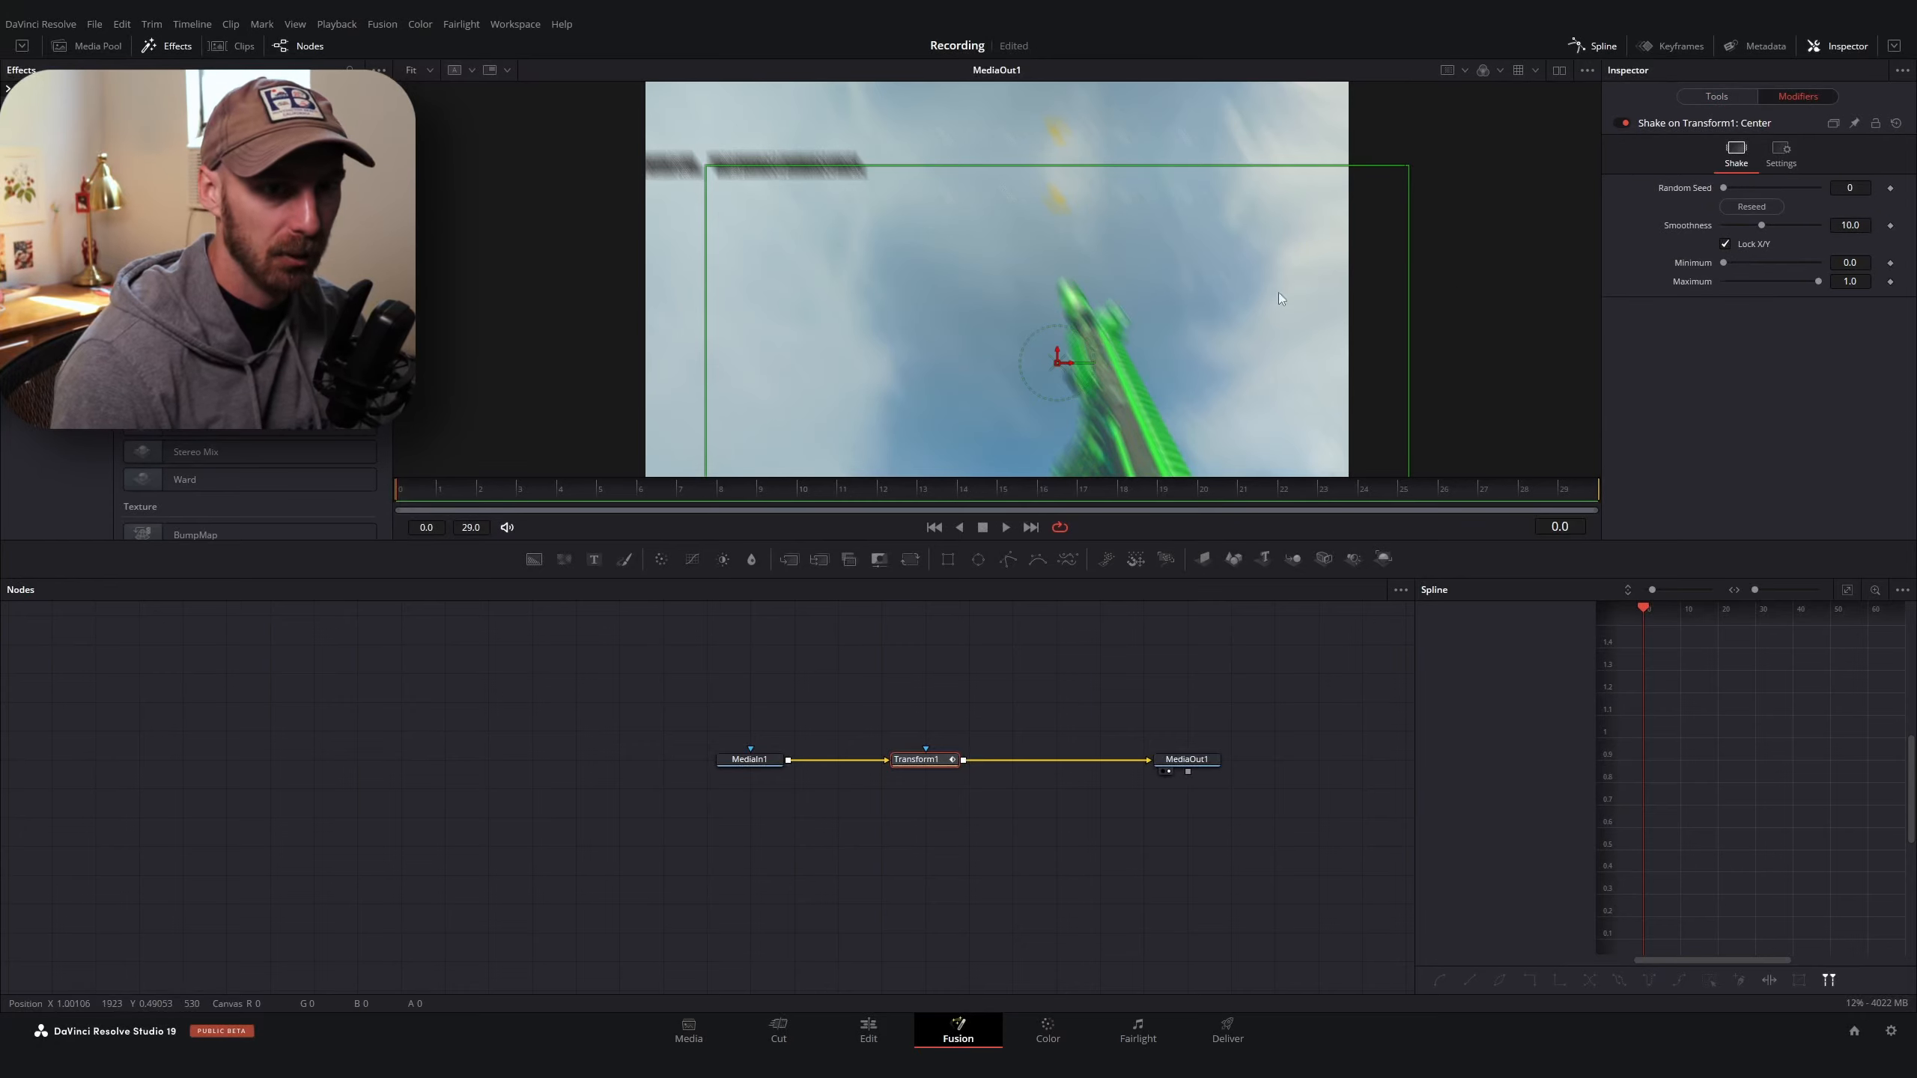
click(1715, 96)
scroll(1154, 648, right, 5)
scroll(771, 753, left, 4)
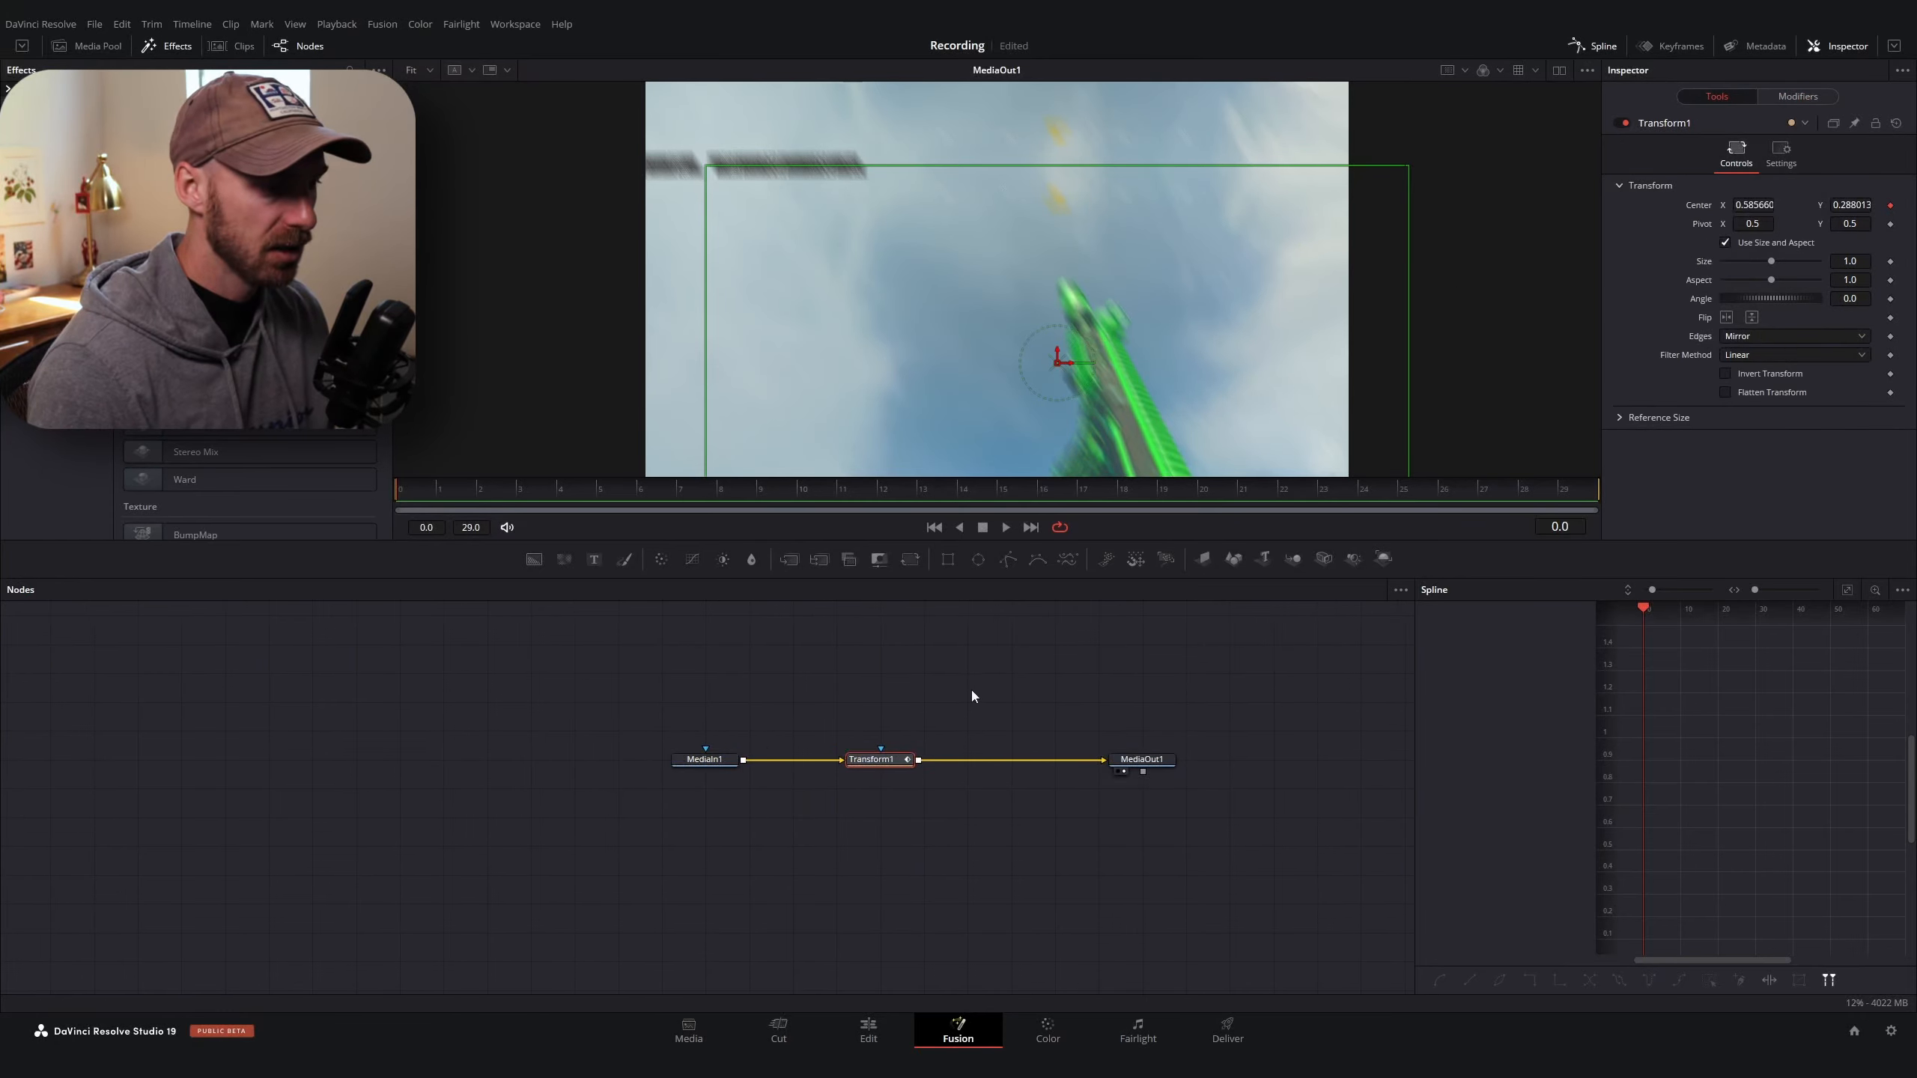
key(shift+space)
text(transf)
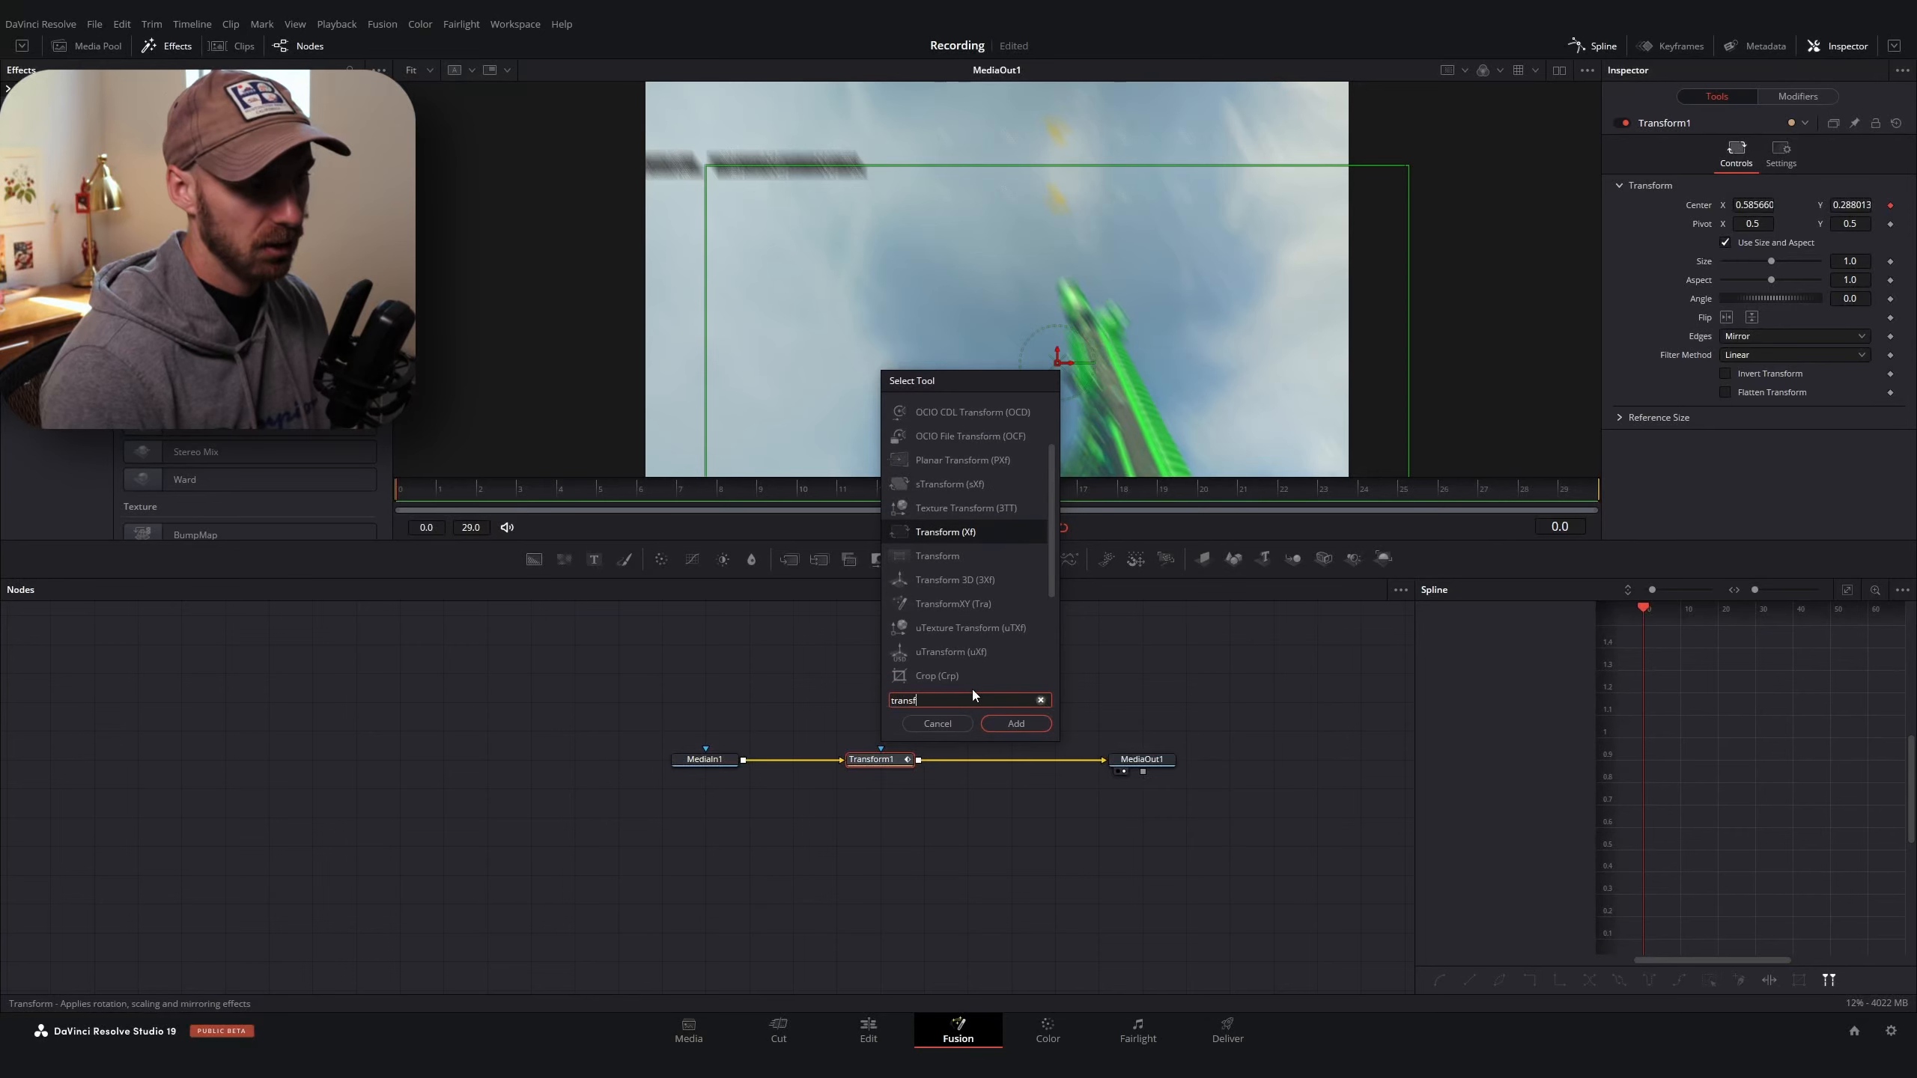
key(Return)
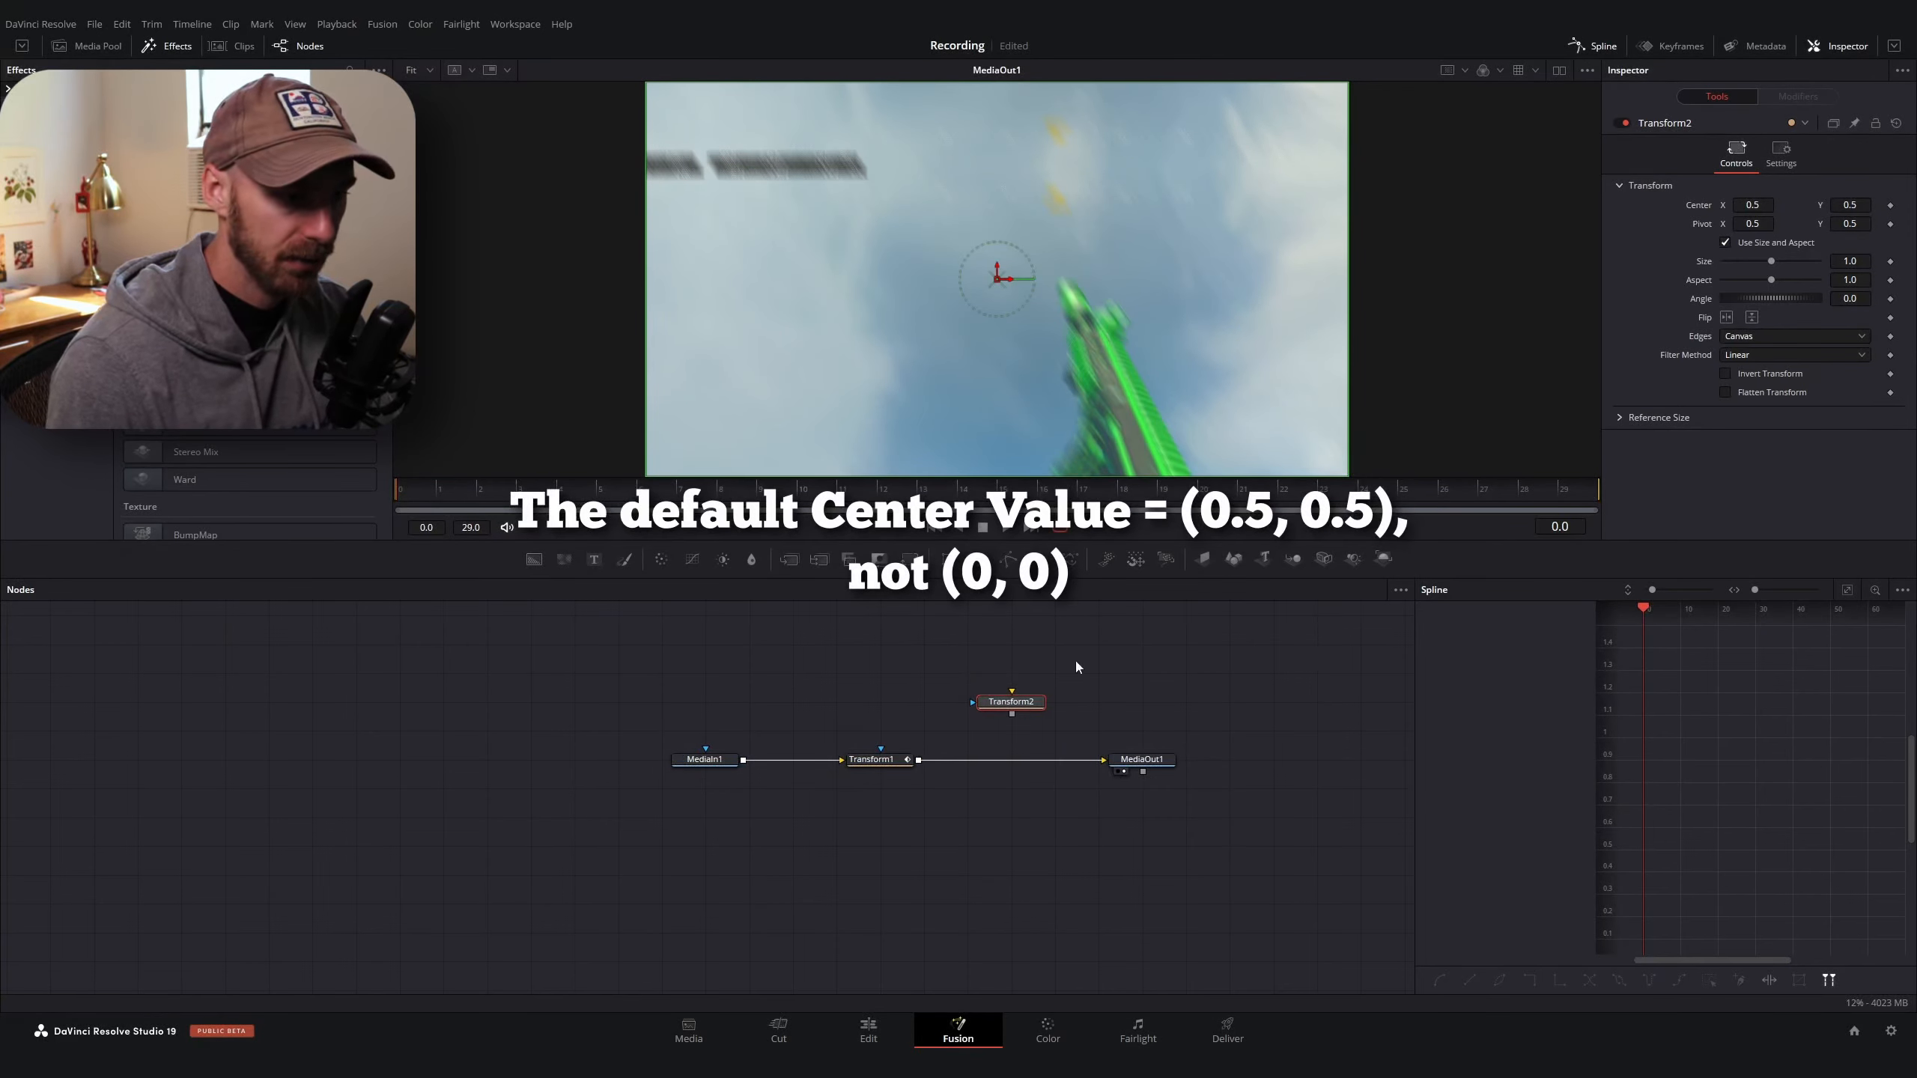
key(Delete)
click(896, 752)
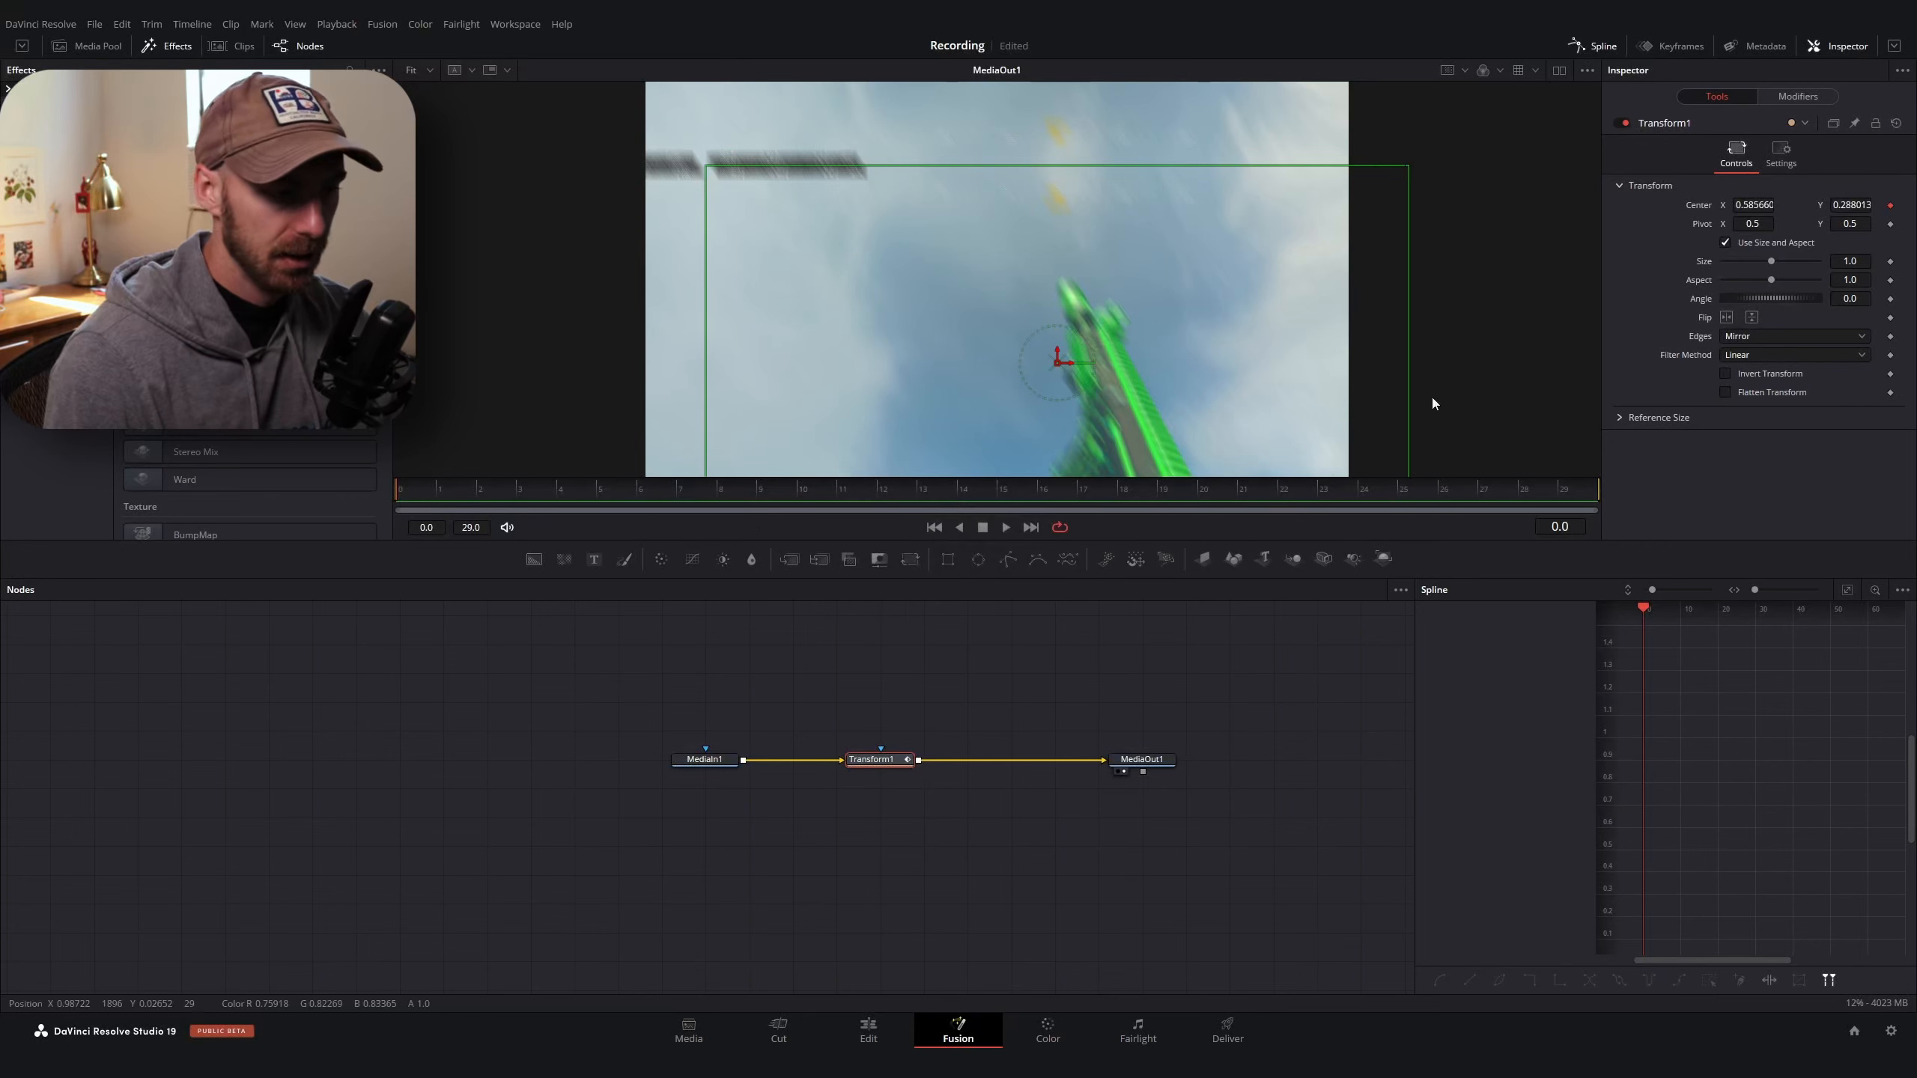
Set the Shake modifier's Minimum and Maximum both to 0.5 and scrub through the clip to check the motion
click(1822, 96)
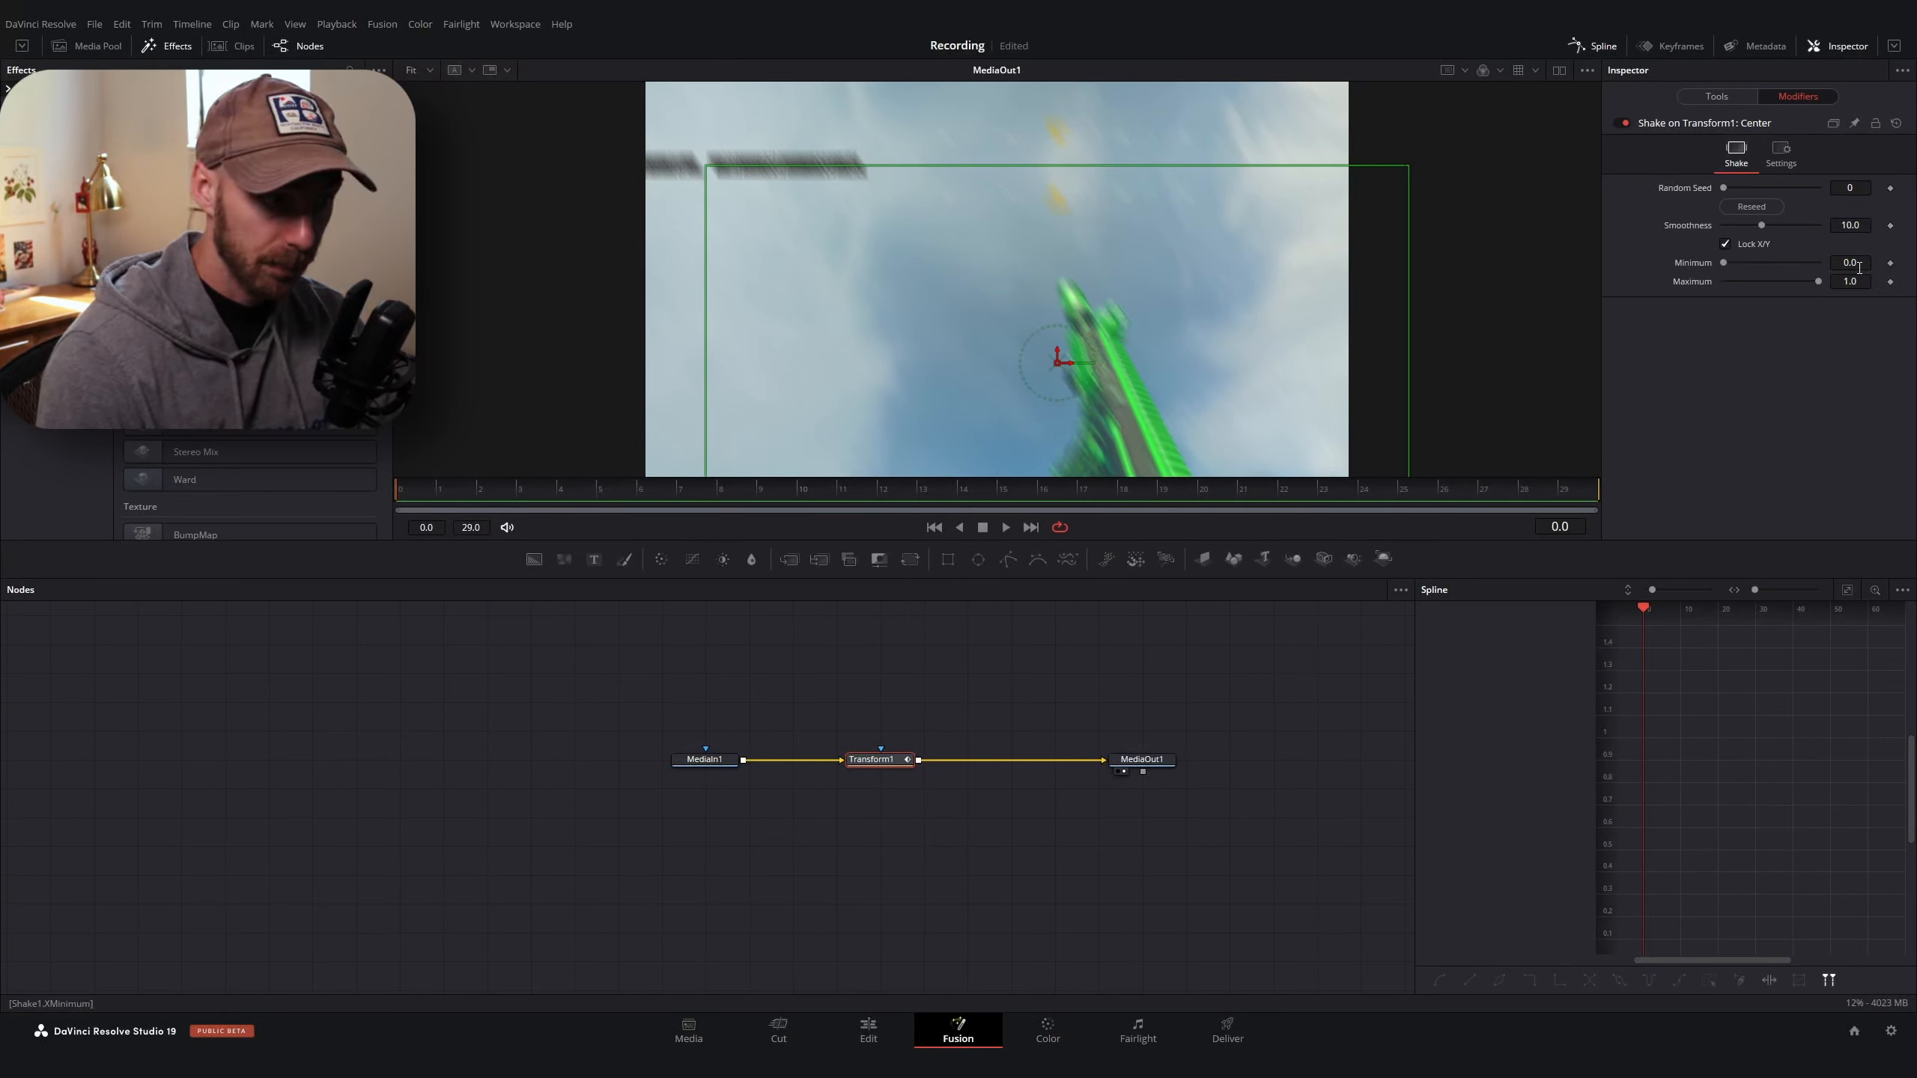
click(1851, 263)
text(0.5)
key(Tab)
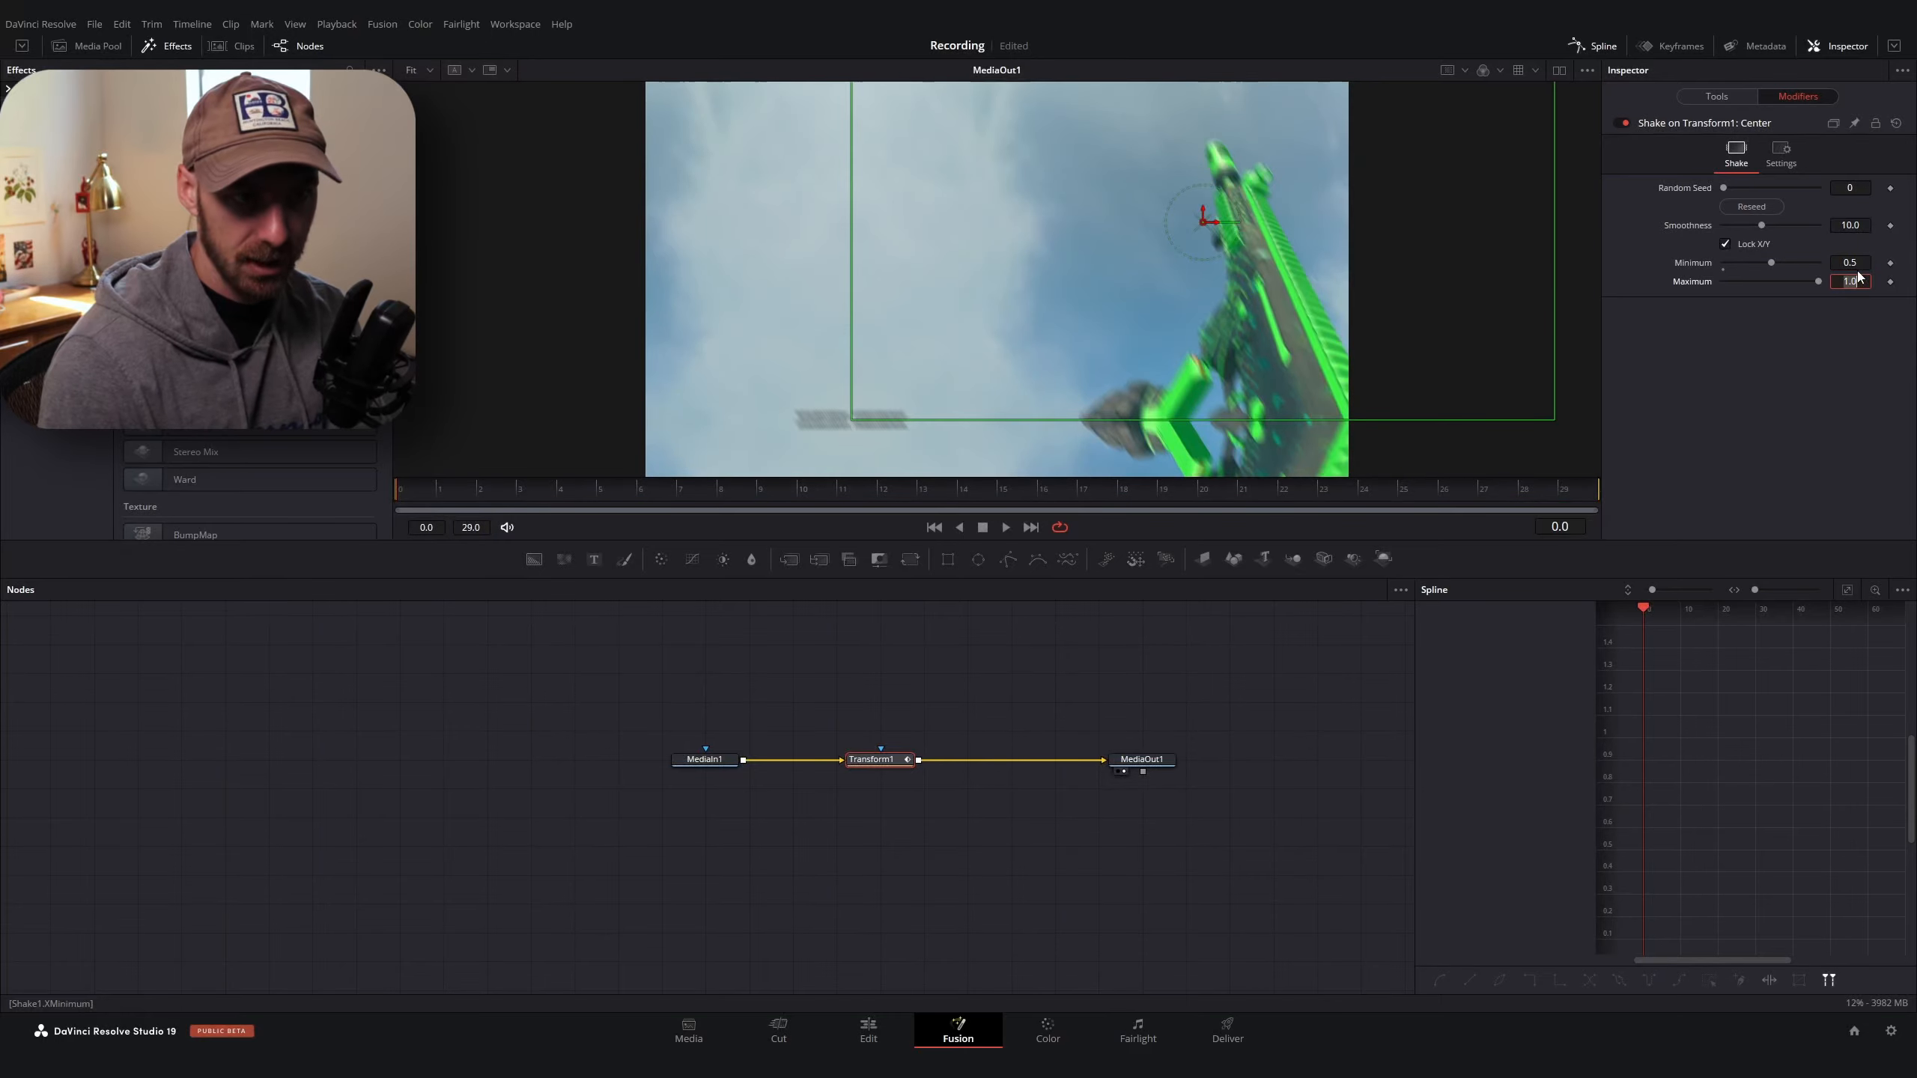
text(0.5)
key(Tab)
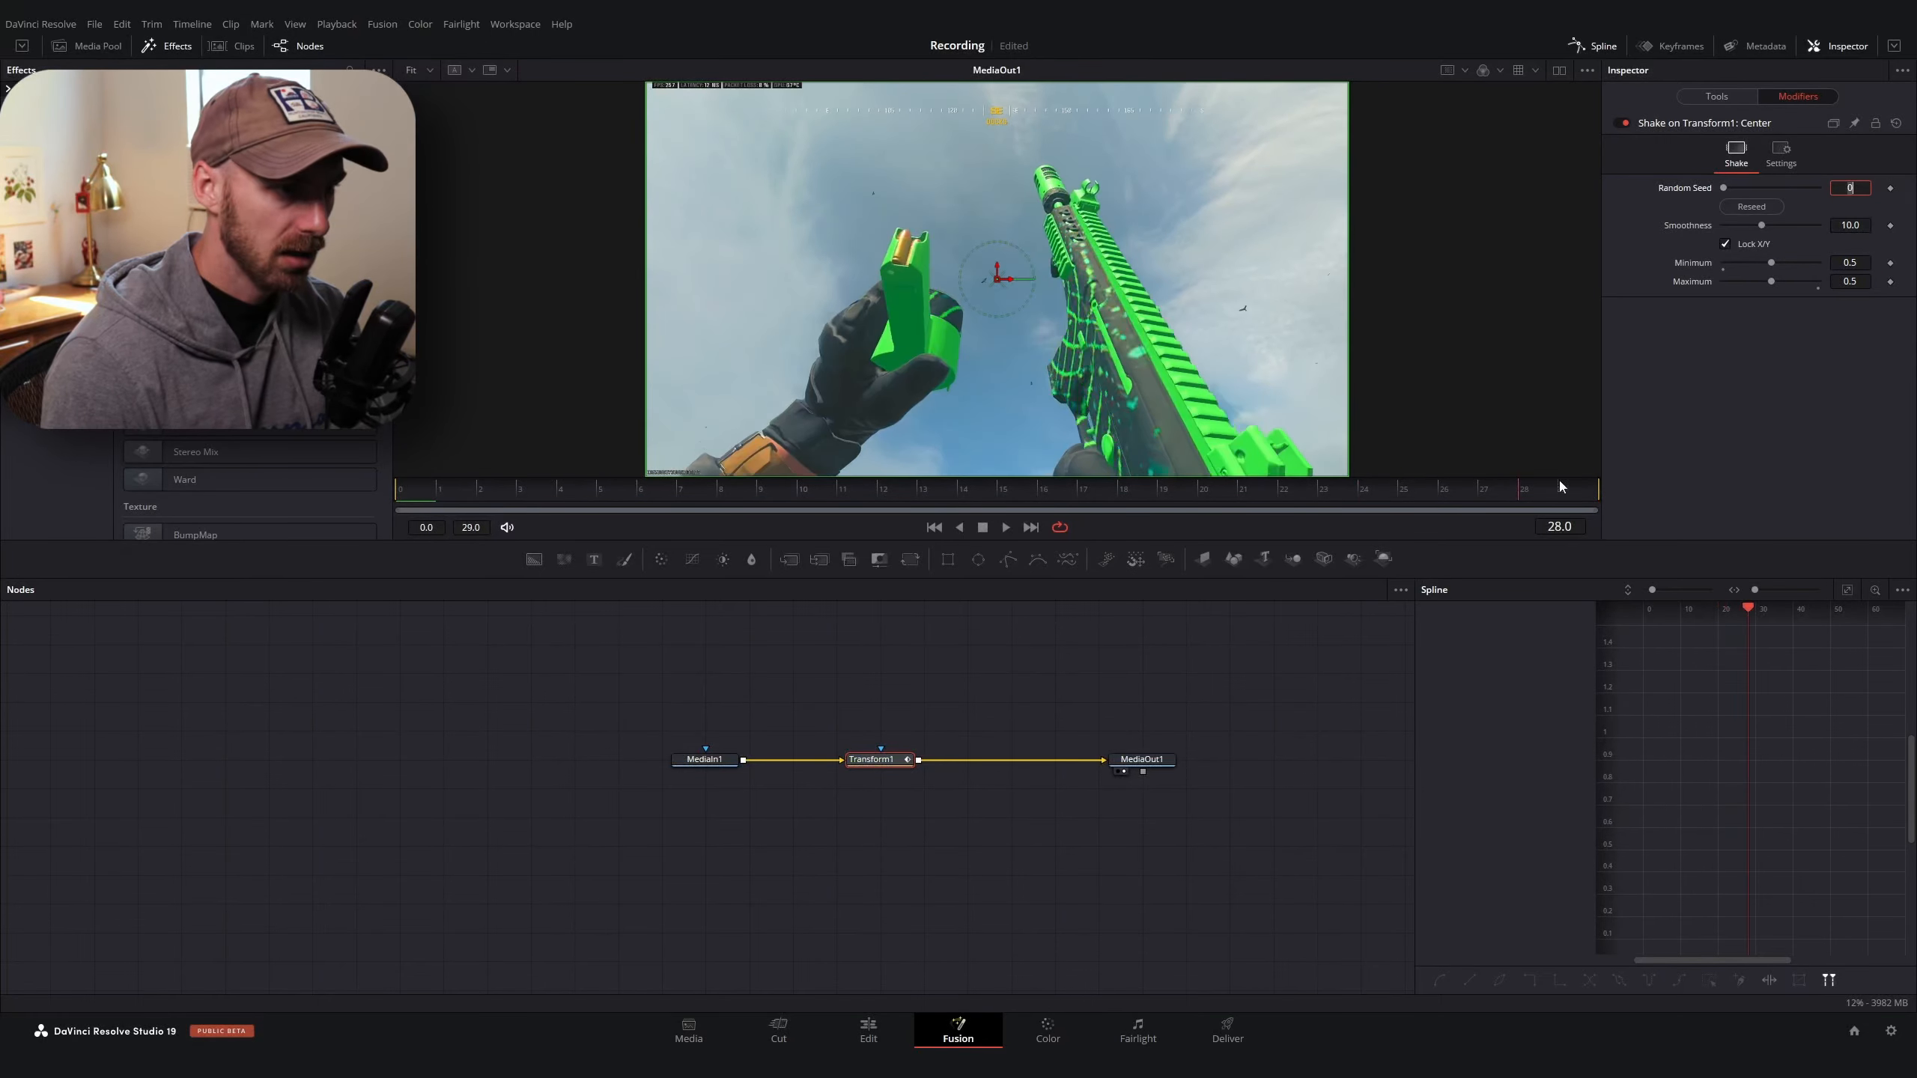
drag(342, 498, 478, 489)
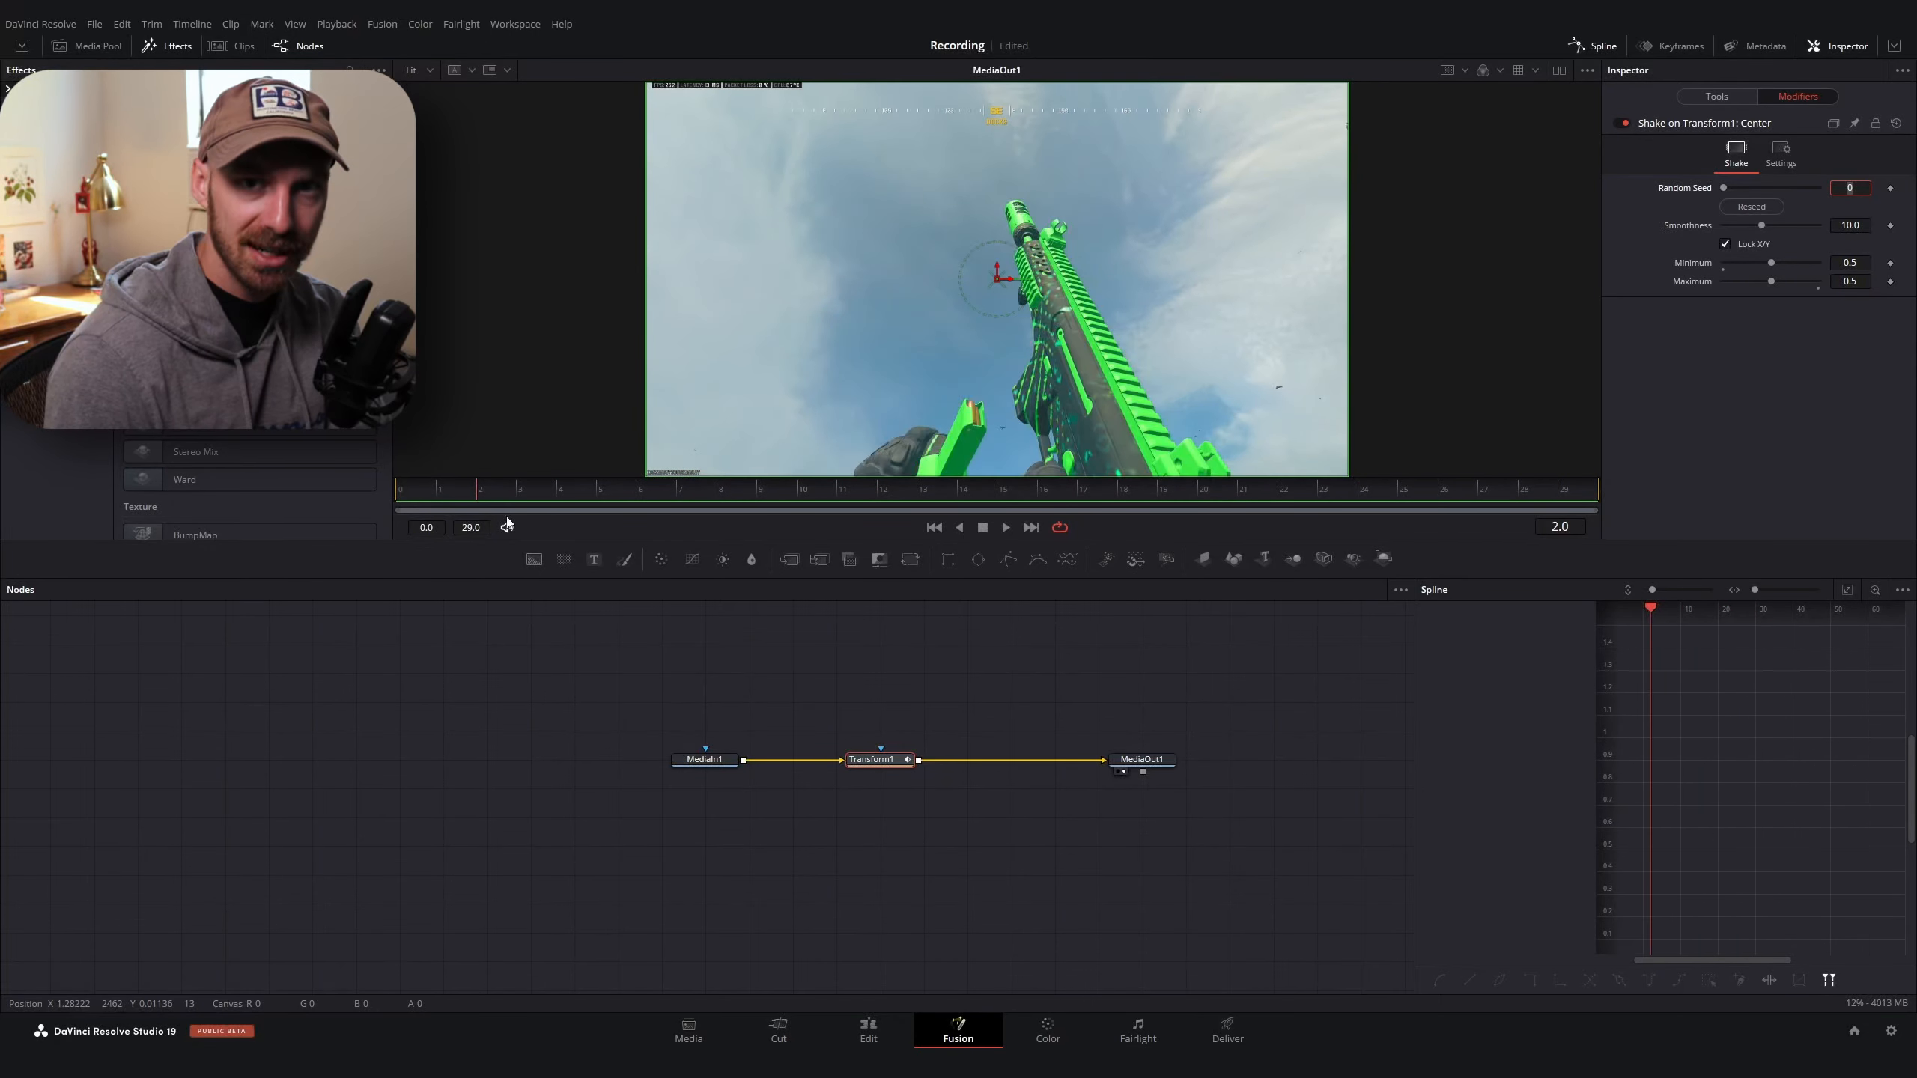
Set the Shake modifier's Minimum to -0.5 and Maximum to 1.5, and scrub through the clip to preview the shake
click(1854, 262)
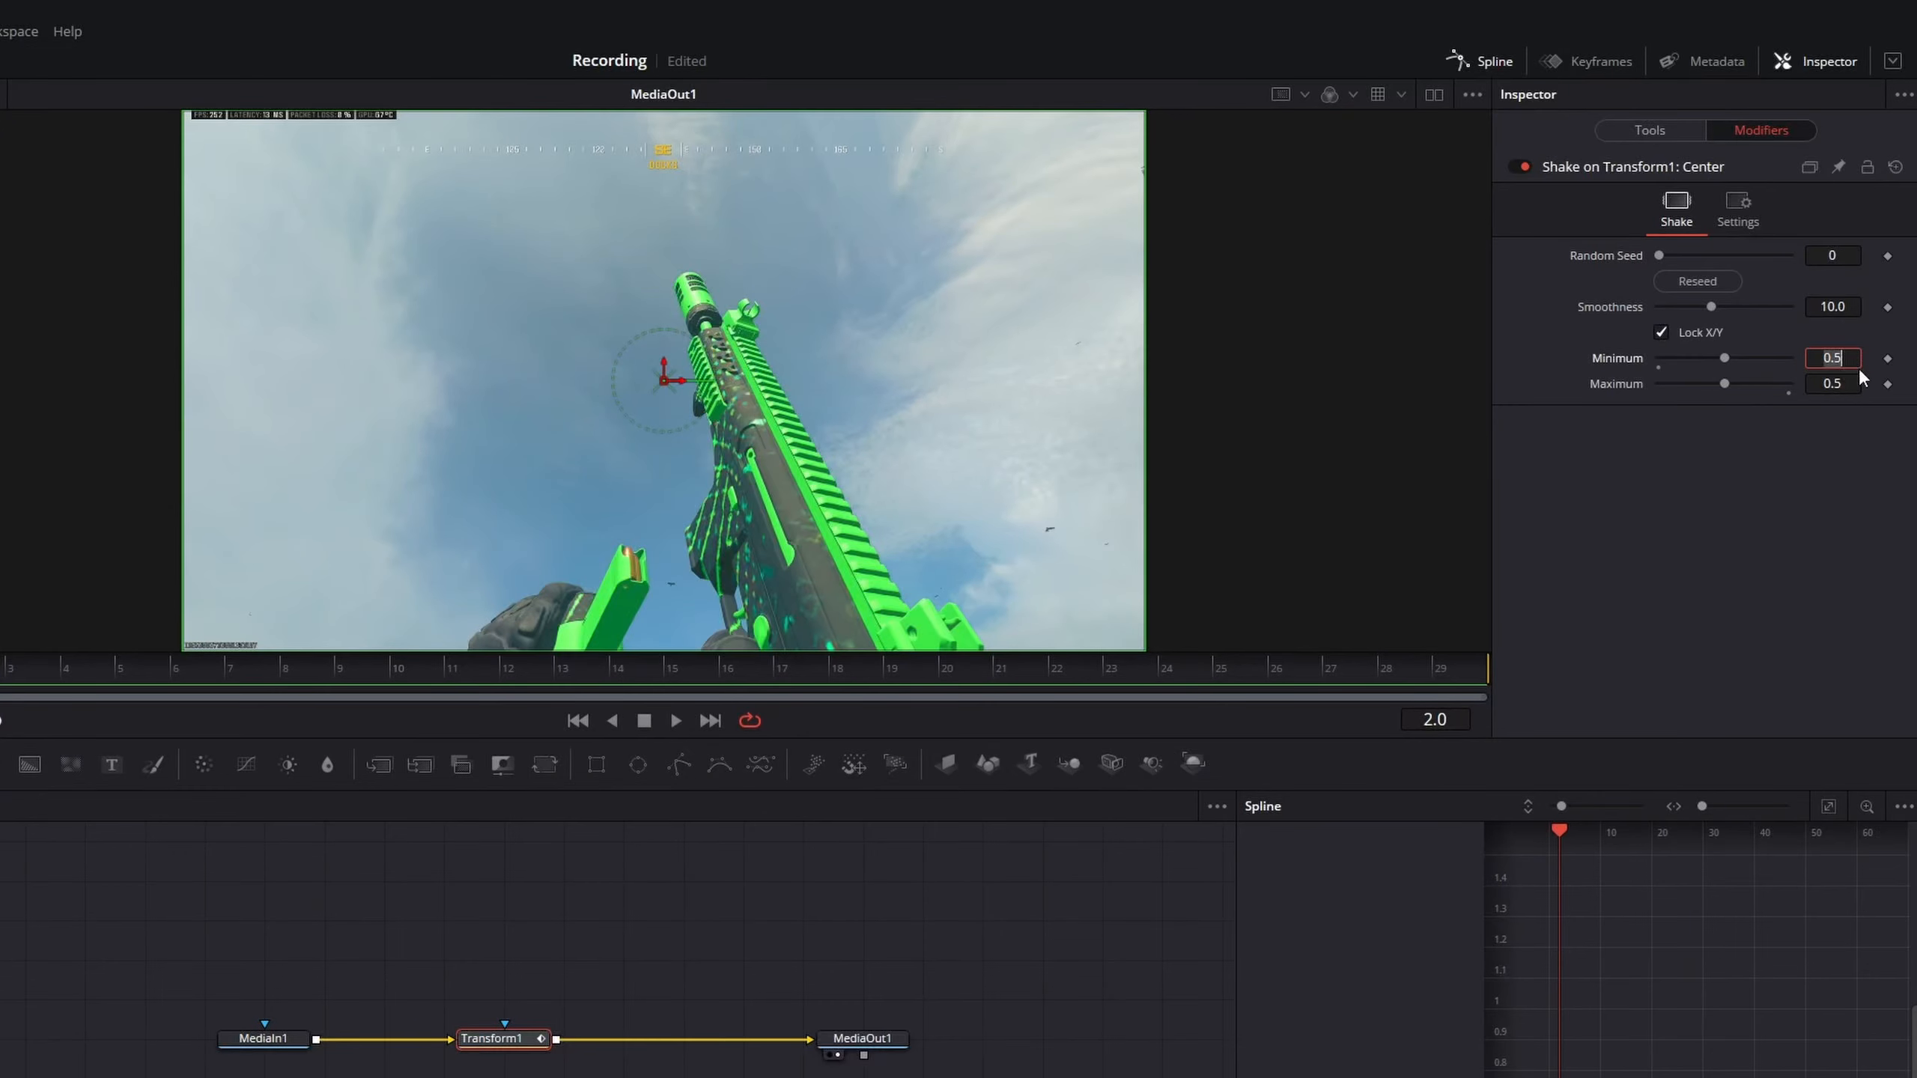
text(-2)
key(BackSpace)
text(.5)
key(Tab)
text(1.5)
key(Return)
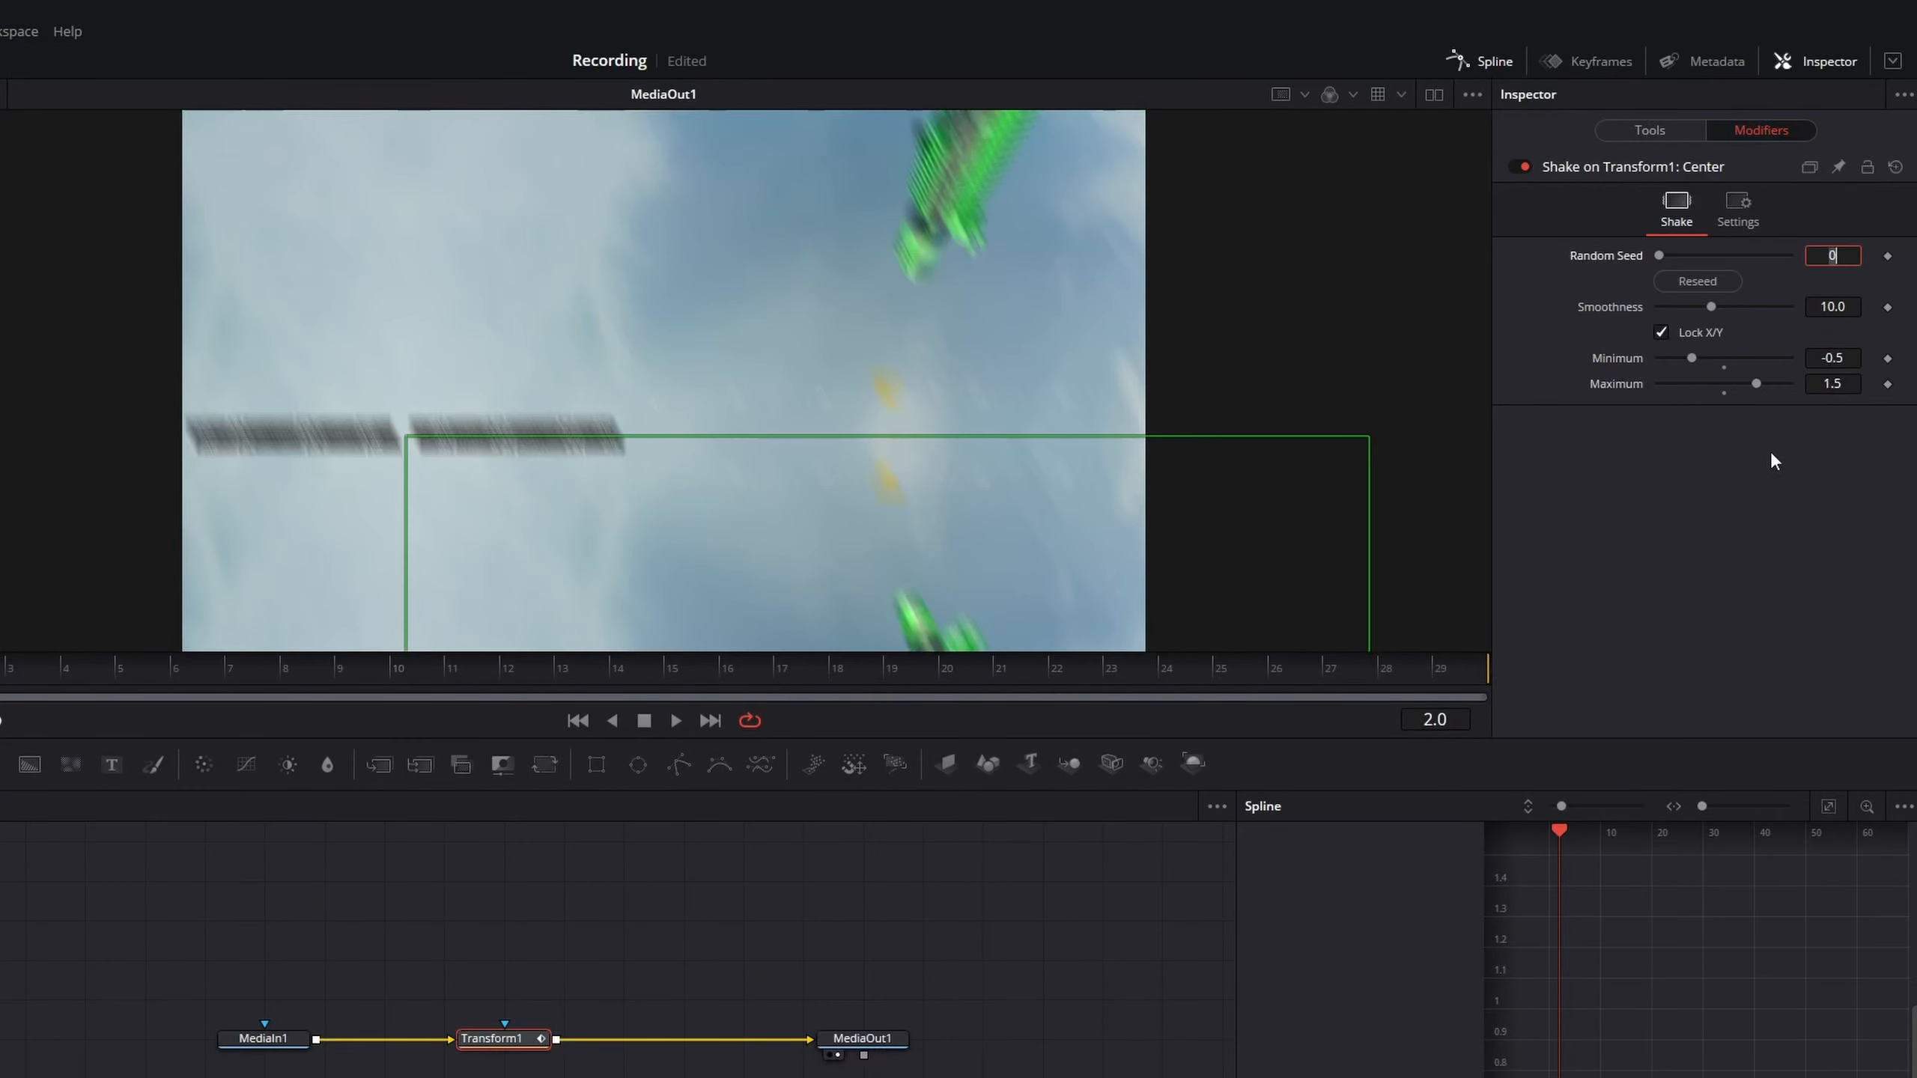
drag(168, 691, 0, 668)
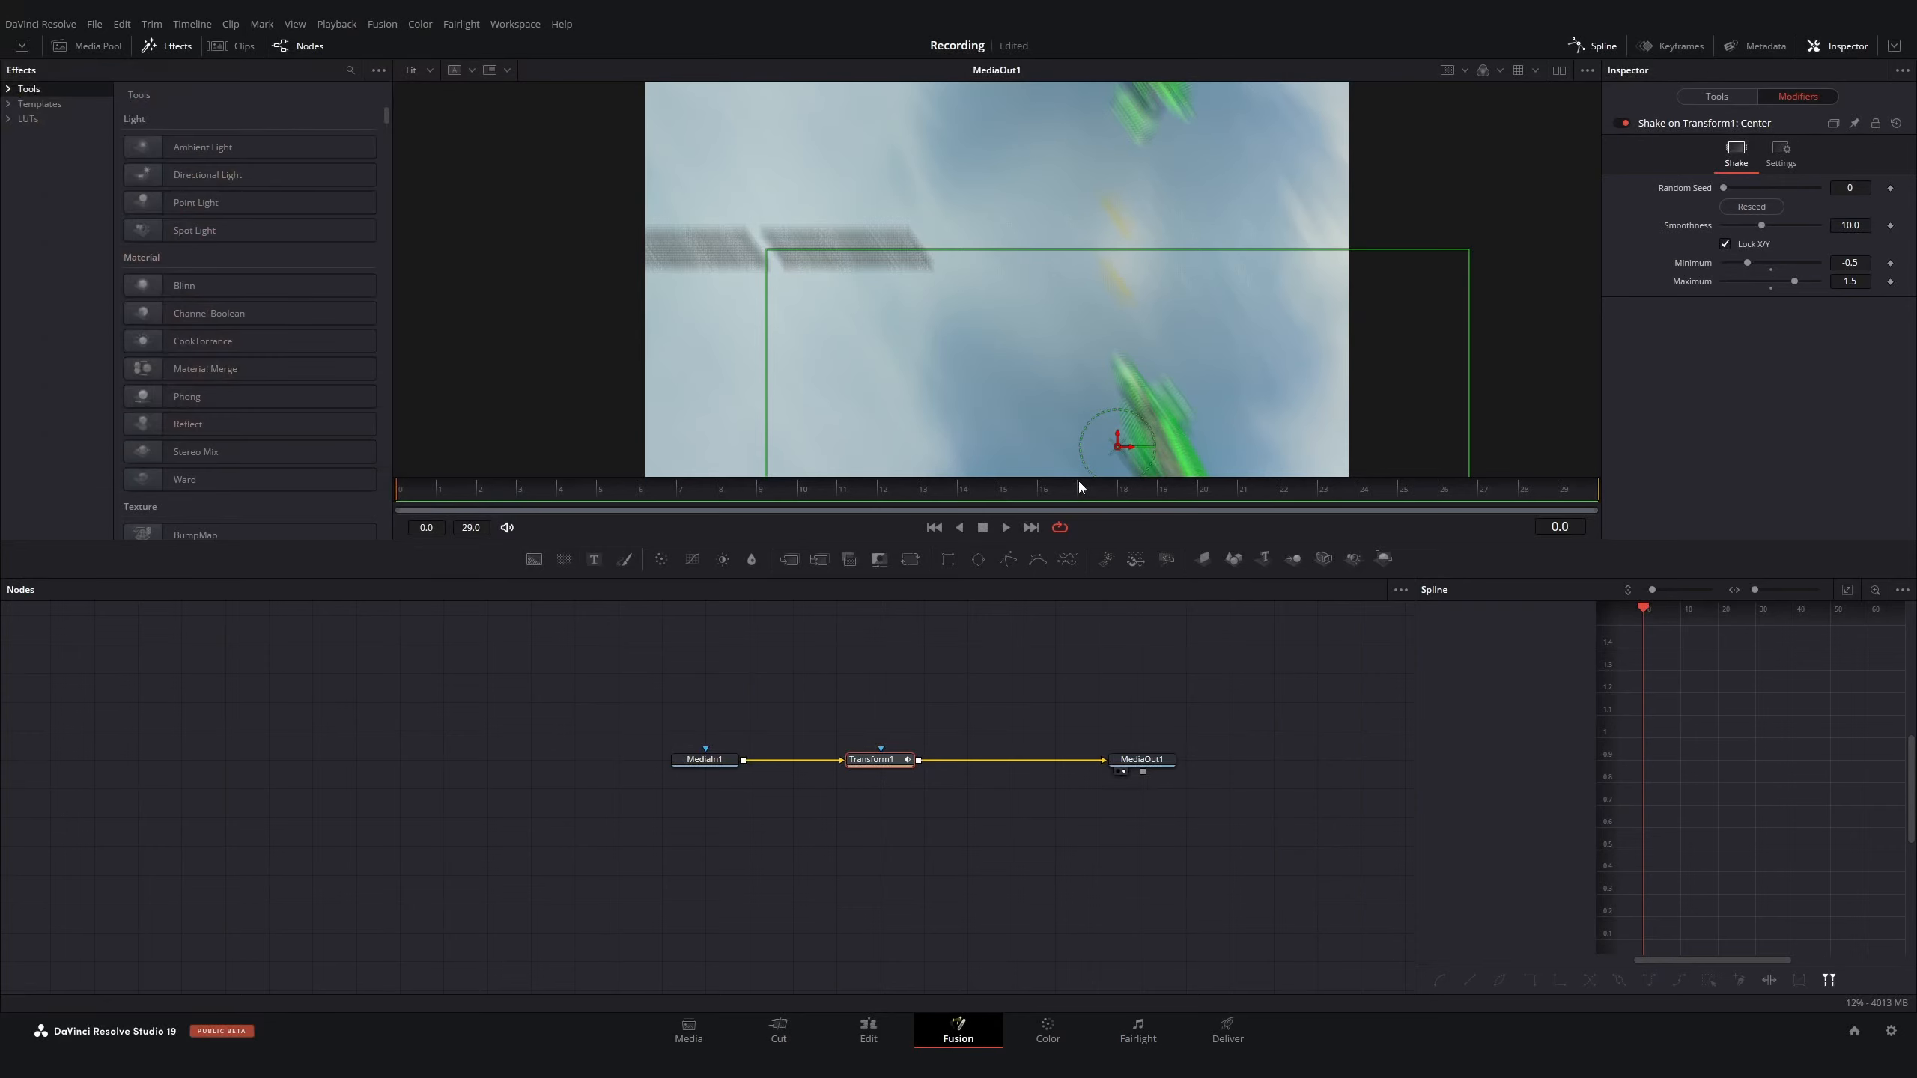
Keyframe the Shake modifier's Minimum and Maximum at frame 0
drag(1078, 480, 297, 525)
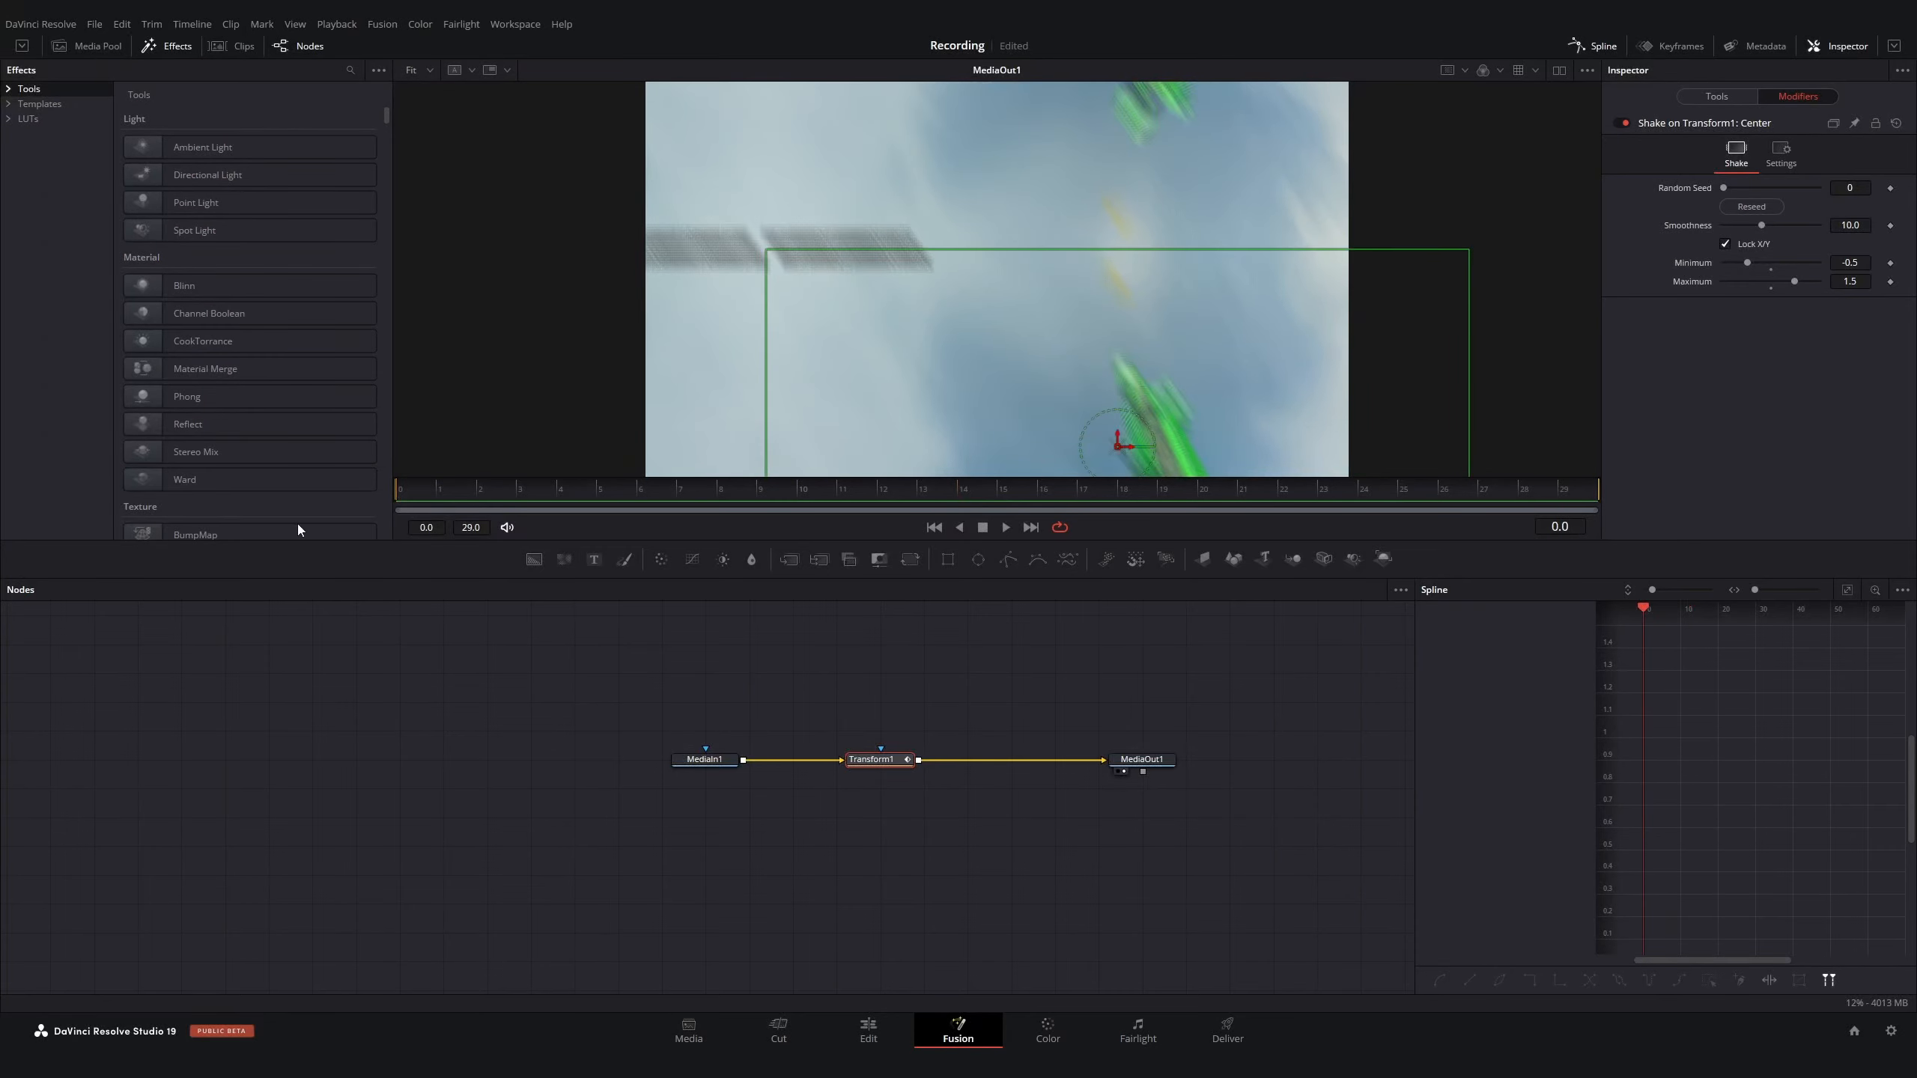
click(1890, 263)
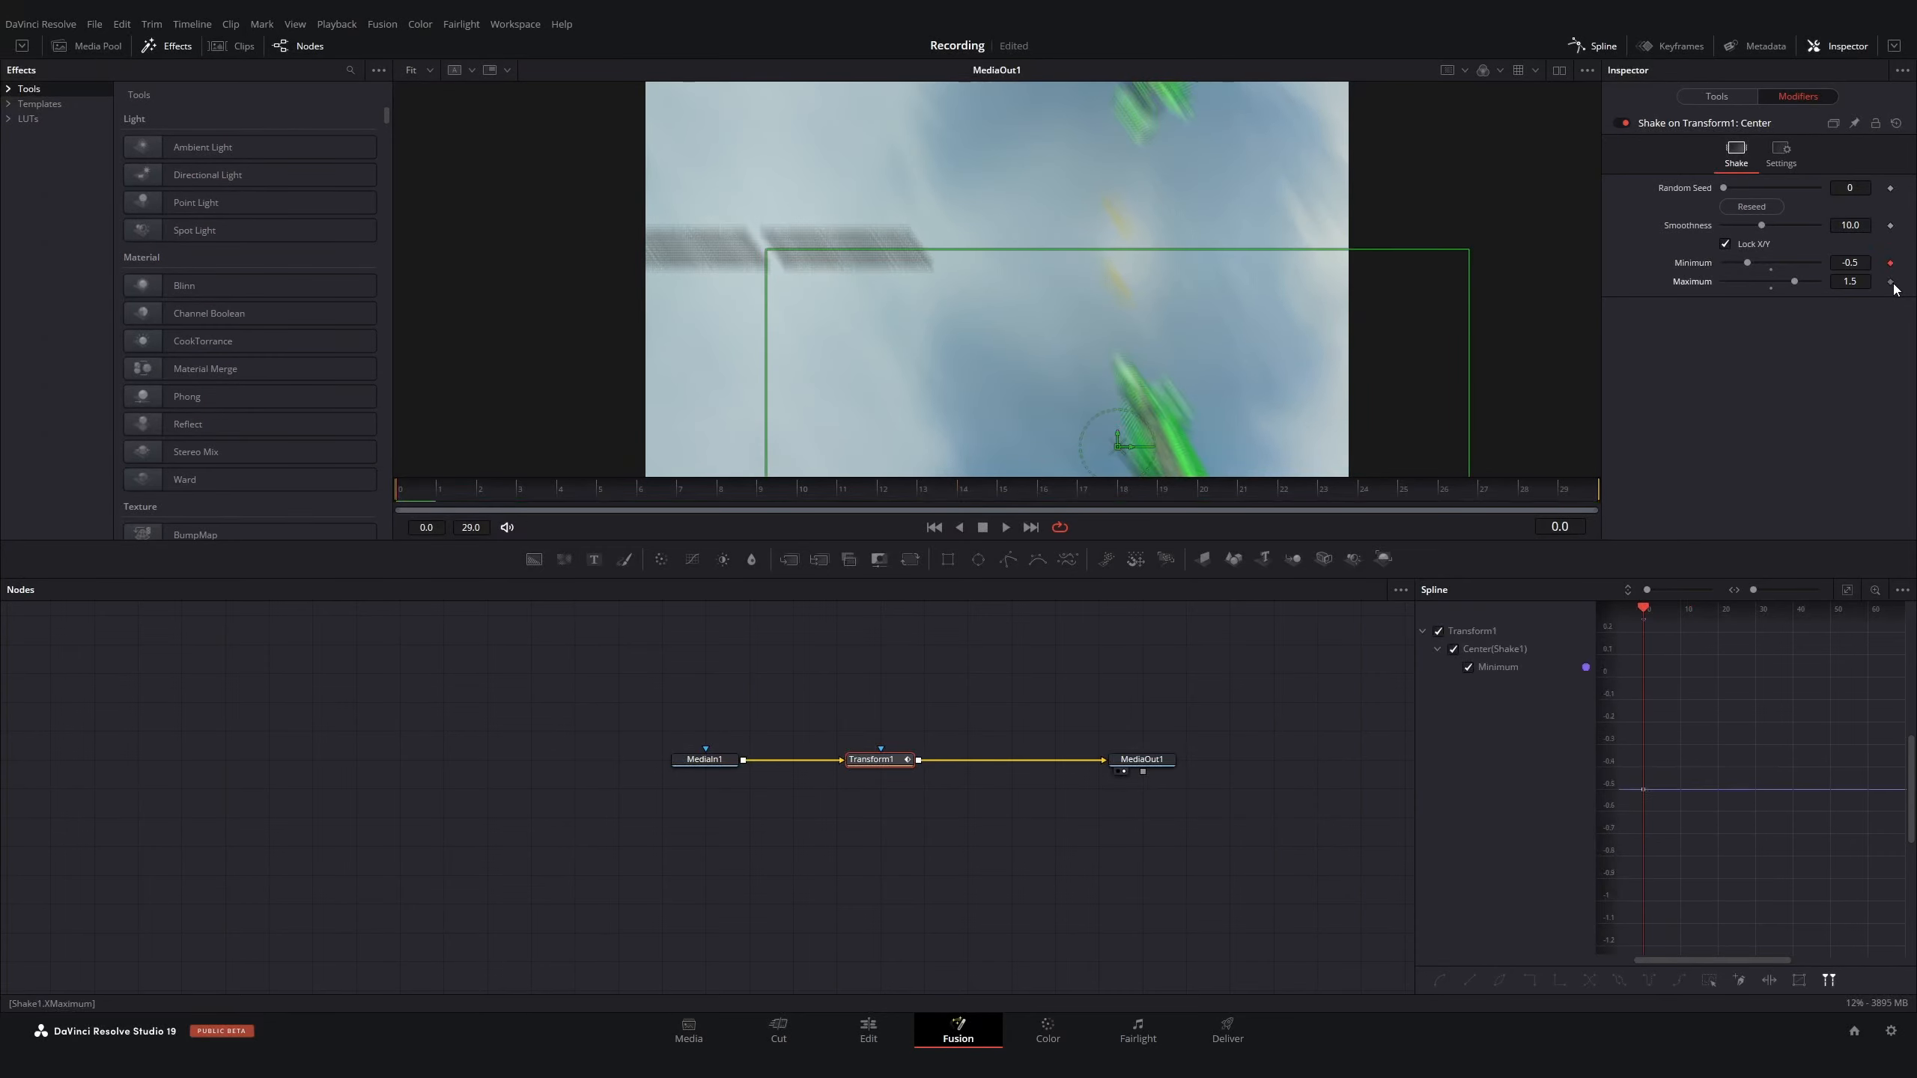
click(1890, 281)
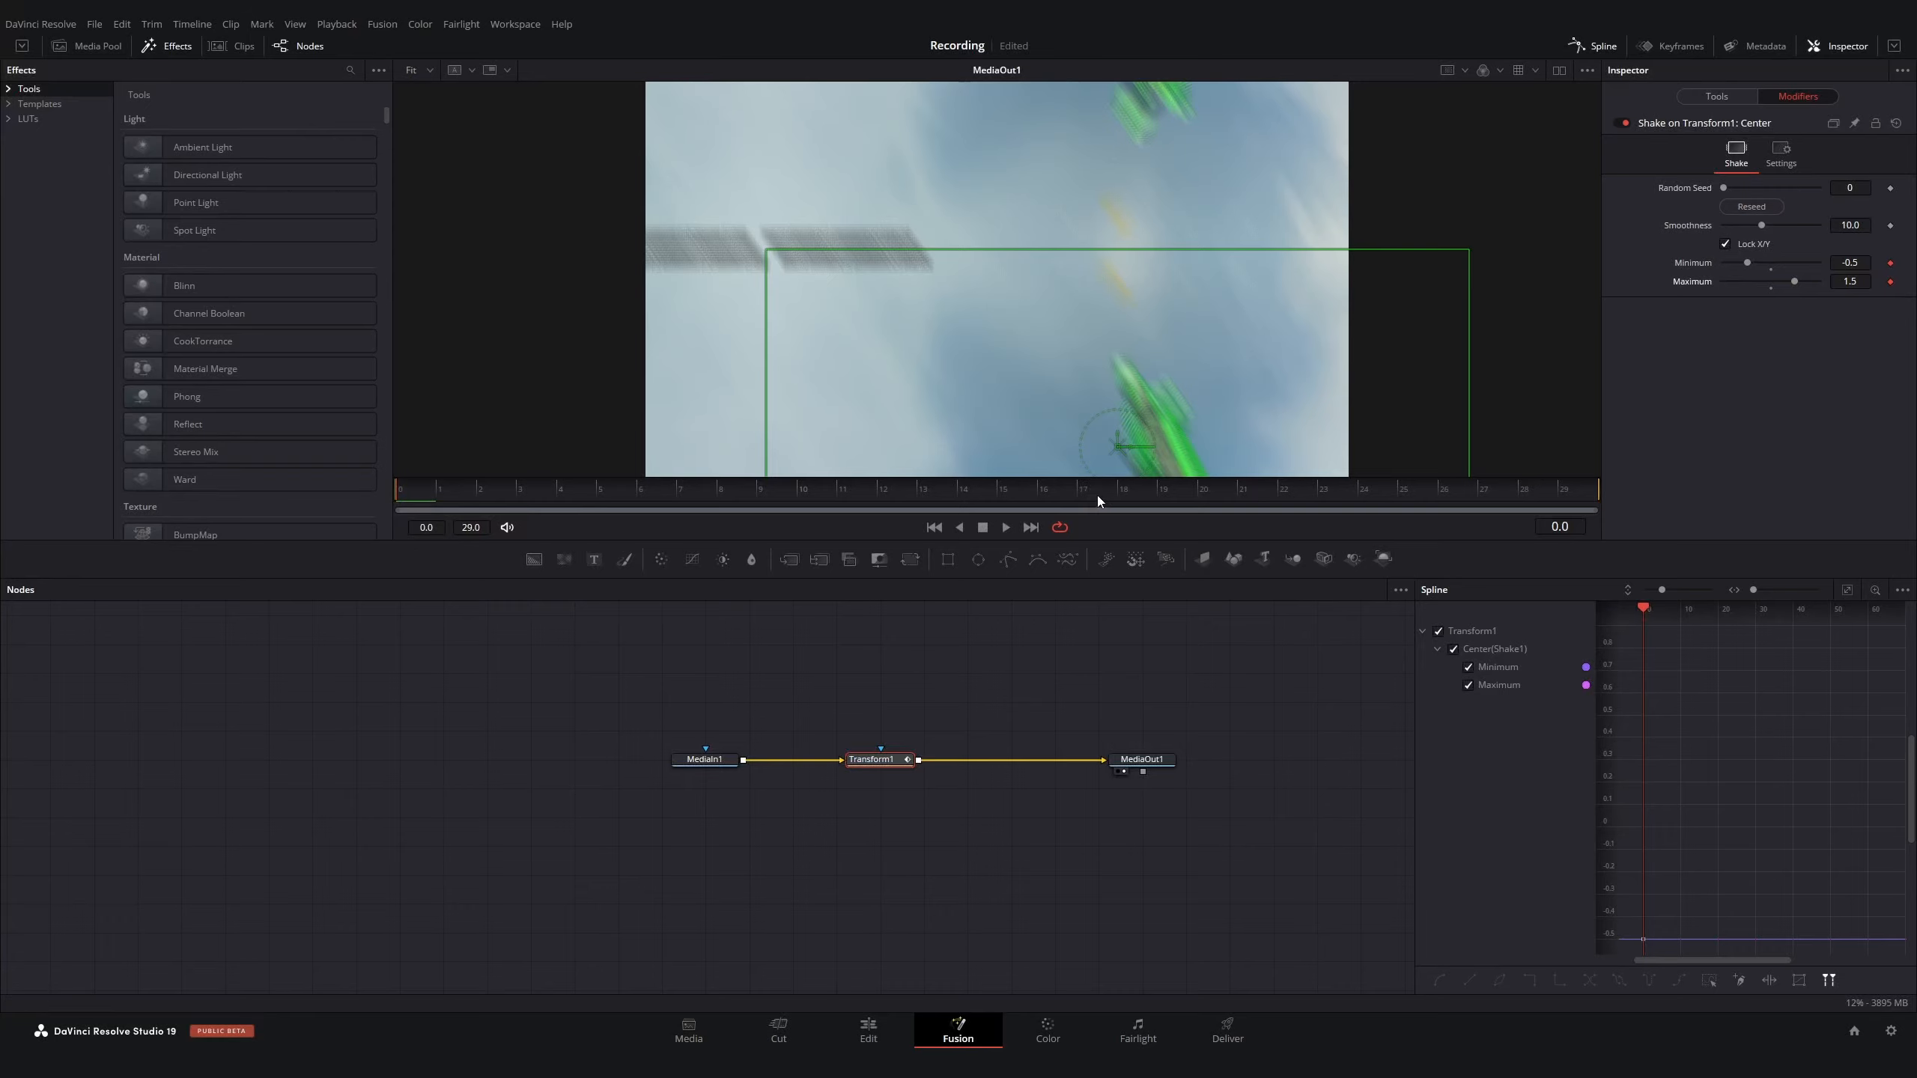
Keyframe the Shake modifier's Minimum and Maximum at 0.5 on frame 29 and scrub through the clip to check the settling motion
drag(884, 493, 1750, 488)
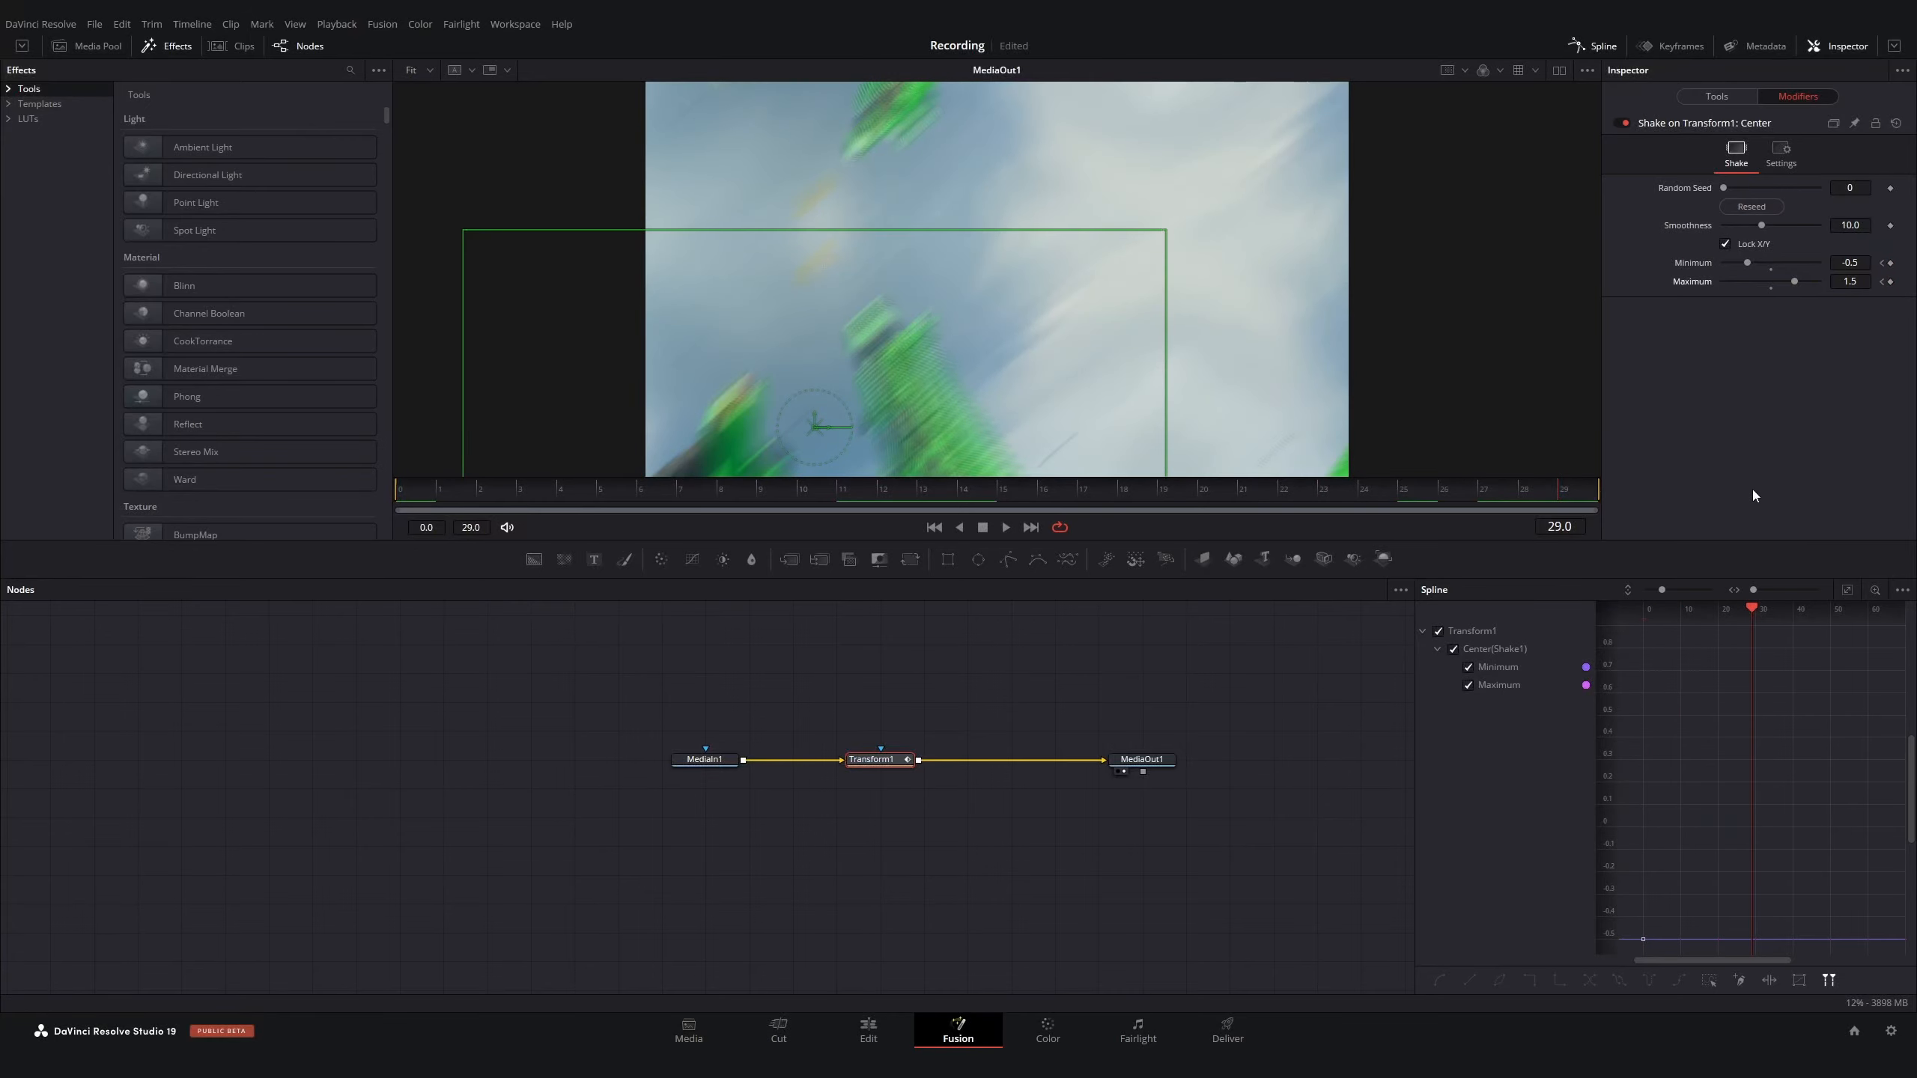
click(1851, 262)
text(0)
click(1856, 279)
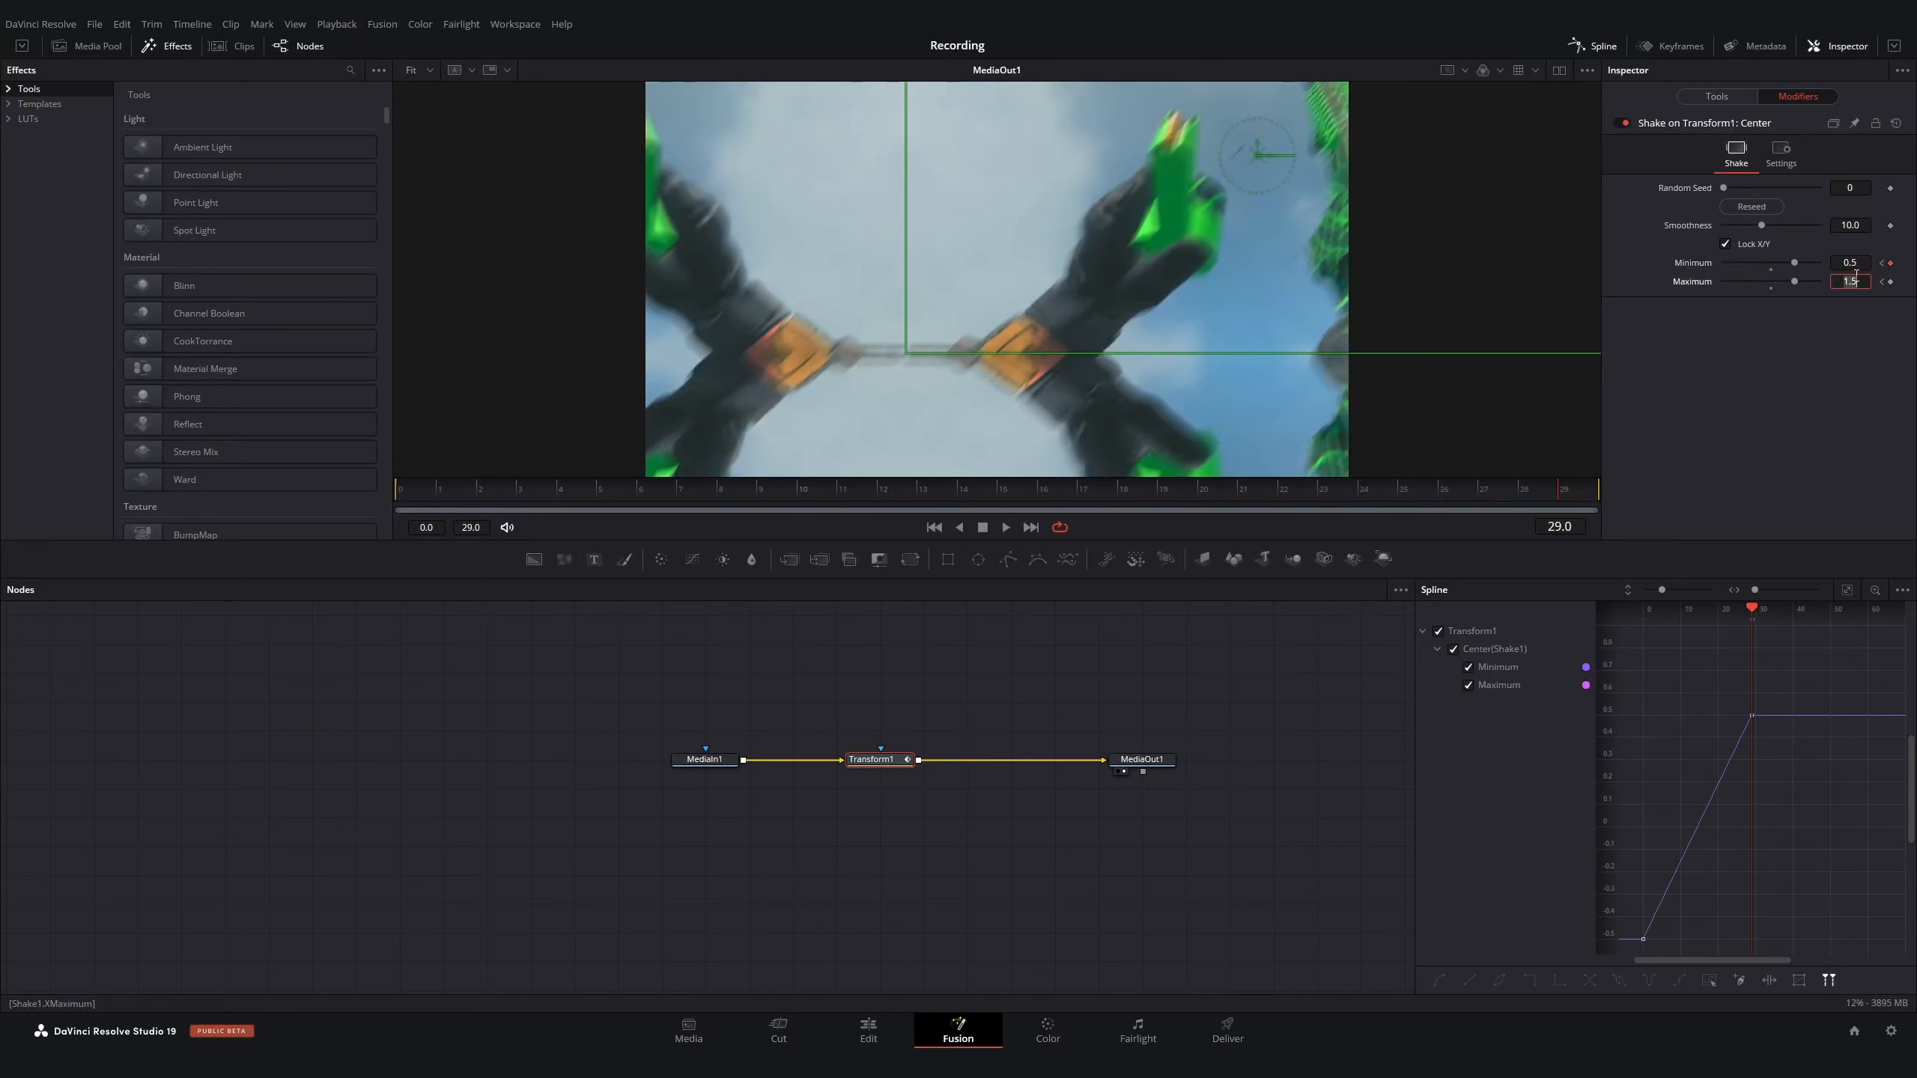
text(0.5)
key(Tab)
click(1882, 281)
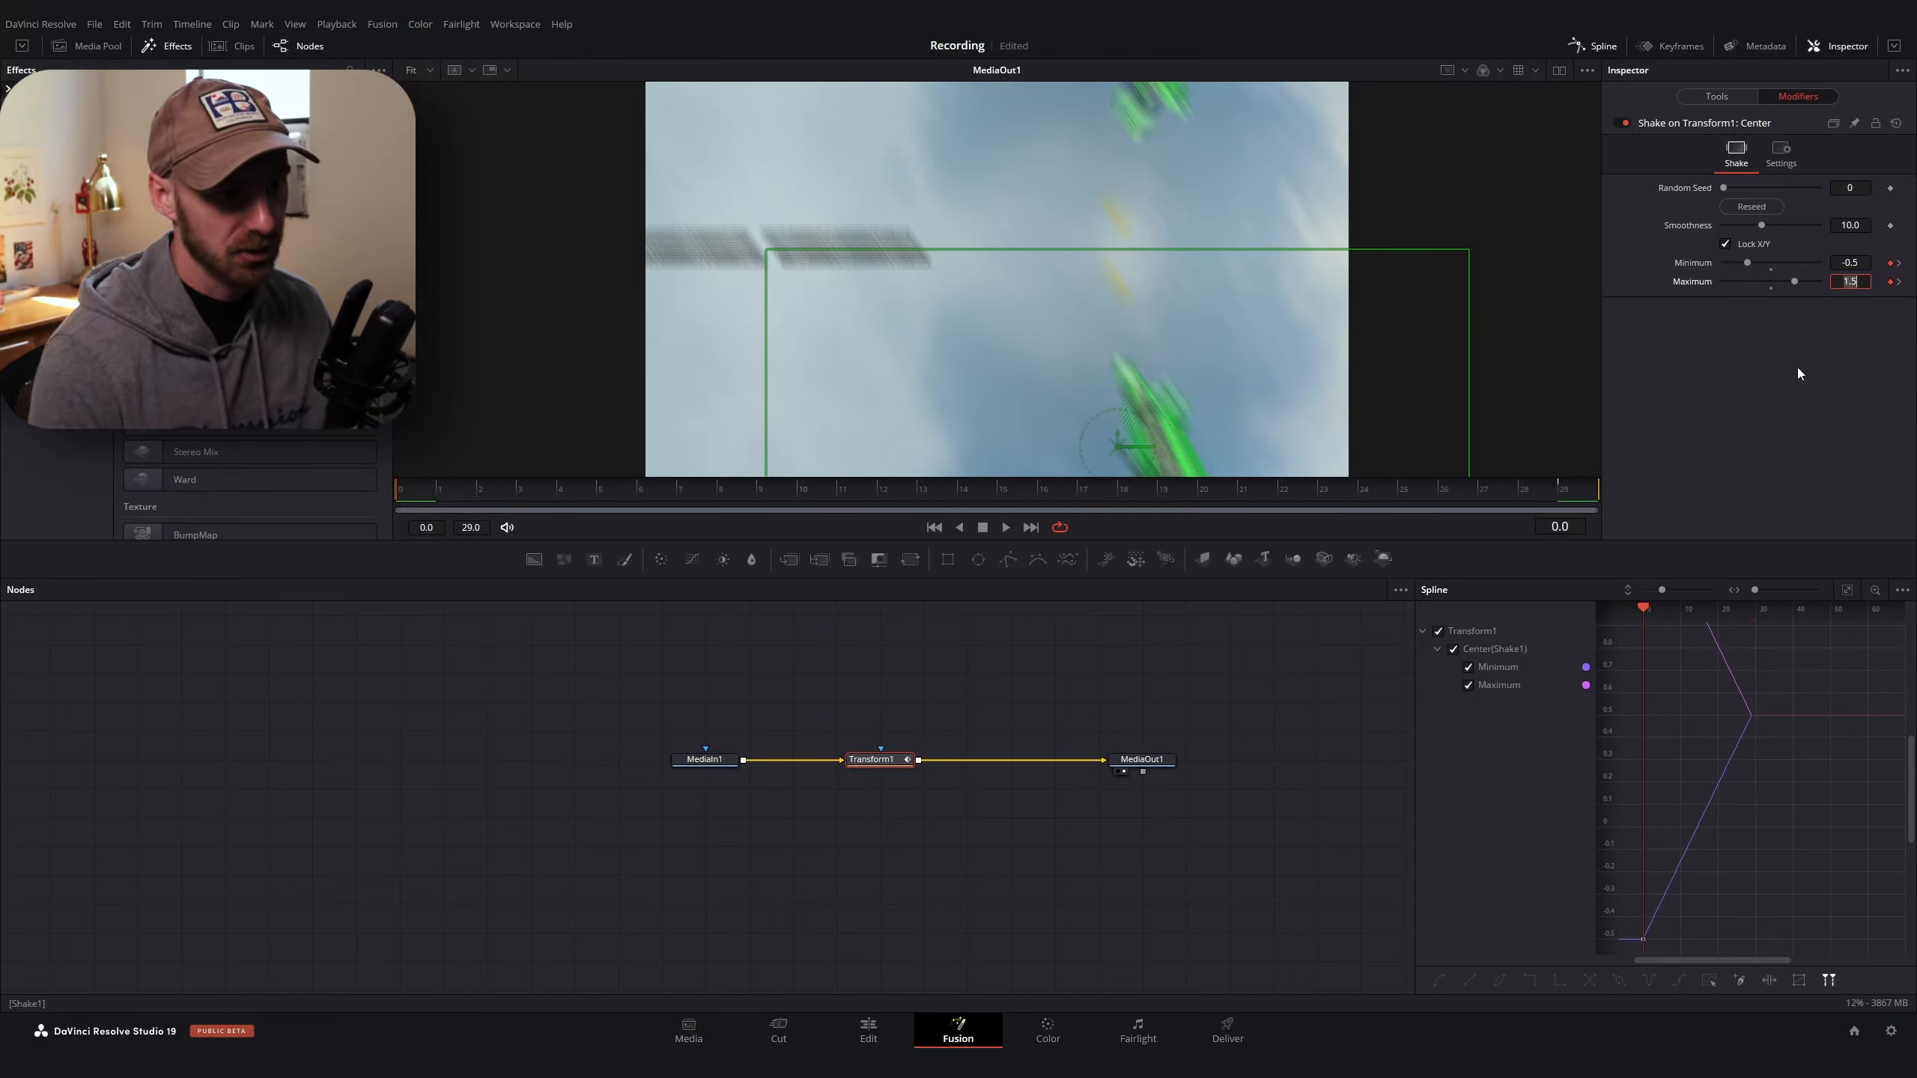
drag(423, 491, 1570, 510)
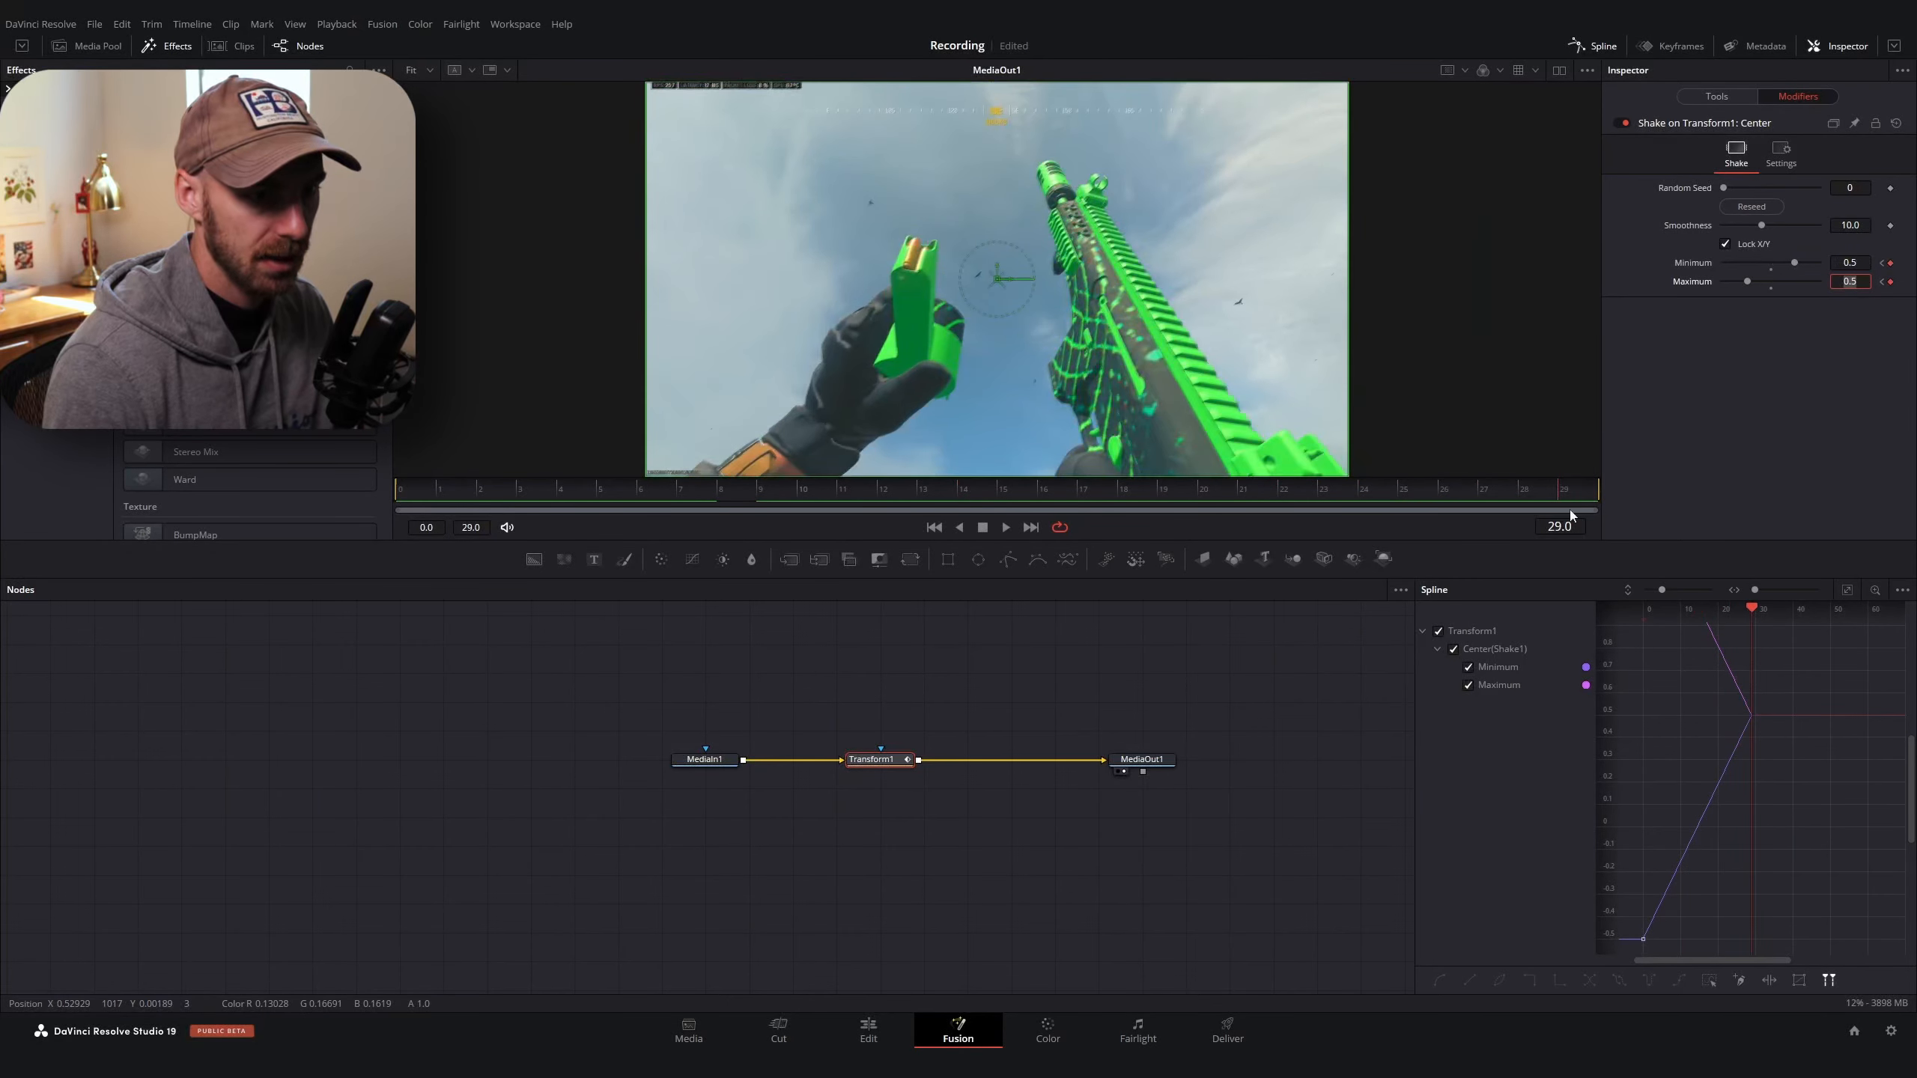
Widen the Spline editor and smooth all keyframes on the Minimum and Maximum curves
drag(1418, 702, 1220, 702)
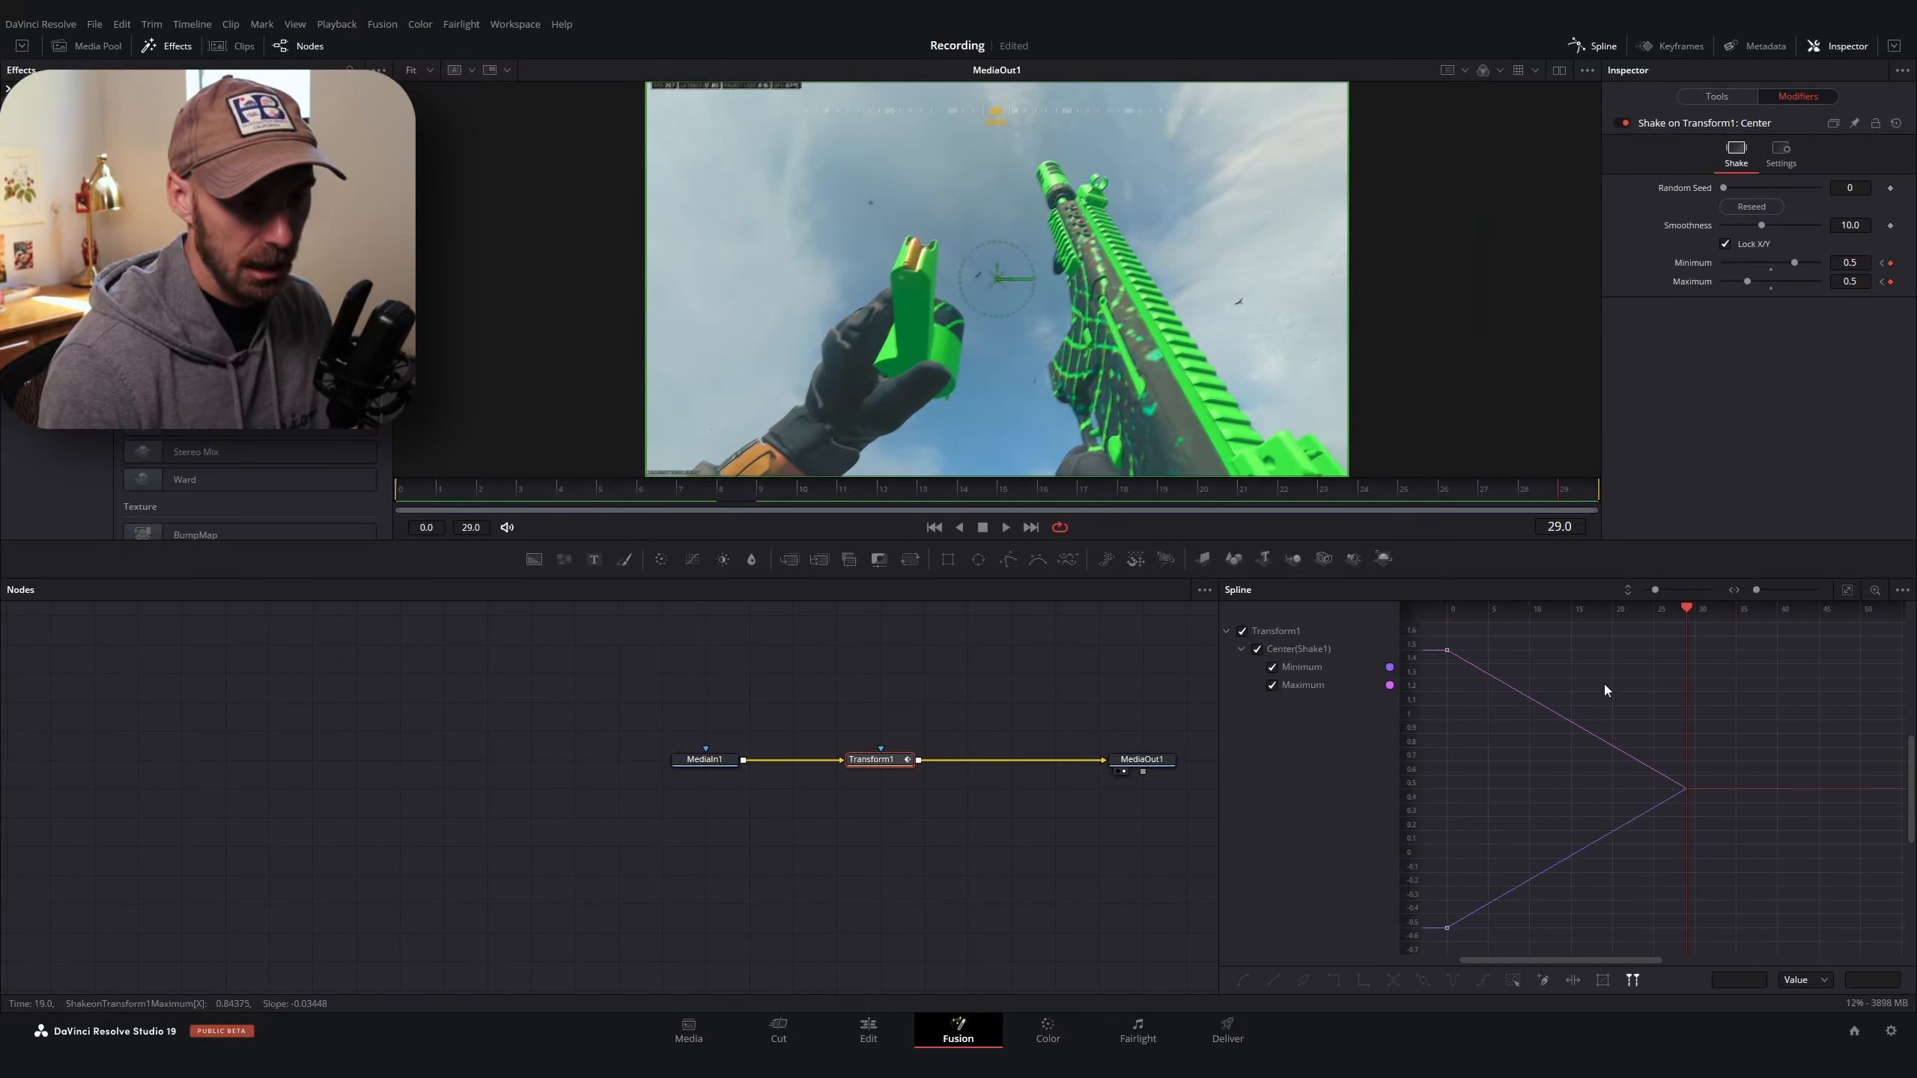
key(ctrl+a)
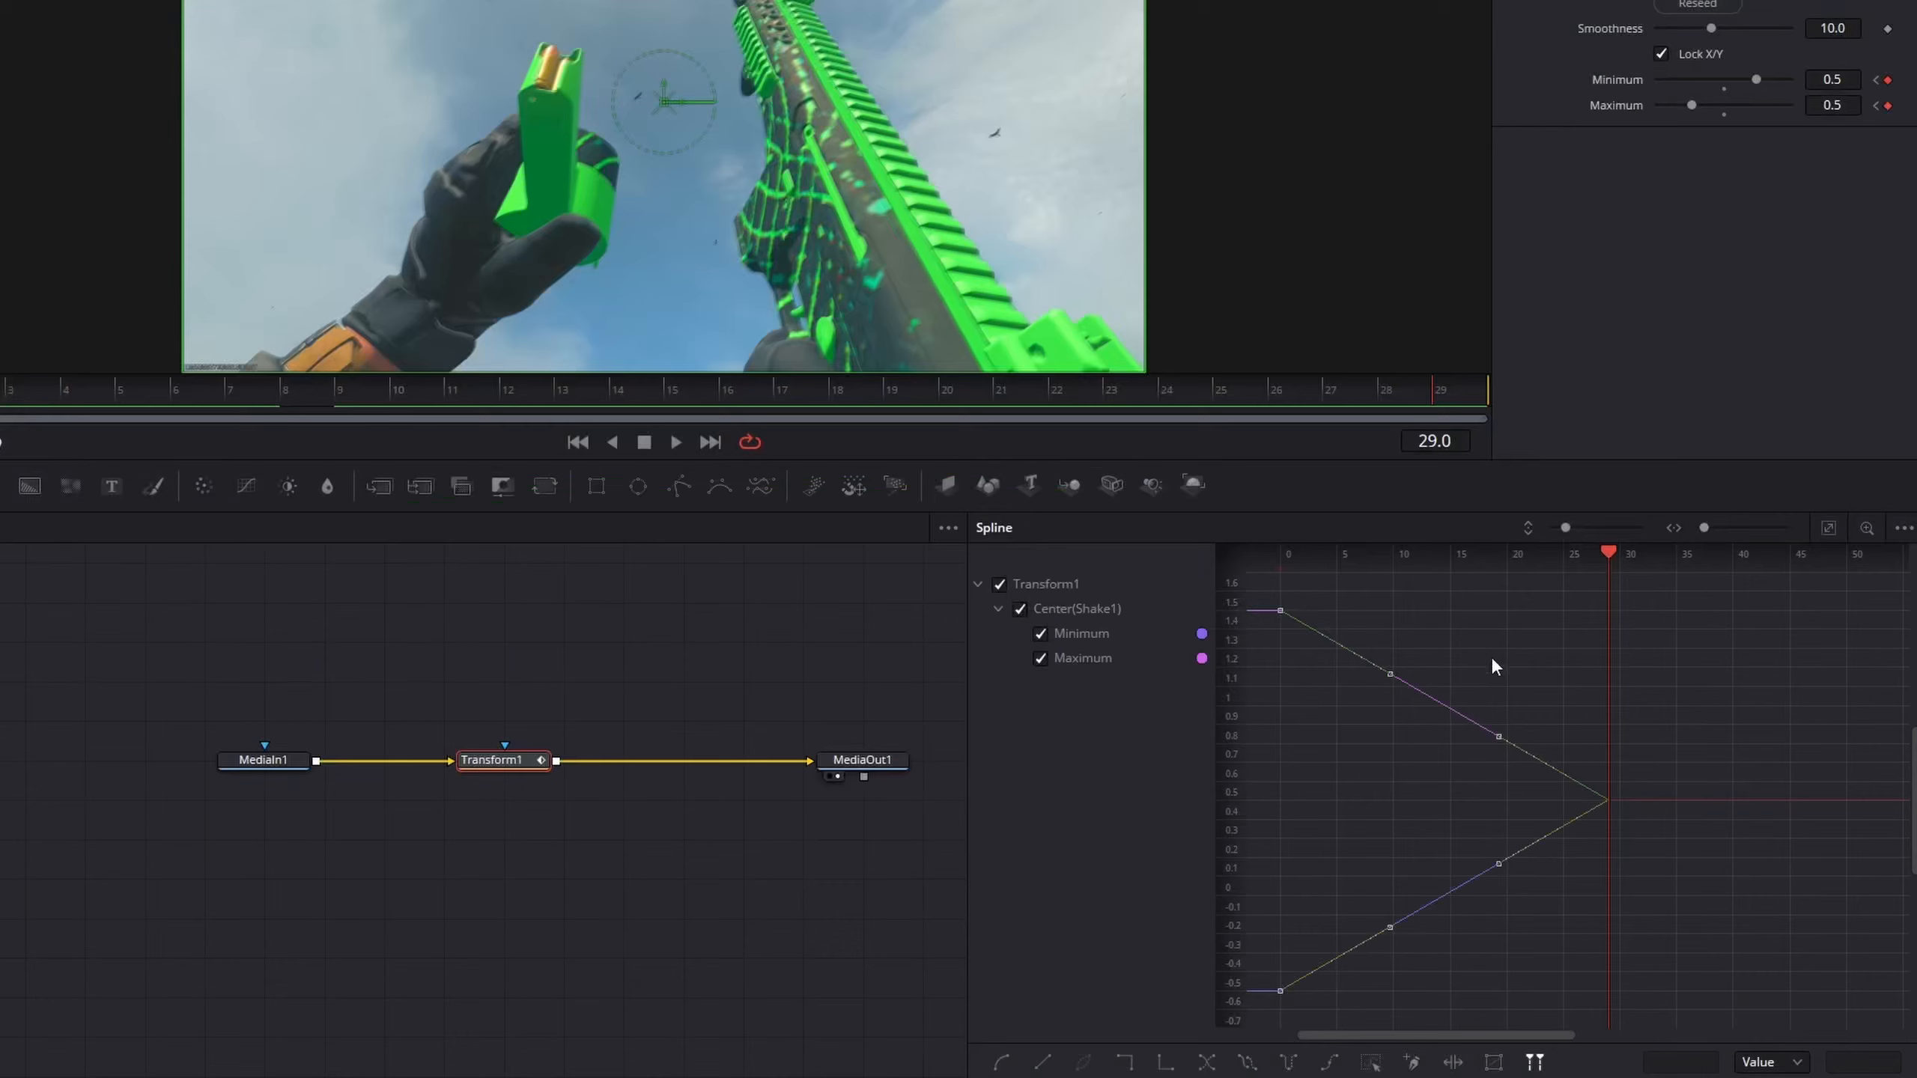
key(s)
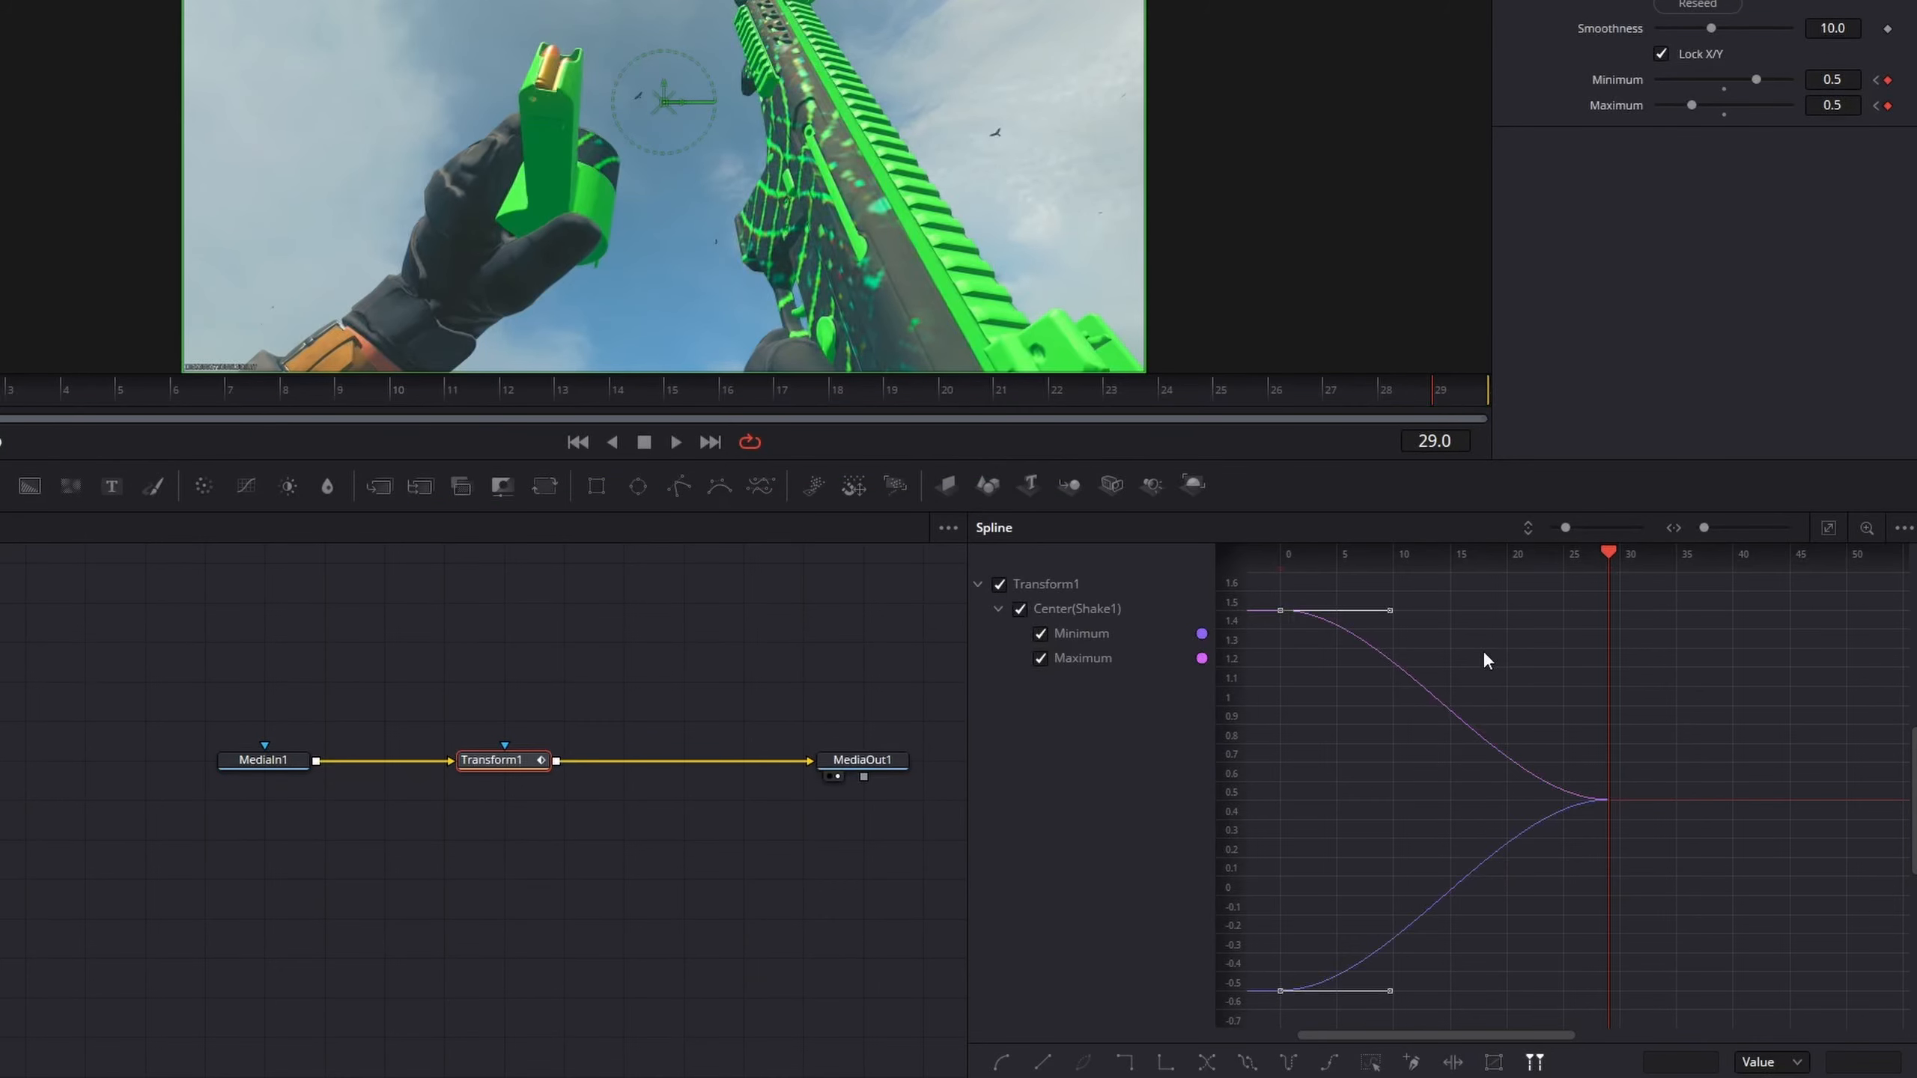
Isolate the Minimum curve, fit it to view, and reshape its handles into a steep rise that eases out
click(1041, 658)
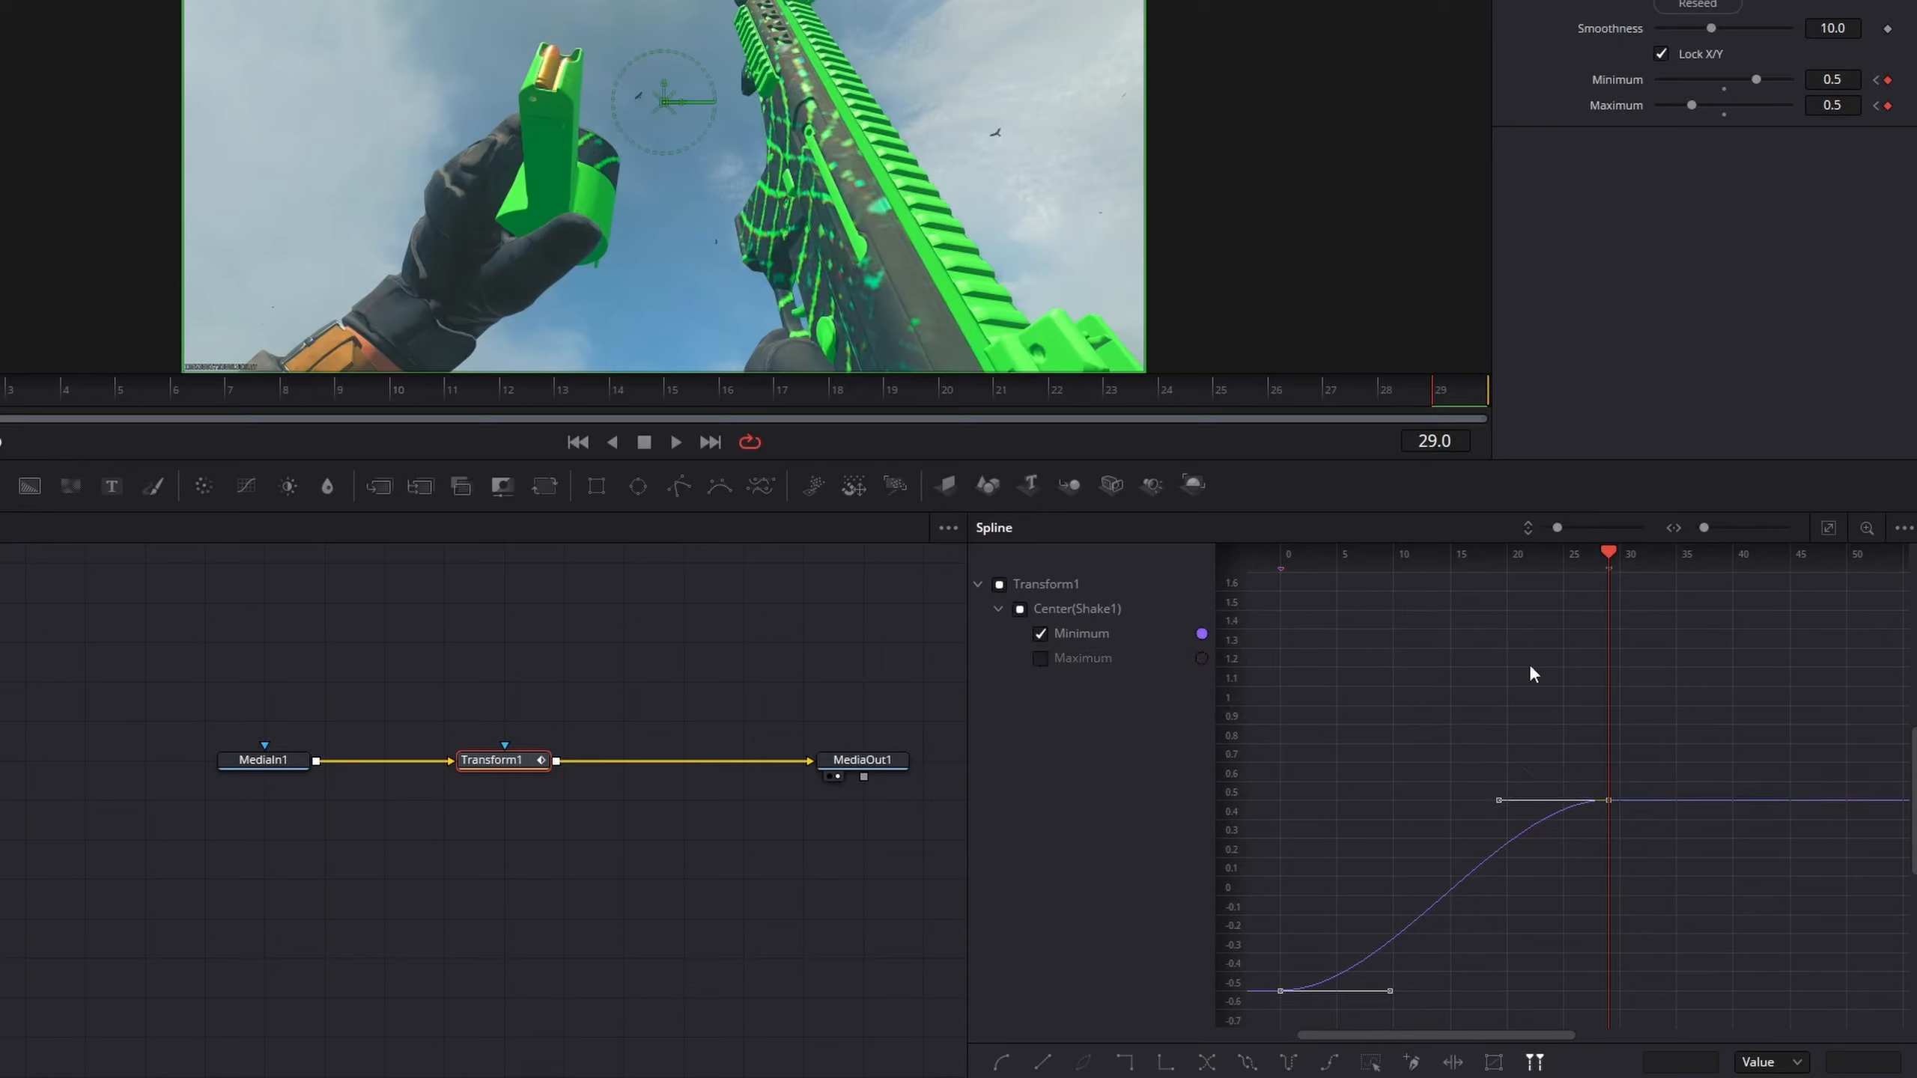
click(1826, 528)
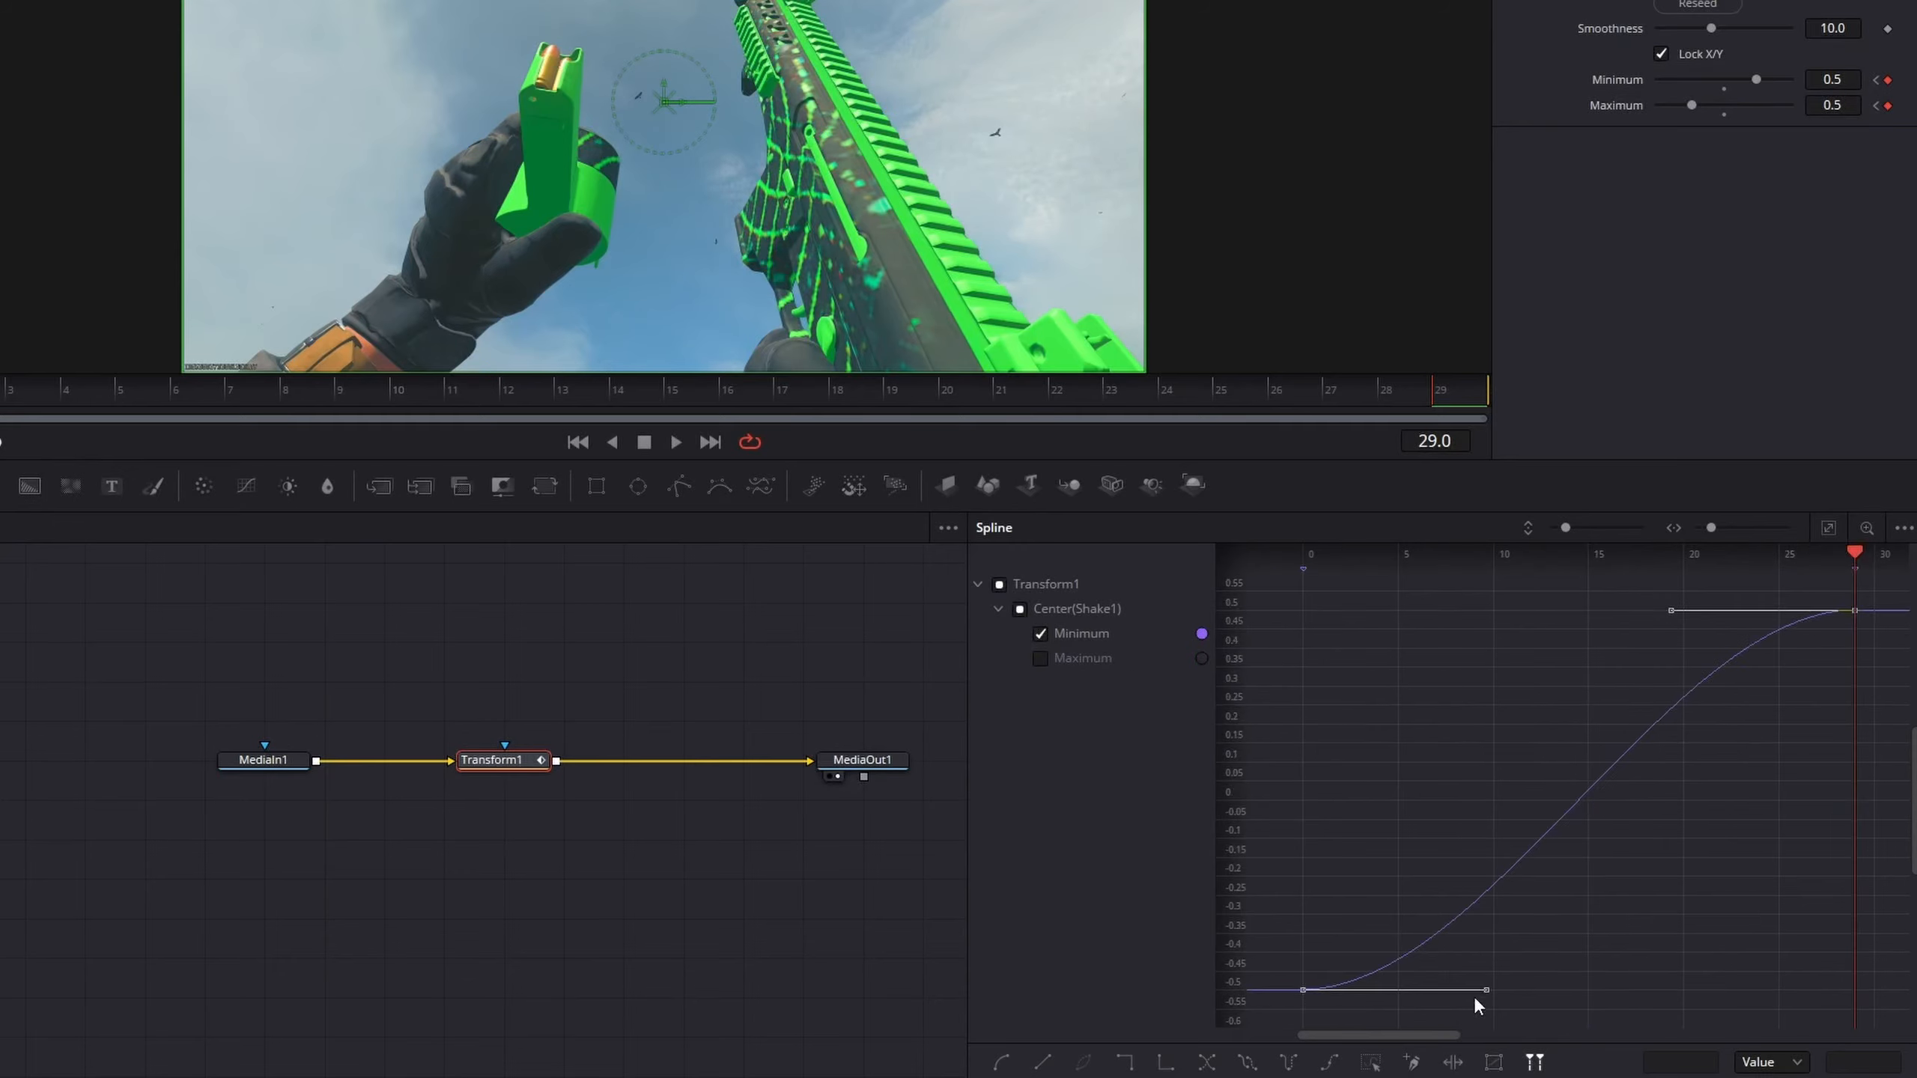
drag(1489, 991, 1291, 600)
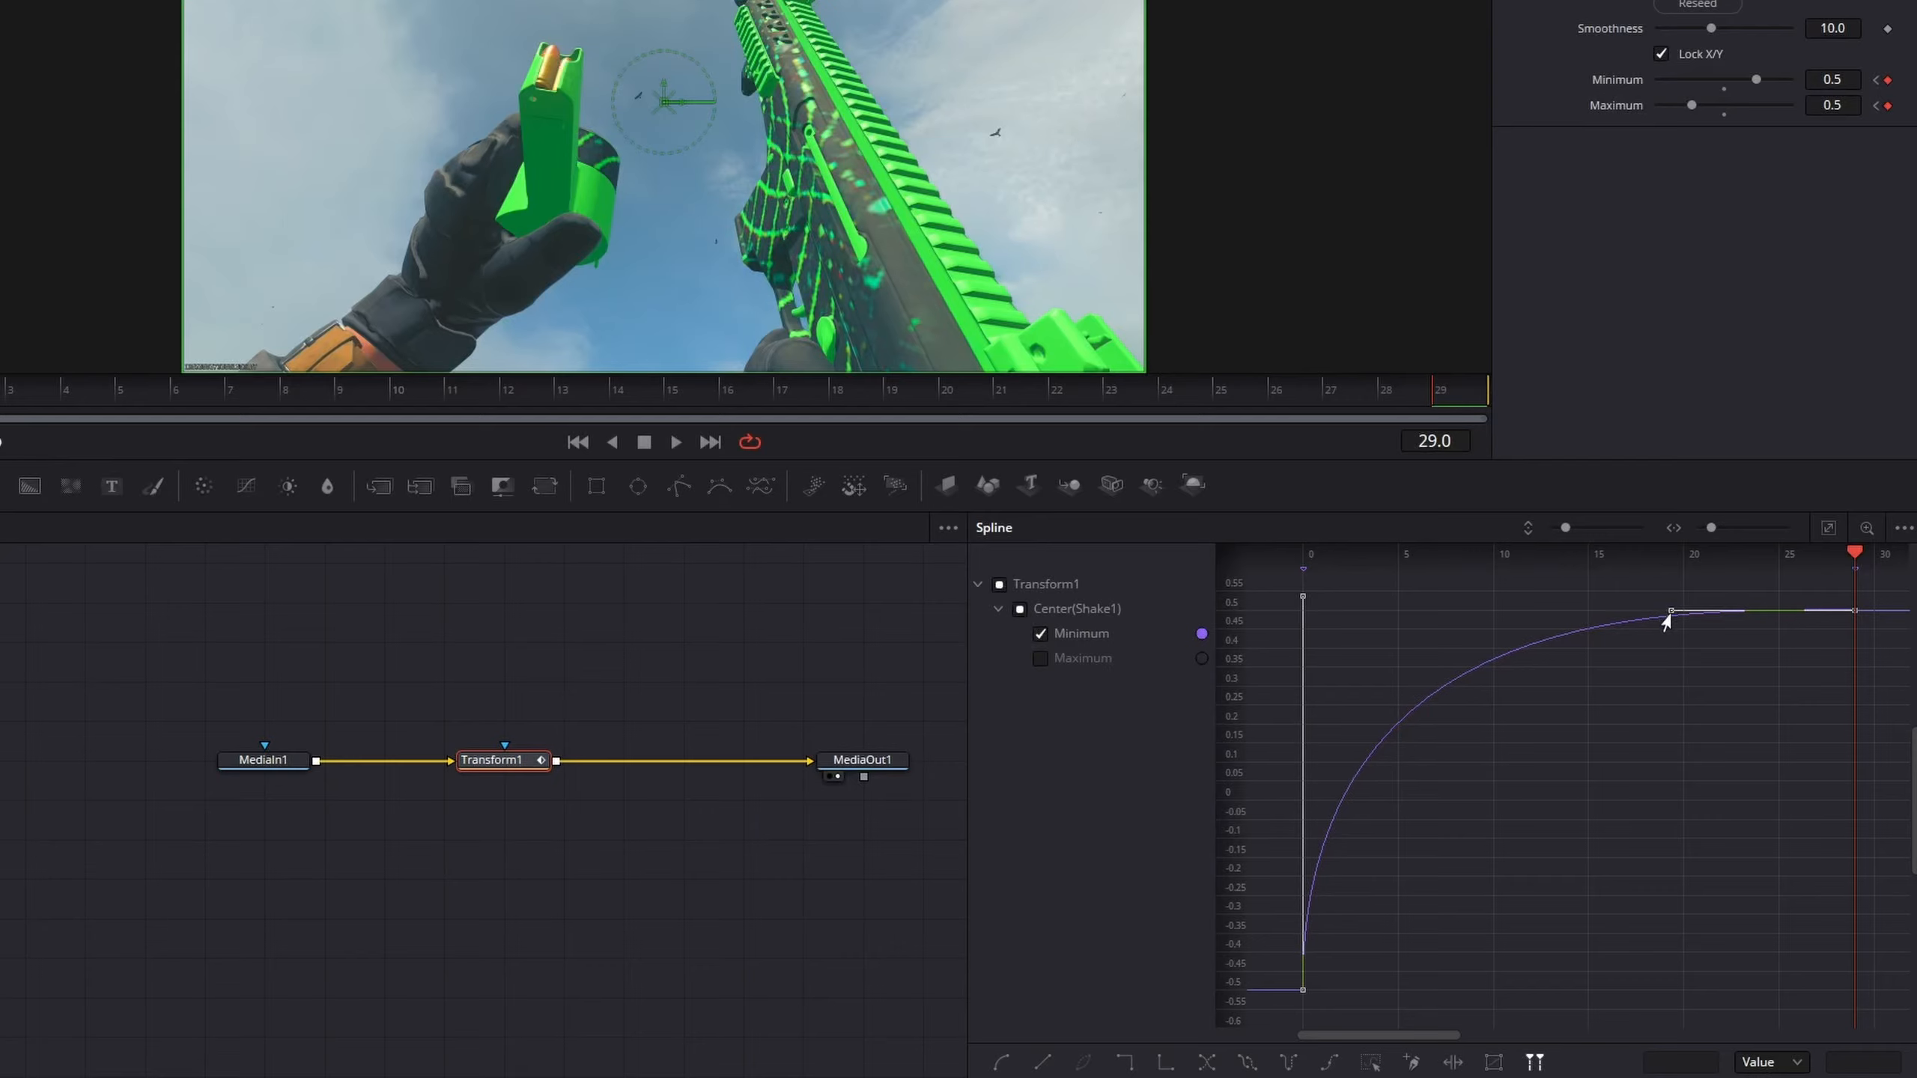
drag(1666, 615, 1356, 620)
Isolate the Maximum curve, fit it to view, and reshape its handles into a steep drop that eases out
click(1040, 635)
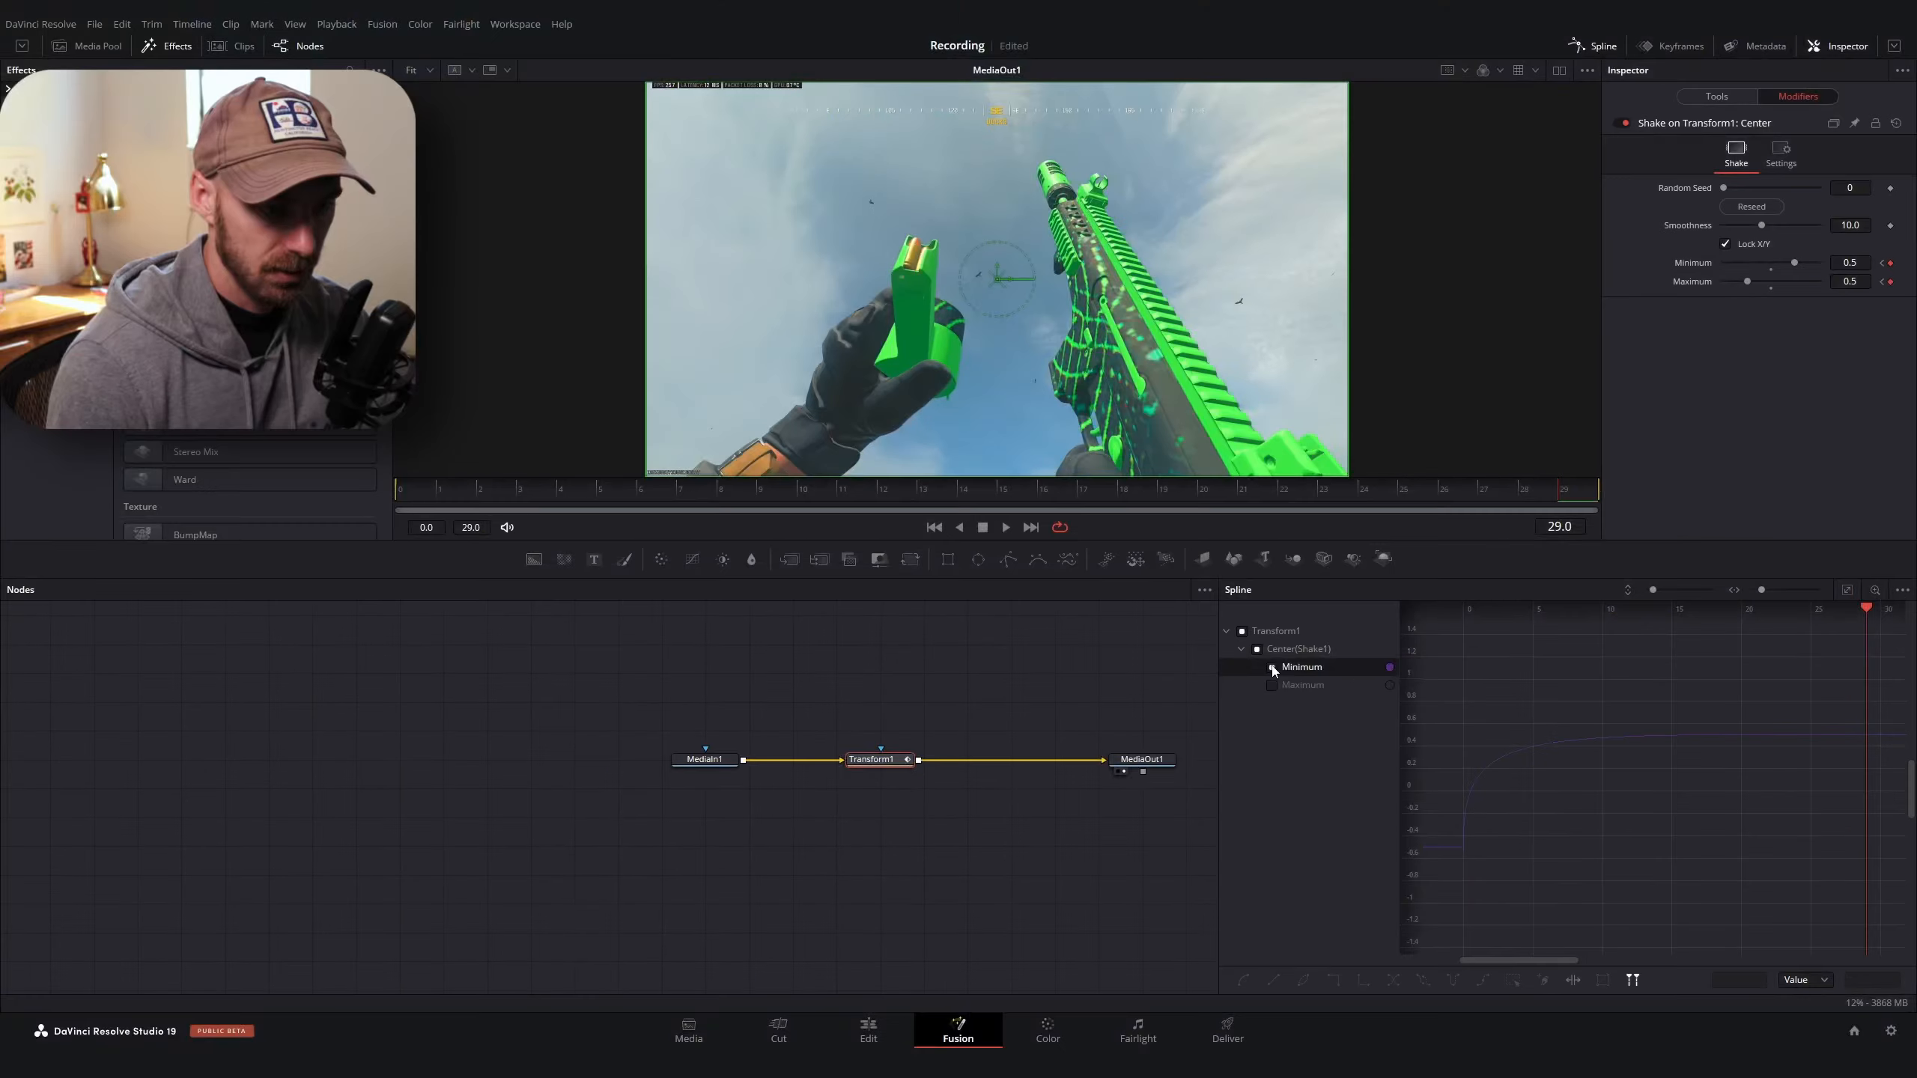
click(1041, 657)
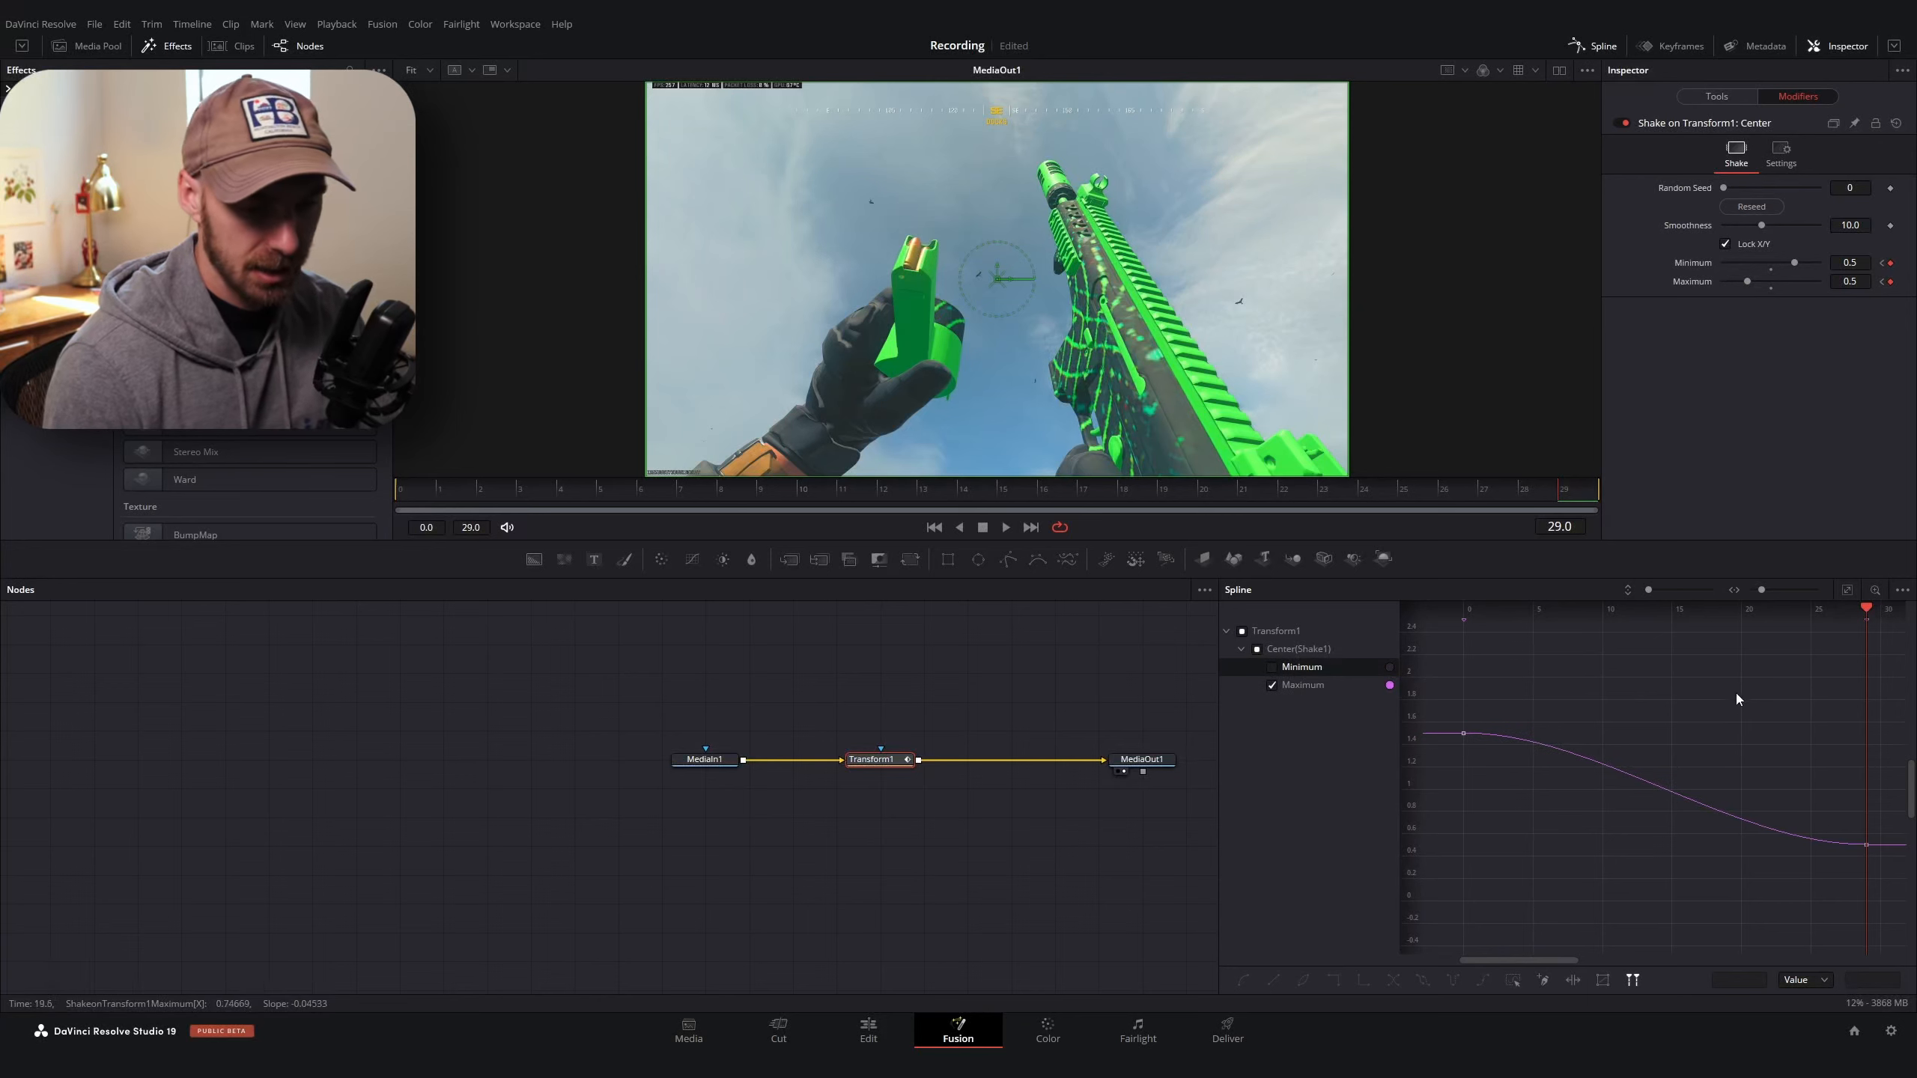
click(1847, 590)
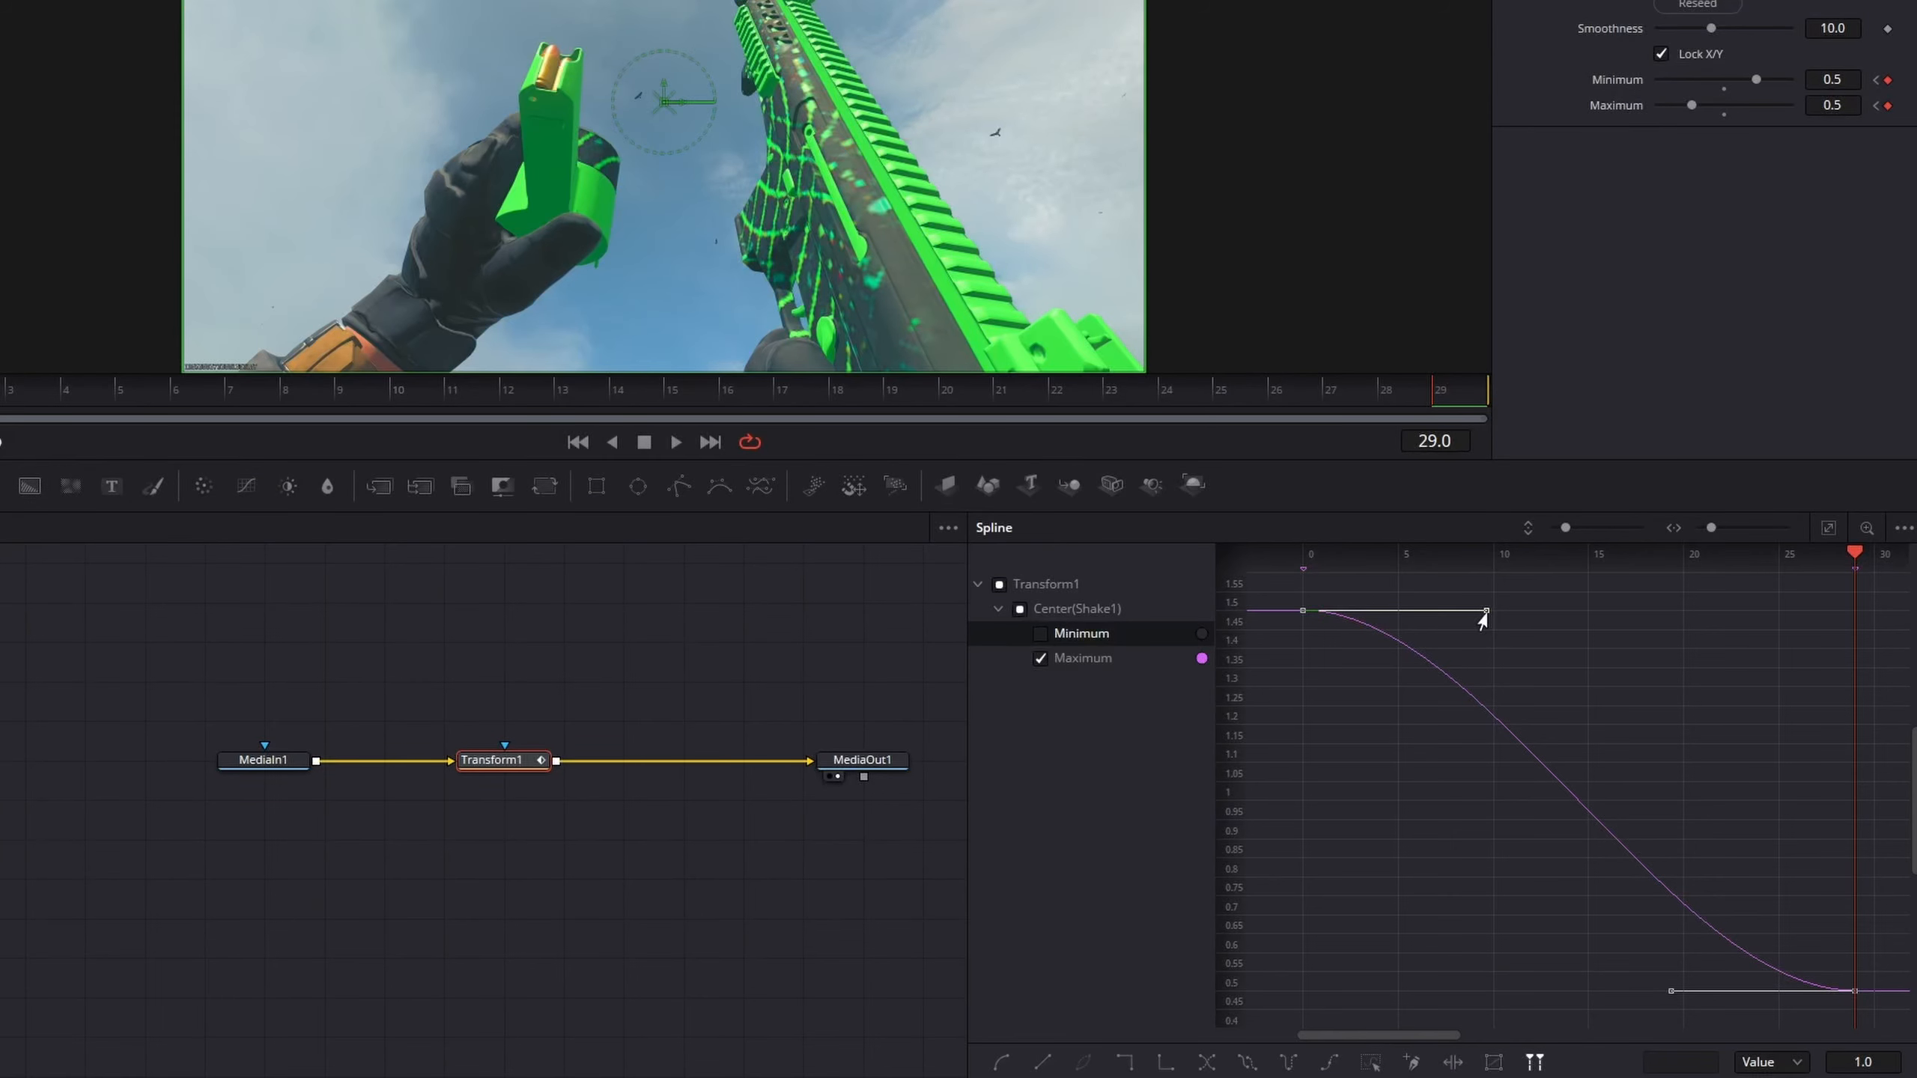
drag(1483, 621, 1304, 986)
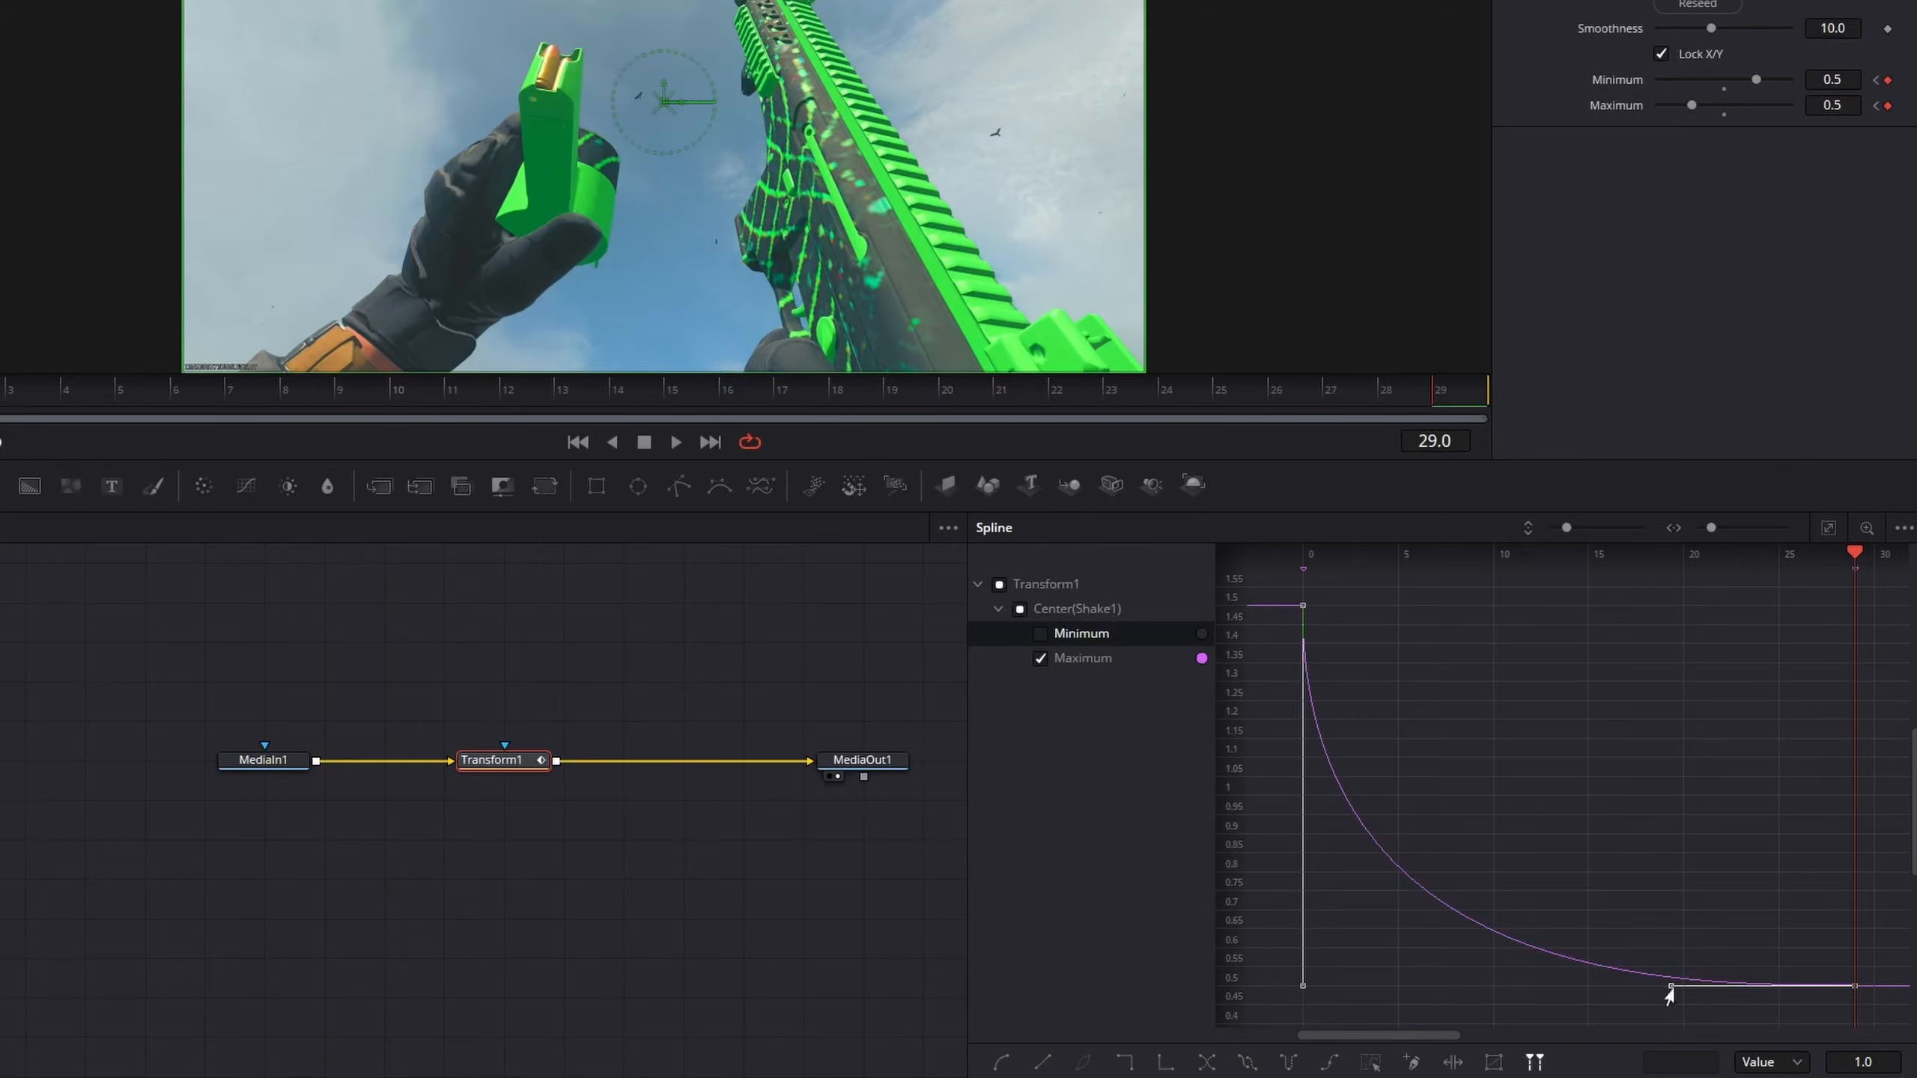
drag(1670, 990, 1442, 991)
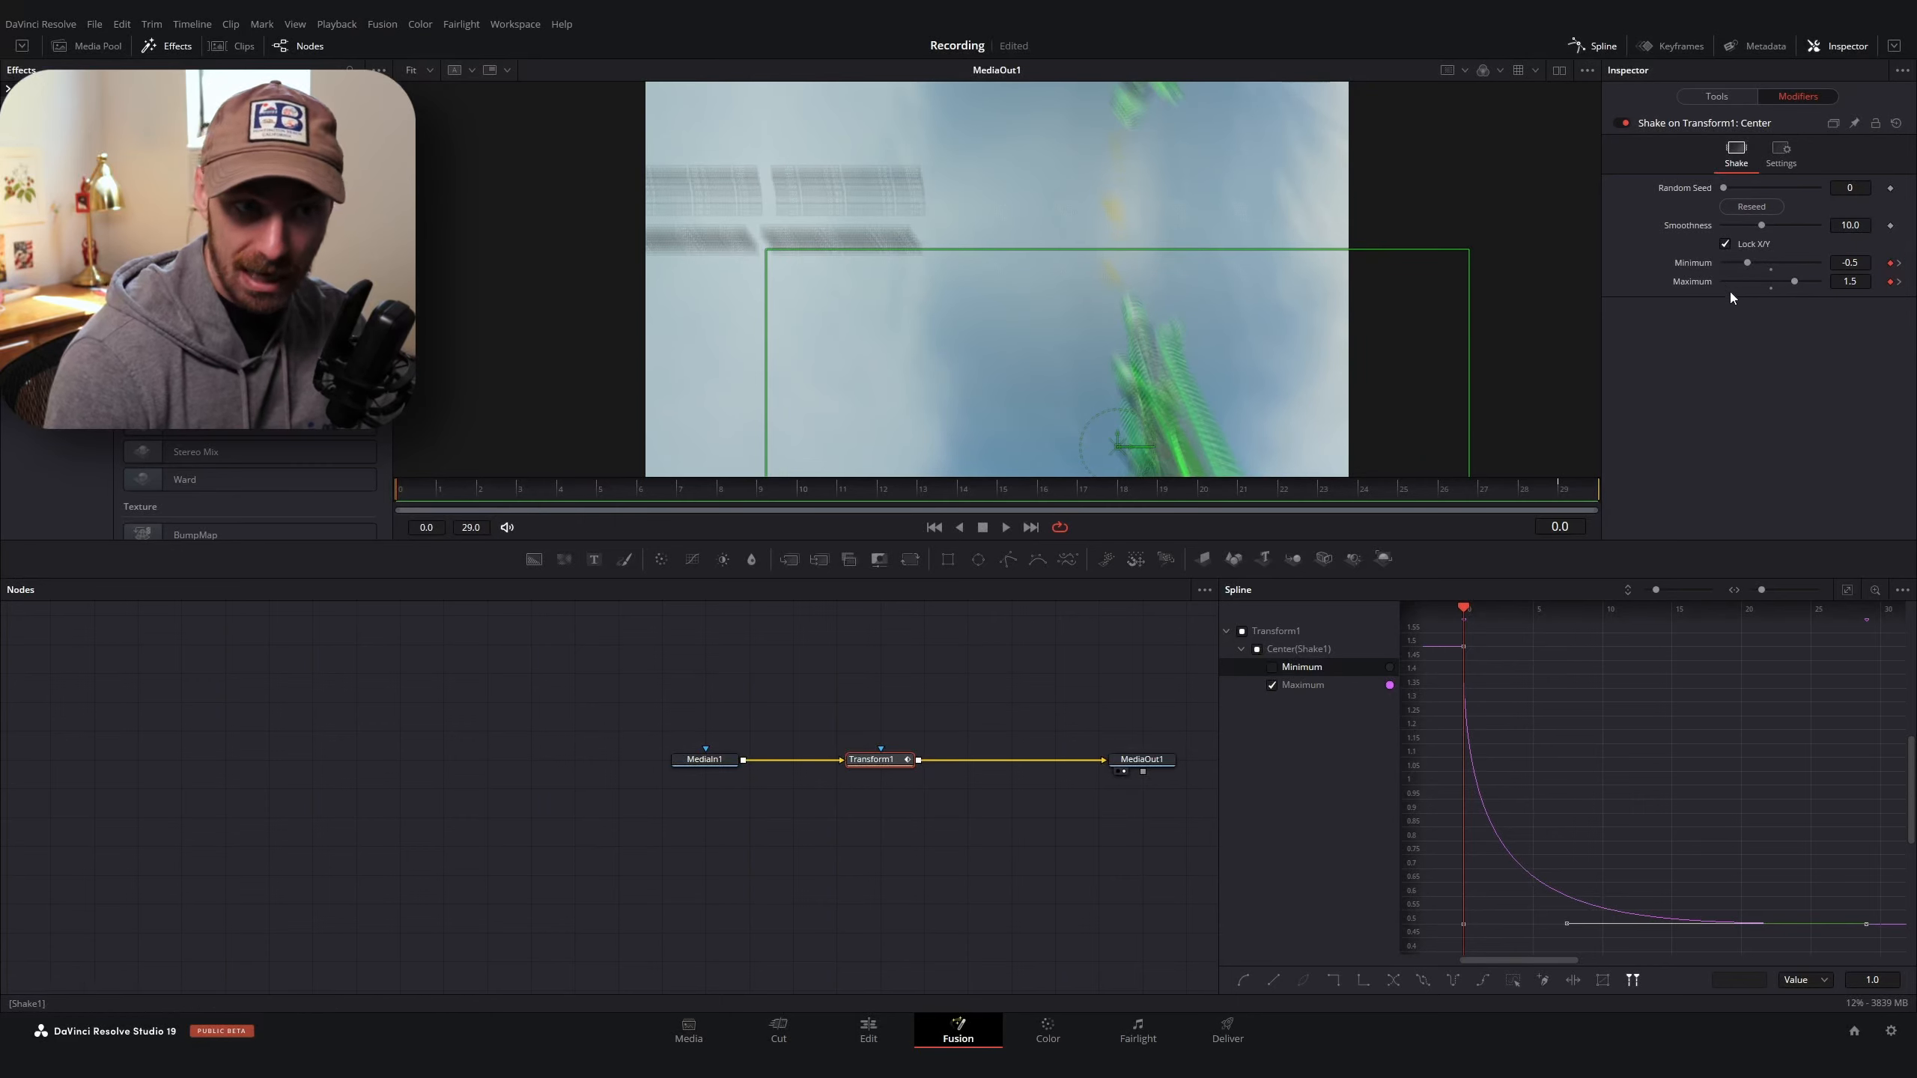
Reseed the Shake modifier repeatedly for a different starting motion and scrub through the first frames
click(1752, 206)
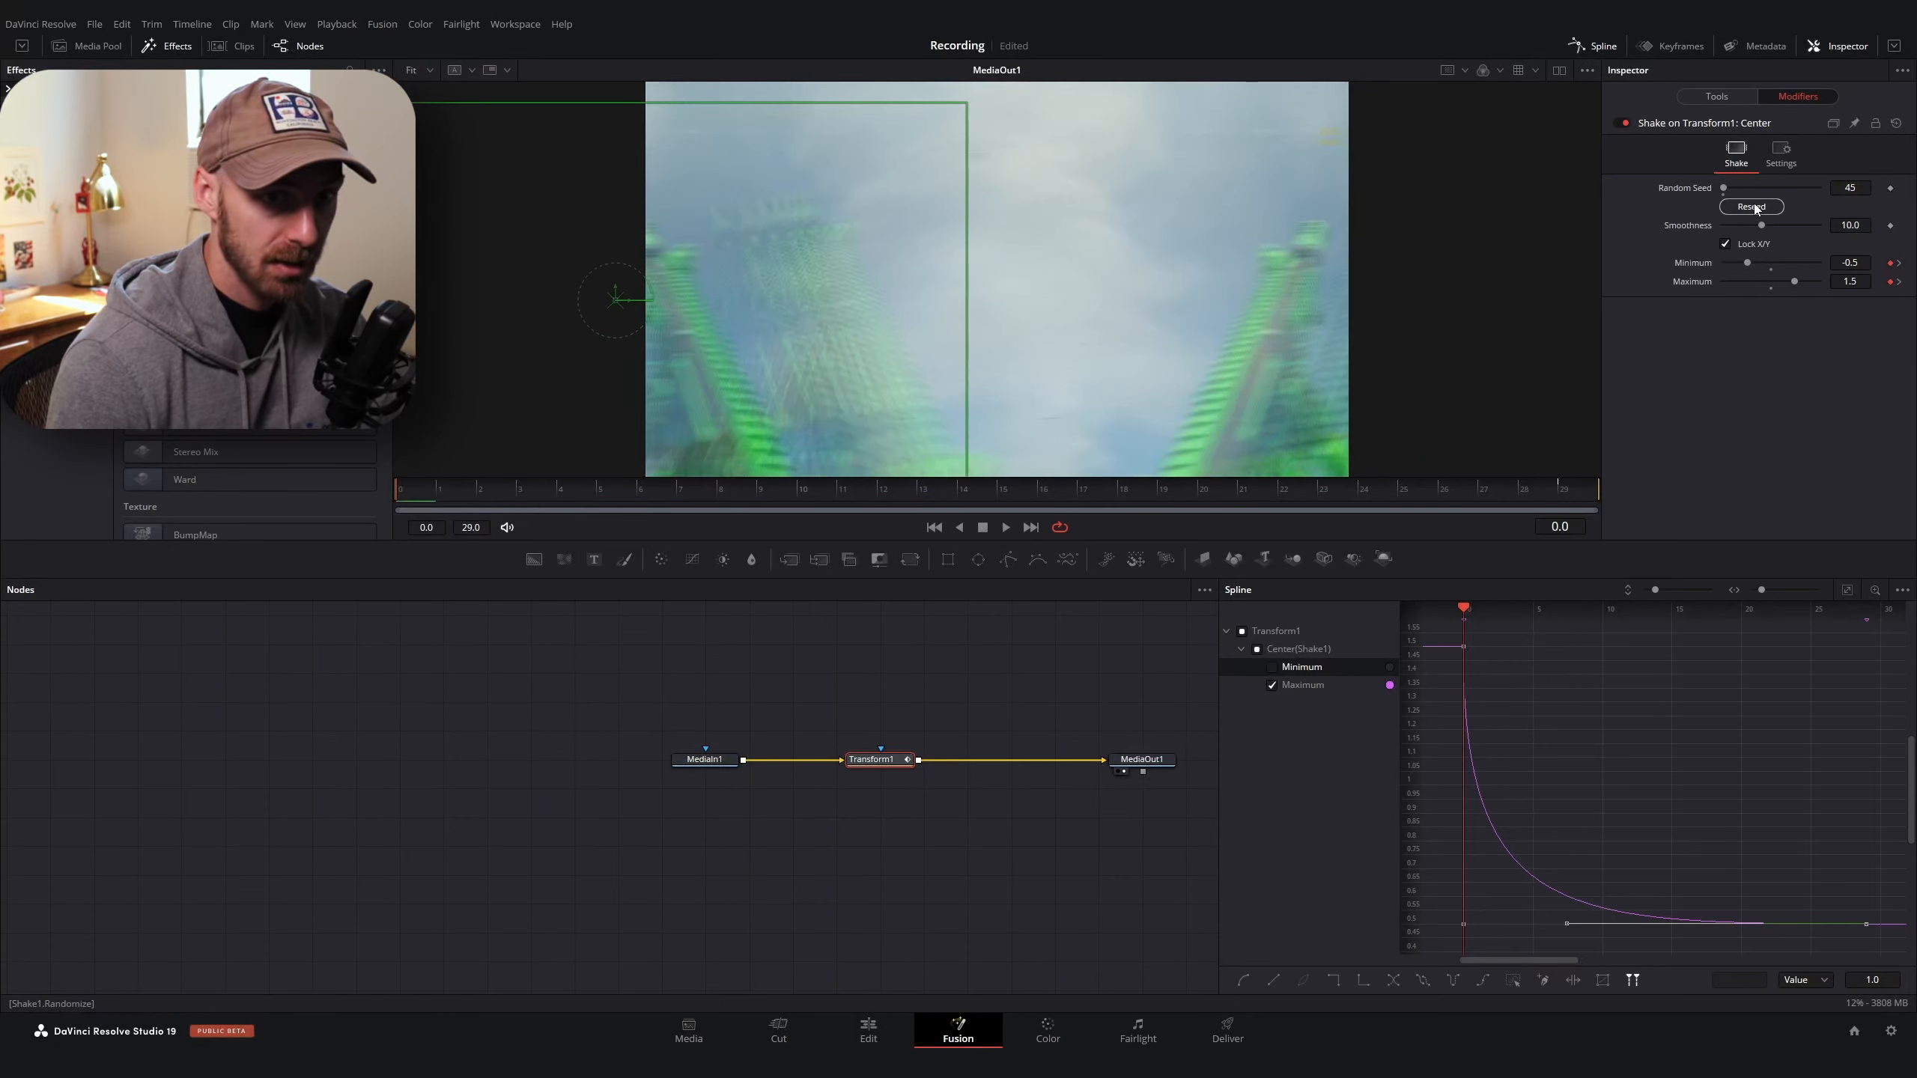
click(1752, 206)
click(1752, 206)
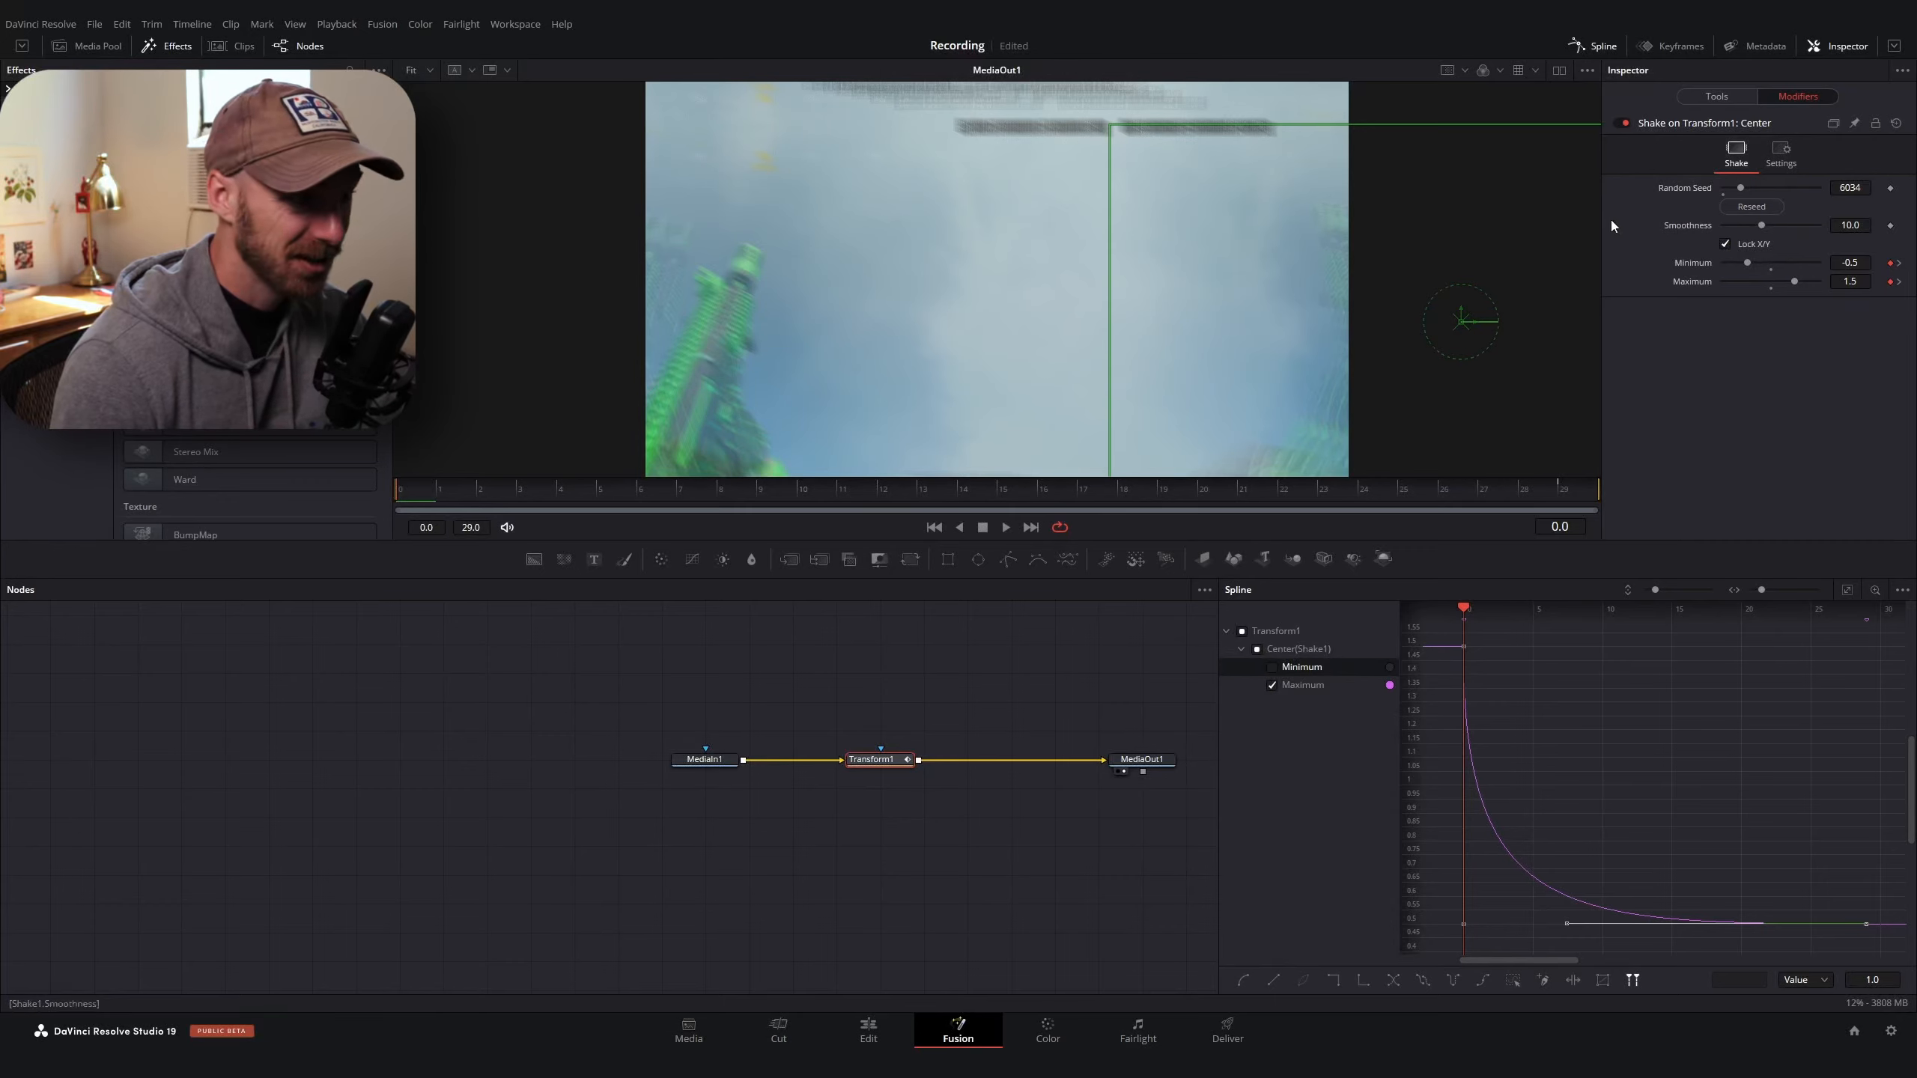
scroll(389, 492, up, 5)
mouse_move(389, 491)
mouse_down()
mouse_move(935, 483)
mouse_move(395, 487)
mouse_up()
click(1752, 206)
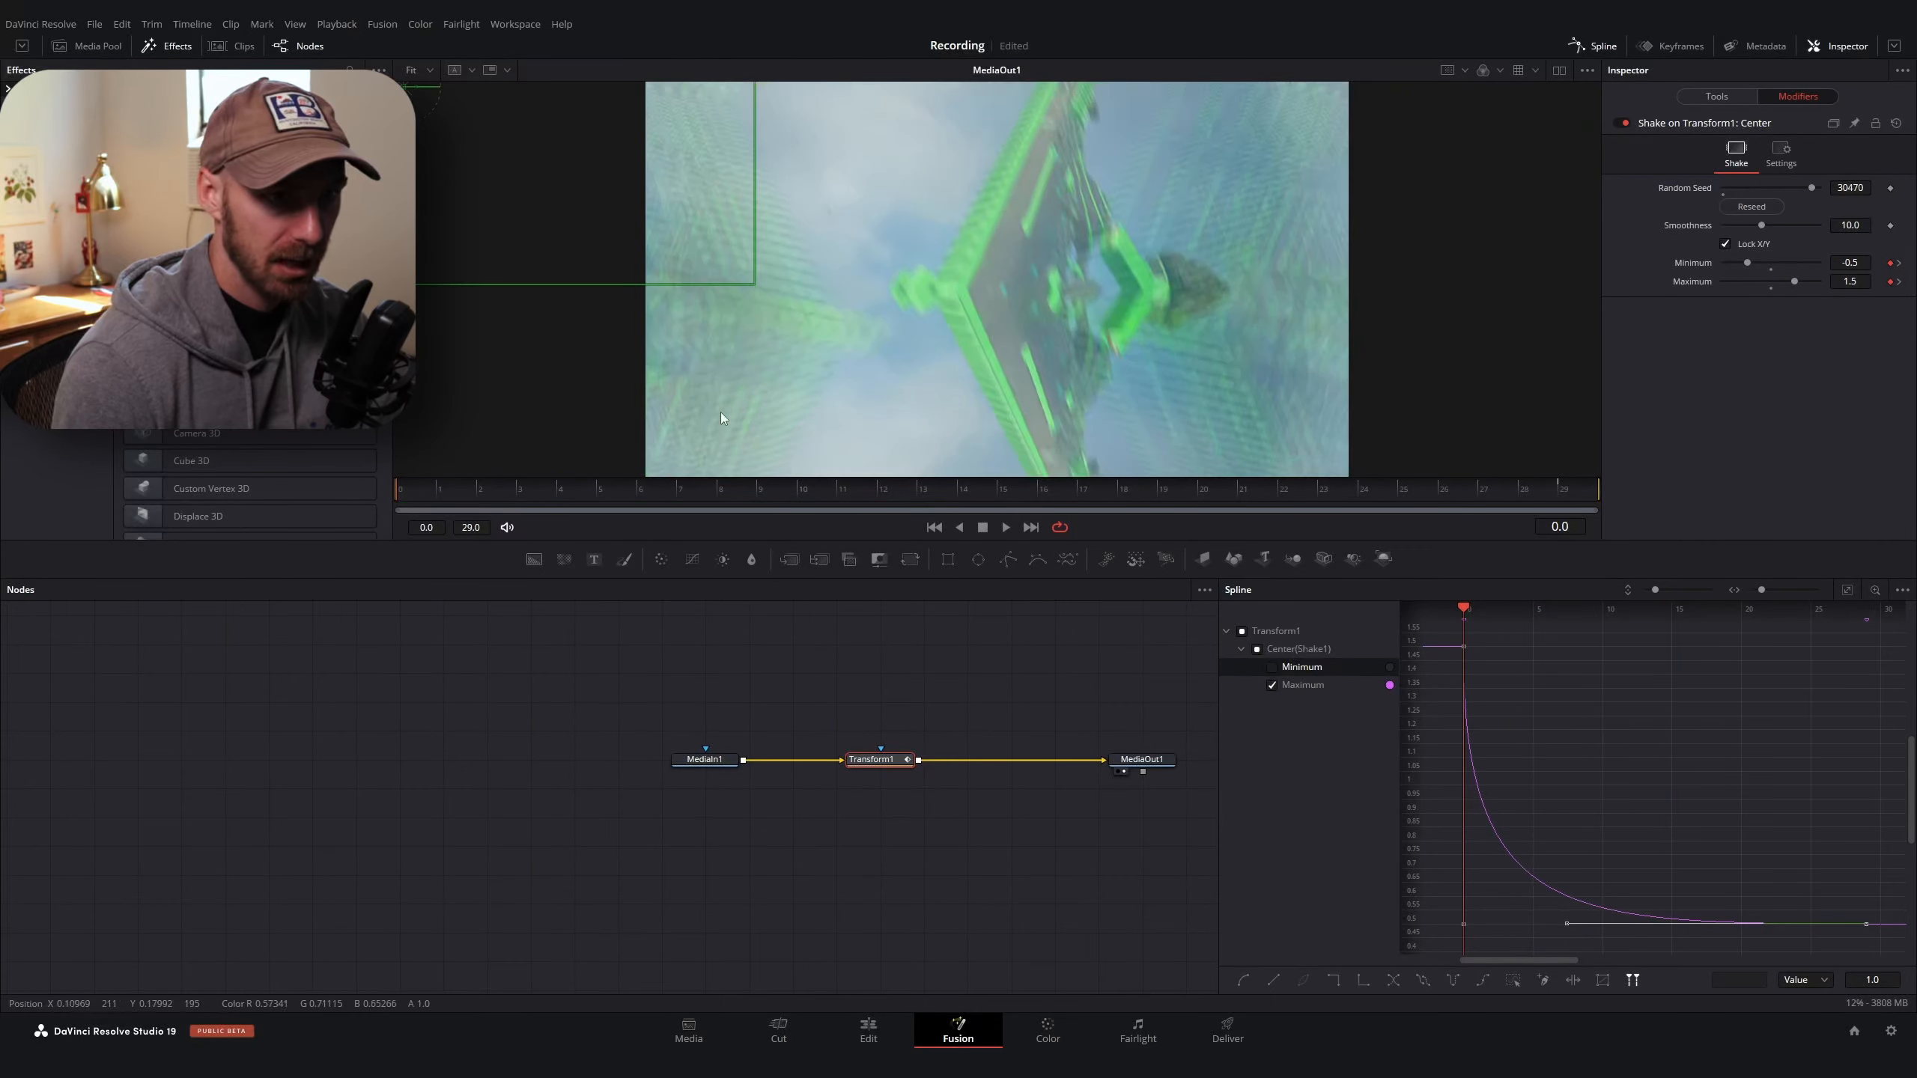
drag(410, 493, 478, 492)
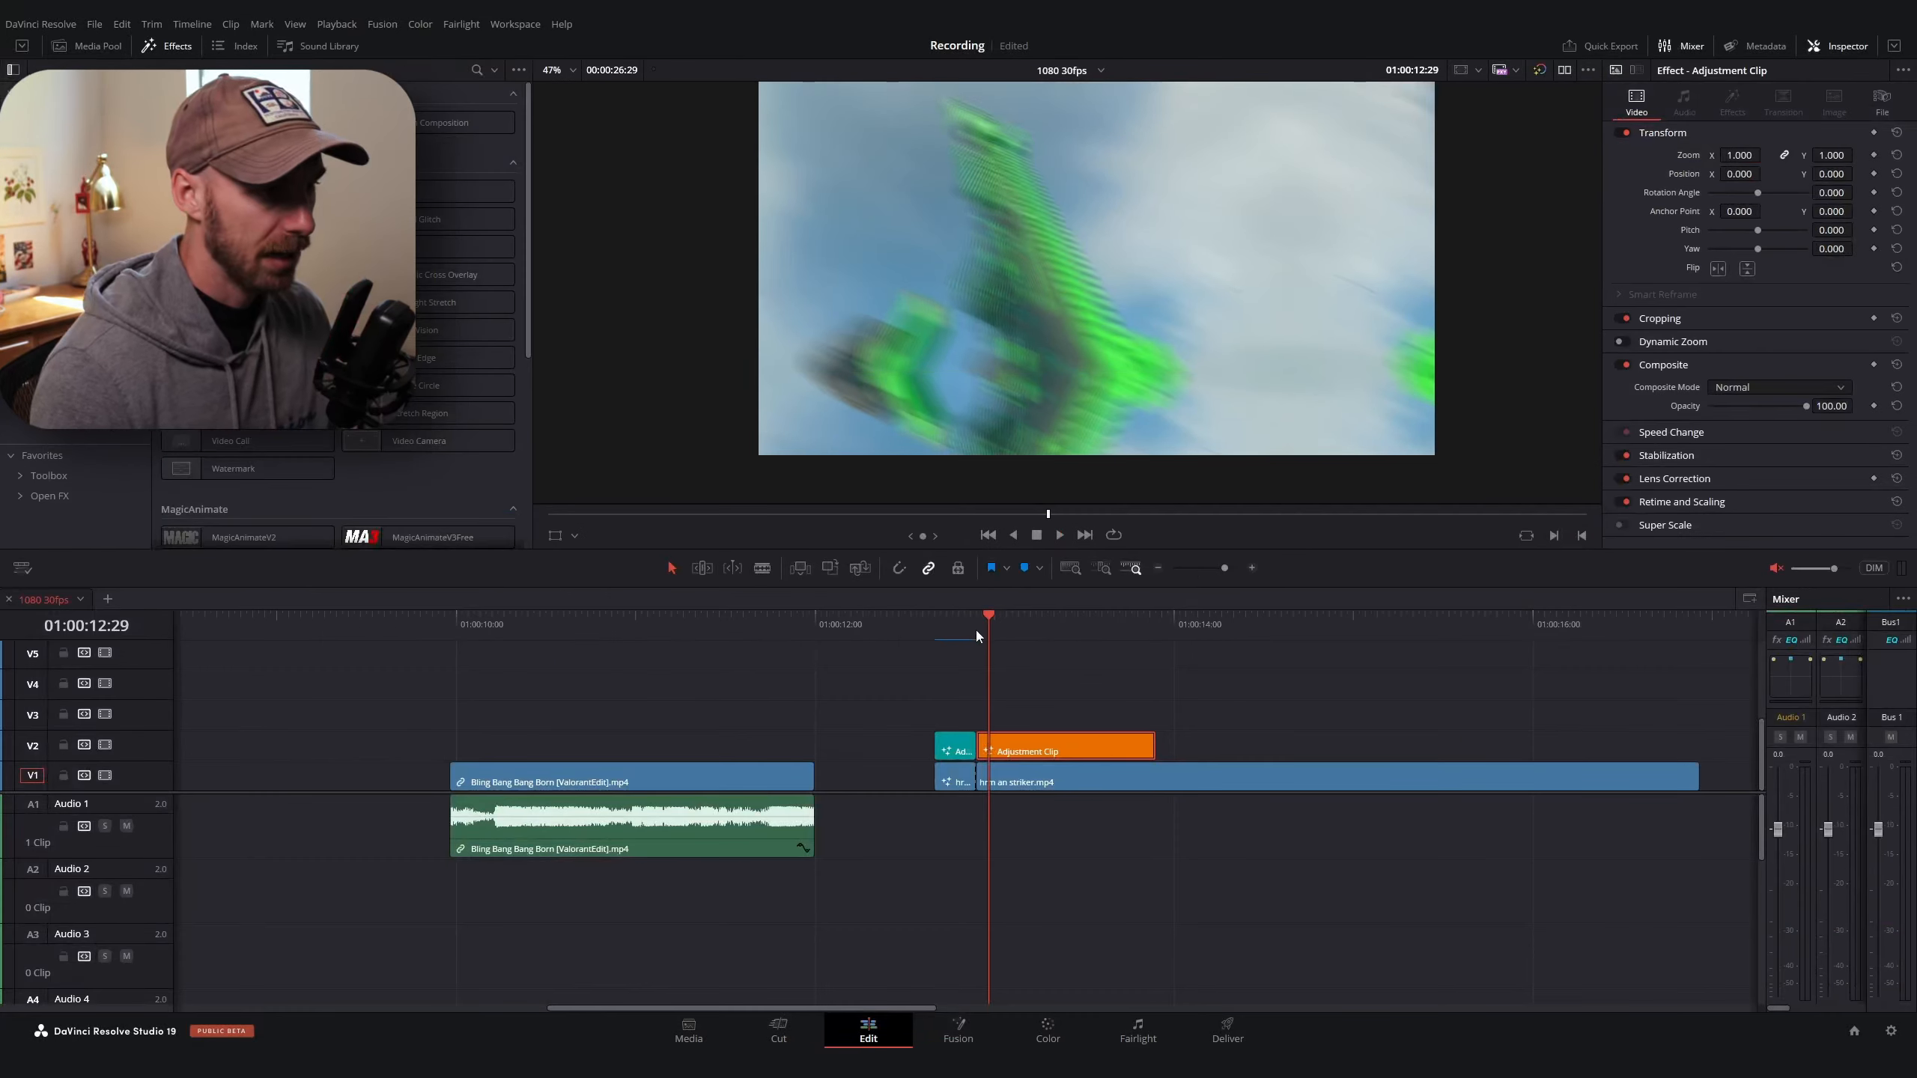
Play the transition from the teal adjustment clip through the orange one in the edit timeline
drag(978, 633, 929, 633)
key(space)
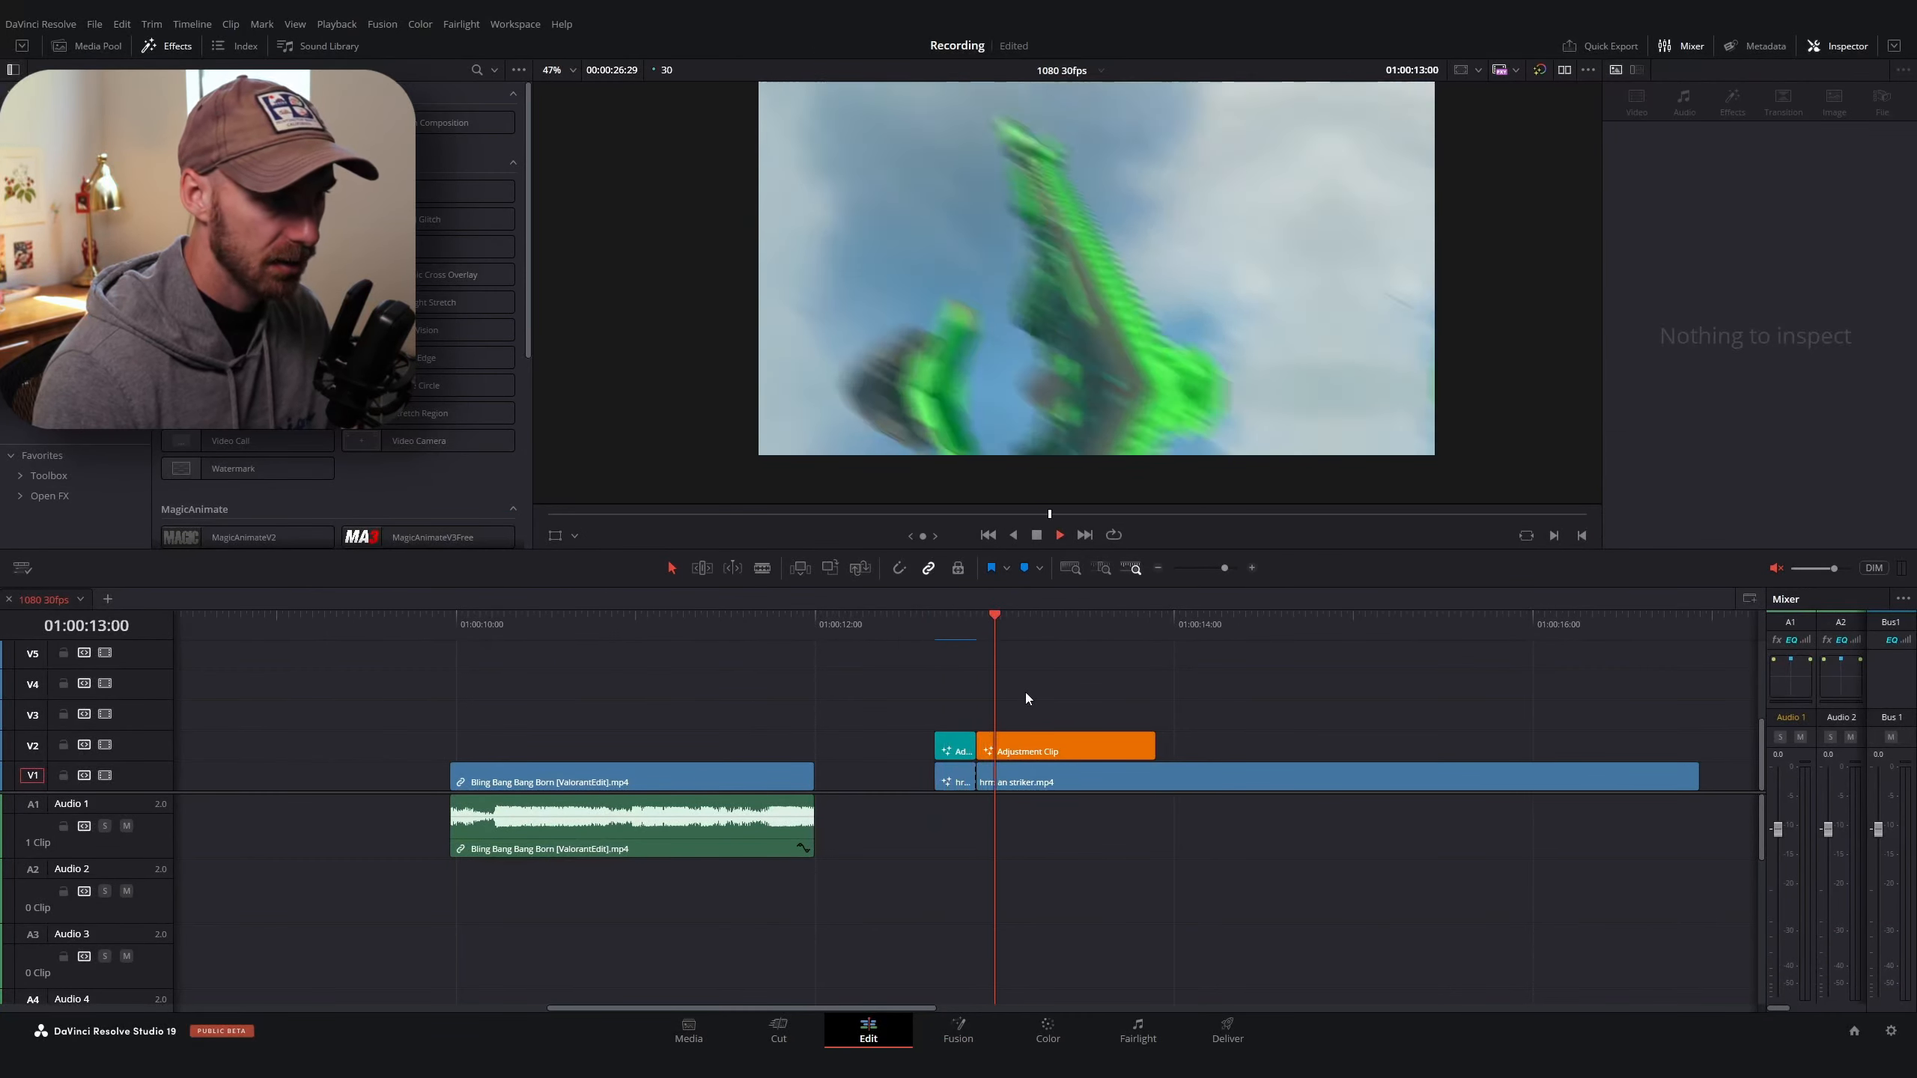
click(941, 634)
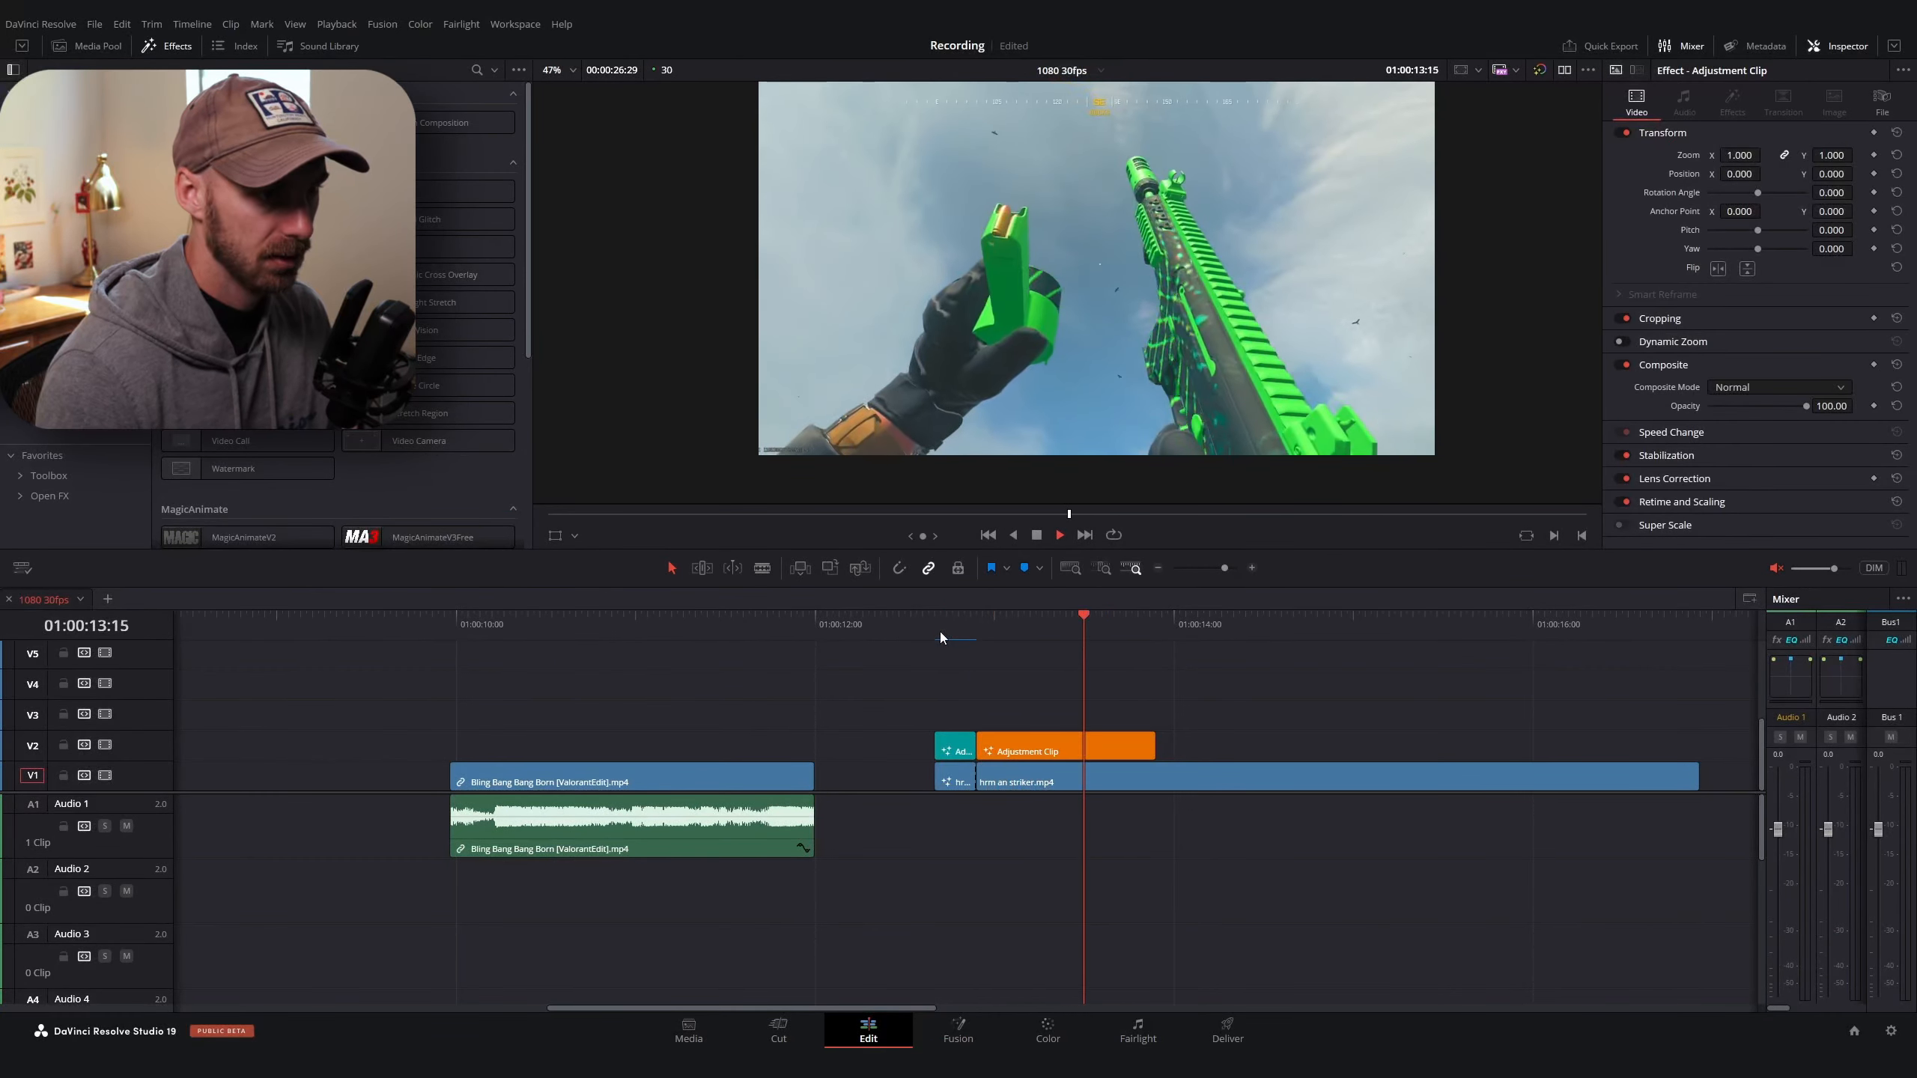
click(941, 632)
key(space)
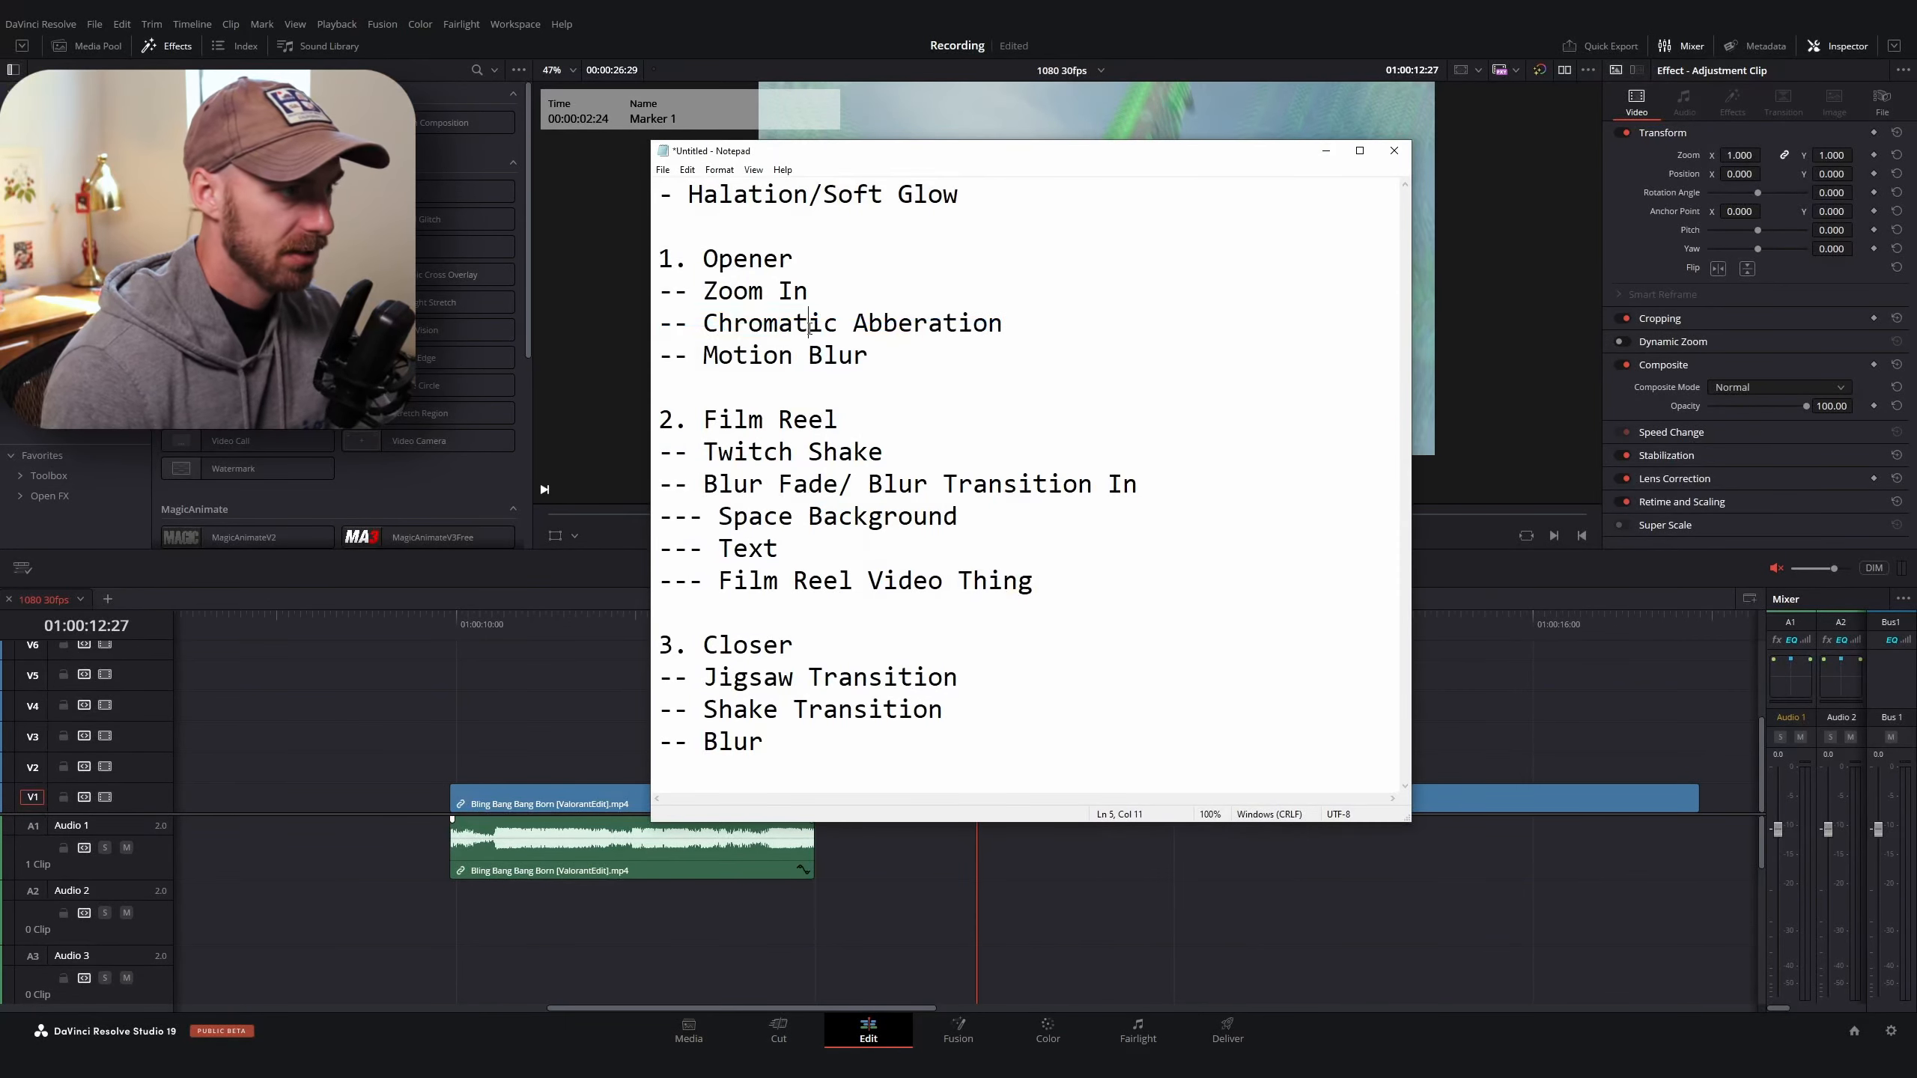
In the Notepad effects list, delete the whole Opener section and the Twitch Shake line under Film Reel
drag(870, 355, 744, 262)
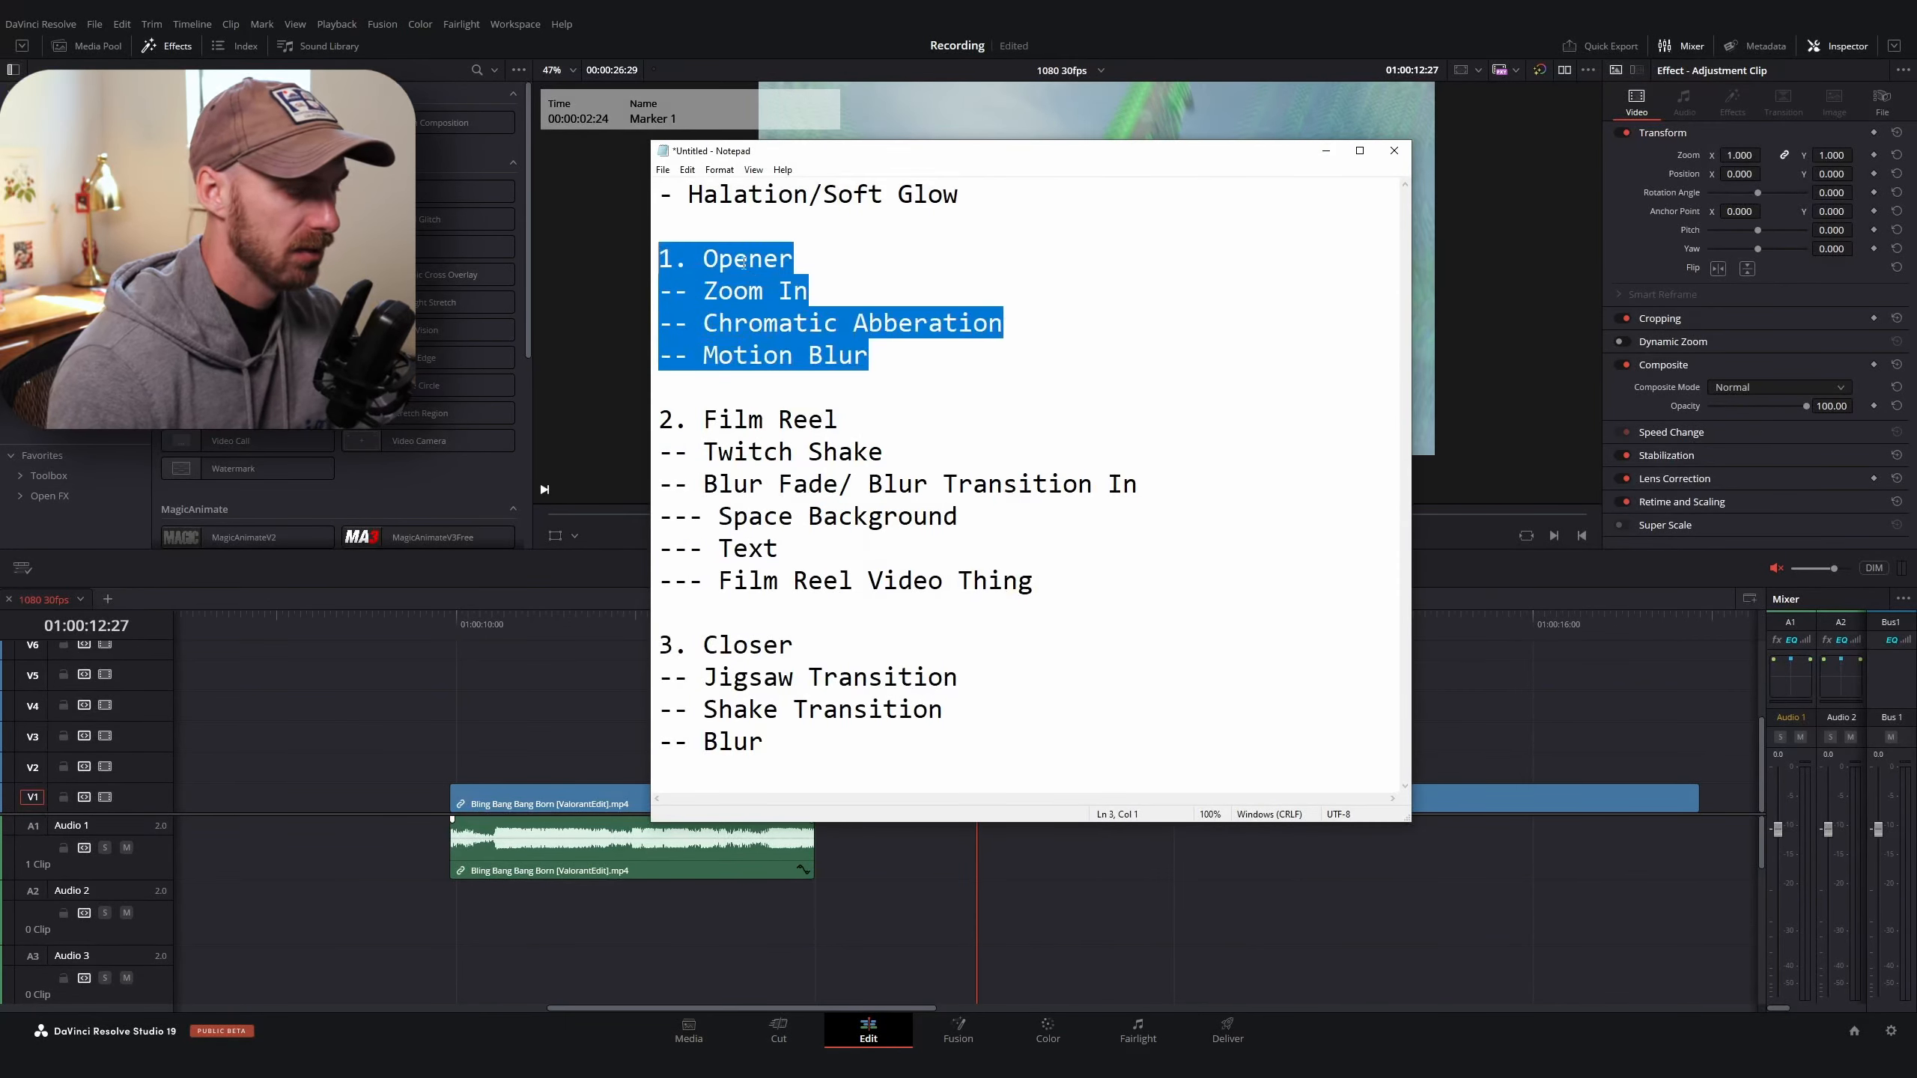
key(BackSpace)
key(BackSpace)
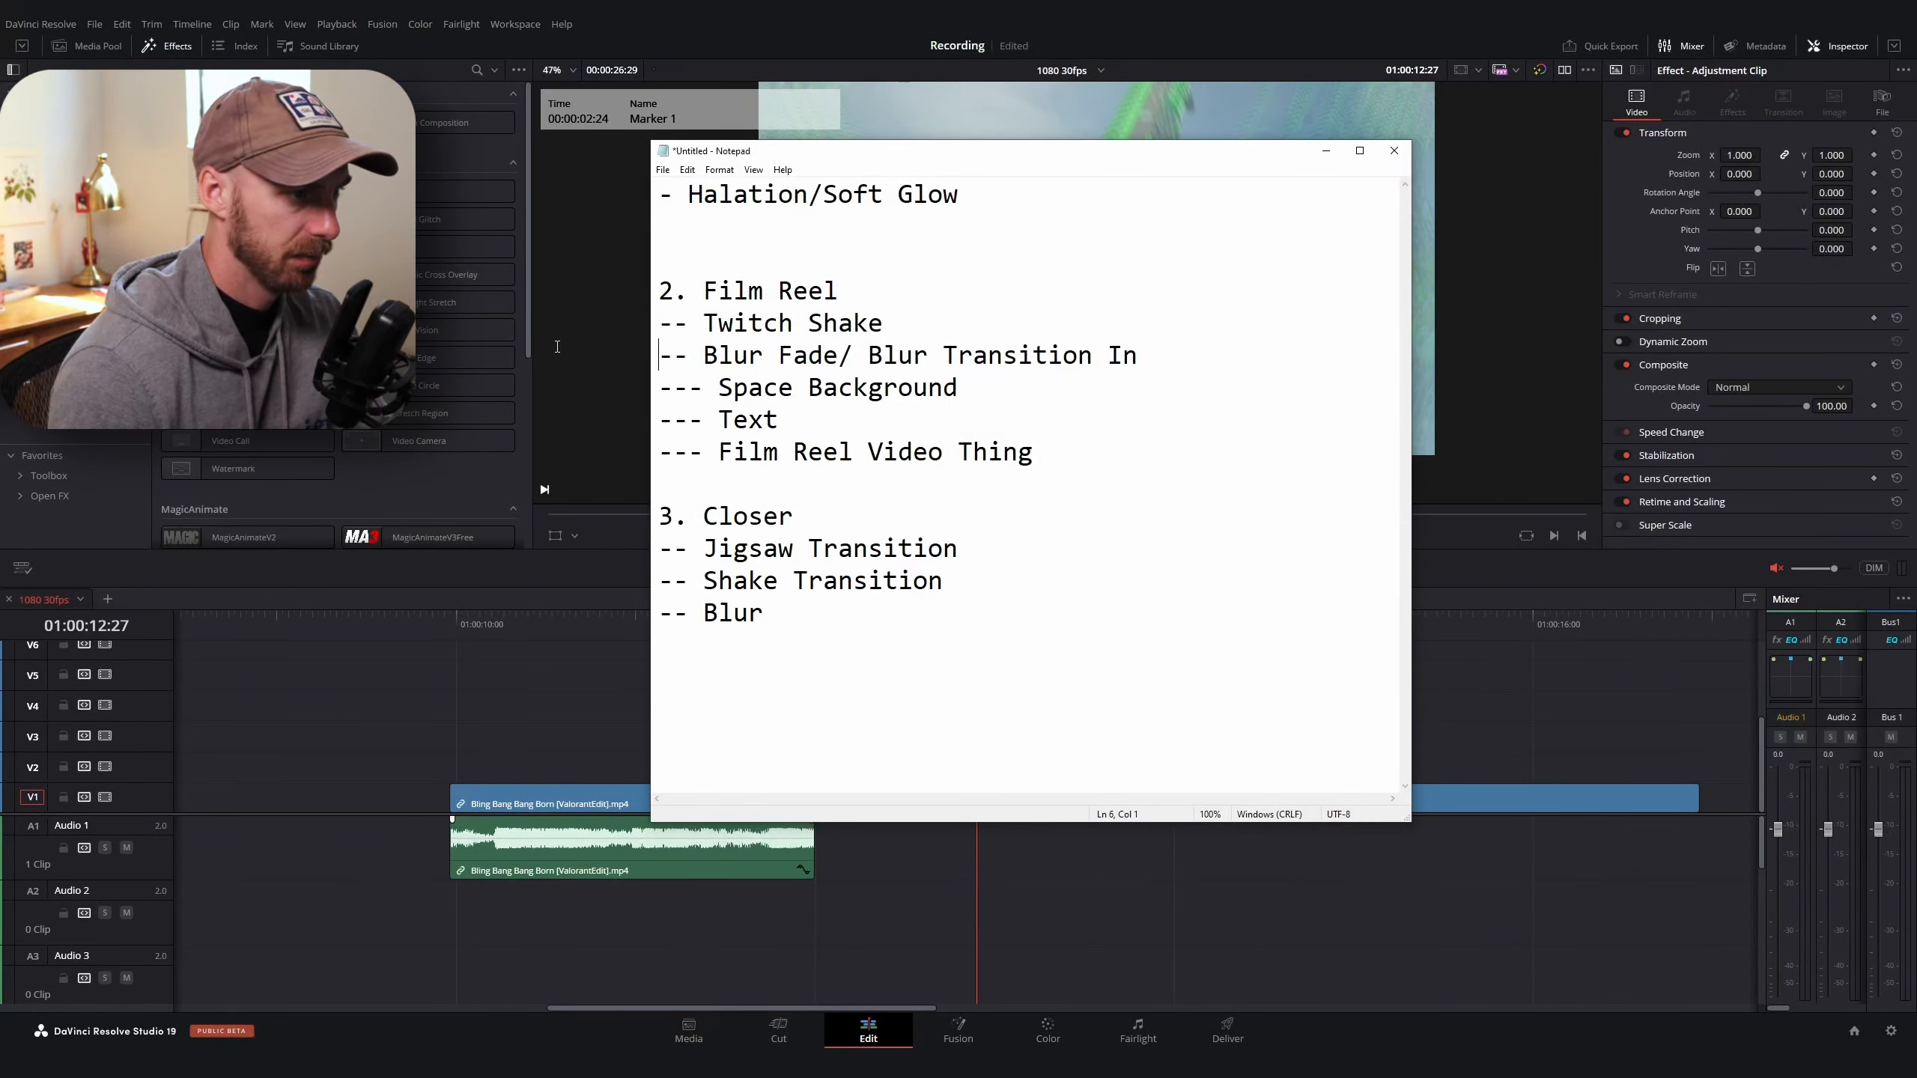
key(Up)
key(shift+End)
key(BackSpace)
key(BackSpace)
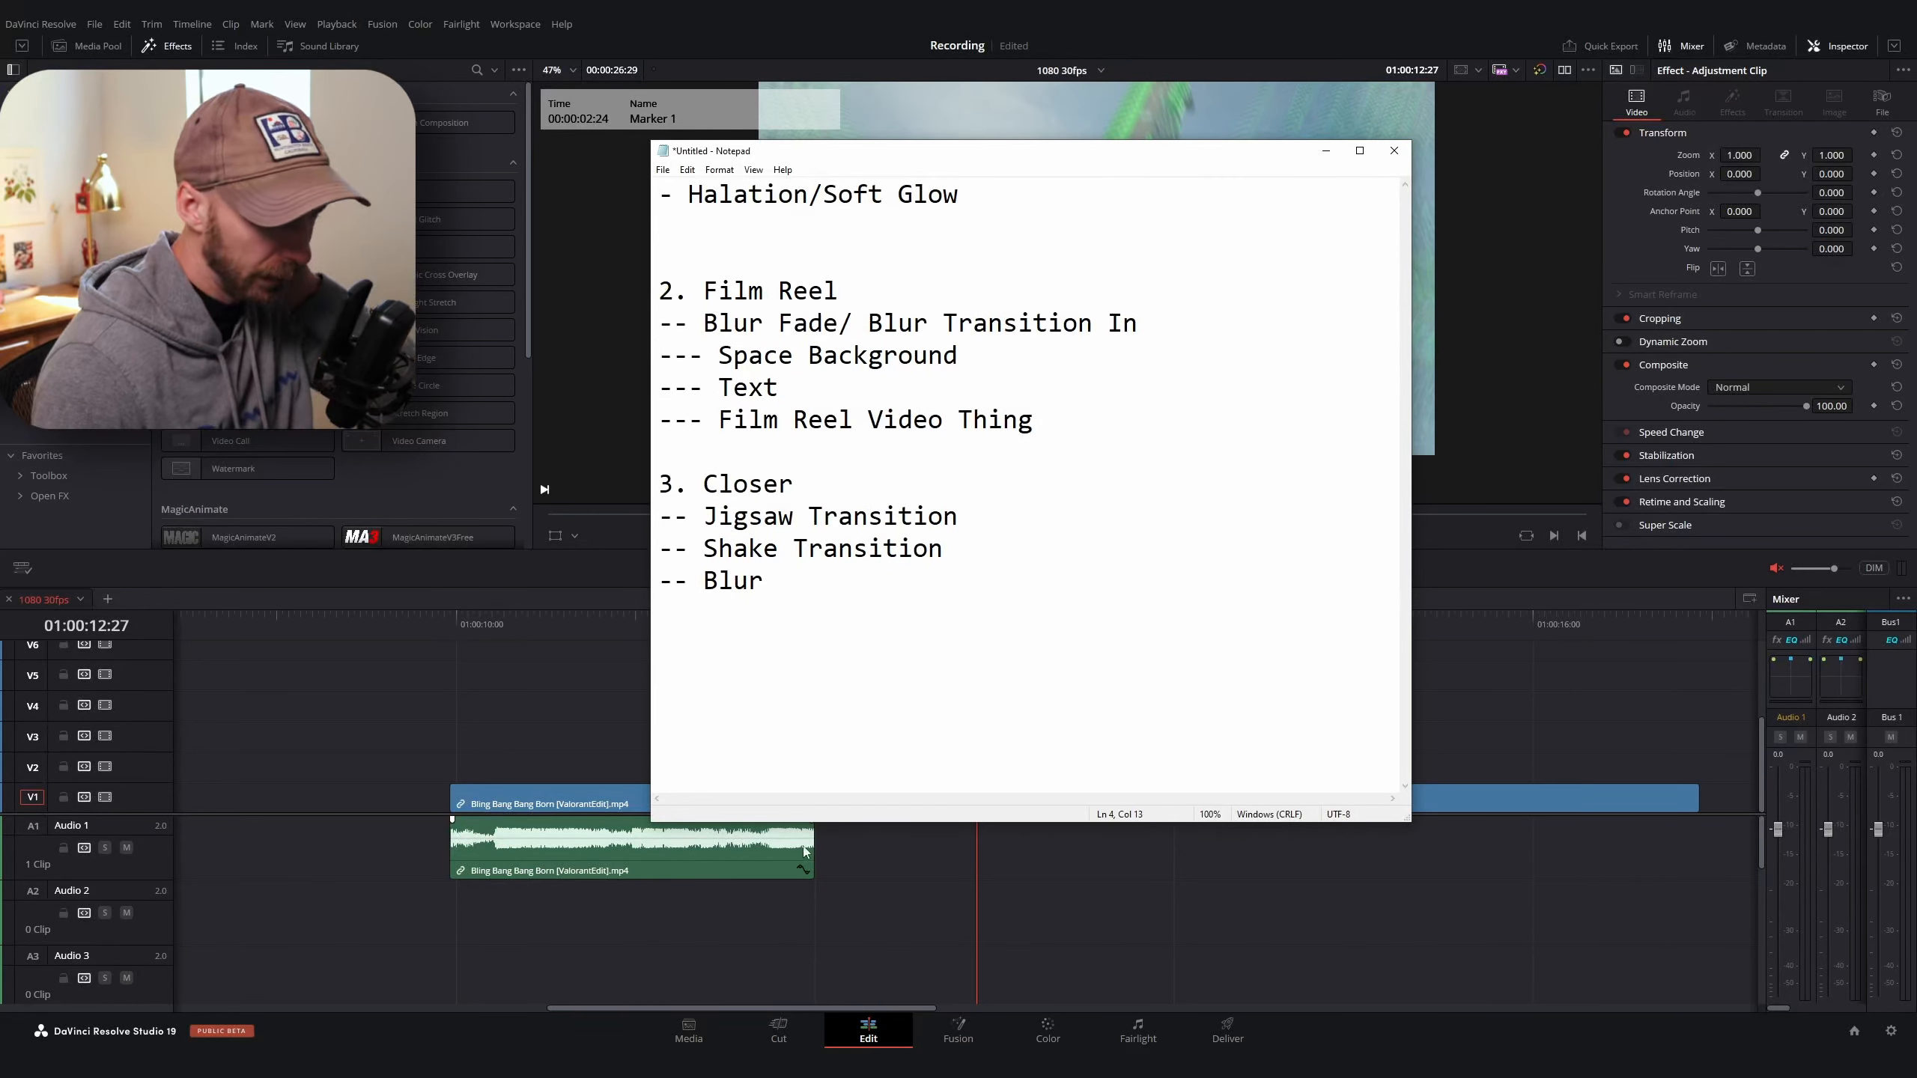
Scrub through the Bling Bang Bang Born reference clip, then return the playhead near the start of the orange adjustment clip
click(768, 836)
drag(481, 621, 587, 655)
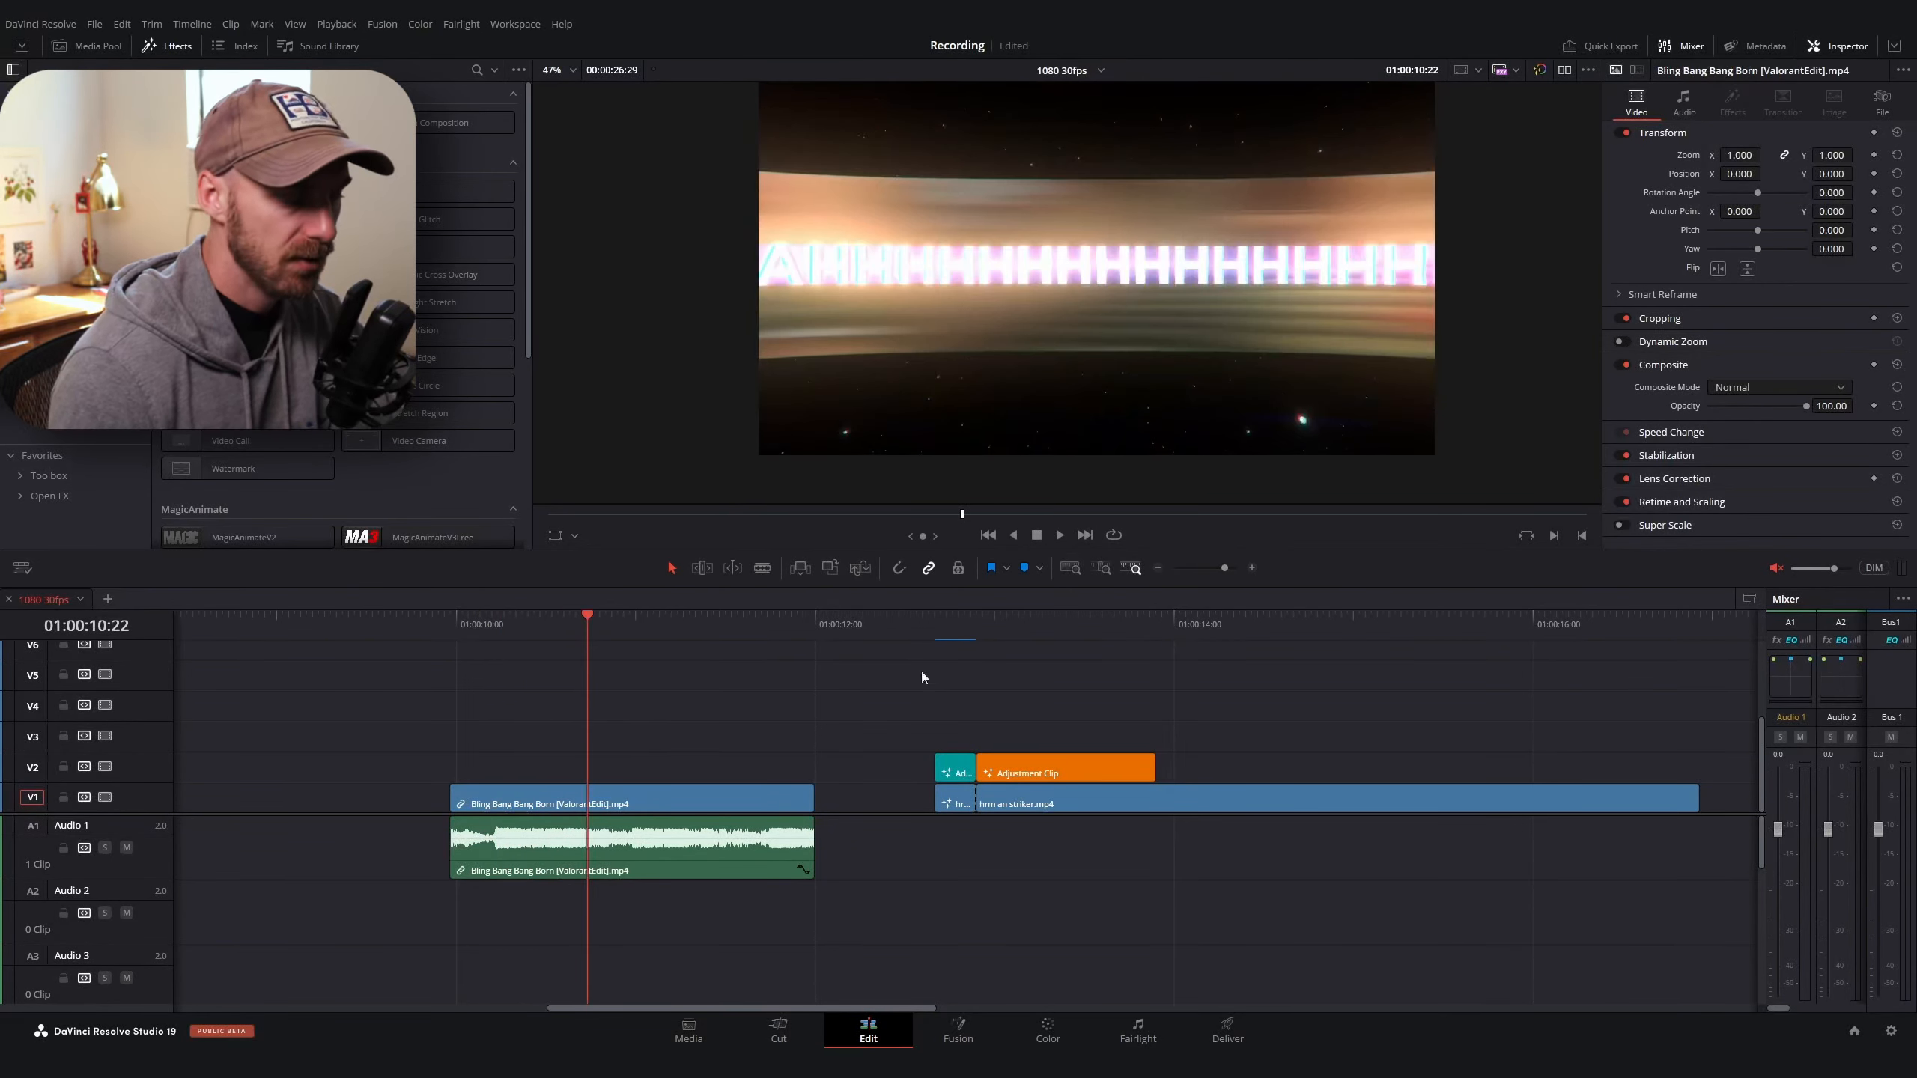
click(983, 623)
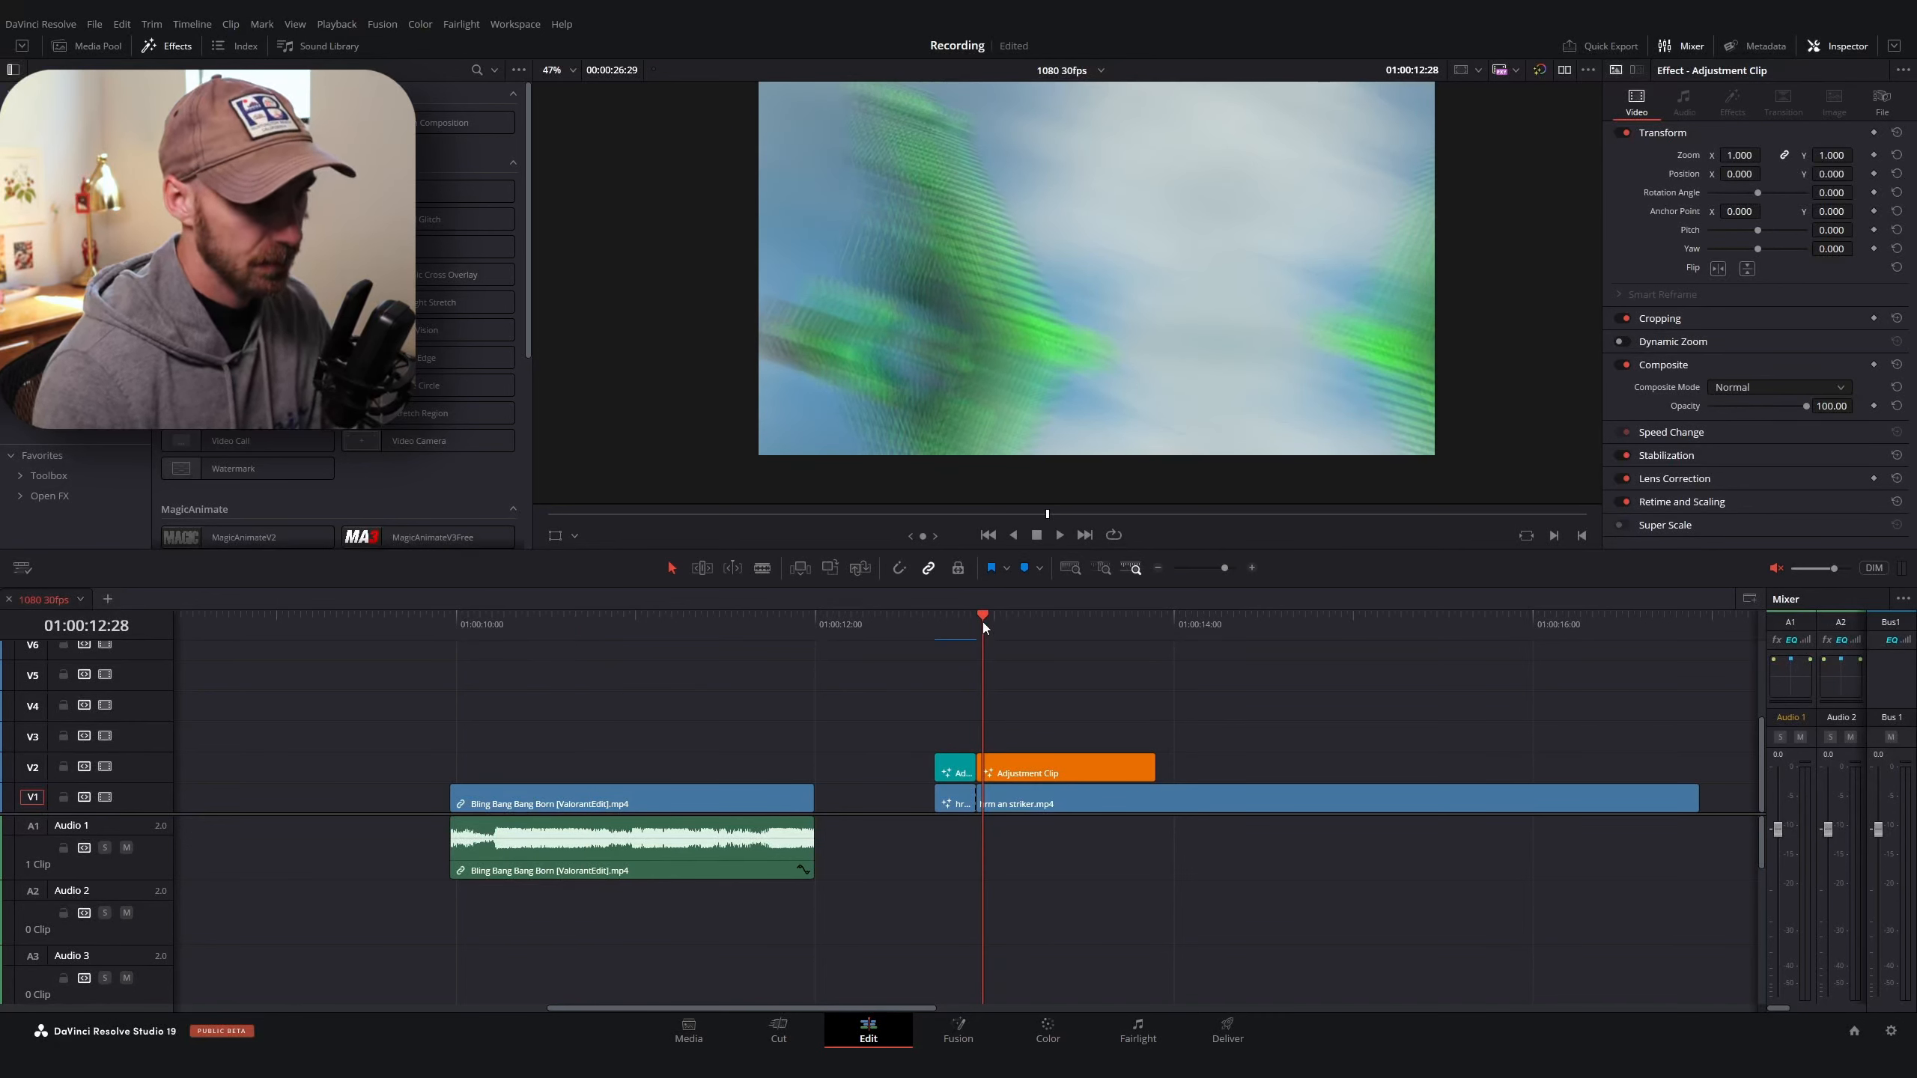
Add an adjustment clip on V3 above the start of the orange one and shorten it to about half that clip's length
drag(260, 142, 973, 745)
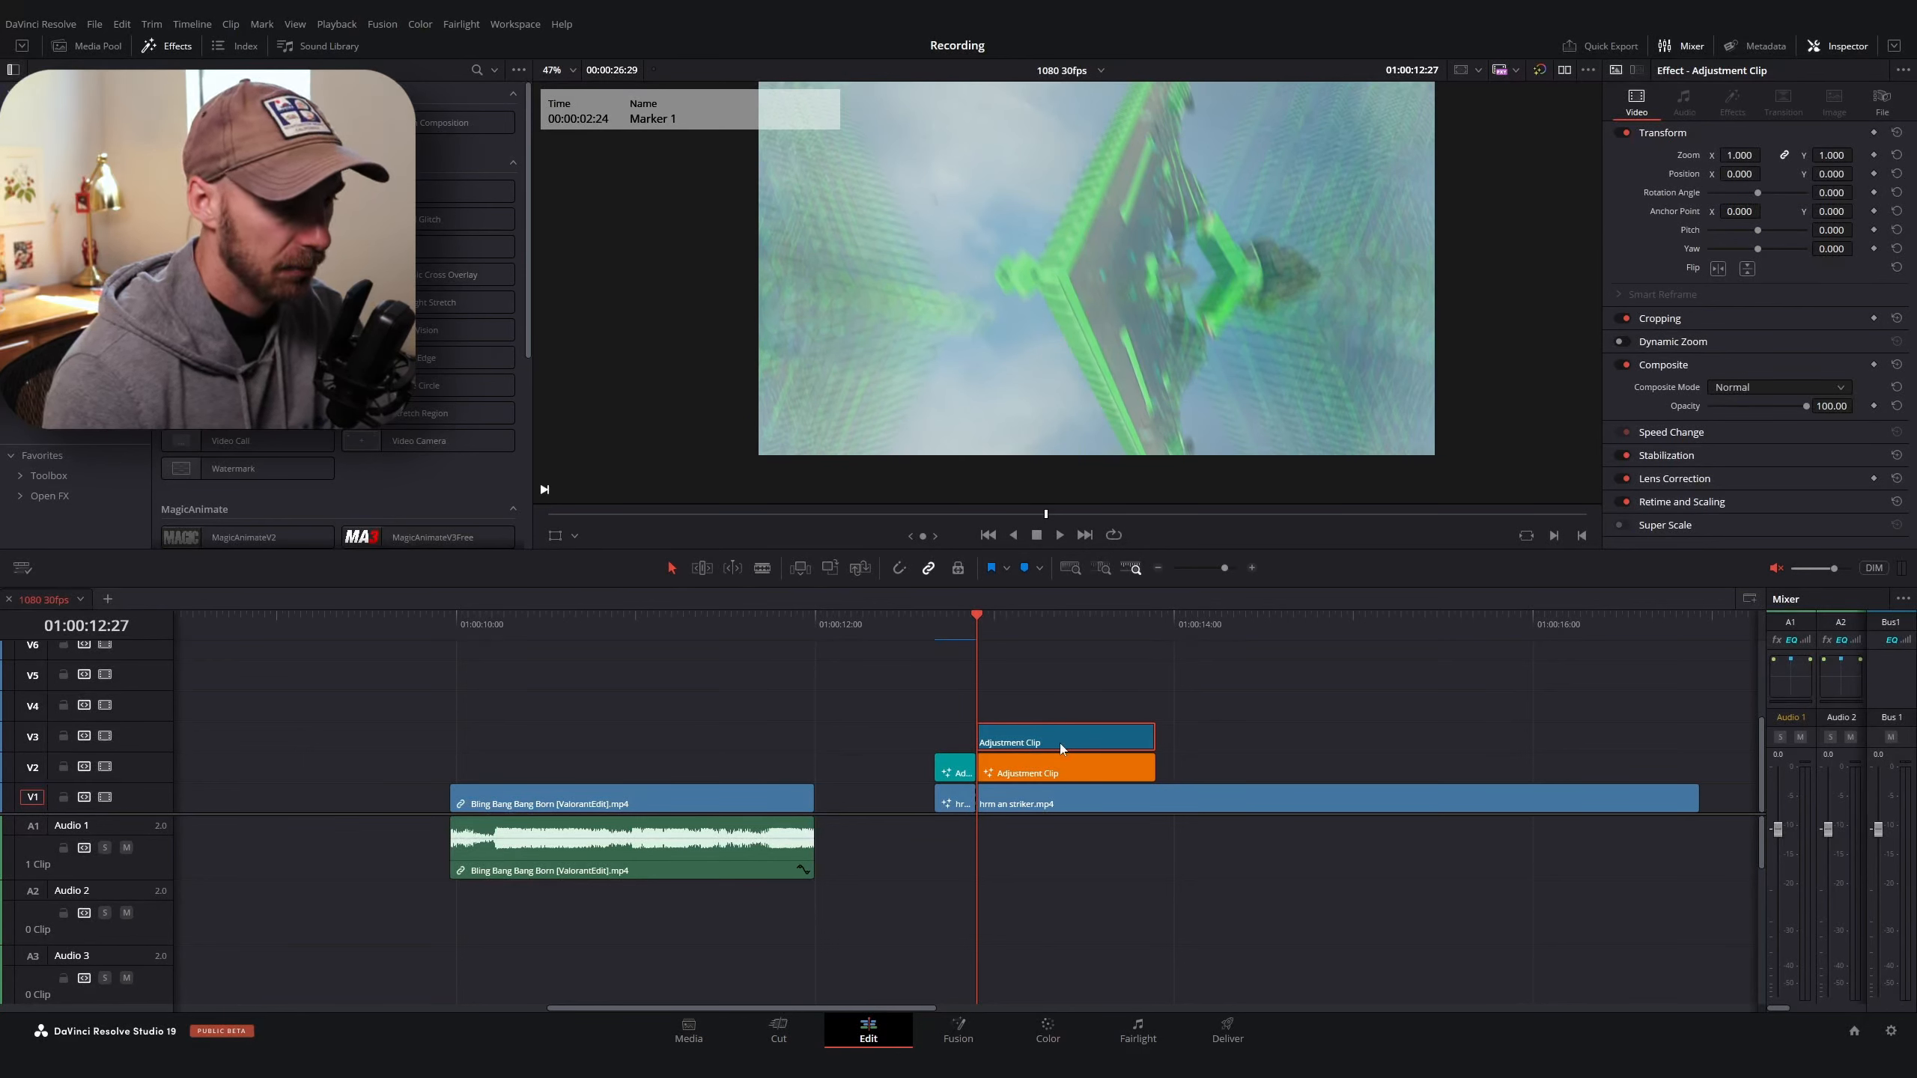
key(space)
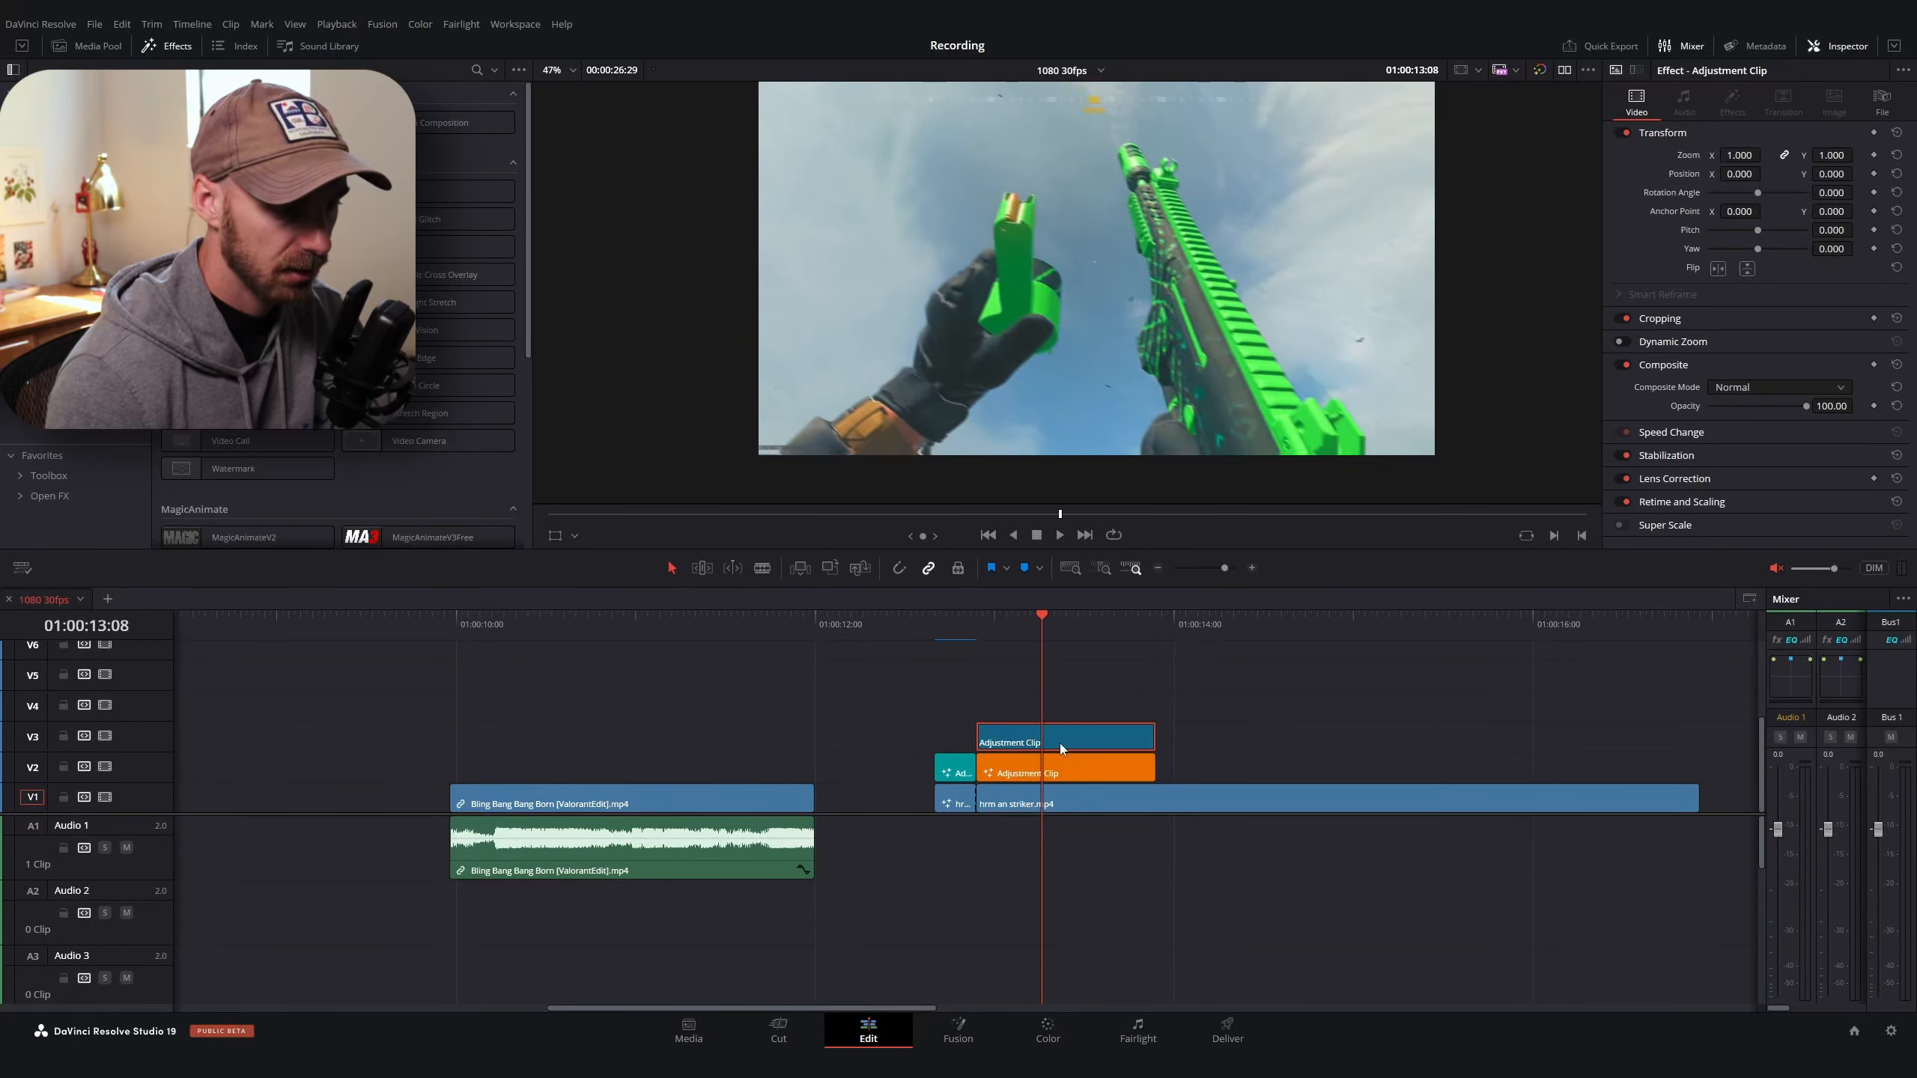
drag(1149, 737, 1065, 737)
Set the clip color of the new V3 adjustment clip to Pink
right_click(1031, 731)
mouse_move(1149, 984)
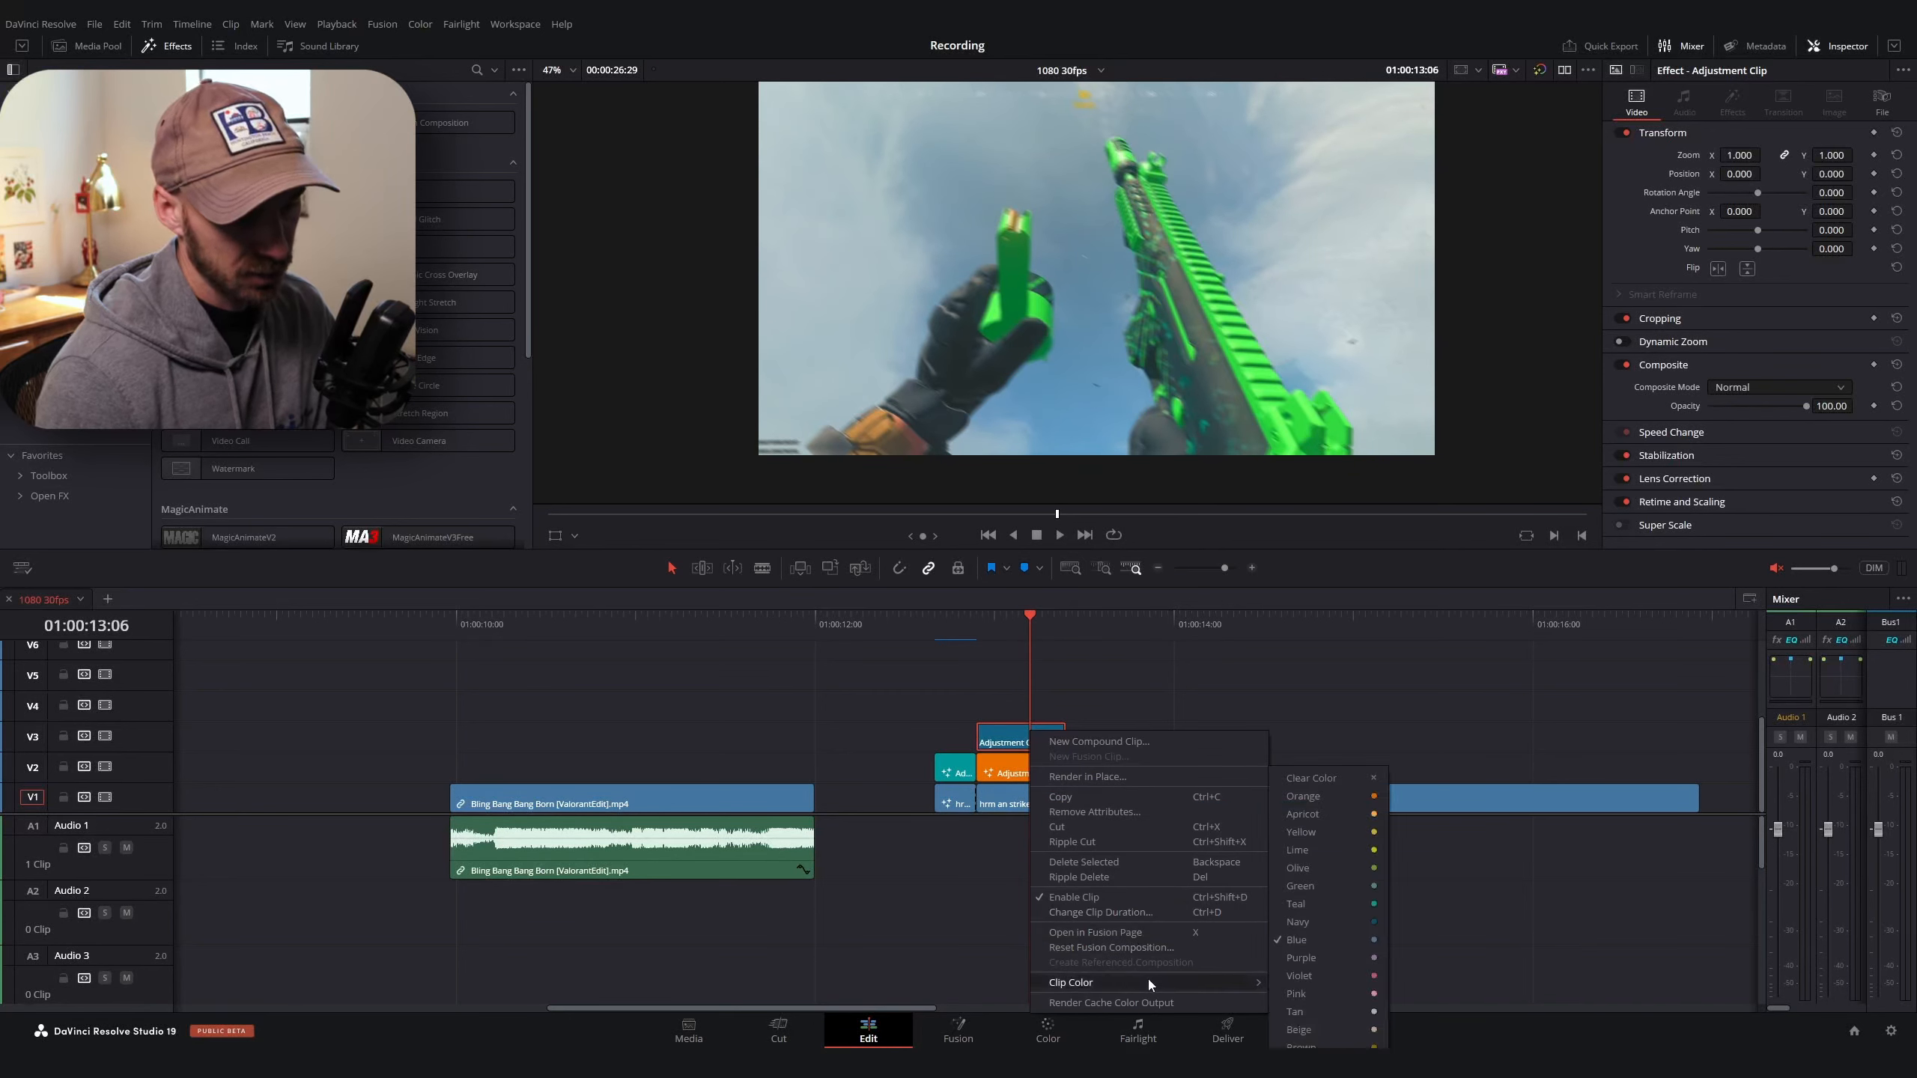
click(1297, 994)
Open the pink adjustment clip in Fusion at its first frame and bring up the tool search
drag(998, 636, 976, 639)
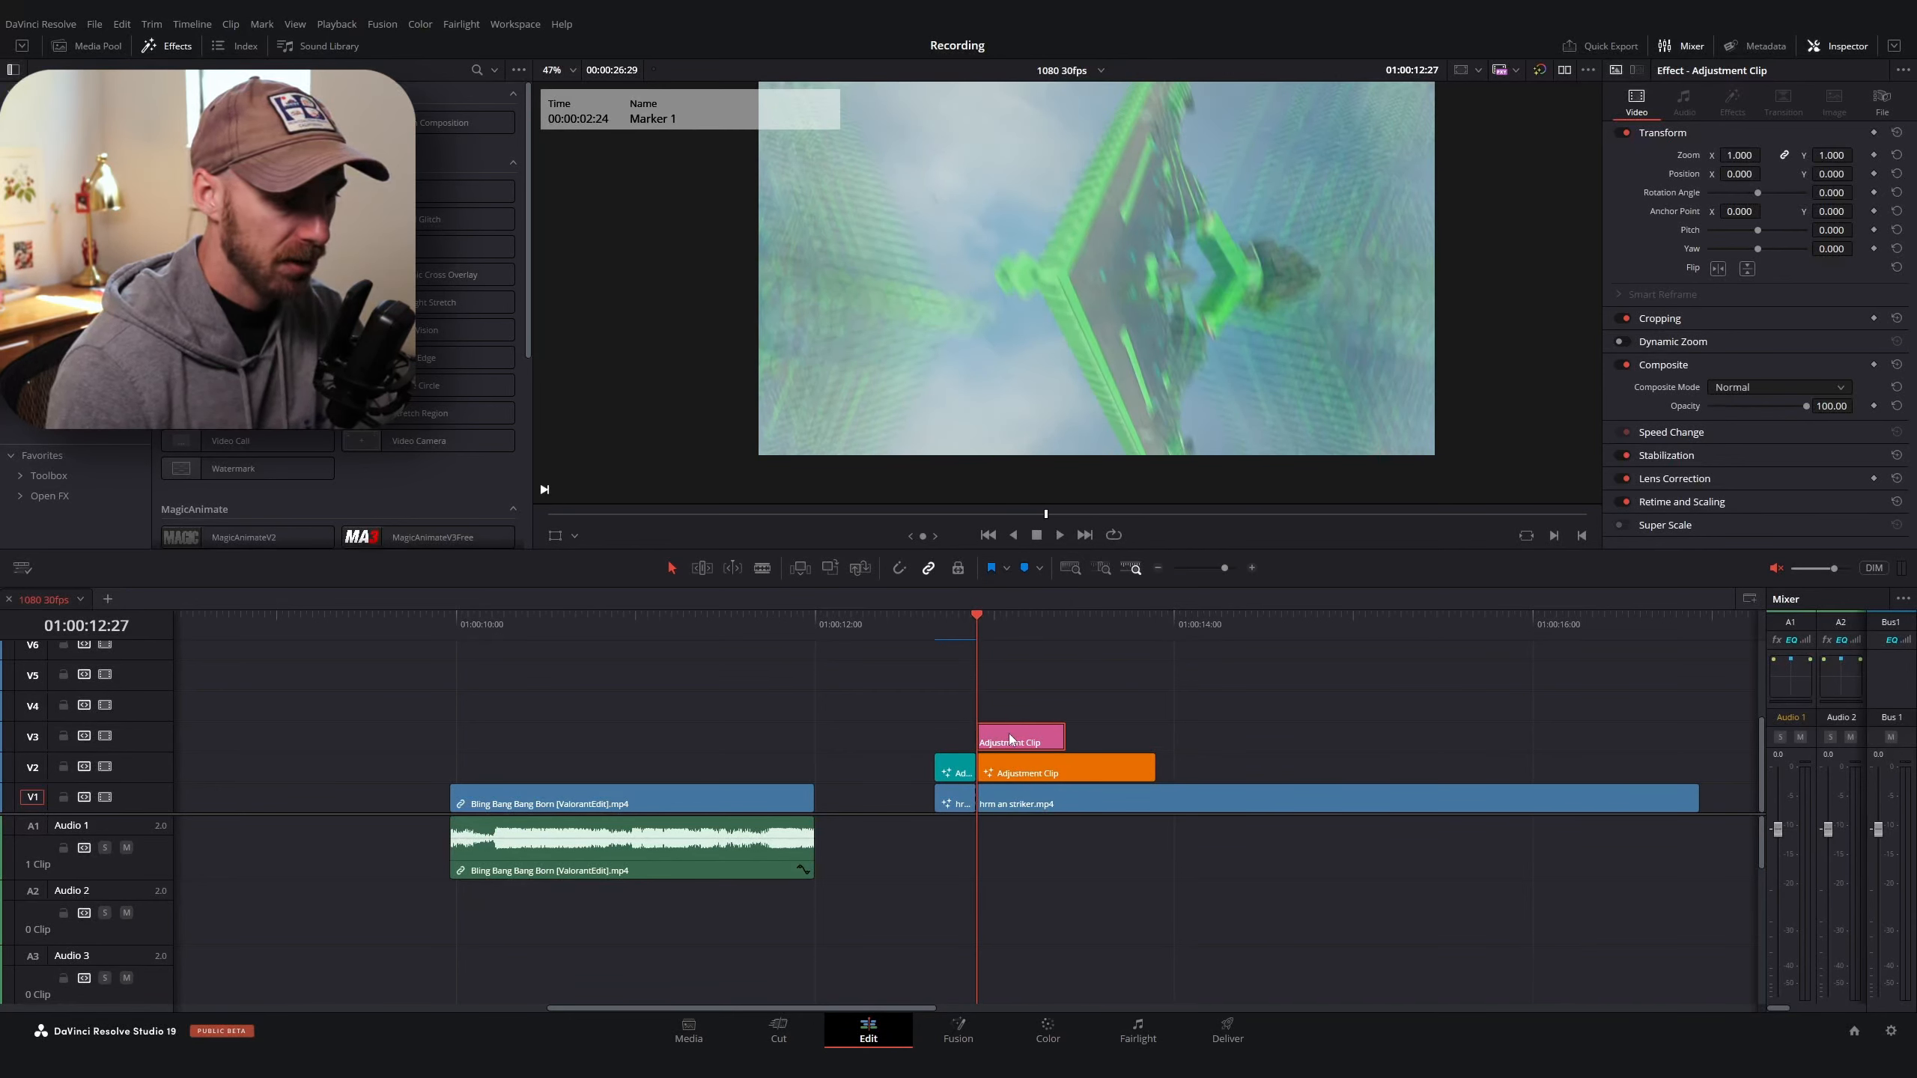
click(958, 1029)
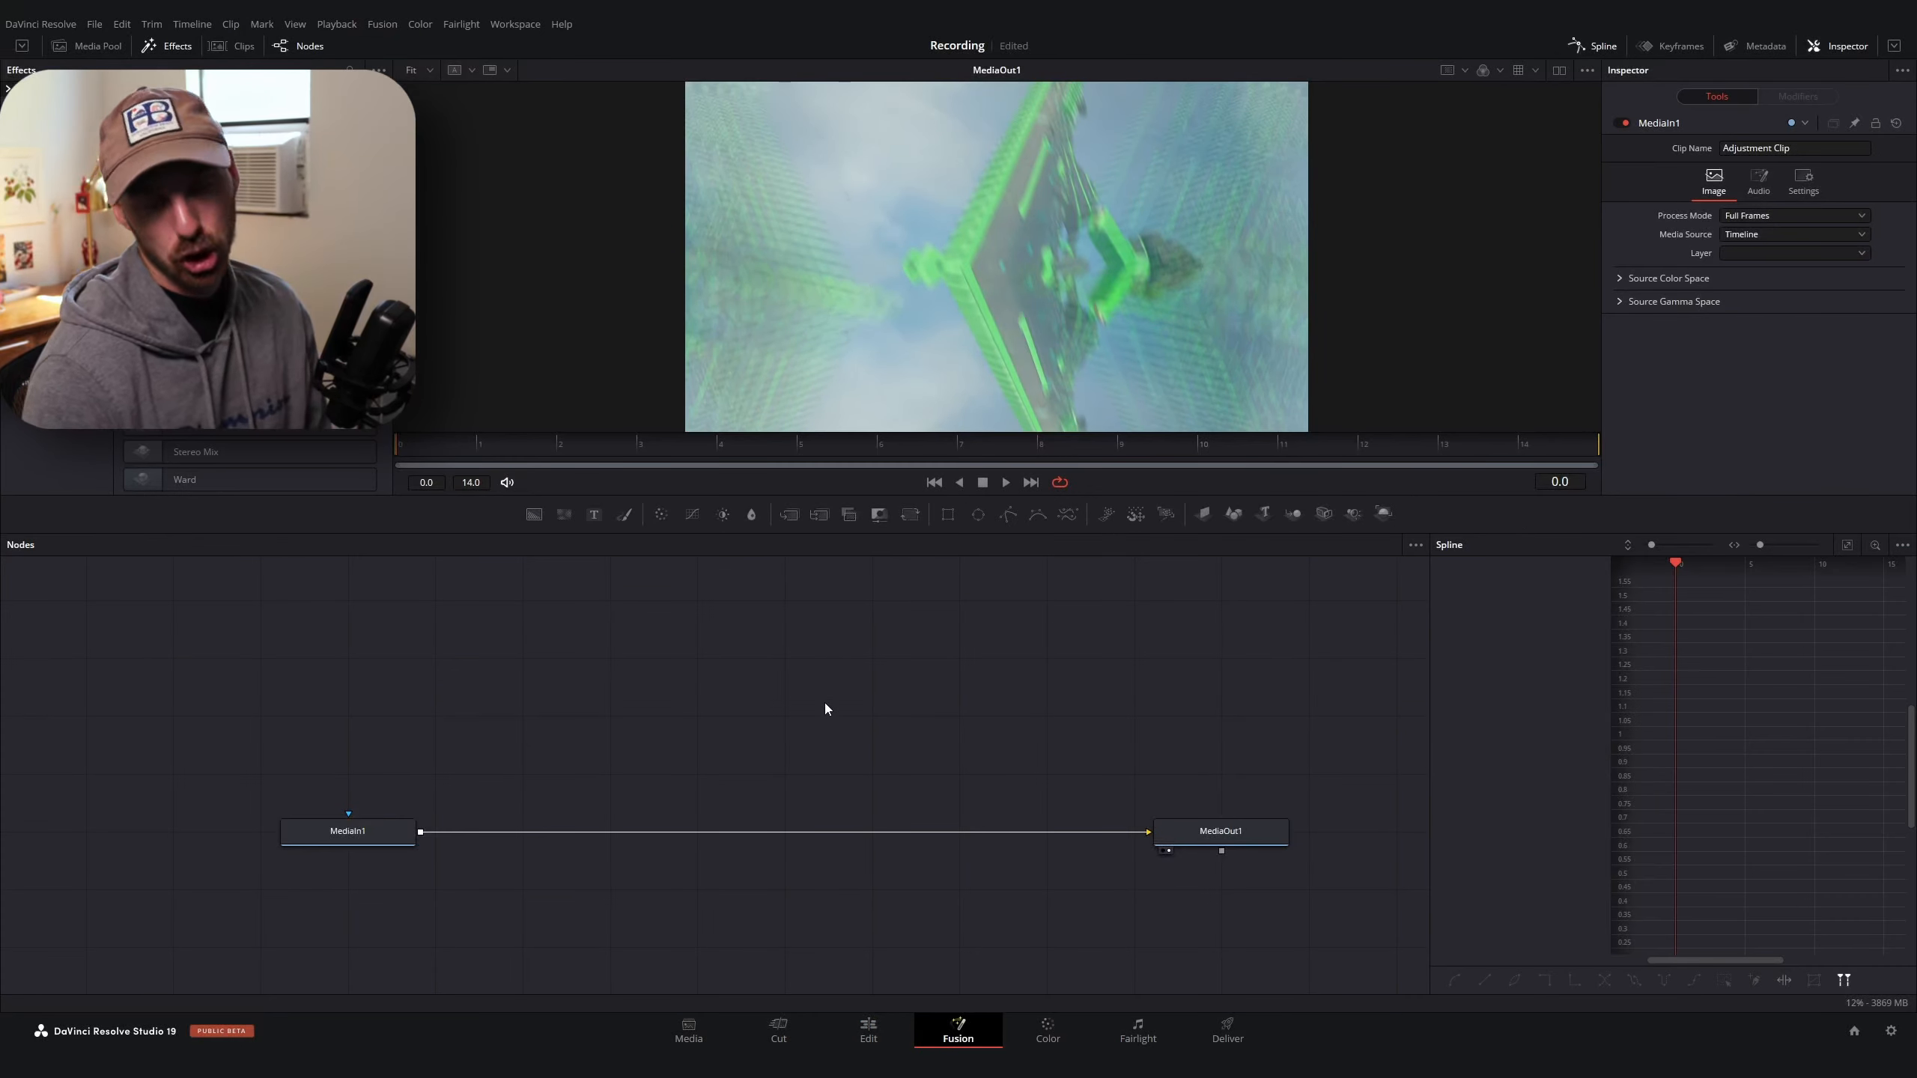
scroll(971, 304, down, 2)
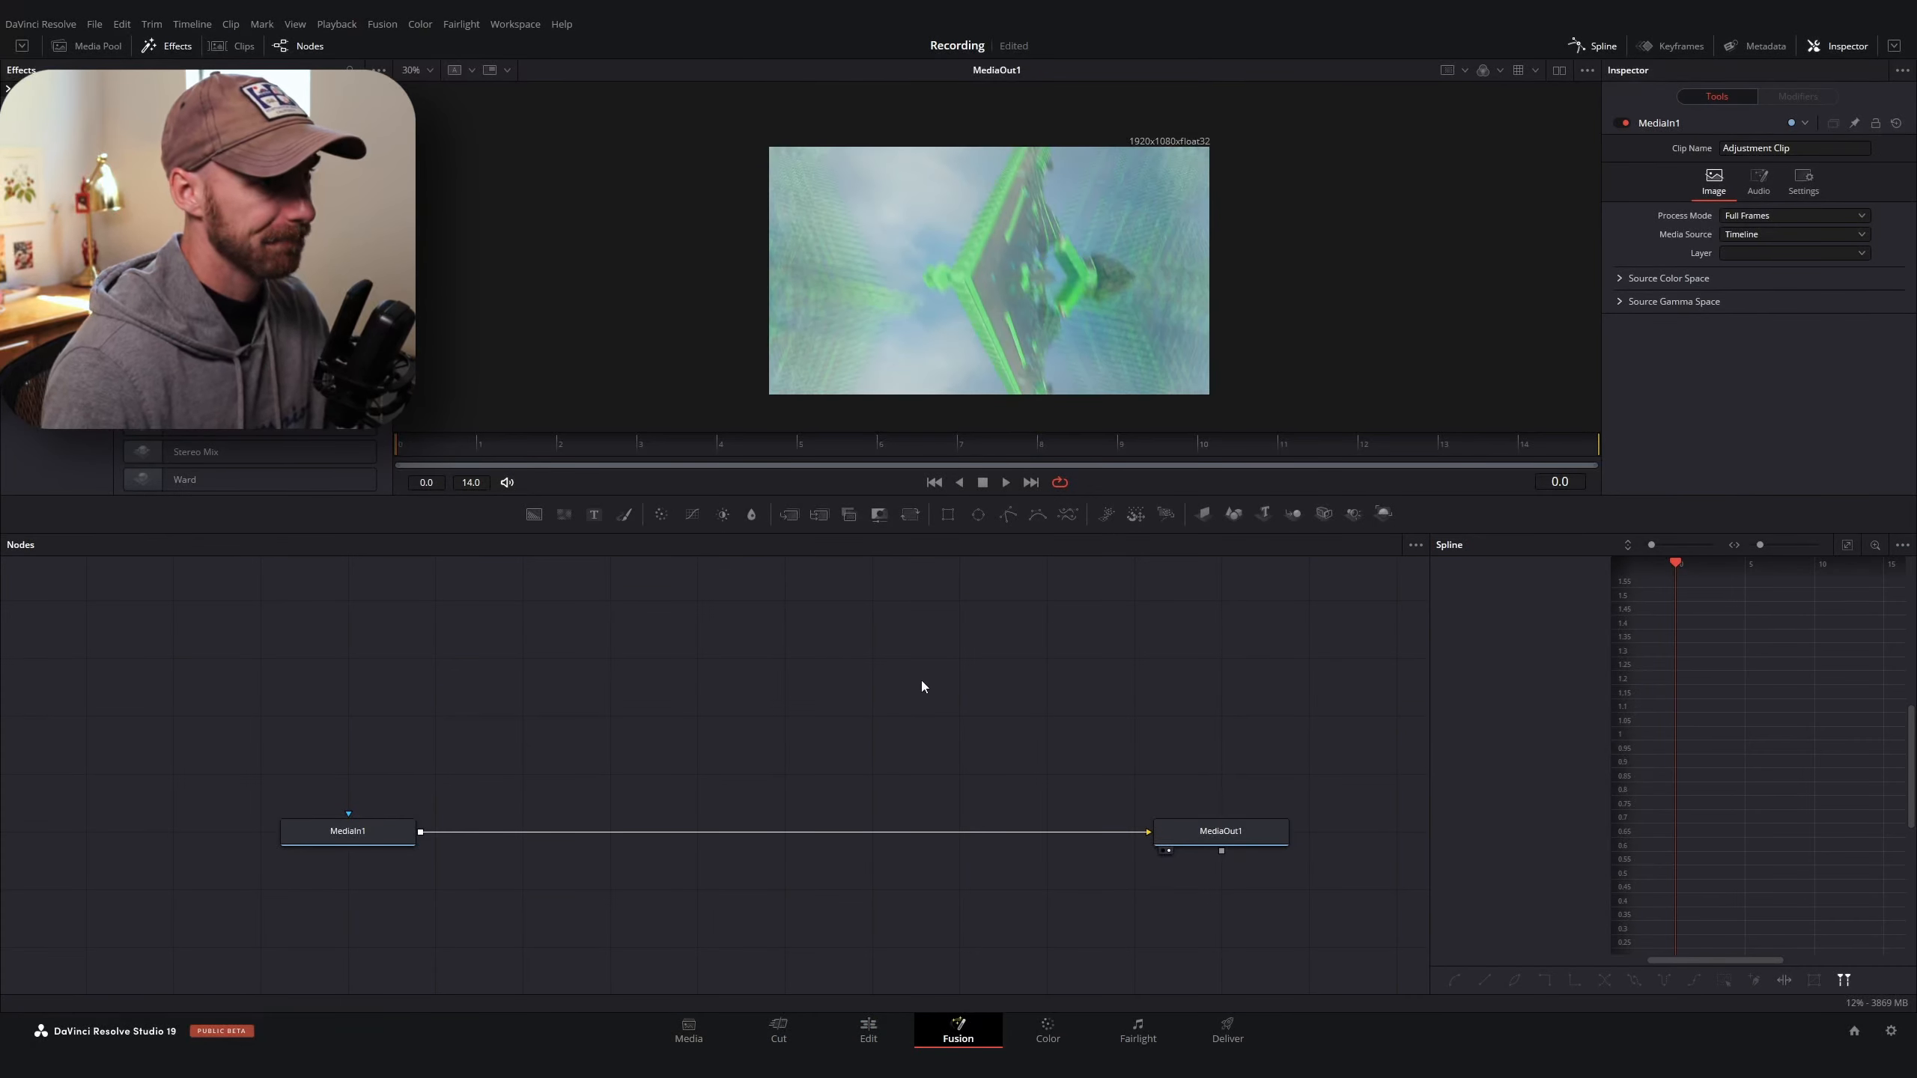
scroll(719, 765, down, 2)
key(shift+space)
text(defo)
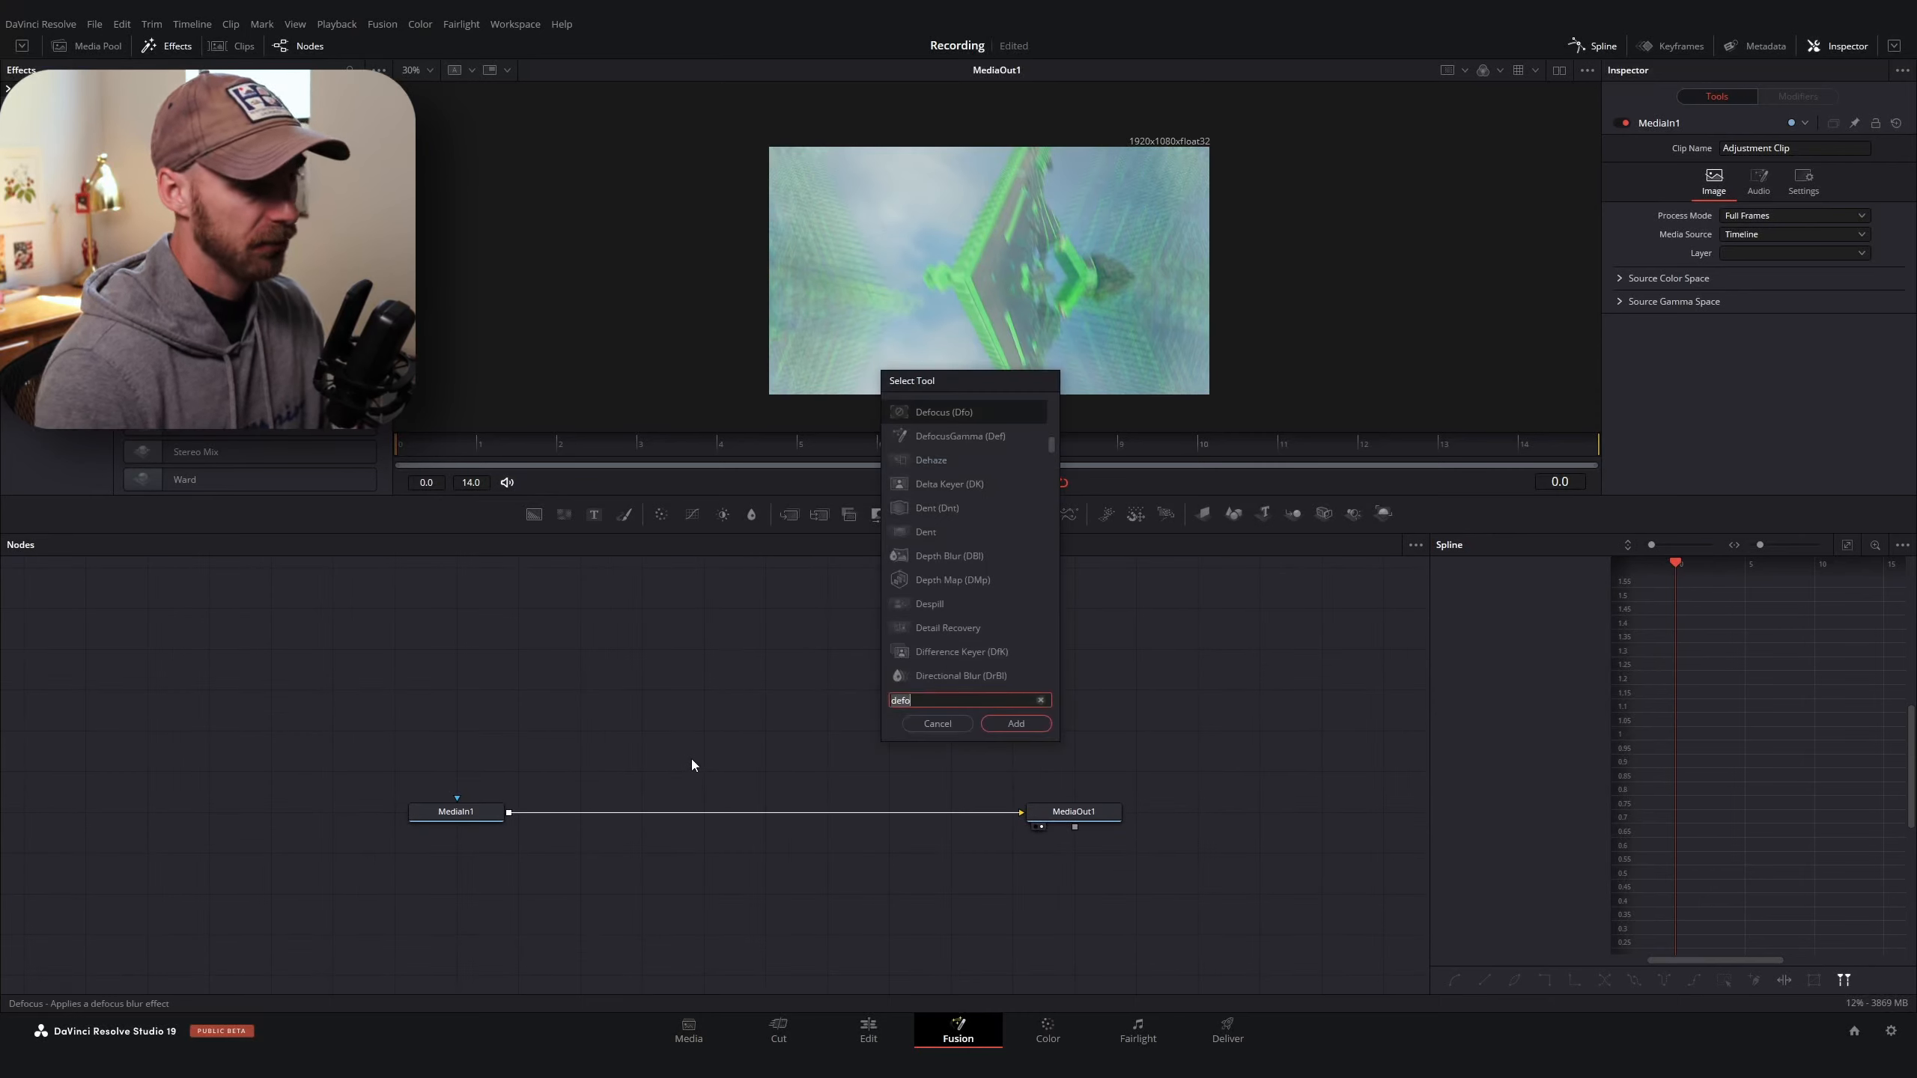
key(BackSpace)
key(BackSpace)
key(BackSpace)
key(BackSpace)
Add a Gaussian Blur node and insert it between MediaIn1 and MediaOut1
text(gaus)
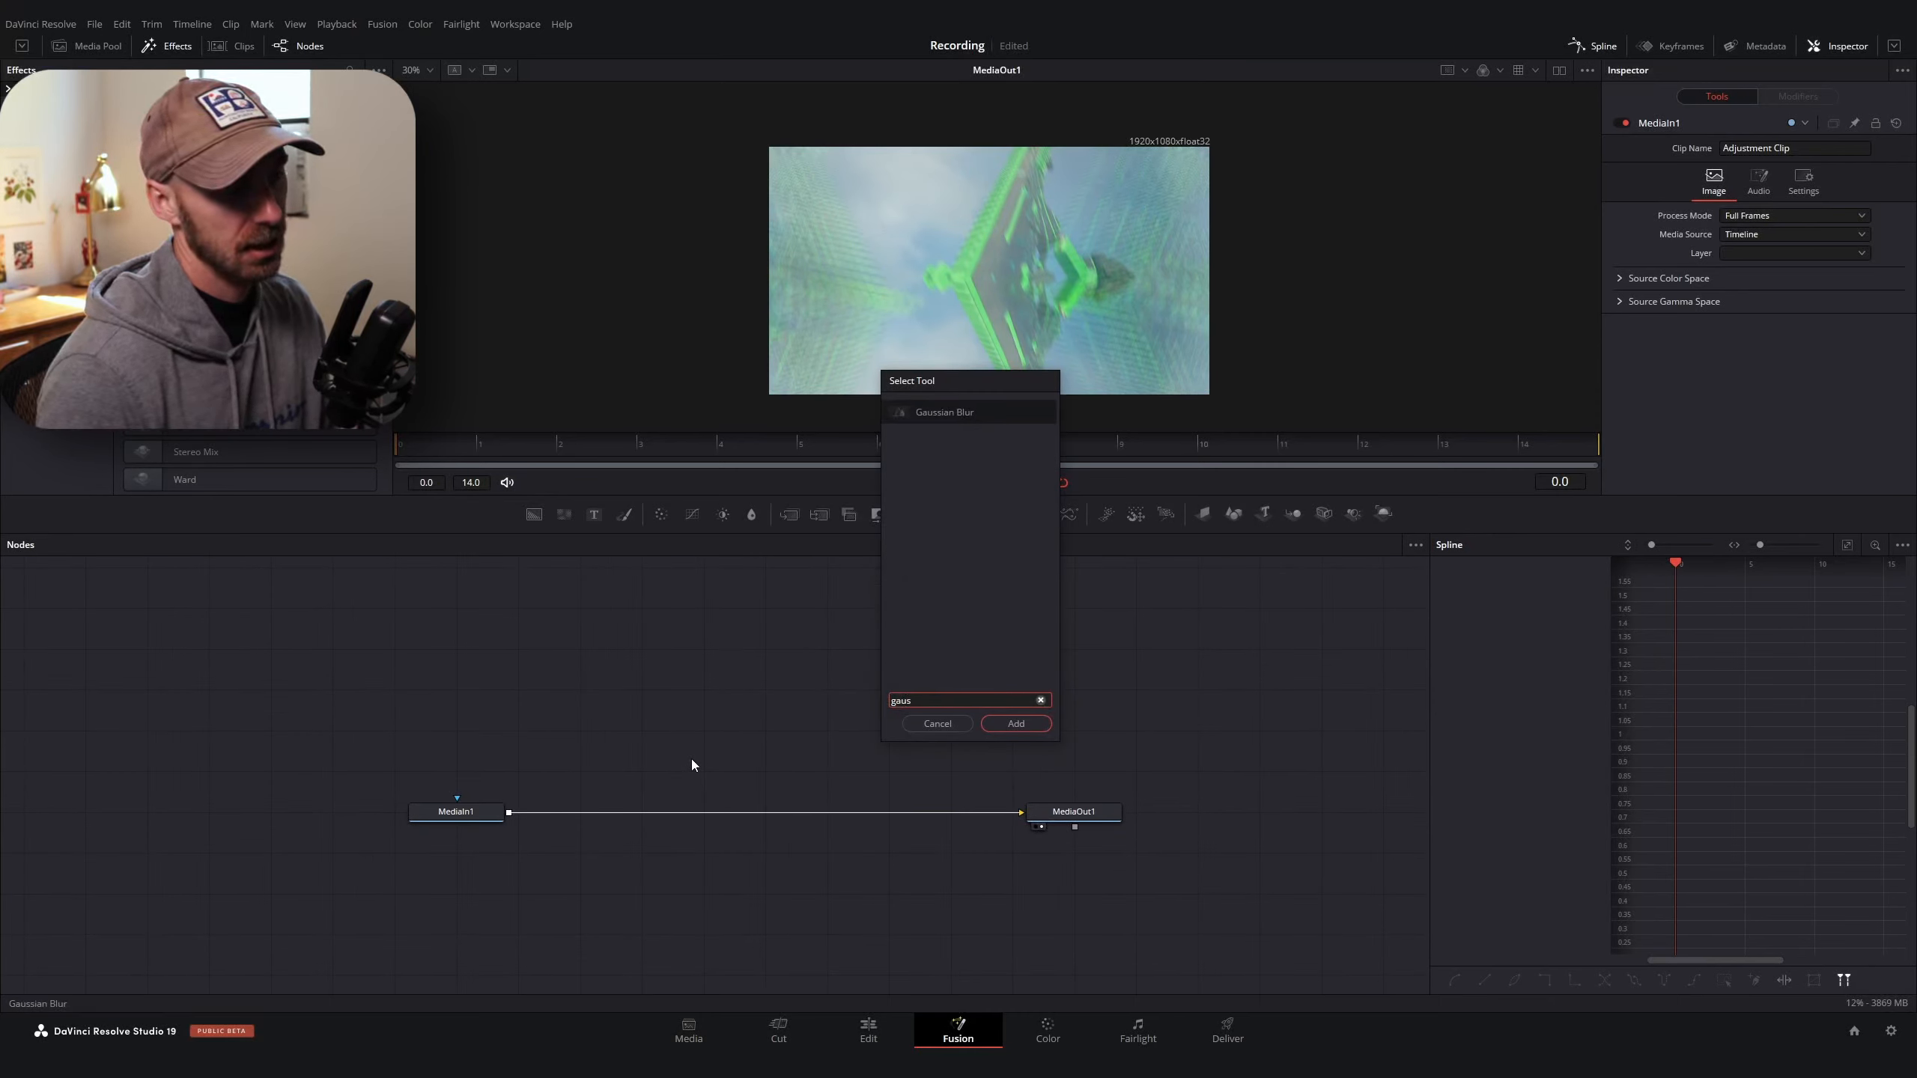
key(Return)
drag(713, 772, 765, 814)
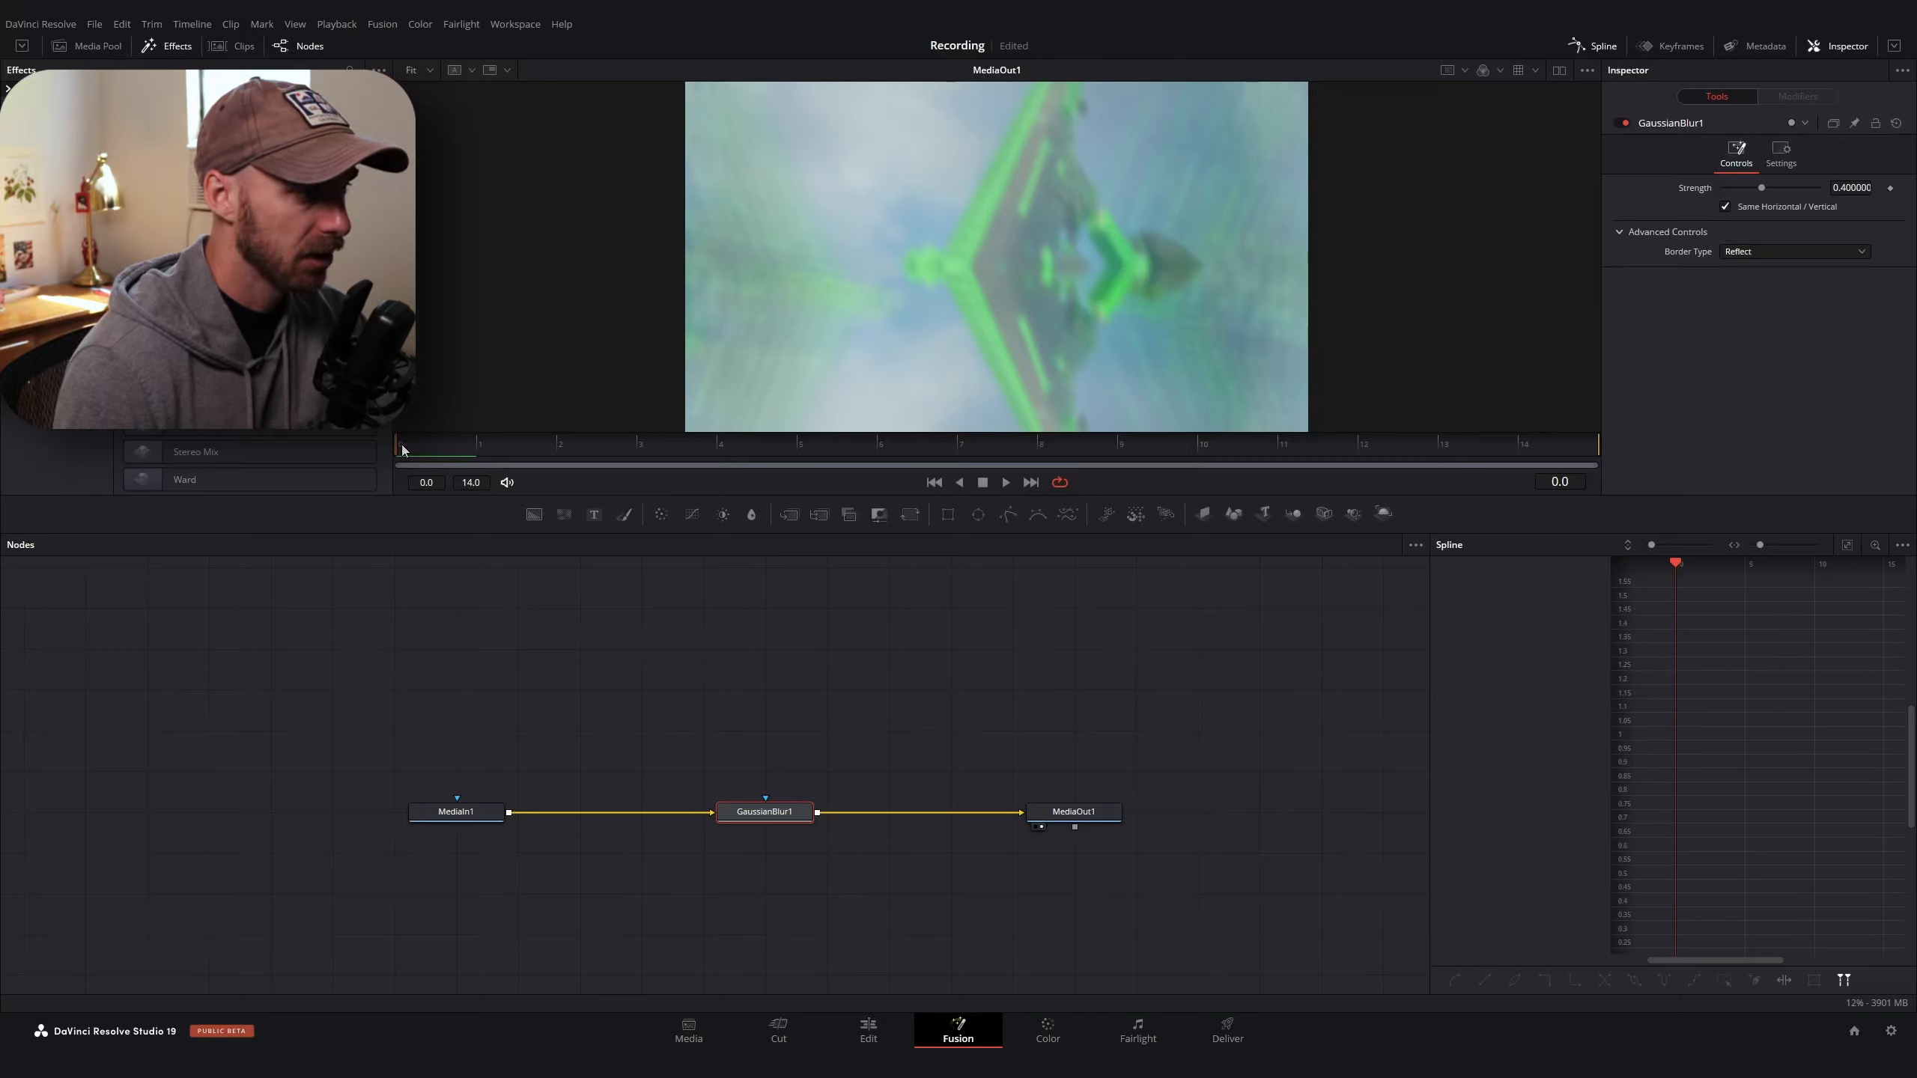
Keyframe the Gaussian Blur strength from 0.52 at the first frame down to 0 at frame 14
click(1892, 189)
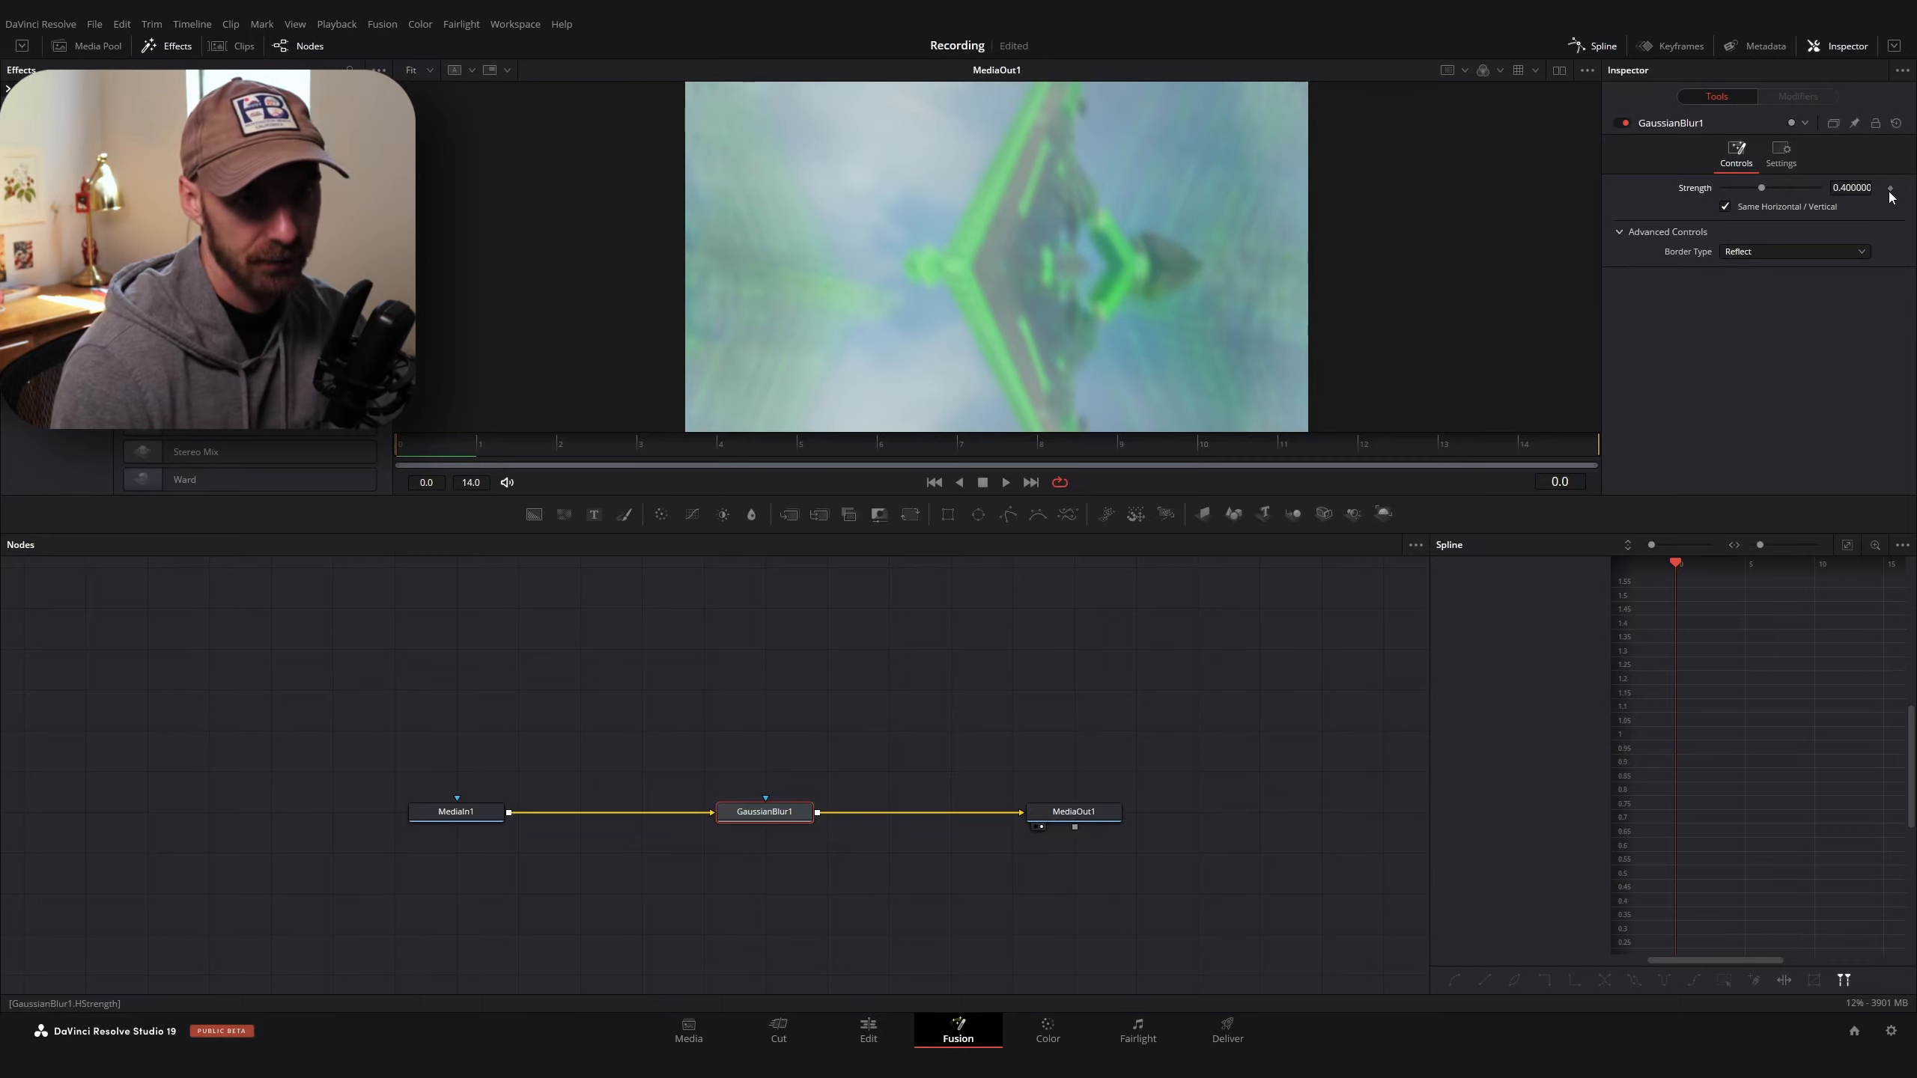
key(End)
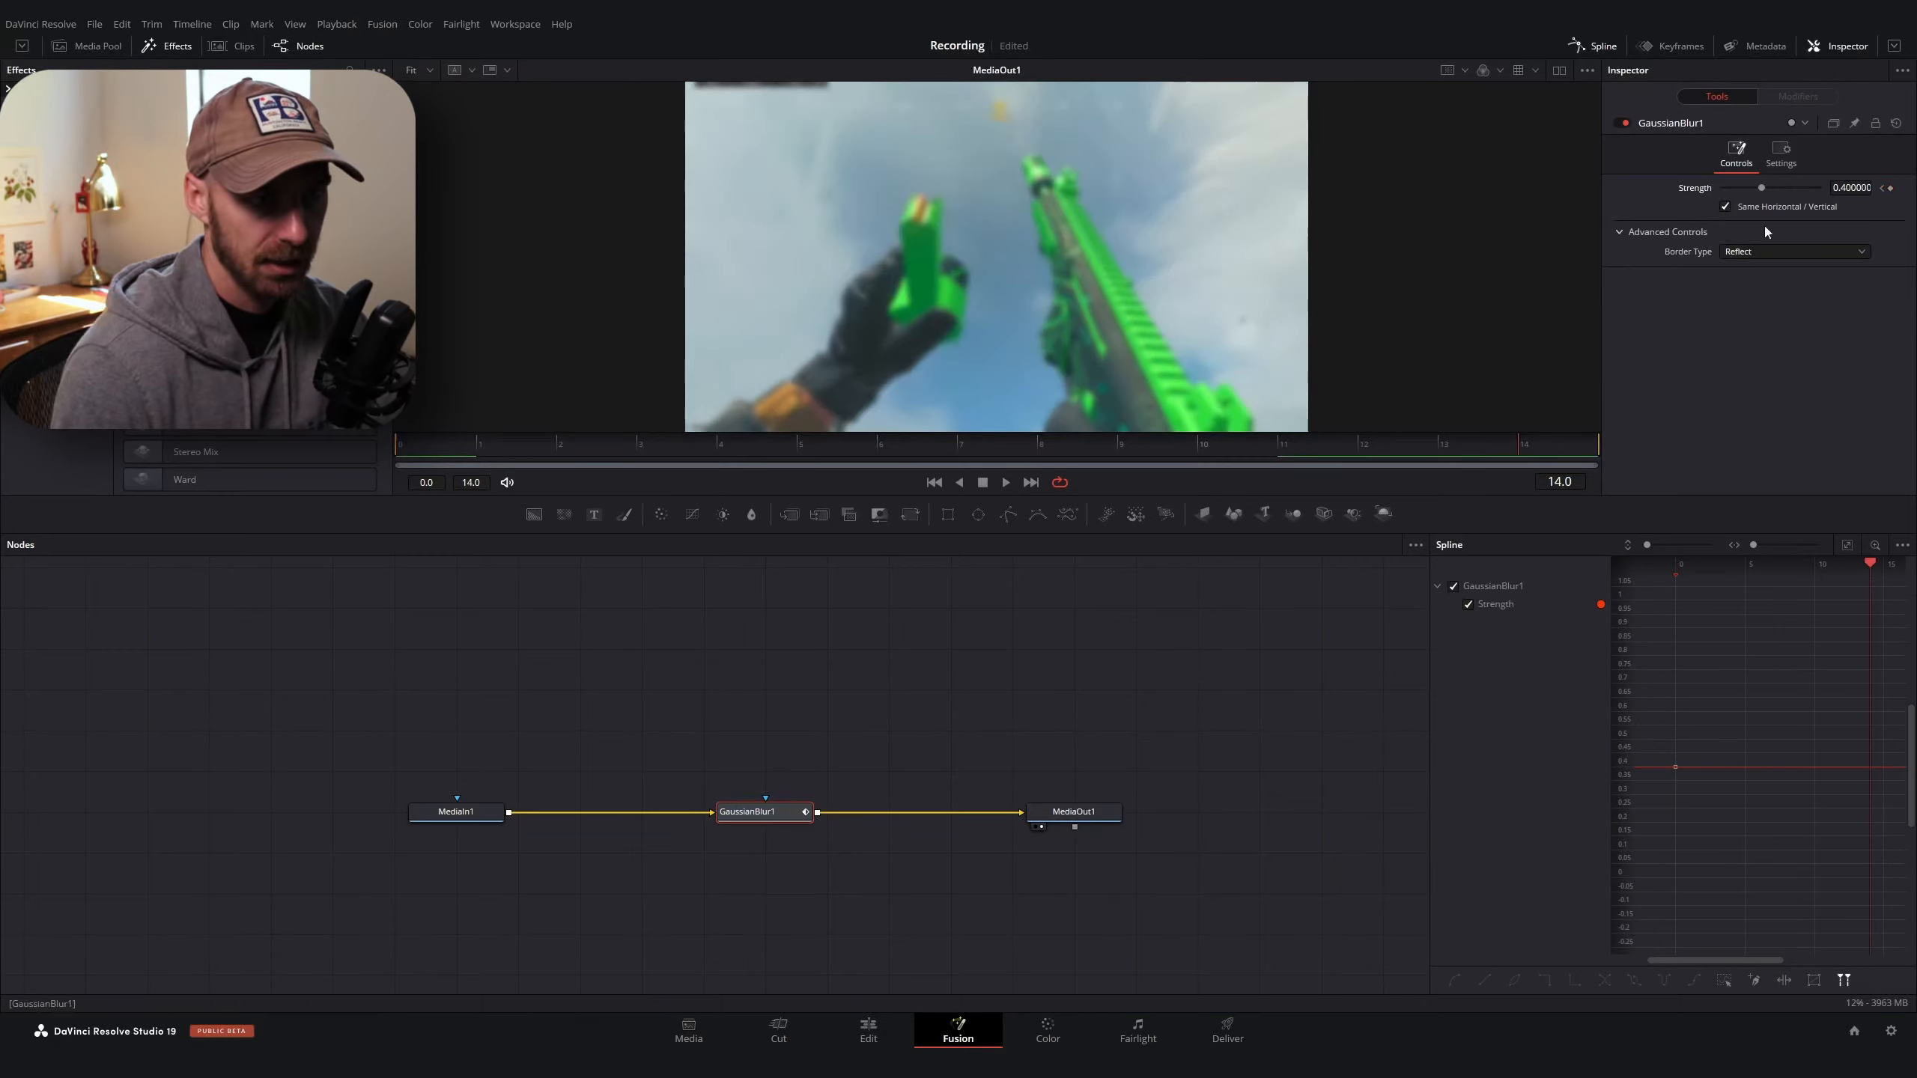
drag(1760, 189, 1522, 208)
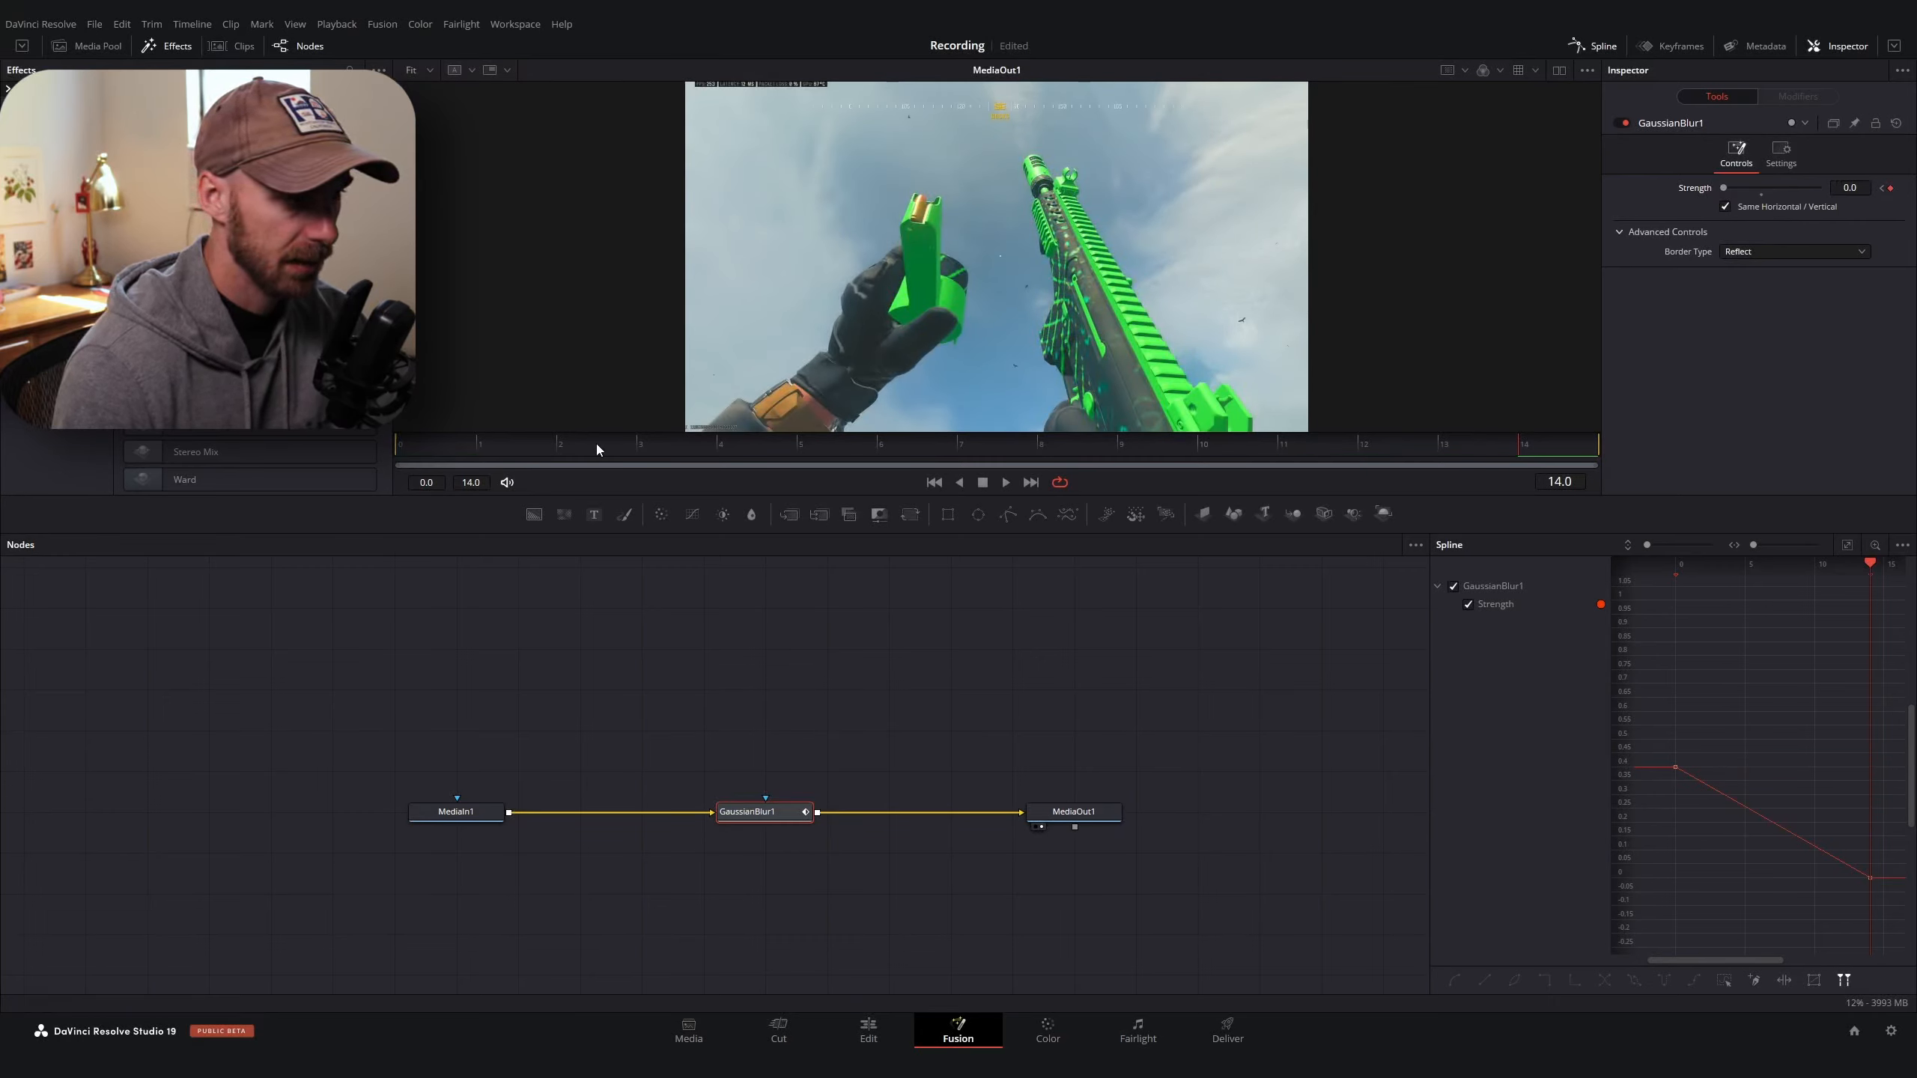
key(Home)
drag(1766, 187, 1775, 190)
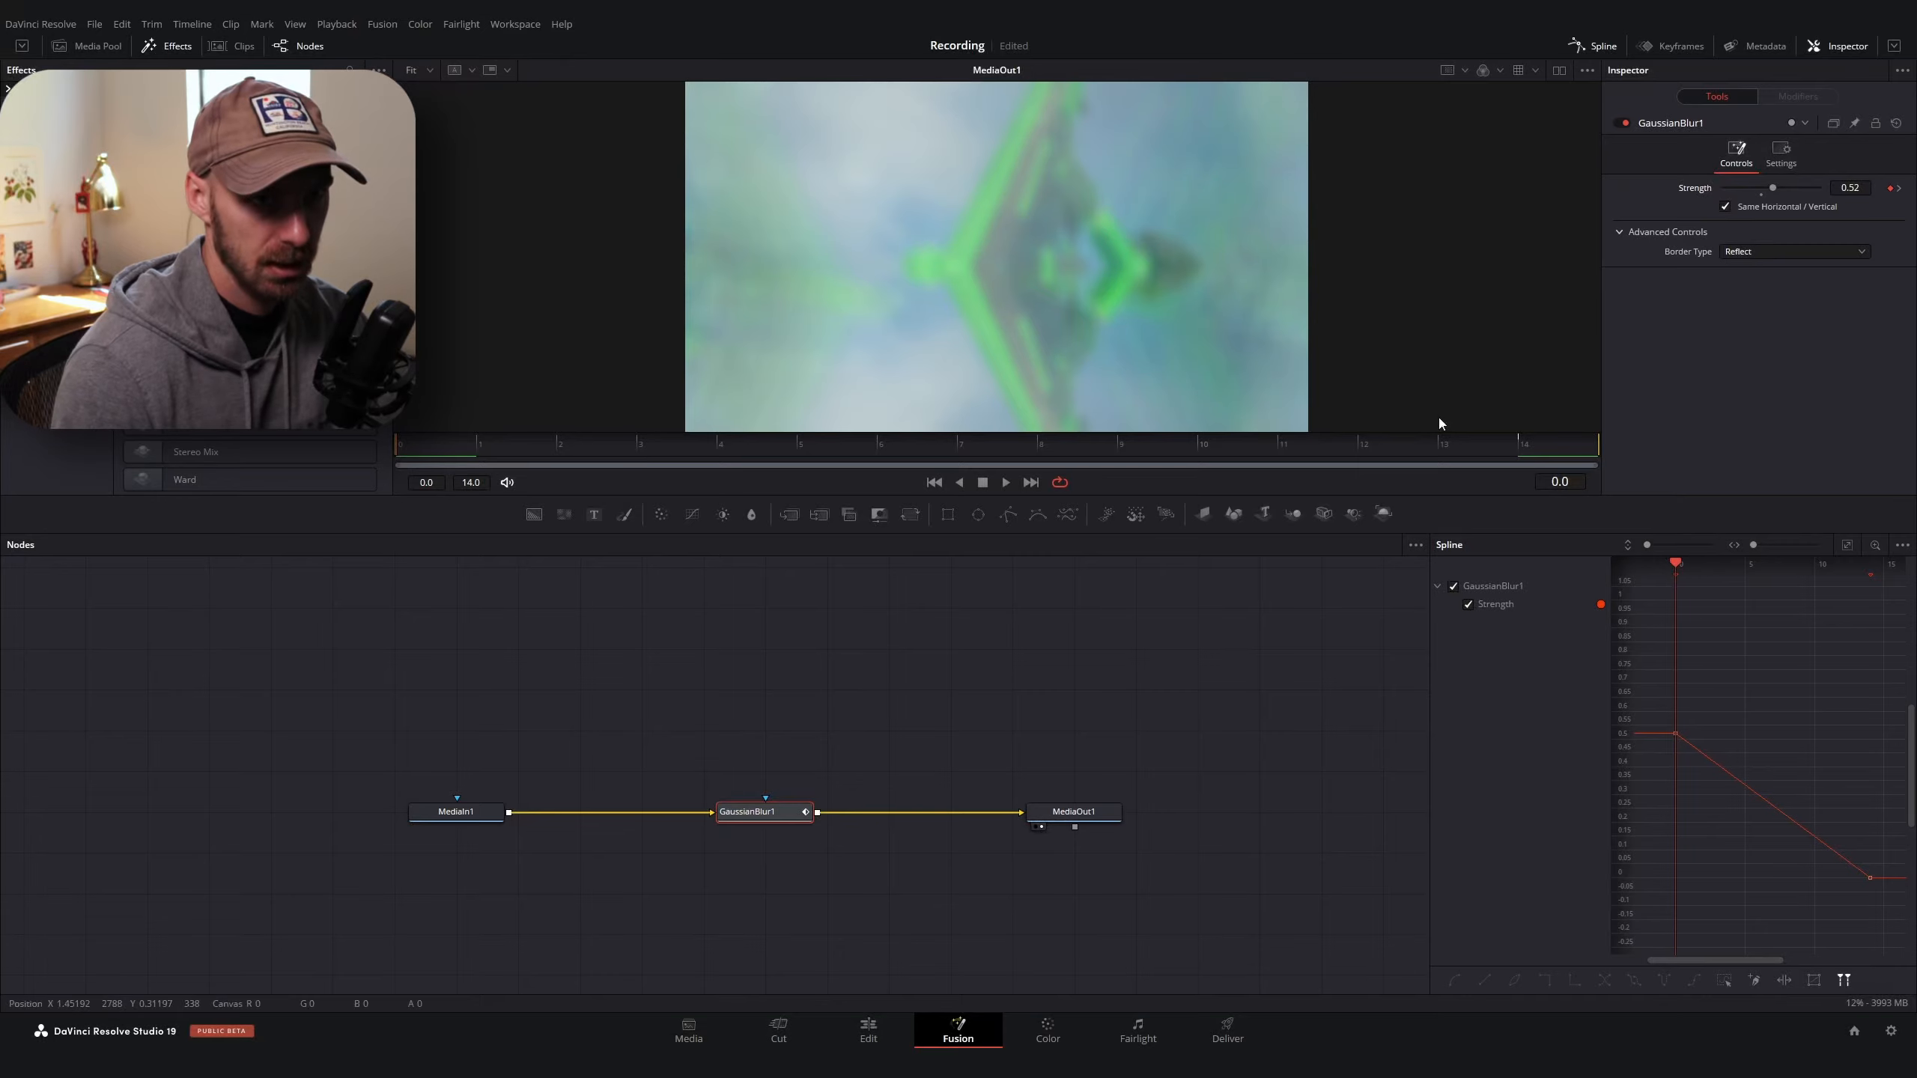
Widen the spline editor and scrub through the composition to preview the blur animation
drag(1427, 654, 1208, 653)
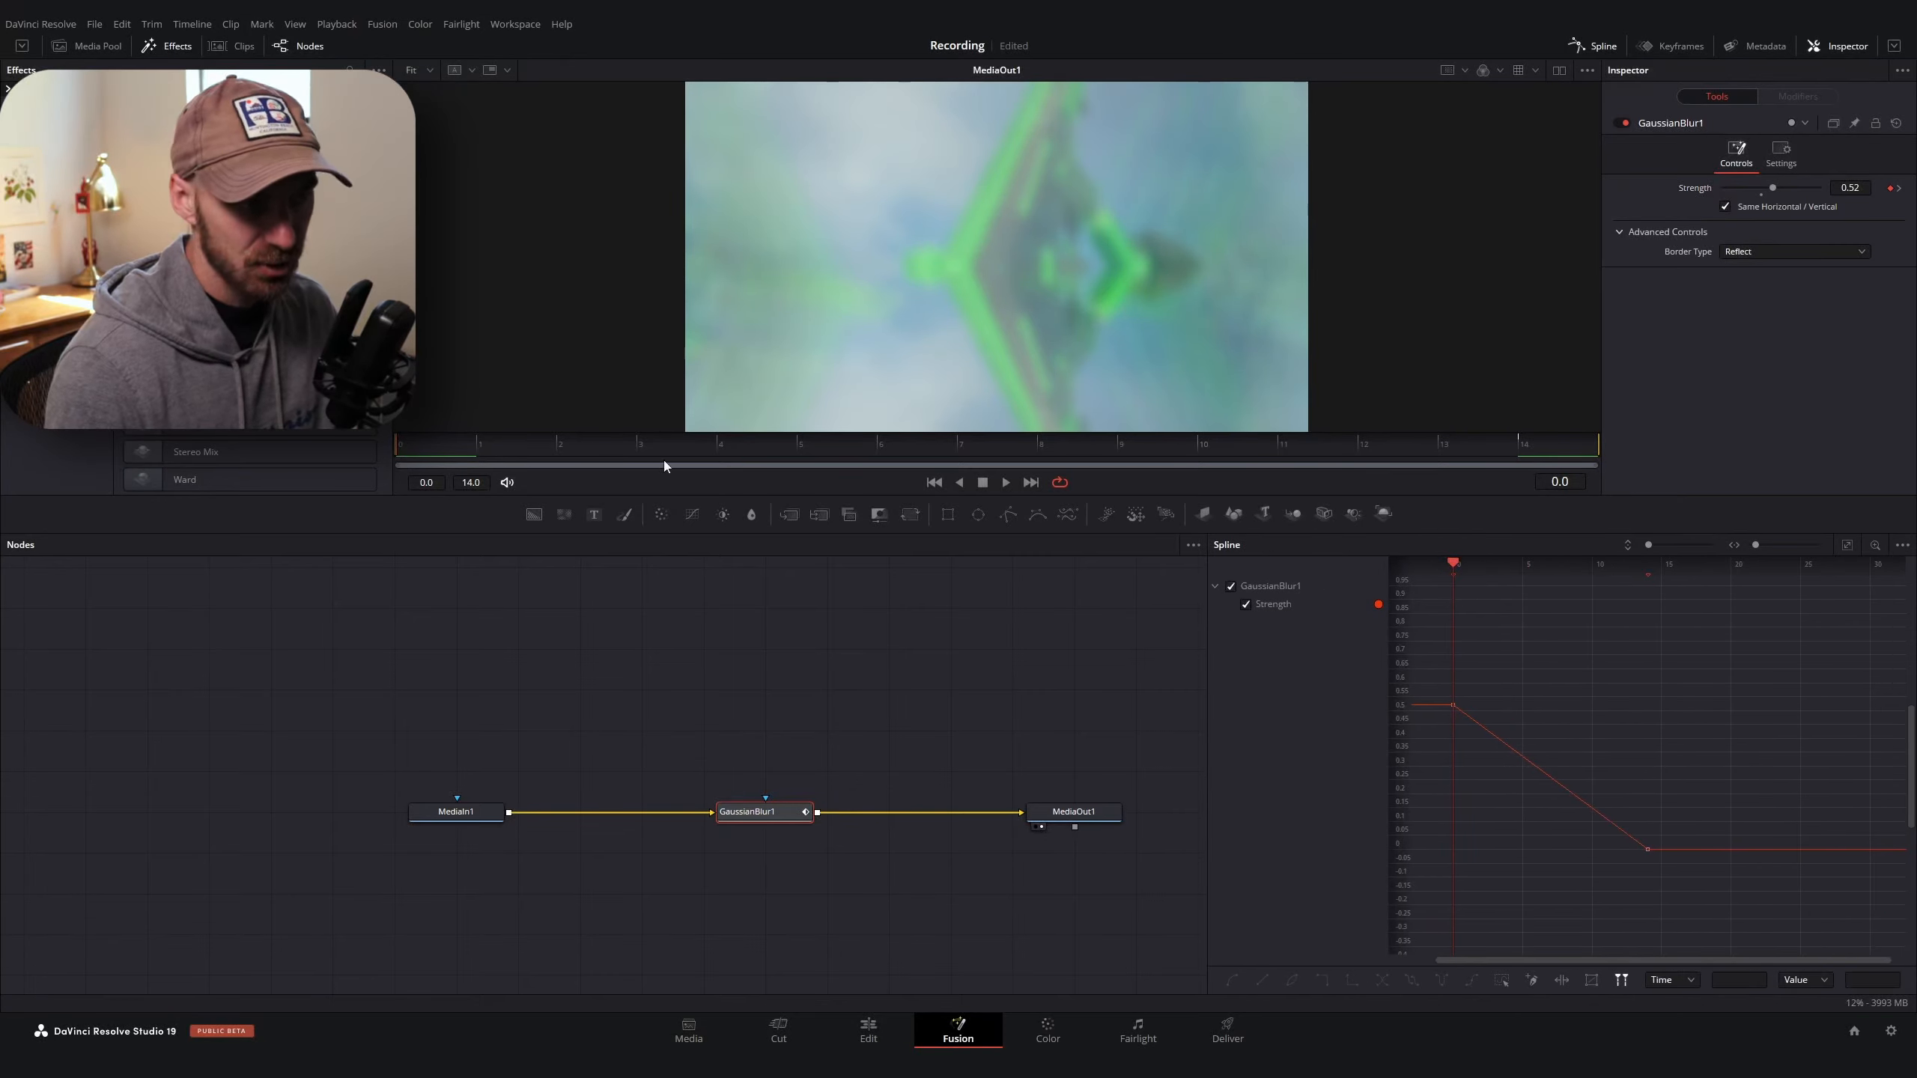
drag(432, 452, 1406, 458)
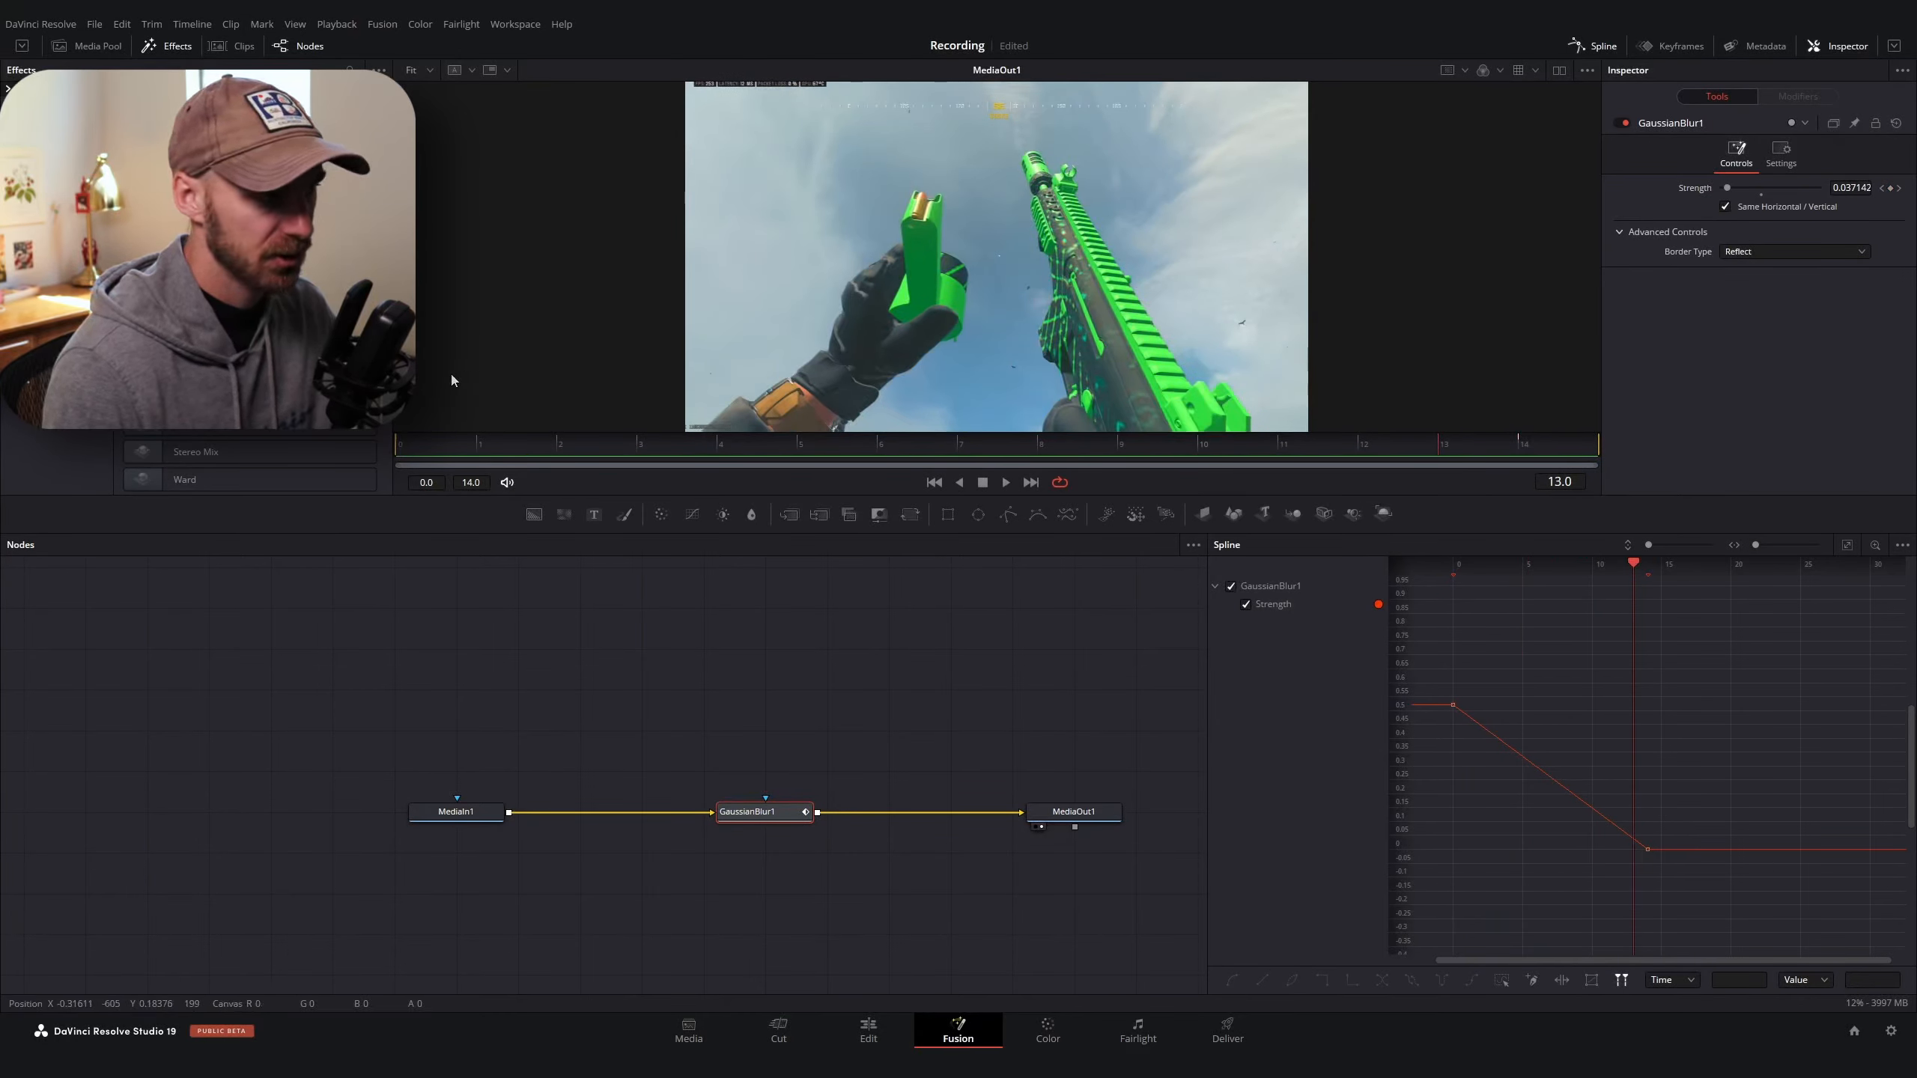
click(411, 447)
drag(411, 447, 1548, 457)
Return to the Edit page and scrub the Bling Bang Bang Born reference clip to its space-background section
click(902, 1032)
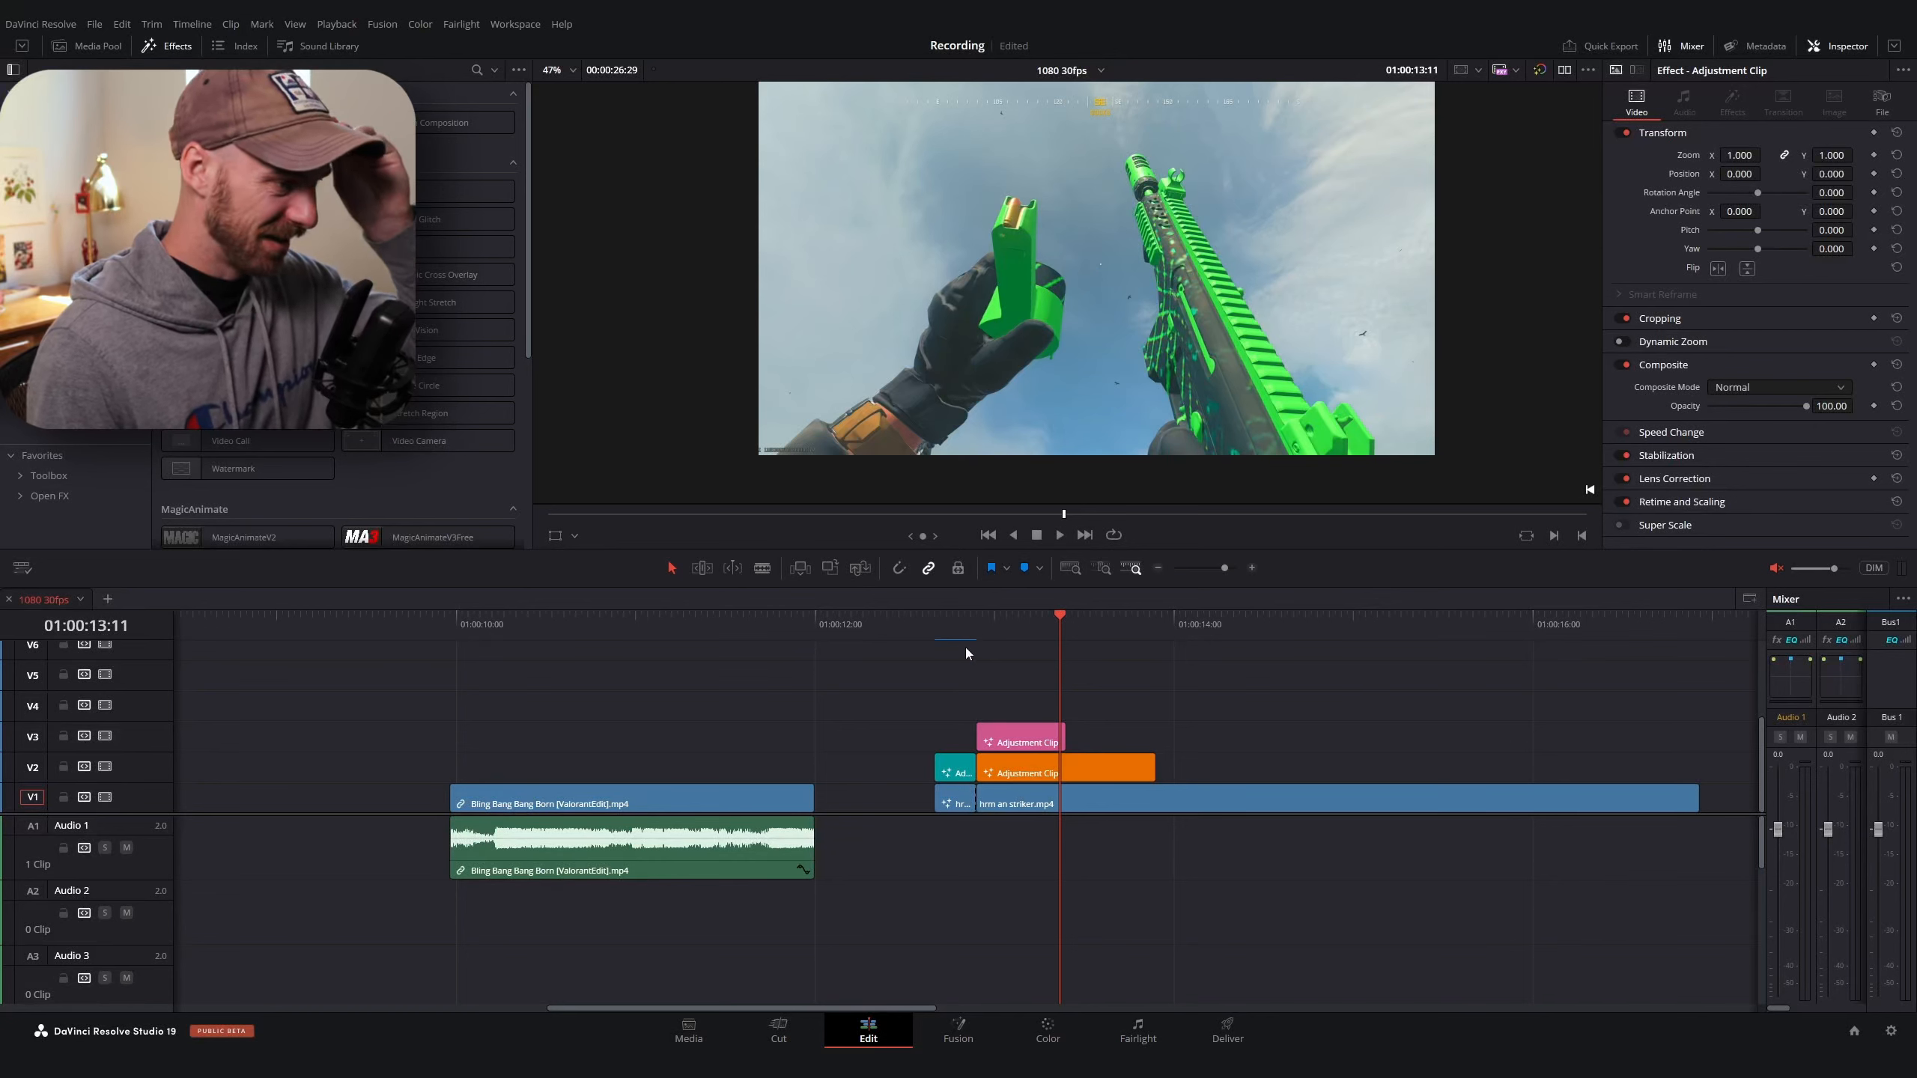
click(559, 624)
drag(559, 623, 590, 641)
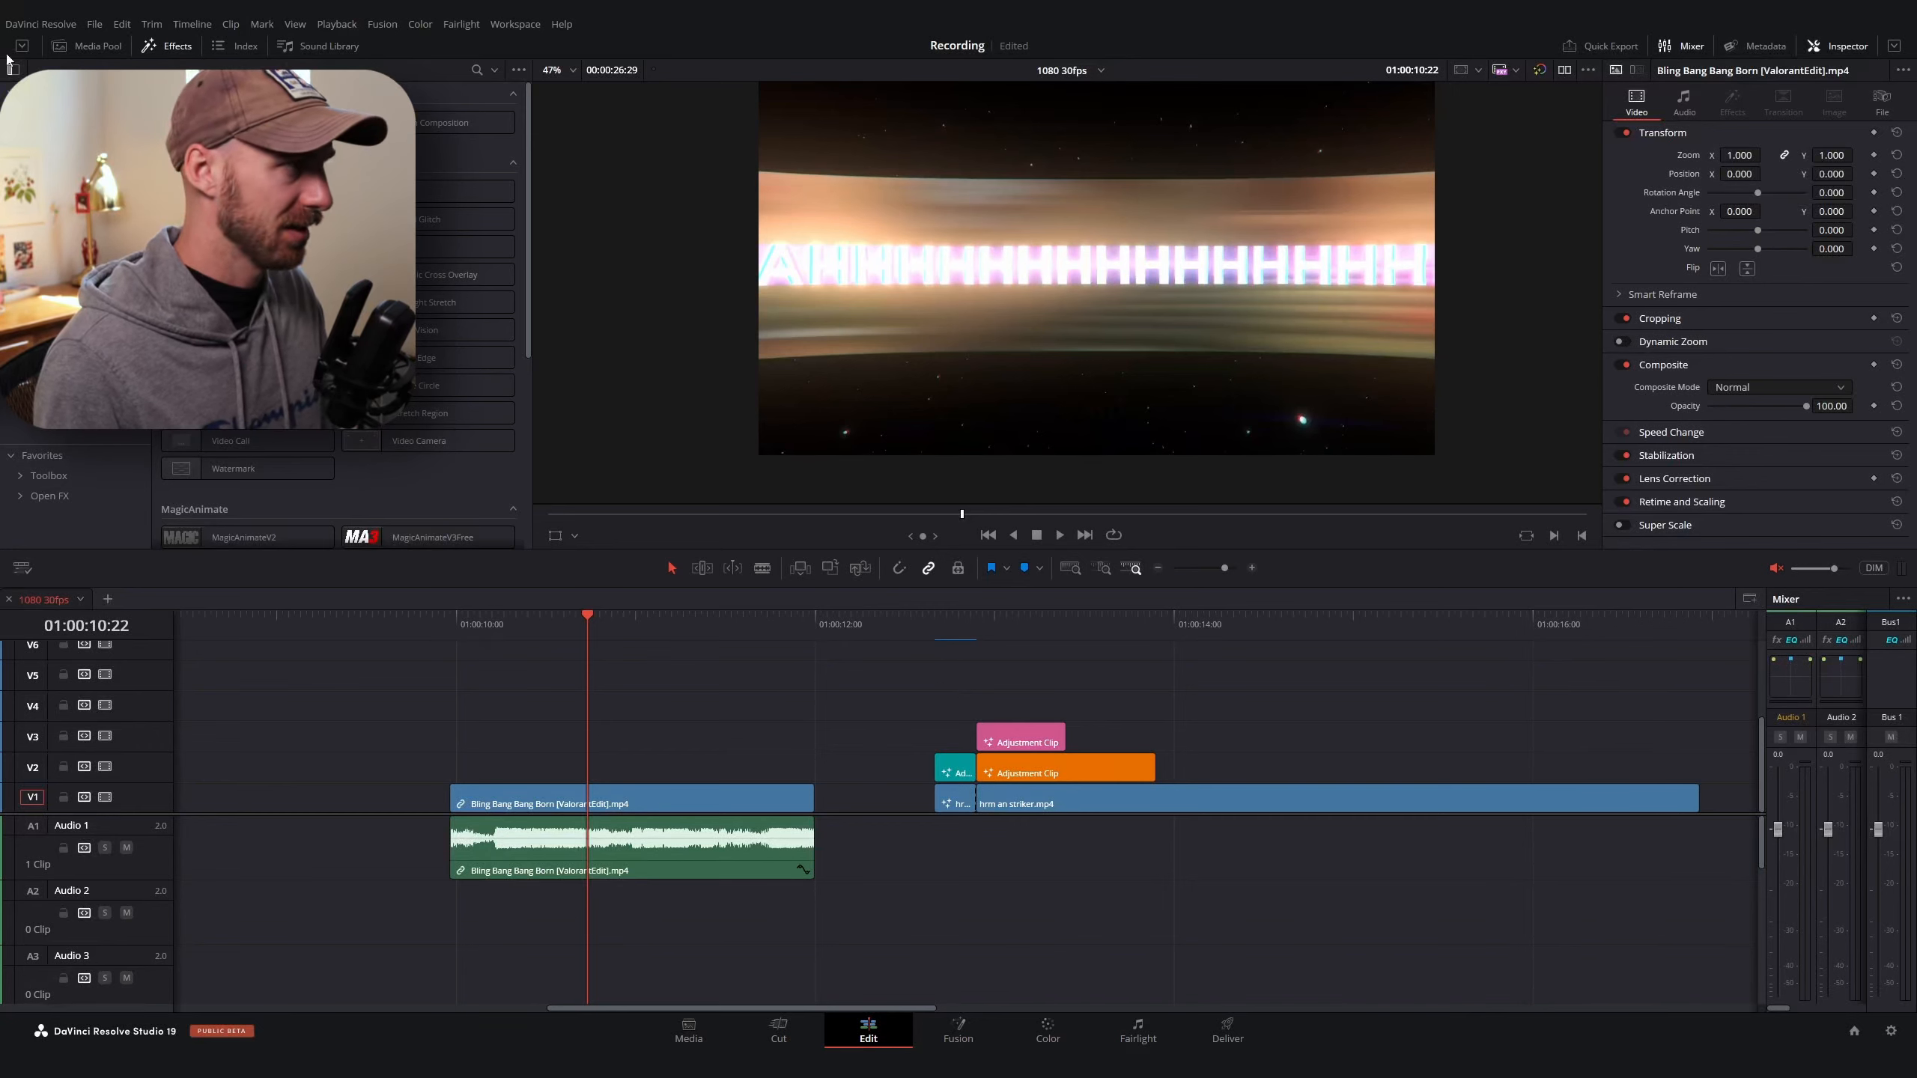
Import the space-virtual-reality-and-astronomy-concept video from the _STOCK_MEDIA Video Space folder and place it on V1 beneath hrm an striker.mp4
click(84, 48)
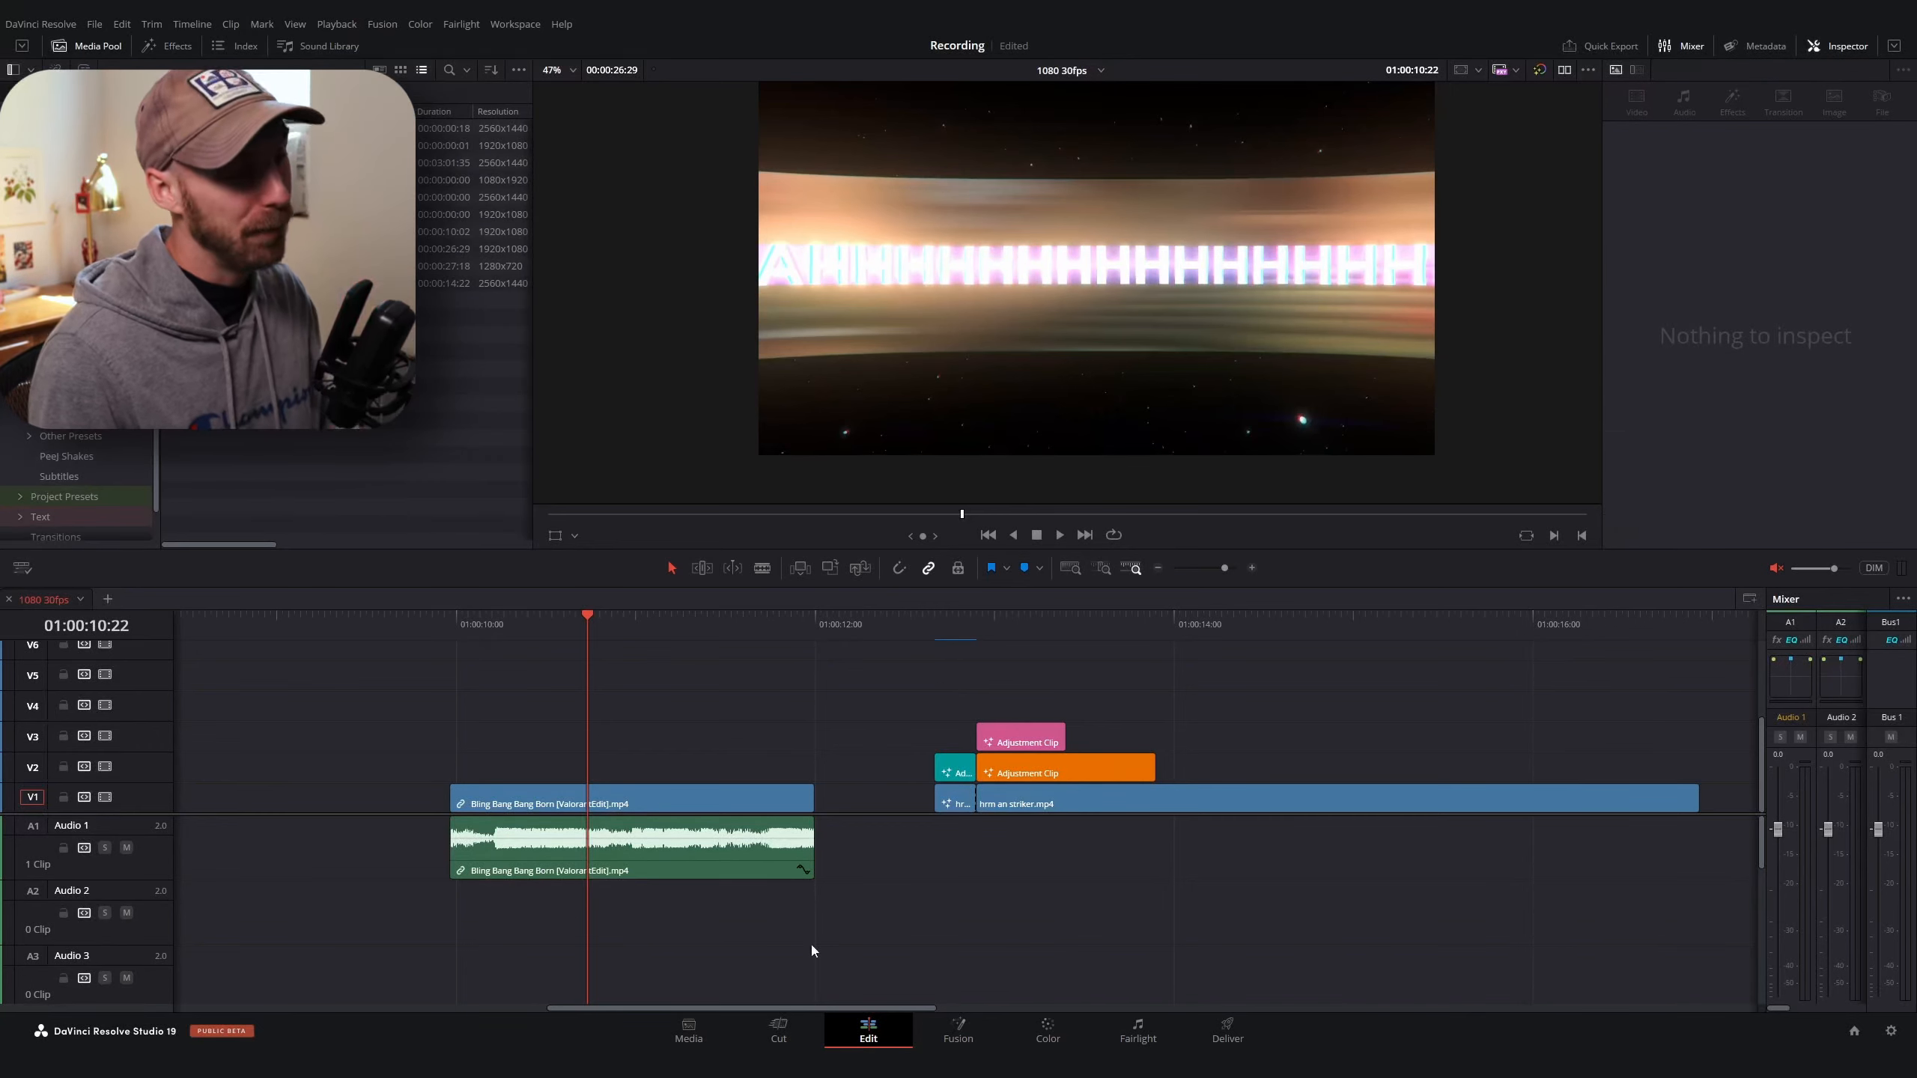
key(super+e)
click(891, 395)
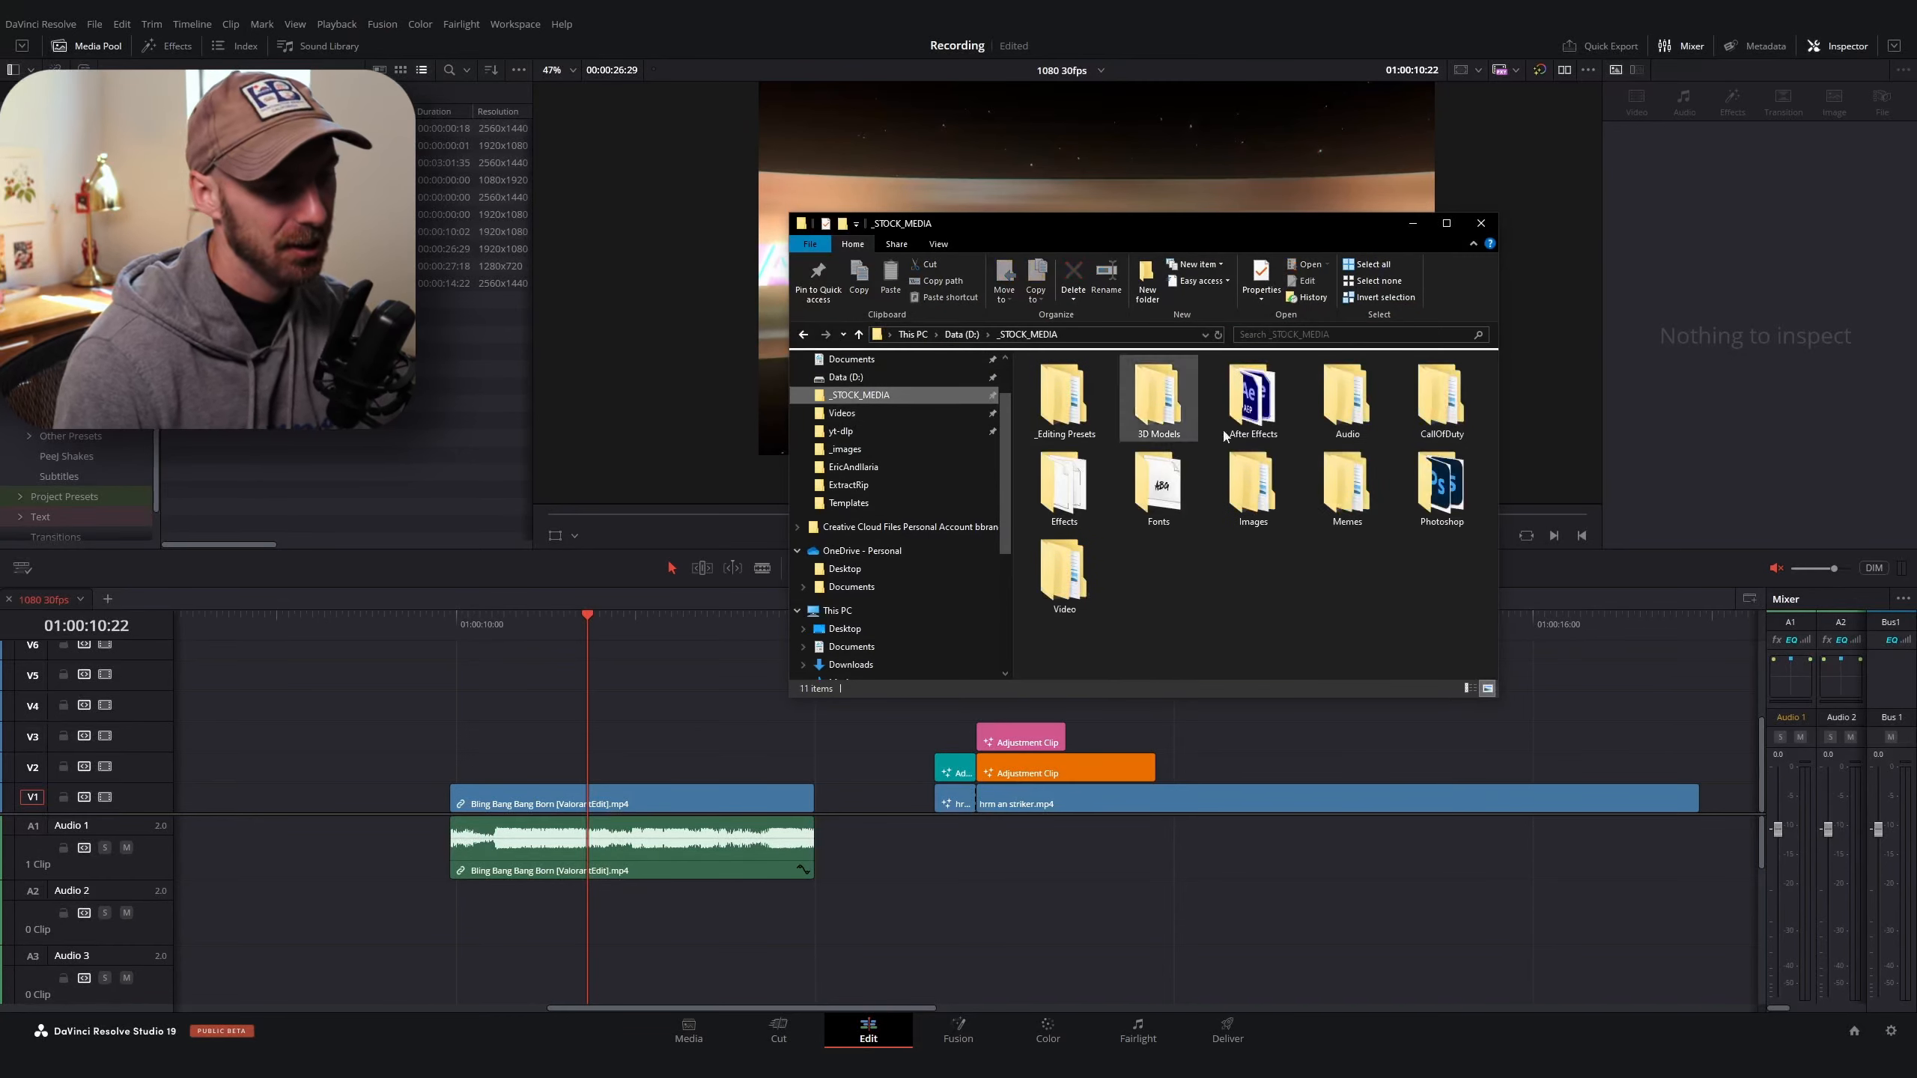
double_click(1064, 575)
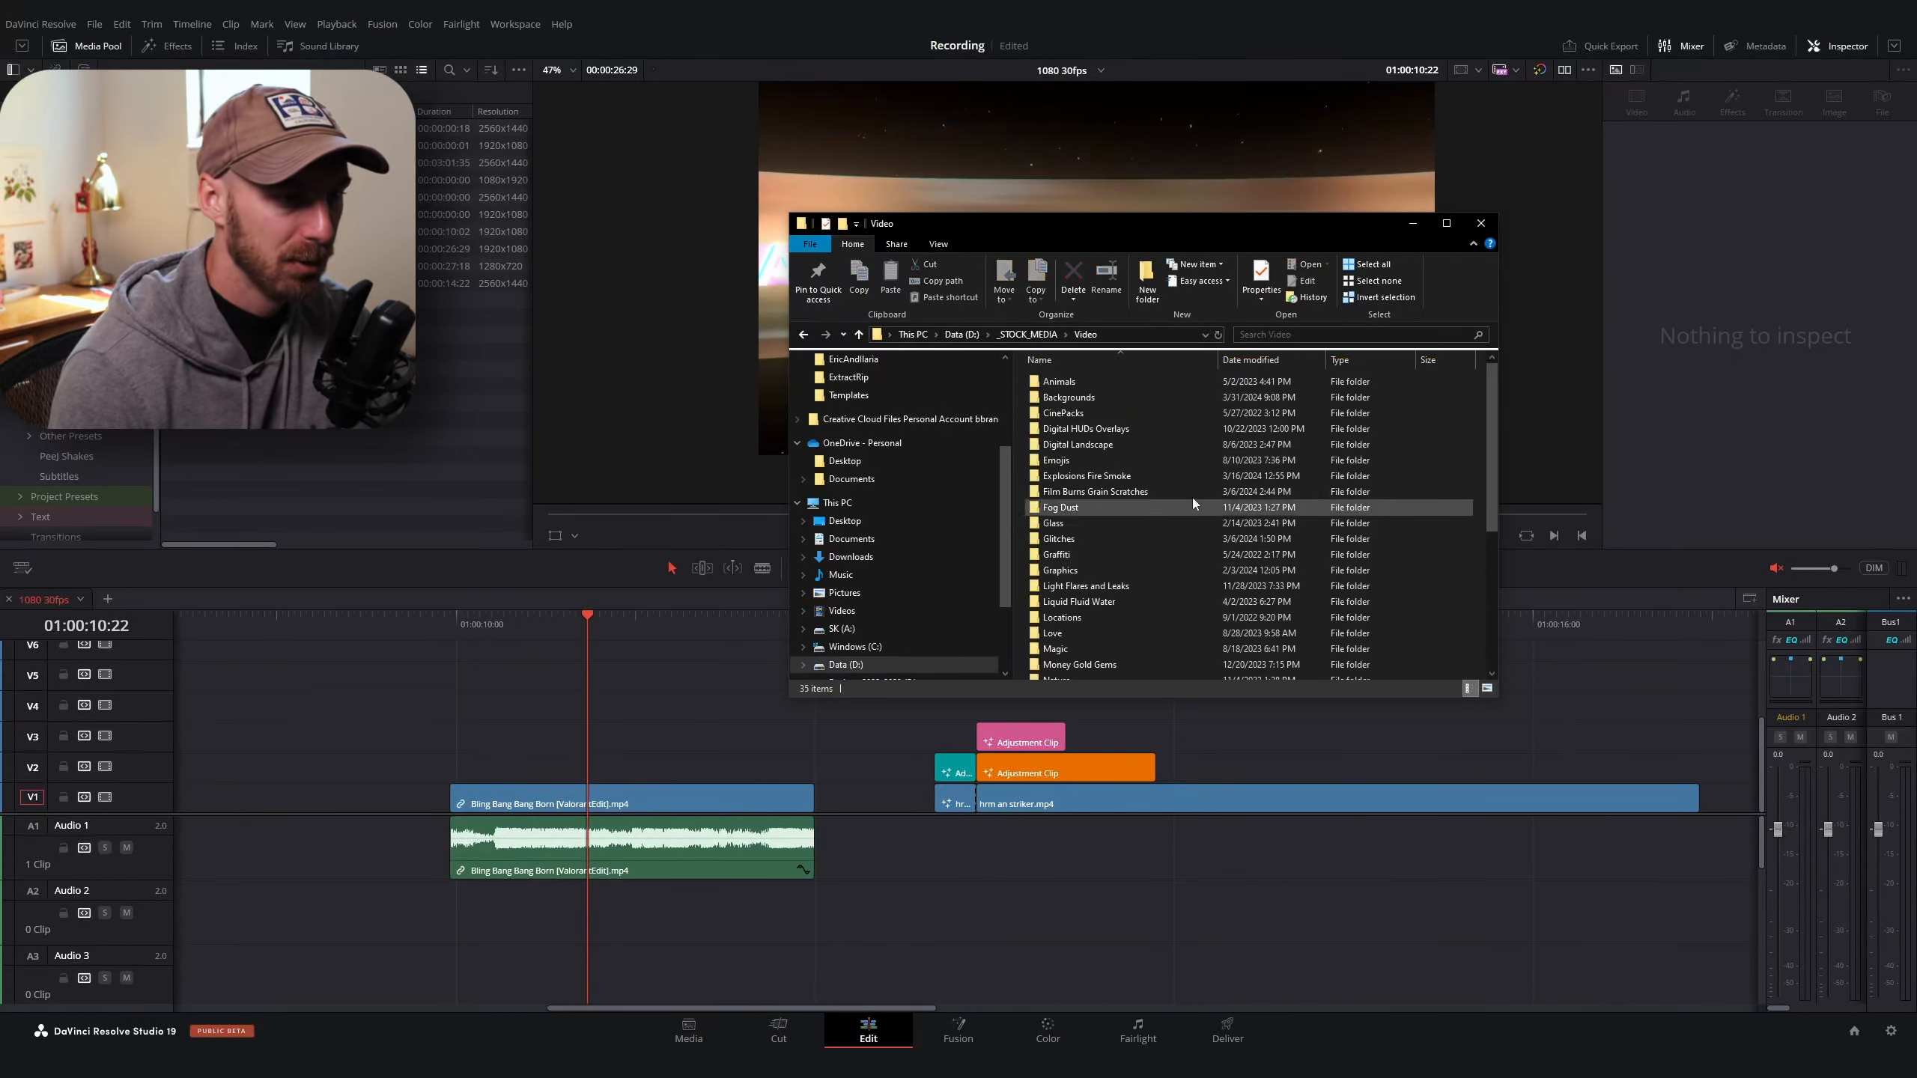
scroll(1134, 492, down, 5)
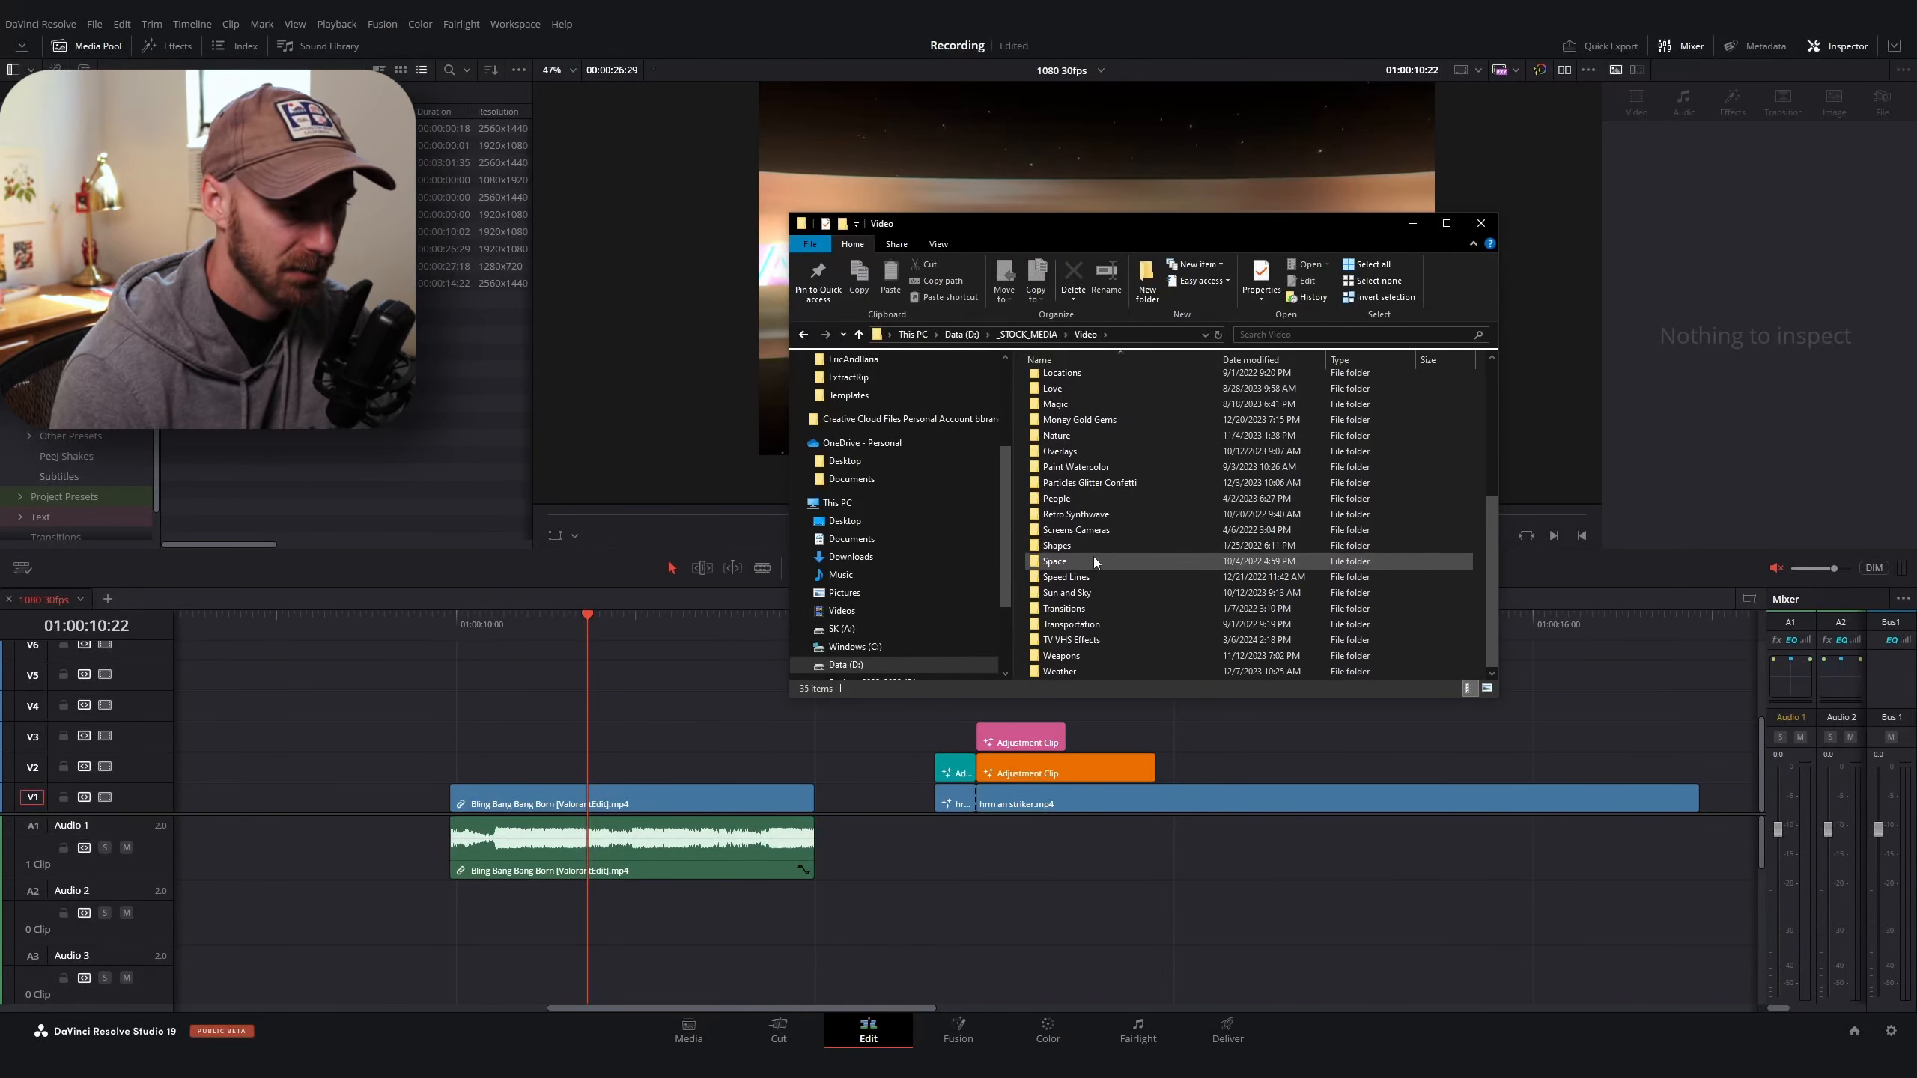
click(1094, 559)
double_click(1094, 560)
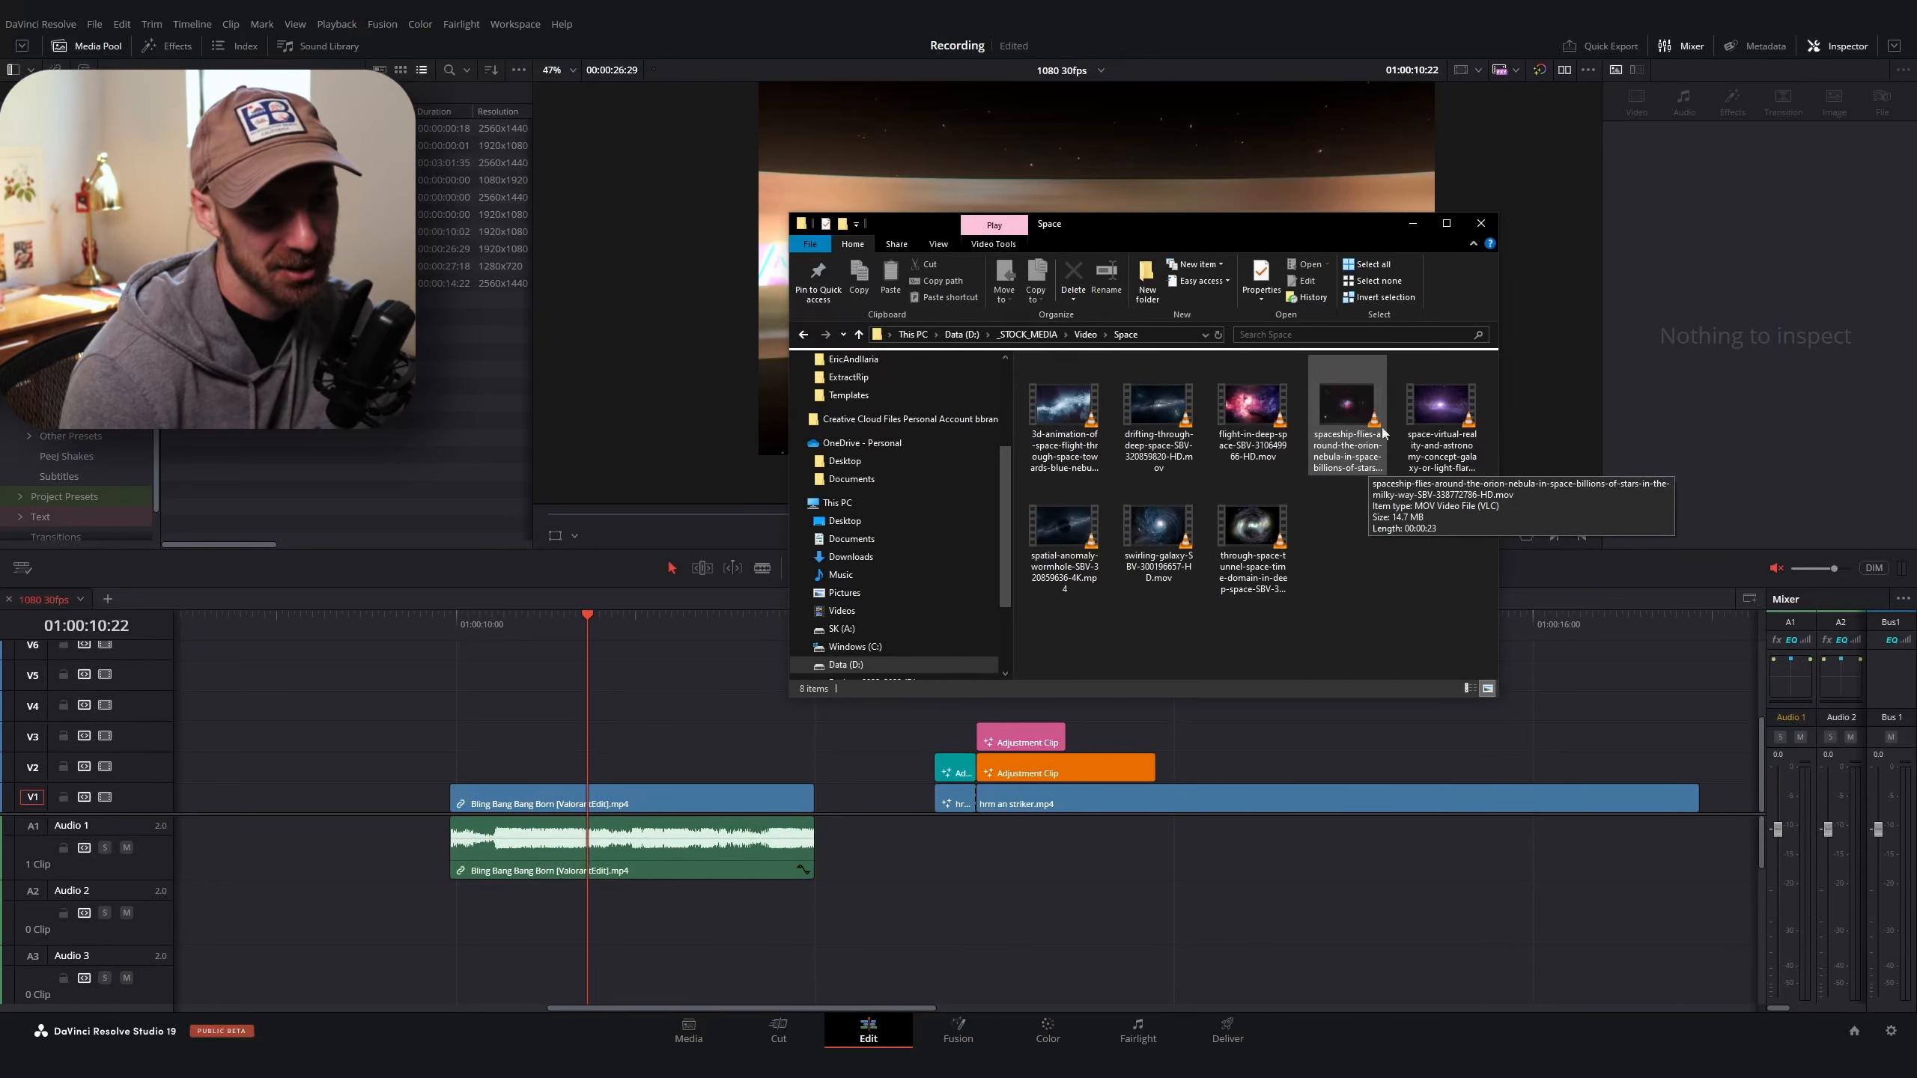
drag(1434, 405, 434, 377)
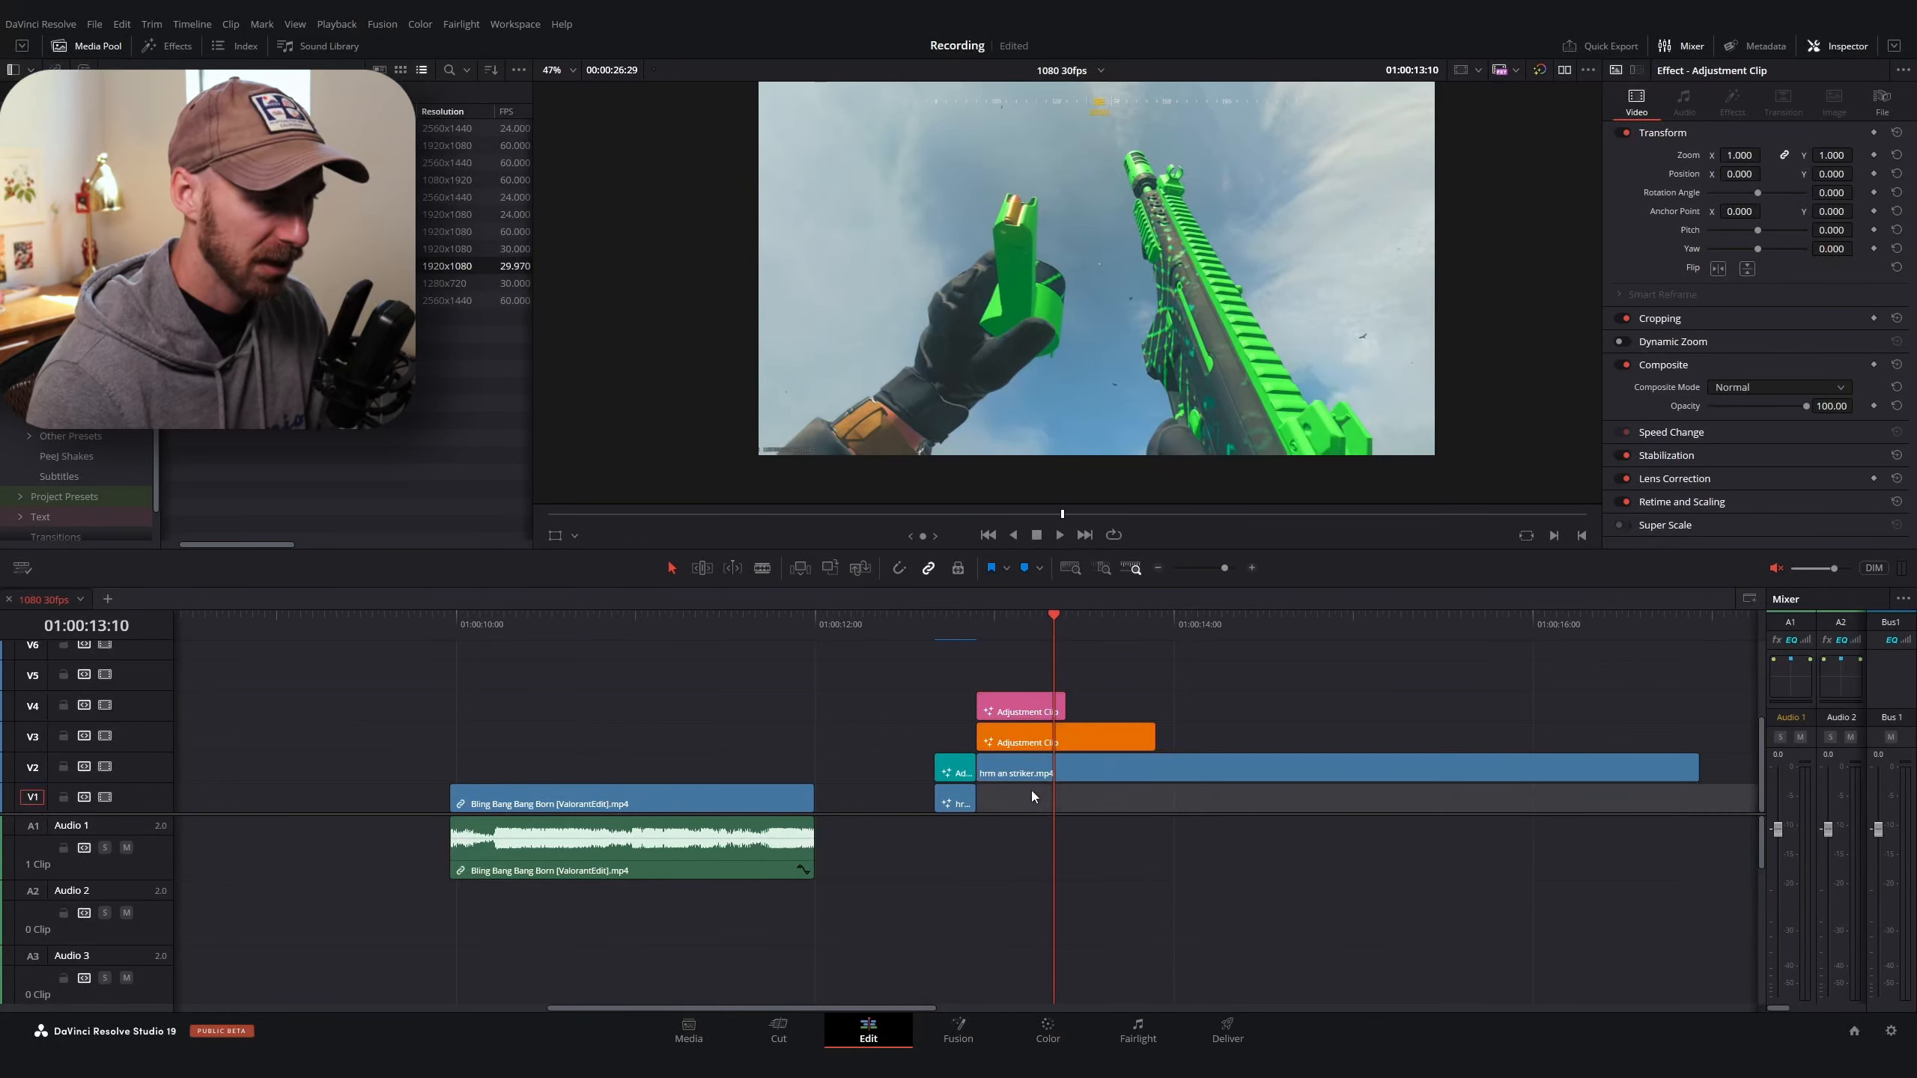
drag(1064, 803, 1065, 802)
Fit the timeline viewer's zoom and examine the zoom-out, wrap and text effects in the reference clip's film reel section
click(491, 633)
drag(492, 639, 593, 670)
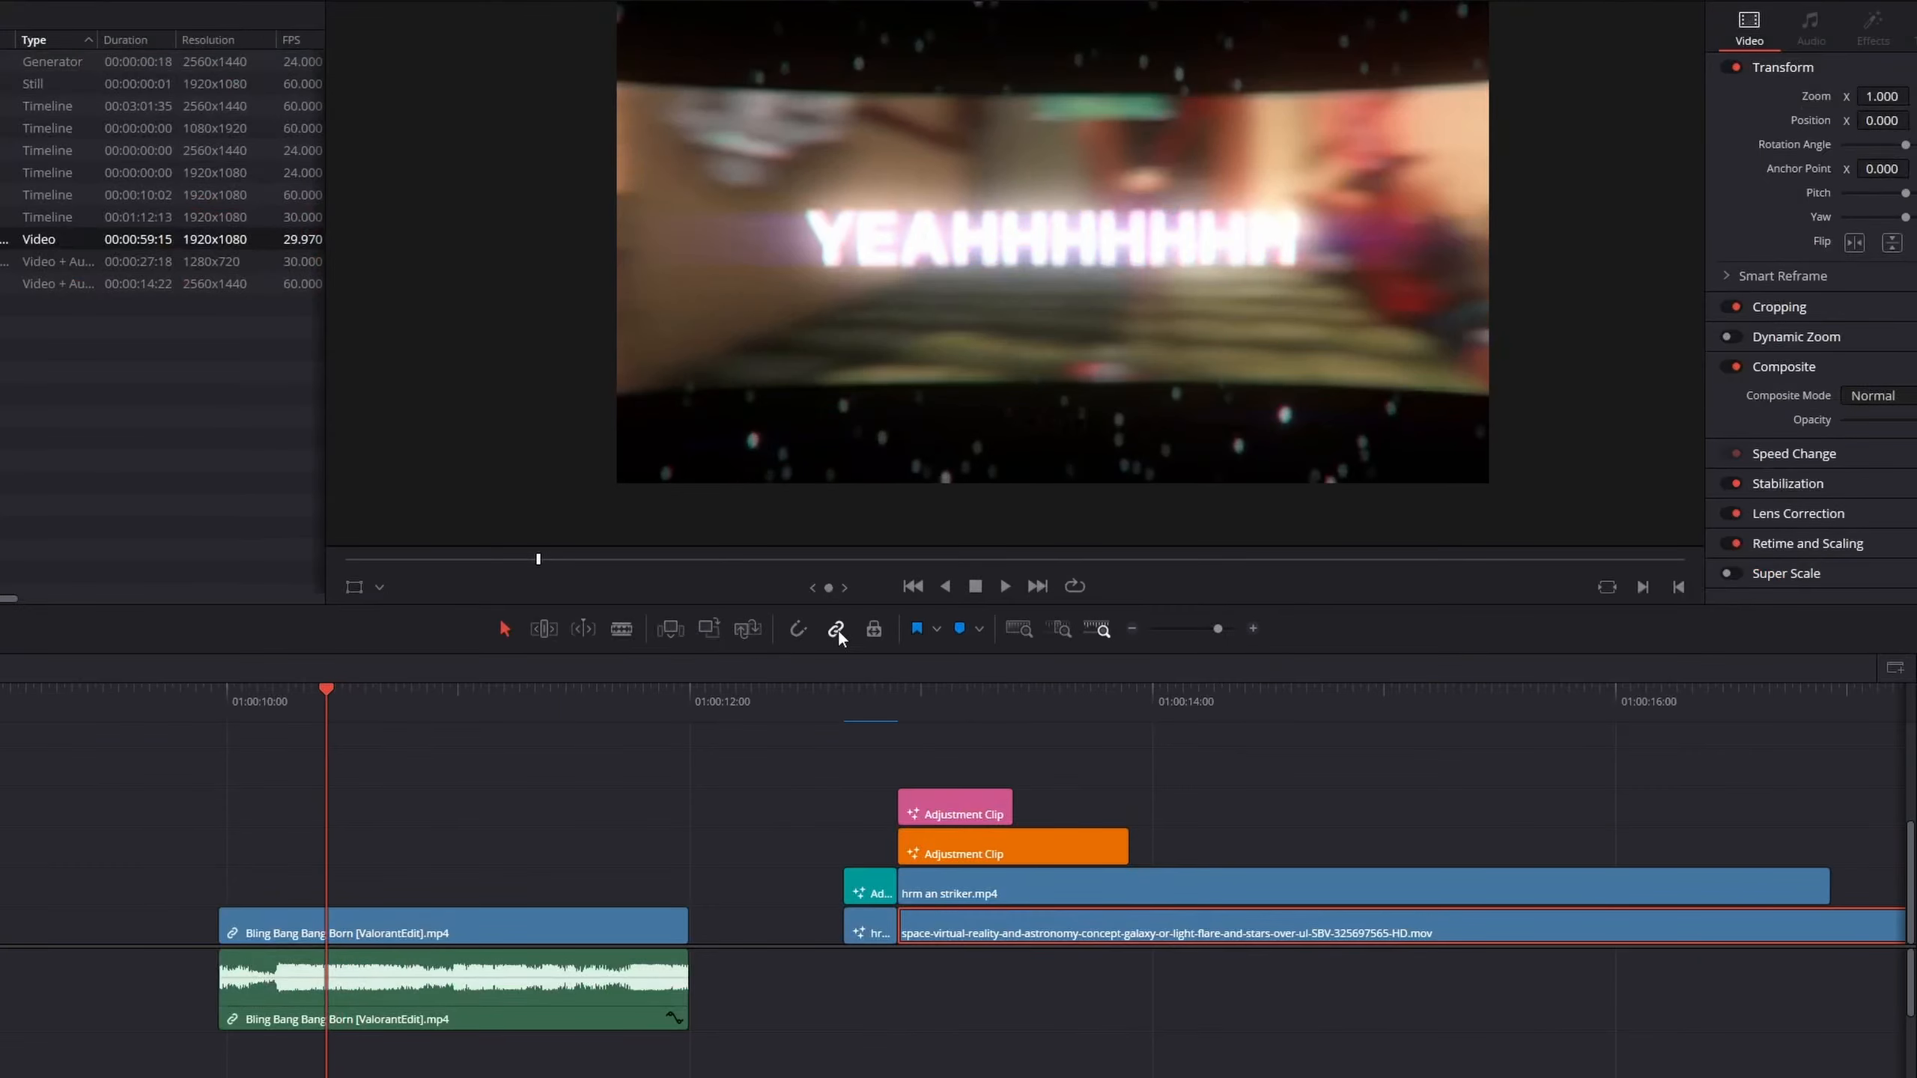
click(377, 1)
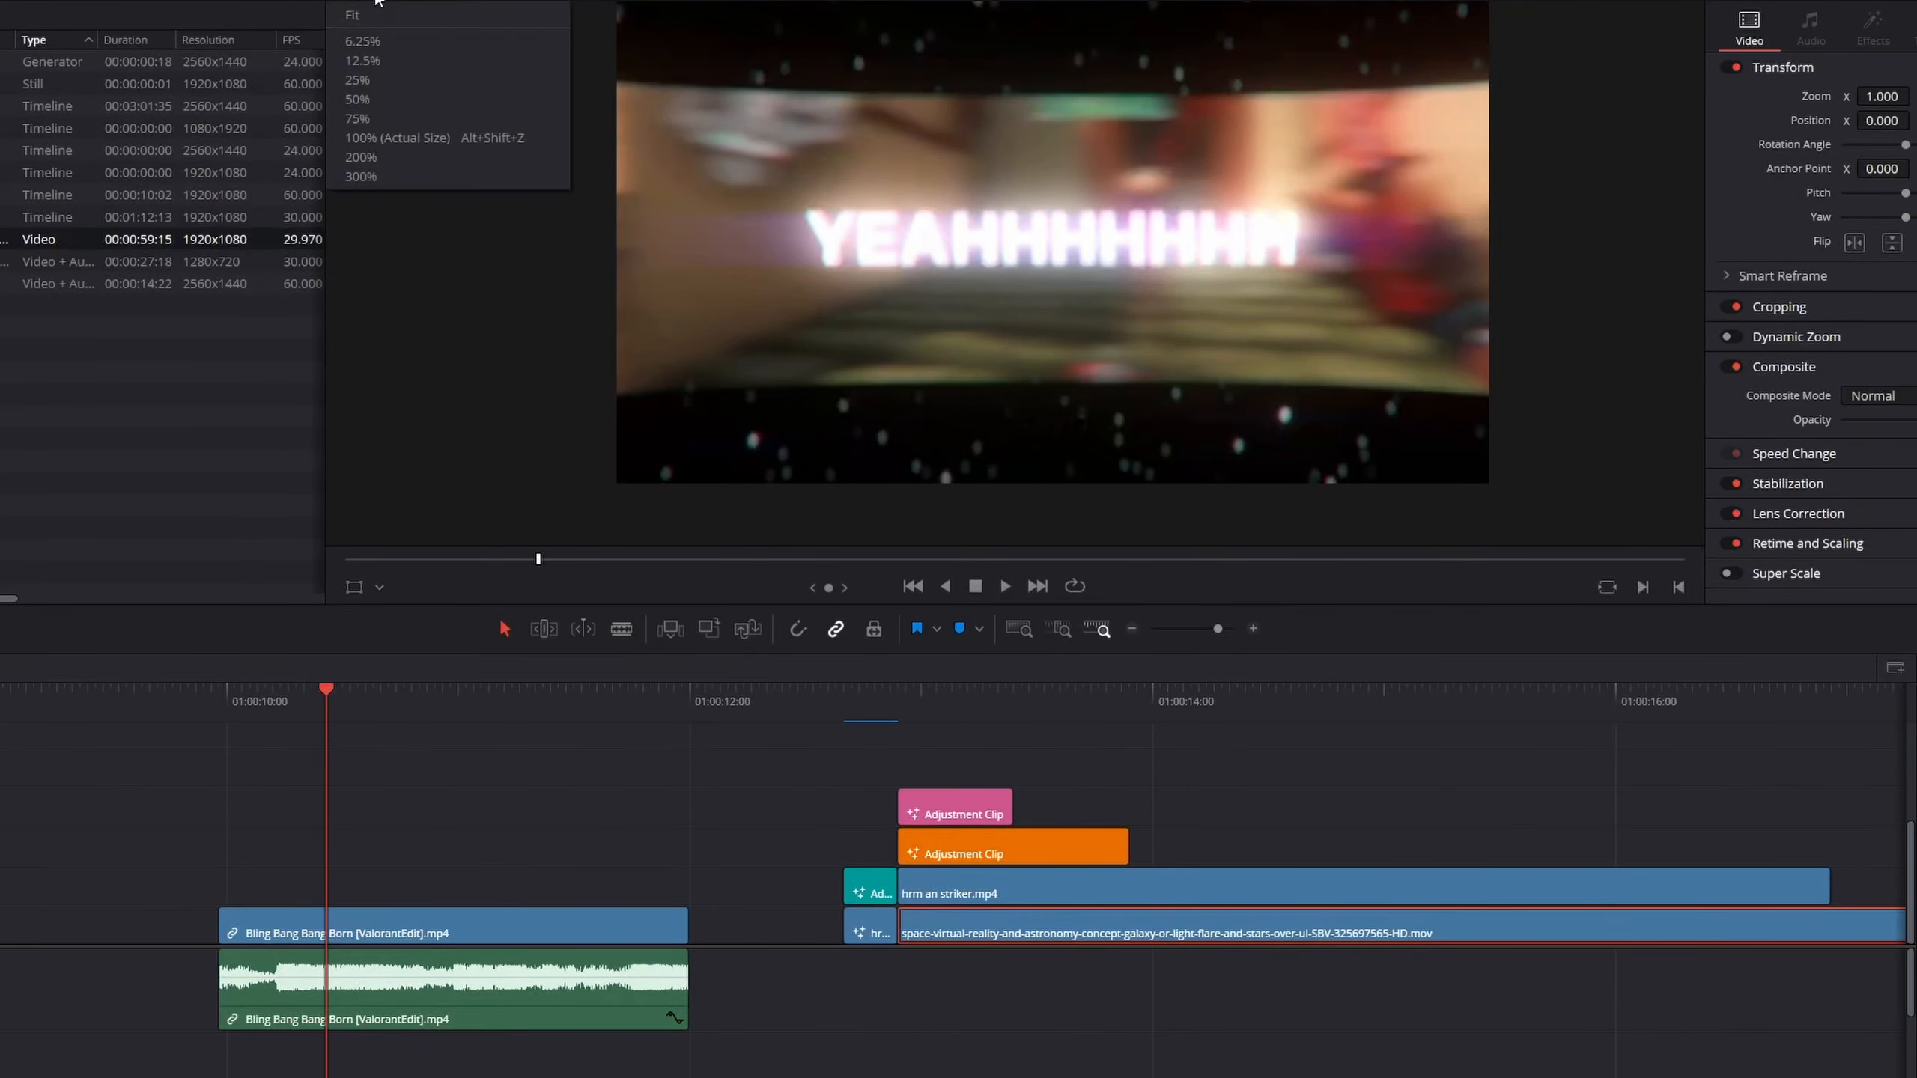
click(387, 15)
click(269, 717)
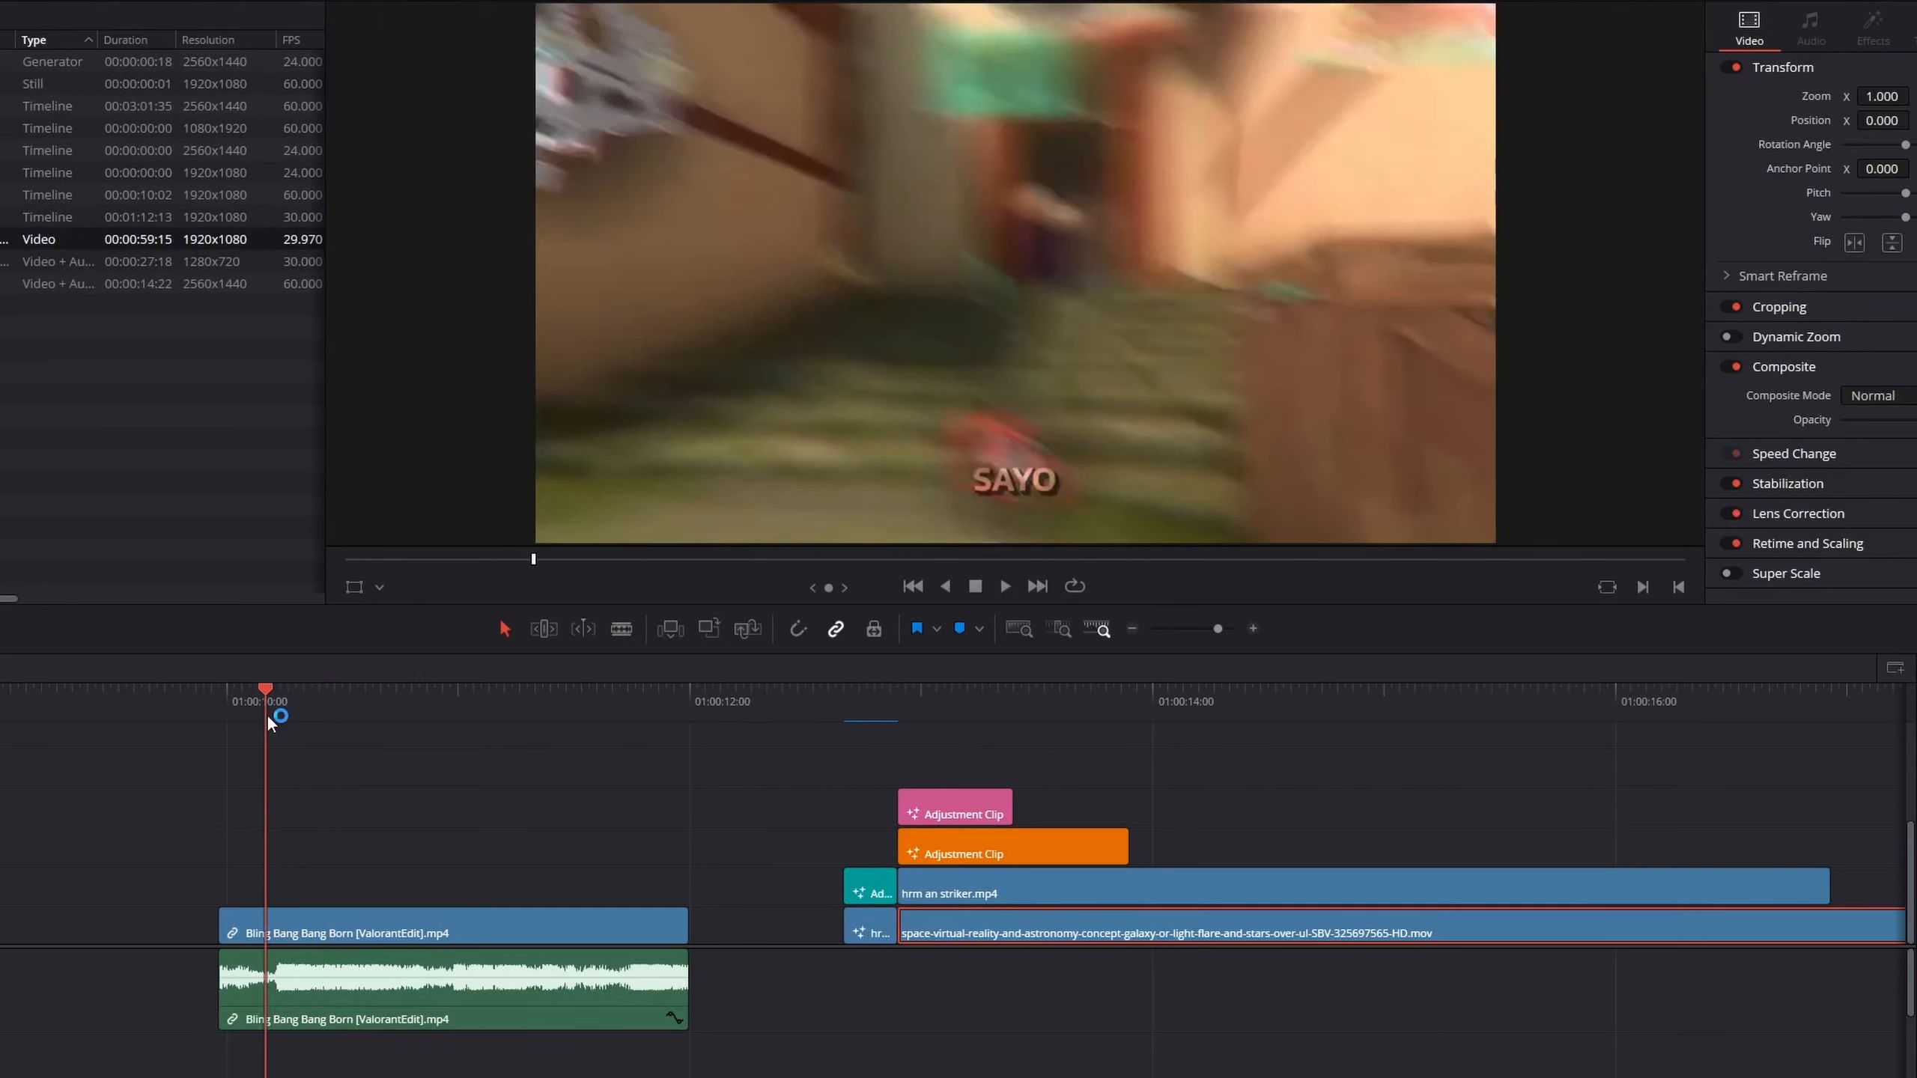
drag(268, 721, 280, 719)
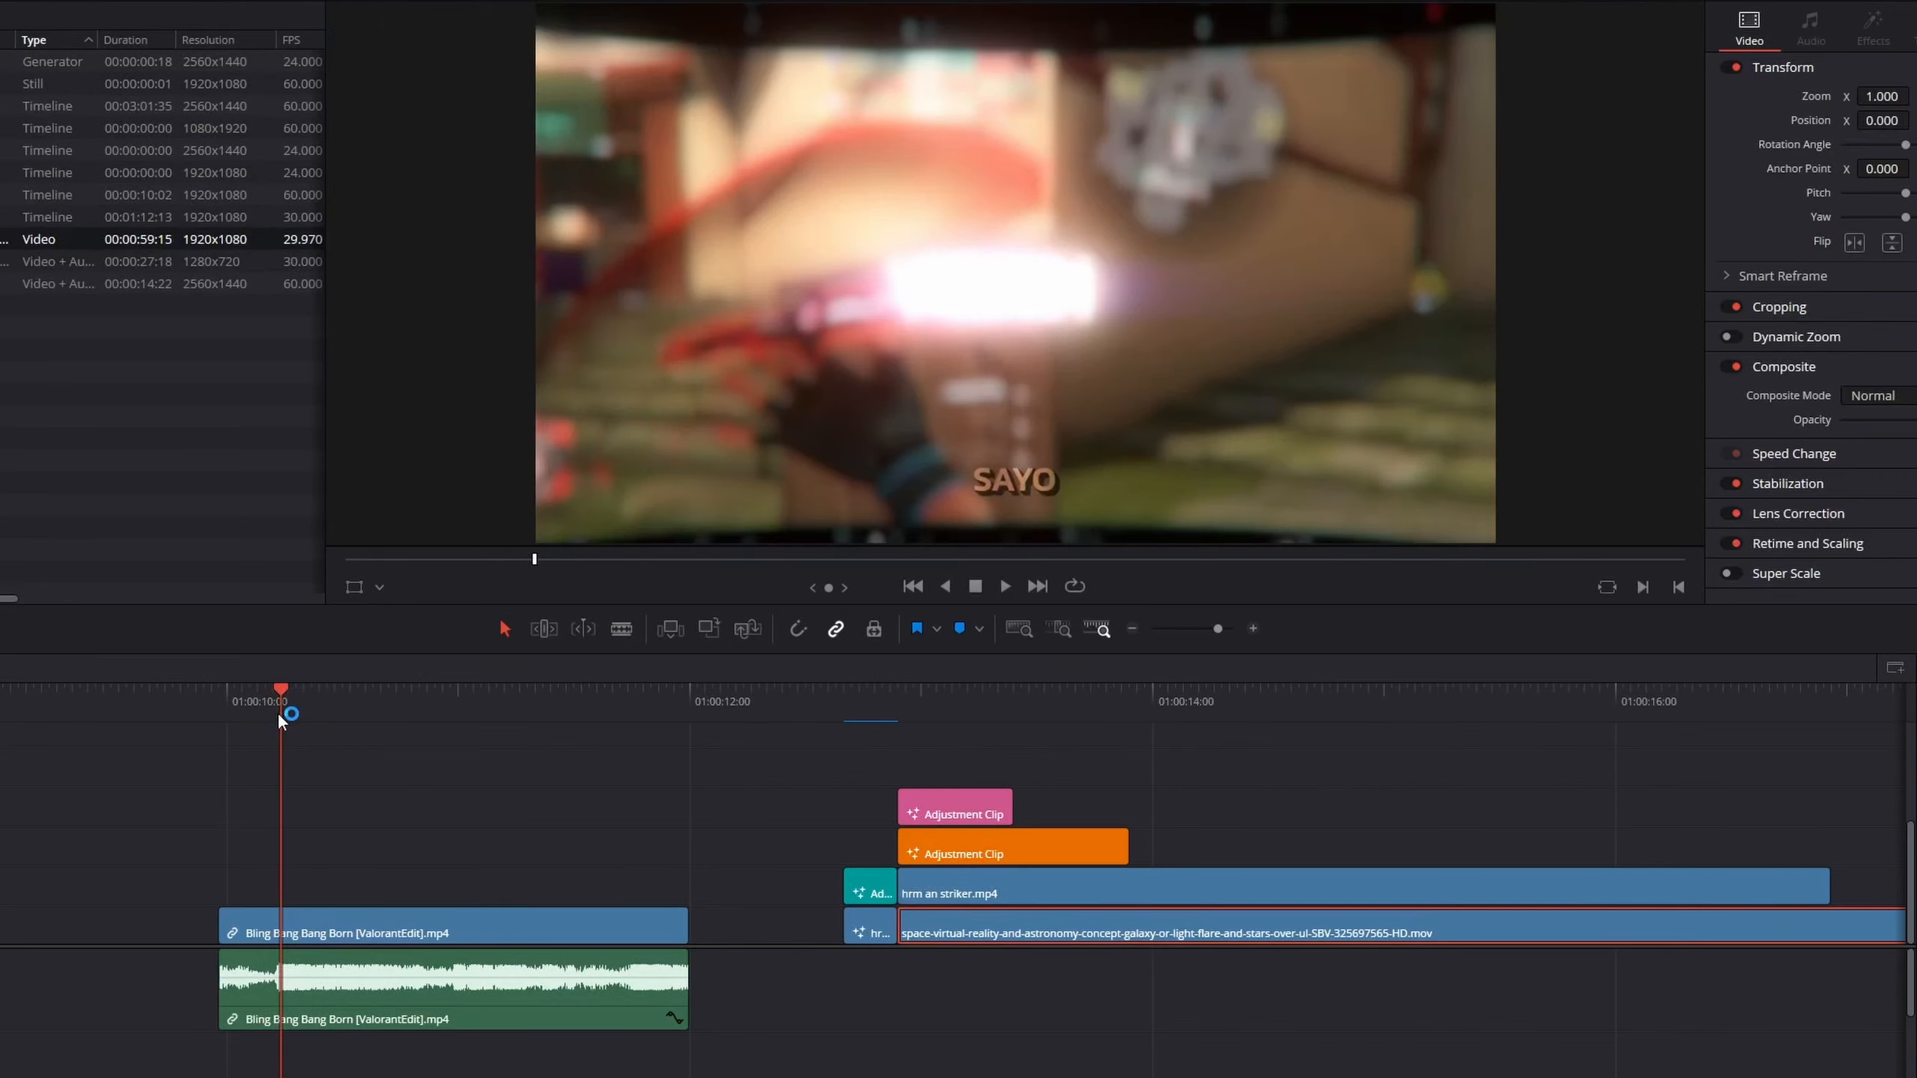
drag(266, 699, 373, 706)
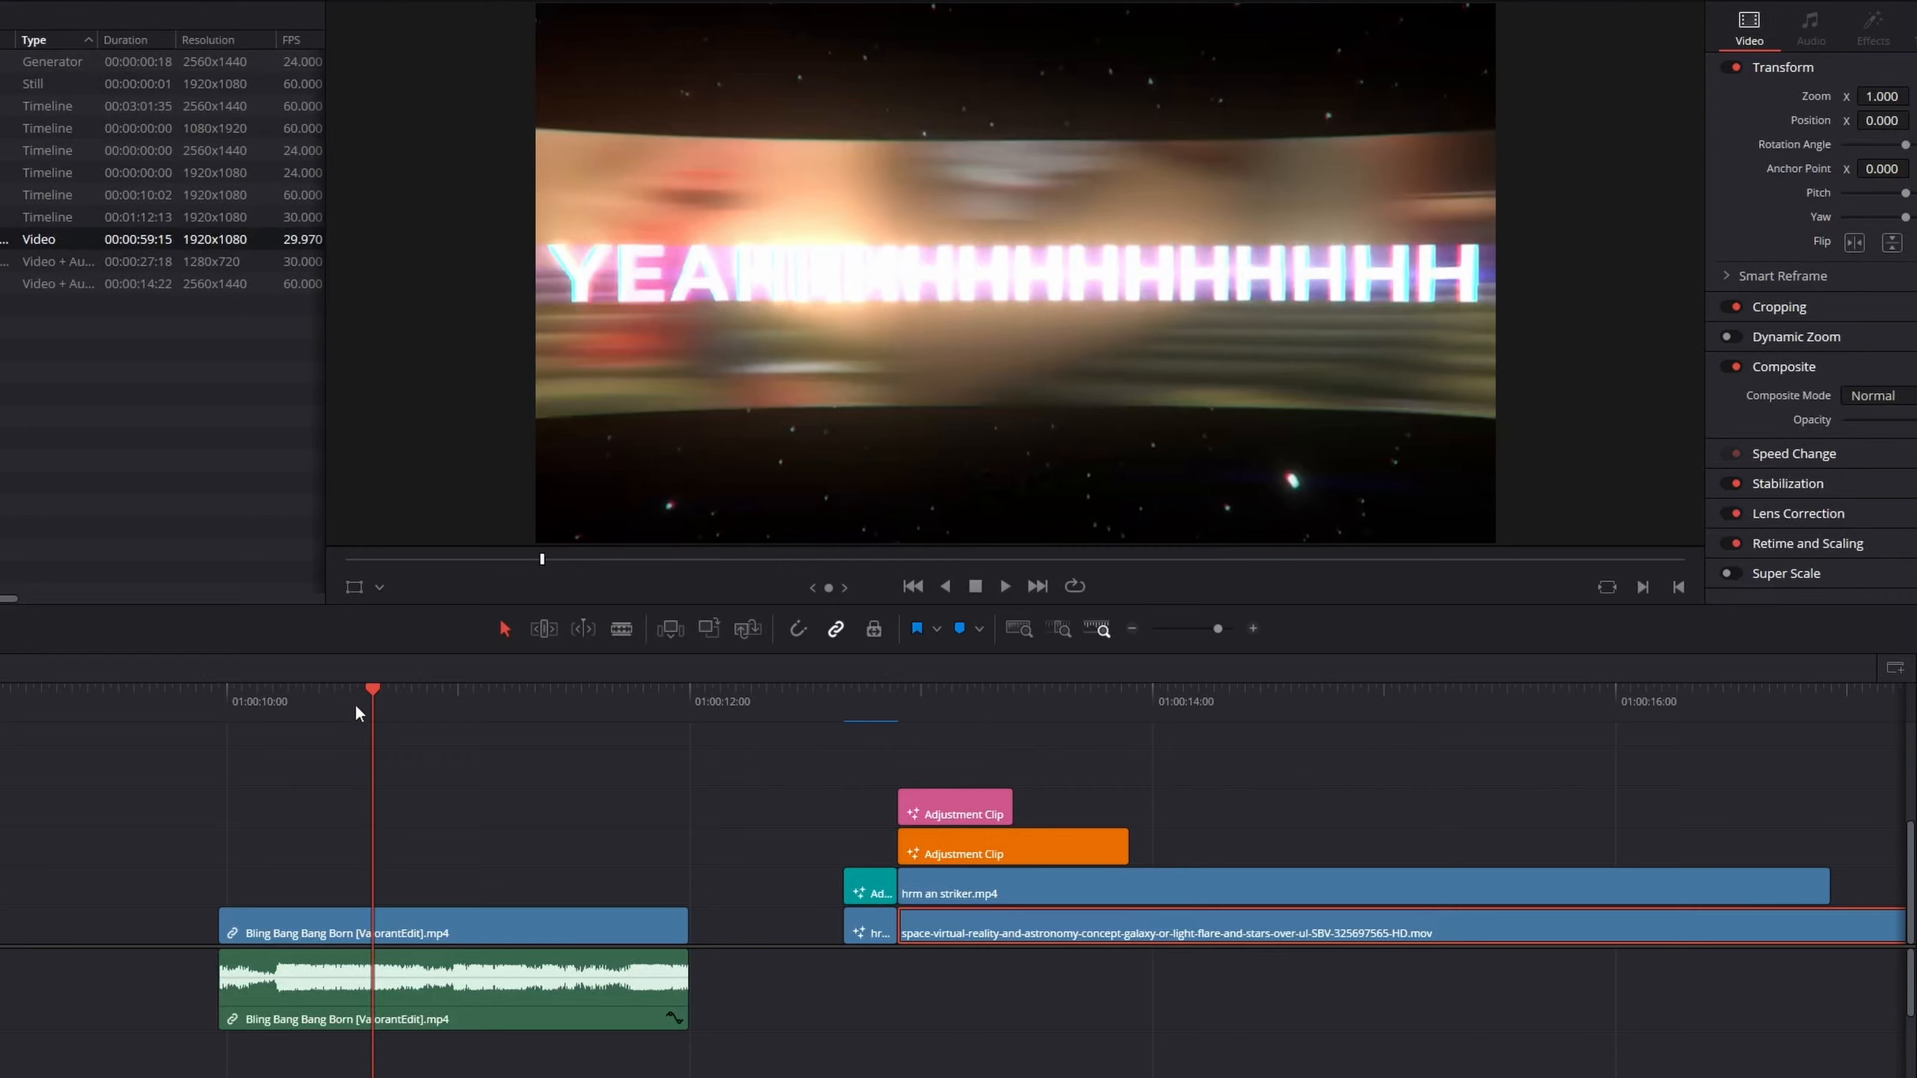
drag(358, 710, 353, 786)
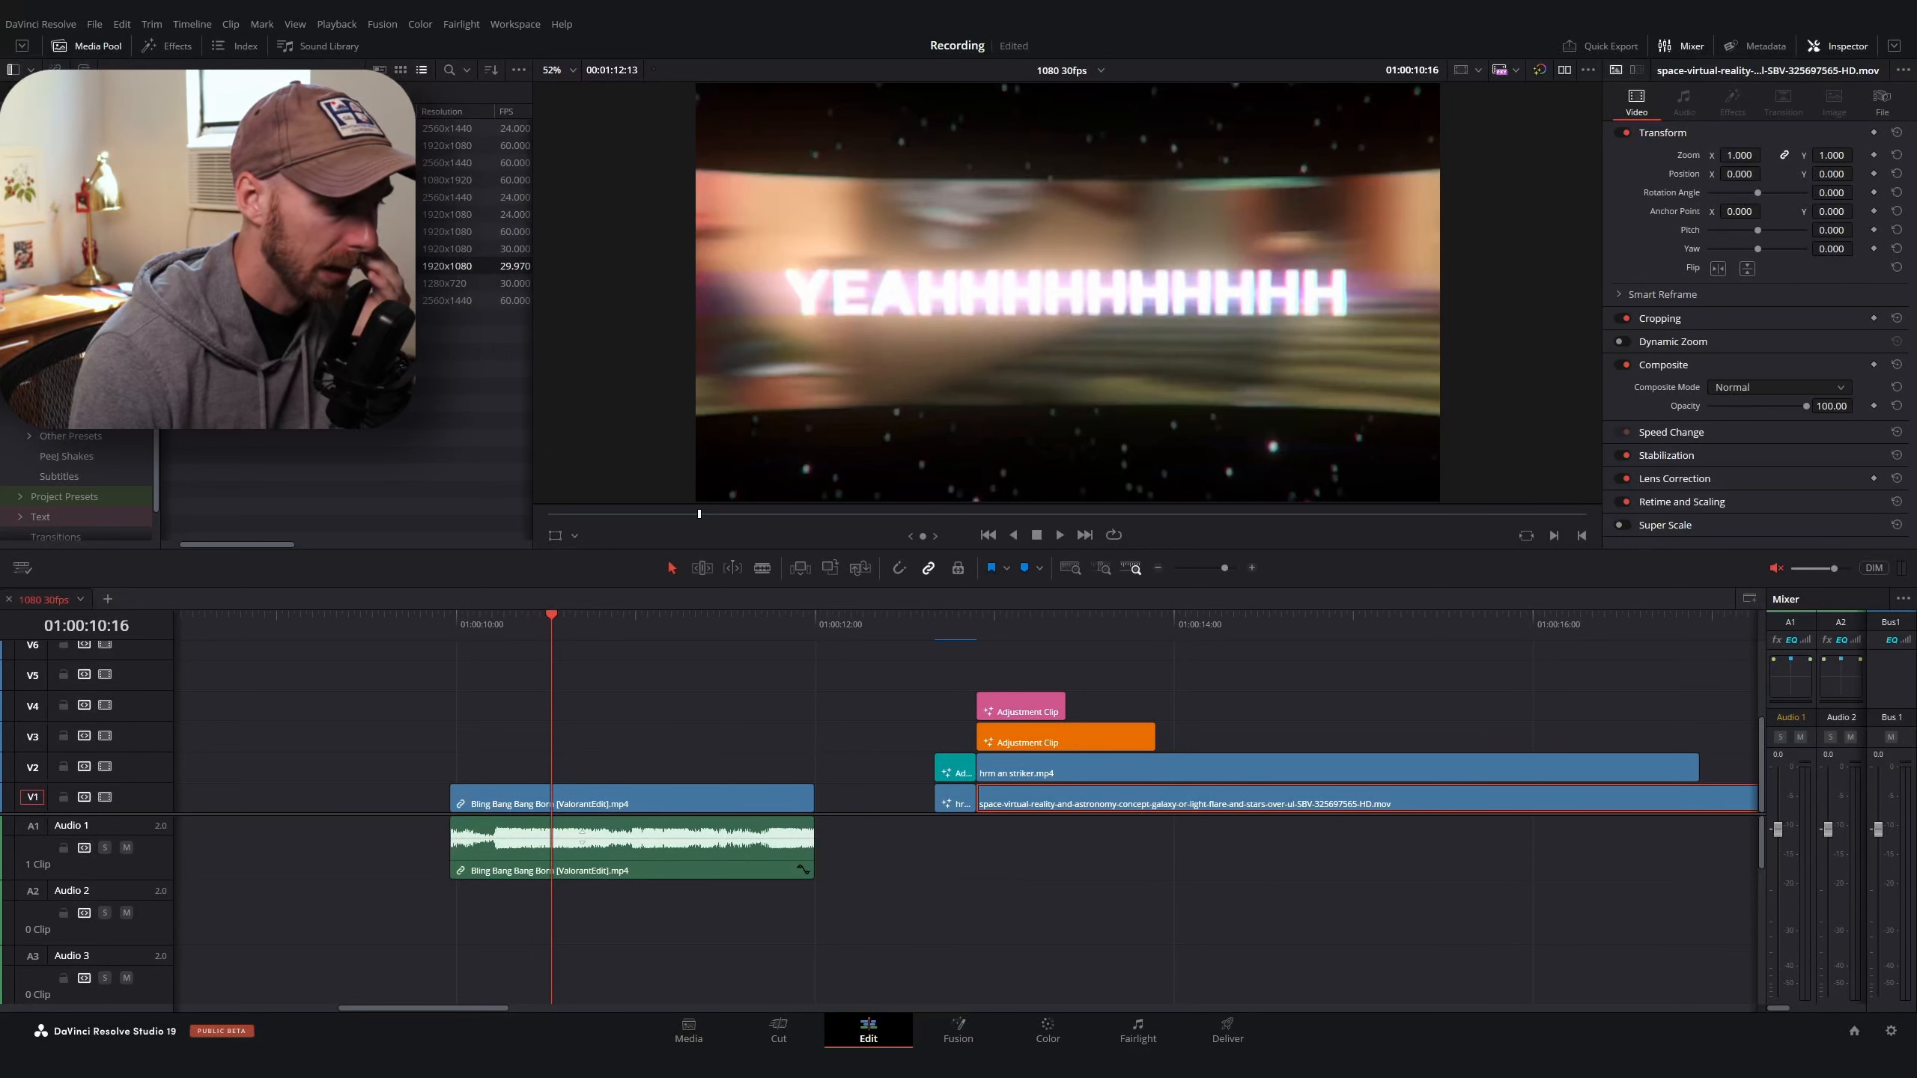
Switch to Notepad and add the lines "-- Zoom Out", "-- Wrap Effect" and "-- Lens Distortion" under Film Reel
key(alt+Tab)
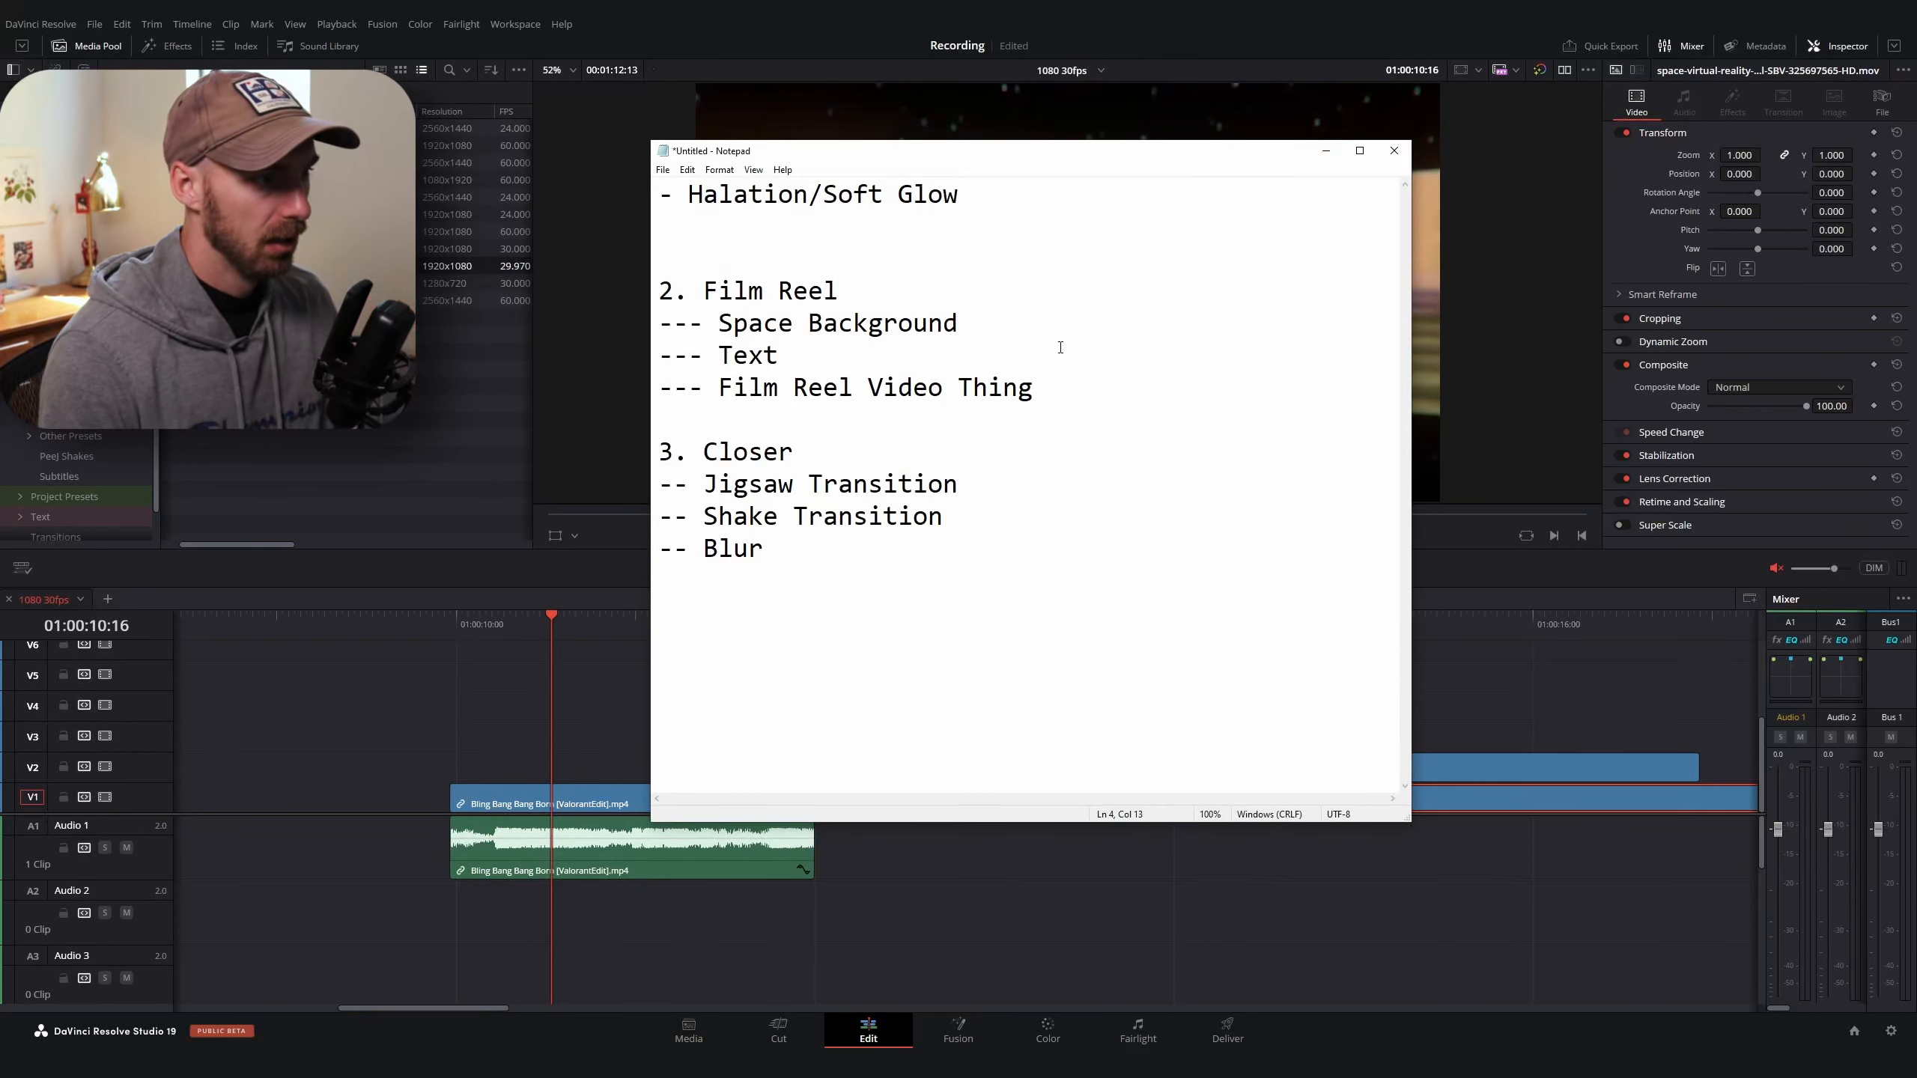
click(1112, 388)
key(Return)
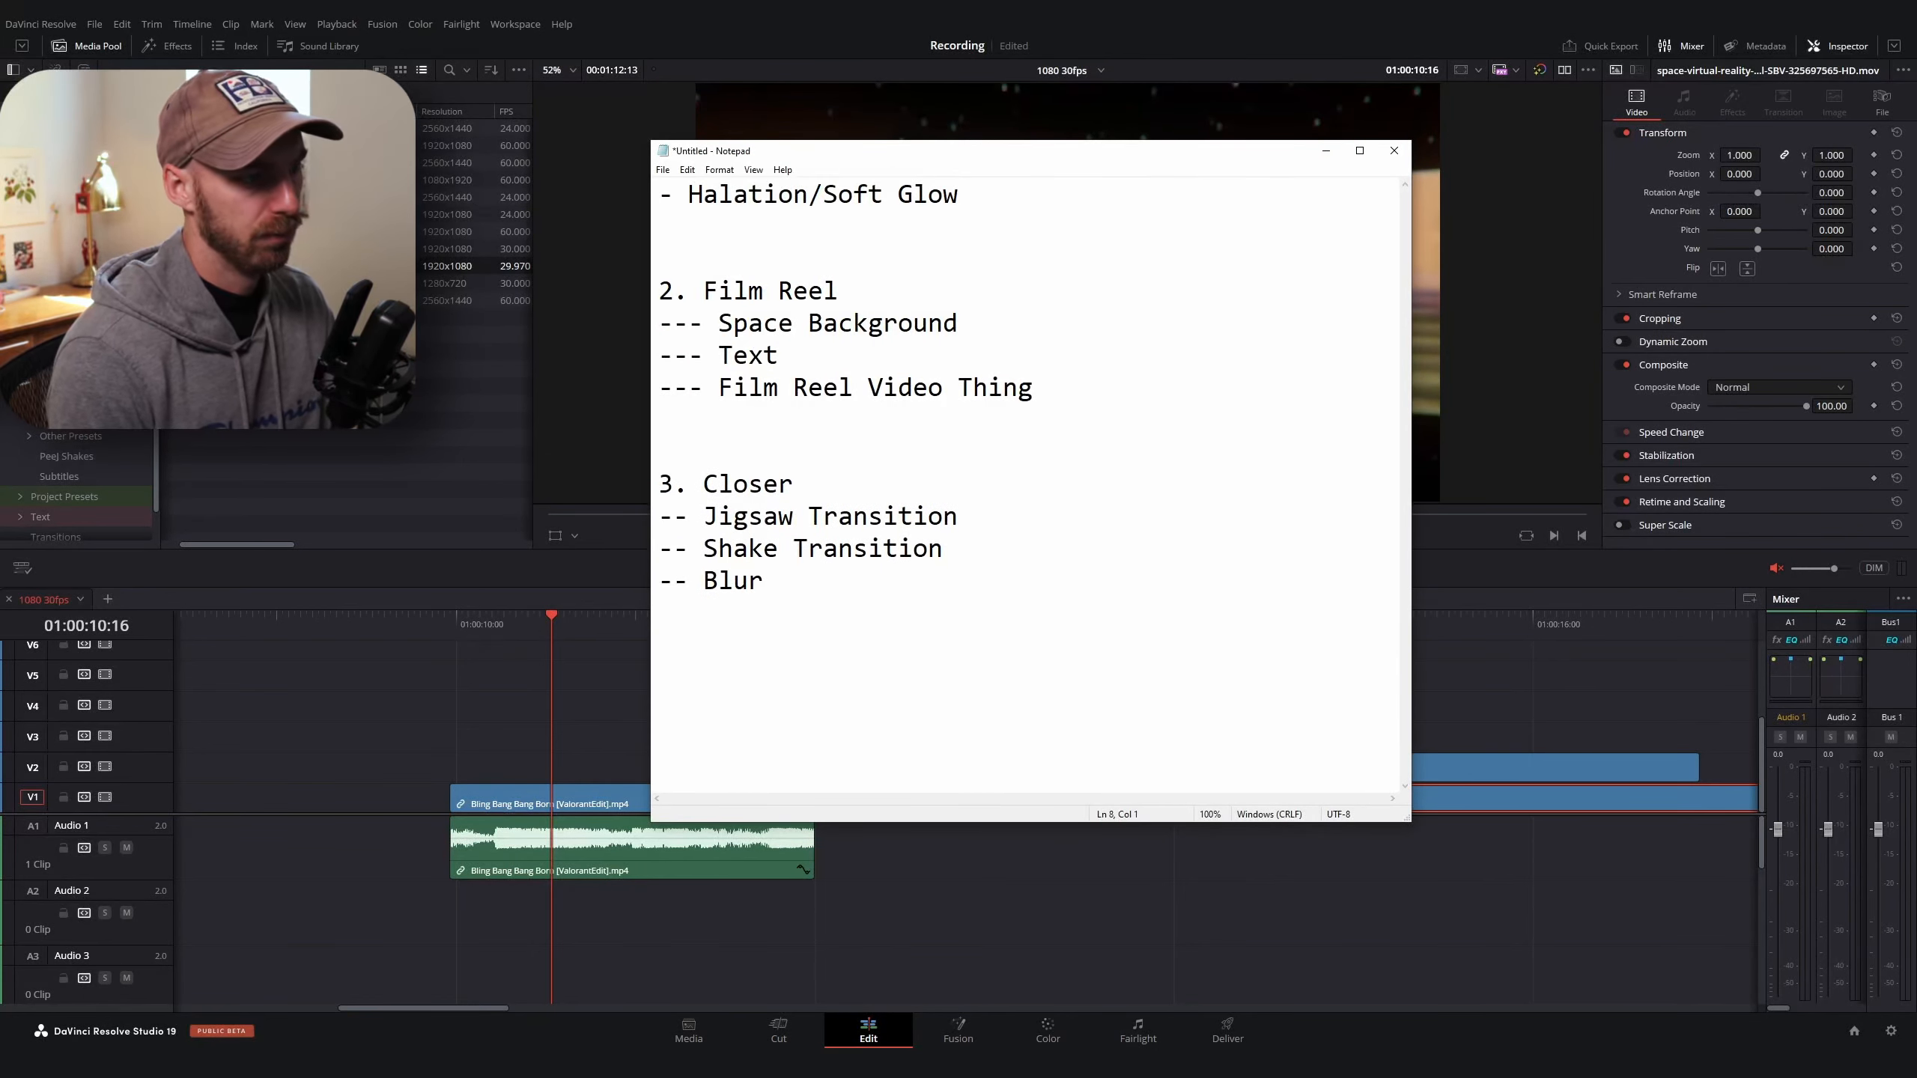
text(-- Zoom Out)
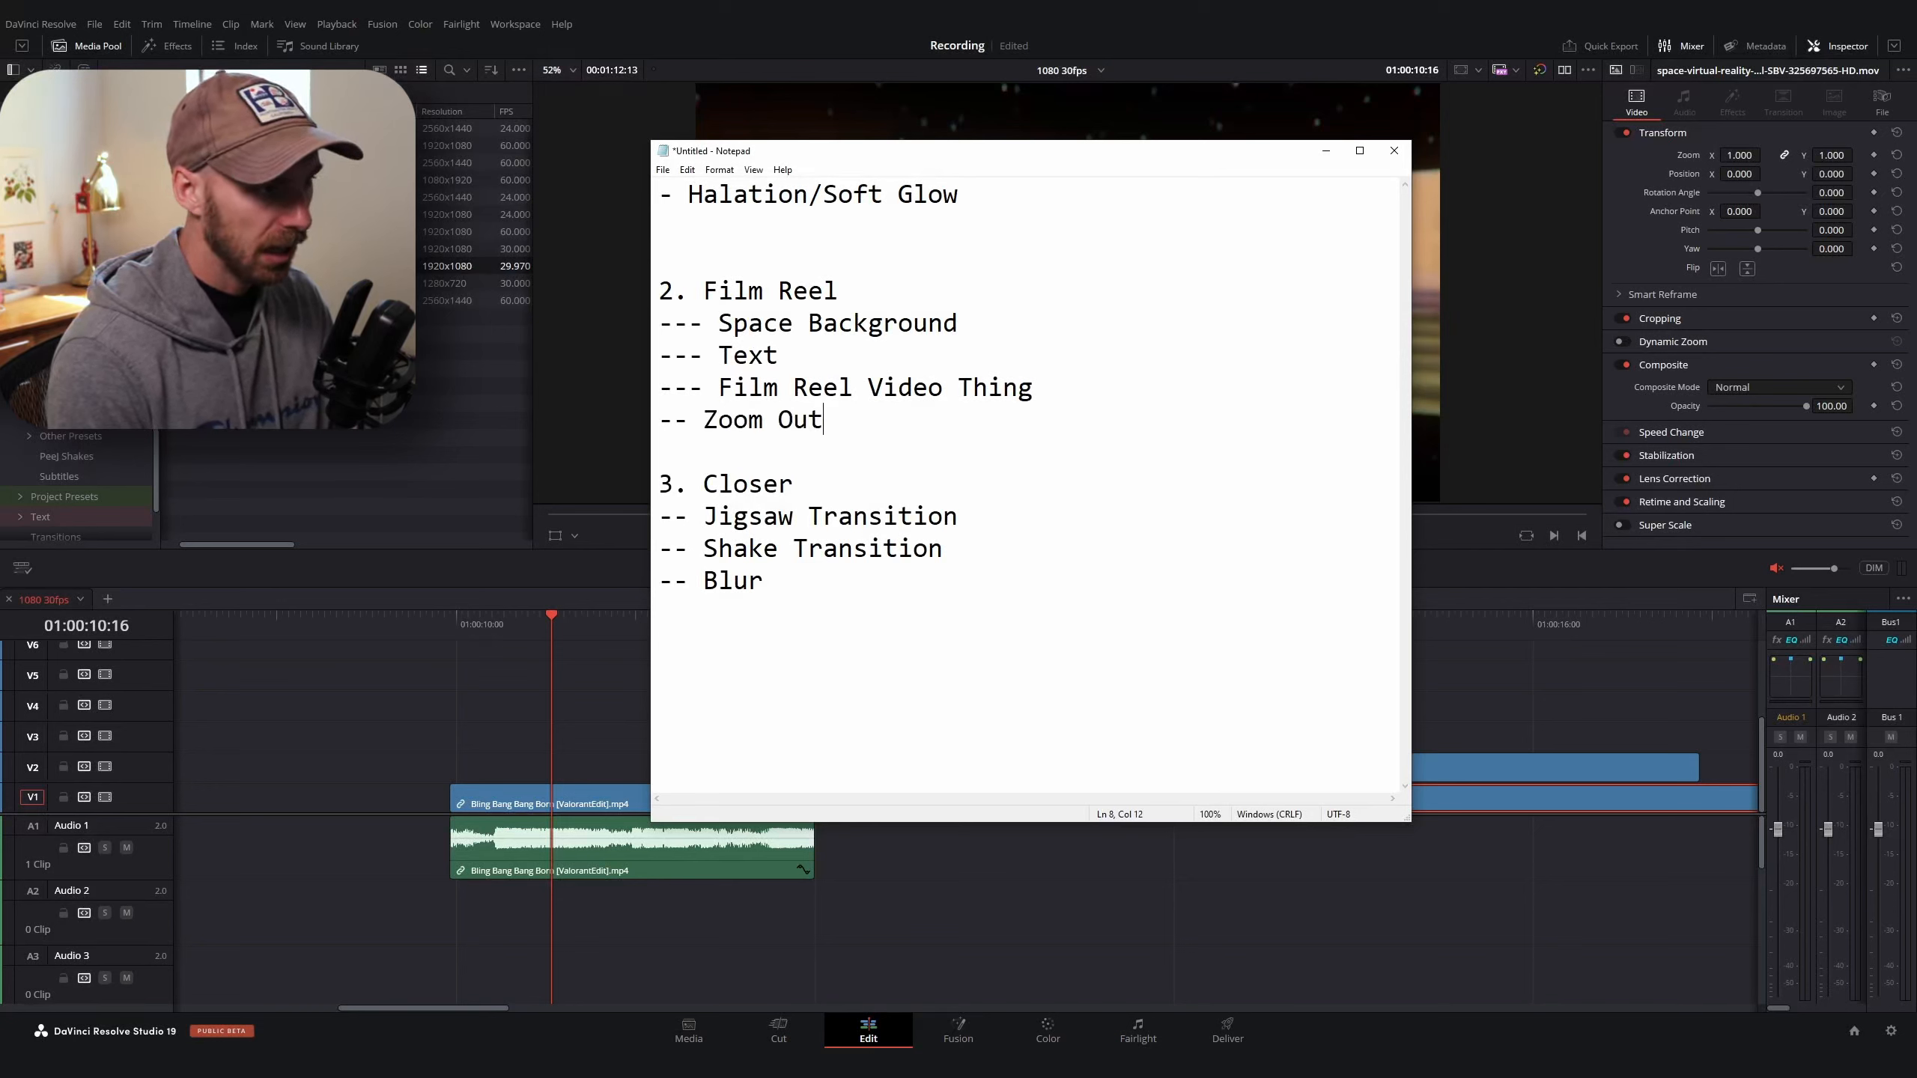
key(Return)
text(-- Wrap Effect)
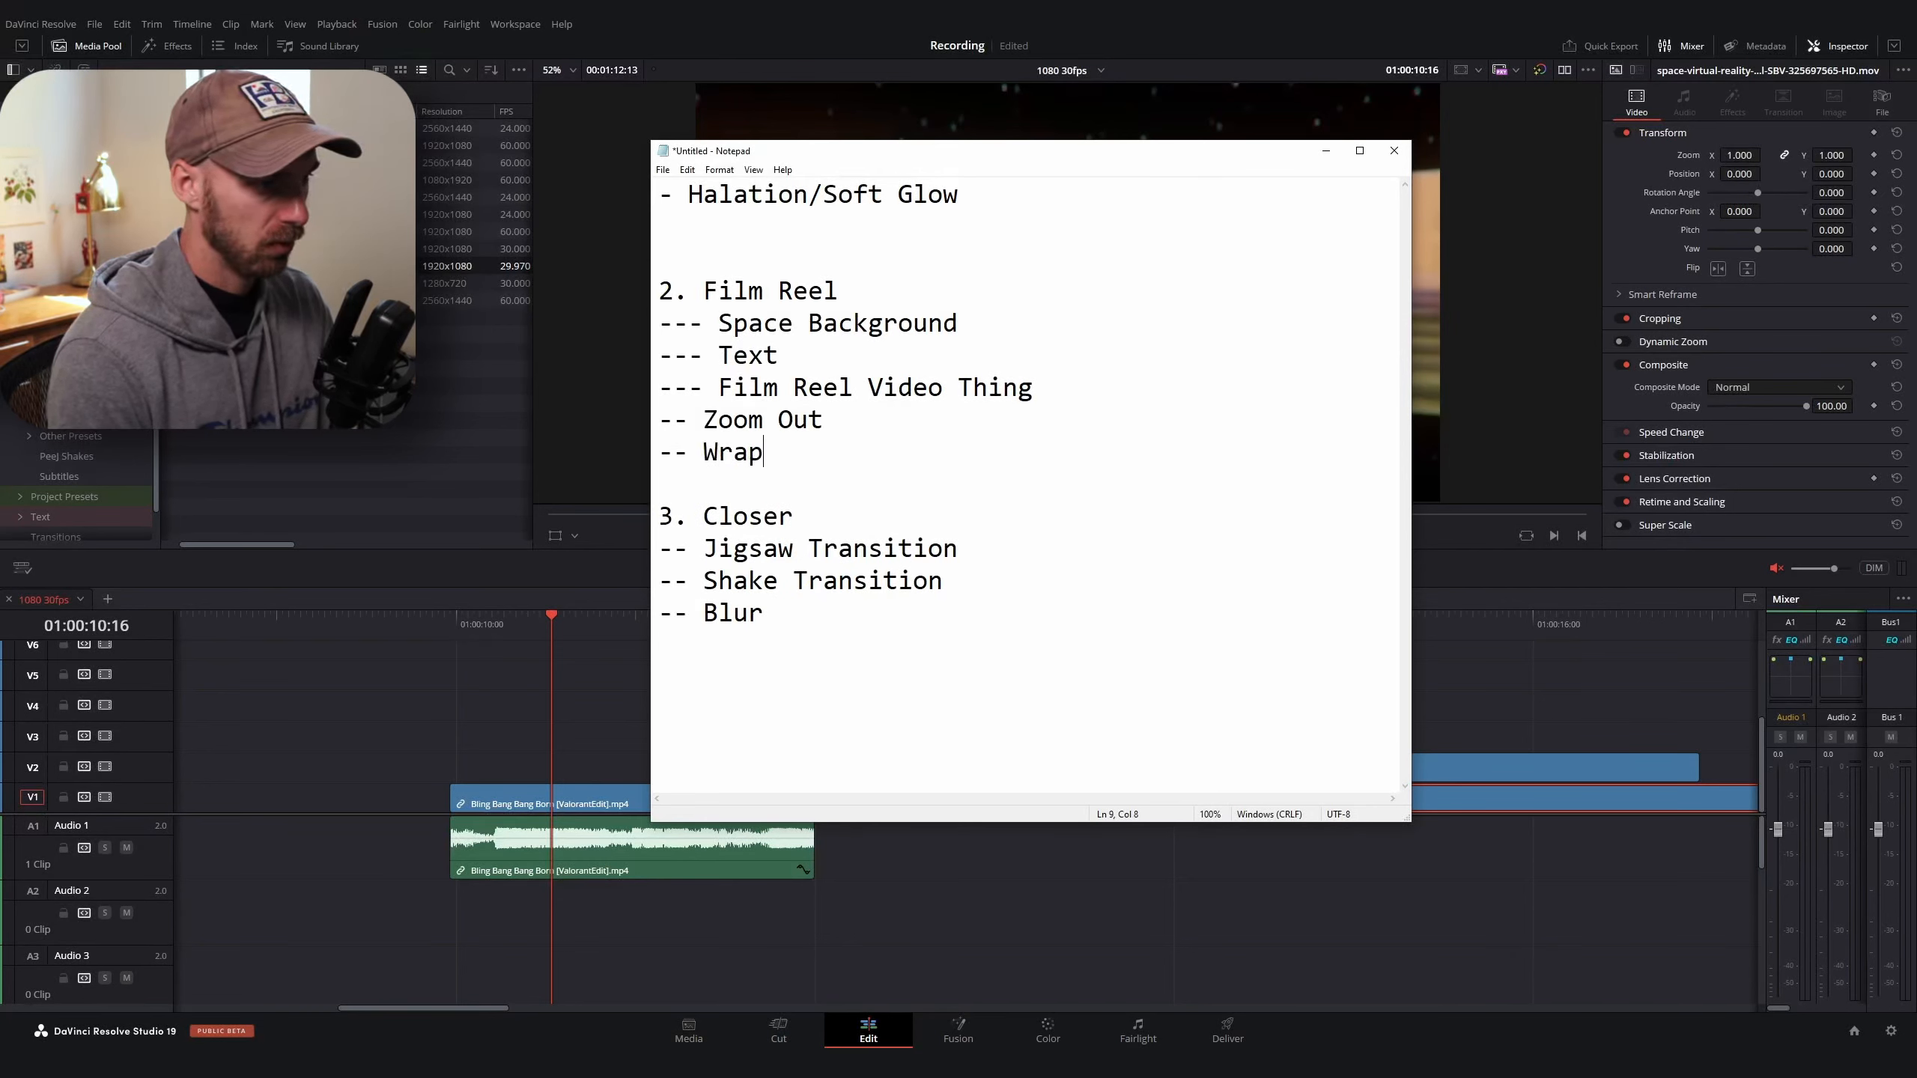
key(Return)
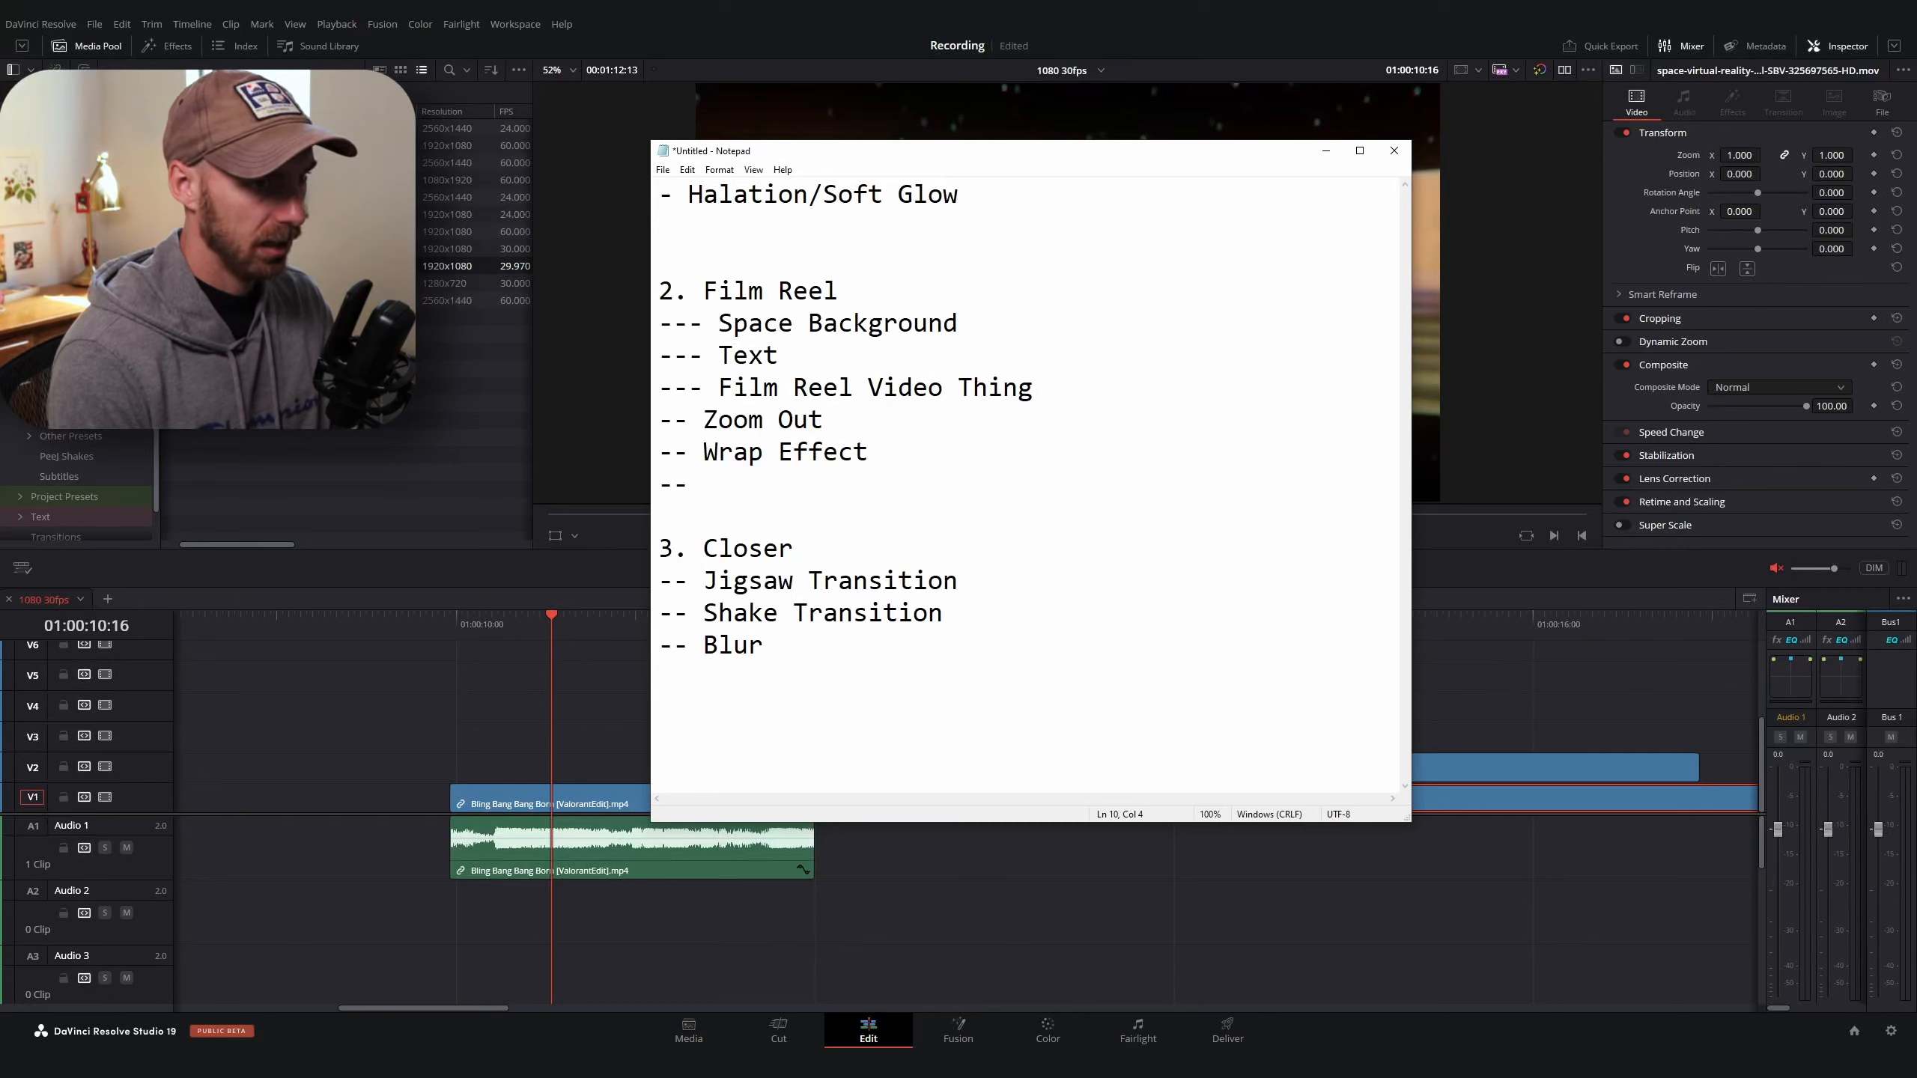
text(-- L)
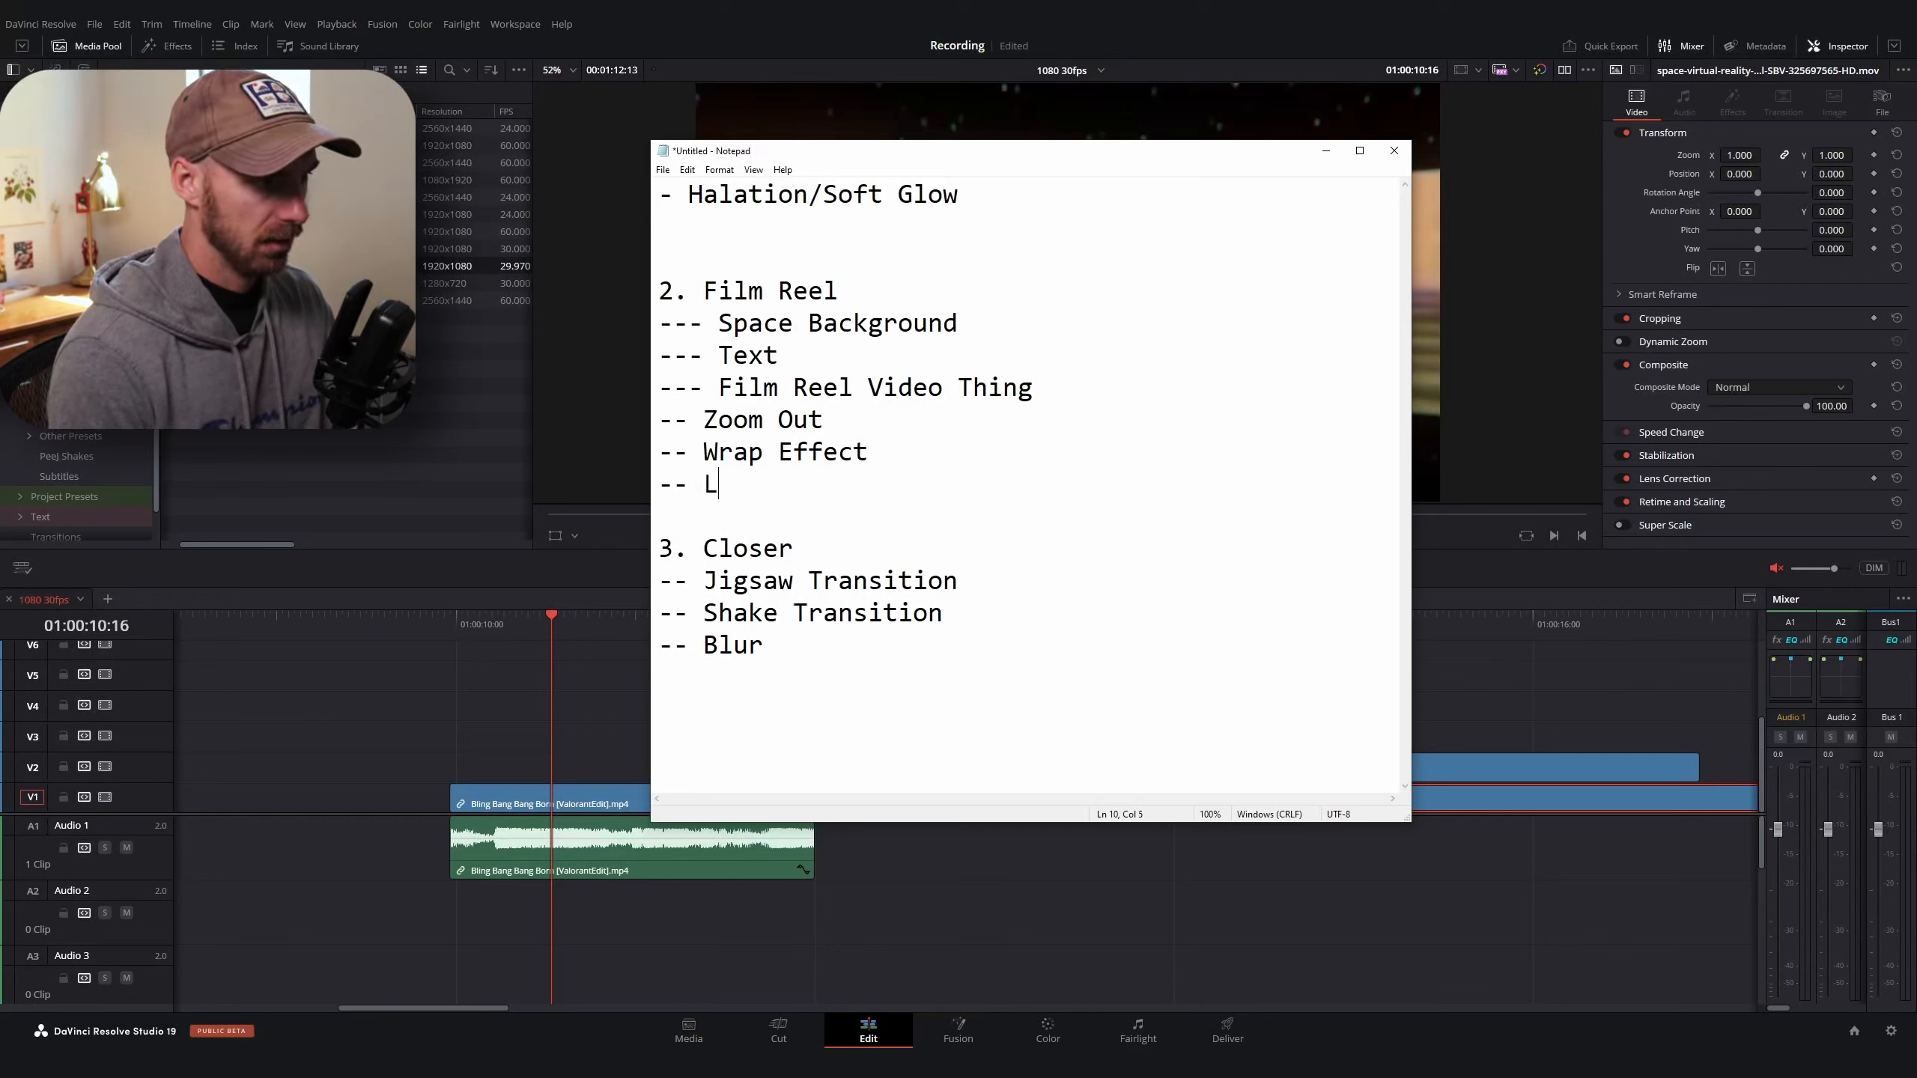
text(ens Distortion)
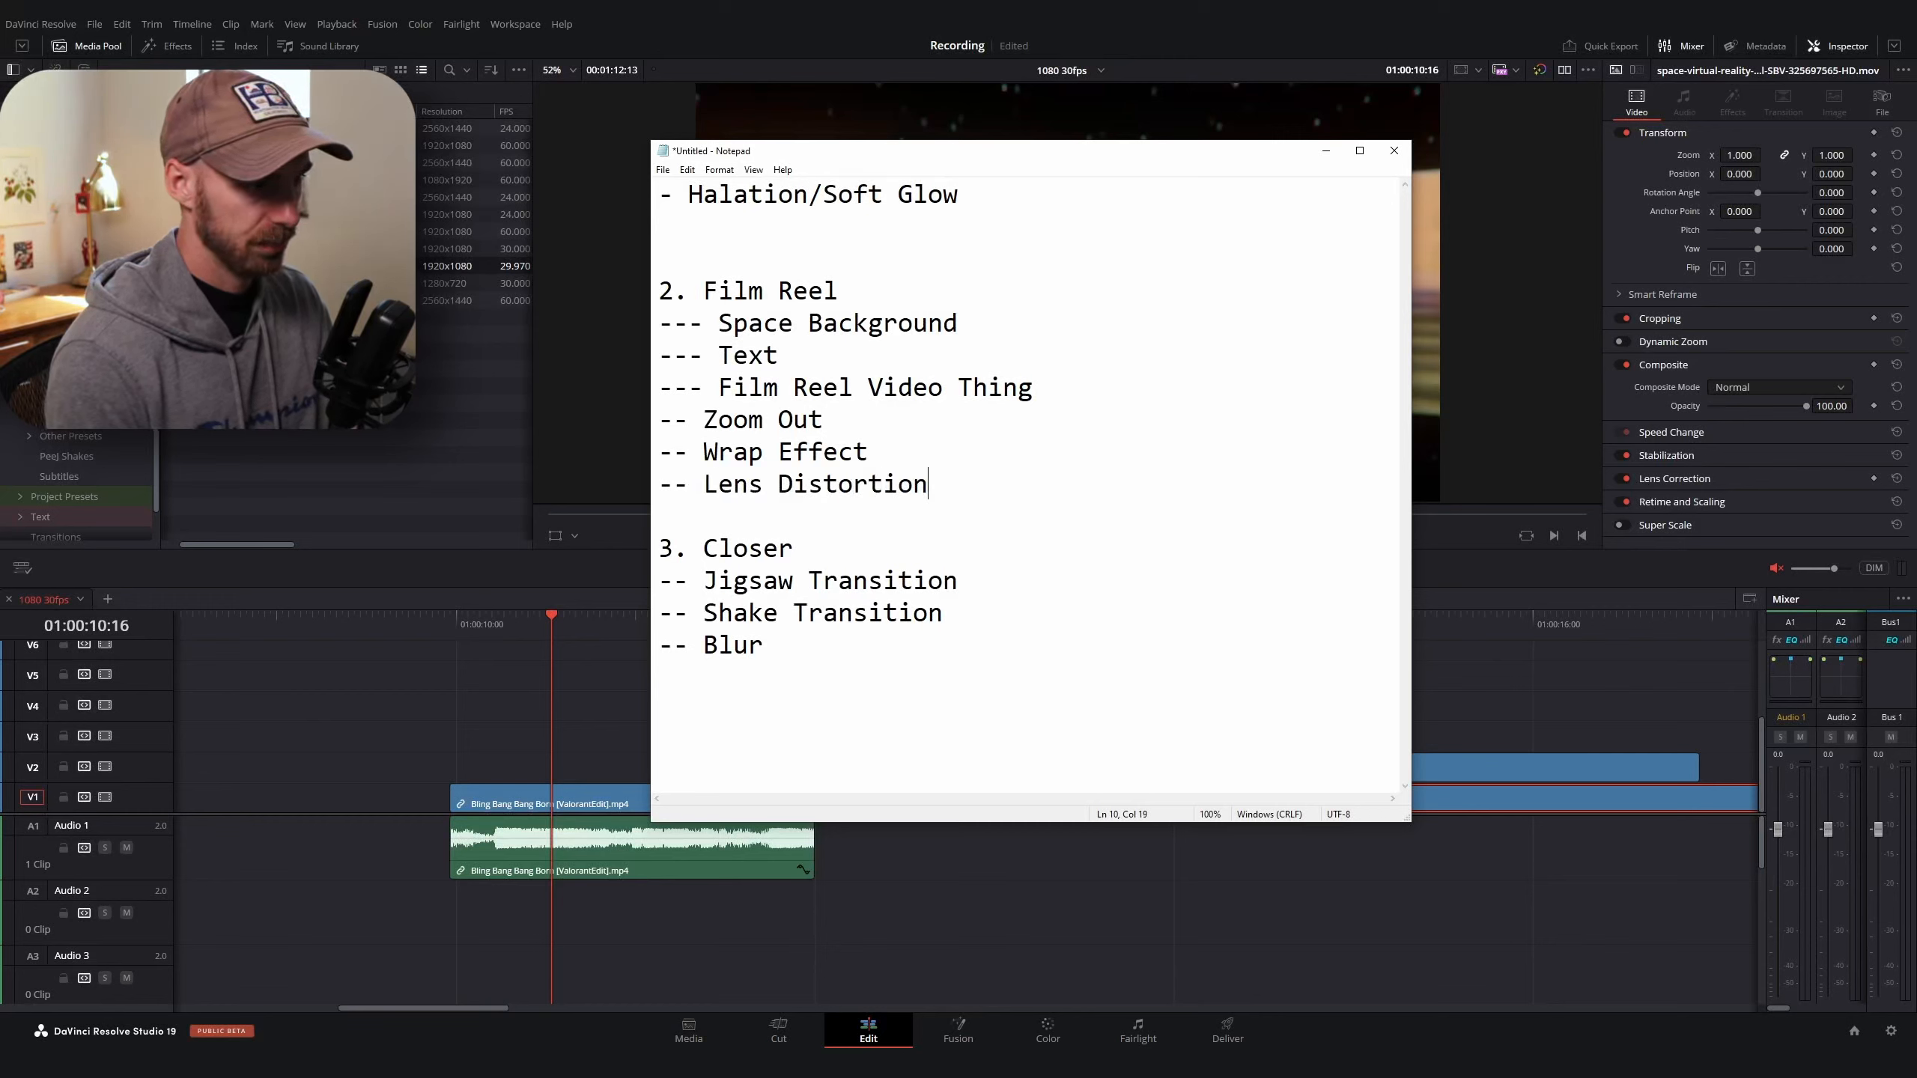
Highlight the three added Film Reel lines in the note, then switch back to DaVinci Resolve
drag(658, 516, 659, 423)
click(659, 429)
click(883, 484)
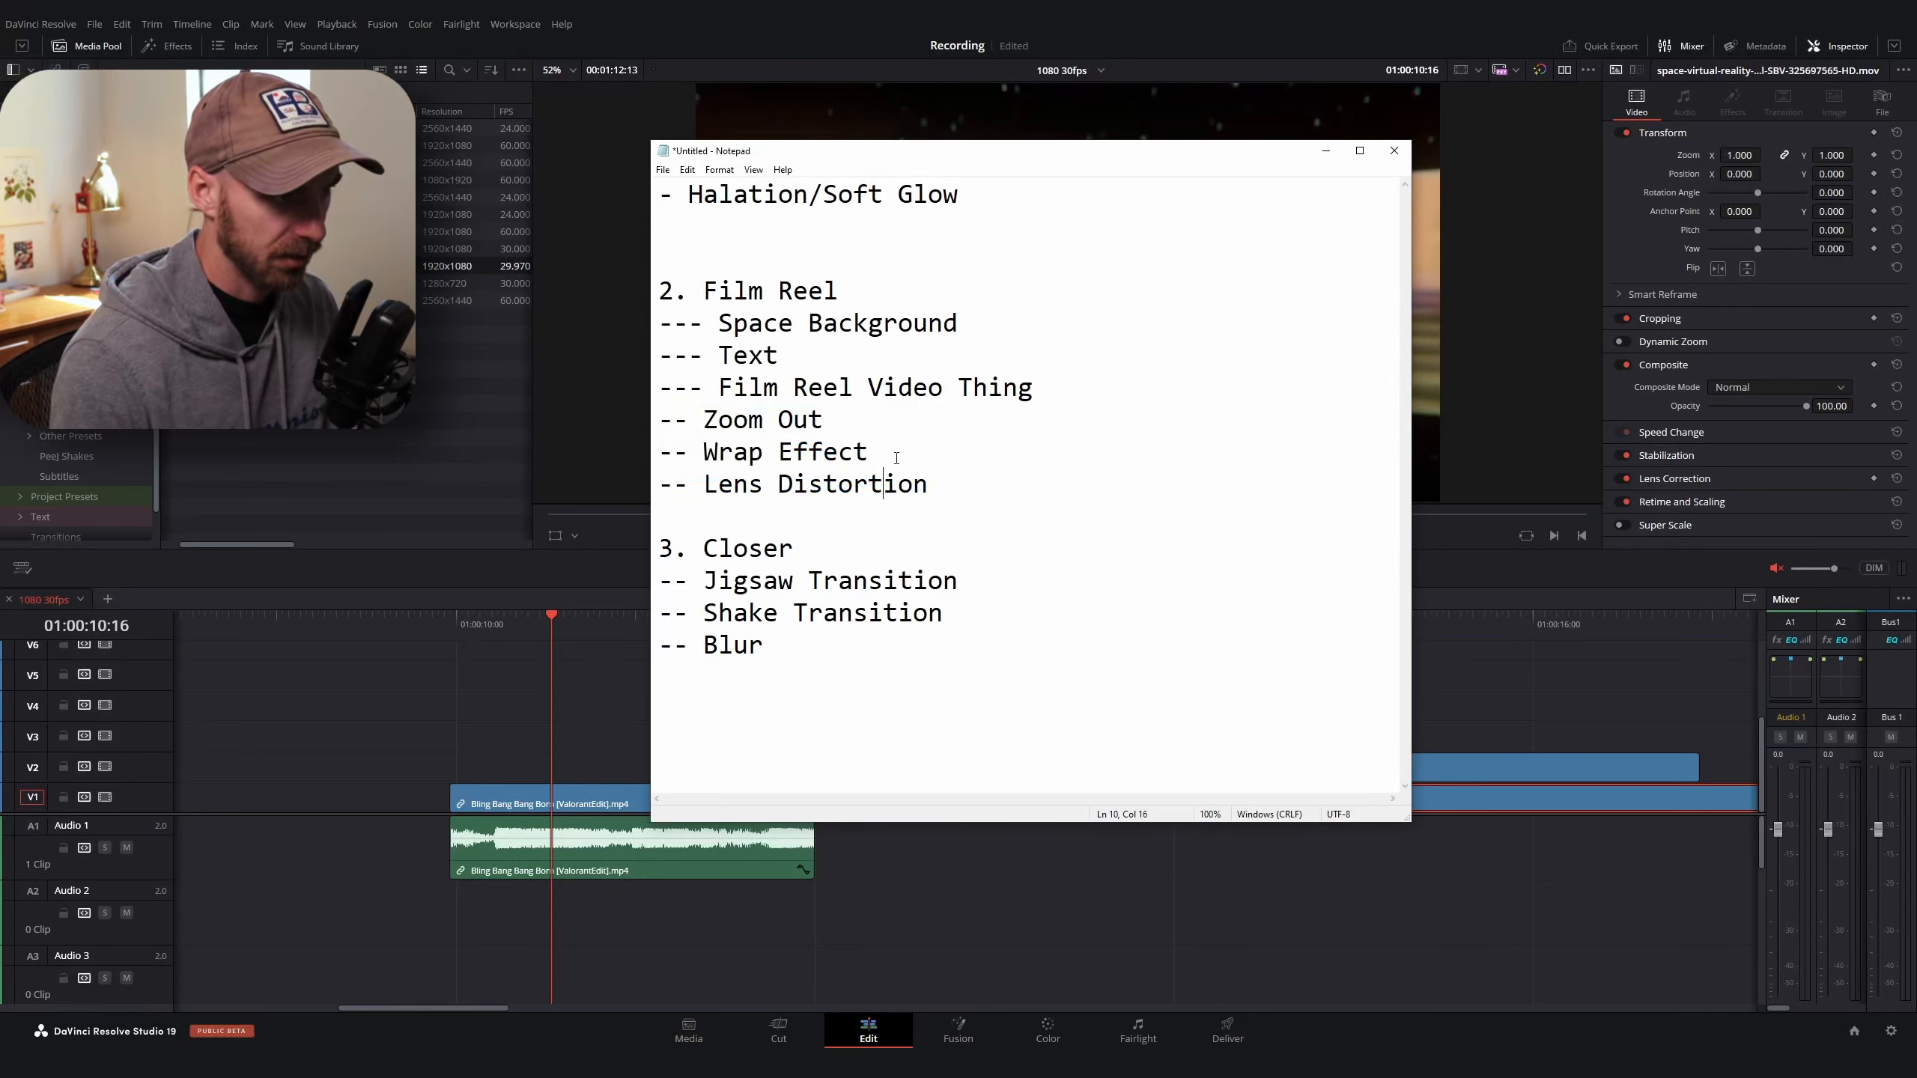
drag(988, 492, 650, 425)
click(1188, 989)
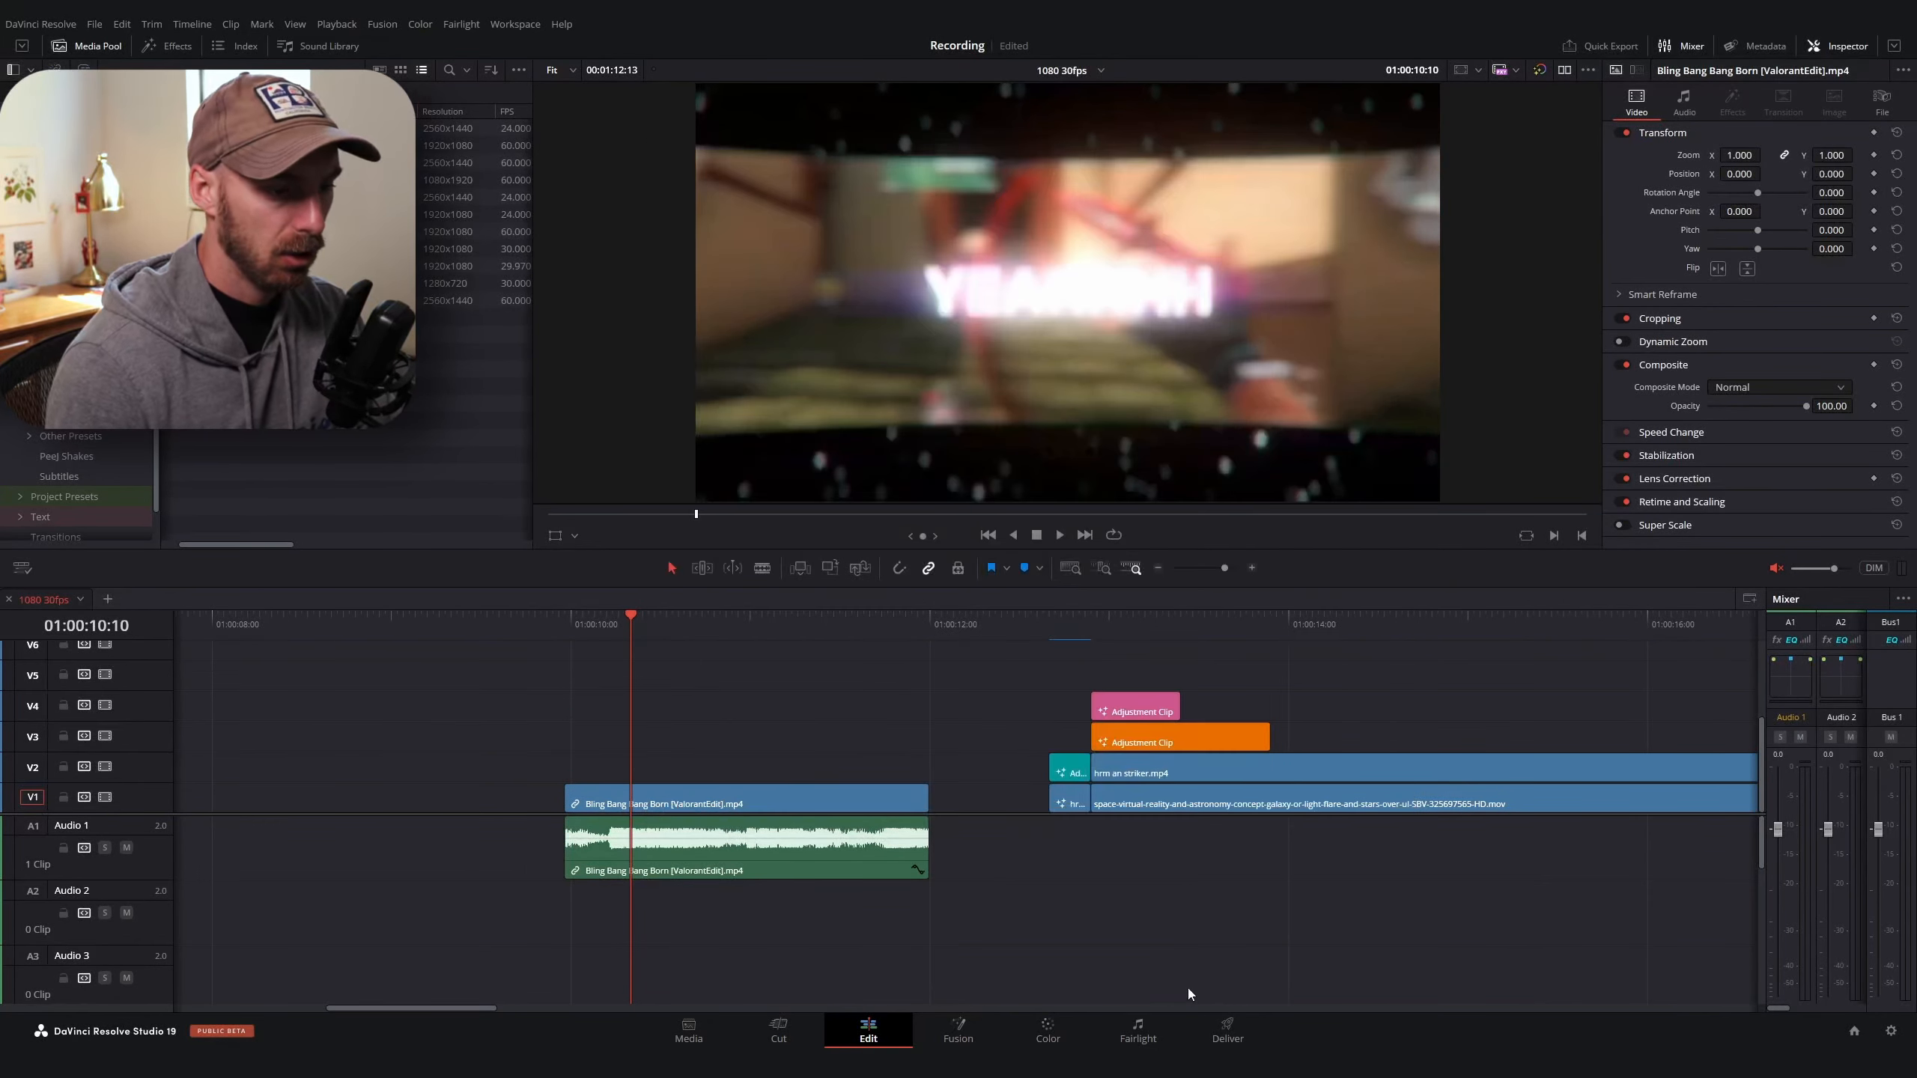
Split the V2 hrm an striker.mp4 clip at 01:00:14:09, 12 frames past the orange adjustment clip, and return the playhead to its start
drag(613, 629, 1089, 632)
key(shift+Right)
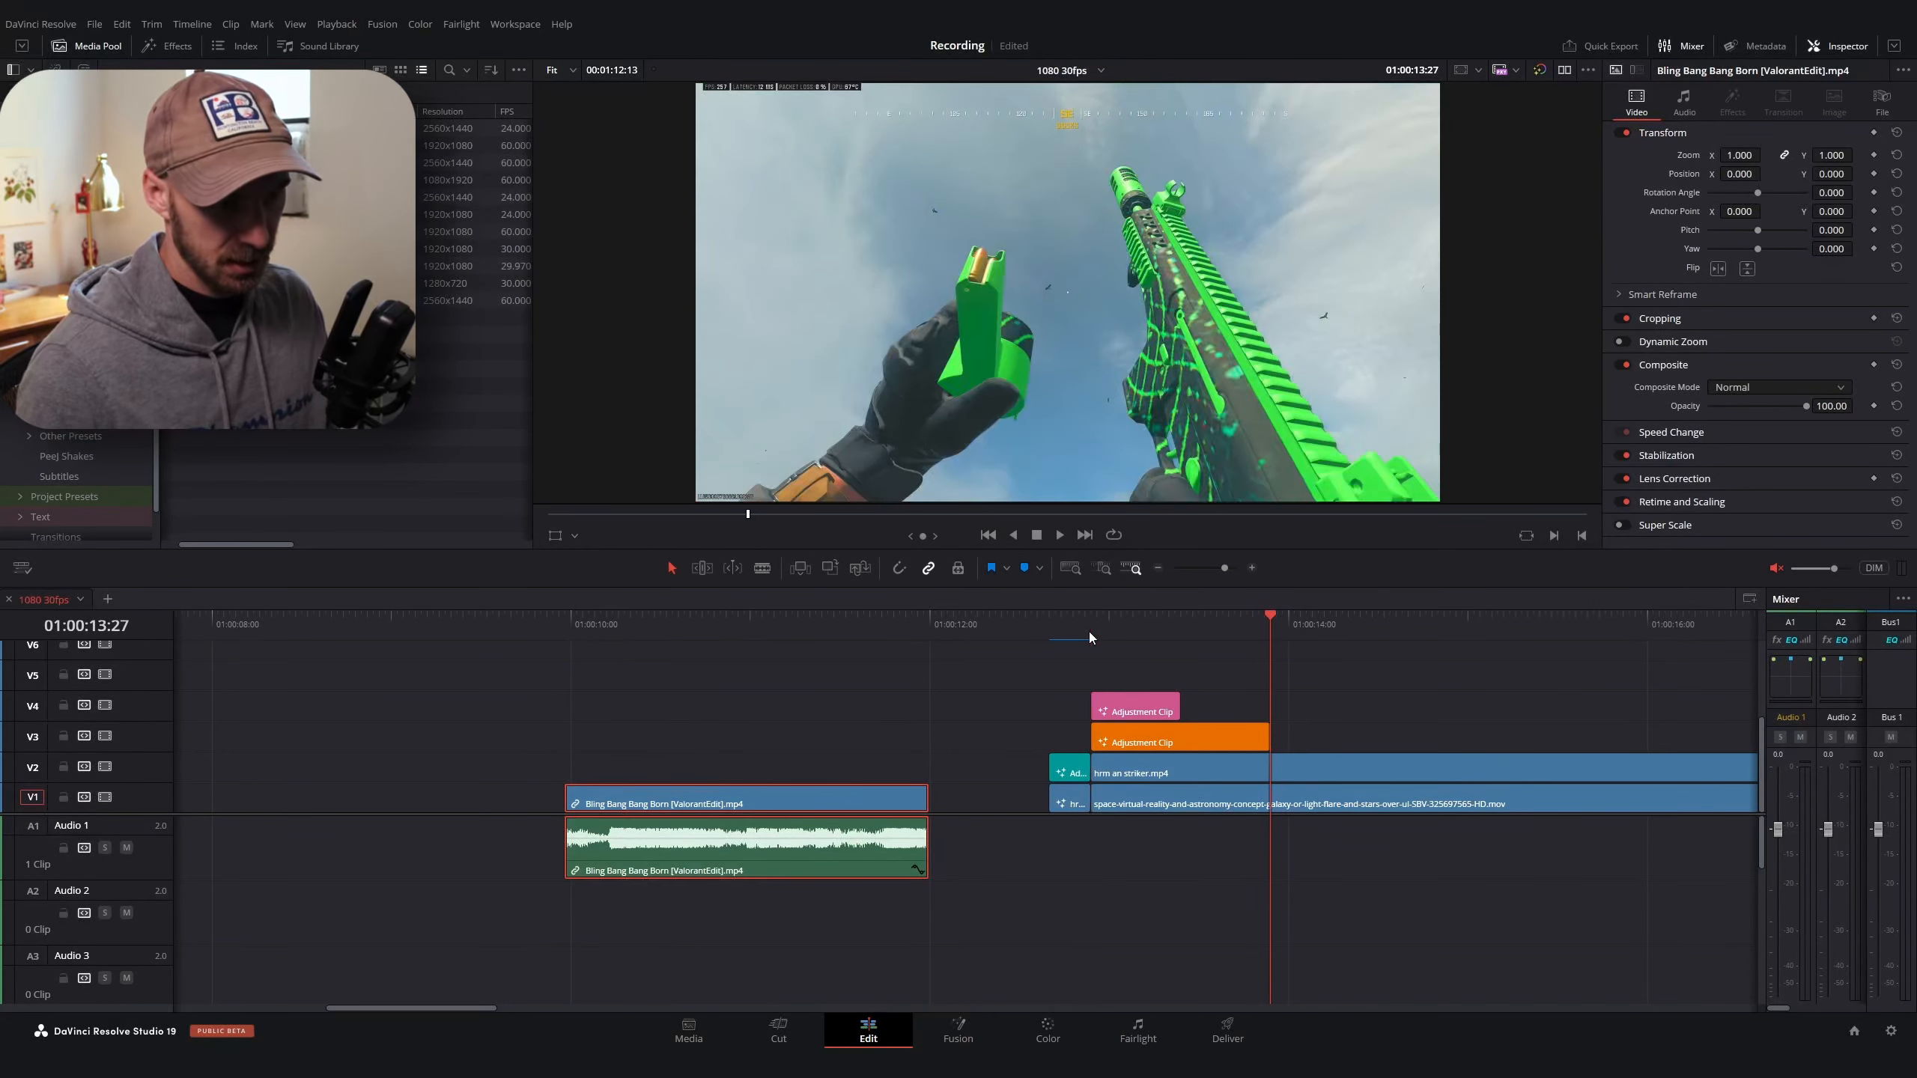
key(Right)
key(Right)
key(Right)
key(Right)
key(Right)
key(Right)
key(Right)
key(Right)
key(Right)
key(Right)
key(Right)
key(Right)
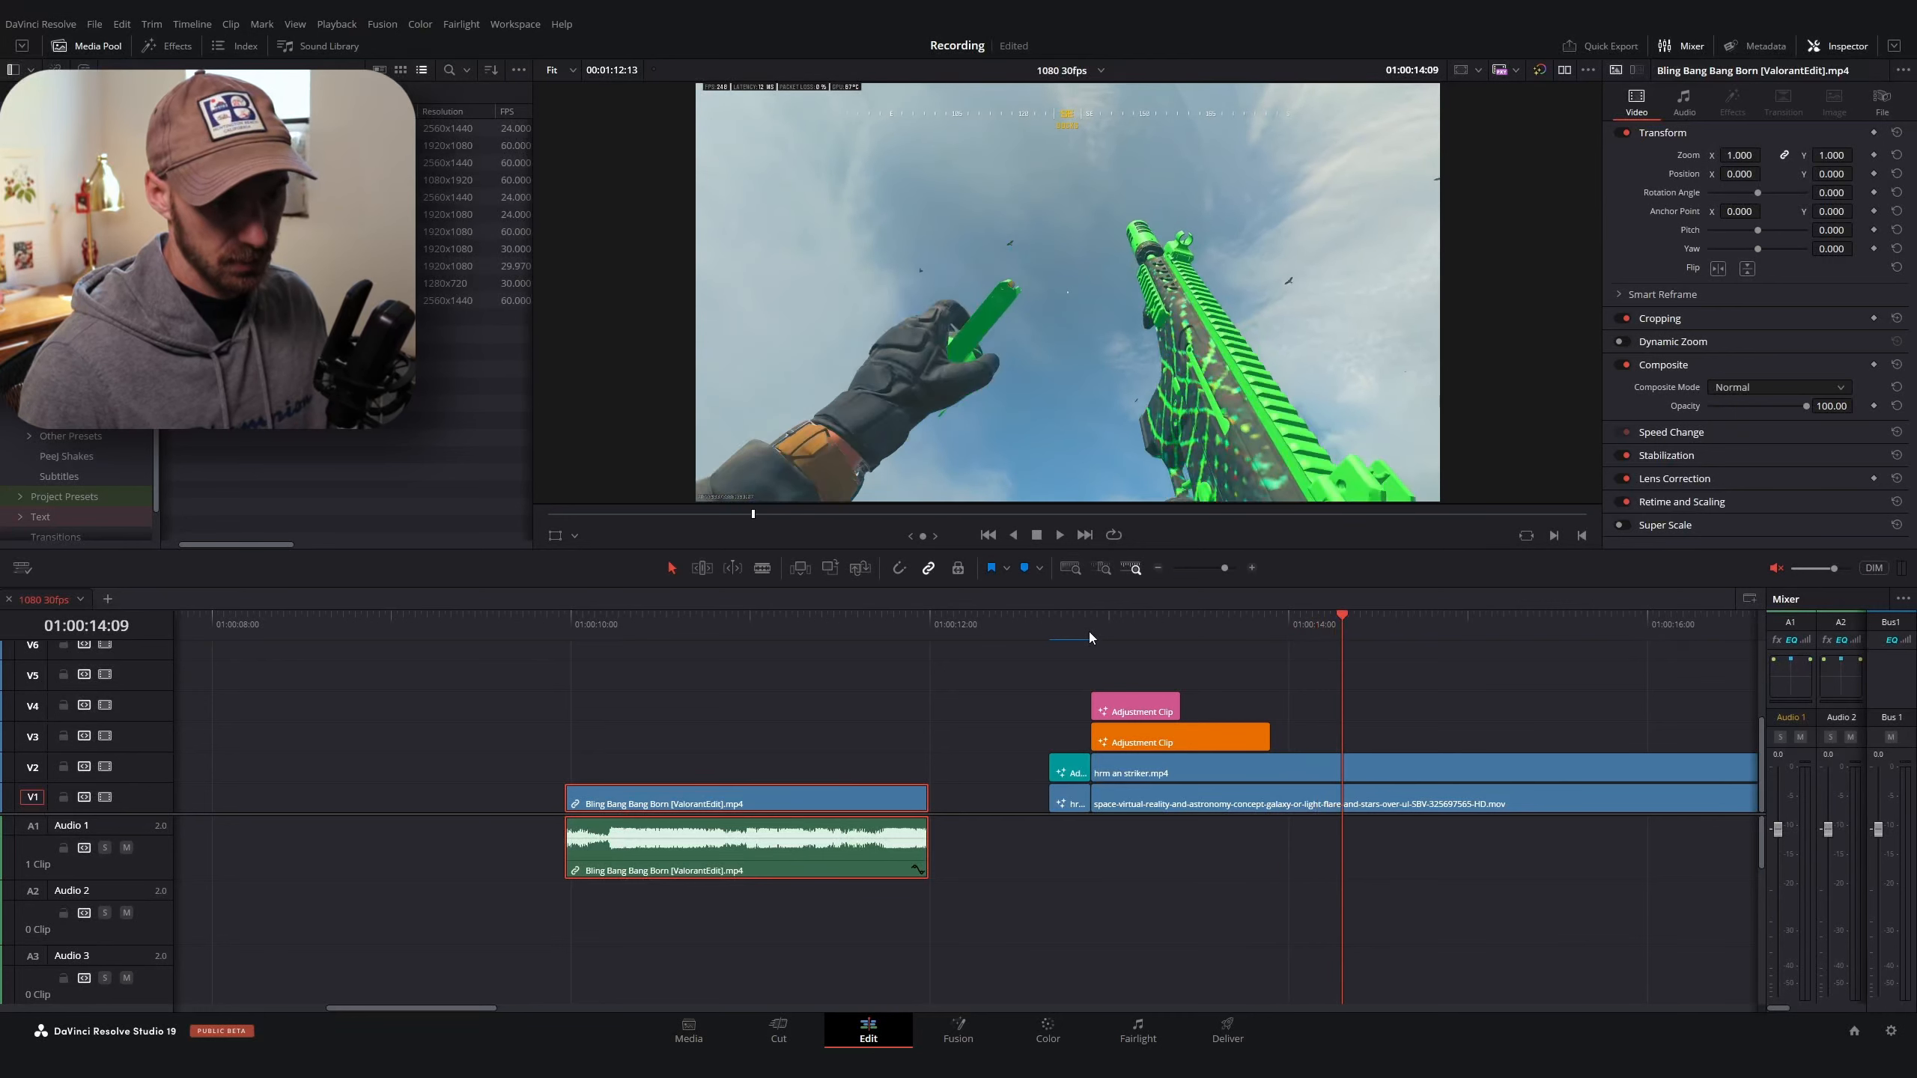
click(1381, 759)
key(ctrl+b)
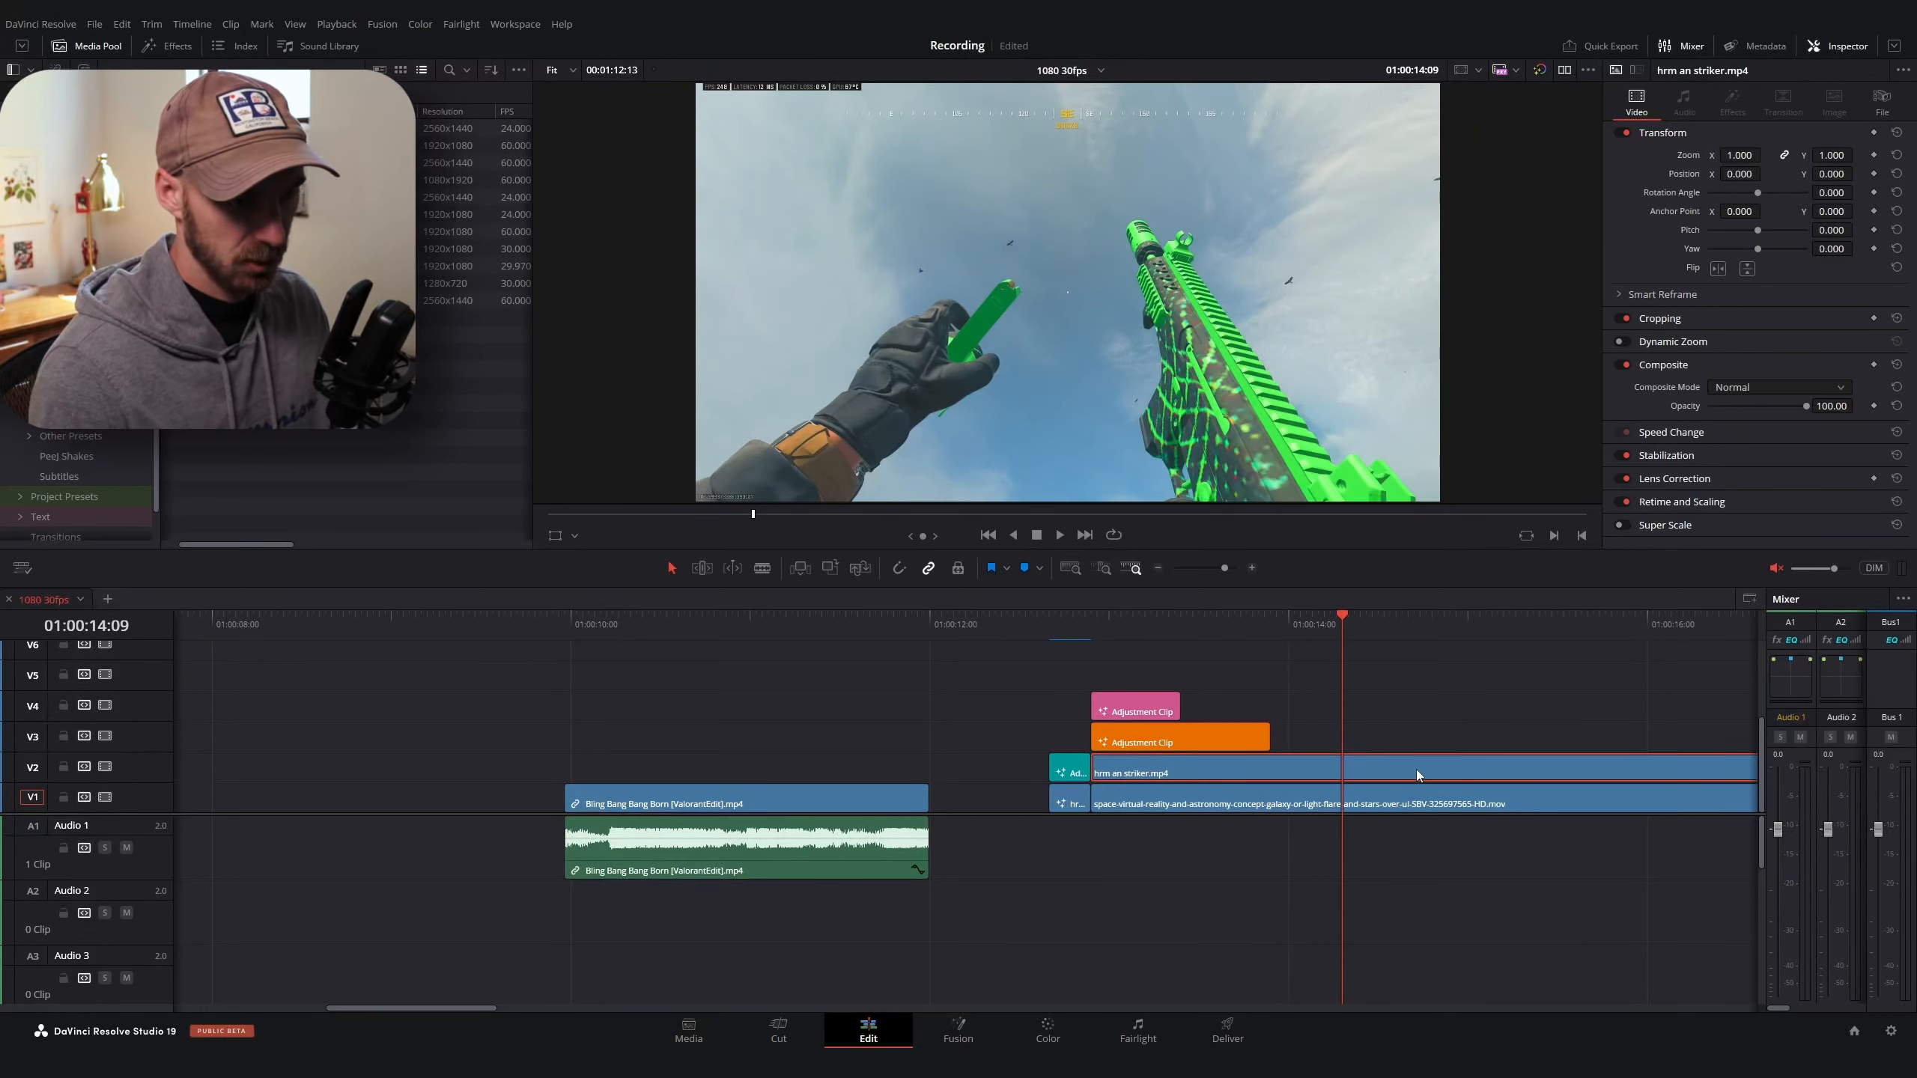
key(Up)
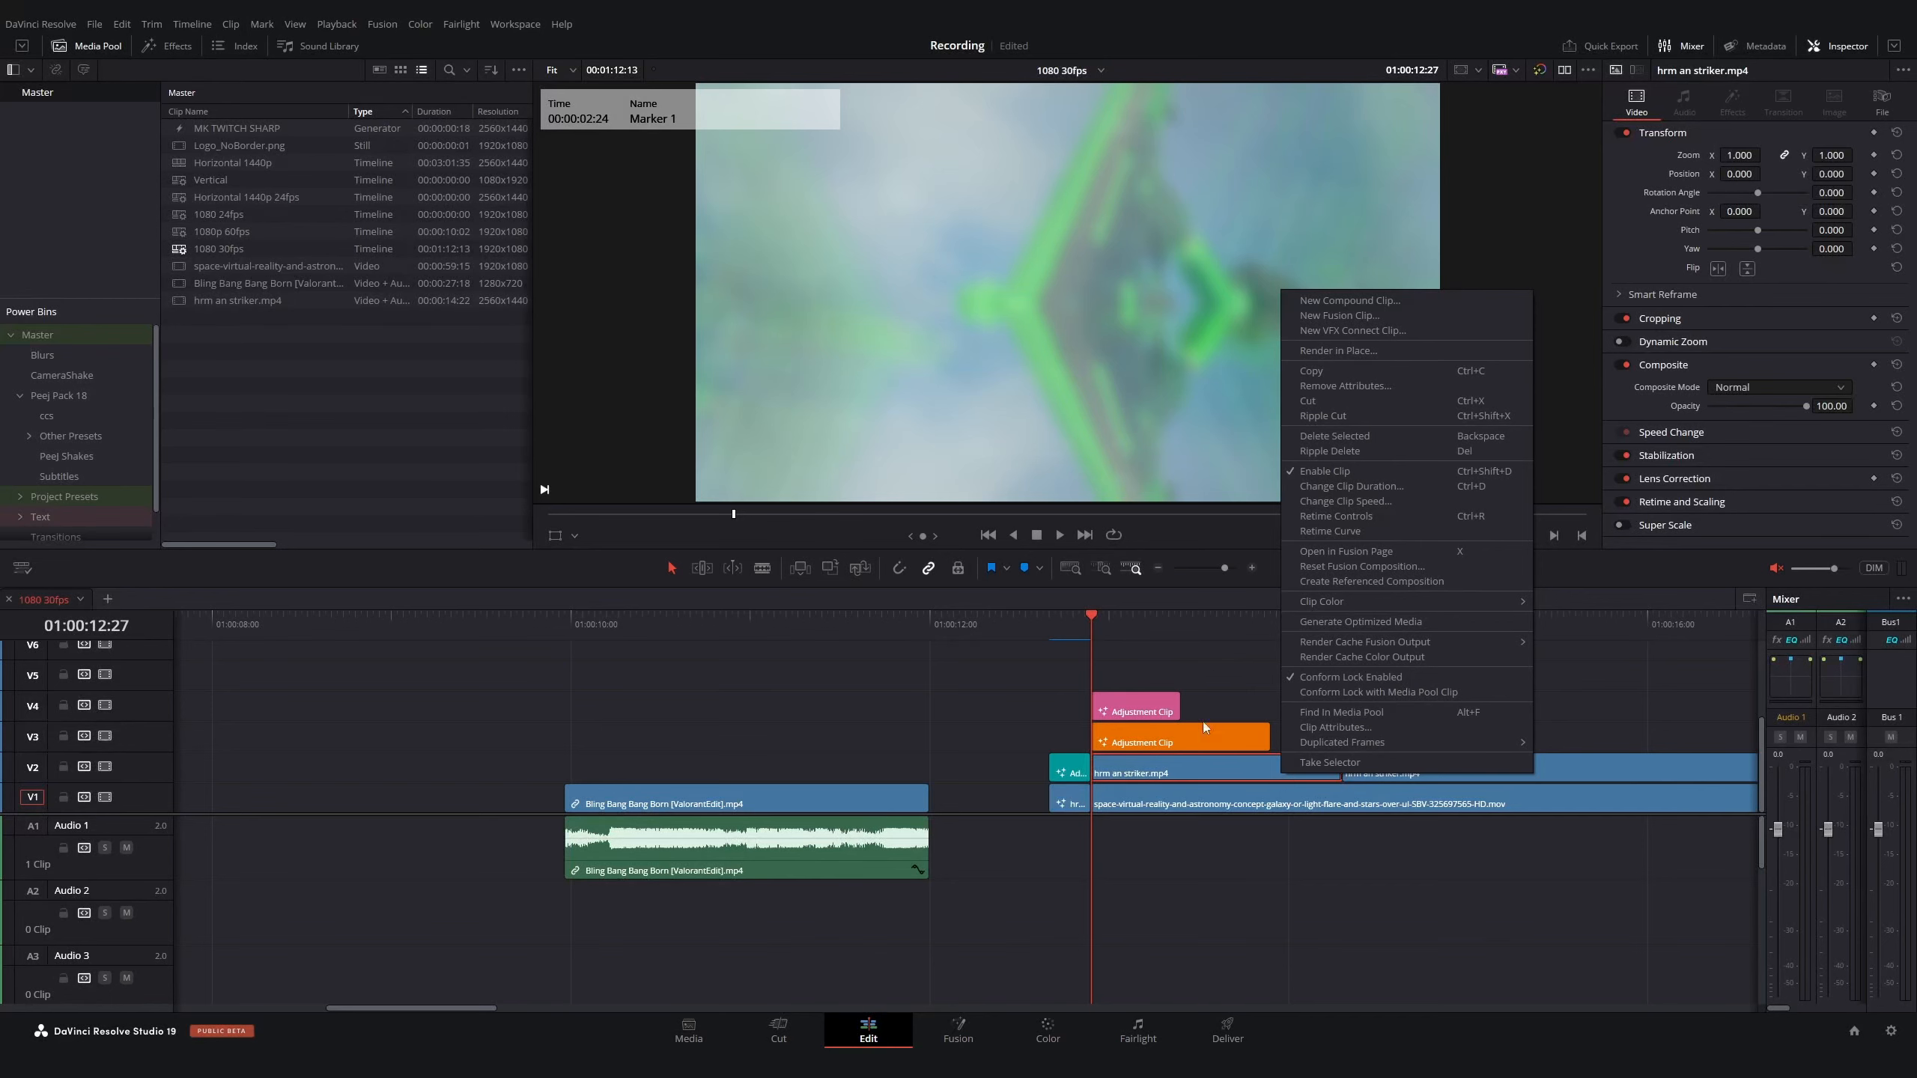
Convert the first V2 hrm an striker.mp4 segment into a Fusion clip and move the remaining segment to start around 01:00:19
click(1342, 316)
scroll(1366, 861, right, 2)
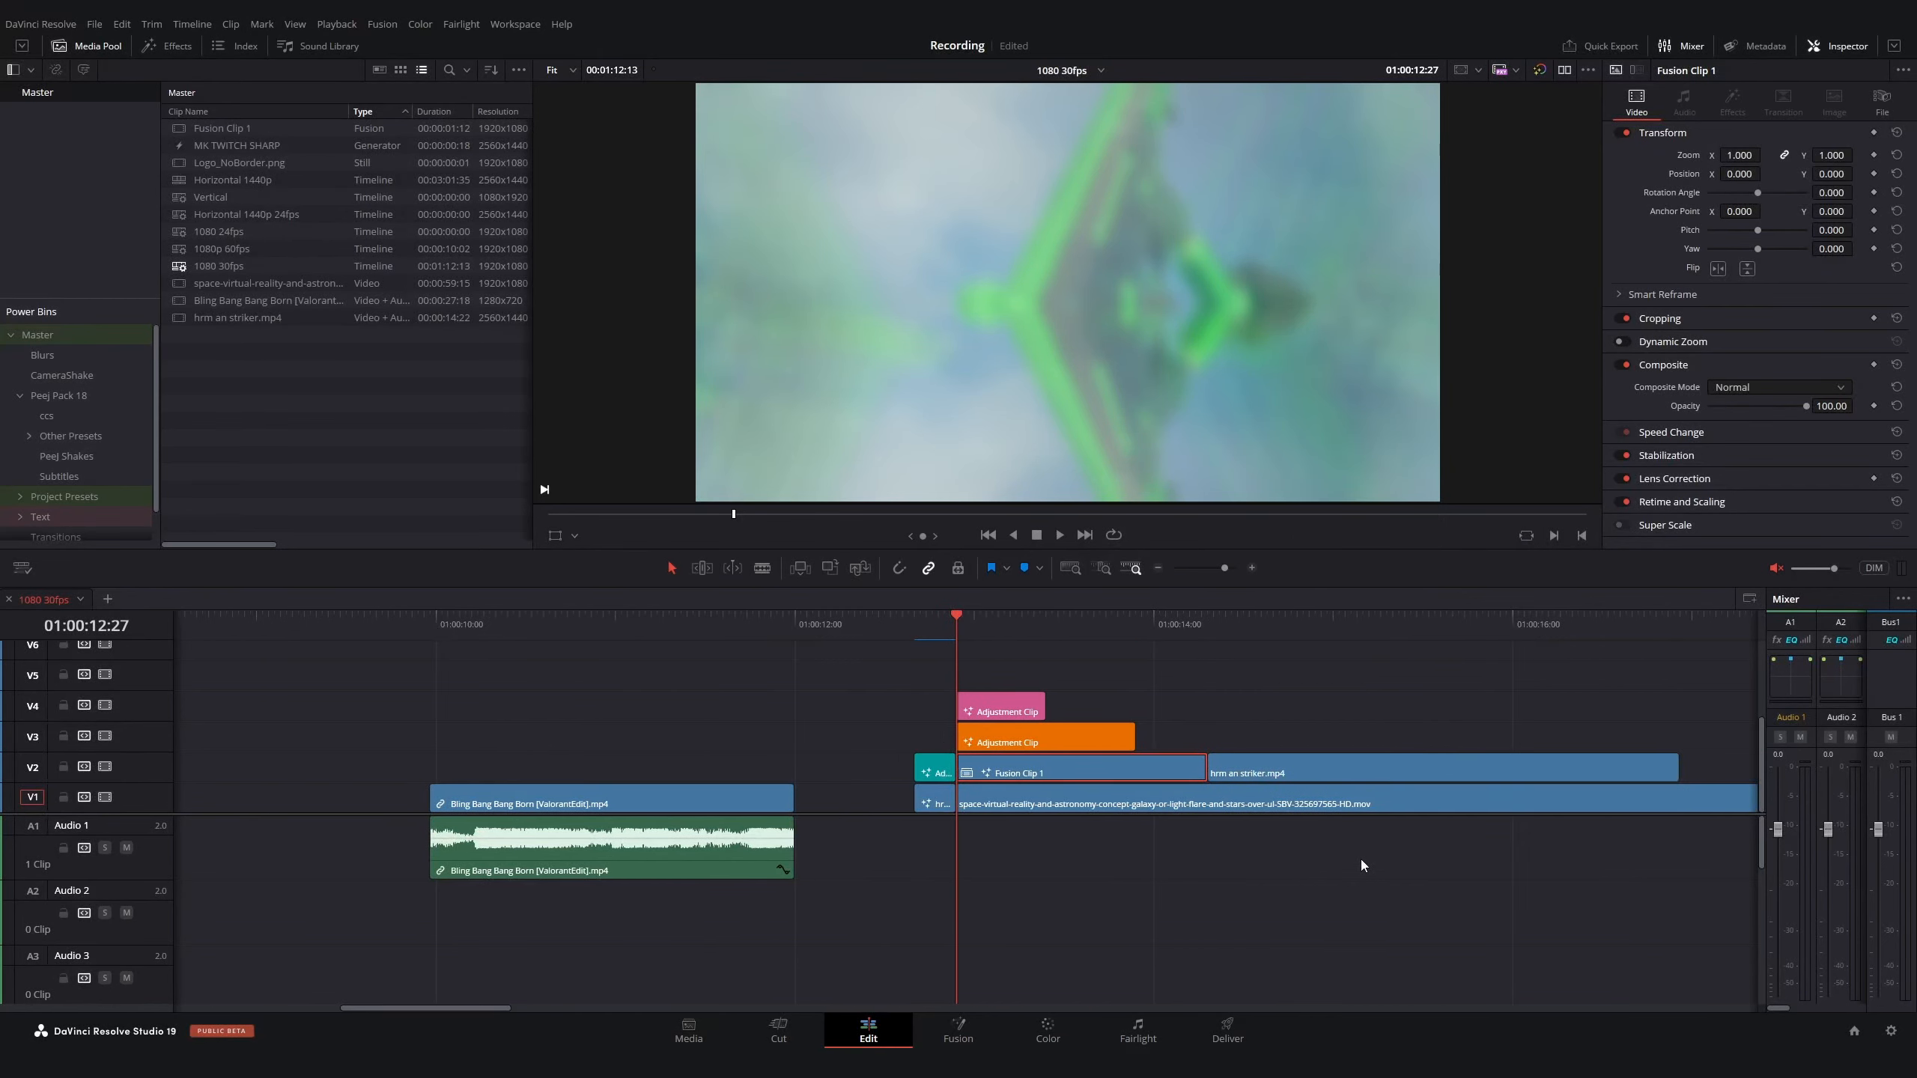
scroll(1359, 864, down, 1)
click(1161, 759)
drag(1157, 762, 1417, 767)
scroll(1418, 767, down, 1)
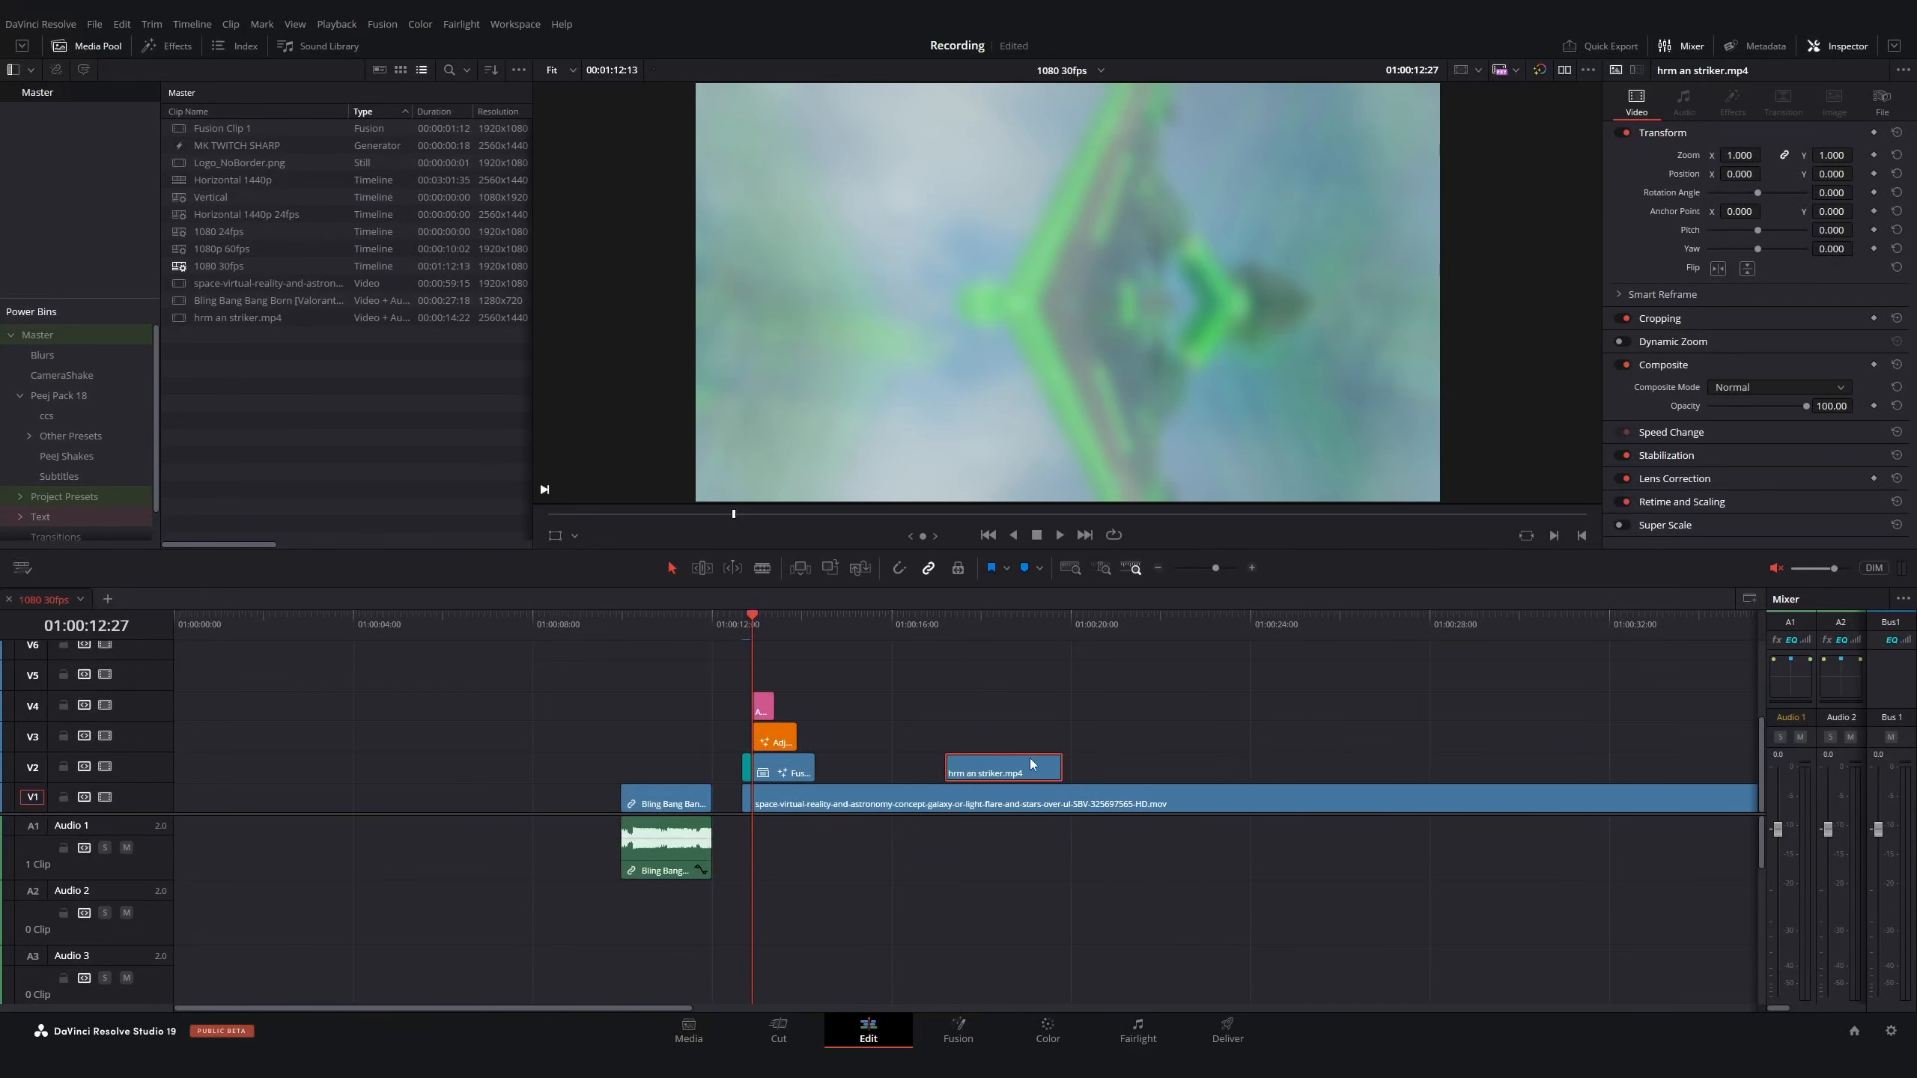
drag(987, 768, 1090, 769)
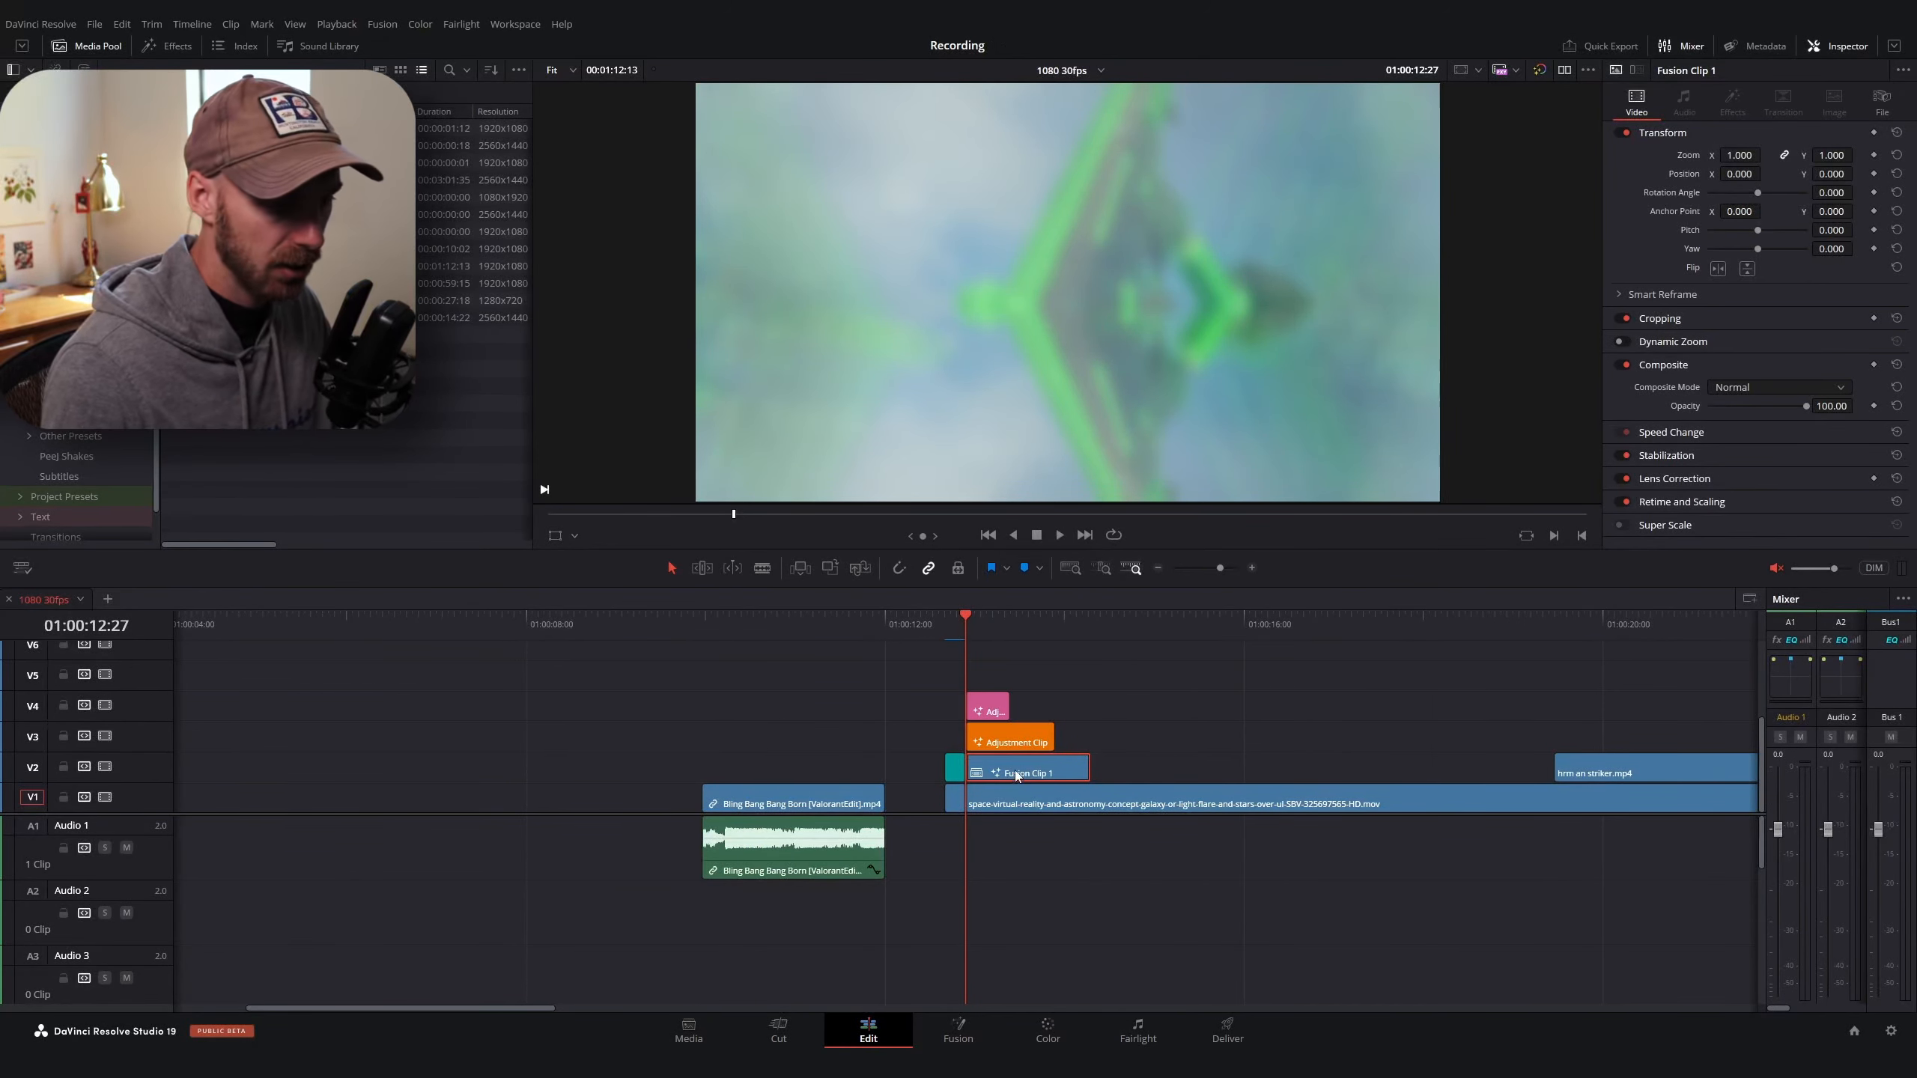
Open Fusion Clip 1 in the Fusion page, hide the media pool and widen the node area
right_click(1017, 774)
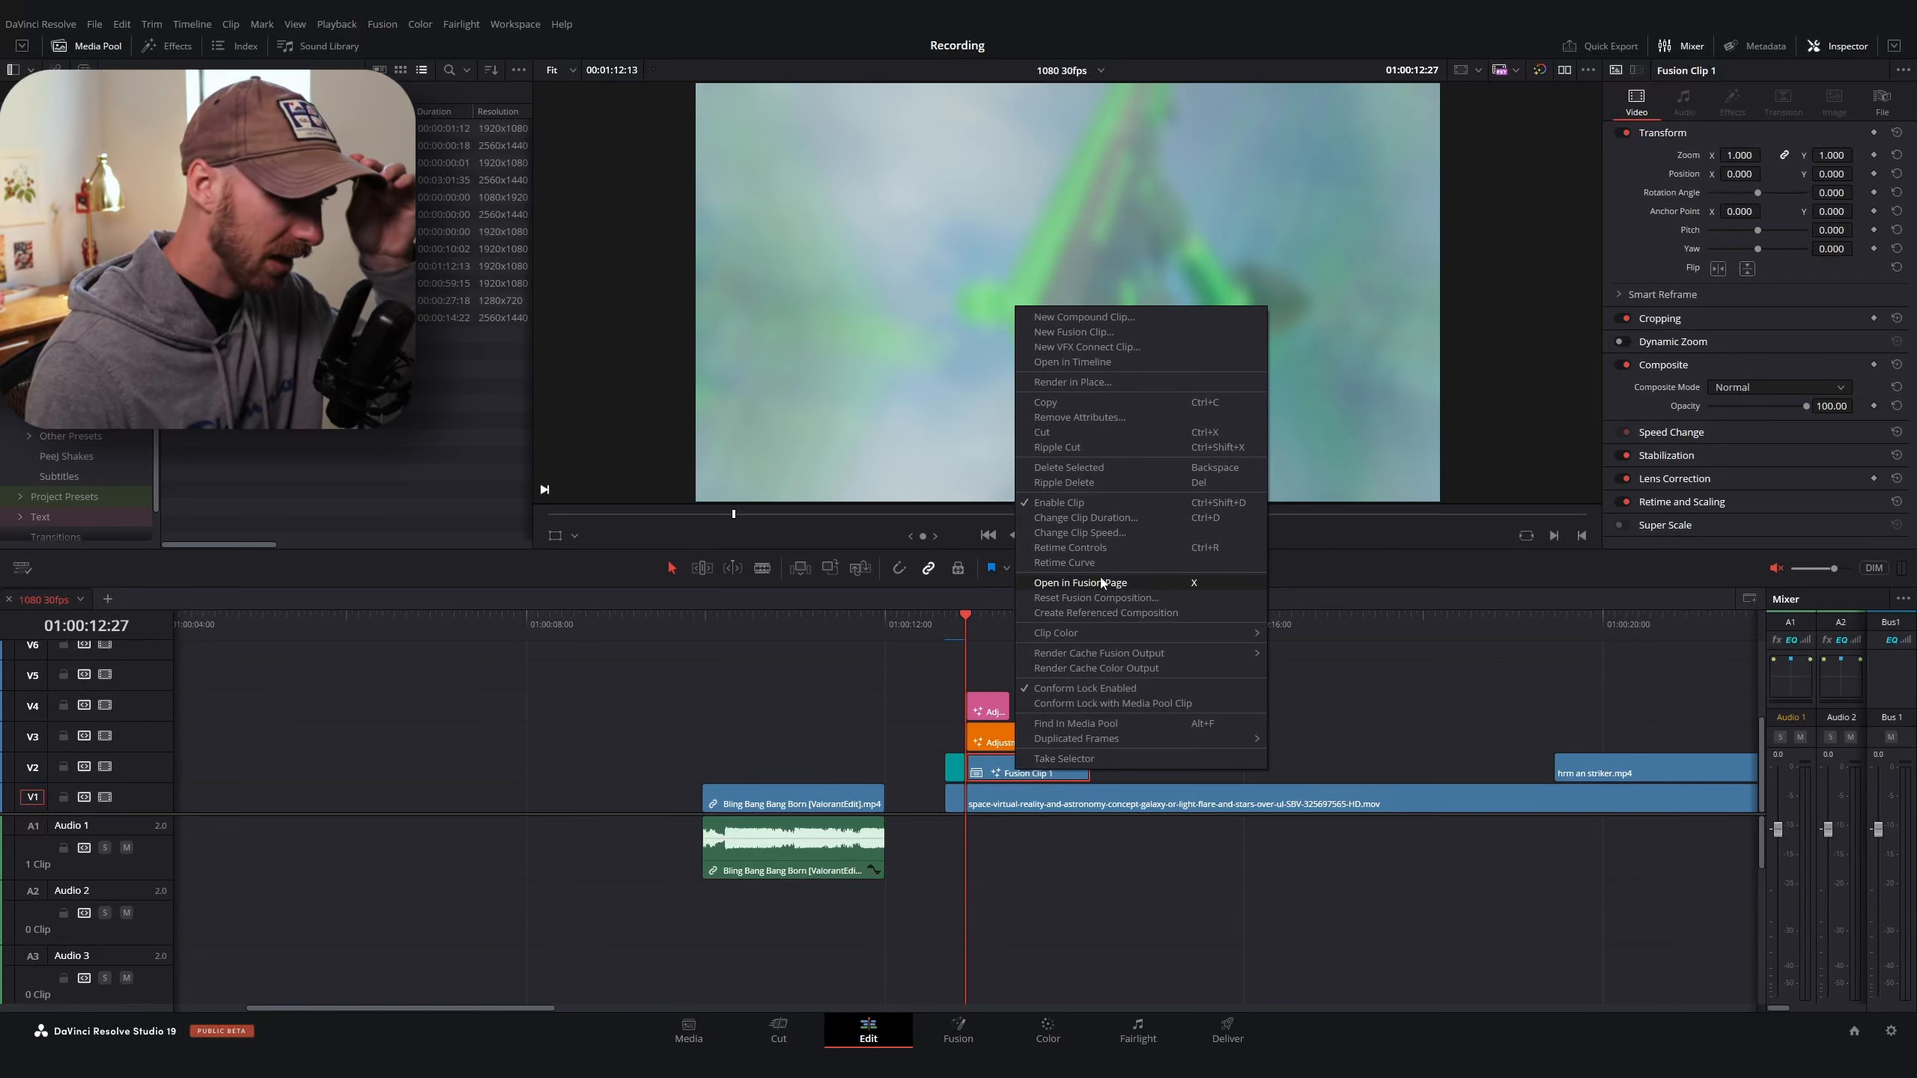
key(x)
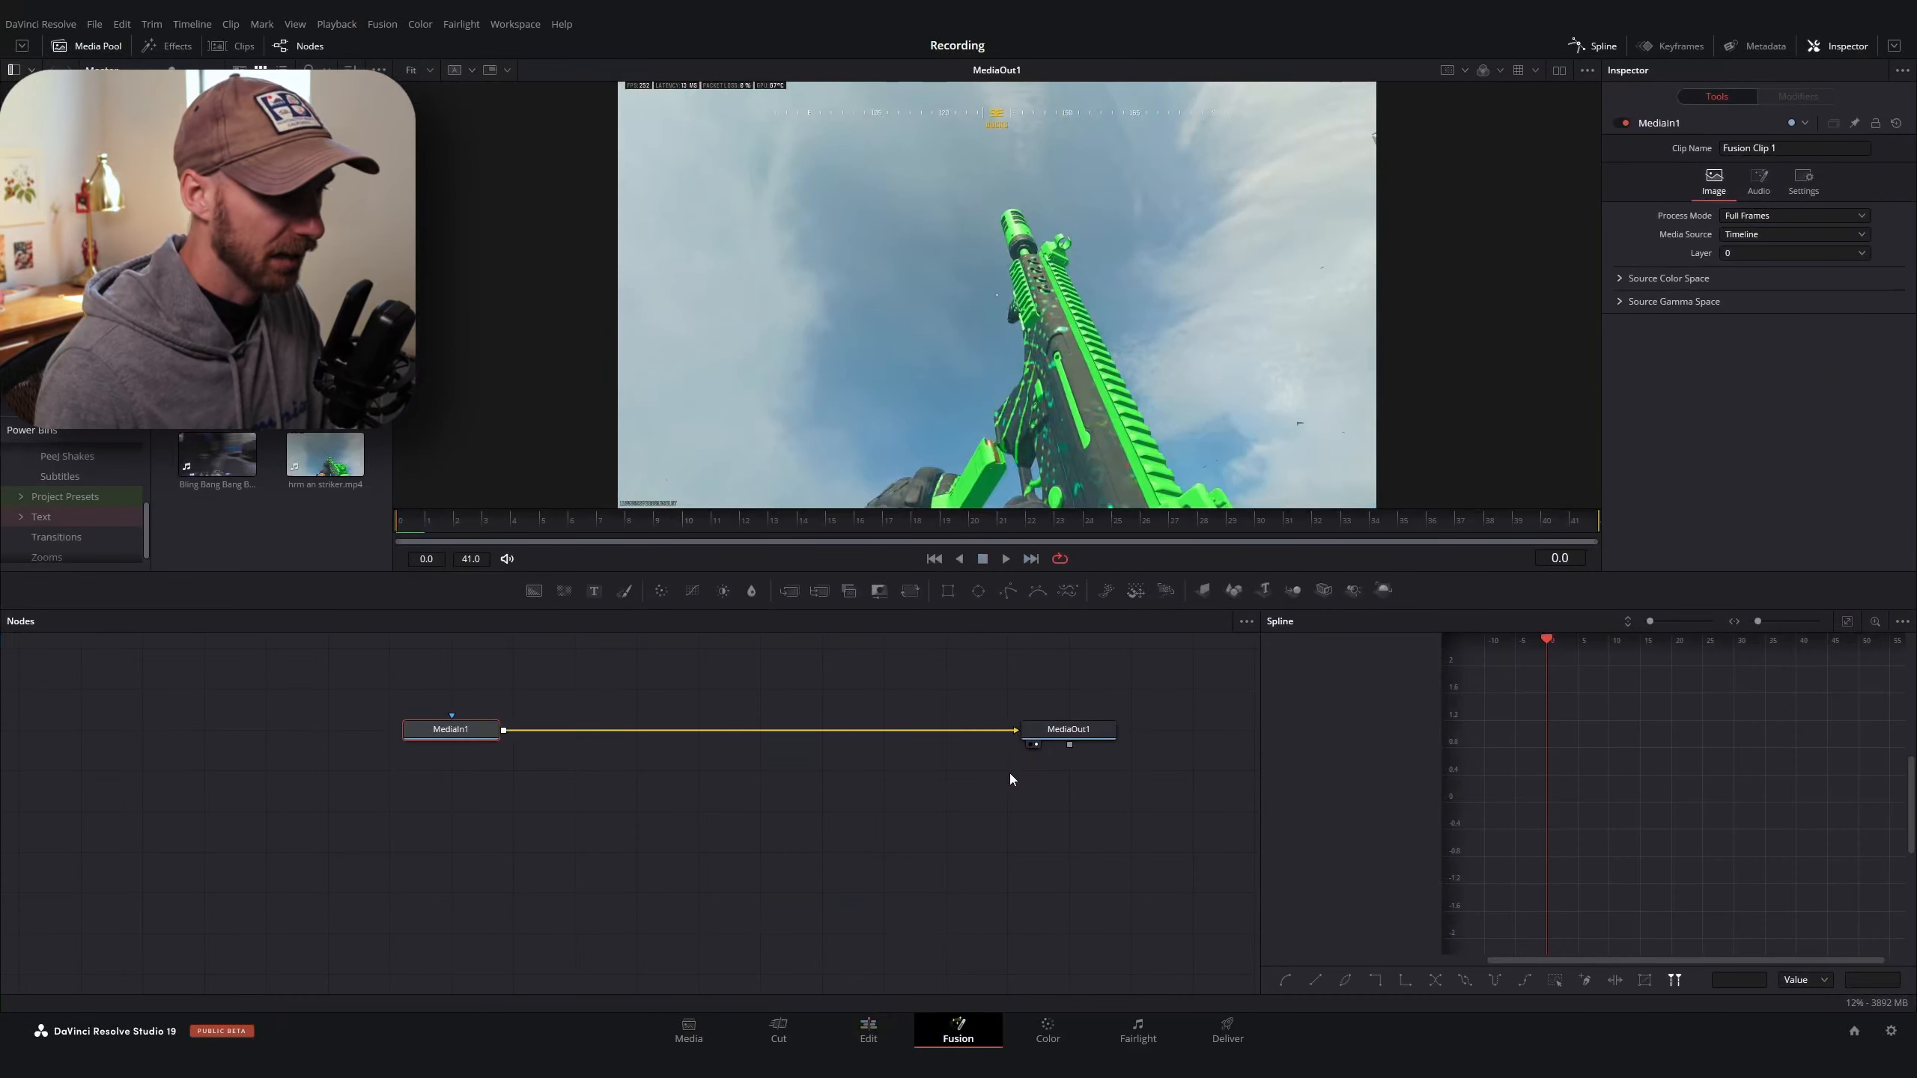
drag(1257, 689, 1350, 708)
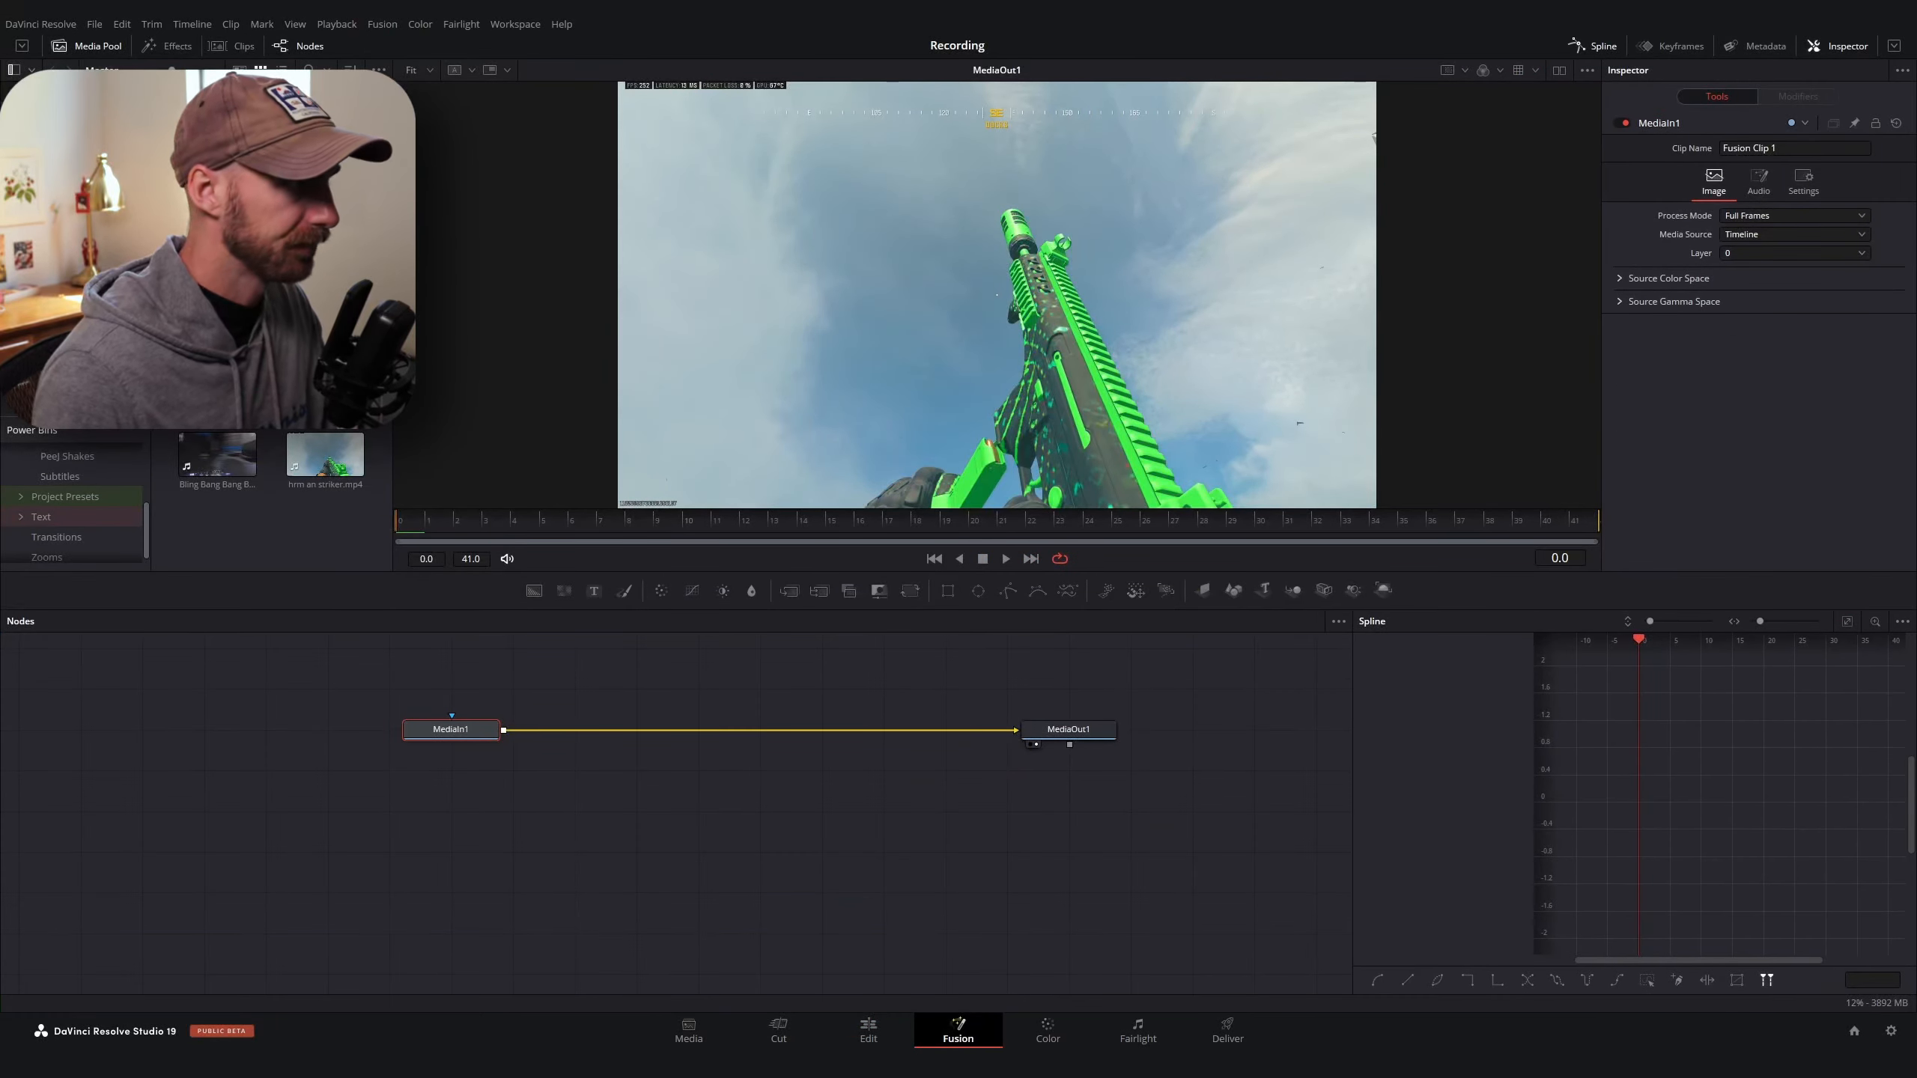
click(95, 43)
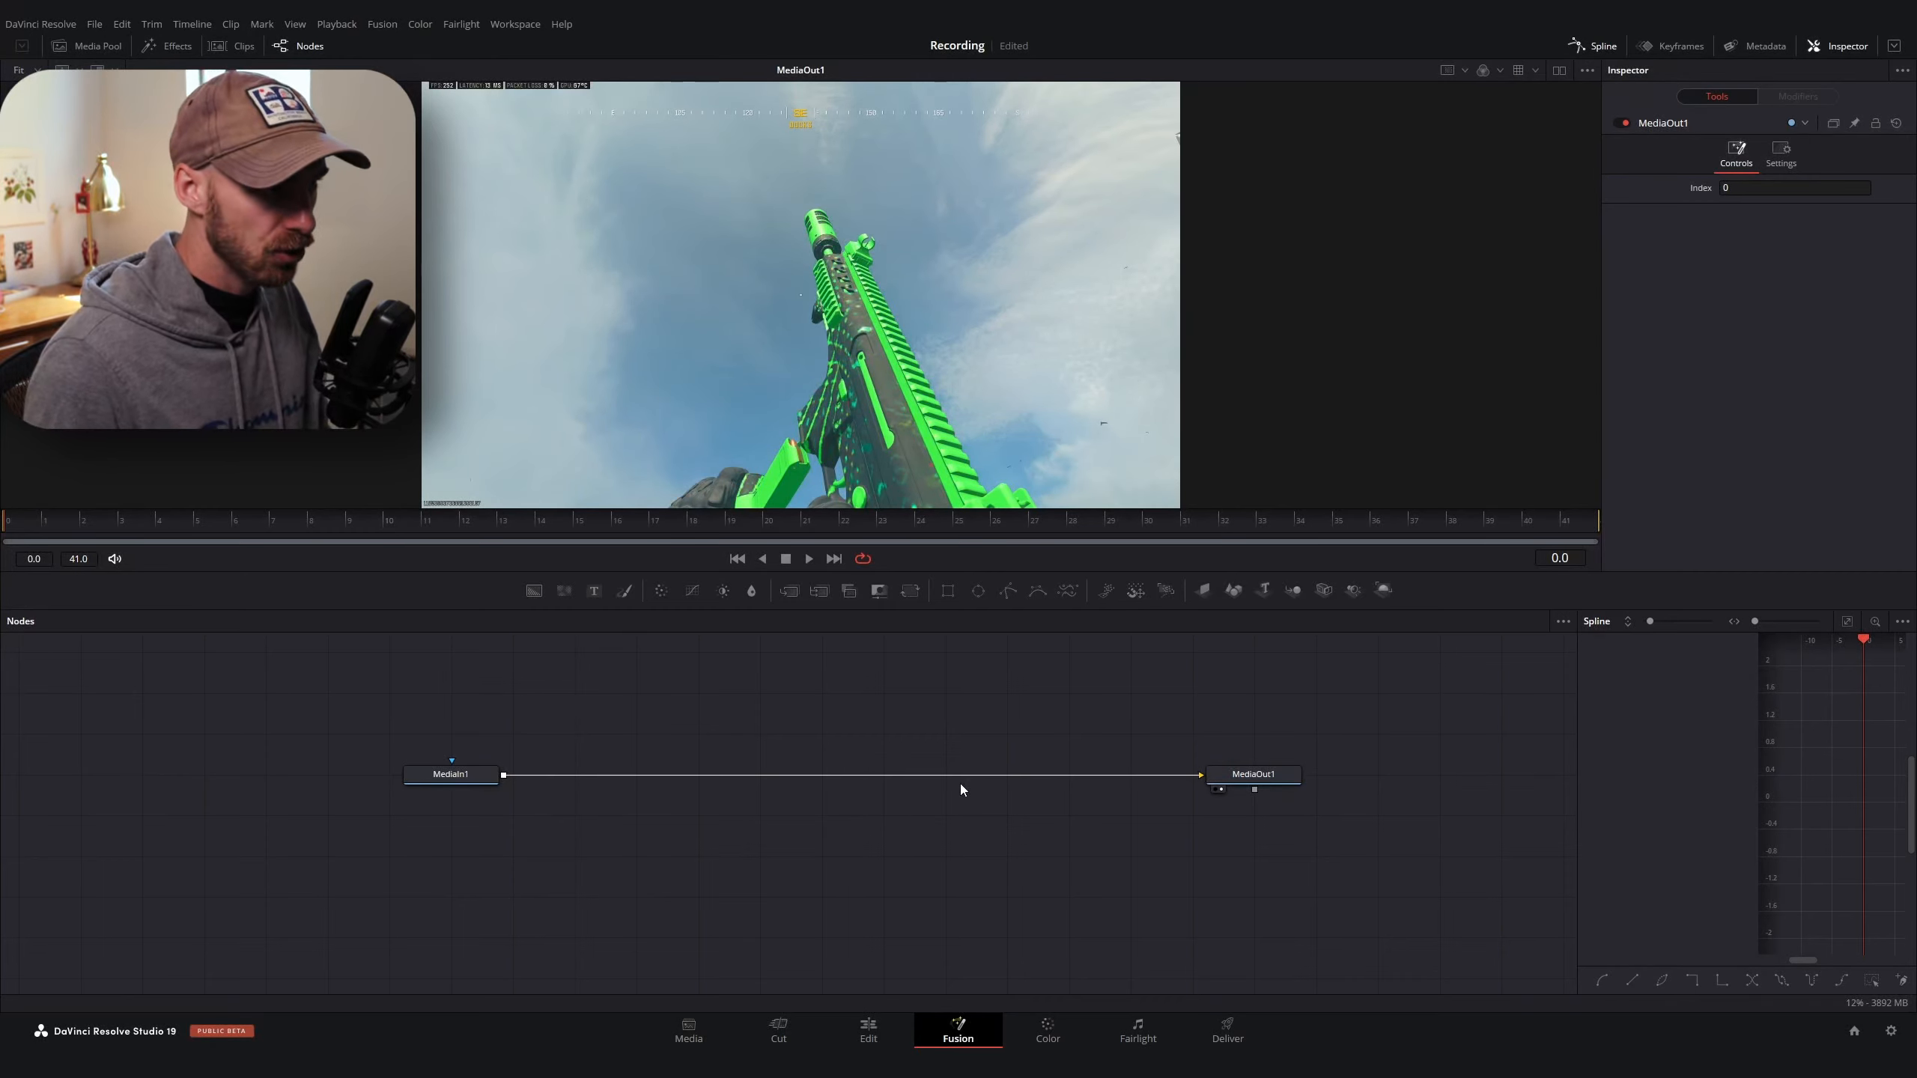
scroll(960, 784, up, 2)
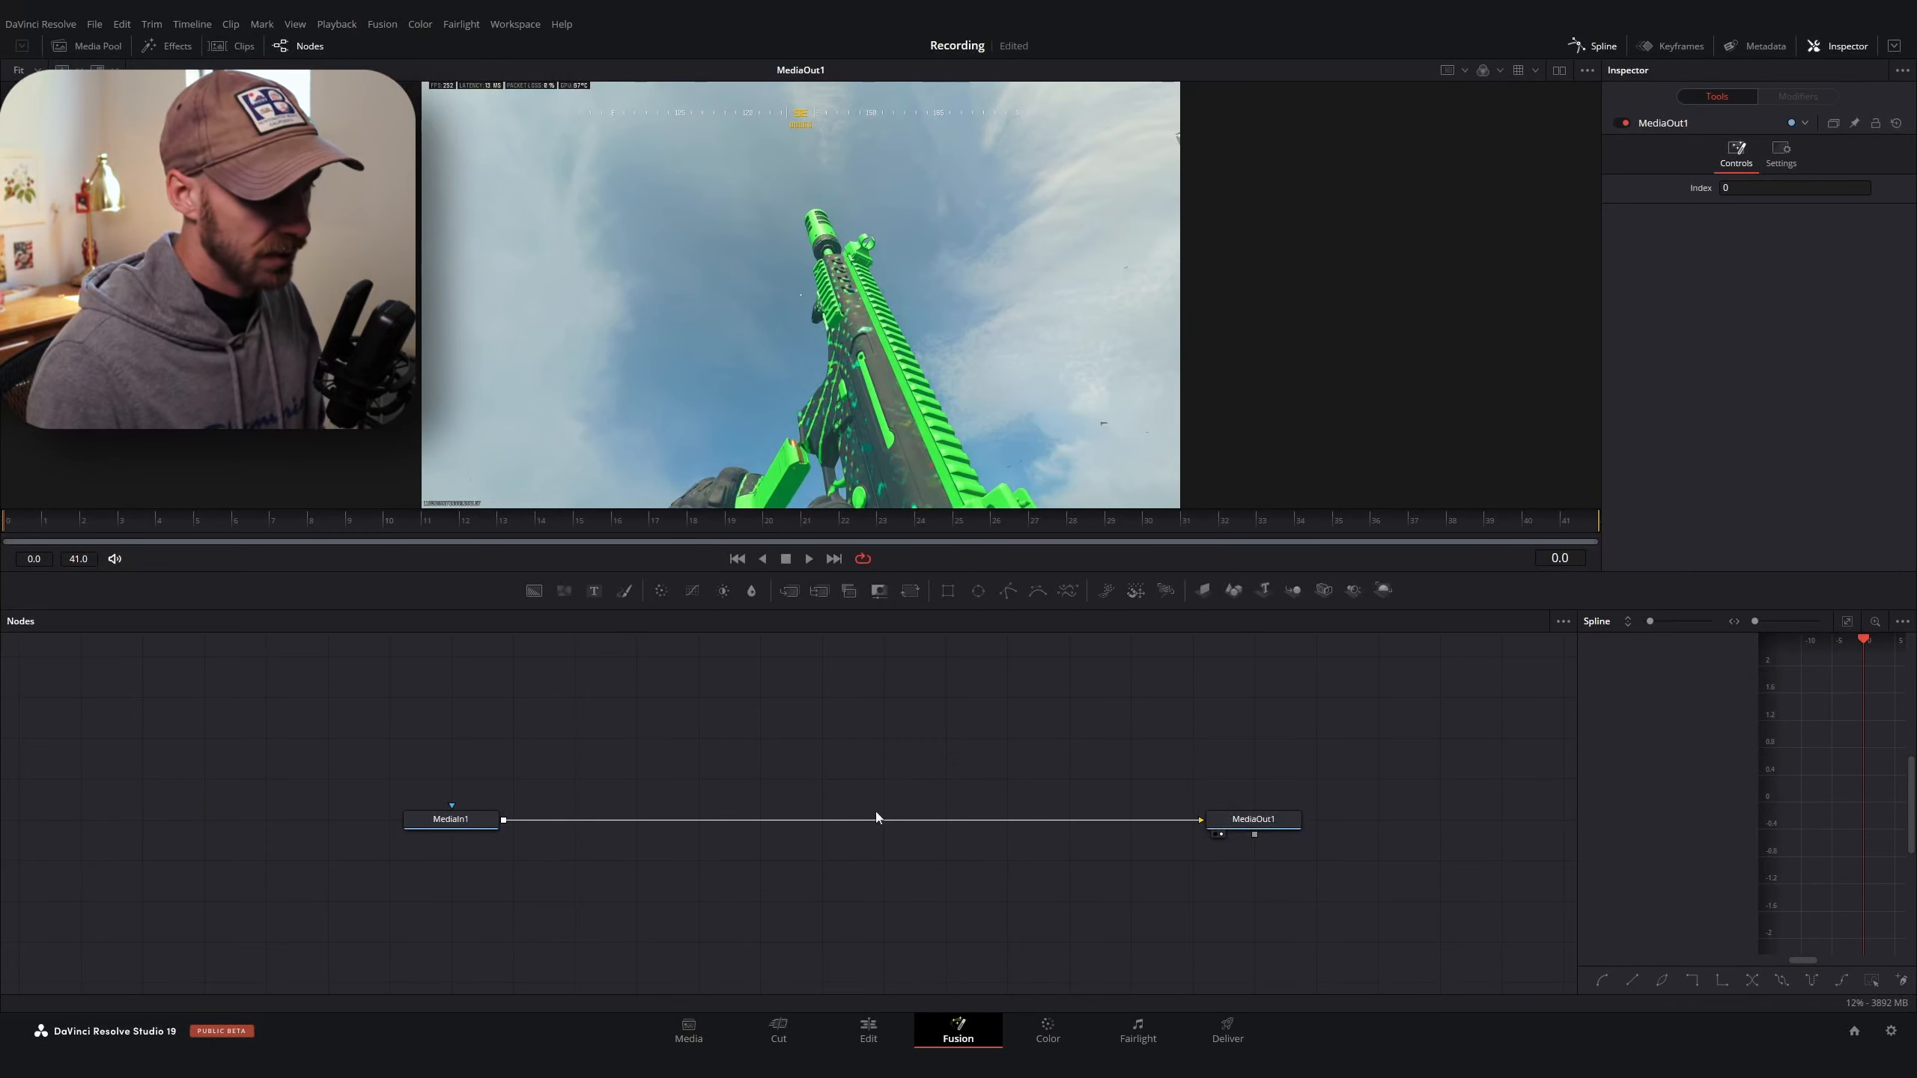
Add a Background node with alpha 0 and merge MediaIn1 over it
drag(448, 822, 697, 761)
click(373, 783)
key(ctrl+space)
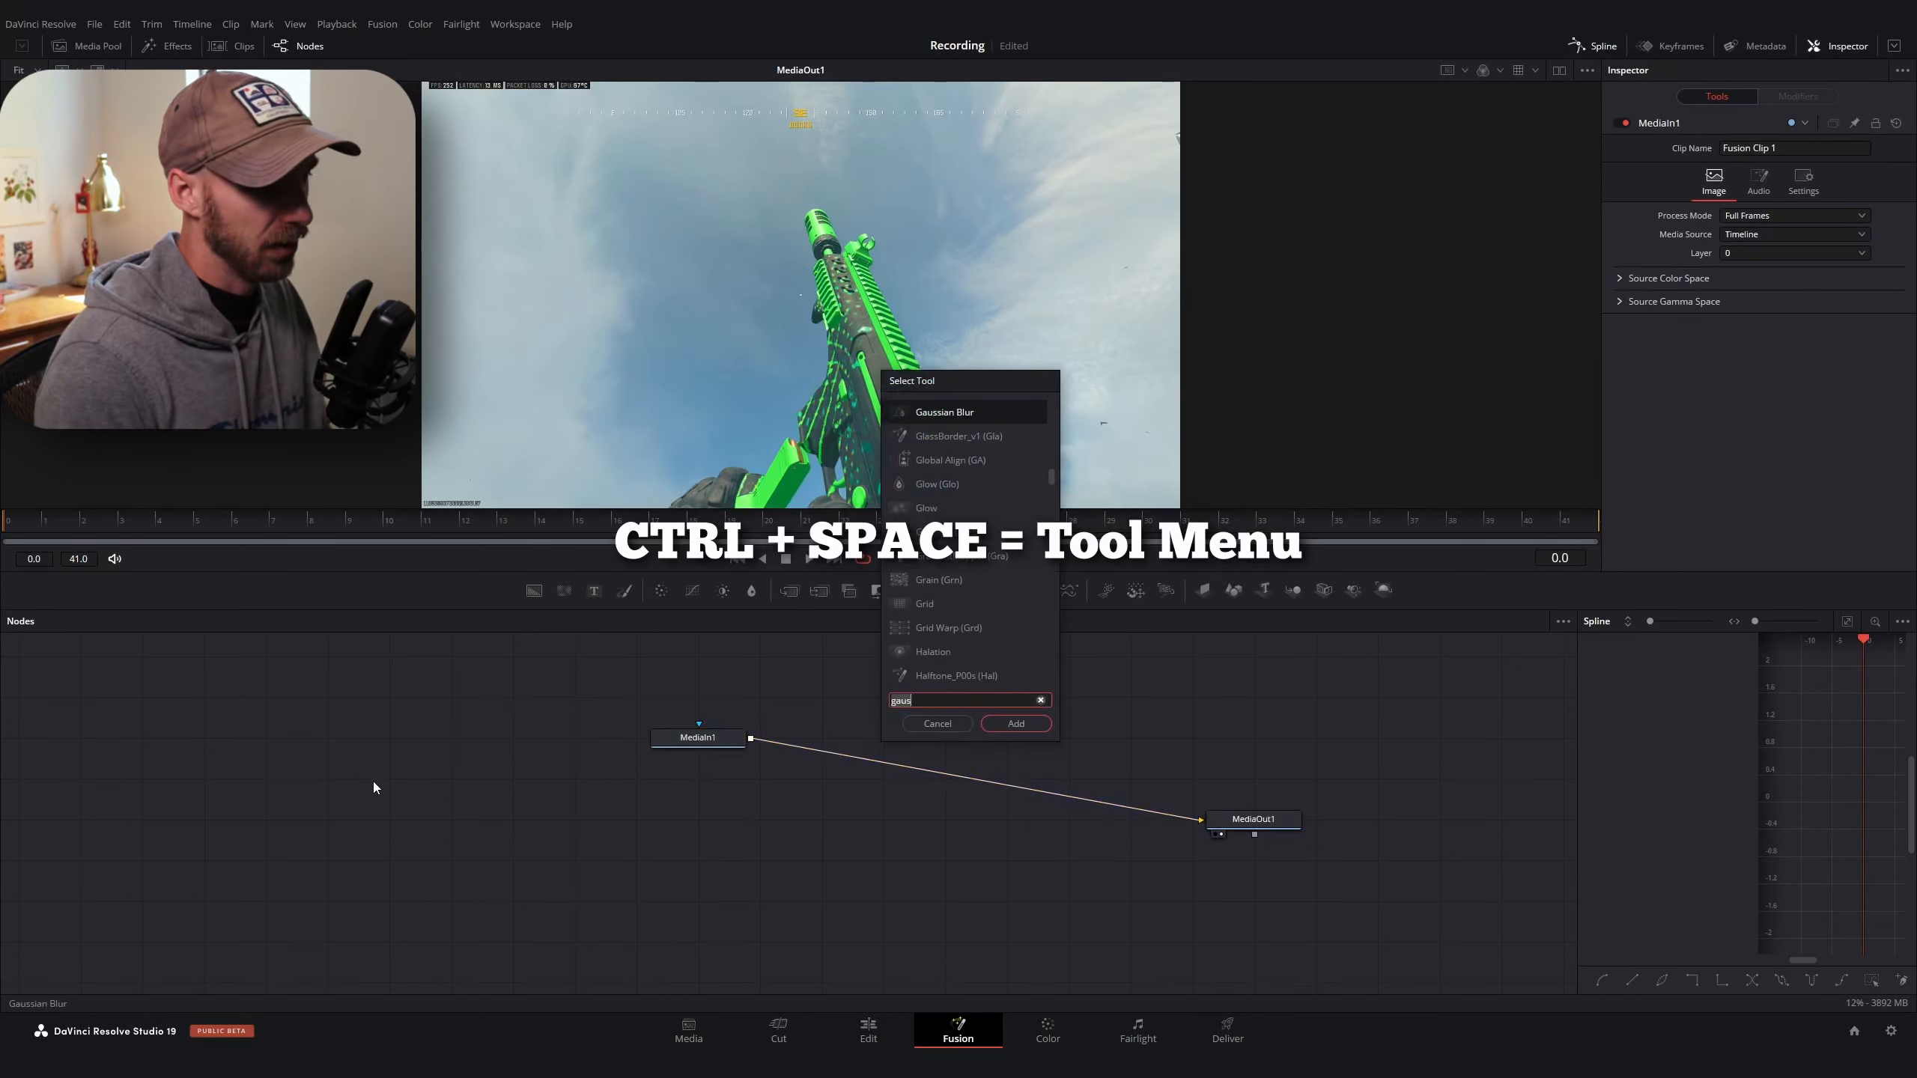
text(back)
key(Up)
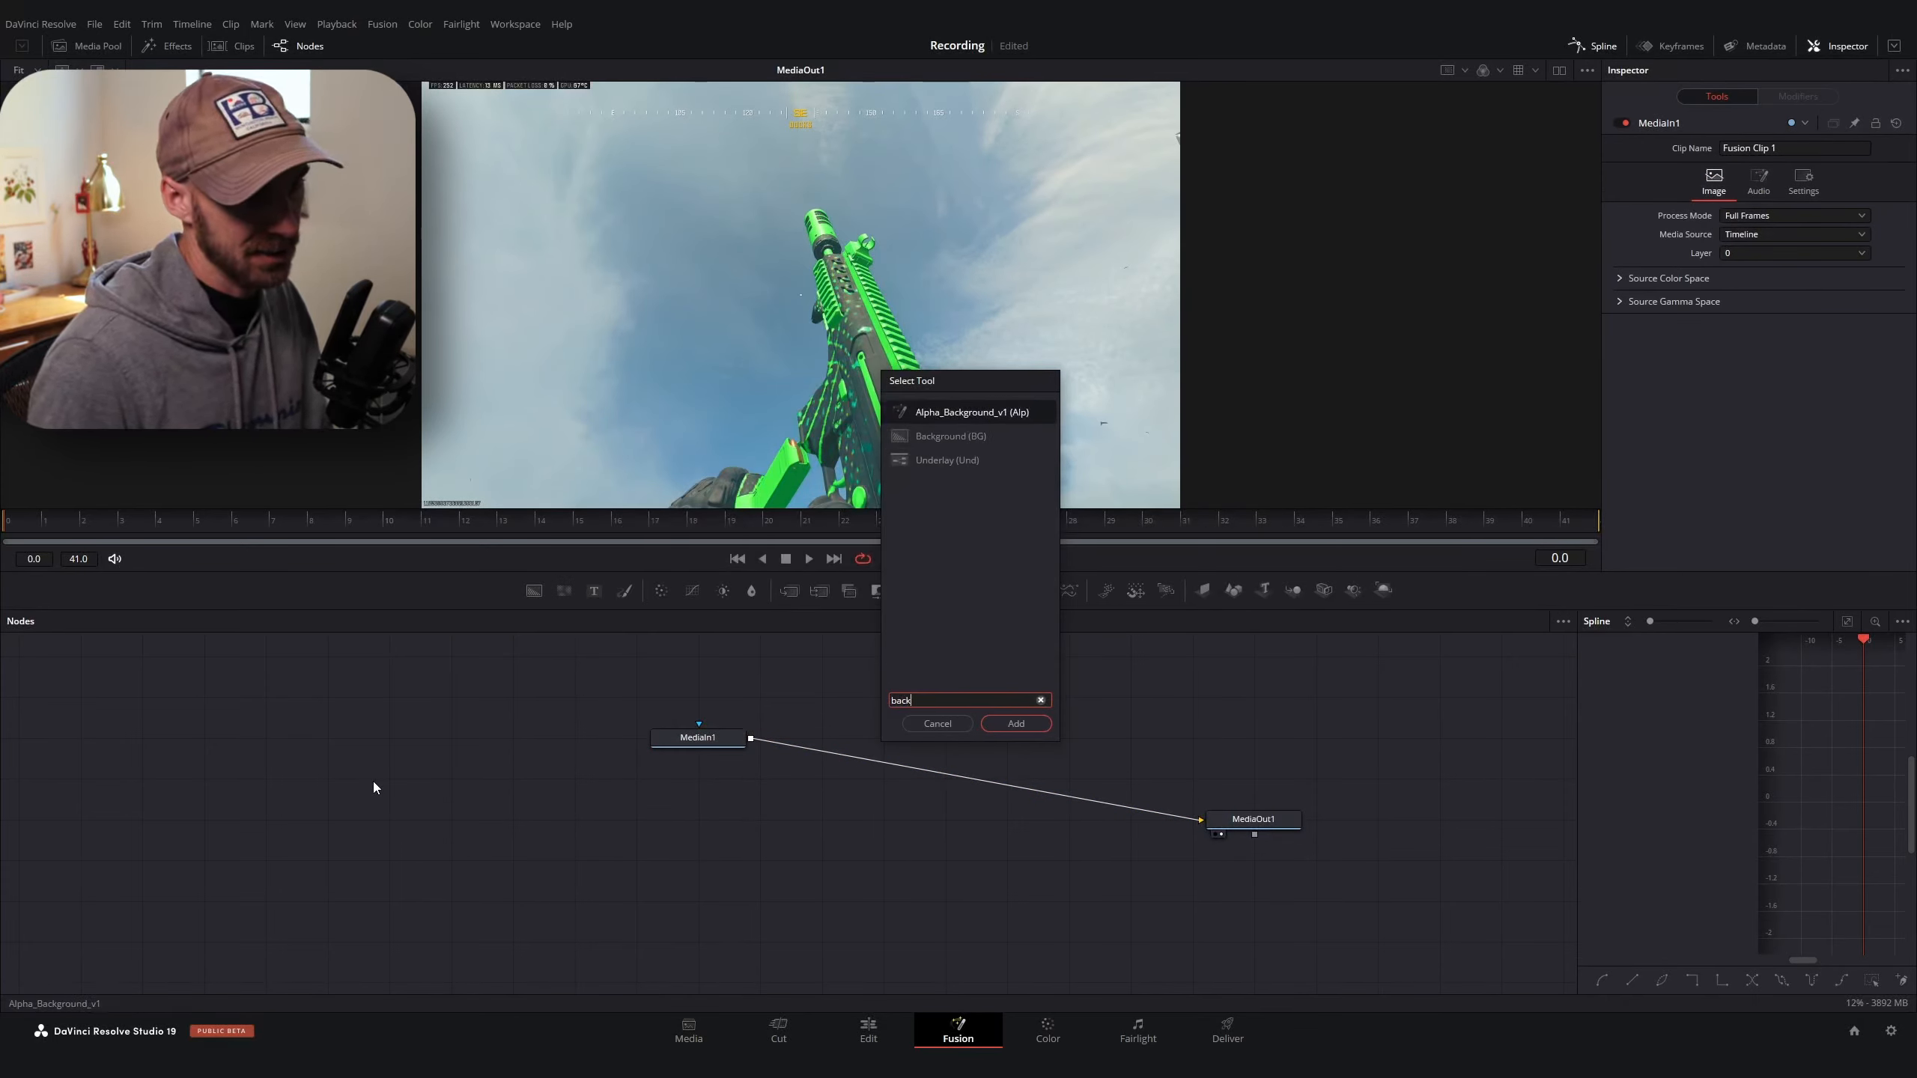
key(Down)
key(Return)
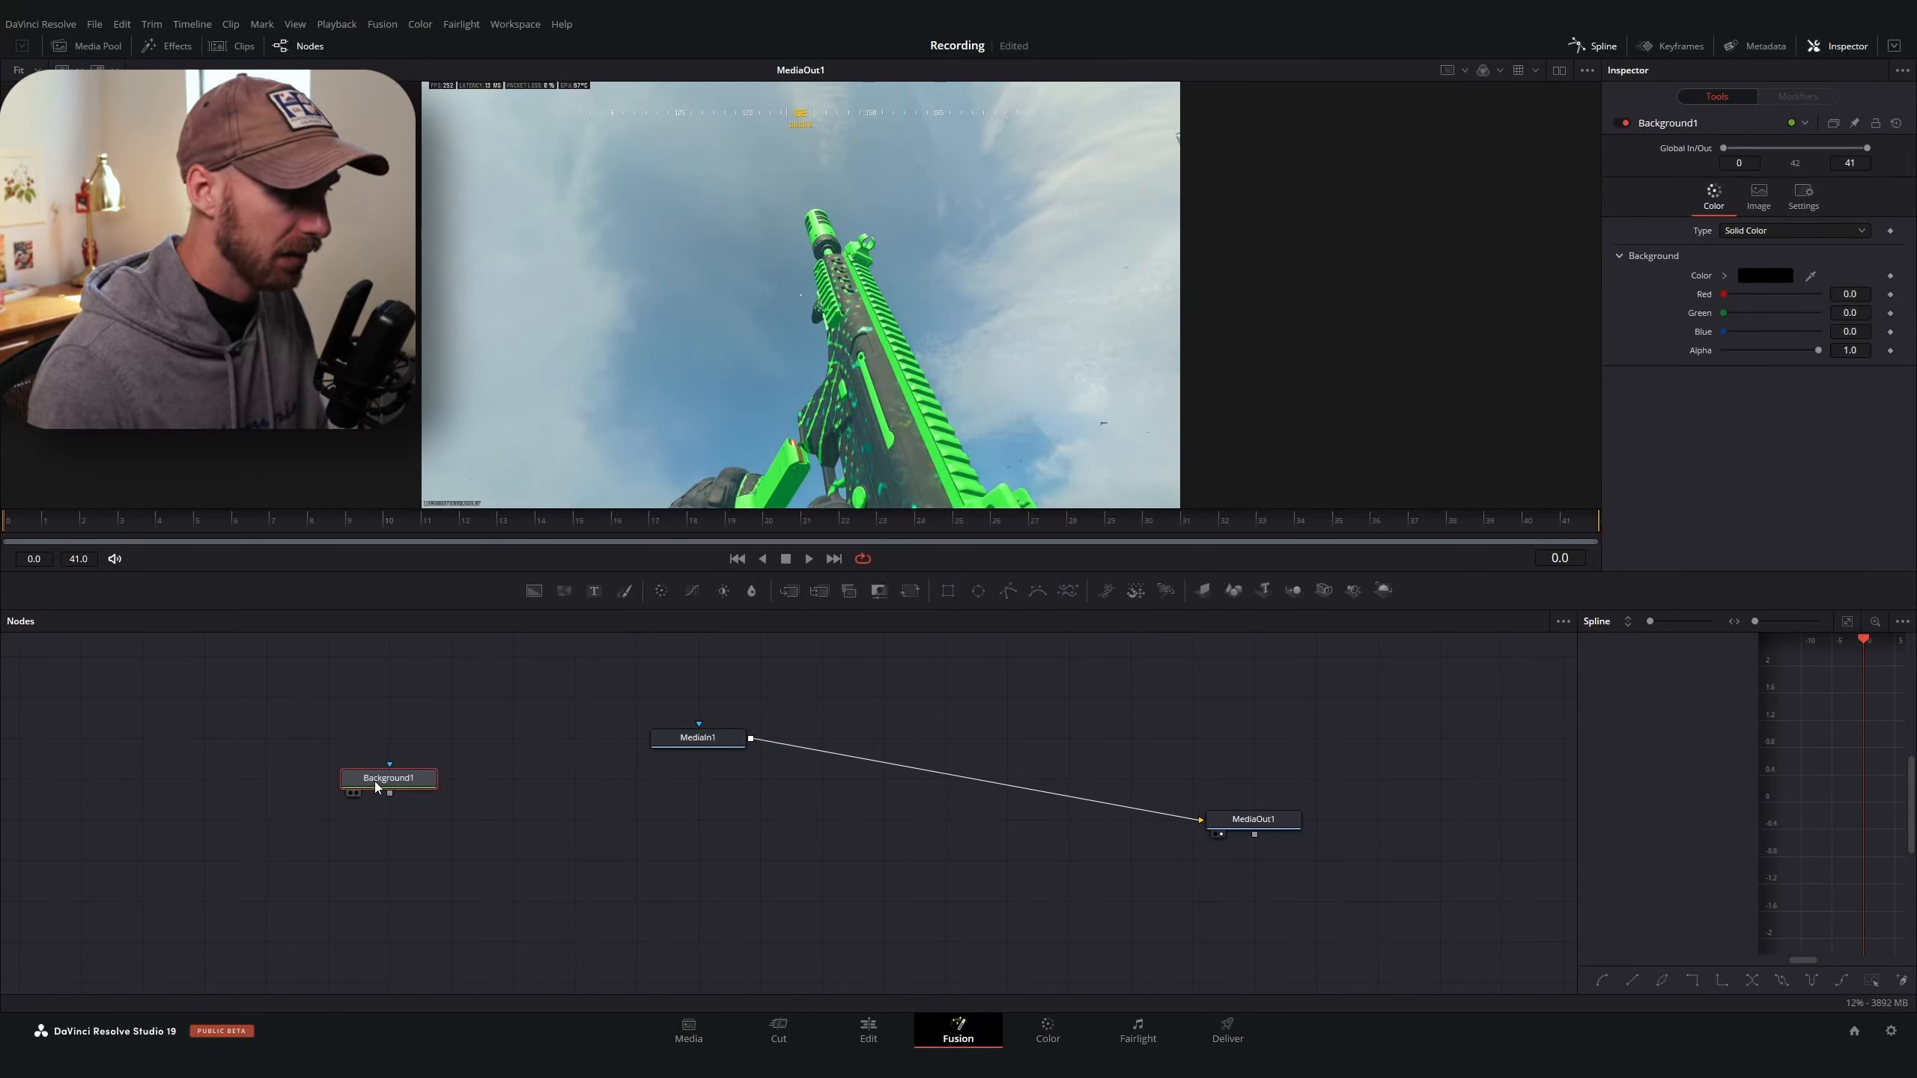
drag(1817, 352, 1724, 352)
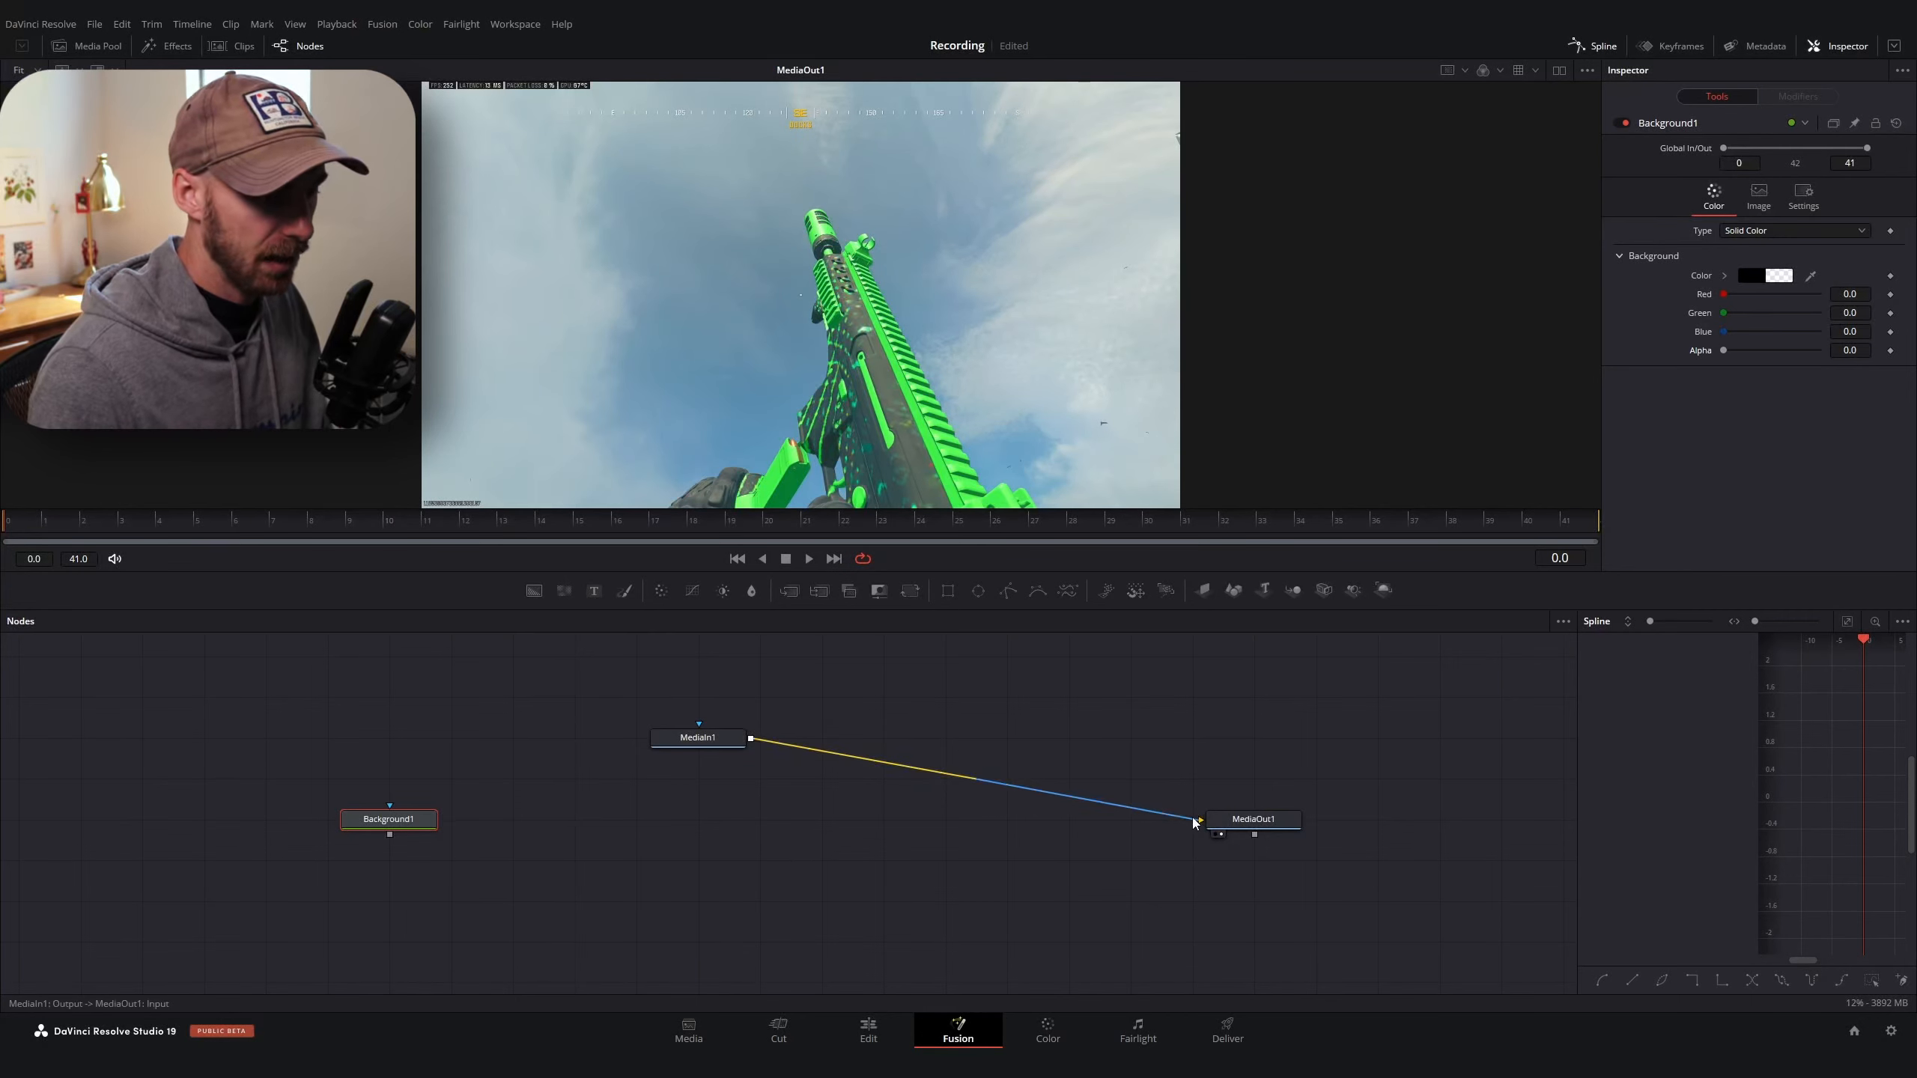
drag(1196, 820, 389, 833)
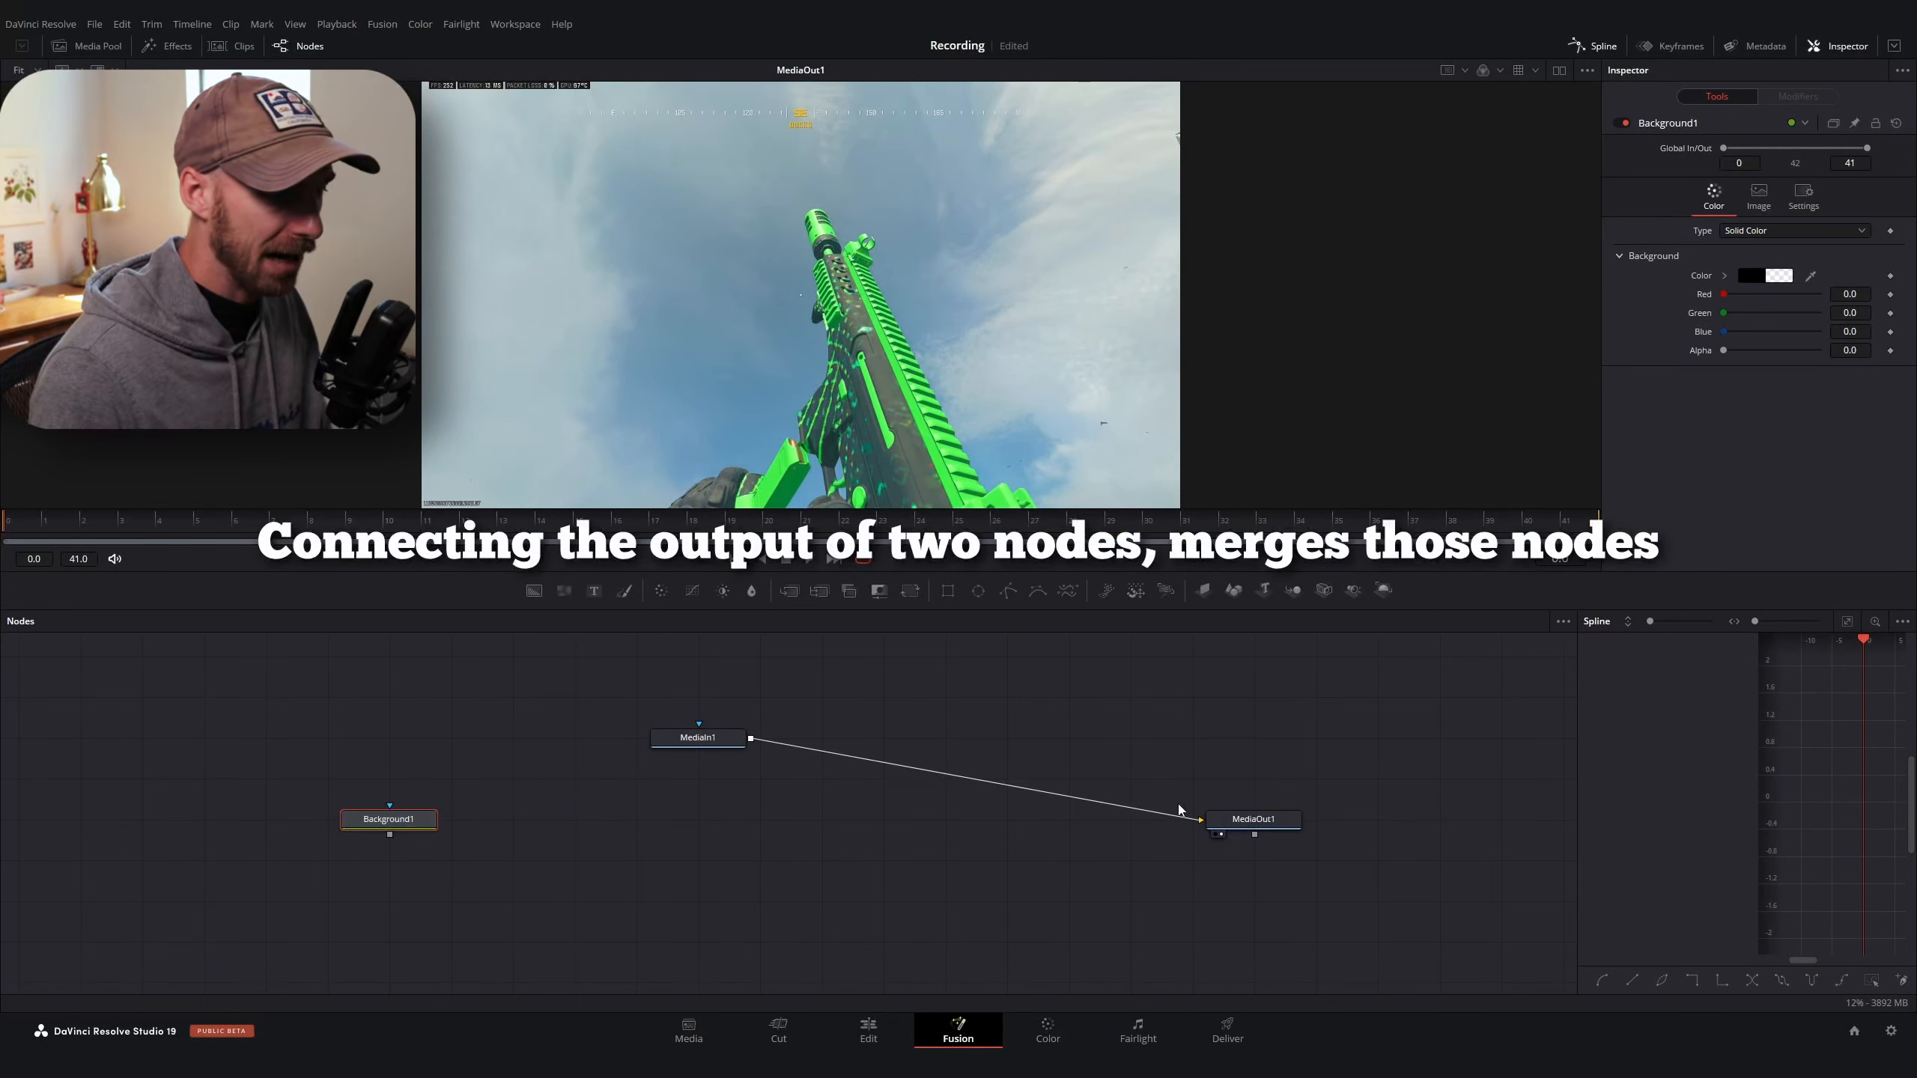
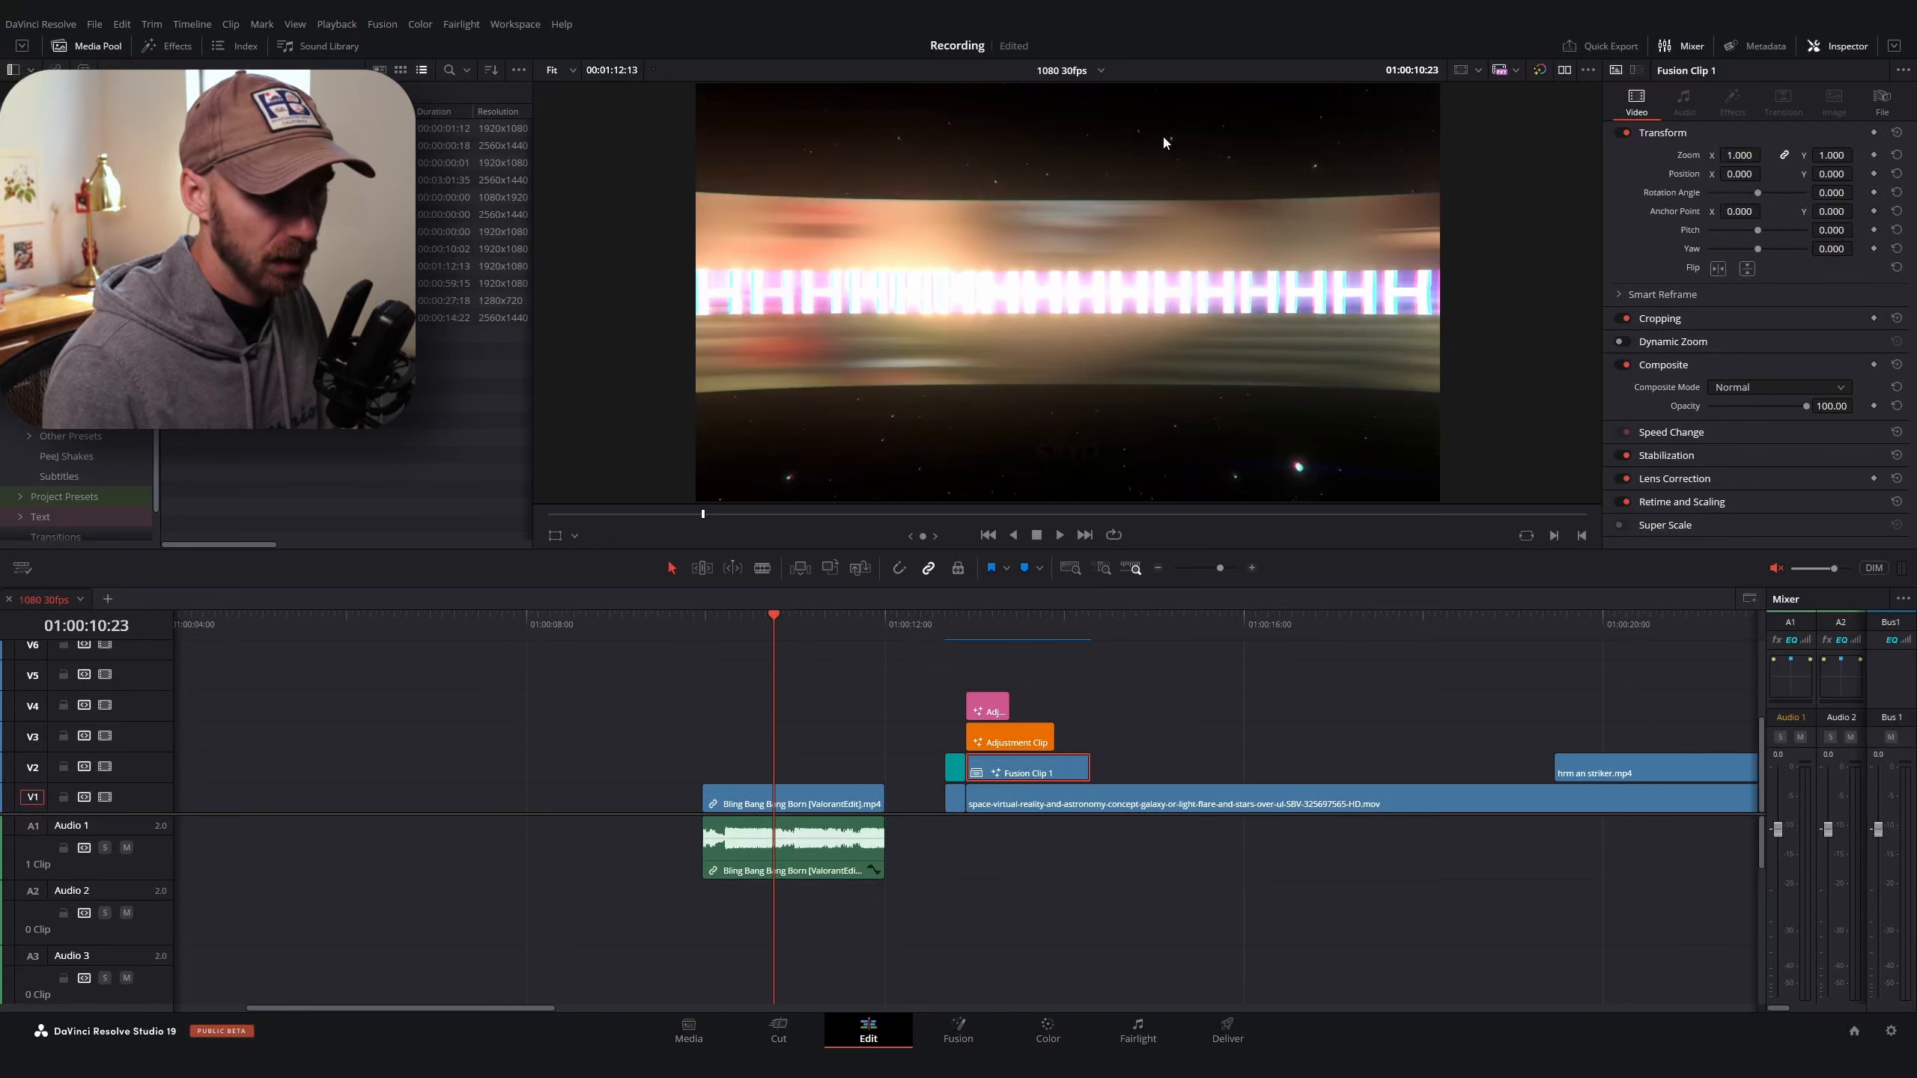
Move Transform1 lower beneath MediaIn1 and keyframe its Size from 1.0 at frame 0 to 0.4 at frame 41
drag(779, 624, 797, 627)
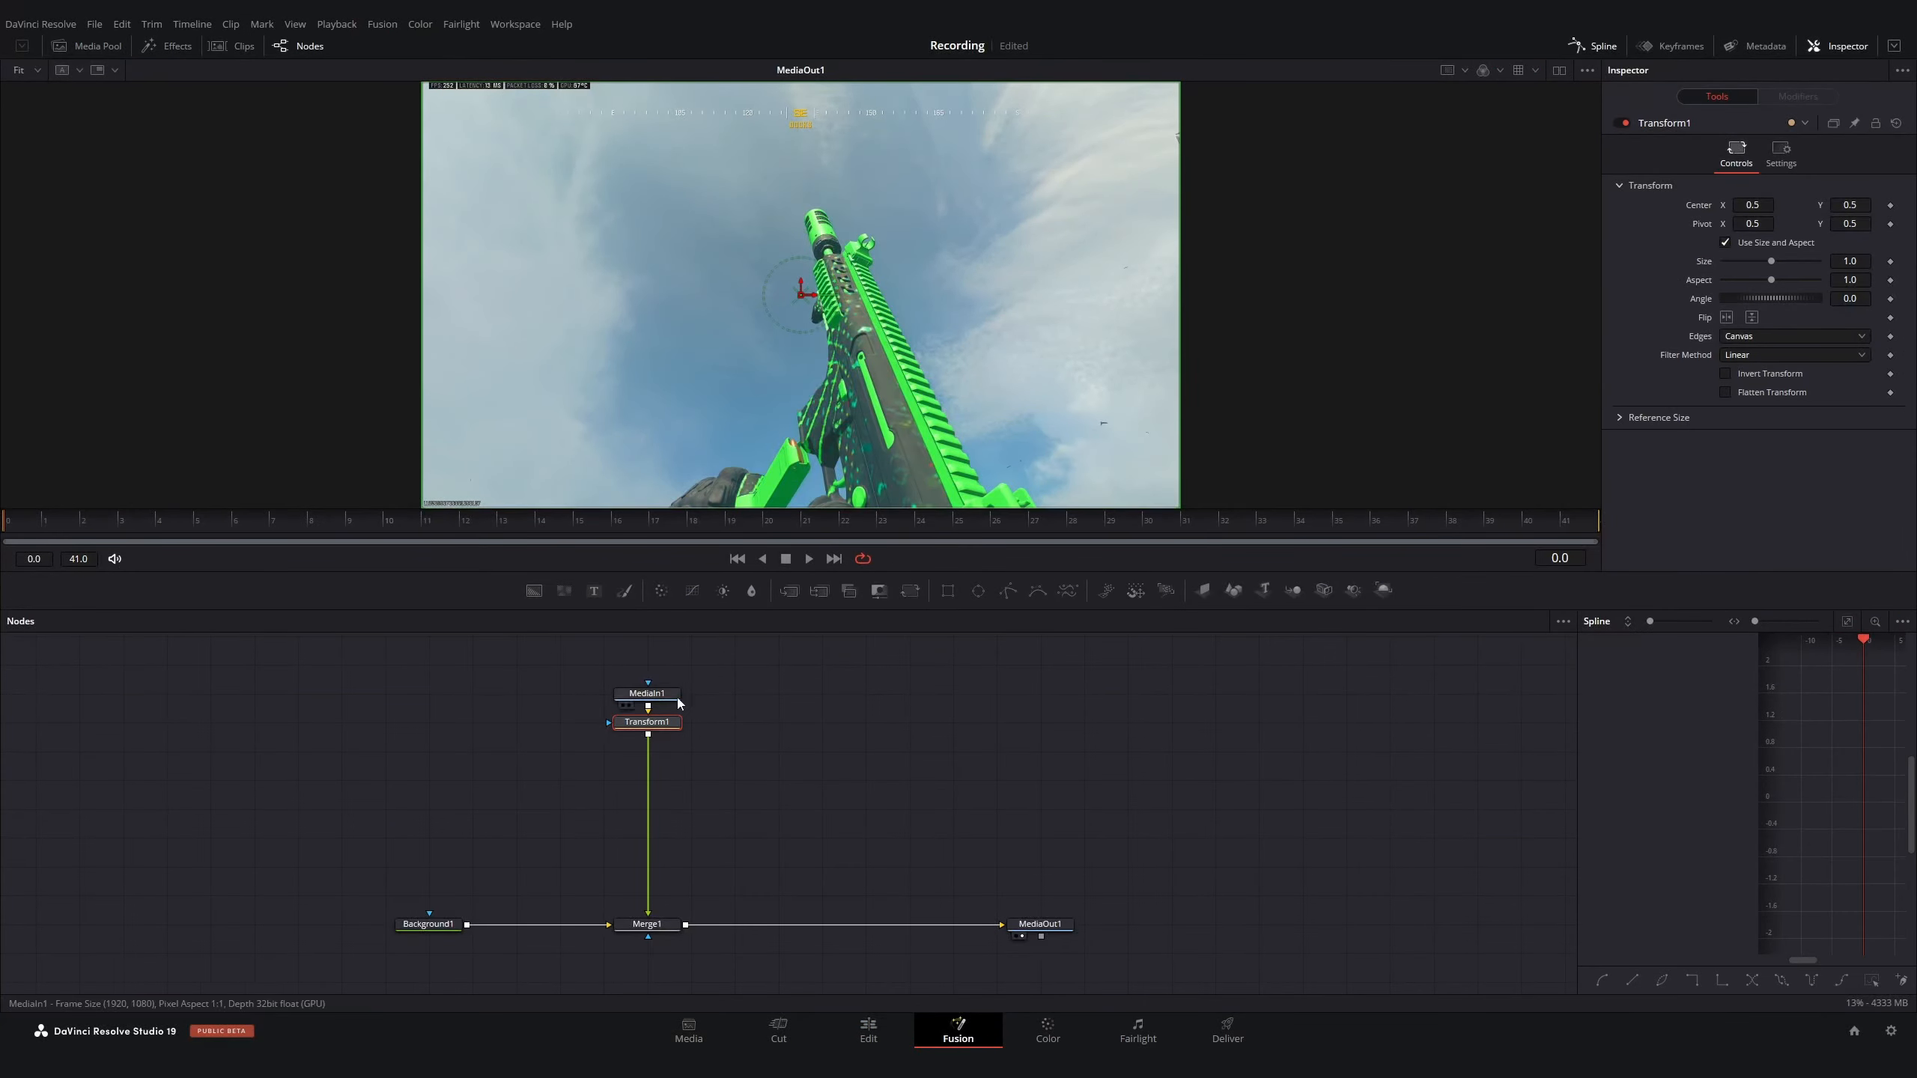
drag(648, 722, 648, 751)
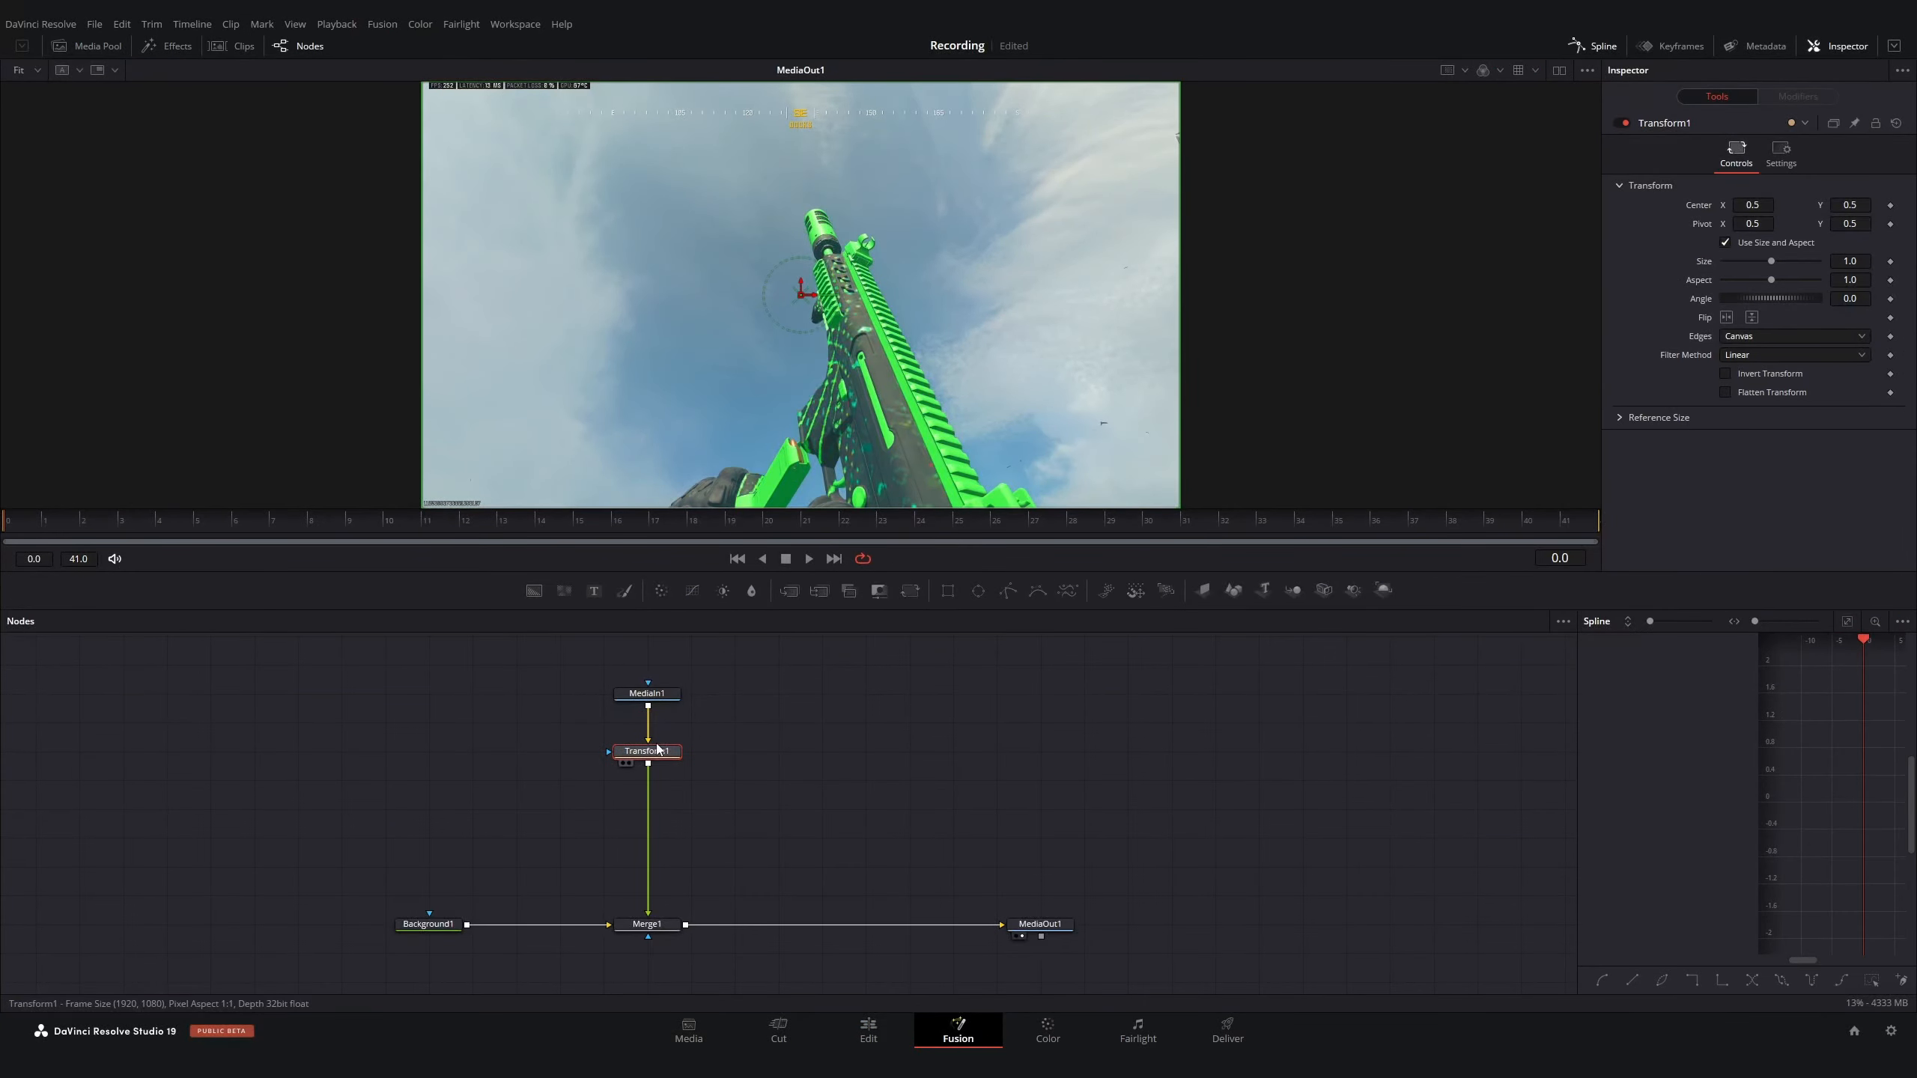
click(1891, 262)
drag(1331, 522, 1720, 509)
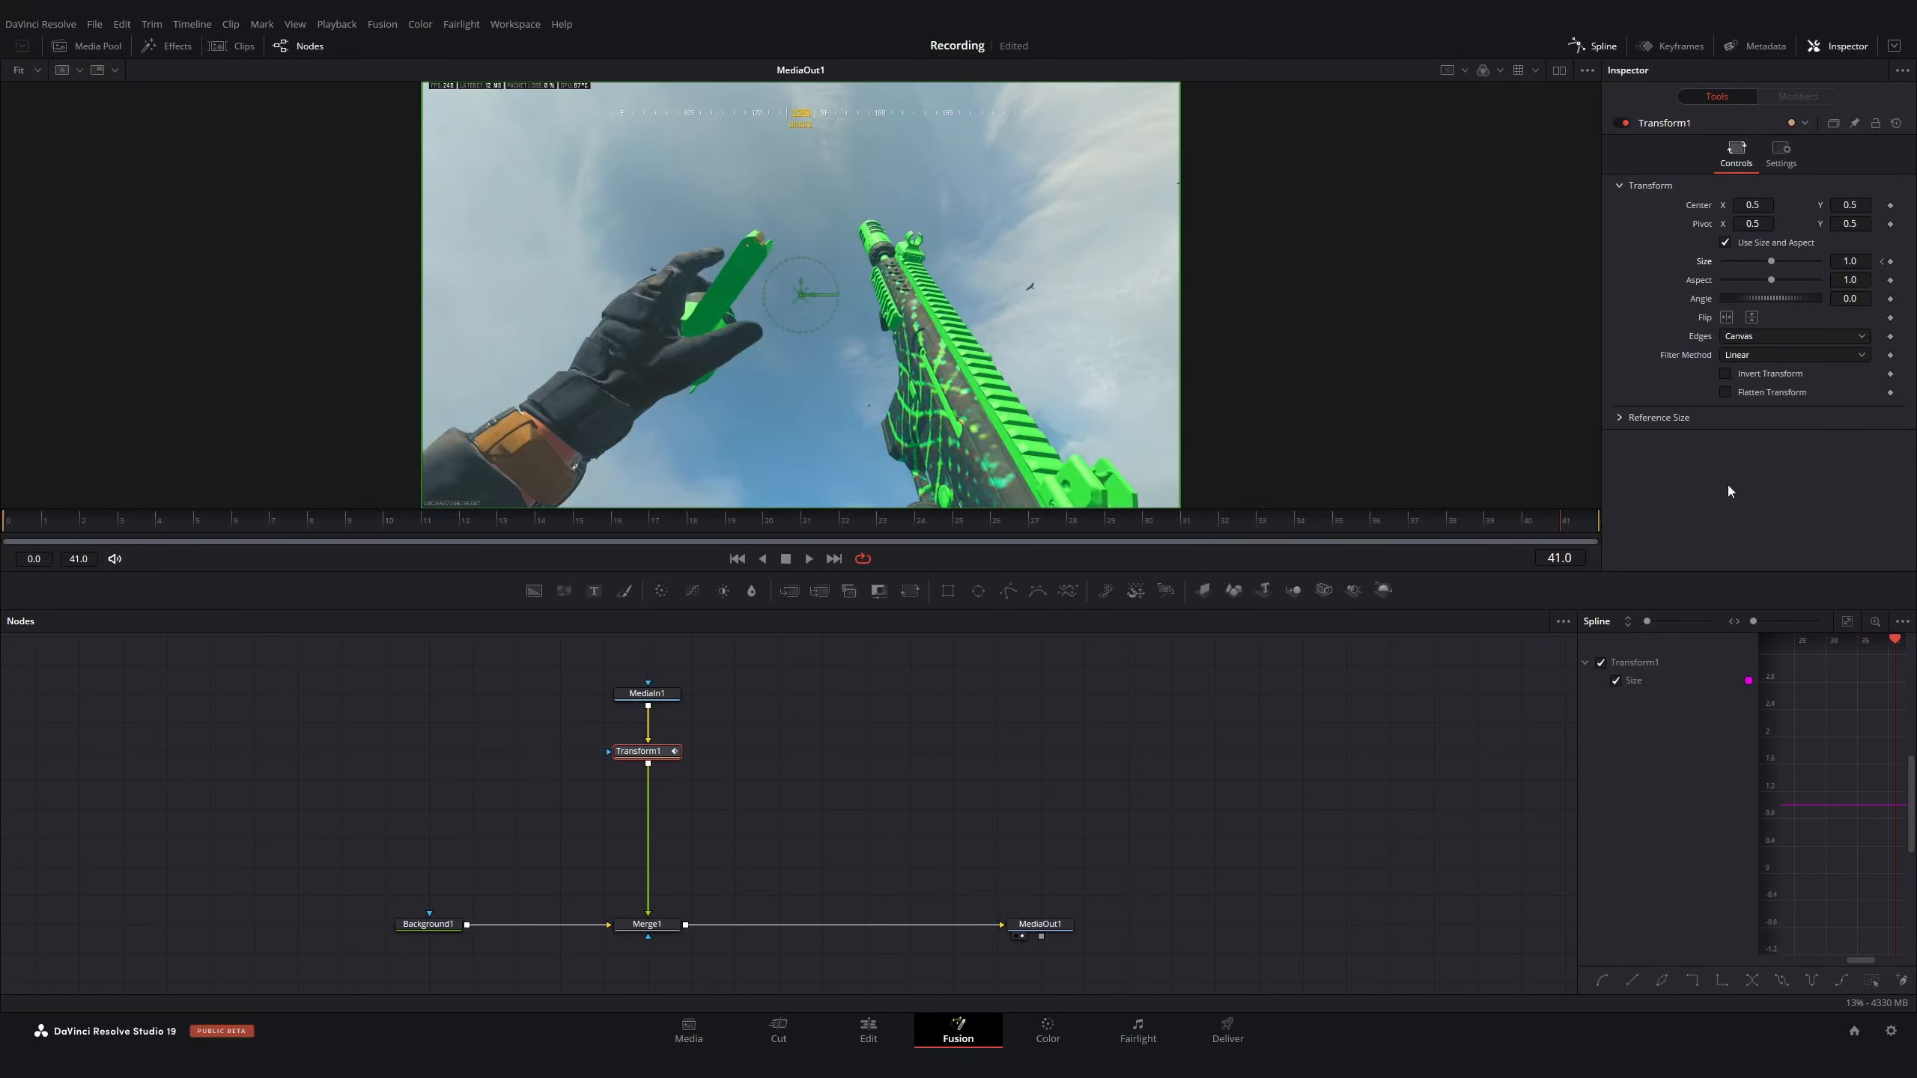
double_click(1865, 258)
text(0.4)
key(Tab)
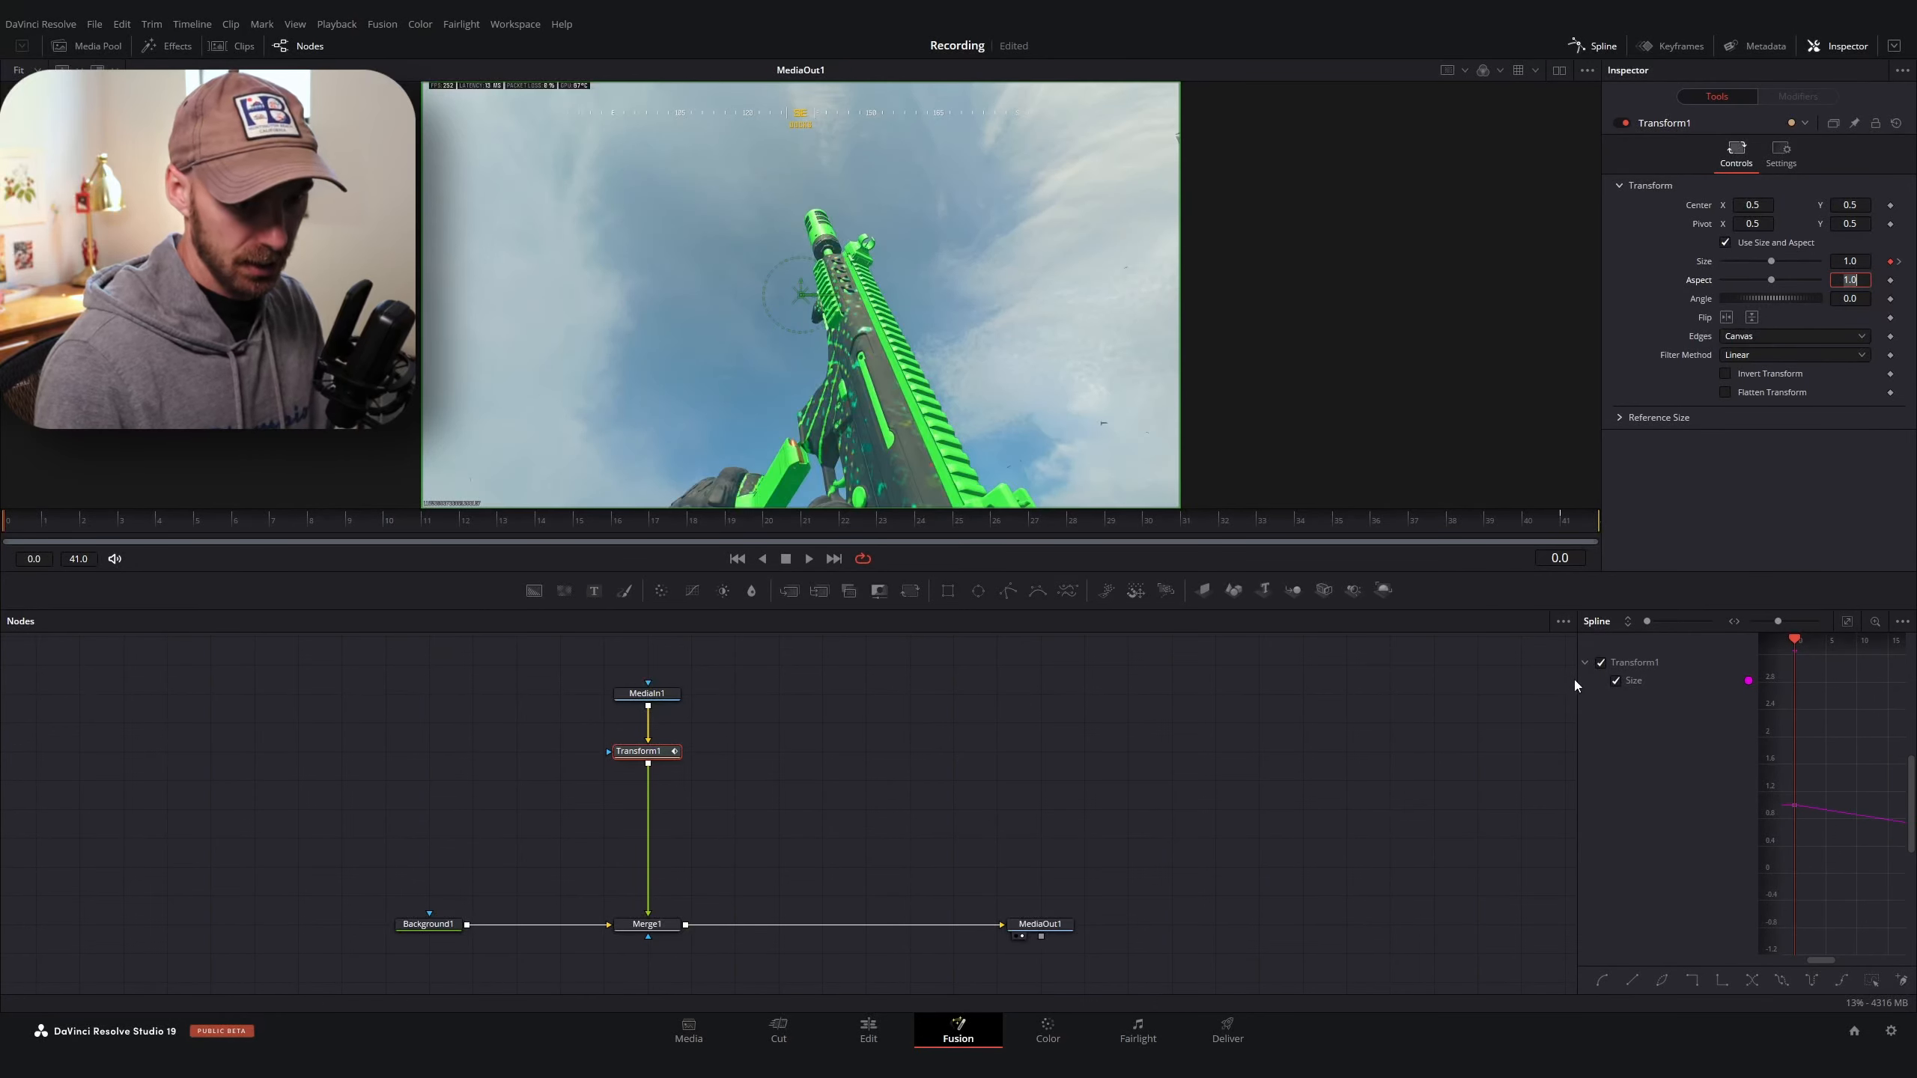
Flatten the Size curve's keyframes, pull the first handle steeply down for a fast start that eases out, and play the zoom
drag(1576, 681, 1151, 674)
click(1847, 622)
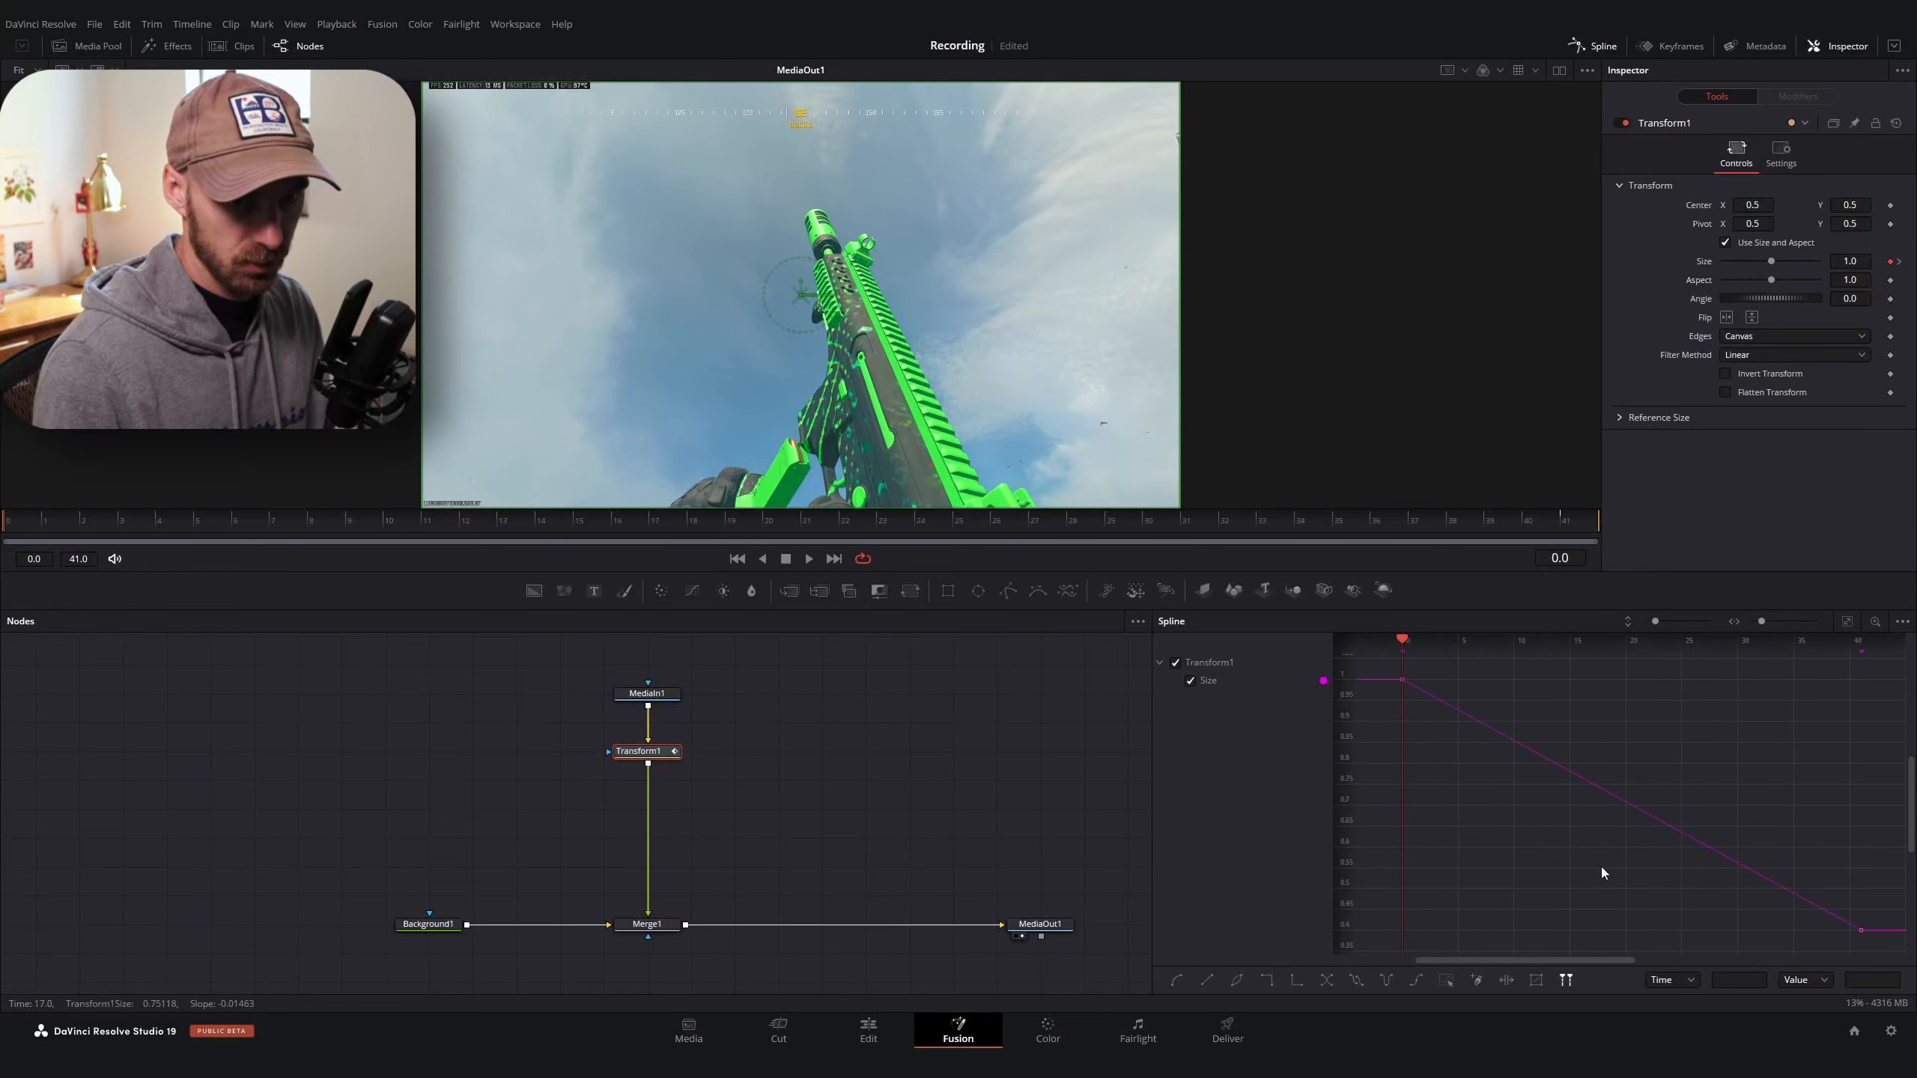
key(ctrl+a)
key(f)
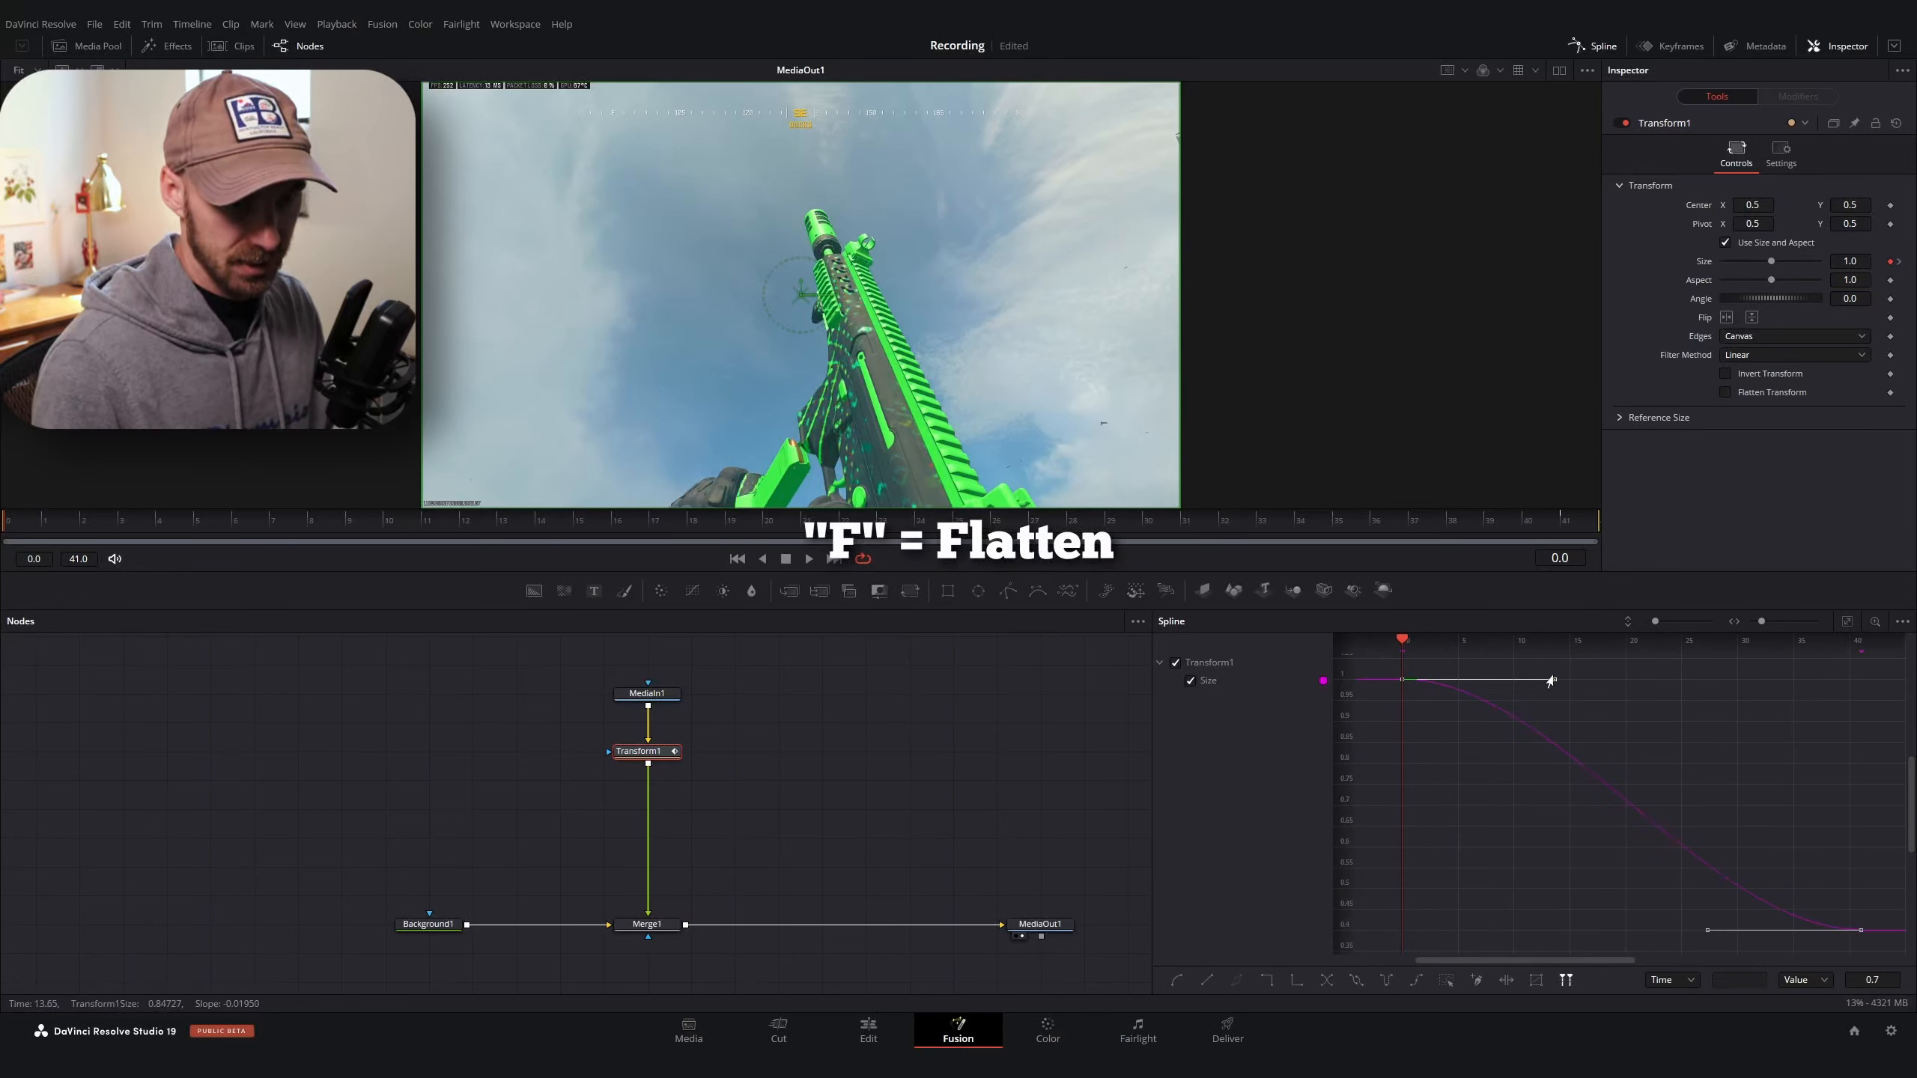
drag(1549, 686, 1398, 876)
key(space)
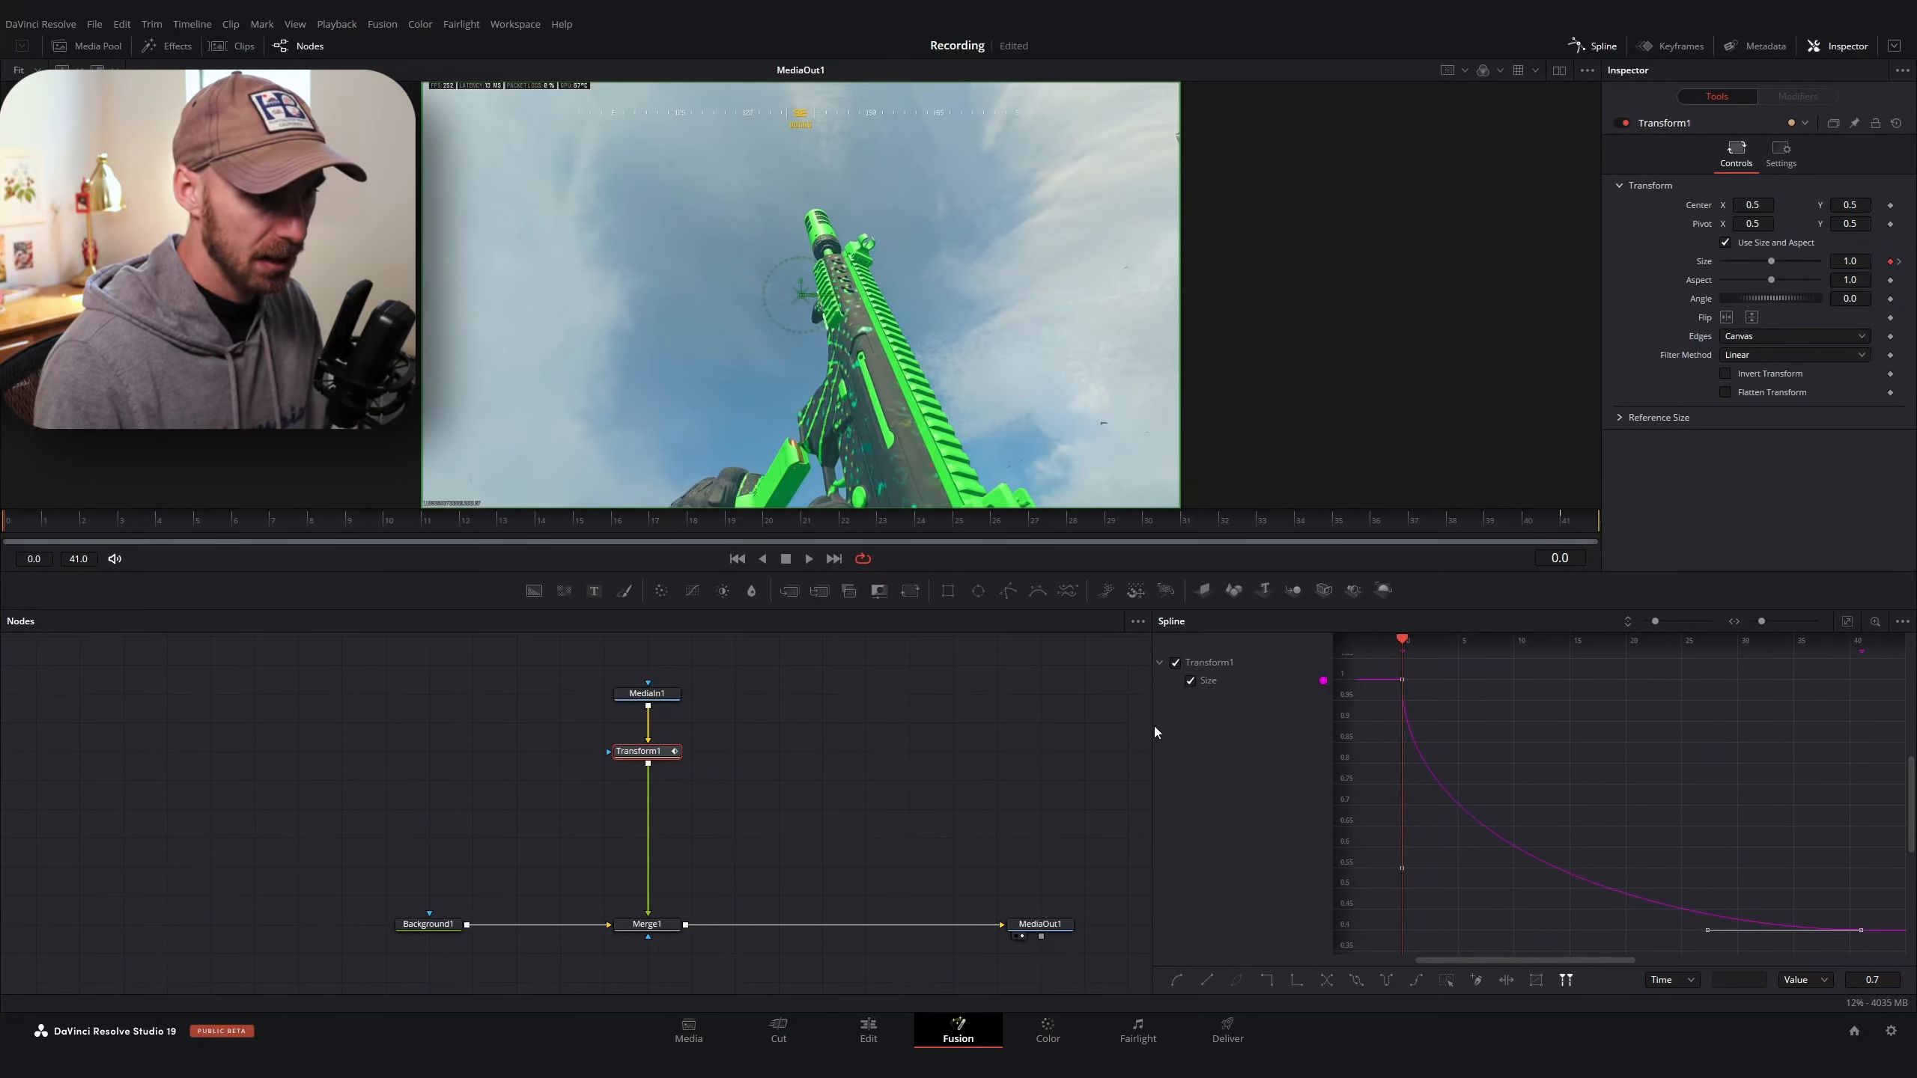
drag(1154, 725, 1420, 725)
Scrub to frame 13 and set Transform1's Edges to Wrap
key(alt+Tab)
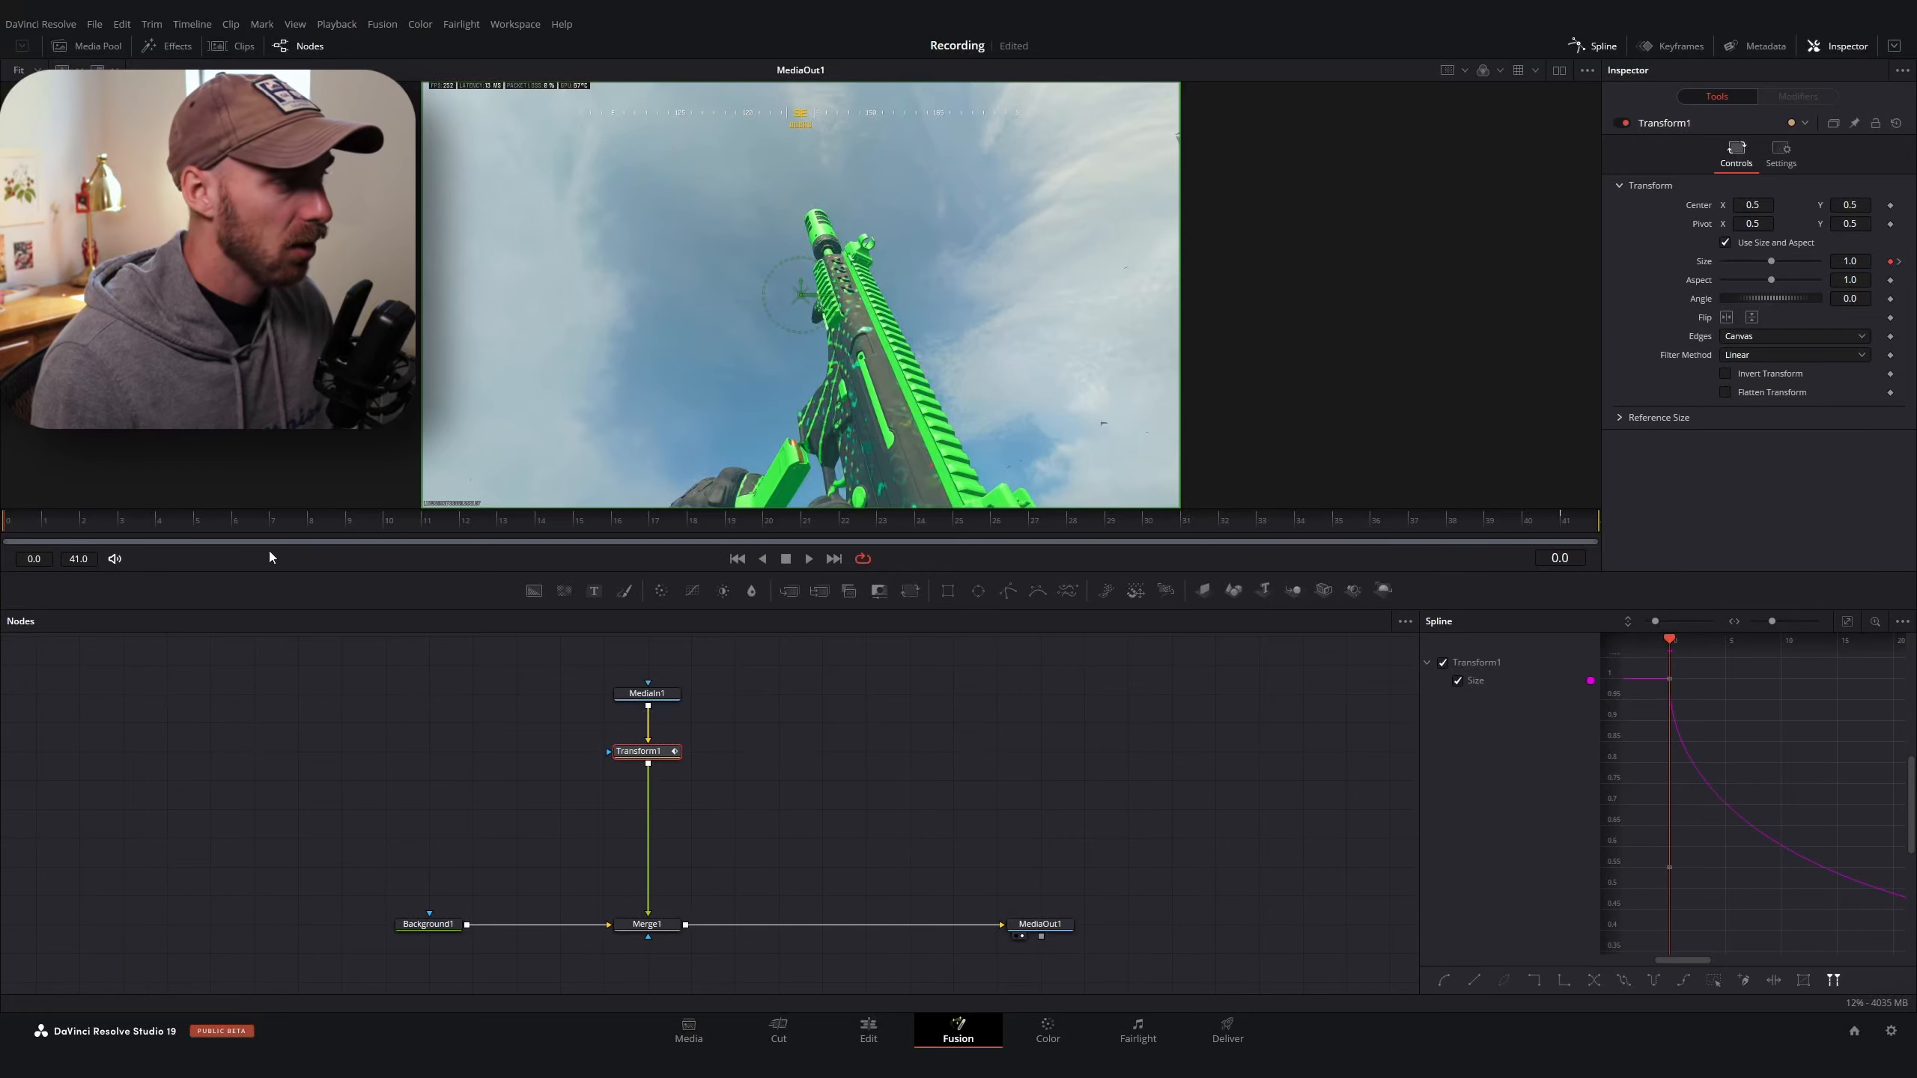
drag(249, 521, 350, 519)
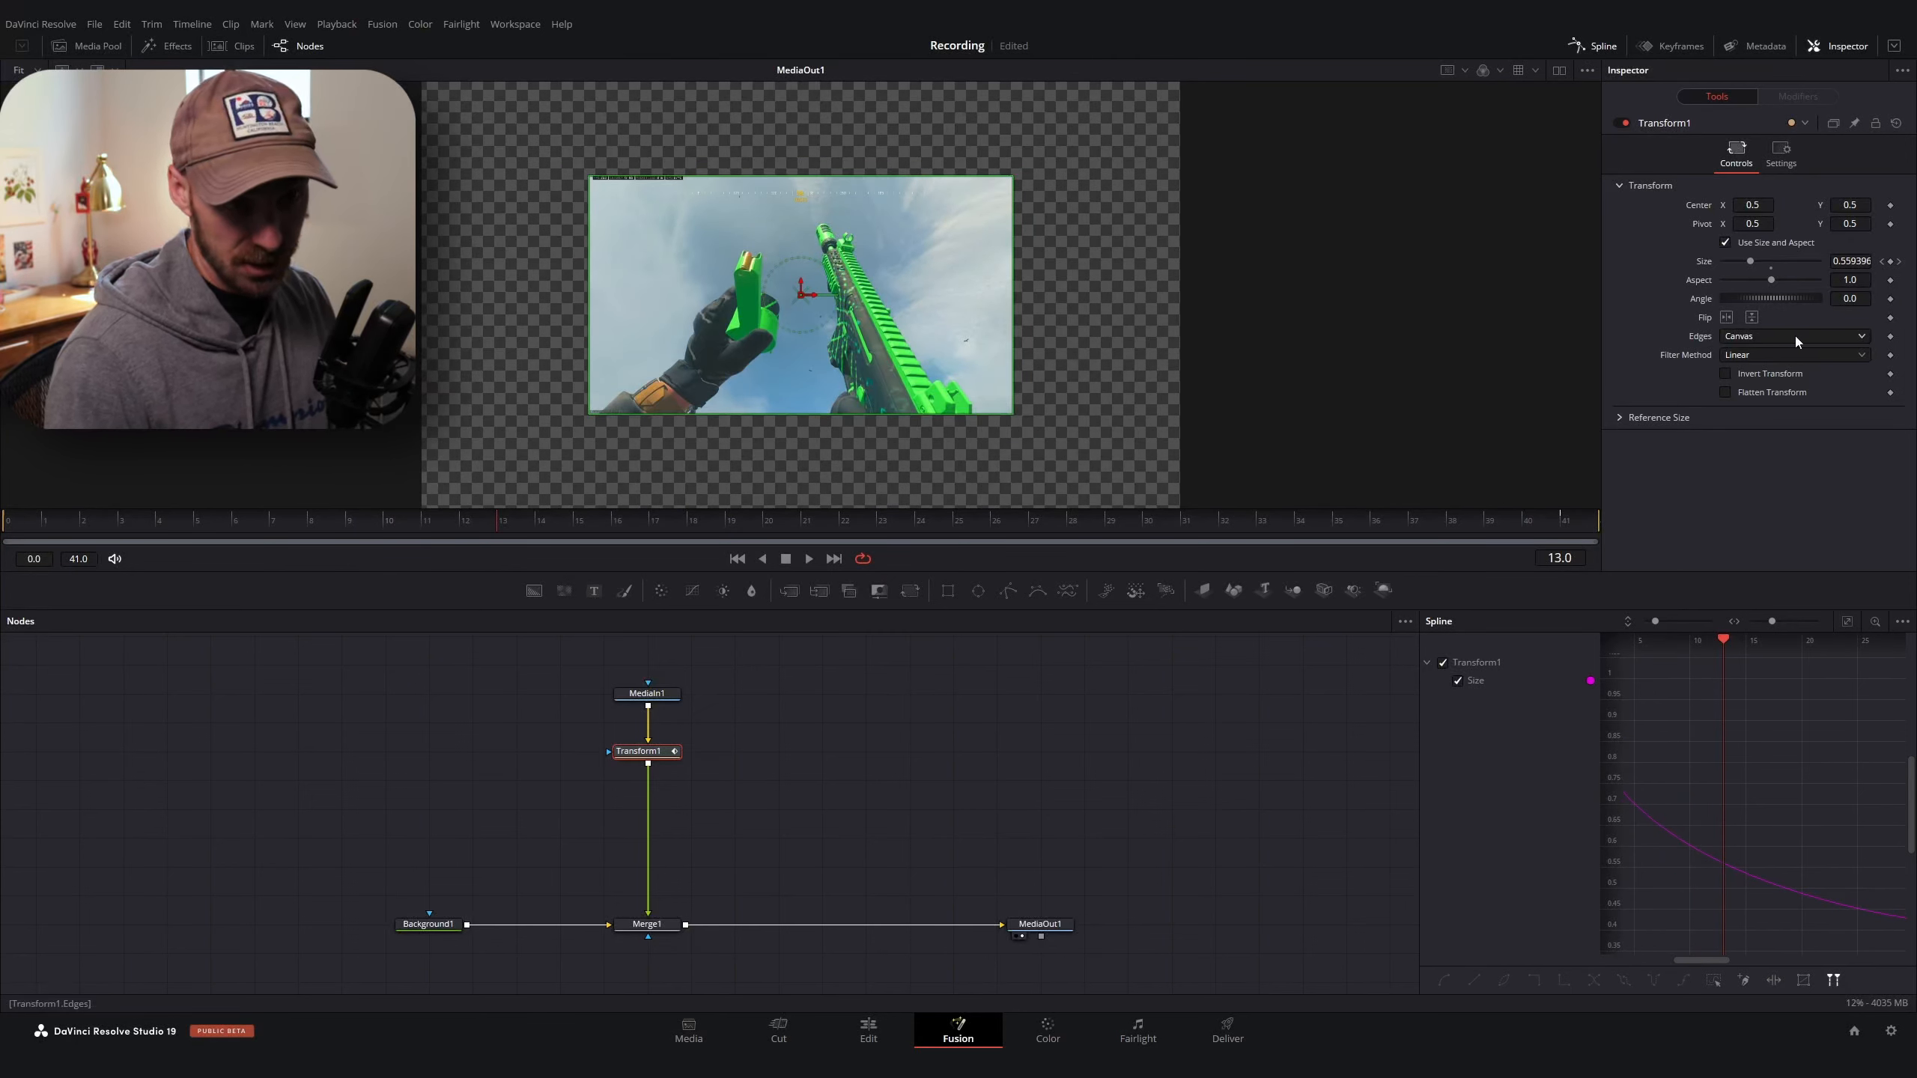
click(1795, 336)
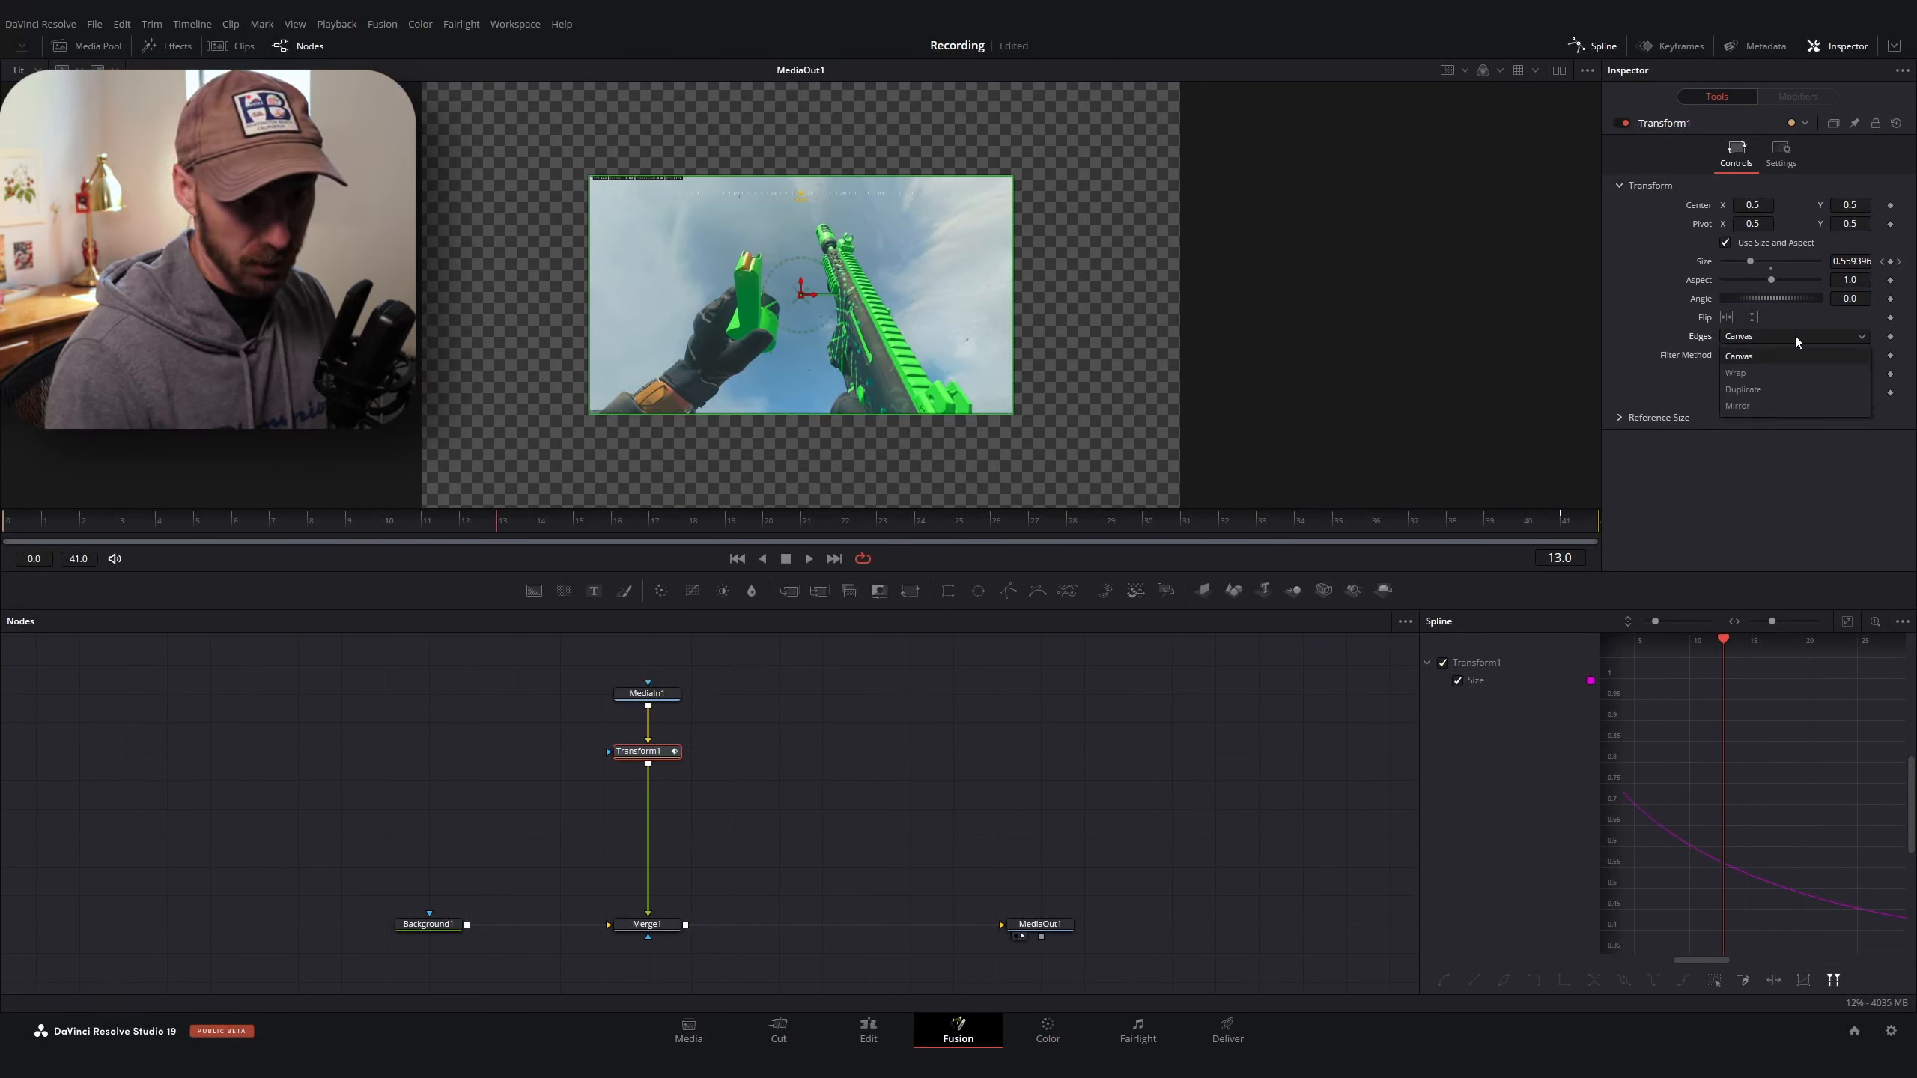
click(1763, 379)
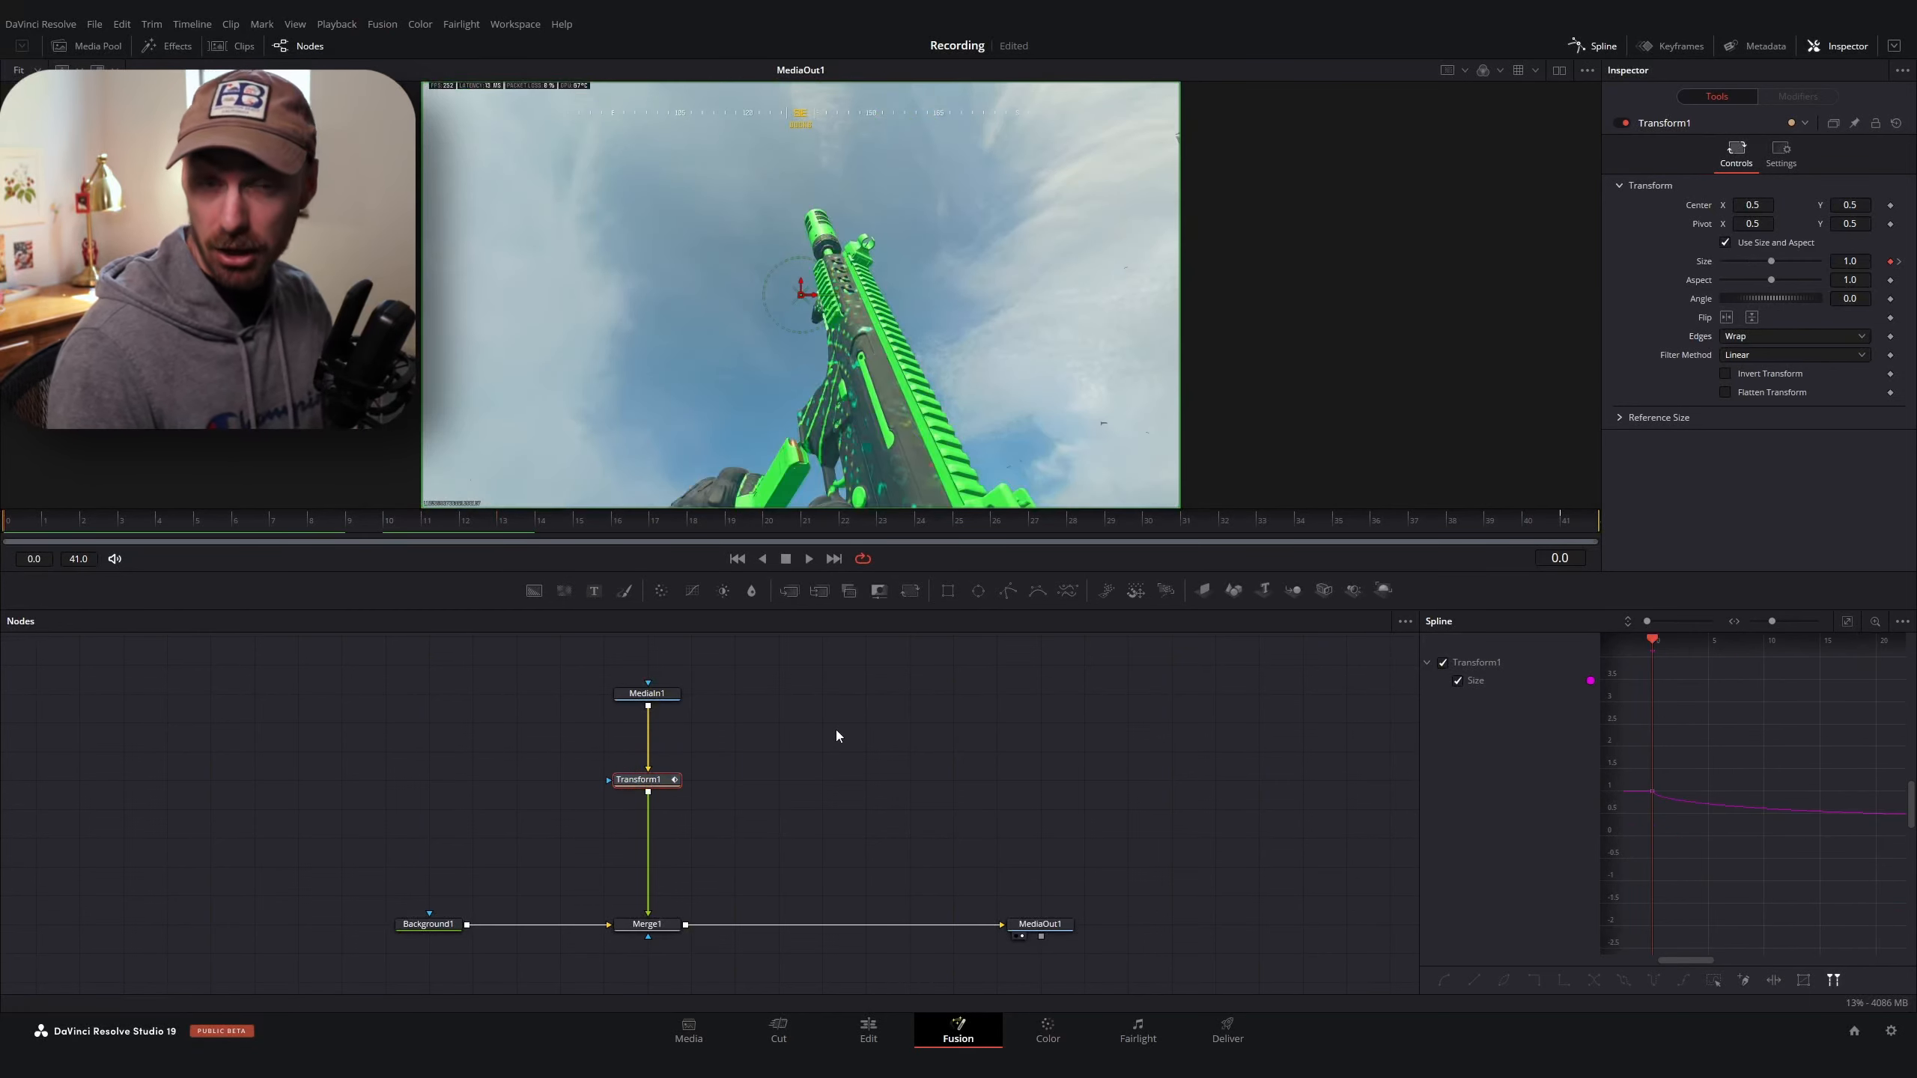
Paste two copies of MediaIn1 beside it and combine all three through Merge2 and Merge3 above Transform1
click(836, 730)
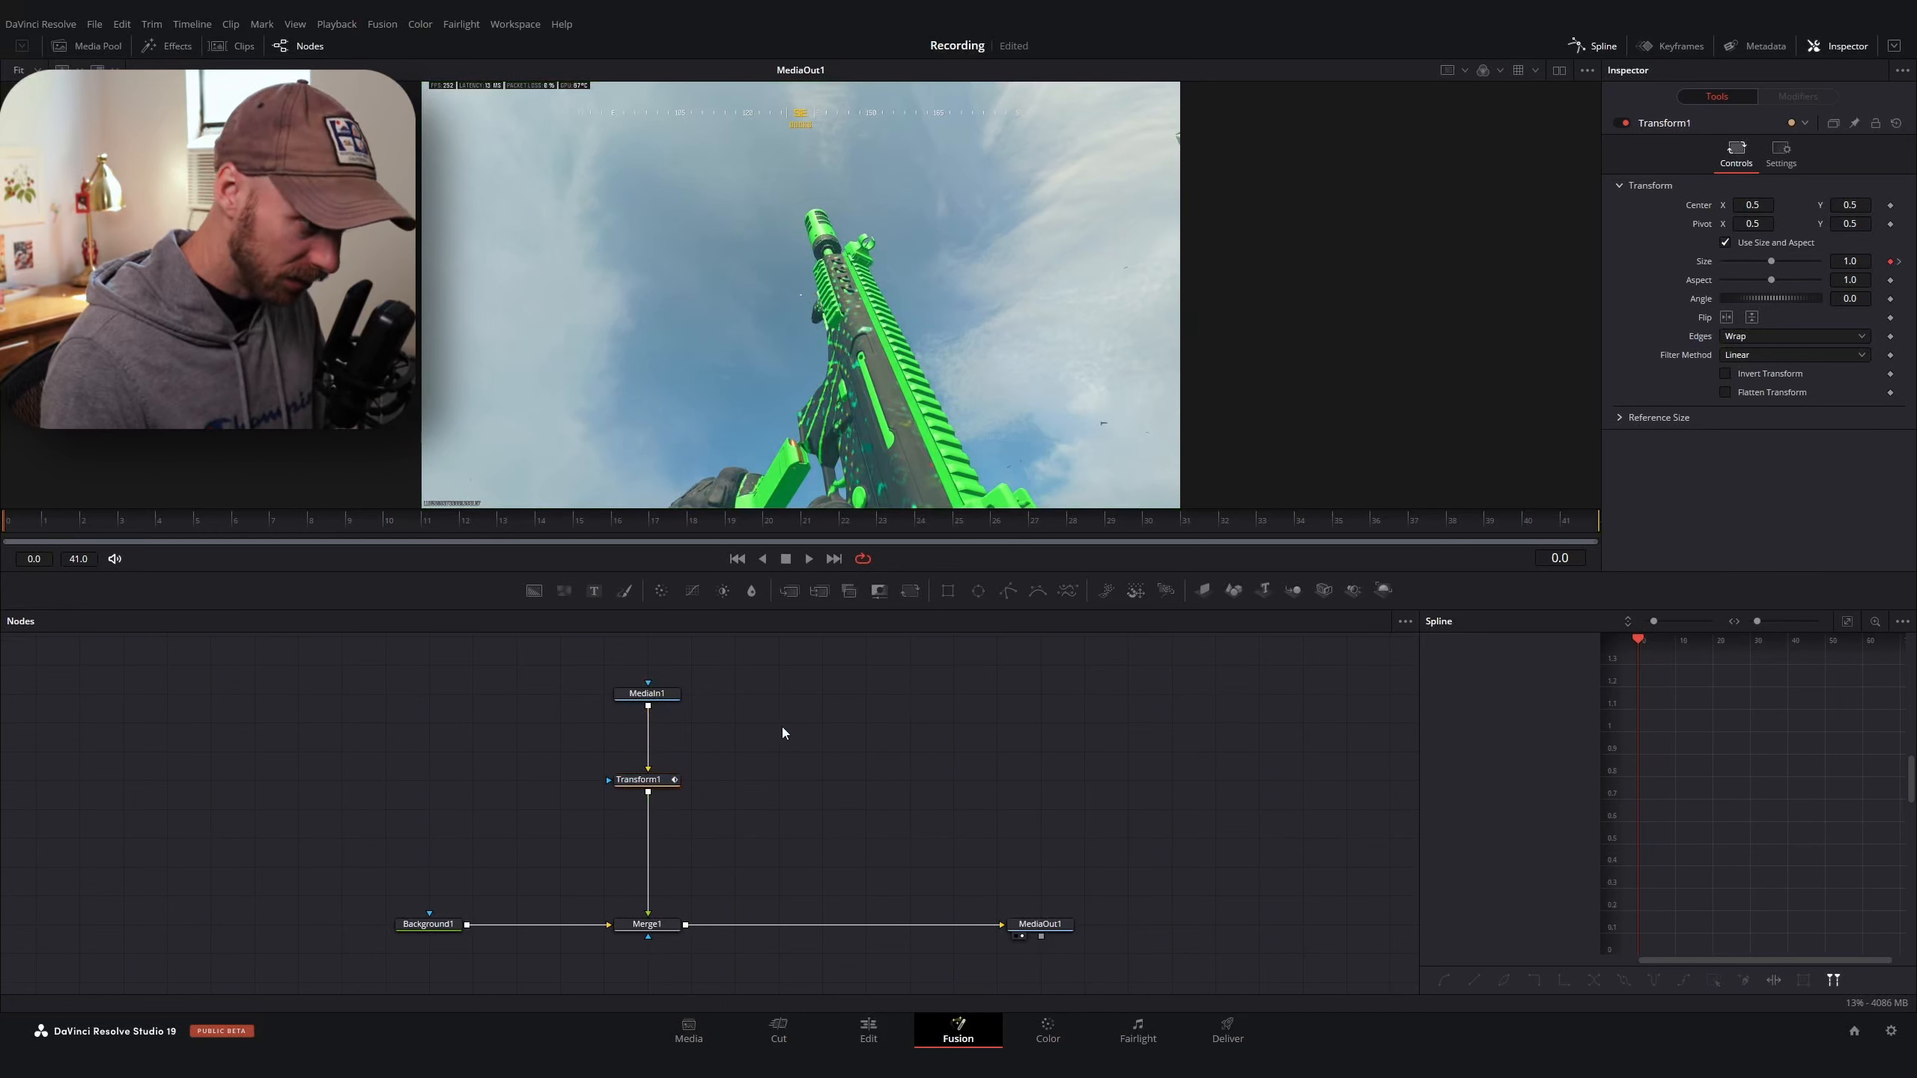
click(641, 696)
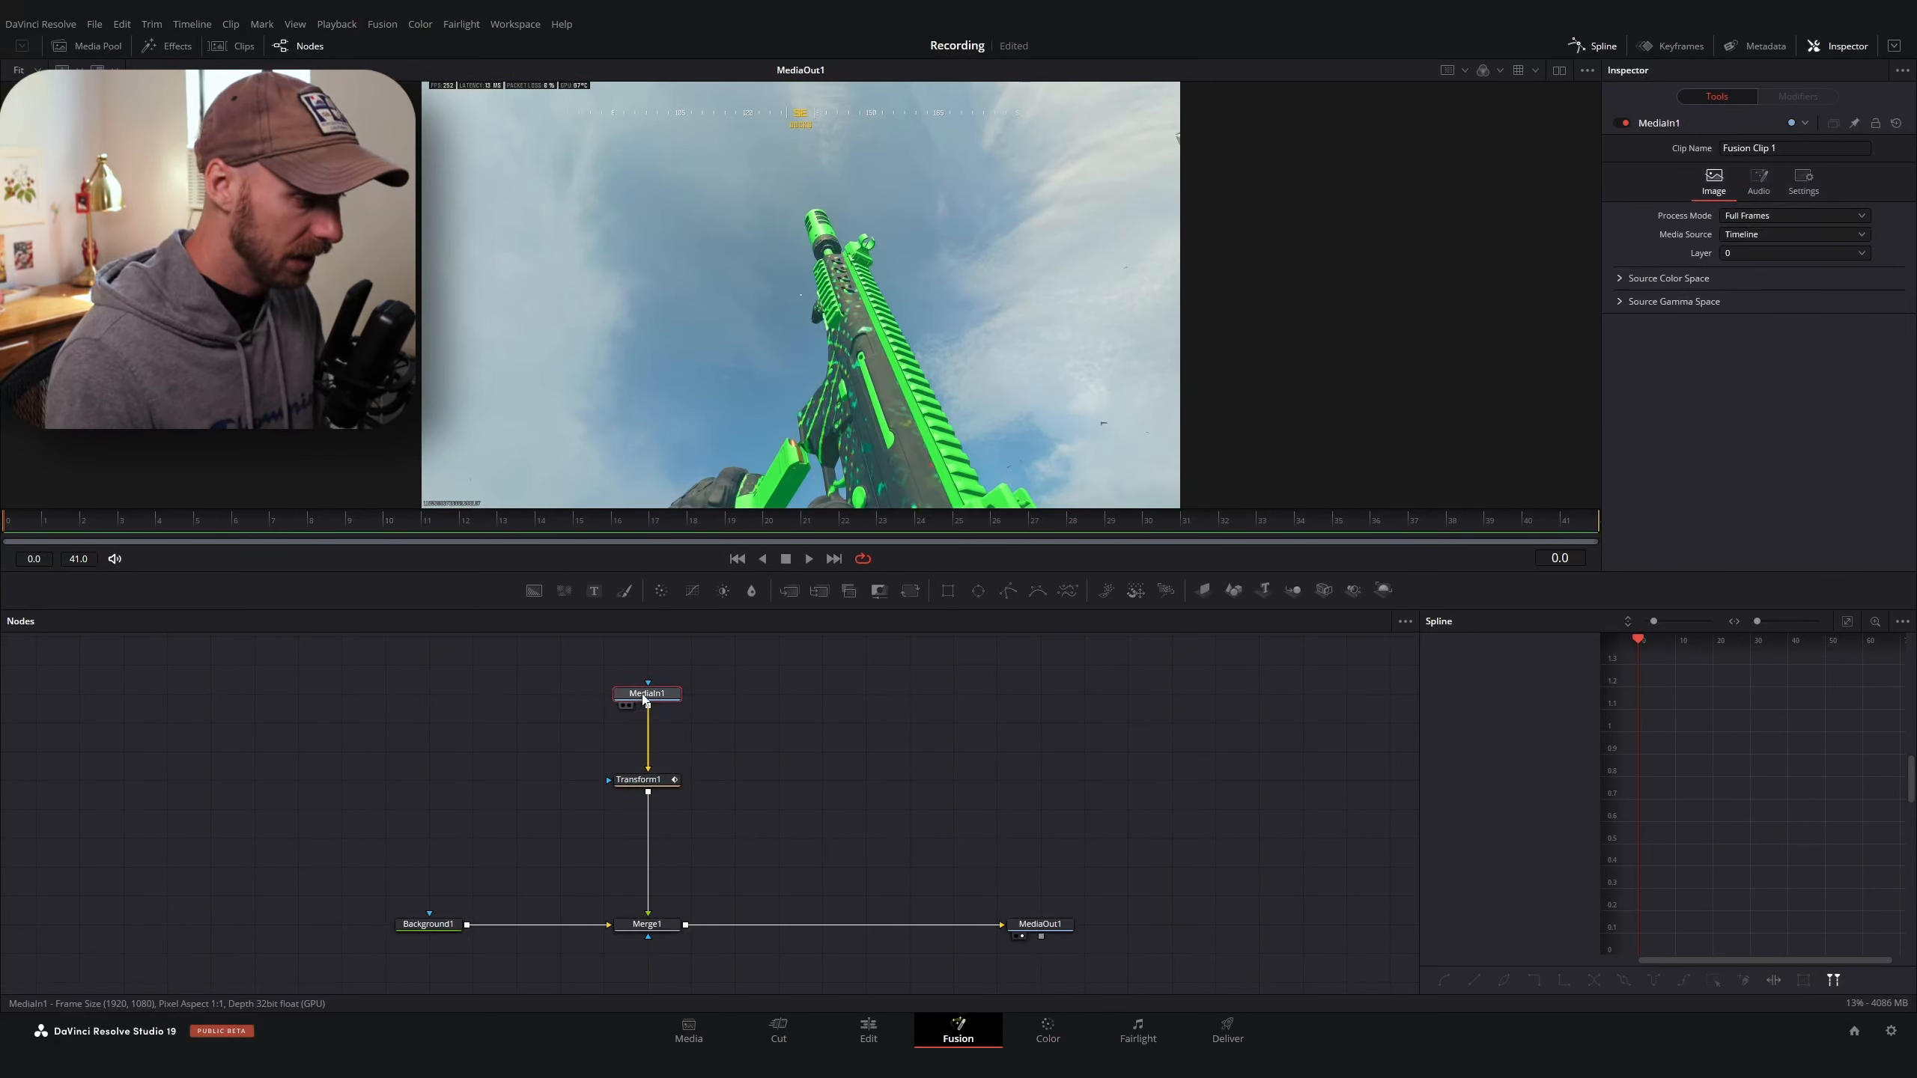
key(ctrl+v)
drag(735, 707, 647, 715)
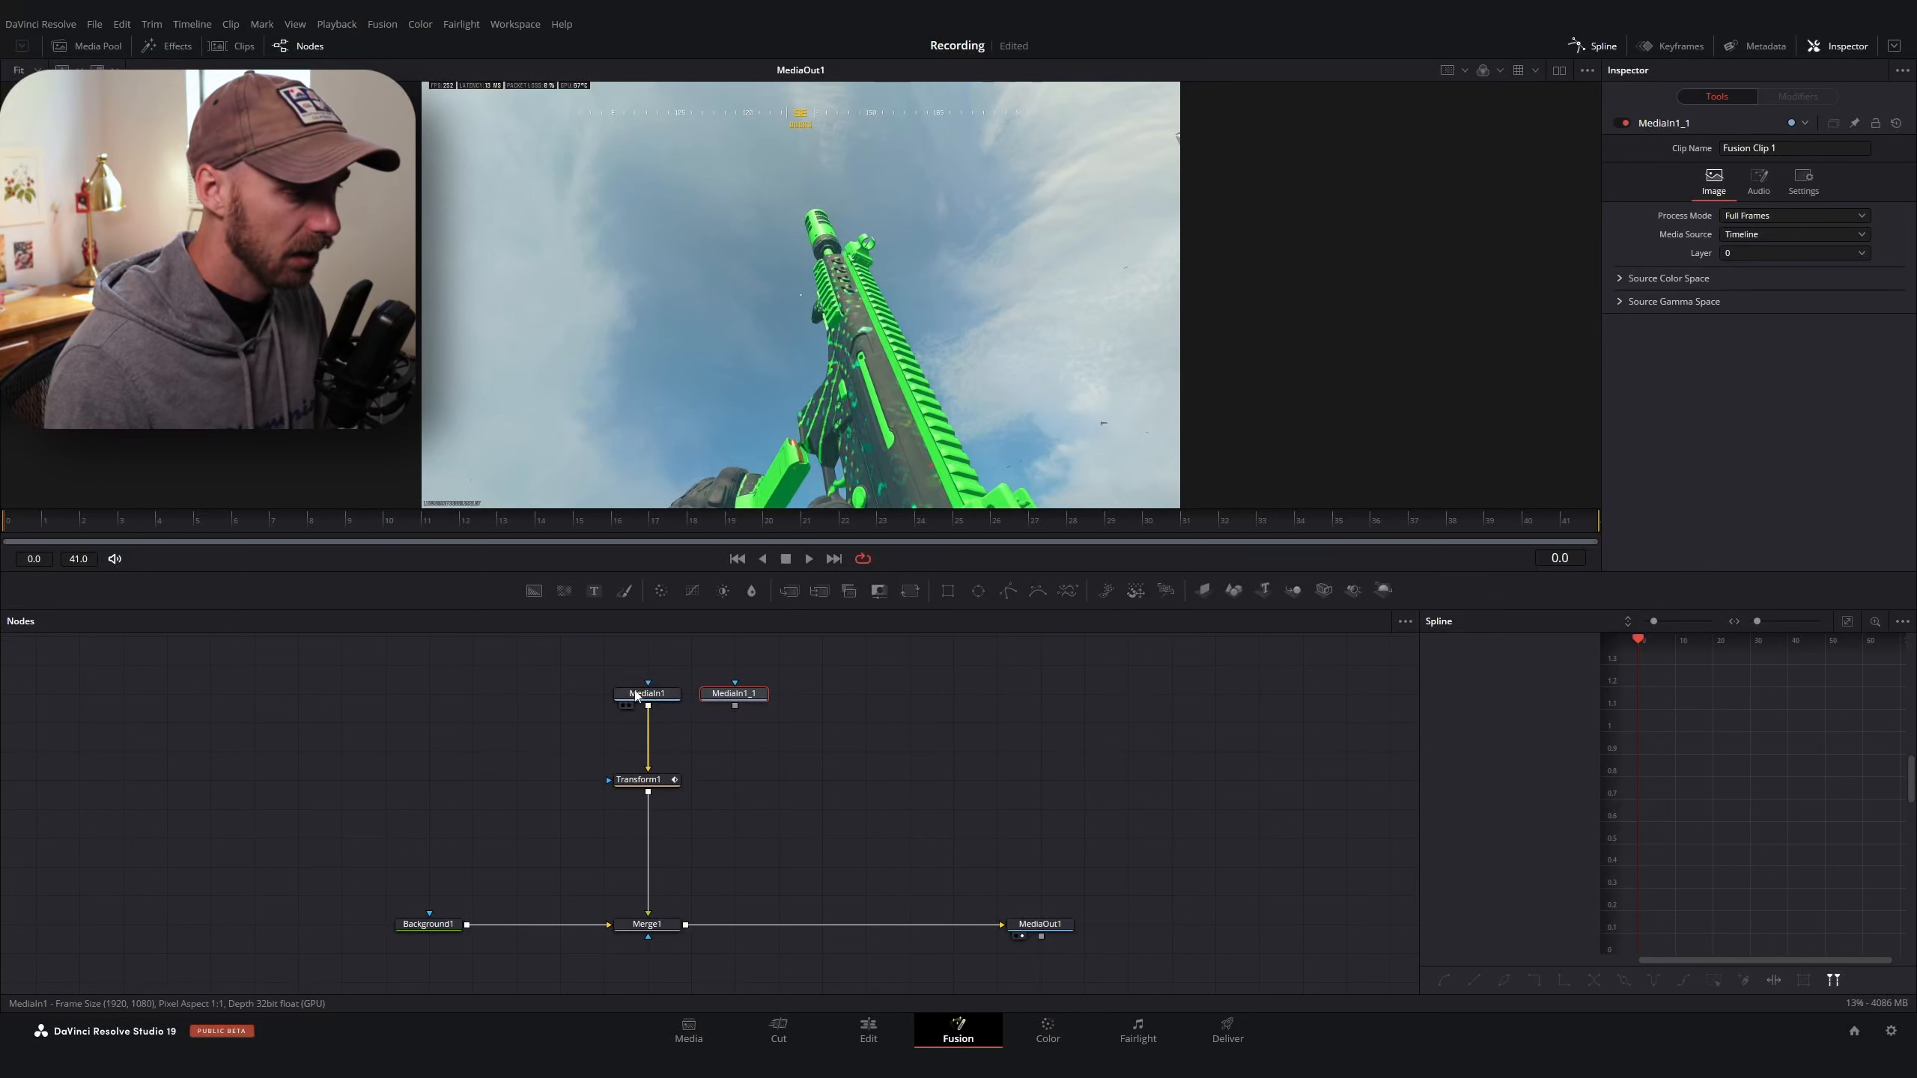
scroll(709, 716, up, 2)
scroll(708, 717, up, 2)
scroll(593, 687, down, 2)
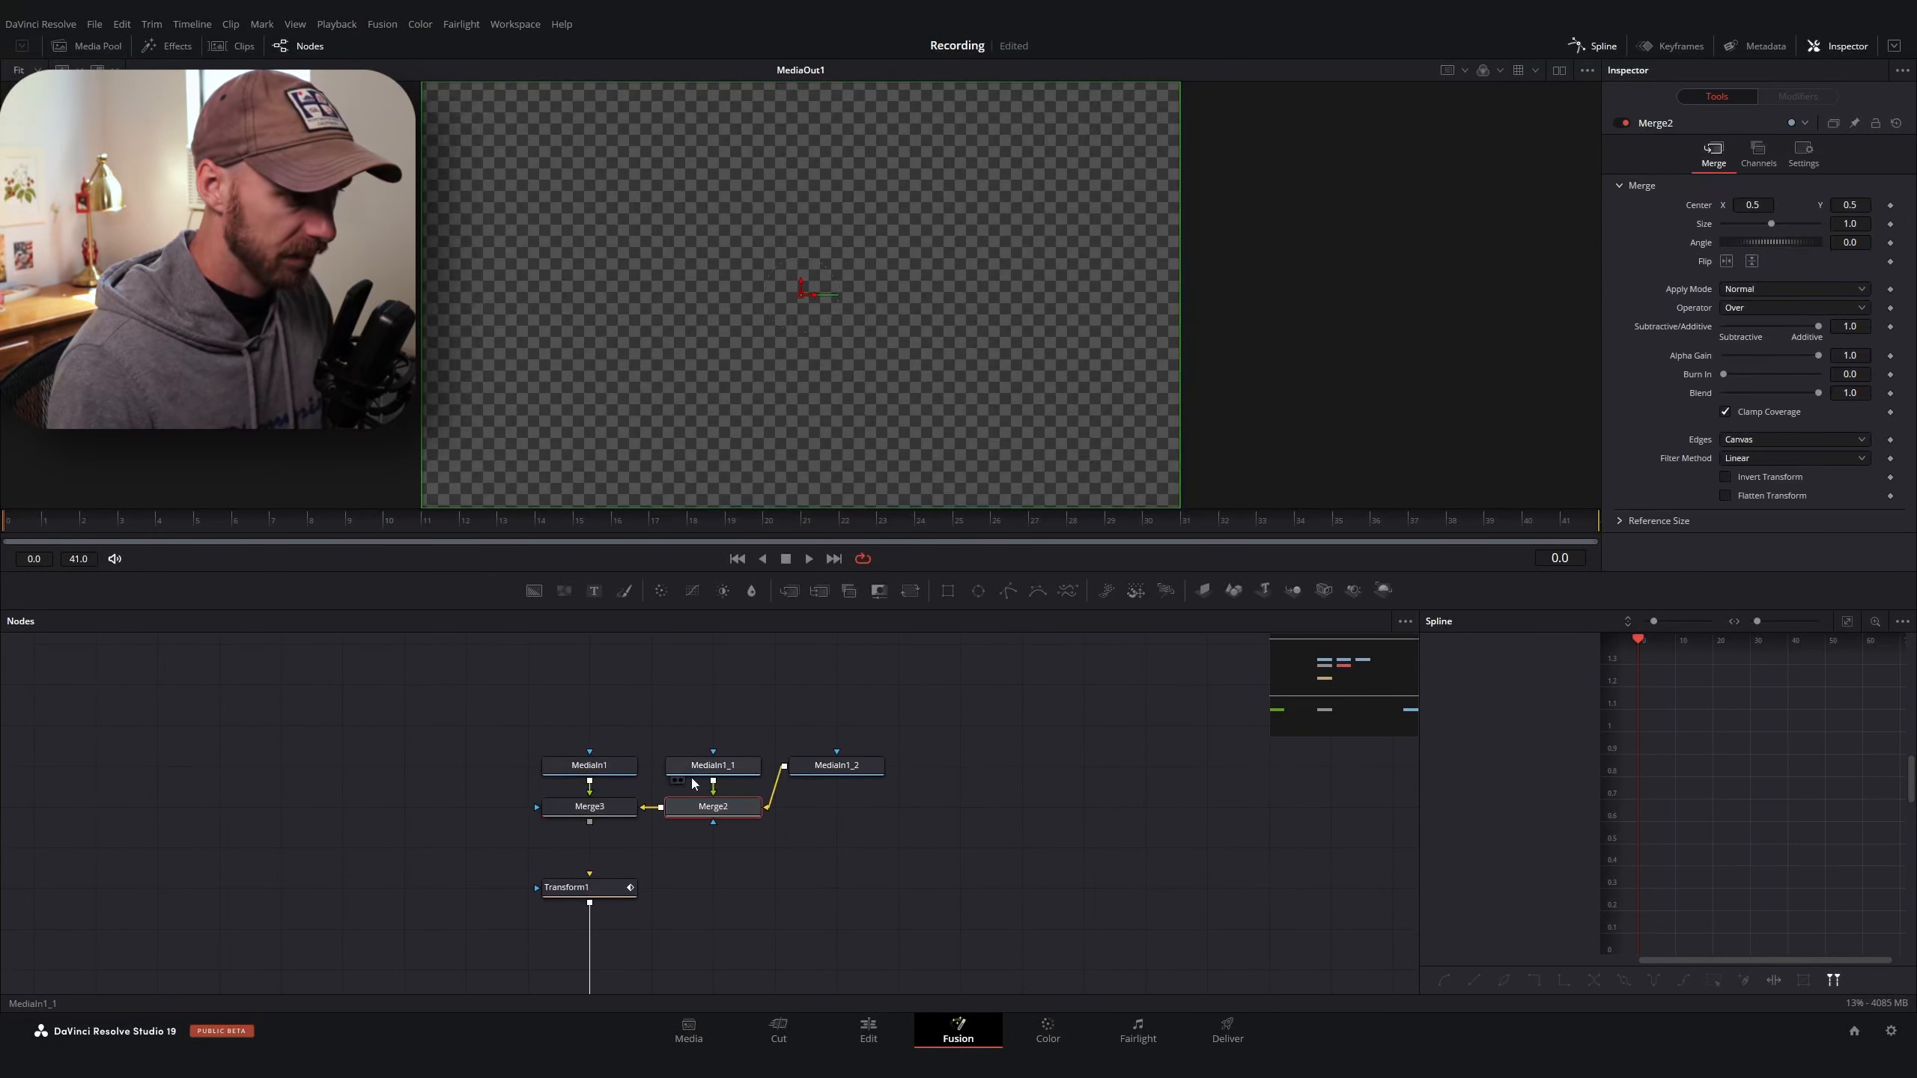
Show Merge3 in the viewer and move MediaIn1 and MediaIn1_1 higher above their merges
click(602, 810)
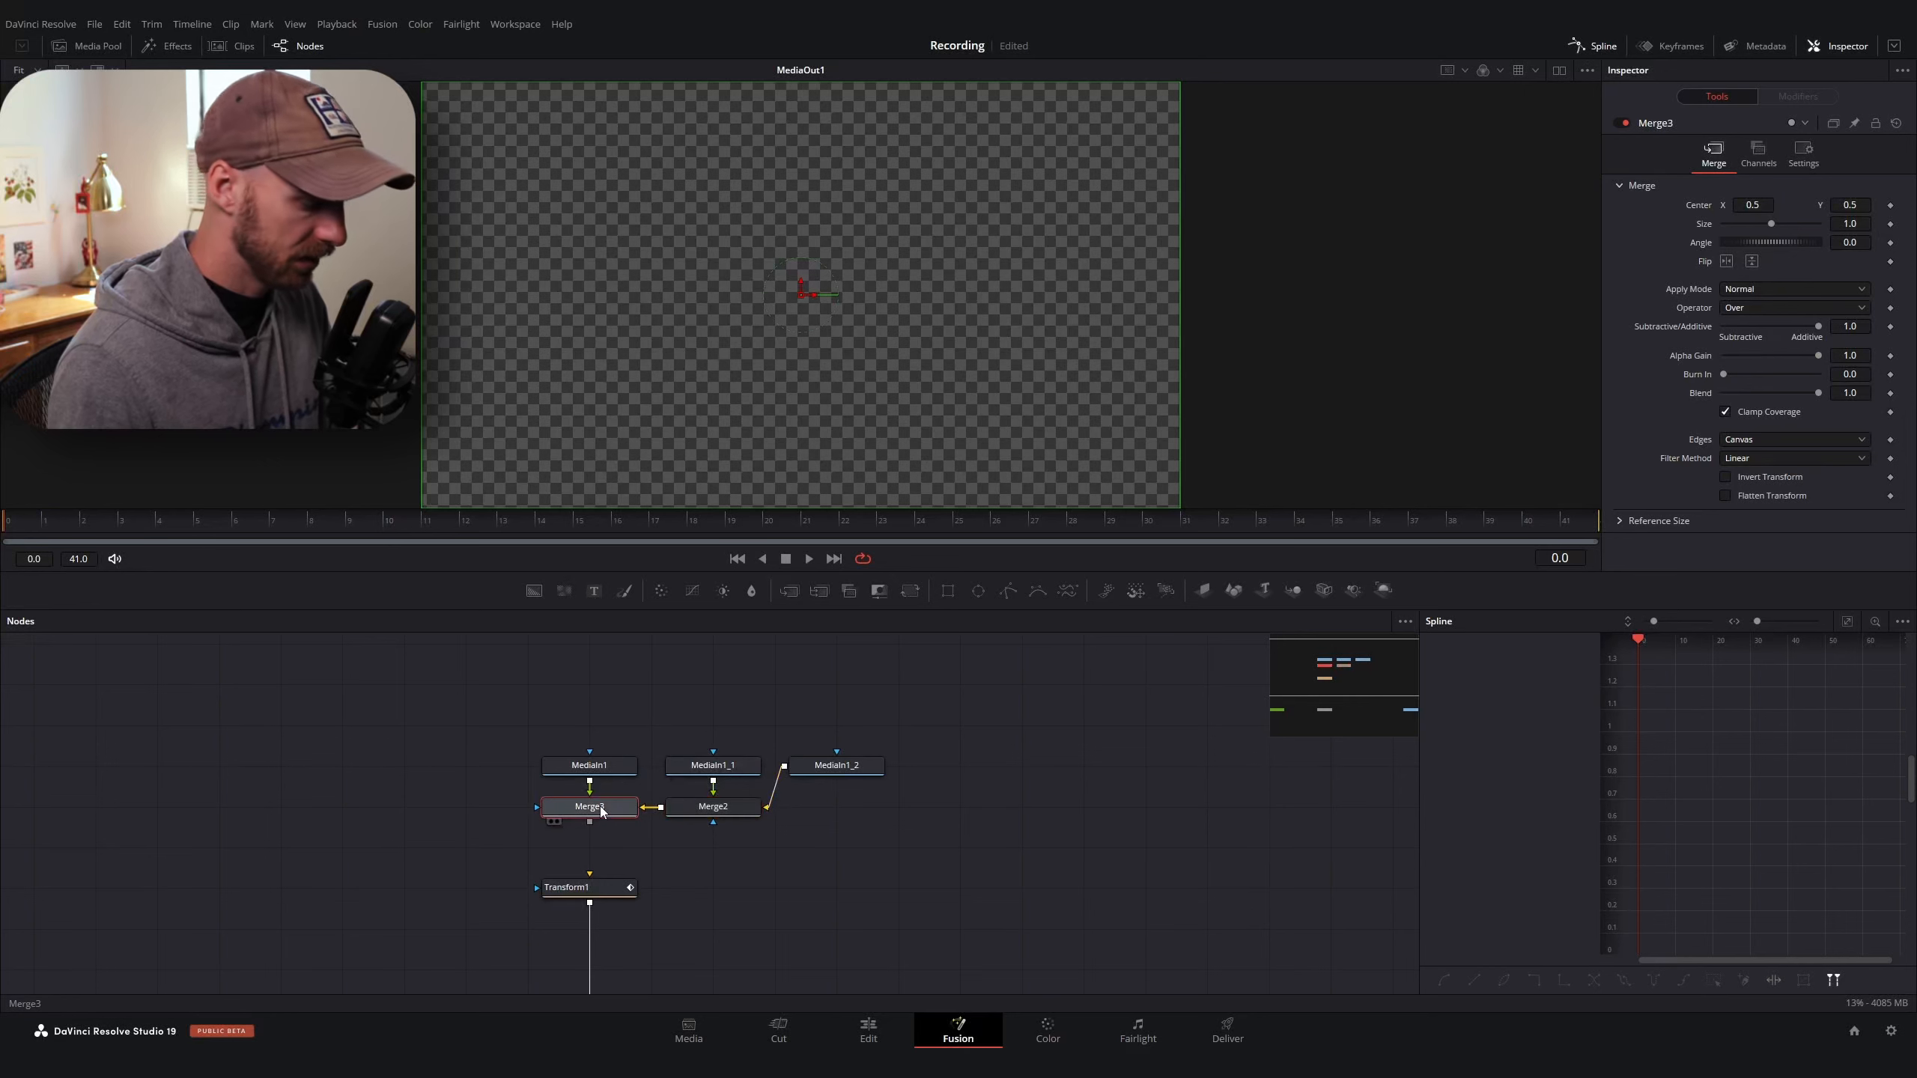
key(1)
scroll(633, 703, down, 3)
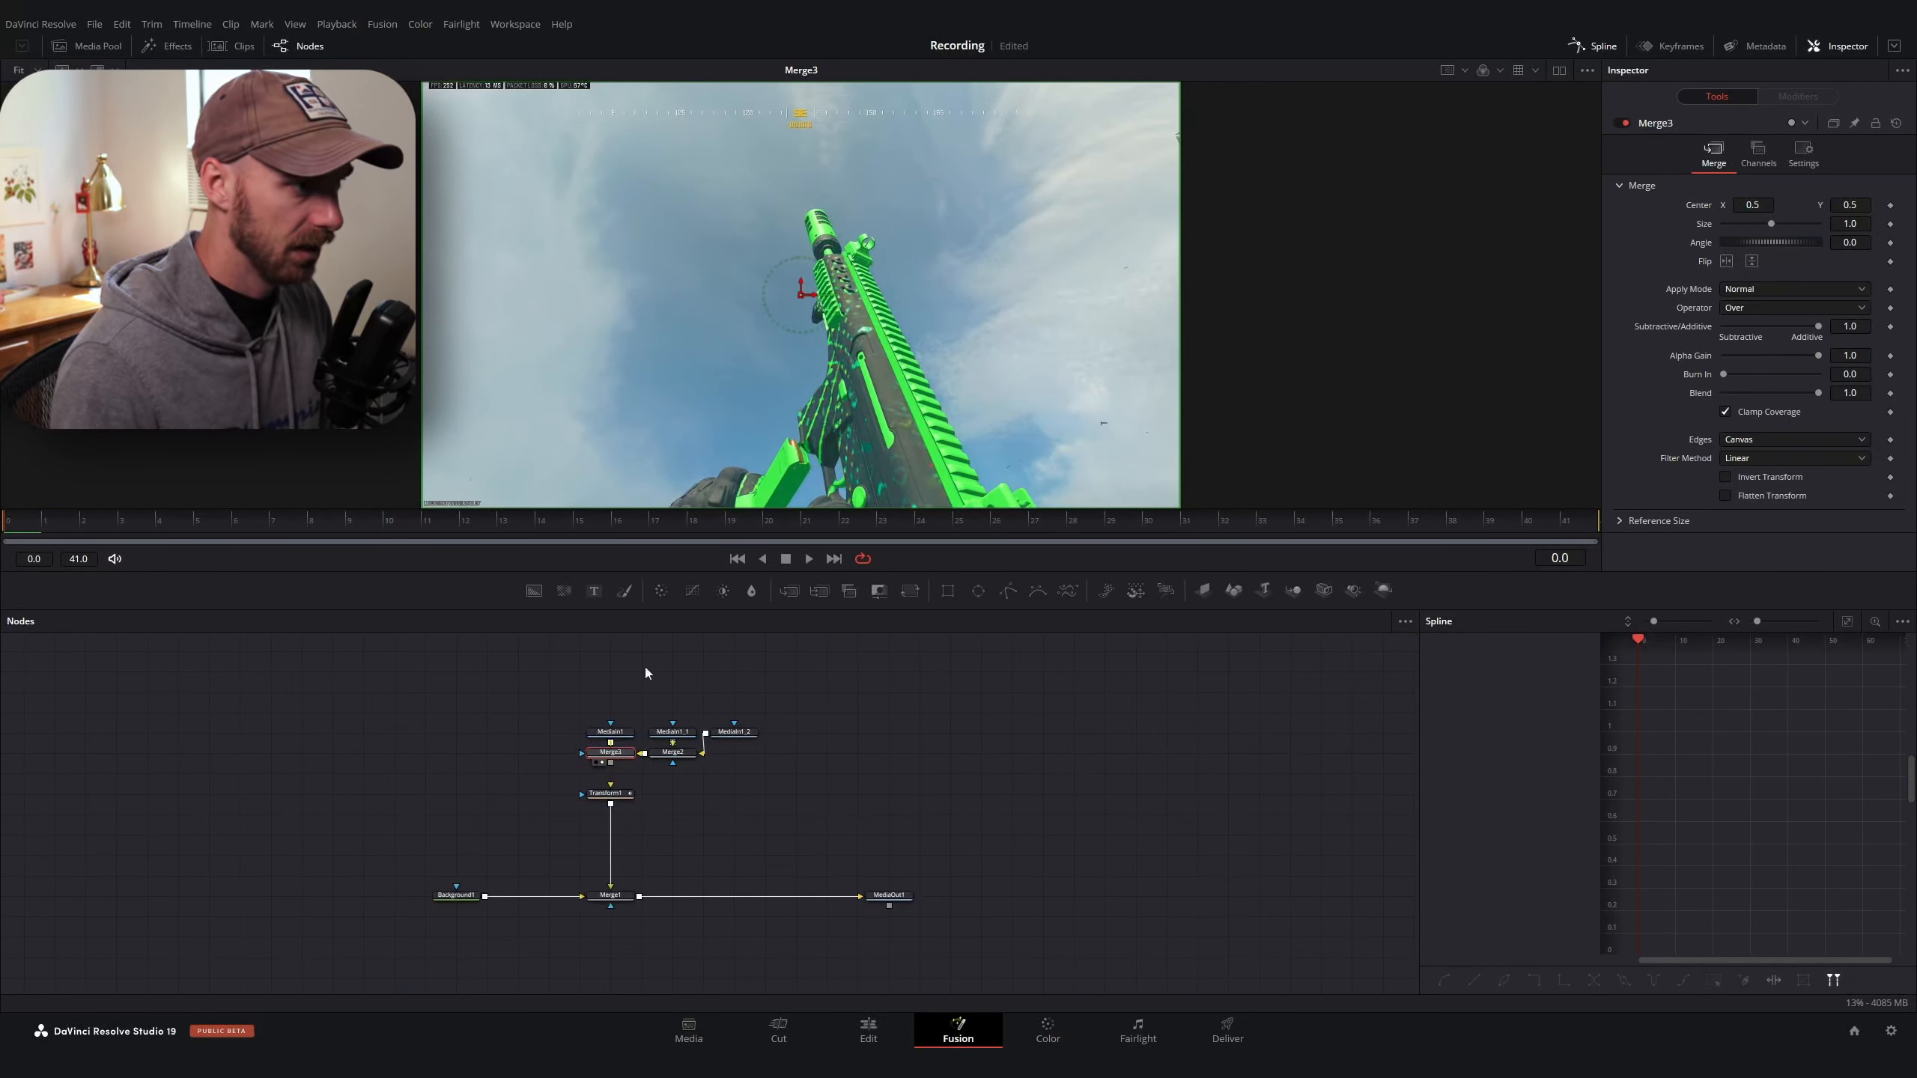
scroll(620, 343, down, 1)
drag(539, 700, 676, 737)
drag(674, 734, 675, 714)
Offset Merge3's image one frame width to the left and set Merge2's Center X to 1.499 to place its image on the right
click(613, 751)
drag(1763, 205, 1016, 260)
click(672, 752)
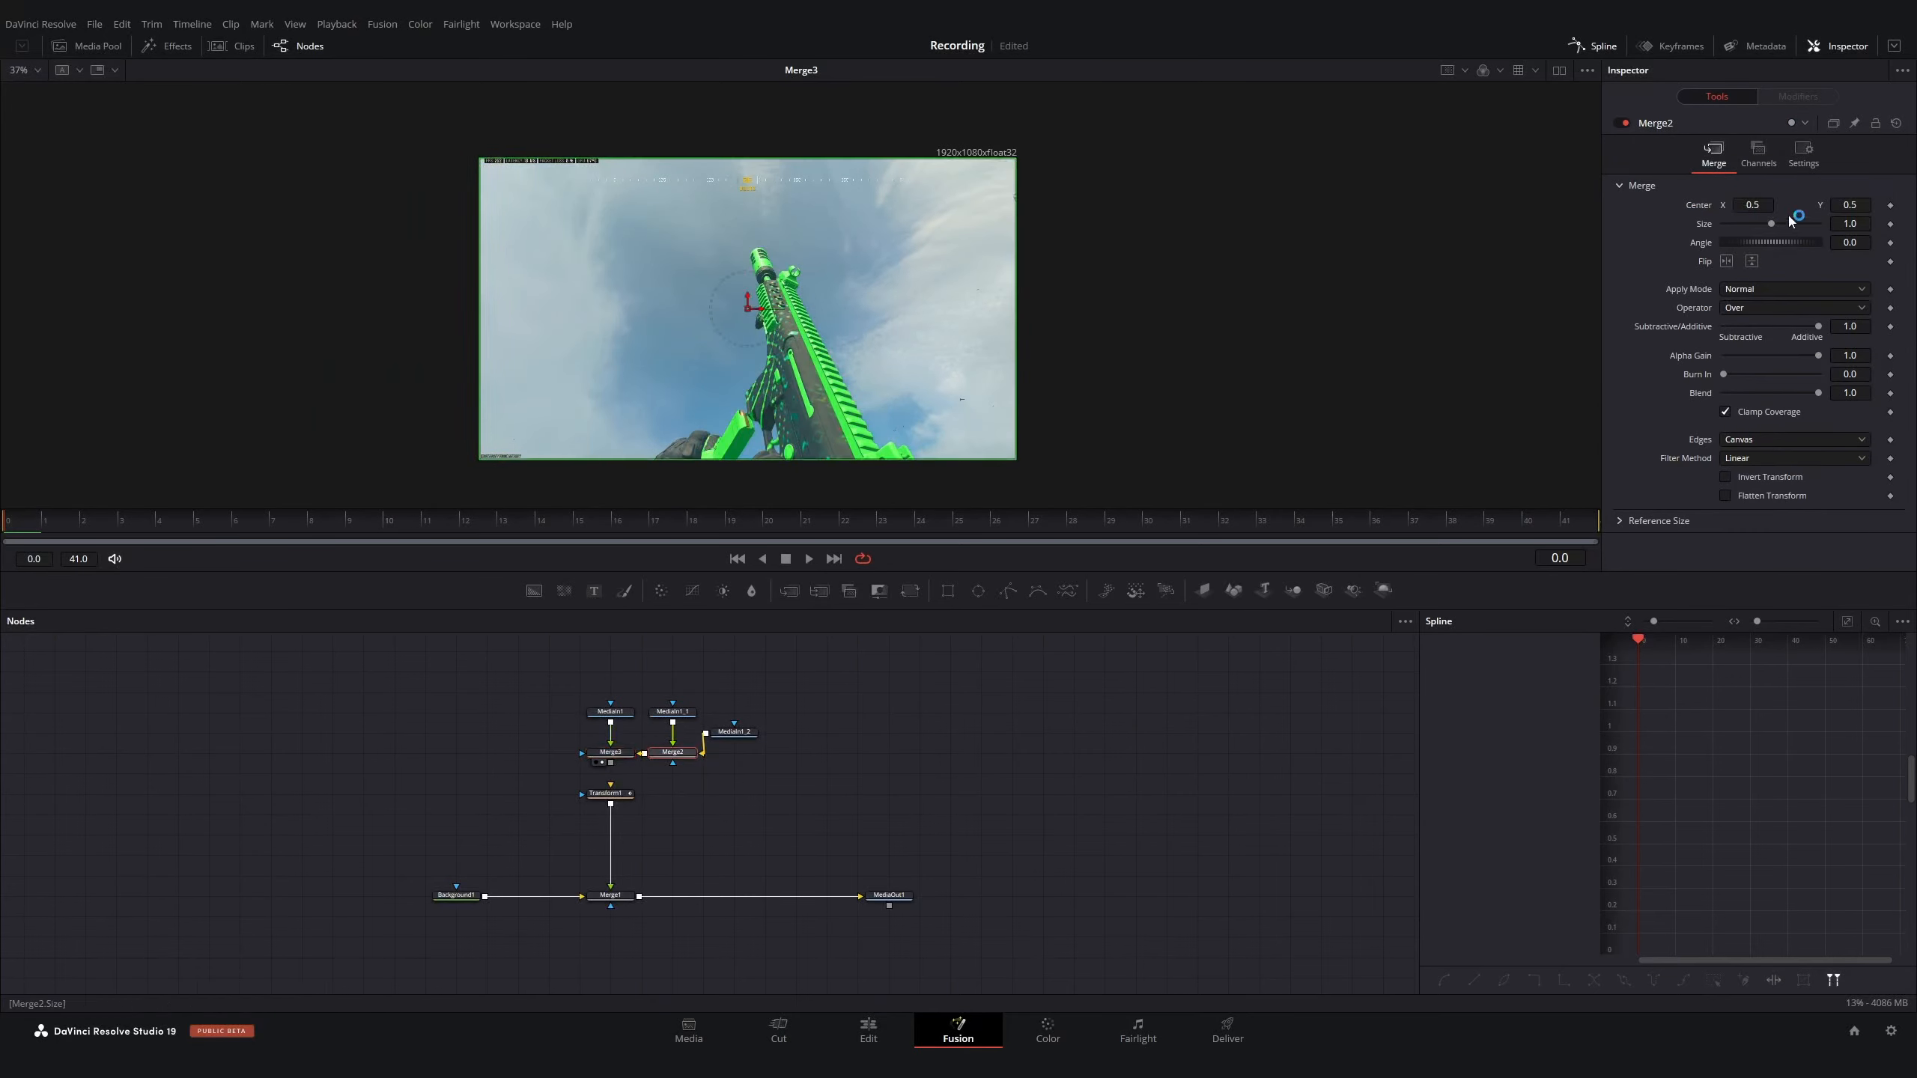
drag(1747, 207, 1916, 207)
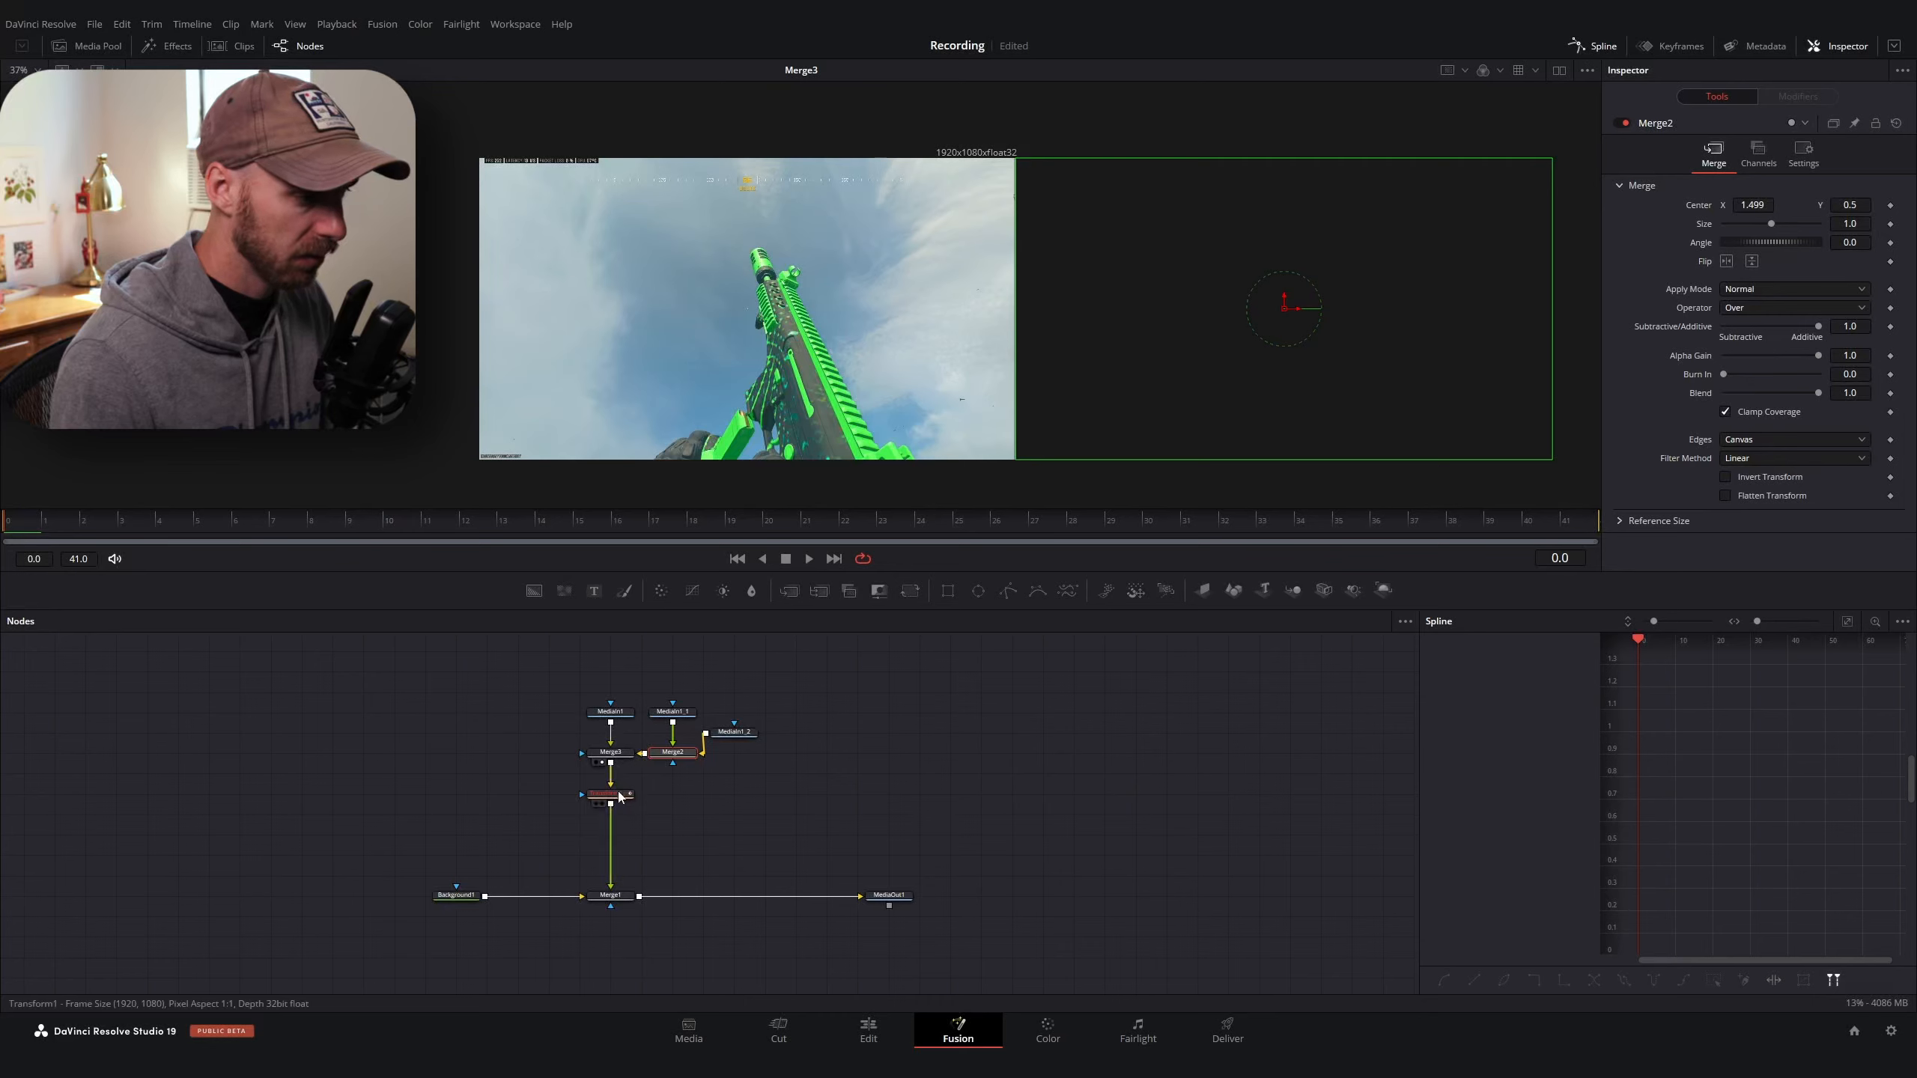
View Transform1 at frame 7 and set its Edges to Canvas
click(618, 797)
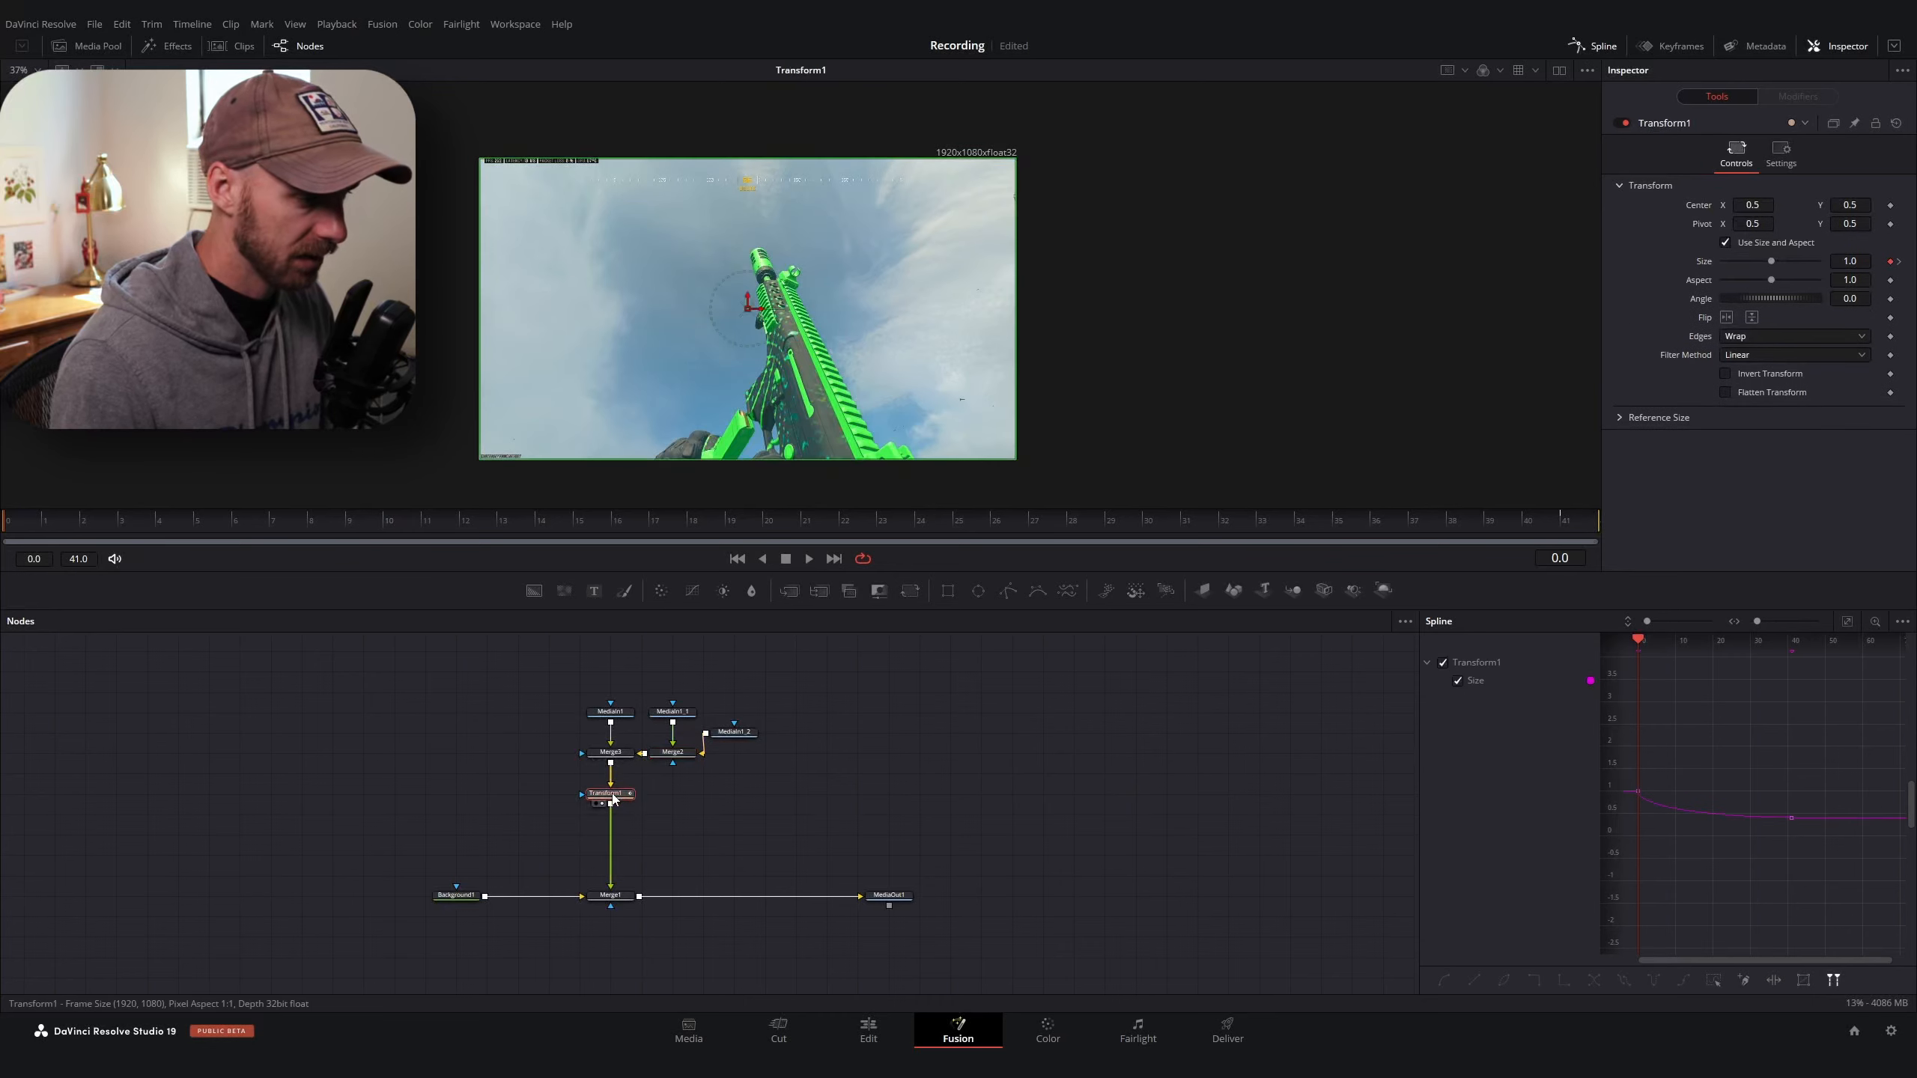
drag(94, 533, 269, 522)
click(1815, 338)
click(1797, 351)
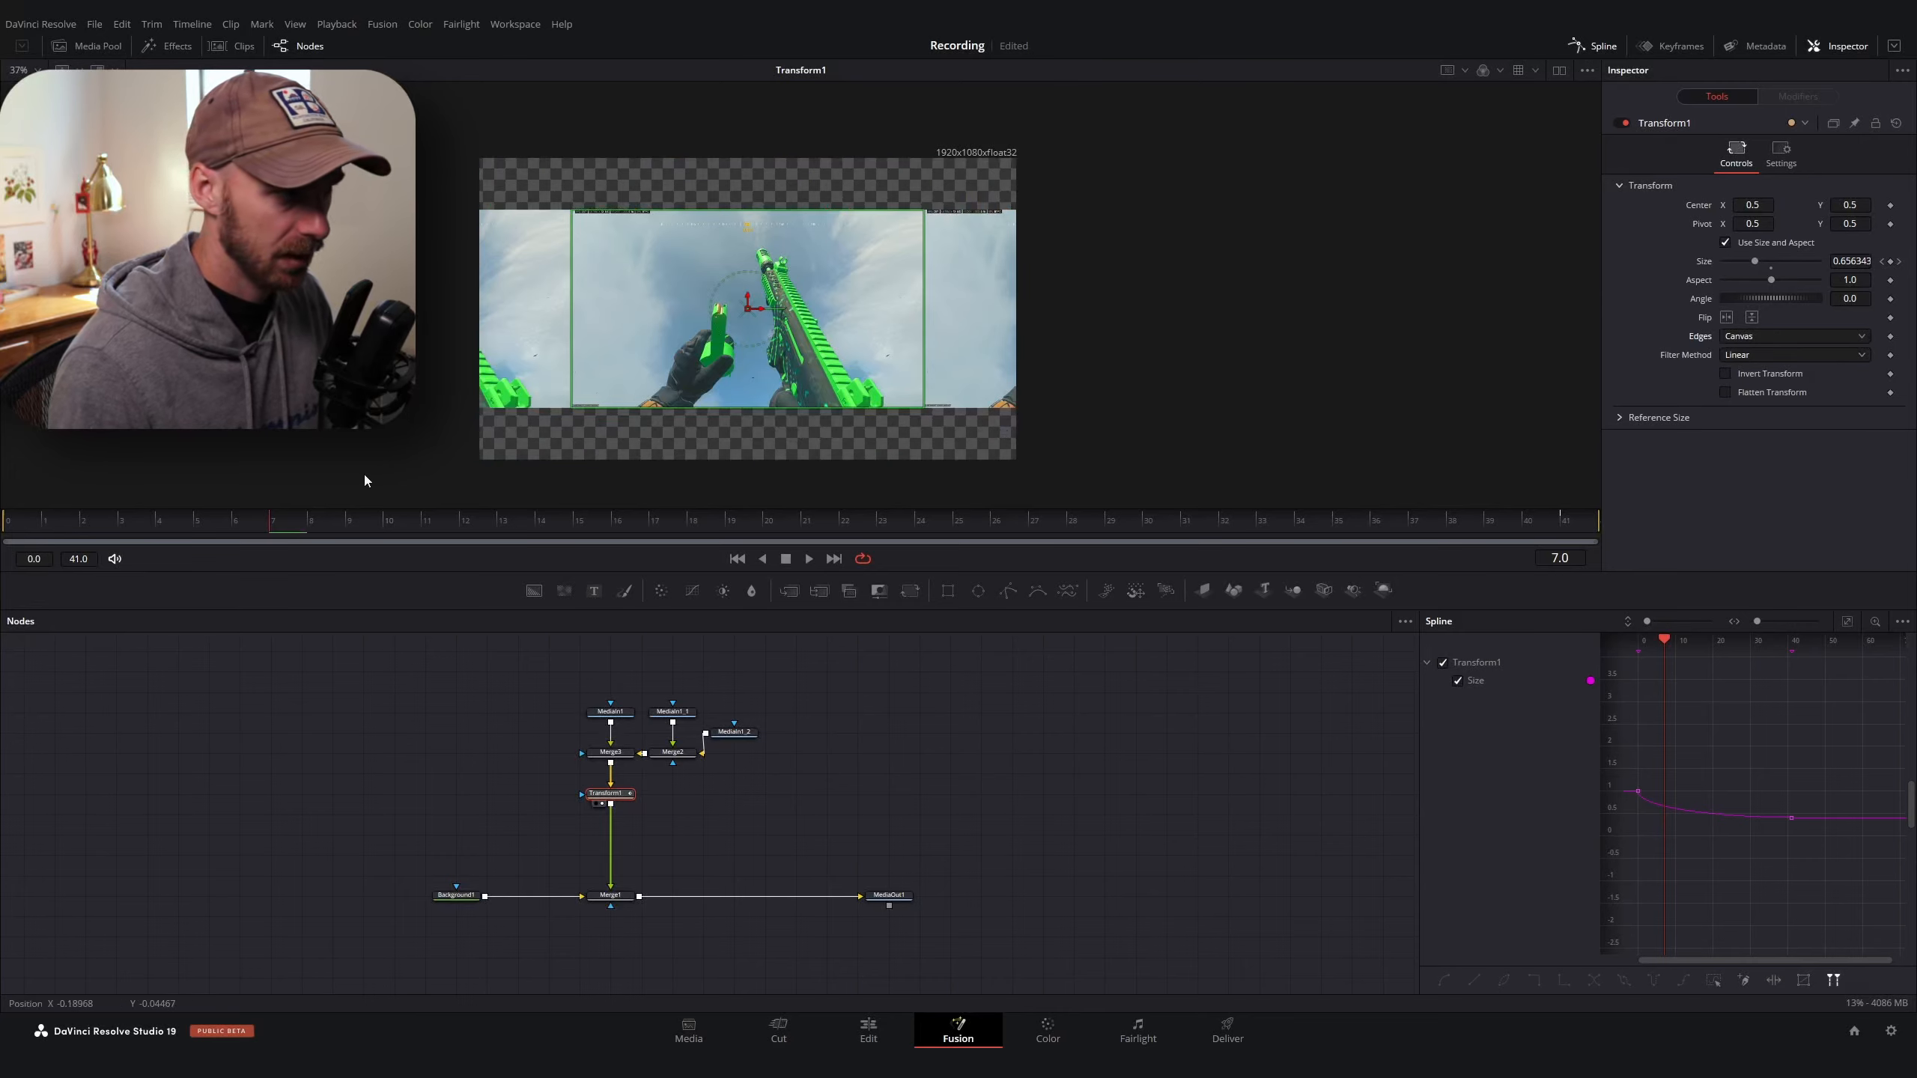
Try reducing Transform1's Size to 0.295 at frame 41 so that all three copies fit in the frame
drag(201, 528, 1564, 531)
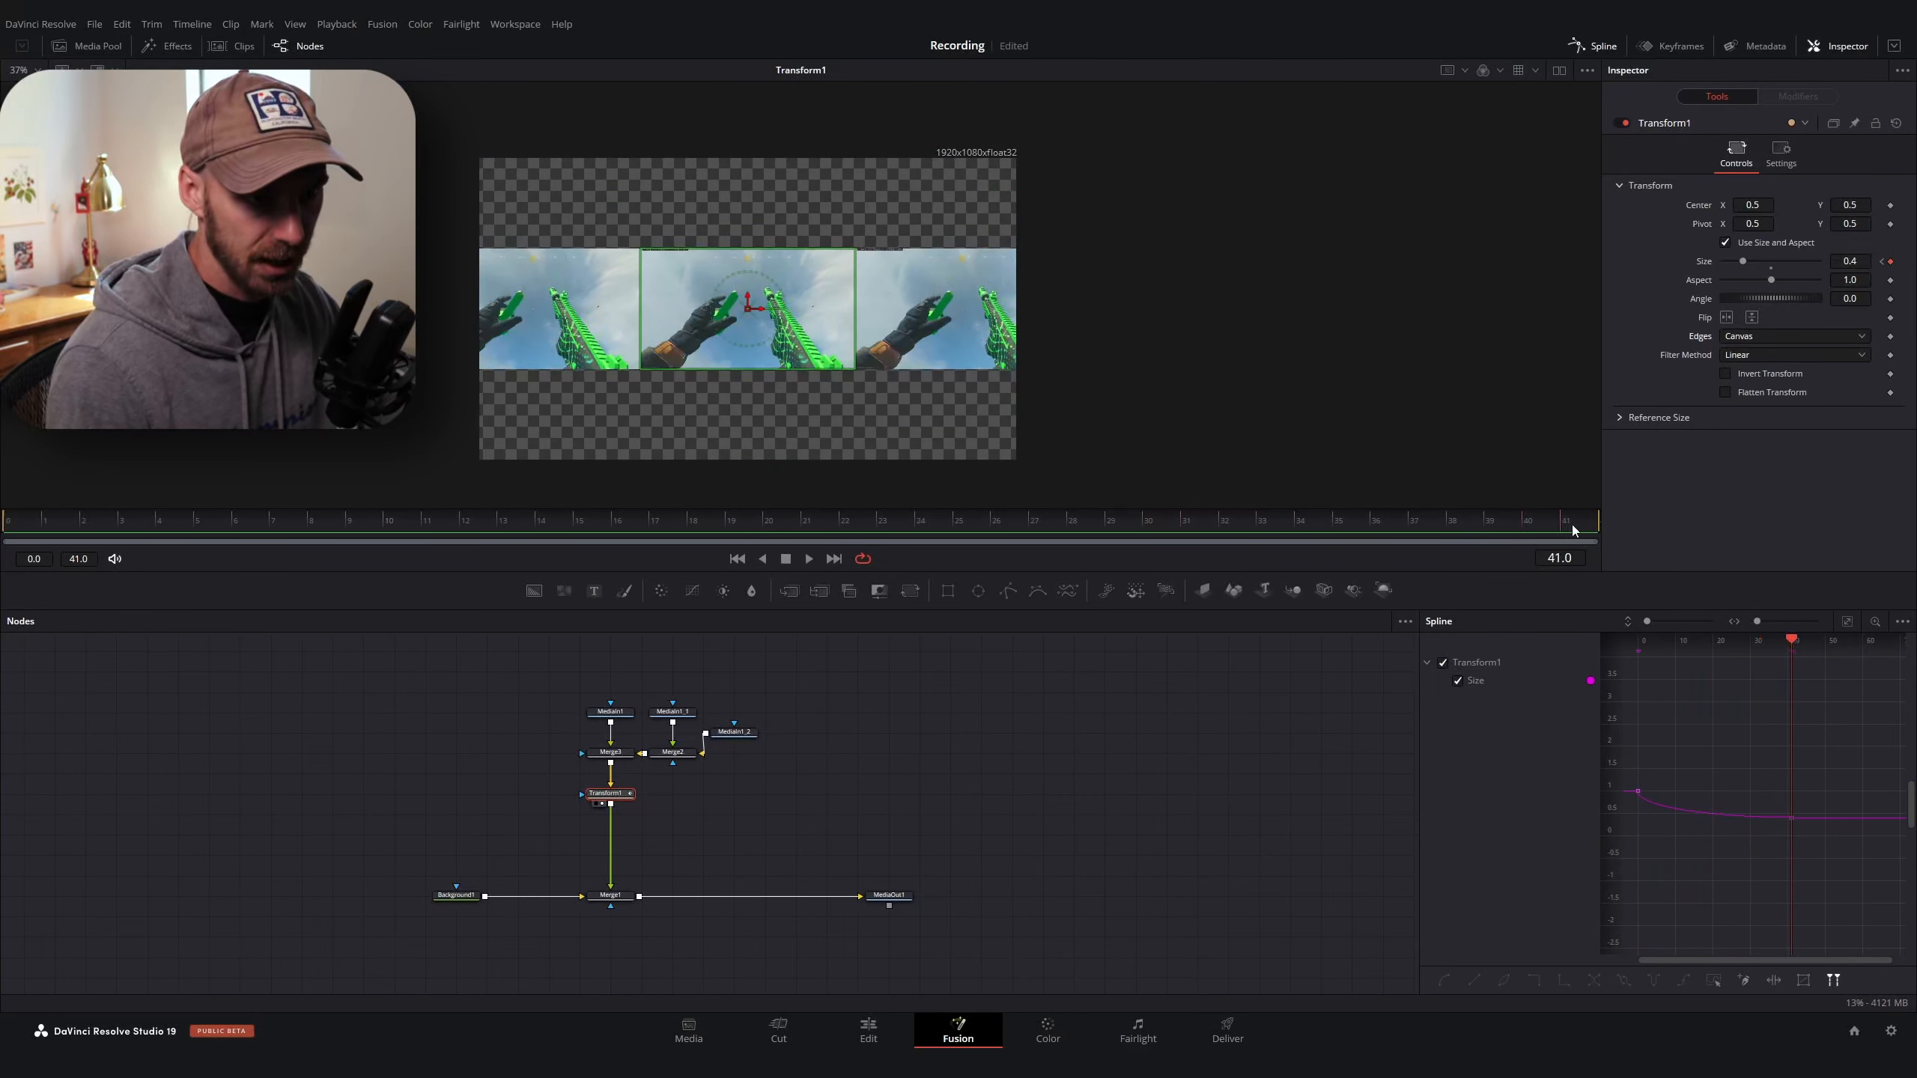
drag(1867, 263, 1788, 263)
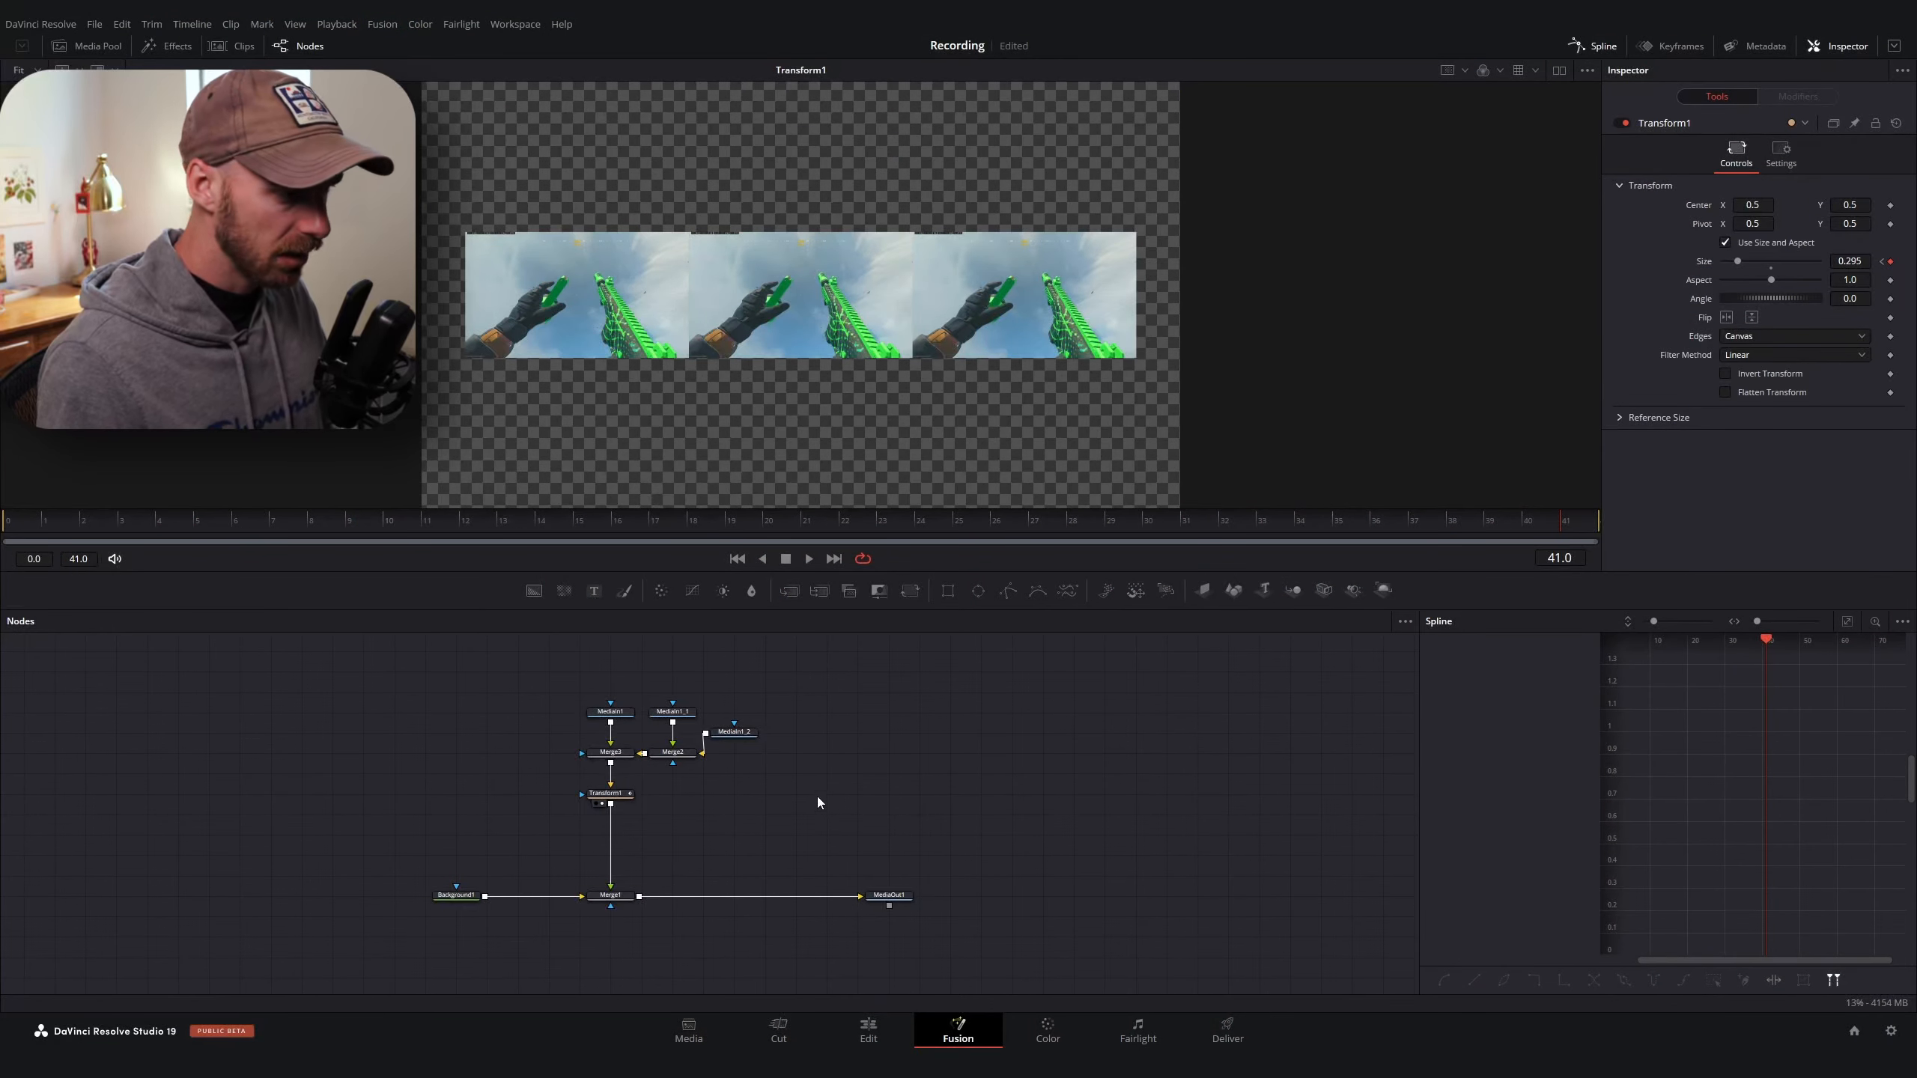
Undo the side-by-side copy setup until only MediaIn1 feeds Transform1, with Size 0.4 at frame 41 and Edges set to Wrap
key(ctrl+z)
key(ctrl+z)
key(ctrl+z)
key(ctrl+z)
key(ctrl+z)
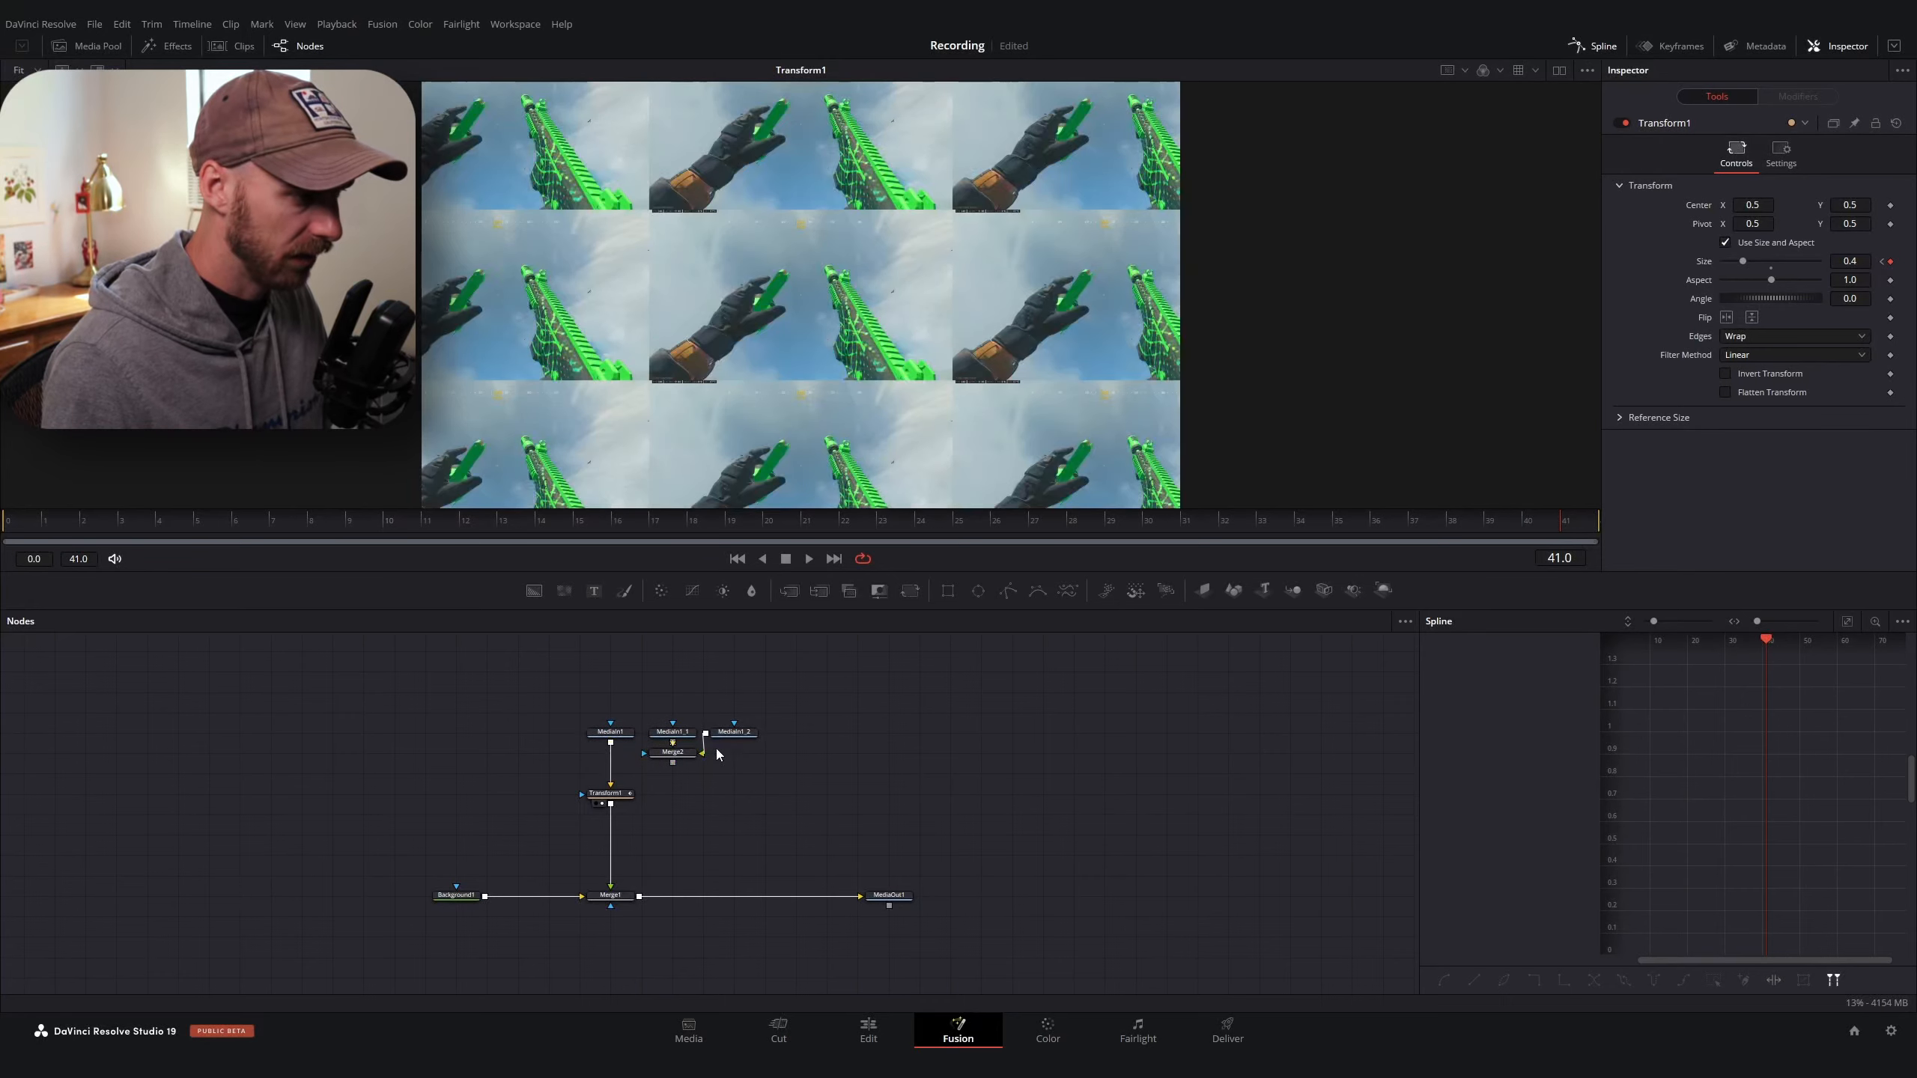
key(ctrl+z)
key(ctrl+z)
click(854, 794)
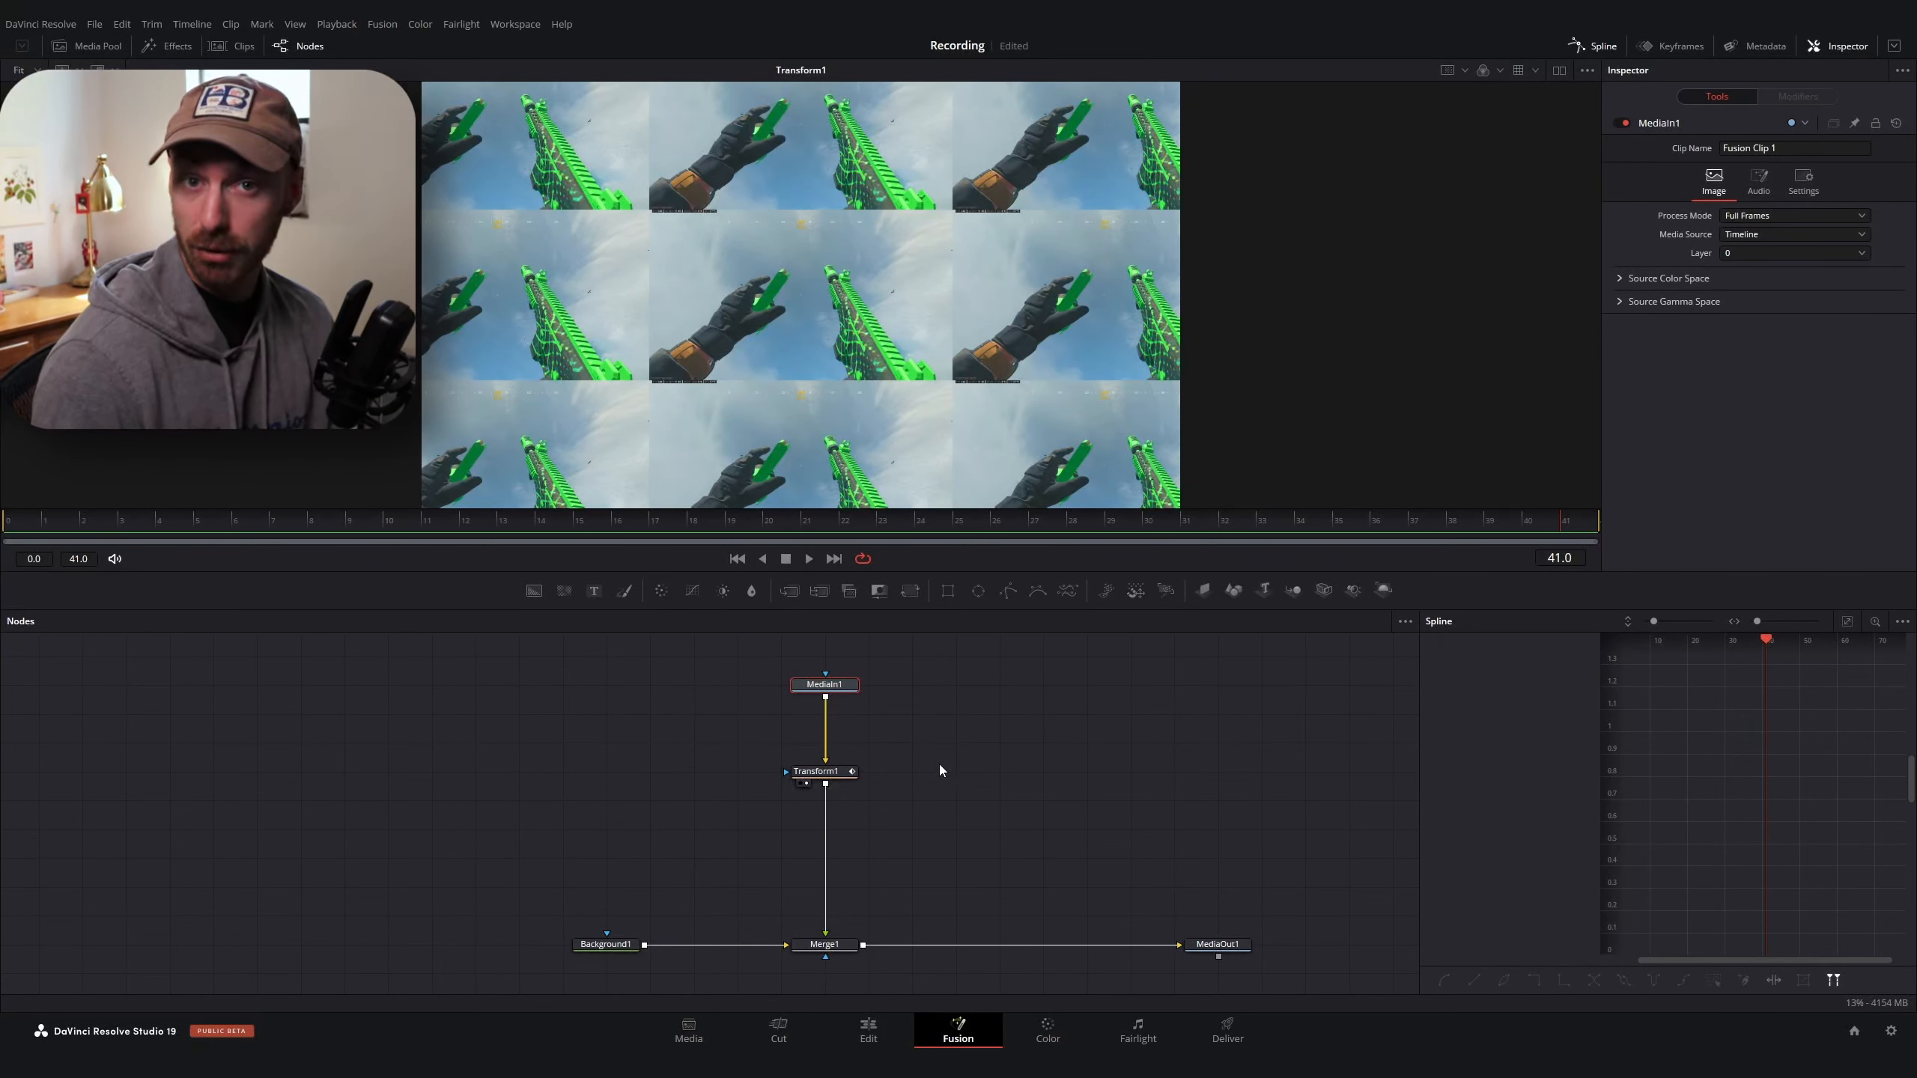
click(1001, 755)
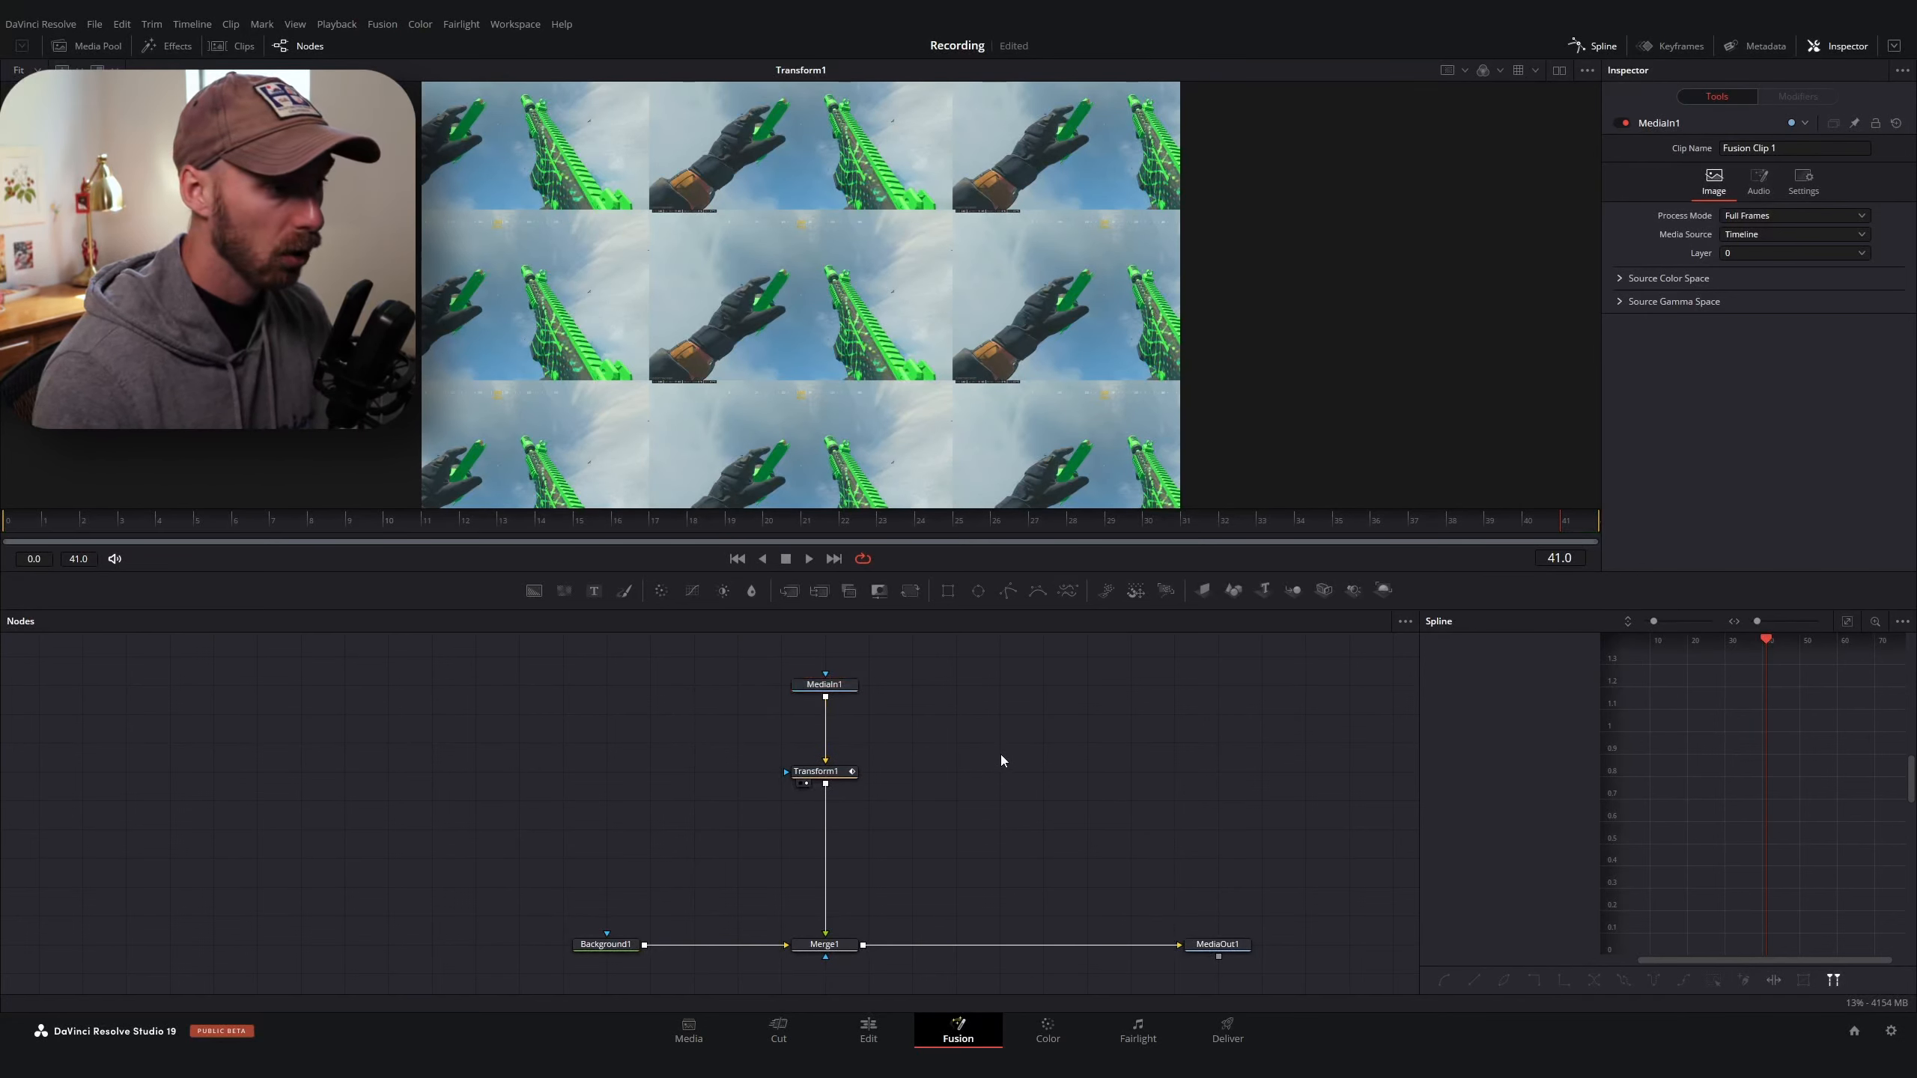
key(shift+space)
text(transf)
scroll(972, 632, up, 15)
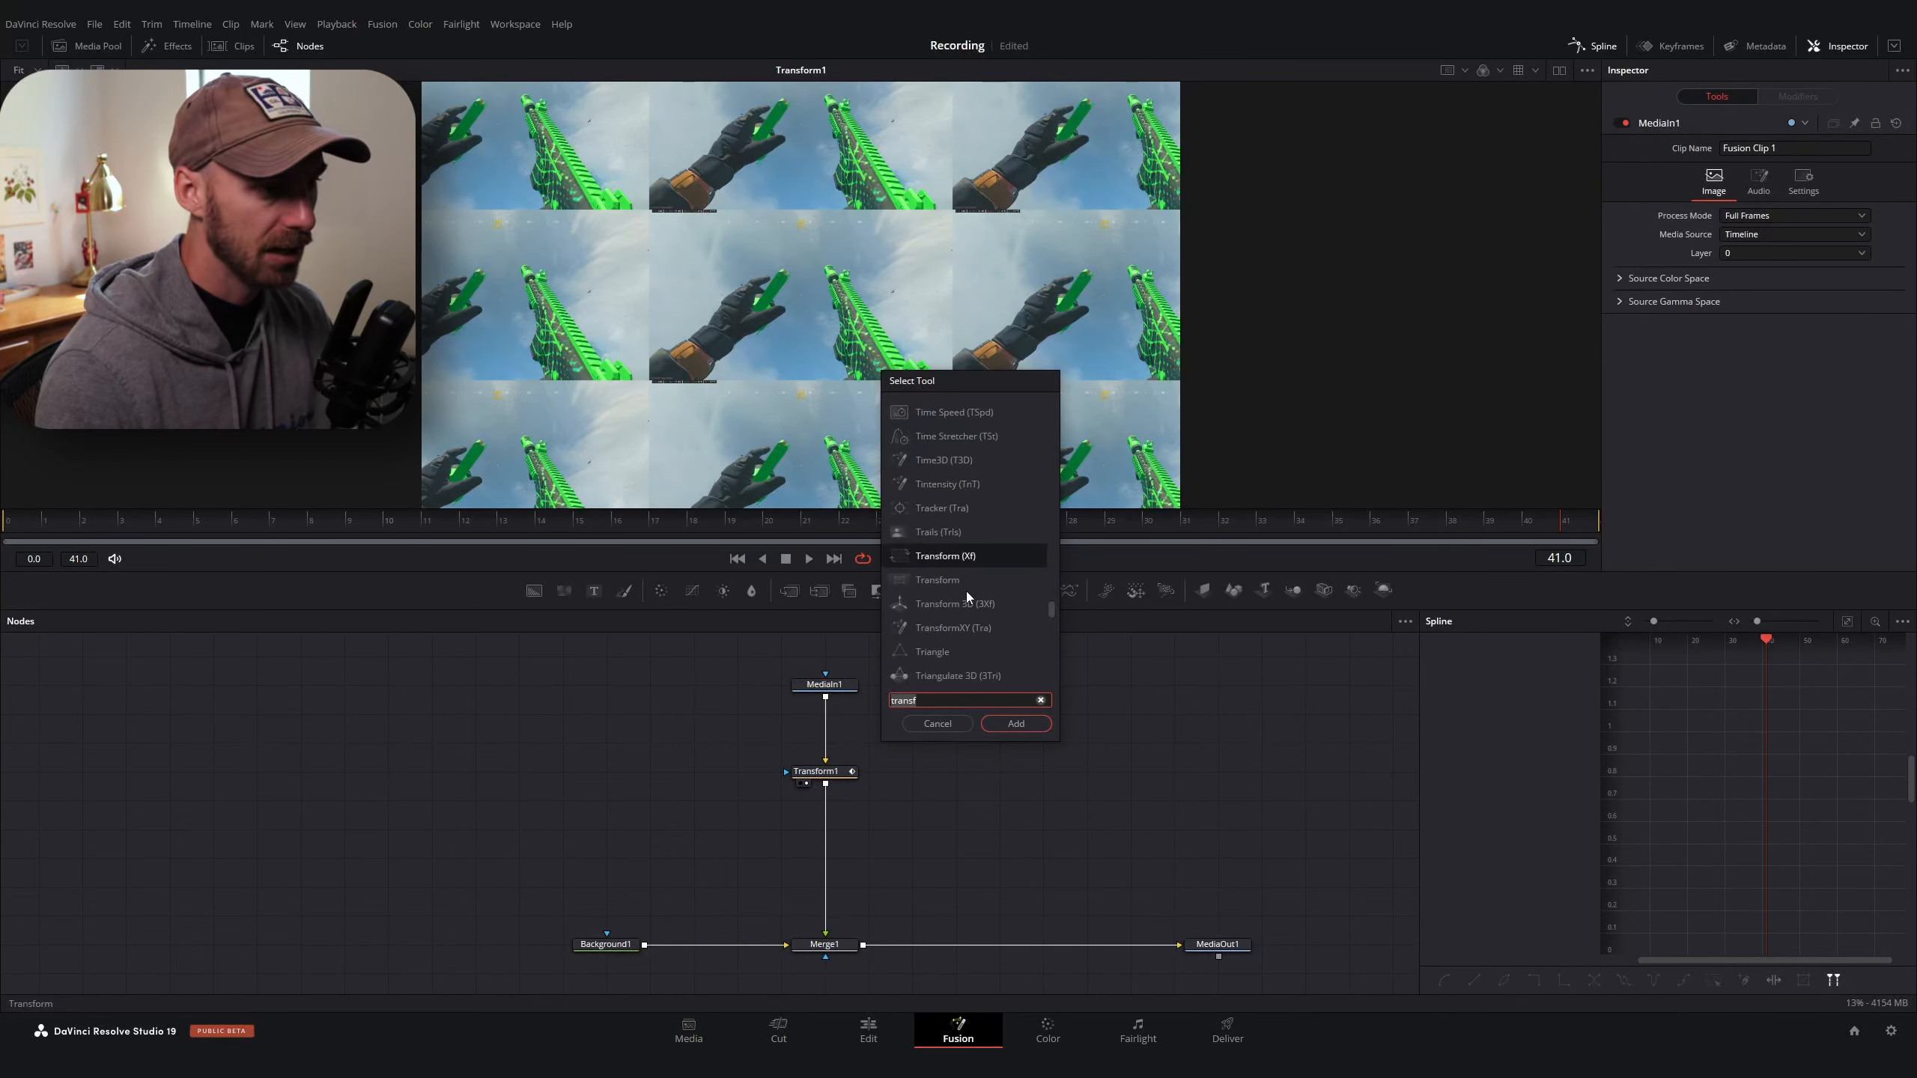
scroll(968, 599, up, 8)
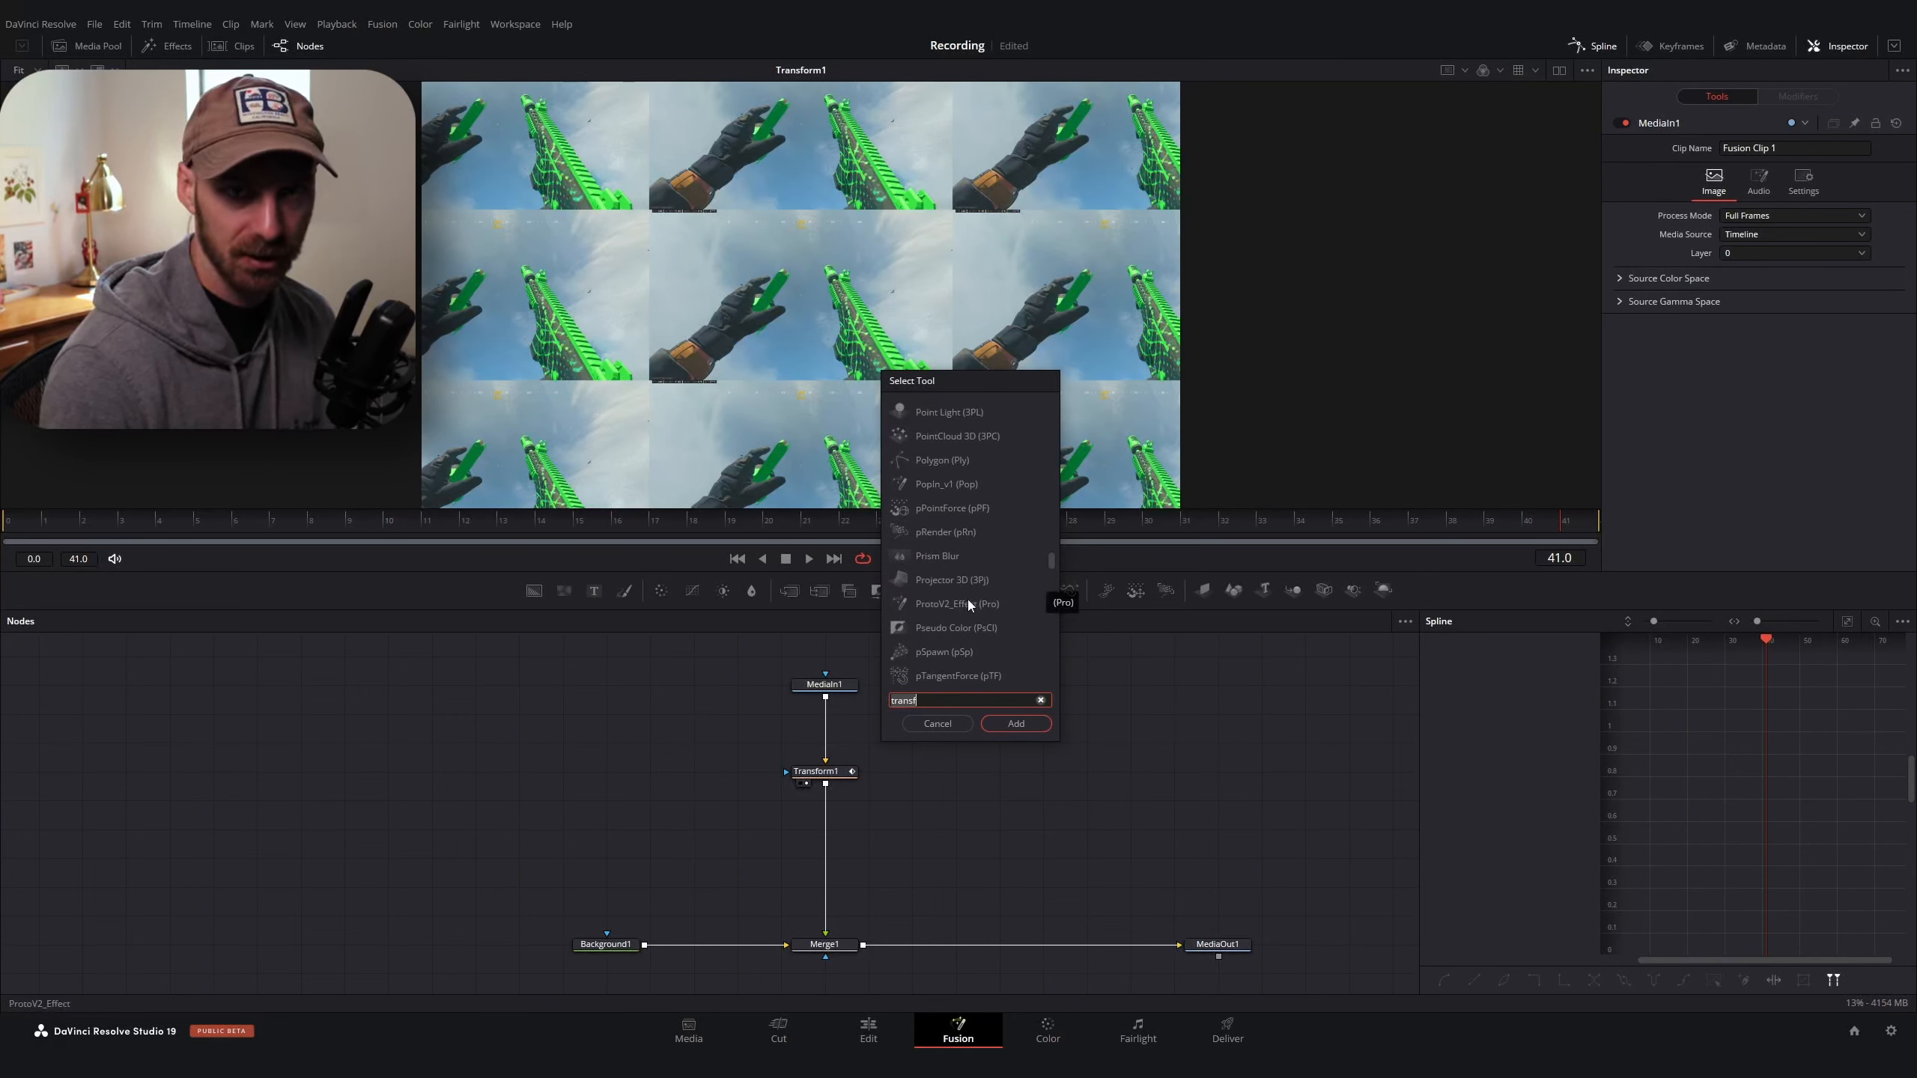
click(935, 719)
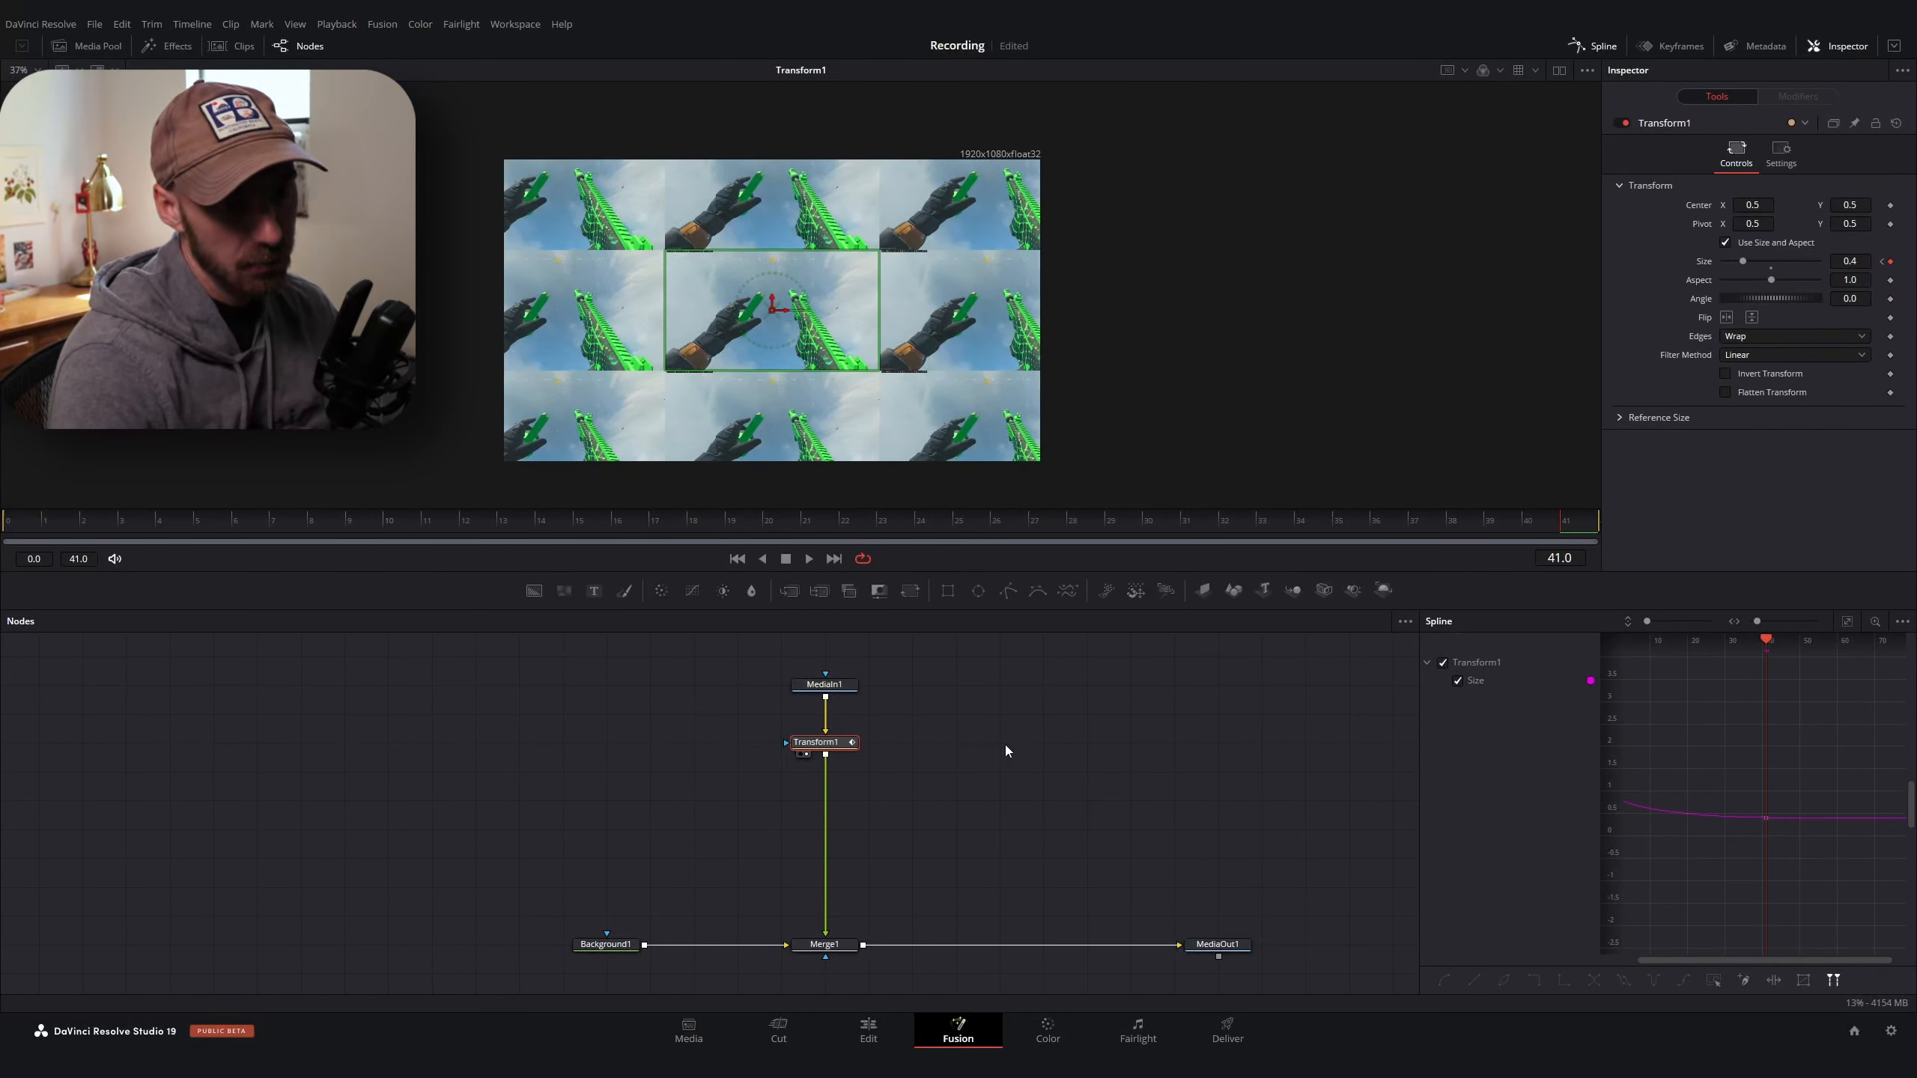
Save the project and scrub through Transform1's wrapped zoom-out up to frame 41
key(ctrl+s)
mouse_move(95, 523)
mouse_down()
mouse_move(707, 548)
mouse_move(1460, 542)
mouse_move(125, 547)
mouse_up()
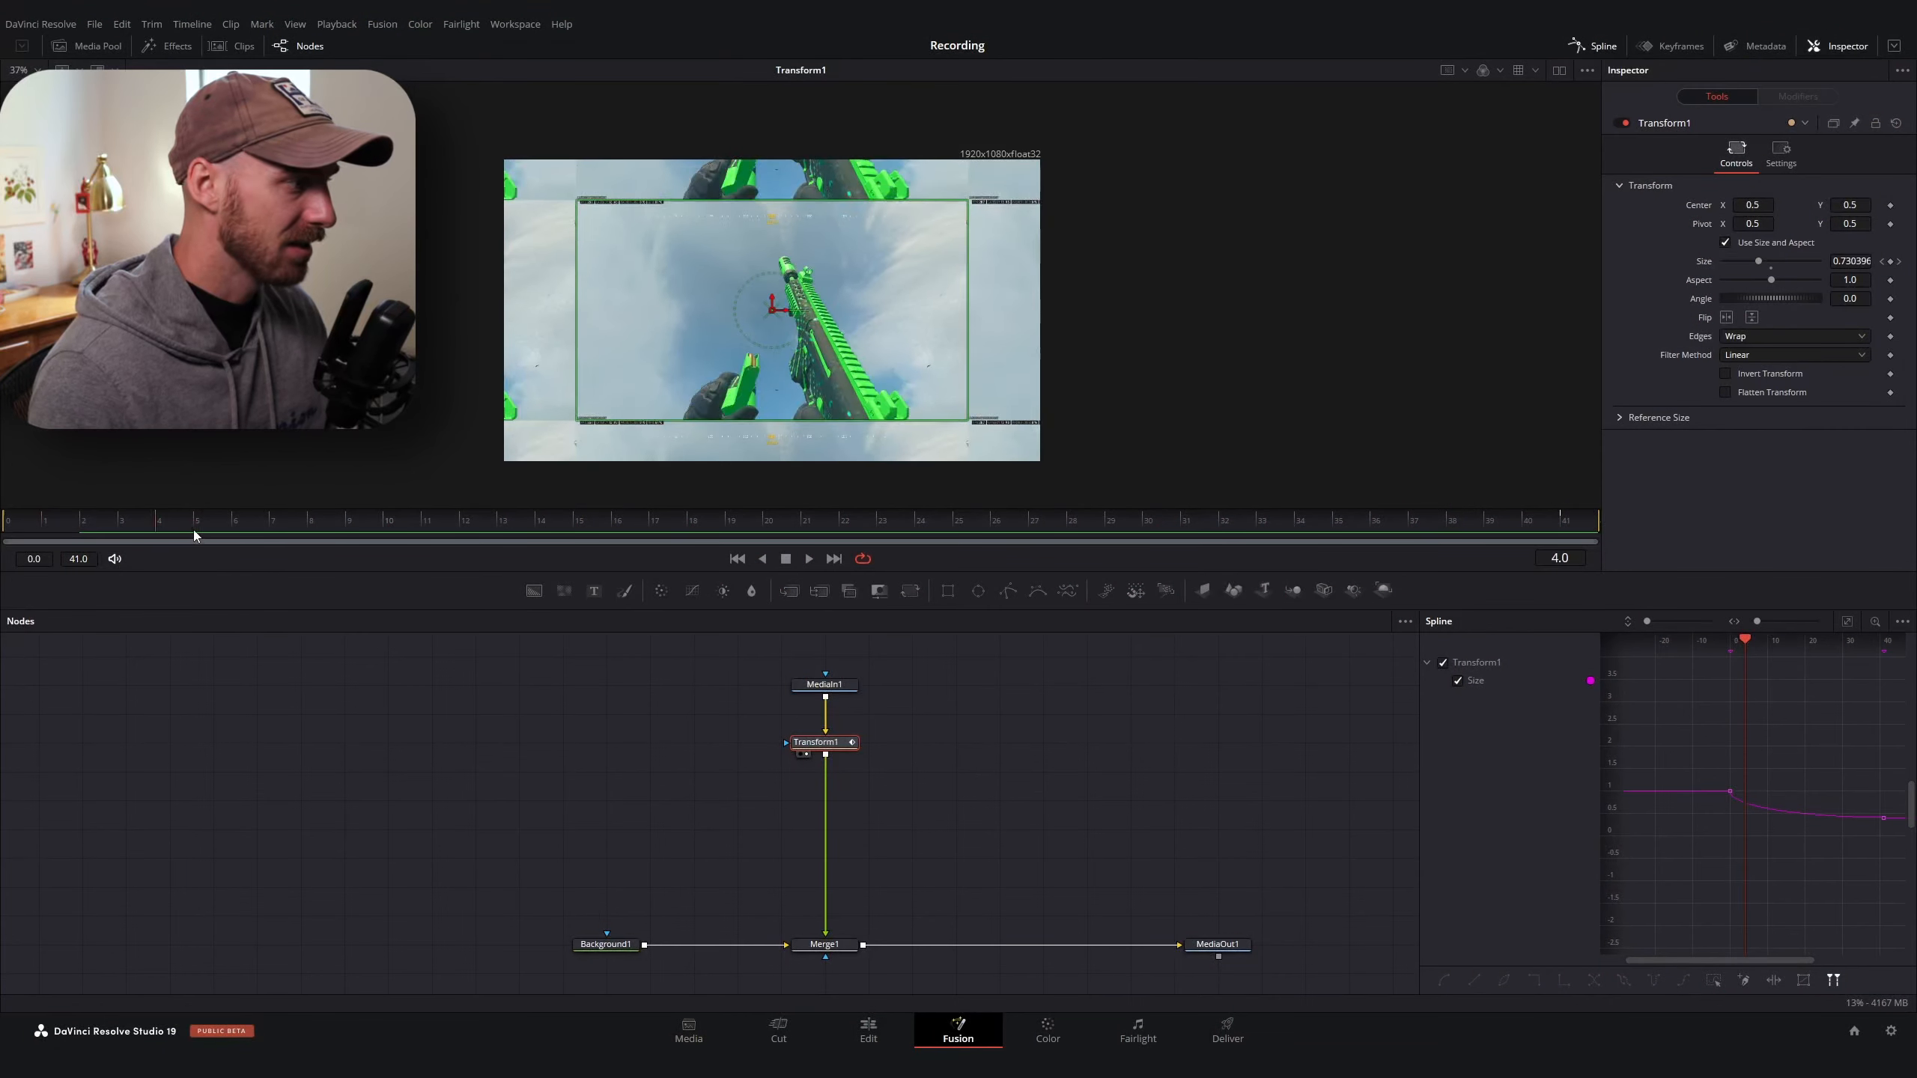
drag(193, 545, 1618, 530)
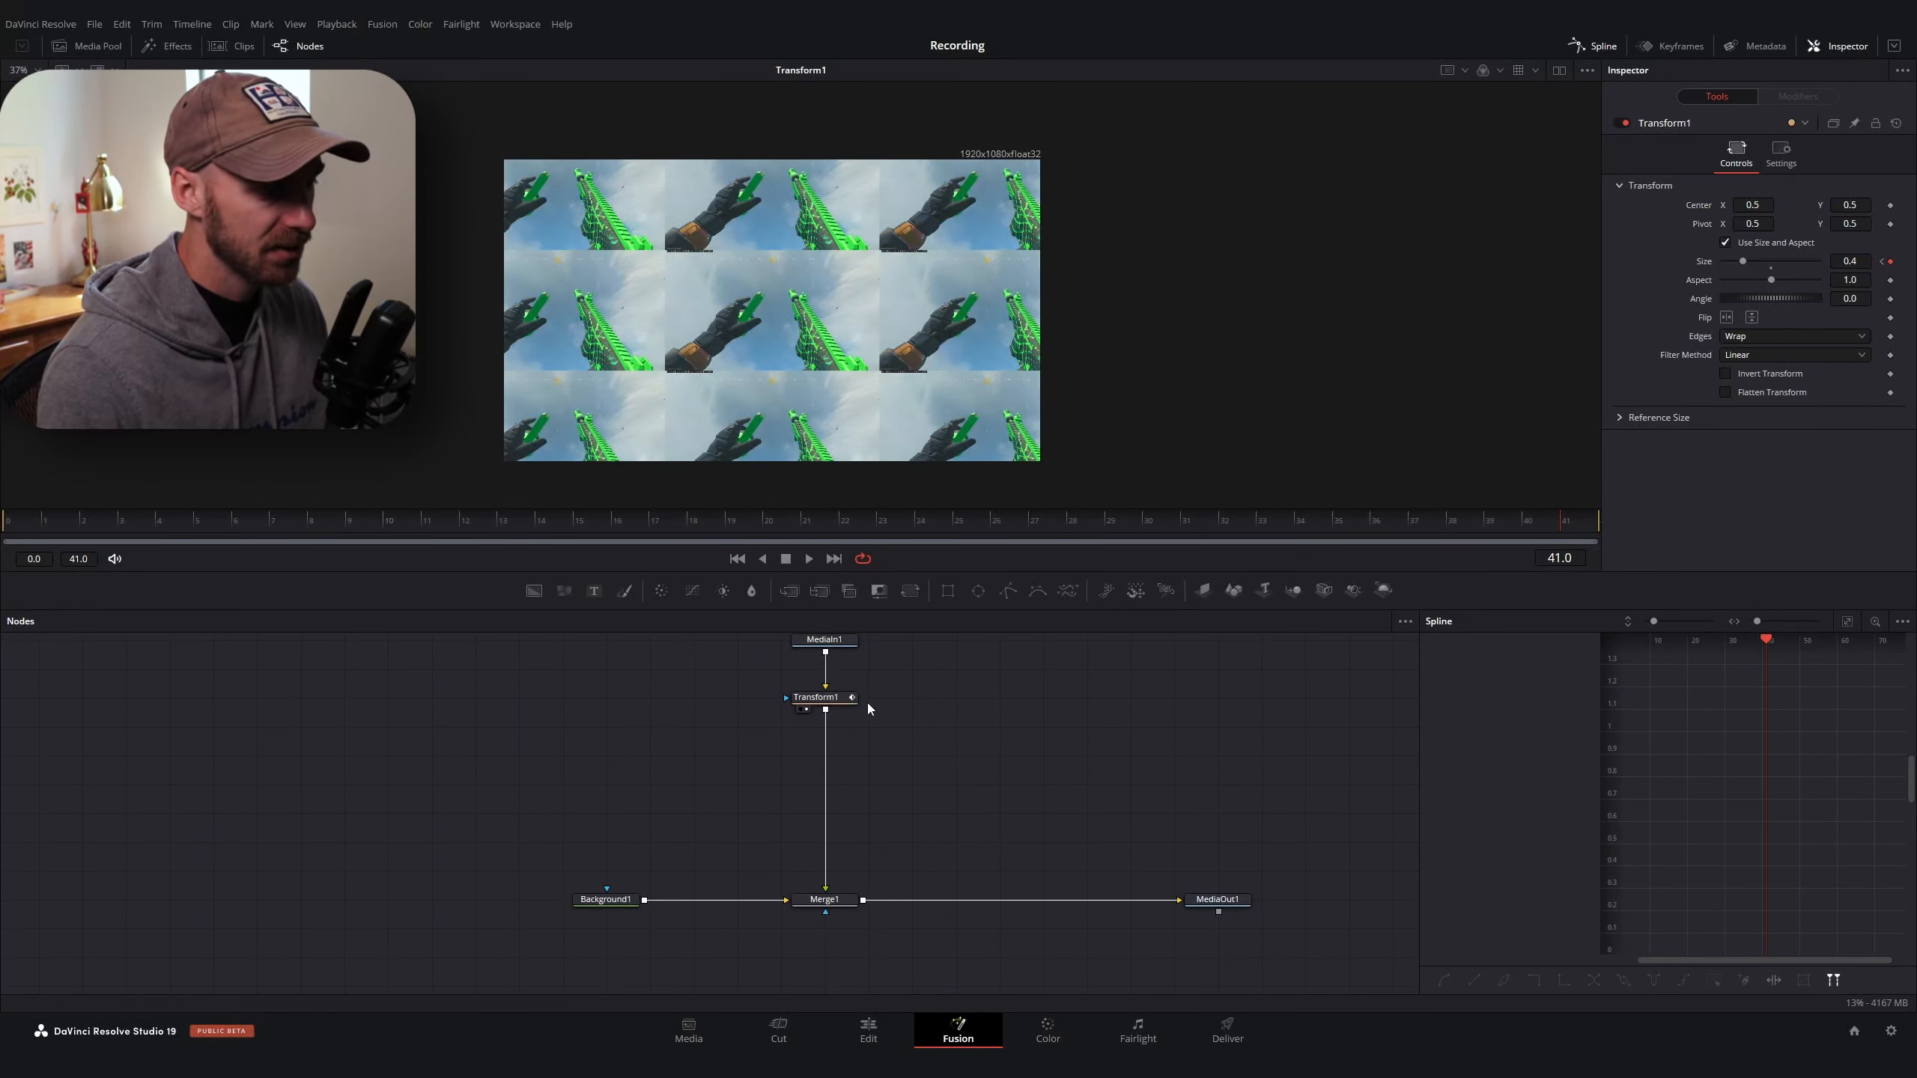
Insert a Matte Control node between Transform1 and Merge1 and show MediaOut1 in the viewer
click(860, 703)
key(shift+space)
text(matt)
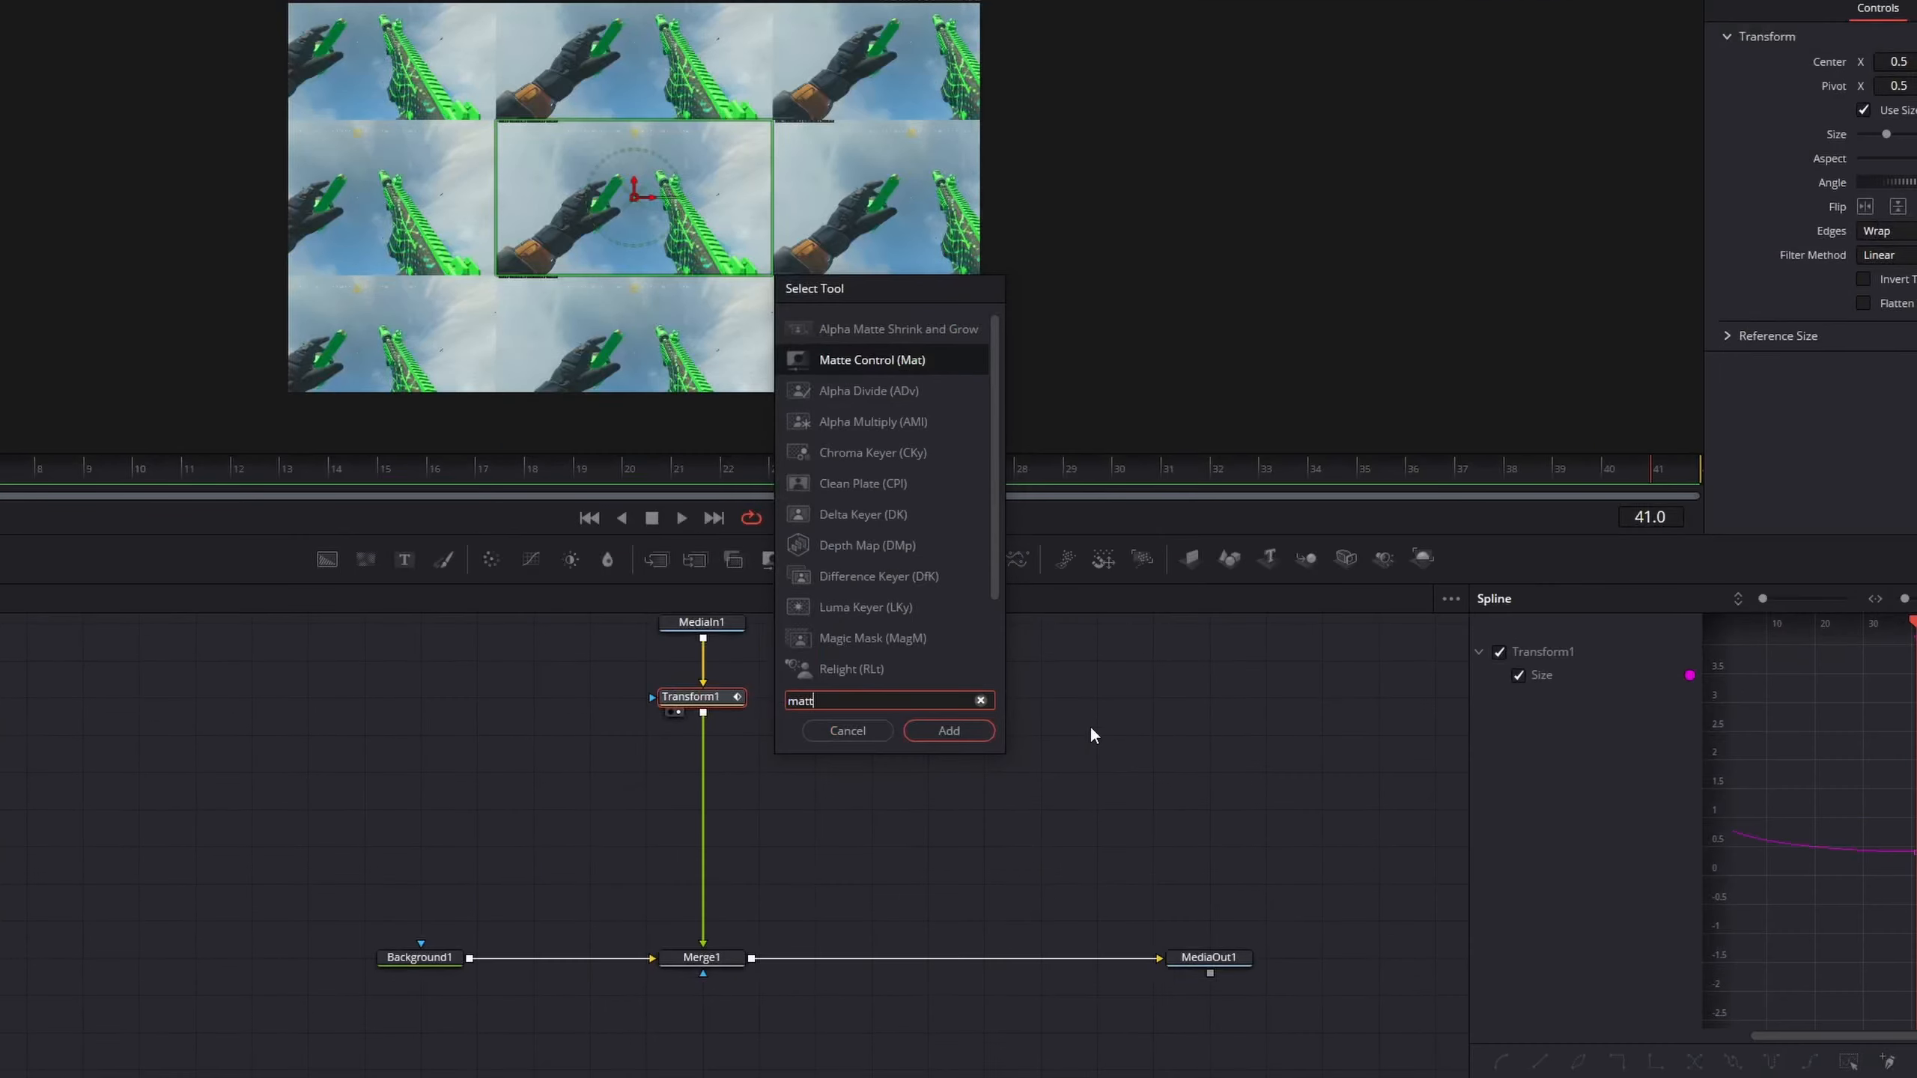
key(Return)
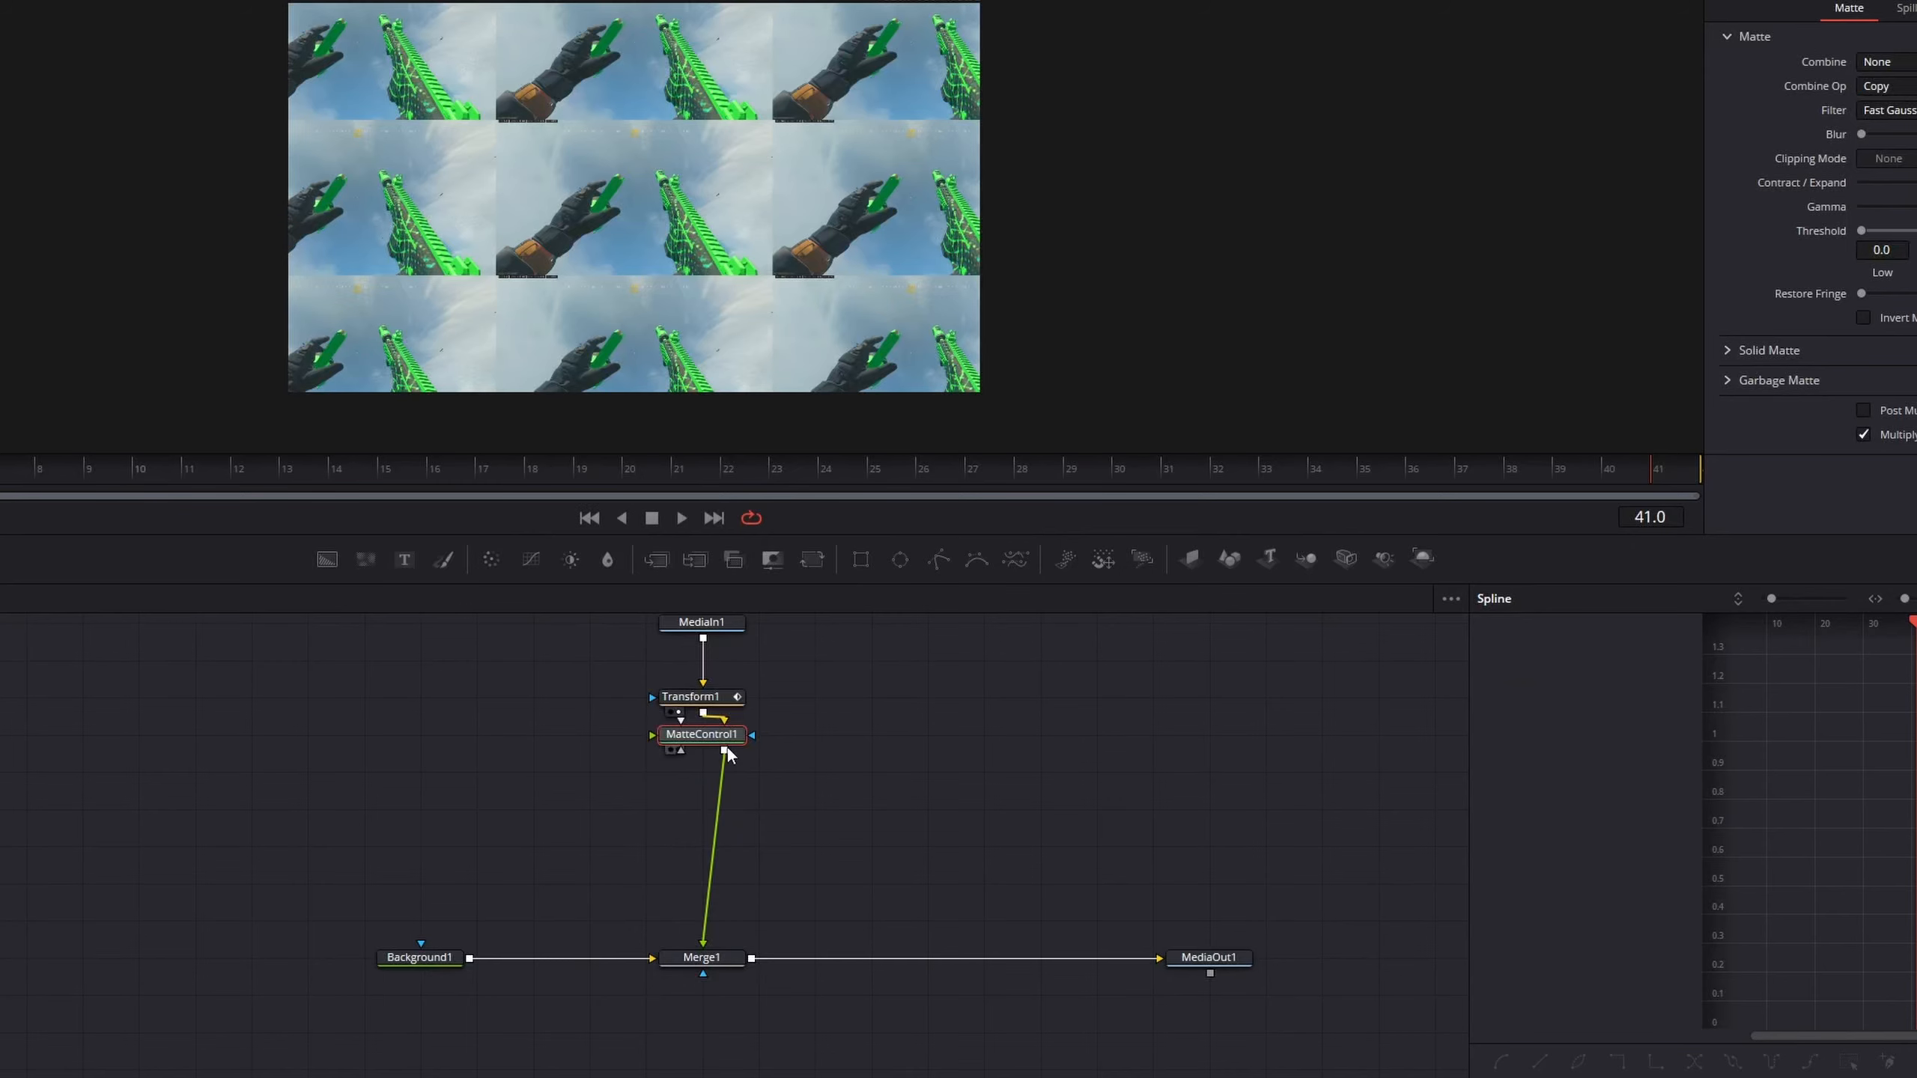
drag(729, 751, 732, 776)
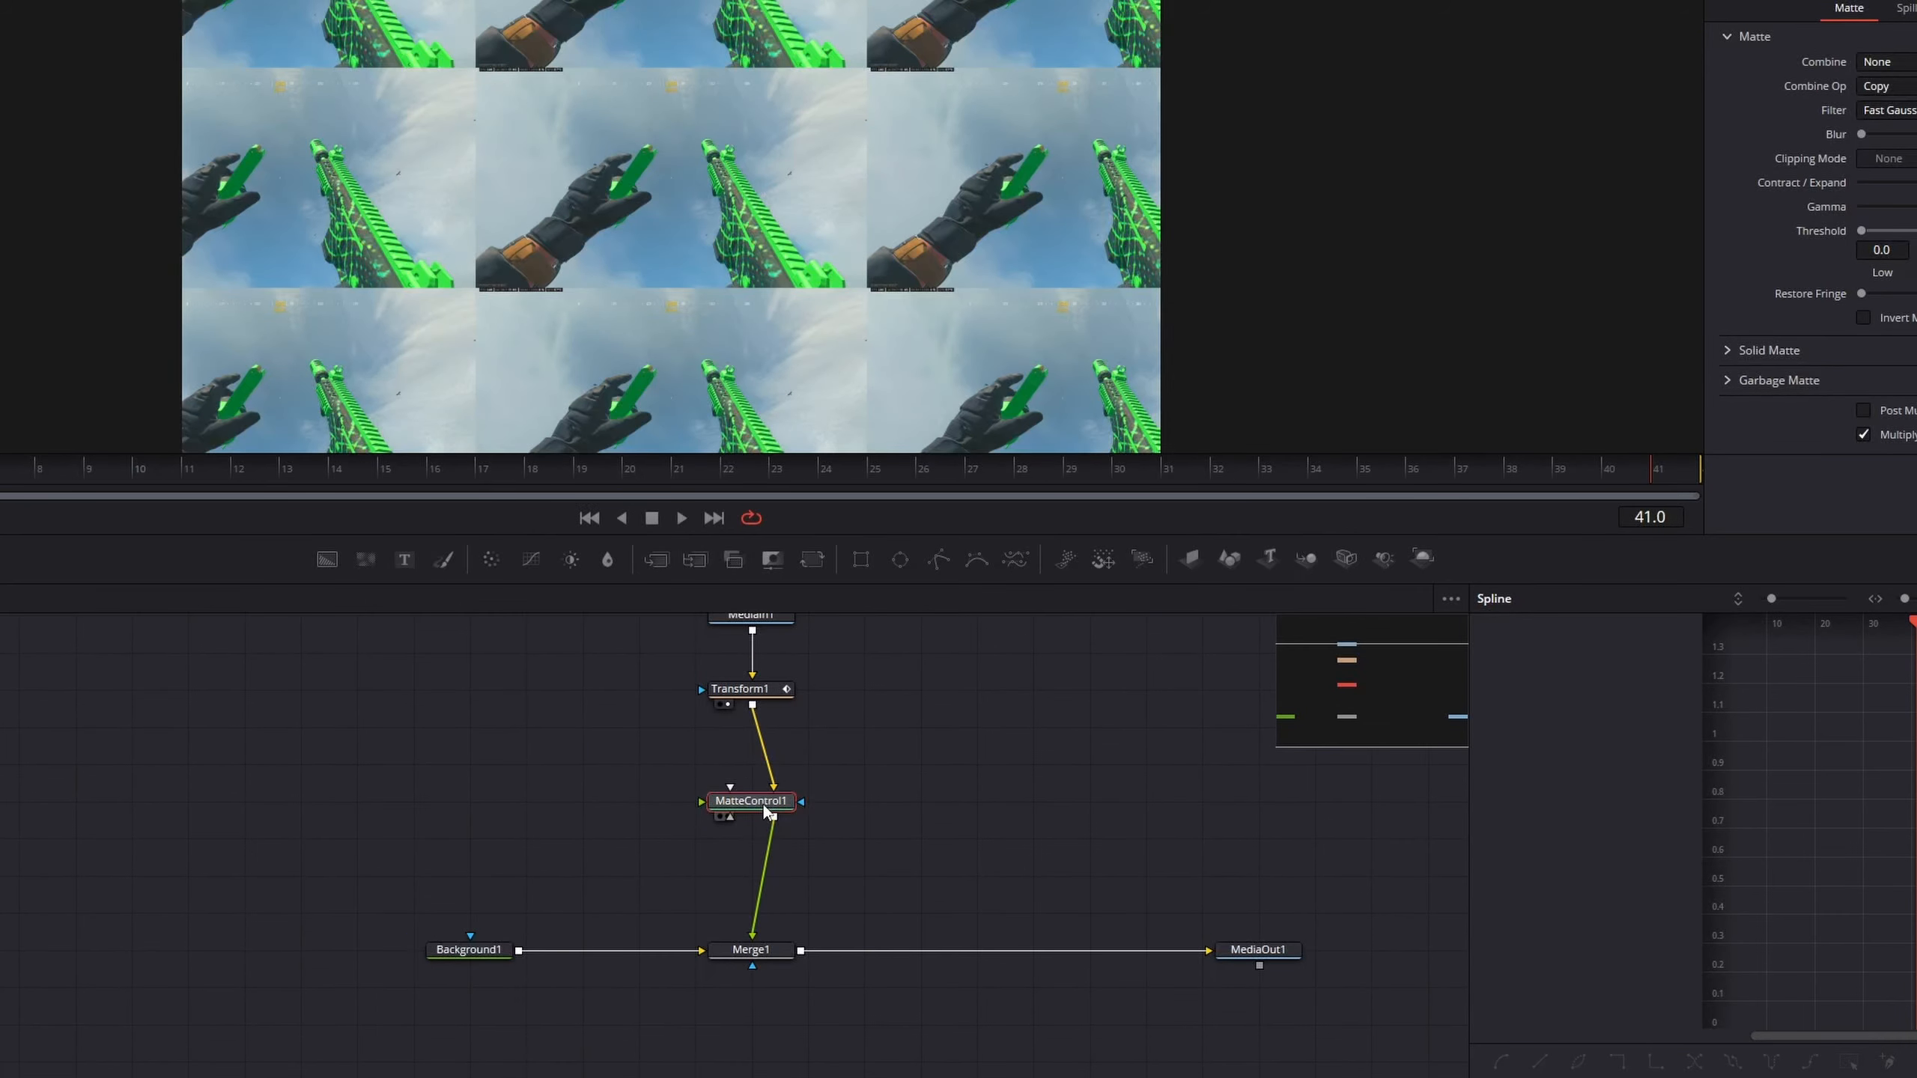
key(2)
Add a Rectangle mask node and place it to the left of MatteControl1
click(574, 801)
key(shift+space)
text(matt)
key(BackSpace)
key(BackSpace)
key(BackSpace)
key(BackSpace)
text(recta)
key(Return)
drag(526, 755, 524, 800)
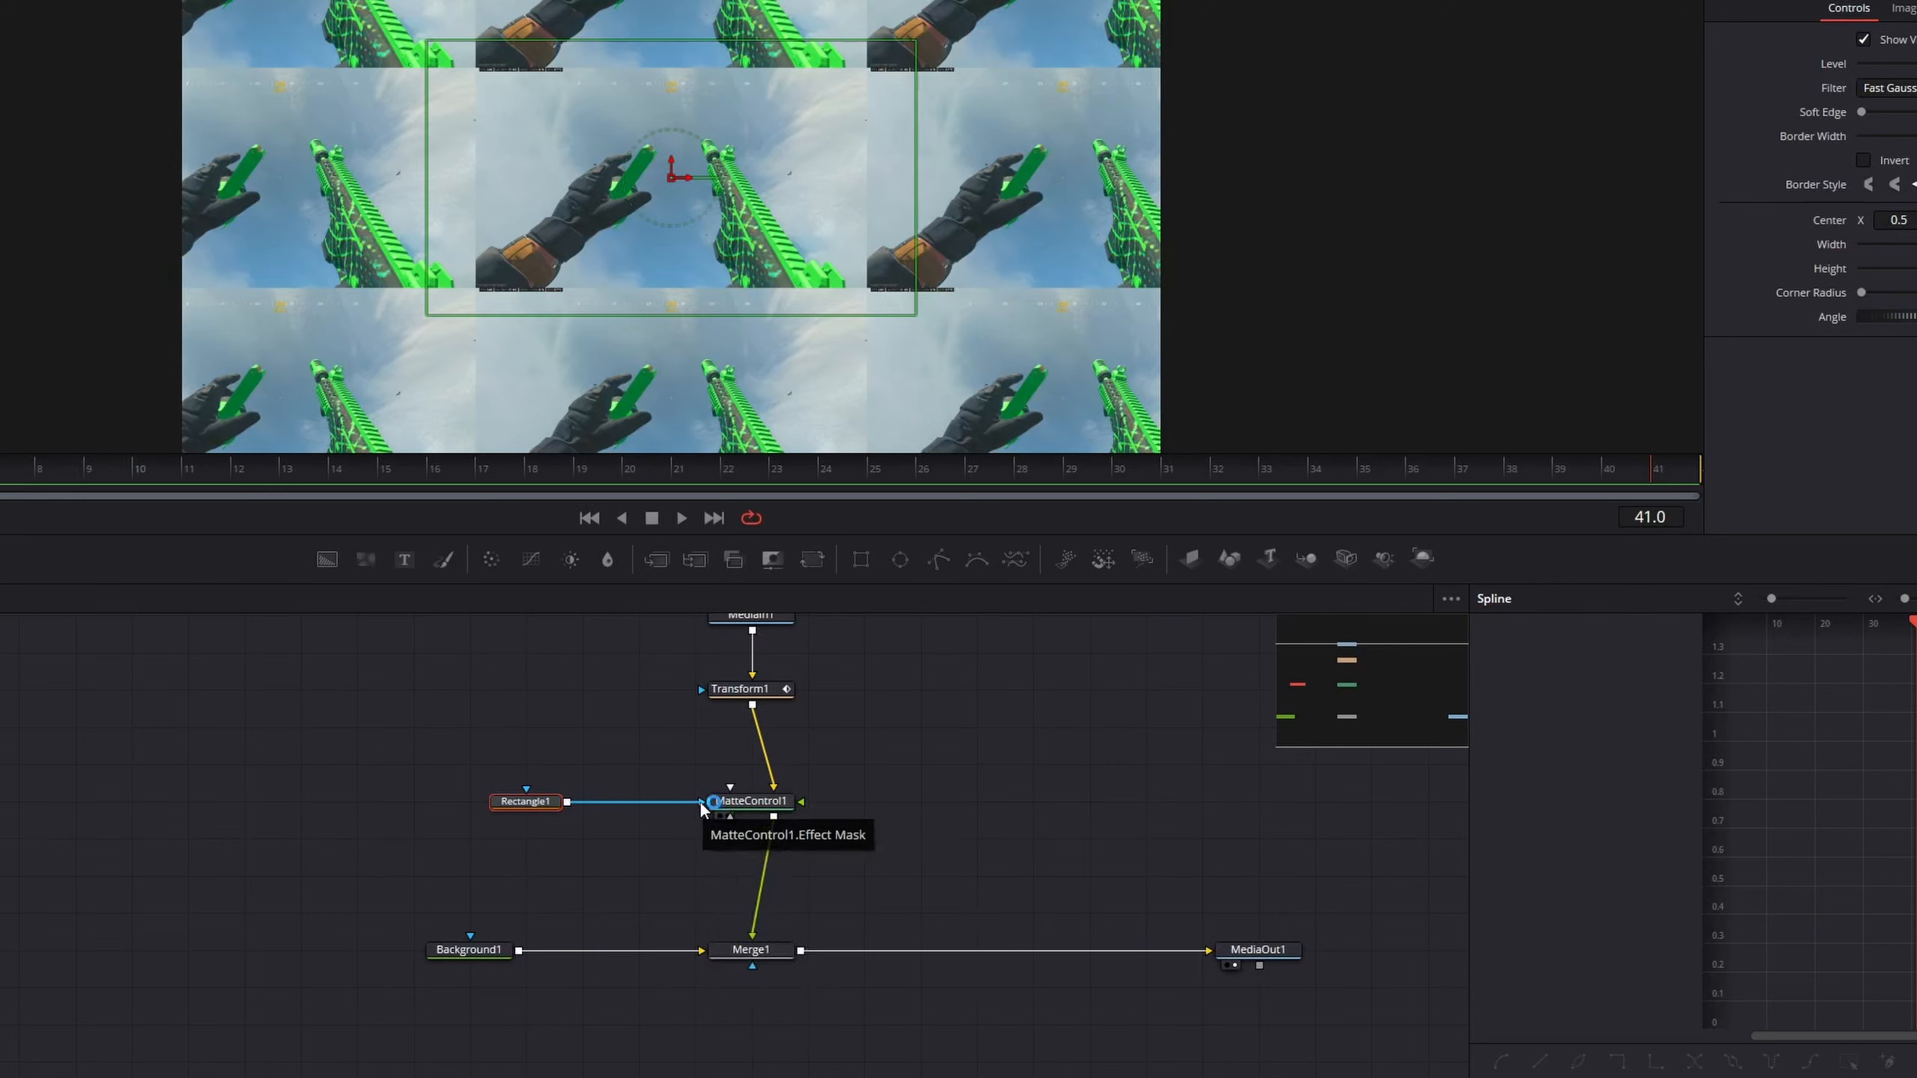
Connect Rectangle1 to MatteControl1 as its Garbage Matte
mouse_move(701, 806)
mouse_down()
mouse_move(651, 805)
mouse_move(677, 807)
mouse_up()
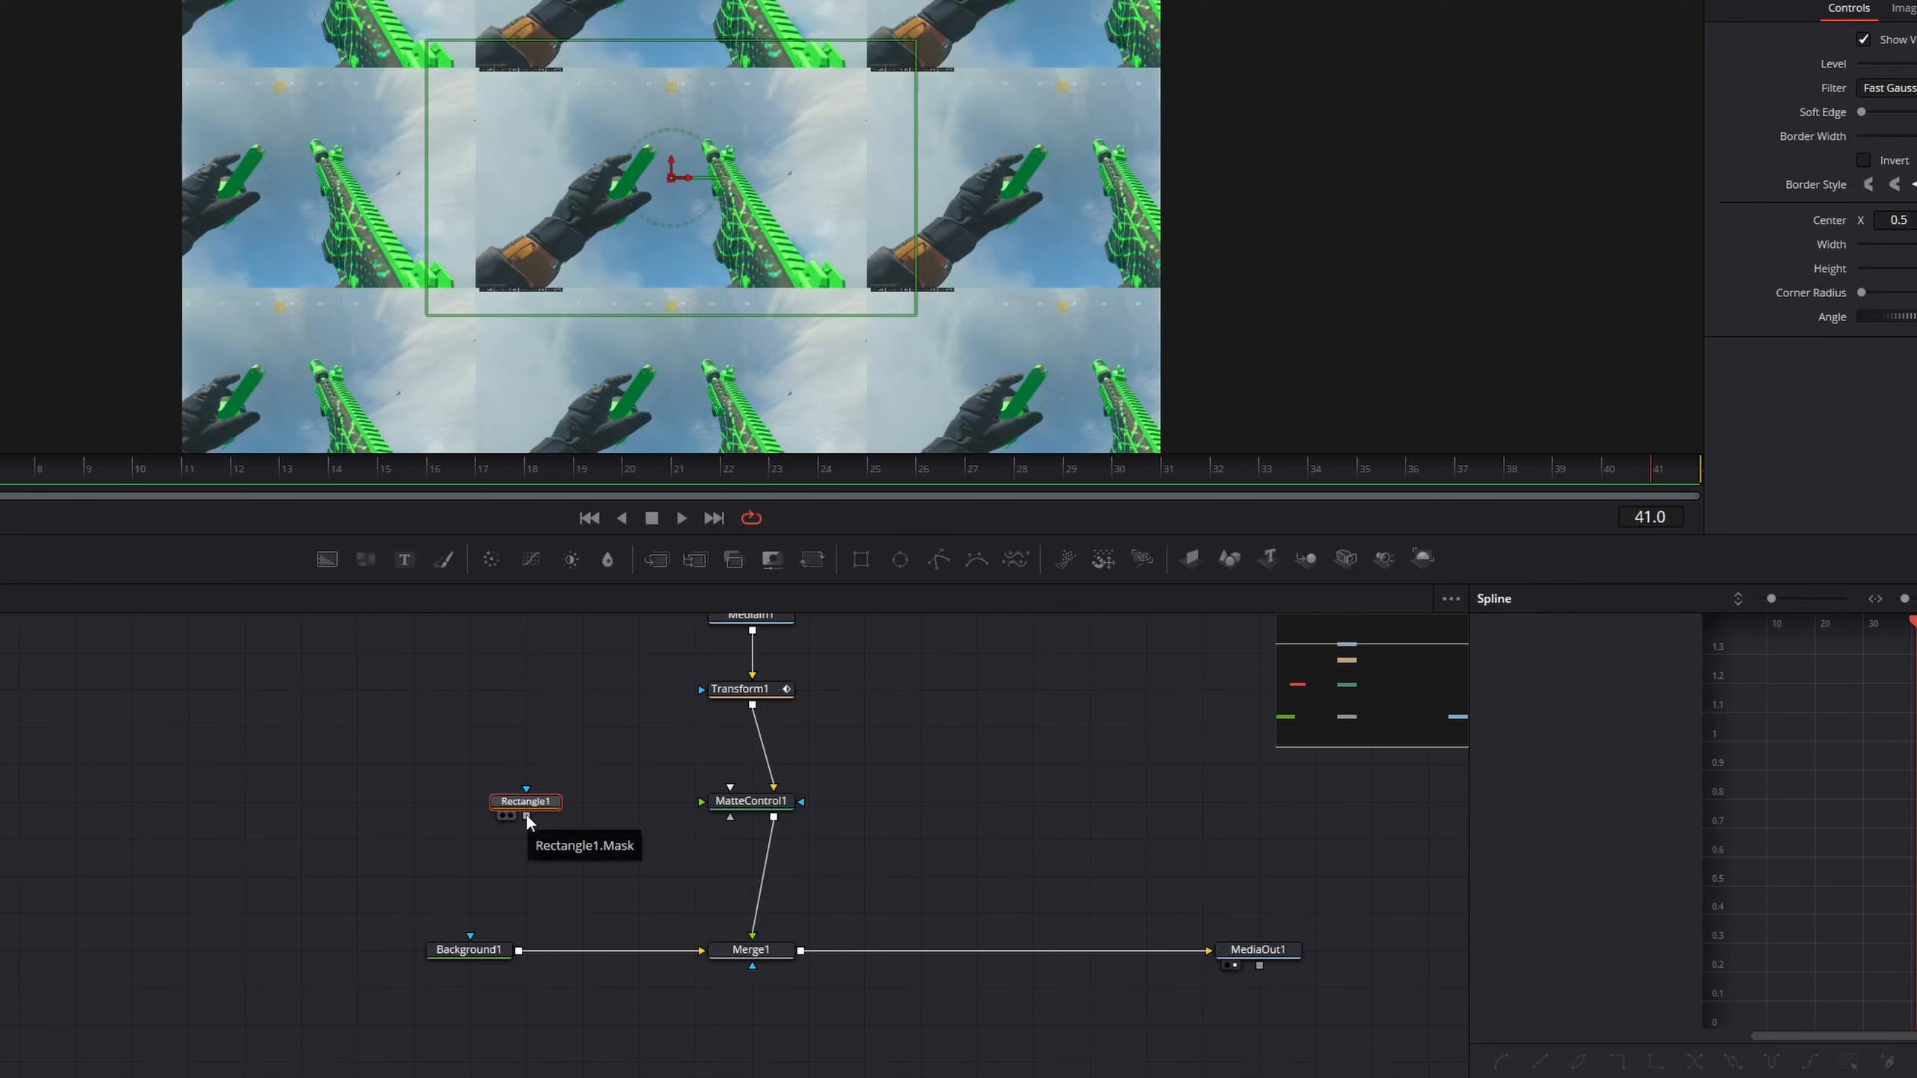
drag(527, 816, 744, 801)
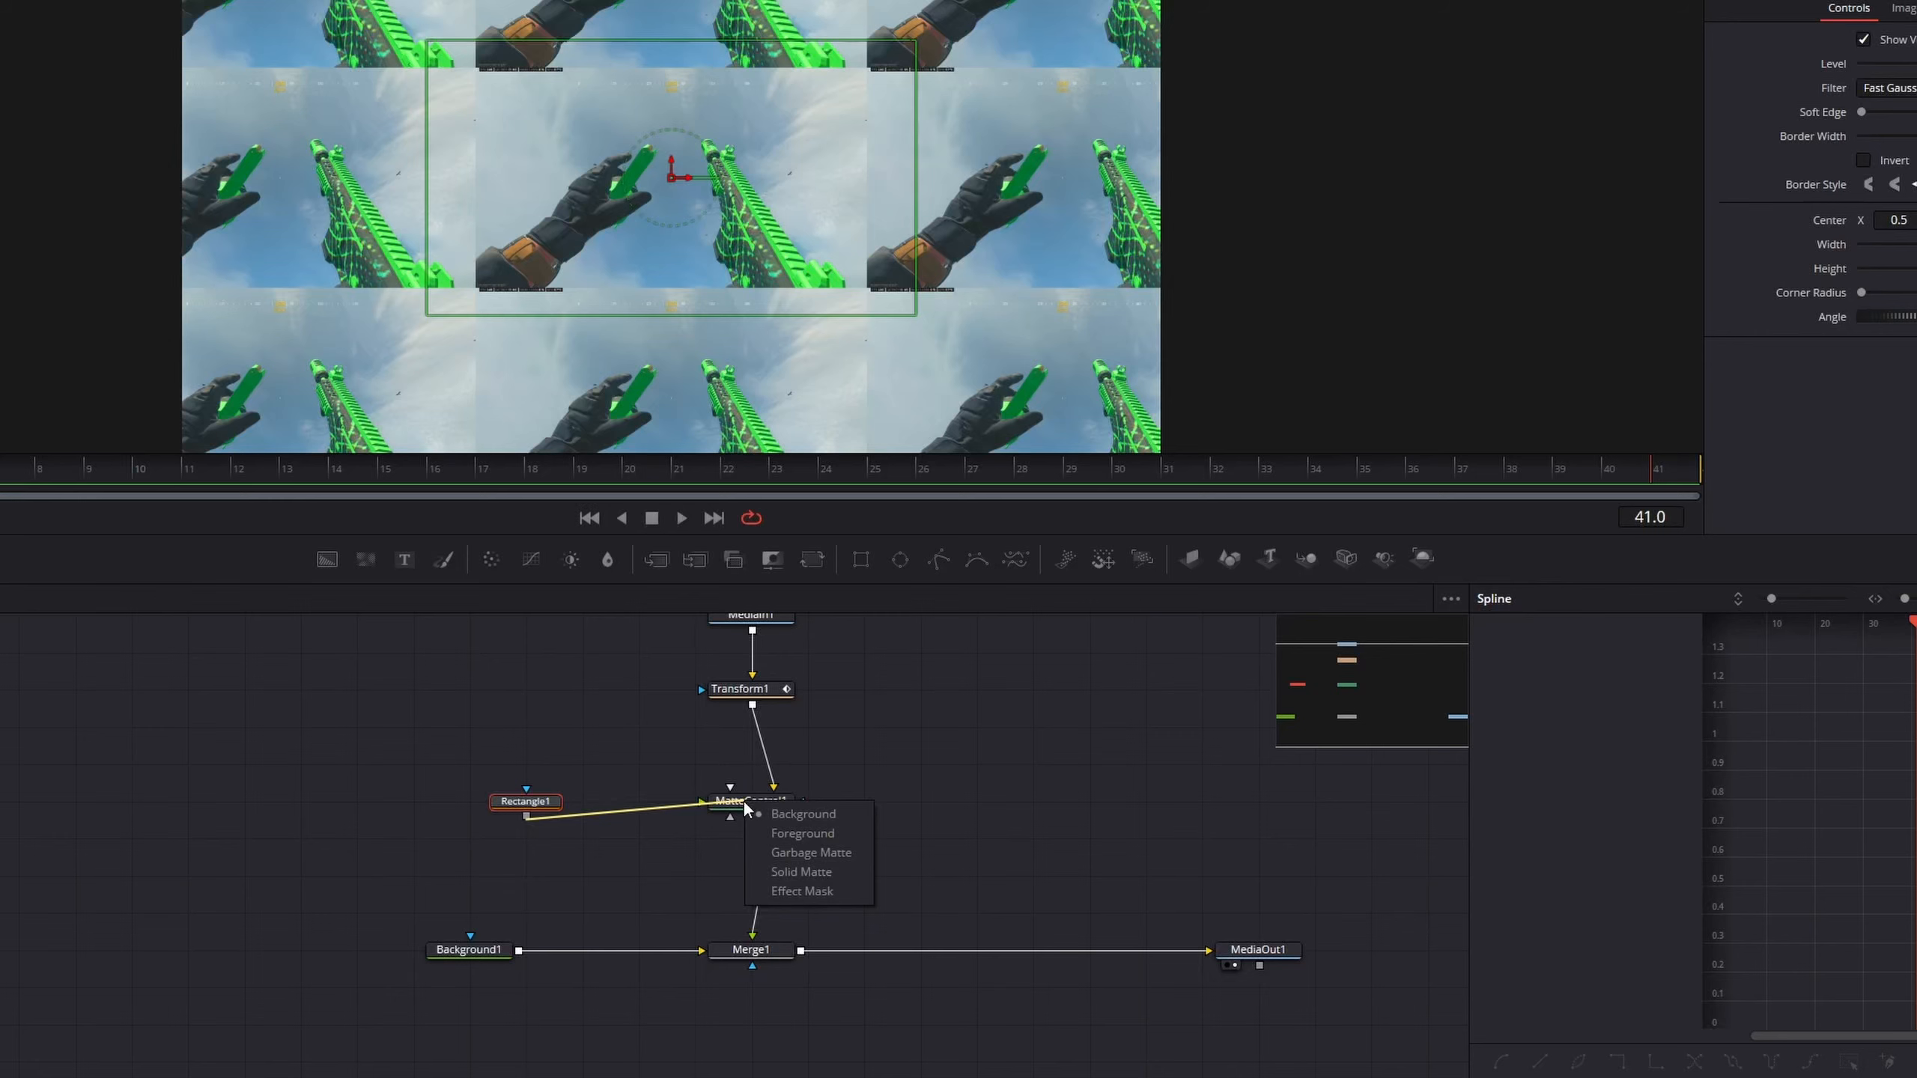
click(783, 852)
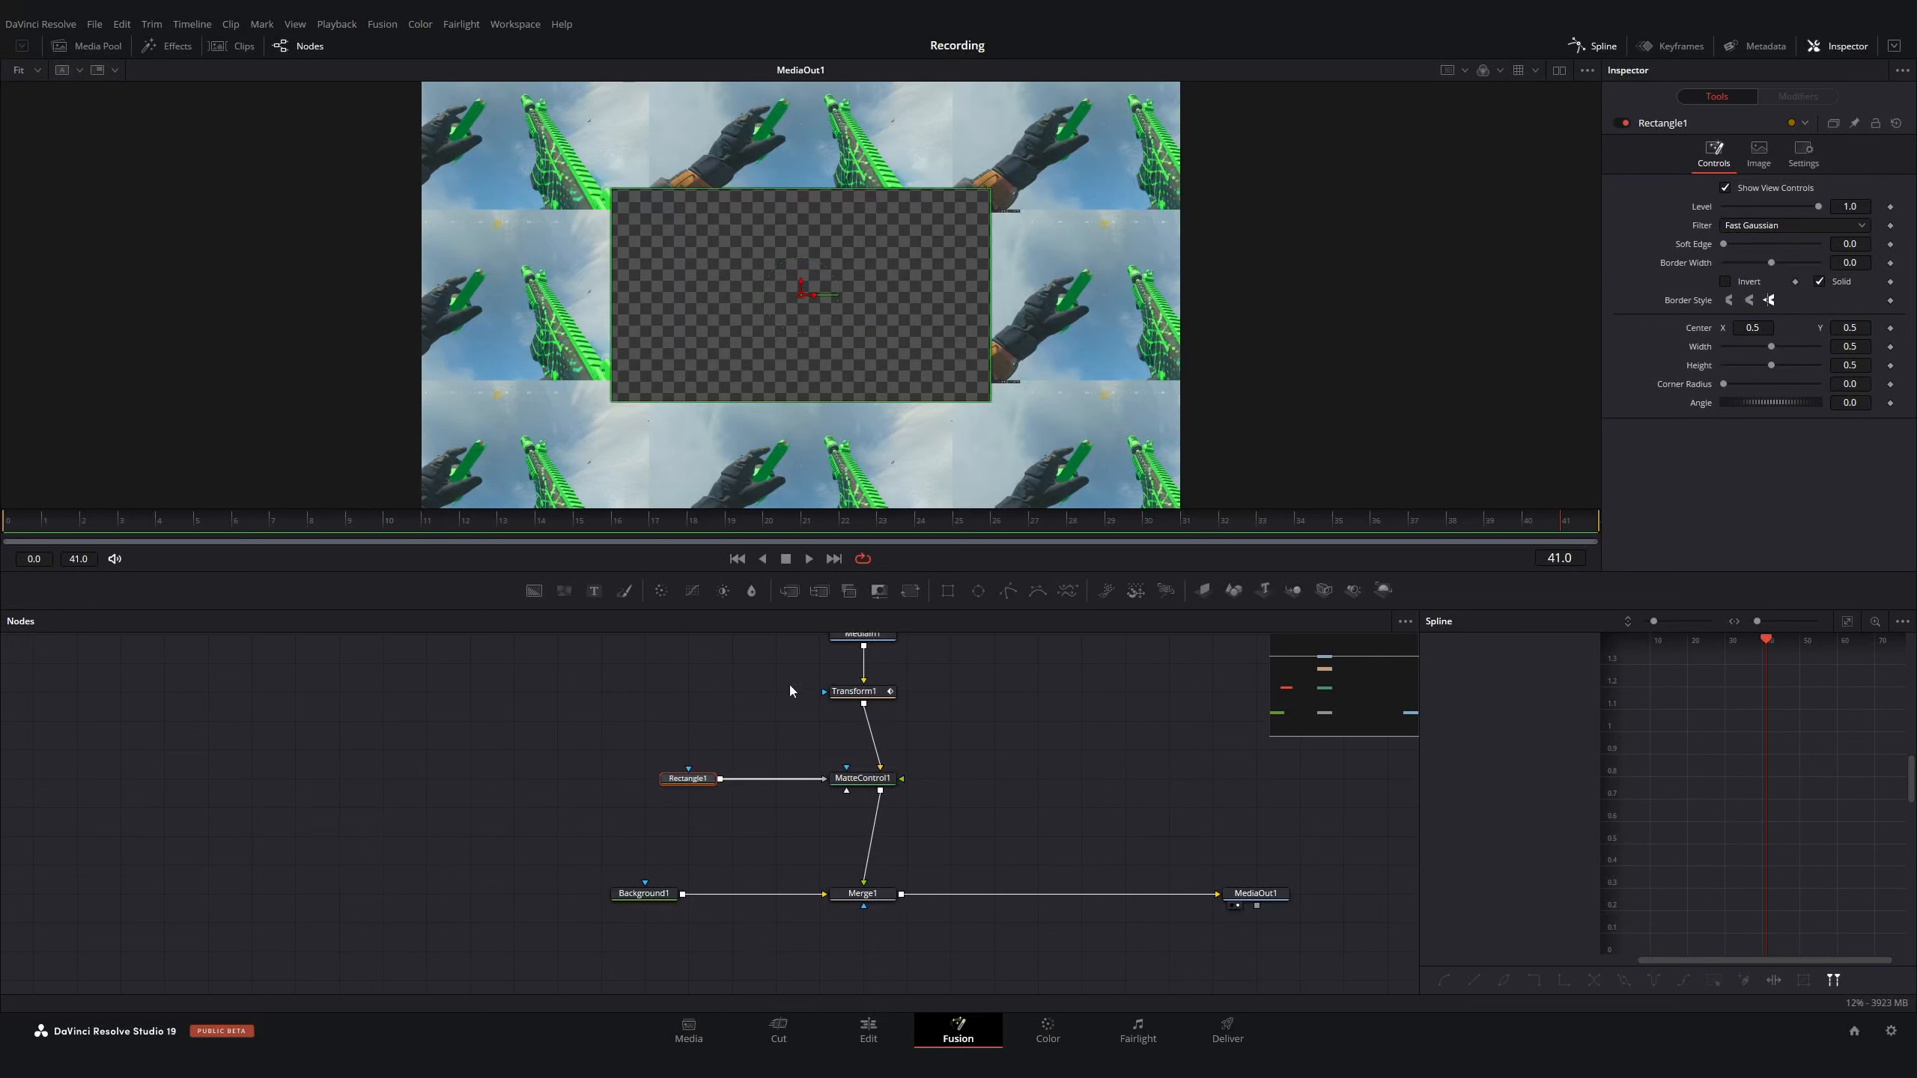
Try inverting the garbage matte in MatteControl1's settings
click(751, 800)
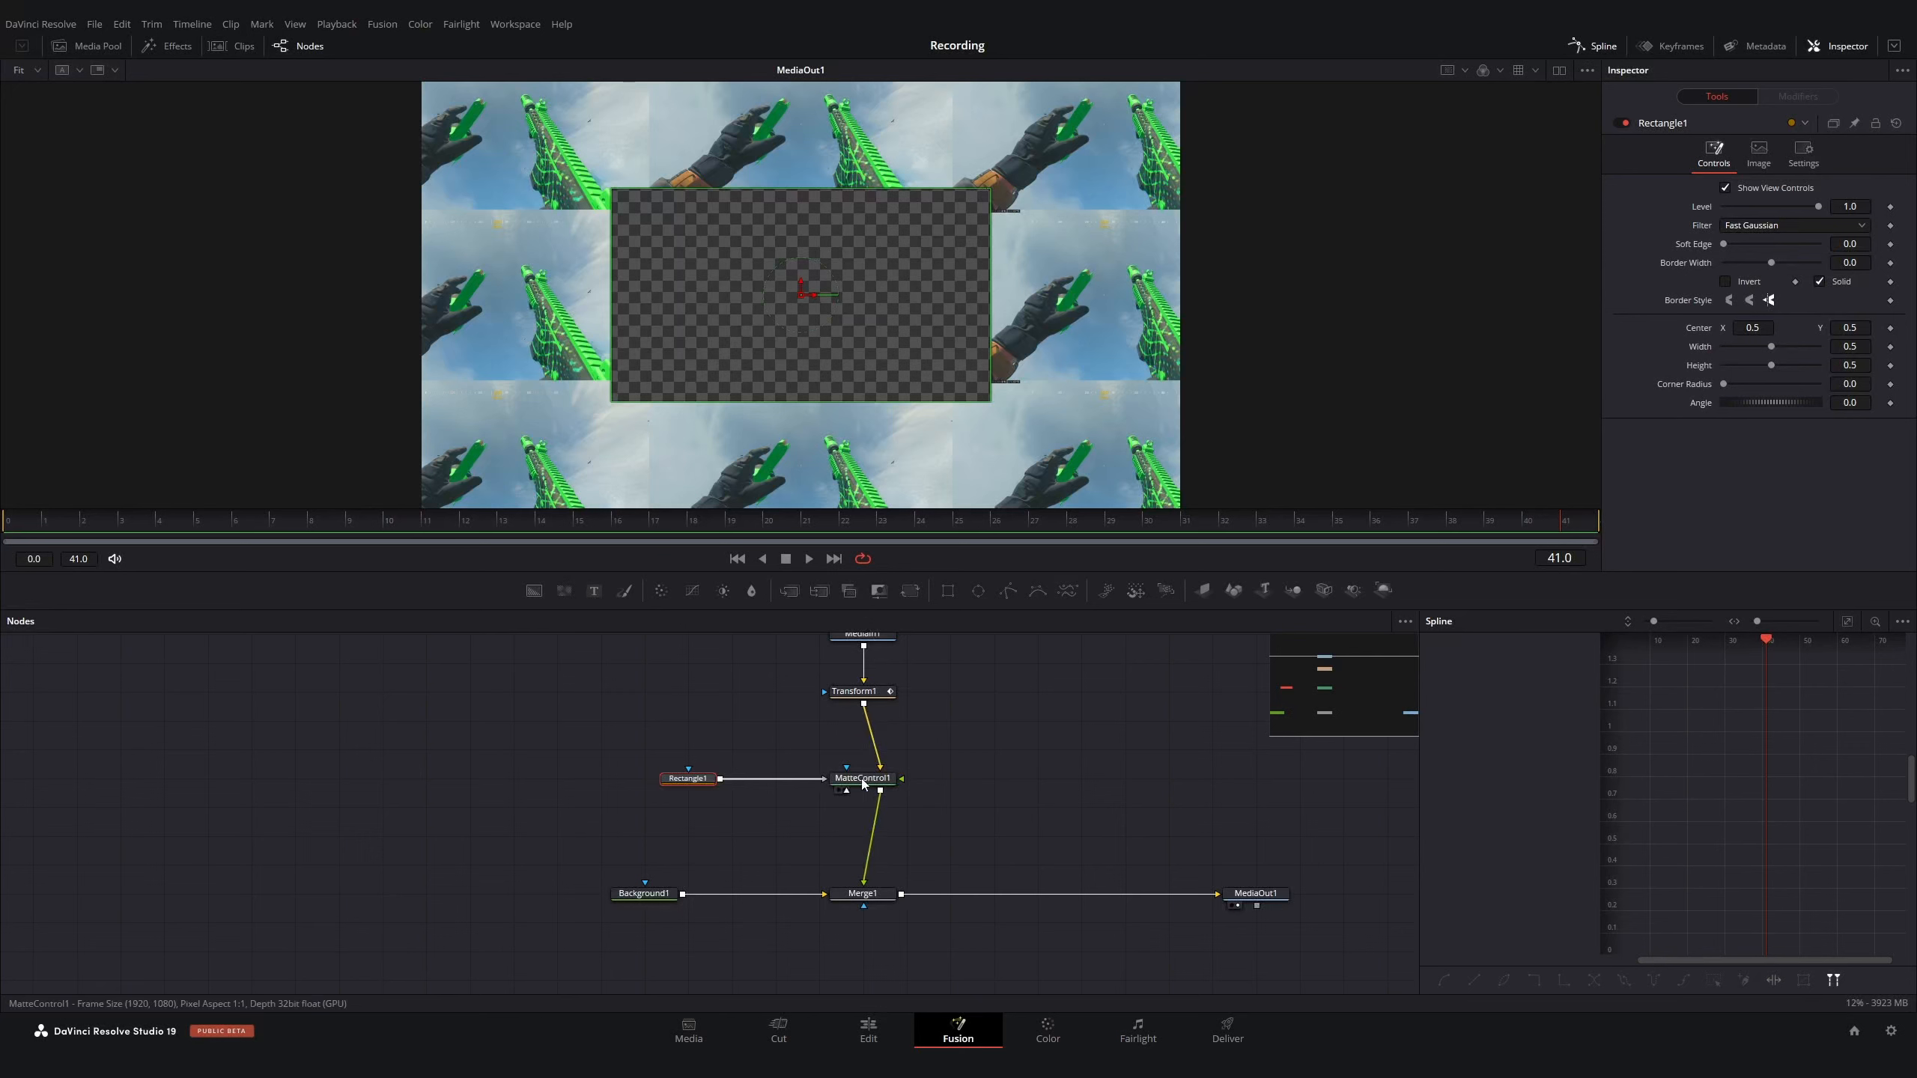
click(702, 779)
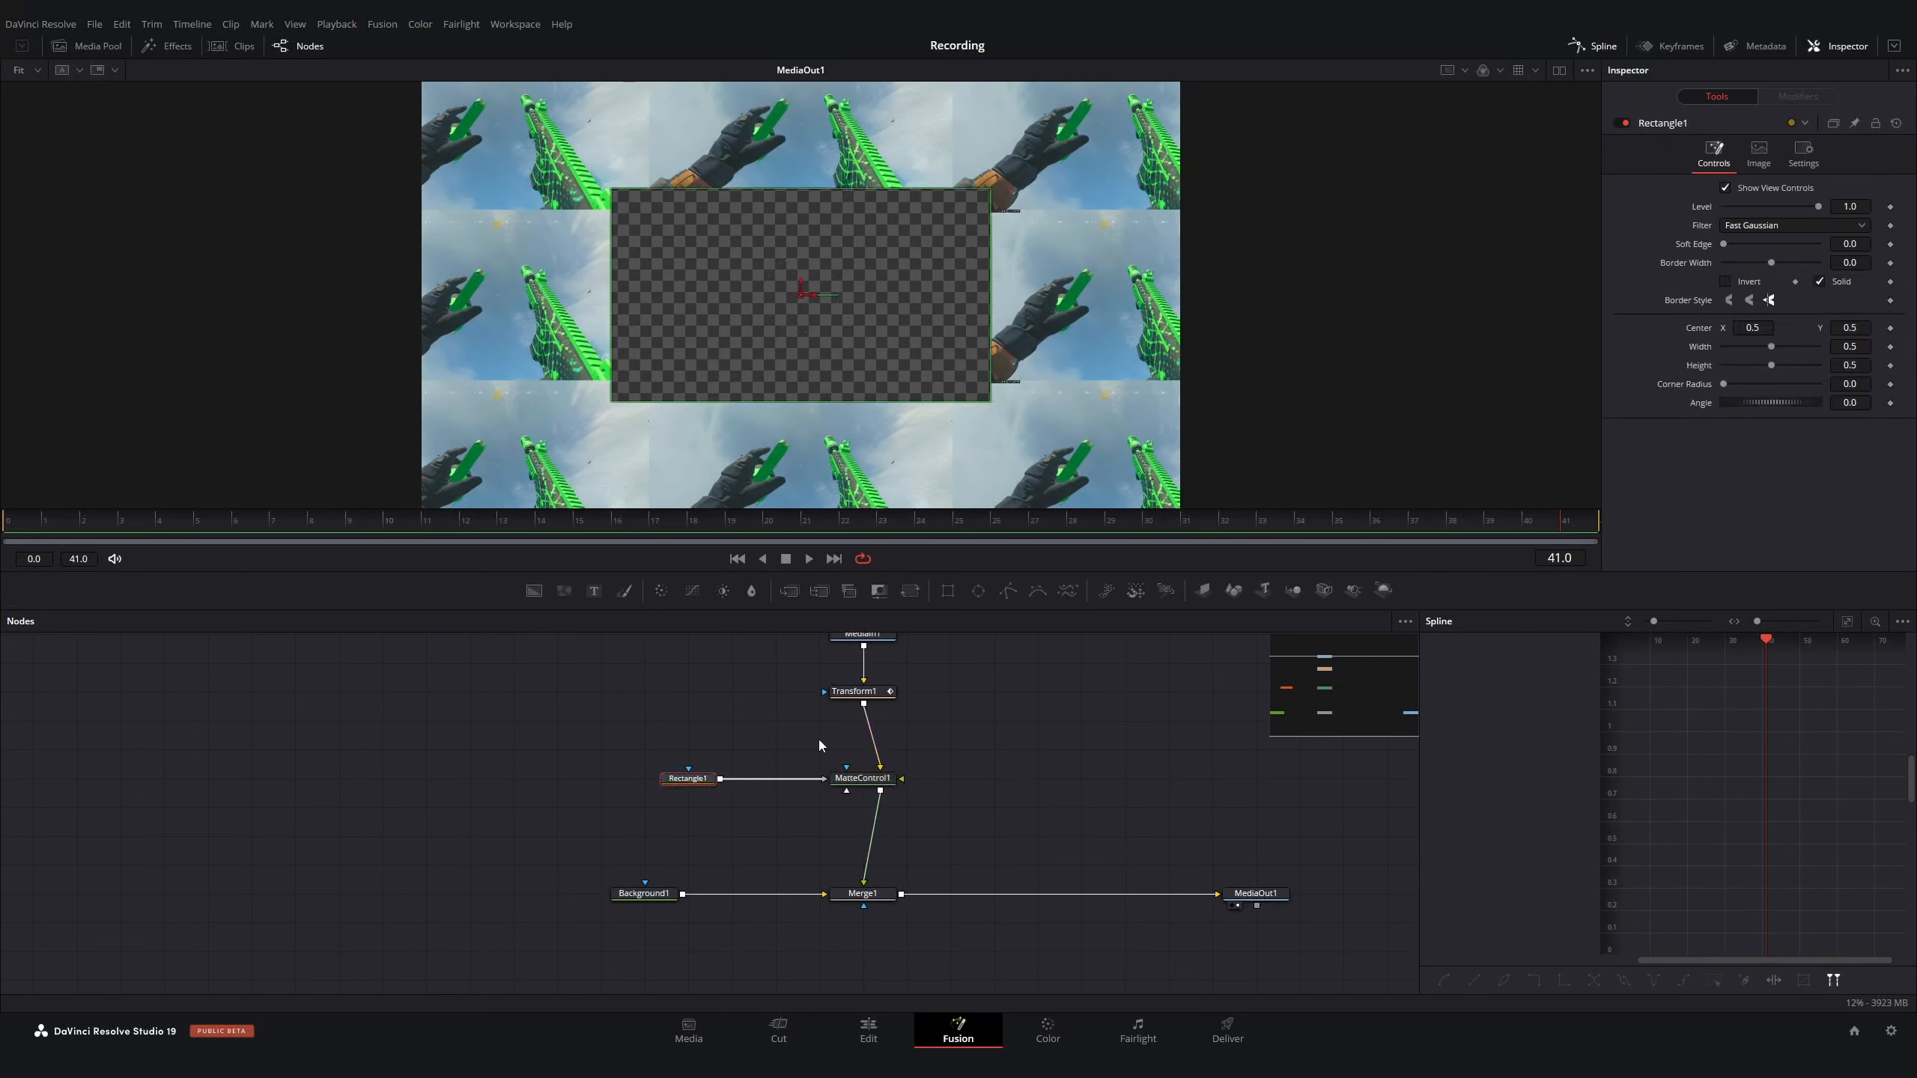
click(863, 778)
click(1621, 453)
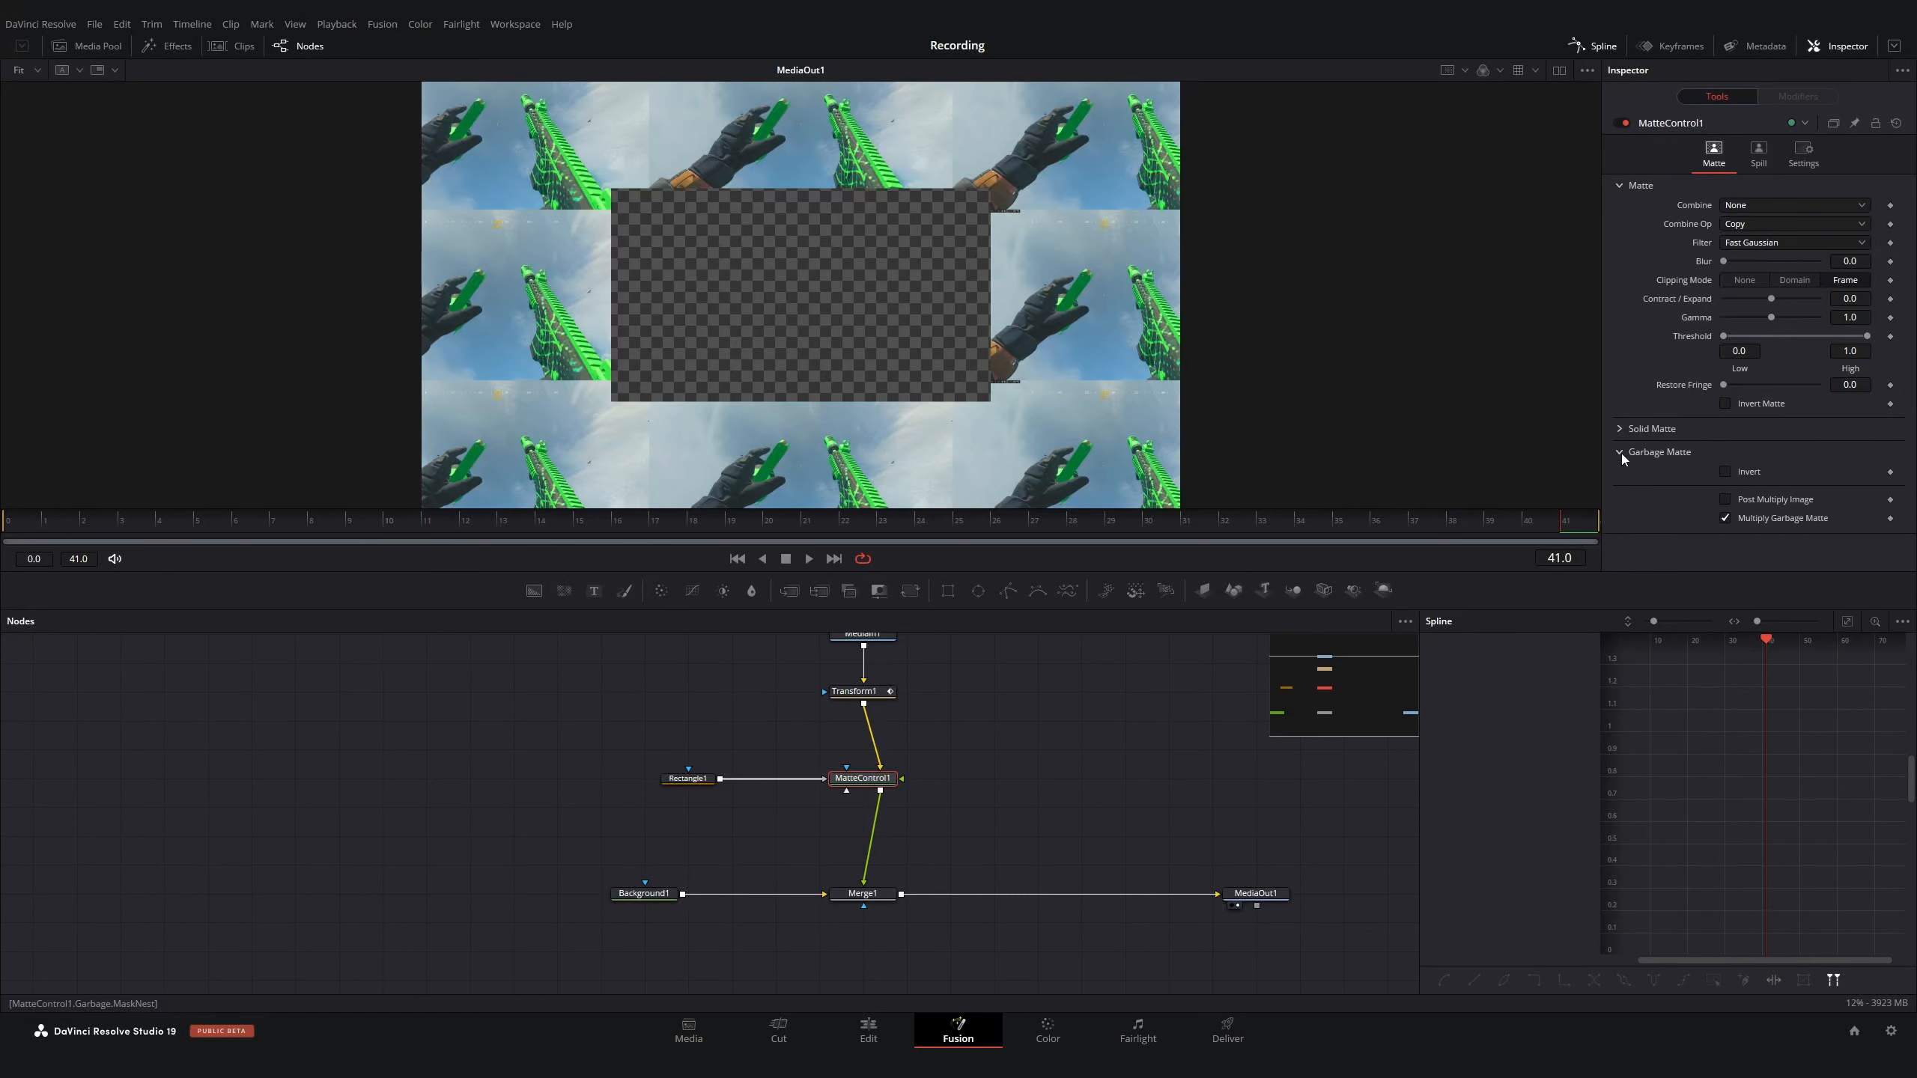
click(1727, 471)
click(1727, 471)
Turn on Invert for the Rectangle1 mask so only the area inside the rectangle is kept
click(710, 783)
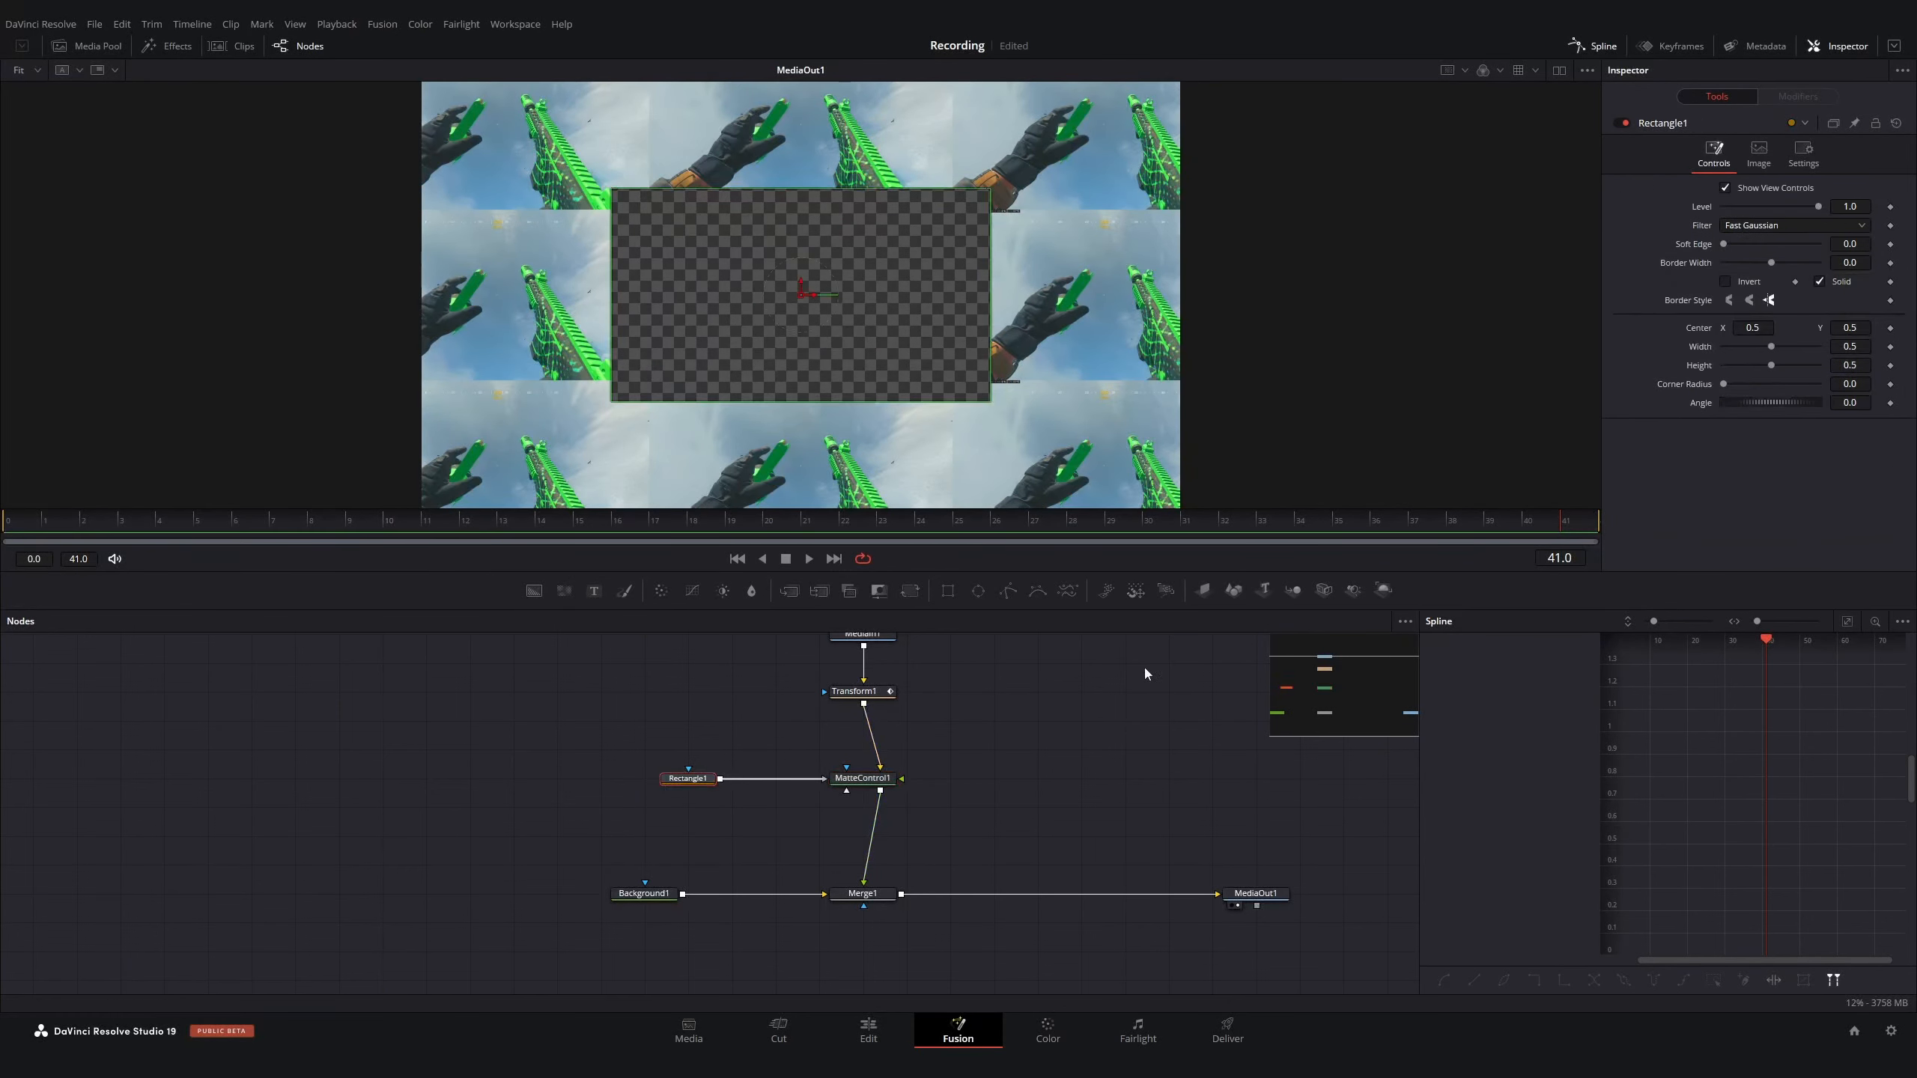
click(1725, 282)
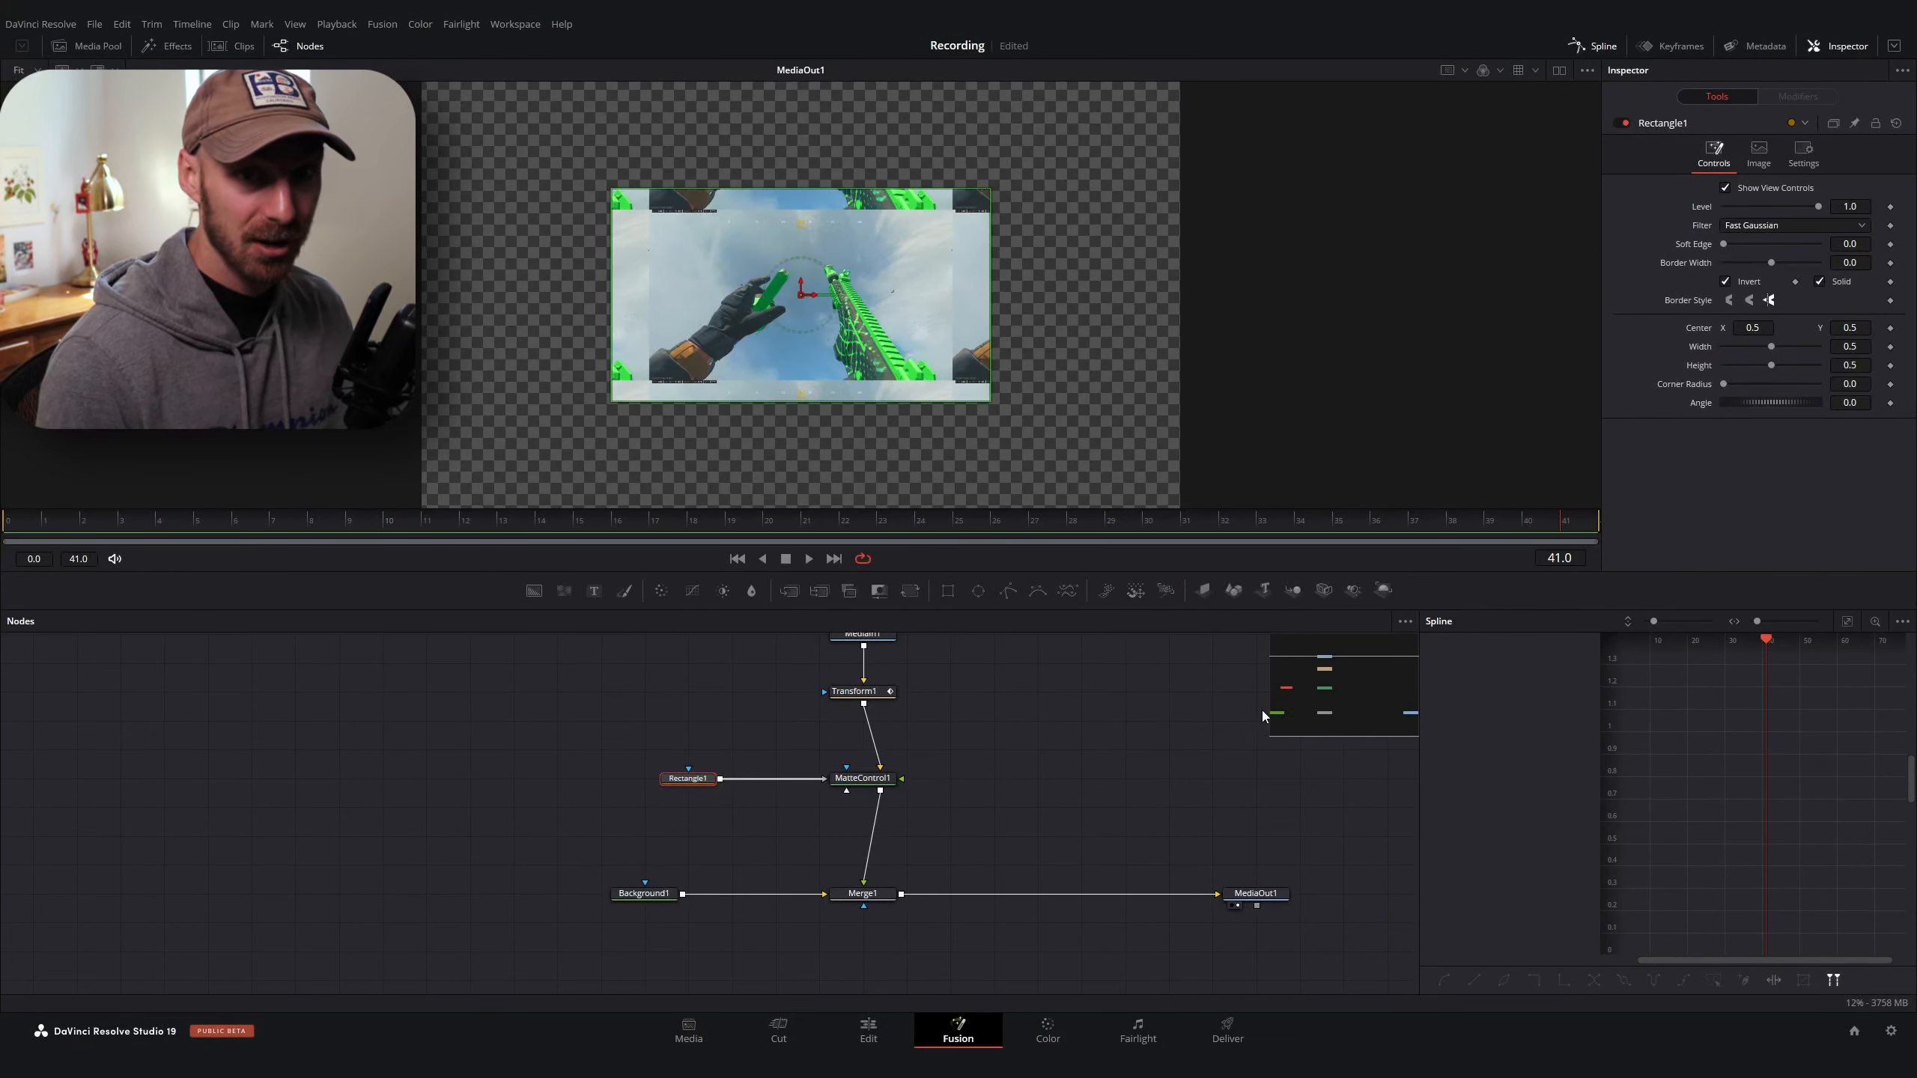
scroll(1124, 417, up, 1)
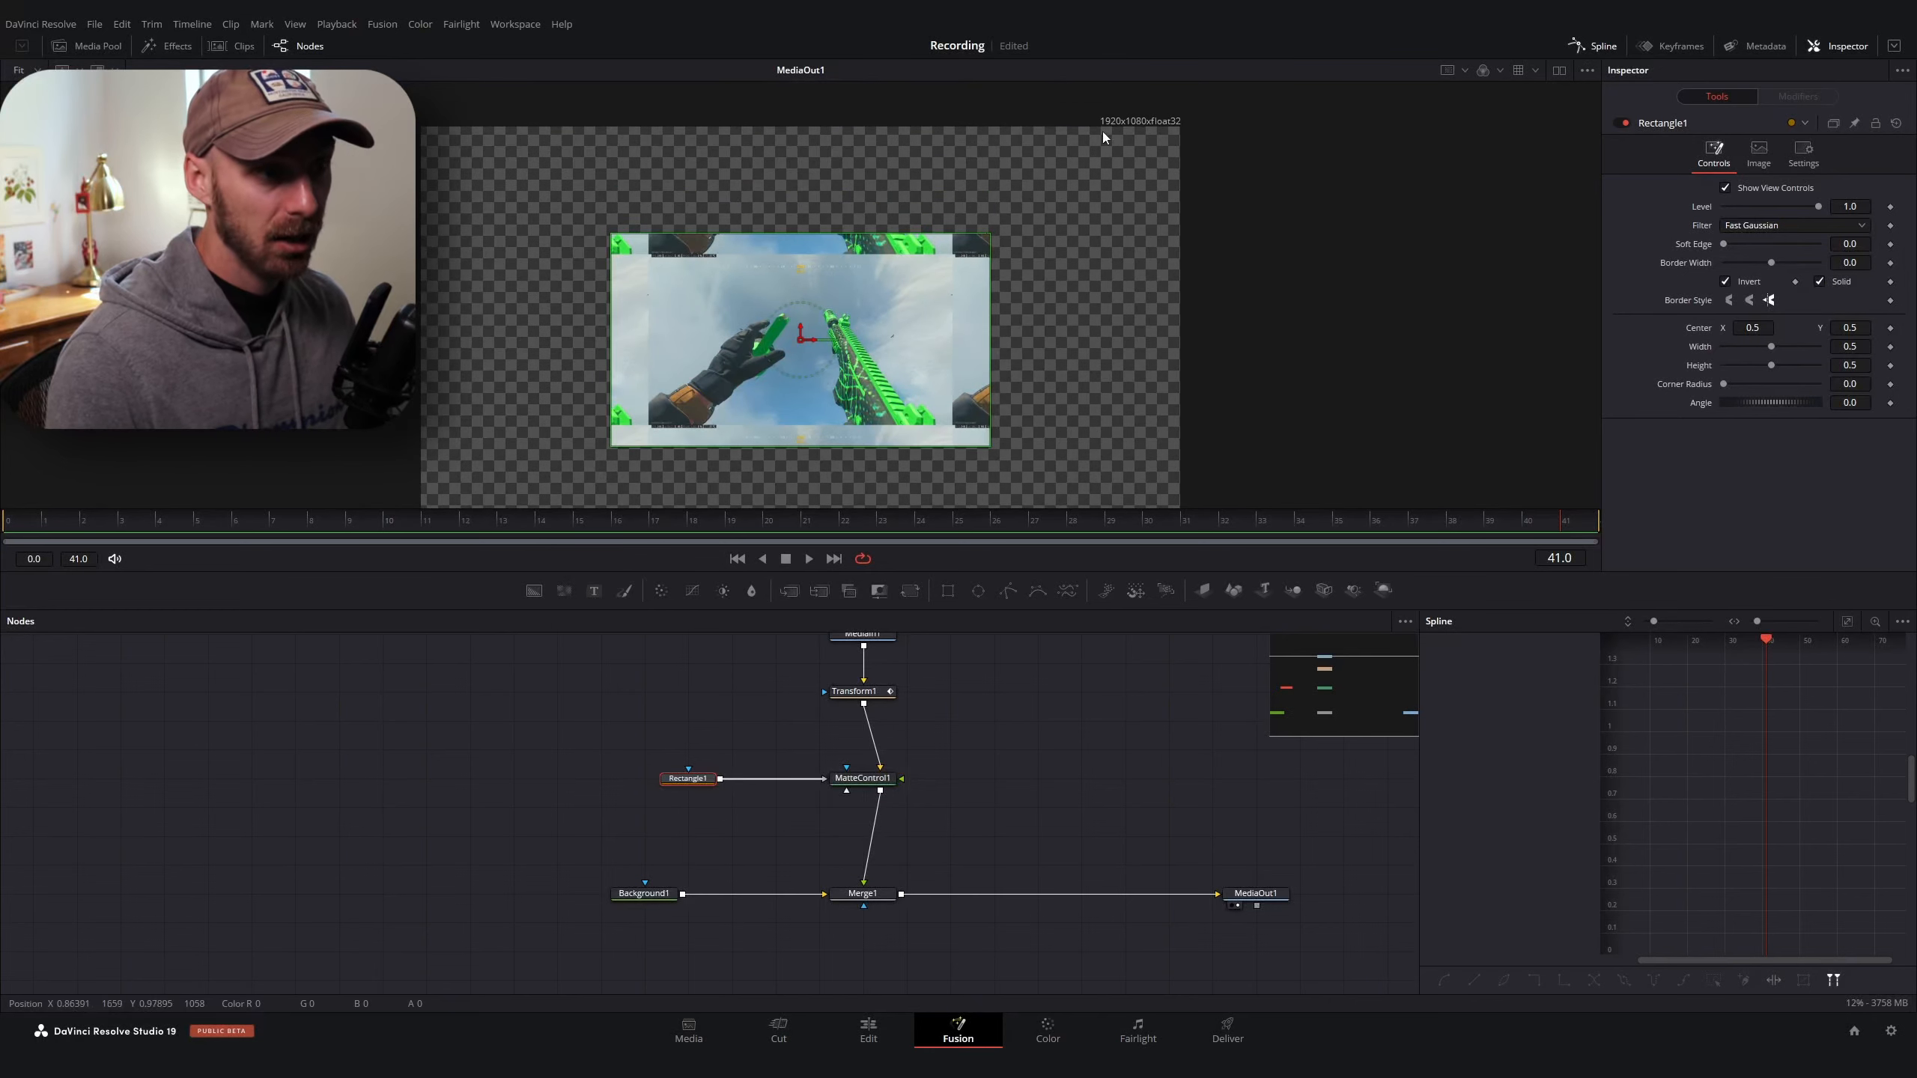
scroll(1130, 193, up, 2)
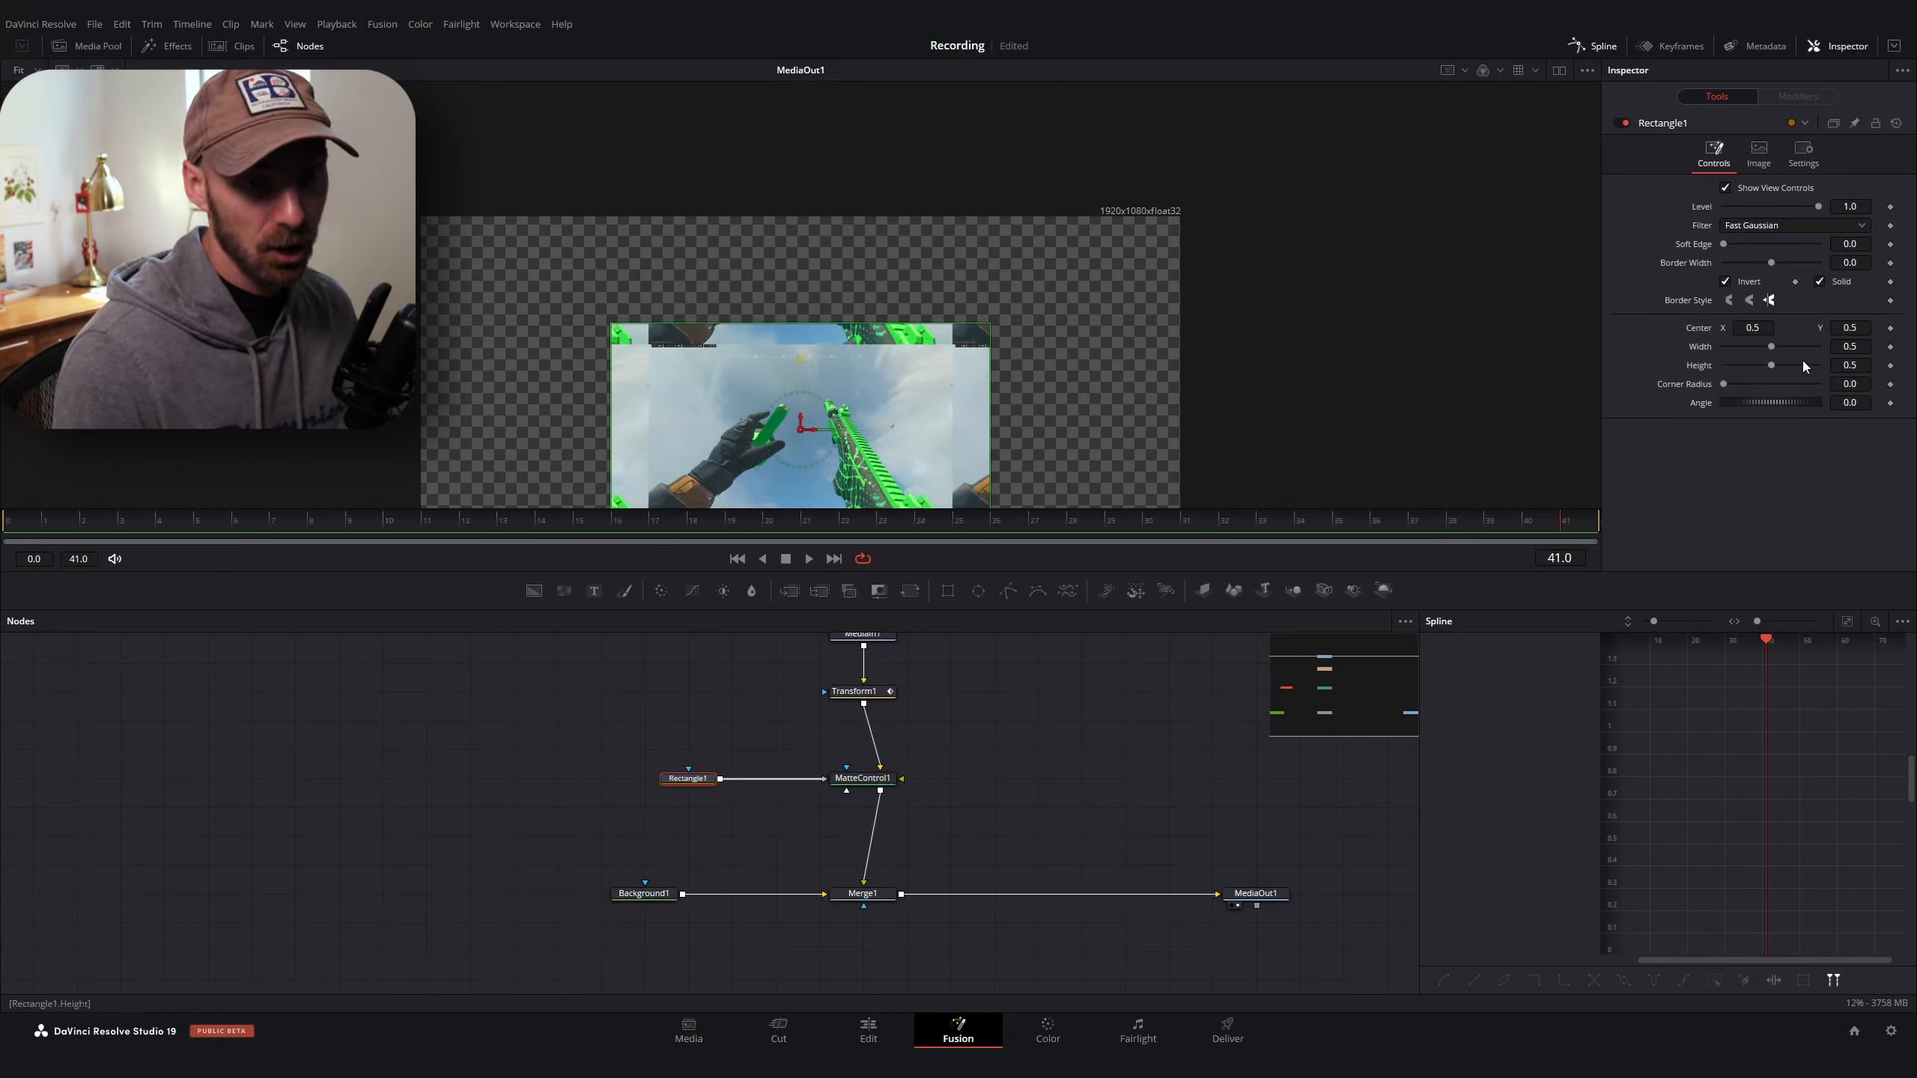
Widen the Rectangle1 mask to 1.0 and stretch its height to about 0.54
drag(1770, 346, 1836, 348)
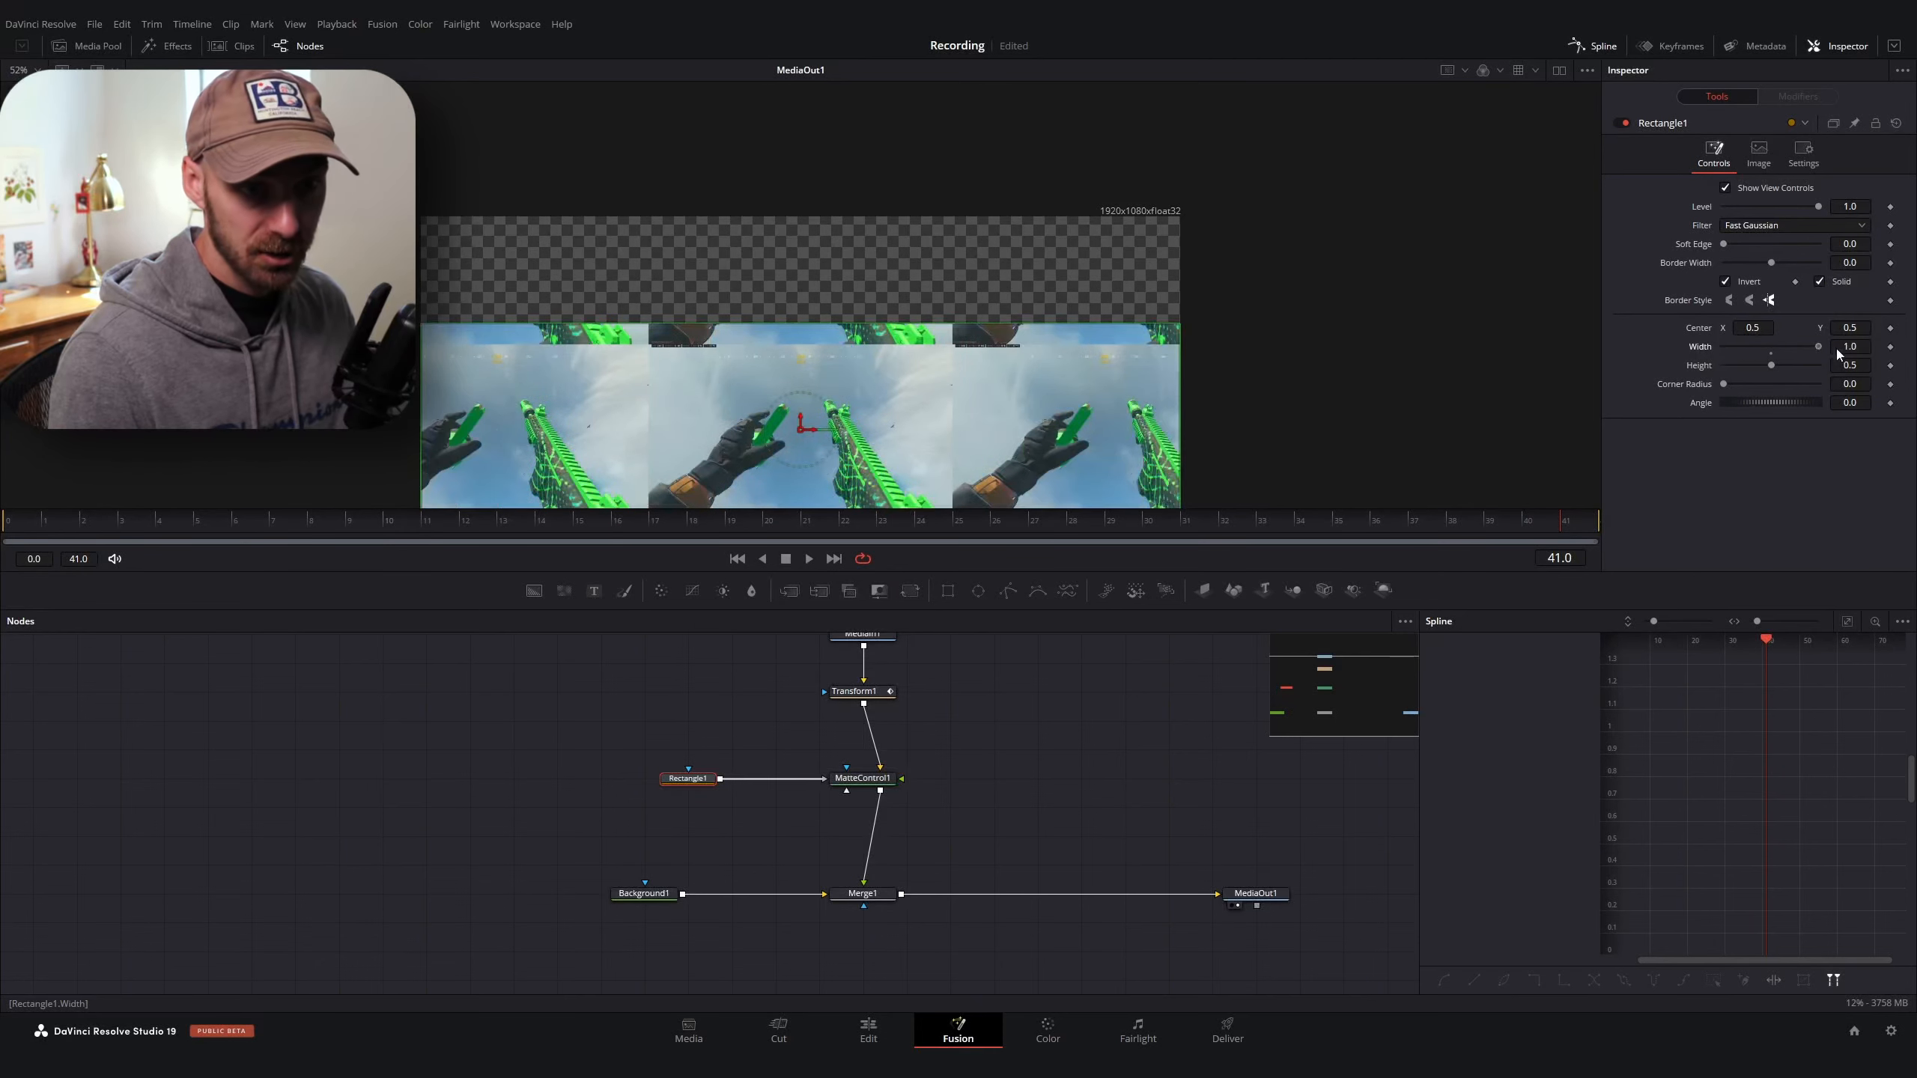
scroll(1355, 358, down, 2)
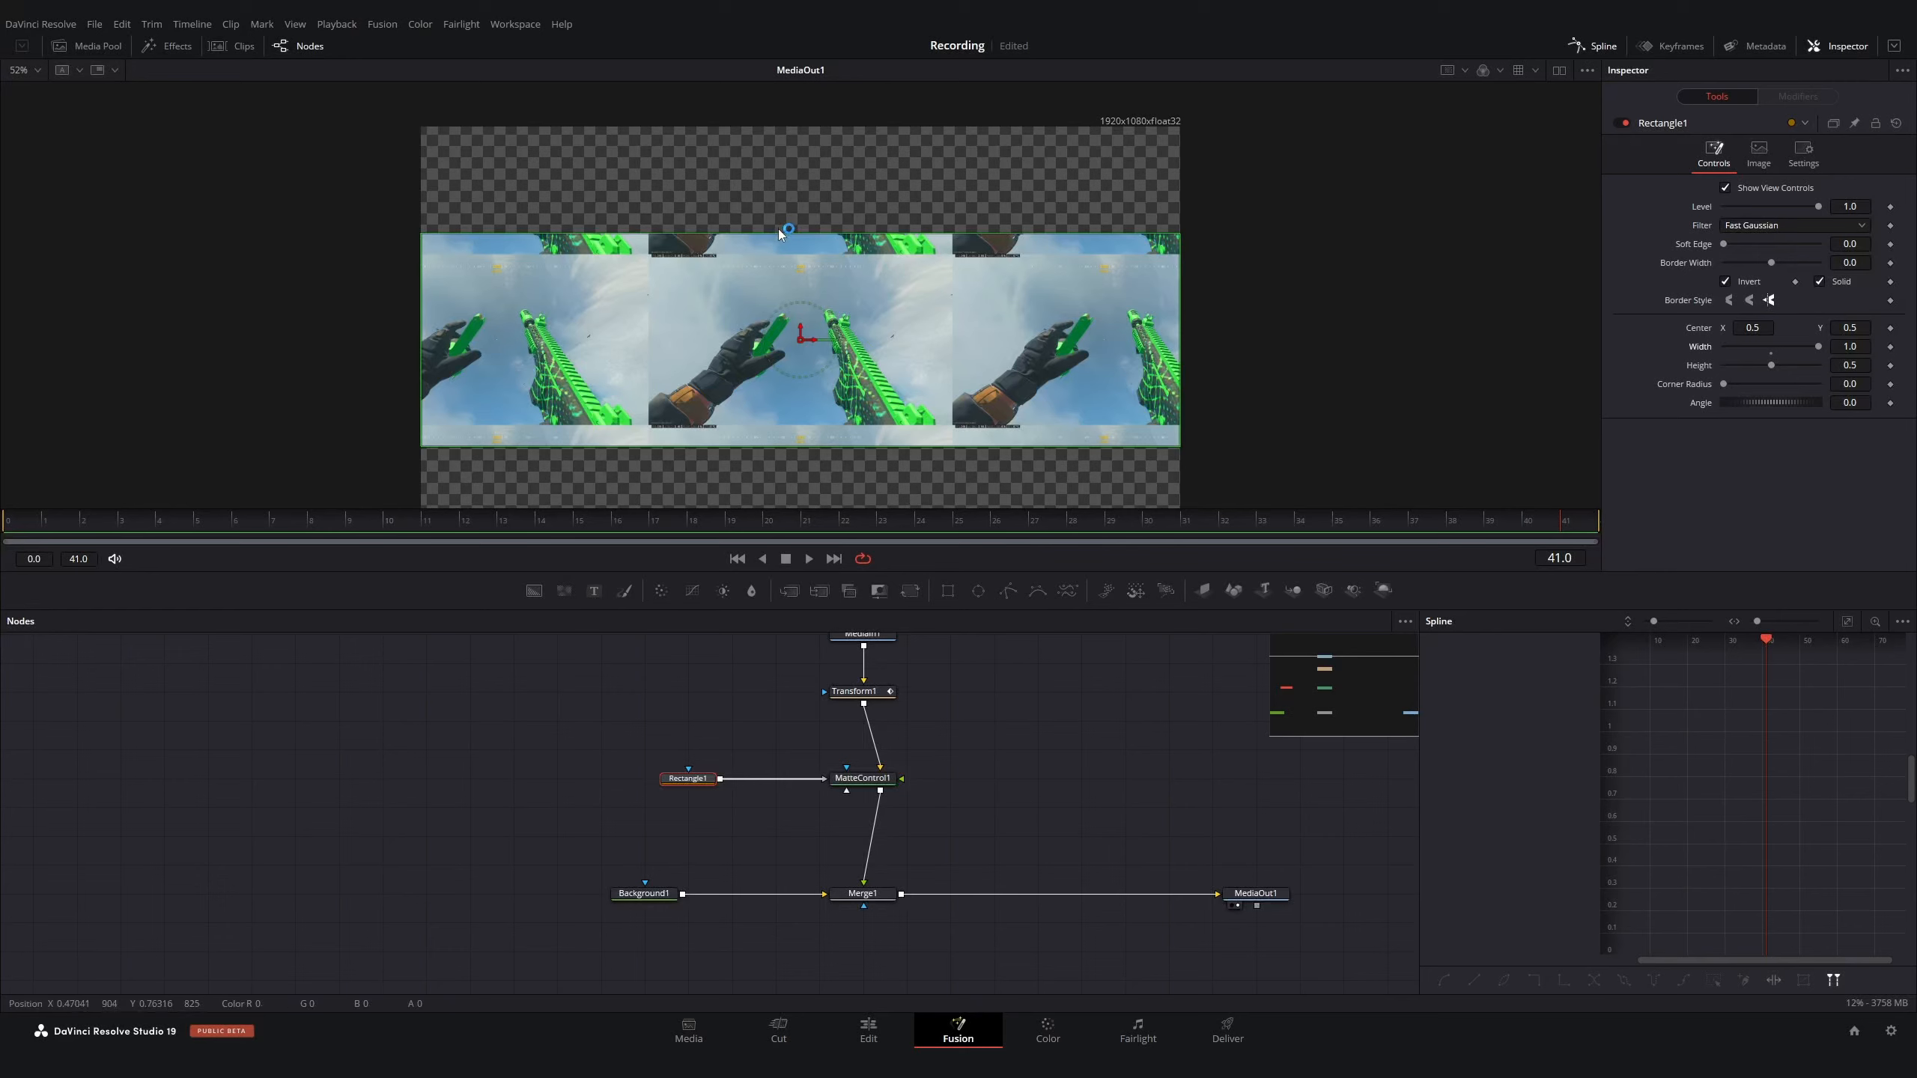
mouse_move(779, 234)
mouse_down()
mouse_move(780, 260)
mouse_move(783, 180)
mouse_move(784, 226)
mouse_up()
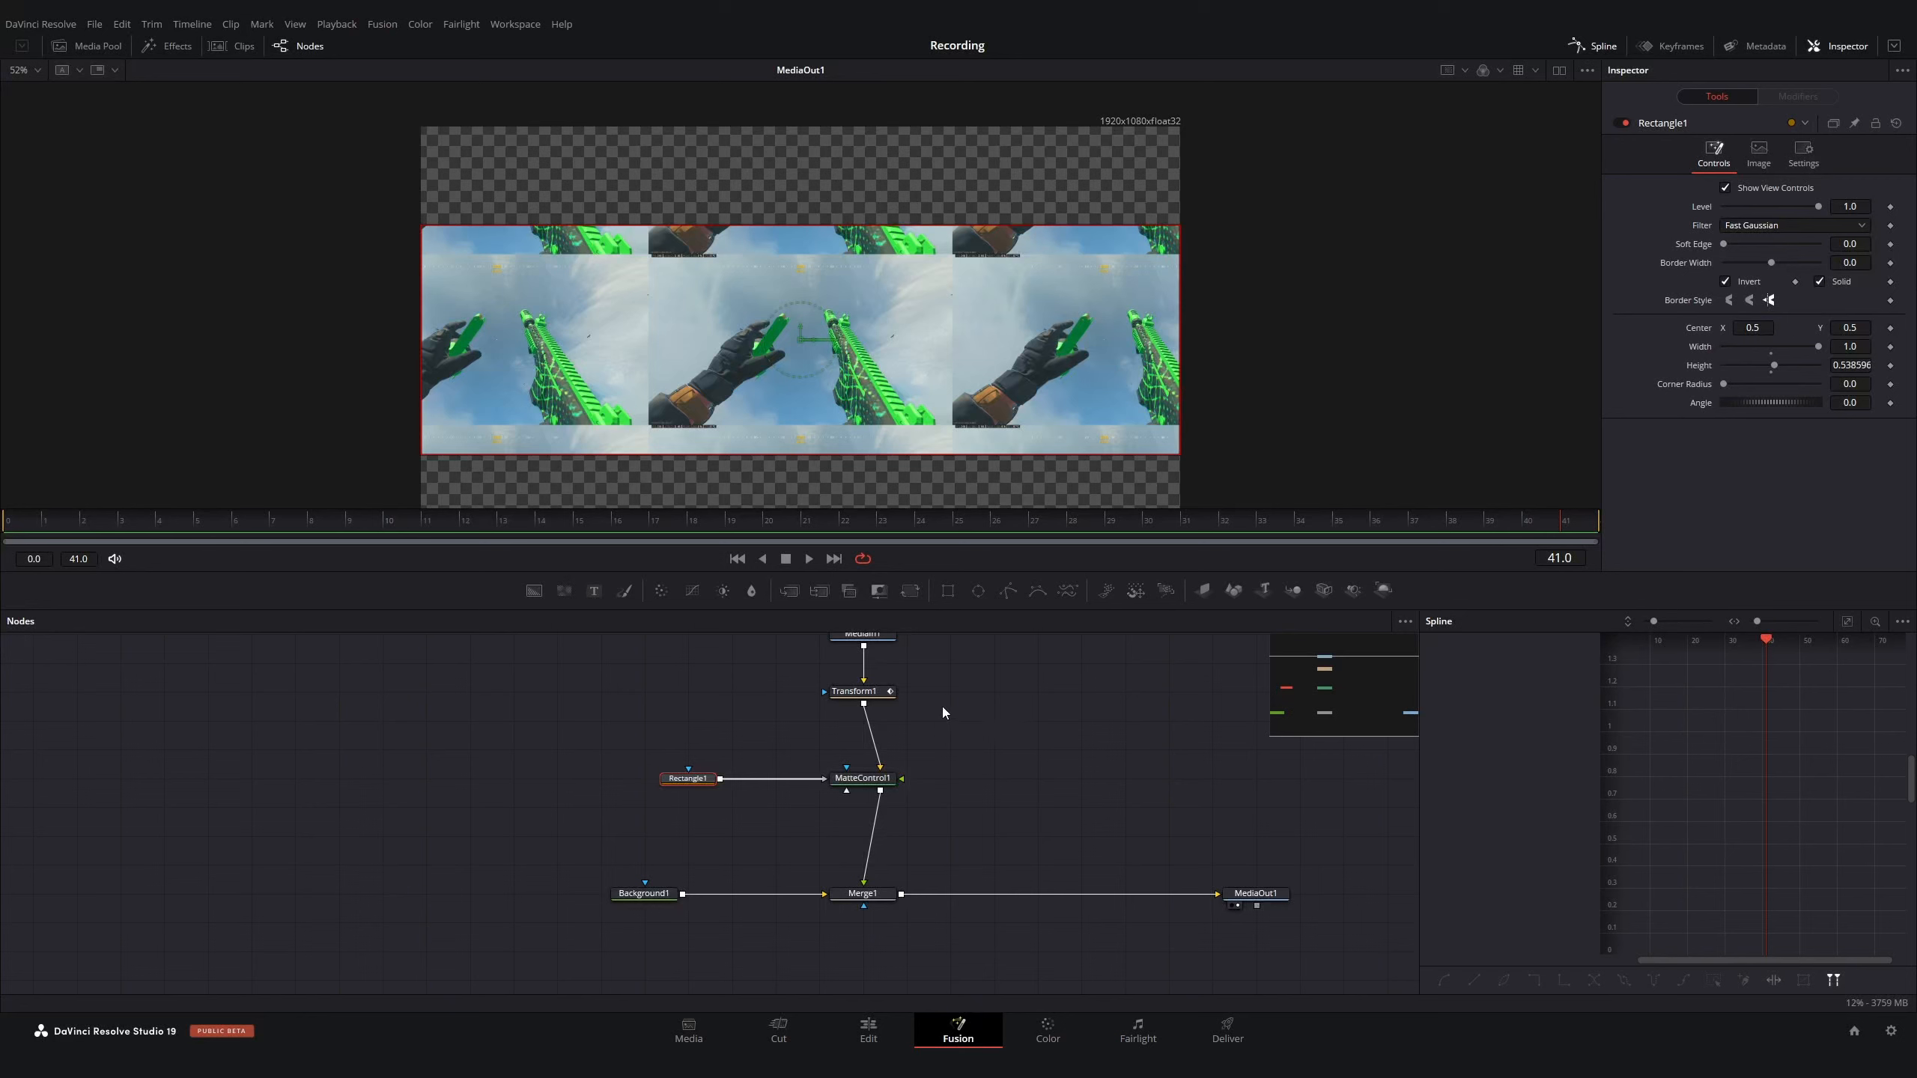
Pin Transform1's controls so they show together with Rectangle1's, hide the Spline editor and expand the Inspector to full height
click(870, 692)
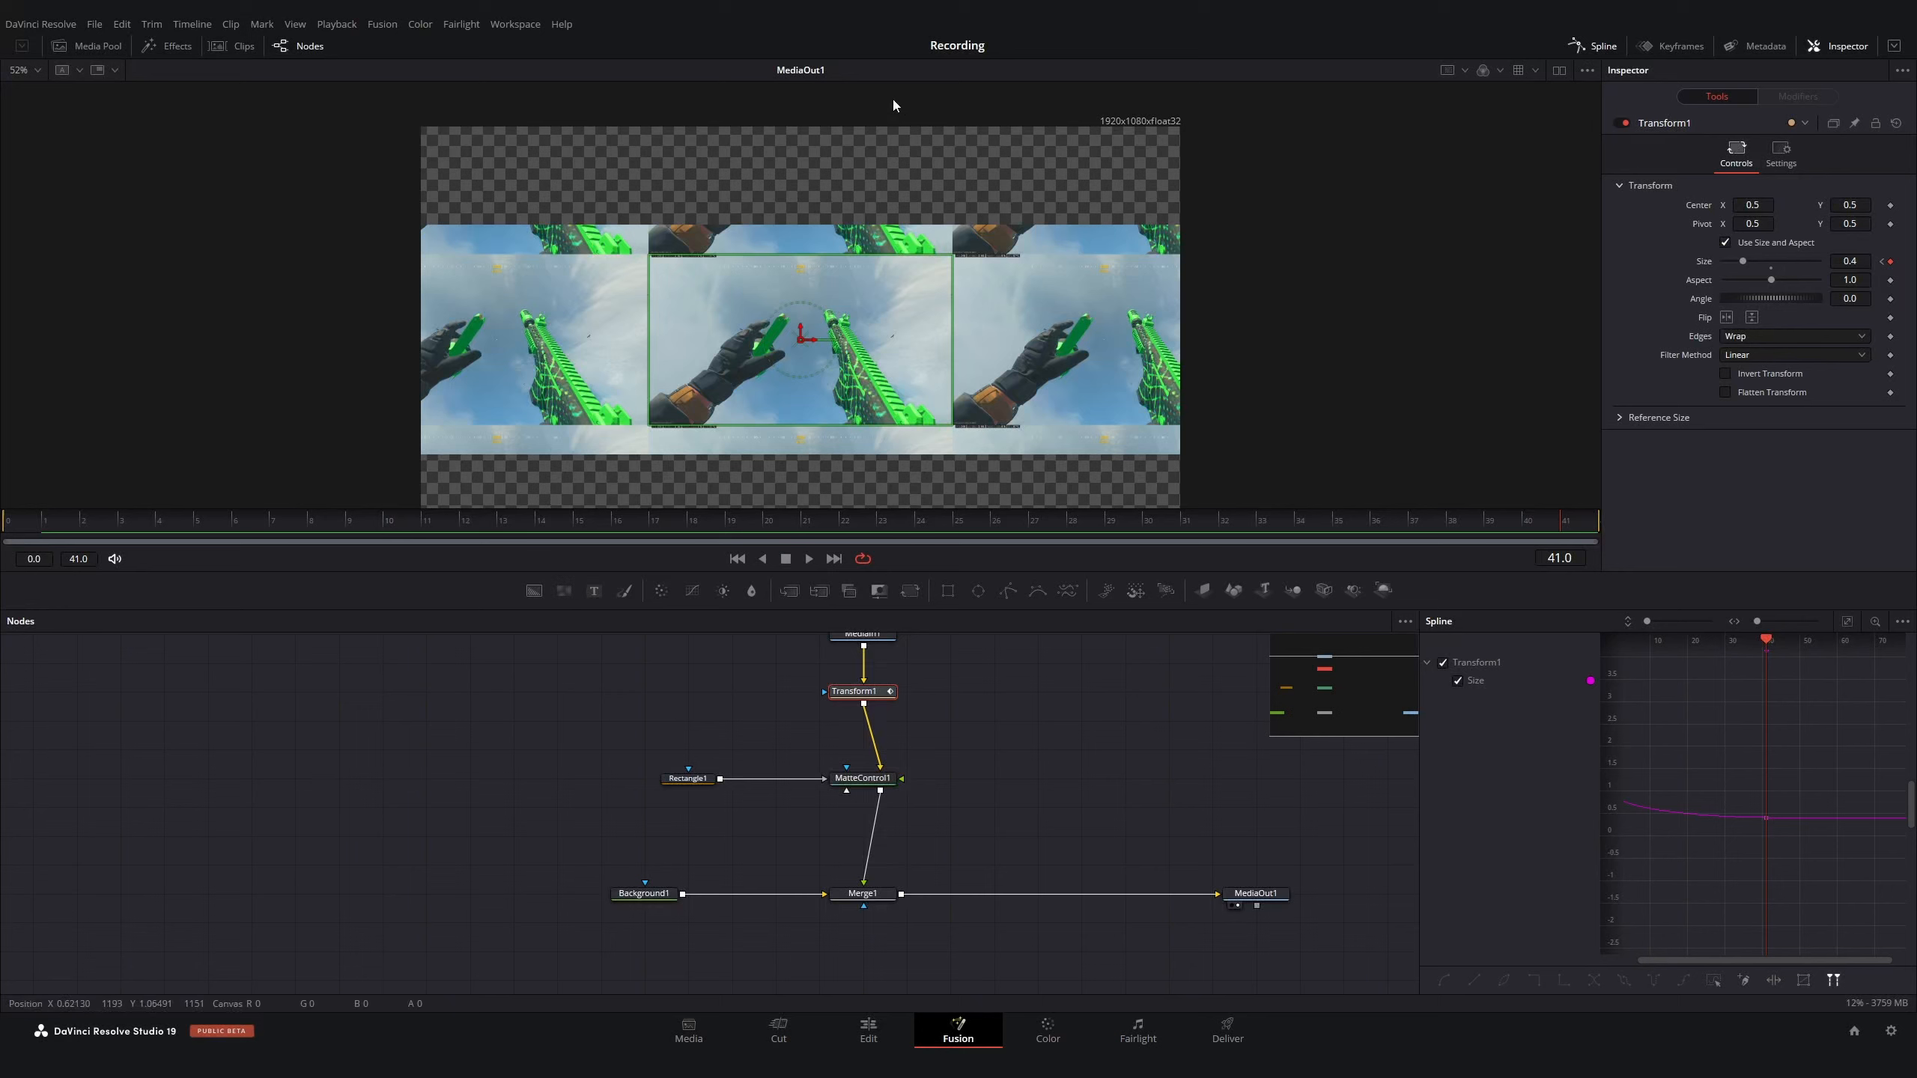
click(688, 782)
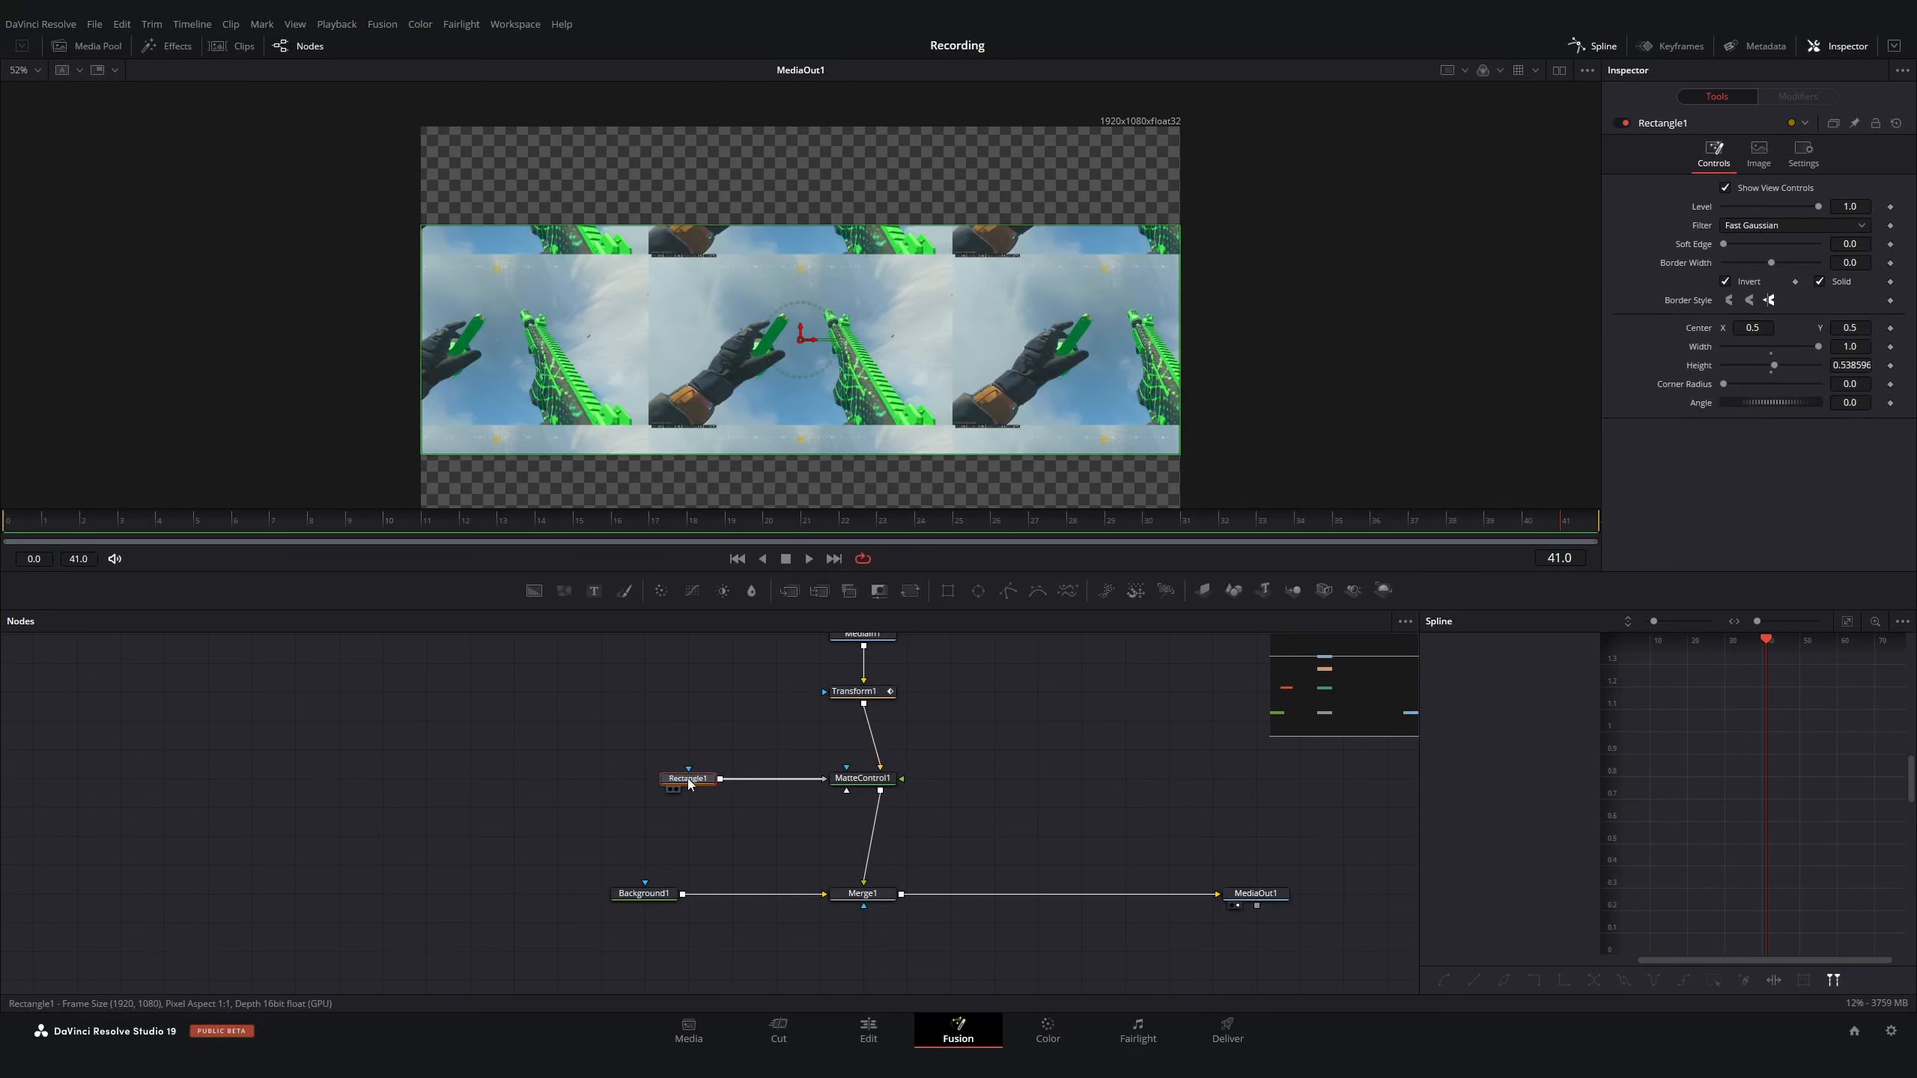
click(750, 688)
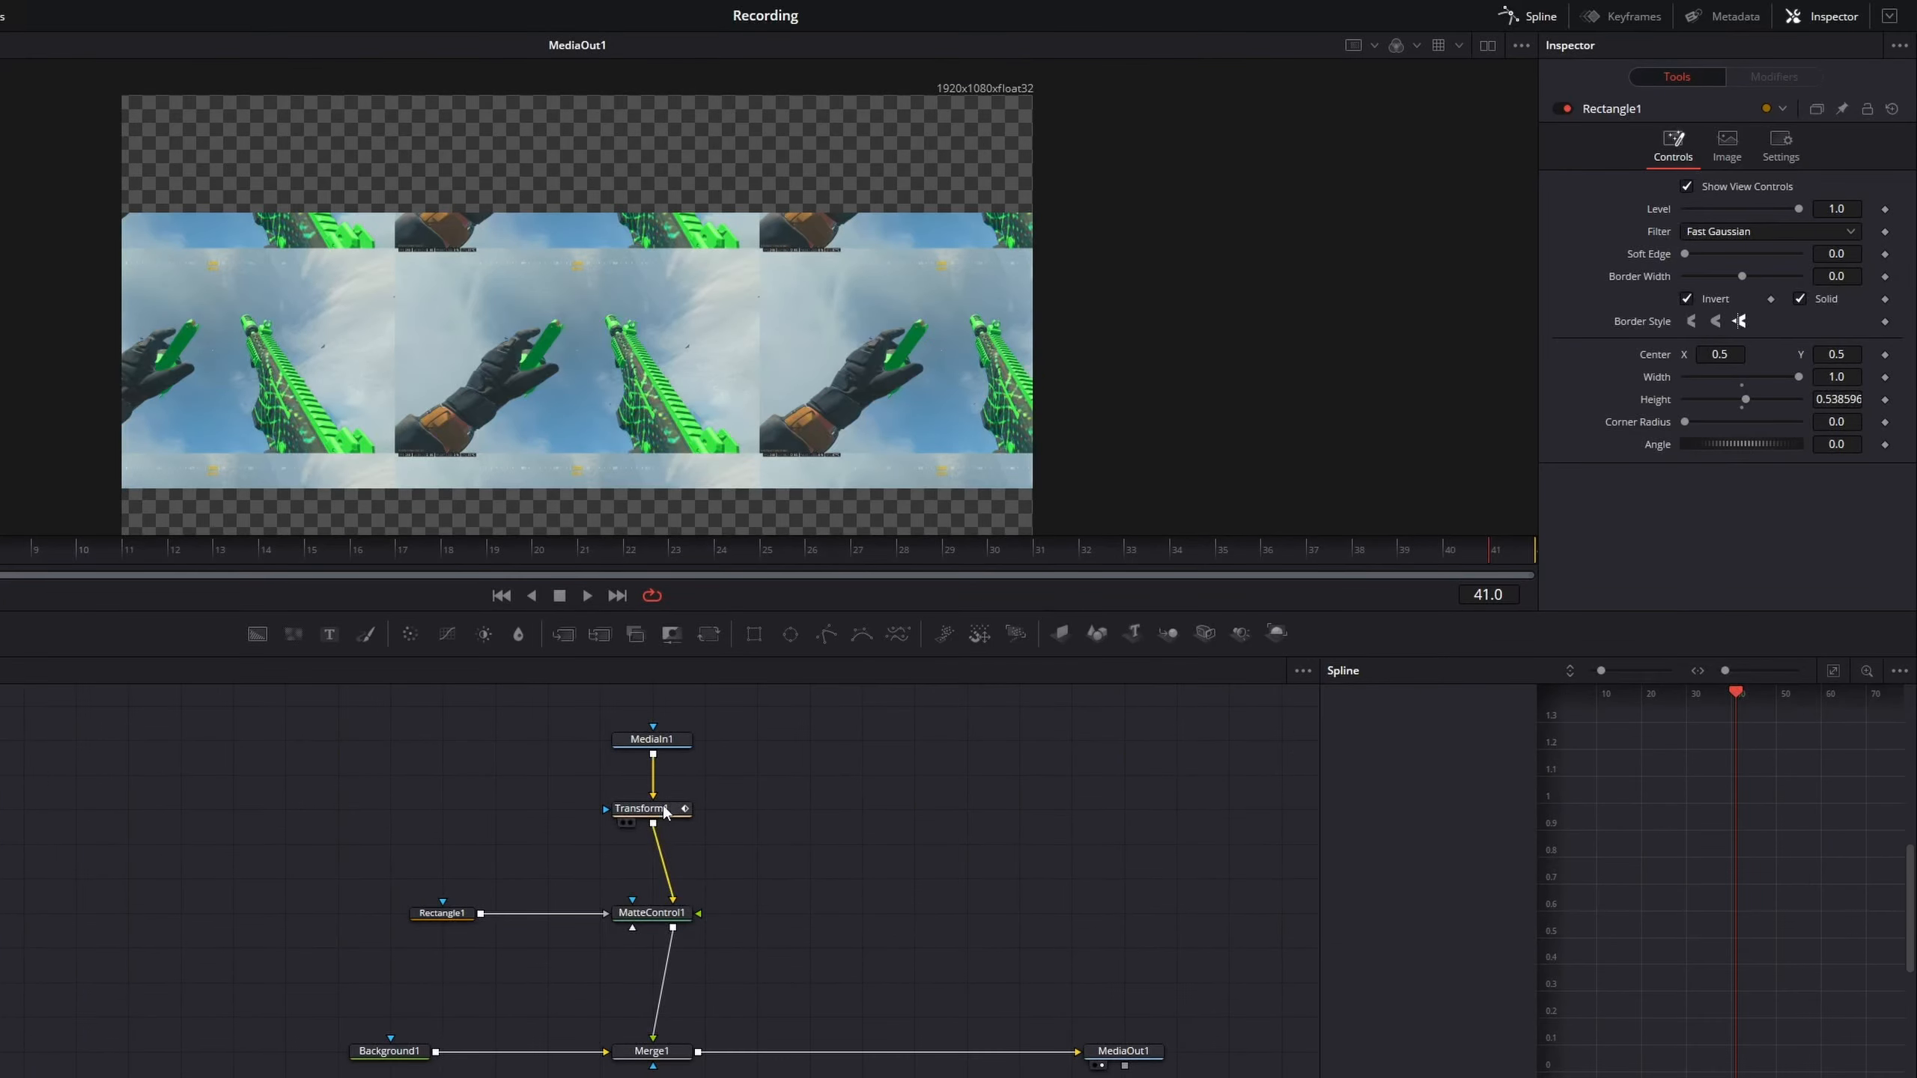
click(674, 816)
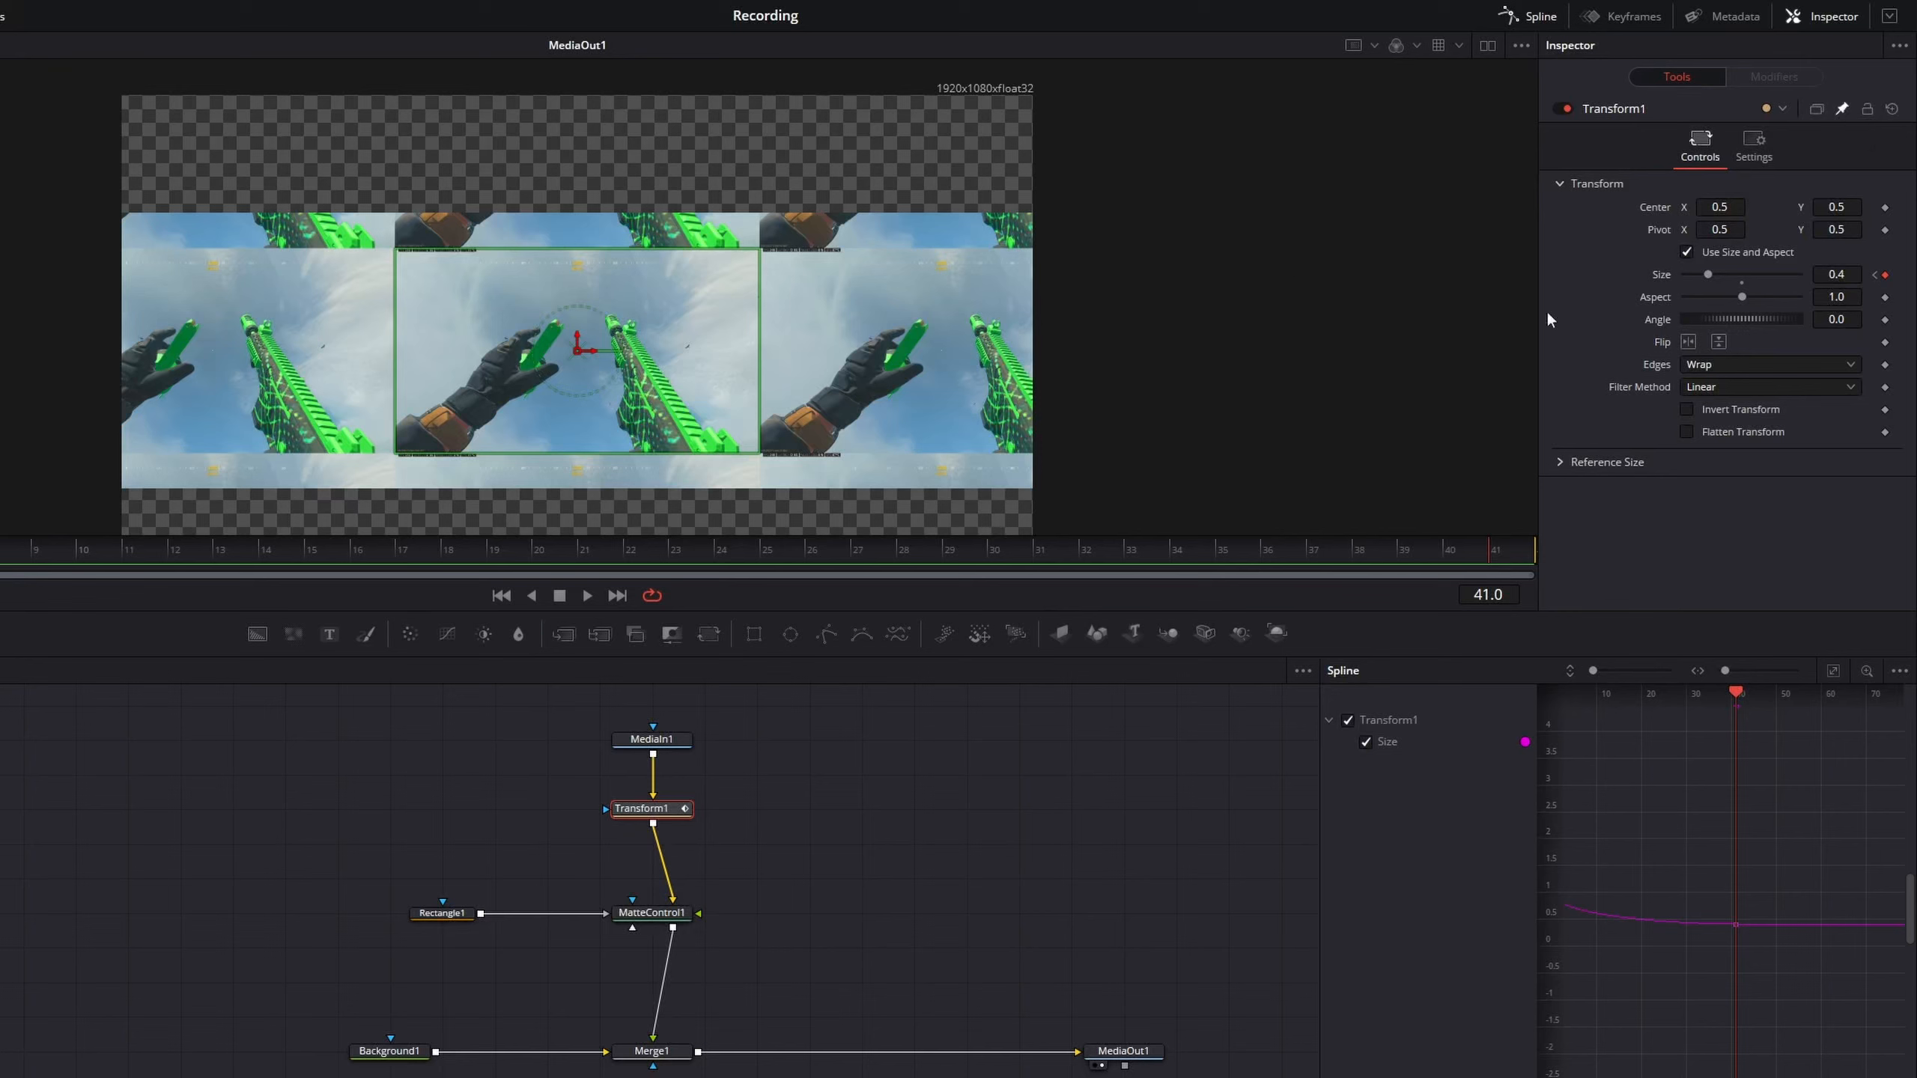
click(441, 913)
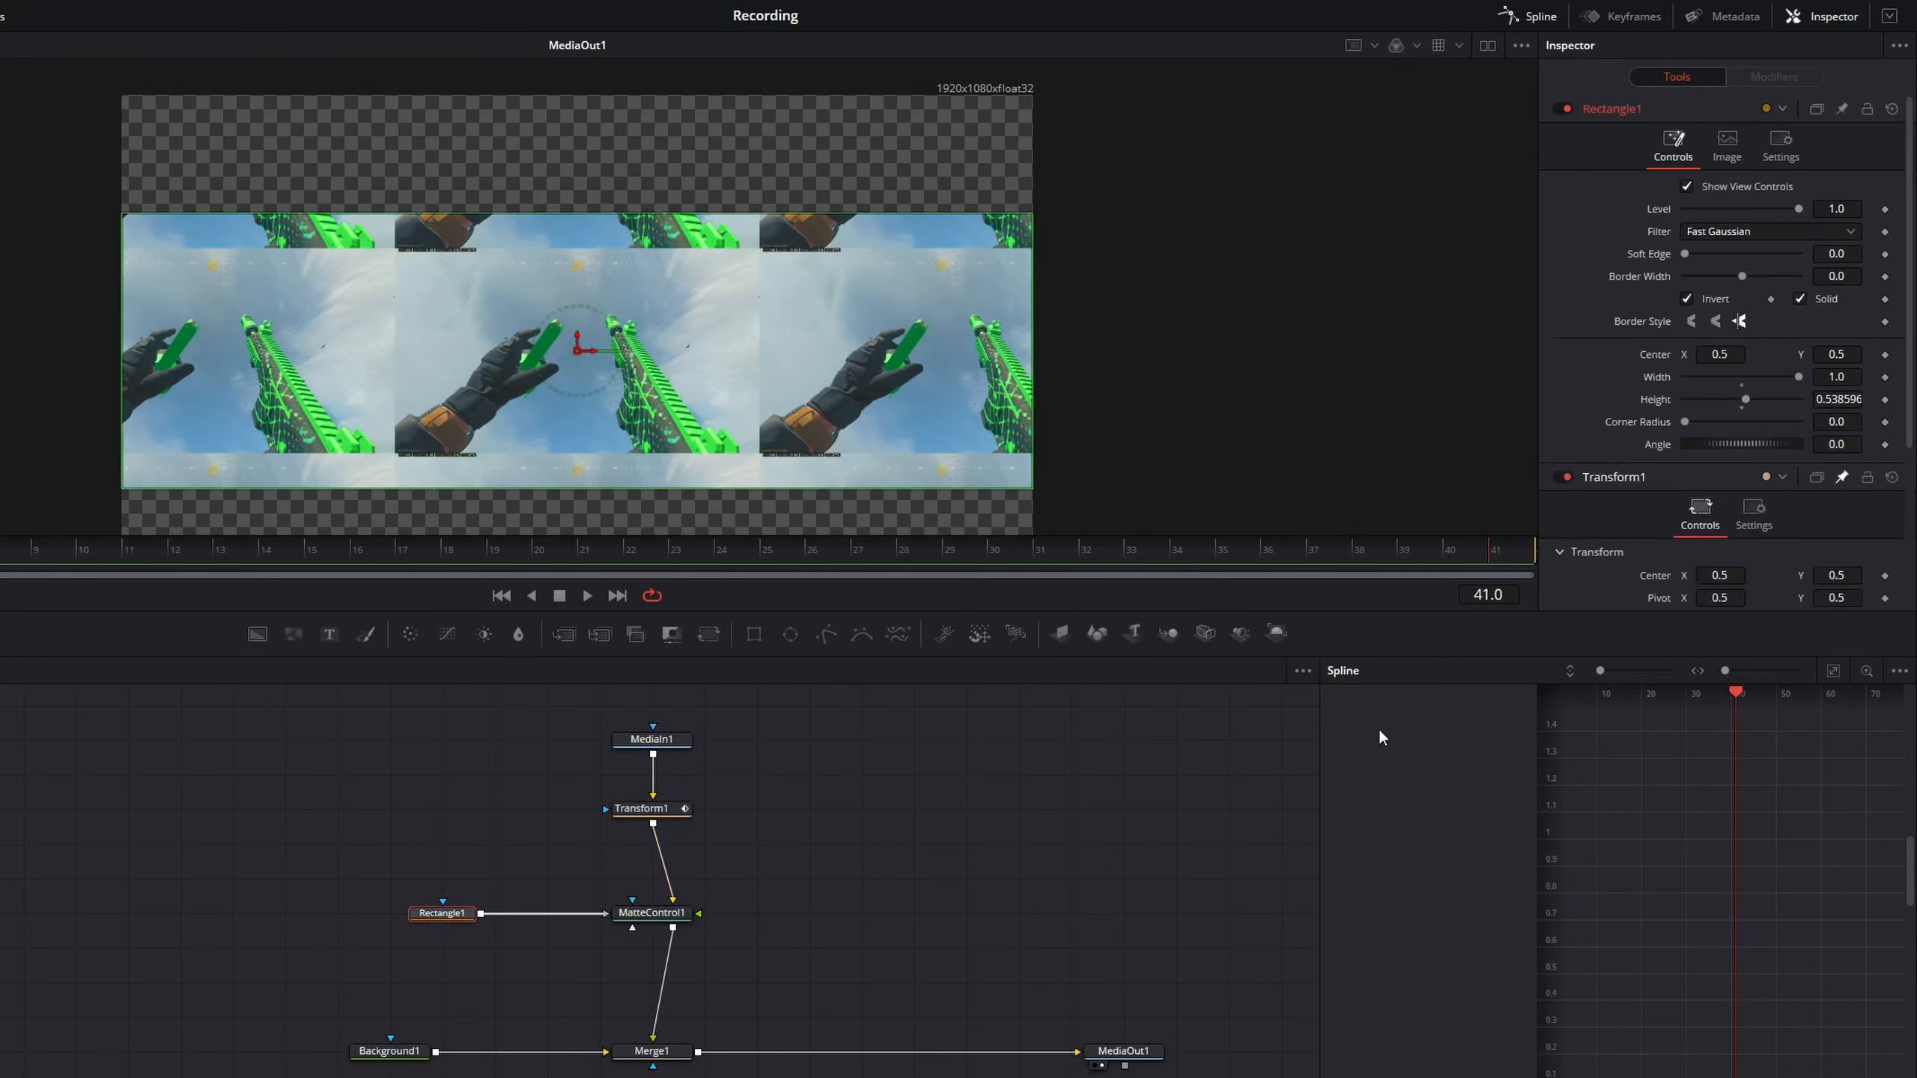
click(1558, 22)
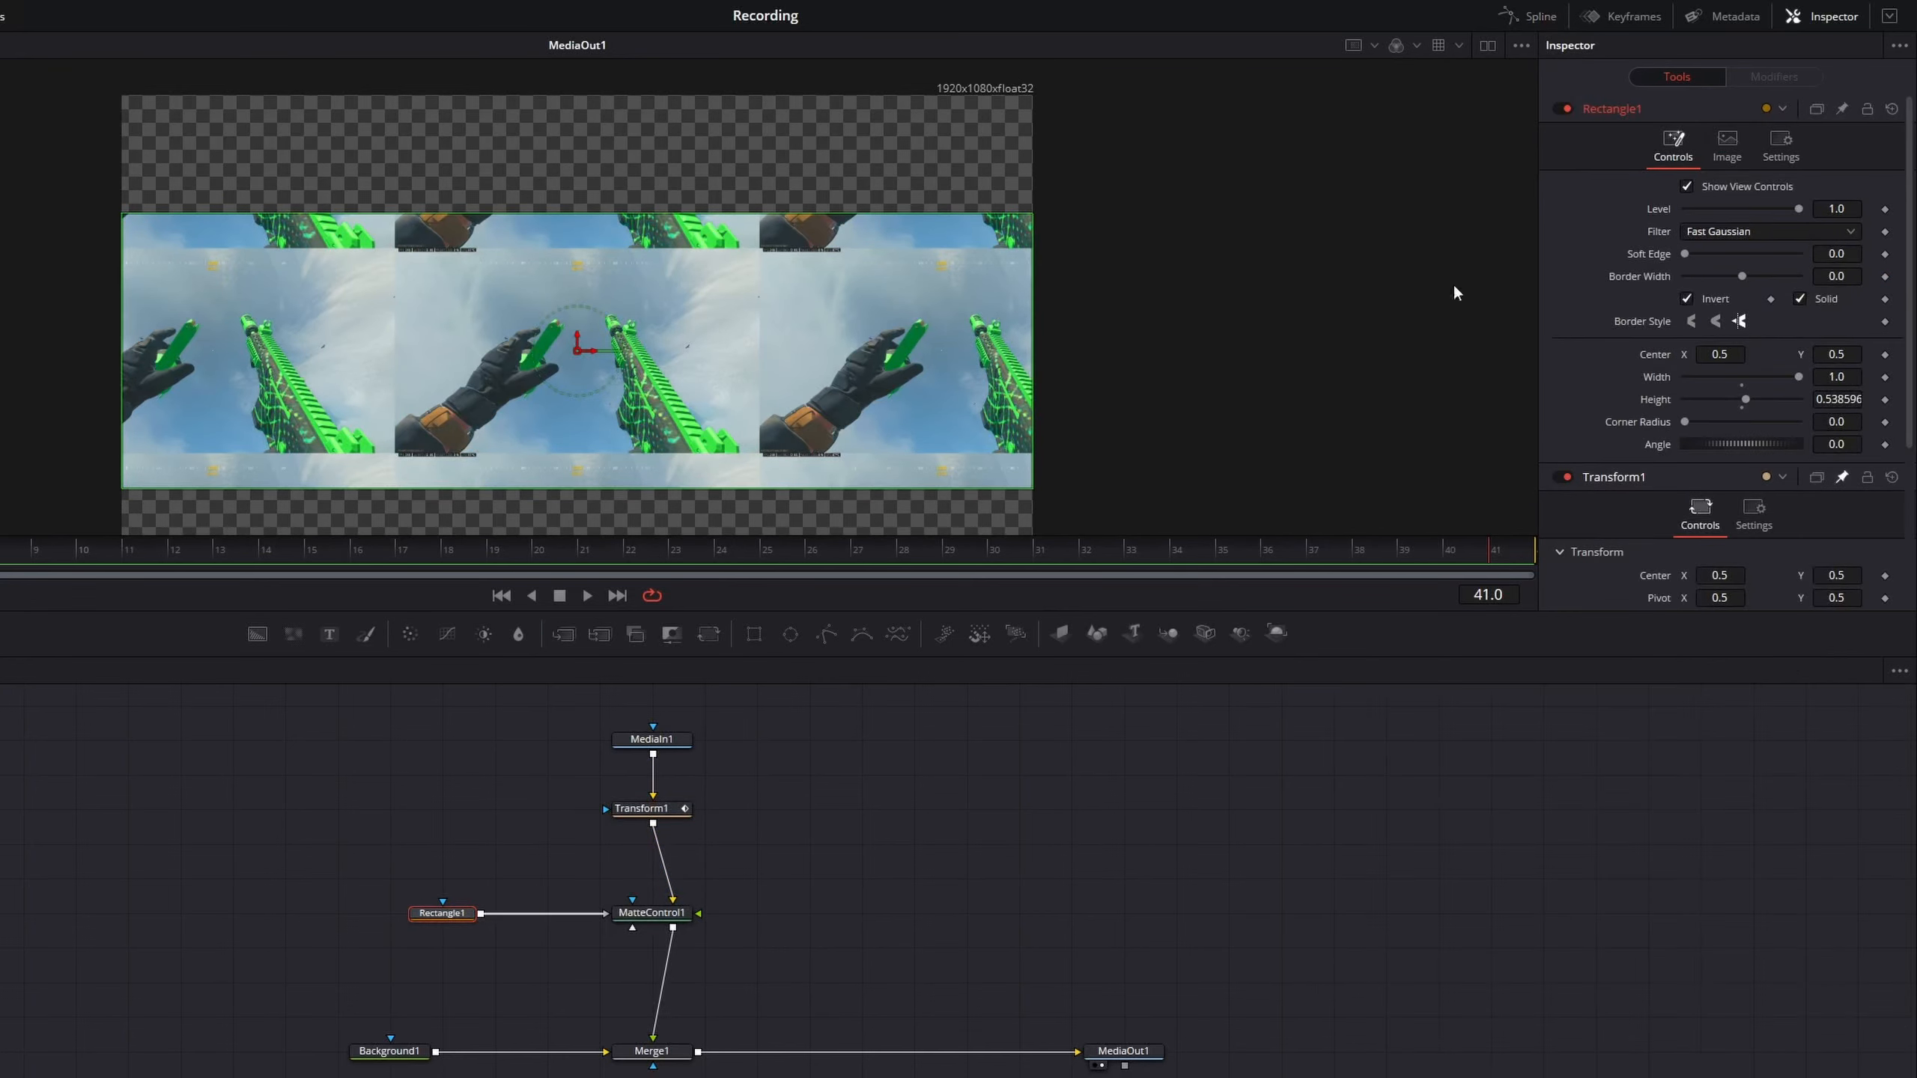
click(1889, 16)
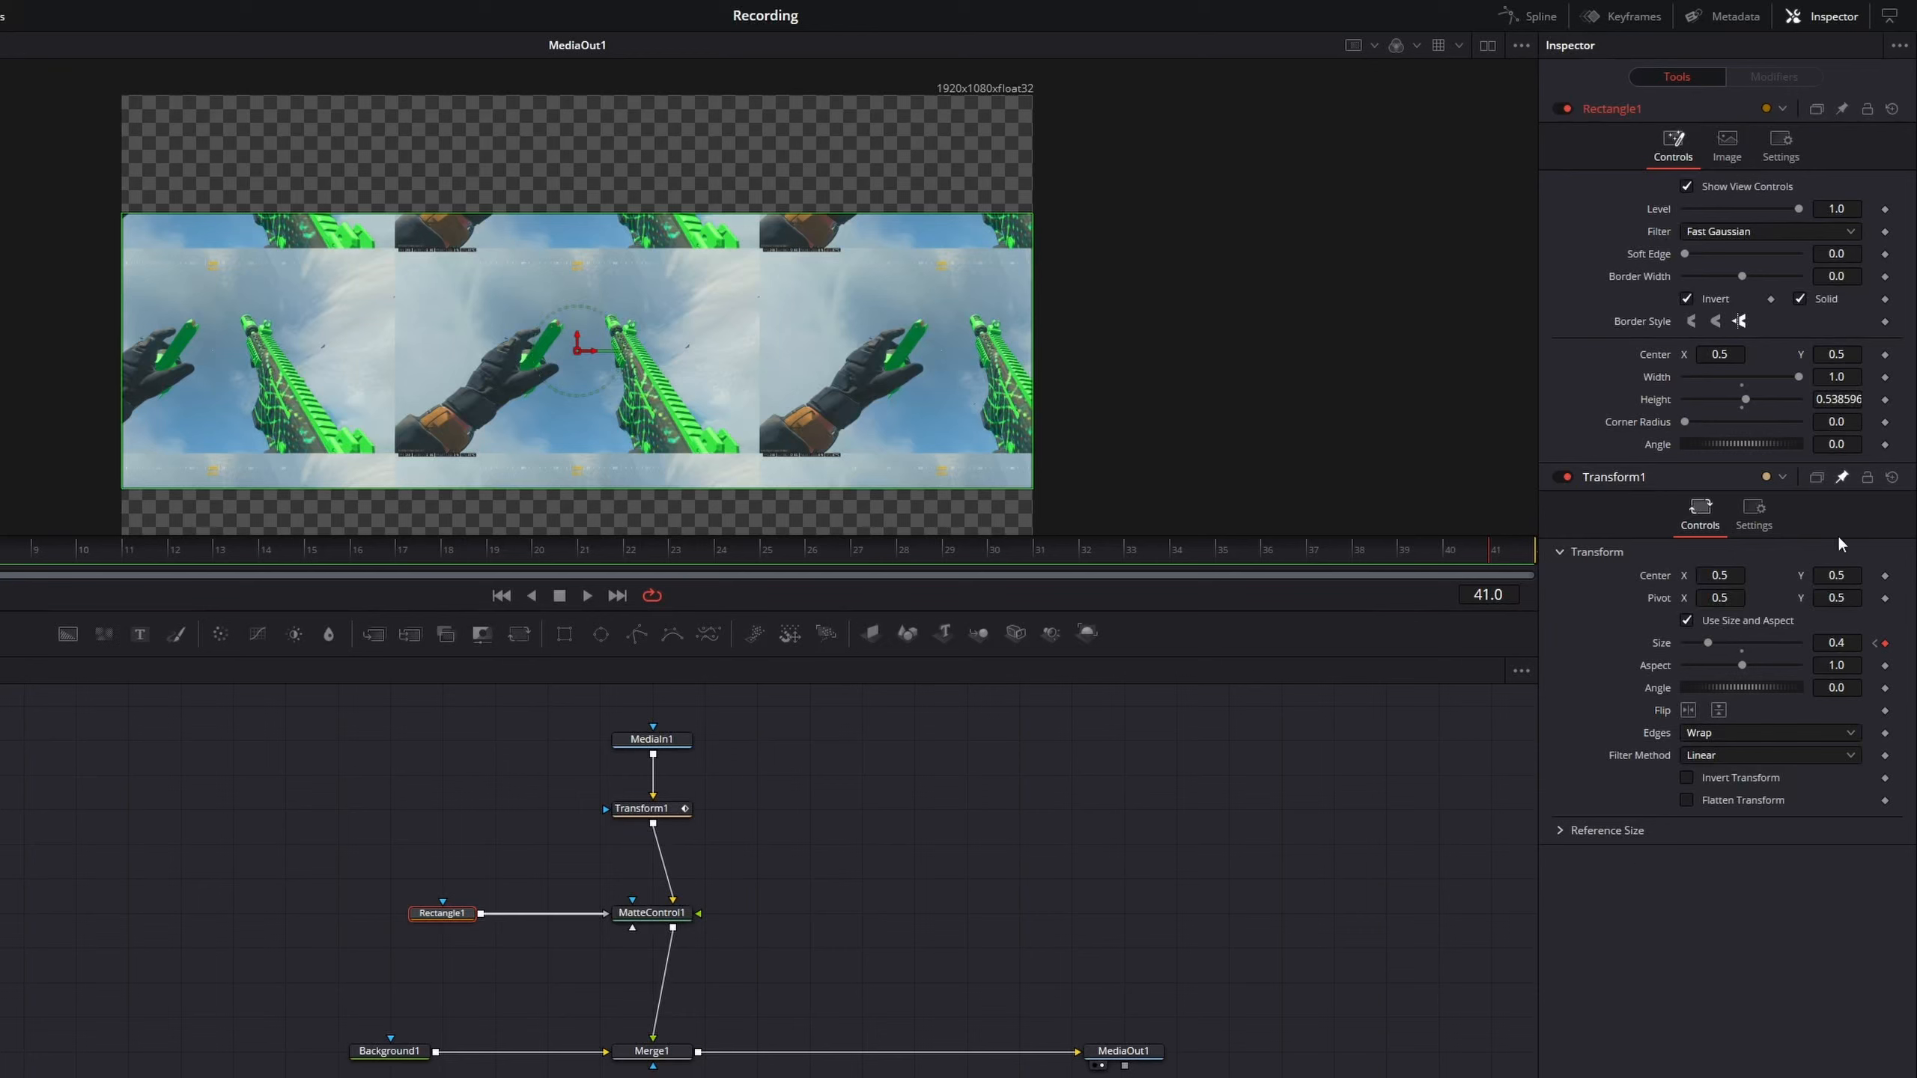
Add an expression to Rectangle1's Height that links it to Transform1's Size
click(1843, 408)
right_click(1669, 402)
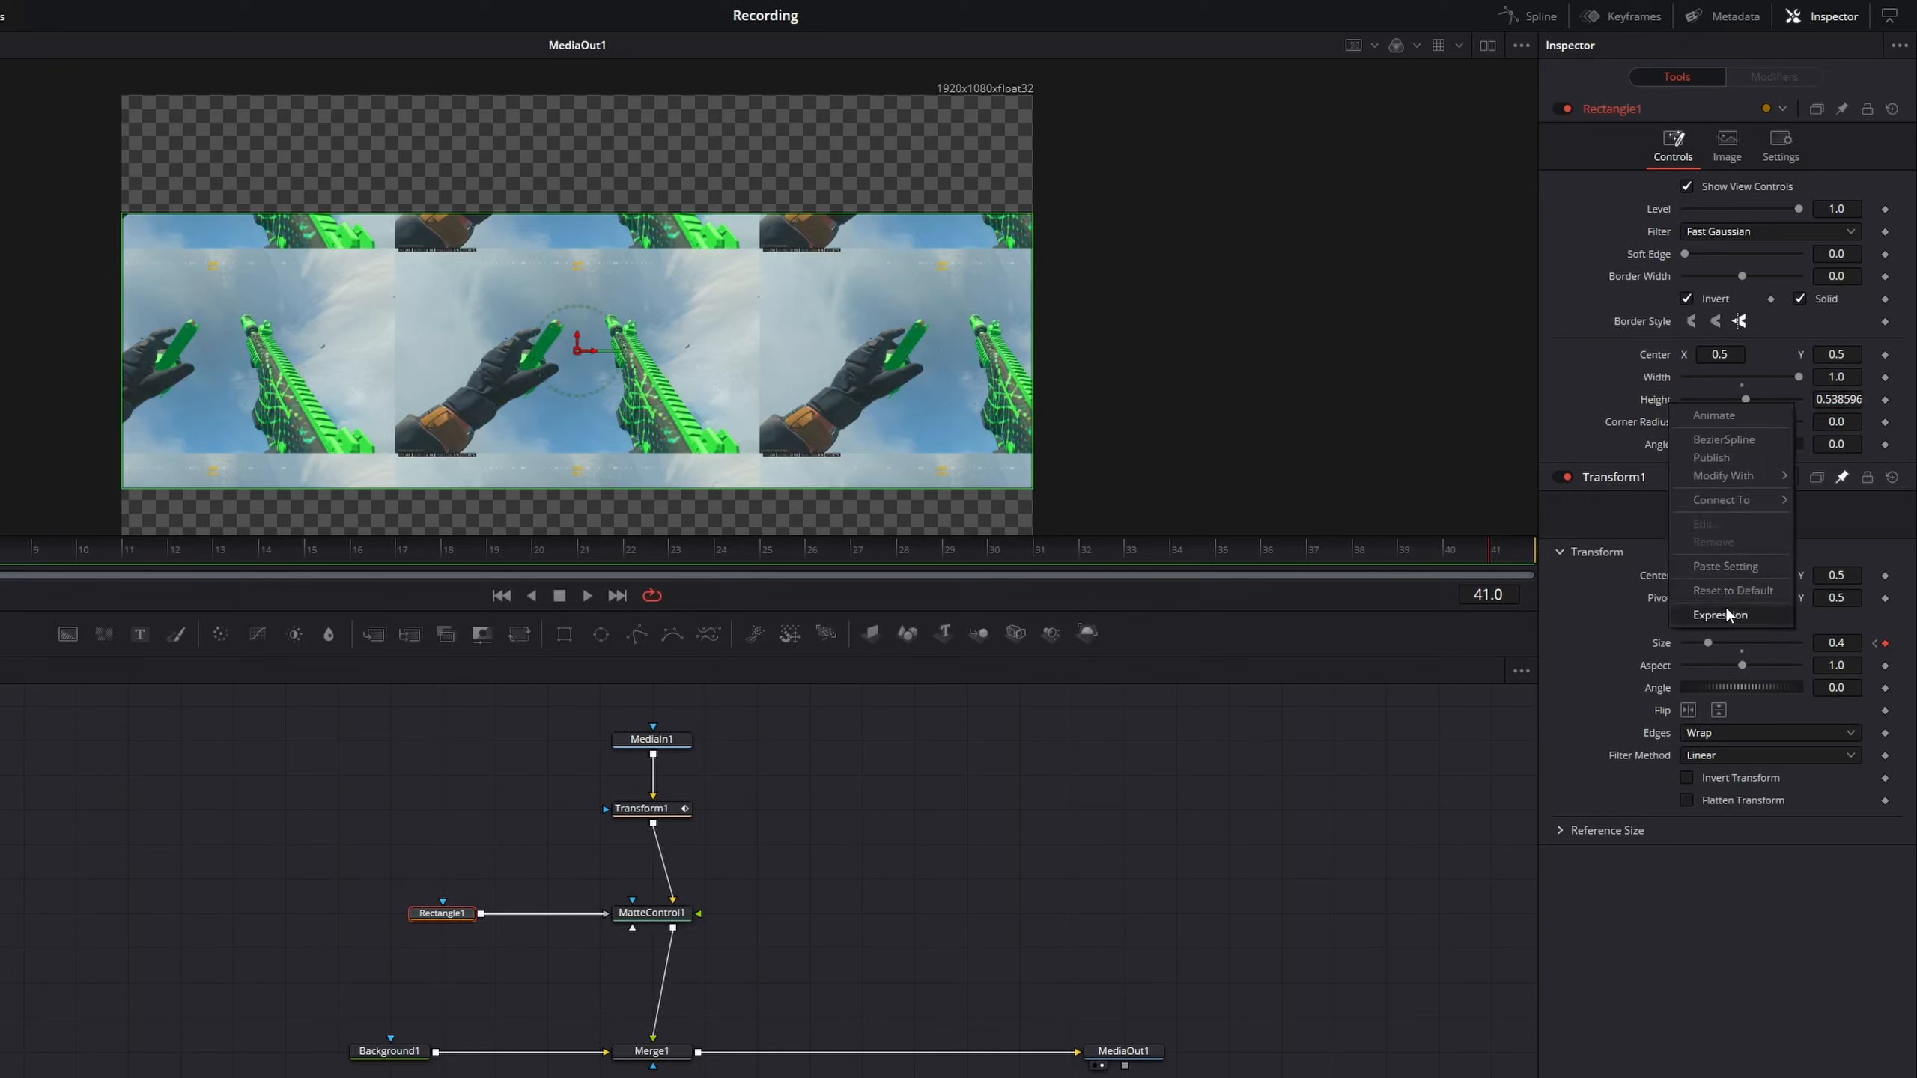
click(1606, 392)
click(1834, 403)
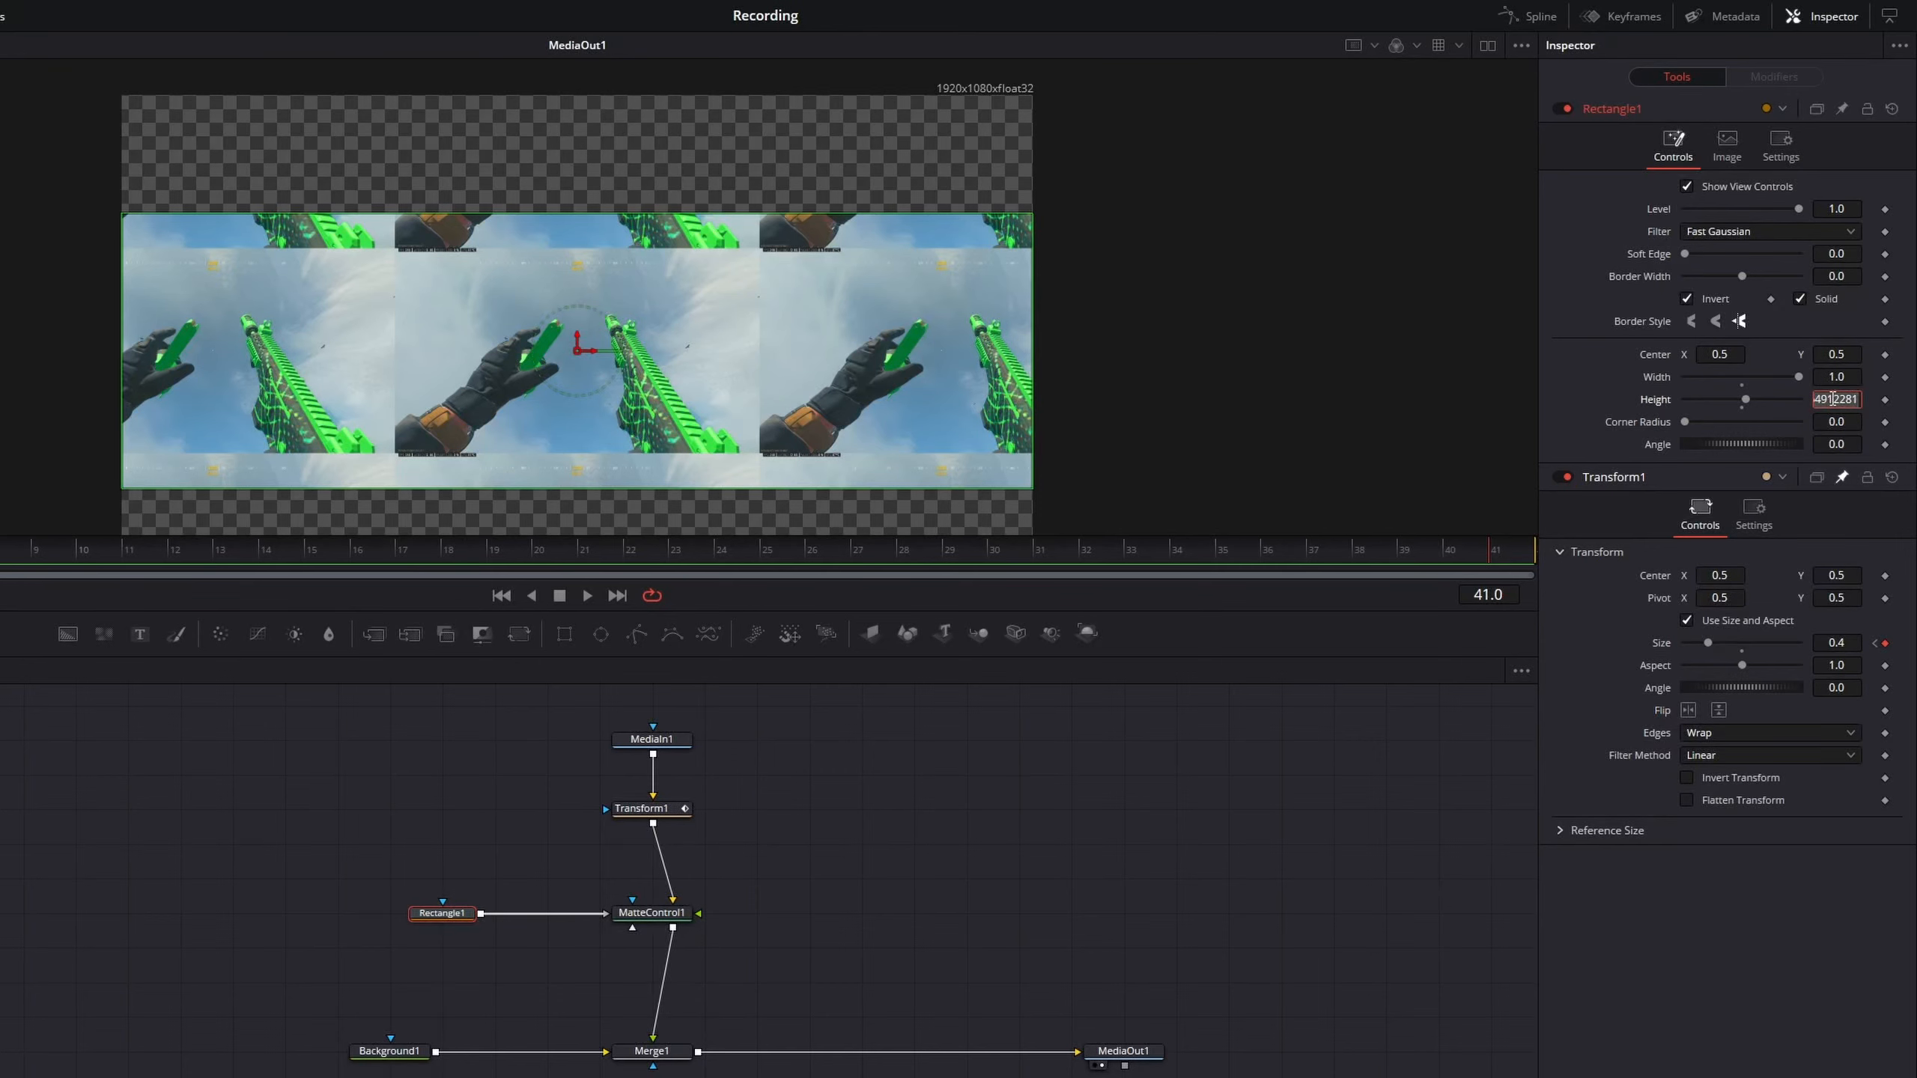
text(=)
key(Tab)
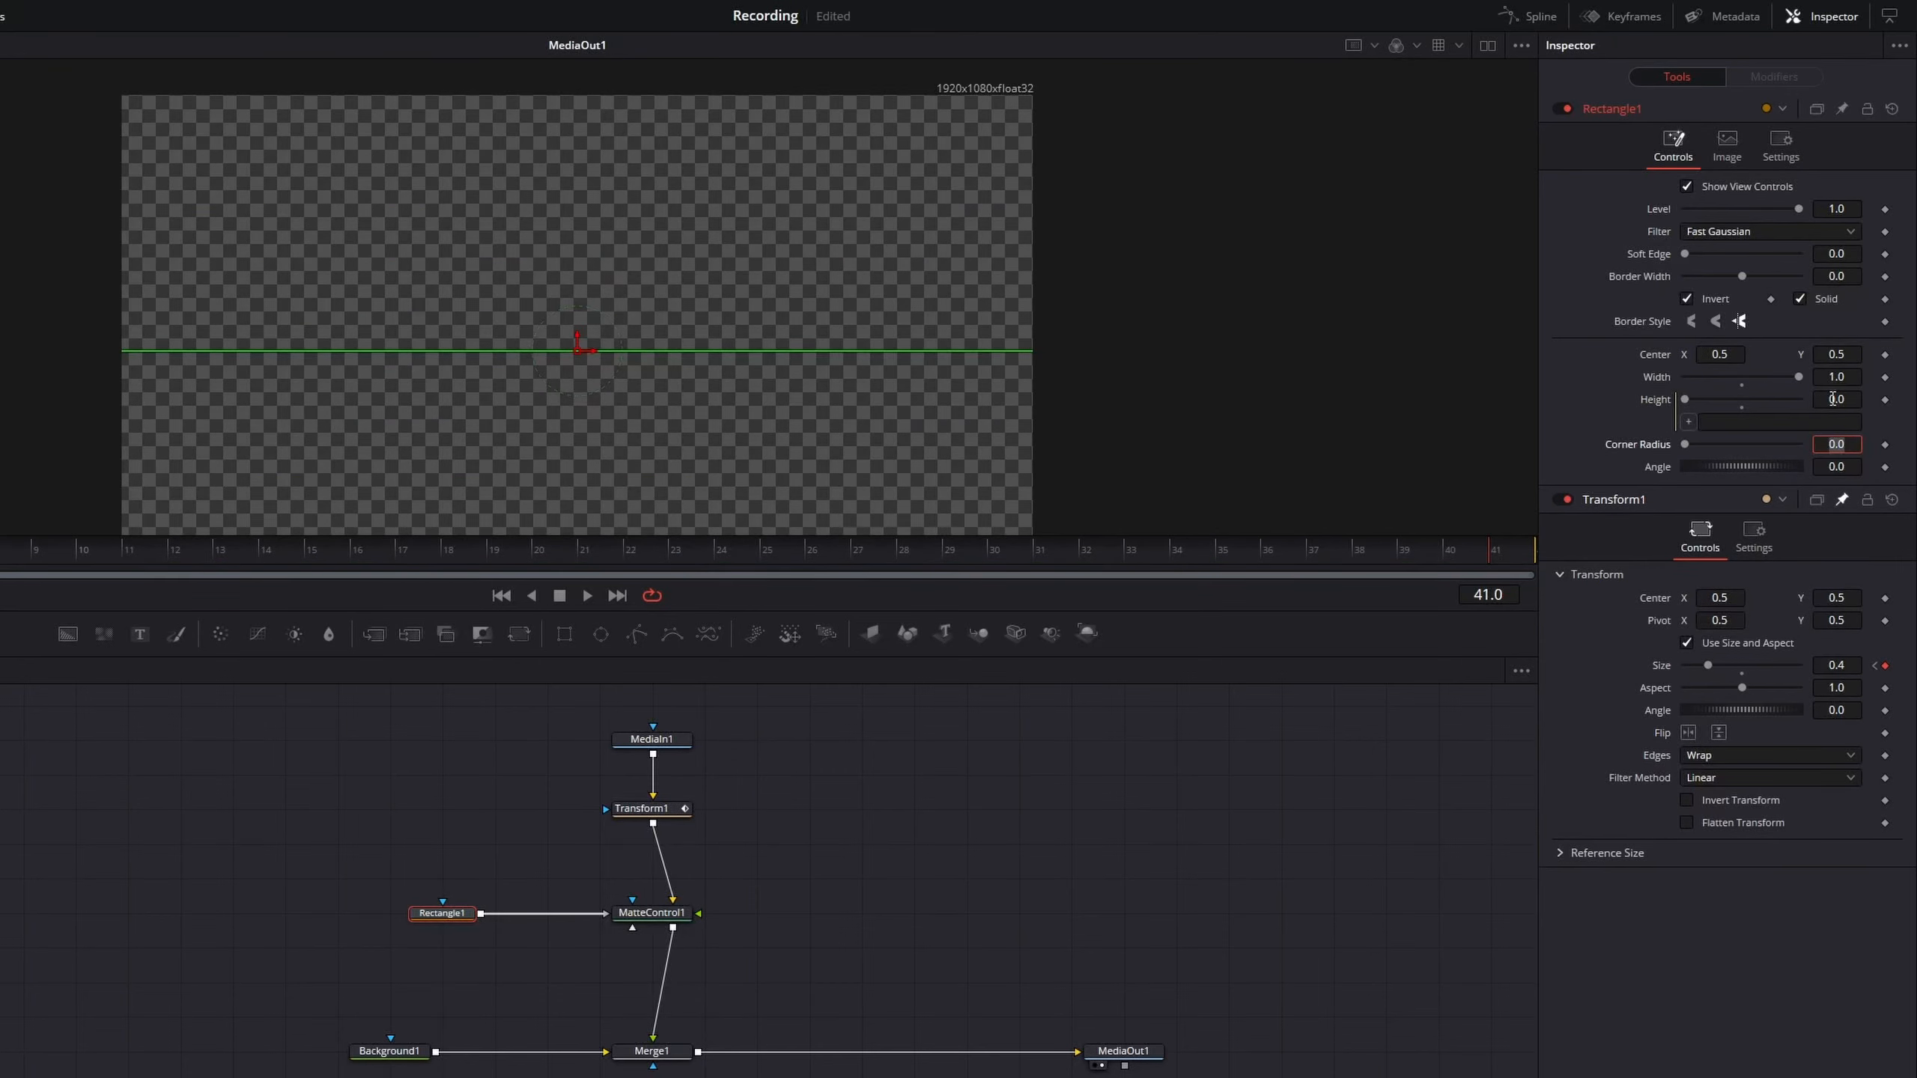
click(1719, 422)
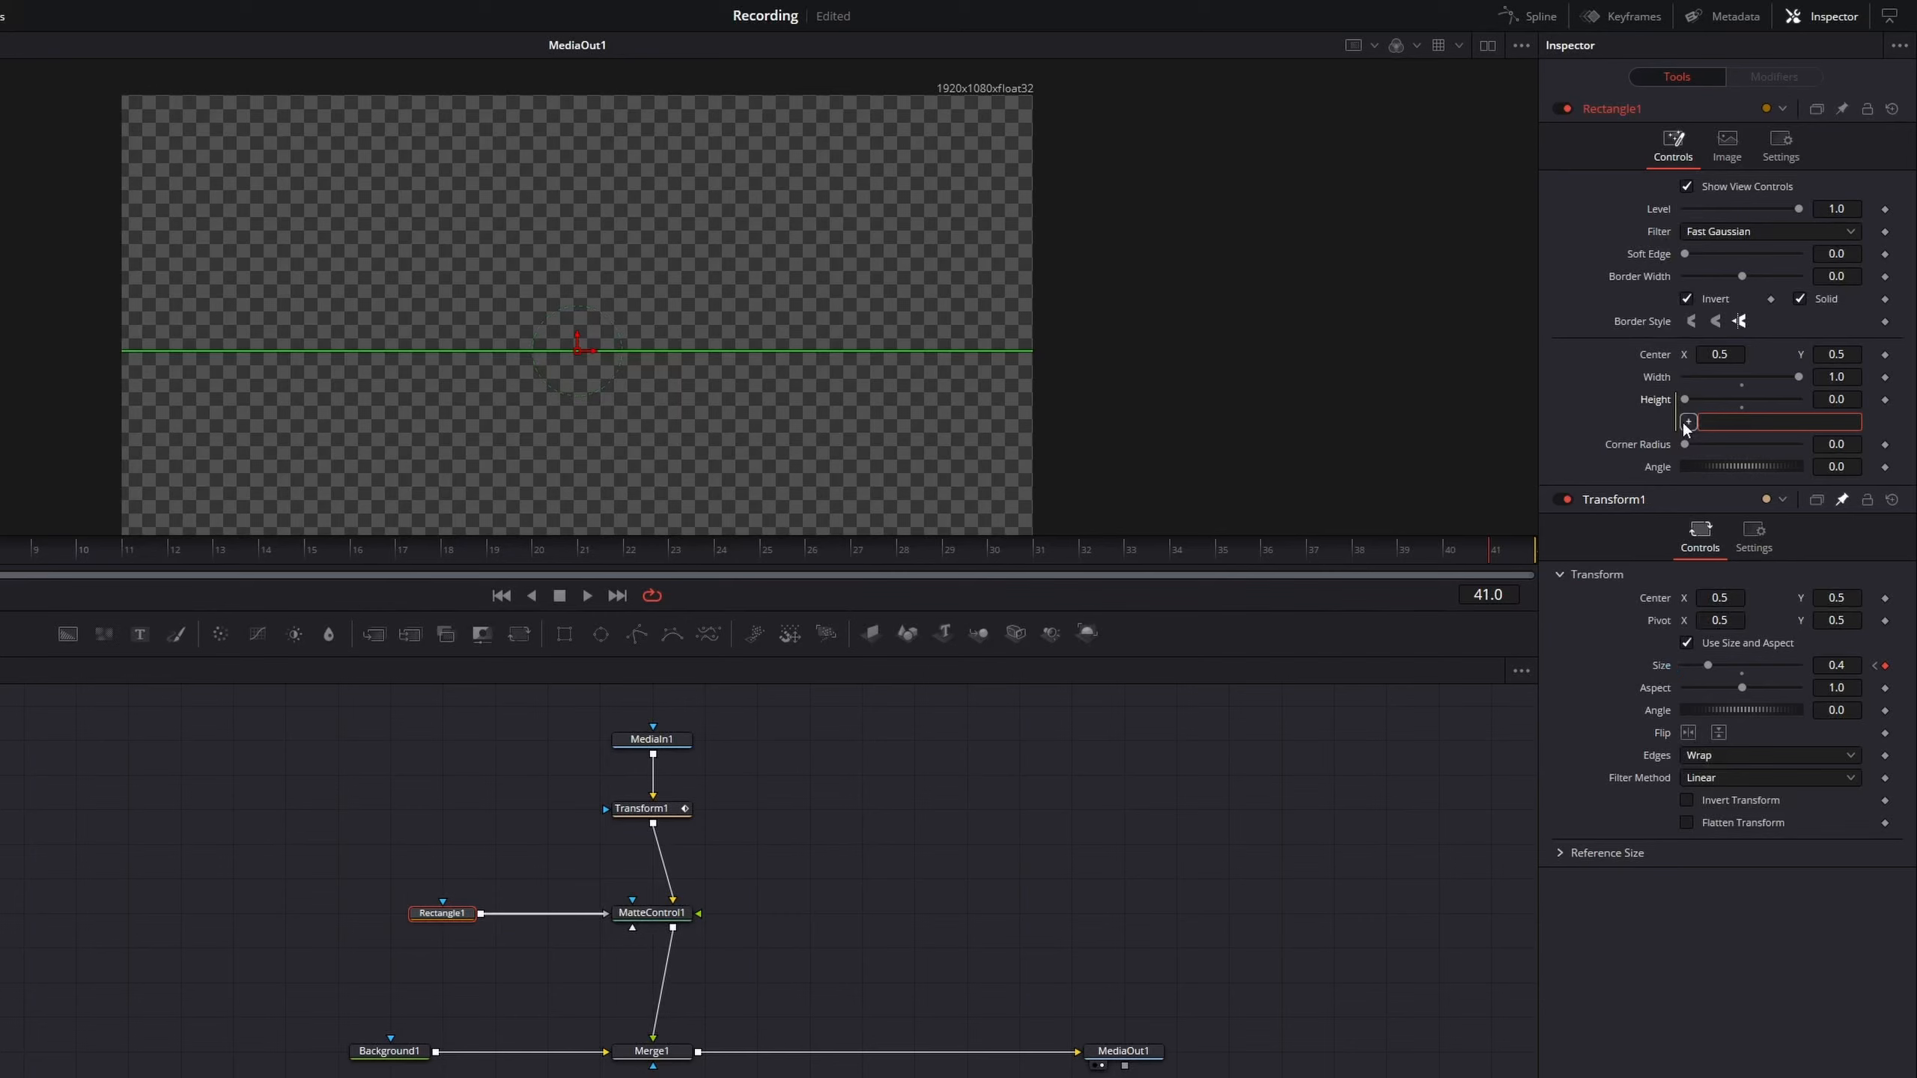
drag(1689, 422, 1664, 666)
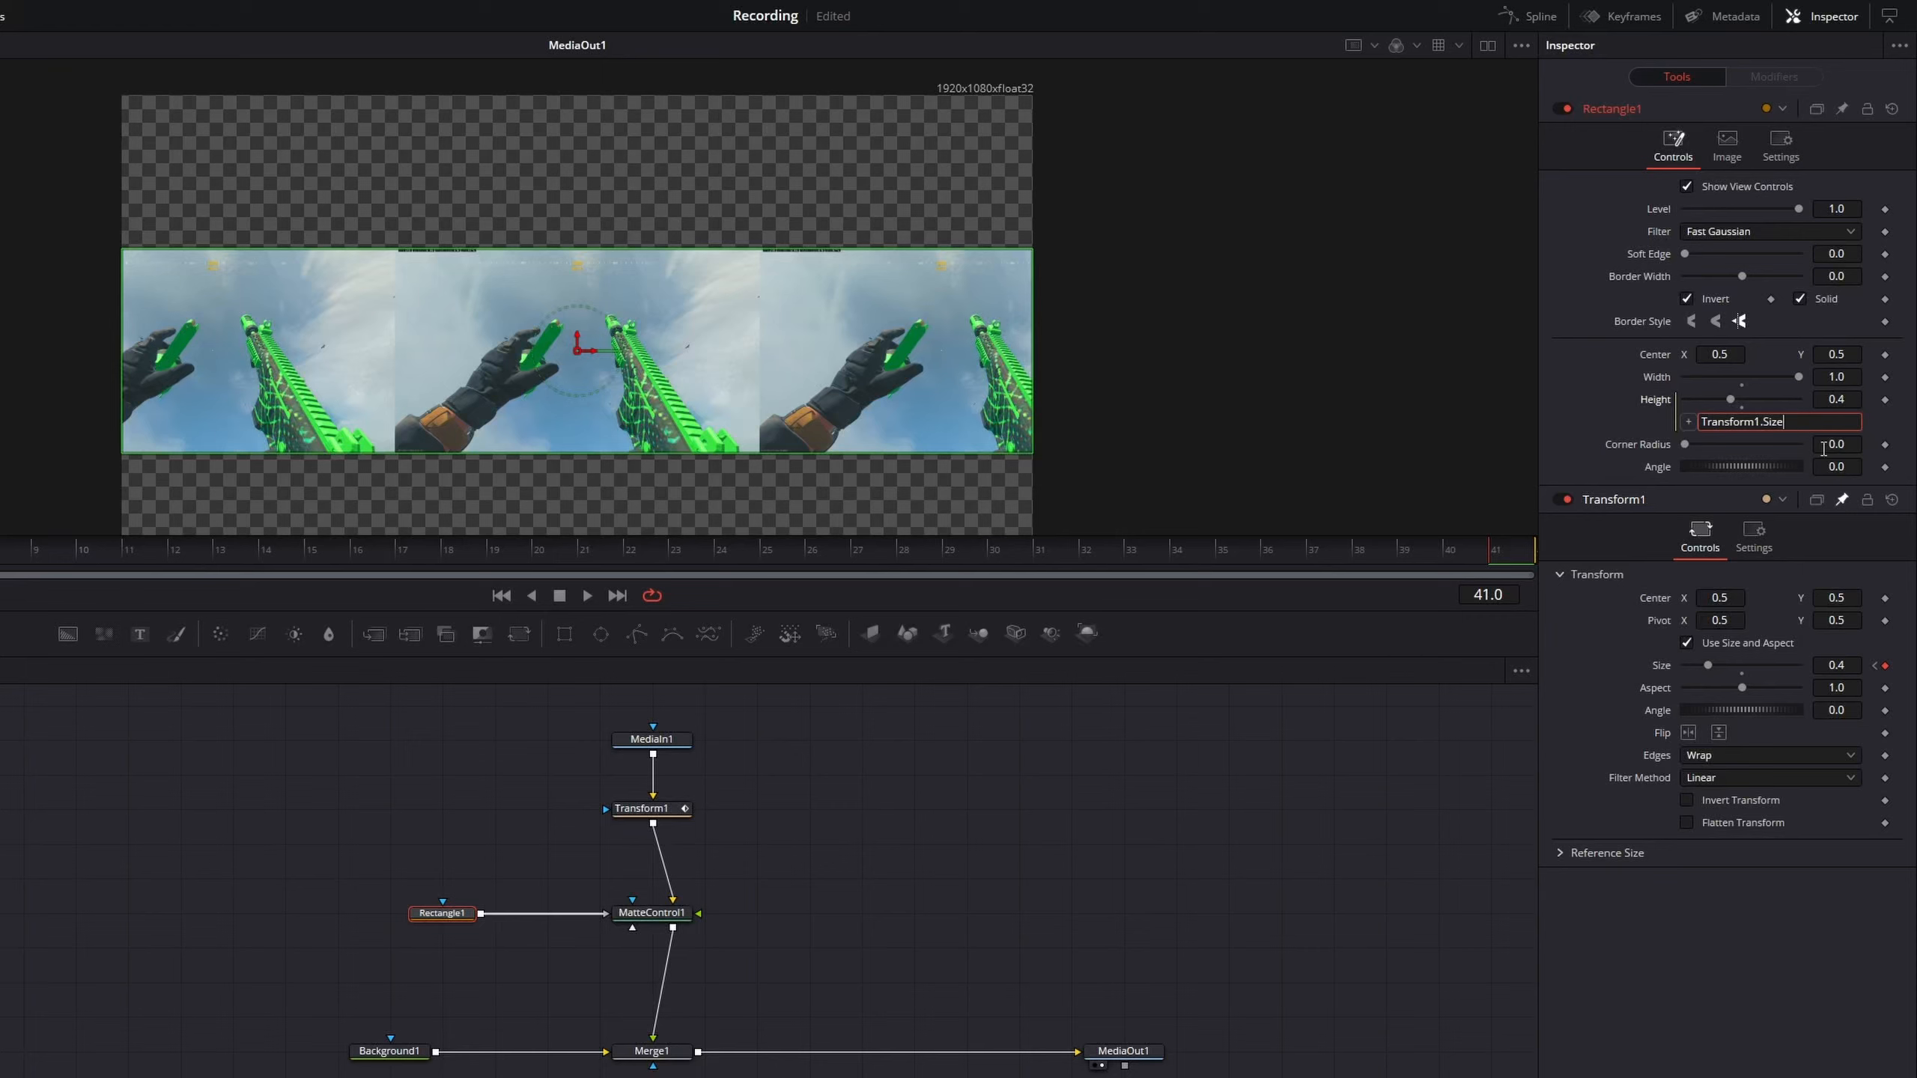
Scrub back through the composition and return to frame 41 to check that the mask height follows the zoom
drag(1460, 548, 1498, 568)
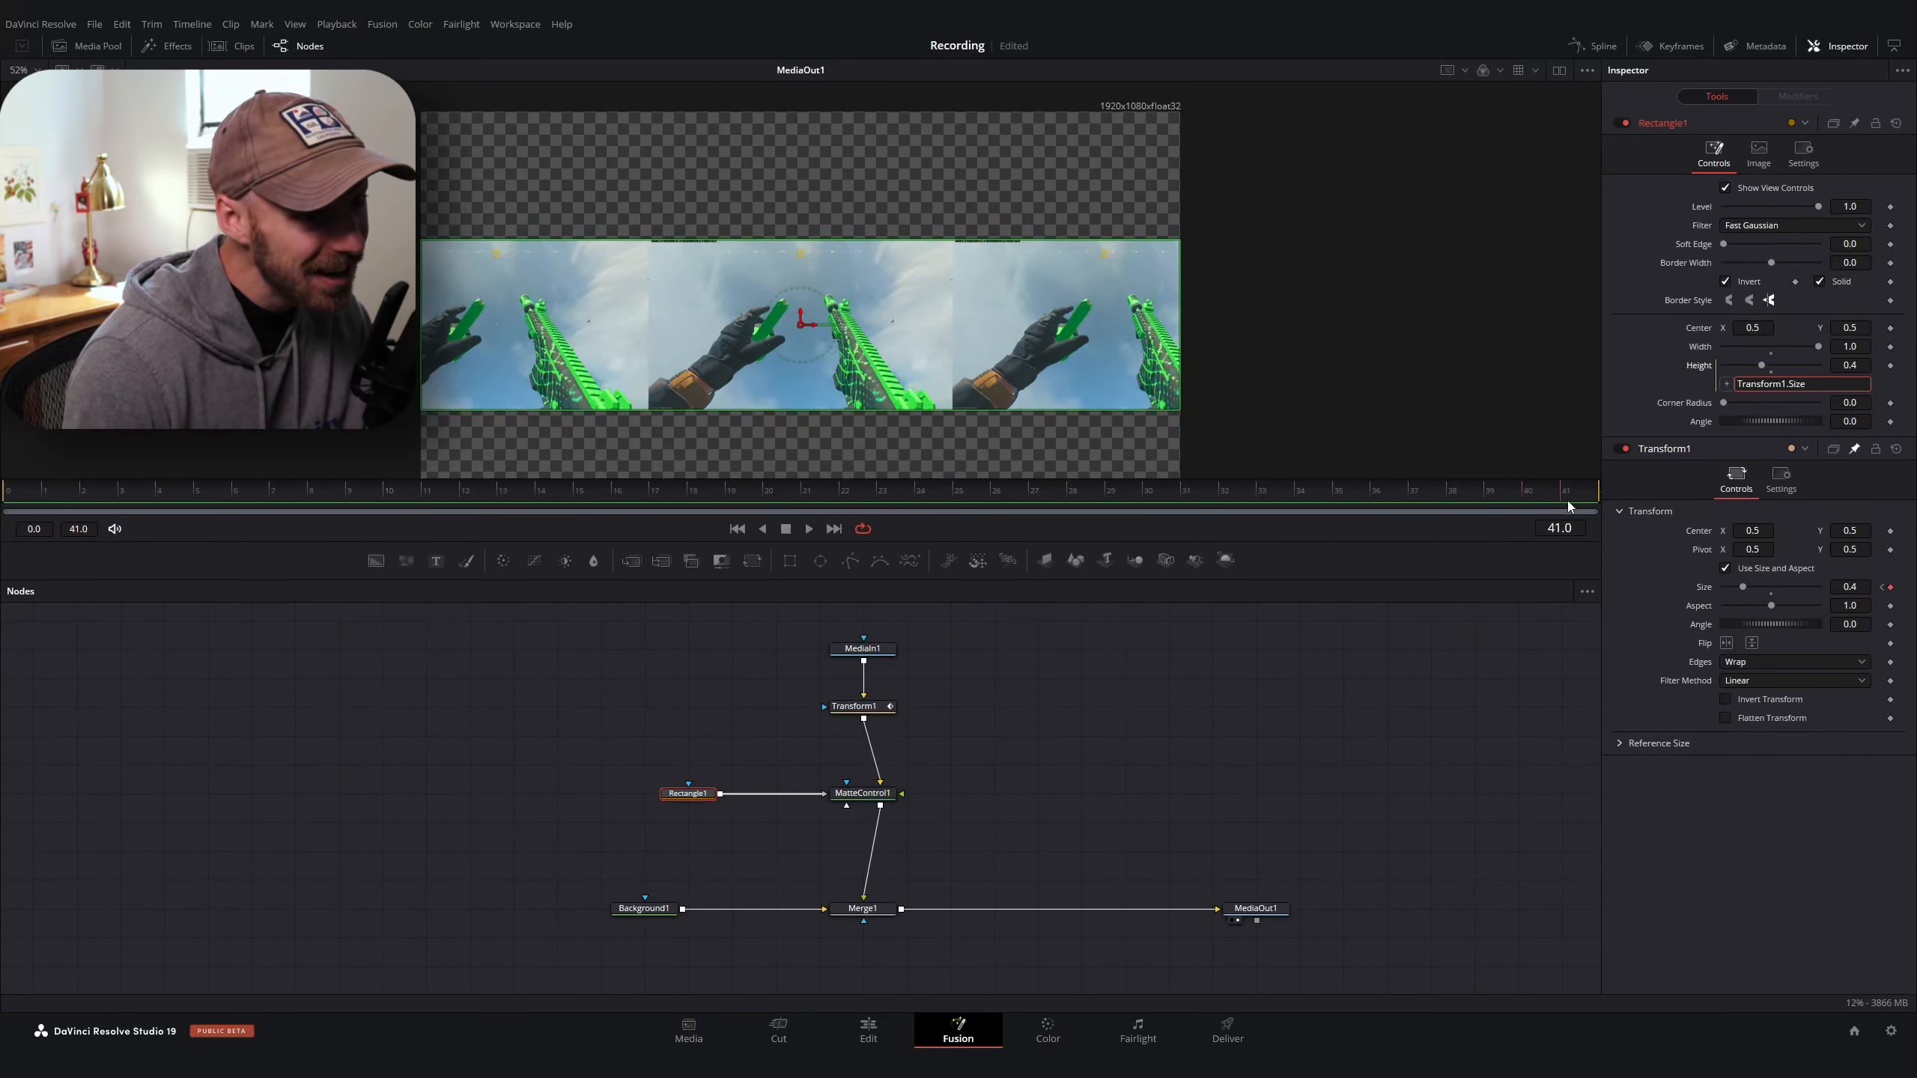
drag(1567, 506, 993, 500)
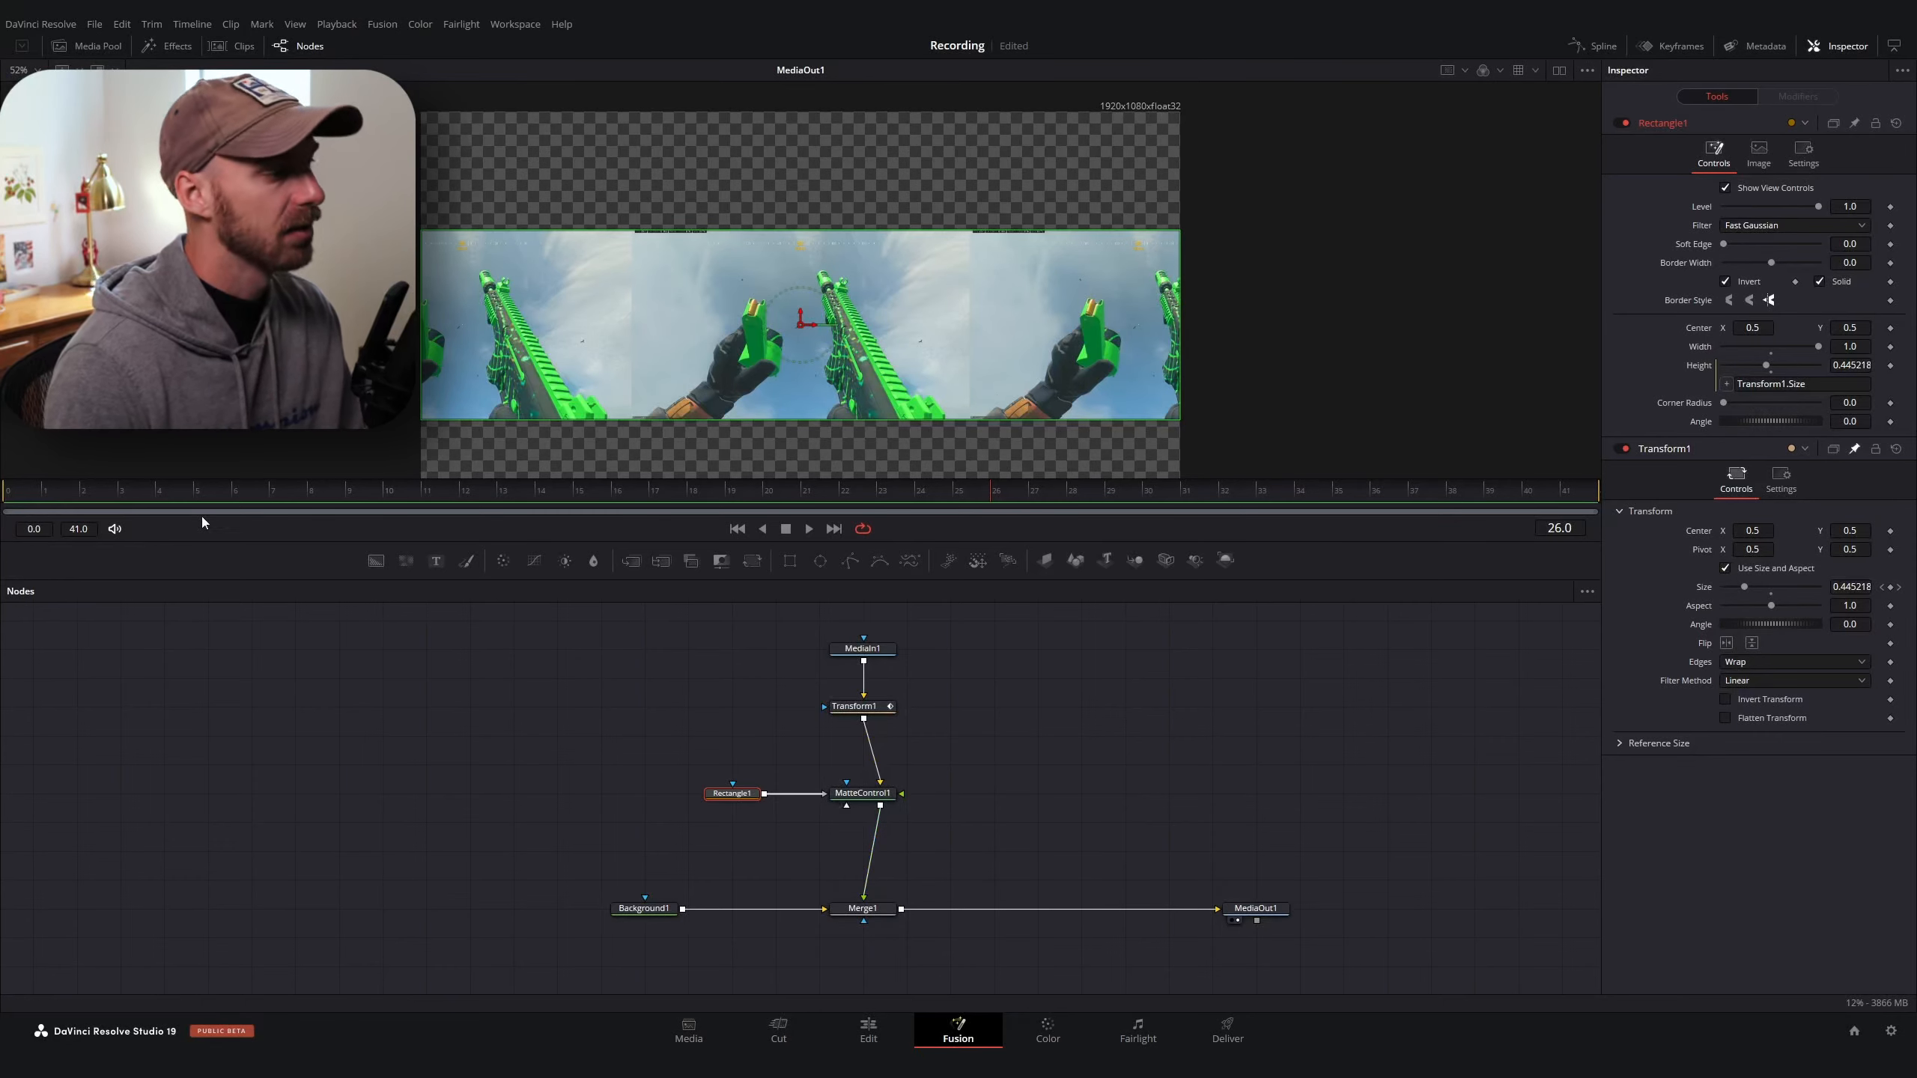
drag(754, 500, 1564, 530)
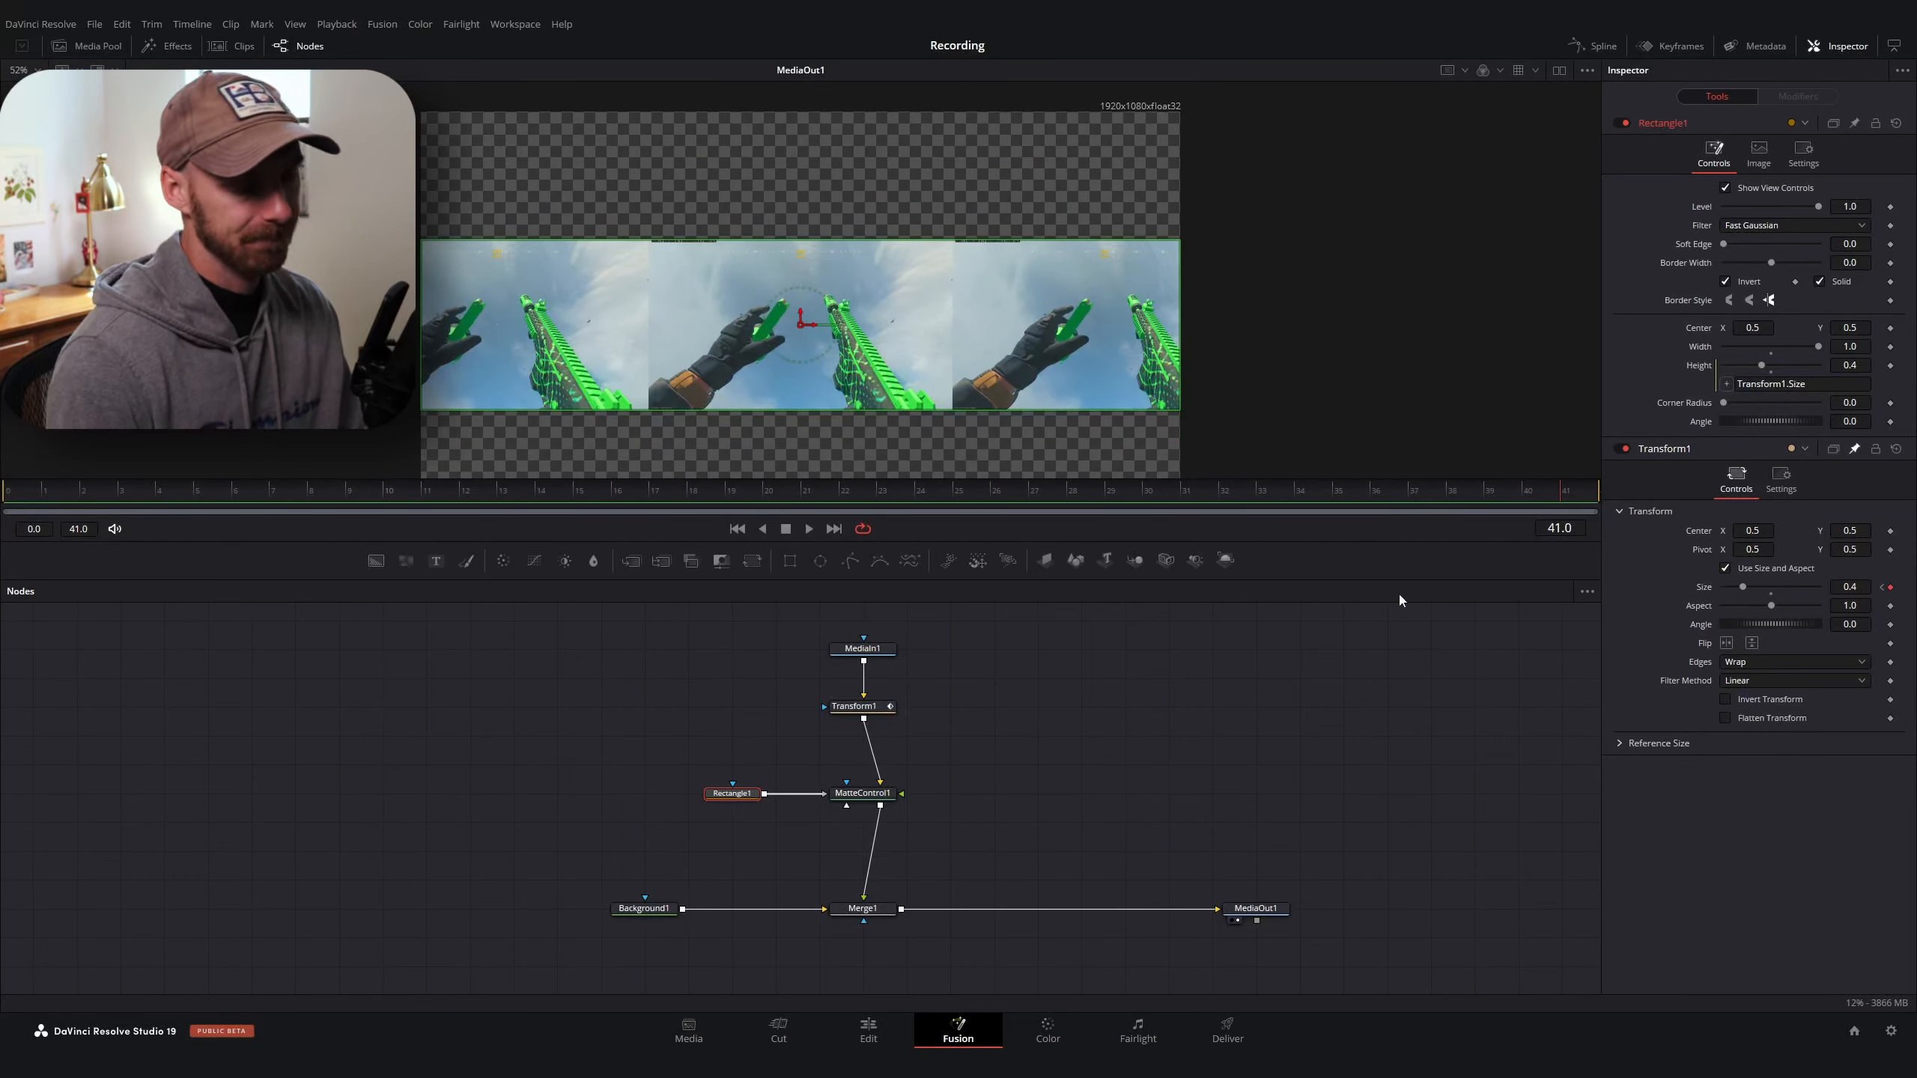
Move Rectangle1 and MatteControl1 up closer to Transform1 and unpin Transform1's controls
drag(665, 756, 863, 763)
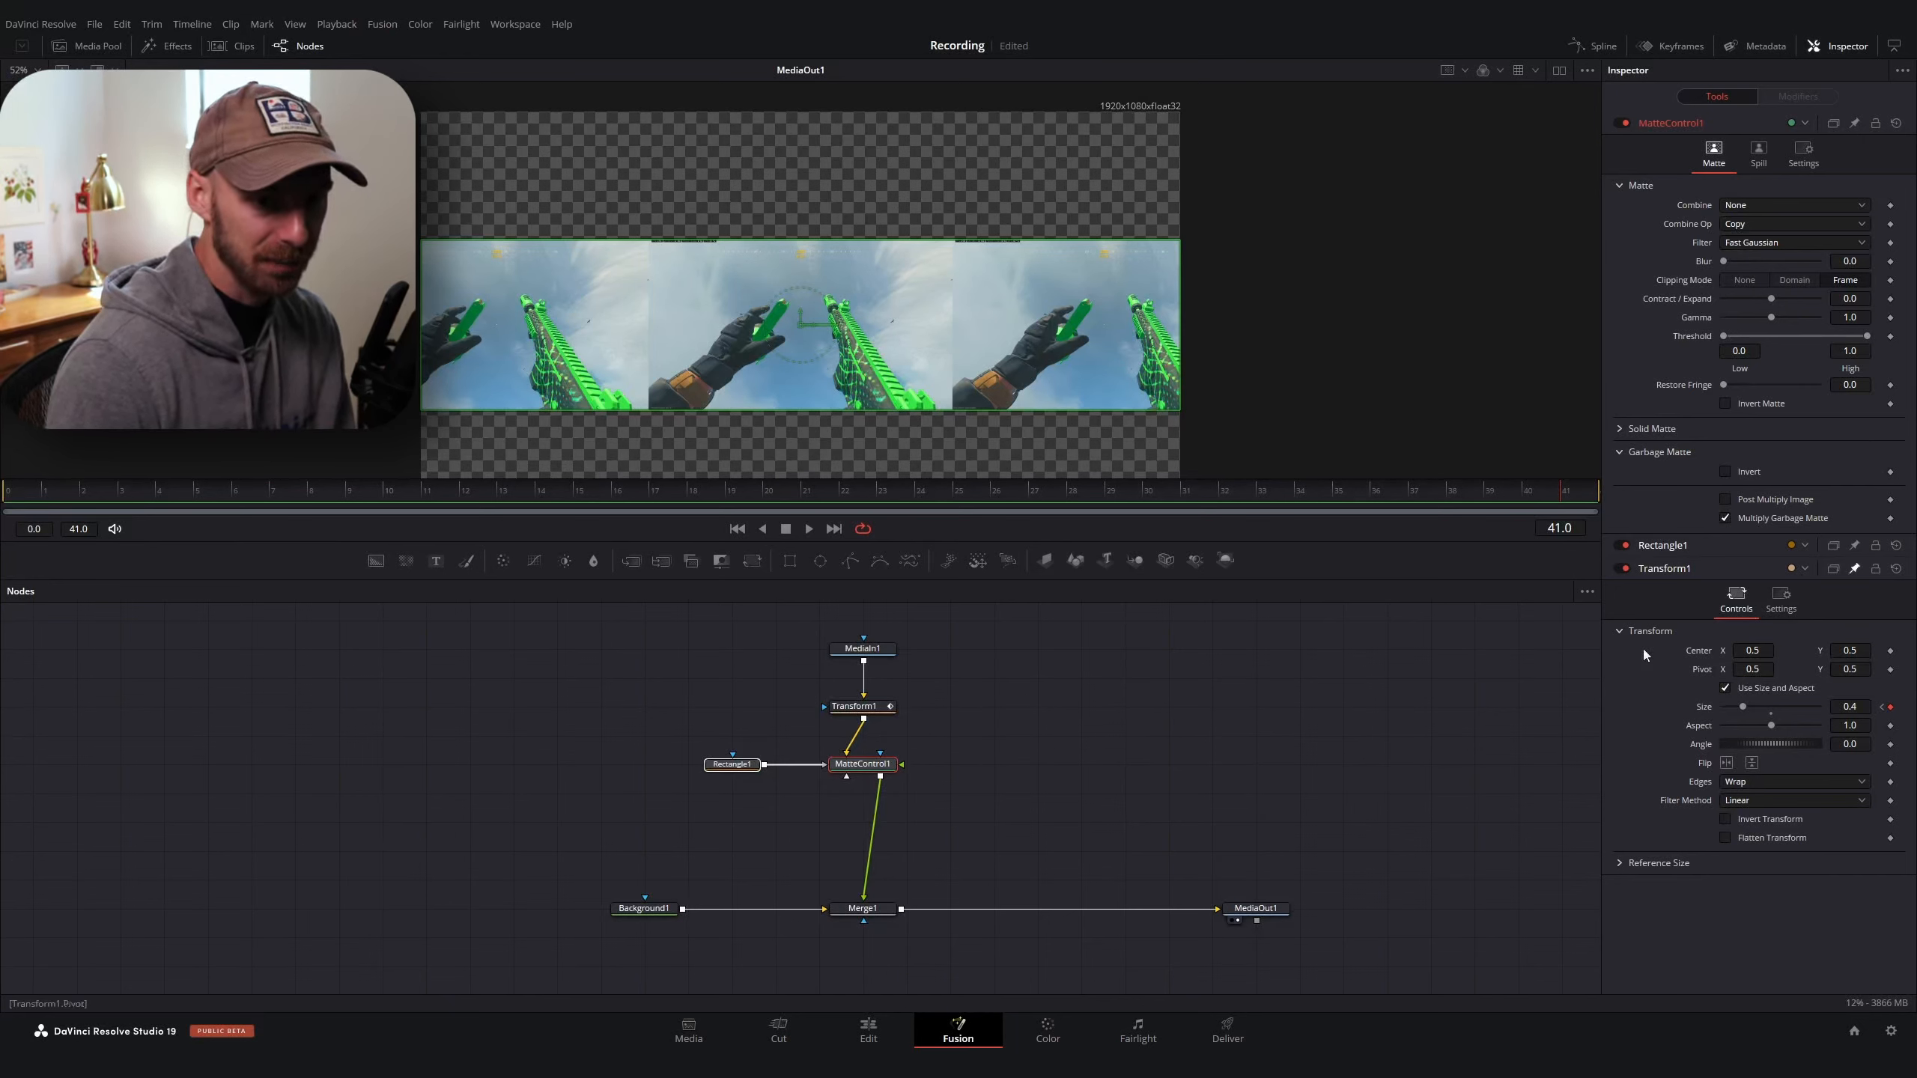
click(997, 793)
drag(984, 746, 546, 812)
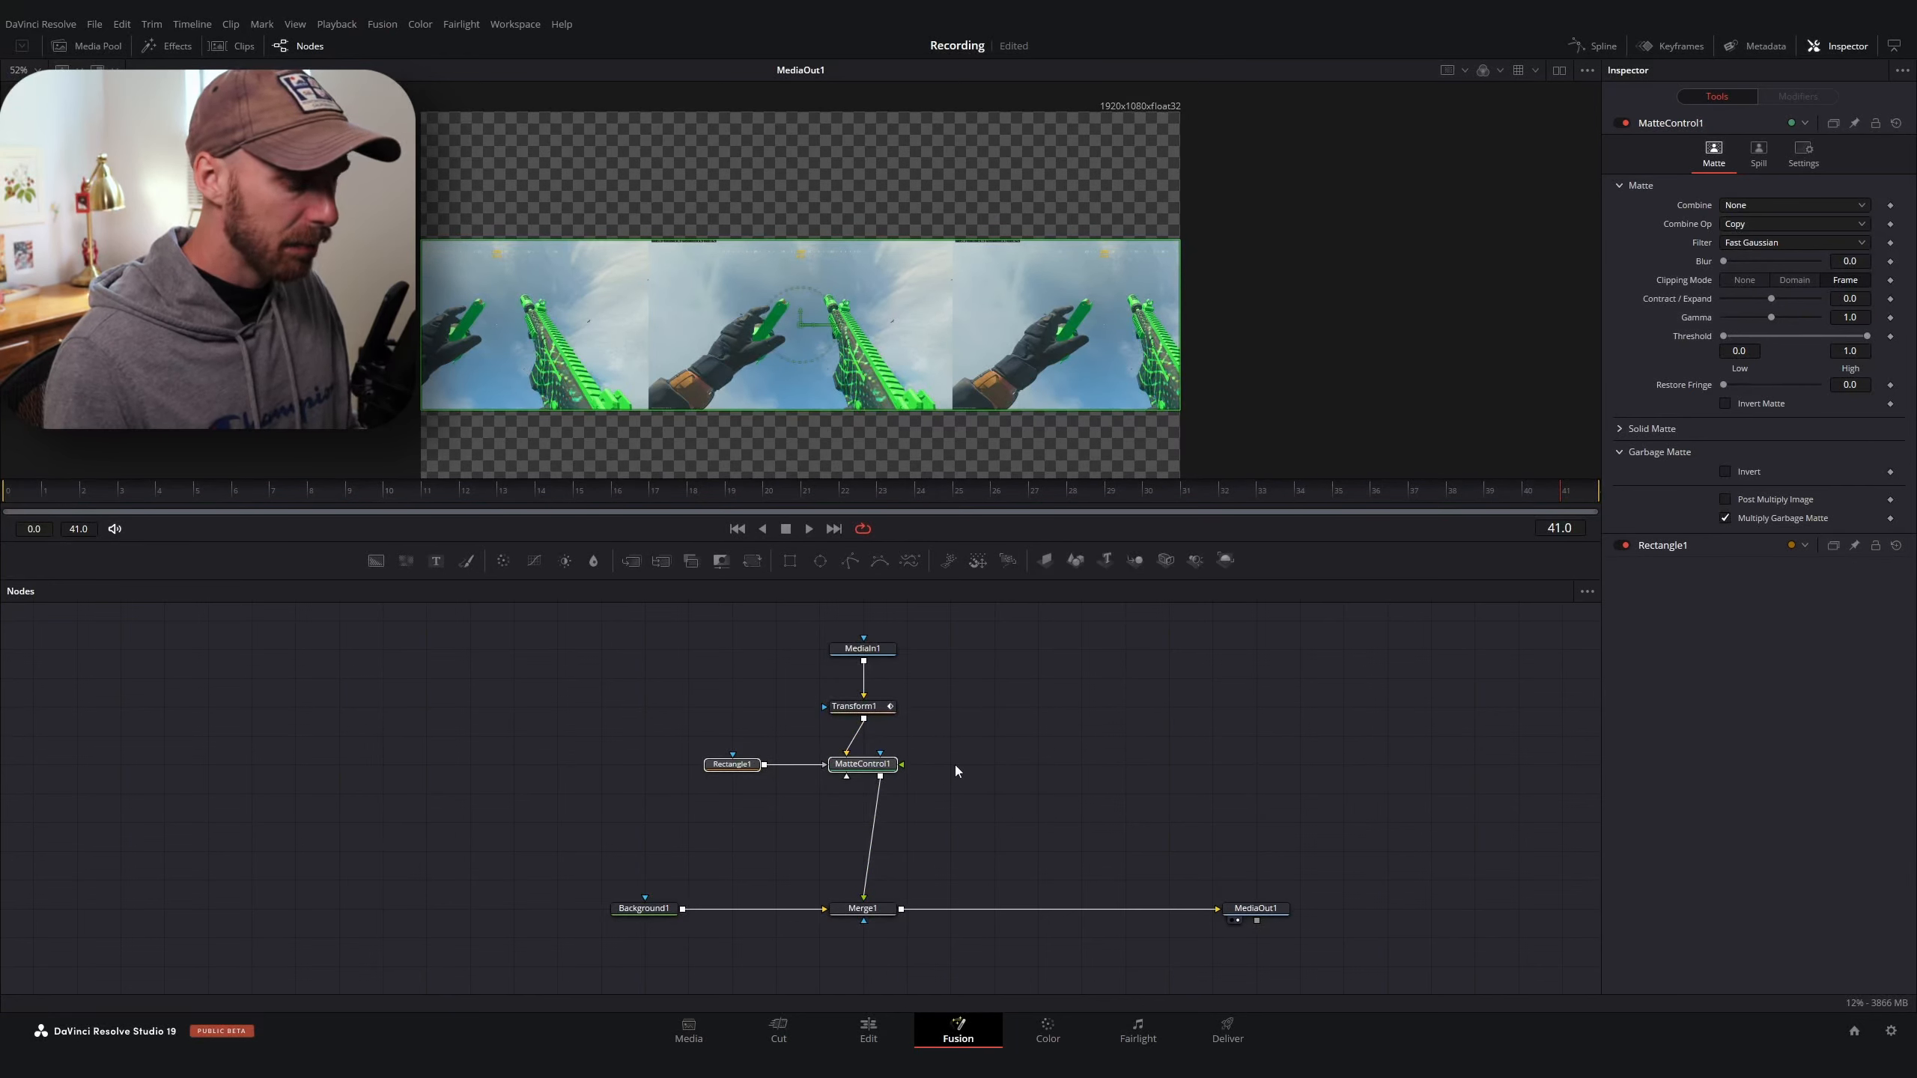
Scrub back to frame 1, review the film reel effects list in Notepad and return to DaVinci Resolve
drag(54, 498, 44, 605)
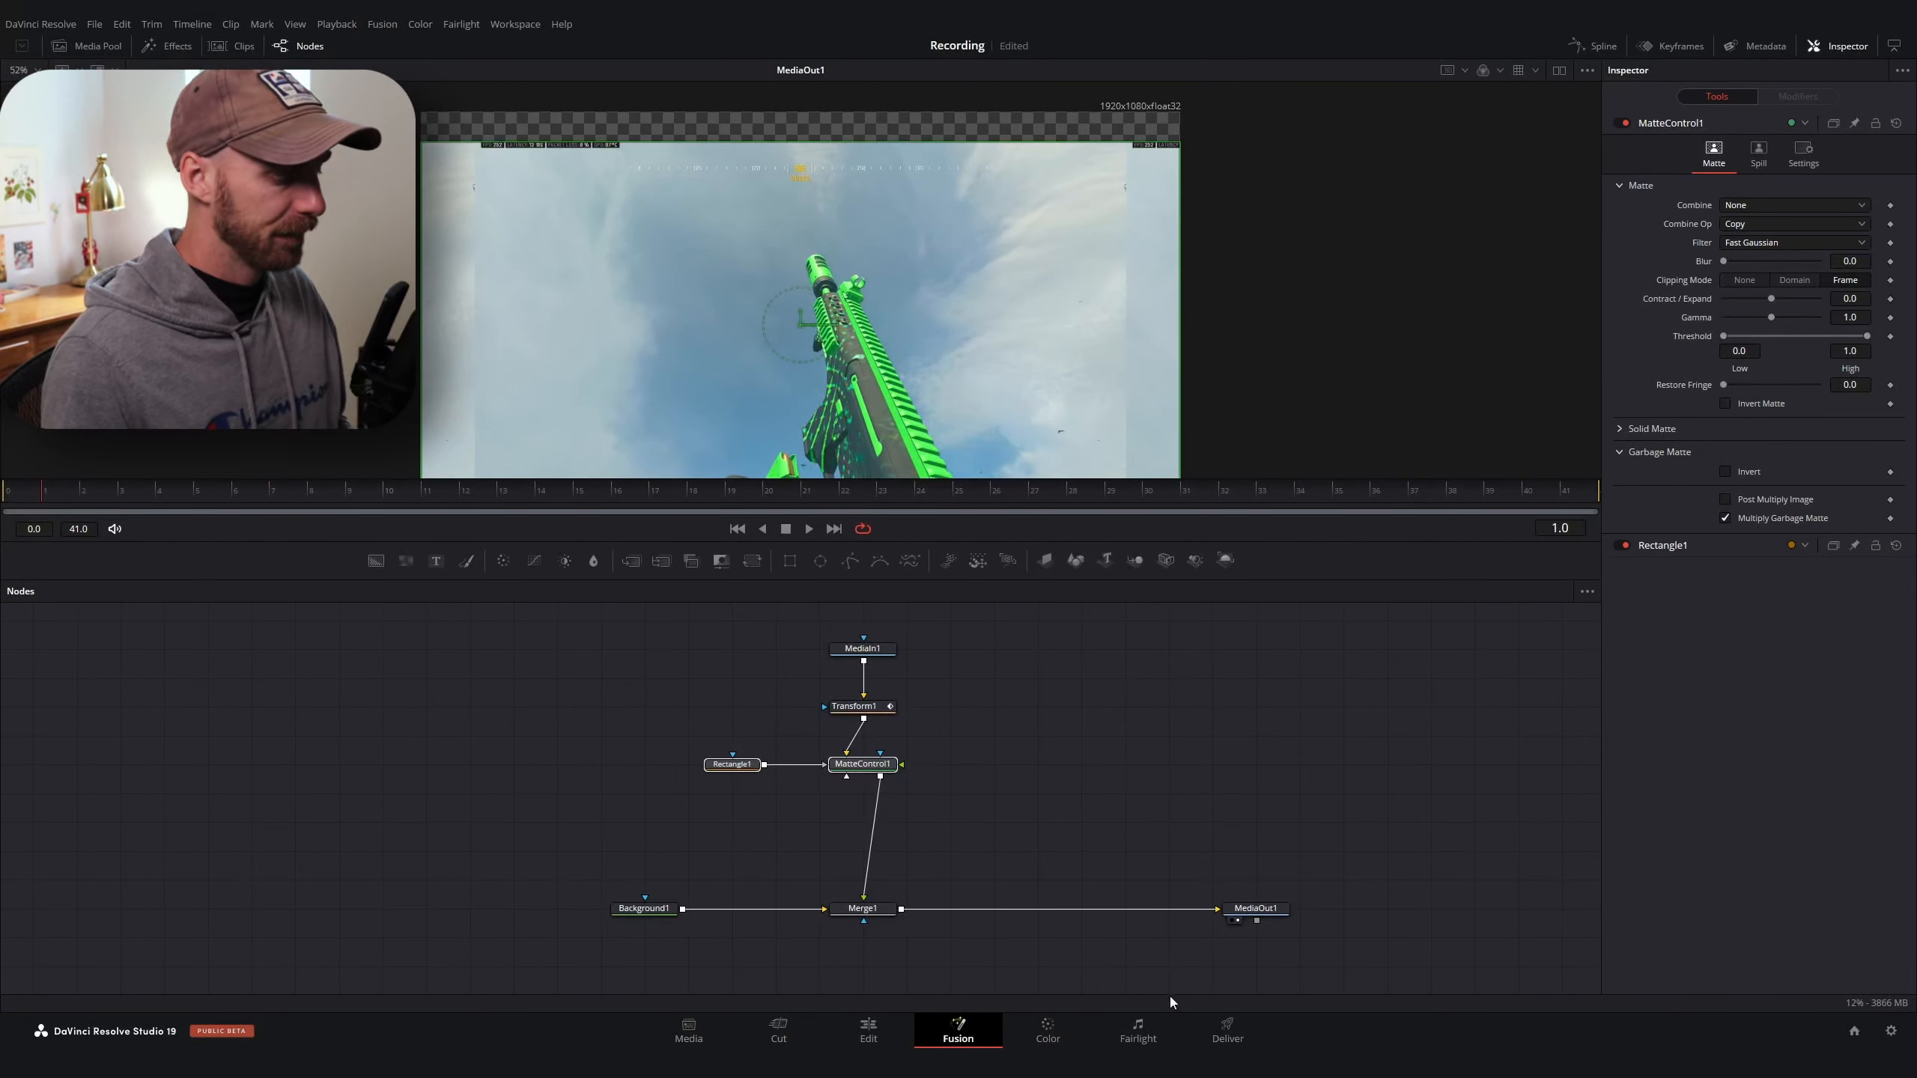
click(816, 1067)
click(914, 455)
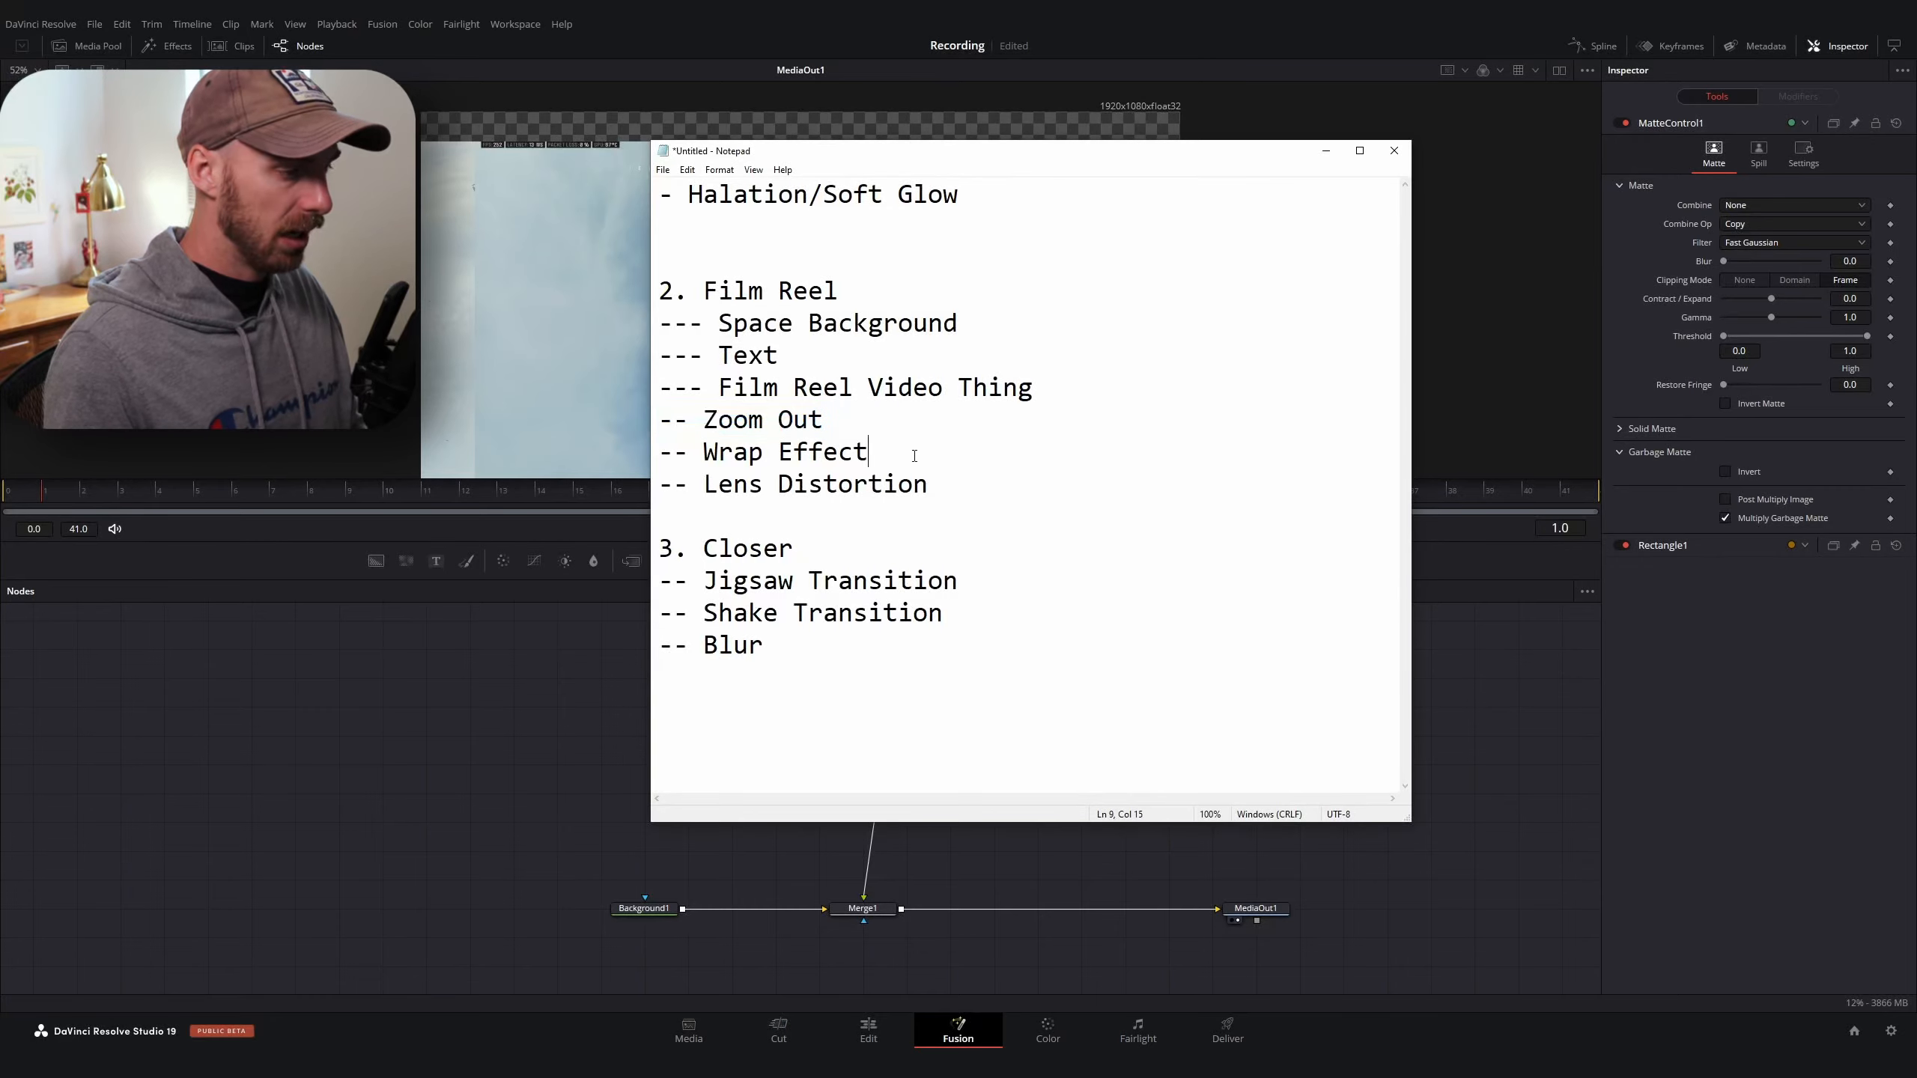
click(481, 740)
Review the reference clip and Fusion Clip 1 on the edit timeline, and reopen Fusion Clip 1 in Fusion
click(868, 1030)
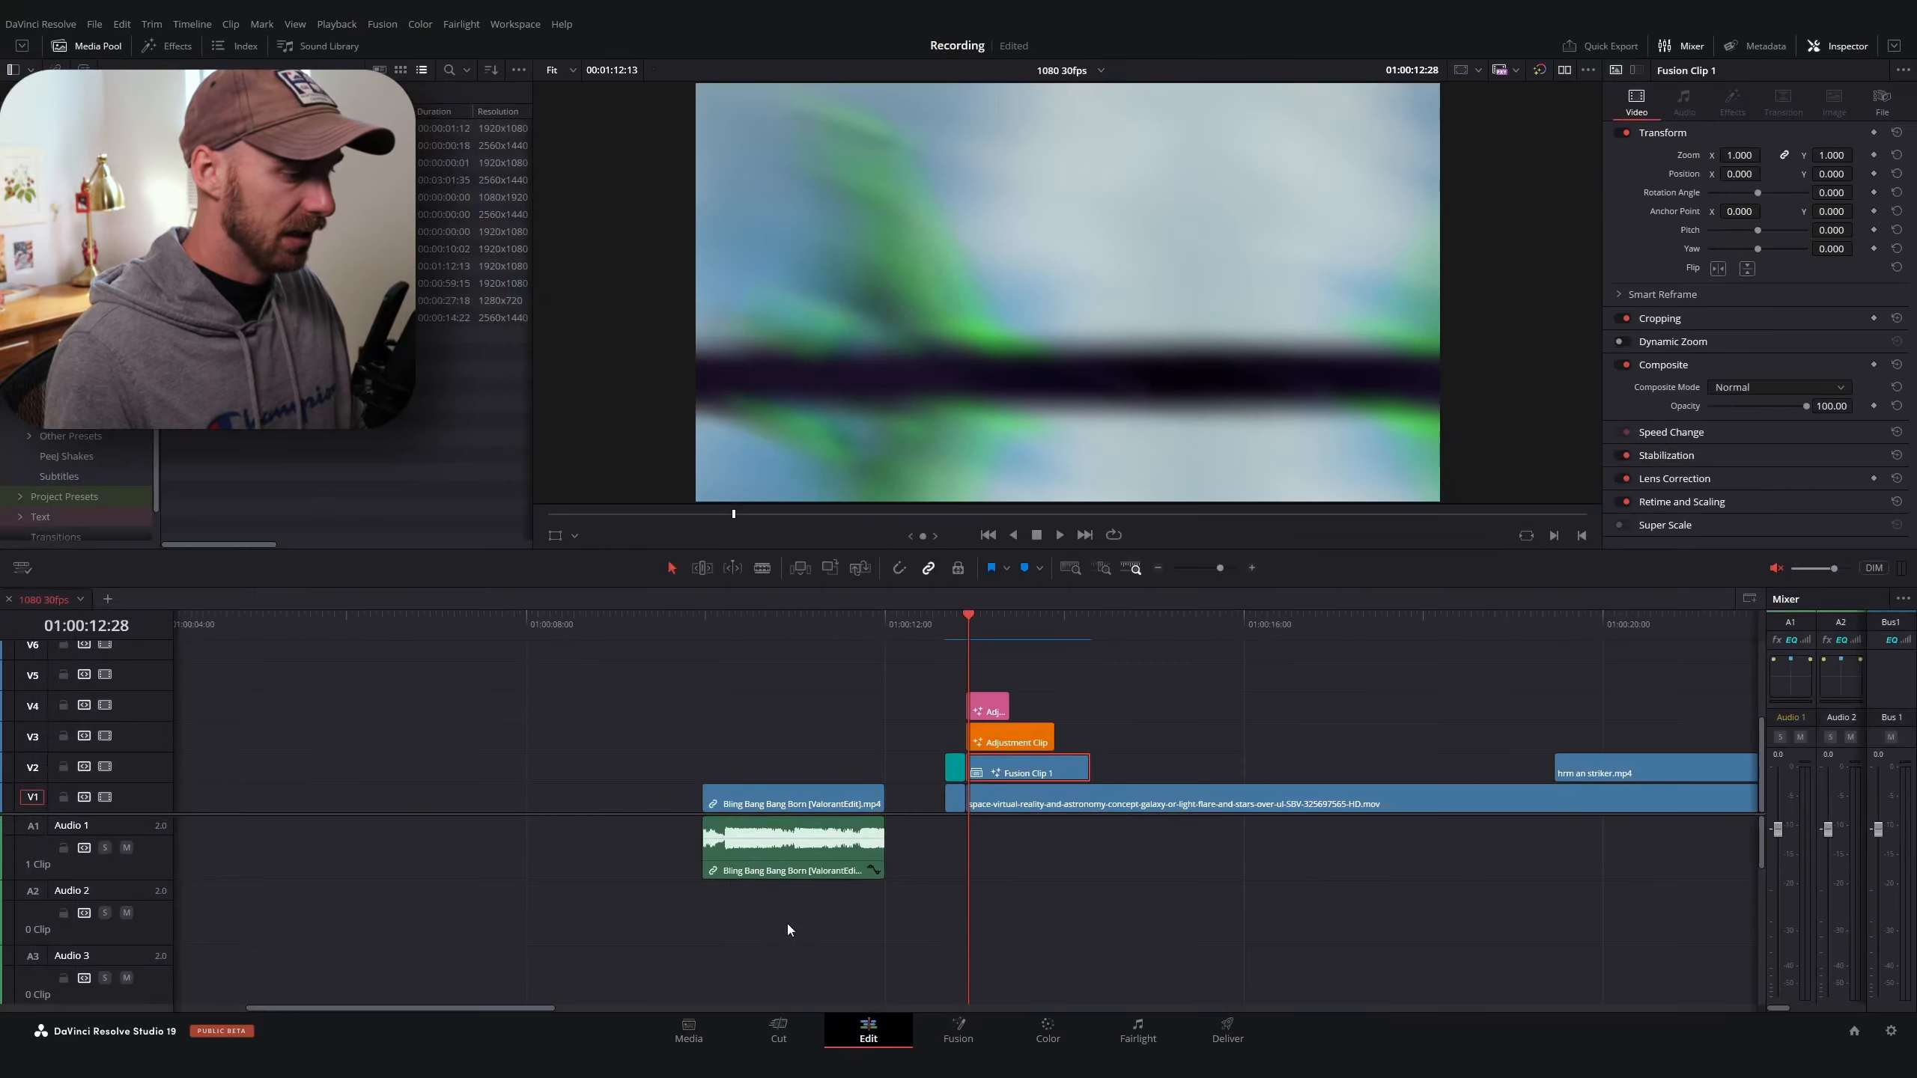
mouse_move(717, 629)
mouse_down()
mouse_move(767, 637)
mouse_move(731, 644)
mouse_up()
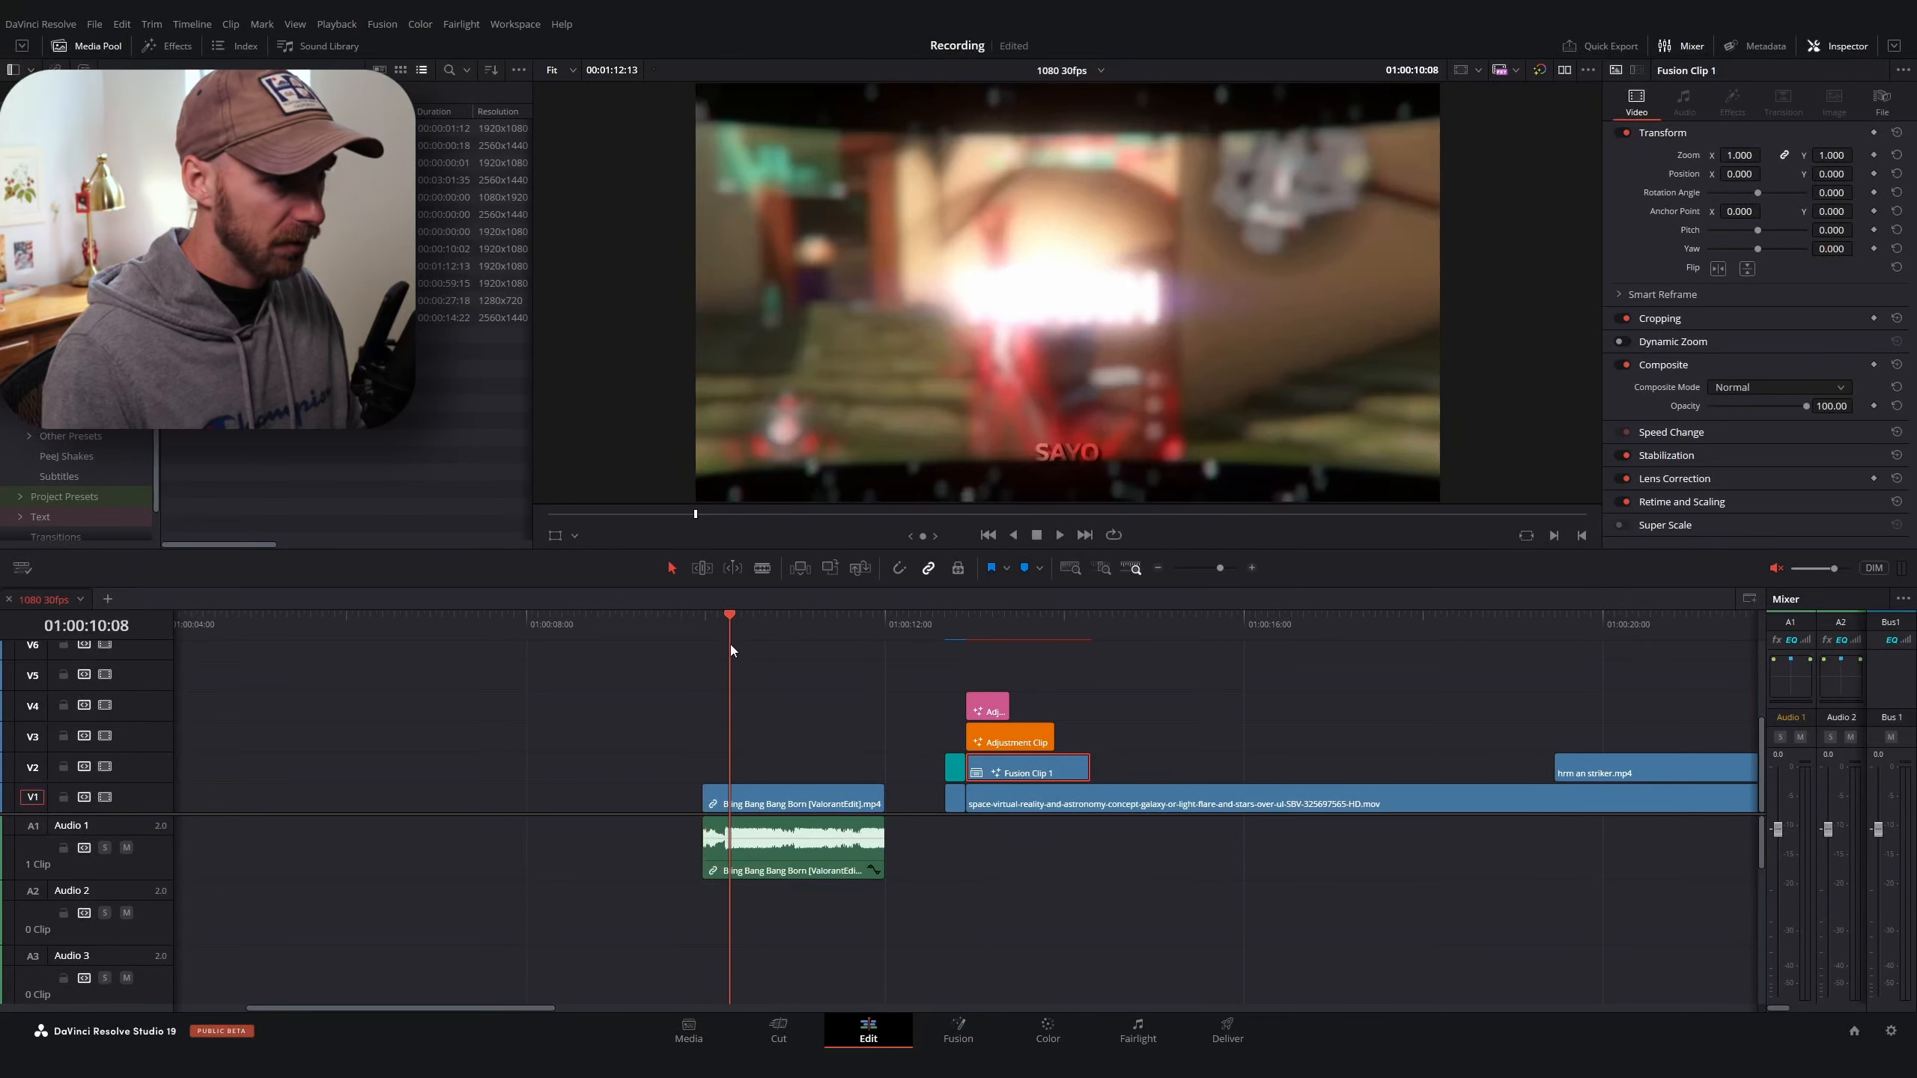
click(1023, 627)
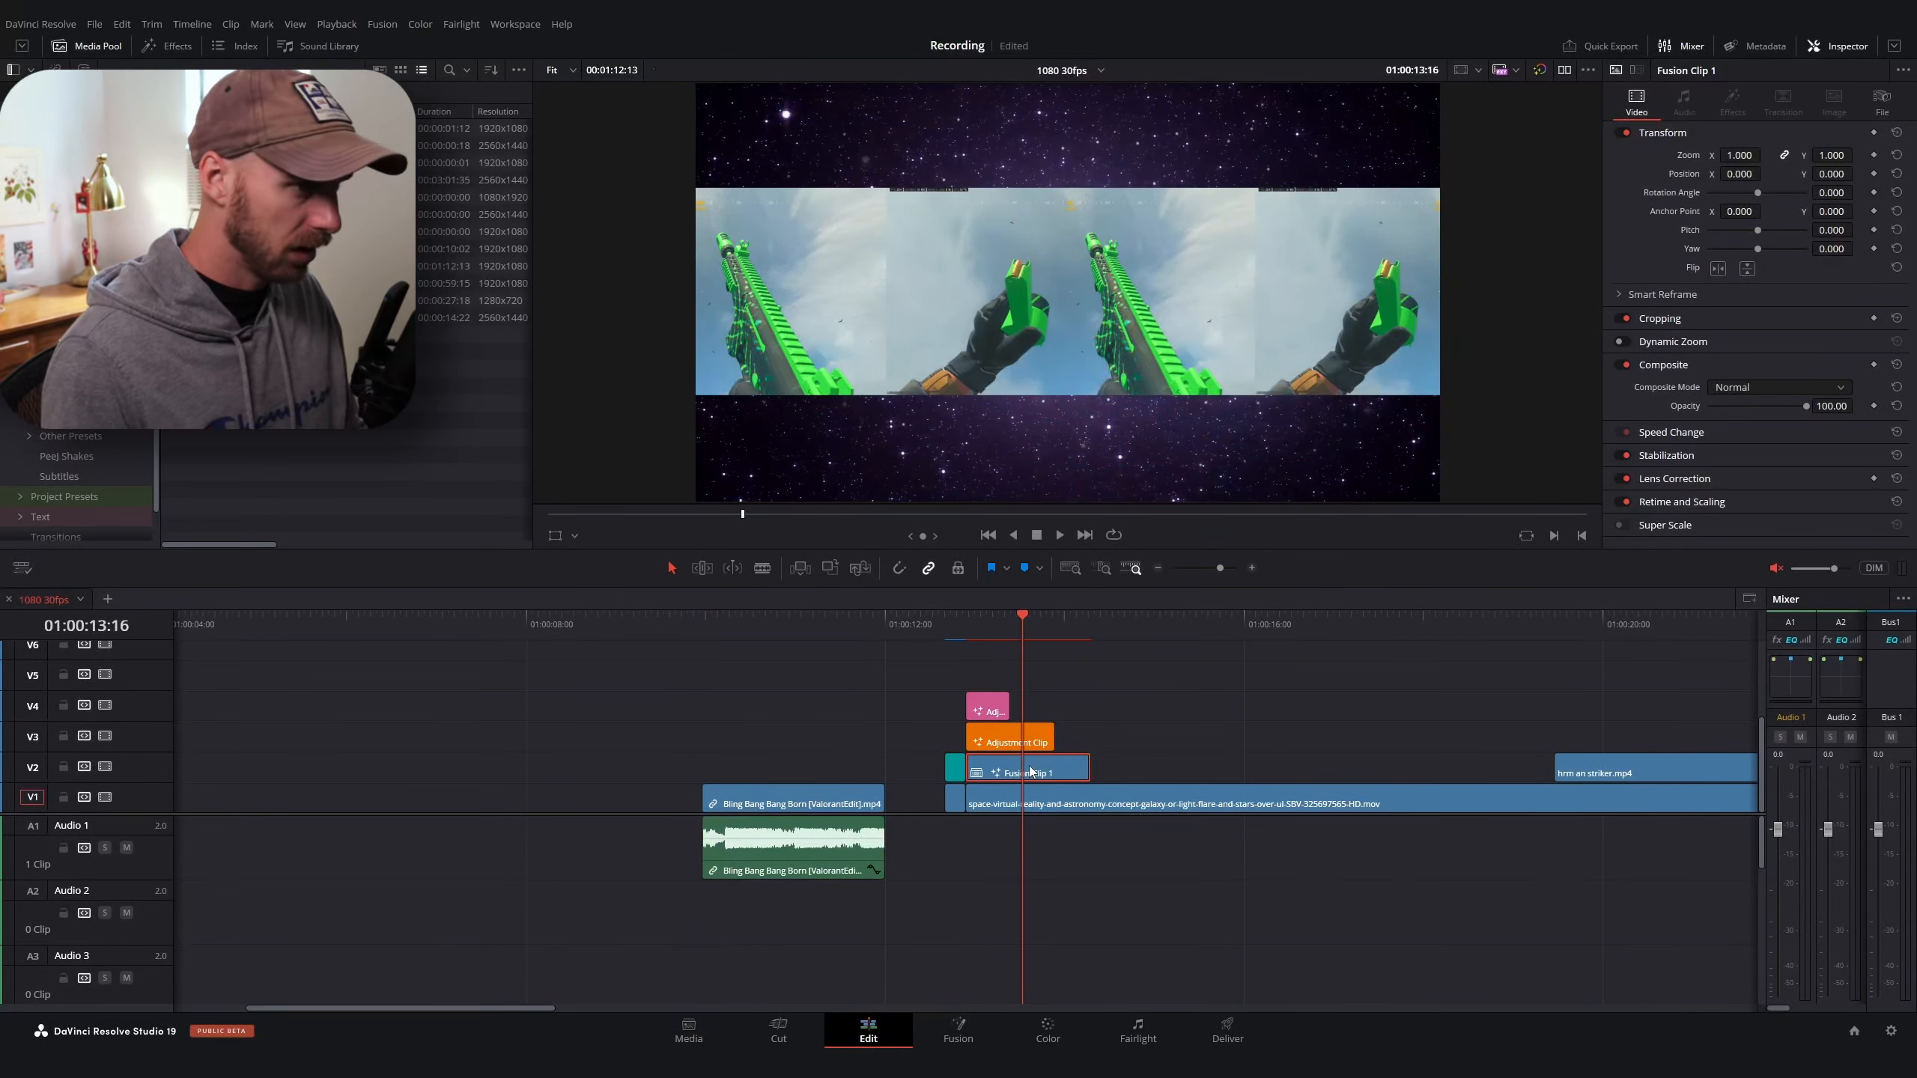
right_click(1030, 772)
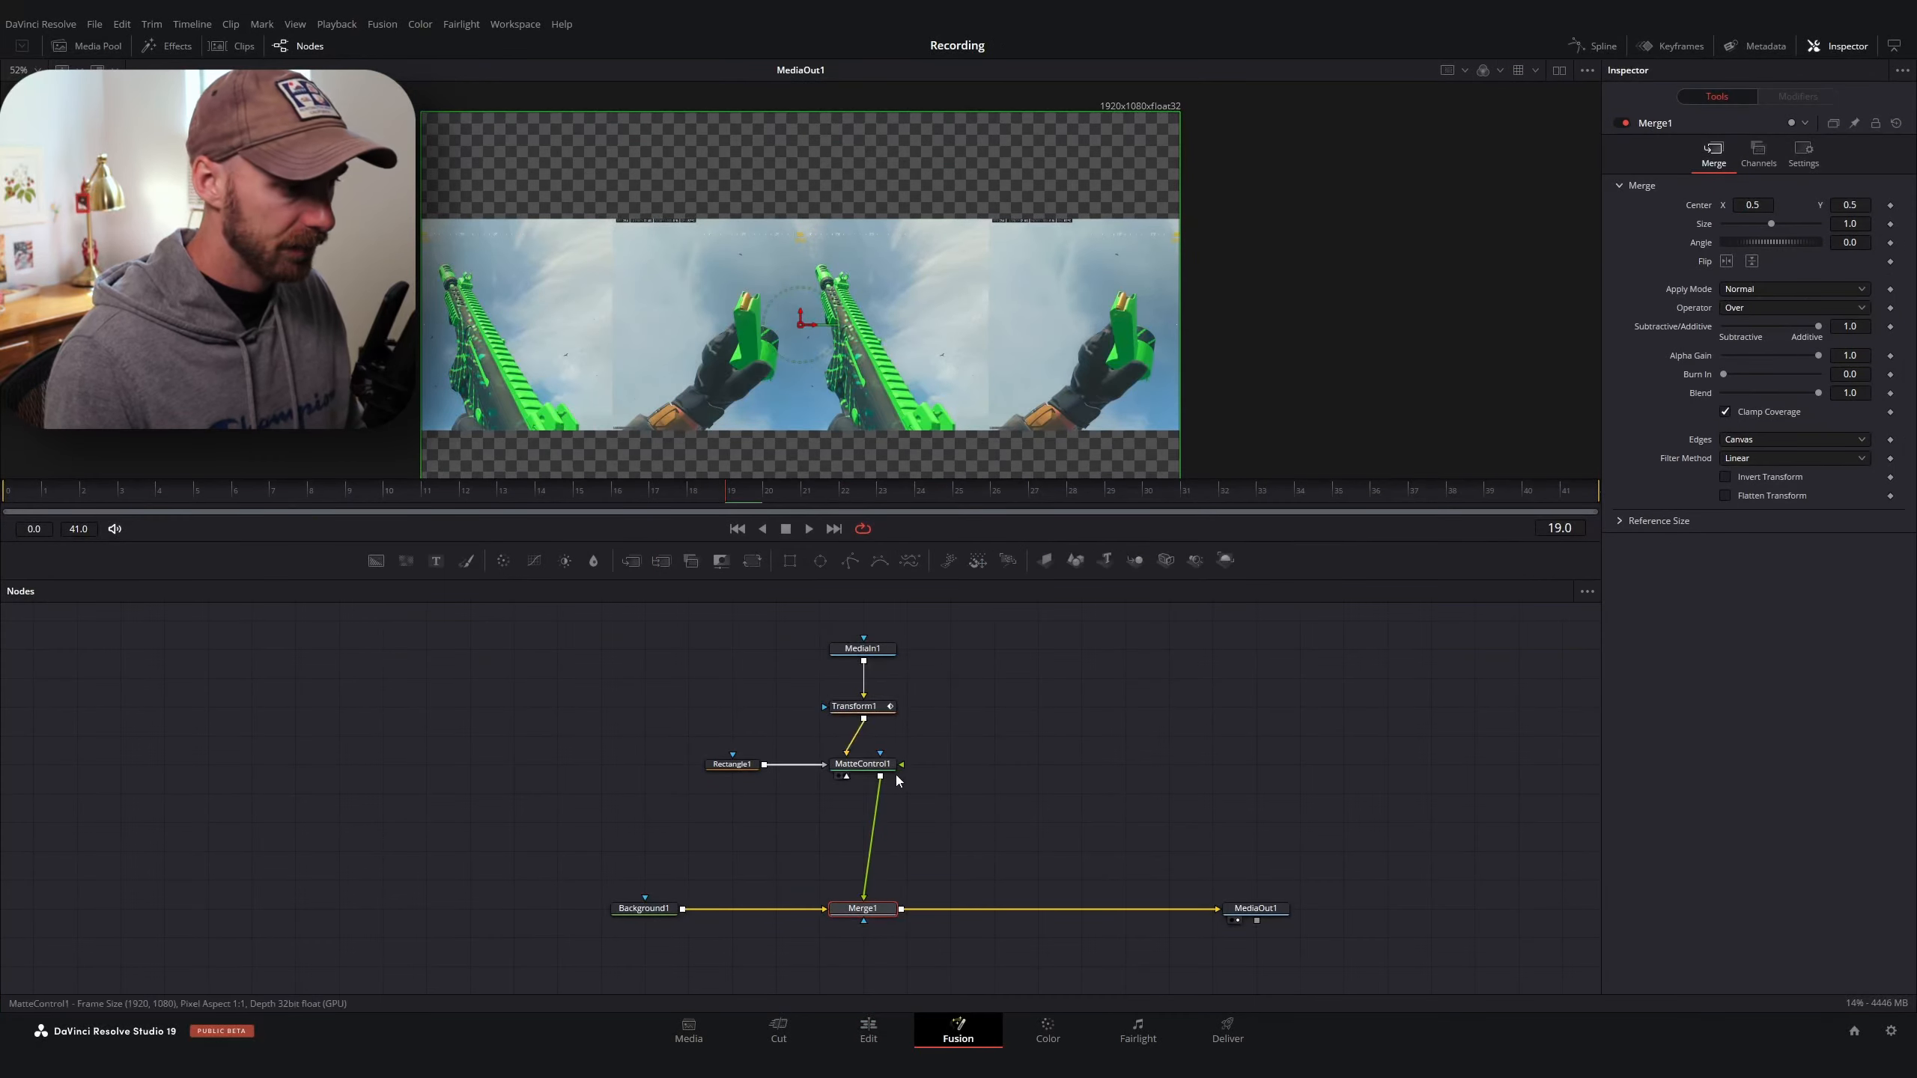
Move Background1, Merge1 and MediaOut1 down together to make room below MatteControl1
scroll(877, 740, down, 2)
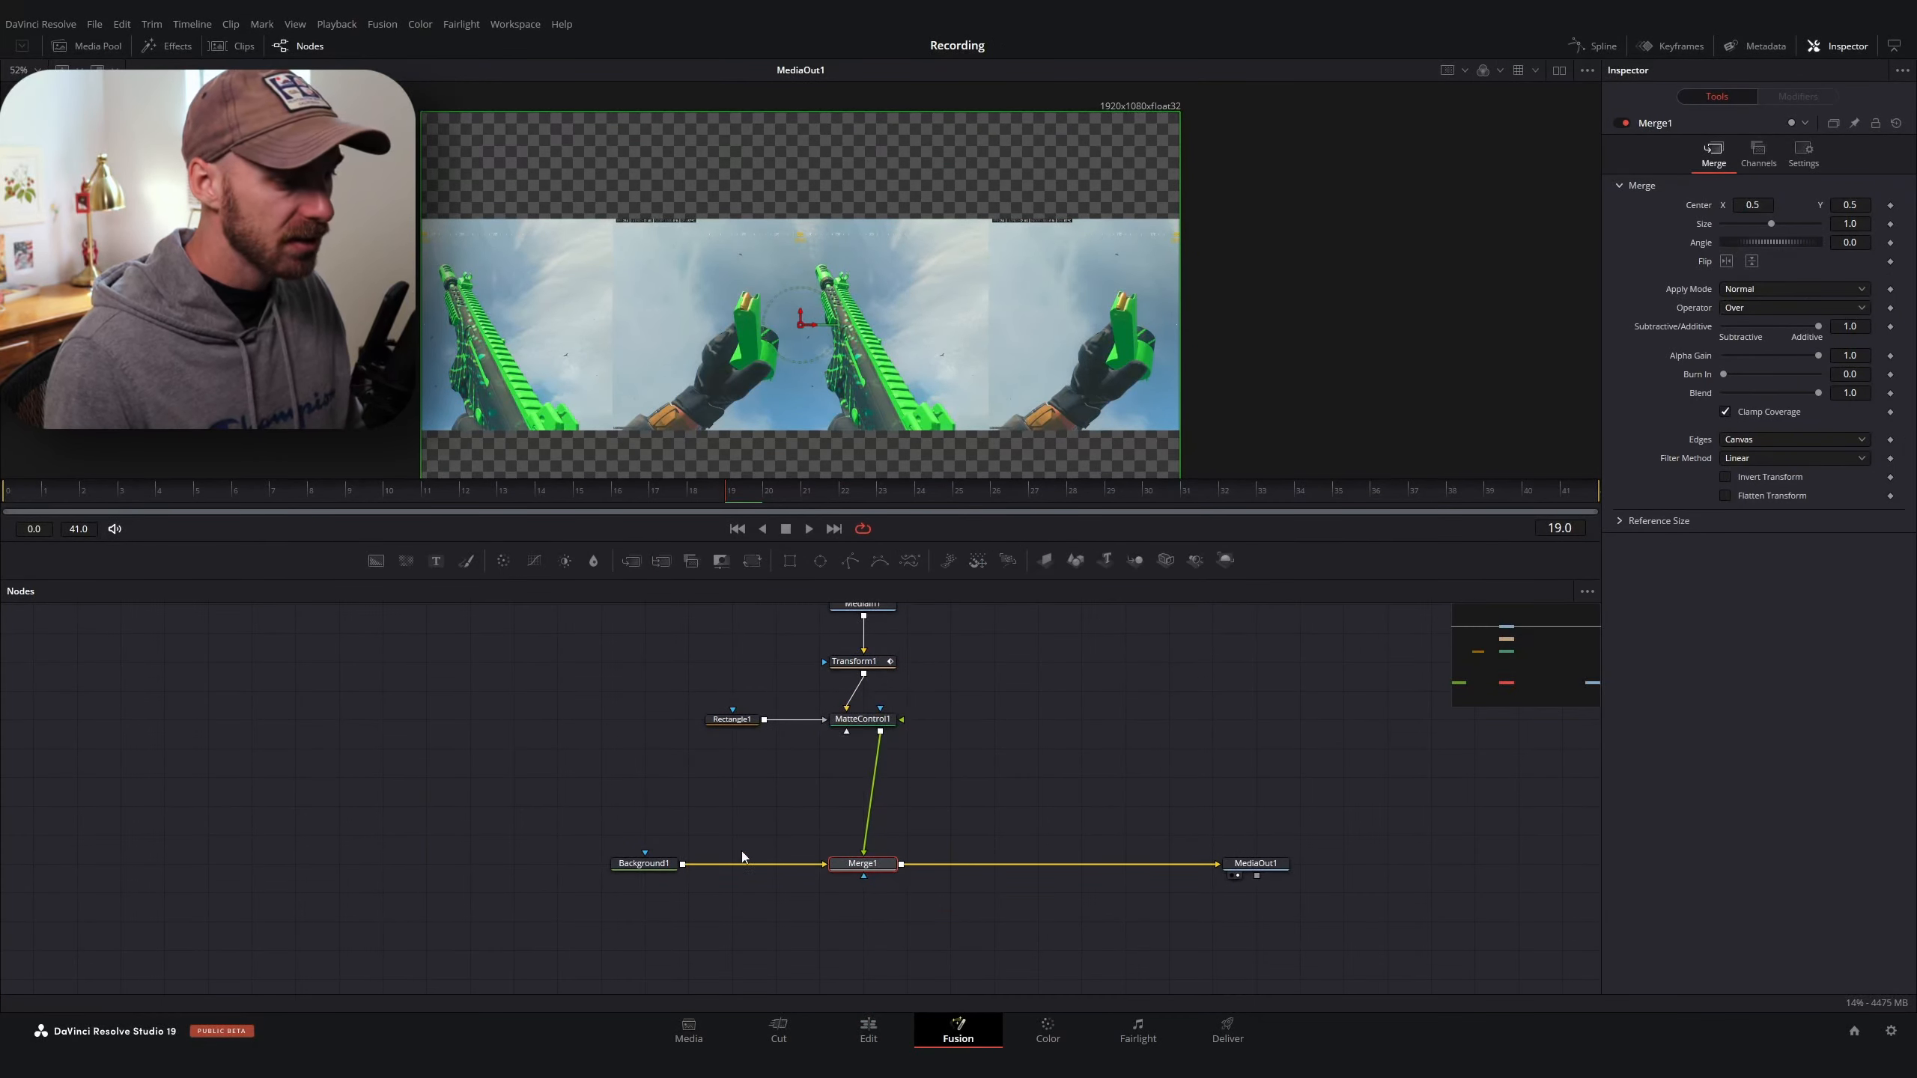
drag(568, 836, 1445, 933)
drag(863, 863, 862, 892)
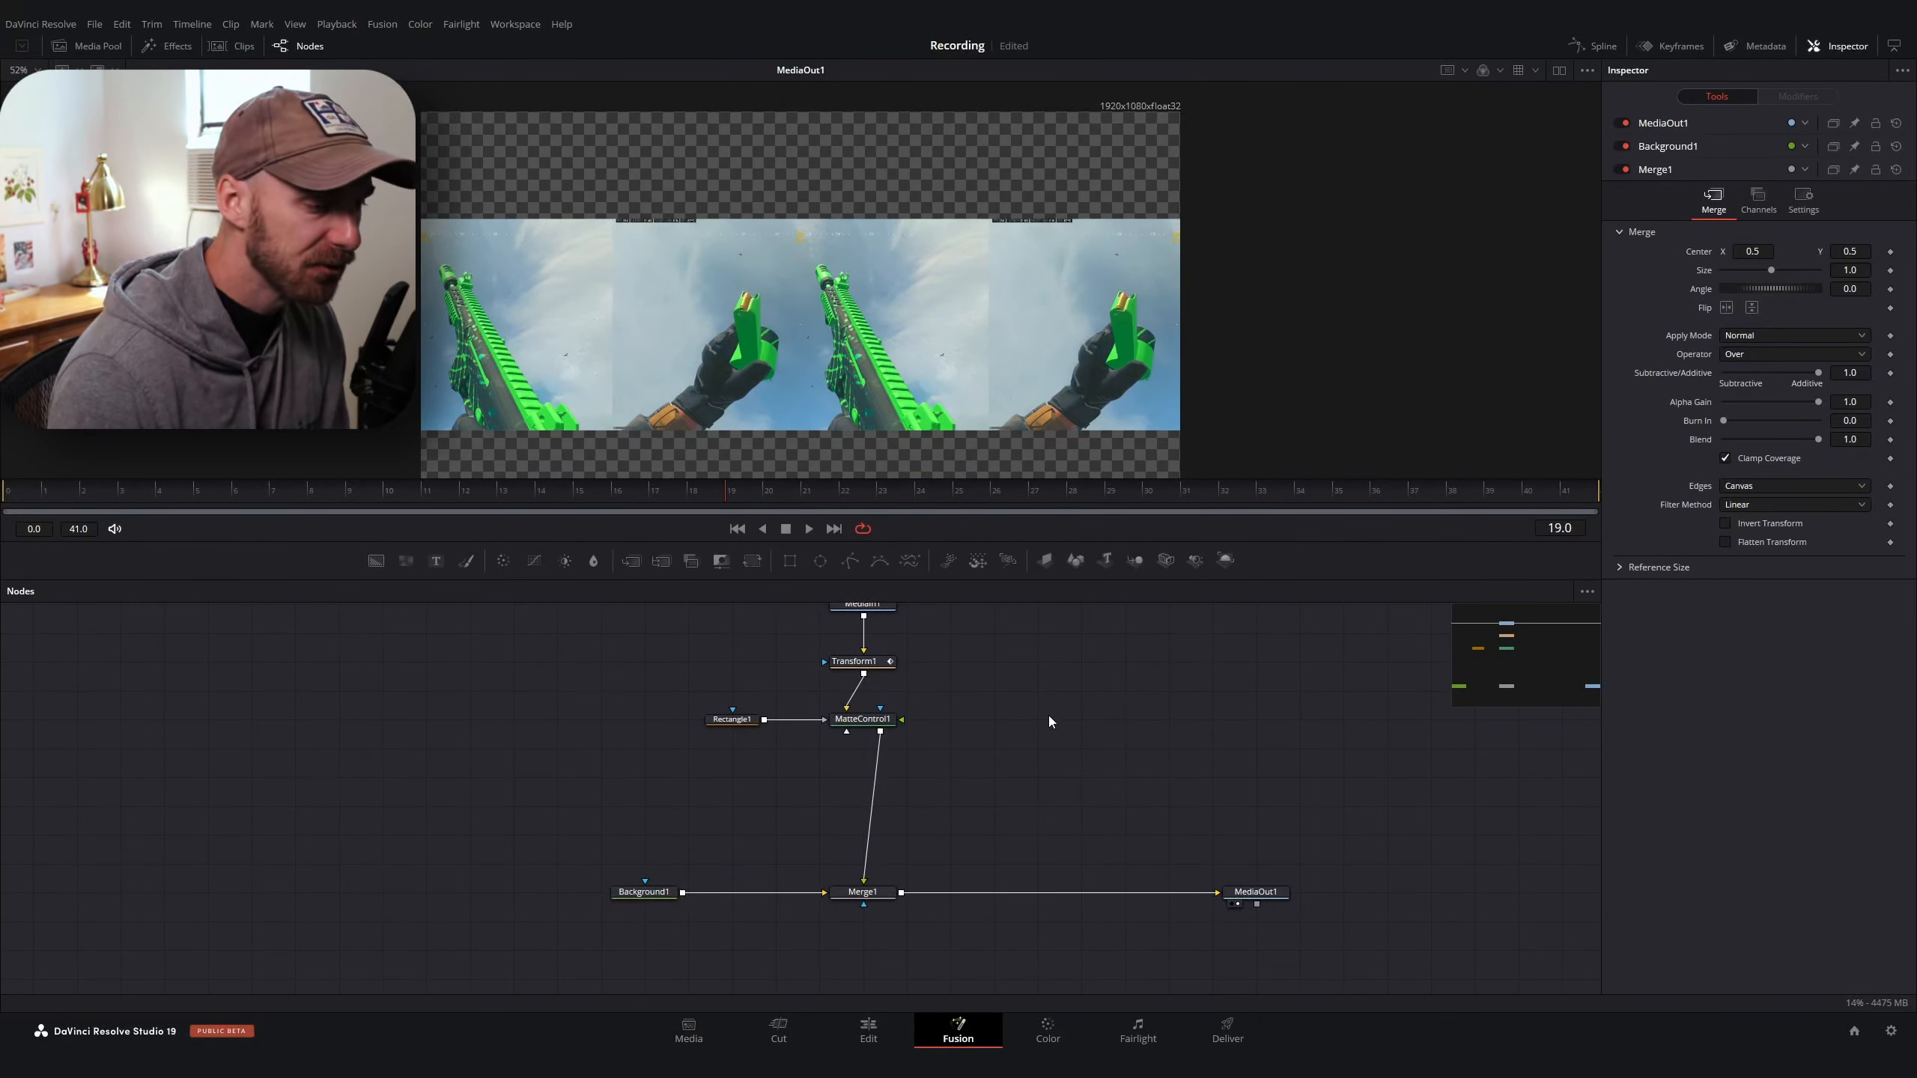
Add a Transform node between MatteControl1 and Merge1
click(862, 721)
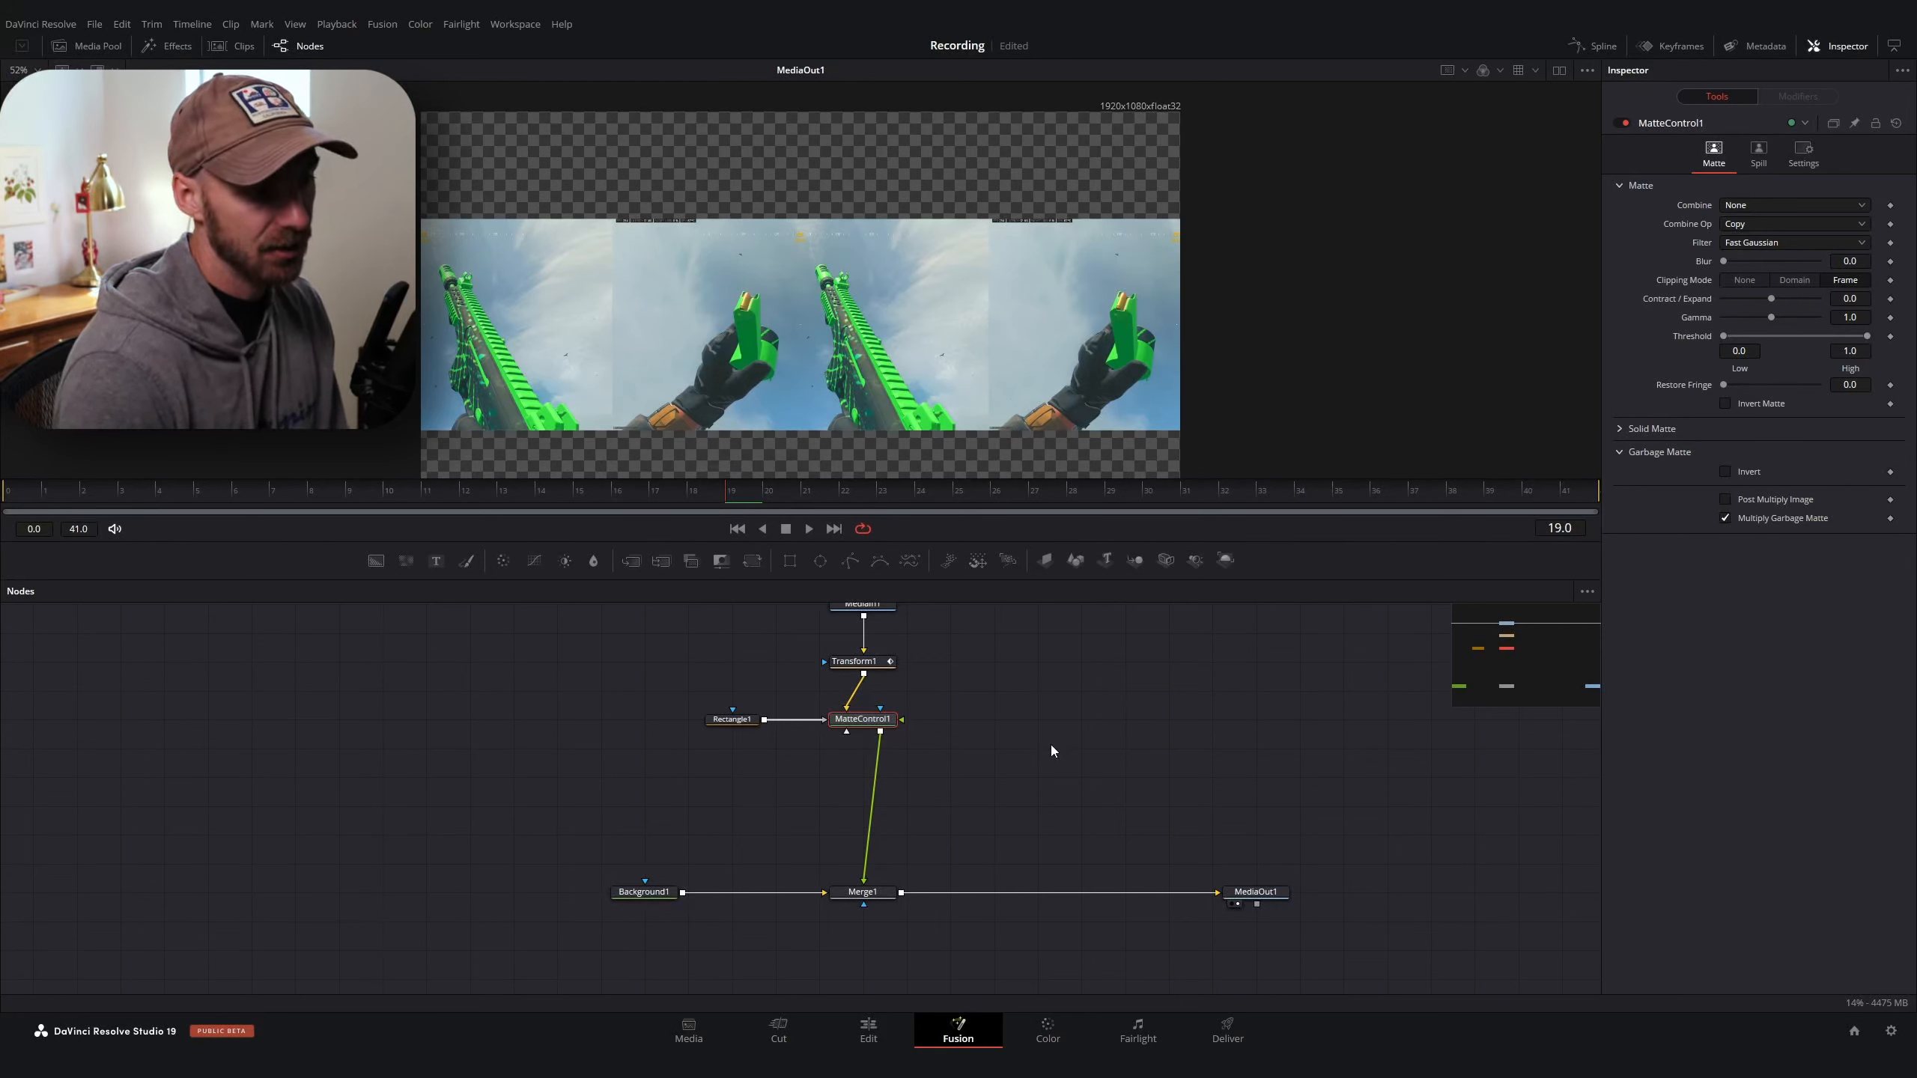
key(shift+space)
text(rectan)
text(trans)
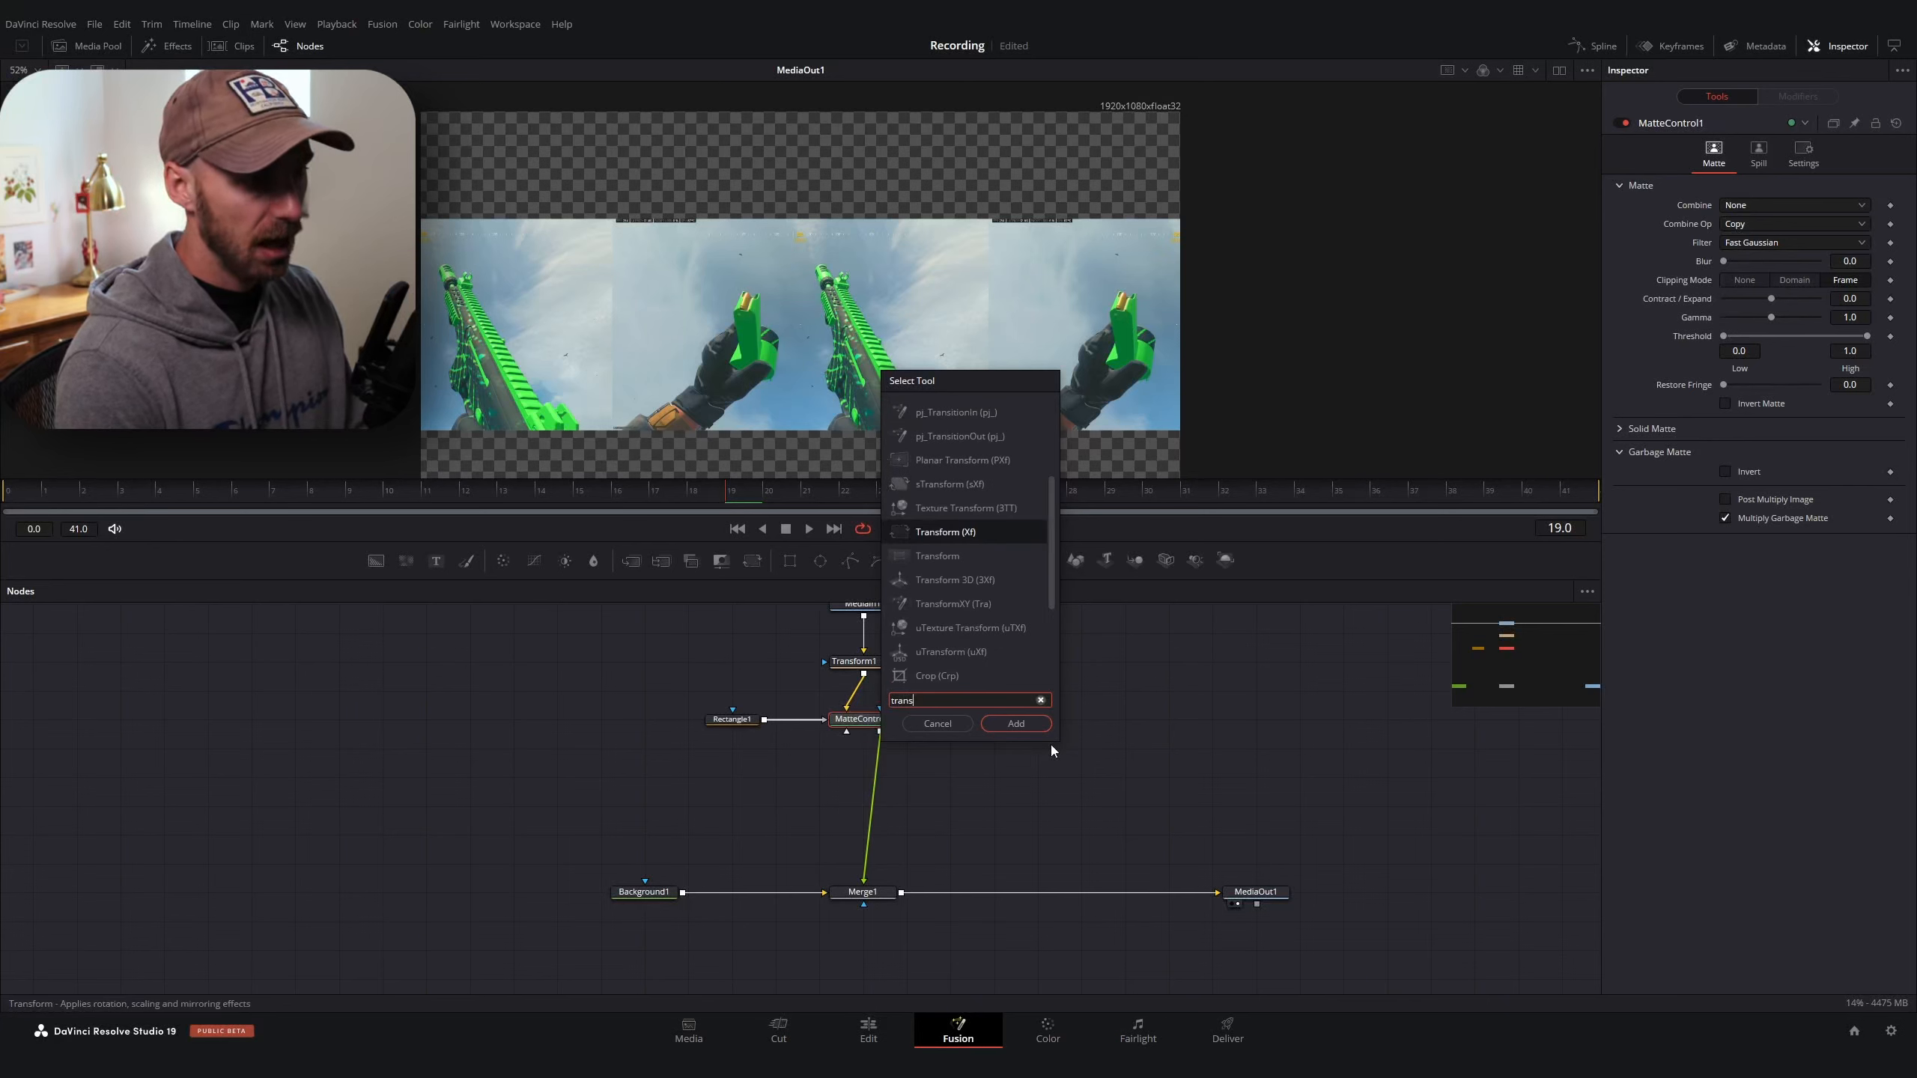
key(Return)
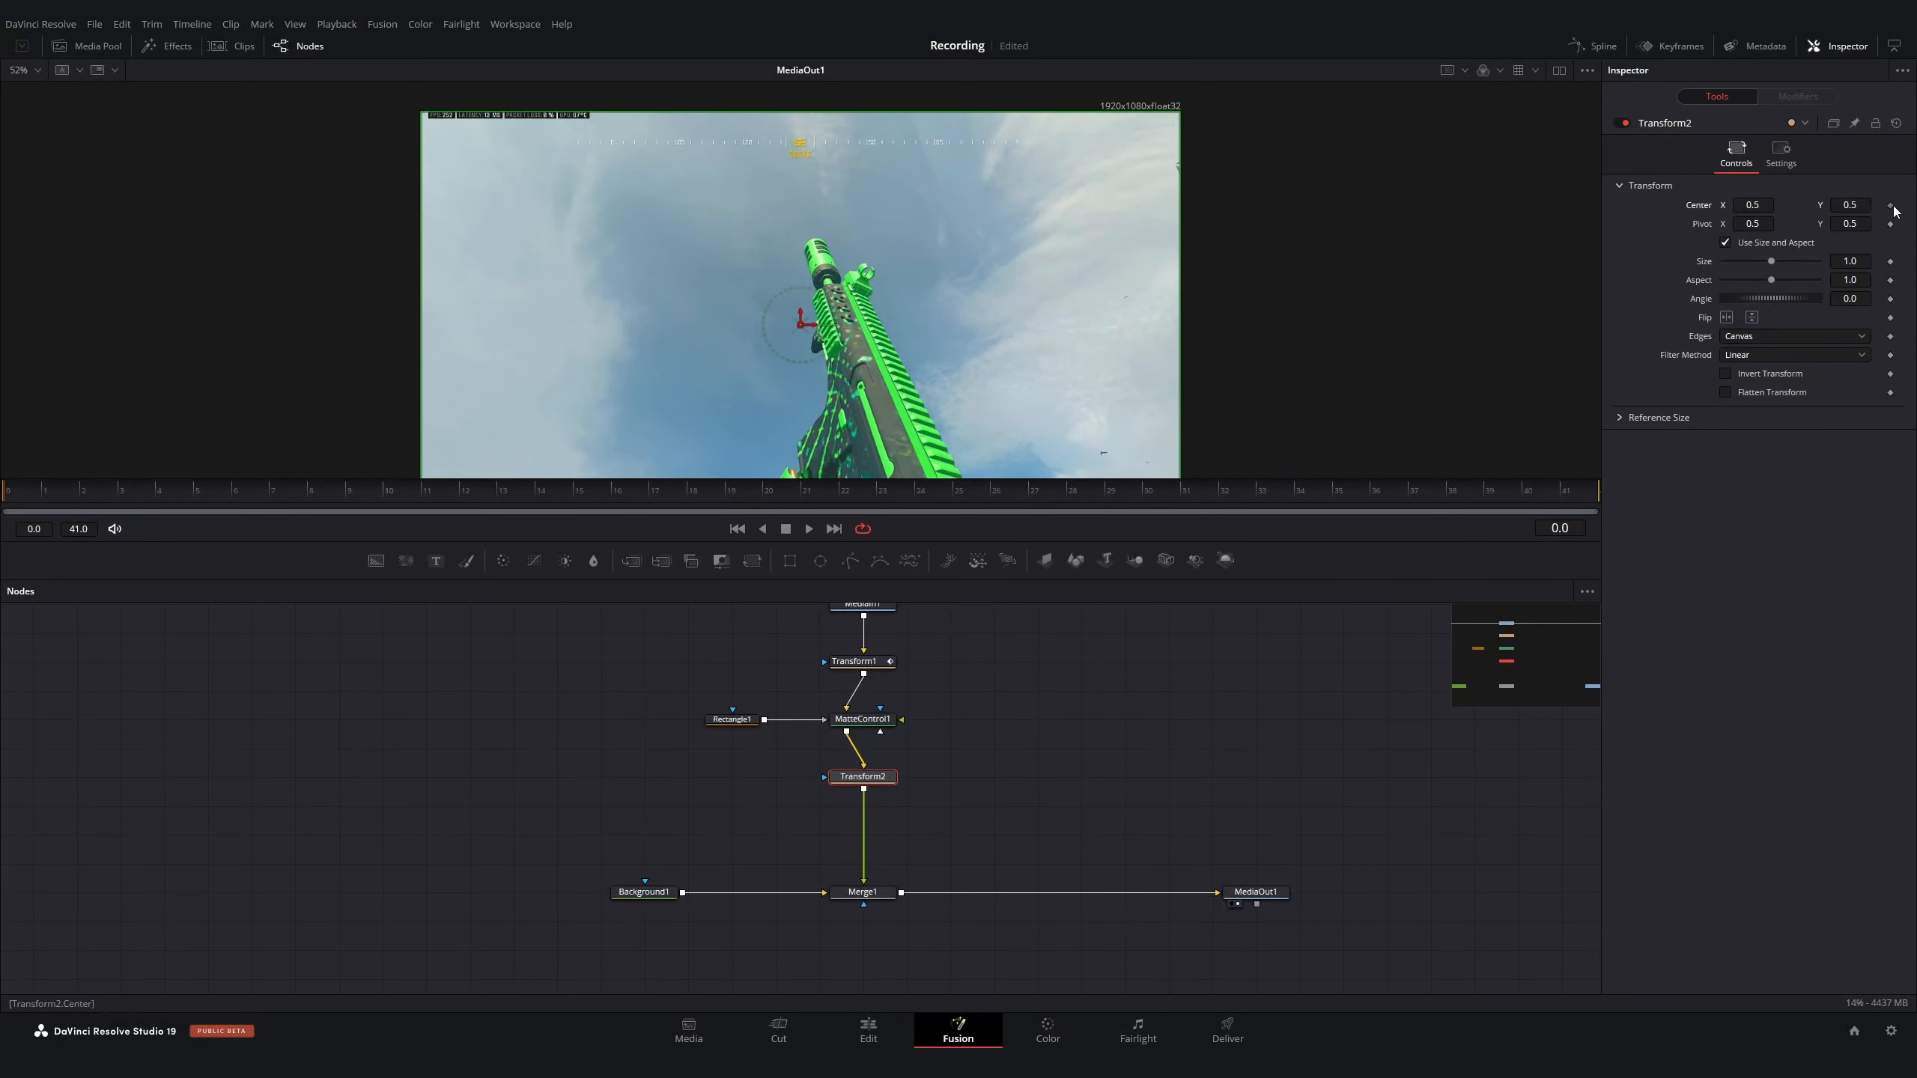
Keyframe Transform2's Center at 0.5 on frame 0 and set Center X to -0.505 at frame 41
click(1891, 205)
click(1579, 502)
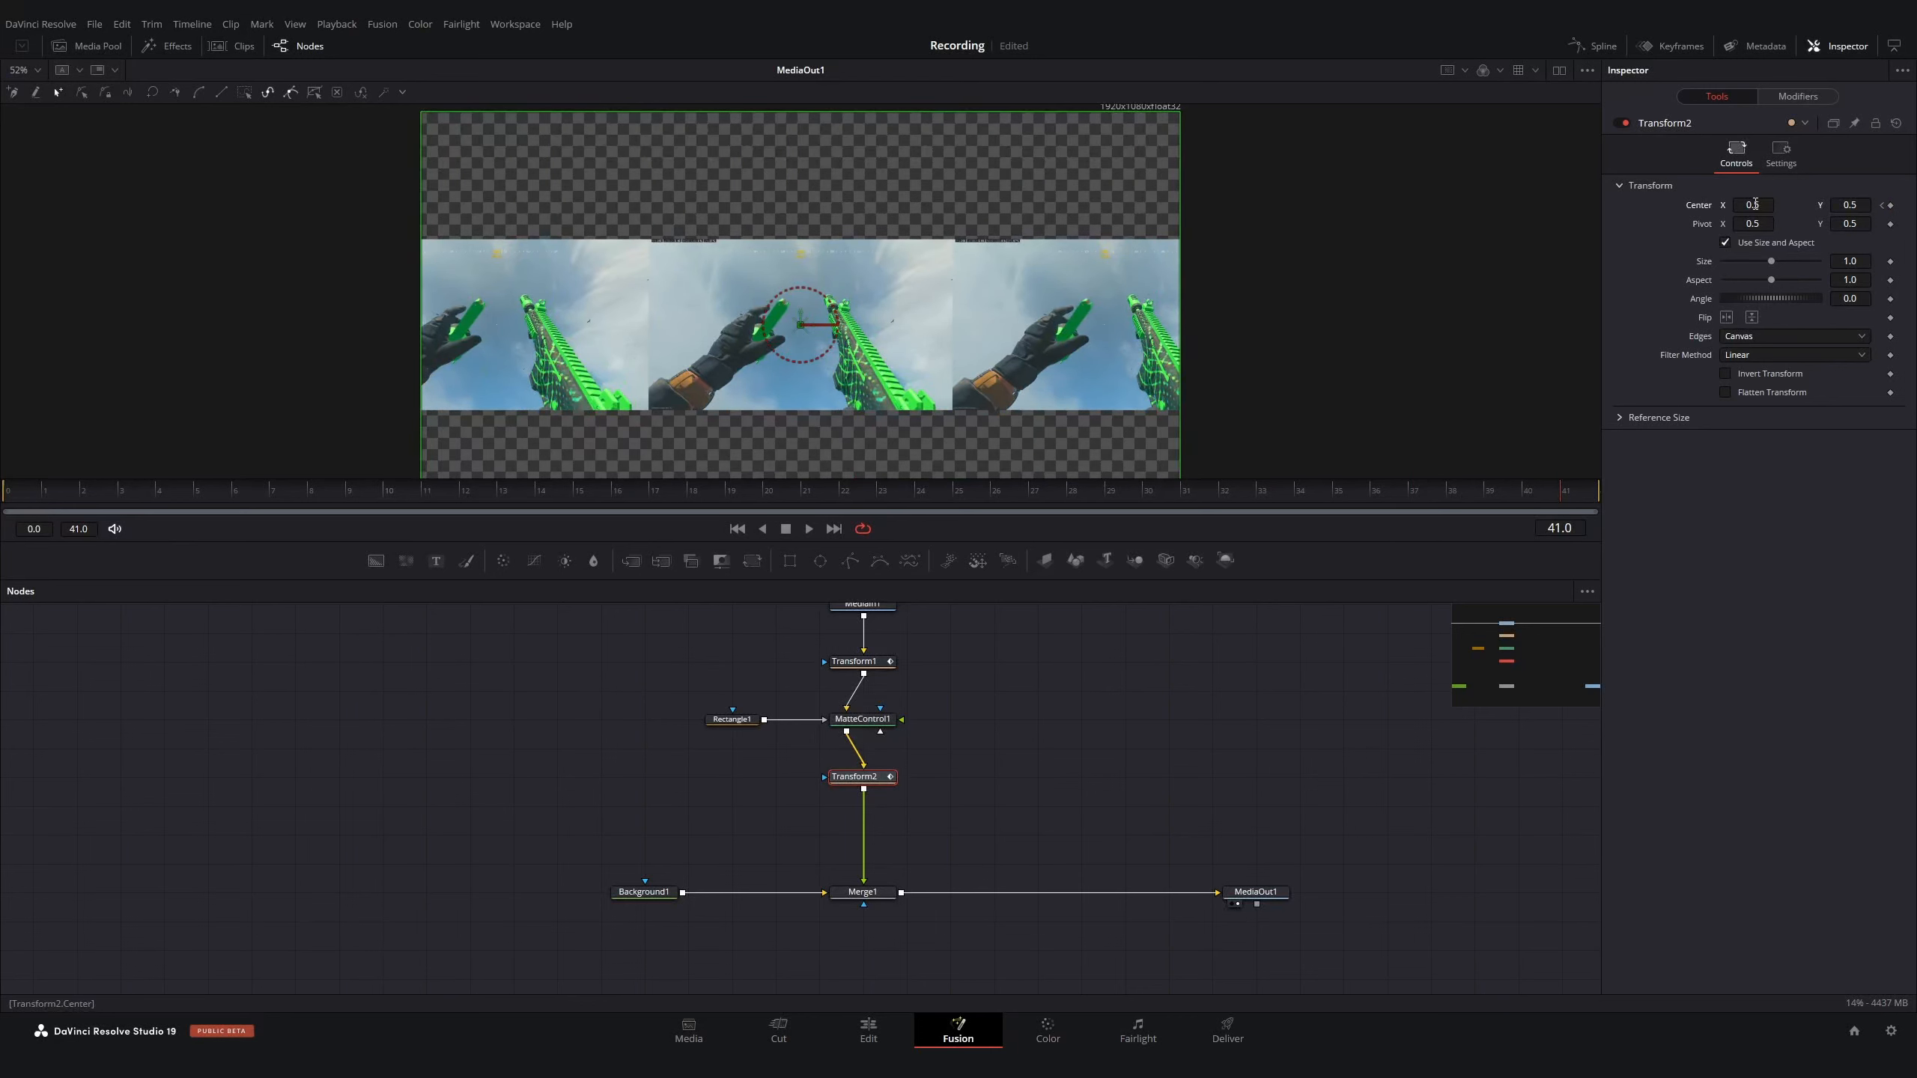
drag(1766, 206, 1010, 265)
Set Transform2's Edges to Wrap and push Center X further negative at frame 41 for a longer sideways scroll
click(1784, 338)
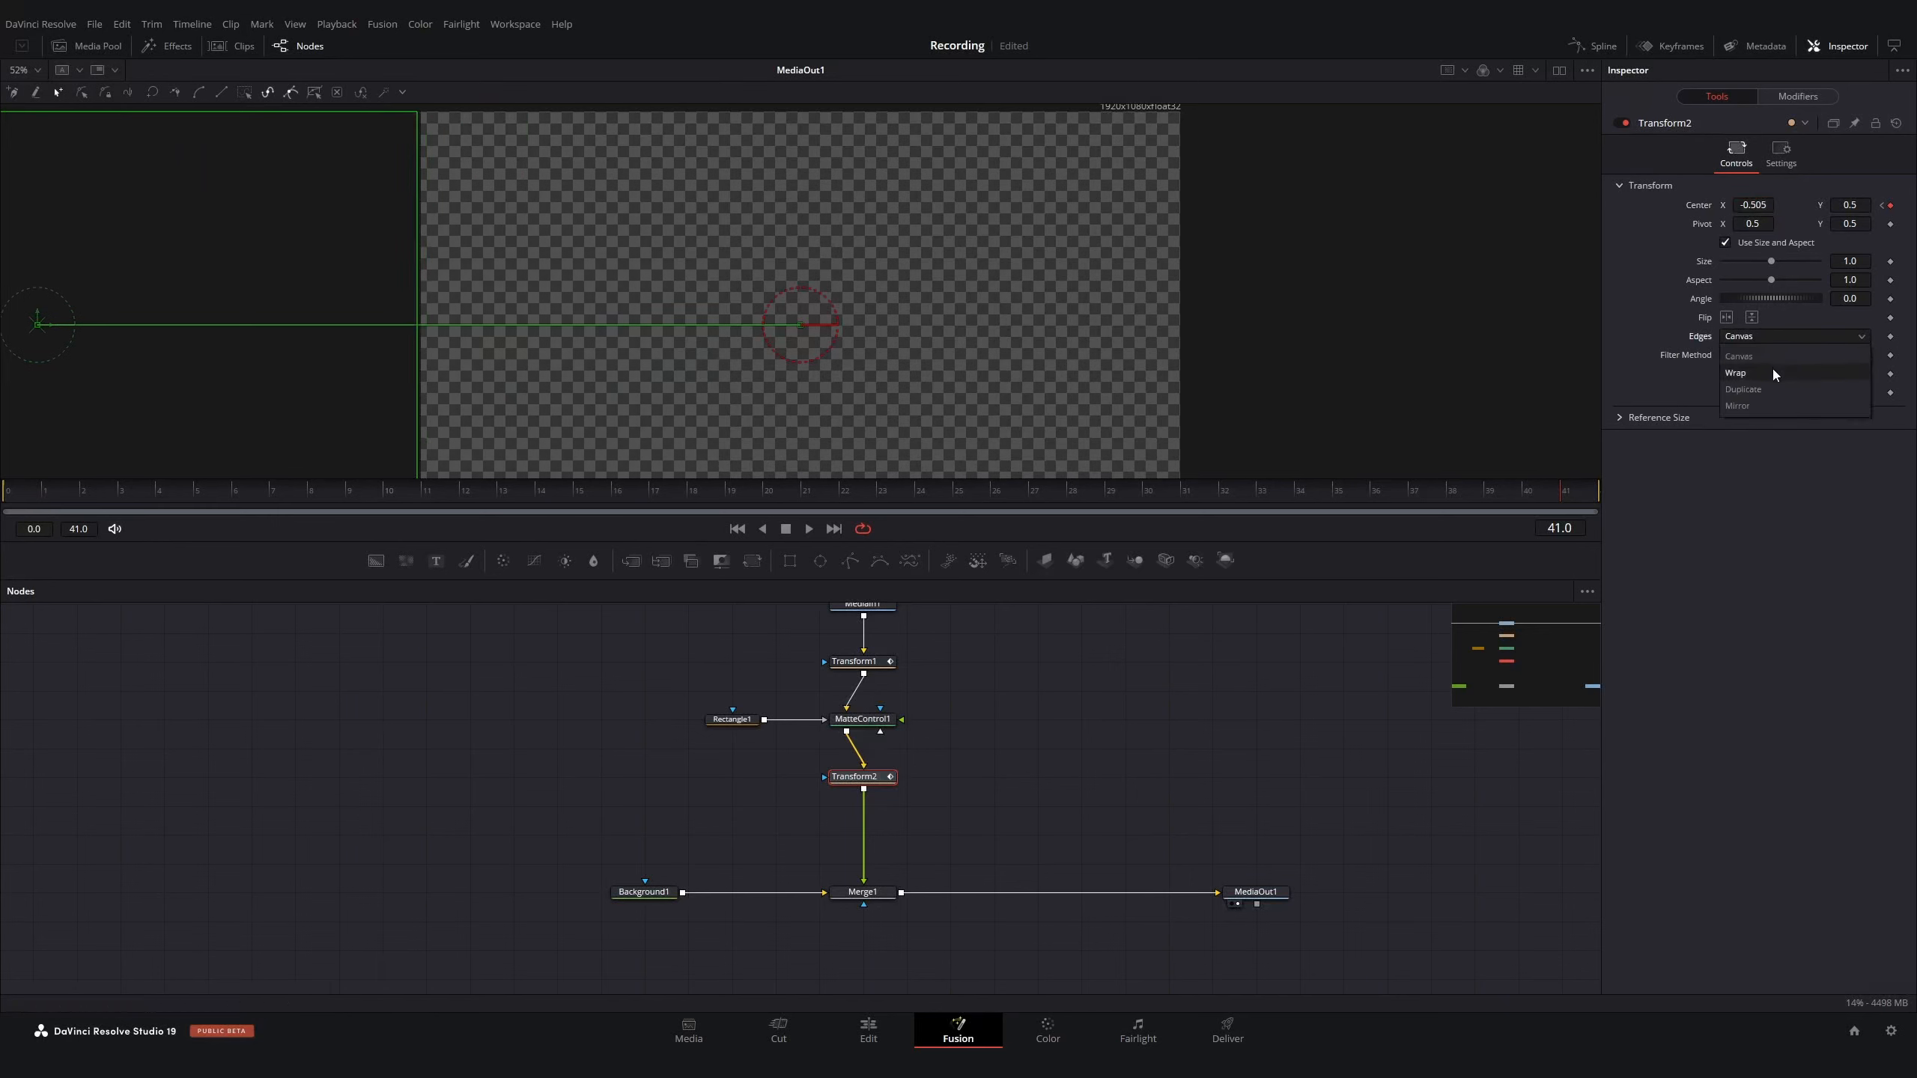
click(1774, 373)
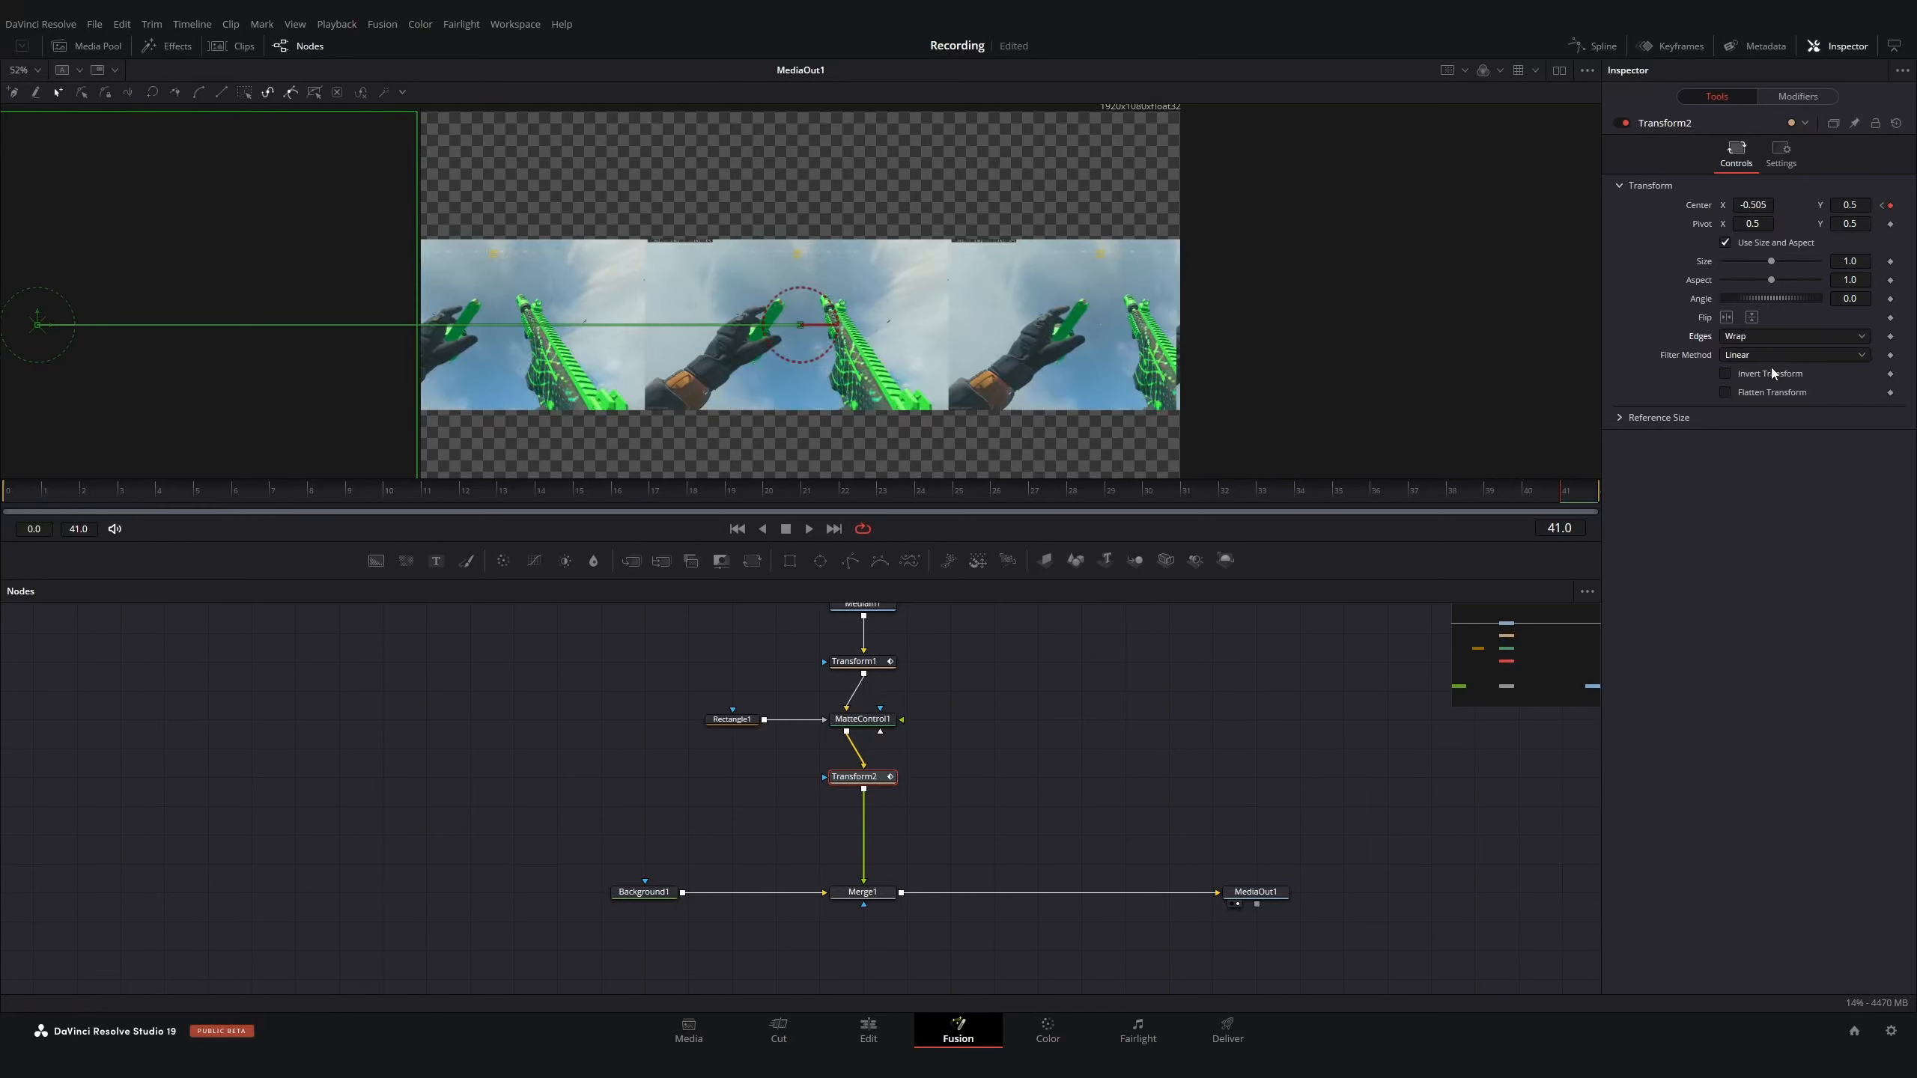
drag(1772, 202, 144, 205)
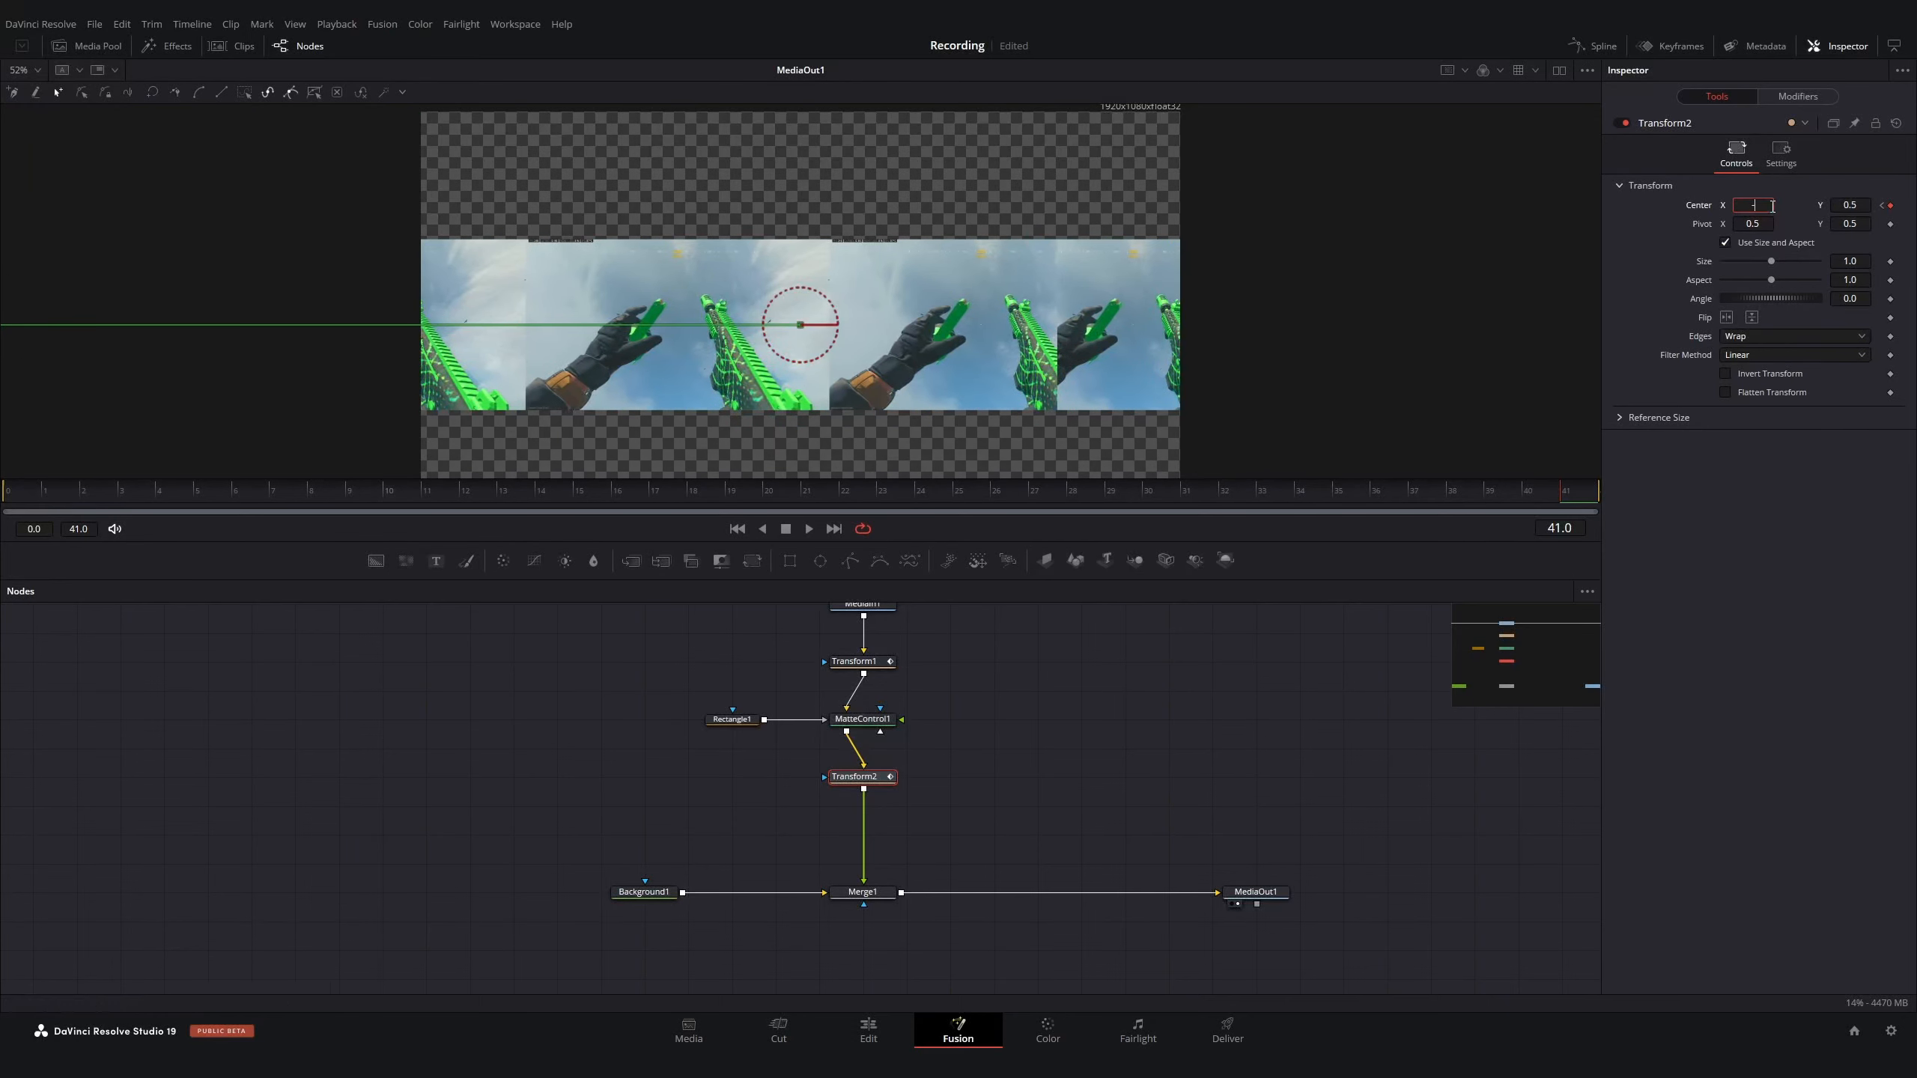
key(Return)
Enable Motion Blur on Transform2 with a Shutter Angle of 240.9
click(1783, 155)
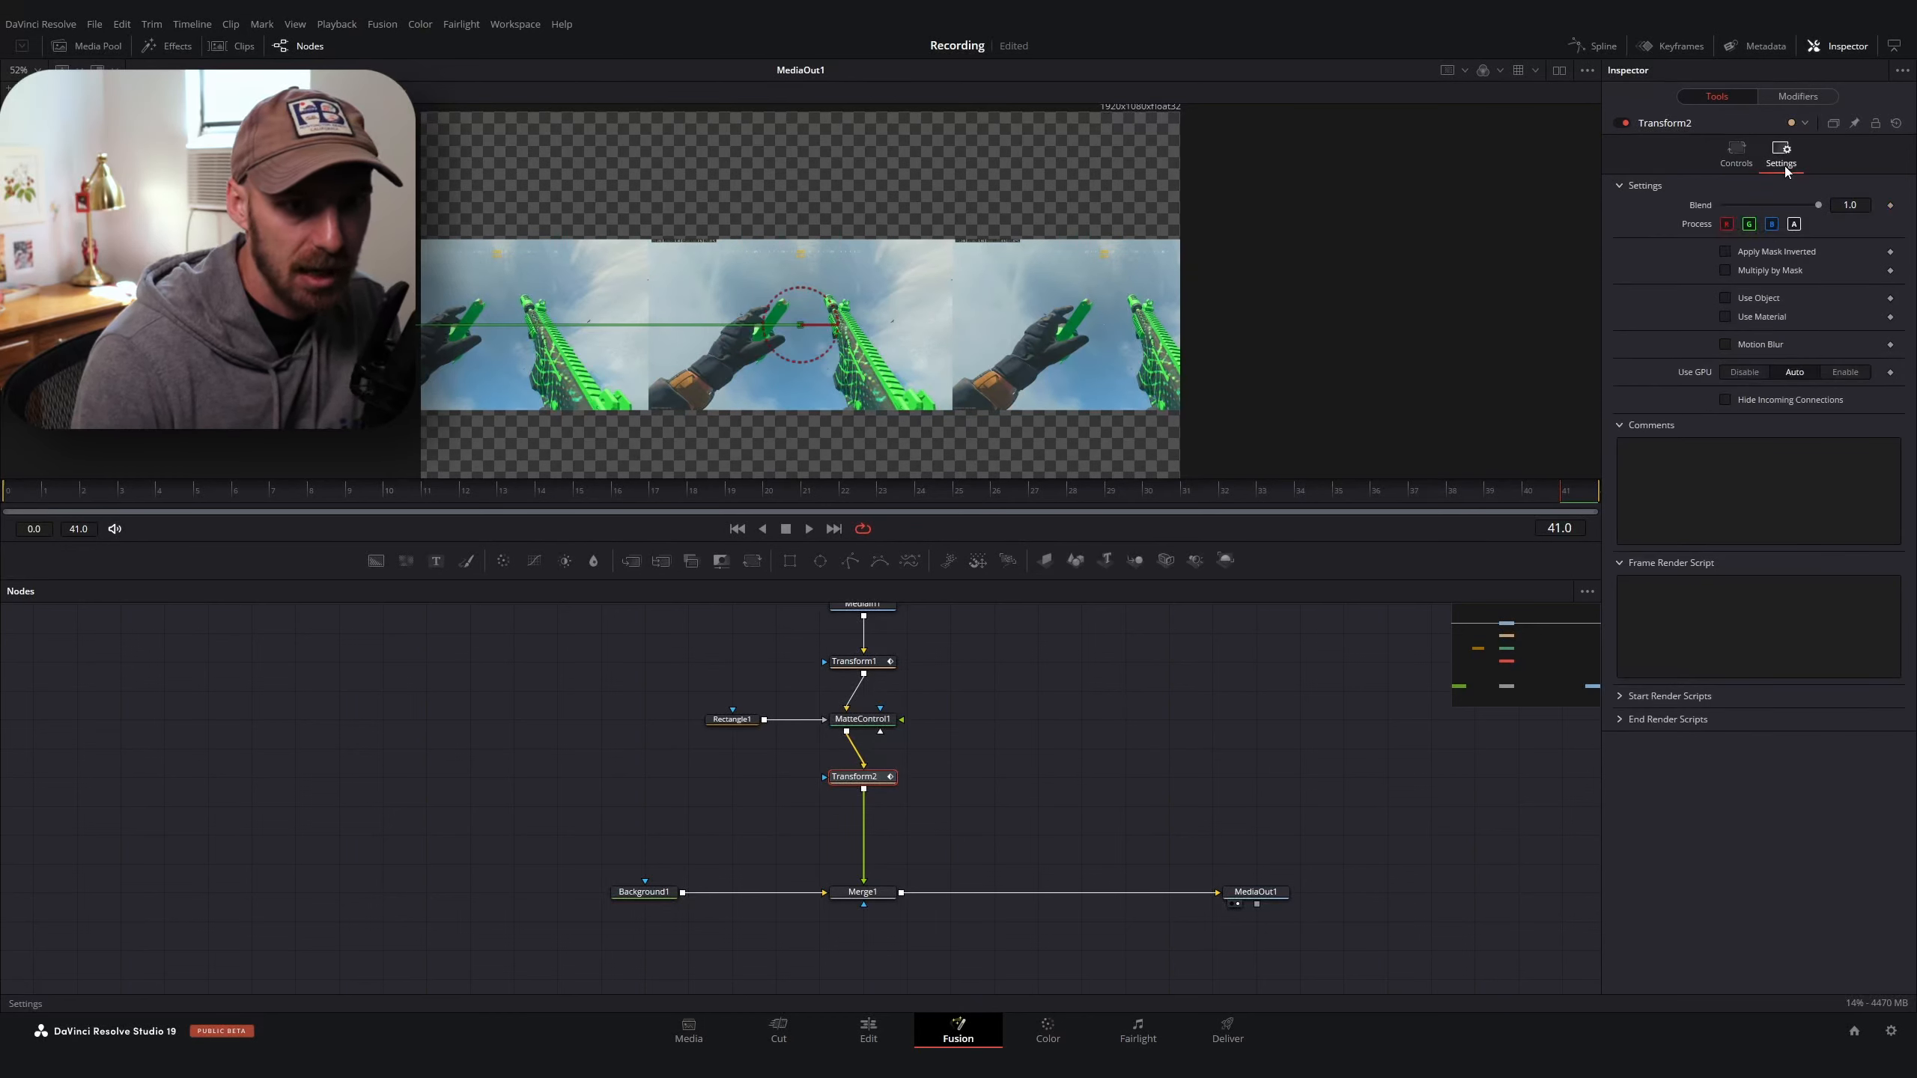
click(1723, 346)
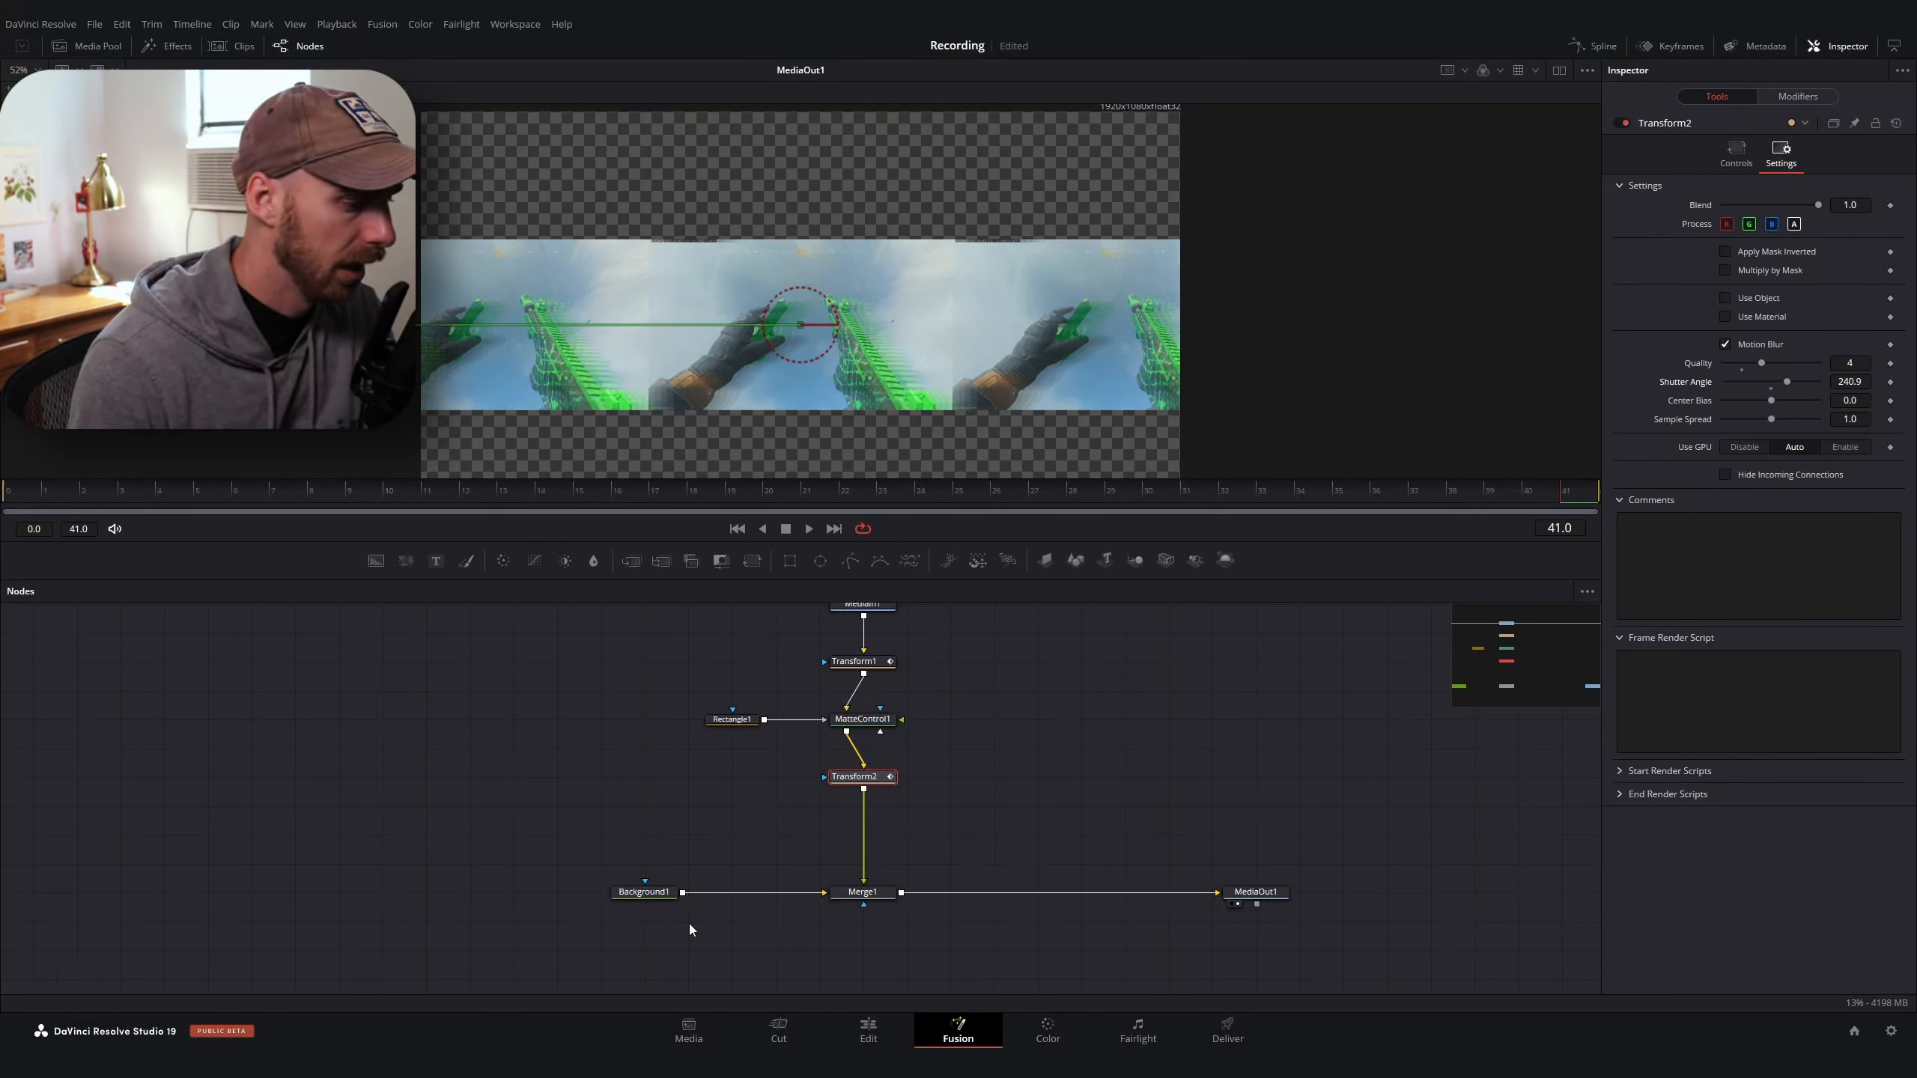
Smooth Transform2's Displacement keyframes in the Spline editor and shape the curve to start slowly and finish steeply
click(1591, 48)
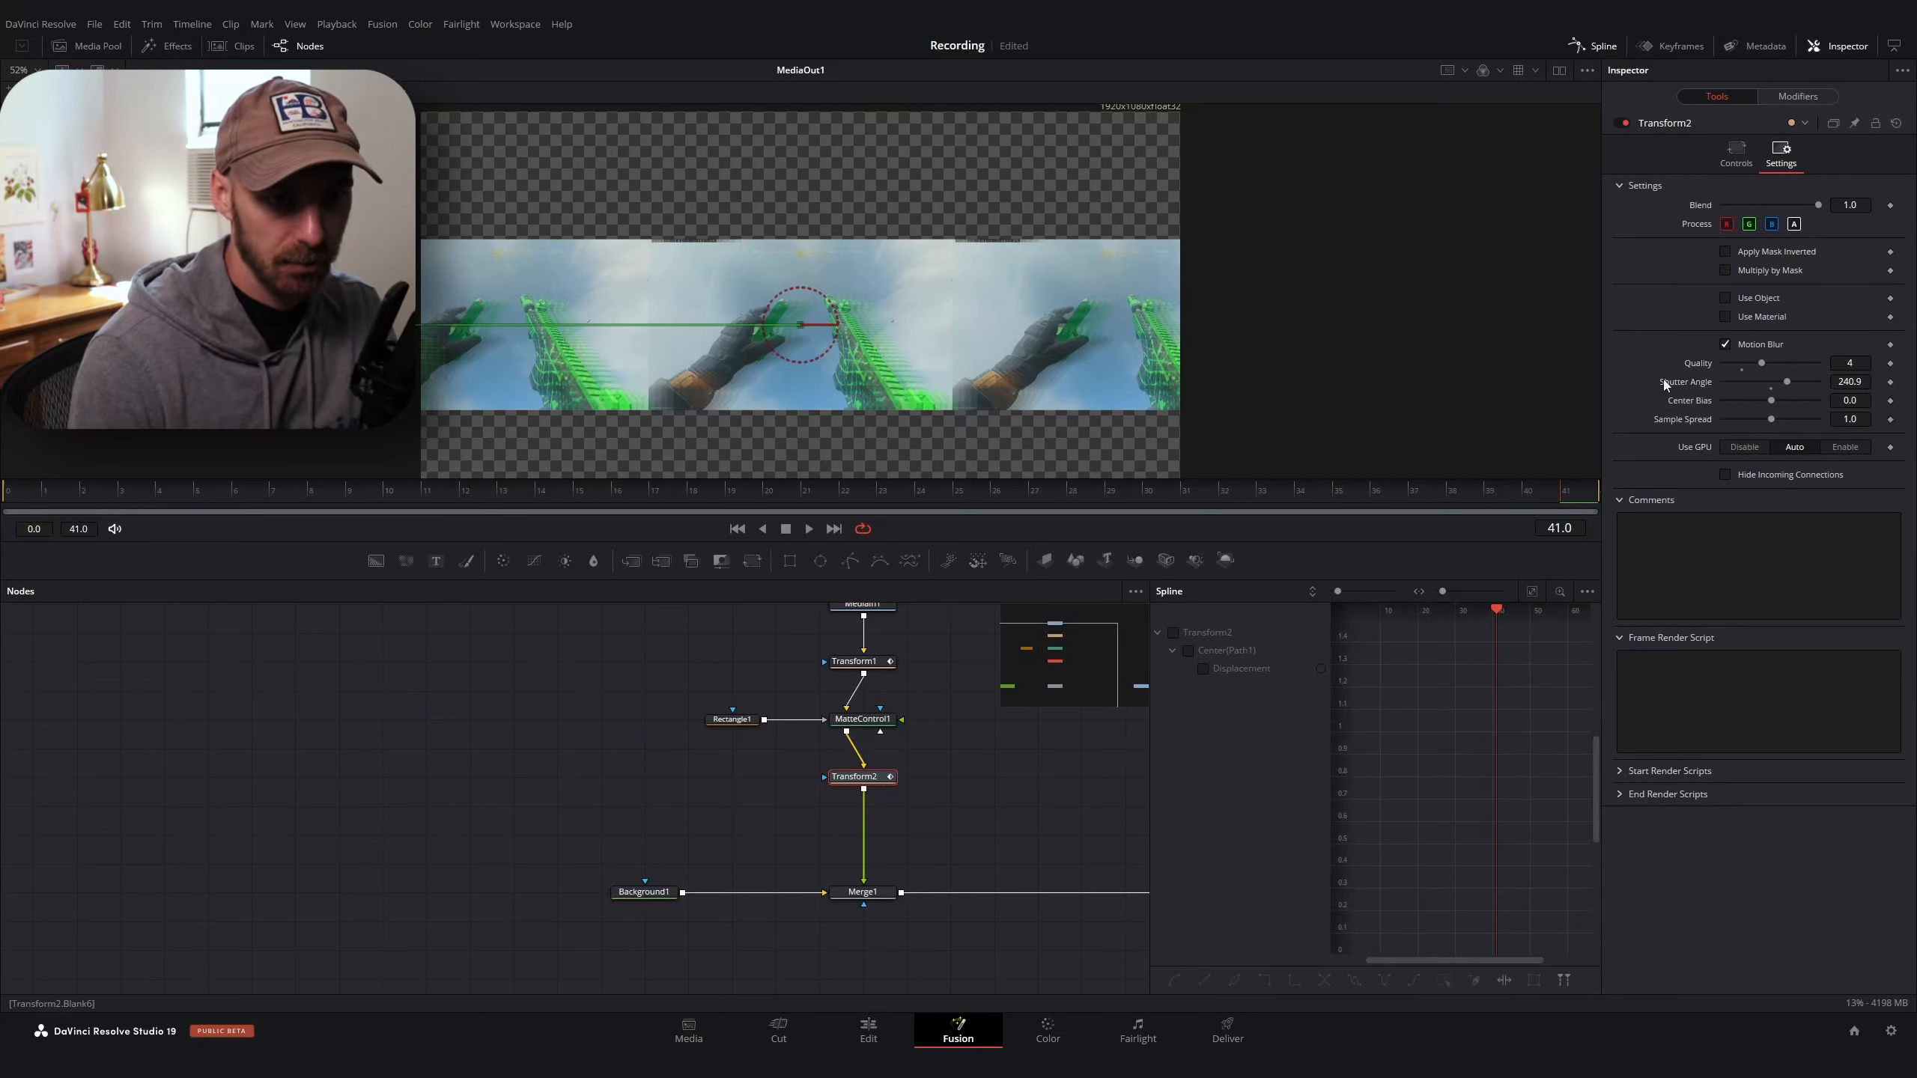
click(1894, 47)
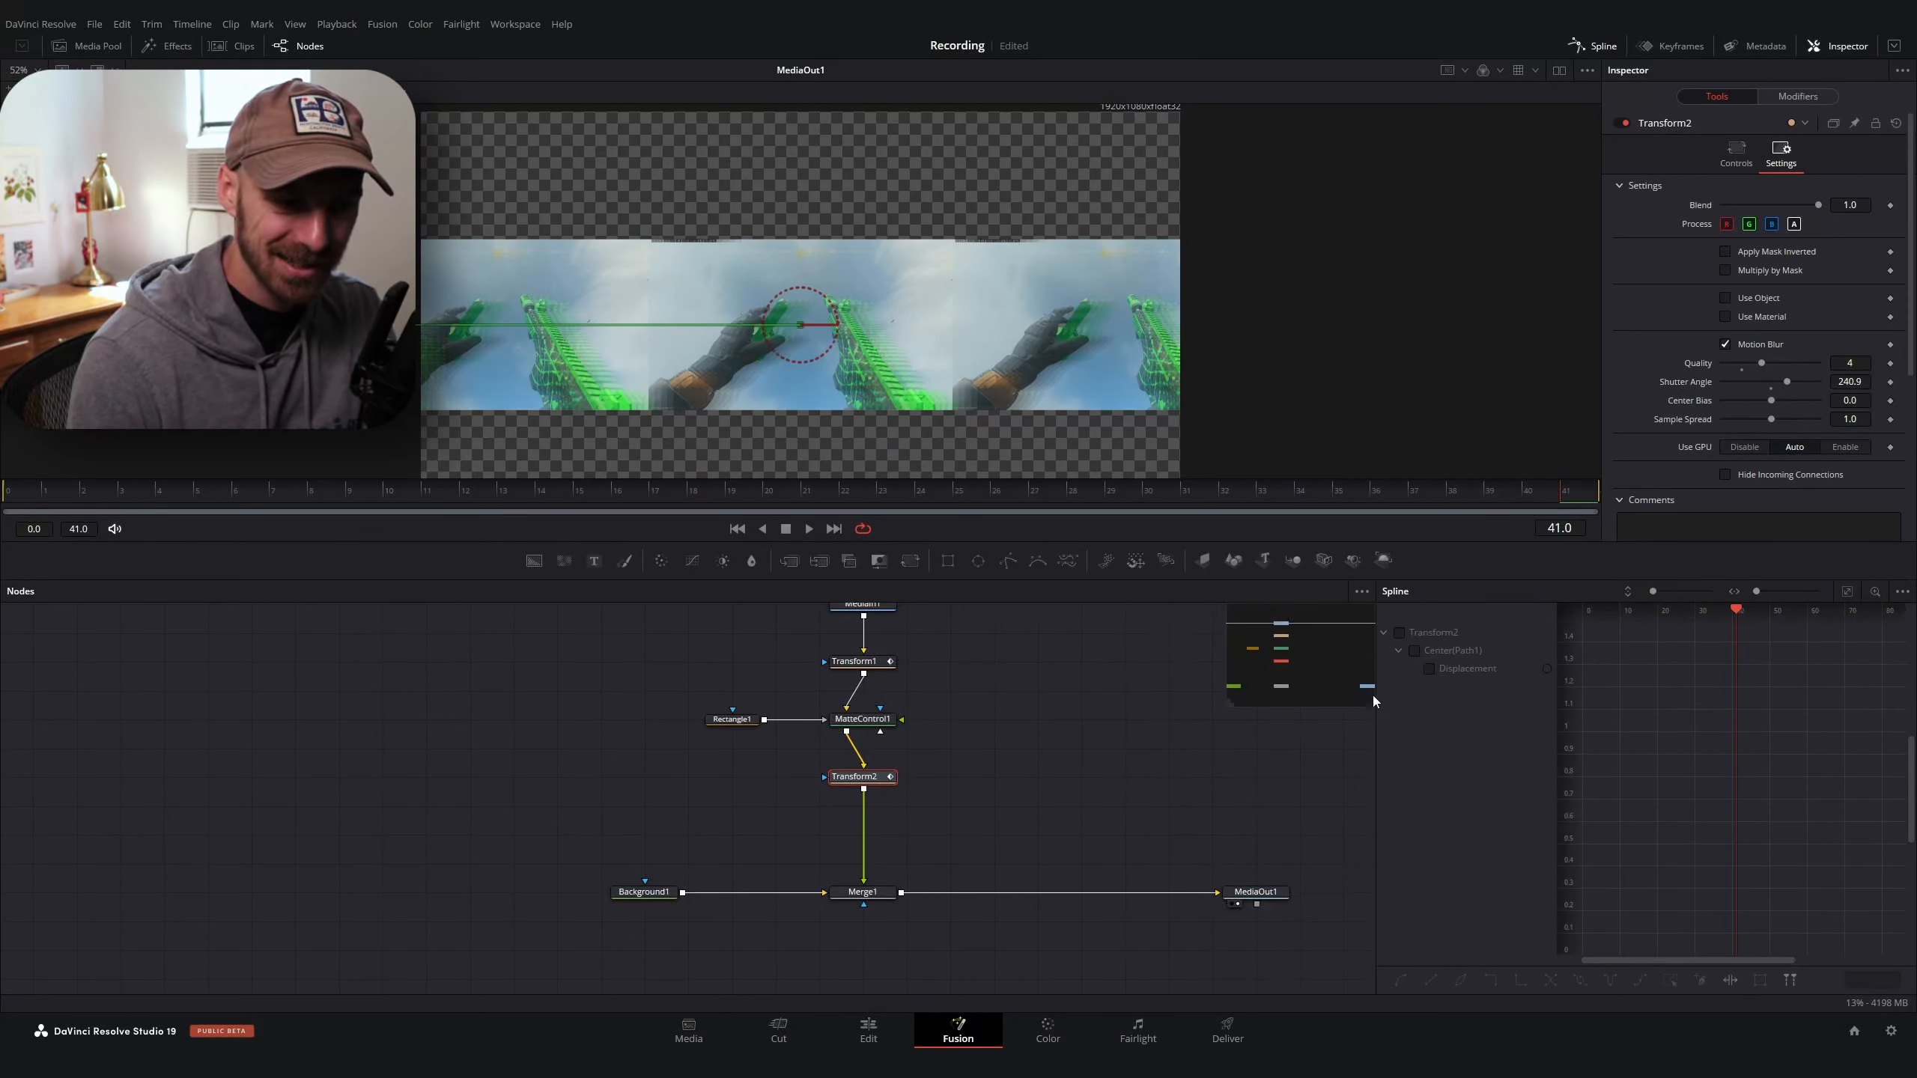
drag(1378, 695, 1289, 696)
click(1339, 668)
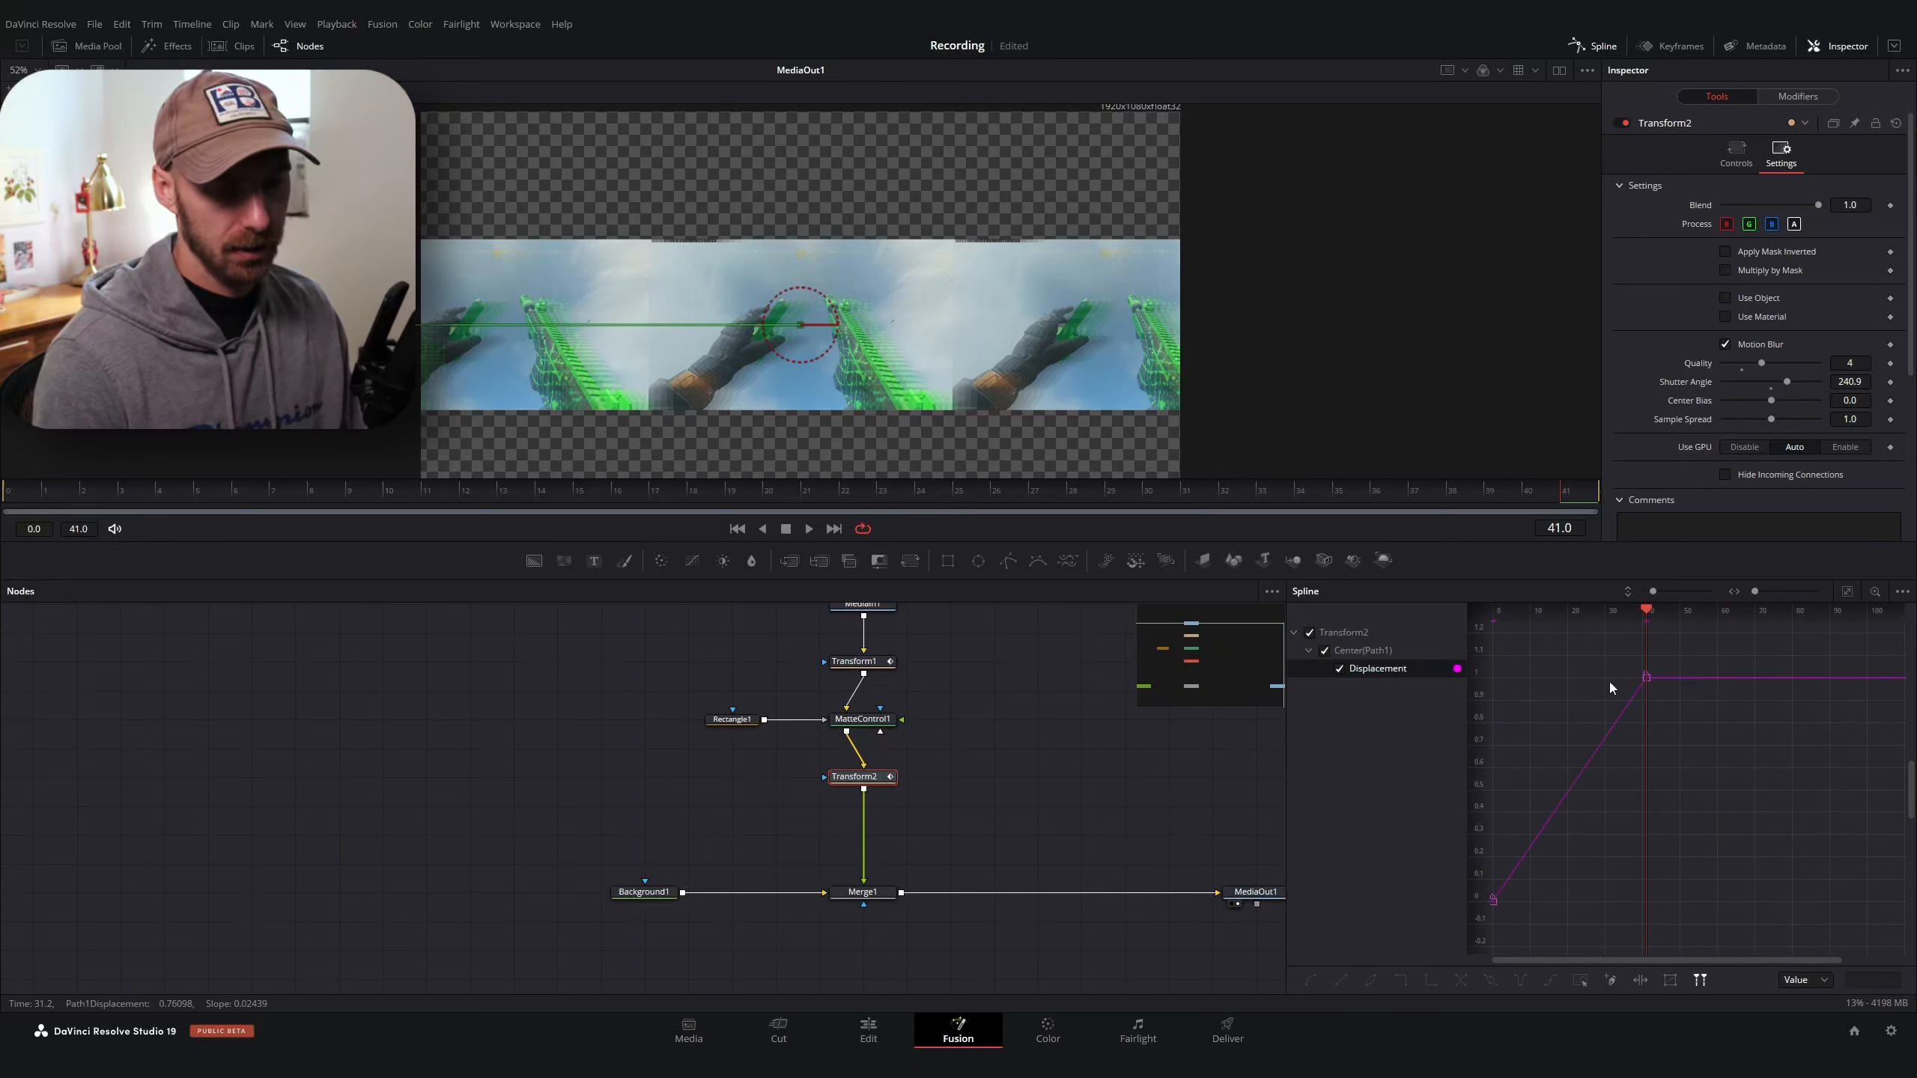
drag(1609, 682, 1684, 702)
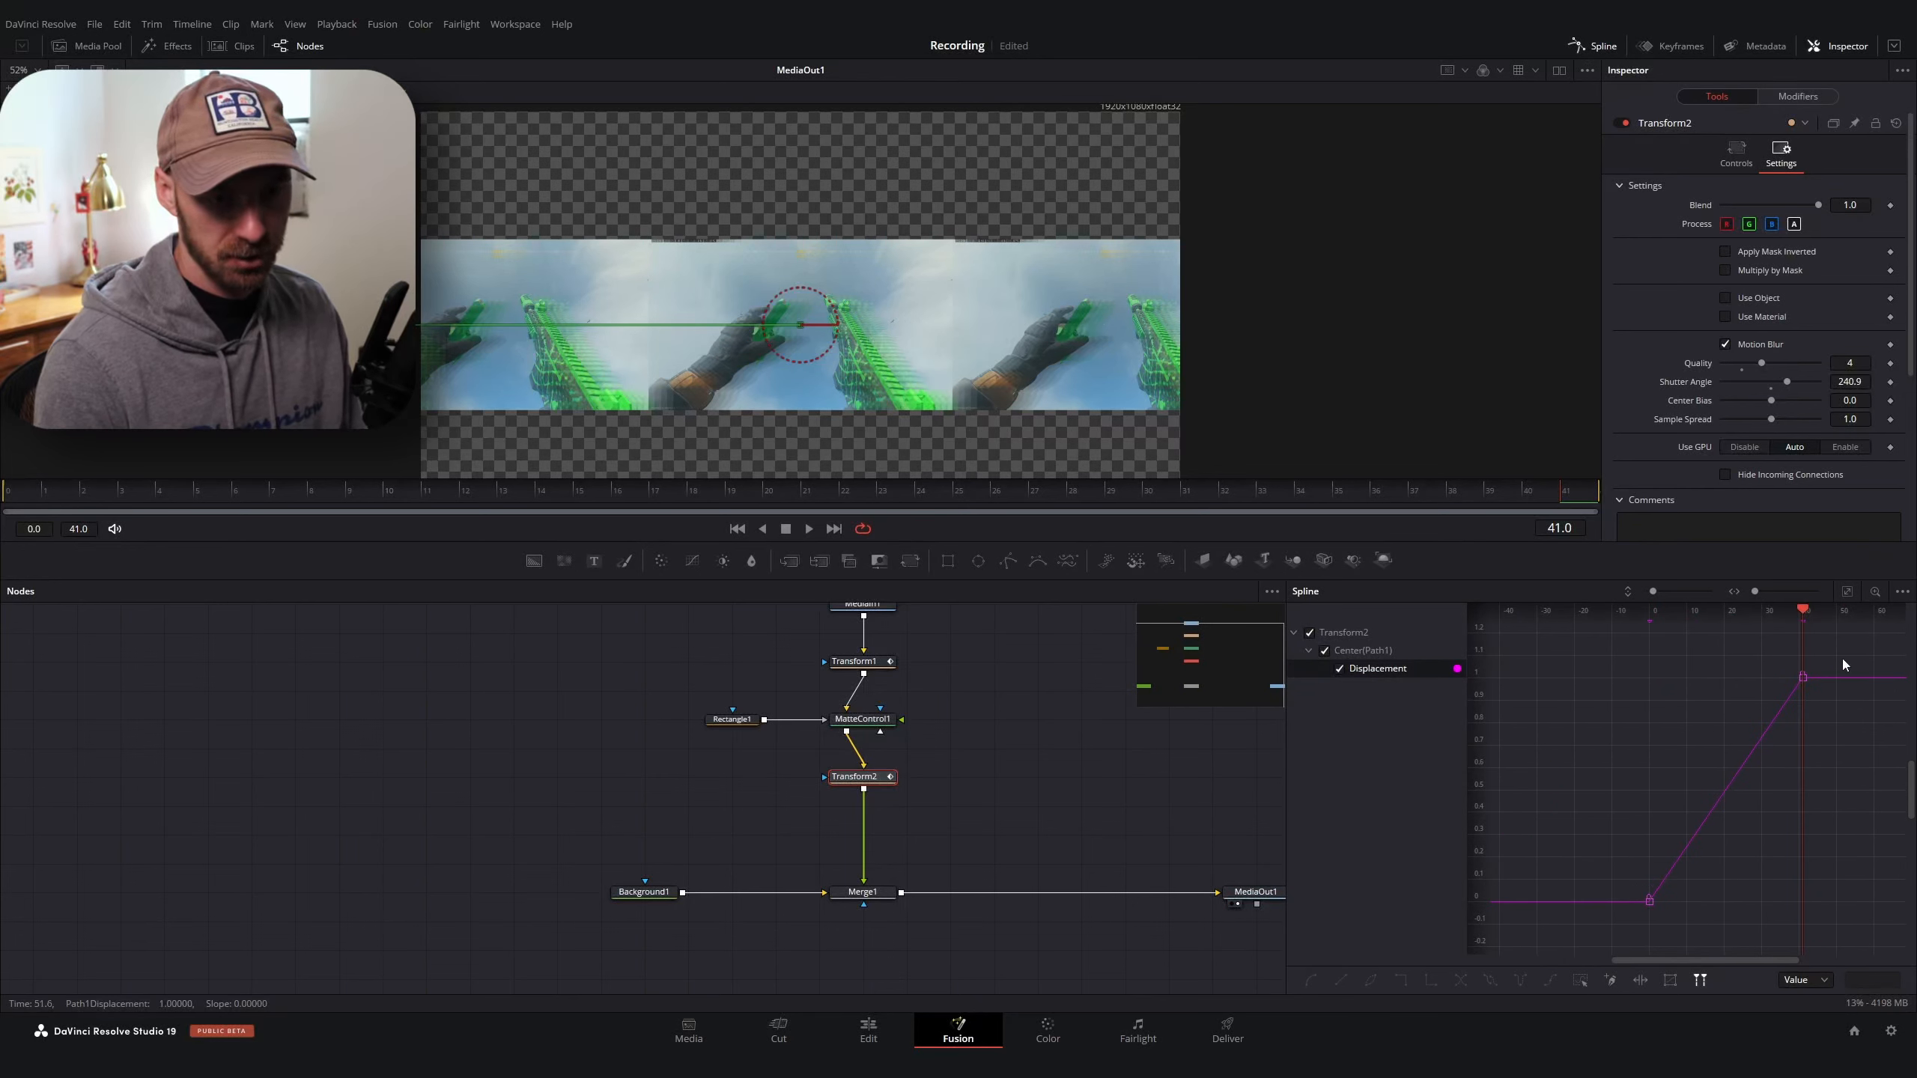
drag(1842, 659, 1571, 1002)
key(s)
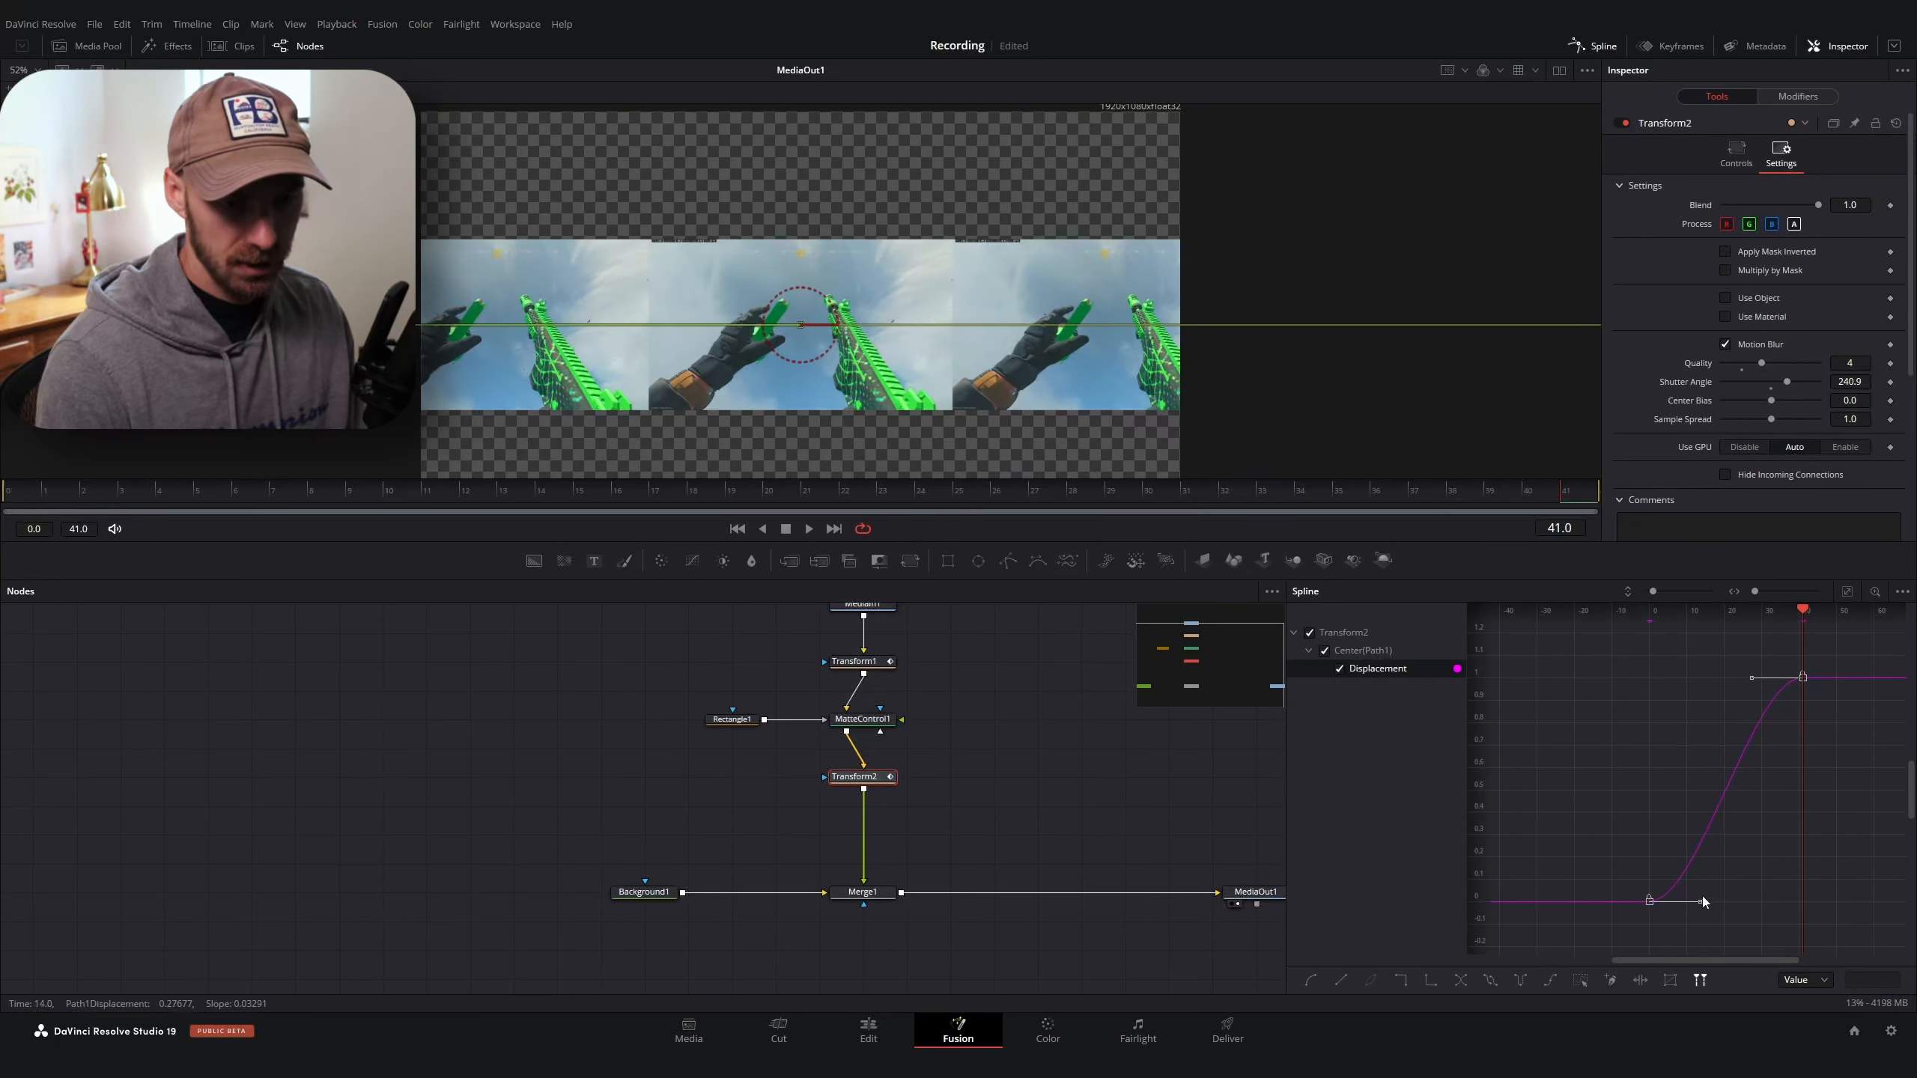
drag(1697, 906, 1689, 774)
mouse_move(1743, 652)
mouse_down()
mouse_move(1828, 705)
mouse_move(1790, 823)
mouse_move(1799, 879)
mouse_up()
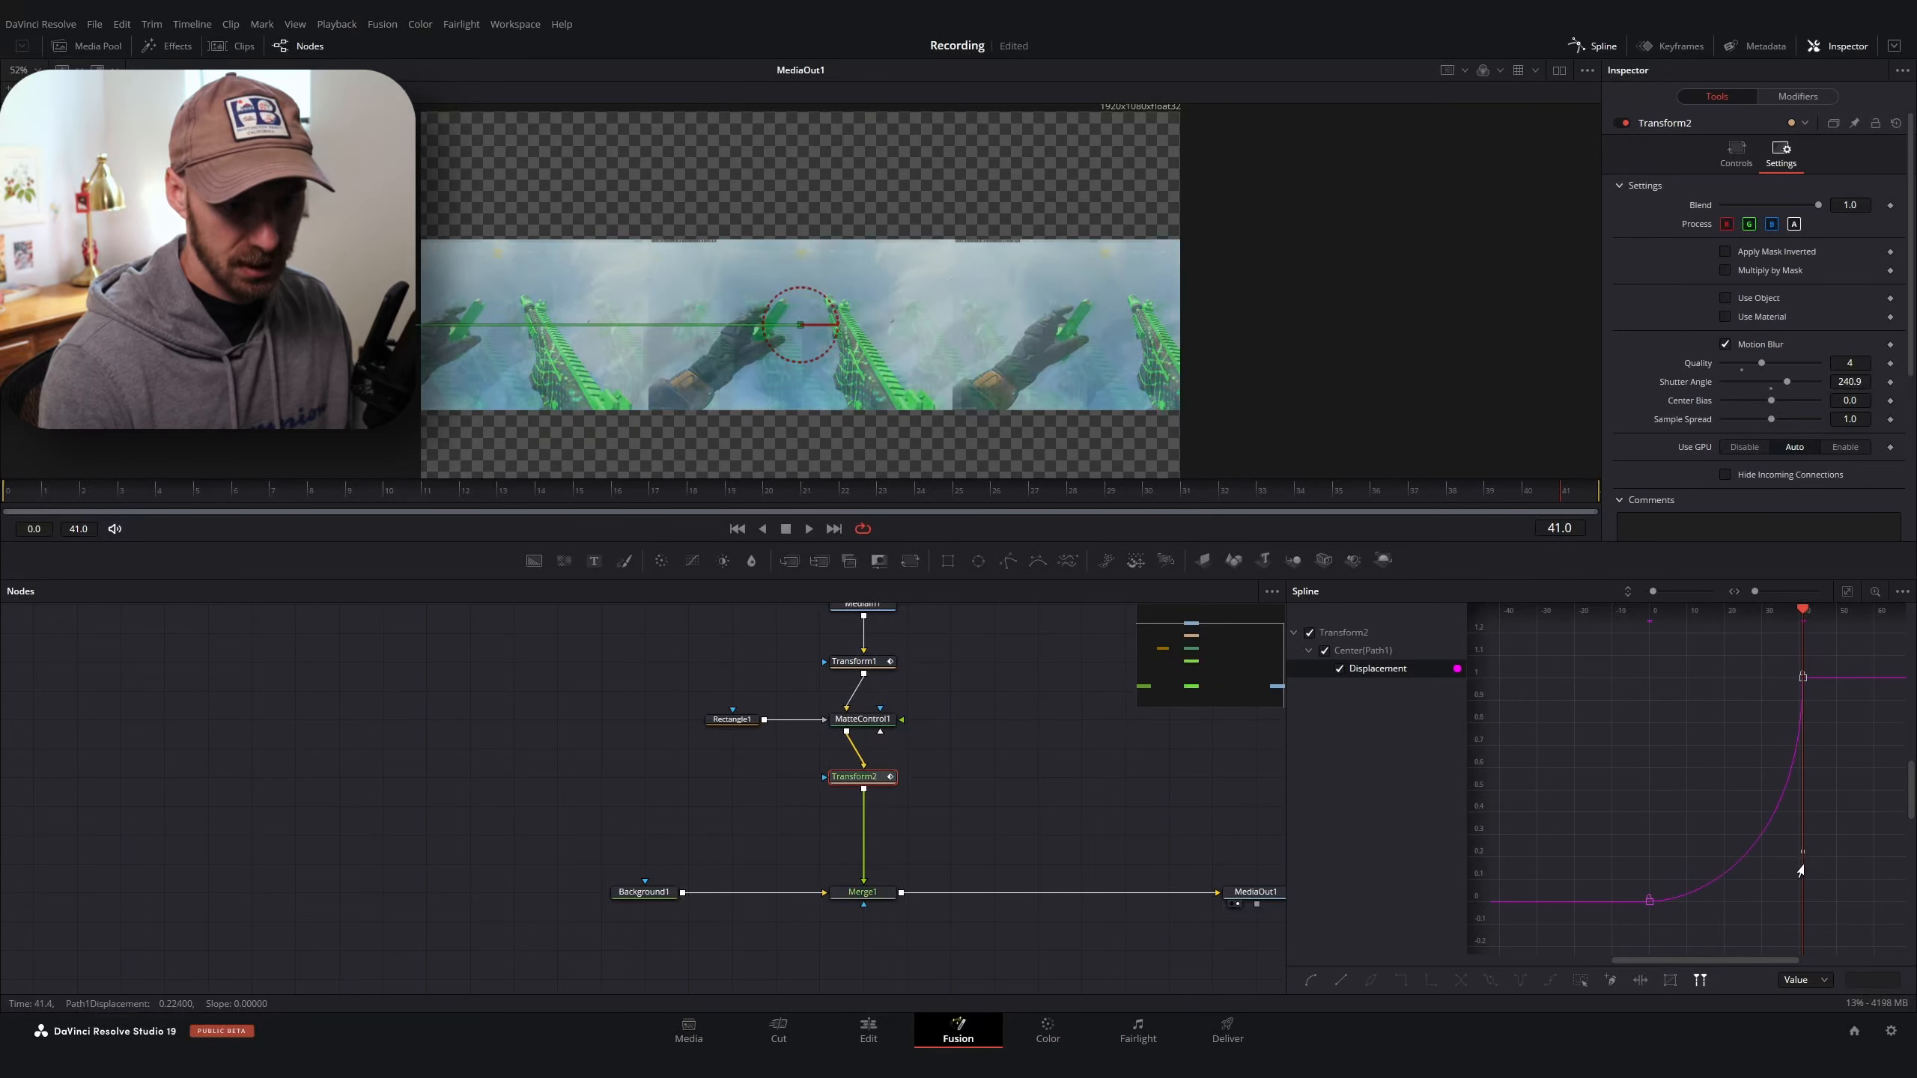
click(1710, 805)
Preview the eased, motion-blurred film strip scroll from frame 0 to frame 41
drag(453, 485, 14, 492)
click(1052, 783)
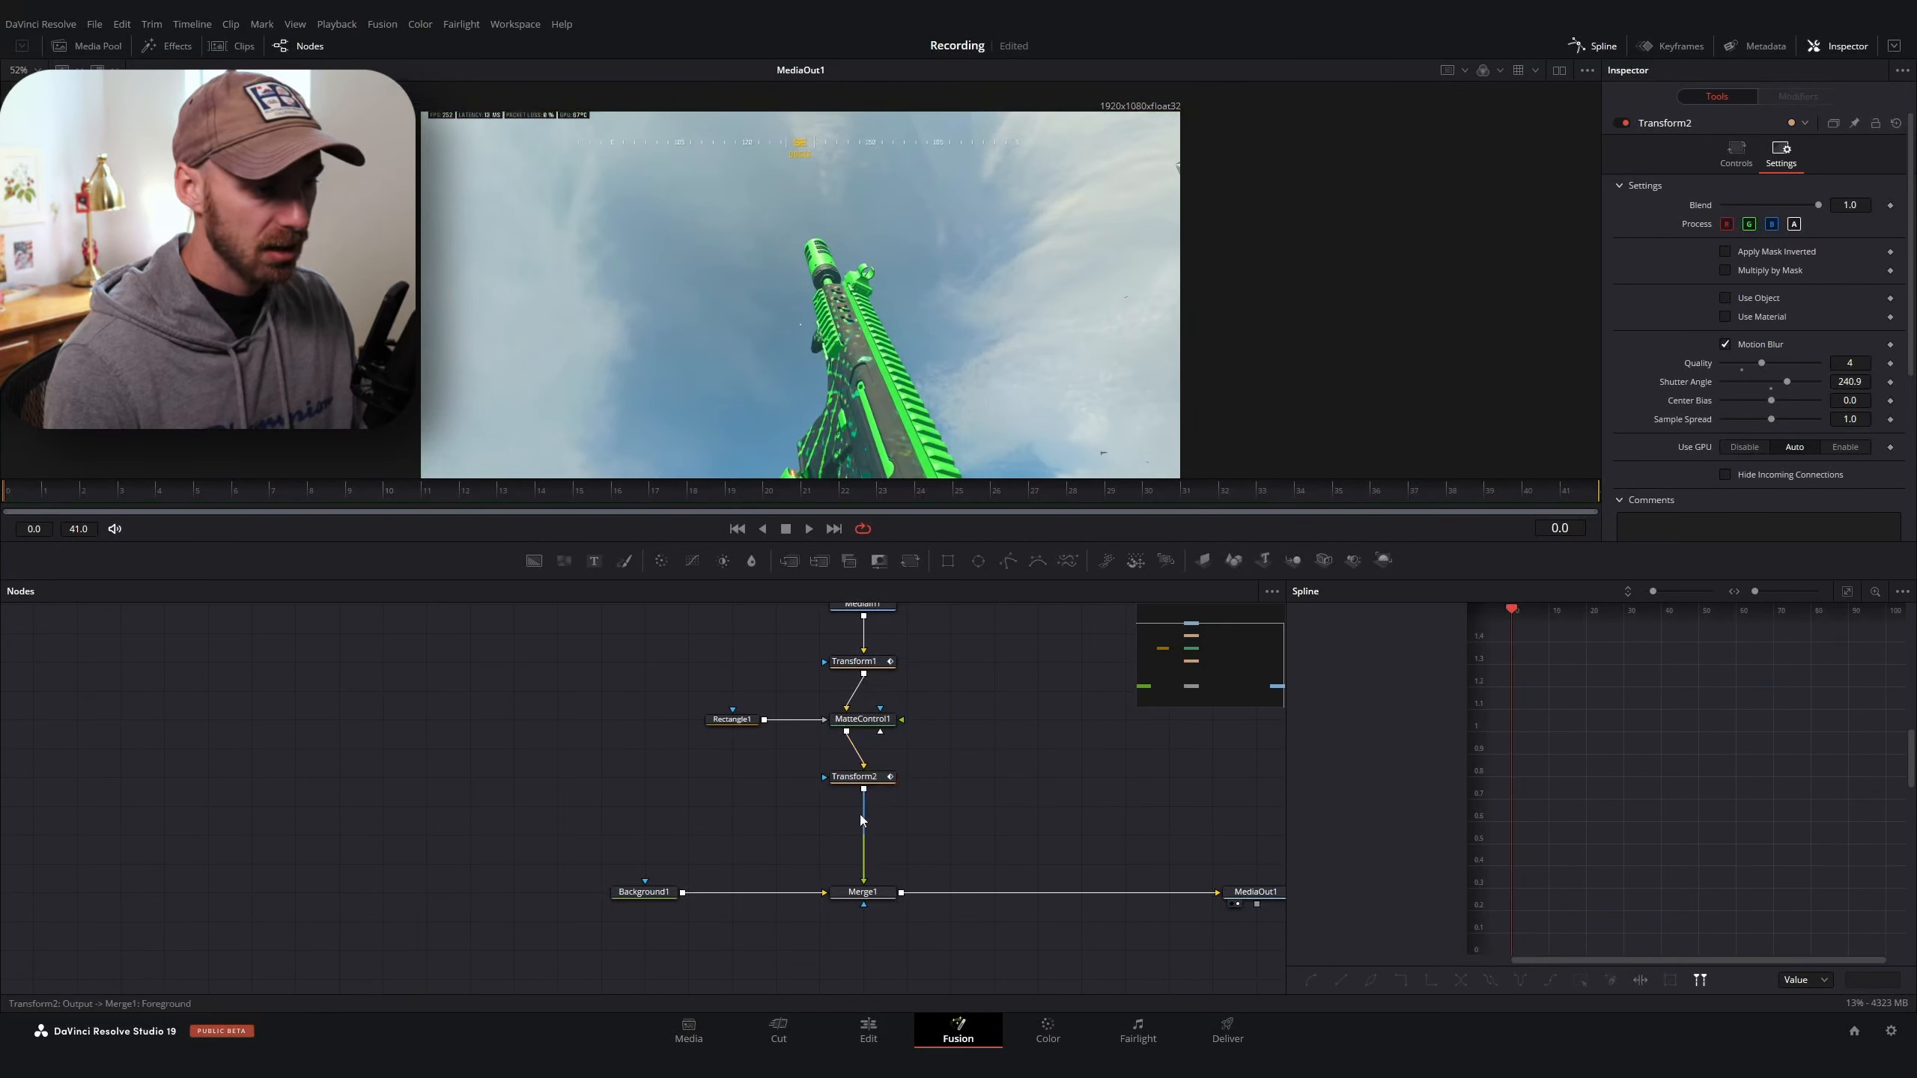
click(863, 892)
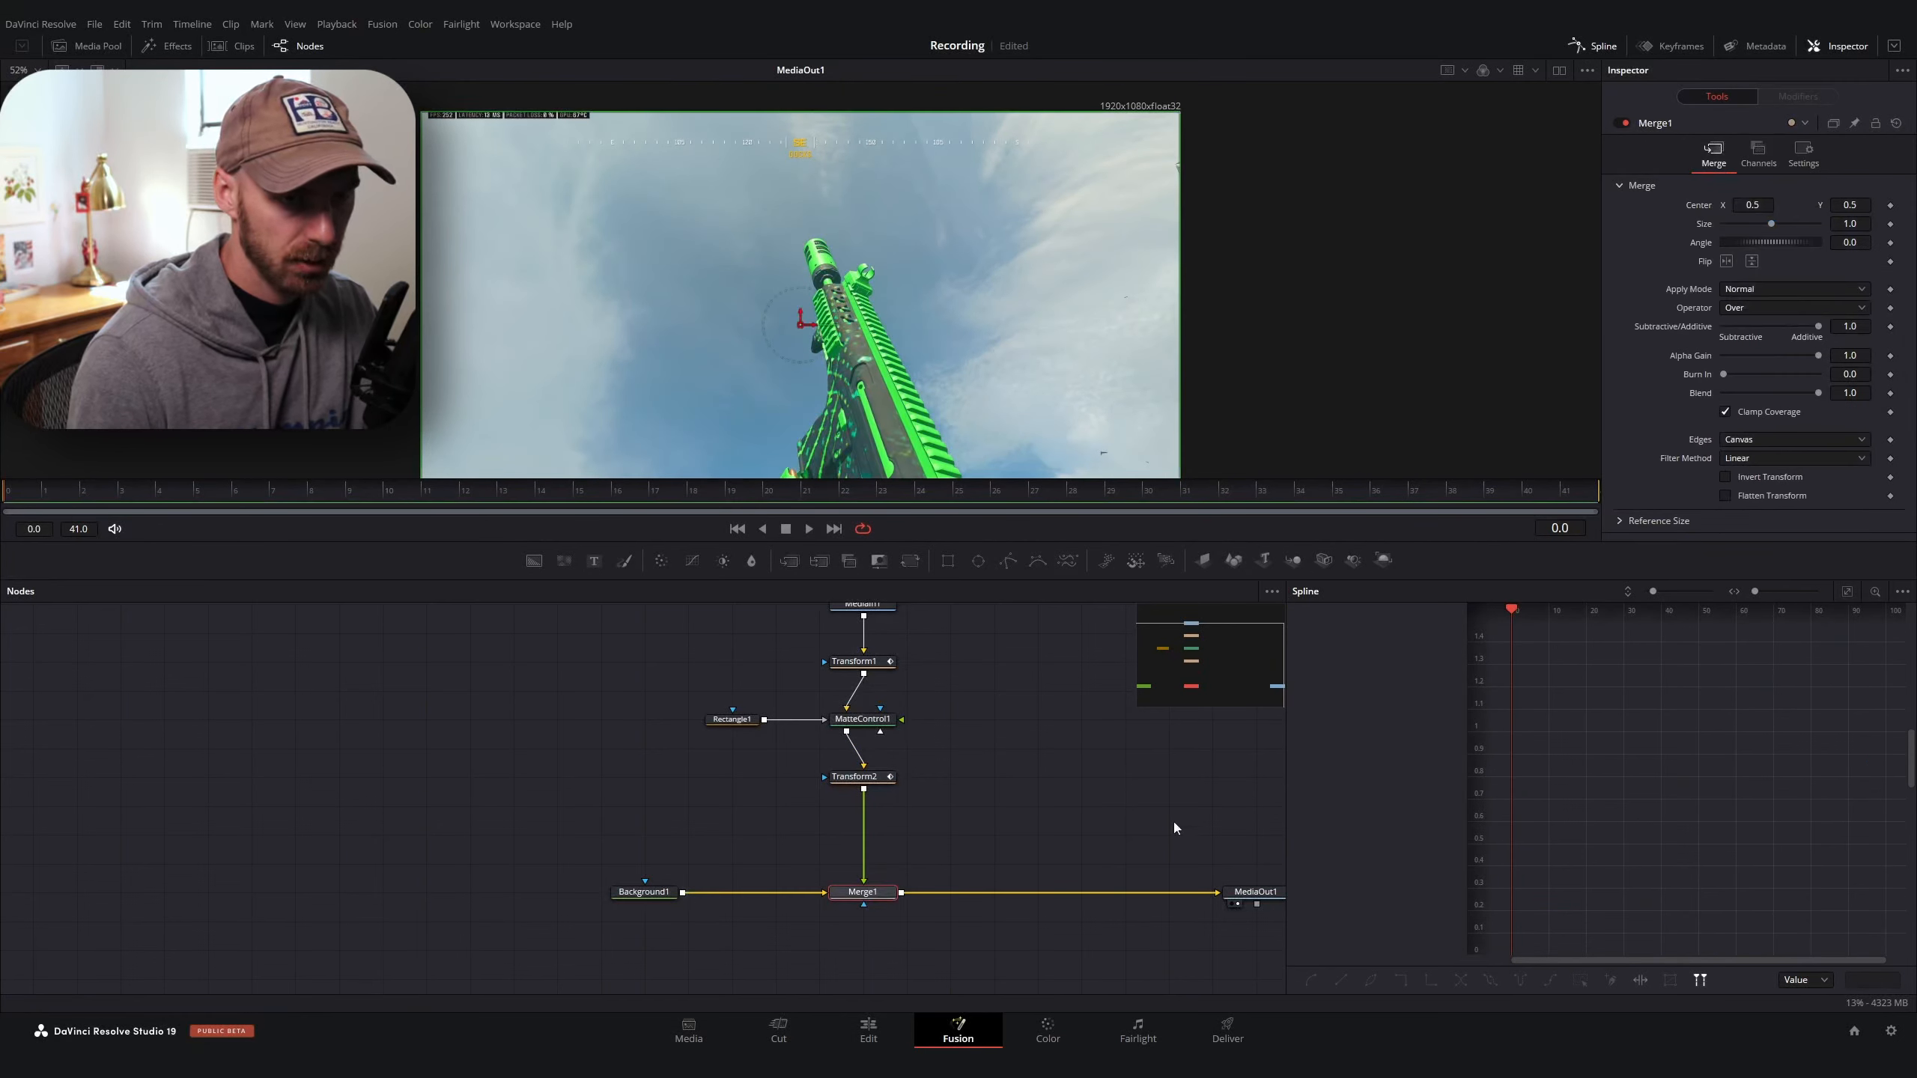
scroll(1025, 855, right, 3)
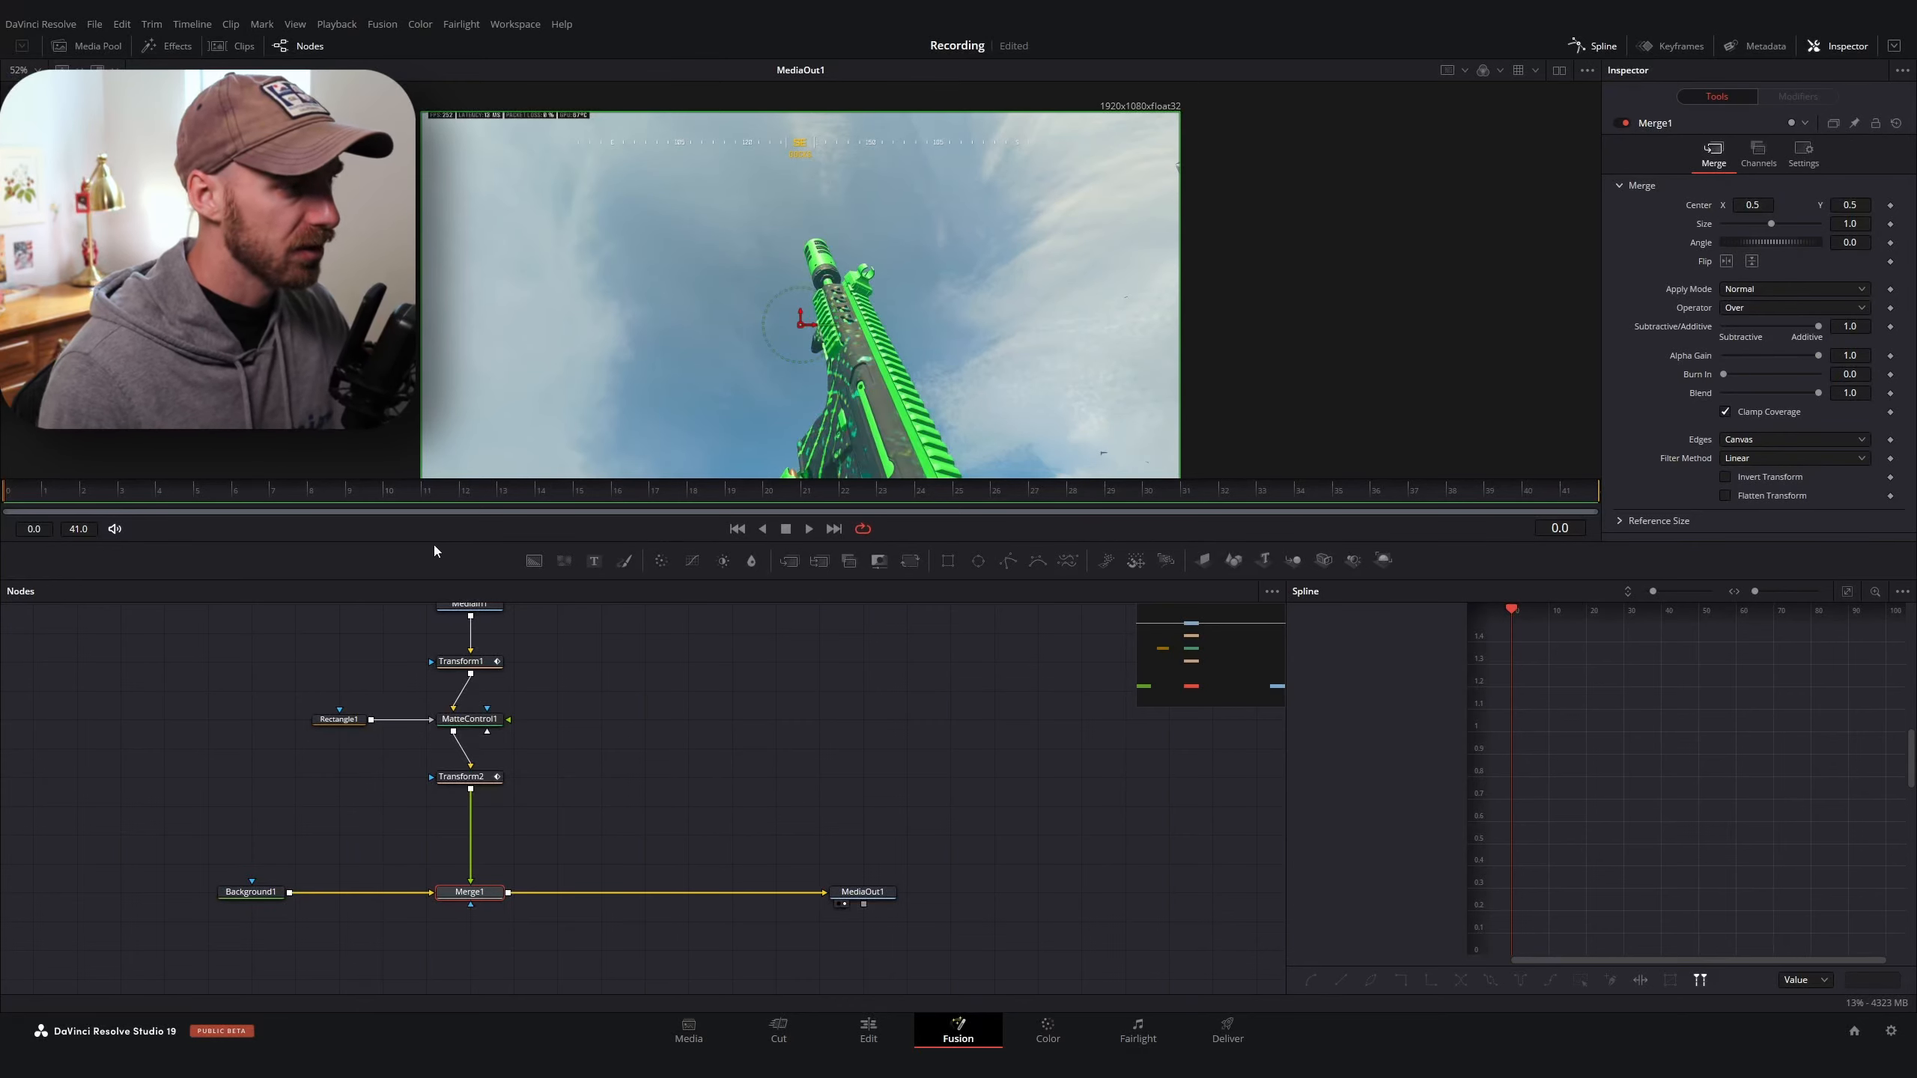
scroll(867, 343, down, 2)
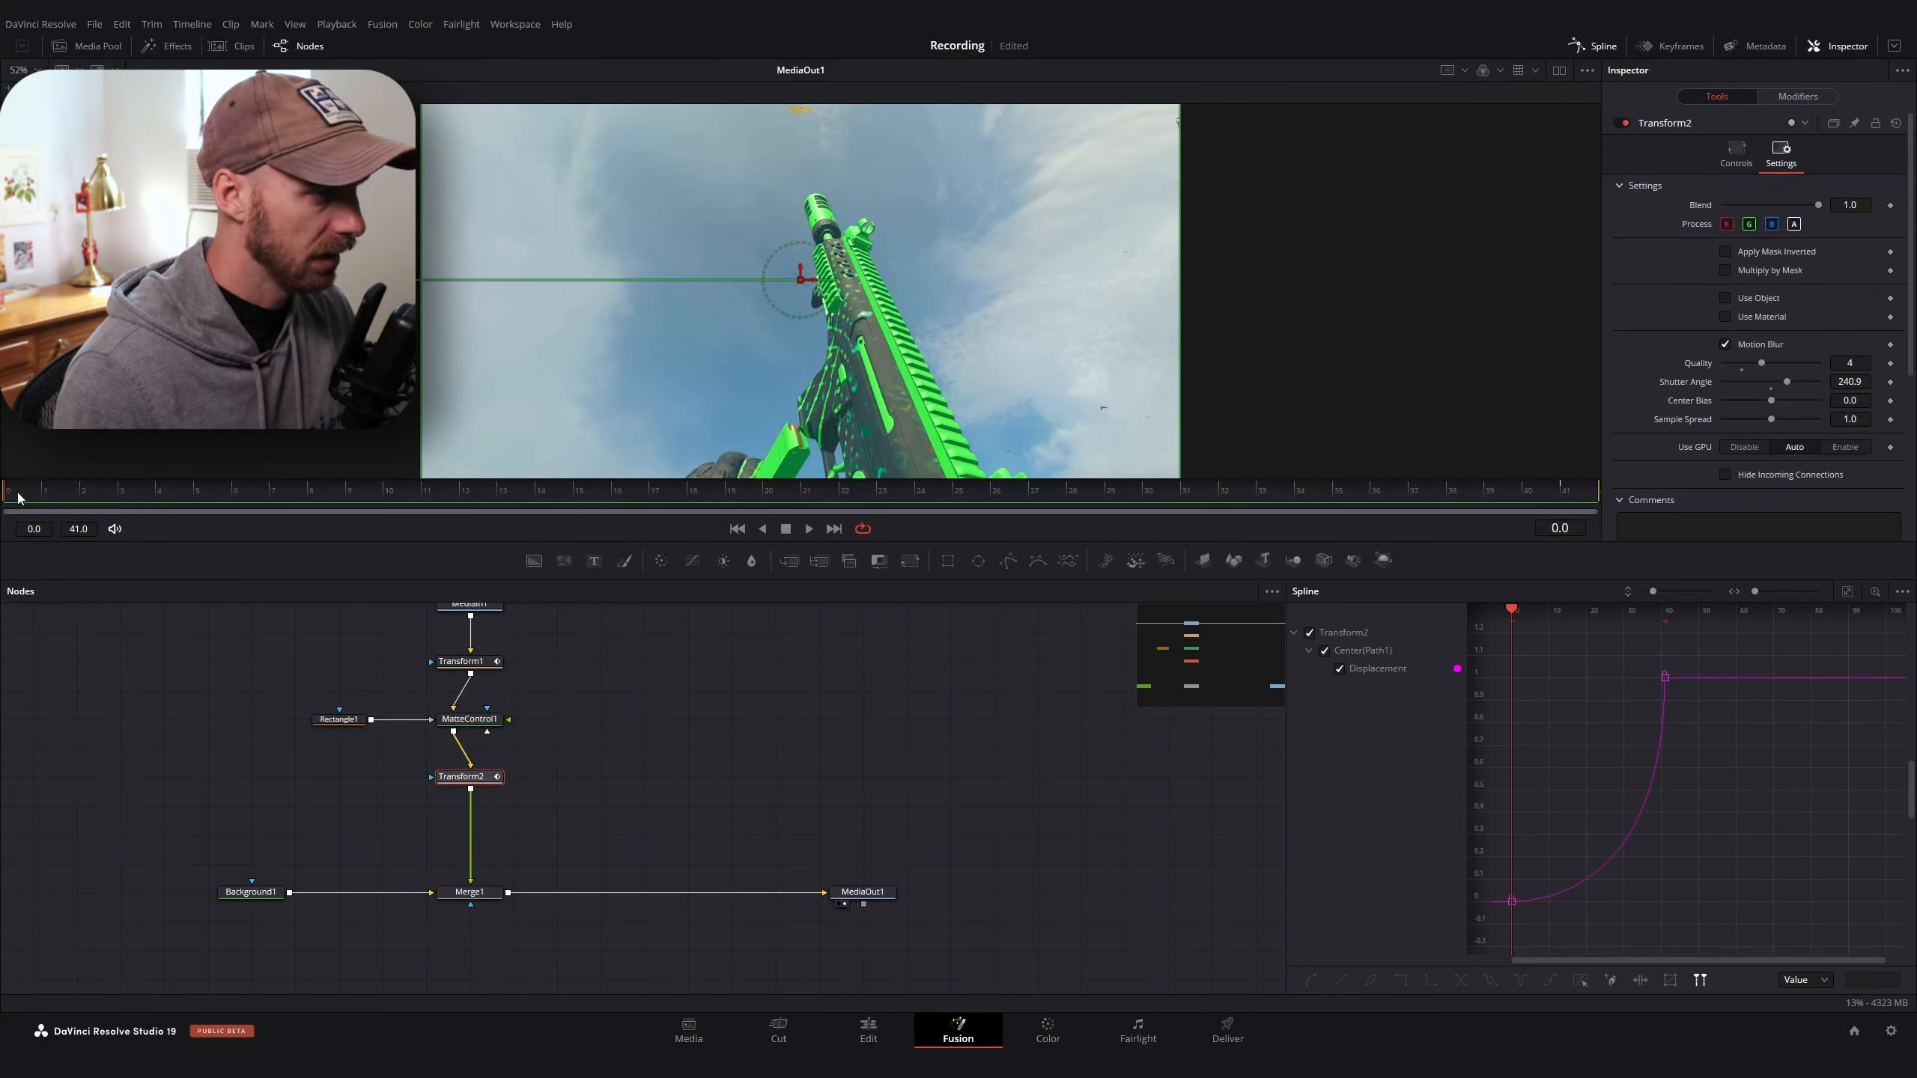
drag(42, 490, 1587, 507)
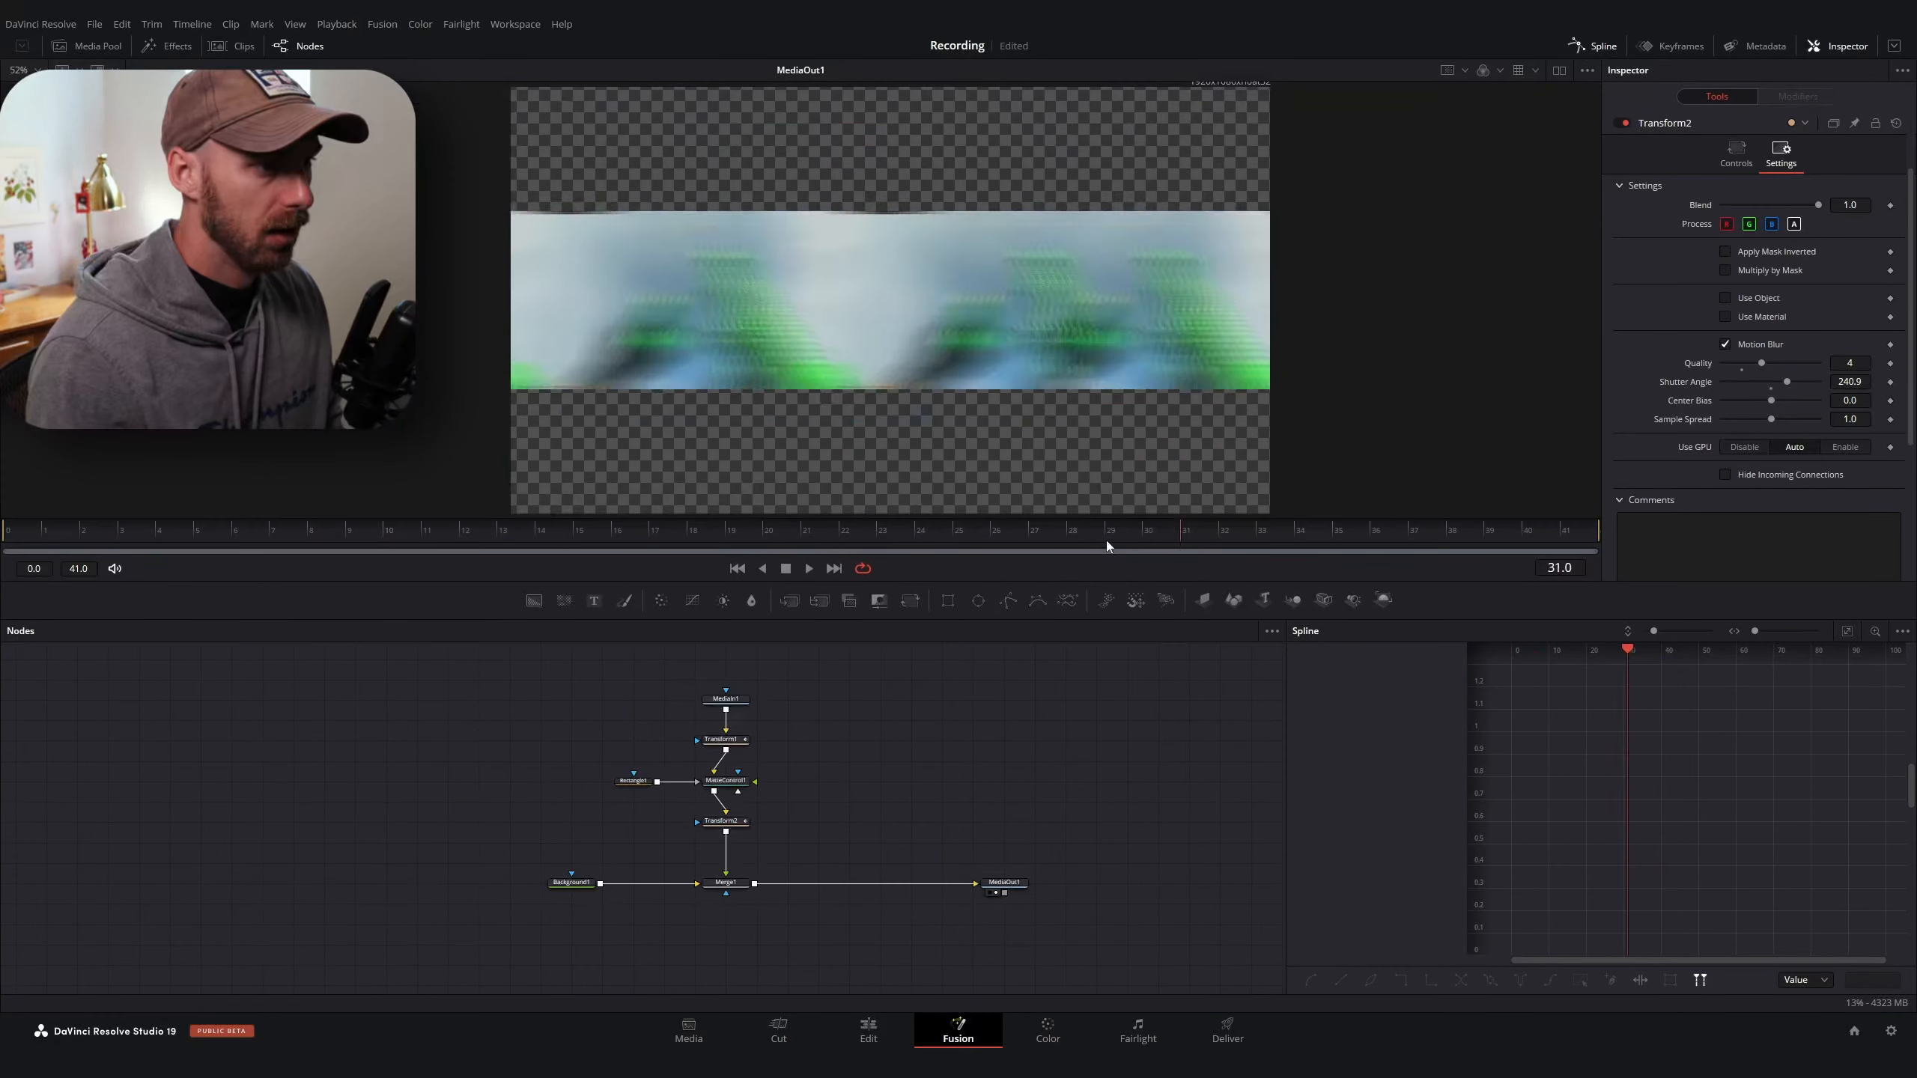
drag(195, 557, 1586, 539)
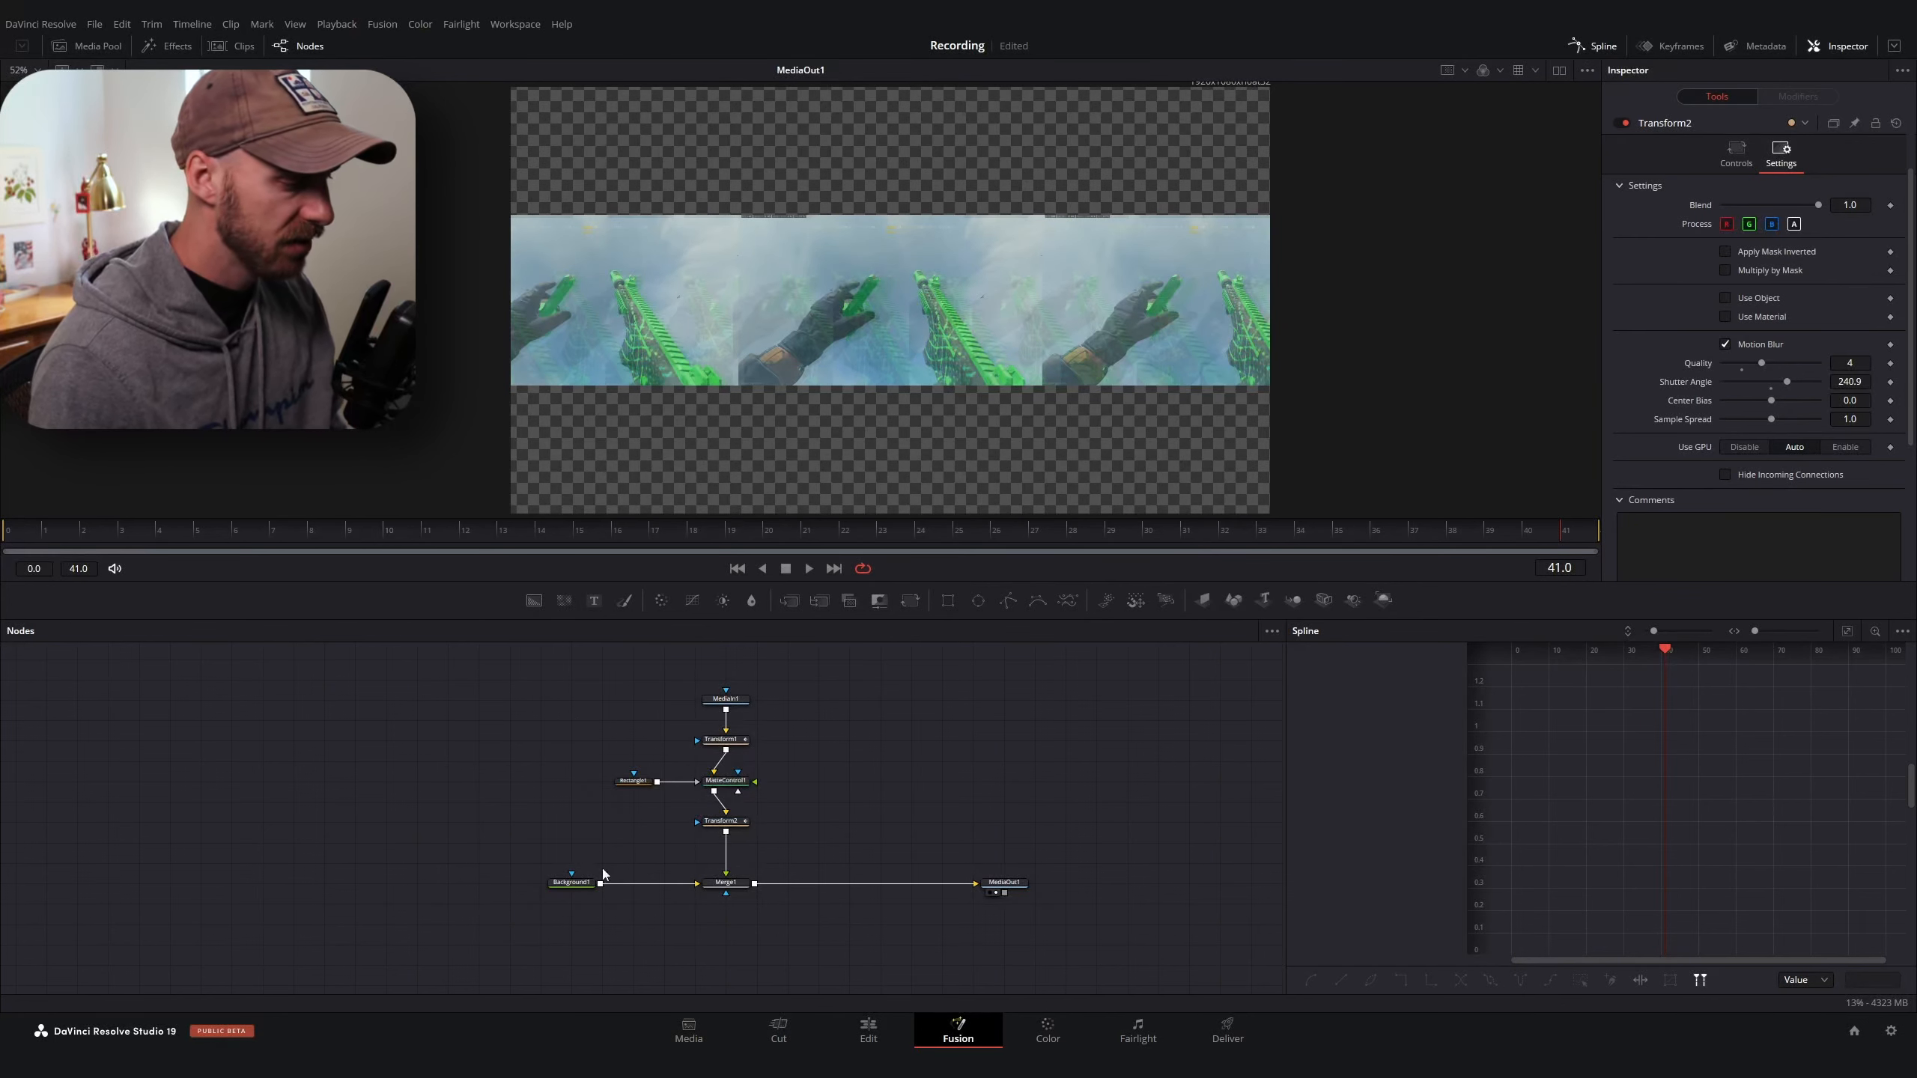
Switch to the Notepad list, remove the Zoom Out and Wrap Effect lines, check the Lens Distortion item and return to Fusion
key(alt+Tab)
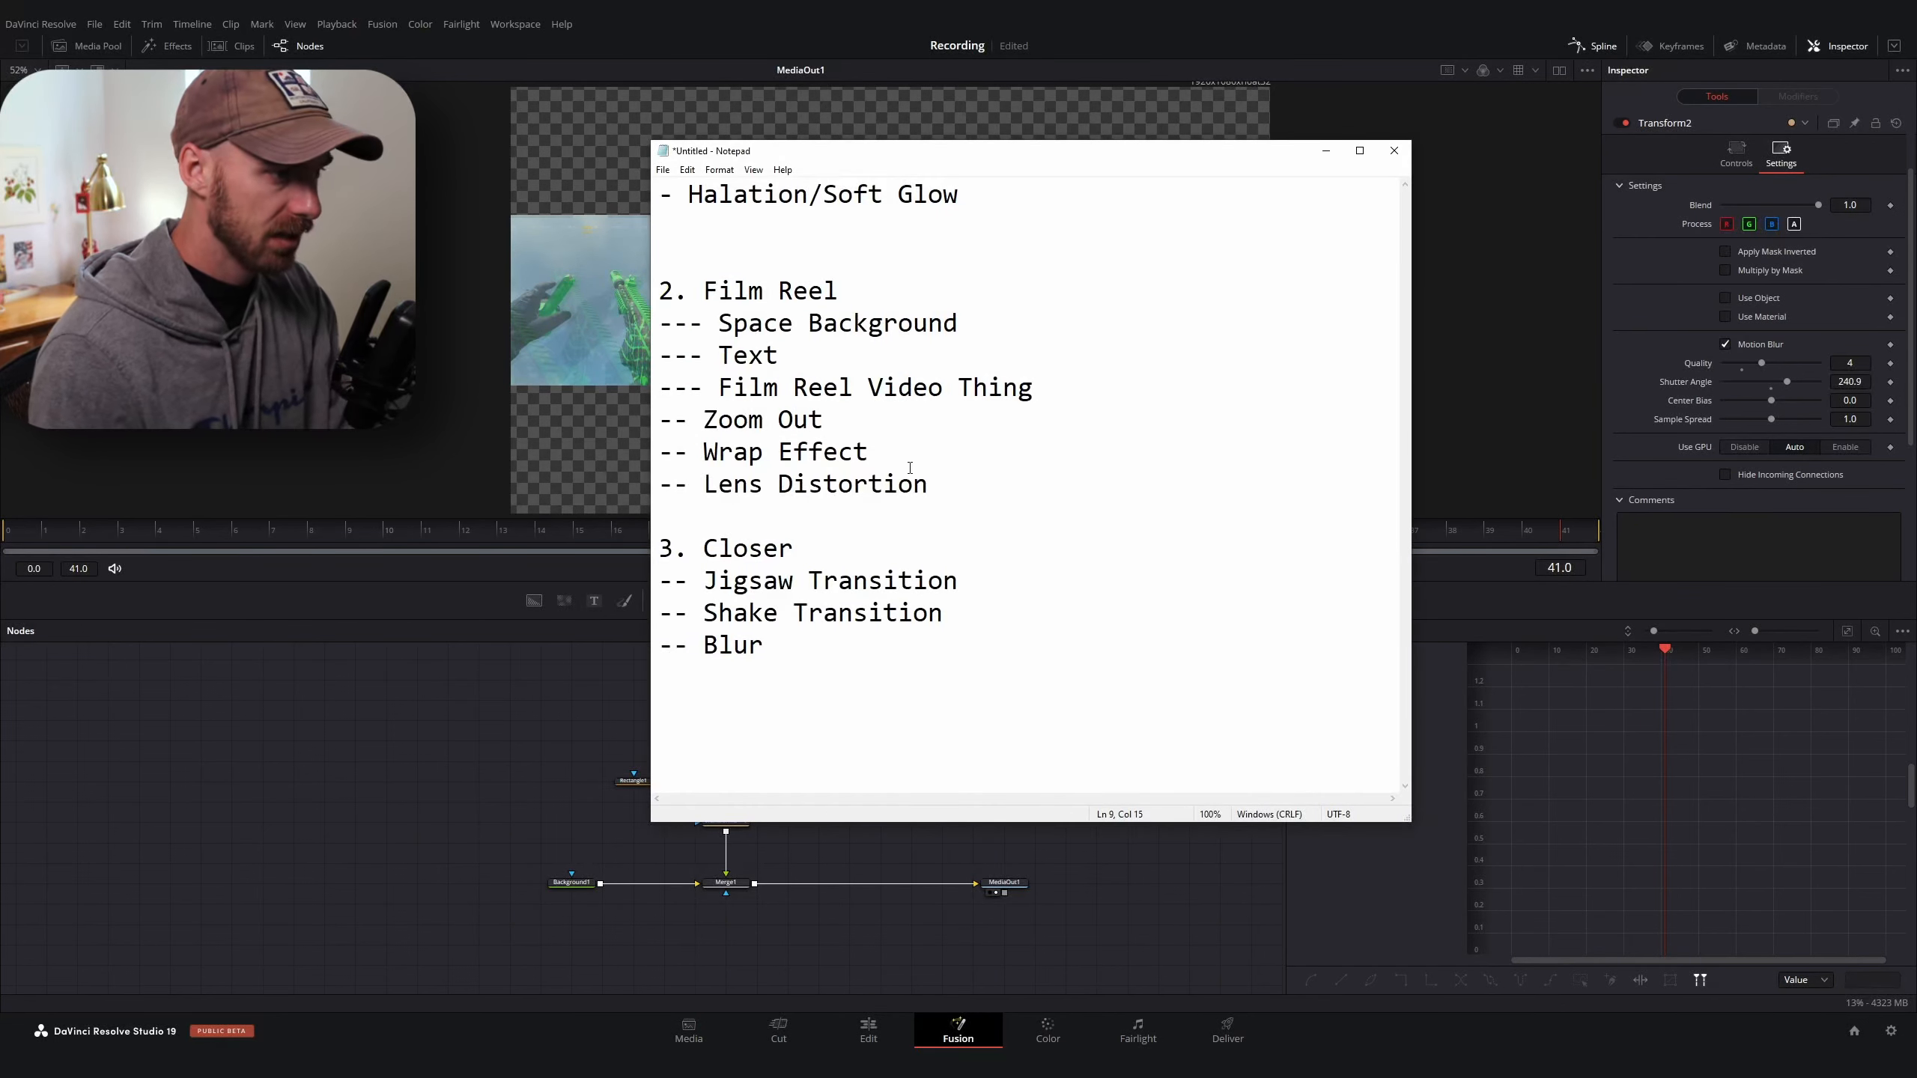
drag(907, 462, 585, 459)
text(\)
drag(795, 452, 635, 421)
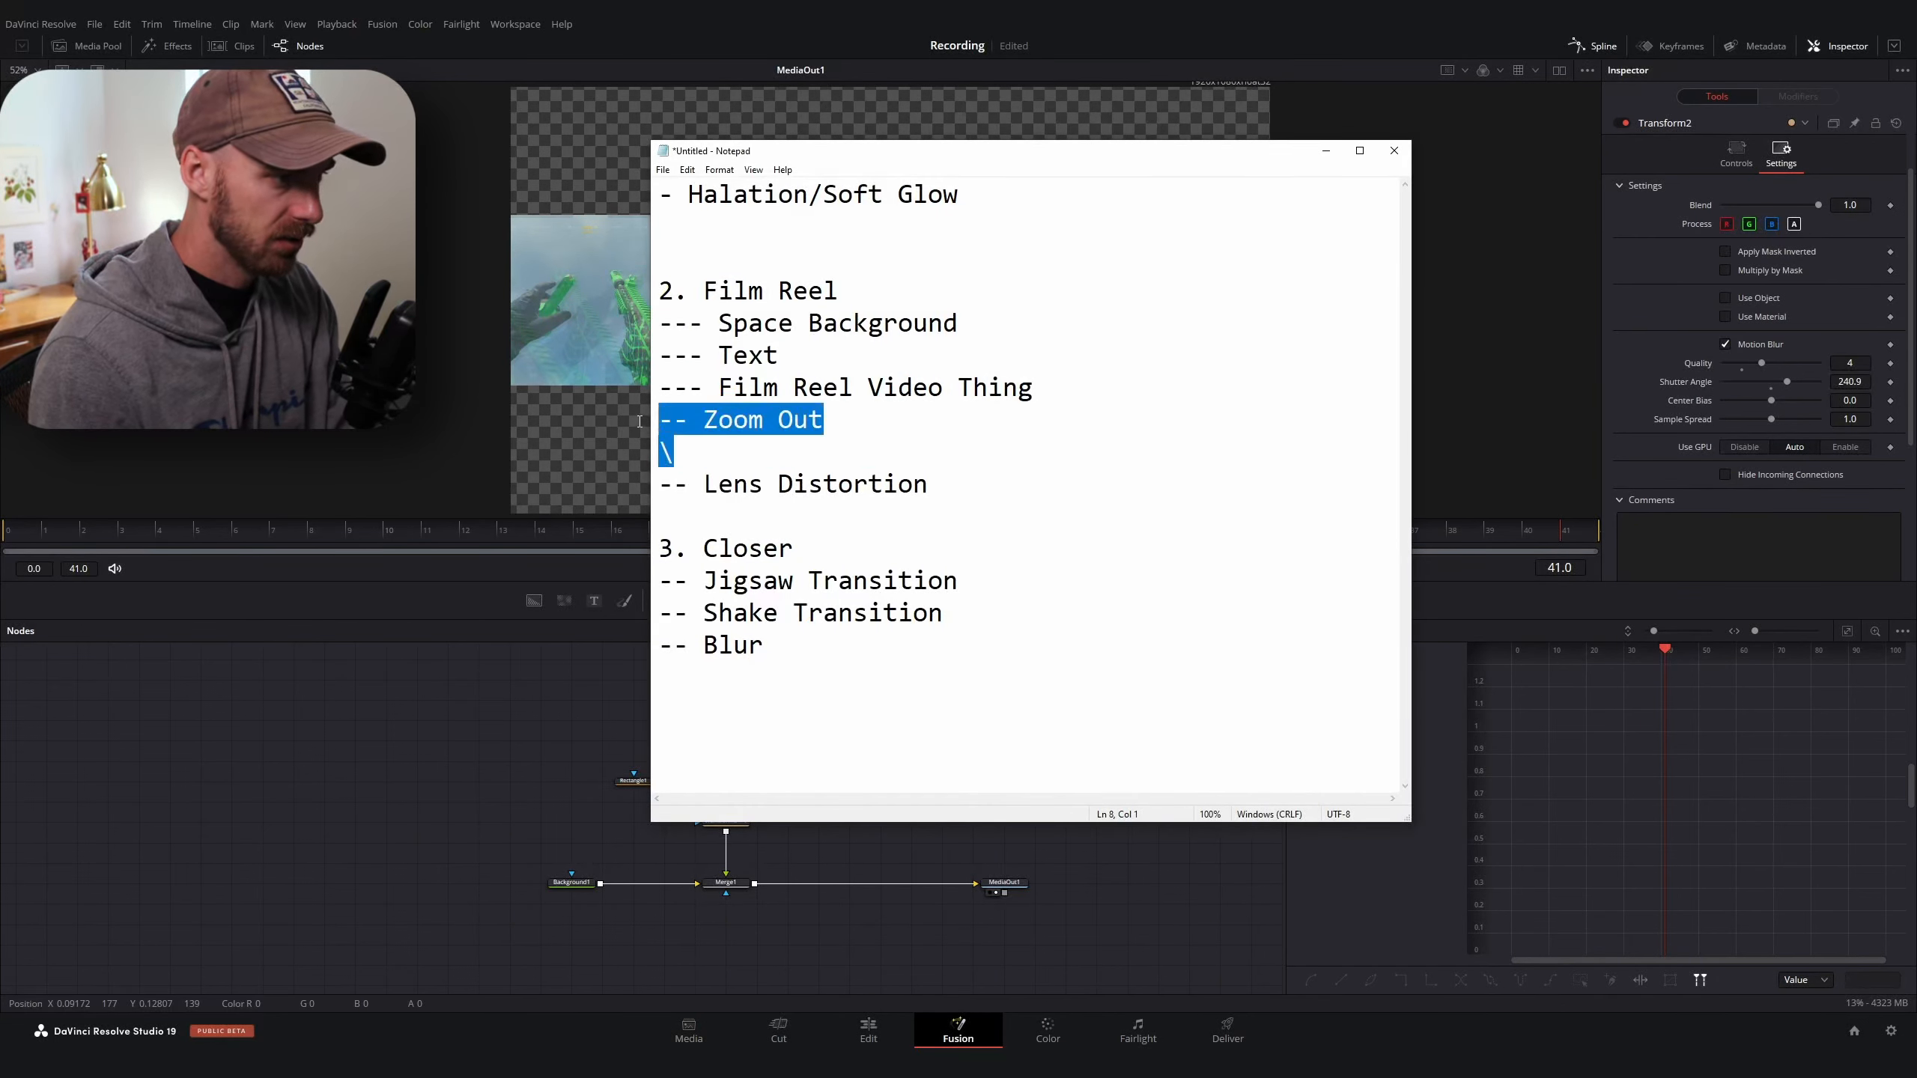
key(BackSpace)
key(BackSpace)
drag(974, 432, 607, 420)
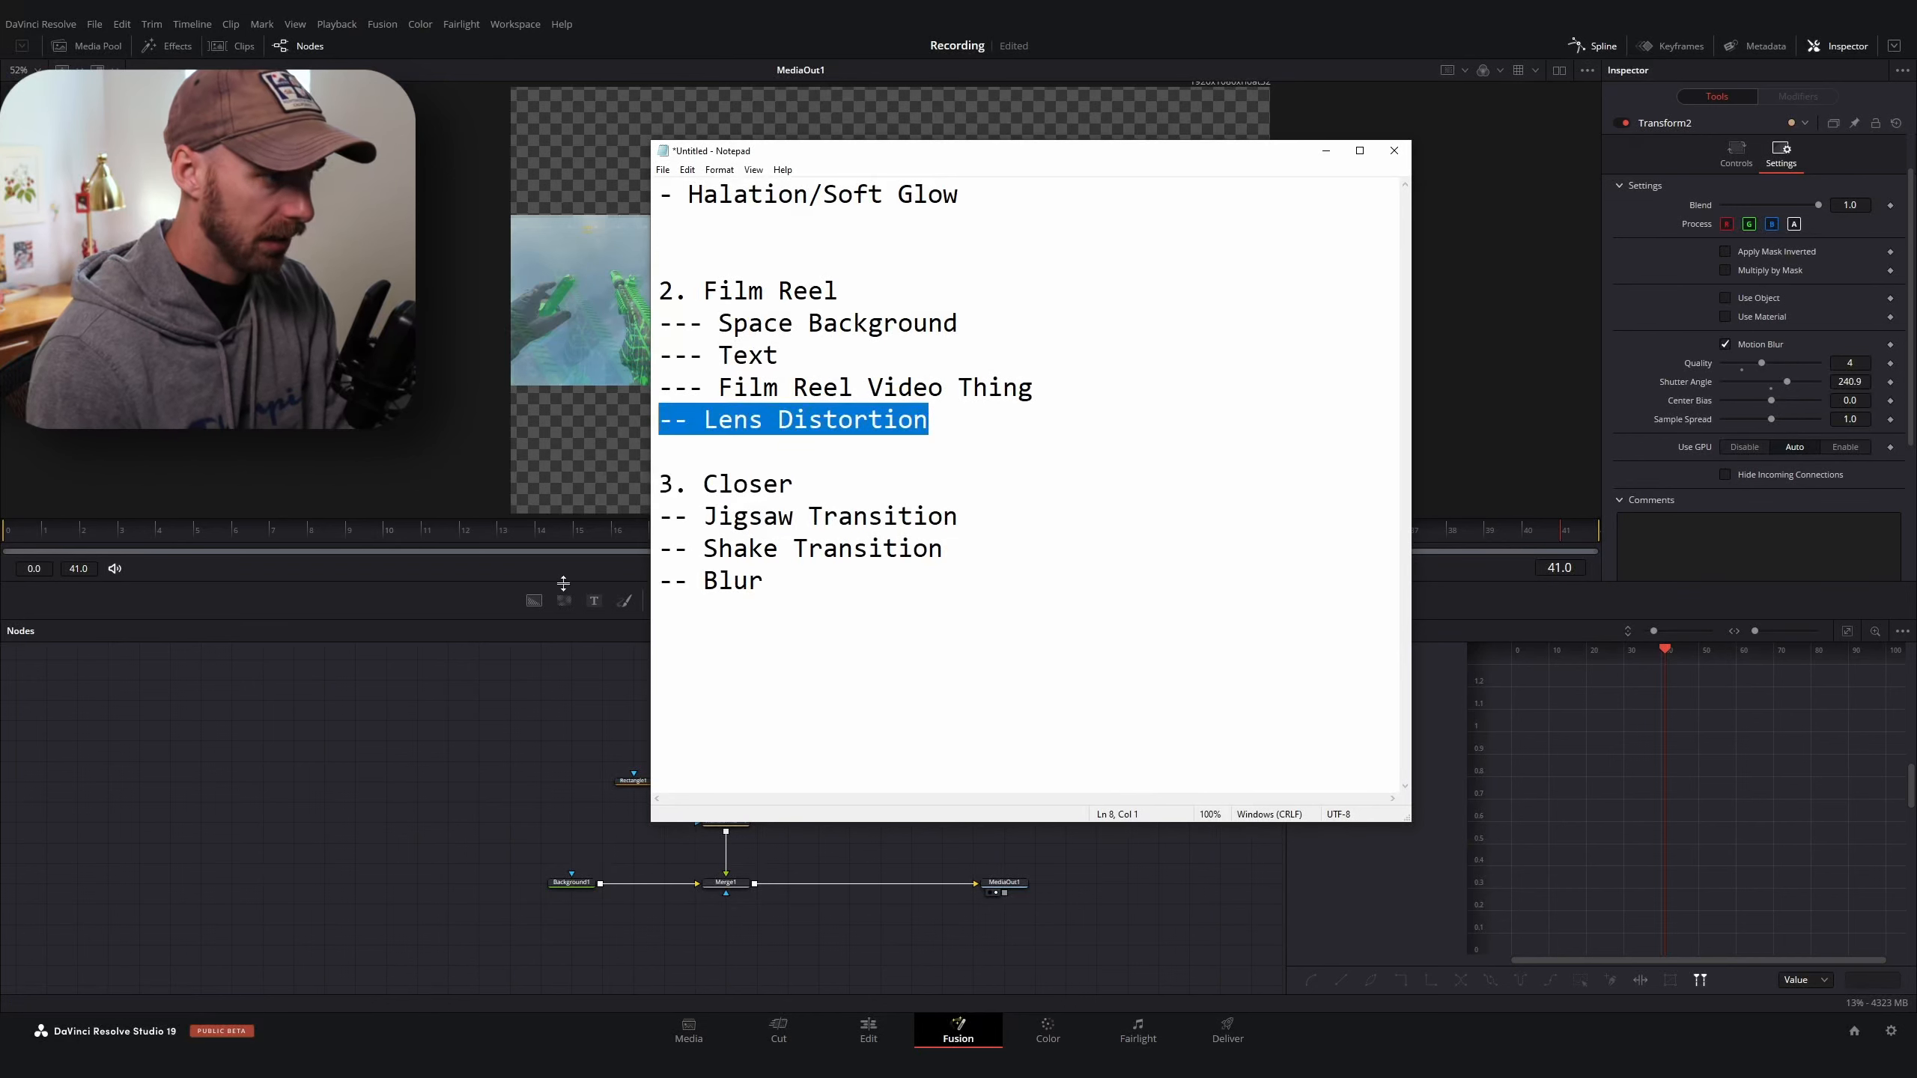
key(alt+Tab)
Add a Lens Distortion node between Transform2 and Merge1
scroll(800, 858, up, 3)
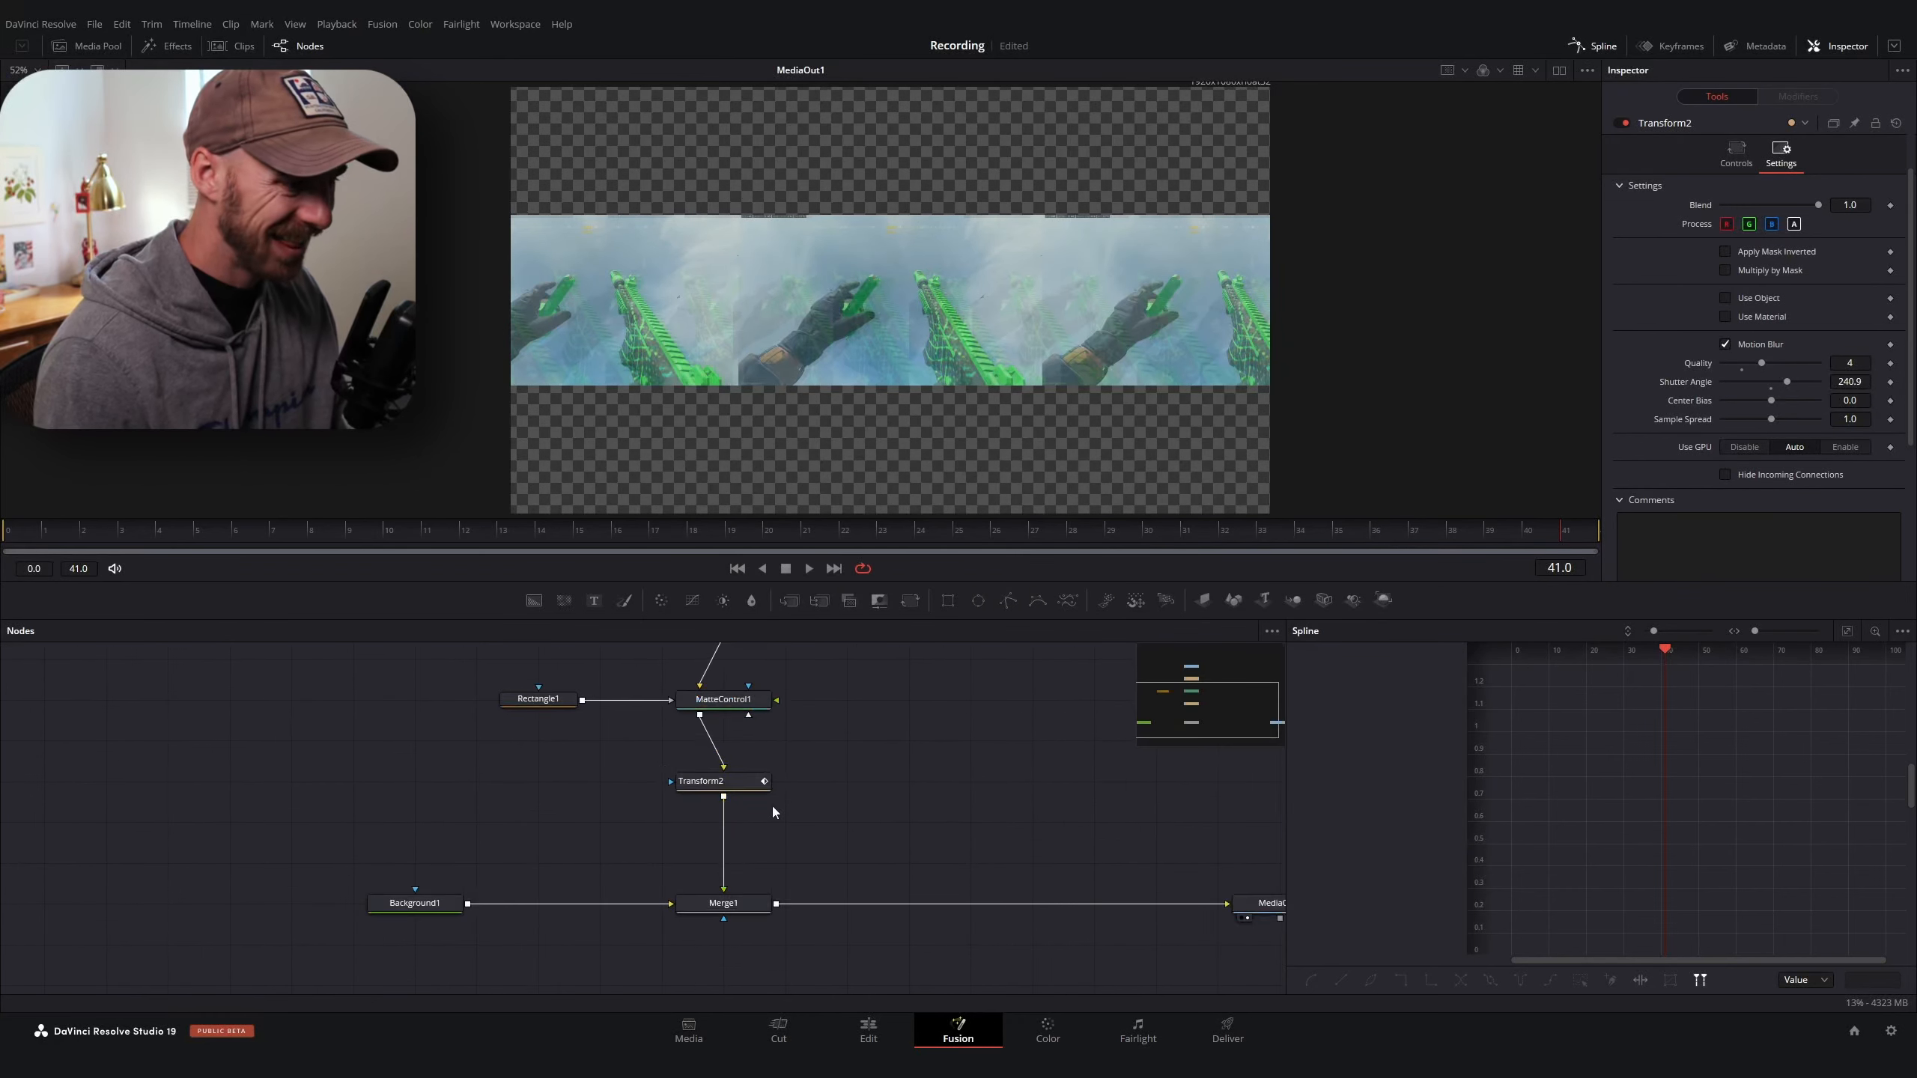
scroll(769, 815, up, 1)
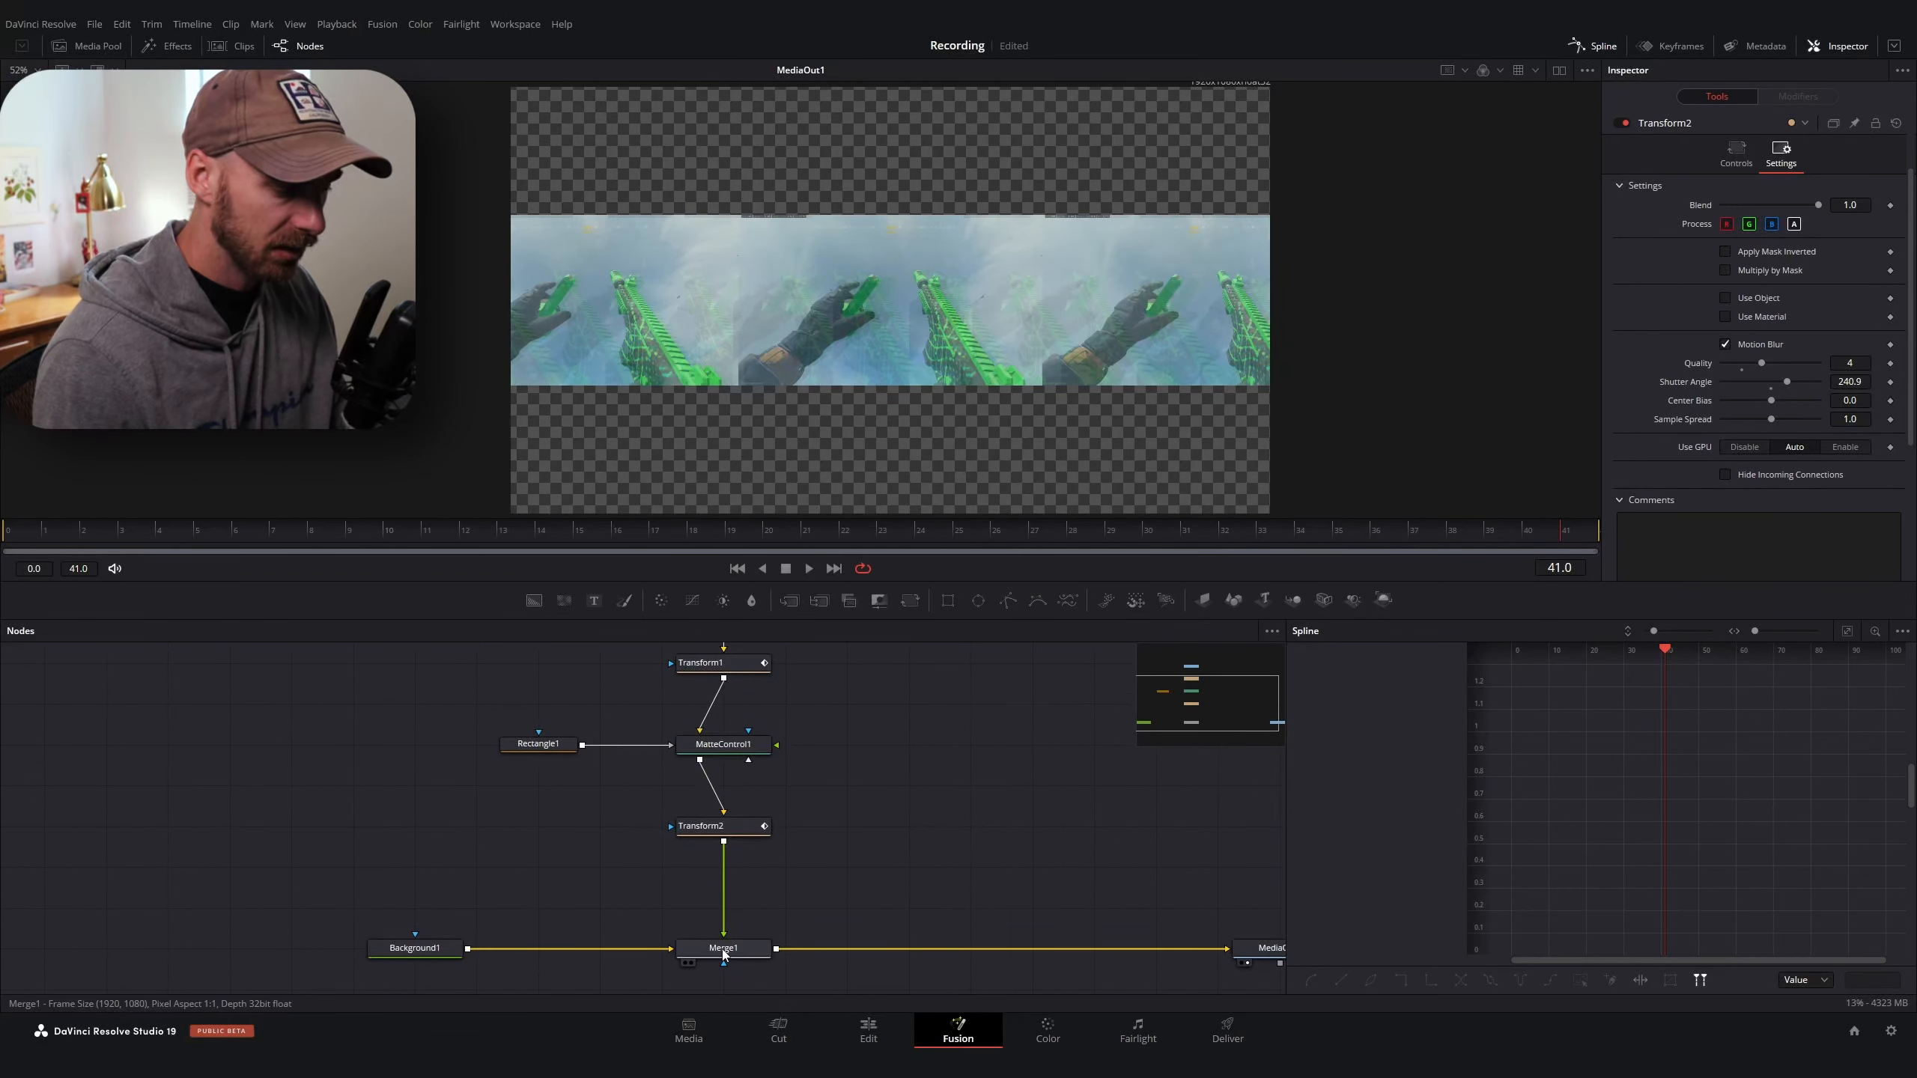
scroll(738, 878, right, 2)
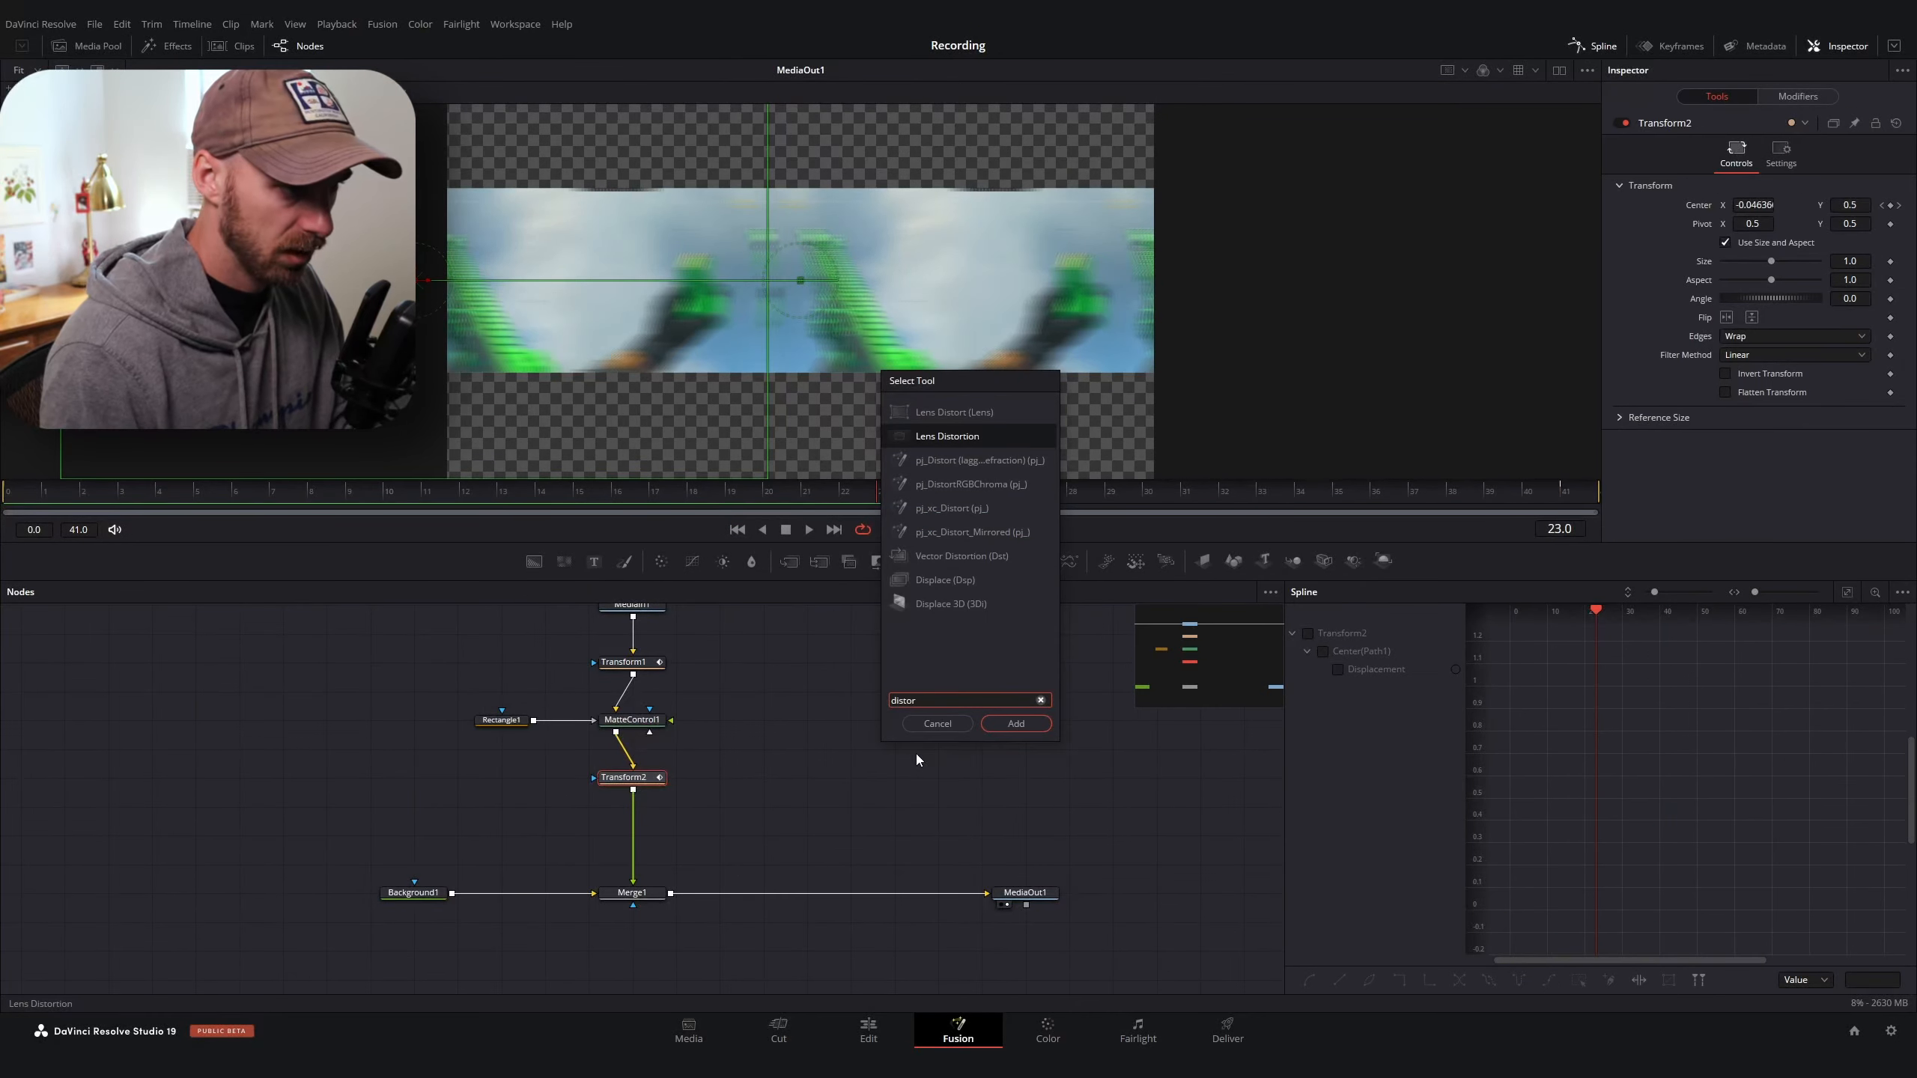
key(Return)
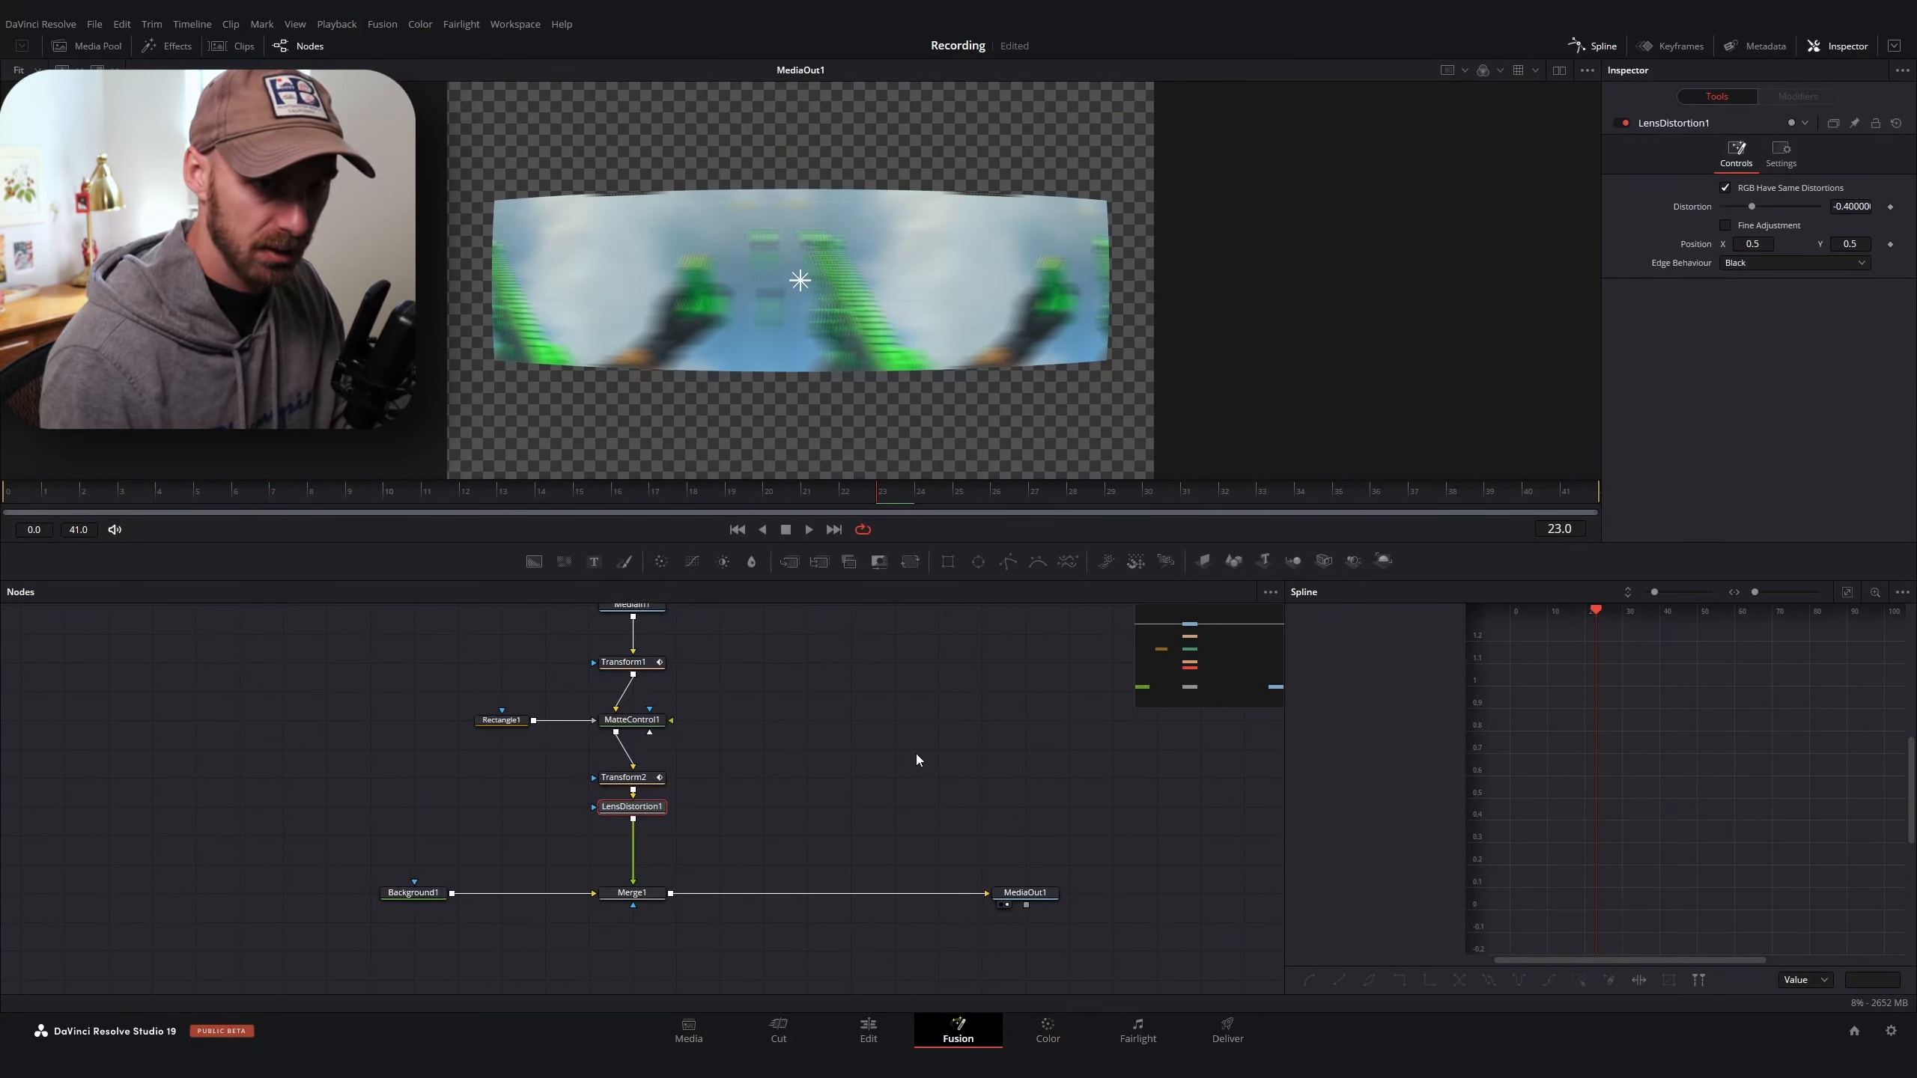
Set LensDistortion1's Distortion to 0.3, scrub through the bend, and move the node down midway between Transform2 and Merge1
drag(1753, 206, 1785, 210)
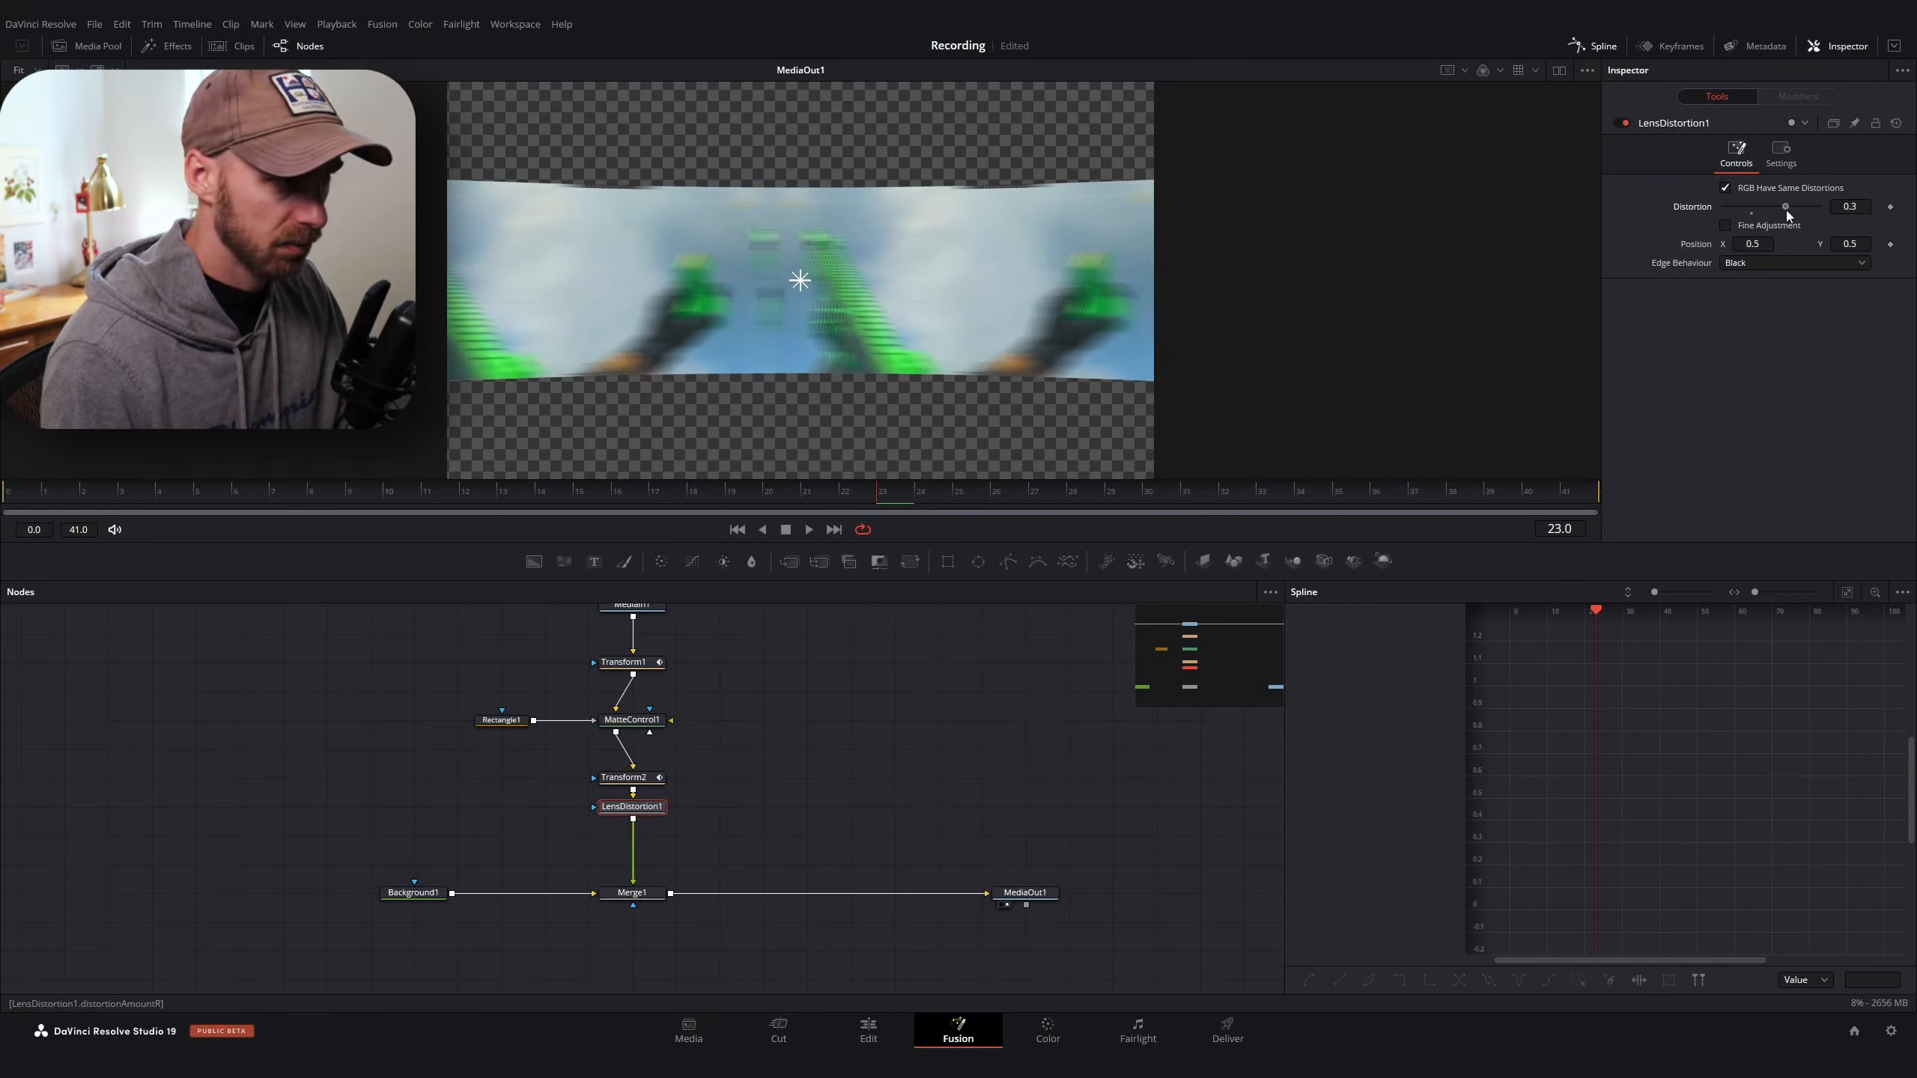
drag(309, 518, 1423, 515)
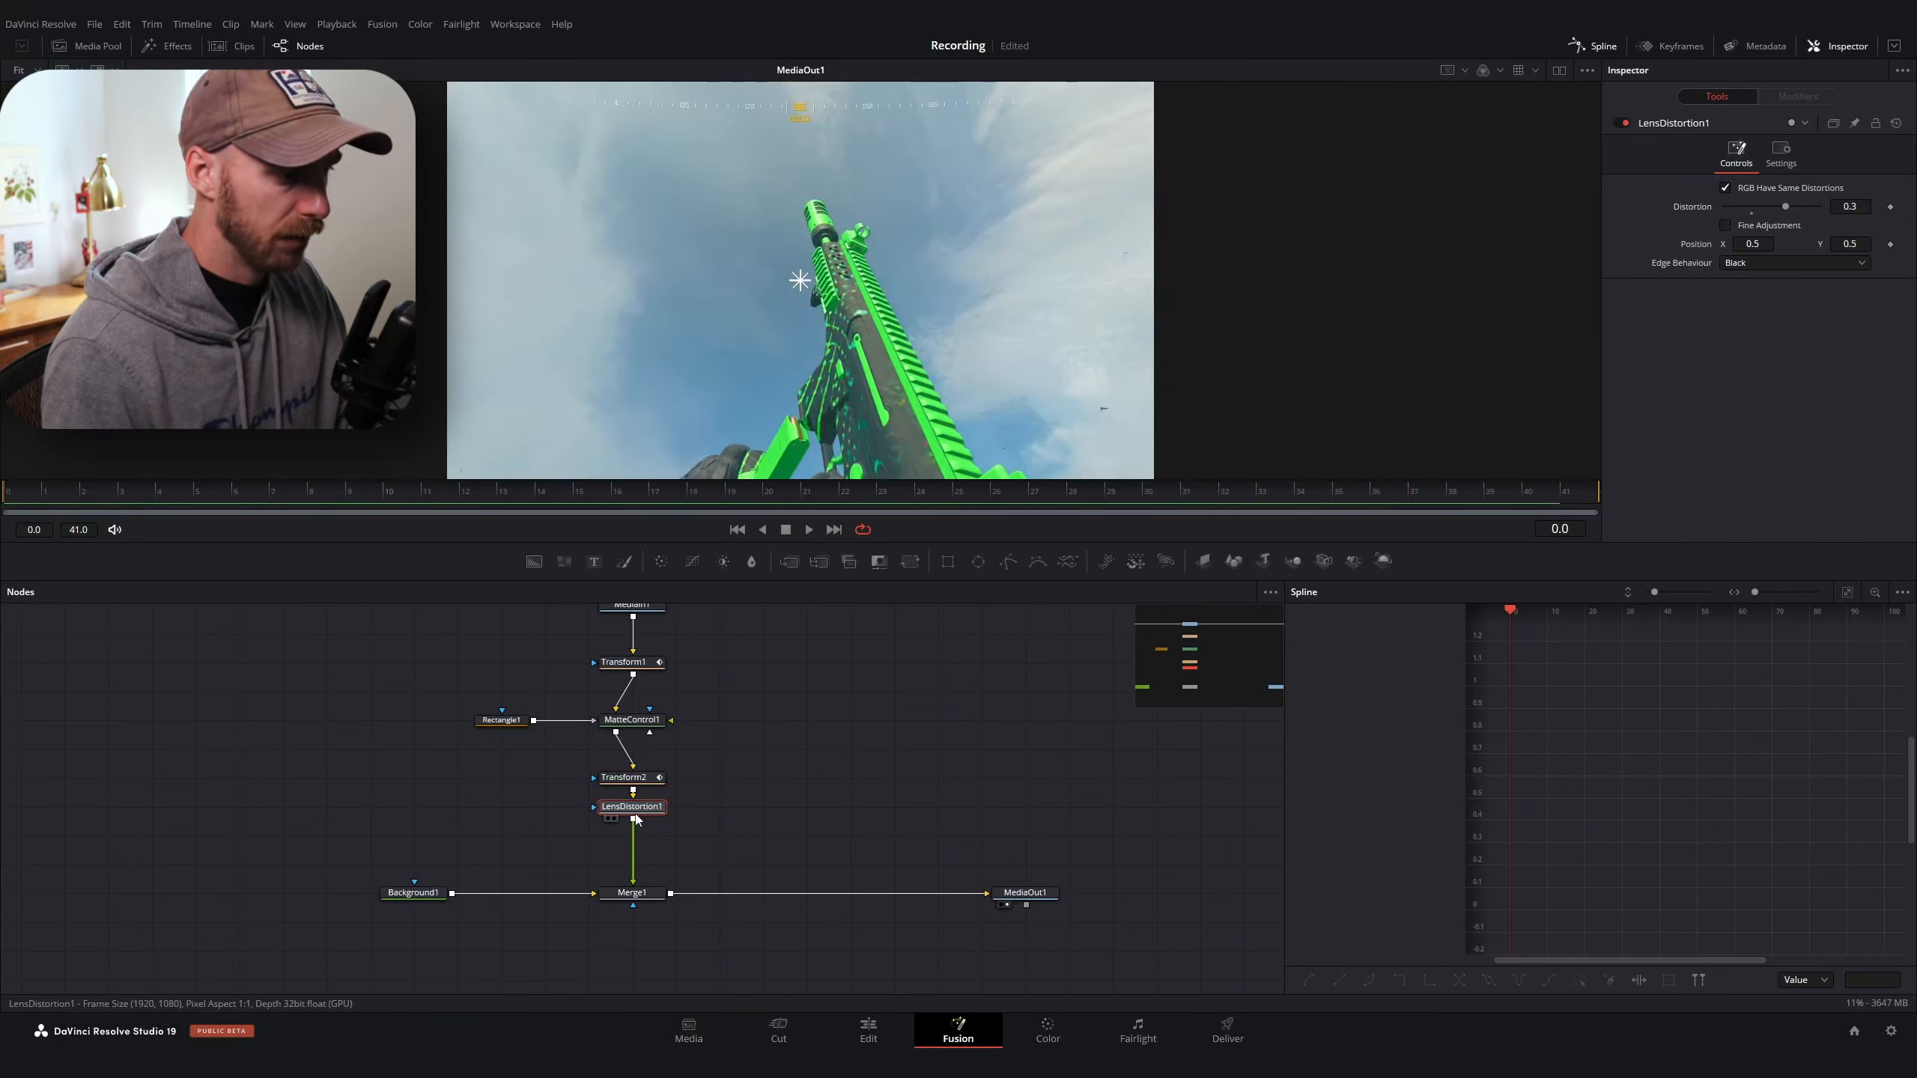
drag(637, 820, 637, 847)
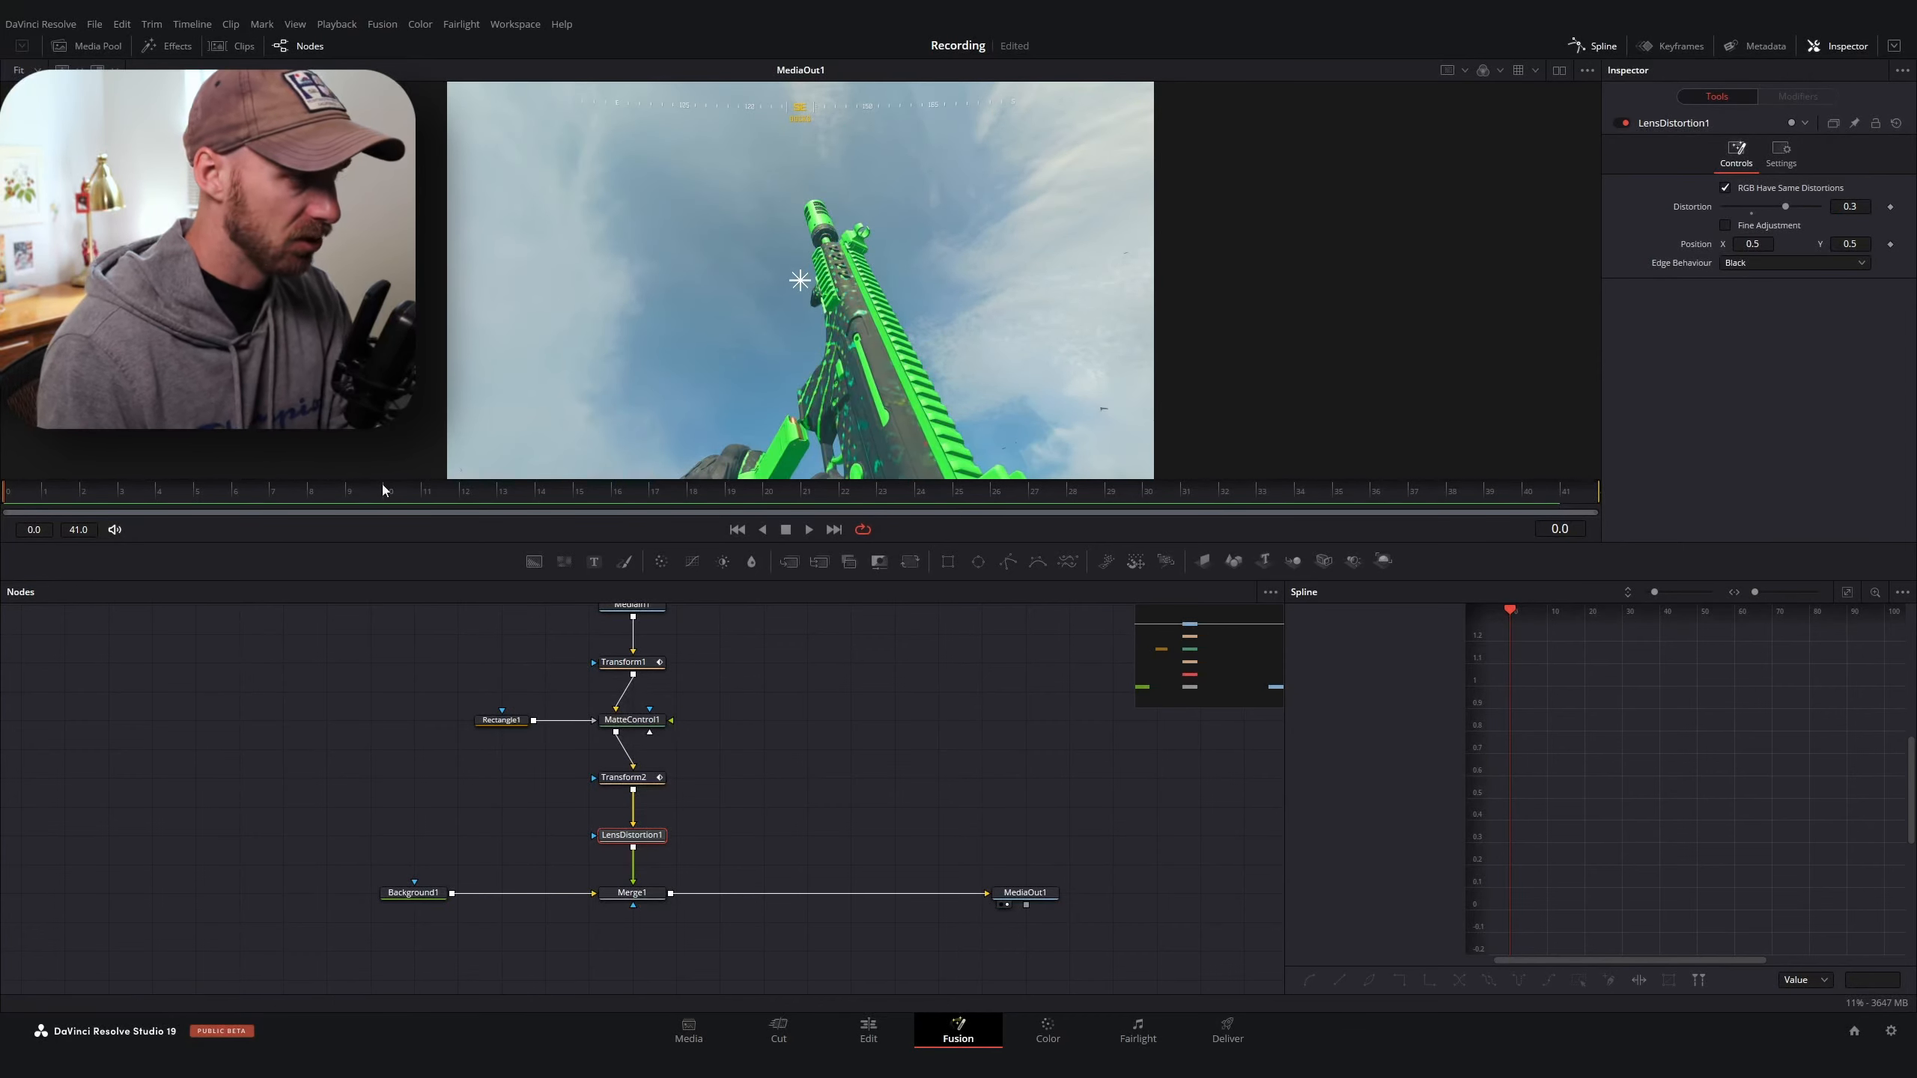
Keyframe LensDistortion1's Distortion from 0 at frame 0 to 0.3 at frame 41 and preview the change
click(1890, 206)
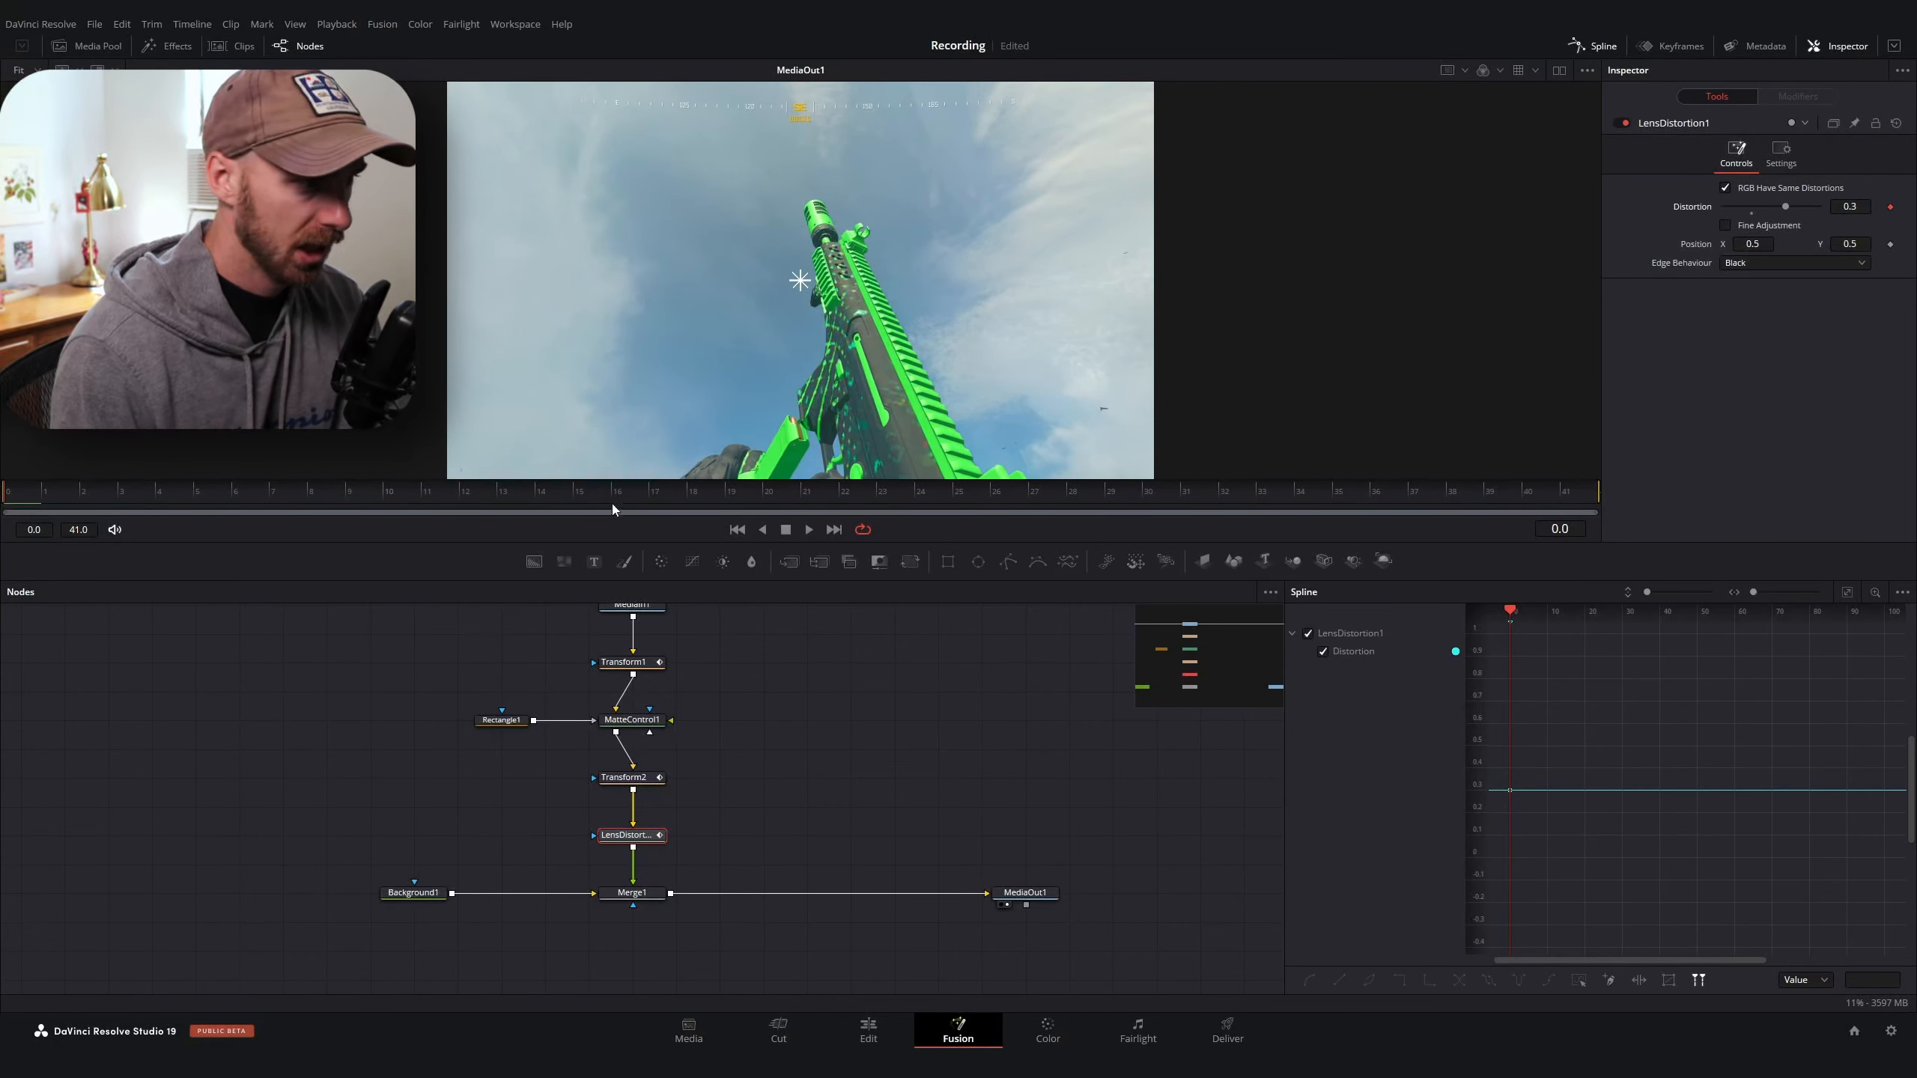
drag(611, 505, 1644, 495)
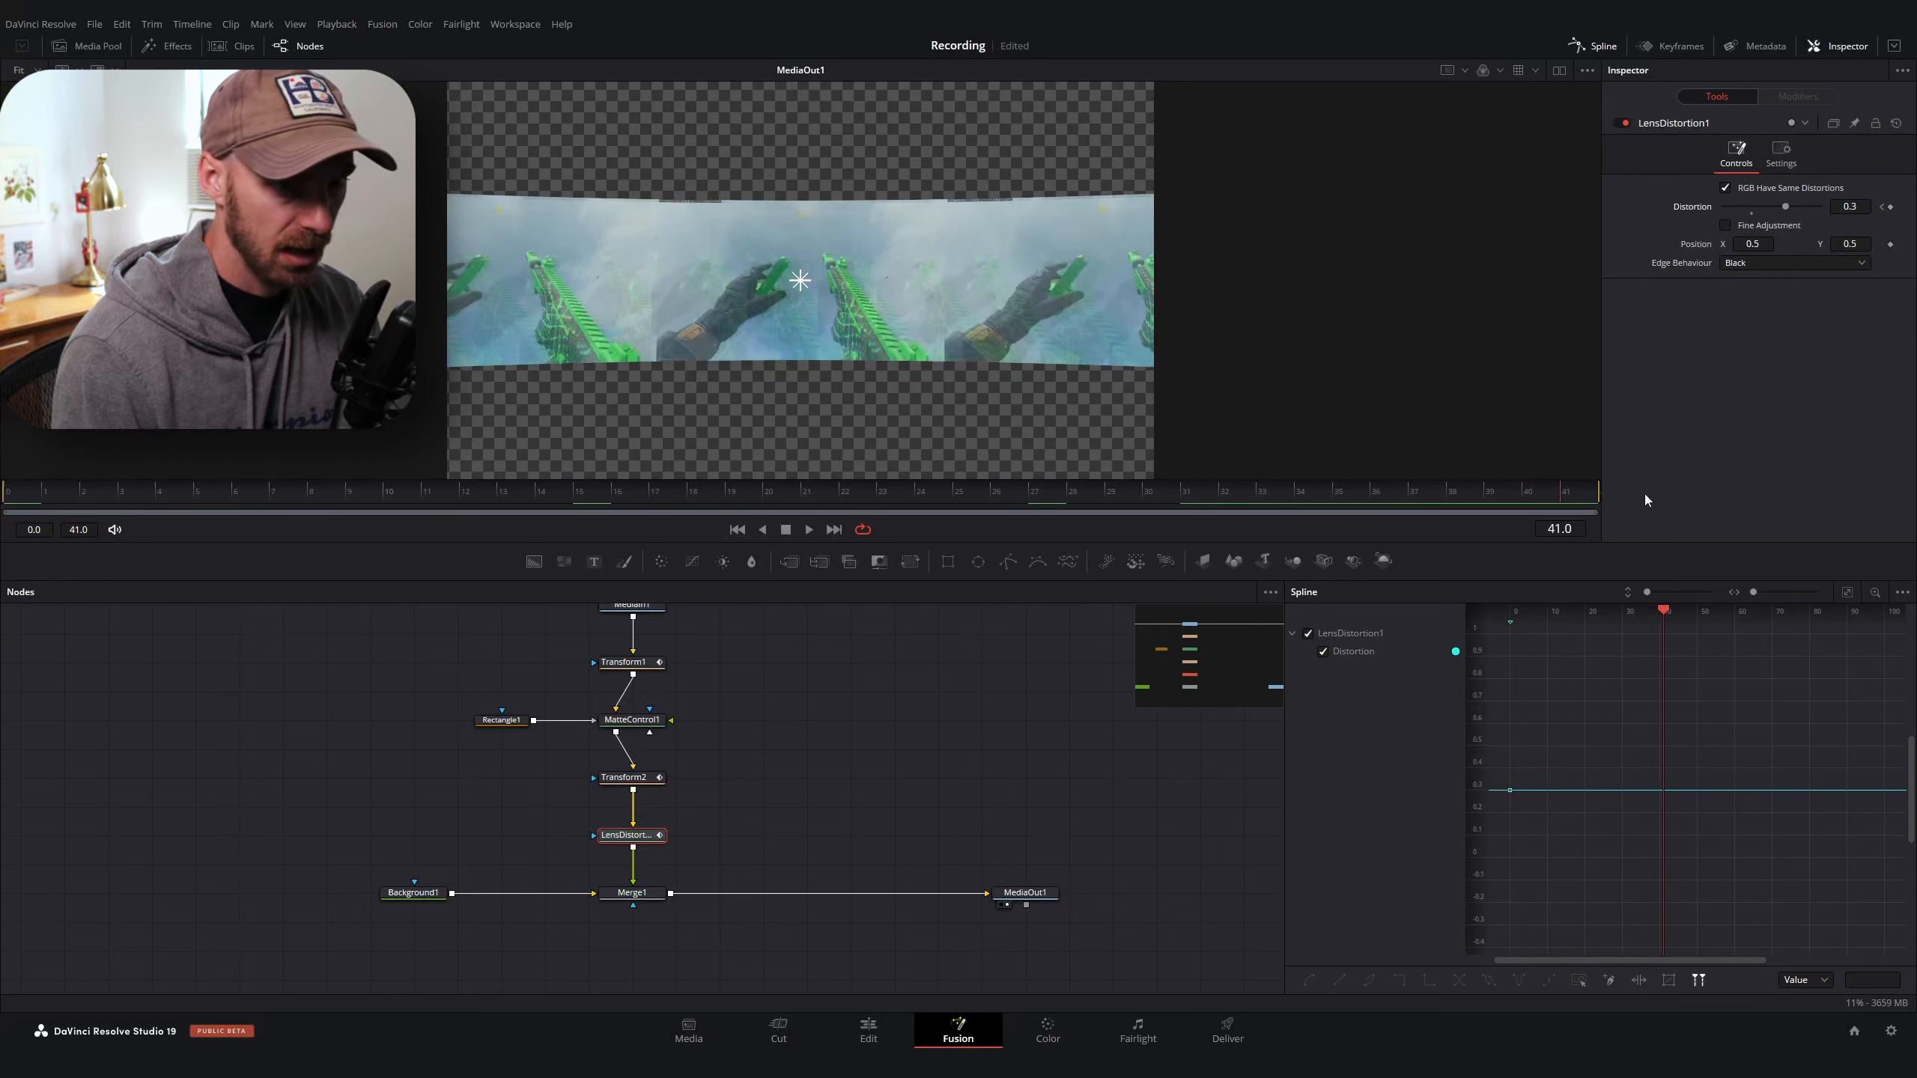
click(1882, 207)
double_click(1850, 206)
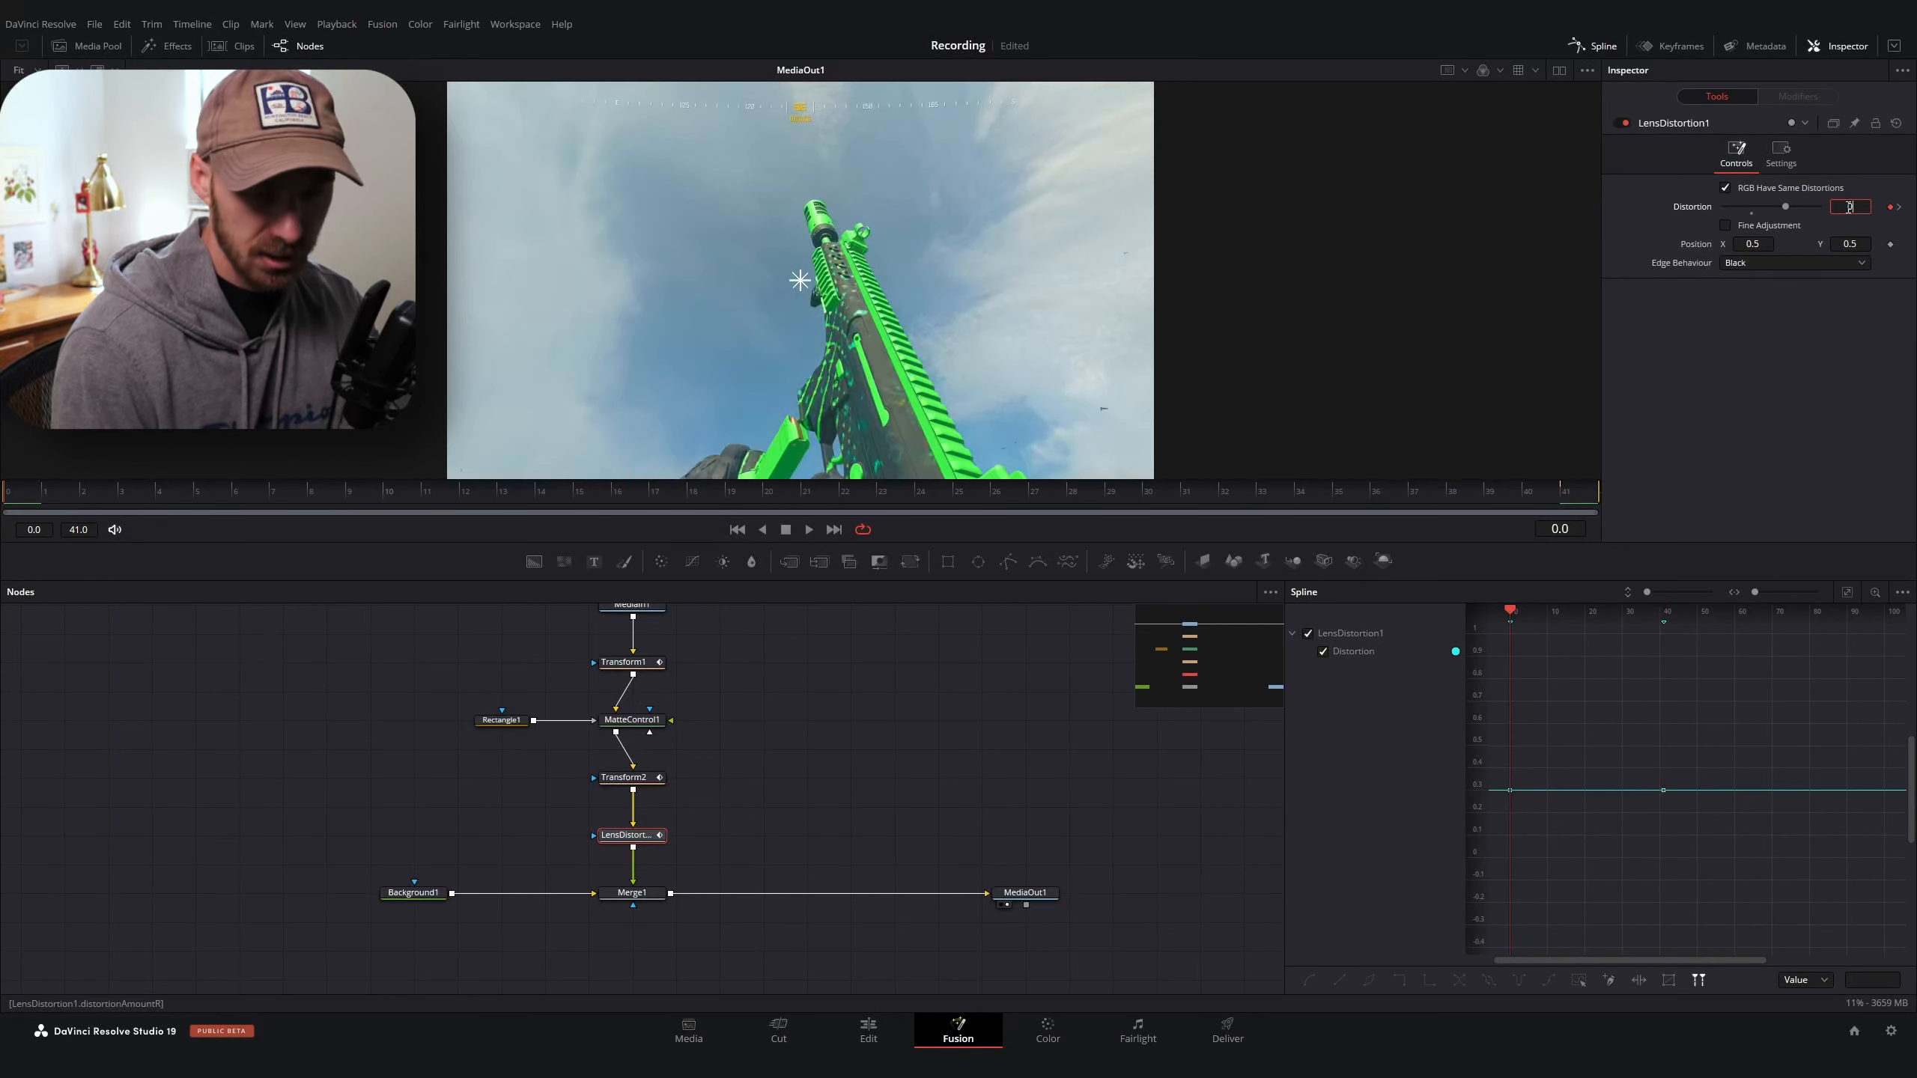
text(0)
key(Tab)
drag(46, 491, 1504, 502)
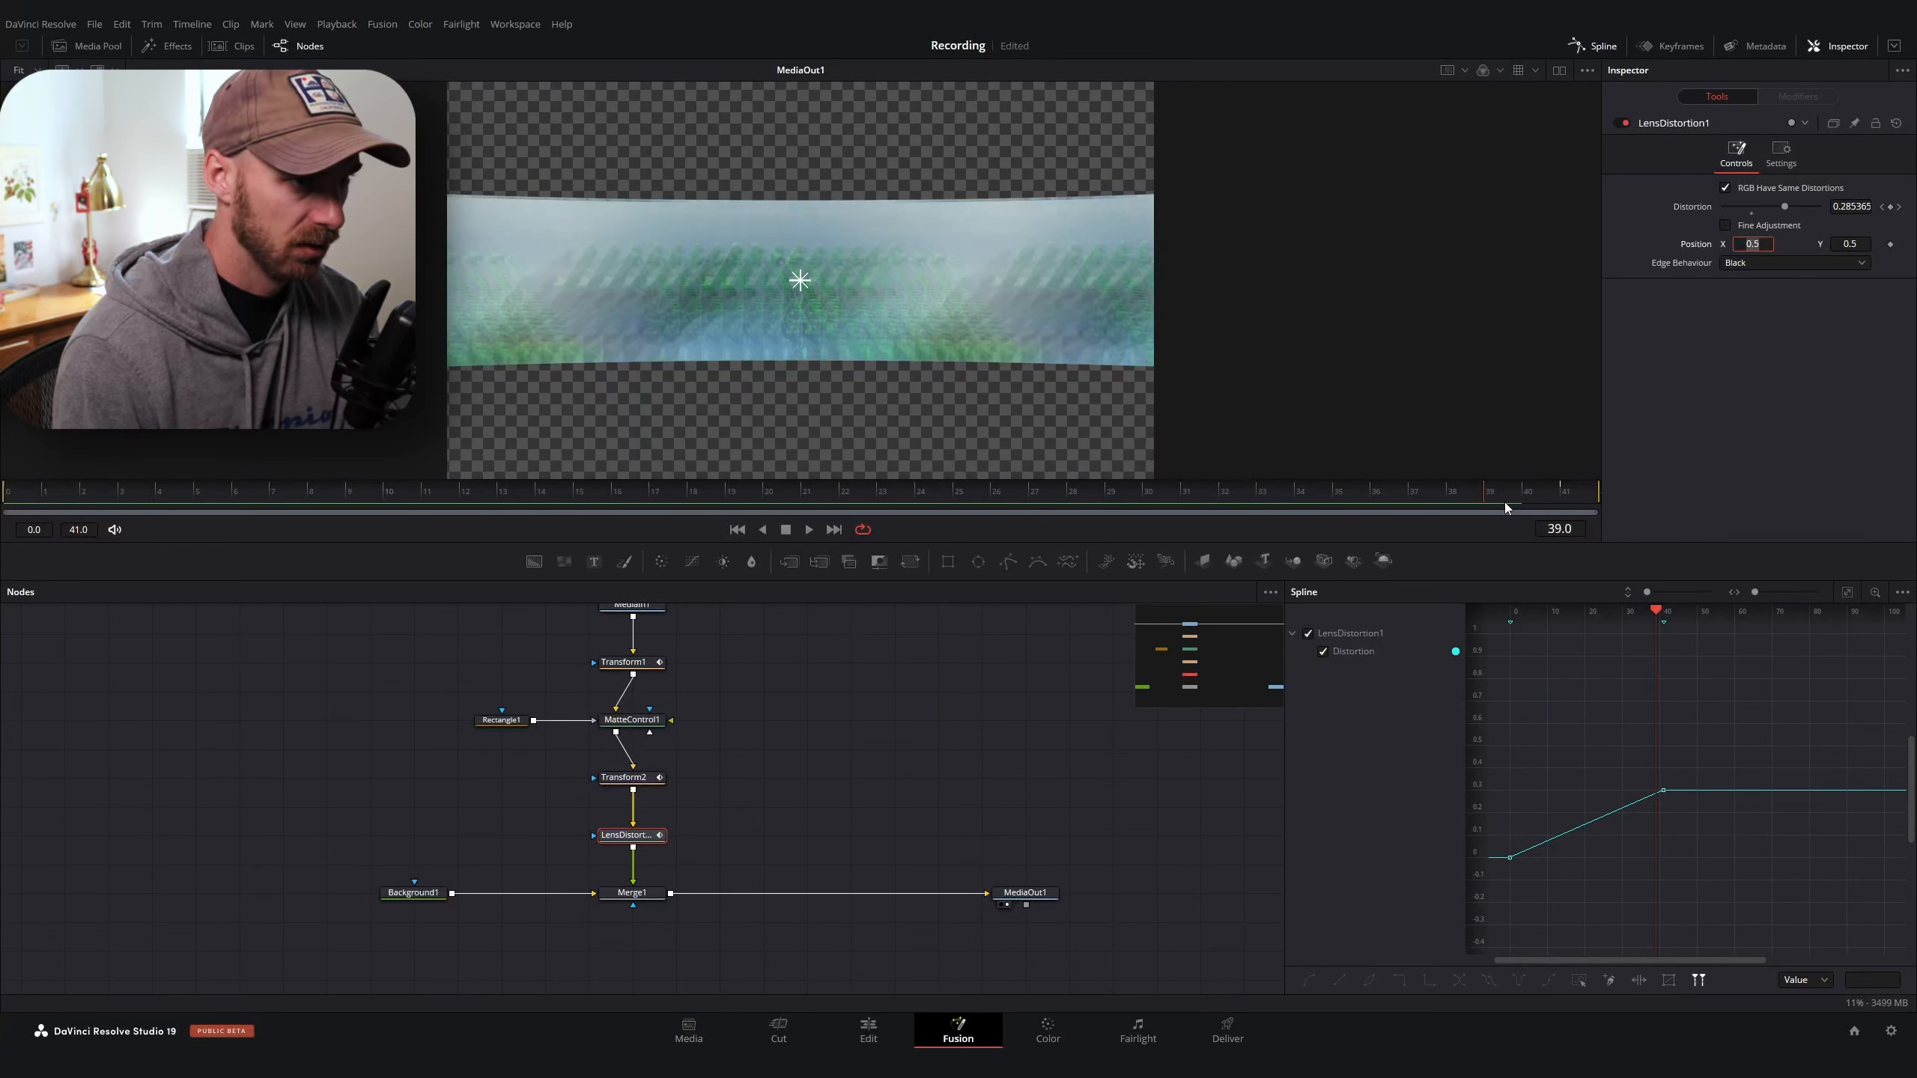
Flatten the Distortion keyframes in the Spline editor and raise the first keyframe's handle for a fast start and gentle finish
key(f)
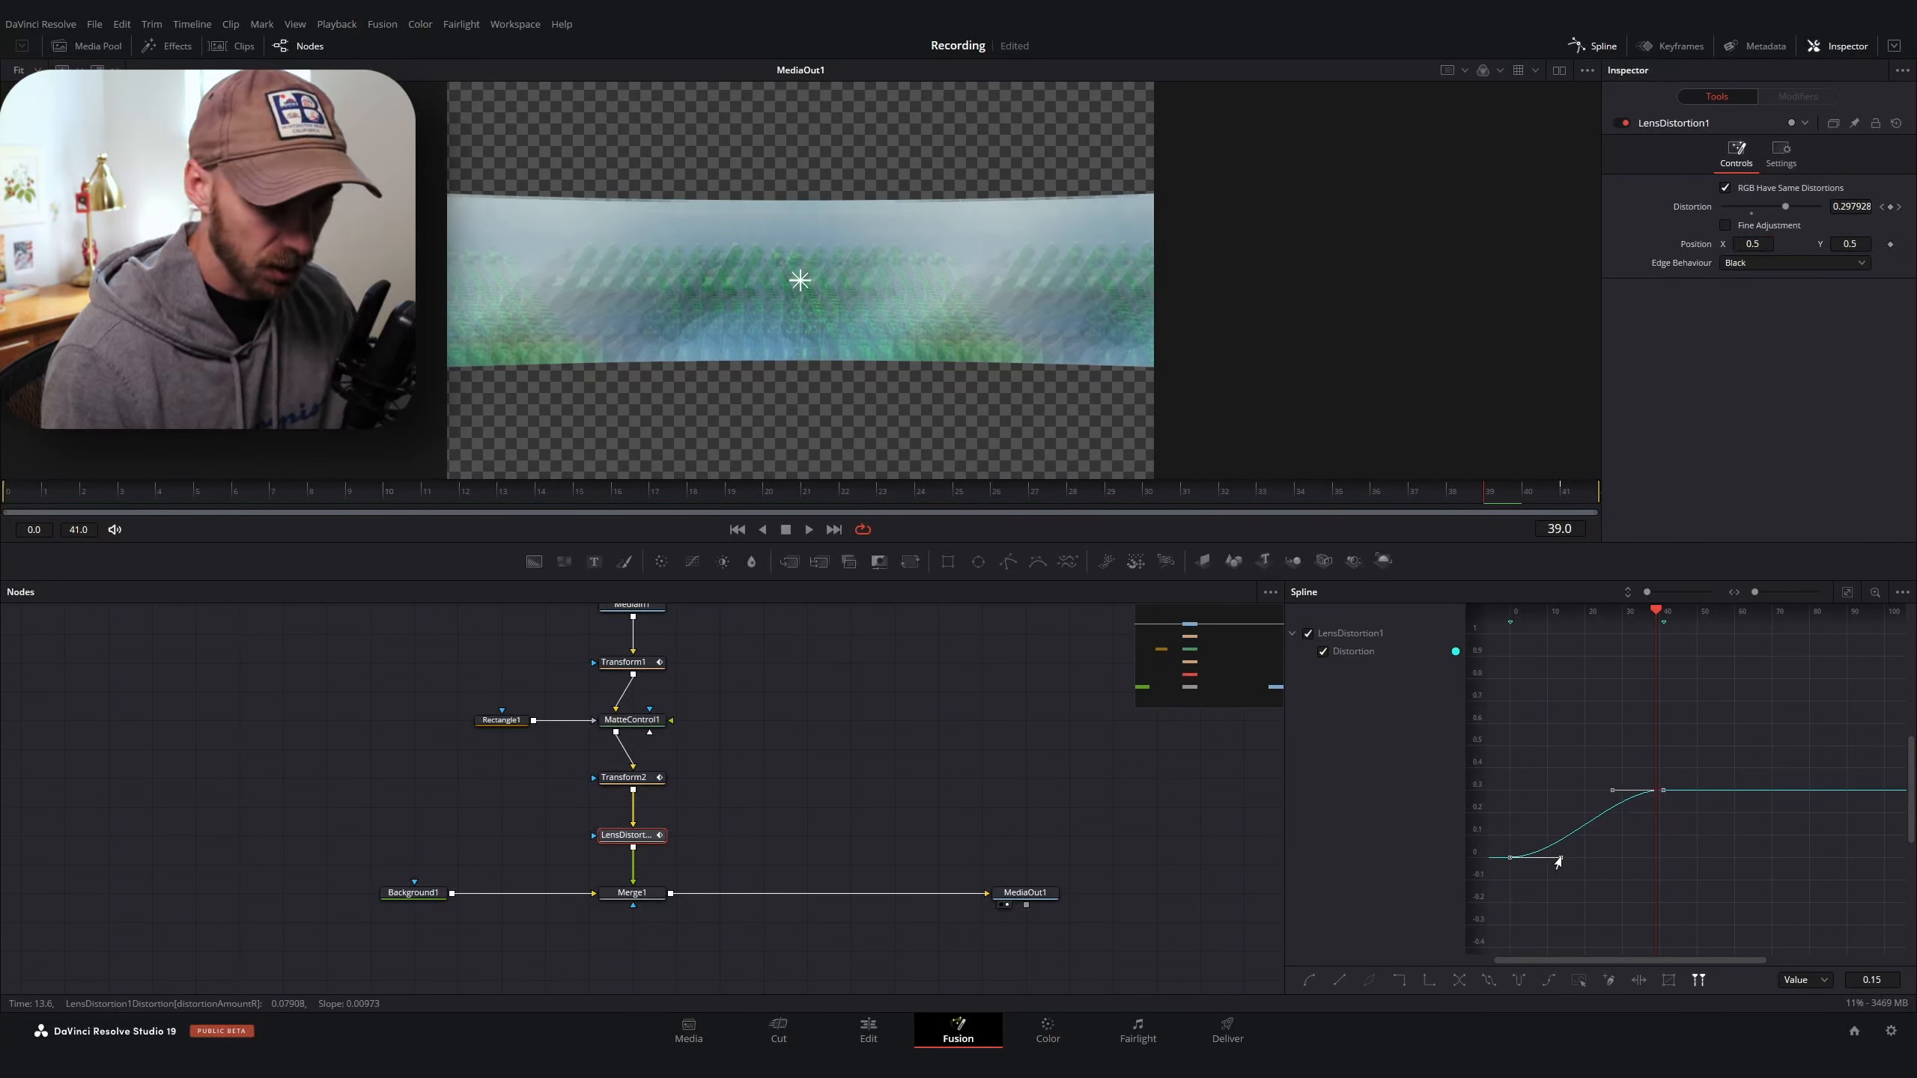
drag(1559, 862, 1516, 818)
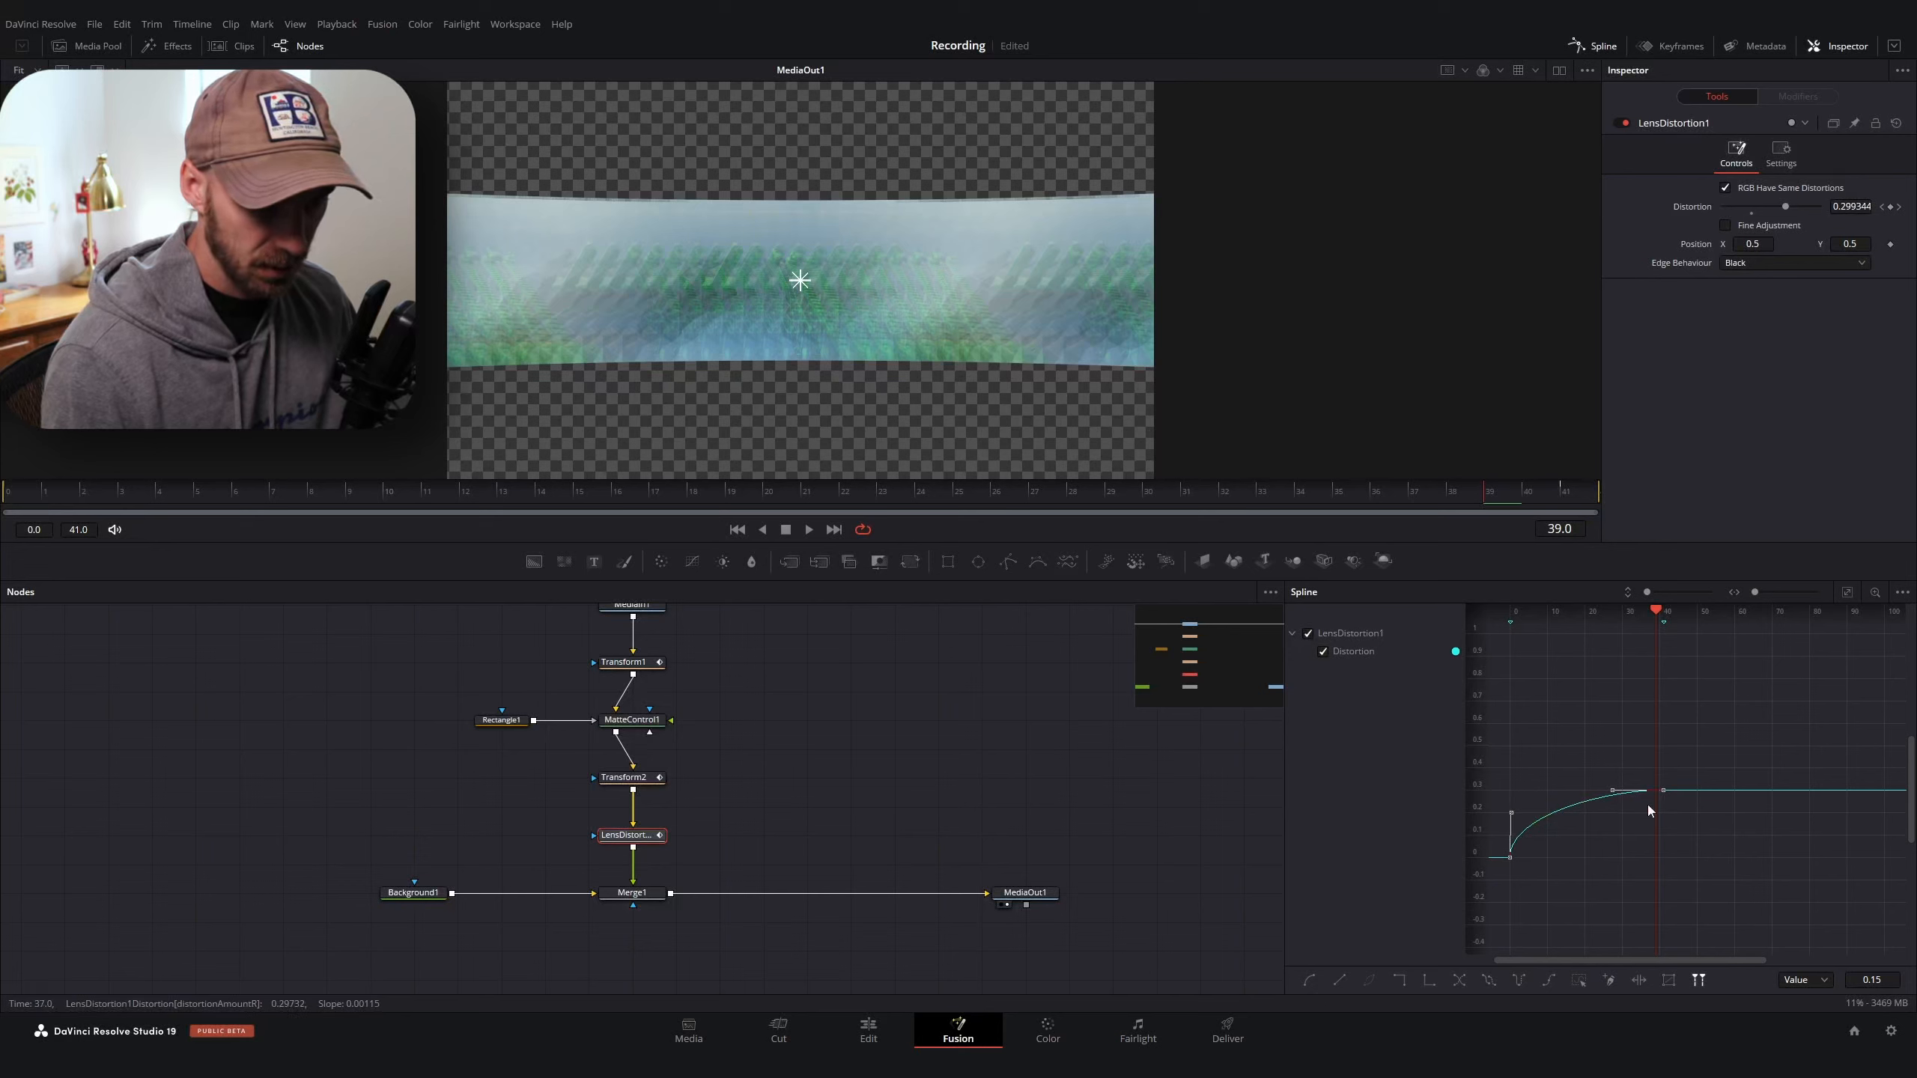
scroll(1621, 830, up, 2)
scroll(1587, 816, left, 4)
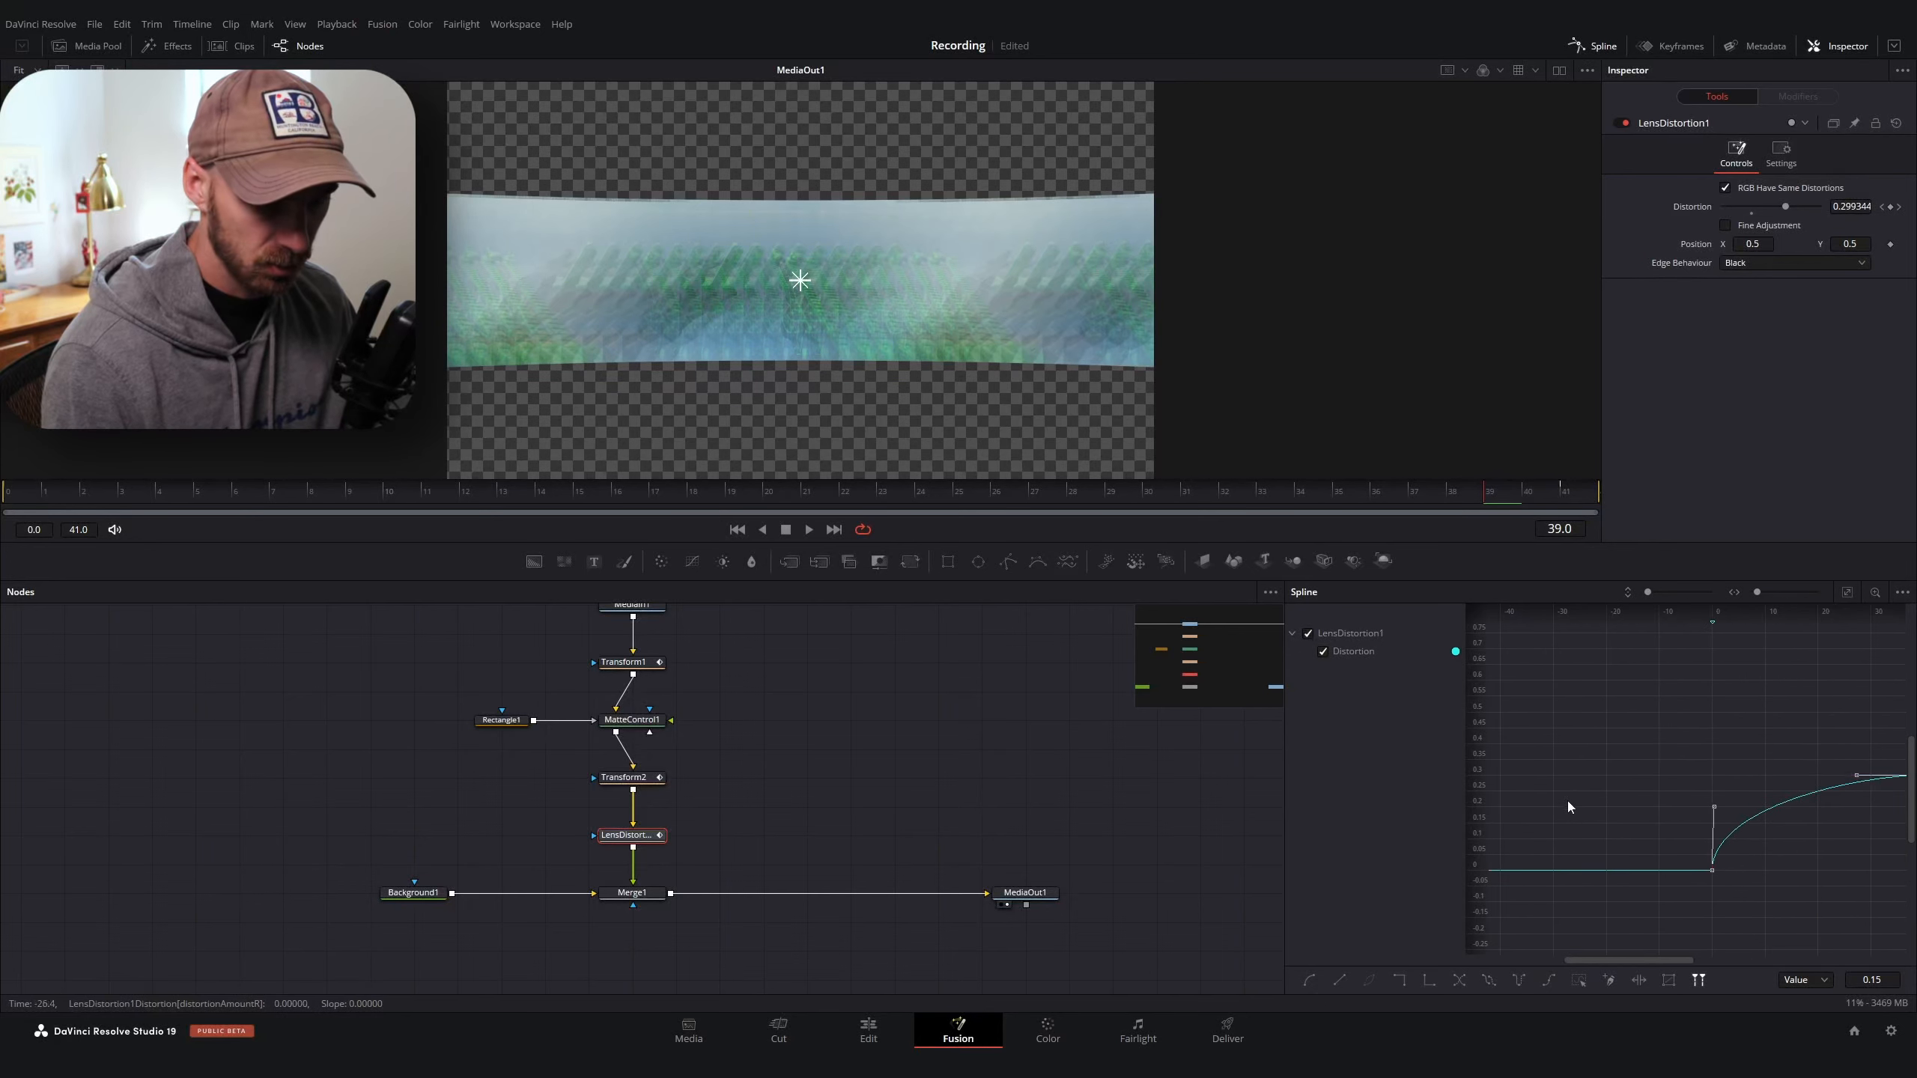
scroll(1547, 802, right, 2)
Preview the lens distortion animation and return to the edit timeline to check Fusion Clip 1
drag(9, 493, 971, 513)
key(shift+4)
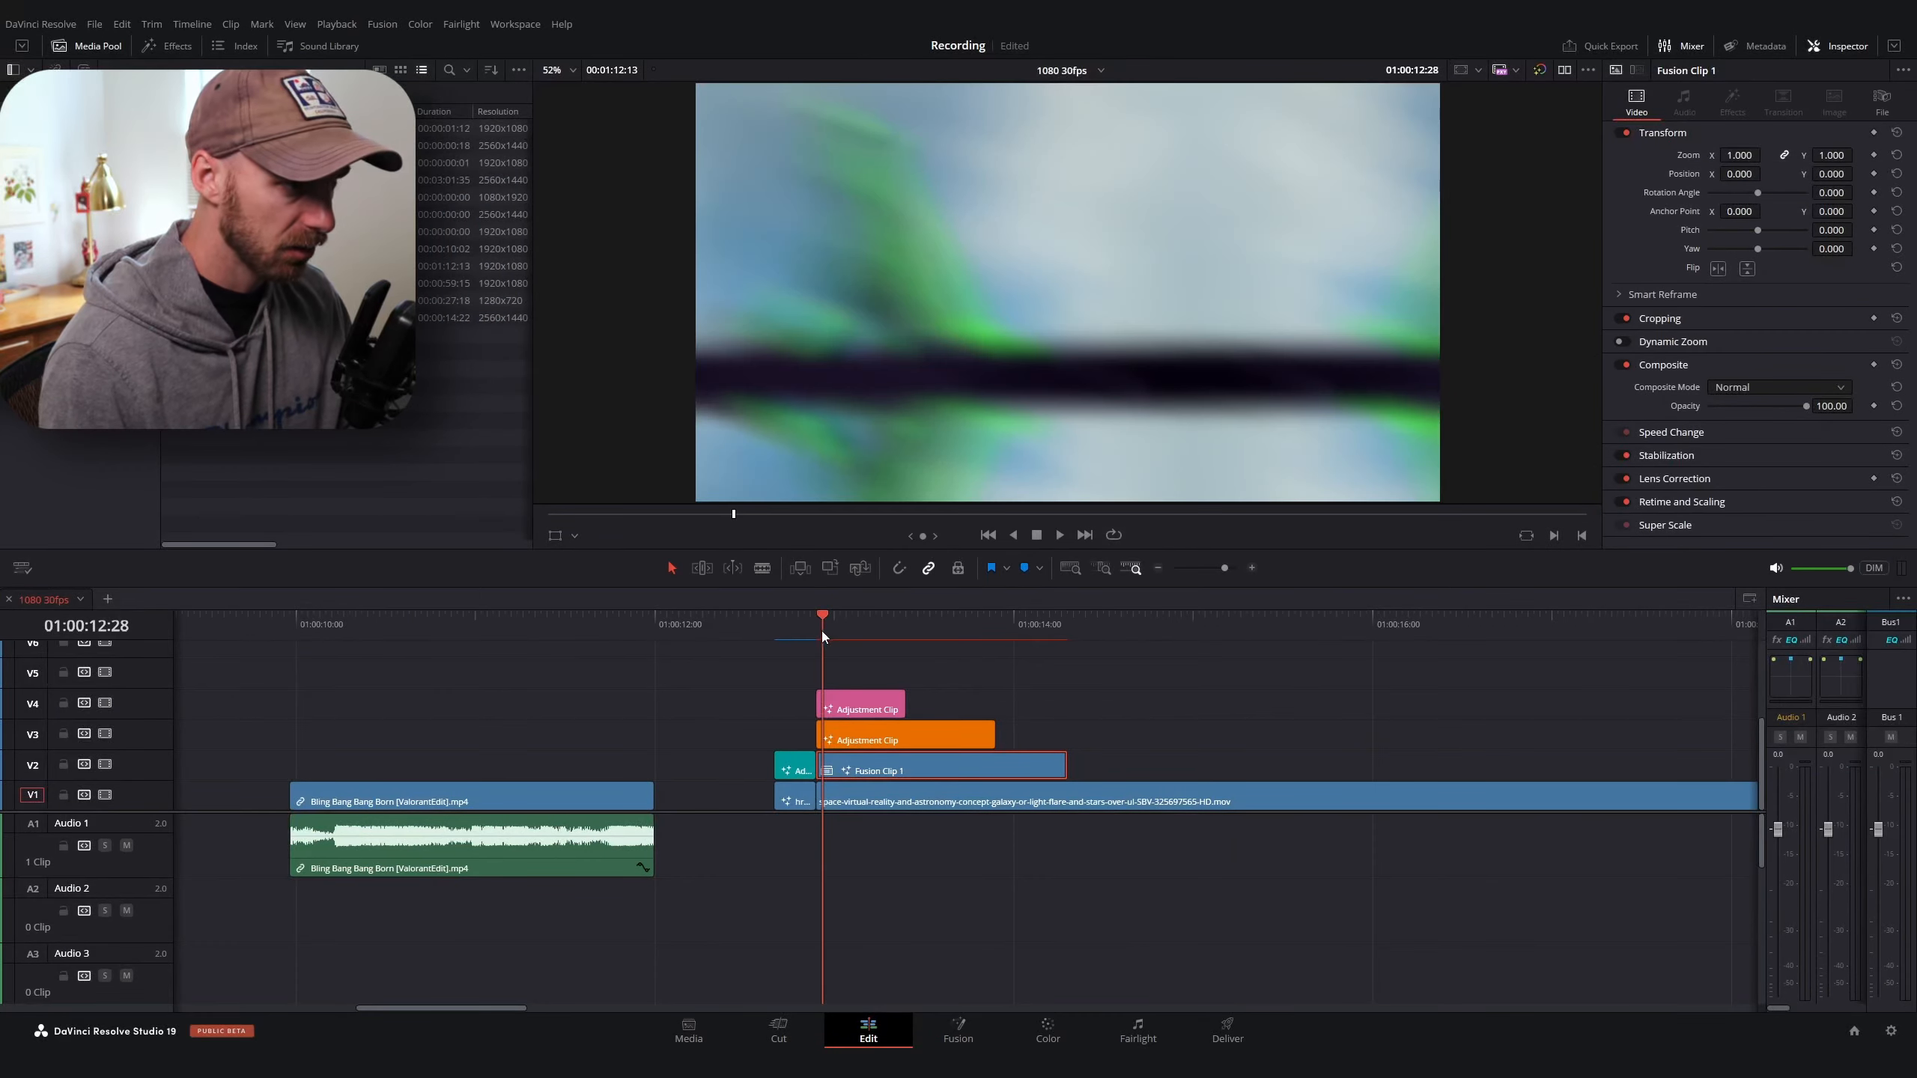
Scrub the start of Fusion Clip 1 and compare its curved strip with the glowing film reel shot in the reference clip
key(Right)
drag(859, 640, 824, 684)
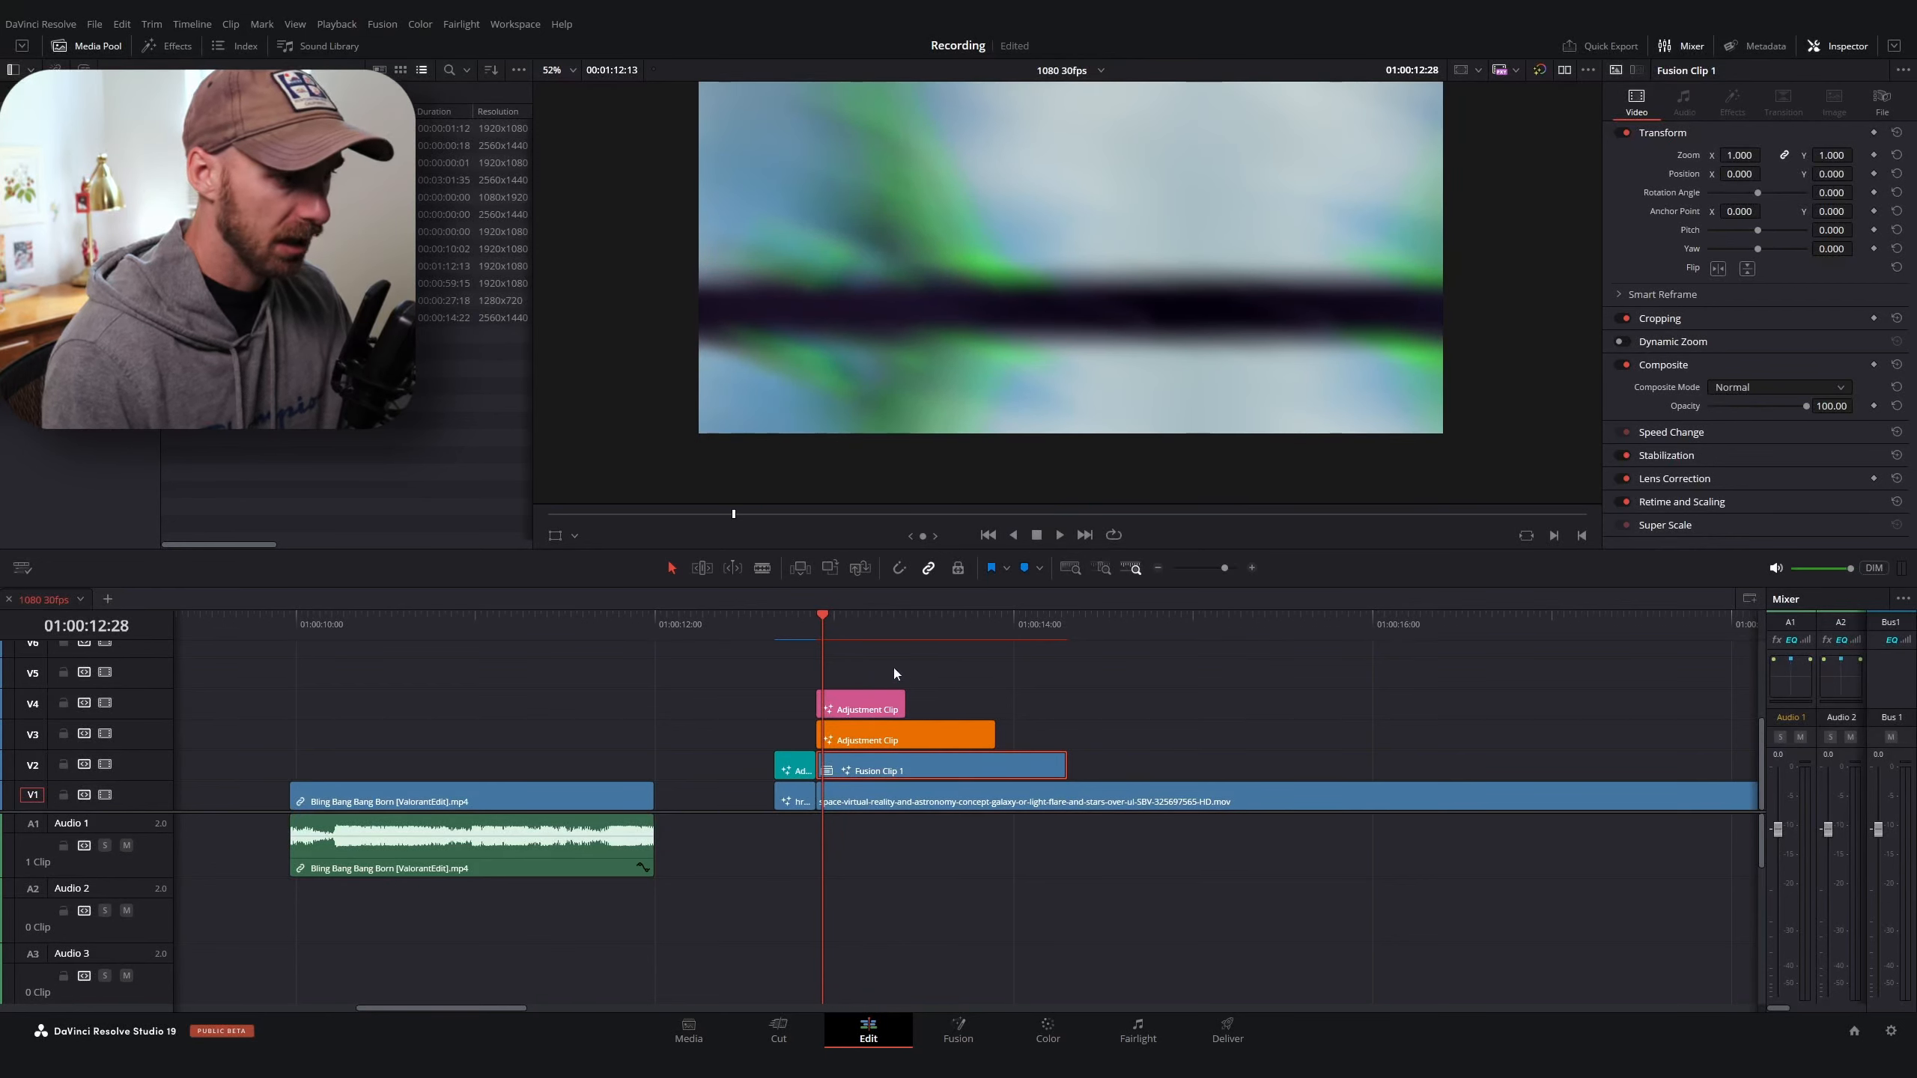
drag(811, 626, 895, 637)
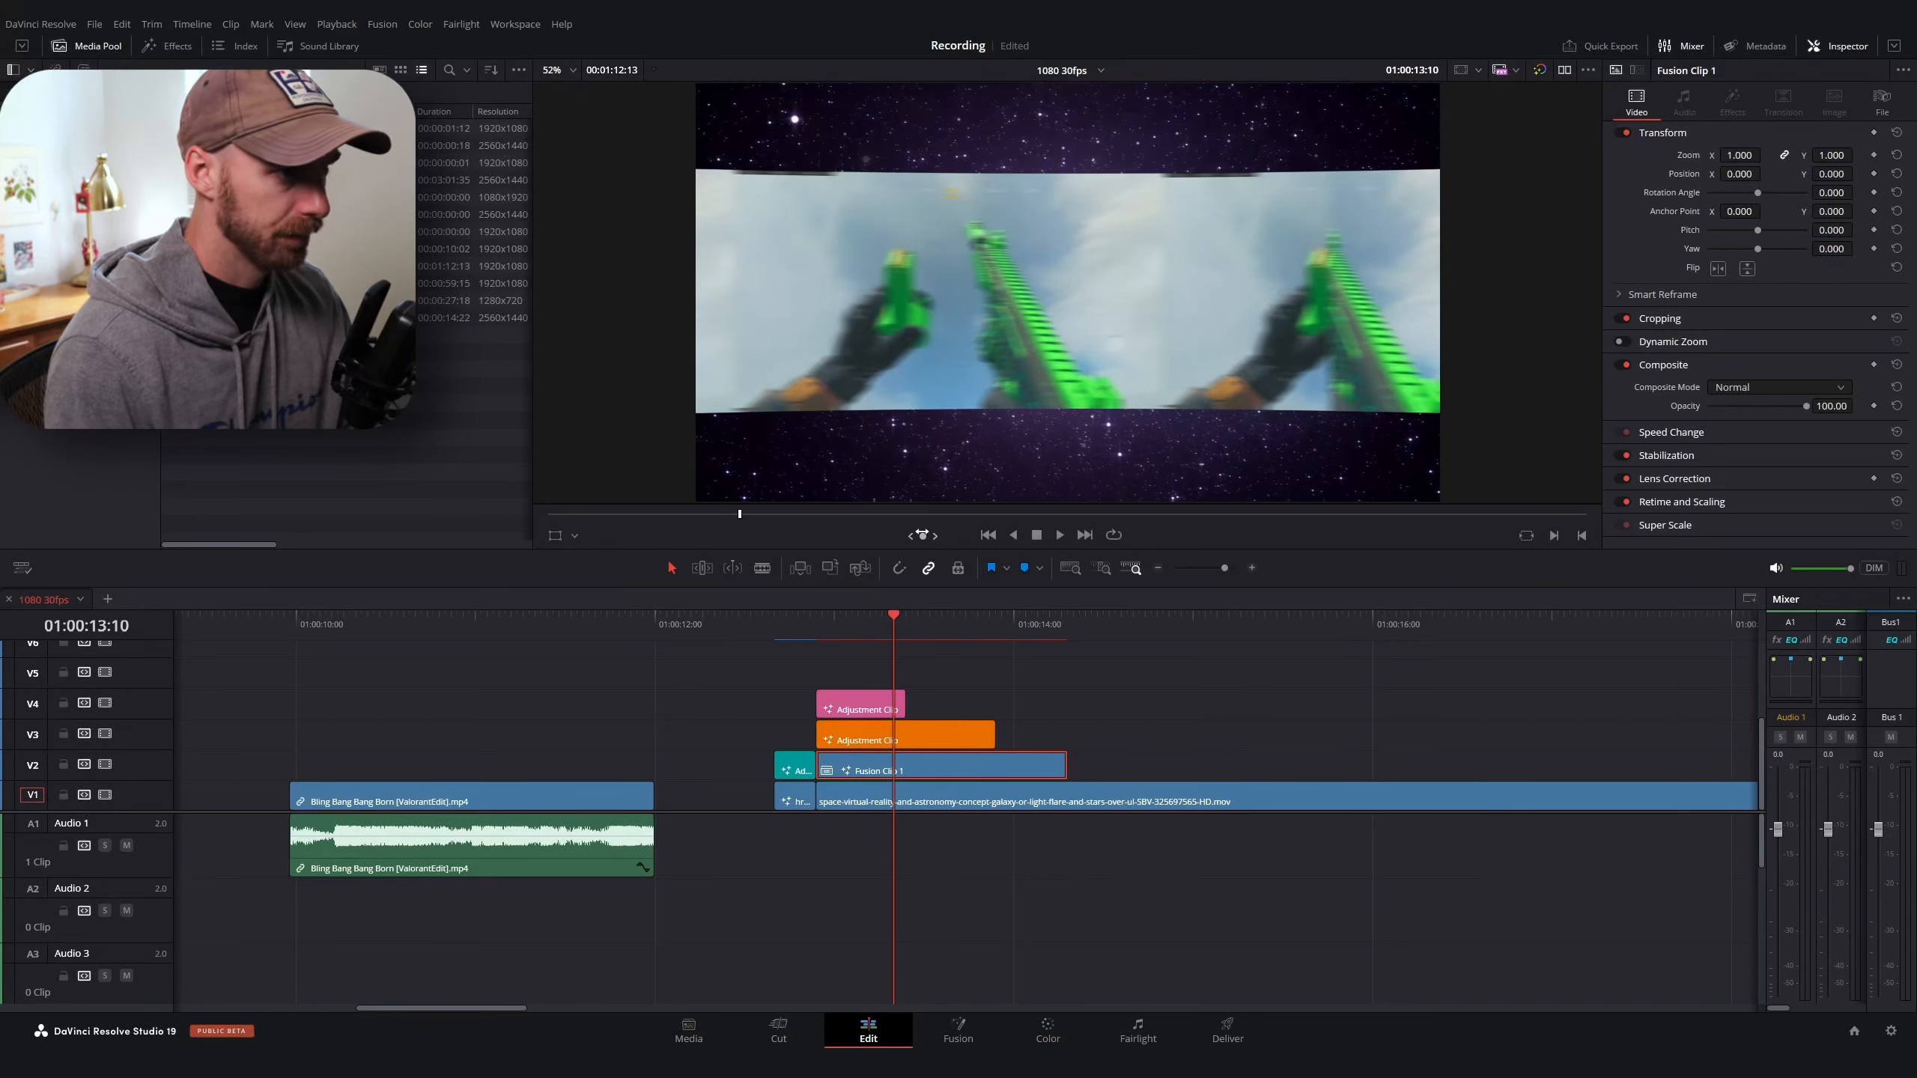
click(993, 665)
drag(450, 645, 439, 651)
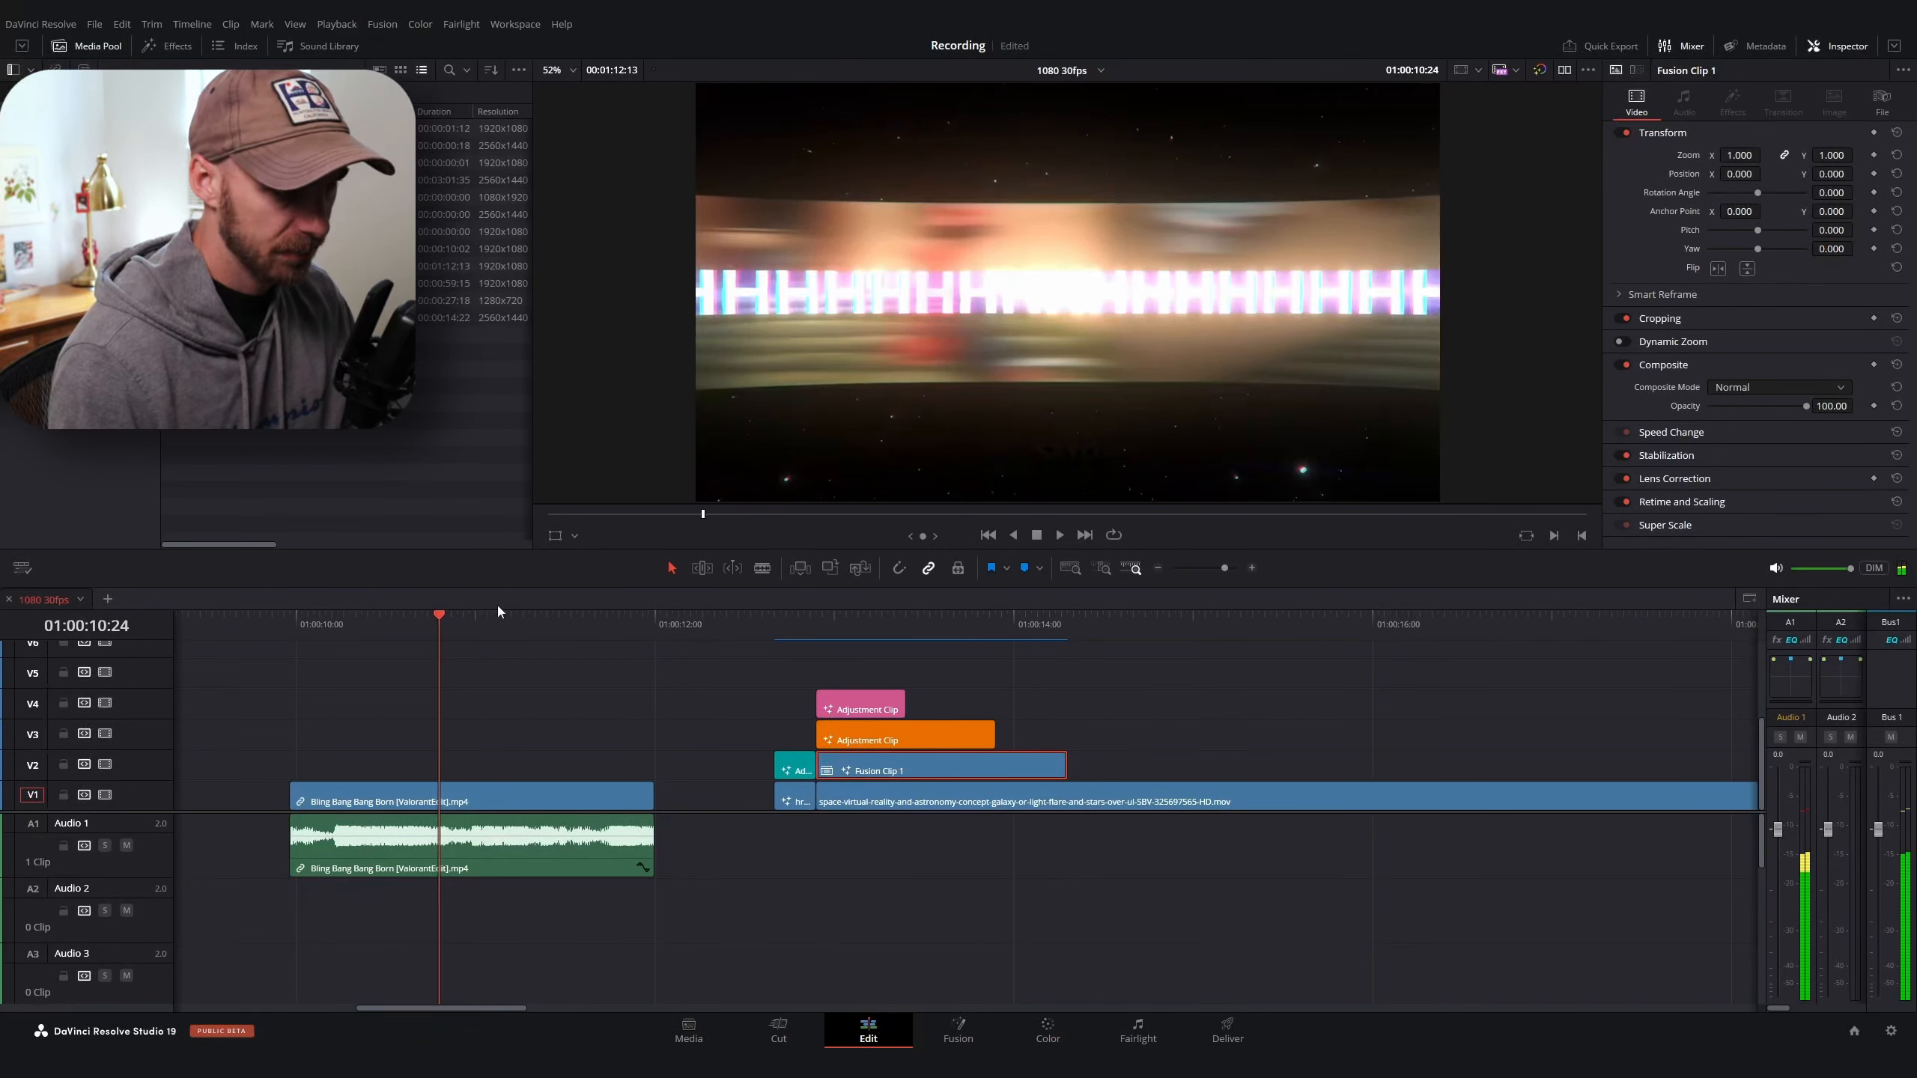
scroll(1075, 420, up, 3)
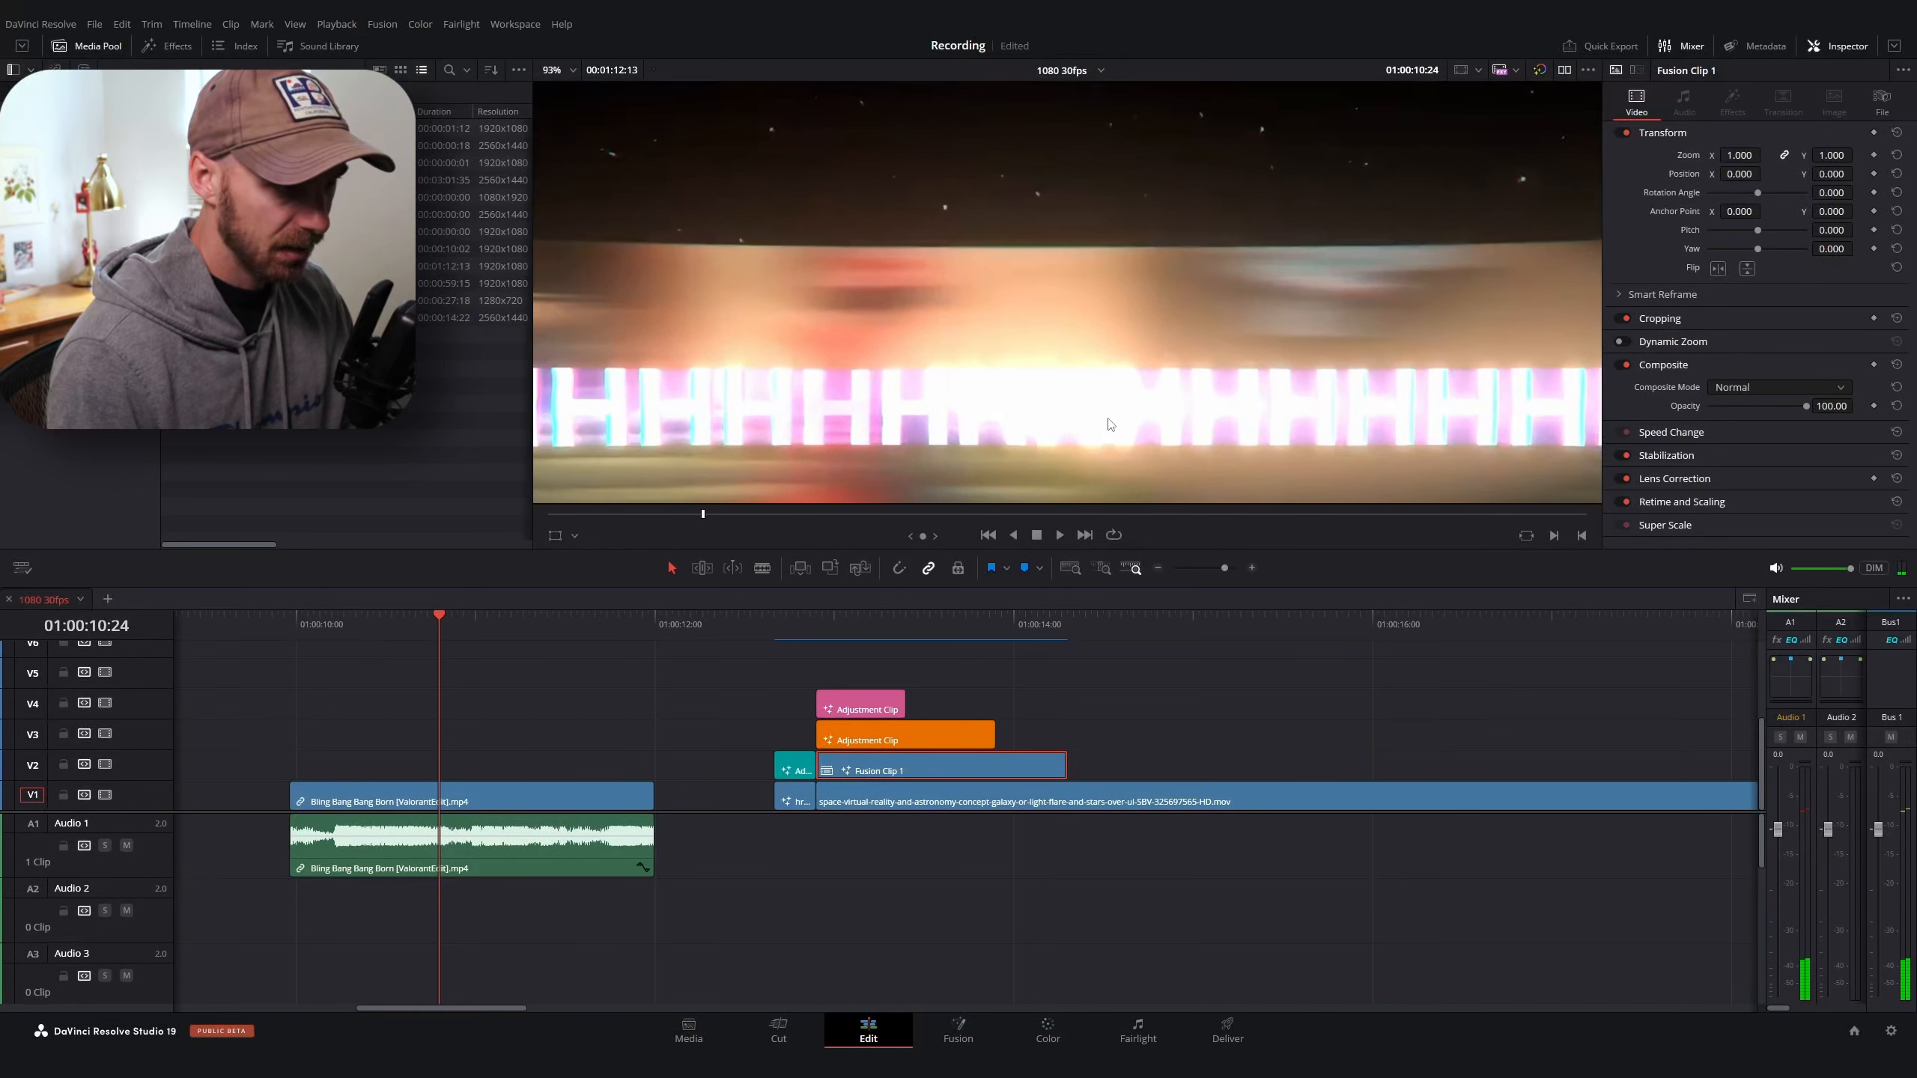
scroll(1075, 419, down, 3)
mouse_move(406, 641)
mouse_down()
mouse_move(377, 643)
mouse_move(445, 672)
mouse_move(439, 653)
mouse_up()
scroll(1045, 311, up, 4)
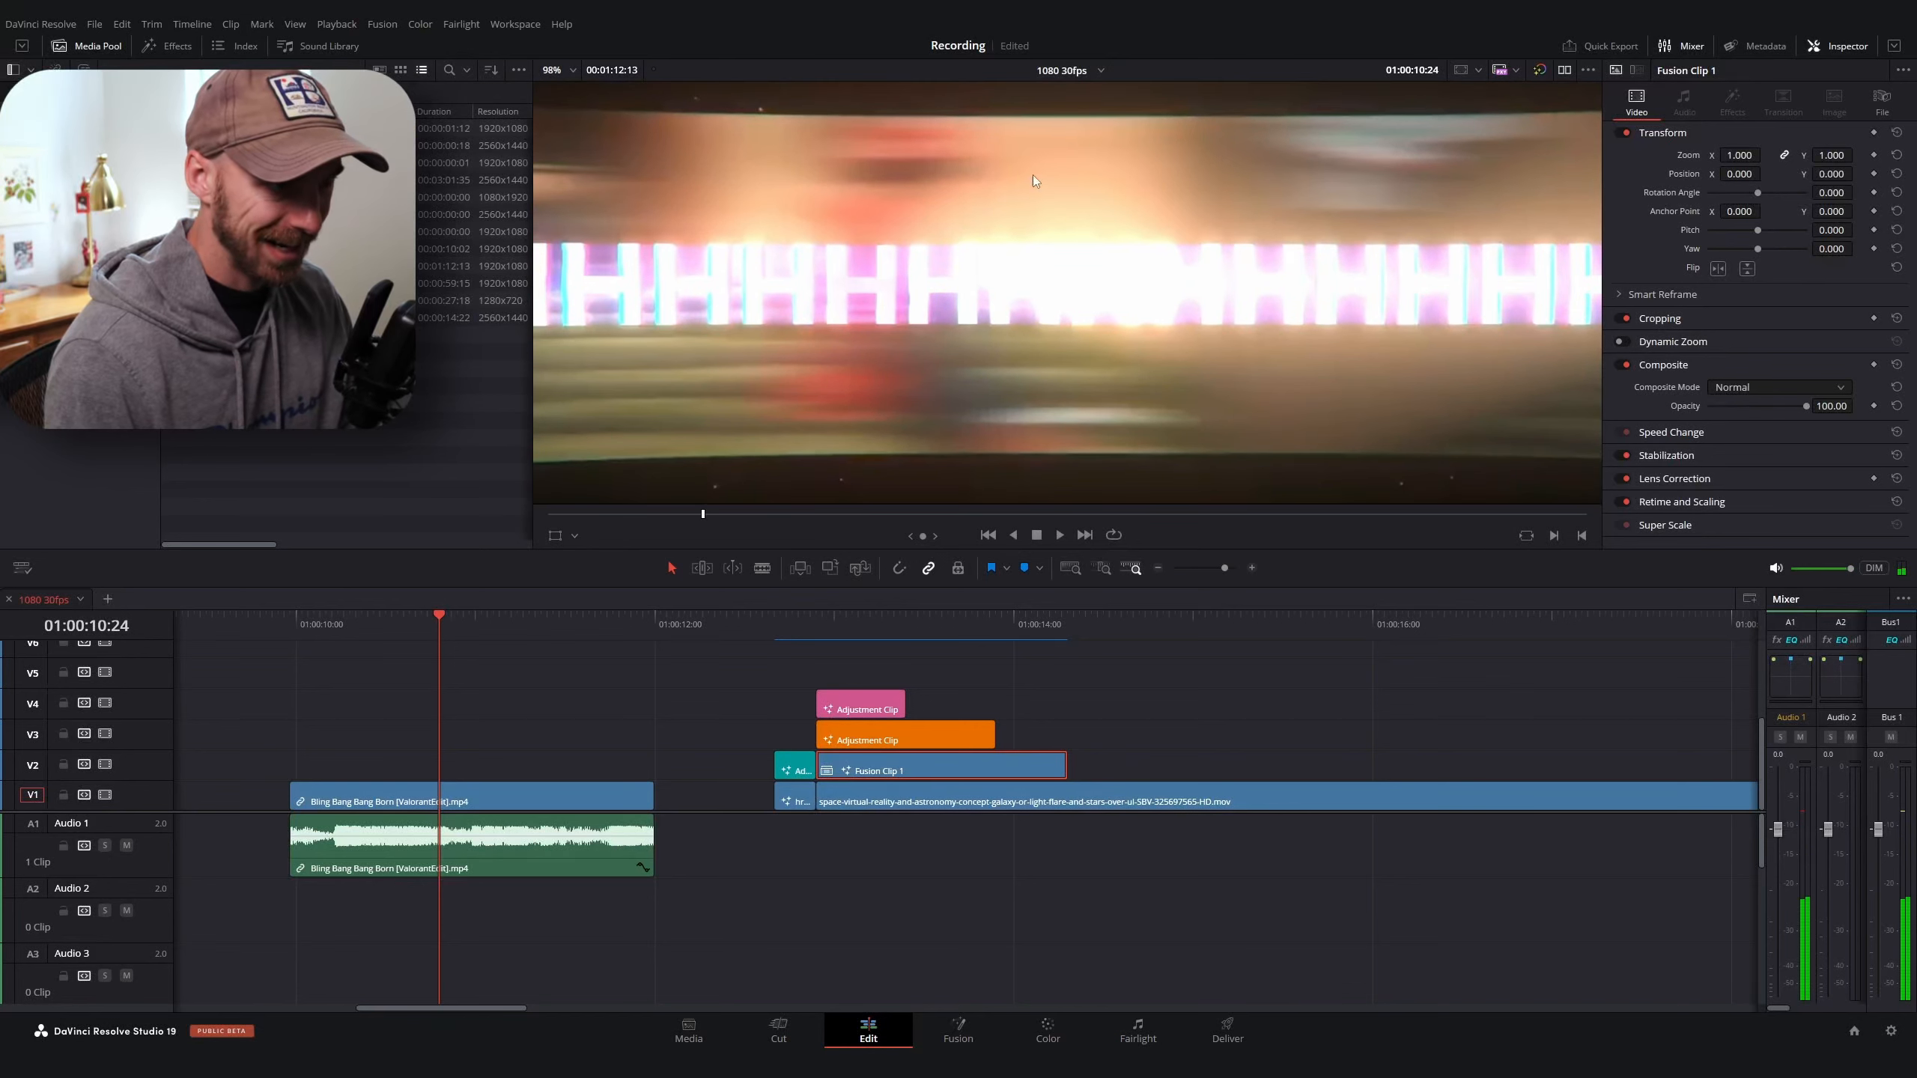
scroll(1142, 319, down, 4)
drag(448, 632, 830, 635)
Open Fusion Clip 1's composition in Fusion and move MediaOut1 farther from Merge1 to make room for more nodes
right_click(878, 767)
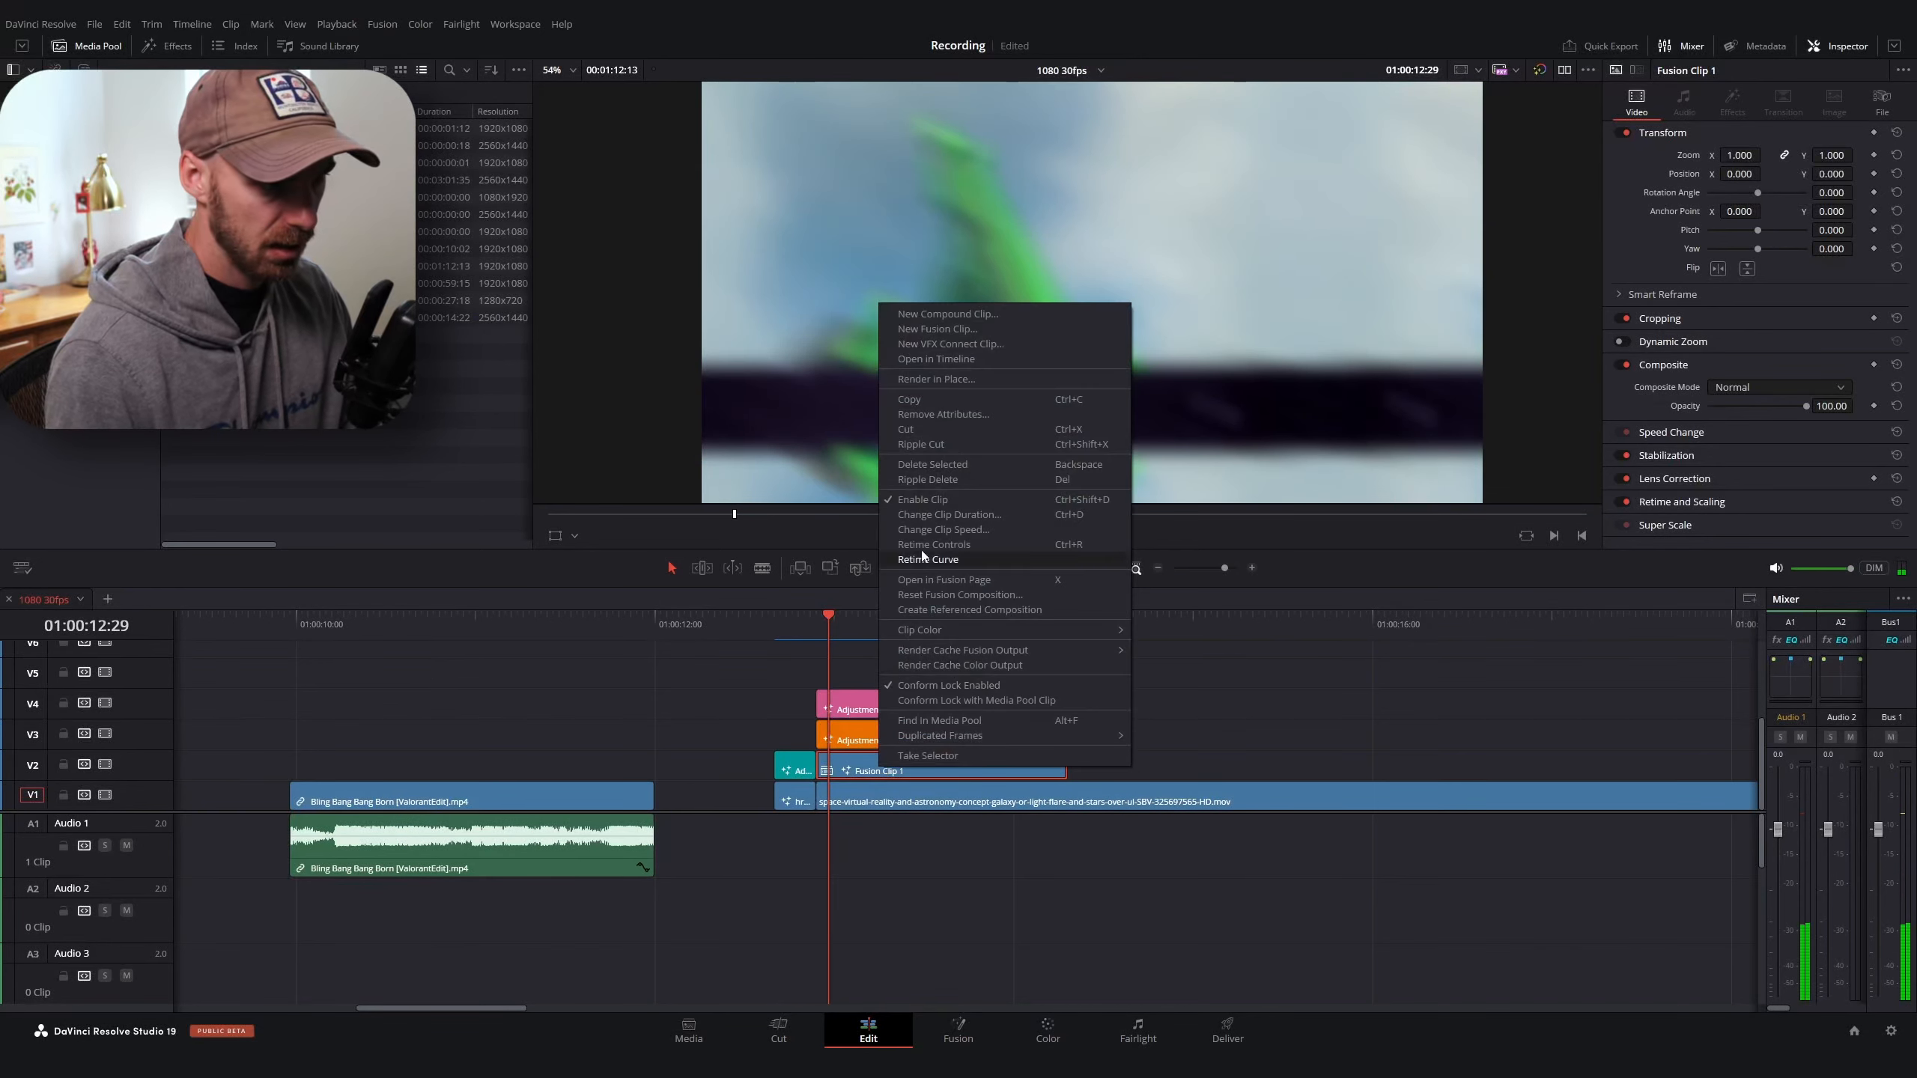
click(945, 579)
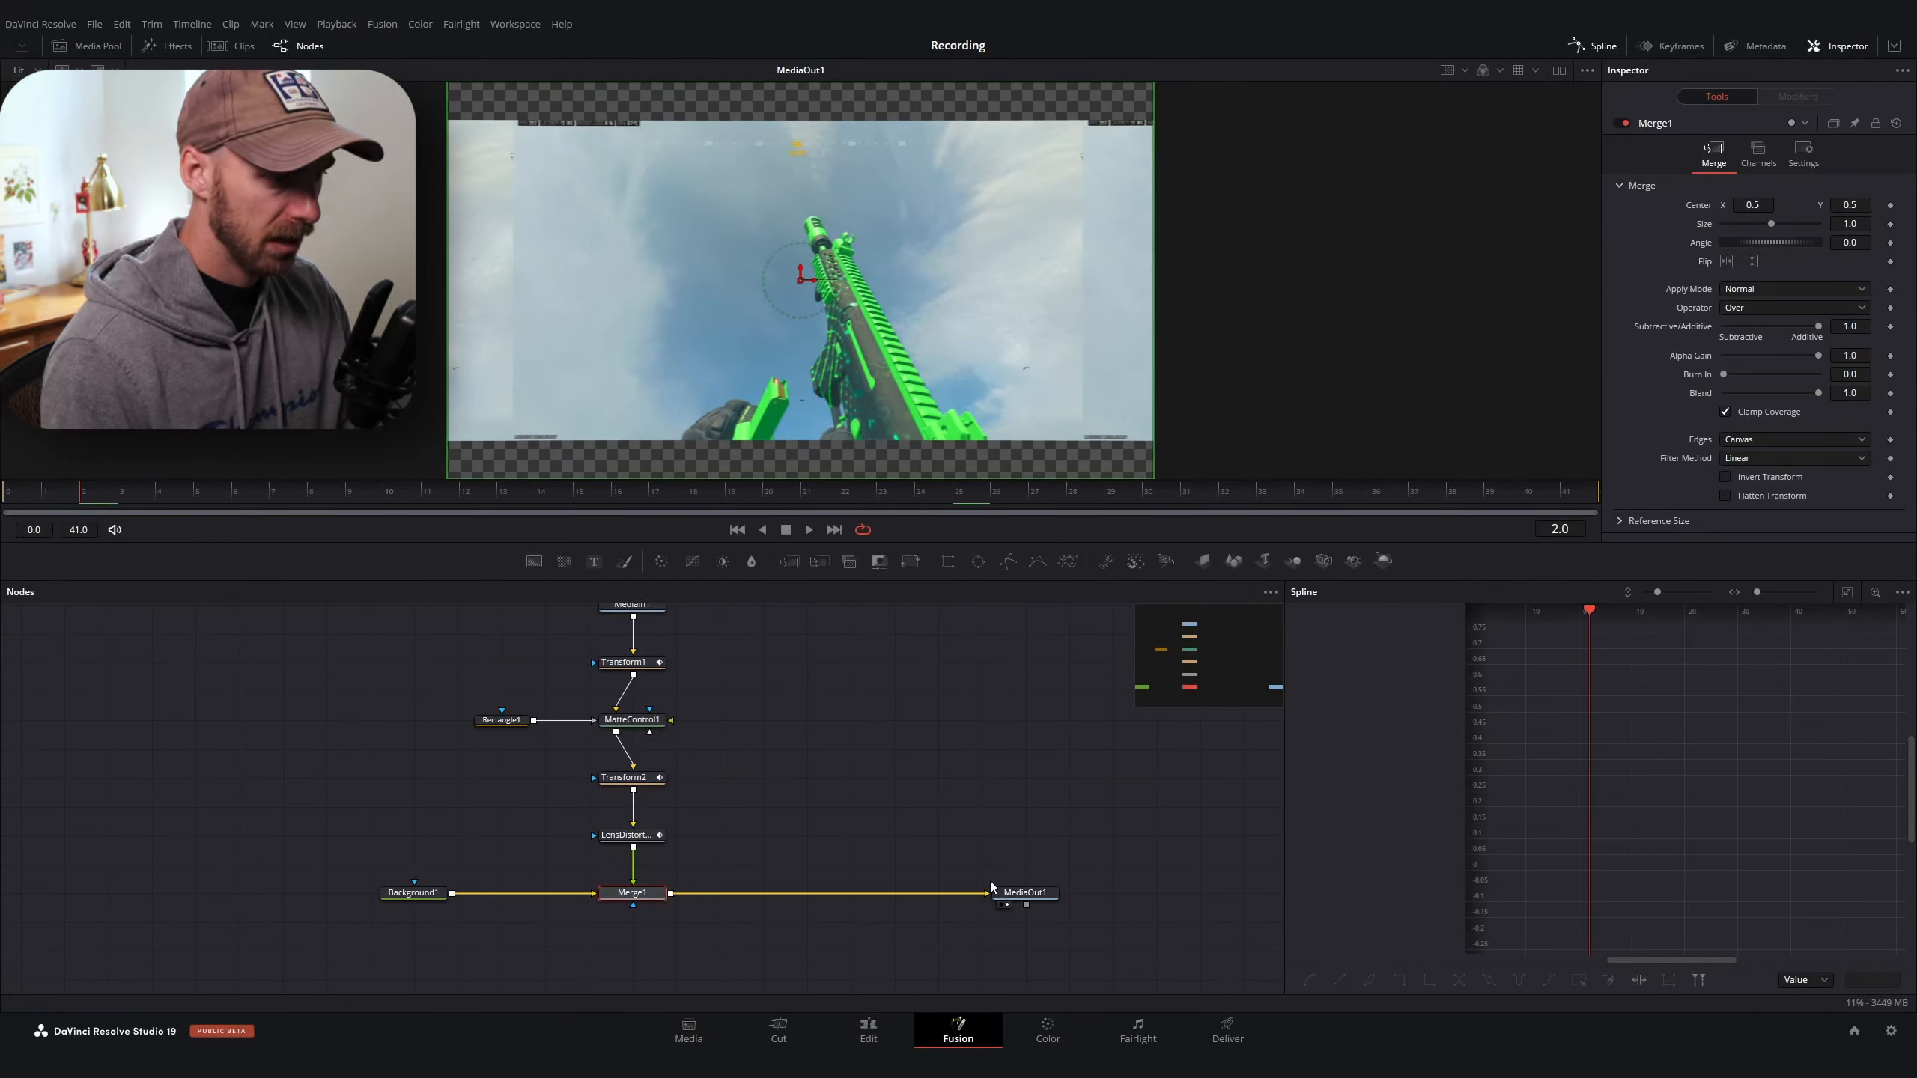
click(1008, 893)
drag(1018, 898, 1149, 897)
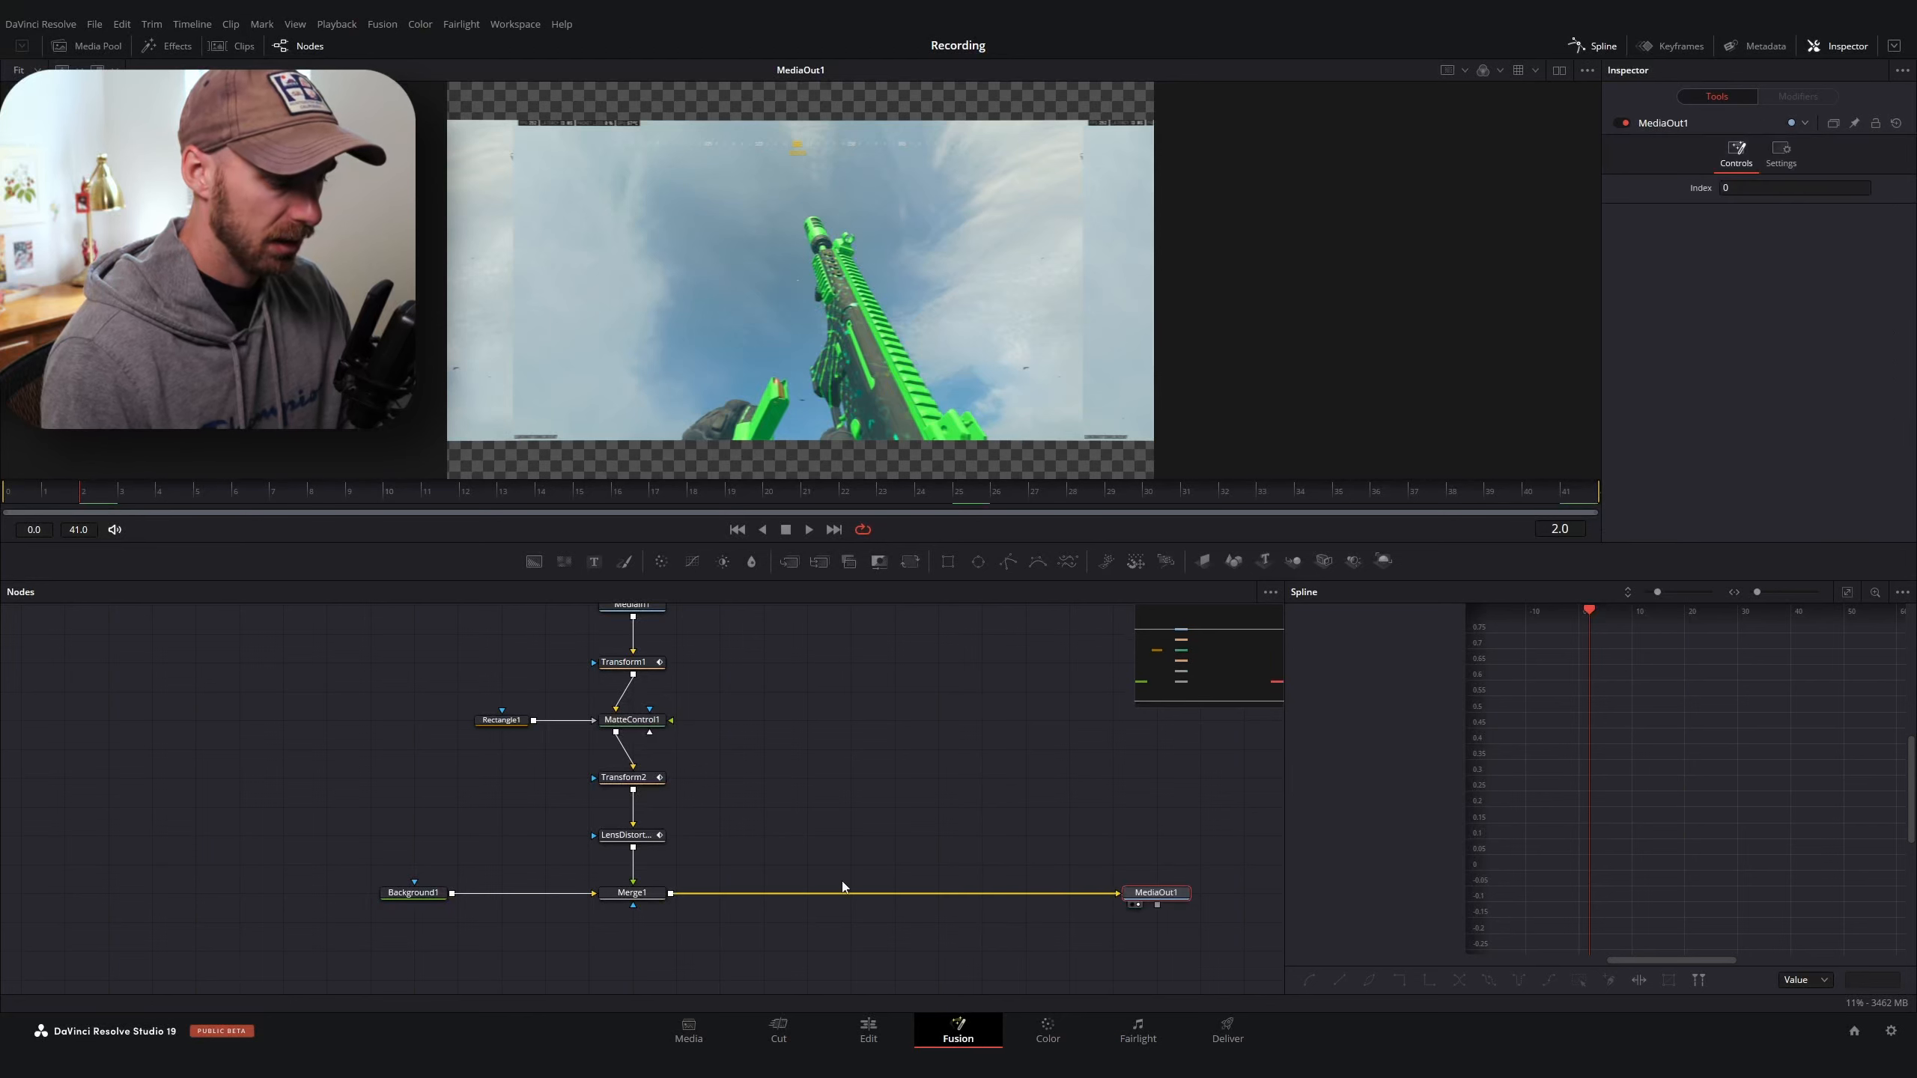
Insert a Soft Glow node after Merge1 with gain 1.85, glow size 2.4 and blend about 0.39
click(607, 898)
key(shift+space)
text(soft)
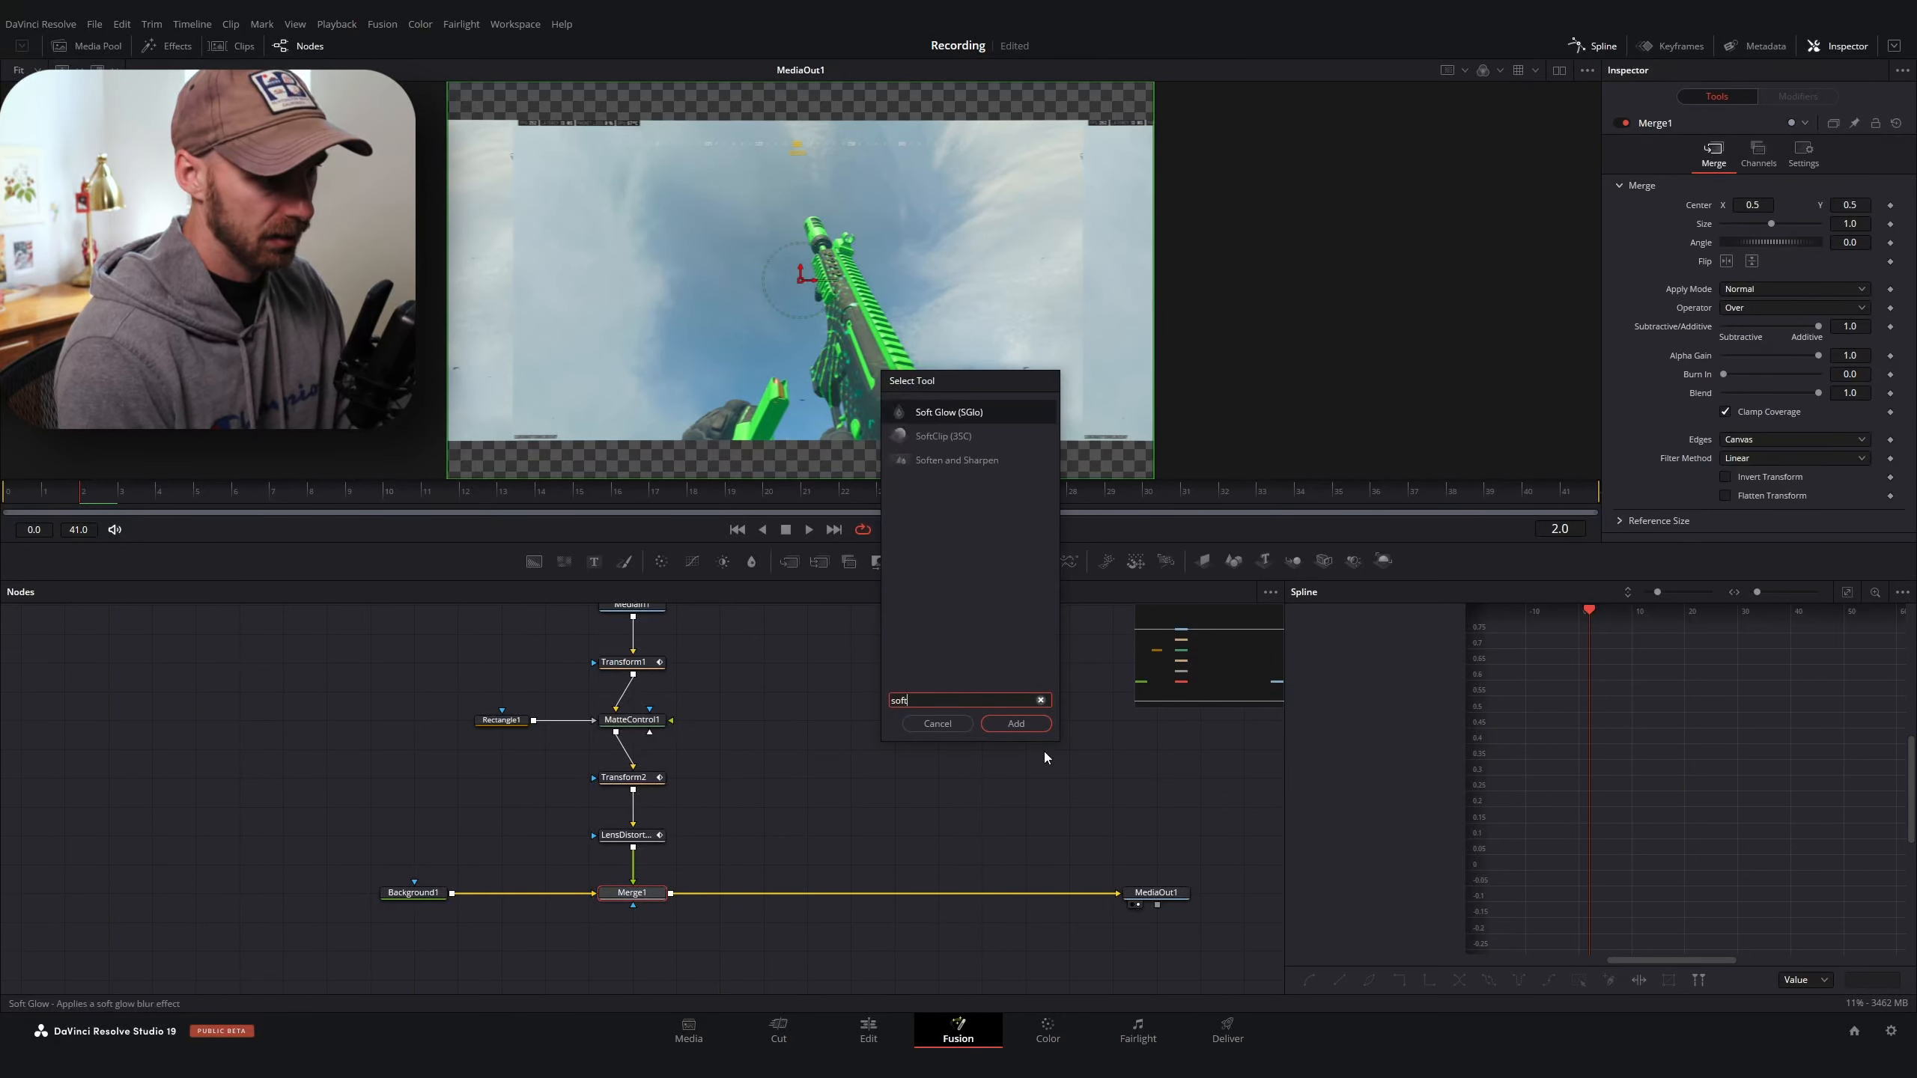
key(Return)
drag(1762, 244, 1722, 282)
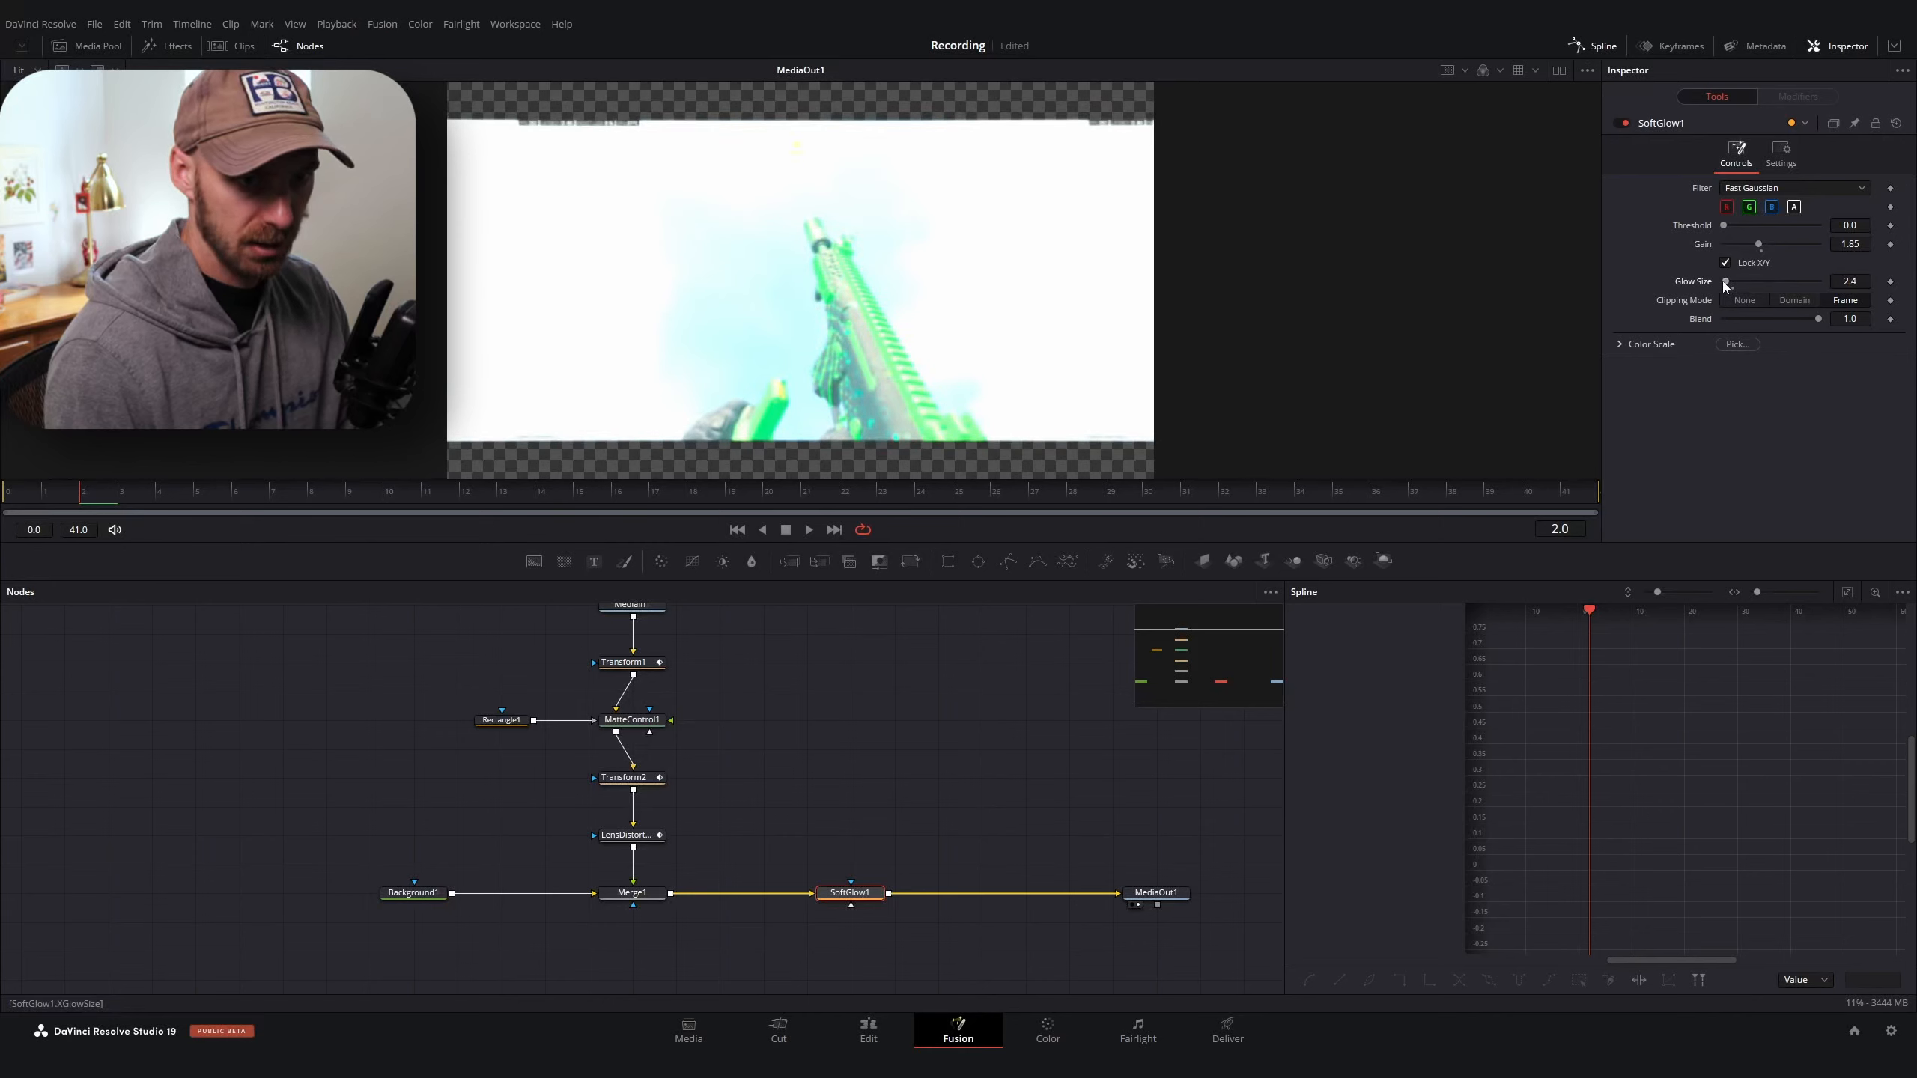
drag(1819, 319, 1761, 319)
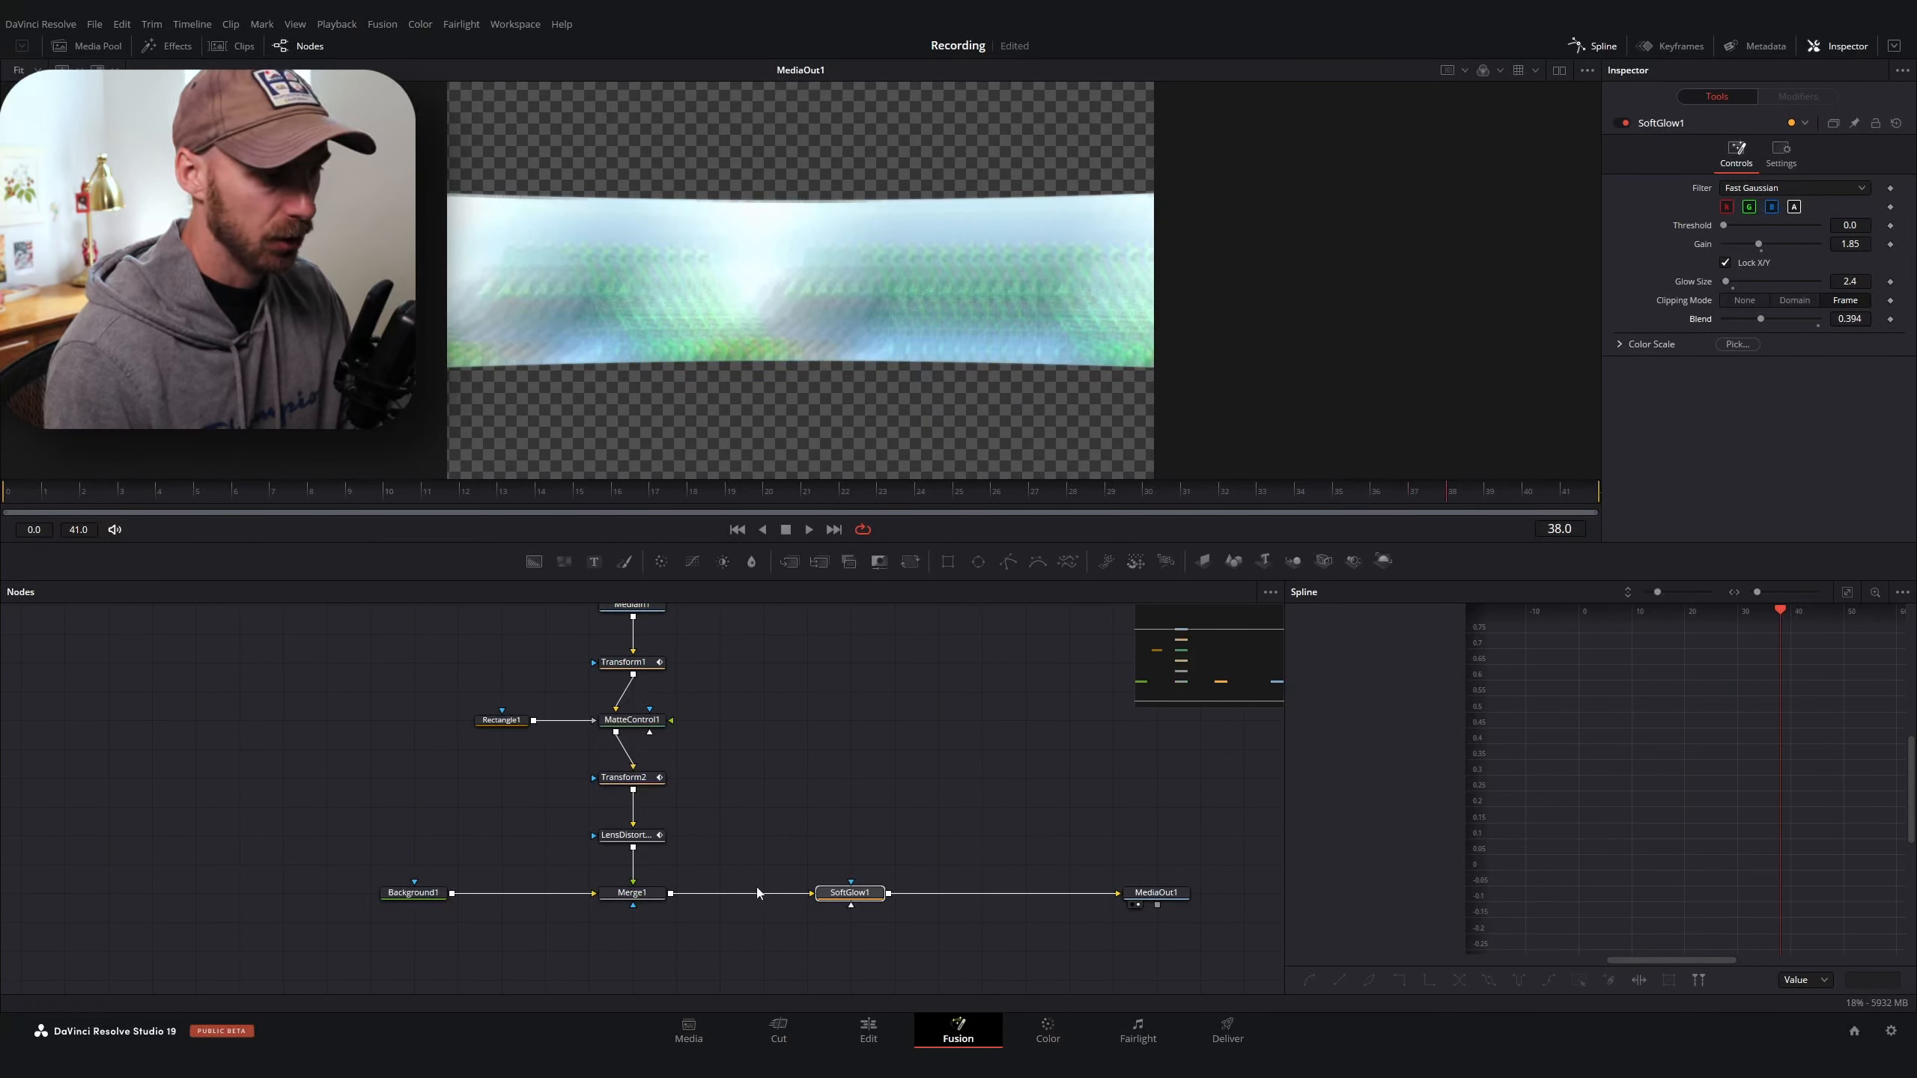
Insert a Glow node between Merge1 and SoftGlow1, adjust its glow settings and center it between the two nodes
click(632, 893)
key(shift+space)
text(glow)
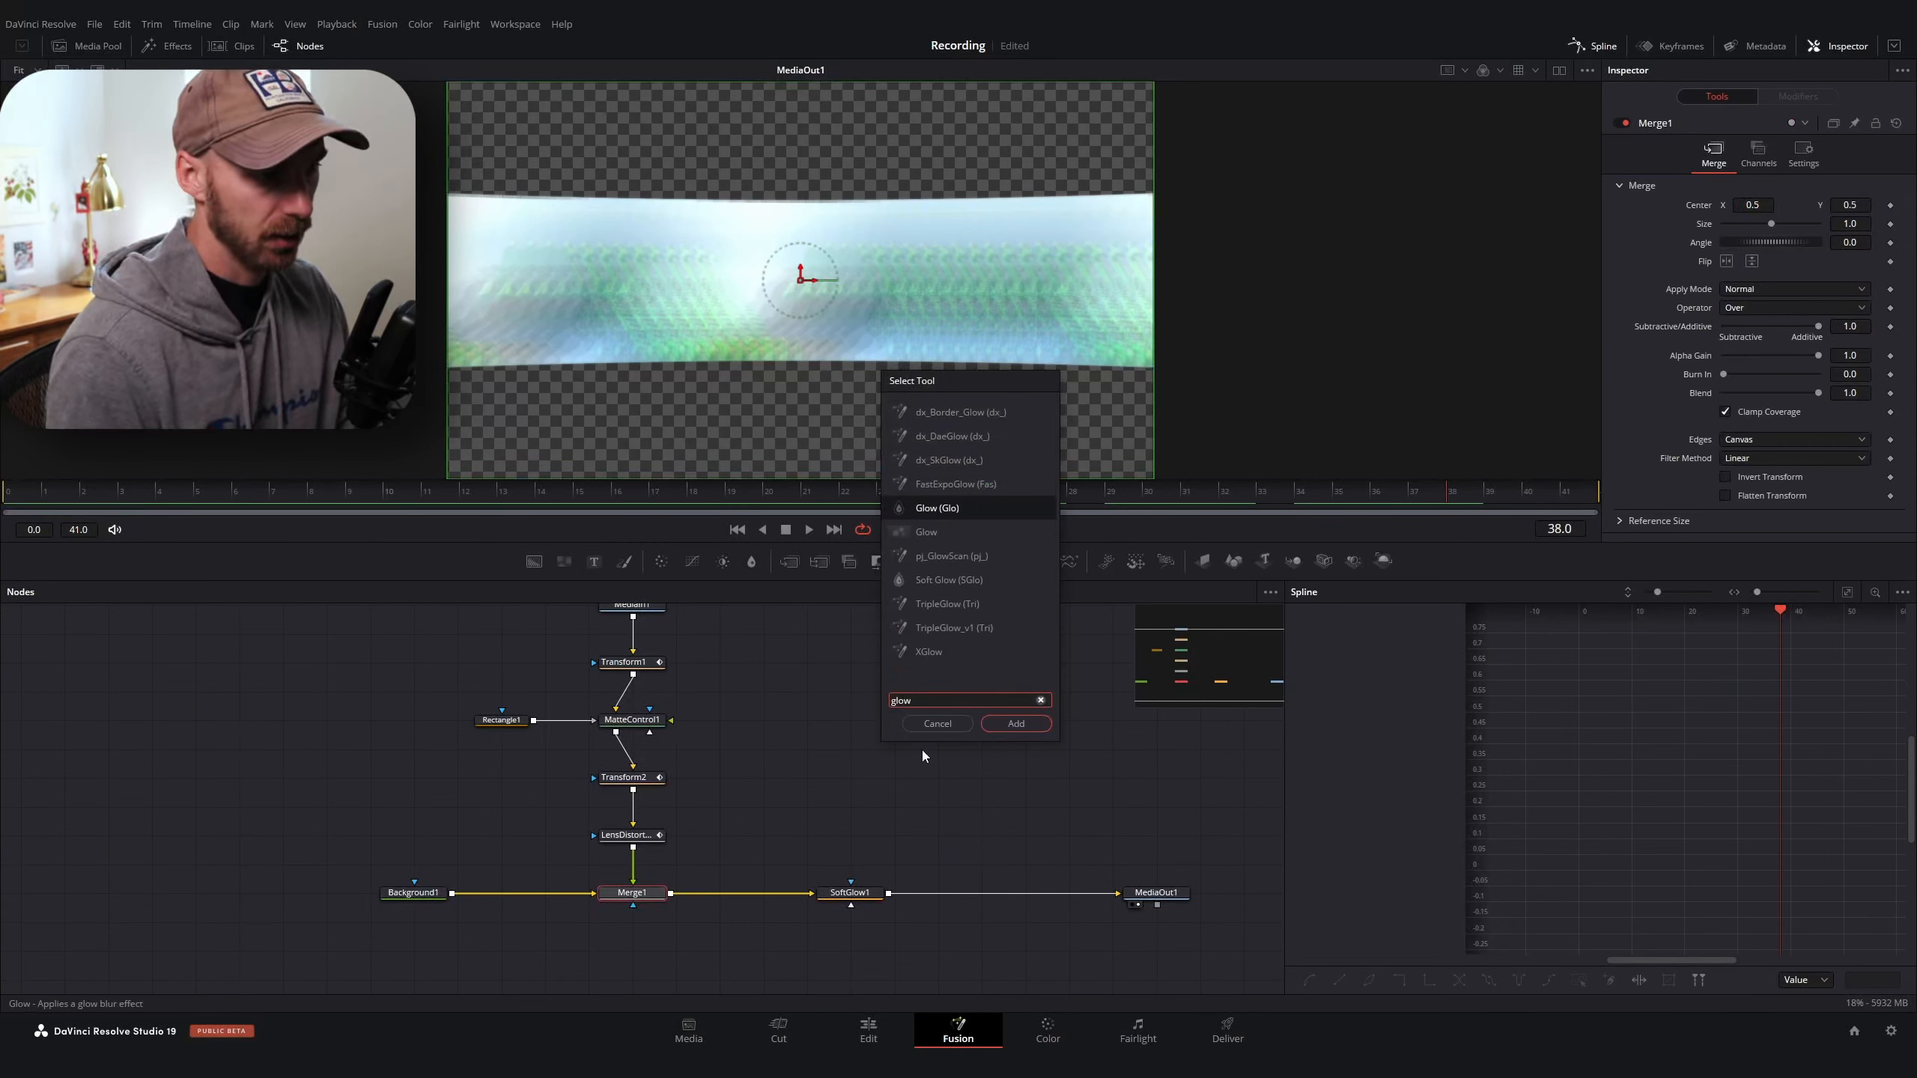
key(Return)
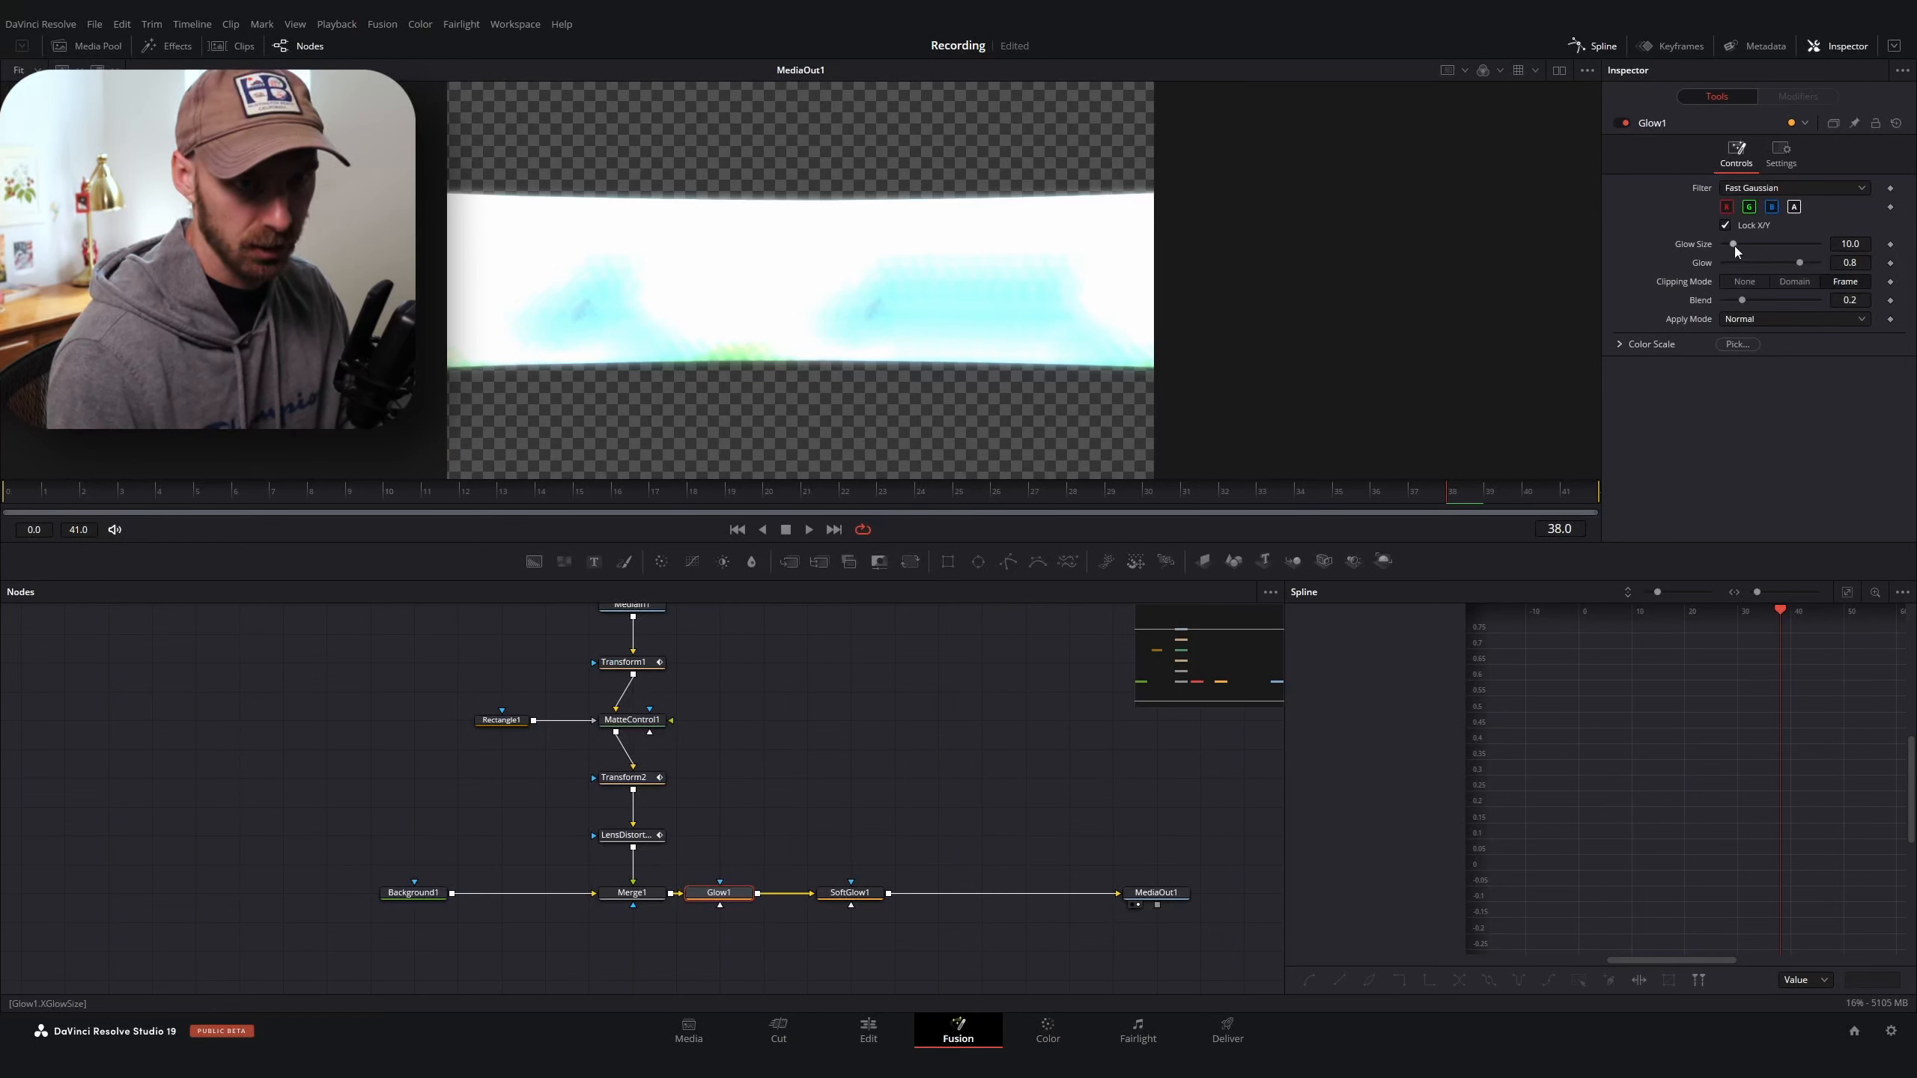
drag(1734, 245, 1740, 301)
drag(718, 893, 763, 893)
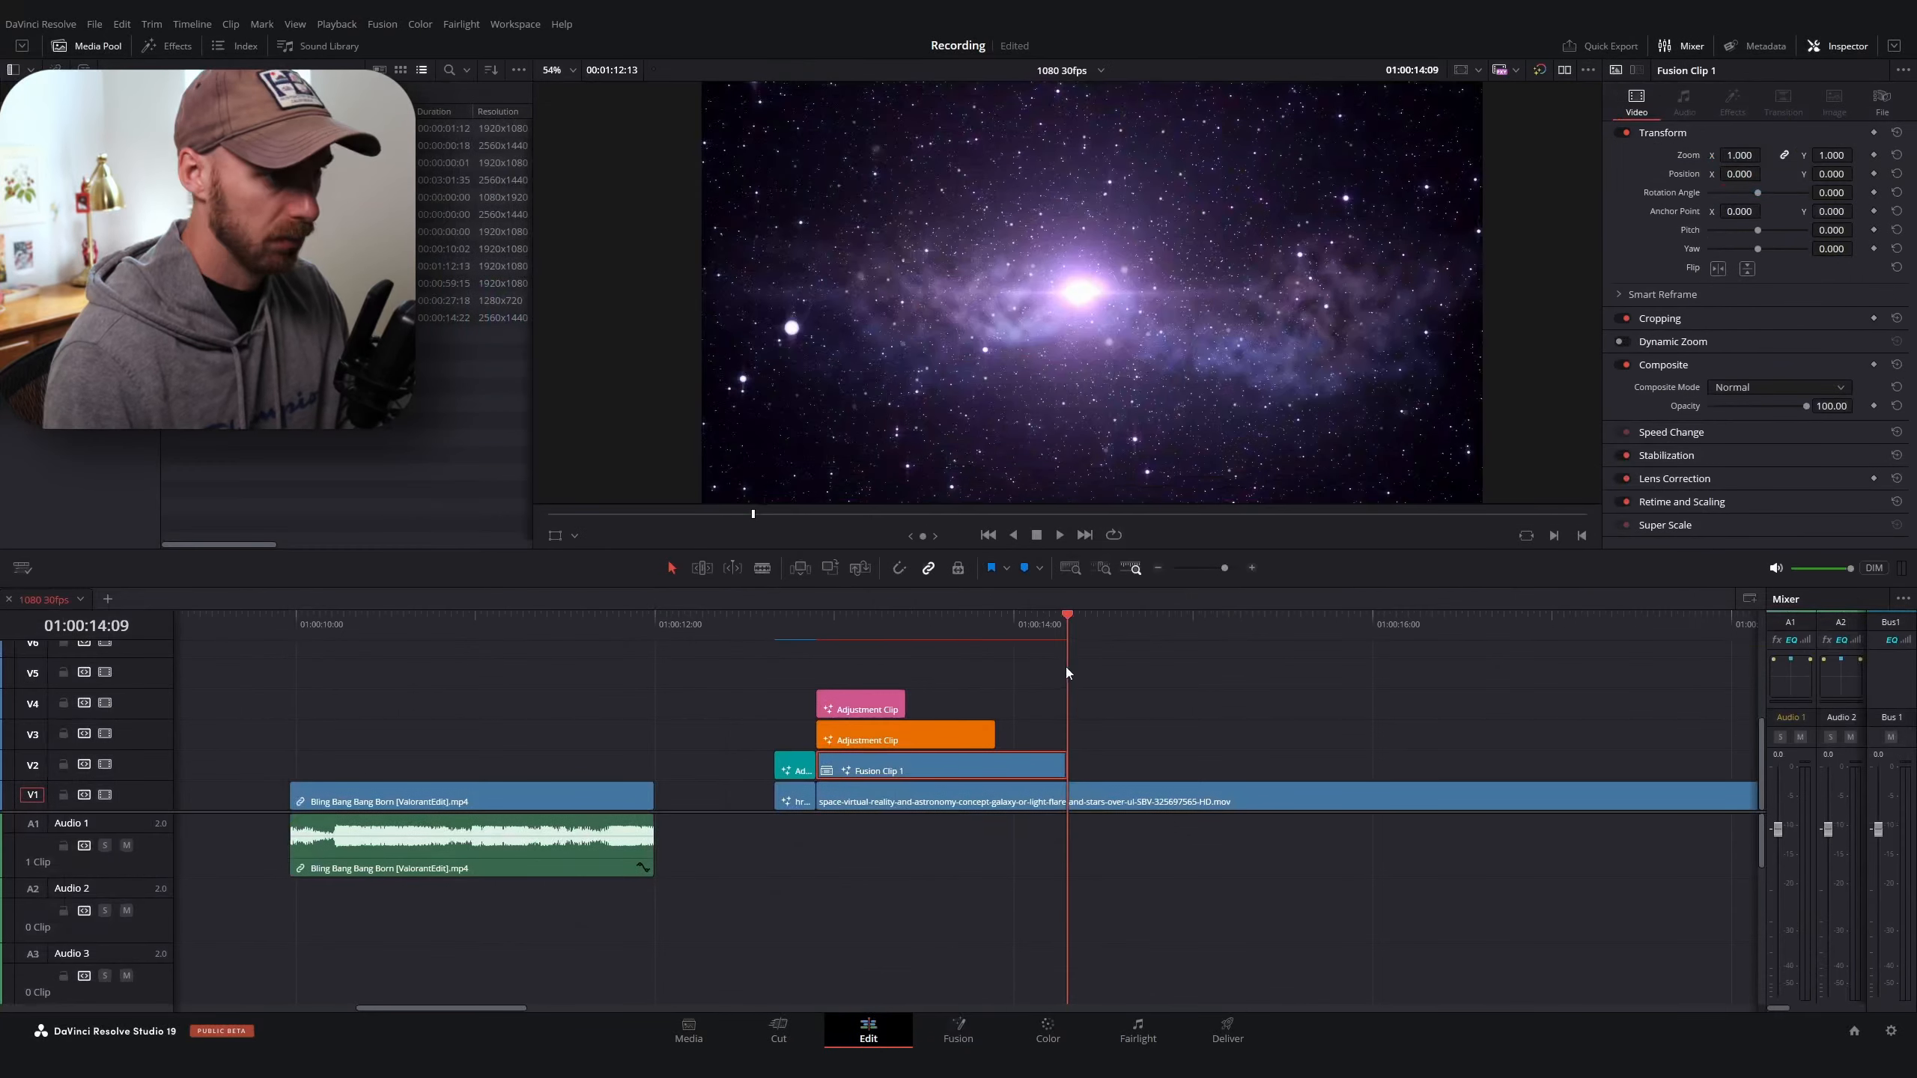
Review the glow on Fusion Clip 1 in the edit timeline and scrub the reference clip's glowing, stretching text
drag(1067, 669, 818, 671)
key(ctrl+equal)
scroll(370, 712, left, 2)
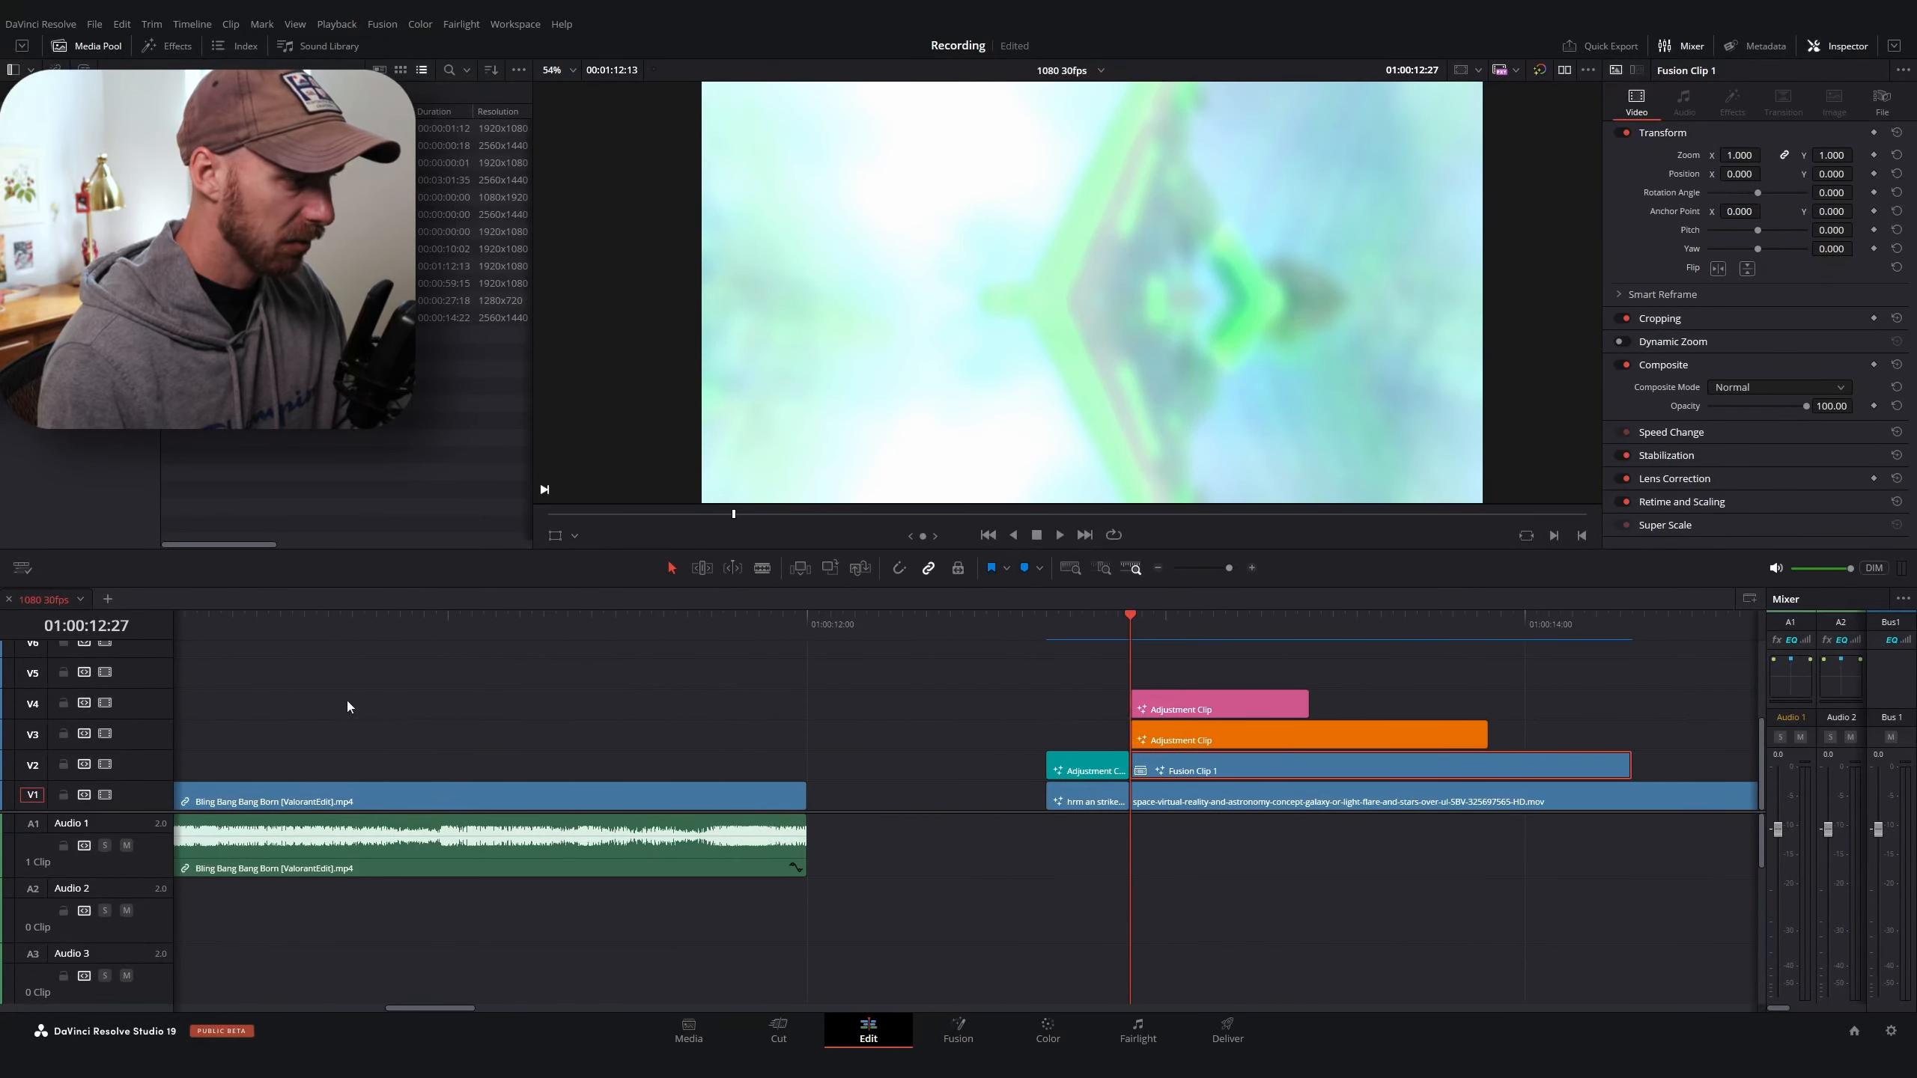
scroll(335, 702, left, 3)
drag(335, 624, 459, 626)
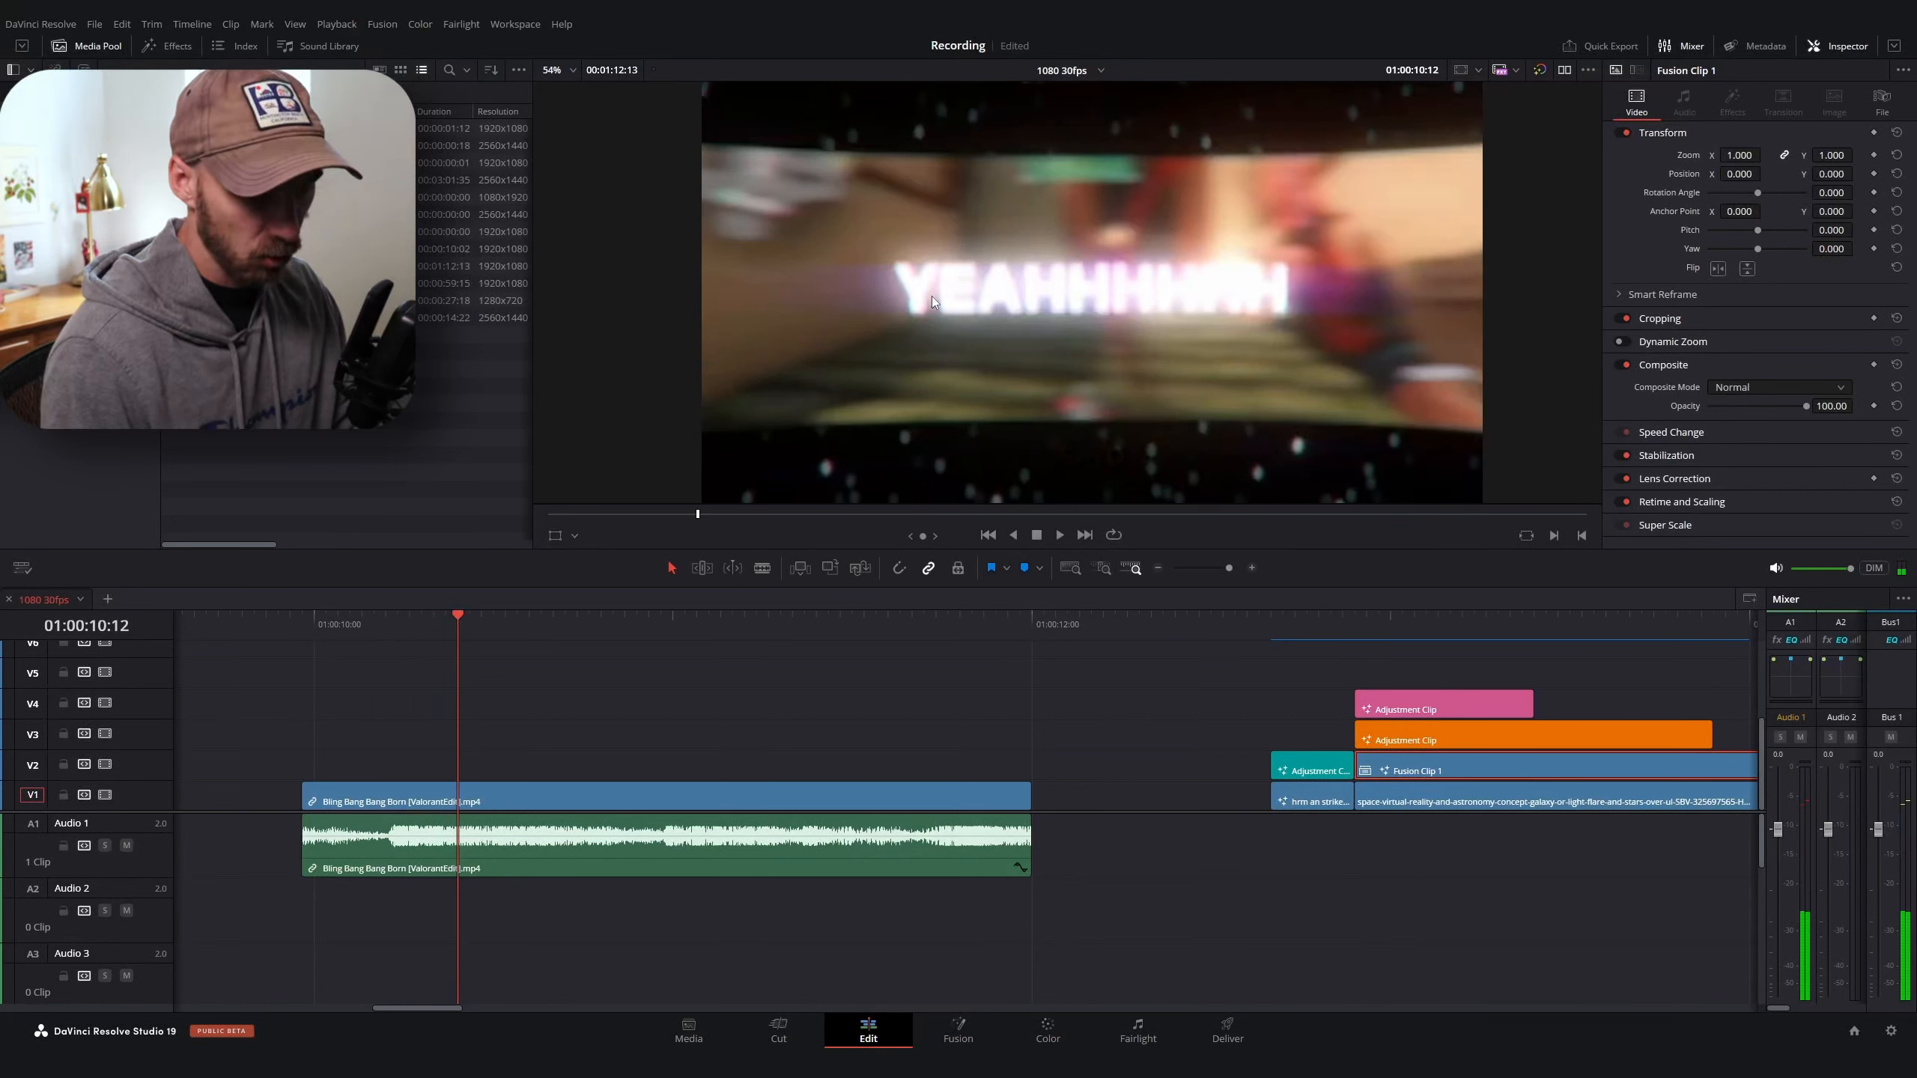
click(674, 638)
drag(674, 644, 483, 656)
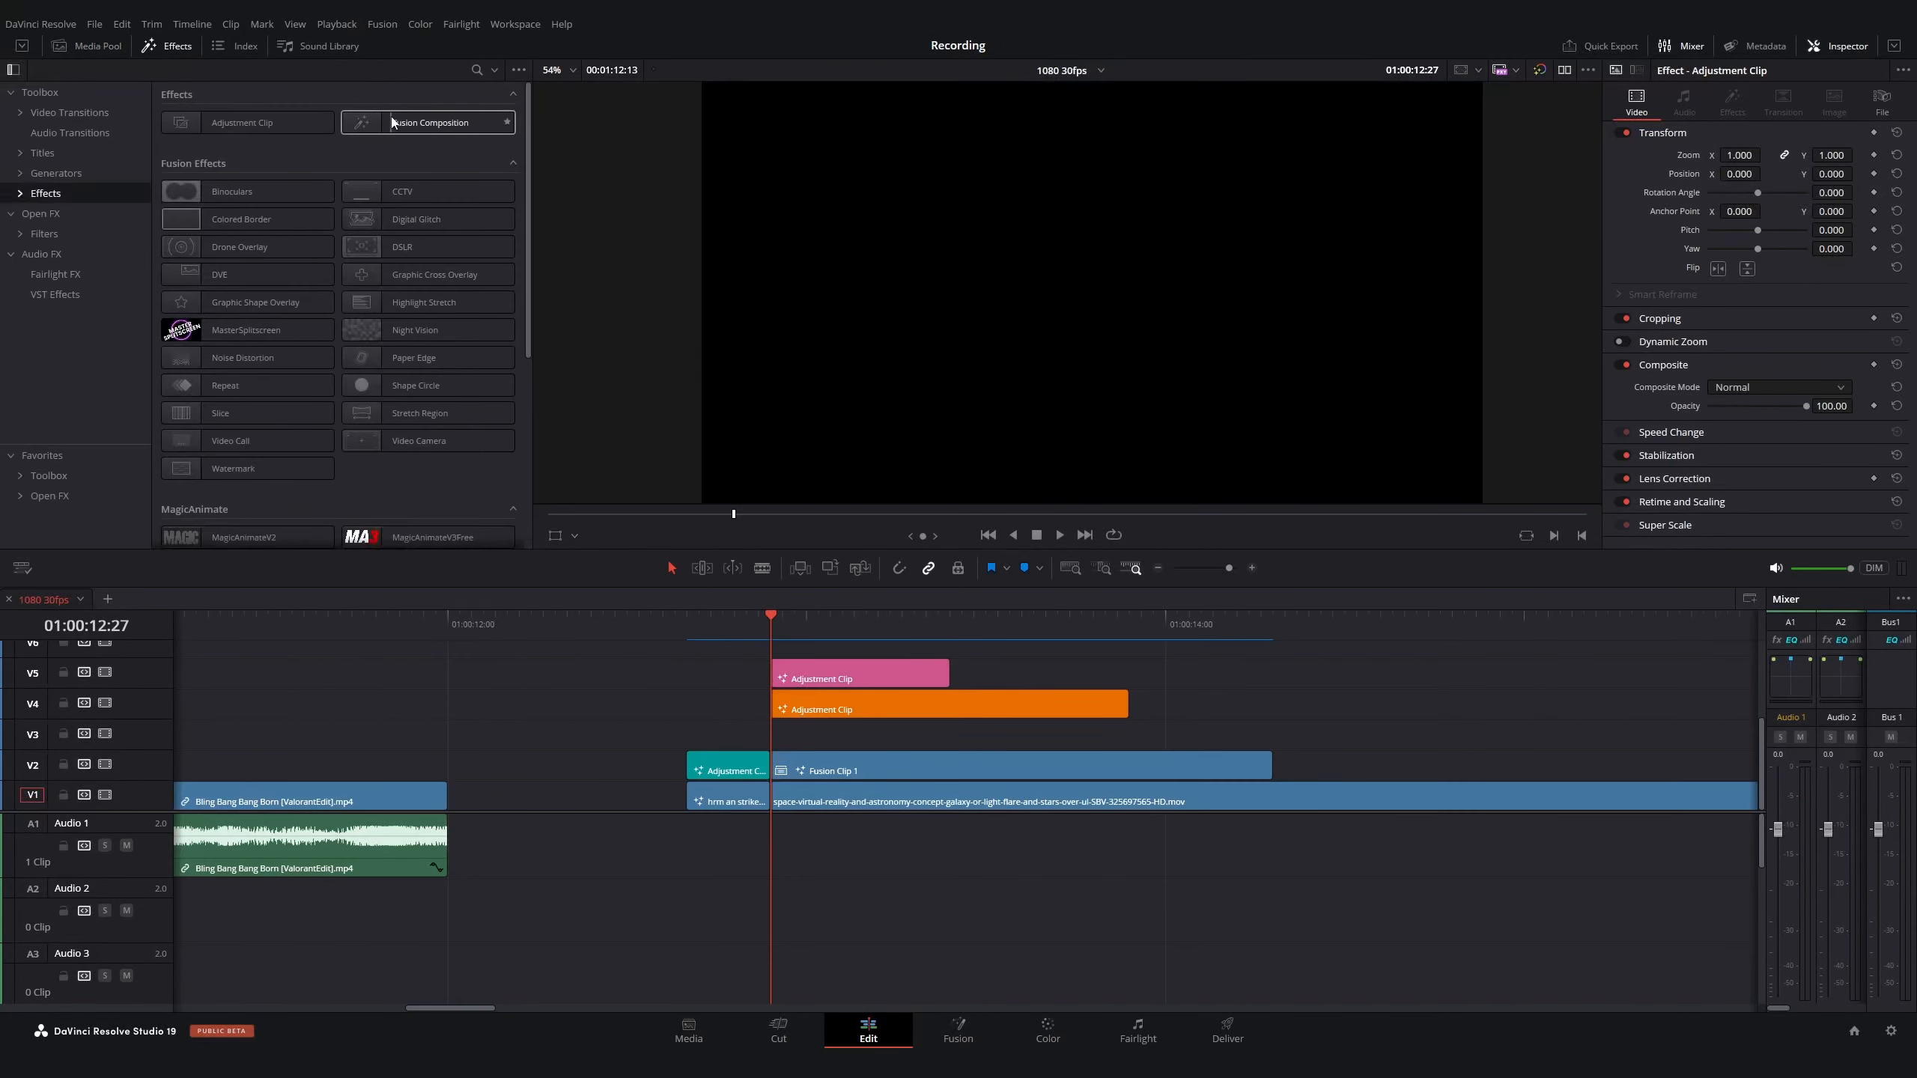
Place a Fusion Composition on V3 directly above Fusion Clip 1, extend it to that clip's end, and open it in Fusion
drag(391, 122, 771, 744)
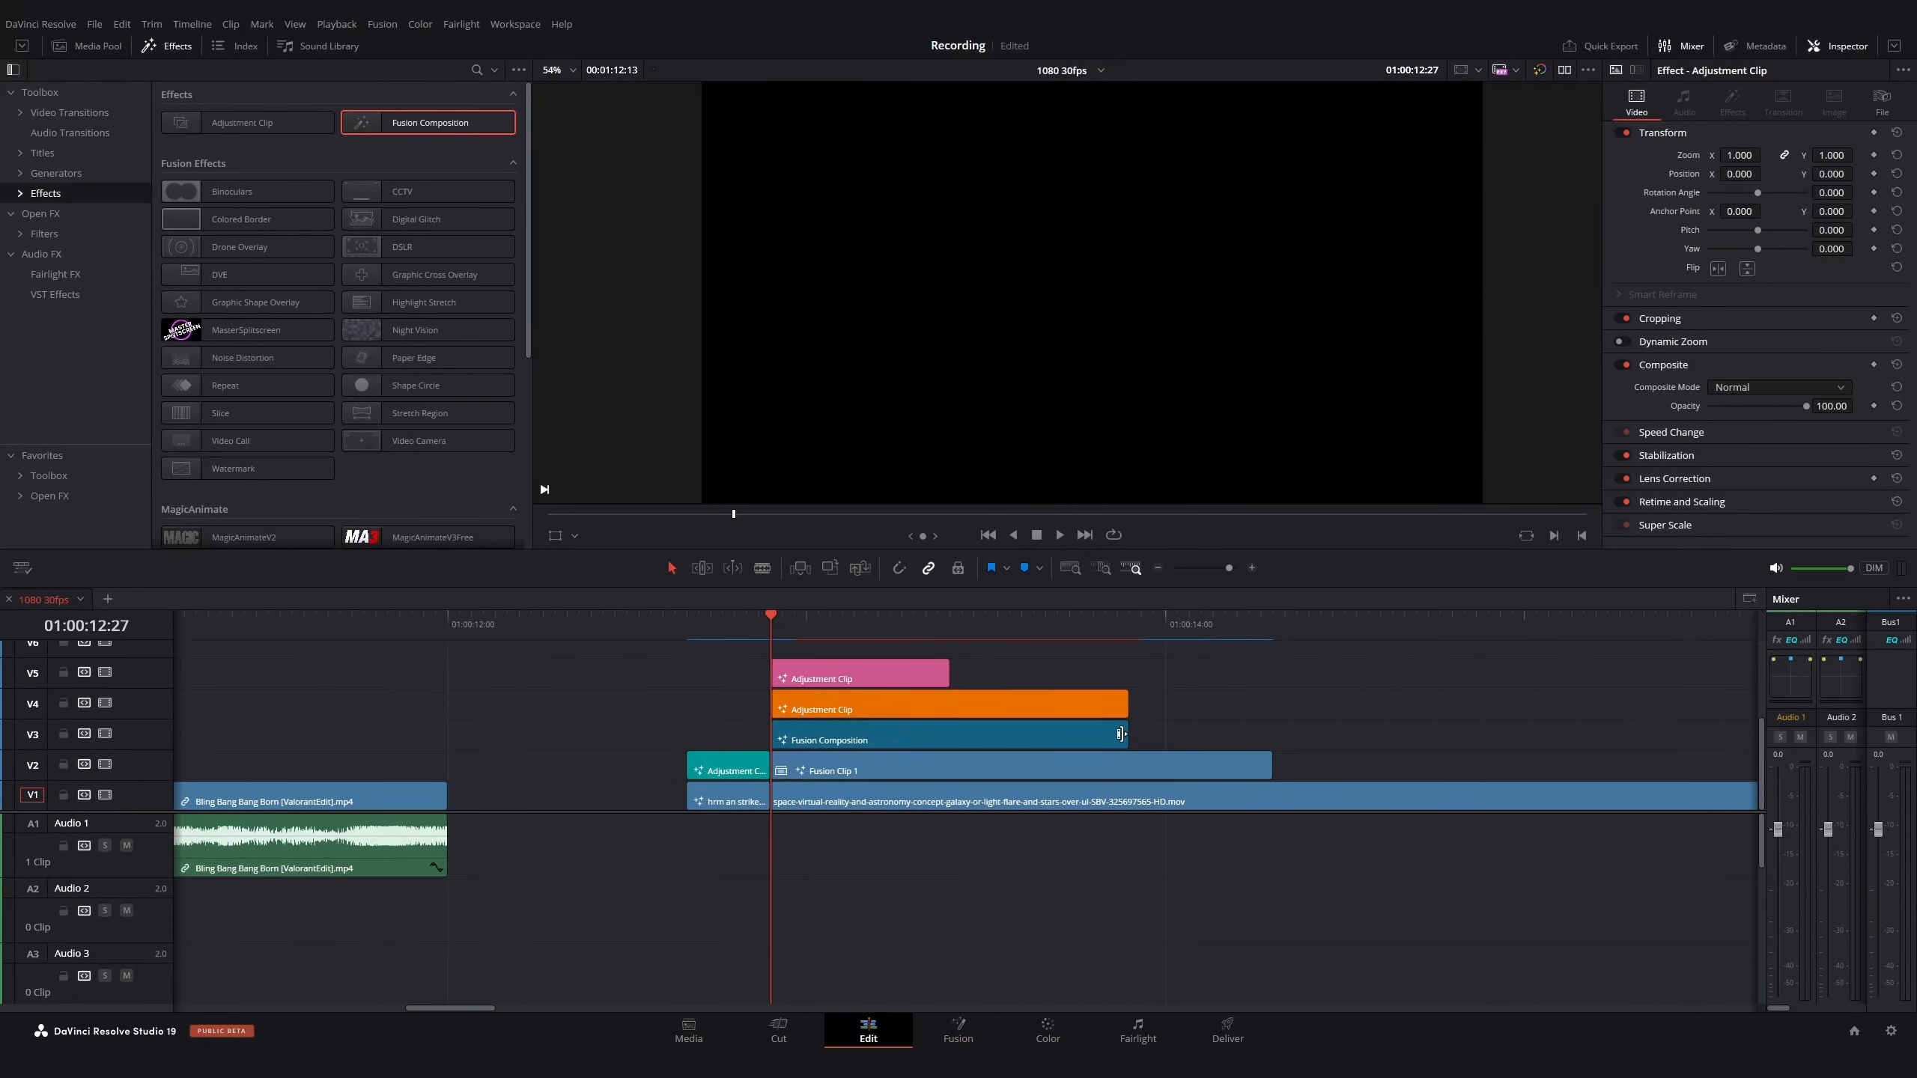
drag(1121, 733, 1271, 732)
click(1150, 626)
click(1070, 728)
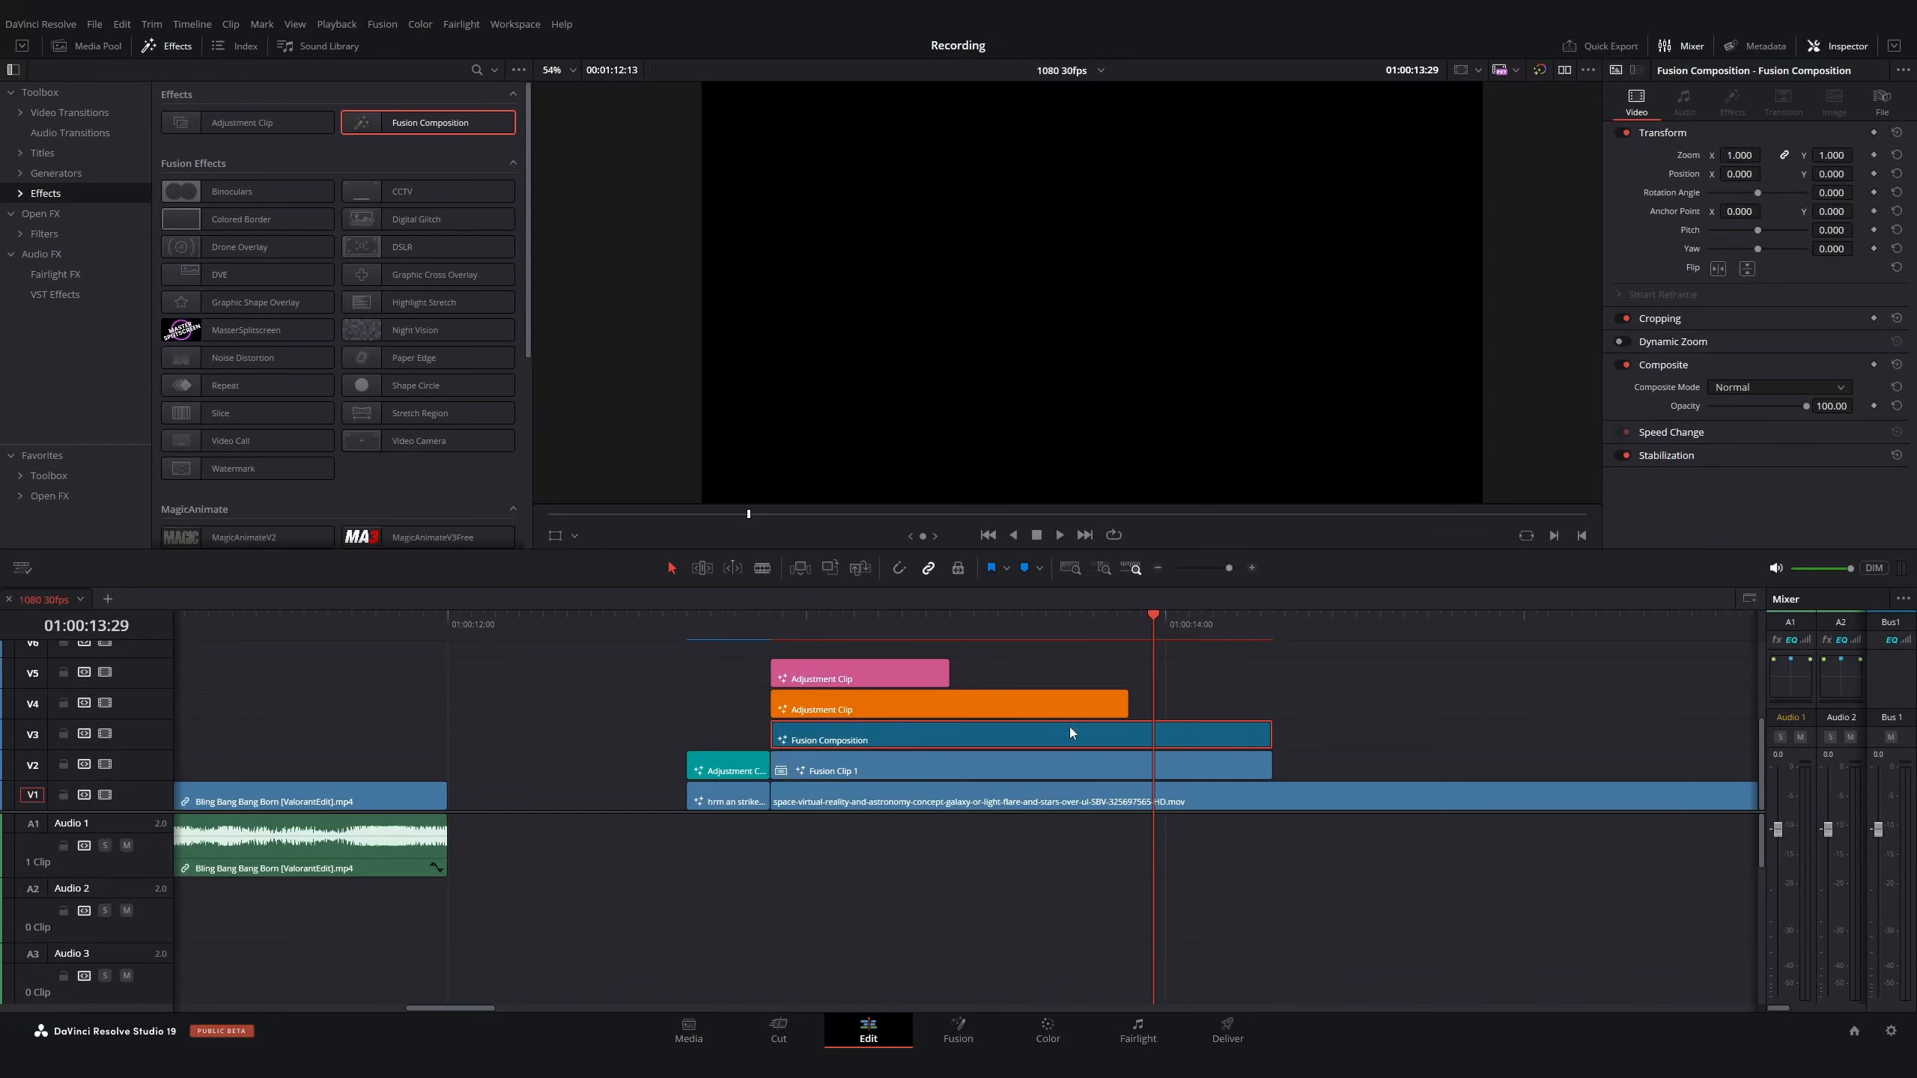
key(shift+5)
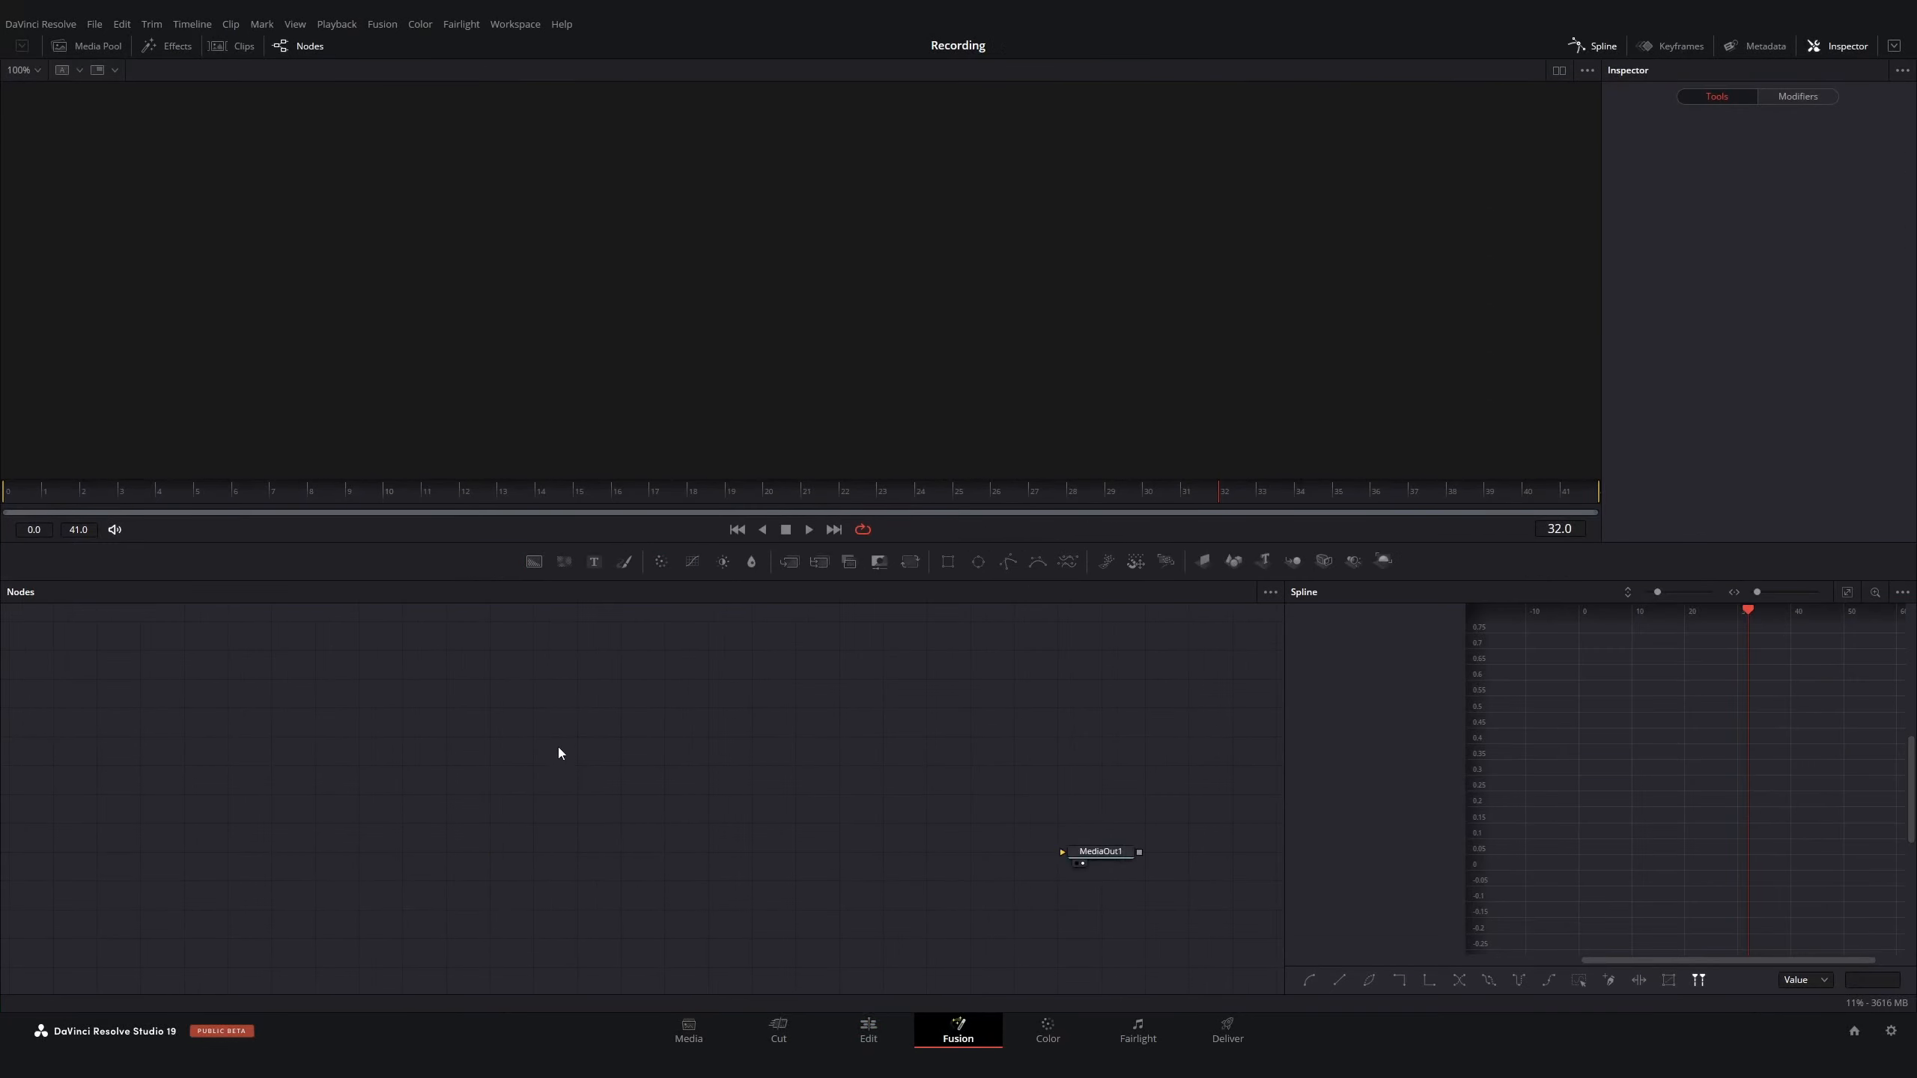
Add an Alpha_Background_v1 node, connect it to MediaOut1 and align it level with that node
key(shift+space)
text(alph)
key(Down)
key(Down)
key(Down)
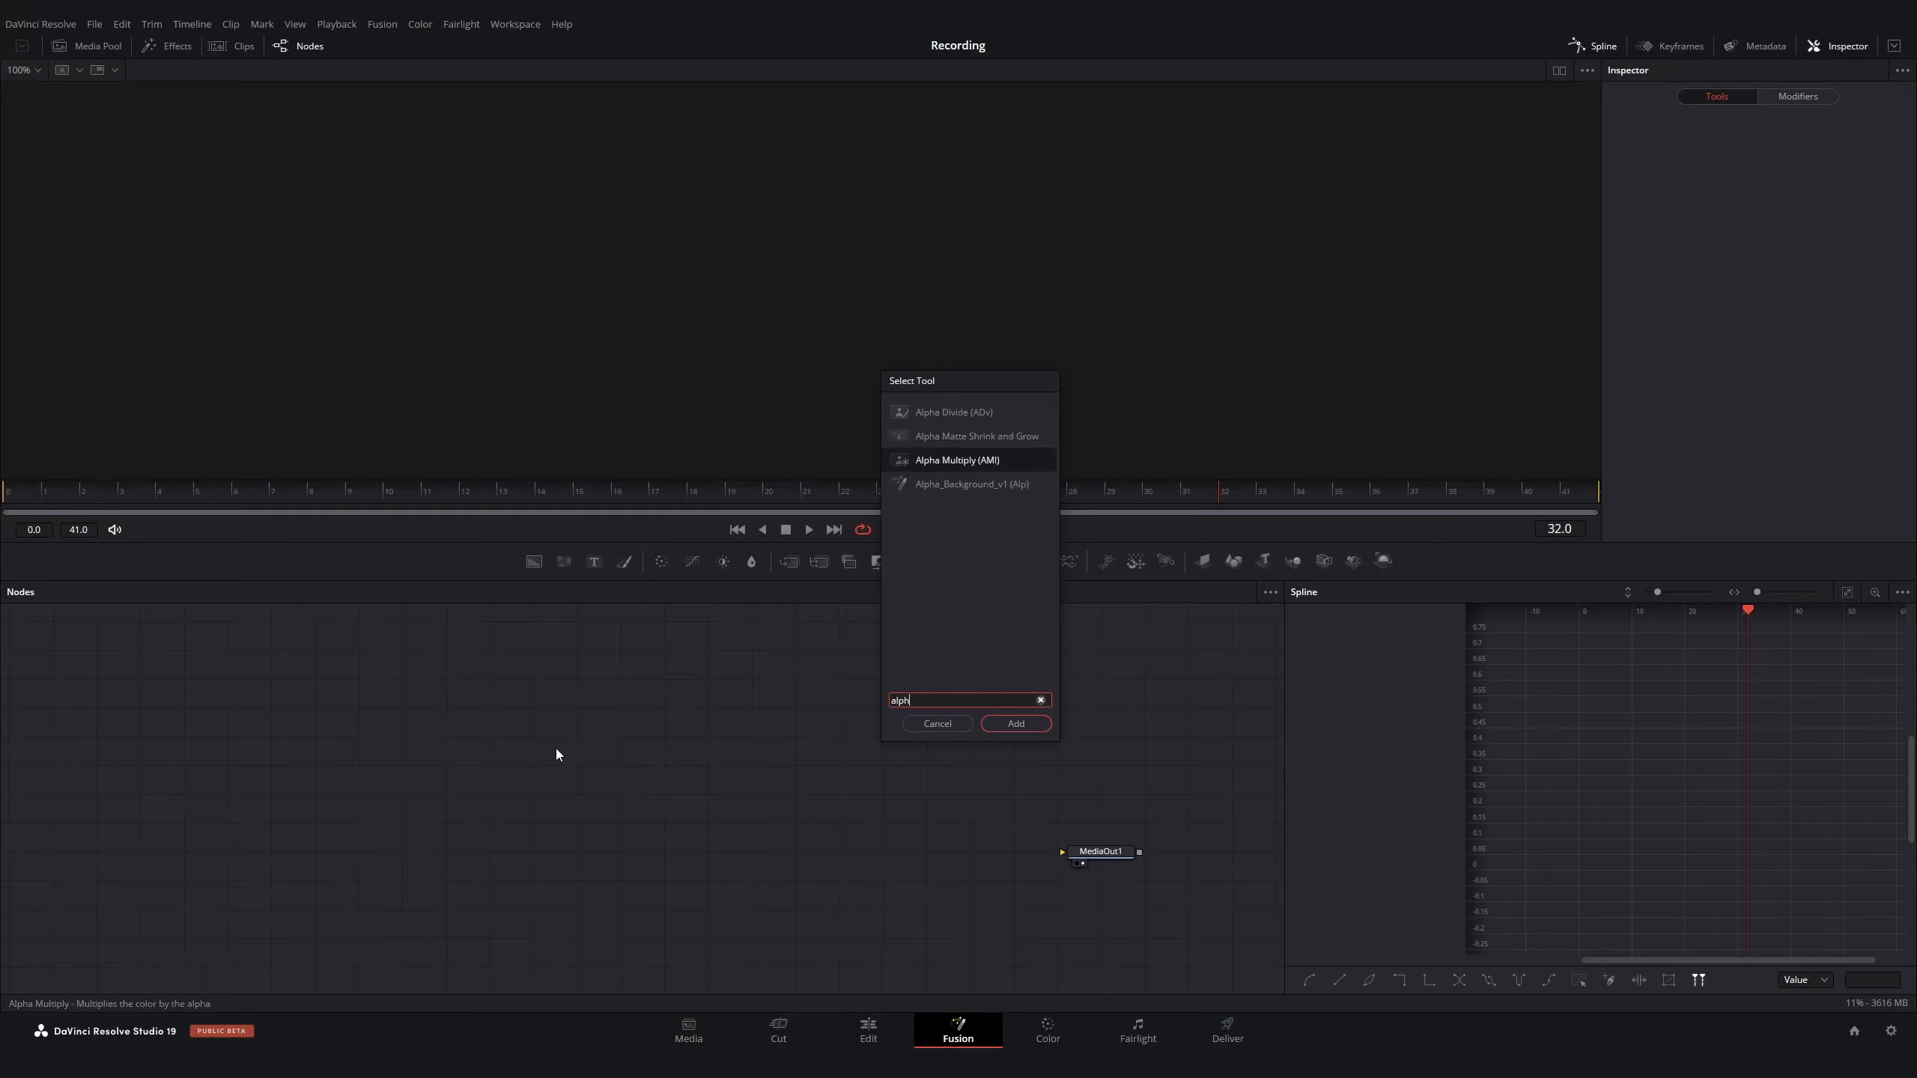
key(Return)
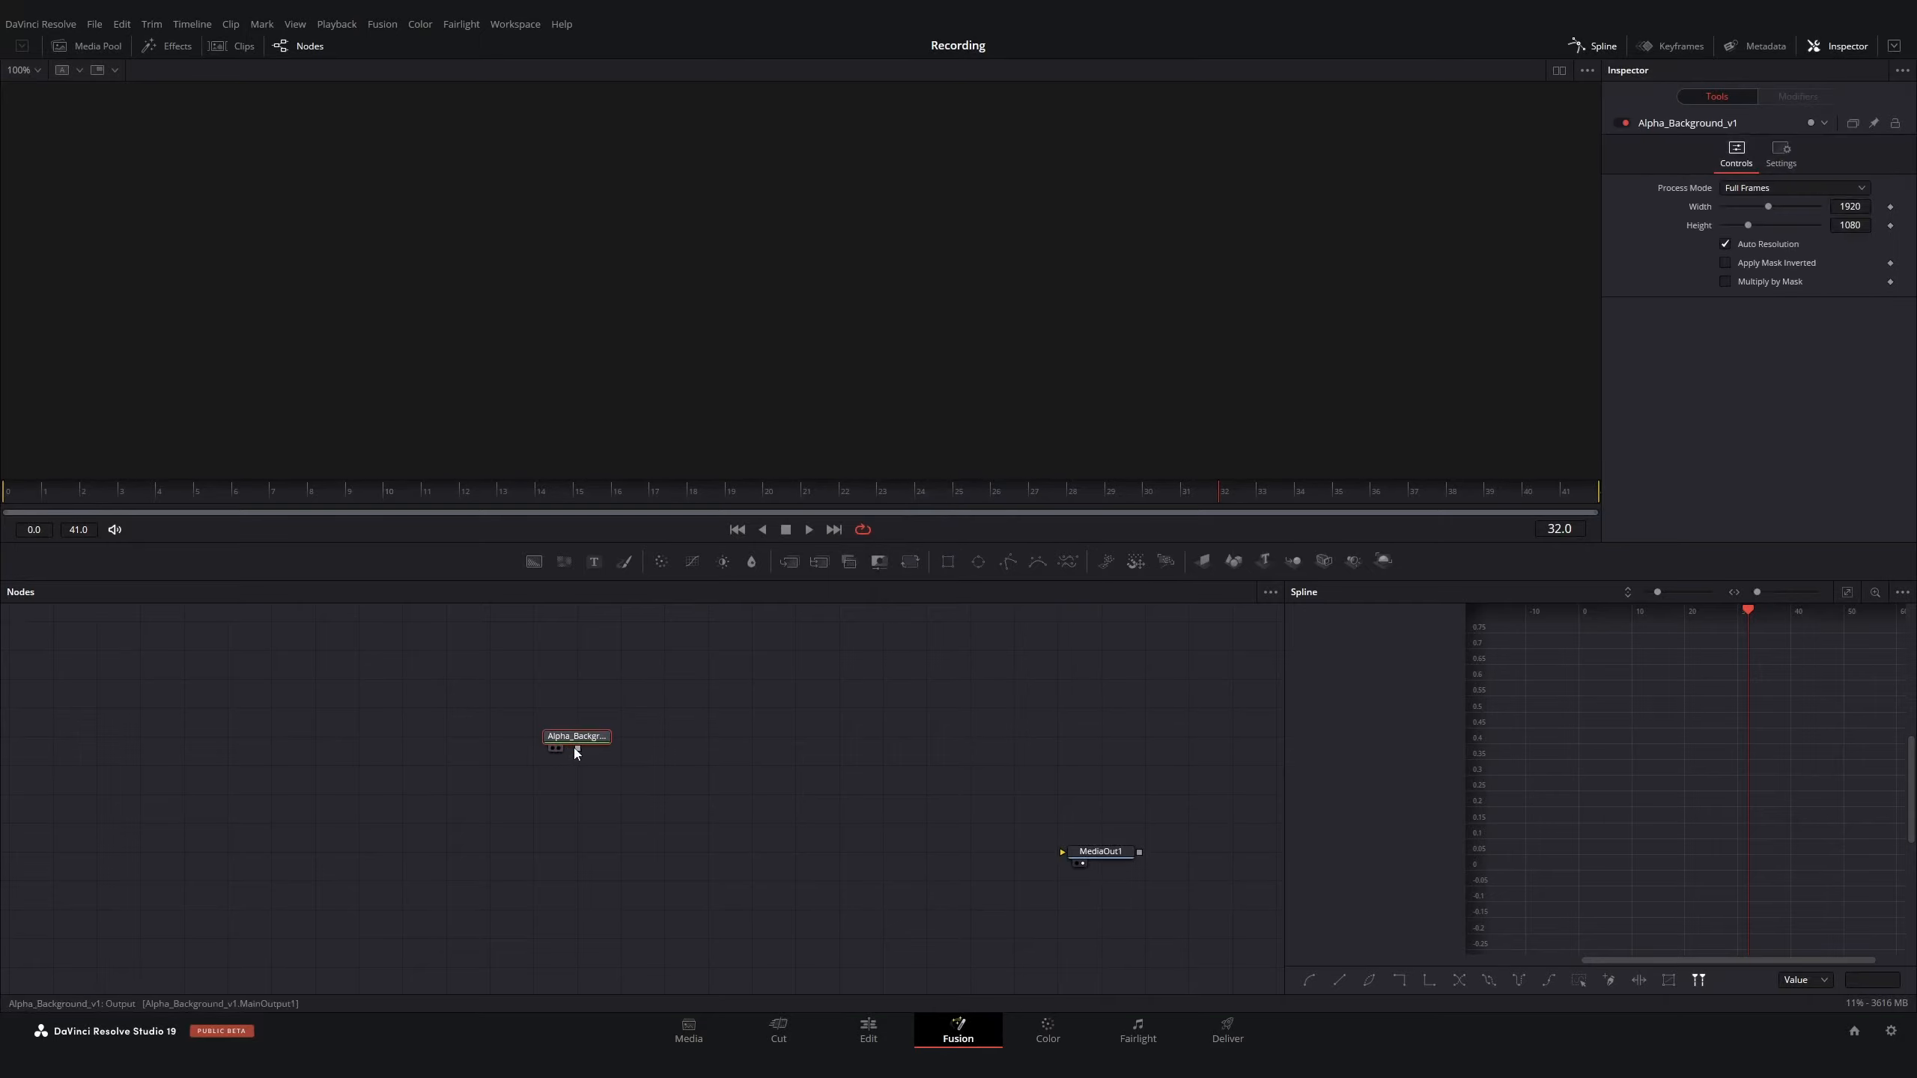
drag(578, 748, 1049, 855)
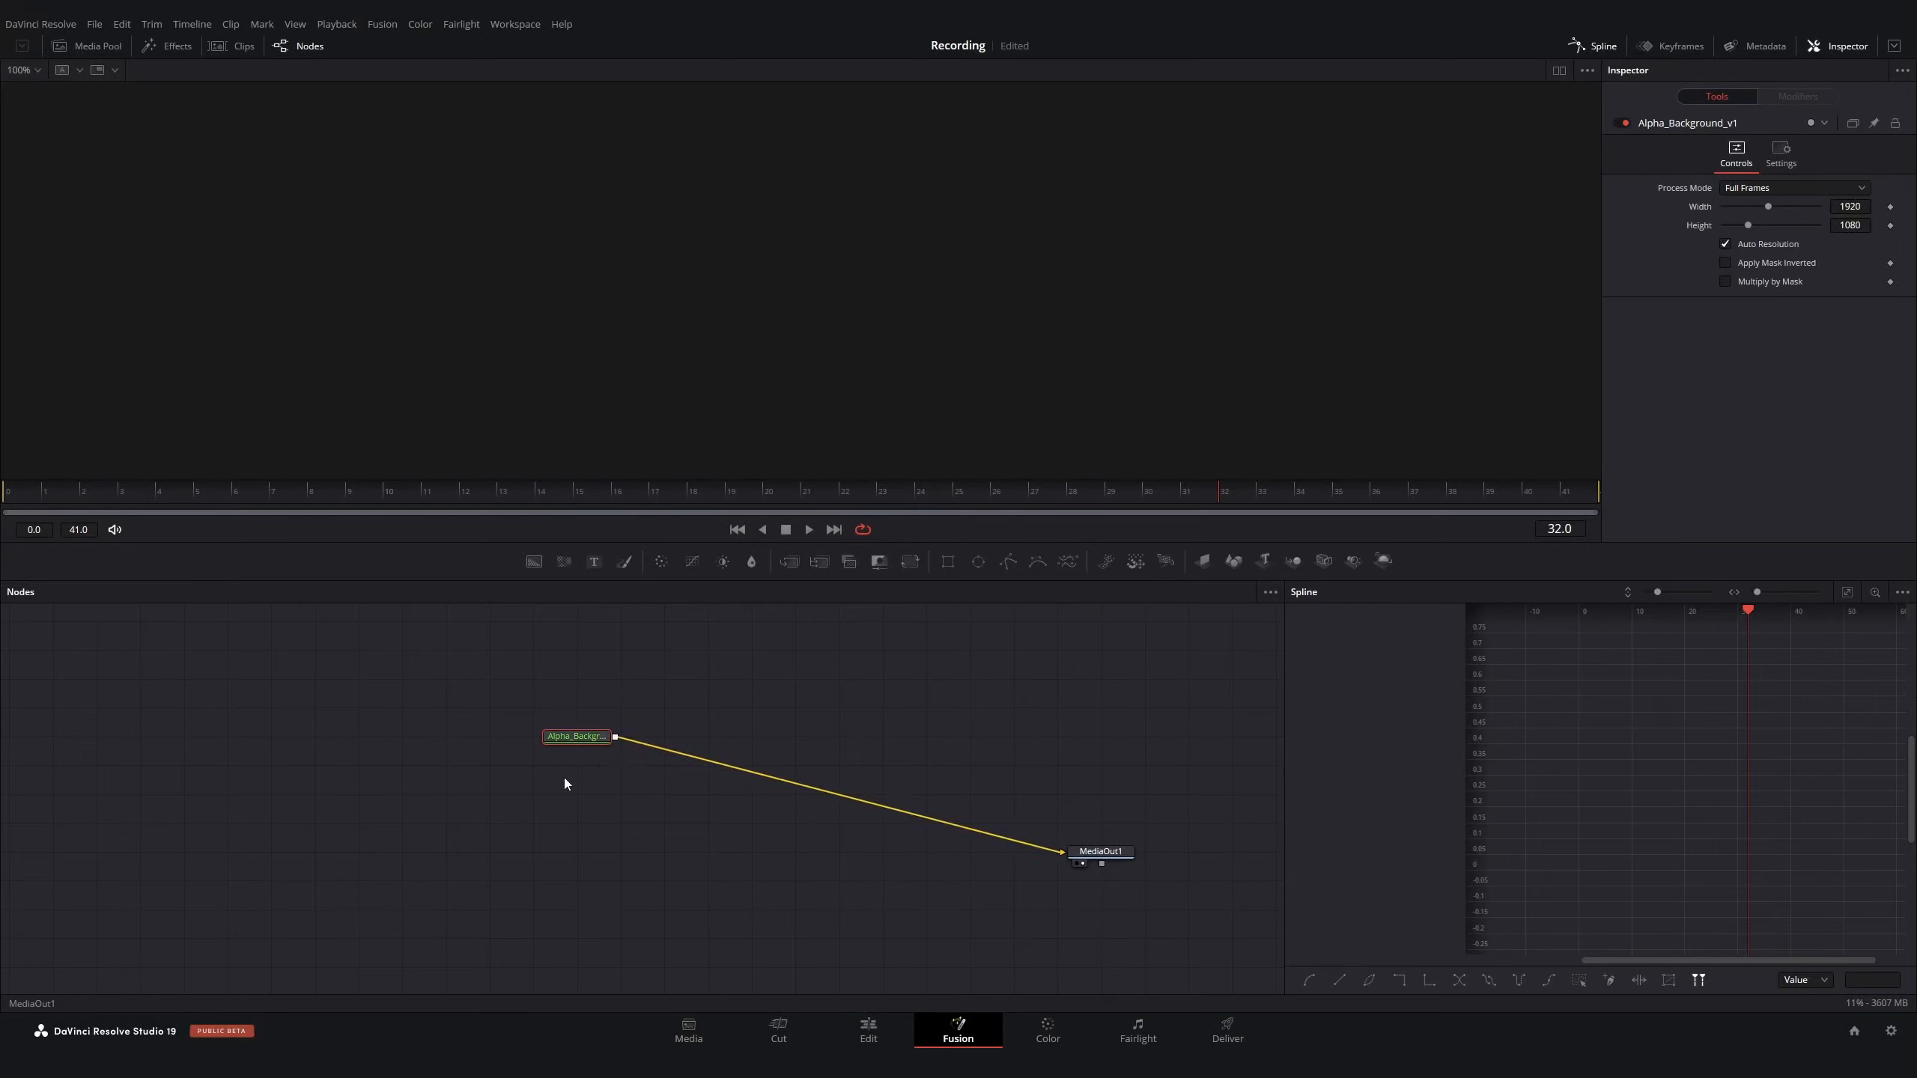
drag(600, 738, 513, 852)
Add a Text+ node above the node chain and merge it over the alpha background
key(shift+space)
text(text)
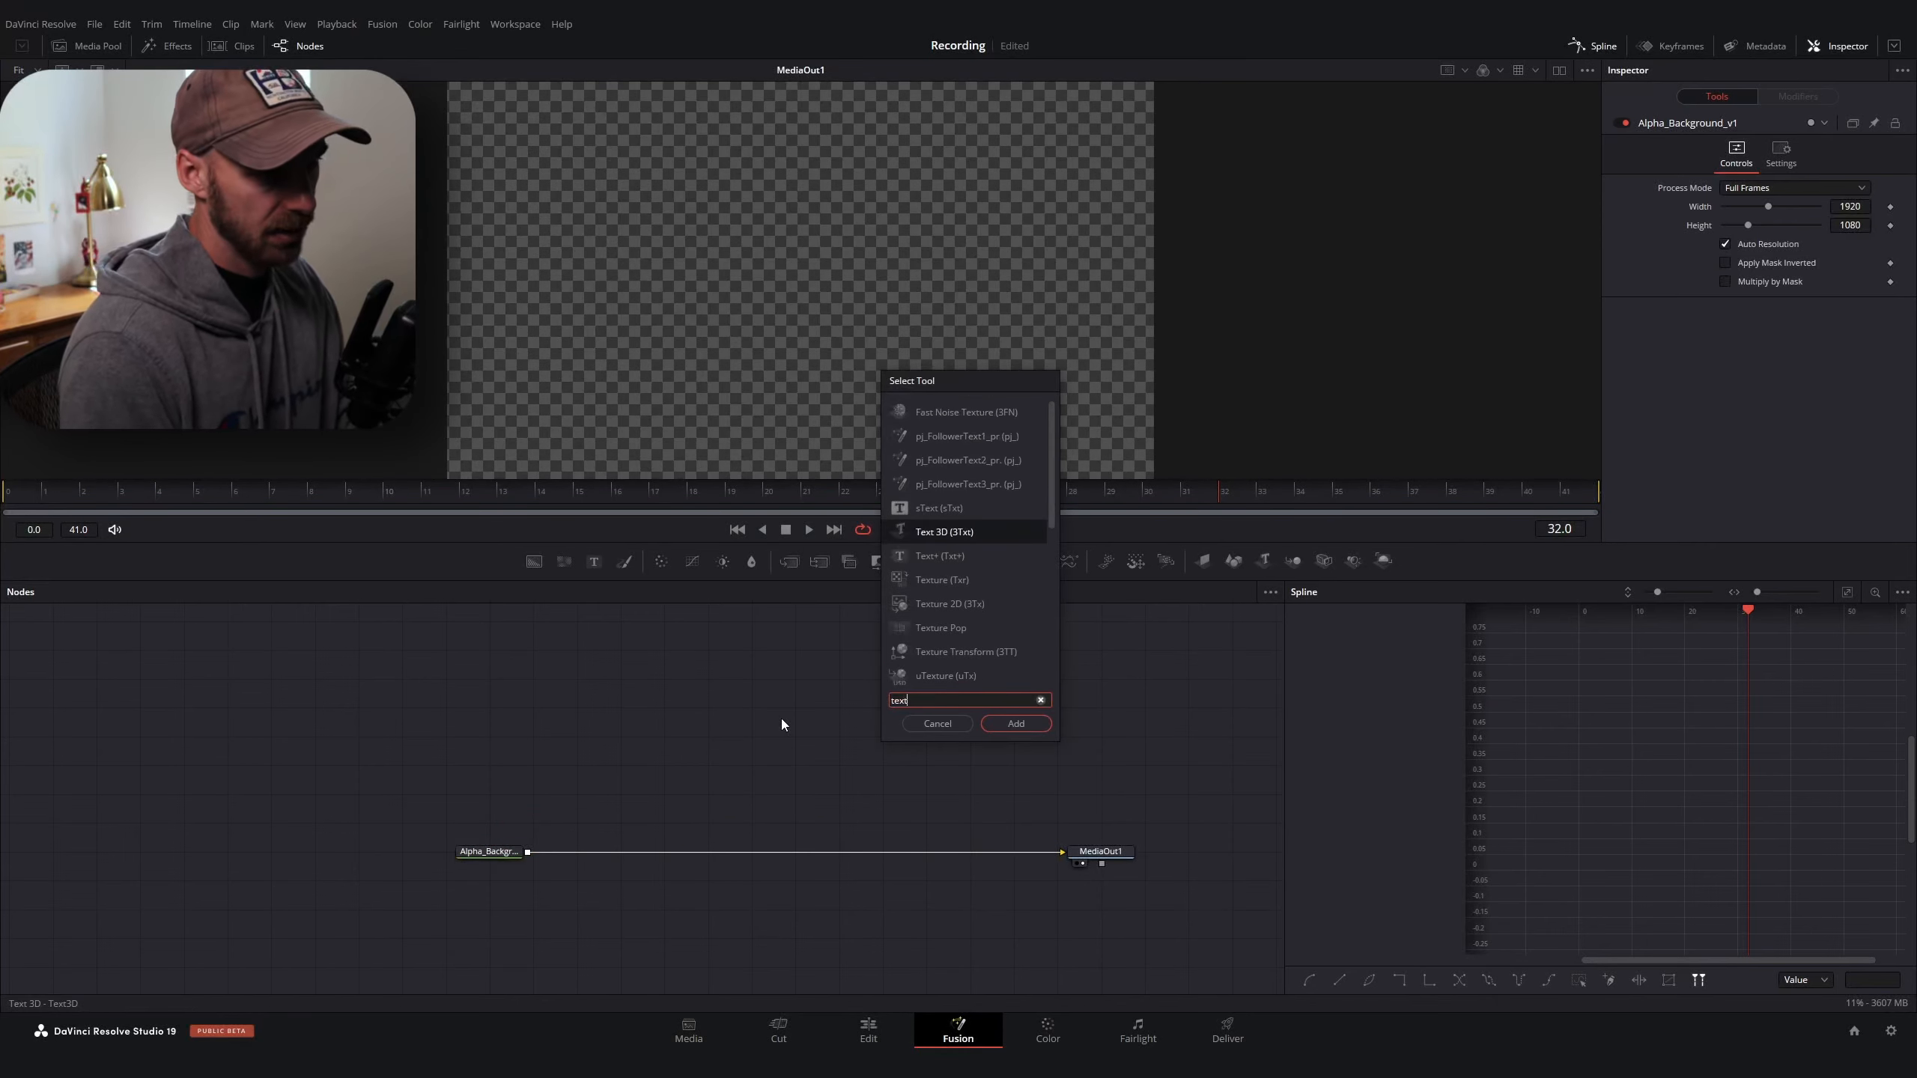
key(Down)
key(Return)
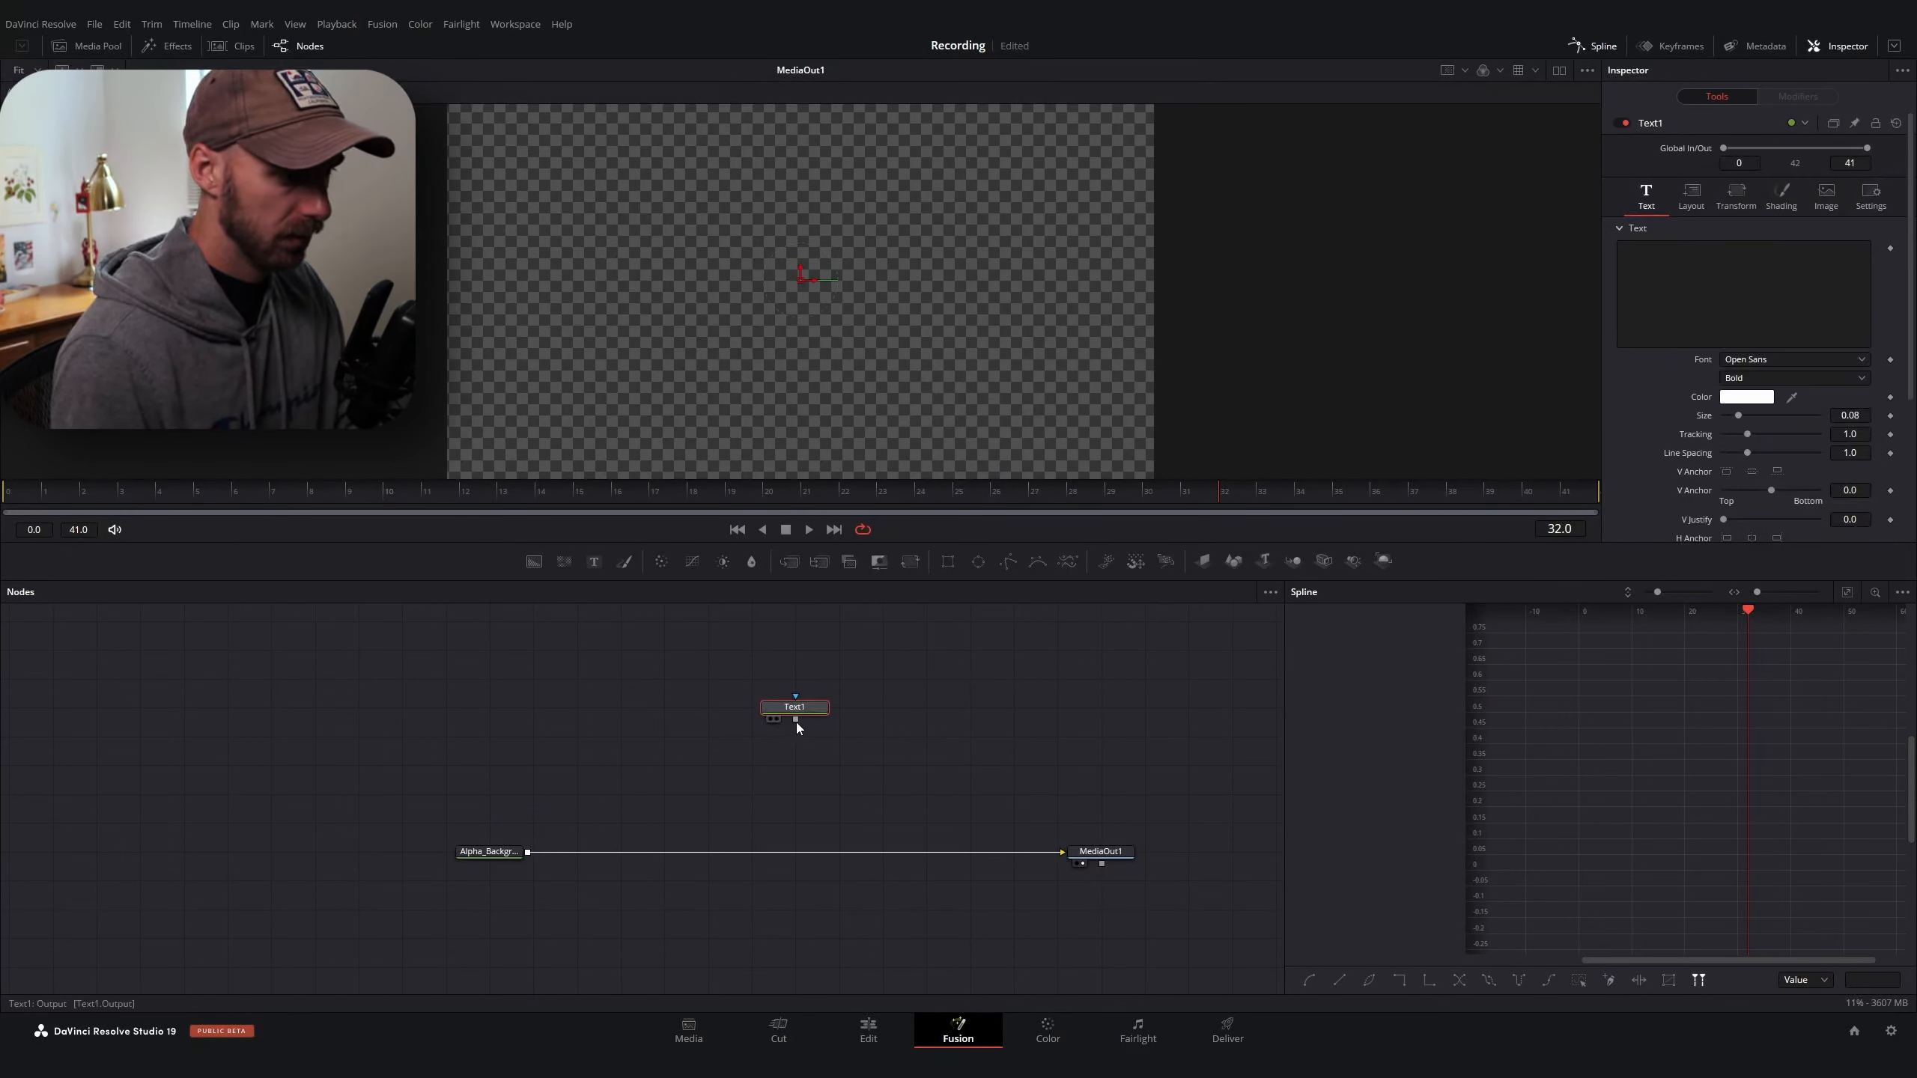
drag(796, 720, 528, 852)
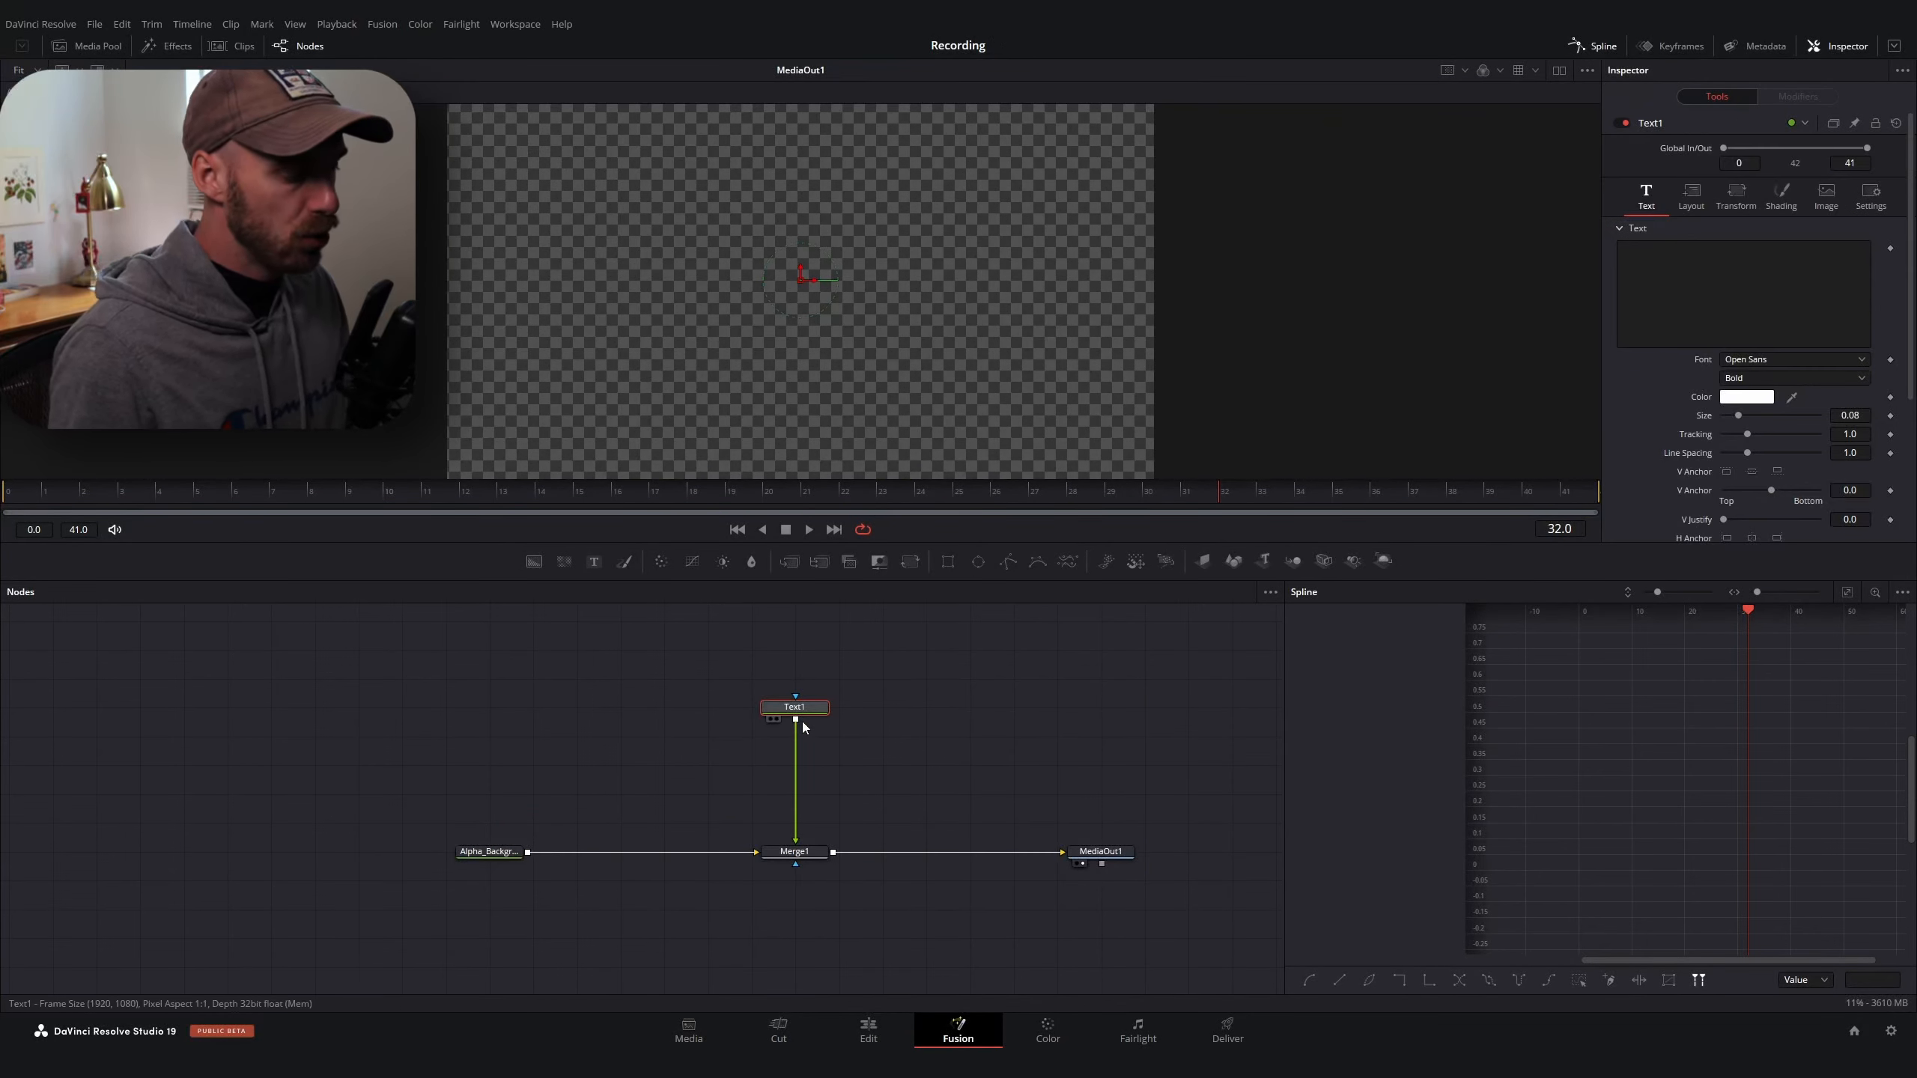
Enter YEEEEAHHHH as Text1's content and set its font to Hemi Head
click(1661, 325)
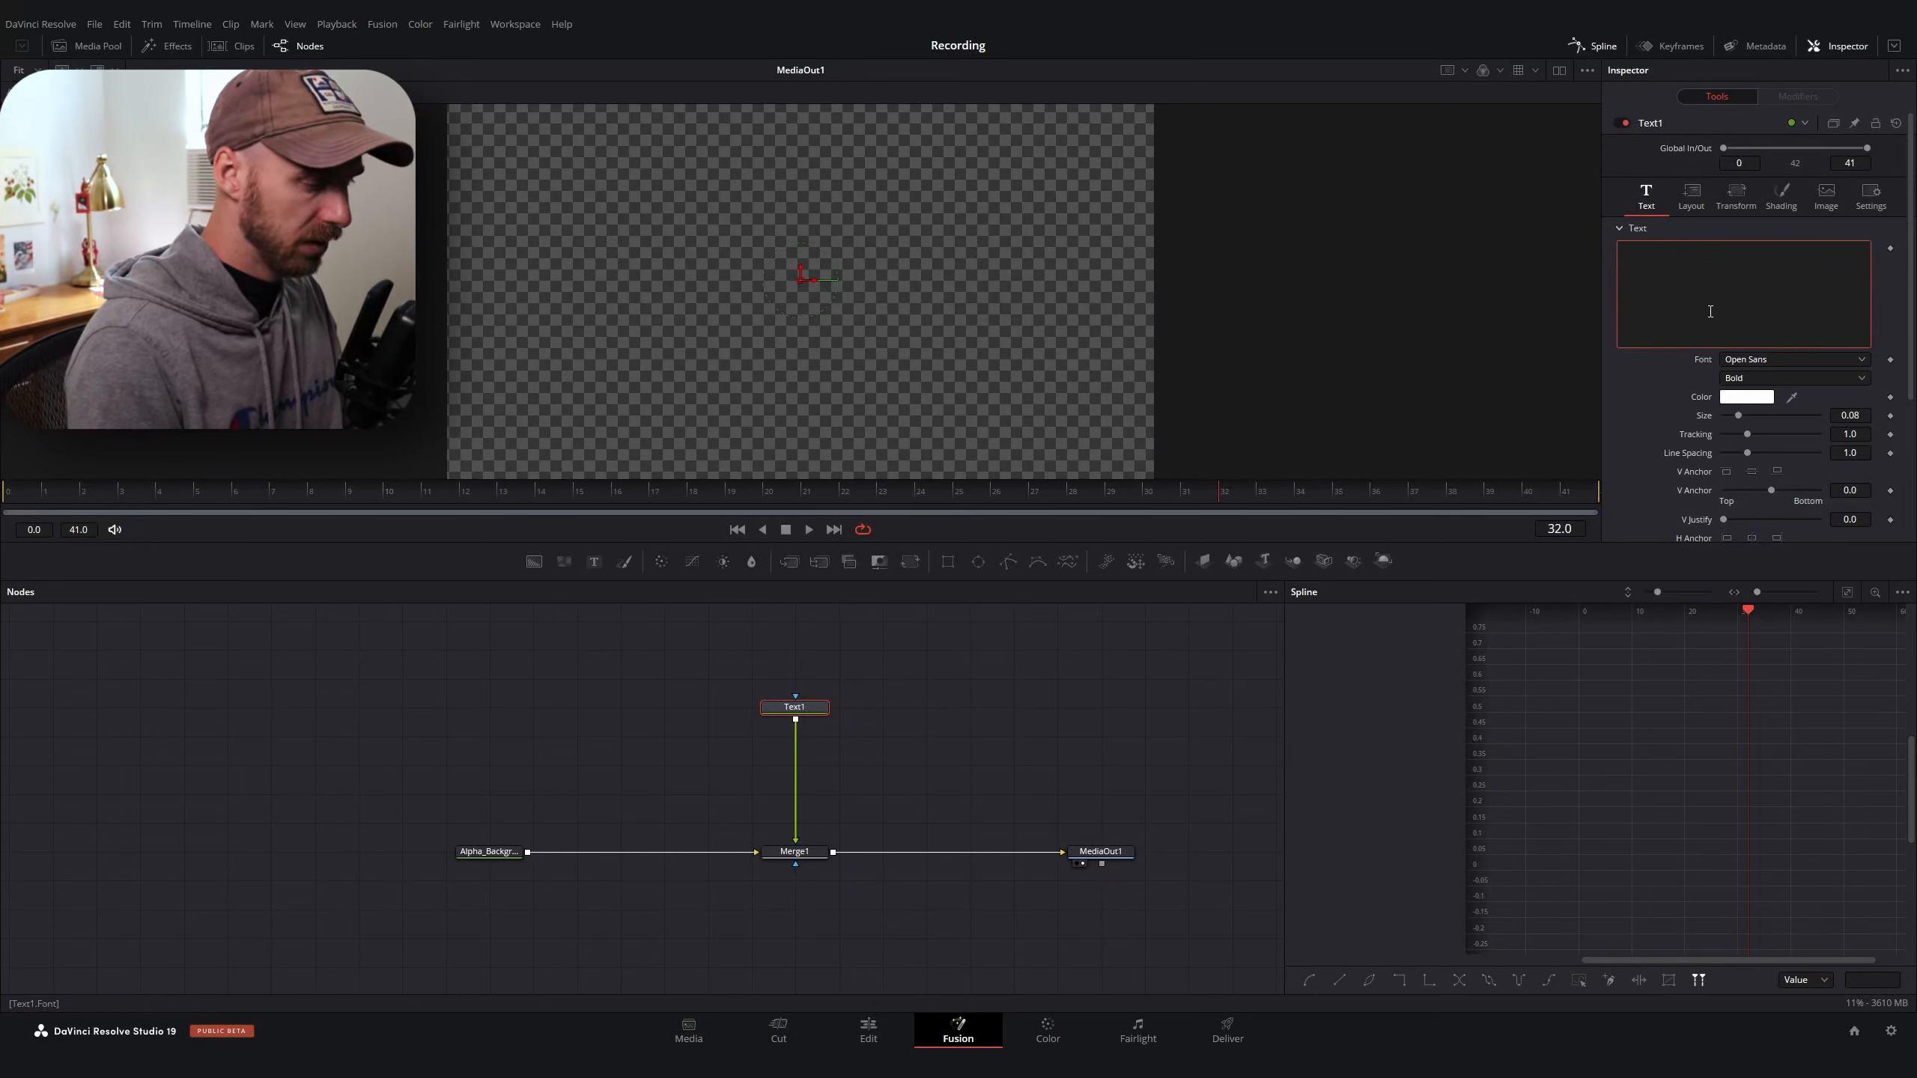
text(YEeE)
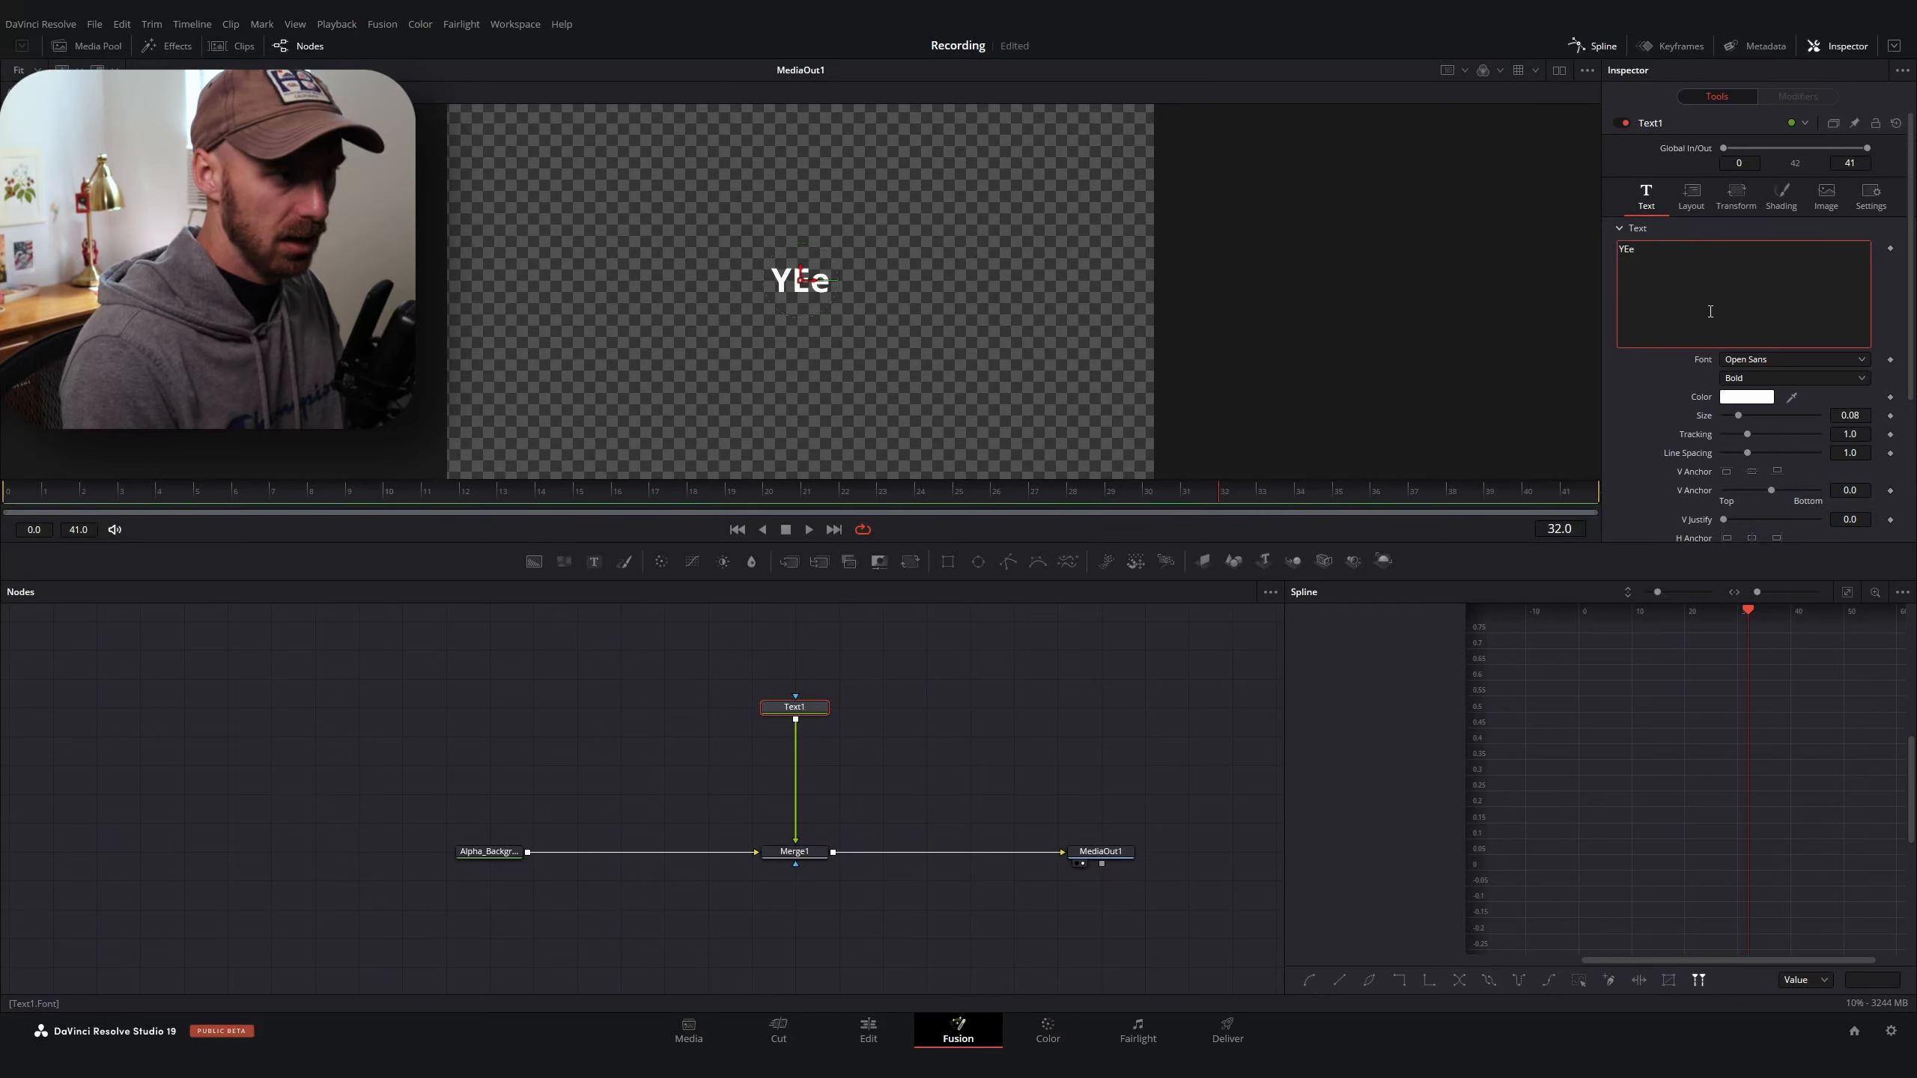
key(BackSpace)
key(BackSpace)
text(EEEAHHHH)
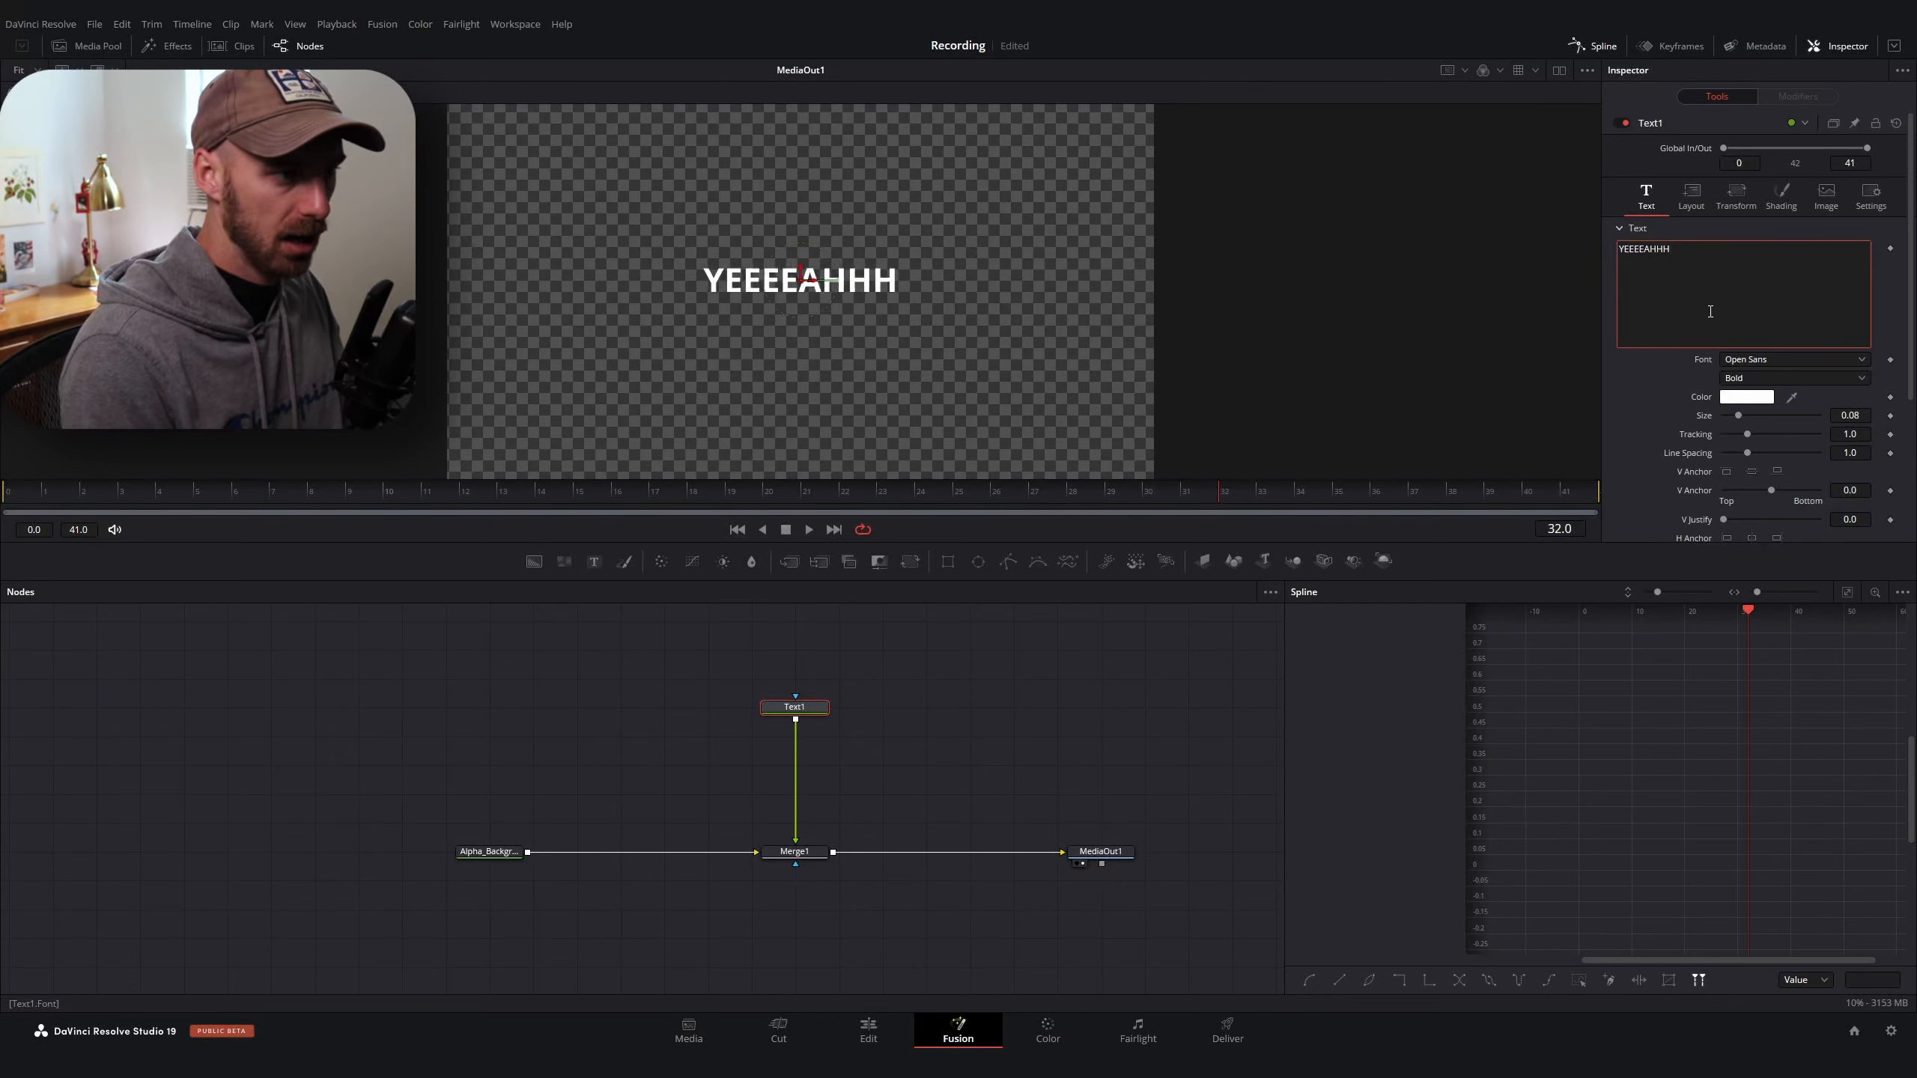
click(1758, 360)
scroll(1752, 522, up, 15)
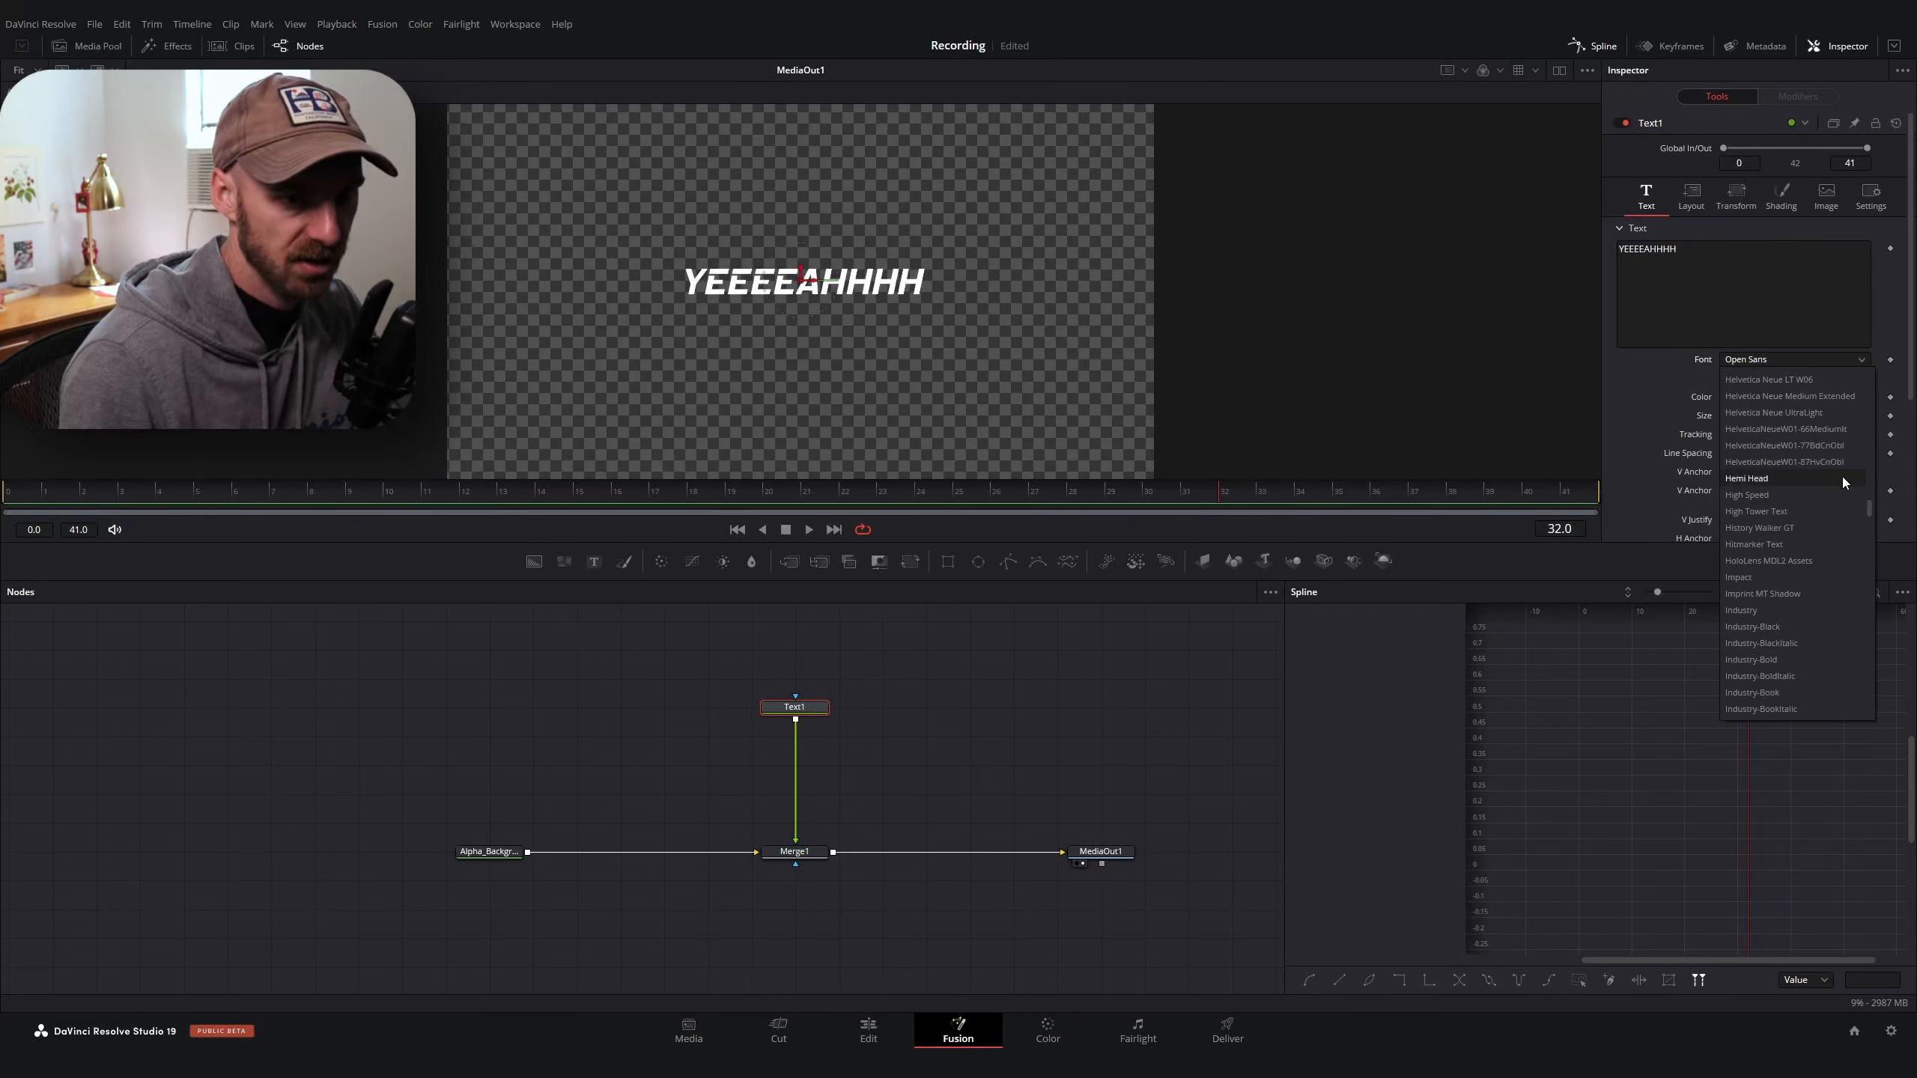
click(1836, 480)
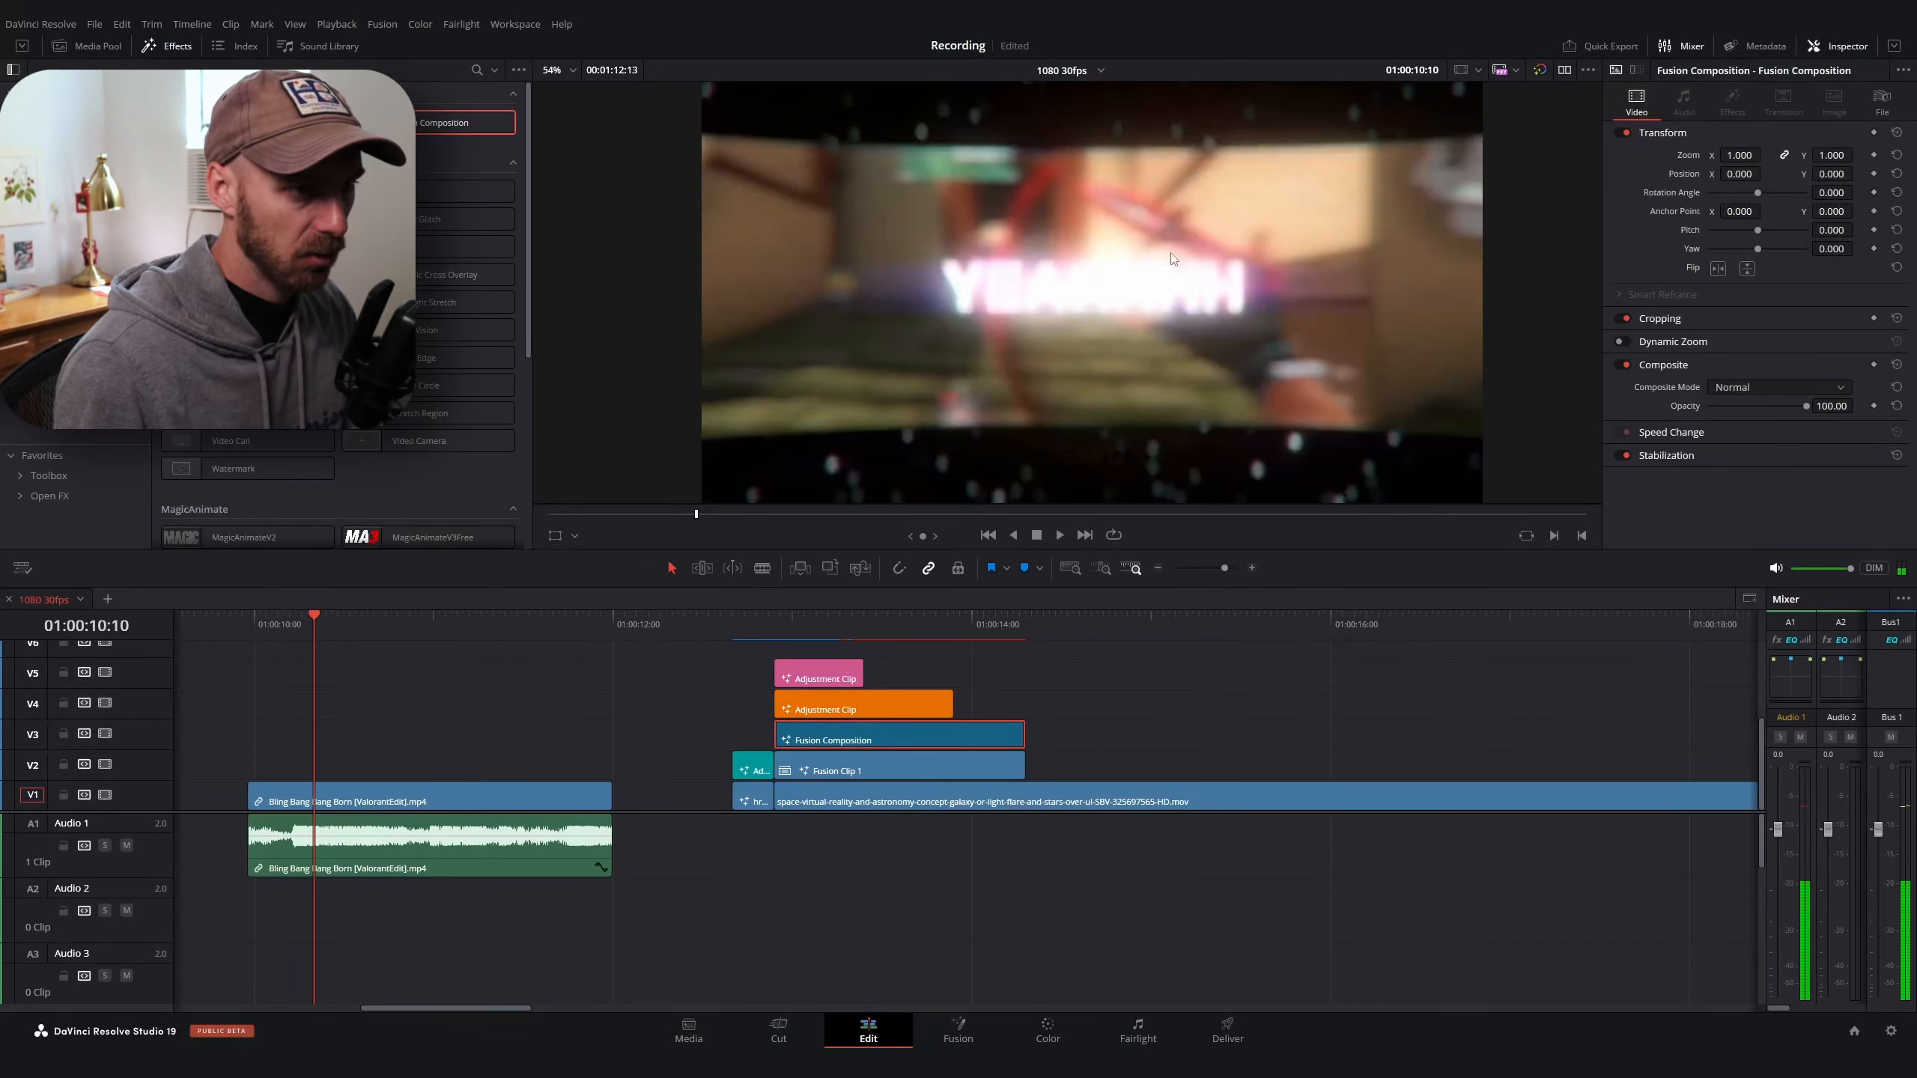
Examine how the YEAHHH text stretches and glows in the reference clip
drag(321, 631, 337, 632)
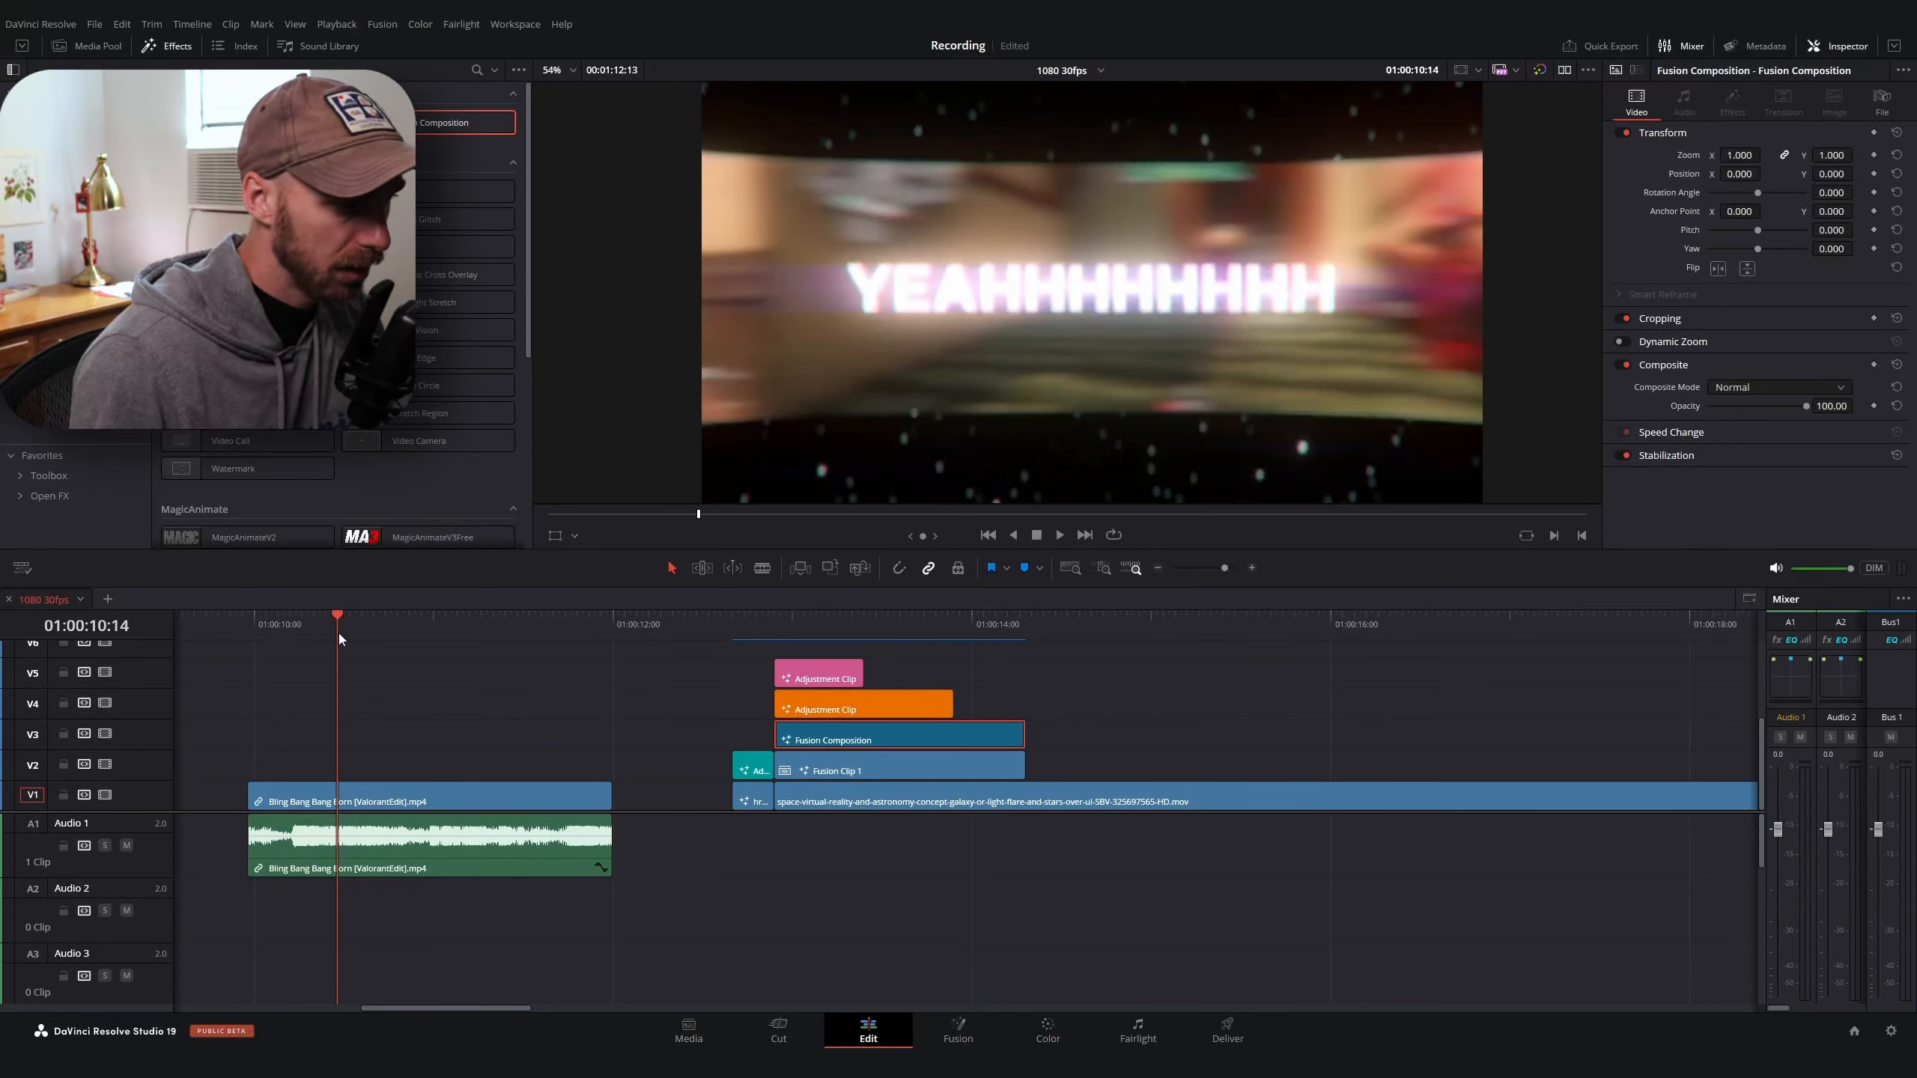
drag(339, 632, 305, 659)
Reopen the Fusion Composition in Fusion and increase Text1's size to about 0.12
right_click(880, 745)
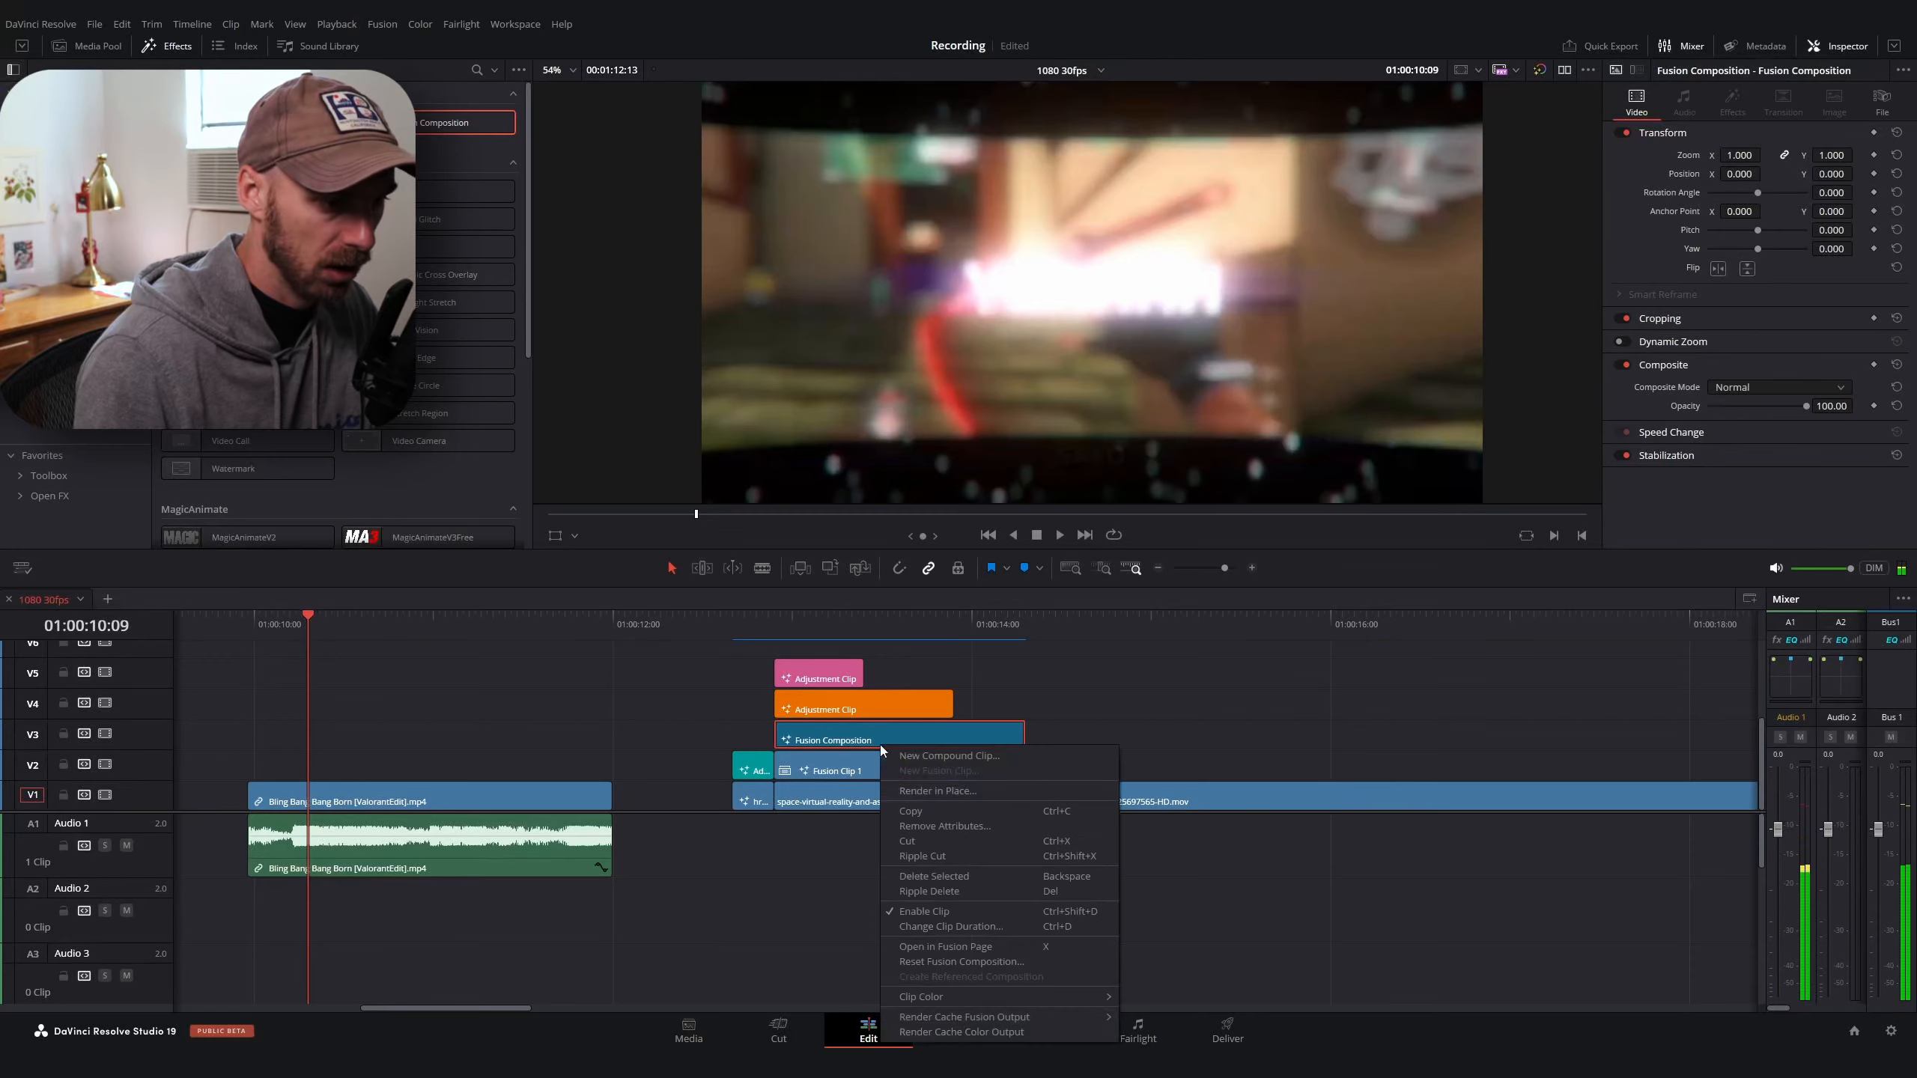
click(936, 947)
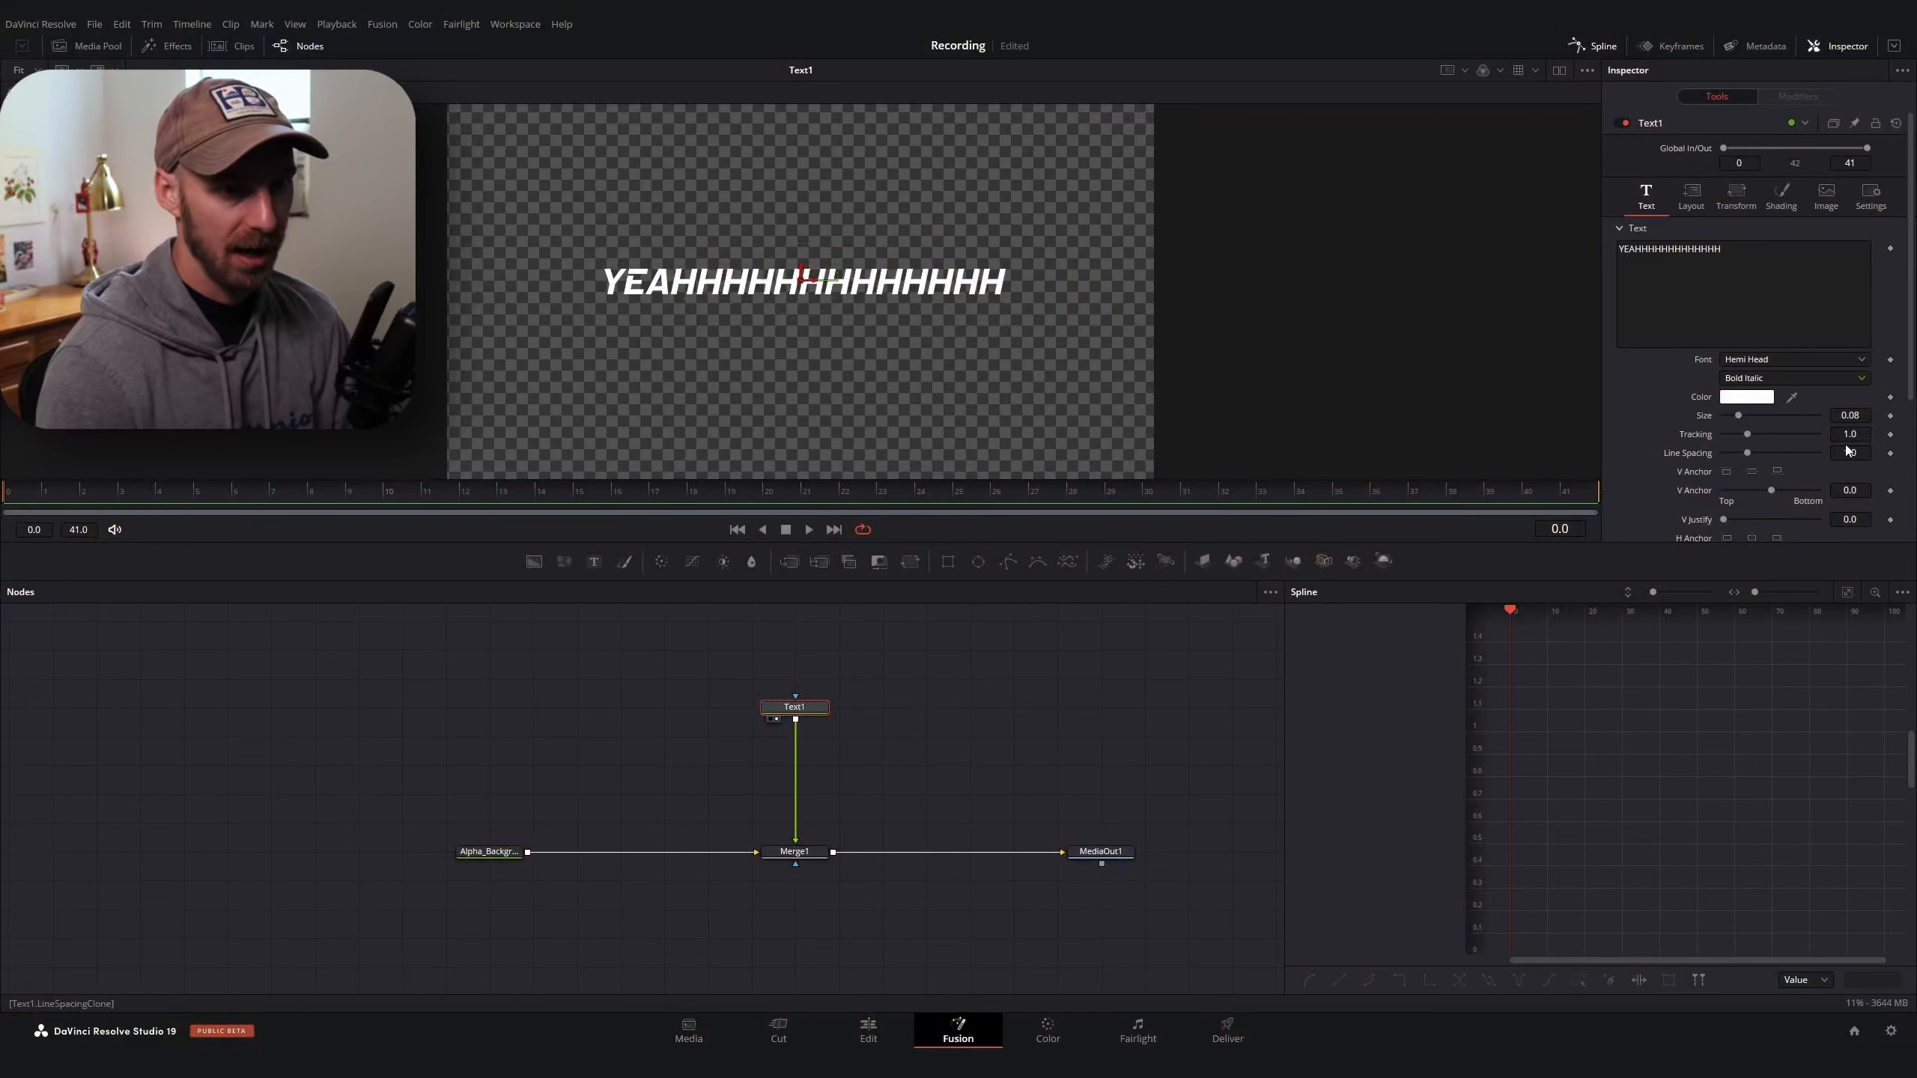
drag(1848, 415, 1913, 416)
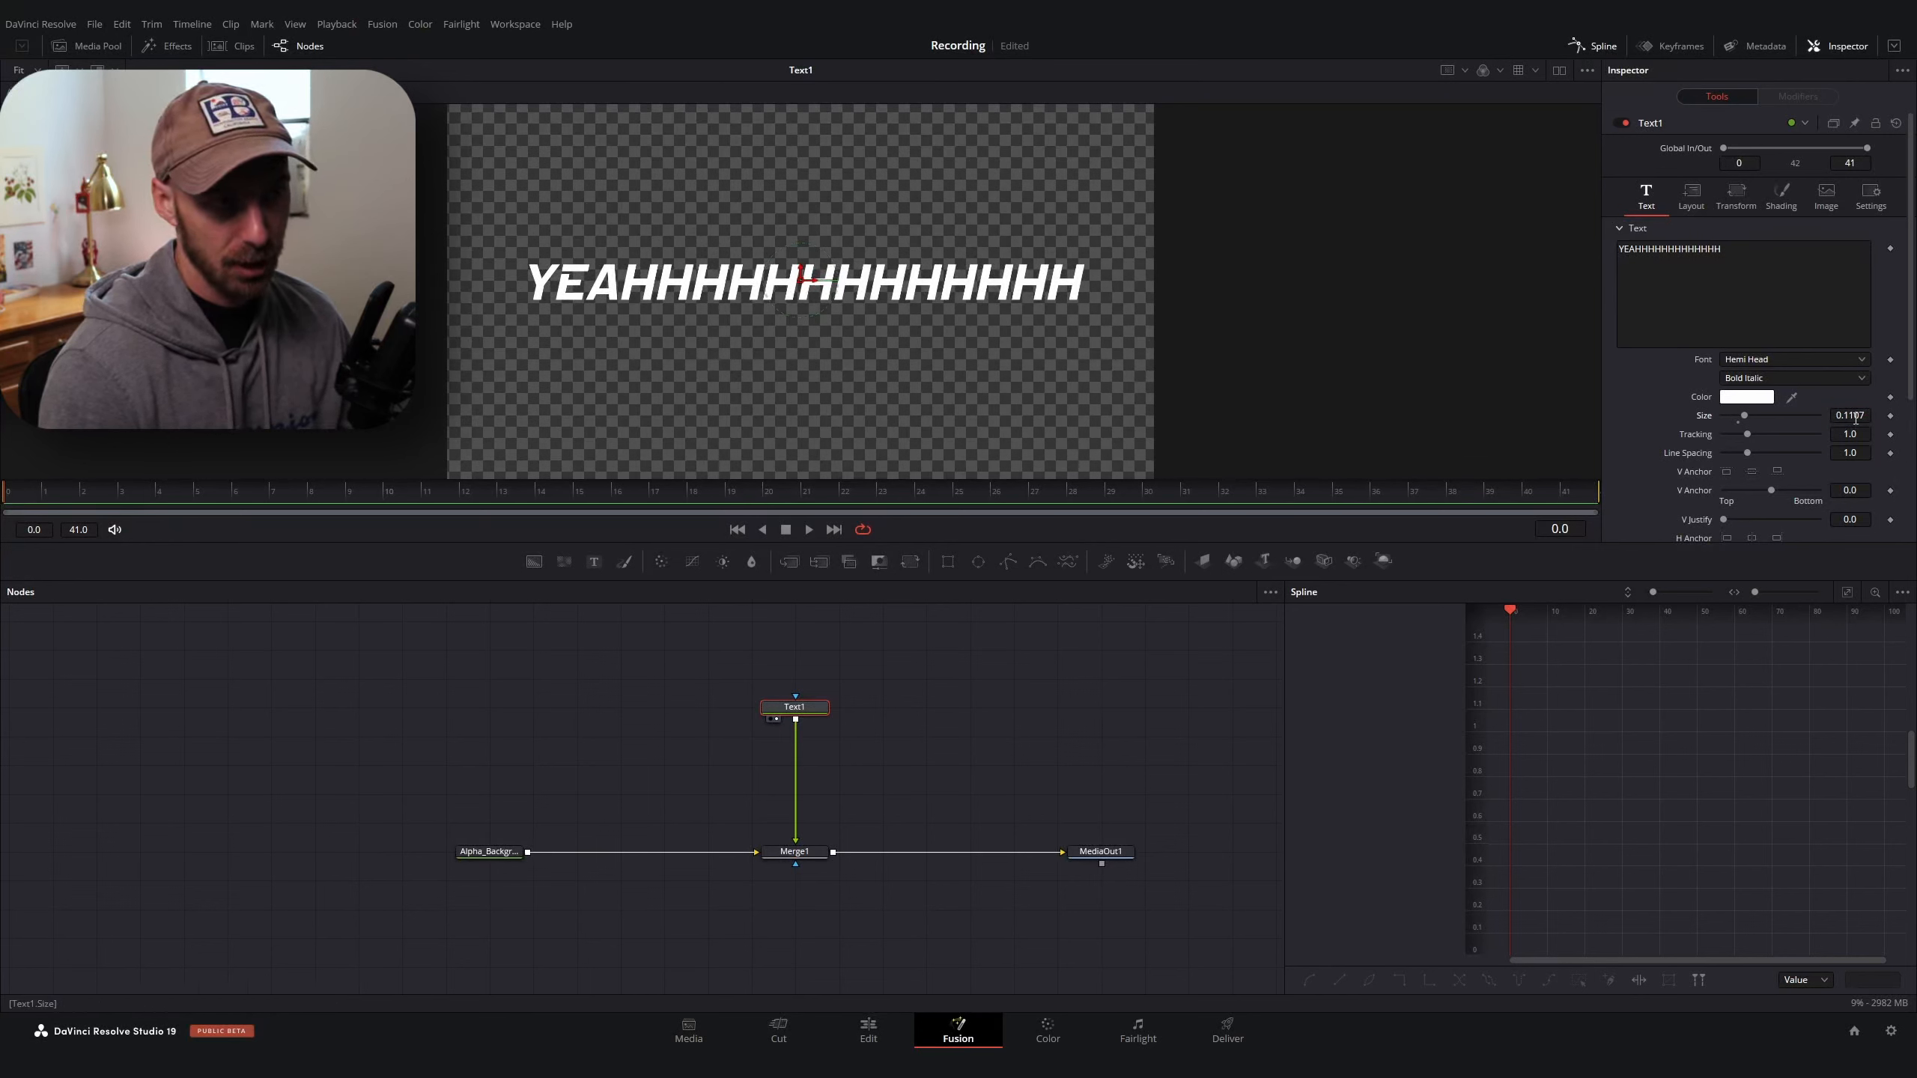
Reset Text1's size to 0.08 and add a Follower modifier to its text
double_click(1741, 423)
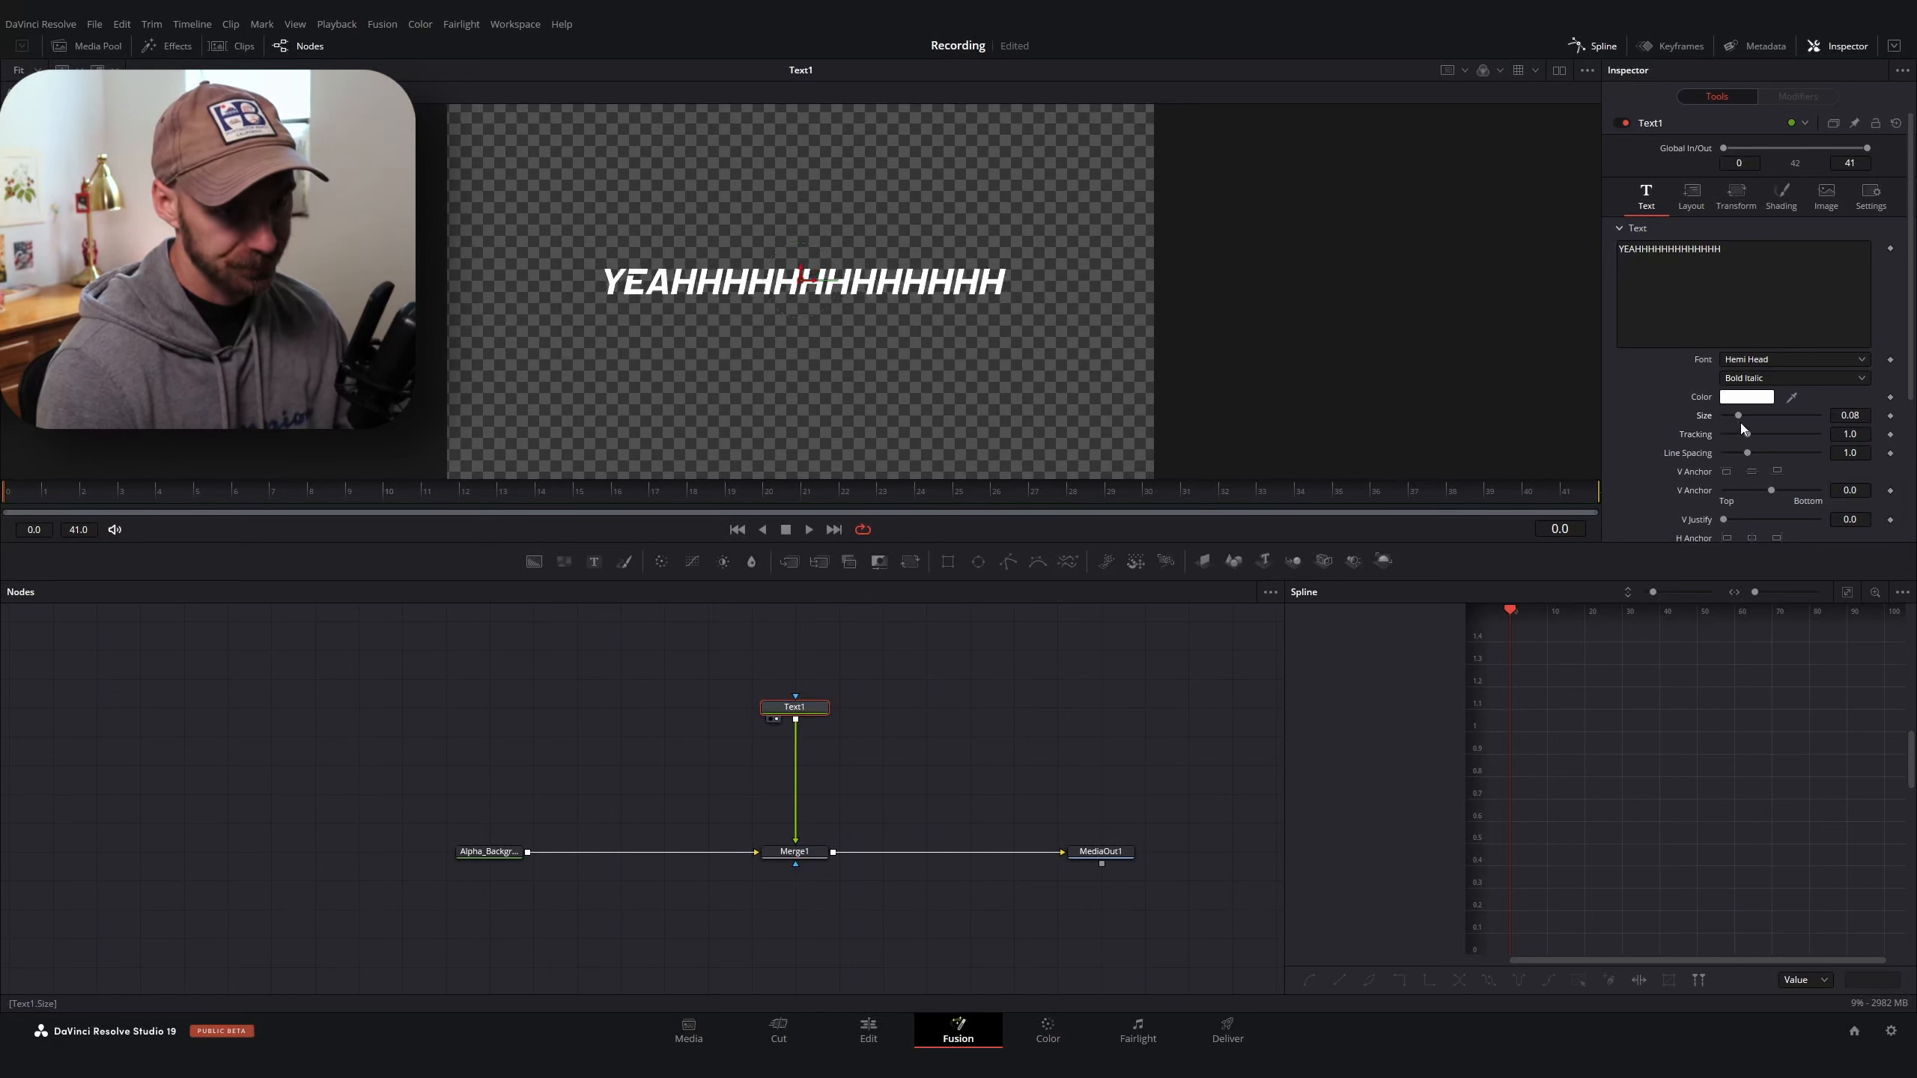
right_click(1747, 301)
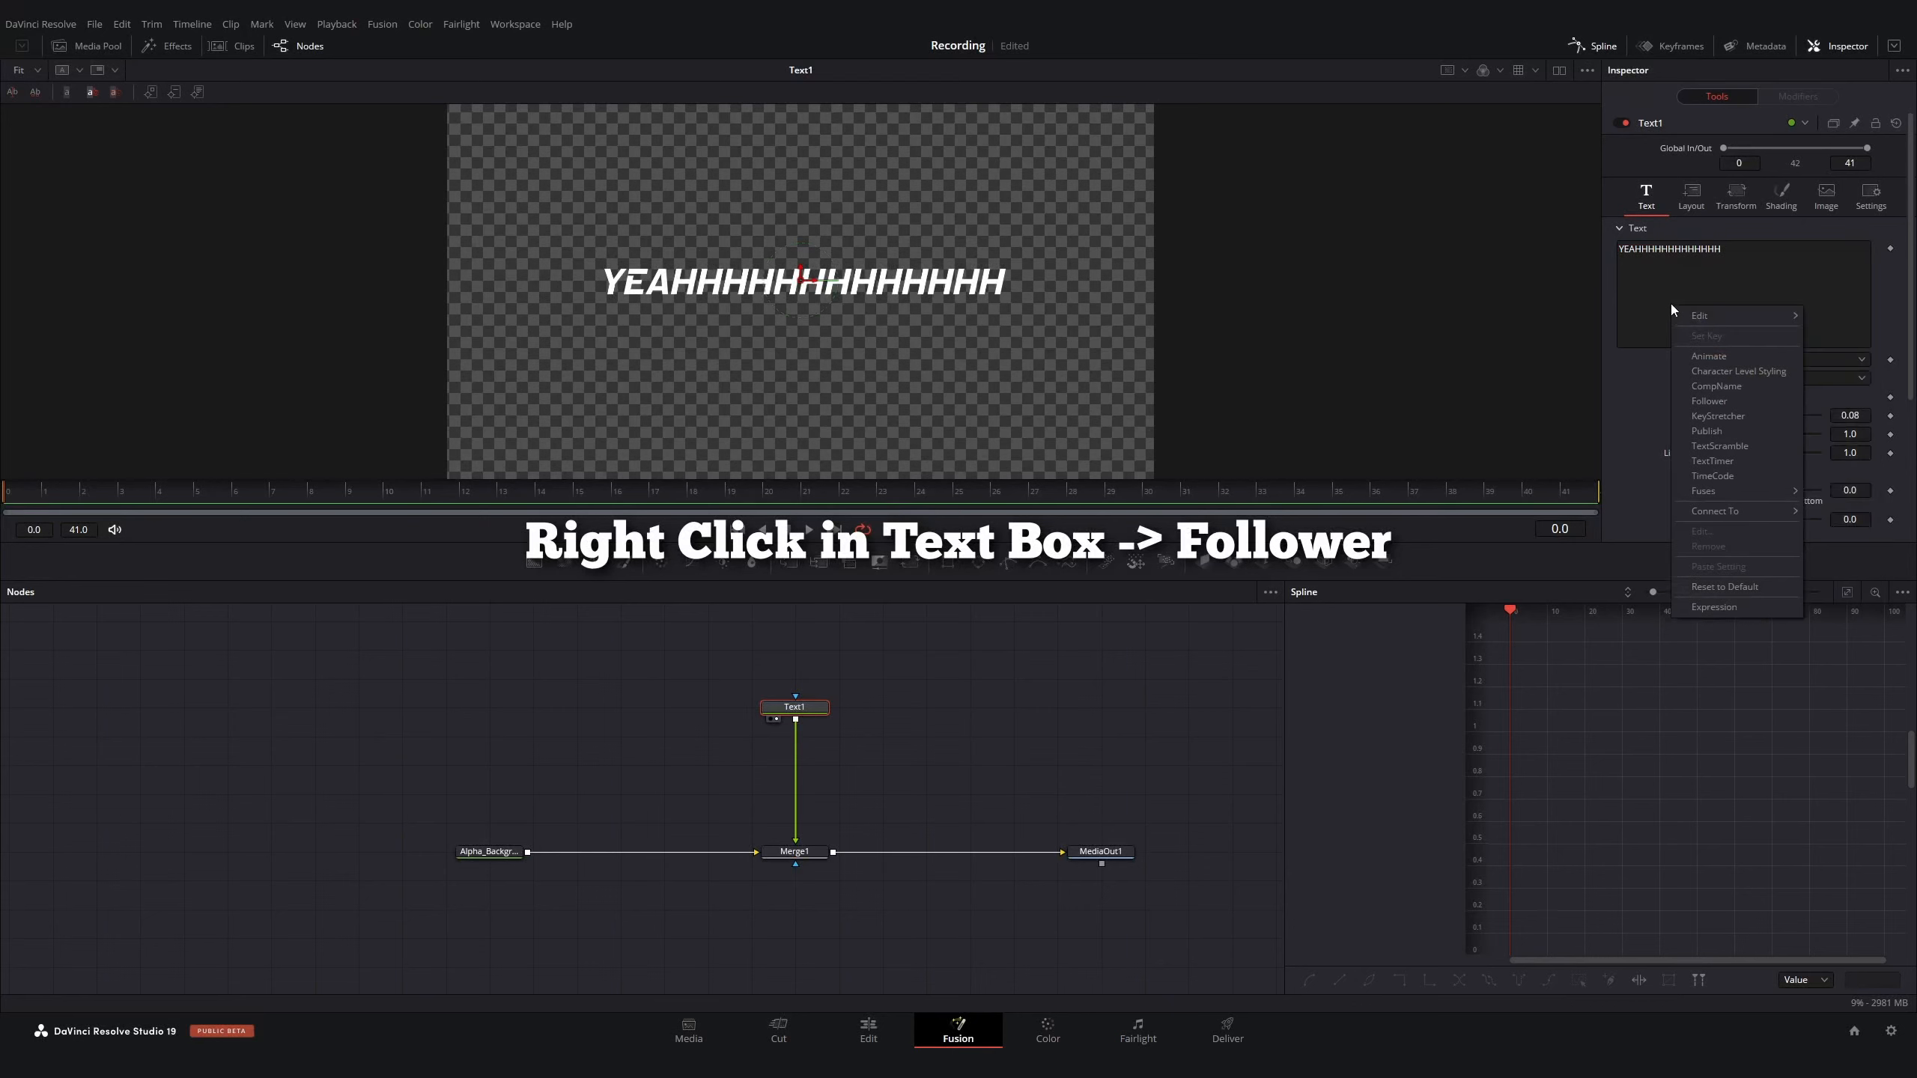
click(1785, 394)
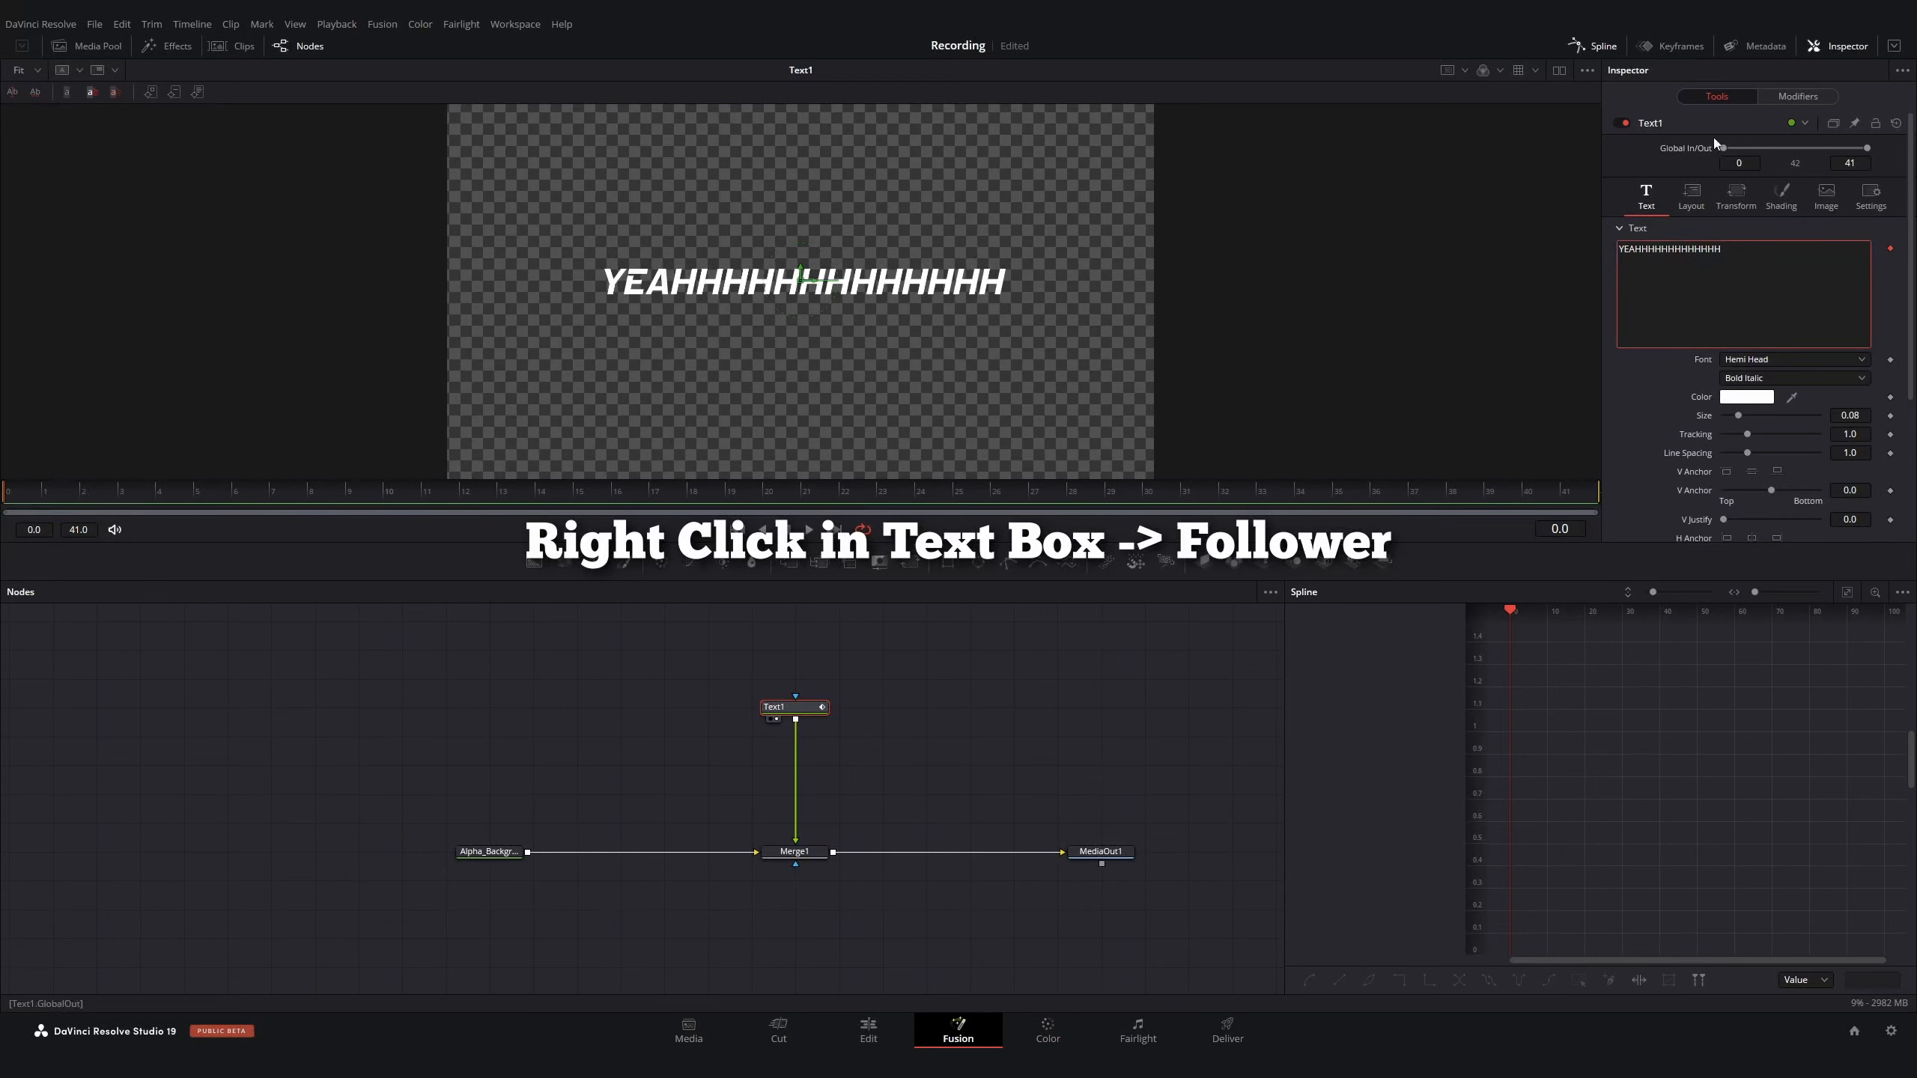
Set the Follower's delay between each character to 1.0 and its order to Left to Right
click(1778, 96)
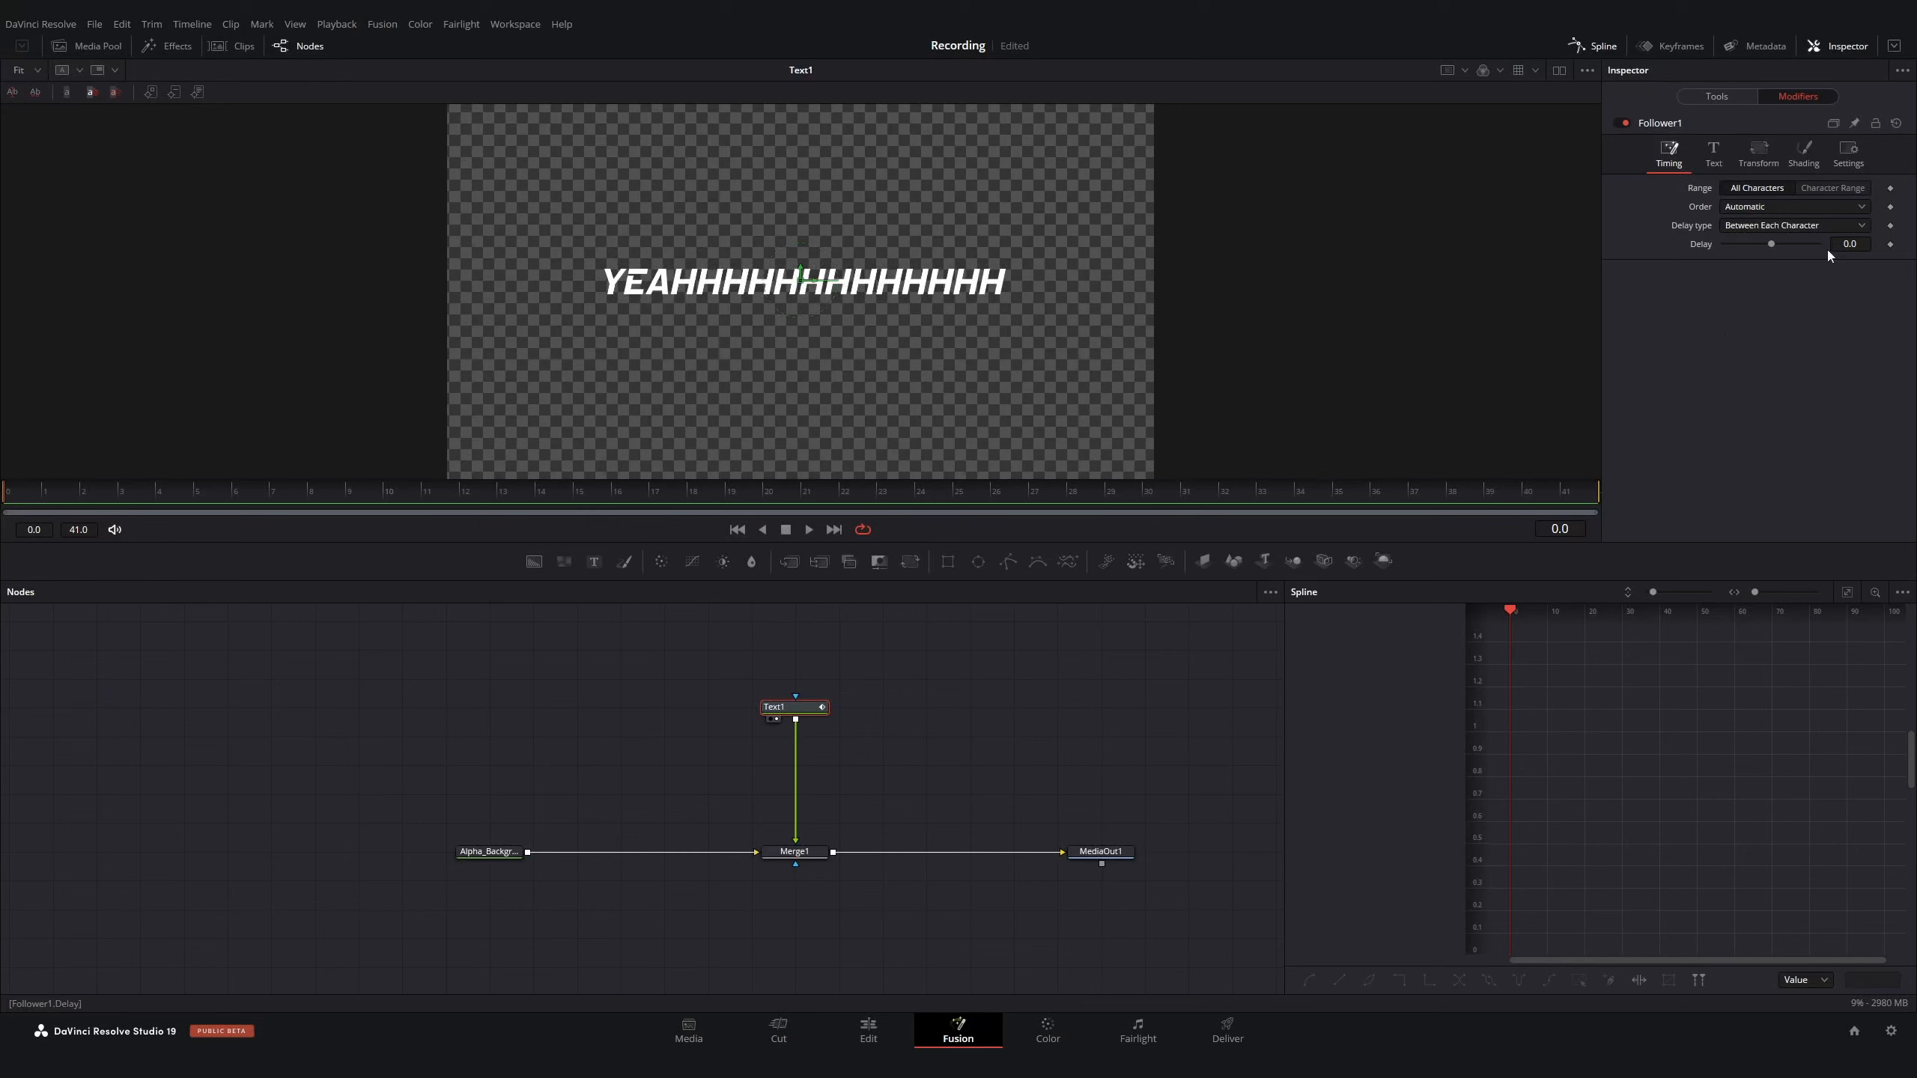
click(1858, 247)
text(1)
click(1732, 223)
click(1731, 224)
click(1753, 207)
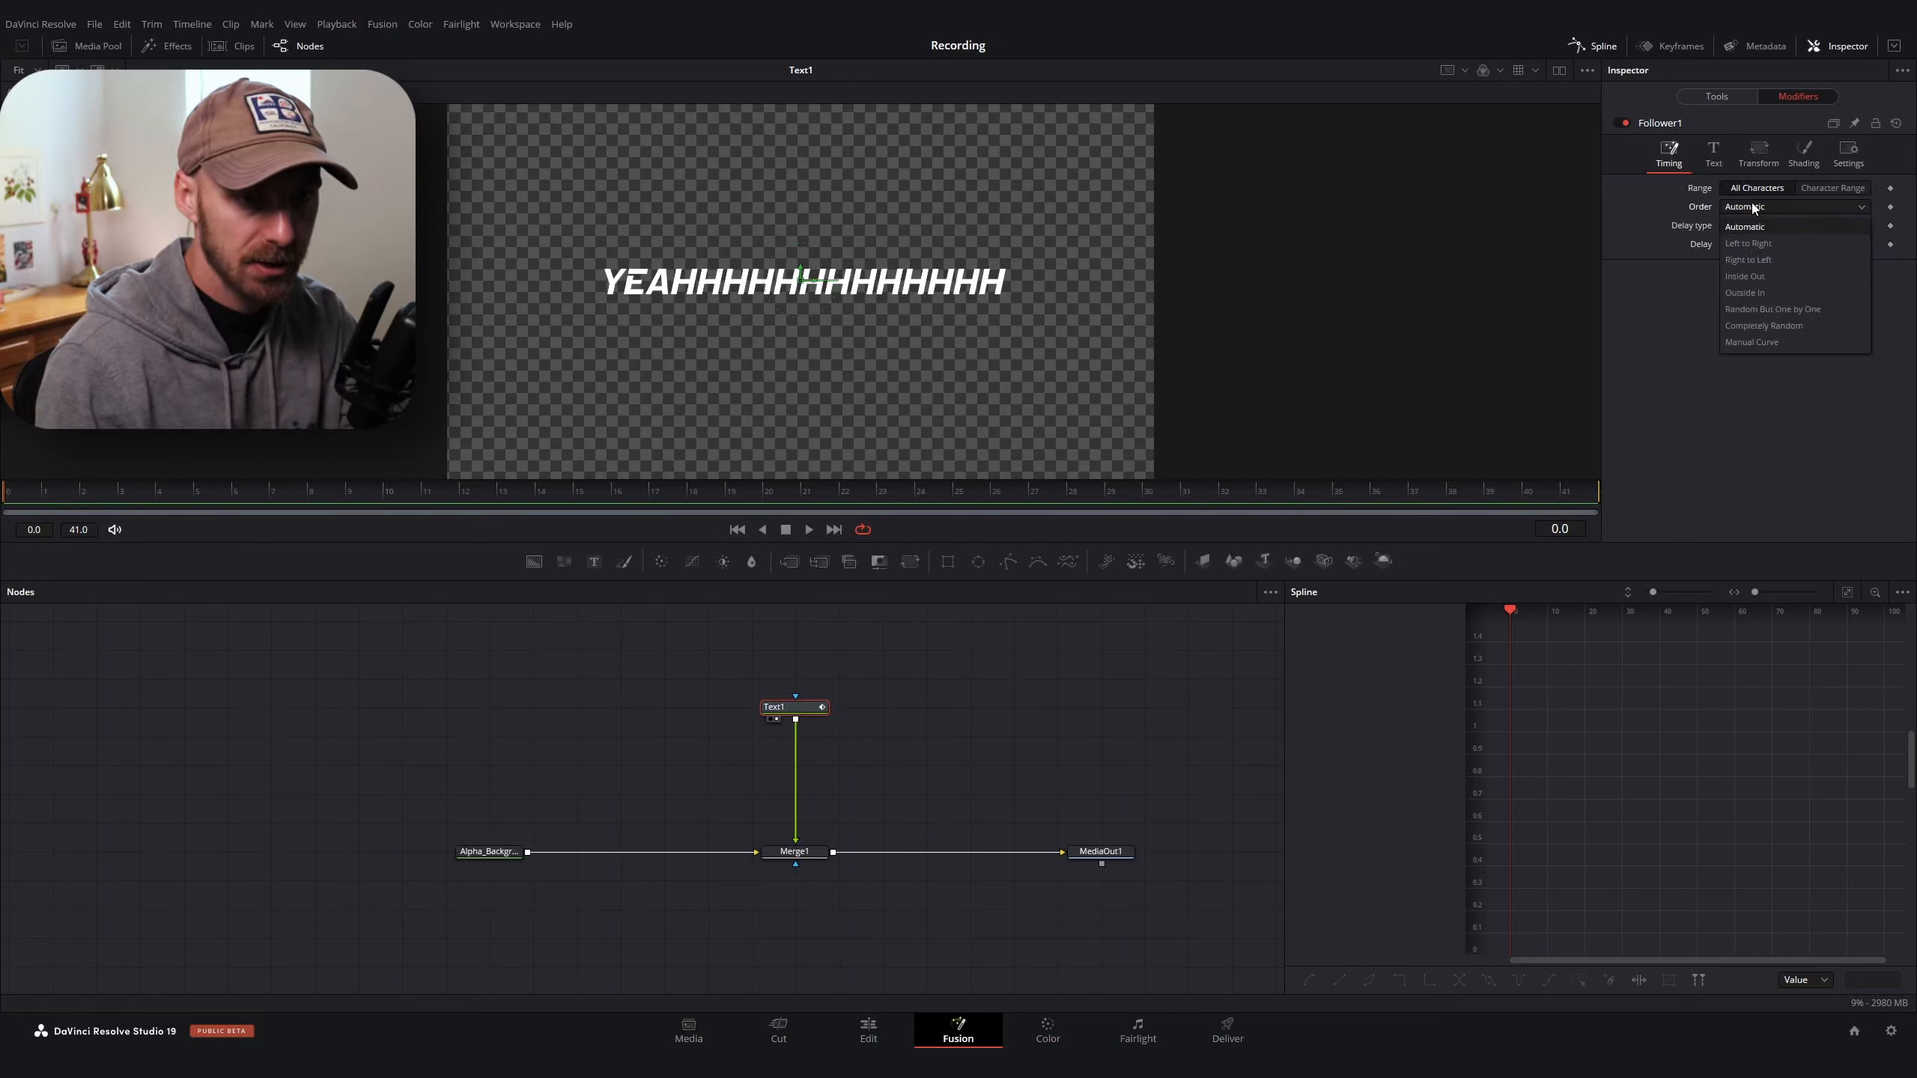
click(1746, 245)
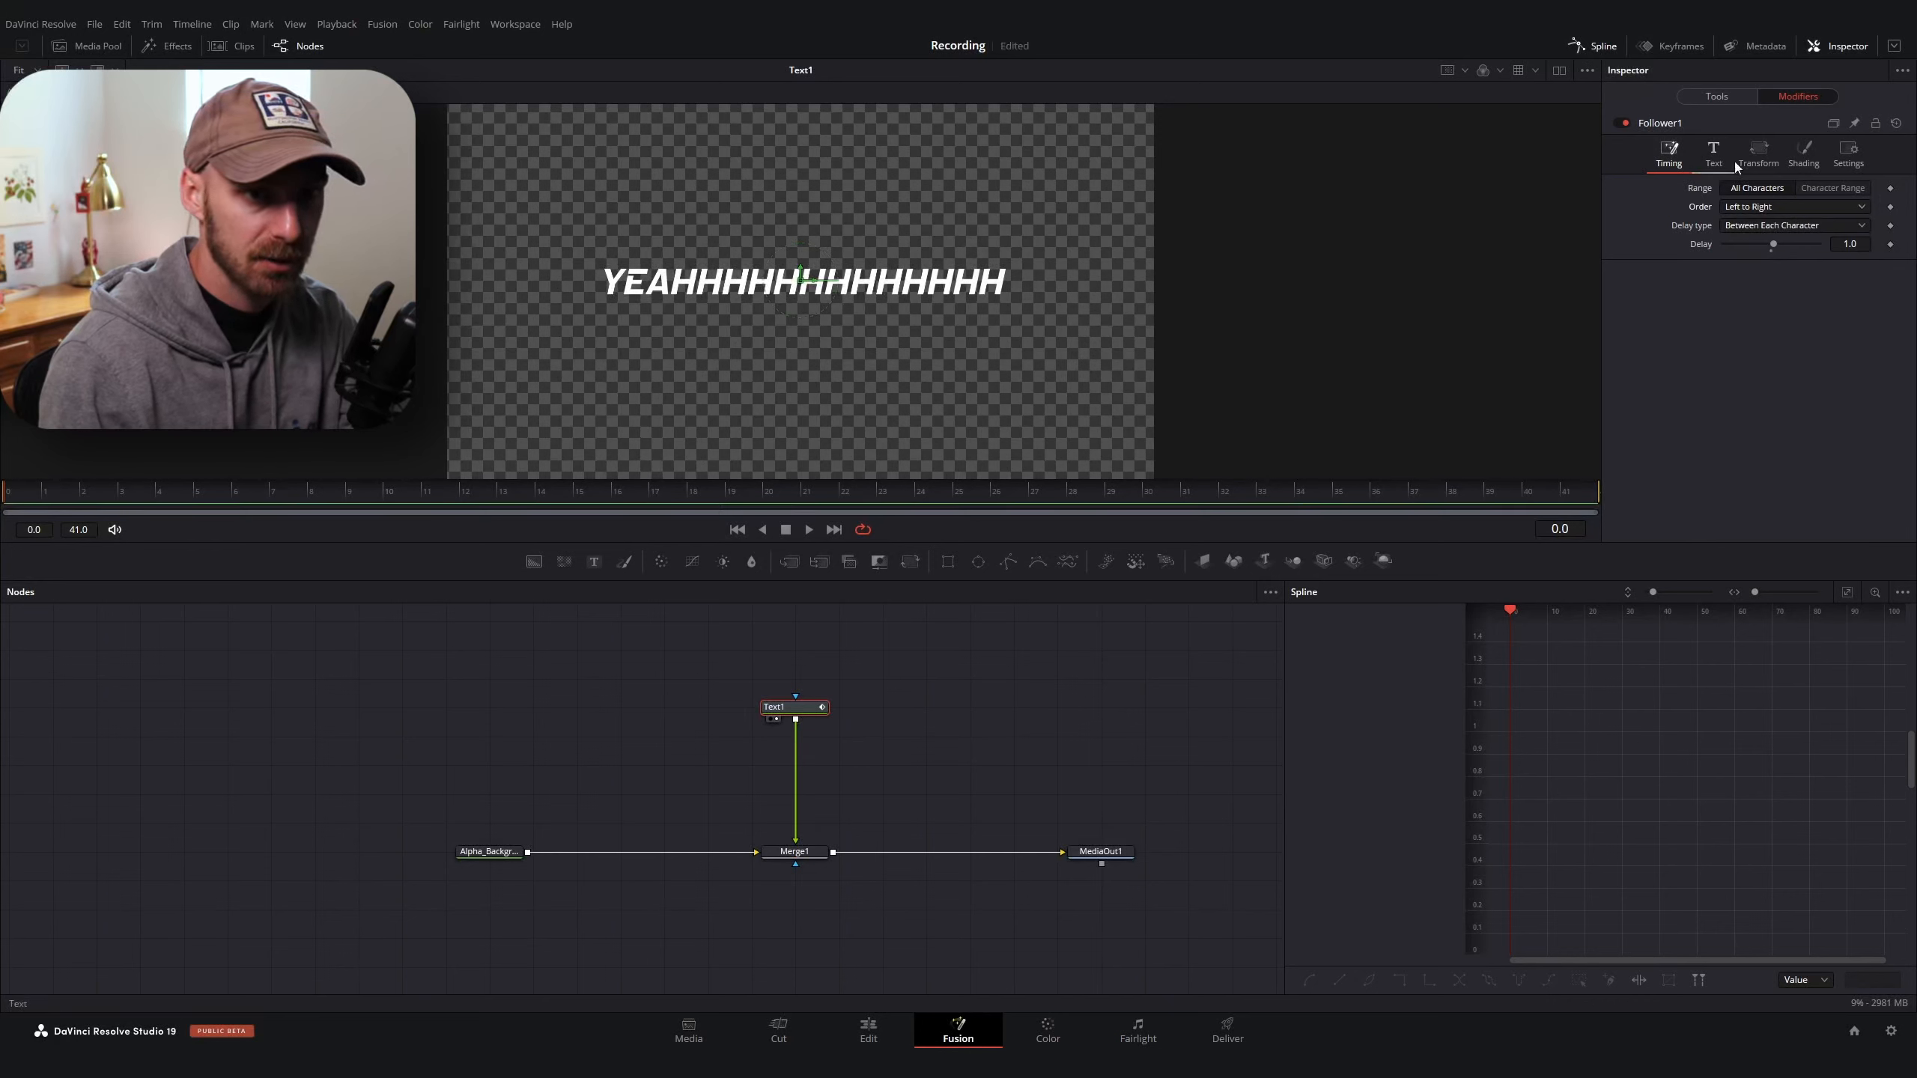
Keyframe the Follower's text size at 0.08 on frame 1 and at 0 on frame 0
click(1714, 155)
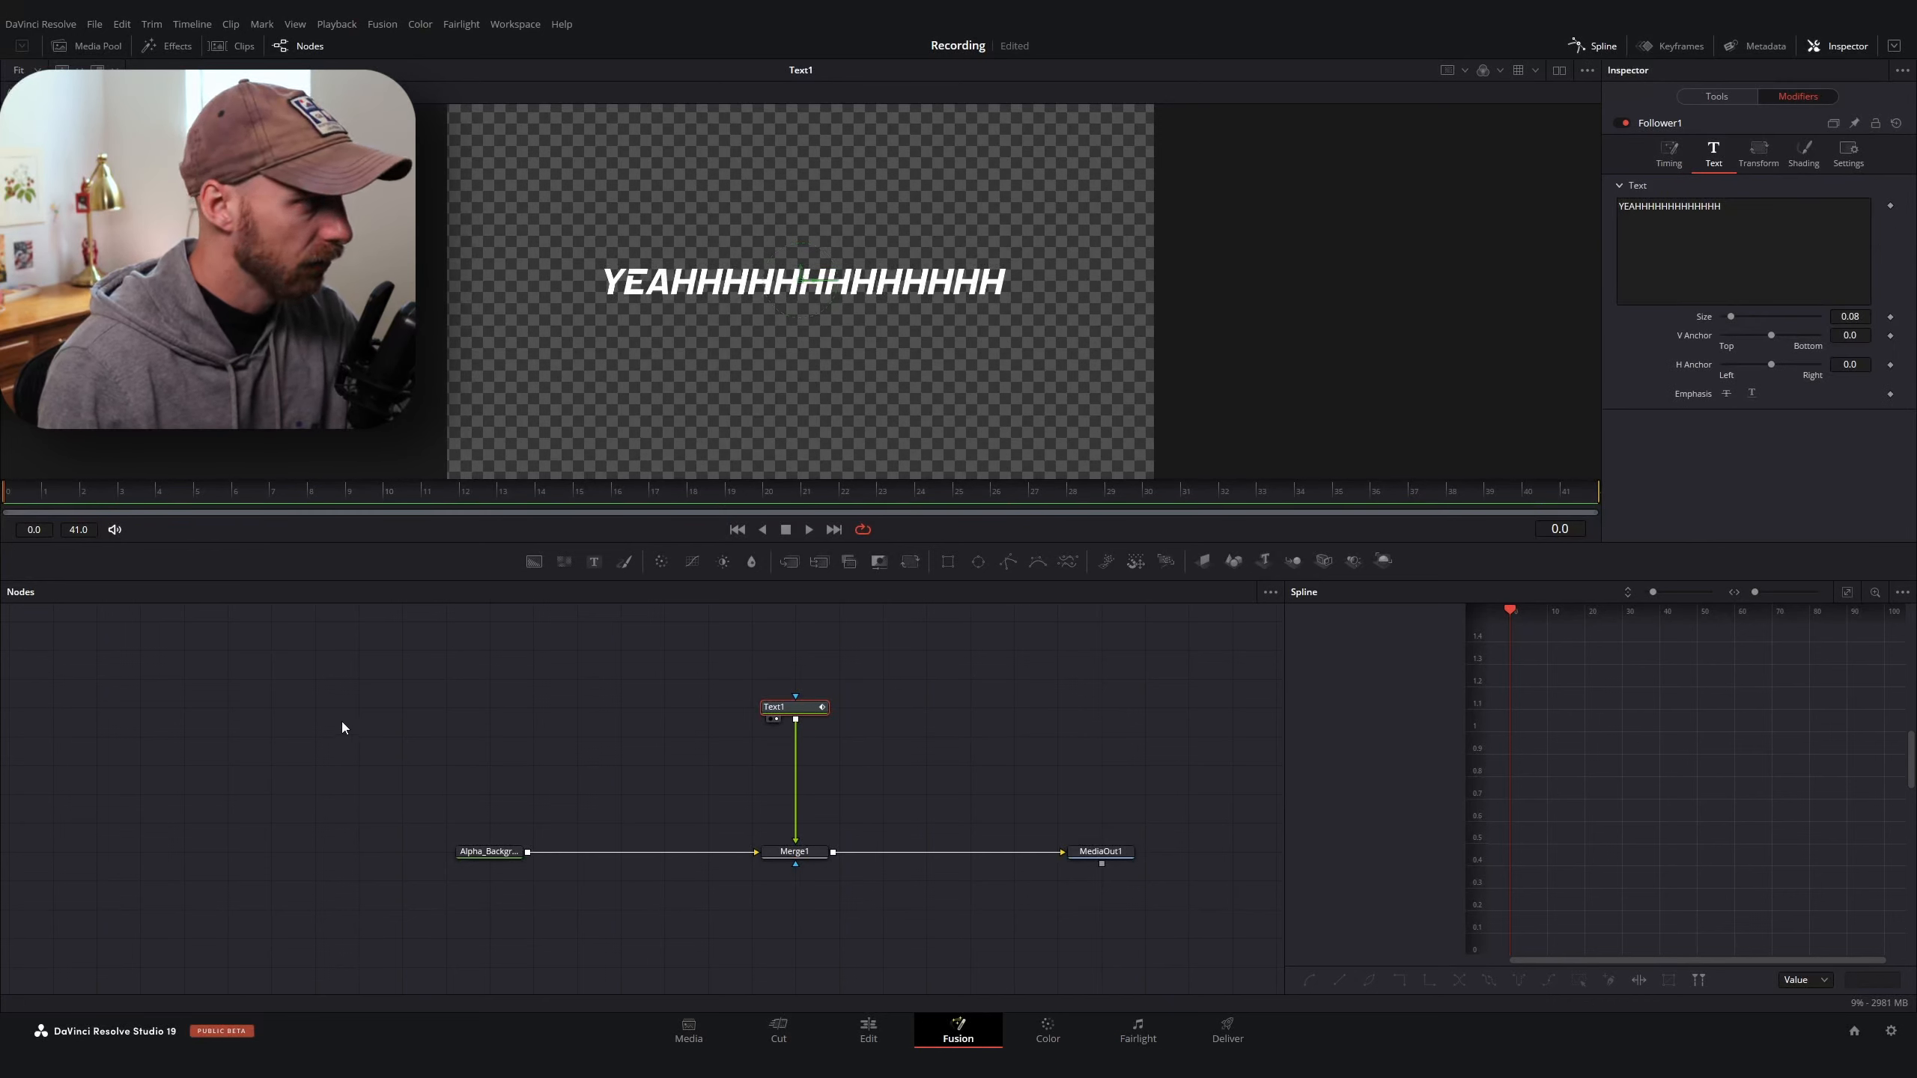
click(1892, 318)
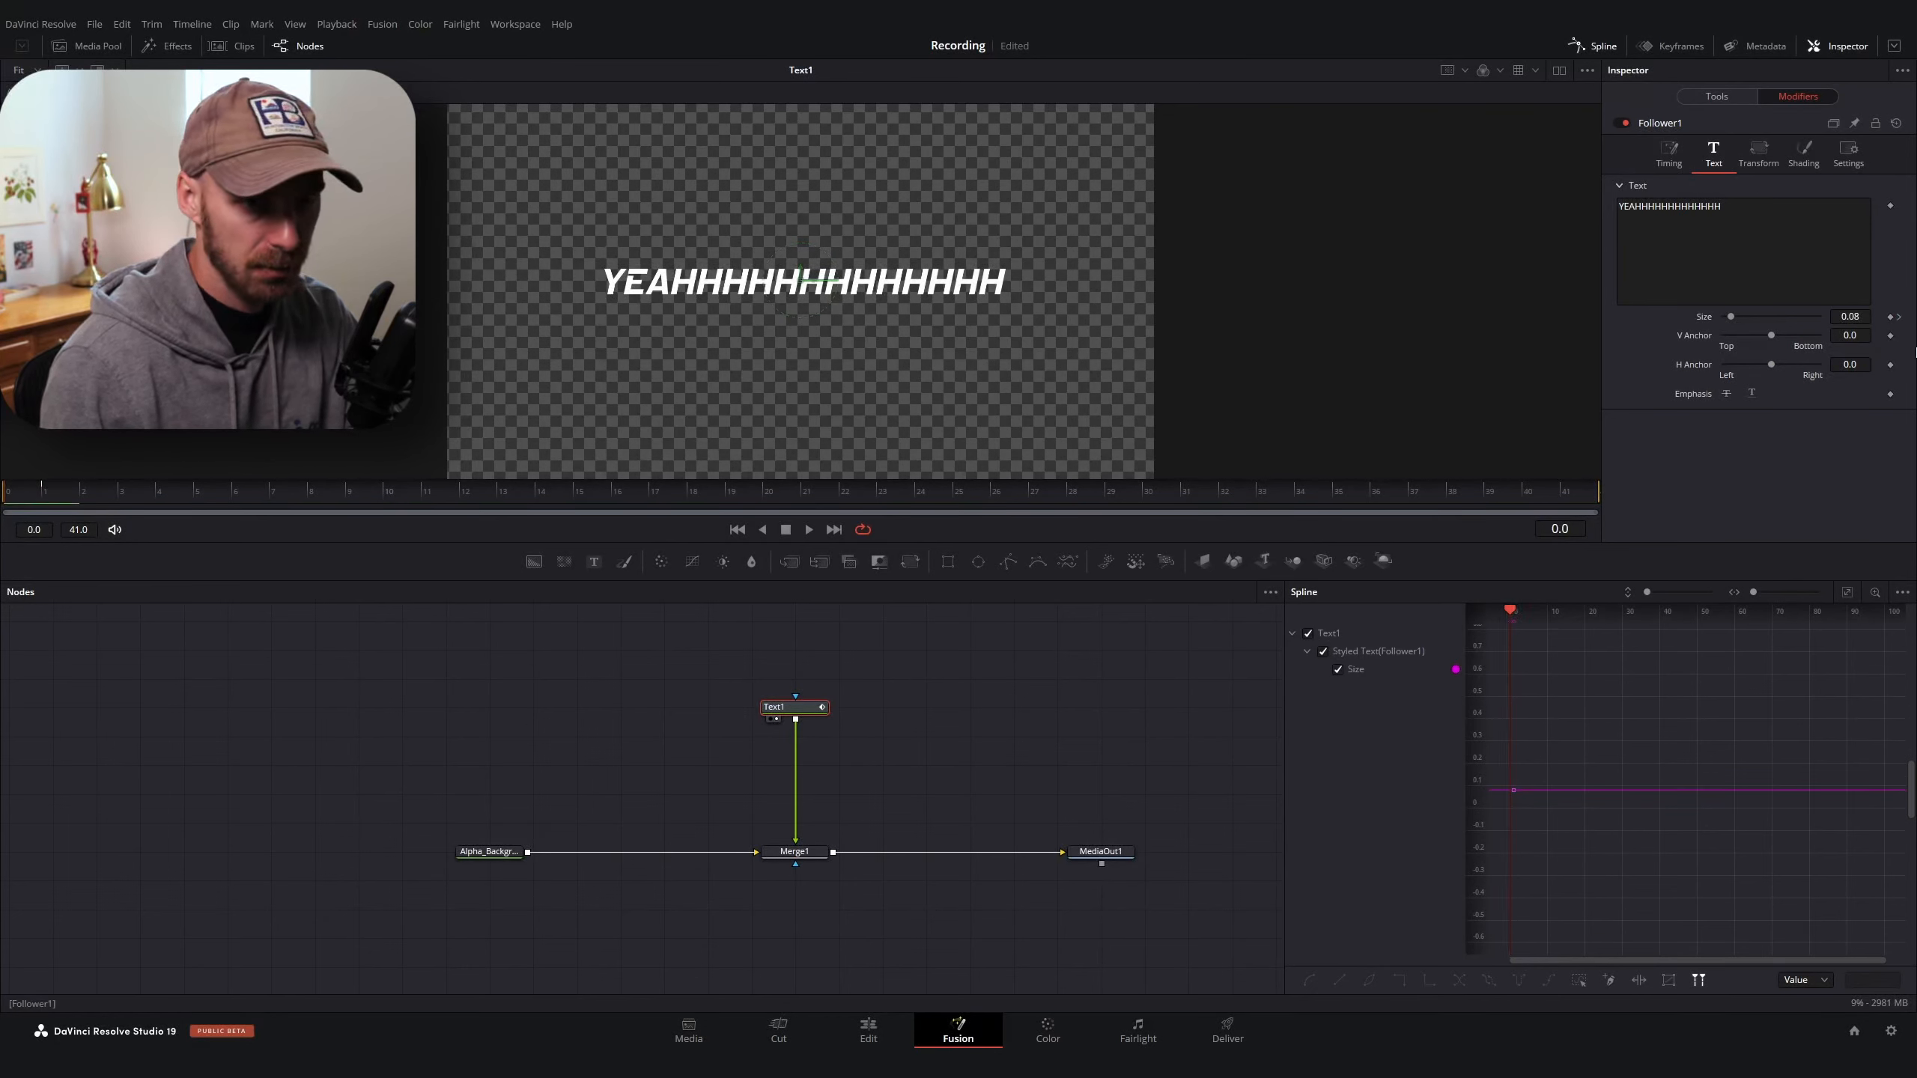
click(1850, 317)
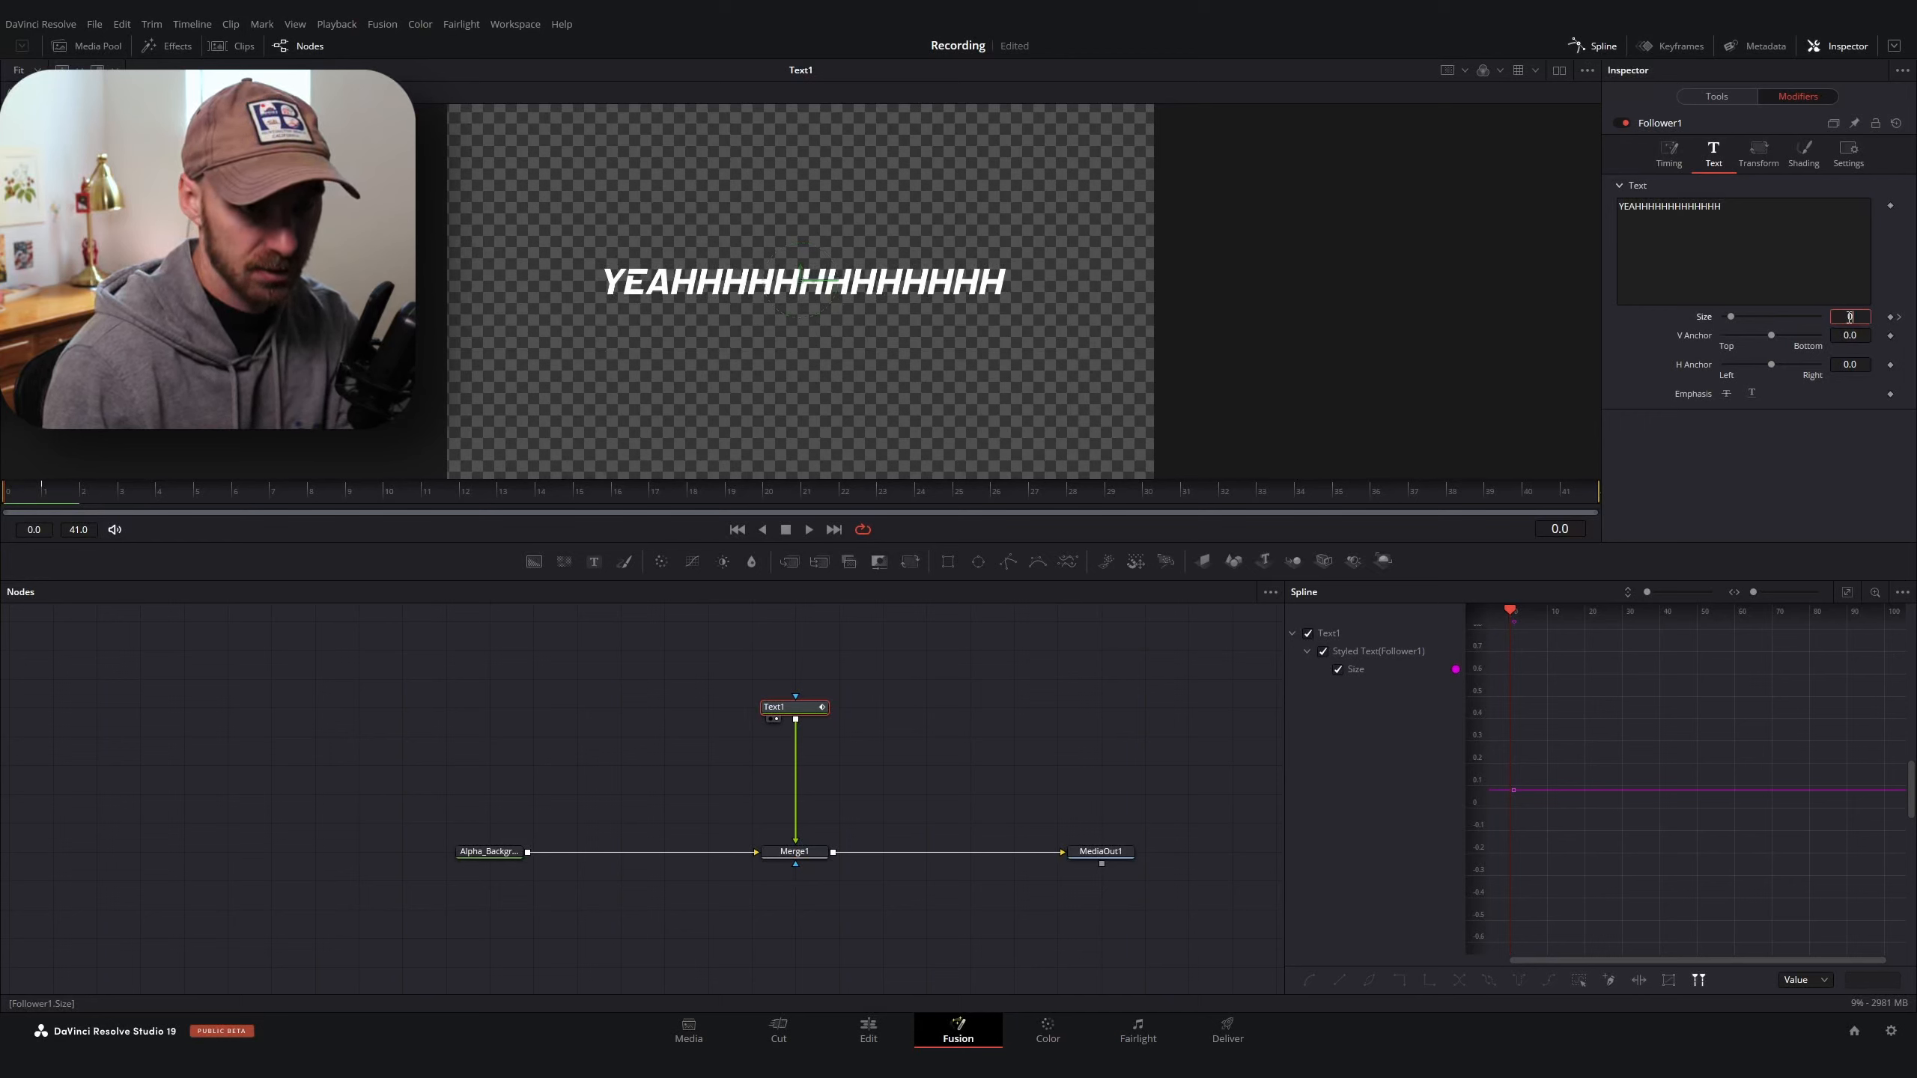
key(Return)
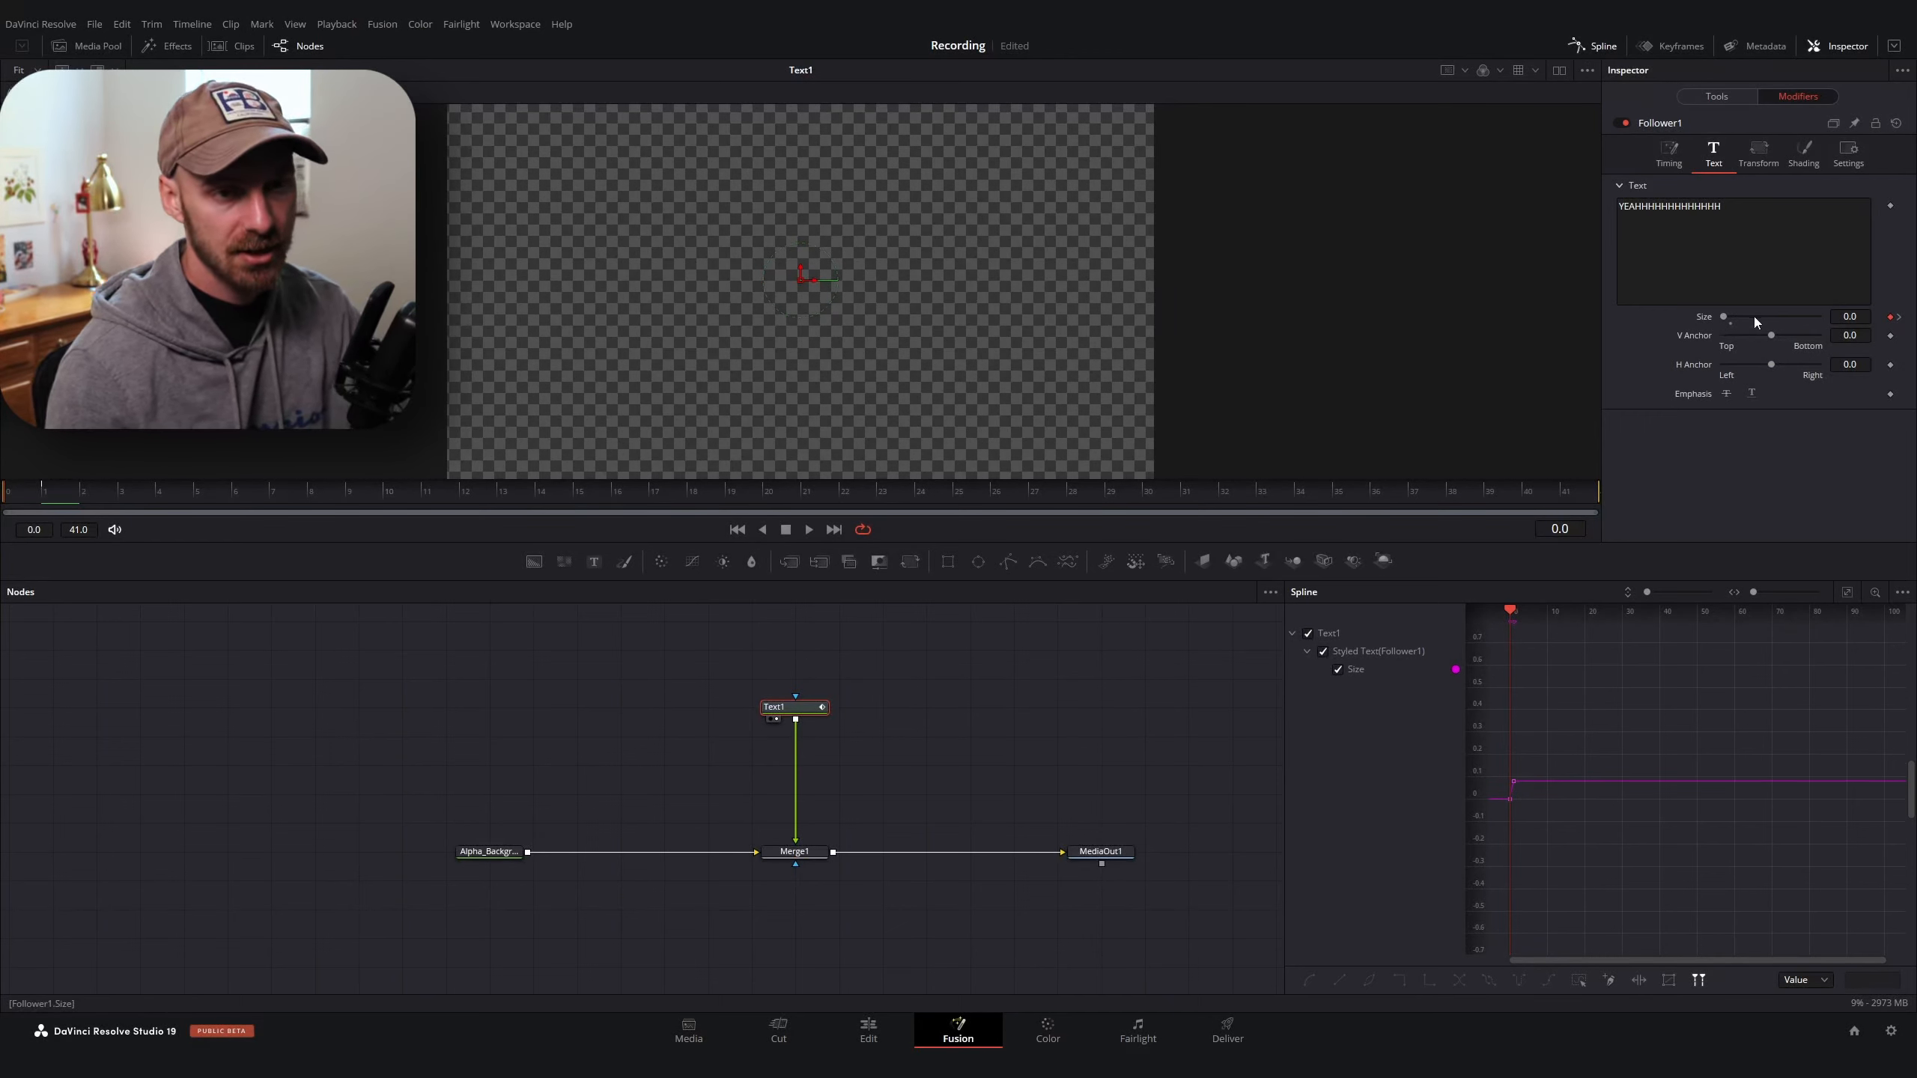
Step forward and backward through the first frames to check how the YEAHHH letters appear one by one
click(1670, 164)
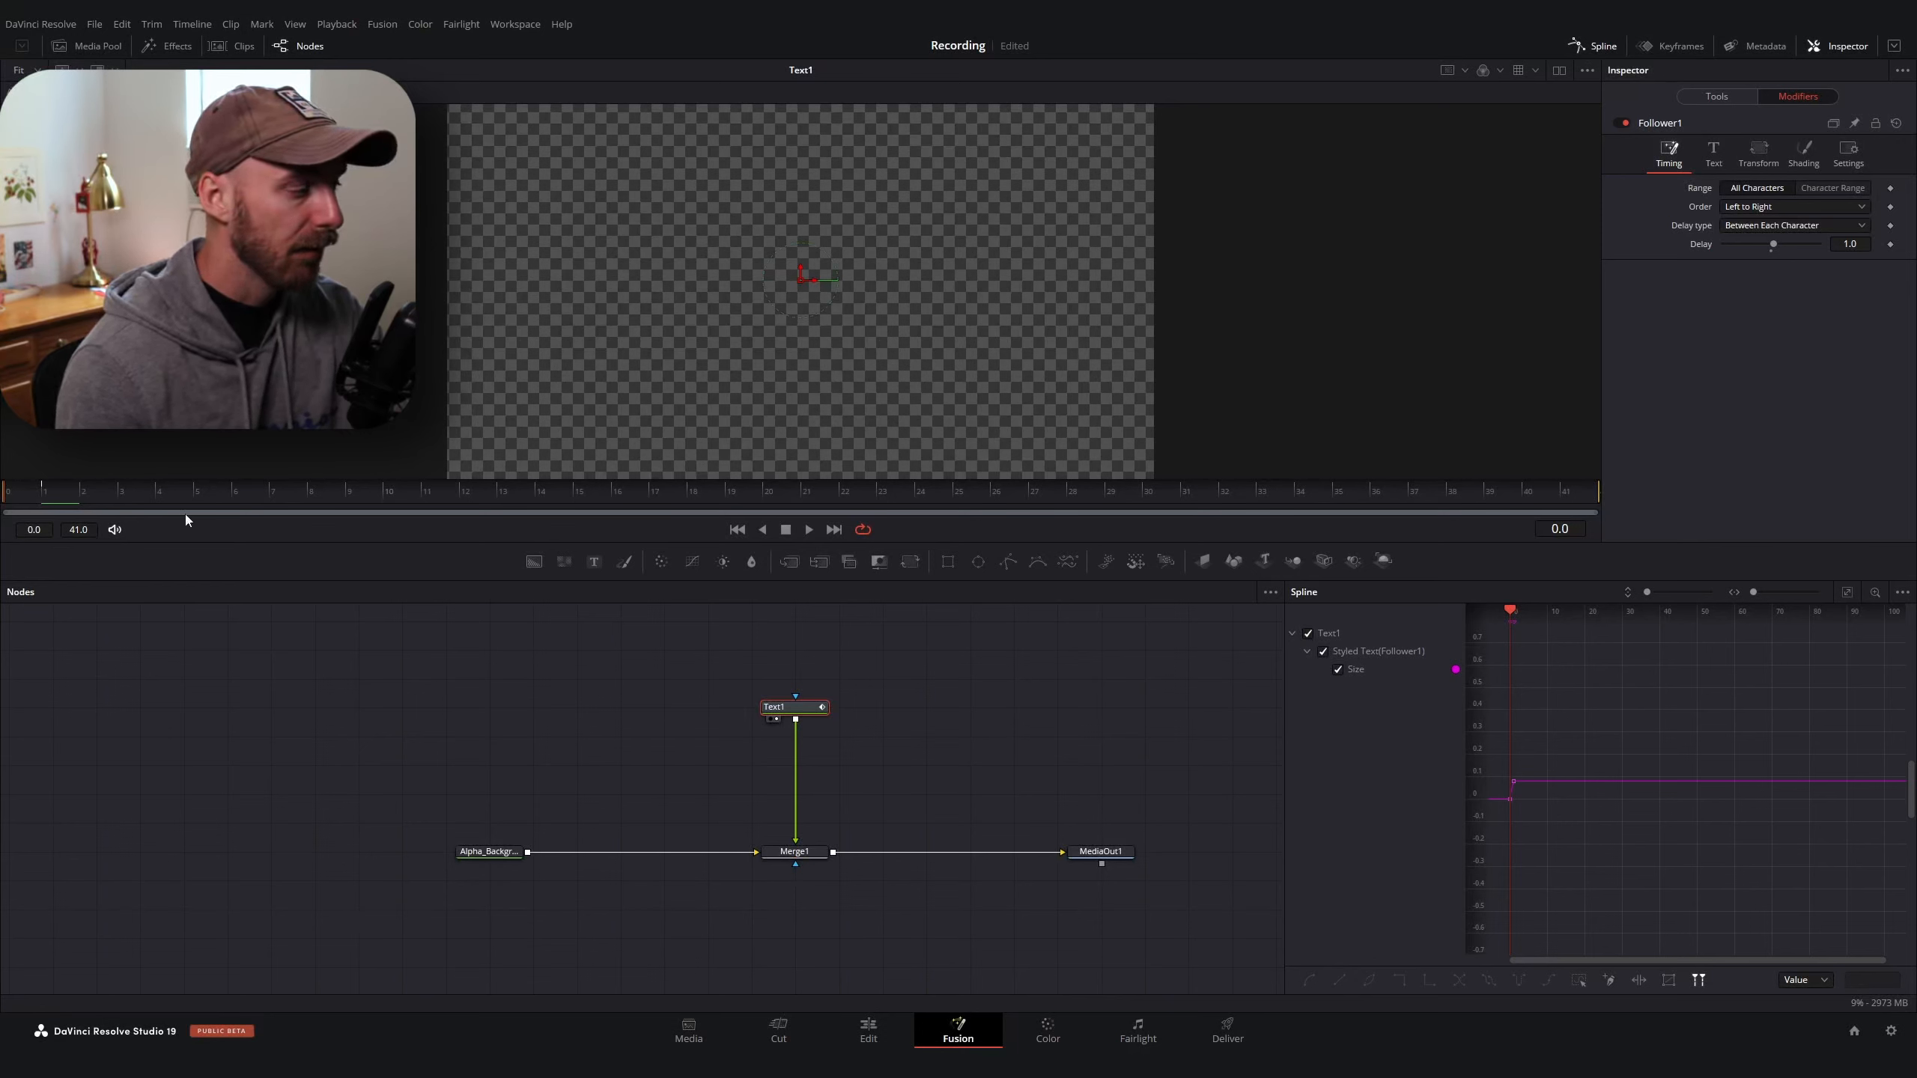
click(224, 740)
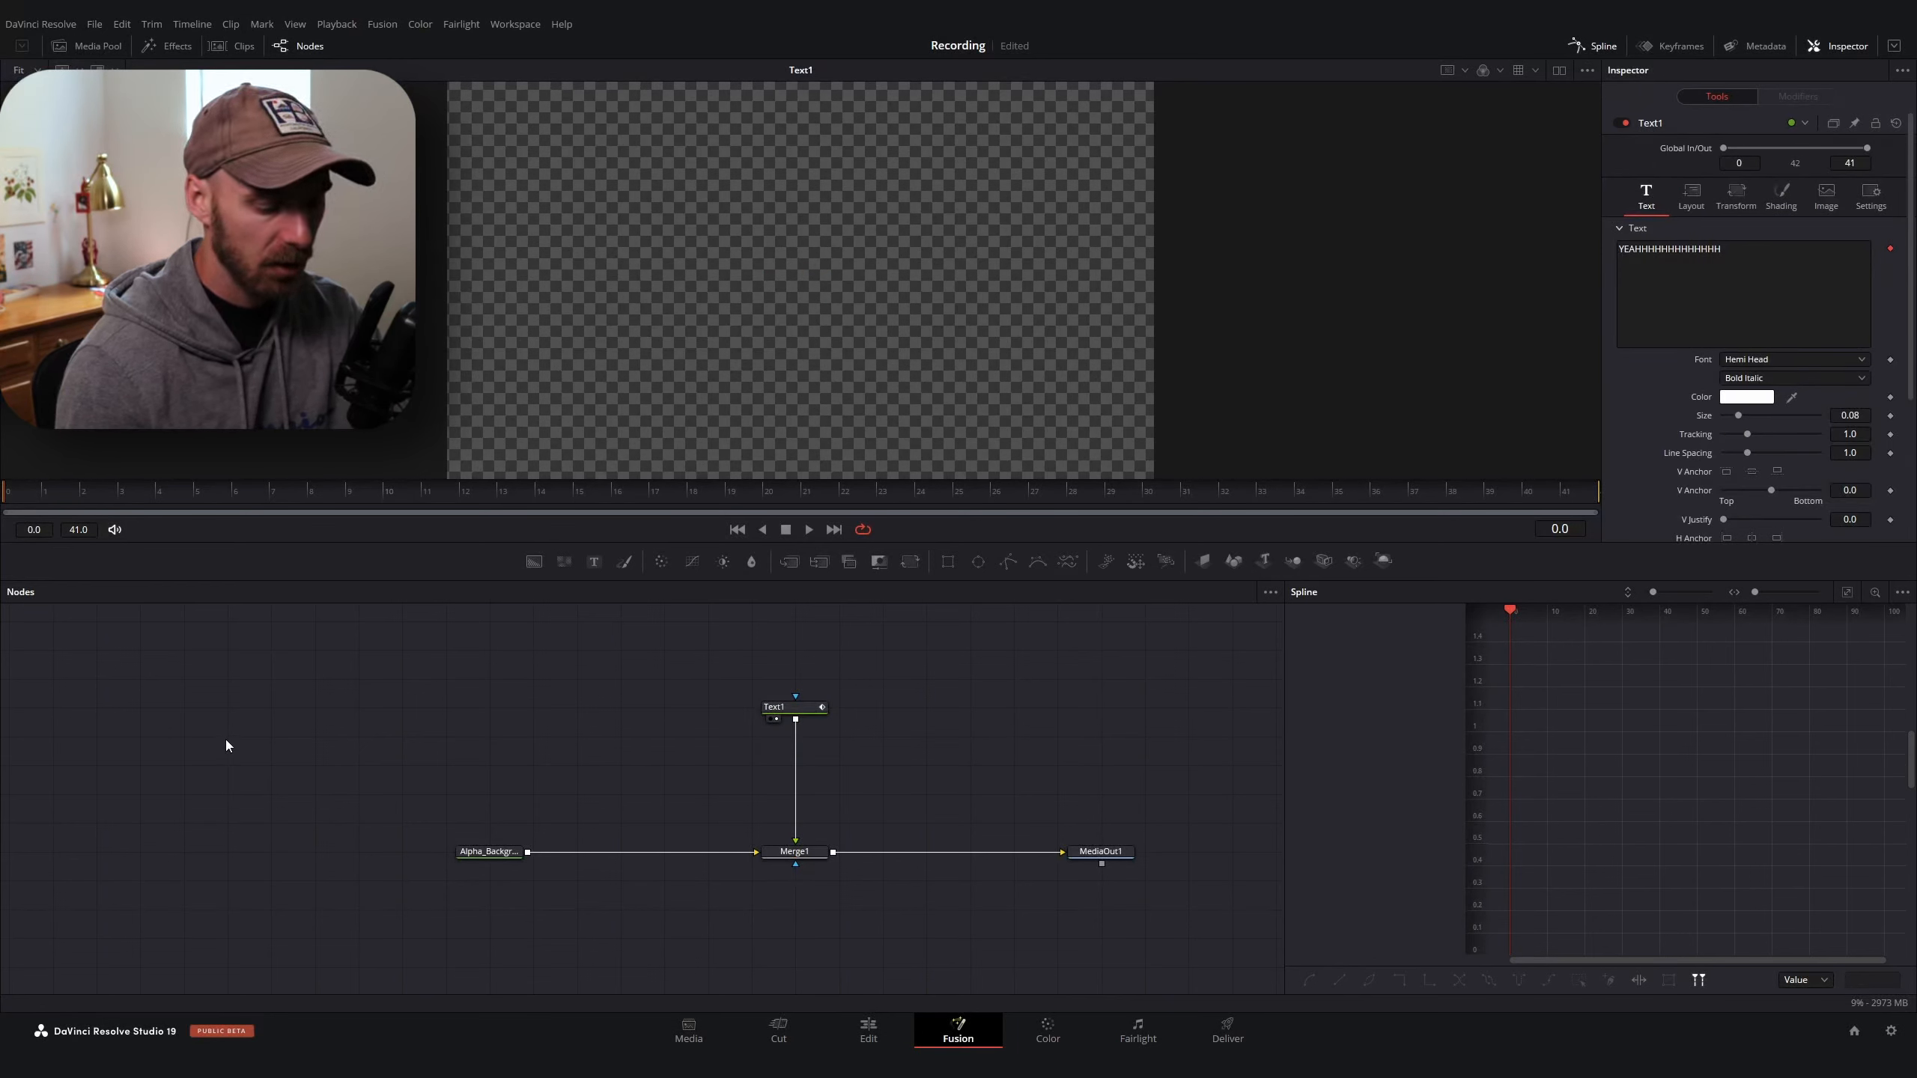
key(Right)
key(Right)
key(Right)
key(Right)
key(Right)
key(Right)
key(Right)
key(Right)
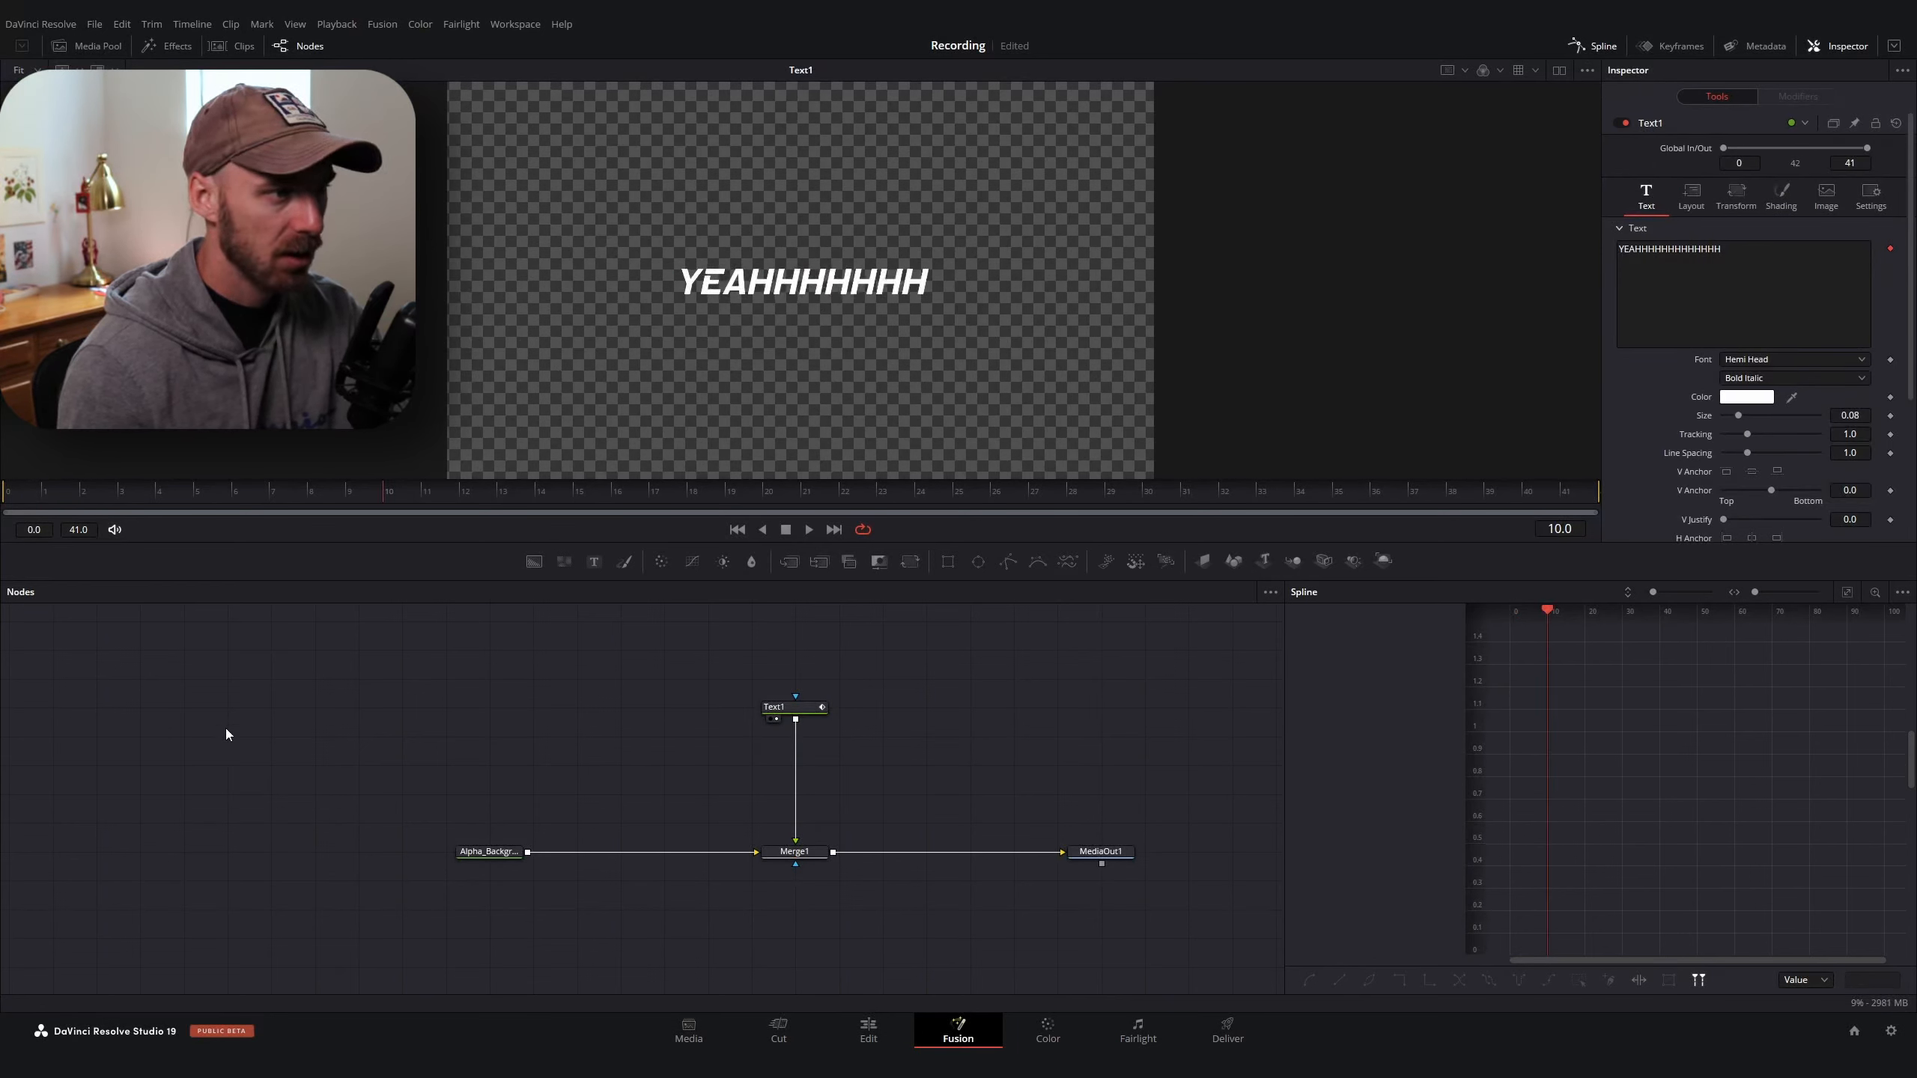
key(Right)
key(Right)
key(Right)
key(Right)
key(Right)
key(Right)
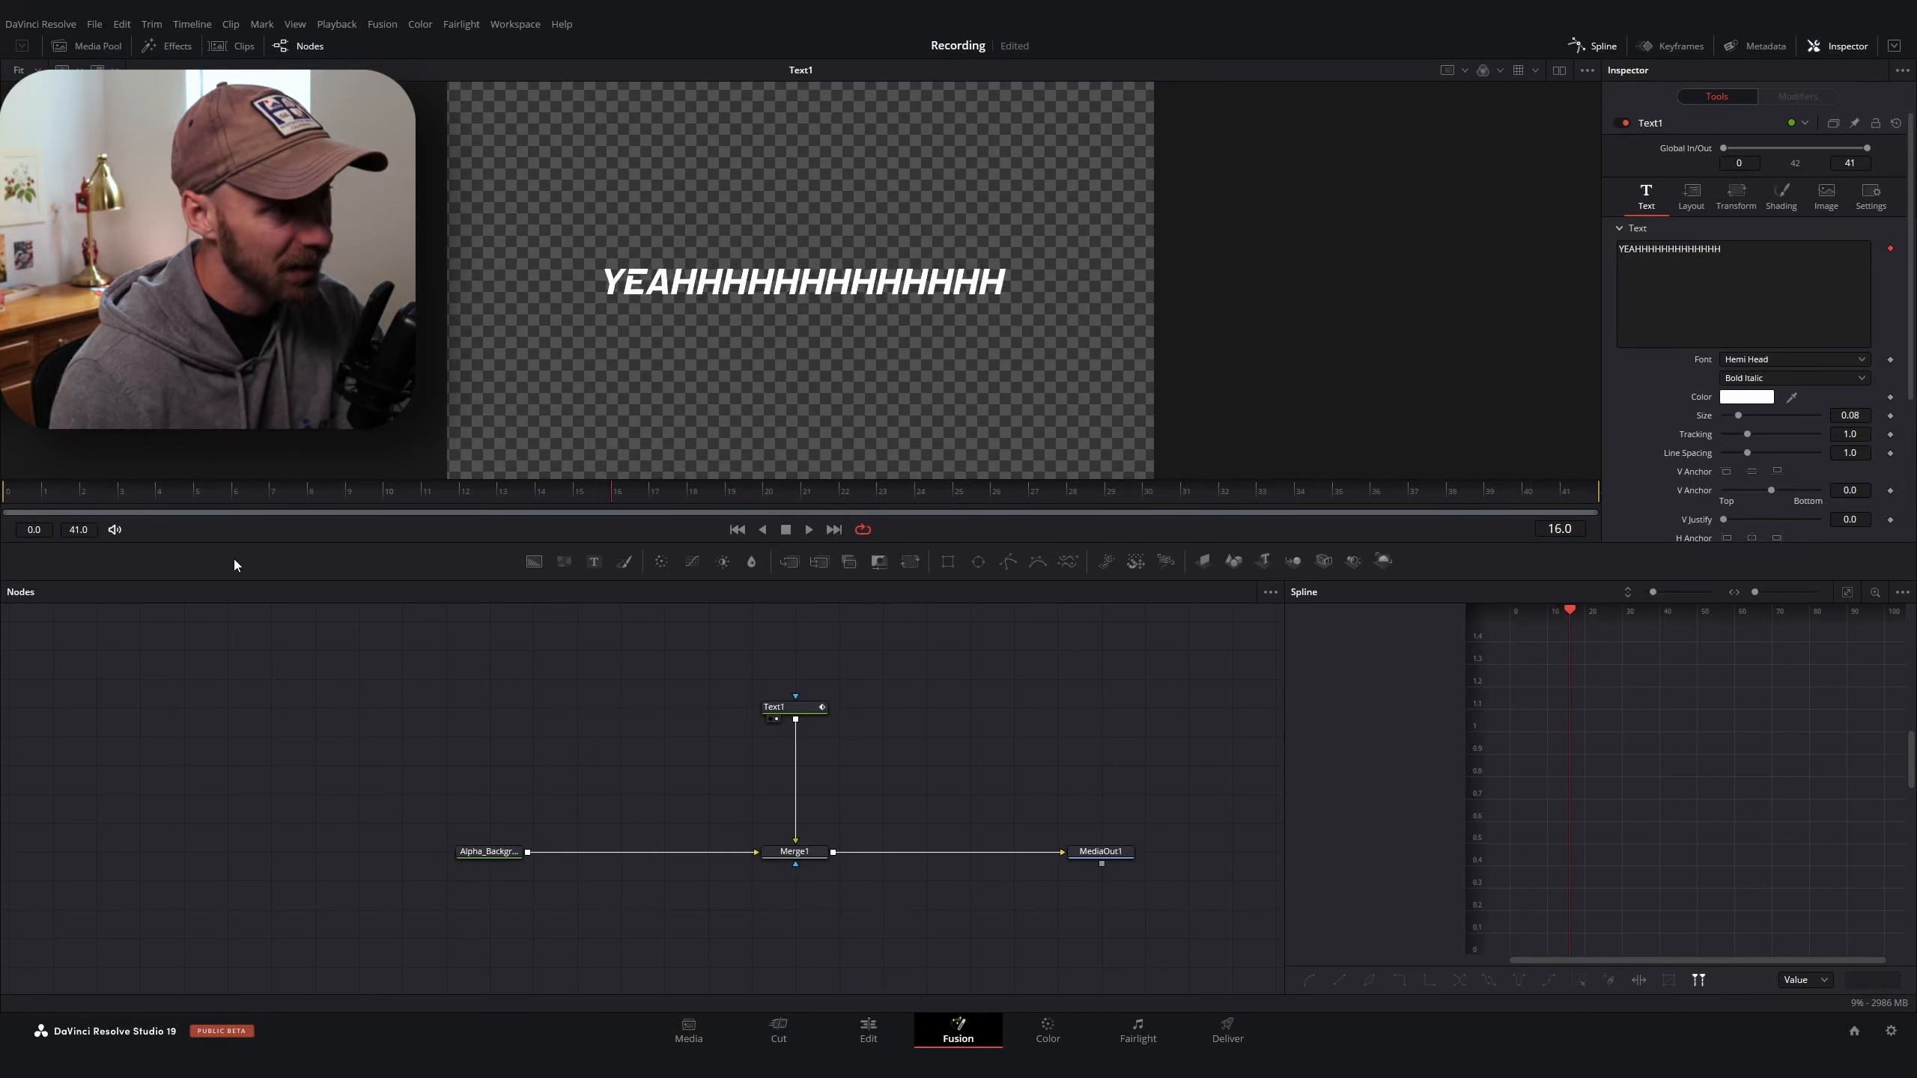
key(Left)
key(Left)
key(Left)
key(Left)
key(Left)
key(Left)
key(Left)
key(Left)
key(Left)
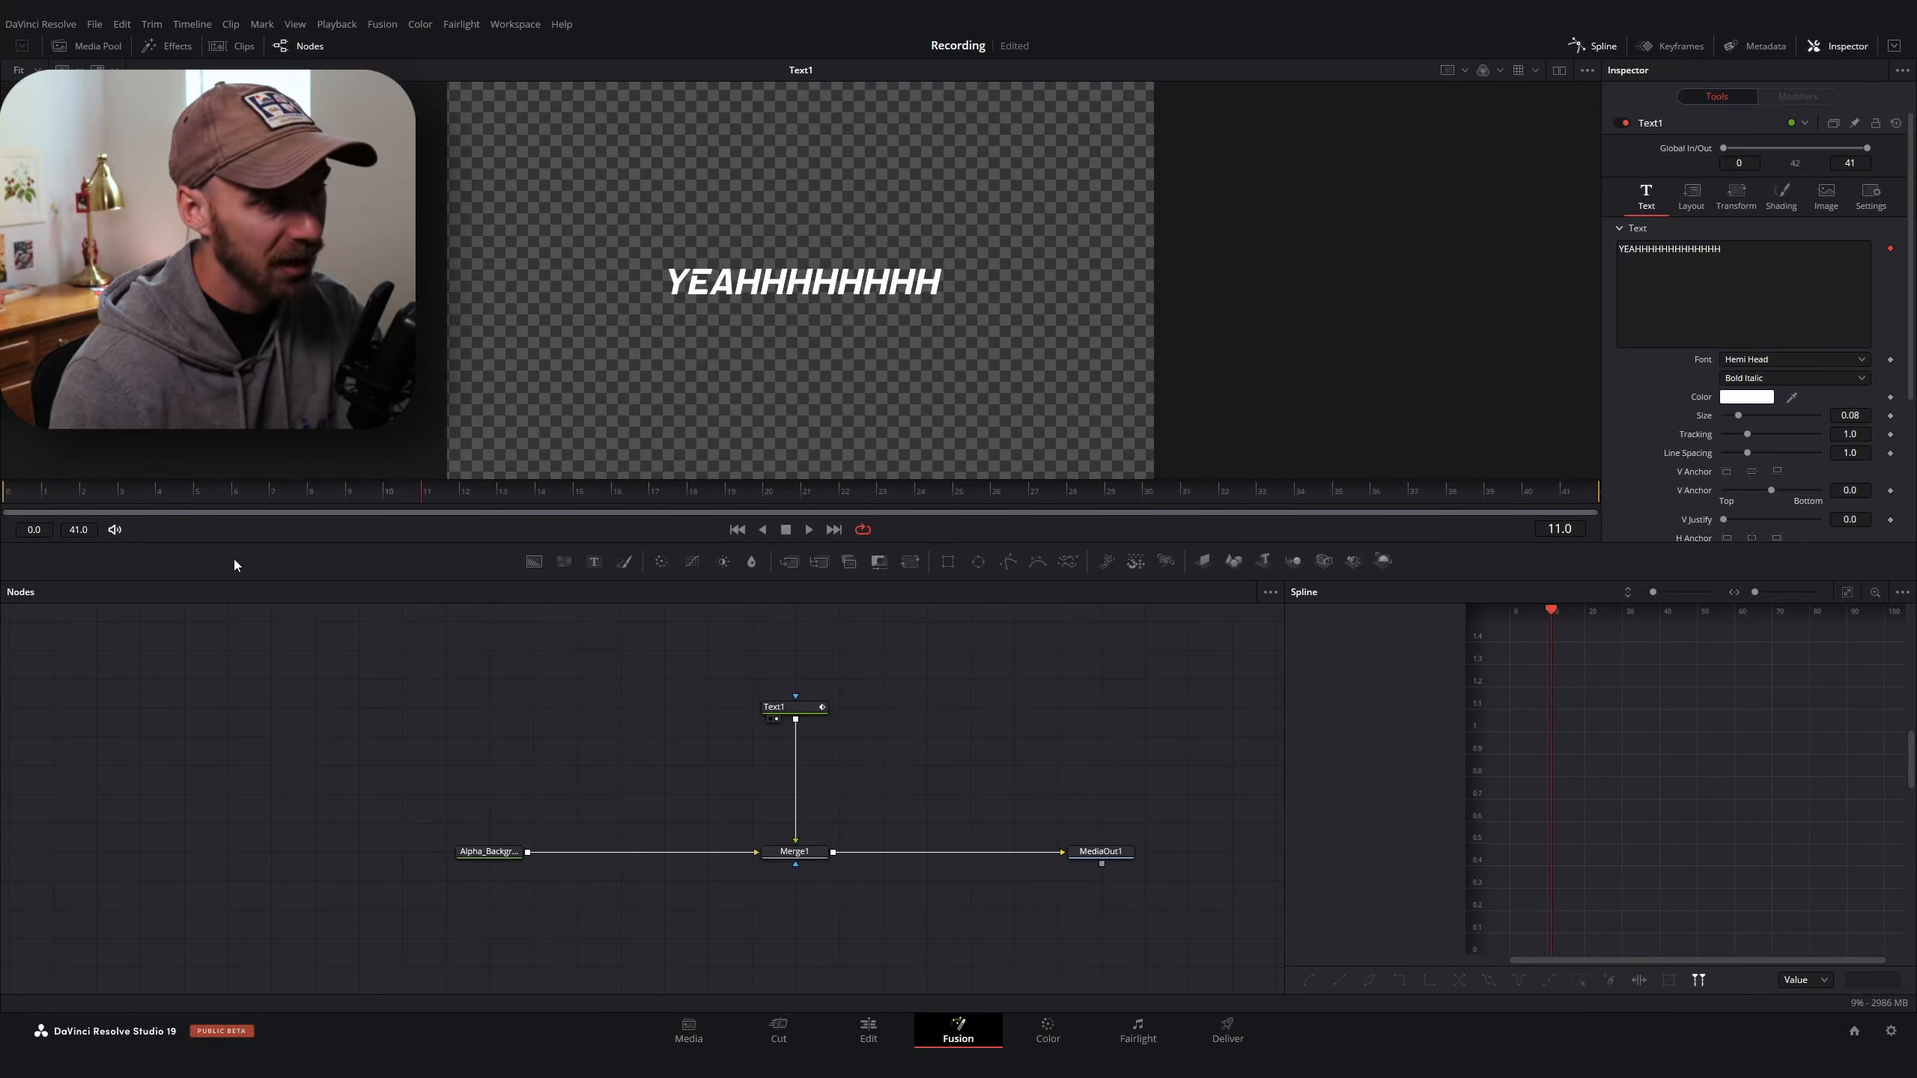
key(Left)
key(Left)
key(Left)
key(Left)
key(Left)
key(Left)
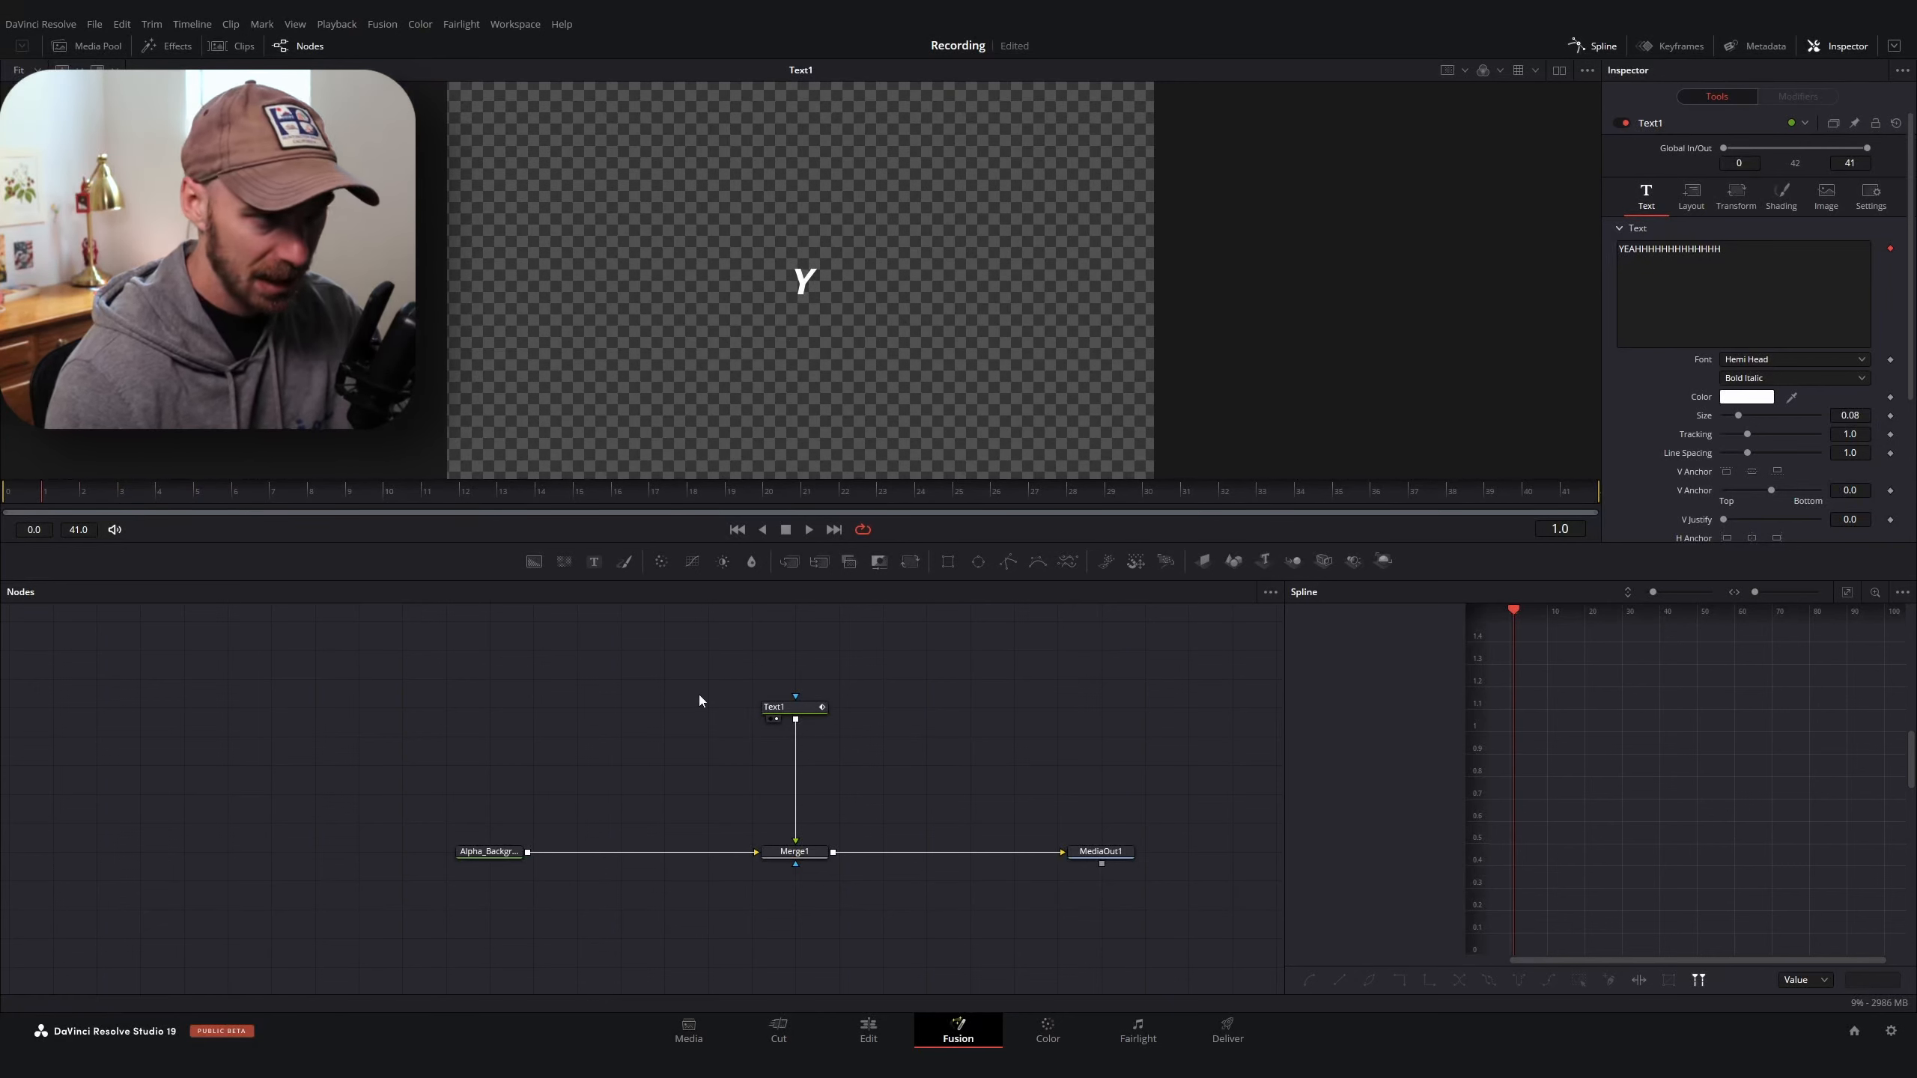
key(Right)
key(Right)
key(Right)
key(Right)
key(Right)
key(Right)
key(Right)
key(Right)
key(Right)
key(Right)
key(Right)
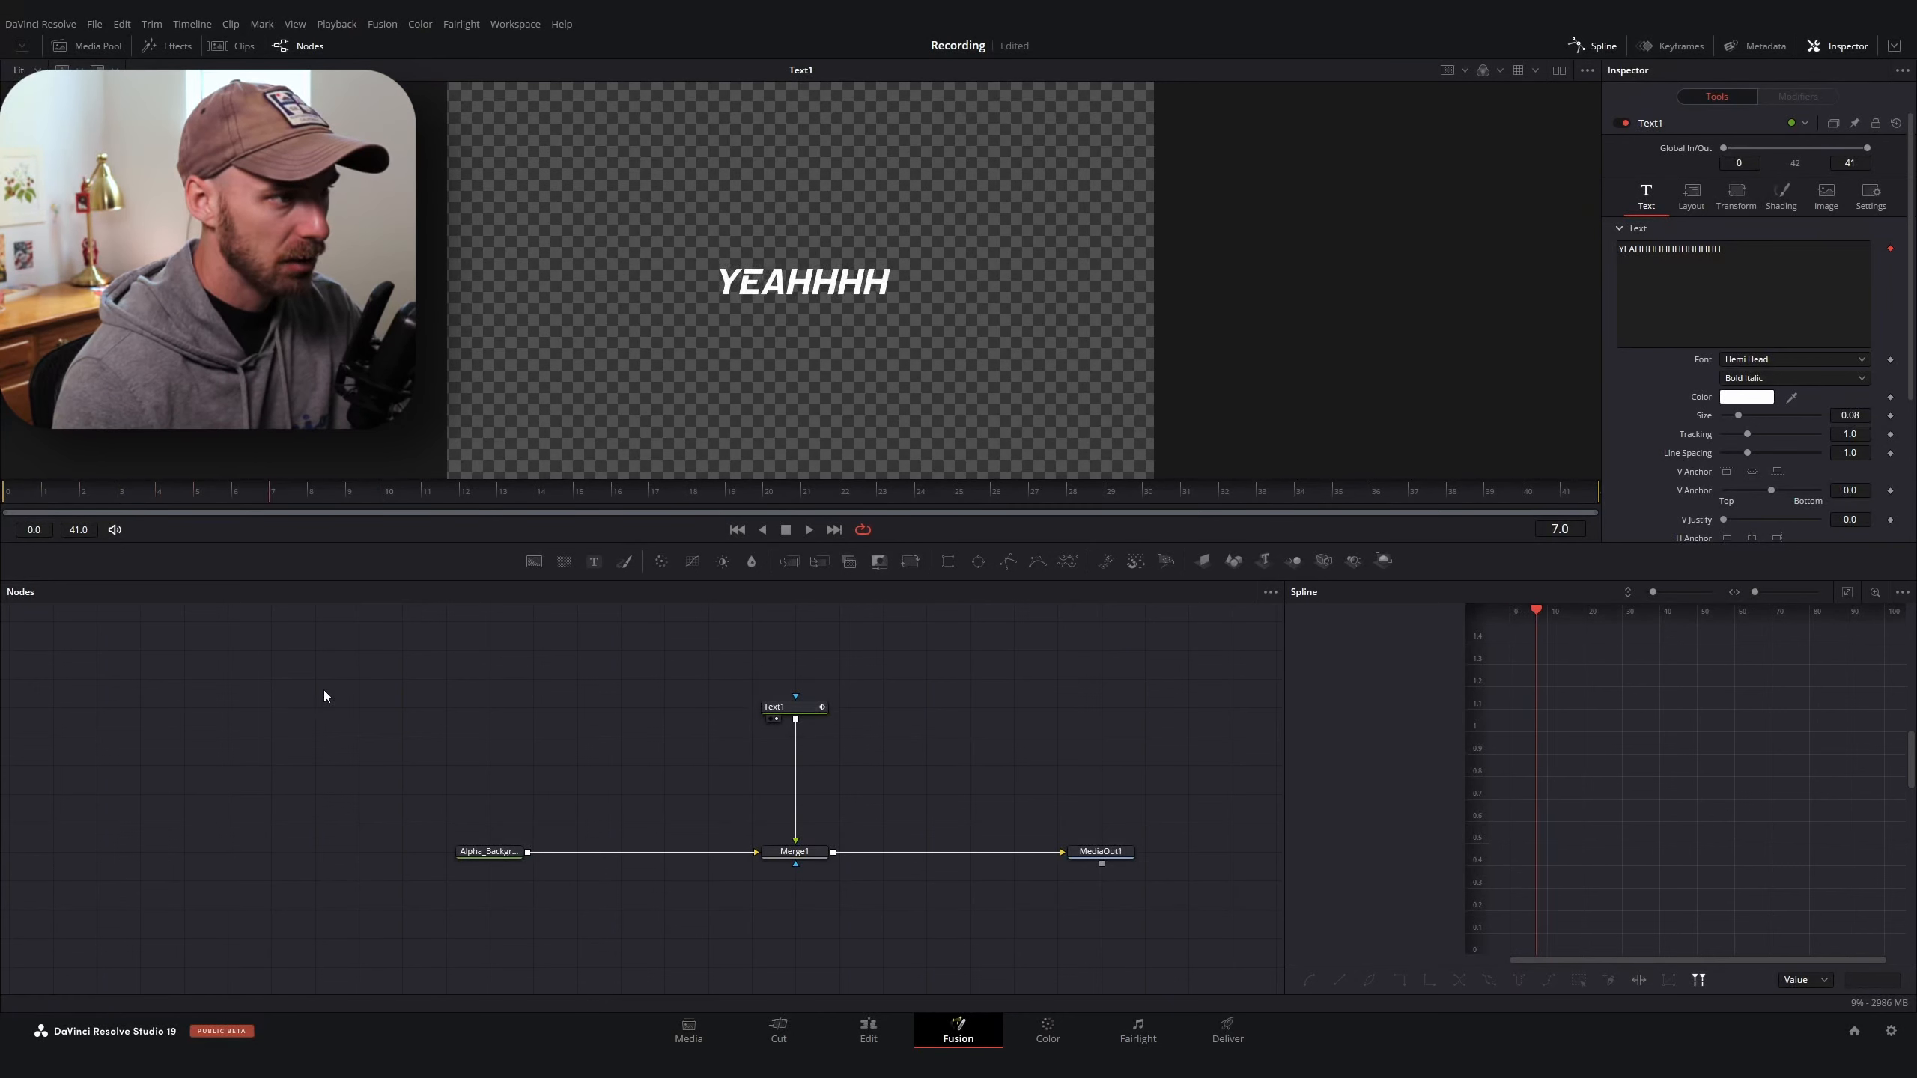
Extend Text1's YEAHHH content with a long run of extra H's and scrub the animation back to the start
click(1669, 338)
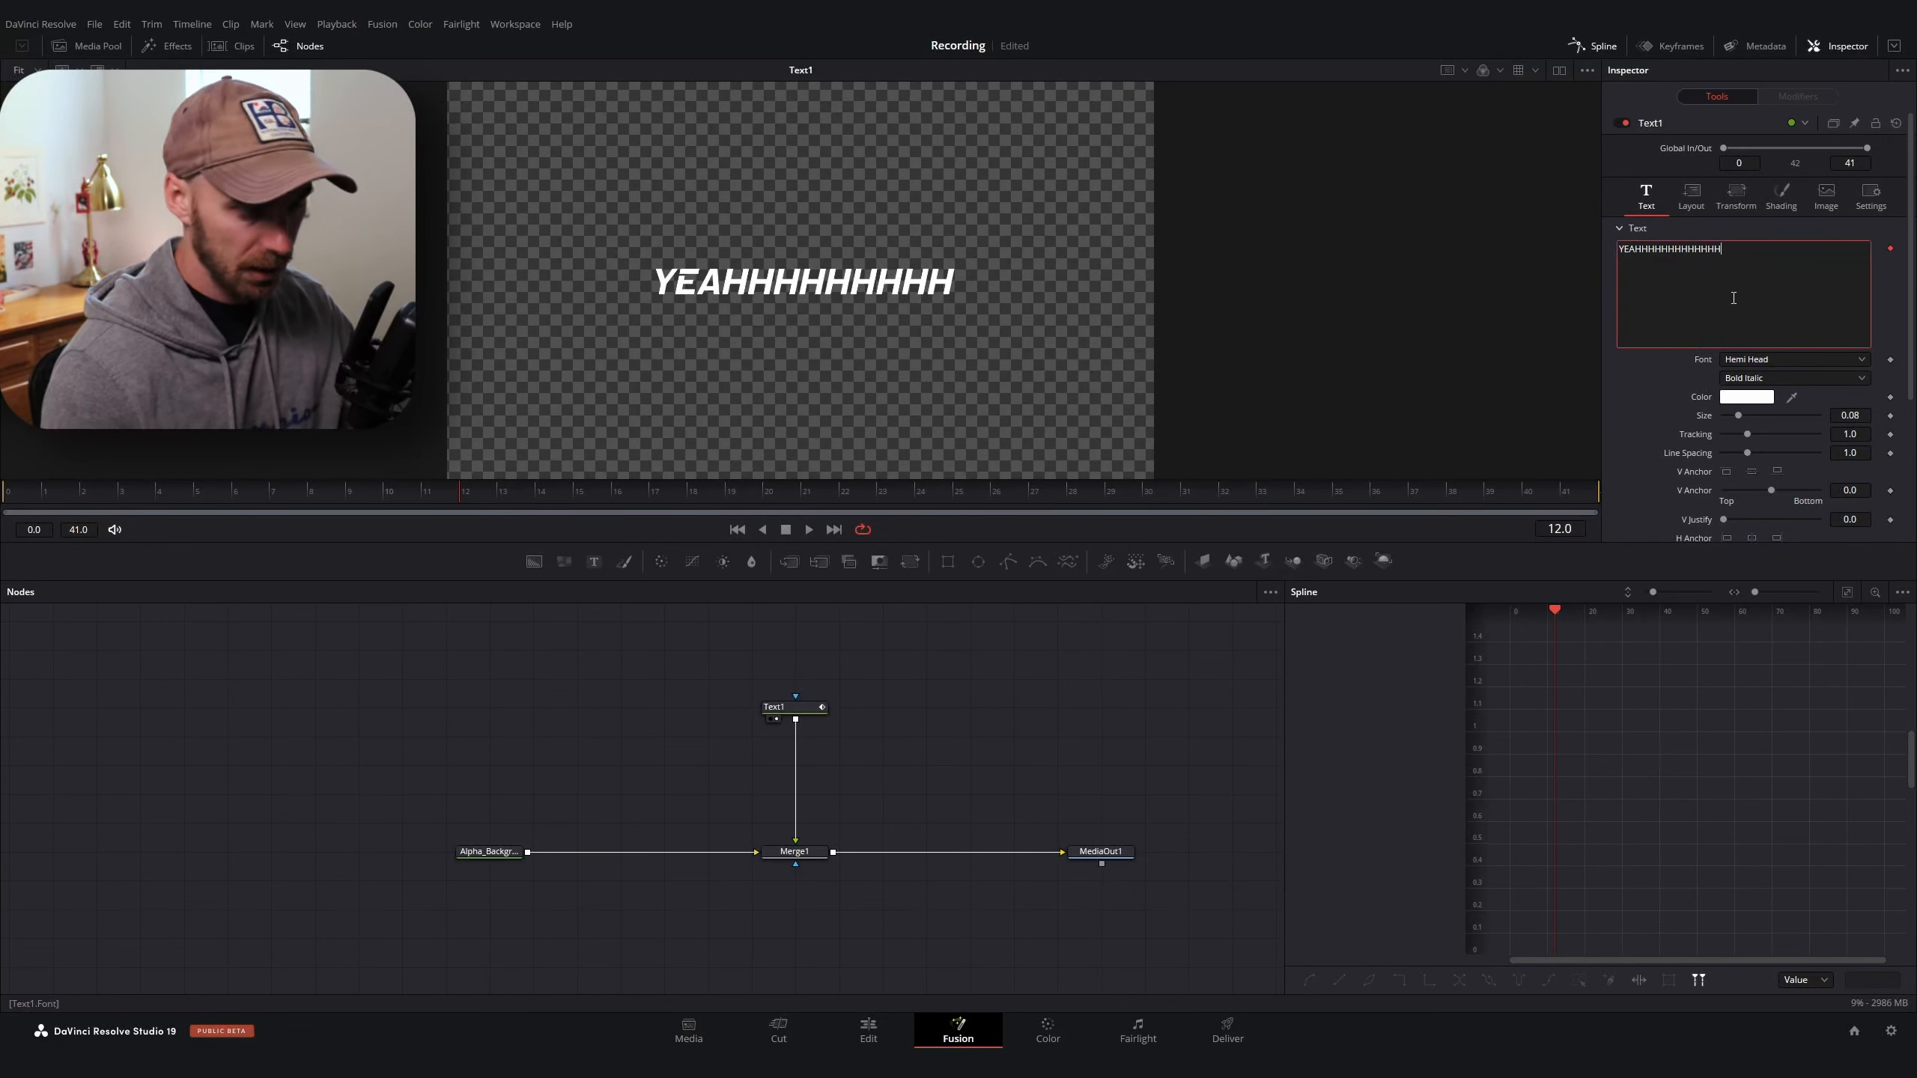
text(HHHHHHHHHHHHH)
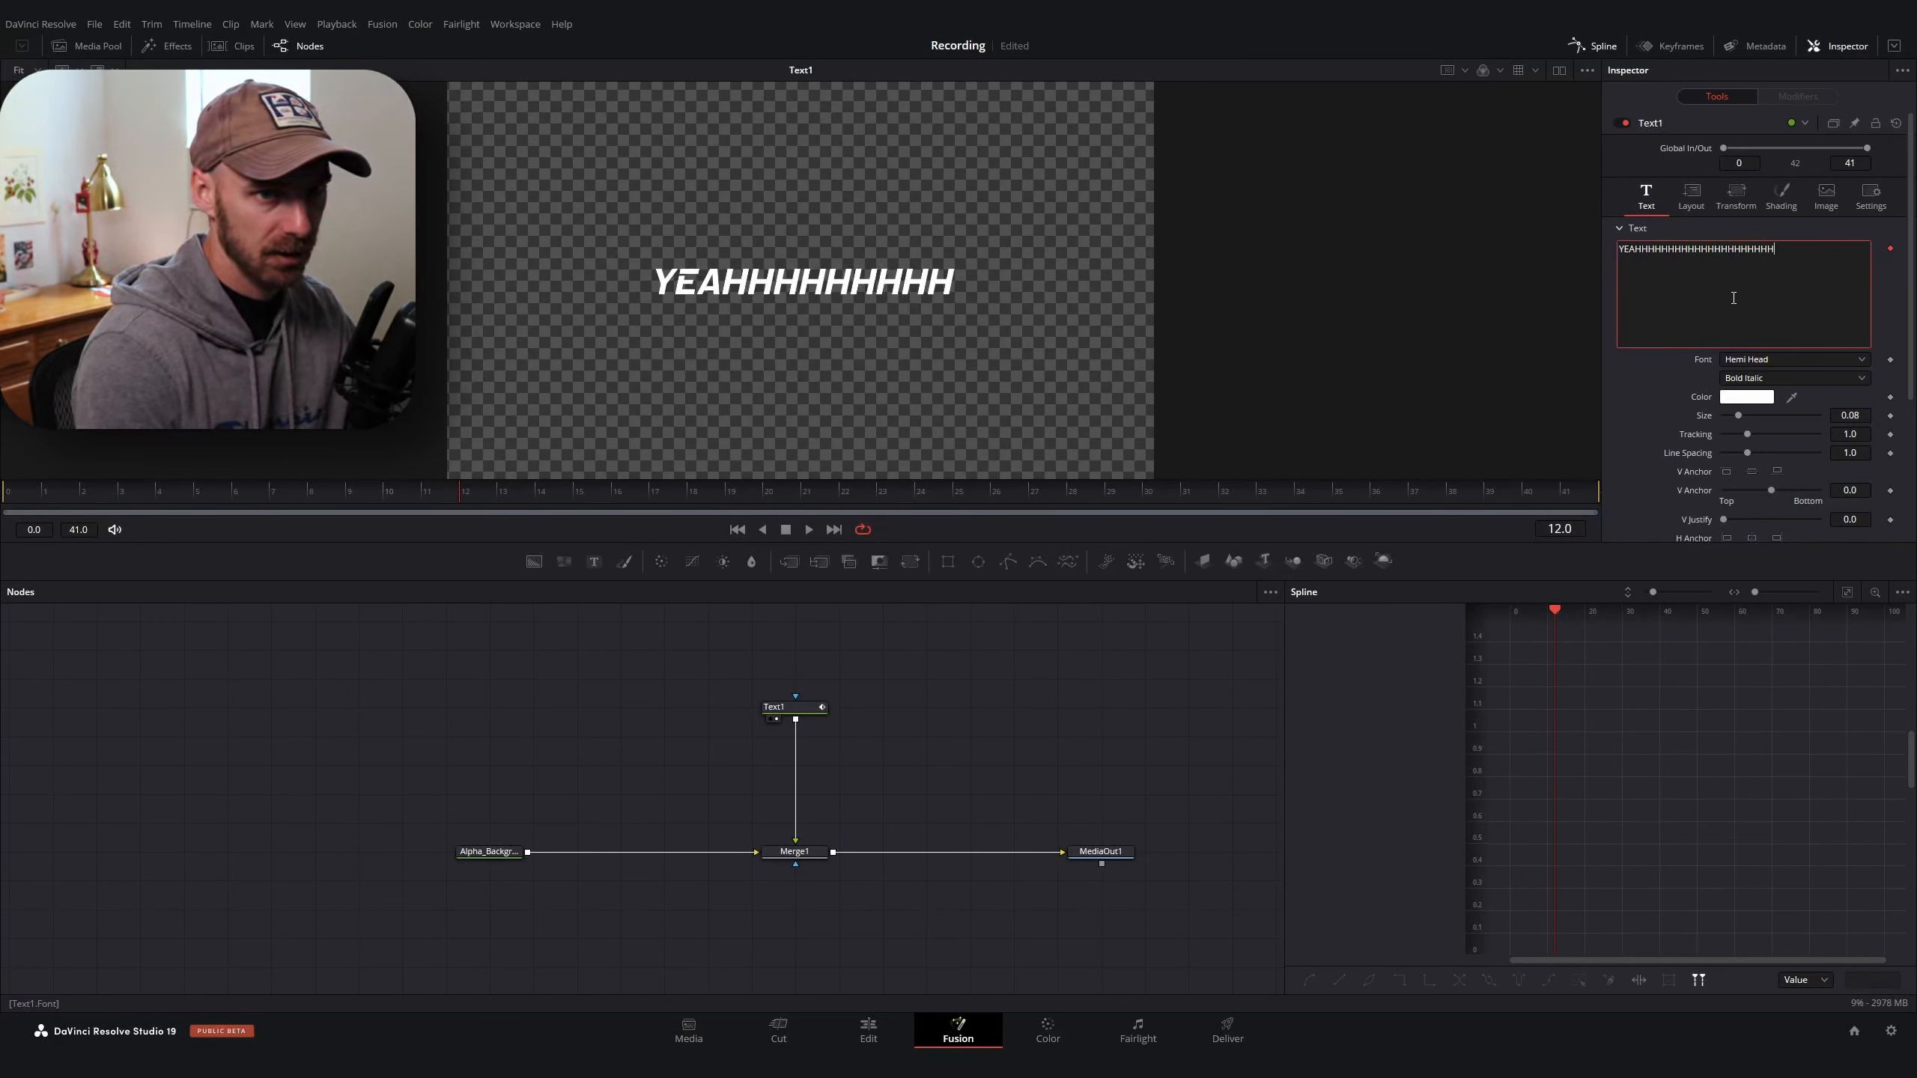
text(HHHHHHHHHHHHHHHHHHHHHHHHHHHHHHHHHH)
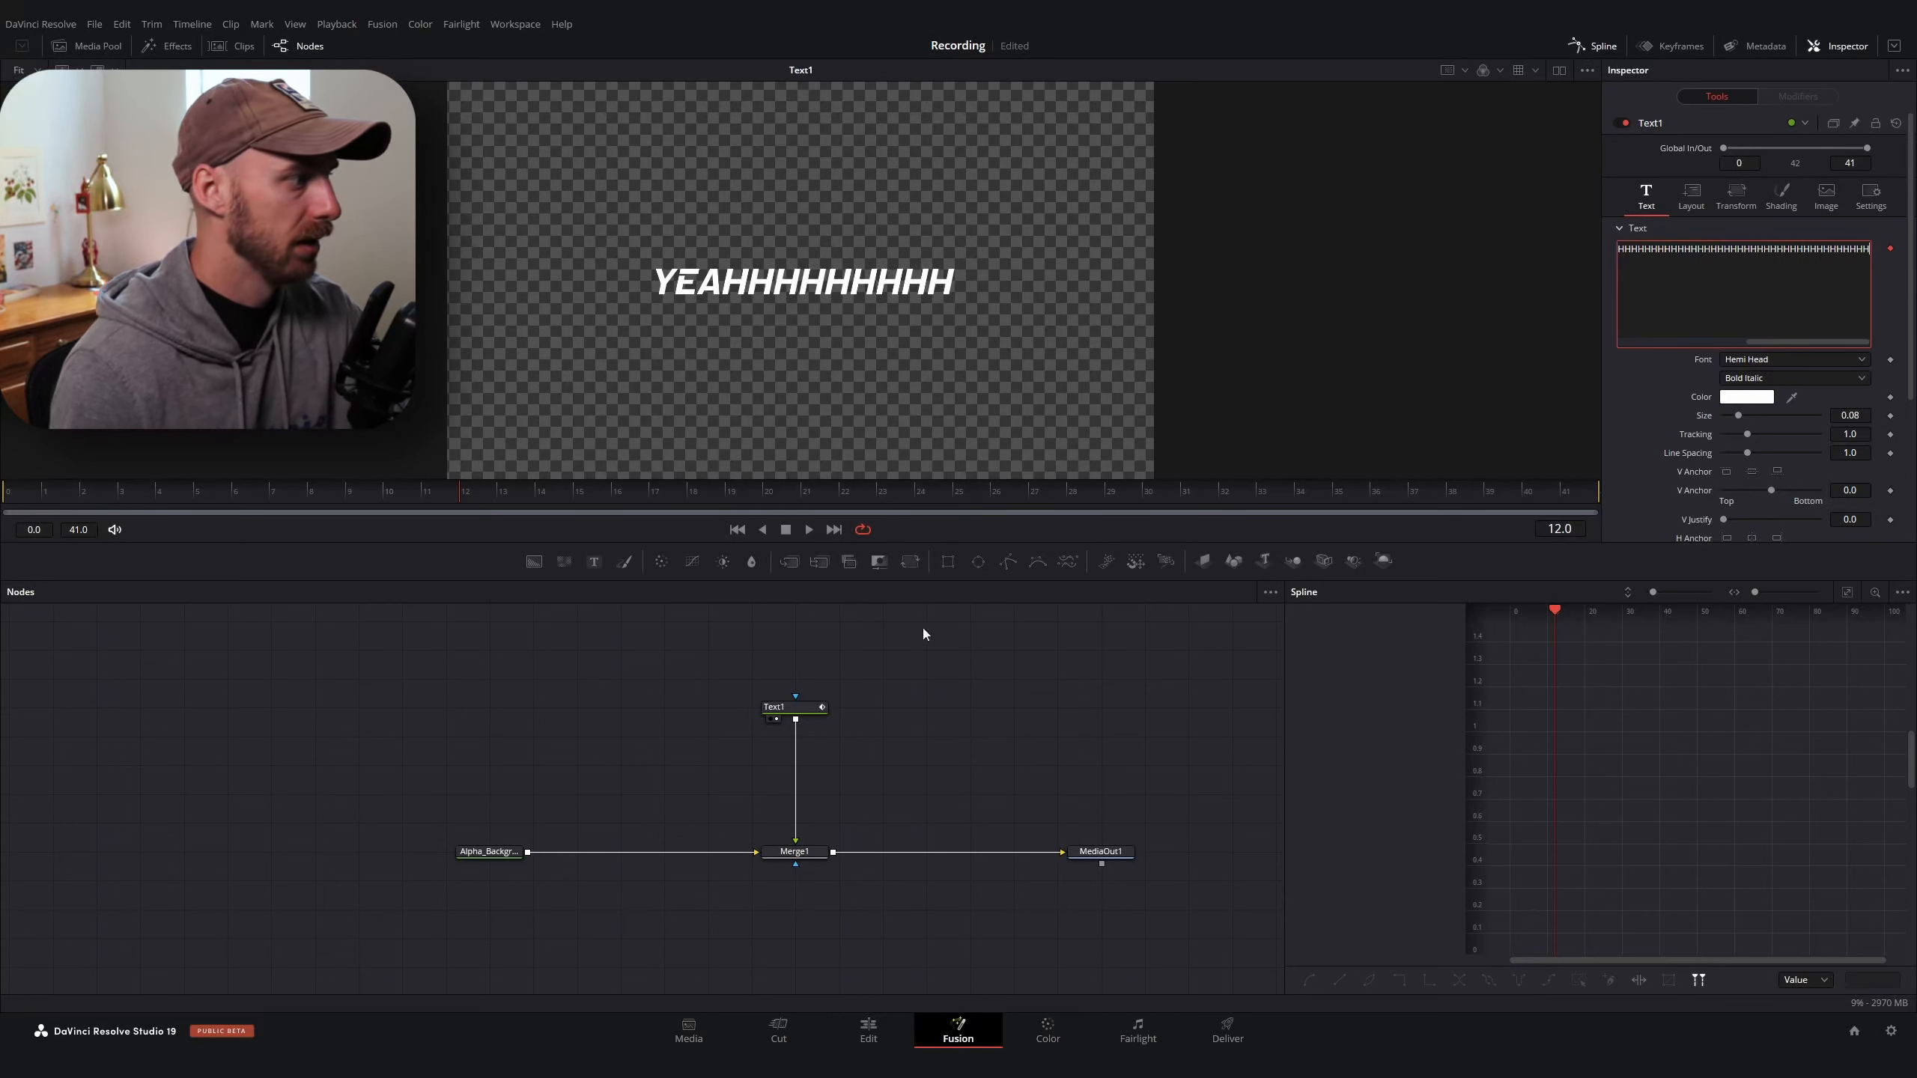
drag(463, 492, 1597, 515)
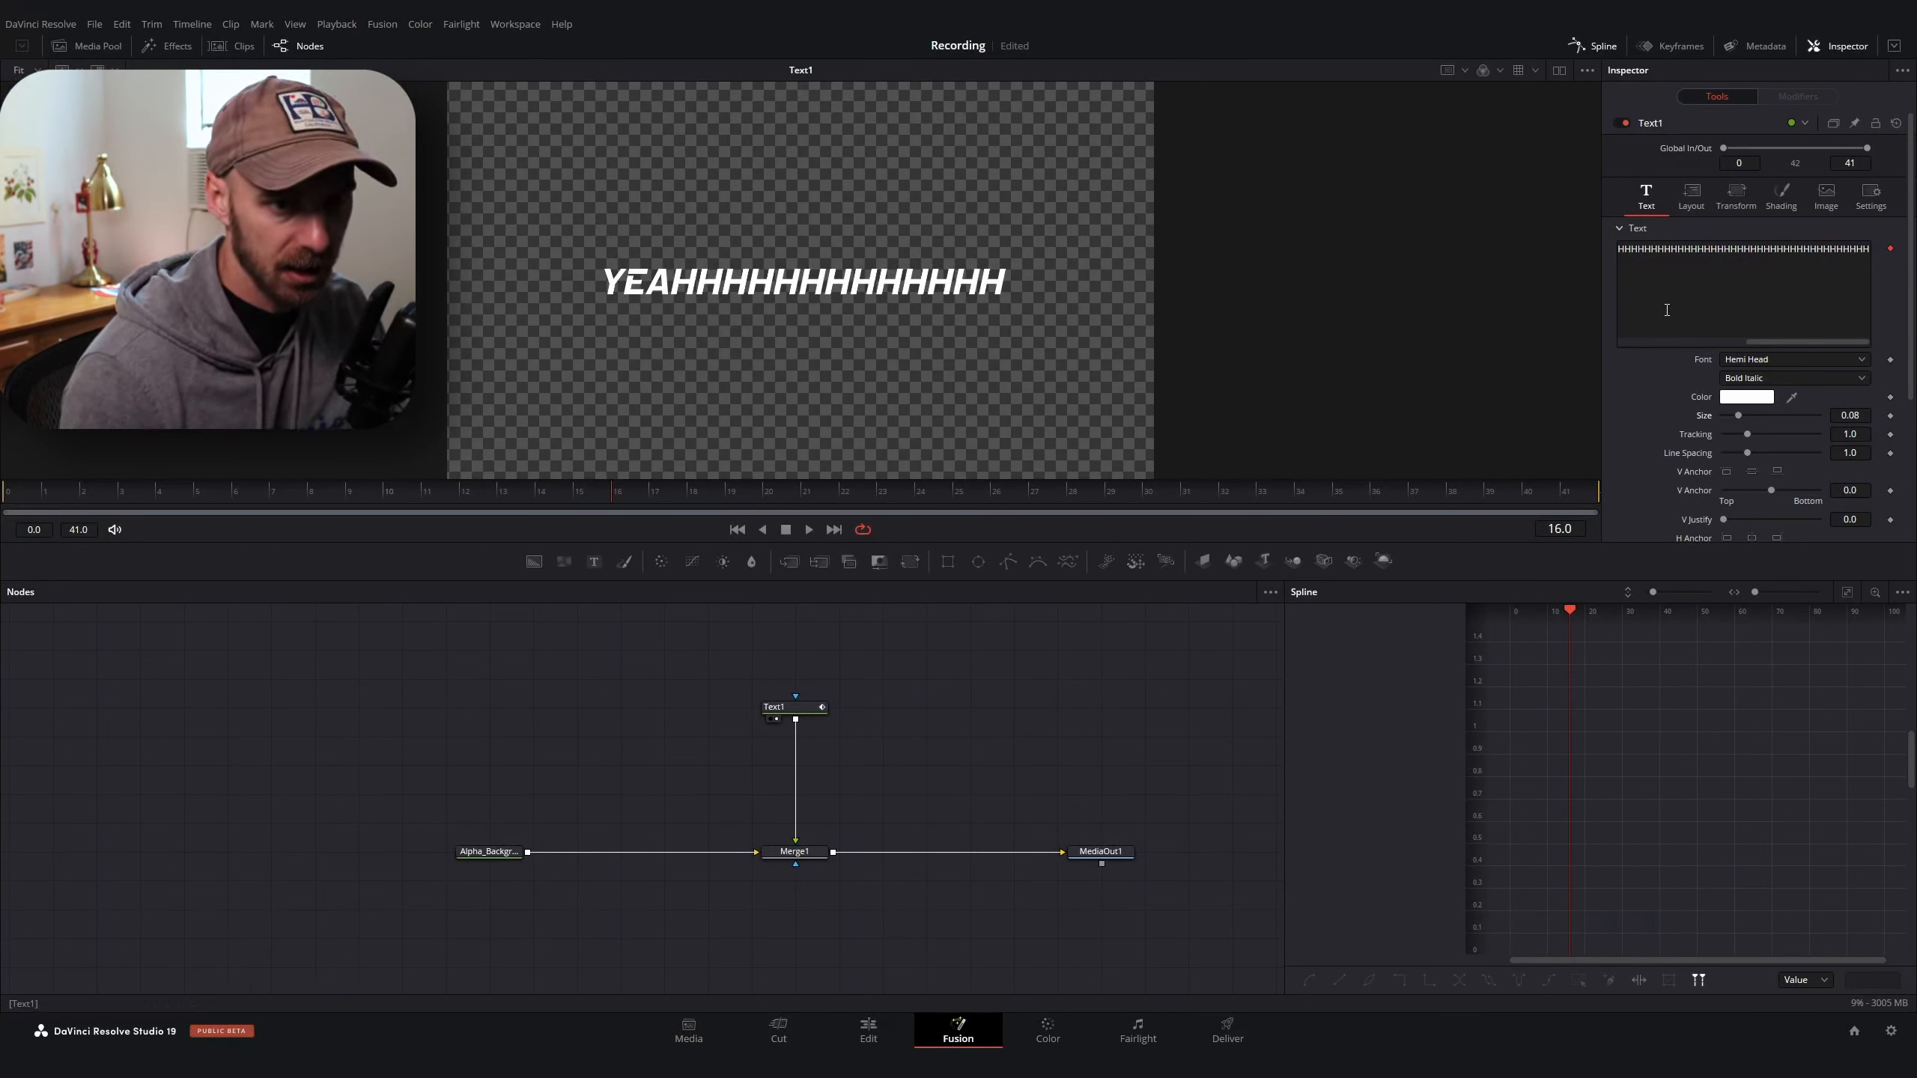
click(44, 503)
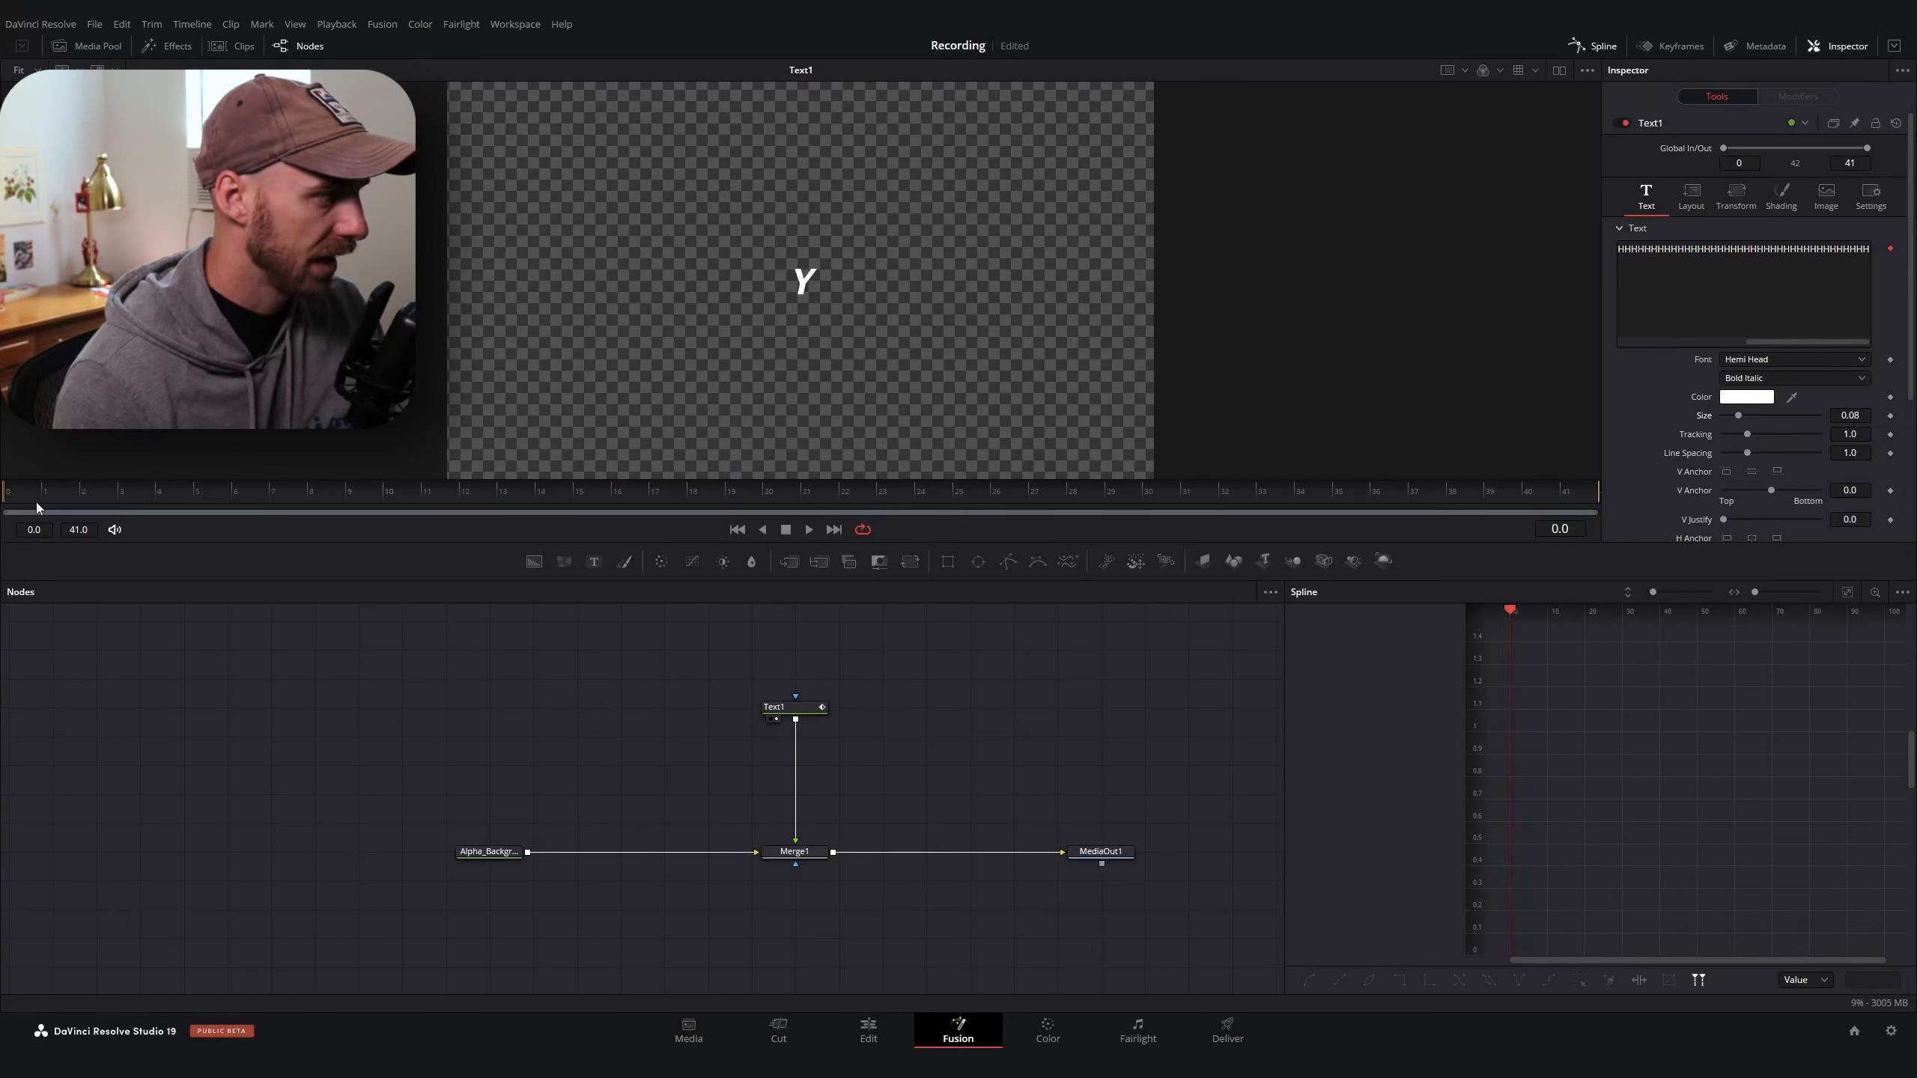
Set the Follower's size keyframe at frame 1 to 0.12 and scrub the opening frames to check the larger letters
drag(1736, 416, 1769, 420)
click(1740, 423)
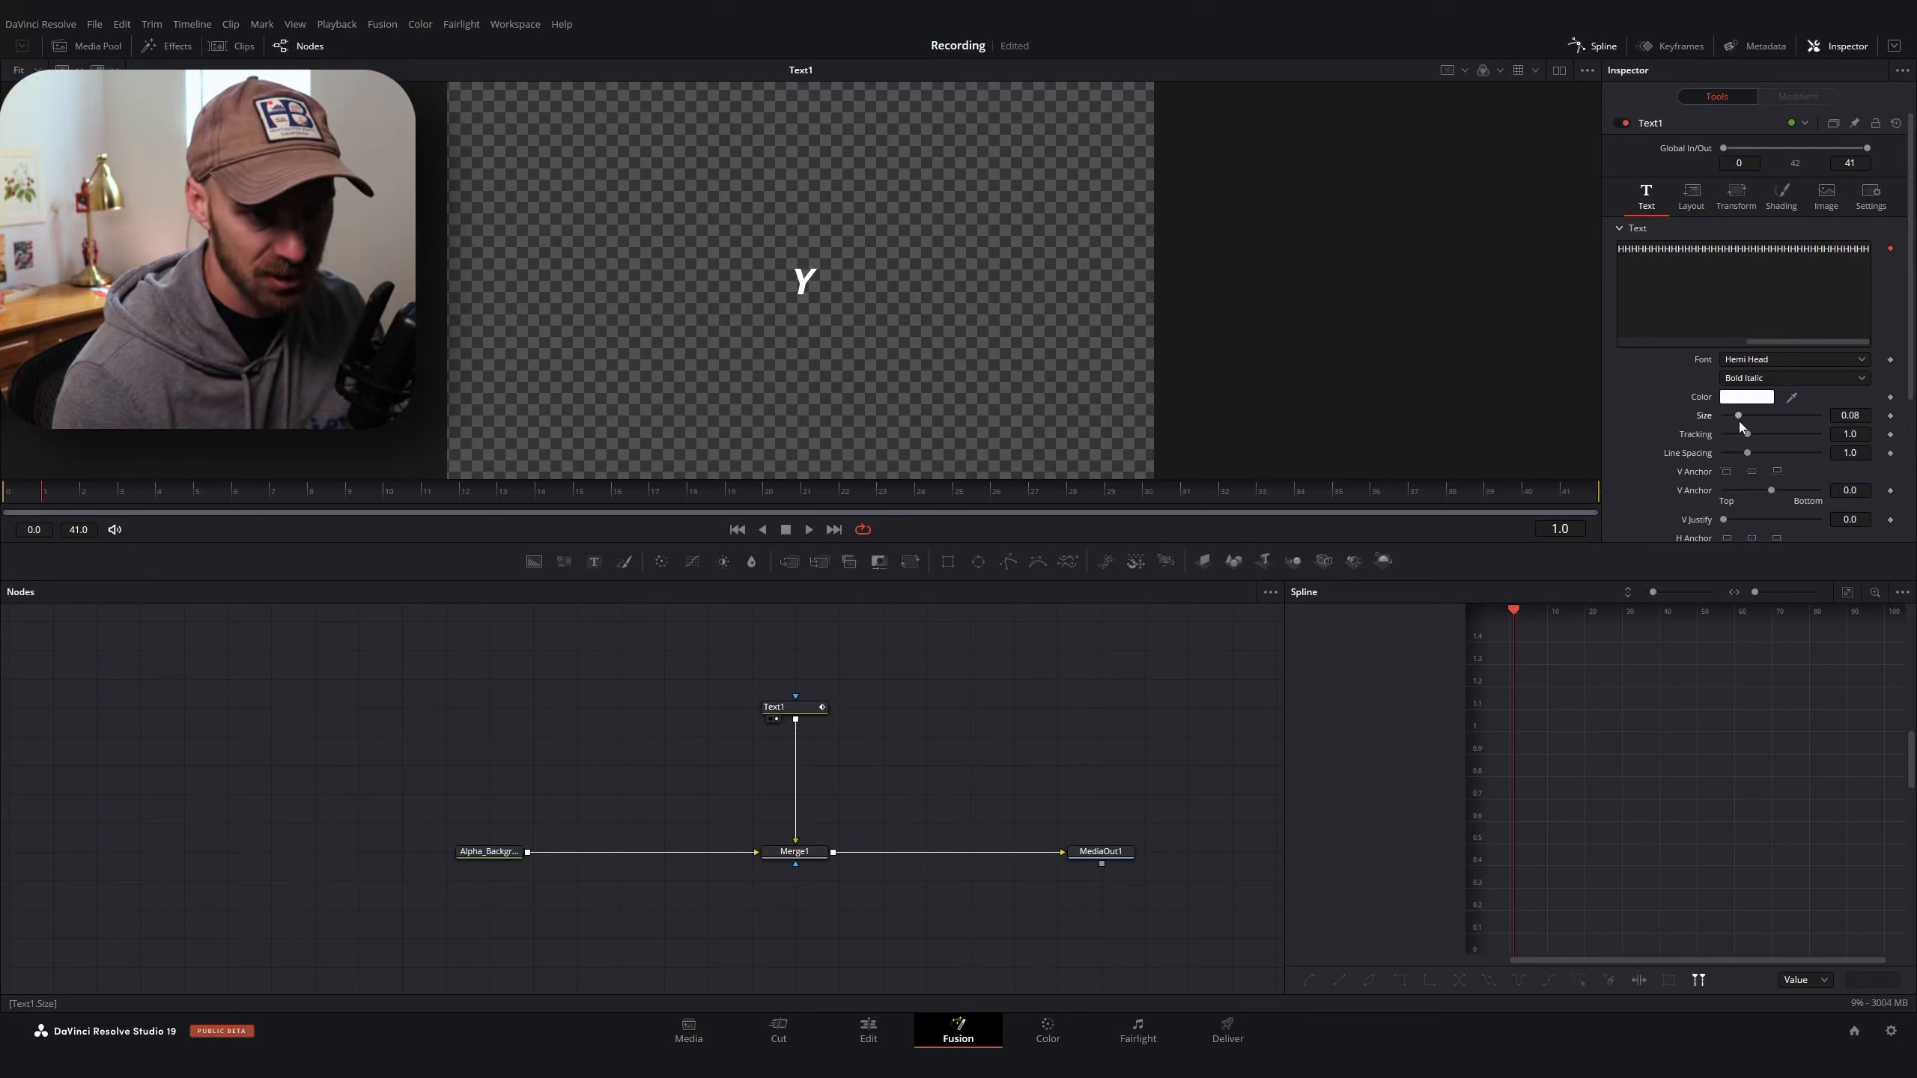
click(794, 713)
click(1795, 99)
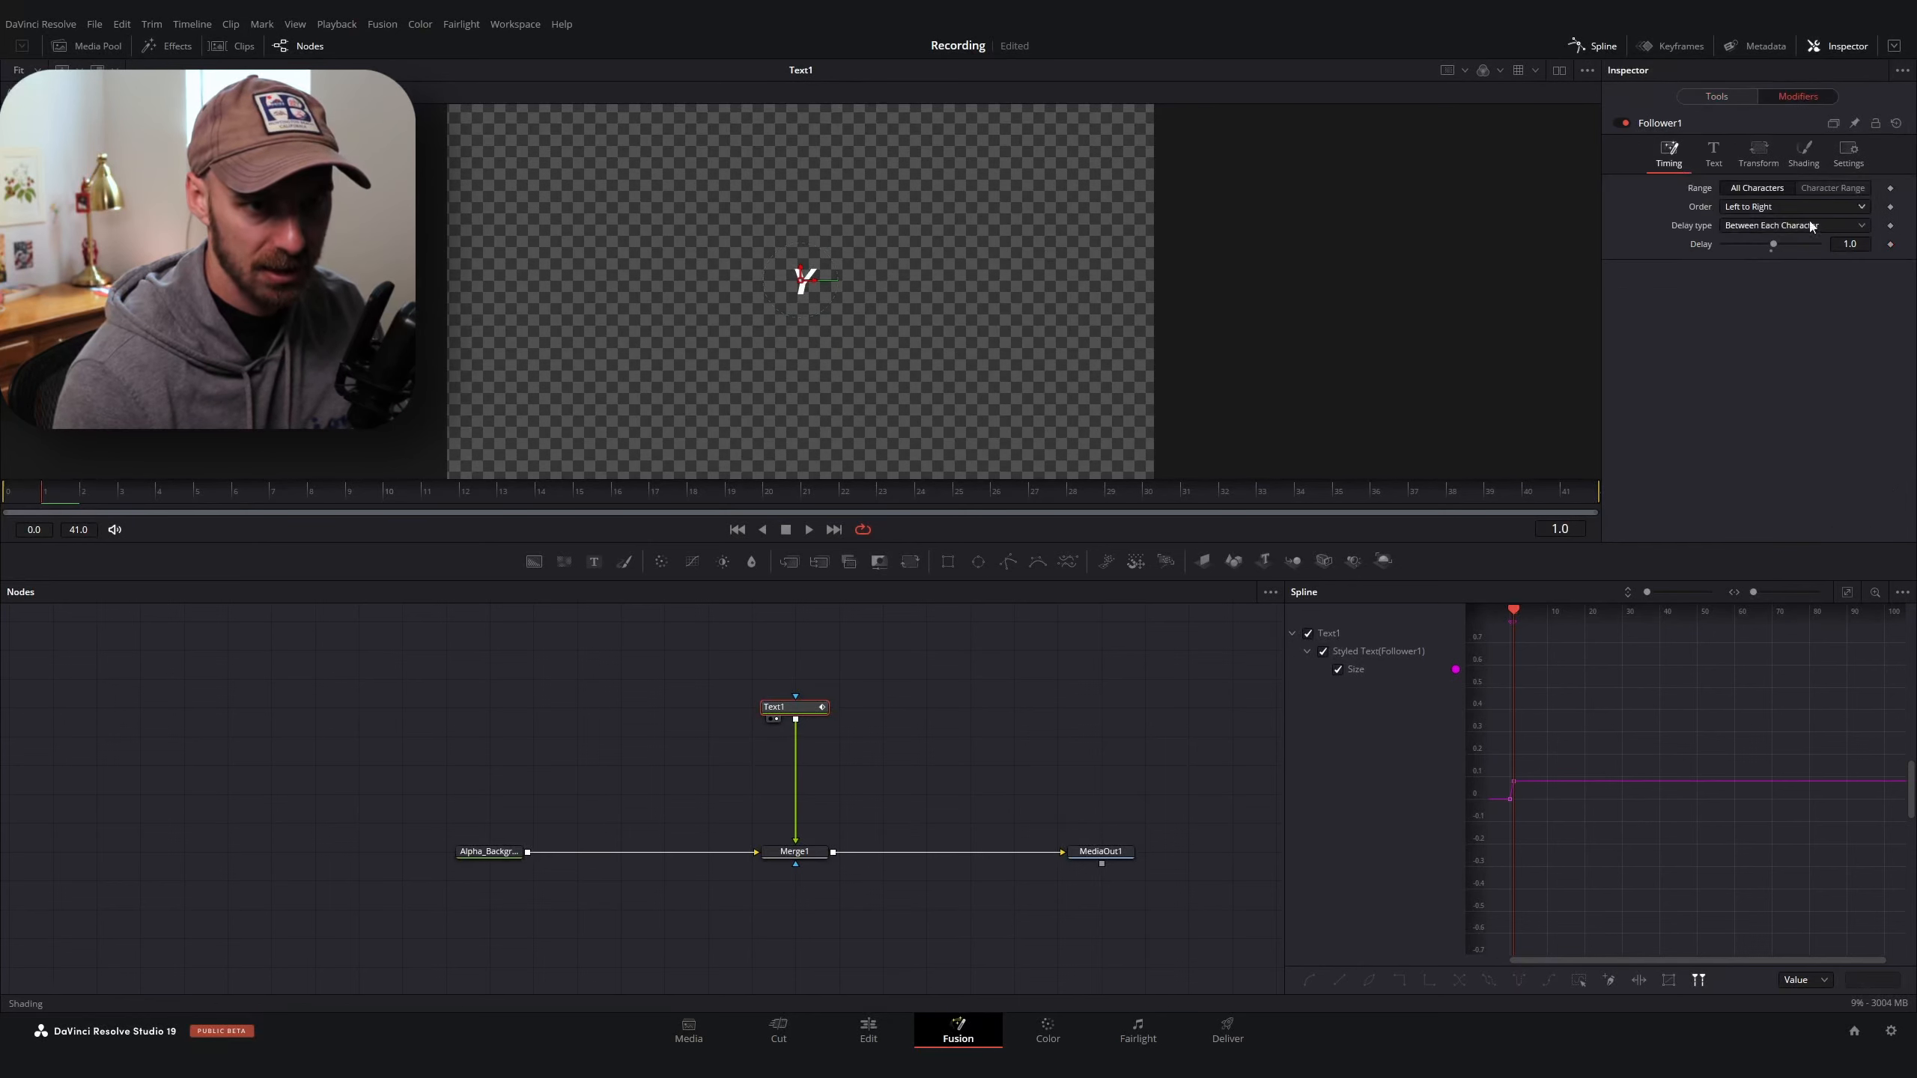
click(1727, 154)
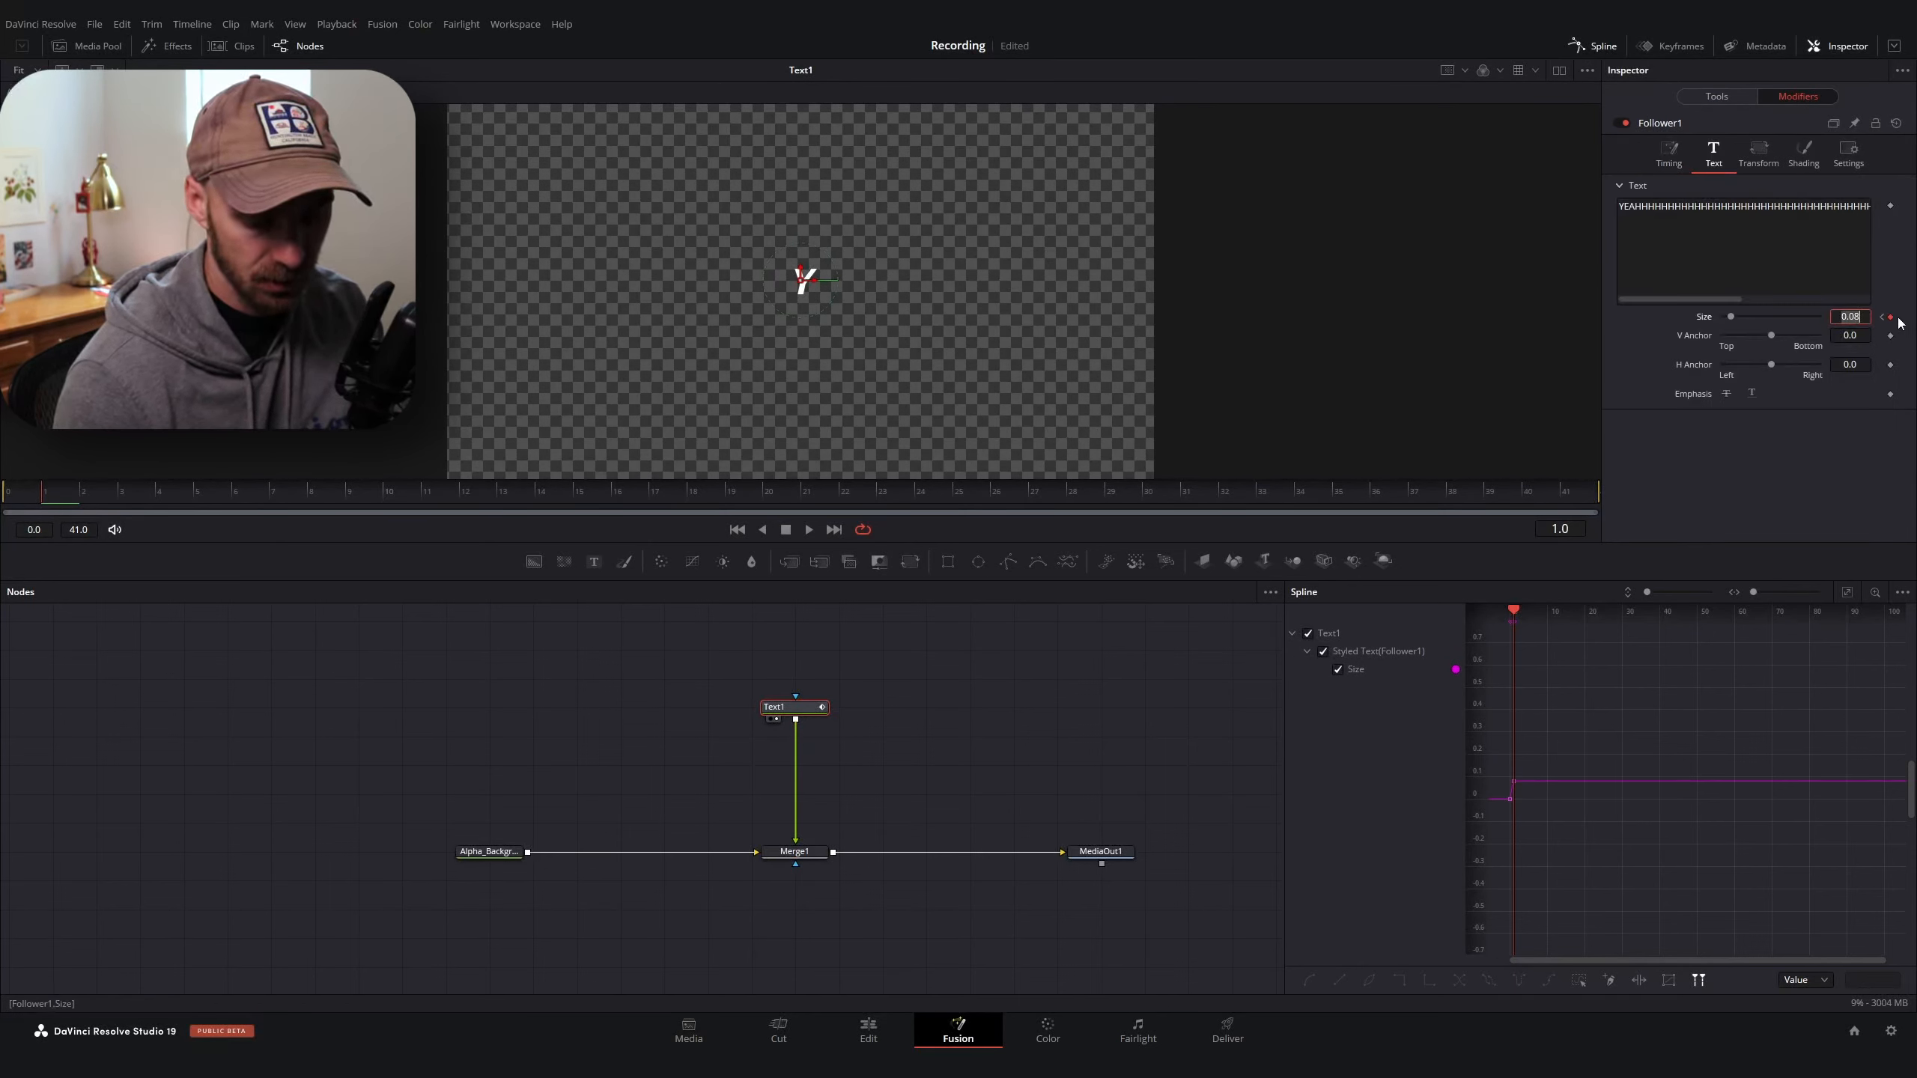
text(1)
key(Tab)
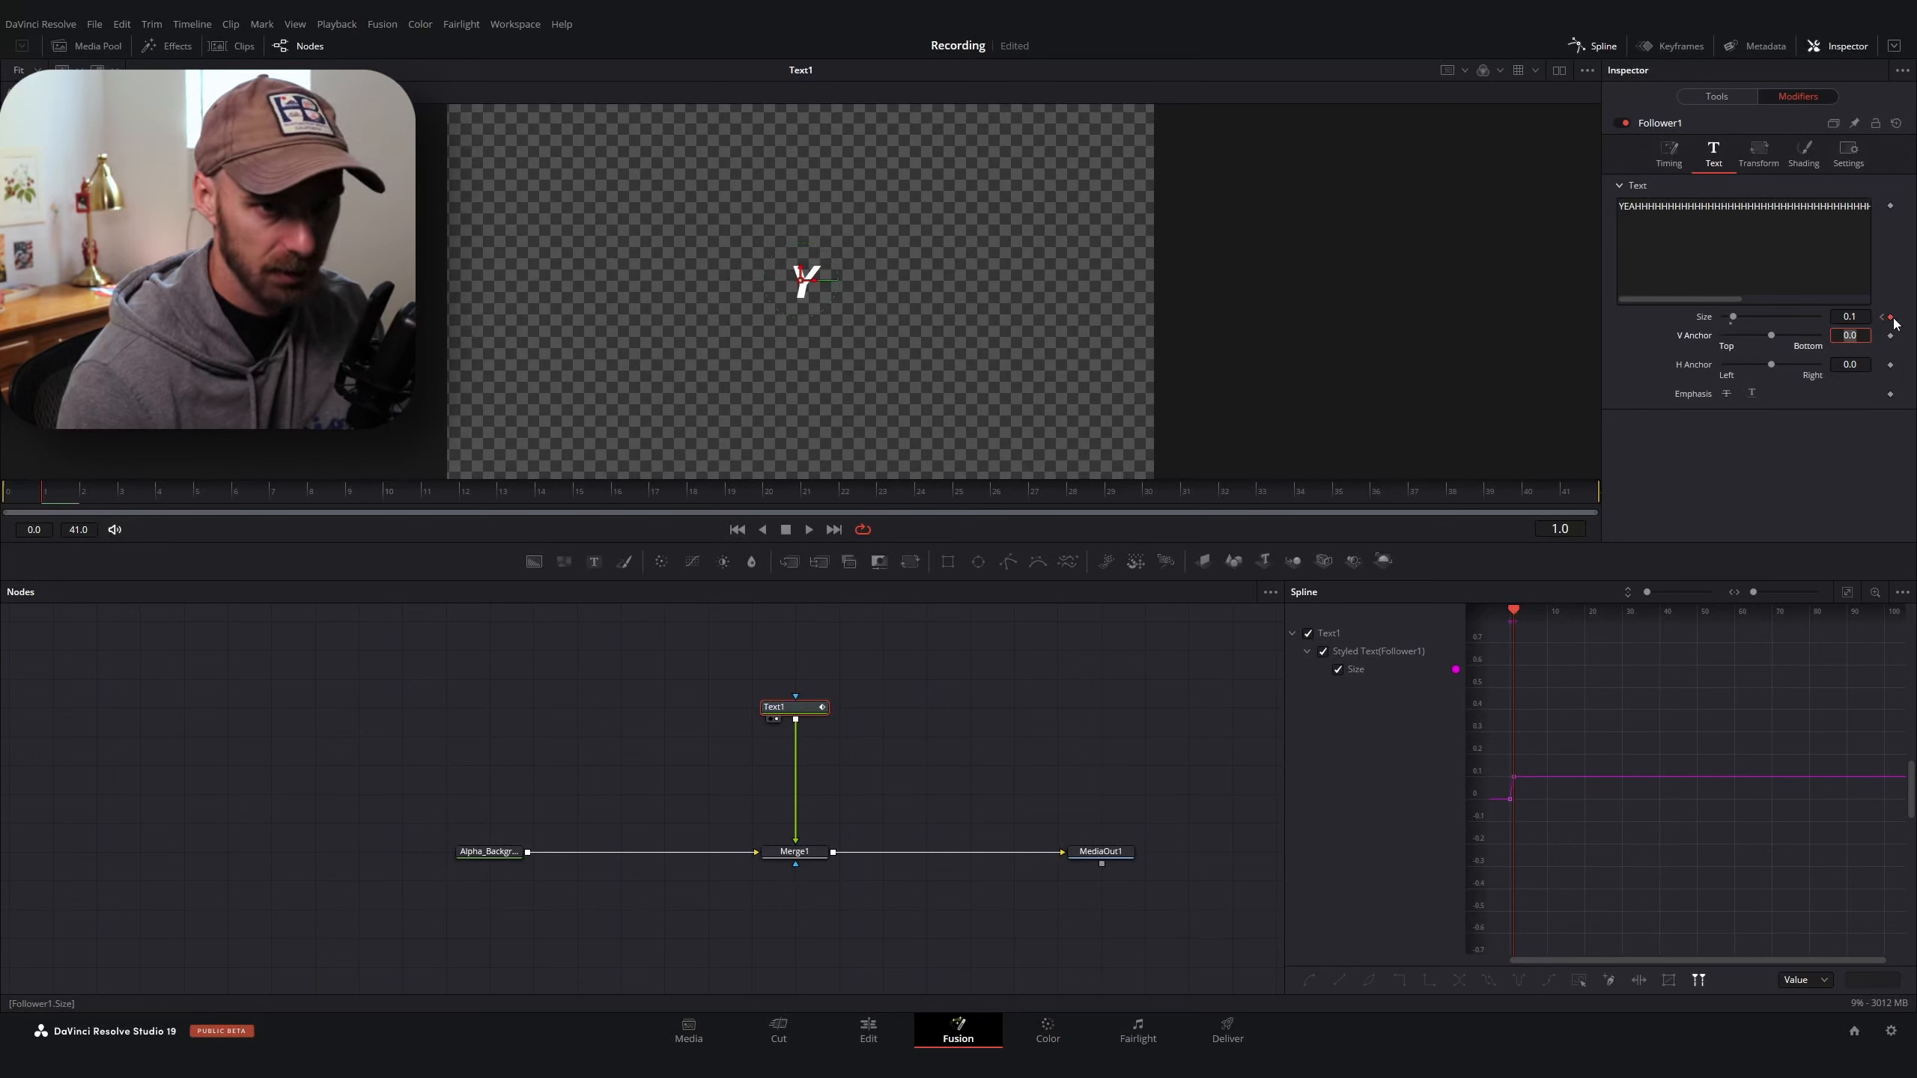
text(2)
key(Tab)
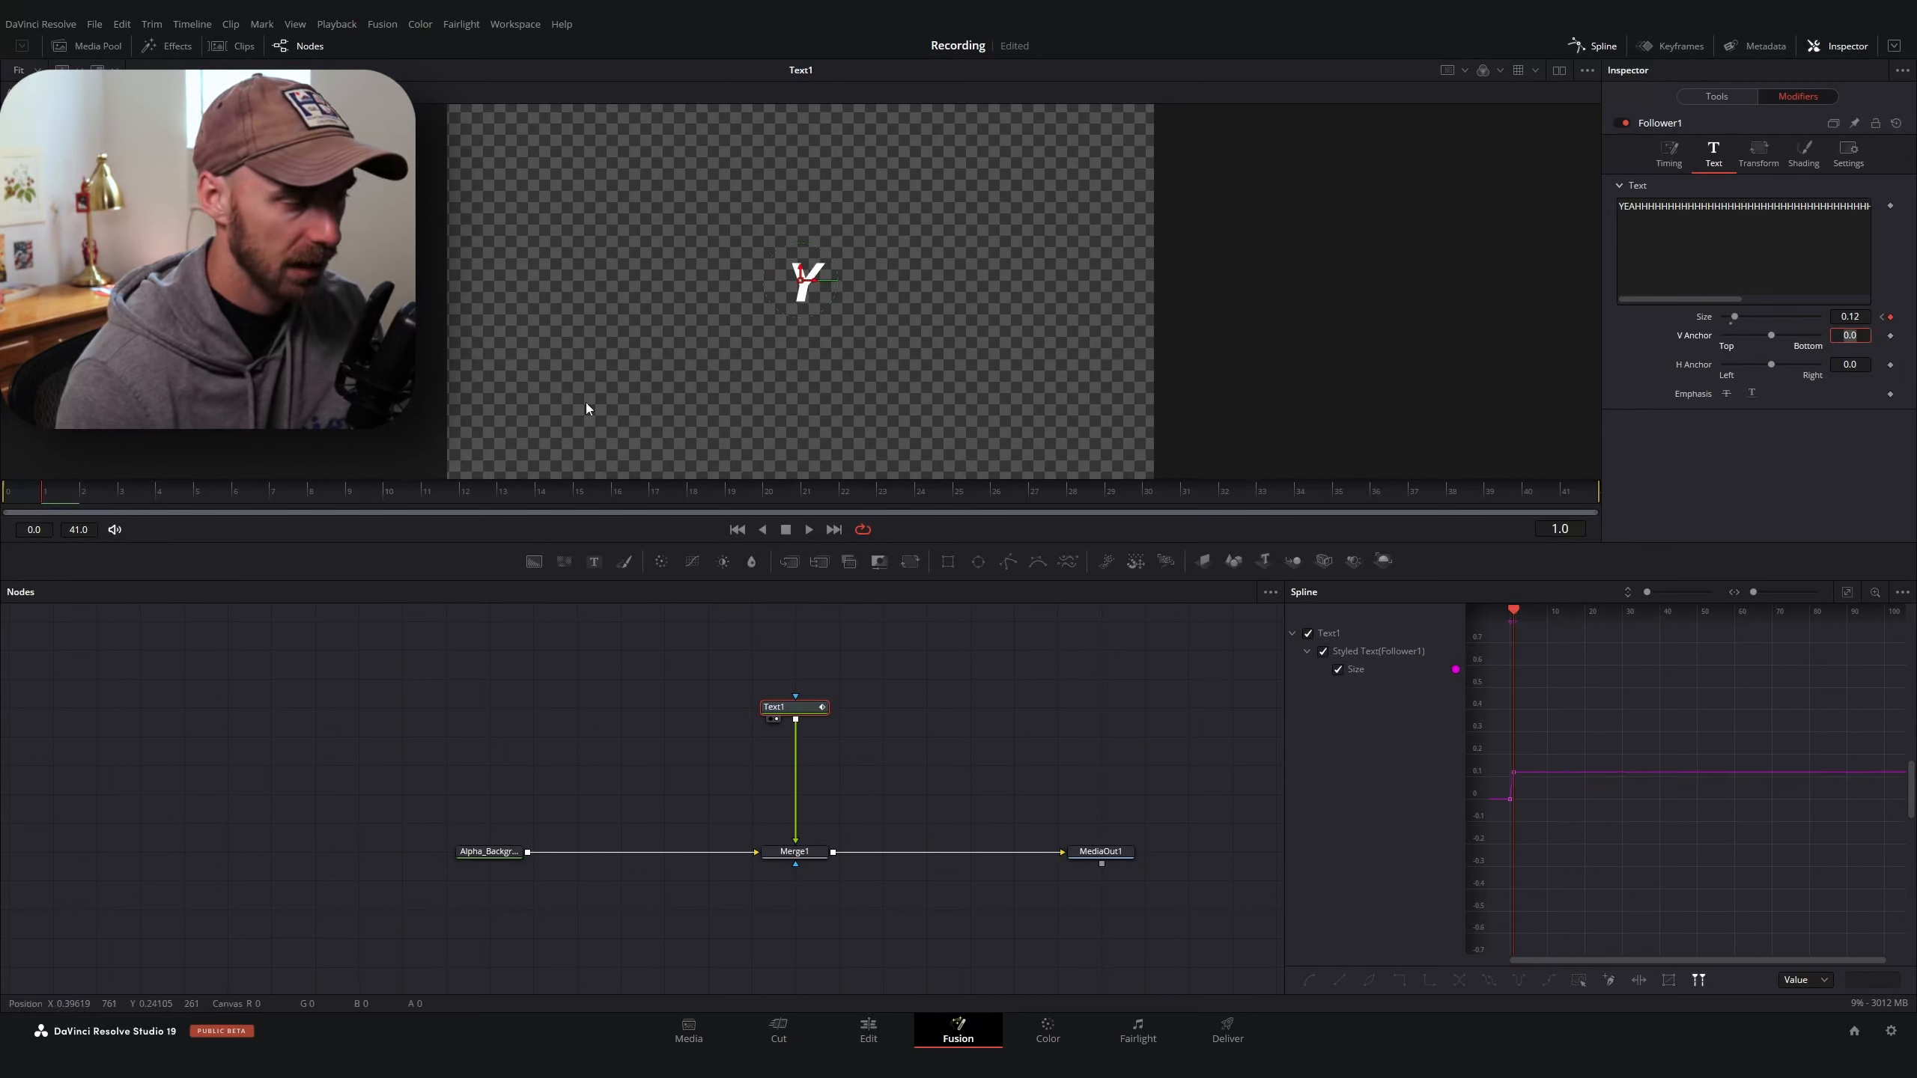
drag(35, 505, 195, 487)
key(Left)
key(Left)
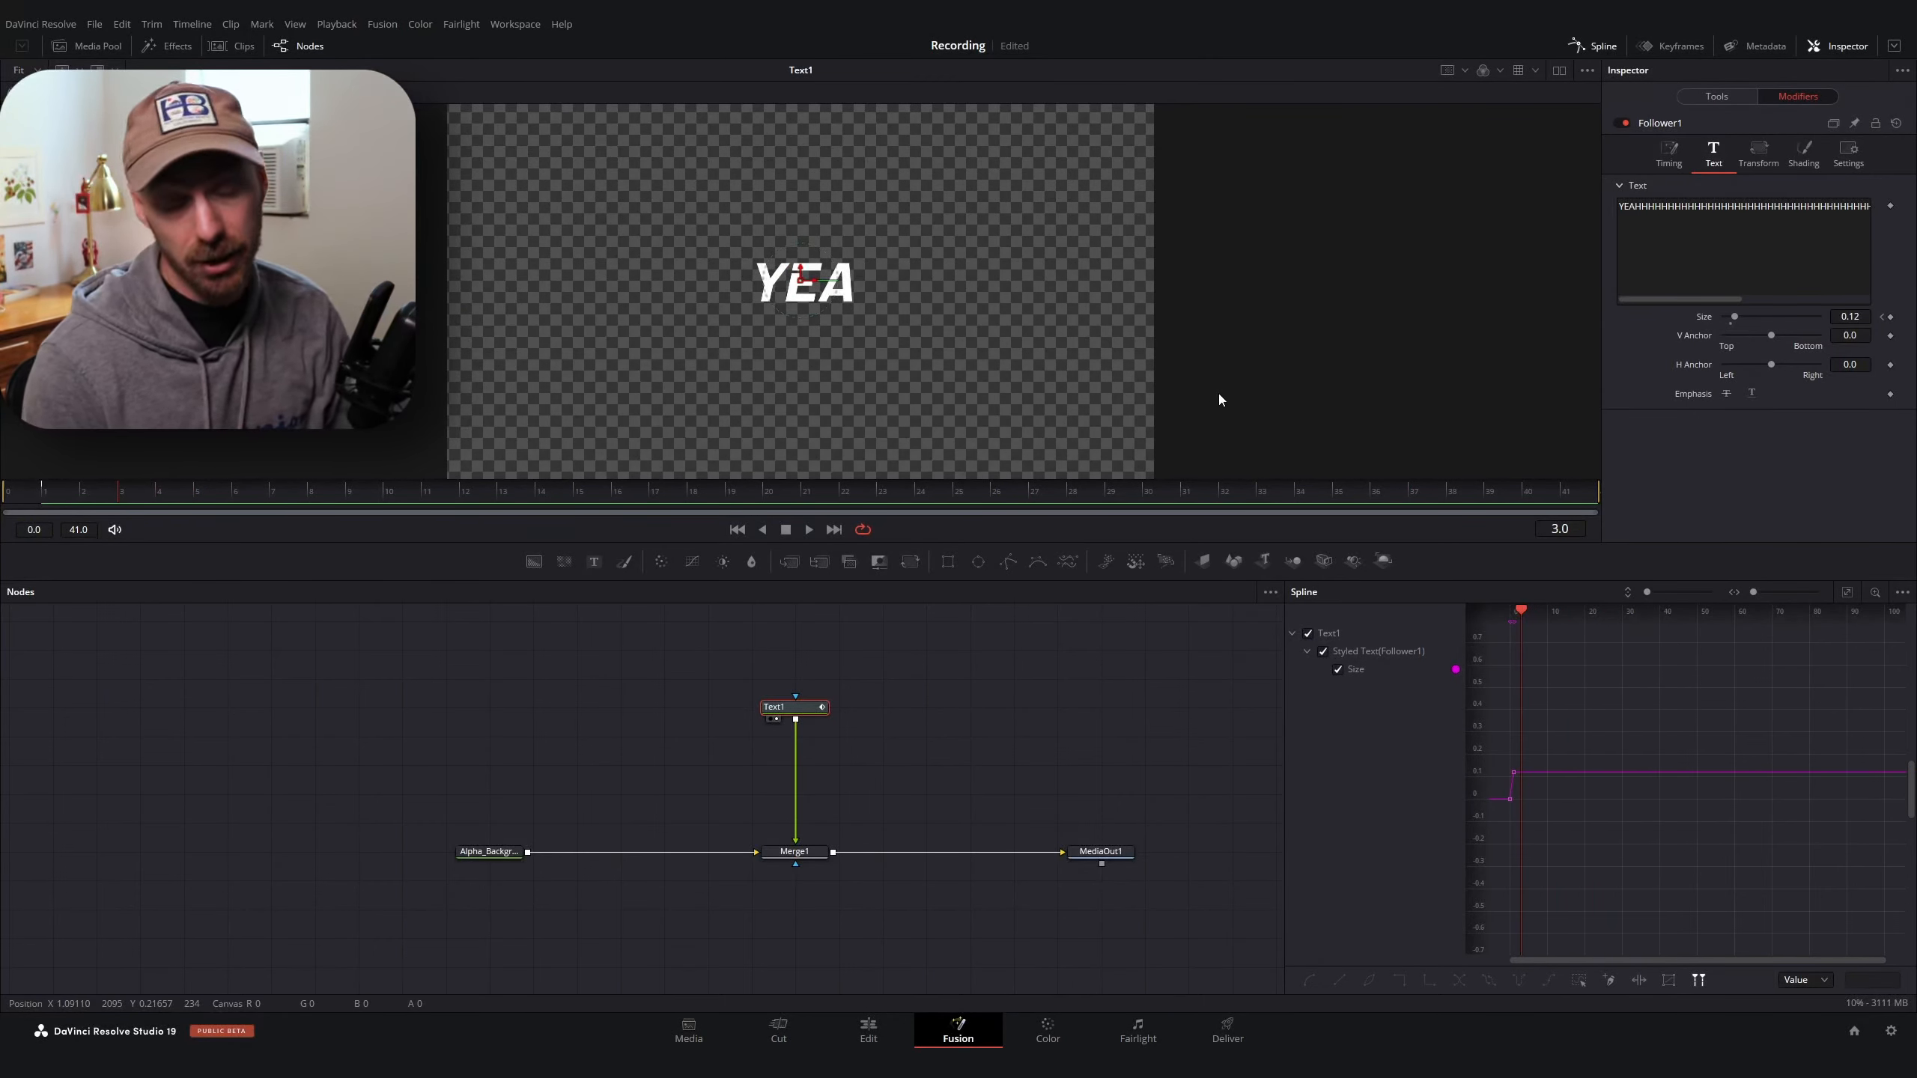
click(1665, 153)
click(1716, 96)
scroll(1657, 432, down, 3)
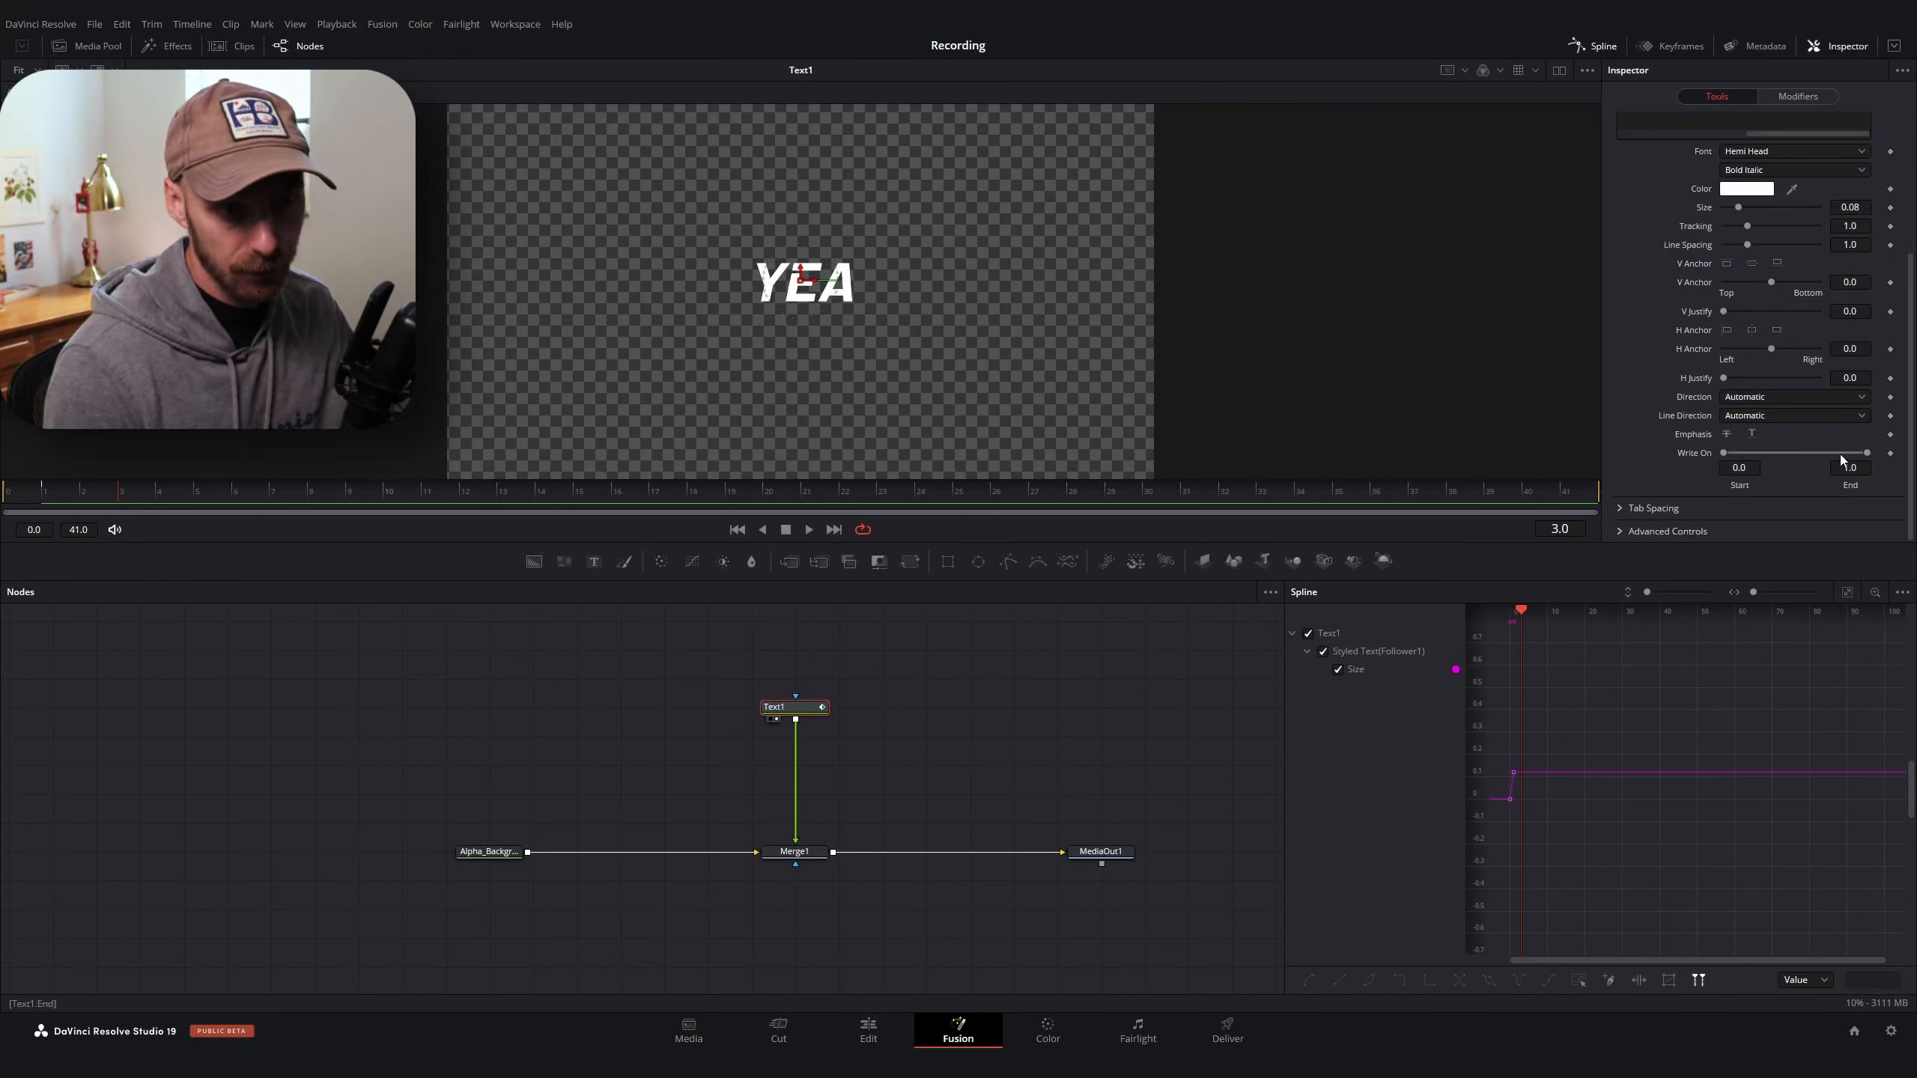
scroll(1660, 420, up, 3)
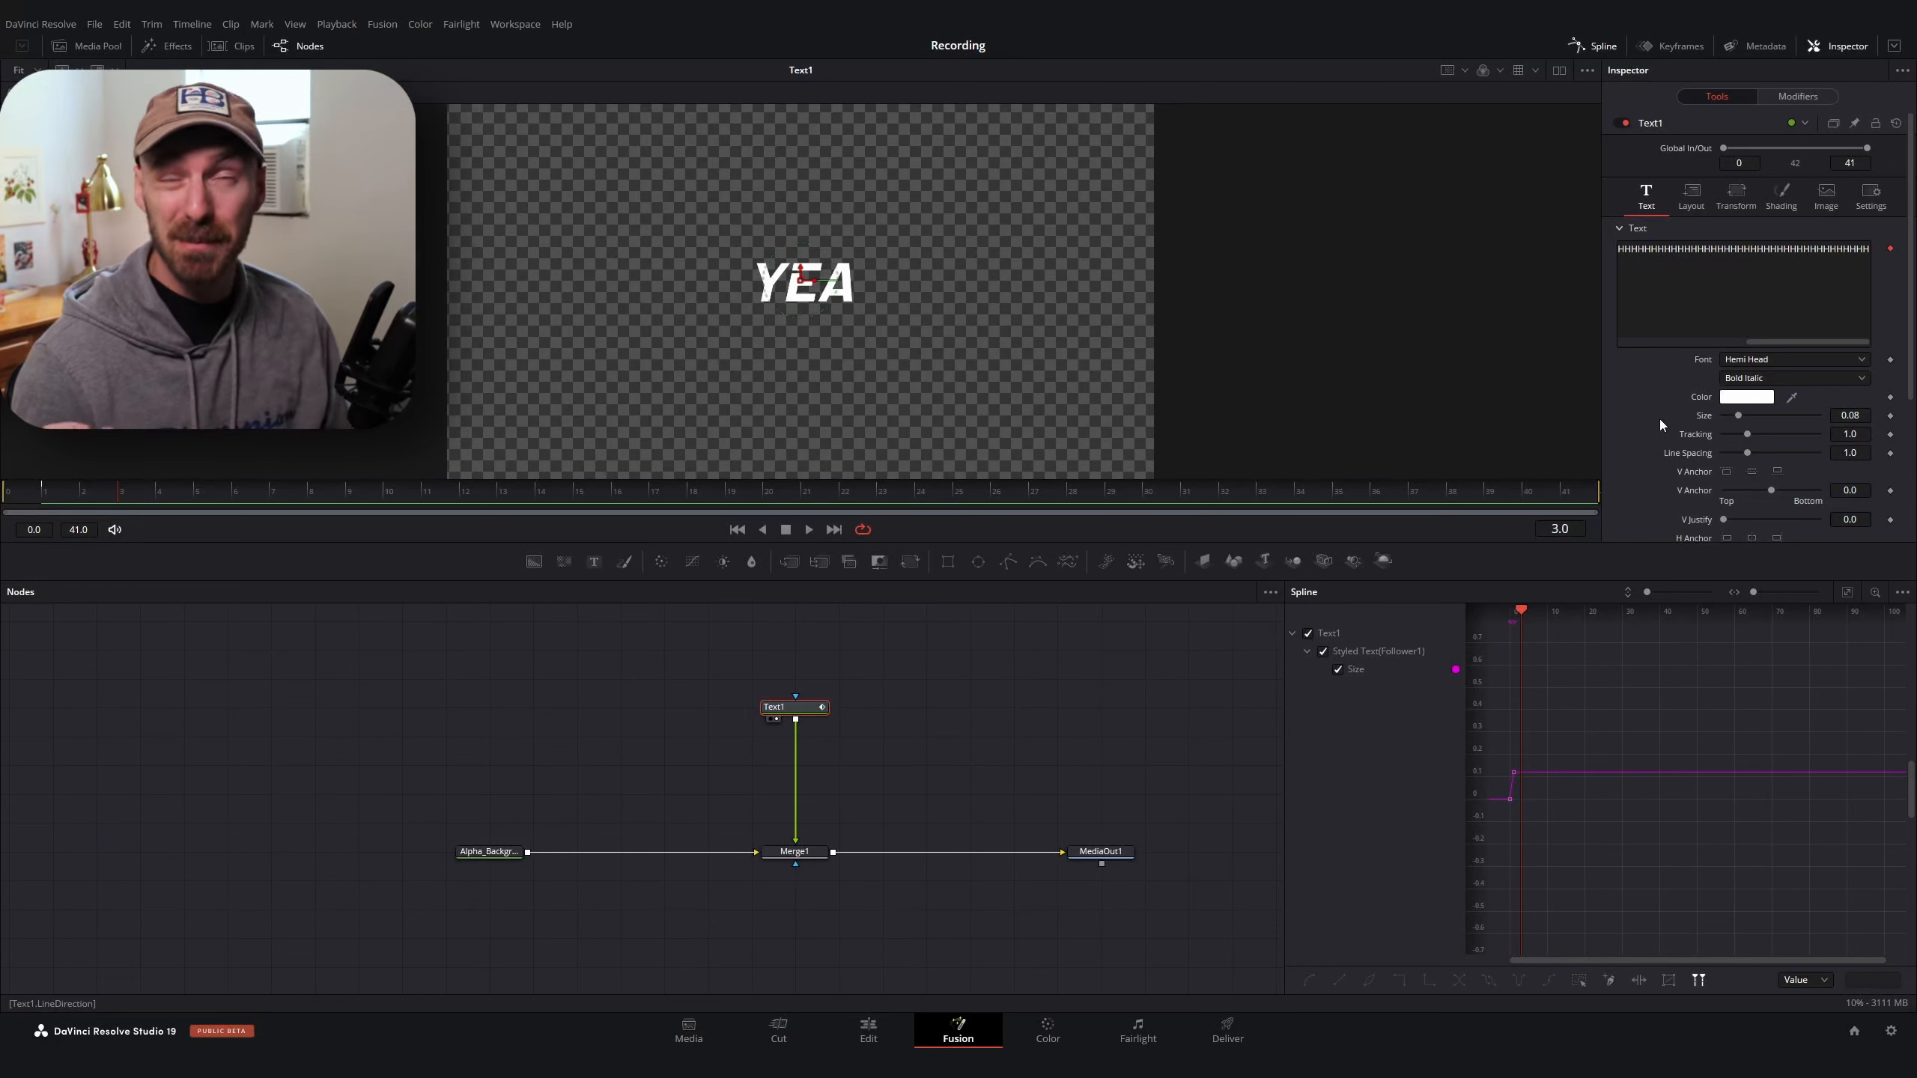
click(1690, 193)
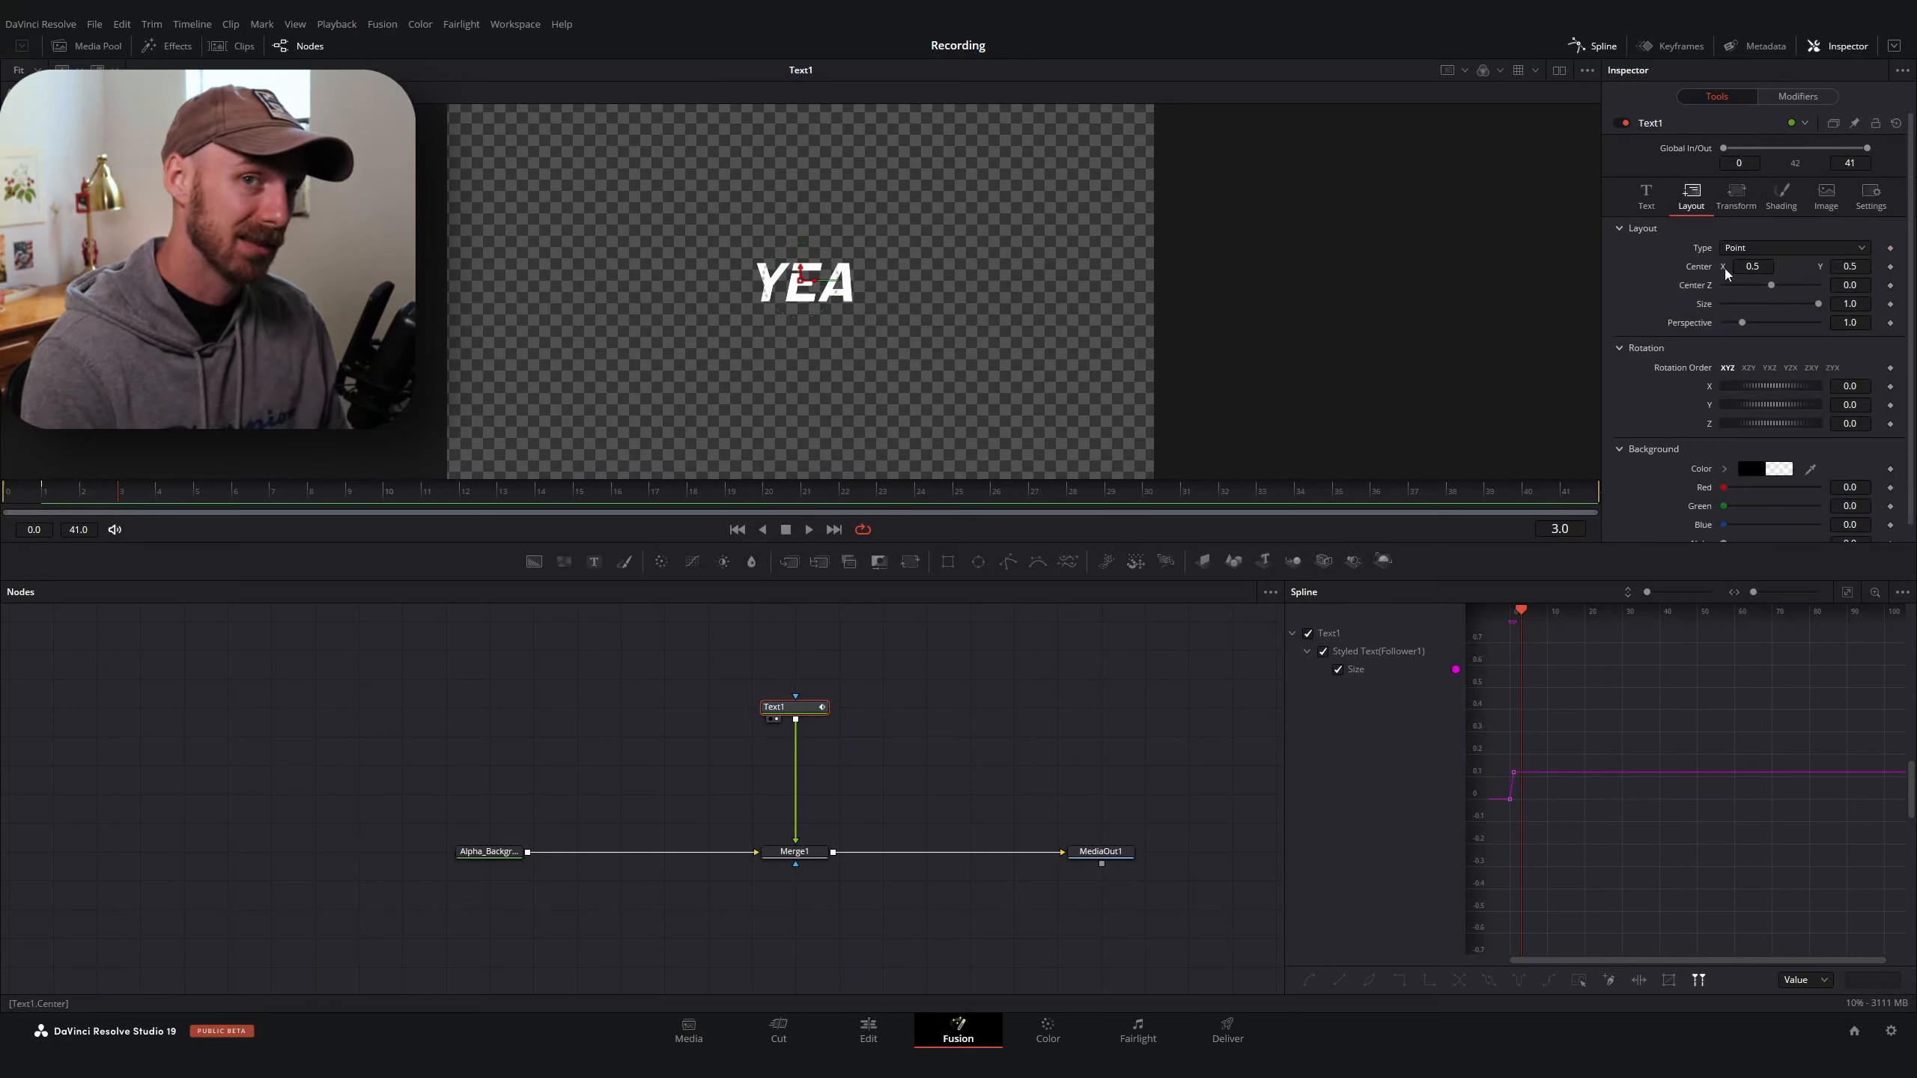
click(1646, 195)
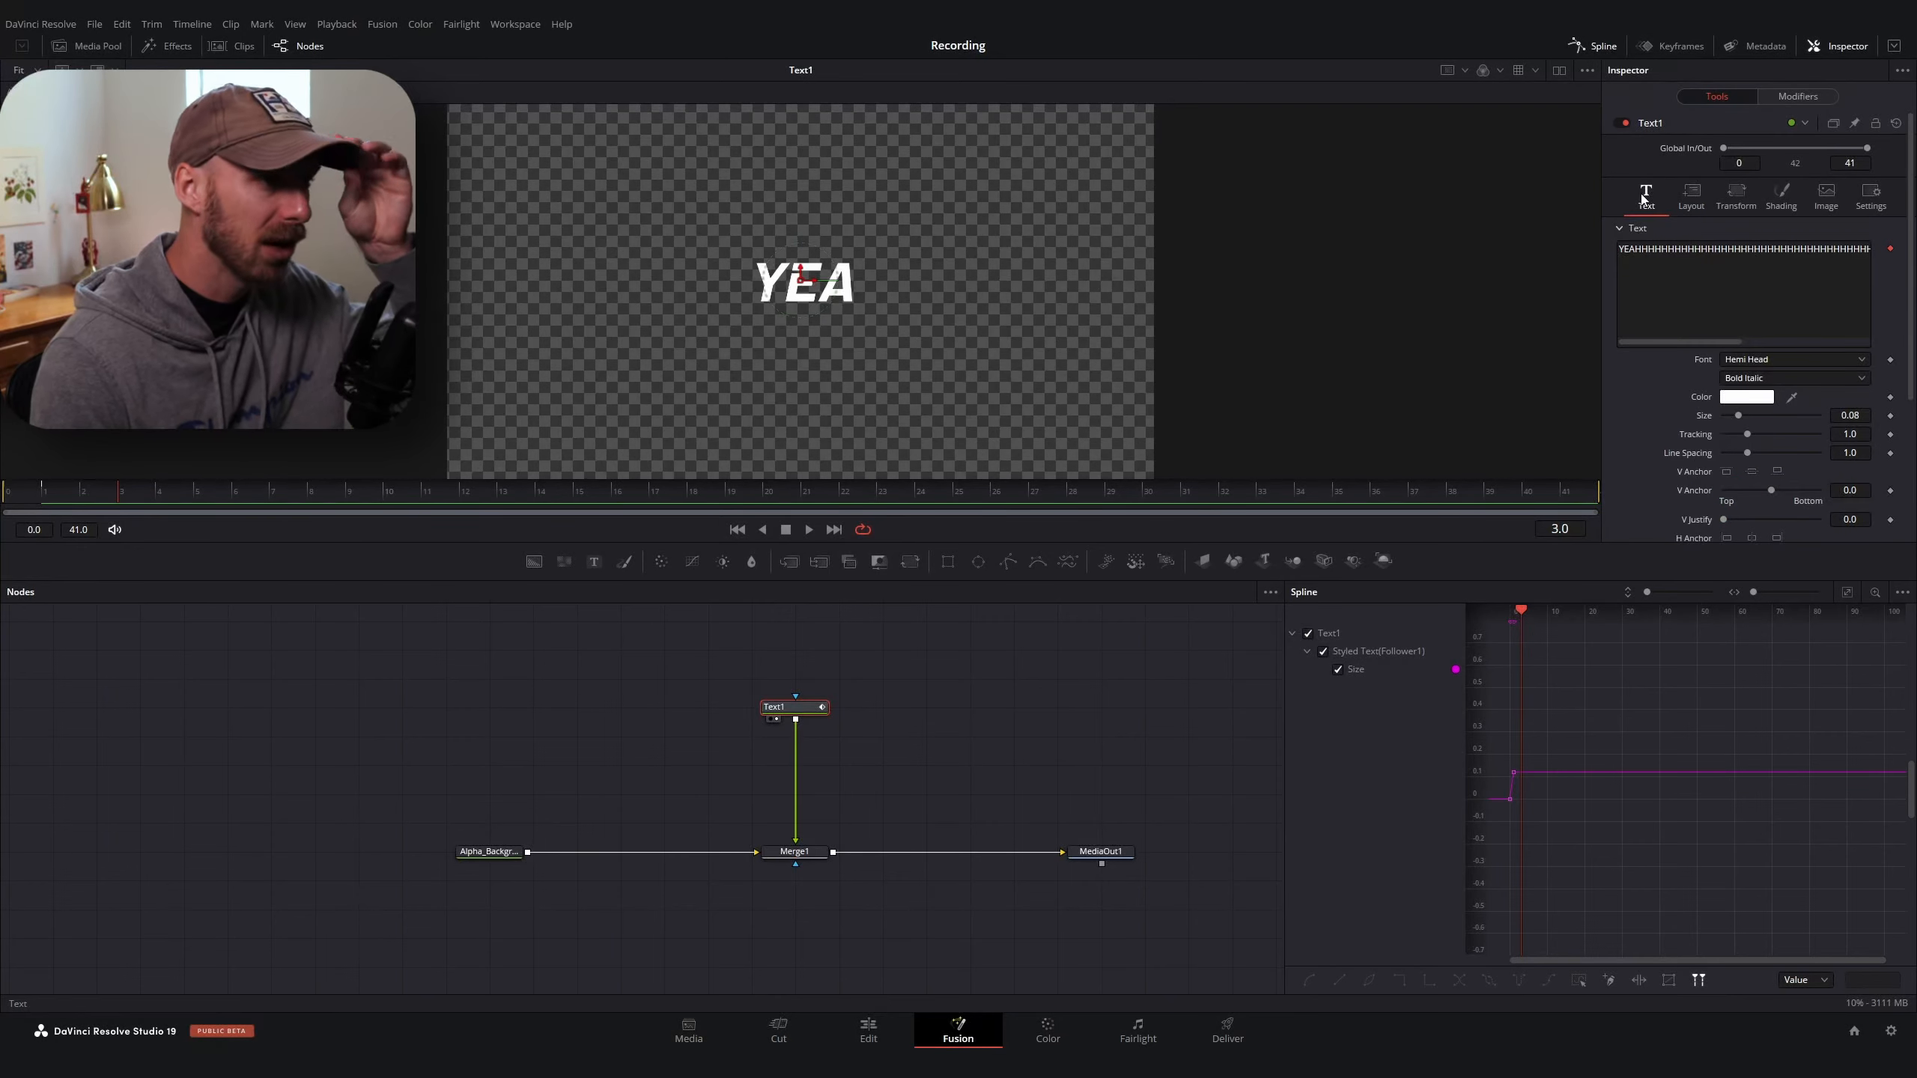
Return to the Edit page and examine the glowing YEAHHH text in the reference clip up close
click(868, 1030)
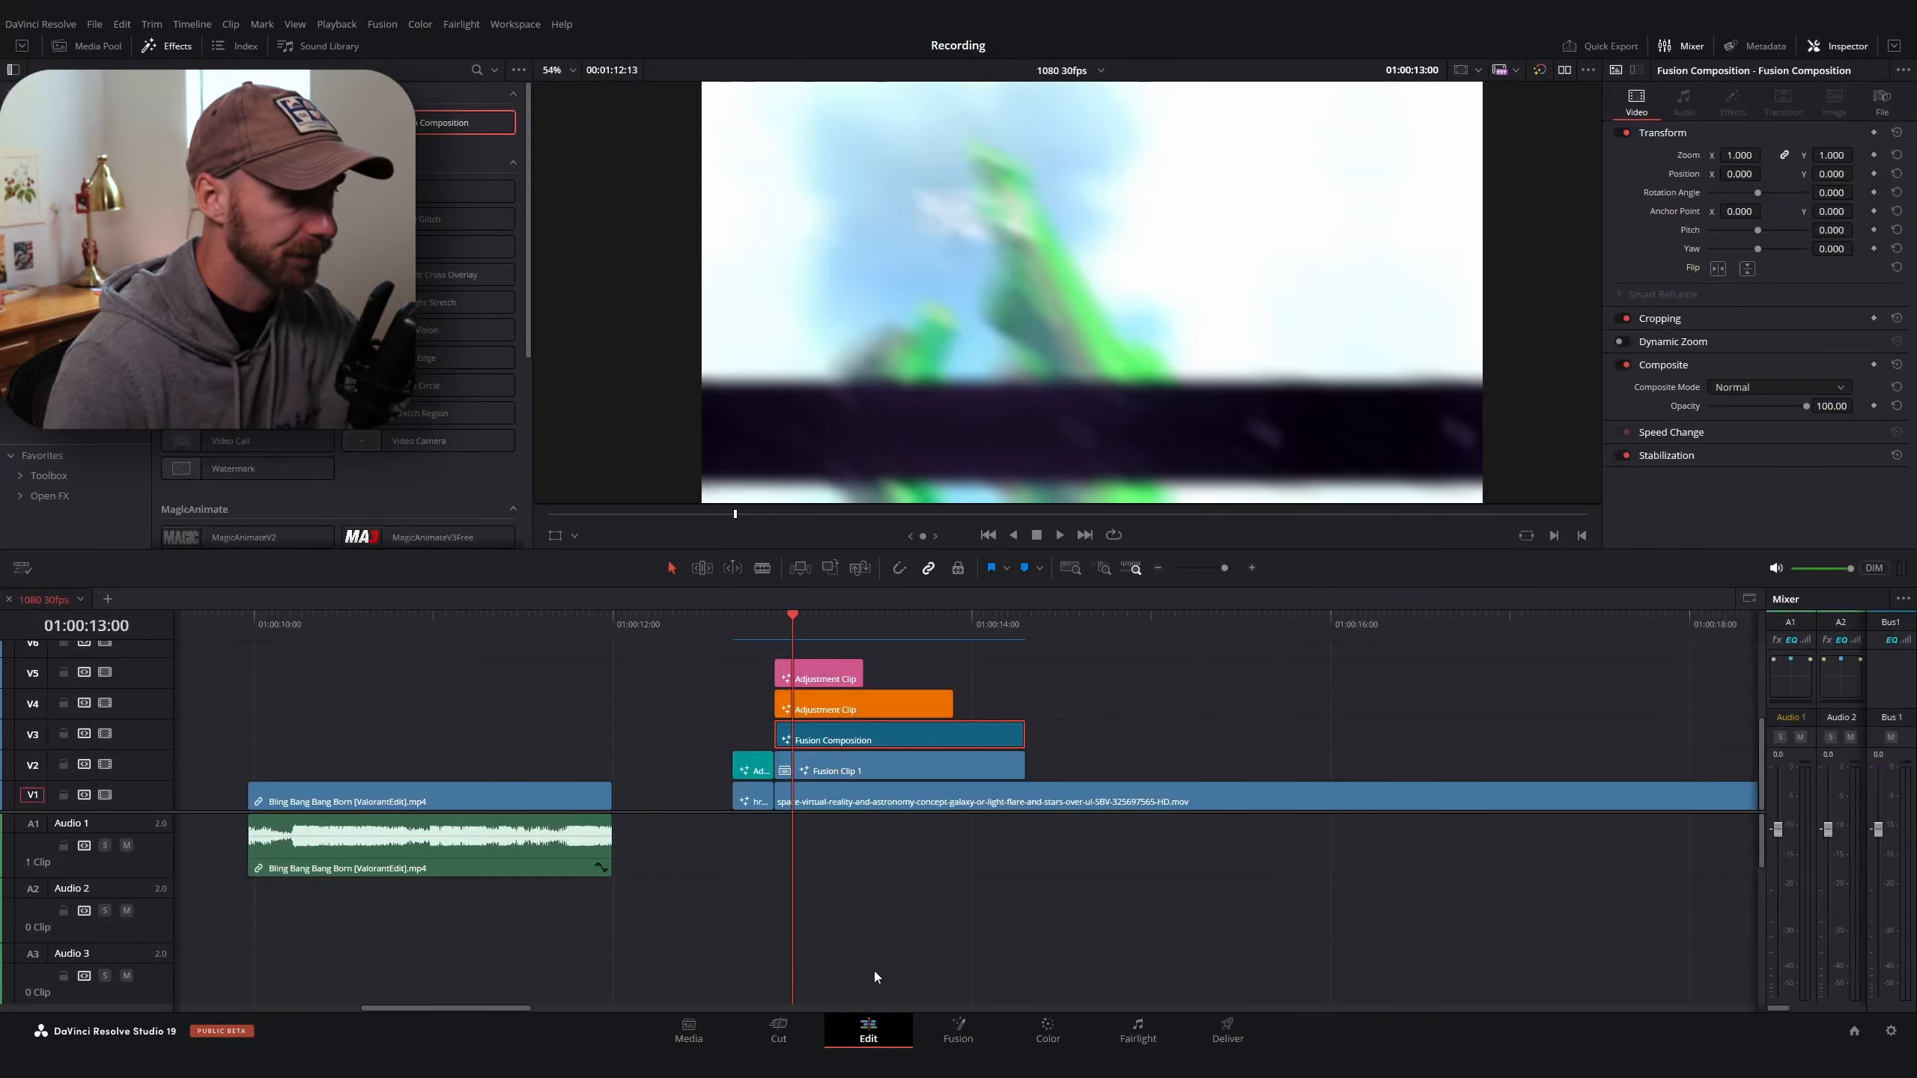
scroll(1166, 303, up, 3)
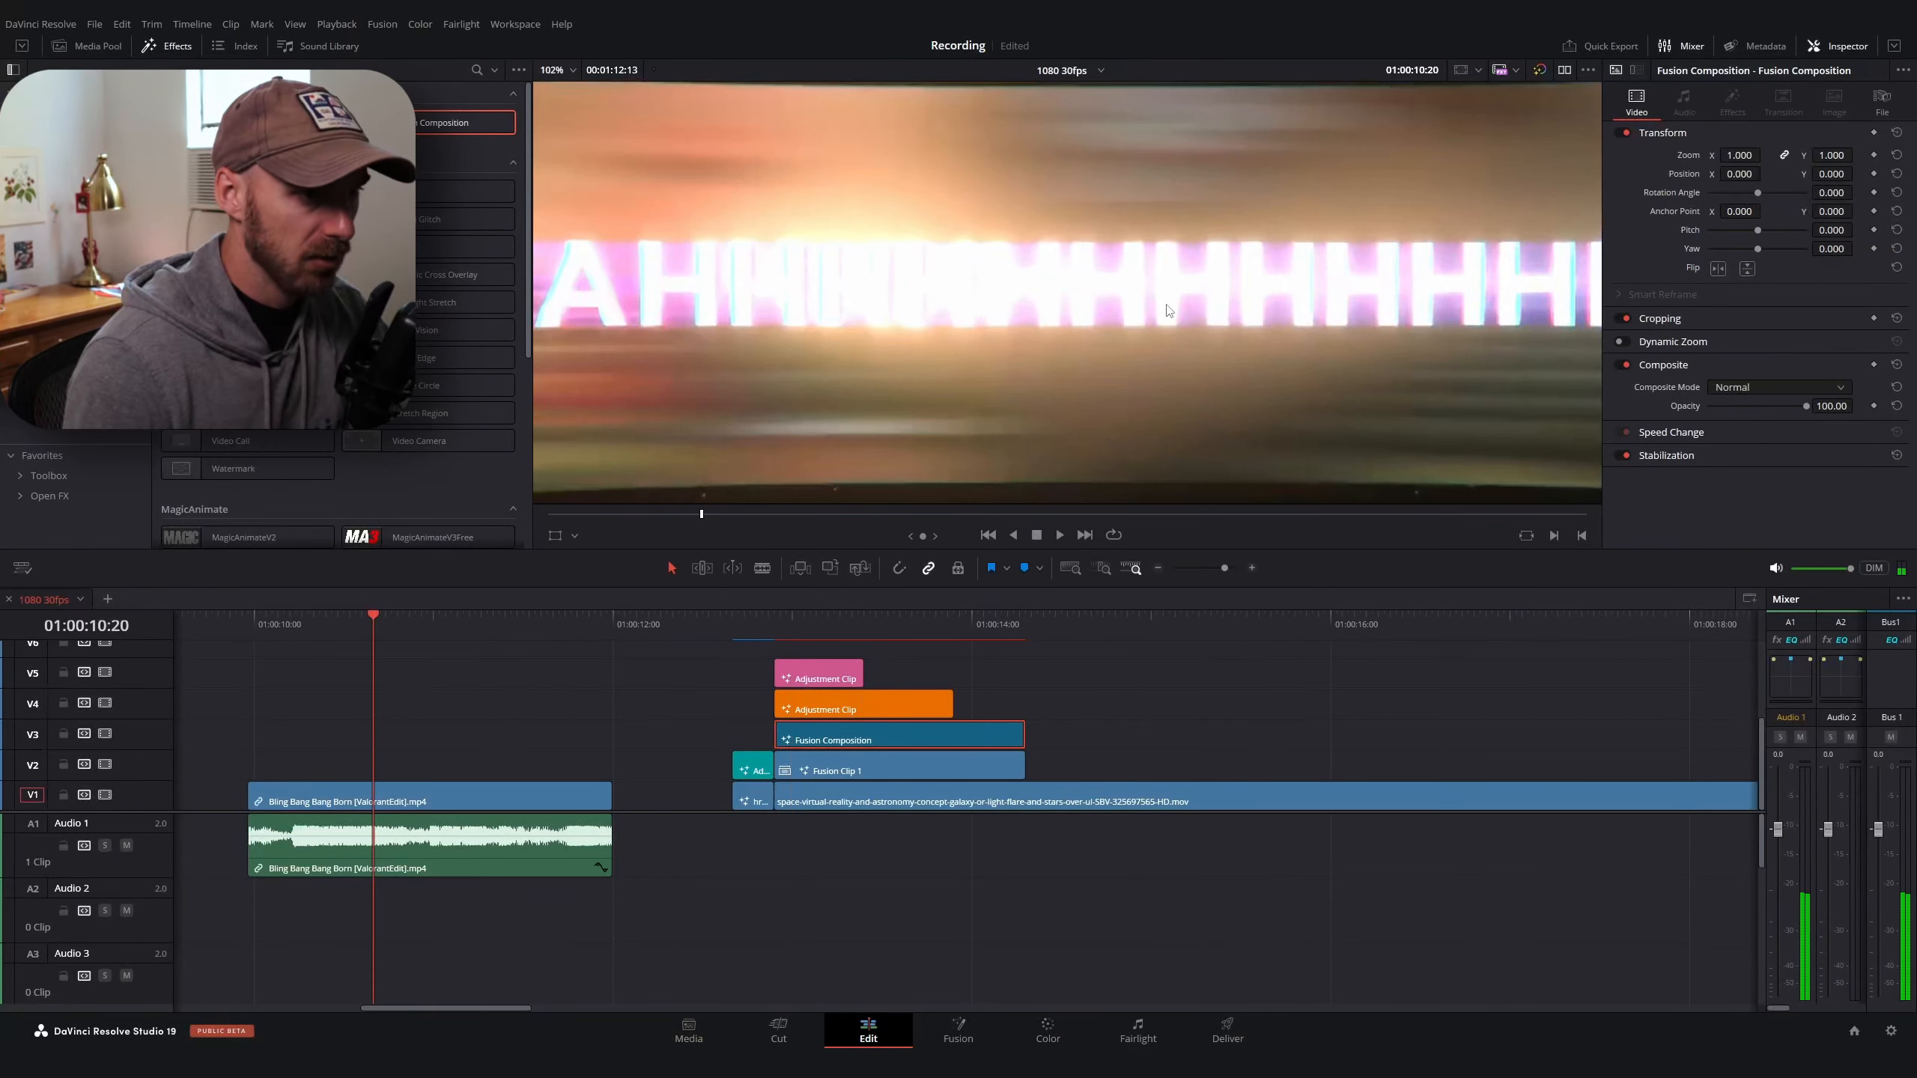
scroll(1184, 293, down, 5)
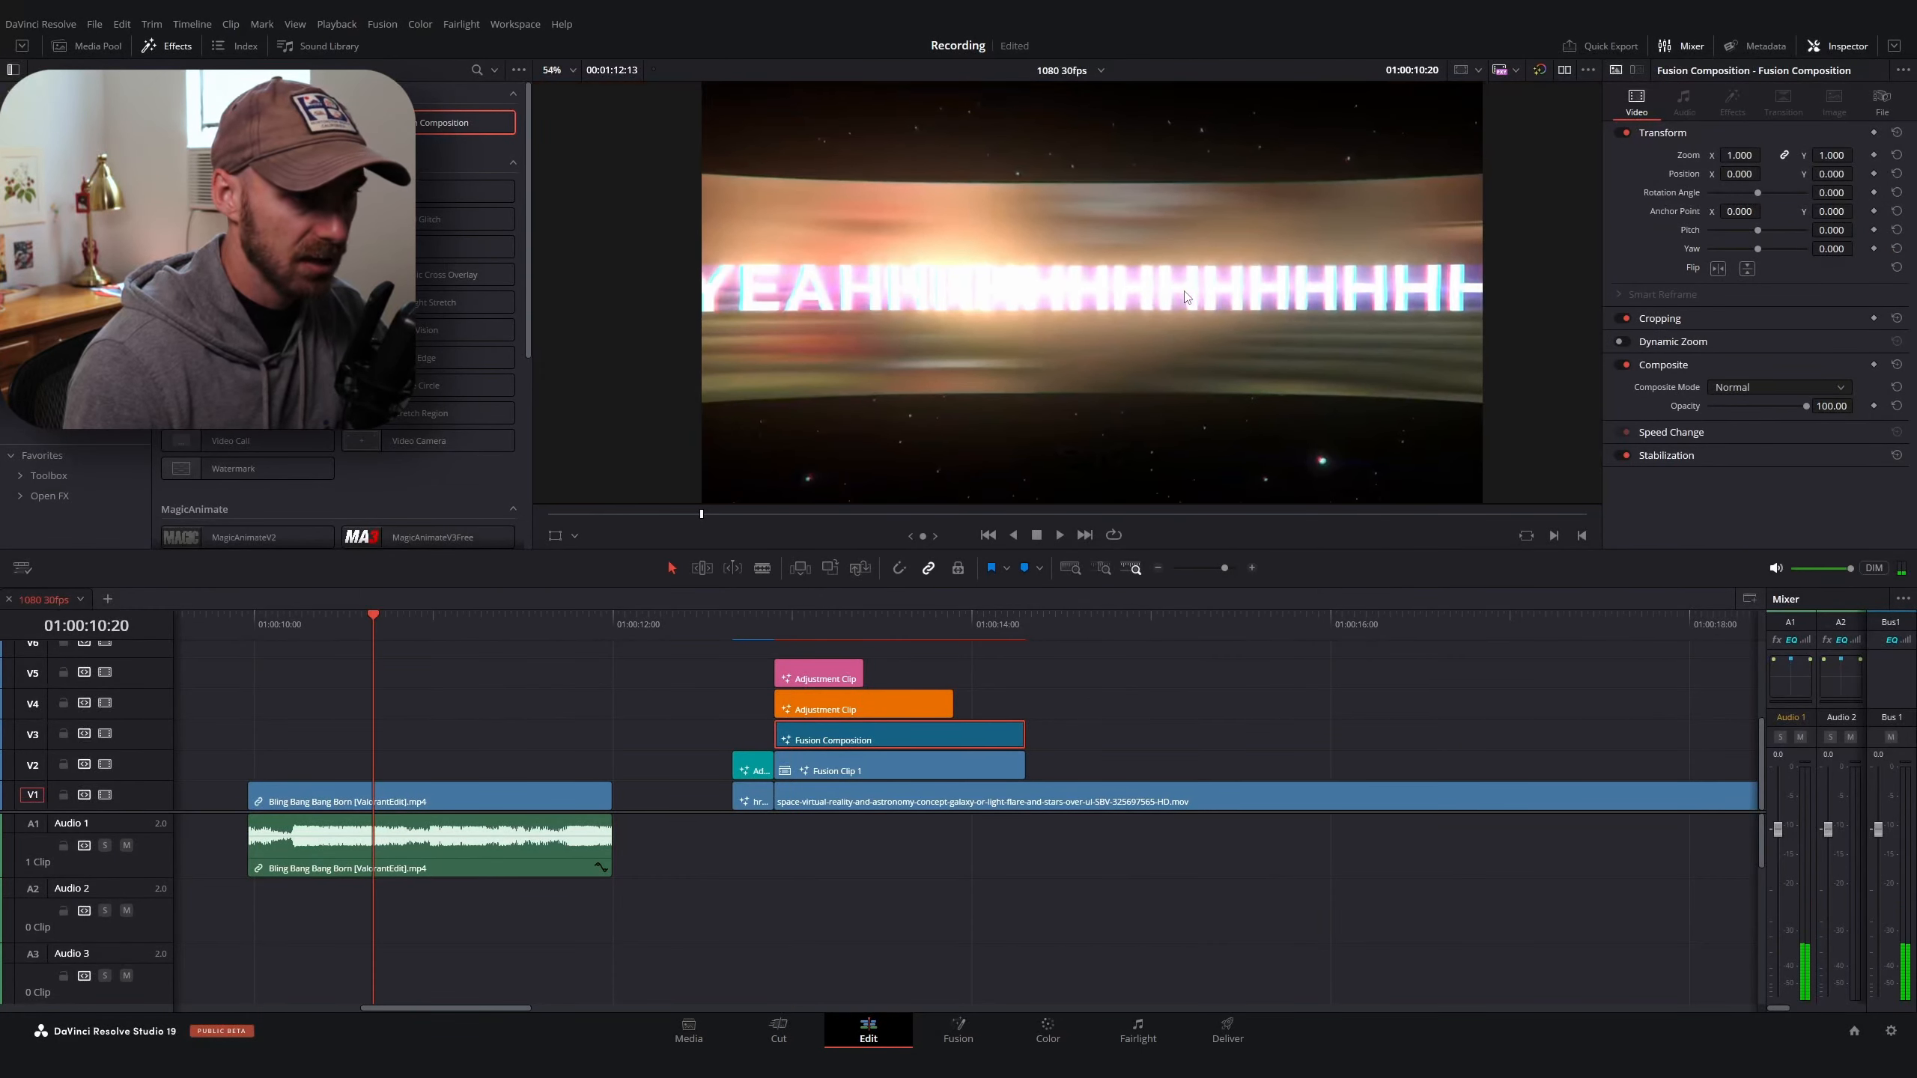
Examine the glowing YEAHHH text in the reference clip up close and step back through its preceding frames
scroll(1381, 304, up, 4)
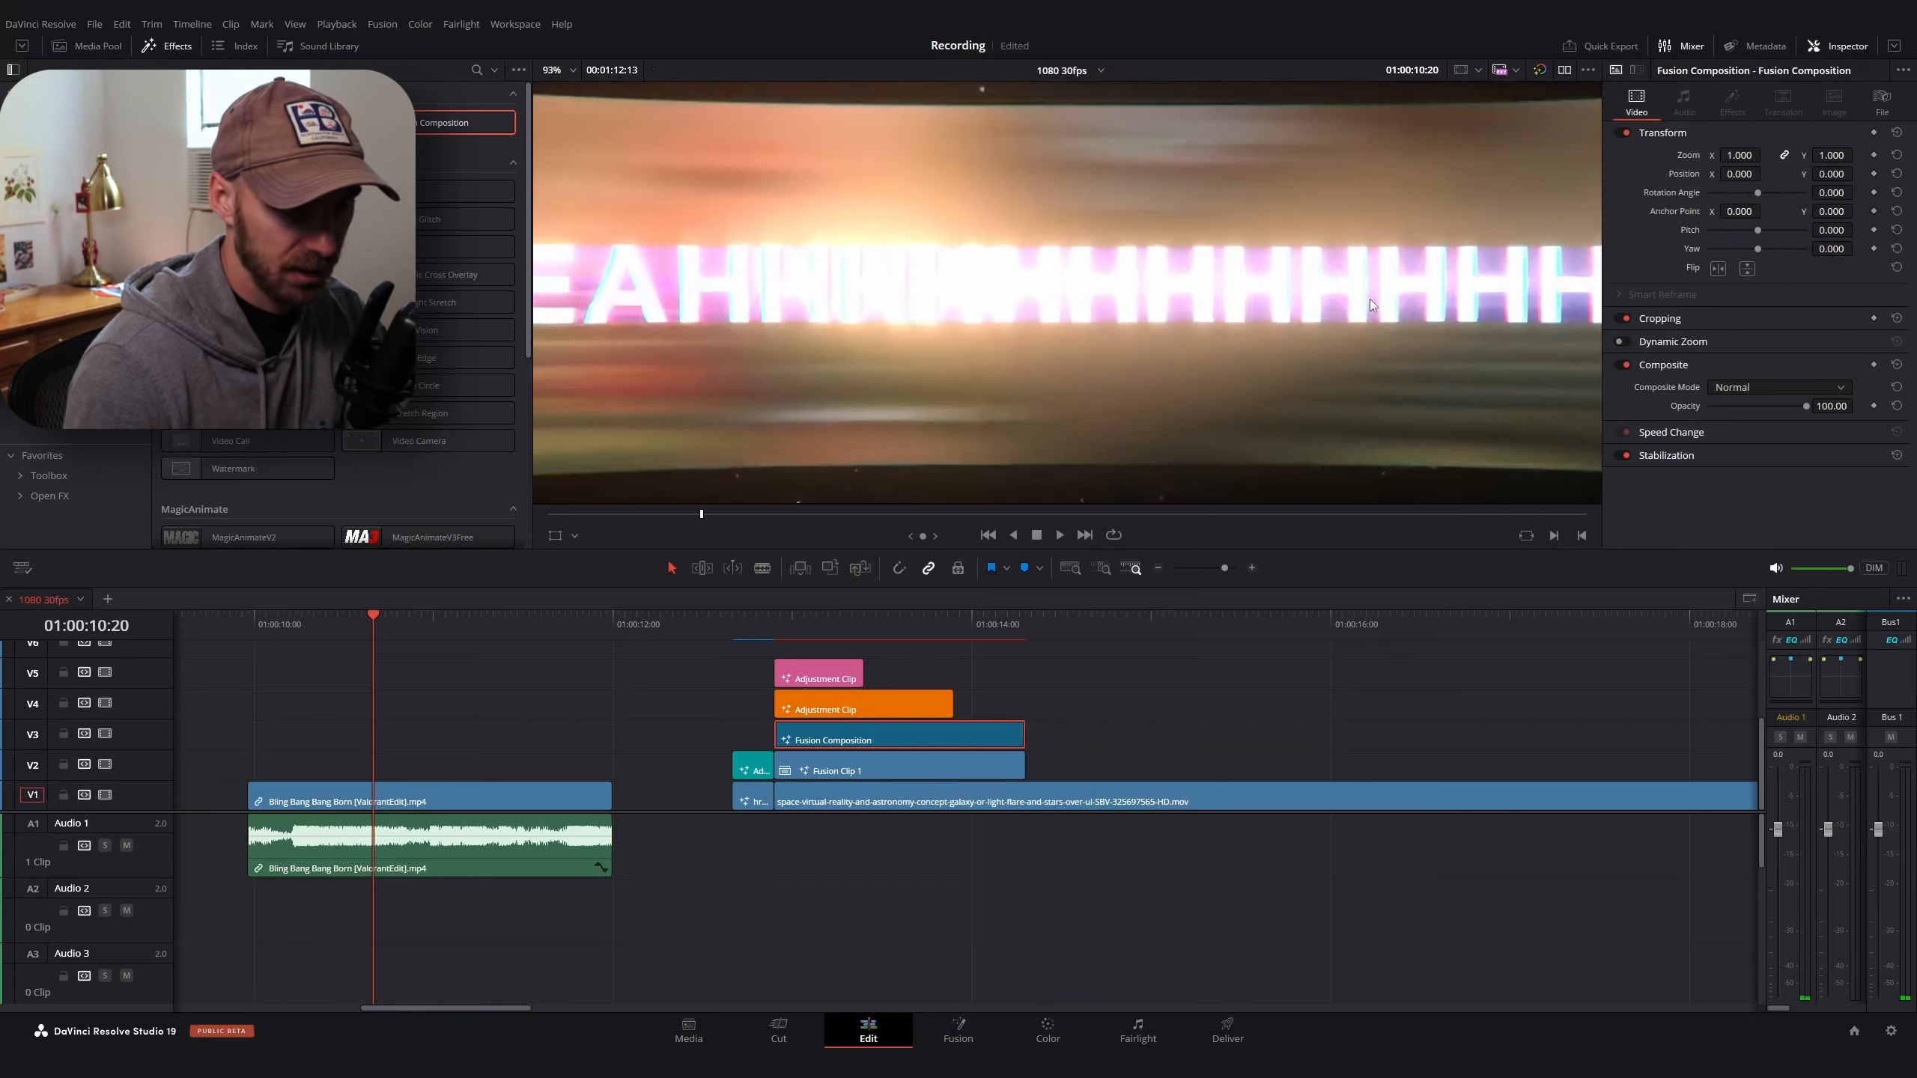
scroll(1368, 305, down, 5)
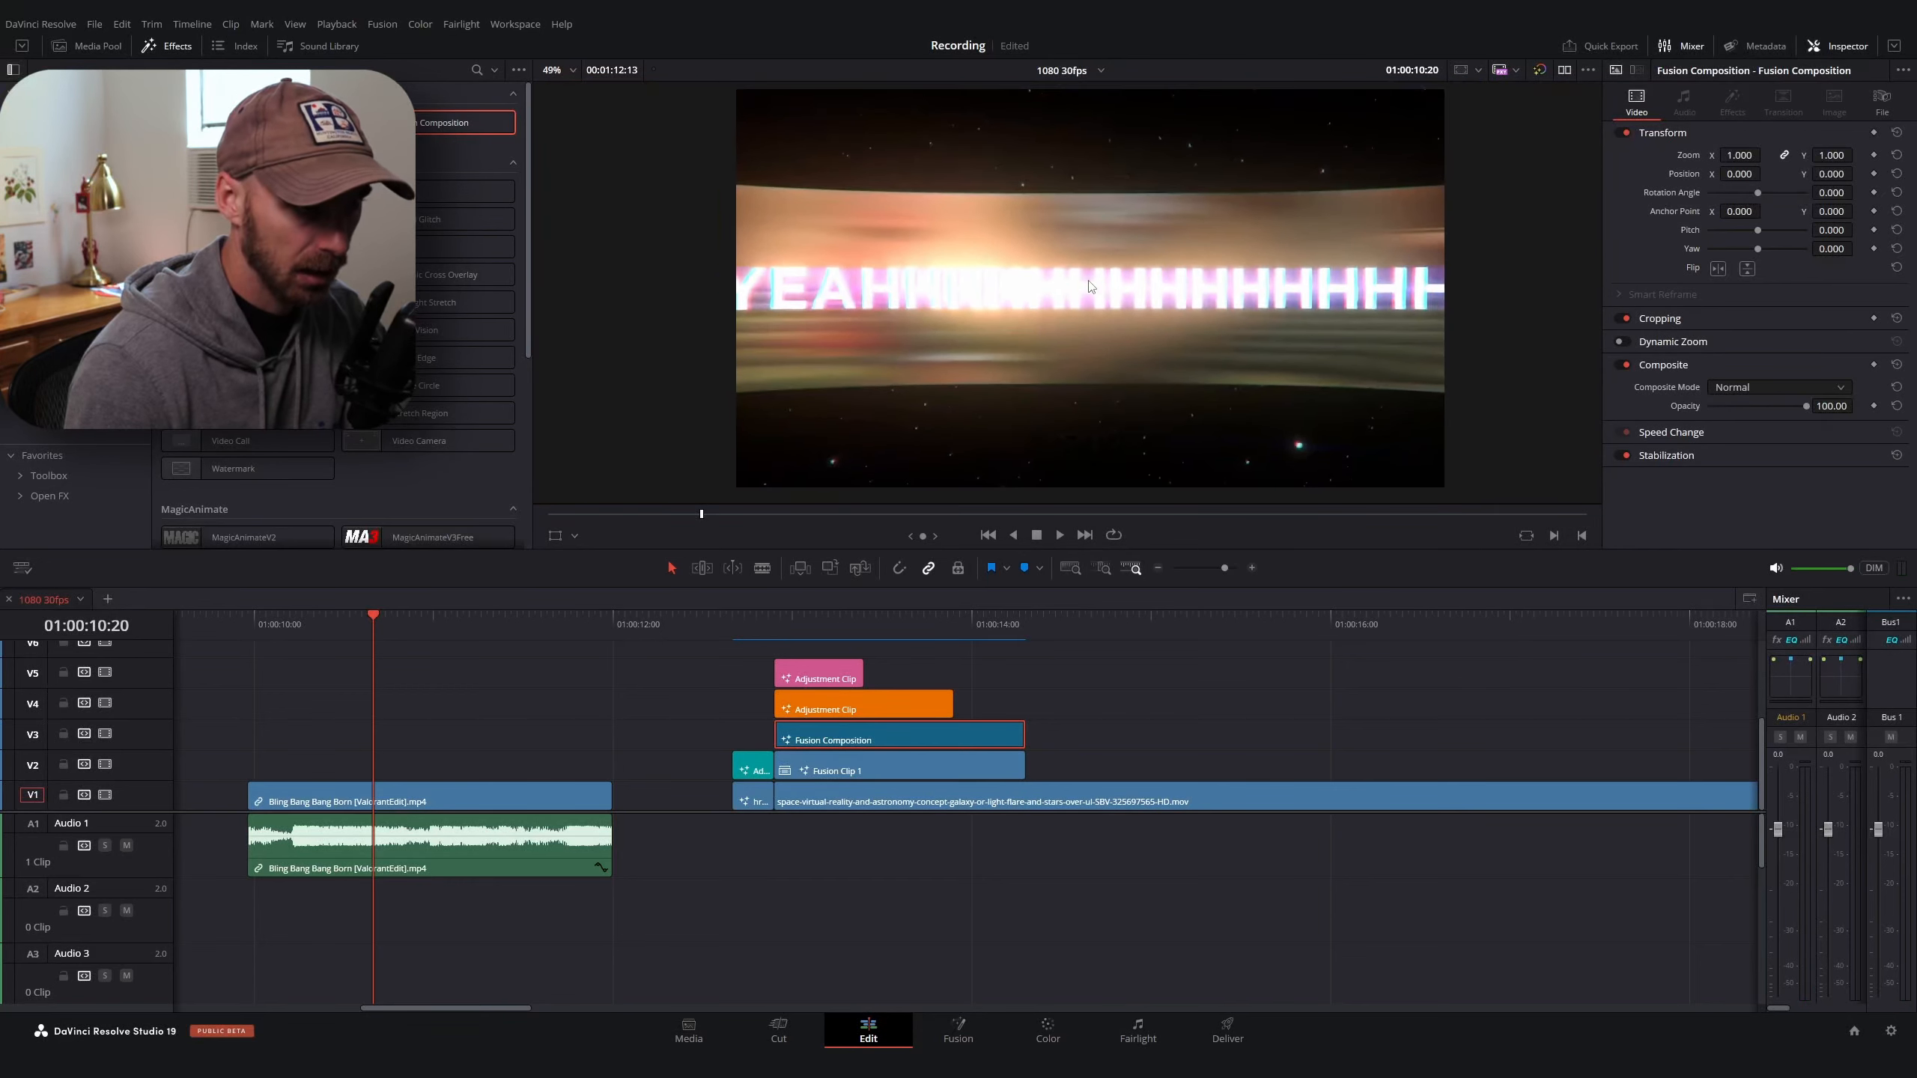
scroll(1124, 303, up, 2)
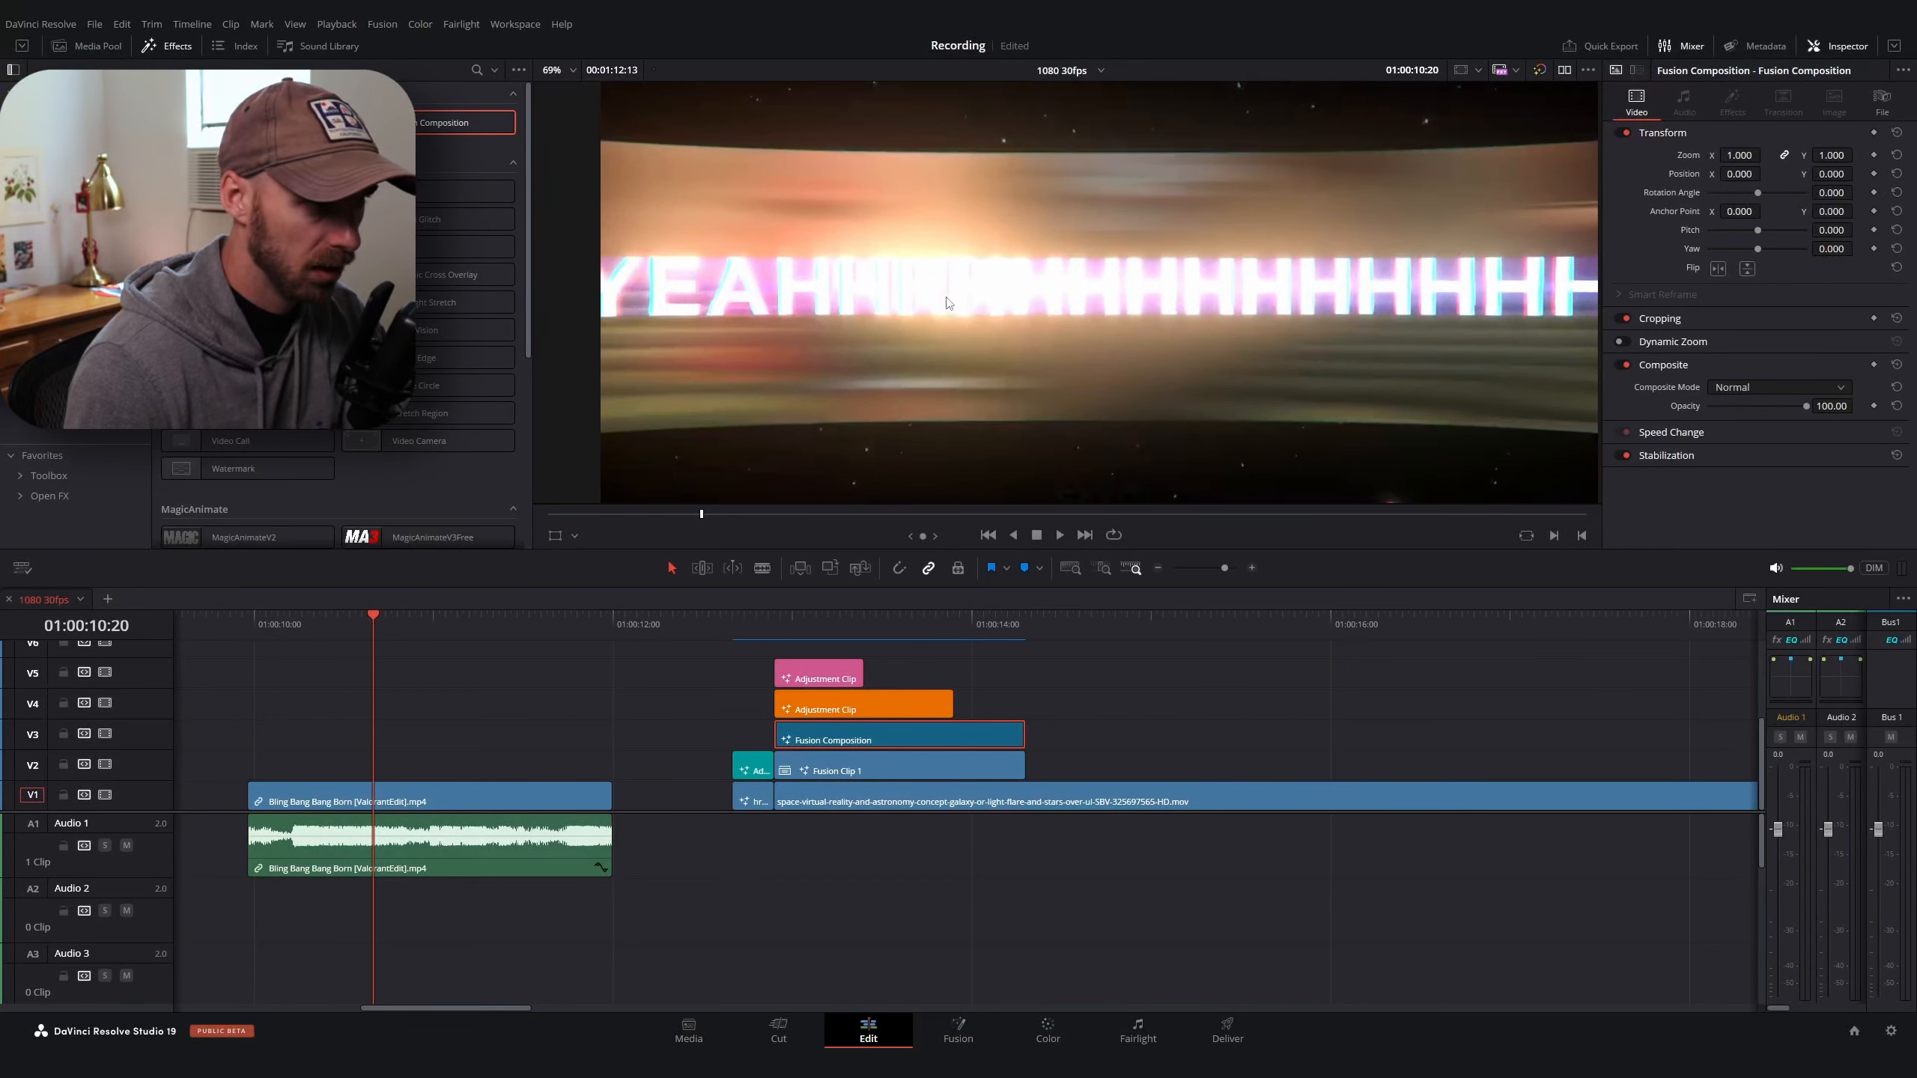
scroll(1114, 299, down, 1)
key(Left)
key(Left)
key(Left)
key(Left)
key(Left)
key(Left)
key(Left)
key(Left)
key(Left)
Open the text's Fusion Composition clip in Fusion and add a TripleGlow node after Merge1
right_click(892, 727)
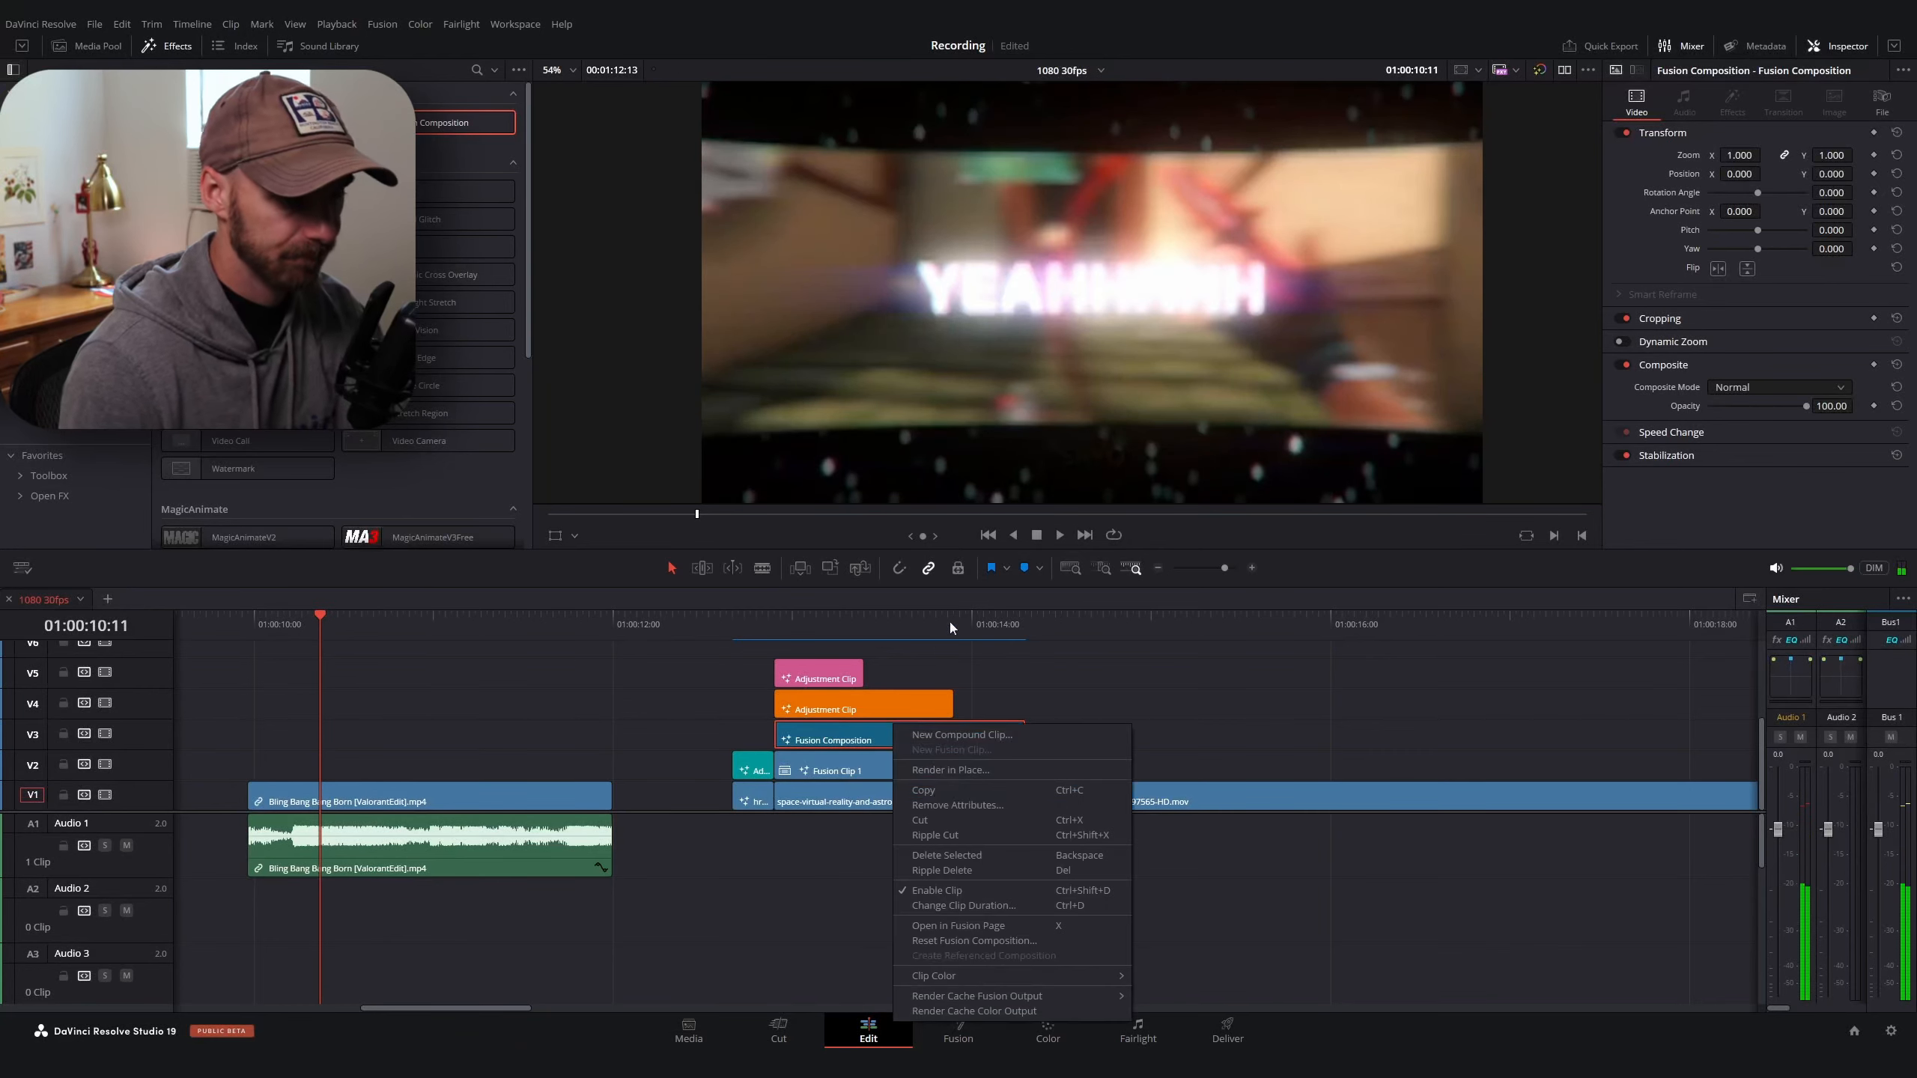
click(966, 925)
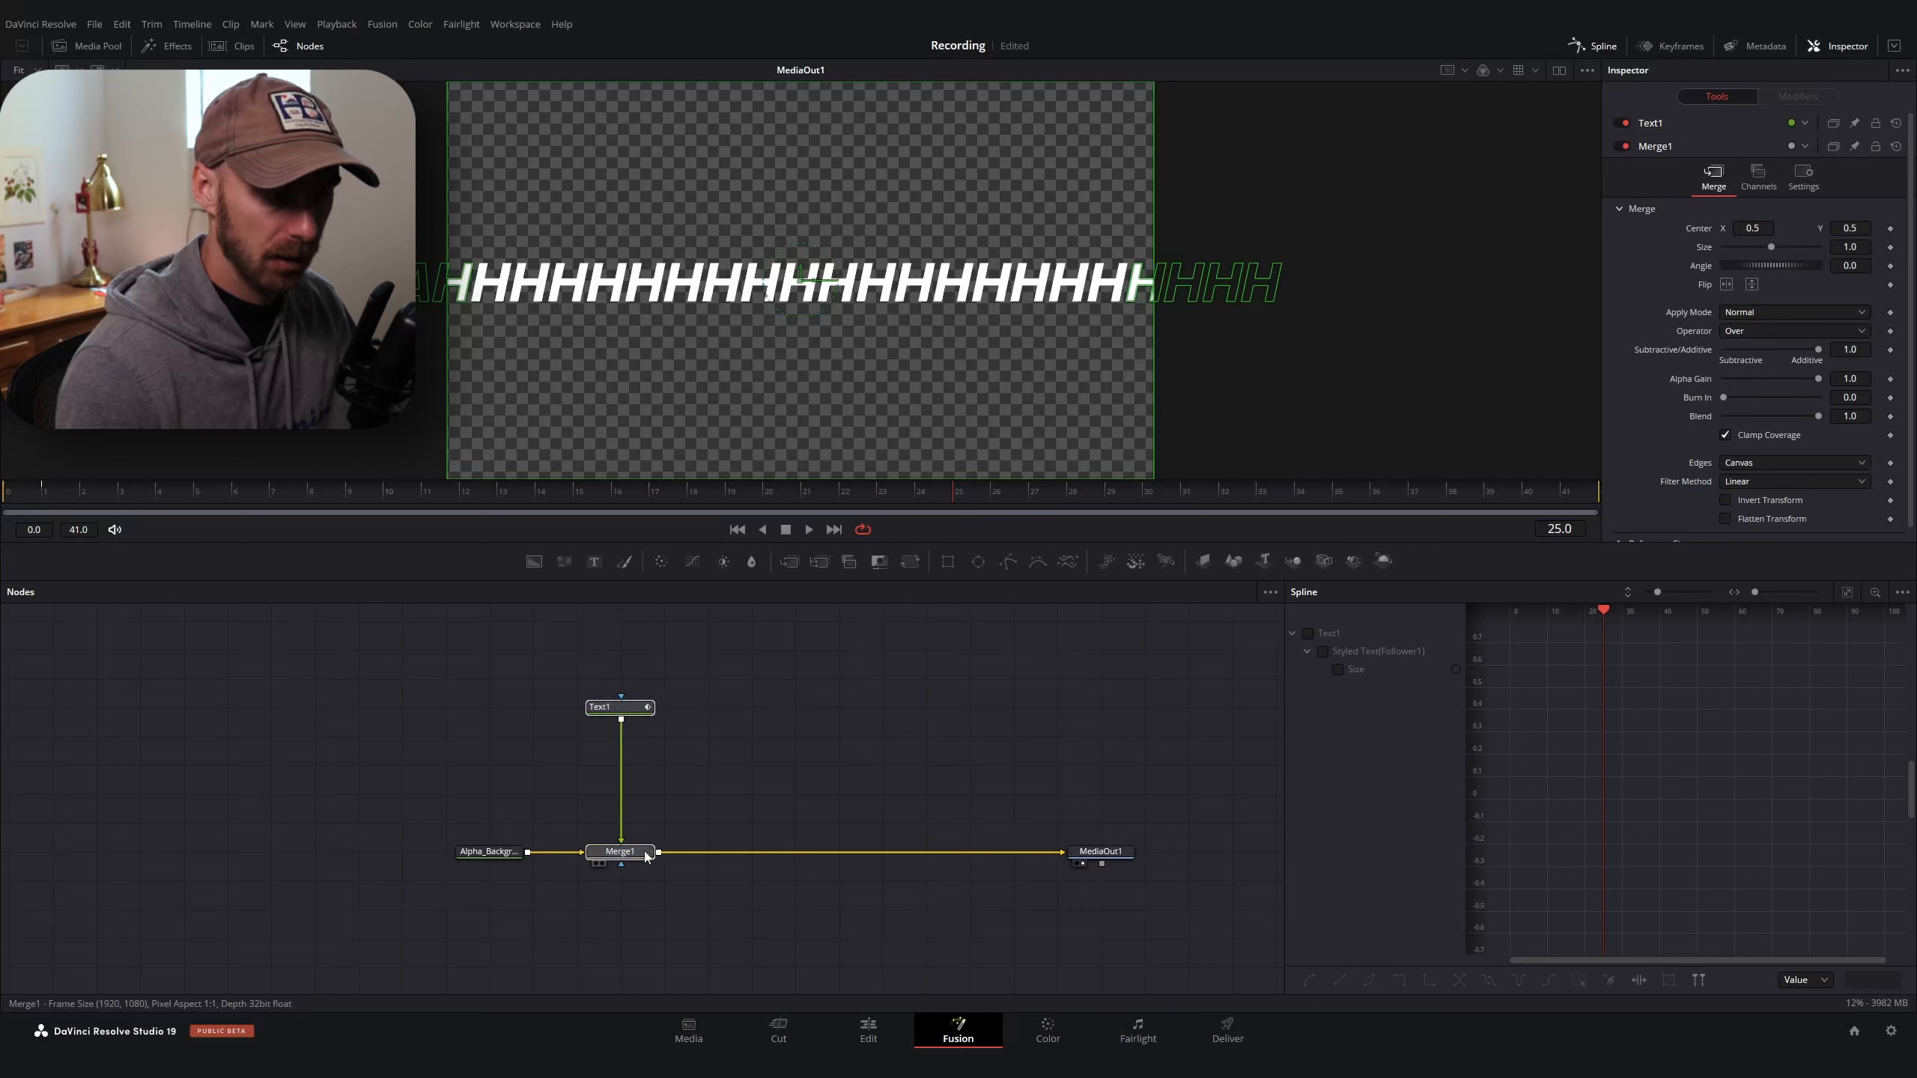
click(668, 836)
key(shift+space)
text(triple)
key(Return)
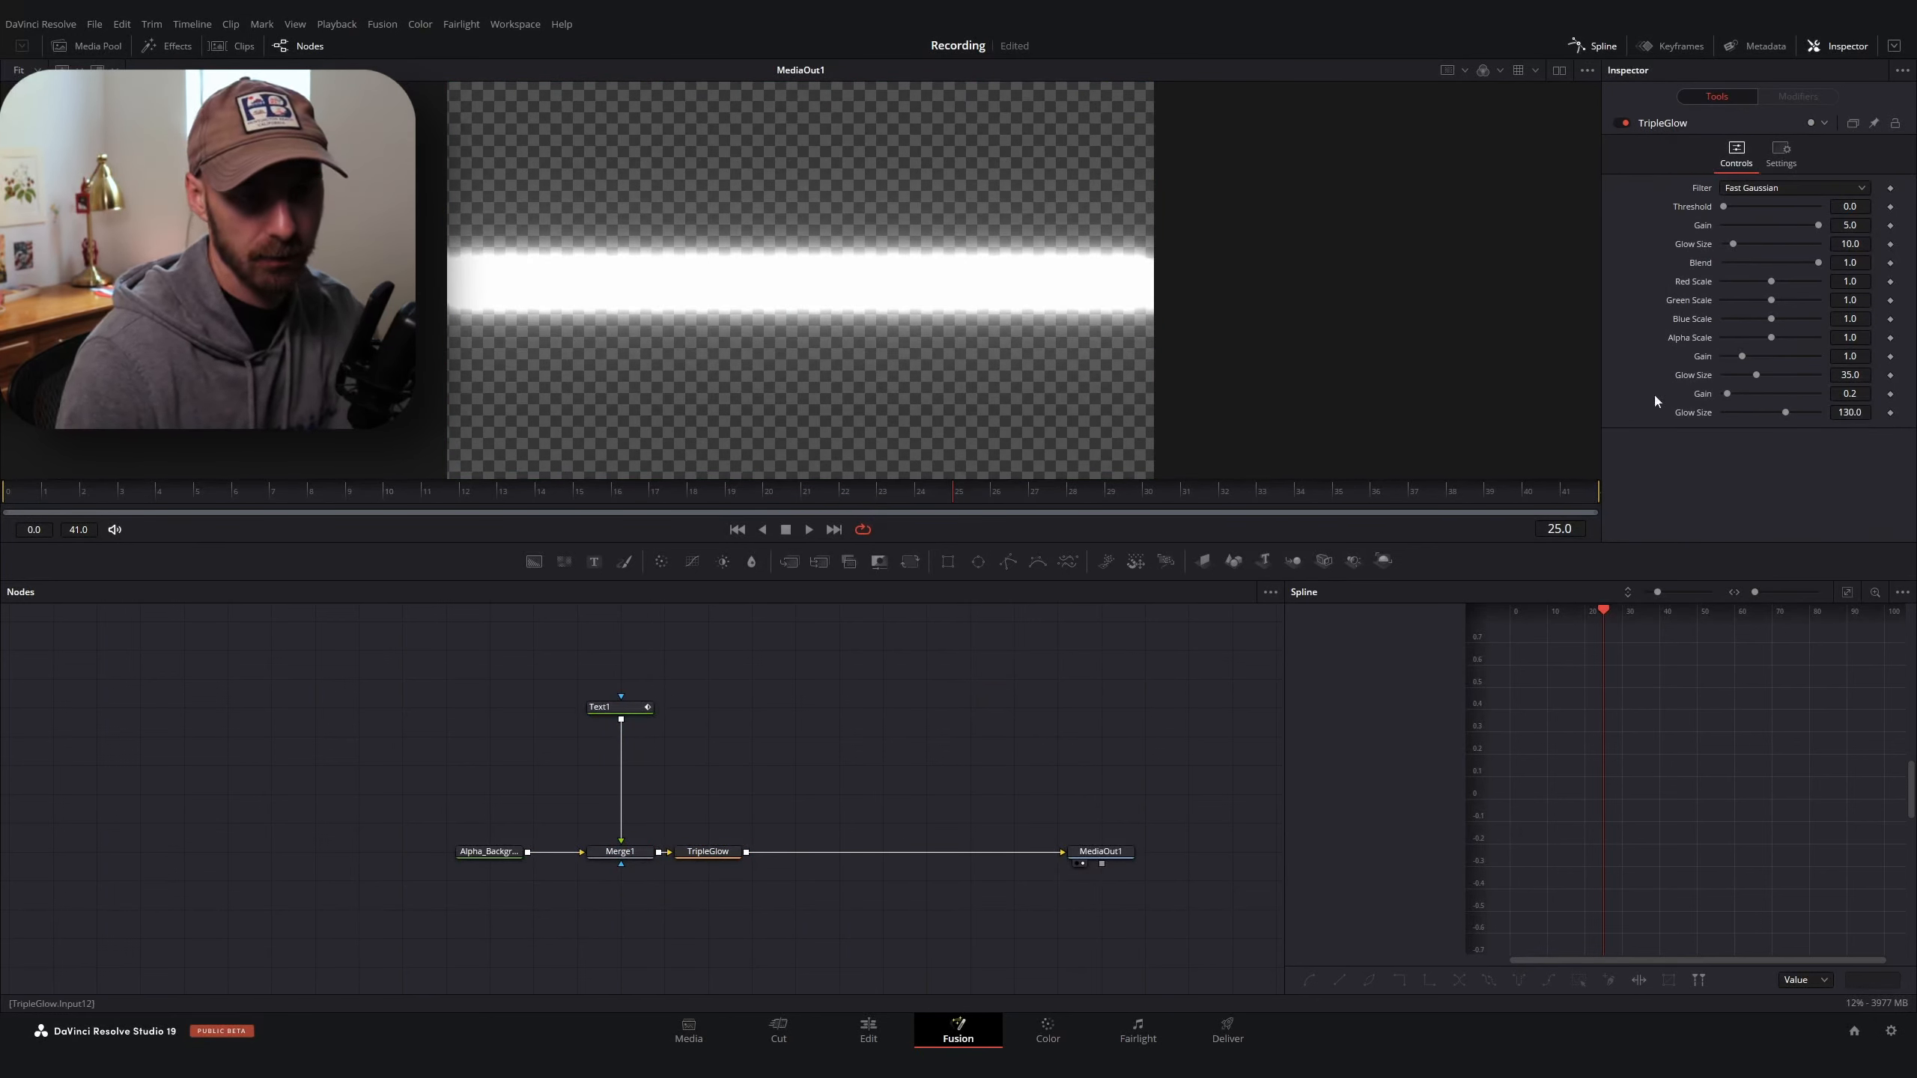
Lower TripleGlow's first gain to 0.748, its first glow size to 0.8 and its second to 10.2, and space the node away from Merge1
drag(1822, 223, 1723, 242)
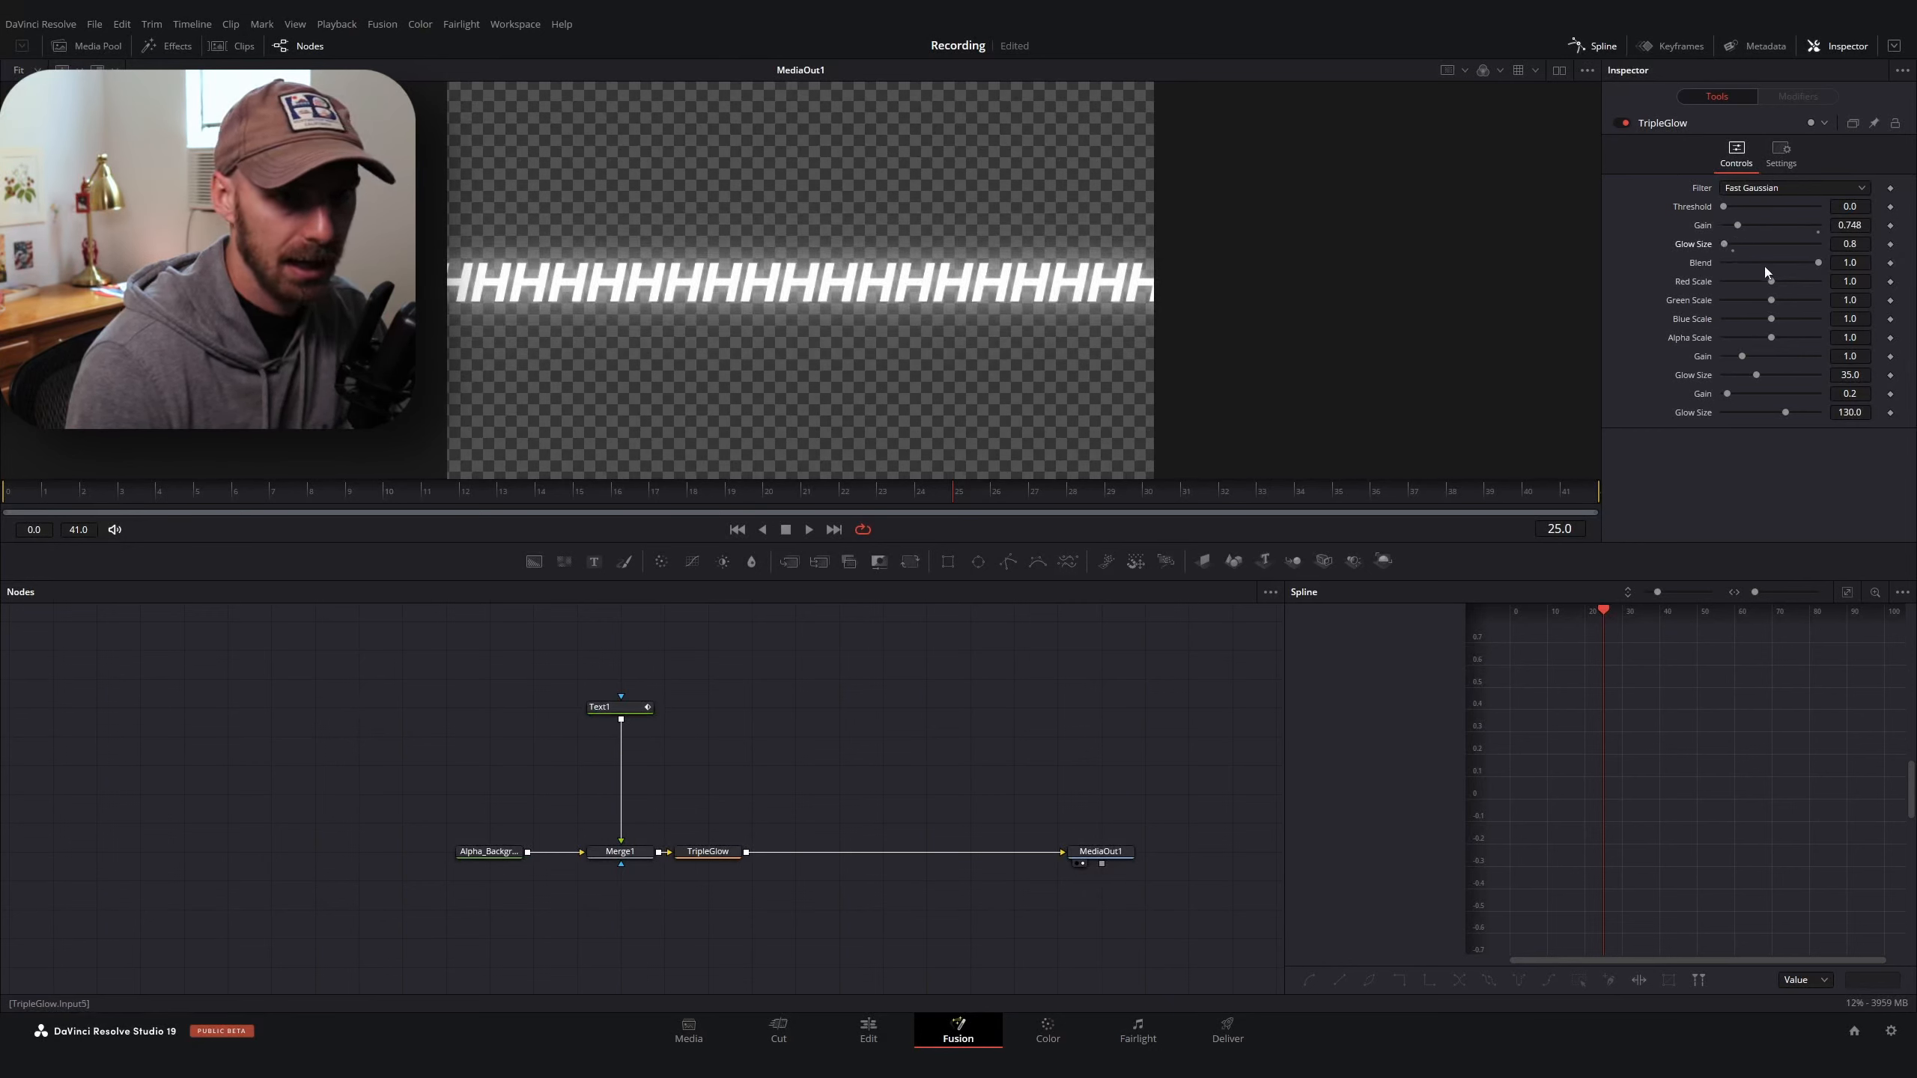
drag(1758, 375, 1733, 374)
key(Home)
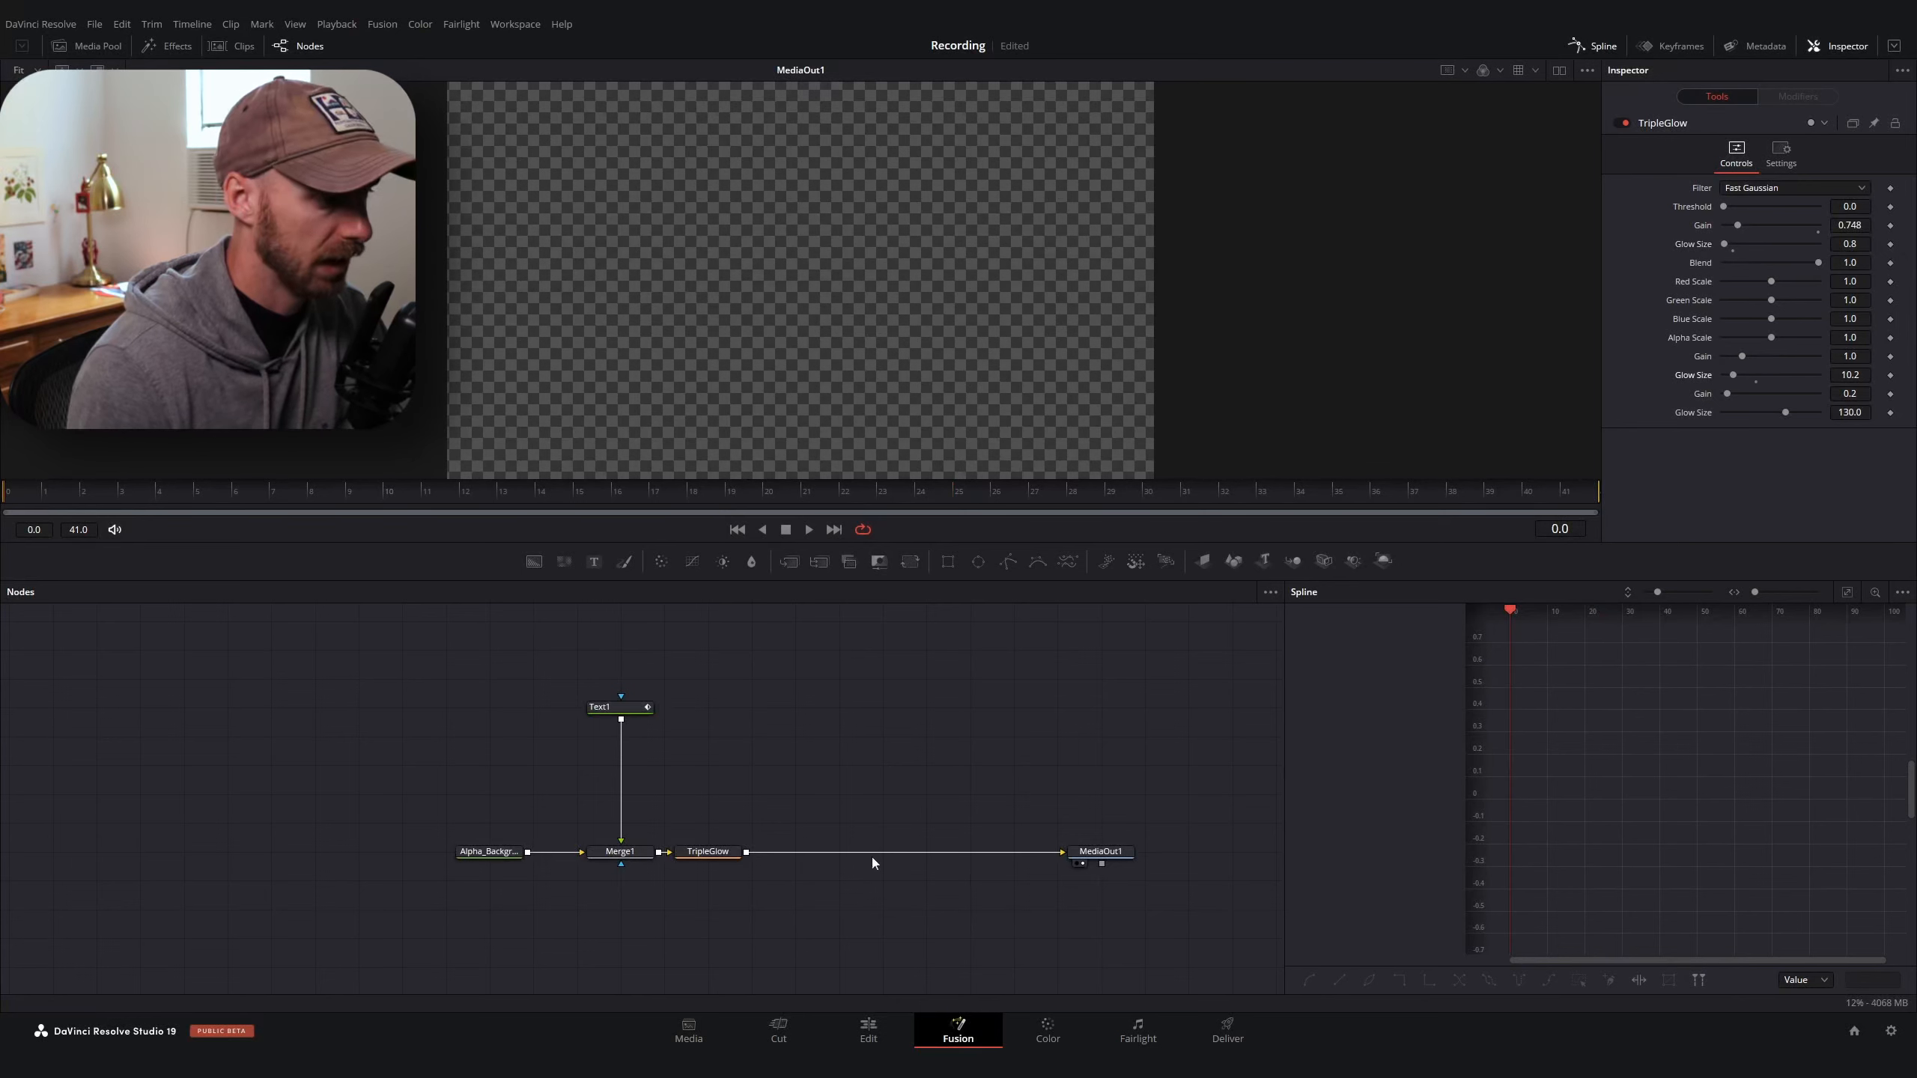
drag(716, 855, 803, 855)
Enable Motion Blur on the Text1 node and return to the Edit page
click(626, 710)
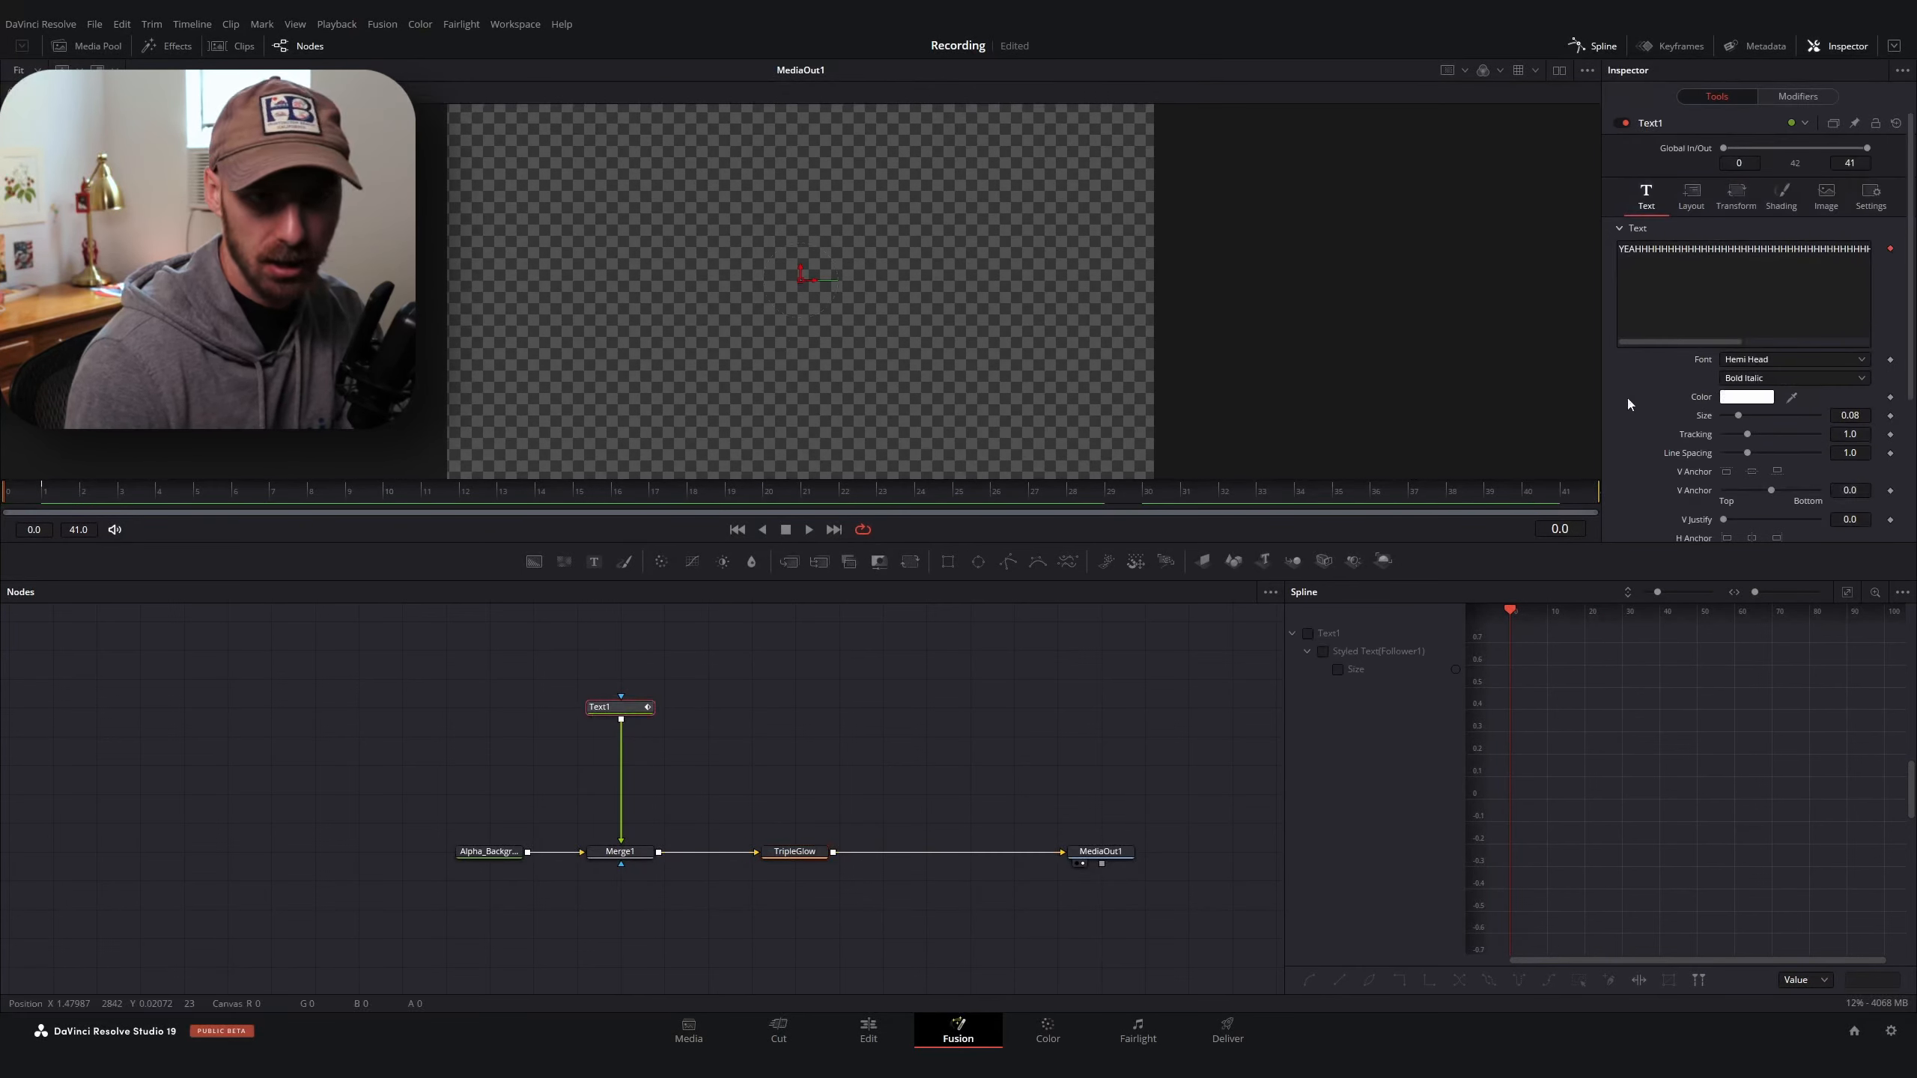
click(1880, 197)
click(1734, 297)
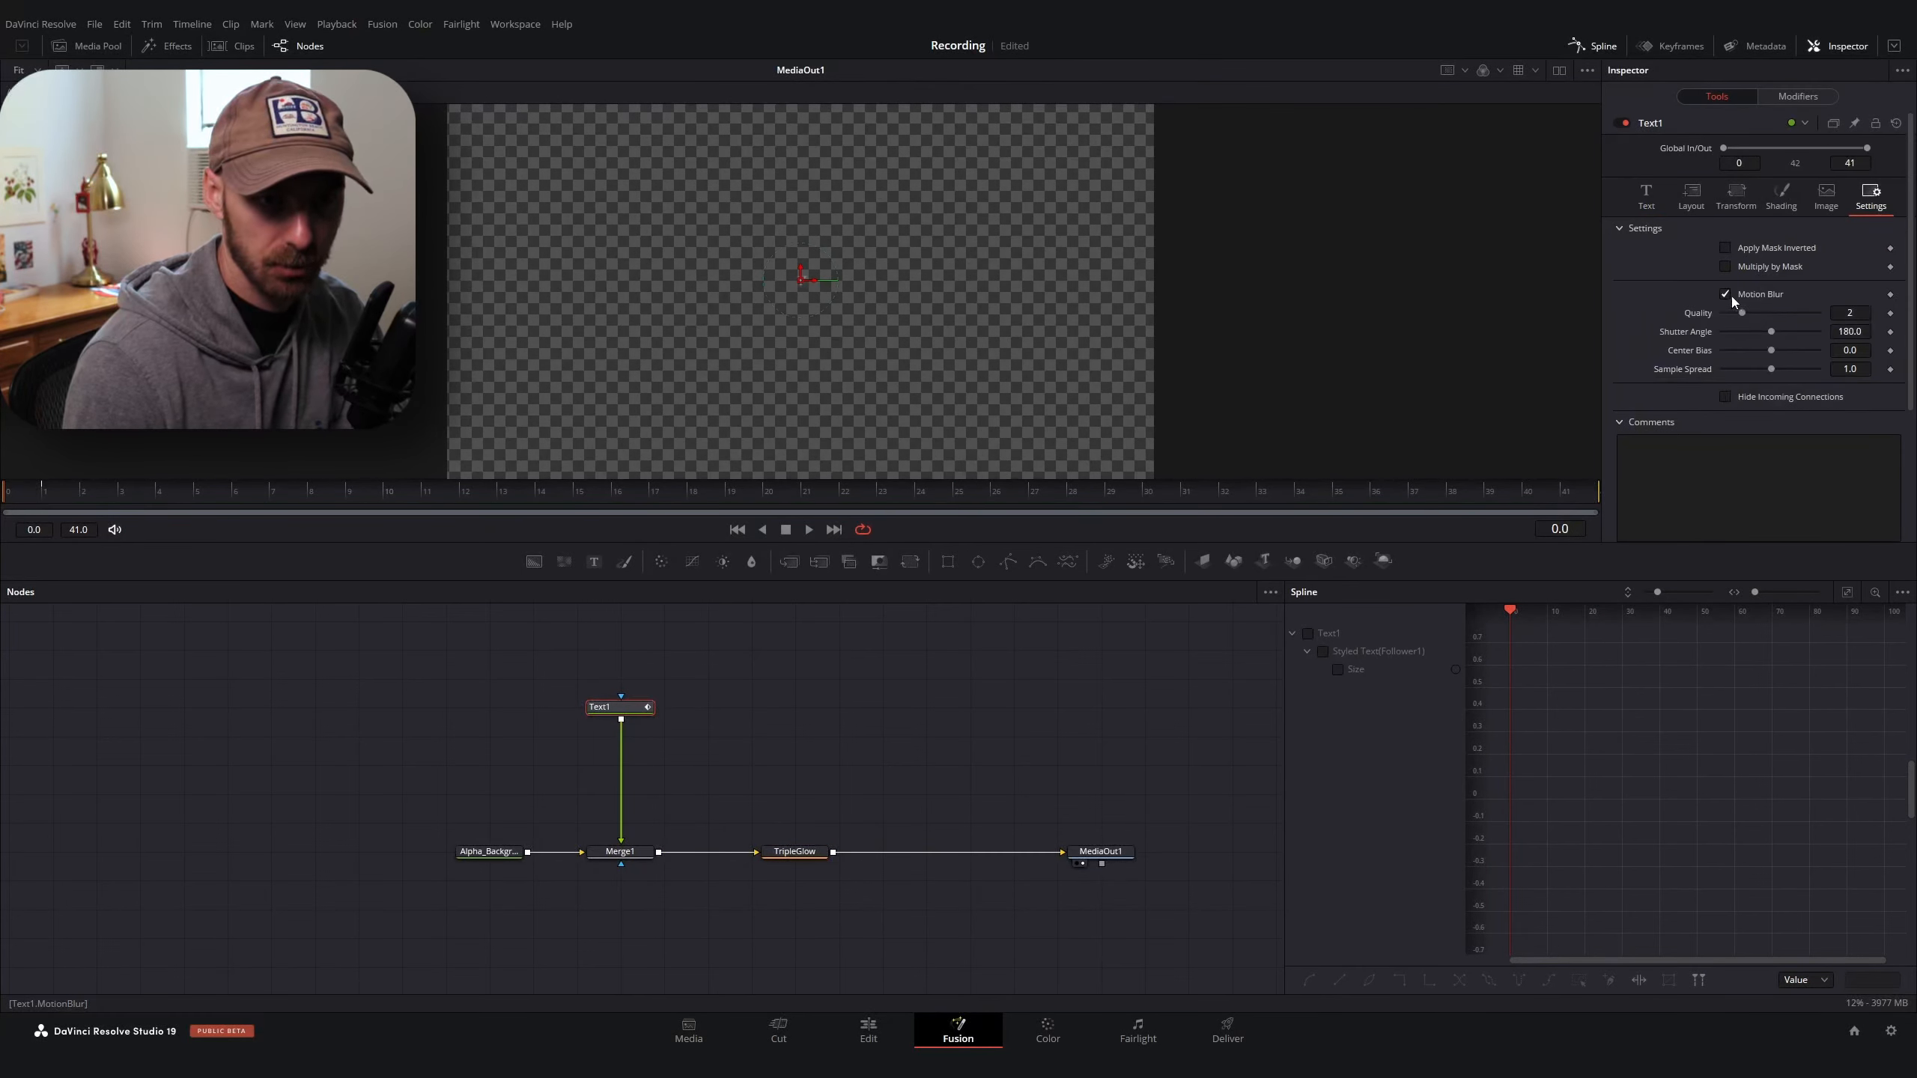
key(shift+4)
Scrub the reference clip through the stretching YEAHHH section to study the blurred space background behind it
drag(265, 638, 349, 650)
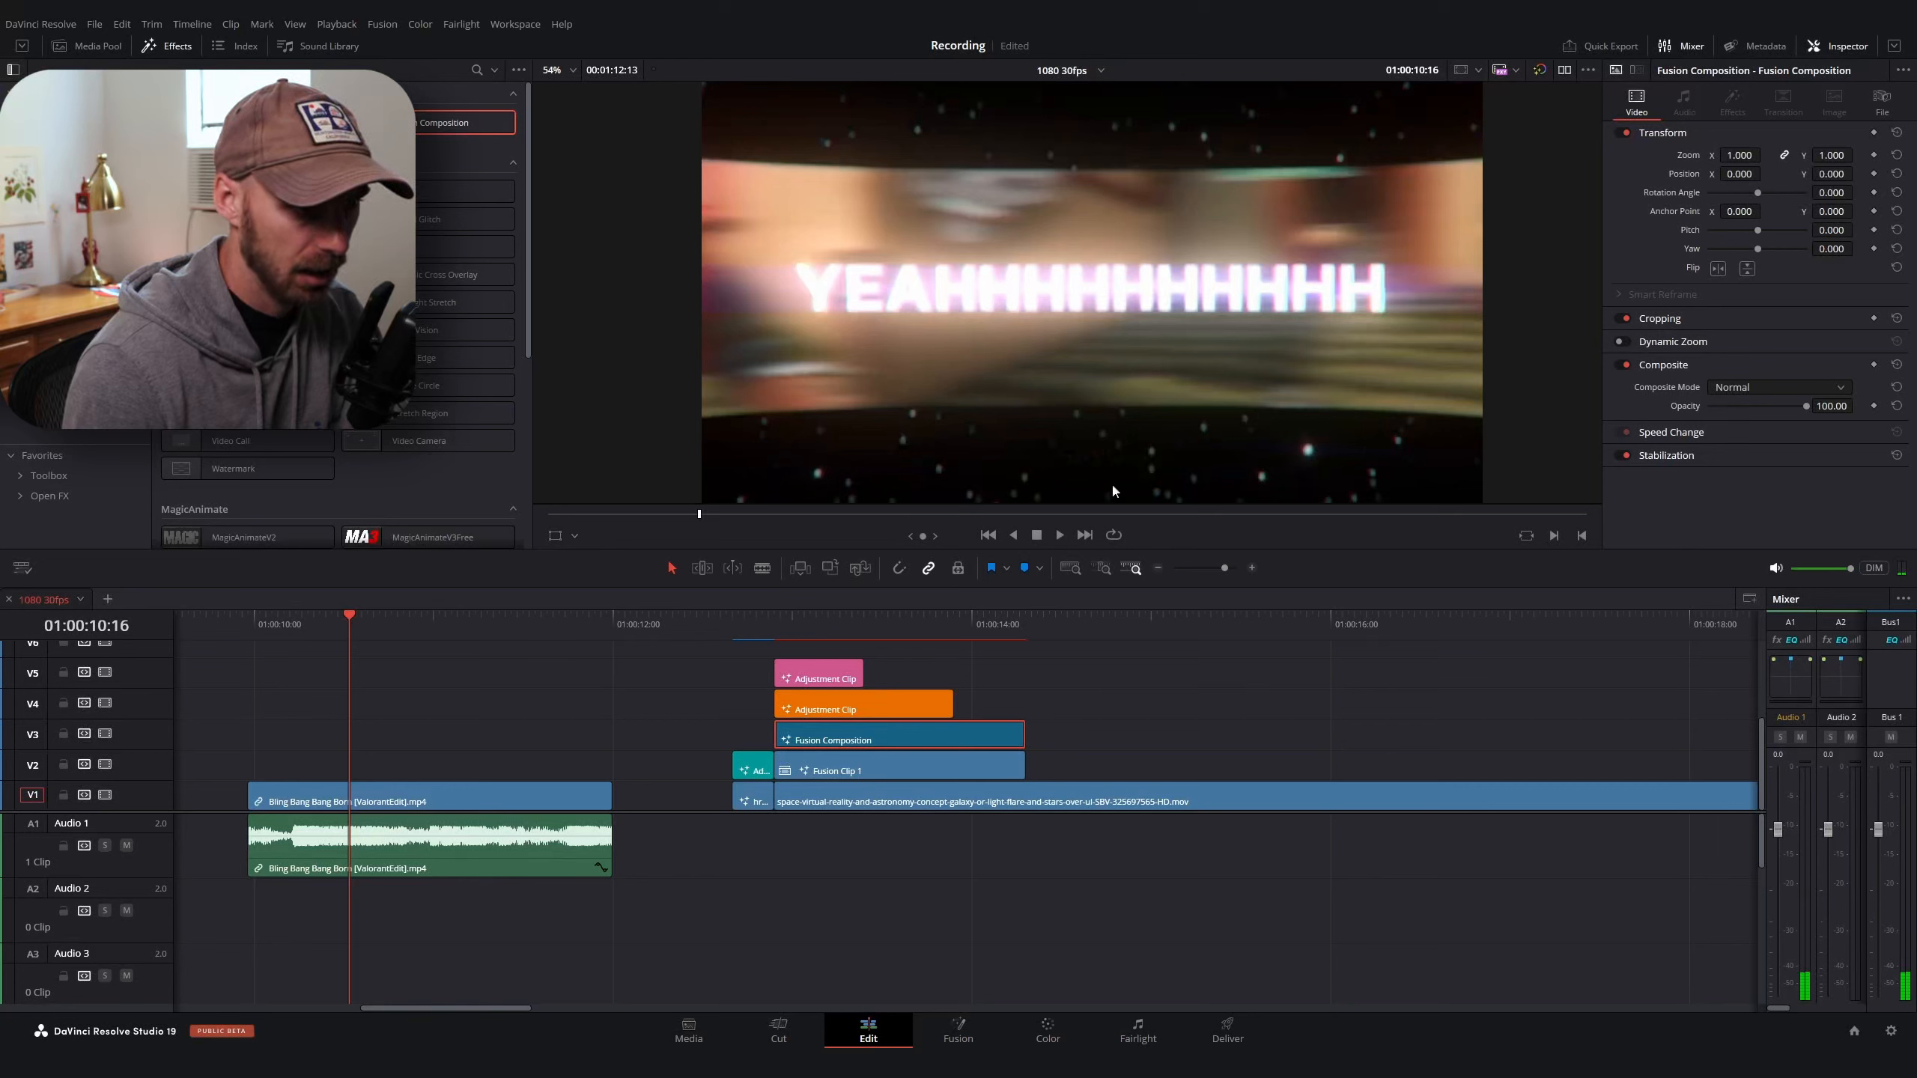
drag(345, 640, 349, 734)
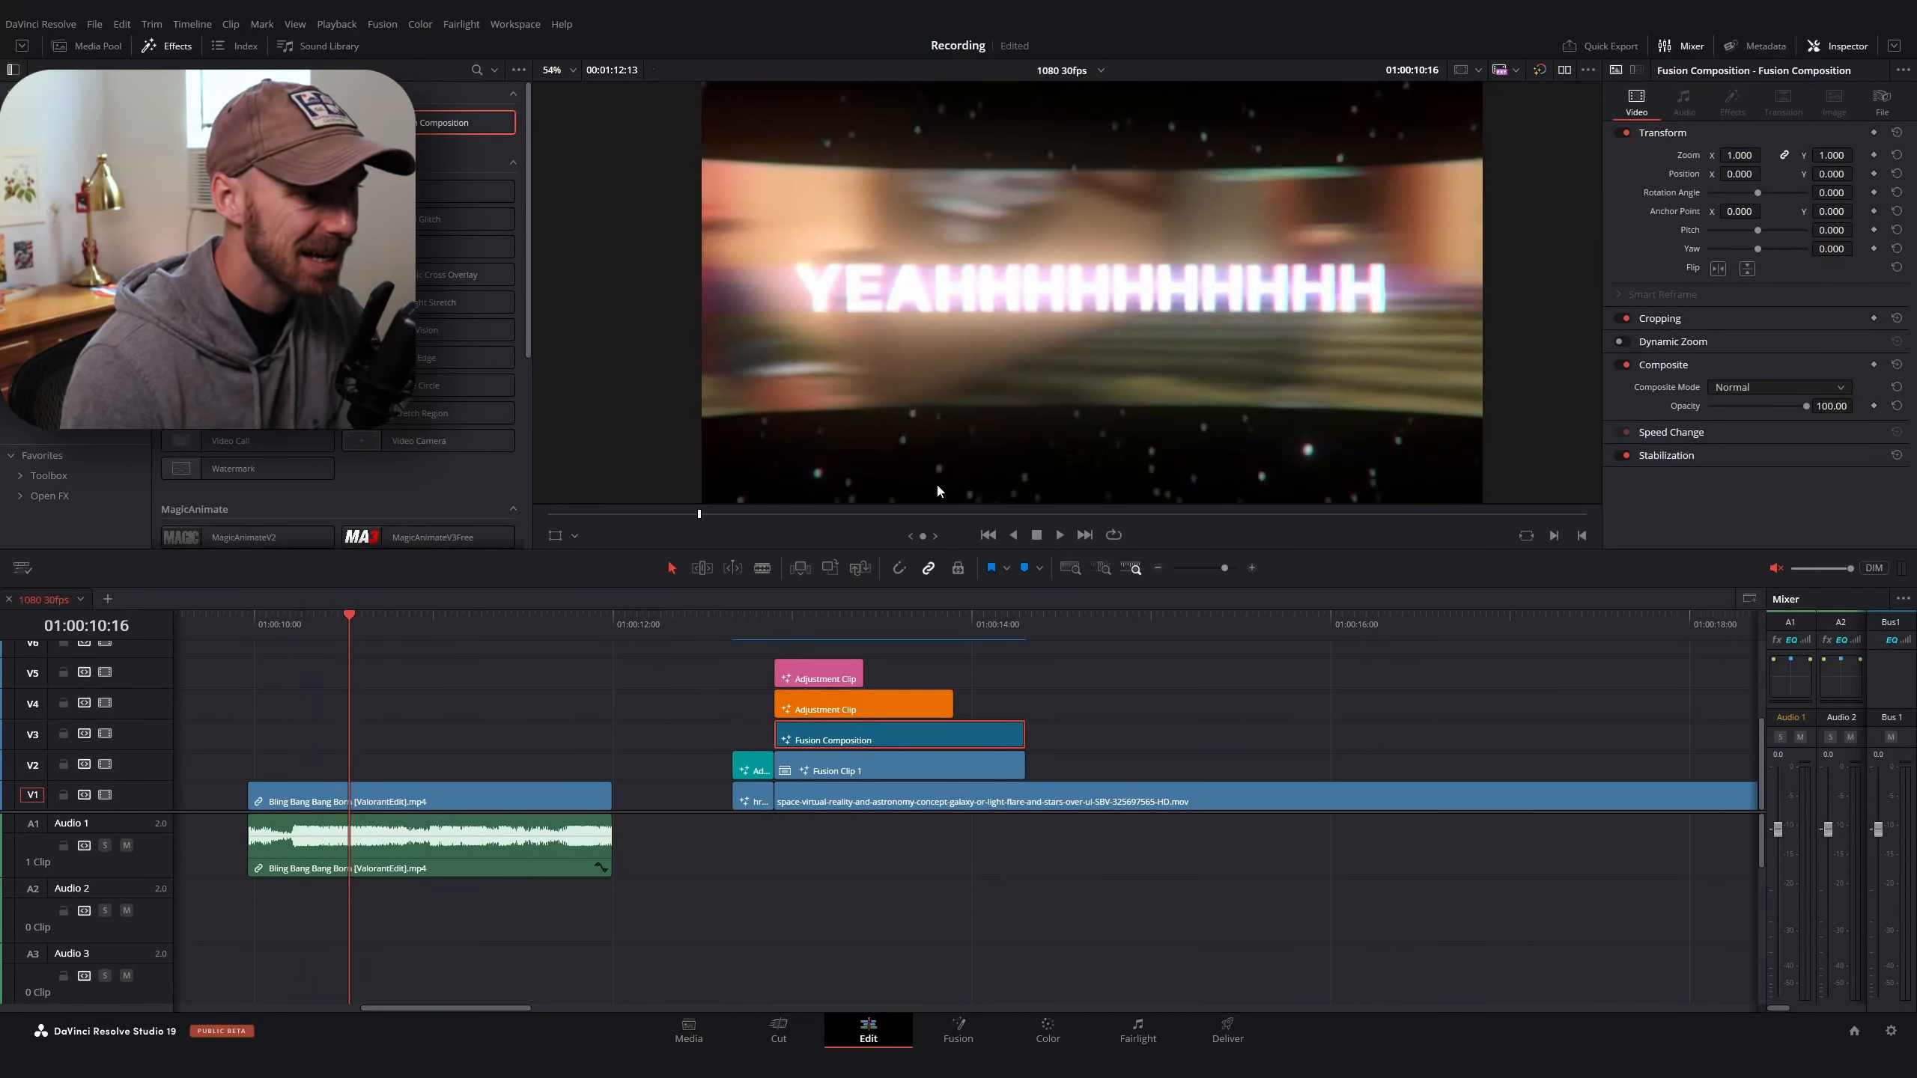
drag(291, 653, 364, 636)
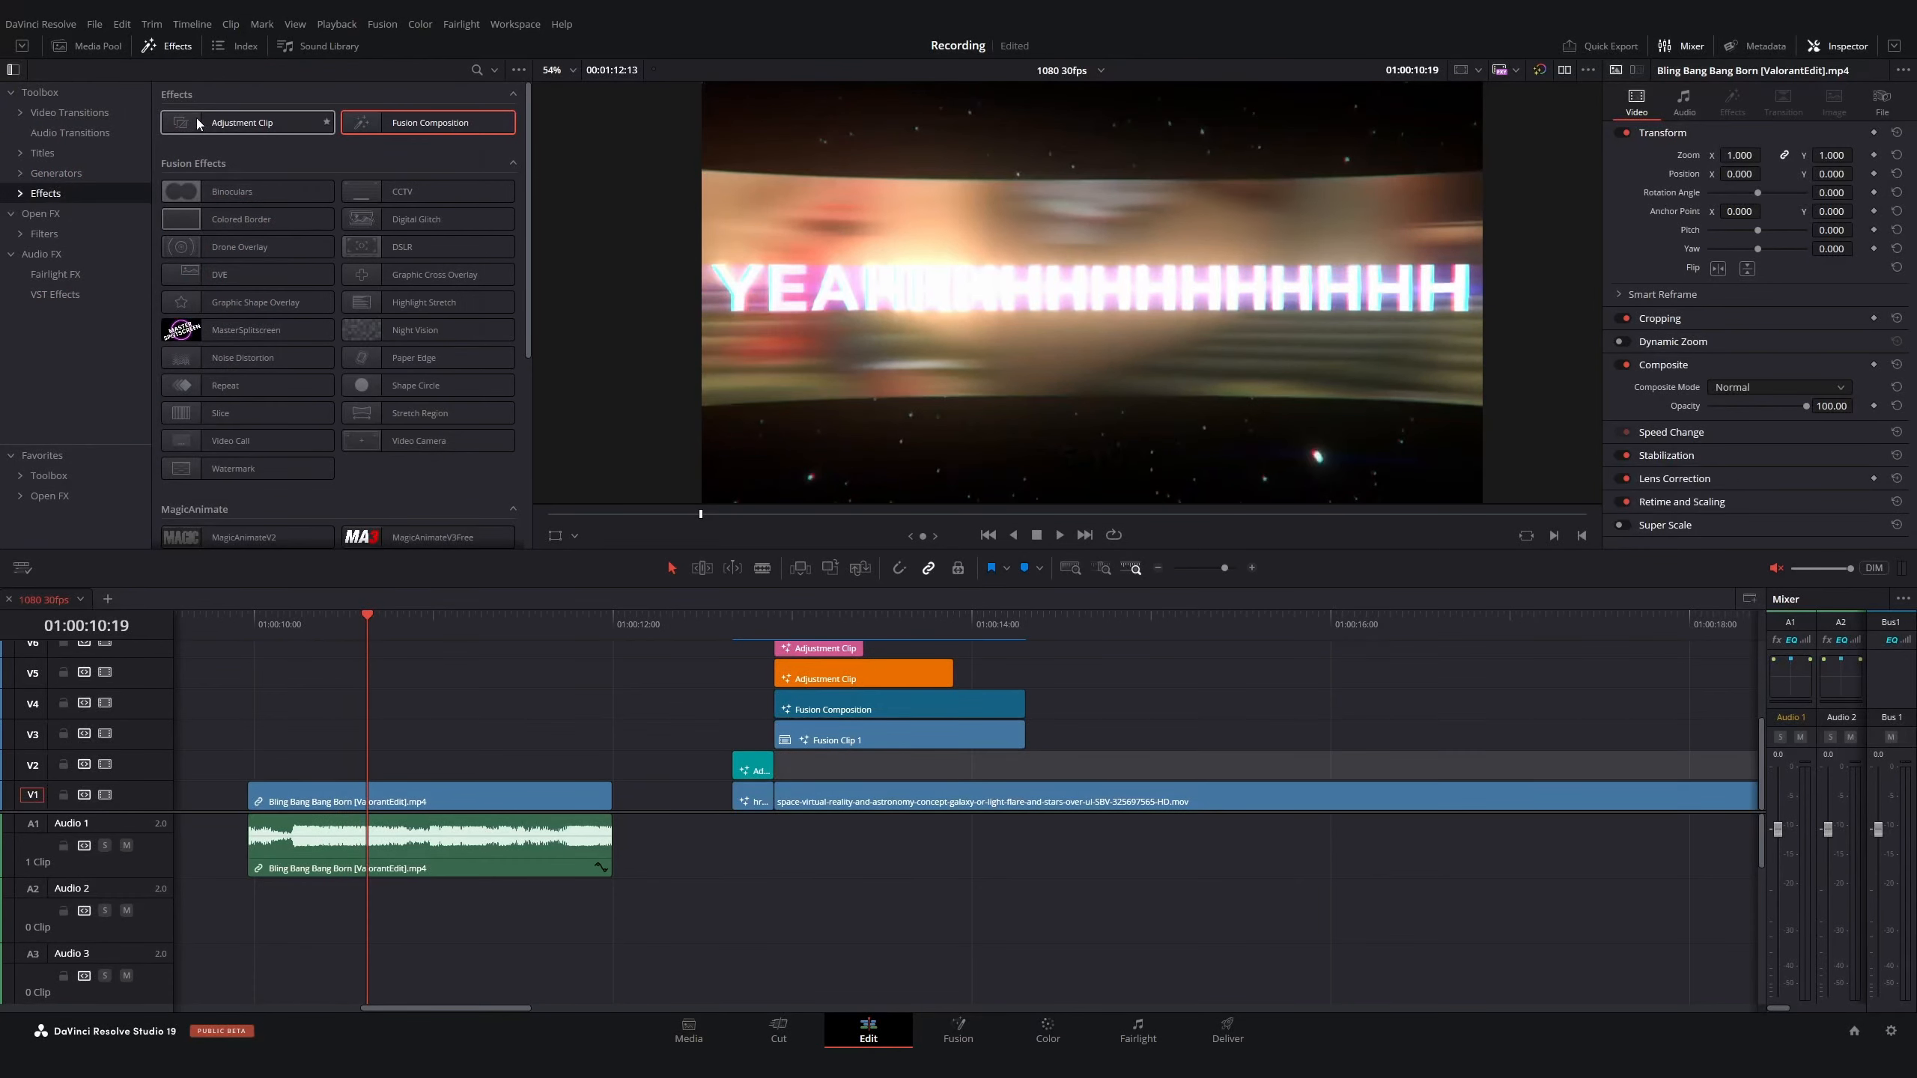
Add an adjustment clip on Video 2 beneath Fusion Clip 1, spanning its full length, and apply Lens Blur to it
drag(223, 130, 776, 756)
drag(957, 766, 1024, 767)
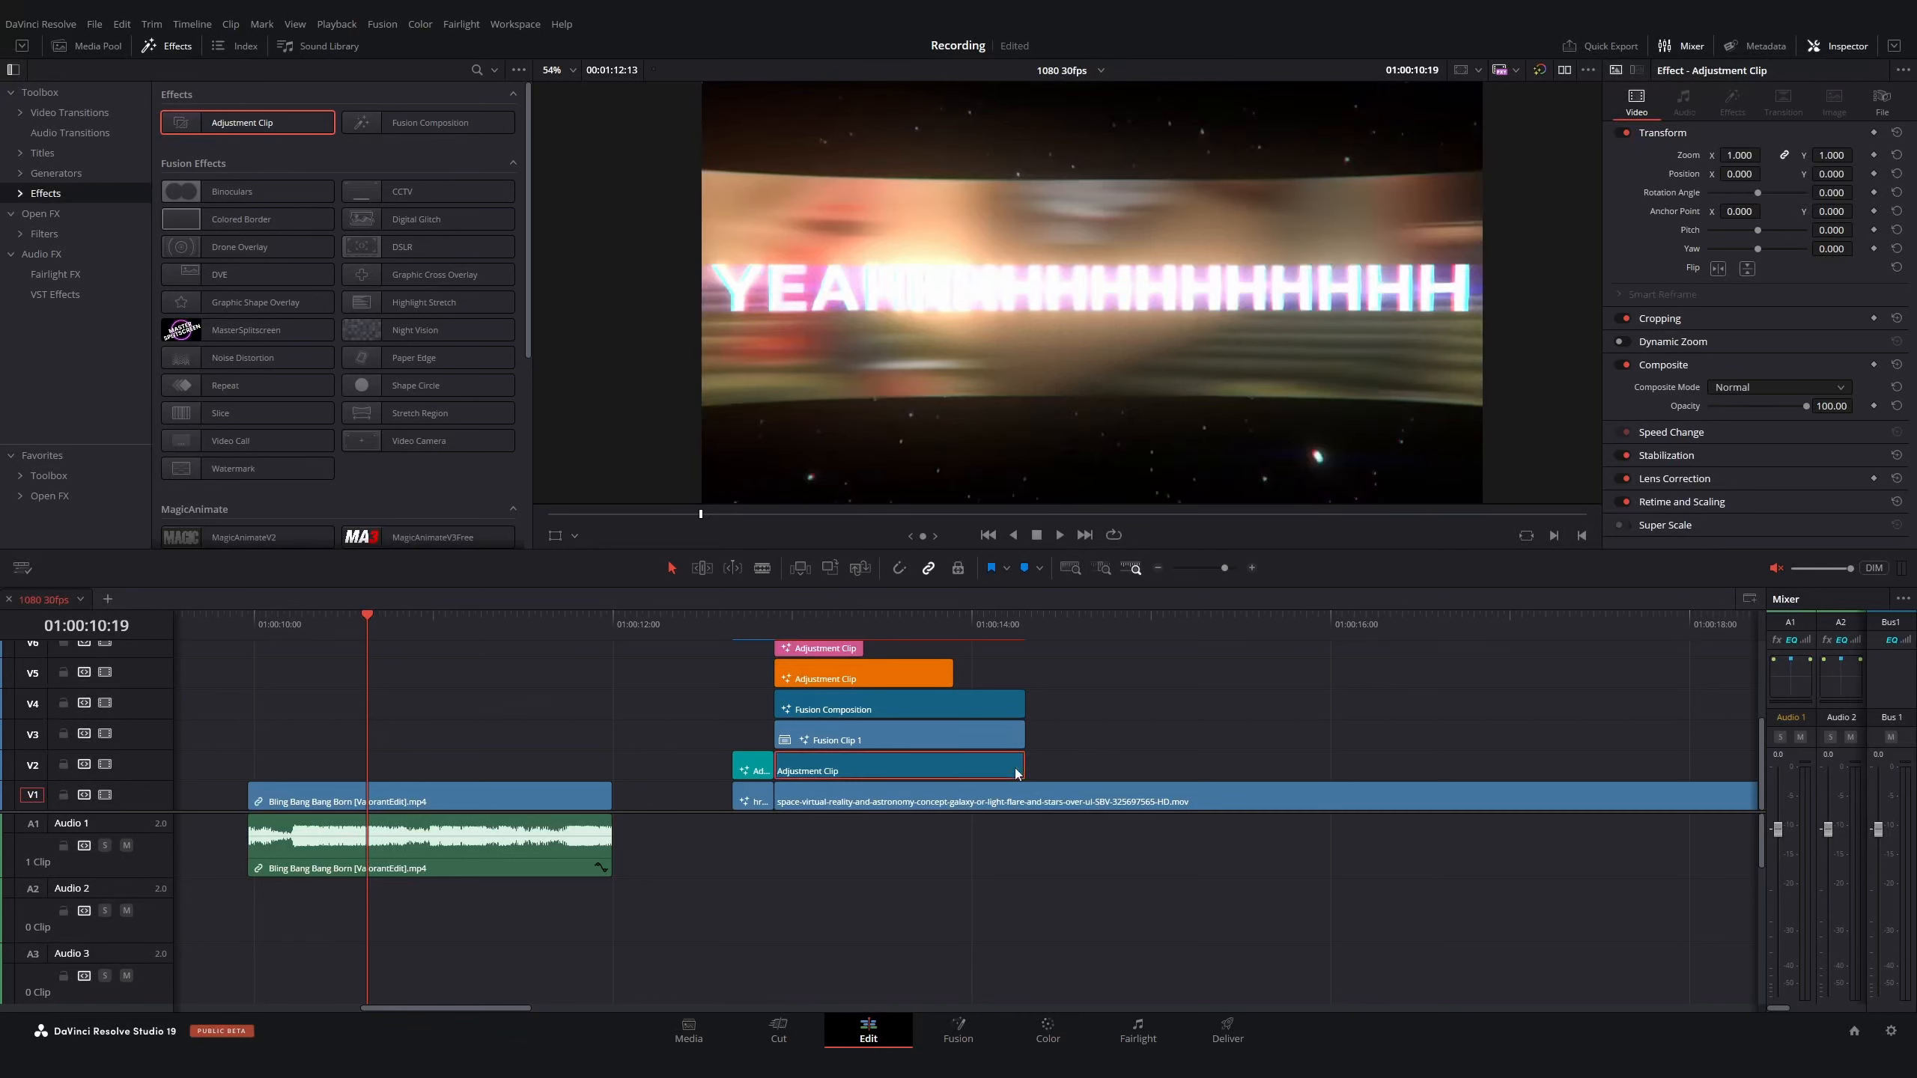
click(54, 213)
click(423, 155)
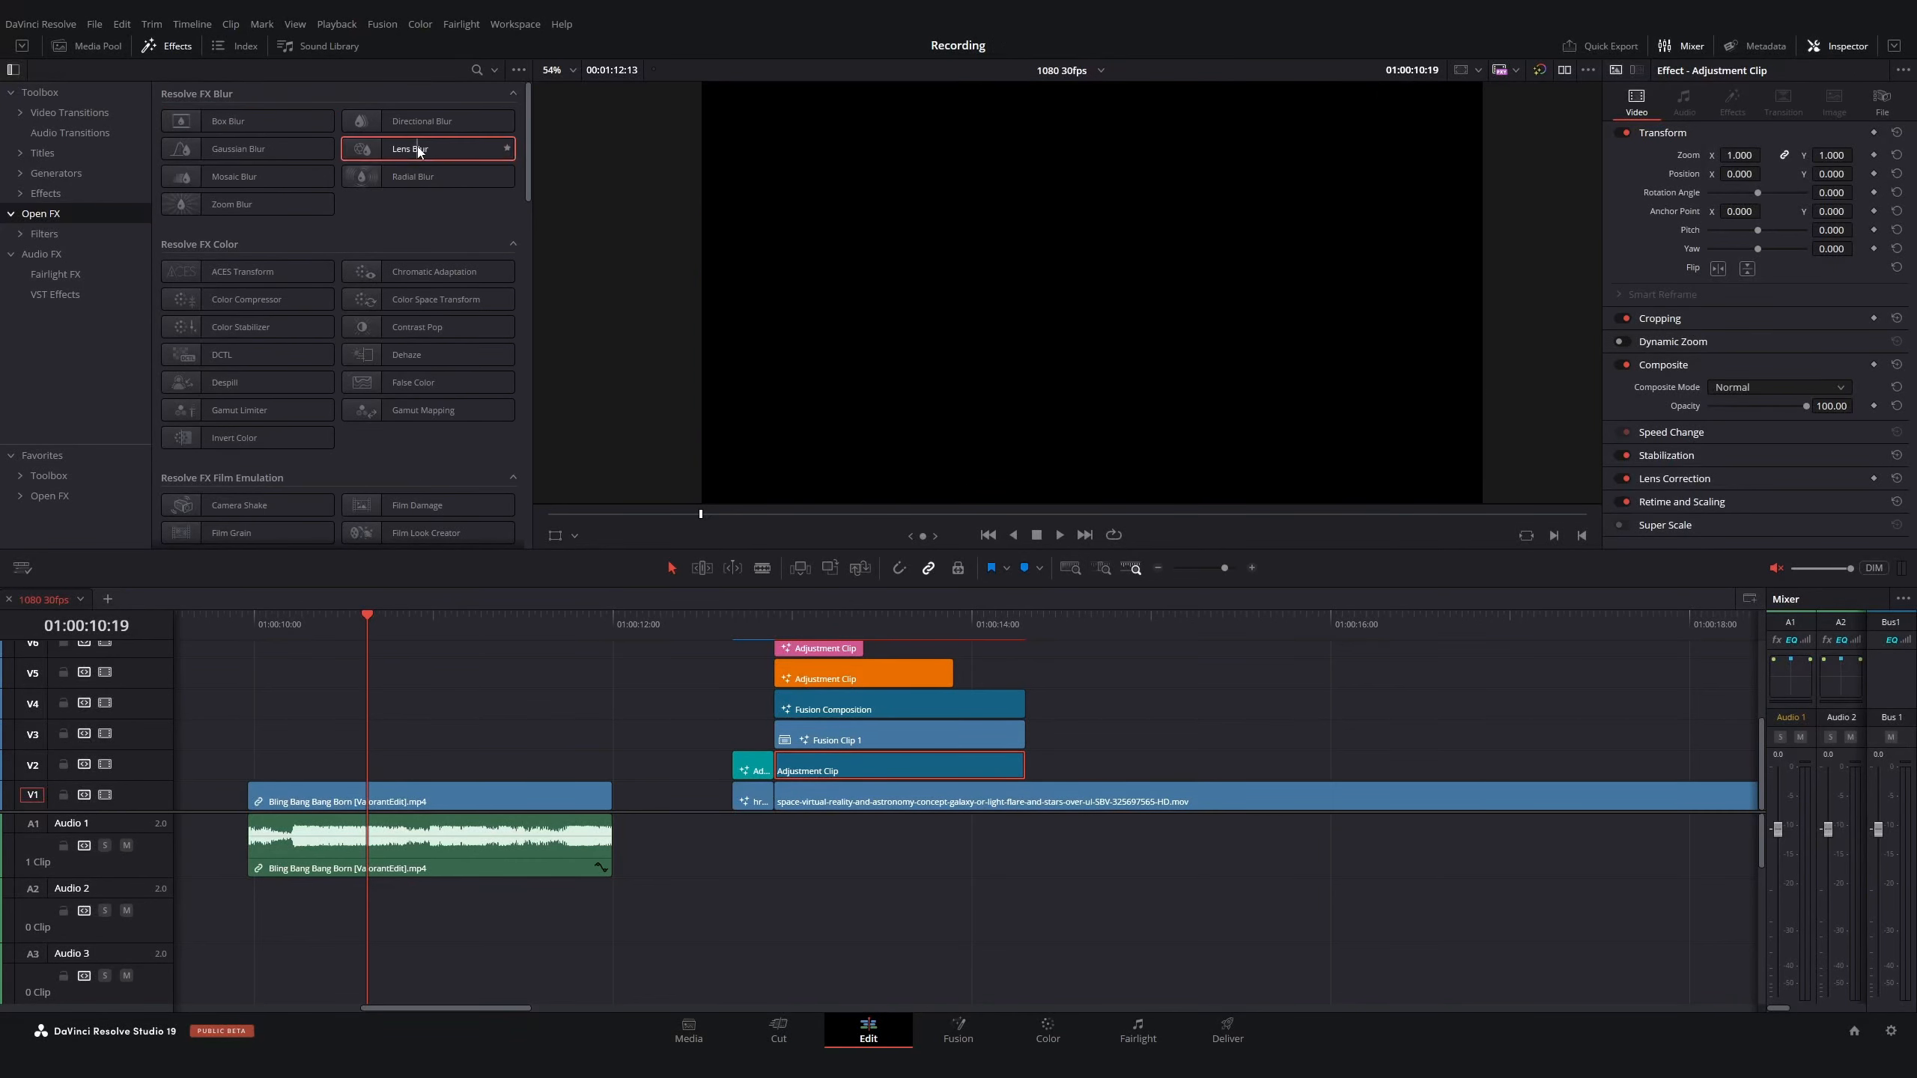
drag(423, 152, 839, 756)
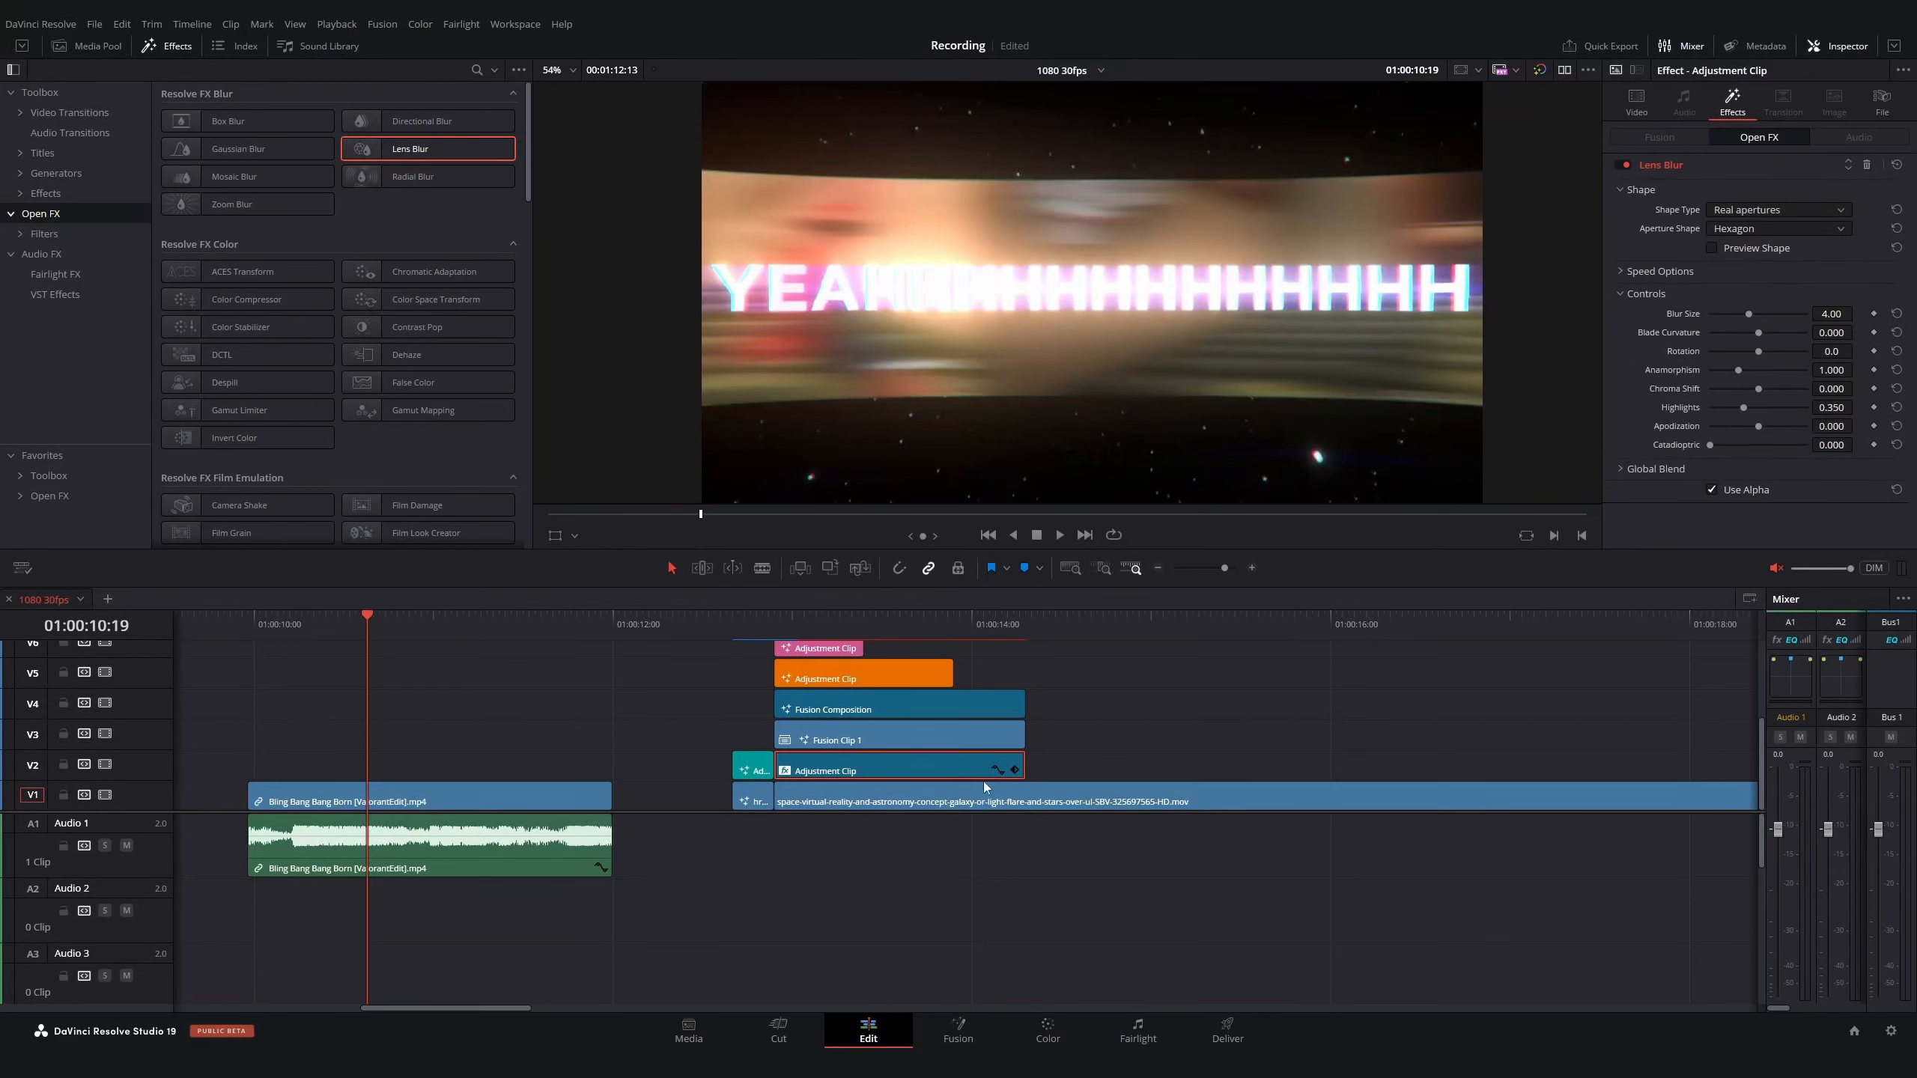
Check the Lens Distortion item in the Notepad outline and scrub the film reel effect against the reference clip
click(804, 618)
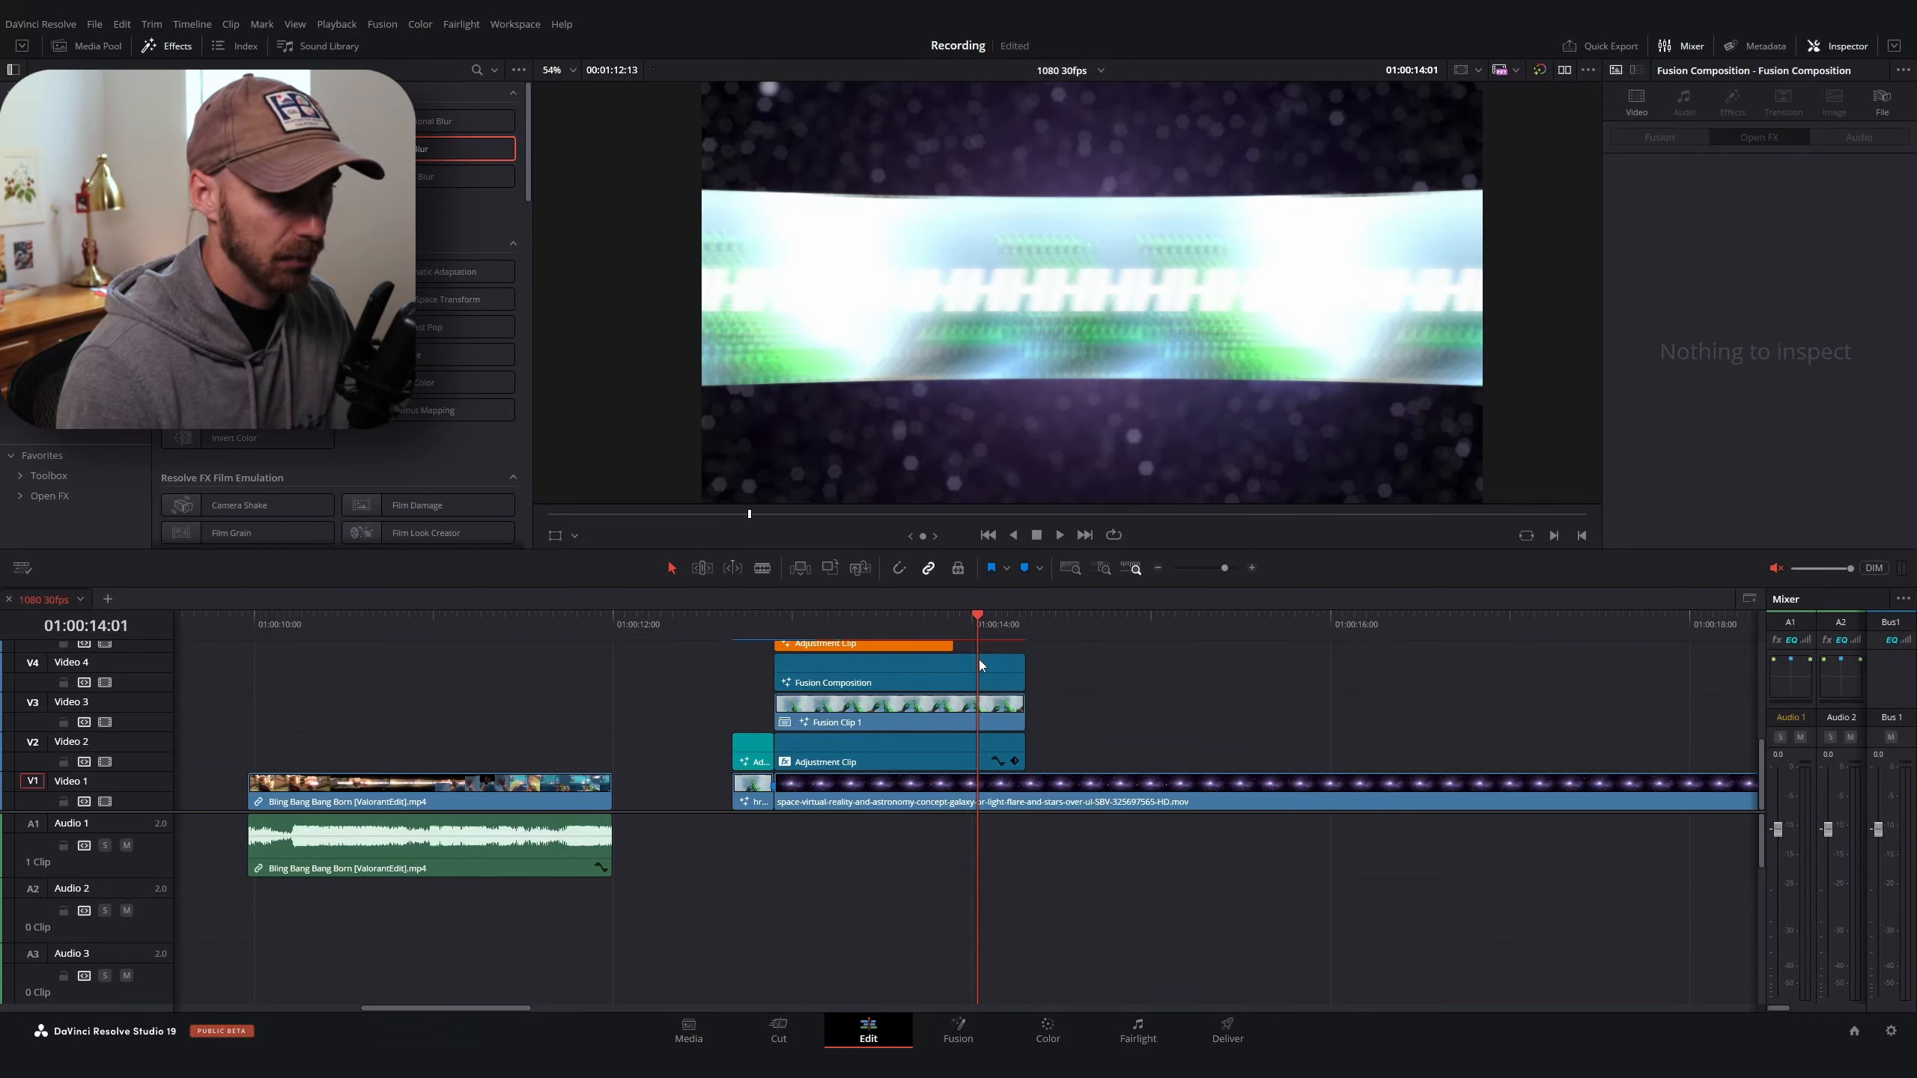
drag(419, 629, 376, 629)
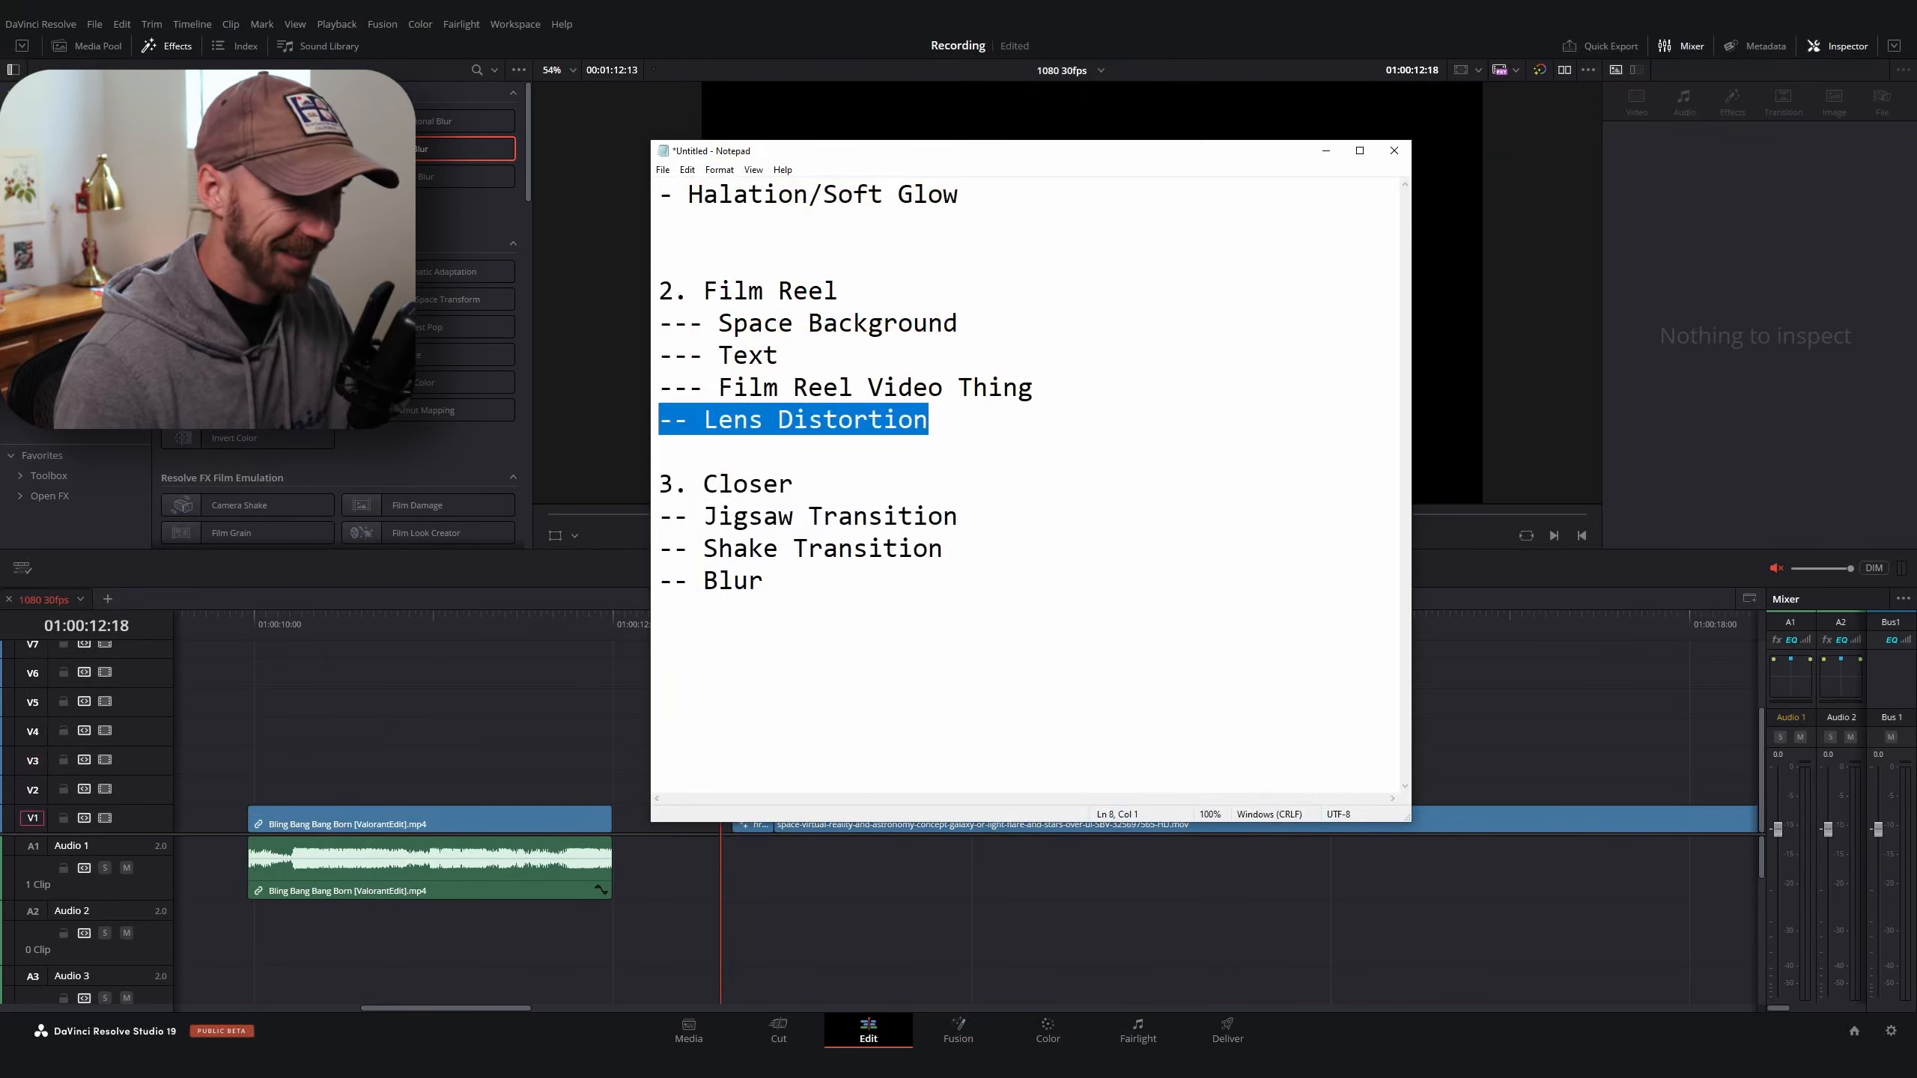
click(915, 420)
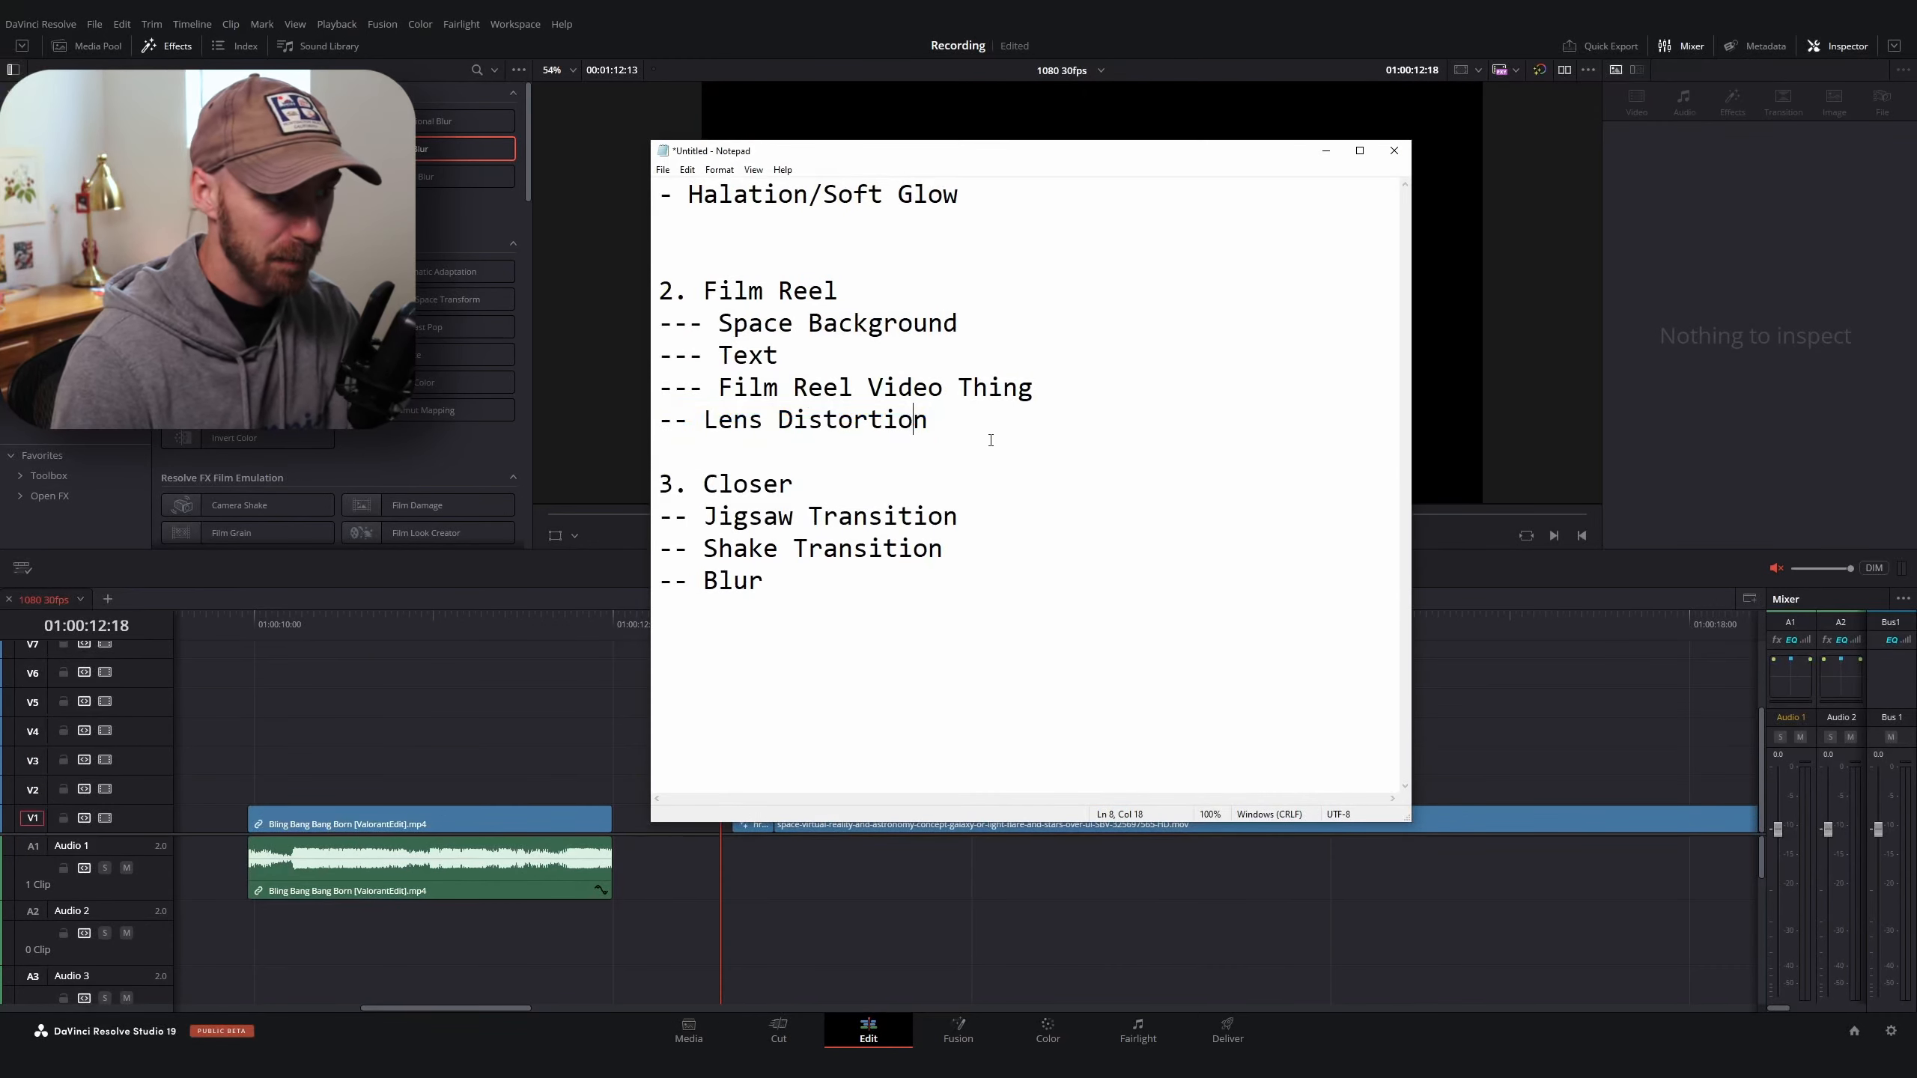
click(571, 617)
drag(739, 629, 507, 682)
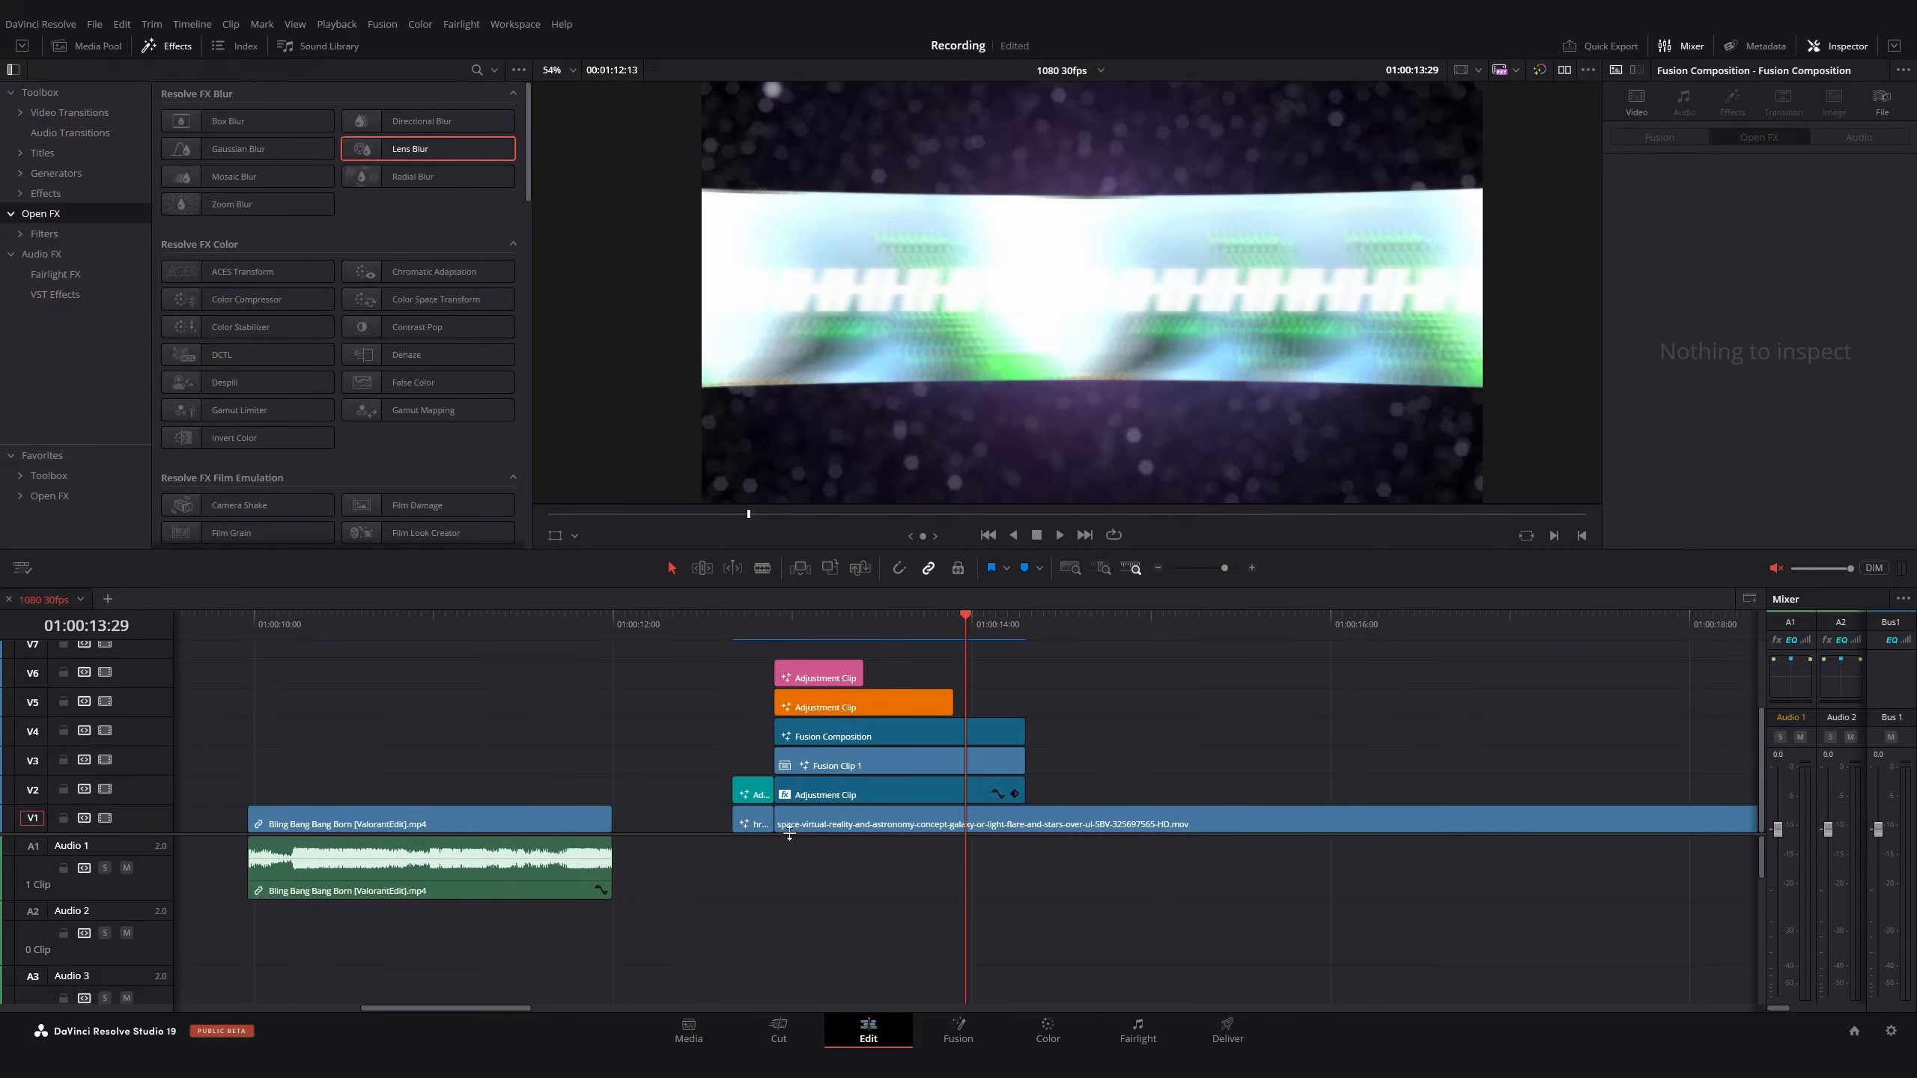
Add an adjustment clip on Video 7 above the film reel stack, extend it to the stack's end and color it lime green
drag(789, 833, 788, 884)
scroll(249, 362, up, 5)
drag(242, 122, 789, 695)
drag(953, 695, 1025, 694)
right_click(1003, 698)
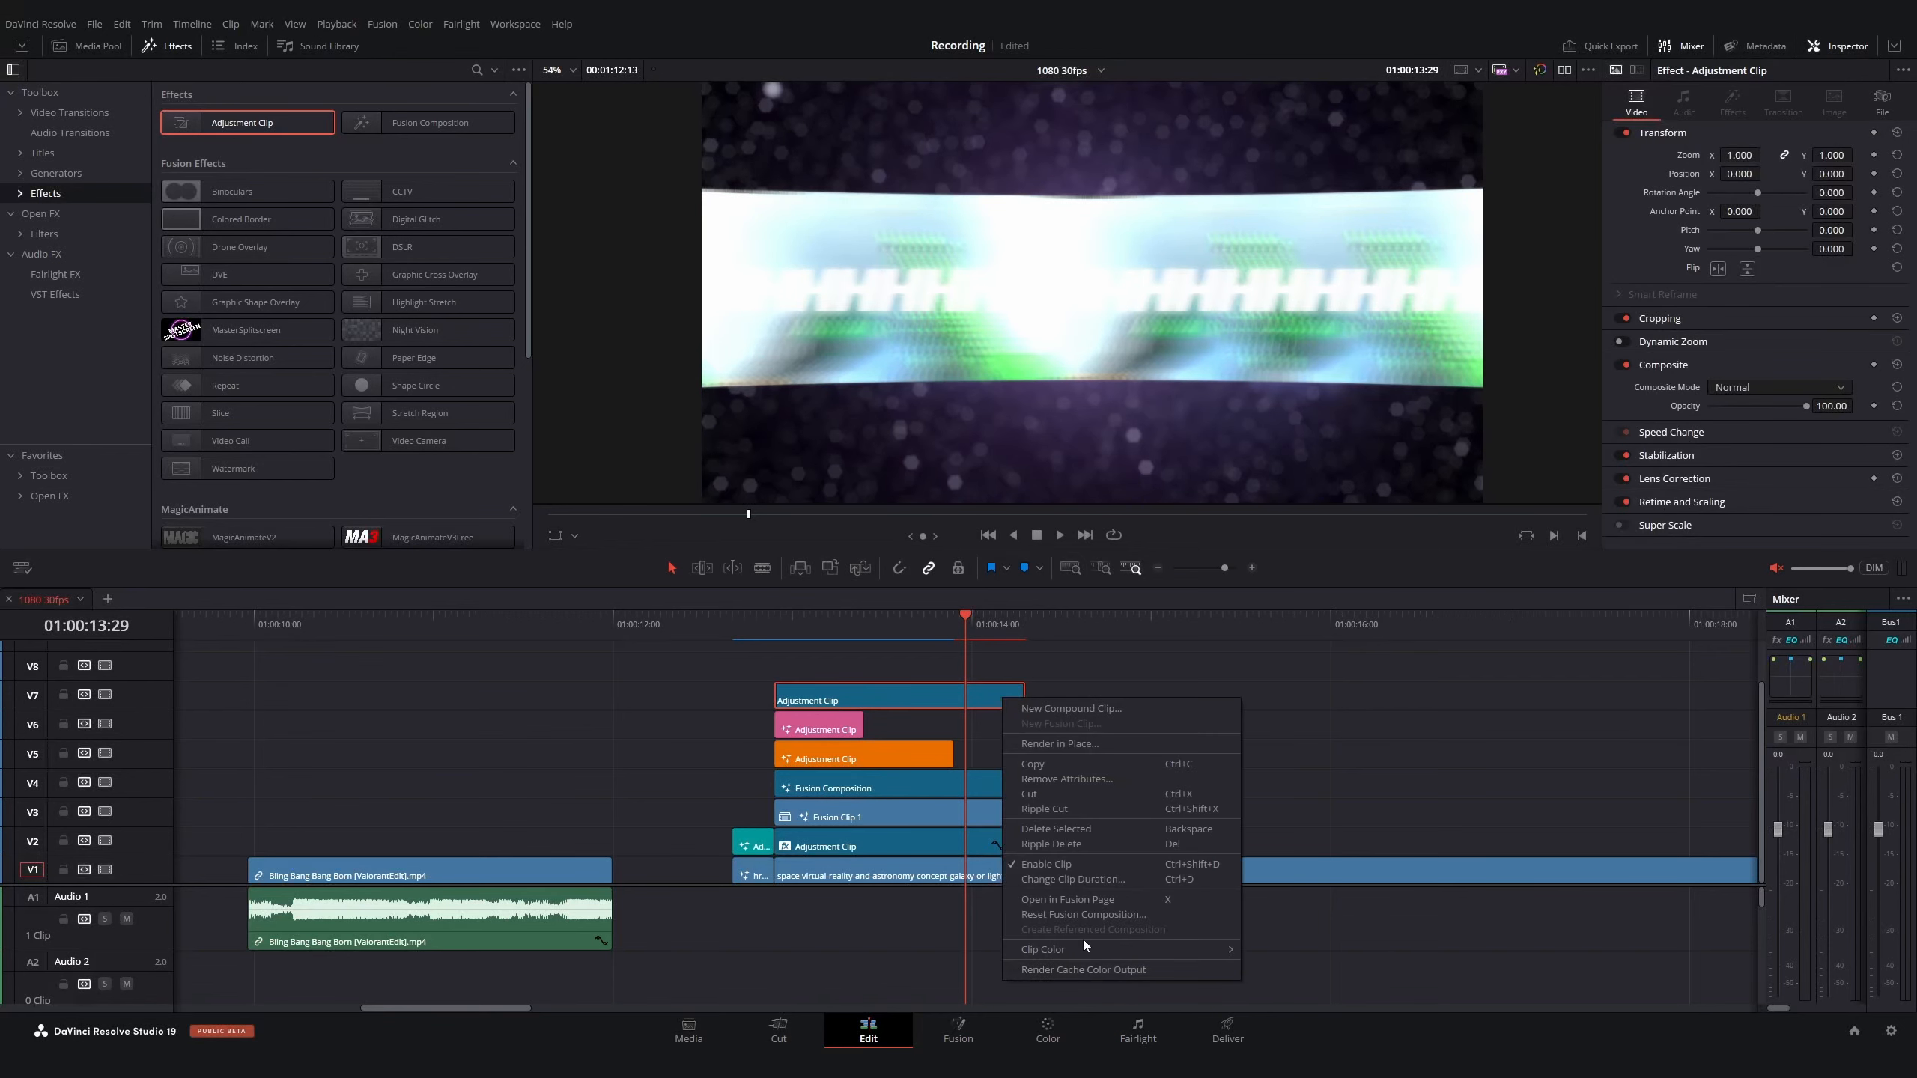
mouse_move(1083, 945)
click(1287, 851)
Open the new adjustment clip in Fusion and insert the Chromatic Aberration template between MediaIn1 and MediaOut1
key(shift+9)
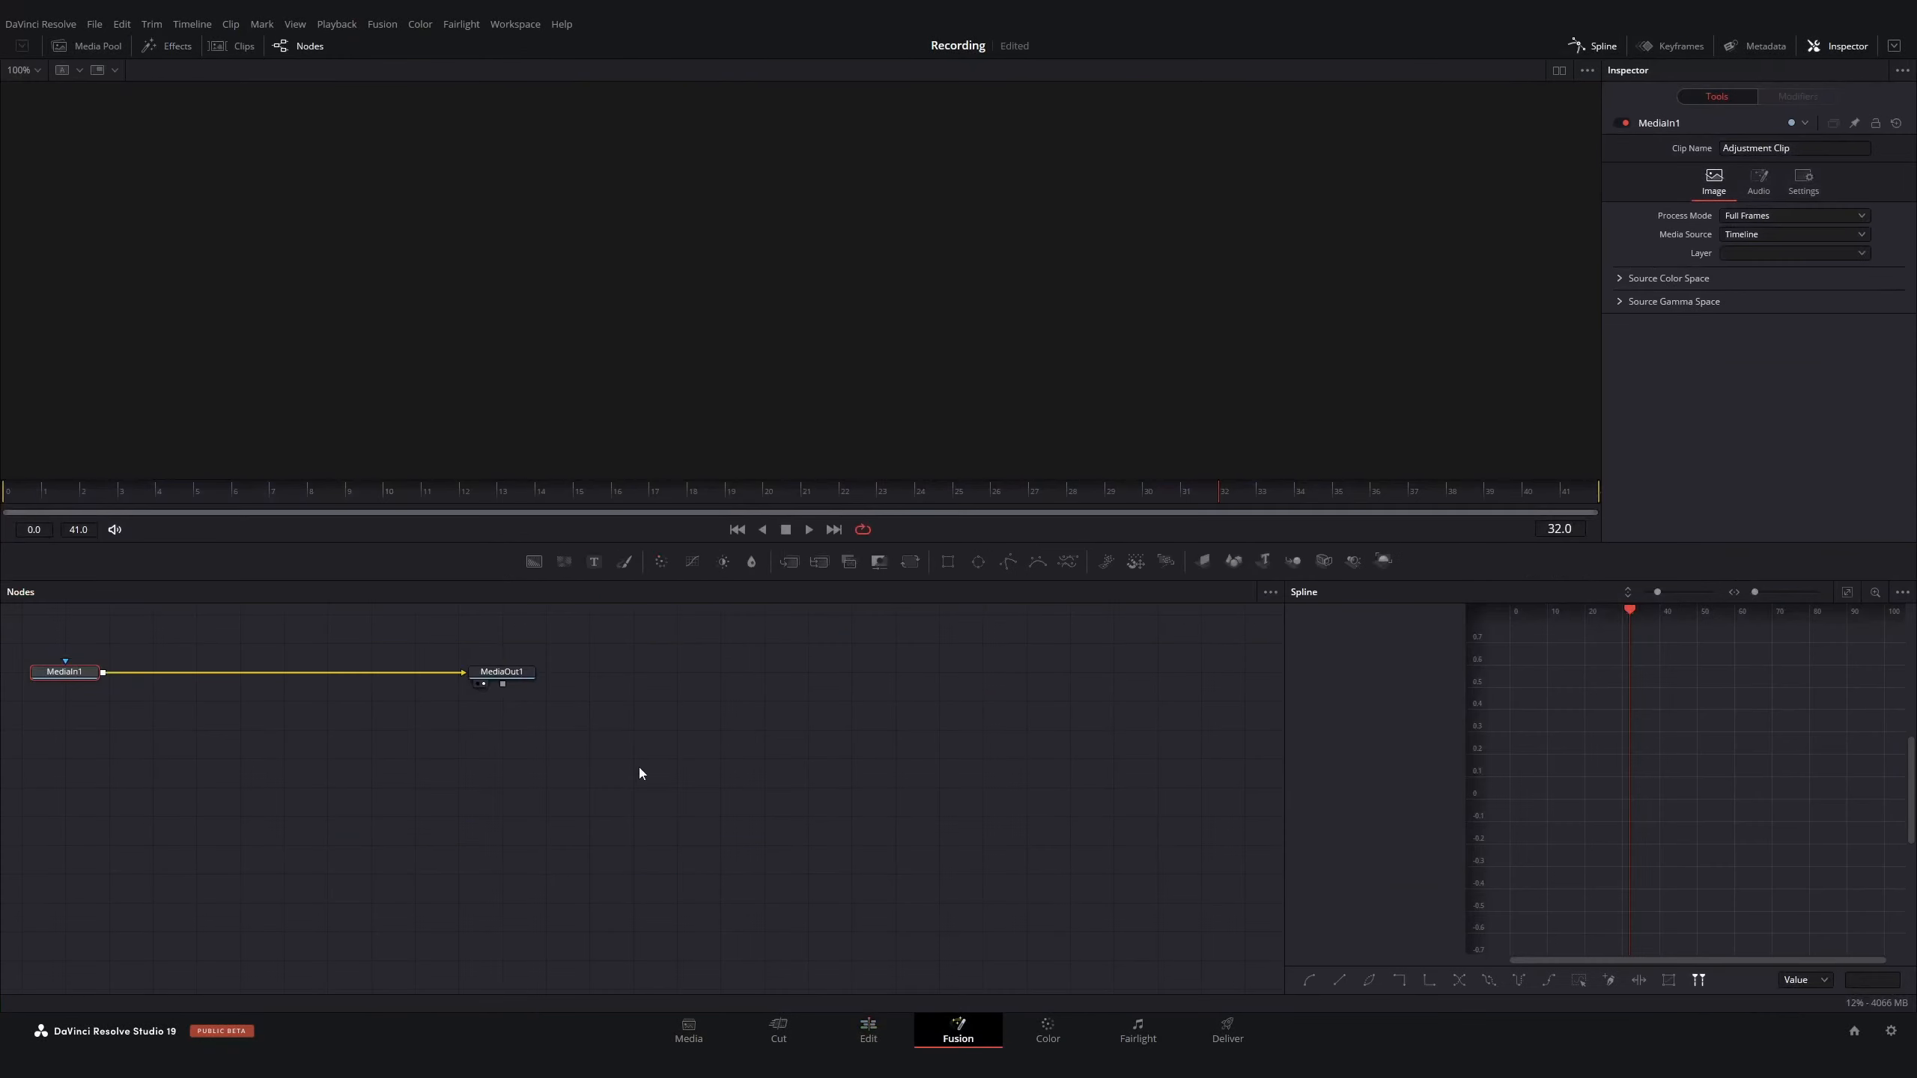
click(168, 46)
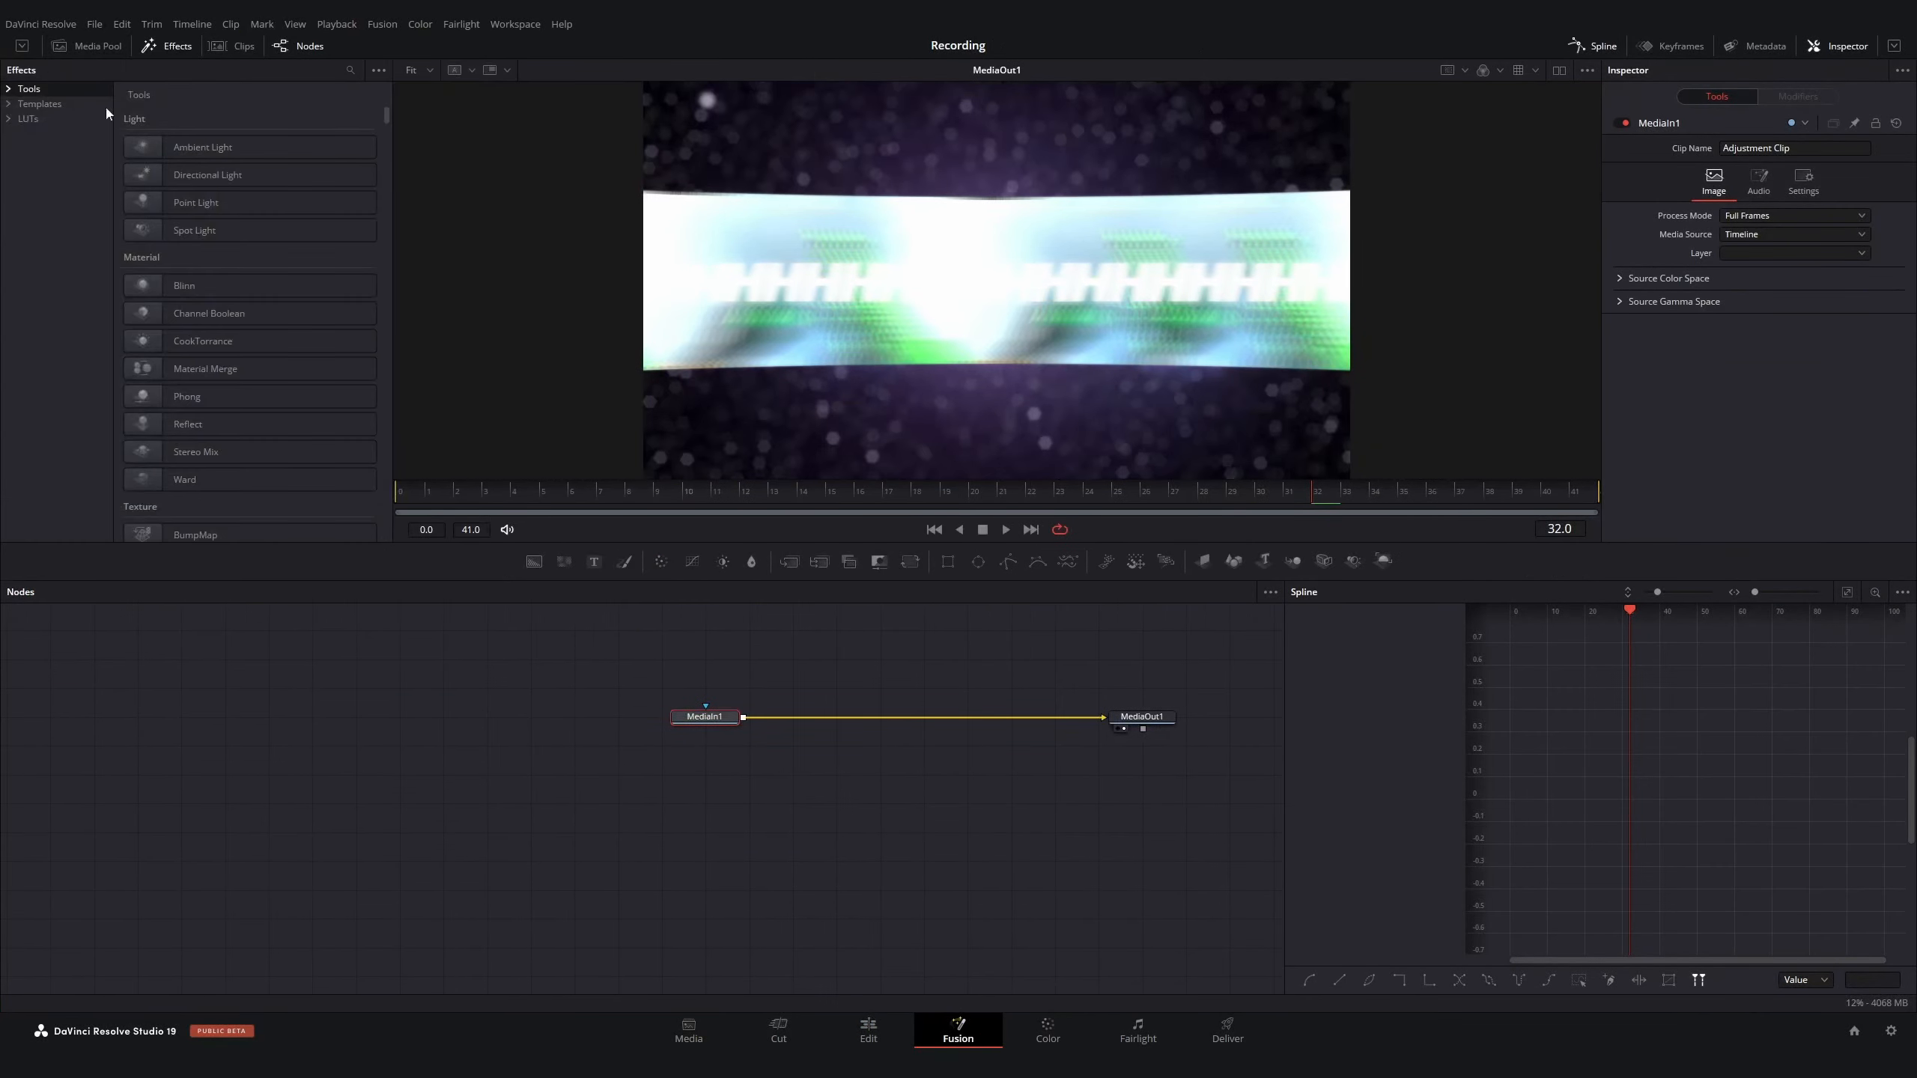
scroll(859, 864, up, 1)
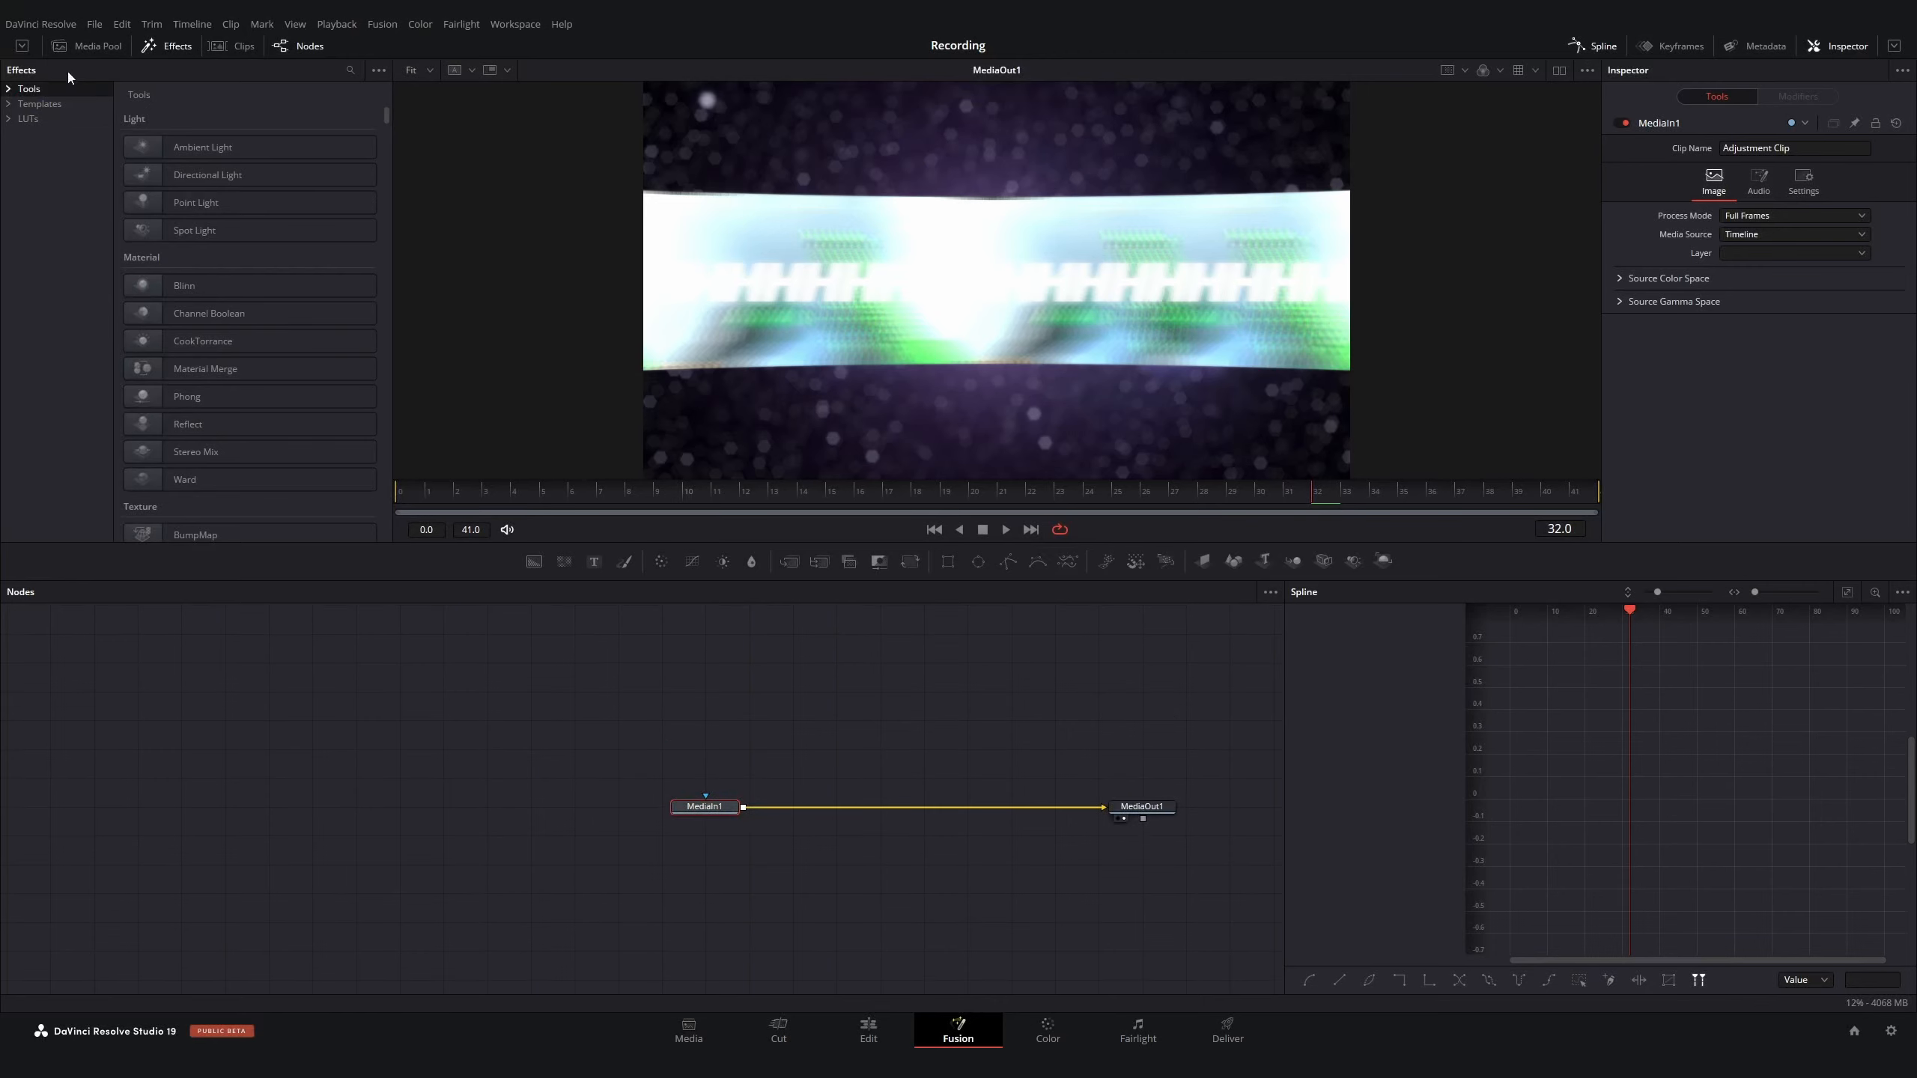
click(348, 71)
text(chroma)
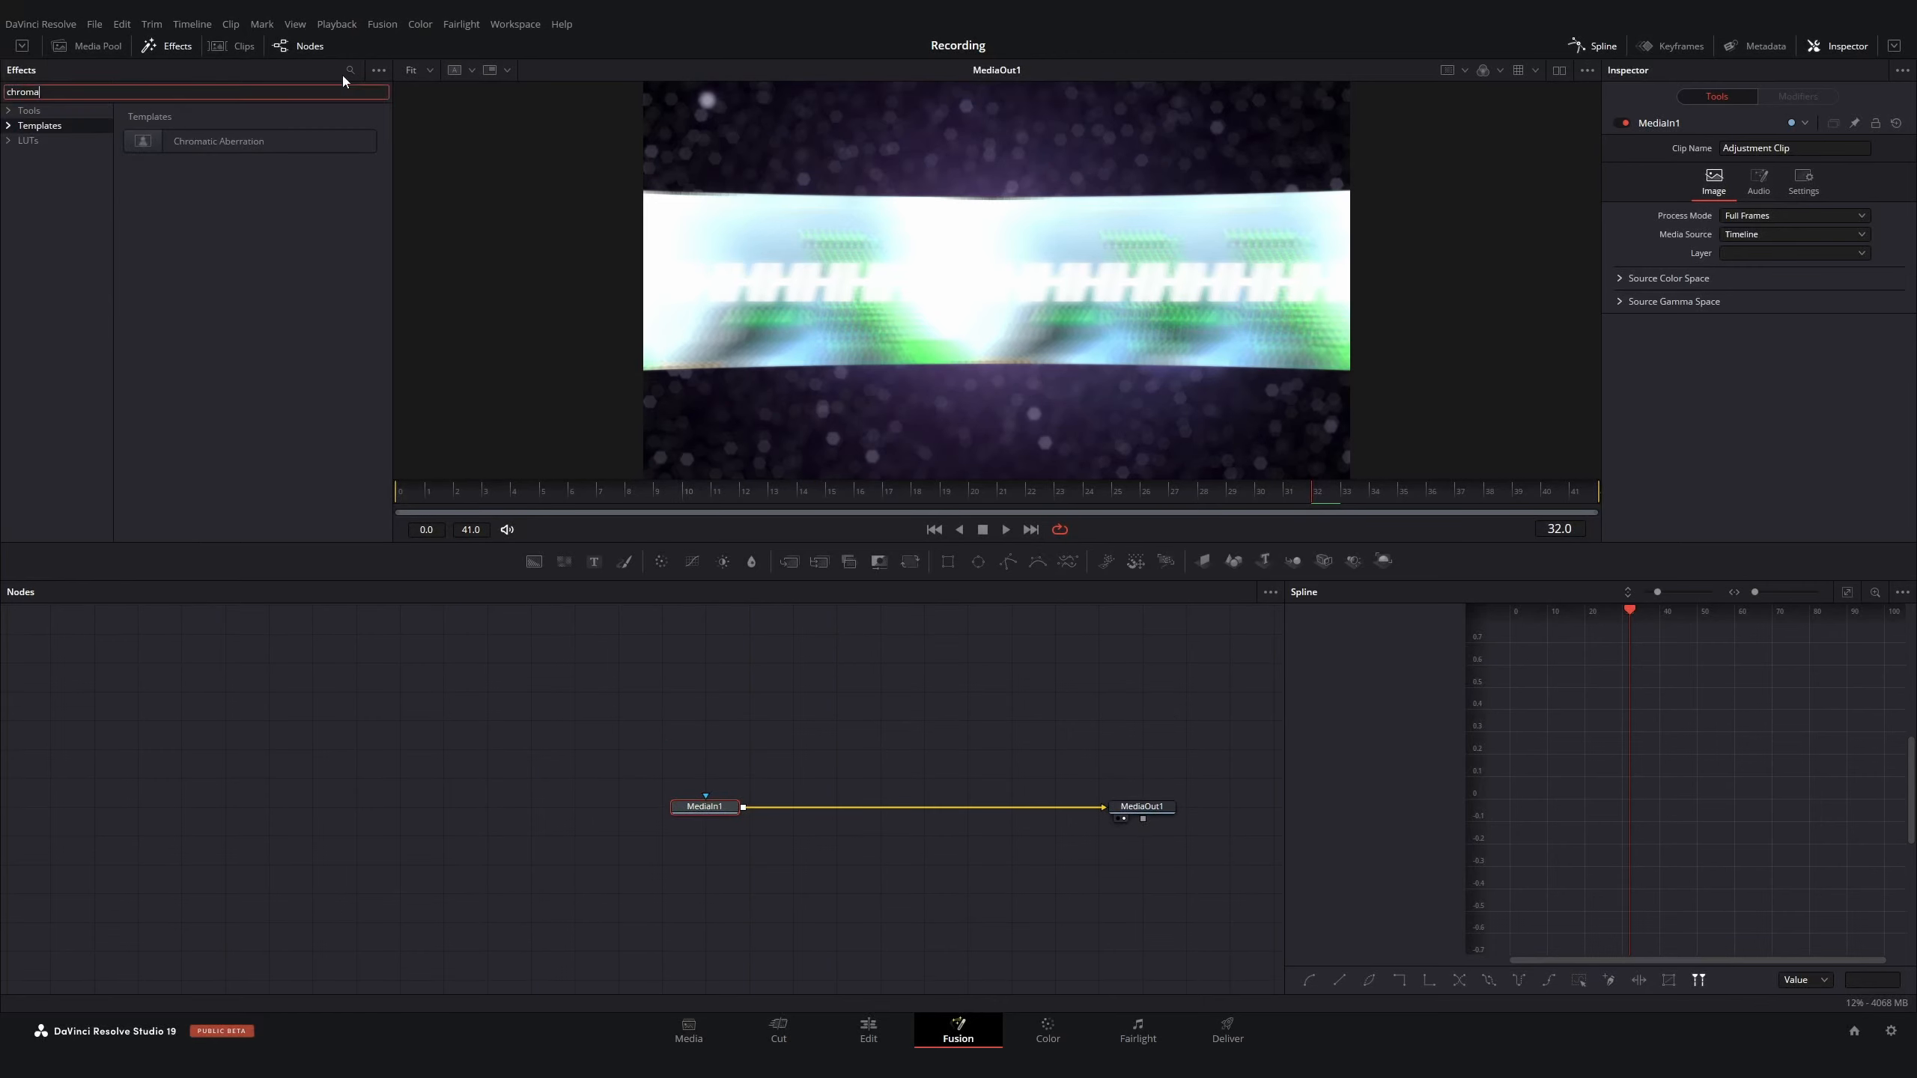
drag(249, 140, 909, 510)
drag(852, 801, 853, 802)
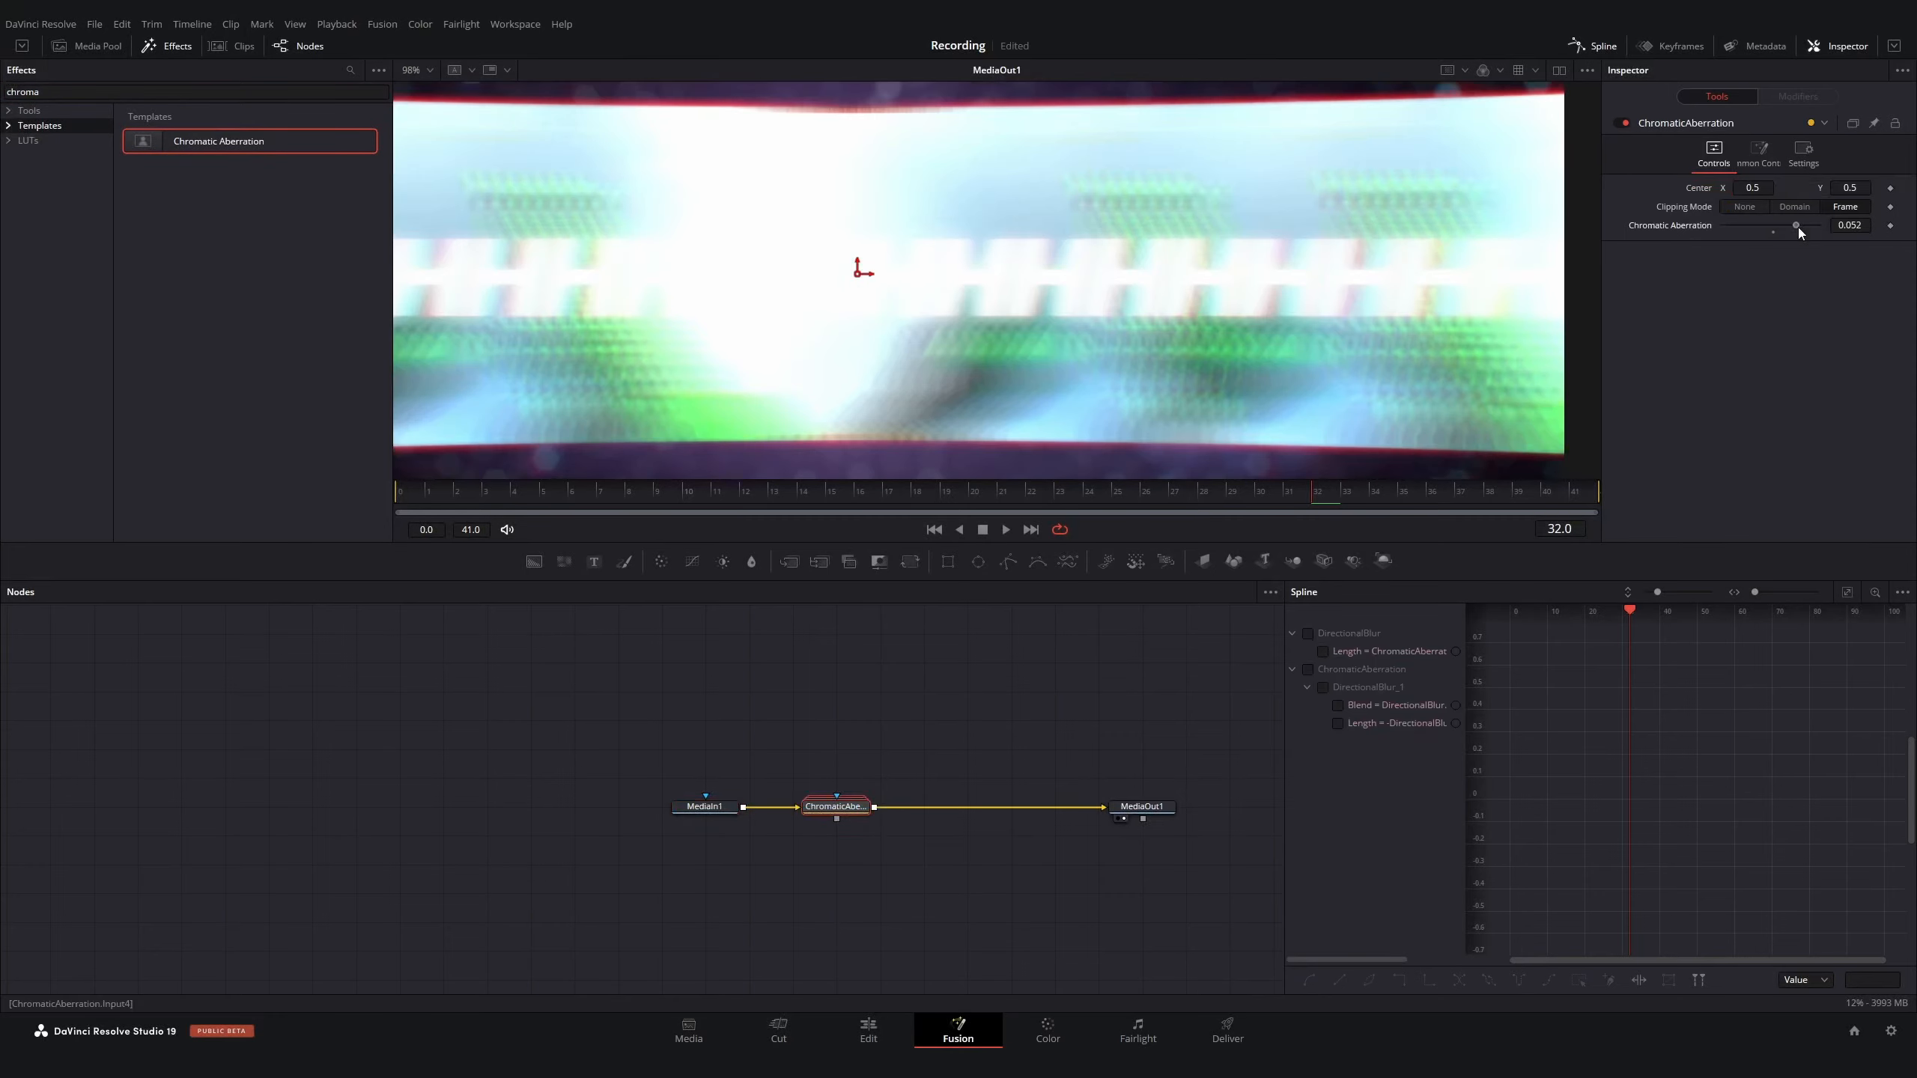
Set the Chromatic Aberration strength to about 0.054 and fine-tune it while judging the color fringing in the viewer
drag(1798, 231, 1799, 231)
scroll(841, 323, down, 6)
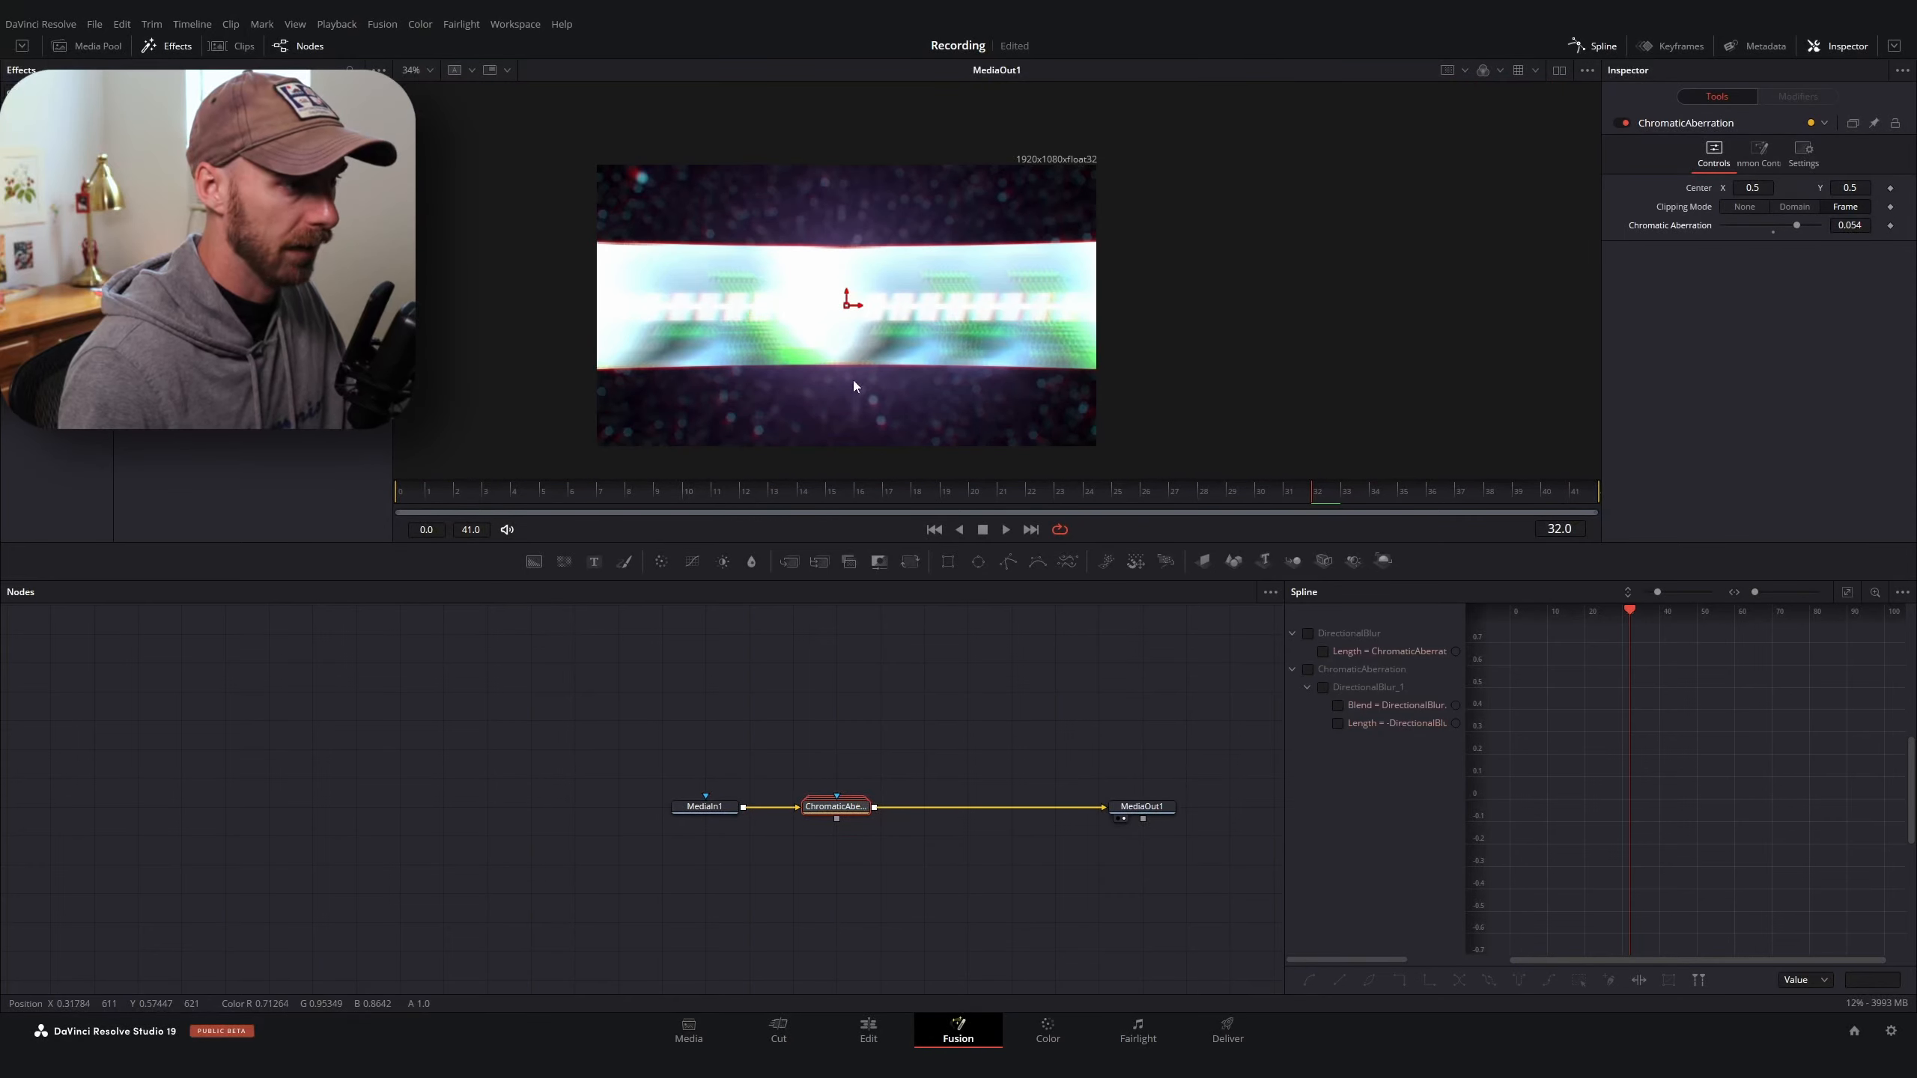
scroll(842, 367, up, 4)
scroll(849, 364, down, 2)
drag(1850, 227, 1846, 226)
Trim the space background to end with the film reel stack and select the hrm an striker.mp4 clip
drag(1004, 627, 487, 794)
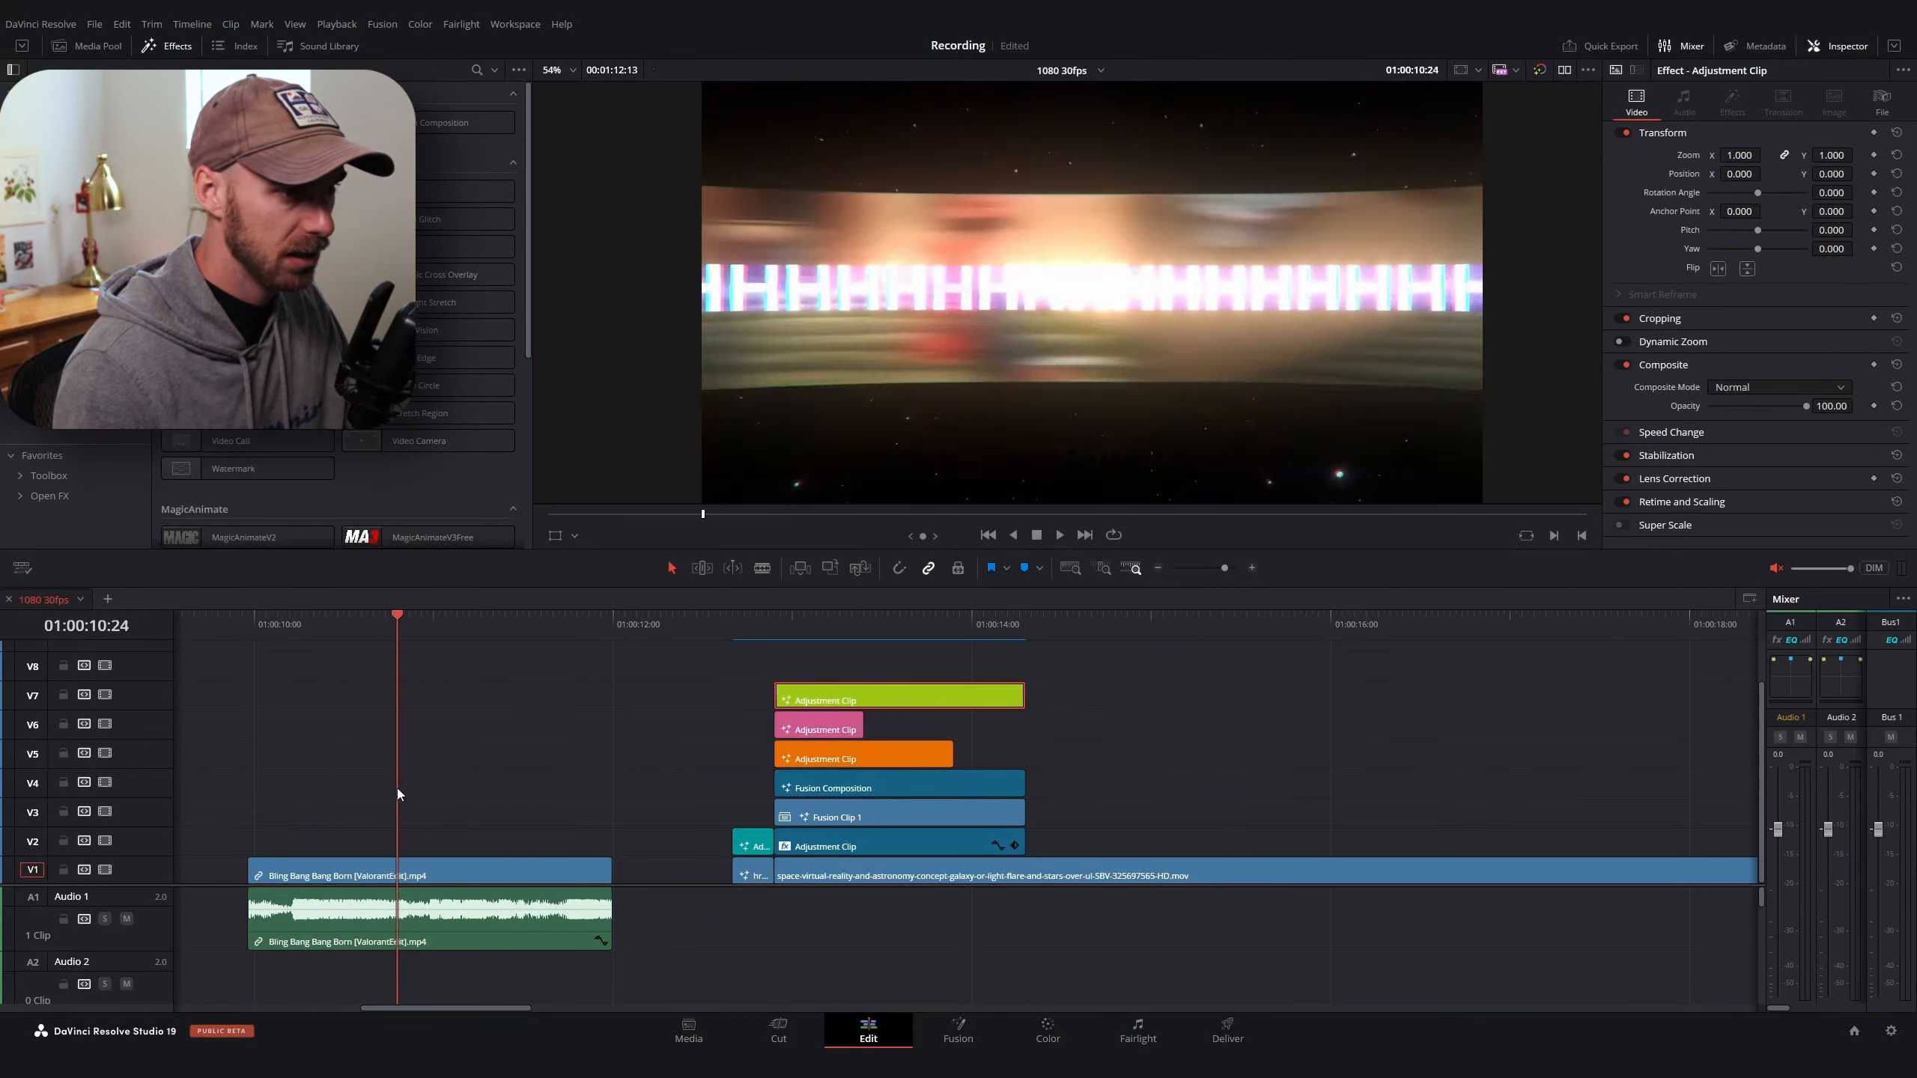
scroll(1263, 867, down, 5)
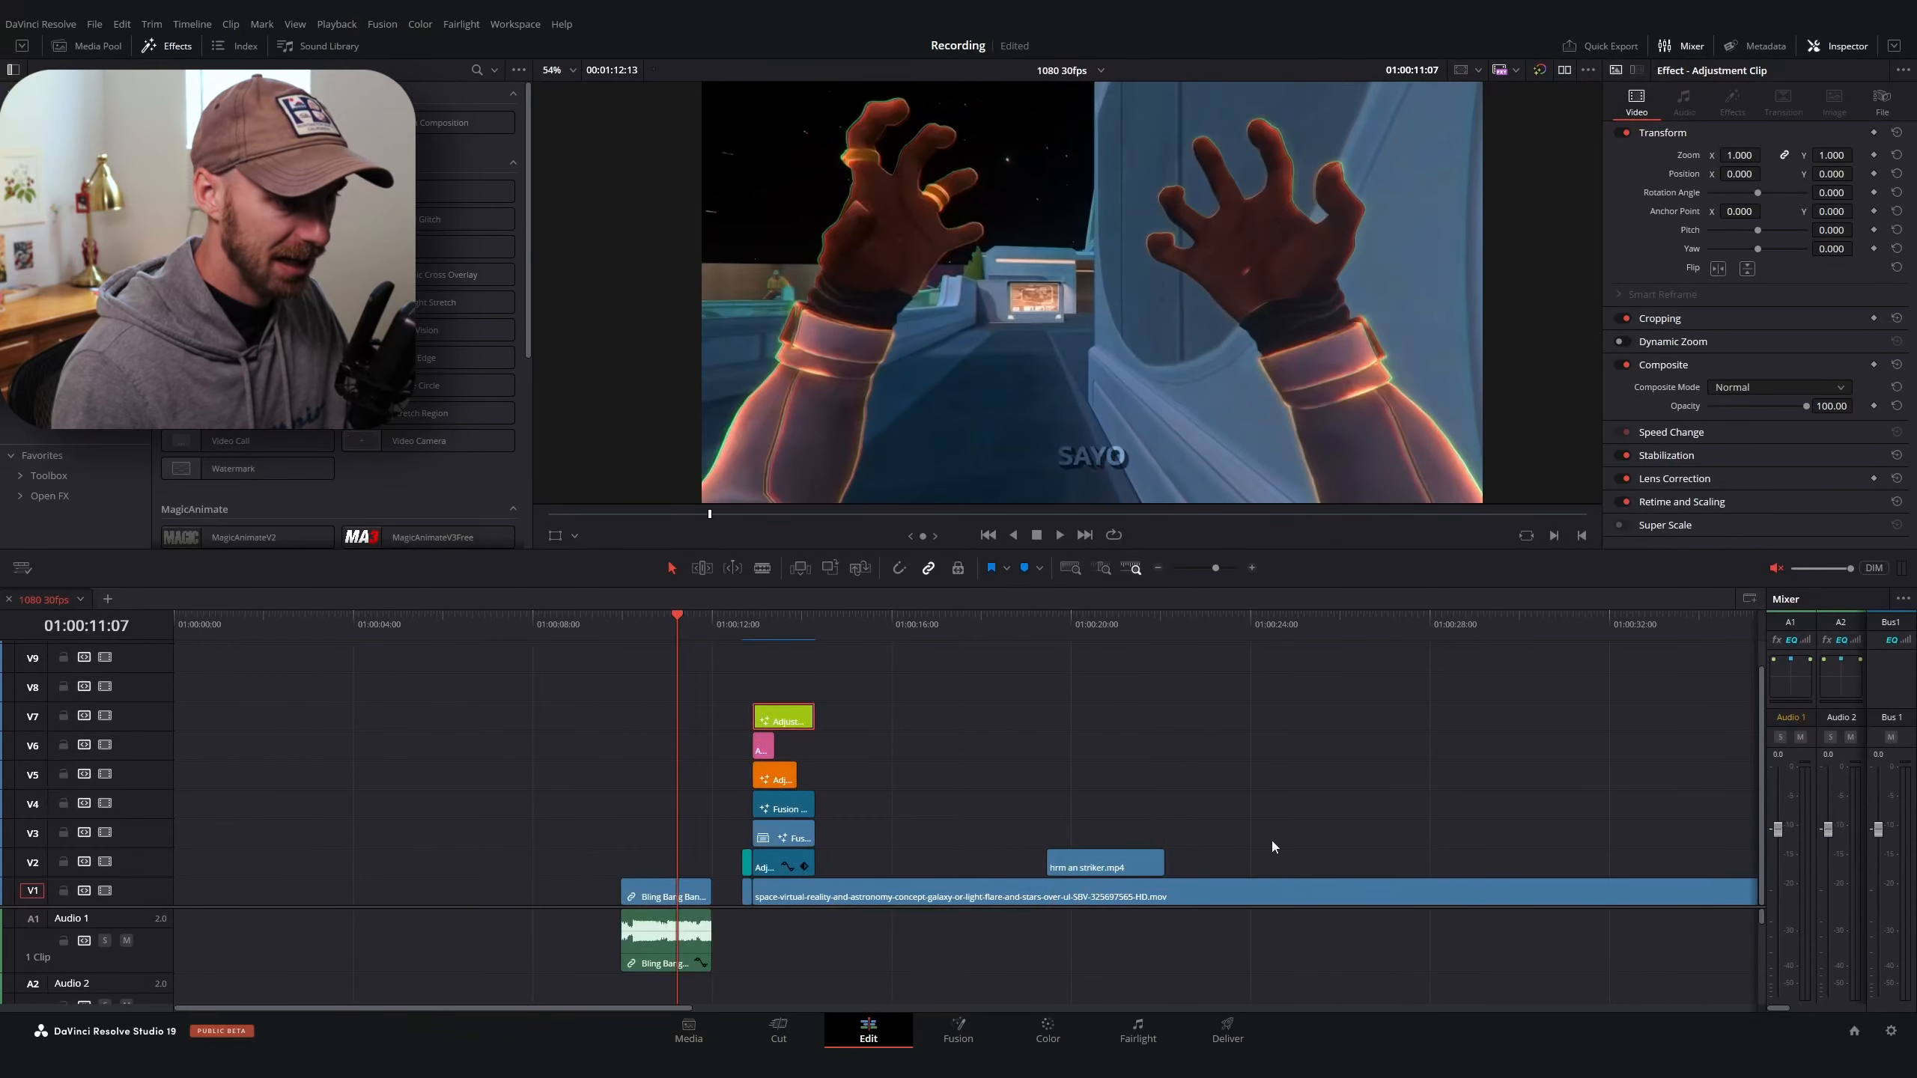
click(1110, 863)
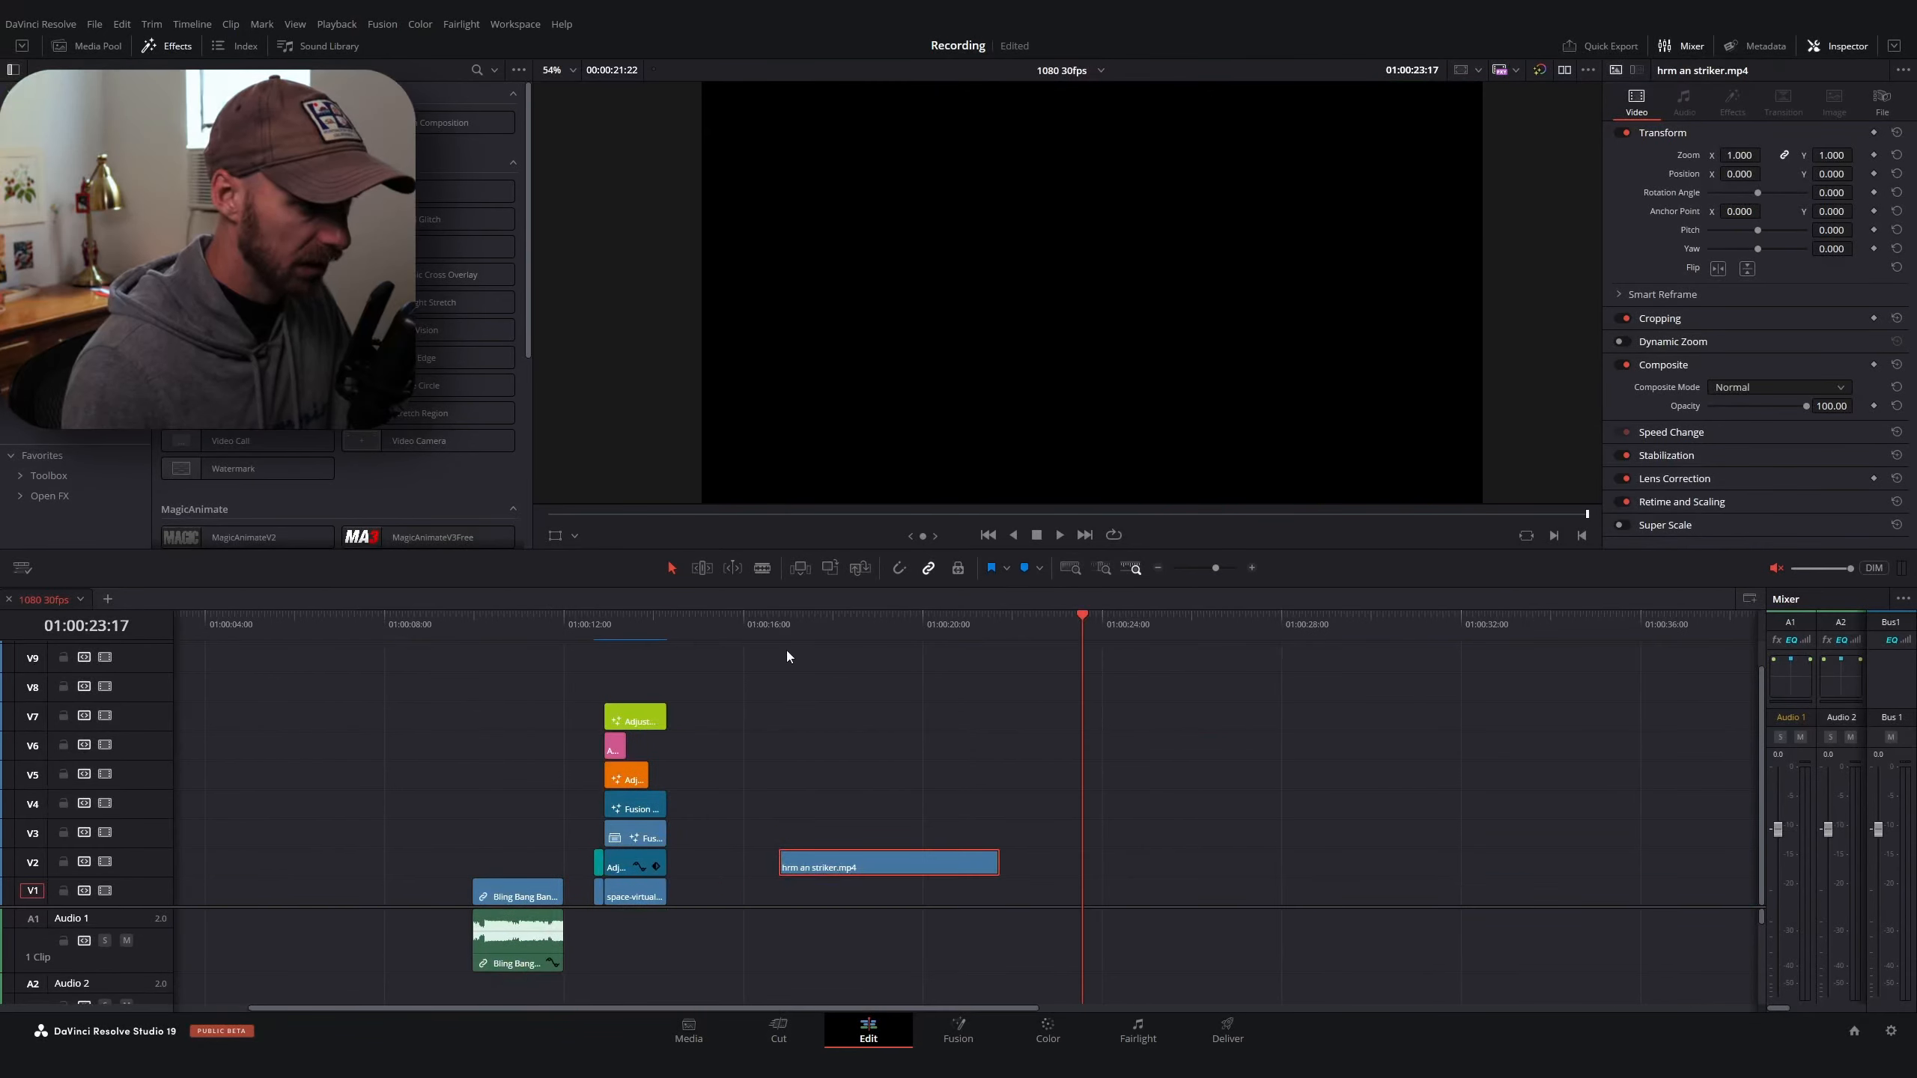
Scrub the reference clip around the raised hands shot to examine the split transition out of the film reel
click(797, 624)
drag(797, 624, 862, 632)
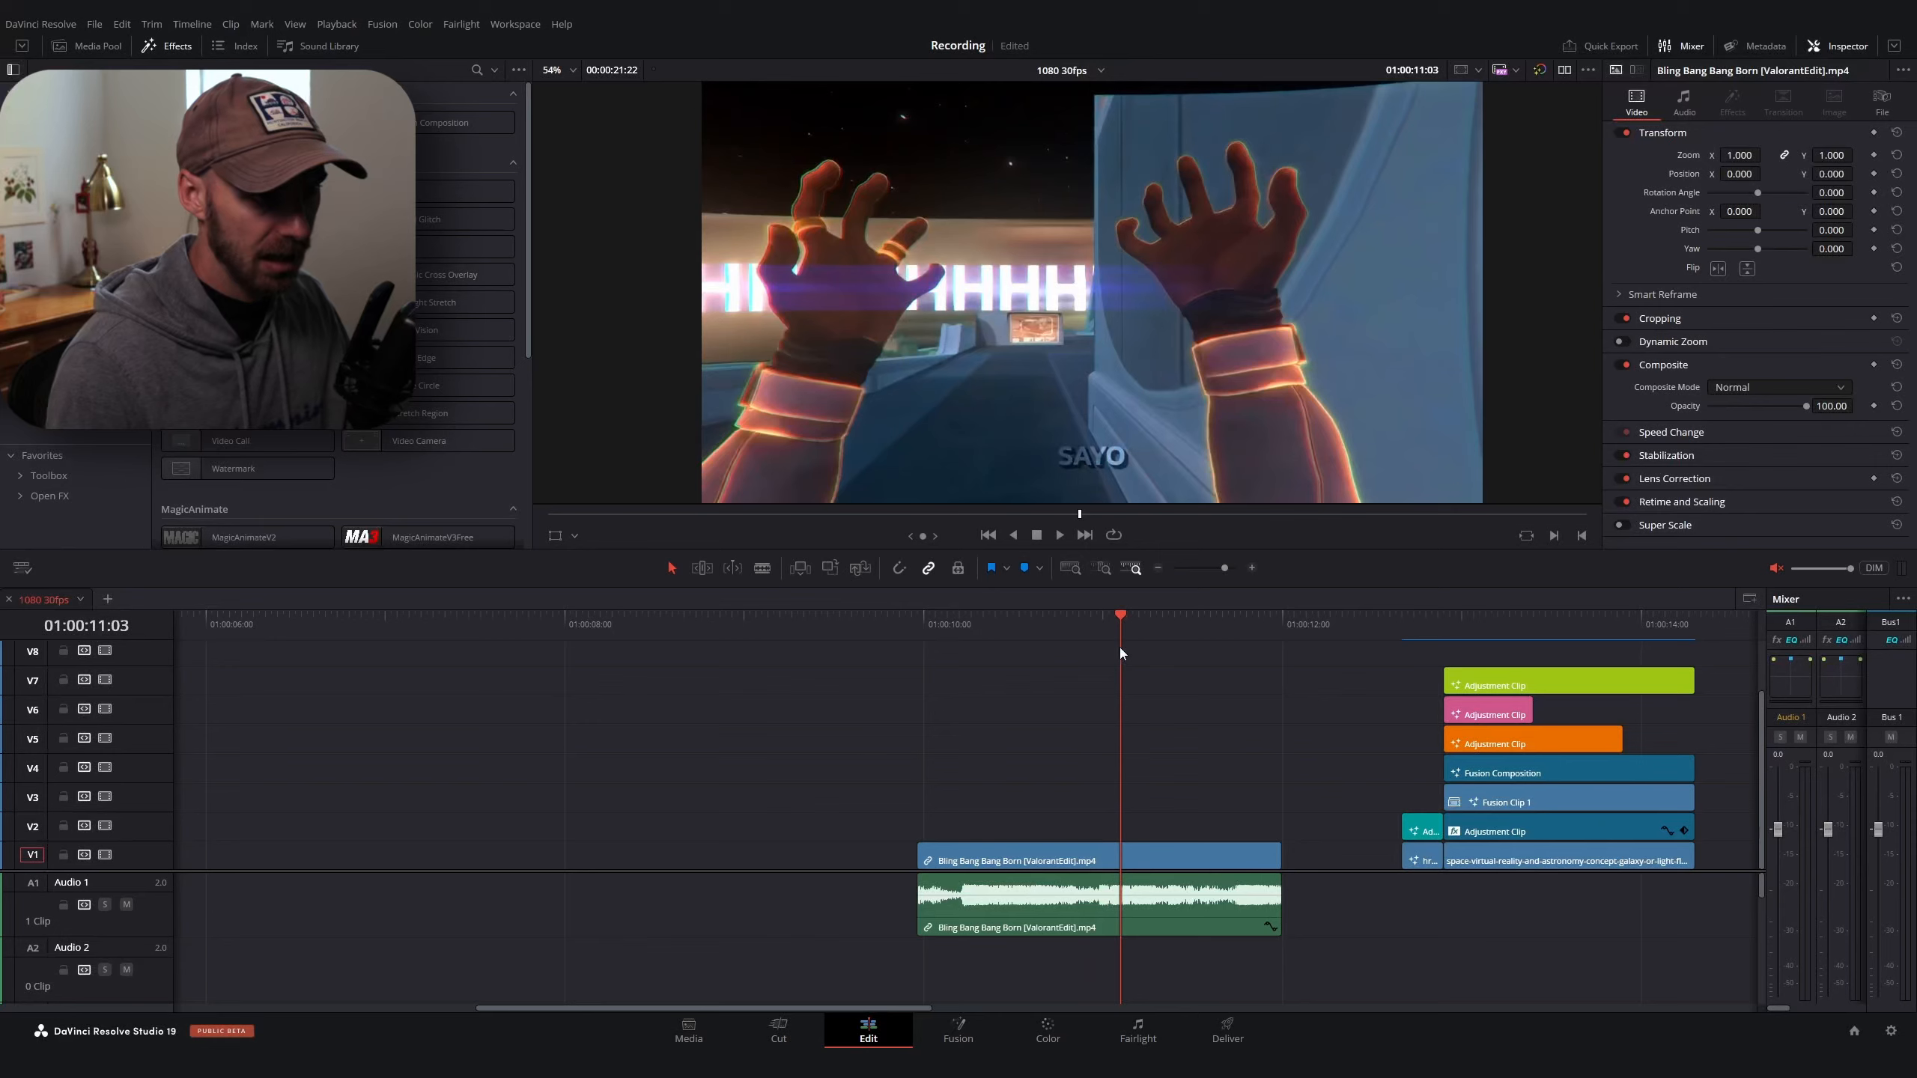
drag(1120, 647, 1105, 645)
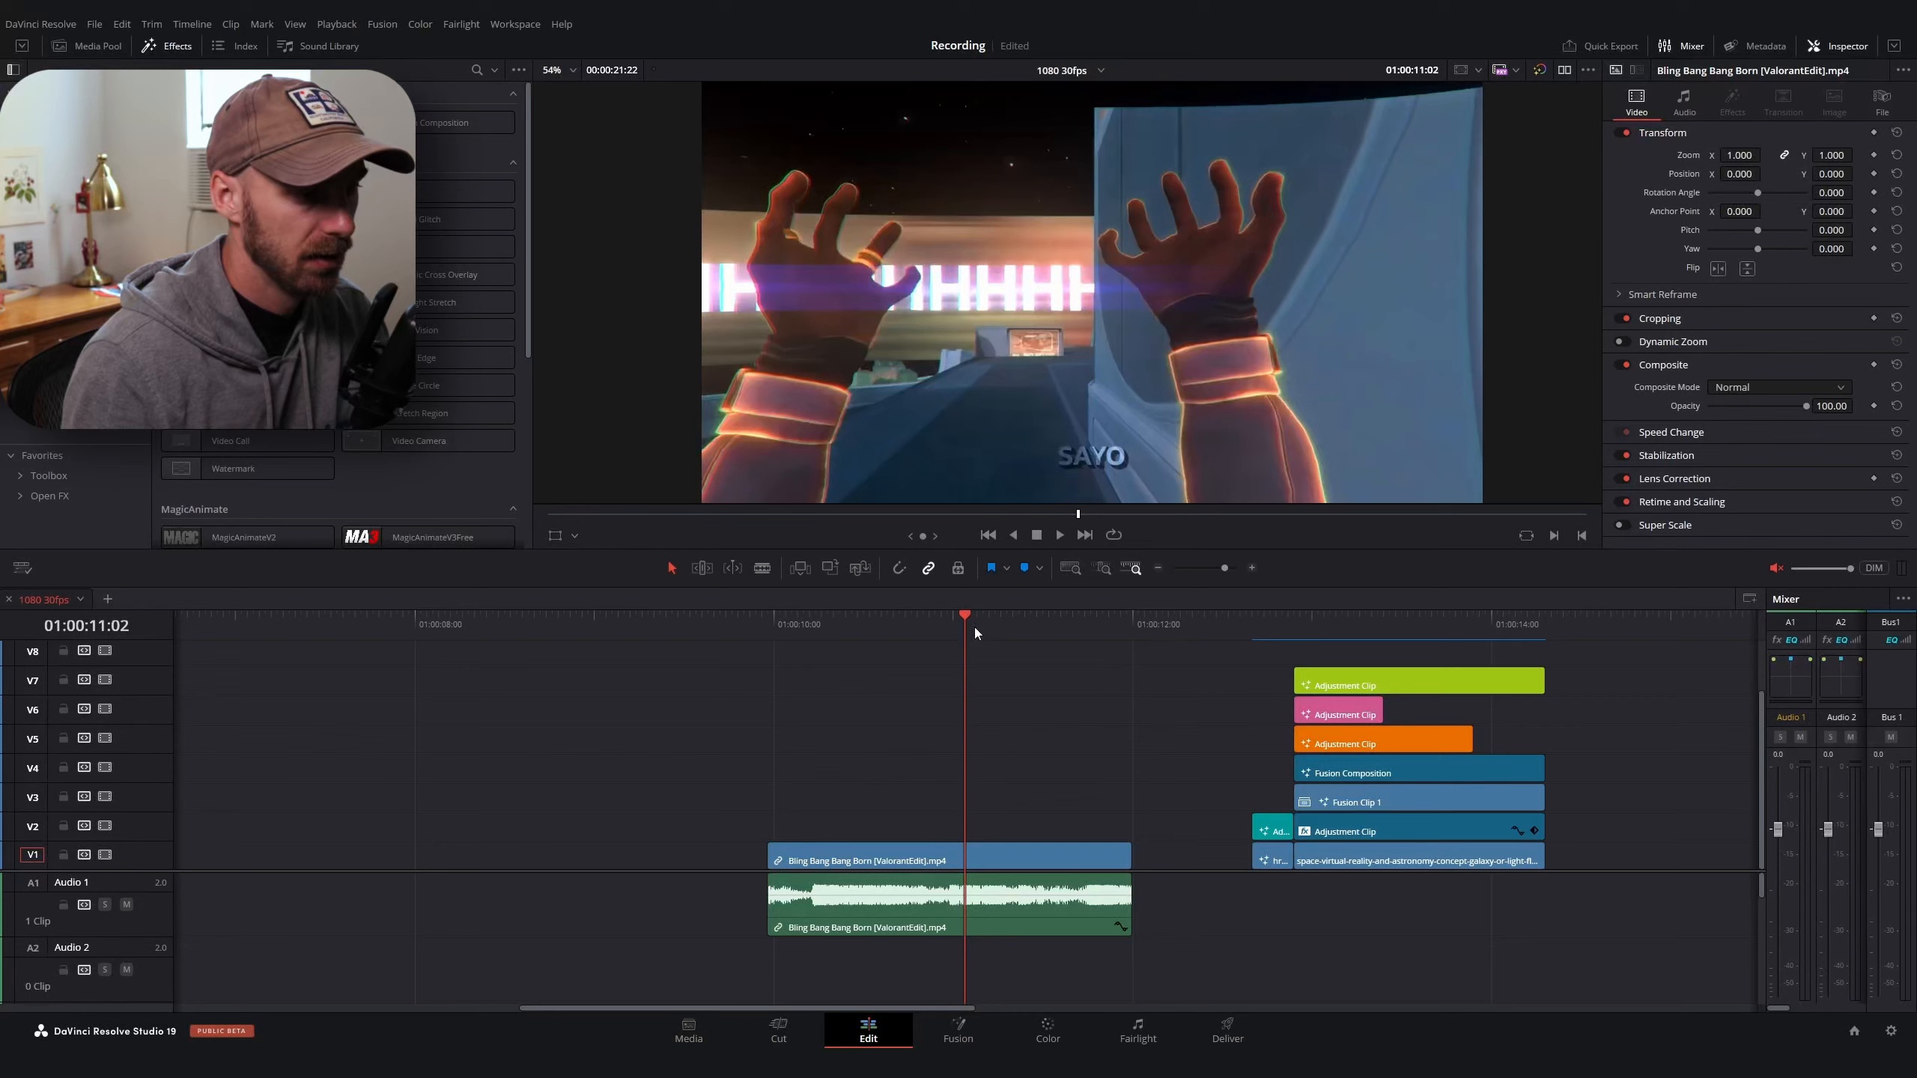
drag(974, 633, 978, 679)
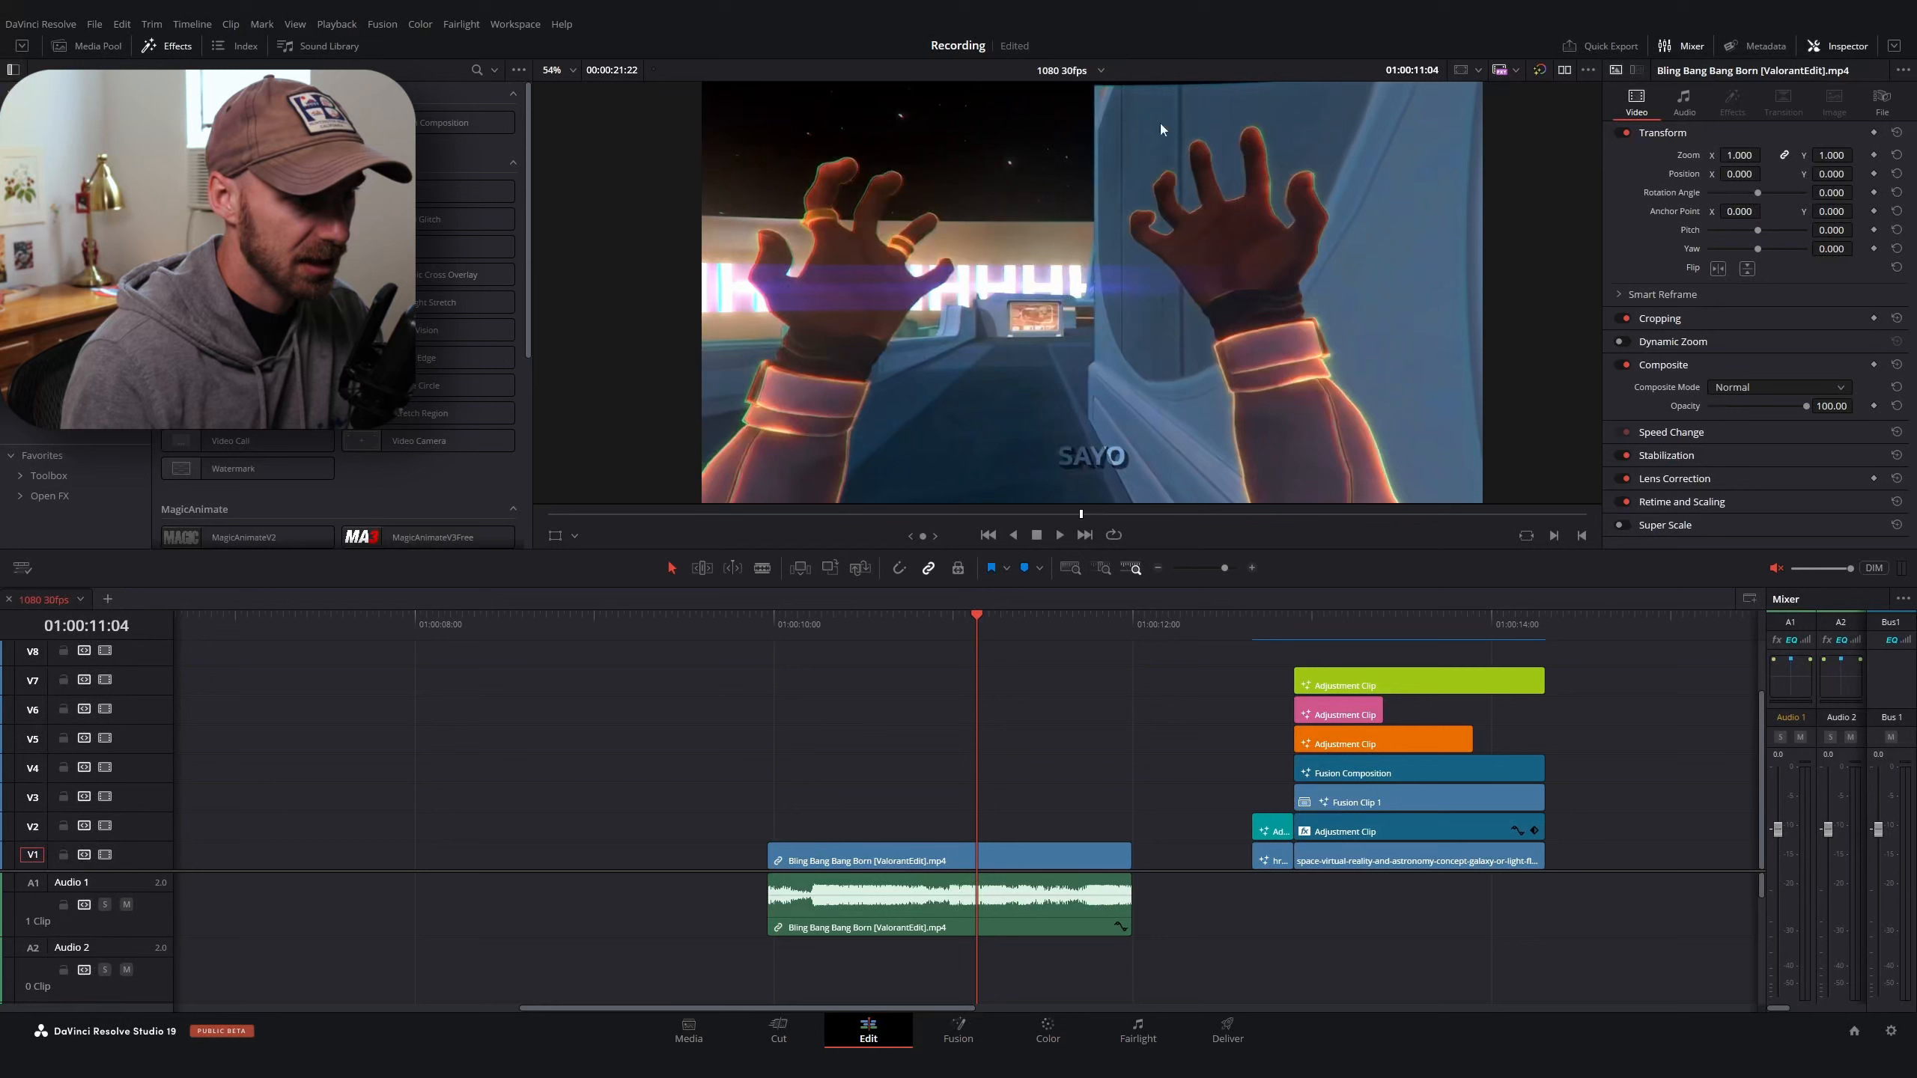
Mark the reference clip's audio at 01:00:10:26, where the split appears, and at 01:00:11:09, where the hands shot blurs
scroll(1070, 715, right, 6)
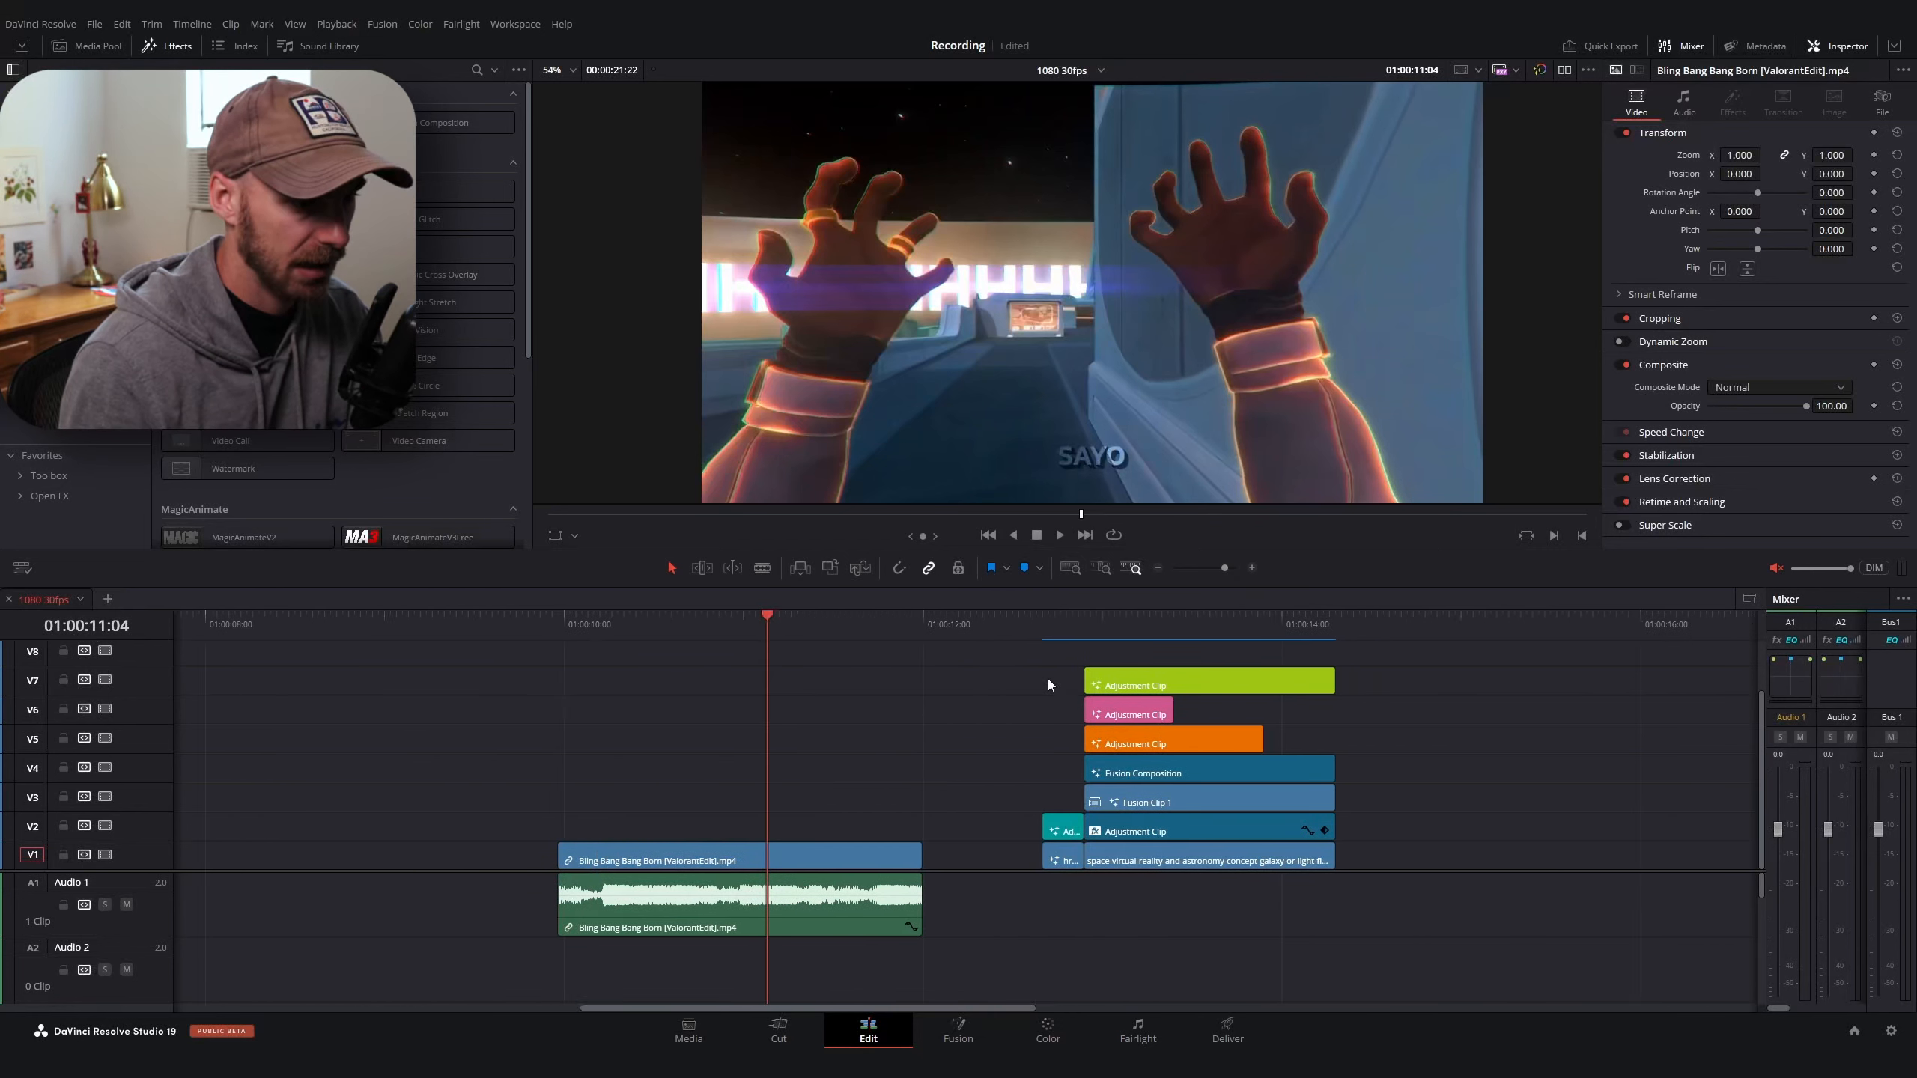
click(1130, 624)
drag(1130, 624, 1142, 624)
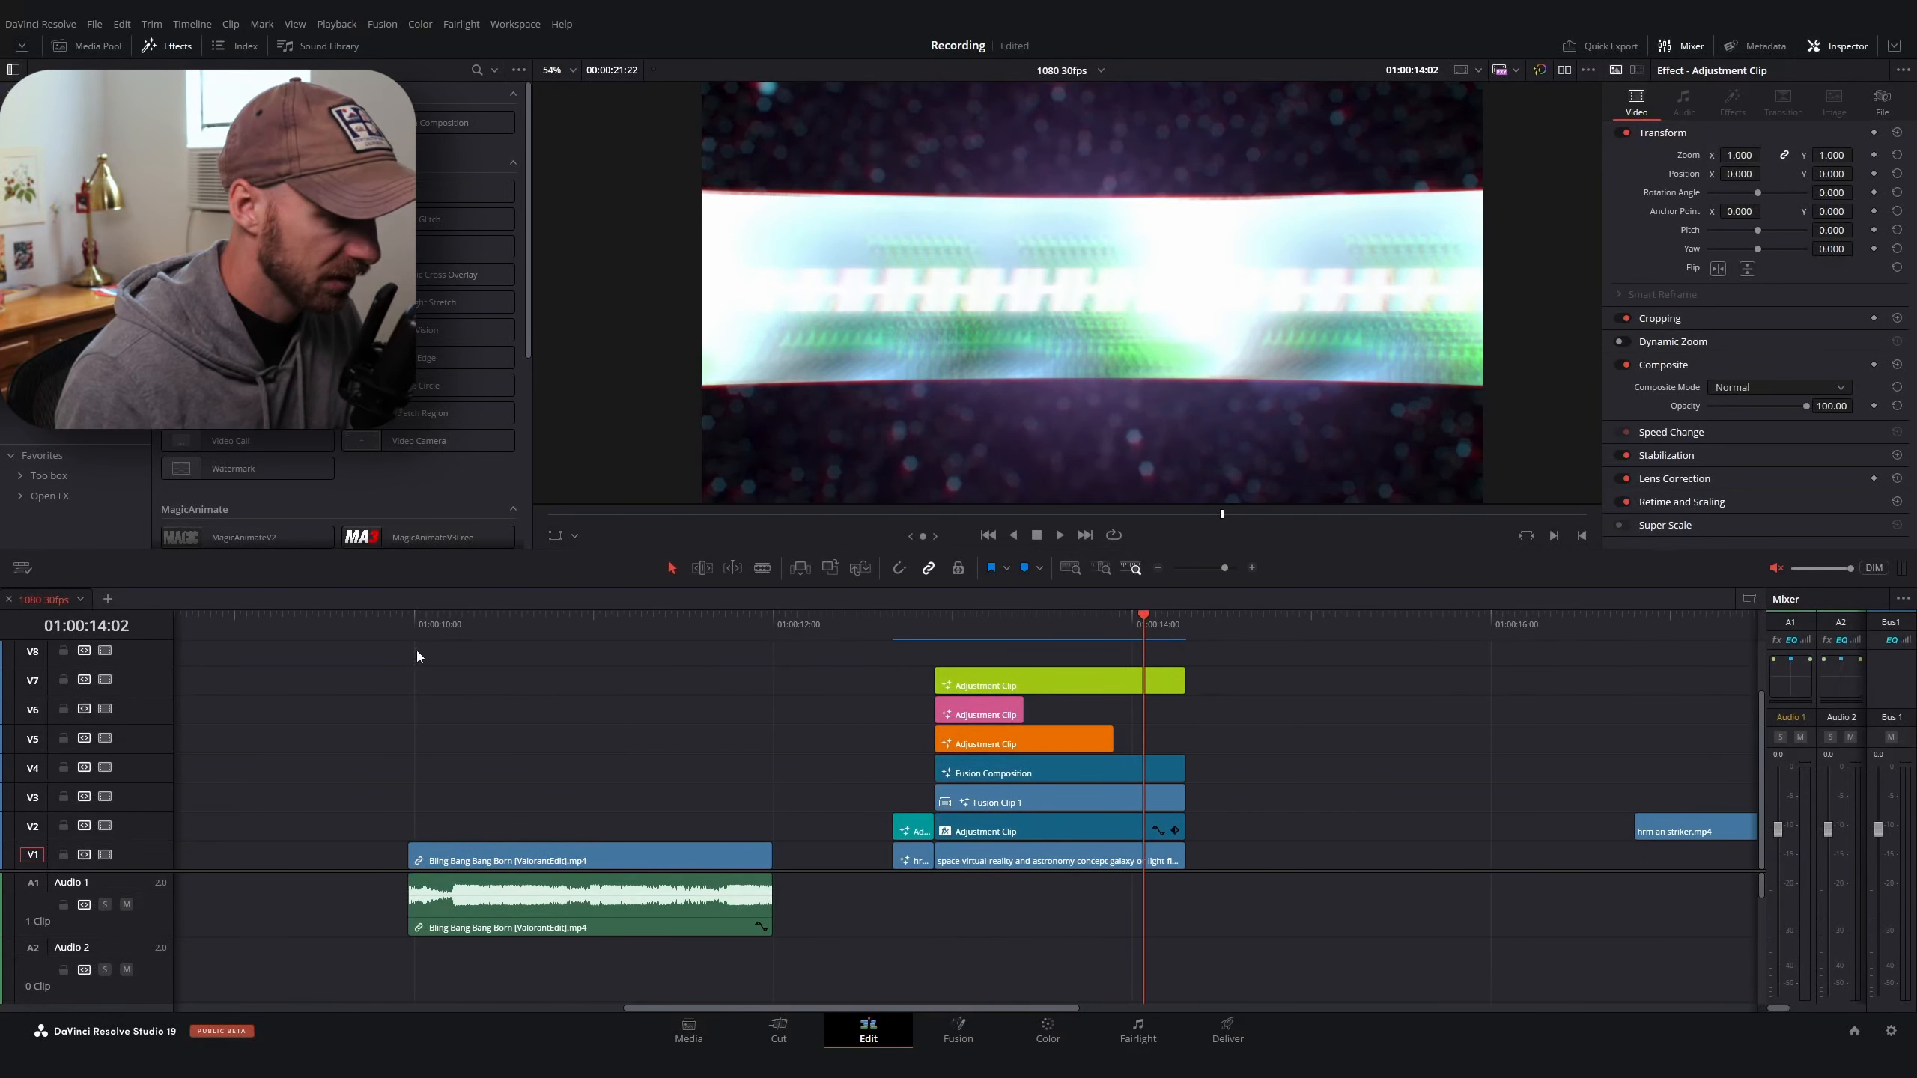
drag(411, 618, 420, 627)
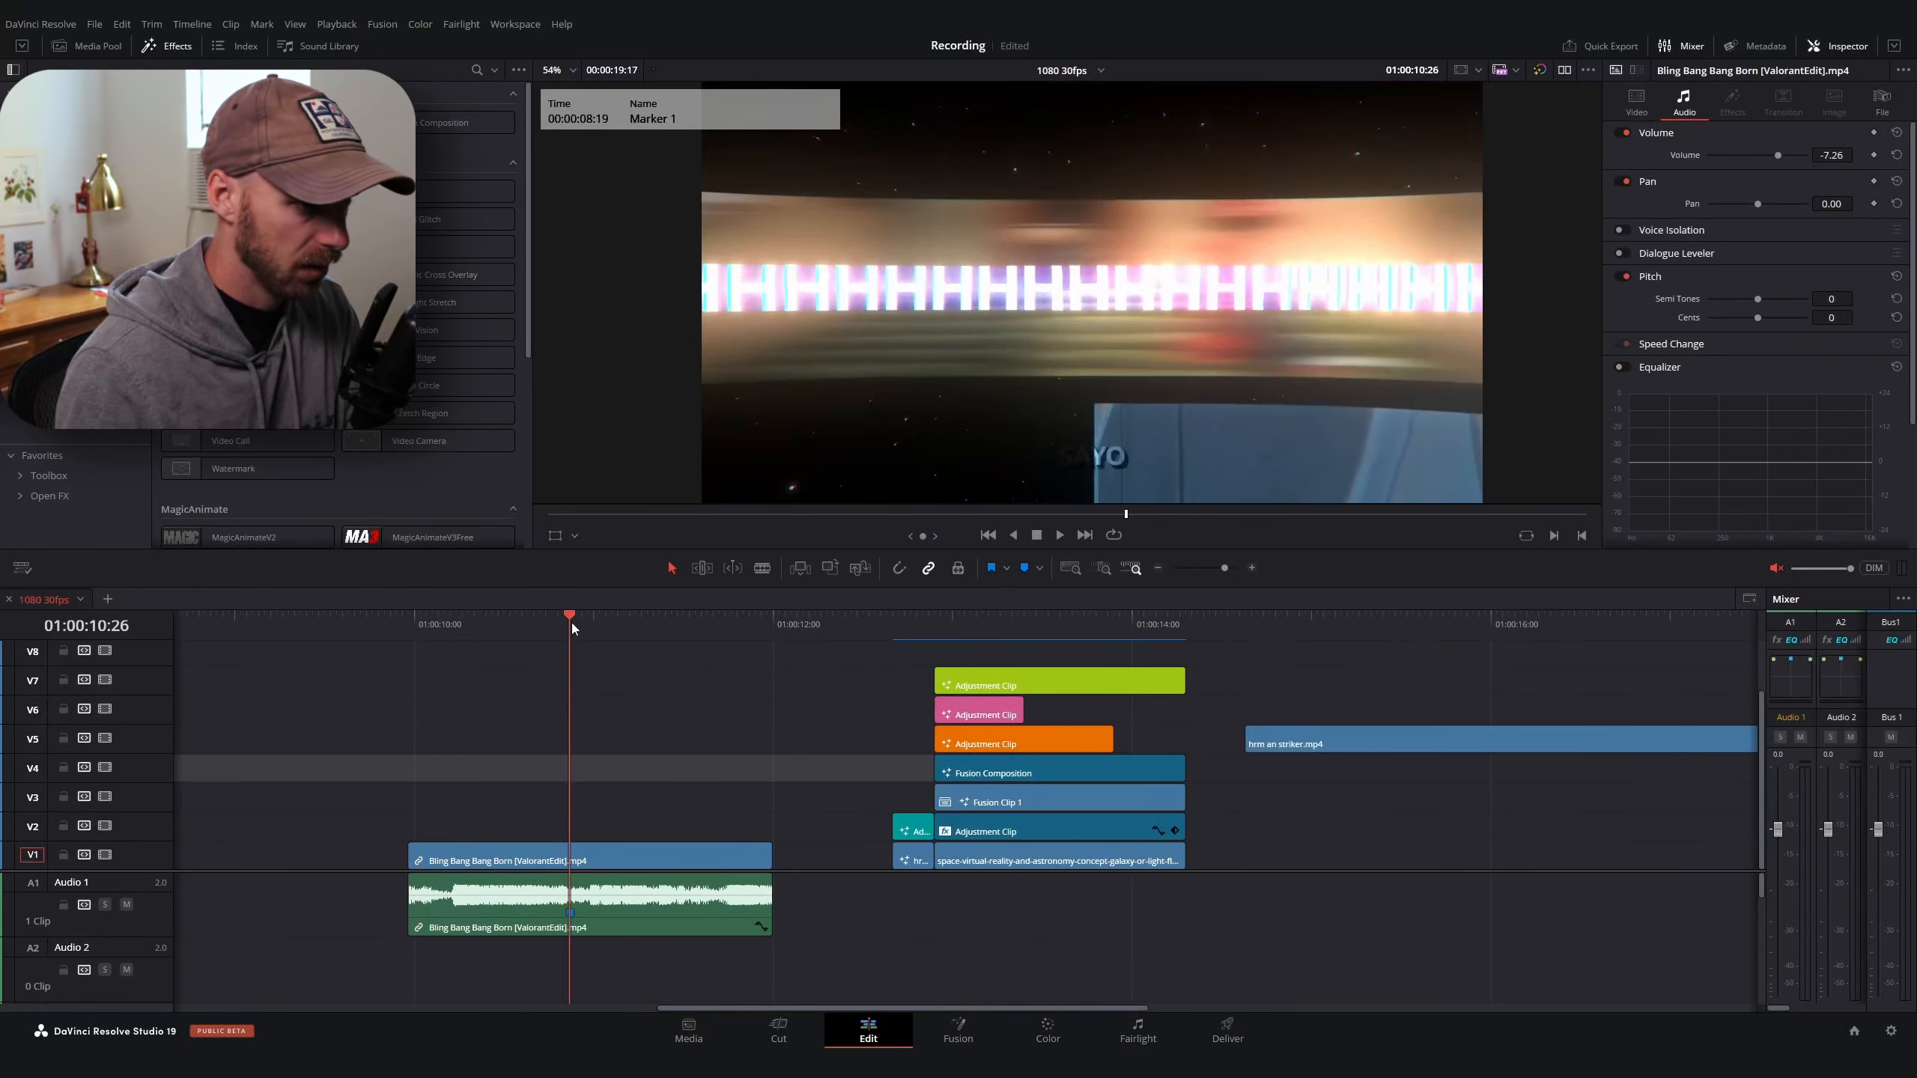
drag(572, 624, 646, 647)
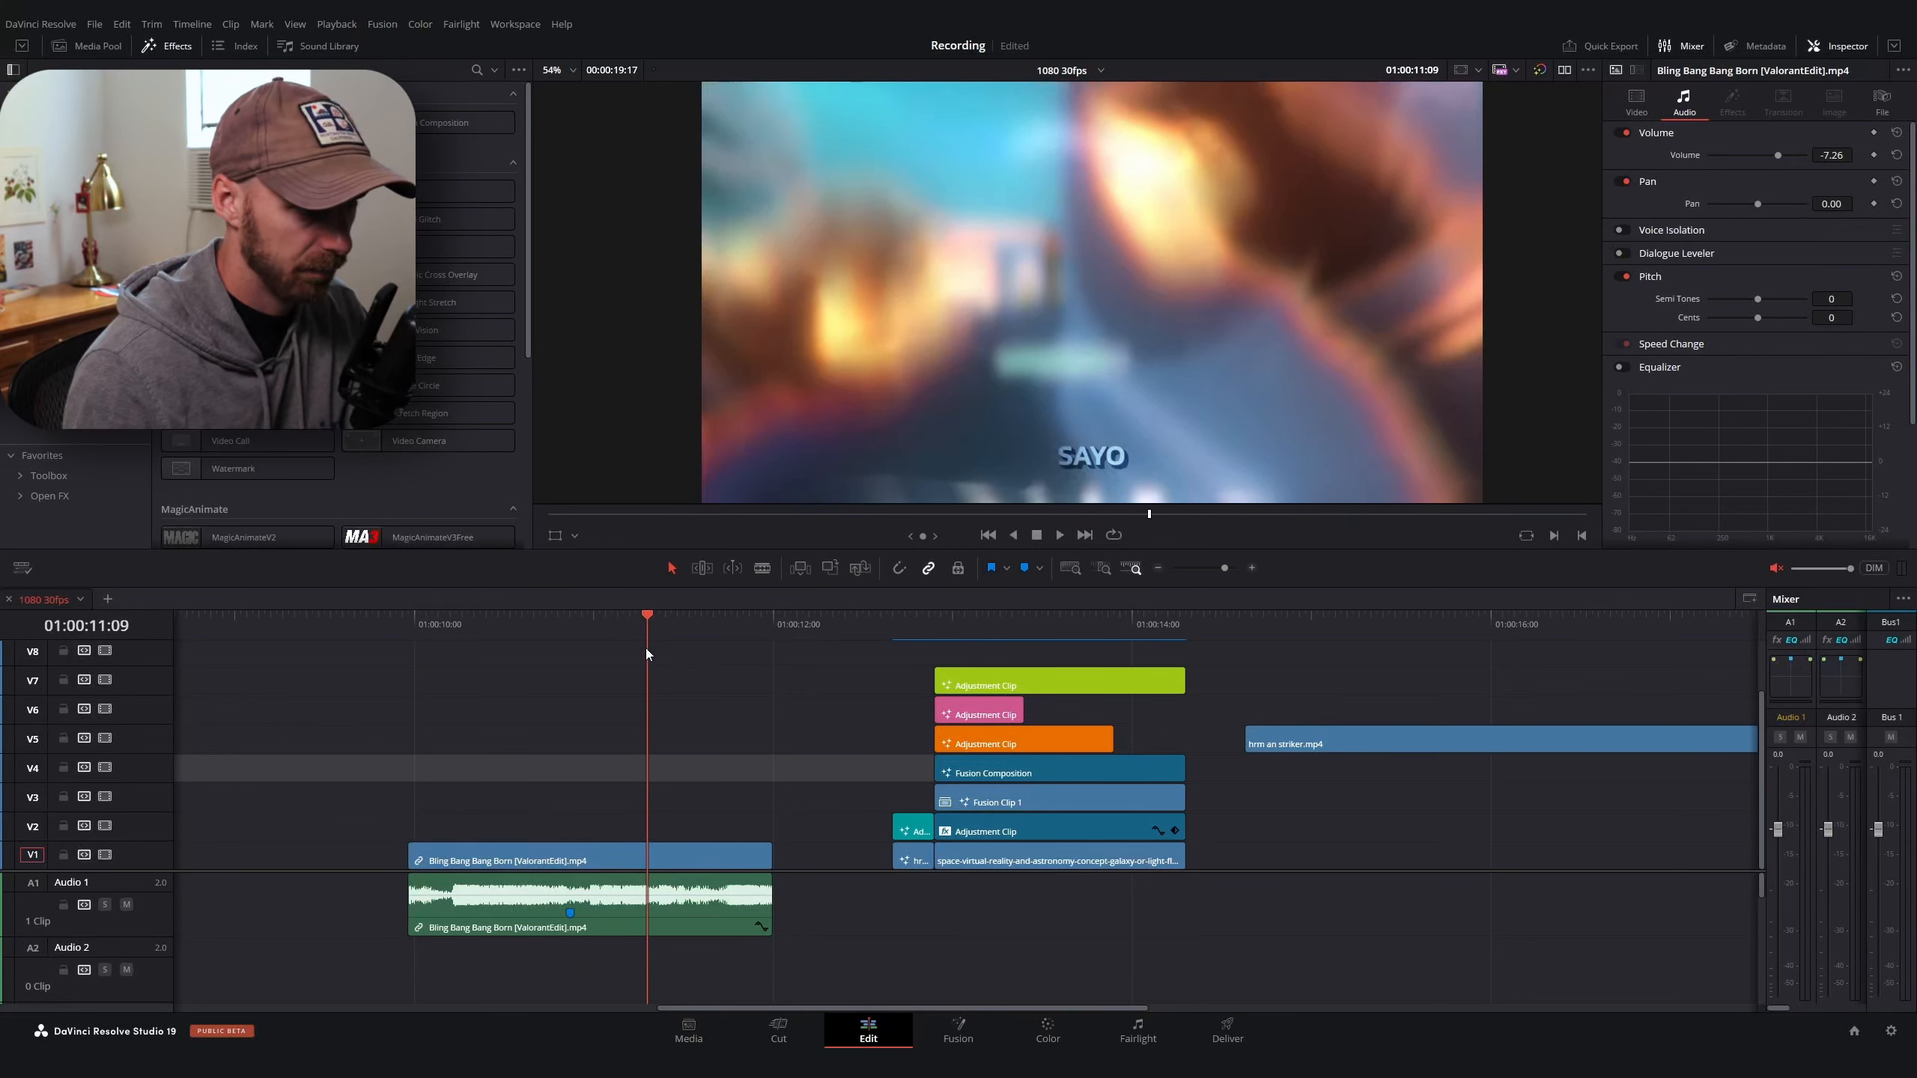
click(683, 916)
key(m)
Copy the marked audio clip beneath the film reel stack and move the playhead to the copy's second marker
click(773, 958)
mouse_move(436, 915)
mouse_down()
mouse_move(836, 942)
mouse_move(920, 904)
mouse_up()
click(903, 636)
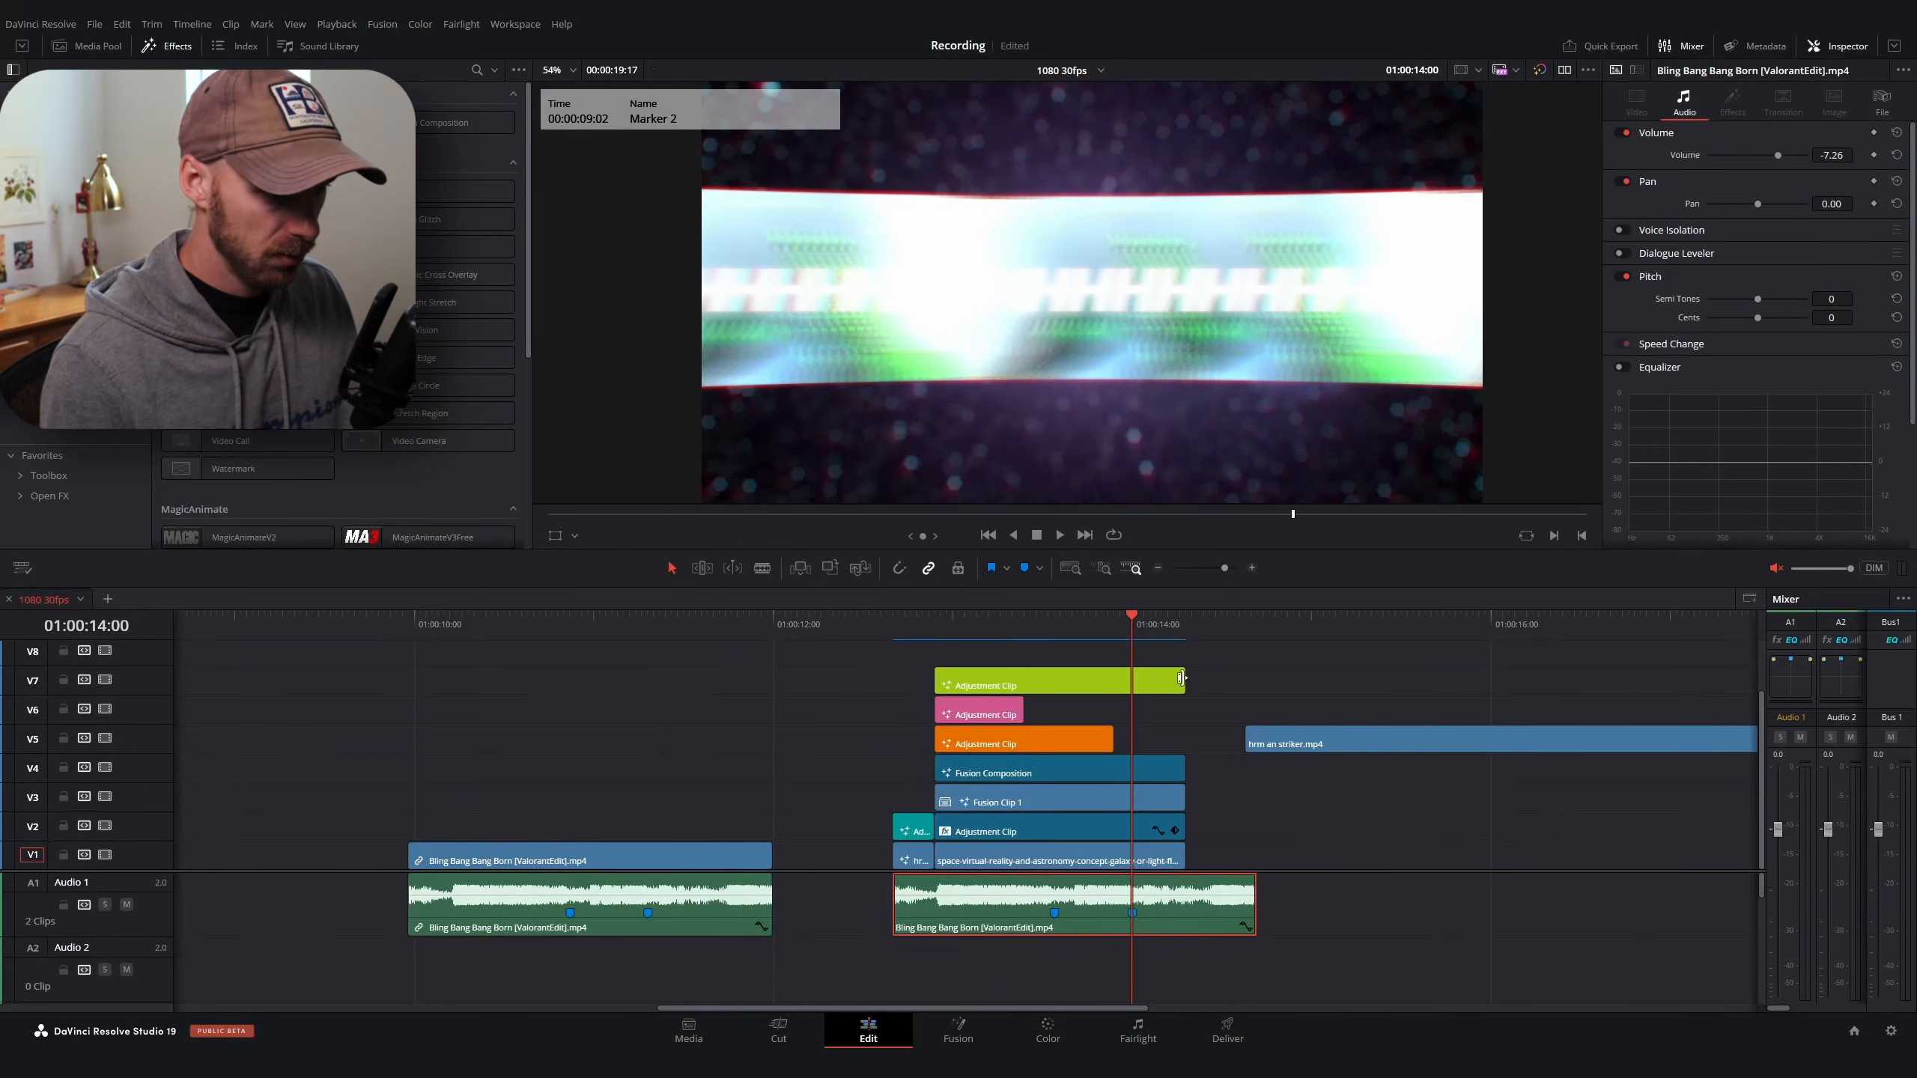
Trim the film reel stack to end at the second audio marker and raise the lime adjustment clip to track V8
drag(1182, 679, 1175, 863)
drag(1181, 765, 1174, 765)
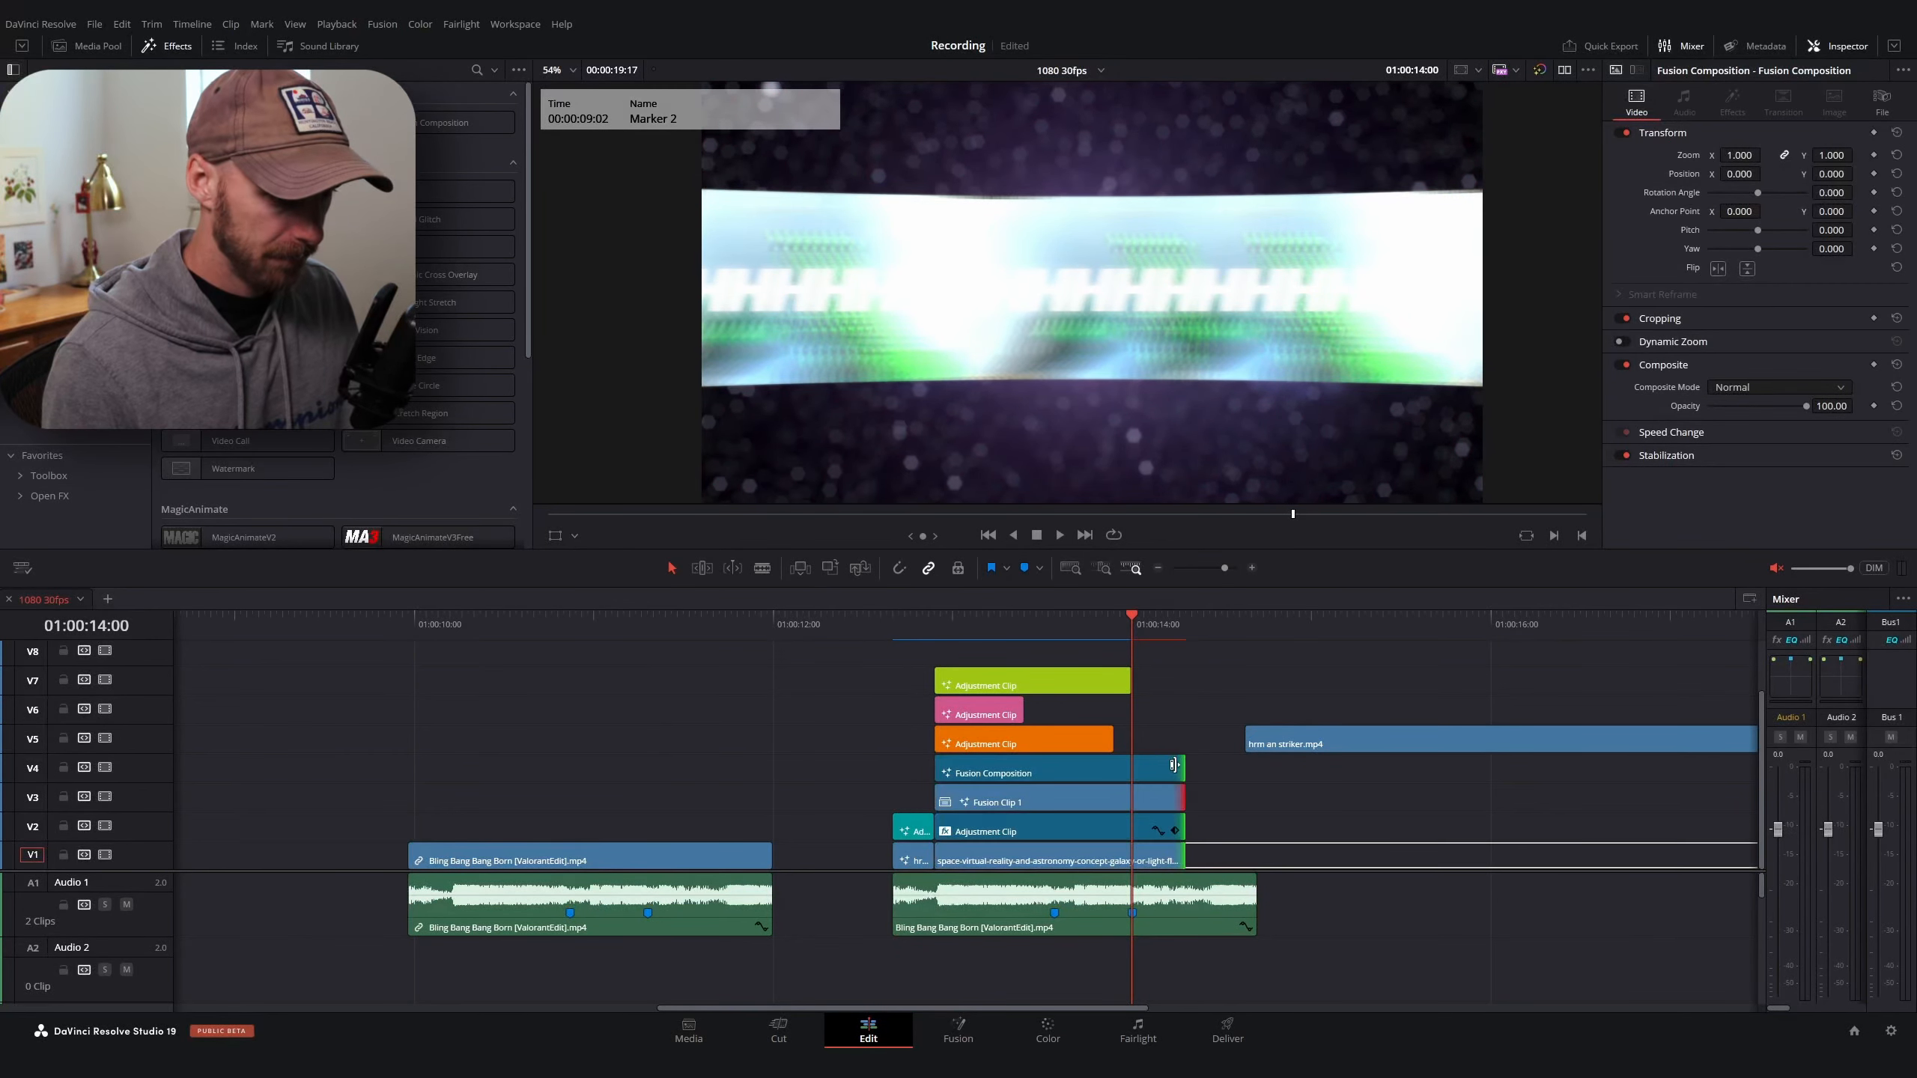
drag(1174, 765, 1126, 765)
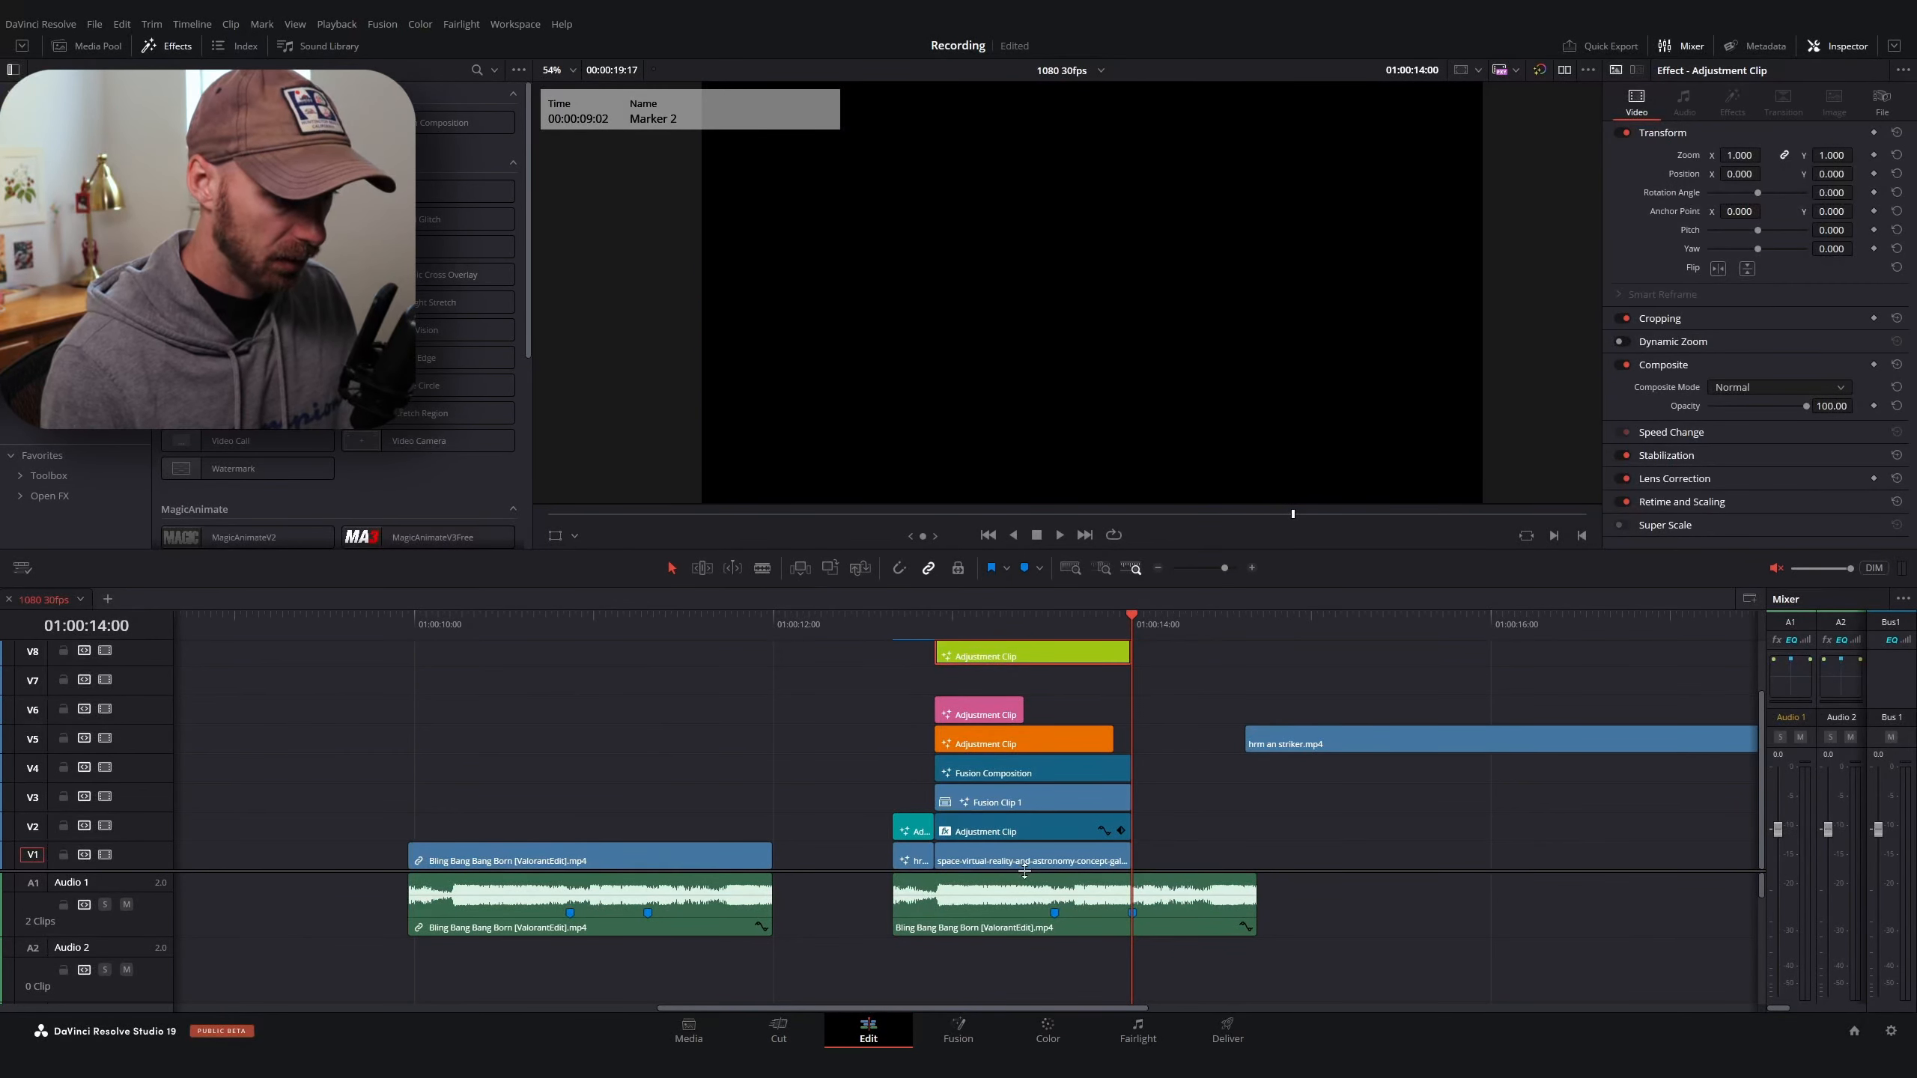
drag(1024, 872, 1027, 910)
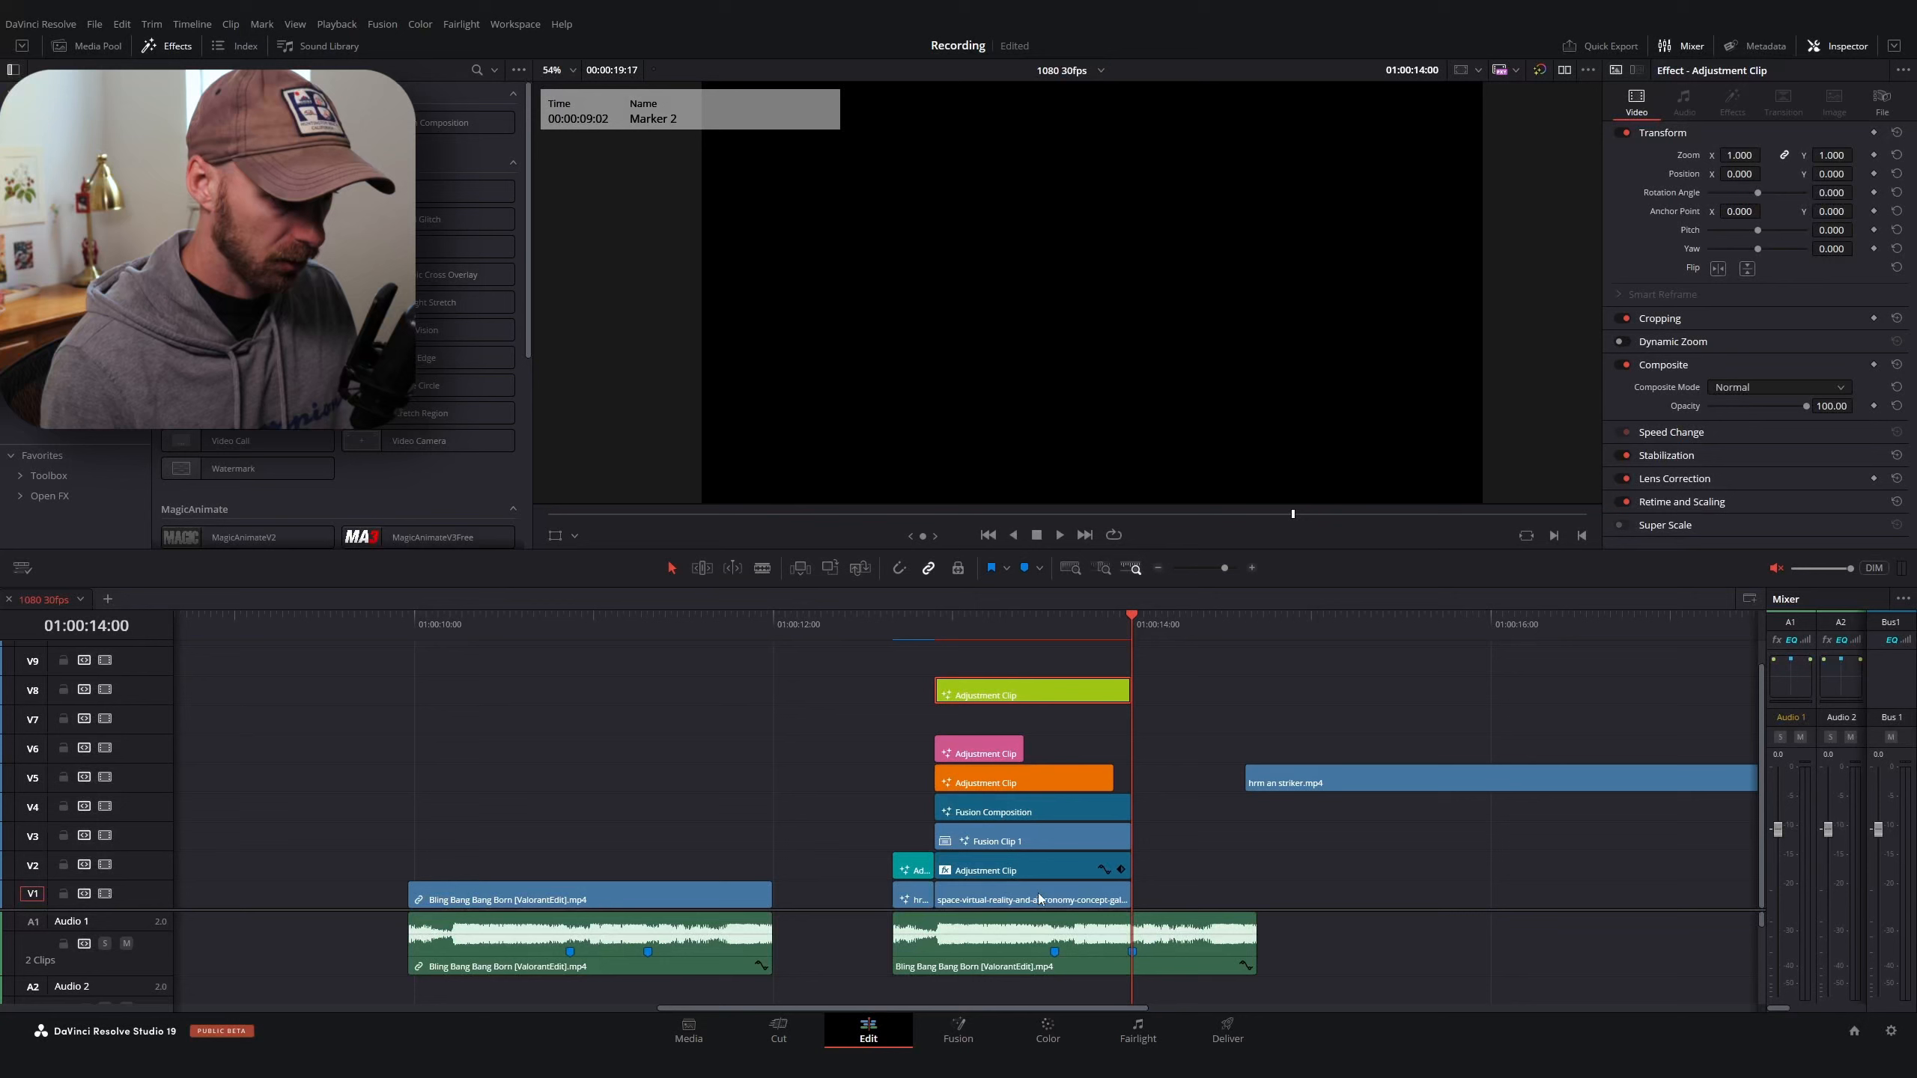
Place hrm an striker.mp4 on V6 starting at the first audio marker and split it at the second marker
drag(1304, 790, 1092, 753)
click(1053, 638)
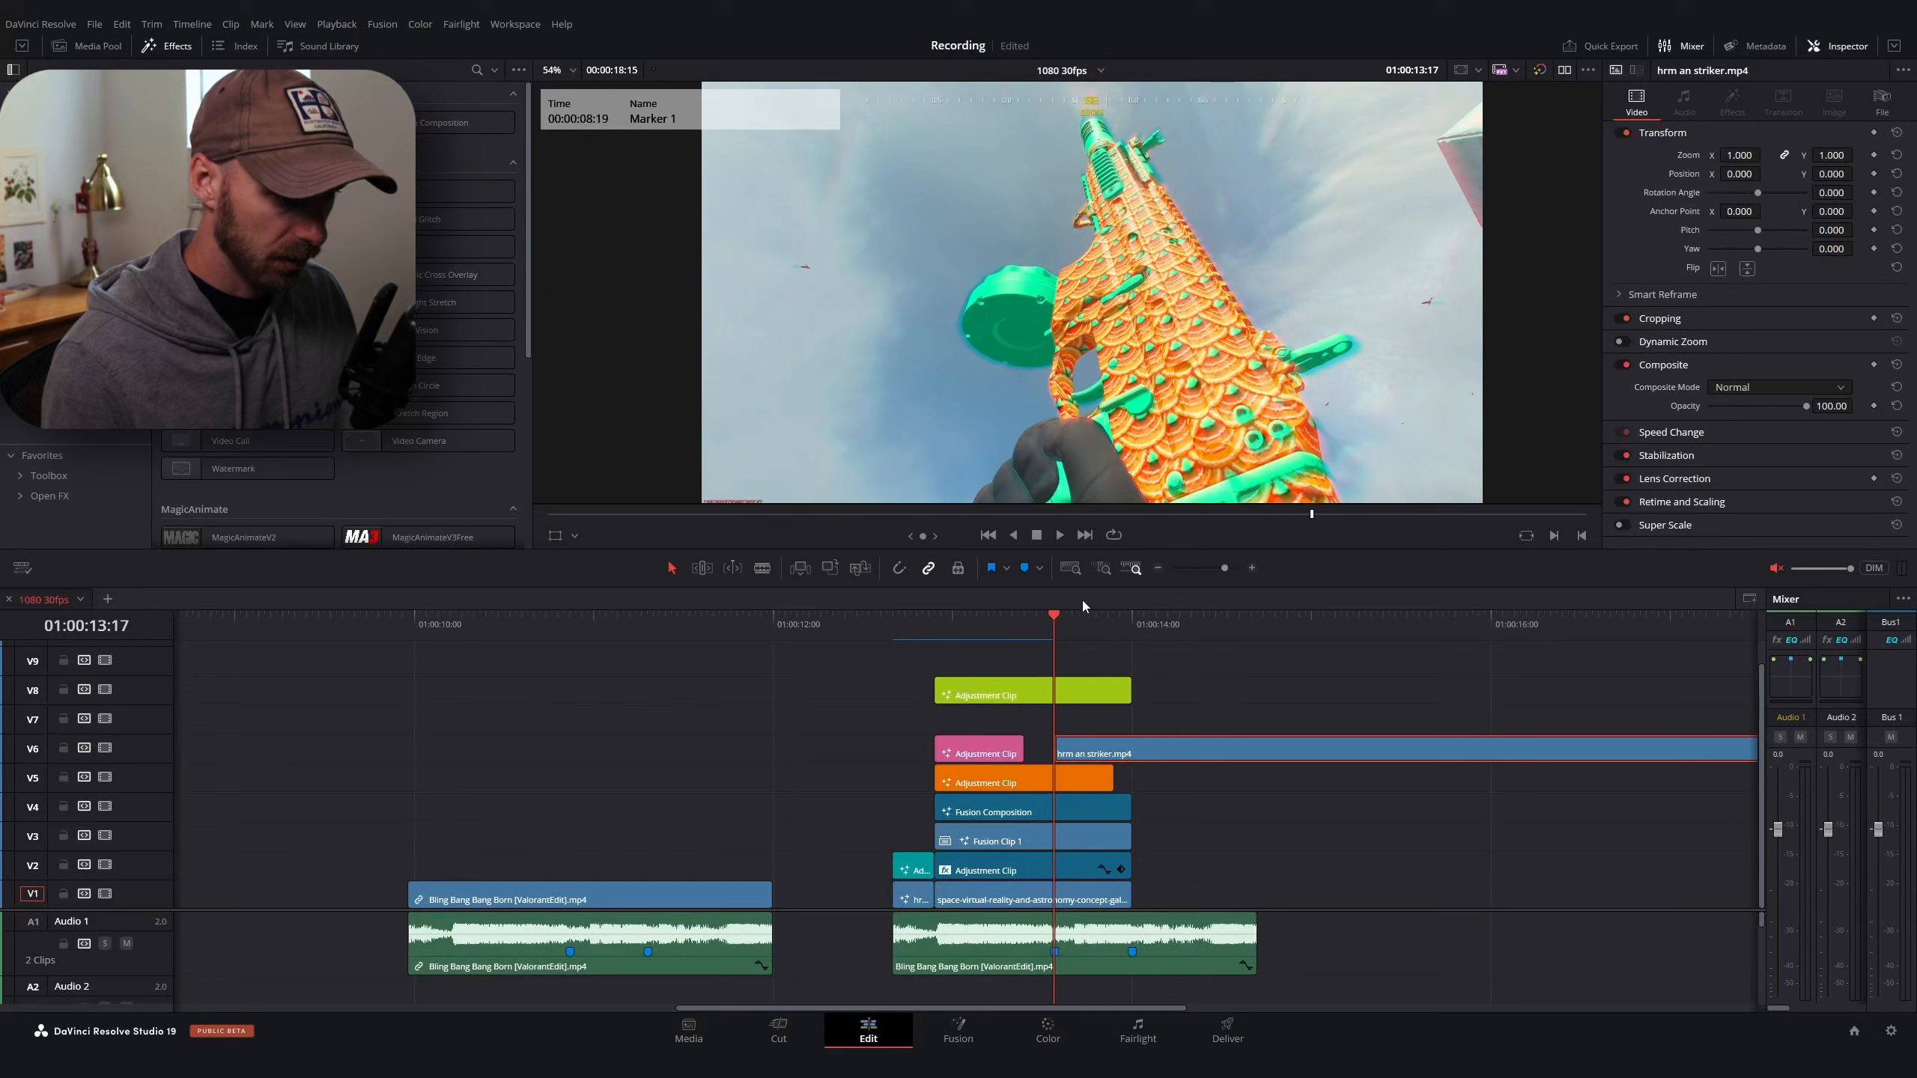
click(1133, 629)
key(ctrl+b)
click(1167, 755)
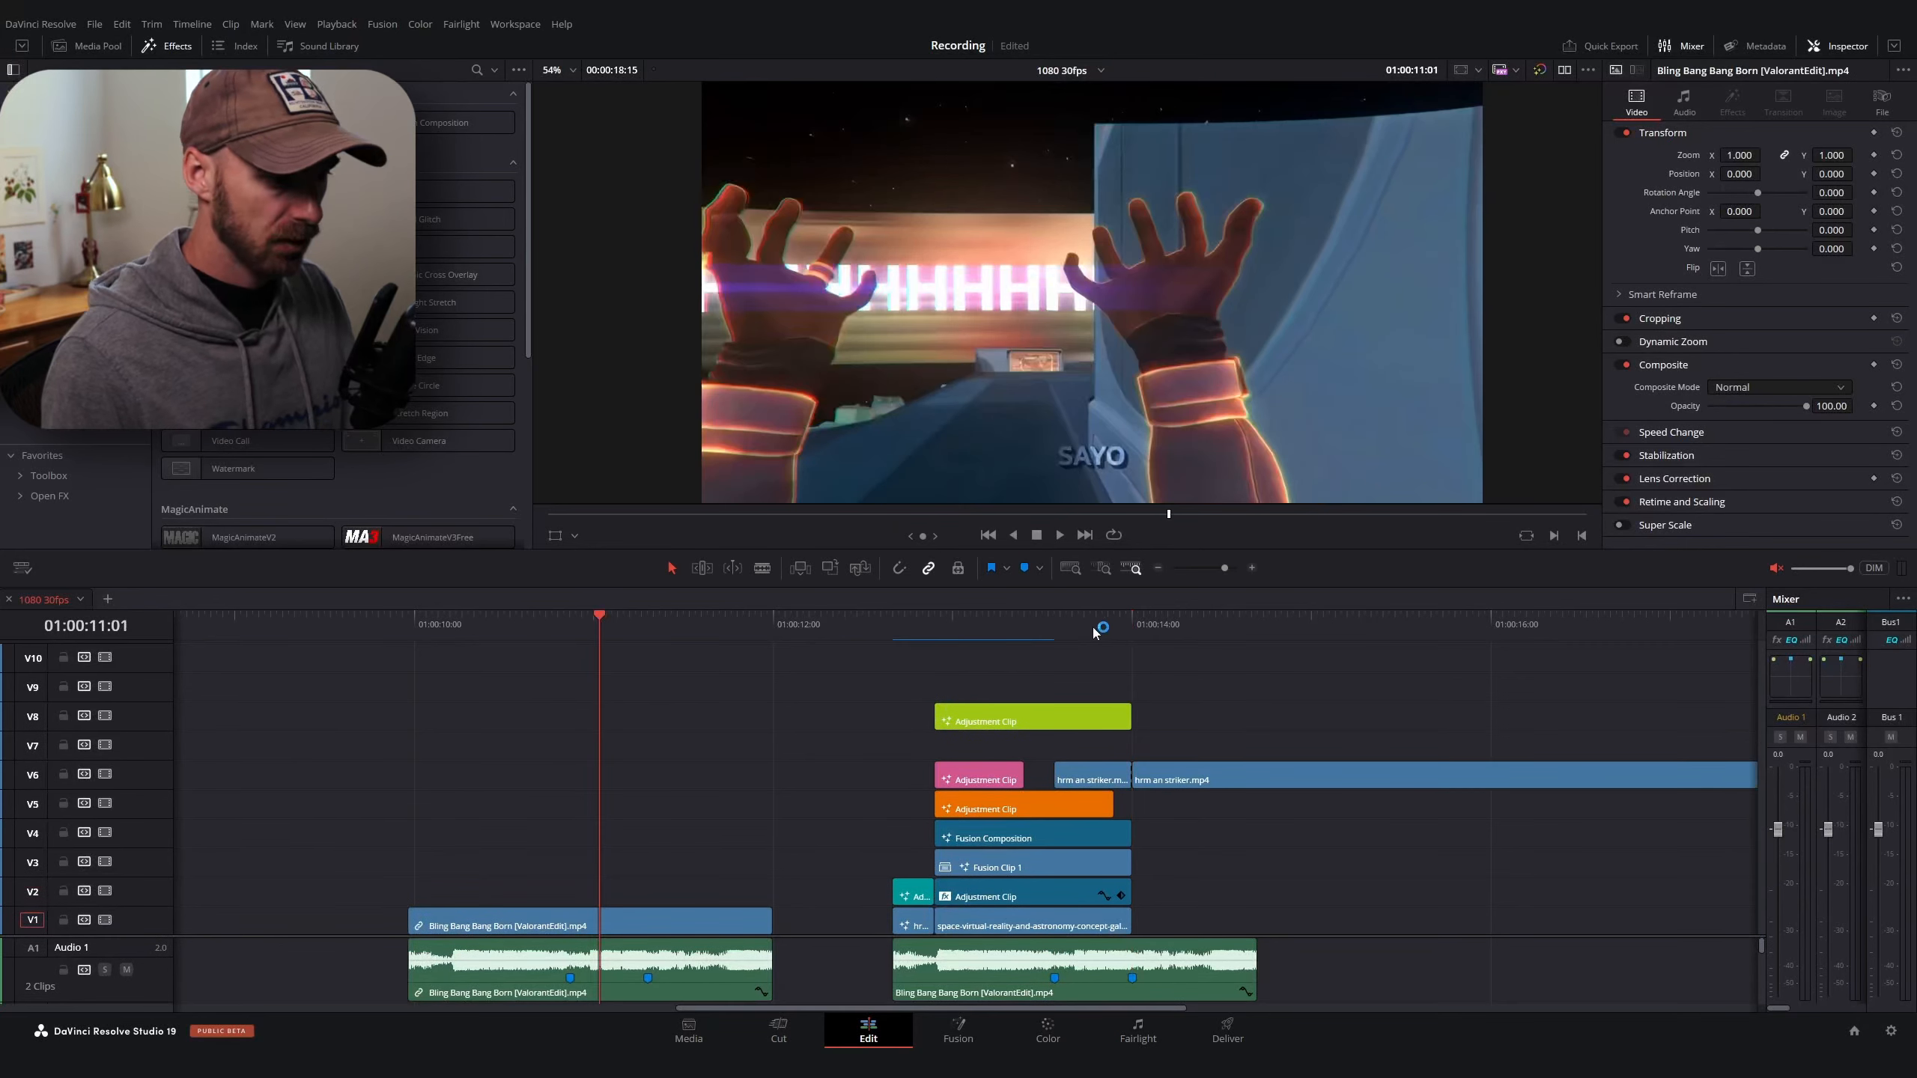
Duplicate the short hrm an striker.mp4 segment onto V7 and disable the V6 original
click(1087, 639)
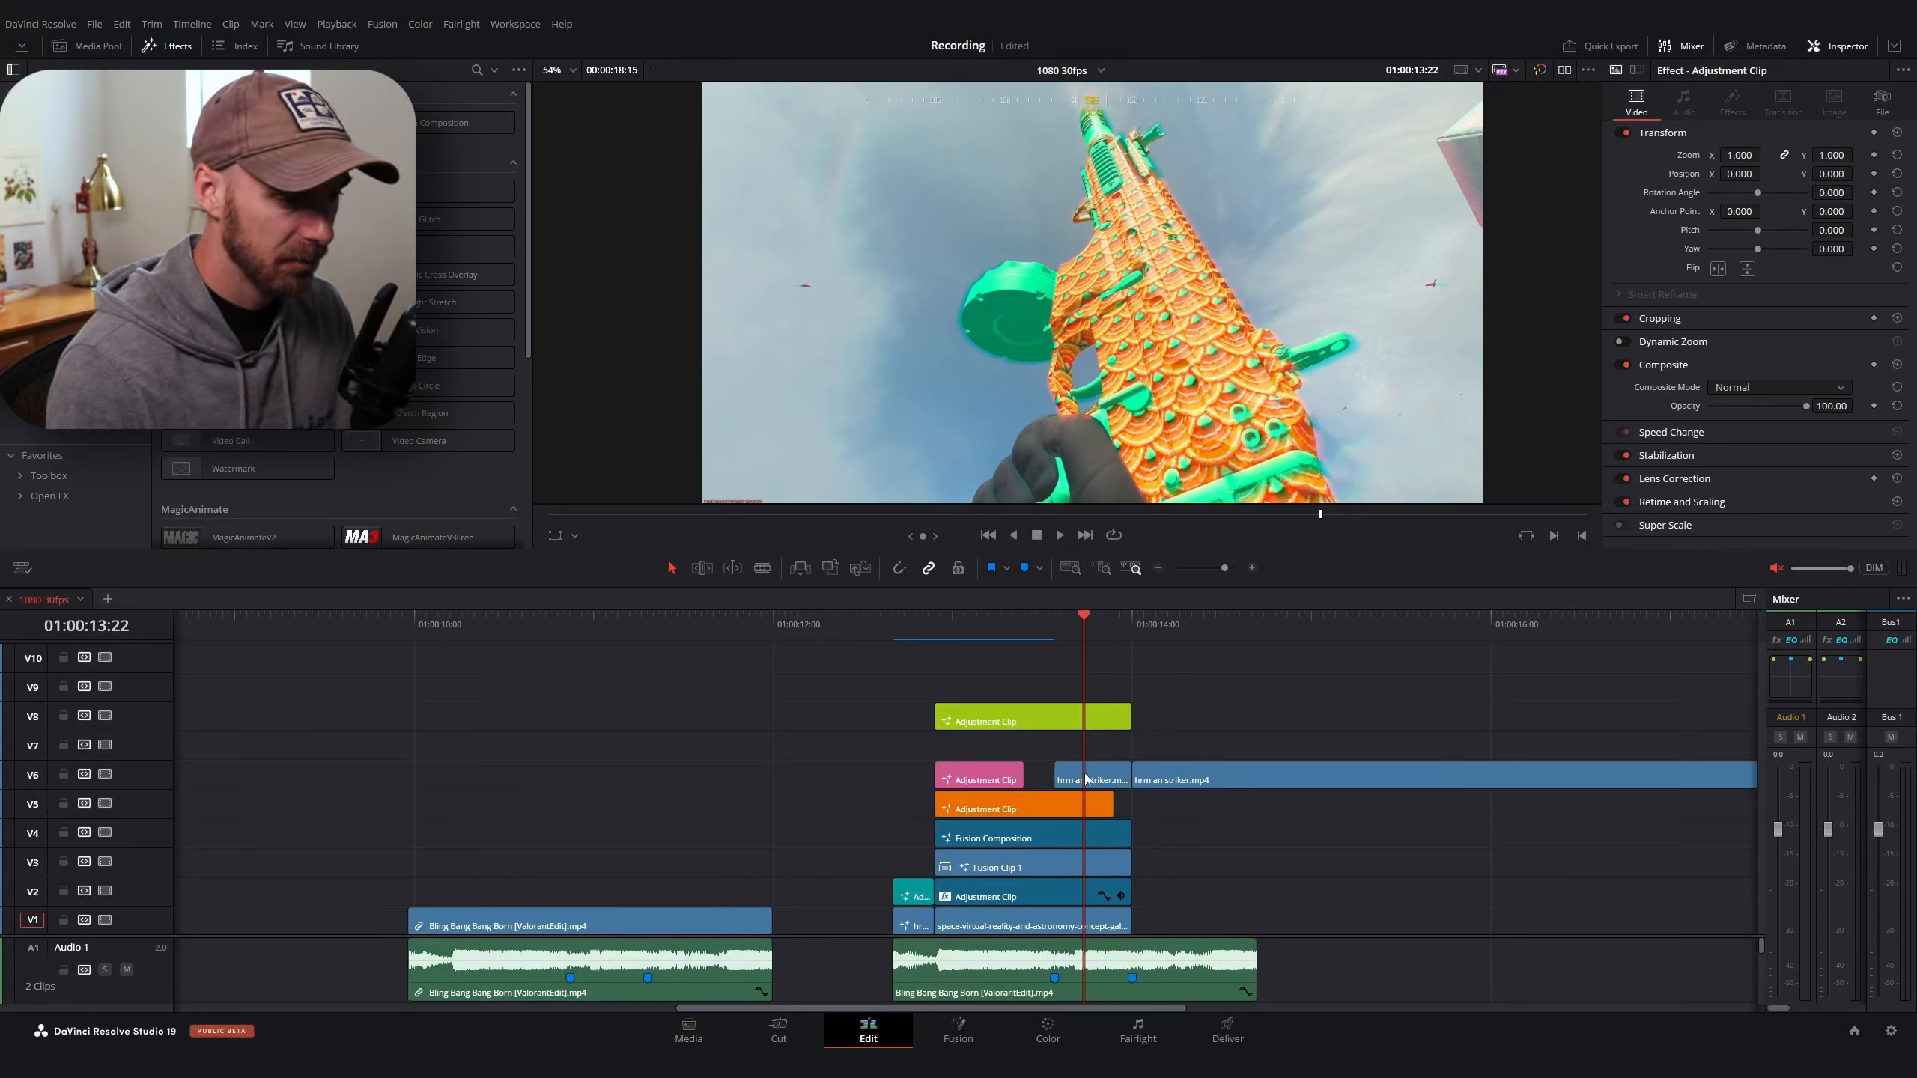
drag(1098, 783, 1098, 758)
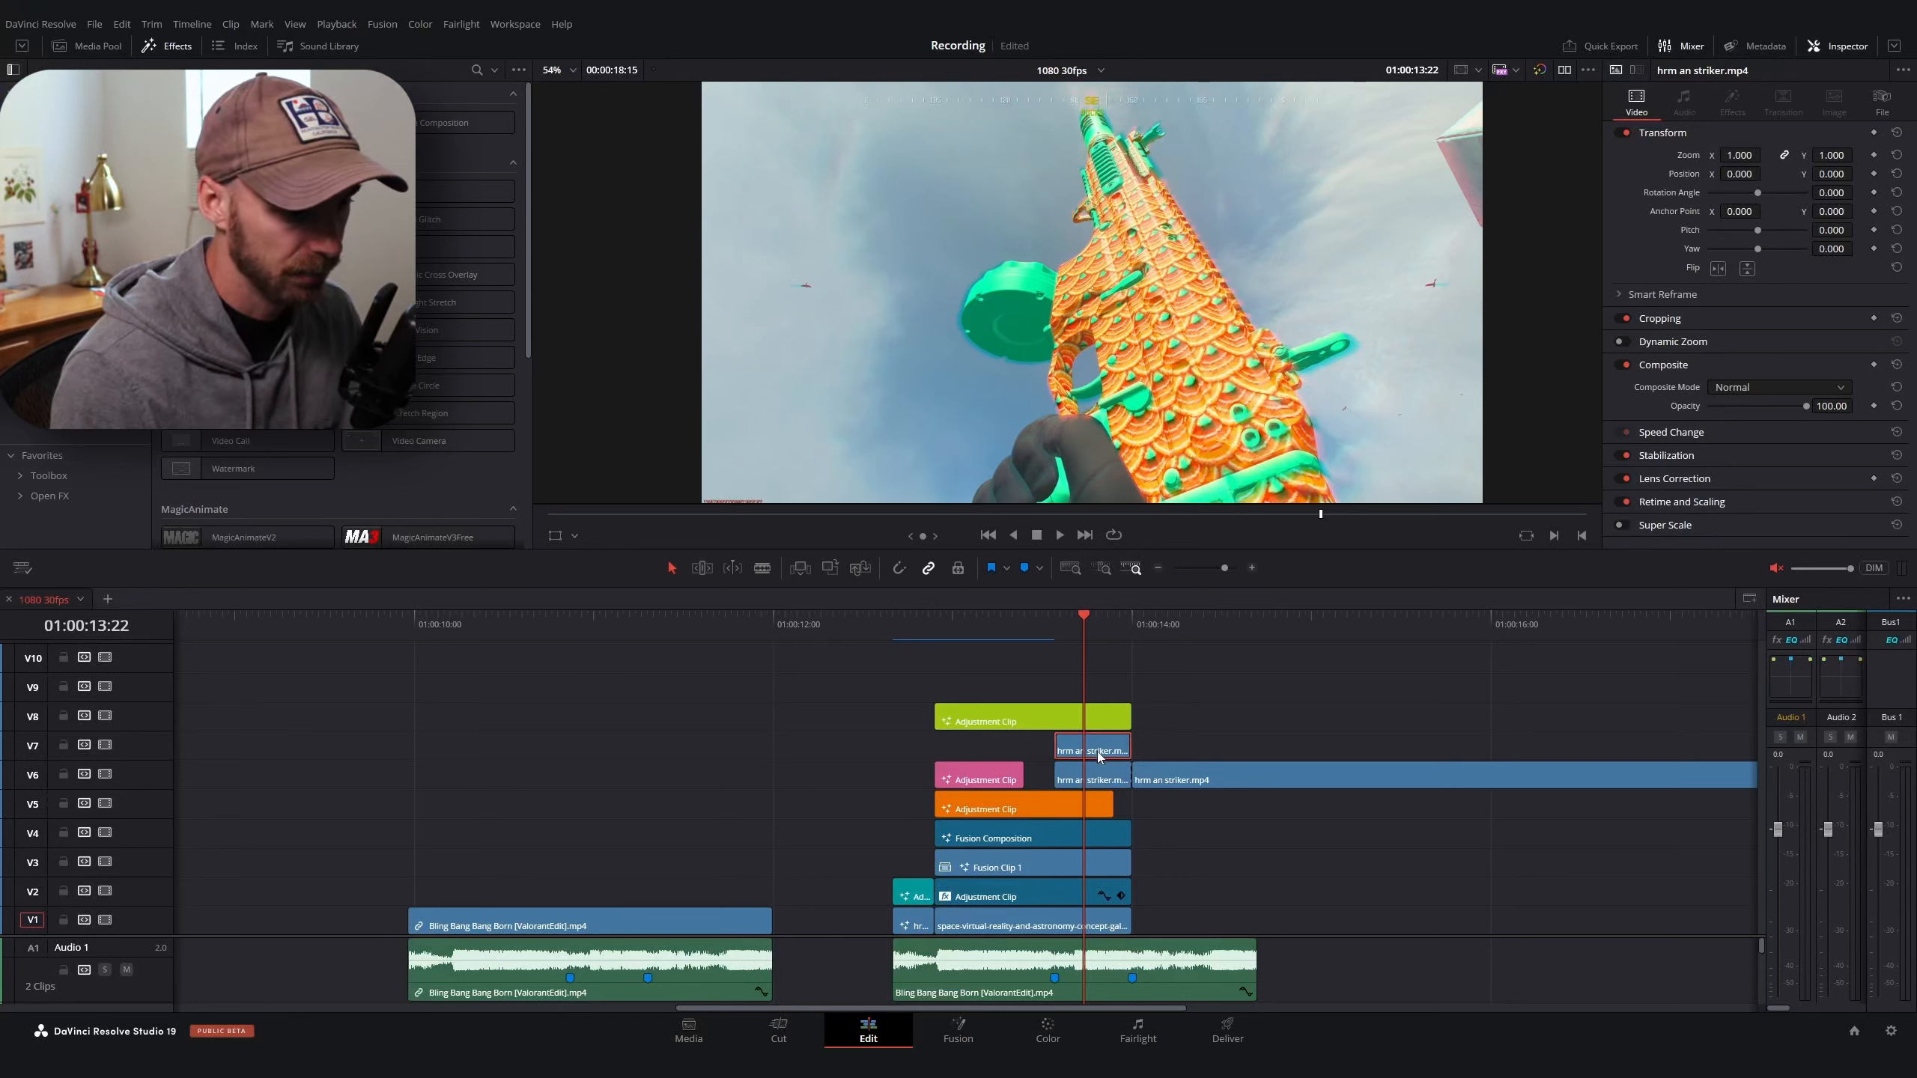
click(1109, 776)
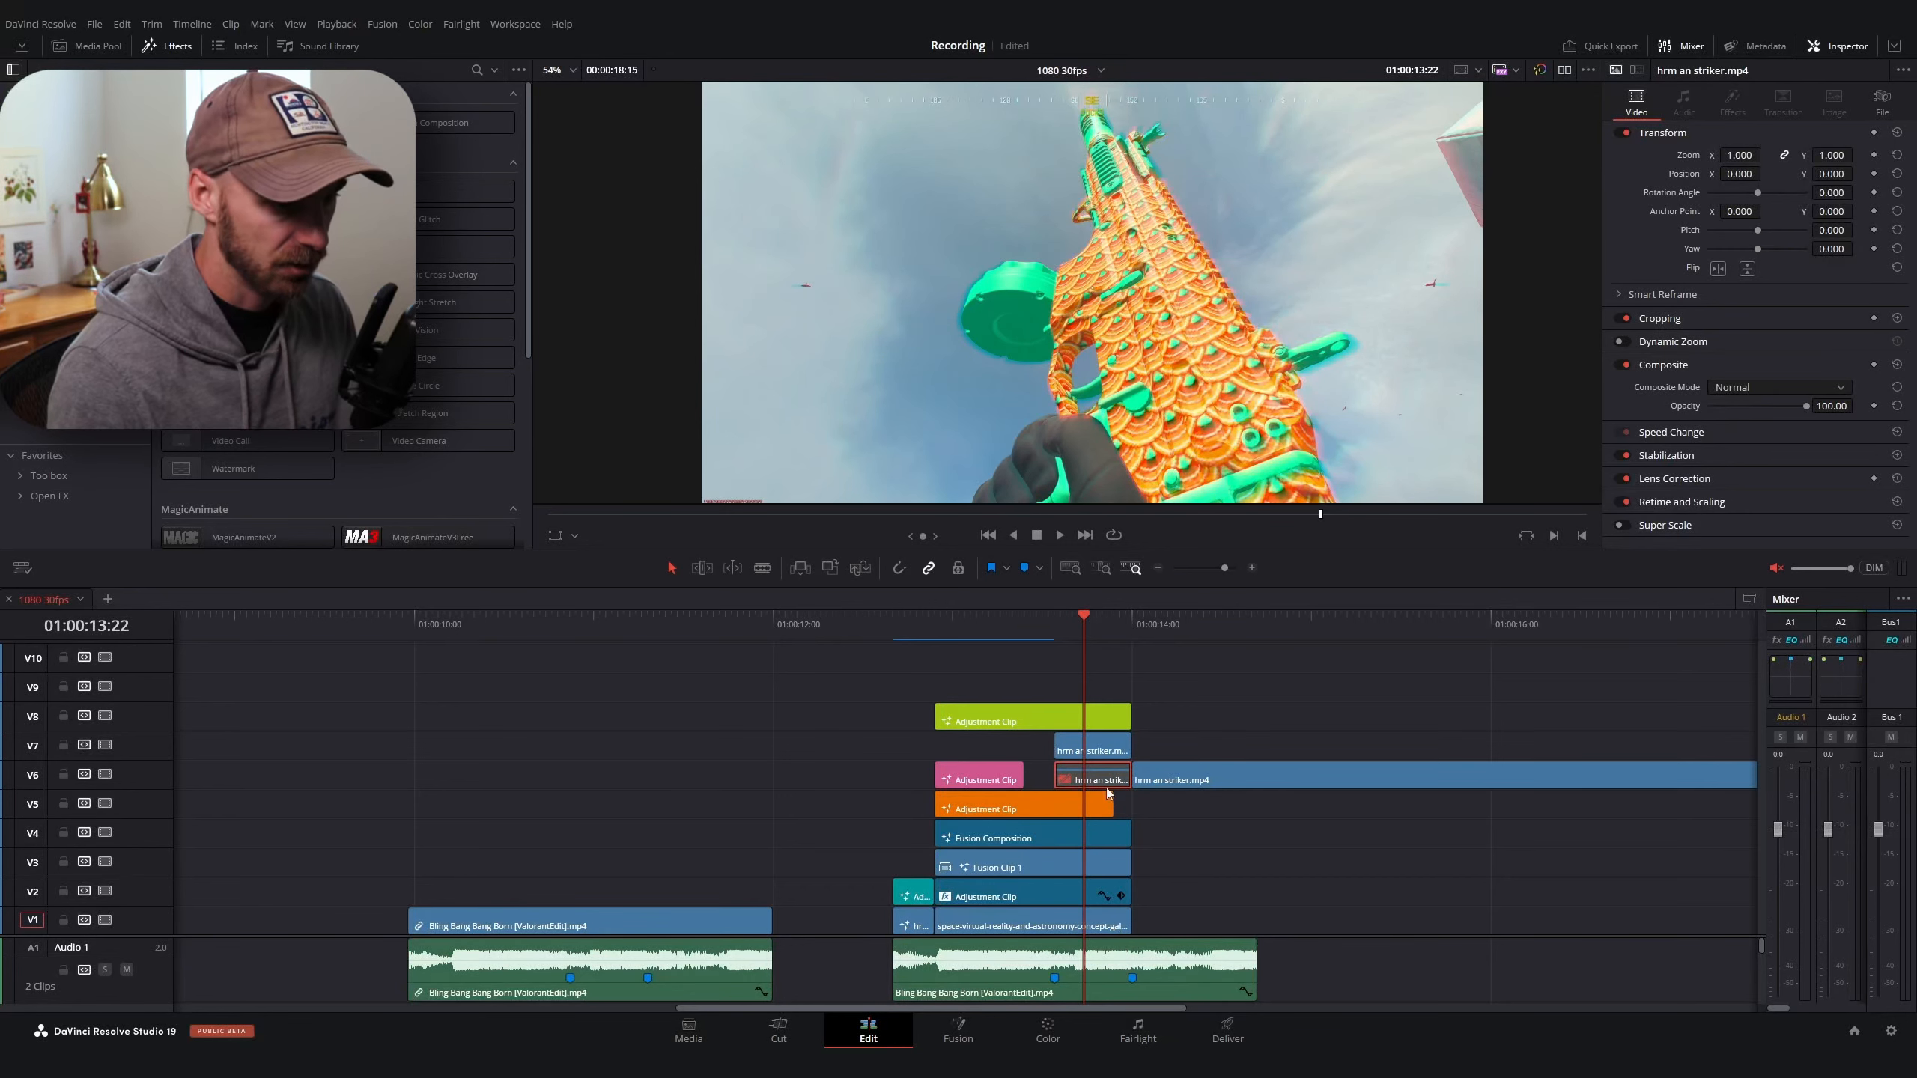
Open the V7 striker segment in Fusion and insert a Magic Mask node between MediaIn1 and MediaOut1
click(1099, 752)
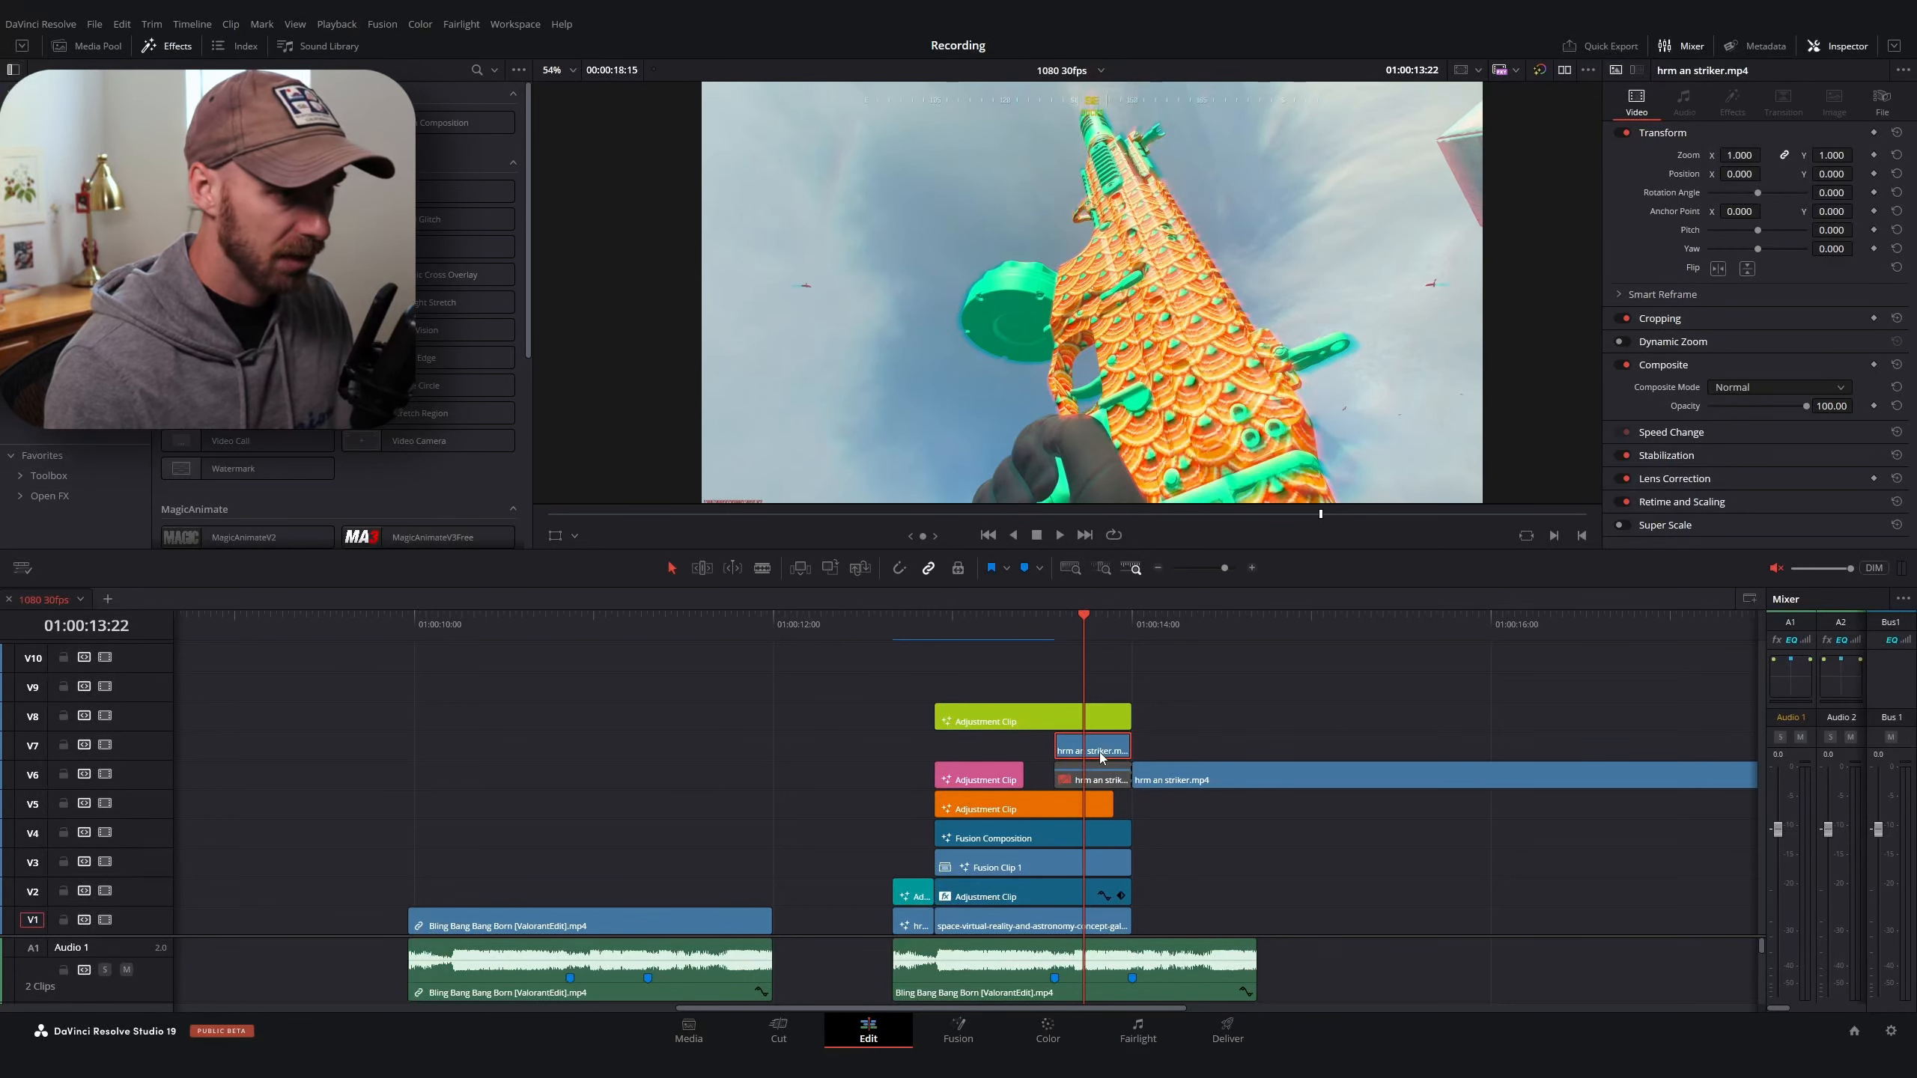
key(shift+5)
key(shift+space)
text(triplemagic)
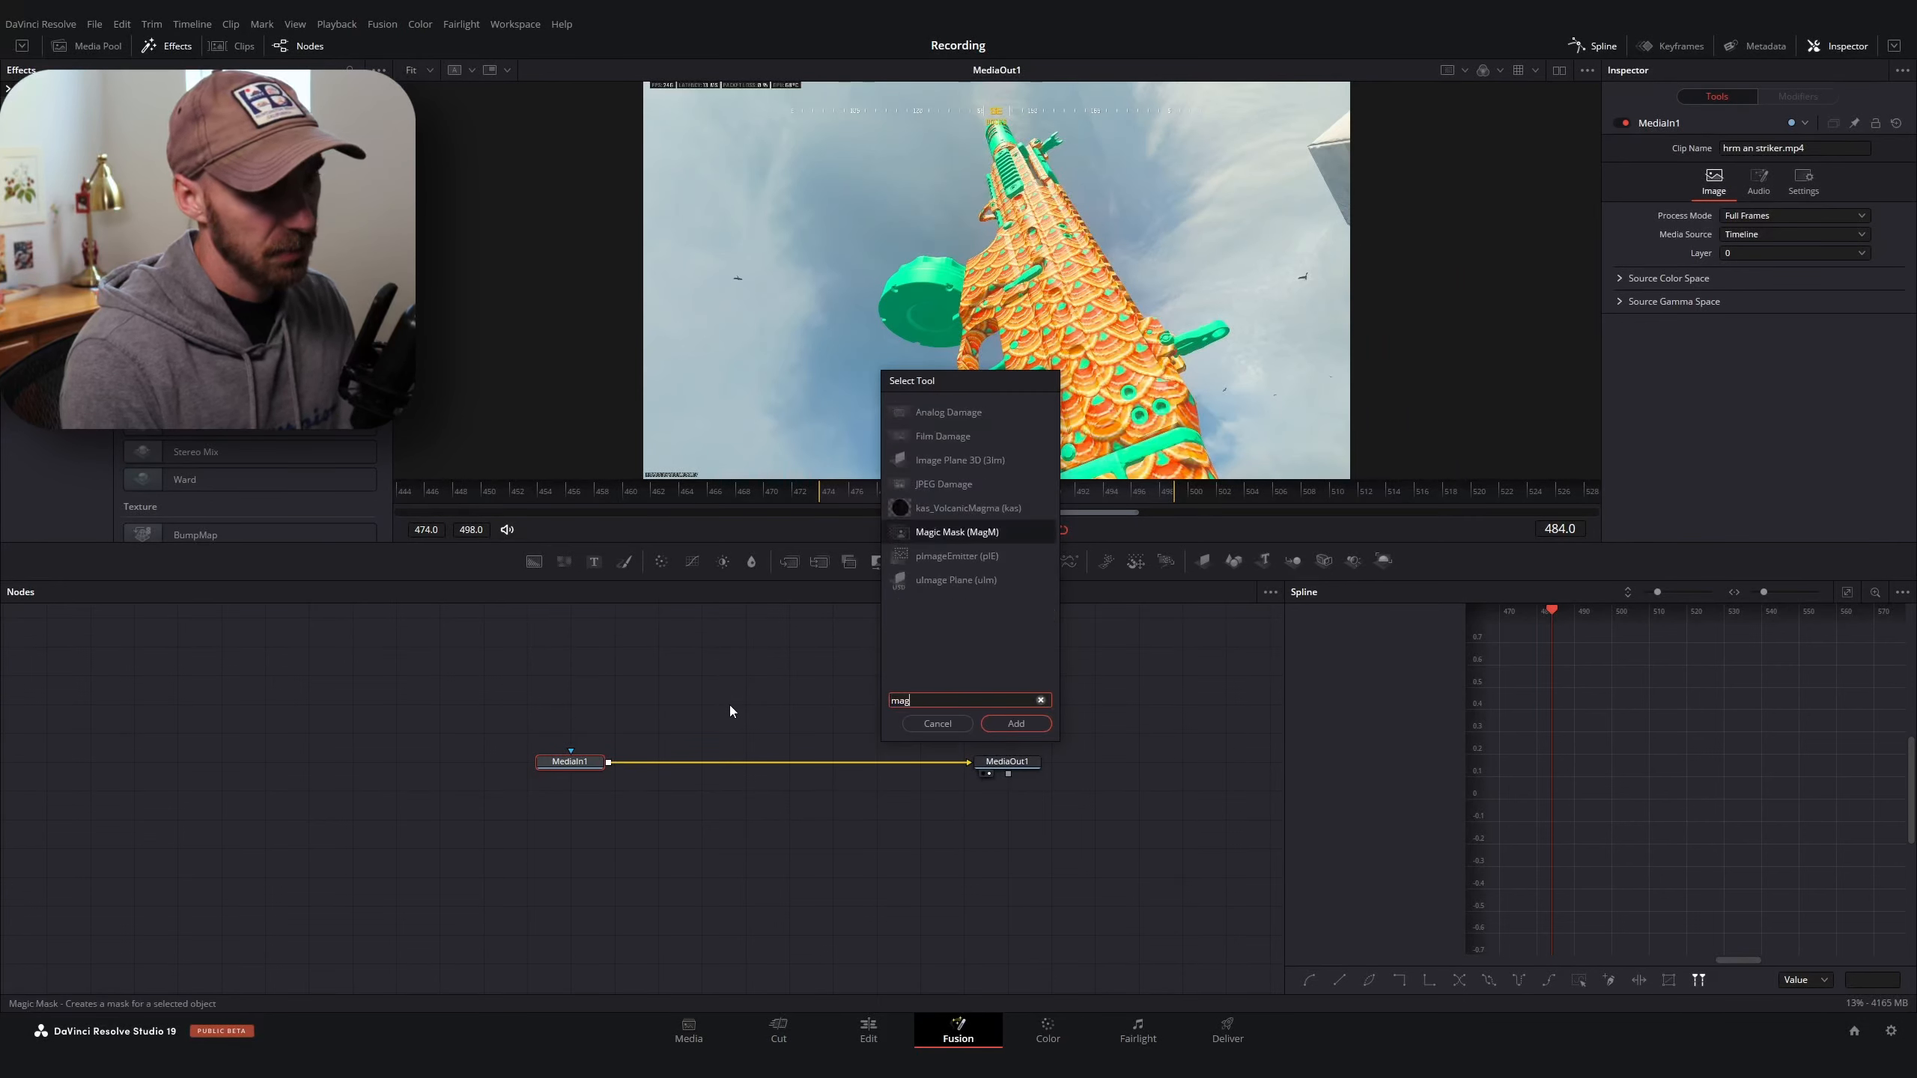
key(Return)
drag(674, 772, 762, 772)
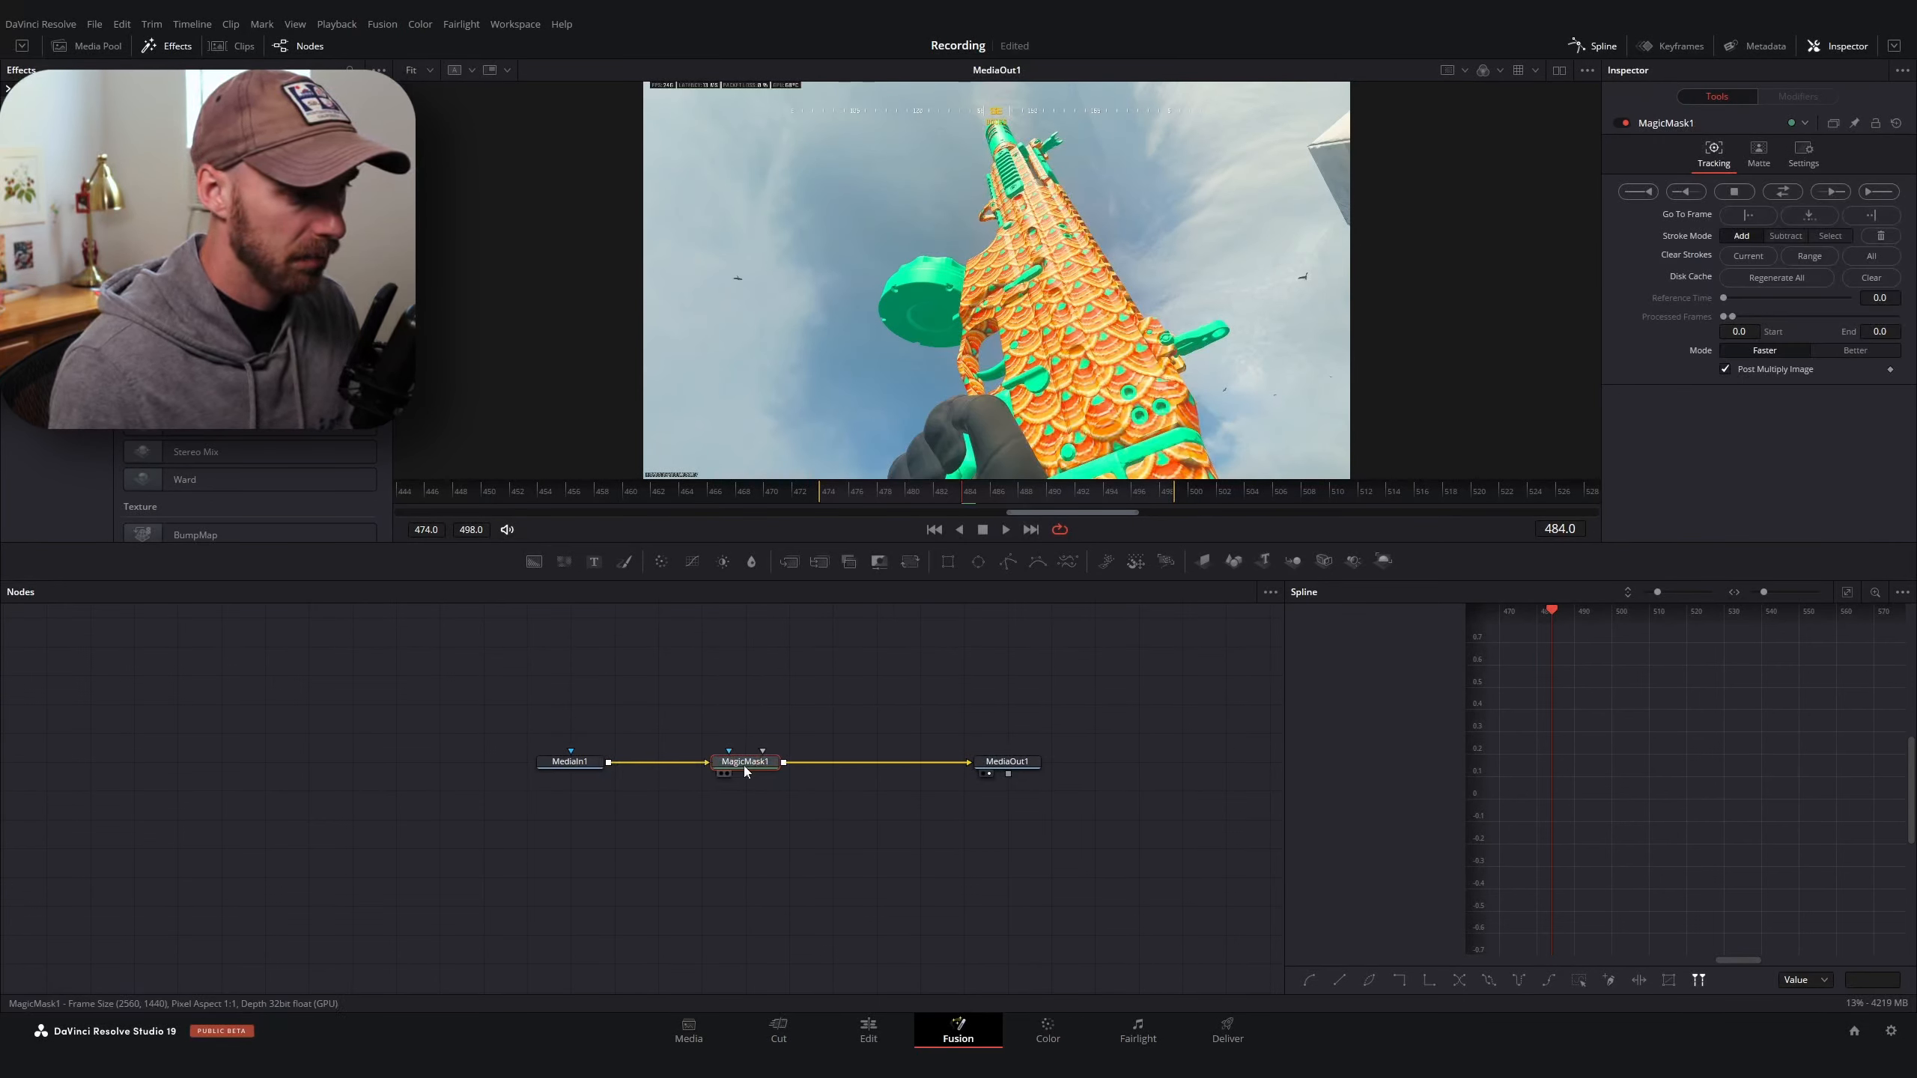
Draw Magic Mask strokes over the gun and gloved hand, and set the mask mode to Better
mouse_move(931, 456)
mouse_down()
mouse_move(981, 389)
mouse_move(922, 313)
mouse_move(1012, 216)
mouse_up()
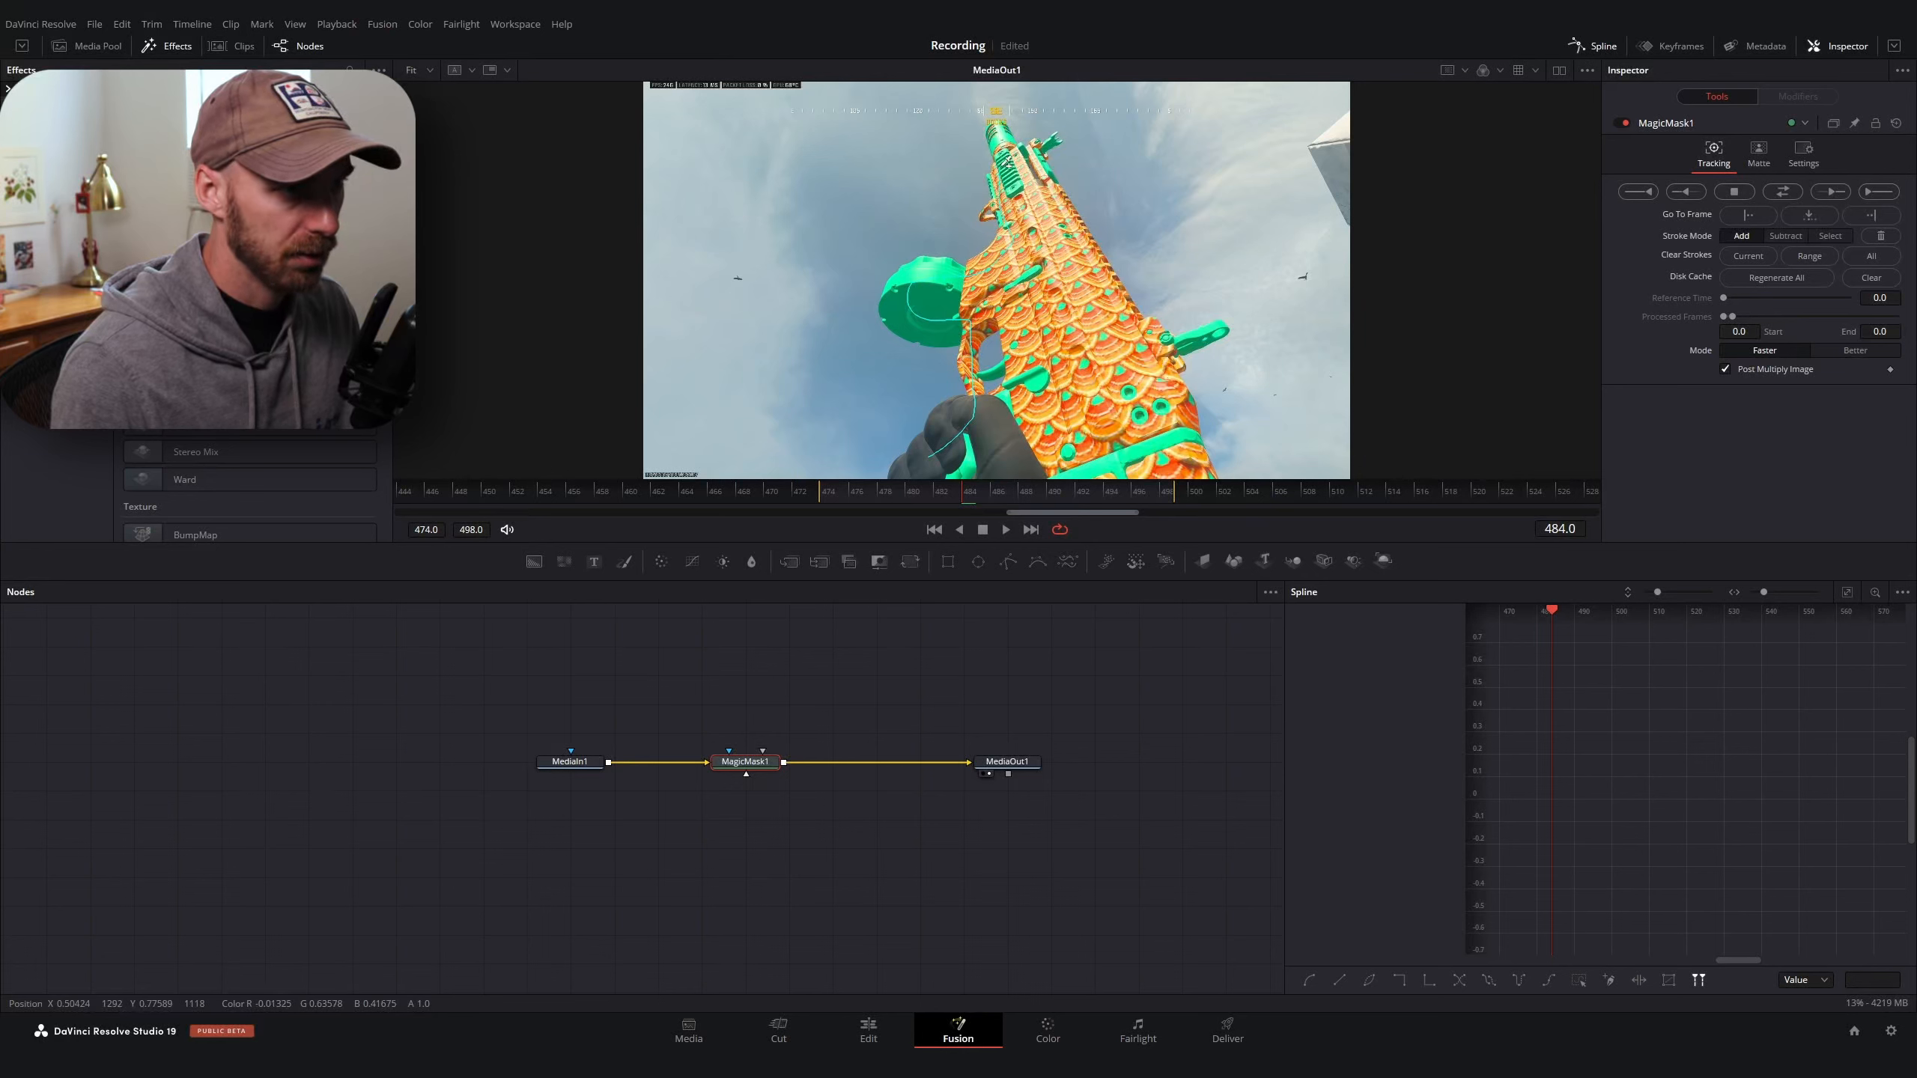
mouse_move(1178, 341)
mouse_down()
mouse_move(1161, 376)
mouse_move(1004, 457)
mouse_move(948, 455)
mouse_up()
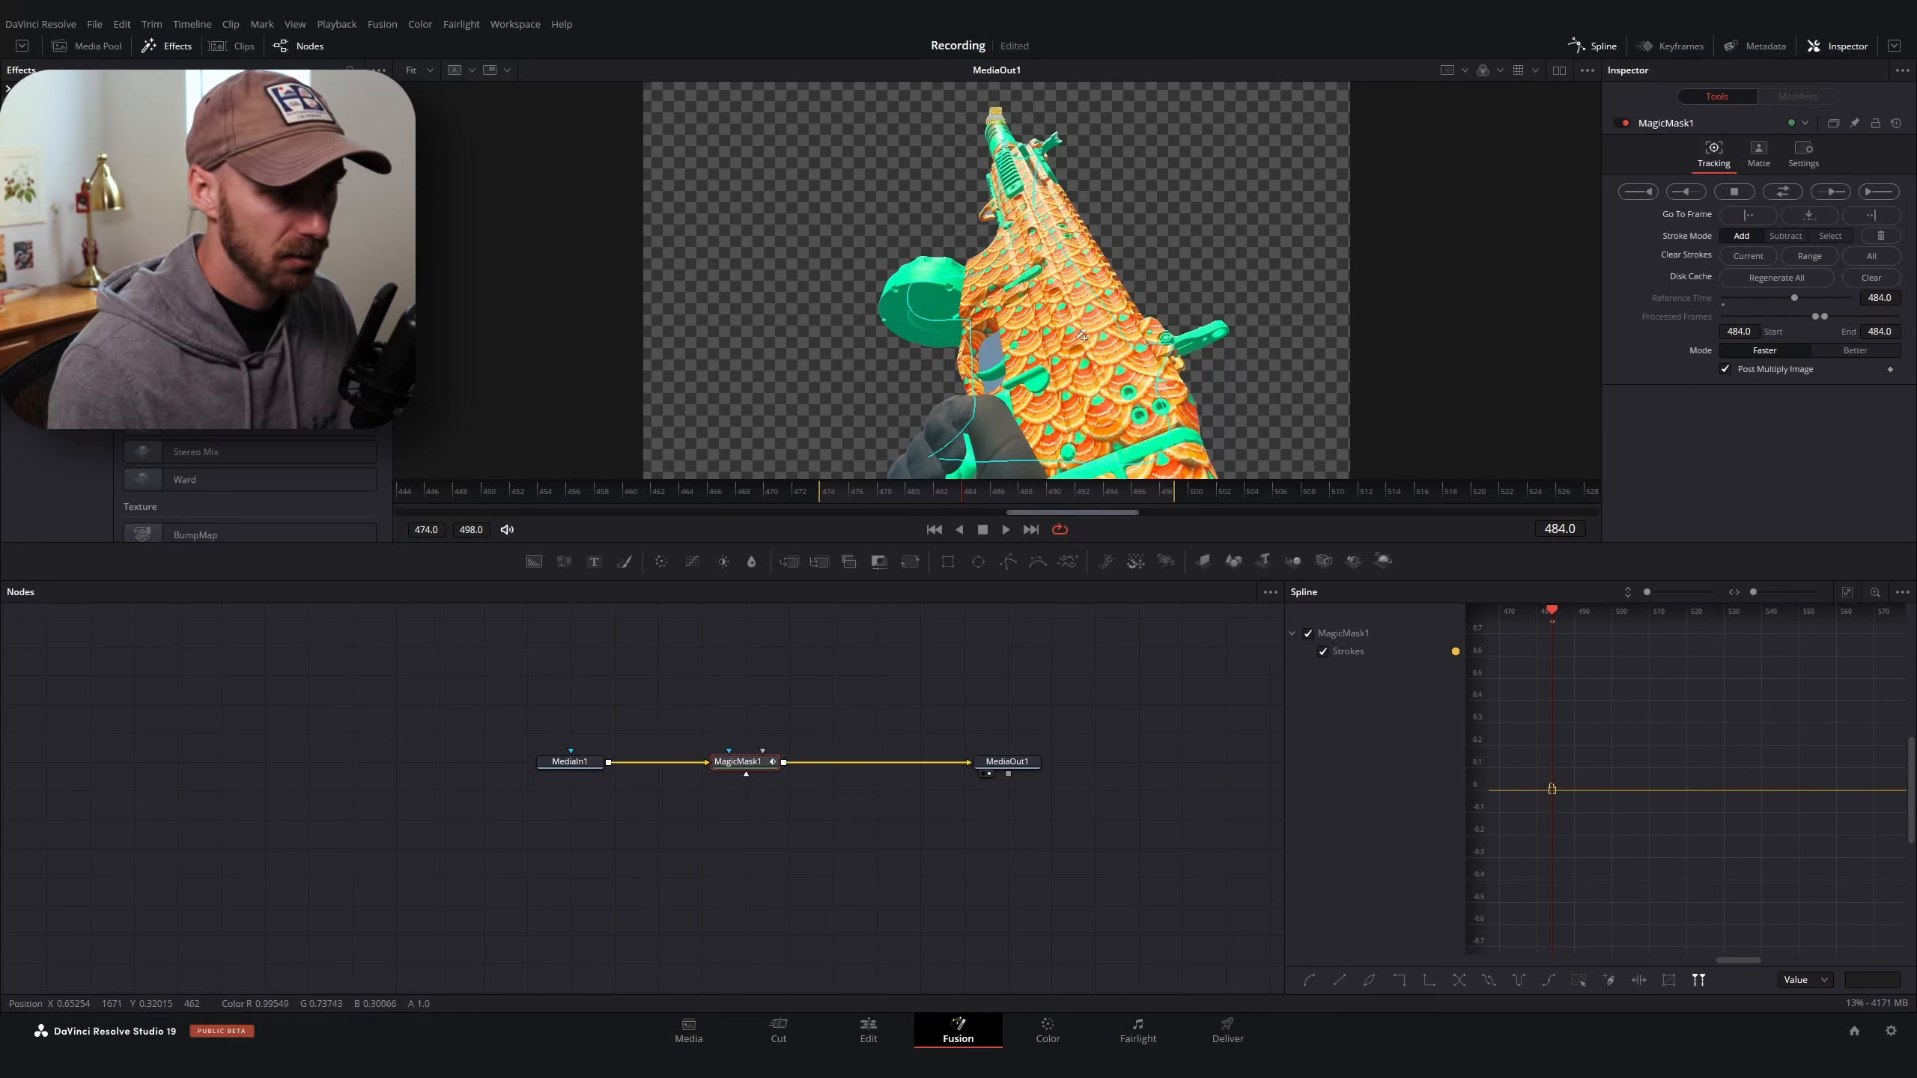
click(1855, 350)
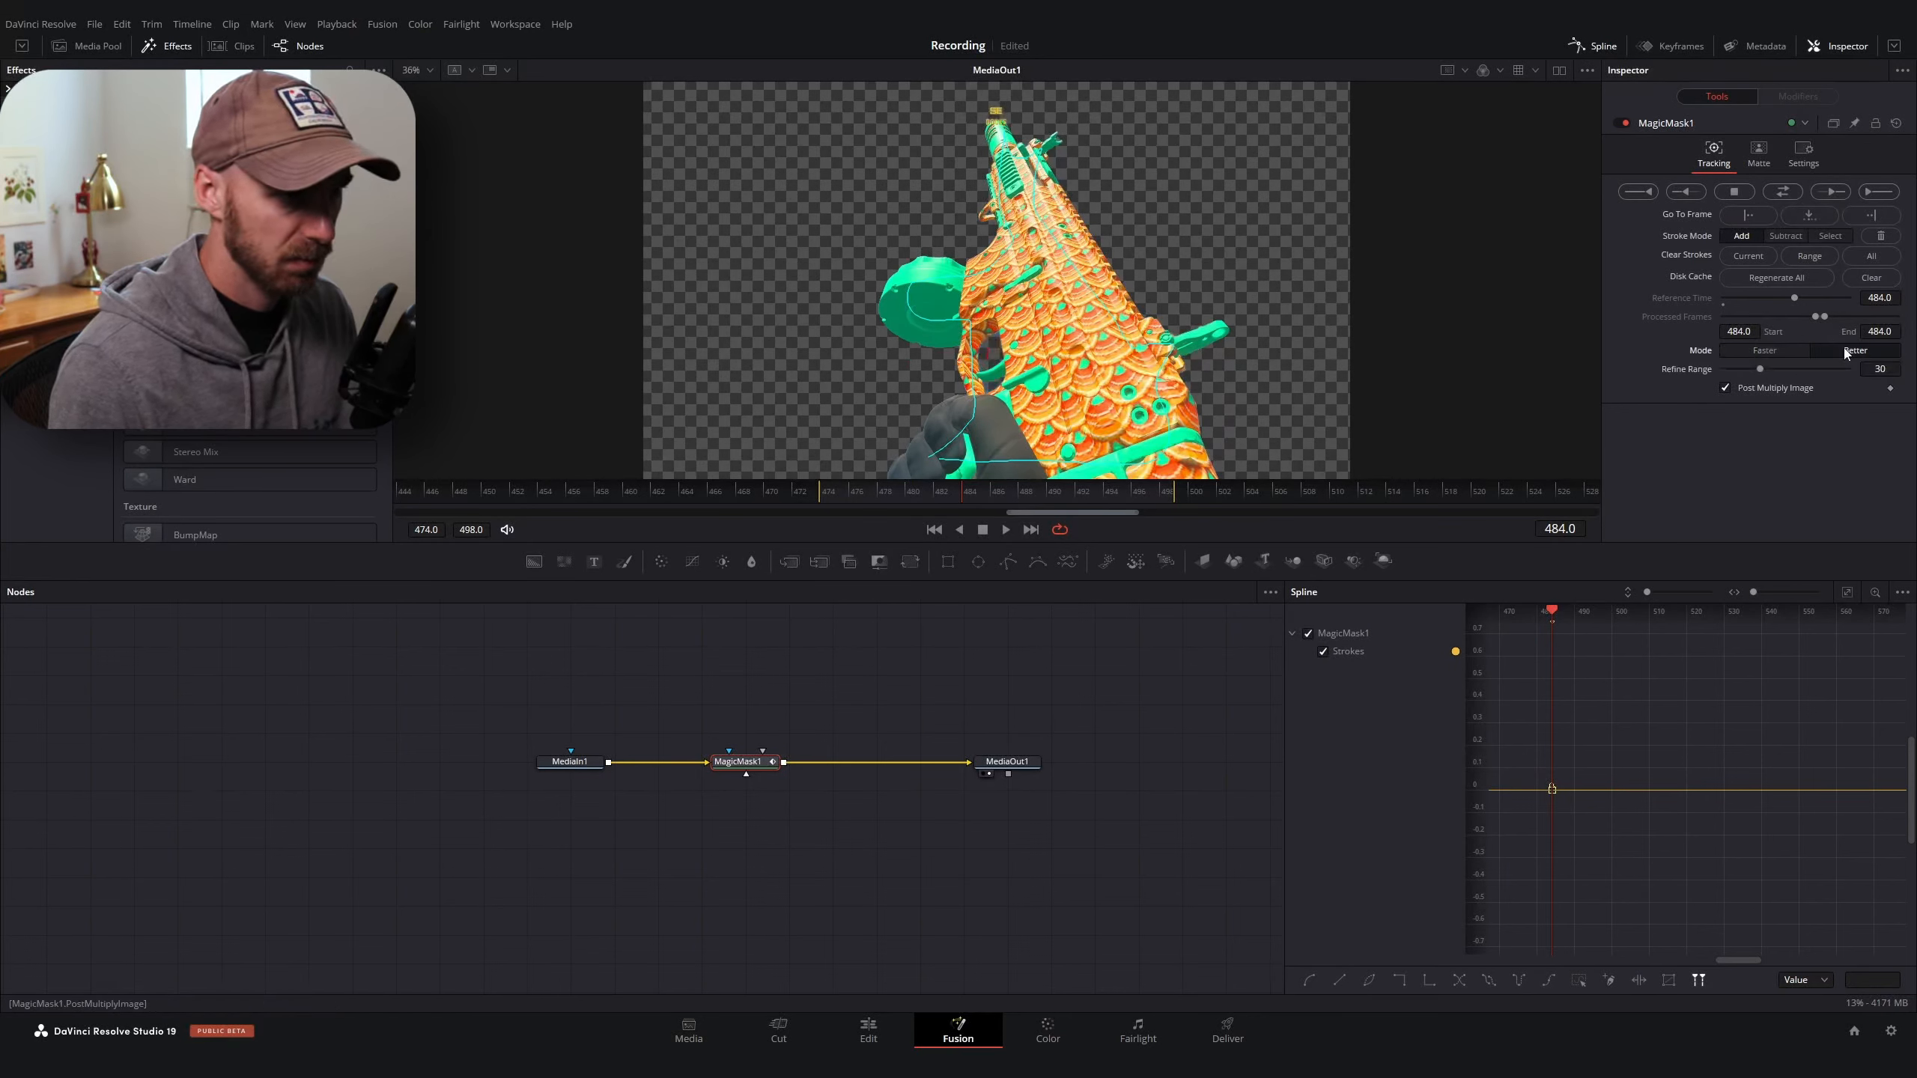
Track the Magic Mask in both directions across the segment and scrub the frames to check the gun's edges
scroll(1009, 121, up, 7)
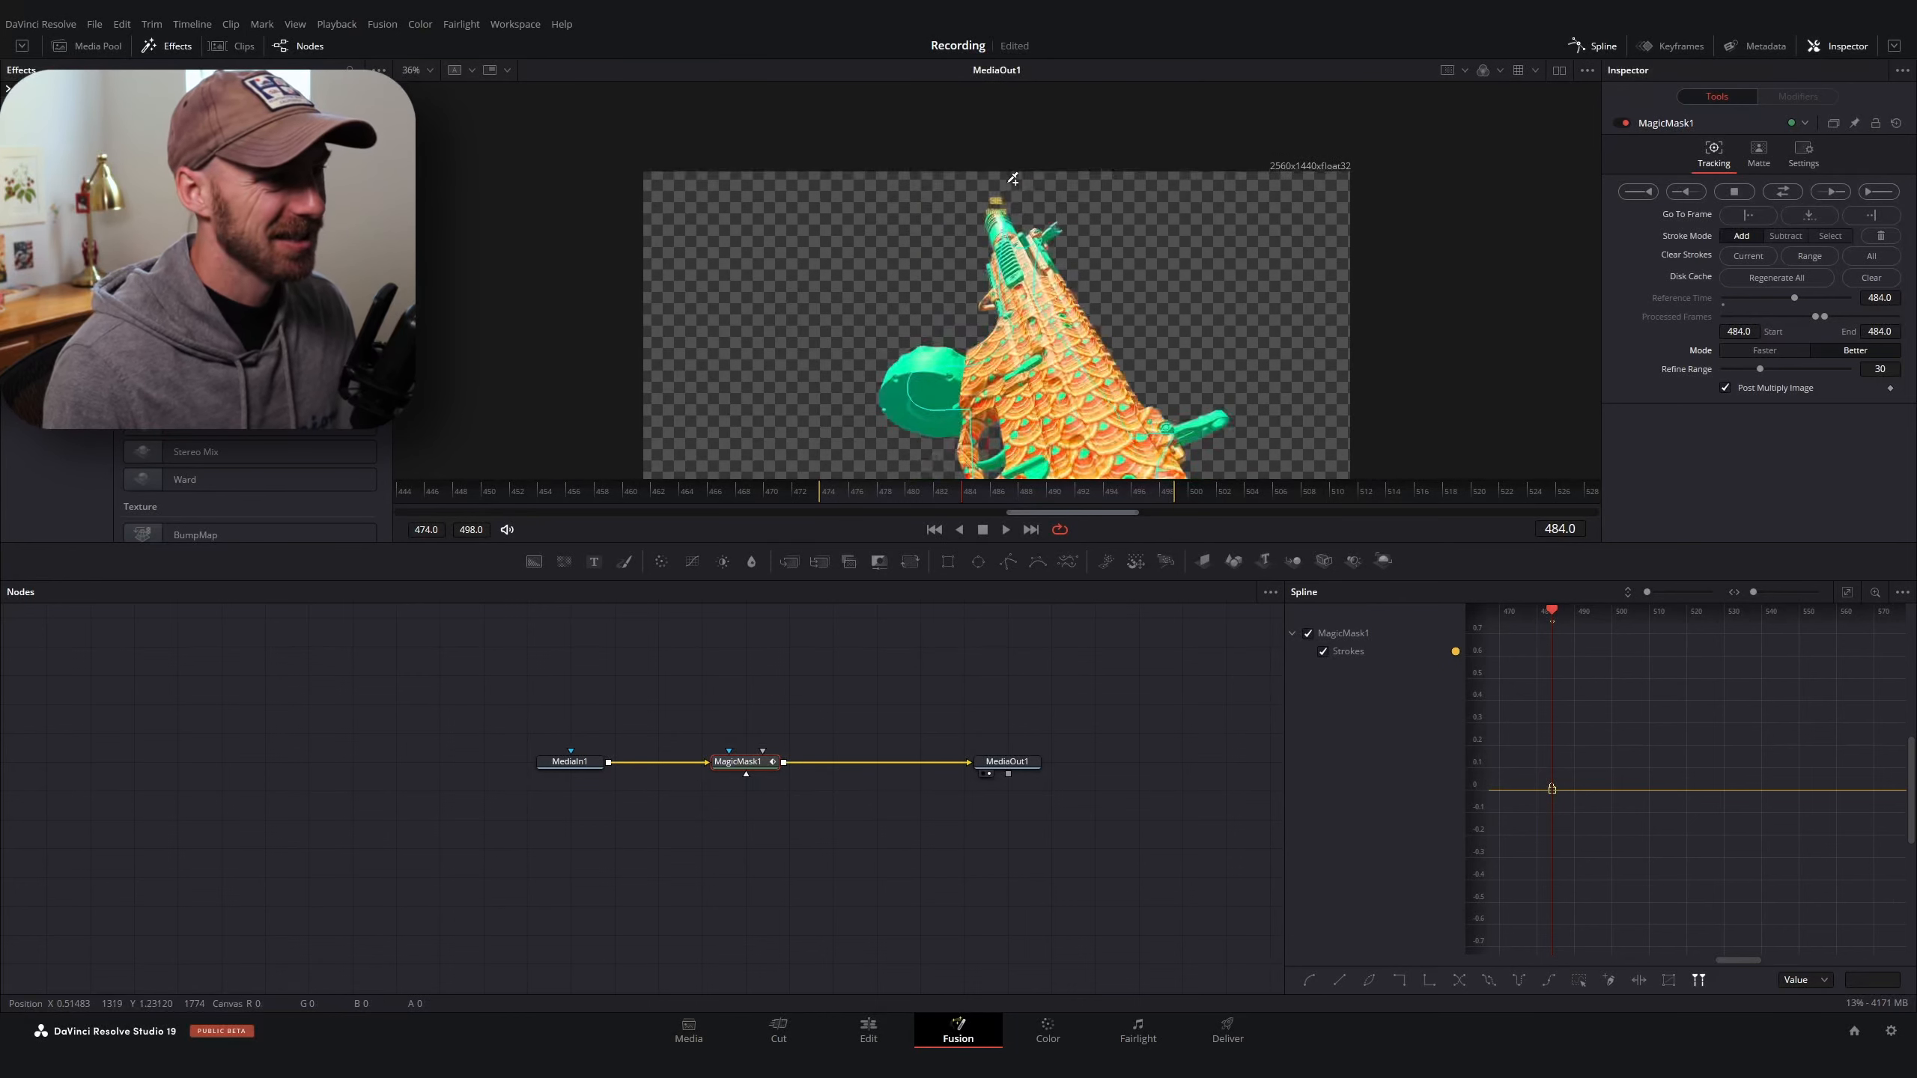
scroll(1010, 177, down, 8)
scroll(1040, 208, up, 4)
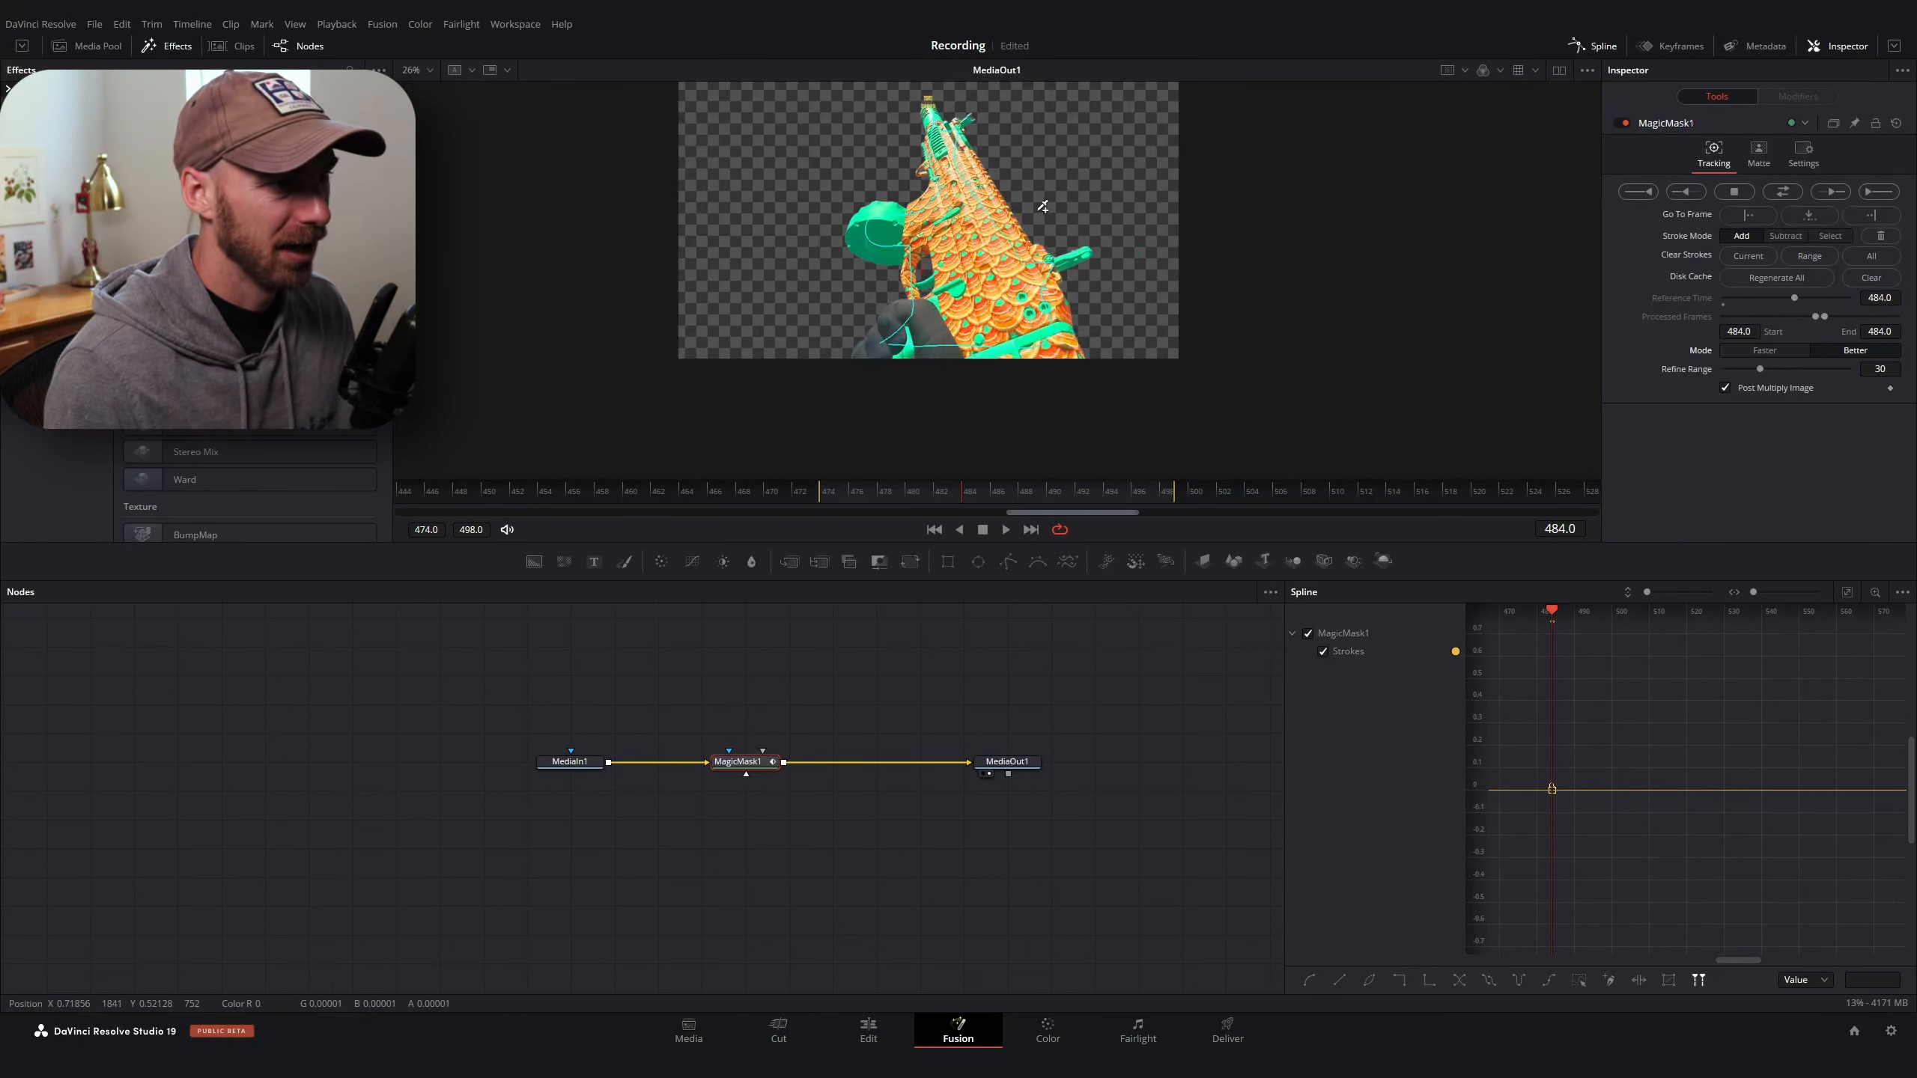
scroll(953, 253, up, 1)
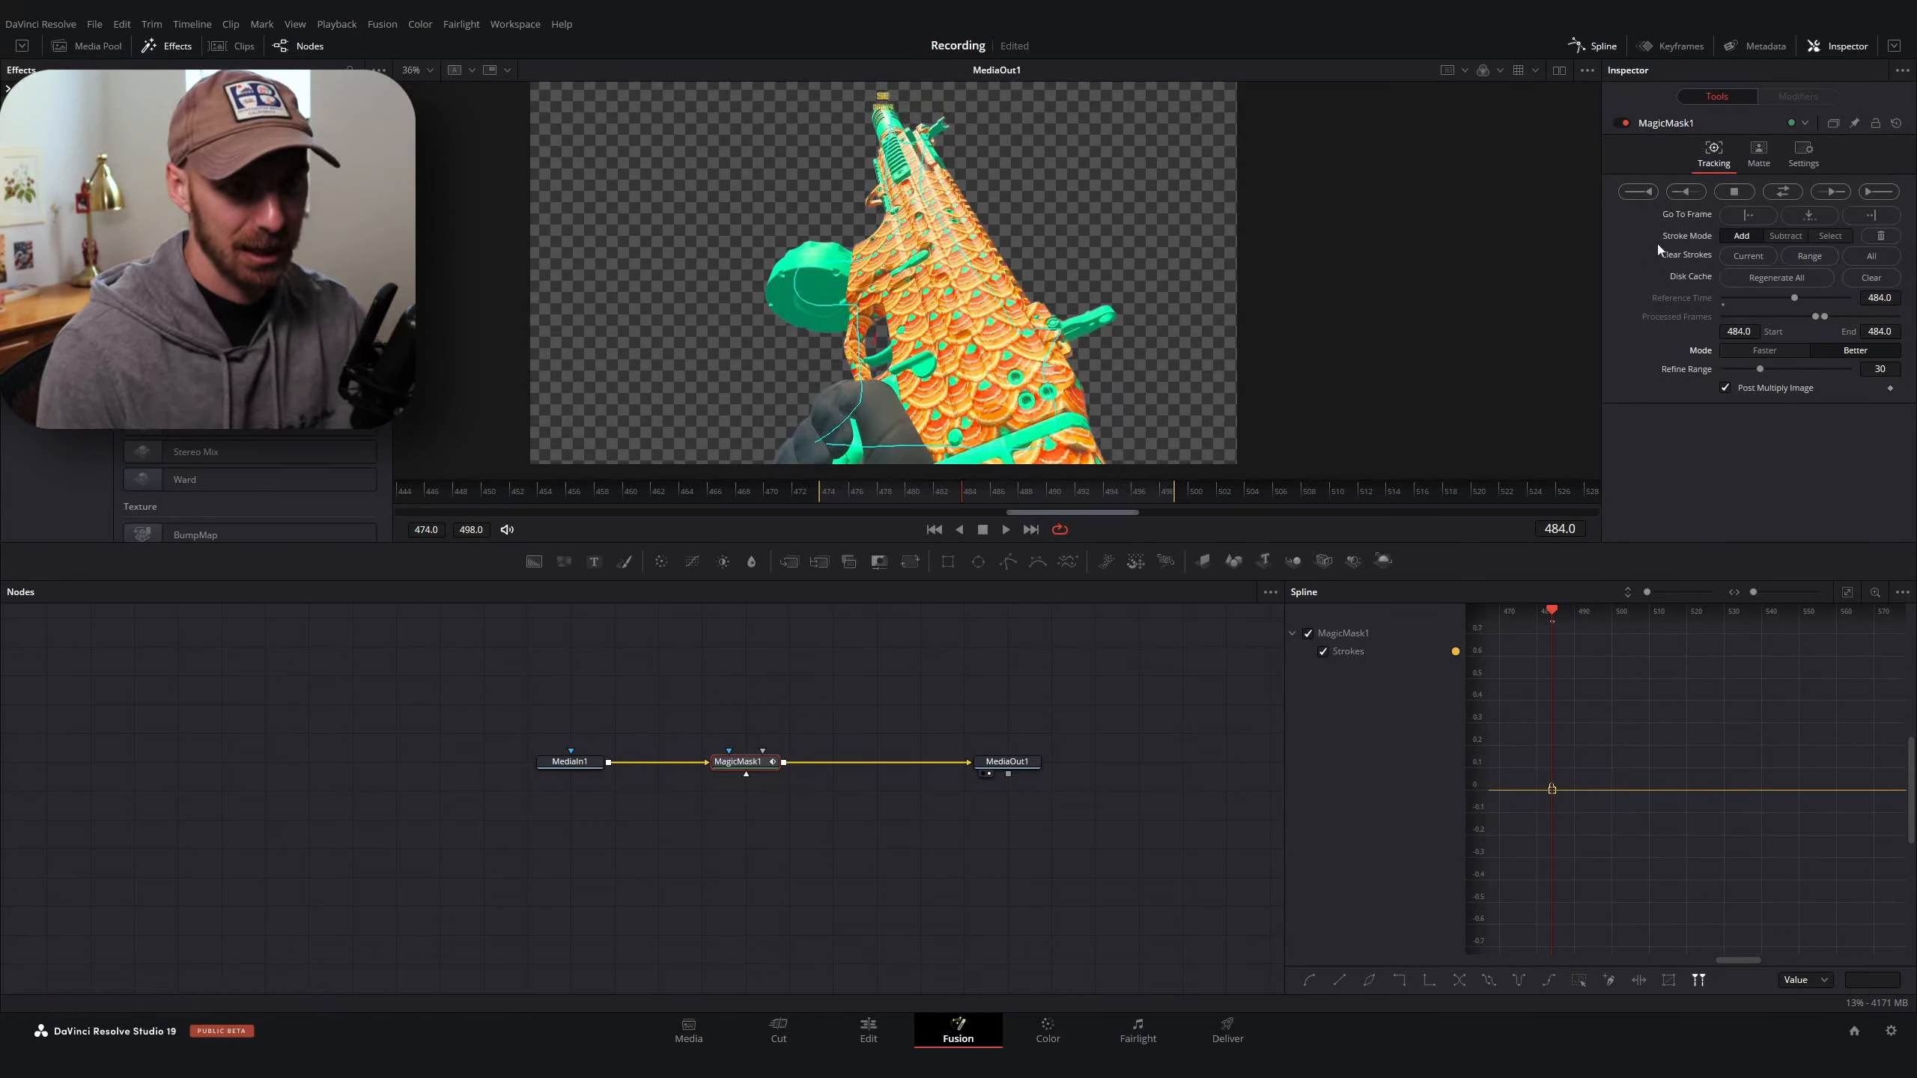
click(1769, 195)
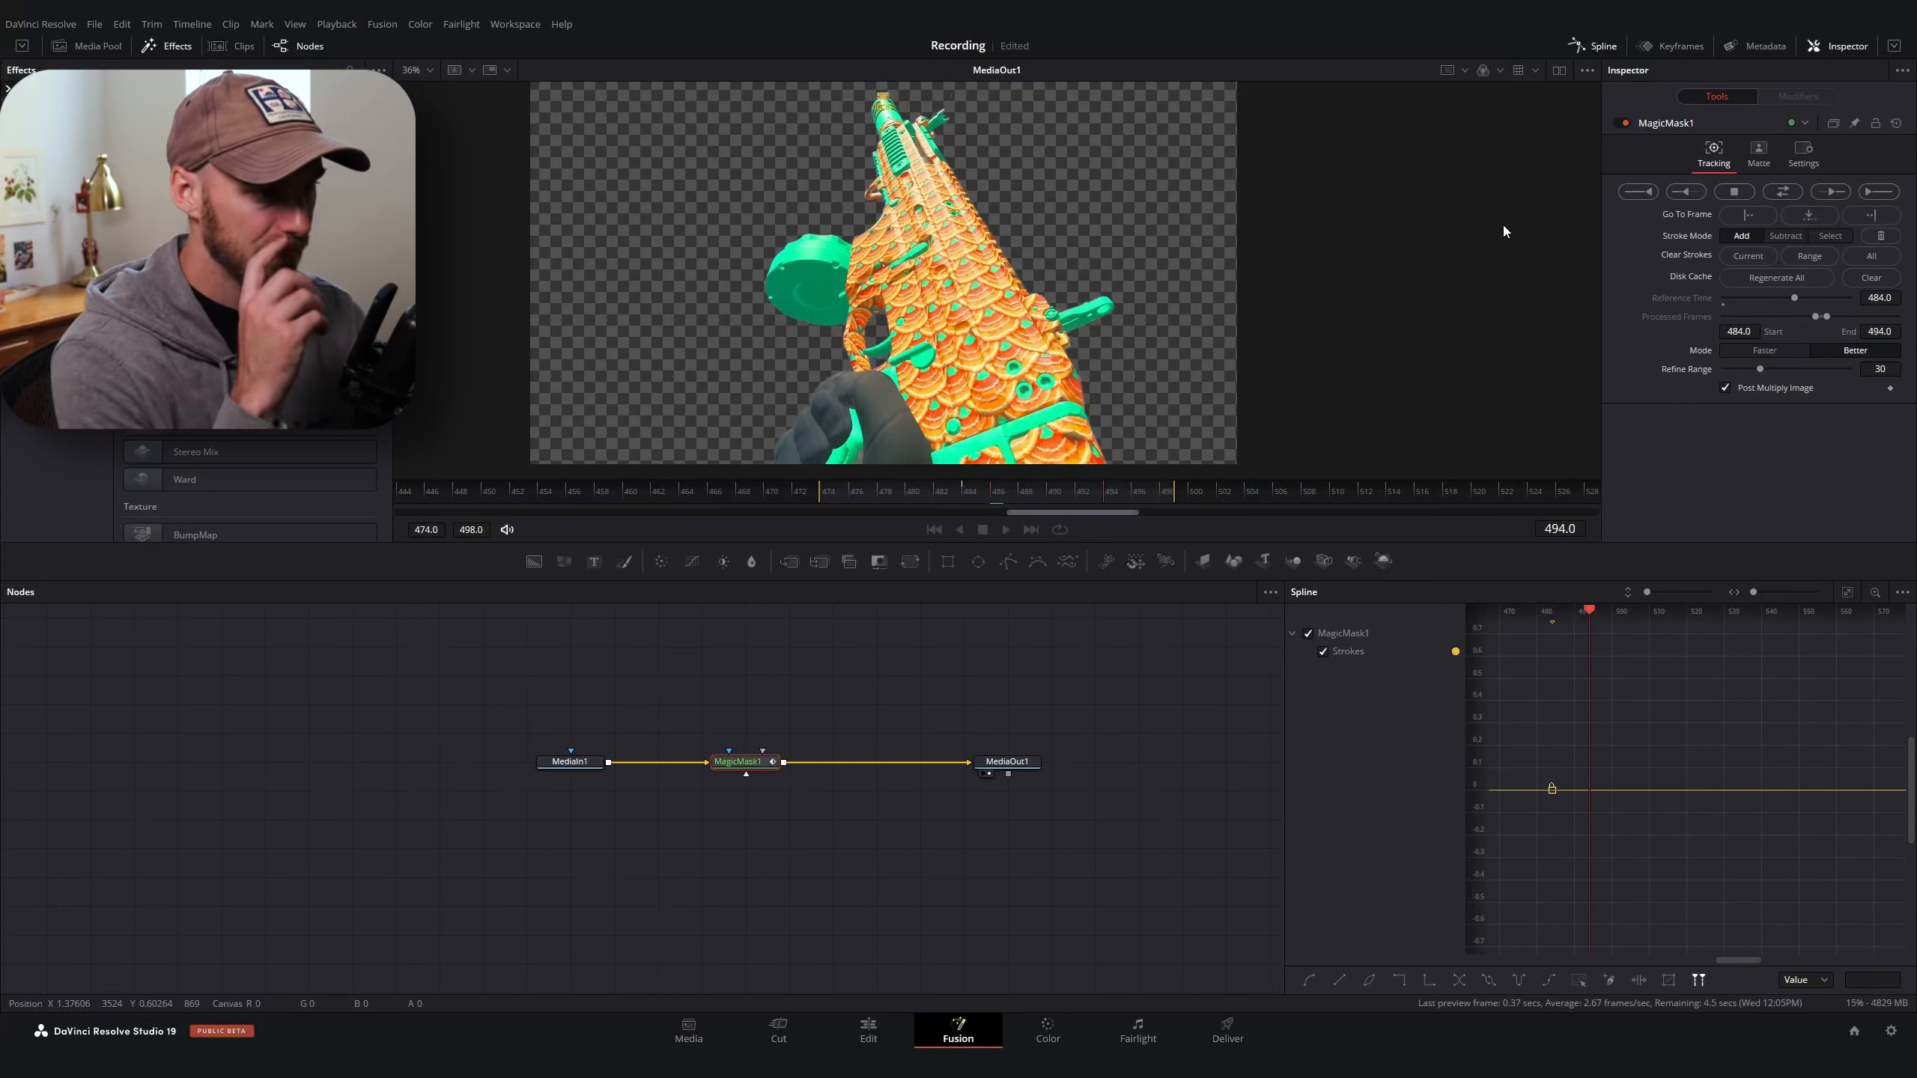
click(1032, 487)
drag(1032, 489, 959, 489)
scroll(874, 229, up, 5)
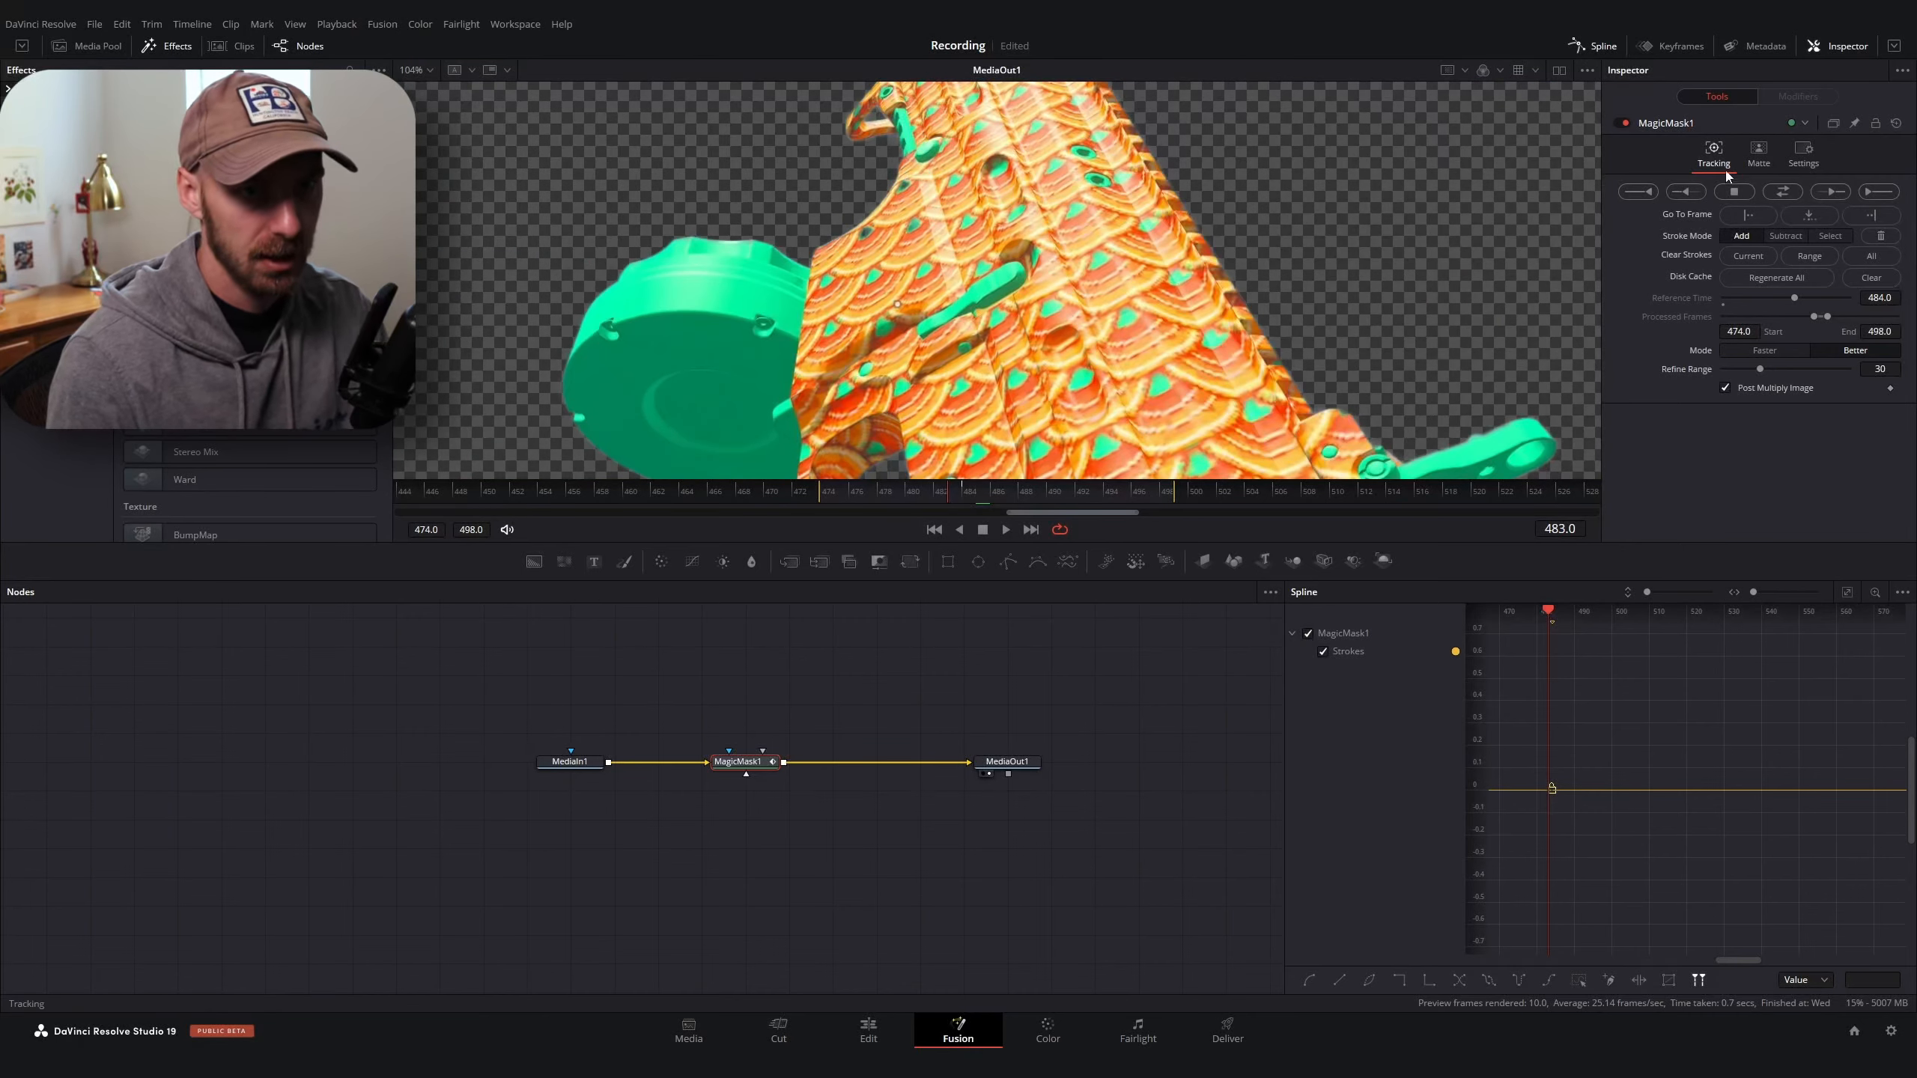
Set the Magic Mask matte threshold to 0.206 low and 0.694 high, and return to the Edit page
click(1758, 149)
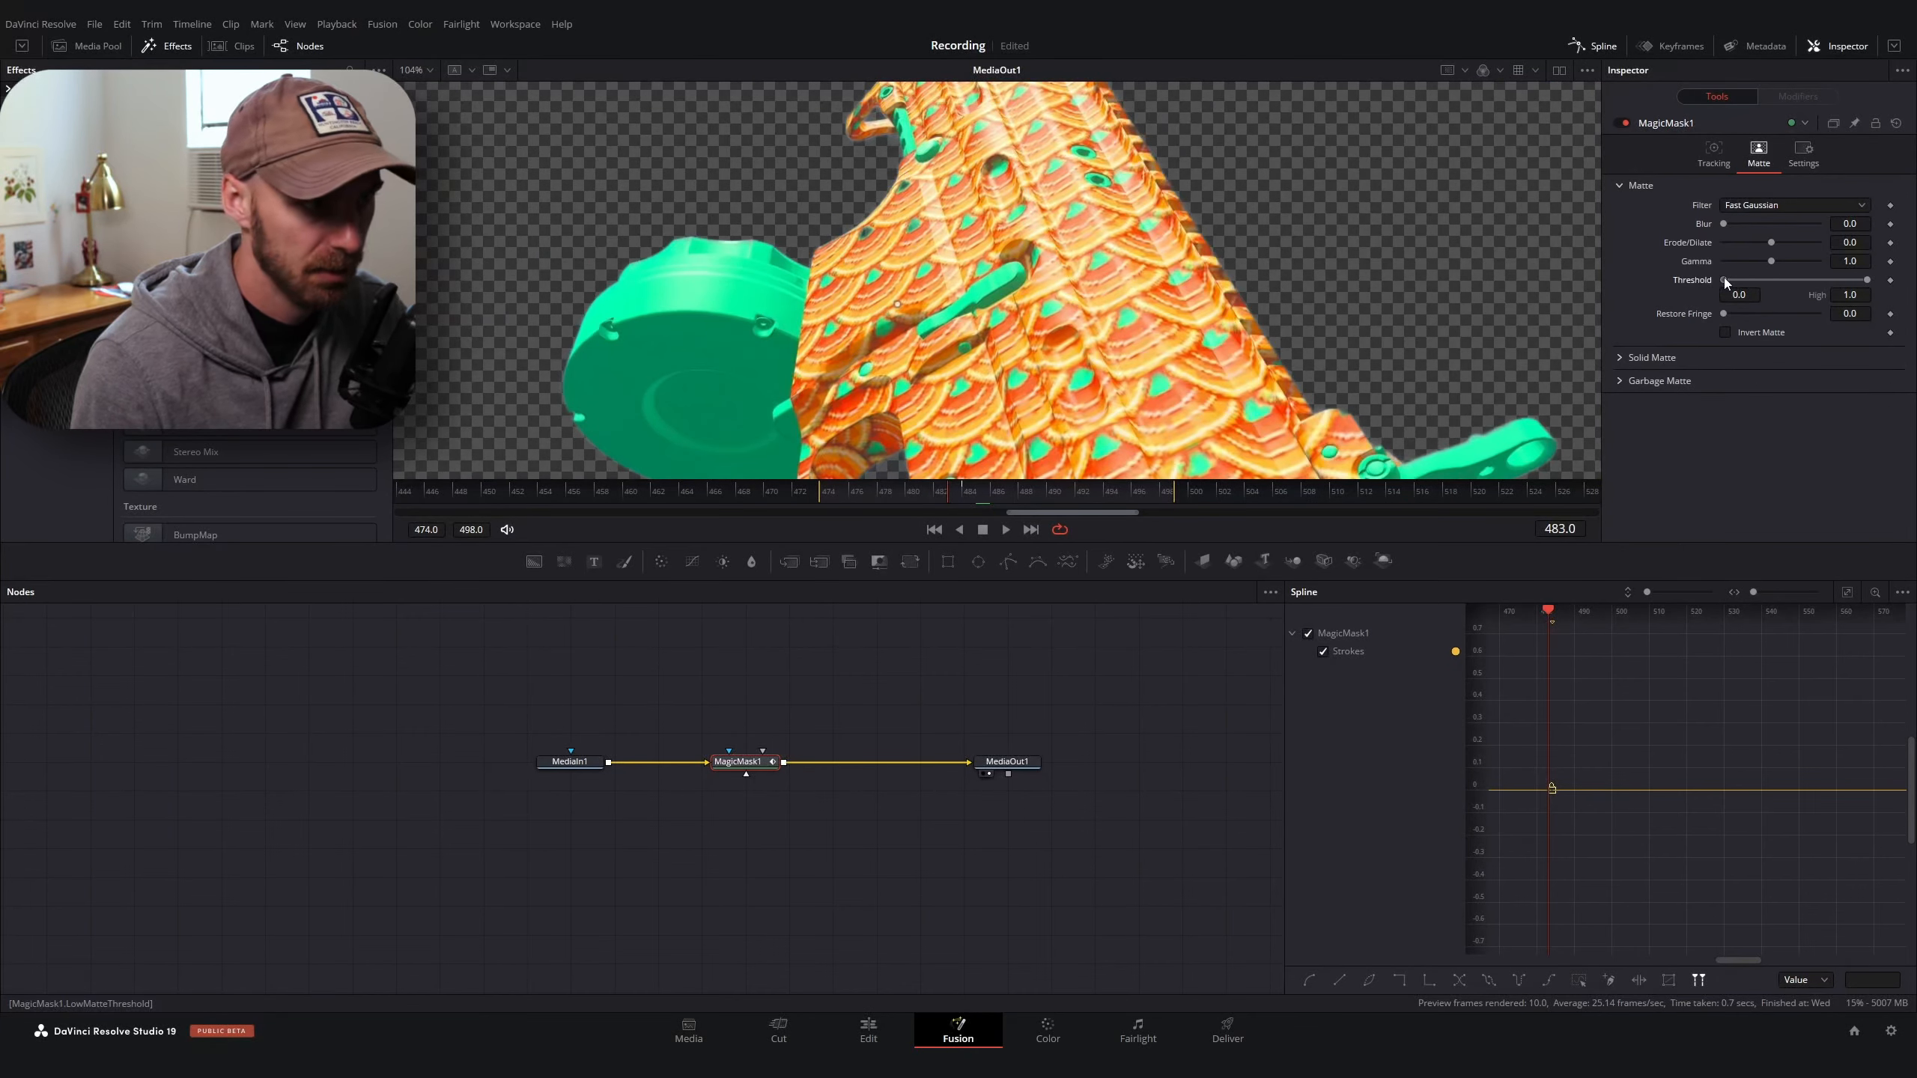
drag(1745, 278, 1723, 280)
drag(1867, 280, 1751, 281)
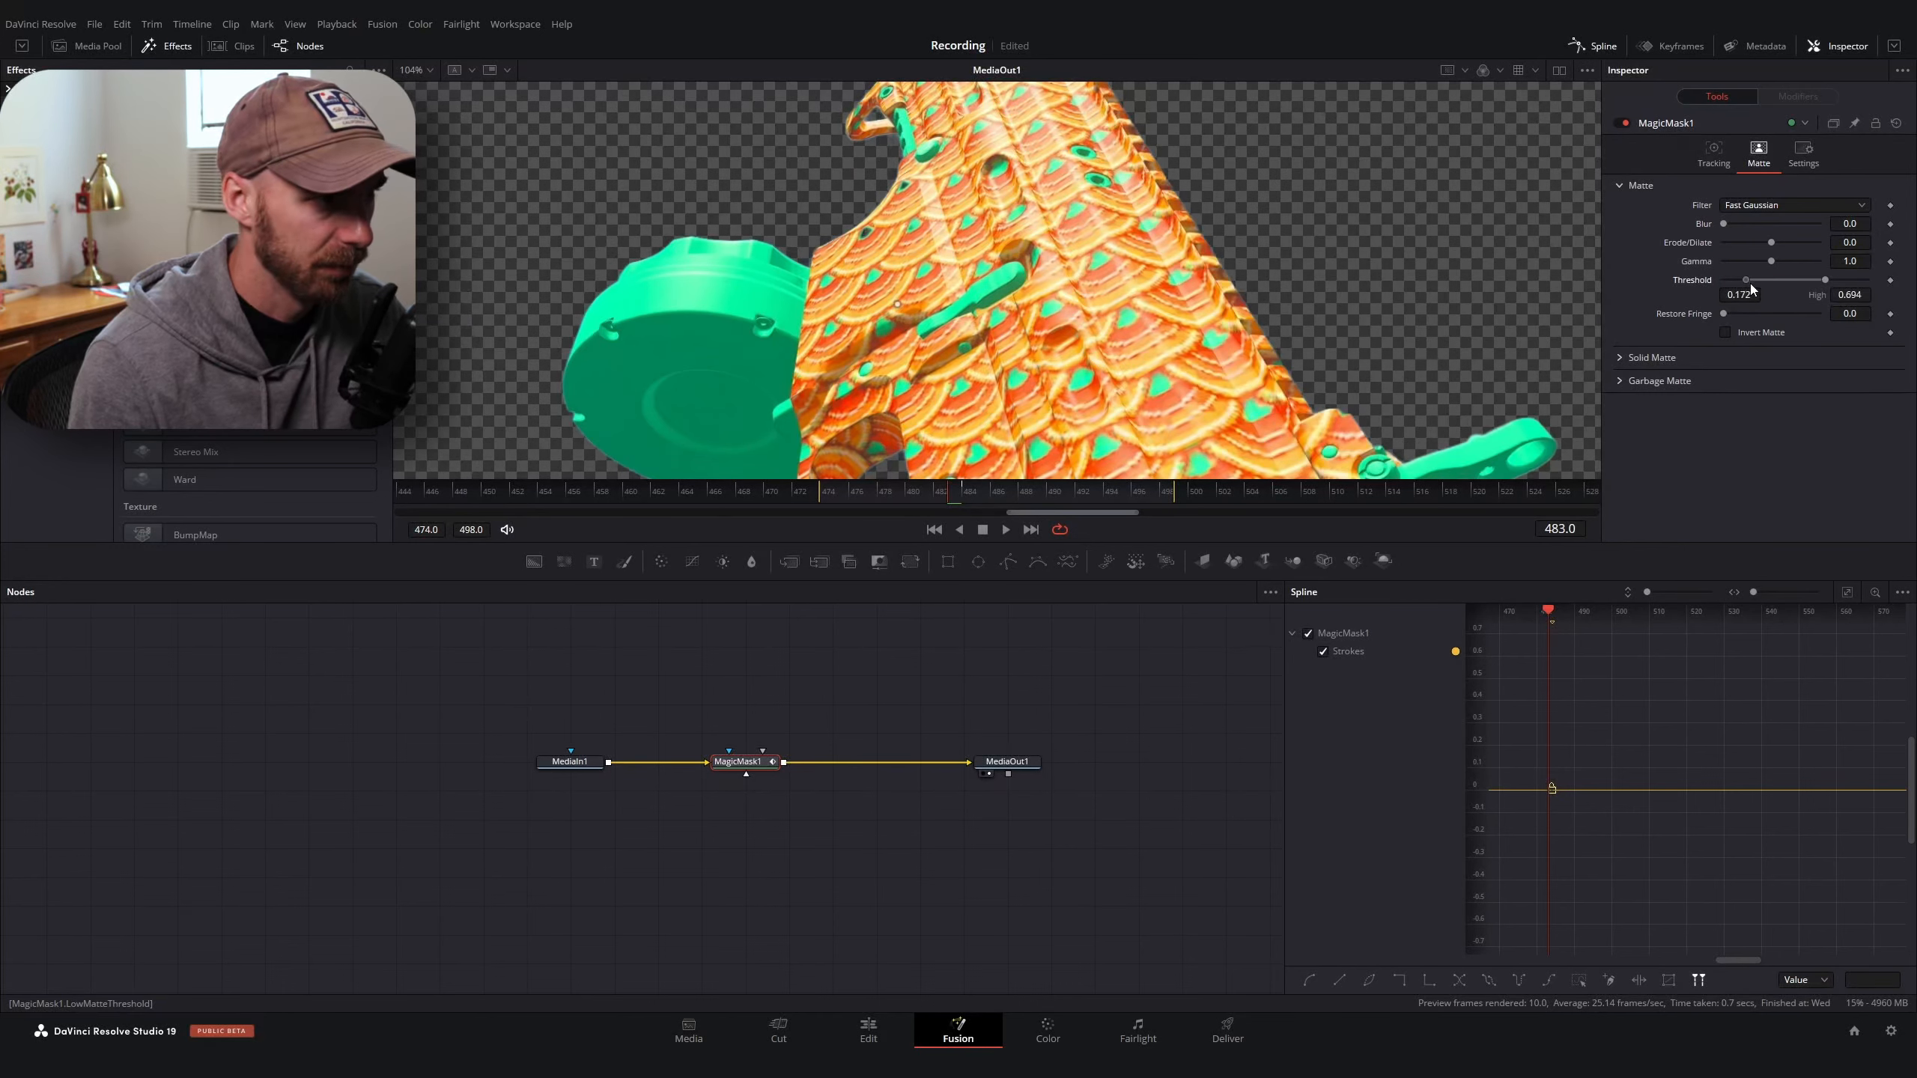
scroll(1003, 233, down, 10)
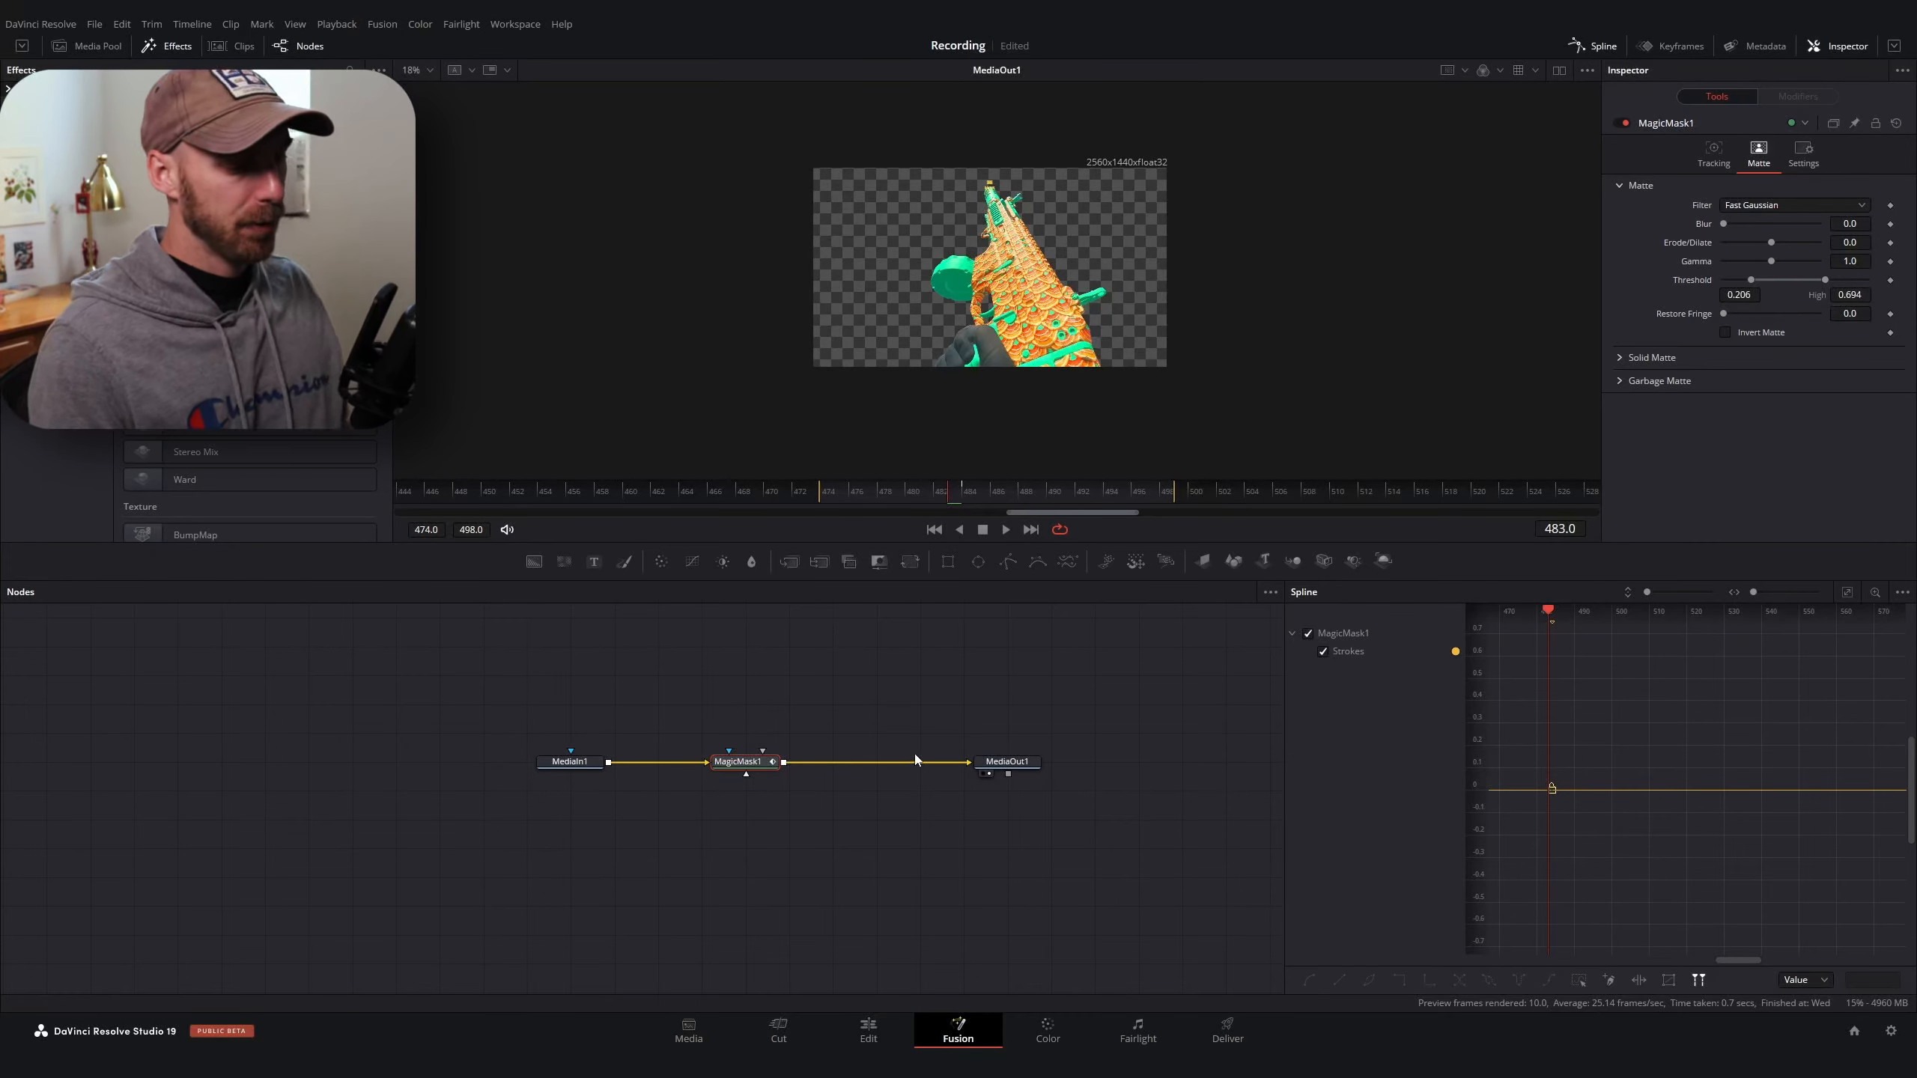
click(868, 1029)
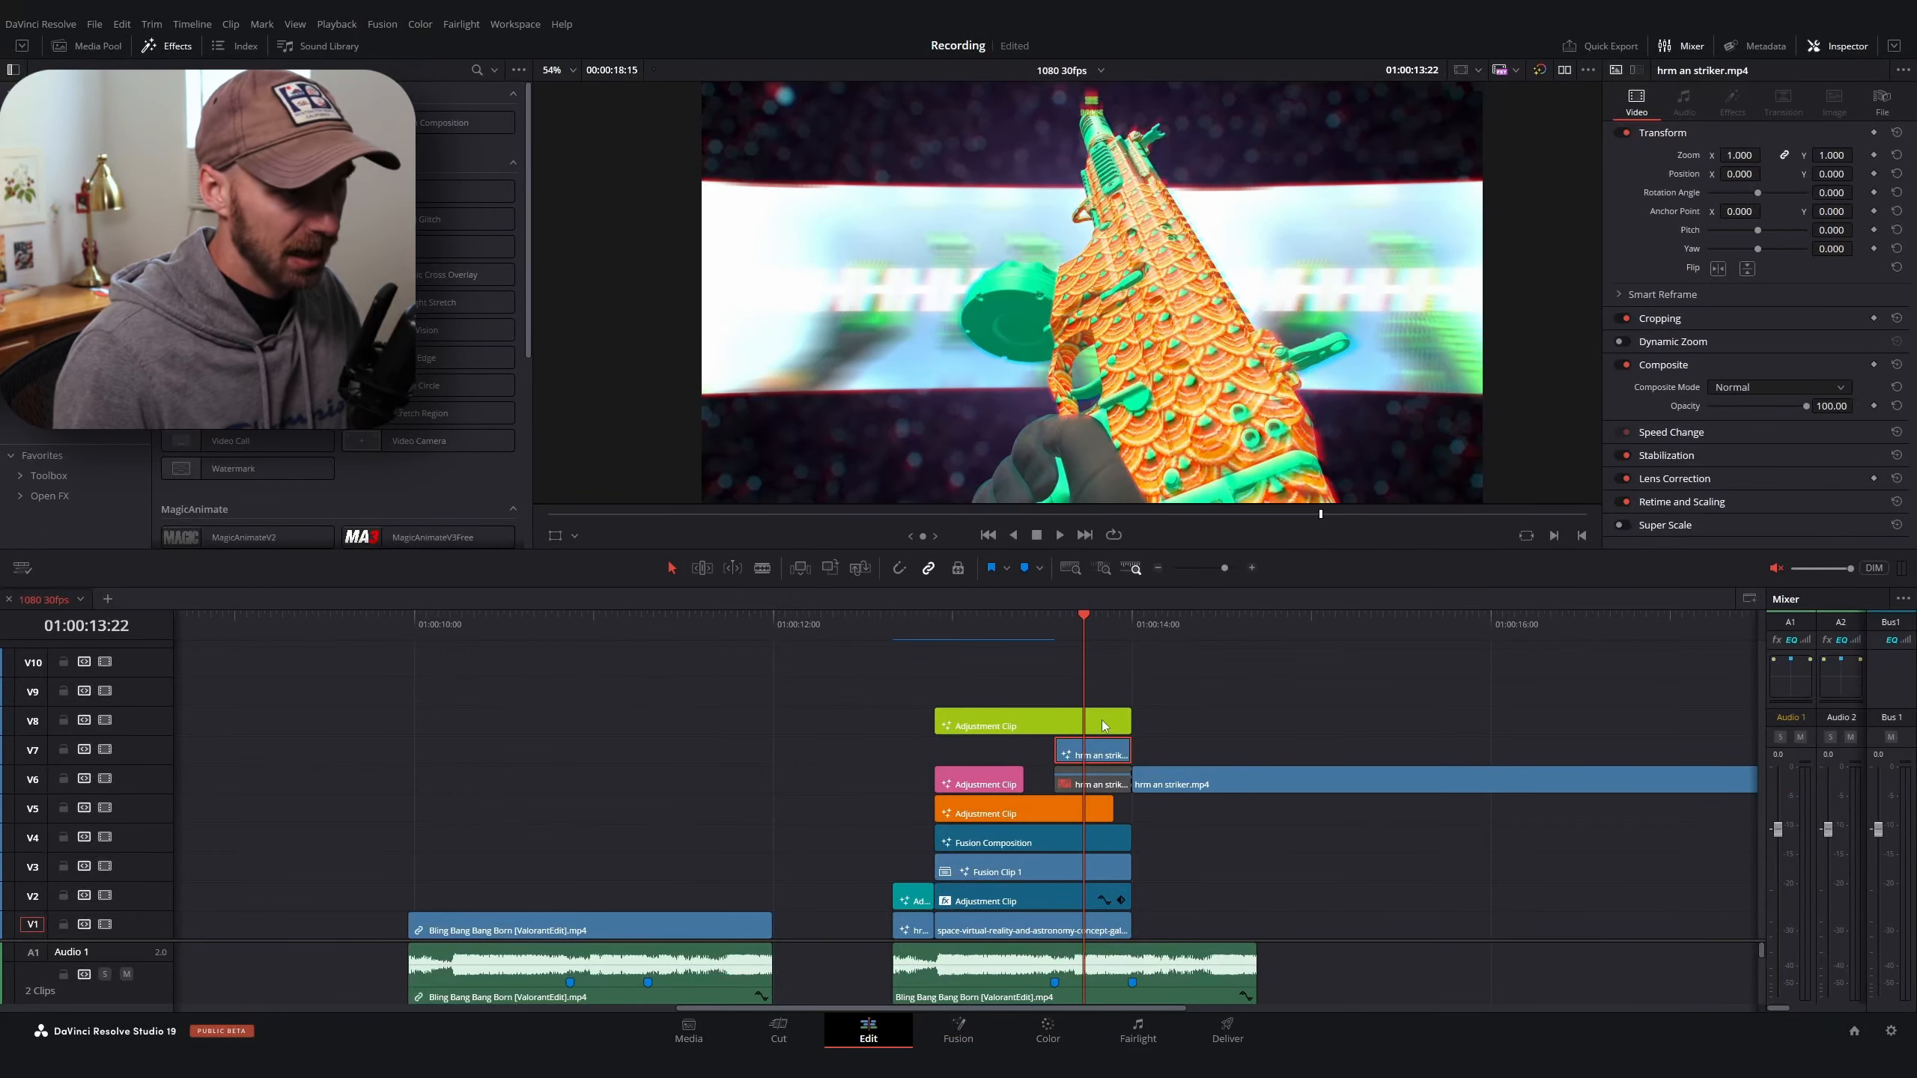
Render the V7 striker segment in place as QuickTime with the GoPro CineForm RGB 16-bit codec, saved in the Downloads folder
click(87, 45)
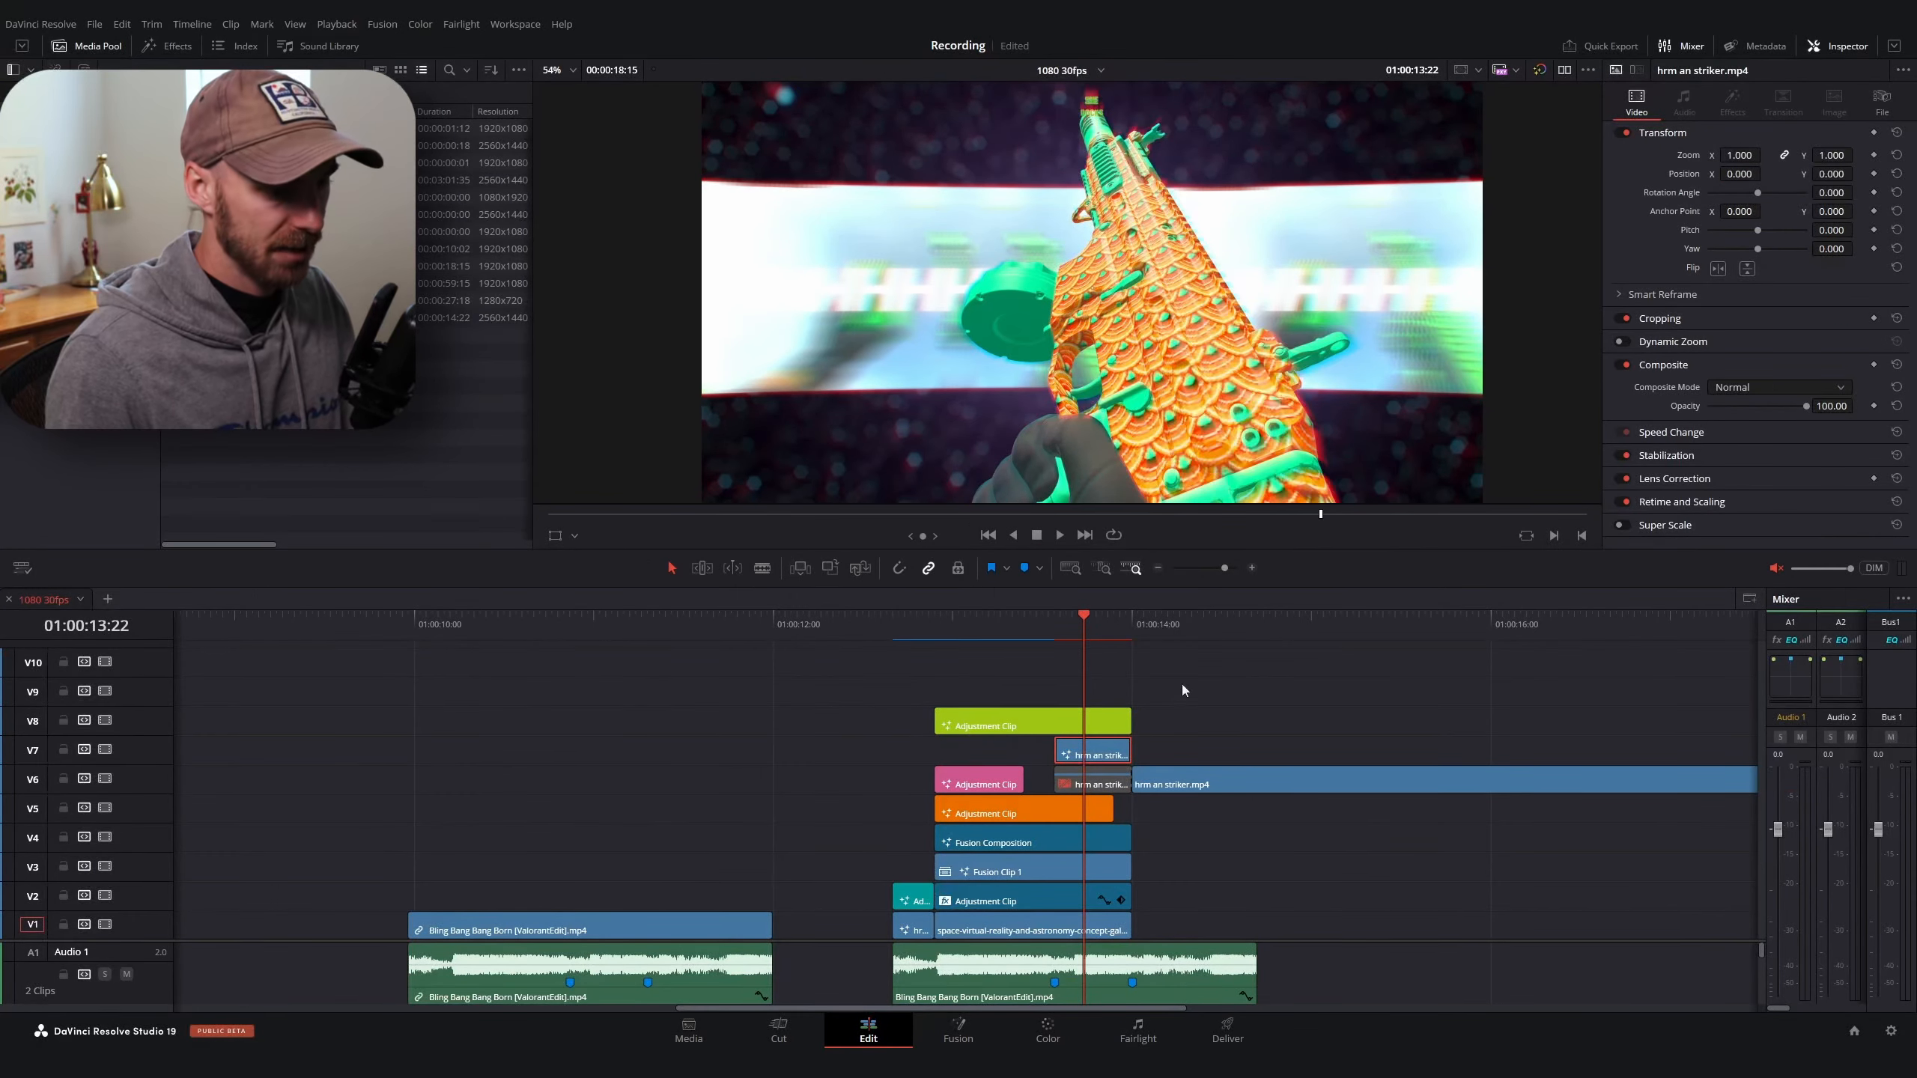
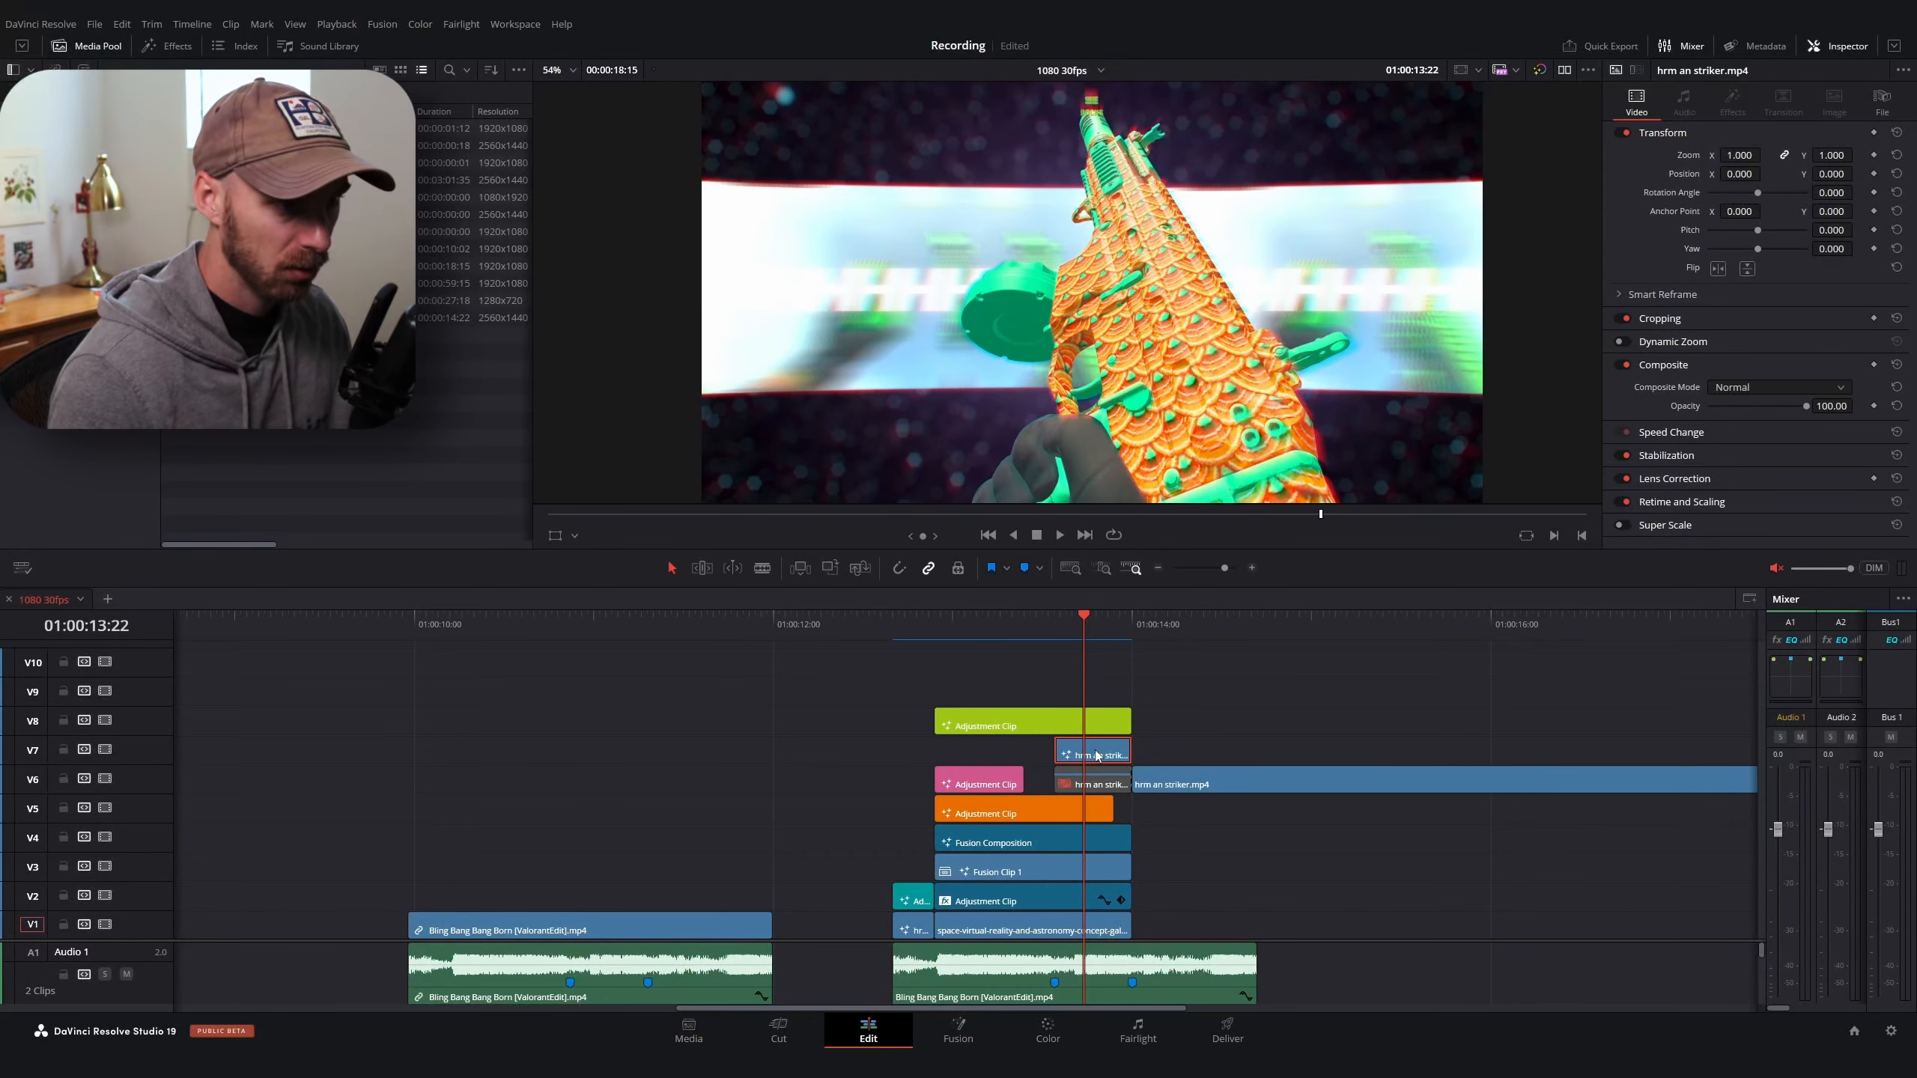
right_click(1096, 755)
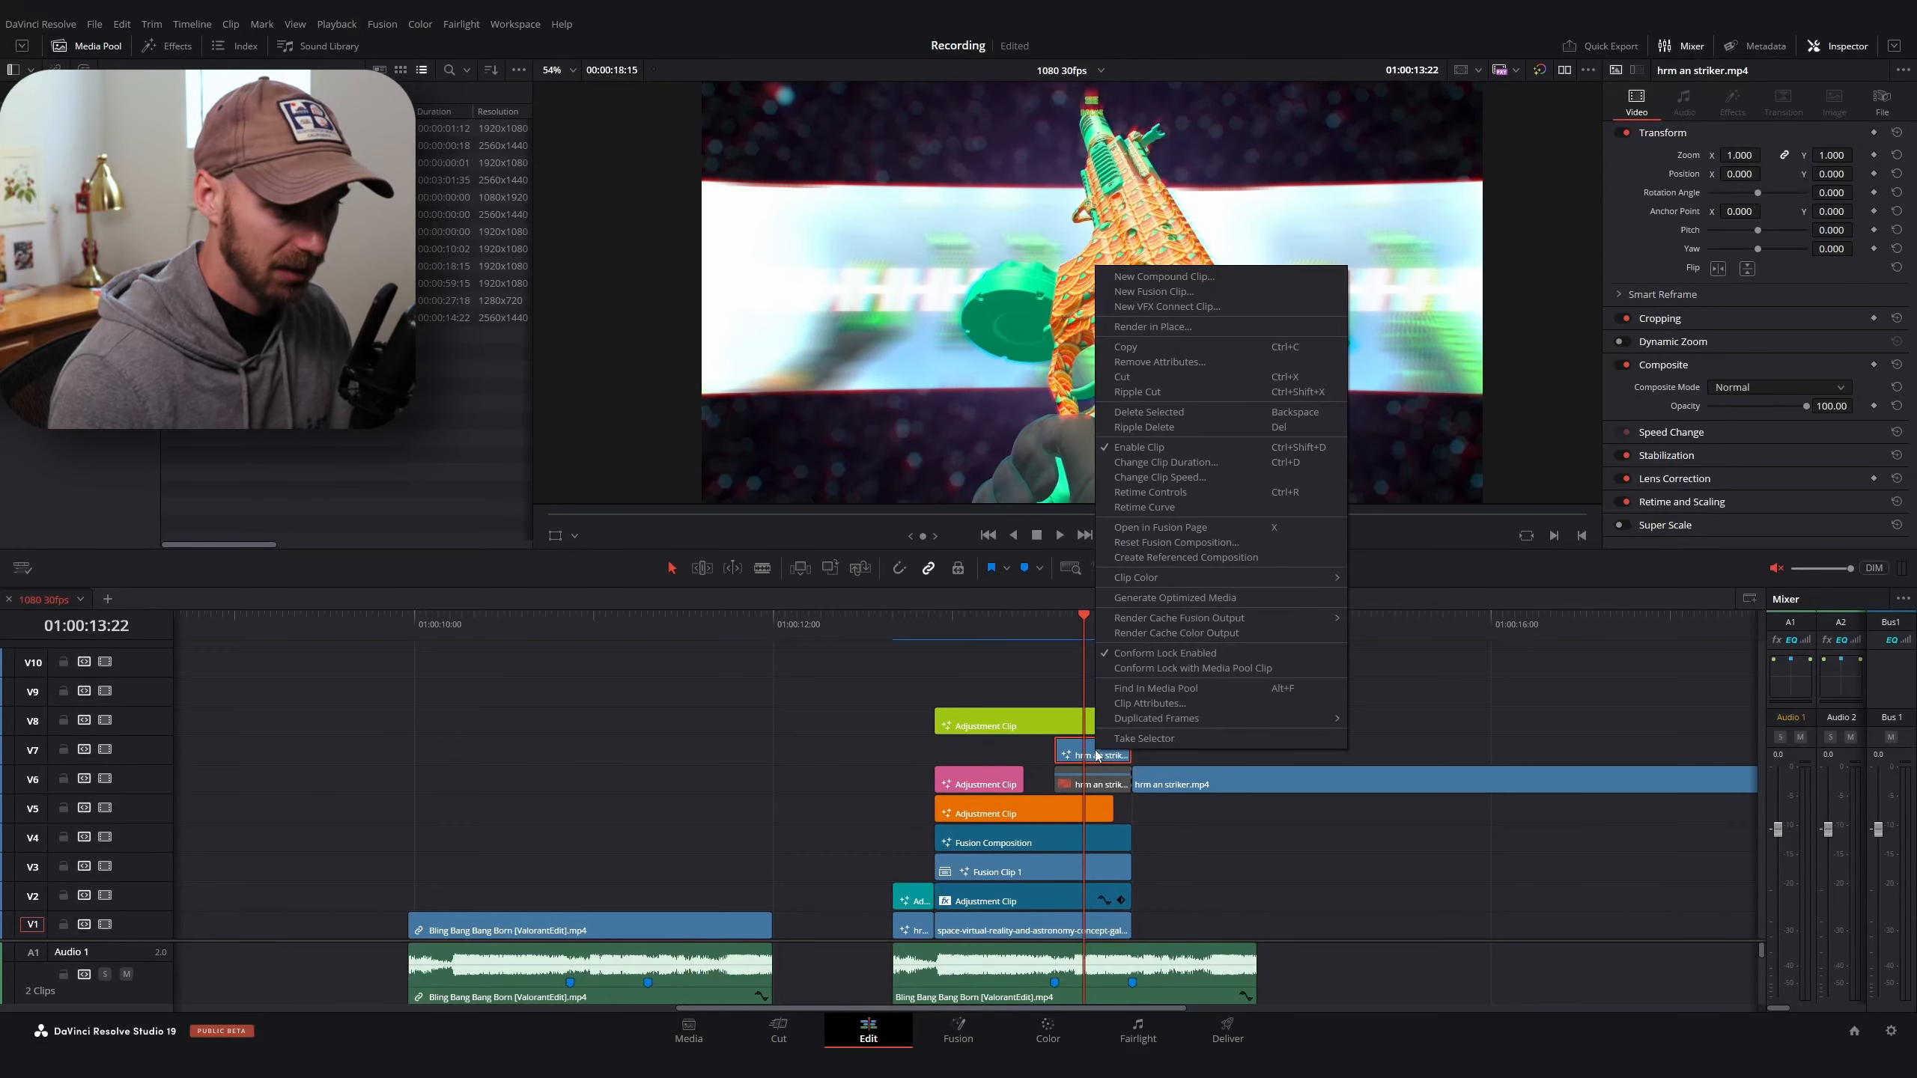
click(1212, 327)
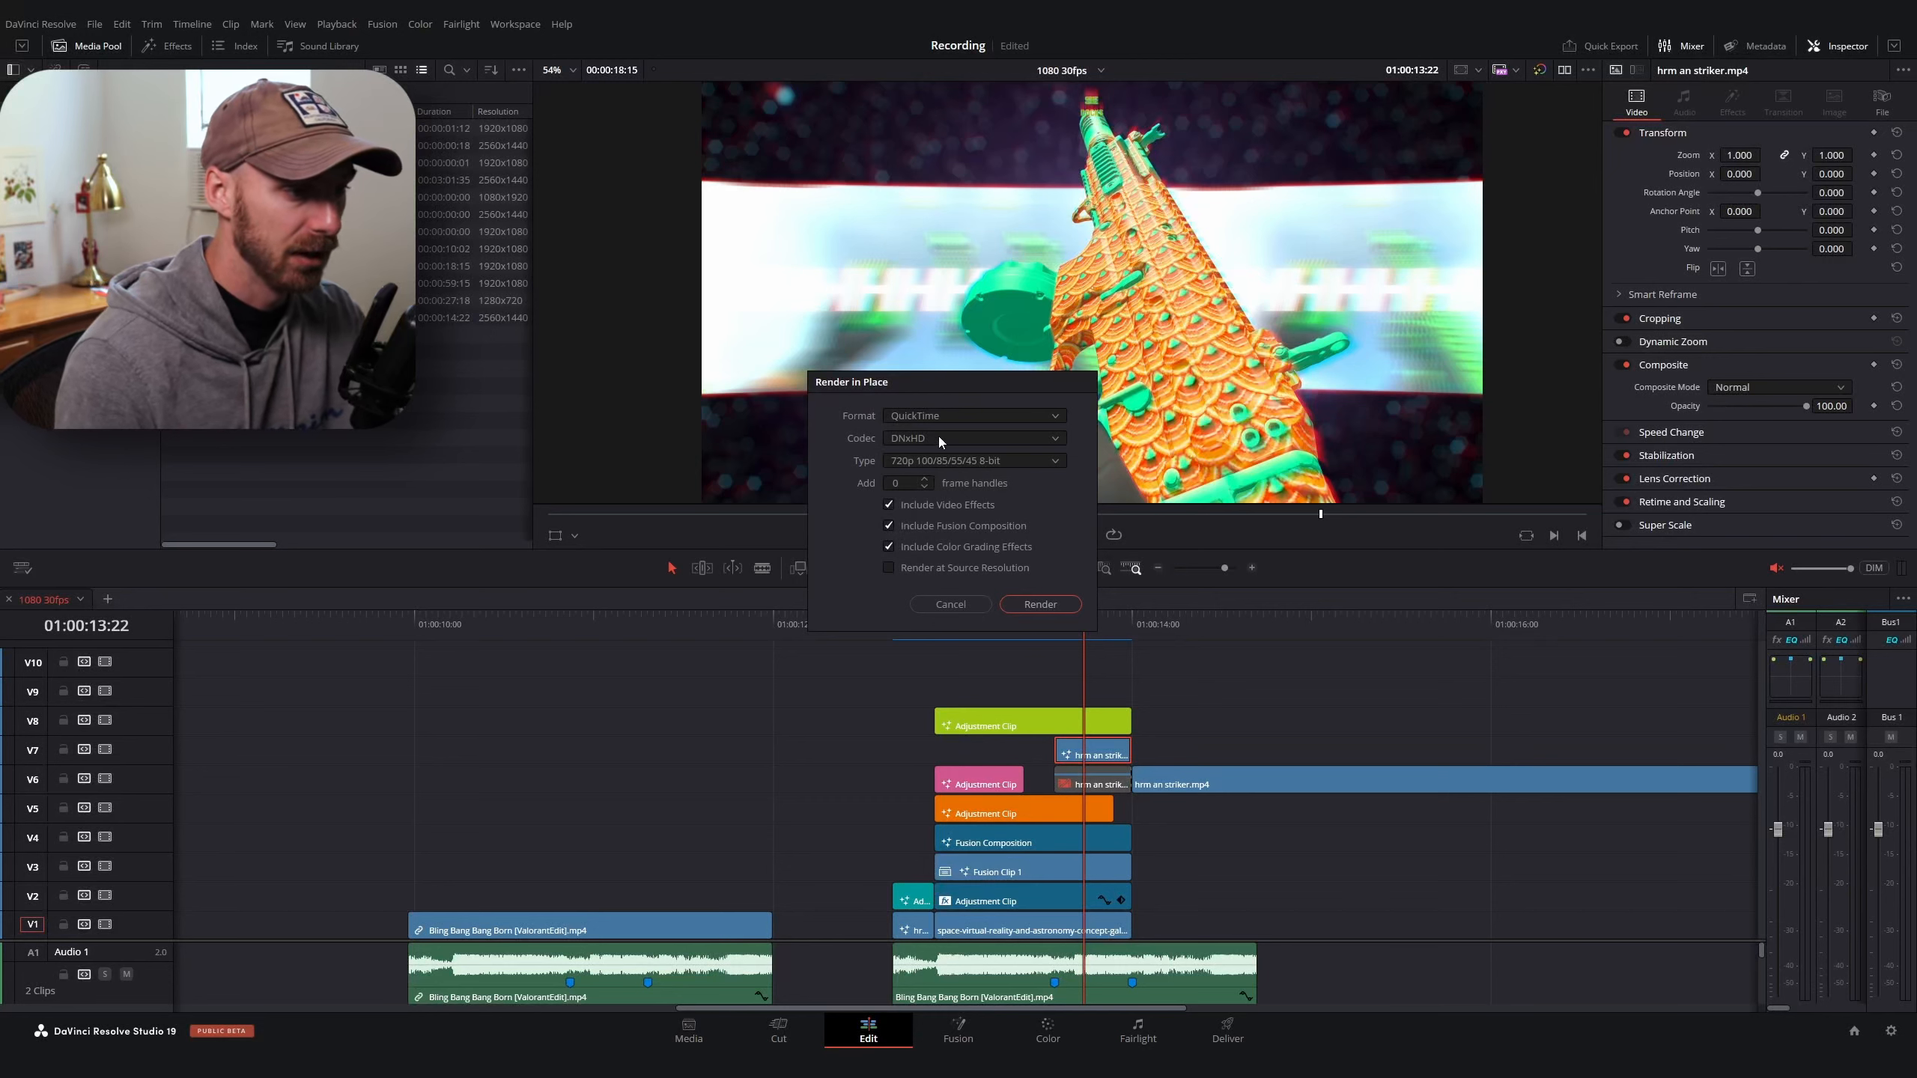
click(970, 438)
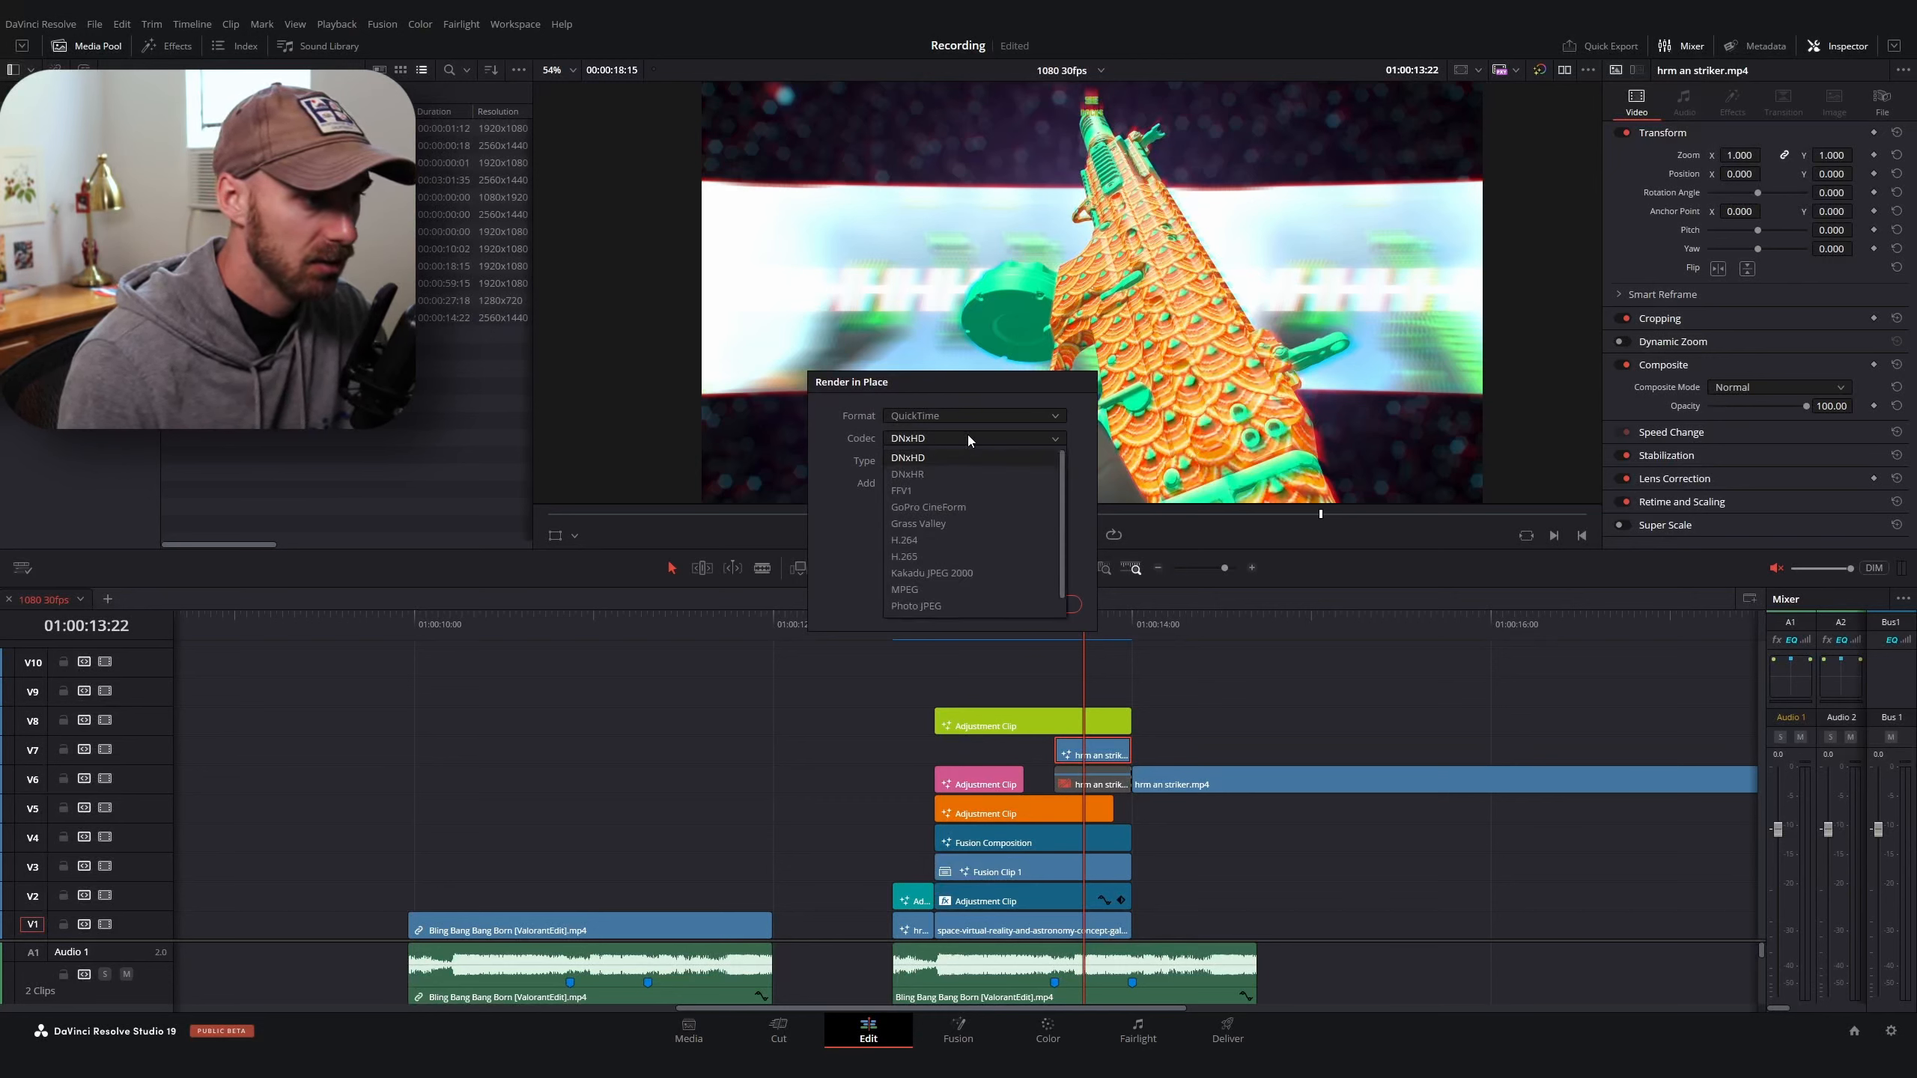
click(968, 436)
click(941, 438)
scroll(965, 560, down, 1)
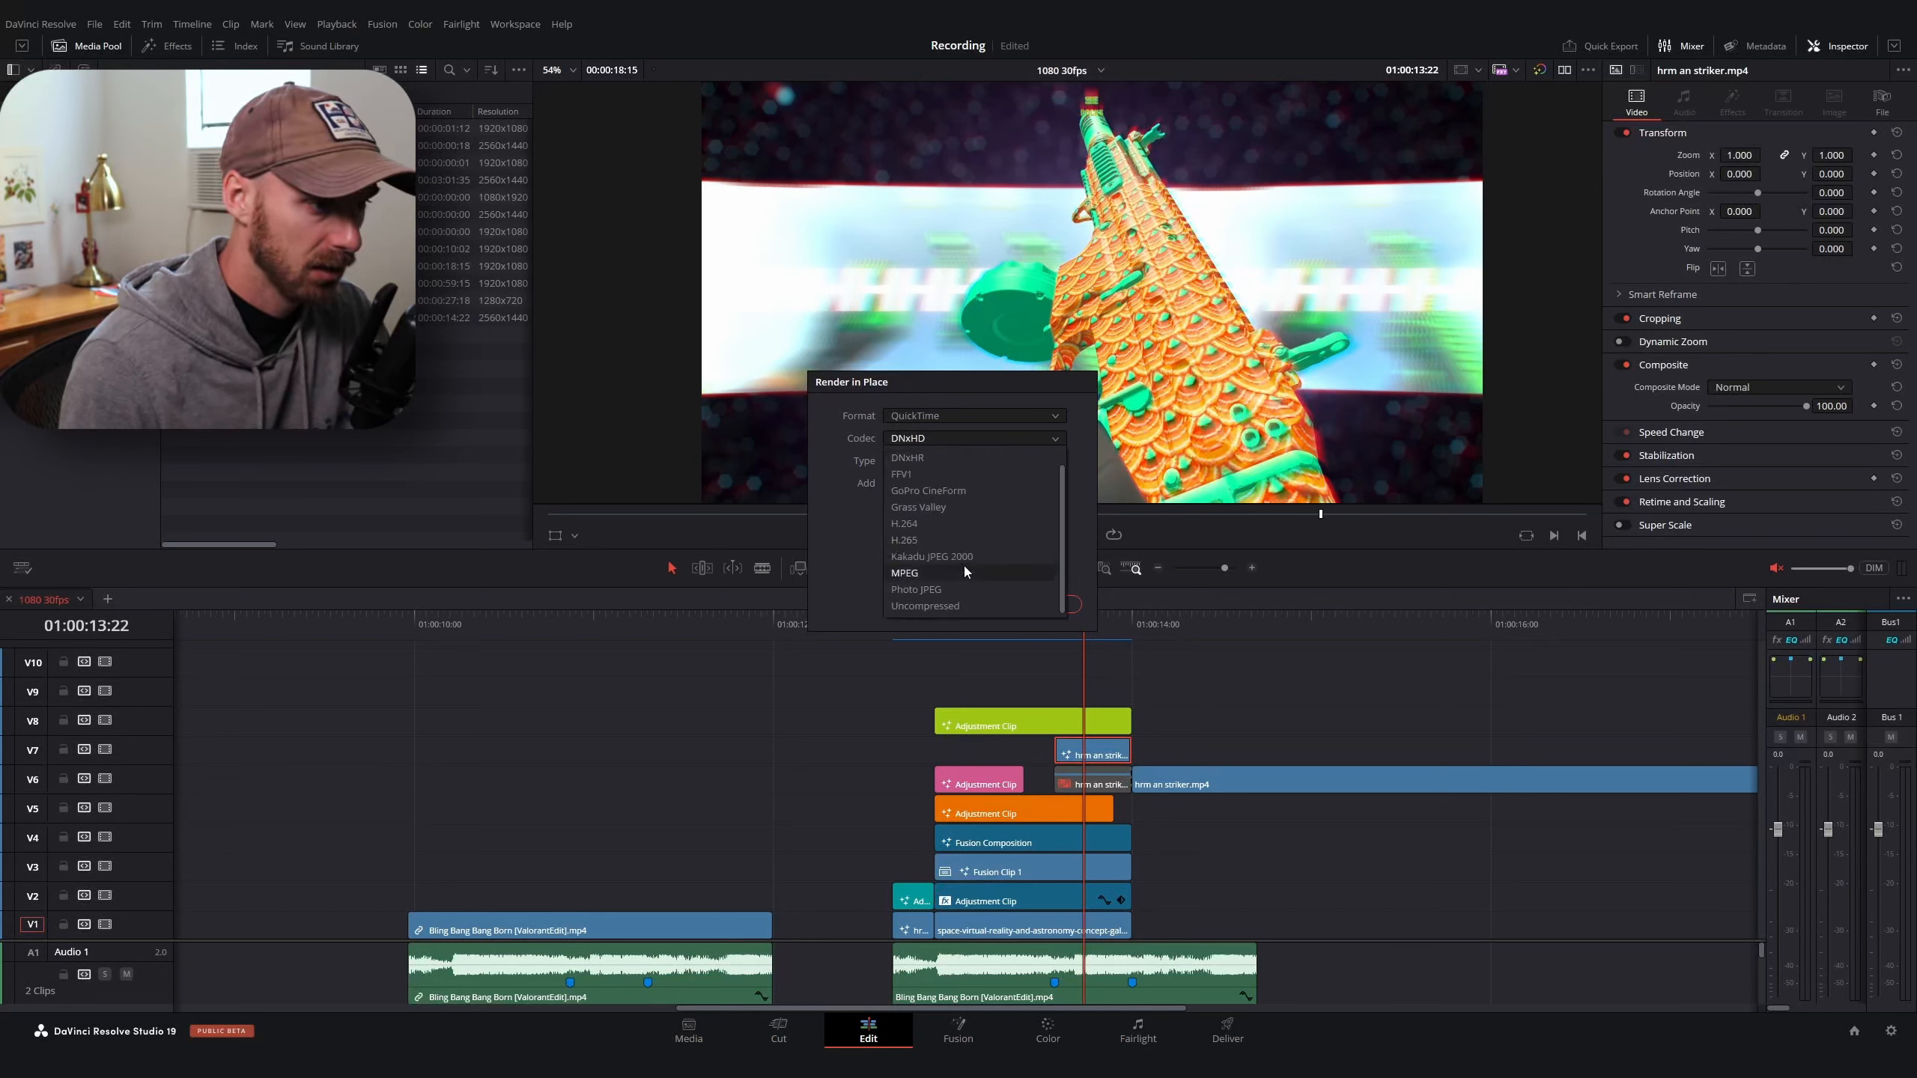
scroll(964, 566, up, 3)
click(966, 513)
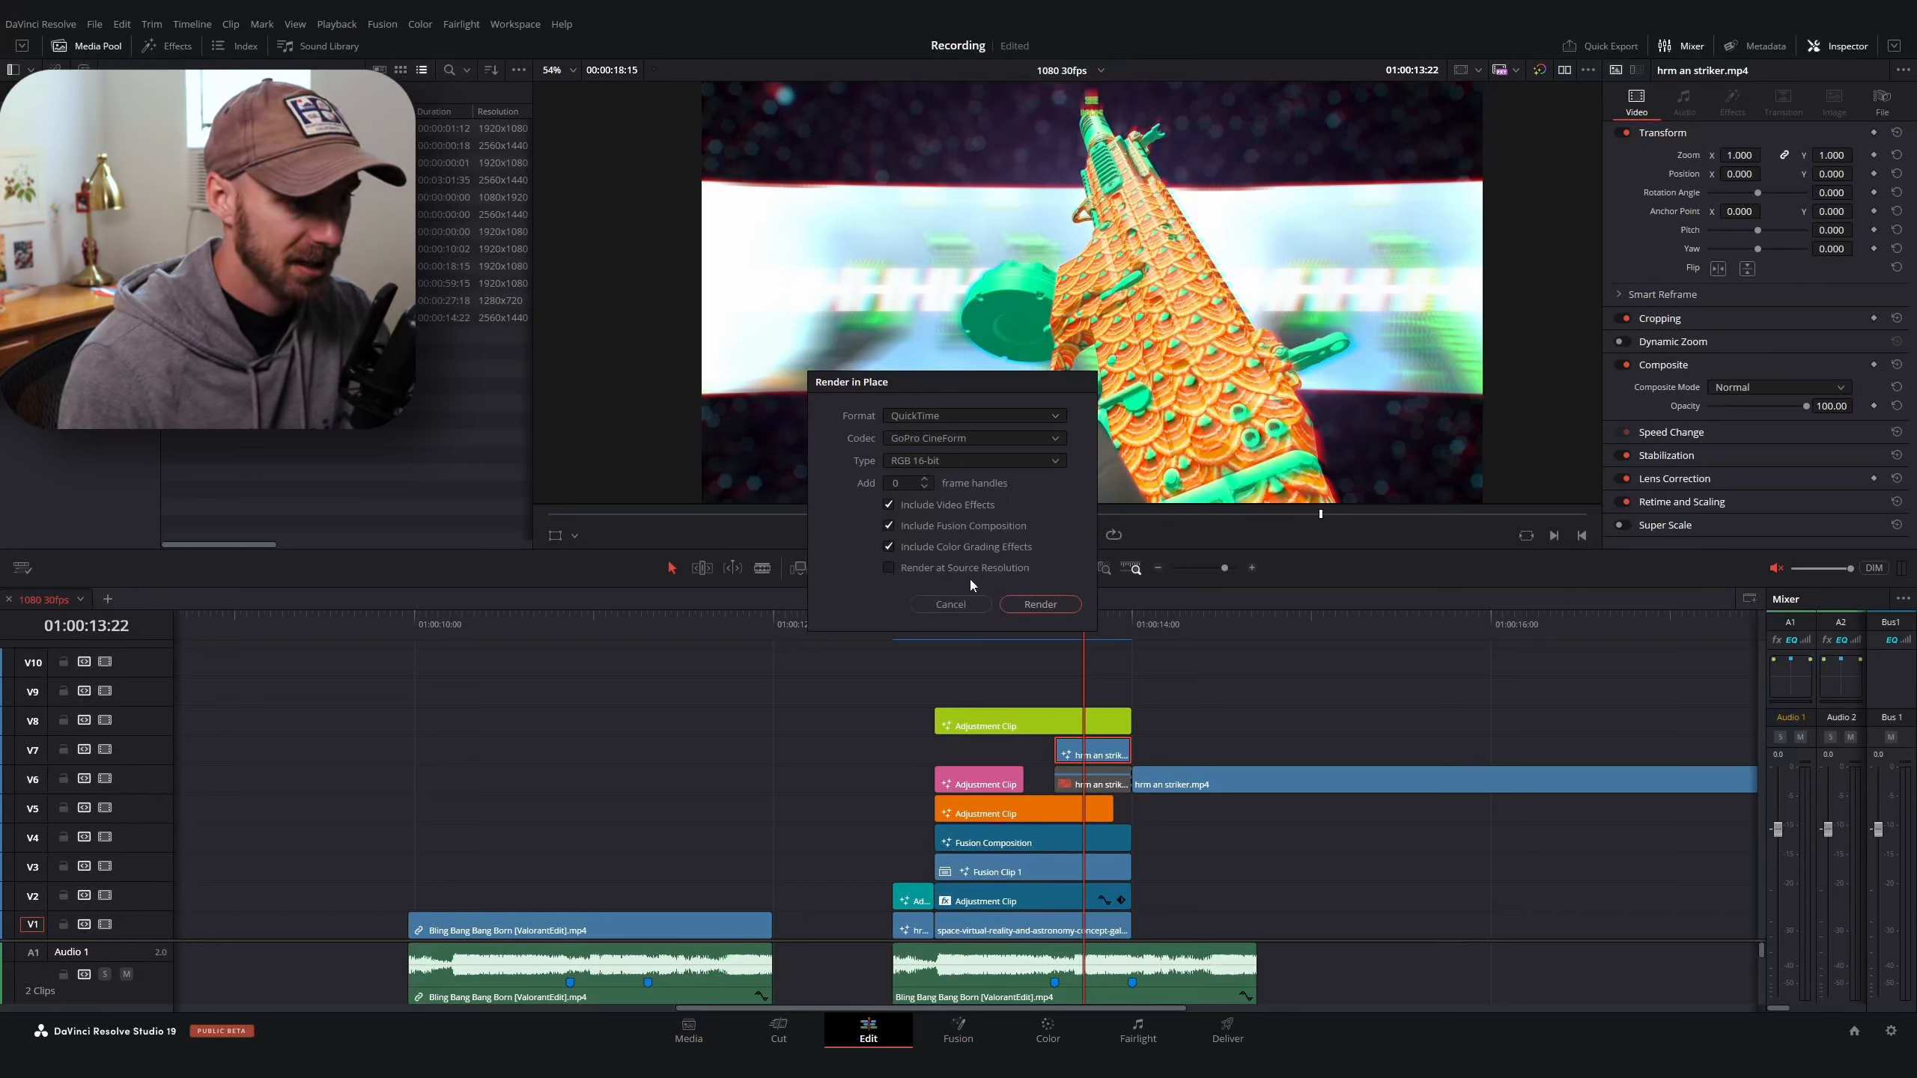
click(1041, 605)
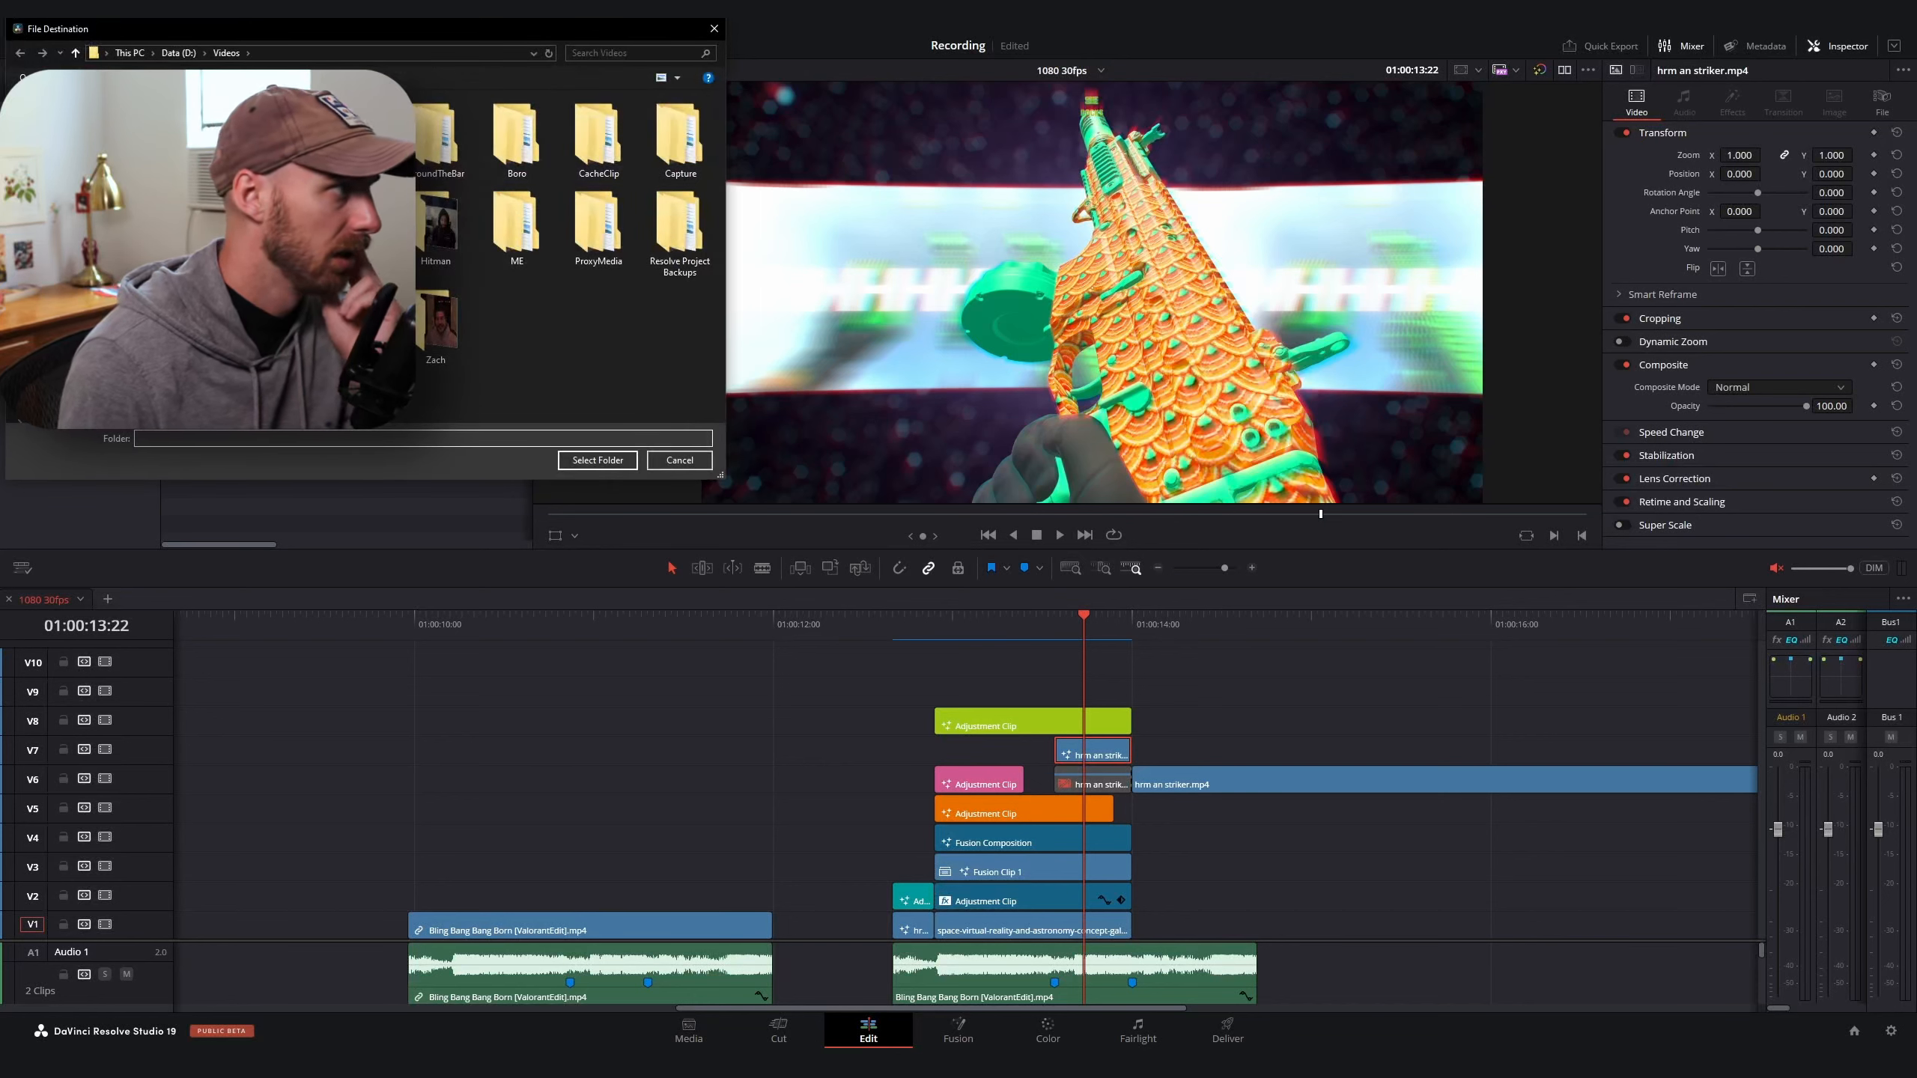
click(64, 162)
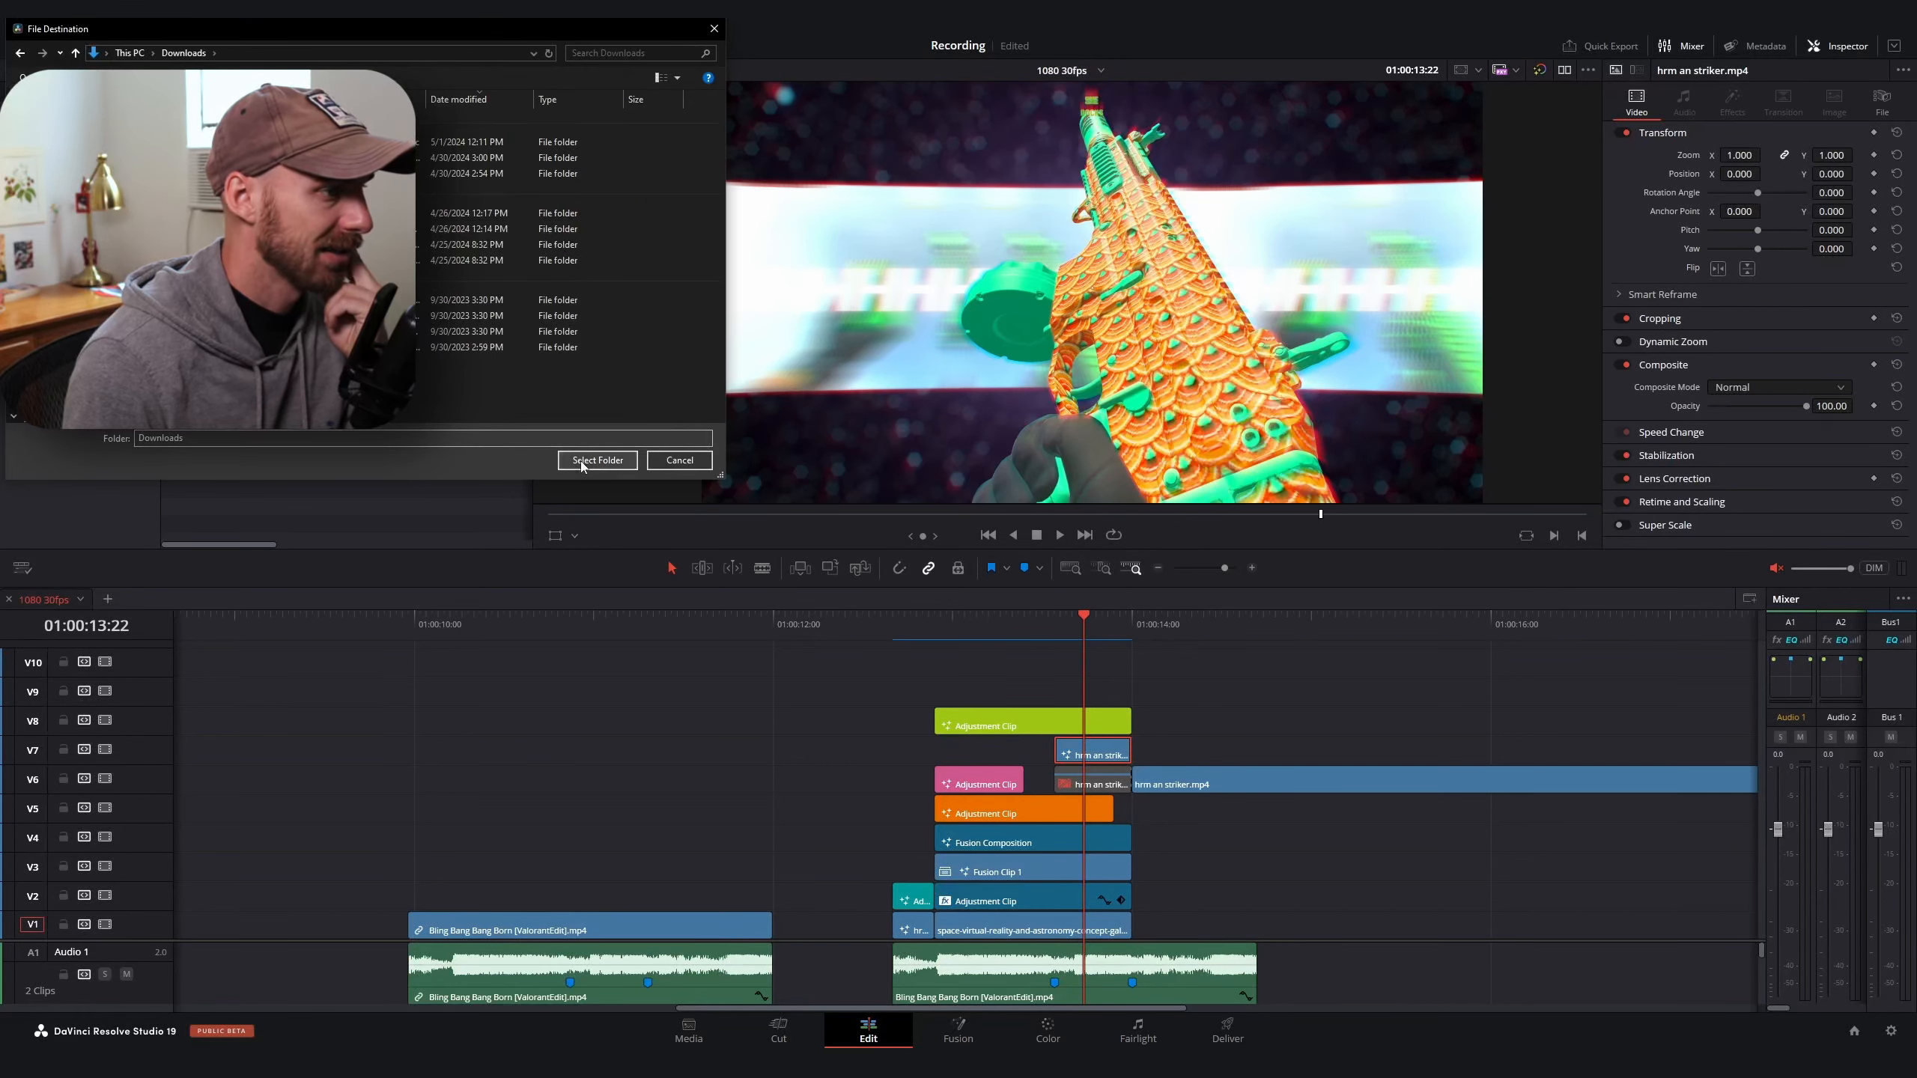
click(587, 460)
Move the rendered gun clip over the footage following the transition to check it, and return it to its original V7 position
mouse_move(1084, 627)
mouse_down()
mouse_move(1050, 644)
mouse_move(1080, 656)
mouse_up()
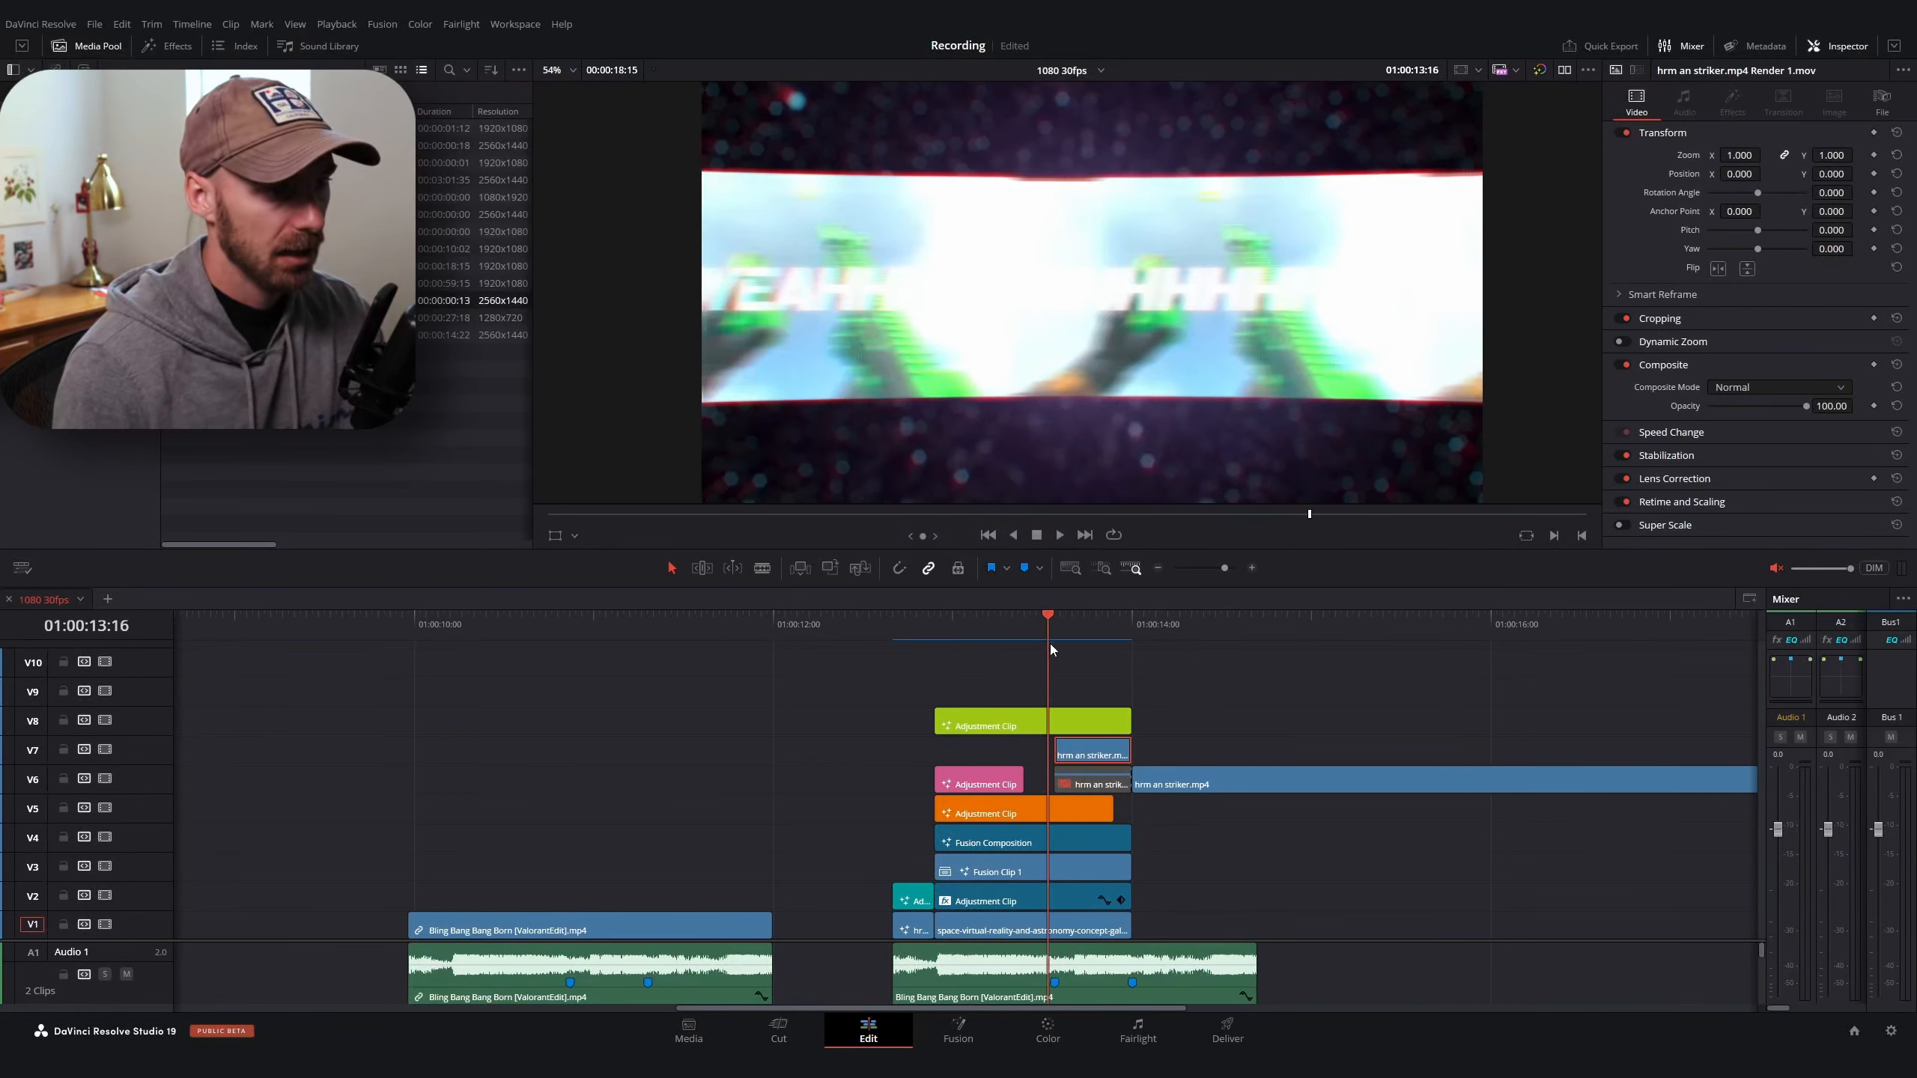
drag(1115, 753, 1229, 755)
drag(1200, 626, 1183, 644)
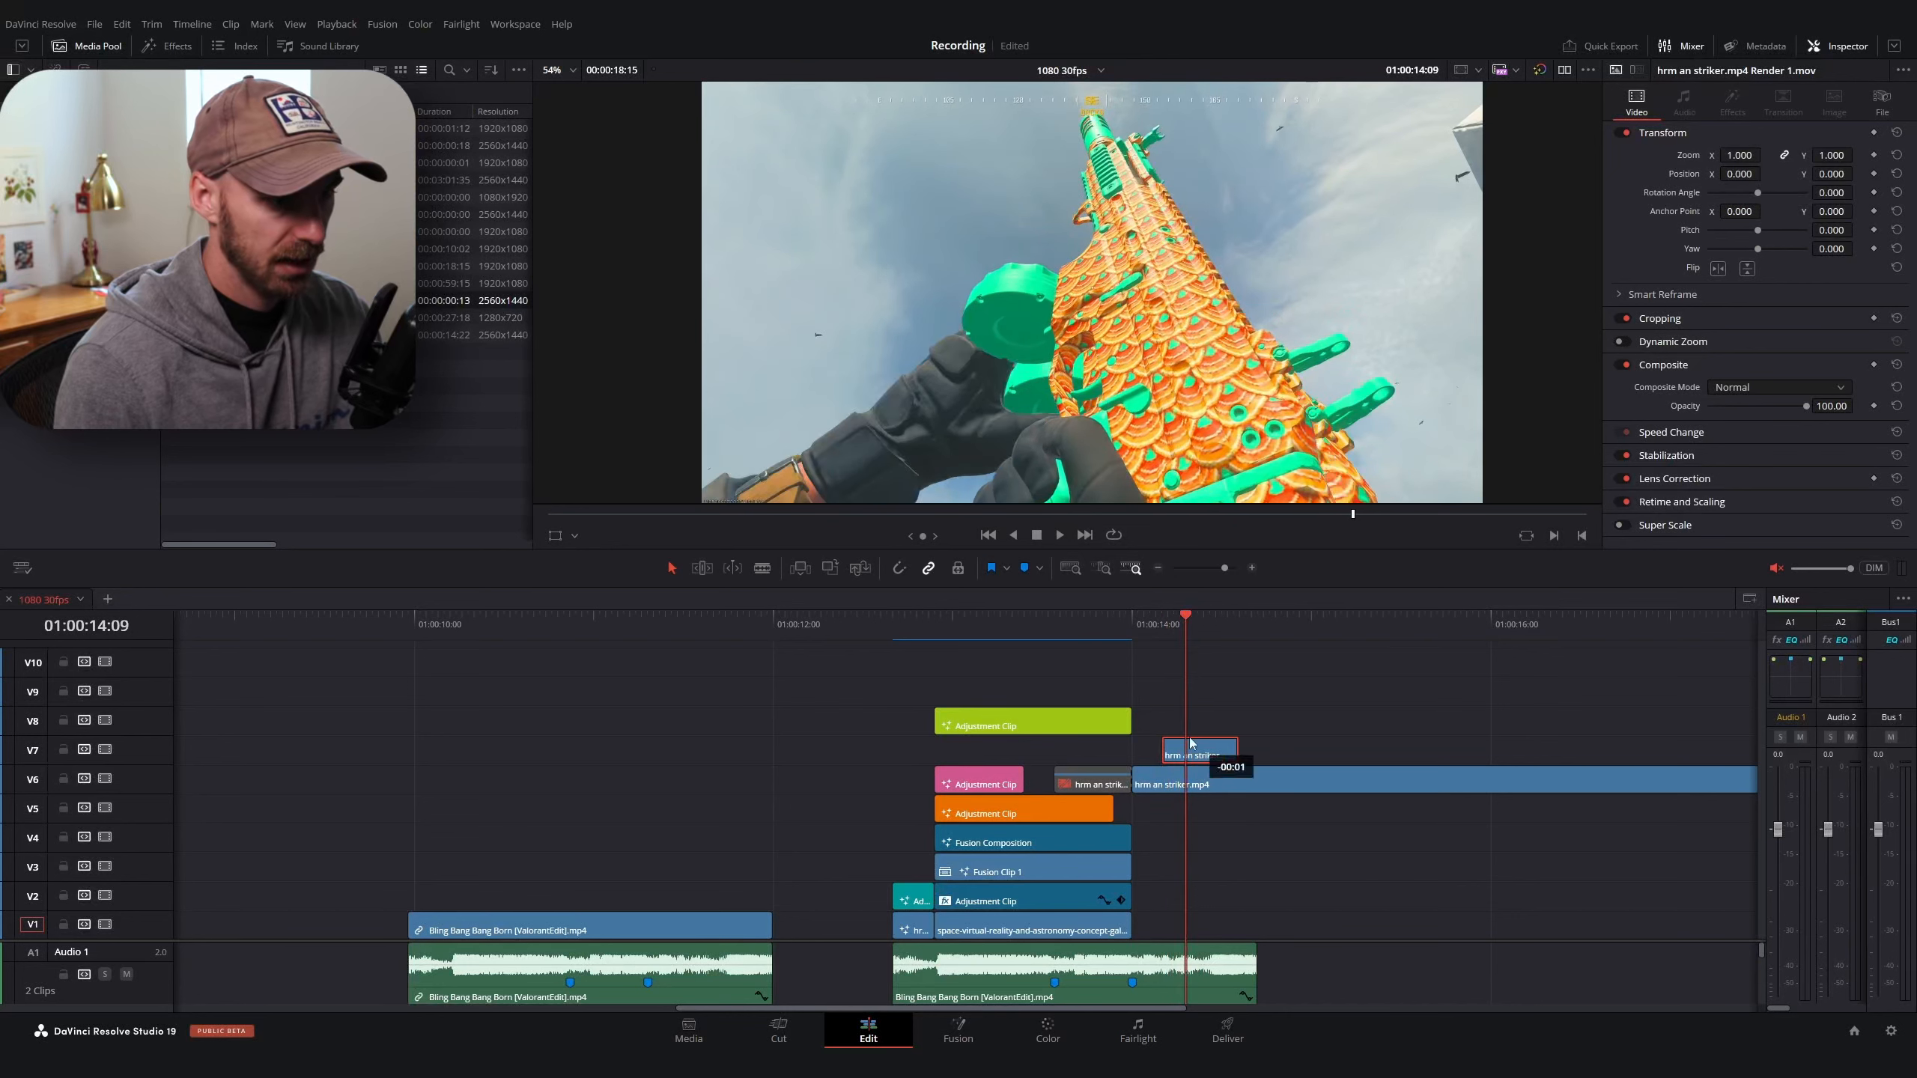
drag(1207, 753, 1102, 755)
click(996, 637)
click(988, 636)
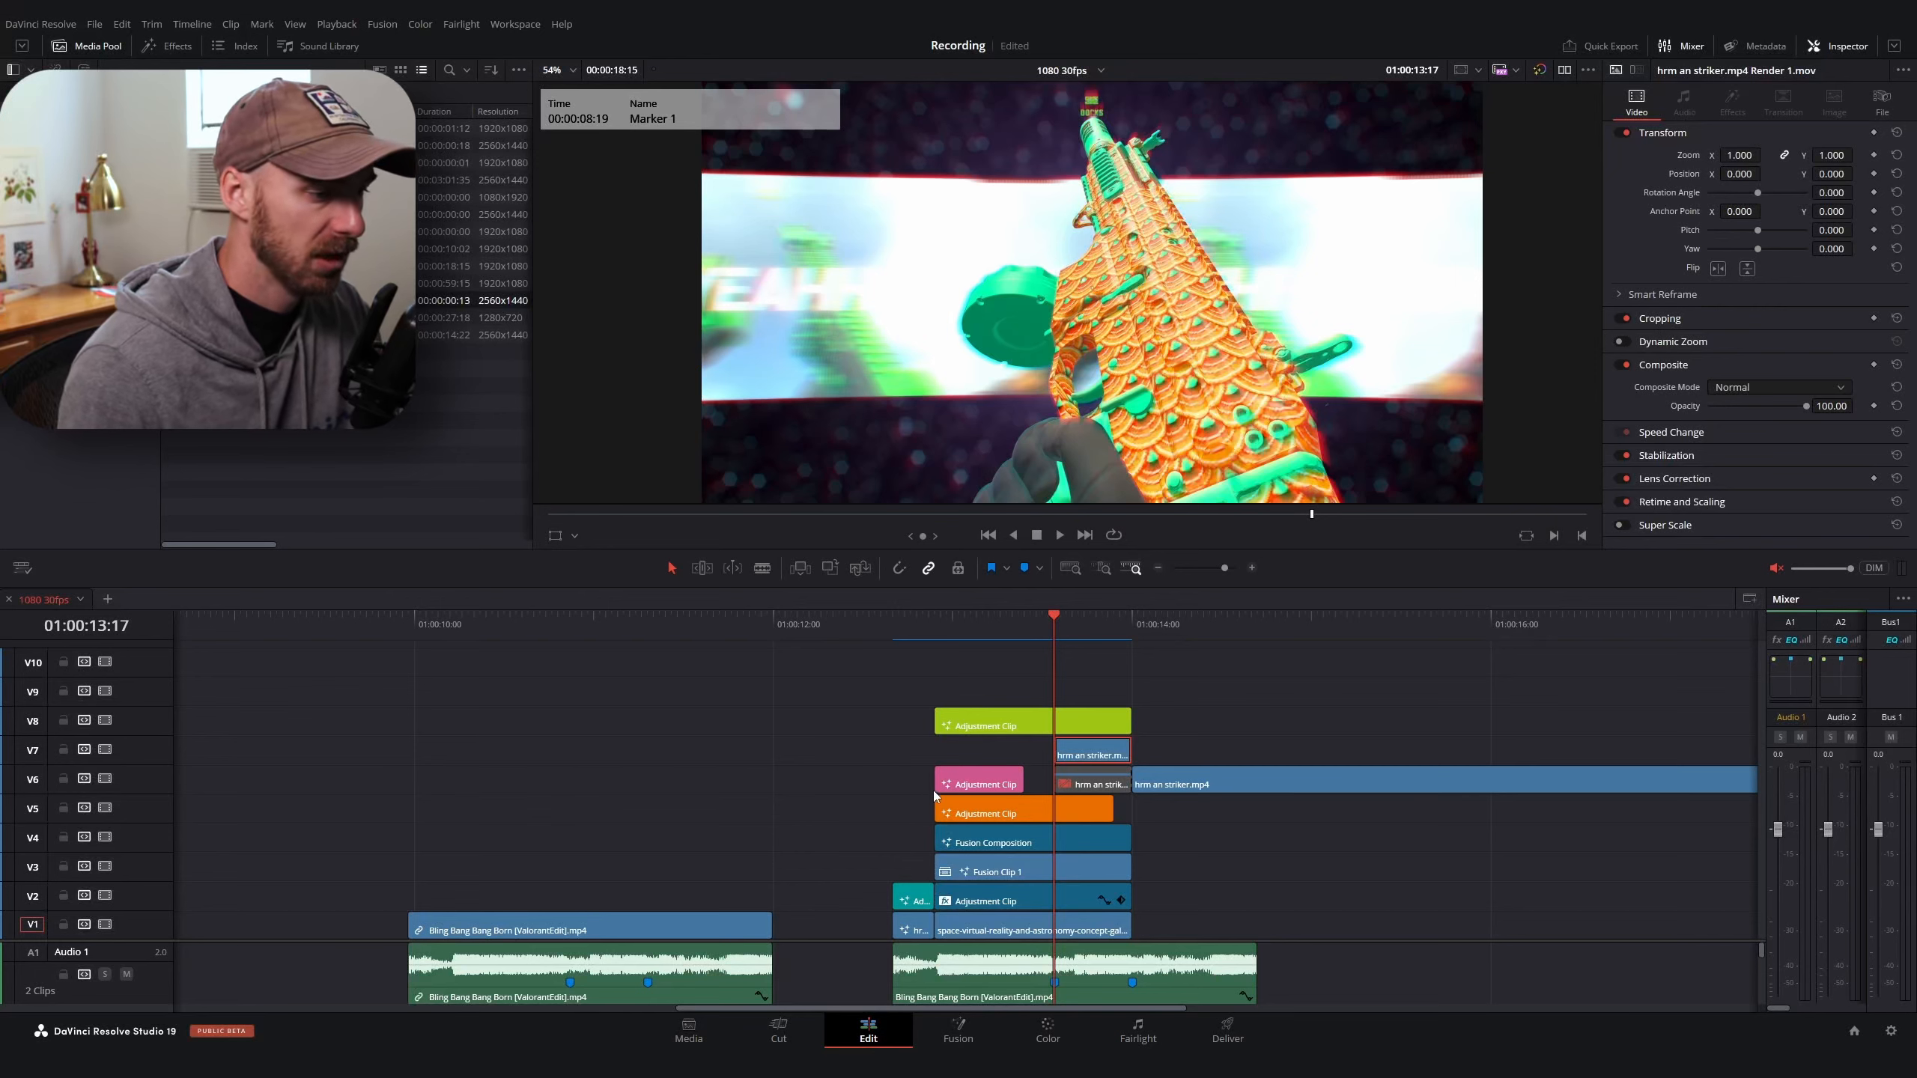
Open the rendered gun clip in Fusion and add a Transform node between MediaIn1 and MediaOut1
key(shift+5)
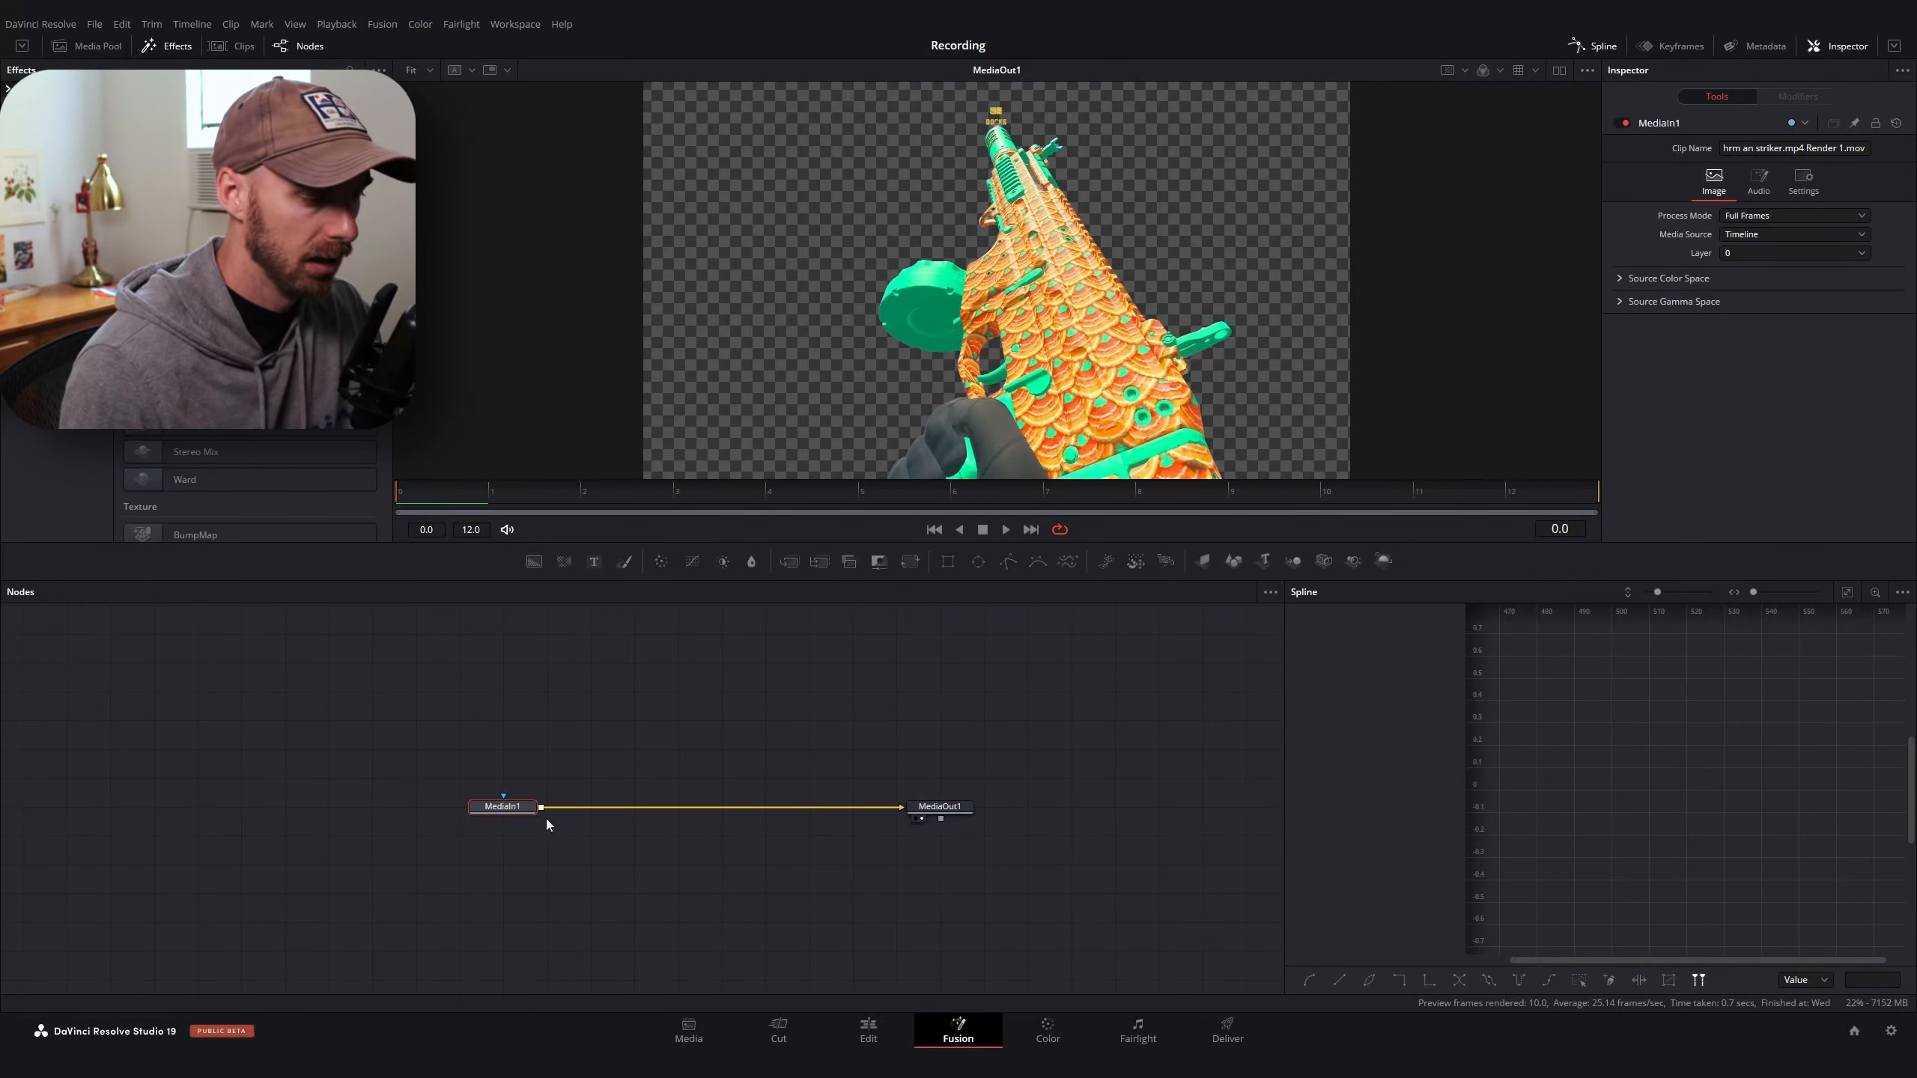
key(shift+space)
text(transf)
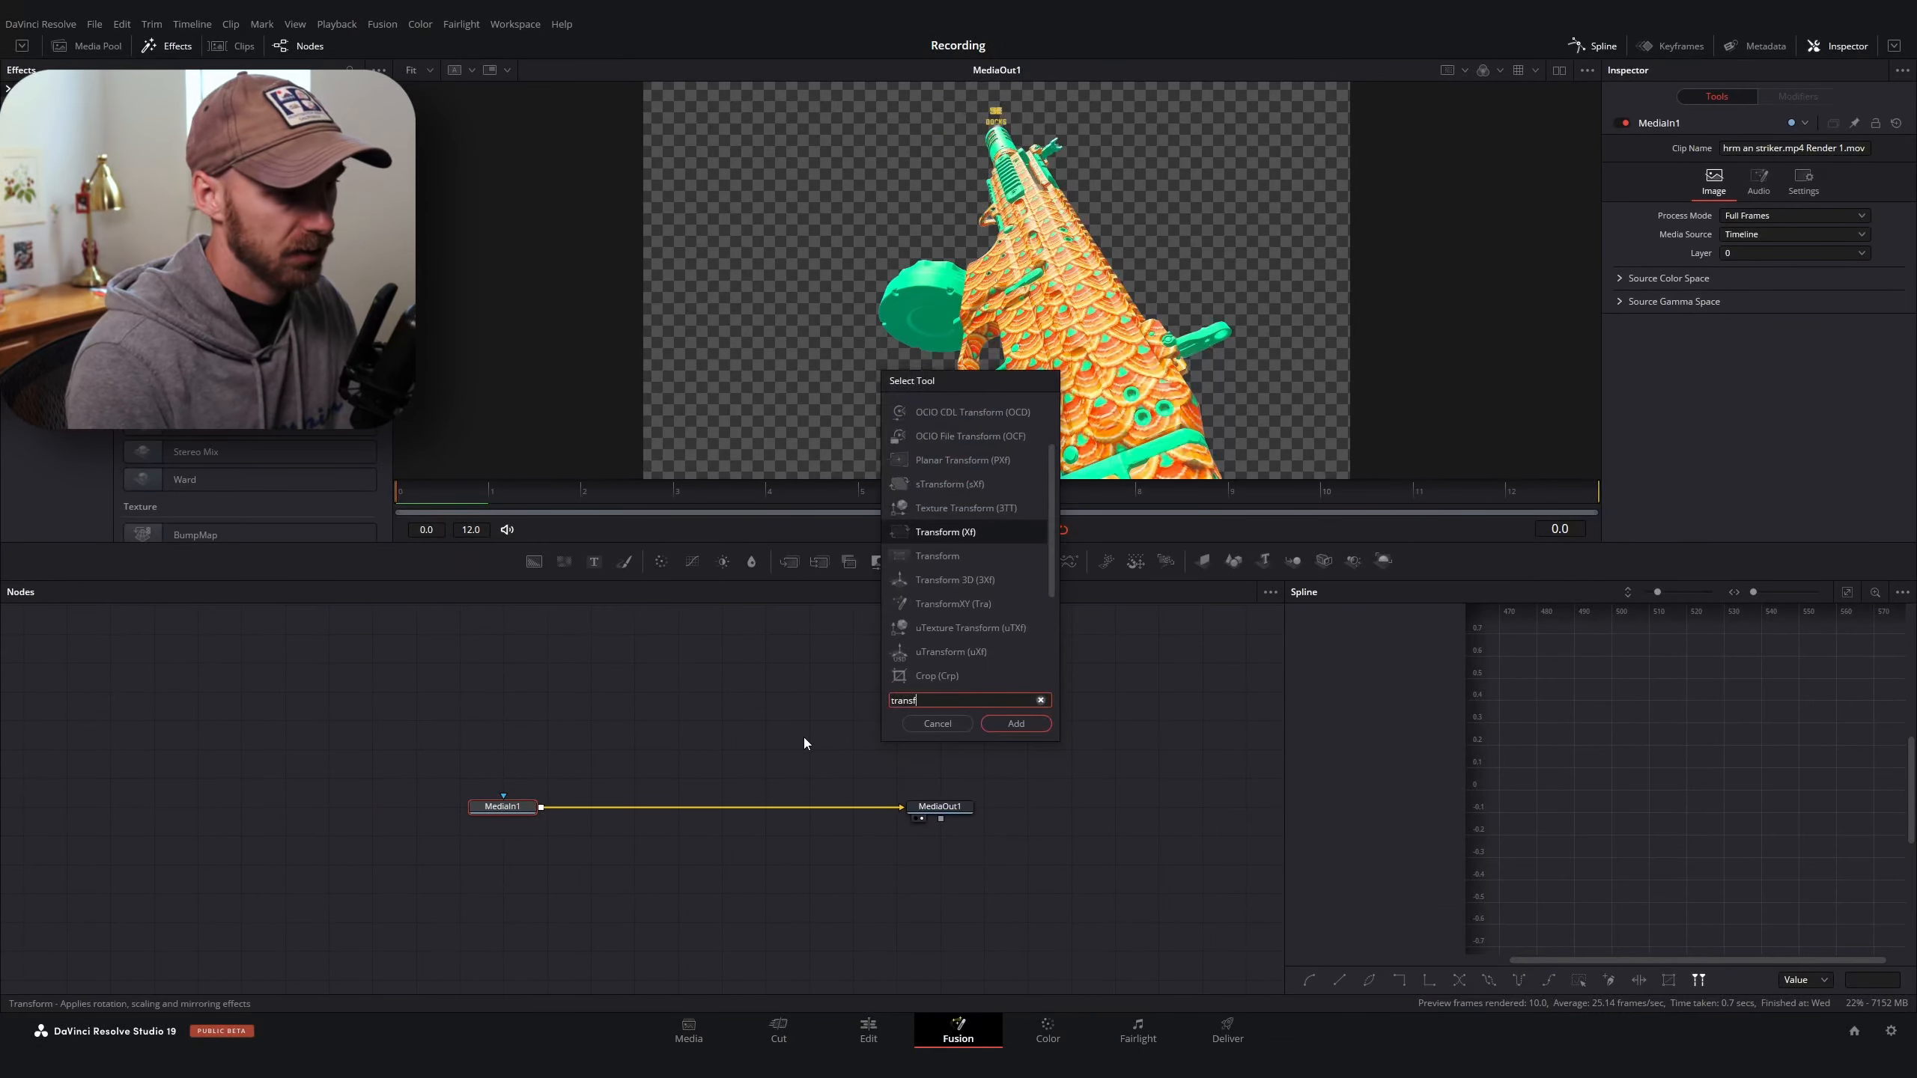
key(Return)
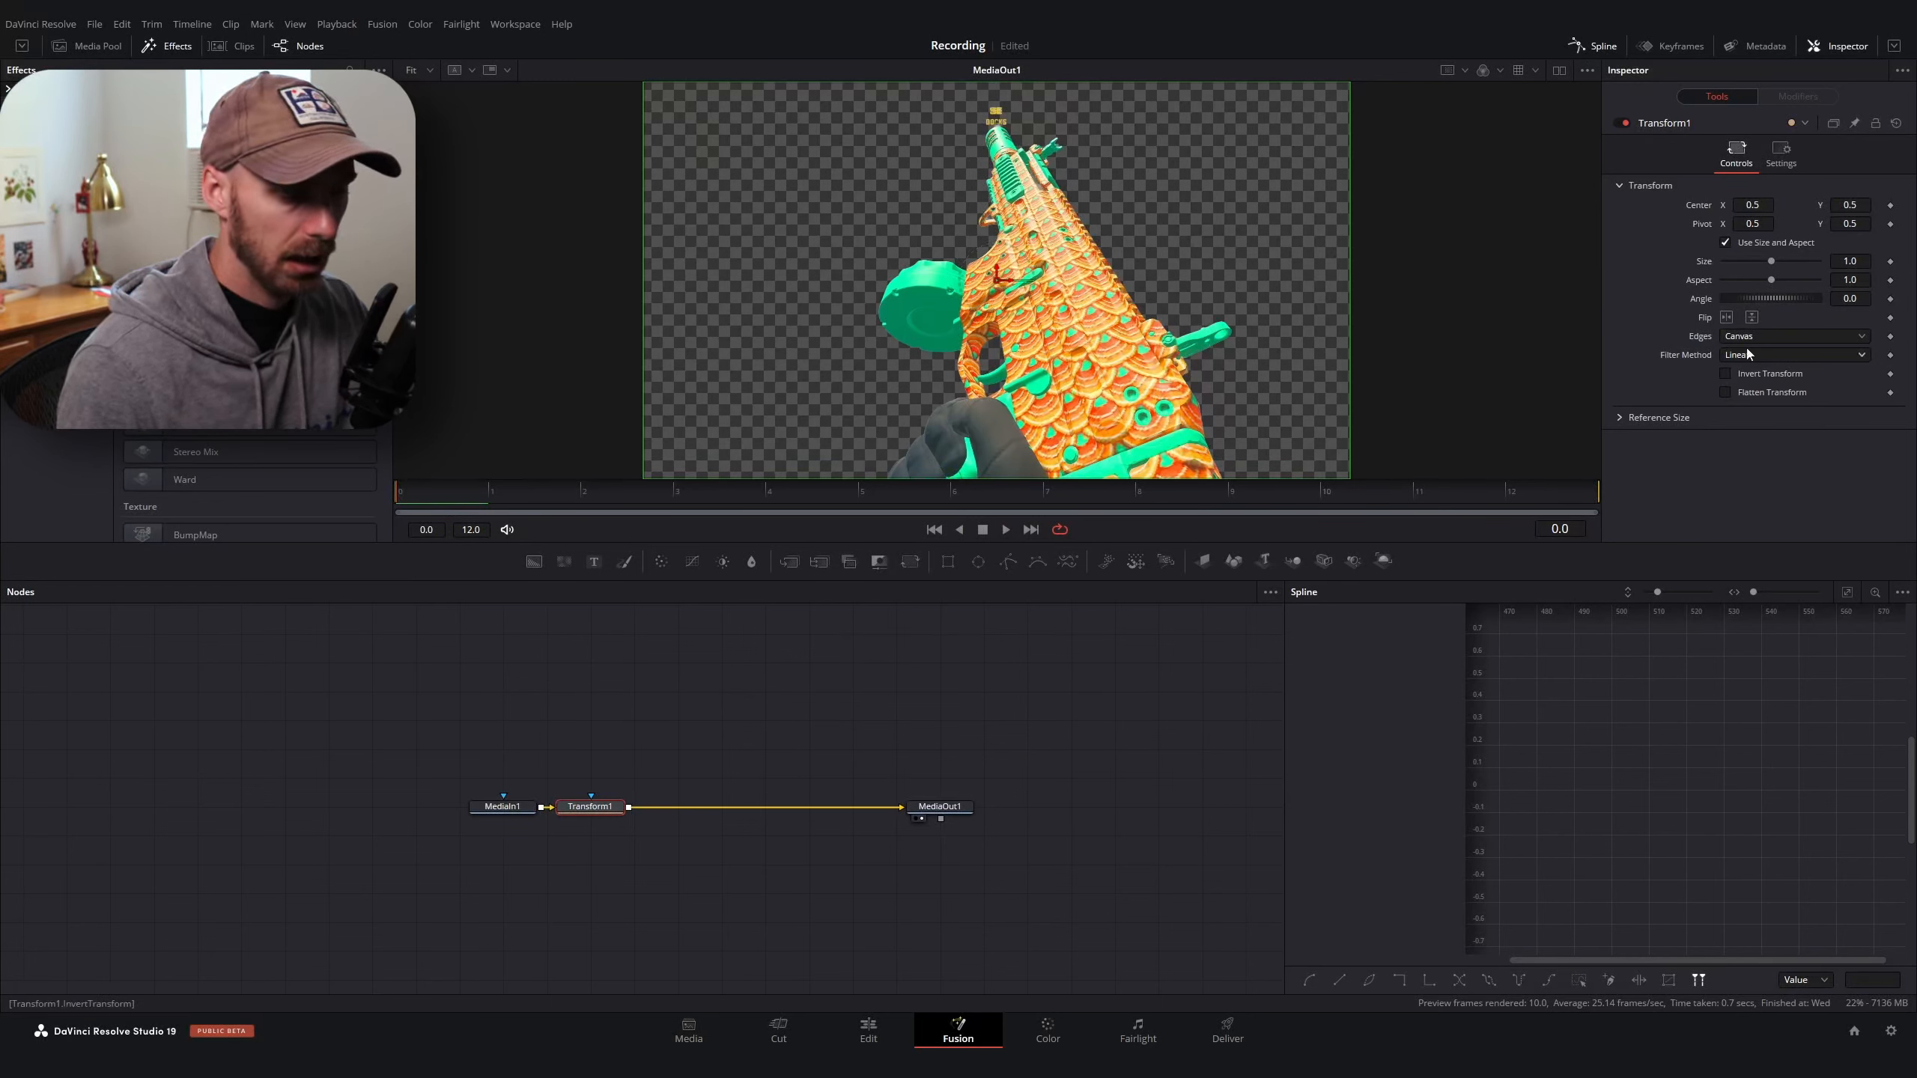
Keyframe the Transform's Center to slide the gun up from Y -0.451 at frame 0 to Y 0.5 at frame 12
click(1891, 204)
key(End)
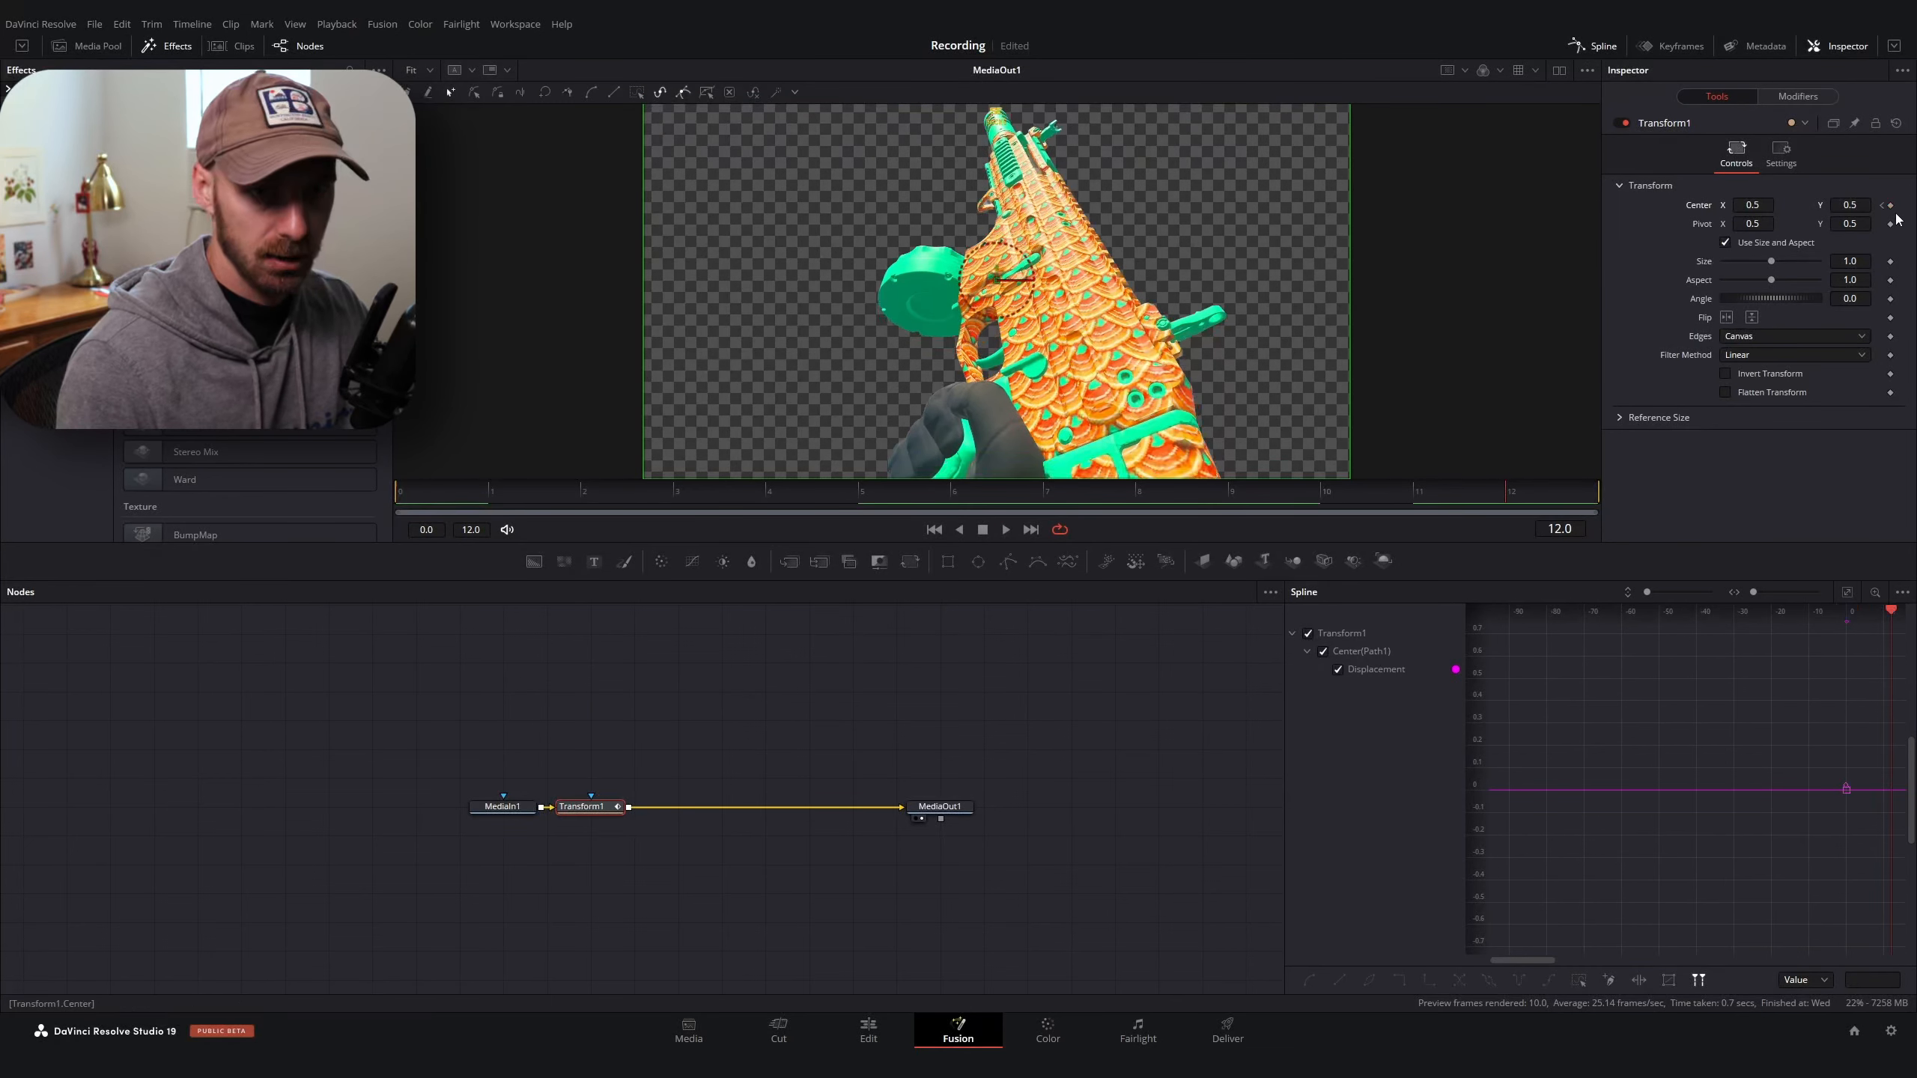
click(1891, 206)
key(Home)
drag(1850, 205, 1138, 407)
Shape the Transform's Displacement curve to rise steeply from frame 0 and ease out flat at frame 12
scroll(1737, 687, right, 3)
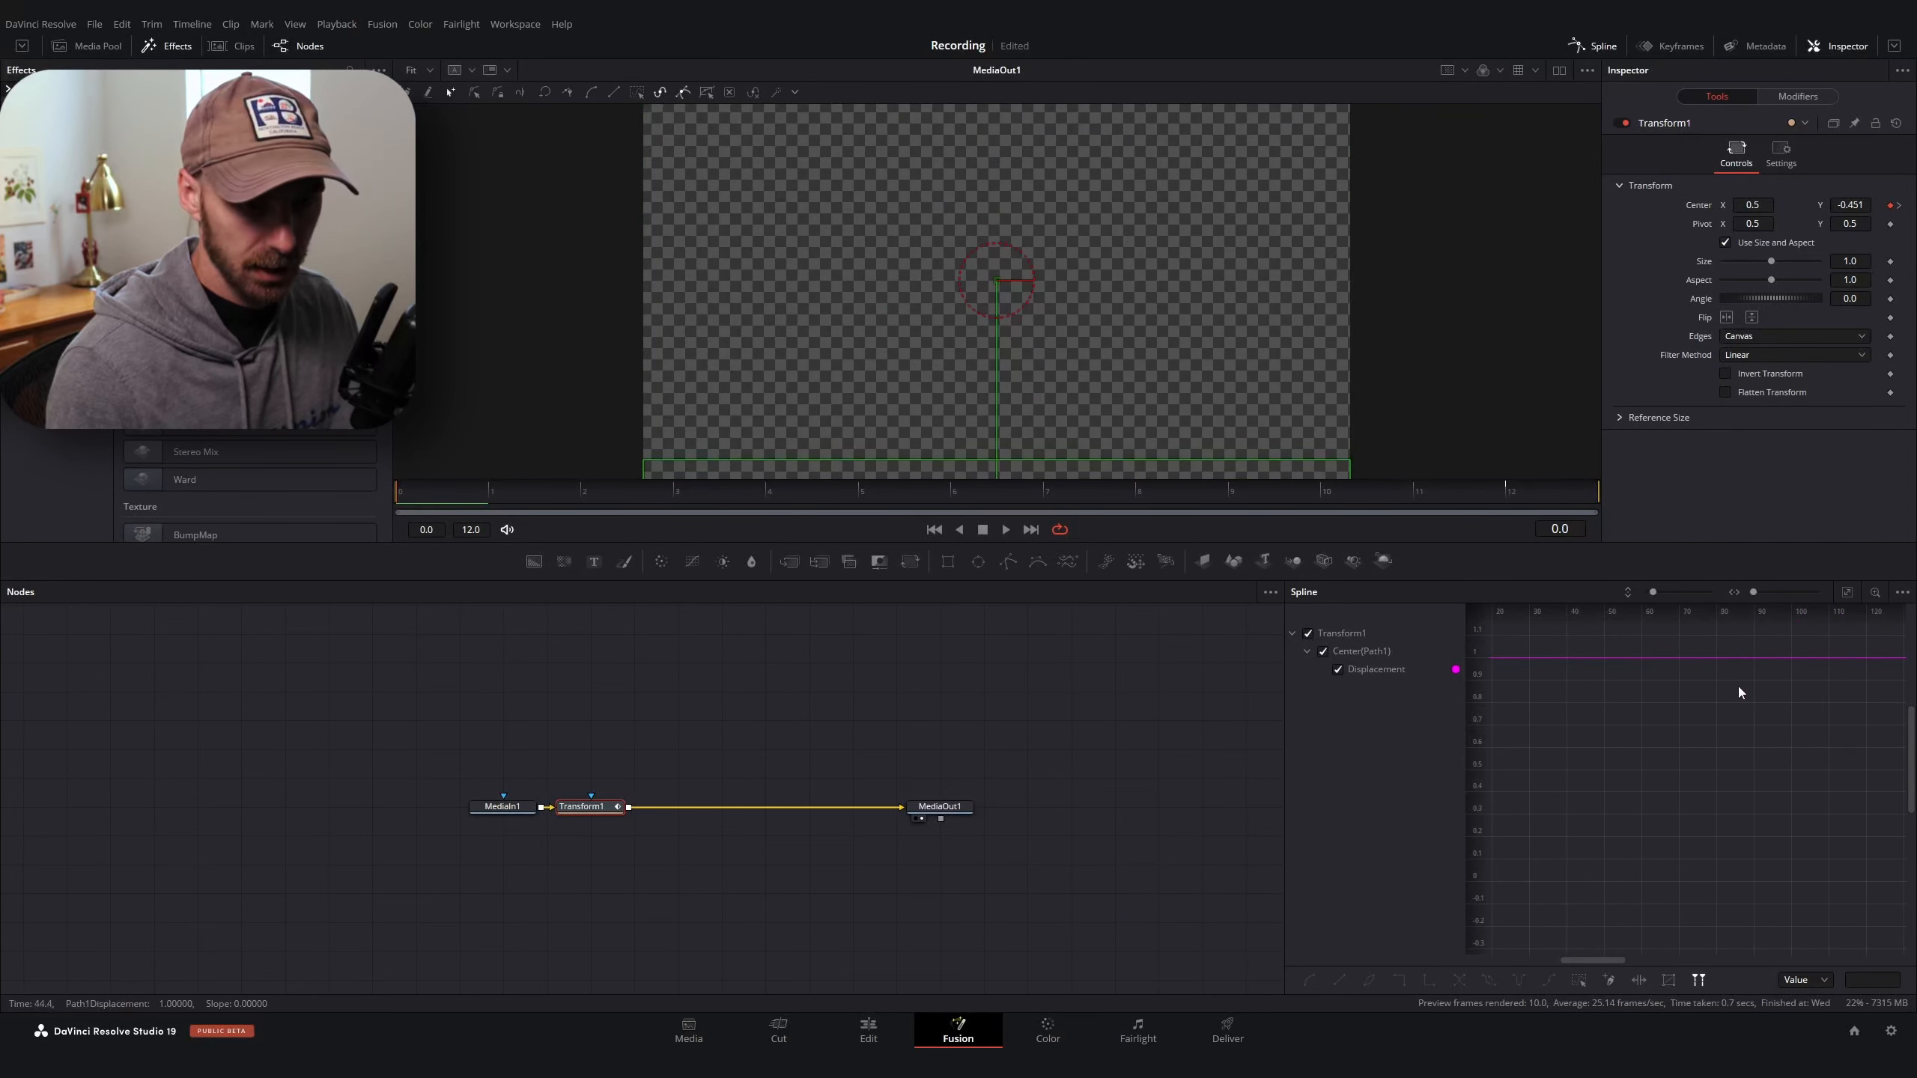
scroll(1657, 683, left, 3)
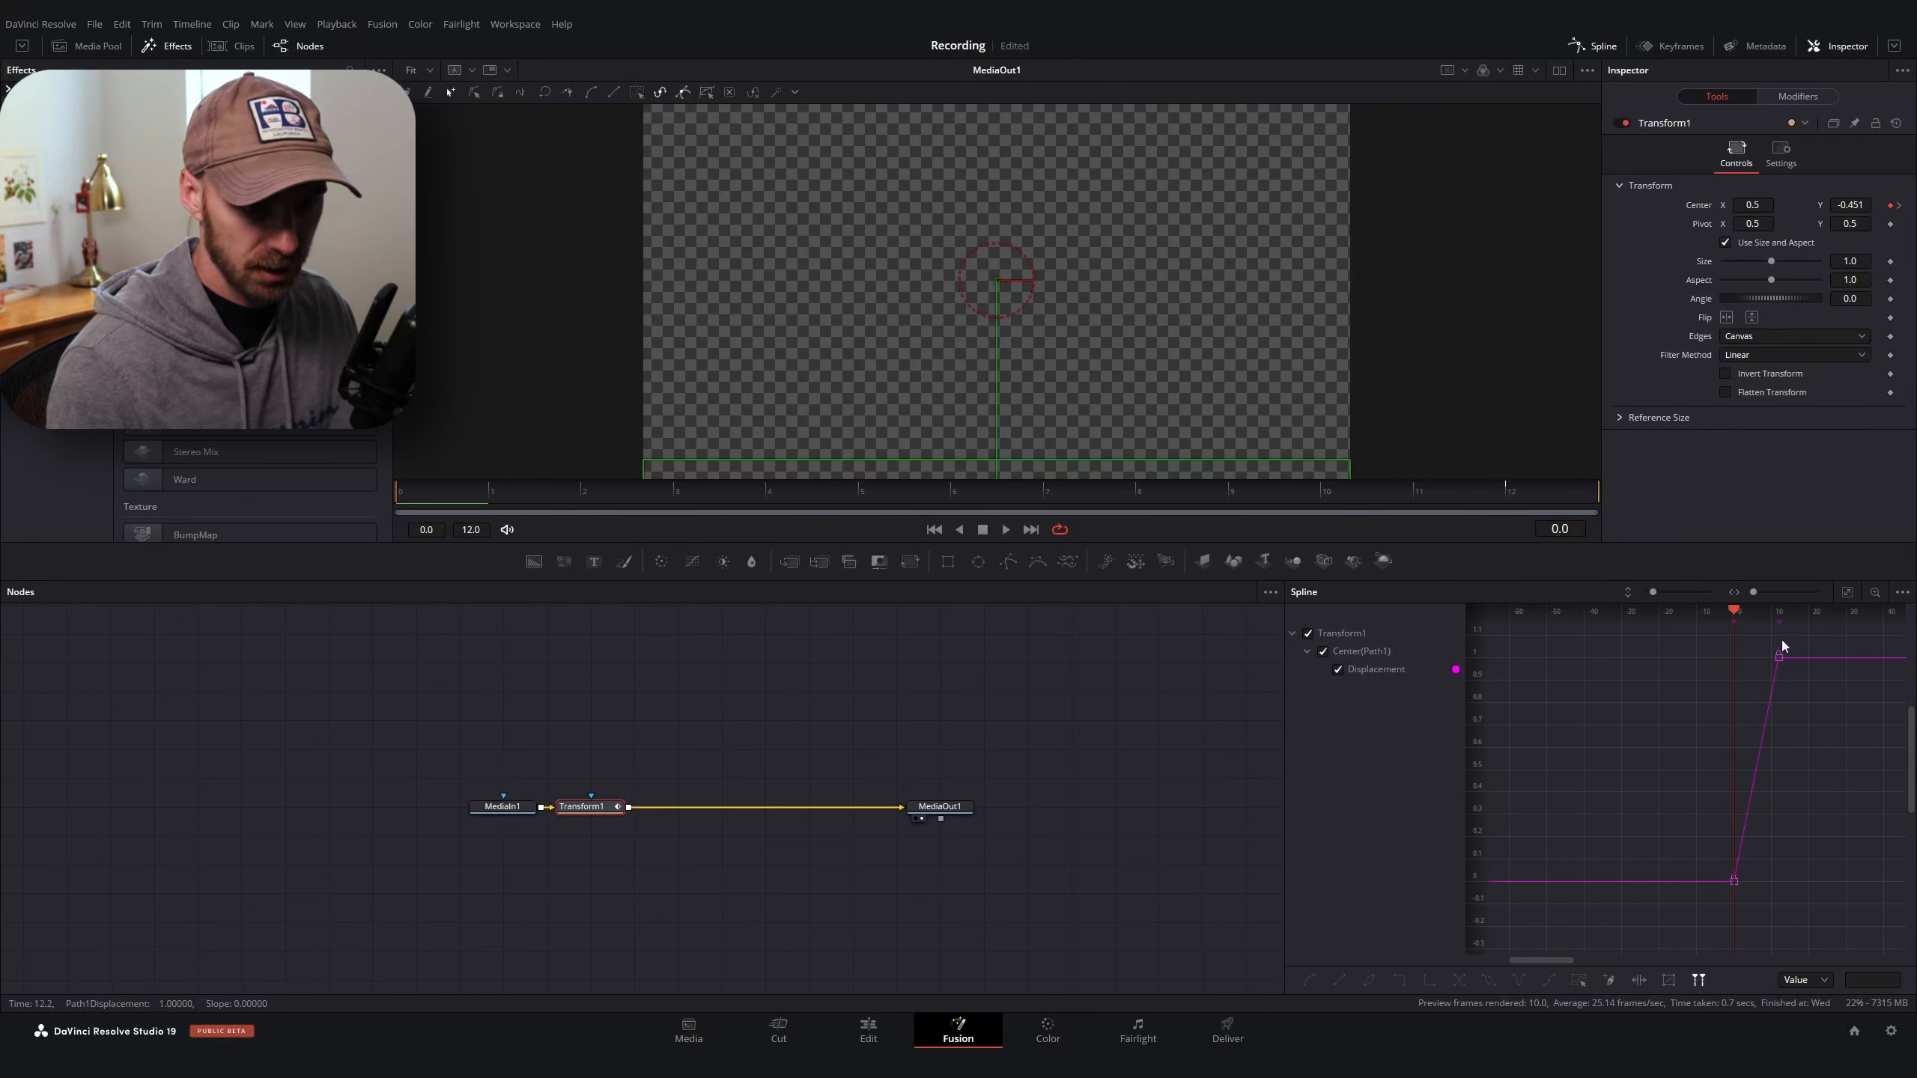
click(1847, 593)
key(f)
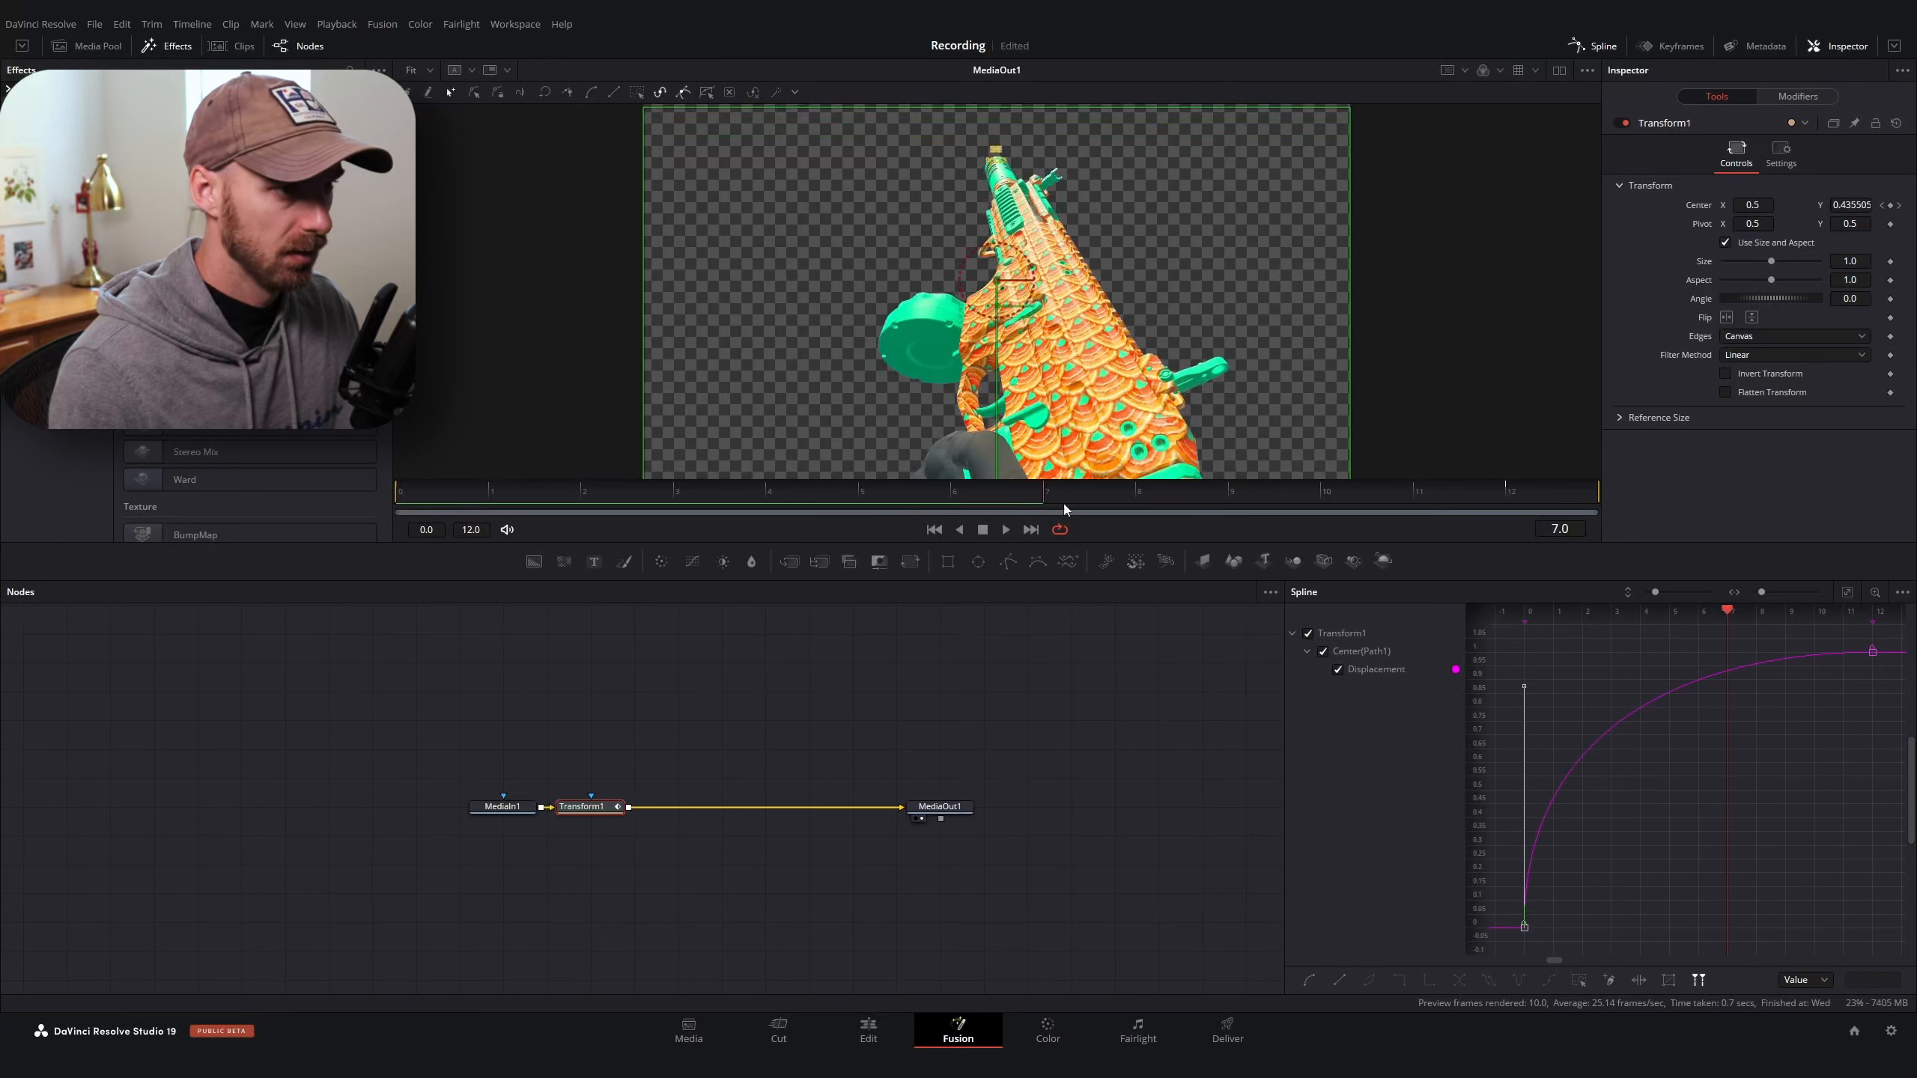
Enable Motion Blur on the Transform, and check the gun's entrance around the first audio marker on the Edit page
drag(1064, 504, 1155, 475)
click(1782, 155)
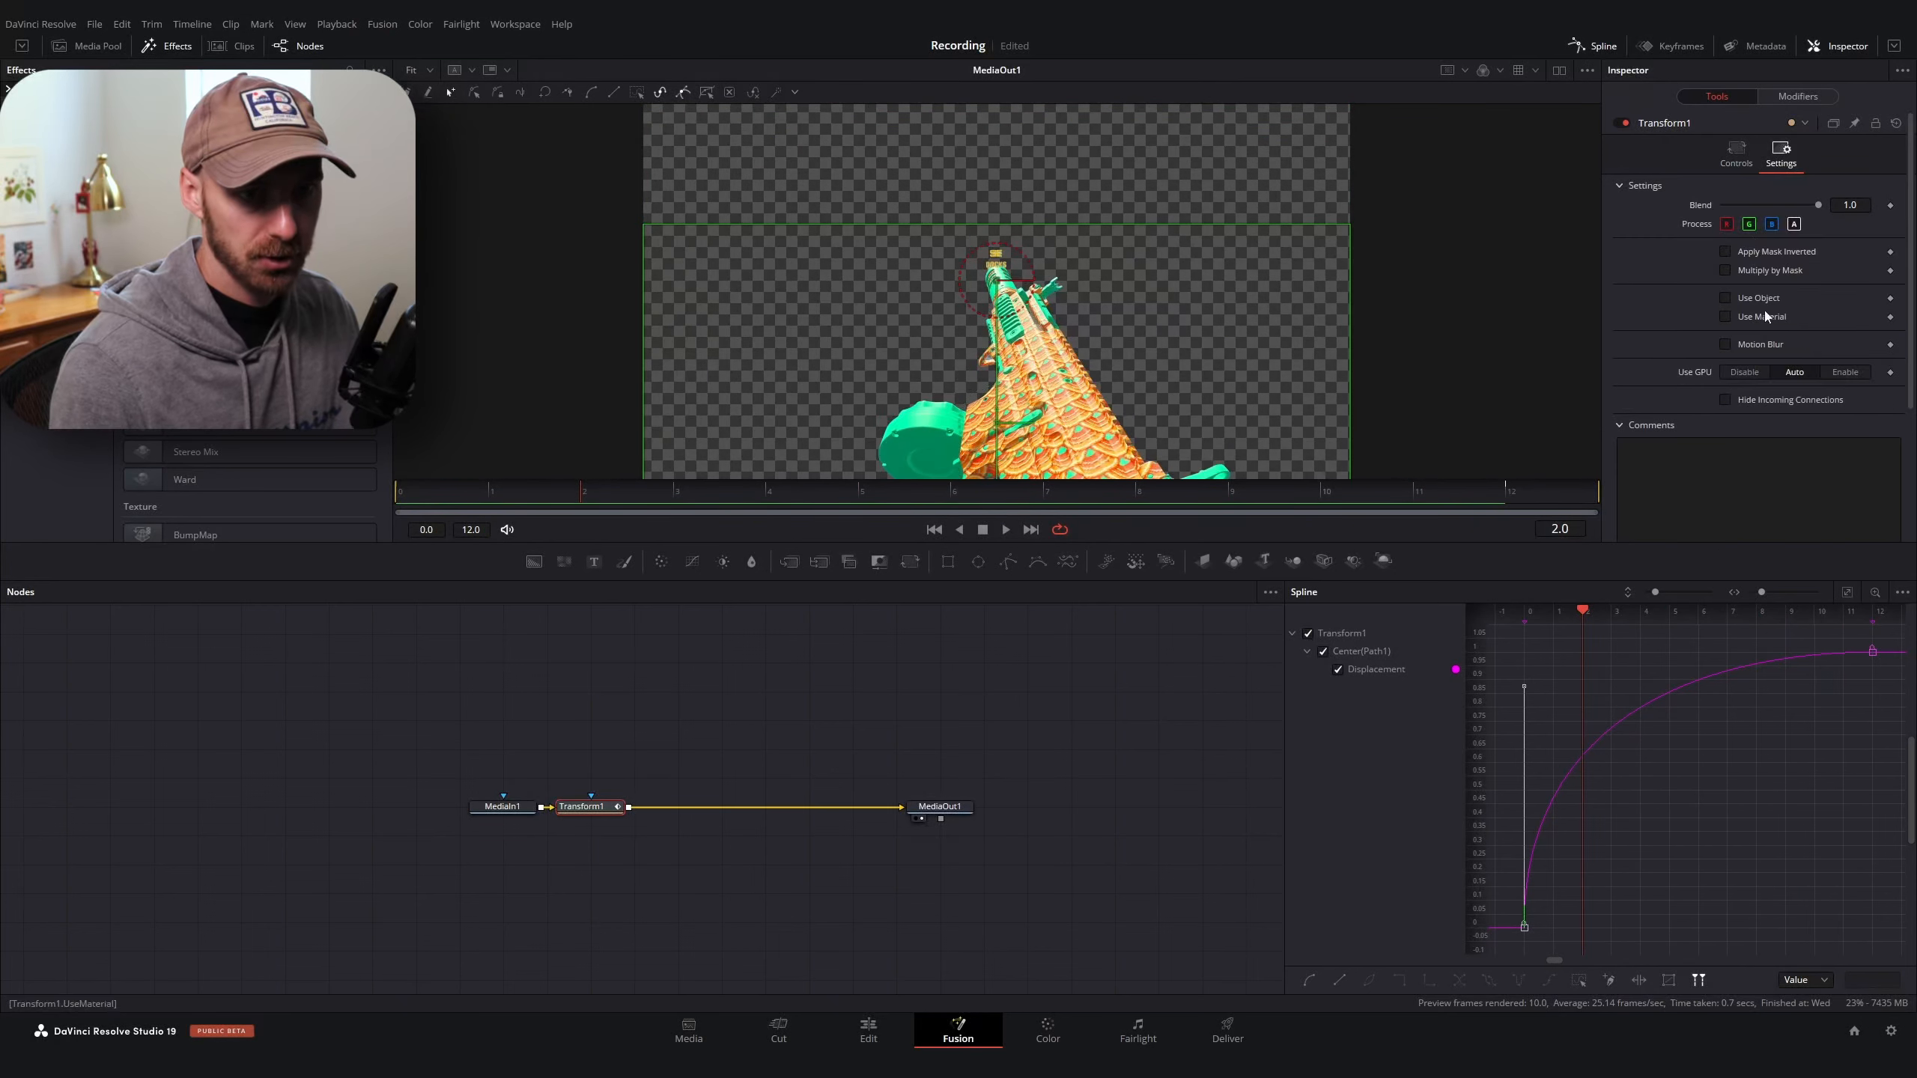
click(1724, 345)
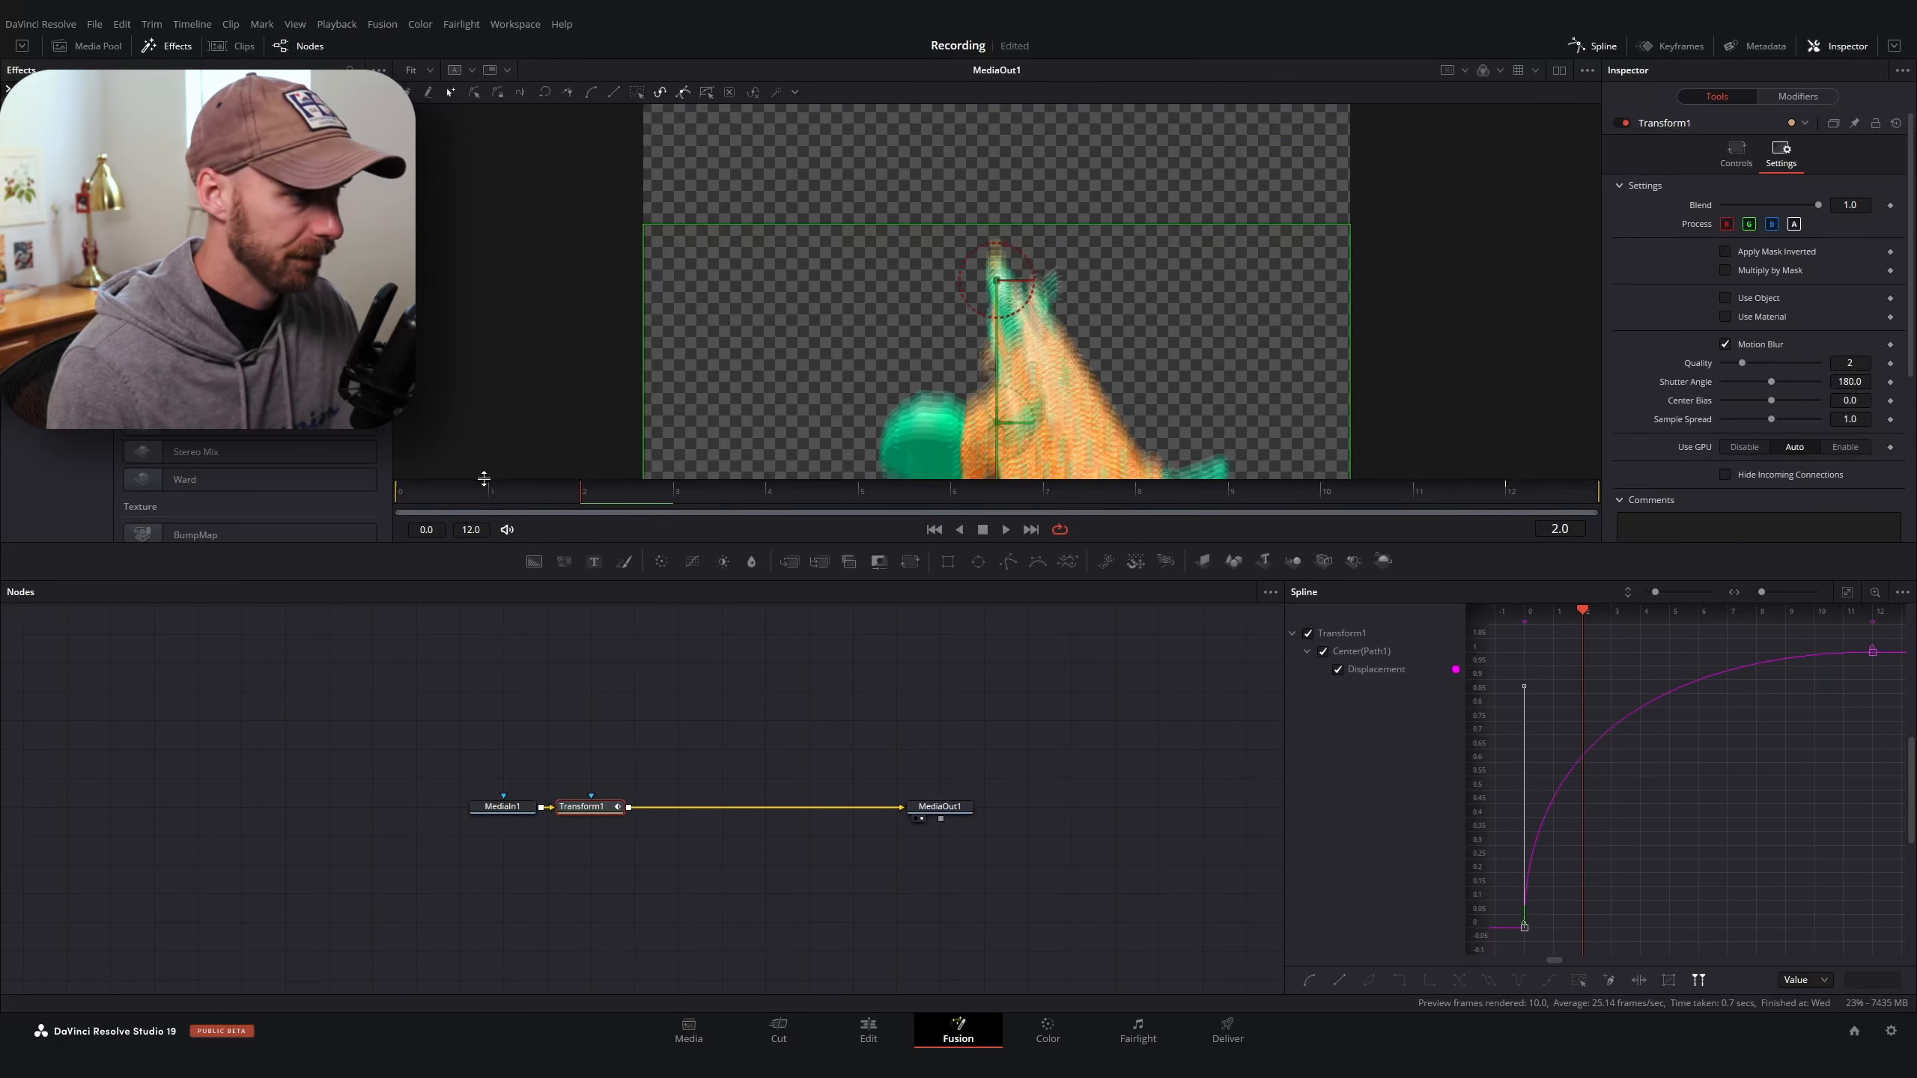
drag(1135, 642, 1053, 672)
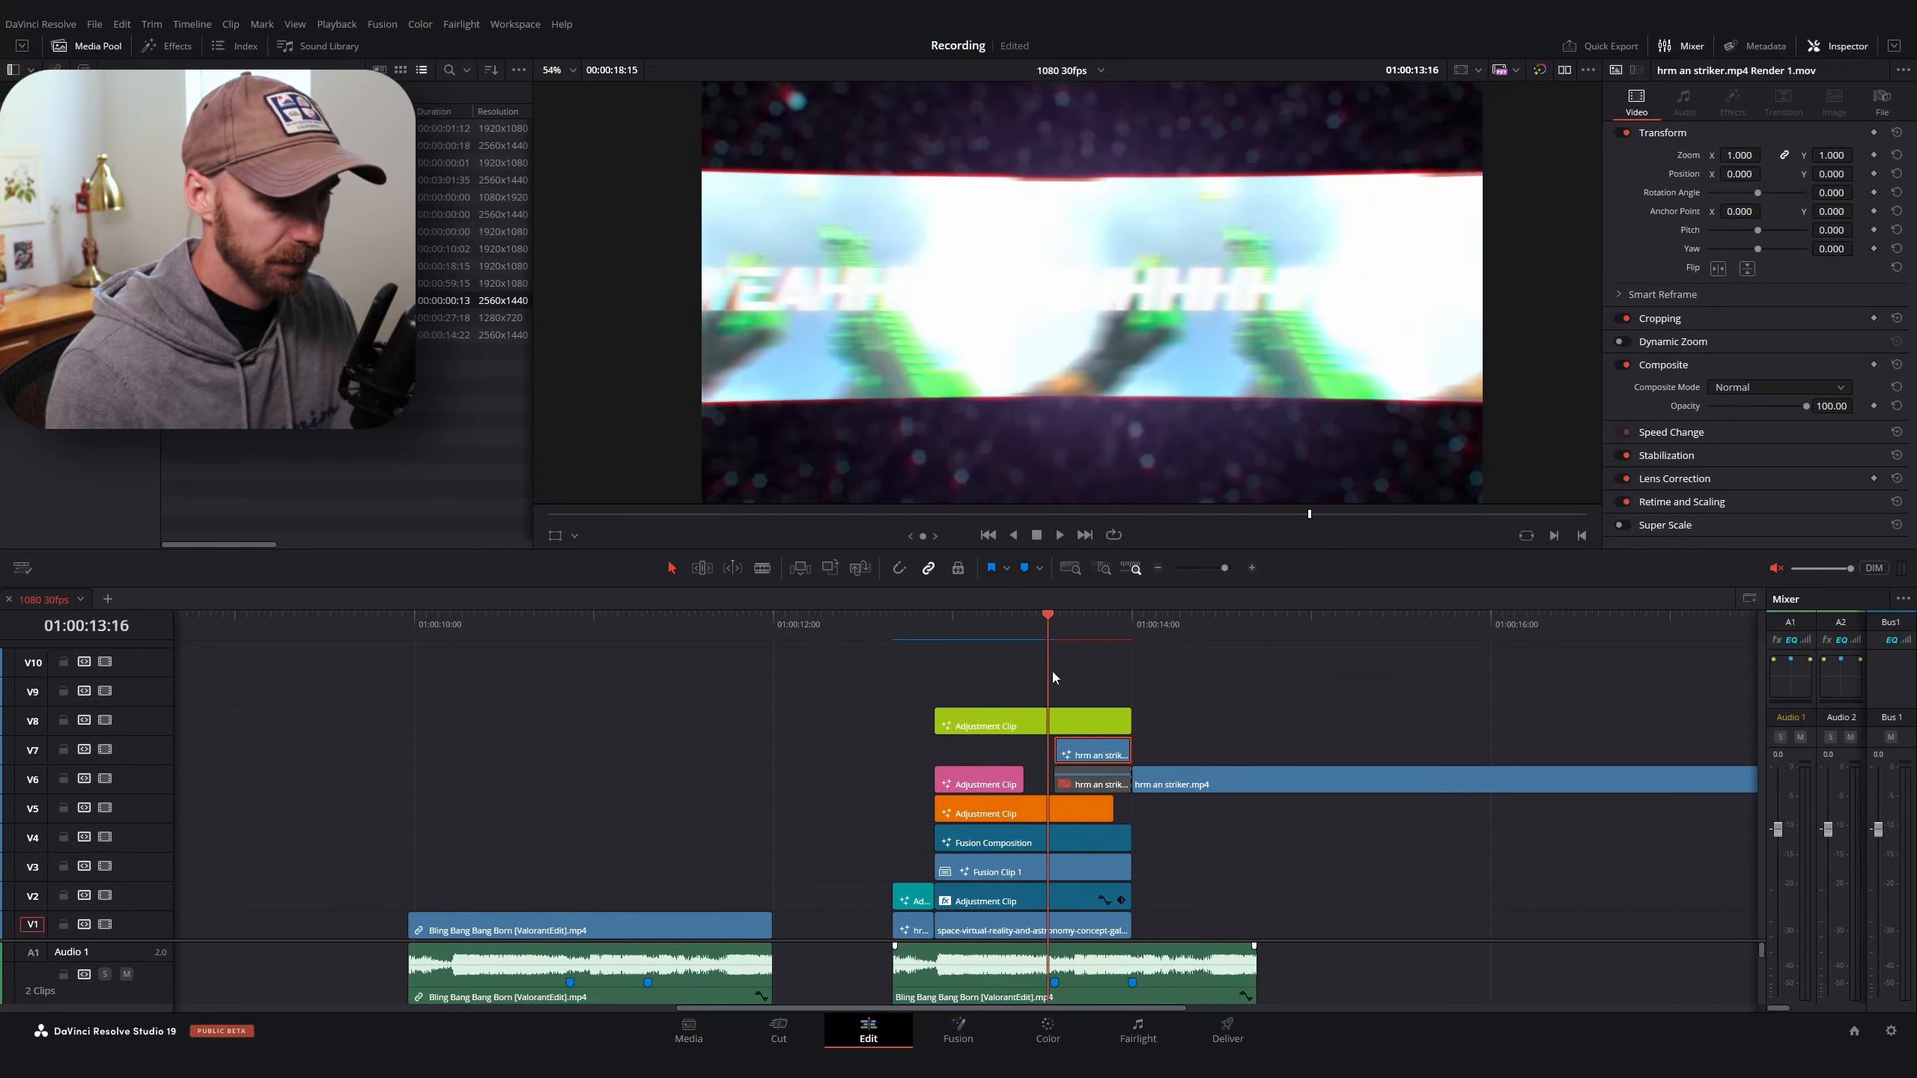
key(Right)
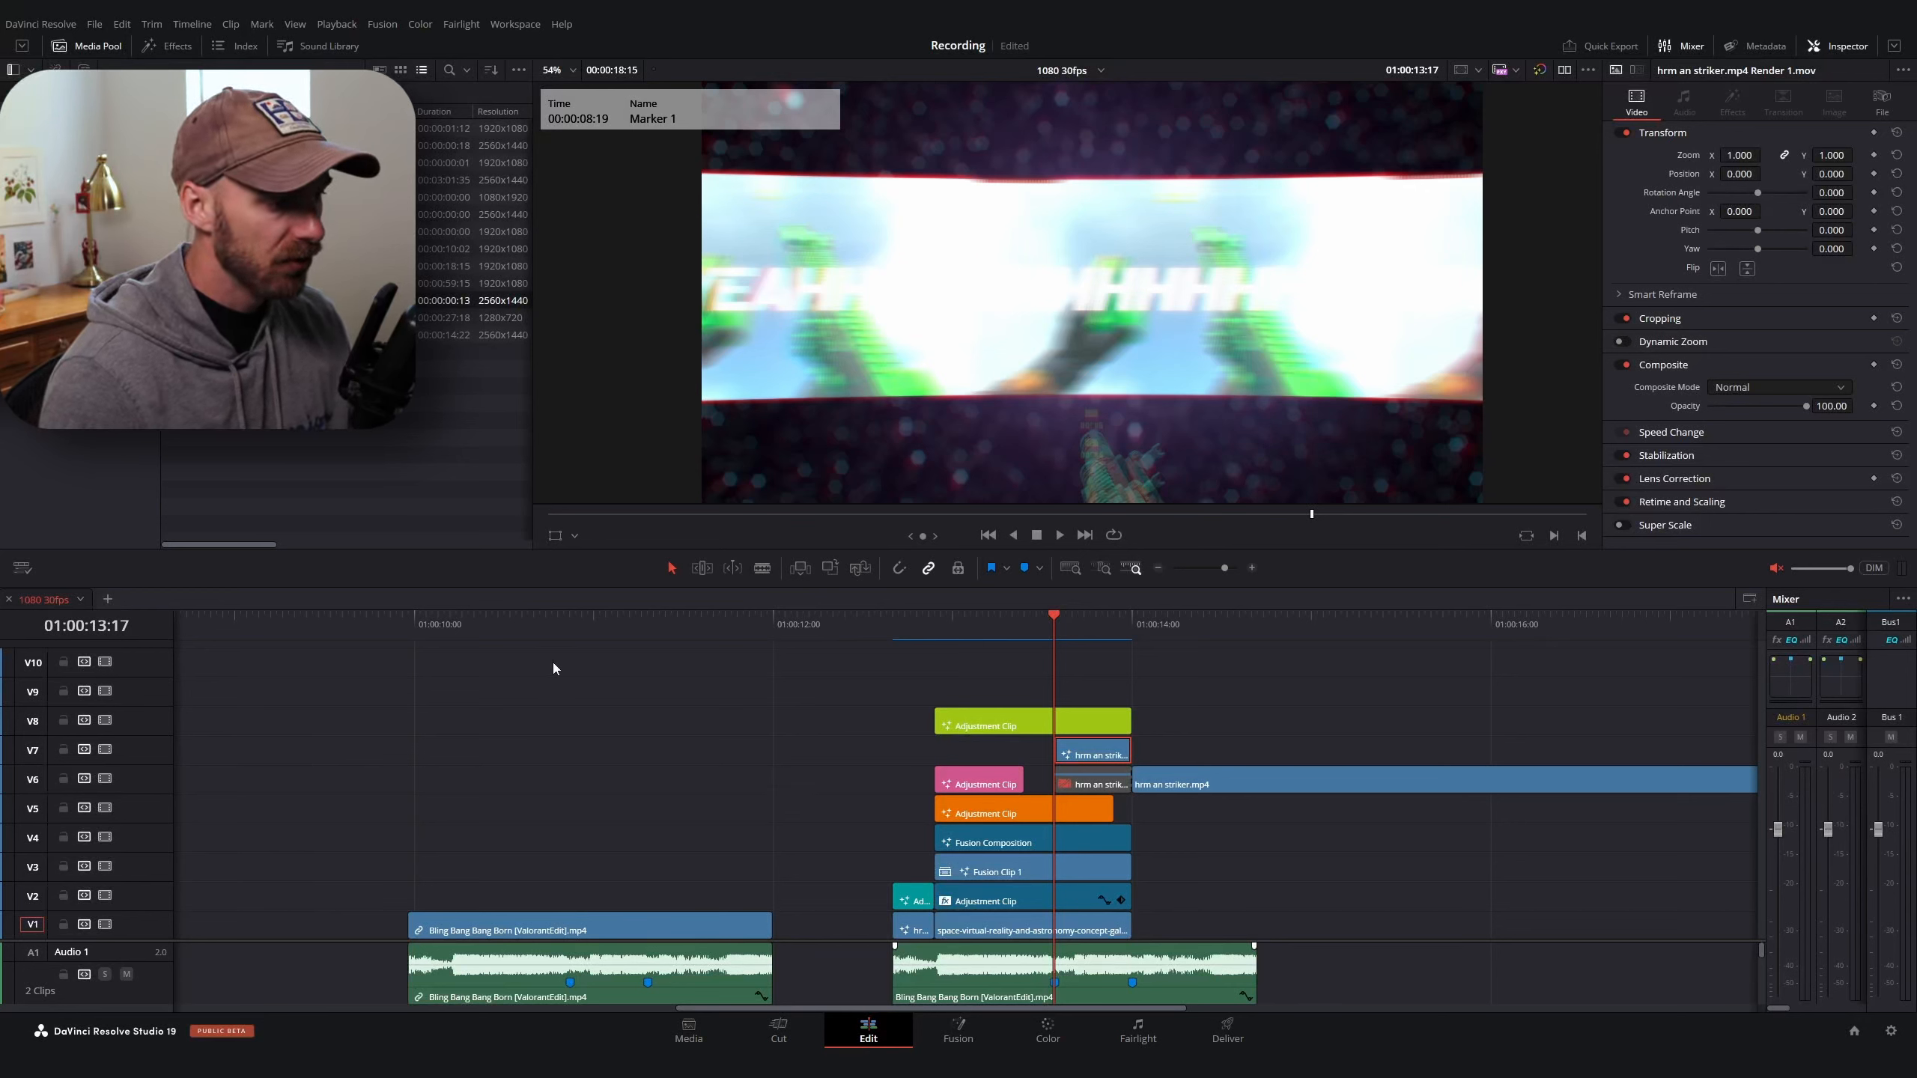
drag(624, 636, 609, 641)
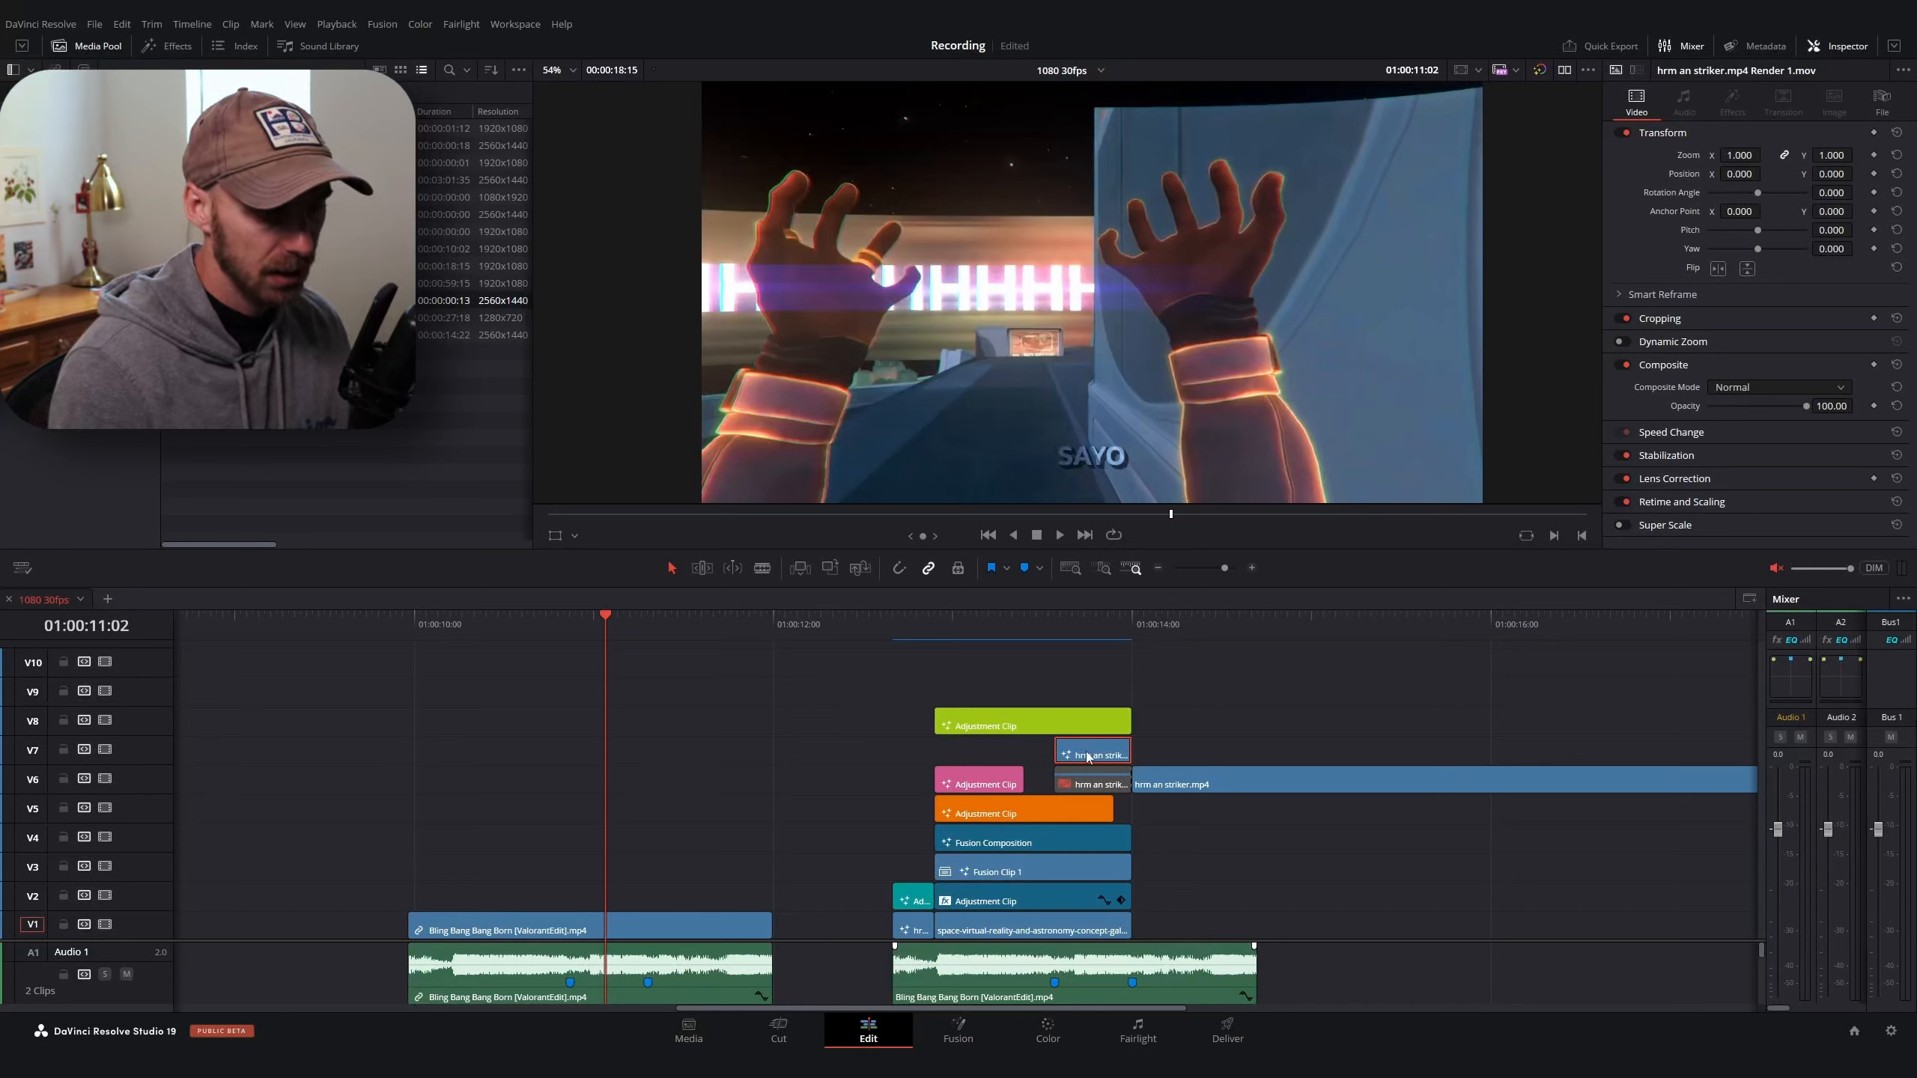
Enable the short striker segment on V6 and place the playhead at its start, 01:00:13:17
click(1087, 773)
click(1084, 619)
key(d)
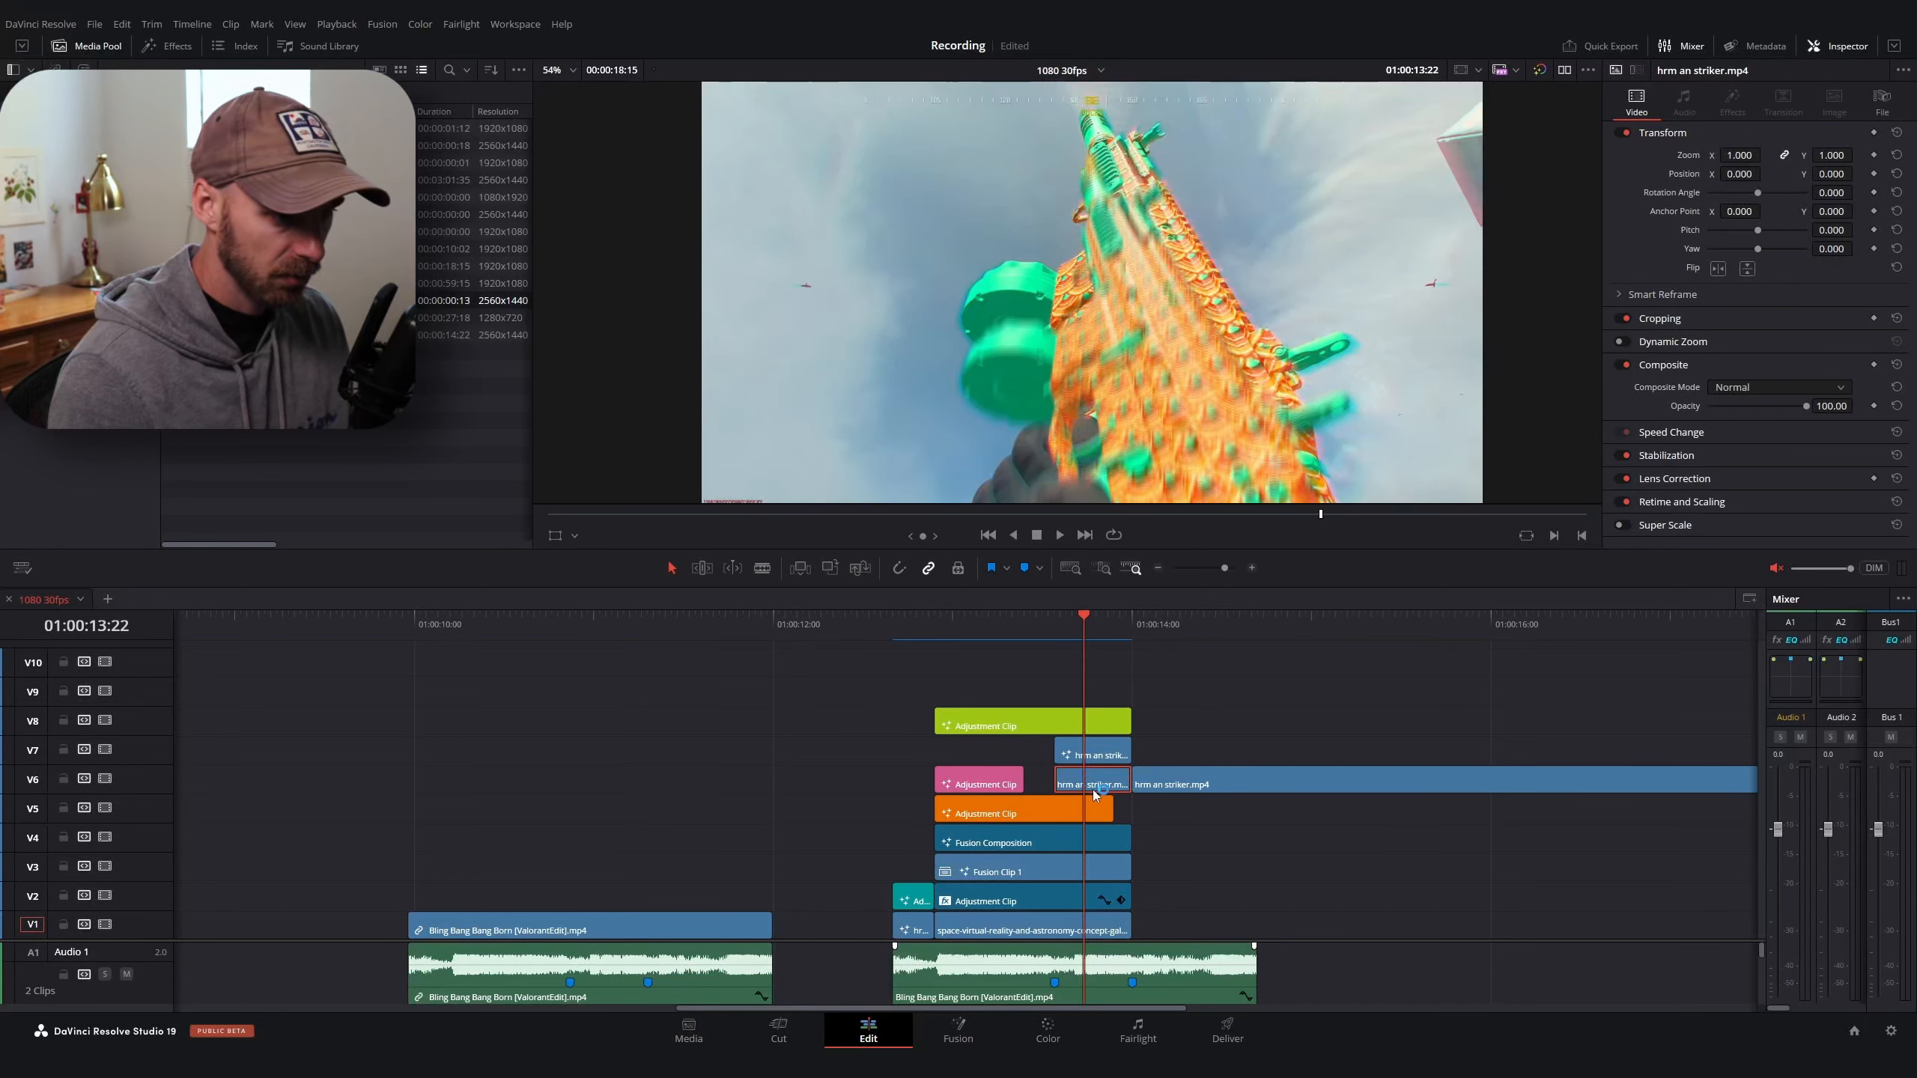
key(Up)
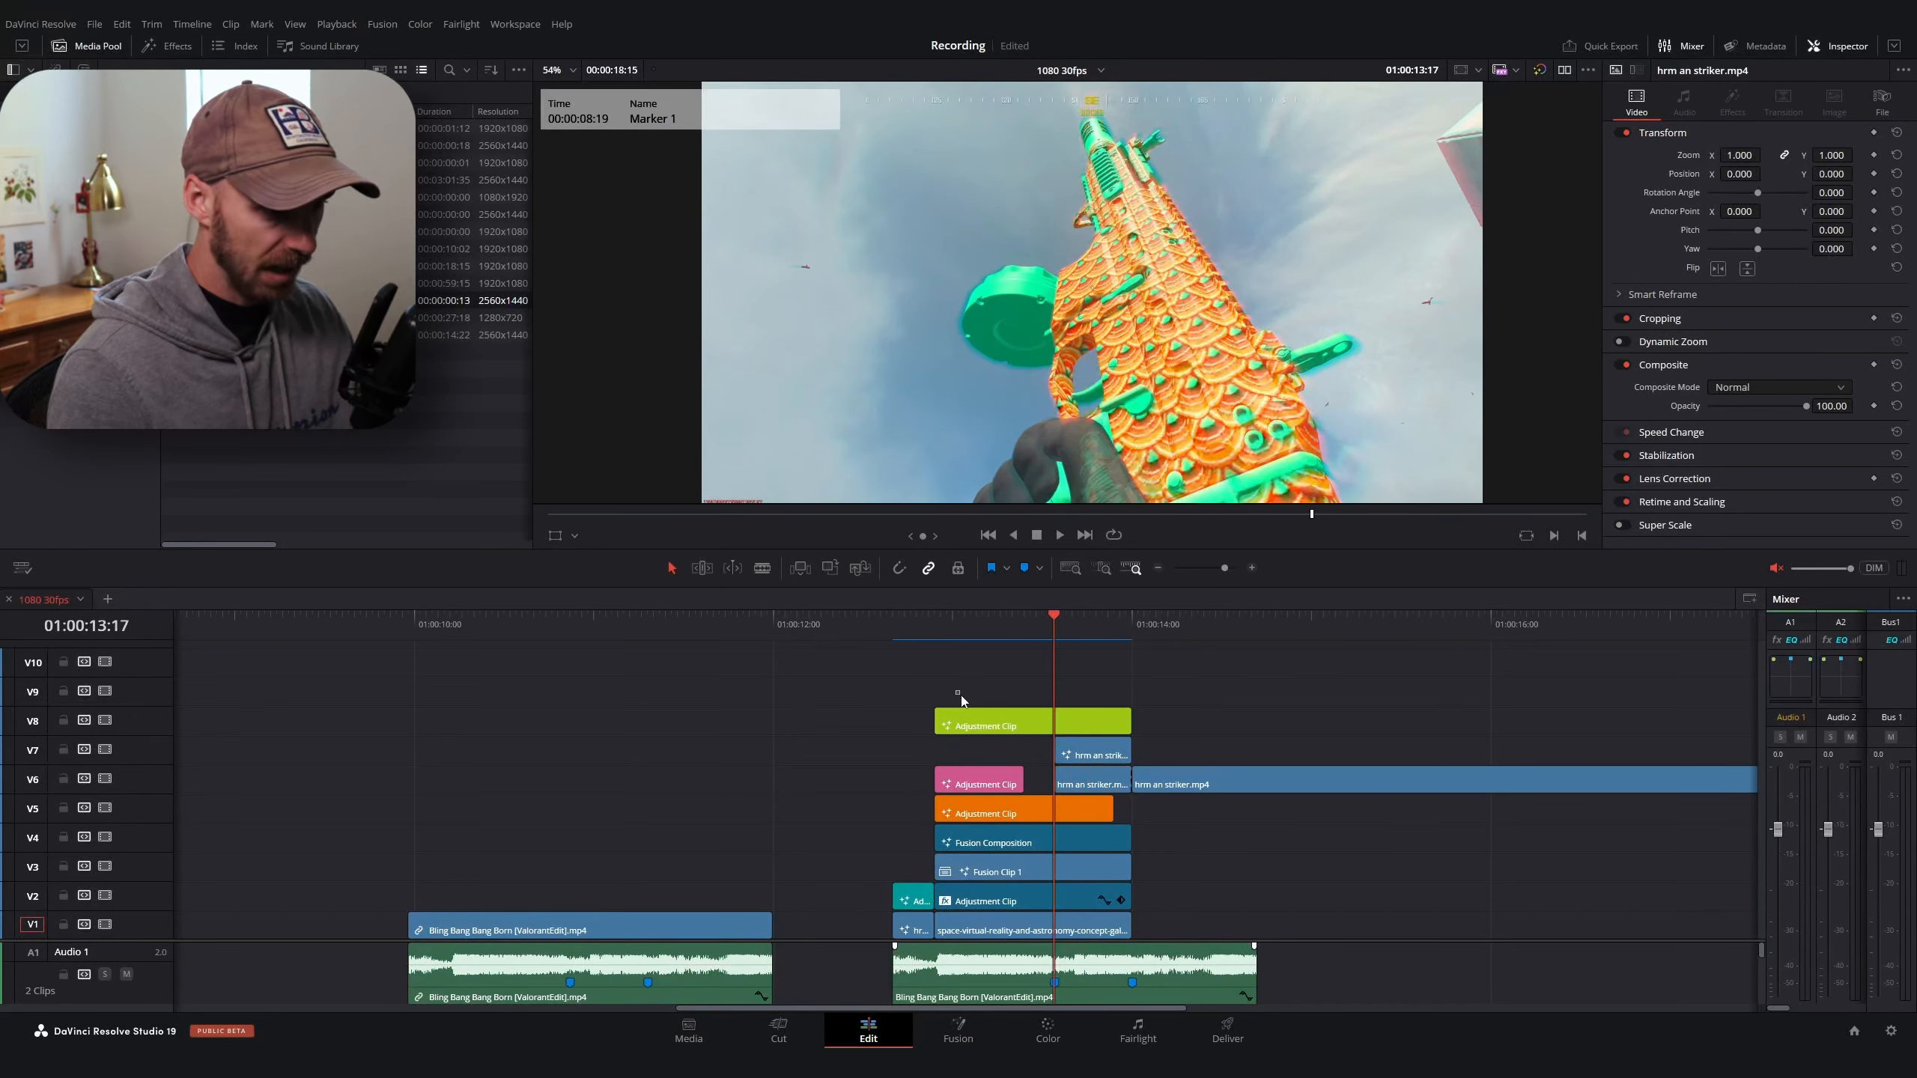
Raise the green adjustment clip to V10 and the gun clip to V9, and move the short V6 striker segment to V7
drag(956, 690, 1070, 755)
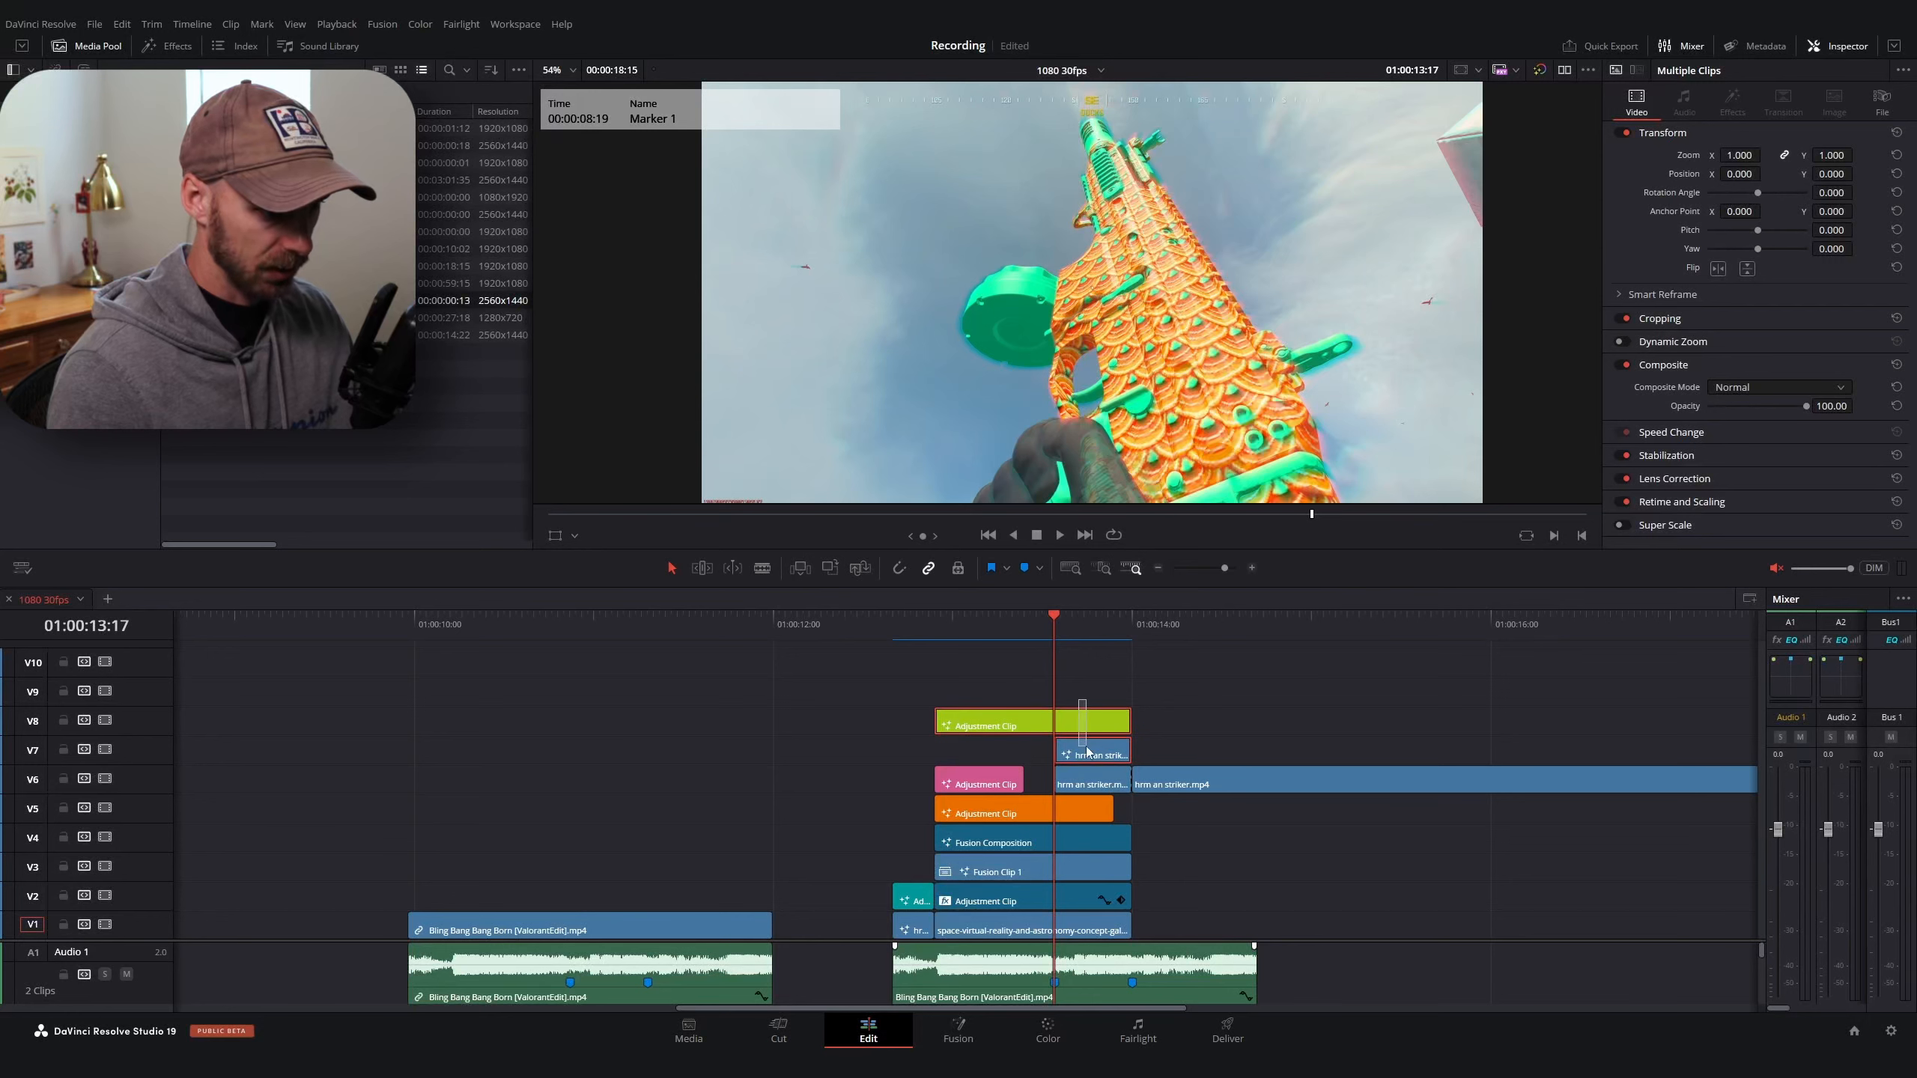
key(alt+Up)
key(alt+Up)
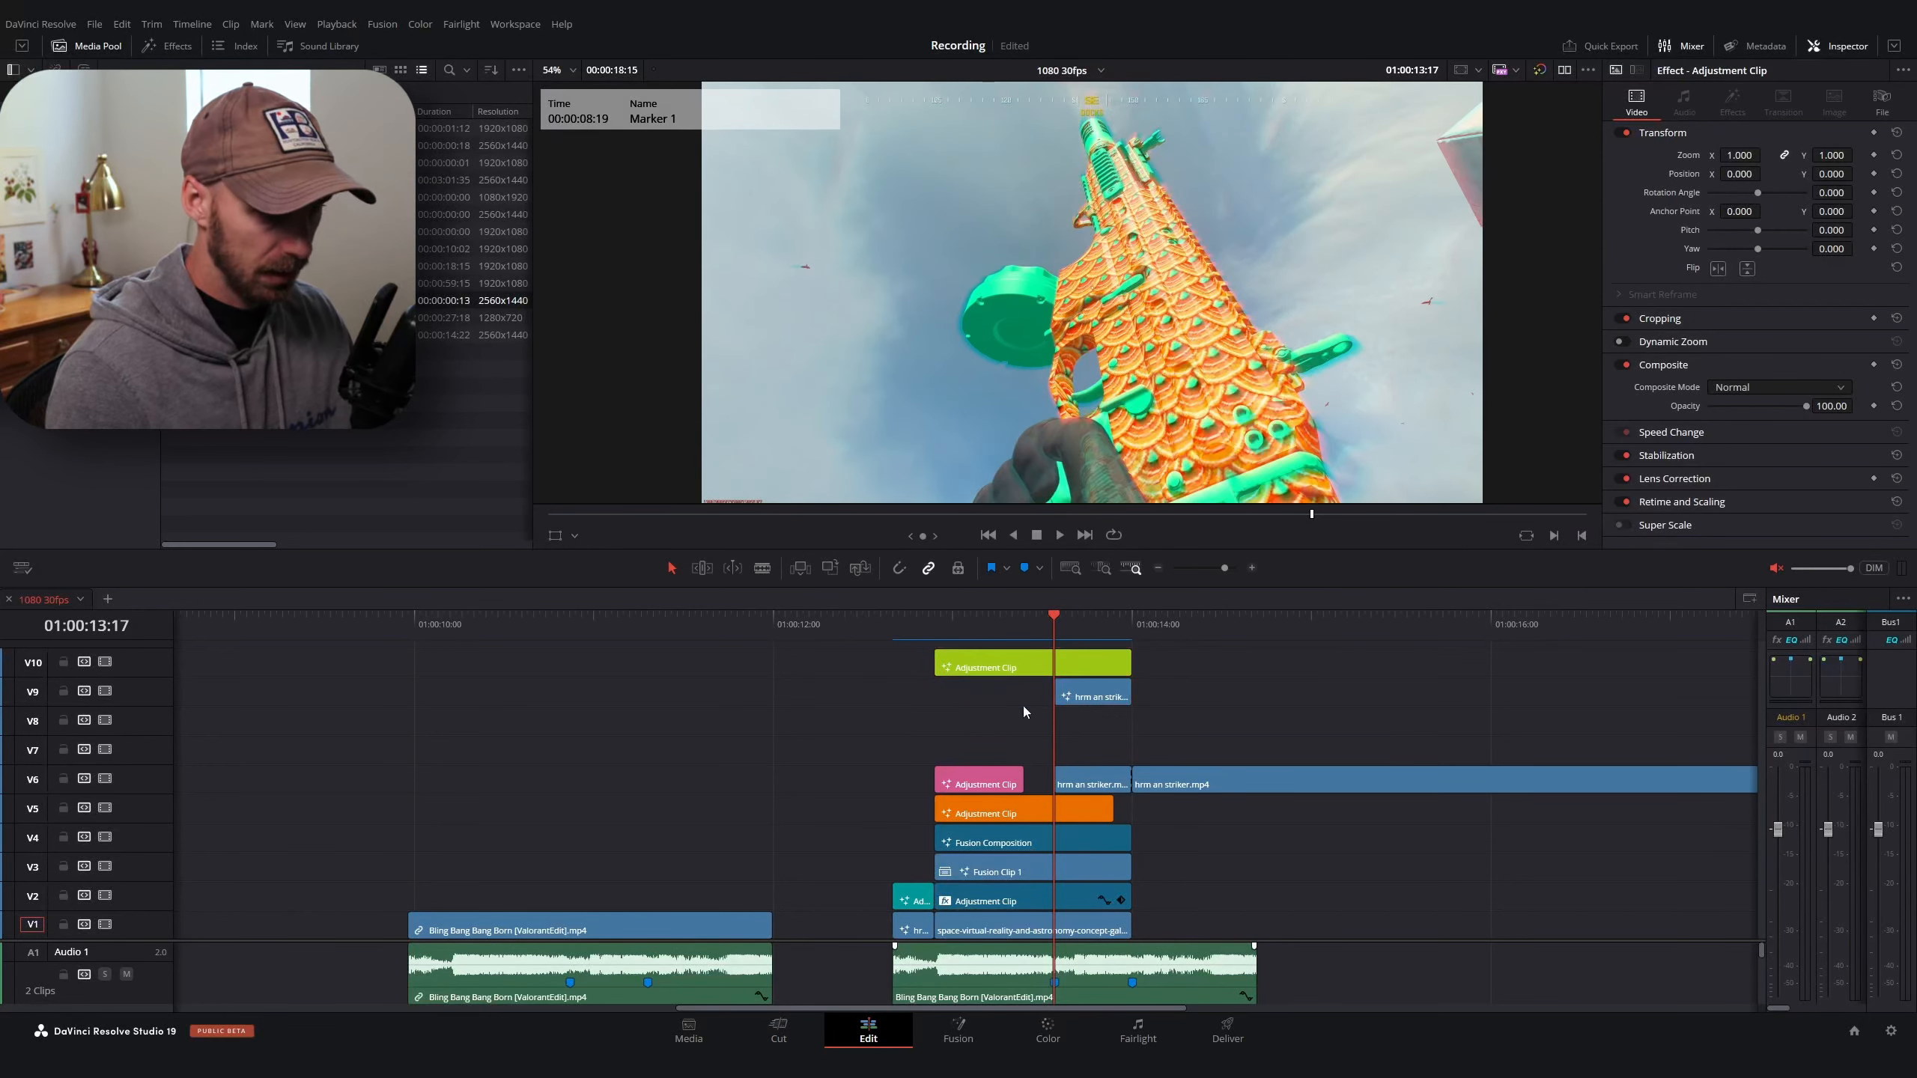
drag(1091, 784, 1086, 750)
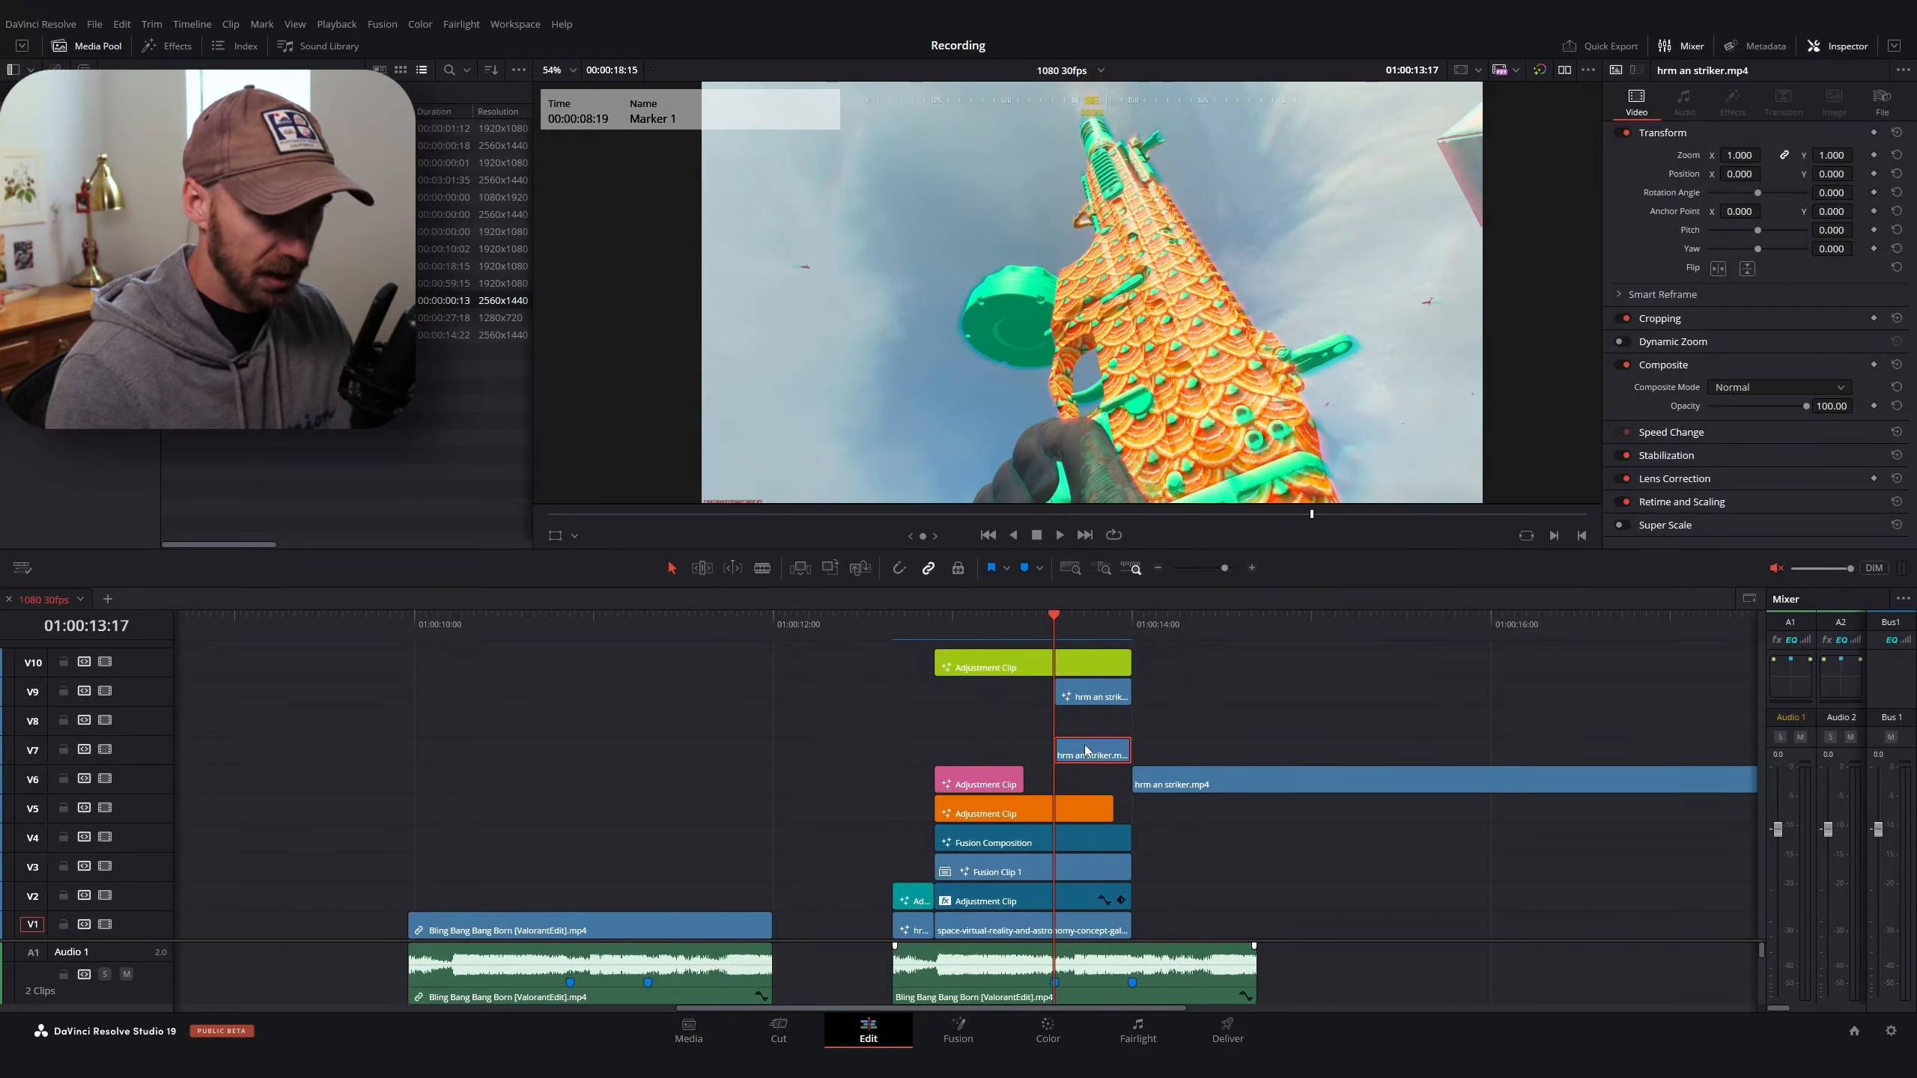
Delete the short V7 striker segment and duplicate the V6 striker clip starting at 01:00:14:00 onto V7
key(ctrl+equal)
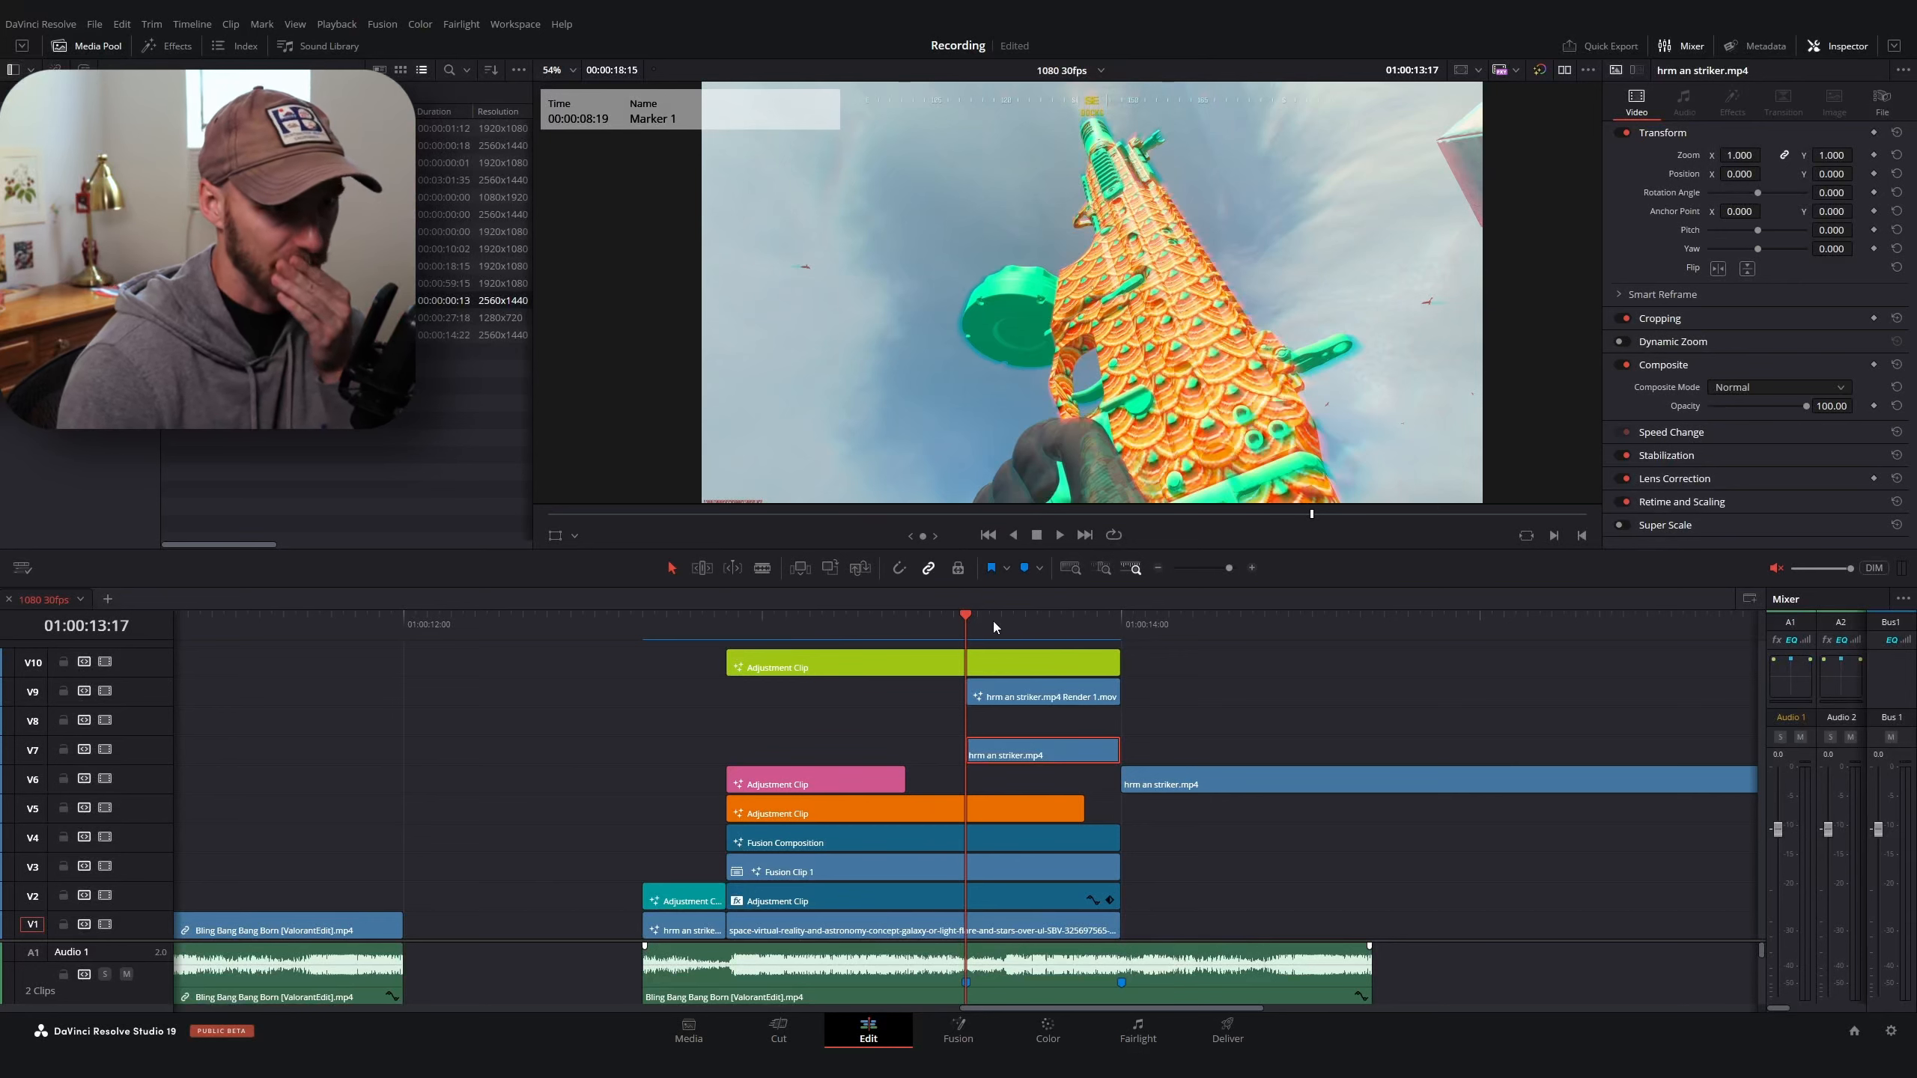
right_click(1045, 750)
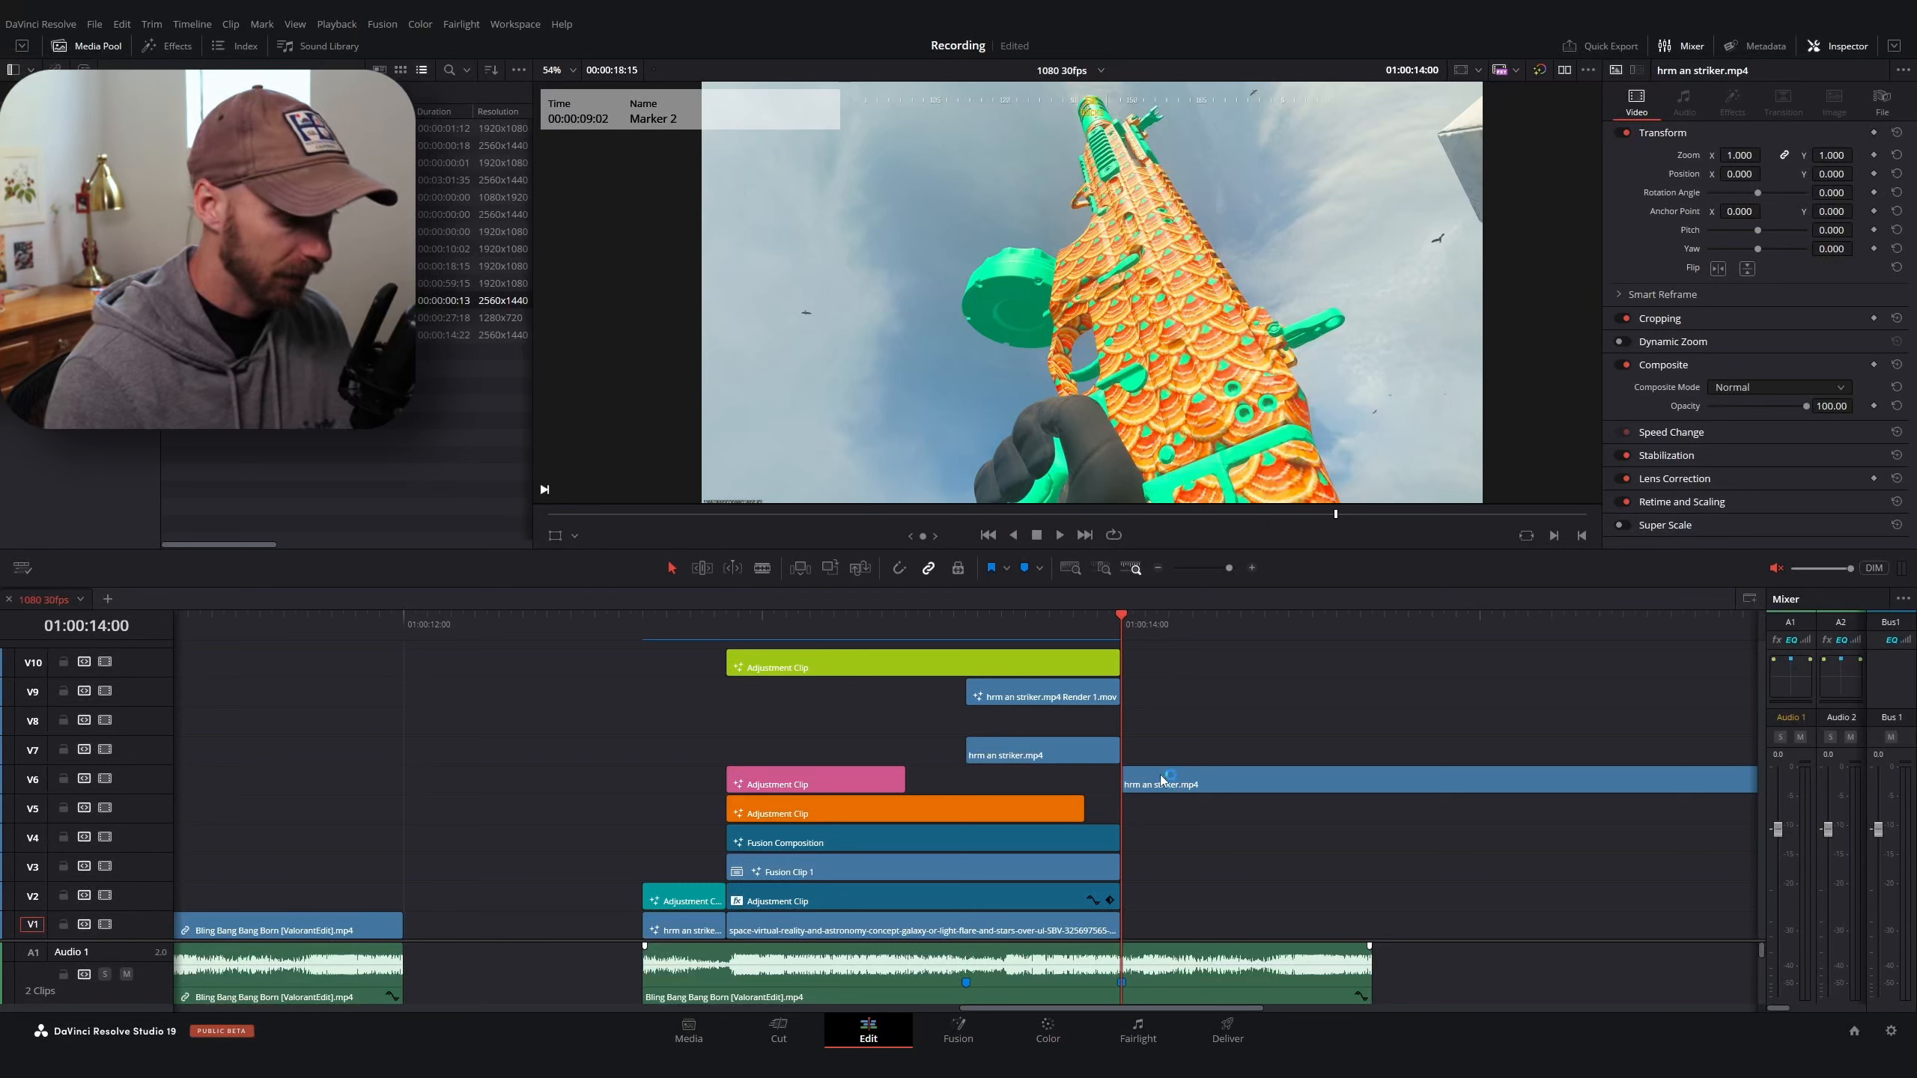
click(1039, 750)
key(BackSpace)
click(1143, 788)
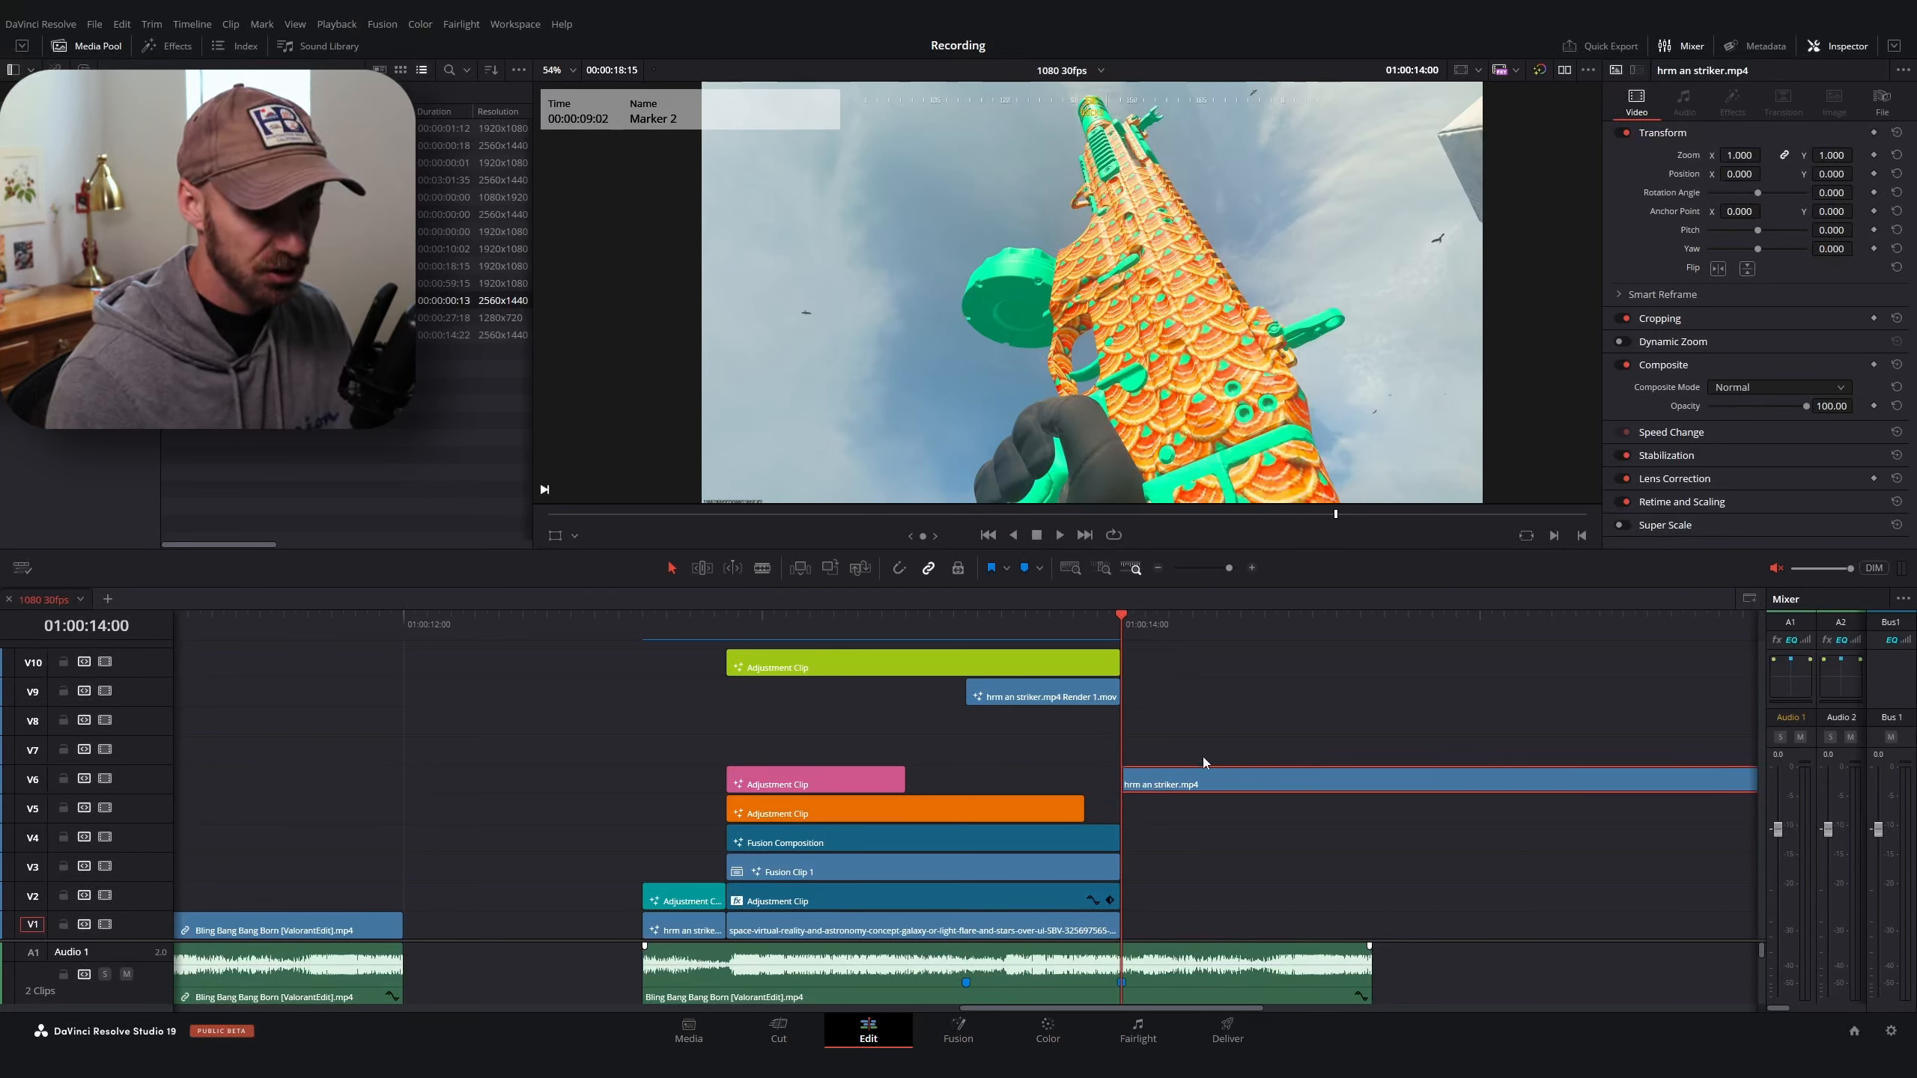
key(ctrl+z)
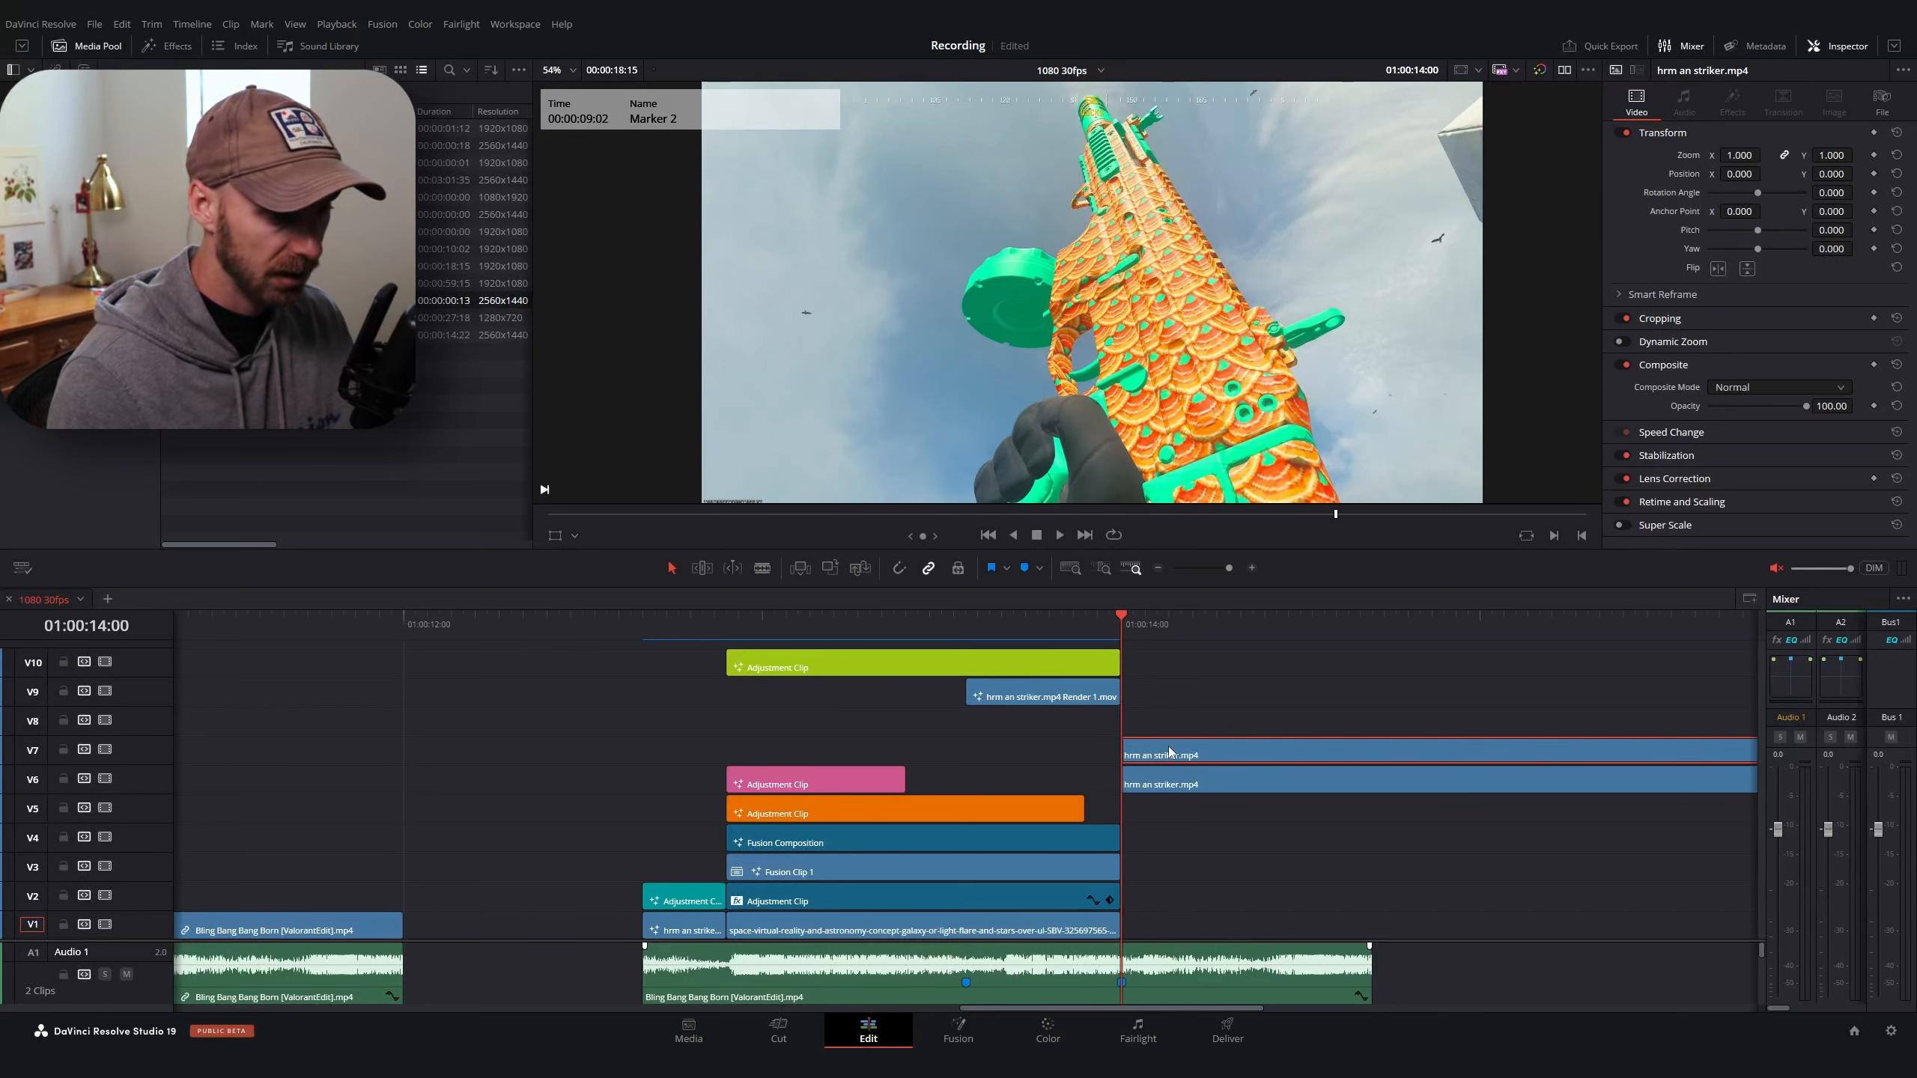
Freeze the V7 striker duplicate and shorten it to a 13-frame segment running from 01:00:13:17 to 01:00:14:00
right_click(1170, 755)
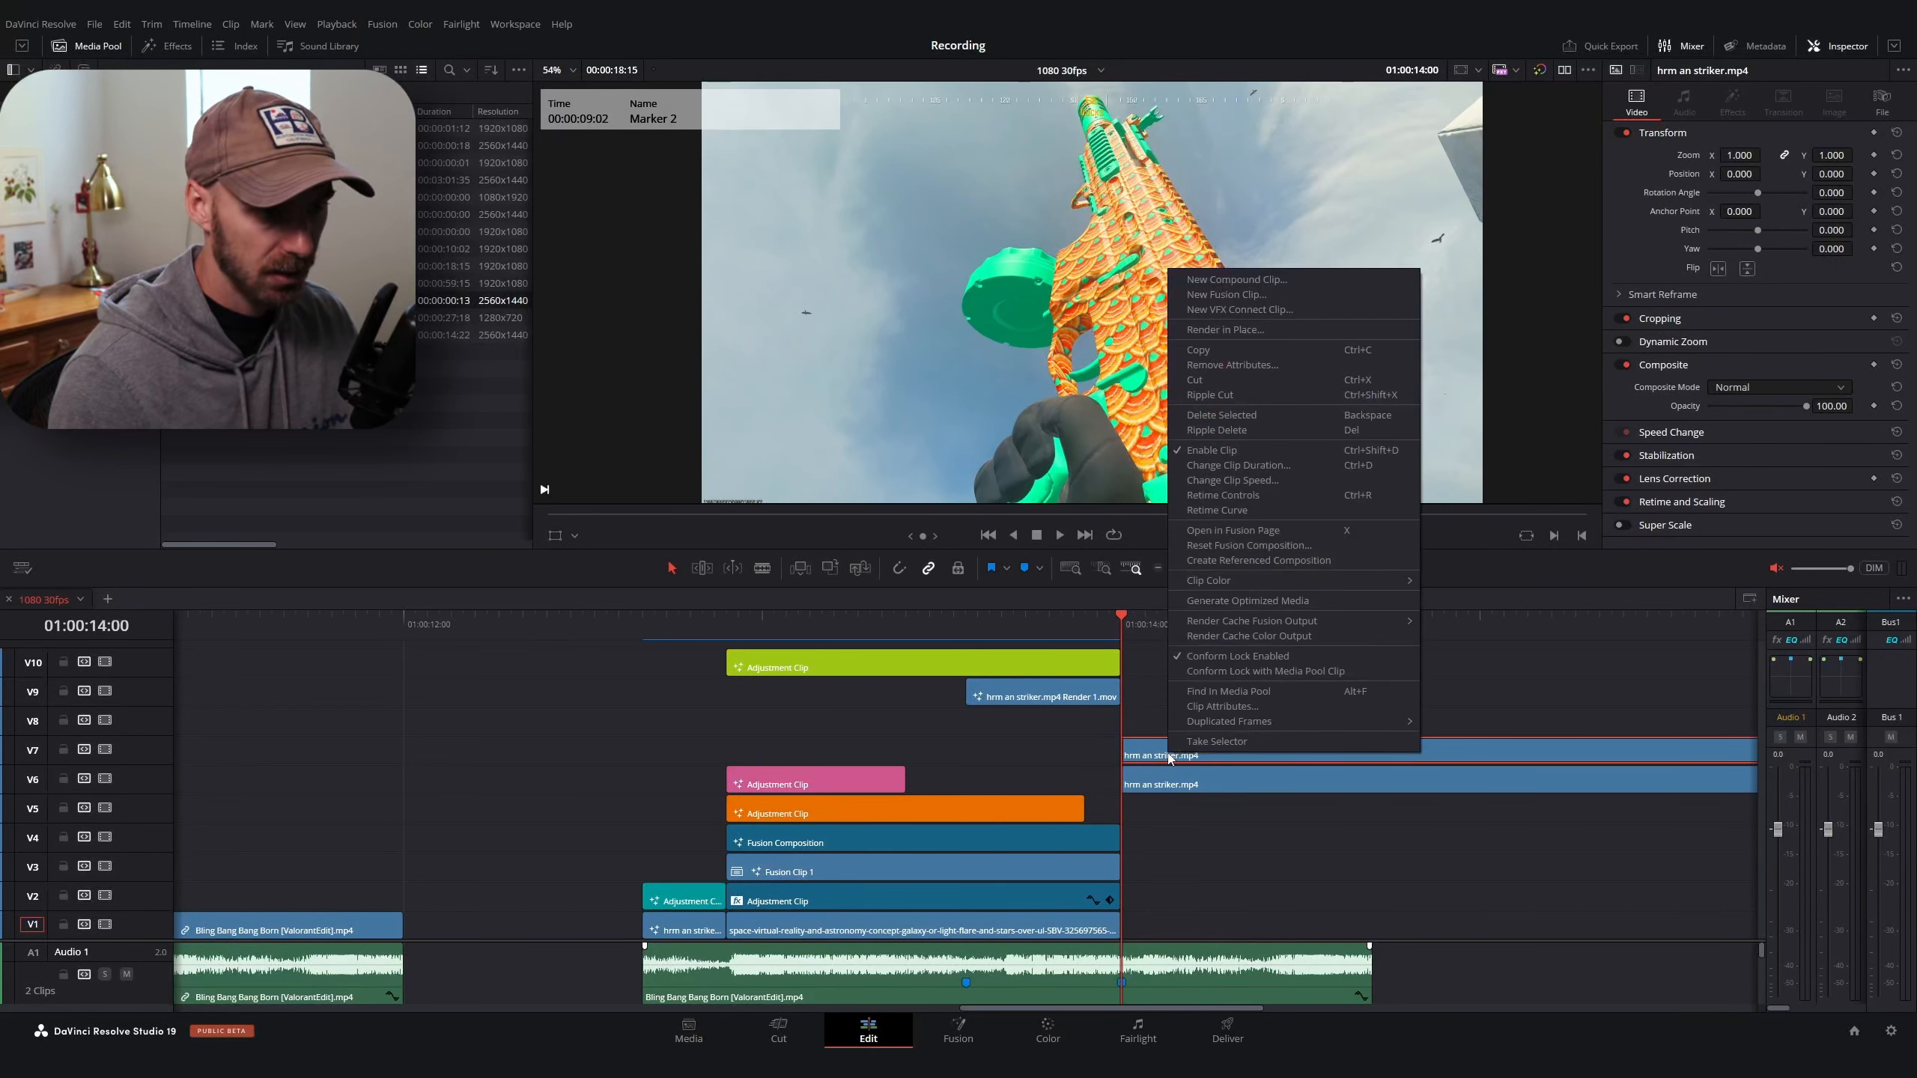
click(1217, 495)
click(1446, 766)
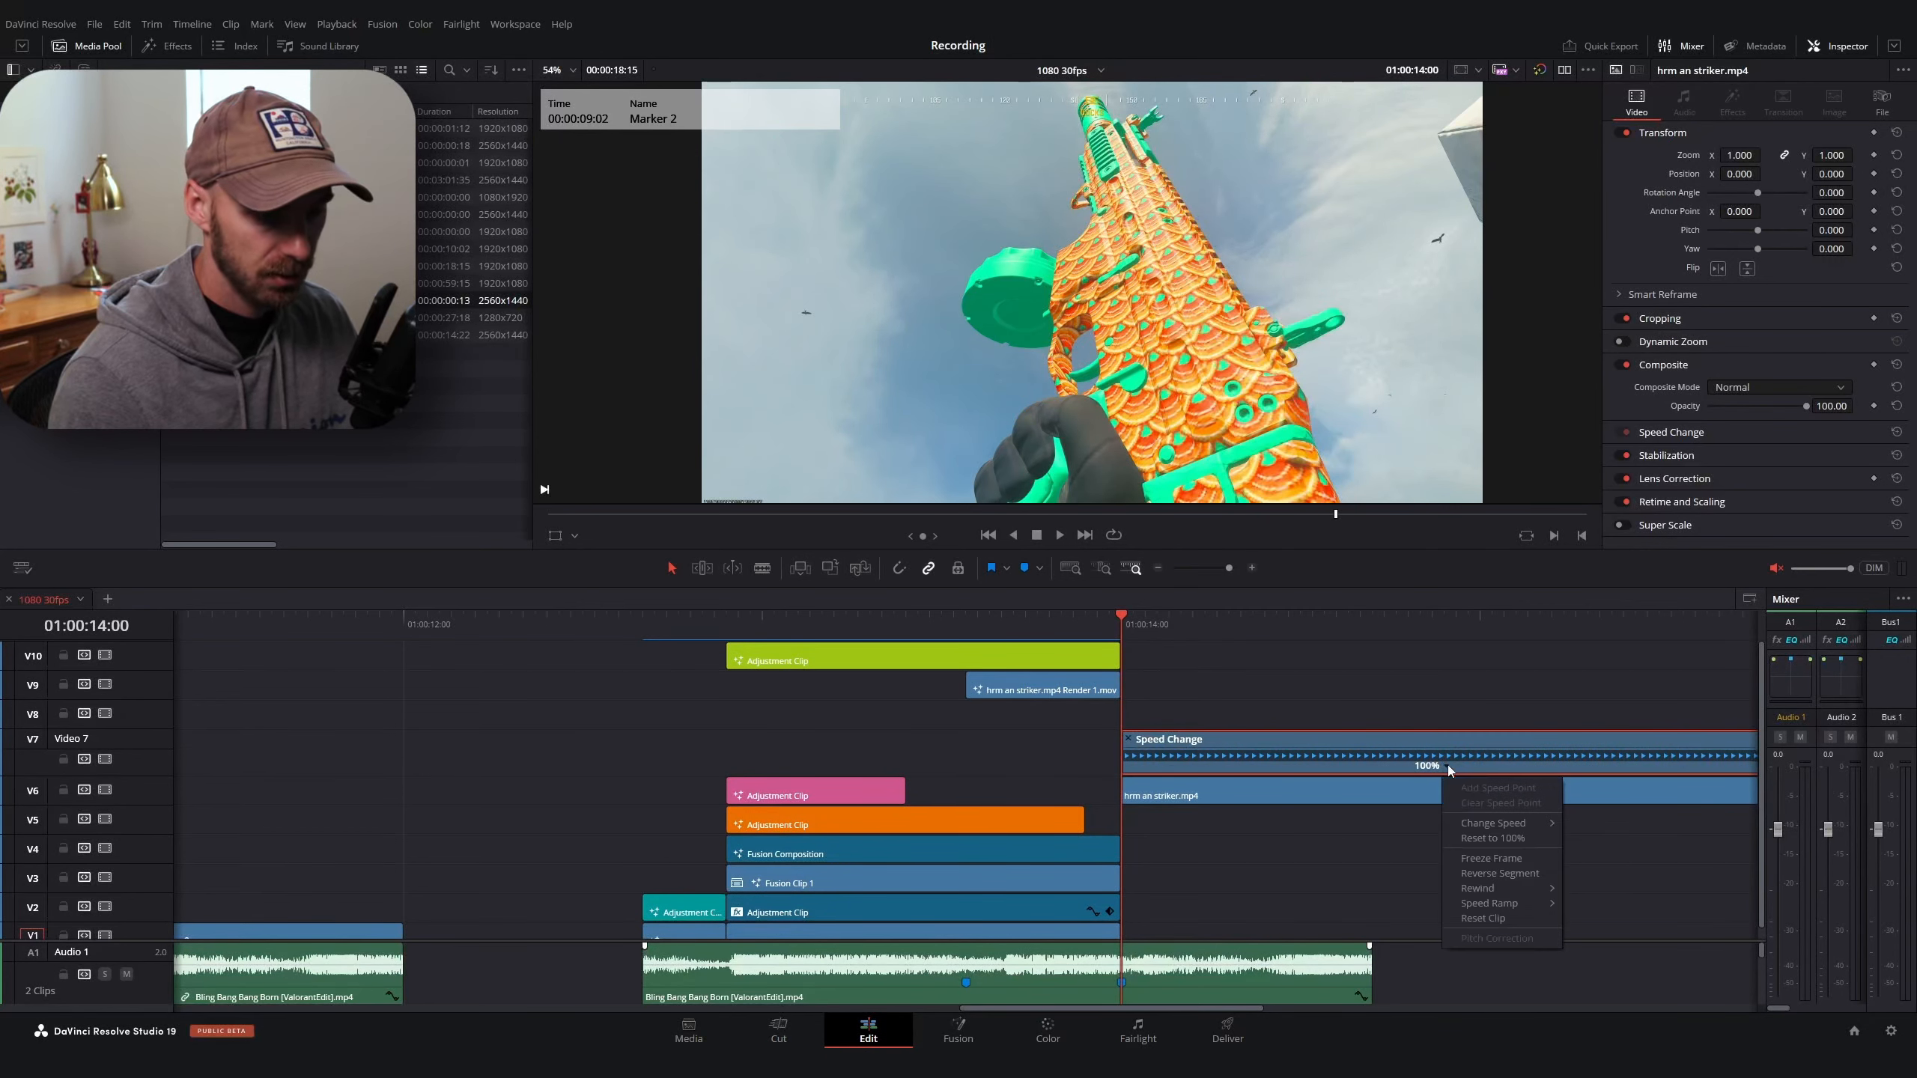
click(1472, 854)
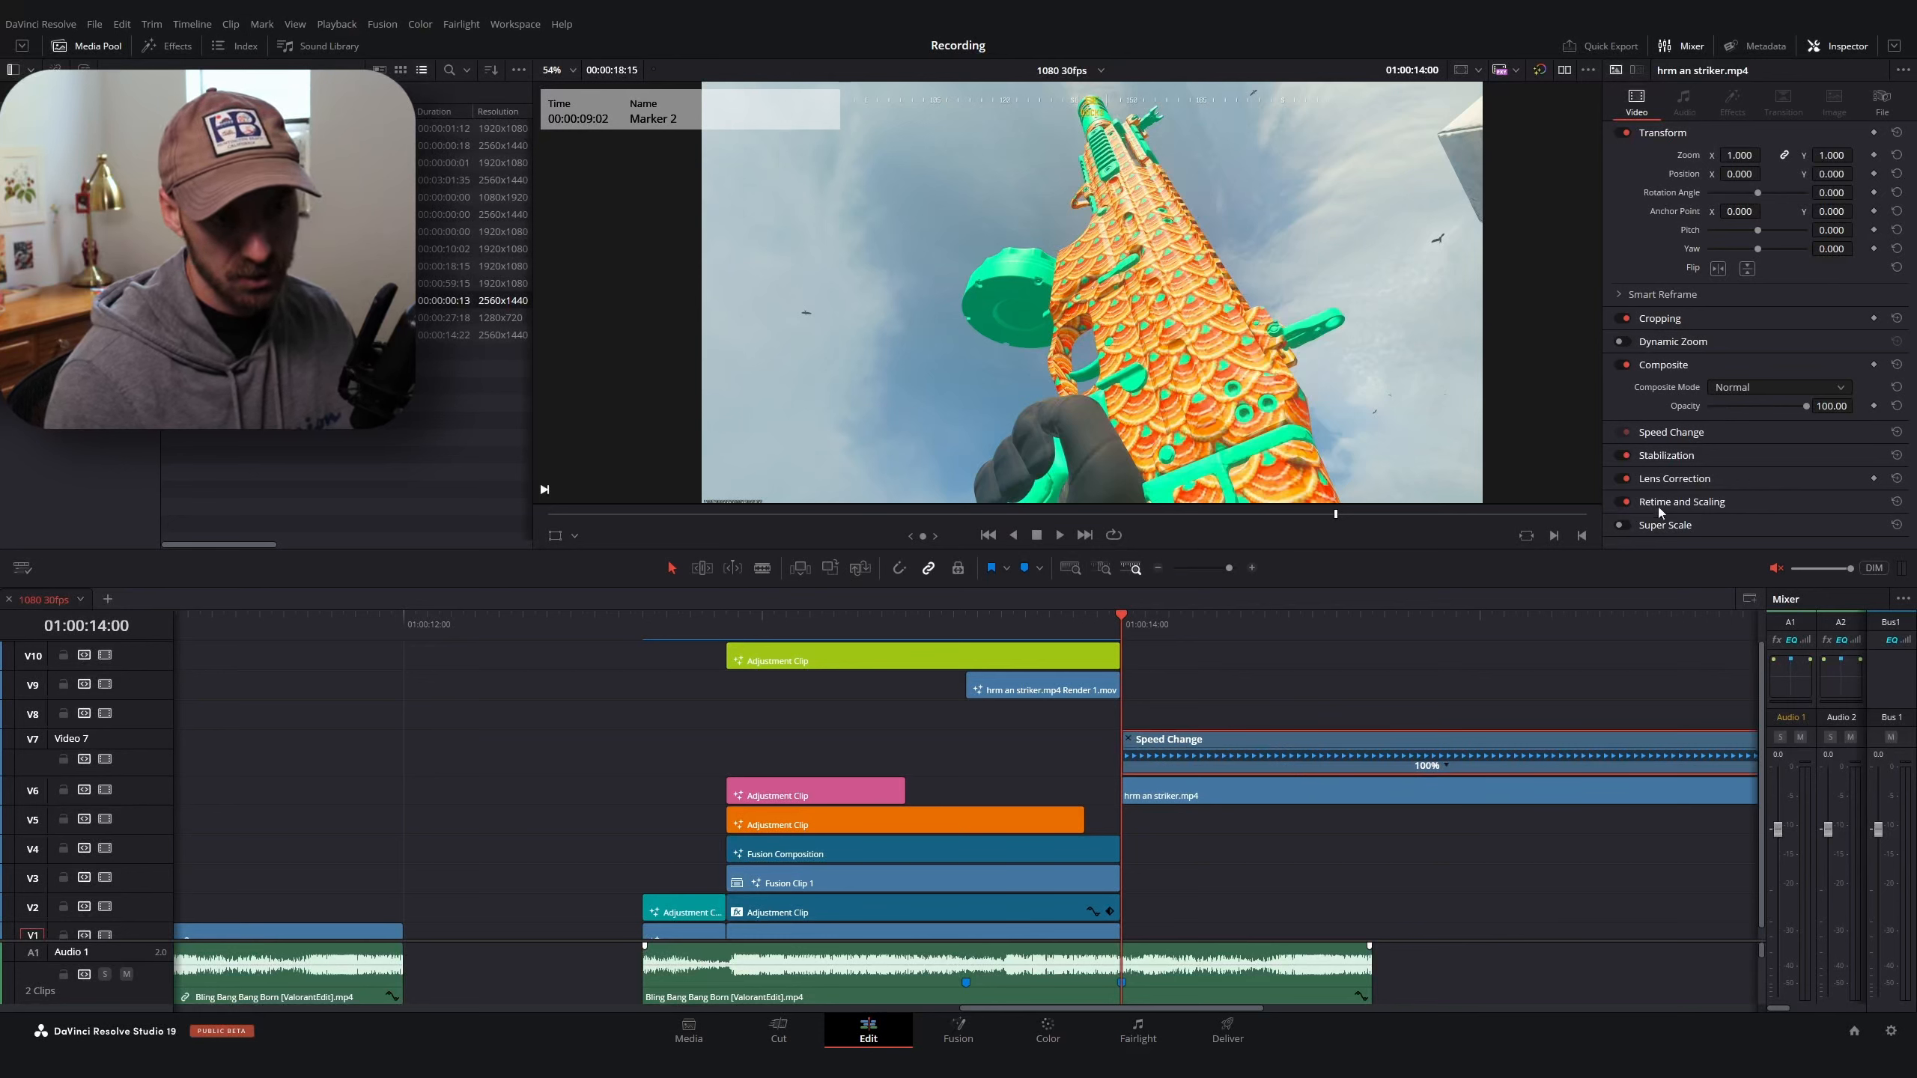
click(1705, 434)
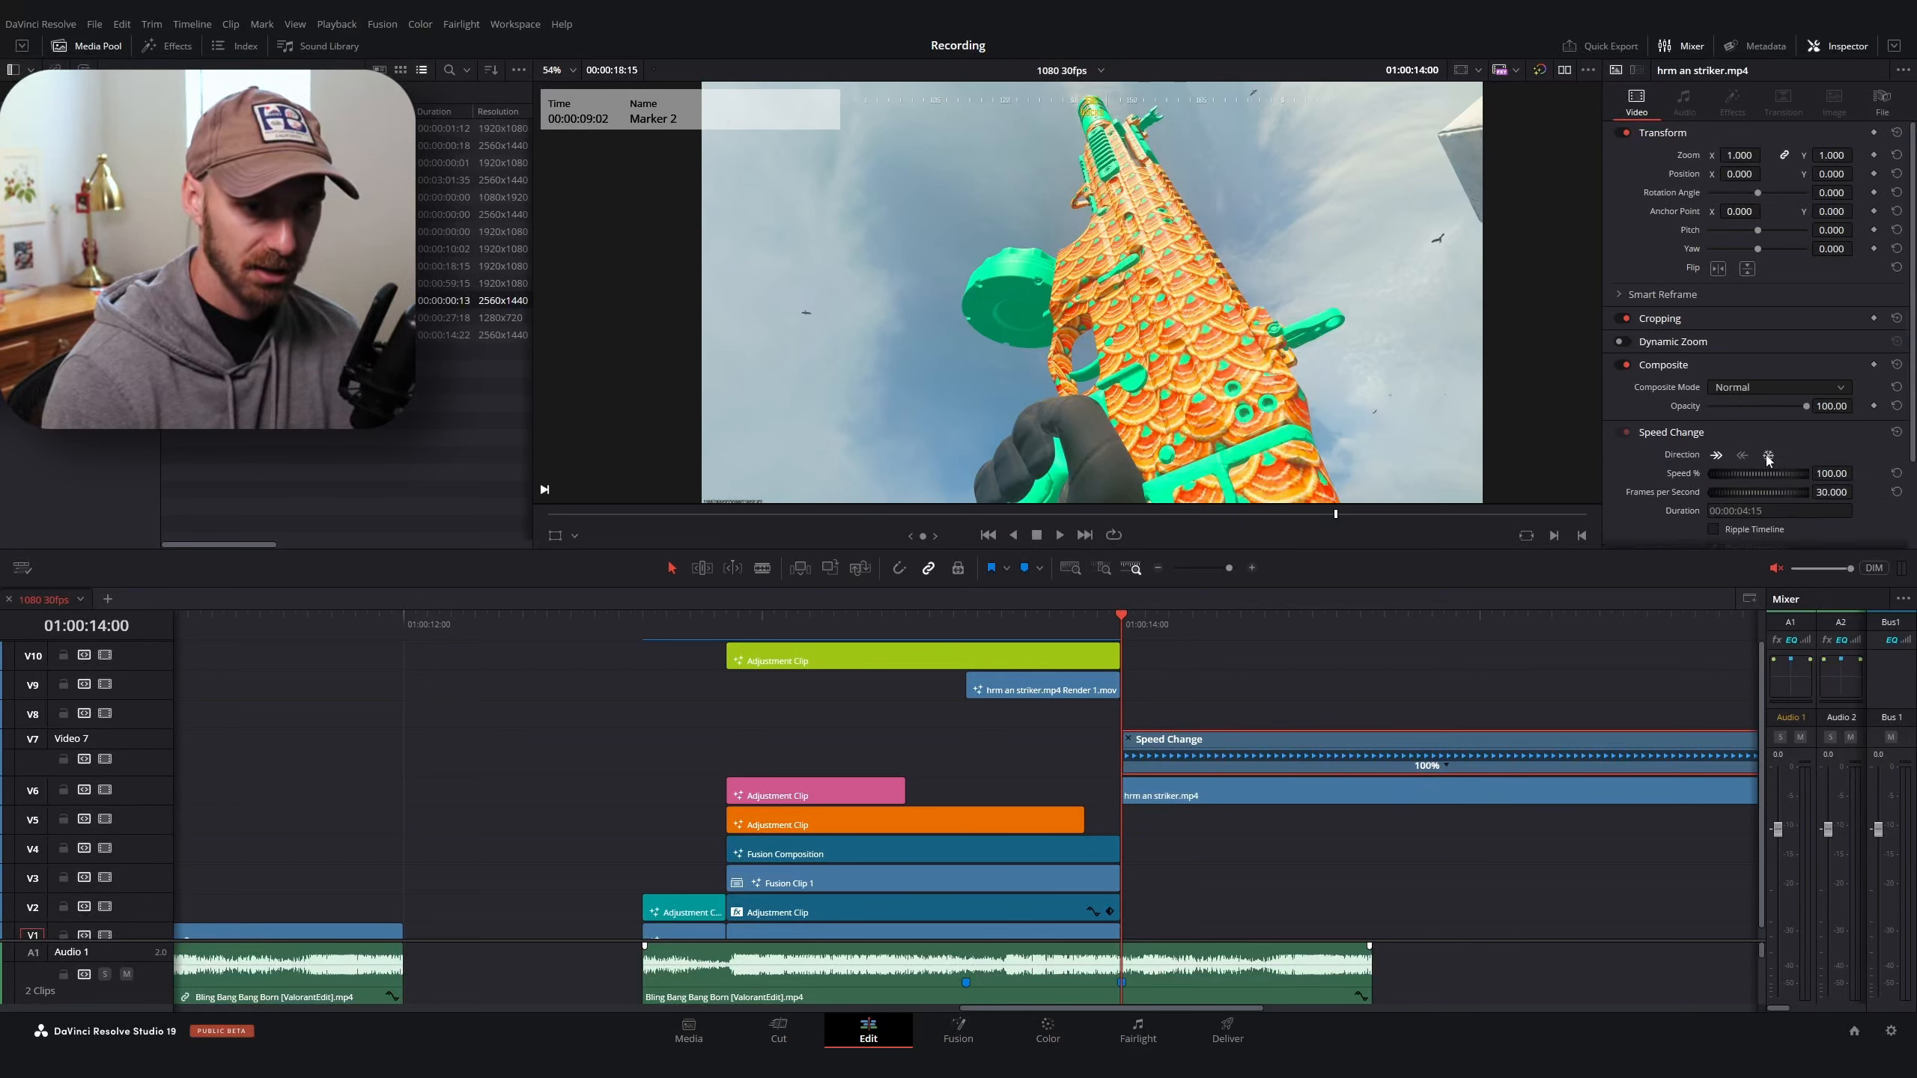
click(1767, 455)
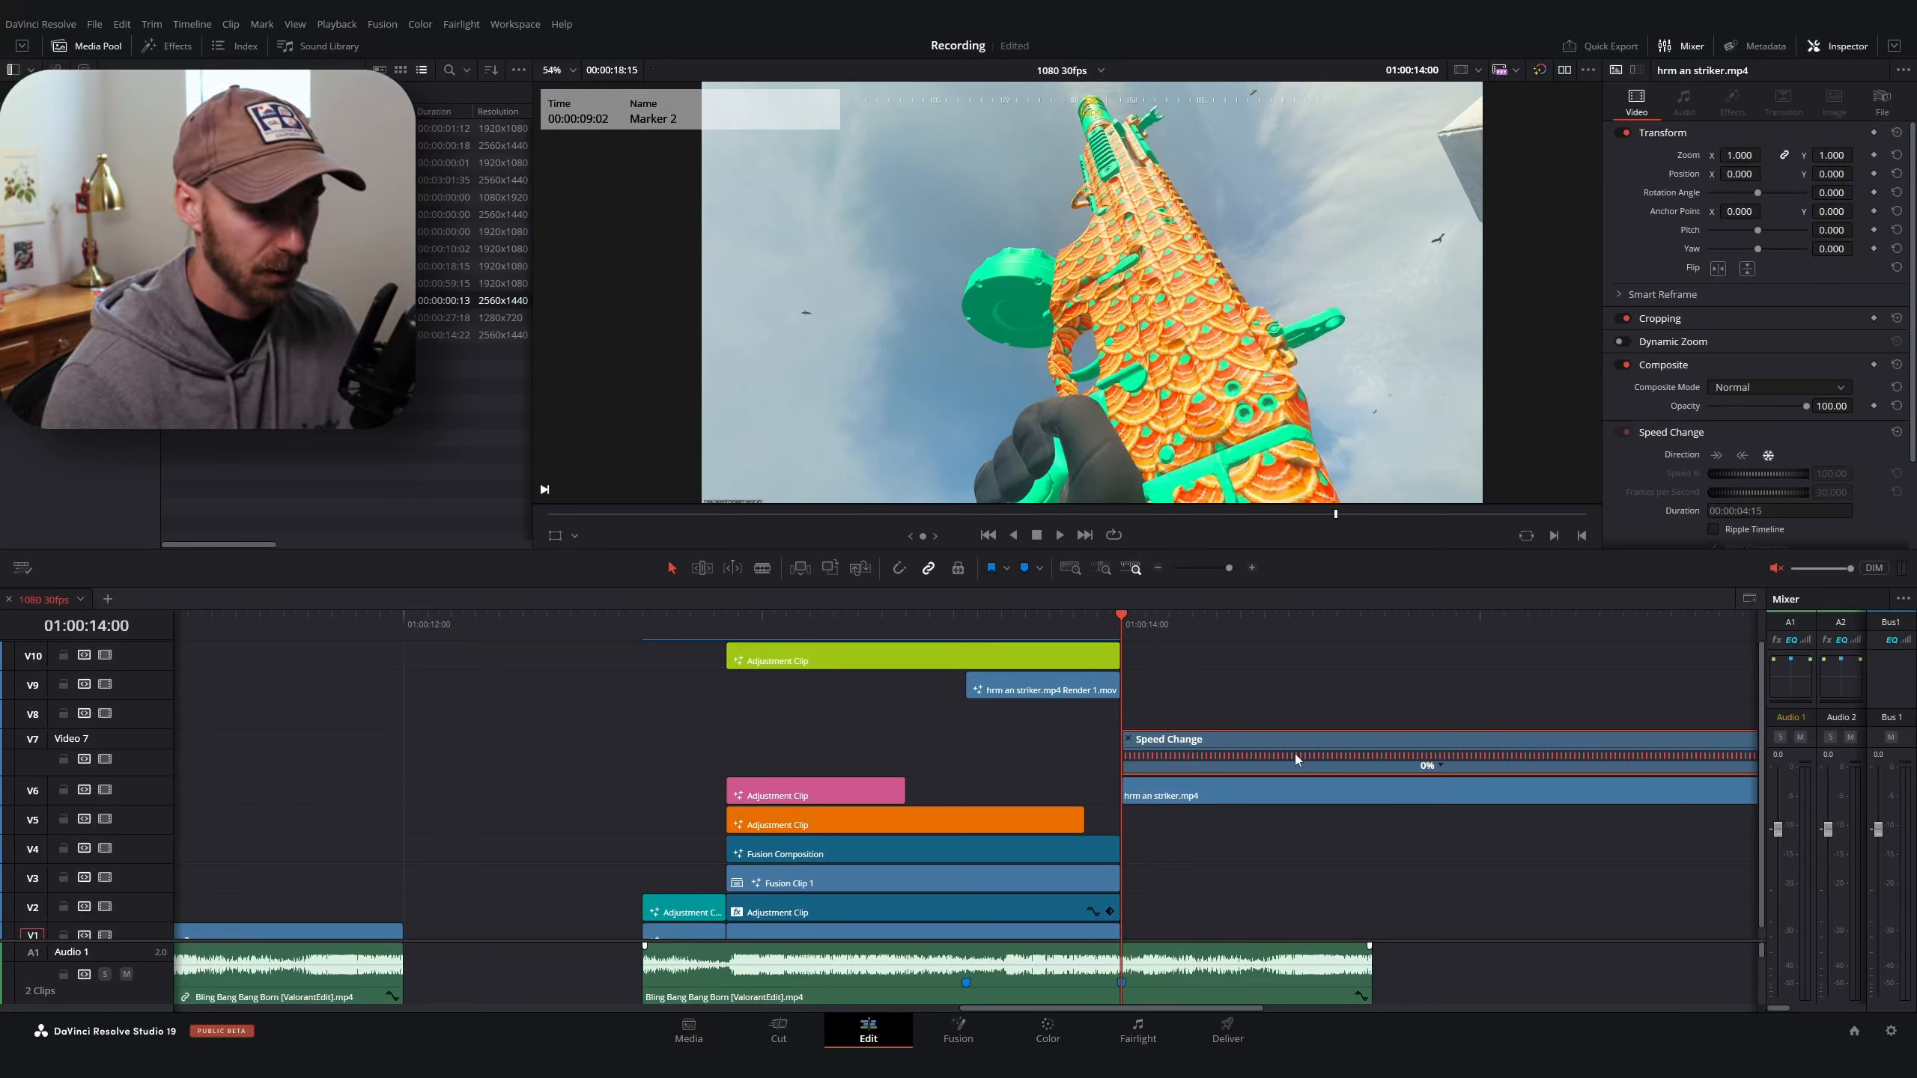
drag(1366, 640, 1118, 697)
drag(1225, 760, 1057, 743)
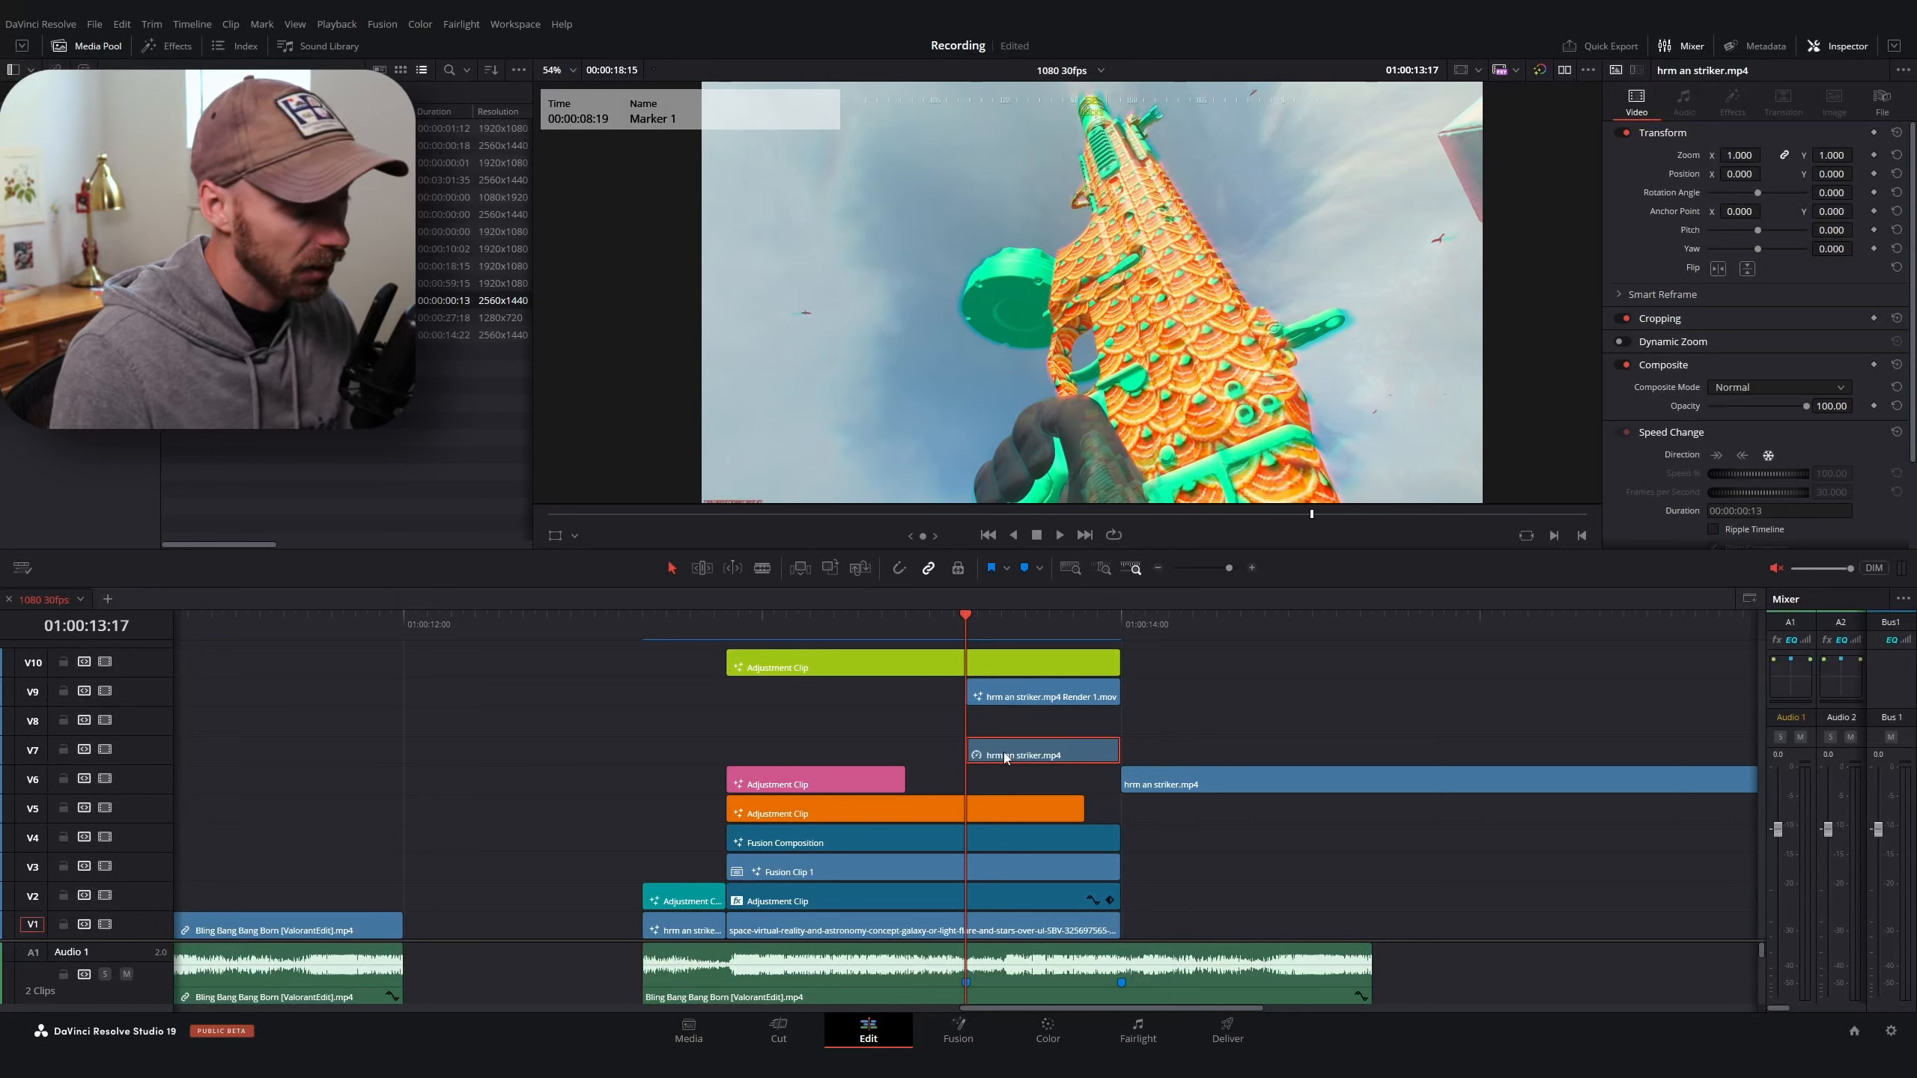
In Fusion, mask the frozen striker footage with a rectangle 0.5 wide and about 1.05 high, keeping only the left third of the frame
key(shift+5)
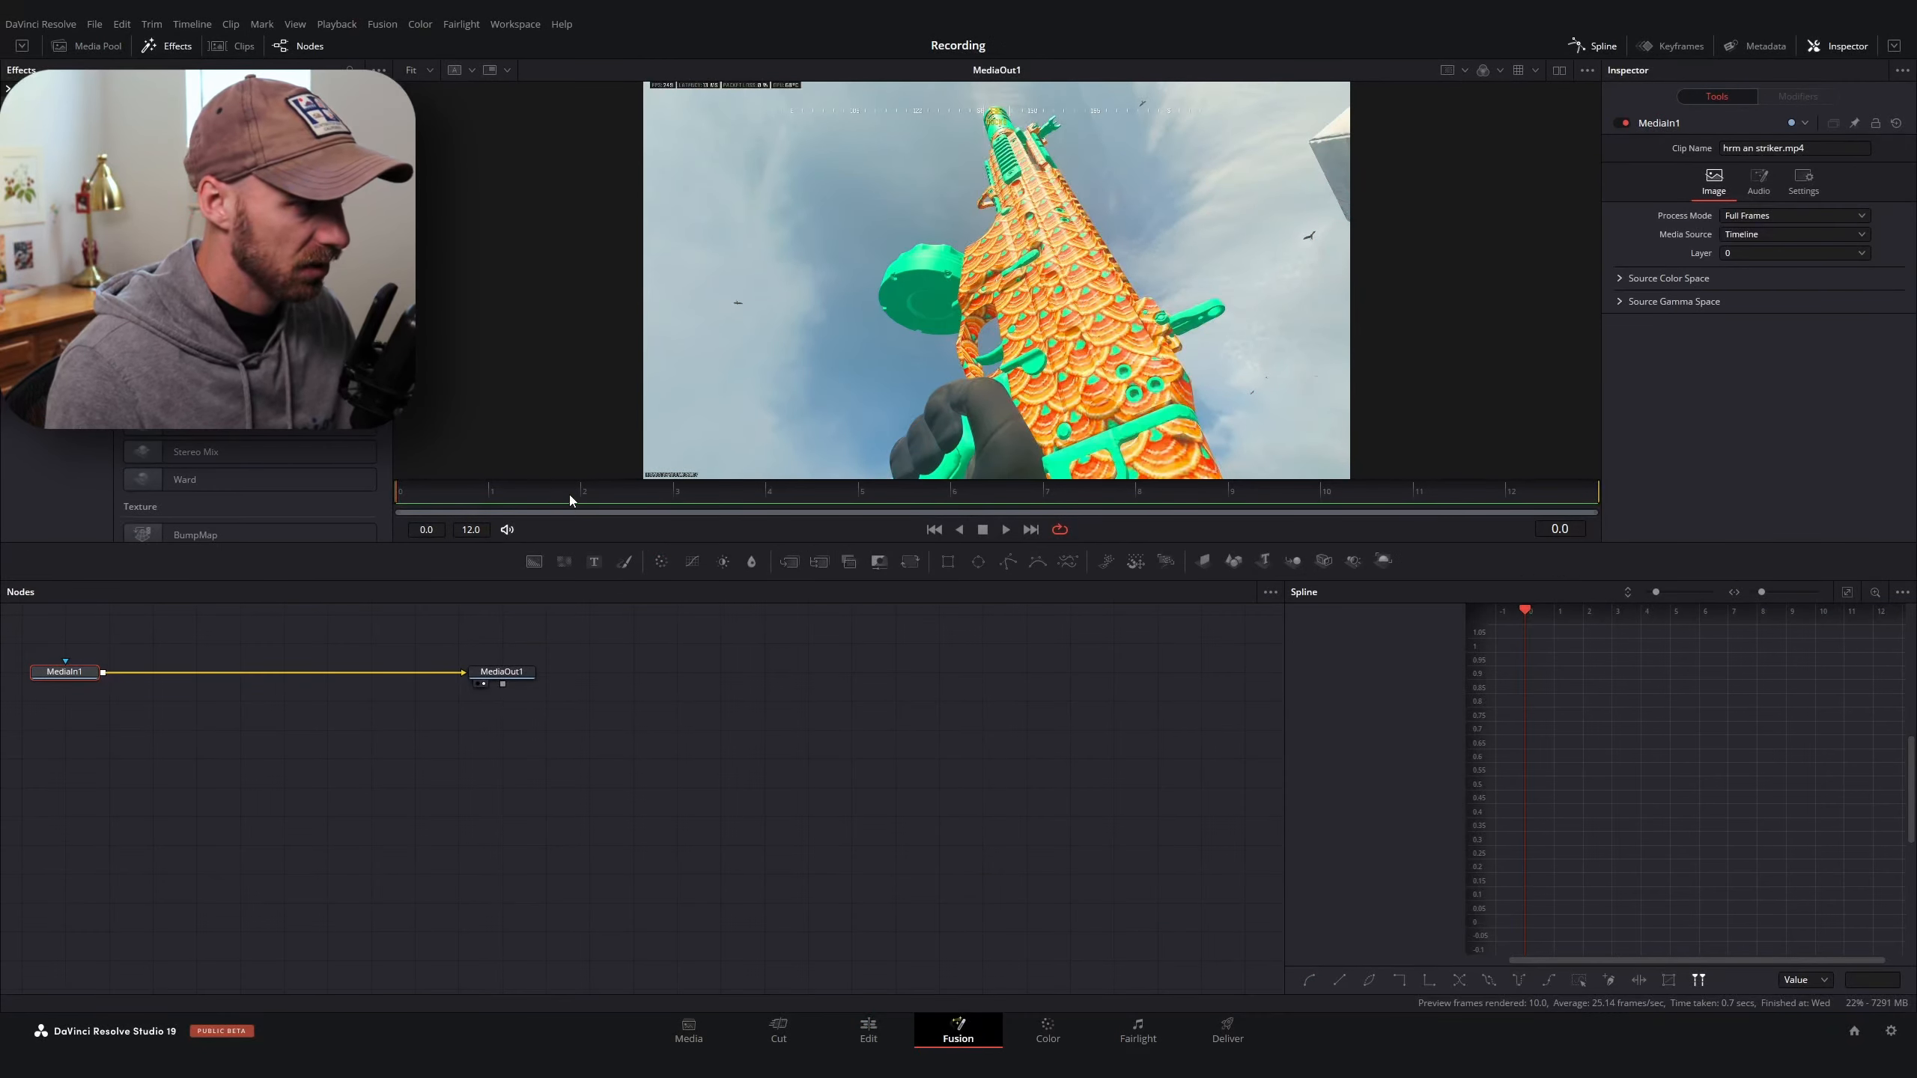
scroll(761, 901, left, 6)
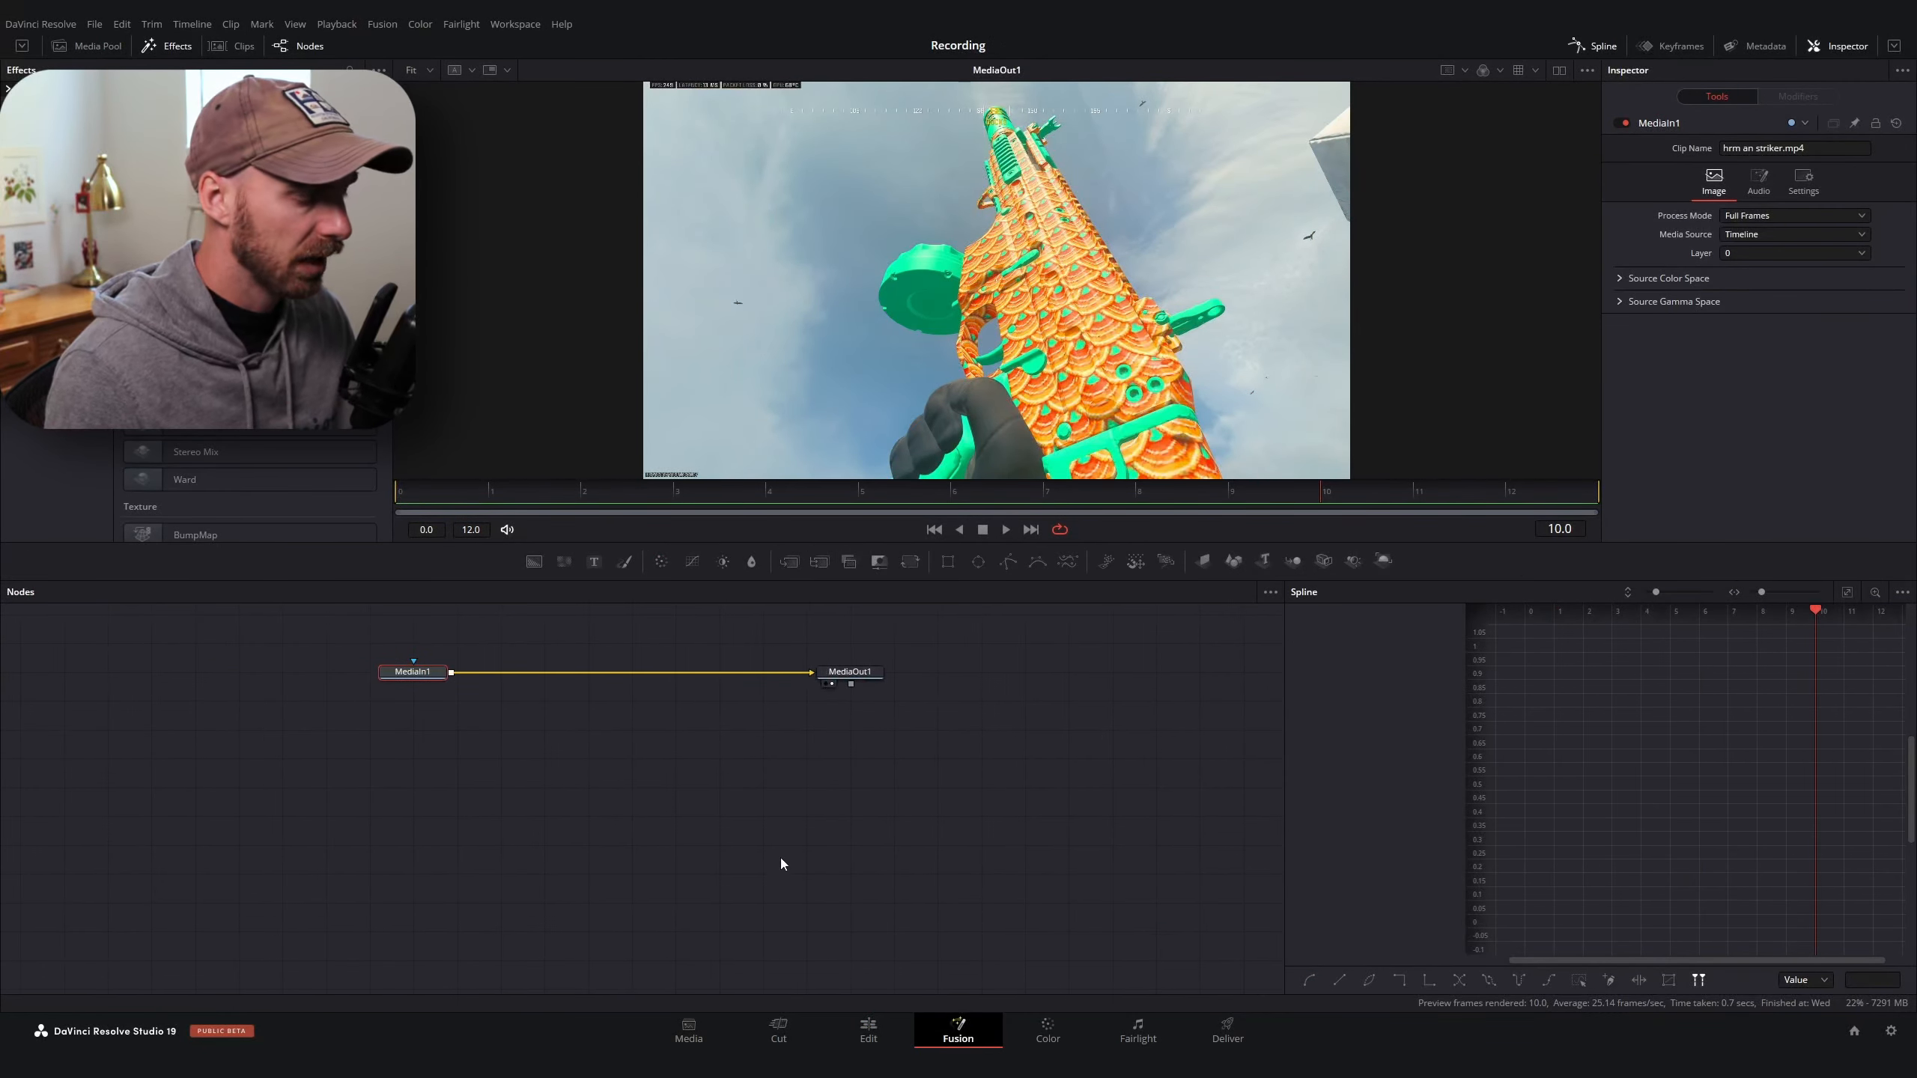
scroll(780, 859, up, 2)
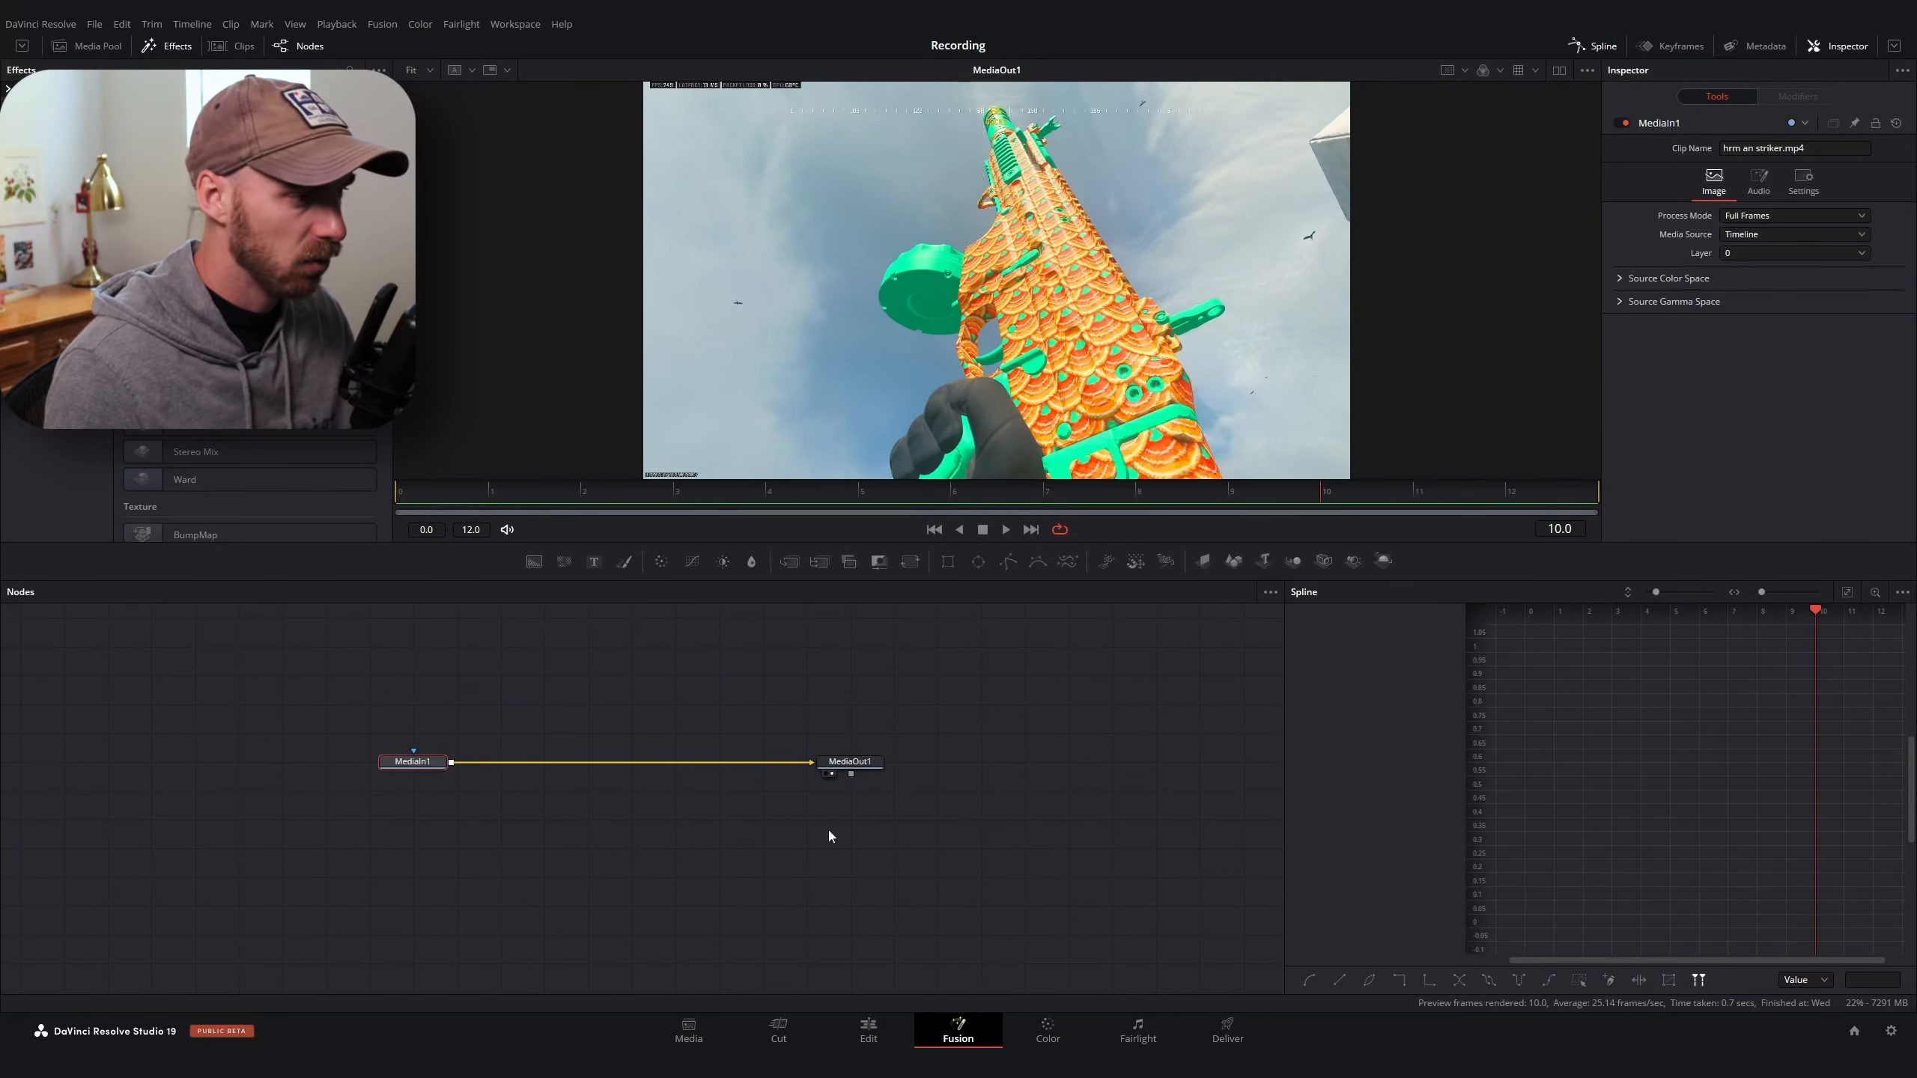
click(949, 561)
drag(999, 284, 731, 308)
drag(756, 208, 747, 121)
drag(752, 309, 1084, 309)
drag(1059, 122, 1057, 100)
drag(1068, 312, 699, 315)
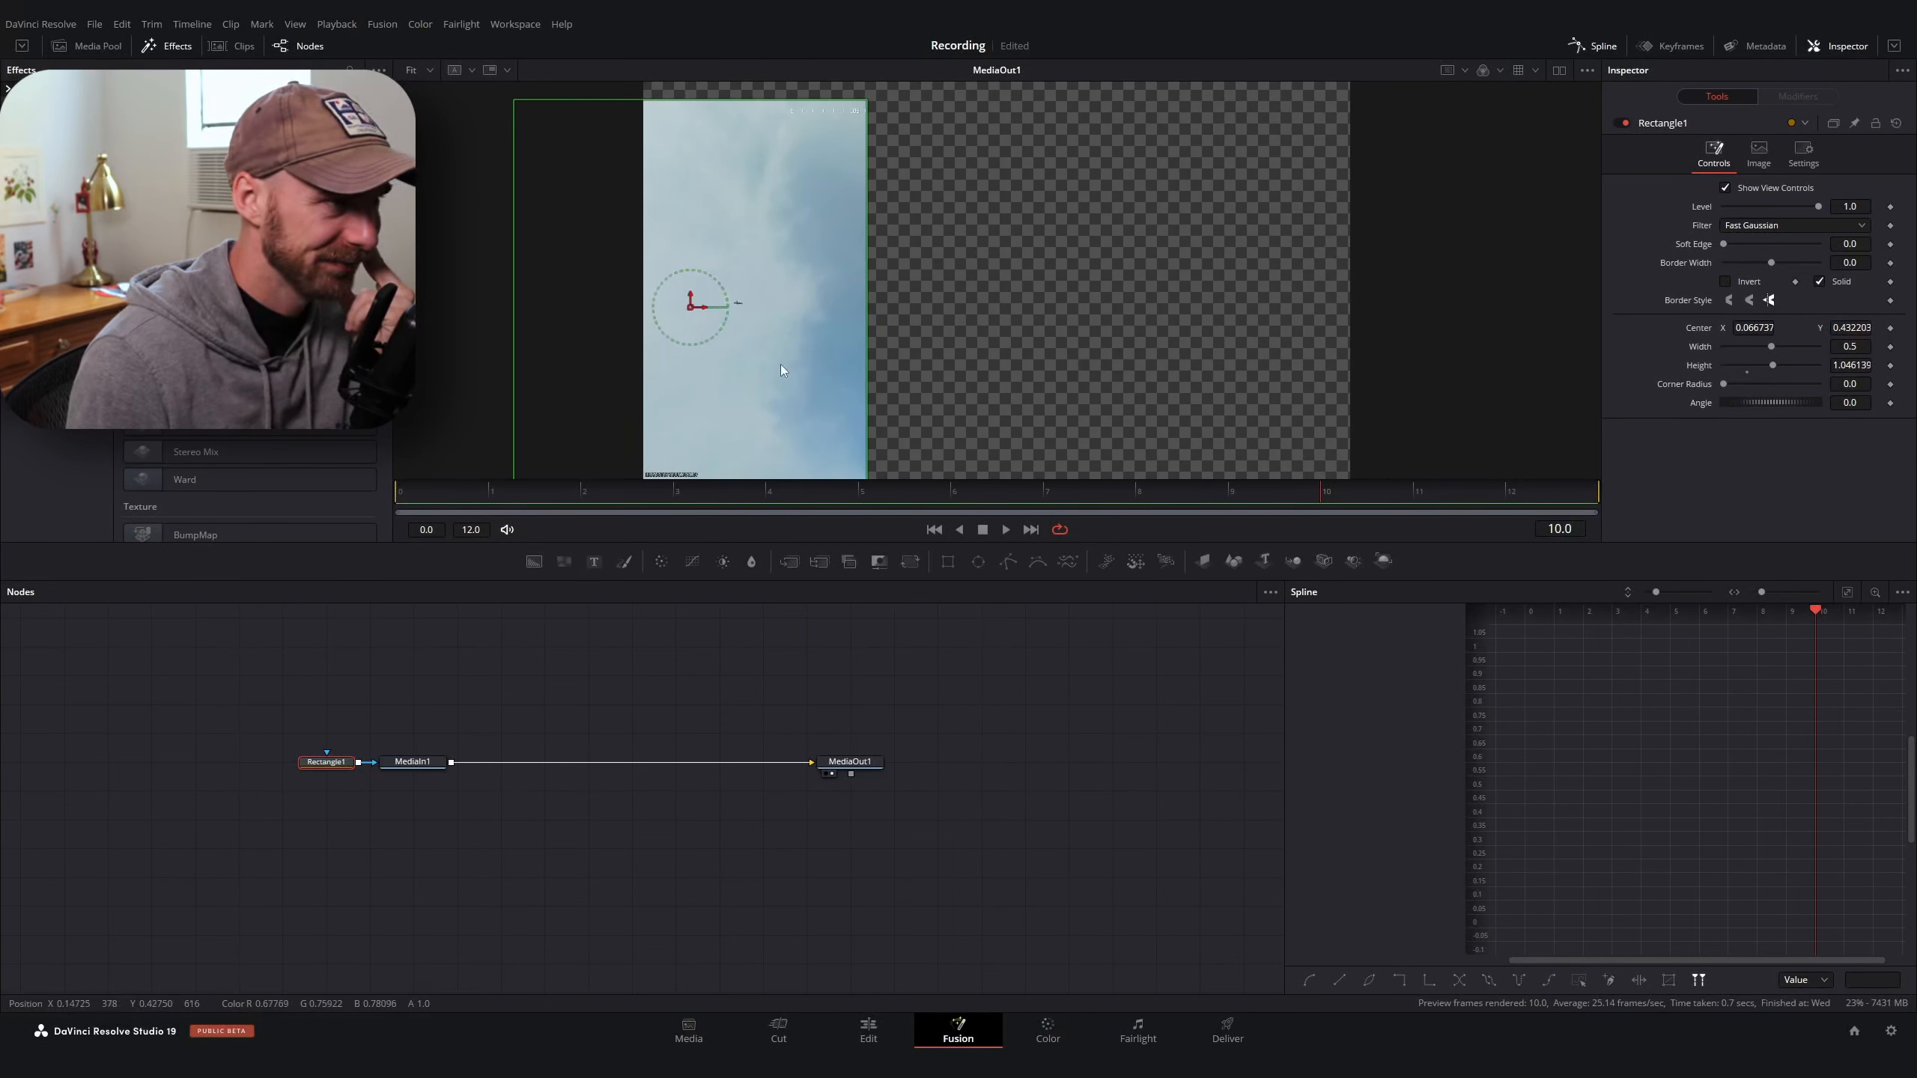
scroll(763, 347, up, 1)
click(492, 765)
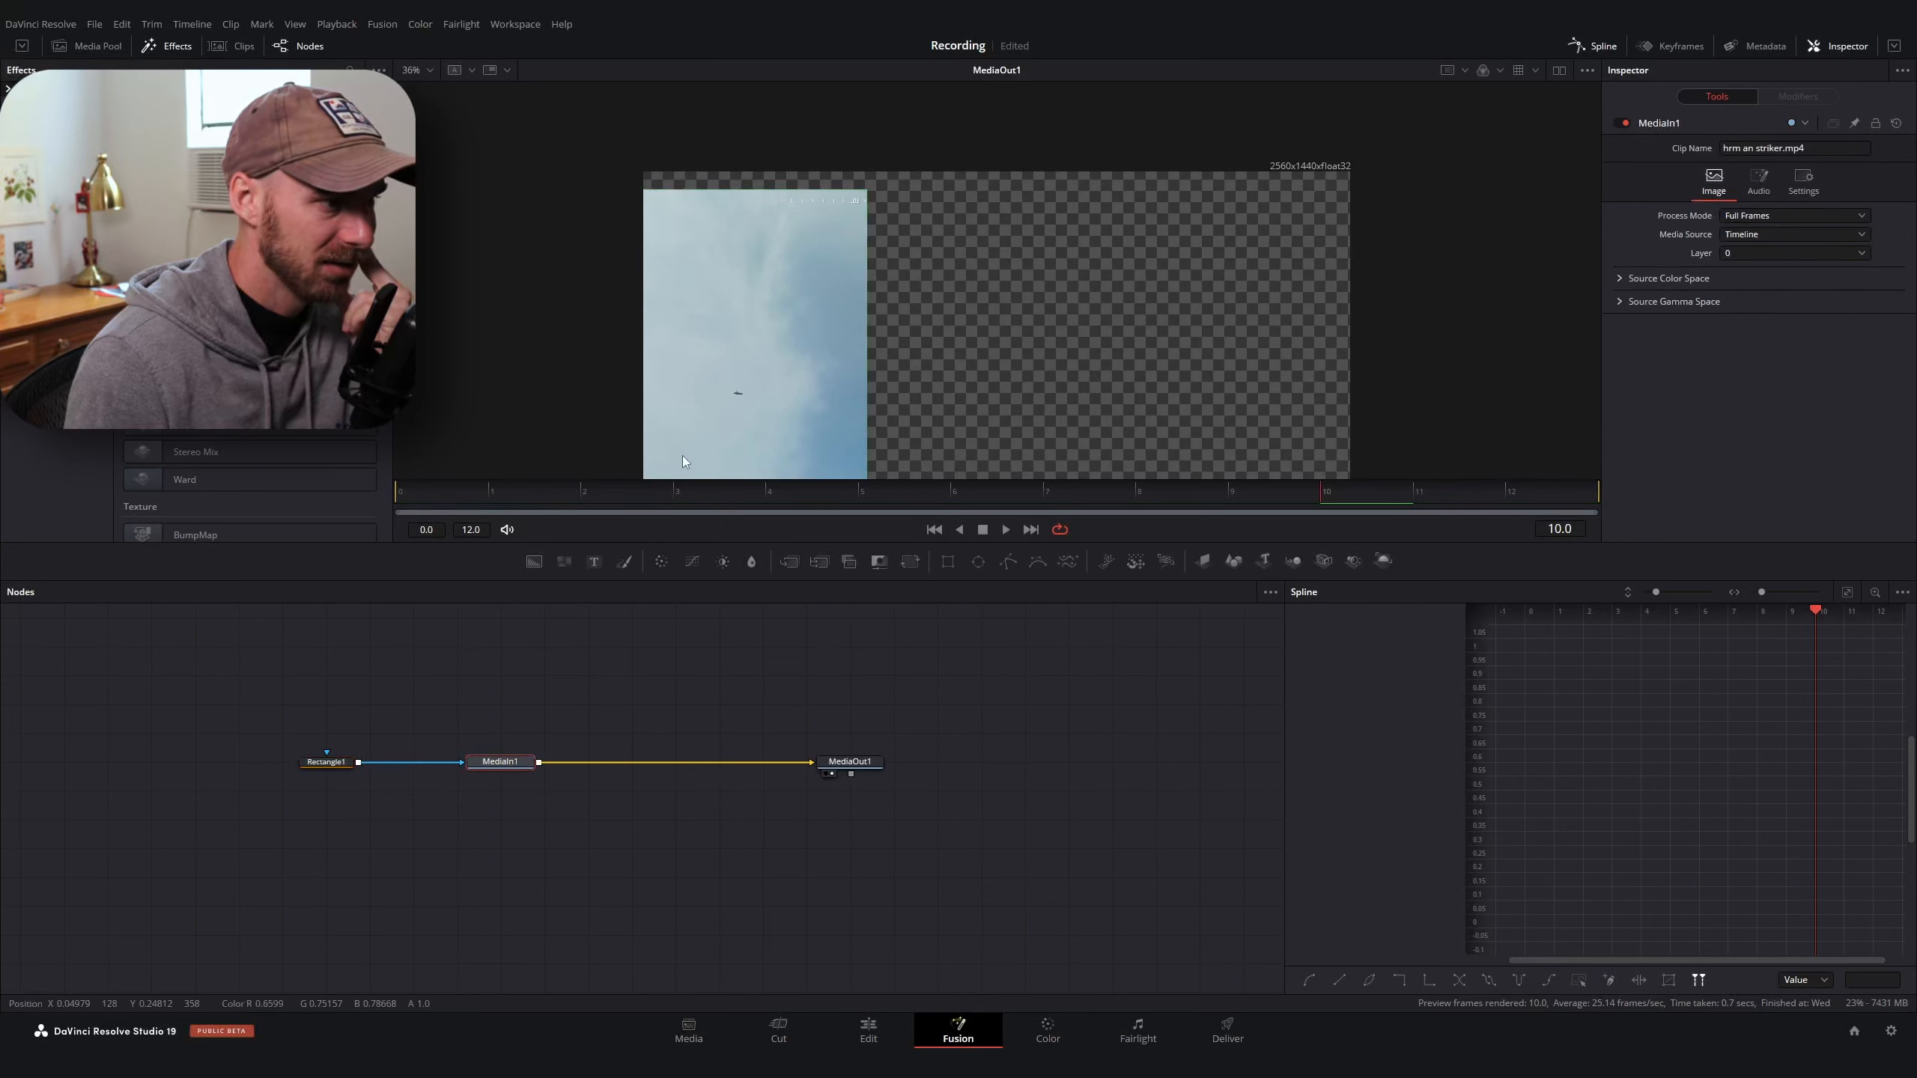
scroll(746, 267, down, 1)
Insert a Transform after MediaIn1 and keyframe its Center Y from -0.458 at frame 0 to 0.5 at frame 12
click(542, 510)
key(shift+space)
text(transf)
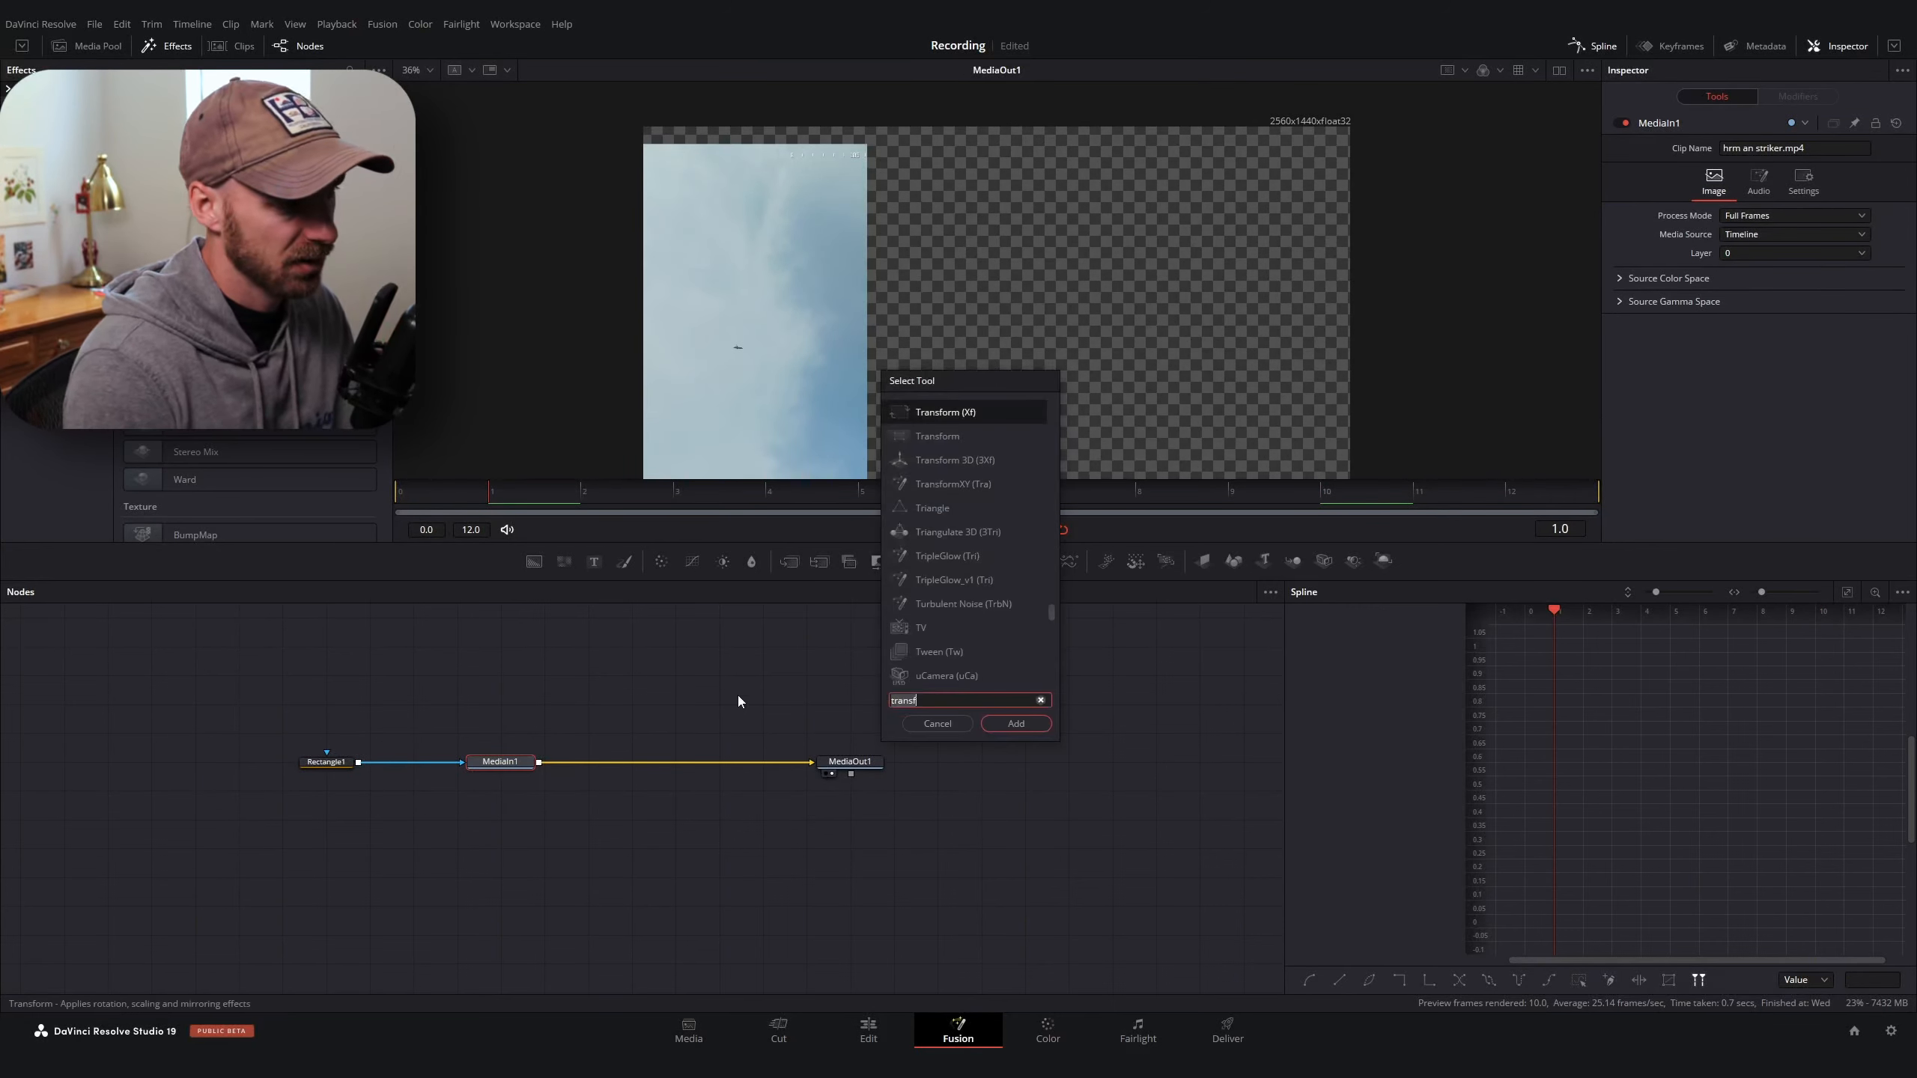
key(Return)
key(End)
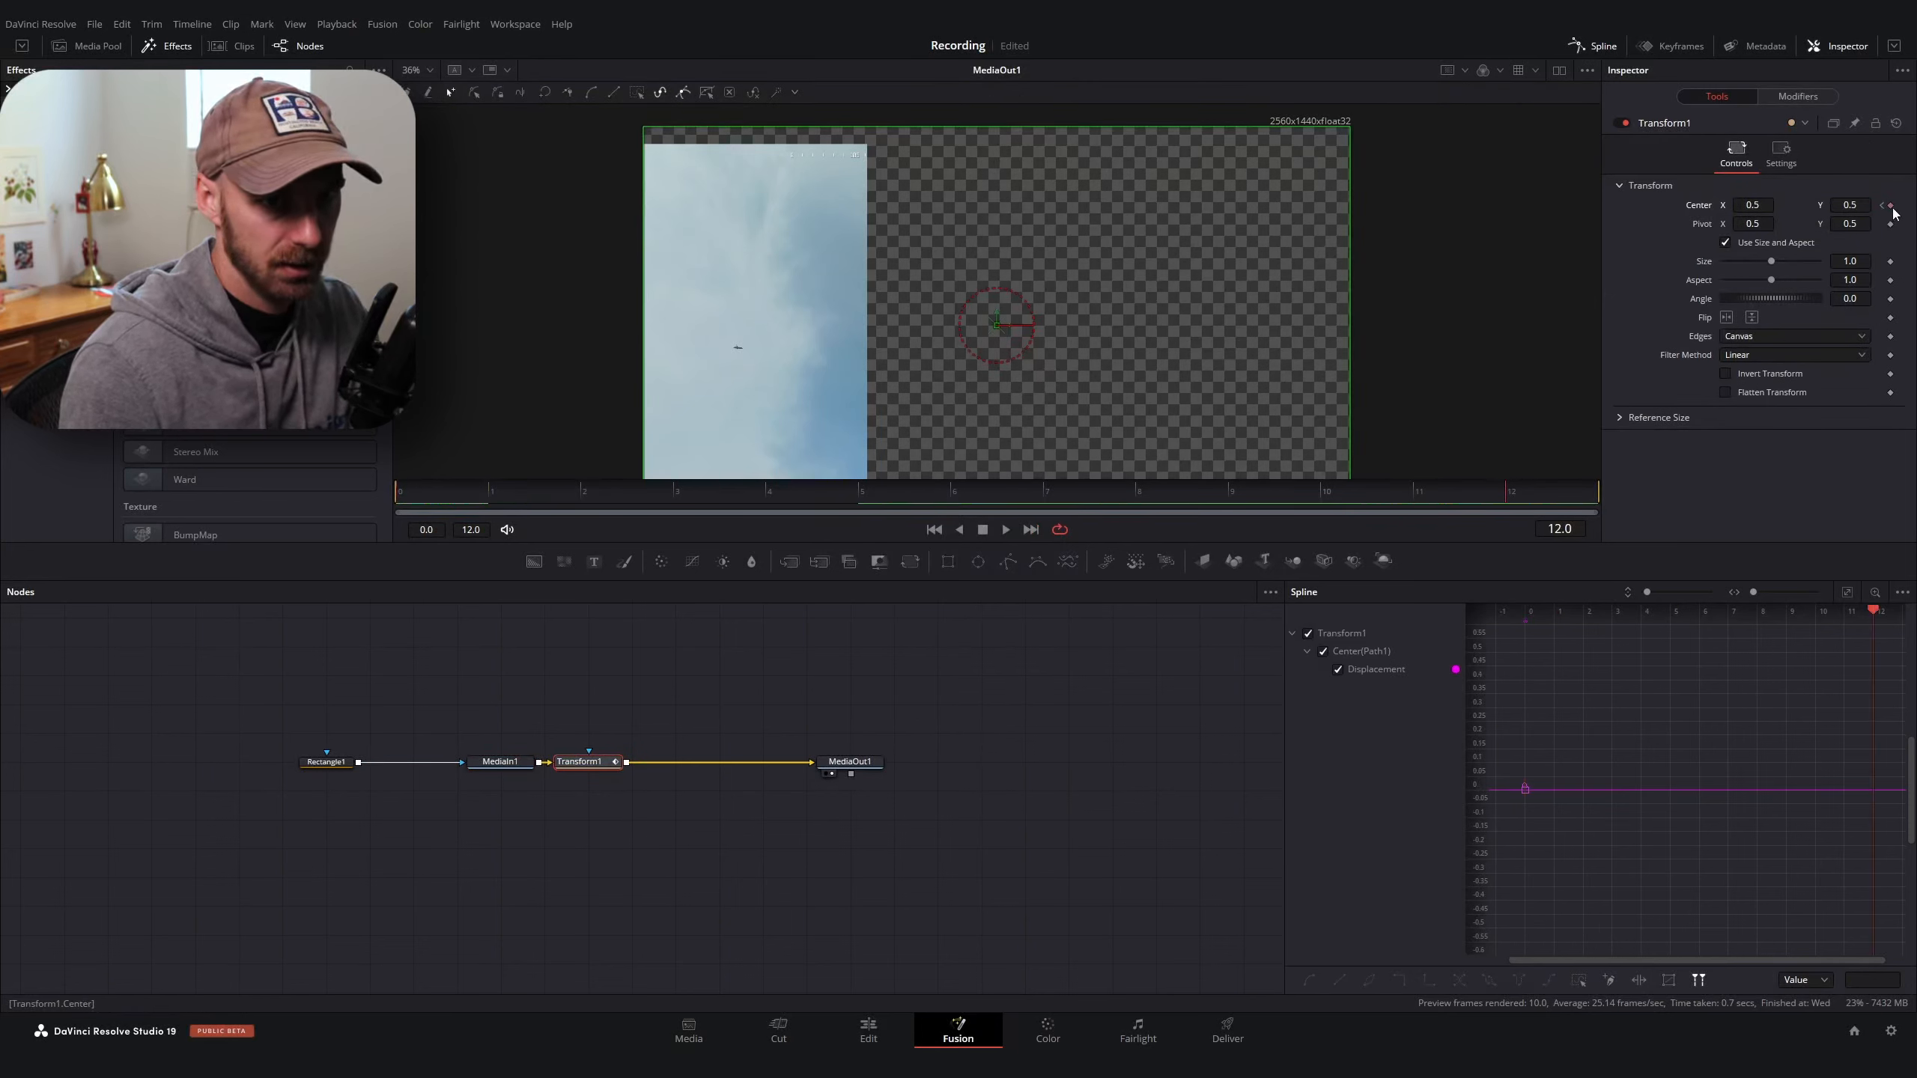
click(1891, 205)
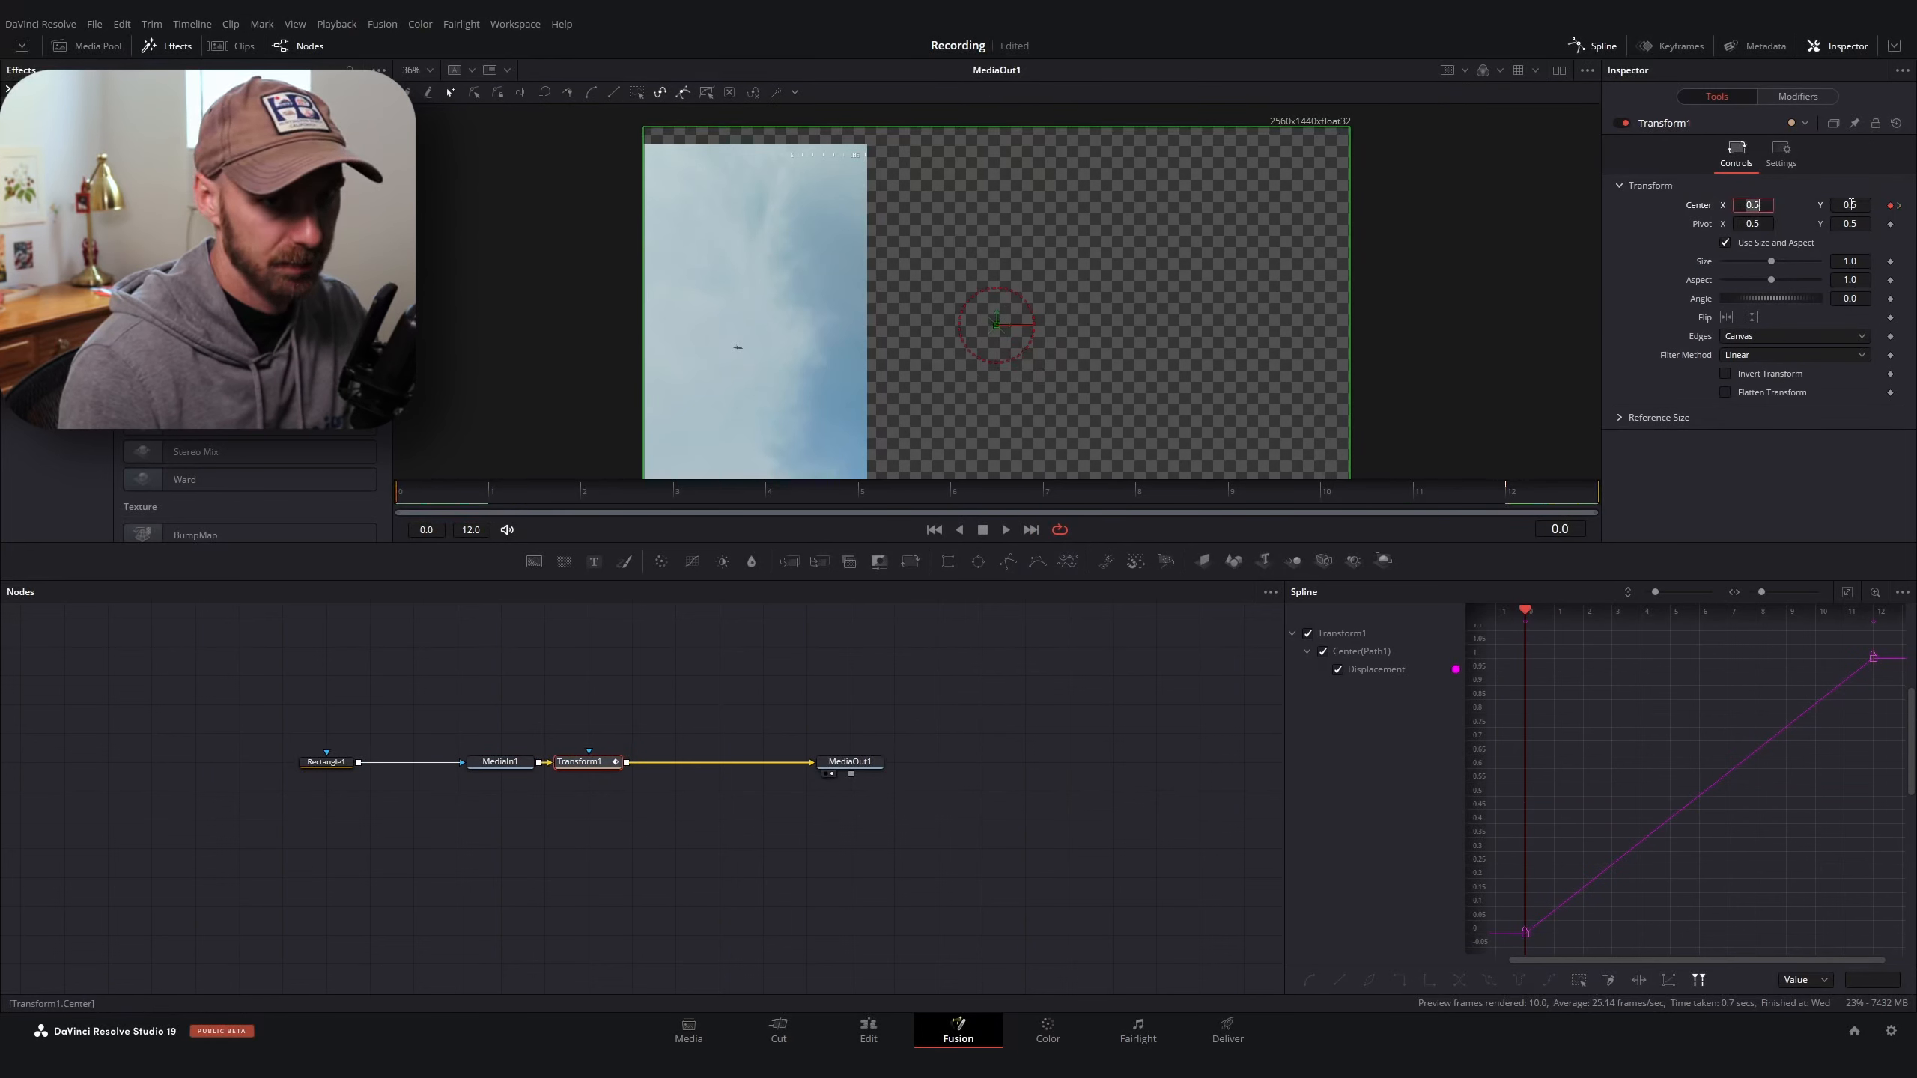
key(Home)
key(Return)
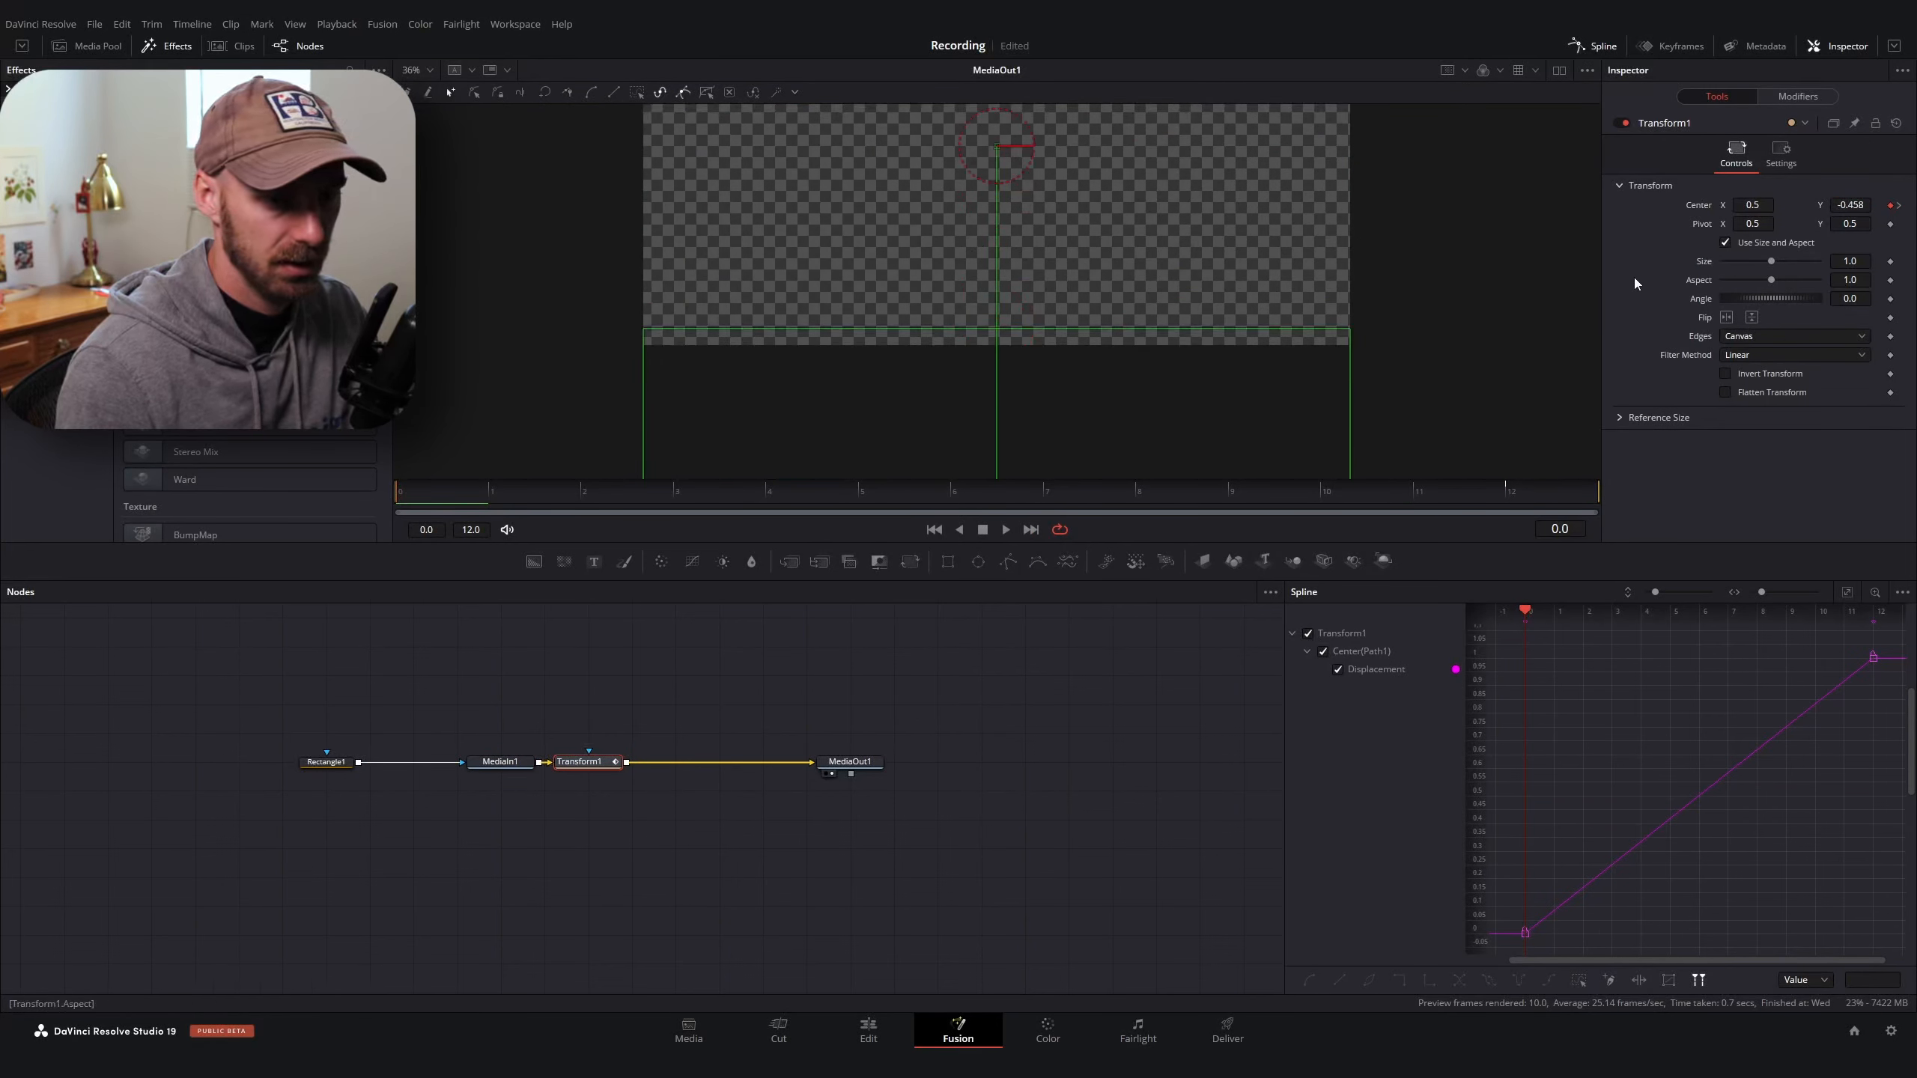
Smooth the Transform's Displacement curve into a fast start with a gradual slowdown, and check the rising panel on the Edit page
drag(1890, 646, 1468, 948)
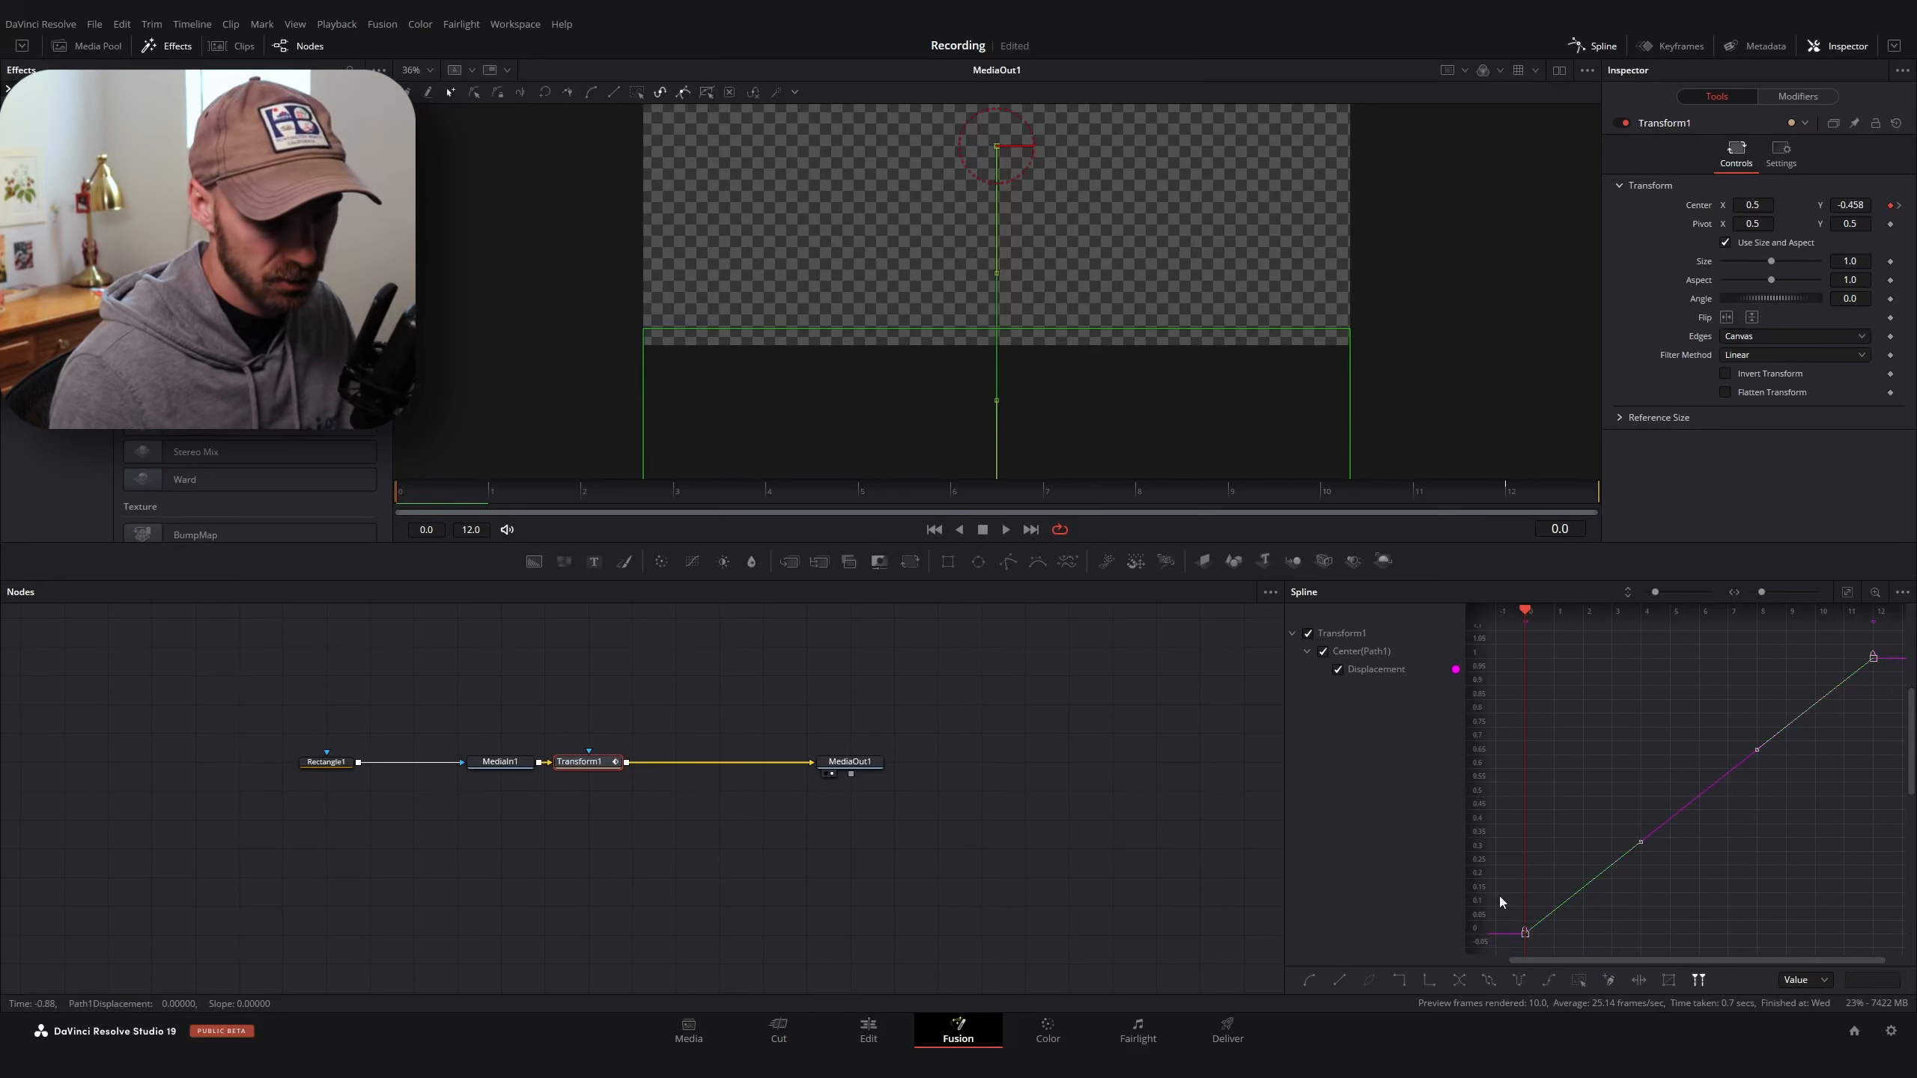
key(f)
click(1643, 897)
click(1525, 932)
drag(1633, 931, 1598, 805)
drag(451, 485, 1383, 513)
click(894, 1041)
drag(1123, 631, 980, 668)
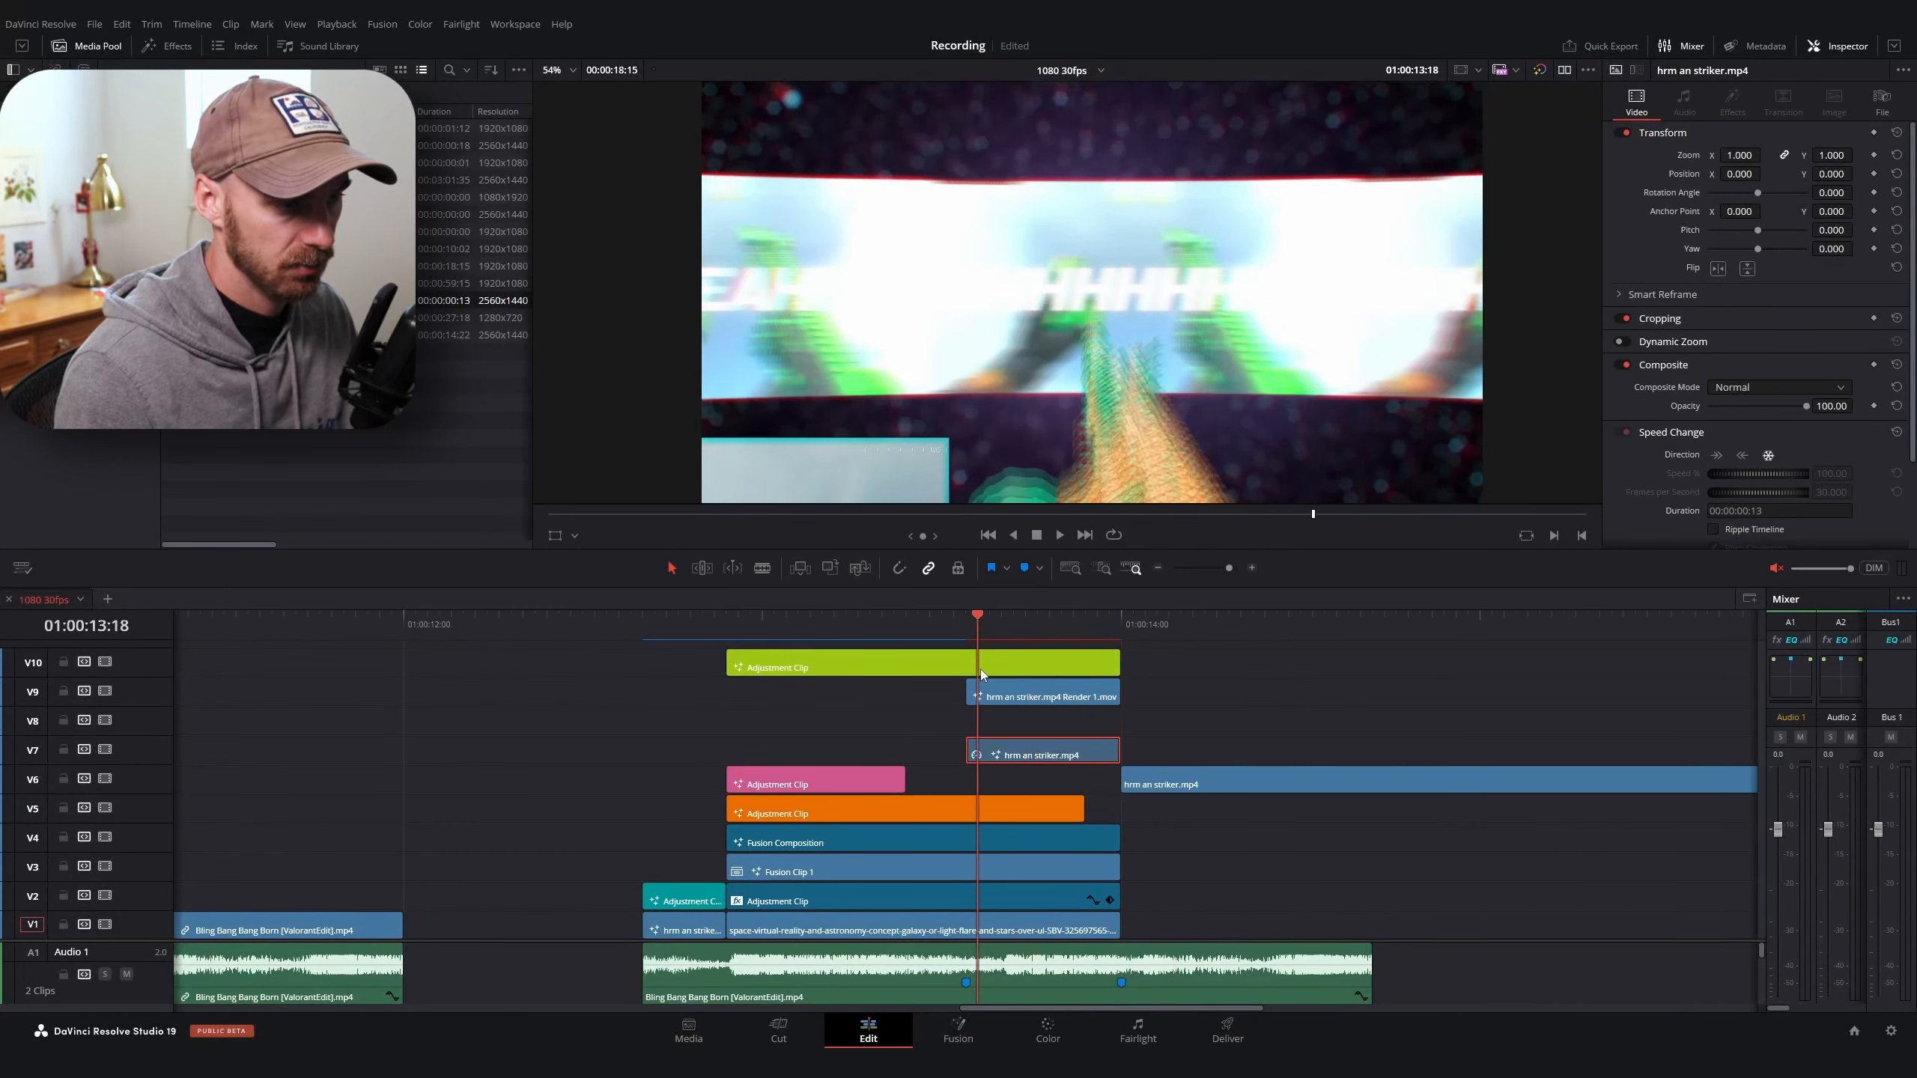
Add a second rectangle mask to the frozen striker clip, covering the lower middle of the frame out to its right edge
right_click(1016, 755)
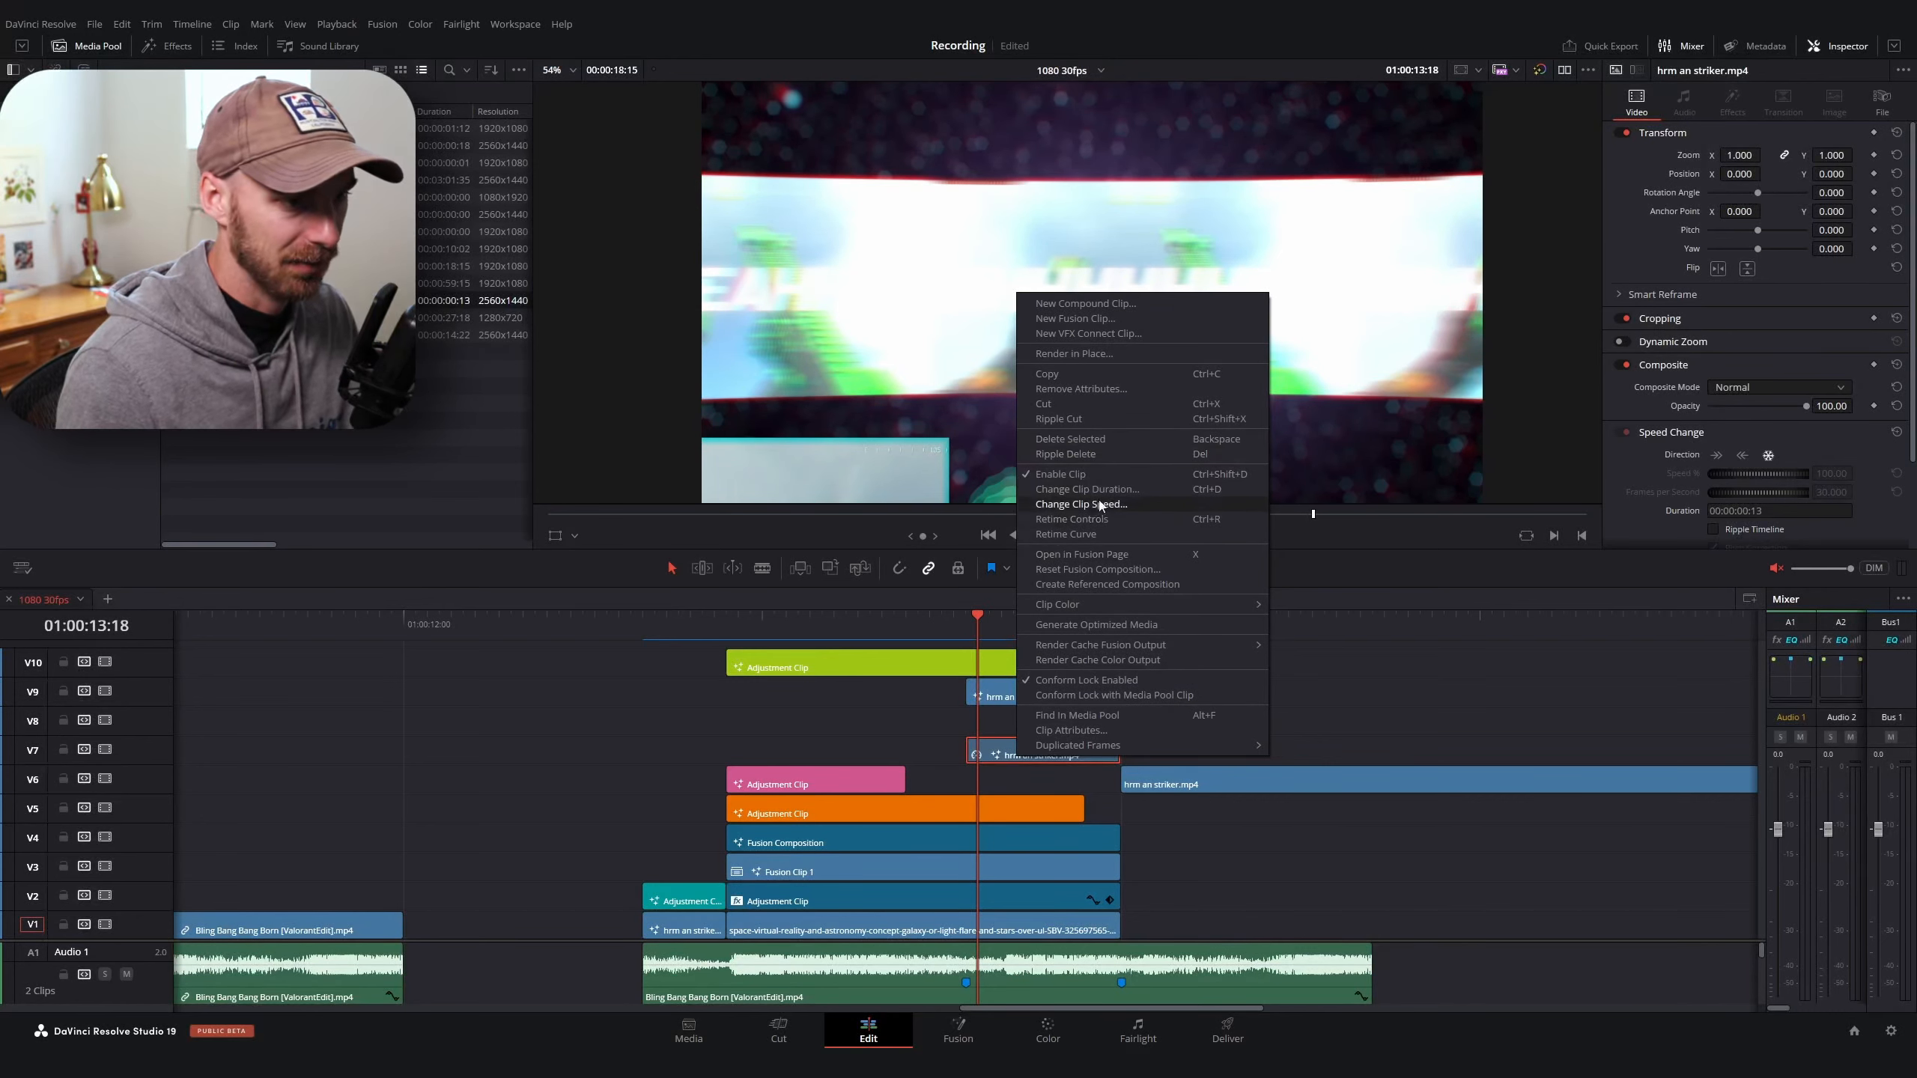
click(1110, 554)
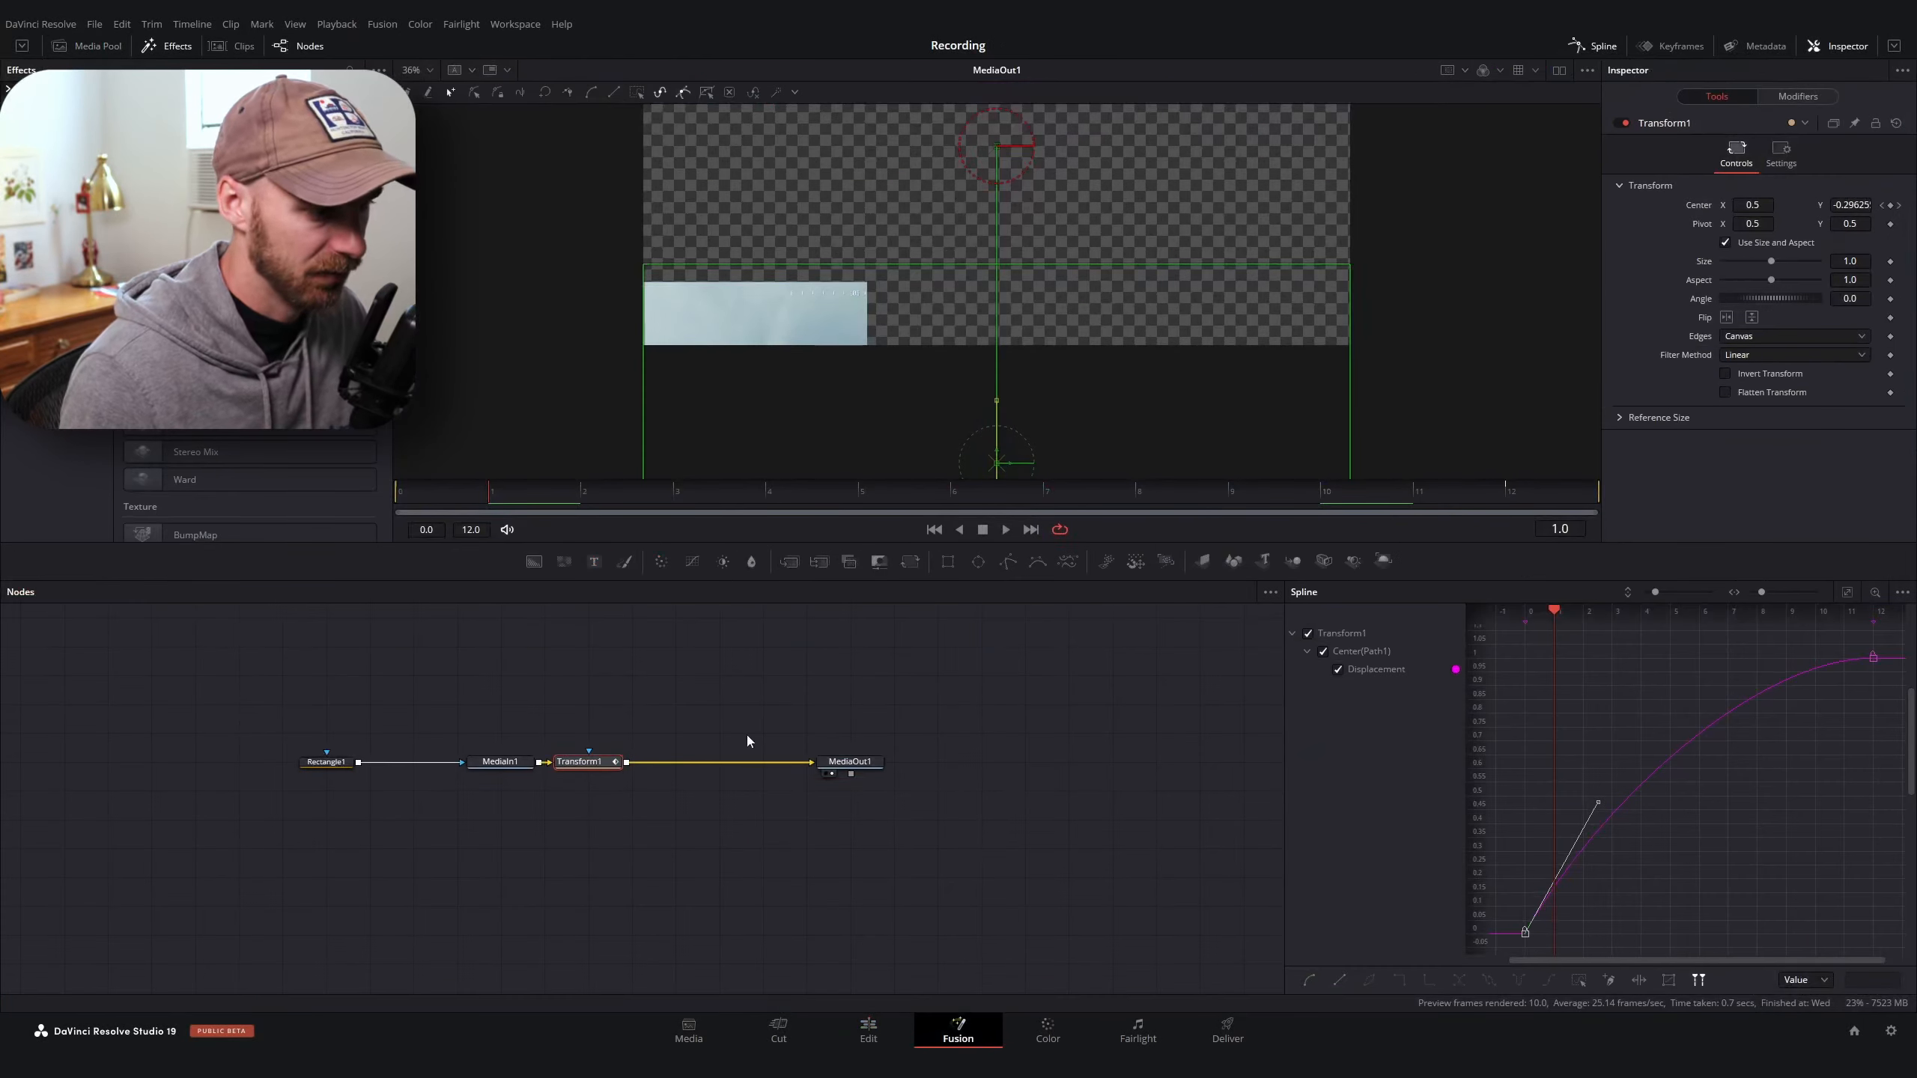
click(414, 762)
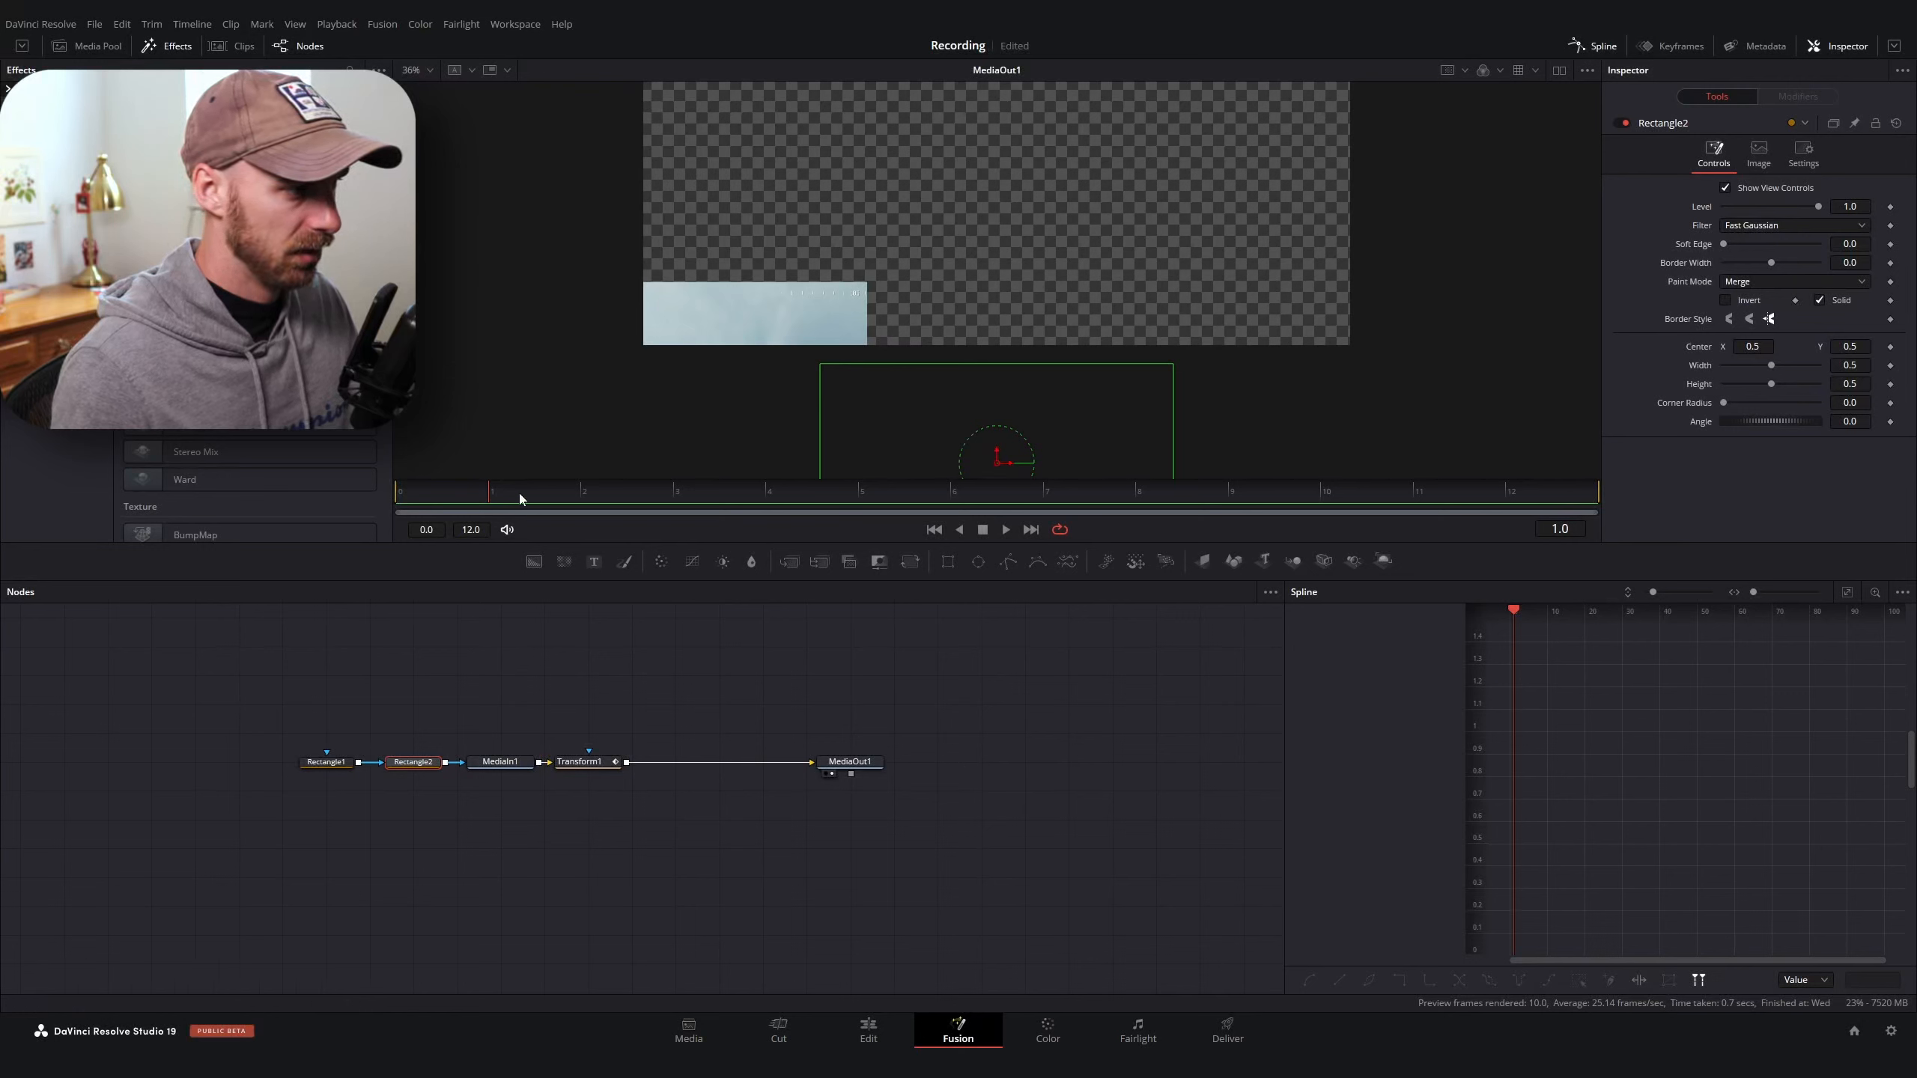
drag(518, 493, 1044, 493)
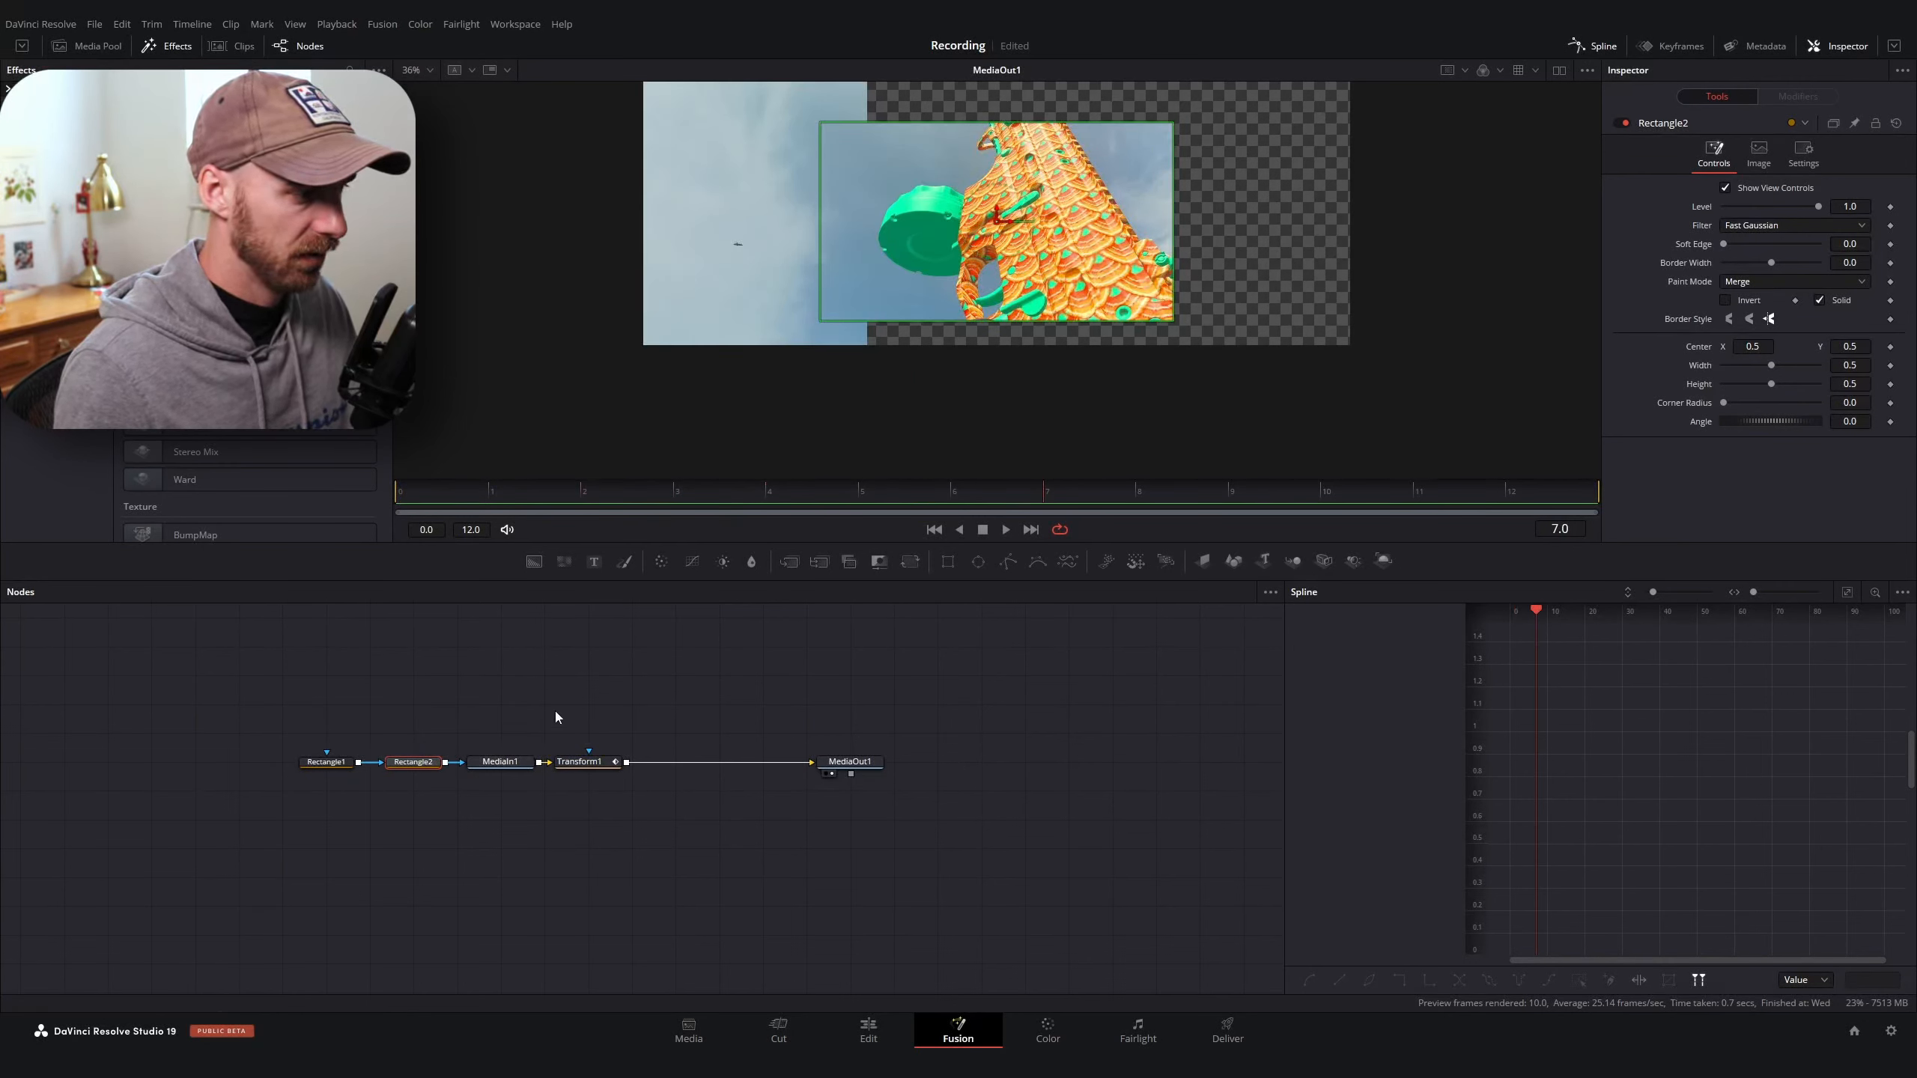
drag(997, 222, 994, 287)
drag(1171, 261, 1348, 260)
drag(458, 502, 1321, 502)
click(877, 1032)
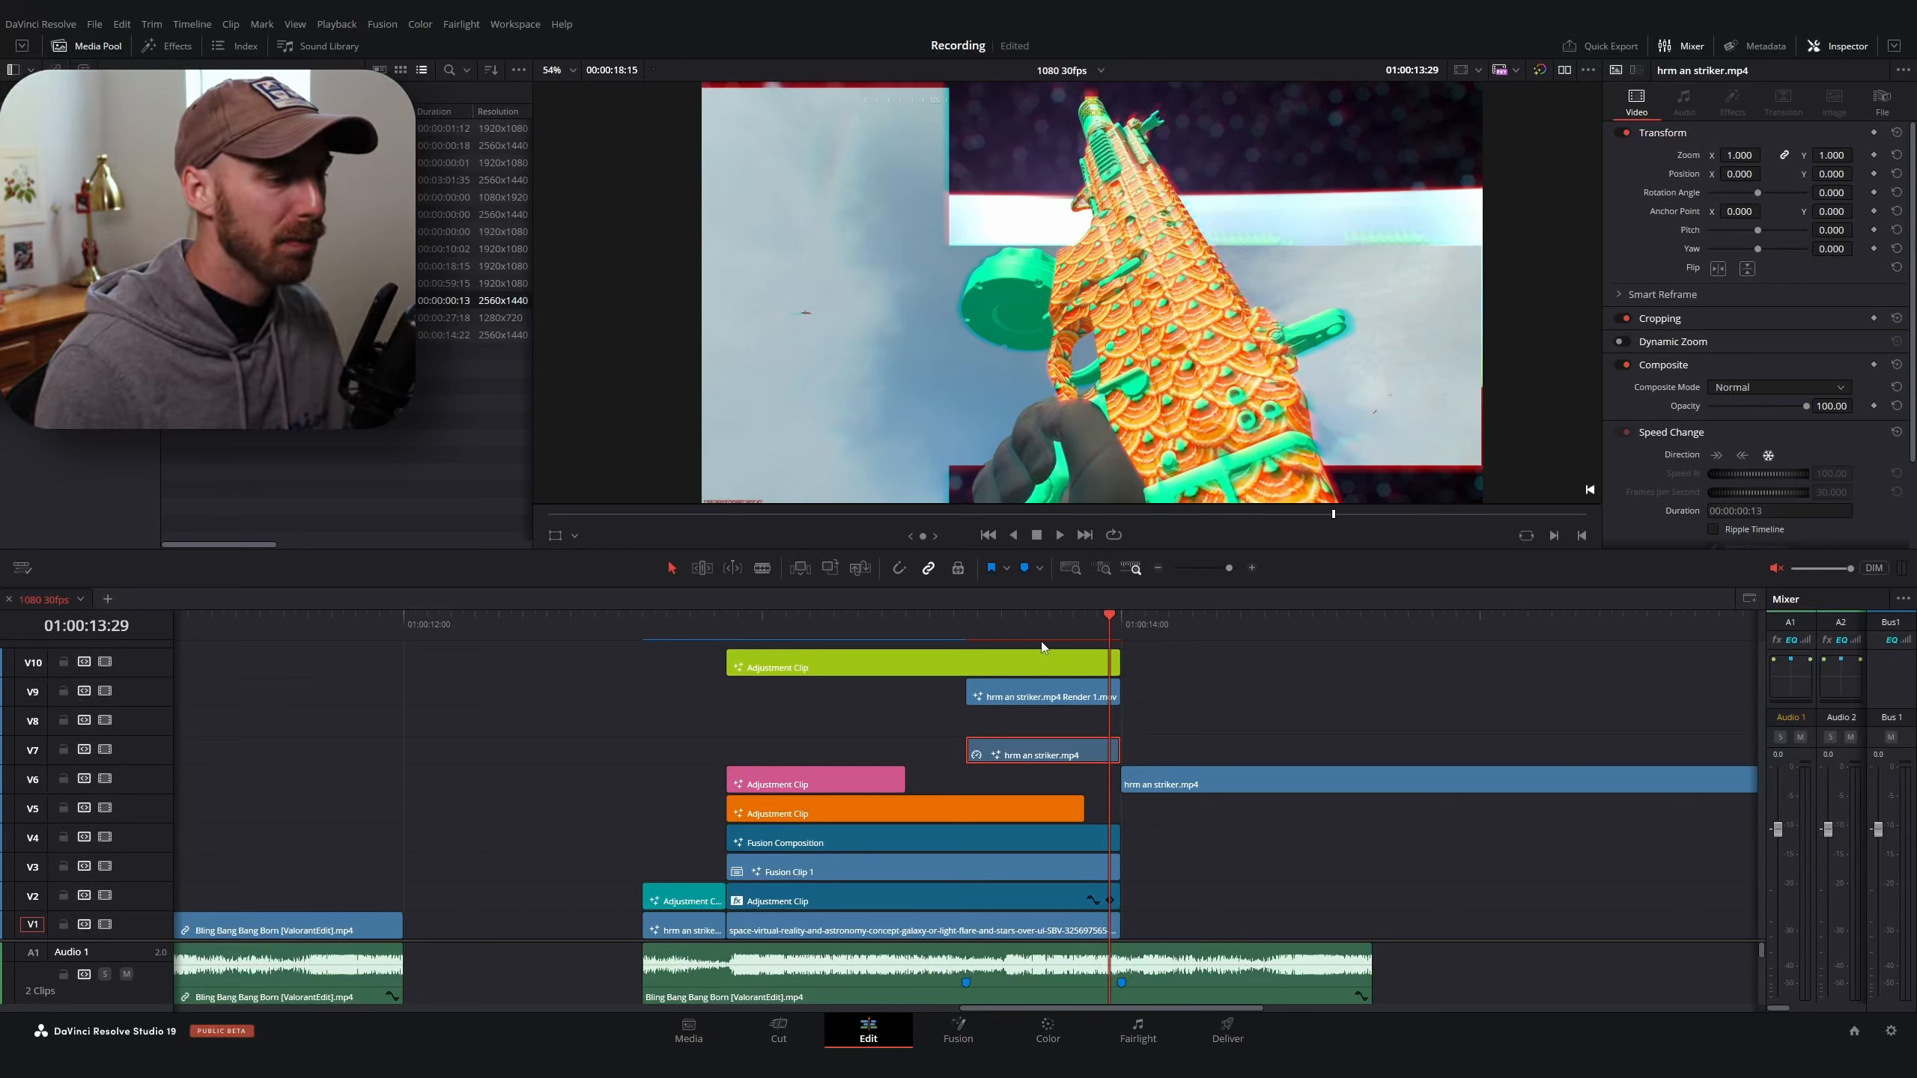
Review the jigsaw panels, then lower the frozen striker clip to V6 and the gun clip to V7
click(1011, 637)
drag(1010, 636, 1112, 646)
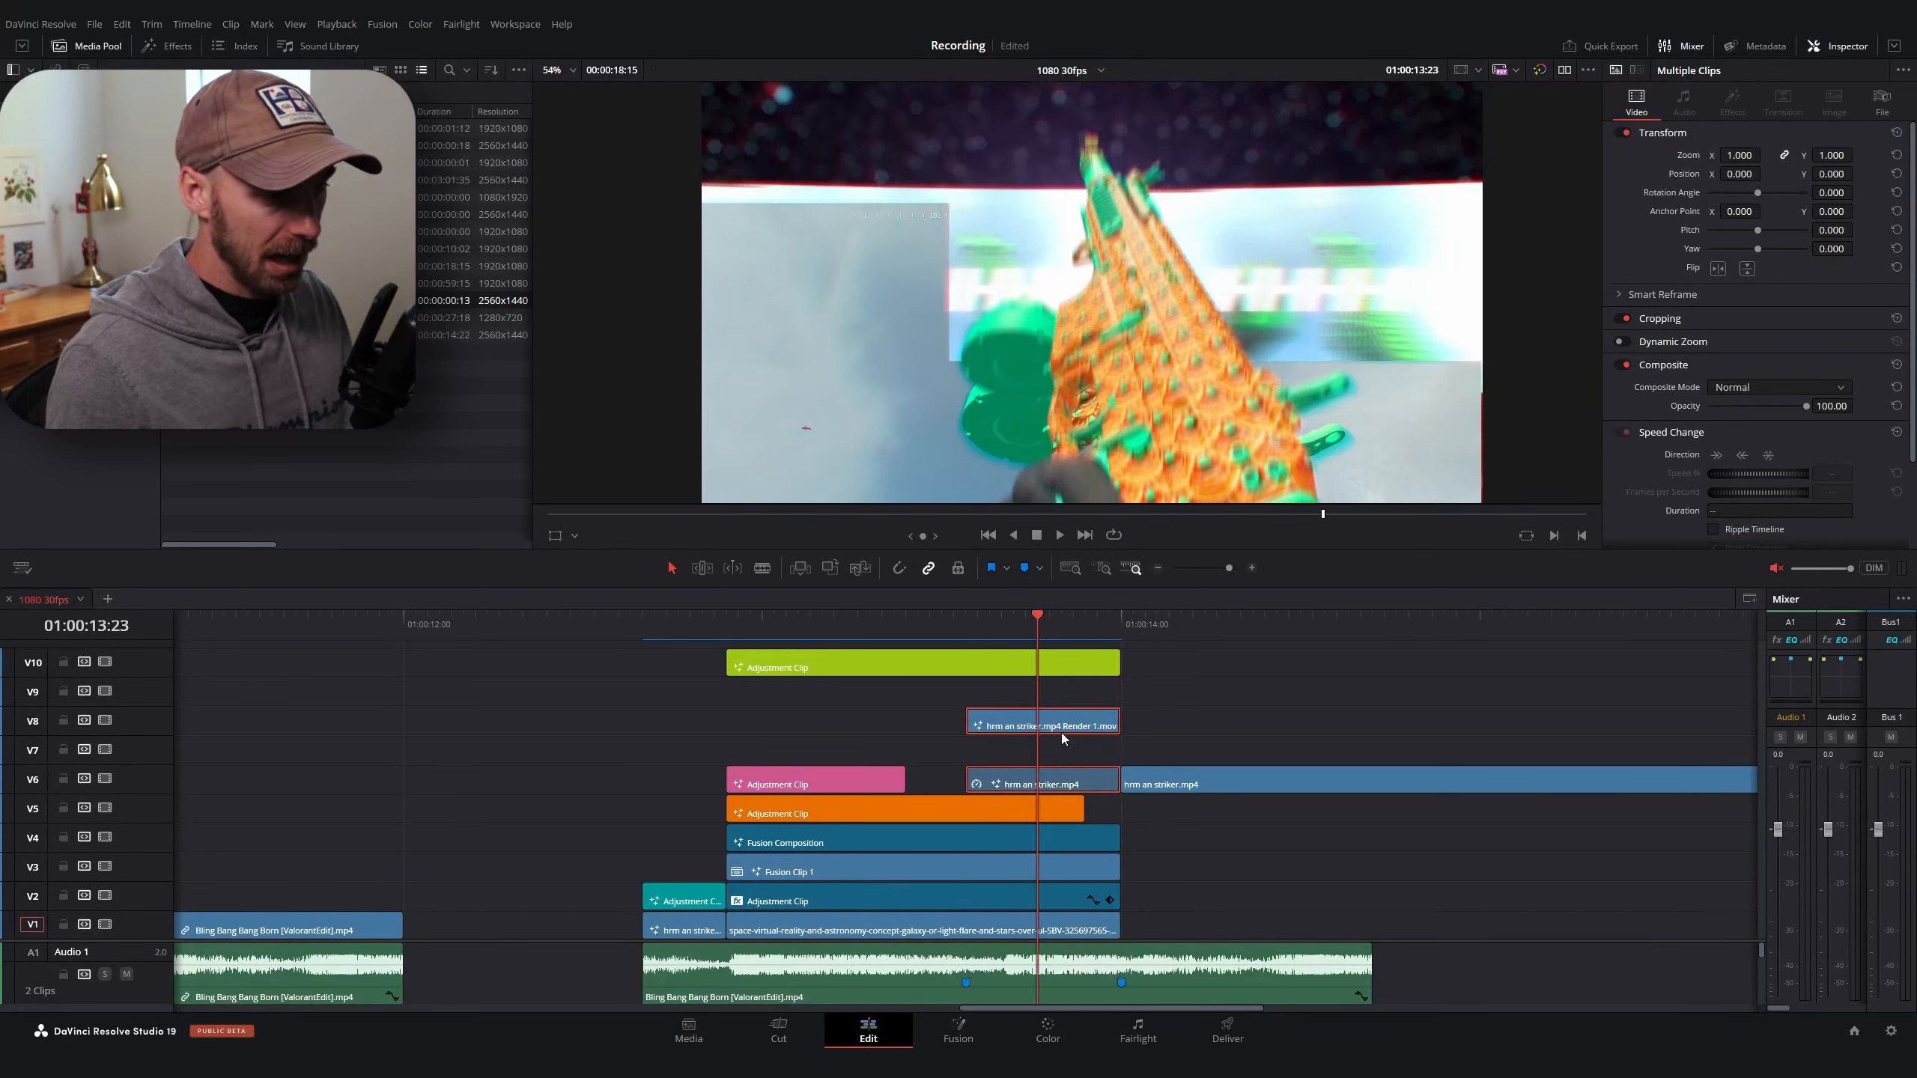
click(1074, 738)
drag(1079, 734, 1080, 763)
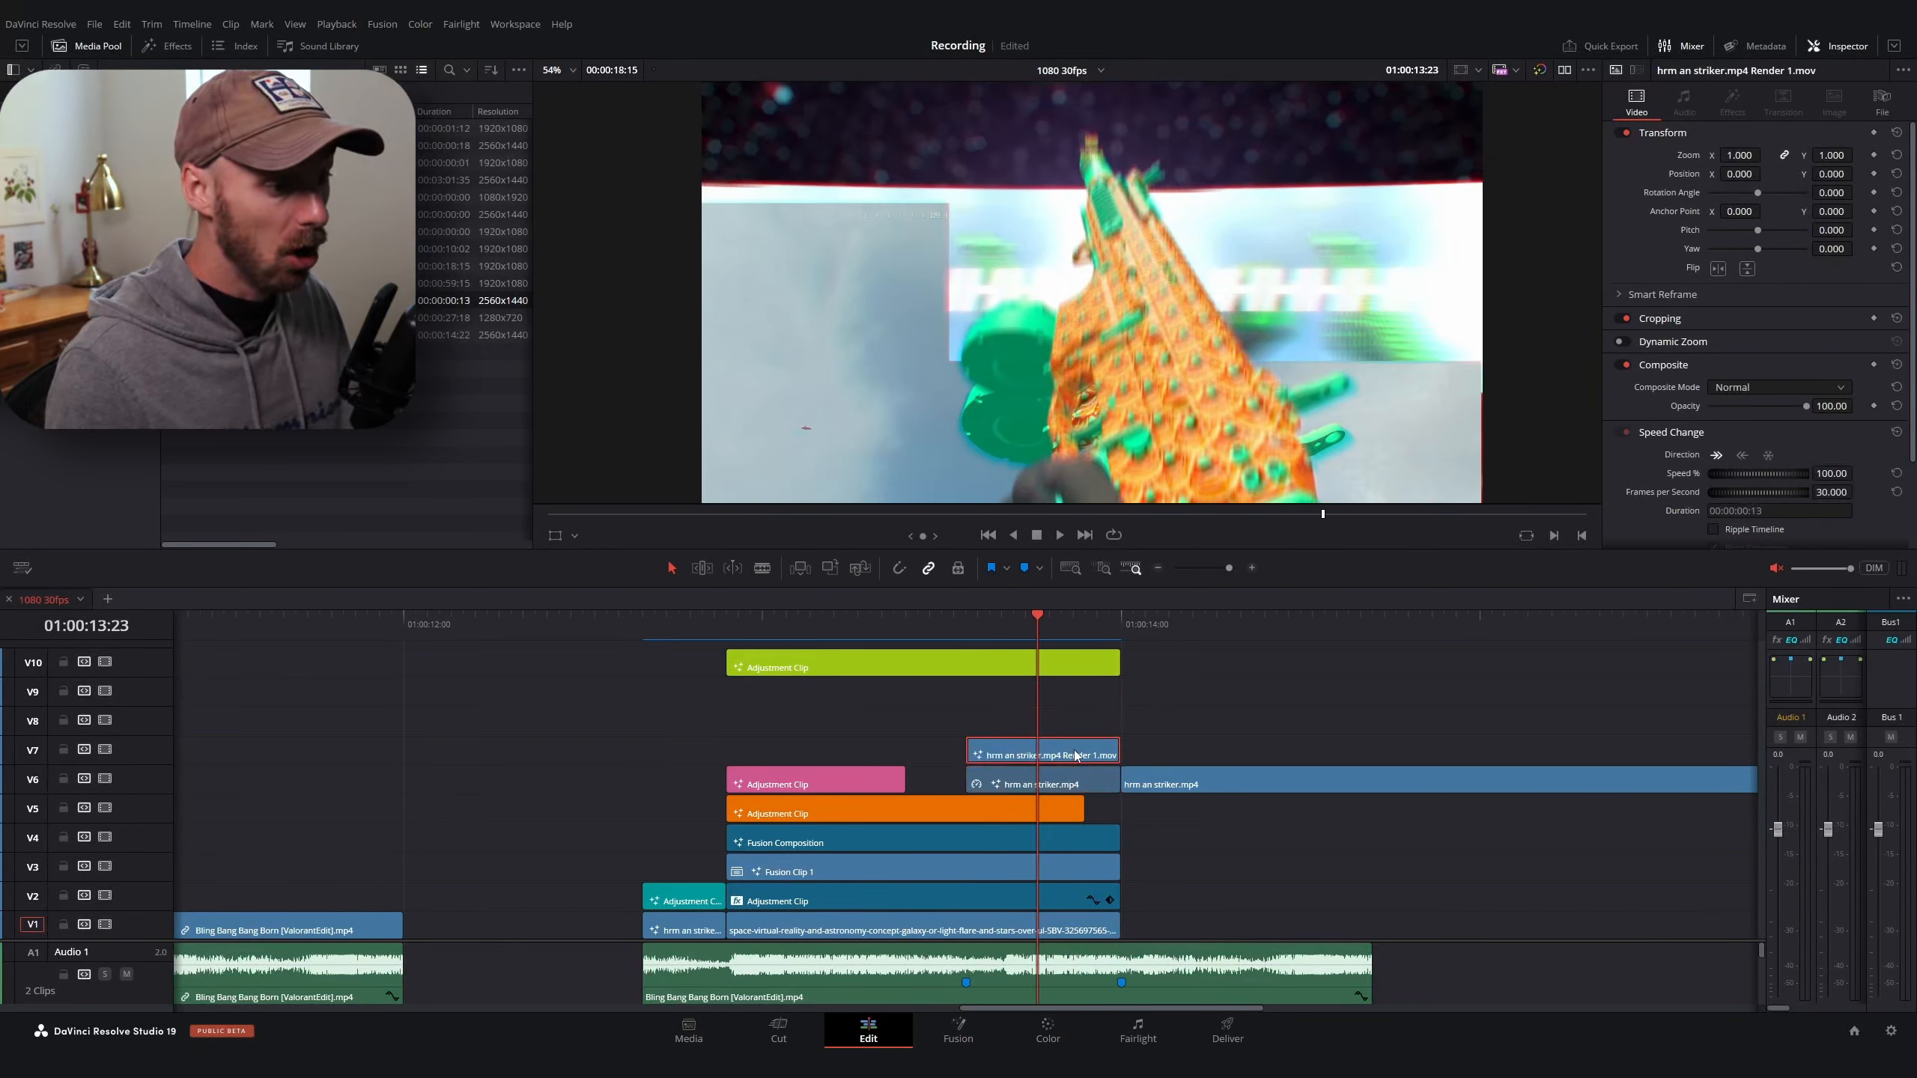
Play the reference video from its second marker at 01:00:11:09 to study the effect following the jigsaw transition
key(ctrl+minus)
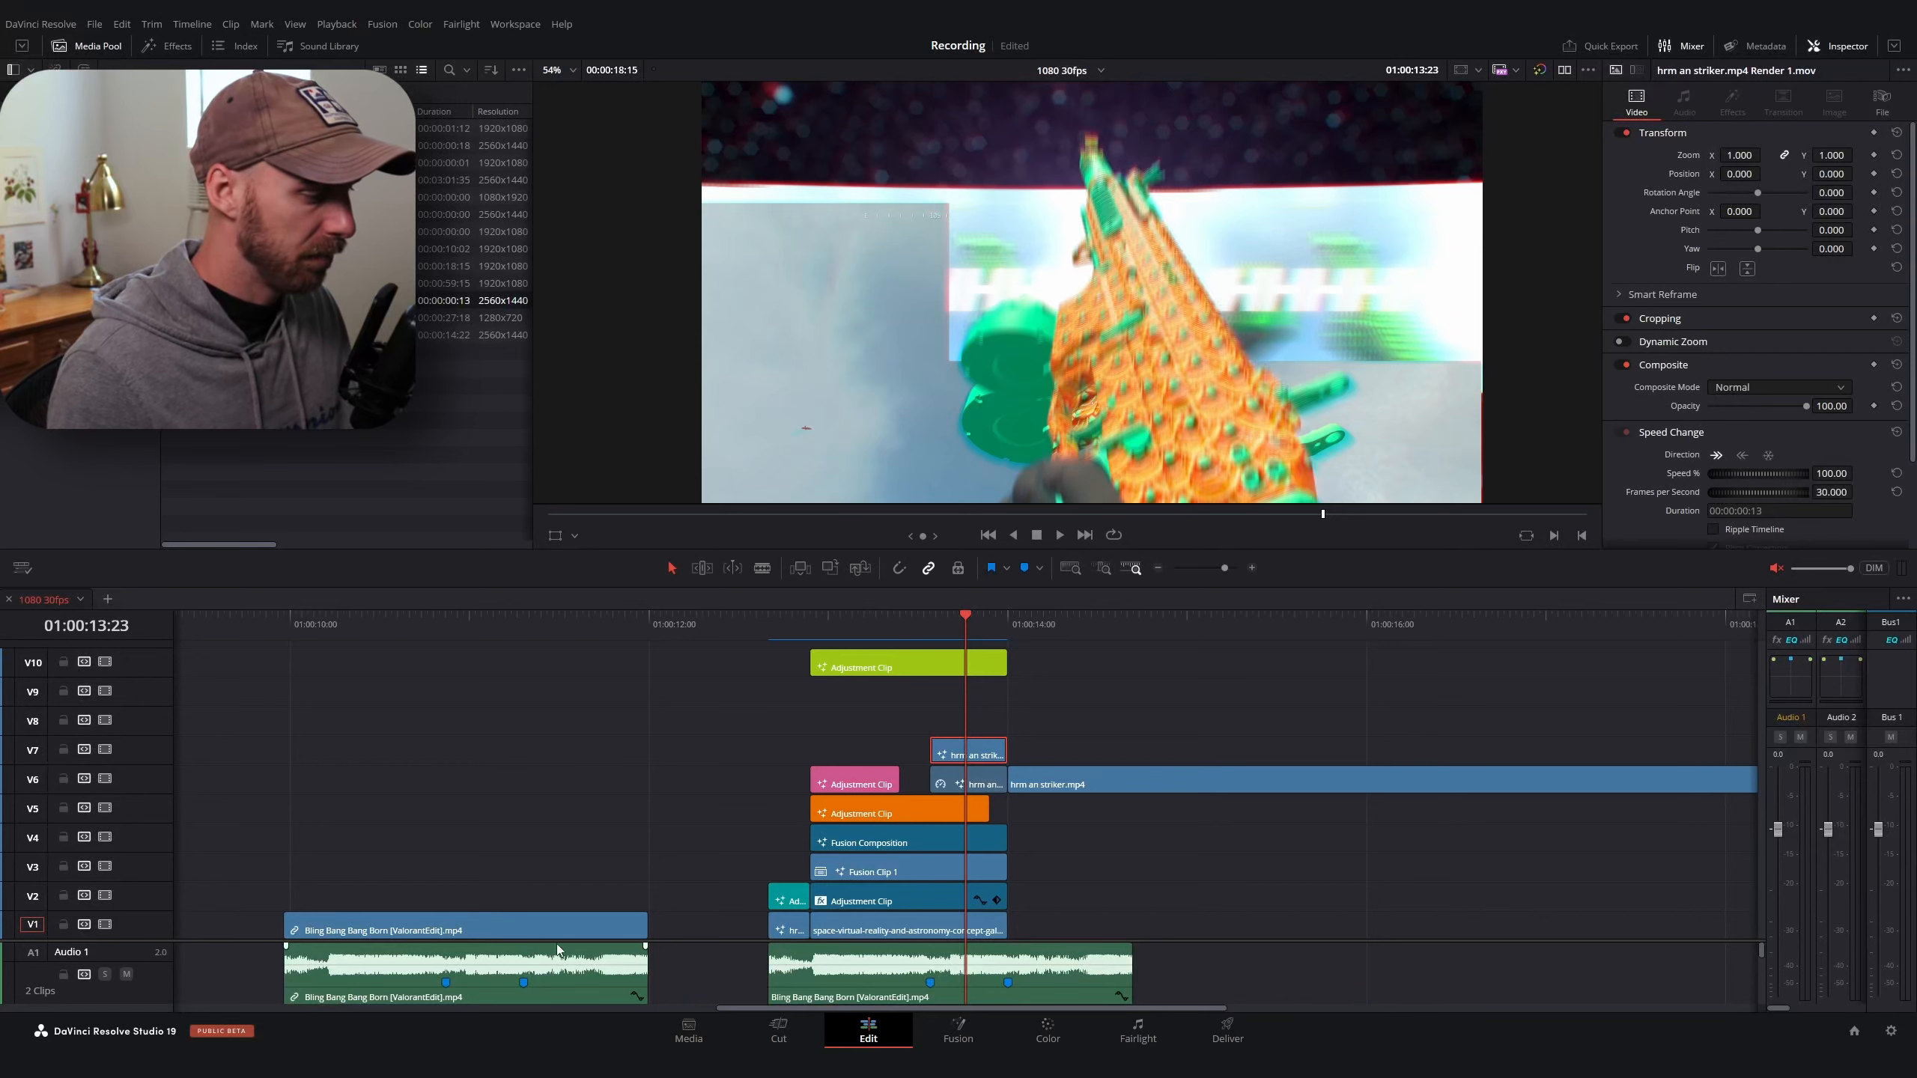
scroll(567, 869, down, 3)
click(526, 624)
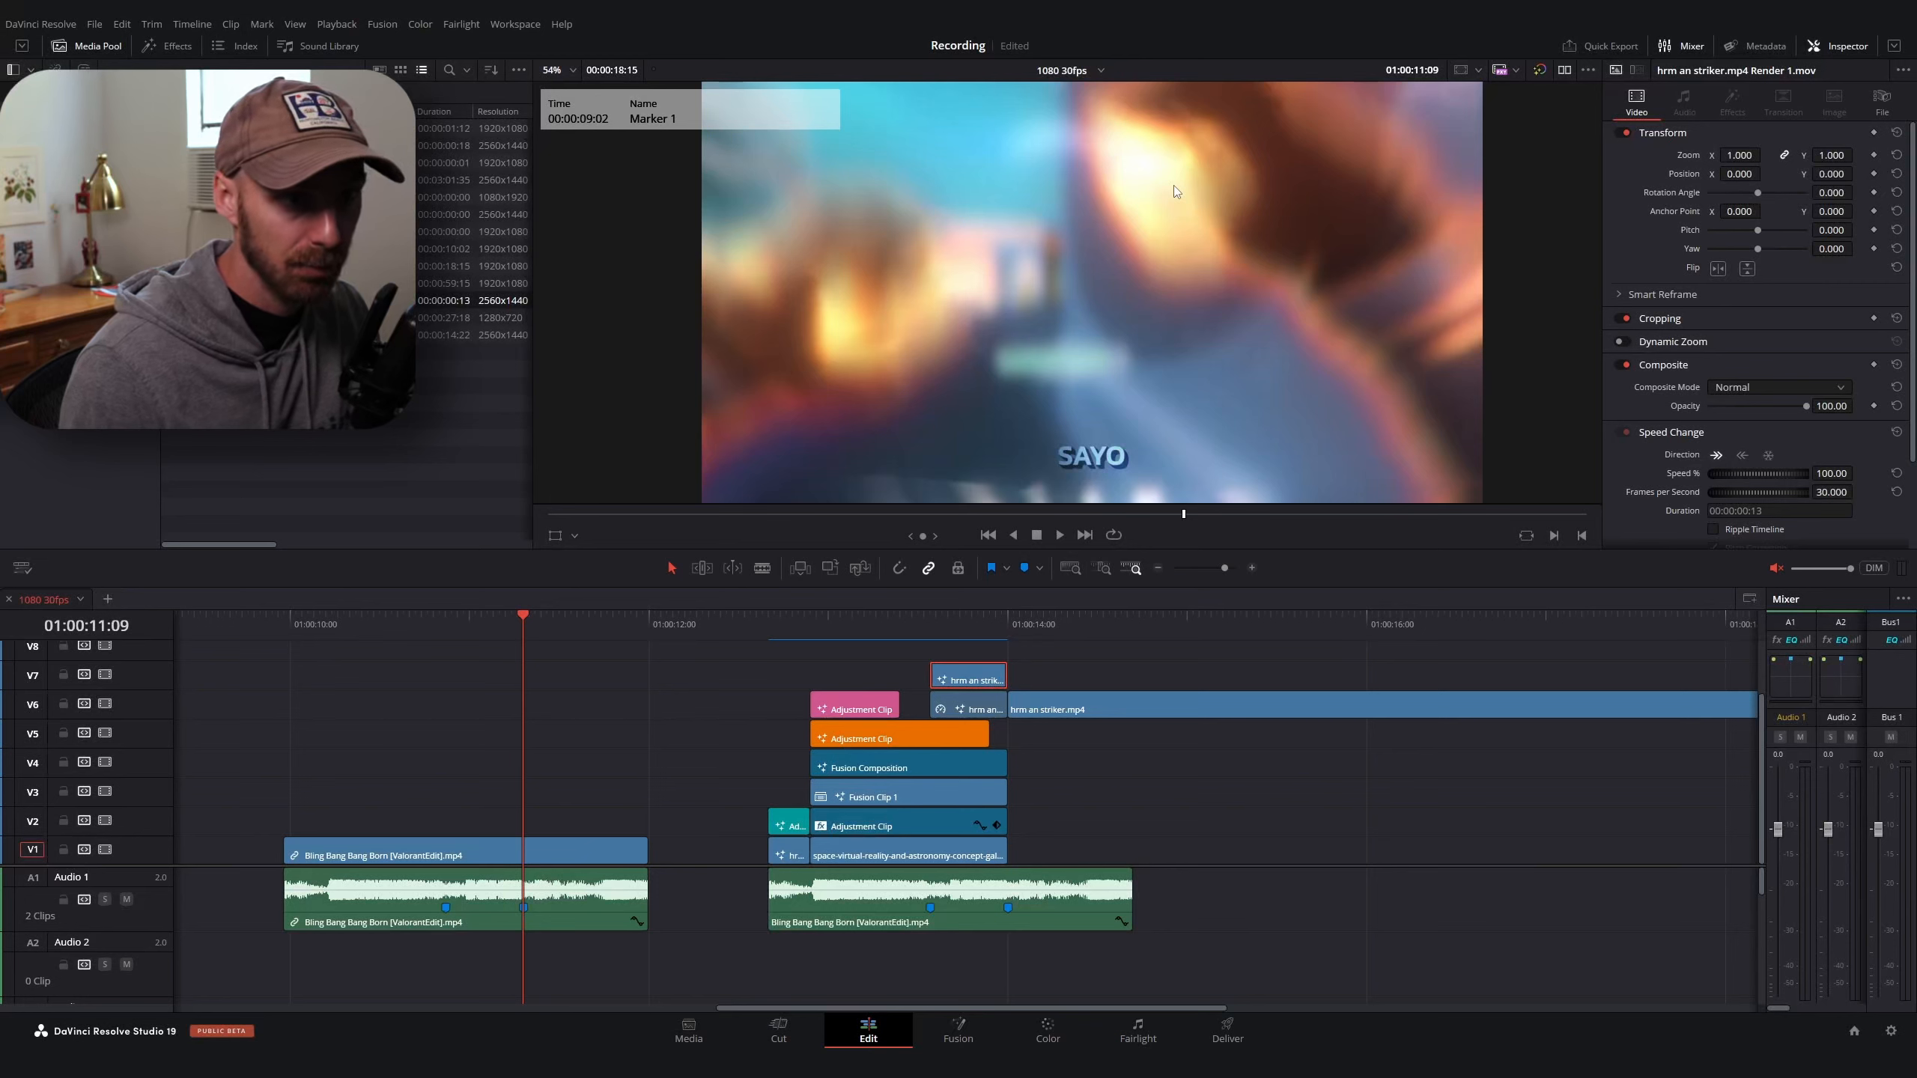
key(space)
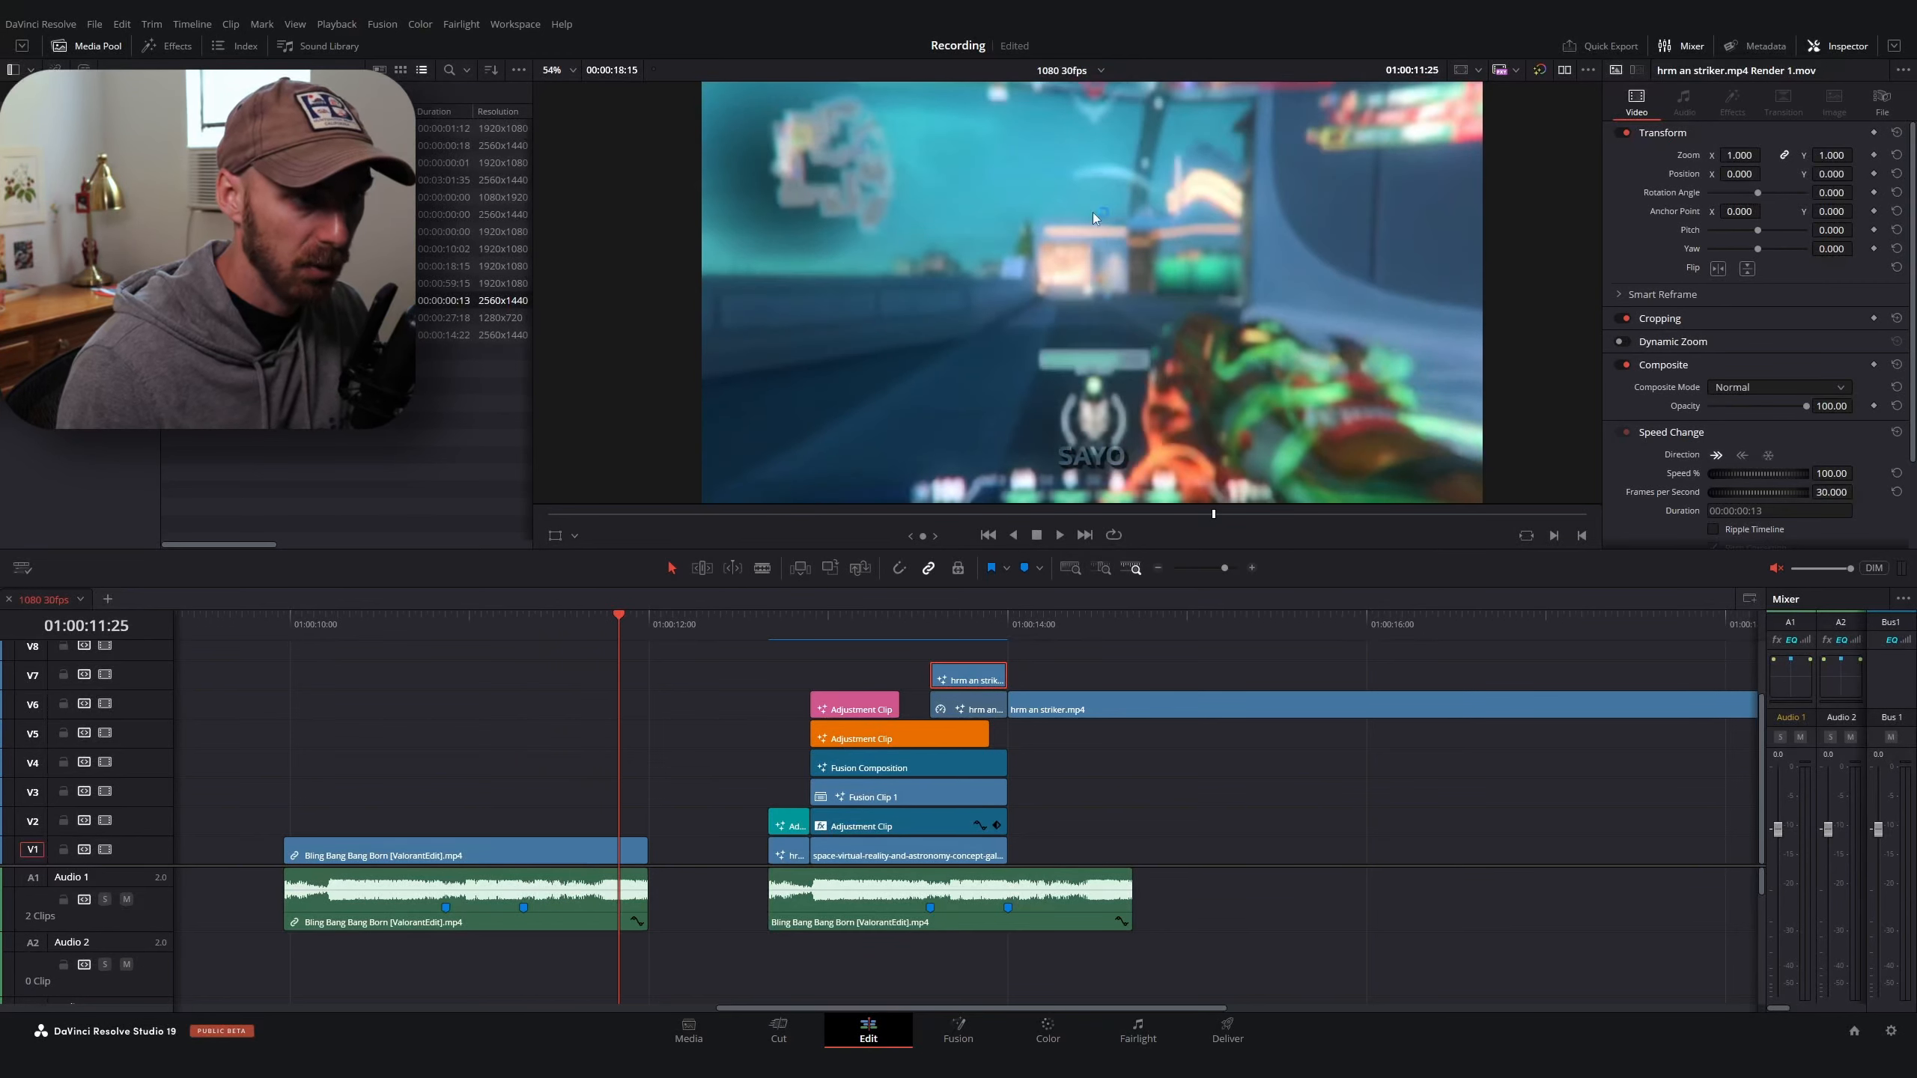
key(j)
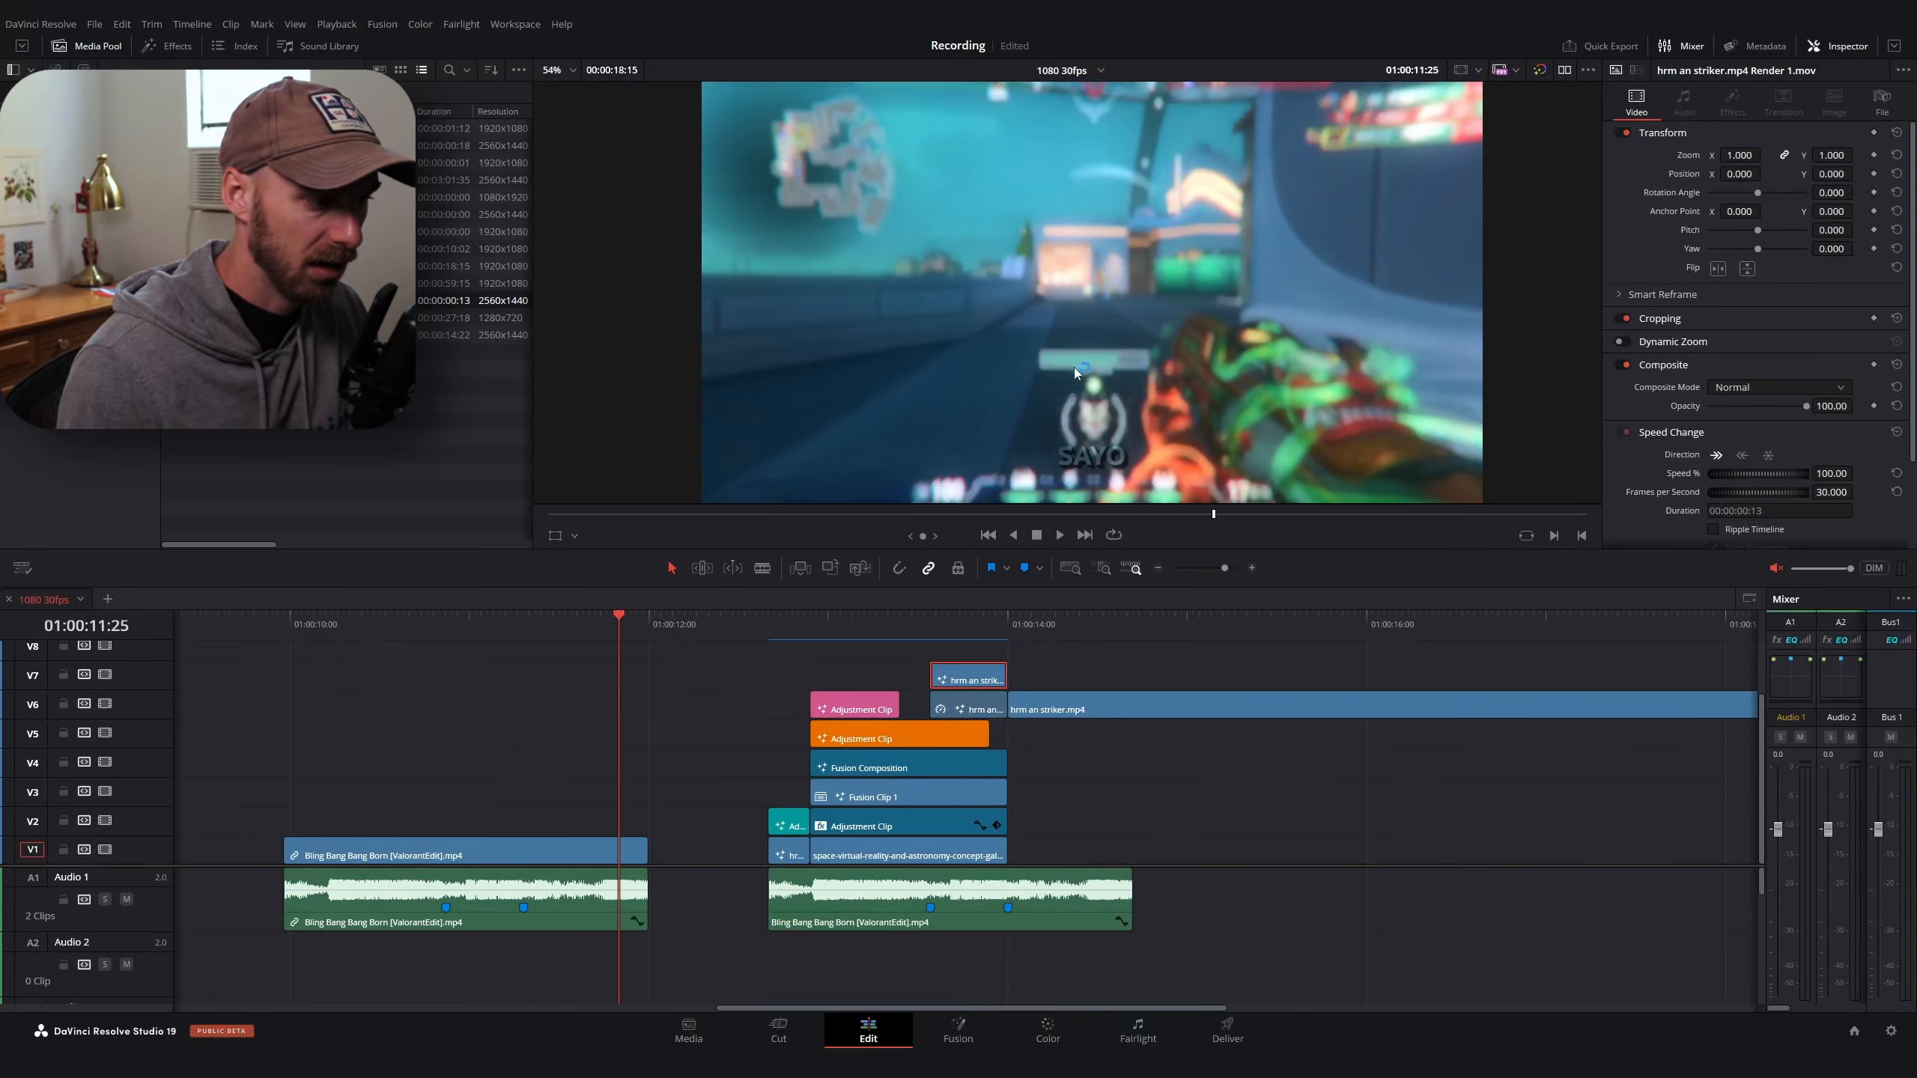
Lower the long striker clip to V4 and place an adjustment clip above it on V5 at 01:00:14:00
drag(1038, 710, 1039, 769)
drag(1024, 615, 1008, 624)
click(178, 45)
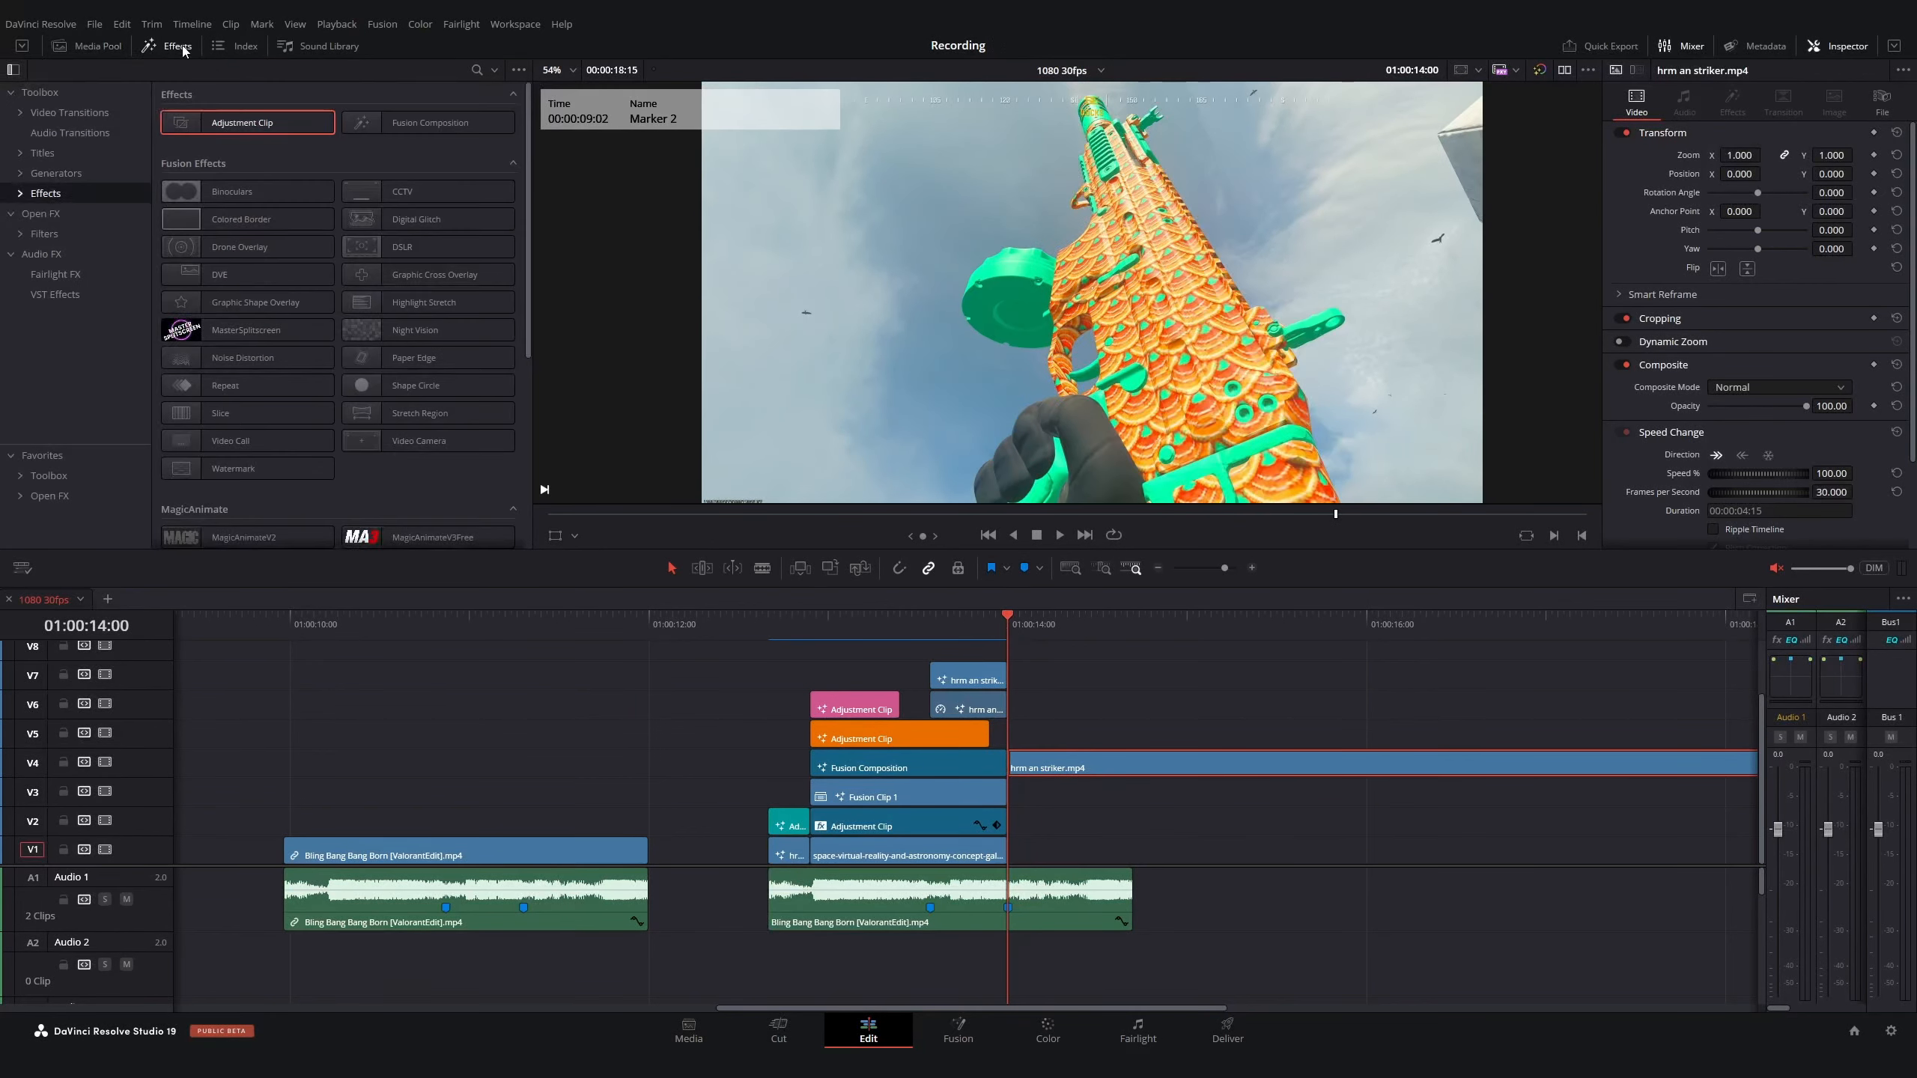
drag(242, 122, 1009, 742)
Replay the reference after its second marker and trim the new V5 adjustment clip to end at 01:00:14:06
click(524, 618)
key(space)
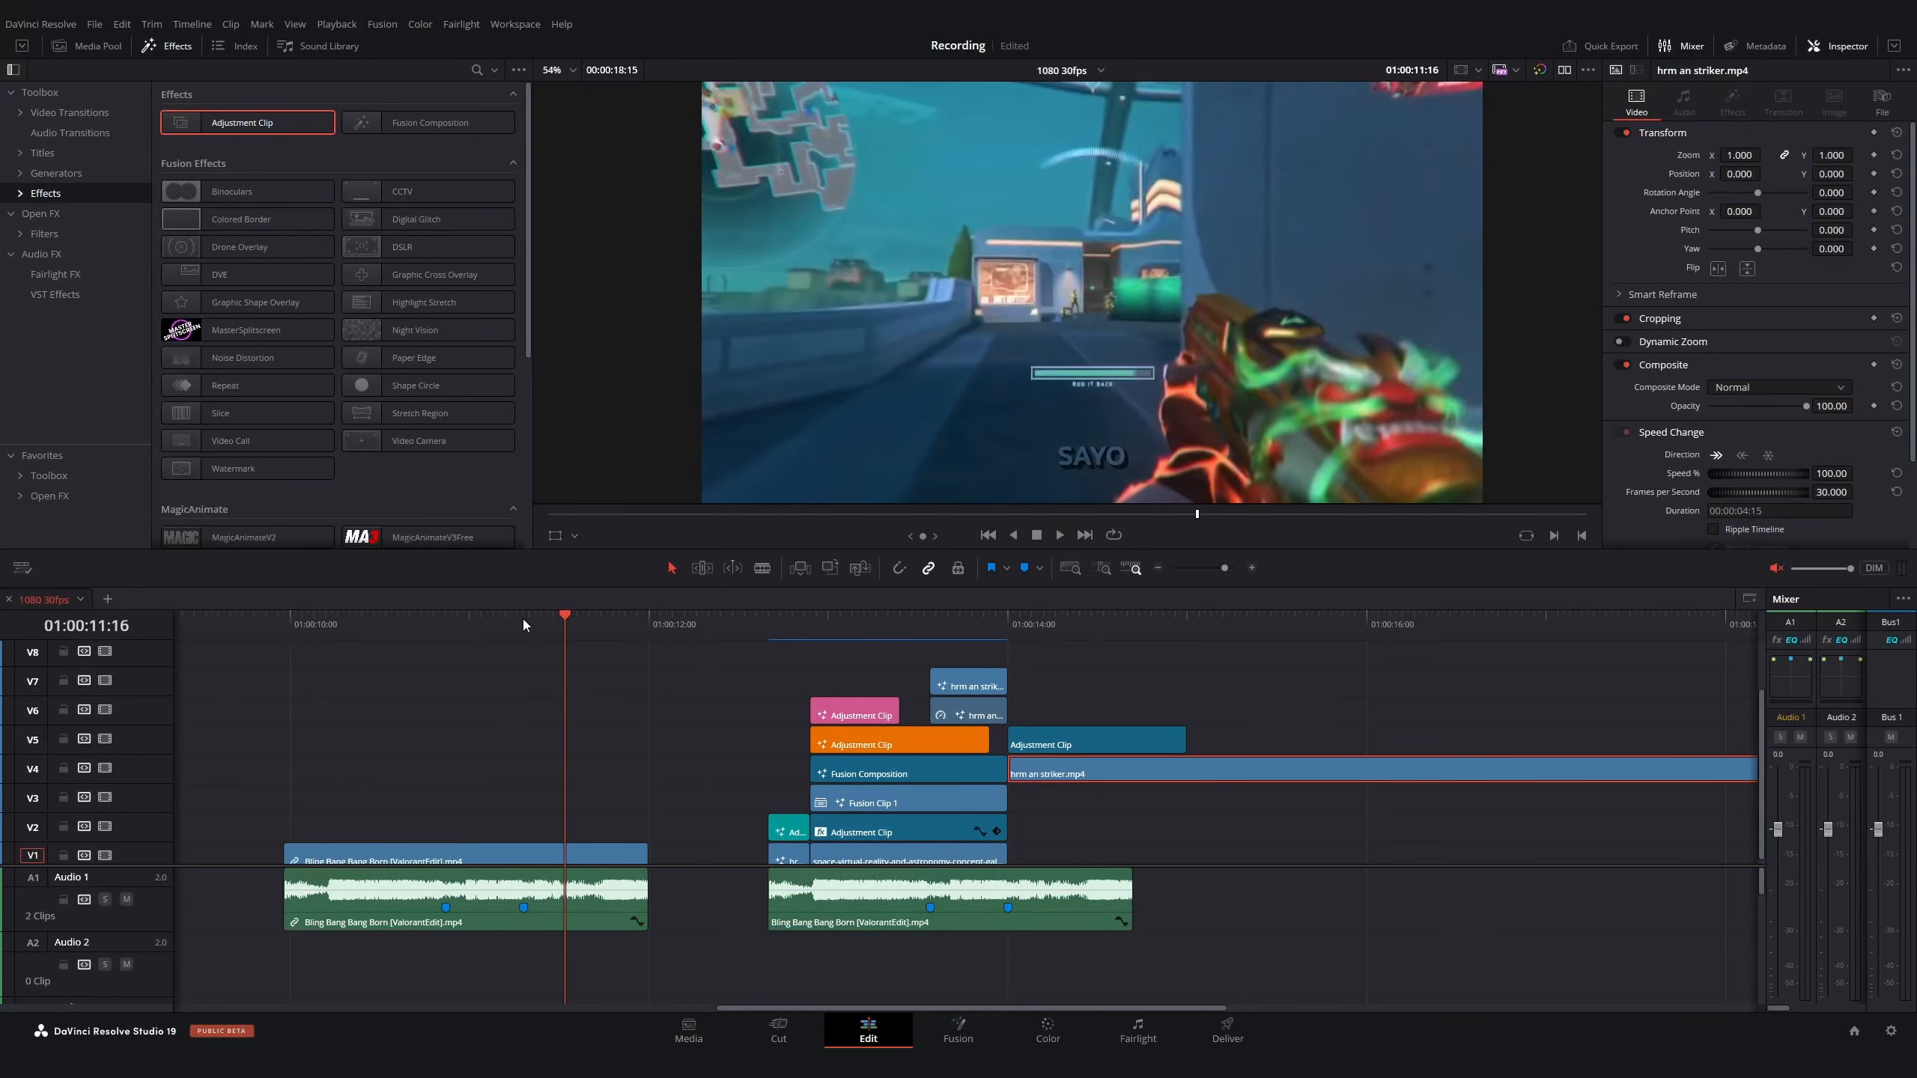
click(1012, 625)
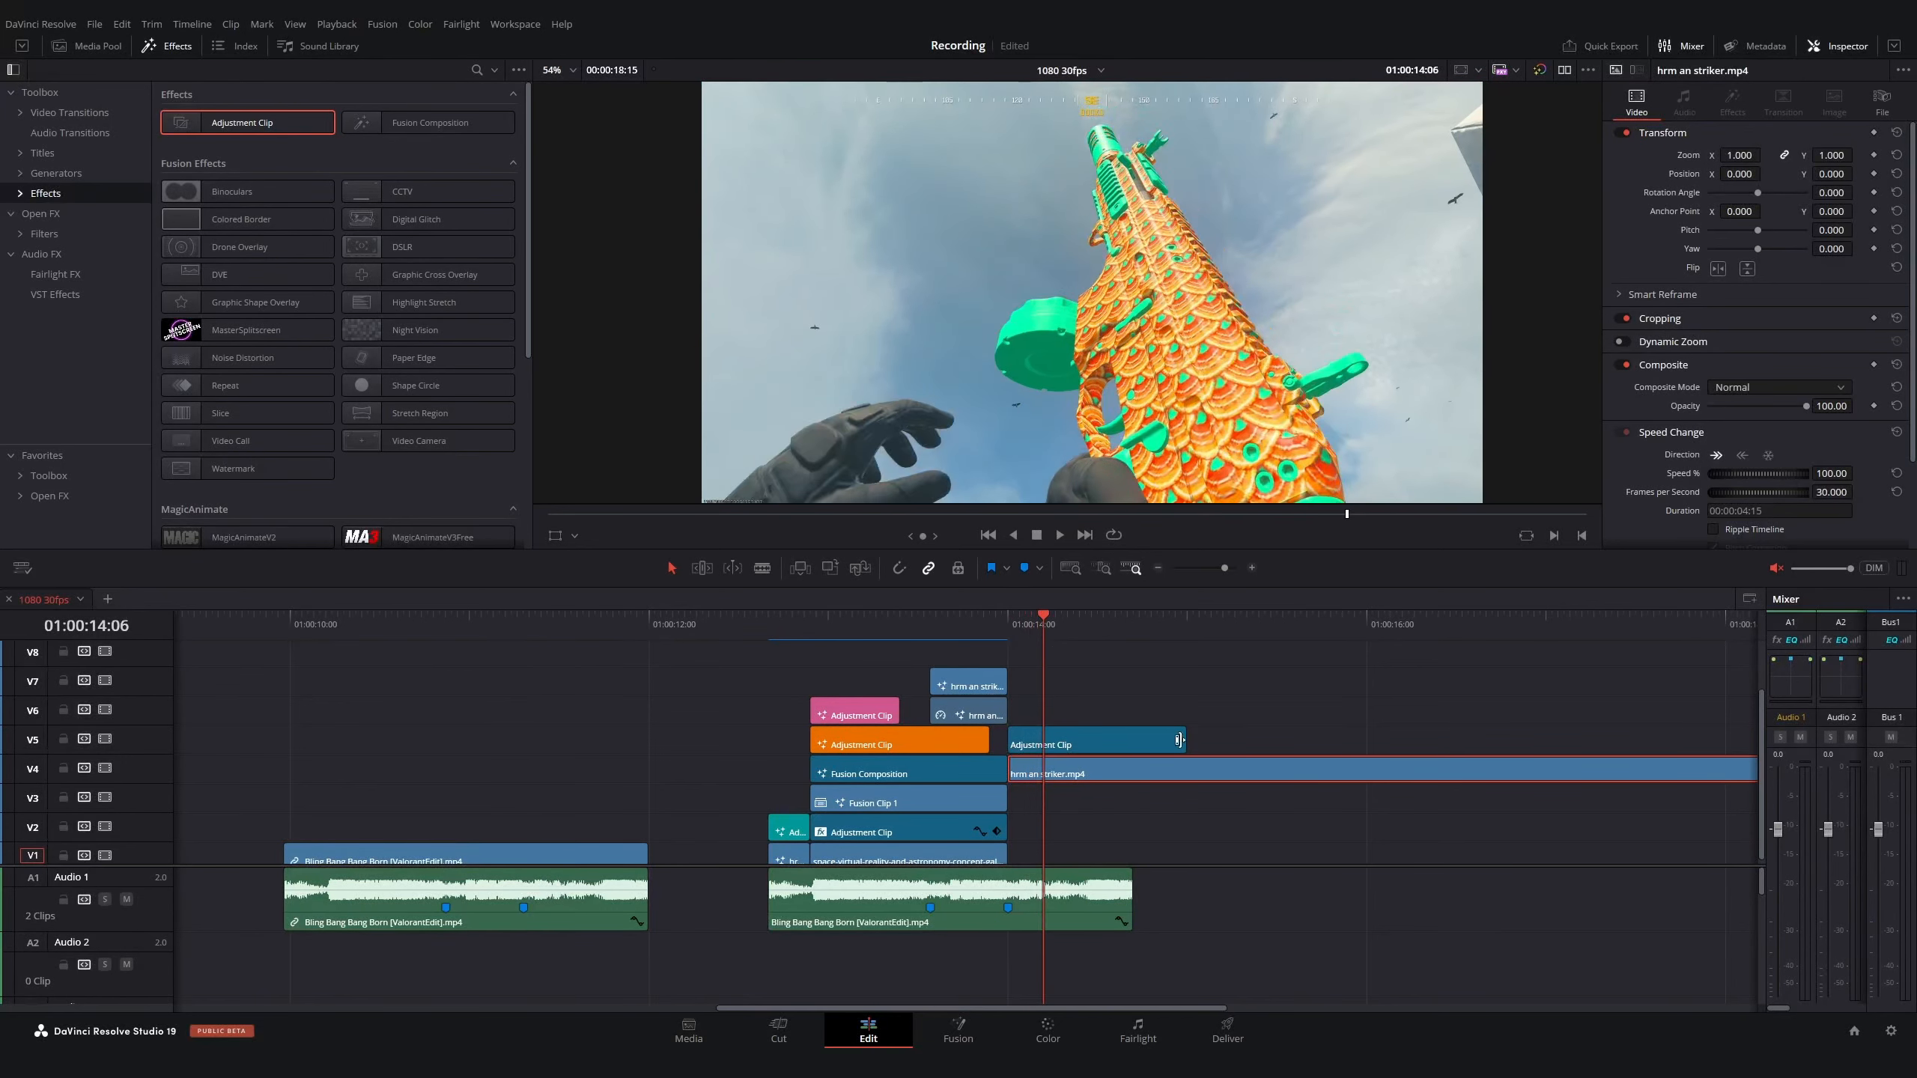
Add a Gaussian Blur to the adjustment clip in Fusion and keyframe its Strength from frame 0 down to 0.0 at frame 5
key(shift+space)
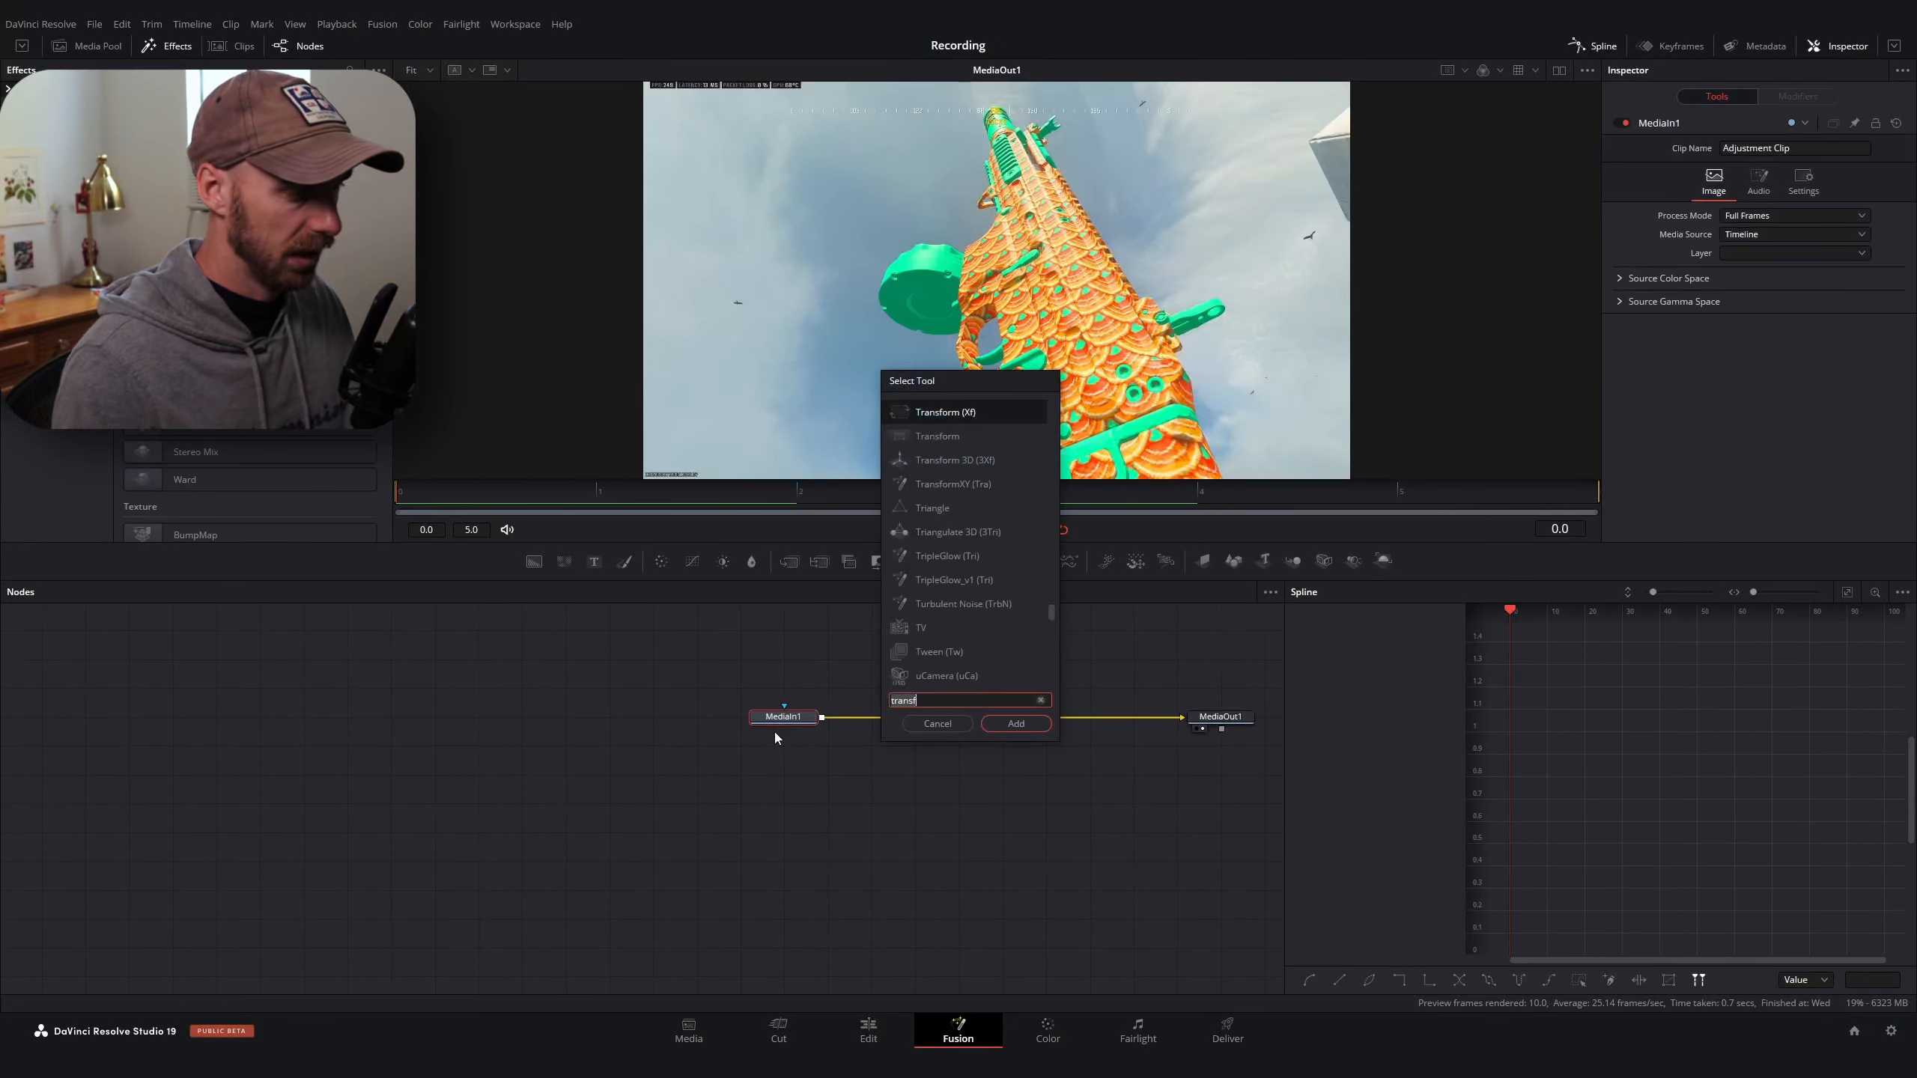
text(gaus)
key(Return)
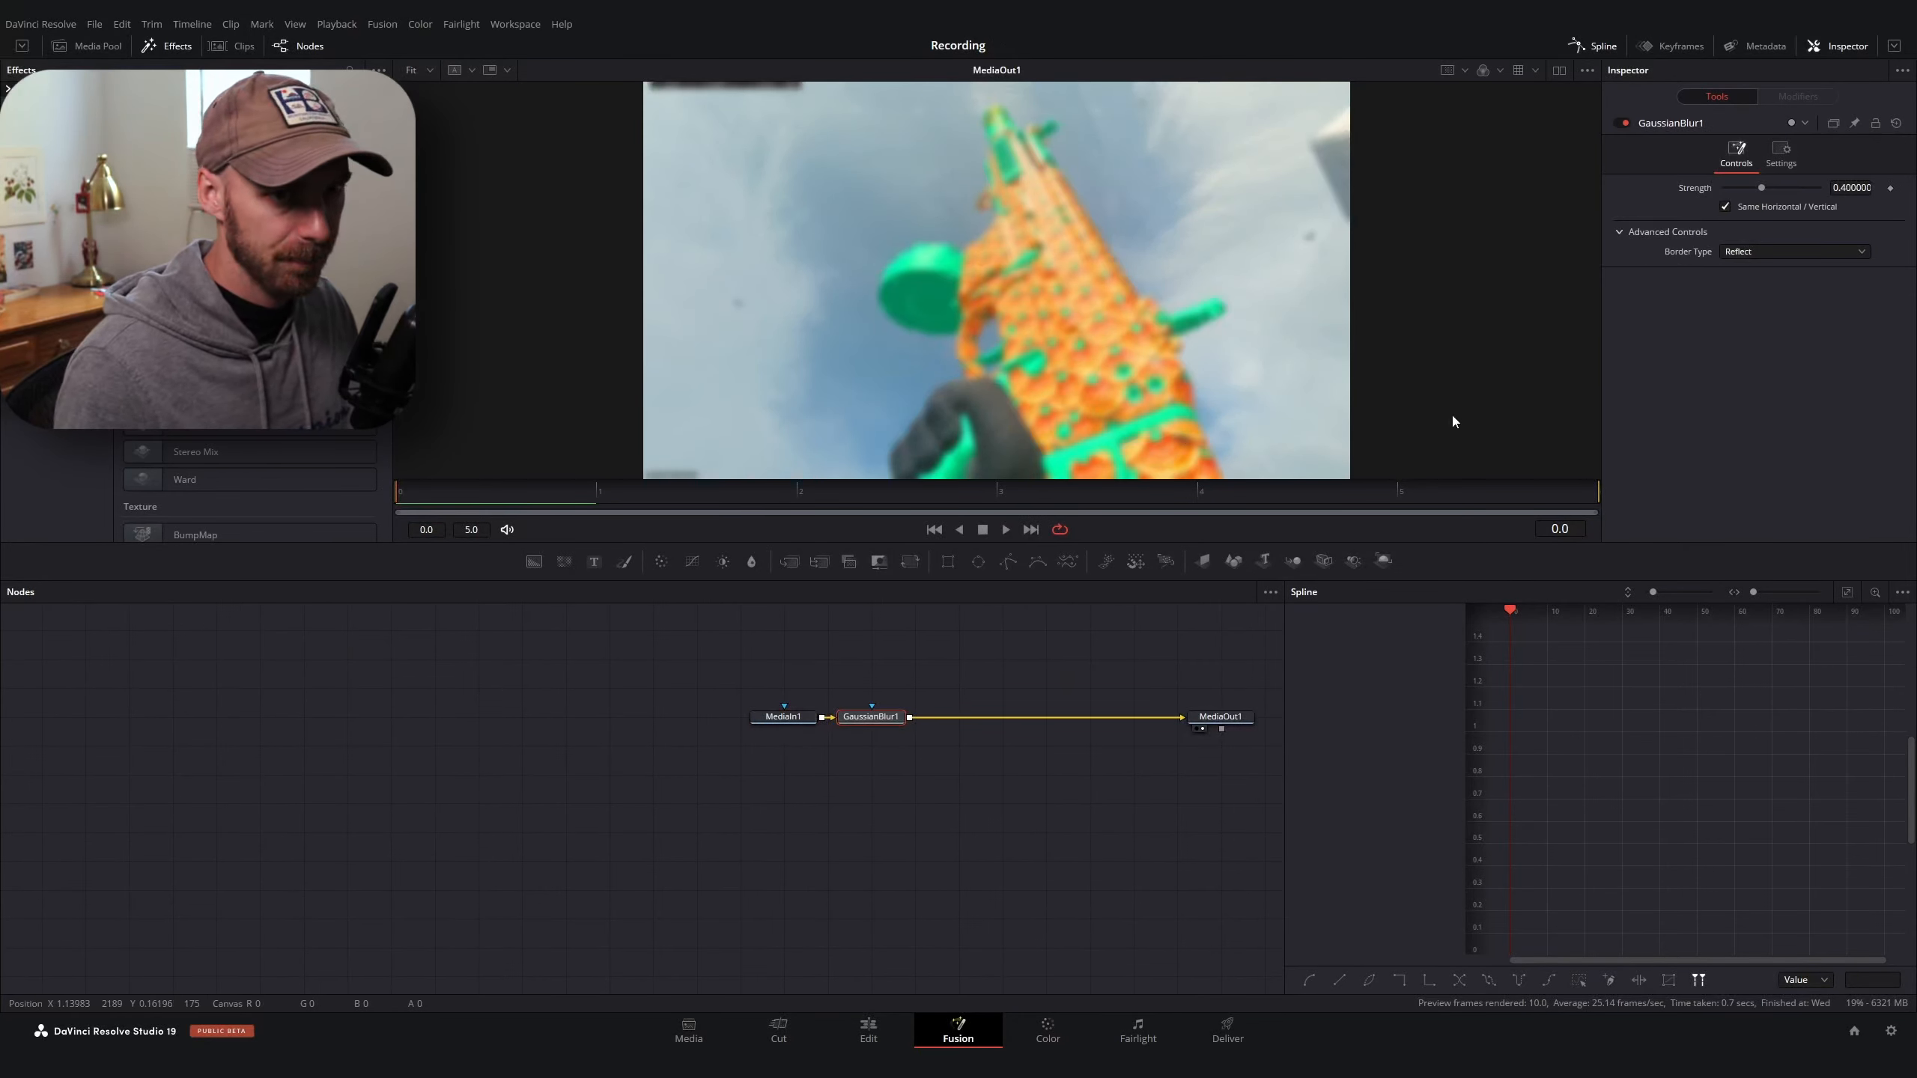
click(1891, 188)
drag(1768, 189, 1514, 190)
click(1395, 489)
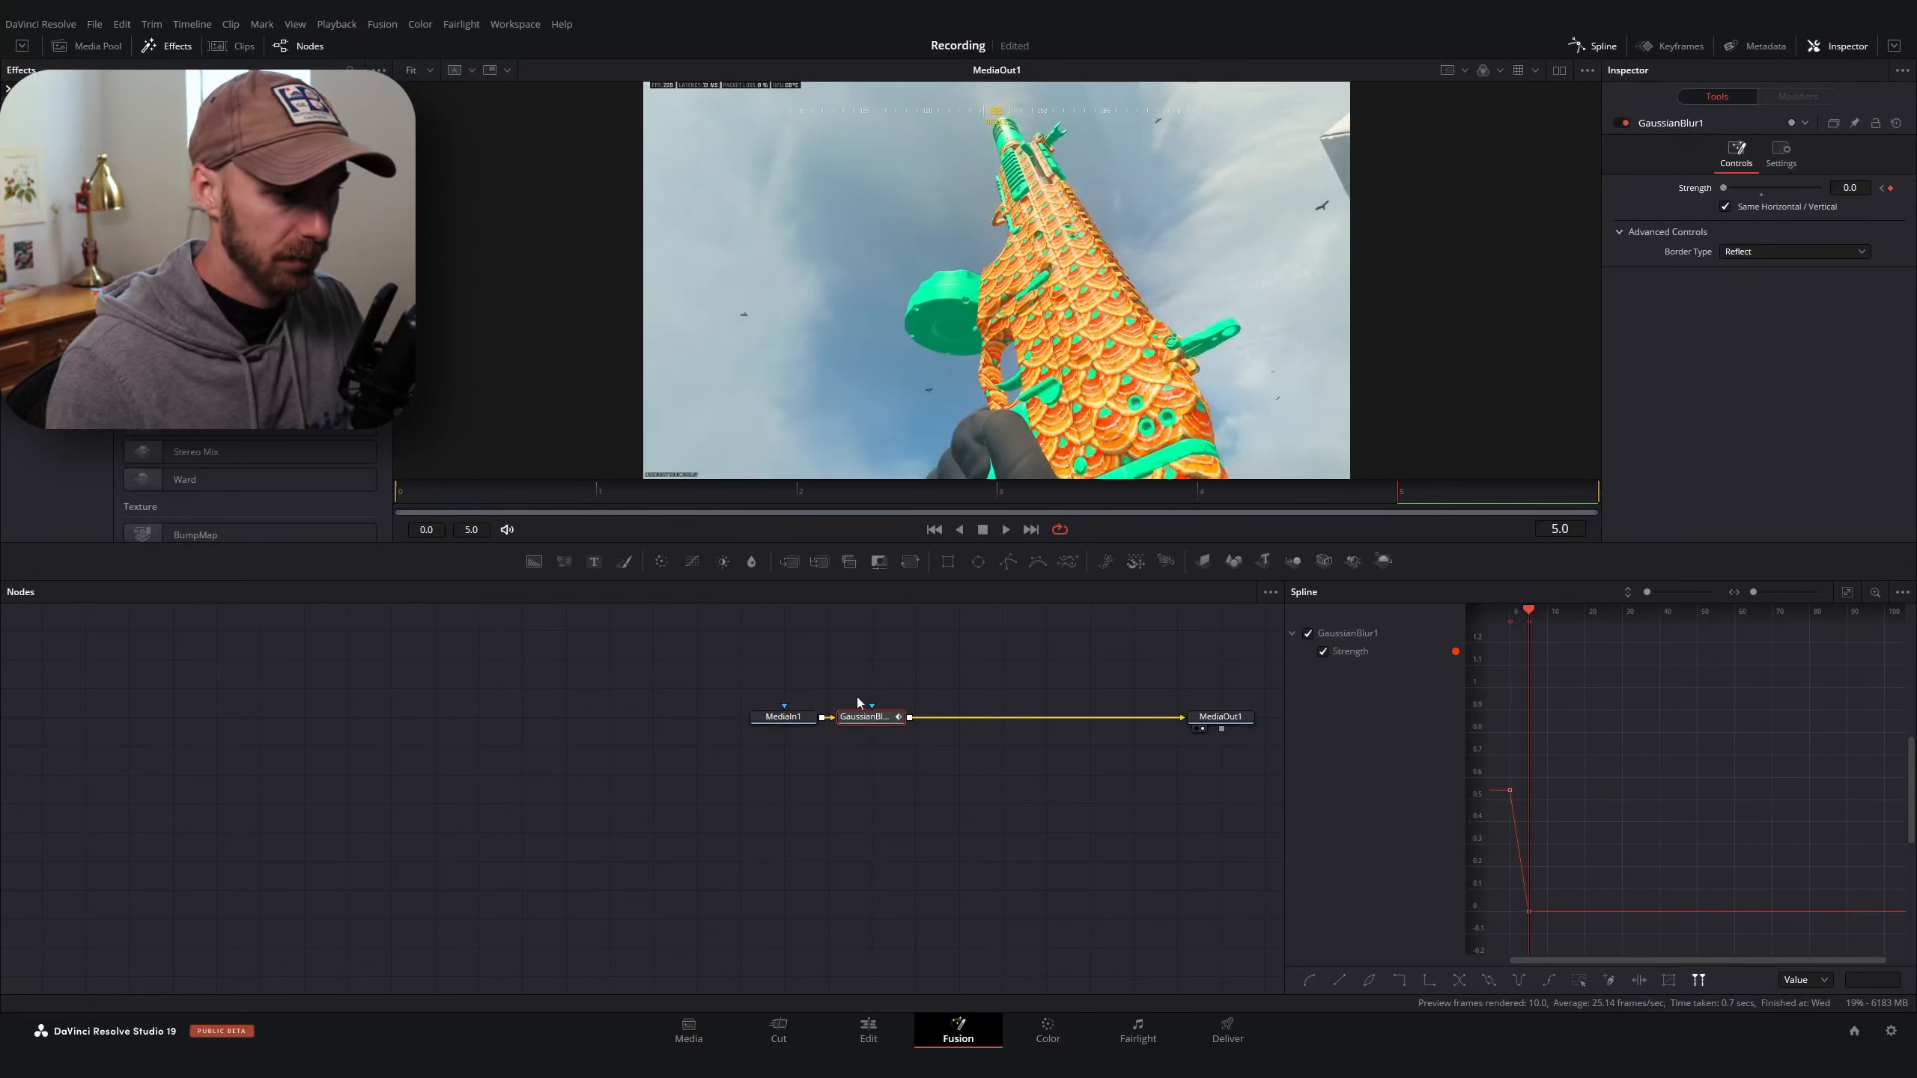
Add a Soft Glow after the Gaussian Blur with Threshold 0.031, Gain 1.299, Glow Size 0.8 and Blend 0.921
key(shift+space)
text(soft)
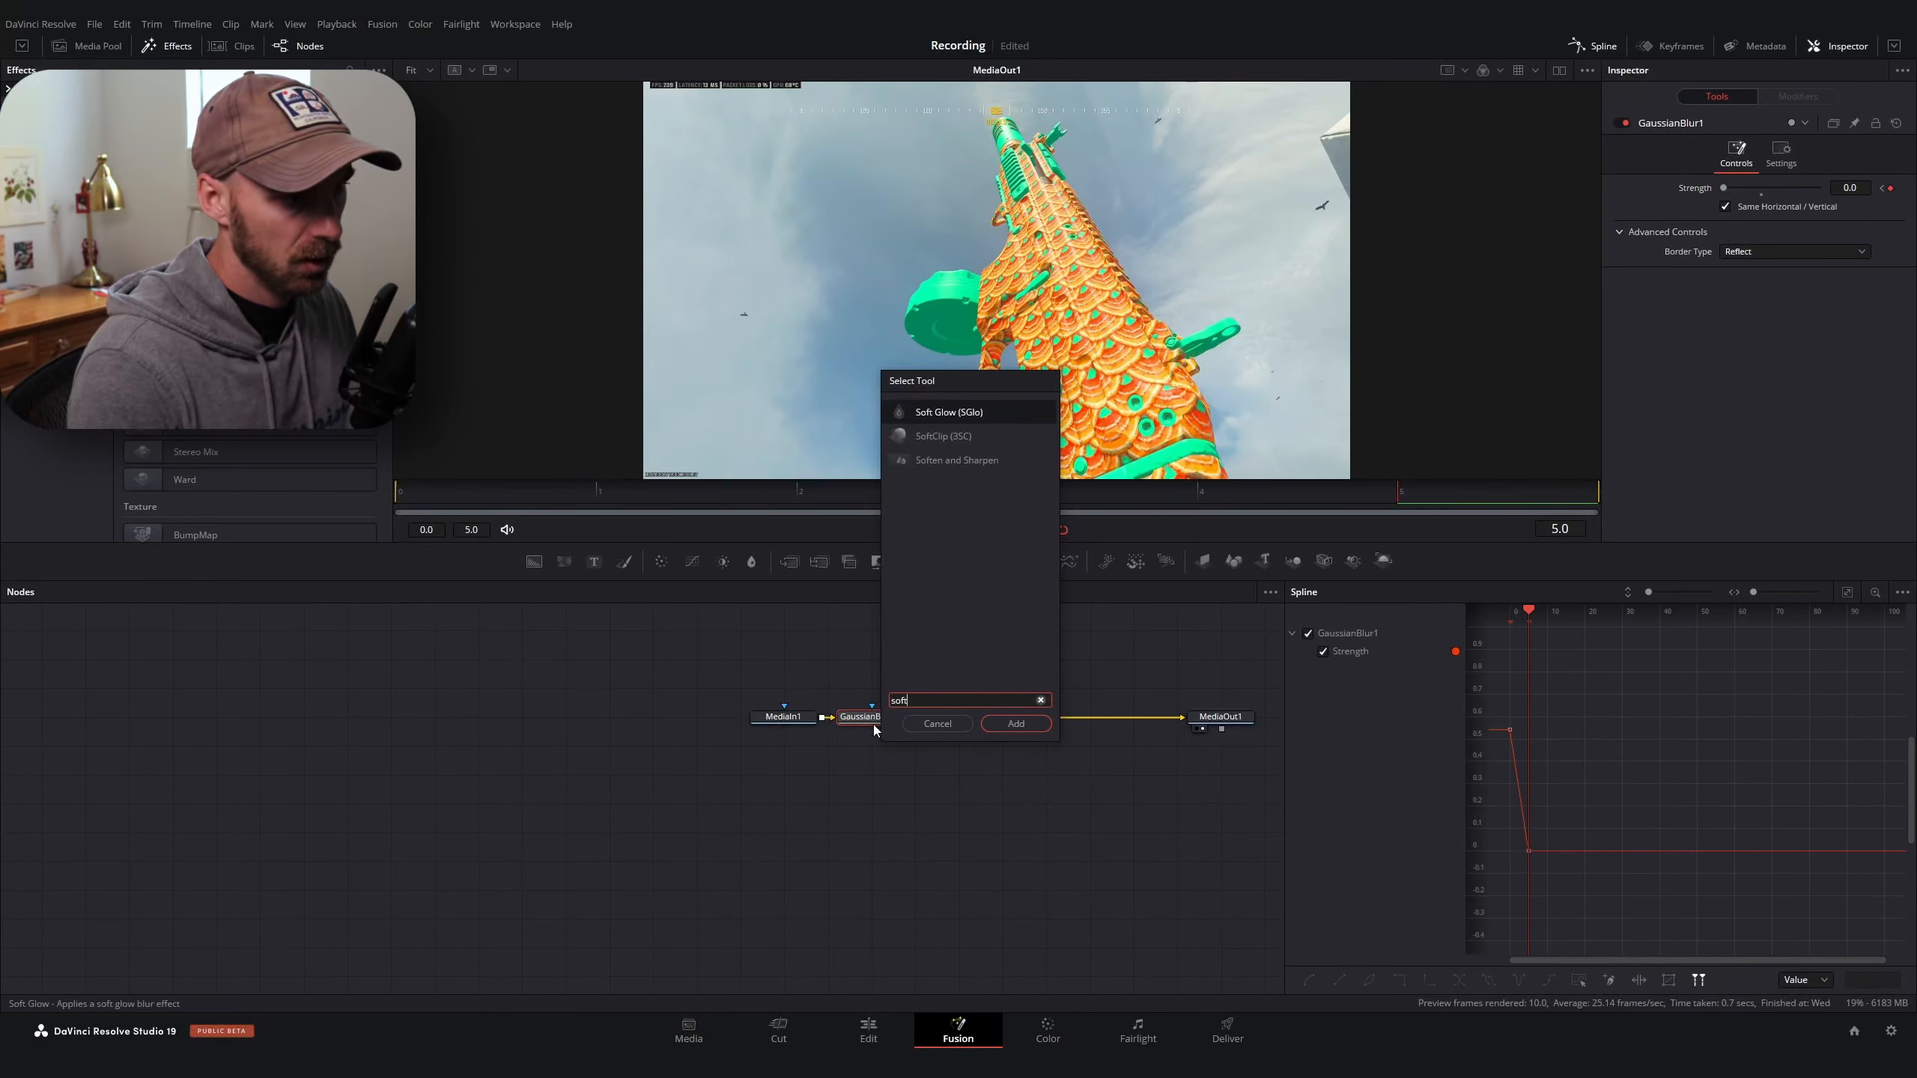
key(Return)
drag(1760, 246, 1732, 285)
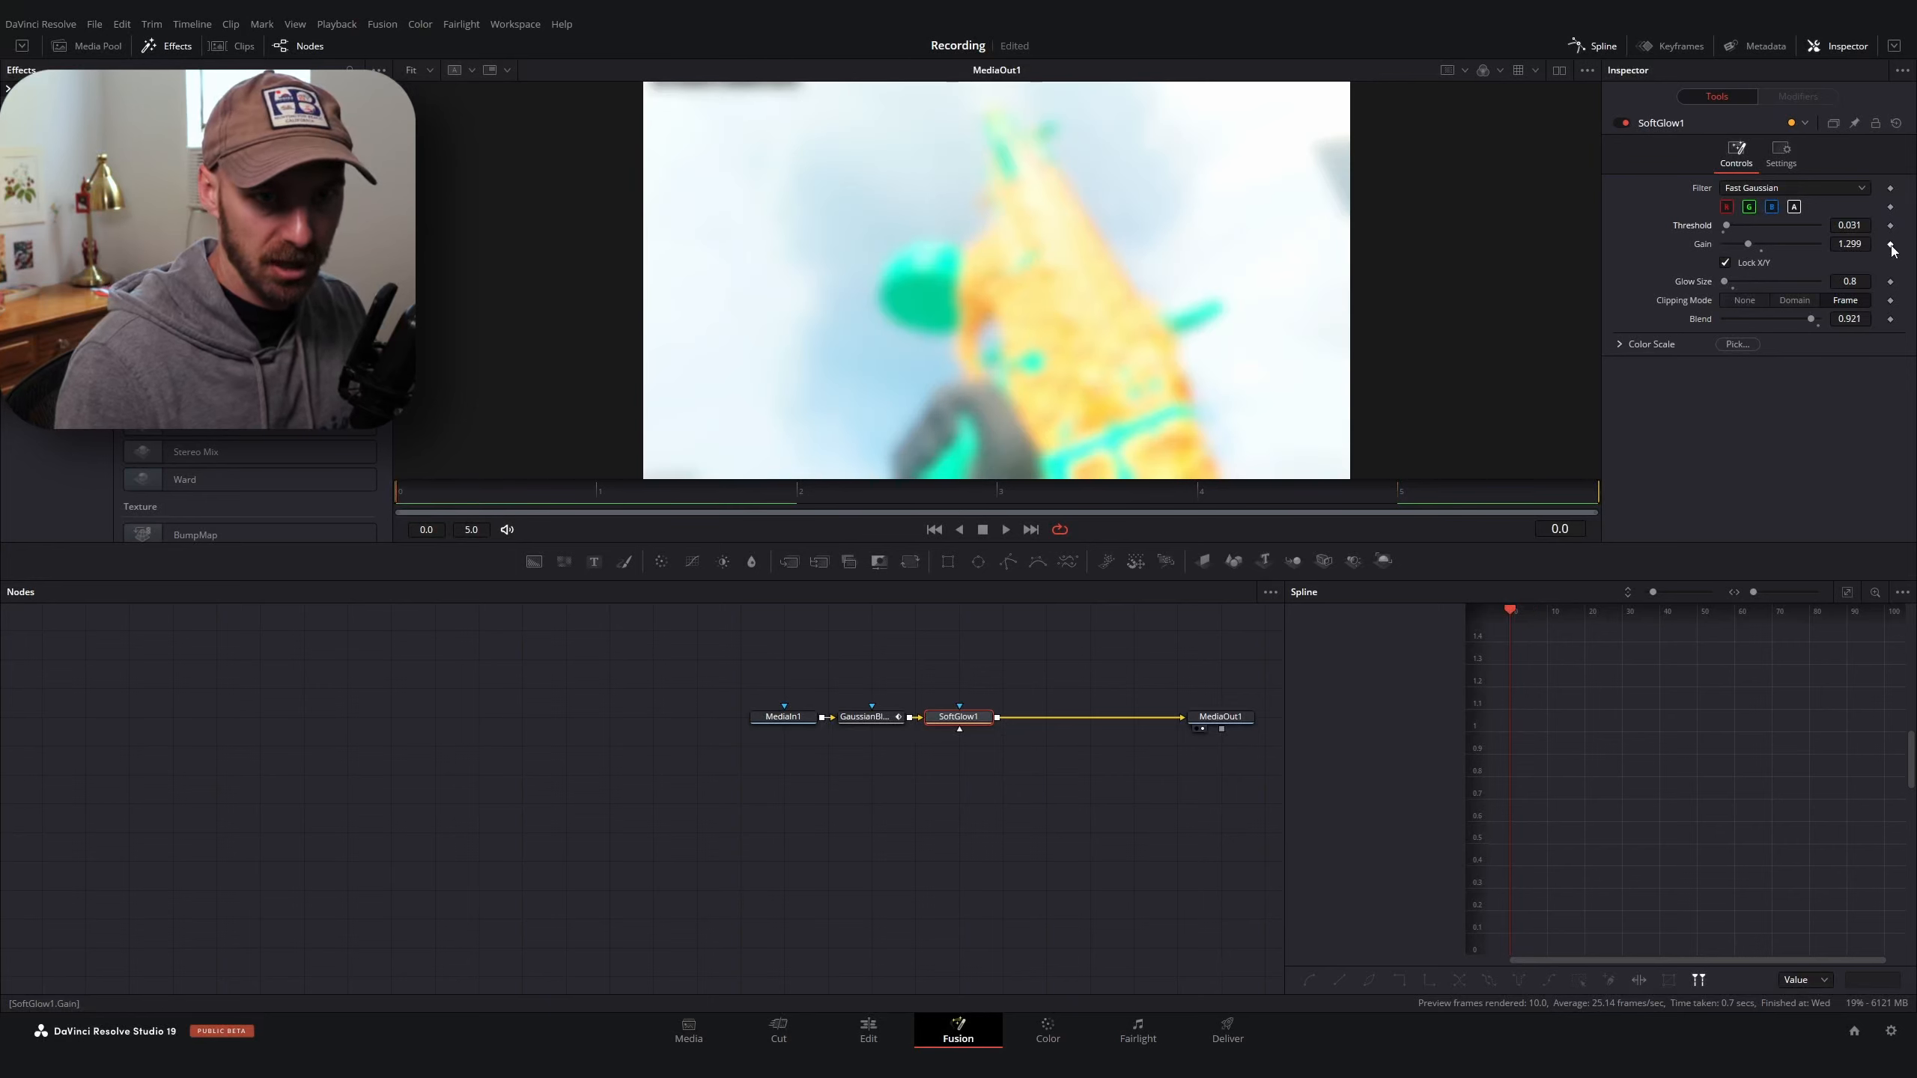
Keyframe the Soft Glow's Blend from 0.921 at frame 0 down to 0.0 at frame 5
click(1779, 151)
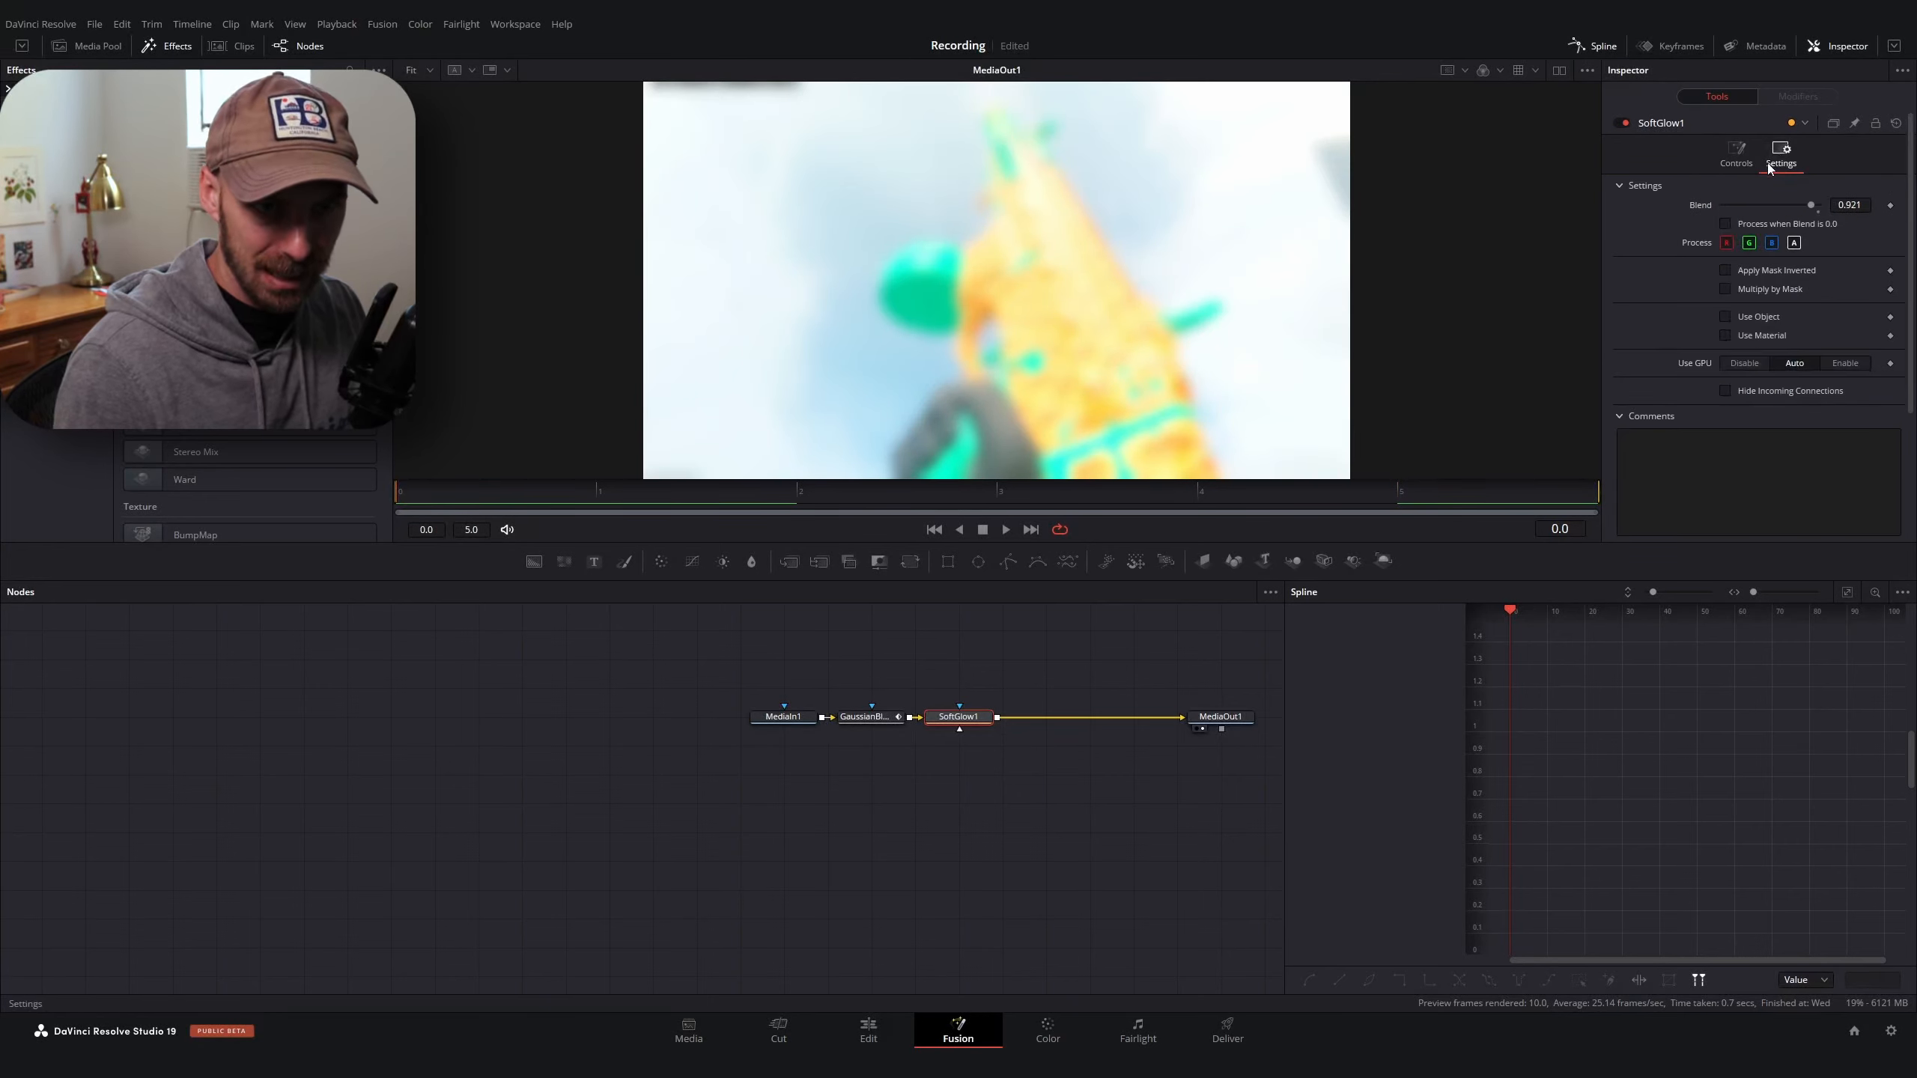
click(1737, 153)
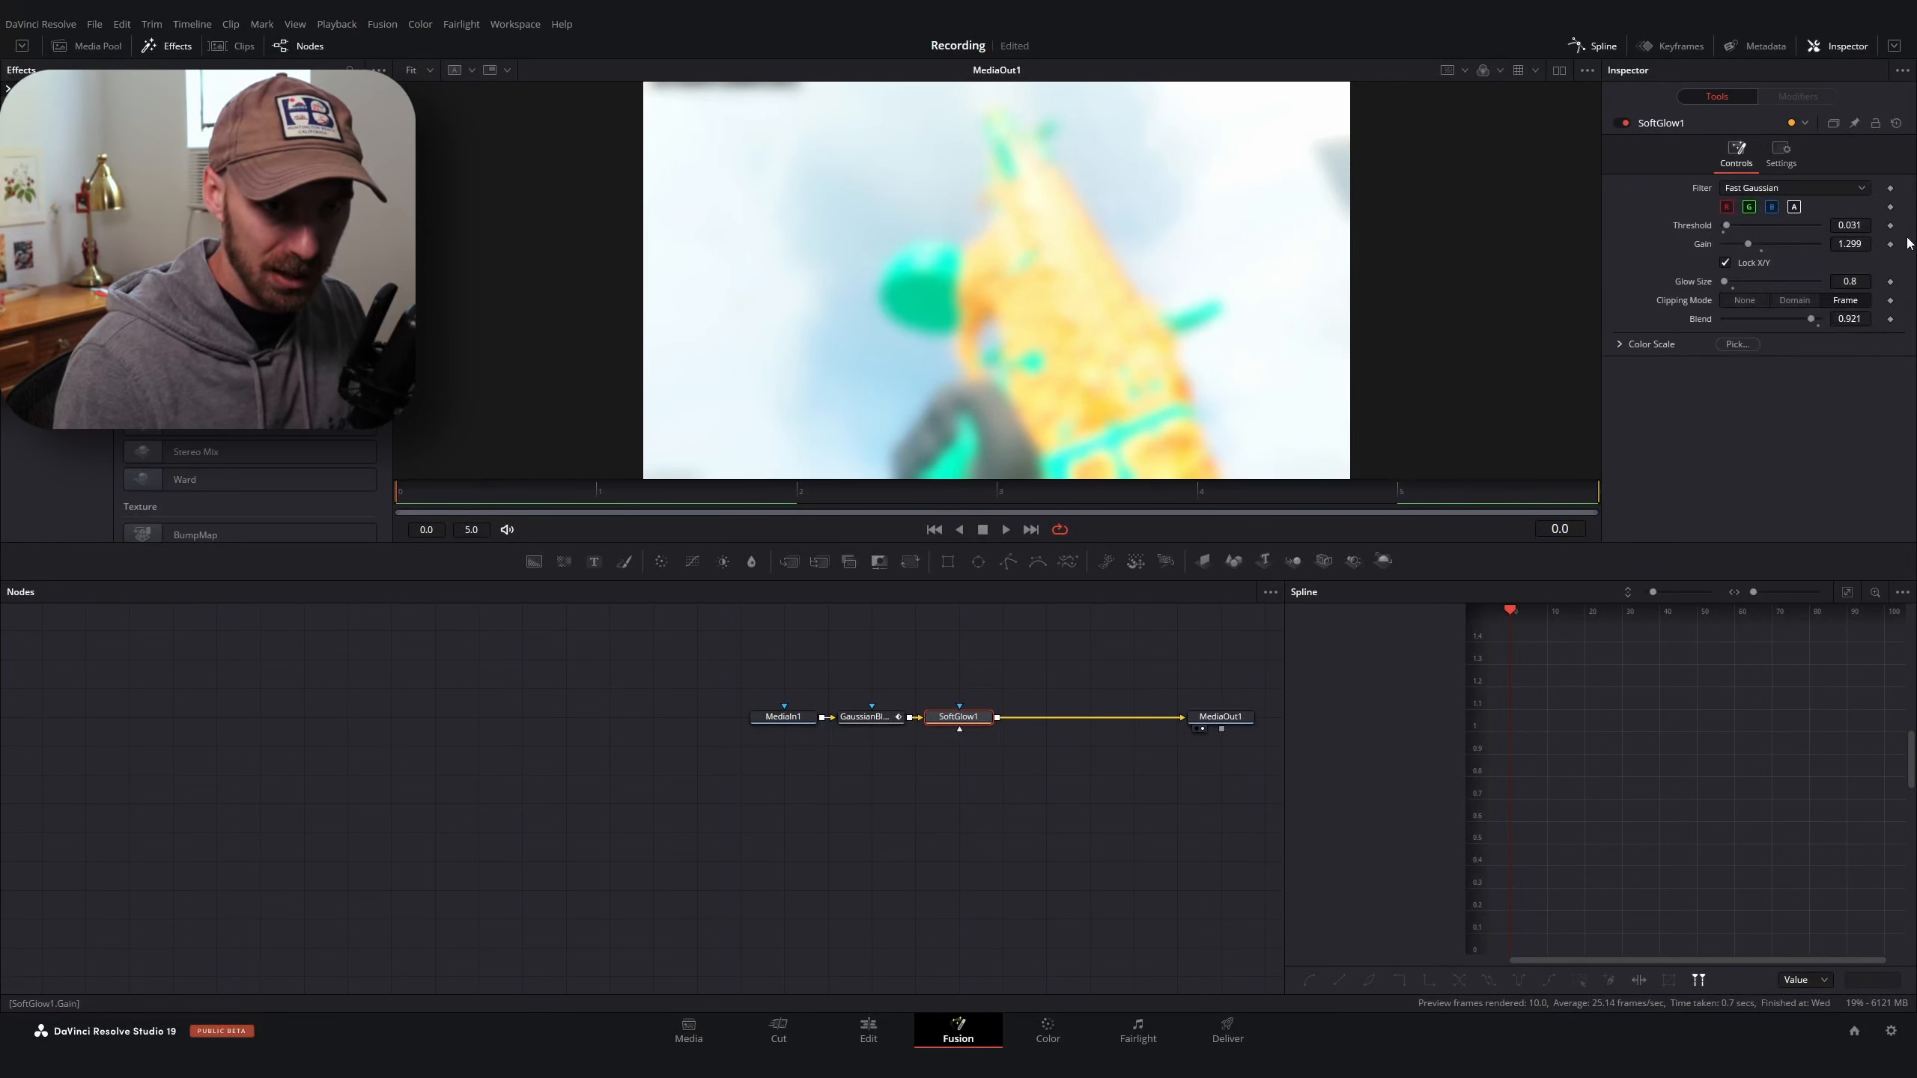
click(1890, 319)
key(End)
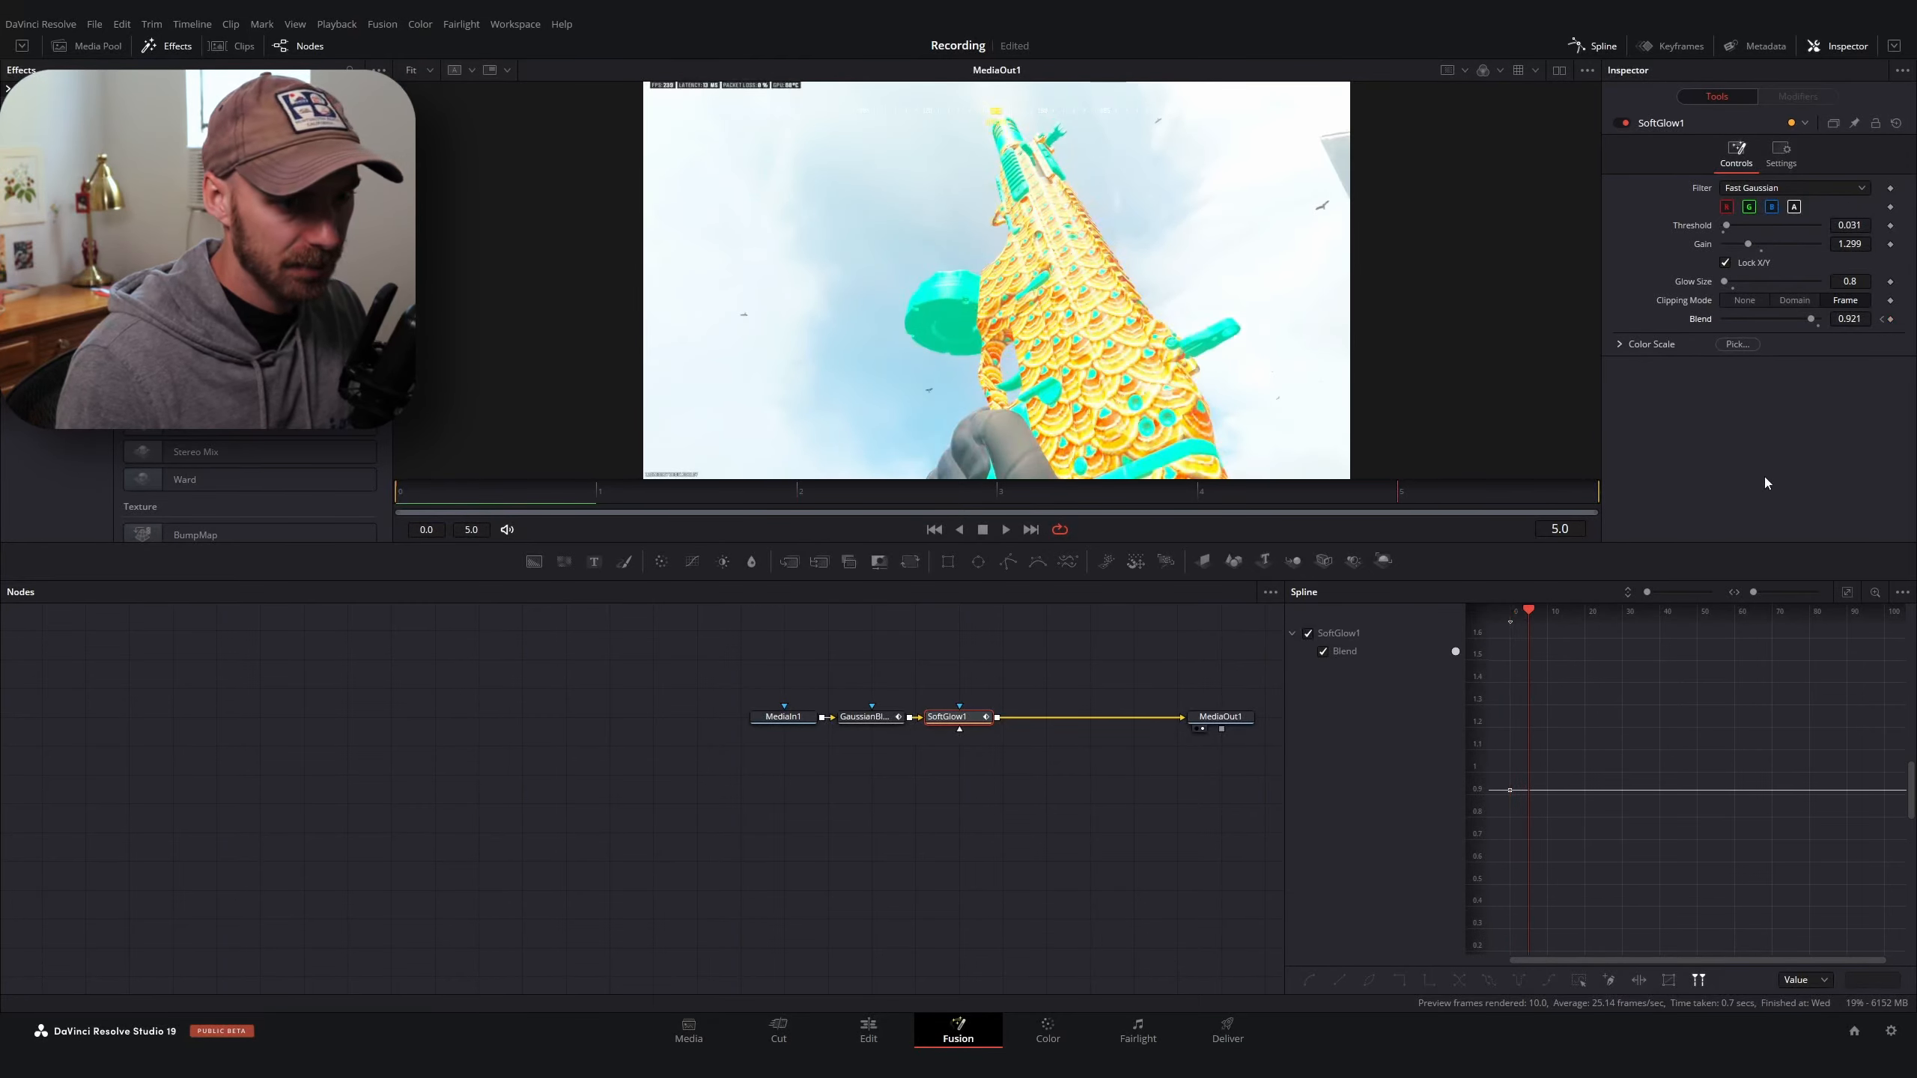
drag(1810, 320, 1716, 321)
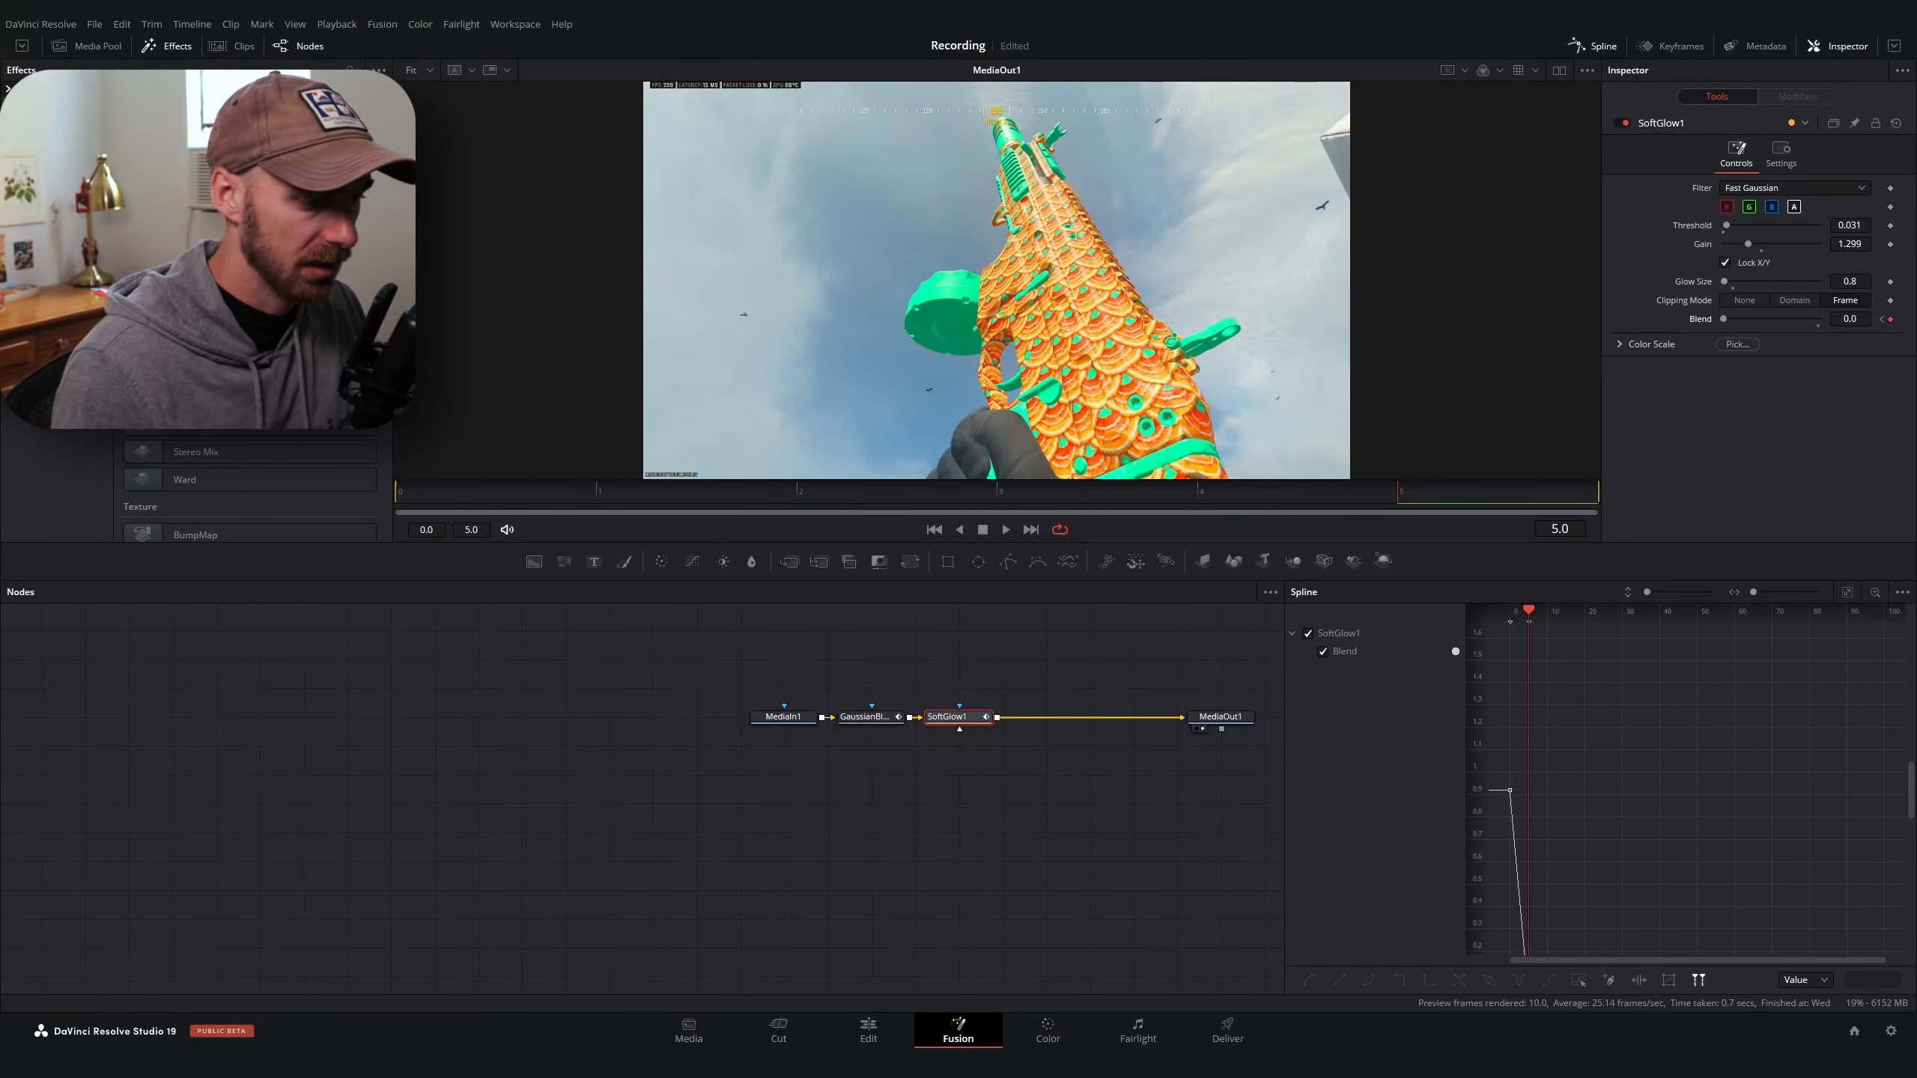
Return to the Edit page and copy the orange V5 adjustment clip onto V6, starting at 01:00:14:00
click(868, 1030)
mouse_move(1013, 626)
mouse_down()
mouse_move(1067, 629)
mouse_move(920, 646)
mouse_move(1063, 652)
mouse_move(374, 720)
mouse_move(555, 725)
mouse_move(529, 729)
mouse_move(1014, 691)
mouse_move(514, 752)
mouse_move(540, 752)
mouse_up()
click(859, 747)
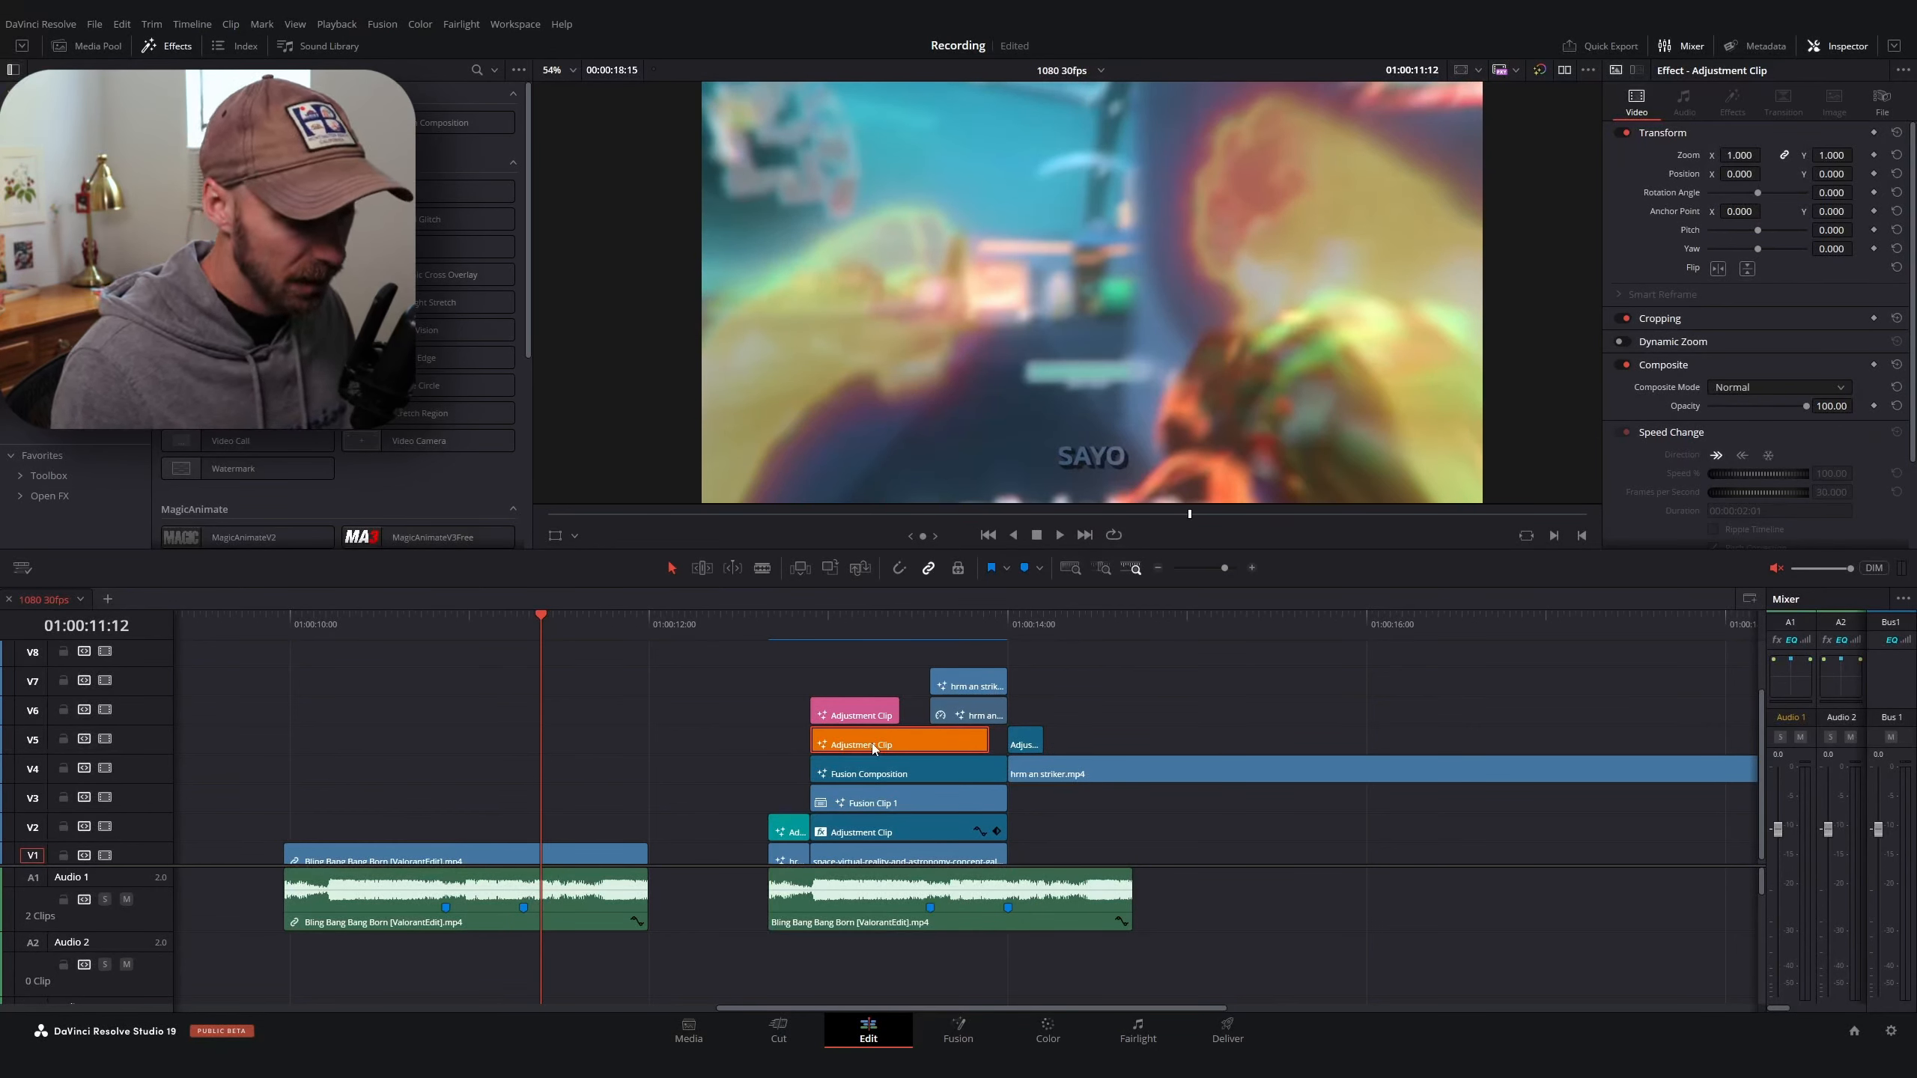
drag(873, 748, 1070, 697)
Scrub through the closer's transition to 01:00:13:24 and open Fusion Clip 1 in Fusion
click(830, 629)
drag(830, 629, 971, 680)
click(914, 797)
right_click(913, 796)
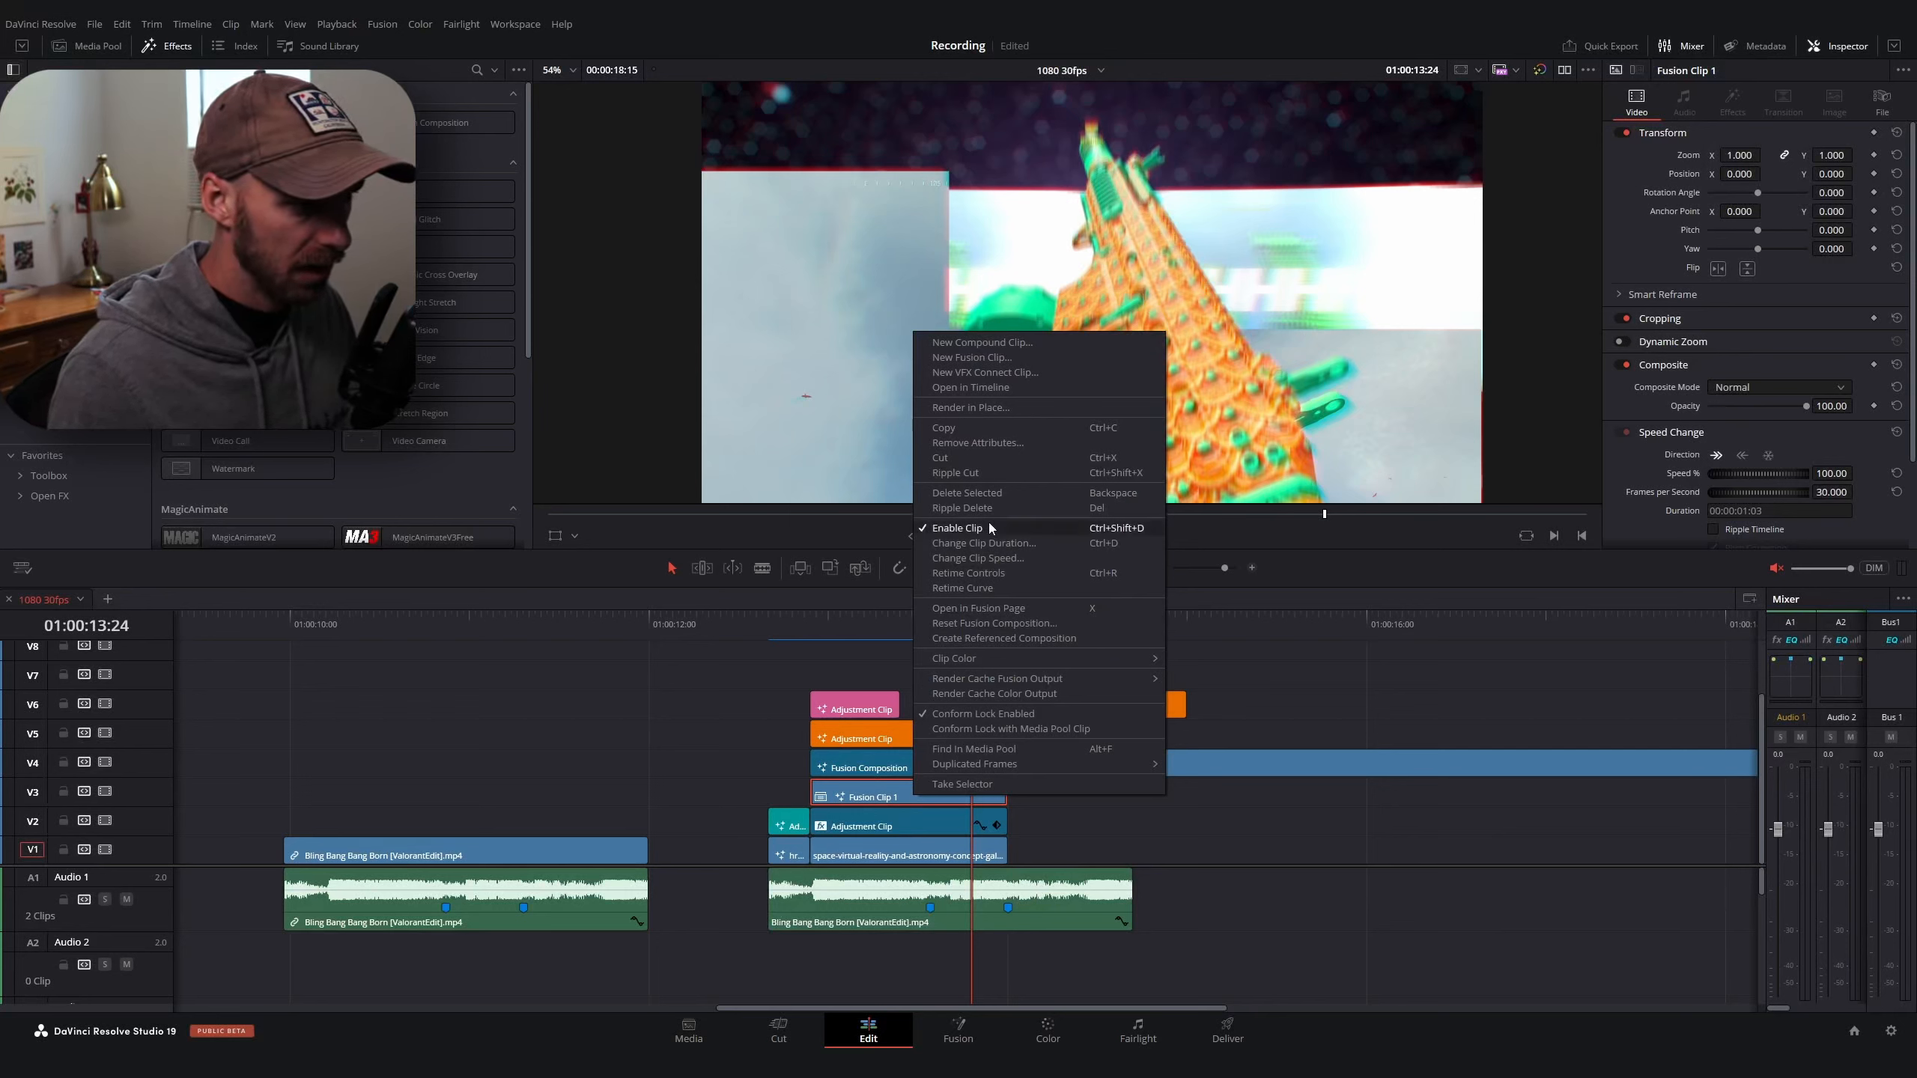
click(1009, 608)
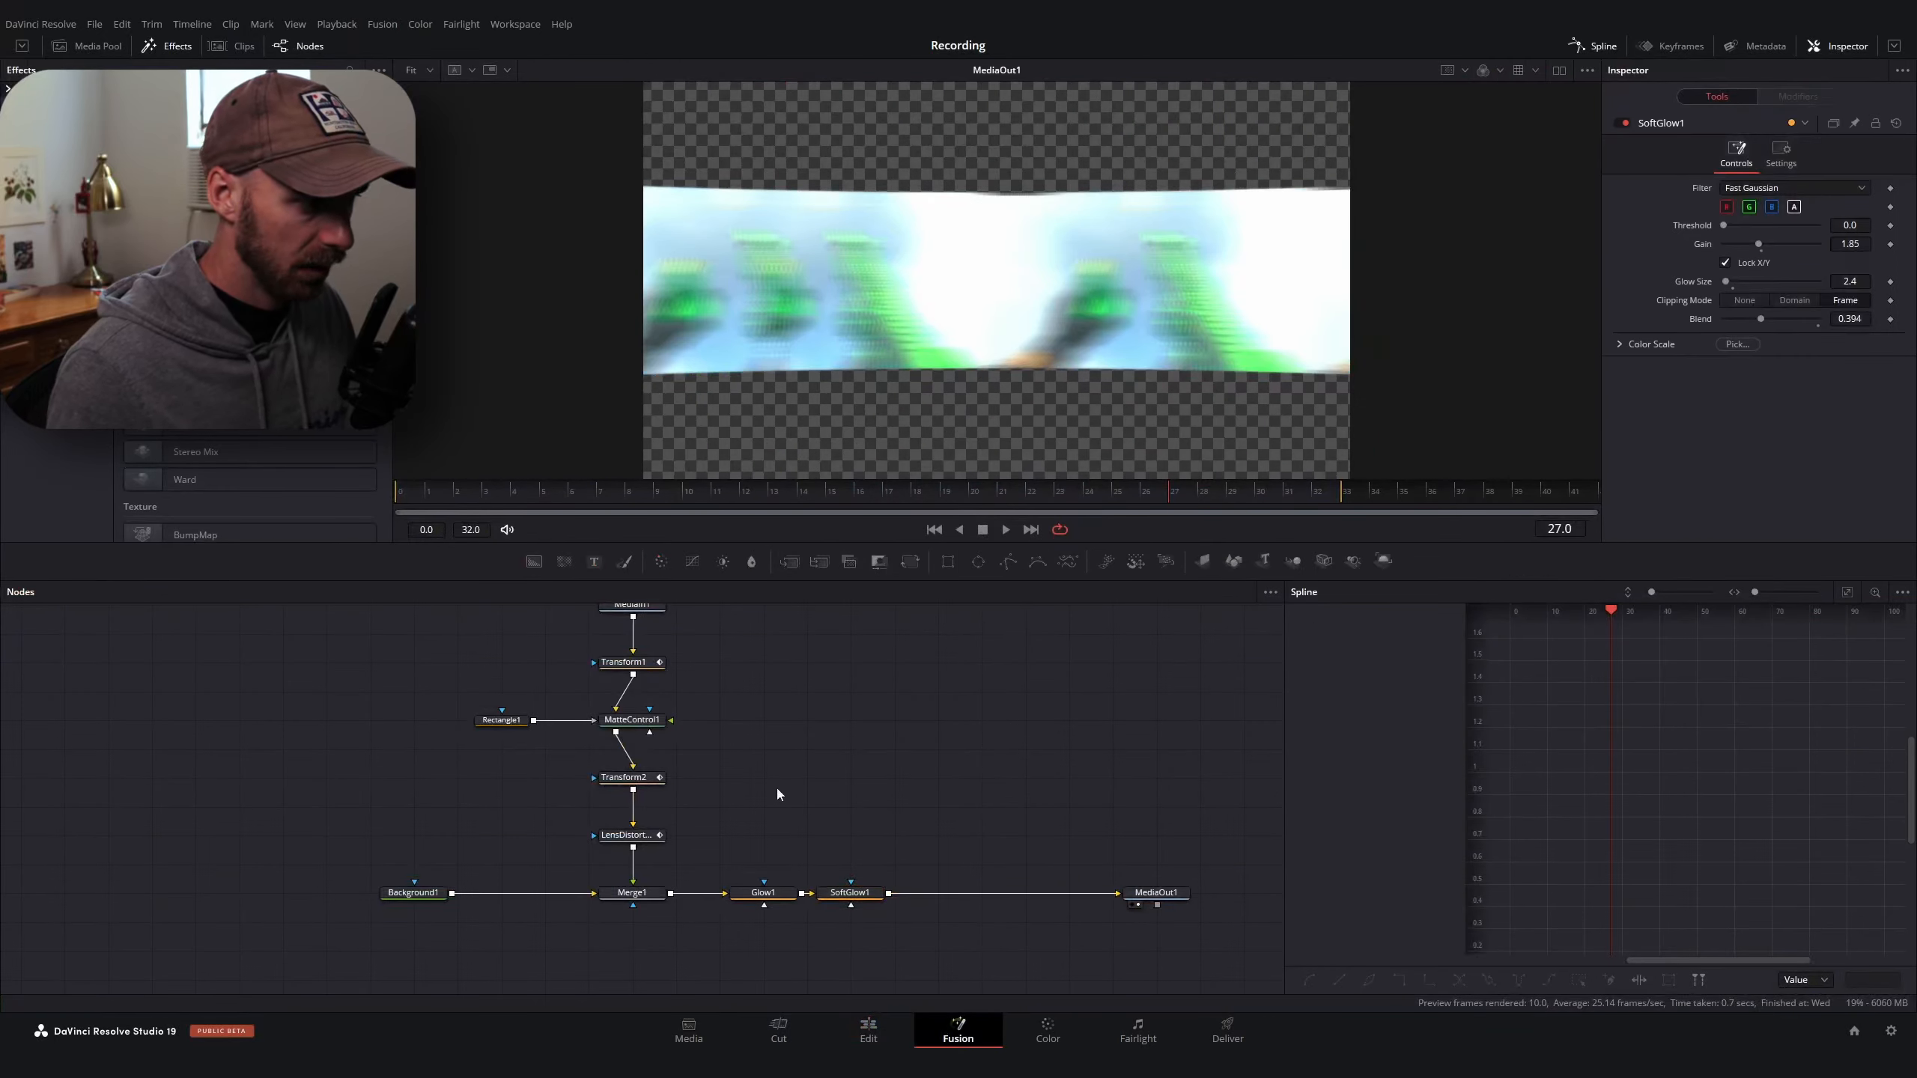
Time-stretch Transform2's Displacement curve so that its final keyframe lands on frame 32
click(646, 781)
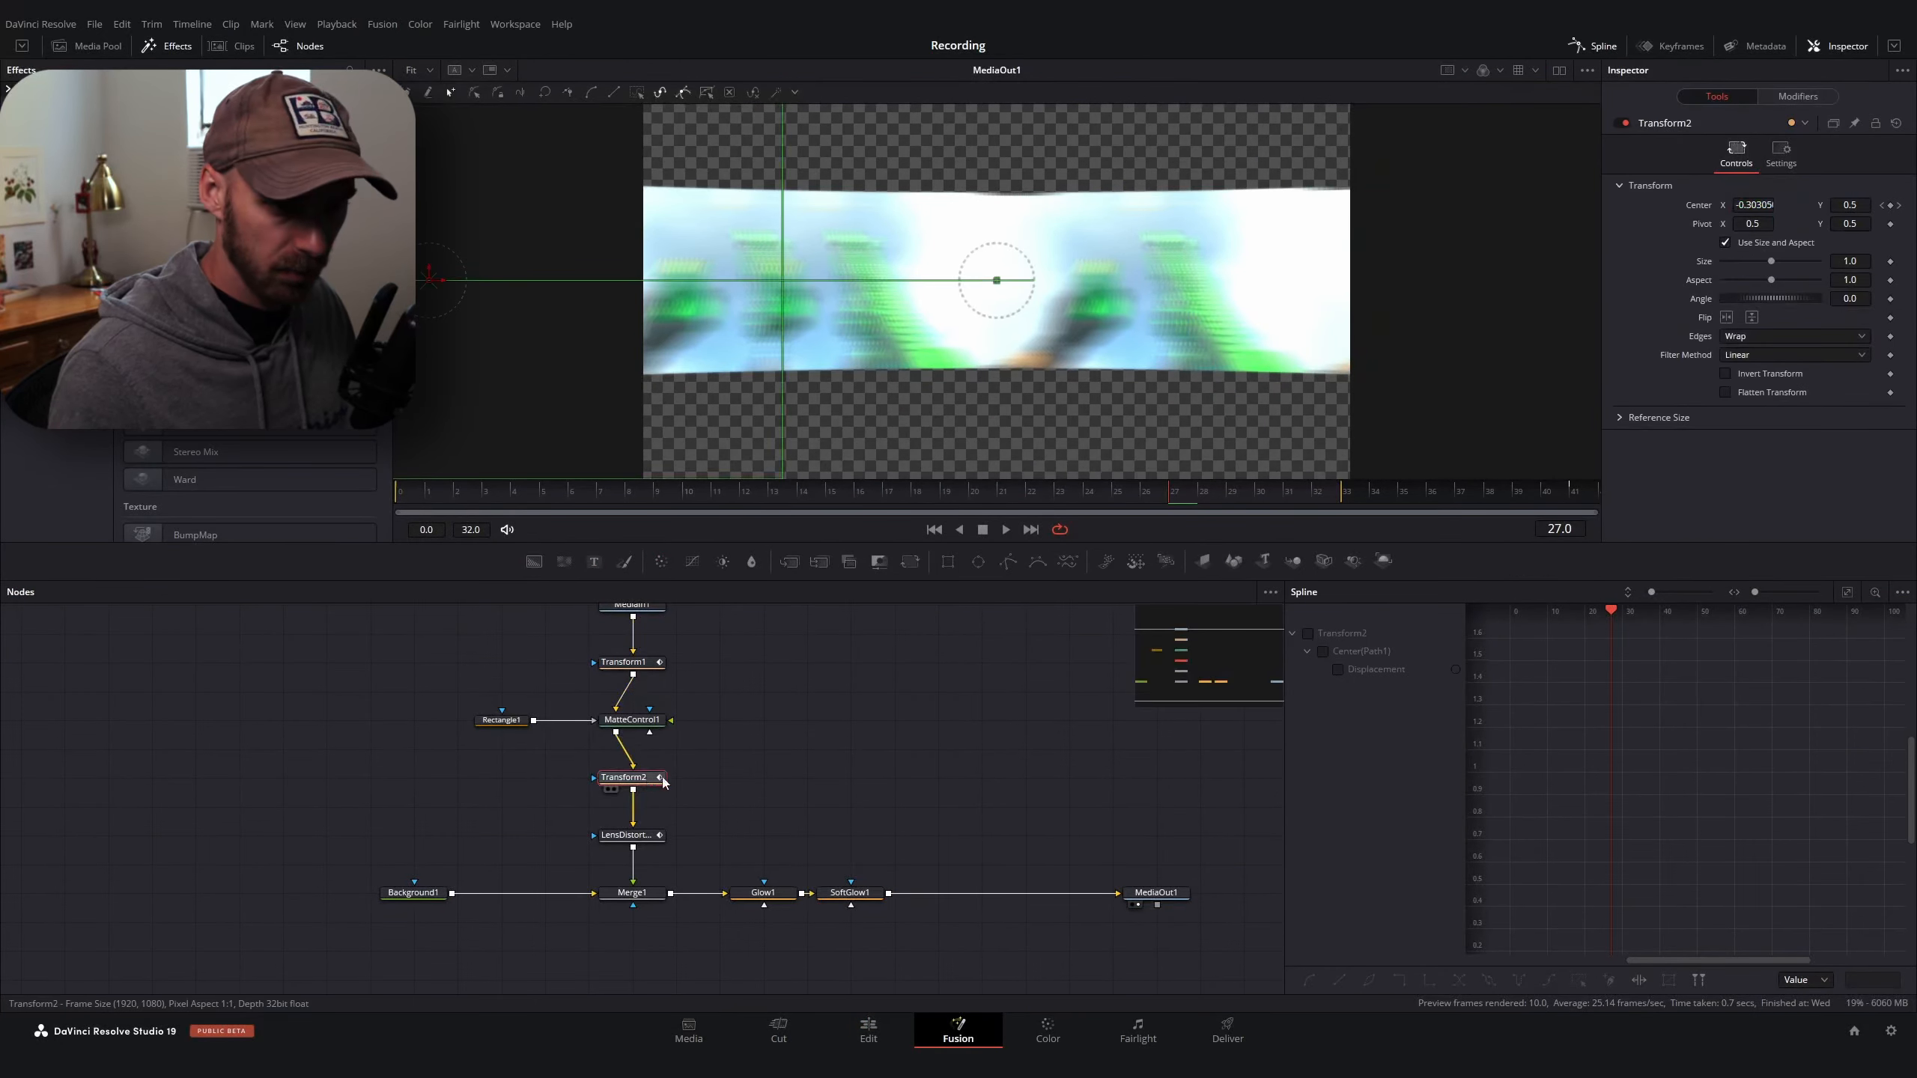
click(1337, 669)
drag(1285, 699, 1111, 701)
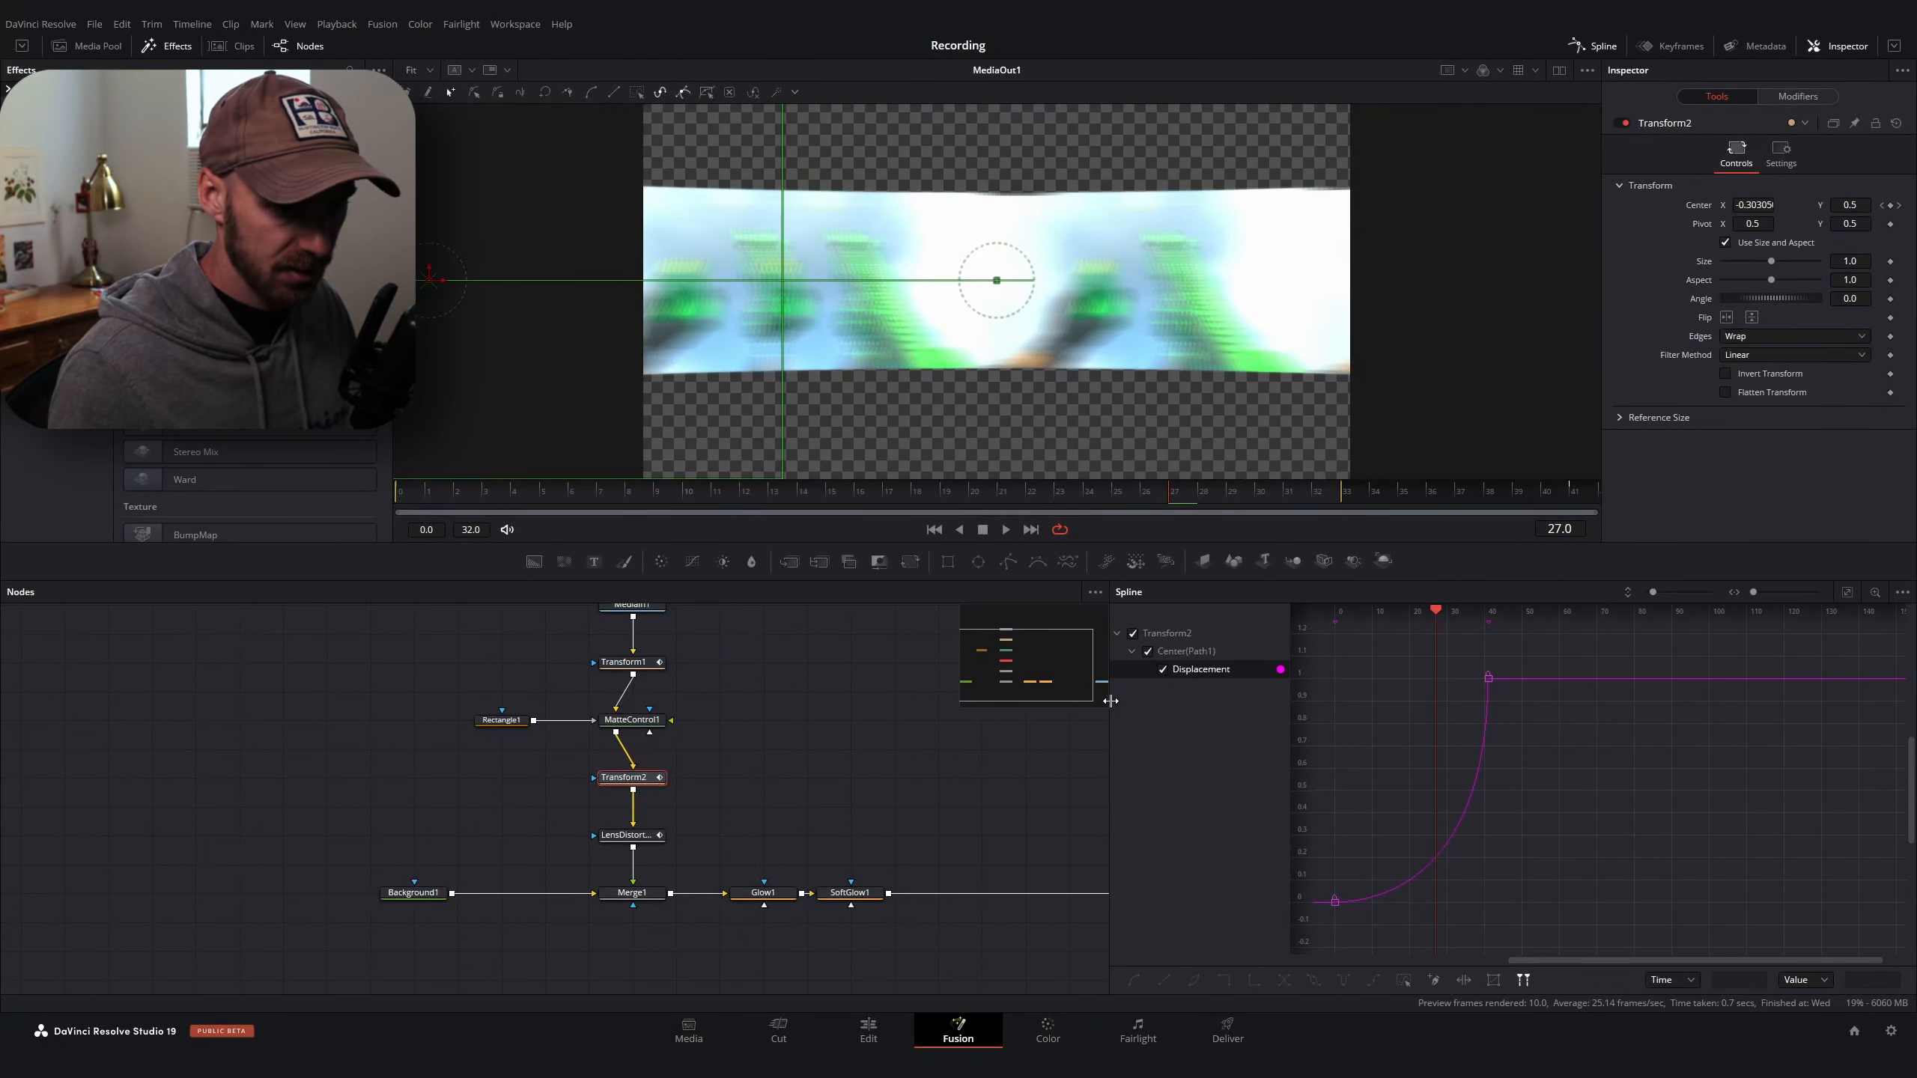
drag(1186, 491, 1335, 501)
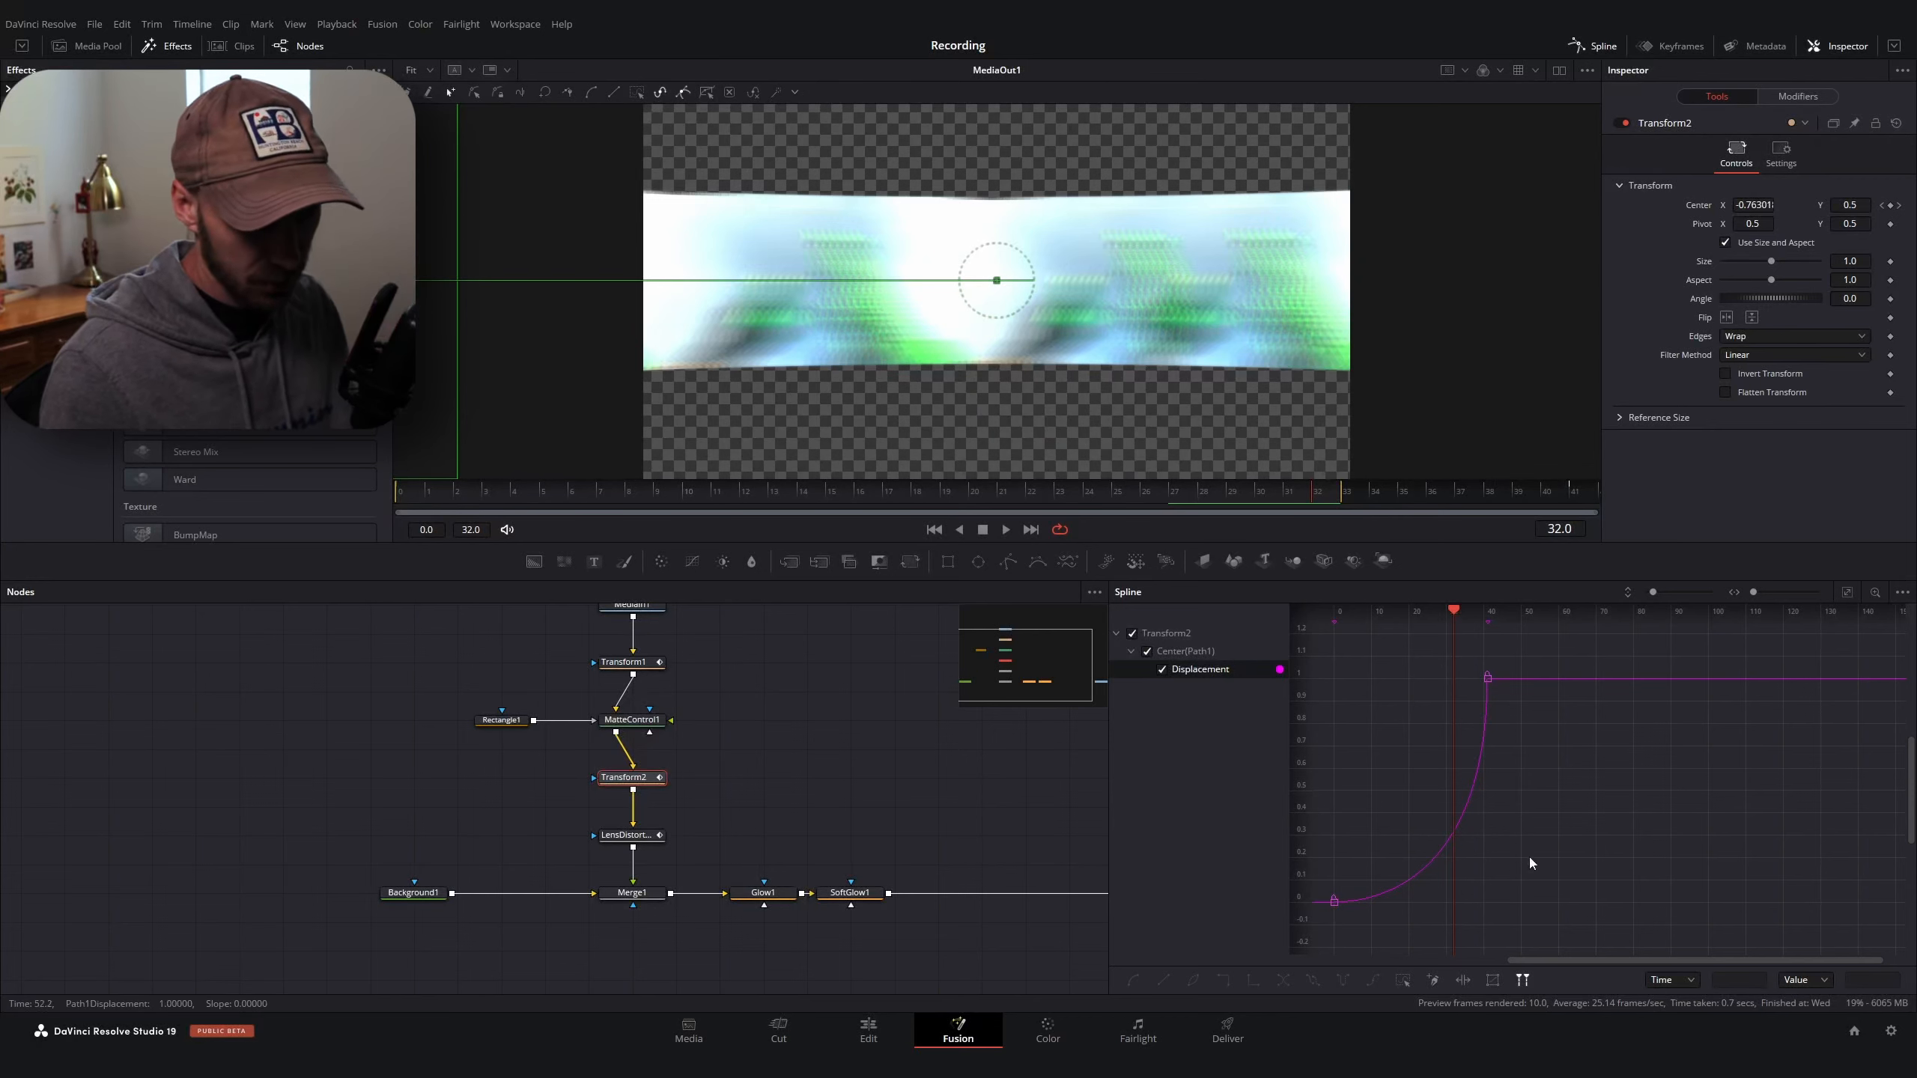
key(ctrl+a)
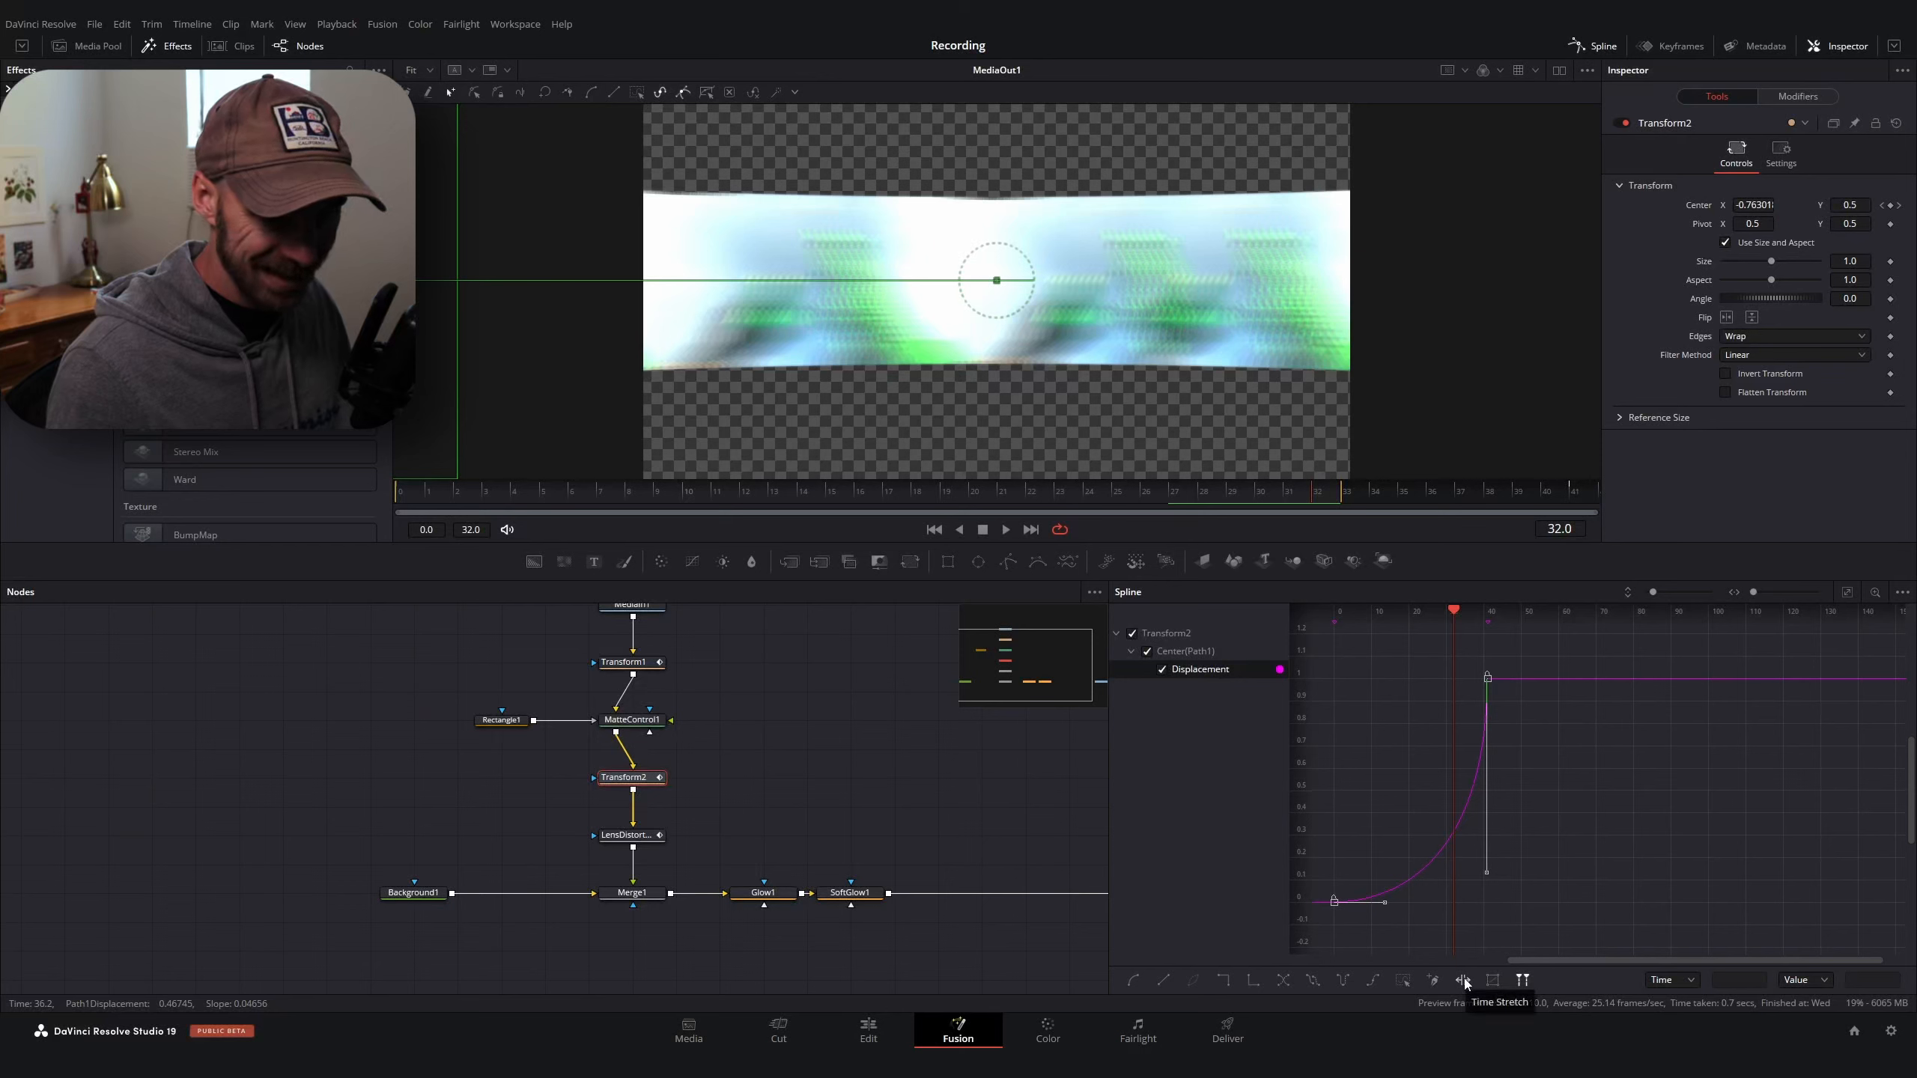
click(1462, 979)
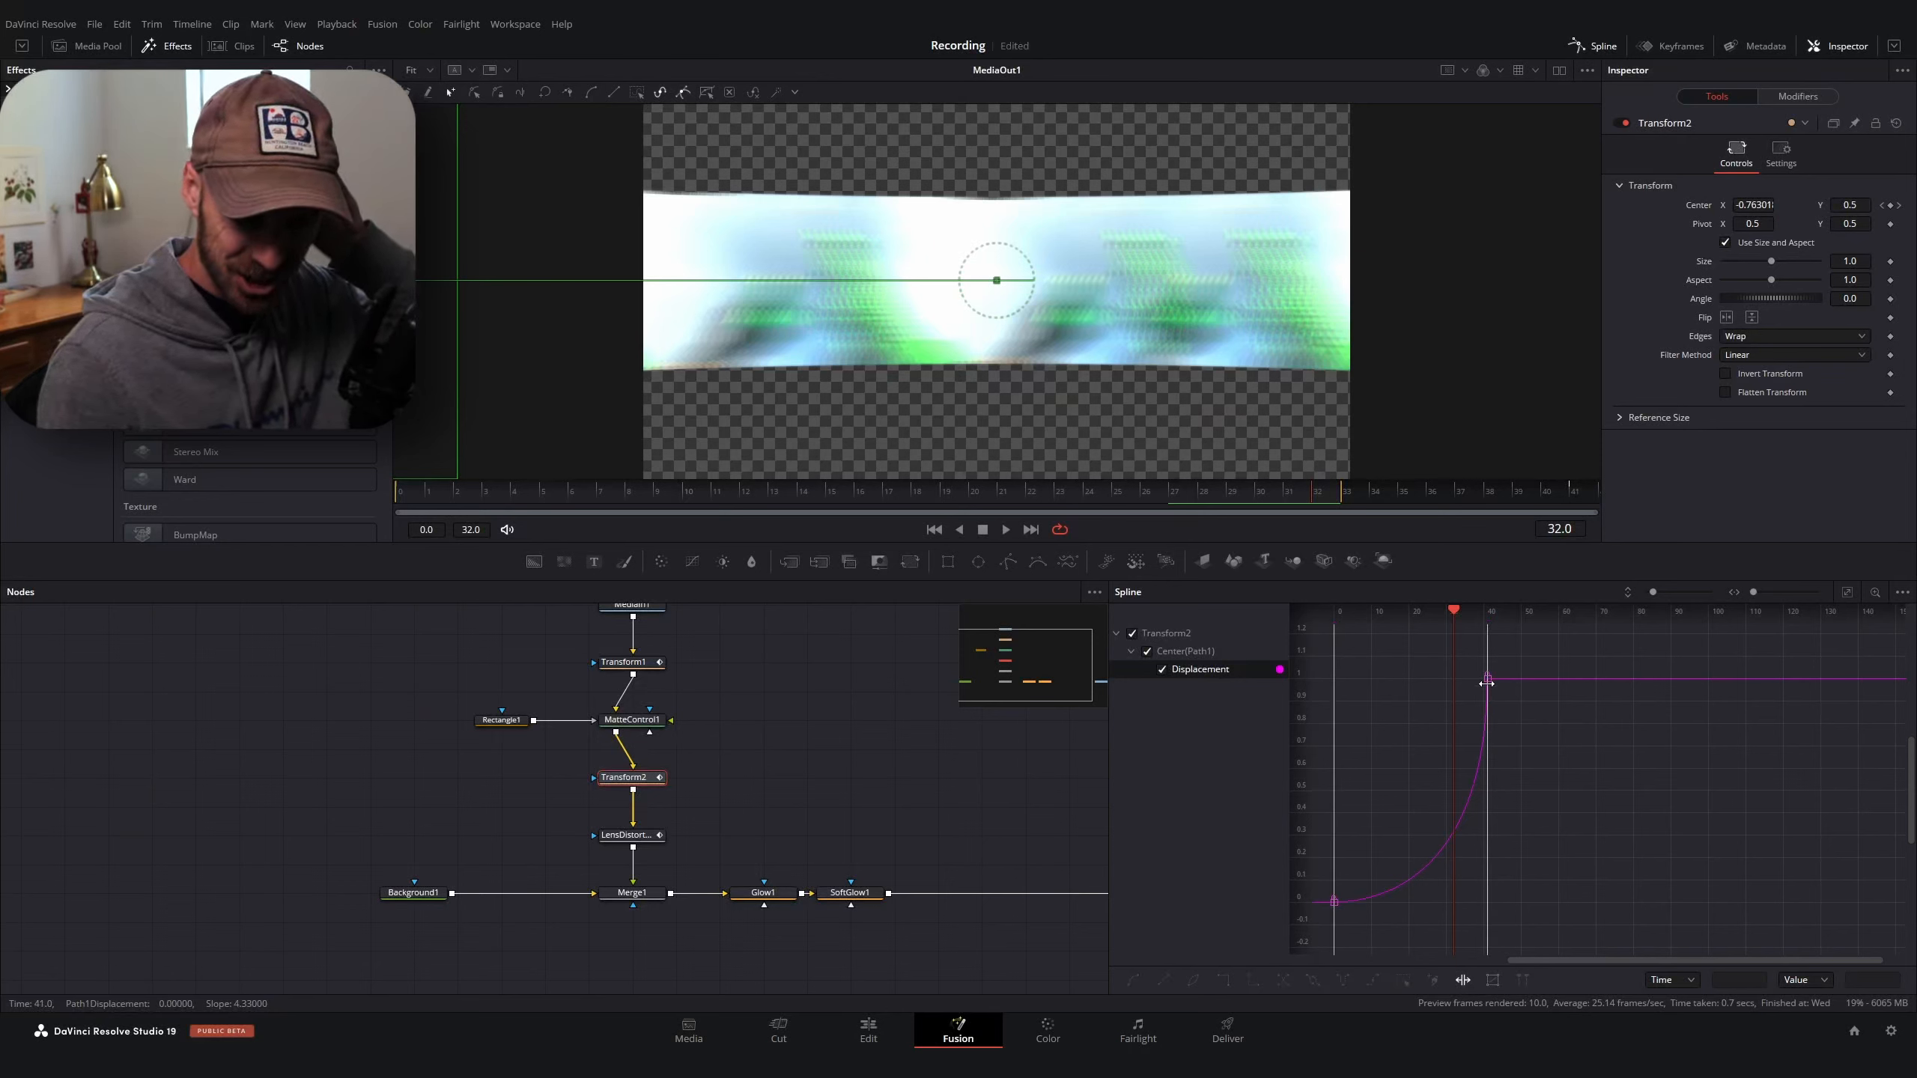
drag(1487, 684, 1453, 704)
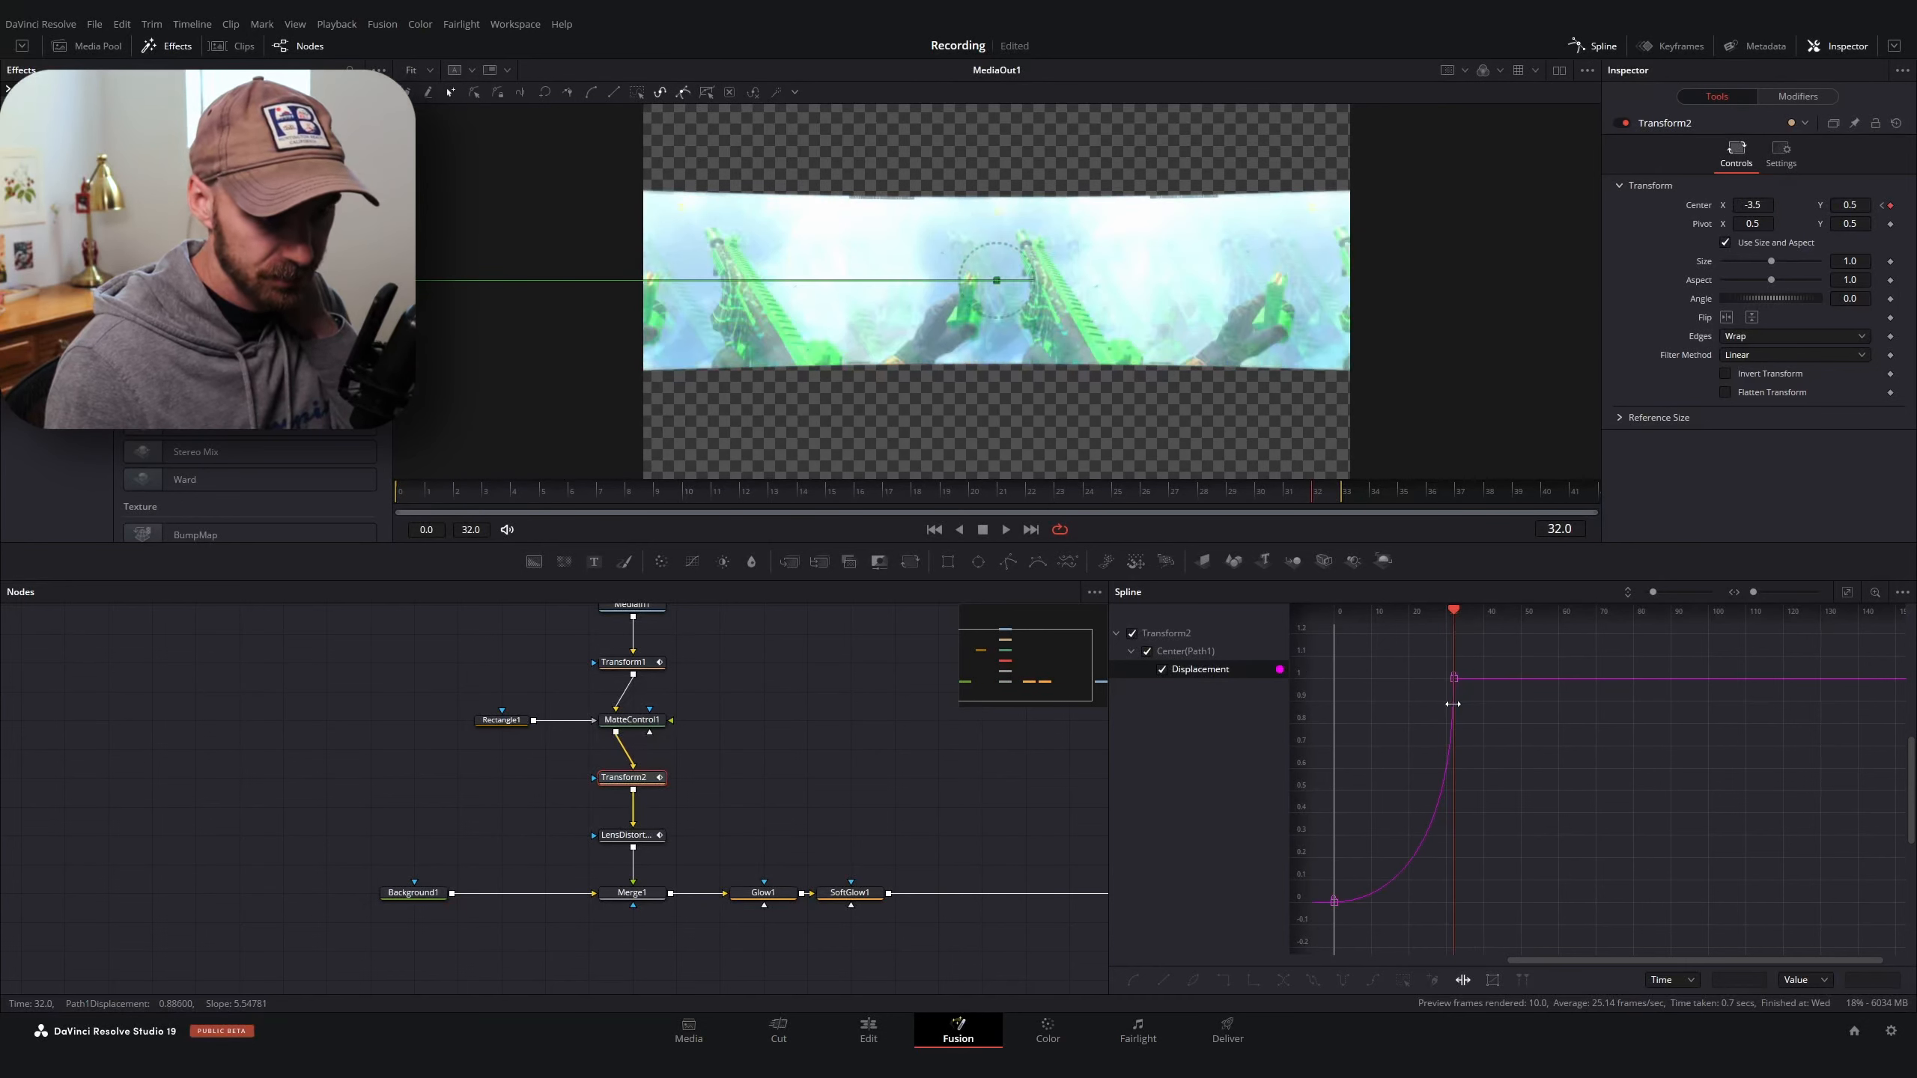
Time-stretch LensDistortion1's Distortion curve so that its final keyframe lands on frame 32
click(626, 835)
click(1148, 654)
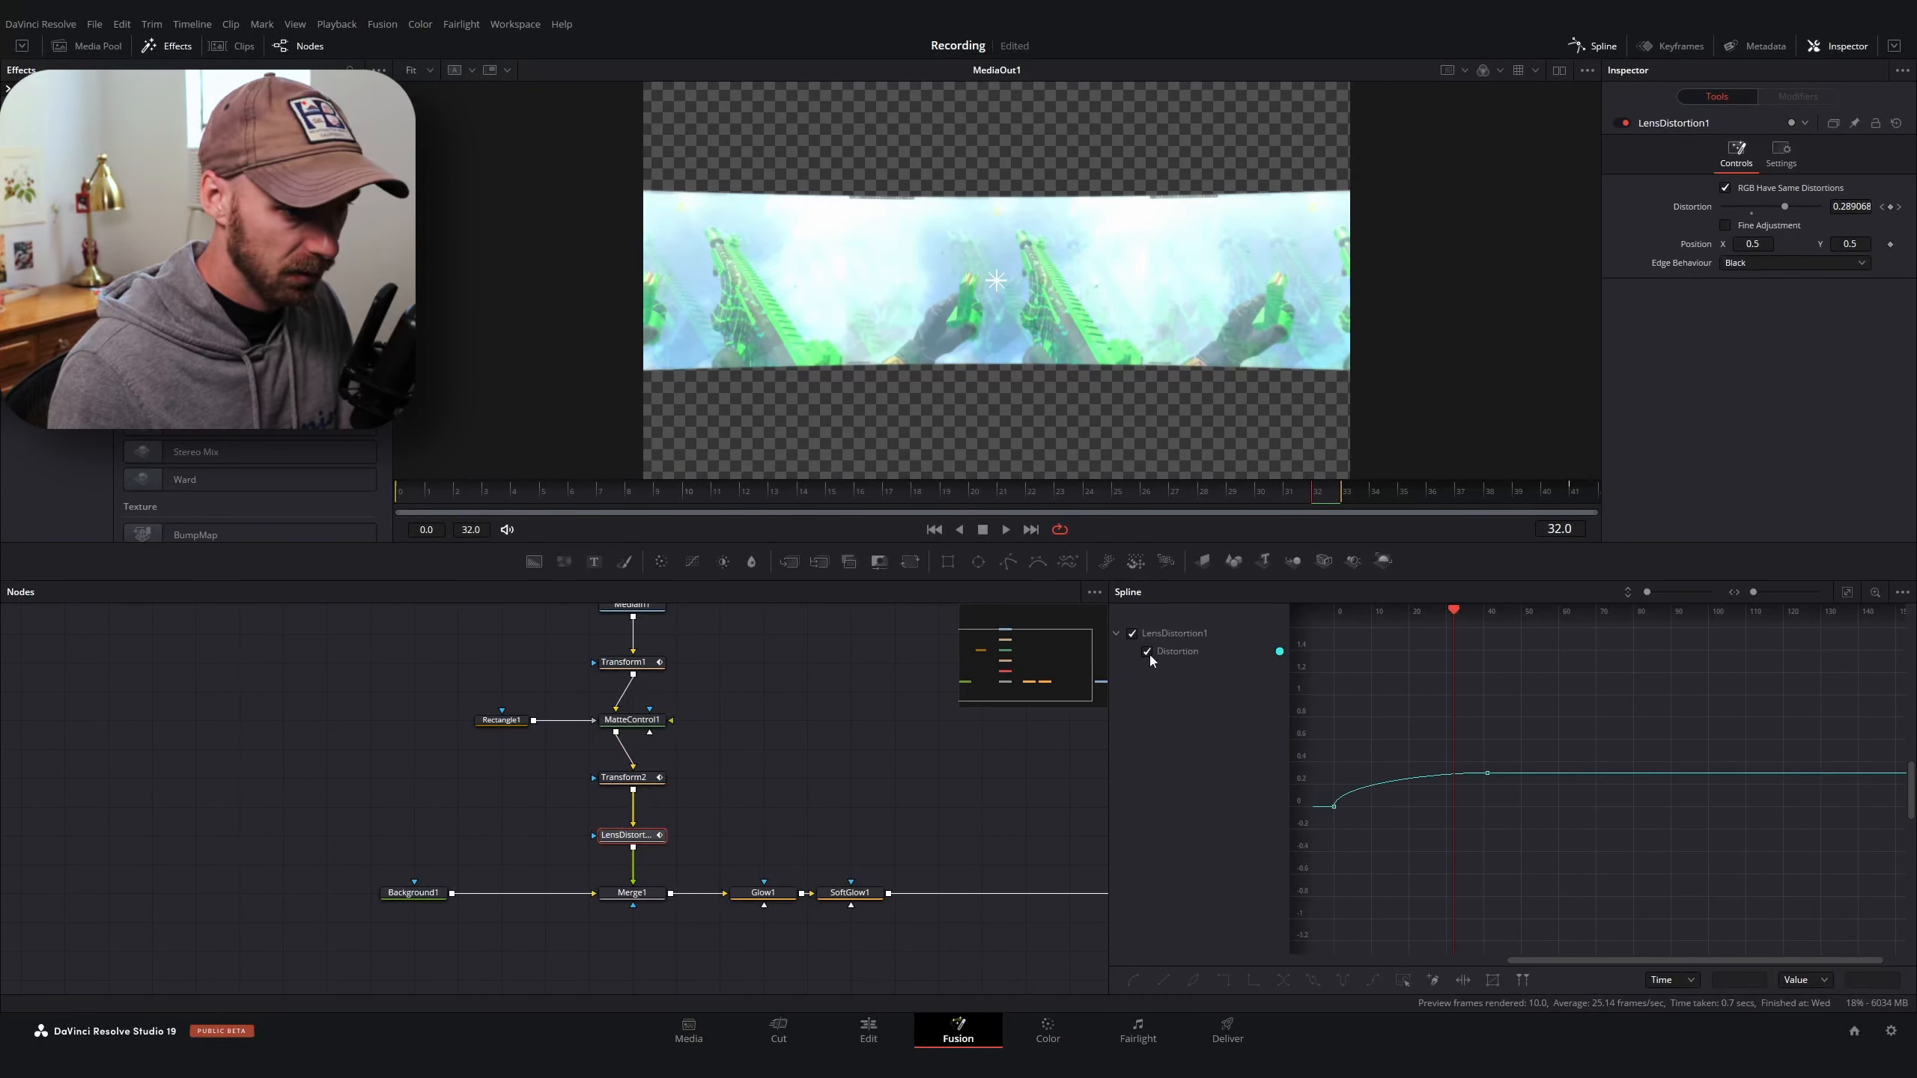
key(ctrl+f)
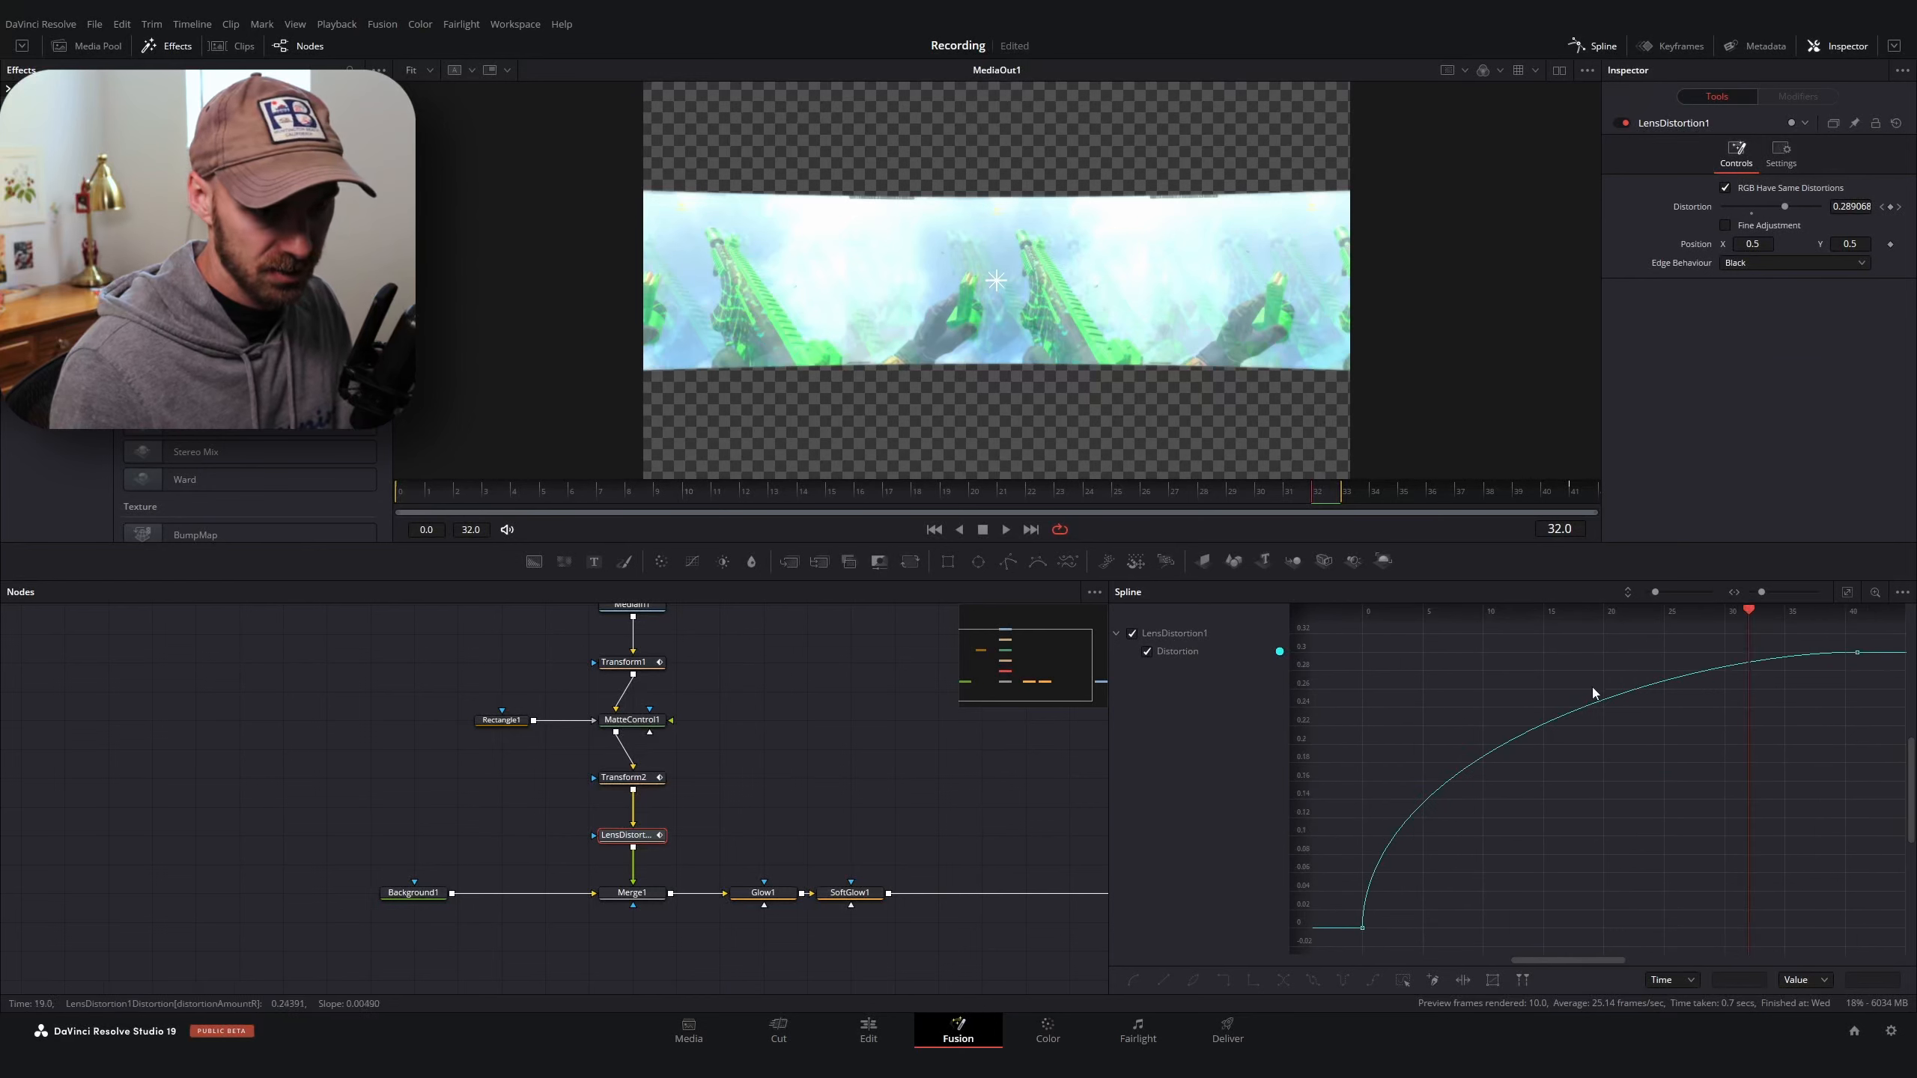
key(ctrl+a)
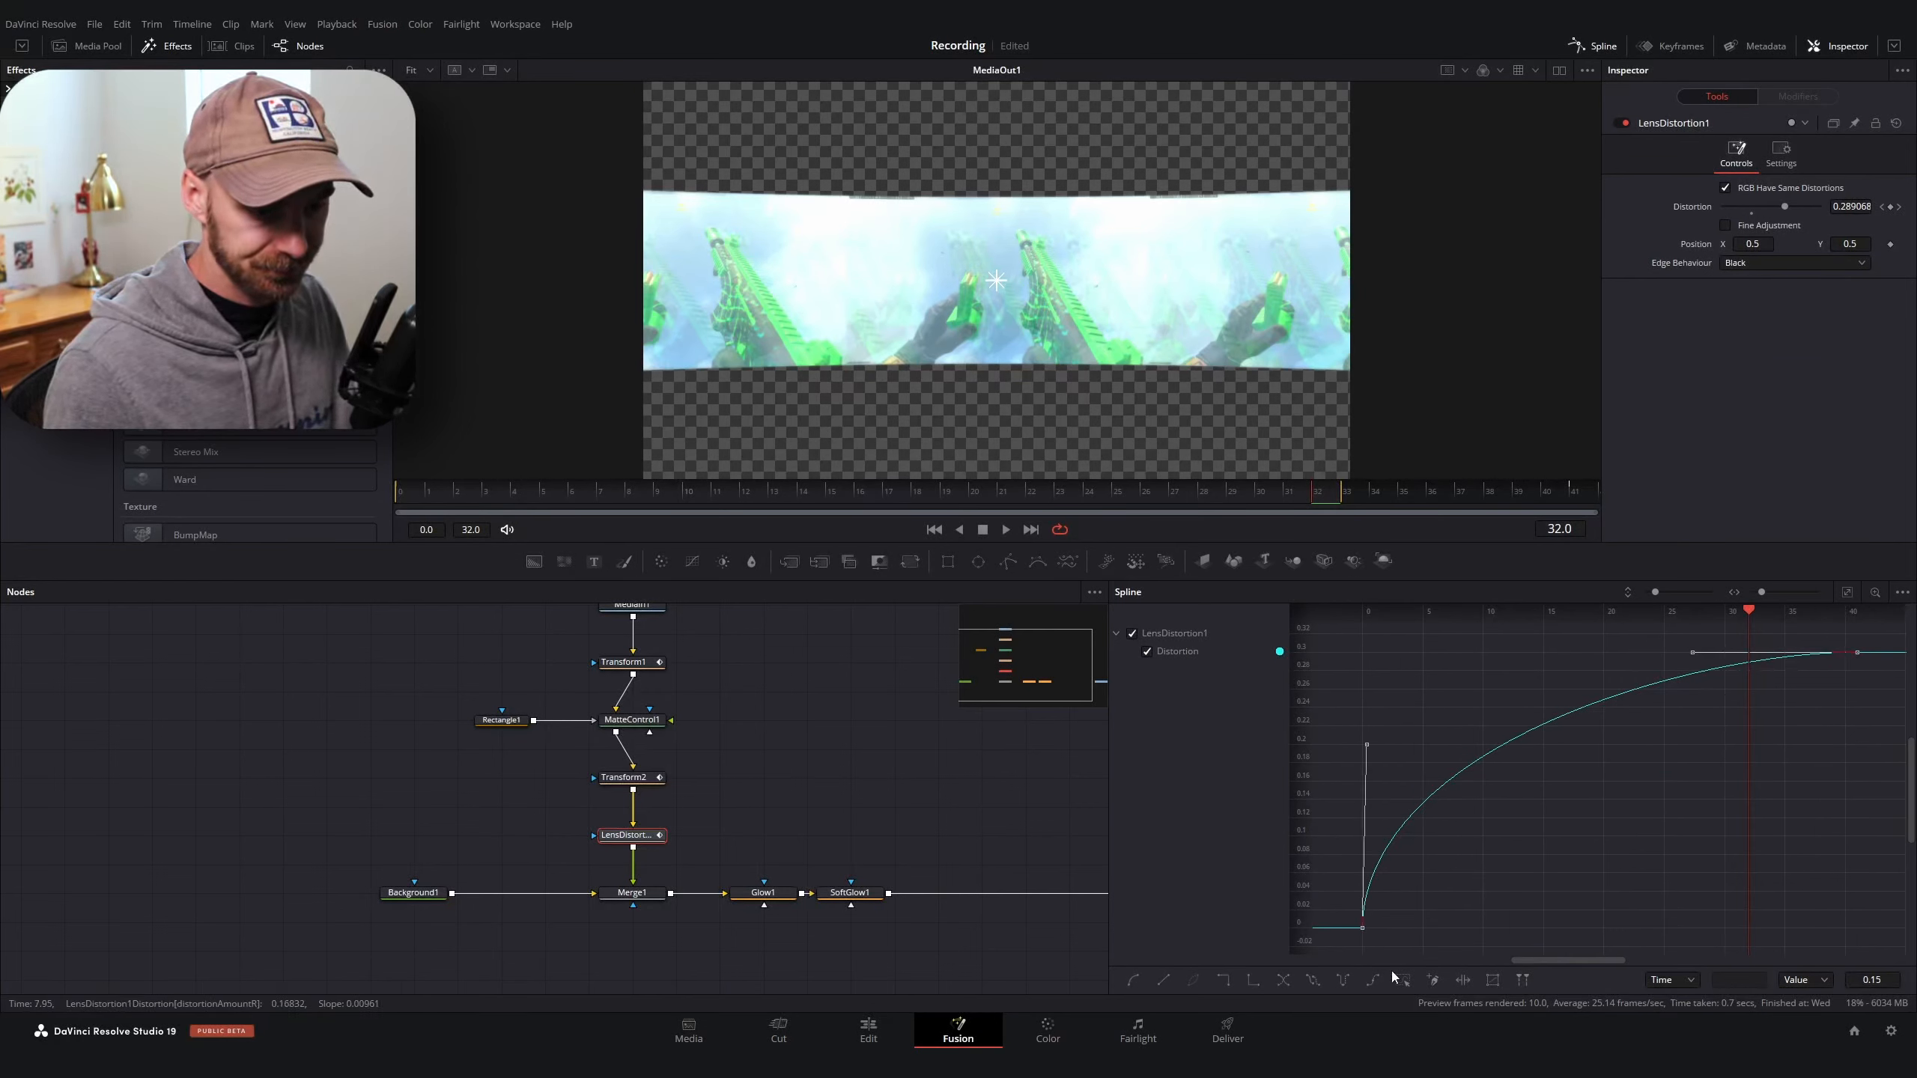
click(1463, 982)
drag(1853, 680, 1749, 700)
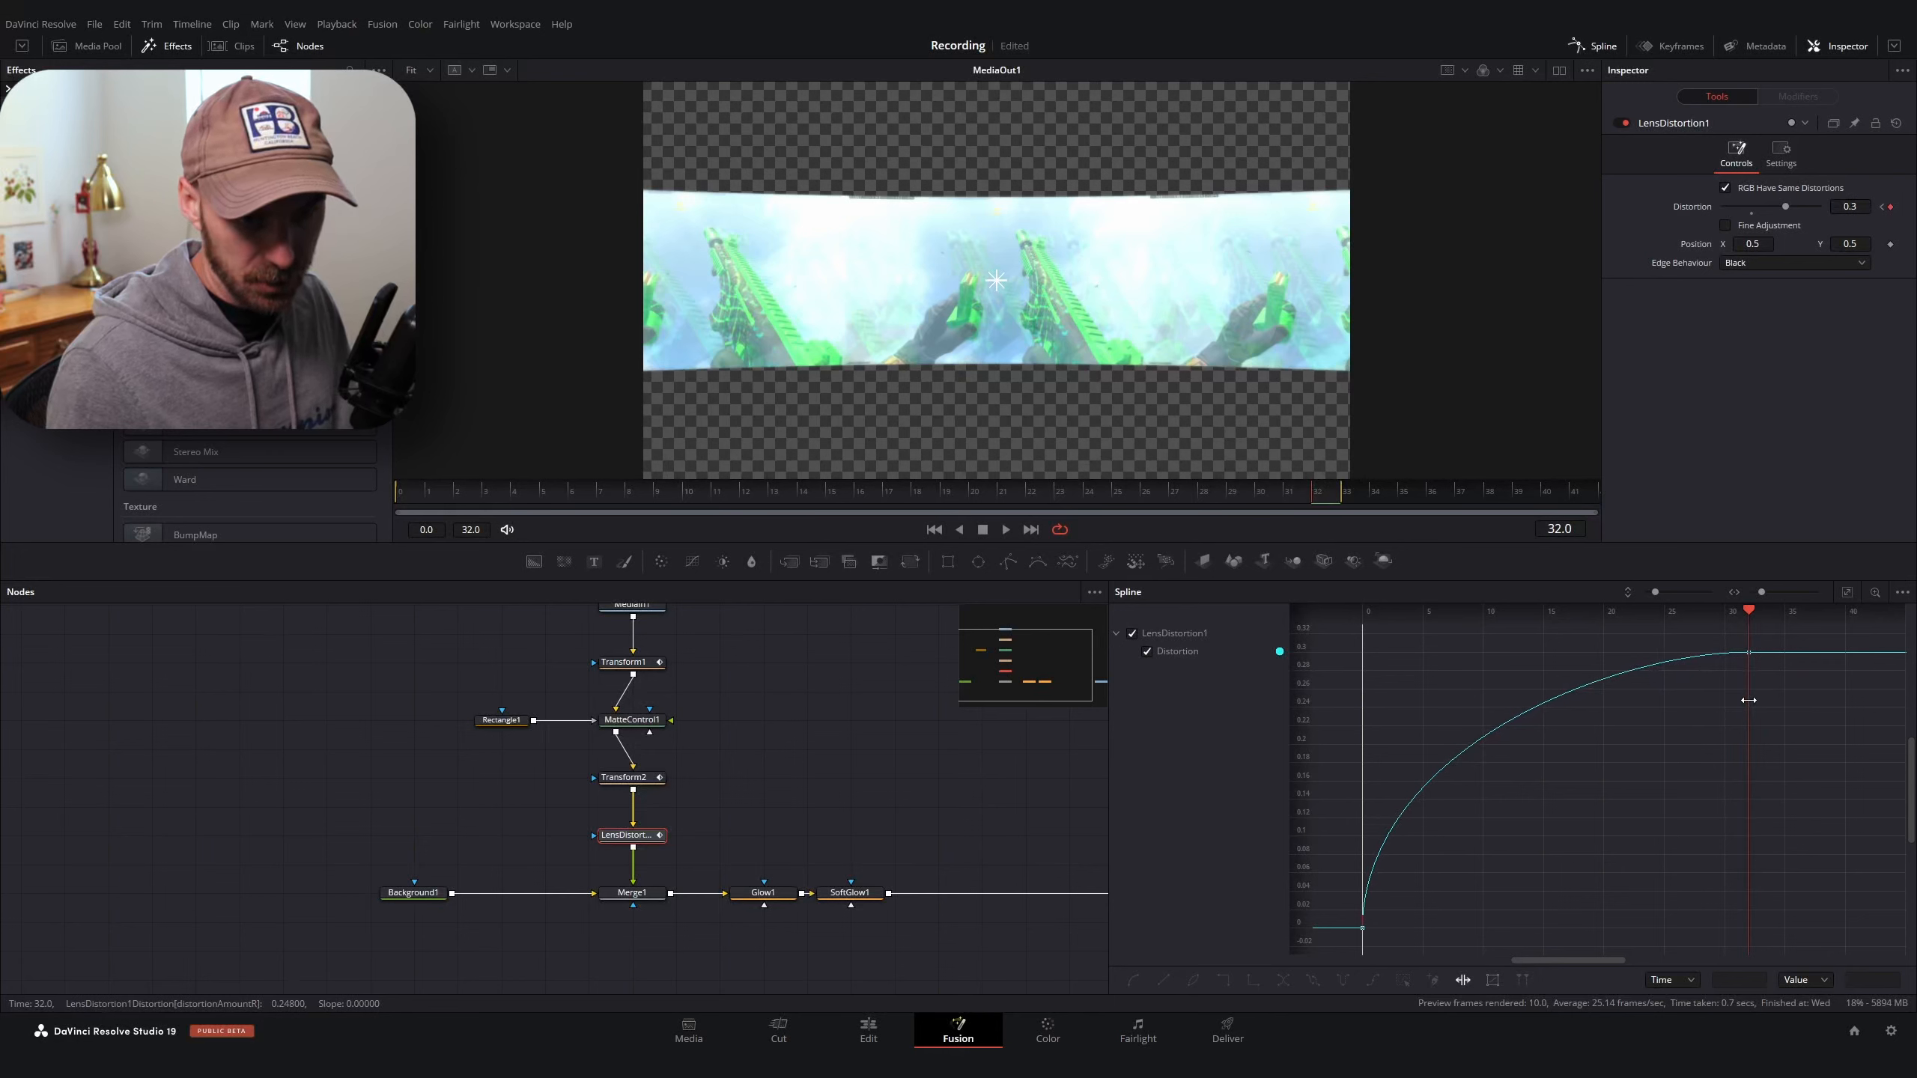
Time-stretch Transform1's Size curve so that its final keyframe lands on frame 32
scroll(664, 757, up, 2)
click(626, 702)
click(1147, 651)
key(ctrl+f)
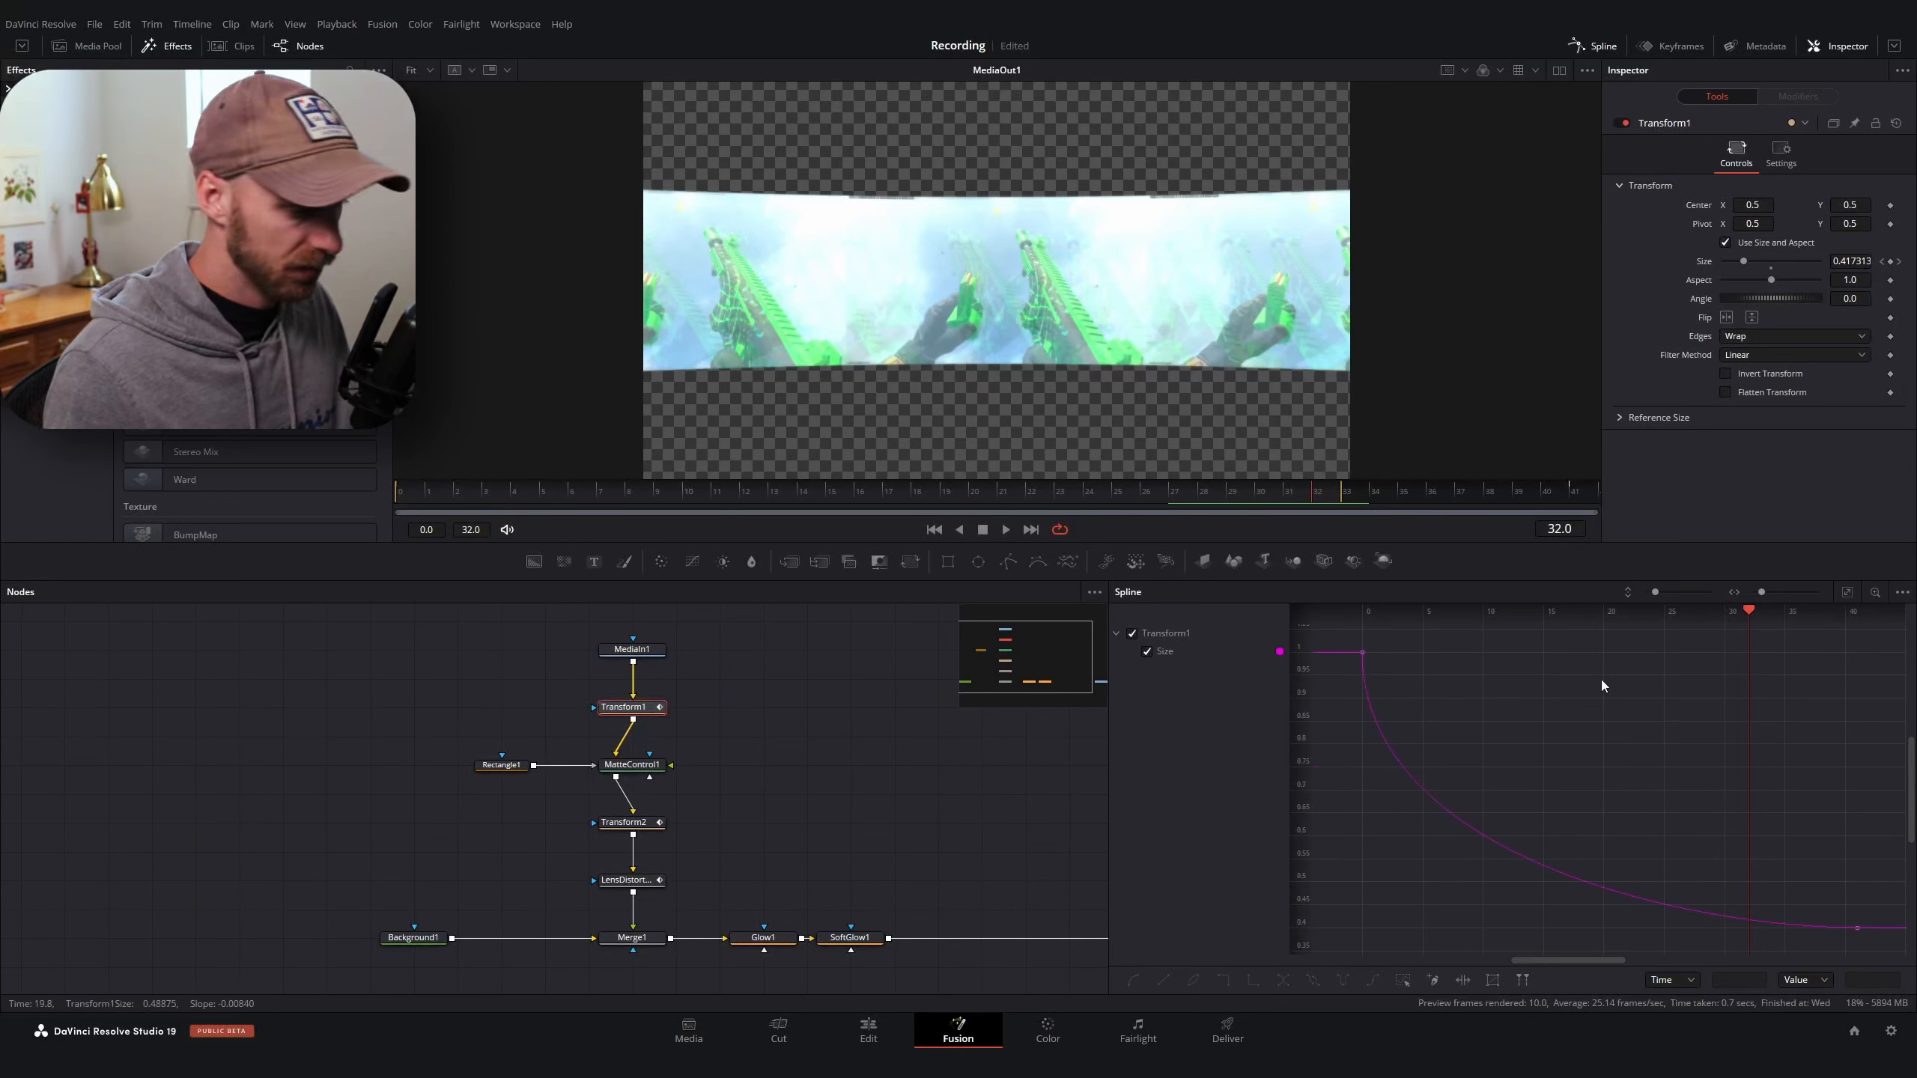
key(ctrl+a)
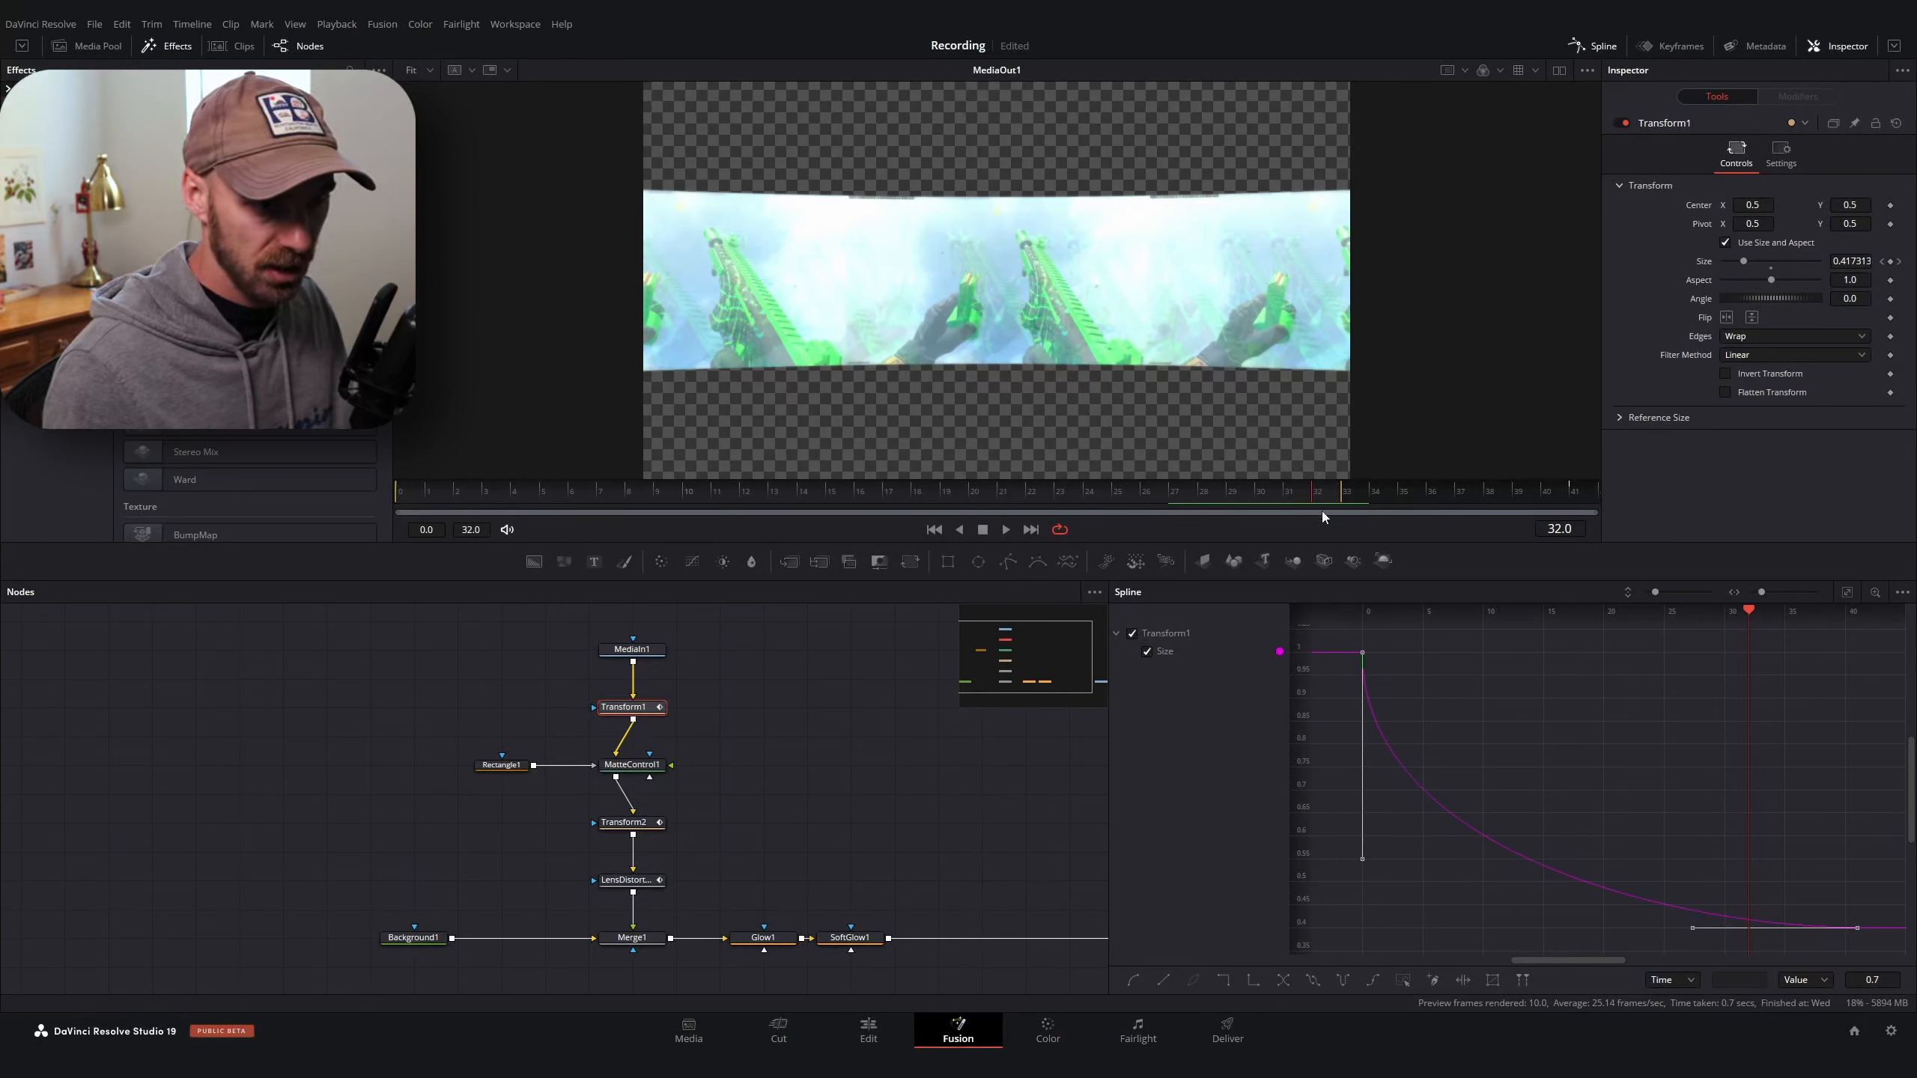
click(1463, 980)
drag(1857, 825, 1749, 821)
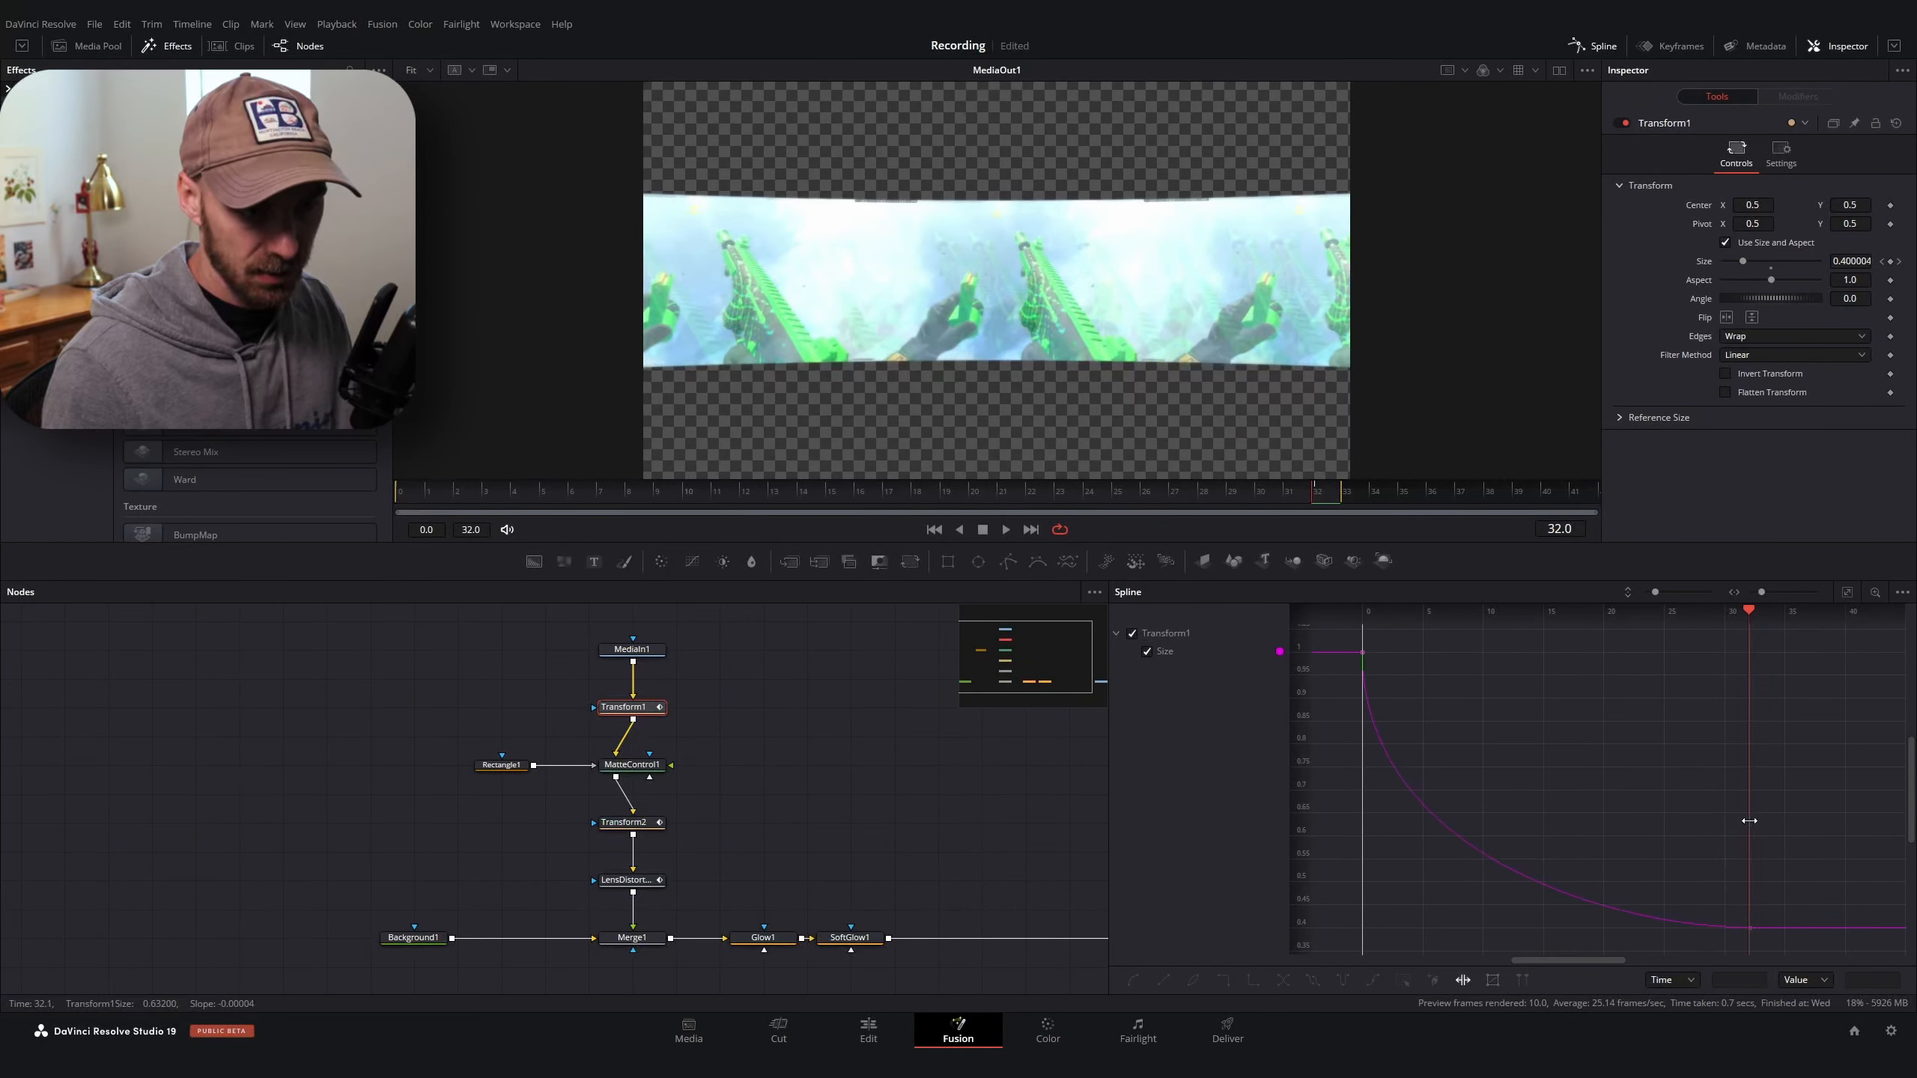
drag(1312, 495, 1390, 541)
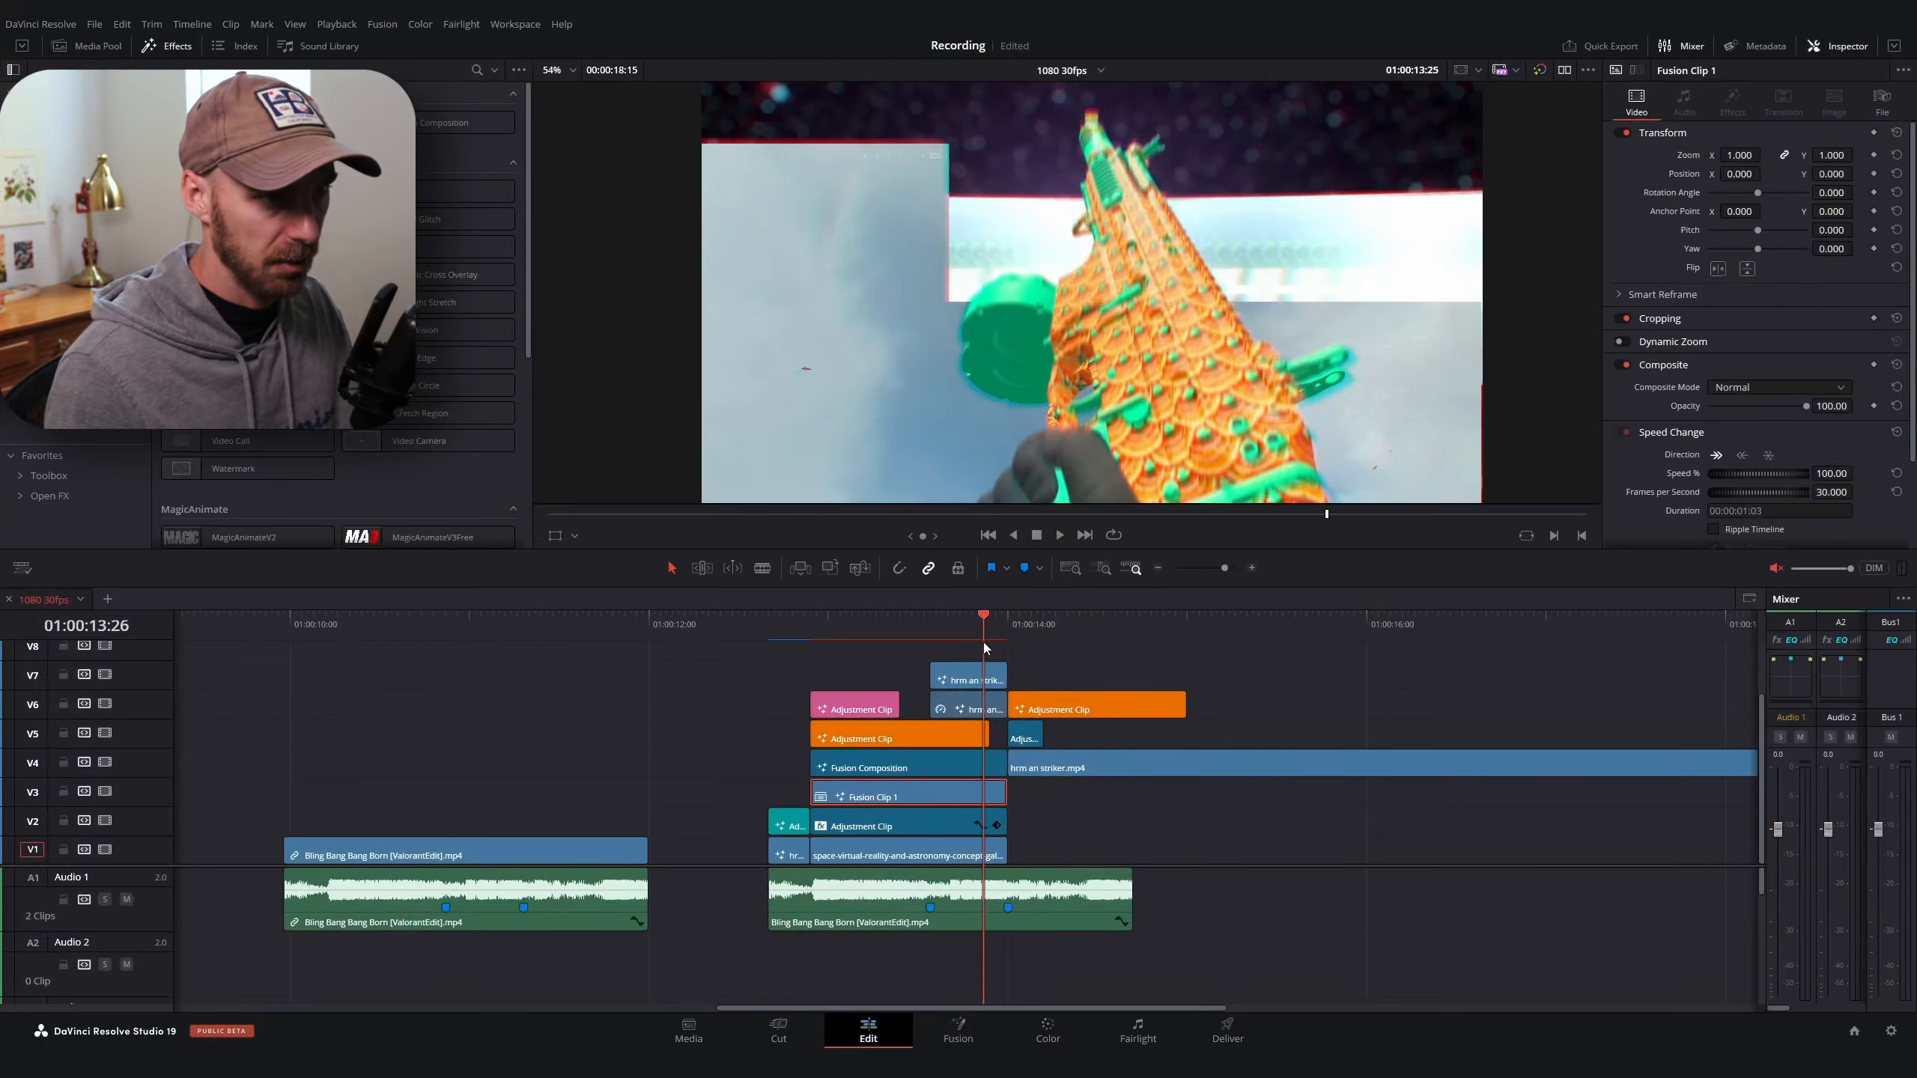
Extend the closer's audio back to 01:00:12:13 with a fade-in, and play the closer transition with the sound unmuted
drag(983, 641, 767, 704)
click(890, 672)
click(725, 624)
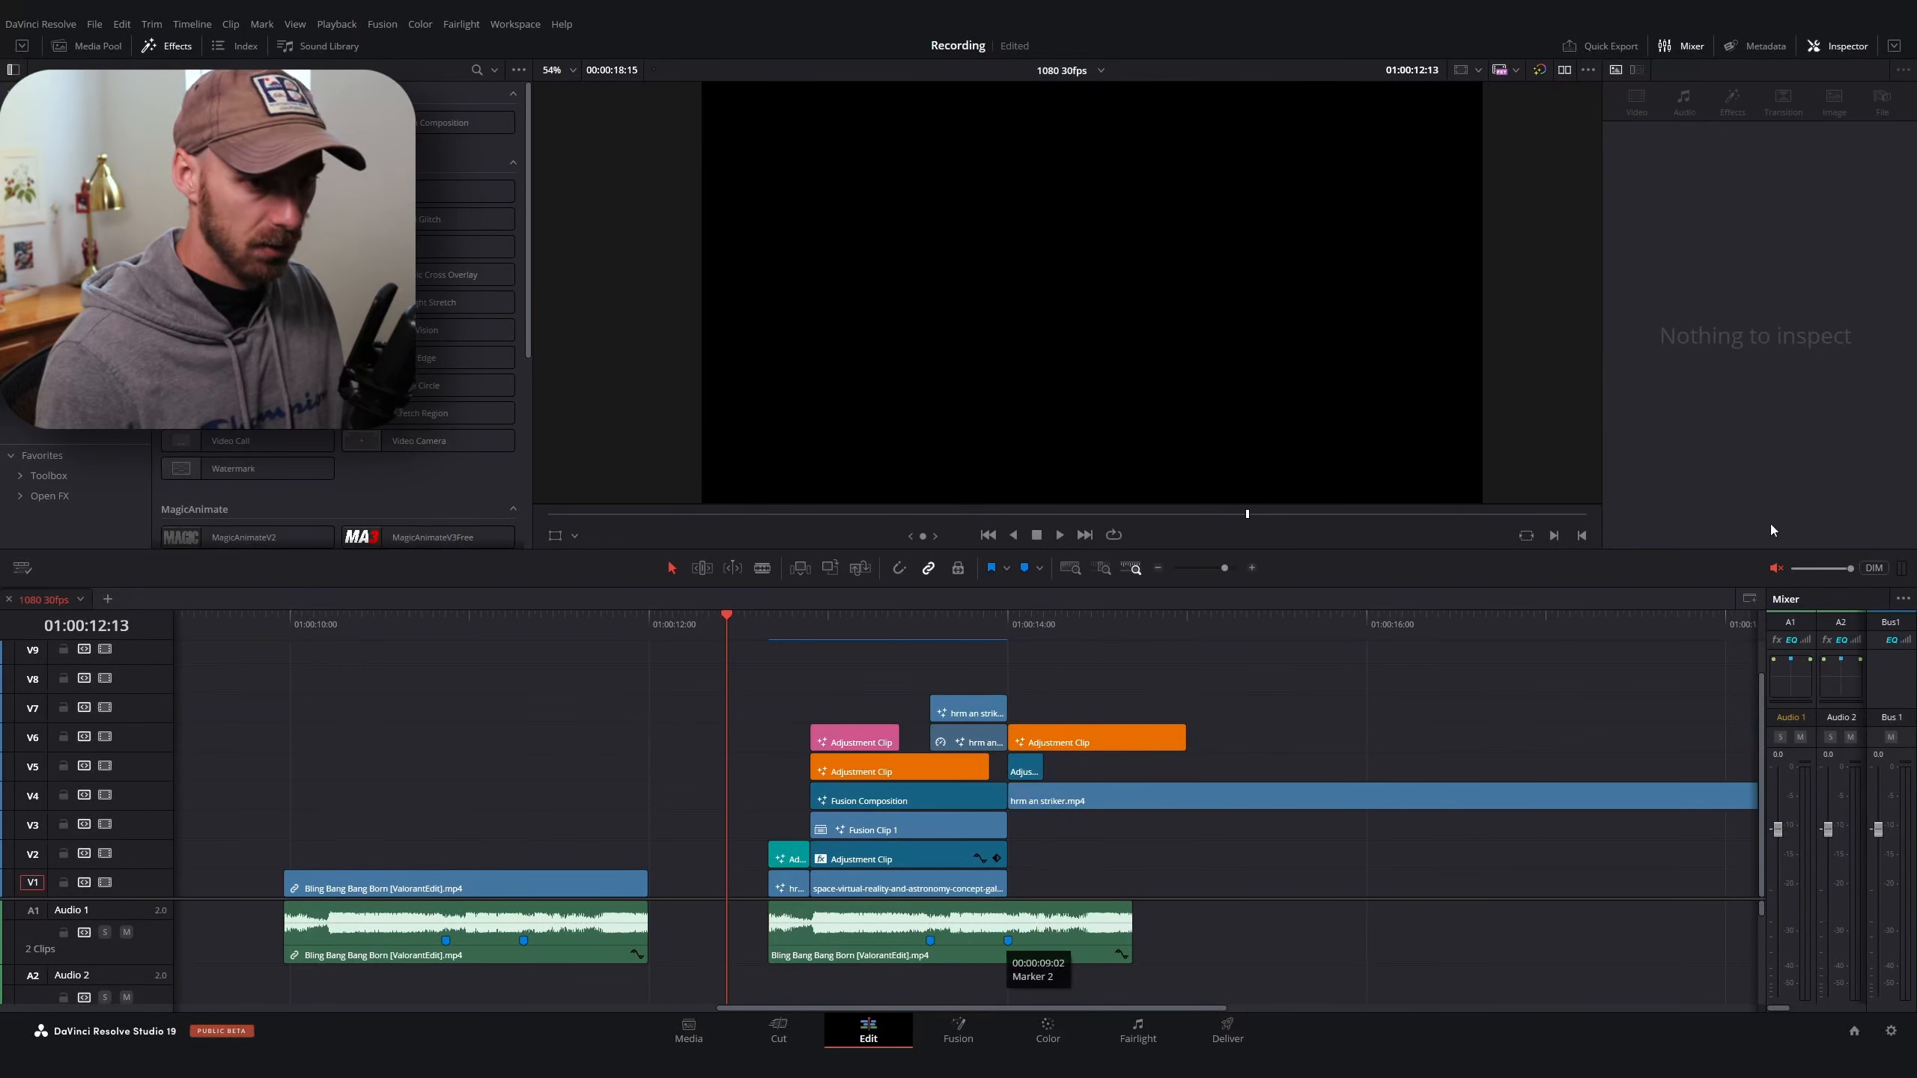
click(1776, 567)
key(space)
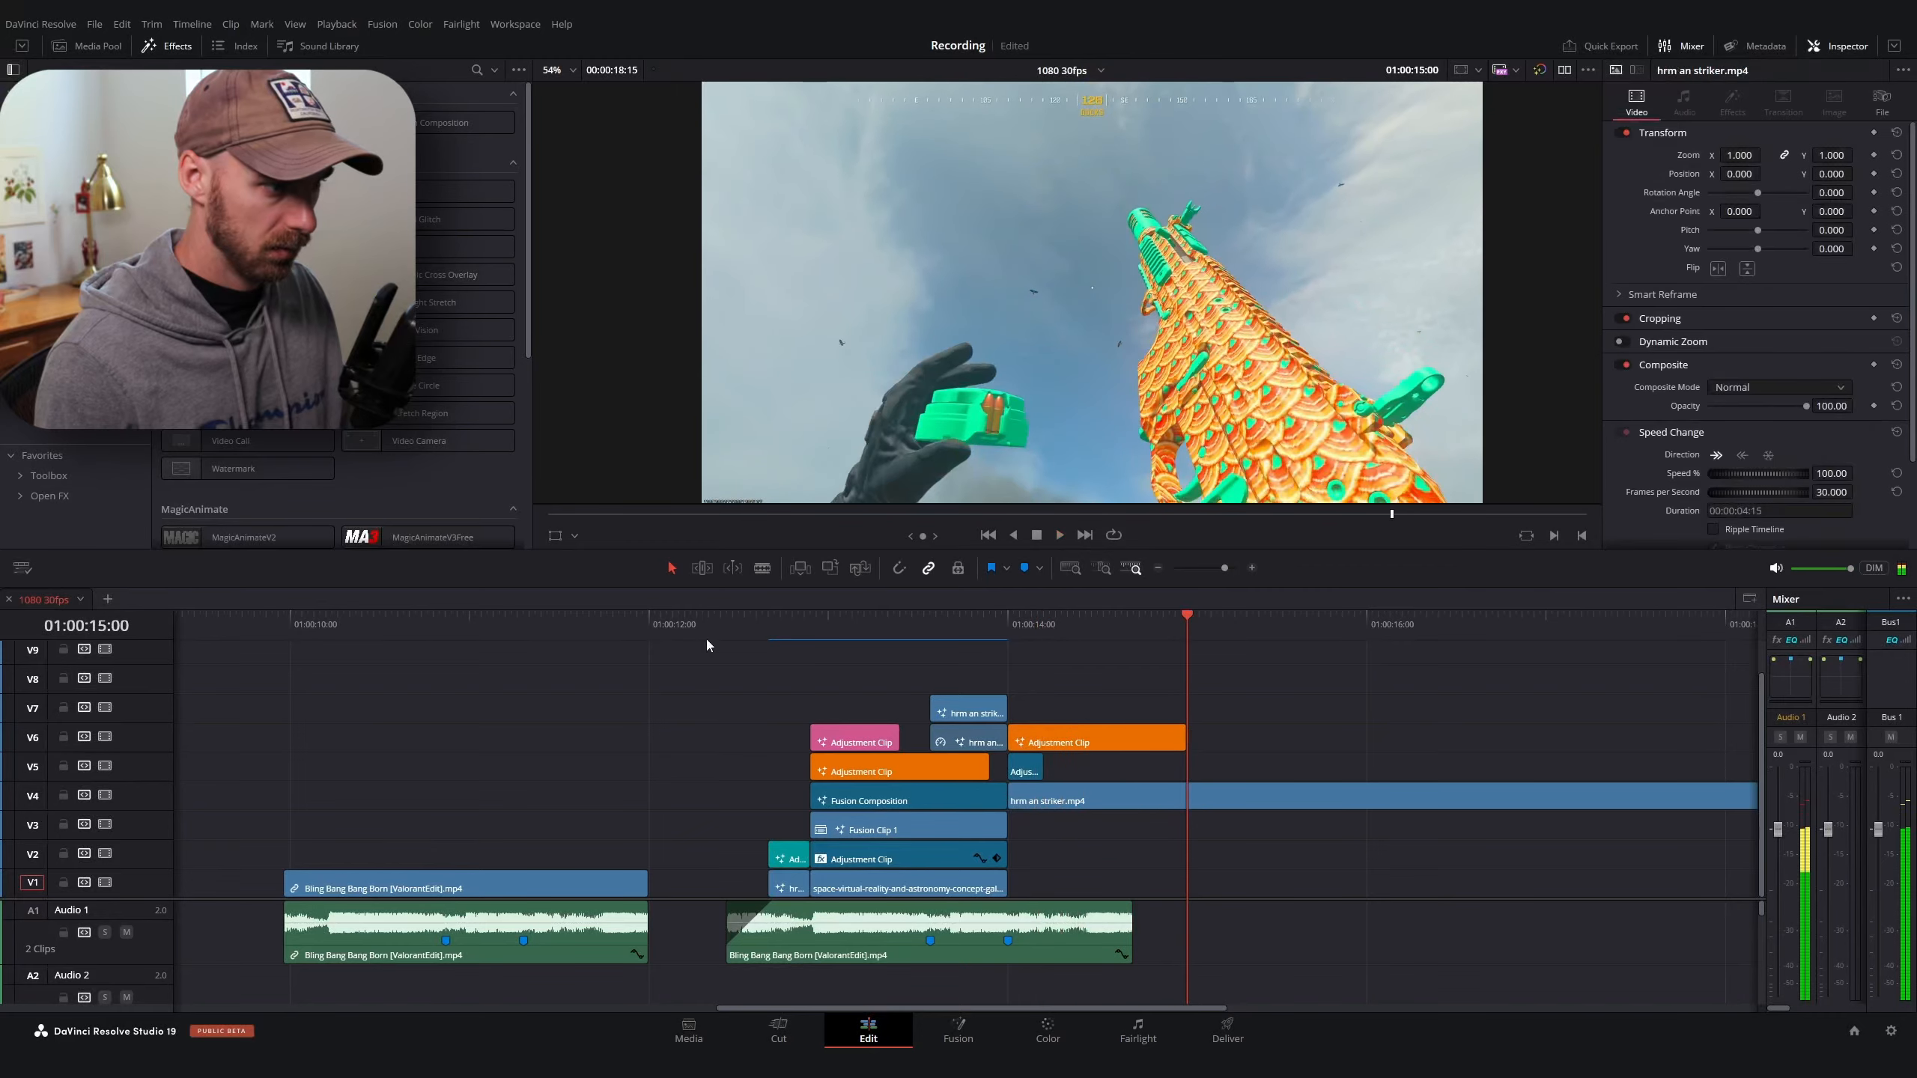
click(743, 620)
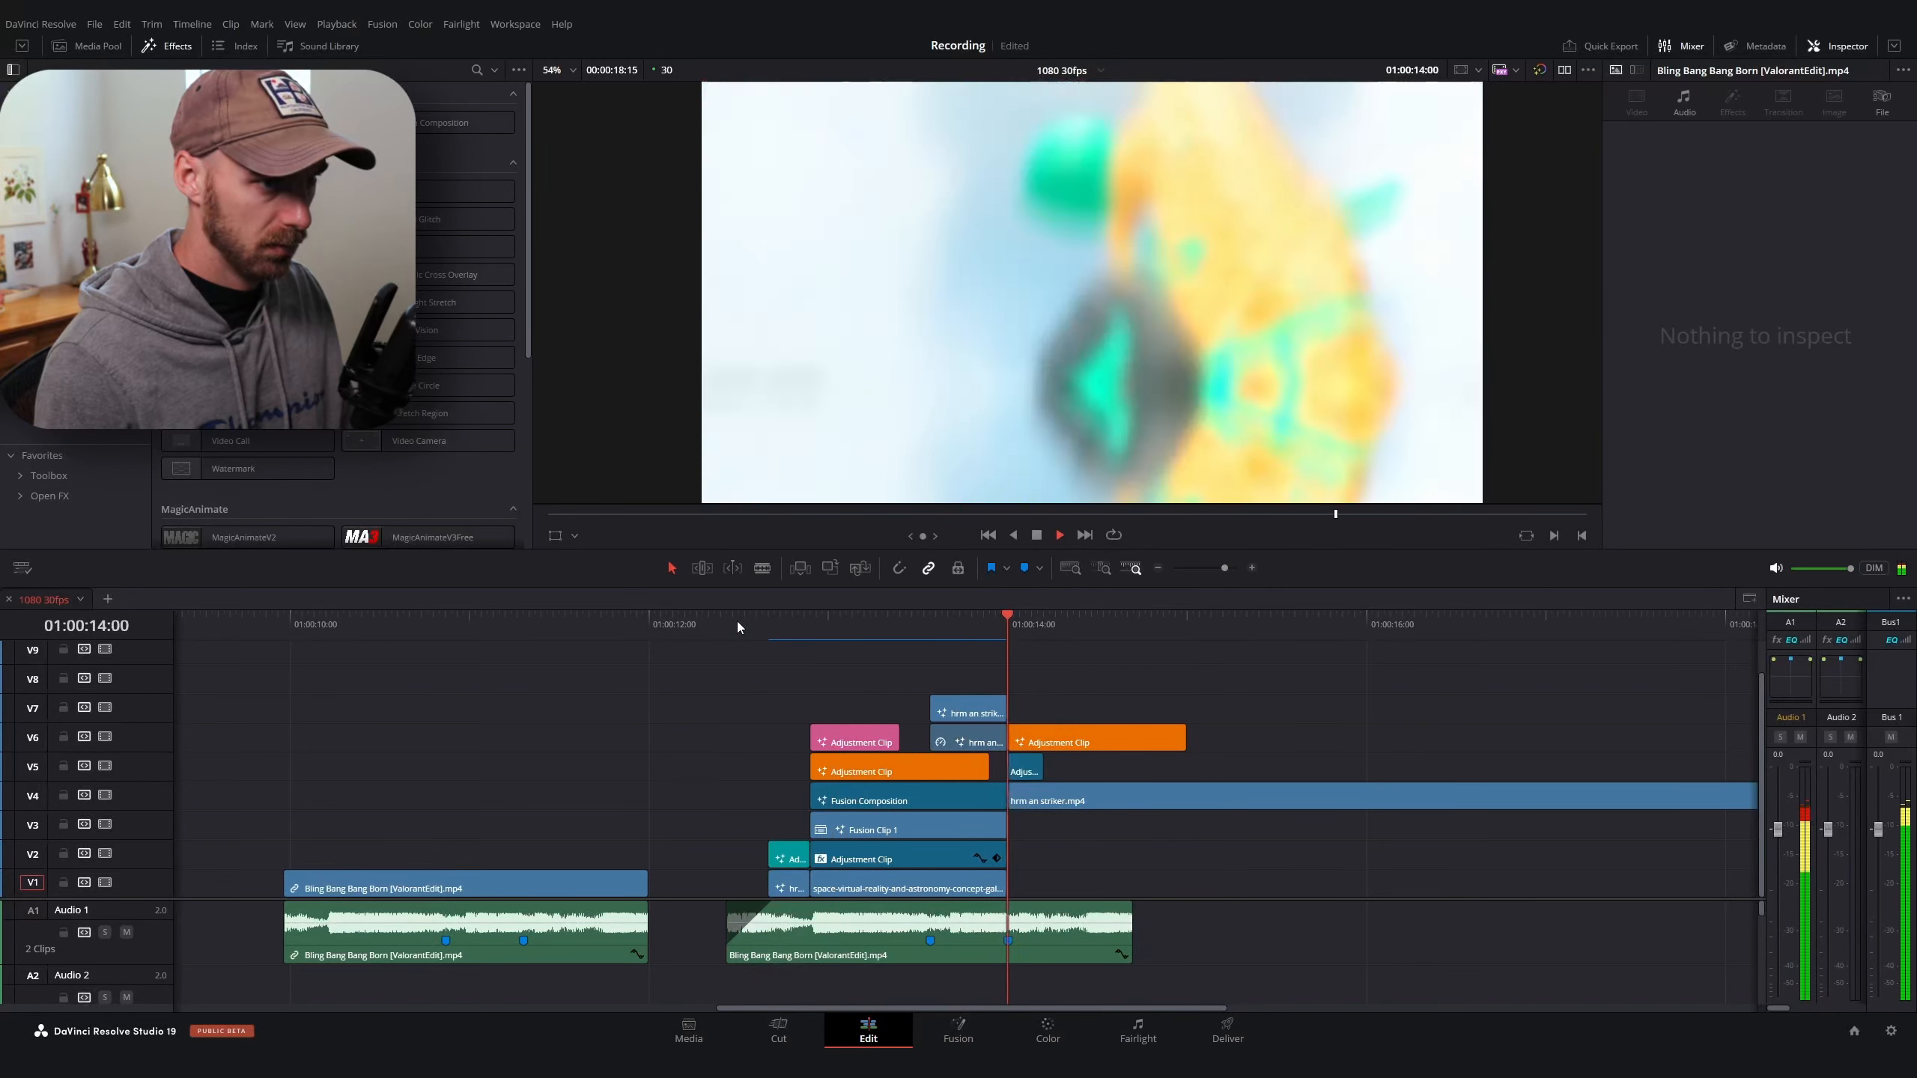
key(space)
Replay the reference video from about 01:00:10:00 with sound for comparison and save the project
click(351, 632)
click(294, 632)
key(space)
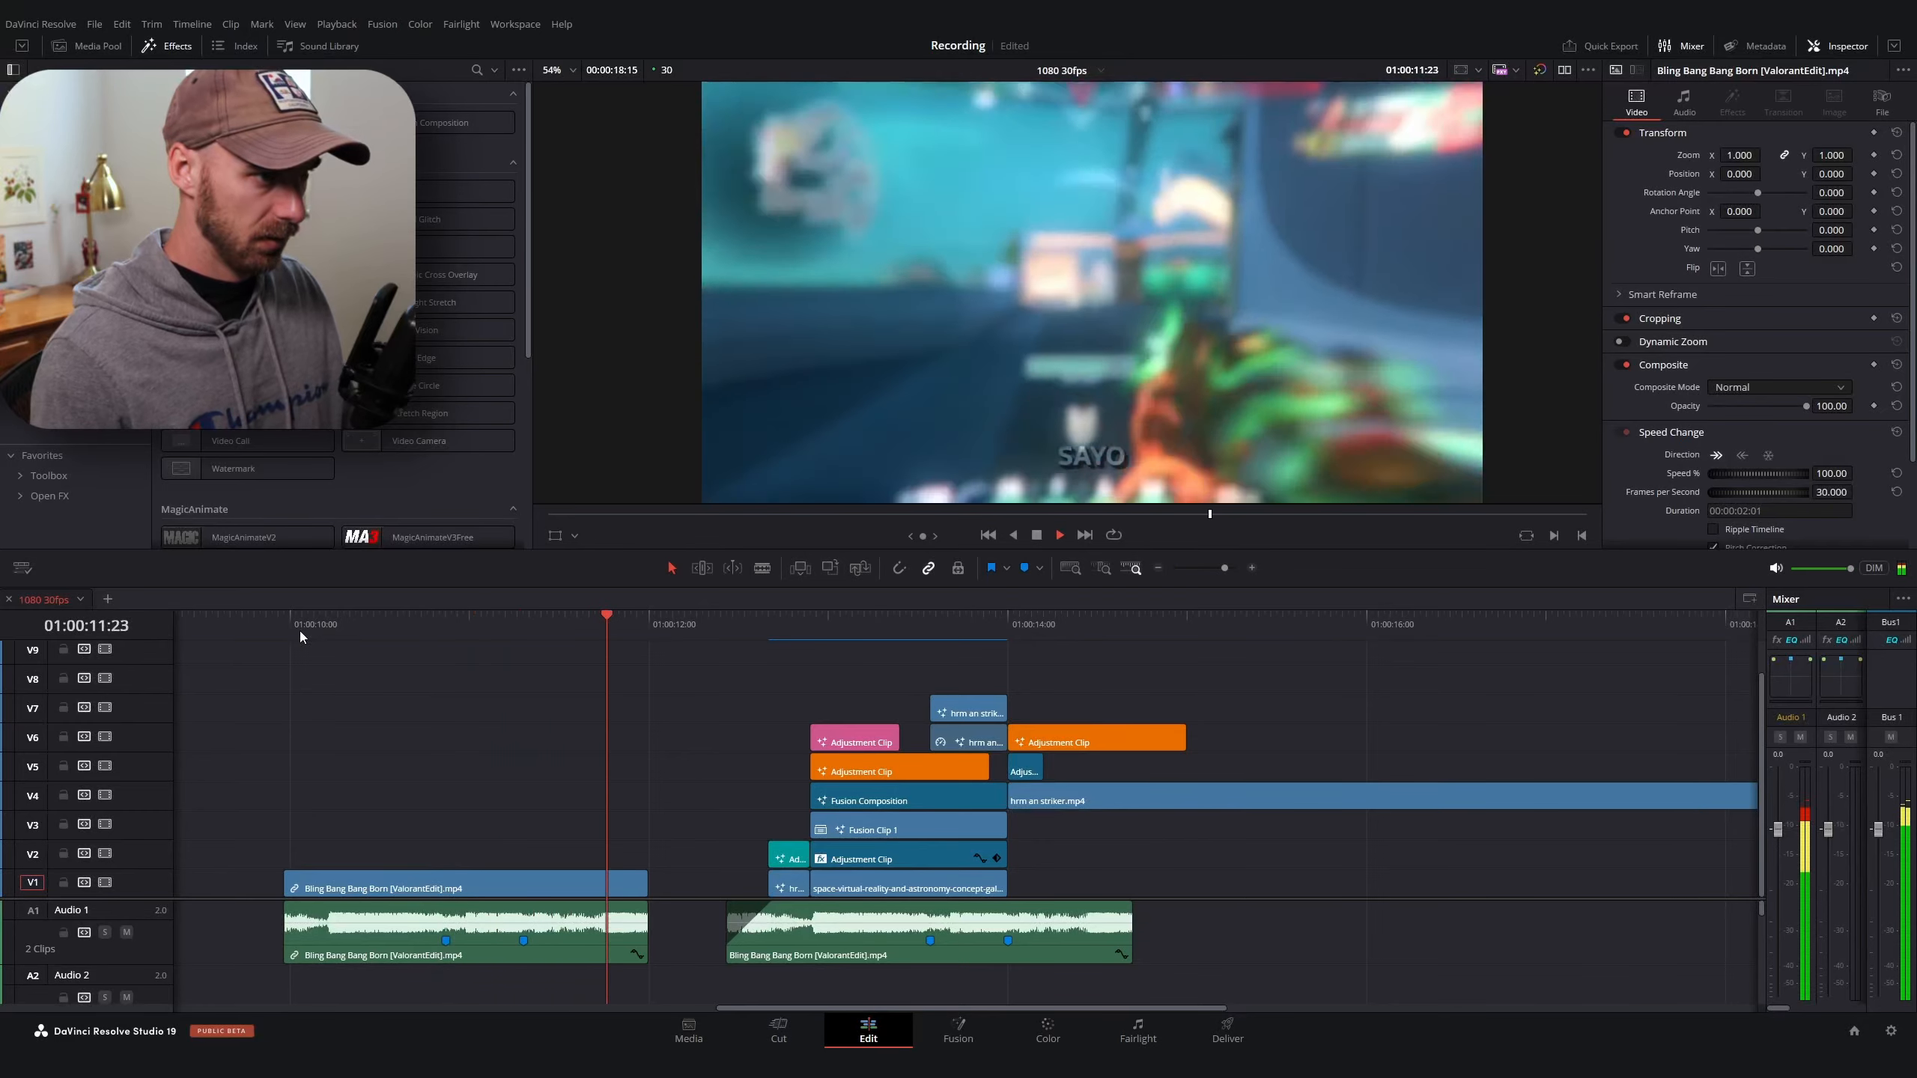
click(301, 631)
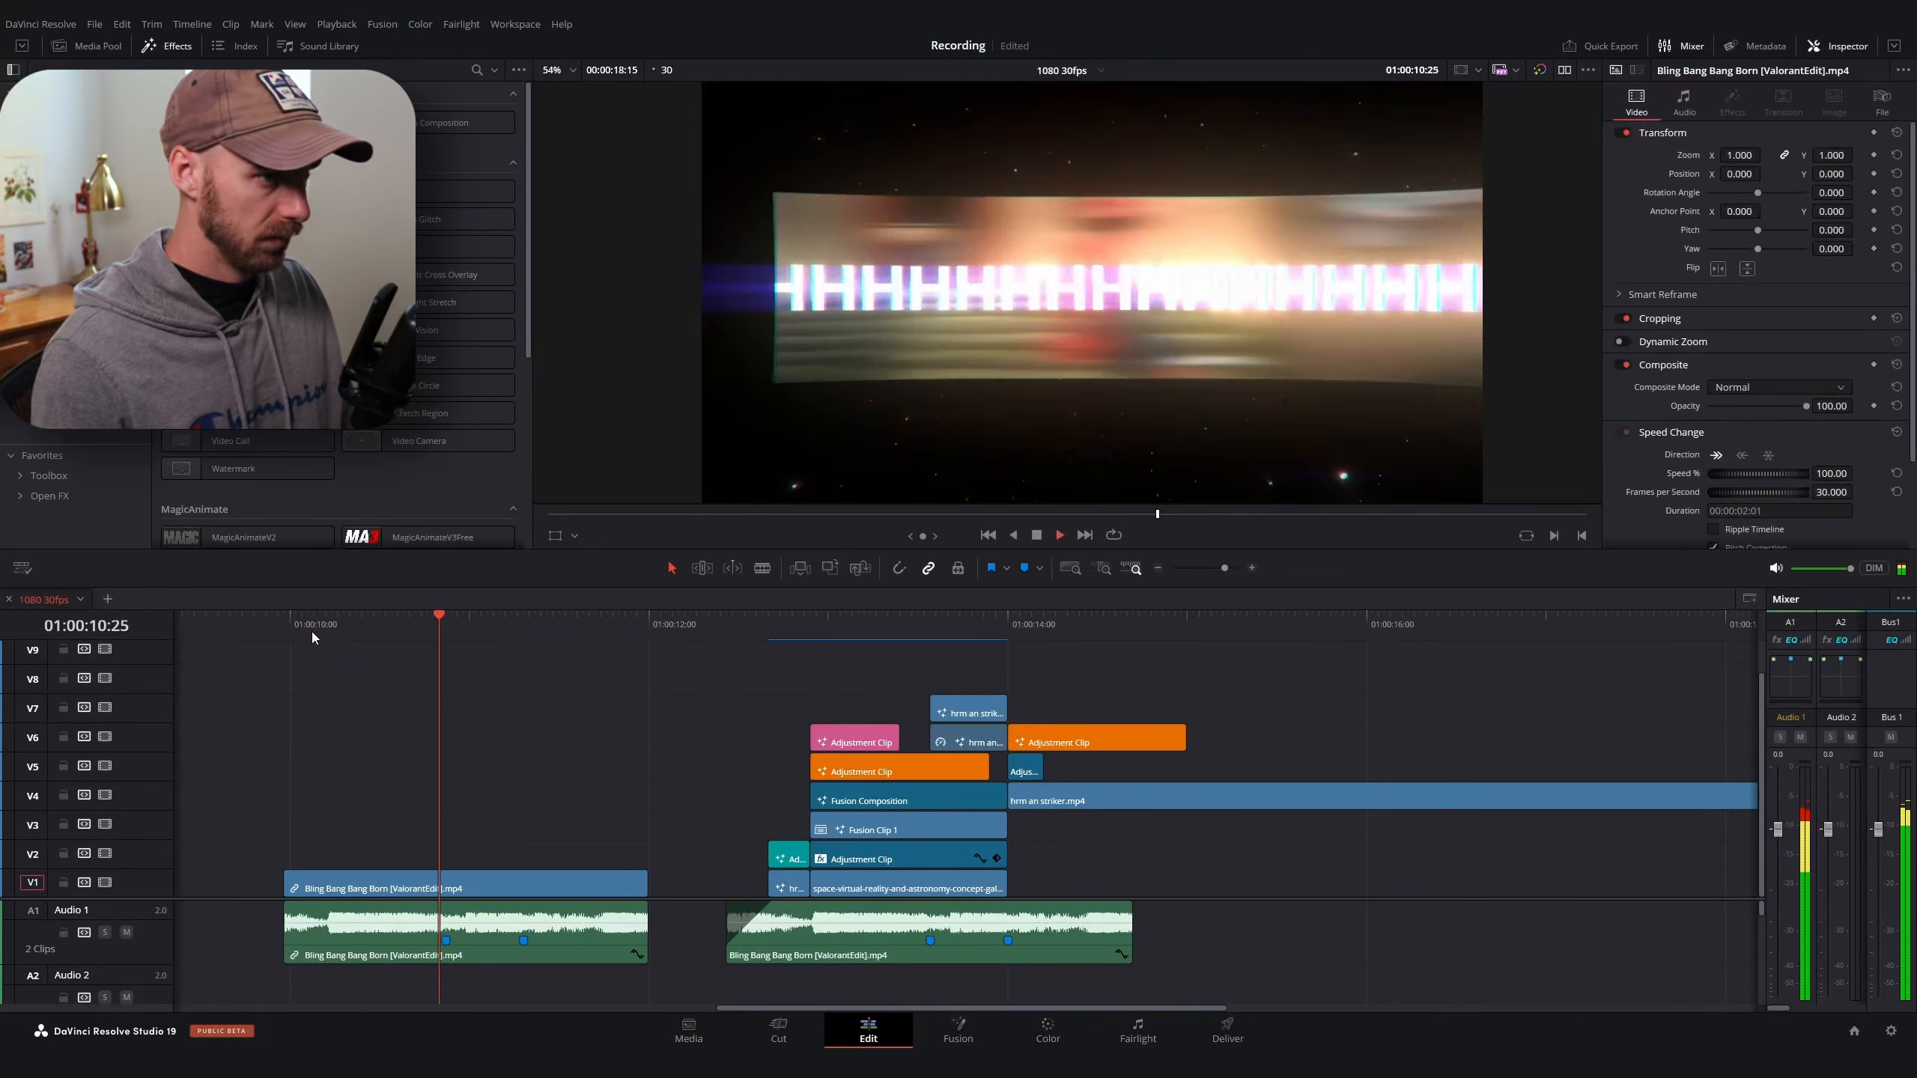
key(space)
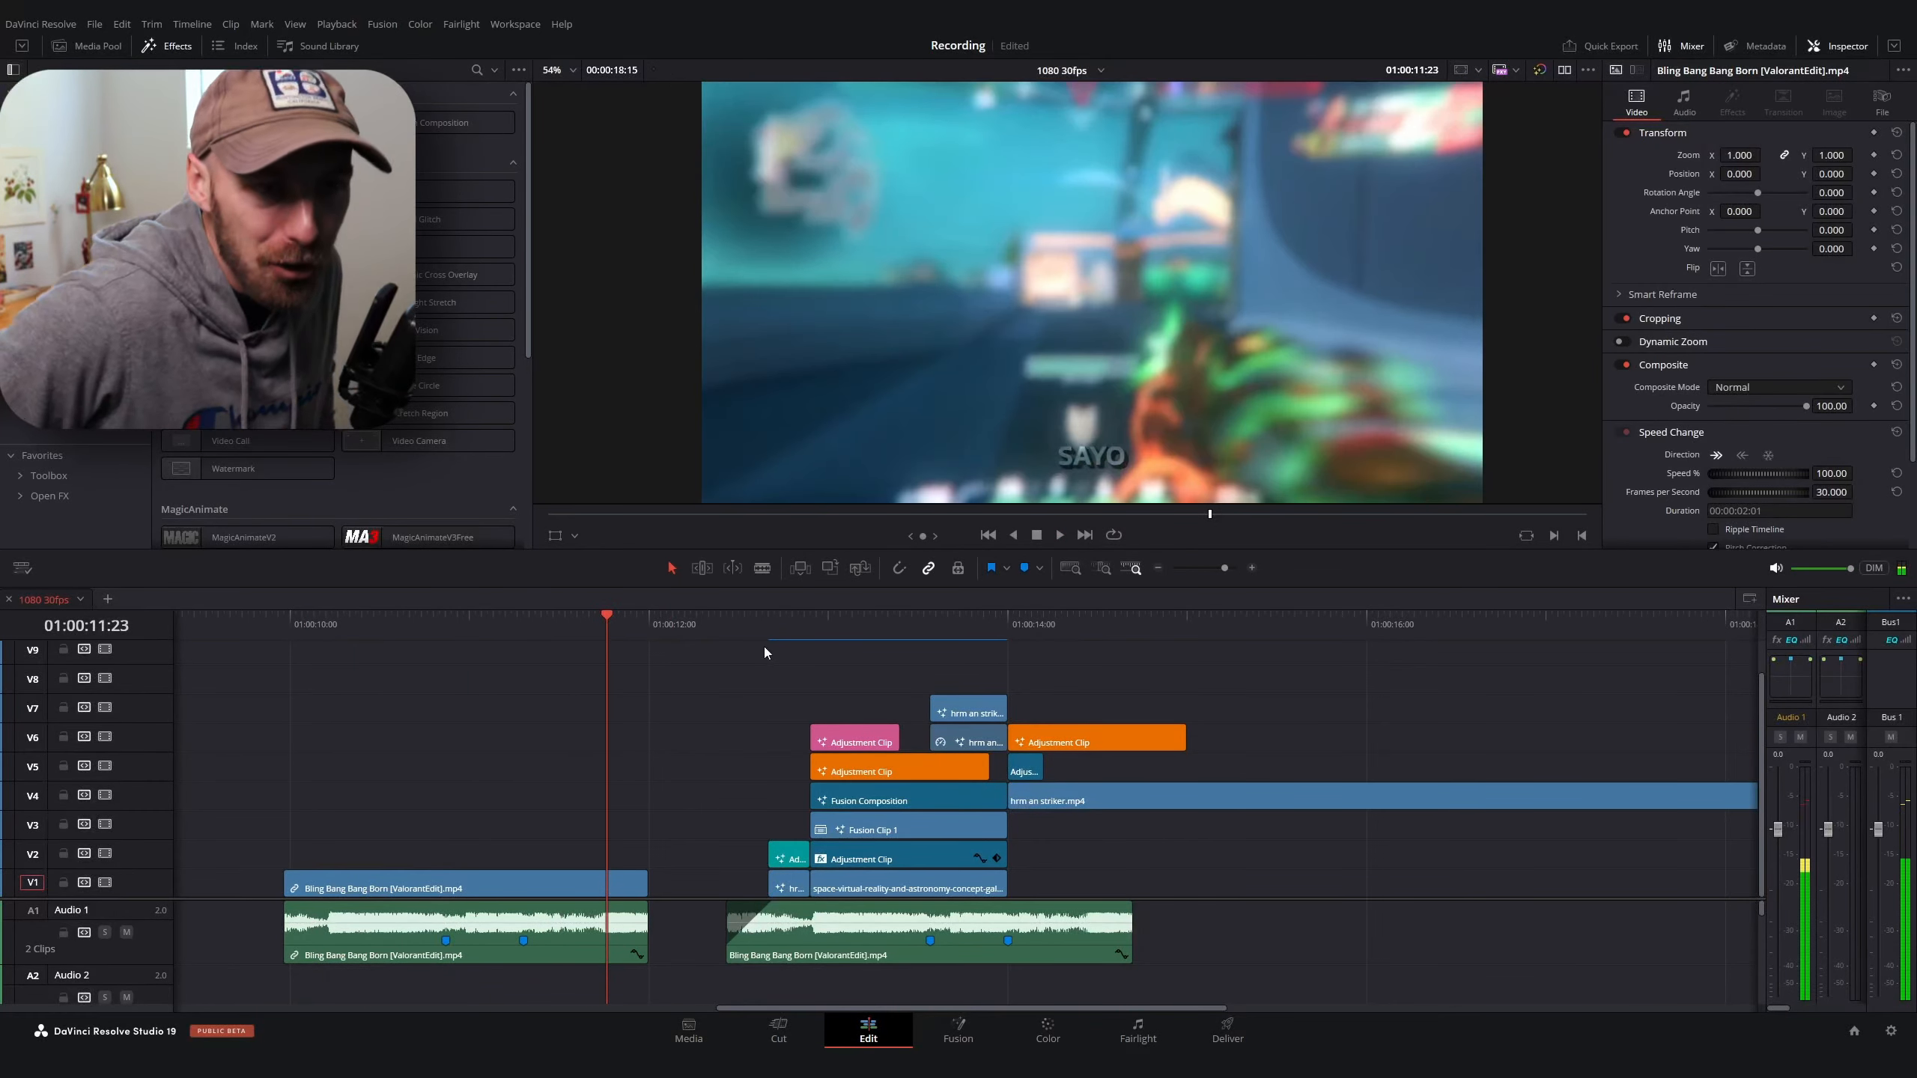
key(ctrl+s)
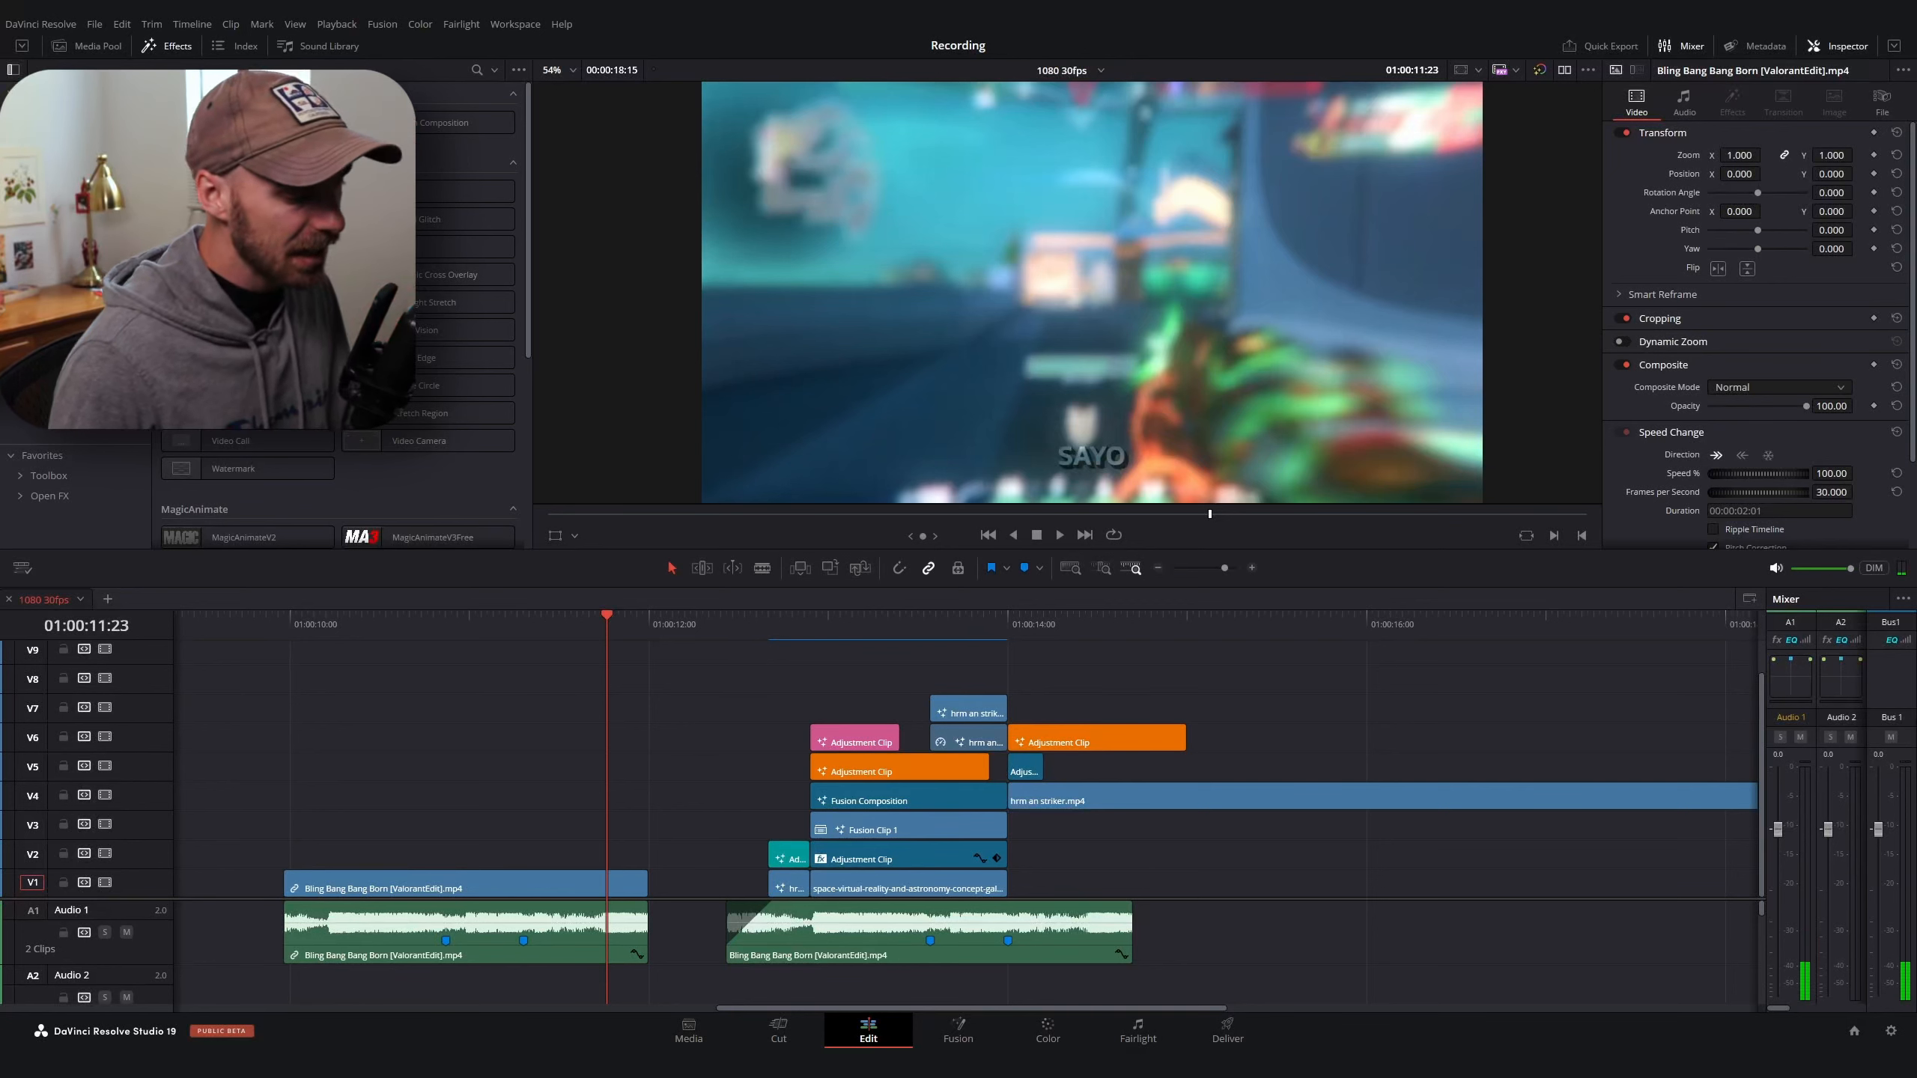
Switch to Notepad, delete the "3. Closer" section with its three transition items, and minimize the notes
key(alt+Tab)
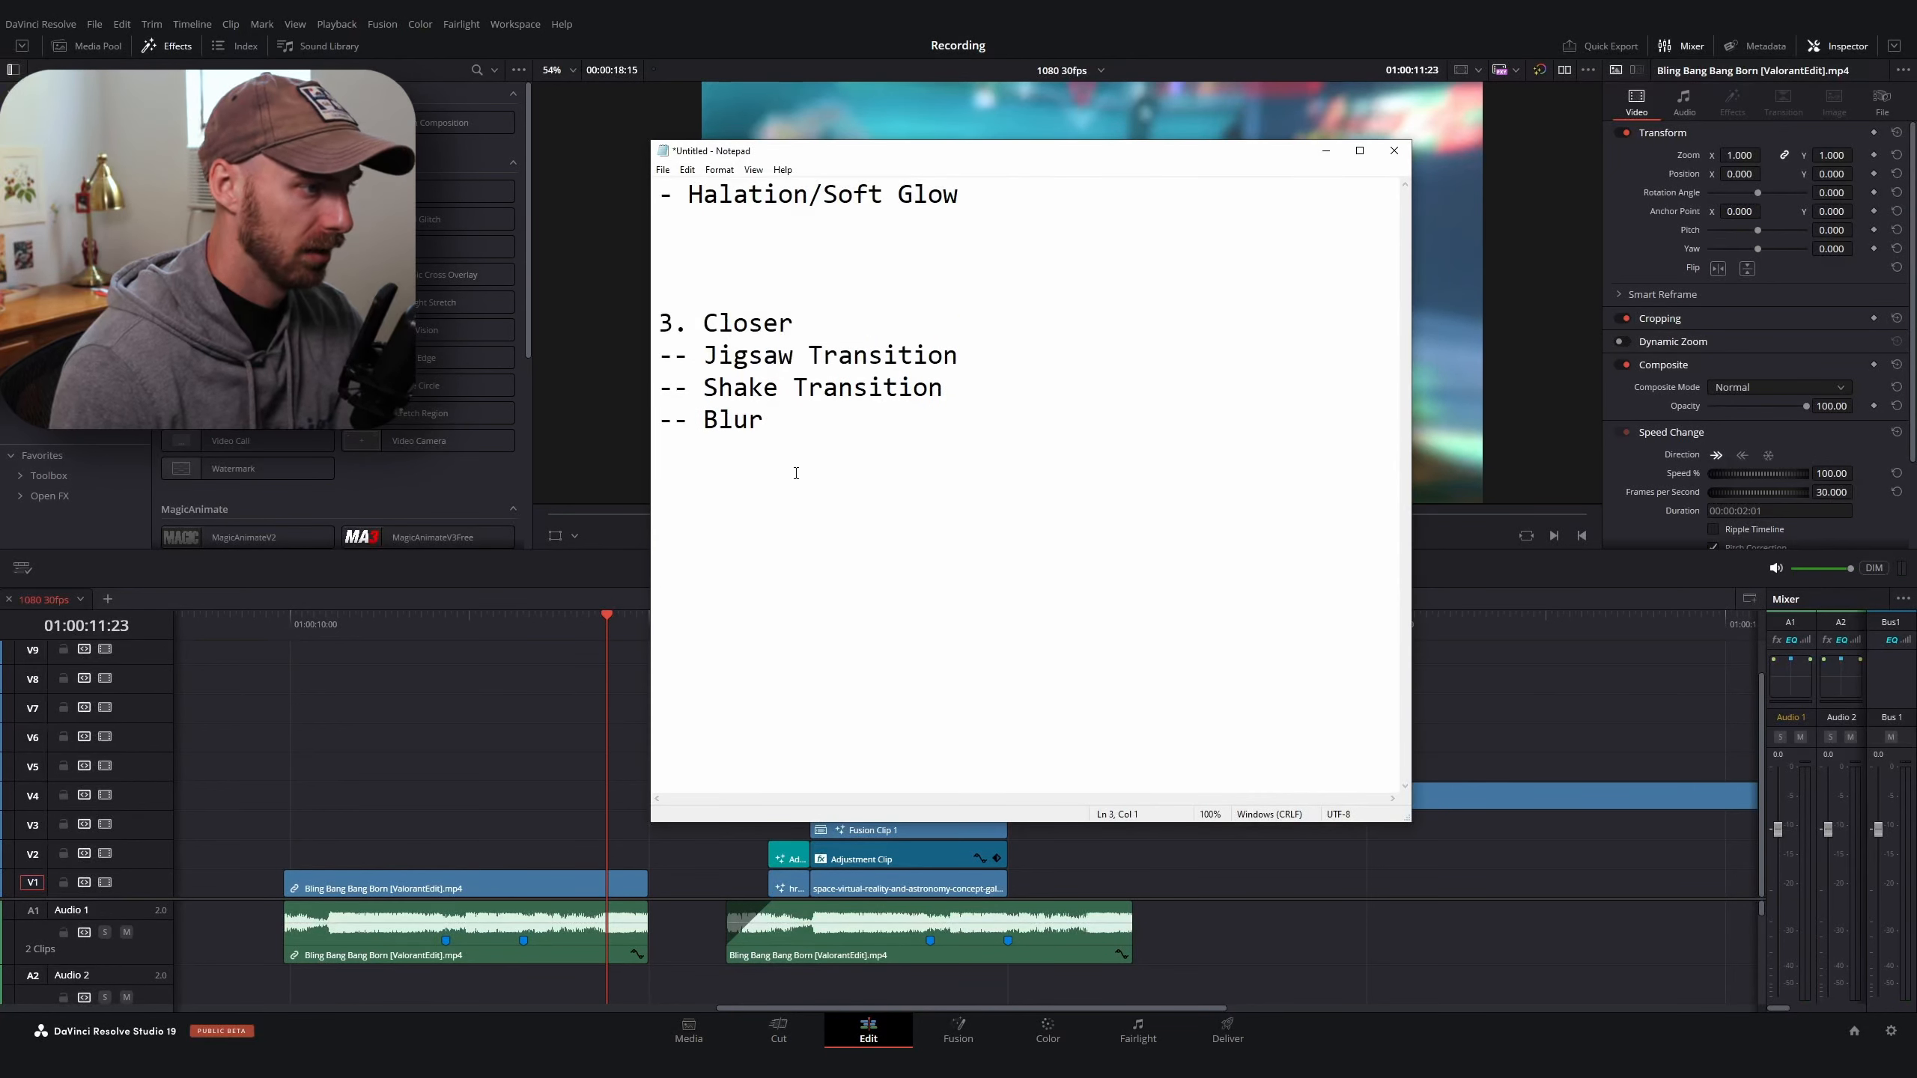
drag(796, 472, 683, 323)
key(Delete)
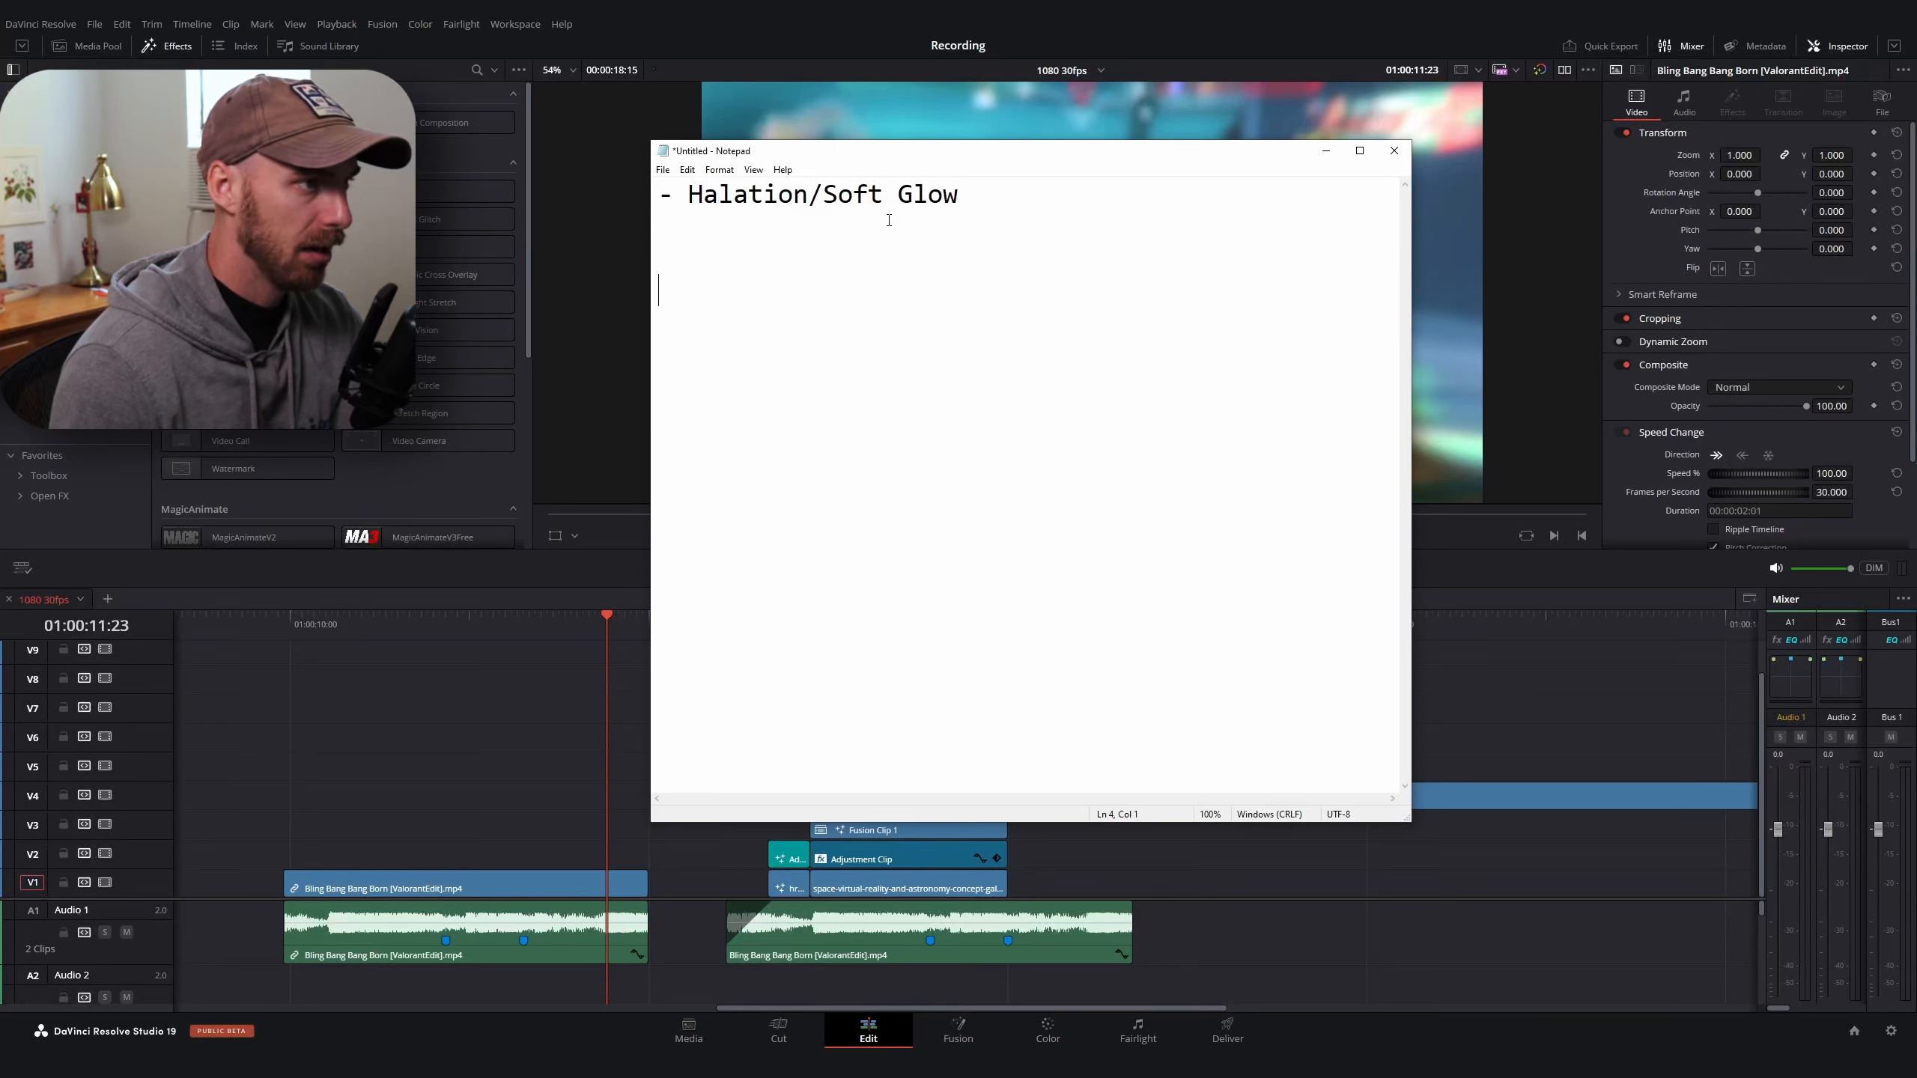
click(1325, 151)
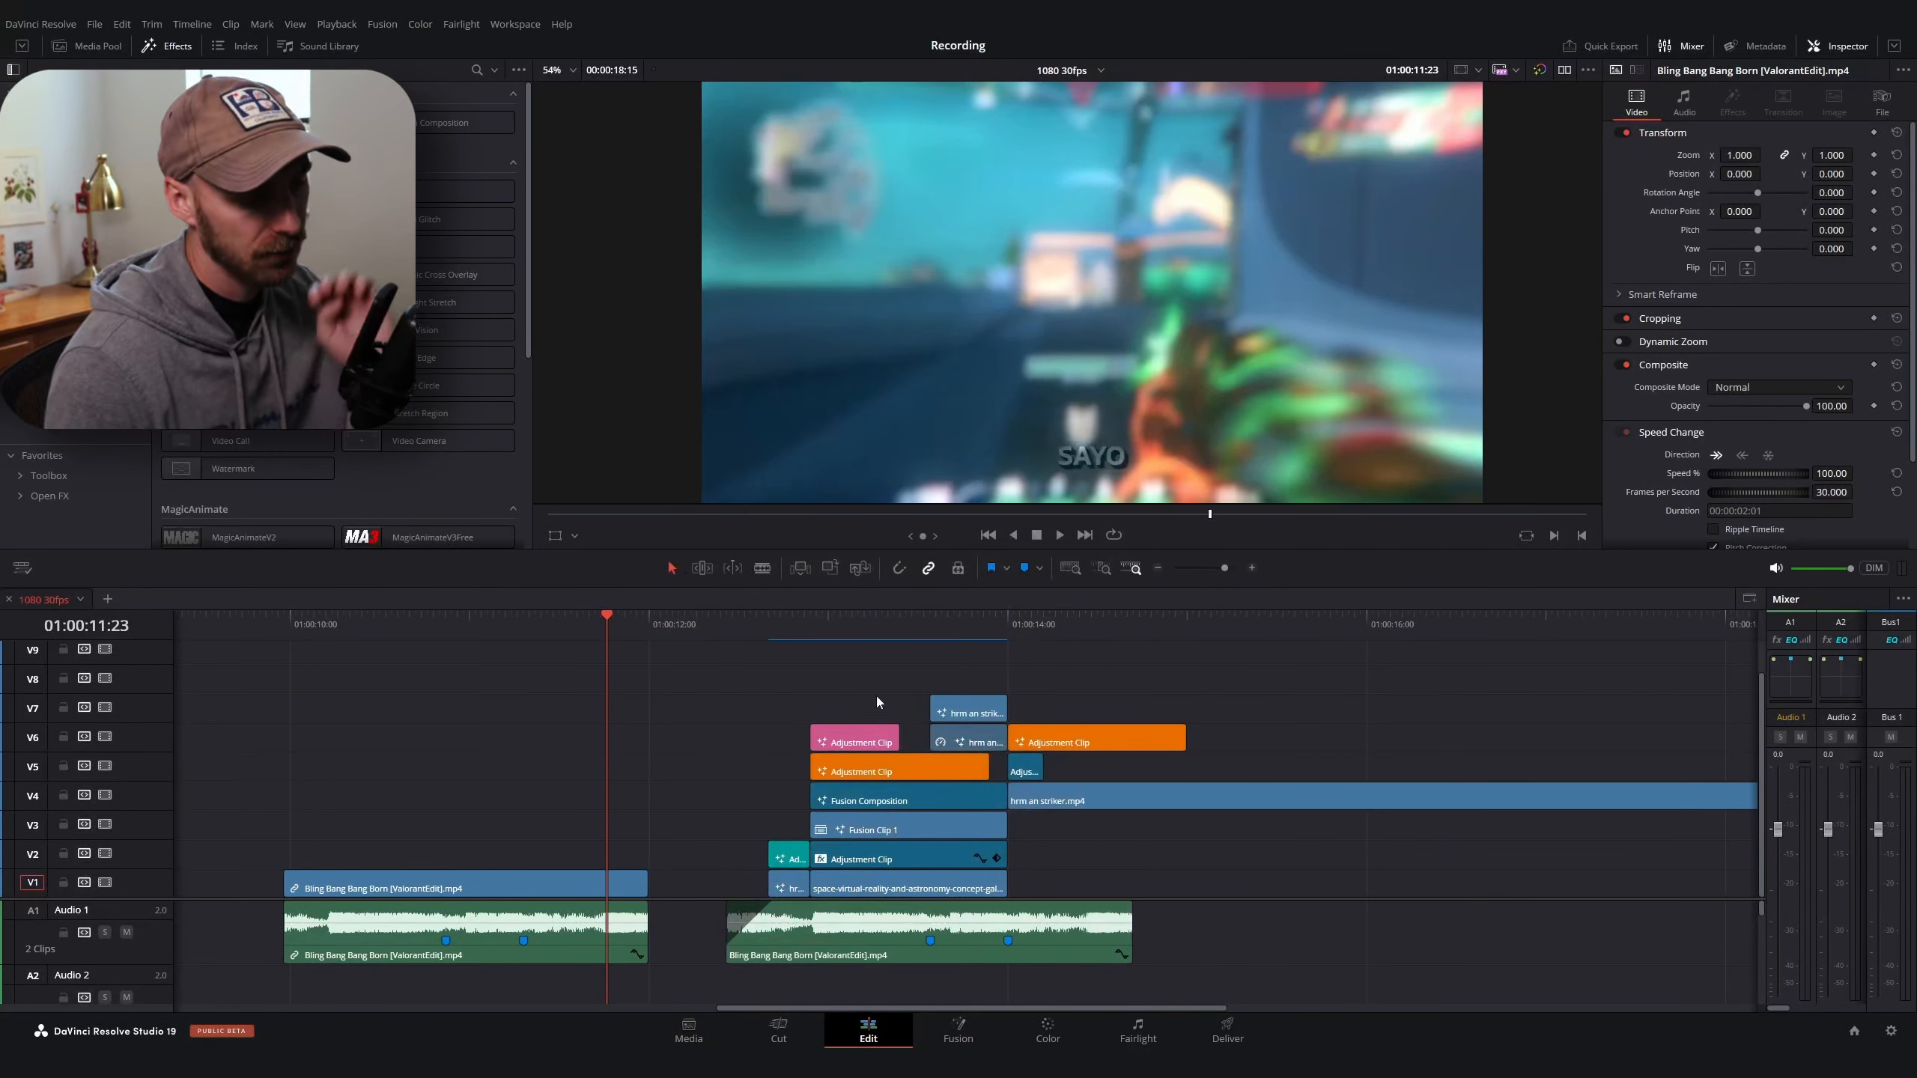
Place the lime adjustment clip on V8 above the closer's clips, starting at 01:00:12:27
click(468, 647)
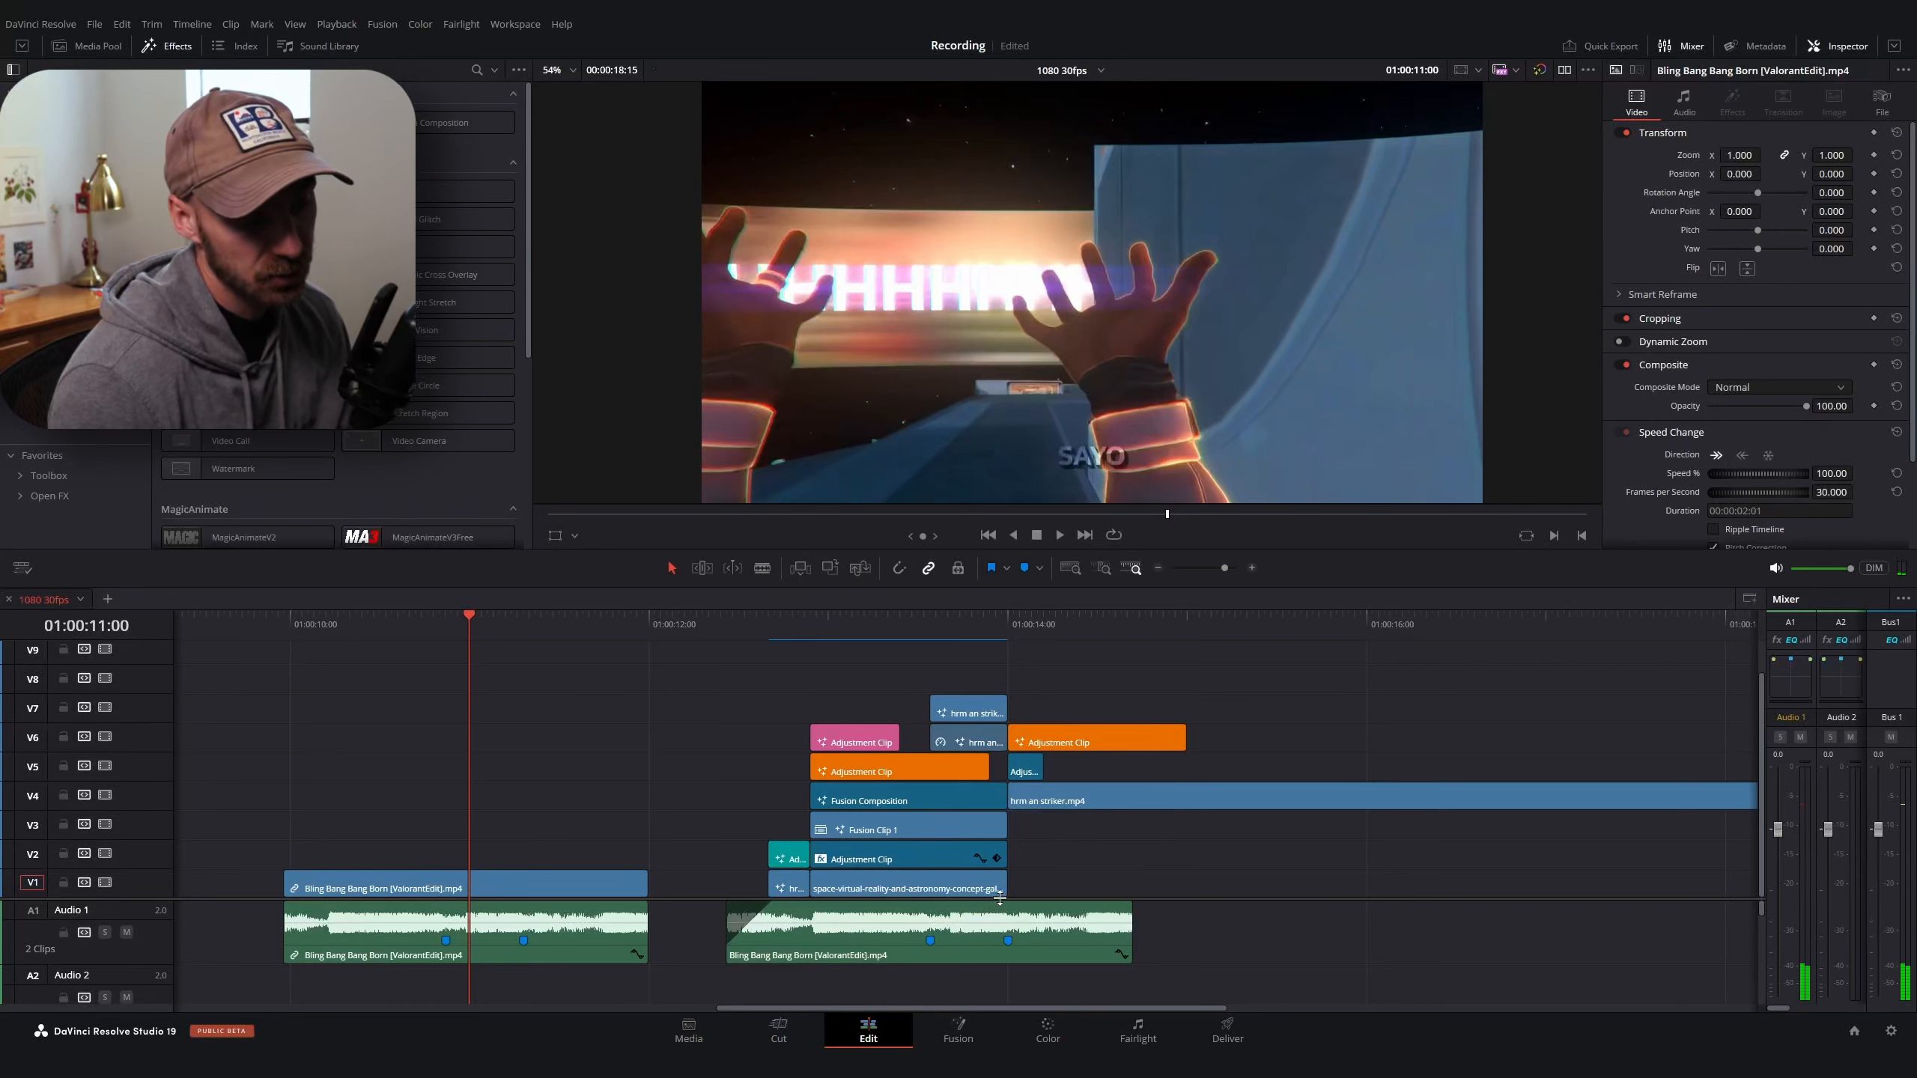
scroll(997, 900, up, 1)
scroll(814, 686, up, 3)
drag(845, 665, 829, 718)
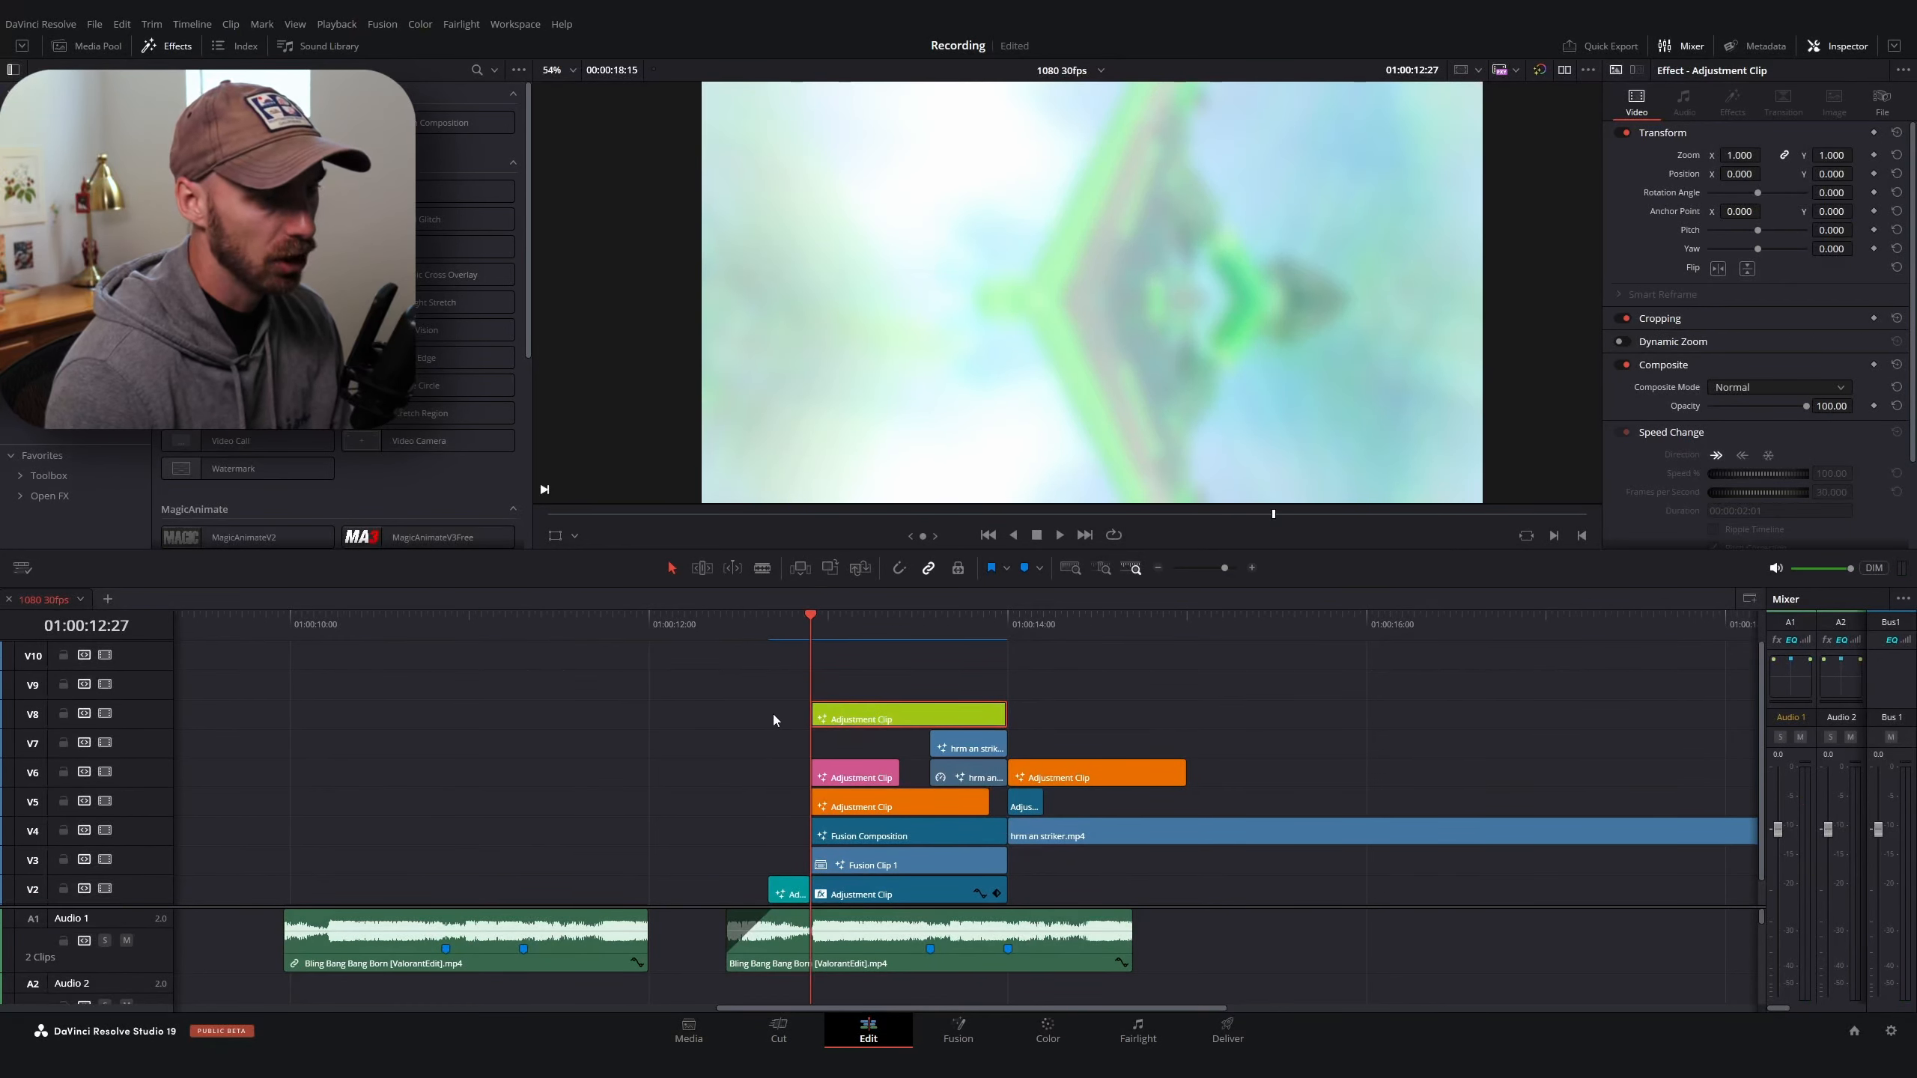
Add an adjustment clip above all the closer's clips, starting at 01:00:12:13, extend it to about 01:00:16:15, and move it to V10
click(413, 639)
key(space)
drag(533, 648, 726, 667)
drag(248, 123, 726, 690)
drag(922, 685, 1460, 689)
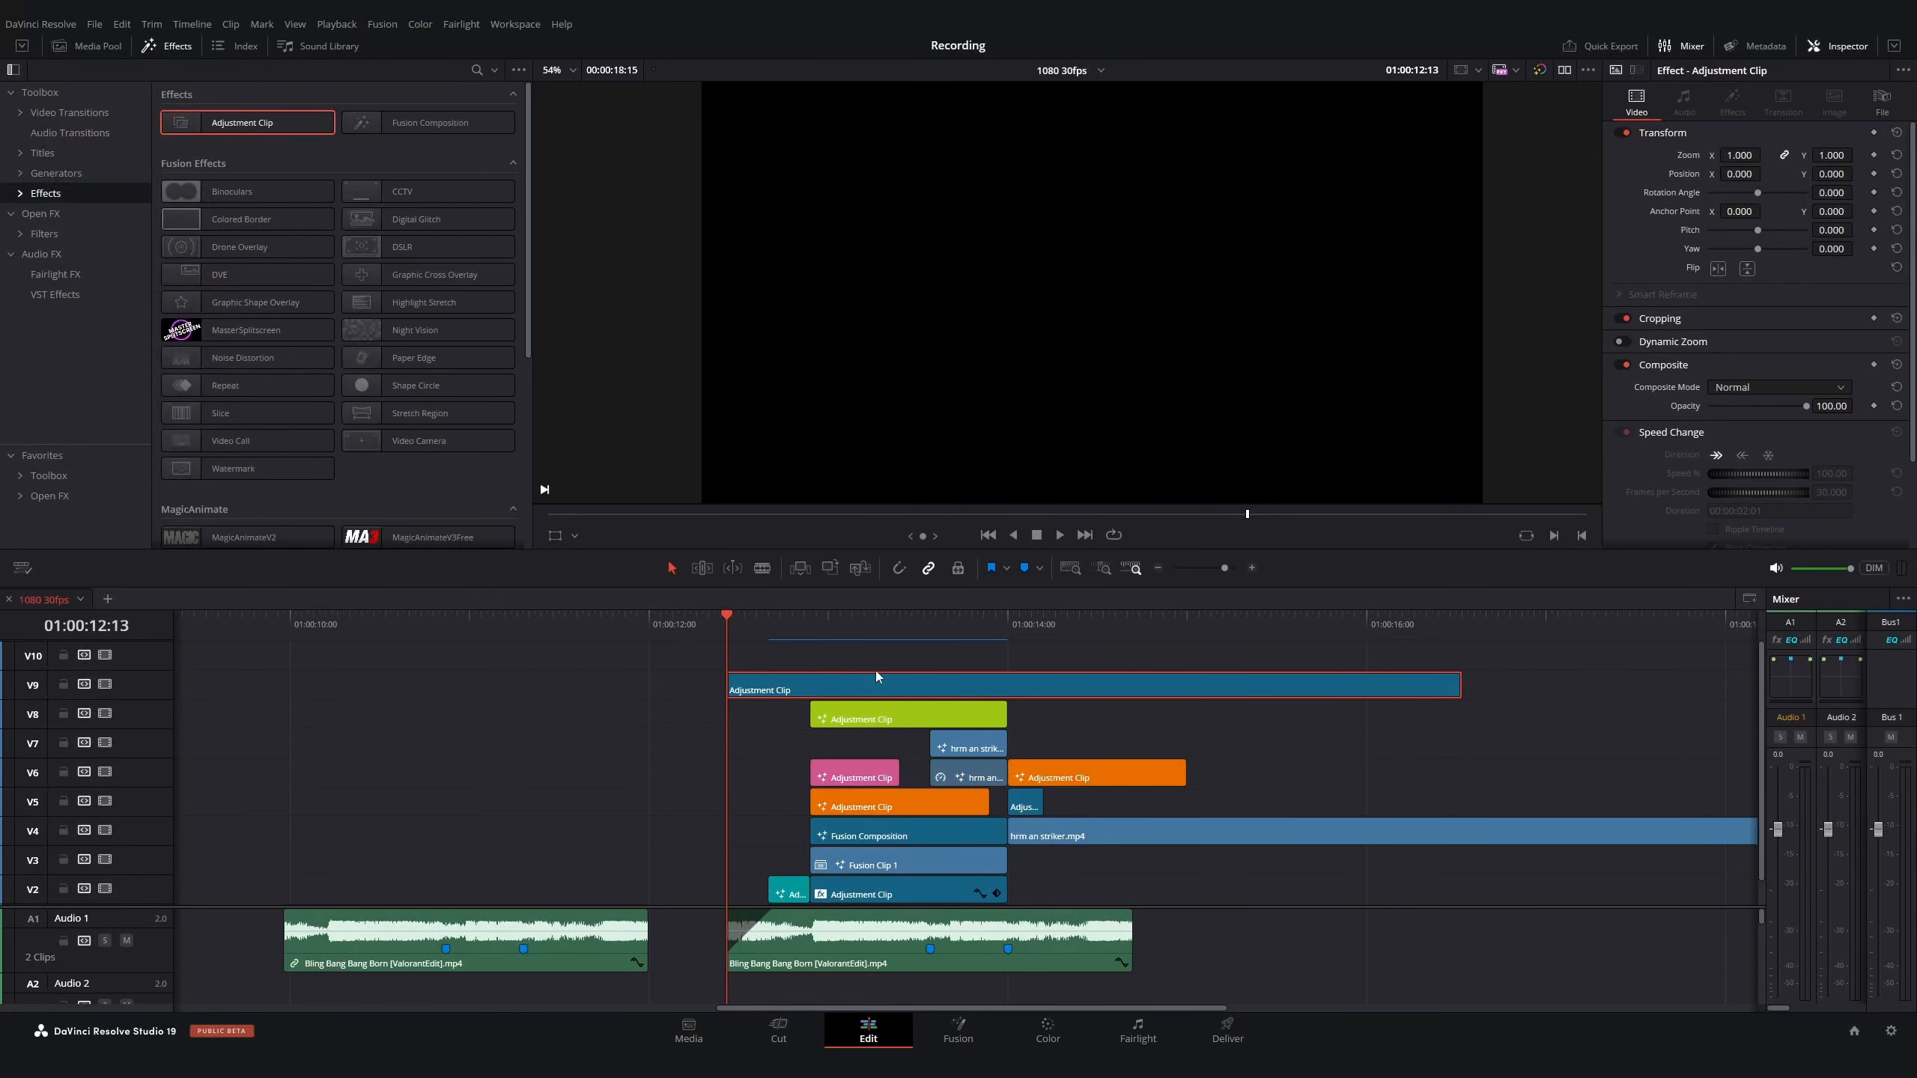
click(883, 621)
drag(910, 682, 910, 665)
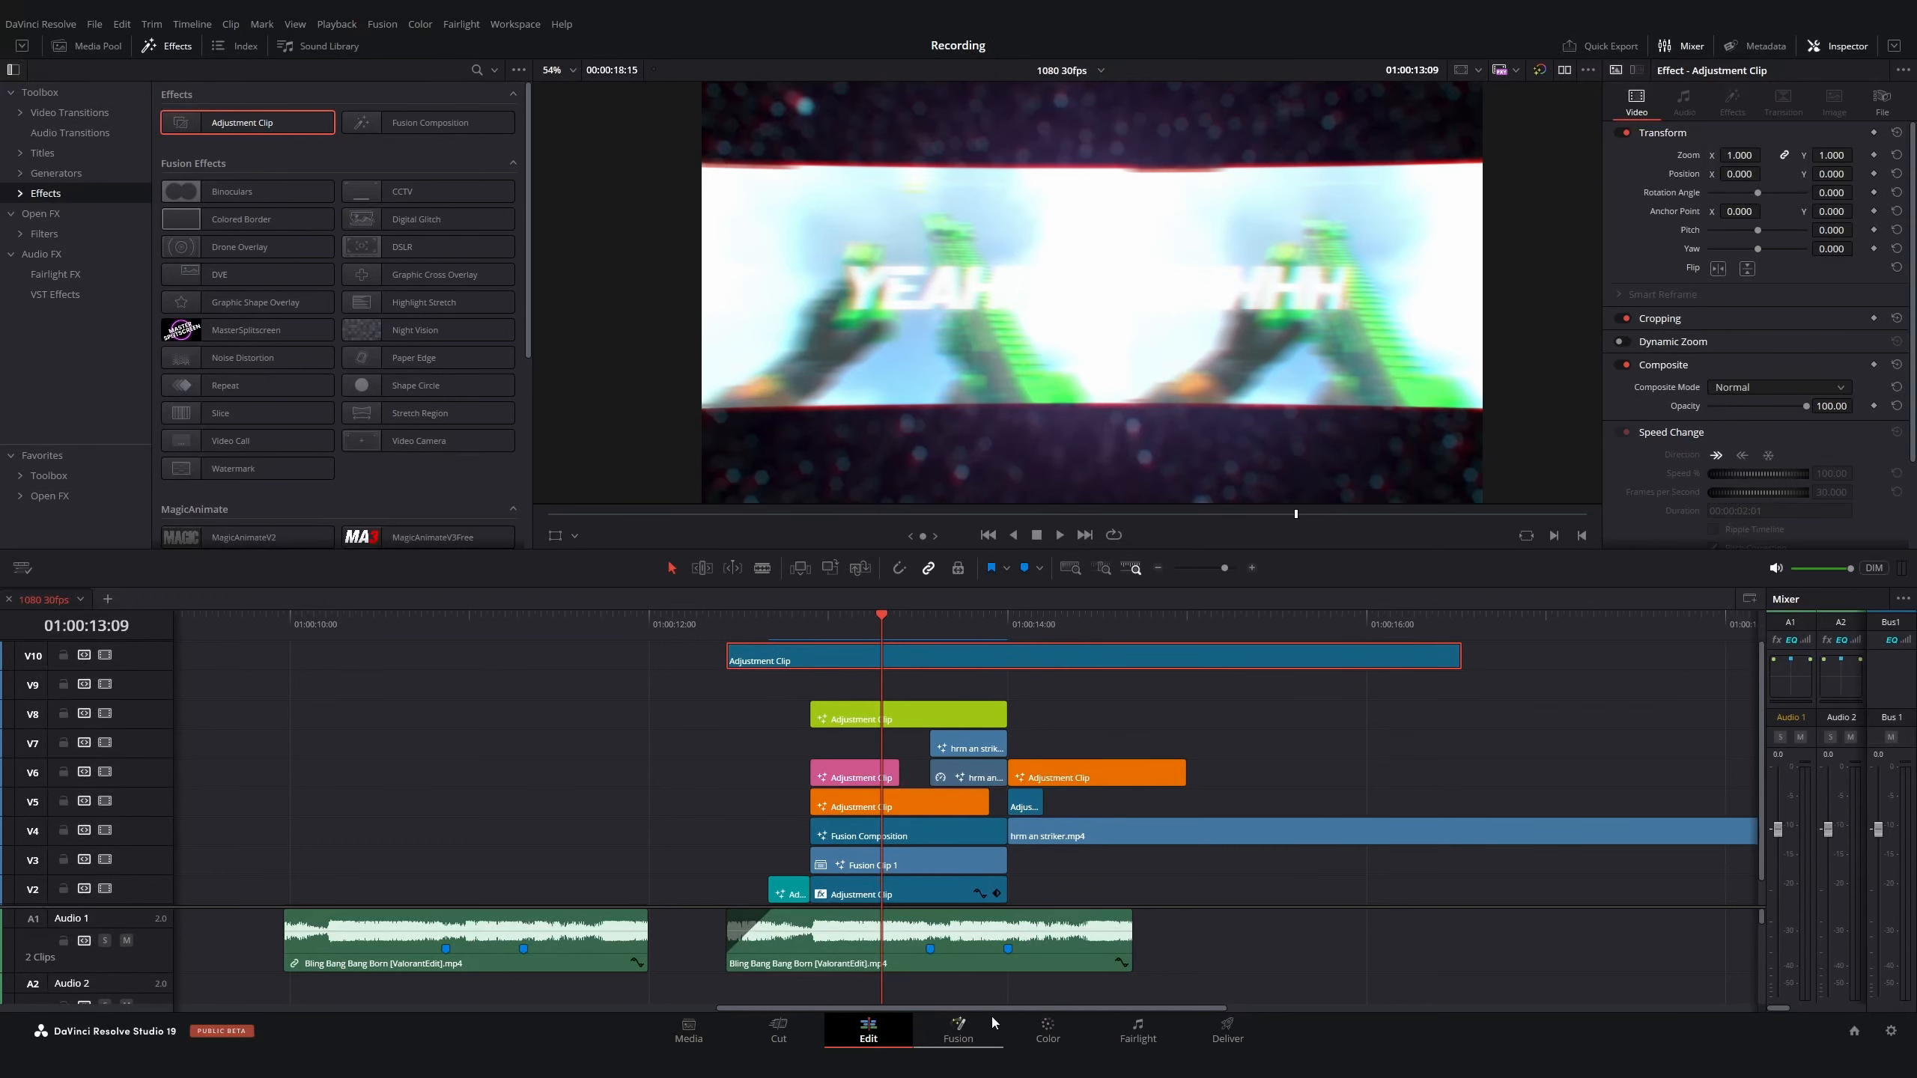
Grade the adjustment clip's first node with a gentle S-curve that darkens shadows and lifts highlights, and compare it with the node disabled
click(1048, 1031)
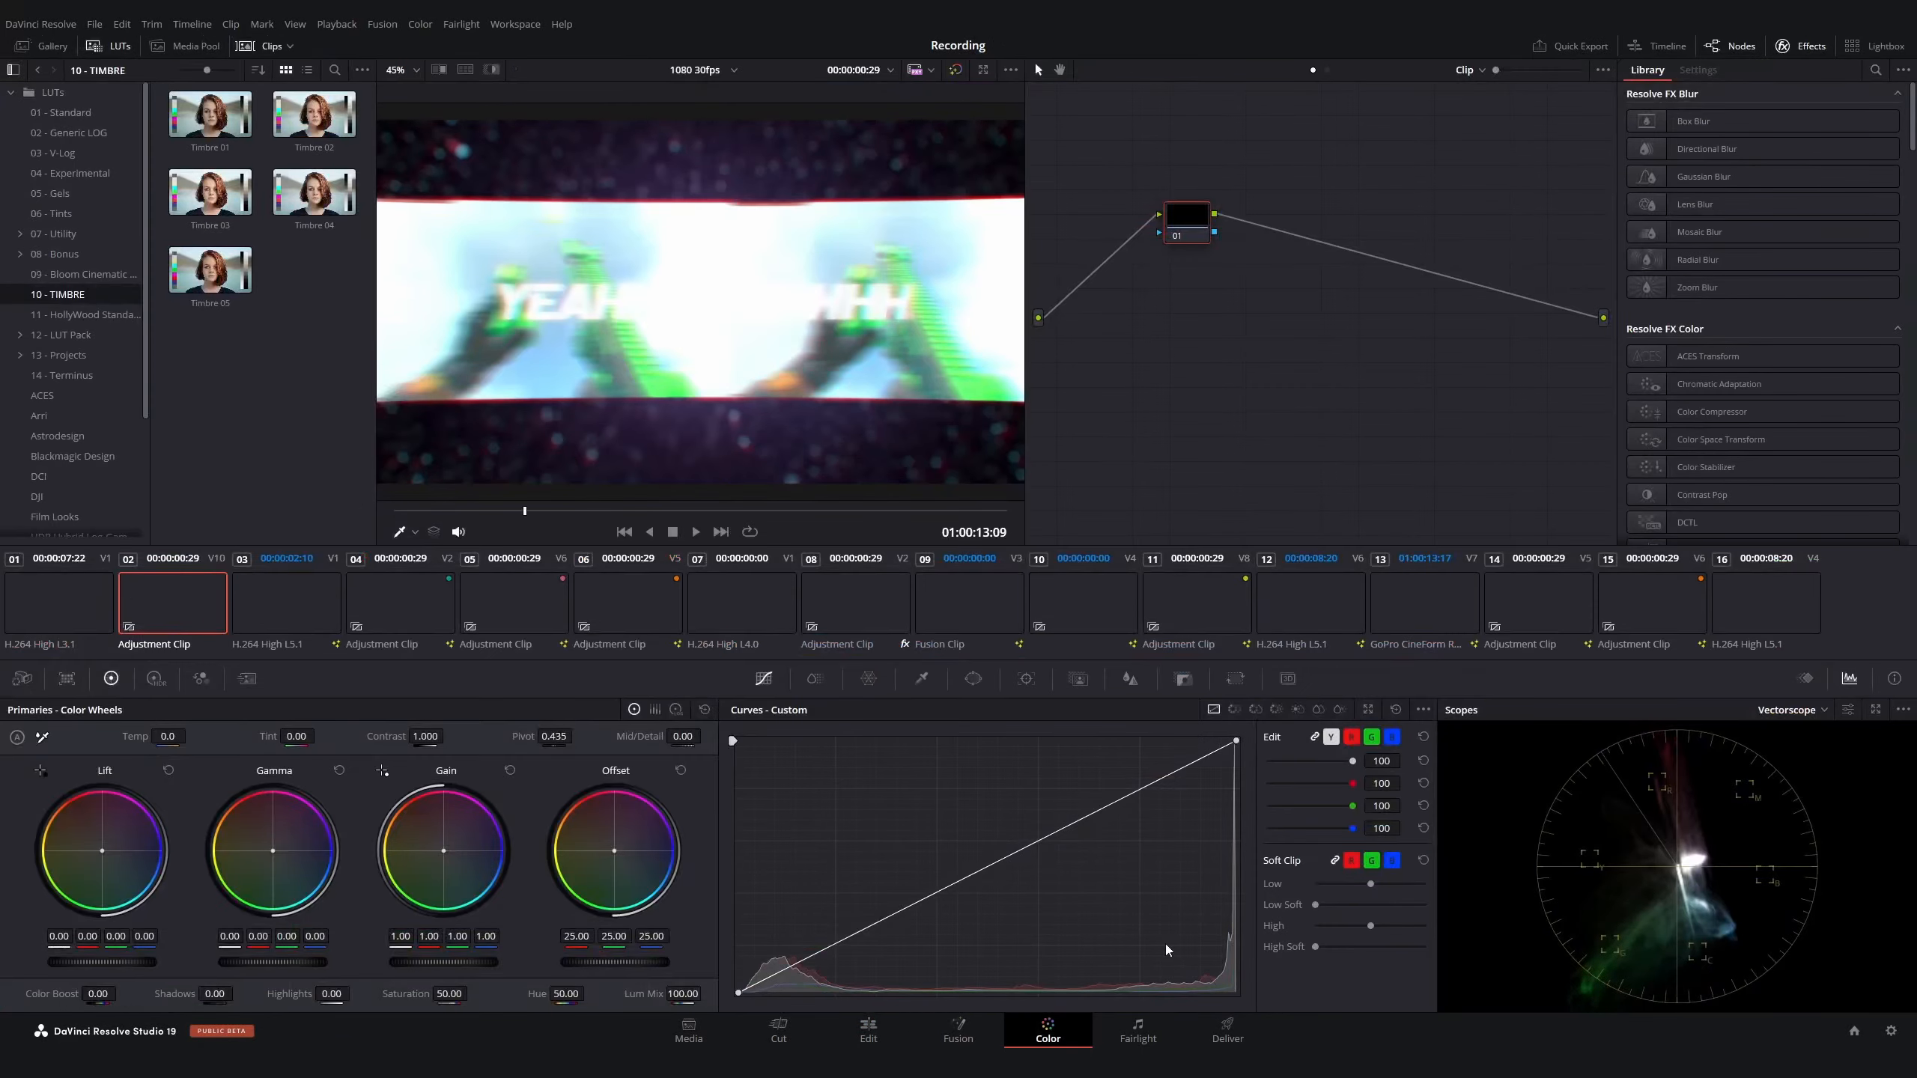
click(455, 512)
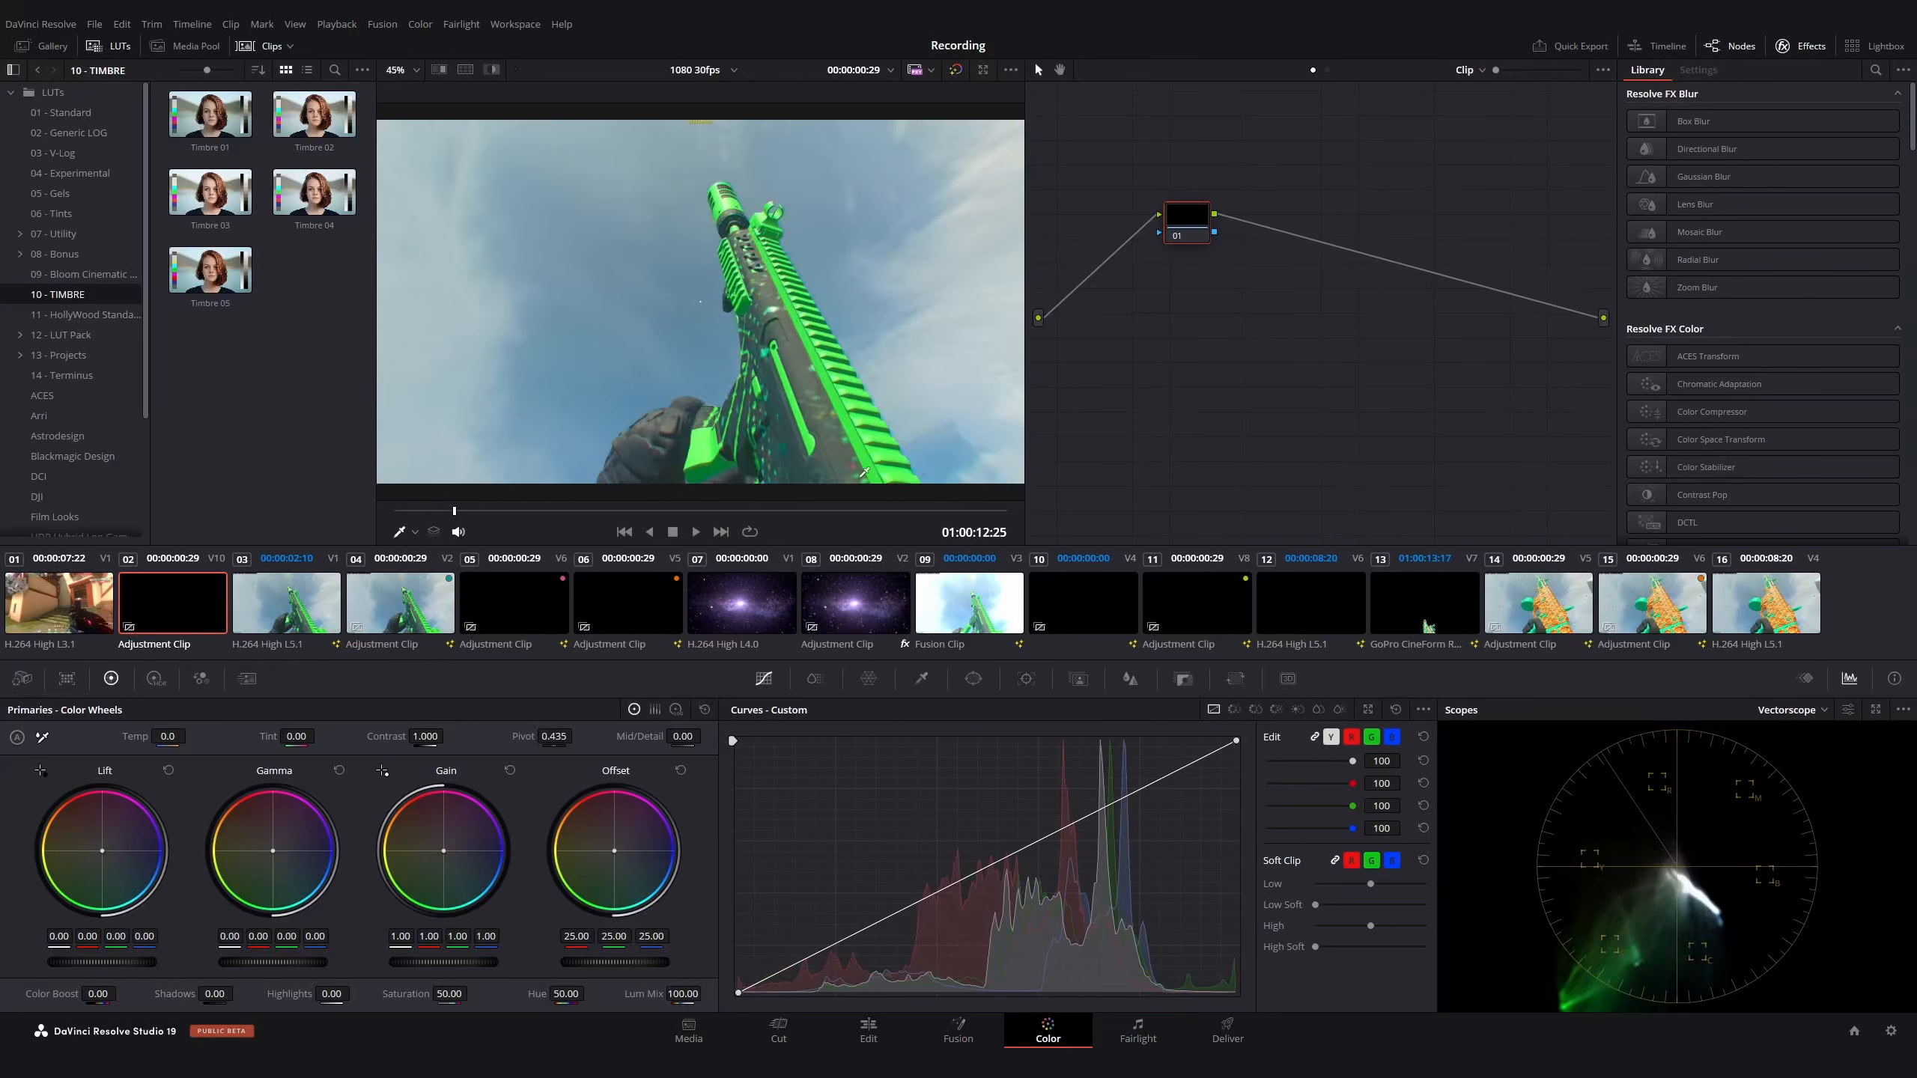
click(415, 72)
click(415, 93)
click(246, 46)
drag(873, 926, 876, 955)
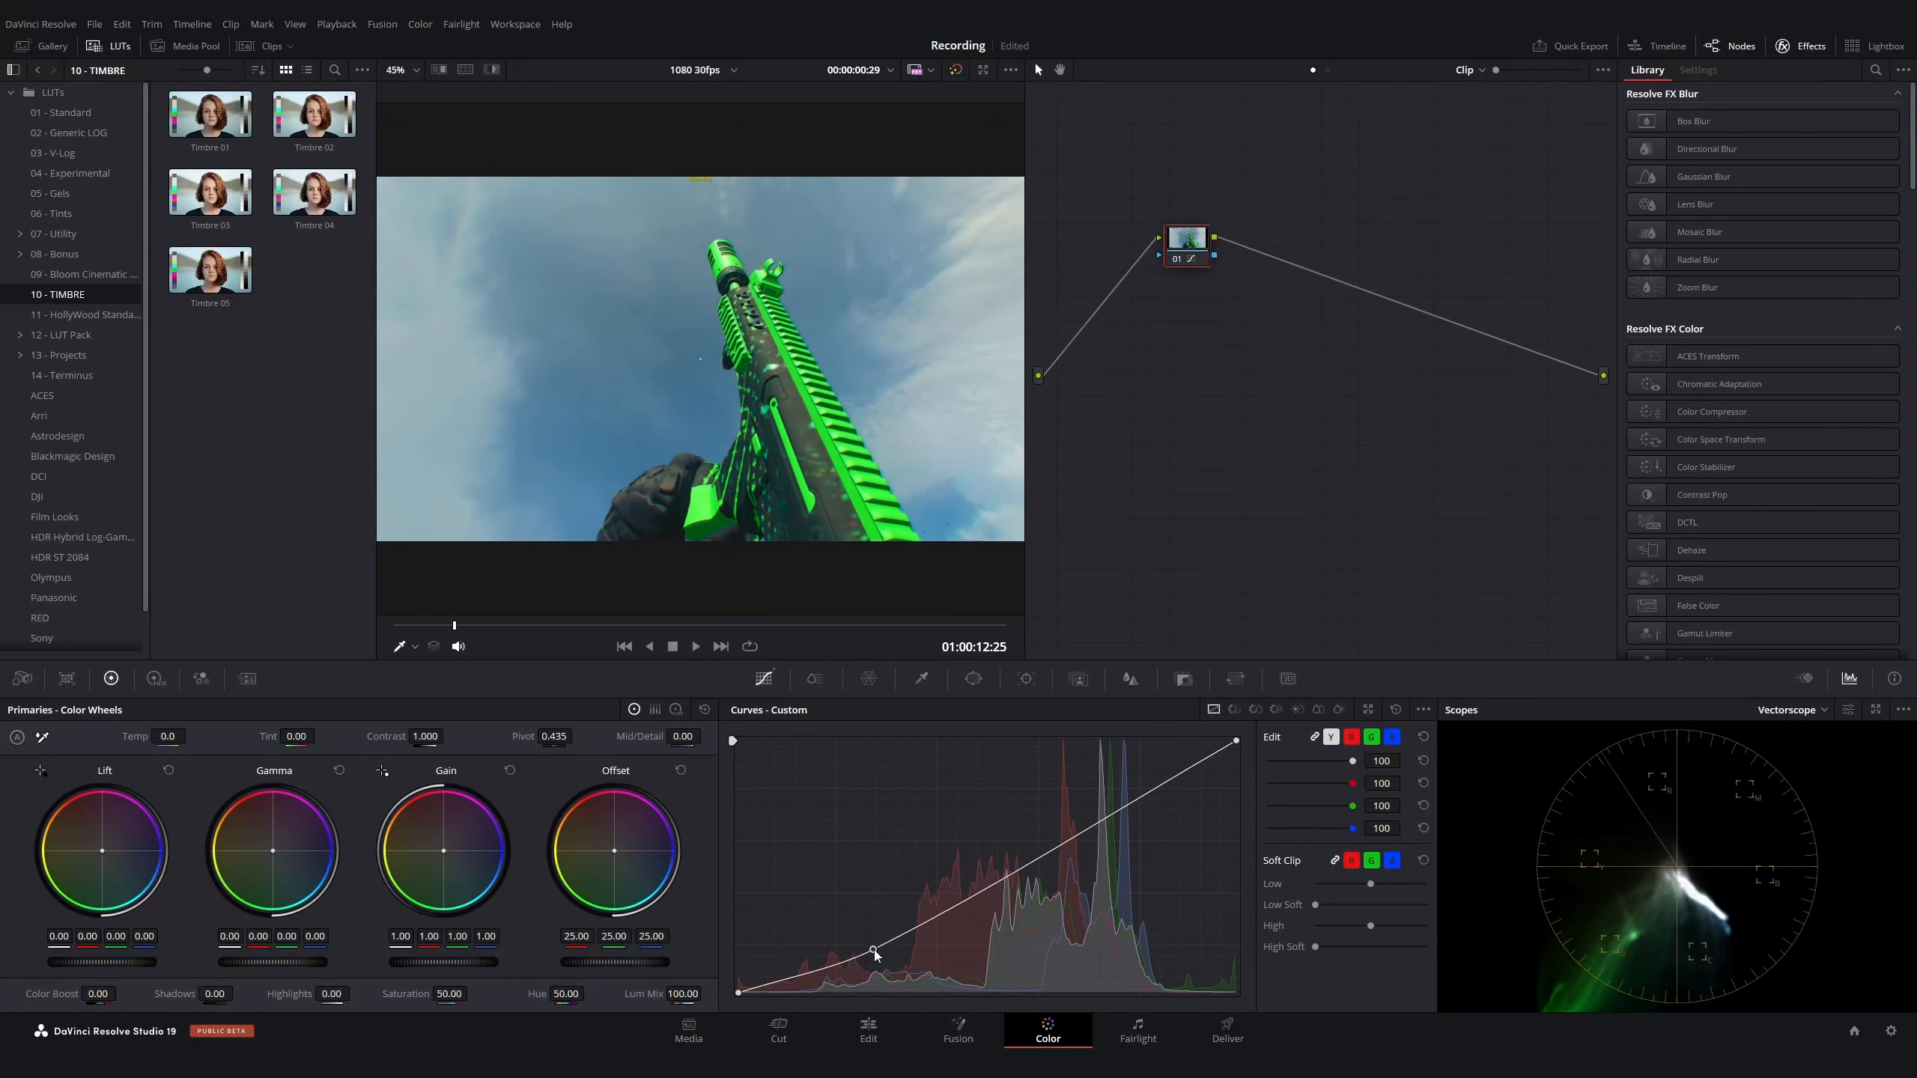
drag(1095, 820, 1097, 806)
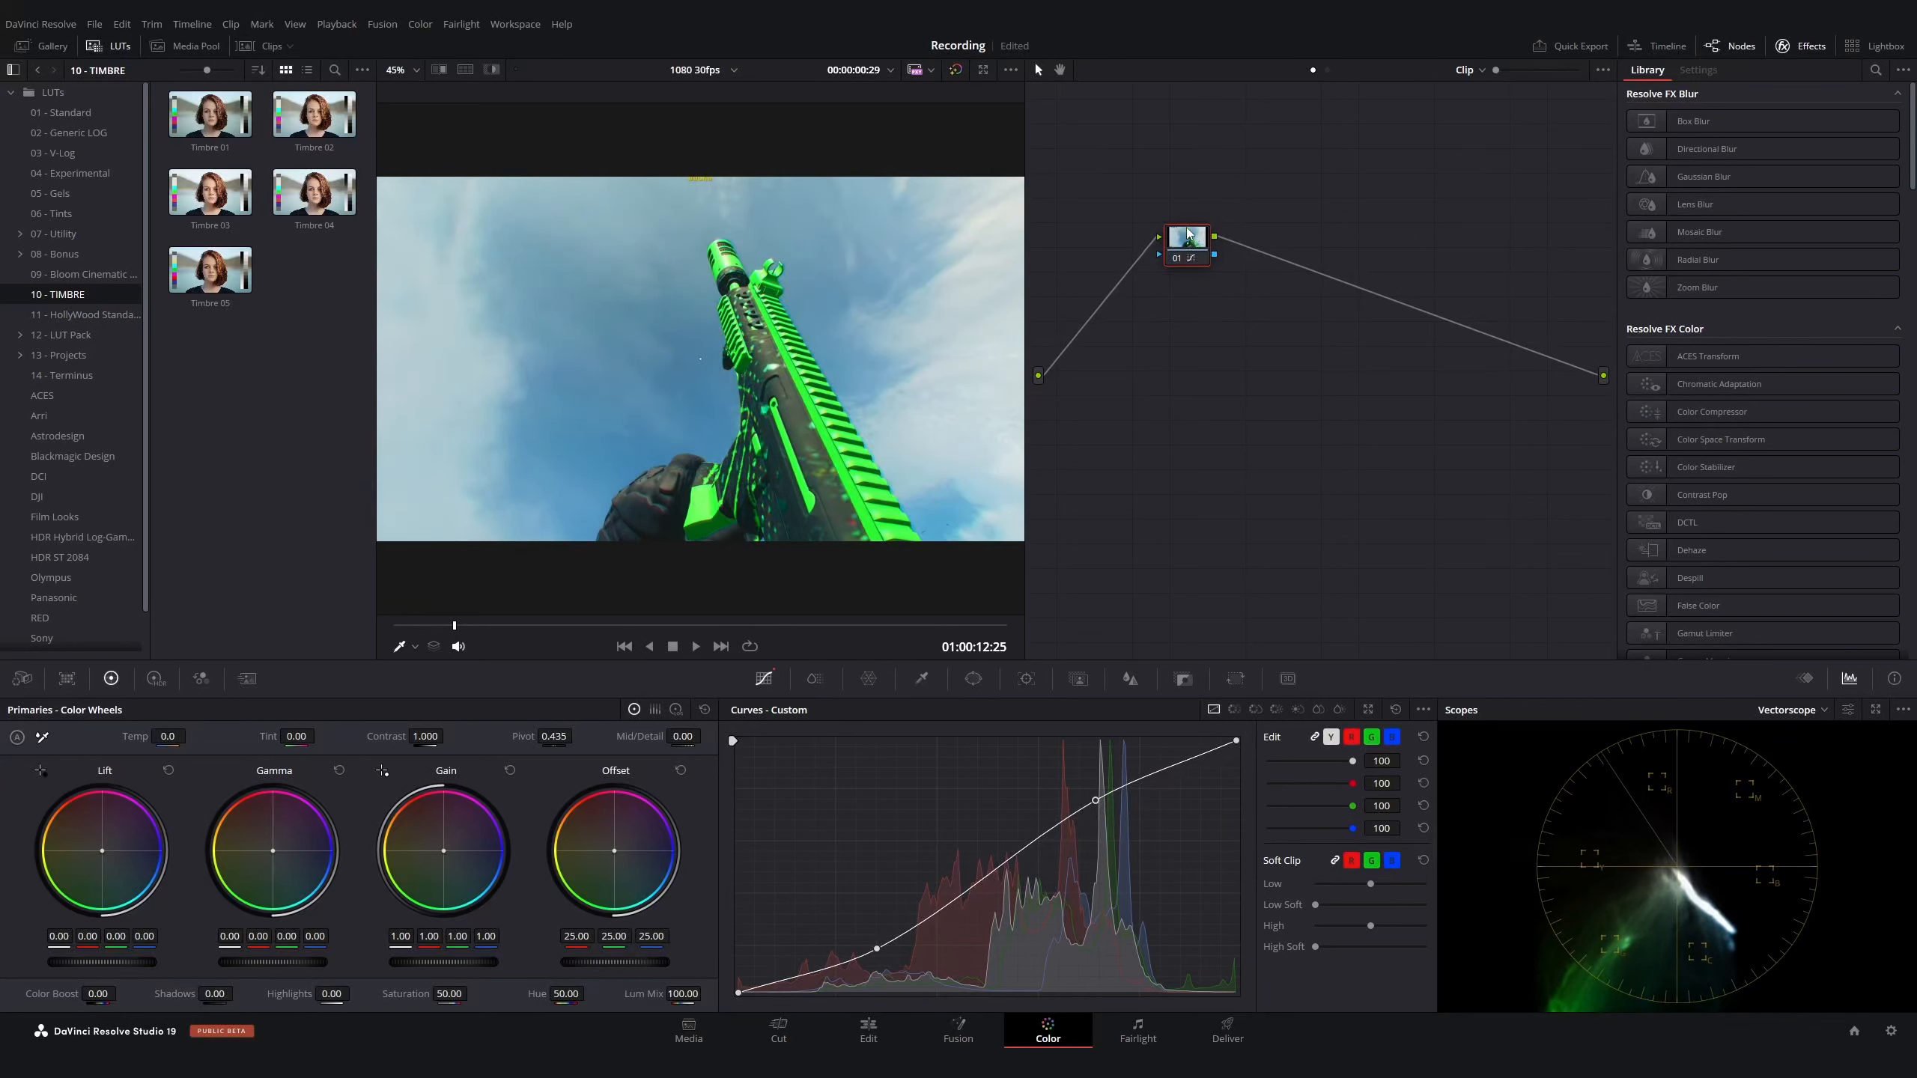
key(ctrl+d)
key(ctrl+d)
key(ctrl+d)
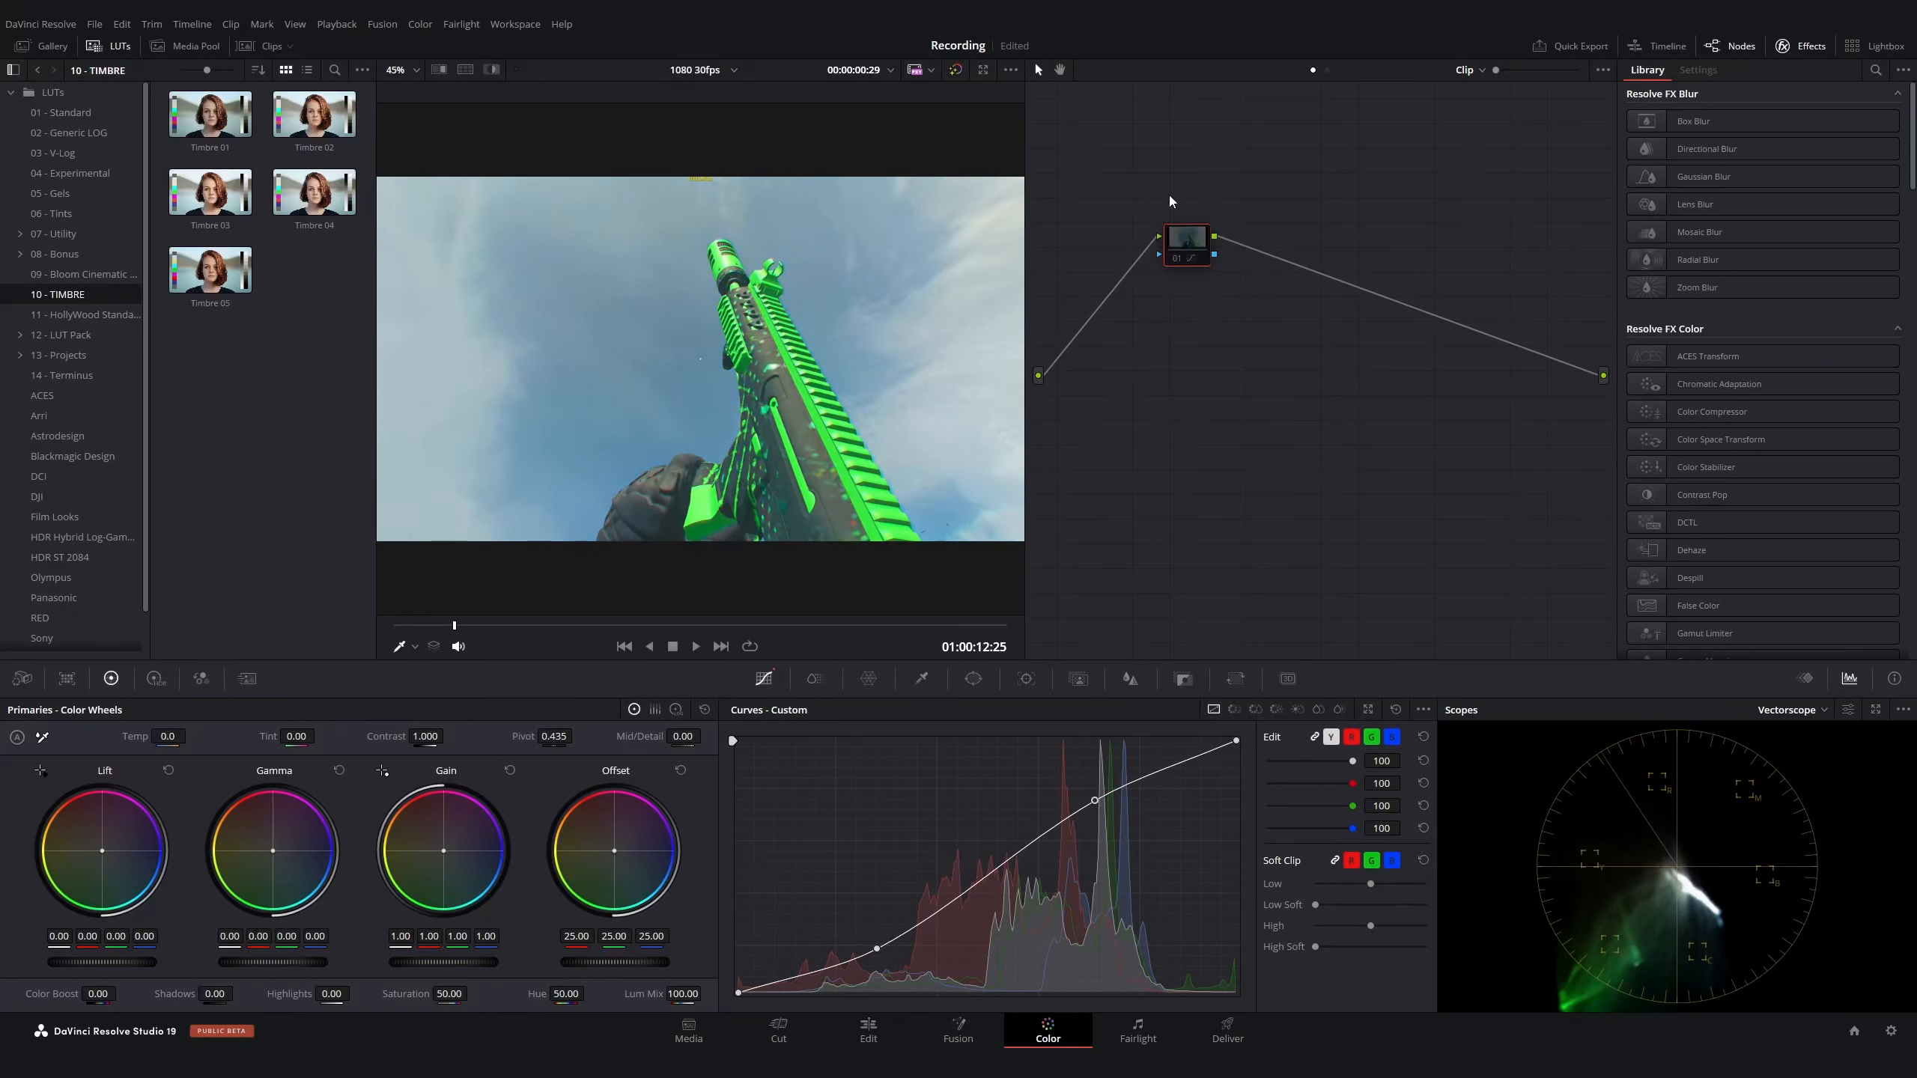
key(ctrl+d)
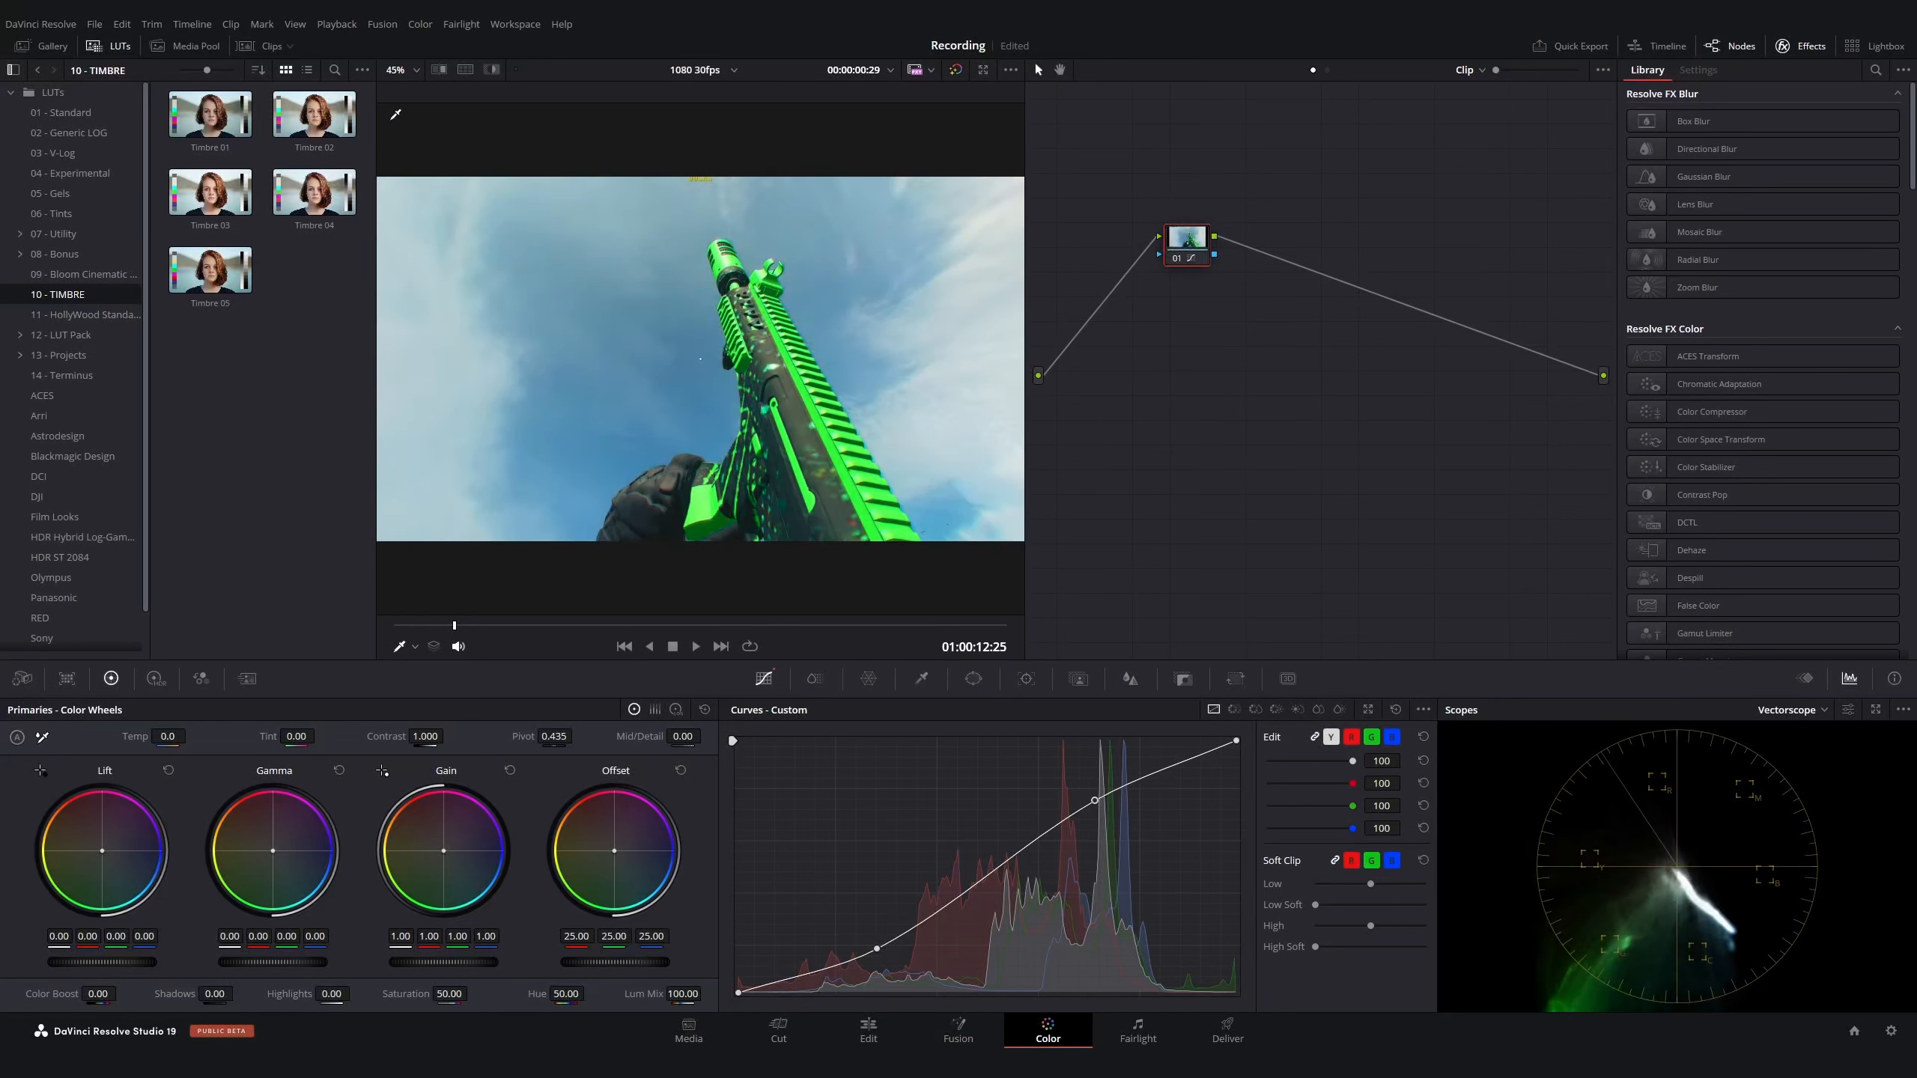
Add a second serial node, use the Color Warper to shift greens toward yellow and blues toward cyan, and preview the clip
click(416, 73)
right_click(1196, 244)
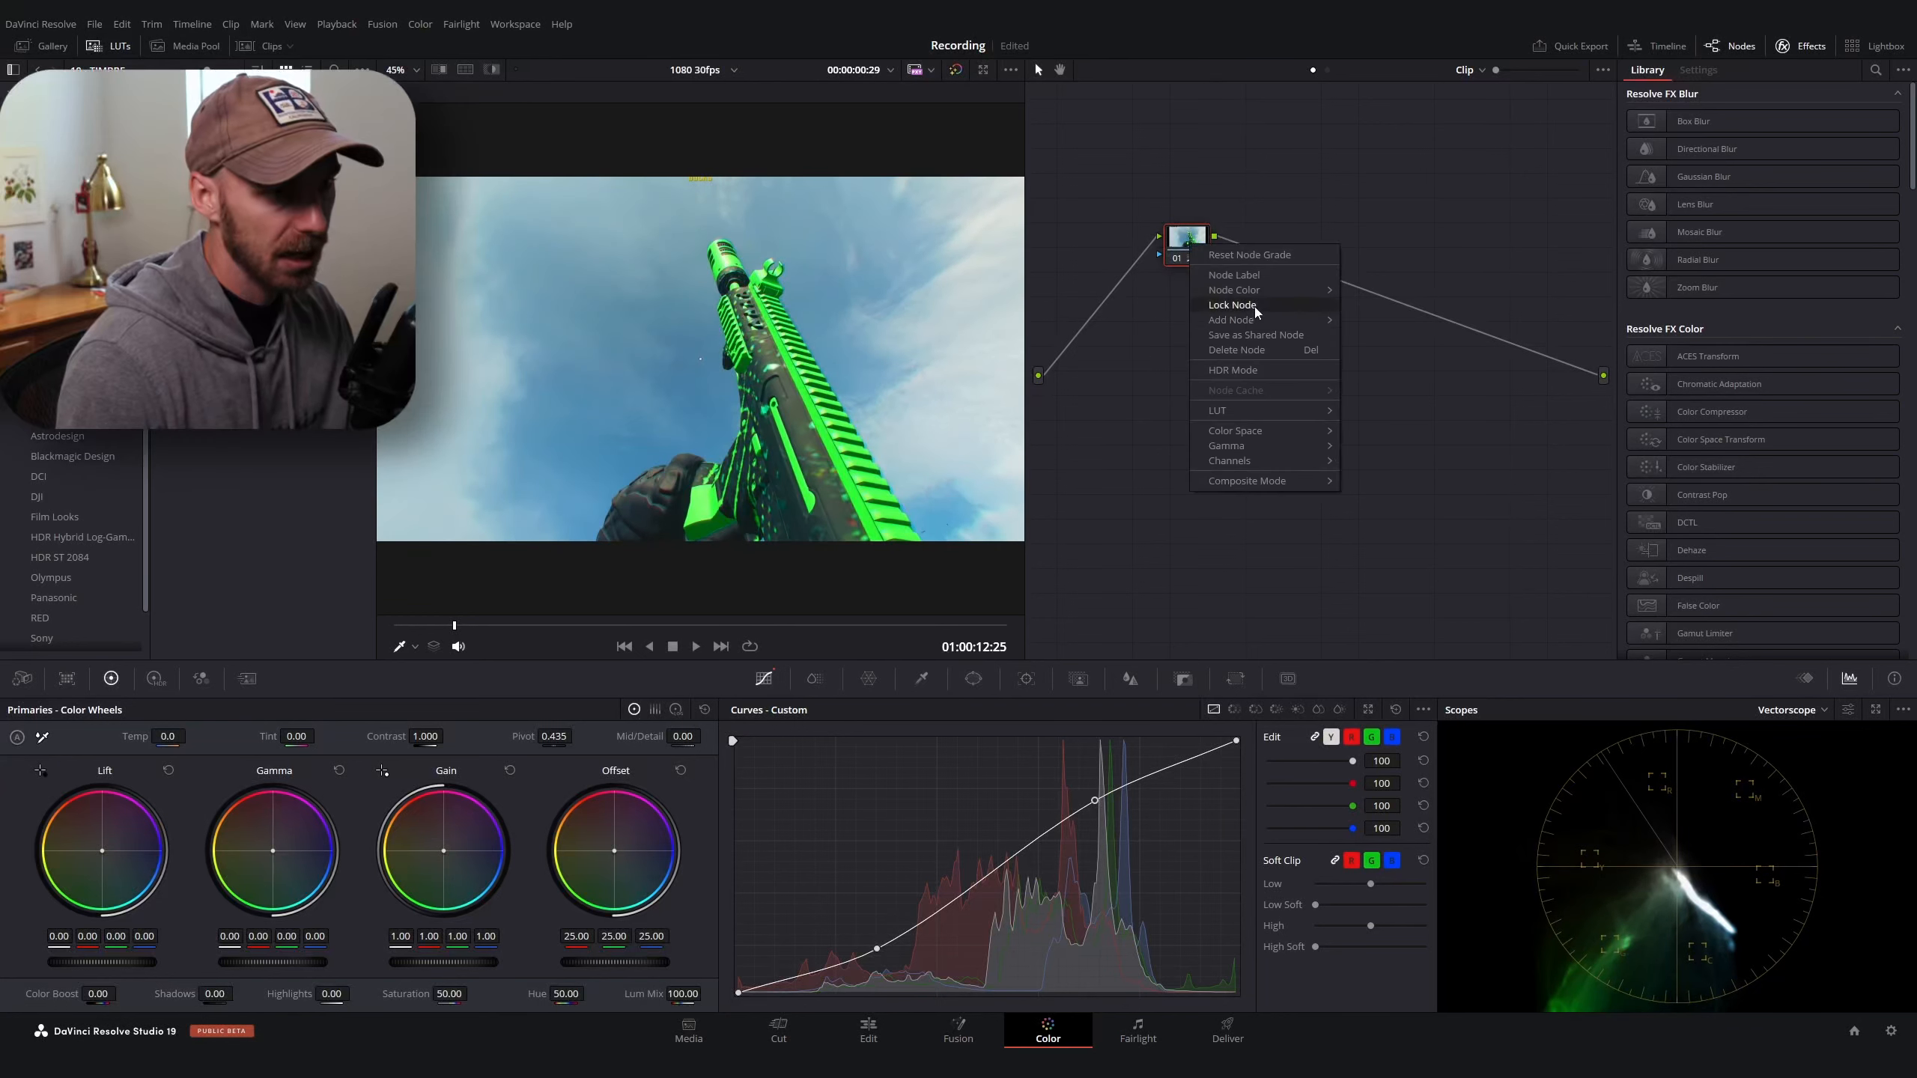
mouse_move(1268, 322)
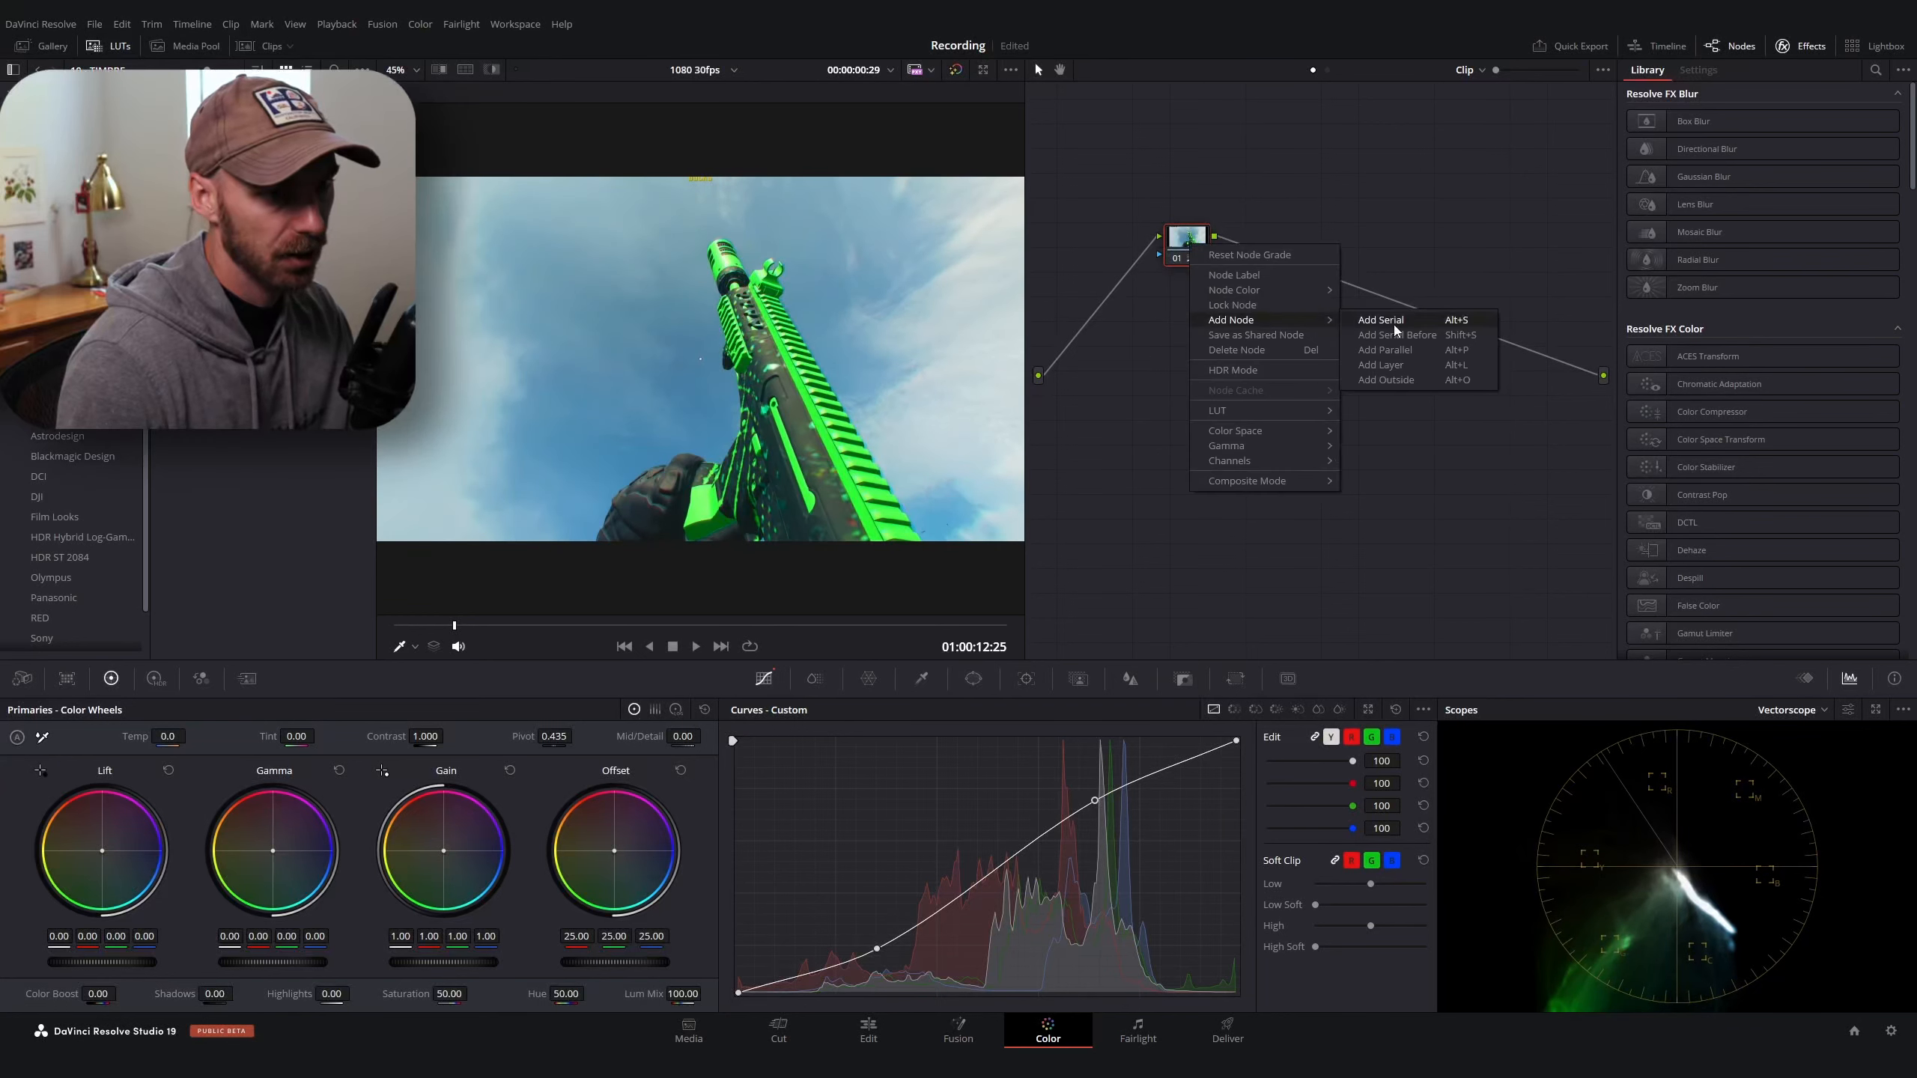
click(1396, 326)
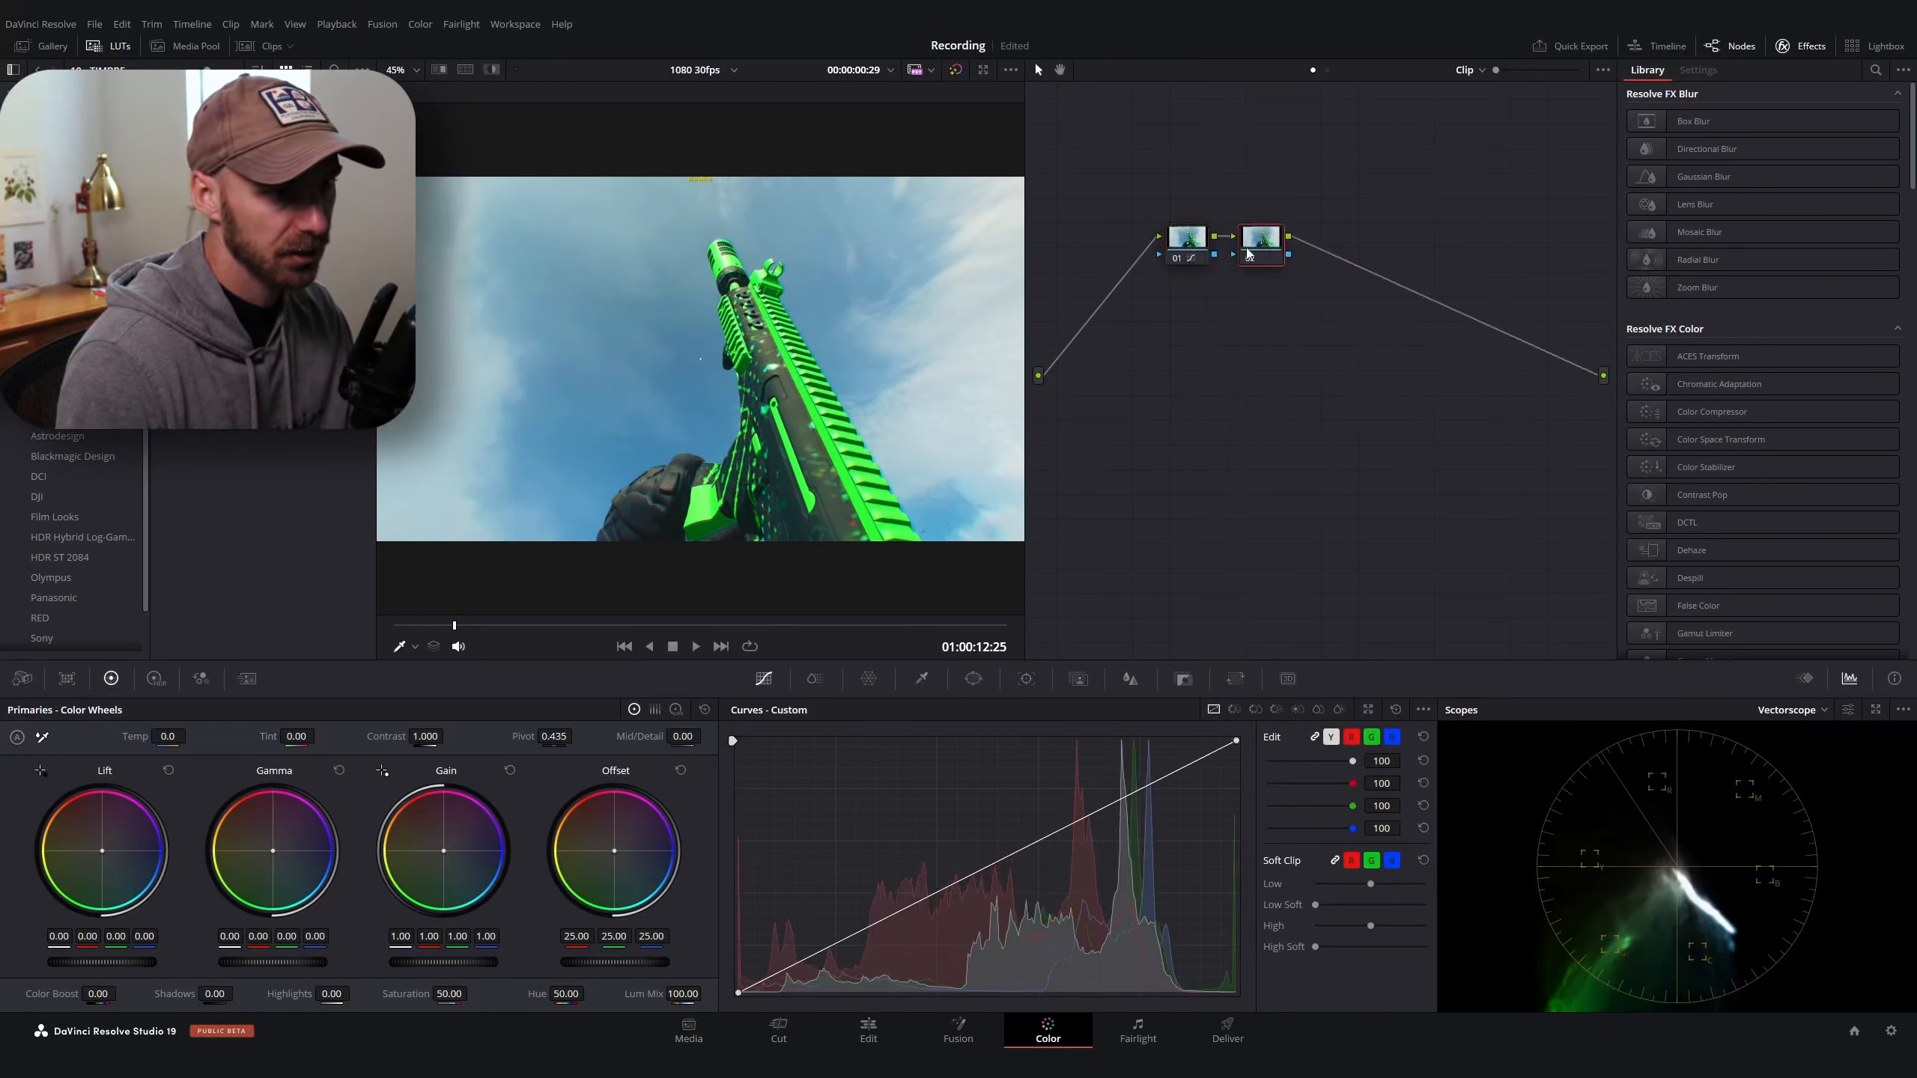
click(876, 682)
mouse_move(879, 857)
mouse_down()
mouse_move(901, 894)
mouse_move(892, 829)
mouse_up()
mouse_move(926, 953)
mouse_down()
mouse_move(995, 956)
mouse_move(905, 903)
mouse_move(875, 922)
mouse_up()
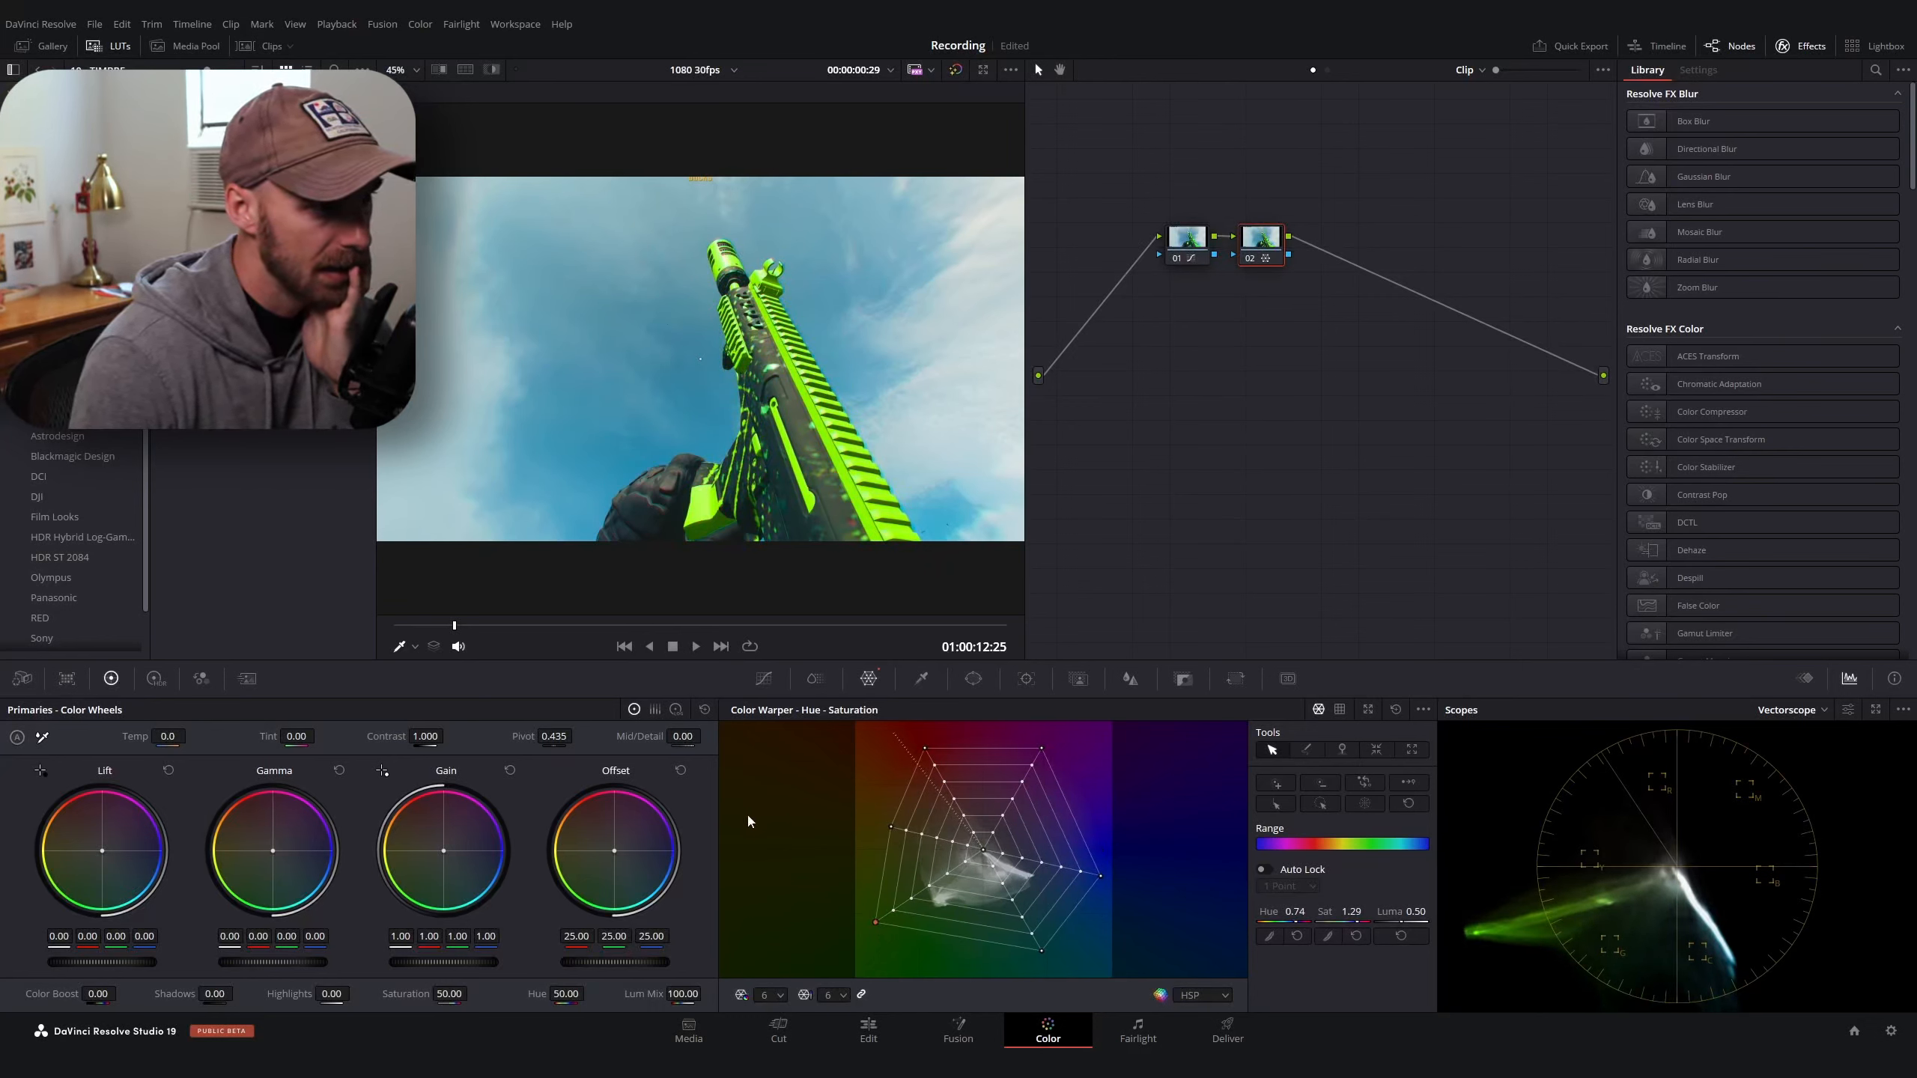
key(space)
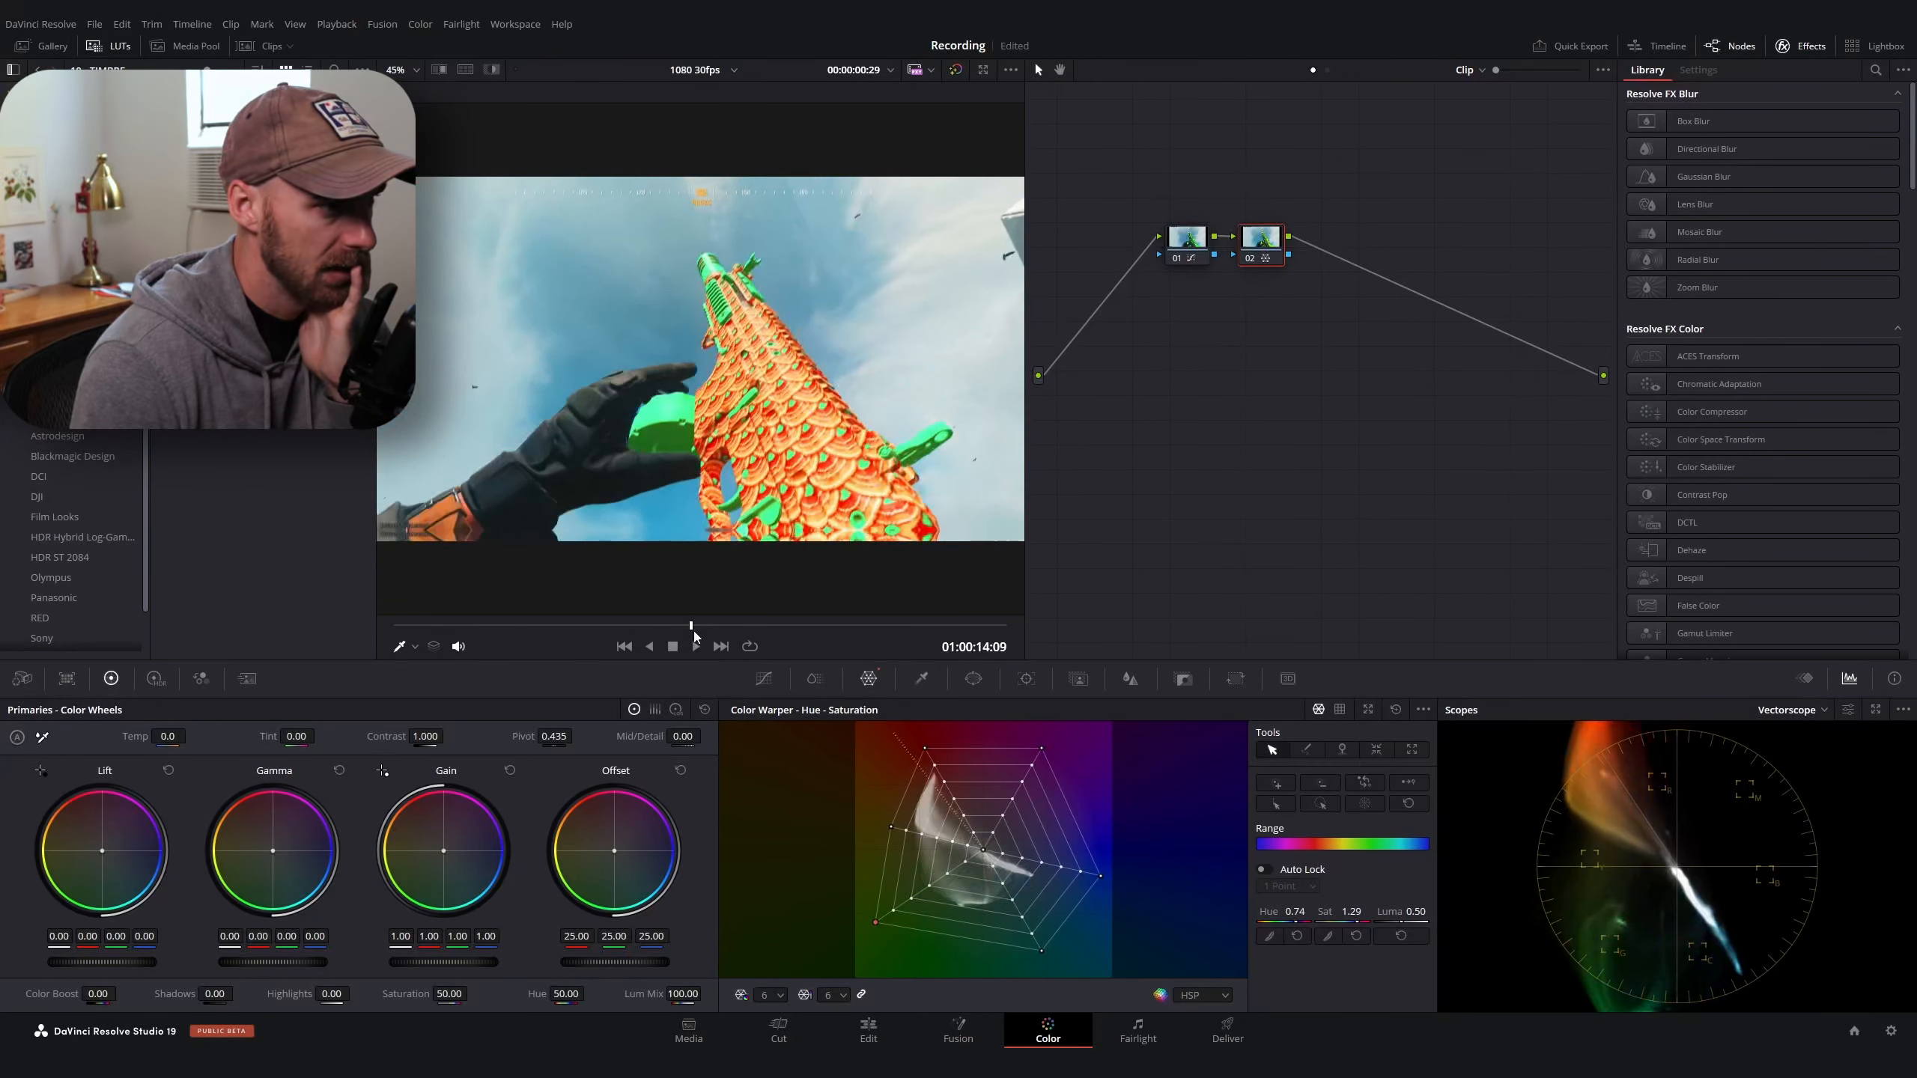
Go to about 01:00:13:10 and add a third serial node after the Color Warper node
click(507, 627)
right_click(1277, 267)
mouse_move(1359, 300)
click(1444, 335)
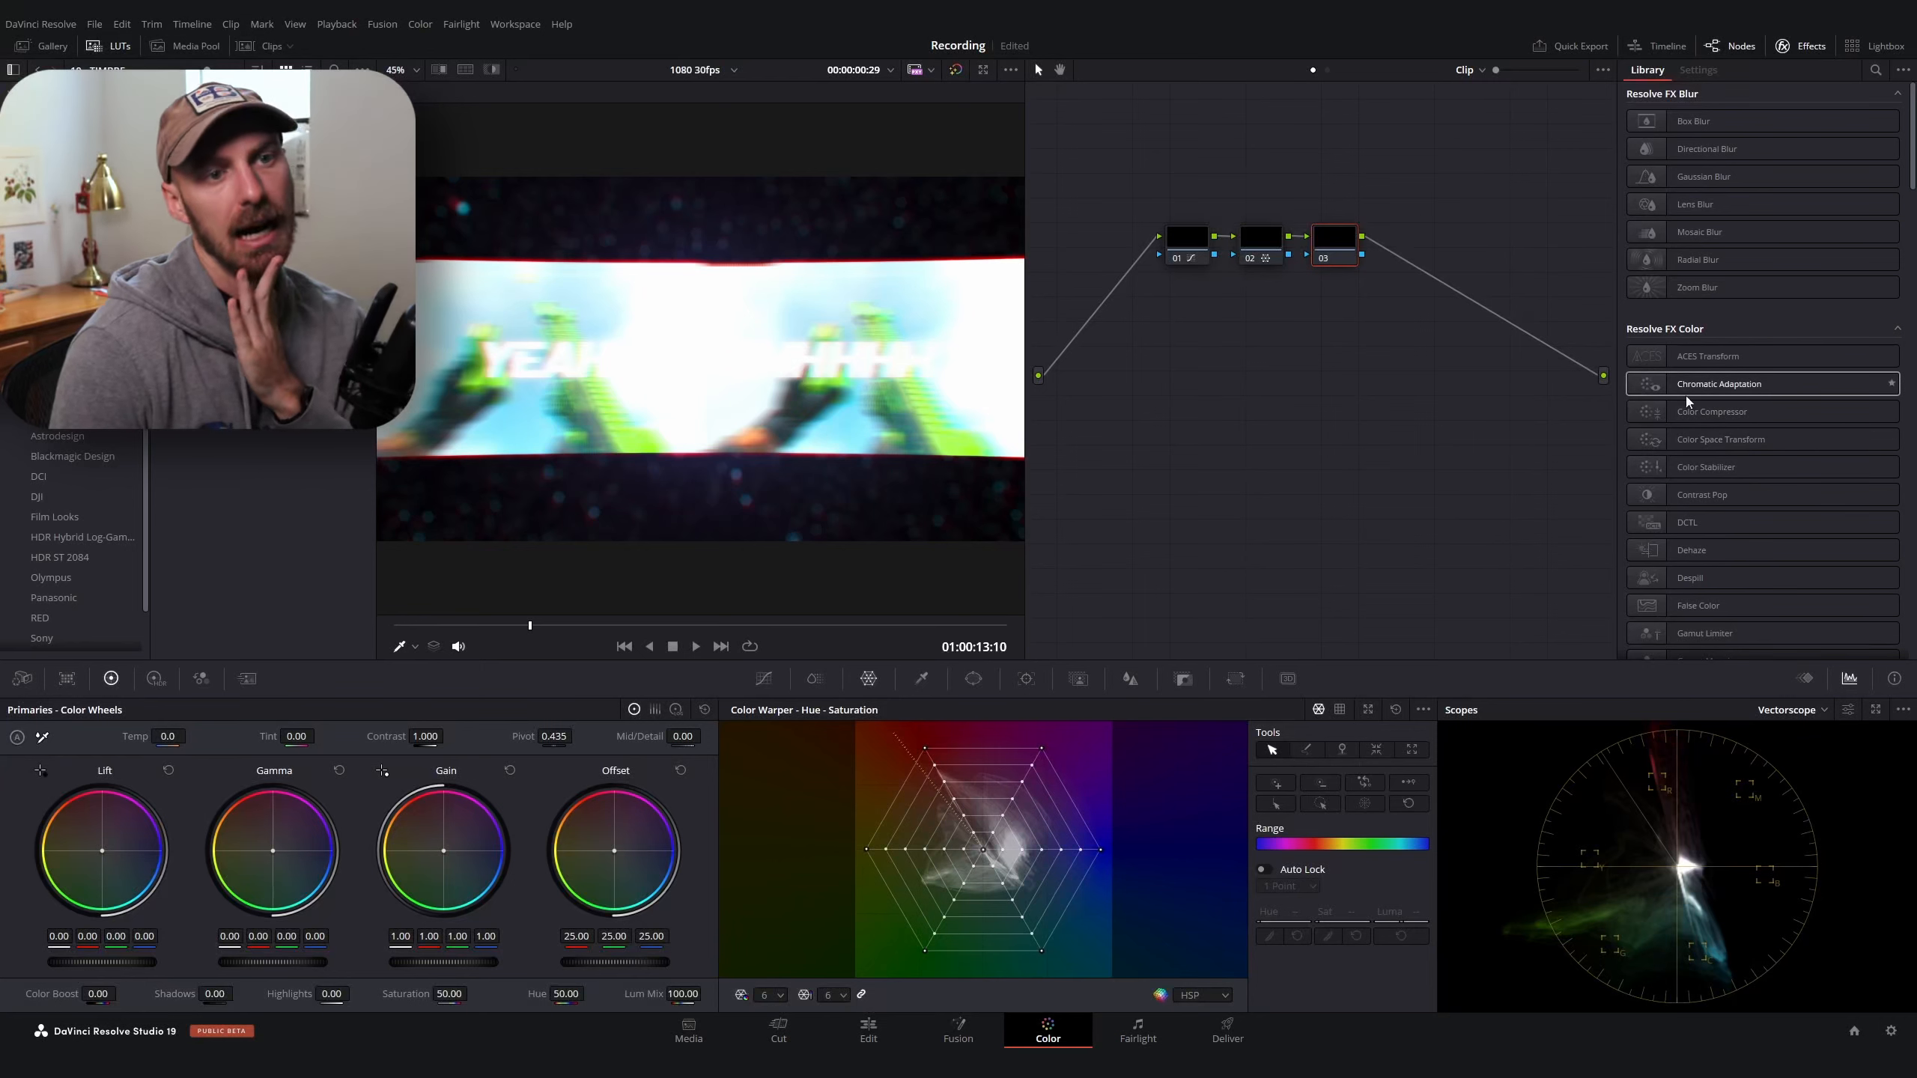
Try the Halation effect on the third node
scroll(1691, 355, down, 5)
scroll(1691, 340, down, 5)
click(1876, 70)
text(hala)
drag(1695, 159, 1355, 258)
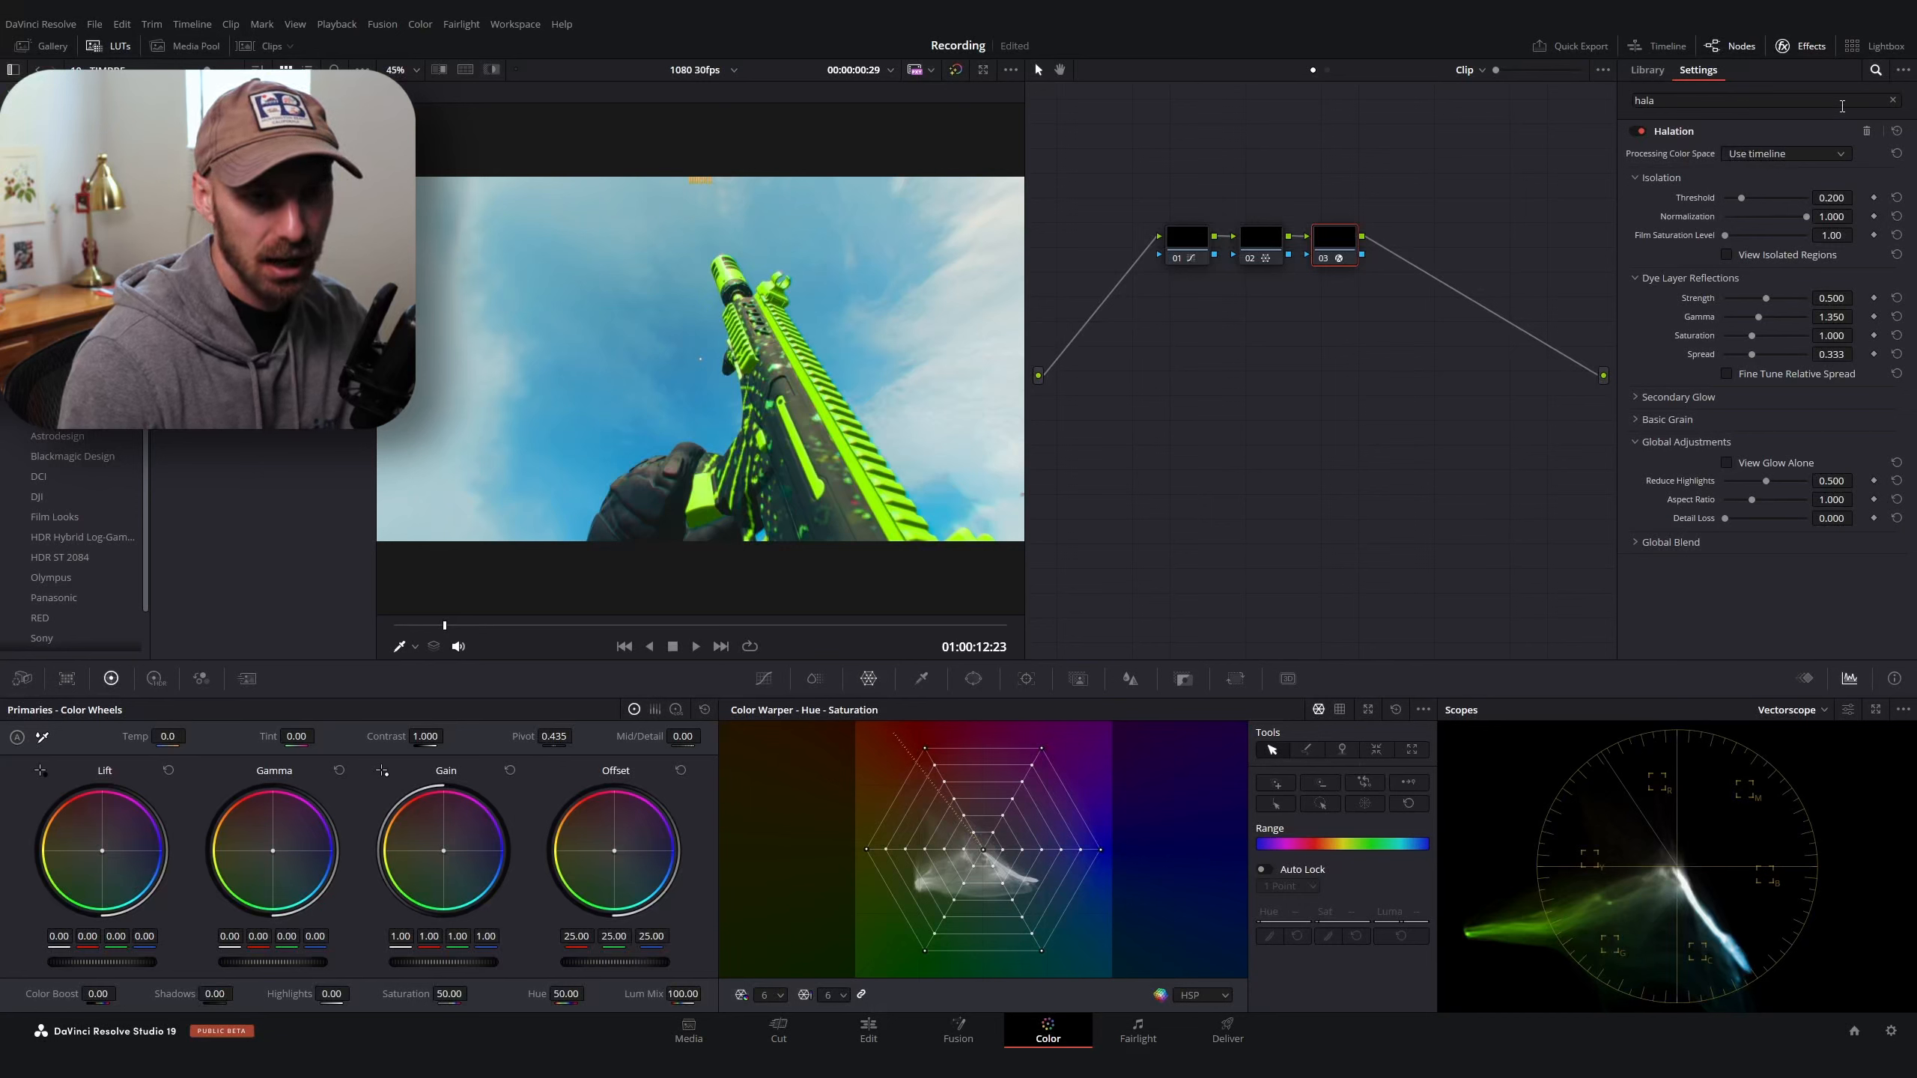
Find the Glow effect and apply it to the third node in place of Halation
click(1890, 100)
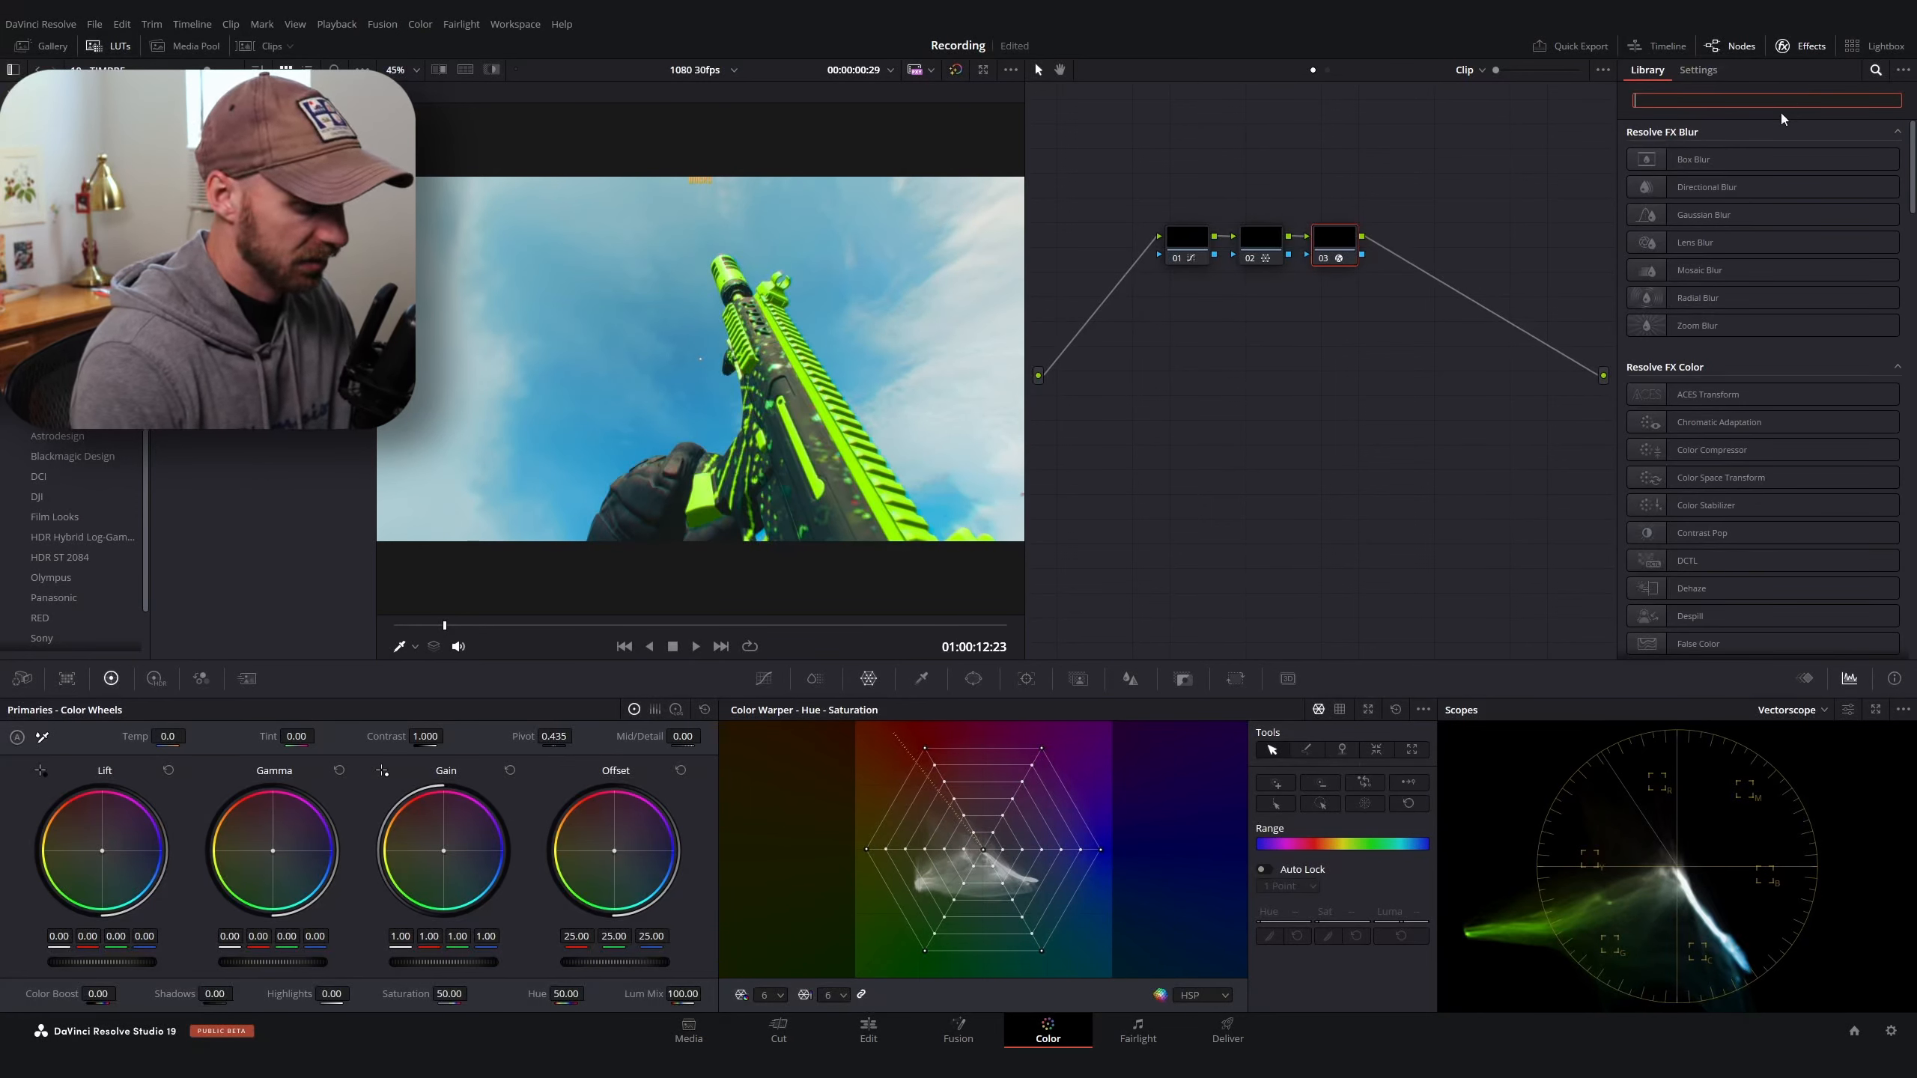
text(soft)
key(BackSpace)
key(BackSpace)
key(BackSpace)
key(BackSpace)
text(g)
drag(1688, 159, 1335, 238)
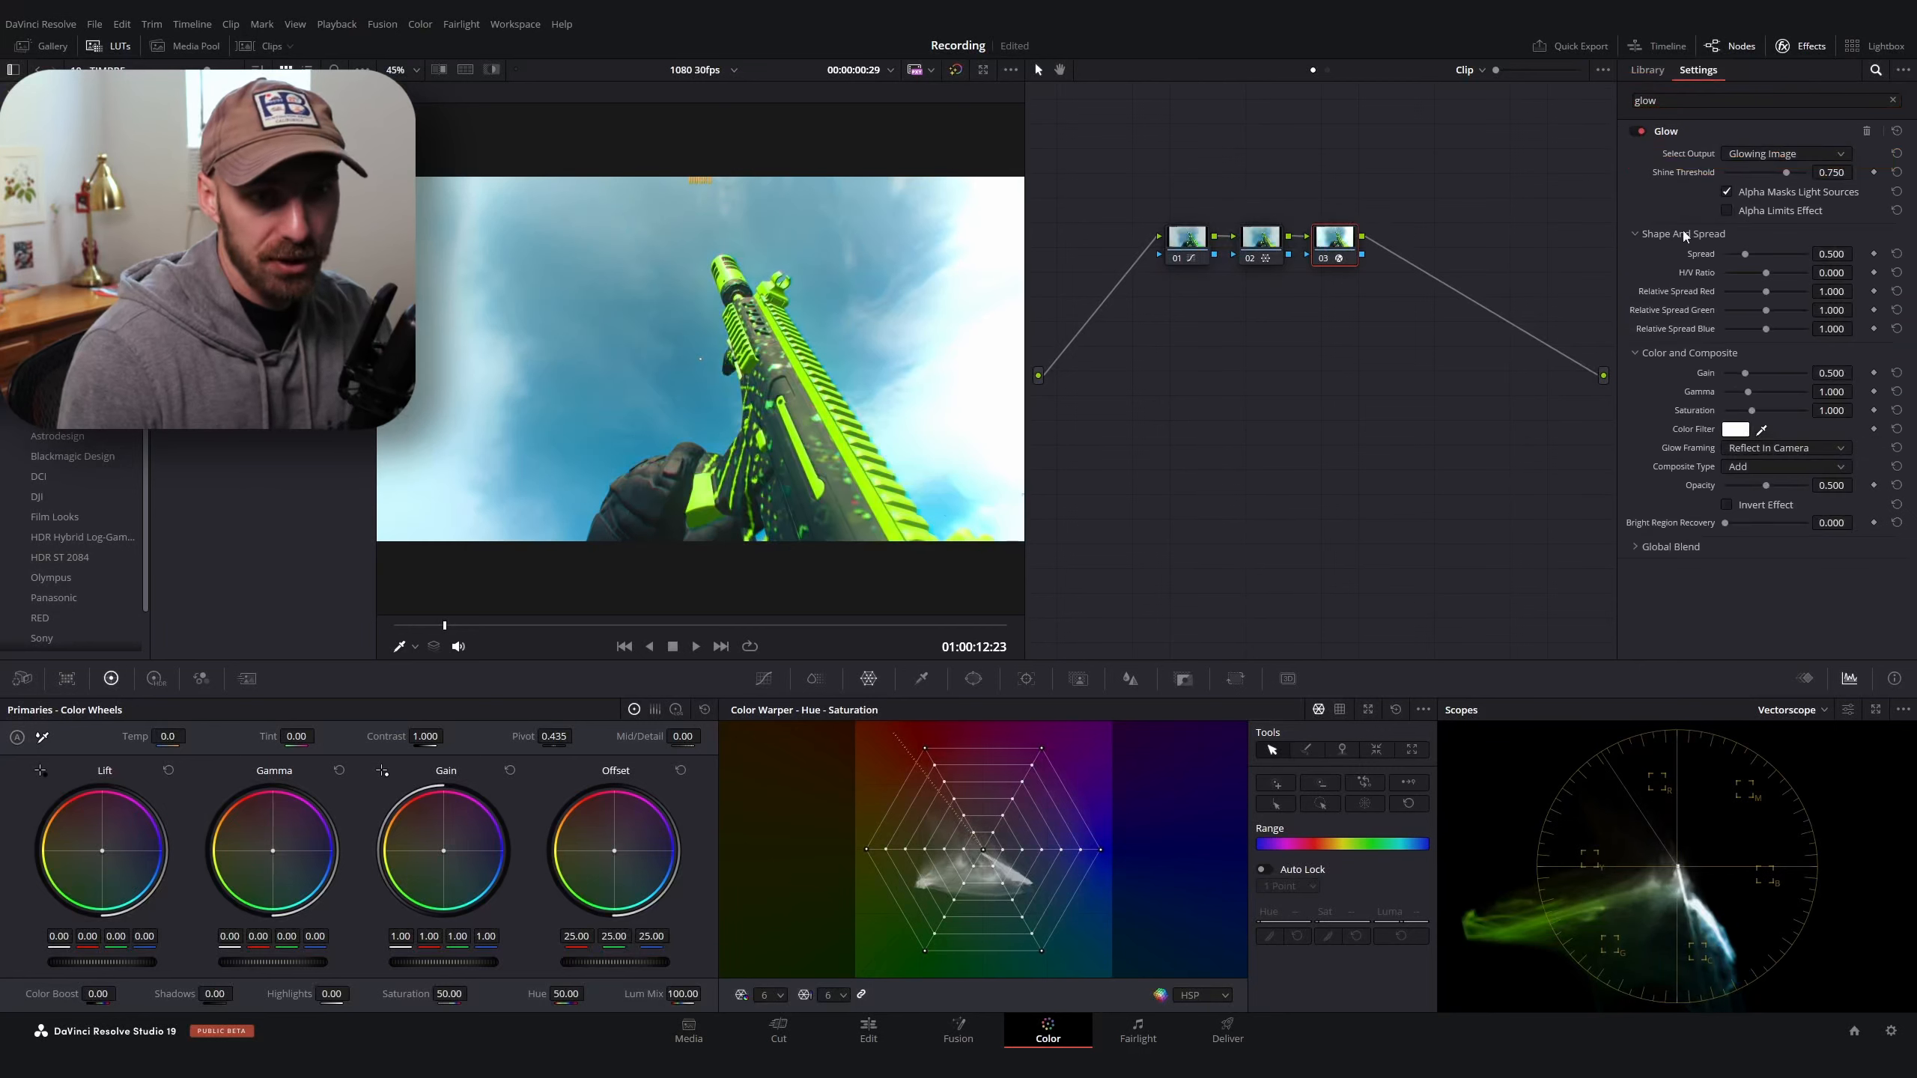
Set the Glow's spread to 0.183, shine threshold to 0.596, H/V ratio to 0.725, gain to 0.587 and gamma to 0.868
drag(1744, 256, 1733, 257)
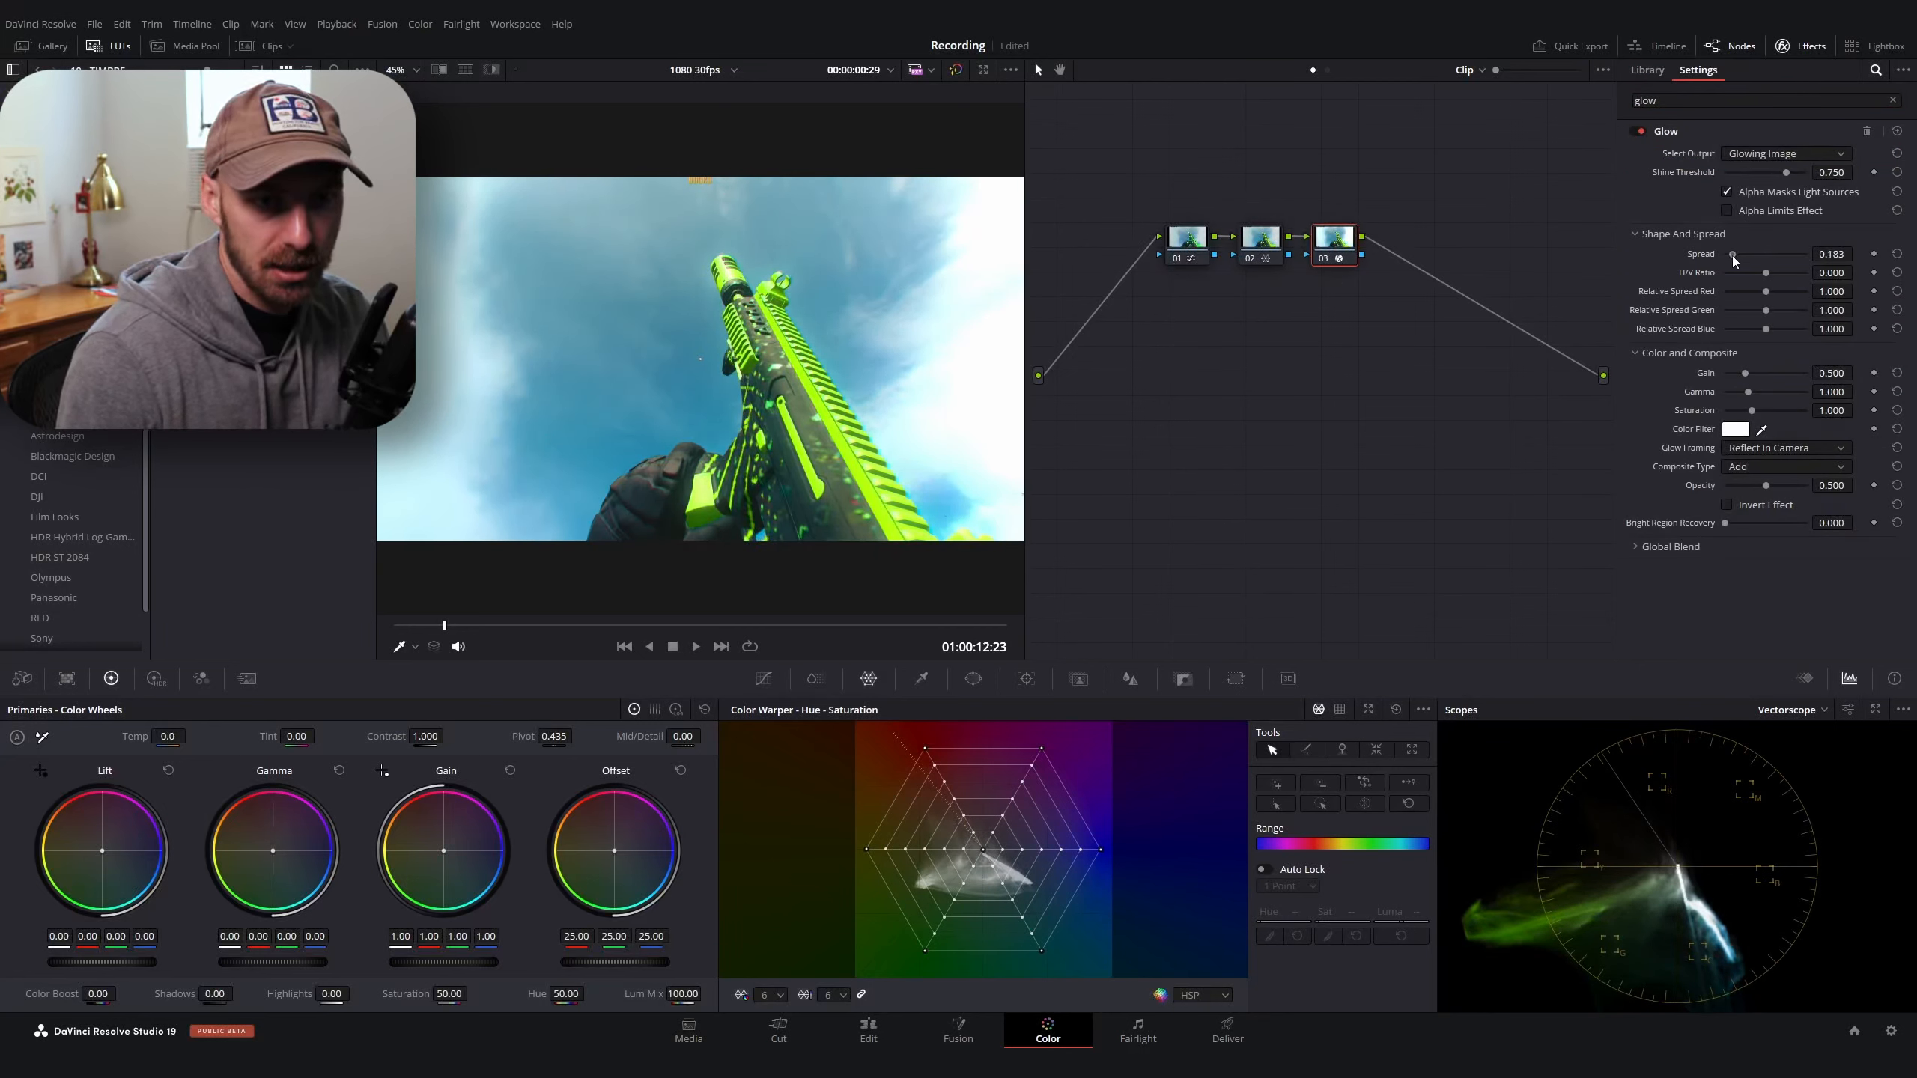
drag(1786, 172, 1776, 176)
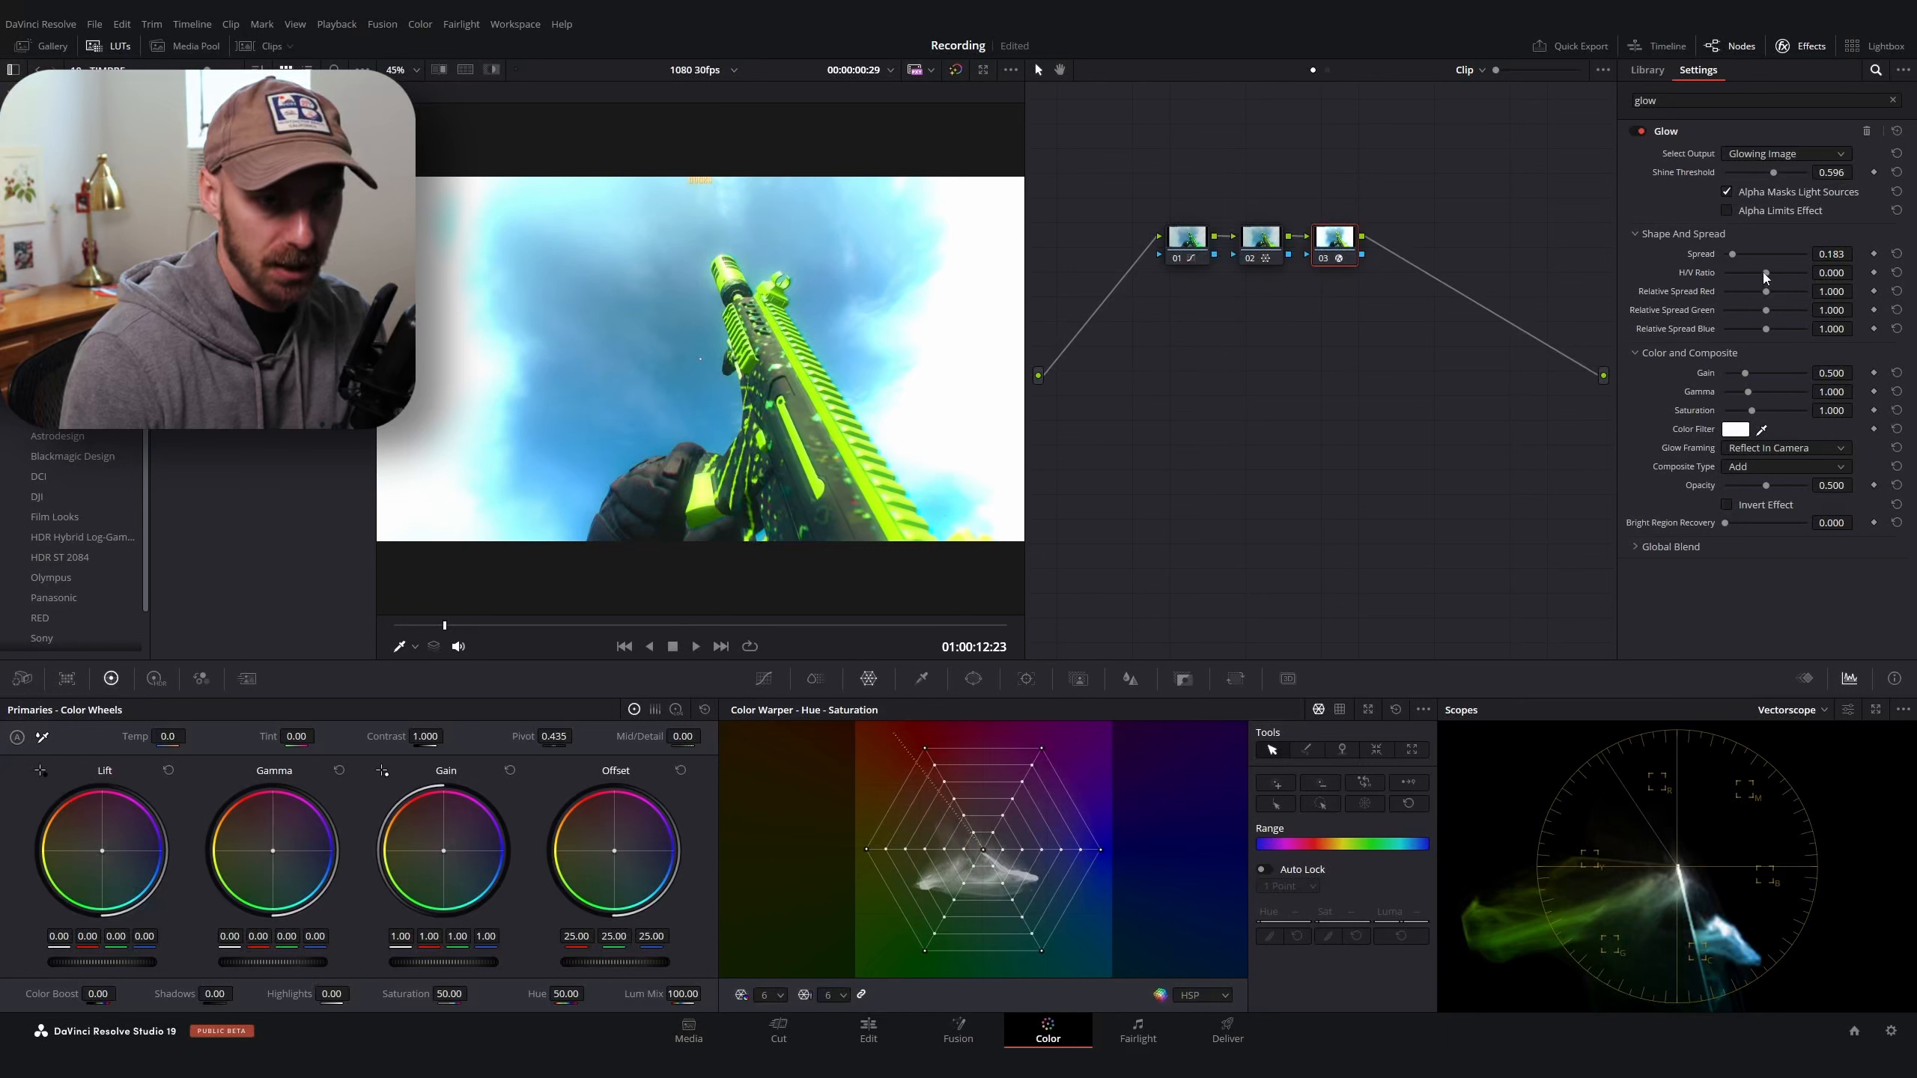
drag(1764, 278, 1804, 282)
scroll(848, 337, up, 2)
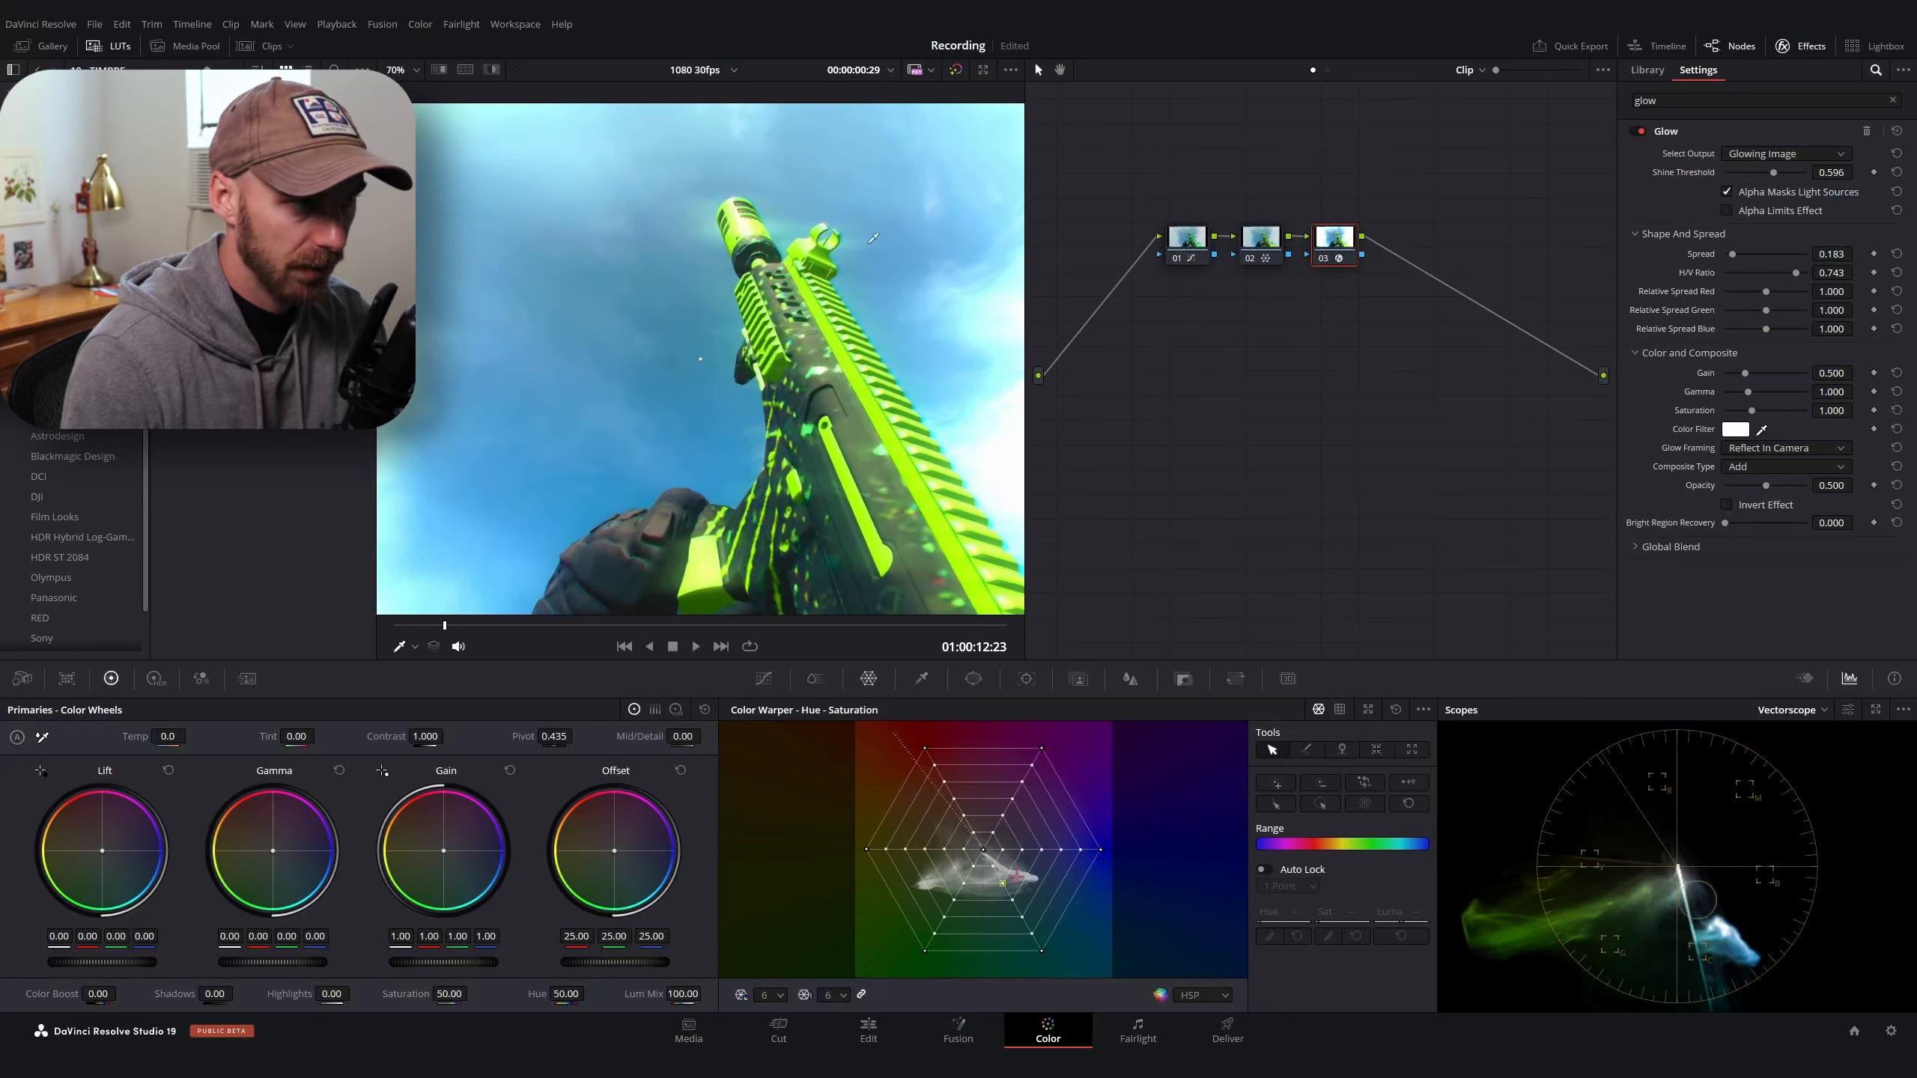
mouse_move(1797, 274)
mouse_down()
mouse_move(1740, 287)
mouse_move(1806, 294)
mouse_up()
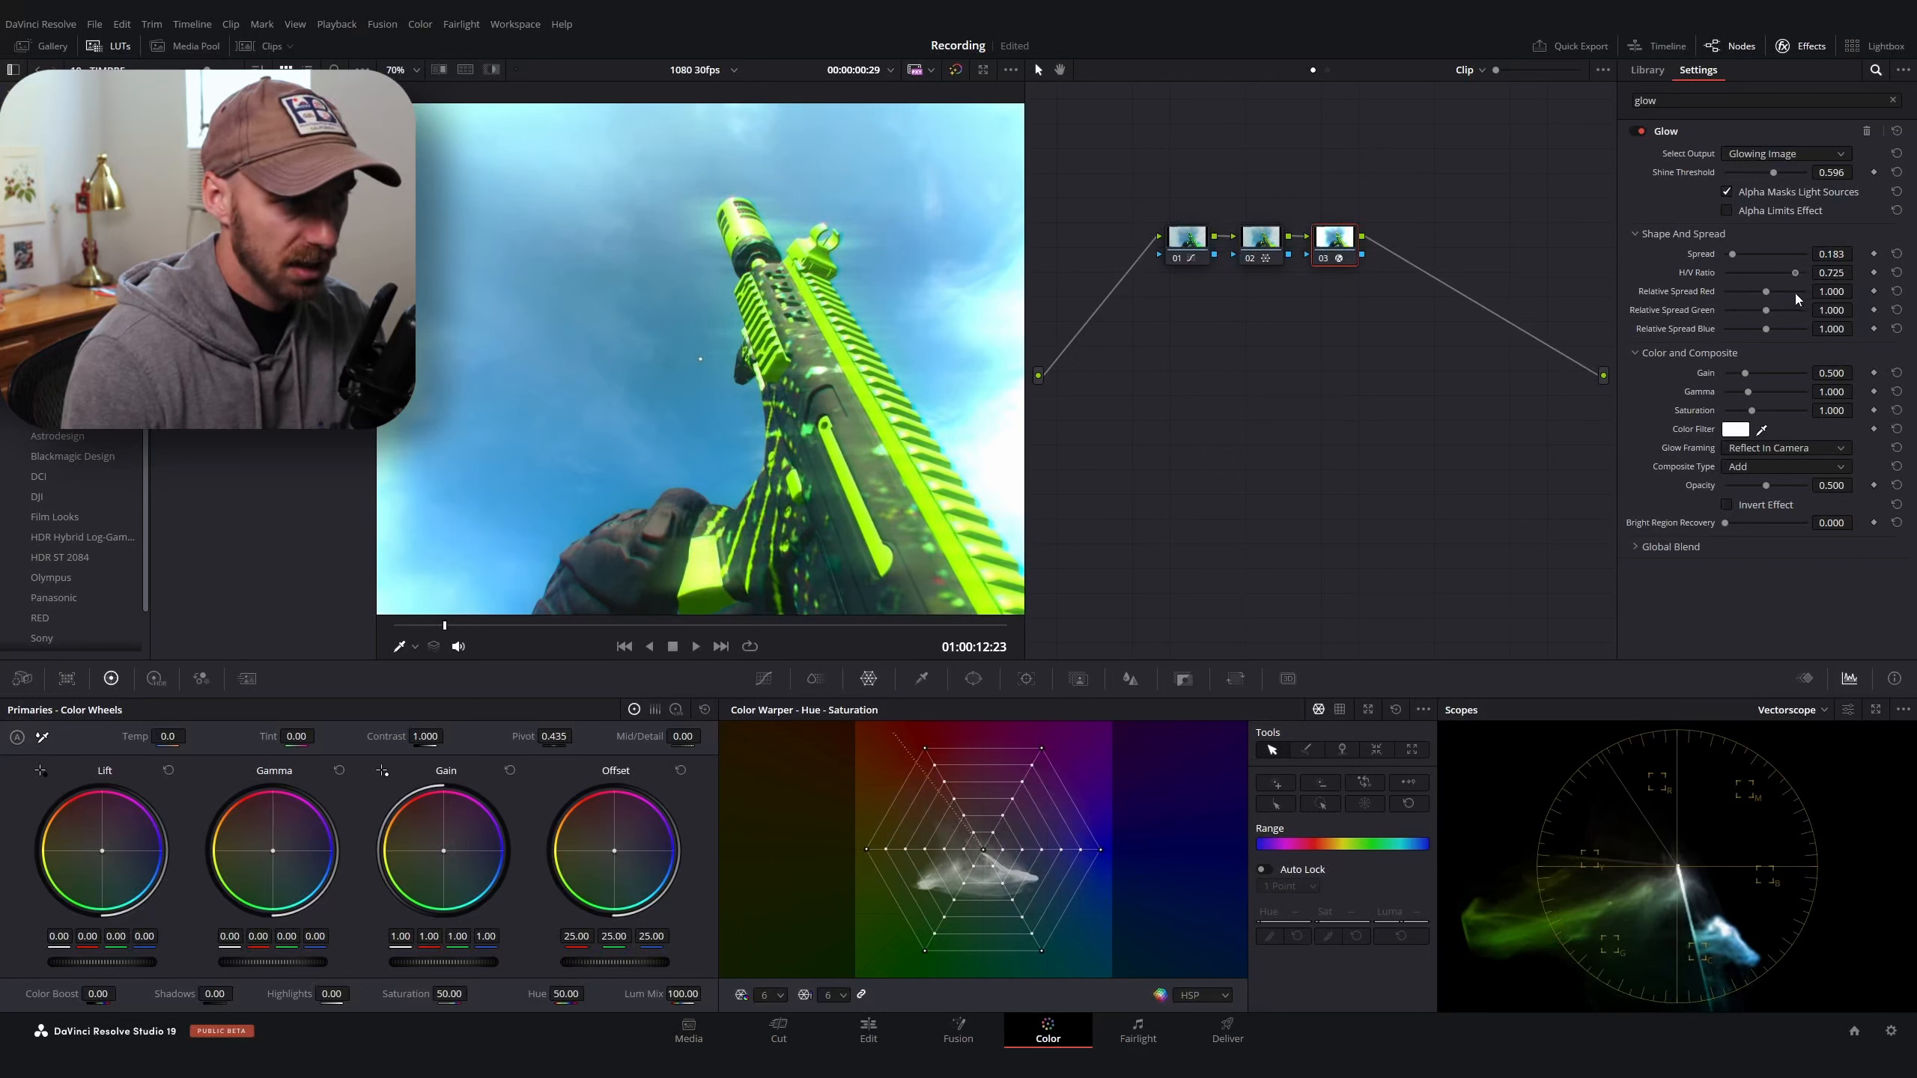
mouse_move(1735, 377)
mouse_down()
mouse_move(1747, 393)
mouse_move(1748, 375)
mouse_up()
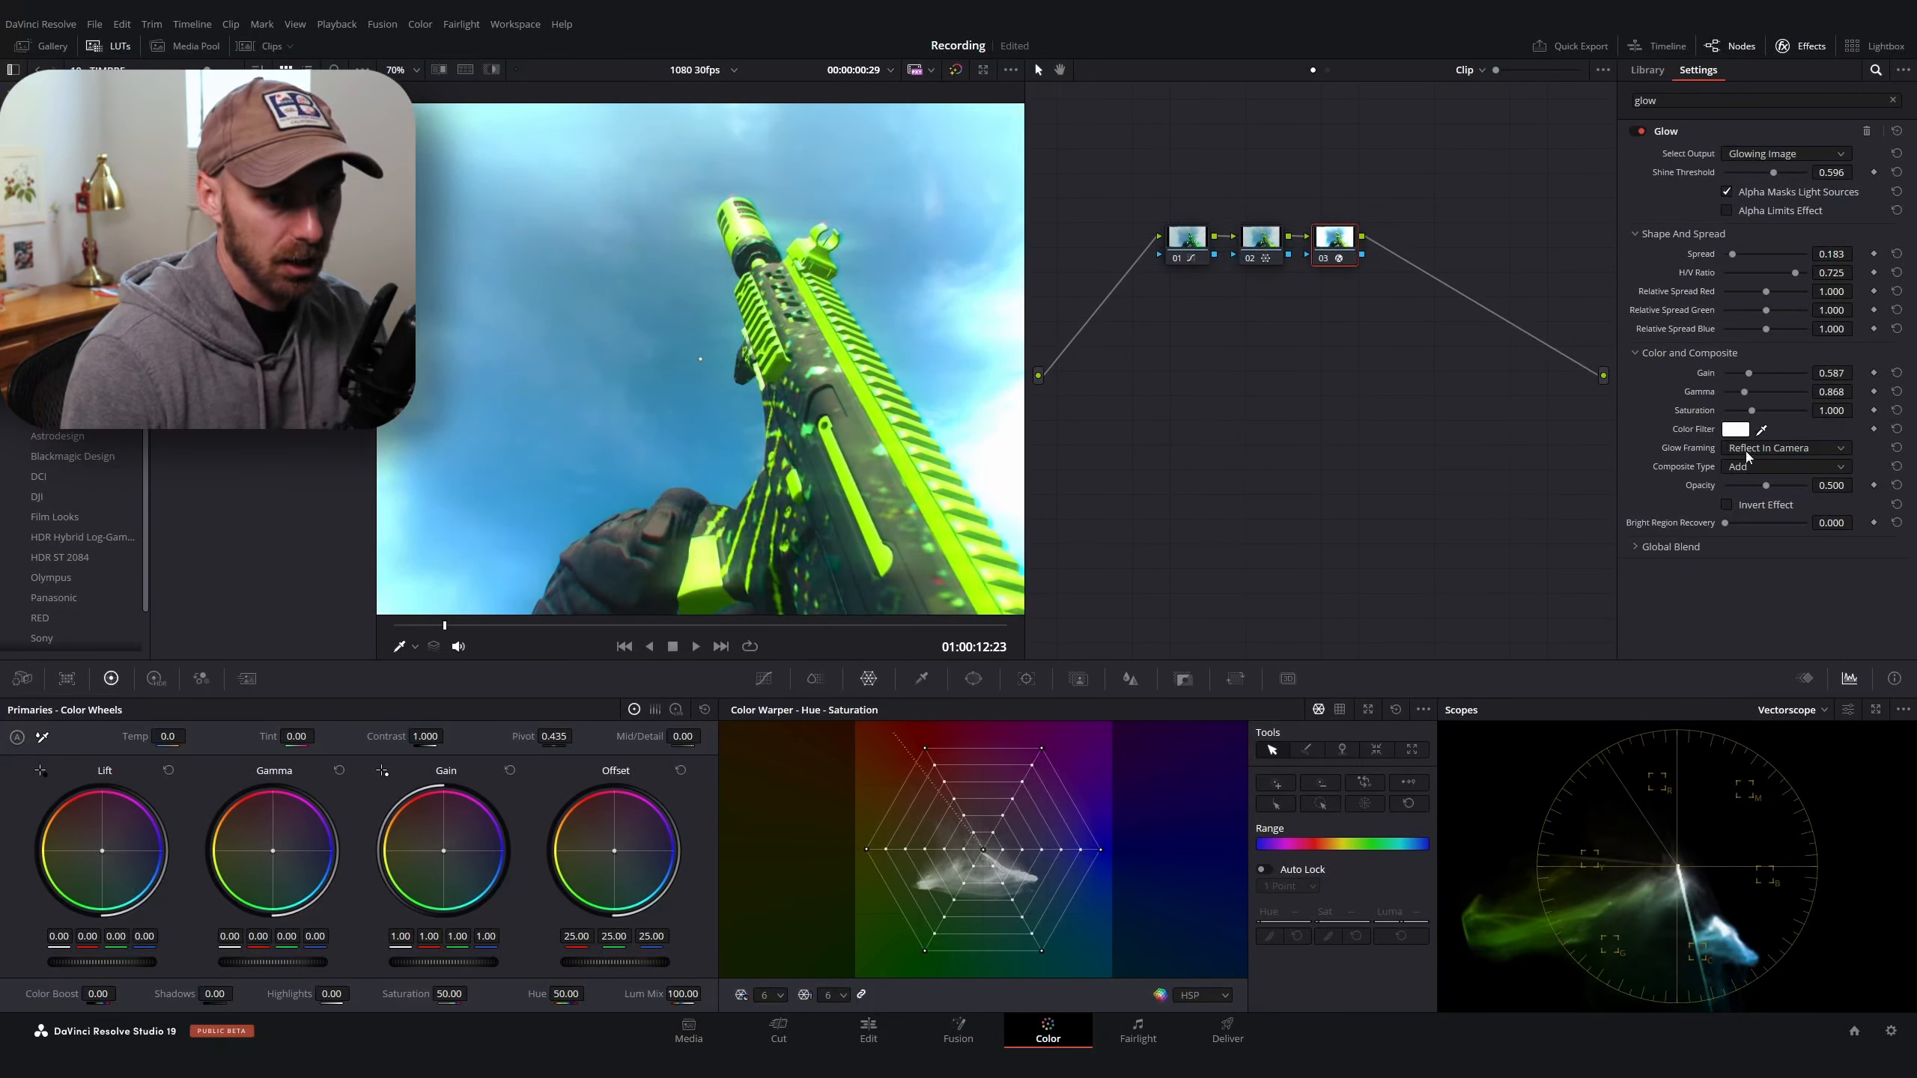
Change the Glow's composite type to Softlight and raise its gain to 1.376
scroll(756, 306, down, 4)
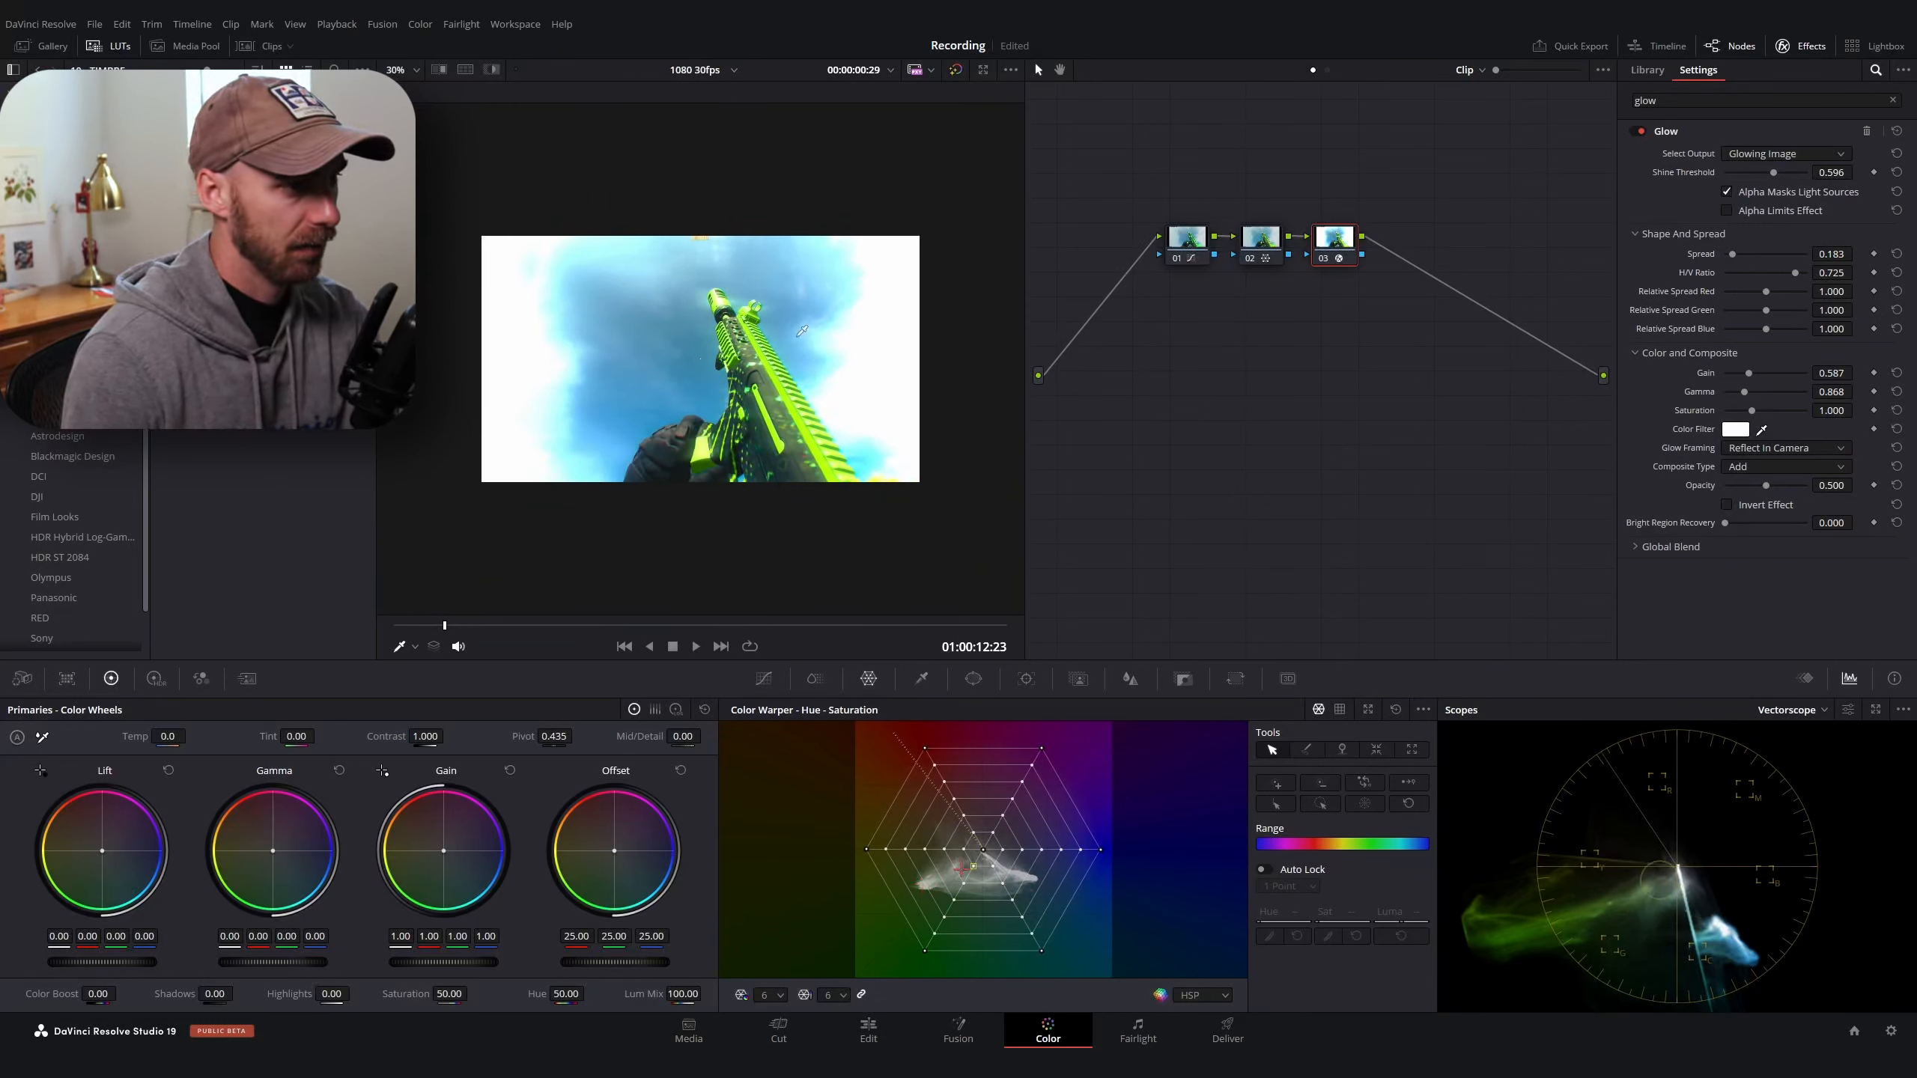
click(1759, 468)
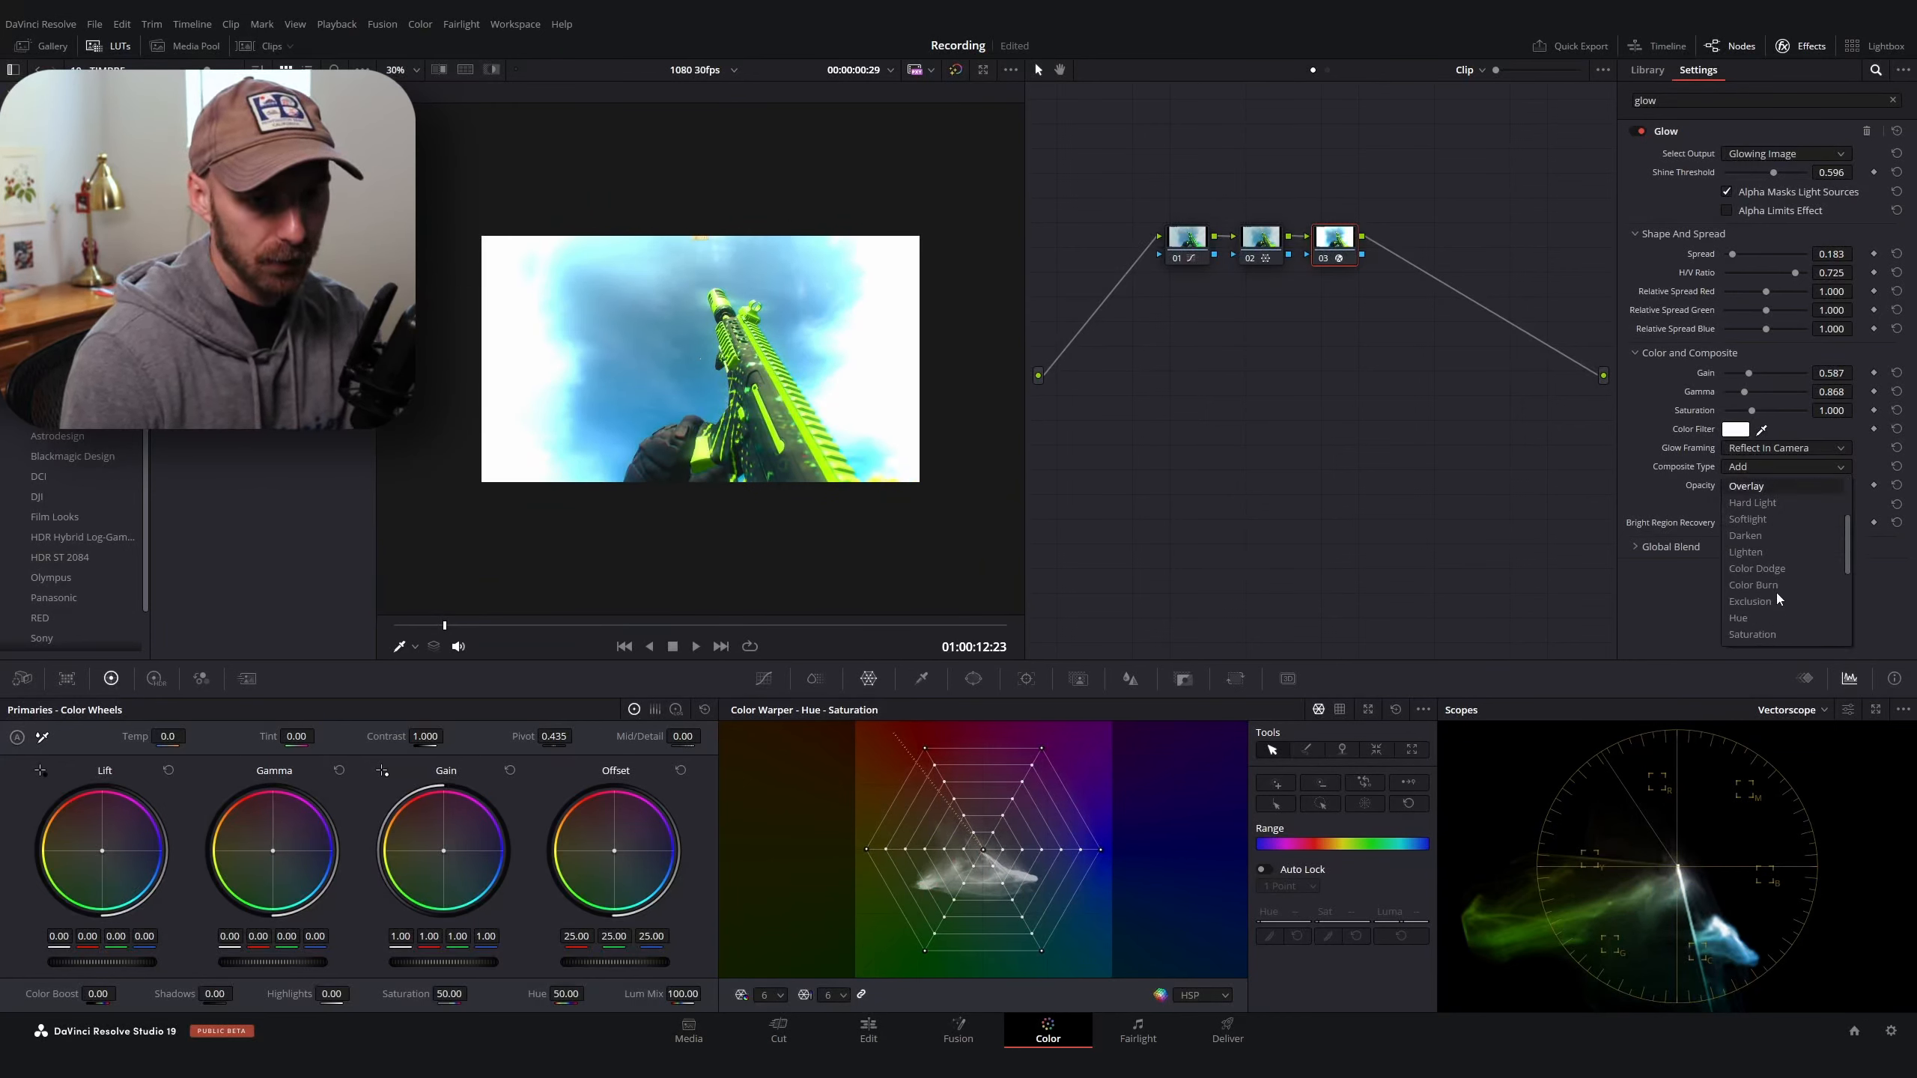
click(1752, 522)
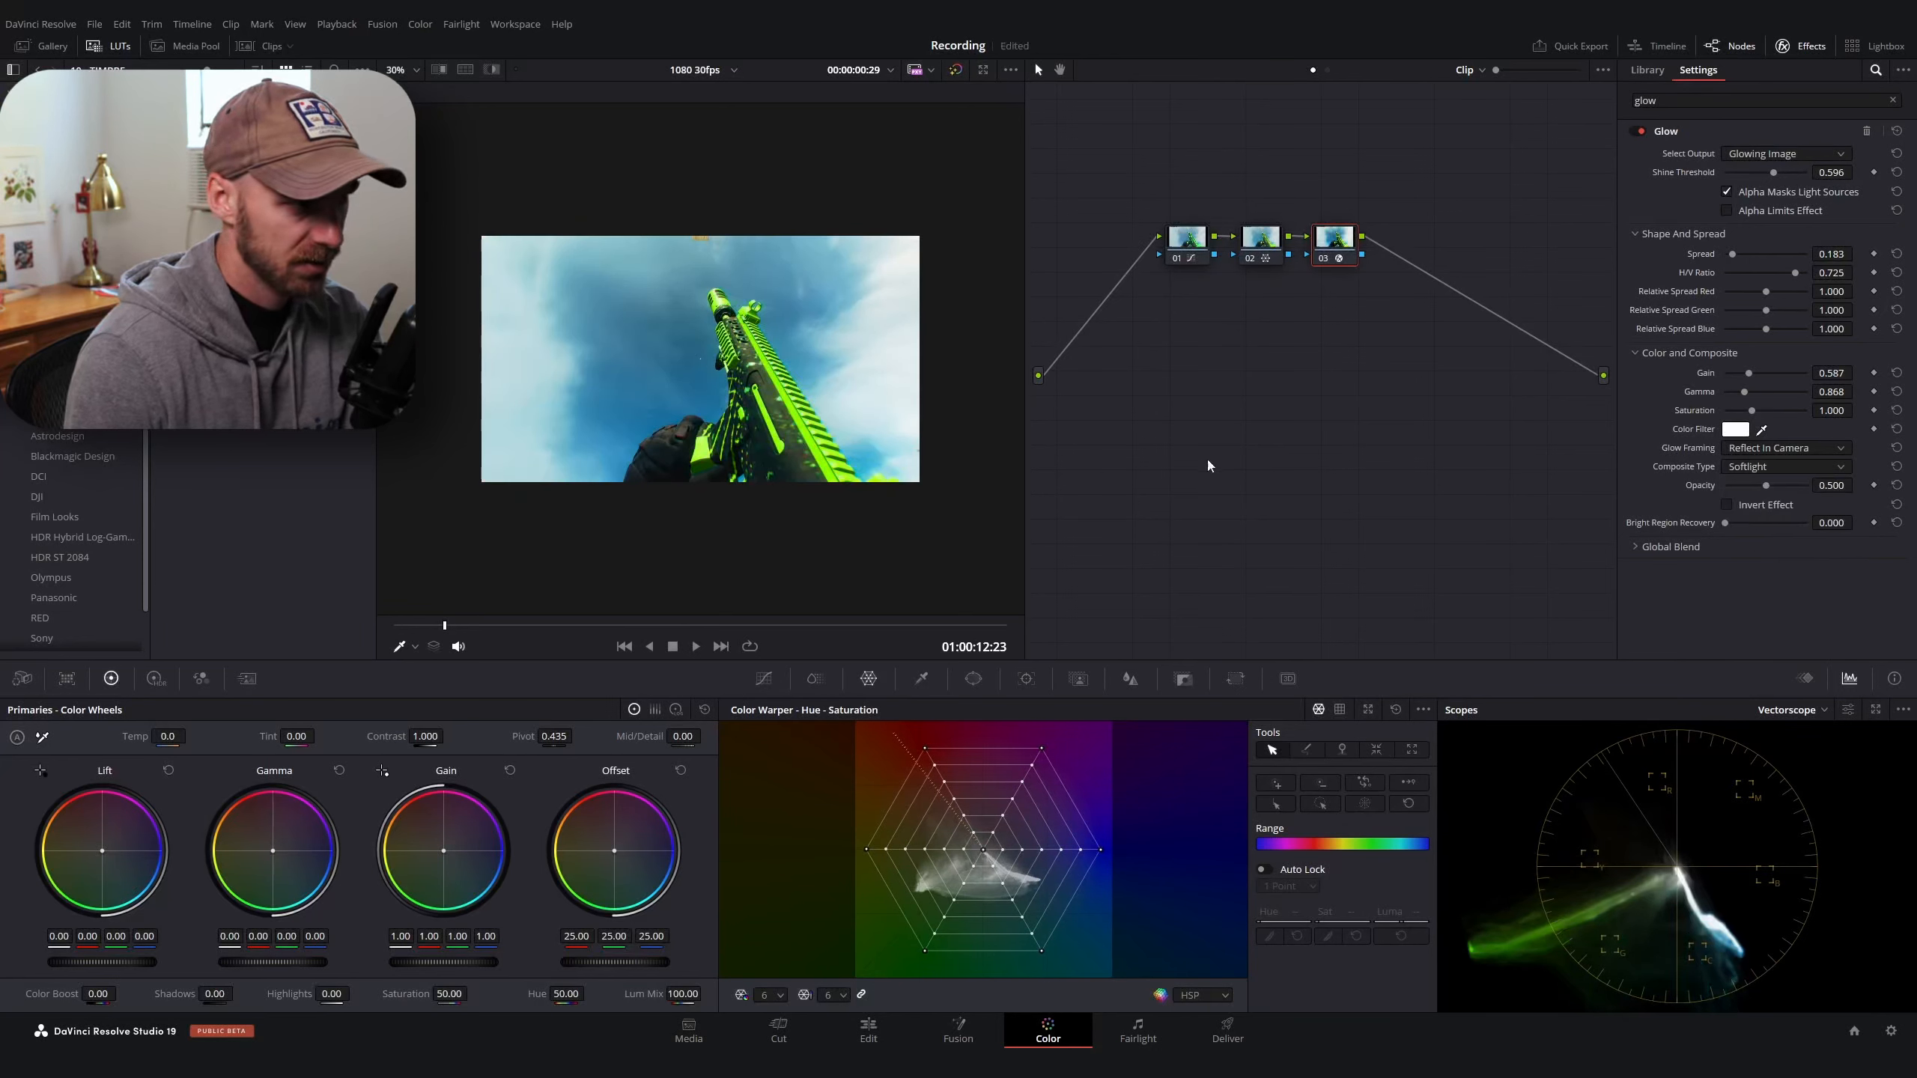
drag(1749, 373, 1747, 374)
drag(1765, 377, 1770, 384)
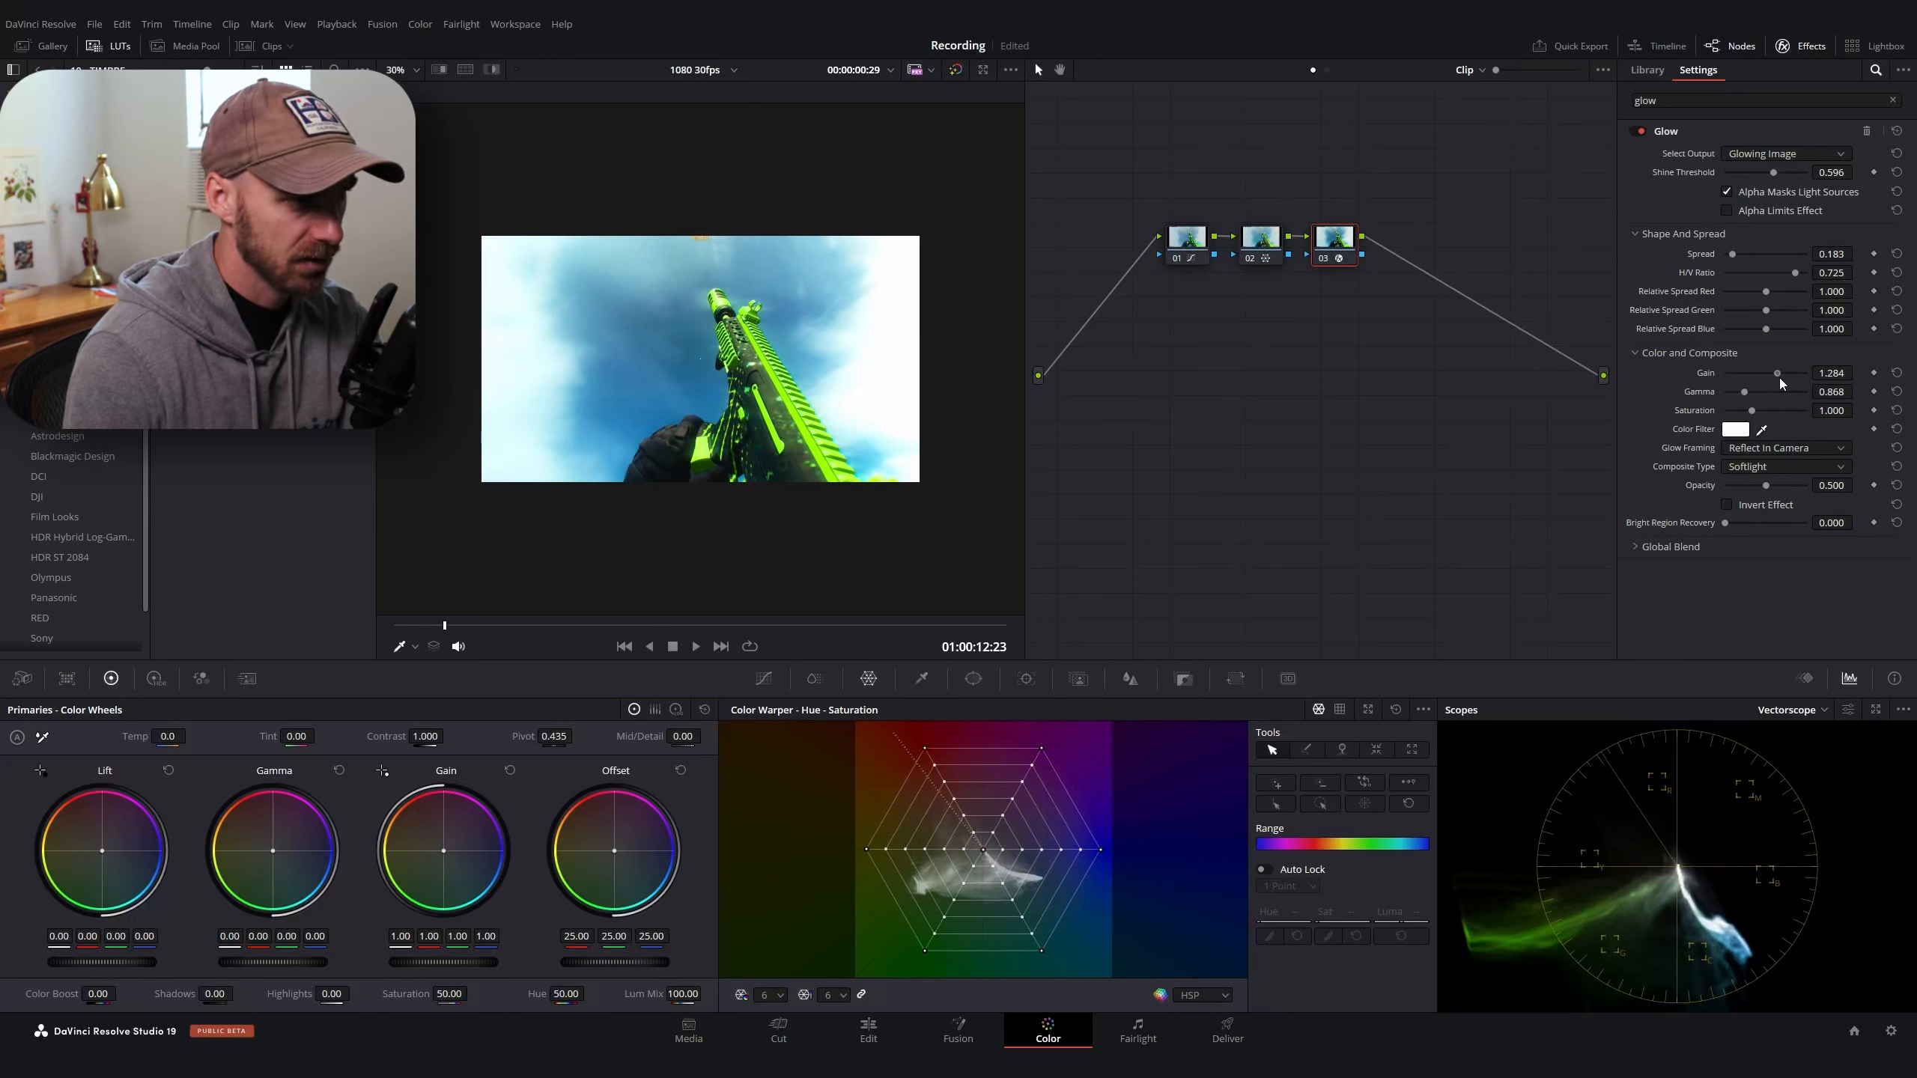
scroll(835, 489, up, 4)
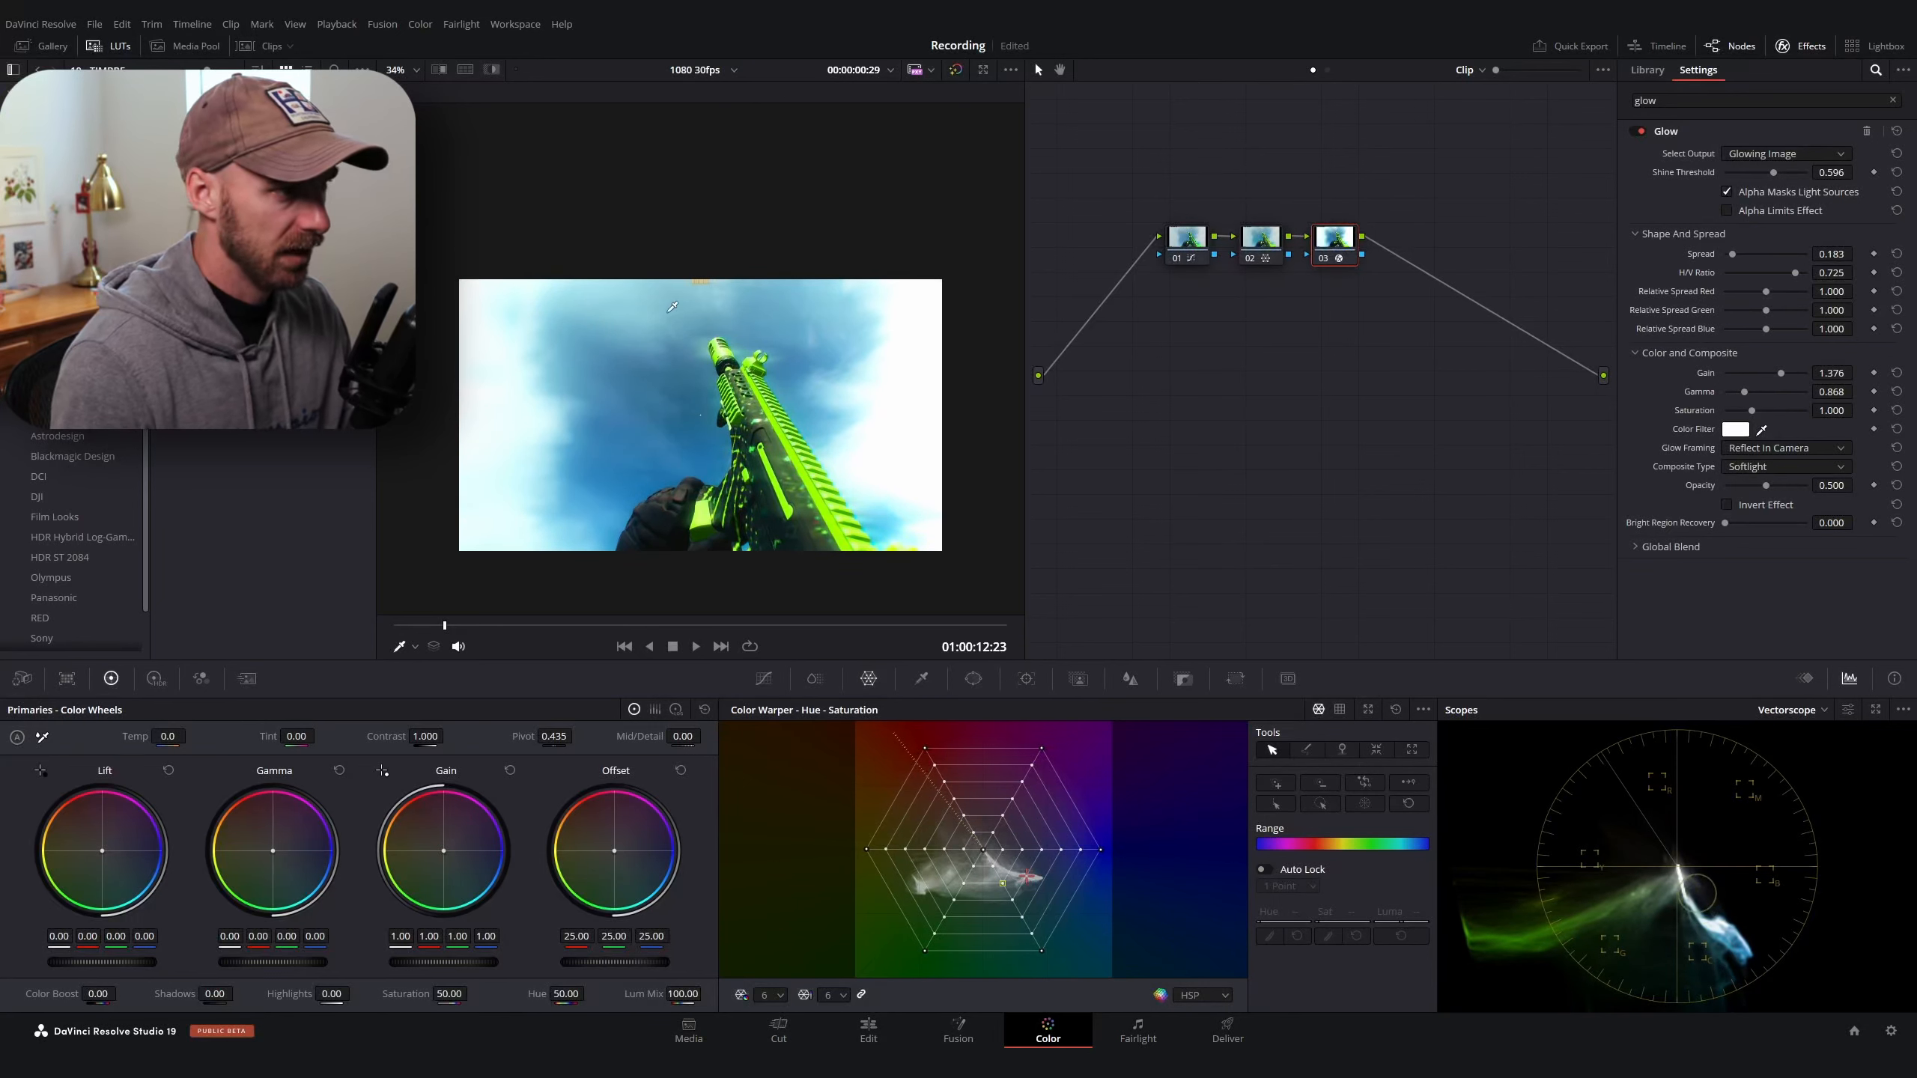
scroll(834, 489, up, 1)
Select all three nodes and toggle them off and on to compare the frame before and after grading
drag(1372, 335, 1143, 216)
key(ctrl+d)
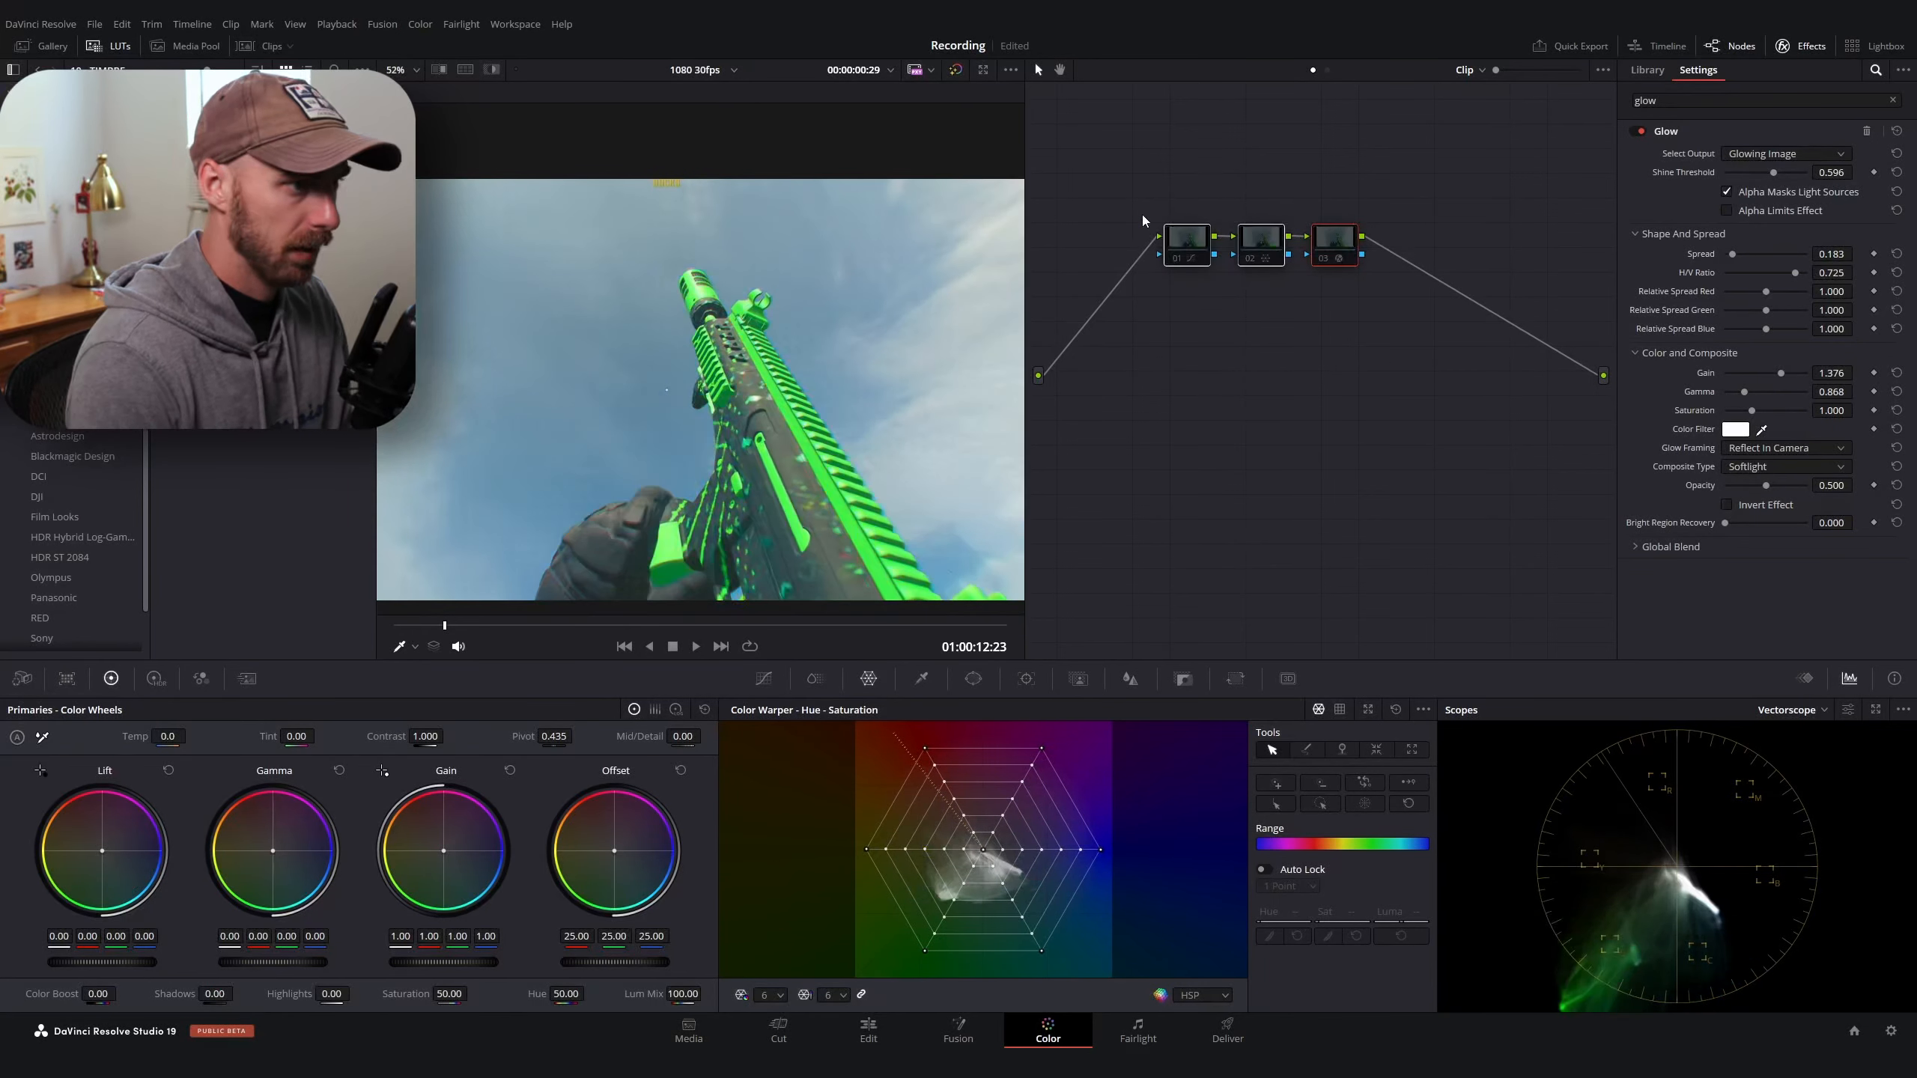
key(ctrl+d)
key(ctrl+d)
key(ctrl+d)
Return to the edit timeline and play through the closer transition to review the grade
click(868, 1028)
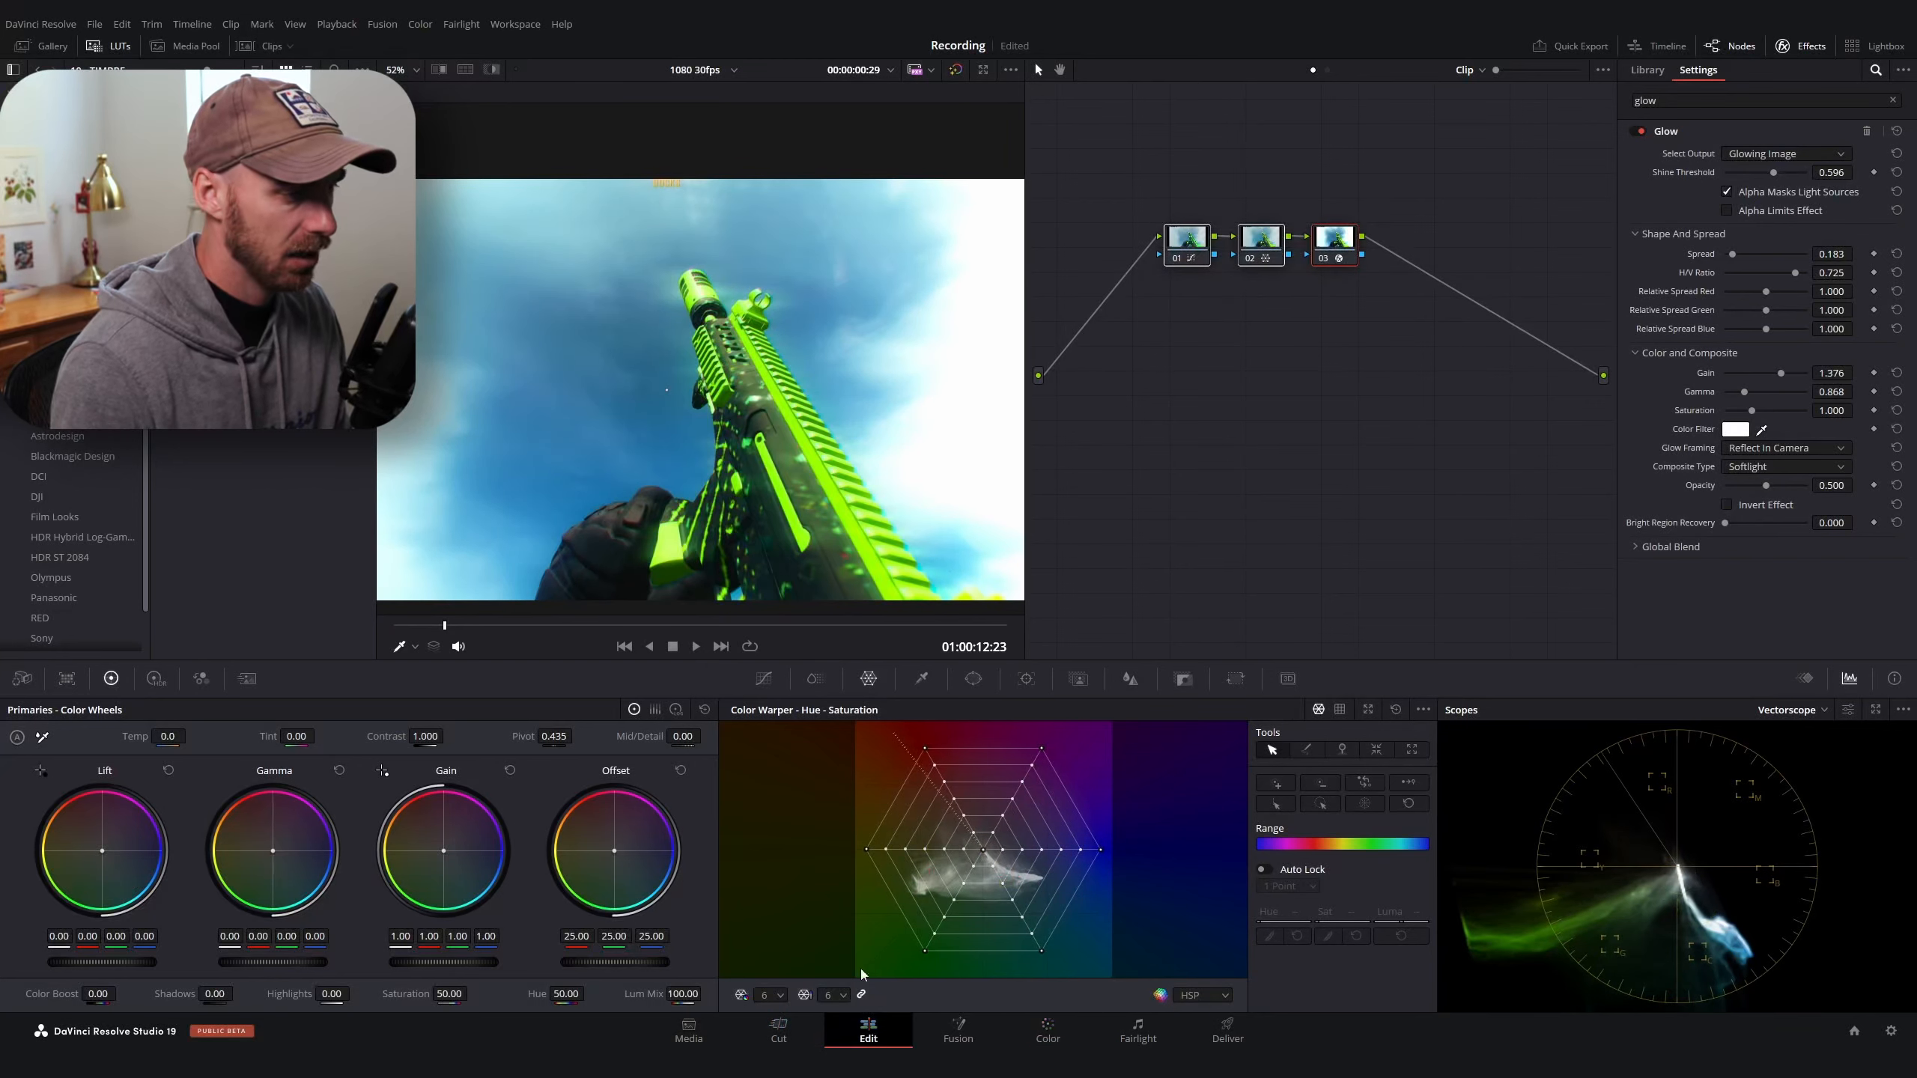
drag(787, 634, 932, 684)
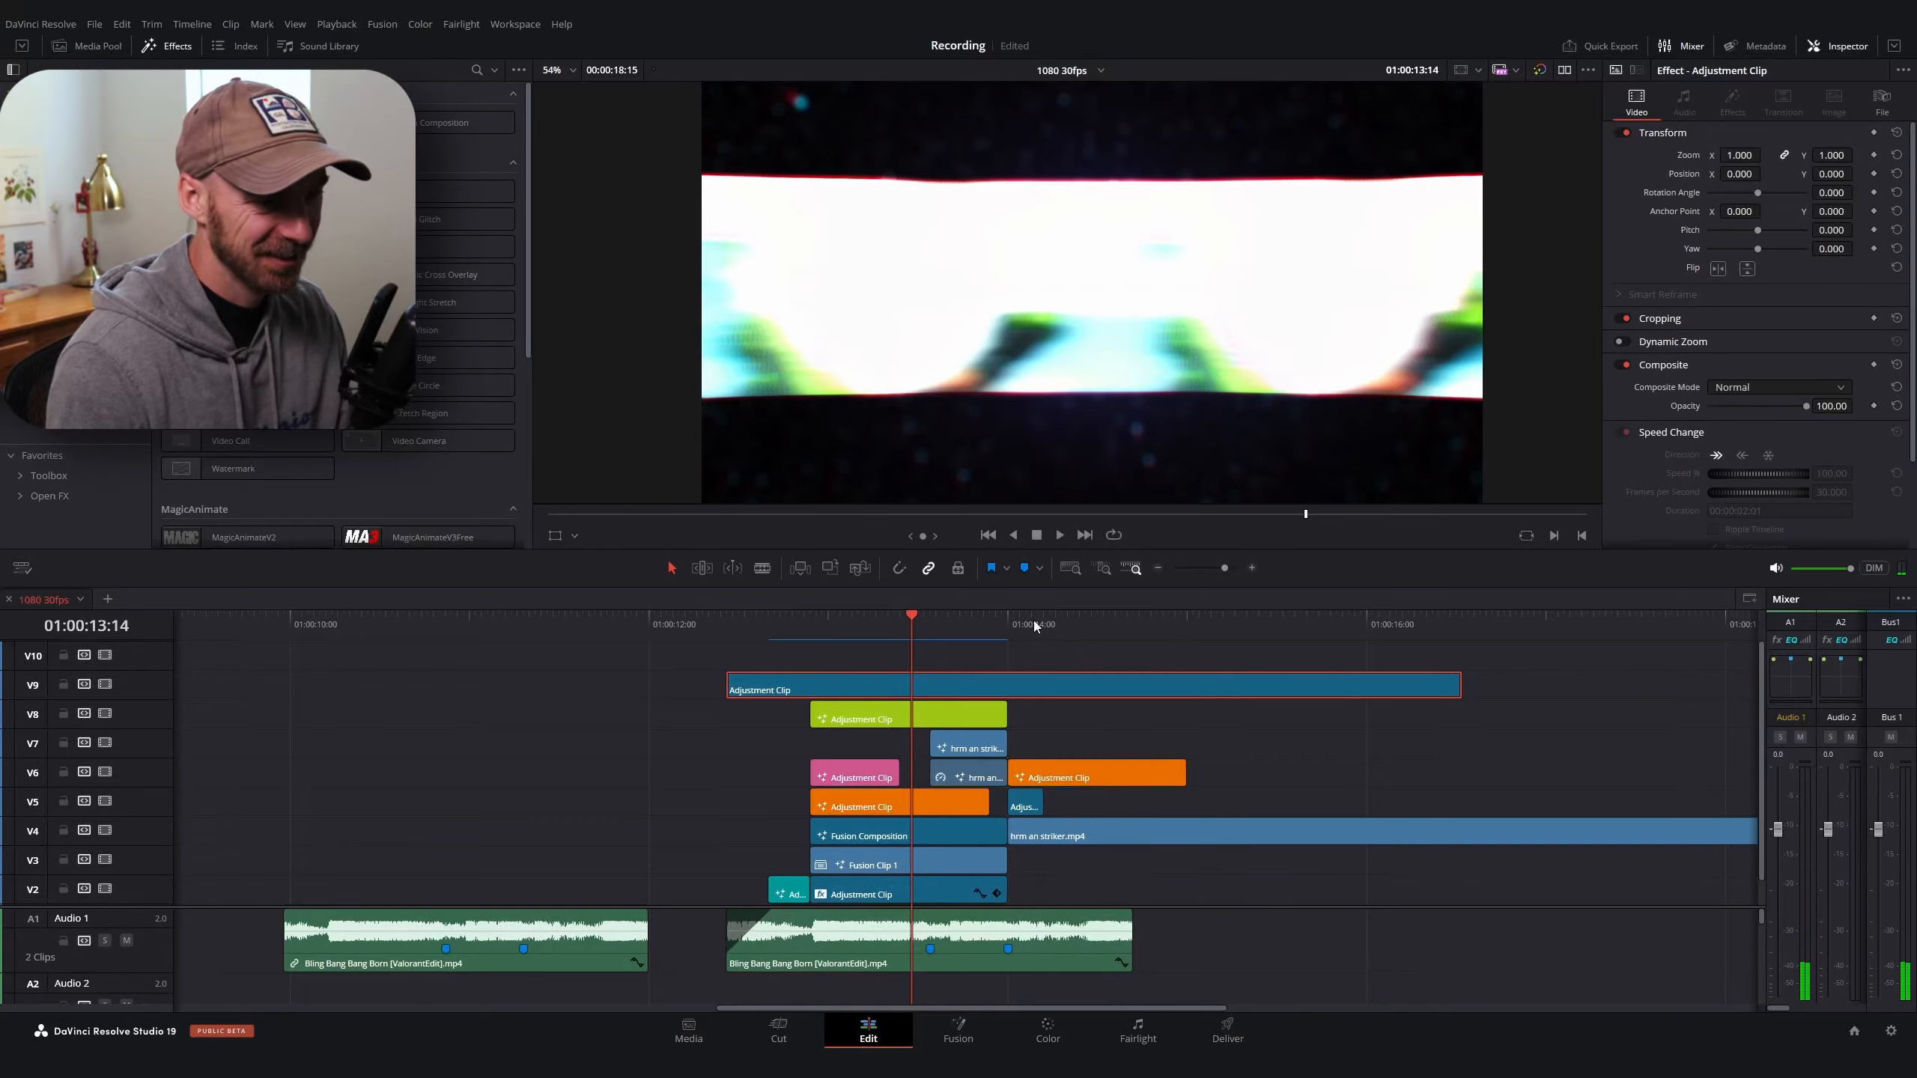
drag(1033, 621, 1176, 624)
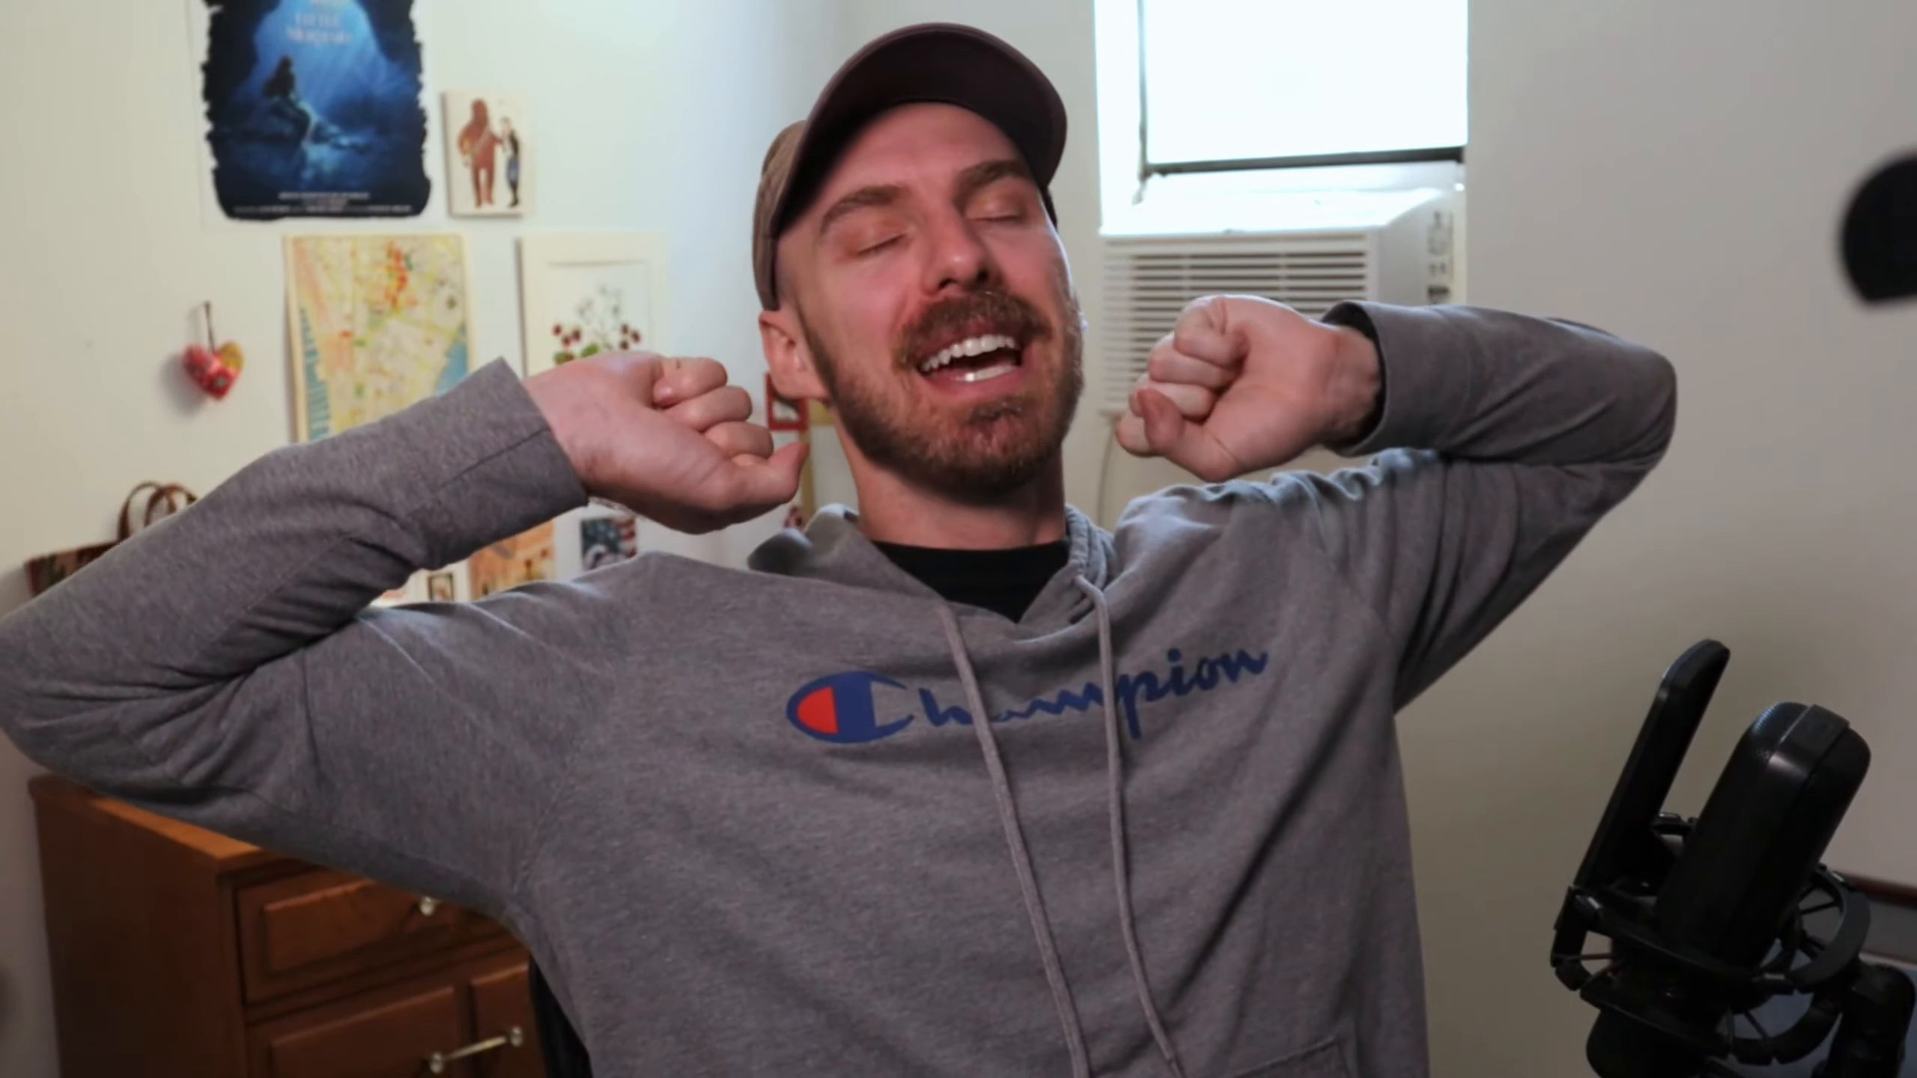